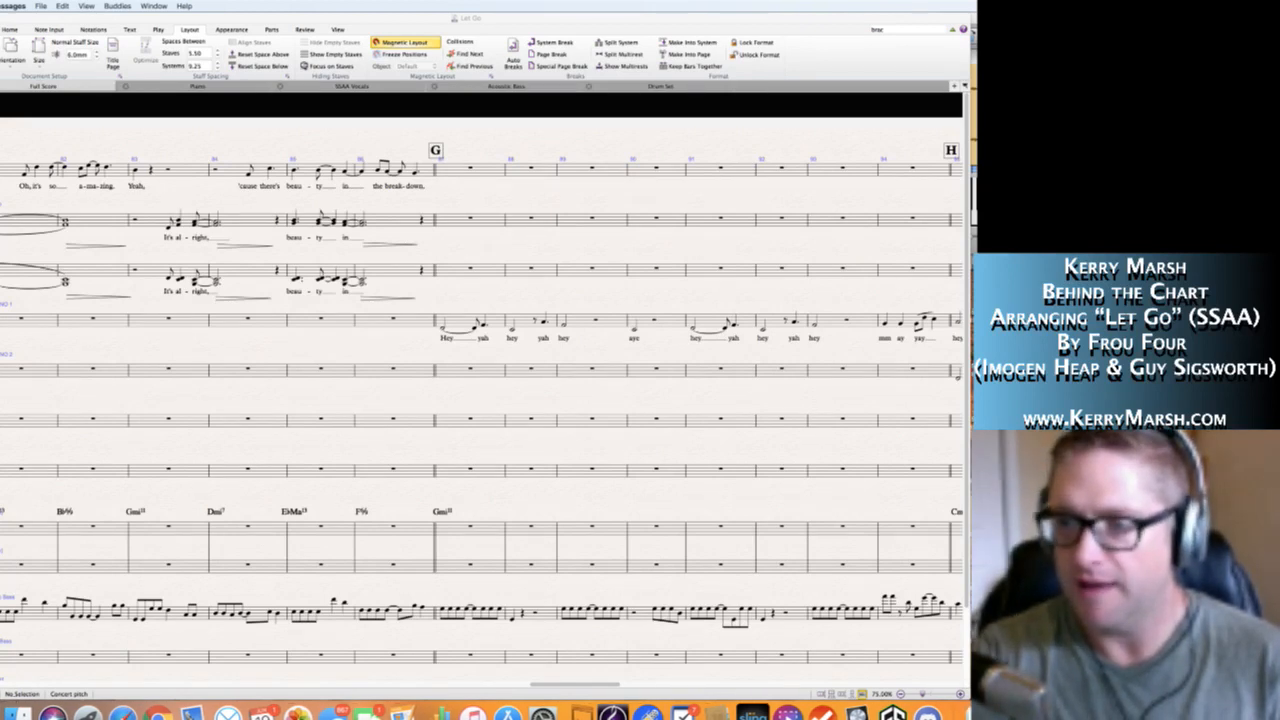
Review the vocal staves backward through the score from rehearsal mark G to rehearsal mark A.
left_click(474, 234)
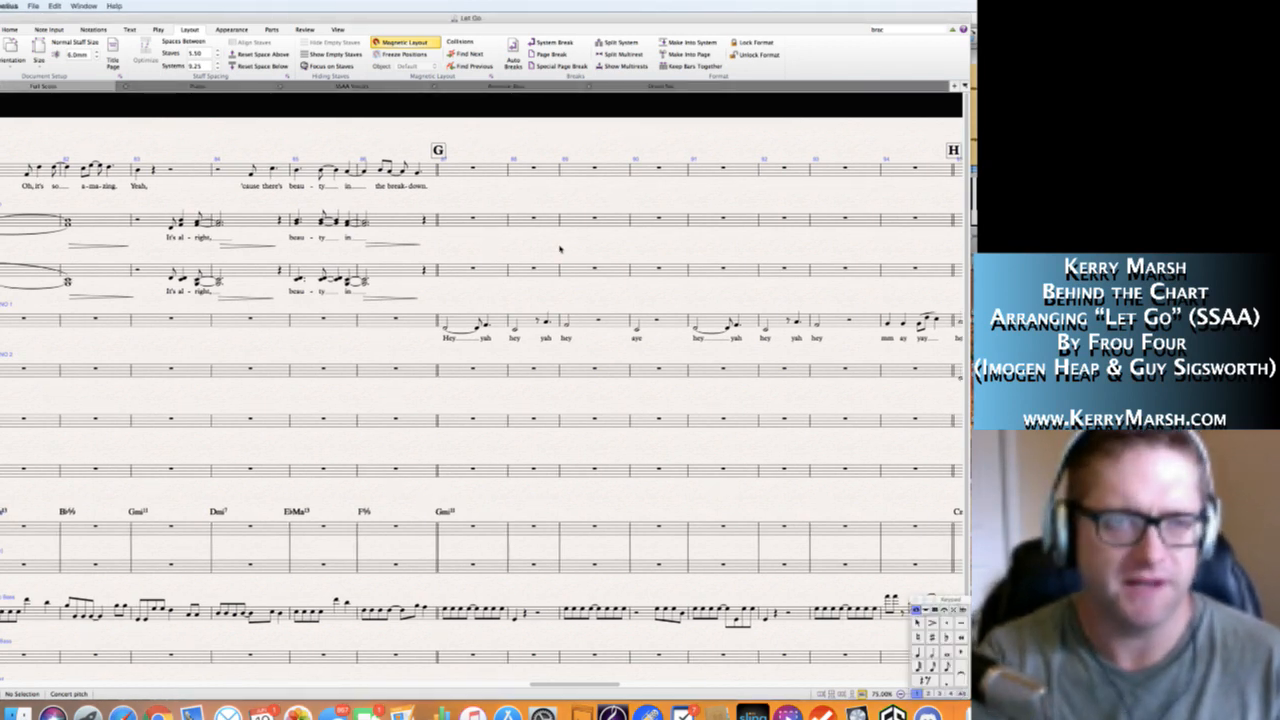
scroll(560, 248, "left", 6)
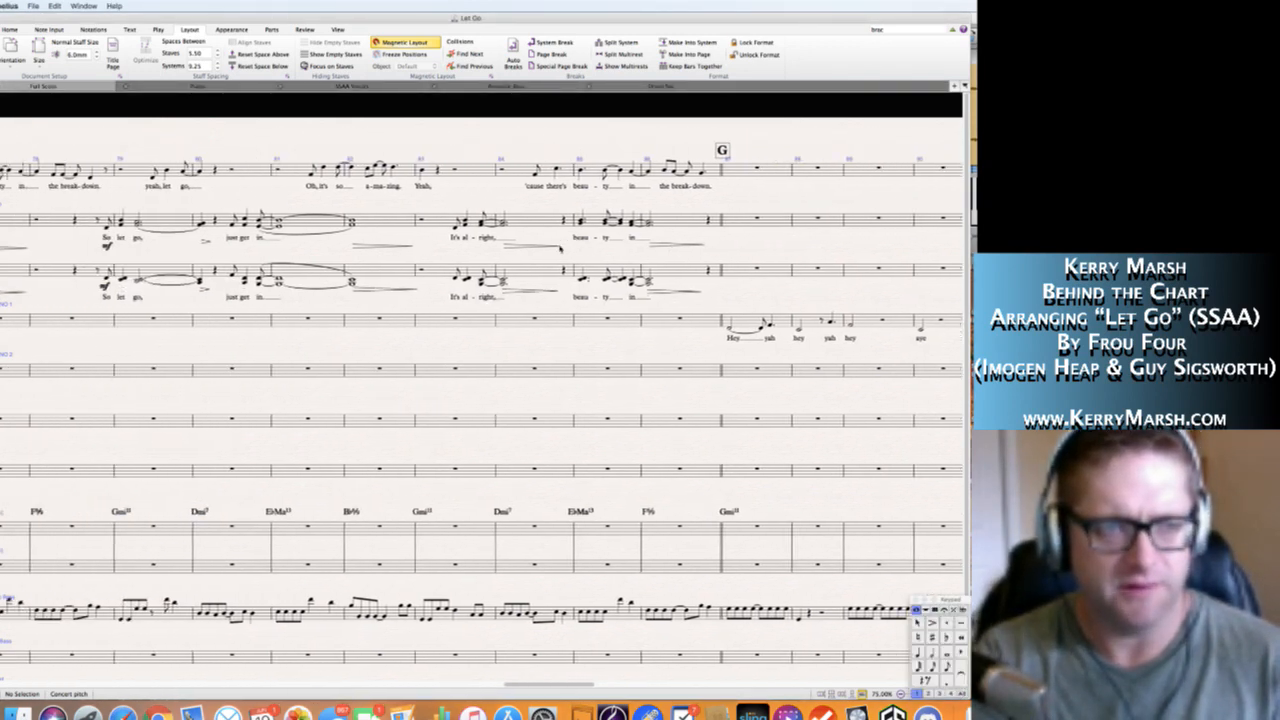
scroll(560, 248, "left", 5)
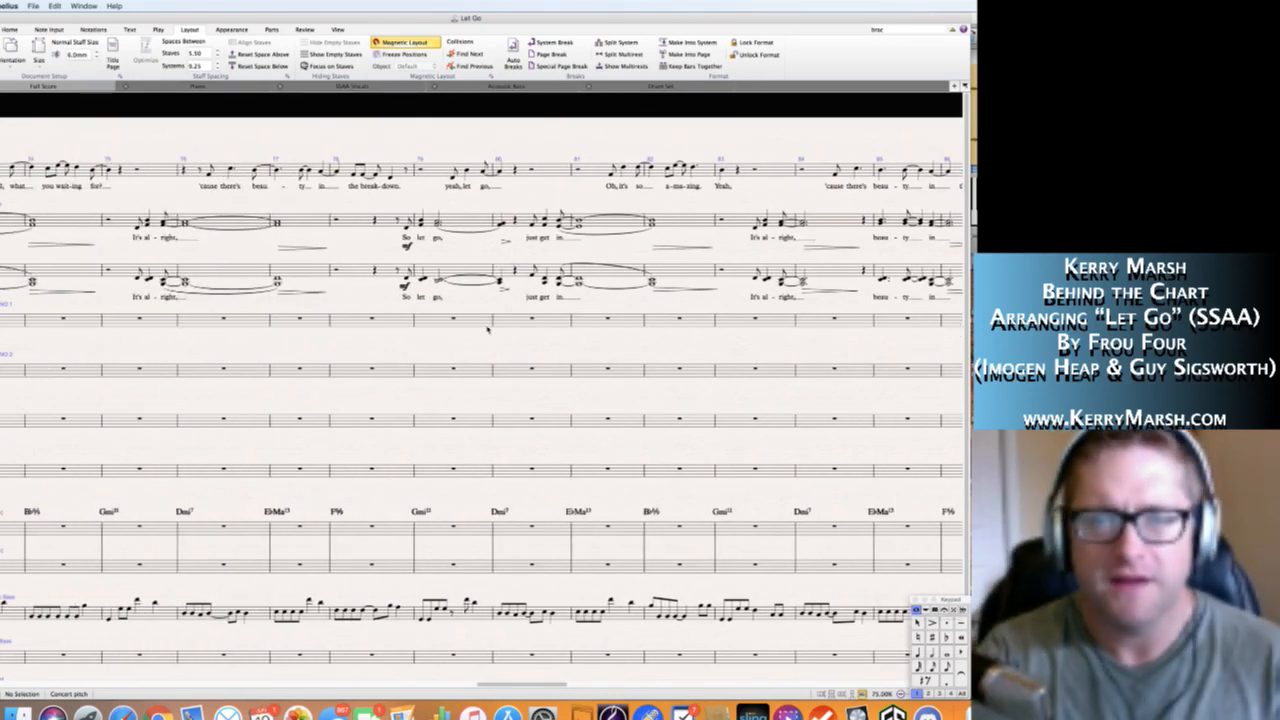
scroll(487, 328, "left", 10)
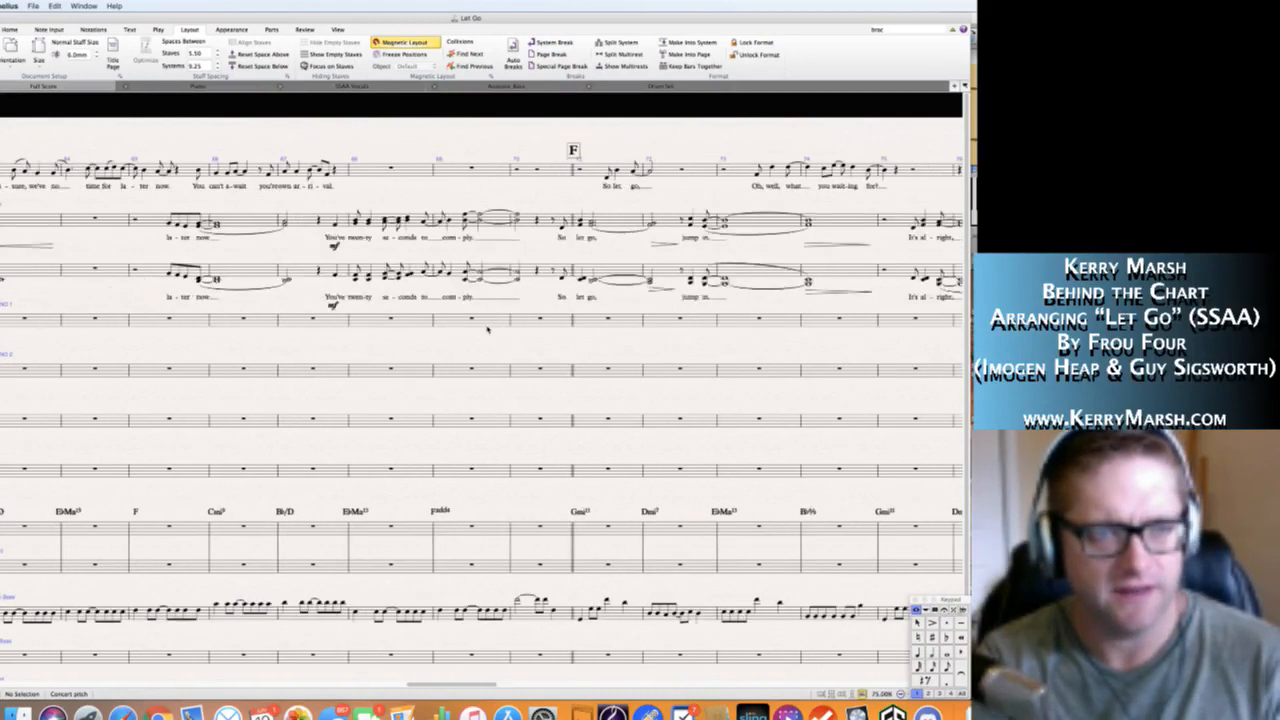
scroll(487, 328, "left", 15)
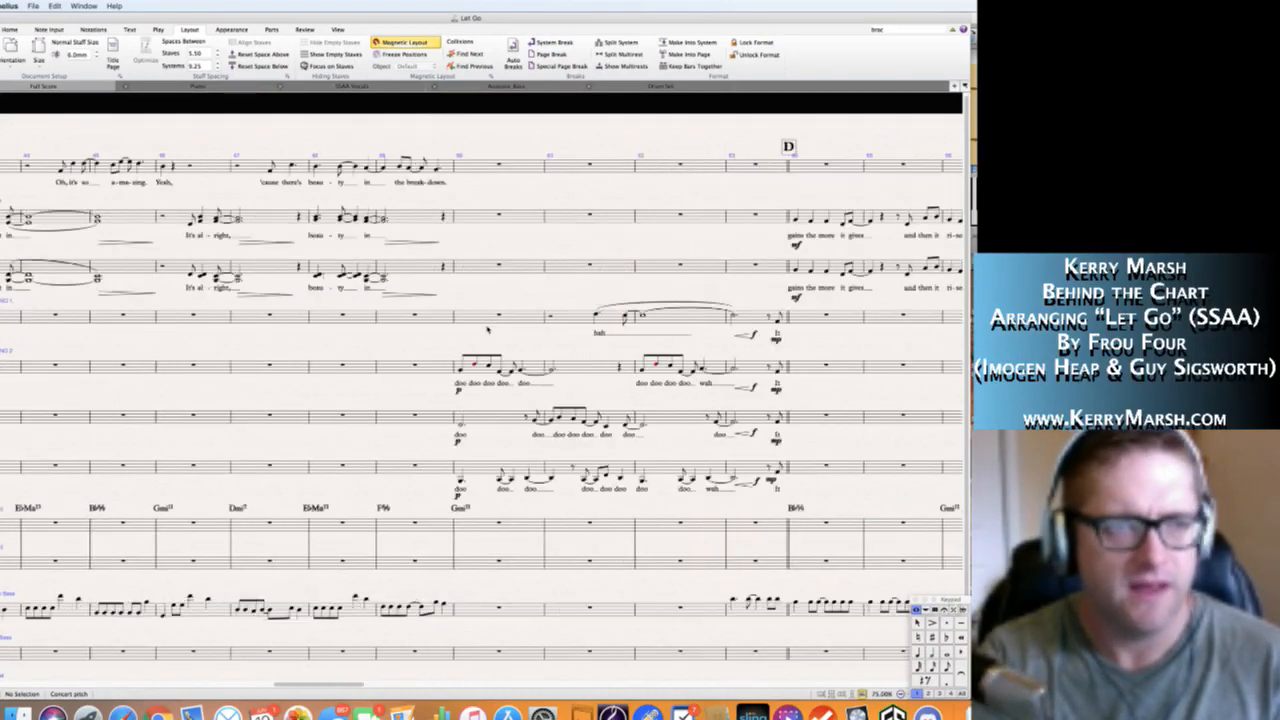
scroll(487, 328, "left", 10)
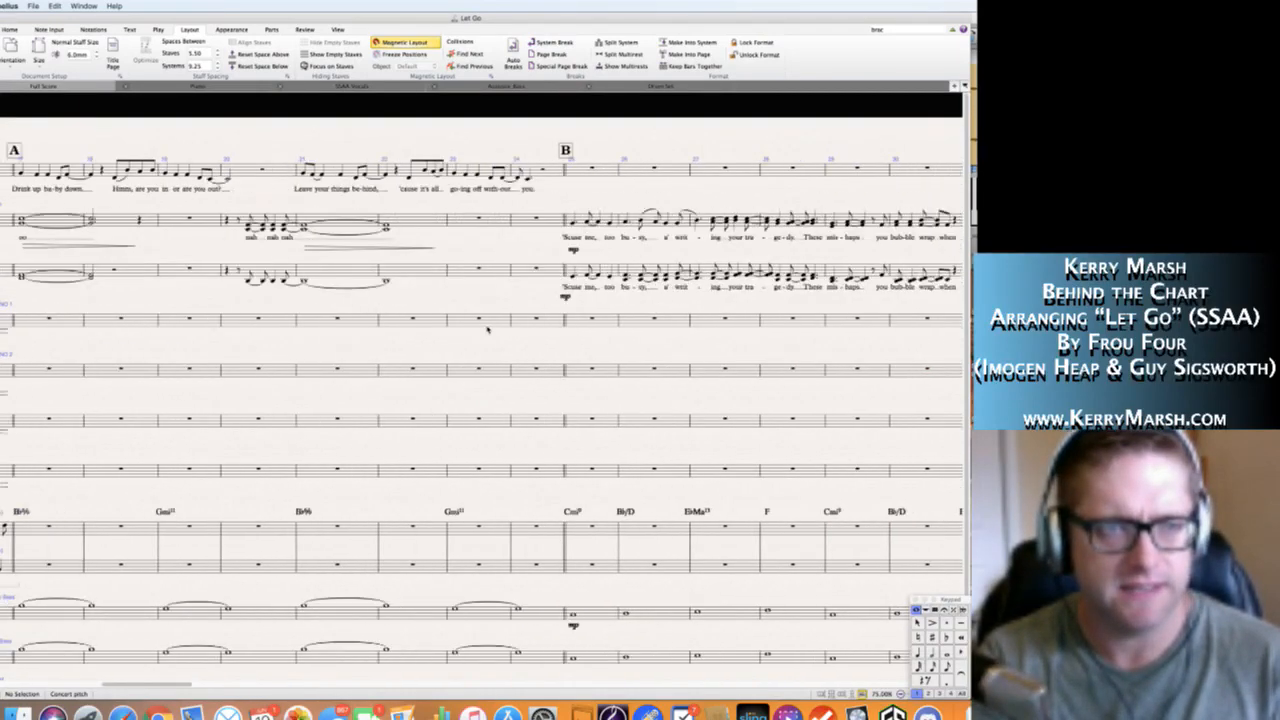
Examine the vocal parts from rehearsal mark C through the "doo doo" passage before D and on past rehearsal mark E.
scroll(487, 328, "right", 15)
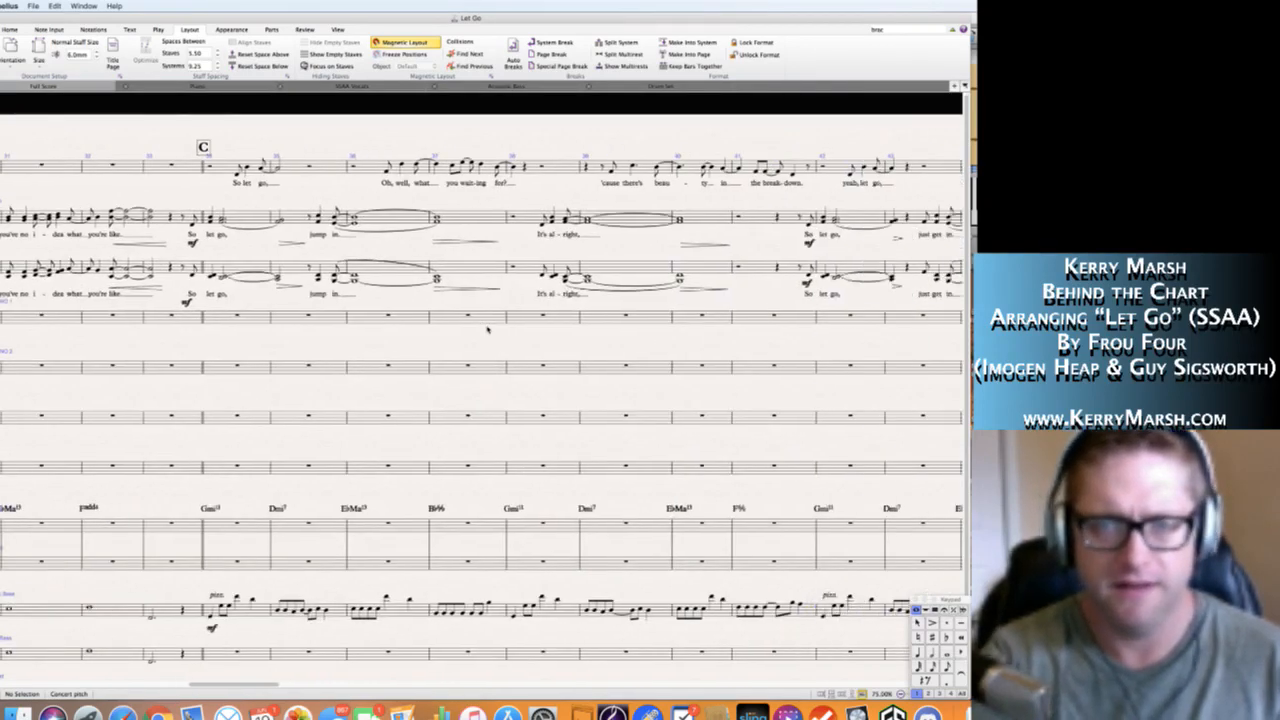
scroll(372, 325, "right", 15)
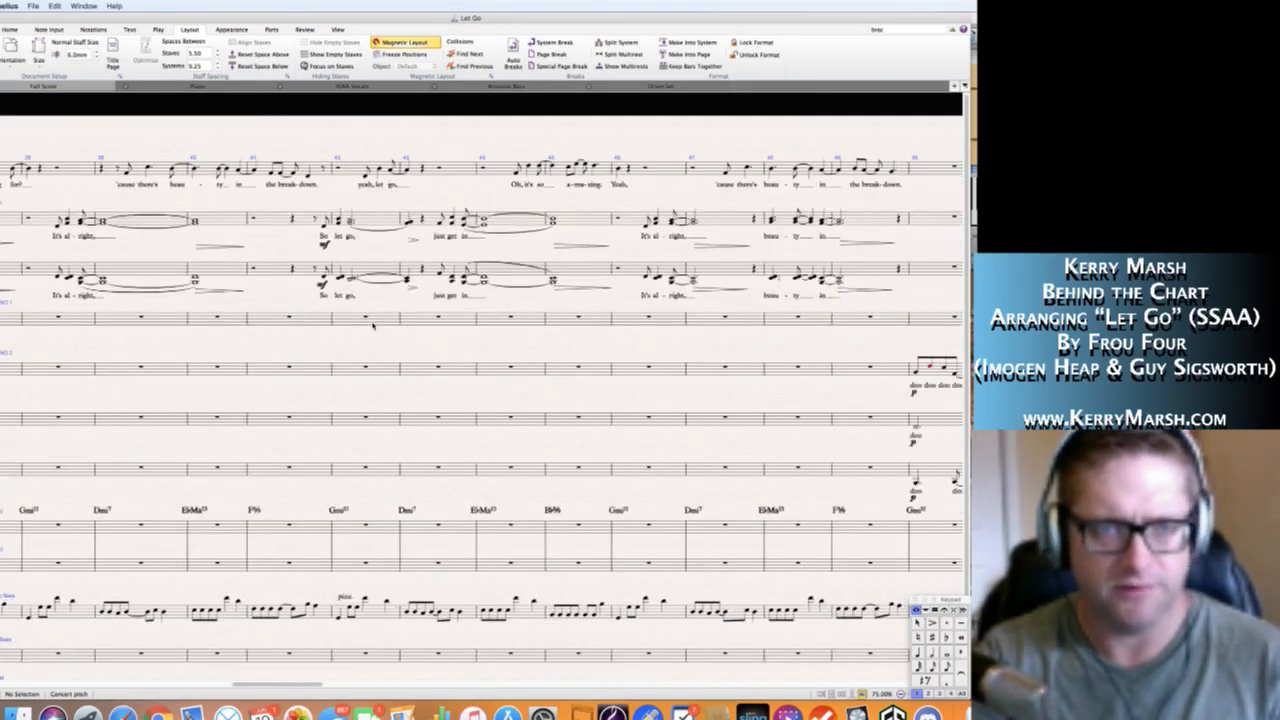
scroll(372, 325, "right", 2)
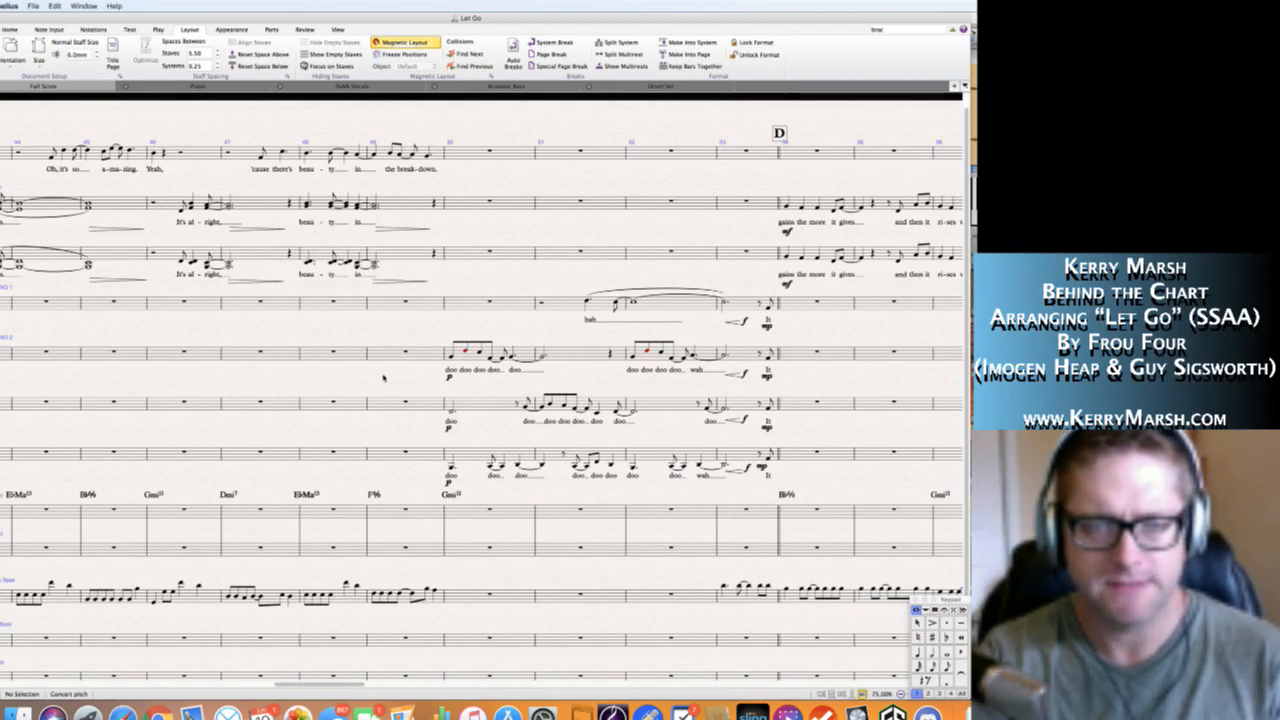
scroll(378, 375, "right", 2)
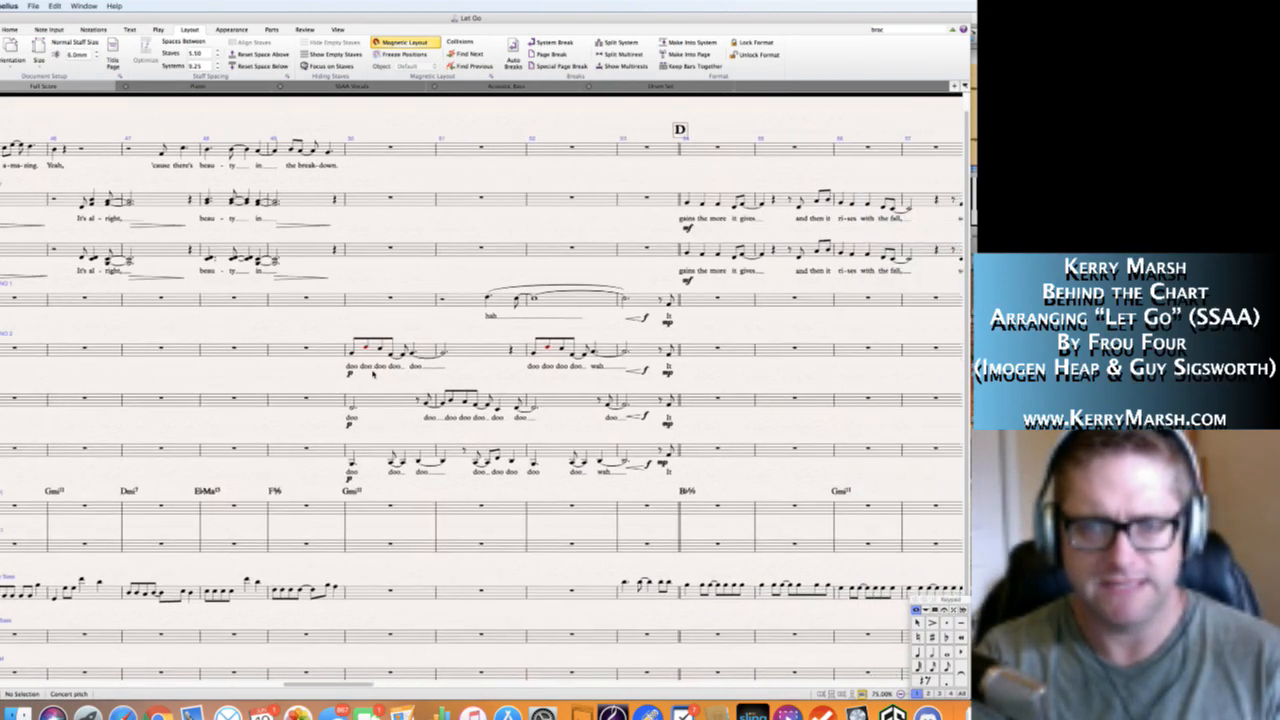
scroll(372, 375, "left", 2)
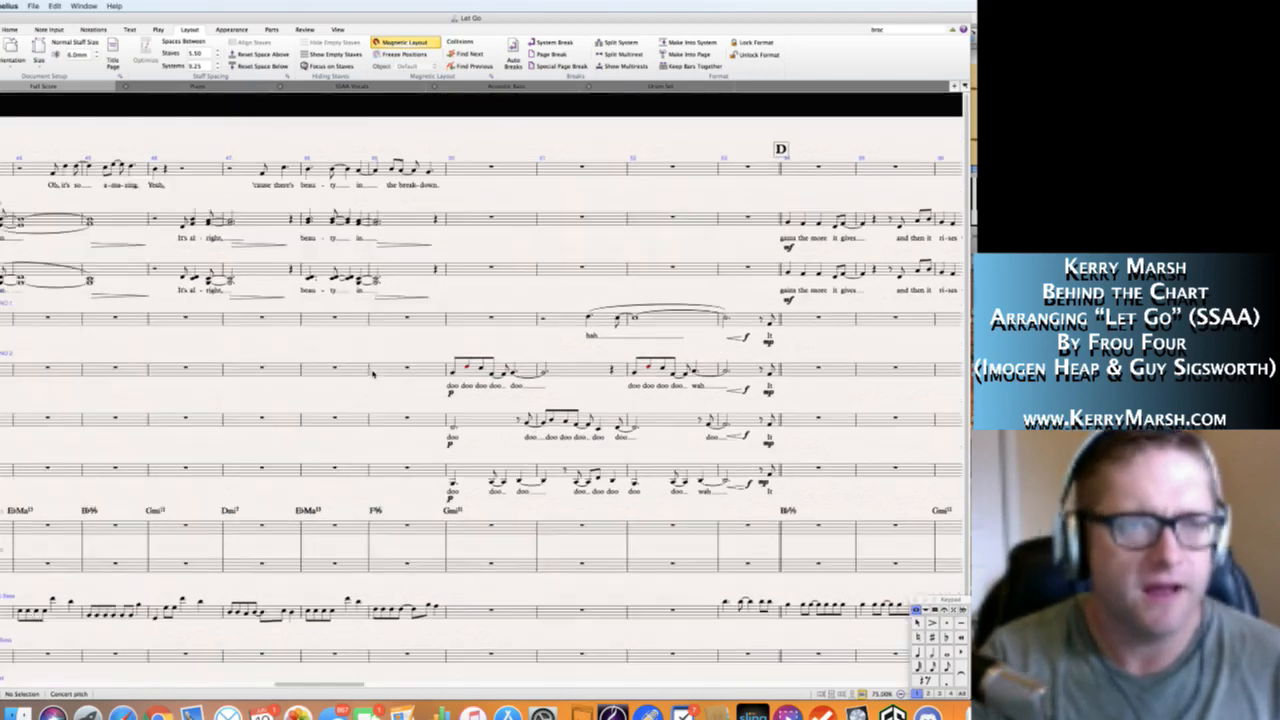
scroll(372, 375, "right", 1)
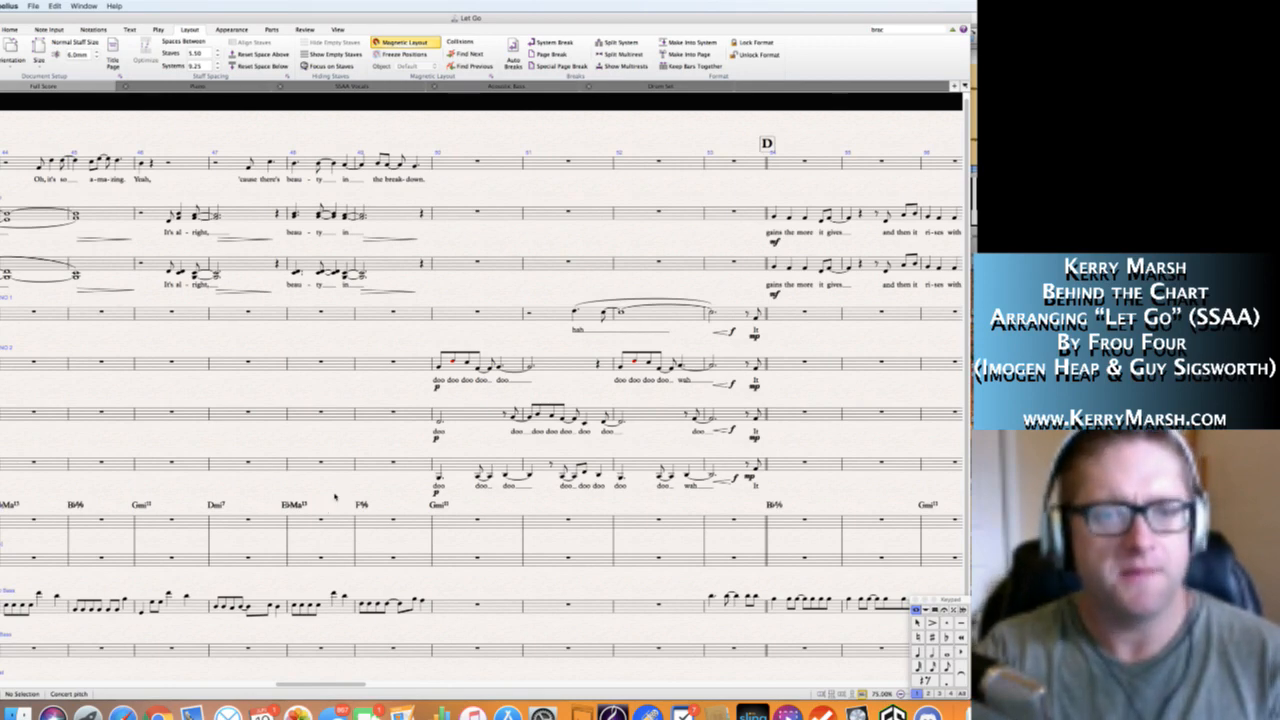
scroll(342, 490, "right", 1)
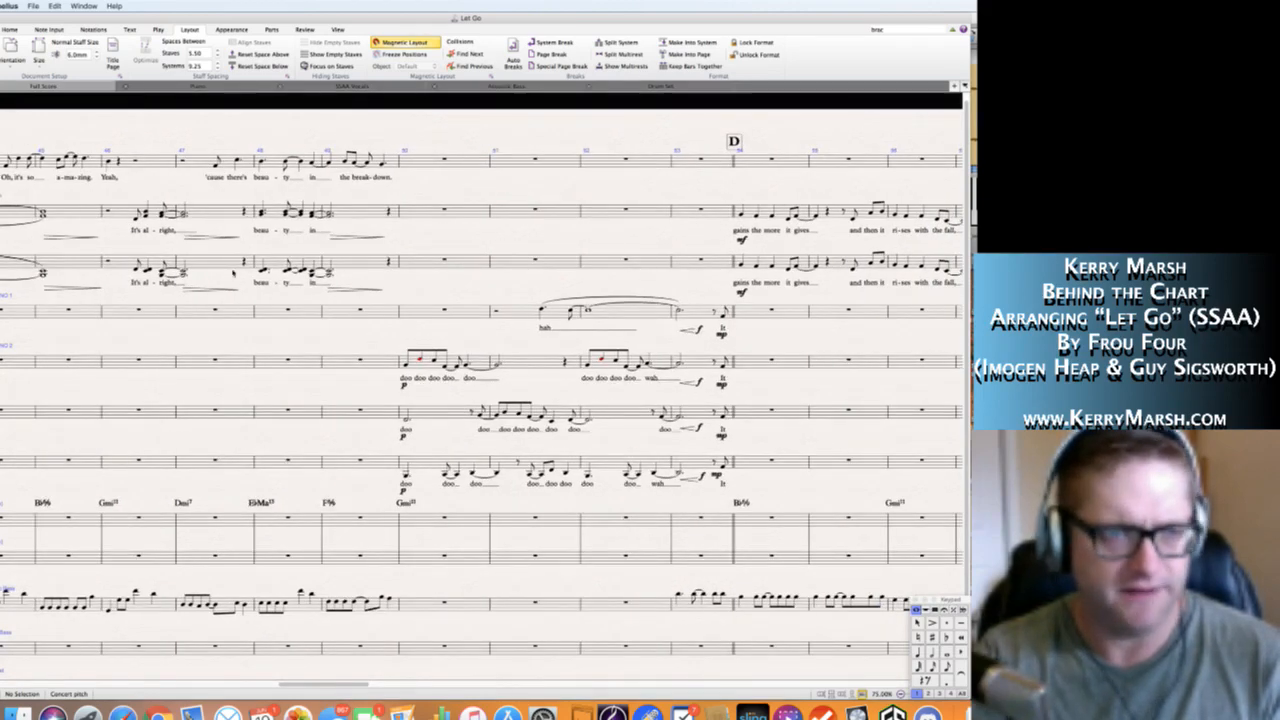
scroll(370, 412, "right", 8)
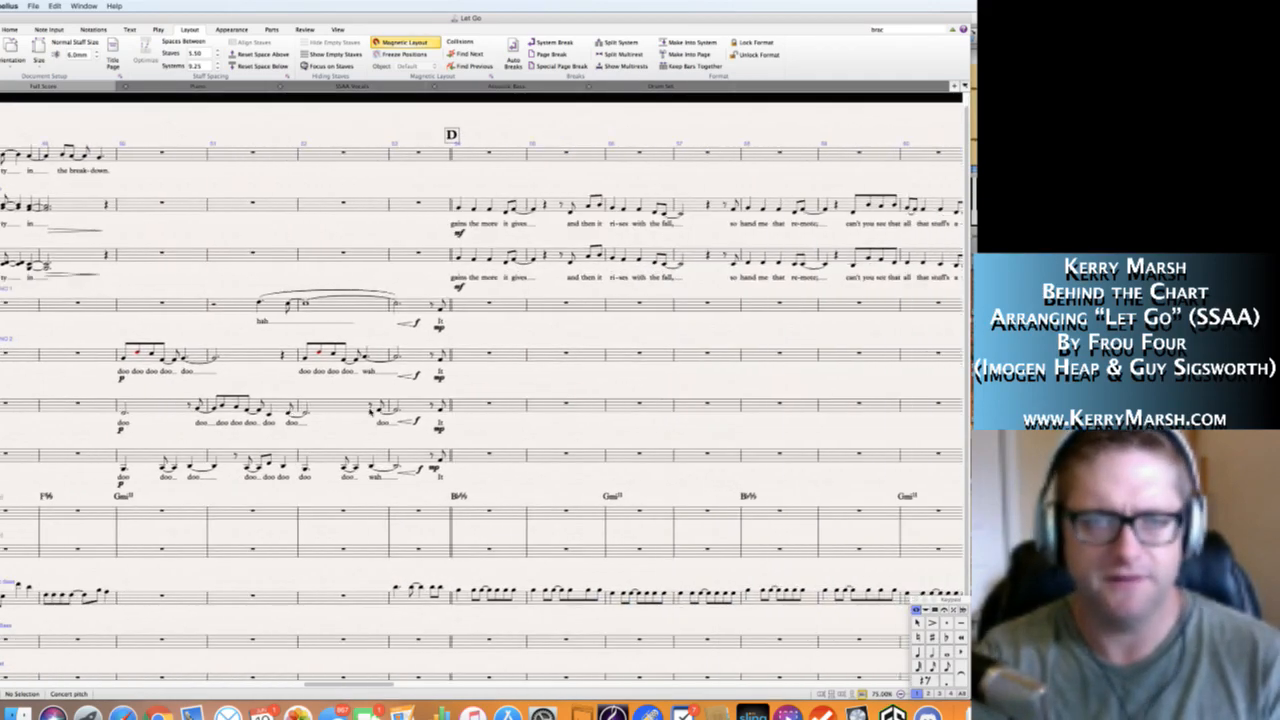
scroll(368, 411, "right", 12)
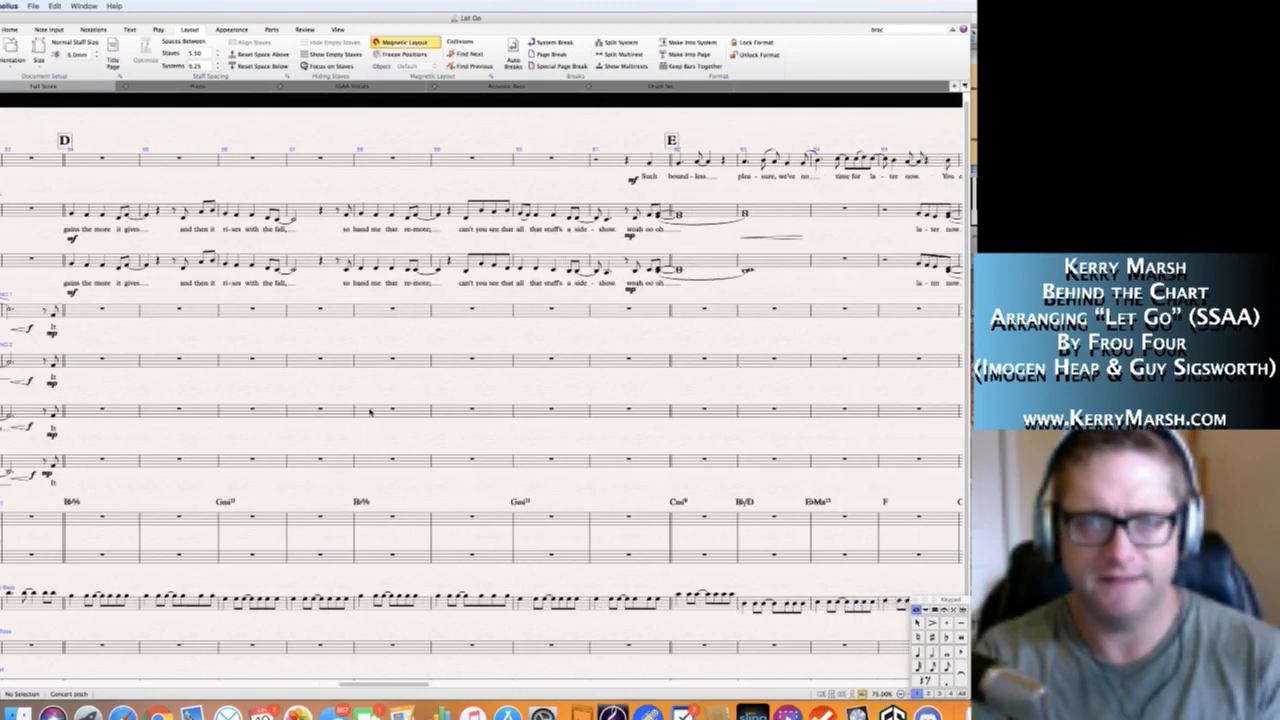
scroll(368, 411, "right", 3)
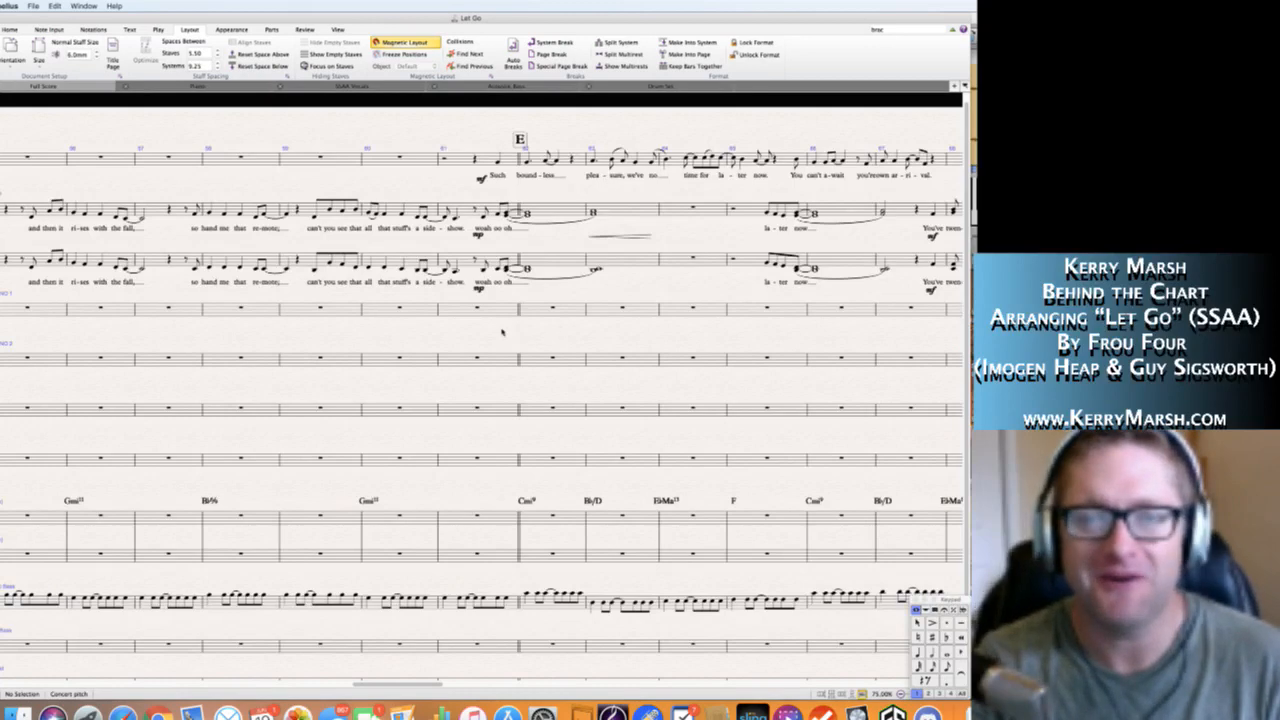
scroll(502, 332, "right", 5)
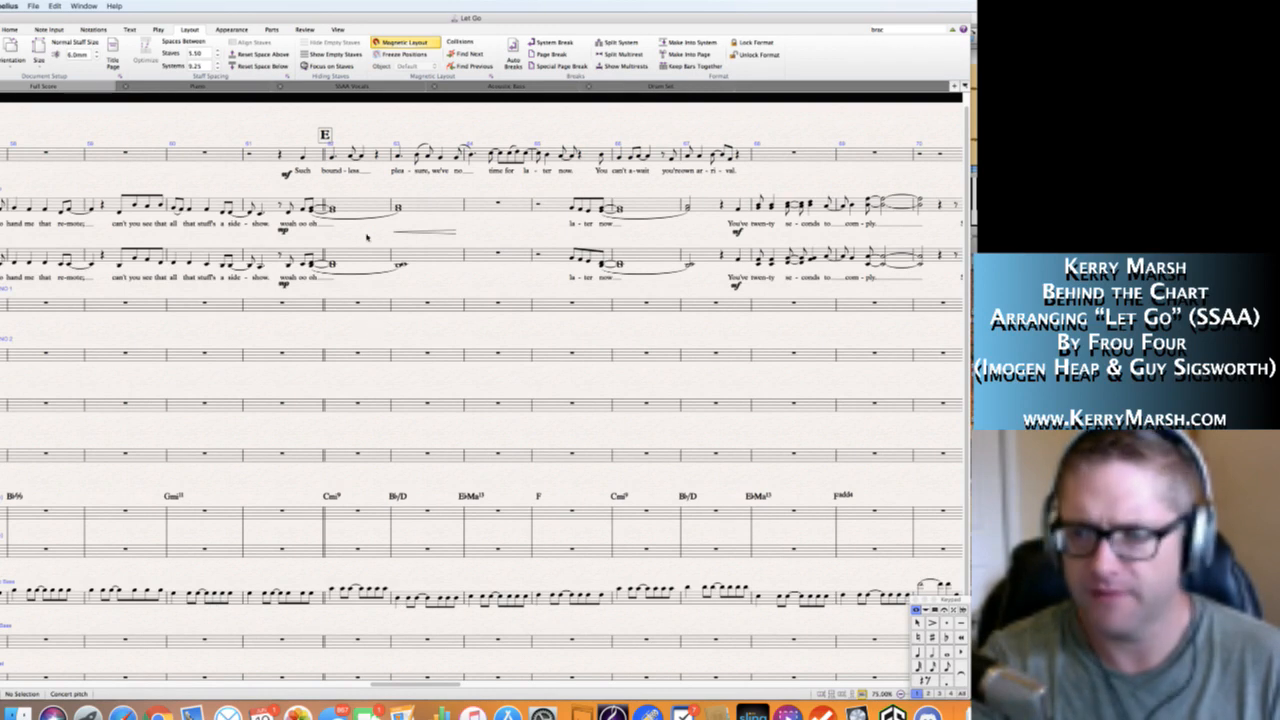
Examine the chorus at rehearsal mark F and the sections that follow up to rehearsal mark H.
key("super+Tab")
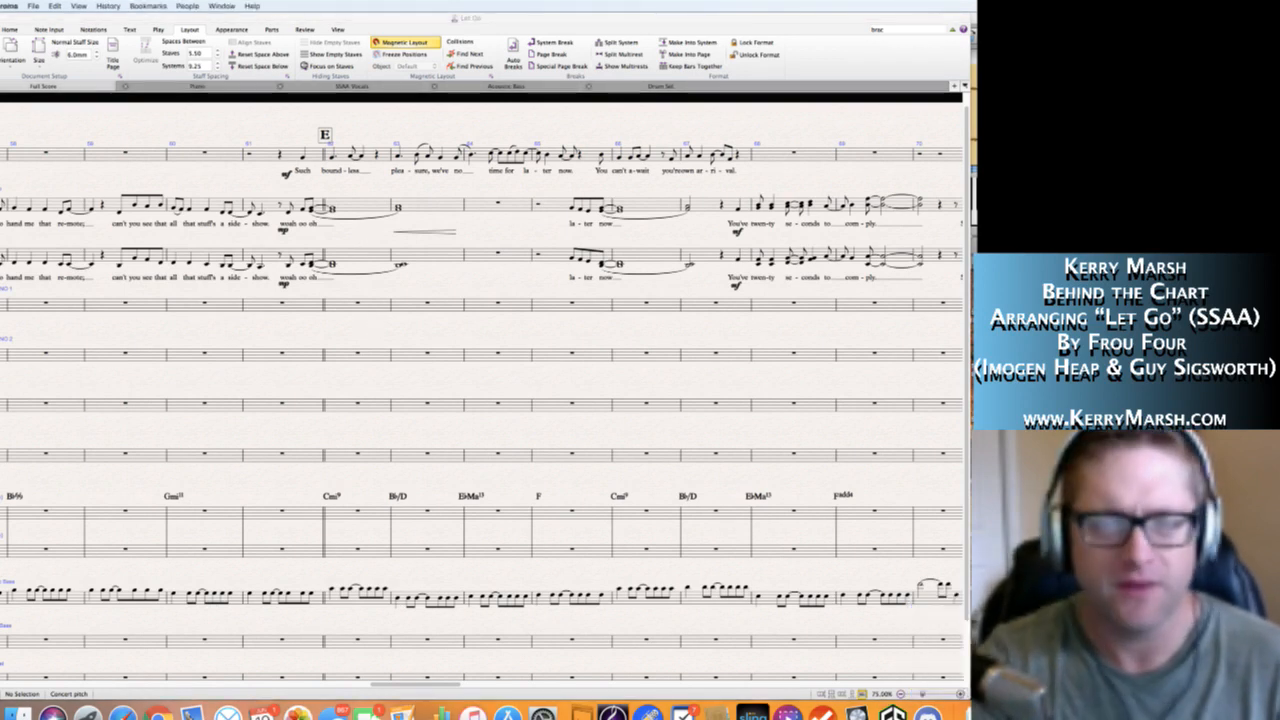
key("super+Tab")
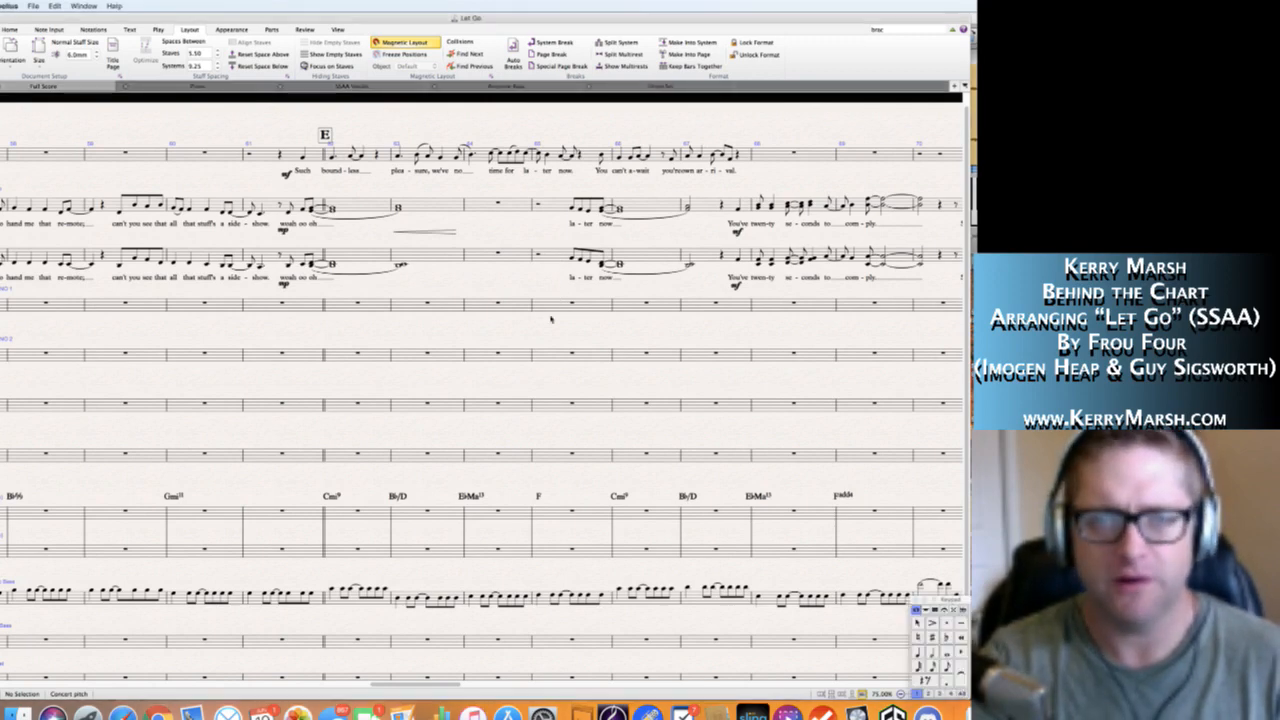
scroll(555, 308, "right", 8)
scroll(550, 318, "right", 5)
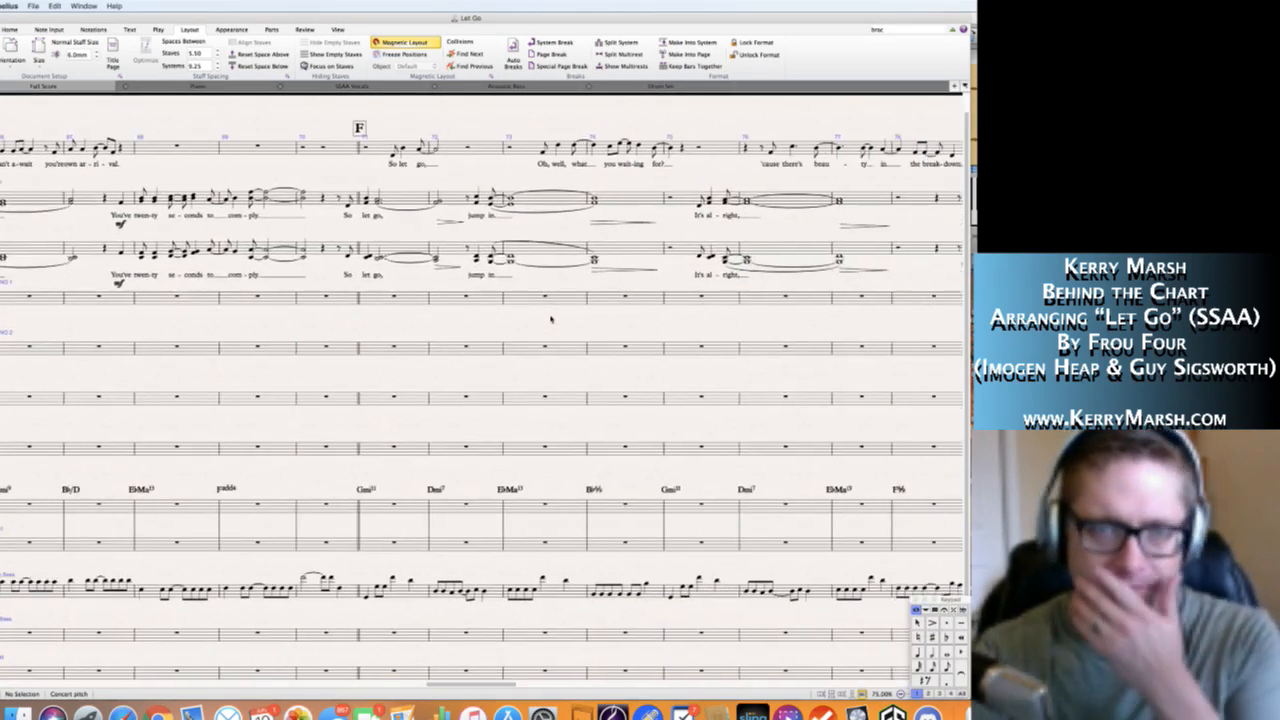
scroll(550, 318, "right", 15)
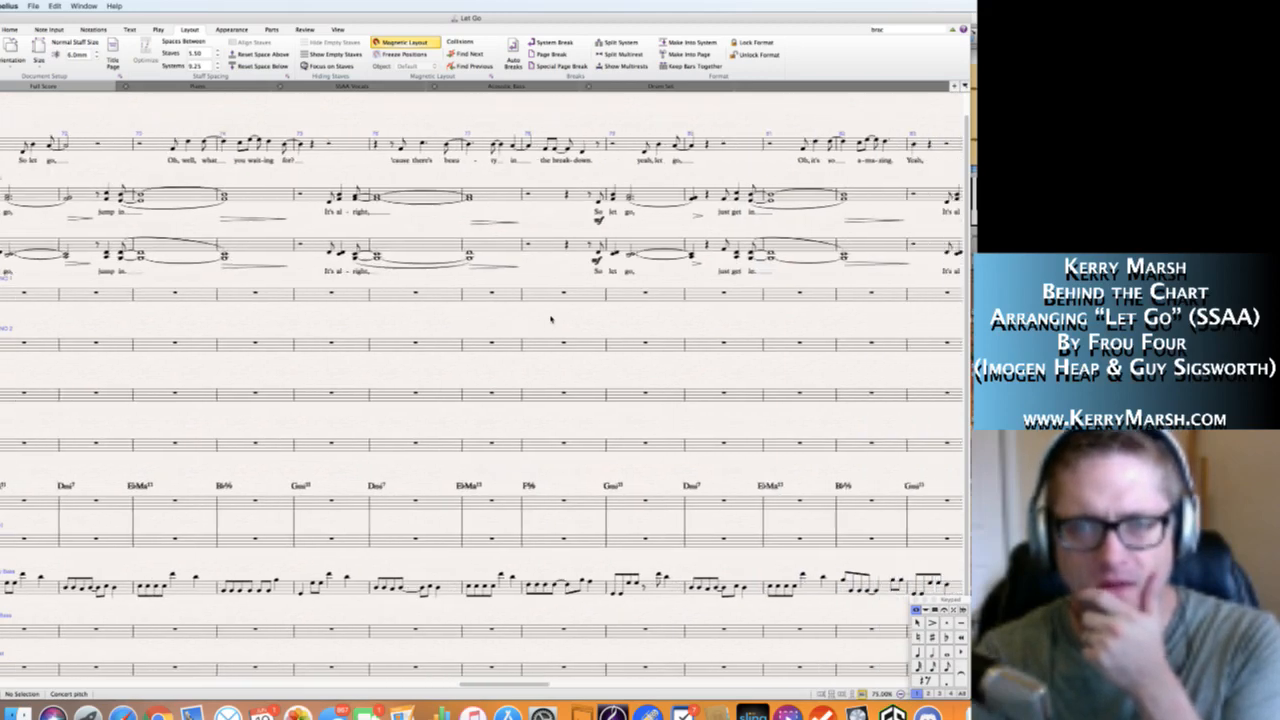
scroll(550, 318, "right", 5)
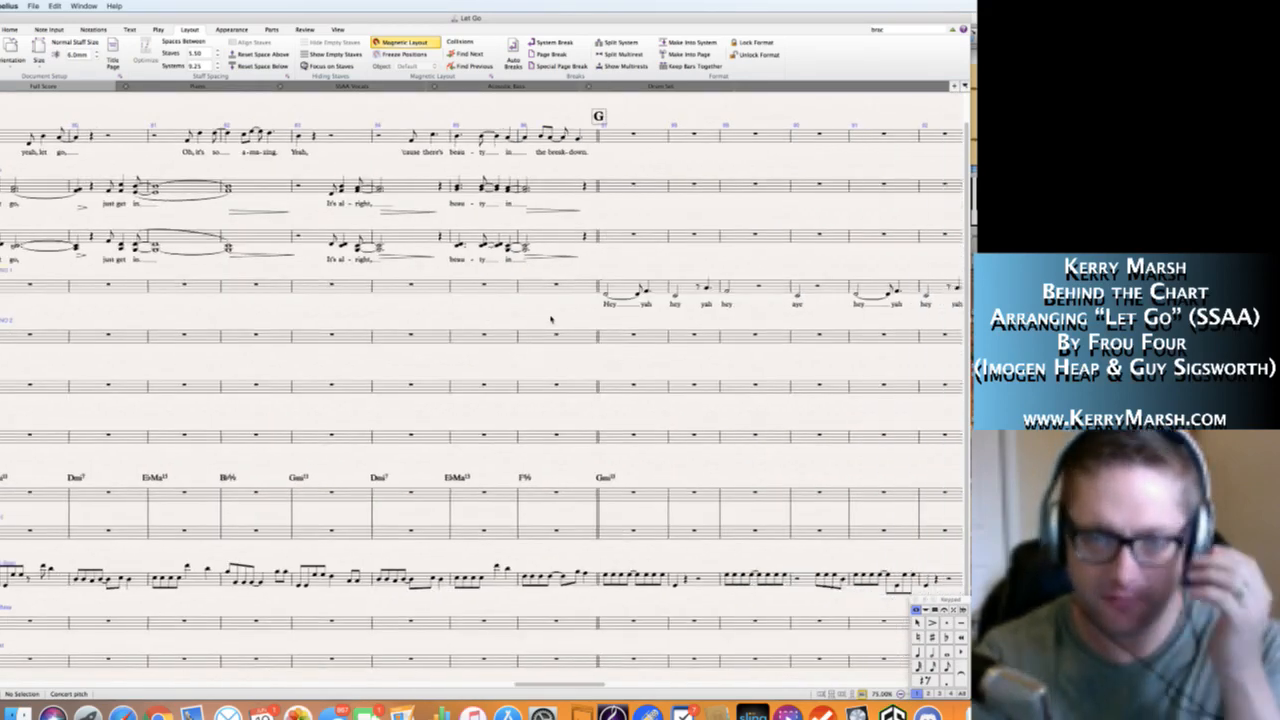
scroll(621, 362, "right", 7)
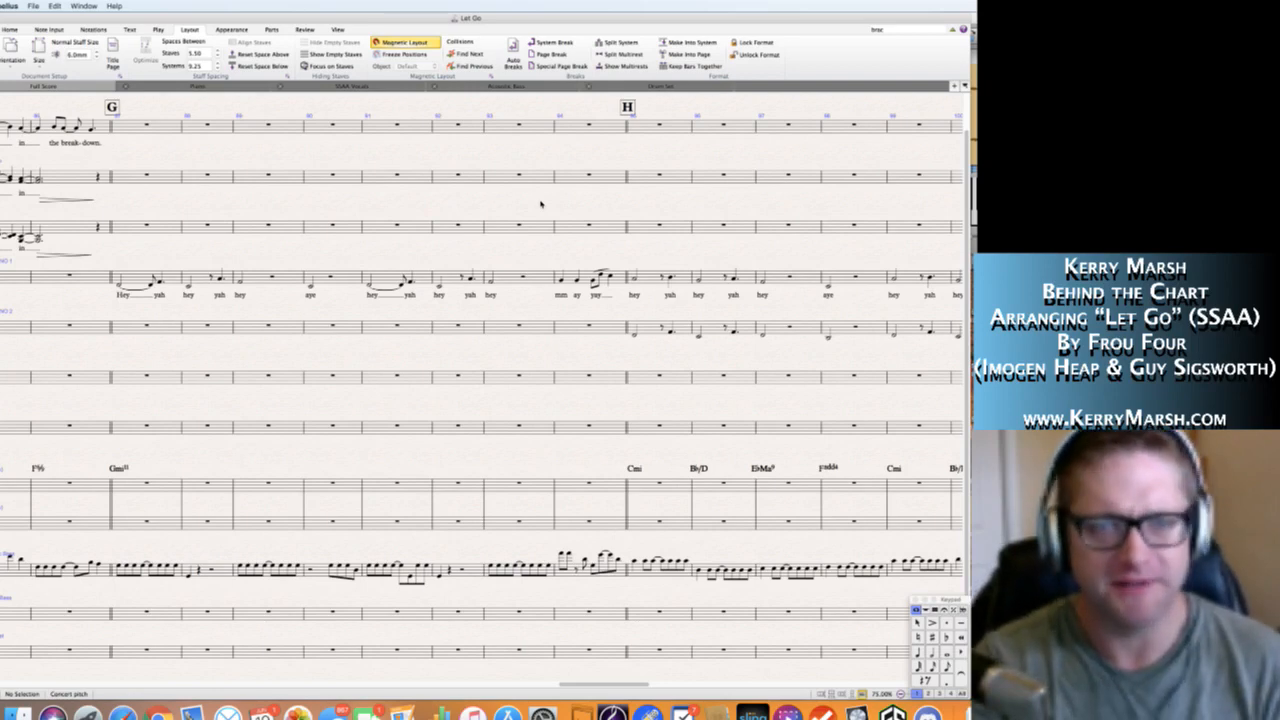
scroll(530, 203, "right", 2)
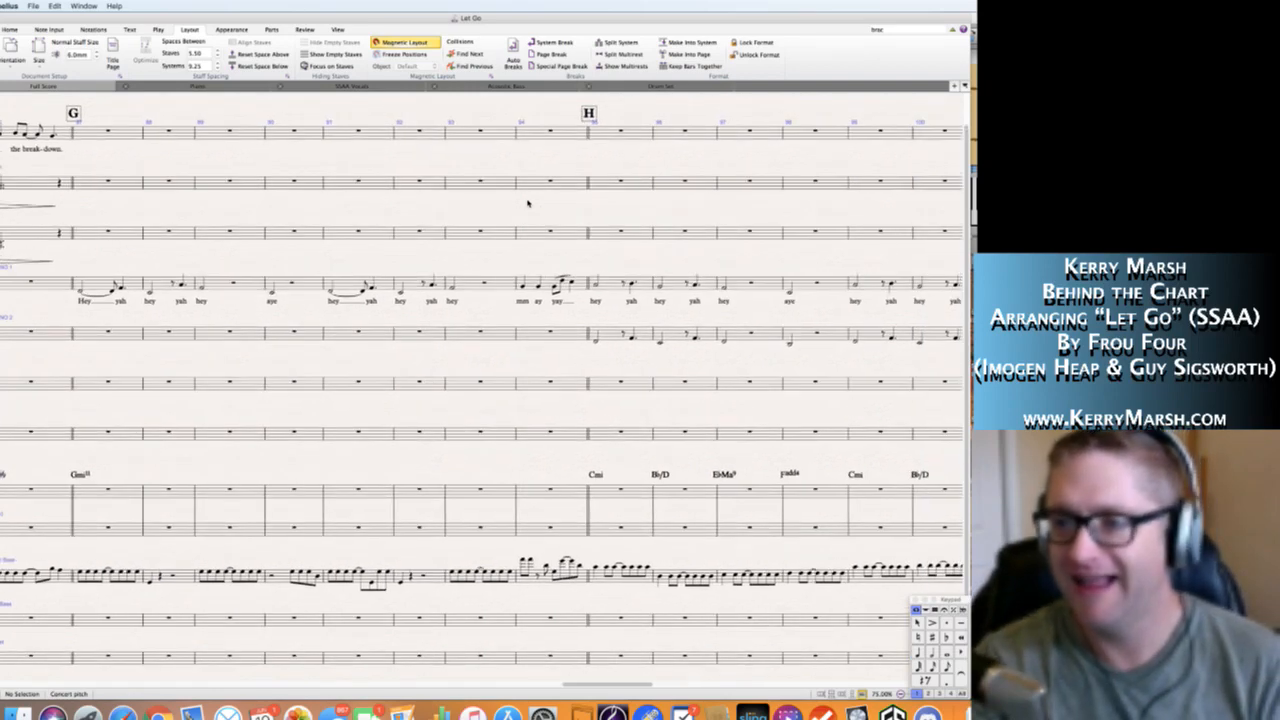
Compare the "hey yah" lines of the two soprano staves across sections G and H, up to rehearsal mark I.
scroll(528, 204, "left", 1)
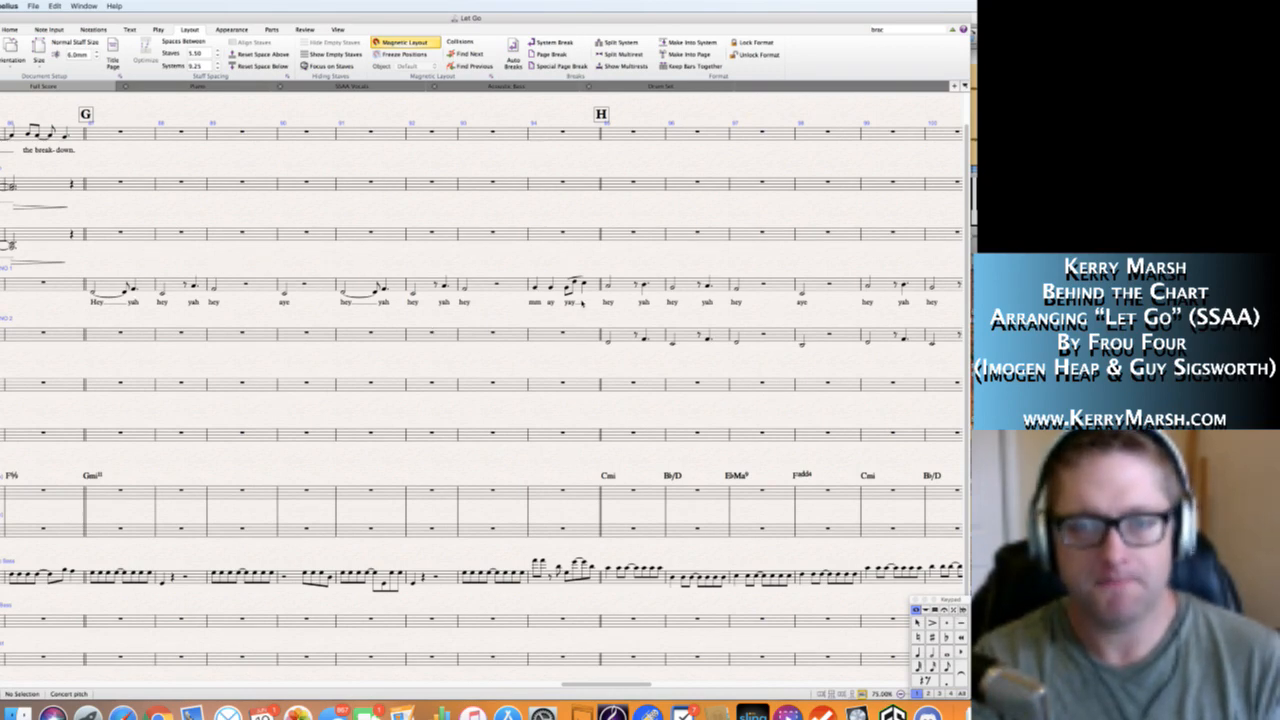
scroll(530, 318, "right", 5)
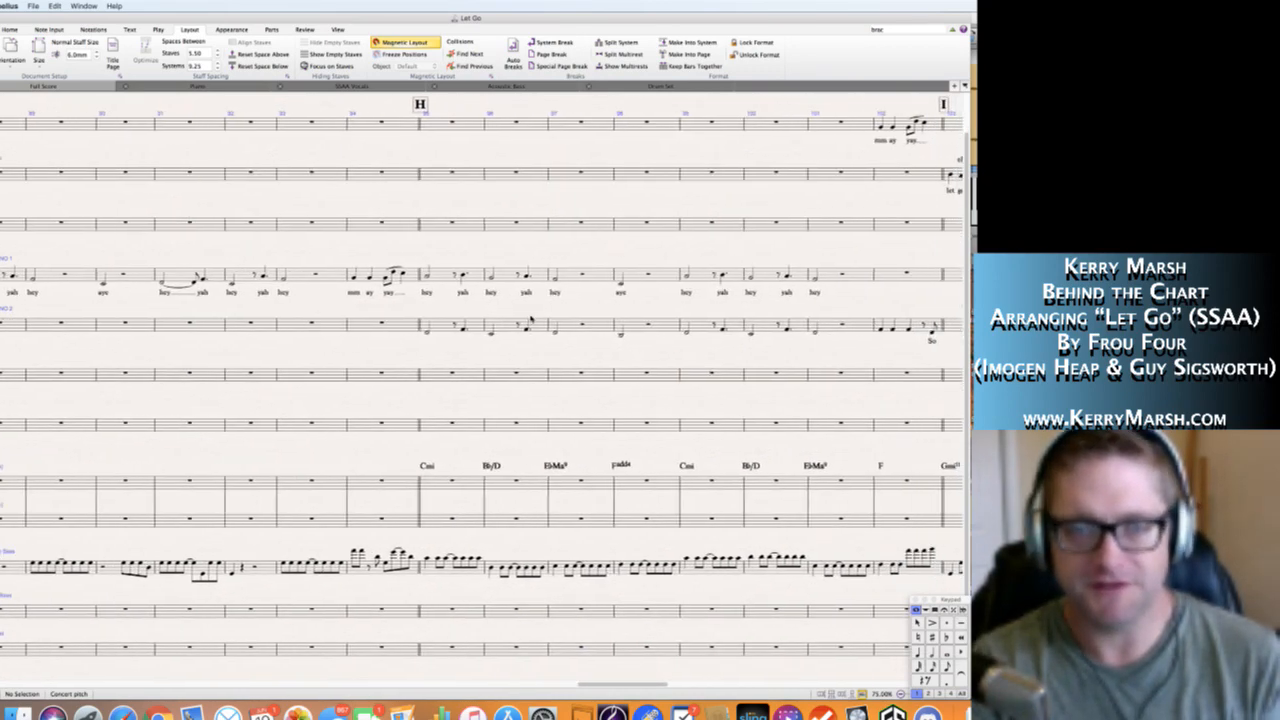
scroll(530, 318, "left", 1)
scroll(531, 319, "left", 1)
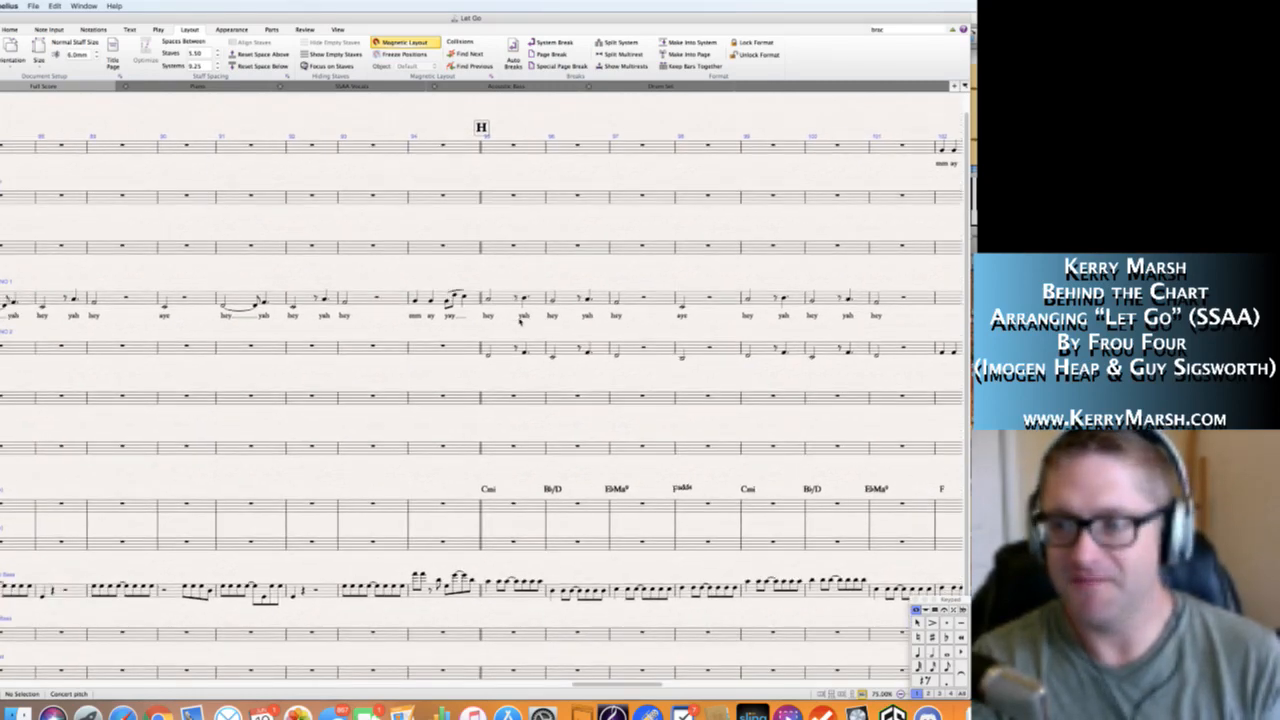
scroll(509, 328, "left", 6)
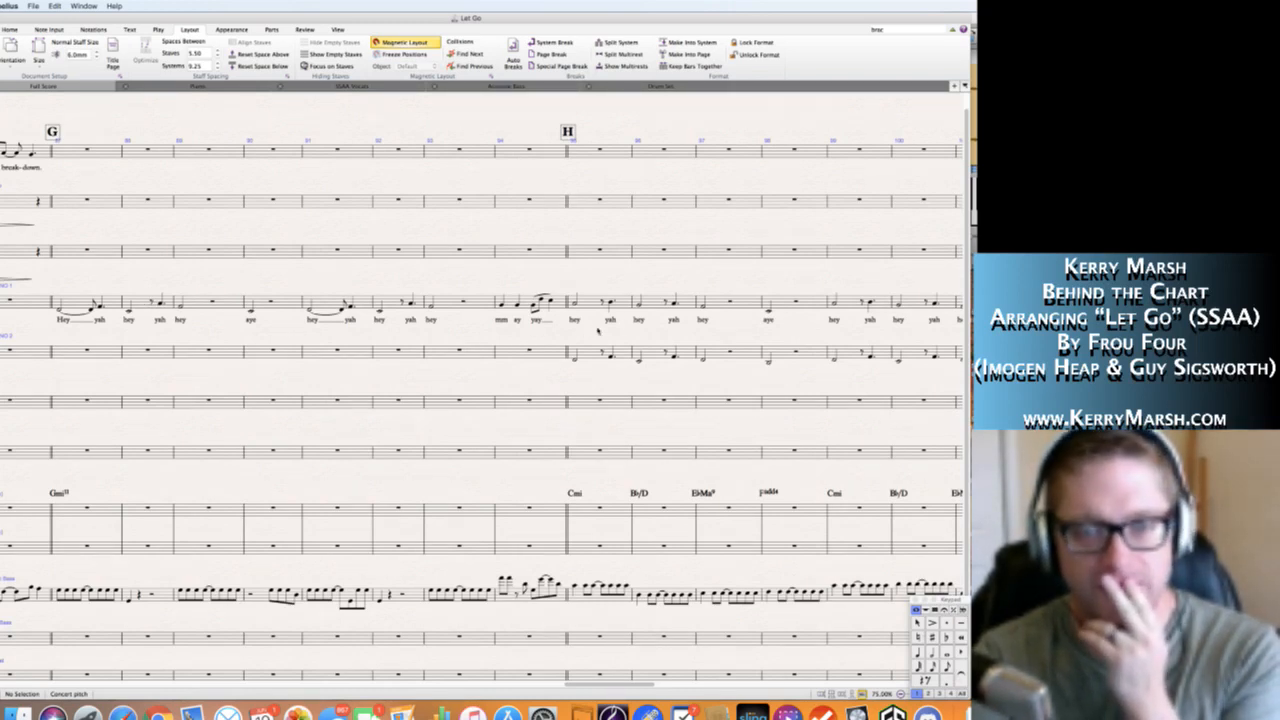
scroll(582, 331, "right", 3)
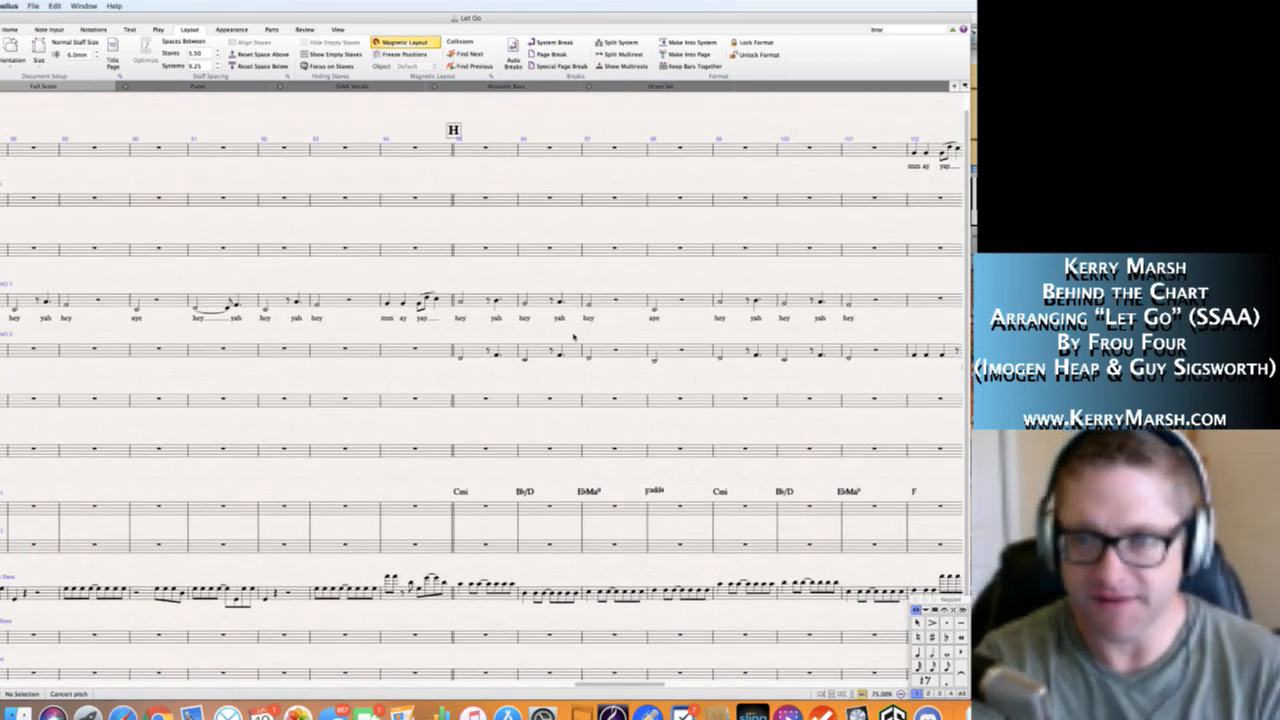
scroll(574, 337, "right", 3)
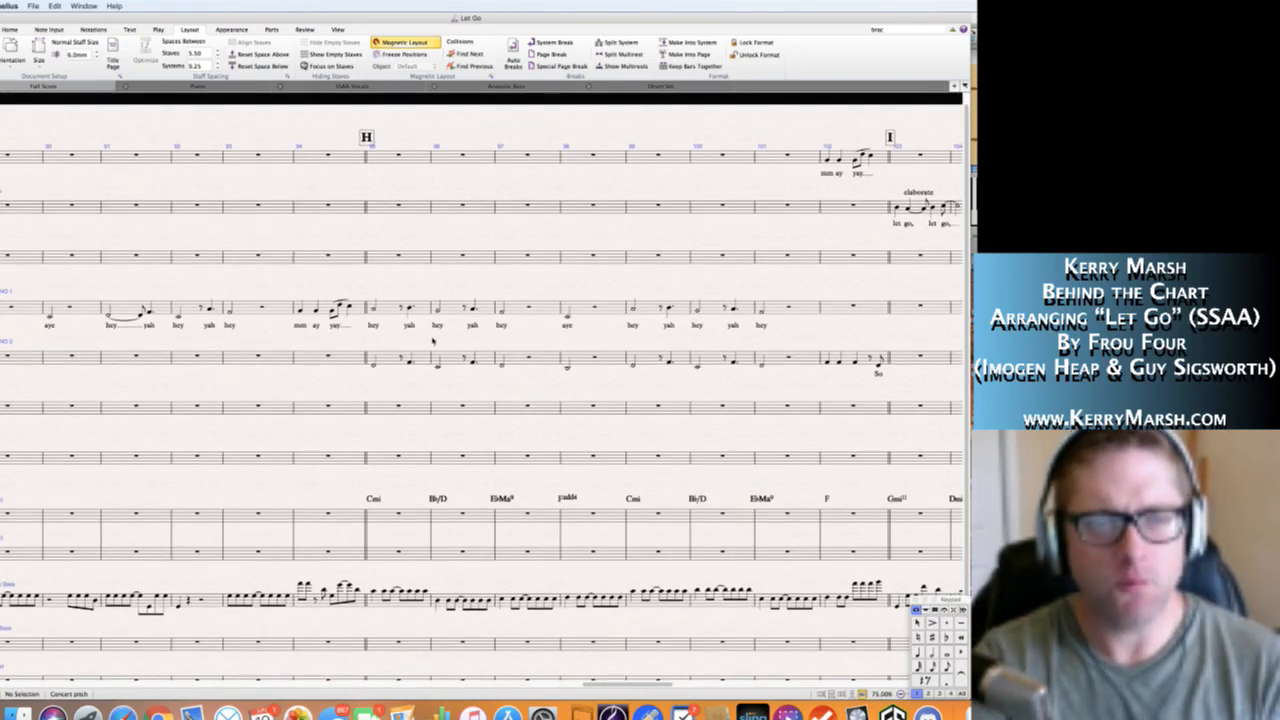
scroll(432, 340, "left", 2)
scroll(432, 340, "left", 8)
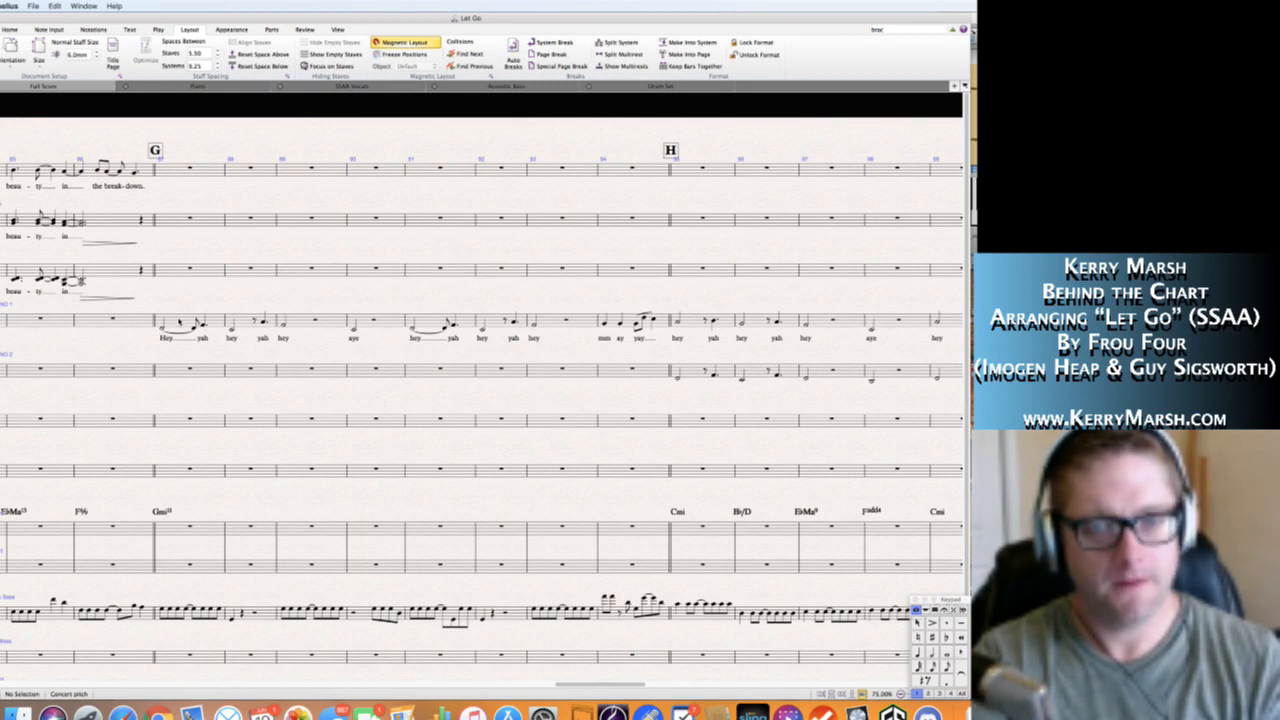
Select the Soprano 1 bar at rehearsal mark G, switch briefly to Transcribe!, and return to the score with the selection cleared.
left_click(215, 320)
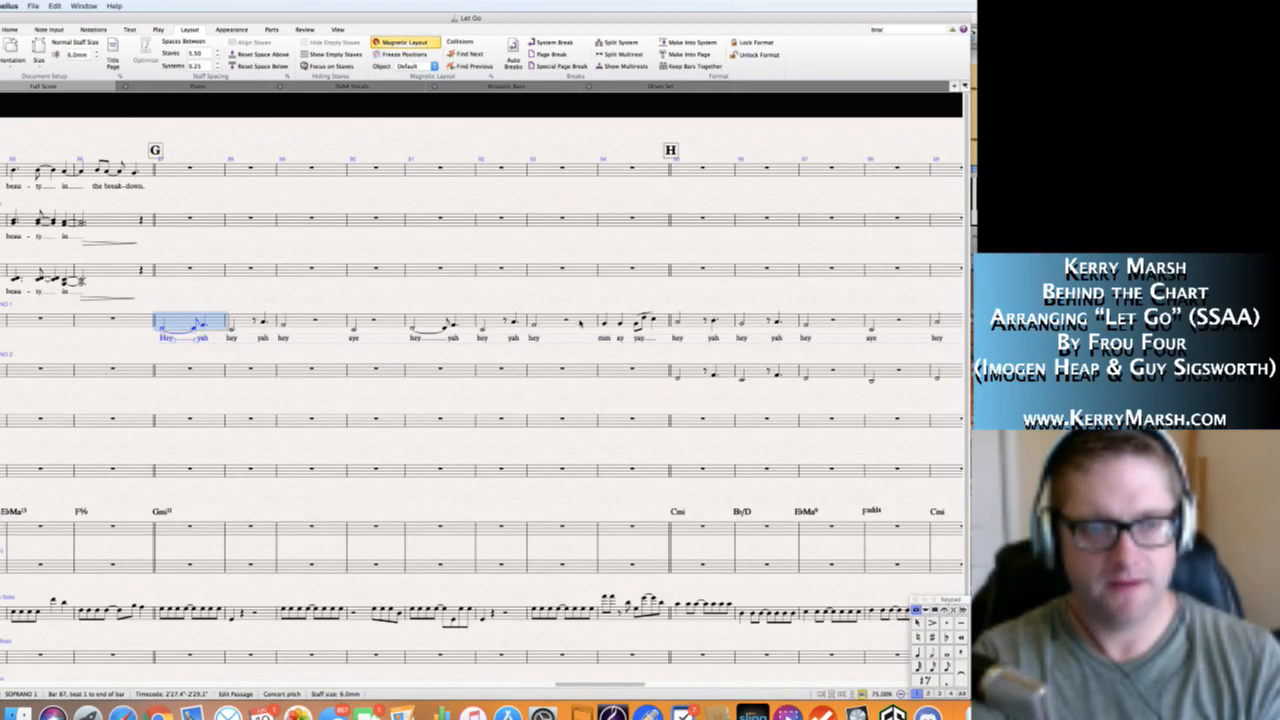
left_click(1000, 190)
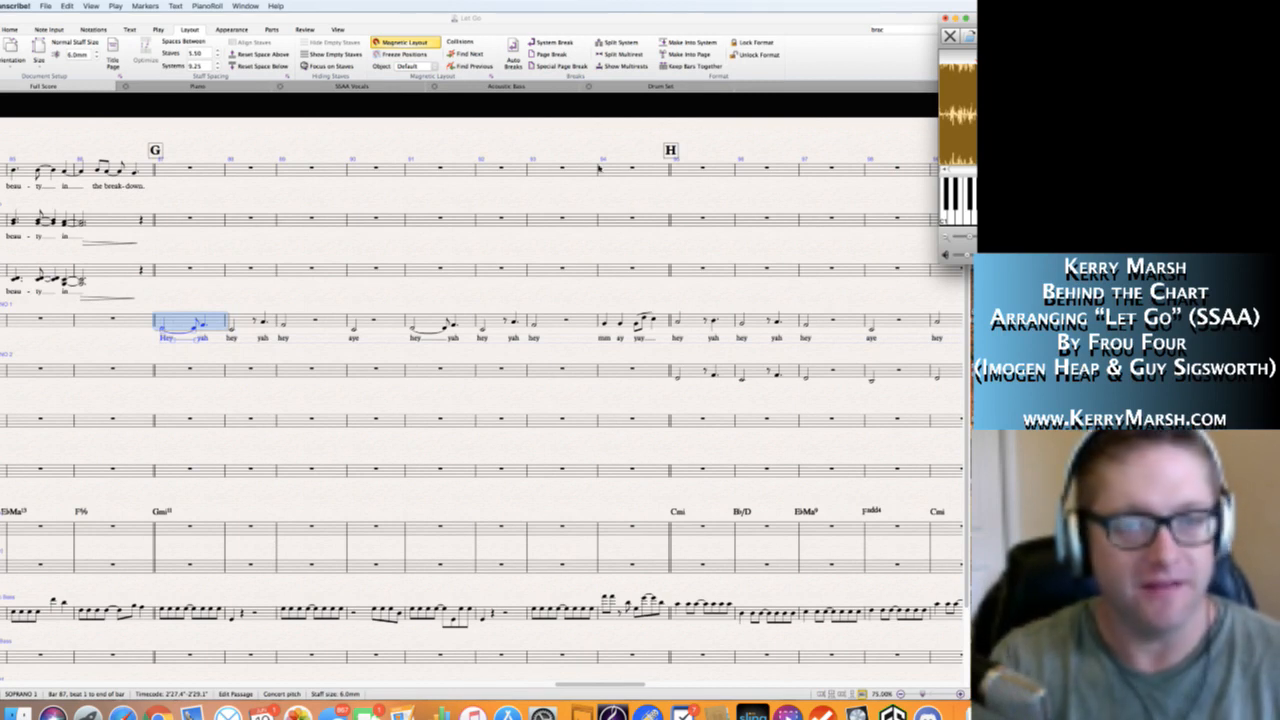
left_click(368, 355)
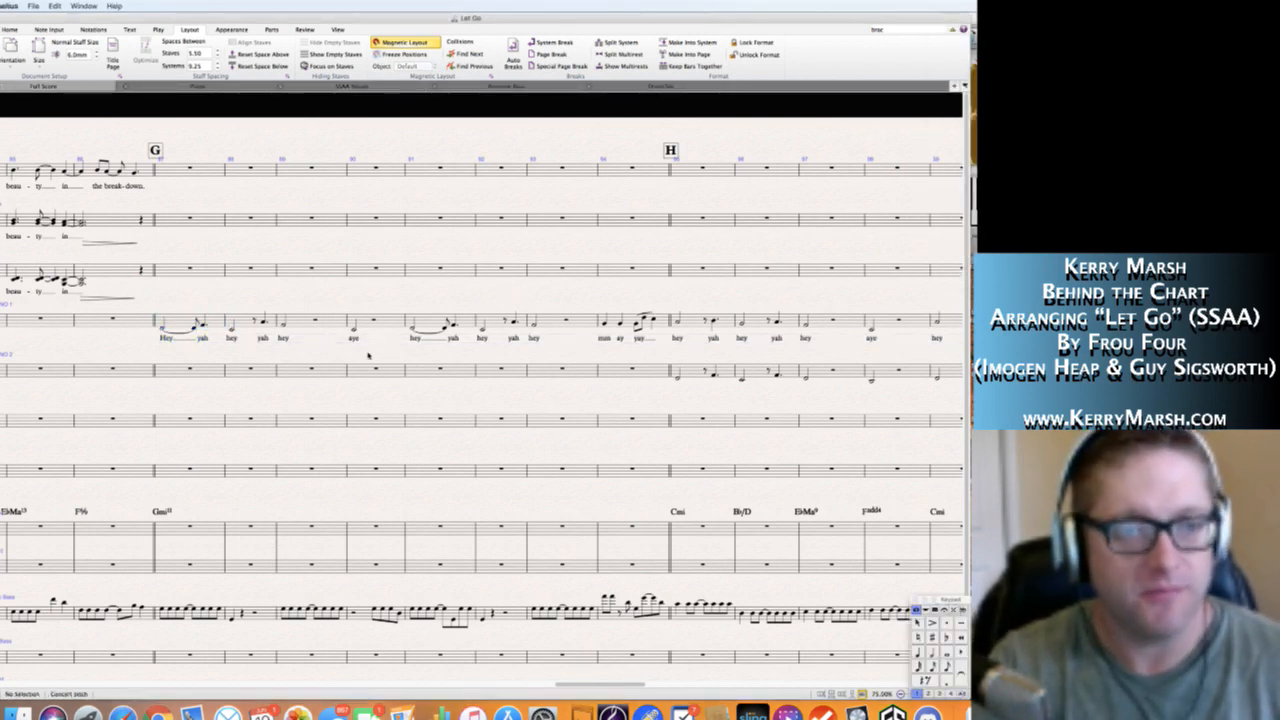
scroll(375, 355, "down", 2)
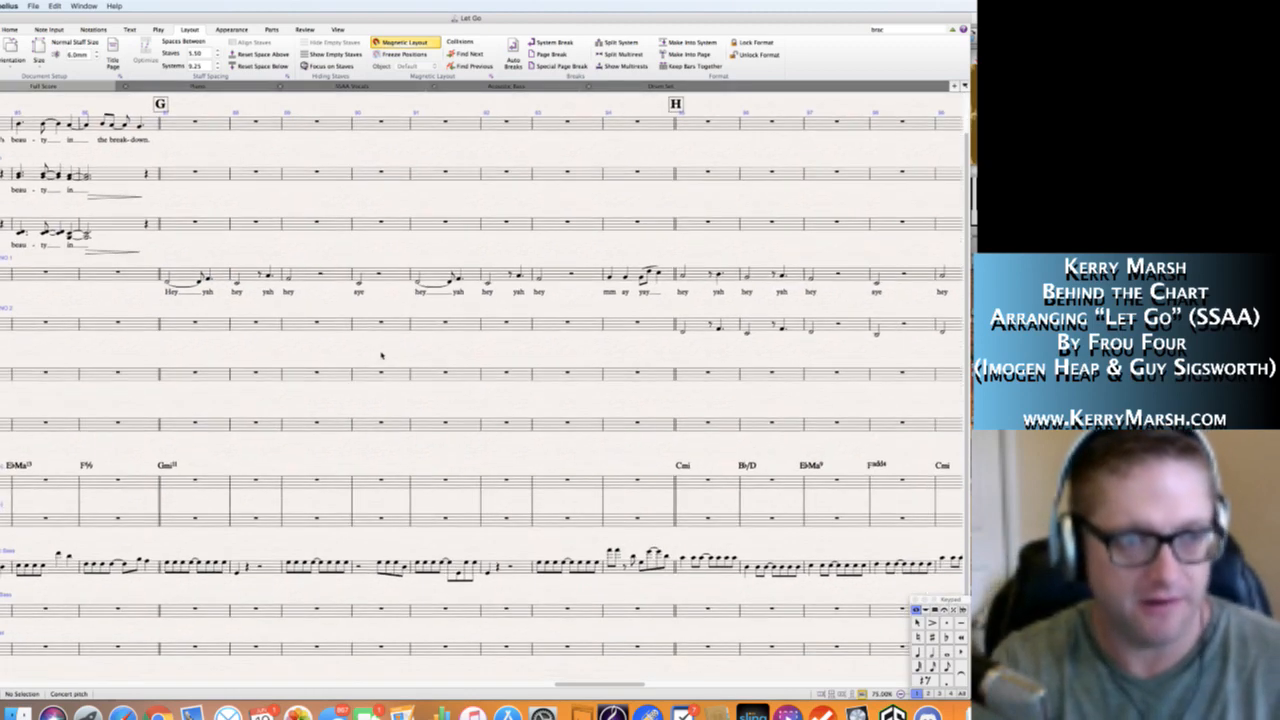
Switch to Transcribe! for the recording and follow the written vocal parts from rehearsal mark G through H.
scroll(400, 346, "up", 1)
left_click(974, 140)
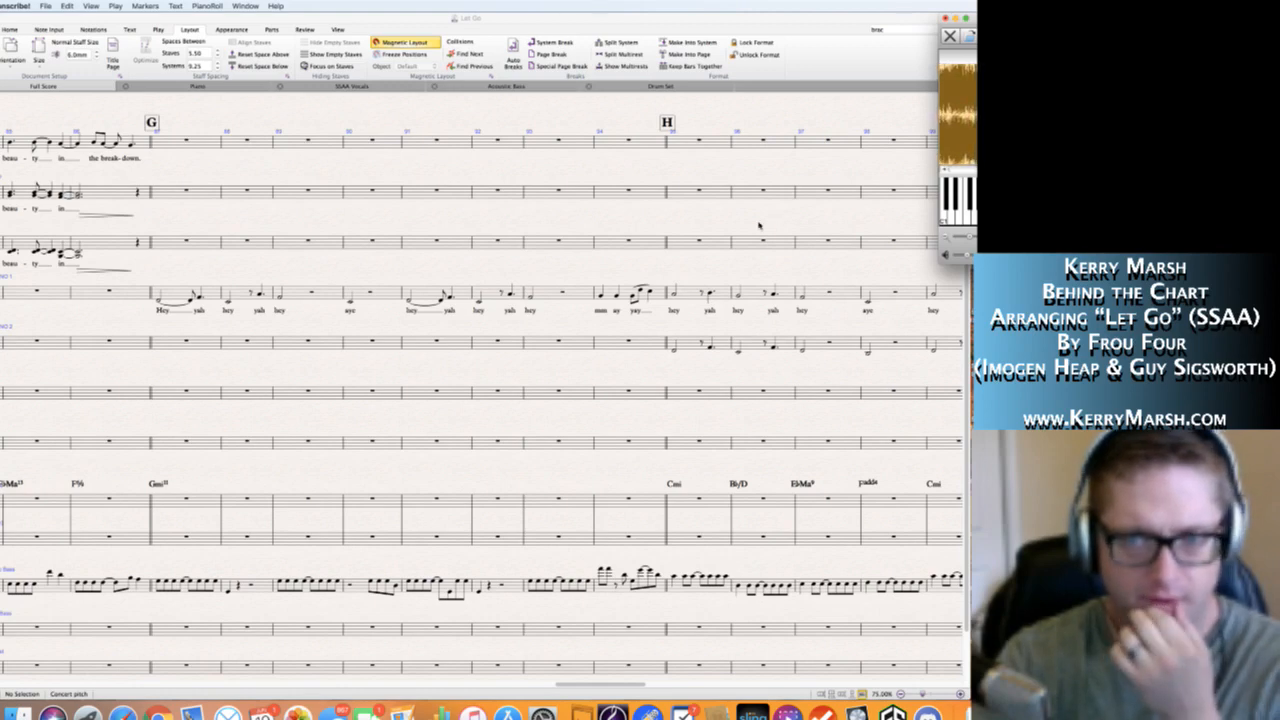
scroll(759, 226, "right", 2)
scroll(759, 226, "right", 3)
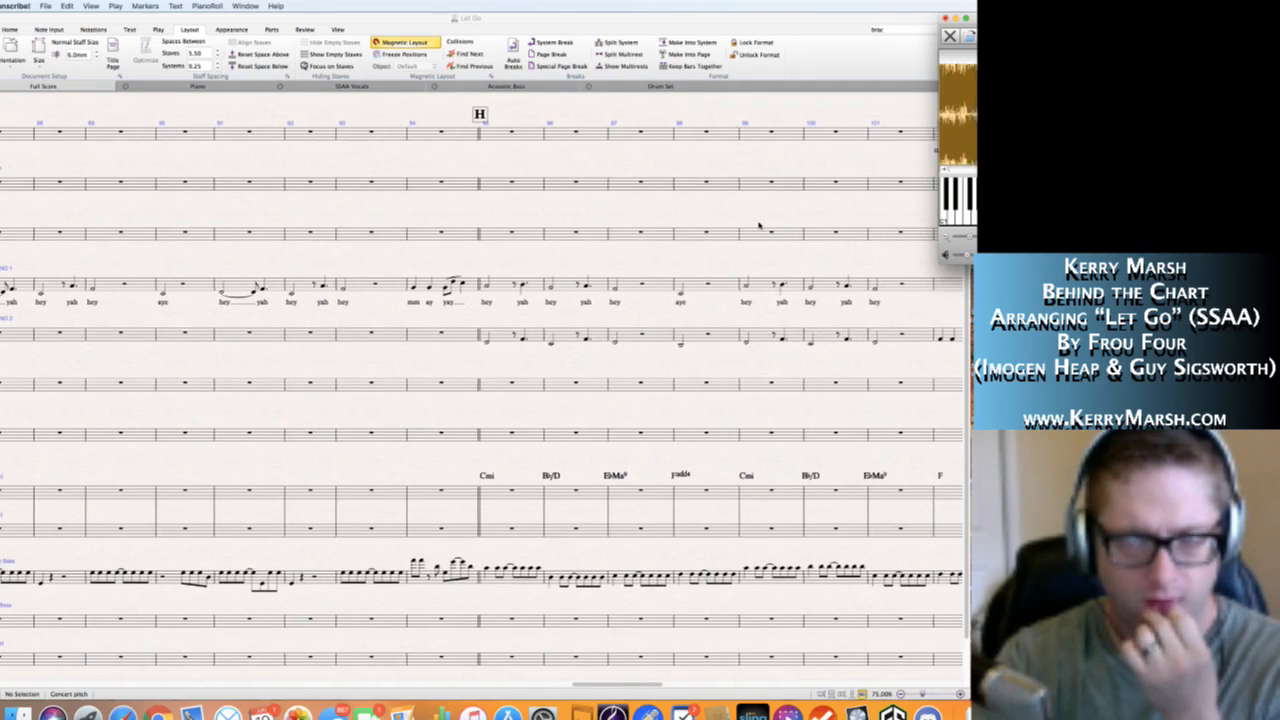
scroll(759, 226, "right", 1)
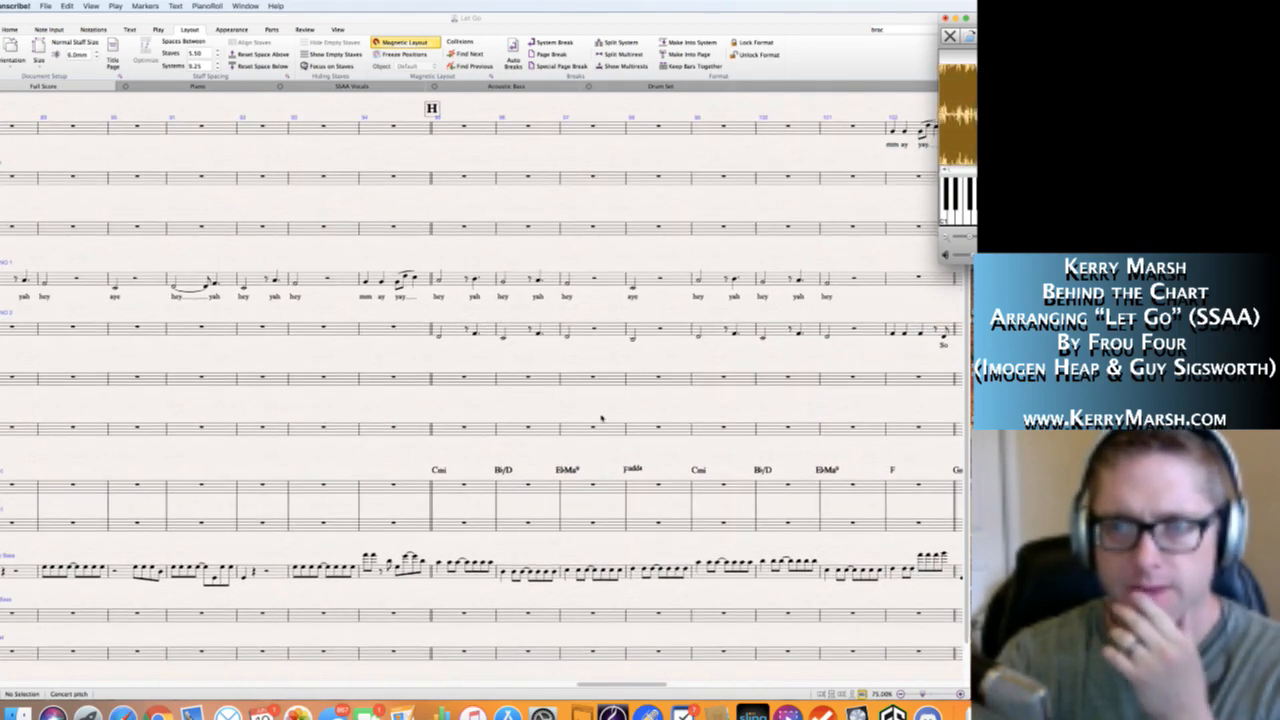
scroll(661, 408, "right", 4)
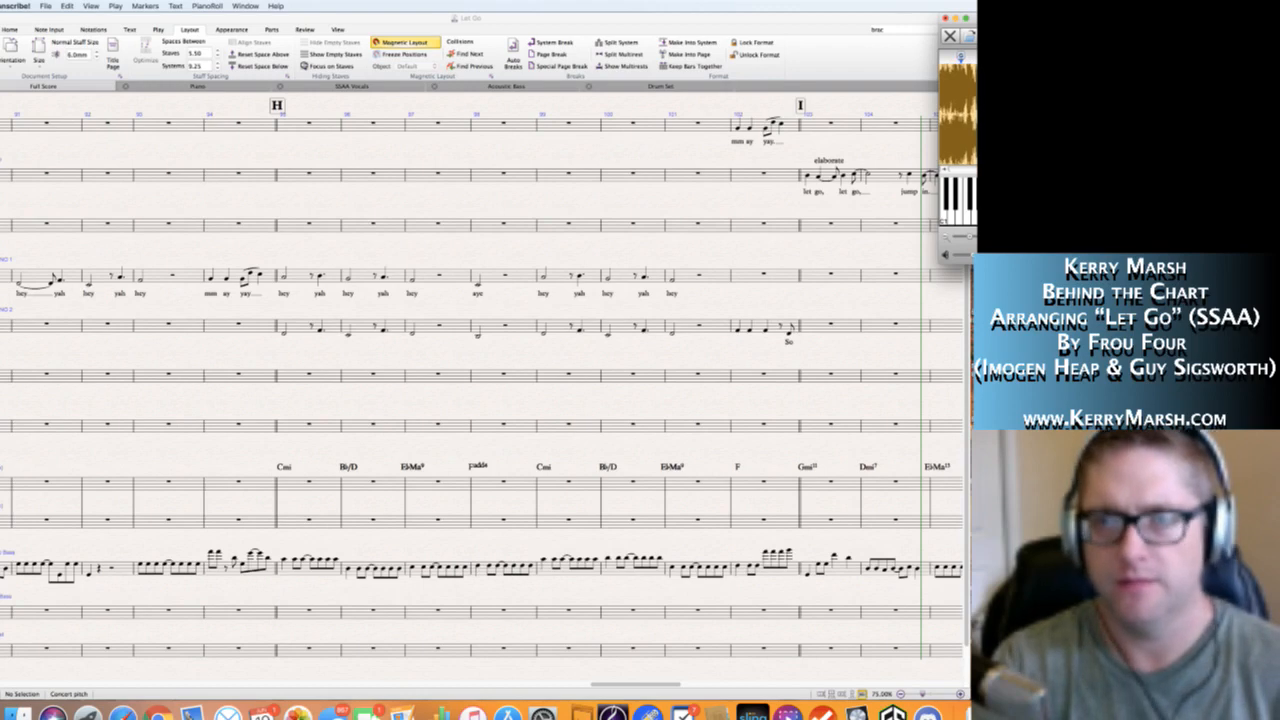
Return to the score and examine the lead vocal from rehearsal mark I through J and past K.
left_click(745, 197)
scroll(745, 197, "right", 3)
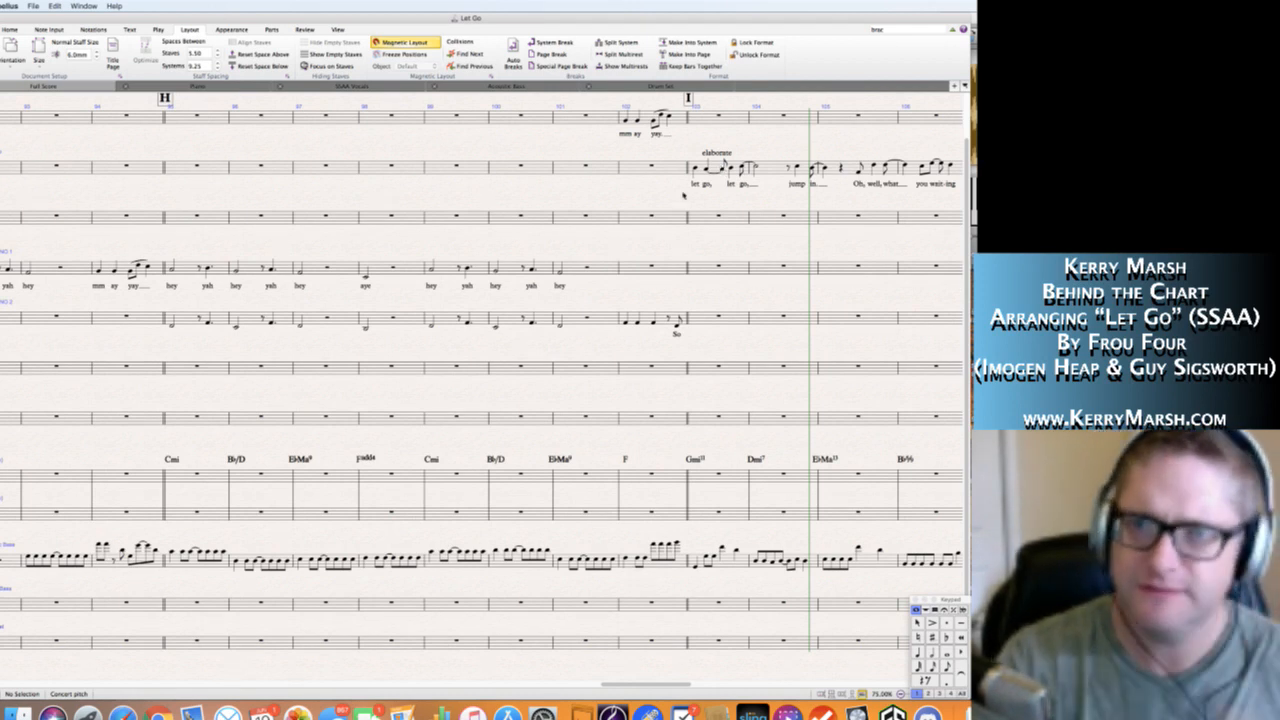
scroll(731, 190, "right", 7)
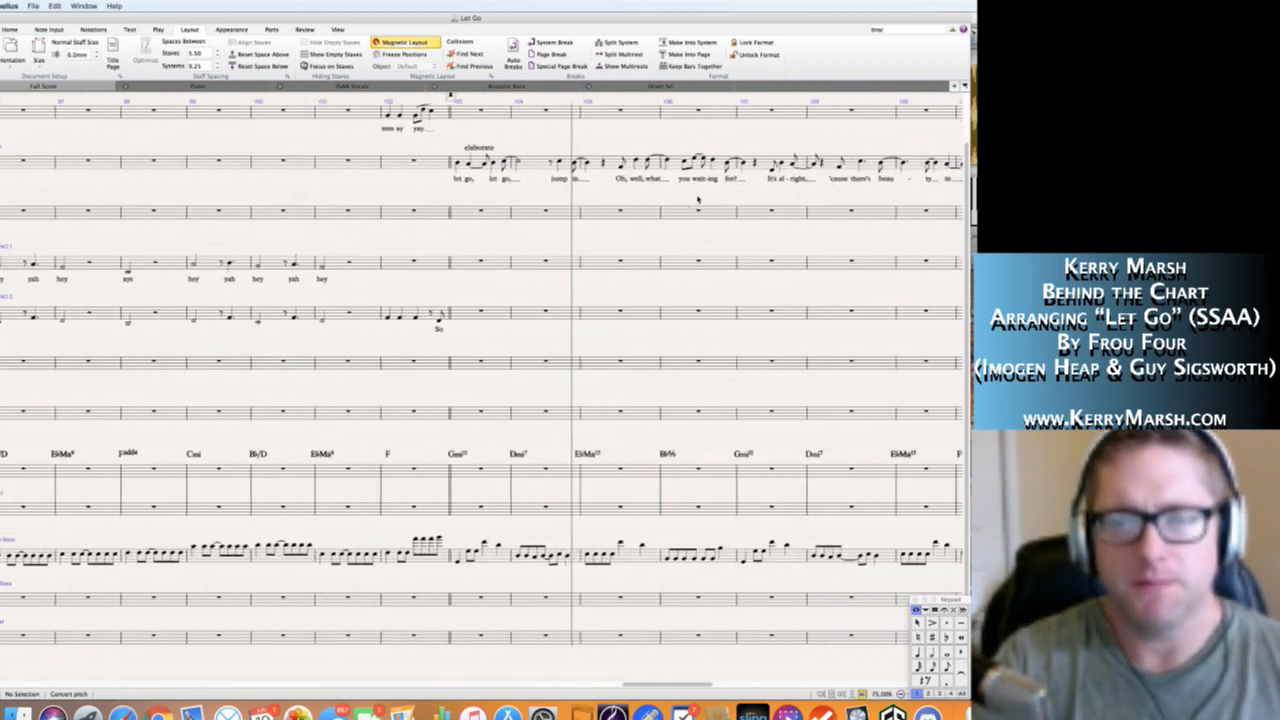
scroll(698, 199, "right", 2)
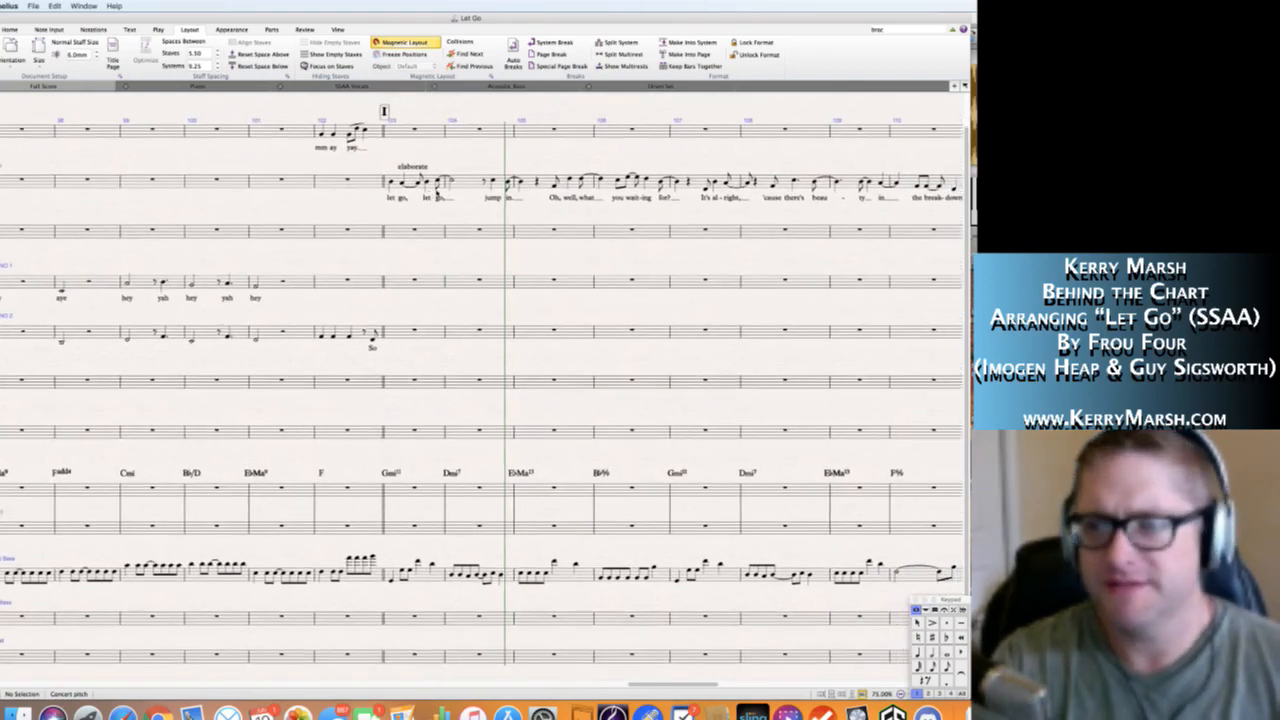
scroll(435, 195, "down", 1)
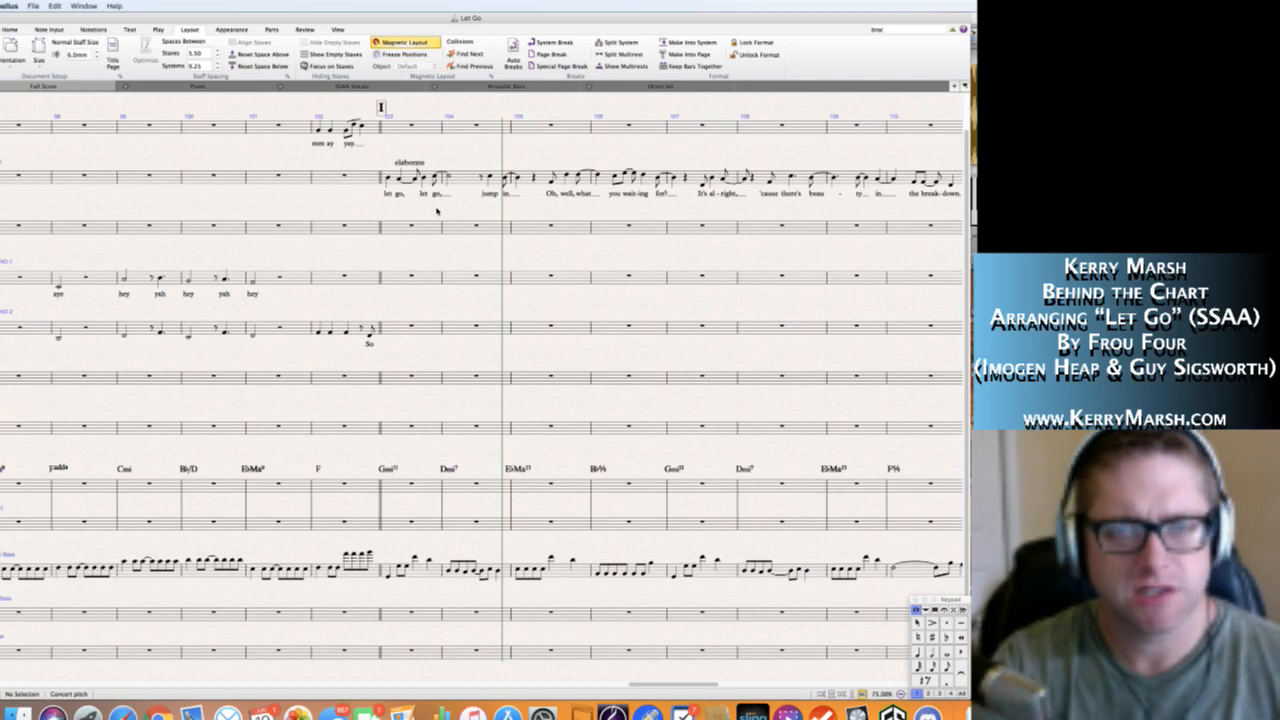
scroll(610, 215, "right", 5)
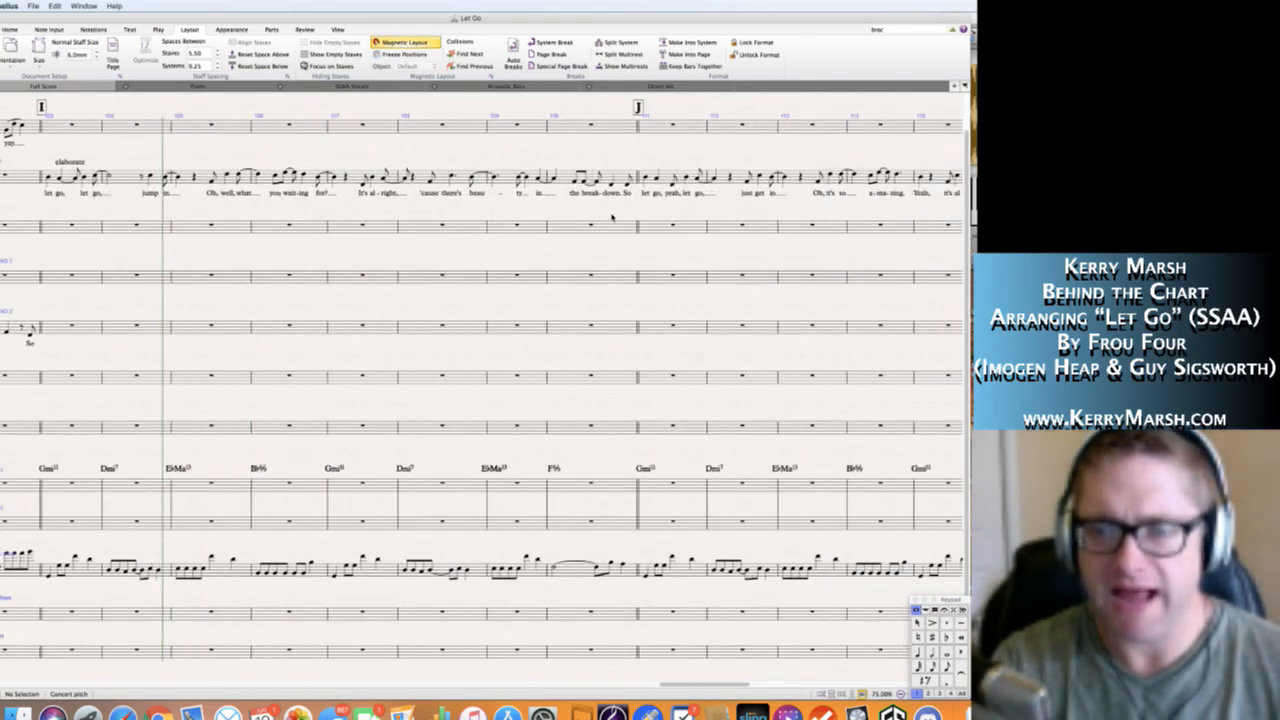
scroll(613, 217, "right", 6)
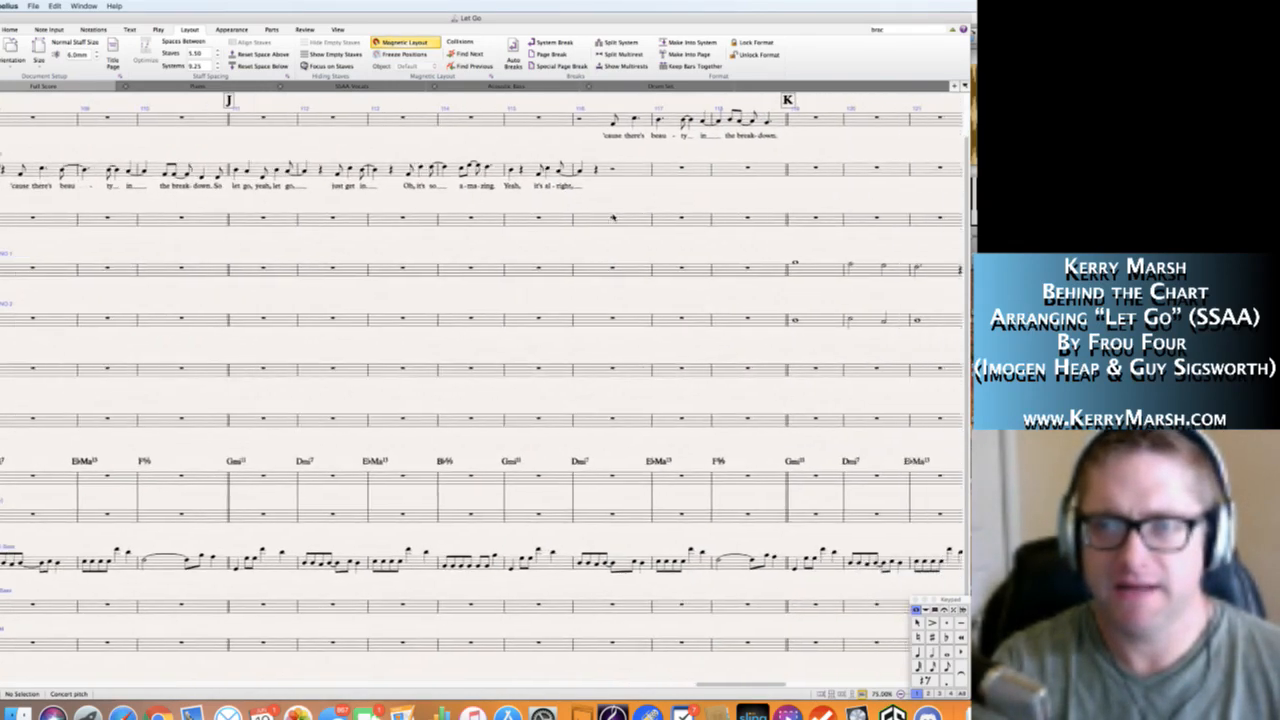
scroll(613, 217, "right", 6)
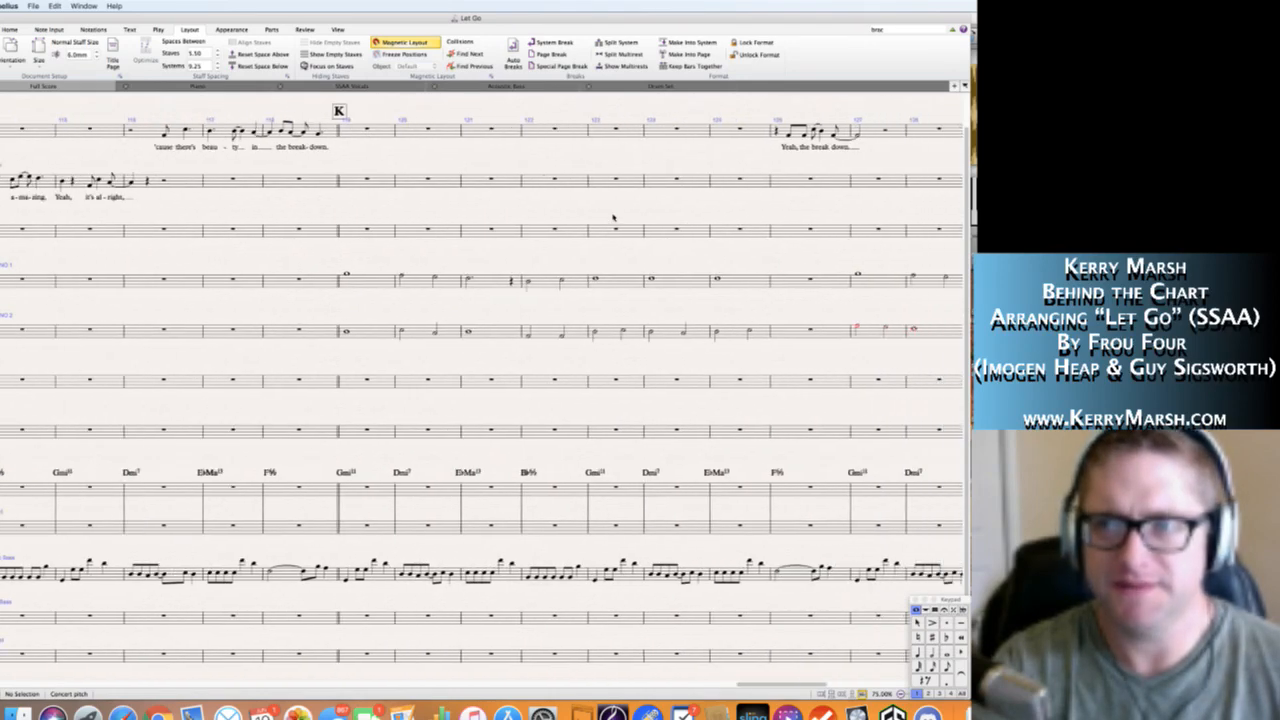
scroll(613, 217, "left", 8)
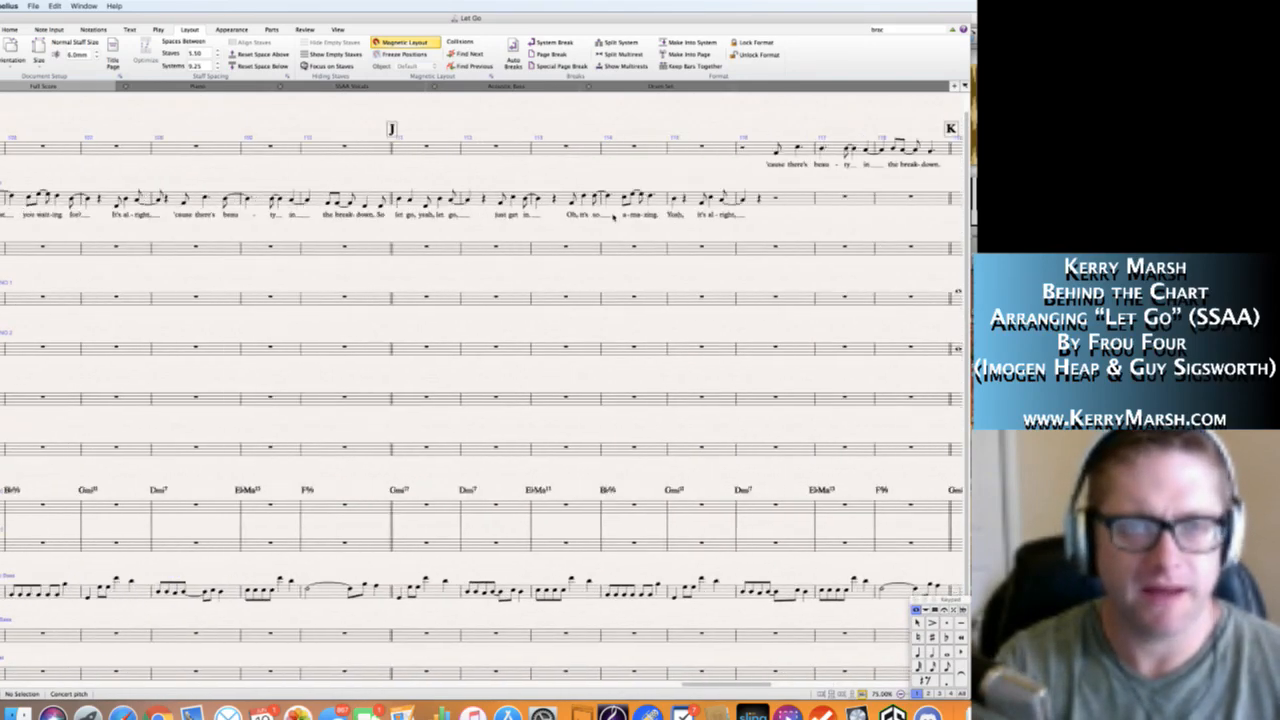
scroll(613, 217, "left", 7)
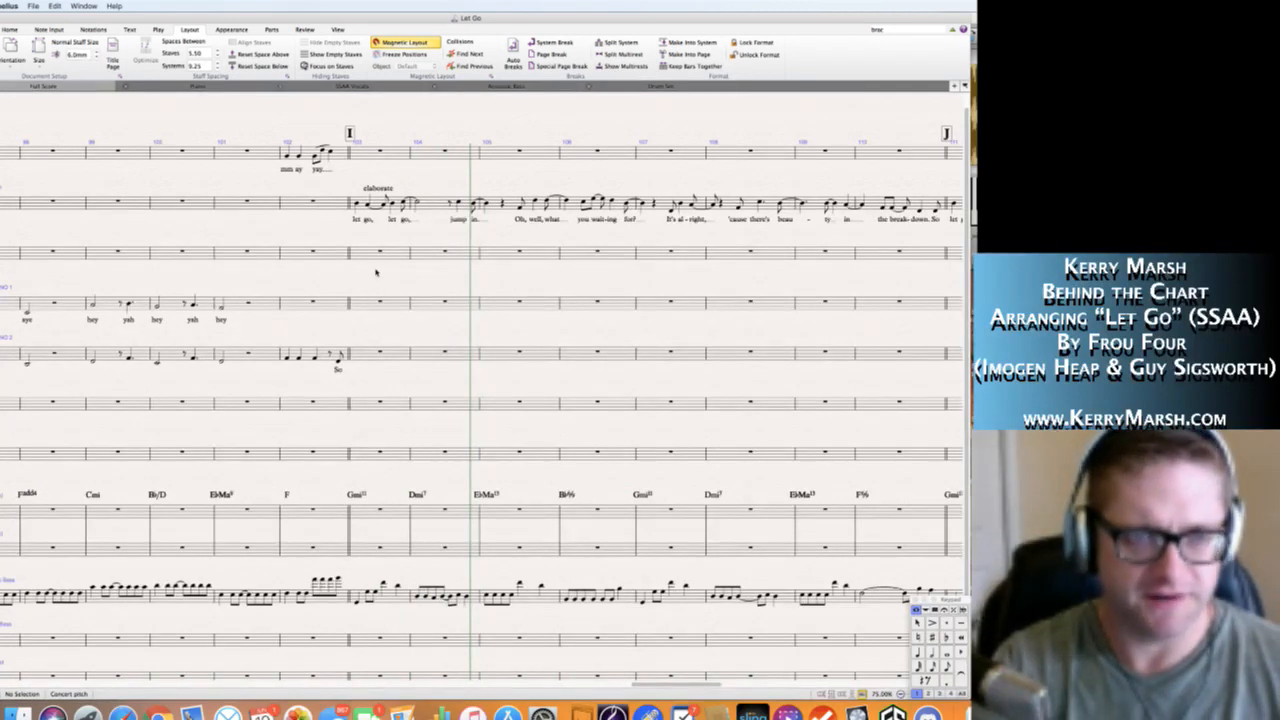
Delete the "elaborate" text at rehearsal mark I and the passage from the "So" pickup through the "let go, let go" bar.
scroll(376, 272, "right", 1)
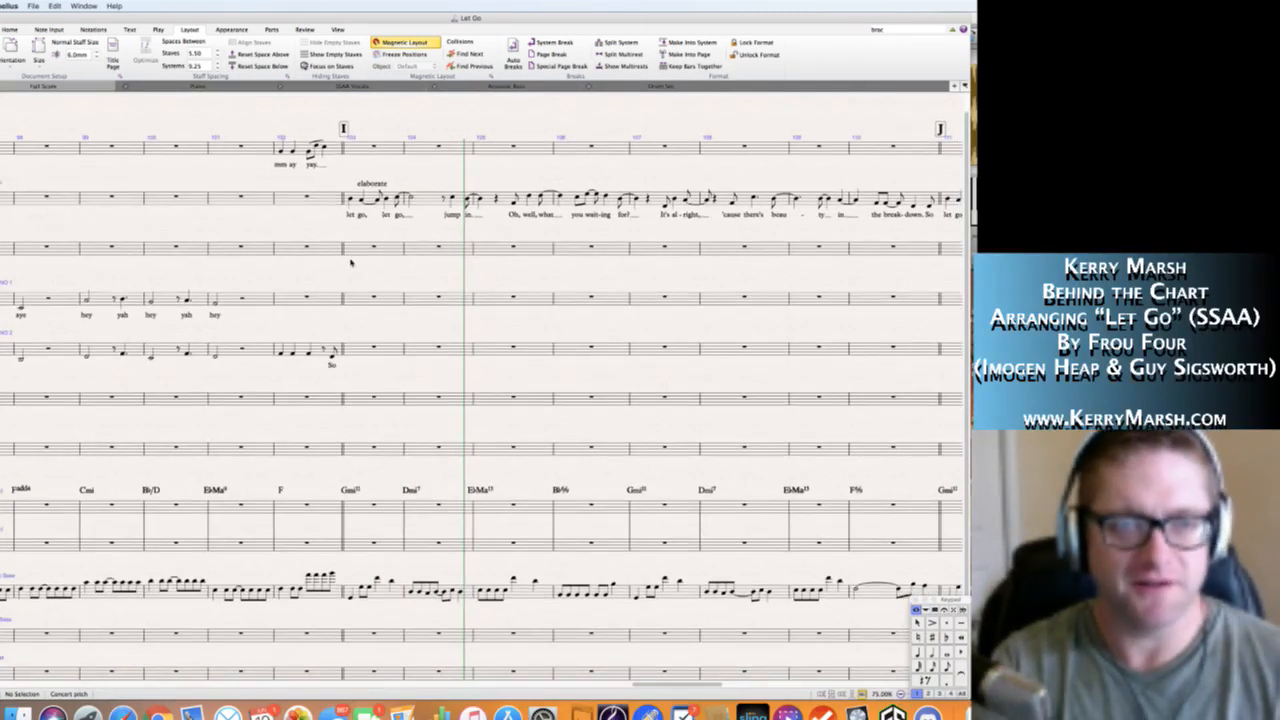
left_click(371, 186)
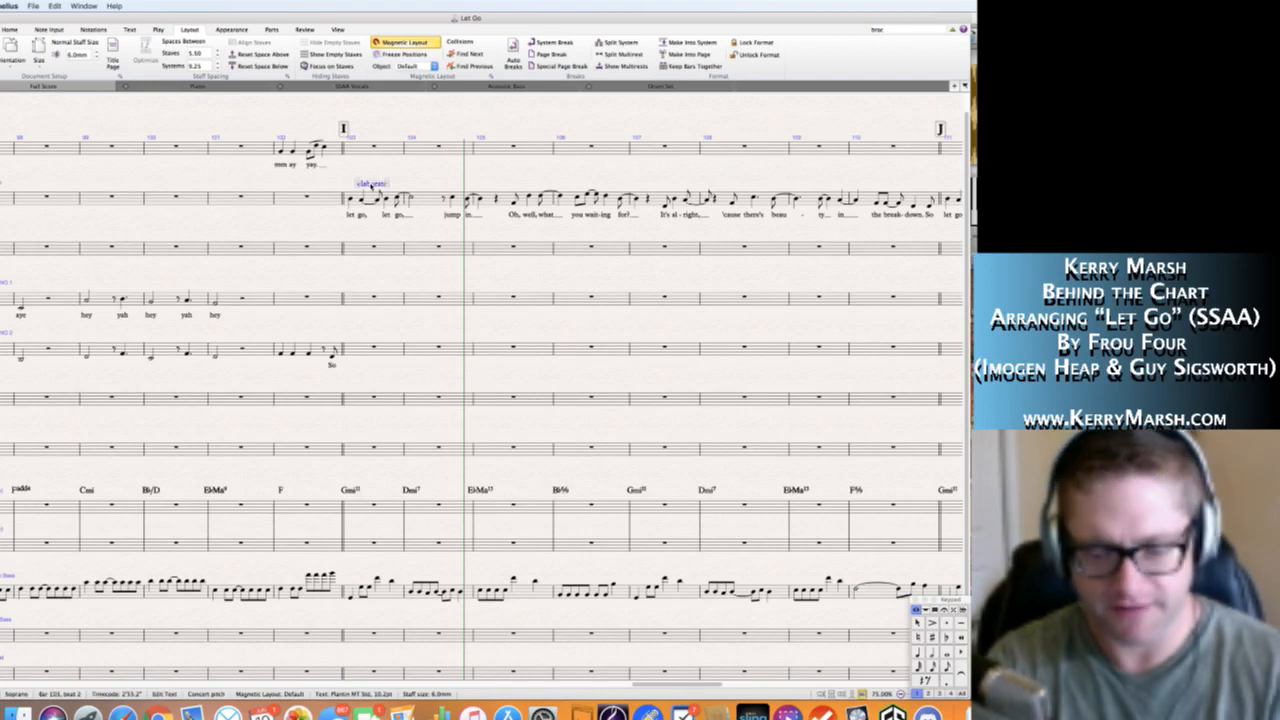
key("Delete")
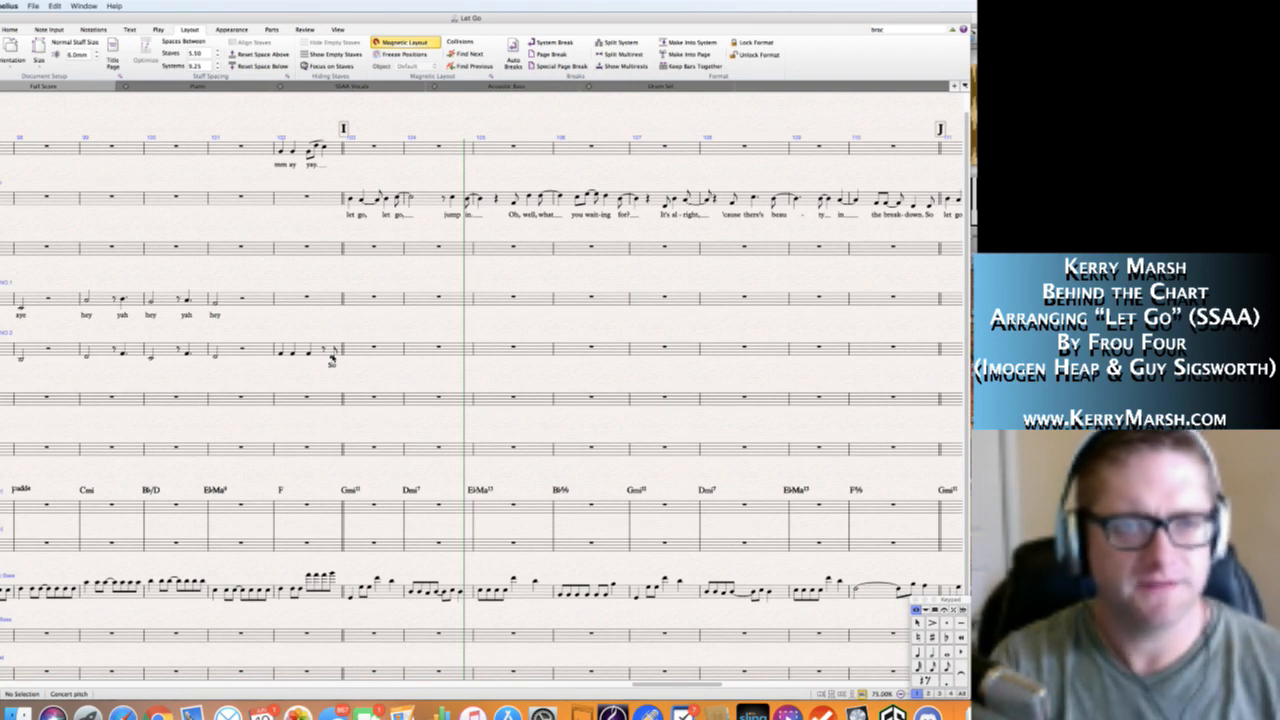
left_click(332, 358)
left_click(375, 198, "shift")
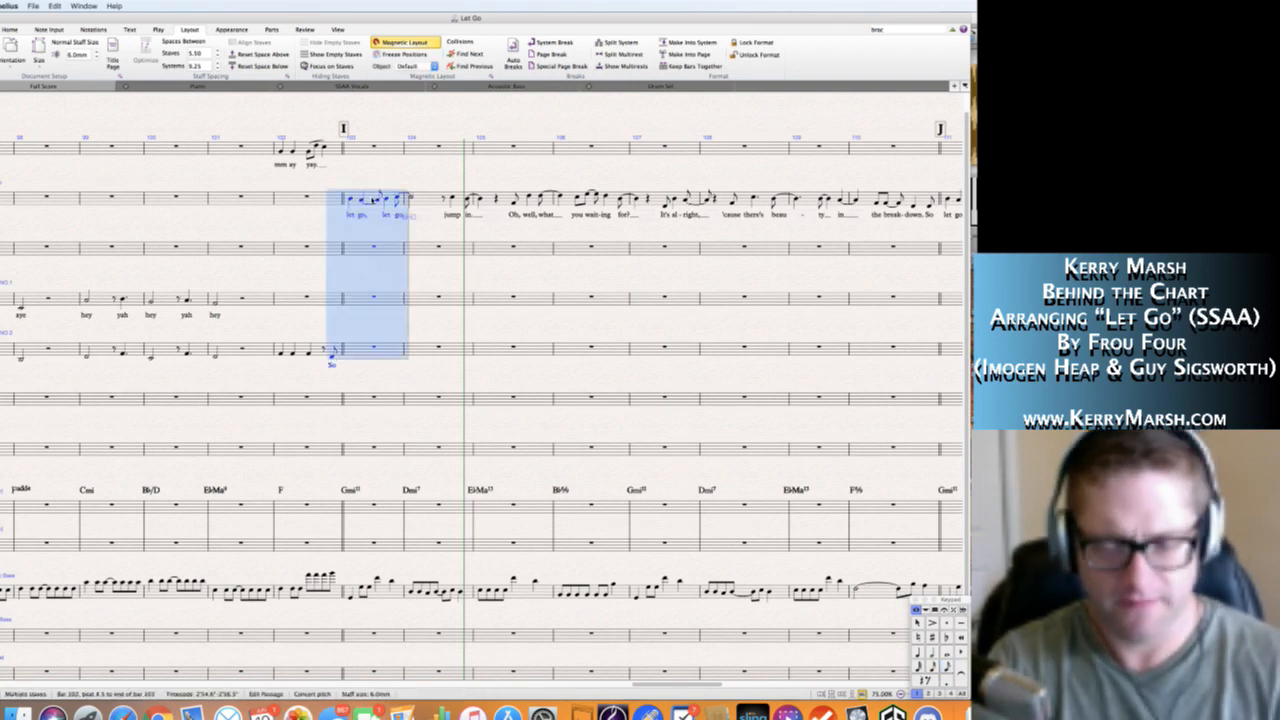
key("Delete")
key("Escape")
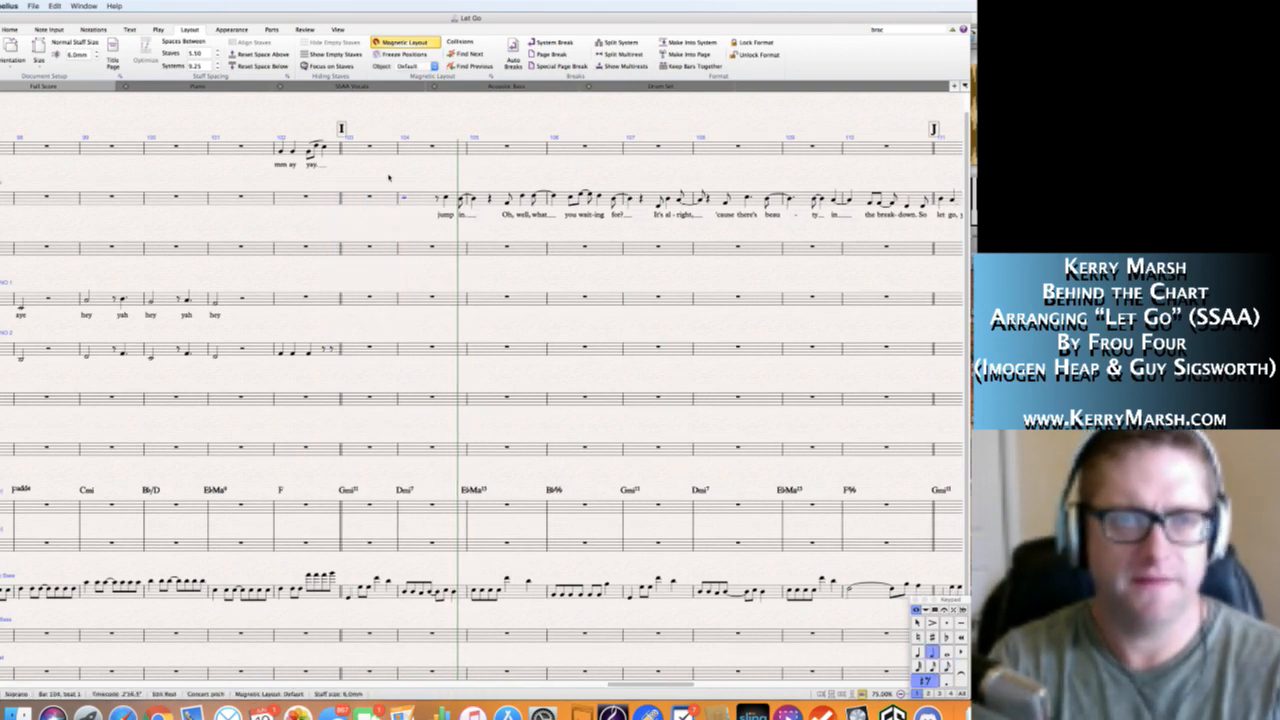
Copy the Soprano 1 "Hey yah" line in bars 87 to 93 to the Soprano staff at rehearsal mark G.
scroll(358, 195, "left", 10)
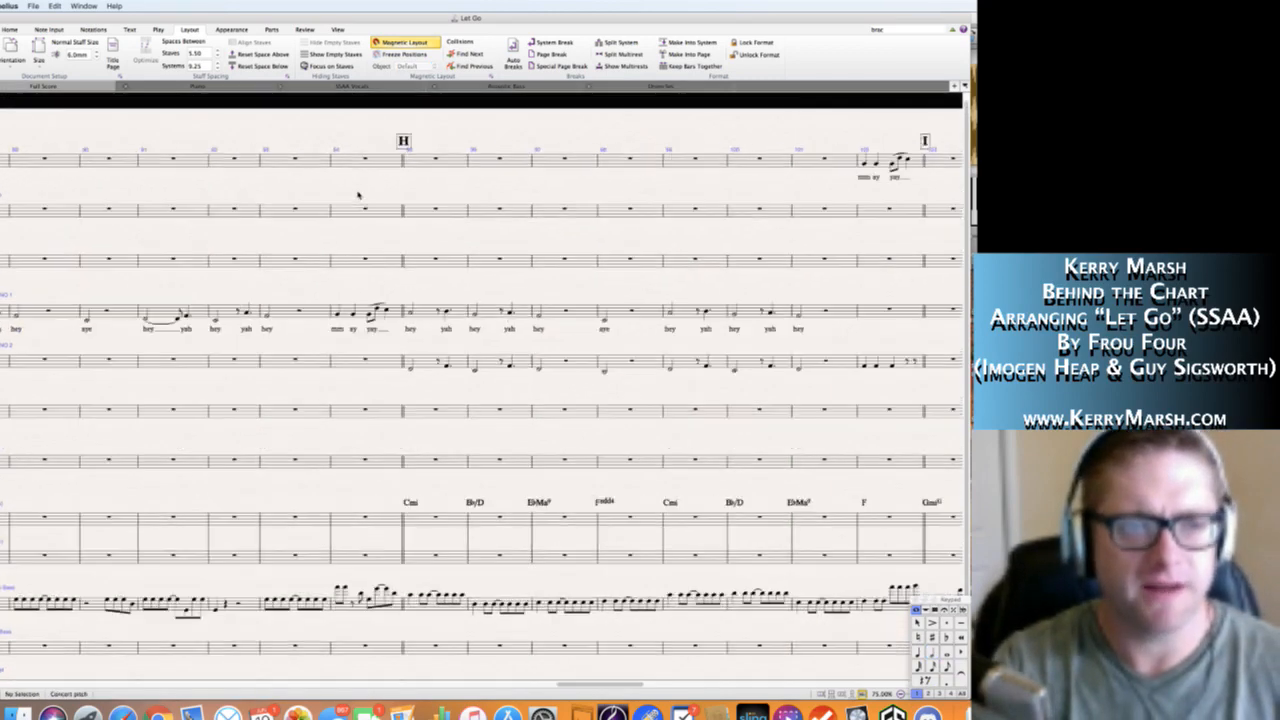
scroll(358, 195, "left", 5)
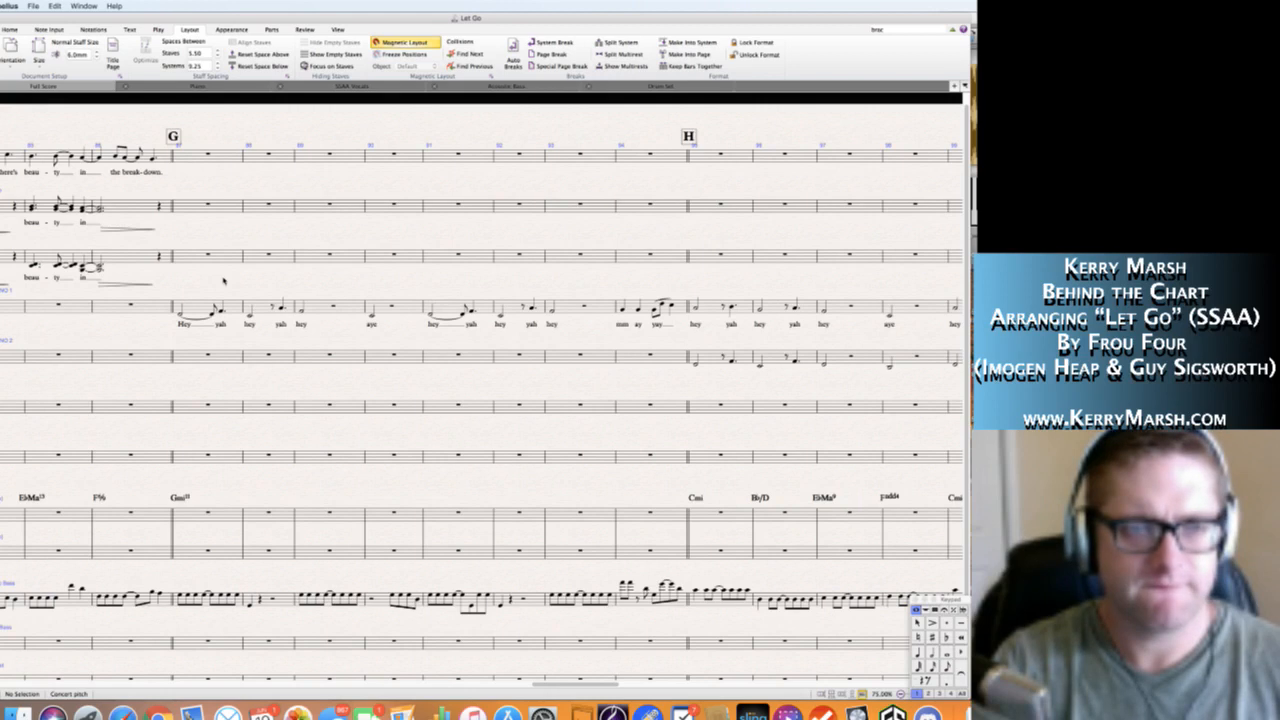
left_click(215, 306)
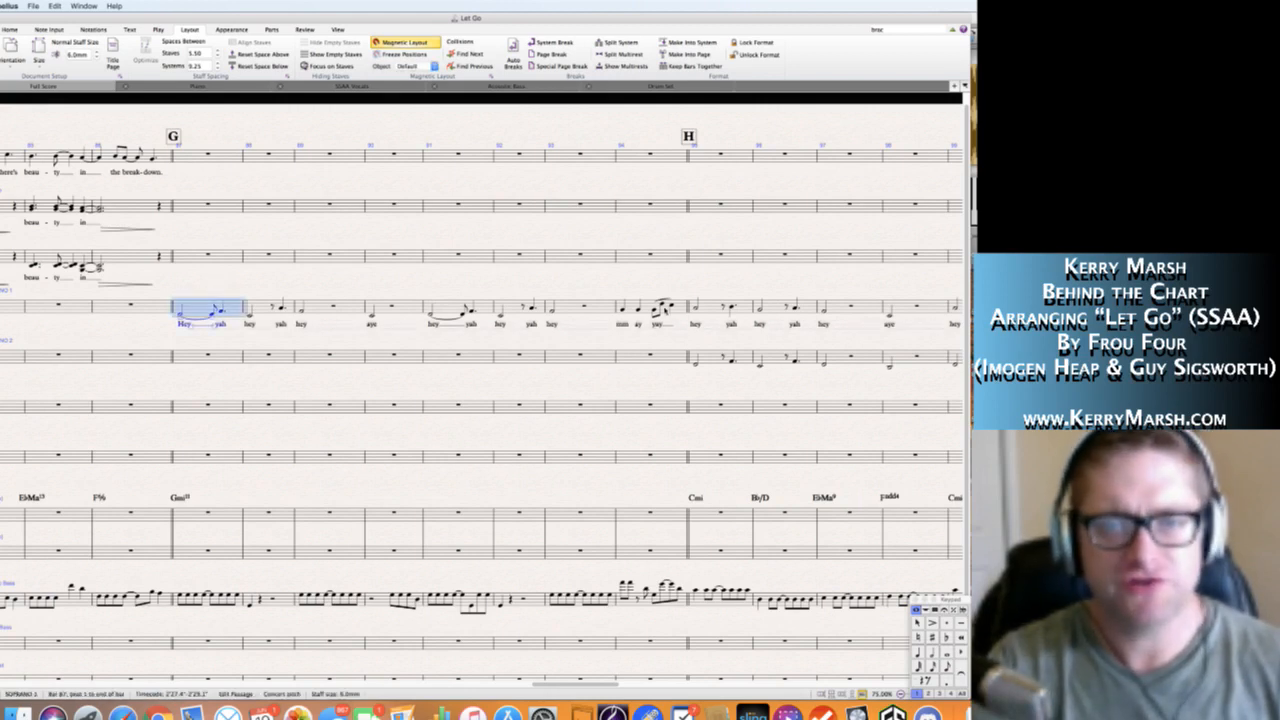
left_click(607, 306, "shift")
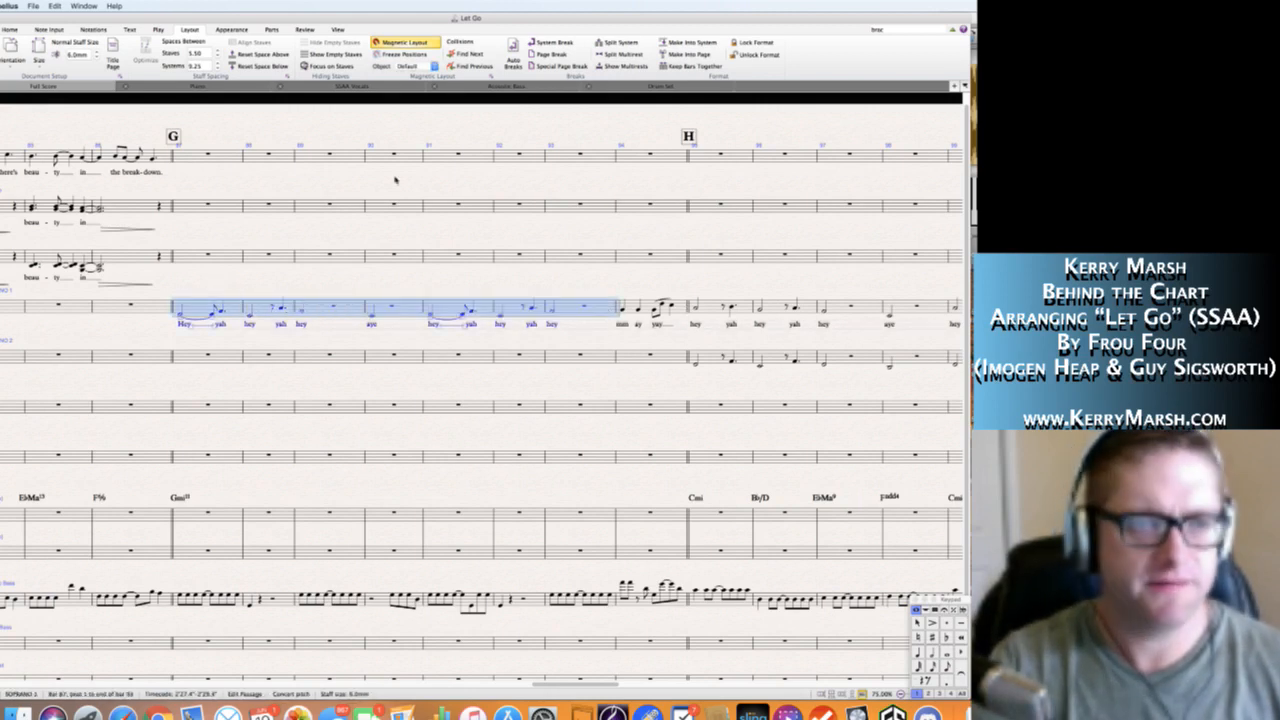
left_click(183, 205, "alt")
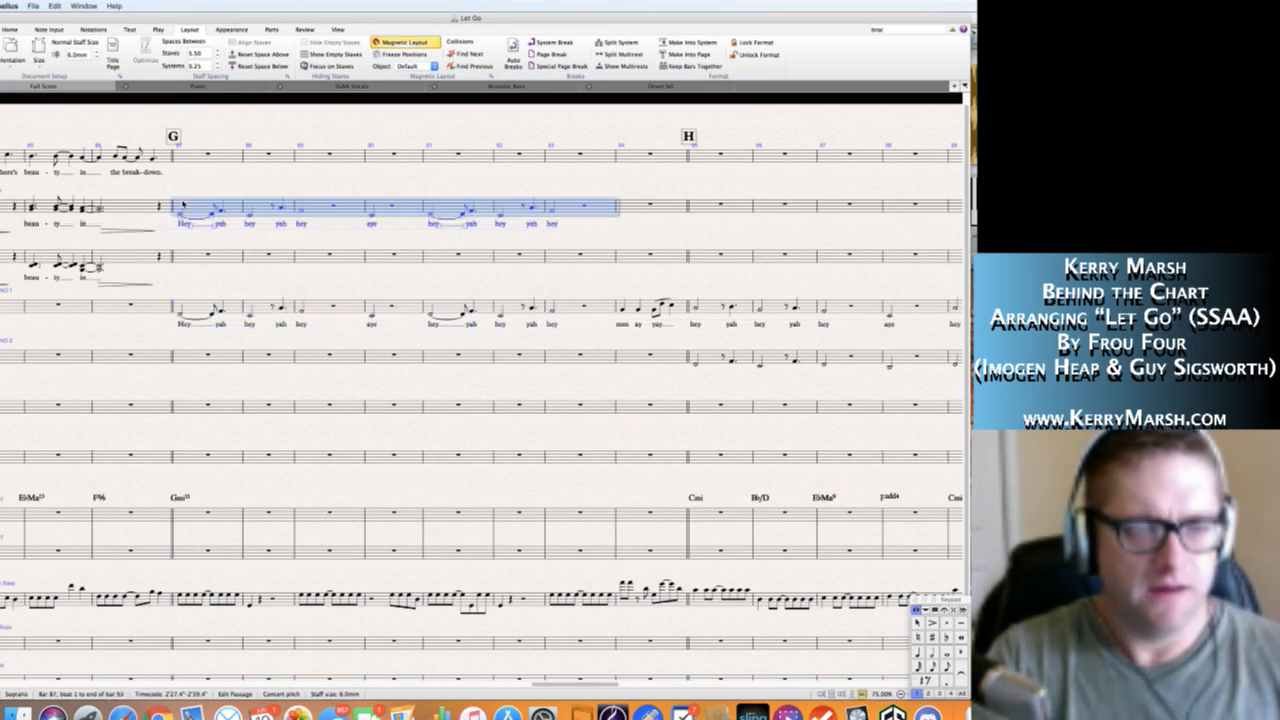
Delete the original "Hey yah" line in bars 87 to 93 from the Soprano 1 staff.
left_click(198, 313)
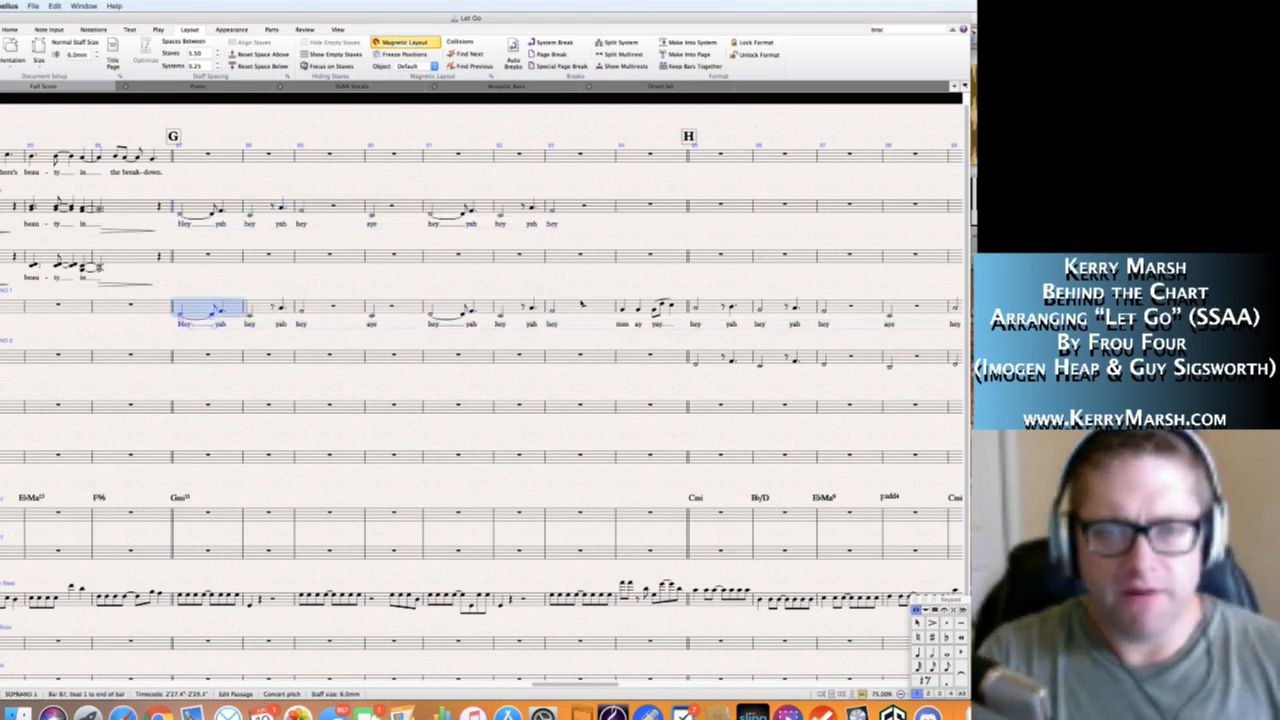
left_click(600, 306, "shift")
key("Delete")
key("Escape")
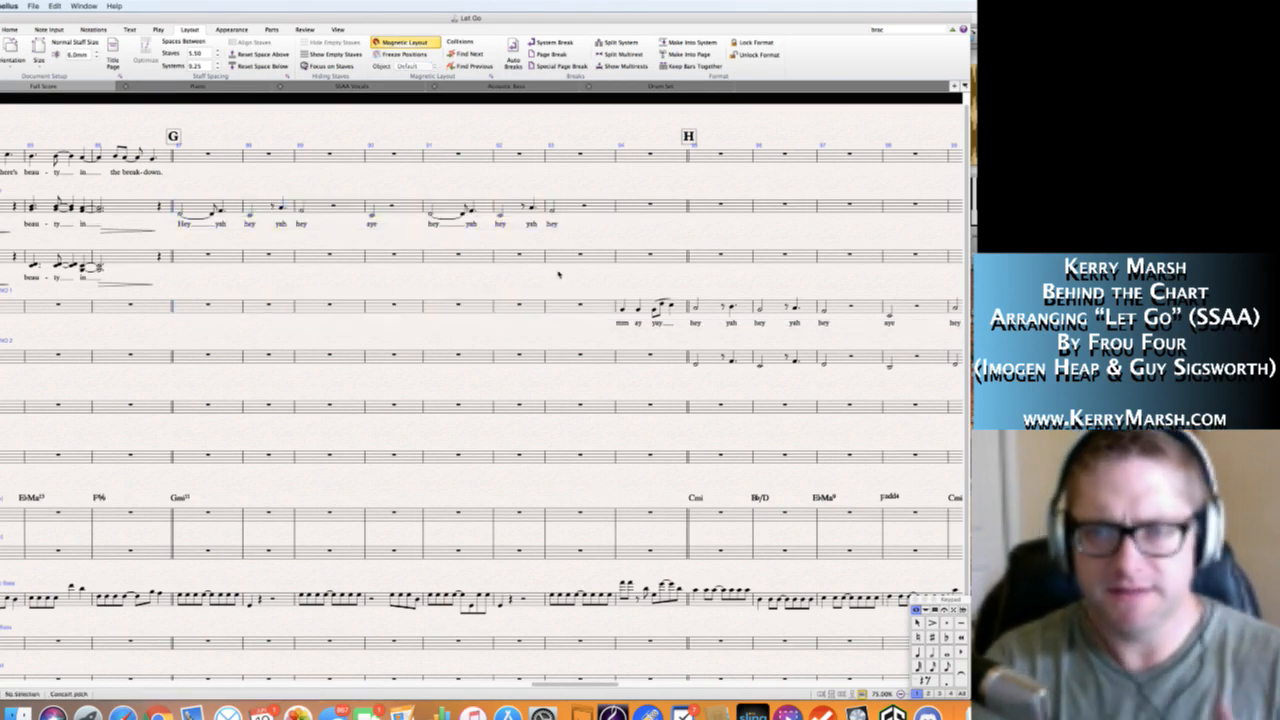
Copy the Soprano 1 passage in bars 94 to 101, starting at "mm ay yay", to the same bars of the Soprano staff.
scroll(534, 280, "right", 2)
scroll(534, 280, "right", 2)
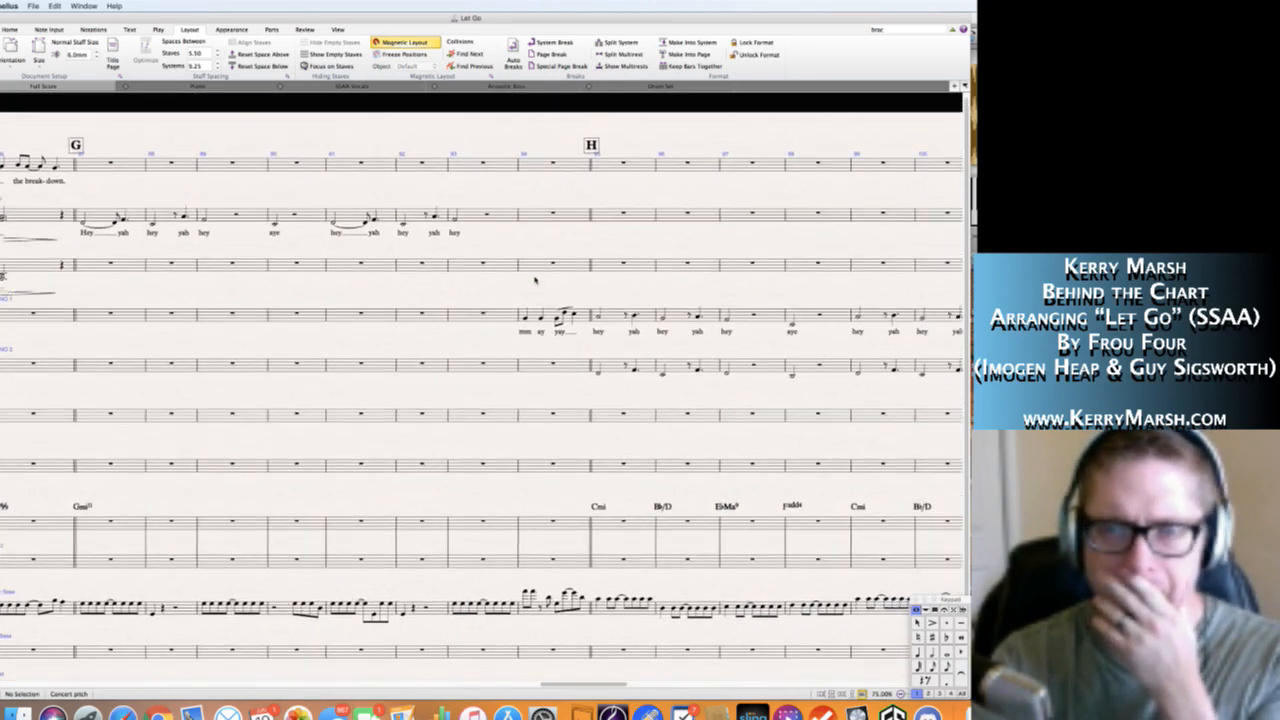
scroll(626, 375, "right", 6)
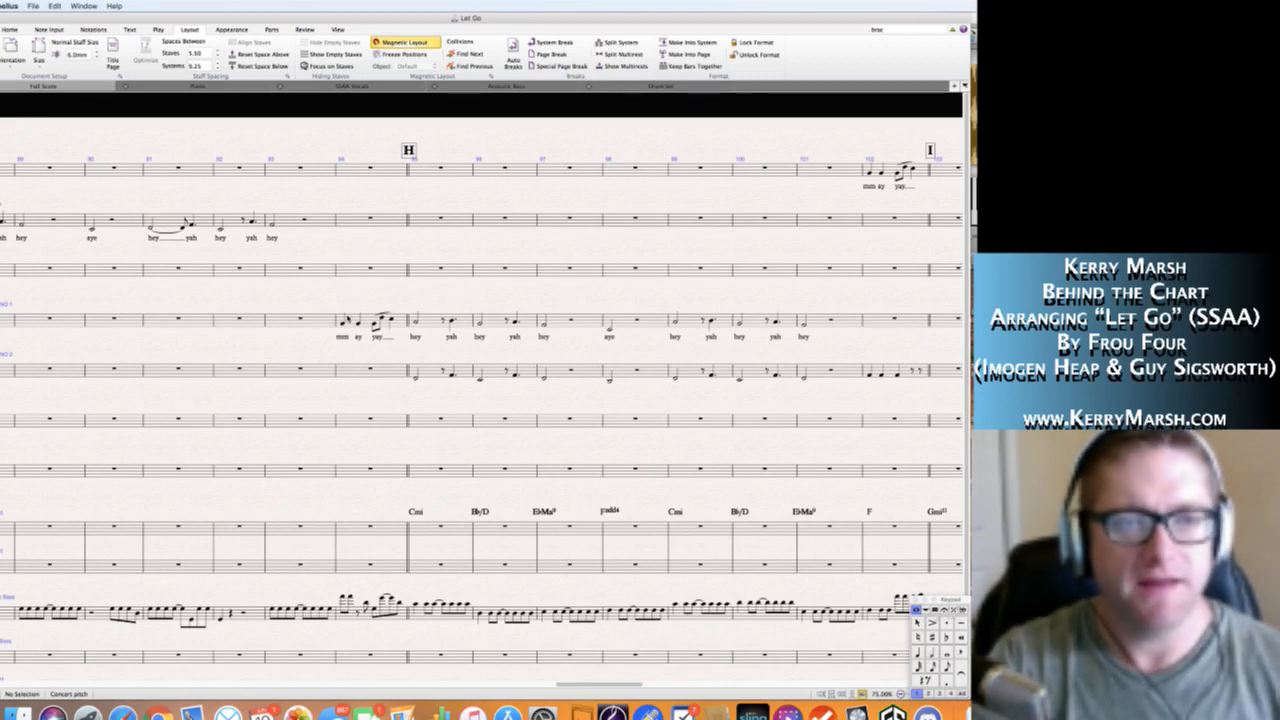
left_click(362, 322)
left_click(848, 317, "shift")
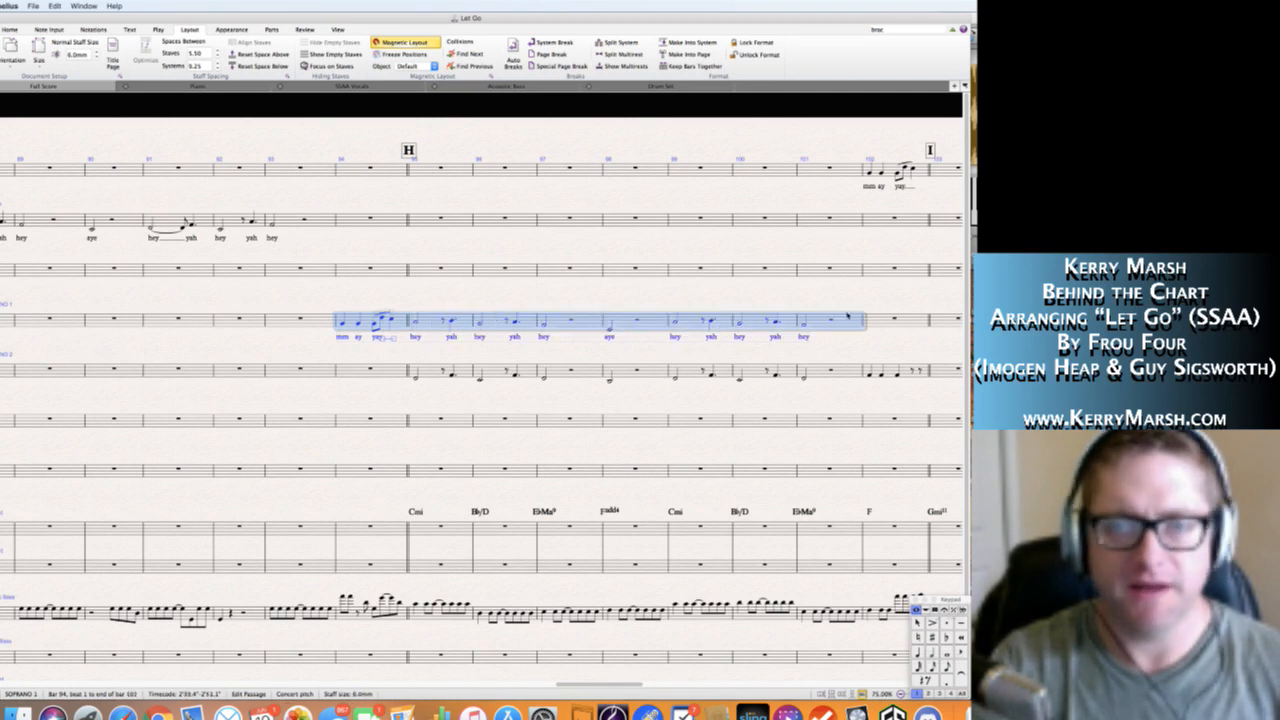
left_click(364, 216, "alt")
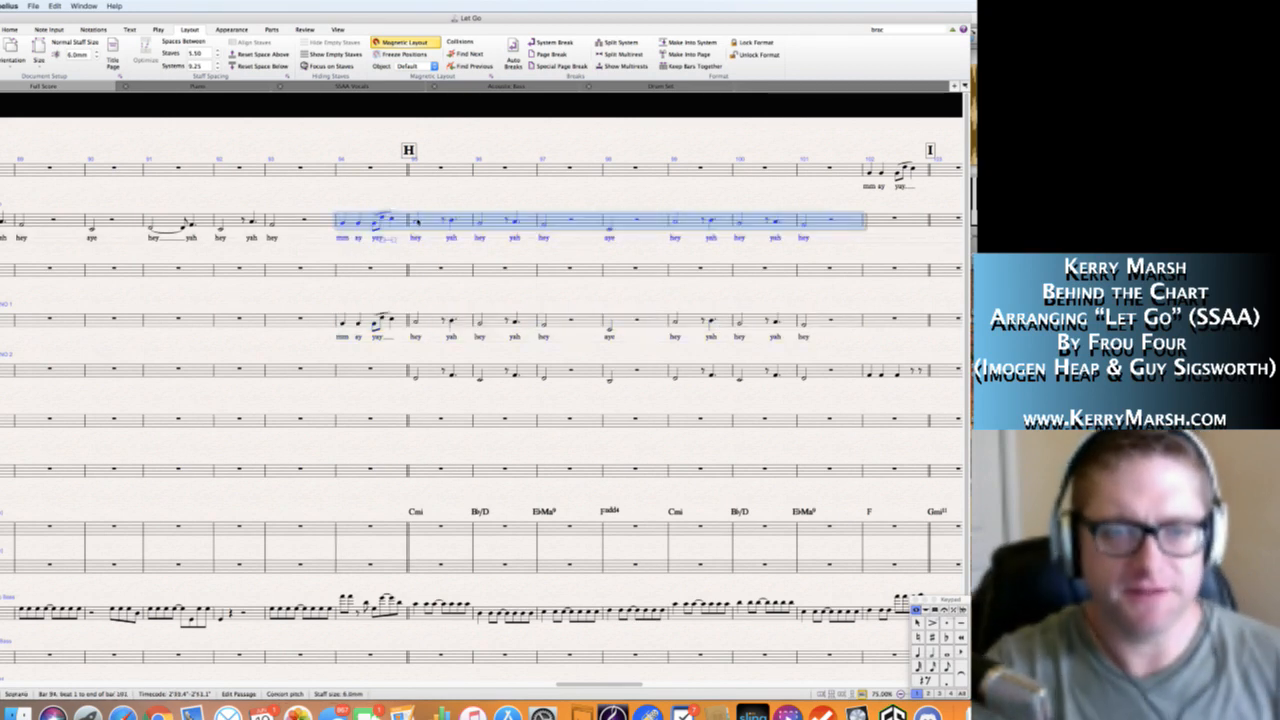
Add a lower harmony note to the "hey" and "yah" notes in bar 95 of the Soprano staff.
left_click(418, 222)
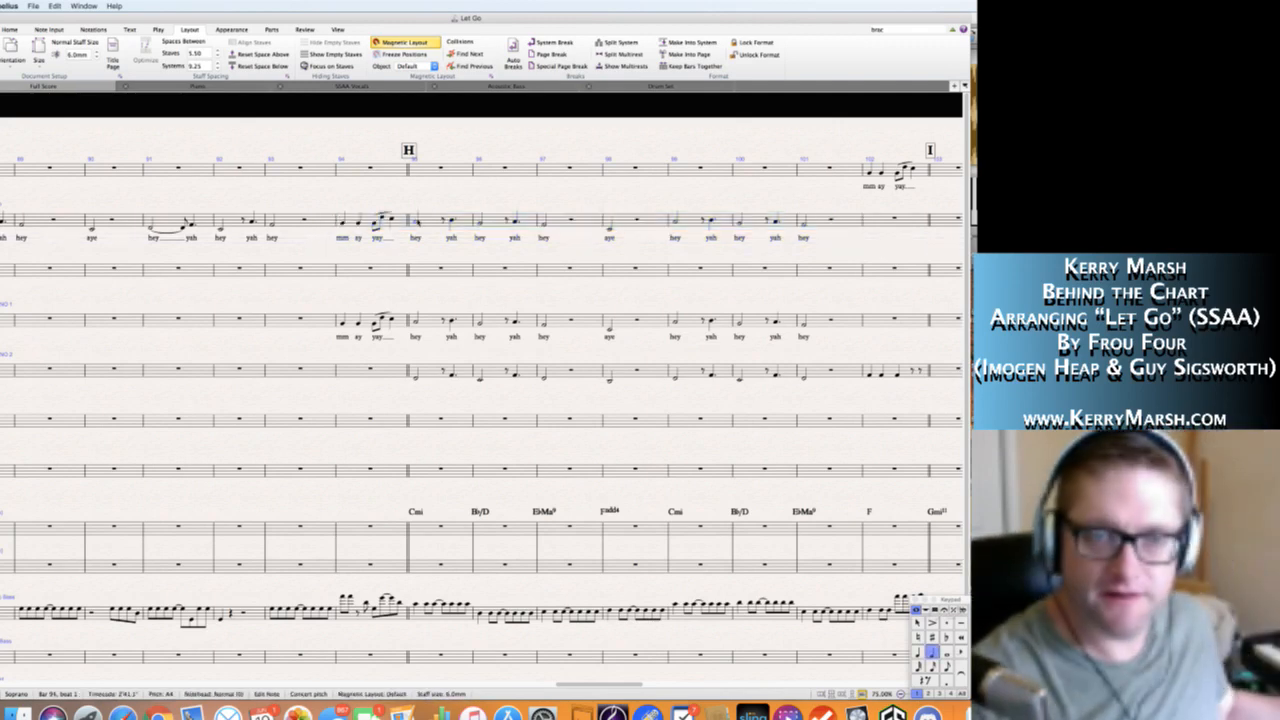
key("Up")
key("Right")
key("Right")
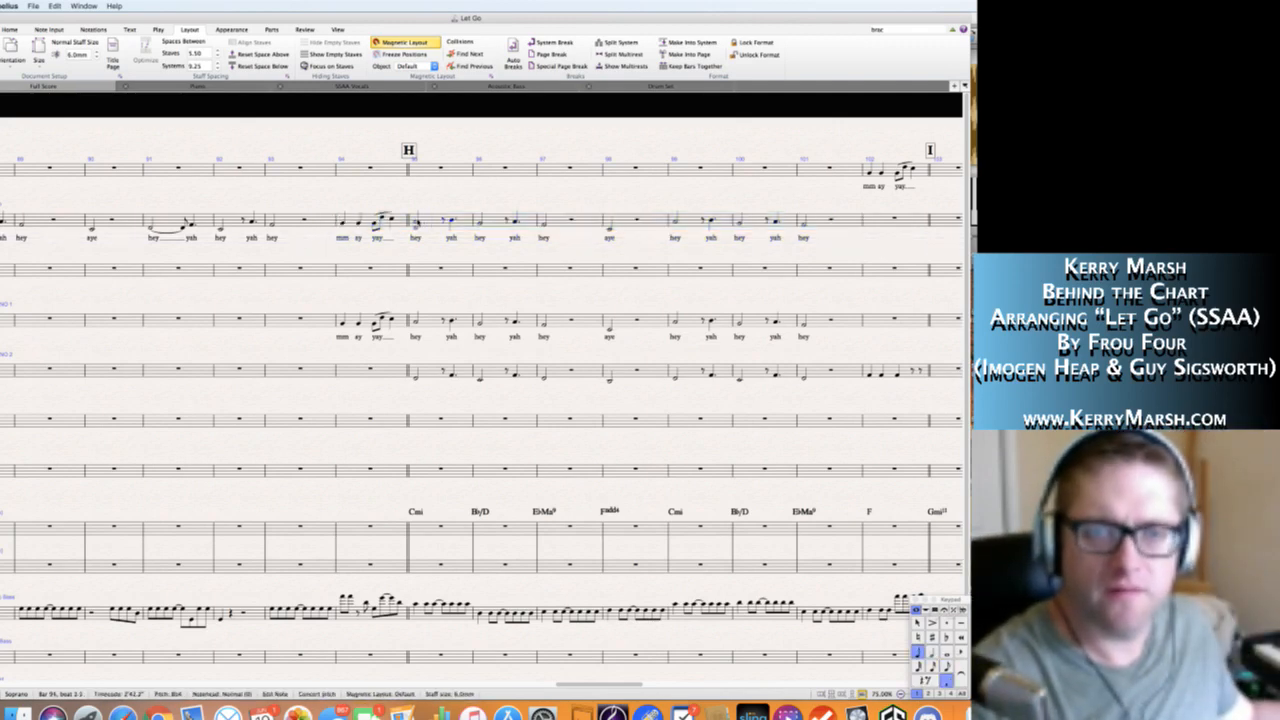
key("shift+3")
key("Right")
key("Right")
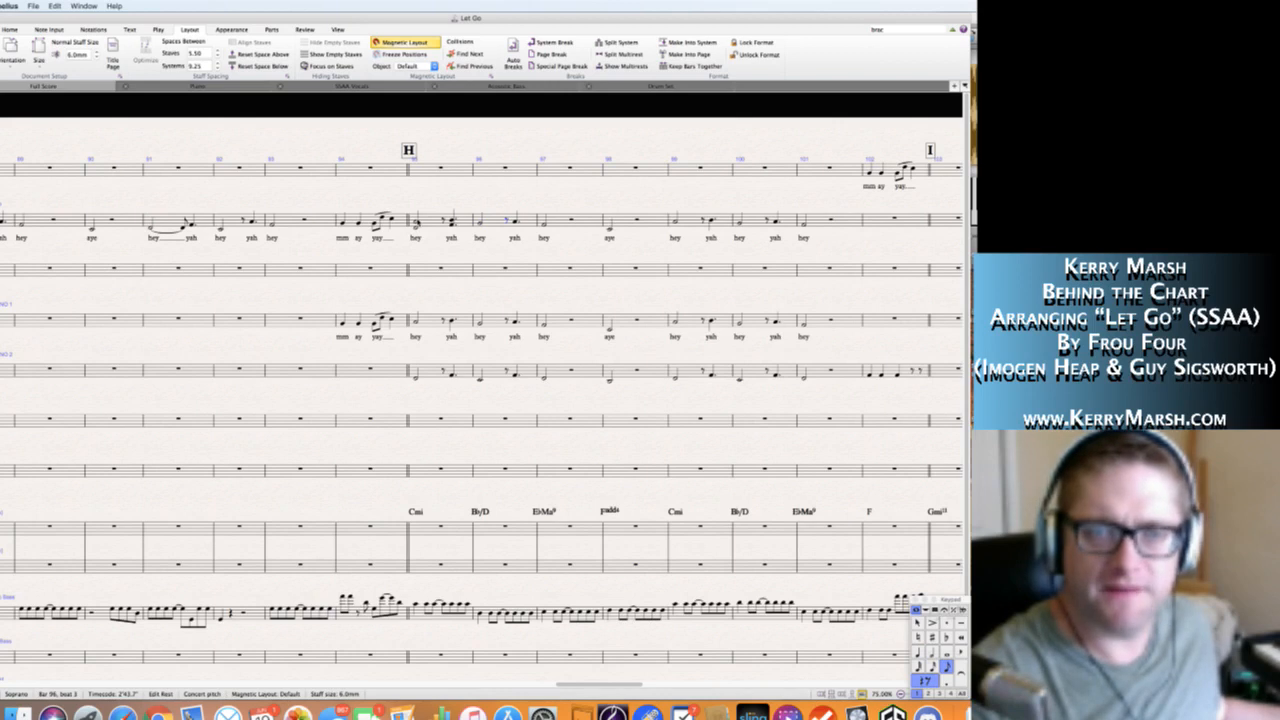
Add a lower harmony note to the "hey" and "yah" notes in bar 96 of the Soprano staff.
key("Left")
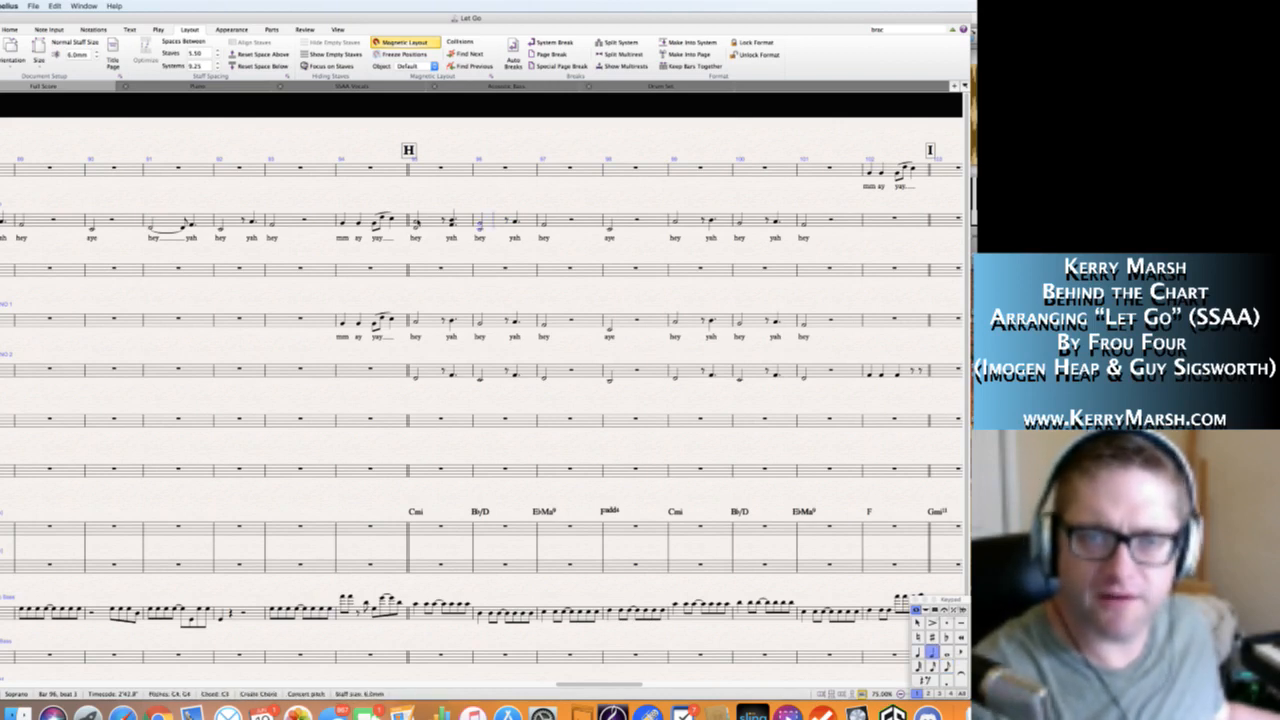
key("4")
key("period")
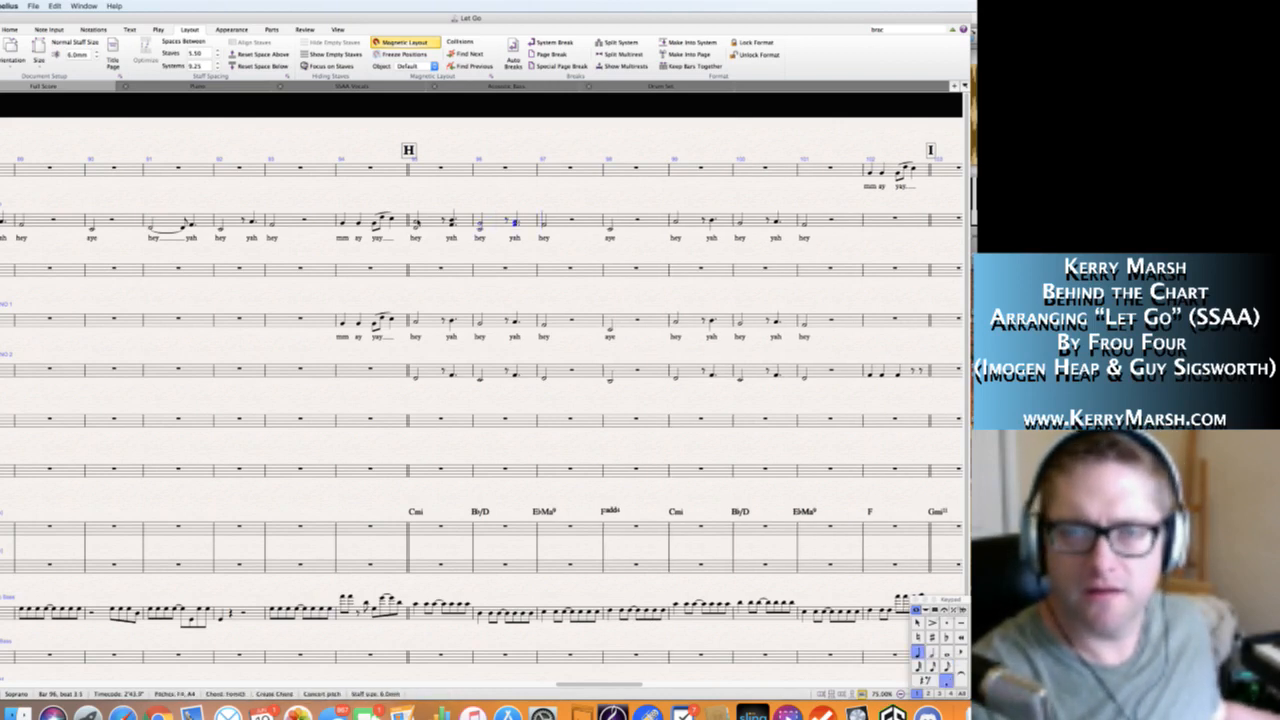
key("Right")
Add B♭3 below the "aye" note in bar 98 and a lower harmony note to "hey" and "yah" in bar 99 of the Soprano staff.
key("Right")
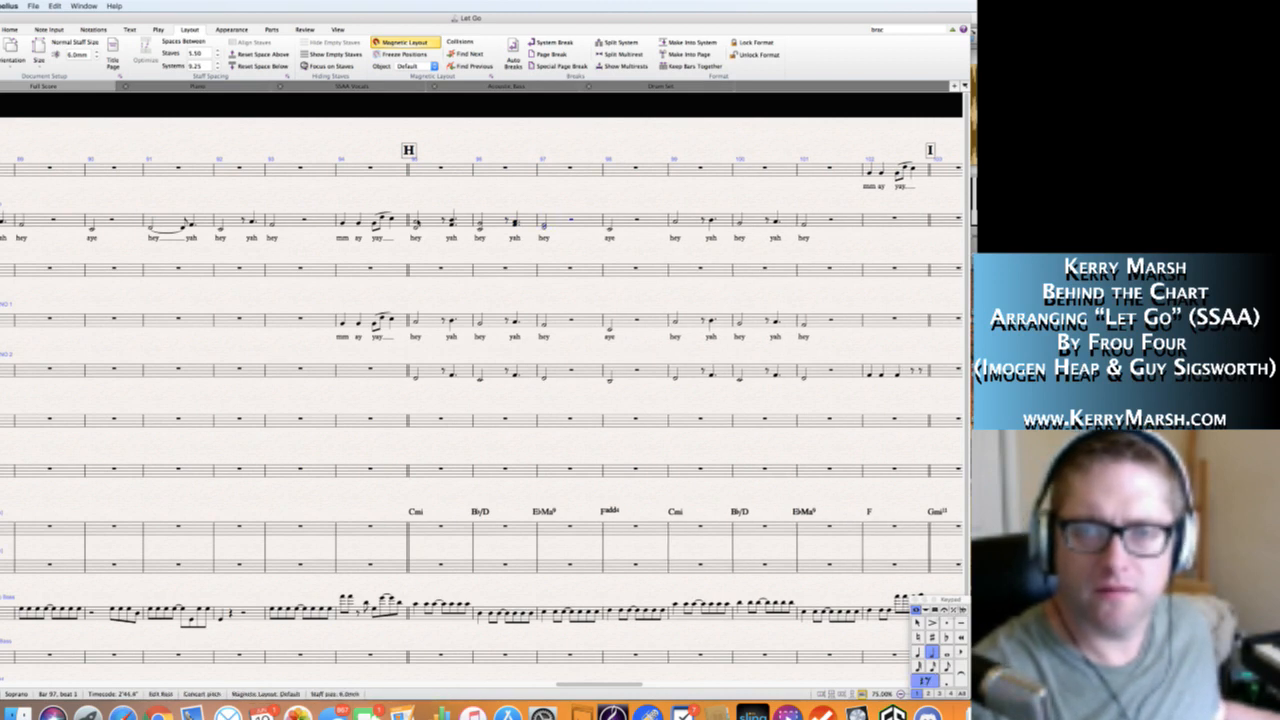
key("Right")
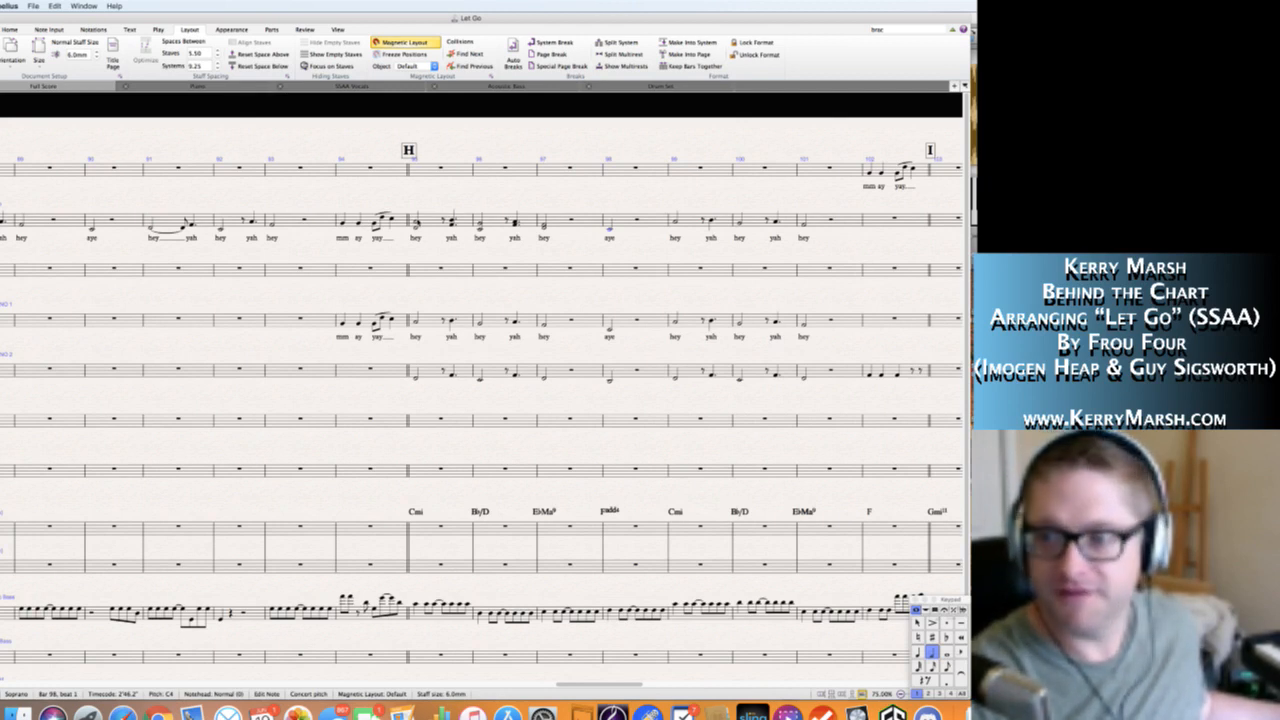
key("n")
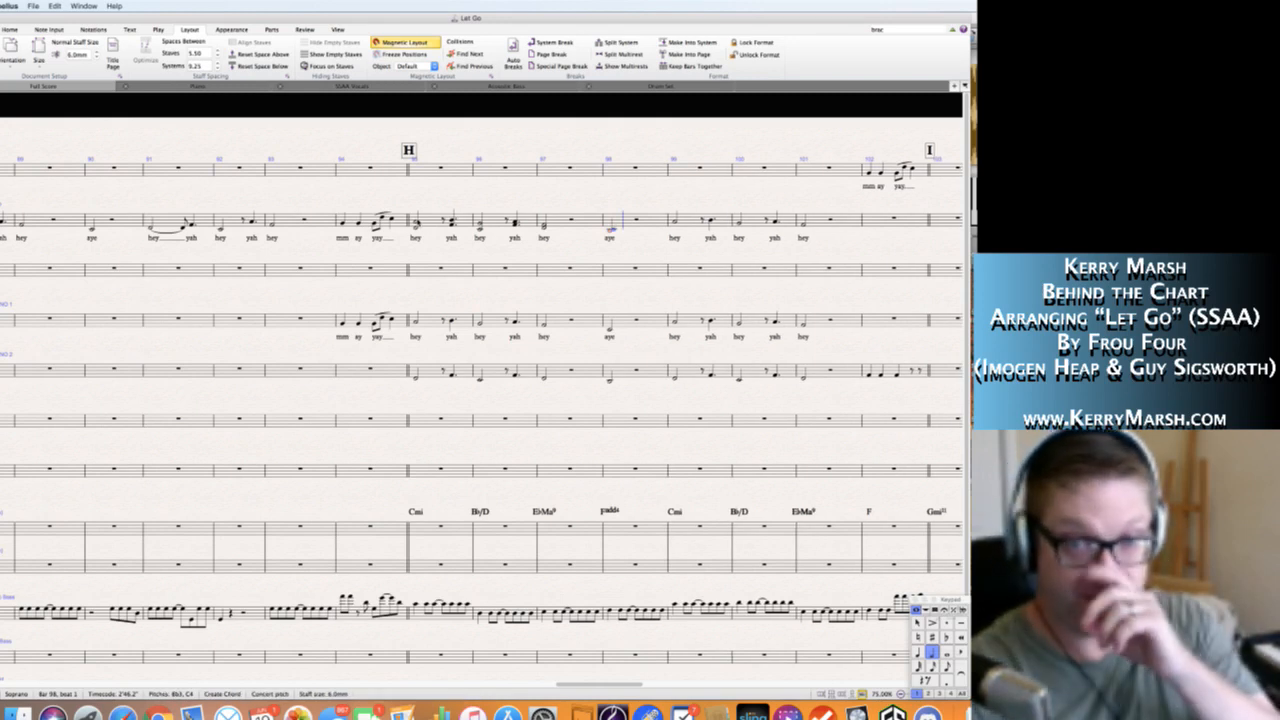
key("Right")
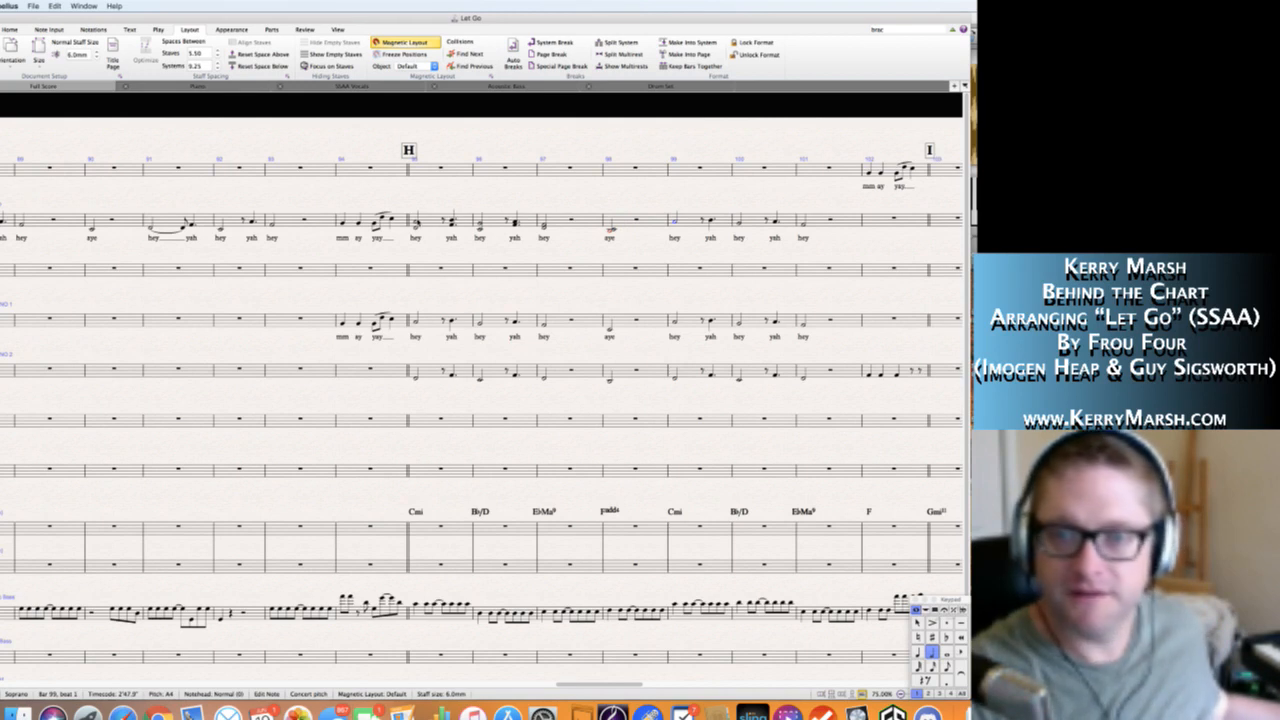
key("Right")
key("Right")
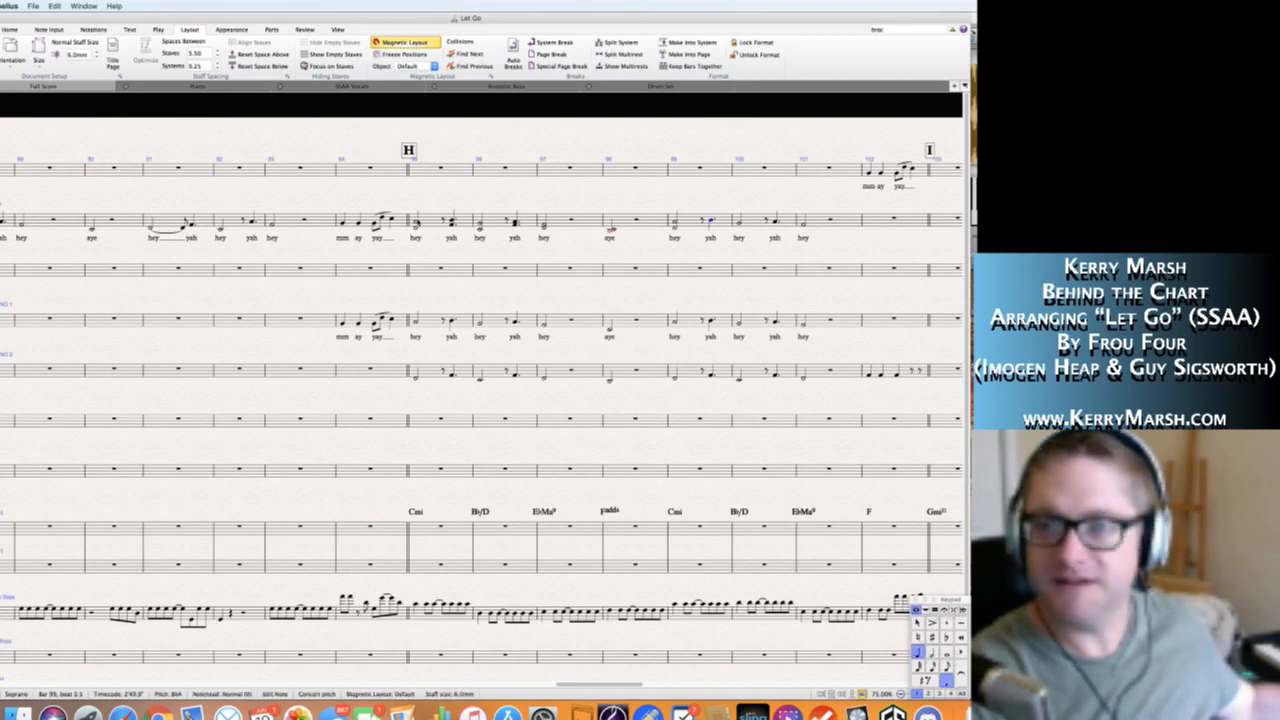
key("Right")
key("Right")
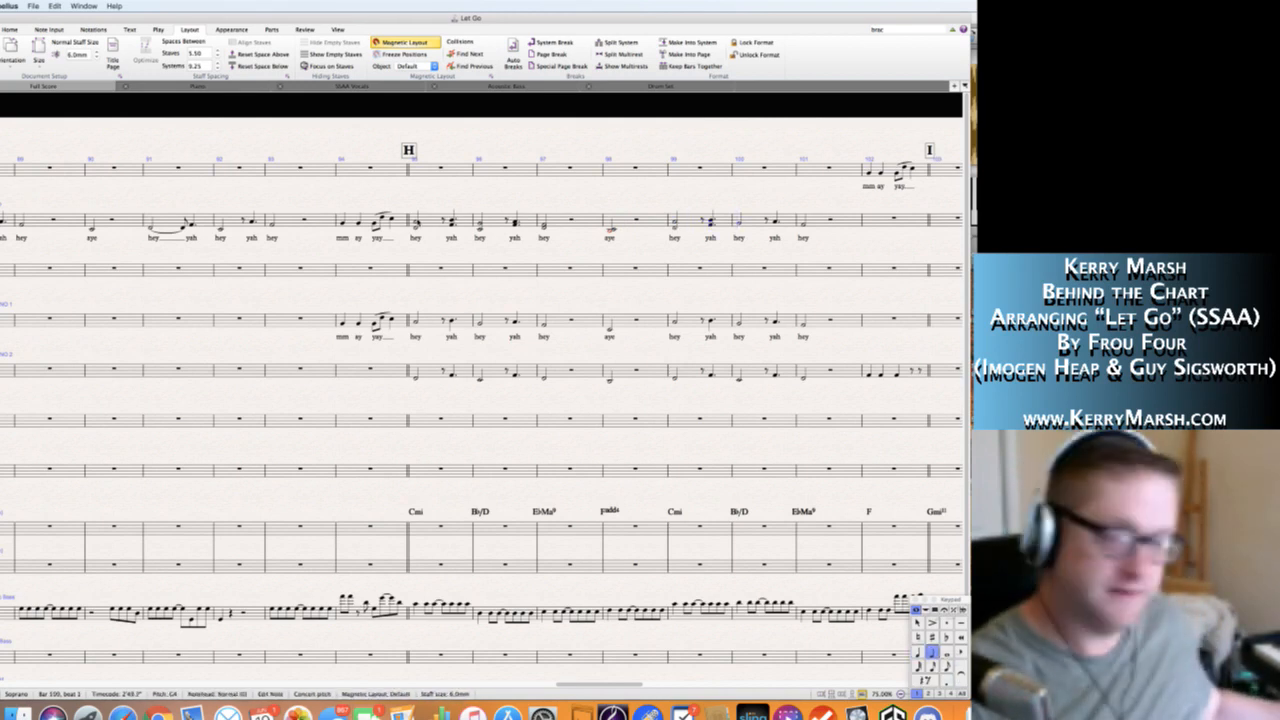
Add a lower harmony note to "hey" and "yah" in bar 100 and to "hey" in bar 101 of the Soprano staff.
key("Right")
key("Right")
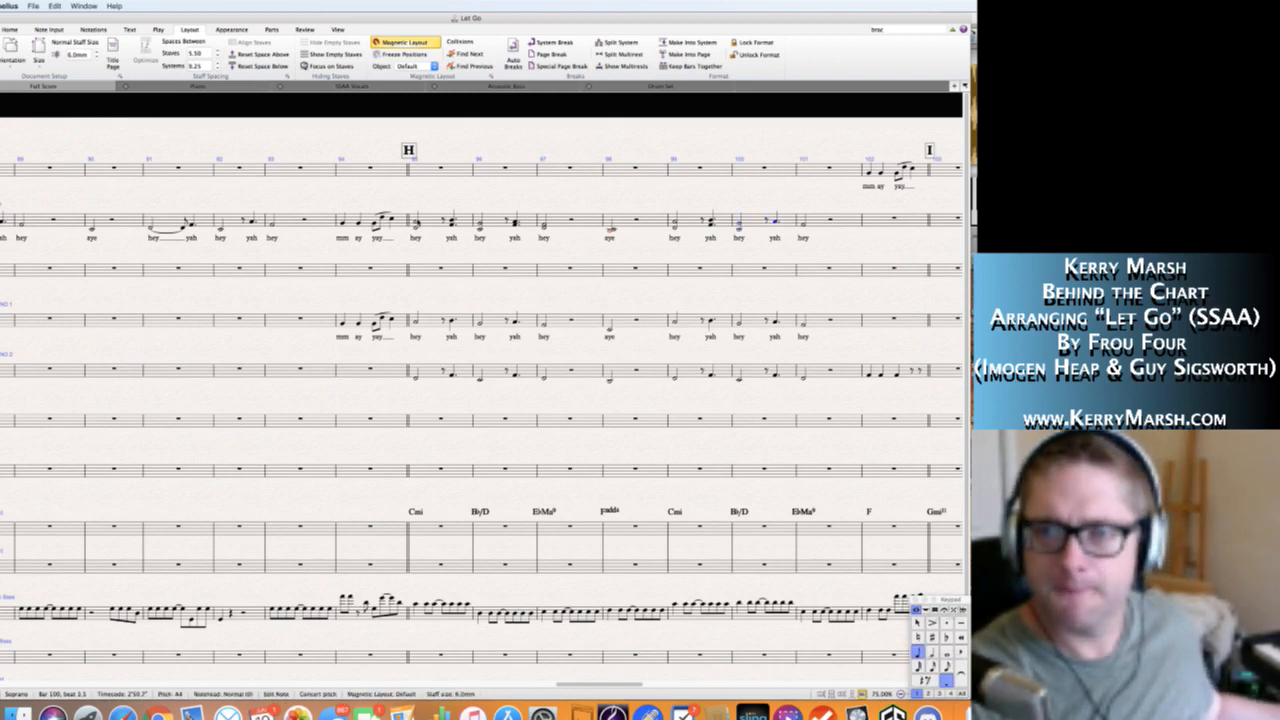
key("Right")
key("Right")
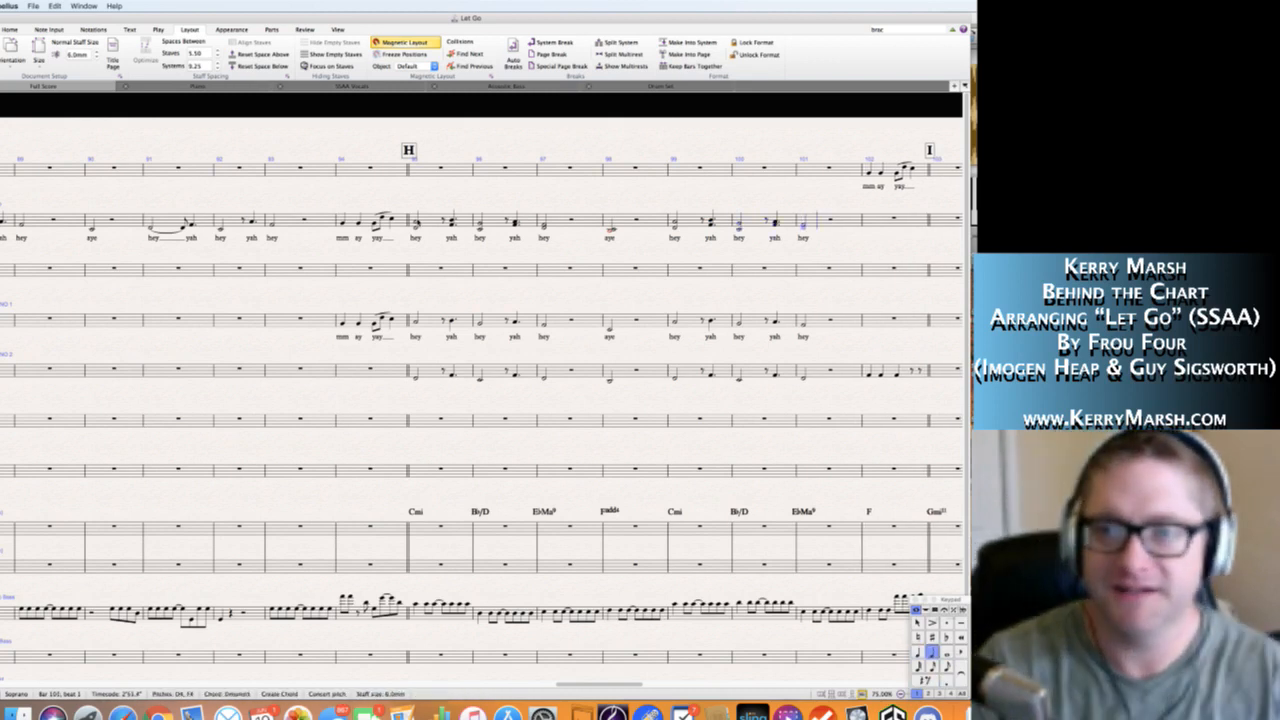
key("Escape")
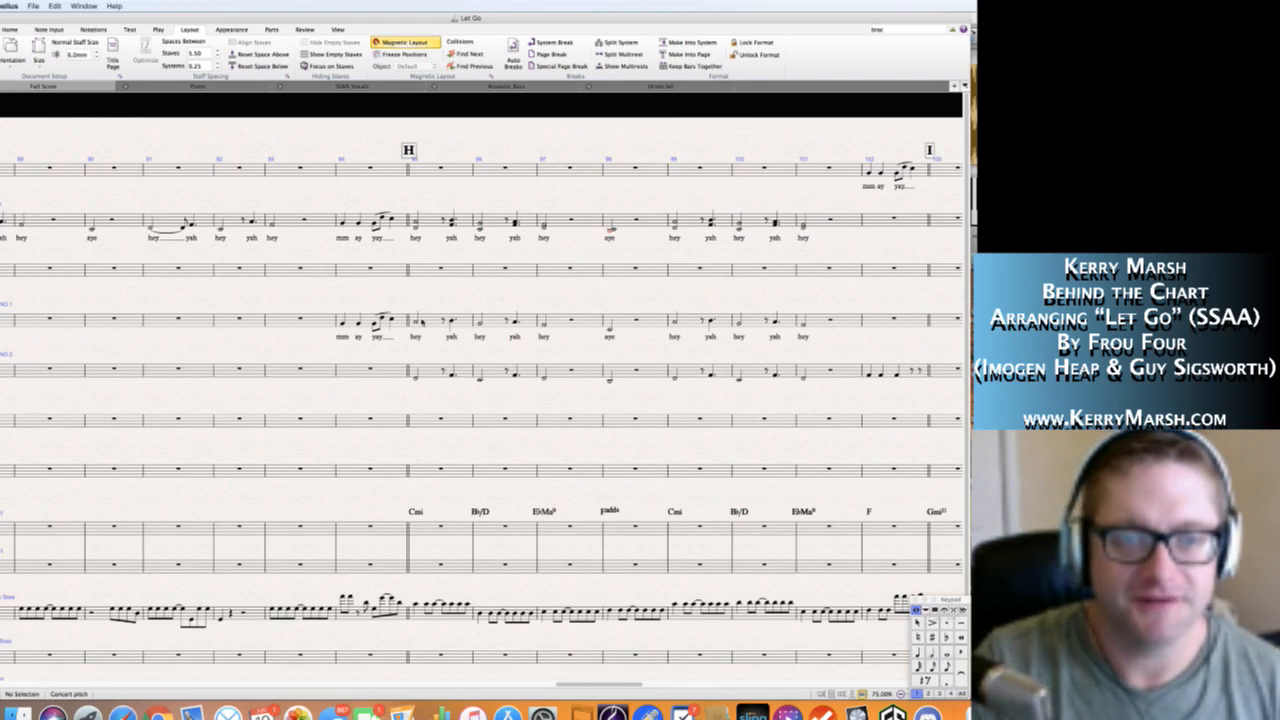
Delete the original passage in bars 94 to 101 from the Soprano 1 and Soprano 2 staves.
left_click(365, 322)
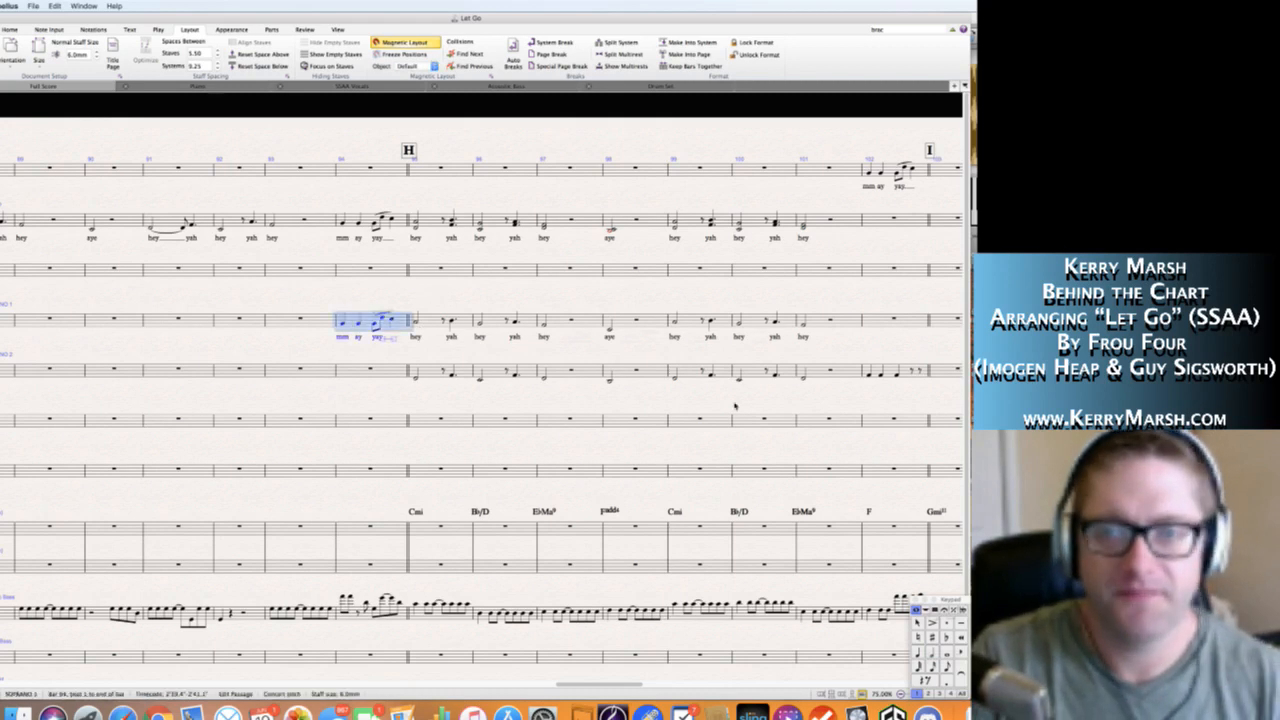
left_click(845, 370, "shift")
key("Delete")
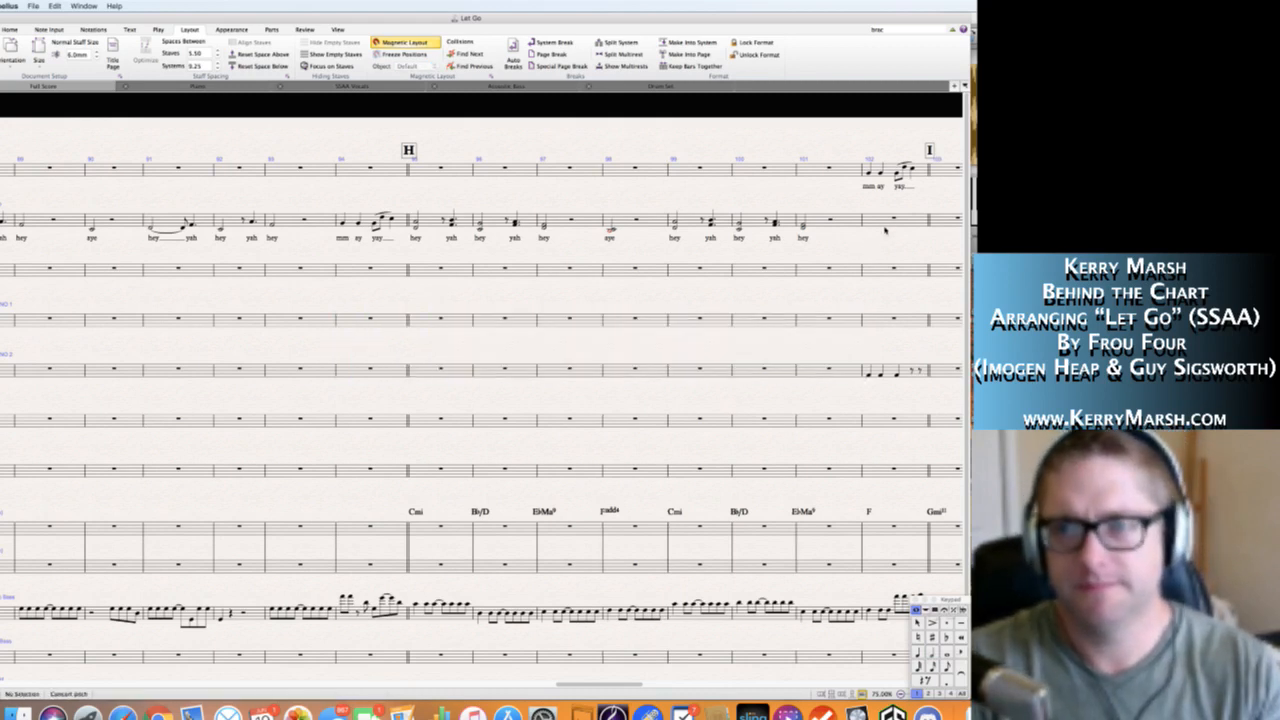
Examine the Soprano "hey yah" line and the empty Alto staff from rehearsal mark G through H.
scroll(792, 248, "right", 3)
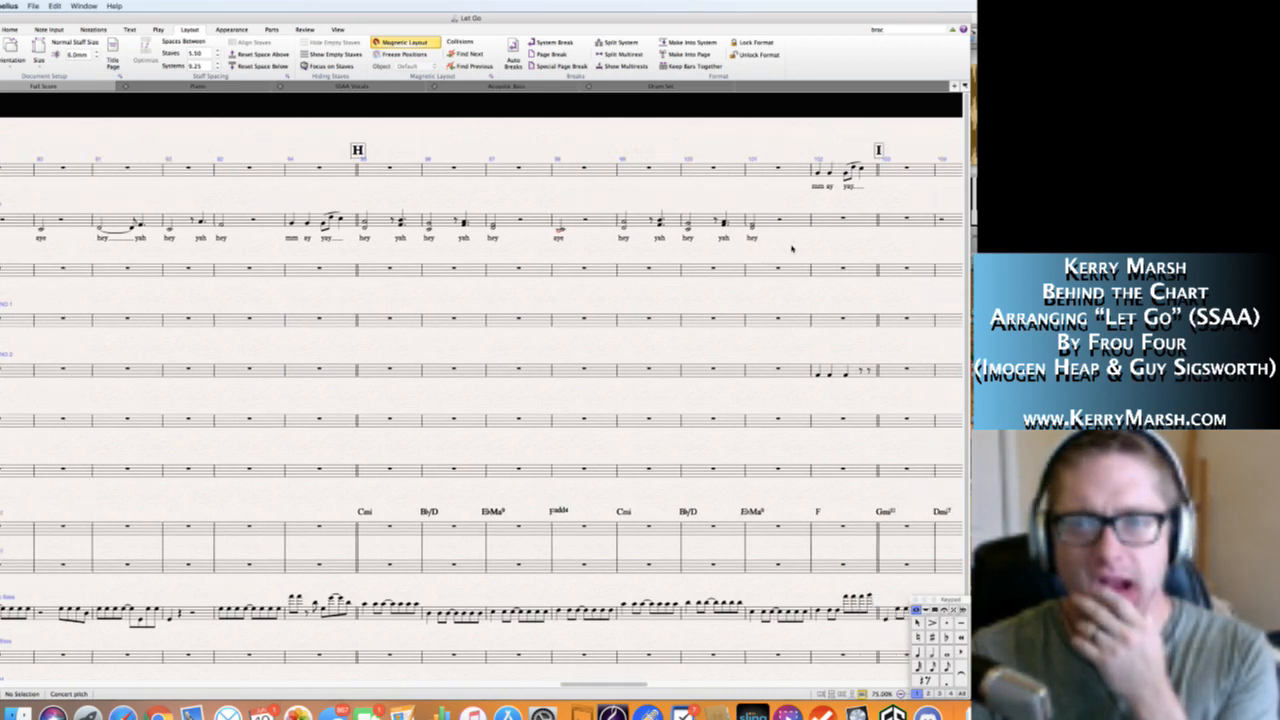
scroll(792, 248, "left", 2)
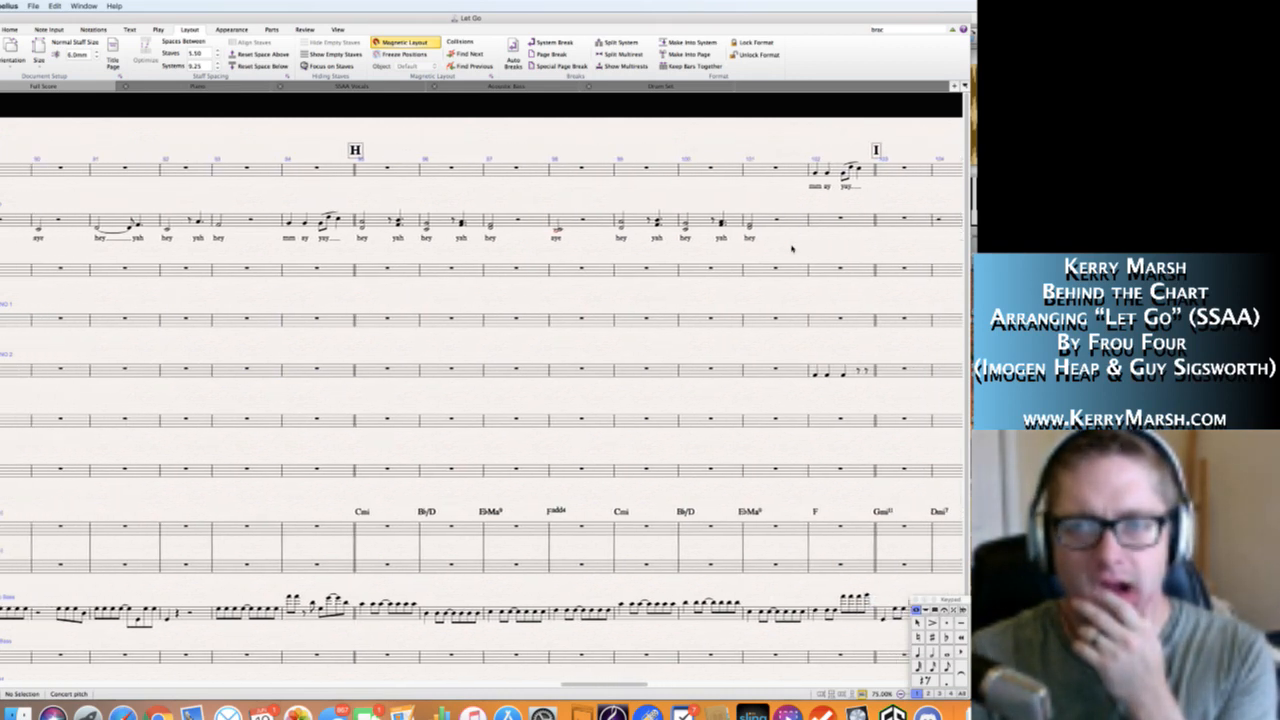
scroll(792, 248, "left", 9)
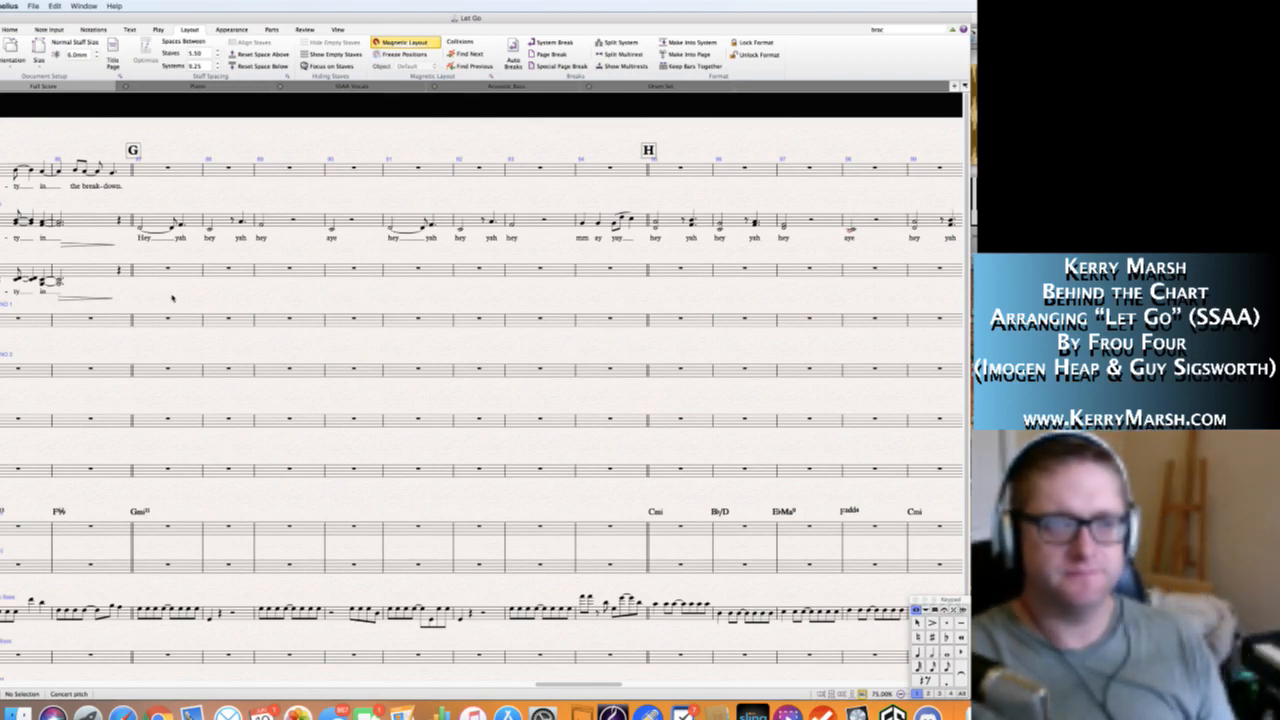
left_click(143, 229)
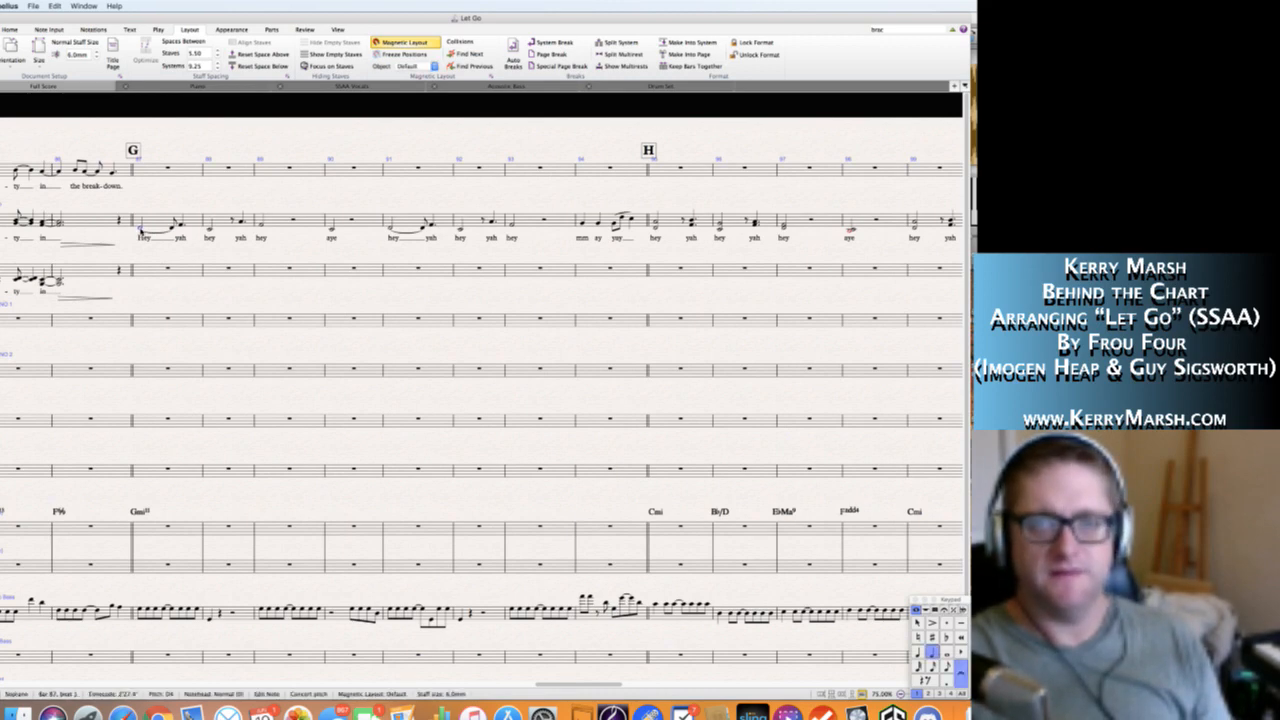
left_click(218, 284)
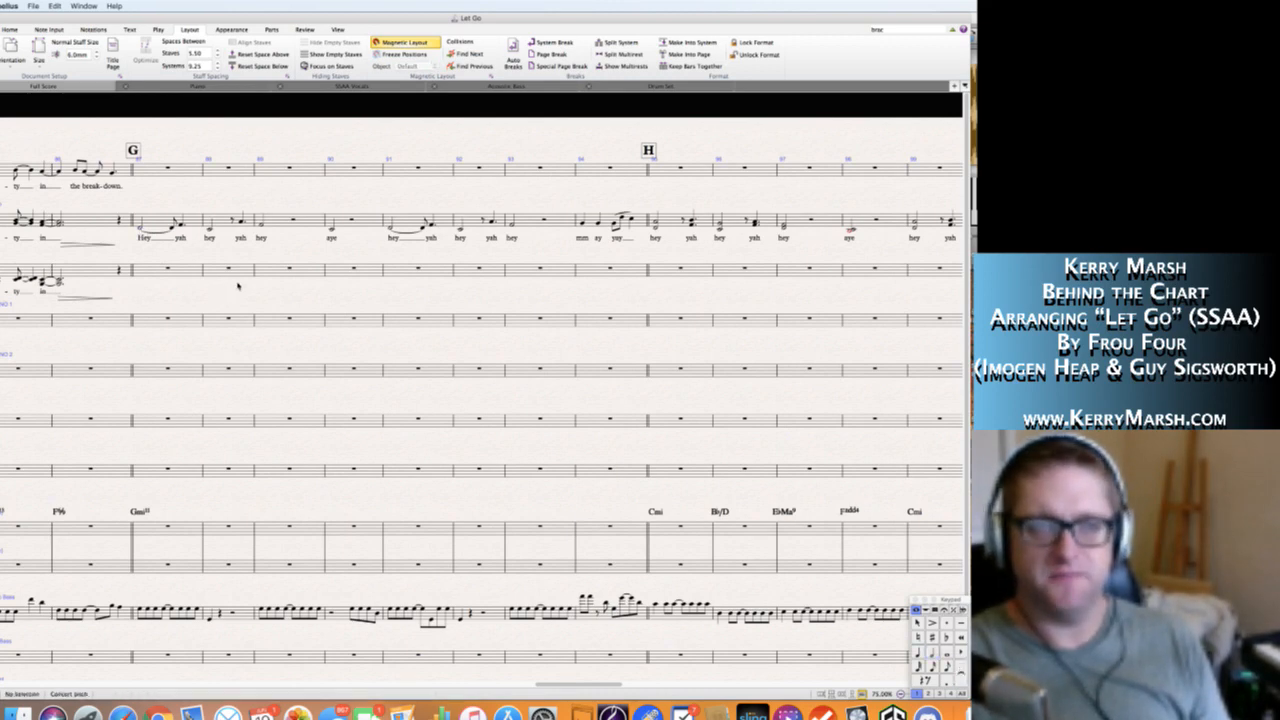
scroll(238, 286, "right", 3)
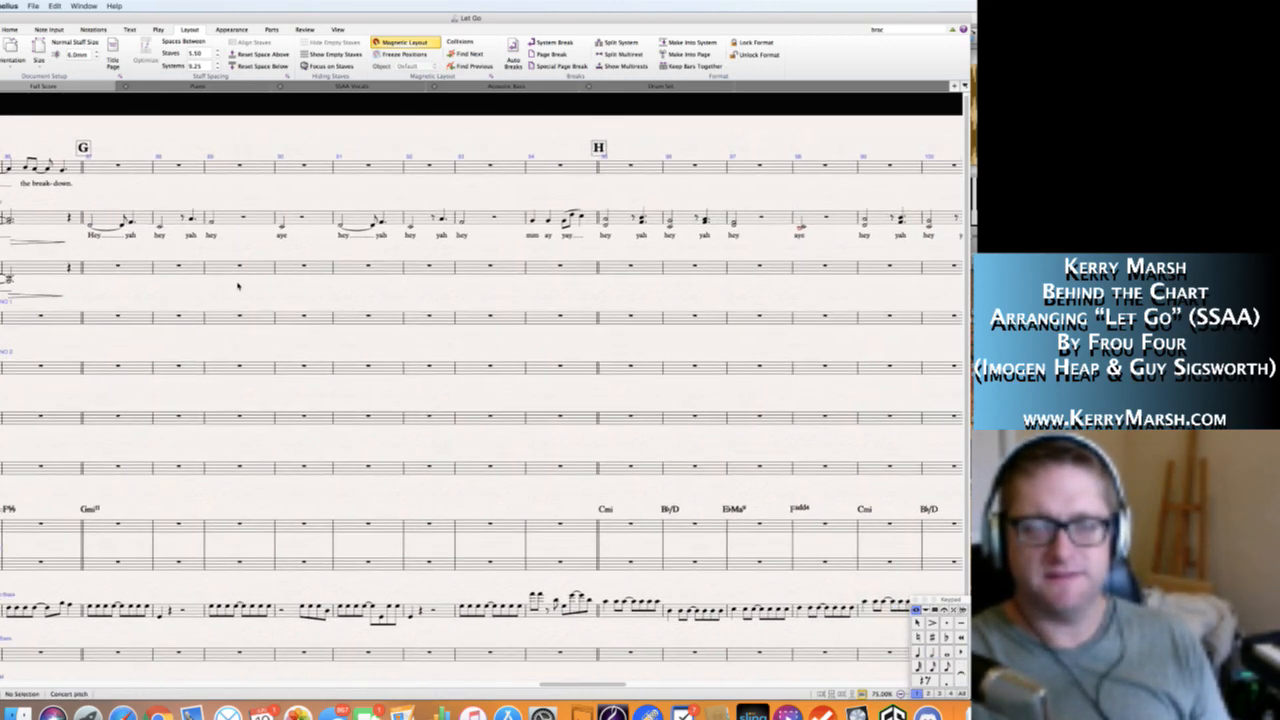
scroll(238, 286, "right", 3)
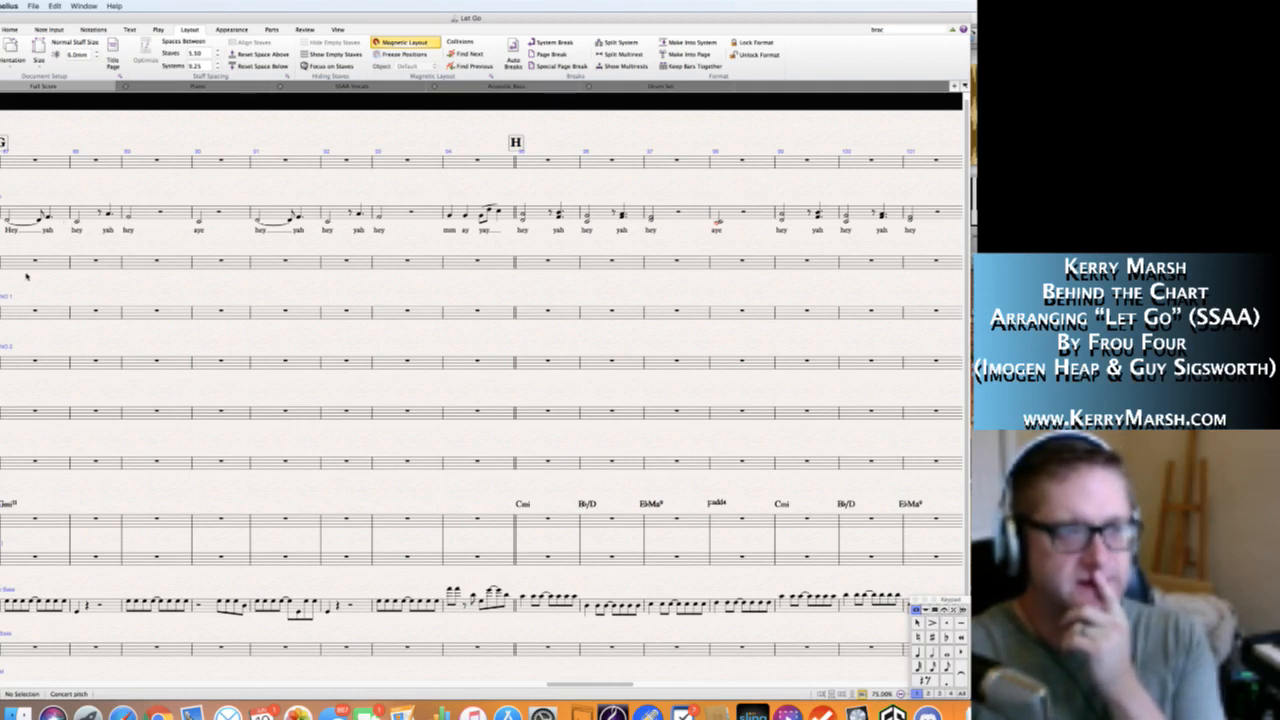
scroll(163, 327, "left", 2)
scroll(163, 327, "left", 3)
scroll(160, 320, "up", 1)
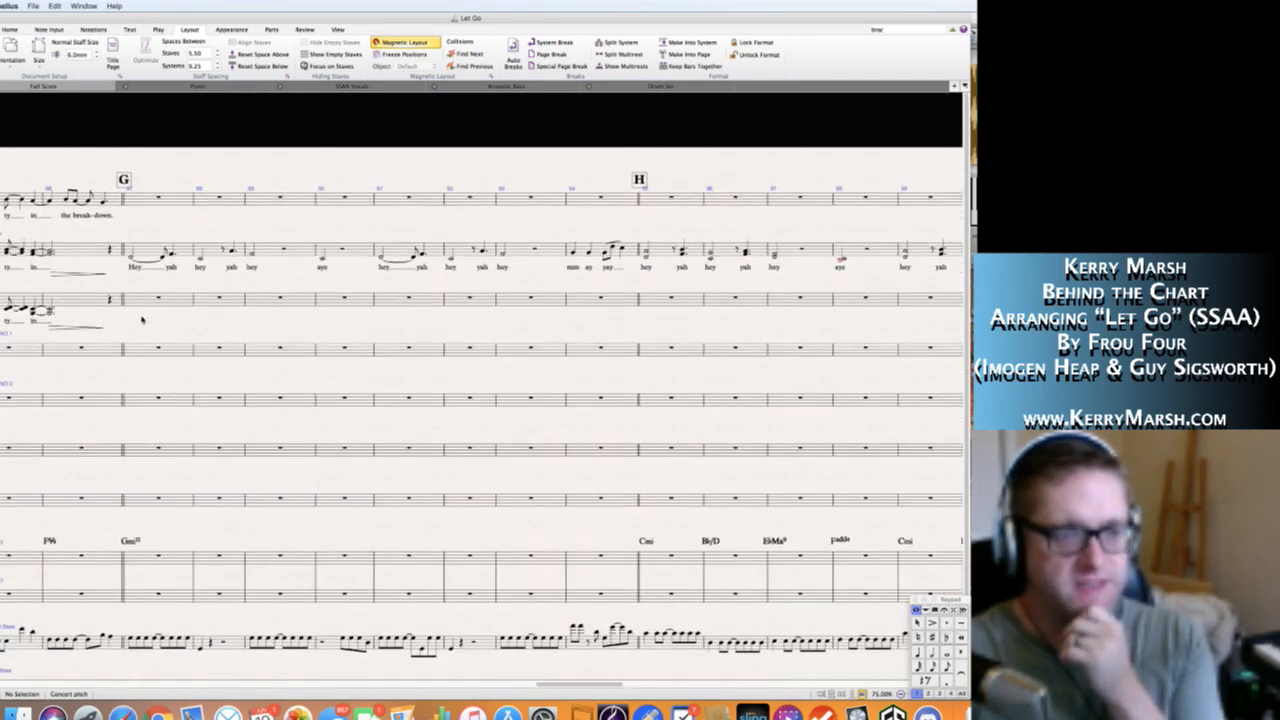
scroll(142, 319, "left", 2)
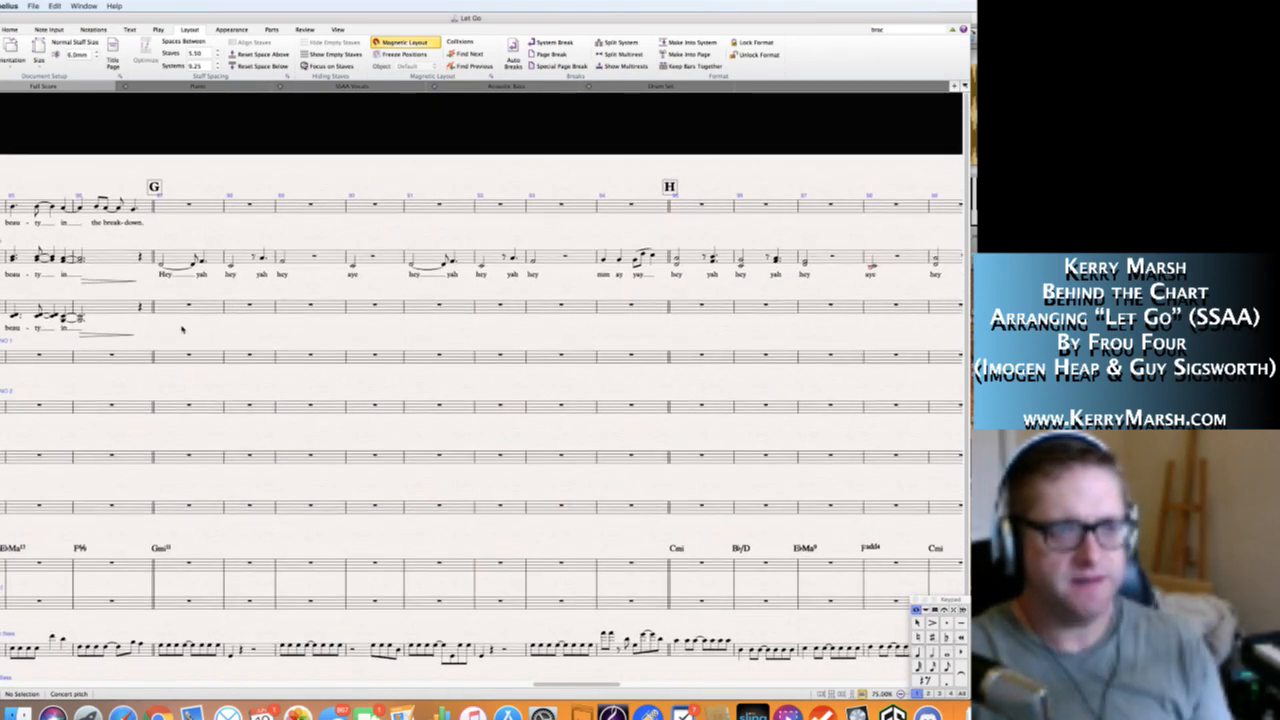
Enter a quarter rest and an untied half-note B♭3 on beat 2 in bar 87 of the Alto staff.
left_click(172, 310)
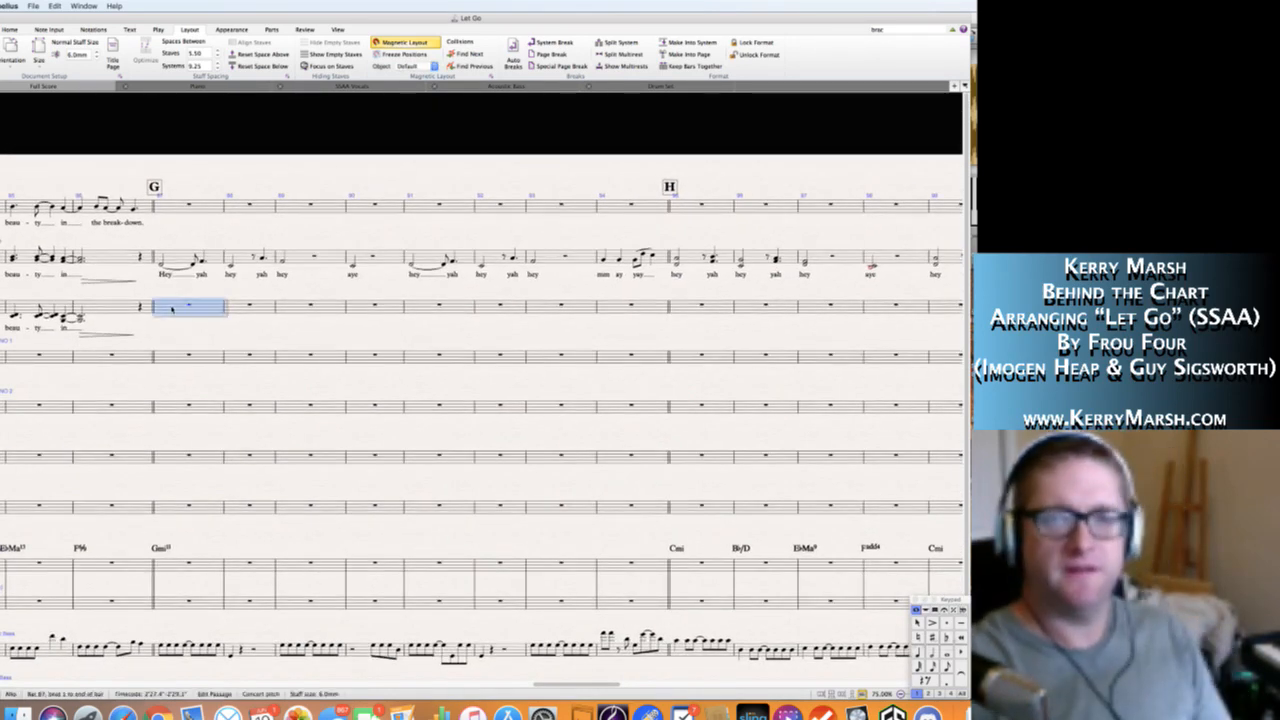
key("4")
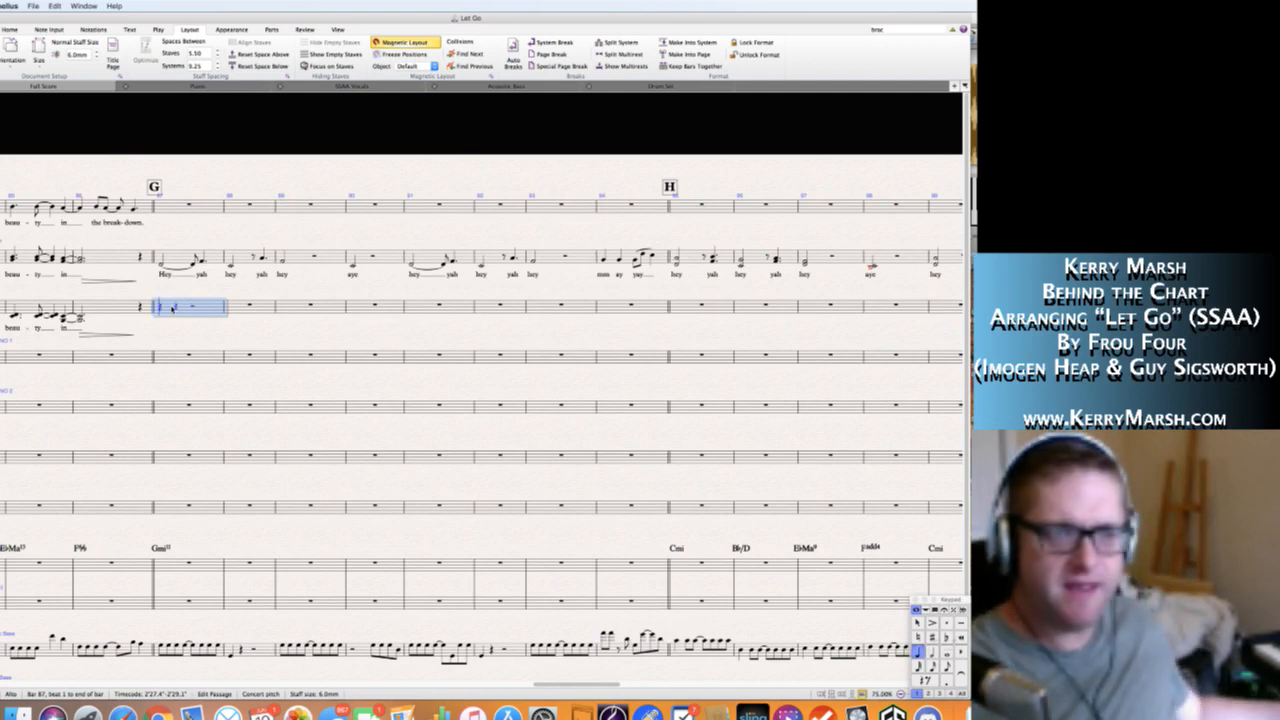
left_click(173, 309)
key("b")
key("Return")
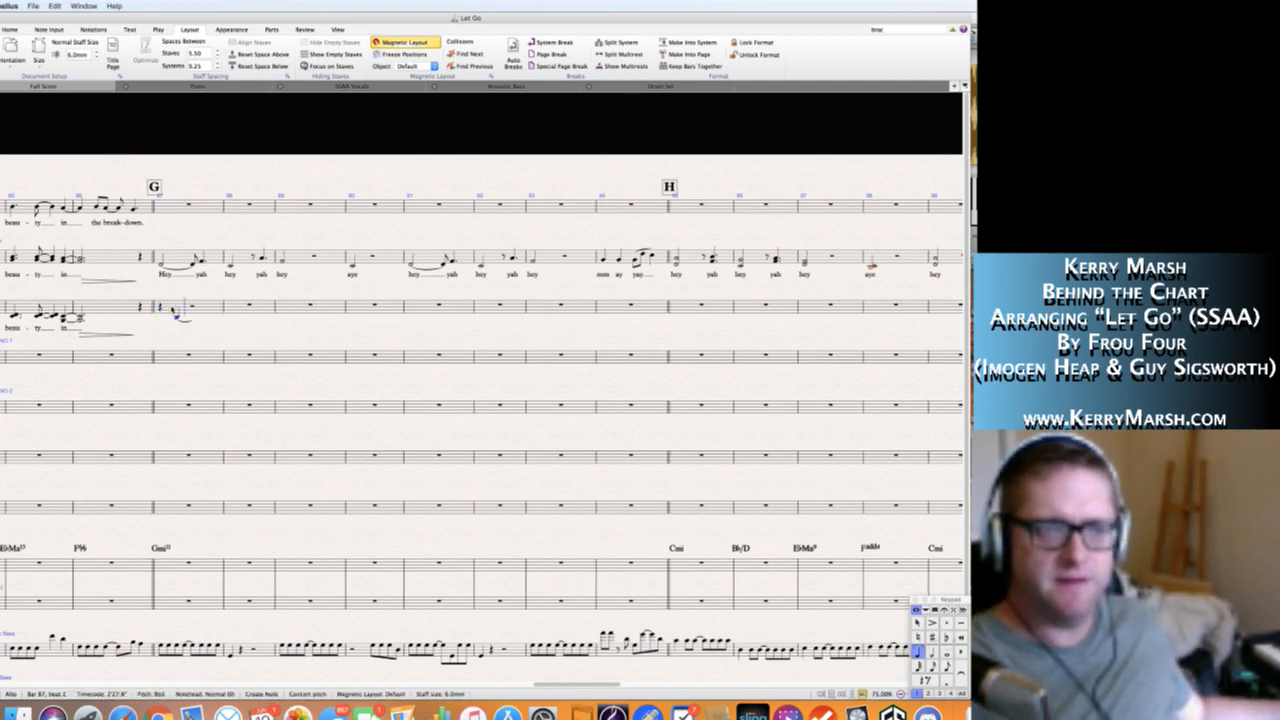
key("Return")
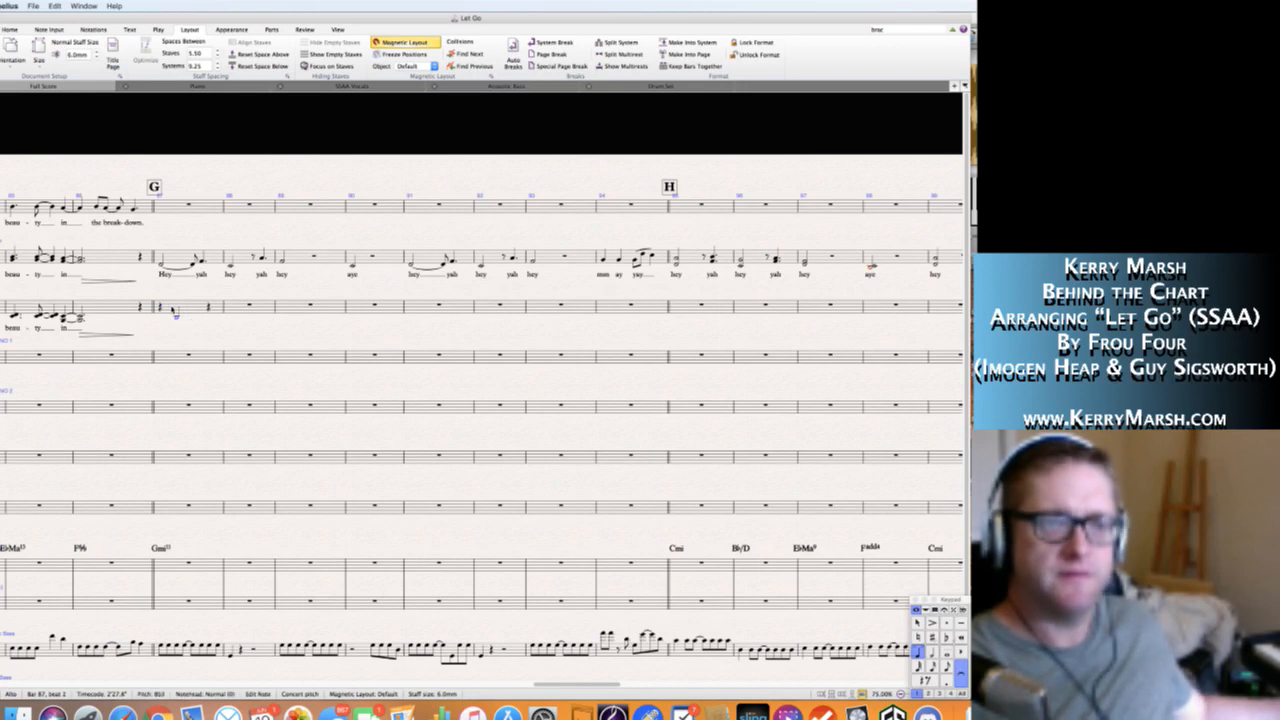
key("5")
Add a quarter-note C4 on beat 4 of Alto bar 87, tied to an eighth-note C4 at the start of bar 88.
key("Right")
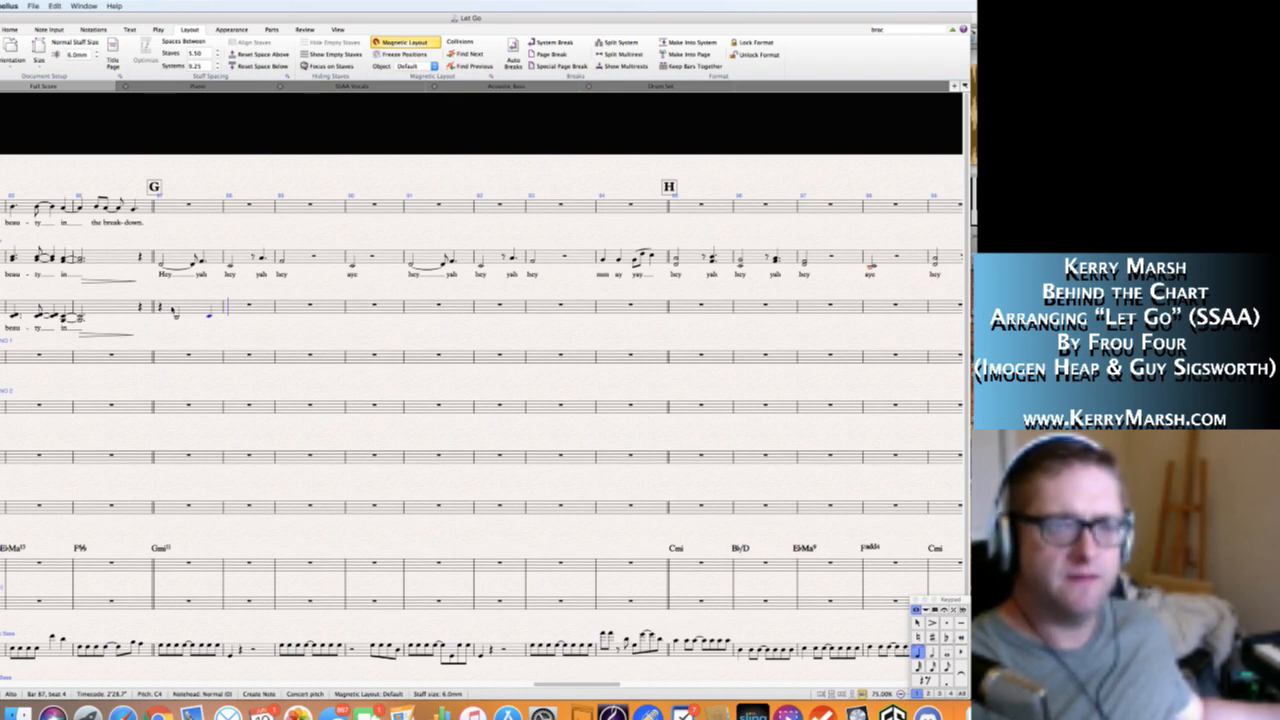
key("KP_Enter")
key("KP_3")
key("c")
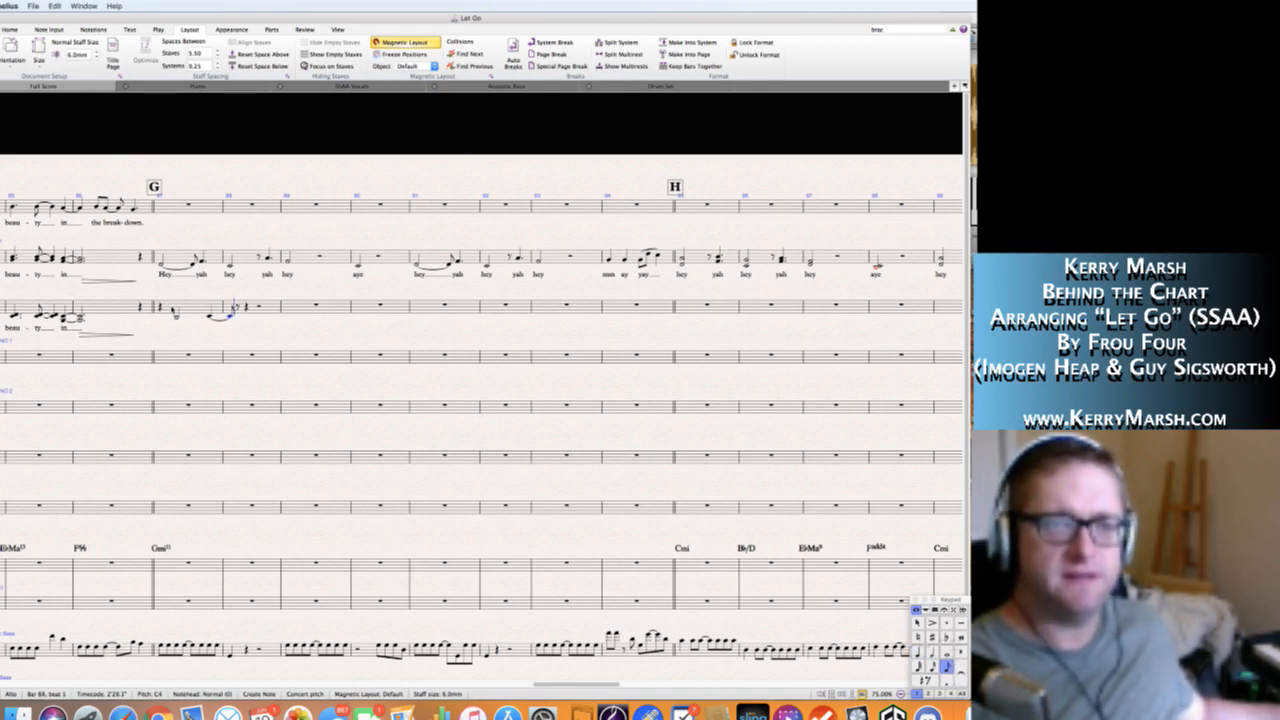
Enter a dotted-quarter A3 after the tied C4 in Alto bar 88, with no tie following it.
key("KP_4")
key("a")
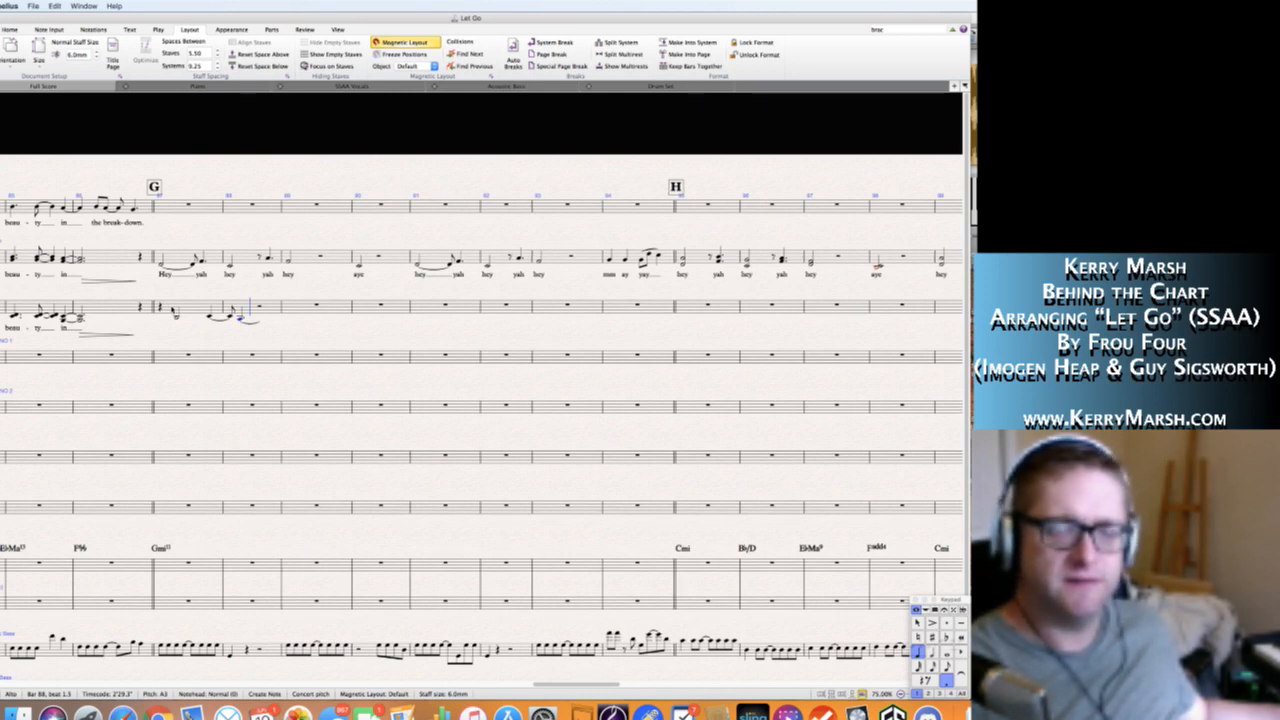
key("Right")
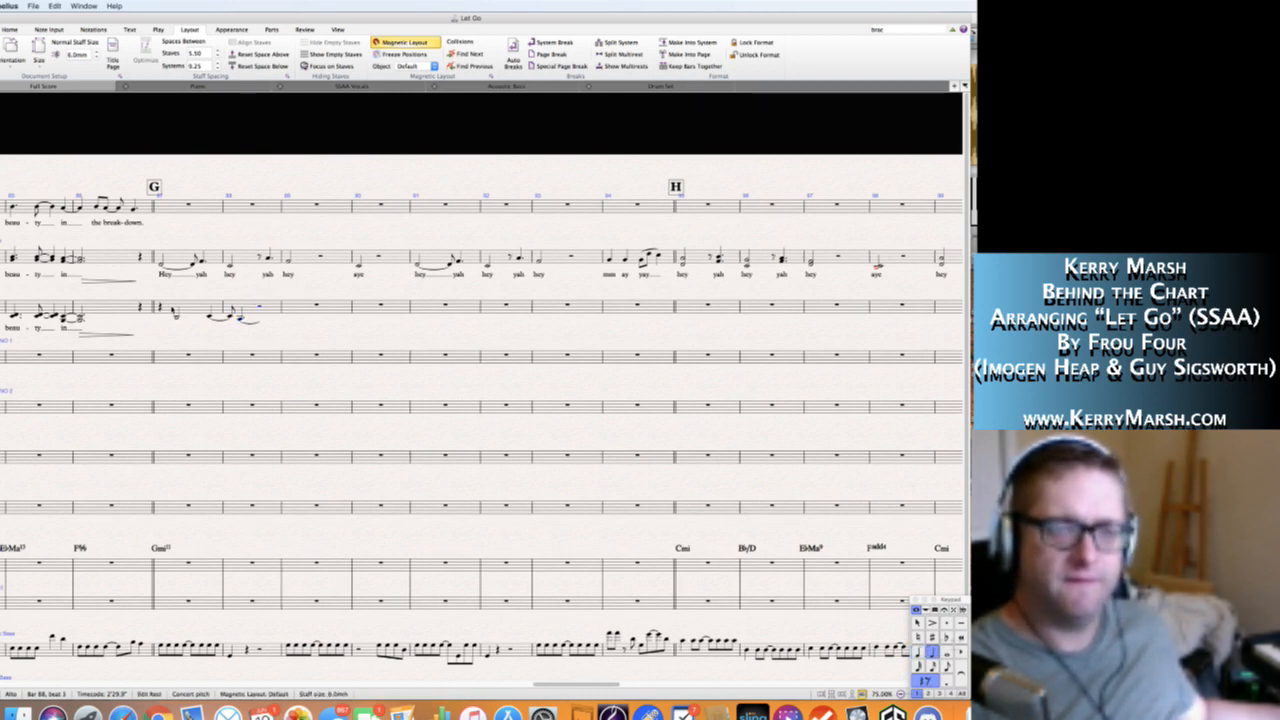
key("Left")
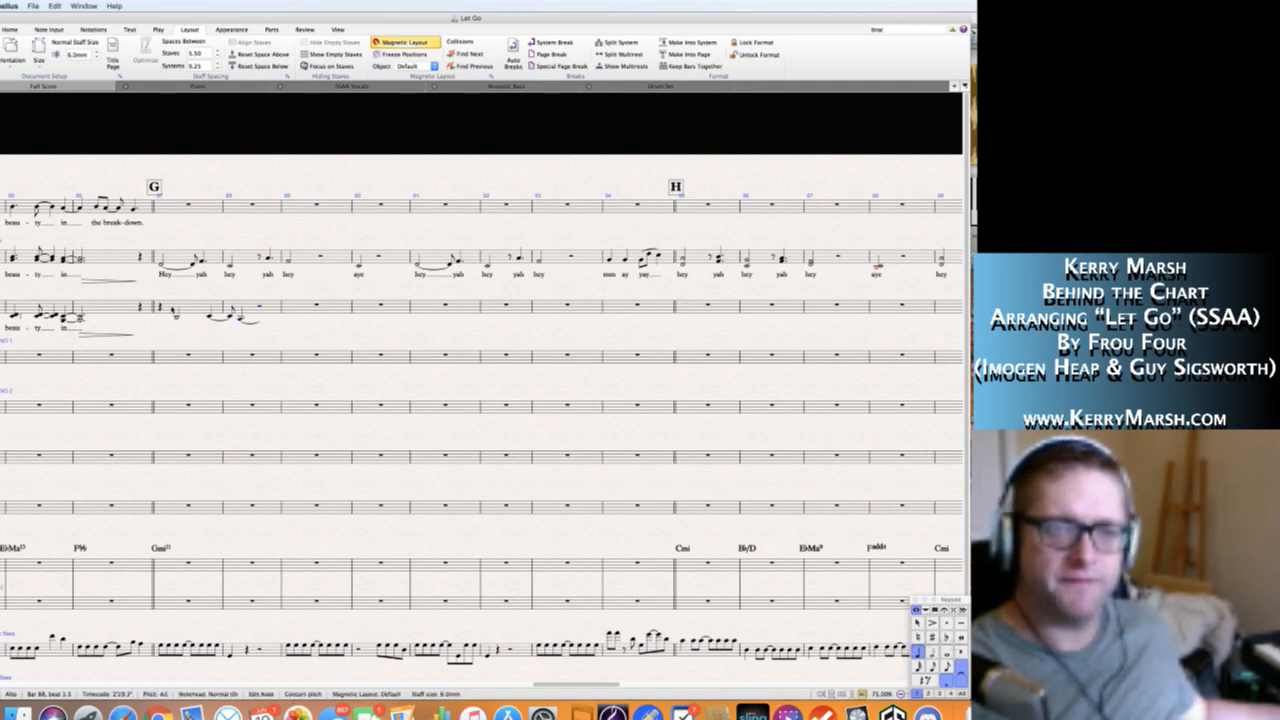
key("Right")
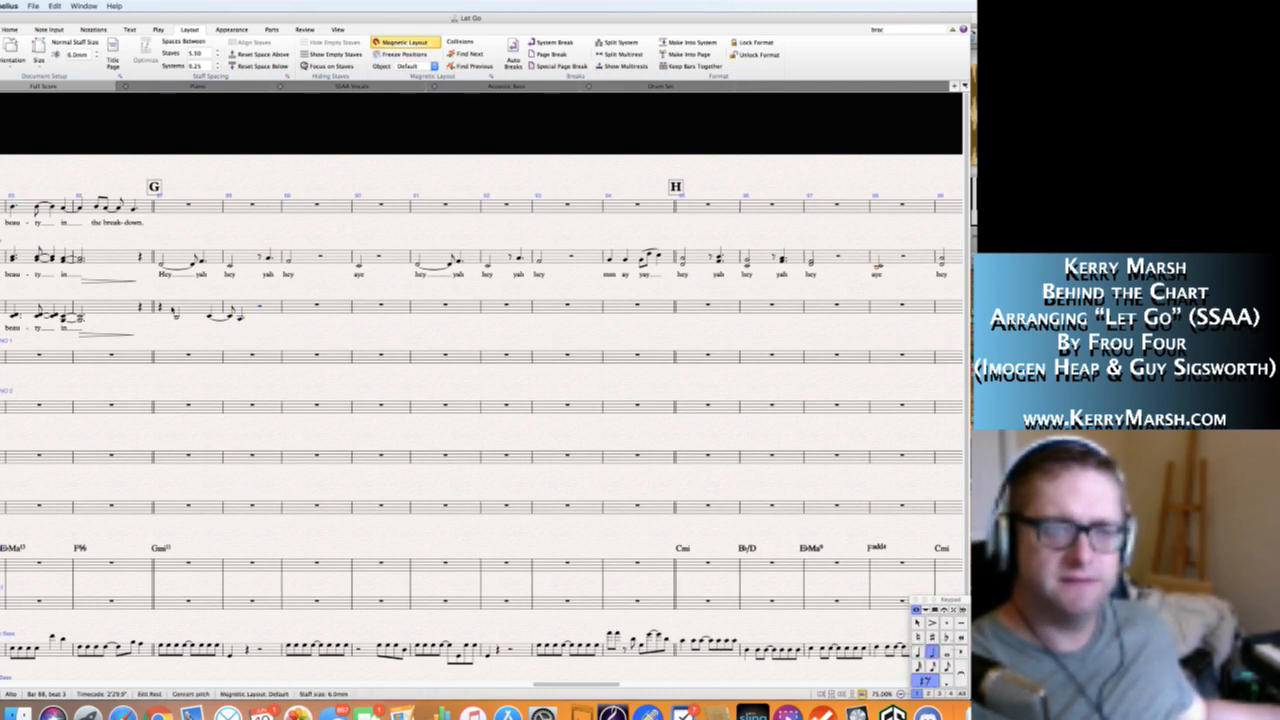
Complete Alto bar 88 with a quarter rest, an eighth rest and an eighth-note D4 tied to an eighth-note D4 starting bar 89.
key("4")
key("0")
key("3")
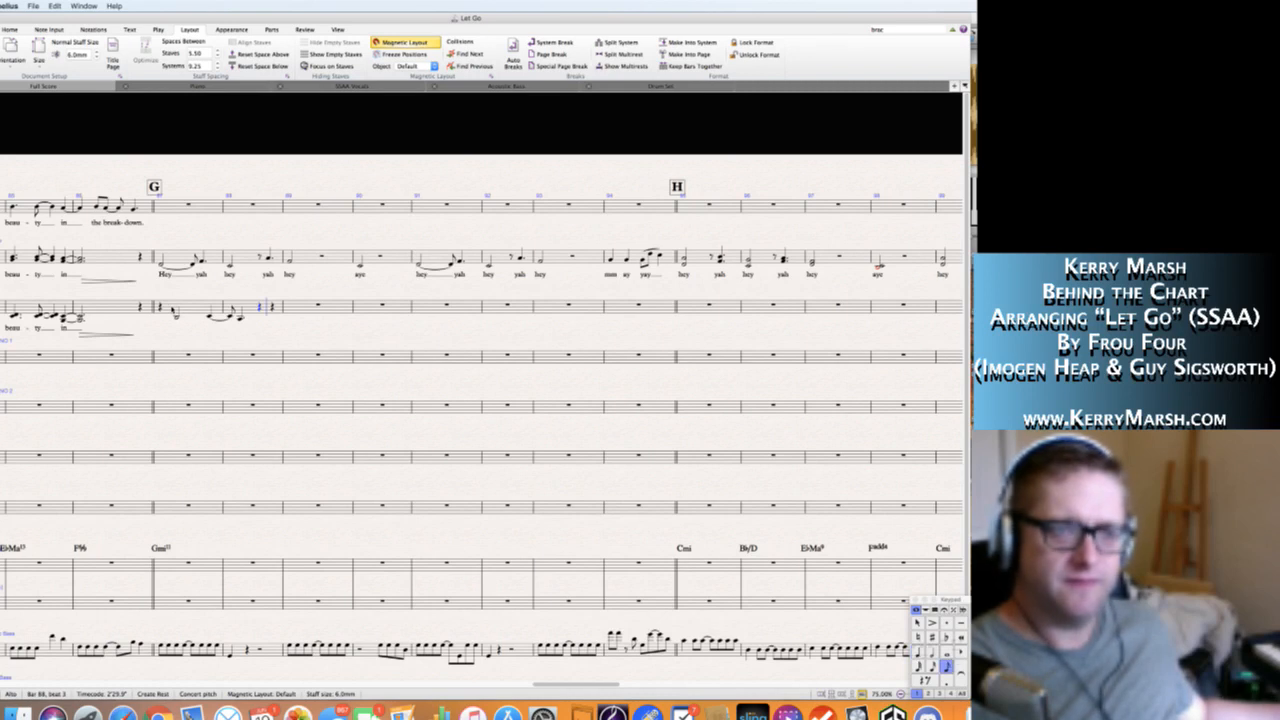
key("0")
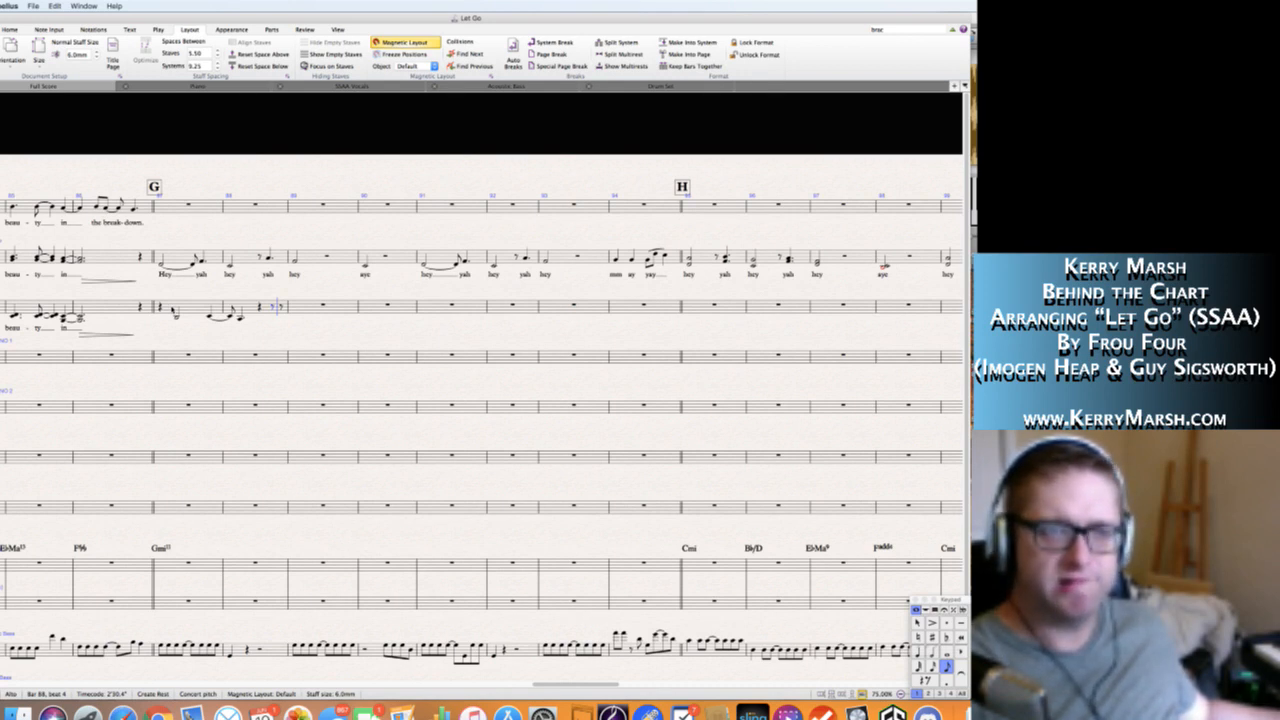
key("d")
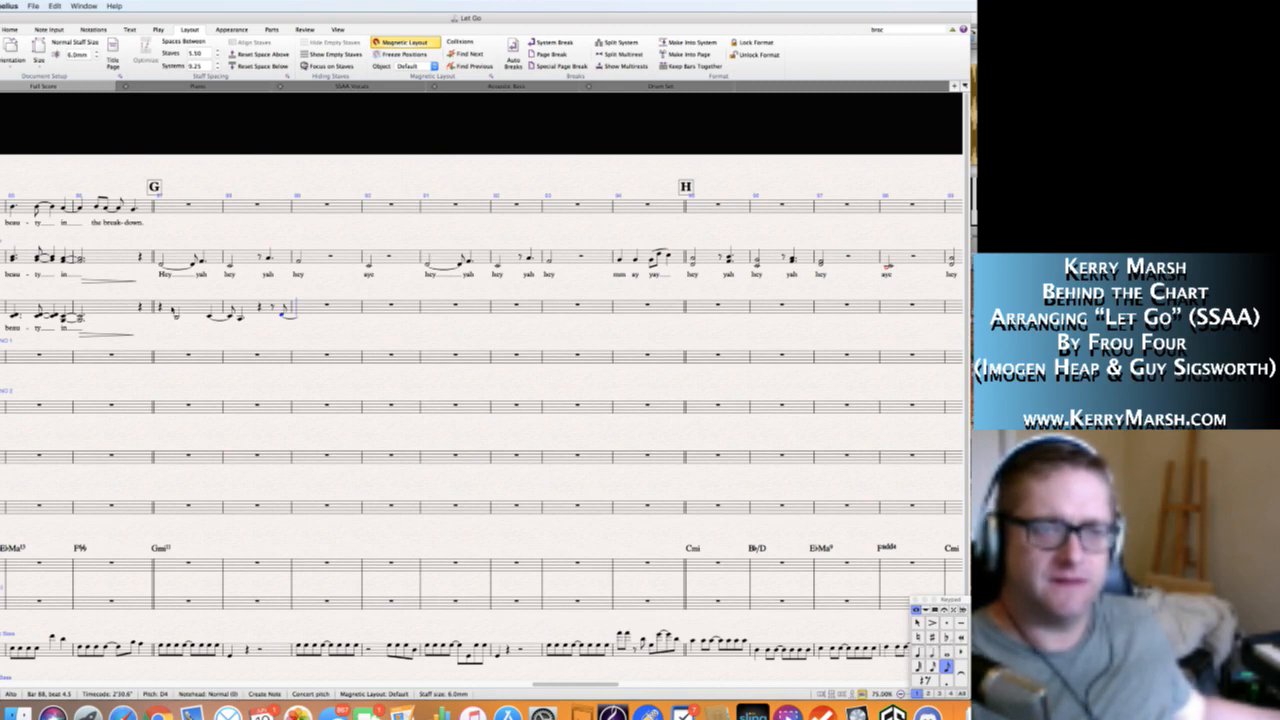
key("d")
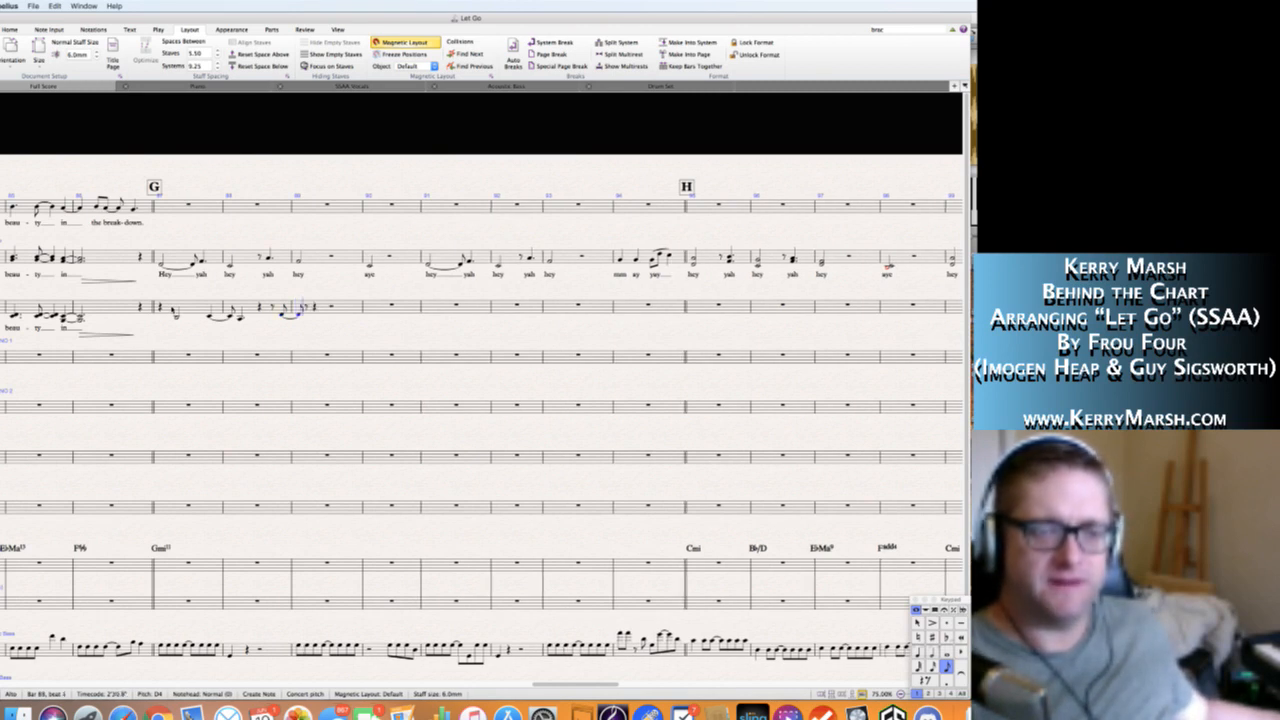
Enter a dotted-quarter C4 after the tied D4 in bar 89 of the Alto staff.
key("4")
key(".")
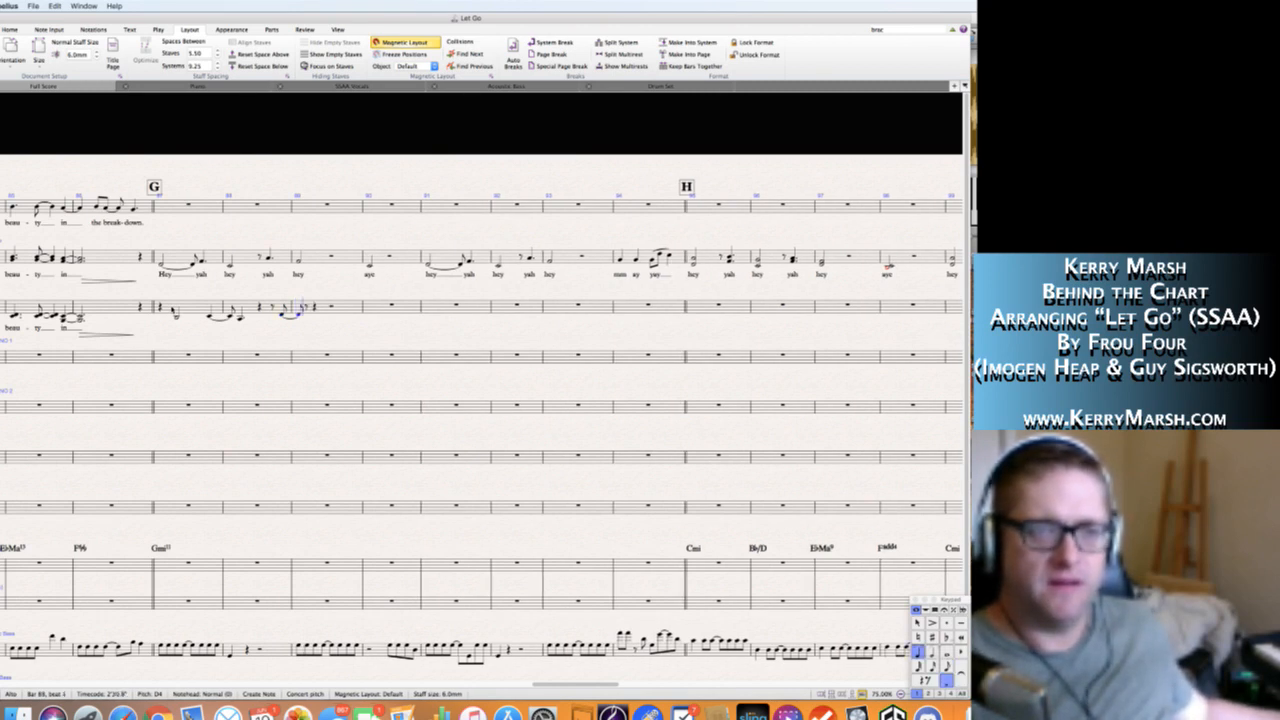
key("c")
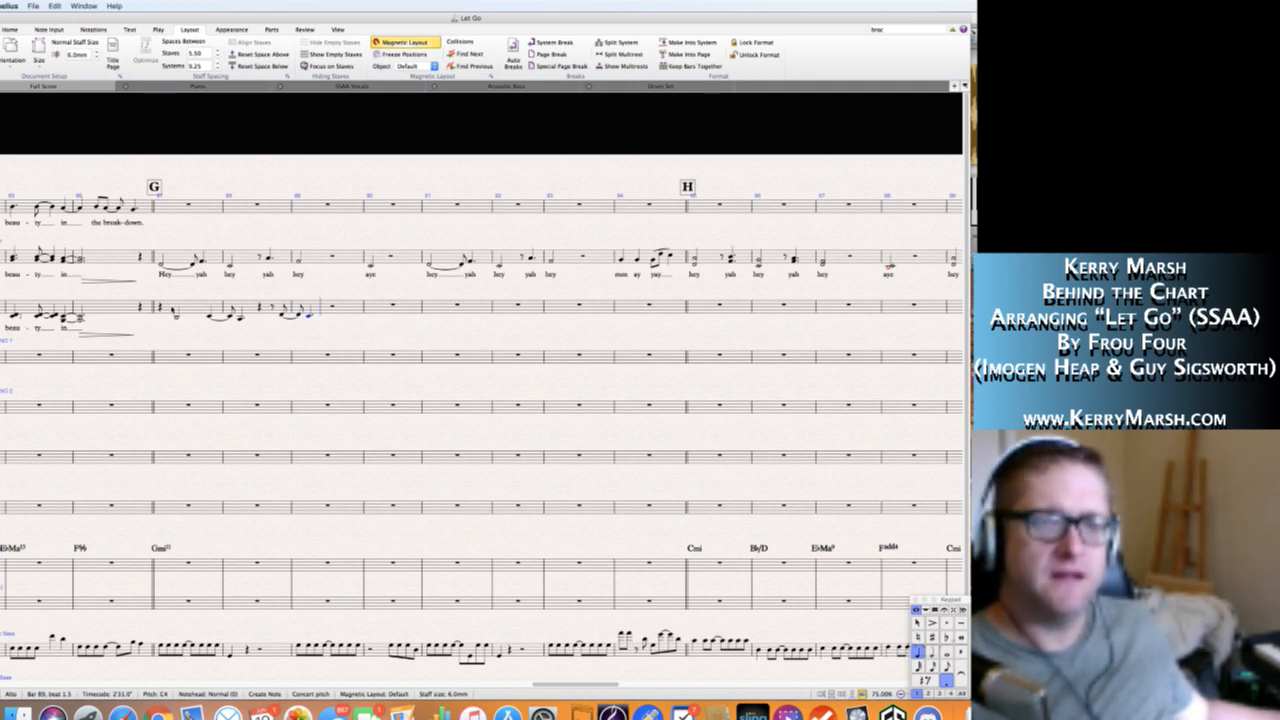
Tie the dotted-quarter C4 in Alto bar 89 to a quarter-note C4 on beat 3, leaving beat 4 as a rest.
key("KP_Enter")
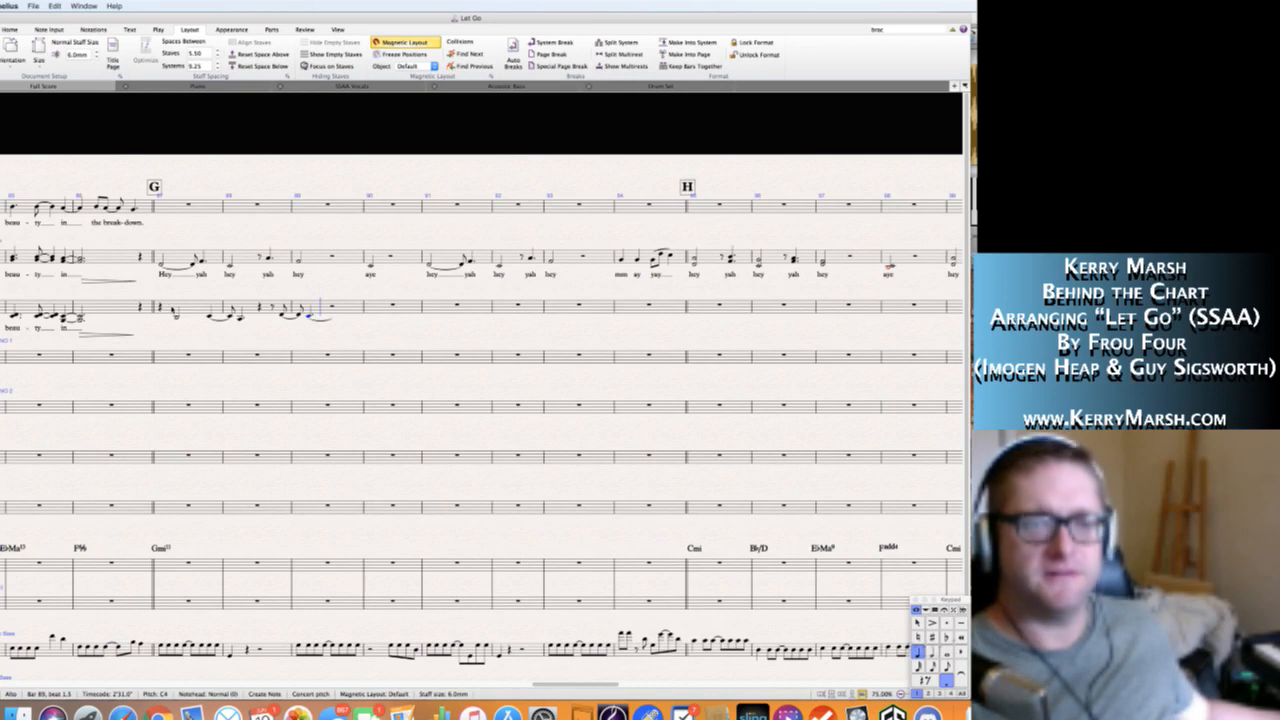
key(".")
key("c")
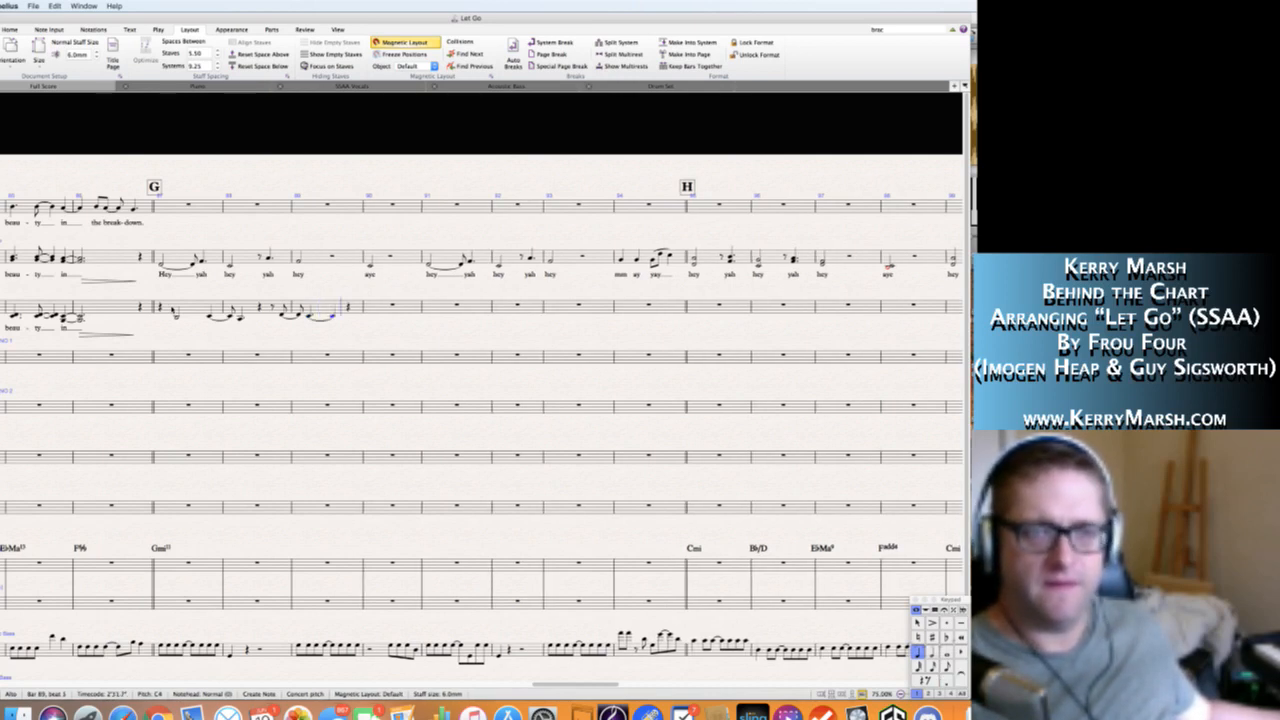
key("Right")
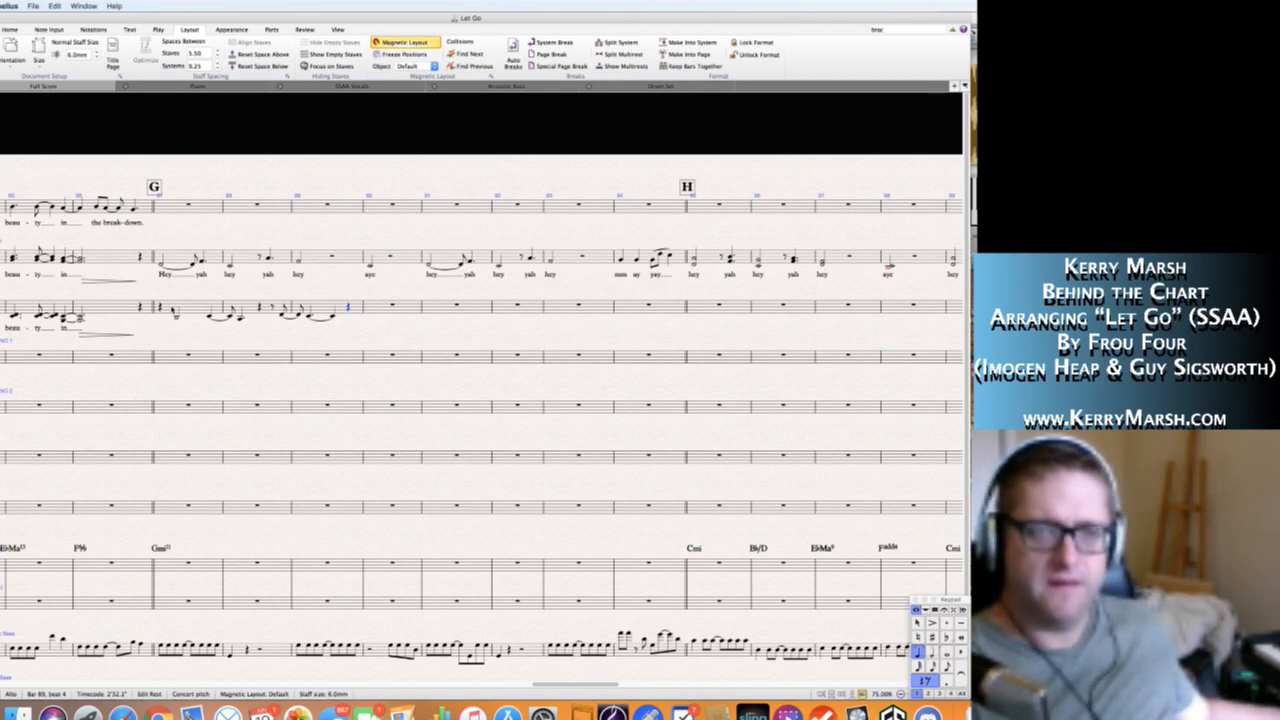
key("Right")
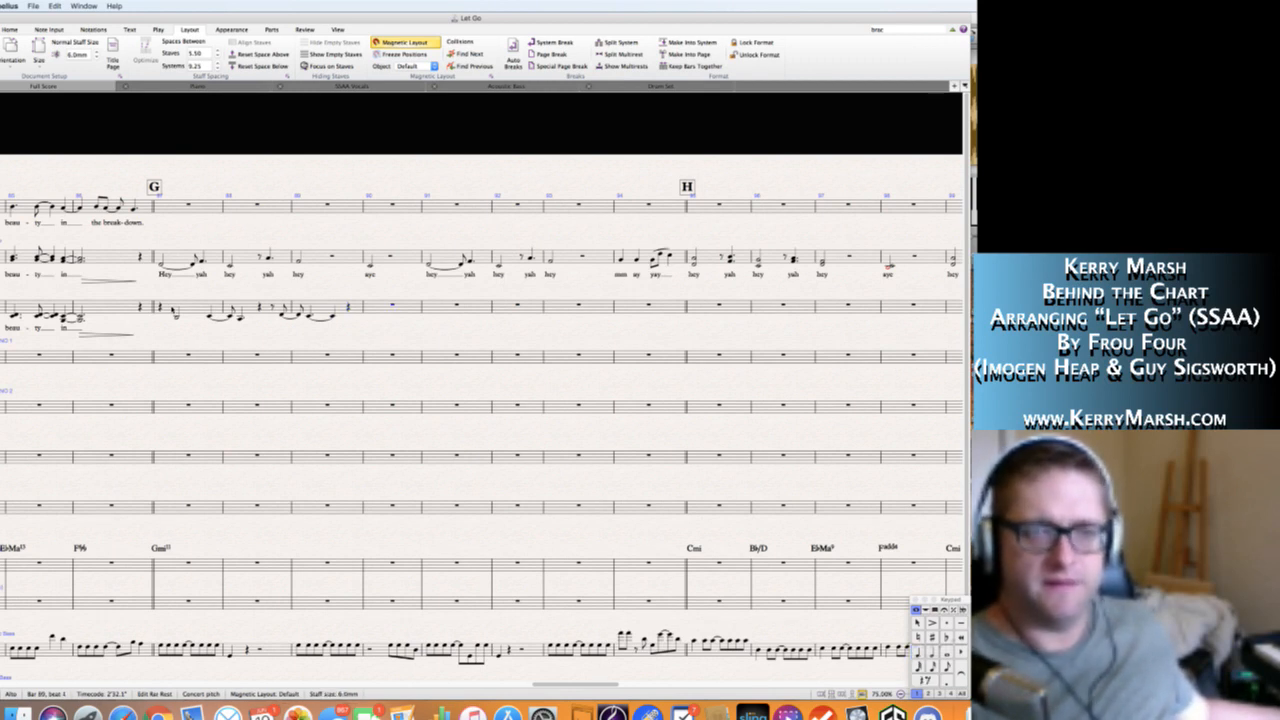
Fill Alto bar 90 with a quarter rest, a quarter-note G3 tied to an eighth-note G3, and a dotted-quarter A3.
key("4")
key("0")
key("a")
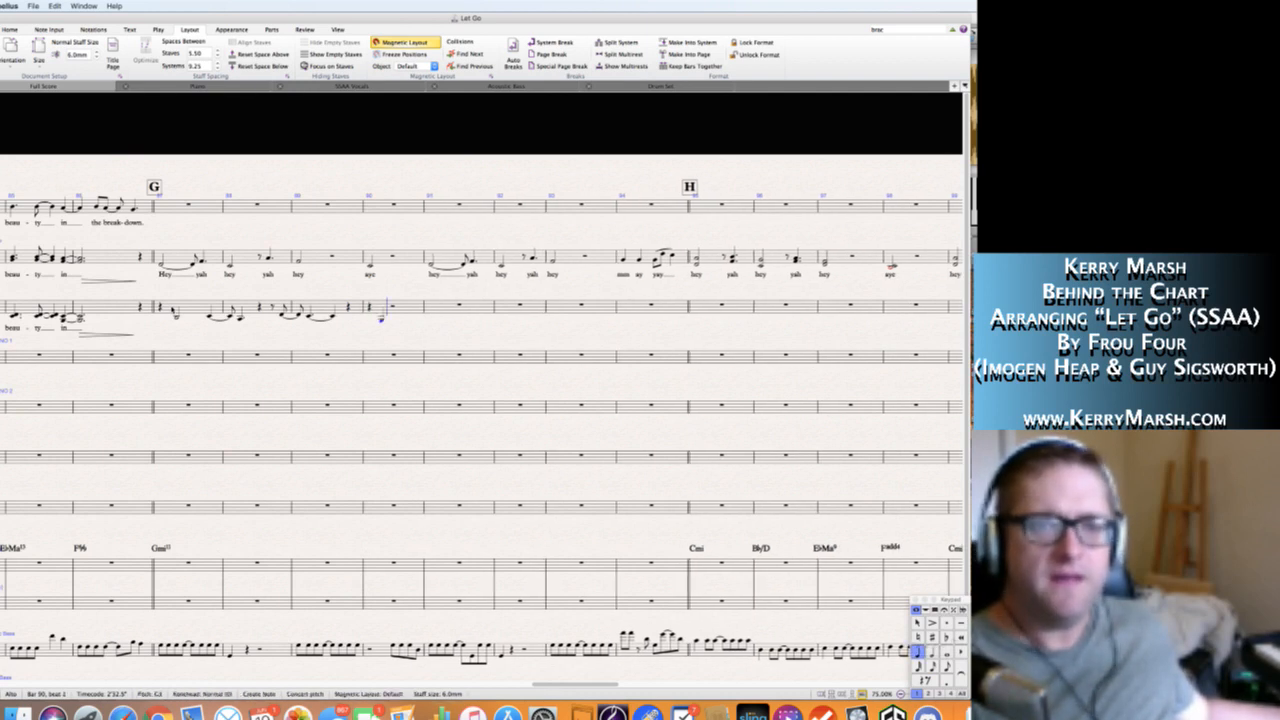
key("3")
key("c")
key("4")
key("period")
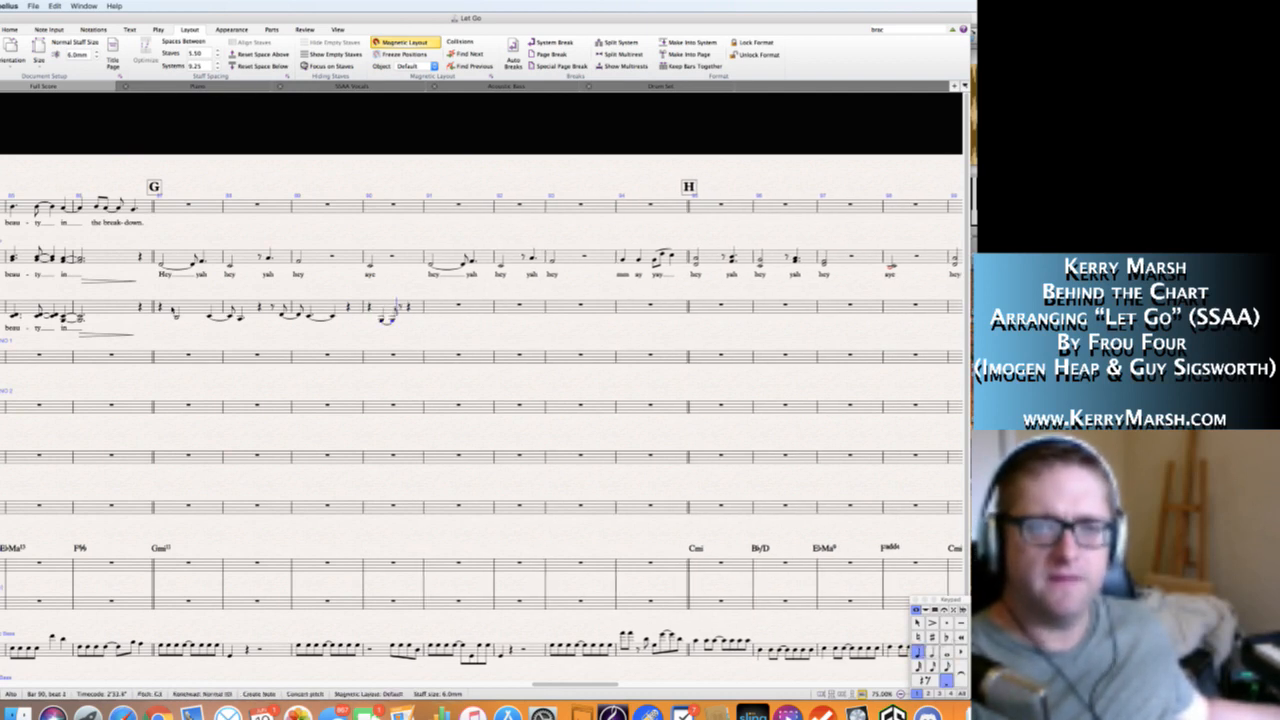
key("a")
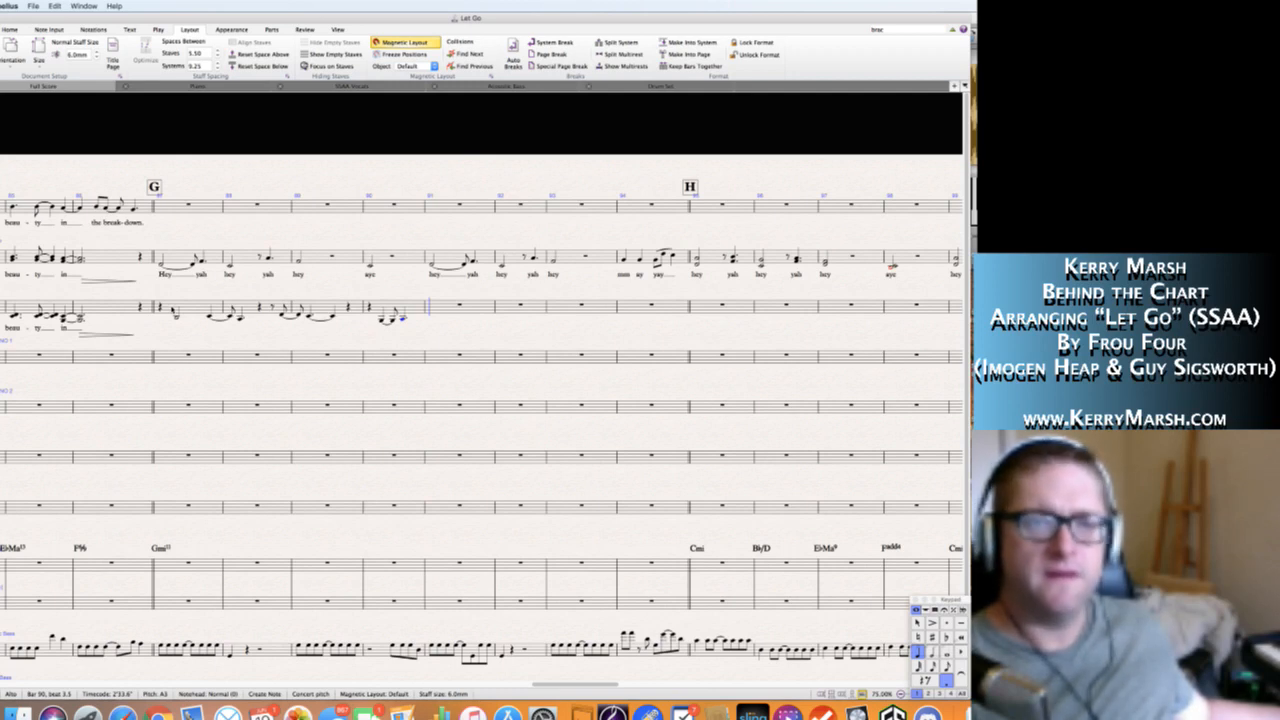
Begin Alto bar 91 with a quarter rest followed by a half-note B♭3 on beat 2.
key("period")
key("0")
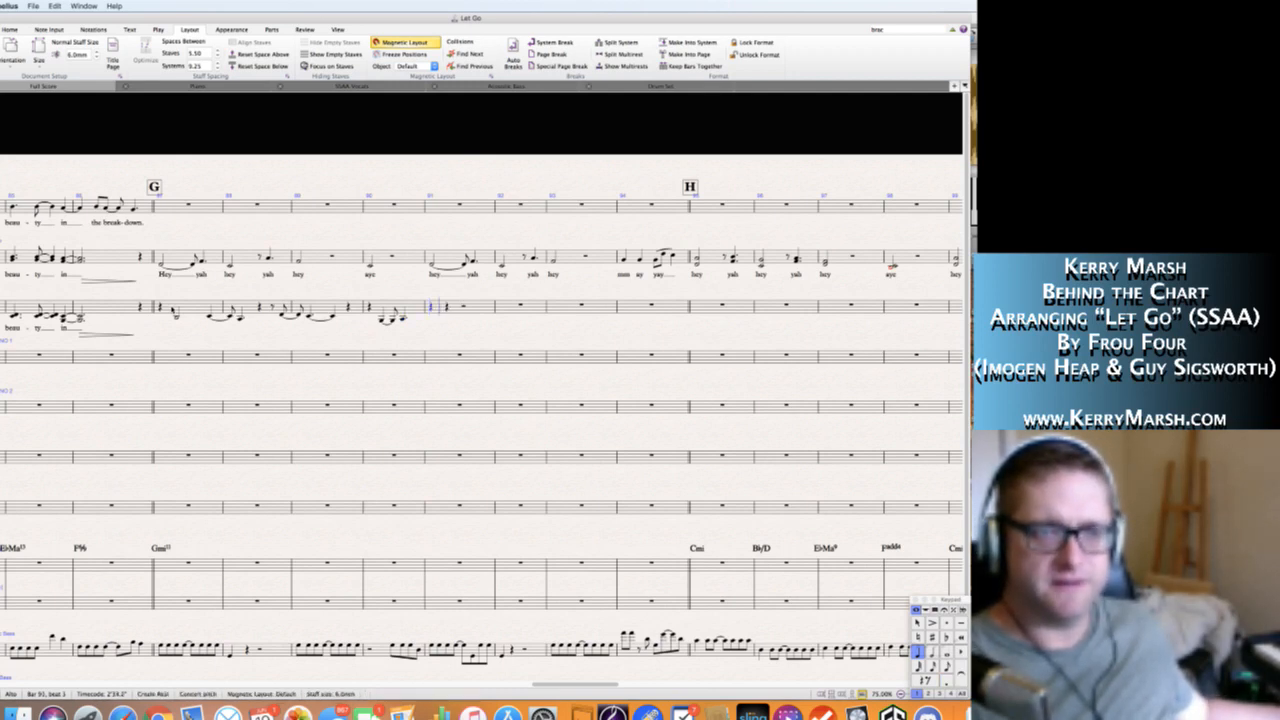
key("b")
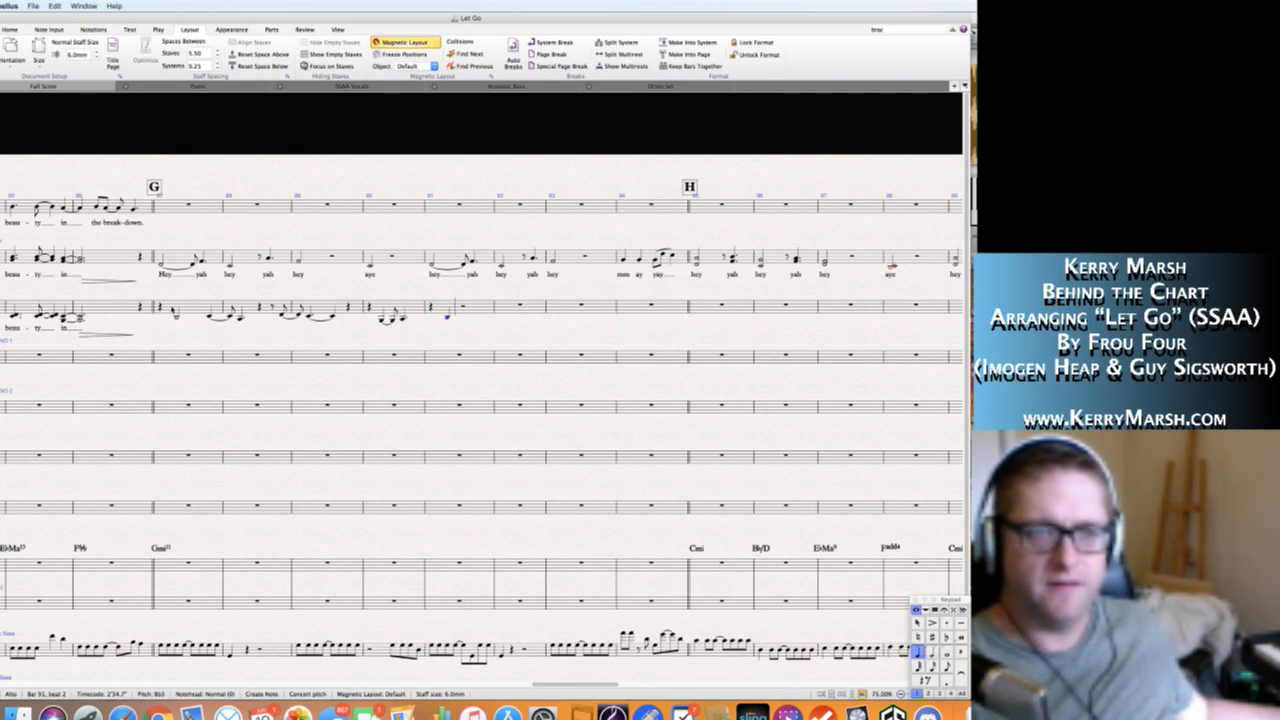
key("5")
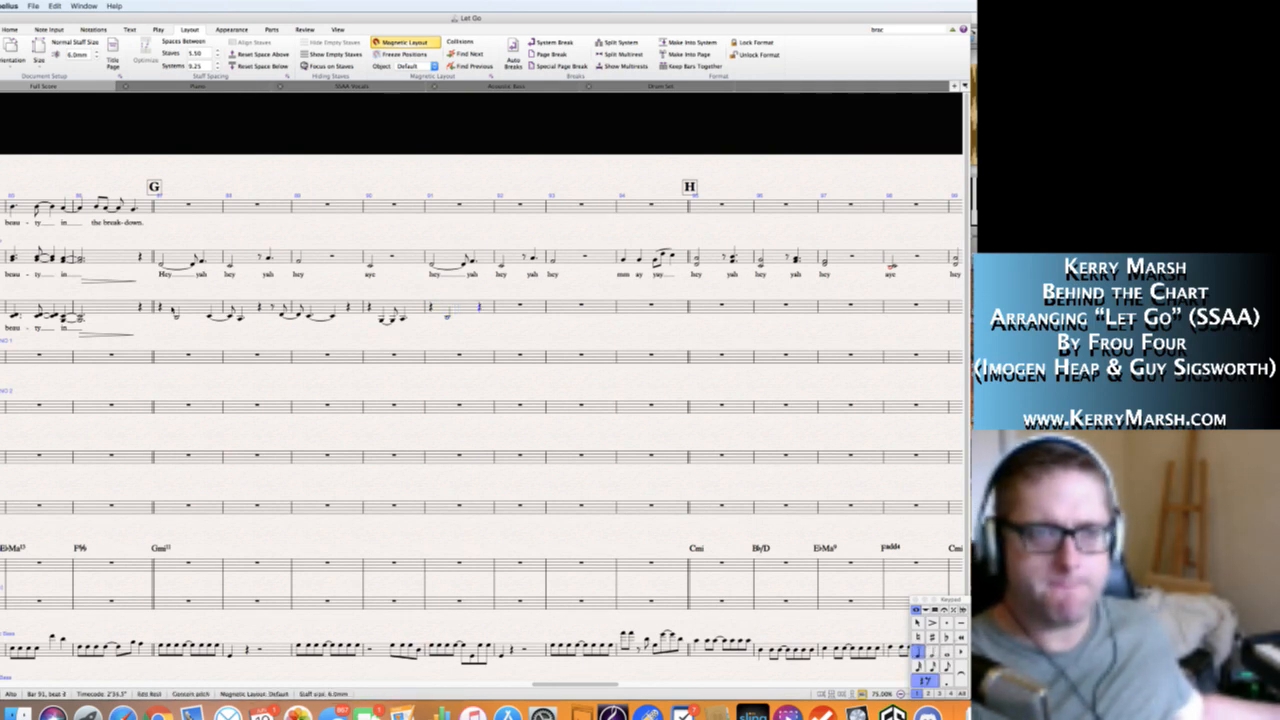
Add a quarter-note C4 on beat 4 of Alto bar 91 tied to an eighth note in bar 92, followed by a dotted-quarter note.
key("3")
key("c")
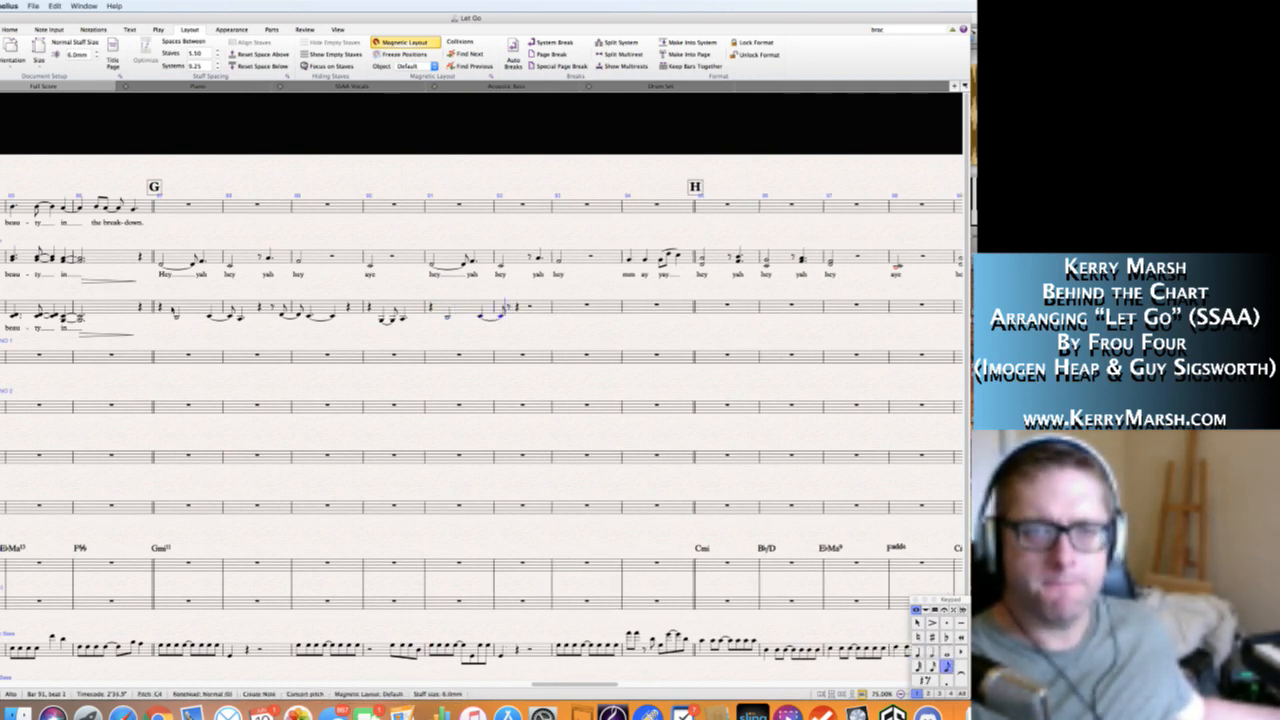
key("4")
key("b")
Complete Alto bar 92 with a quarter rest, an eighth rest and an eighth-note D4 tied over the barline into bar 93.
key("0")
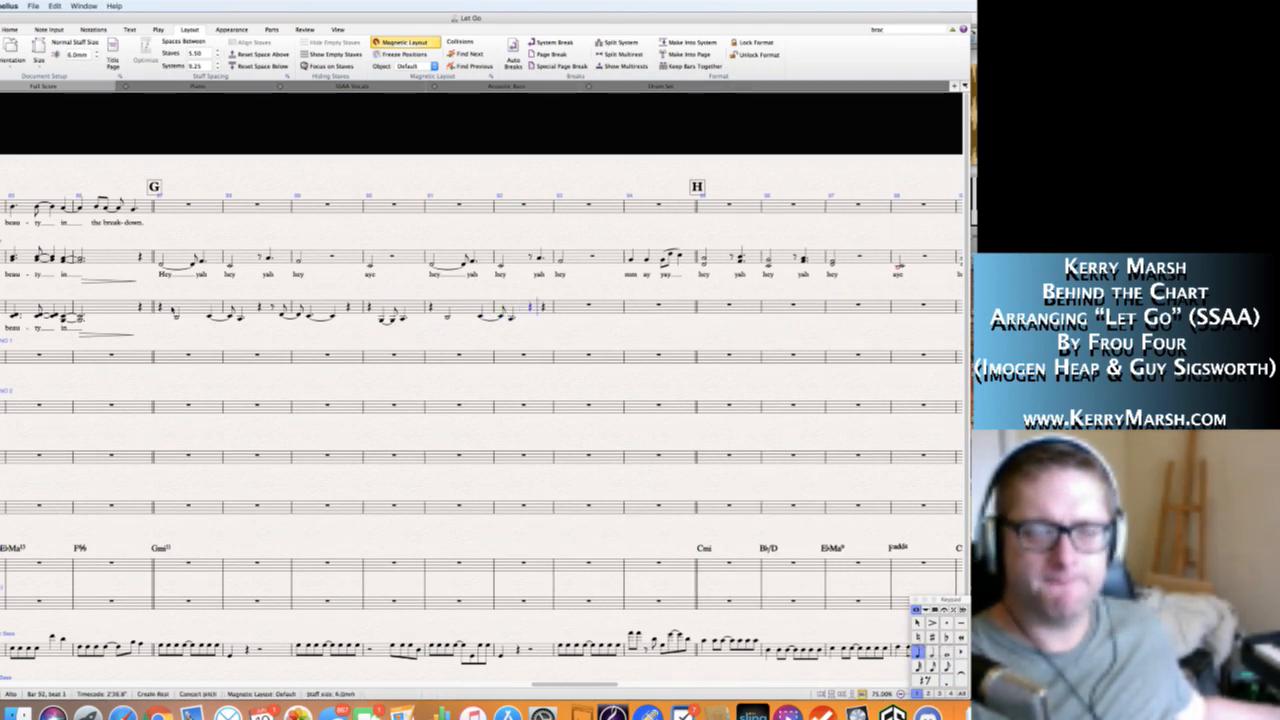
key("3")
key("0")
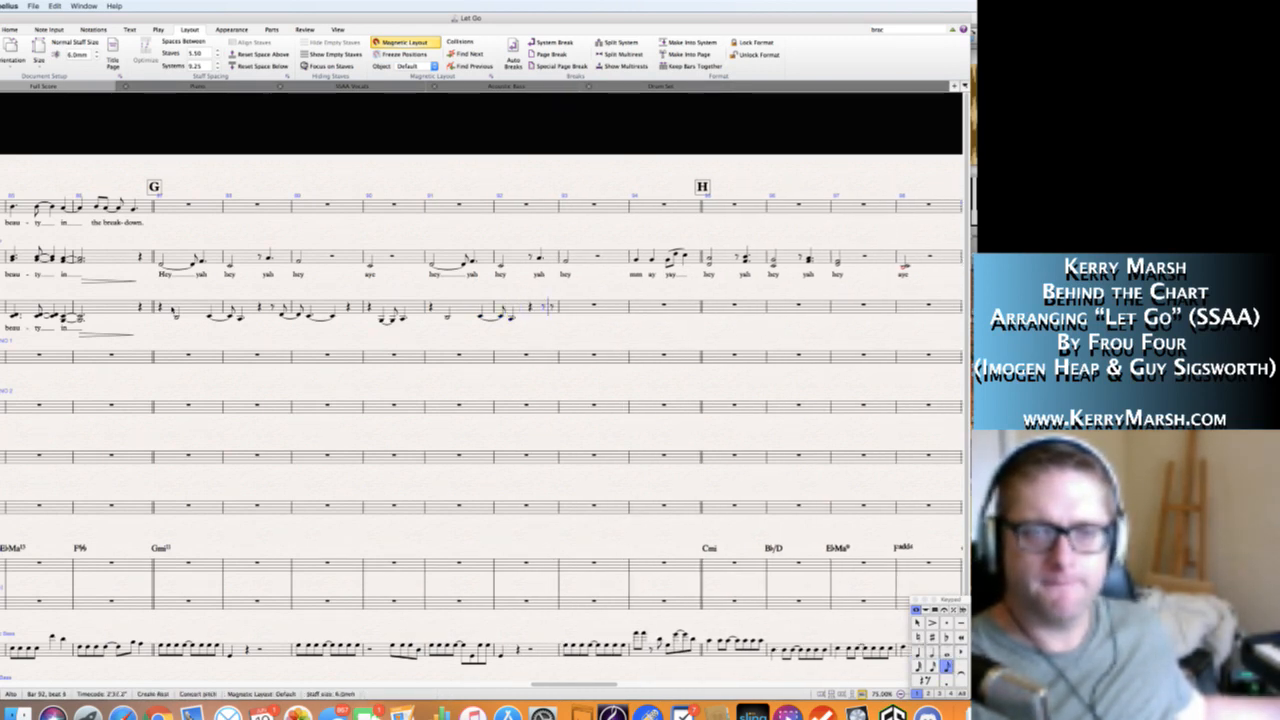
key("d")
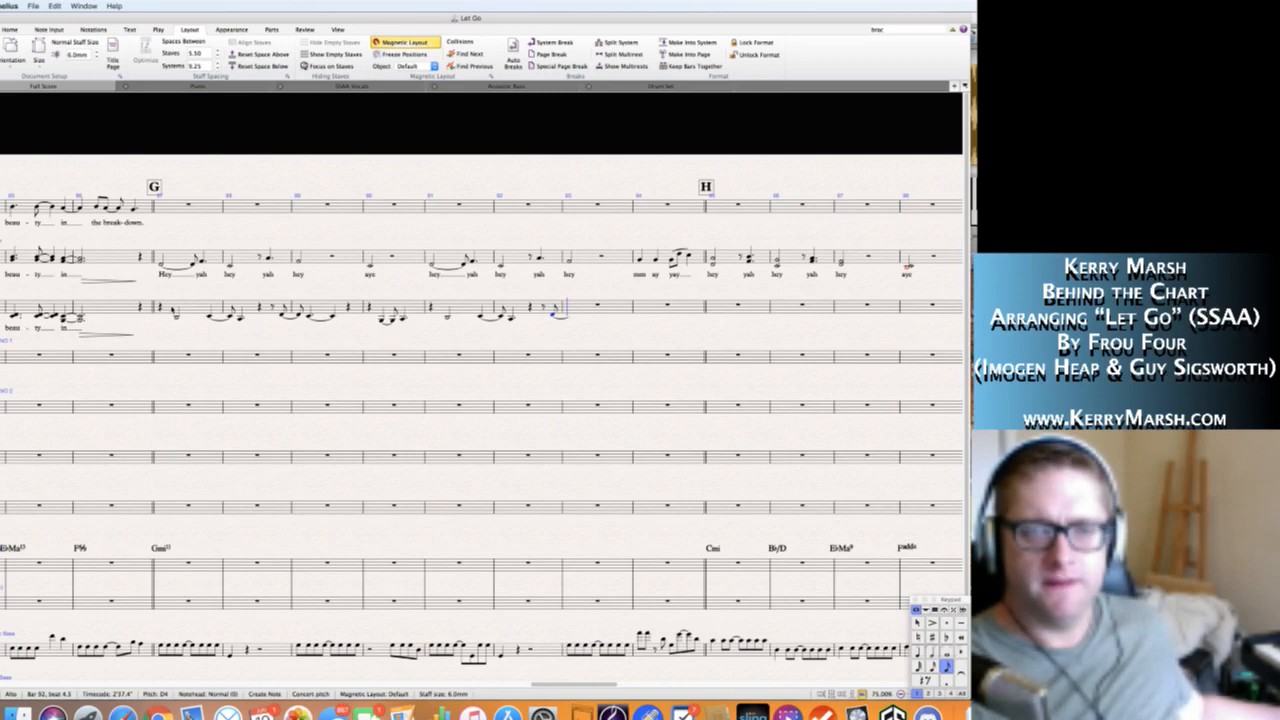
After the tied D4 in Alto bar 93, enter a dotted-quarter C4 tied to a quarter-note C4 on beat 3.
key("4")
key("period")
key("c")
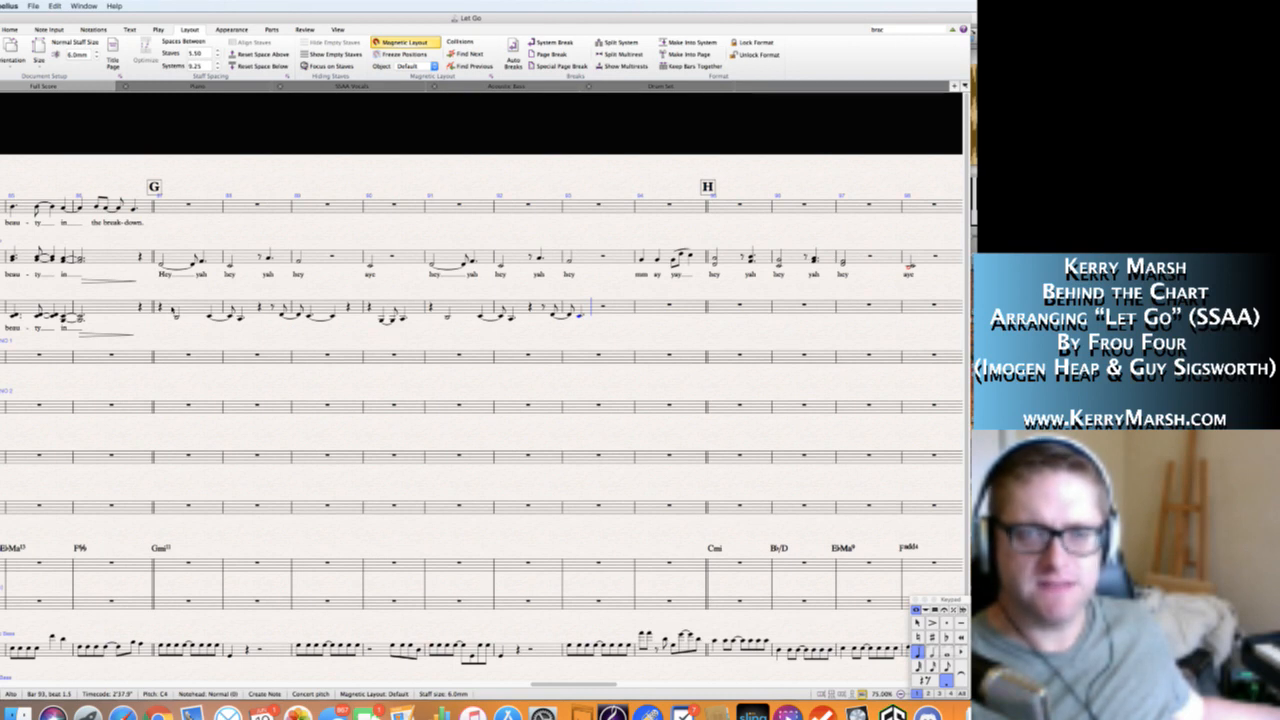
key("KP_Enter")
key("period")
key("c")
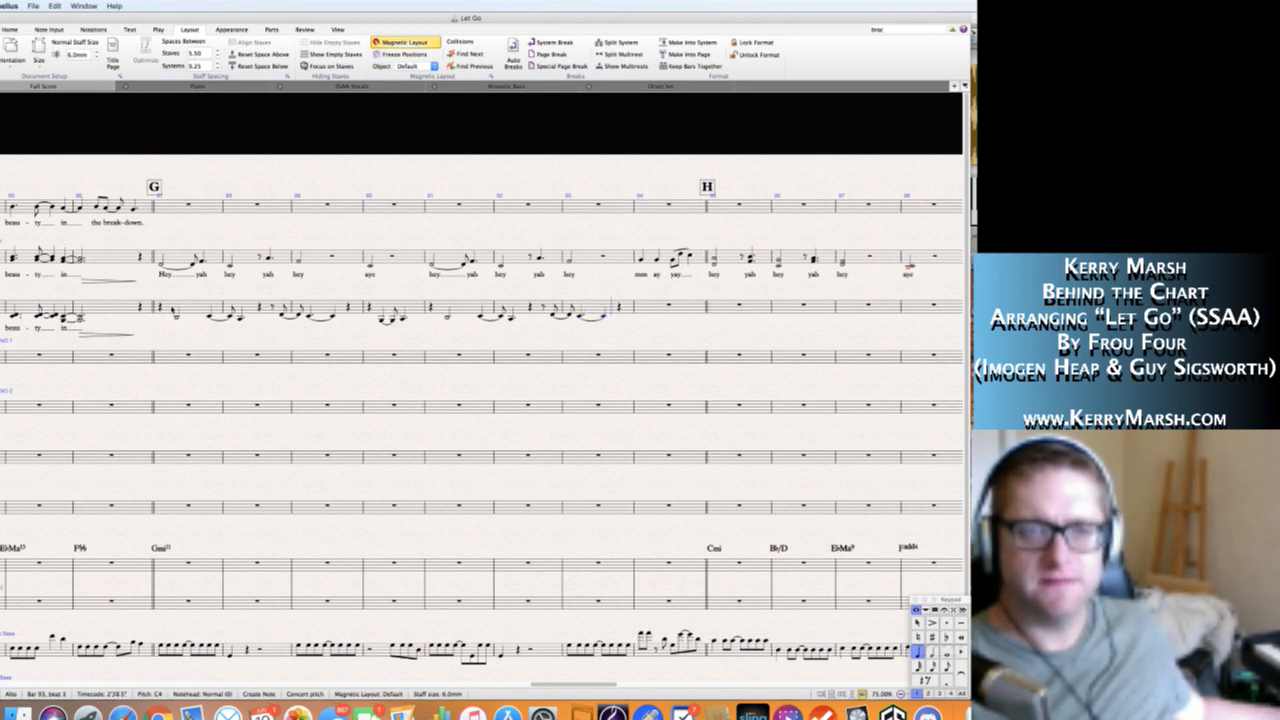
Fill Alto bar 94 with two quarter-note F4s and a half-note F4, removing the surplus tie into bar 95.
key("0")
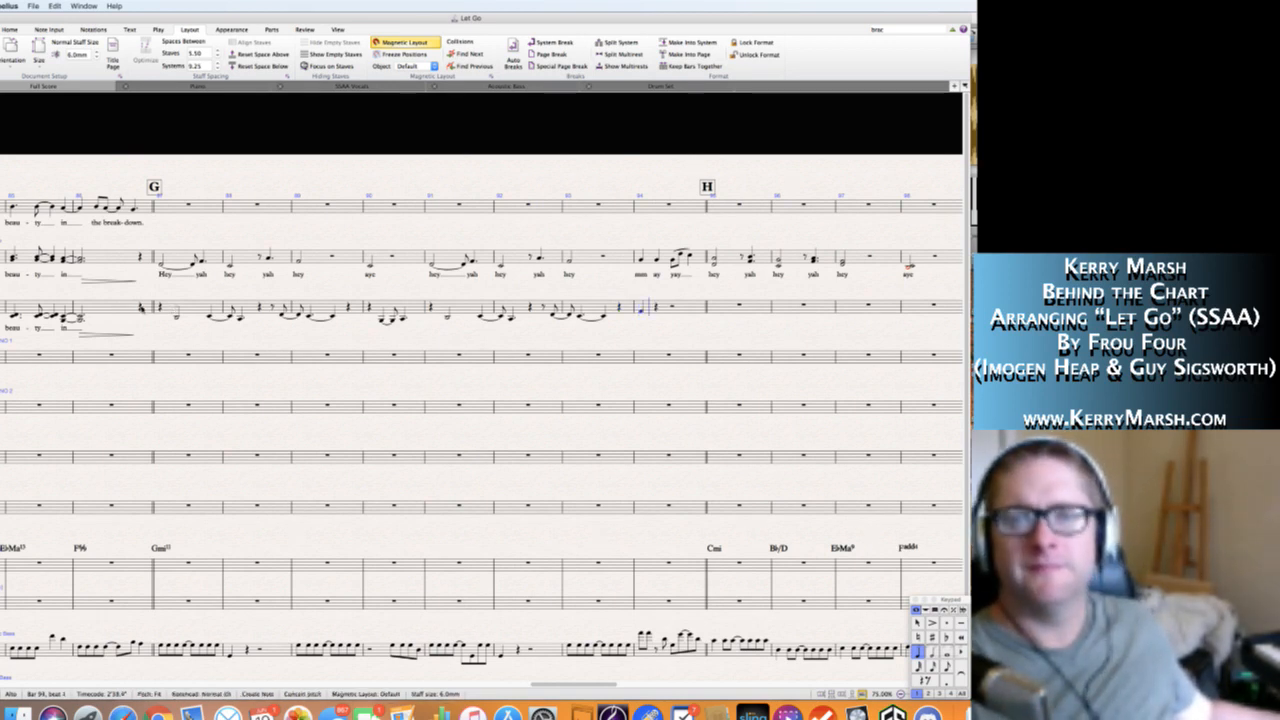
key("5")
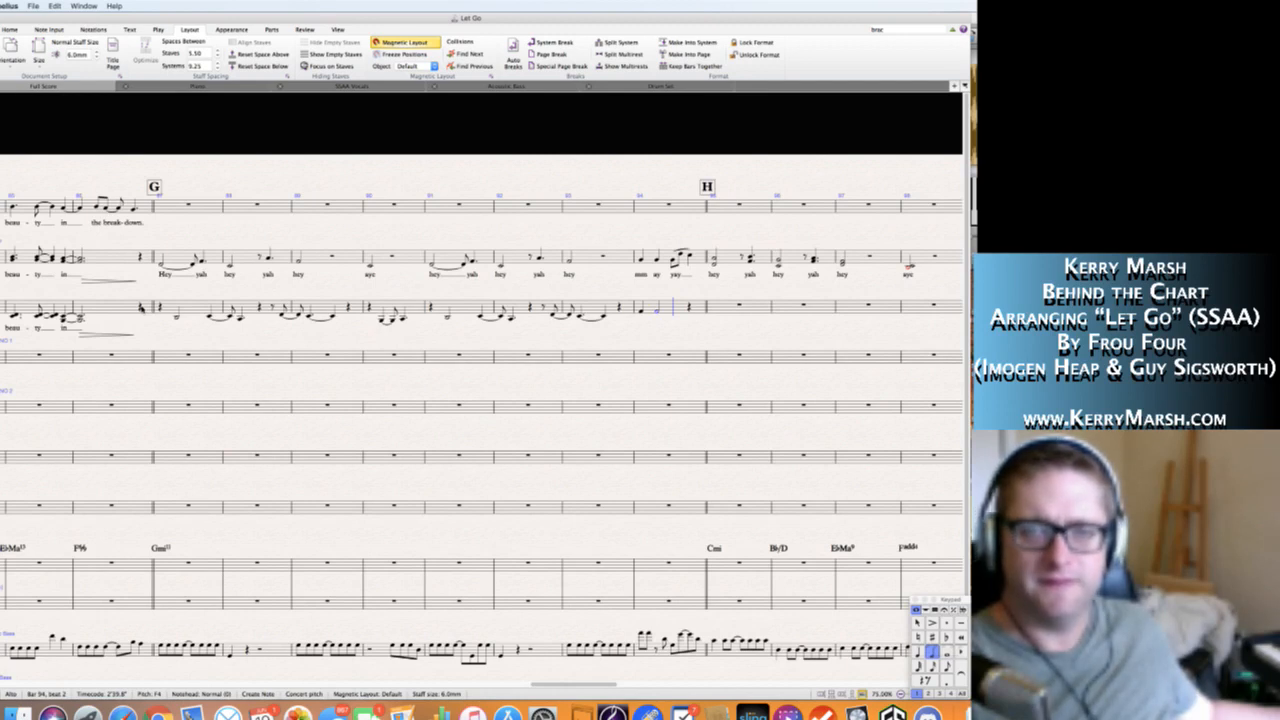
key("f")
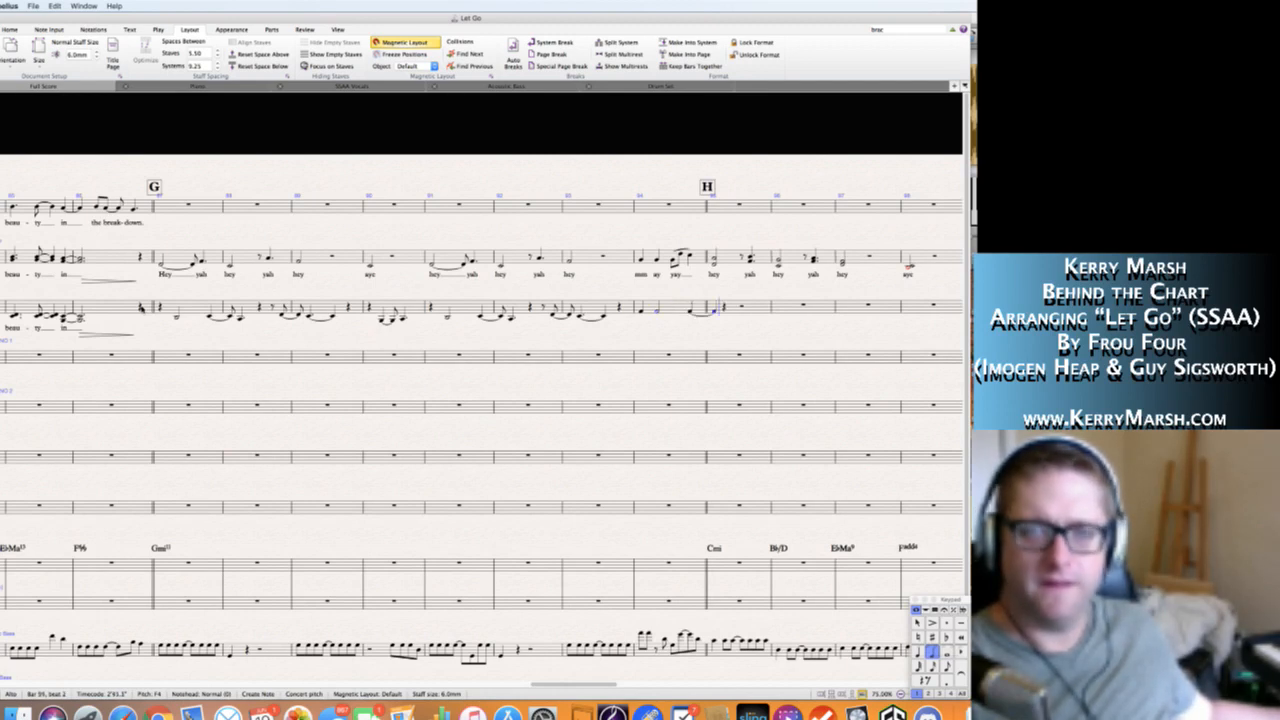
key("Left")
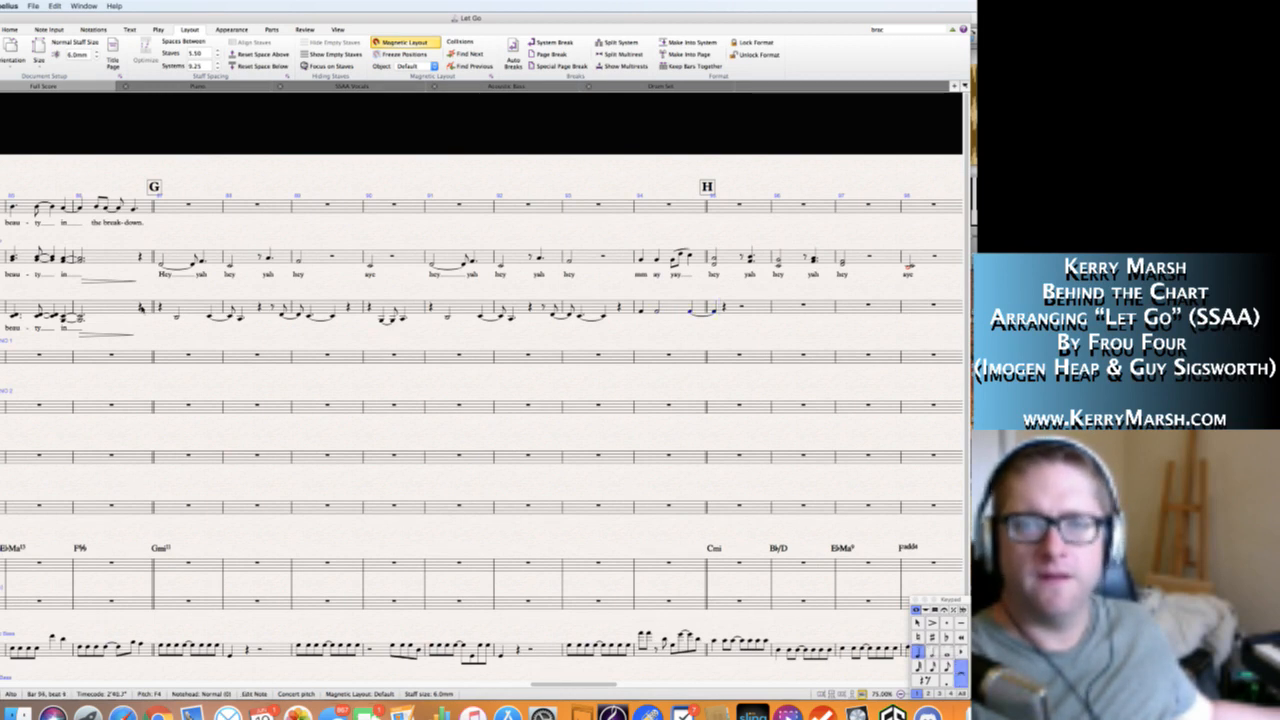
key("Left")
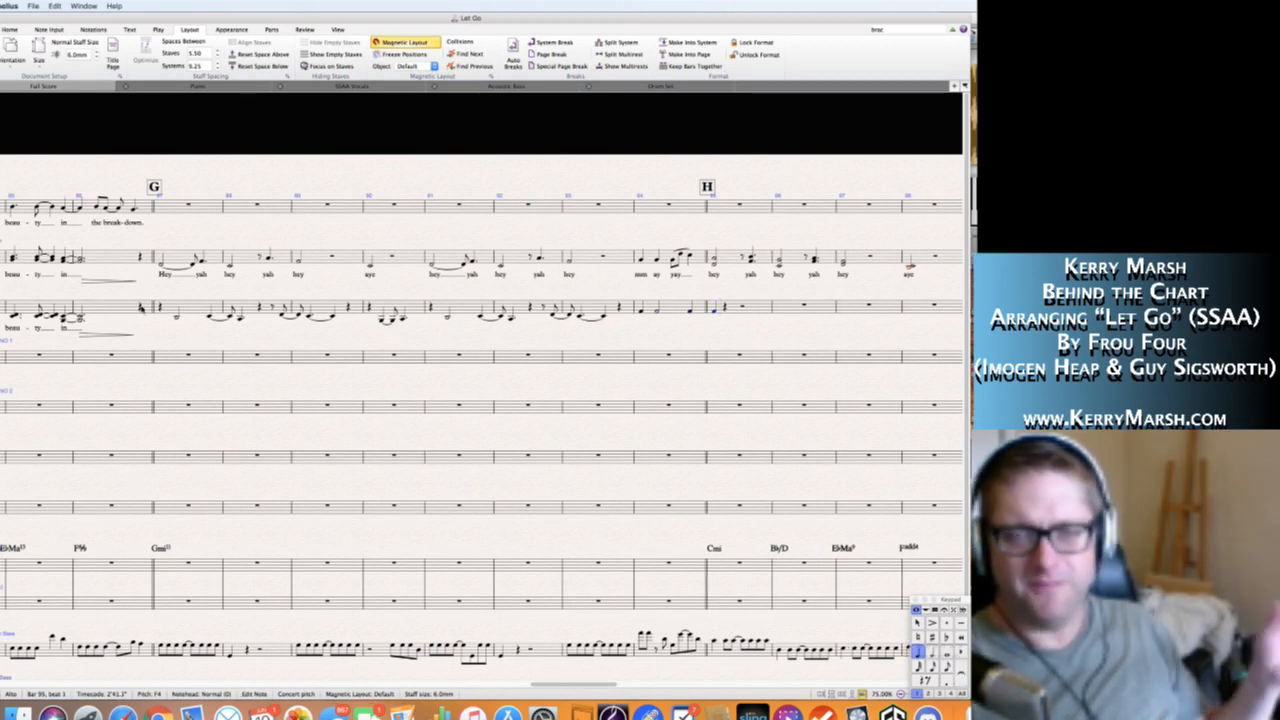
key("Left")
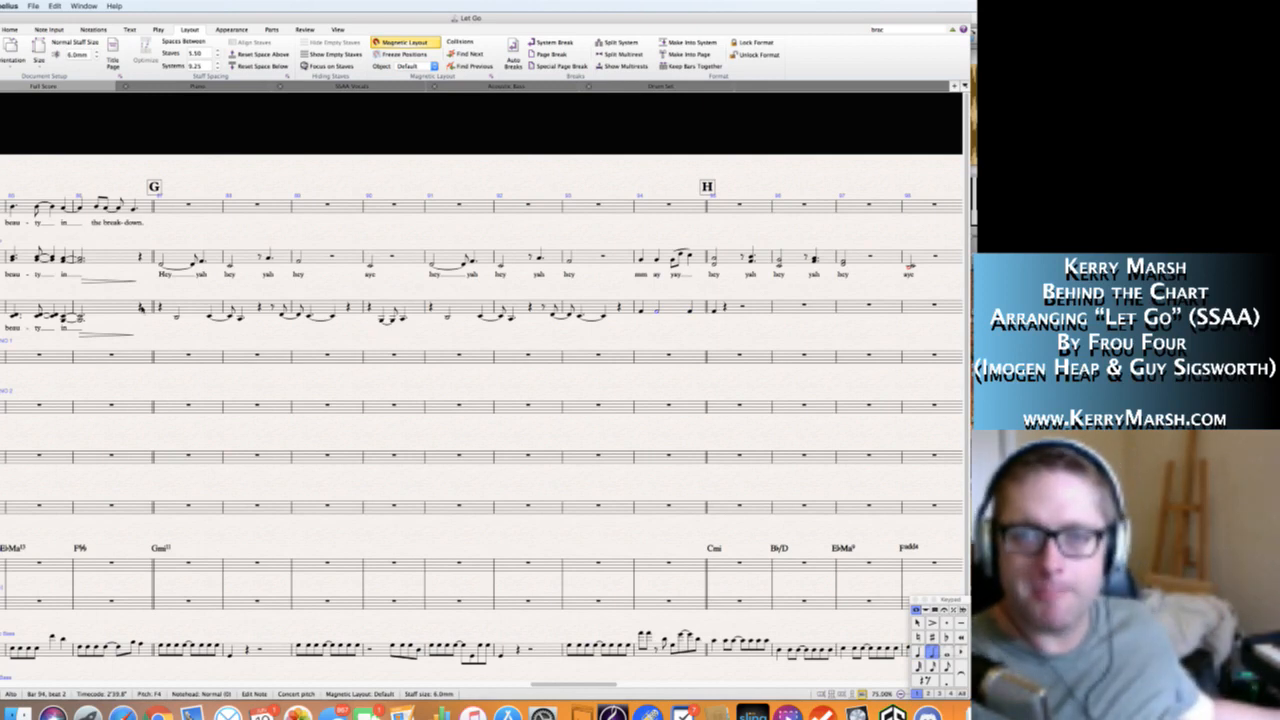
key("4")
key("Right")
key("f")
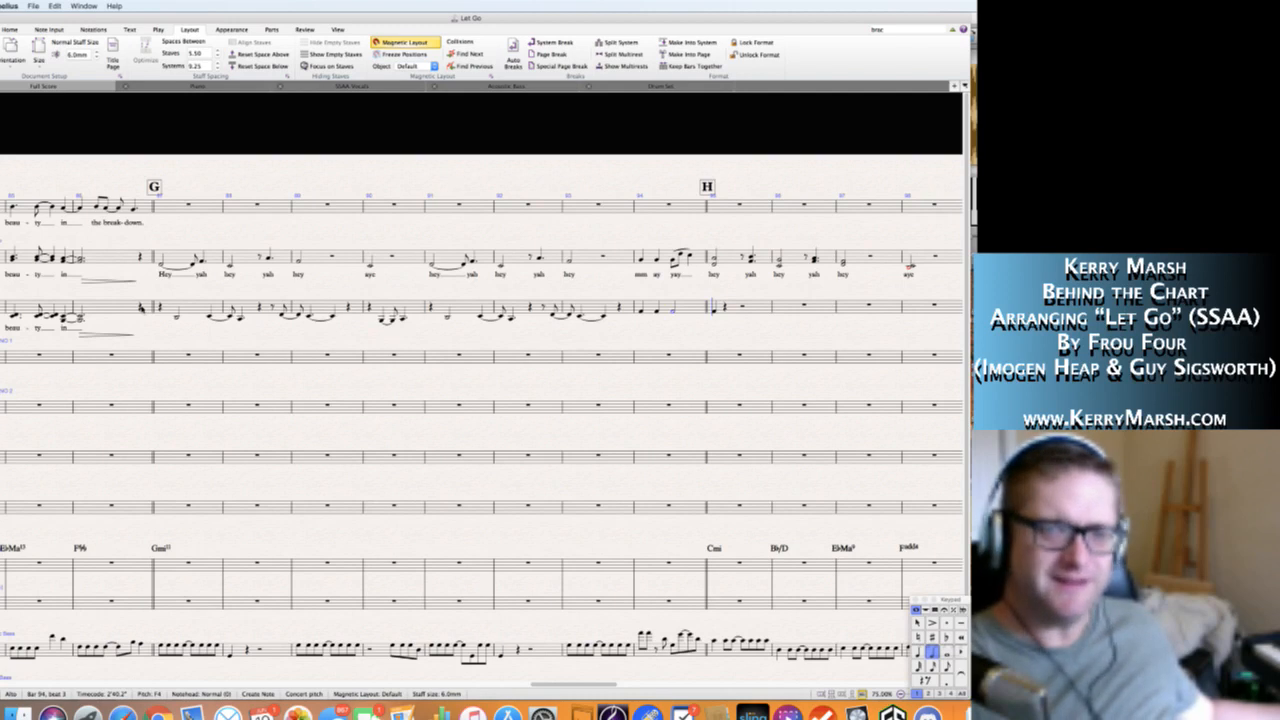
Start Alto bar 95 with a quarter rest and a half-note chord of G3 and B♭3 on beat 2.
key("4")
key("0")
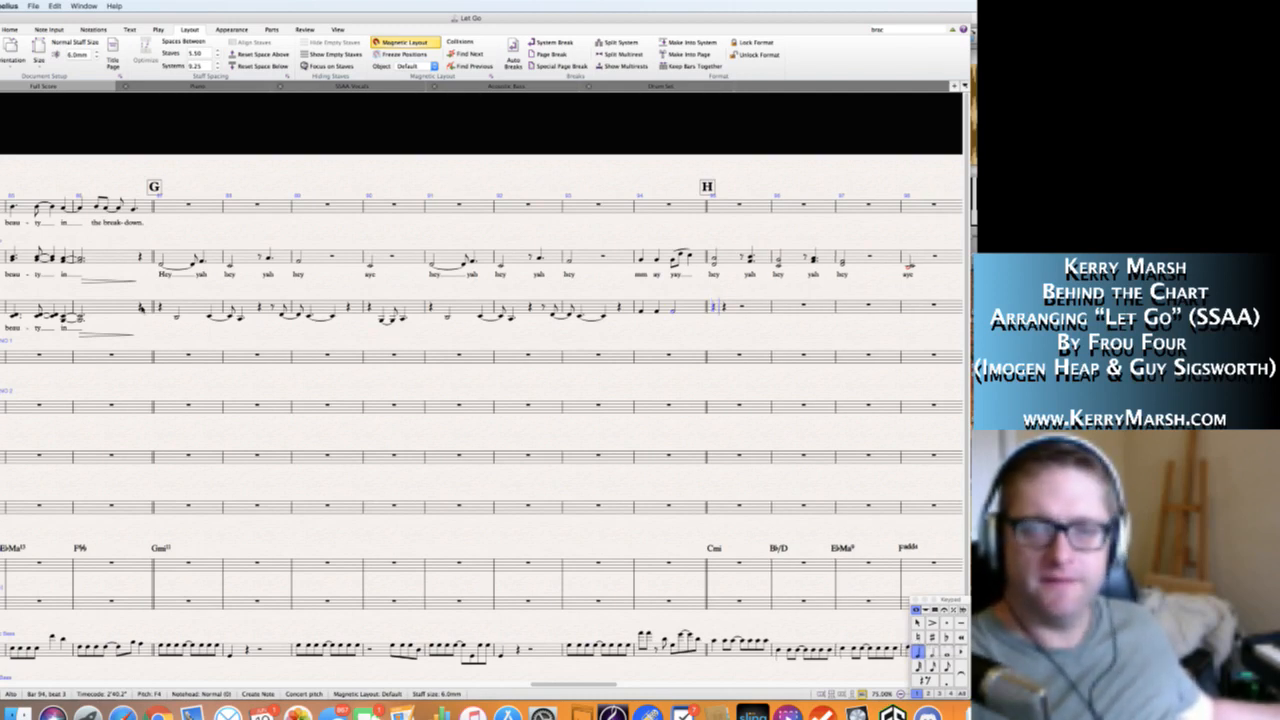
key("c")
key("Left")
key("Right")
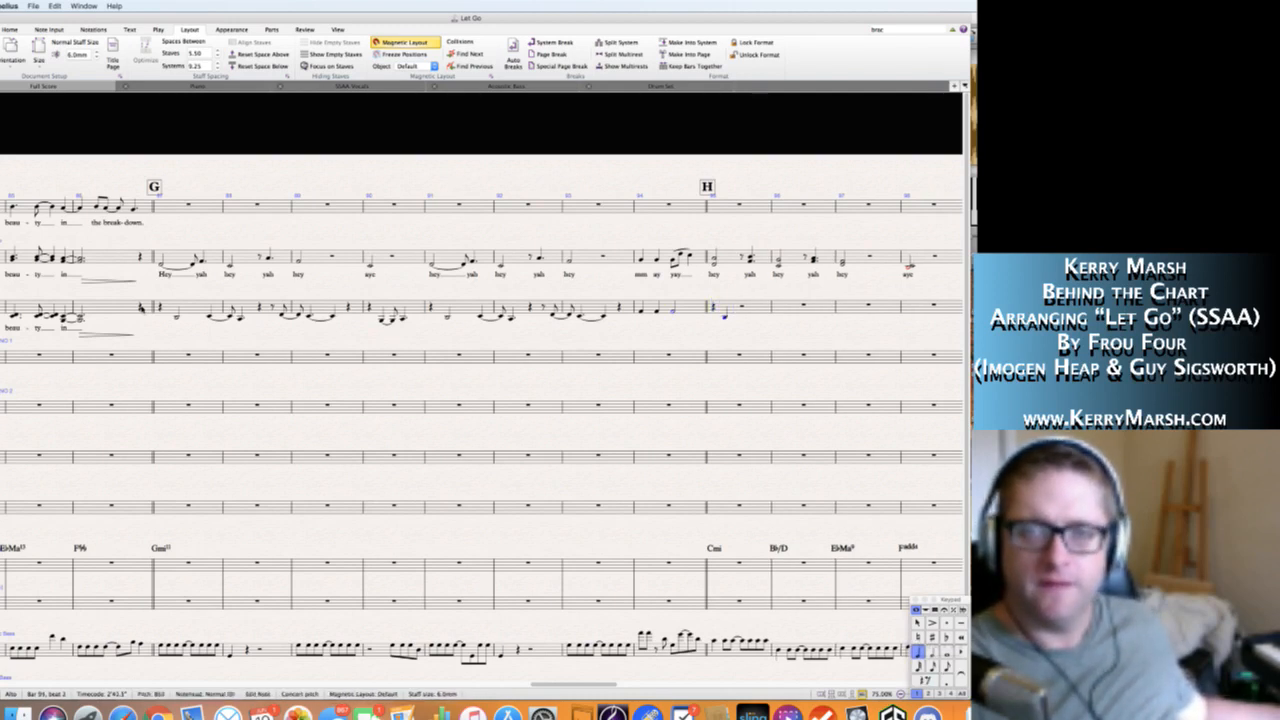
key("Right")
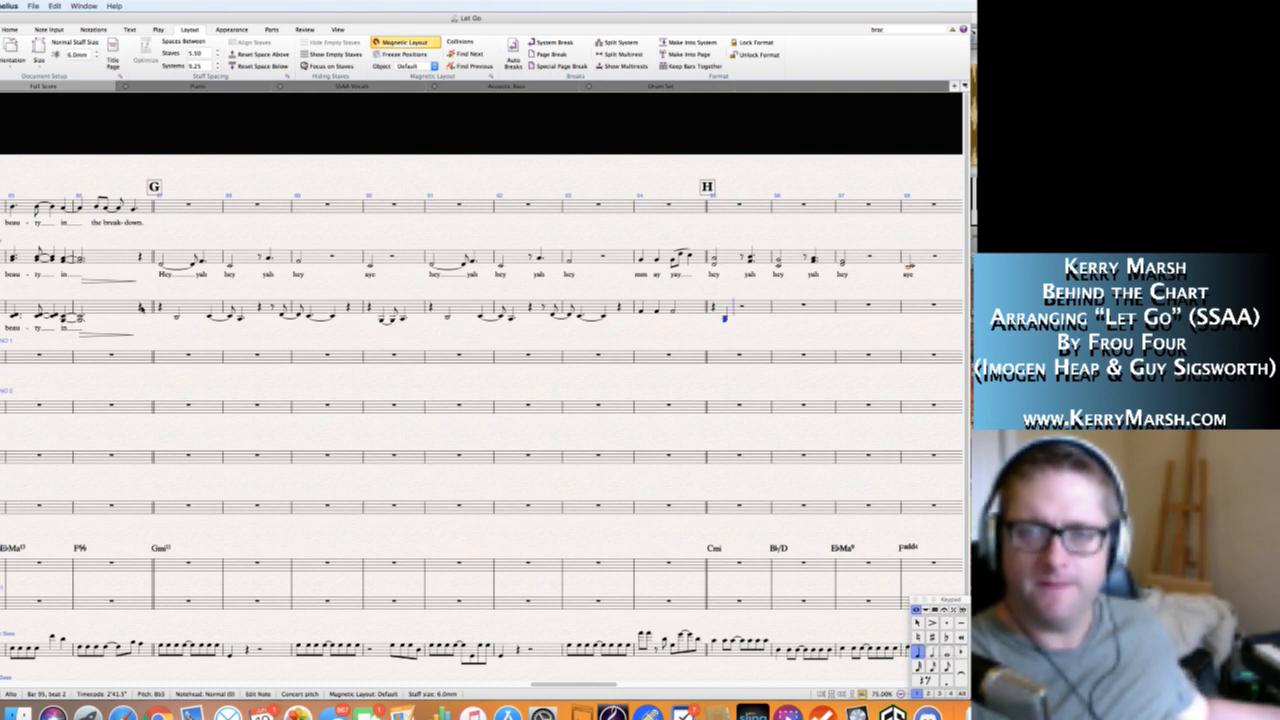
key("Left")
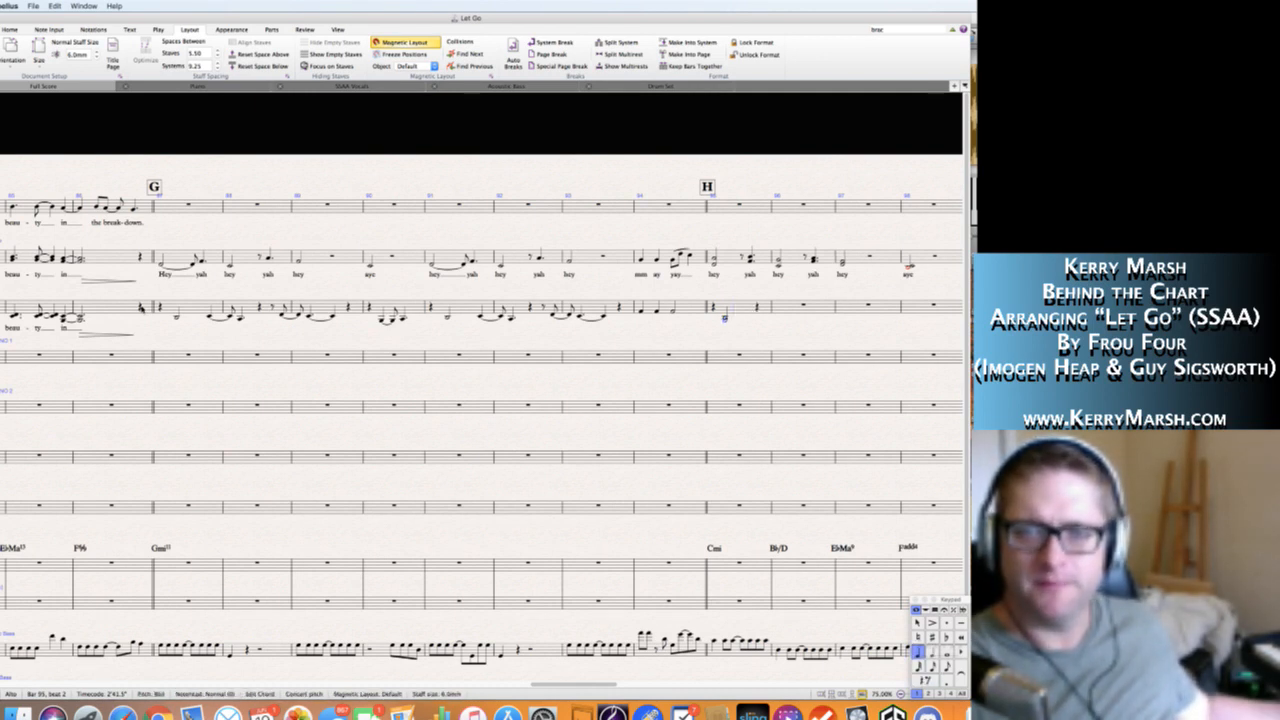
key("5")
key("n")
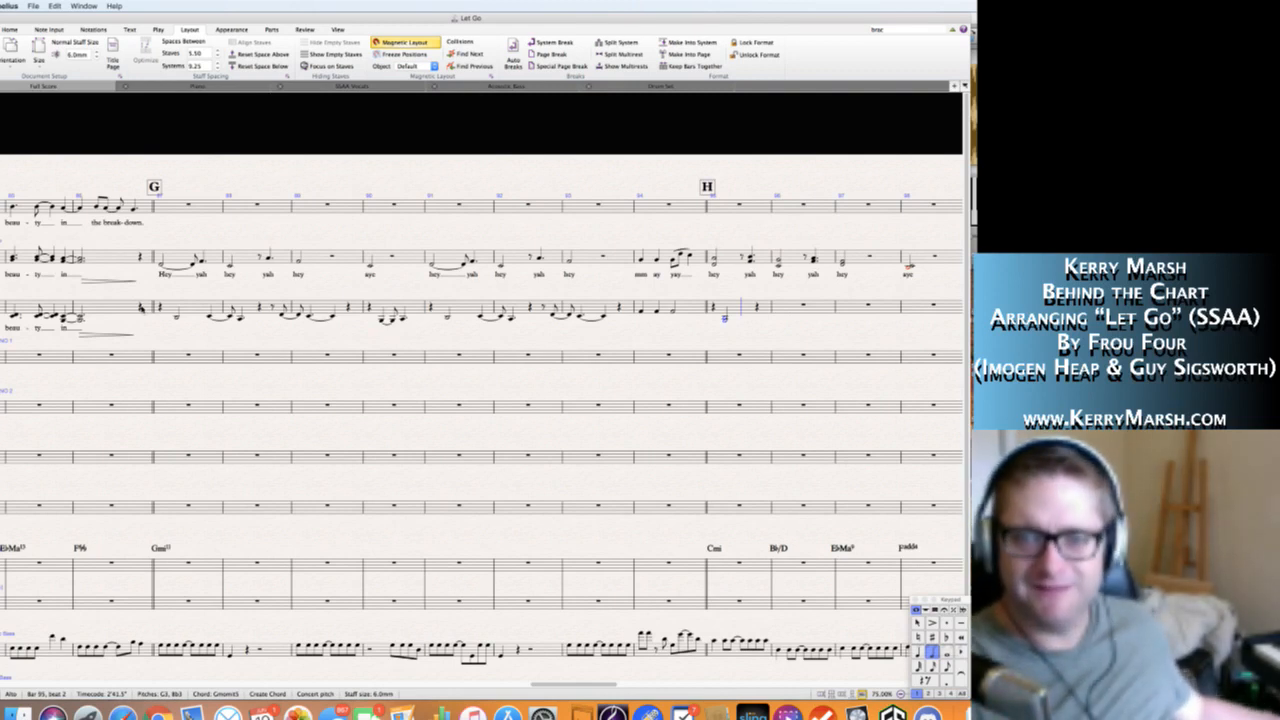
Add a quarter-note chord of C4 and D4 on beat 4 of Alto bar 95, tied to an eighth-note chord starting bar 96.
key("KP_4")
key("KP_Enter")
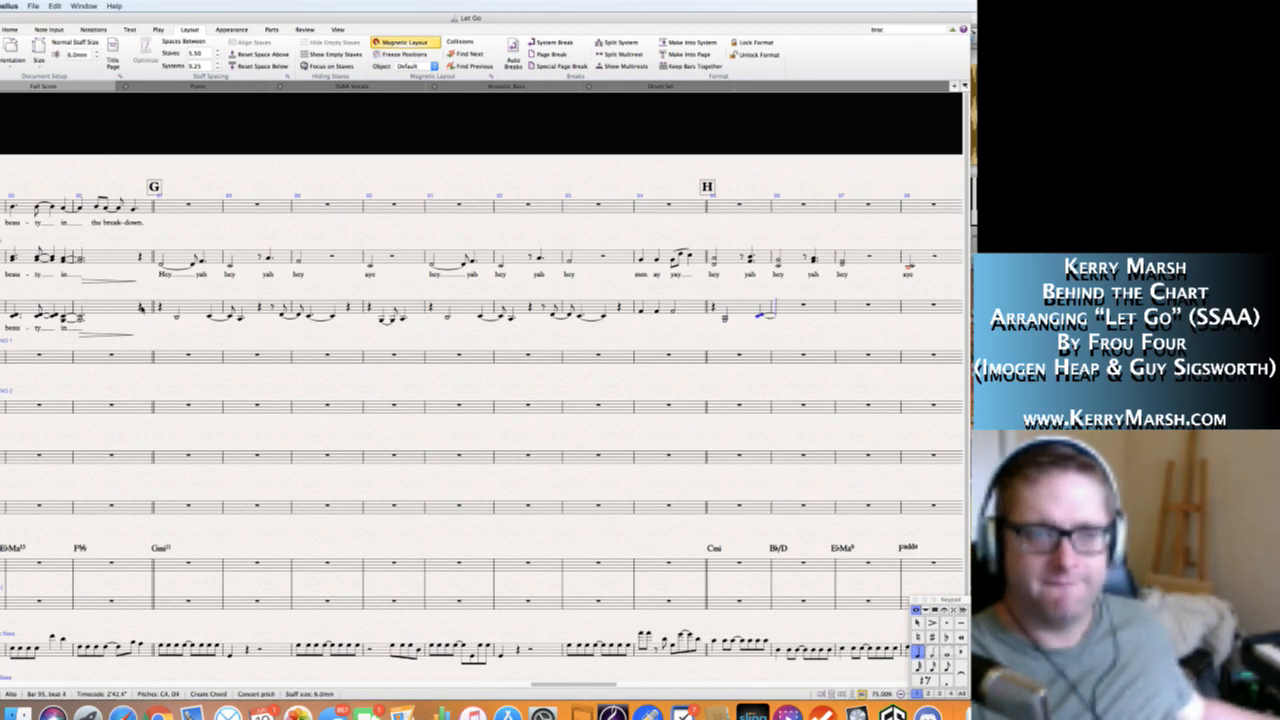
key("KP_3")
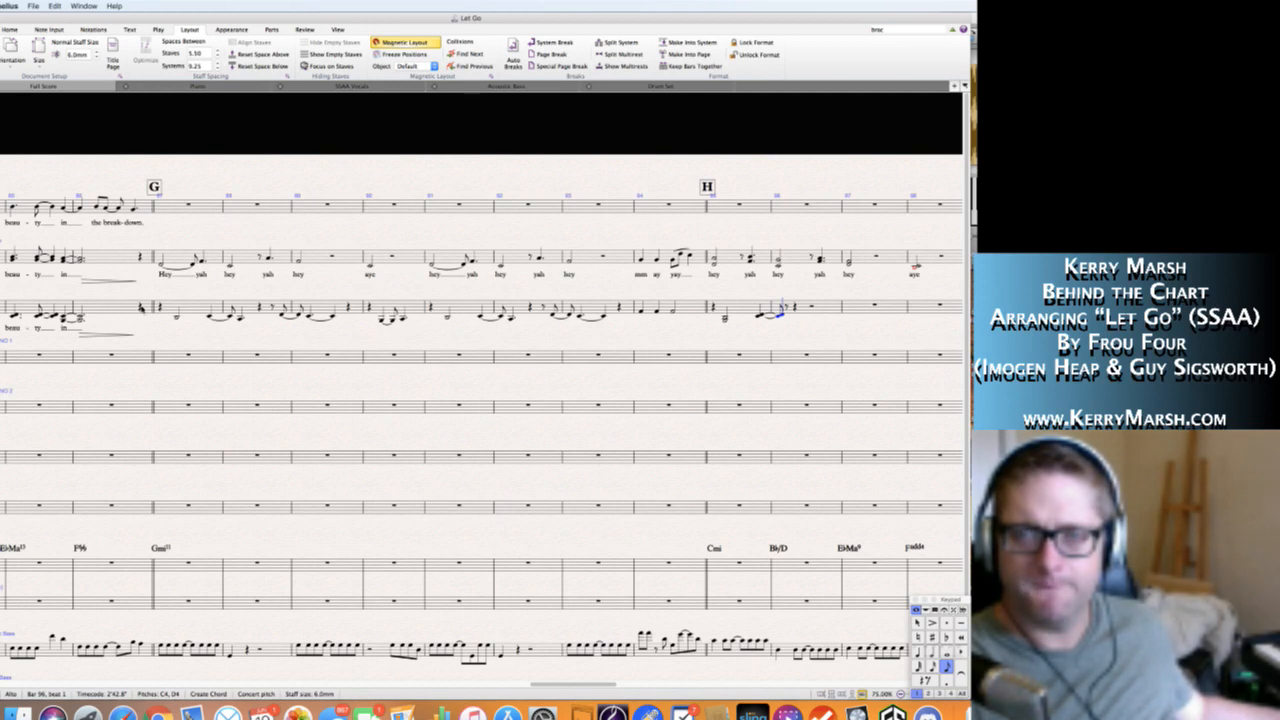
Revoice the tied Alto chords across bars 95 and 96, using G3 and C4 for the eighth-note chord in bar 96.
key("Left")
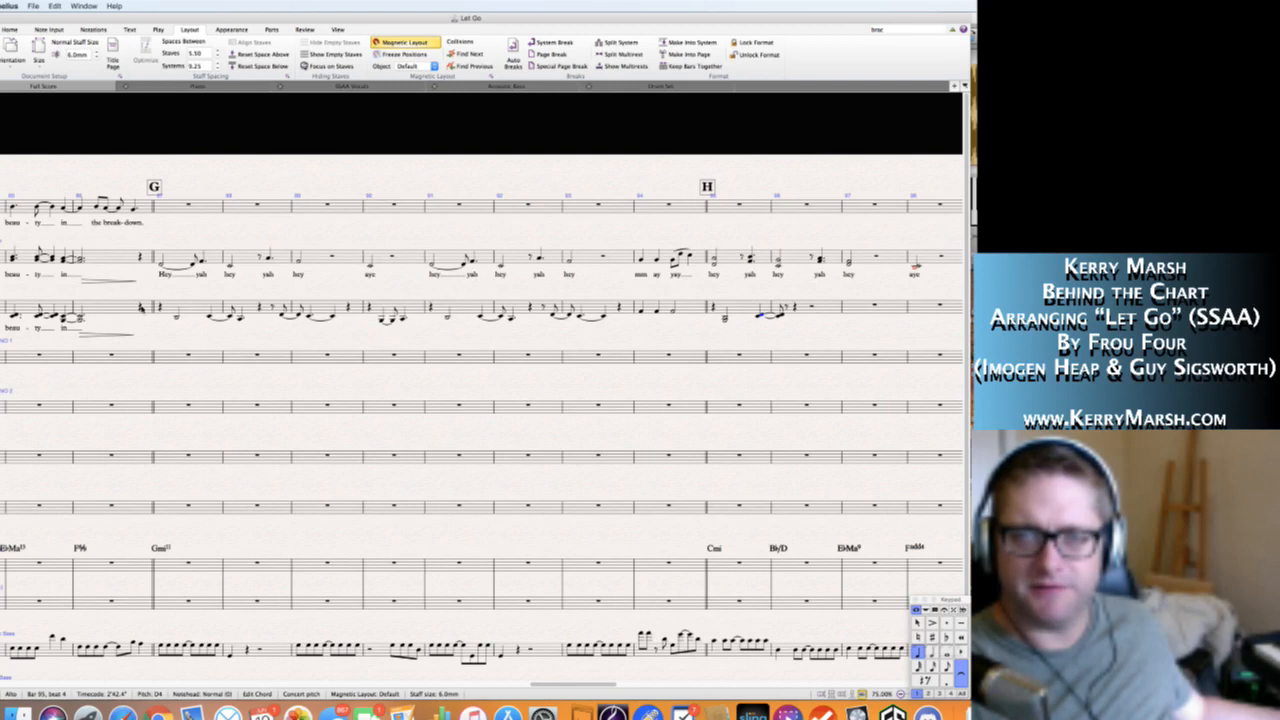
key("Left")
key("Right")
key("shift+3")
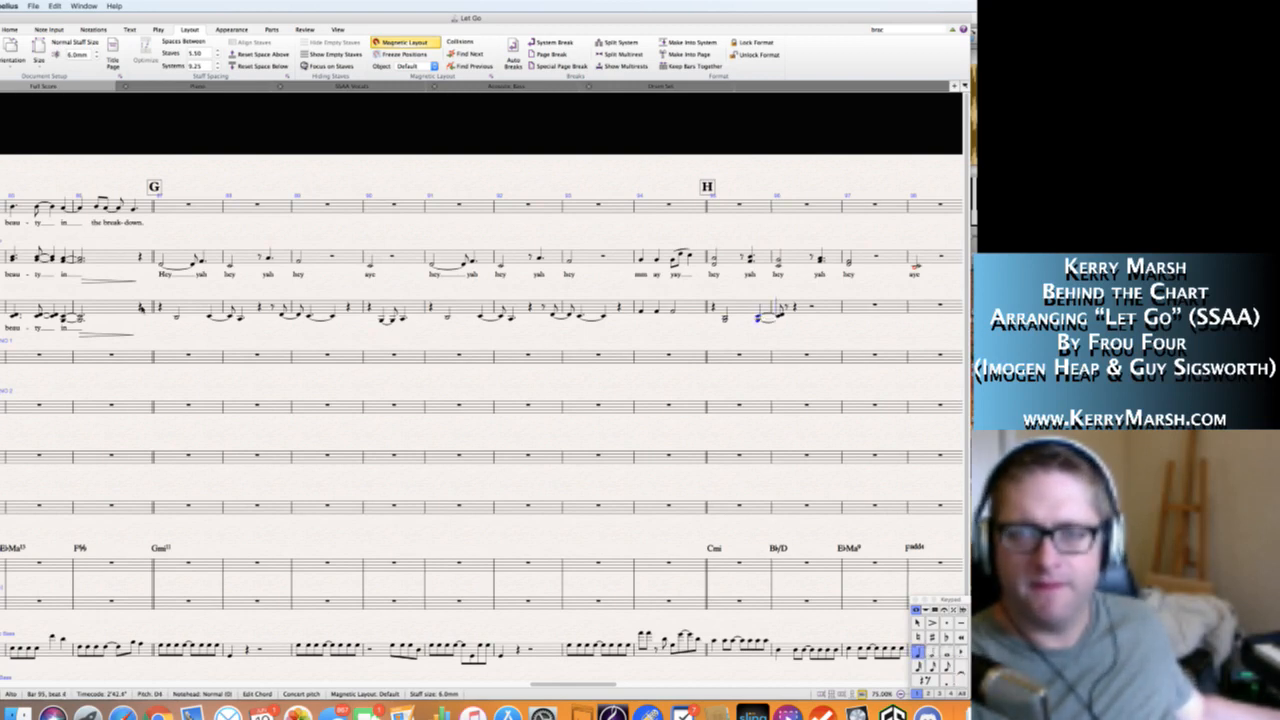
key("Right")
key("shift+4")
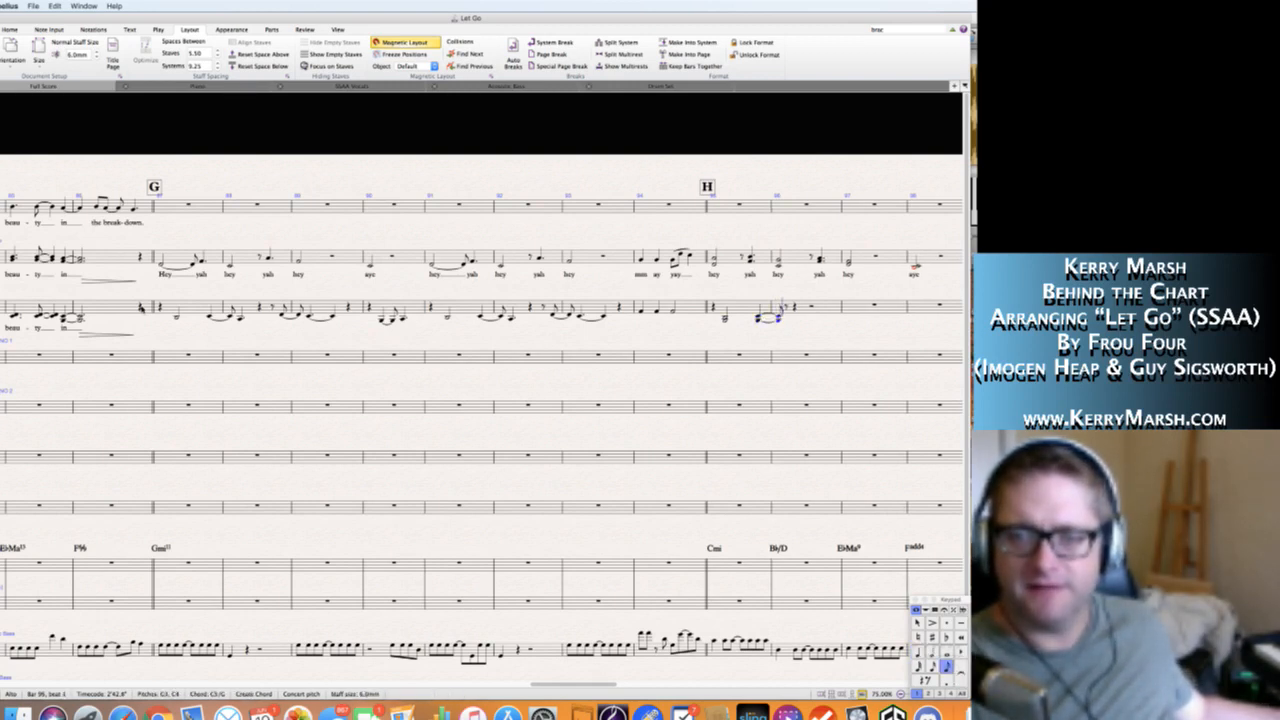
Enter a dotted-quarter chord of A3 and B♭3 on the second half of beat 1 in Alto bar 96.
key("Right")
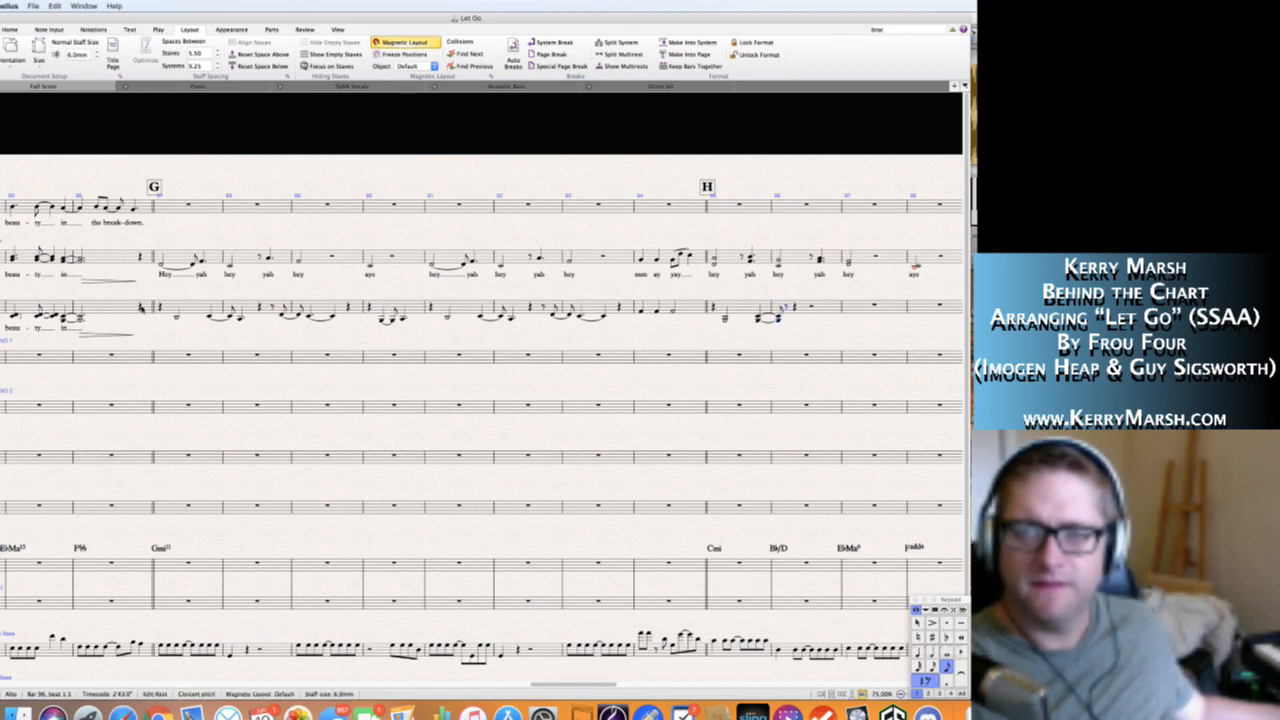
key("4")
key("c")
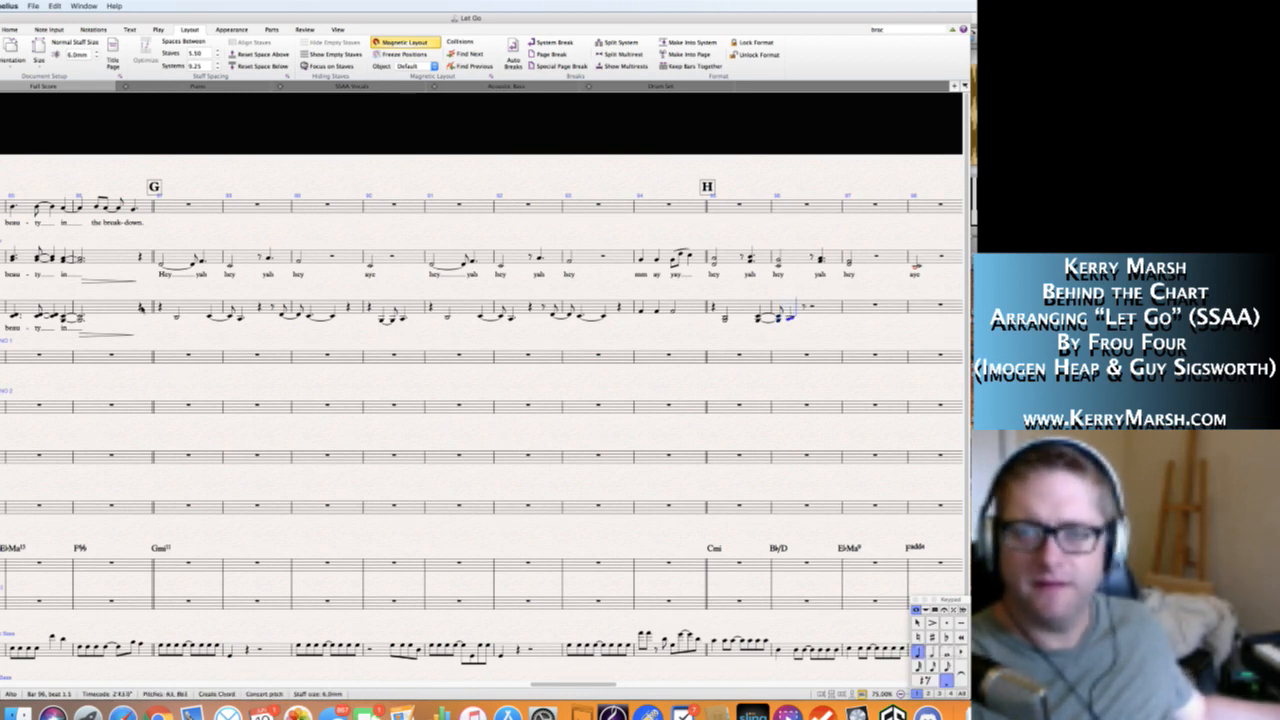
Remove the tie from the dotted-quarter chord in Alto bar 96 and enter rests up to the second half of beat 4.
key("Left")
key("Right")
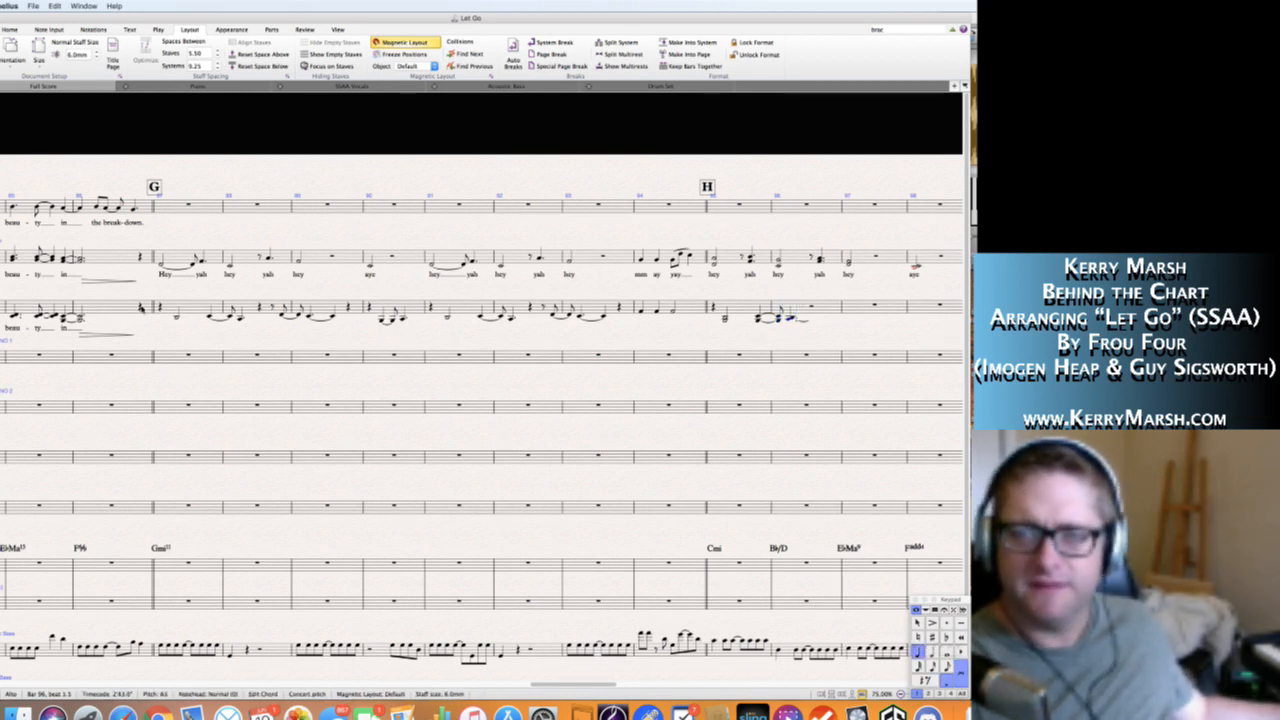
key("KP_Enter")
key("Right")
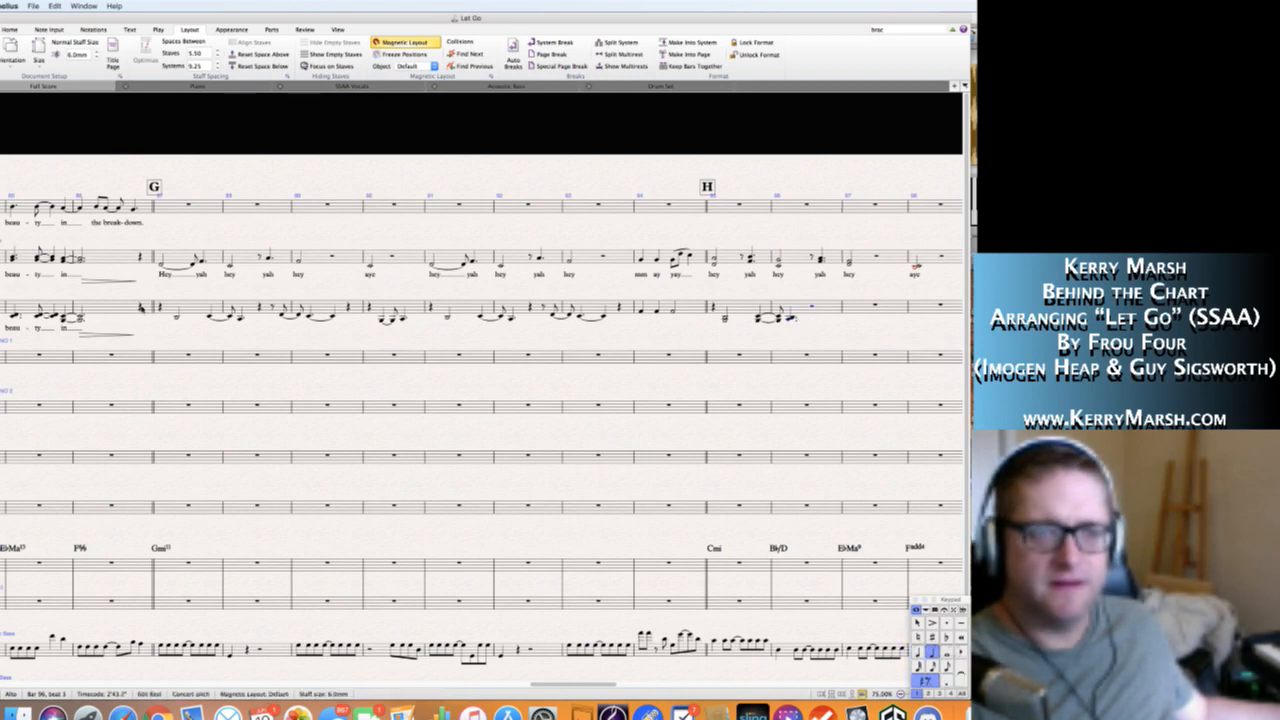
key("KP_4")
key("KP_3")
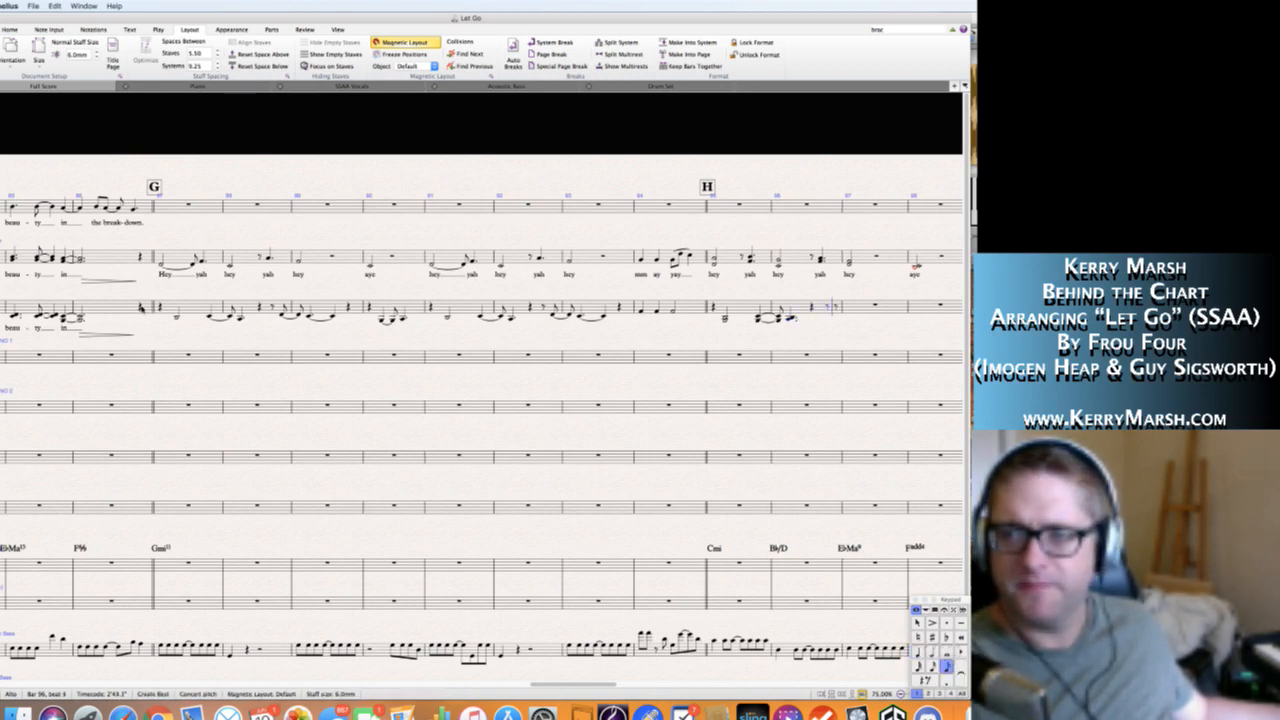
Enter an eighth-note chord of G3 and D4 at the end of Alto bar 96, tied to the same chord starting bar 97.
key("Right")
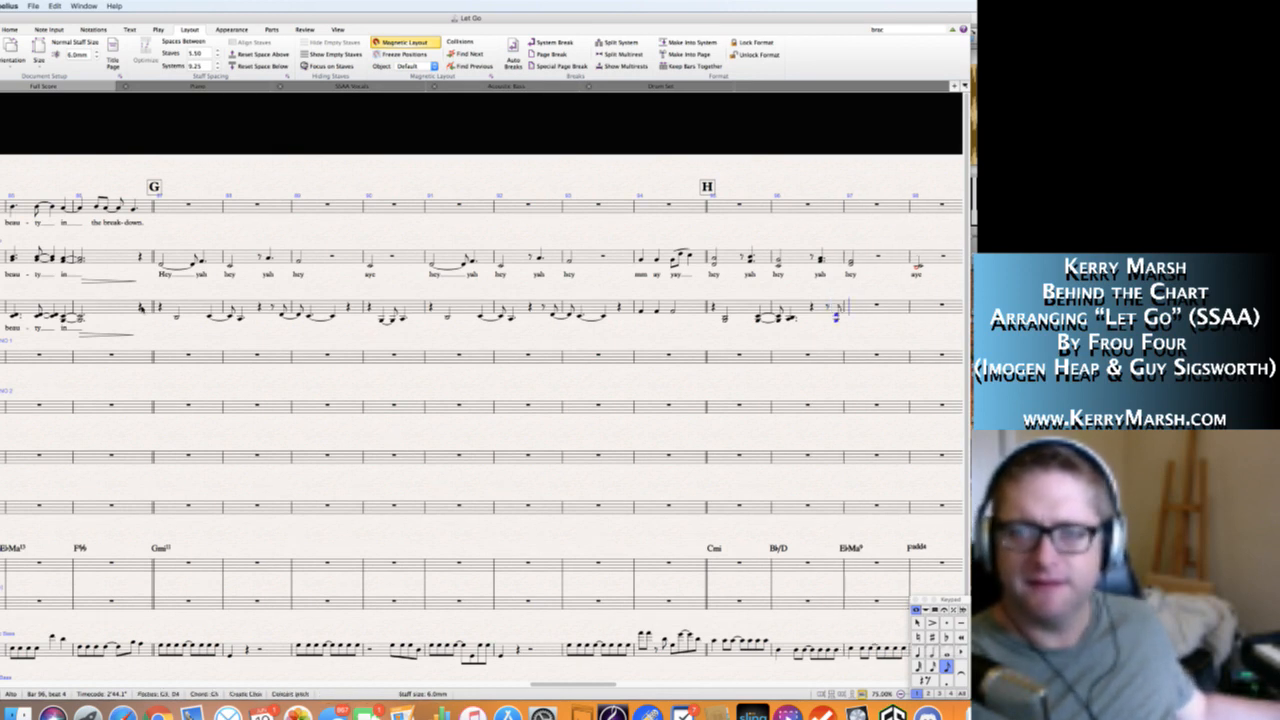
key("KP_Enter")
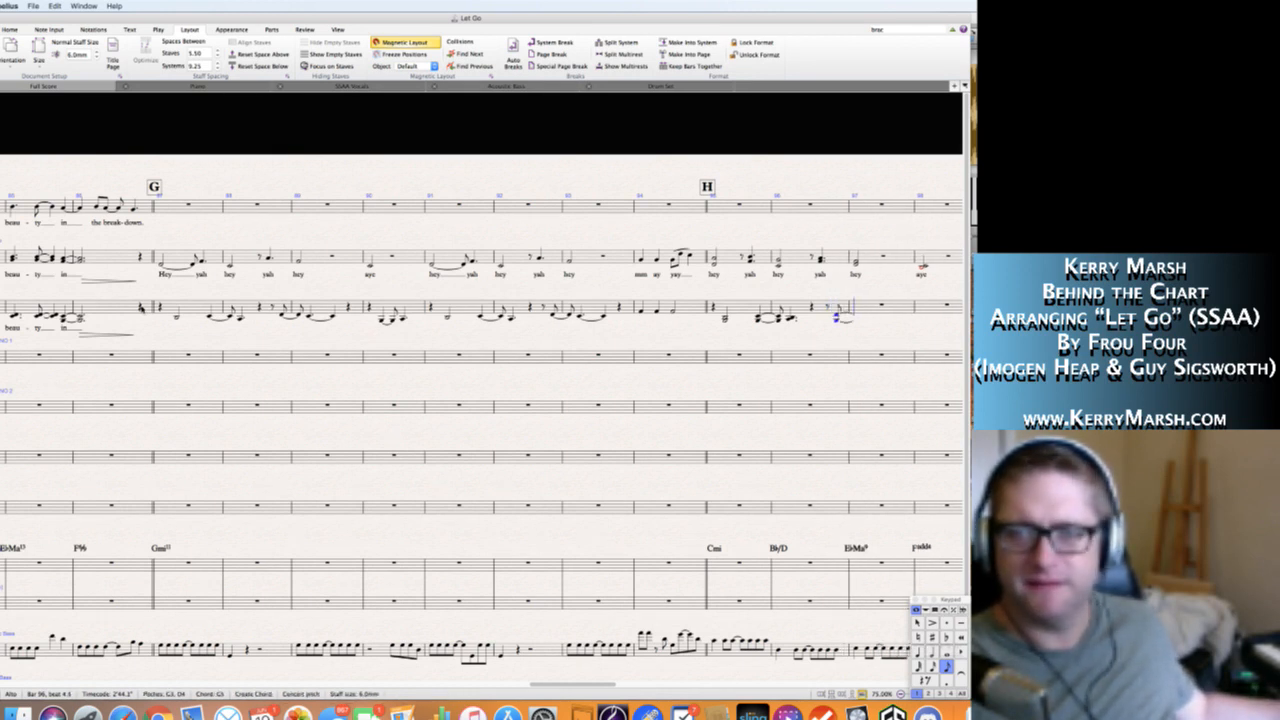
key("KP_4")
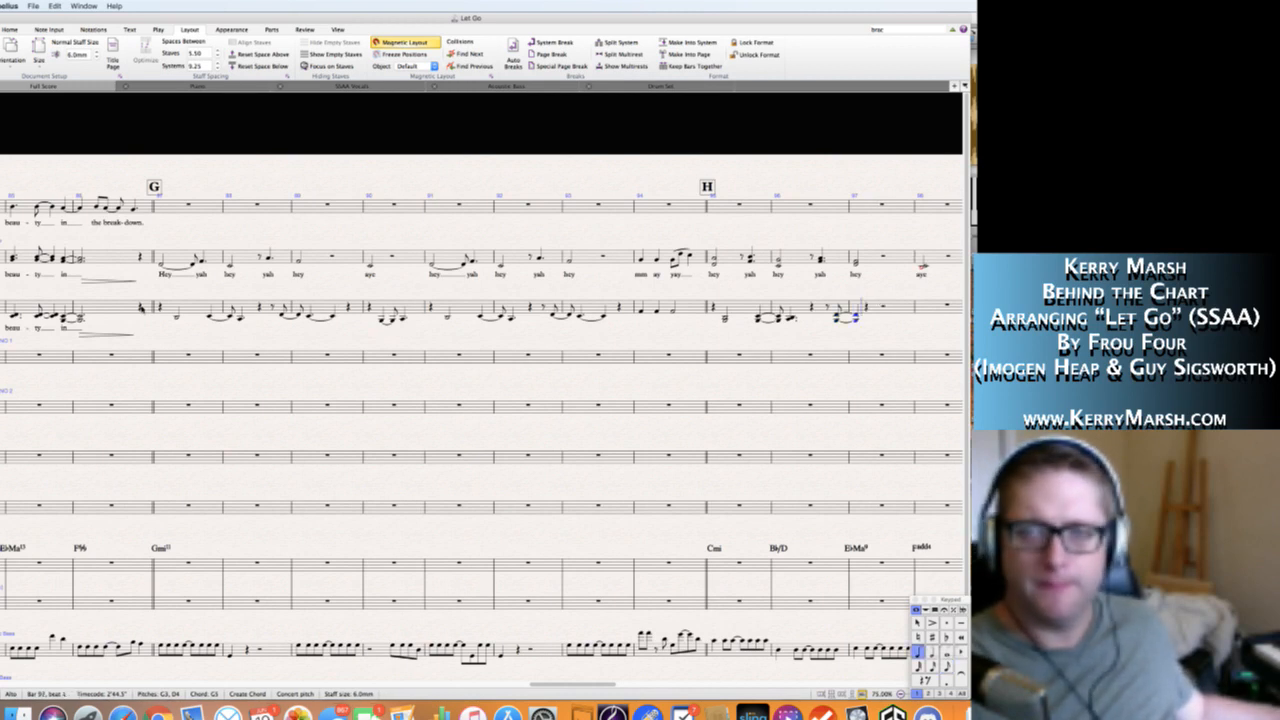
Enter a dotted-quarter chord of G3 and C4 on the second half of beat 1 in Alto bar 97, tied to a quarter-note chord on beat 3.
key("KP_Decimal")
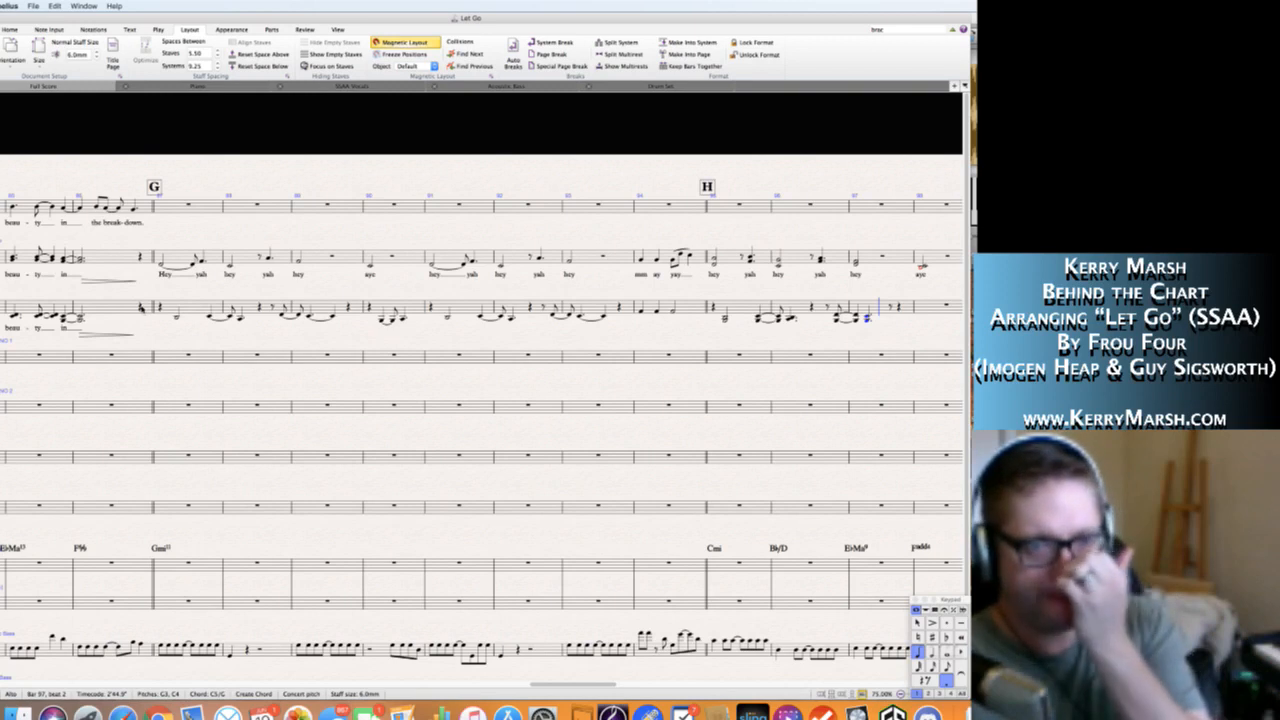
key("KP_Decimal")
key("KP_Enter")
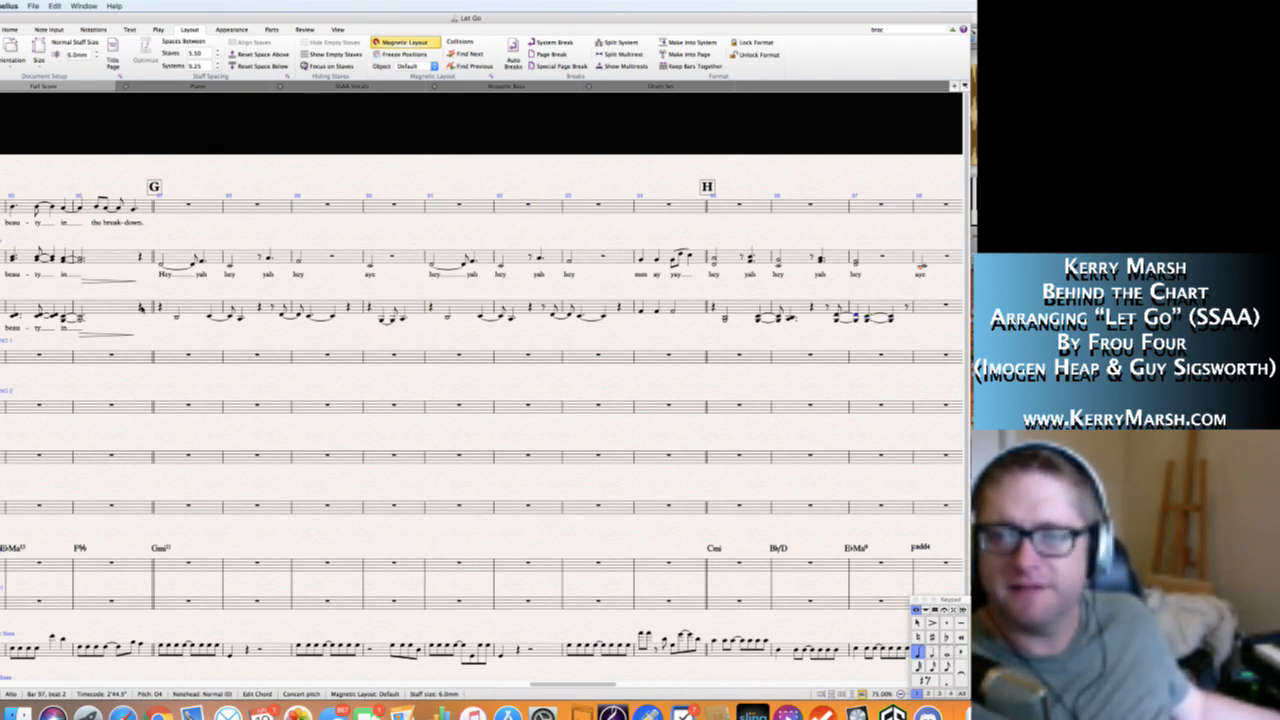
key("Left")
key("Right")
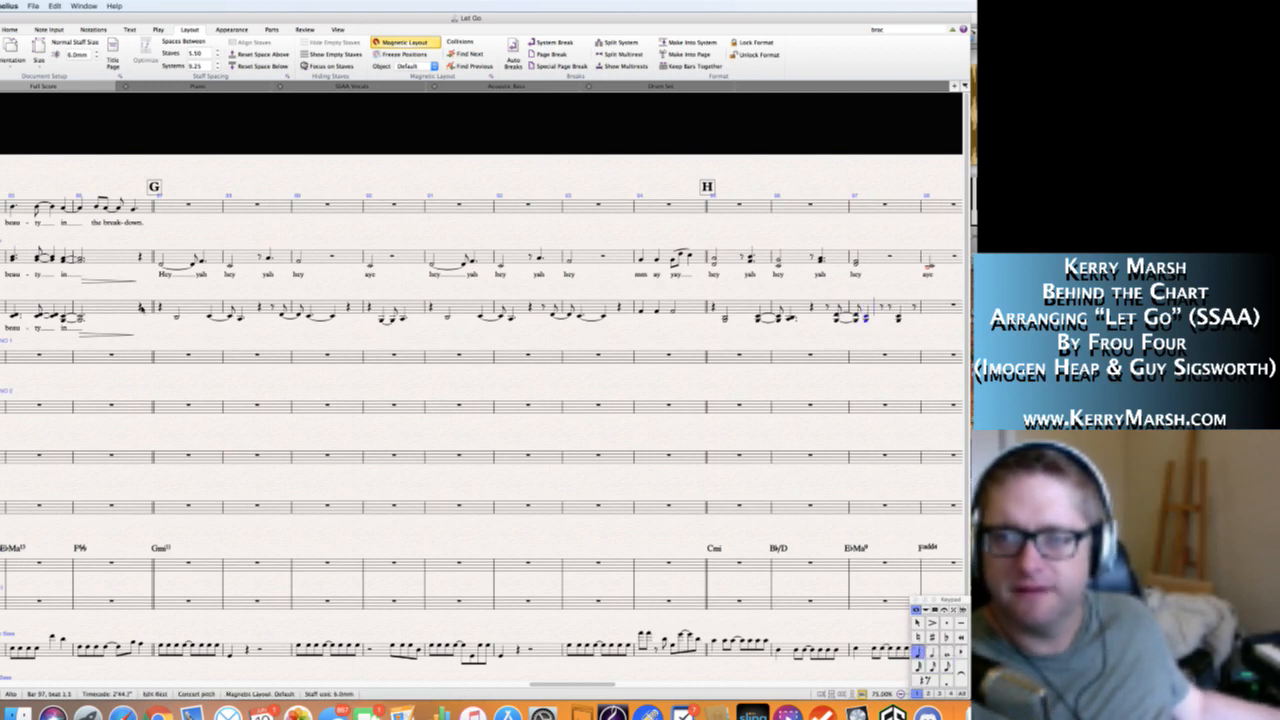
key("Escape")
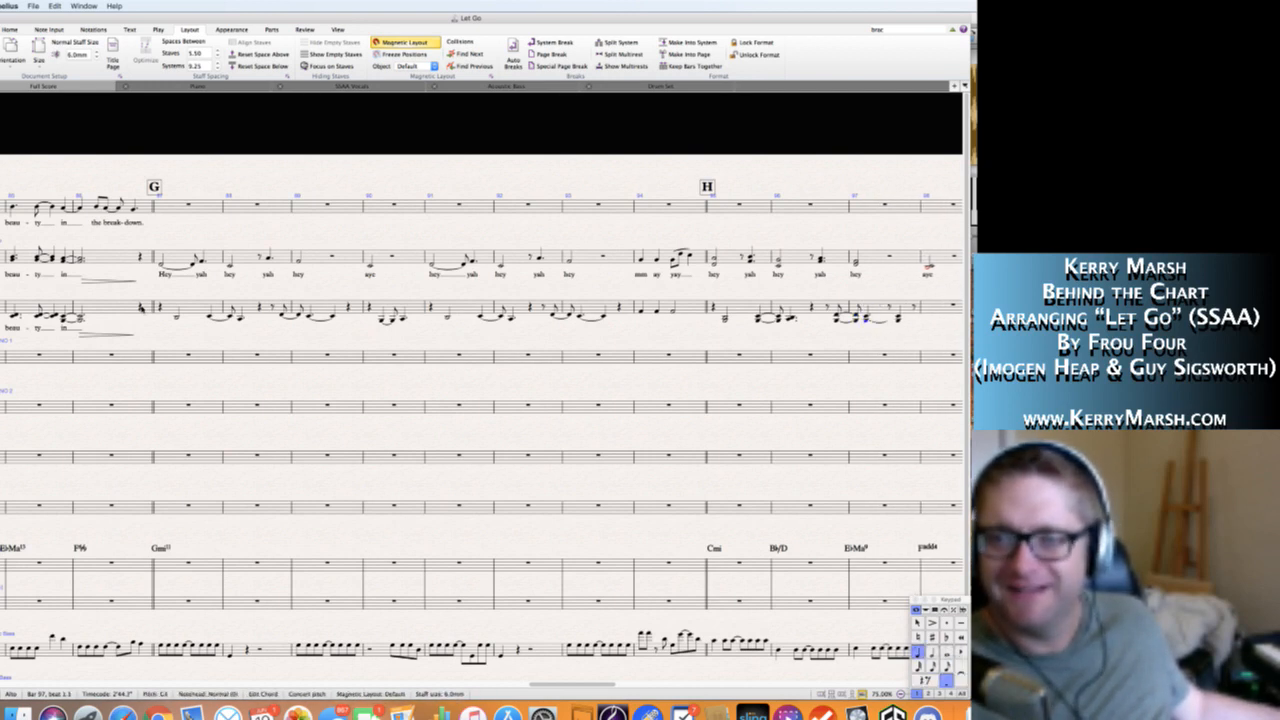
key("n")
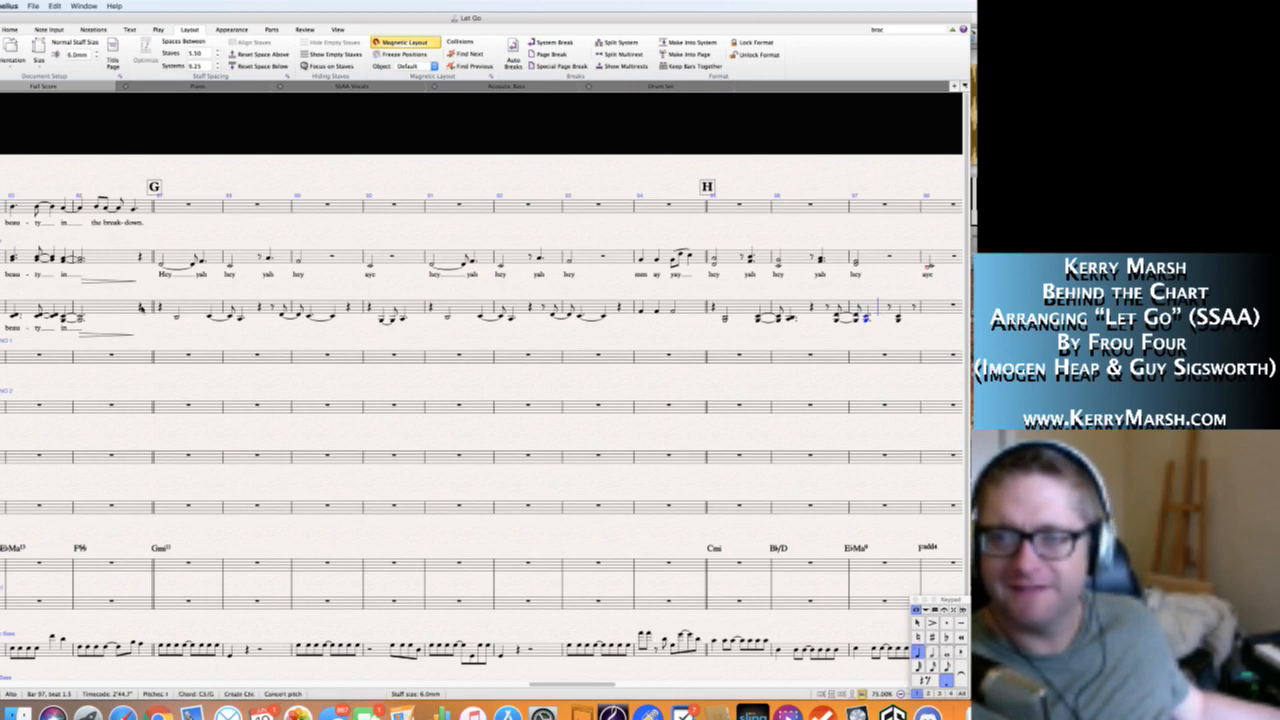
key("KP_Enter")
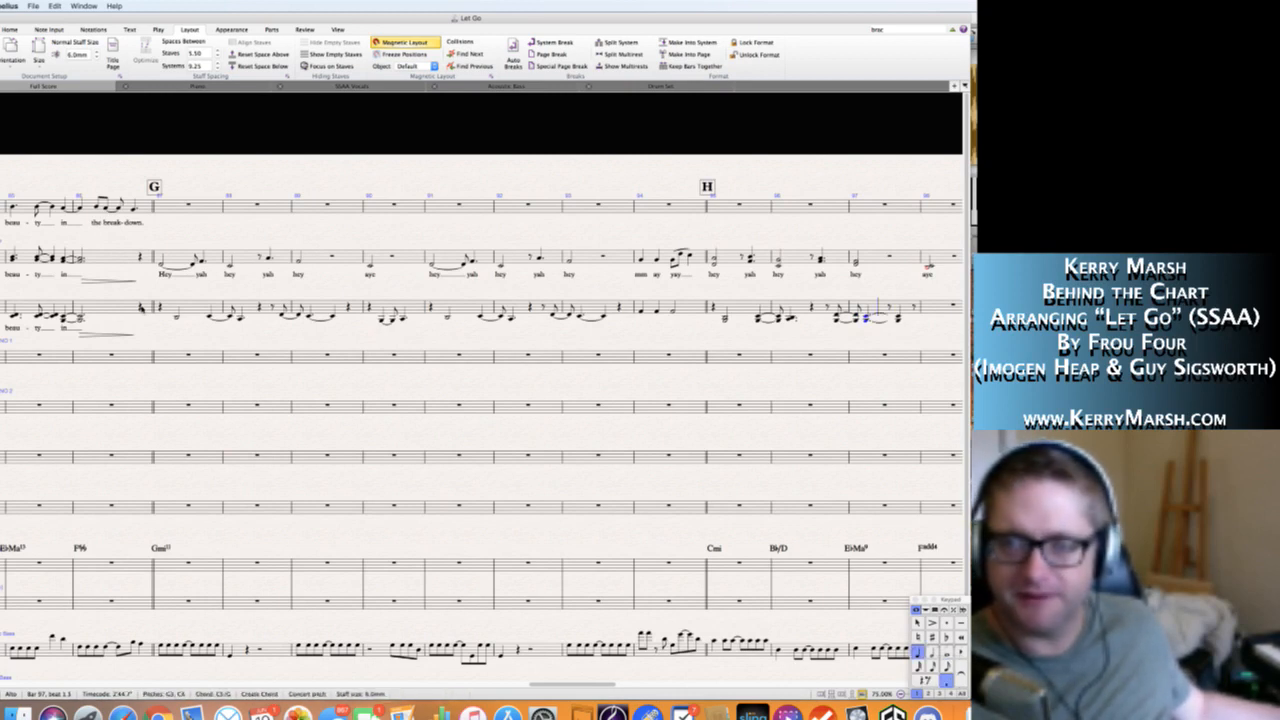
key("KP_Decimal")
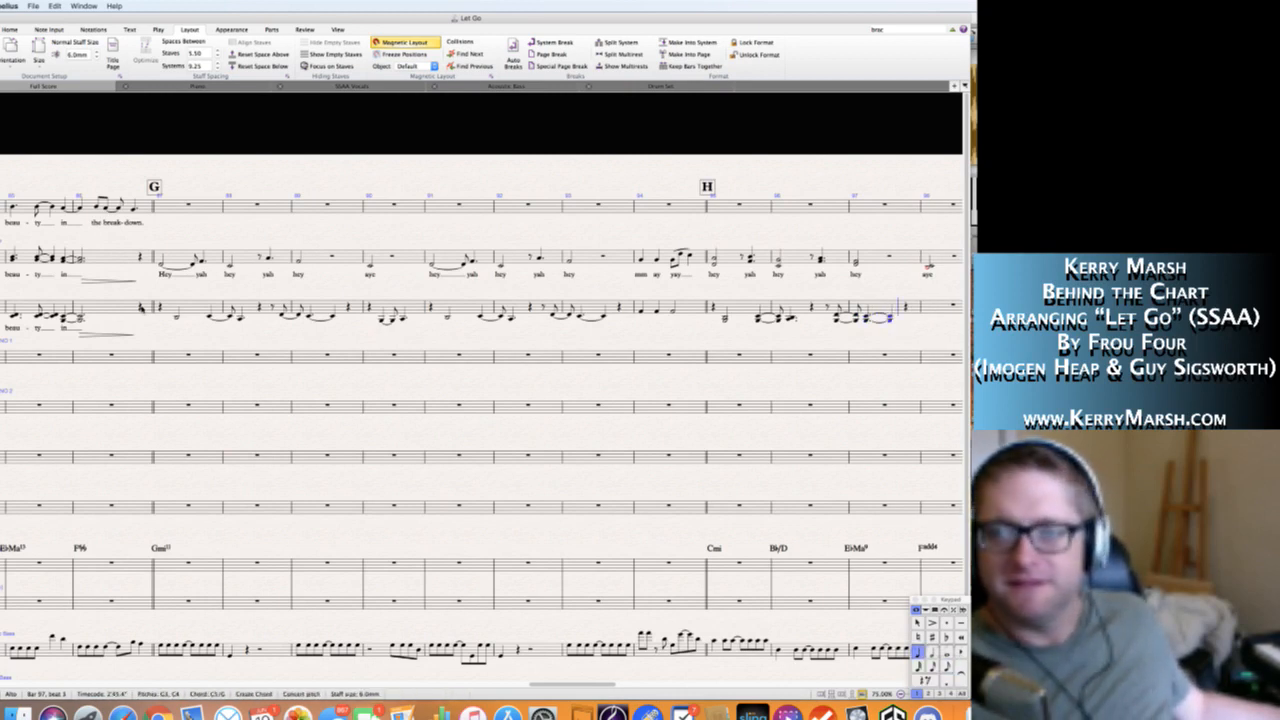
Add quarter rests closing Alto bar 97 and opening bar 98, followed by a tied quarter-to-eighth note and a dotted-quarter A3 on the second half of beat 3.
key("KP_0")
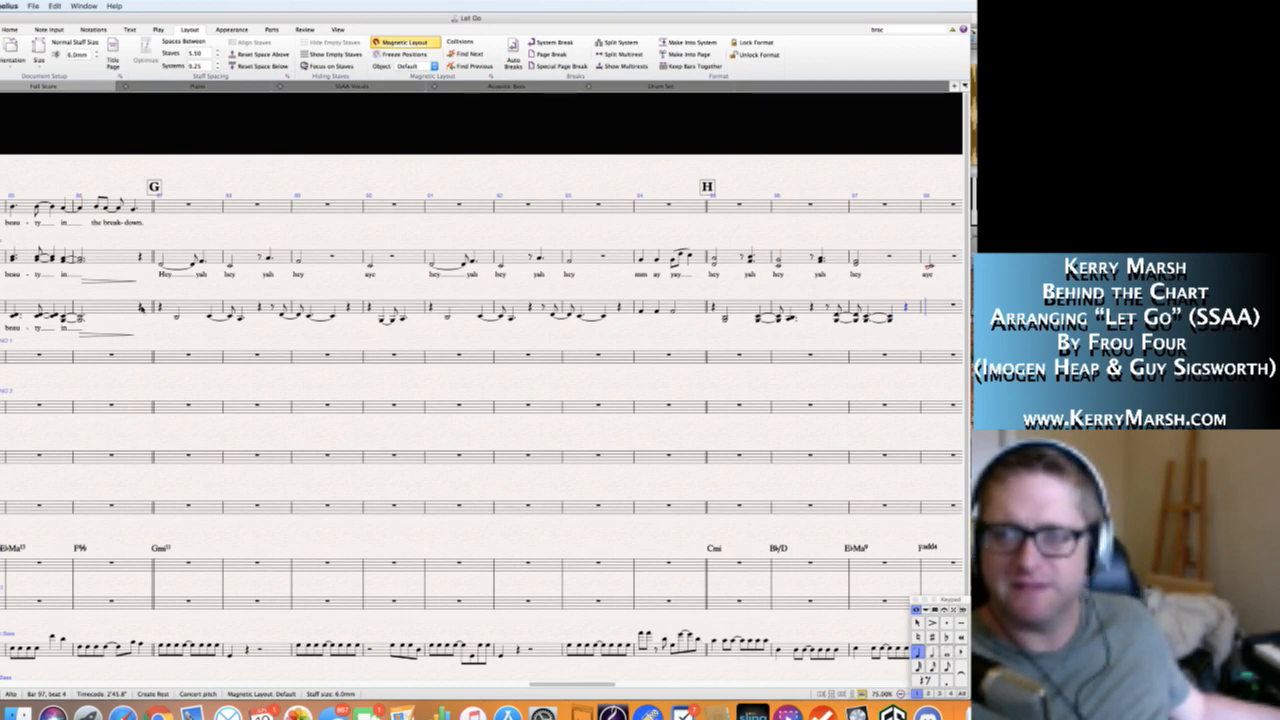
key("KP_0")
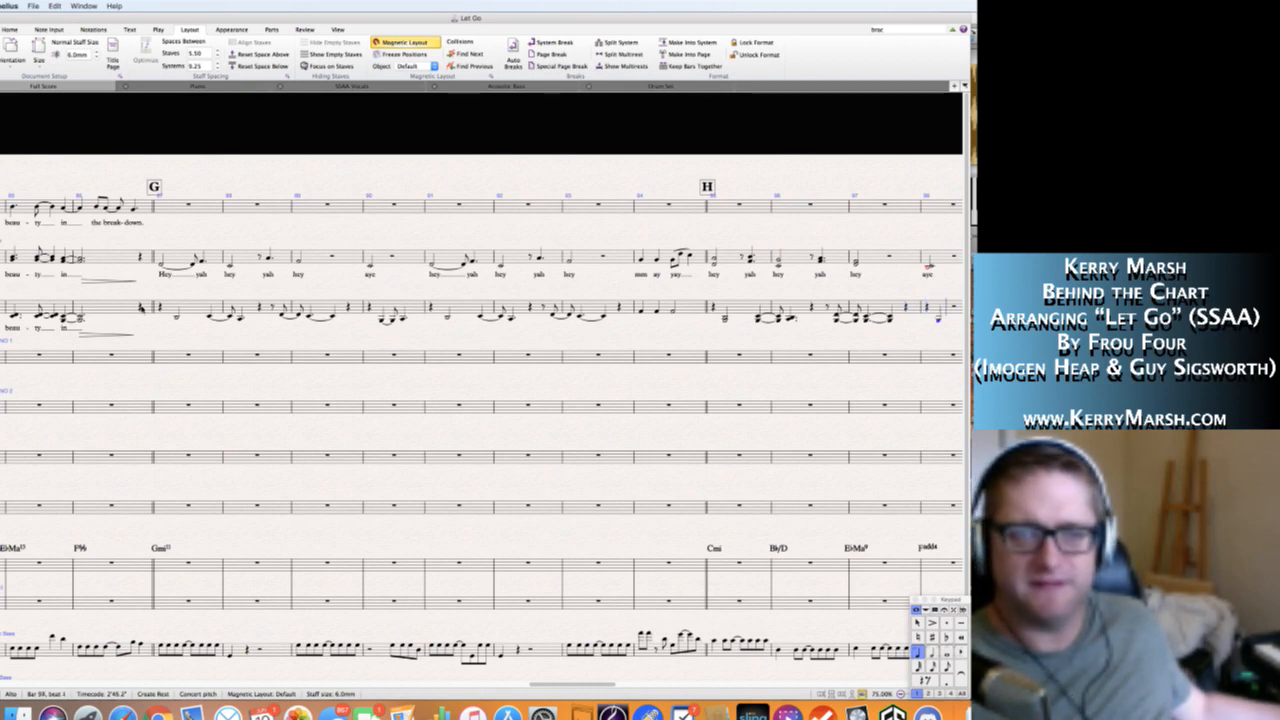
key("KP_Enter")
key("KP_3")
key("KP_4")
key("KP_Decimal")
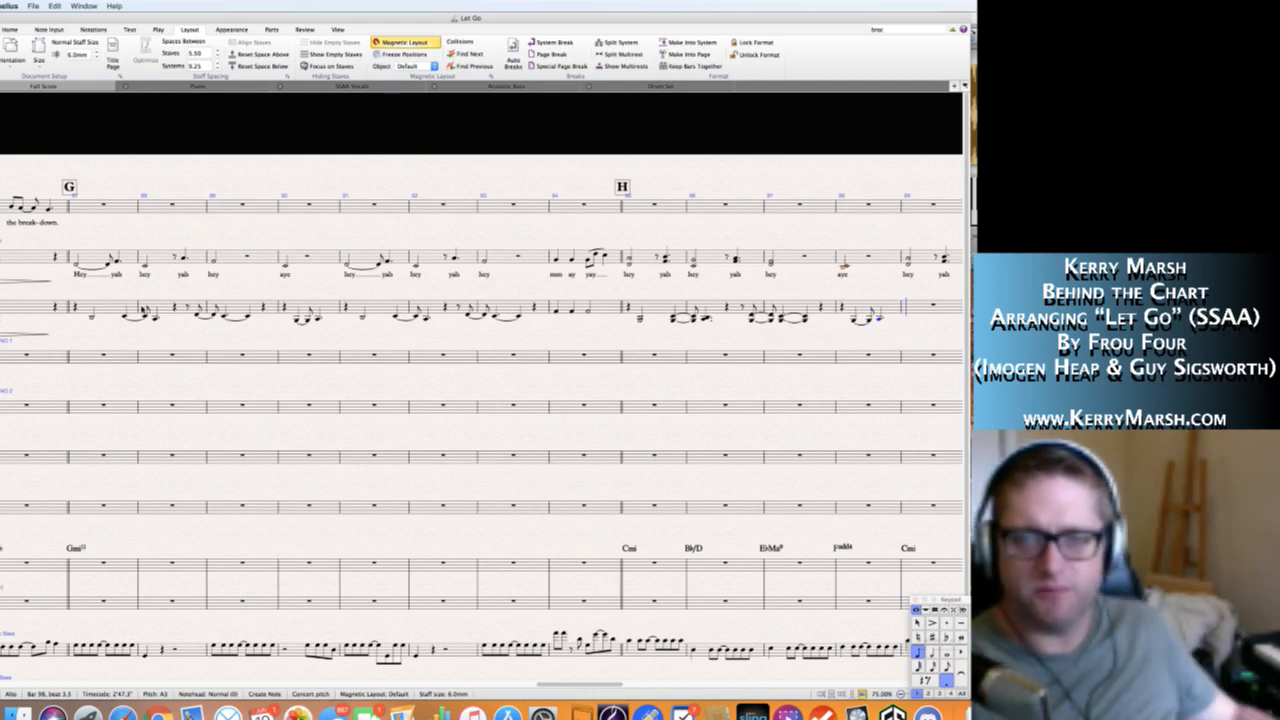
key("Escape")
Add the lyrics "Hey yah hey yah hey" beneath the Alto line from bar 87 at G through bar 89, extending syllables over tied notes.
left_click(93, 318)
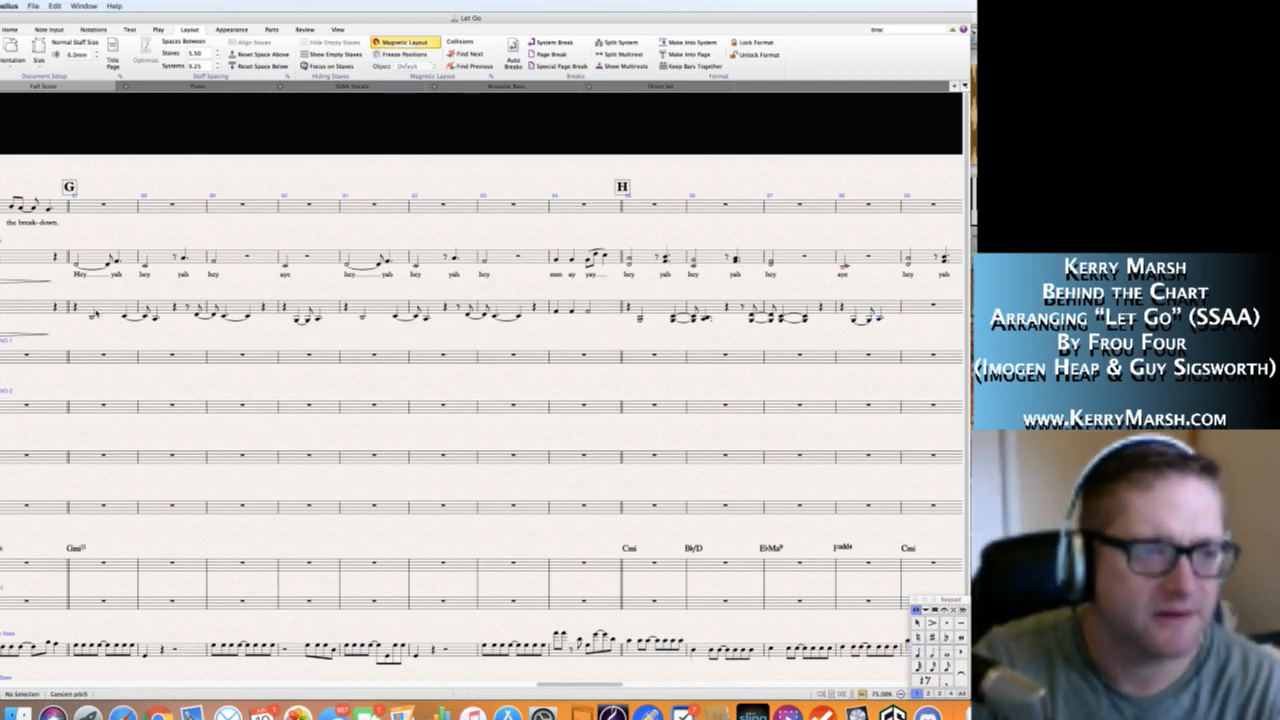
key("super+l")
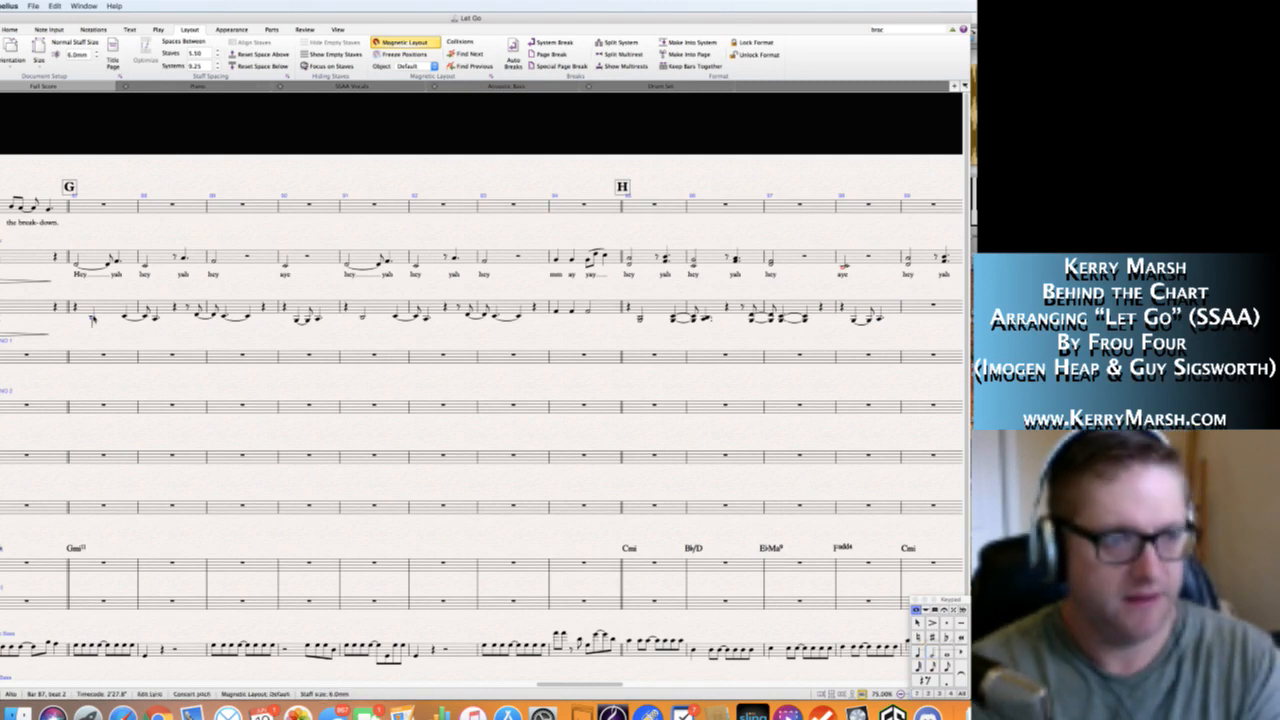
type("Hey ")
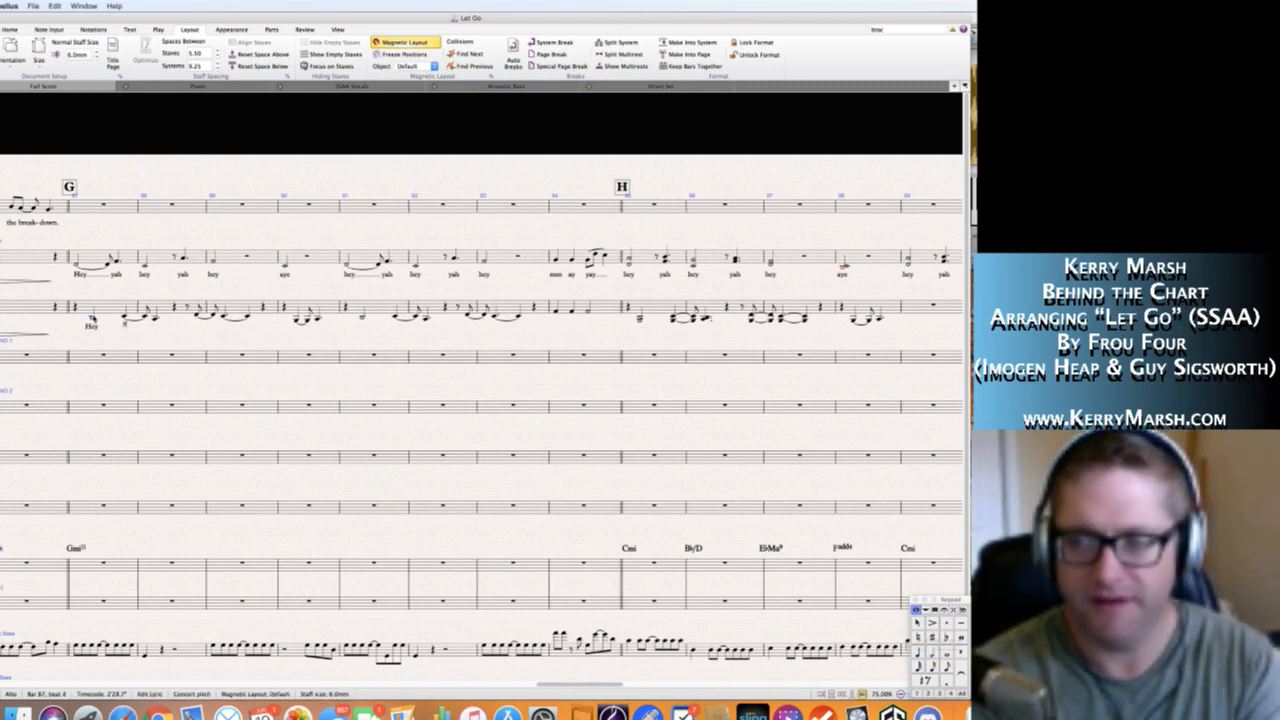
type("yah")
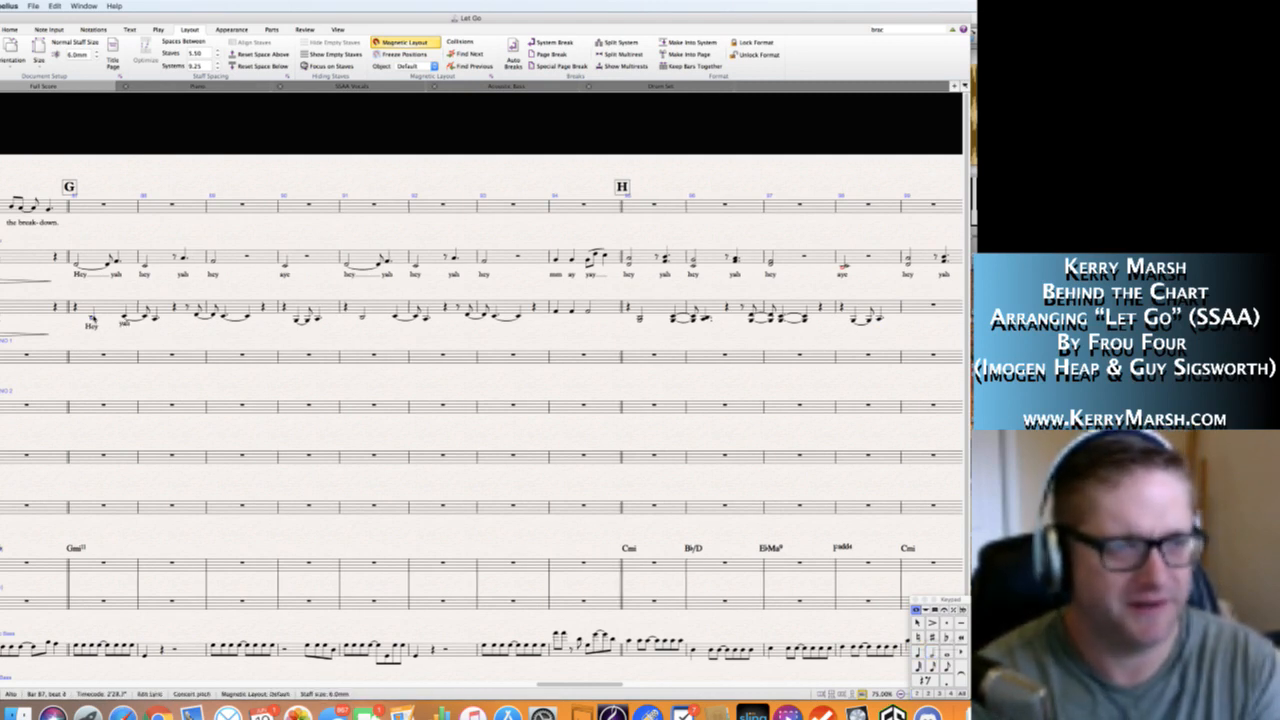
key("space")
key("space")
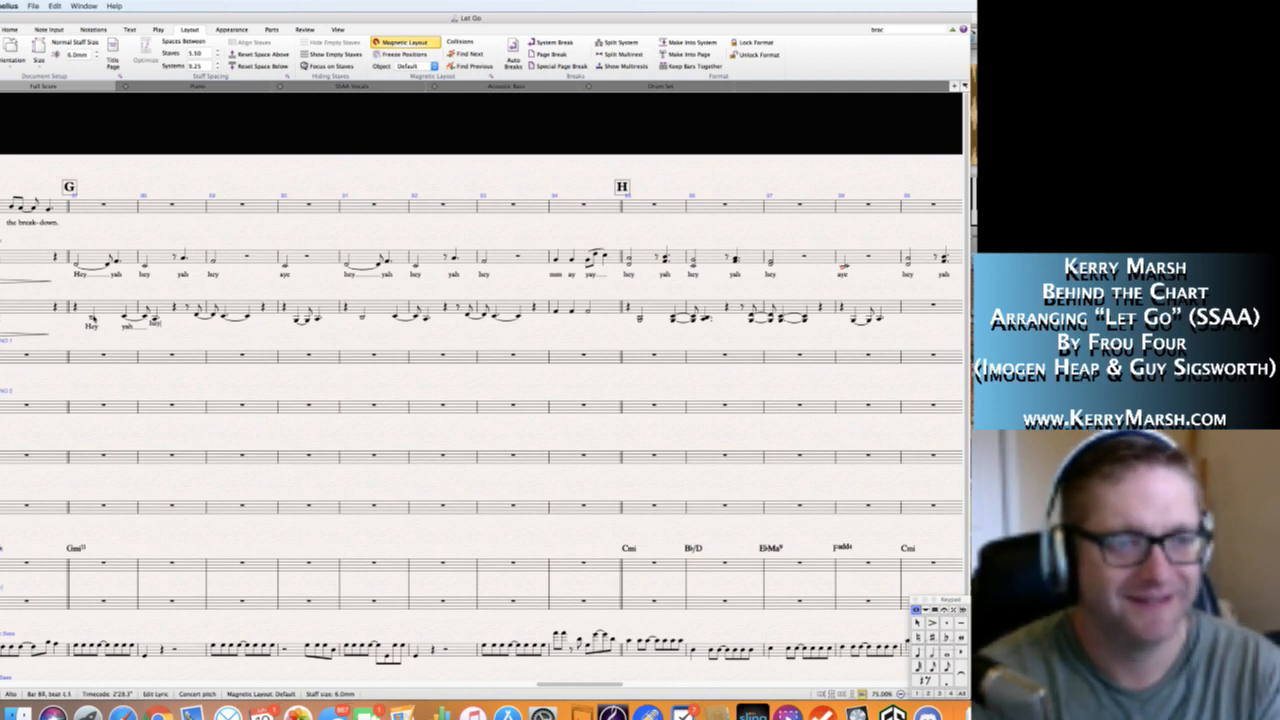
type("hey")
key("space")
type("yah")
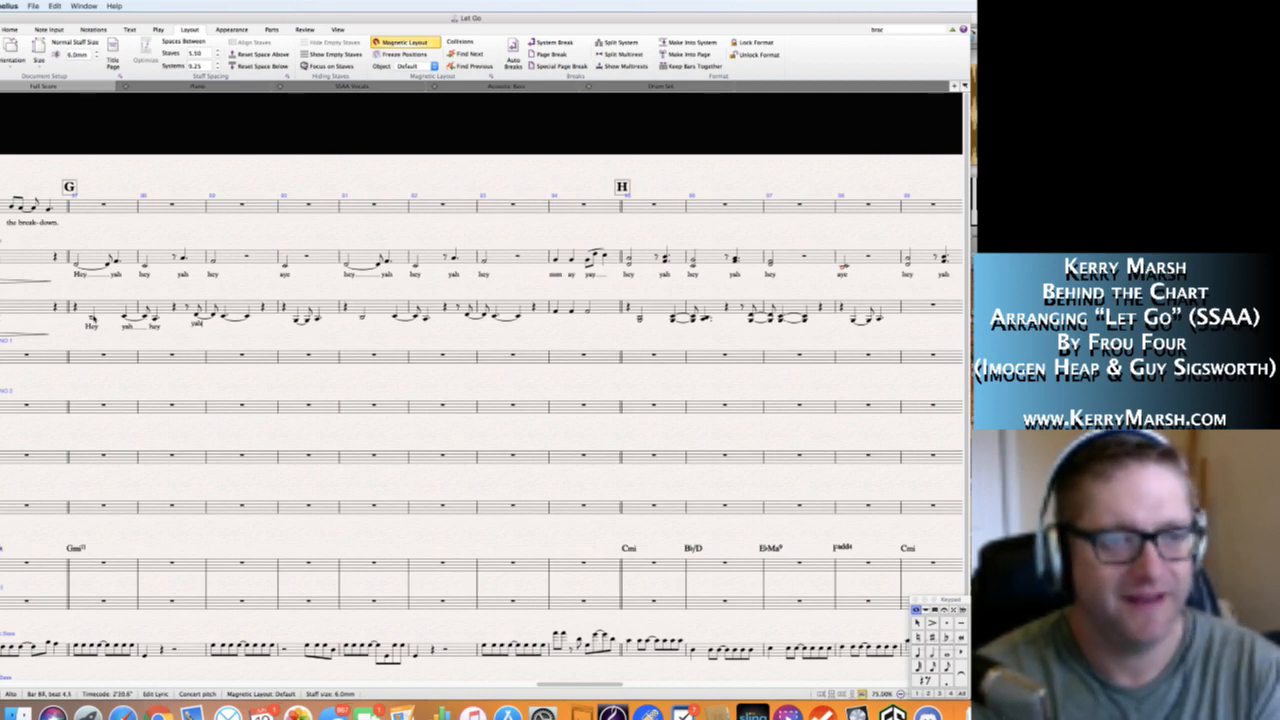
key("space")
type("hey")
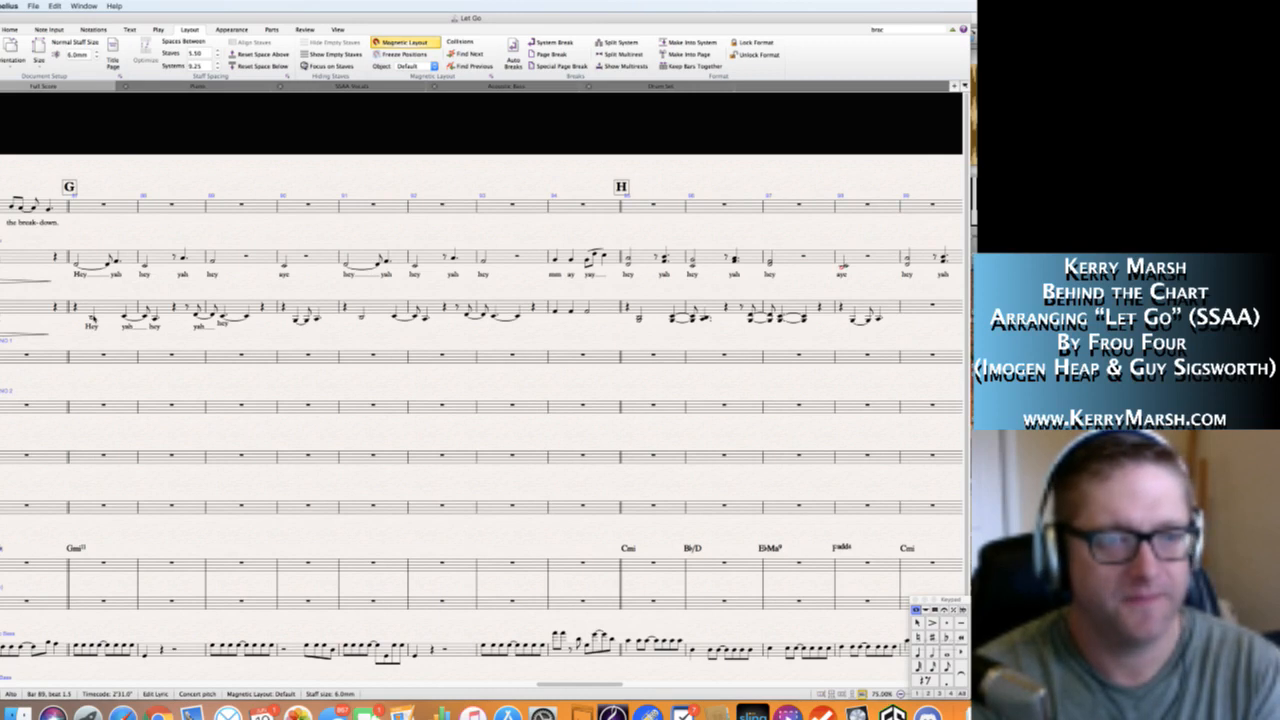
key("space")
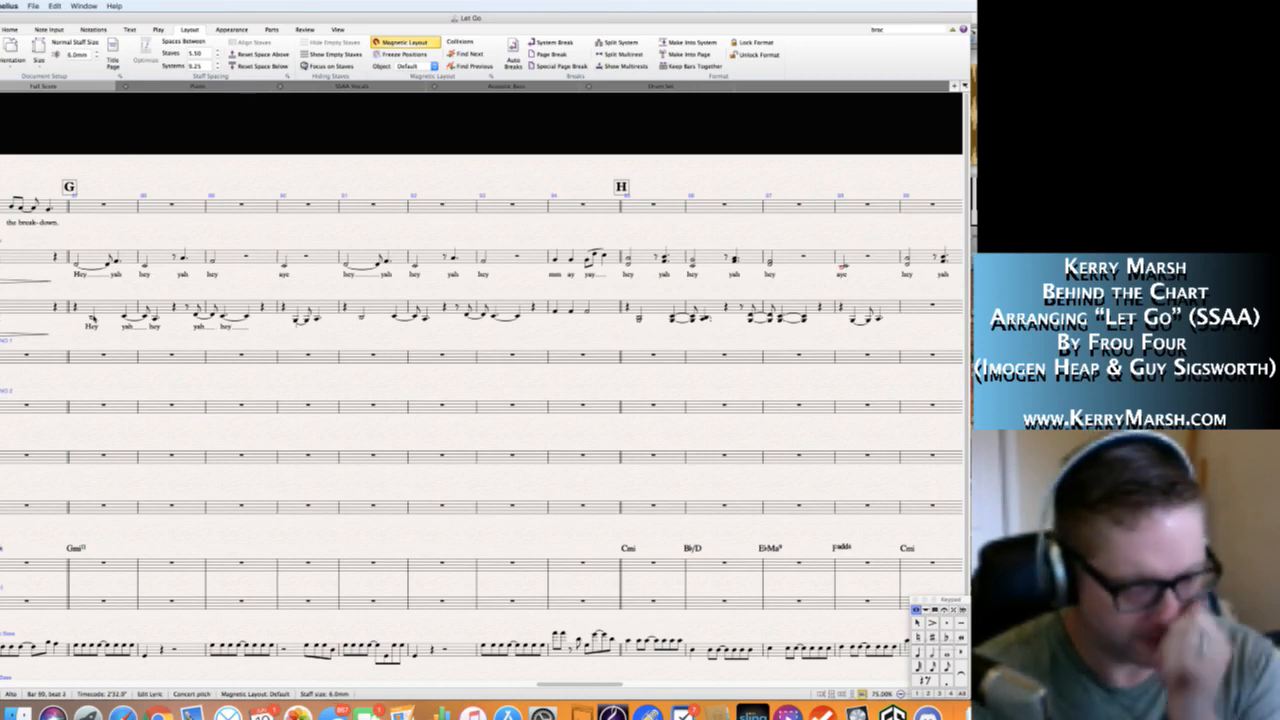
Add the lyrics "aye aye" beneath the Alto notes in bar 90 and finish lyric entry.
type("aye")
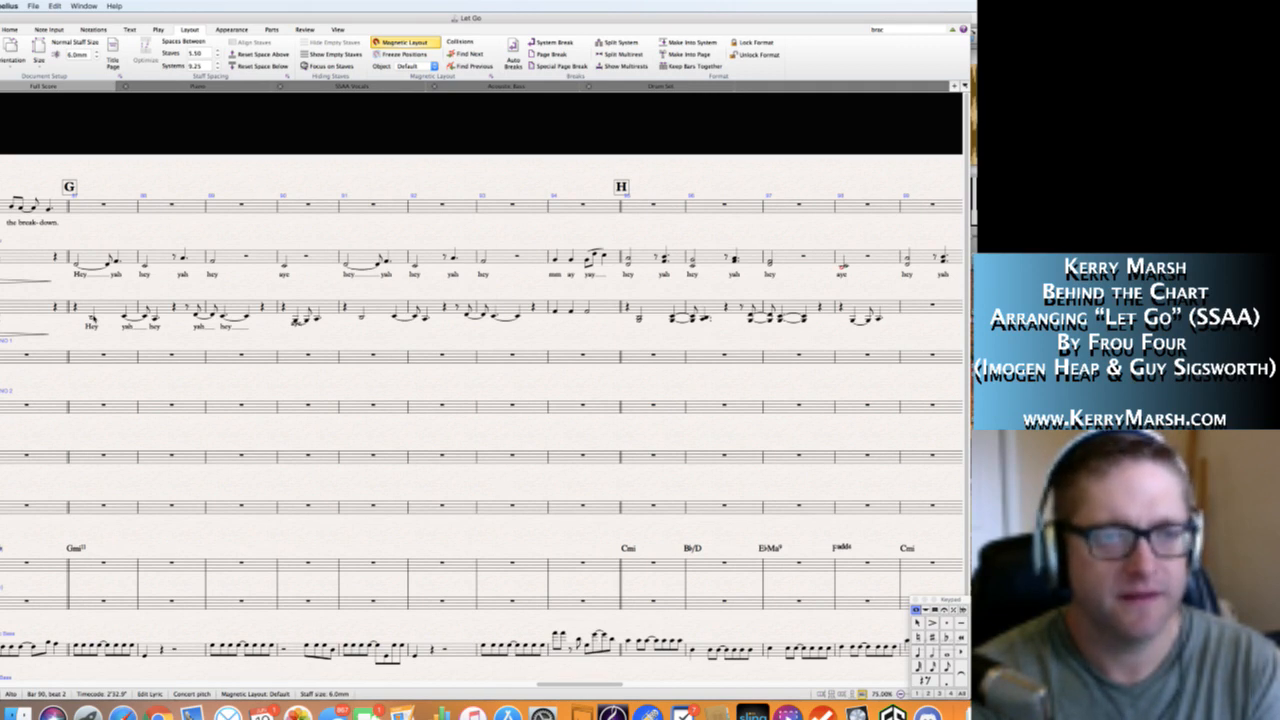
key("space")
type("aye")
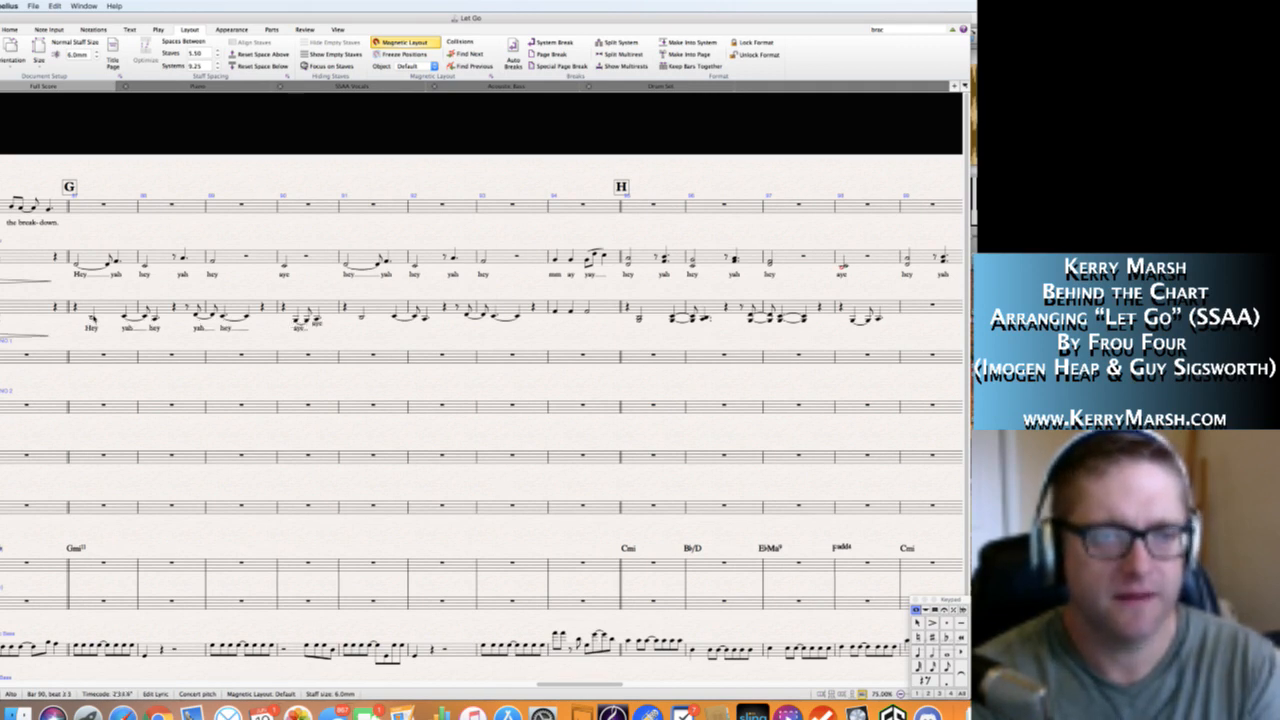
key("space")
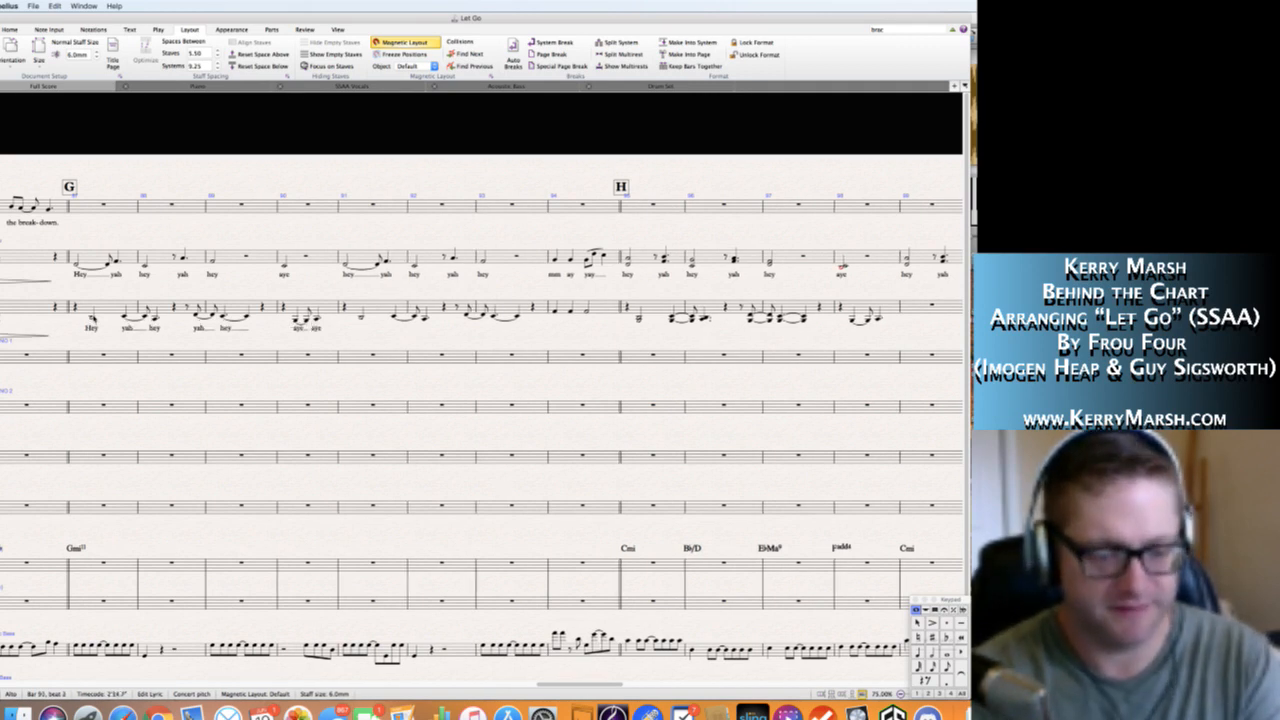
key("Escape")
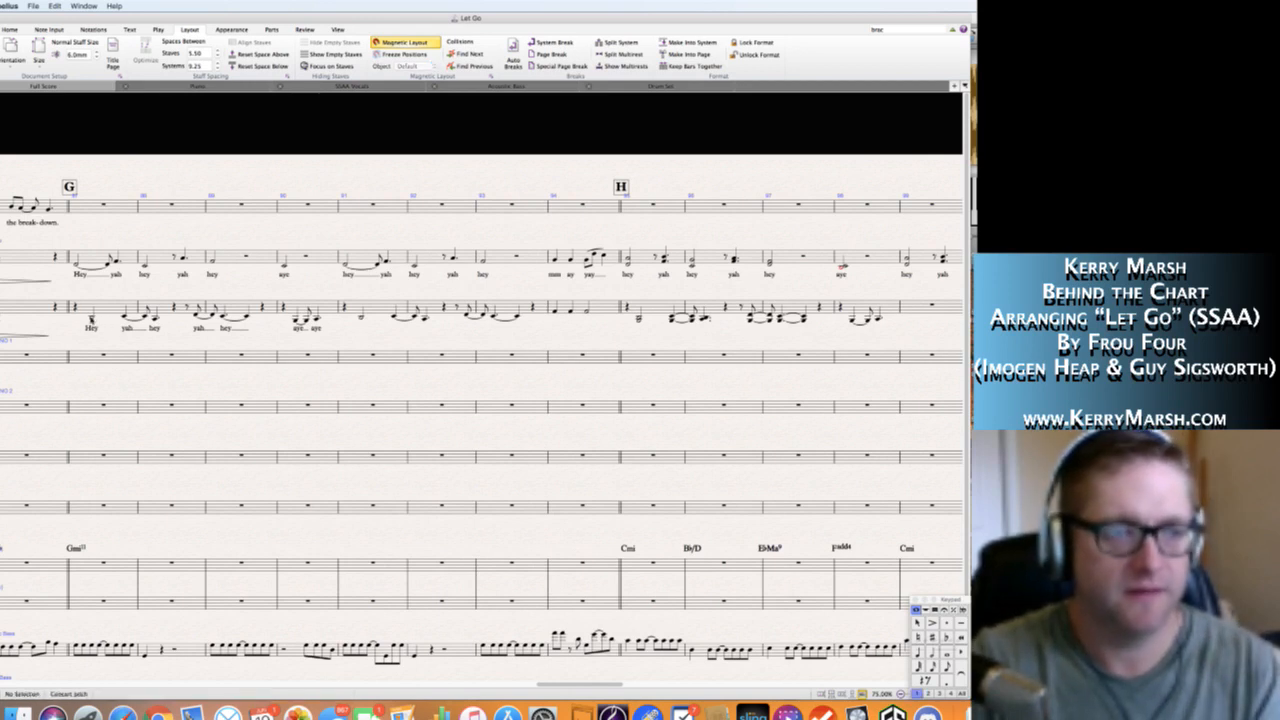
Copy only the lyrics from Alto bars 87 to 89 and place them beneath the Alto phrase beginning in bar 91.
left_click(92, 317)
left_click(248, 316, "shift")
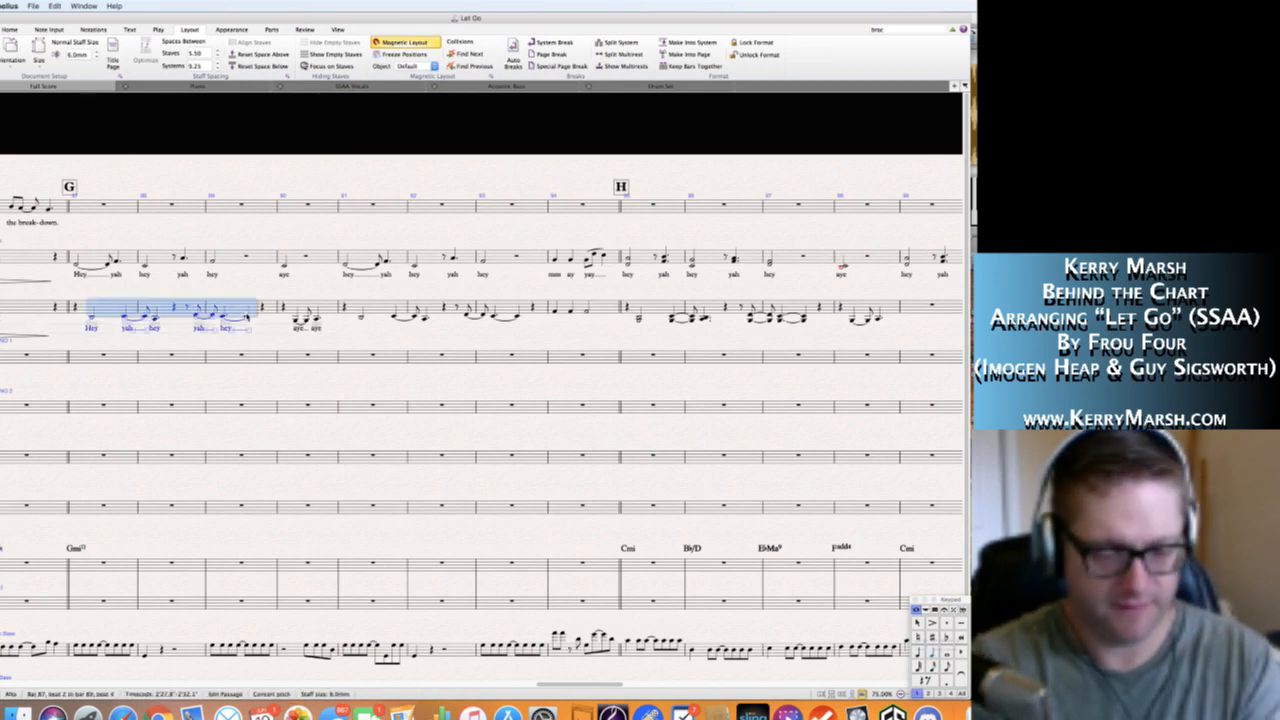
key("shift+alt+l")
left_click(362, 318, "alt")
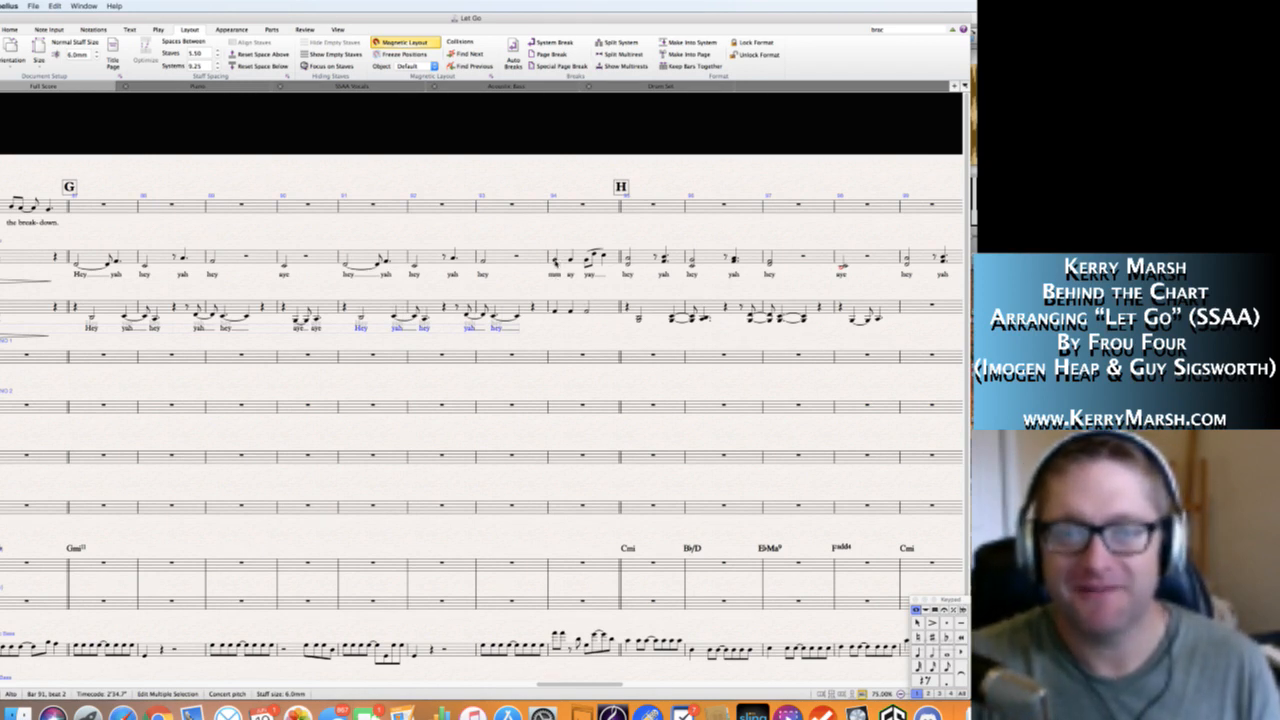
Copy only the Soprano lyrics "mm ay yay" and their slur-free text selection from bar 94 to the Alto notes in the same bar.
left_click(555, 259)
left_click(588, 260, "shift")
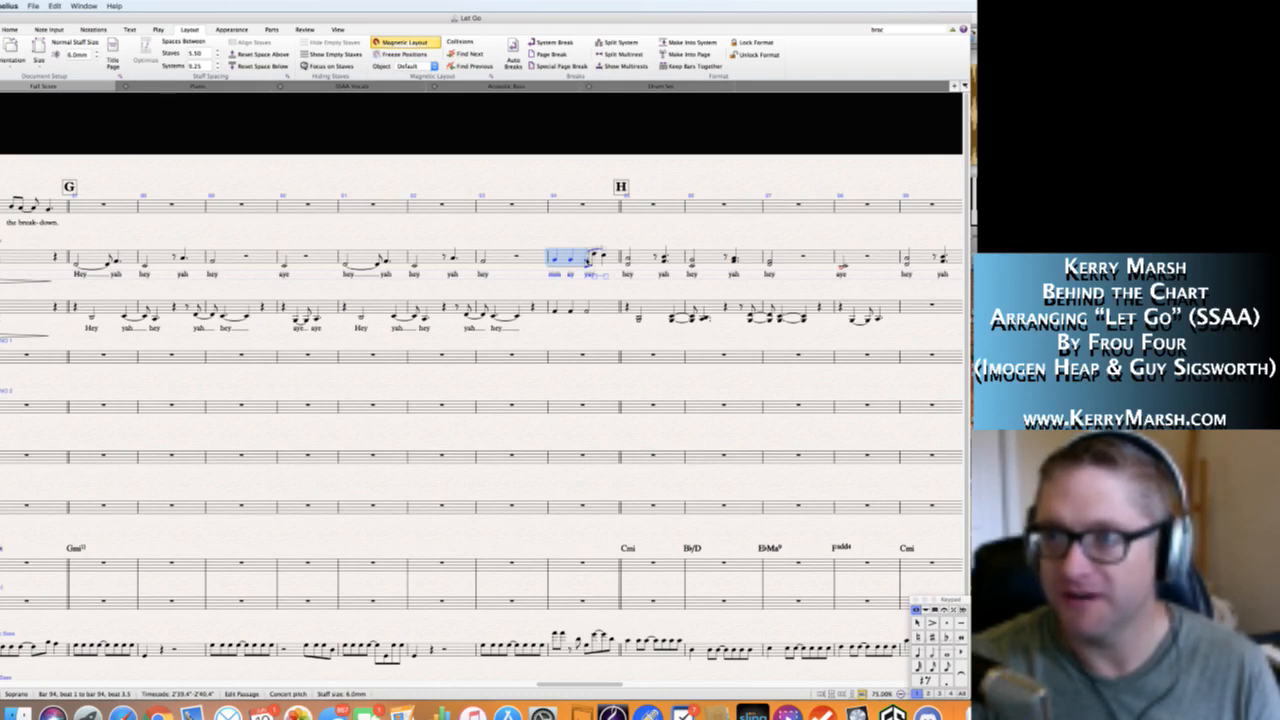
key("alt+shift+super+l")
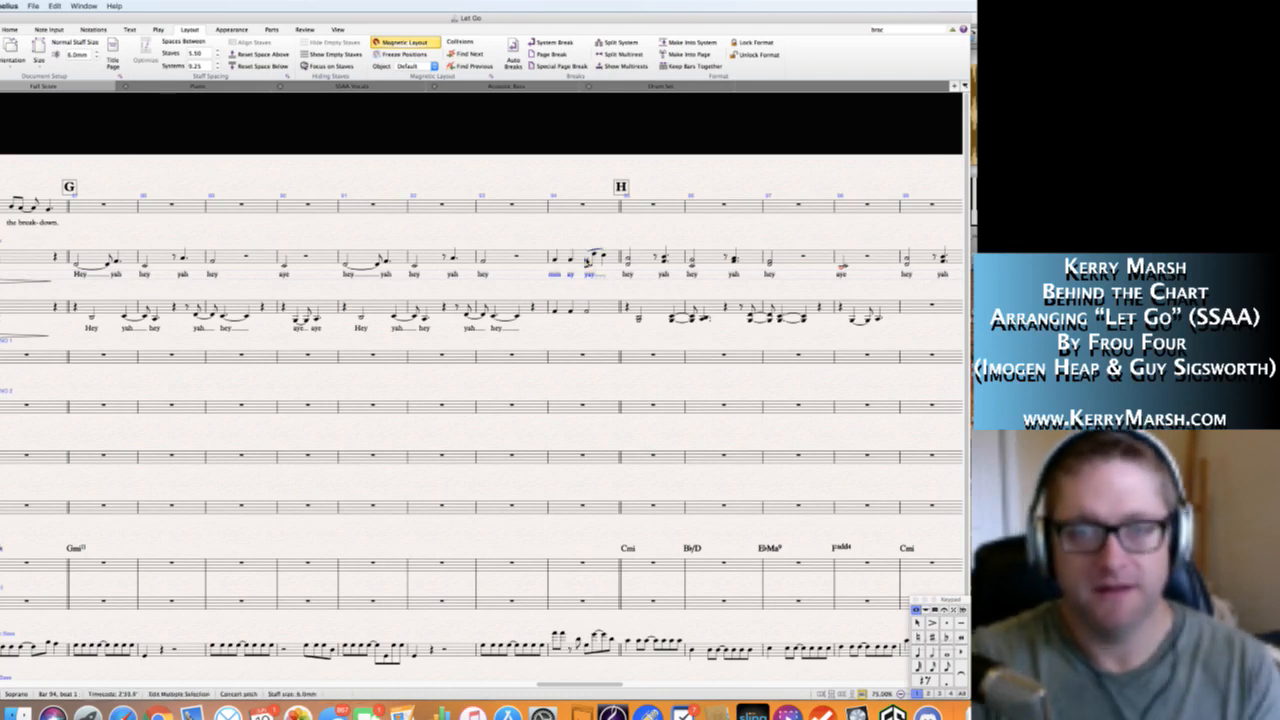
left_click(555, 314, "alt")
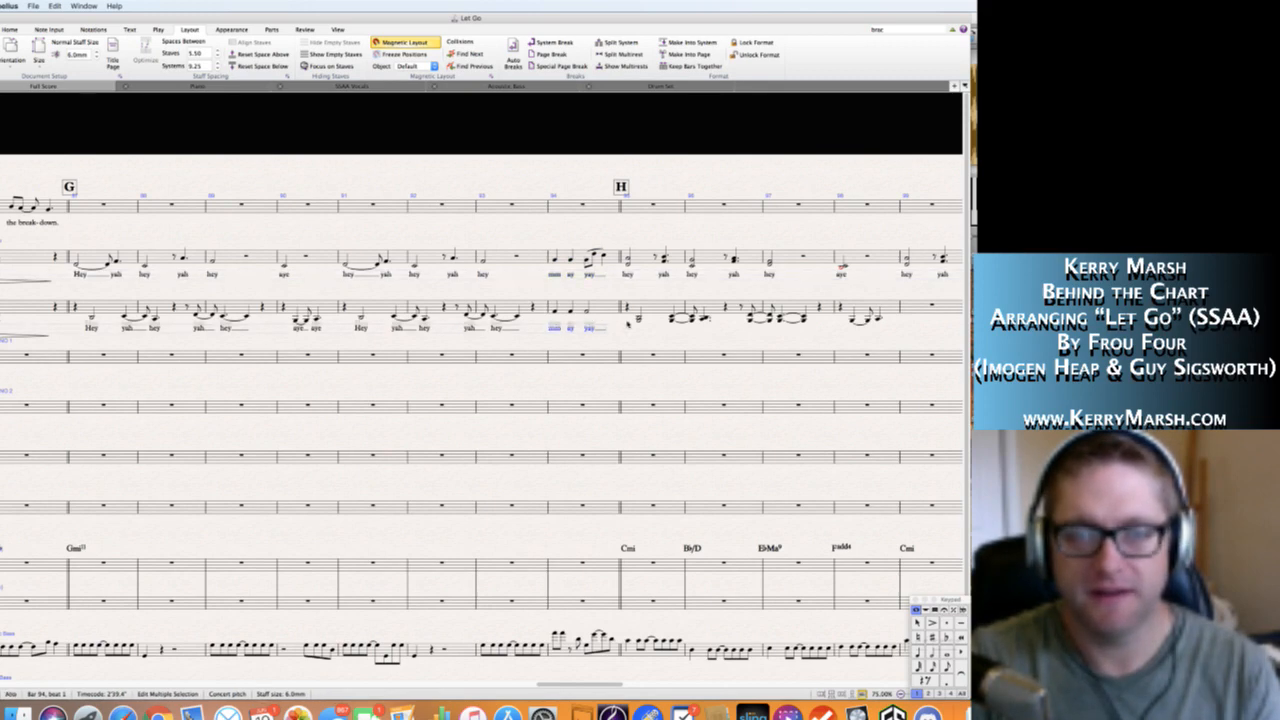
key("Escape")
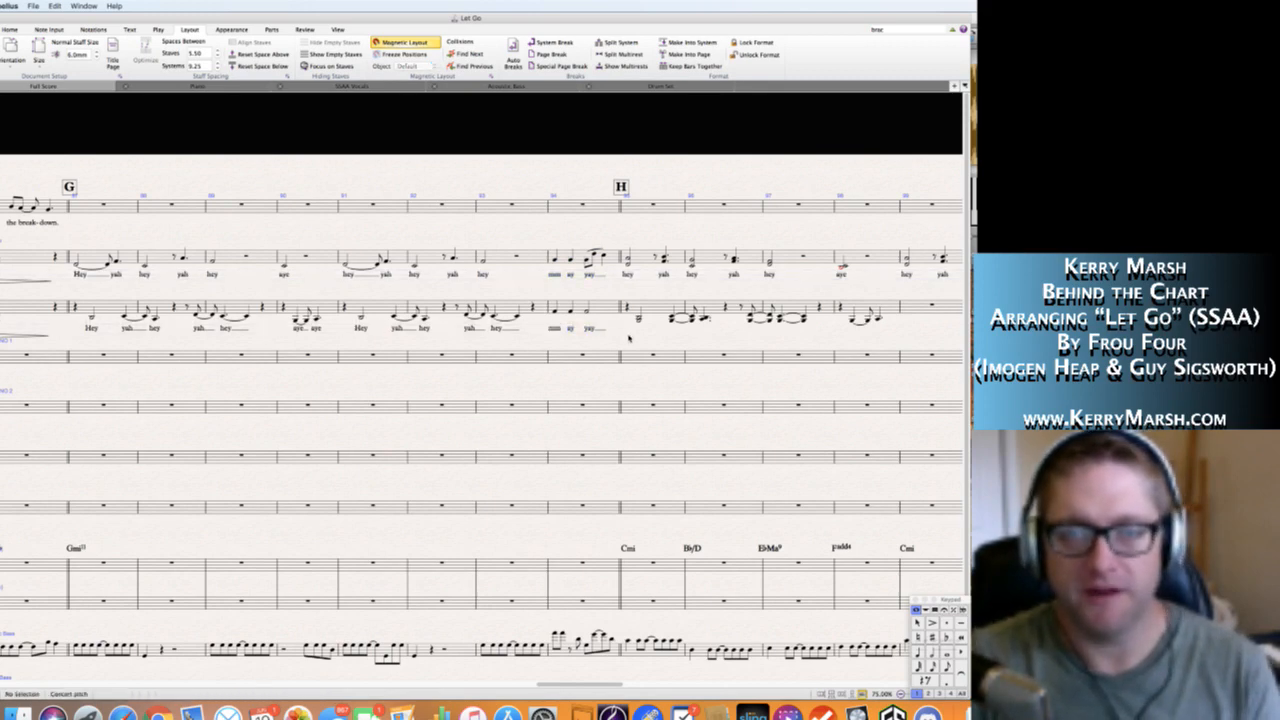
scroll(629, 339, "down", 1)
scroll(560, 322, "right", 4)
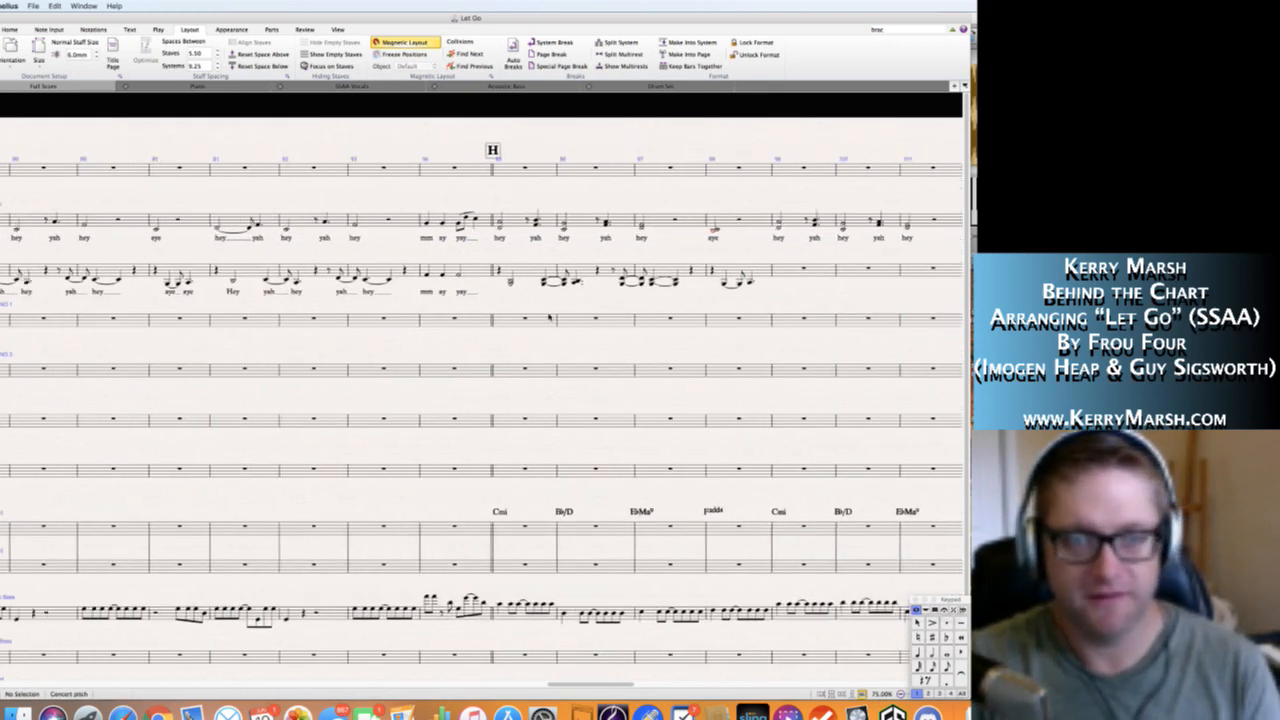
Copy only the lyrics from Alto bars 87 to 90 and place them beneath the Alto chords starting in bar 95 at H.
scroll(554, 317, "left", 1)
scroll(553, 301, "left", 2)
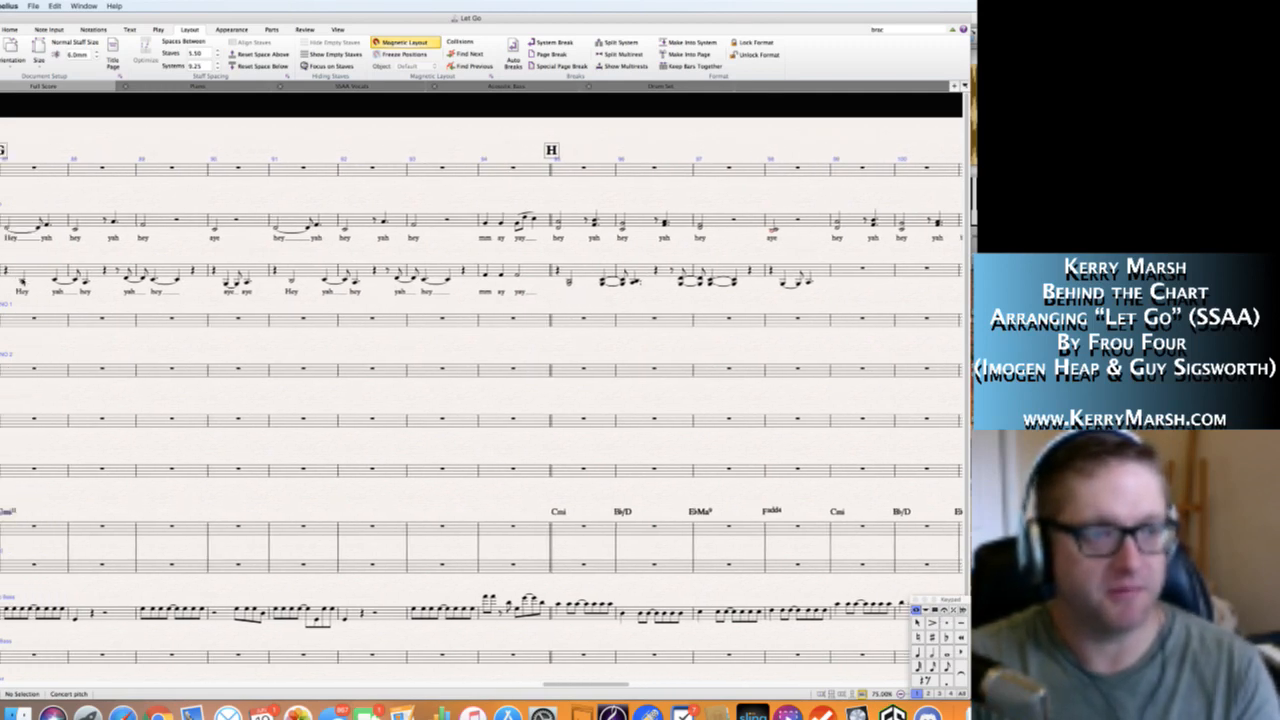
left_click(23, 281)
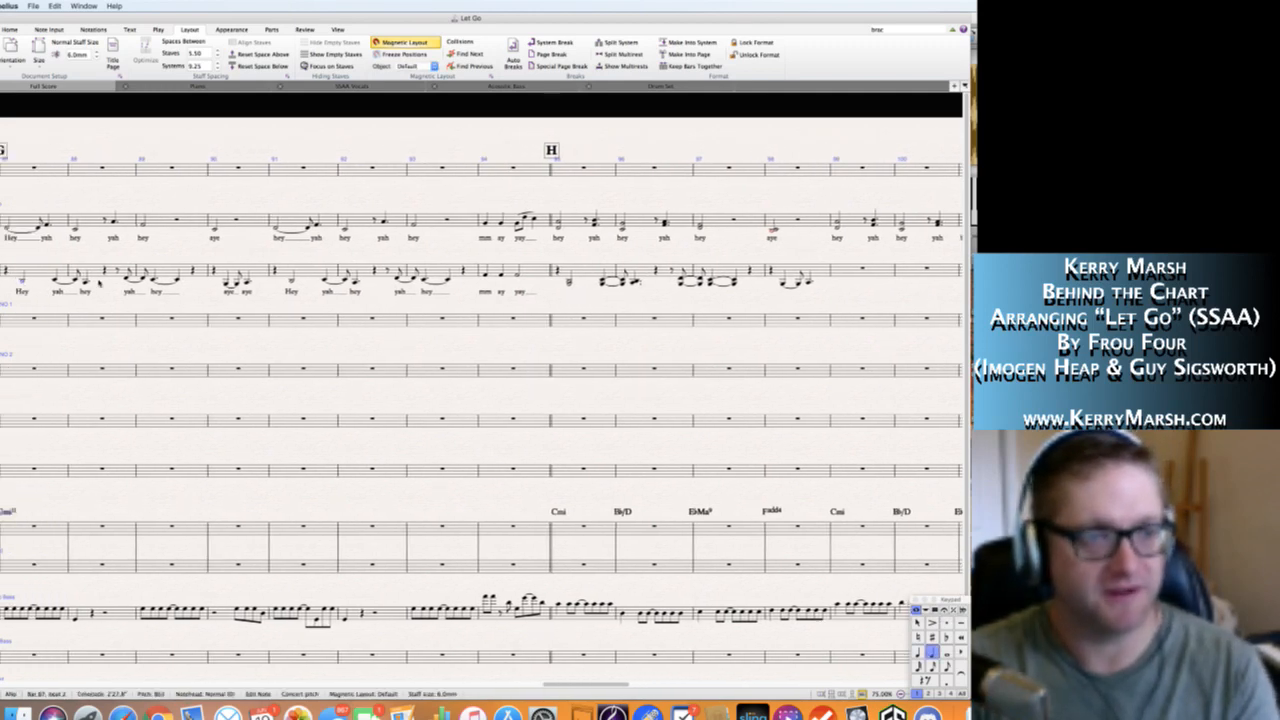
left_click(247, 282, "shift")
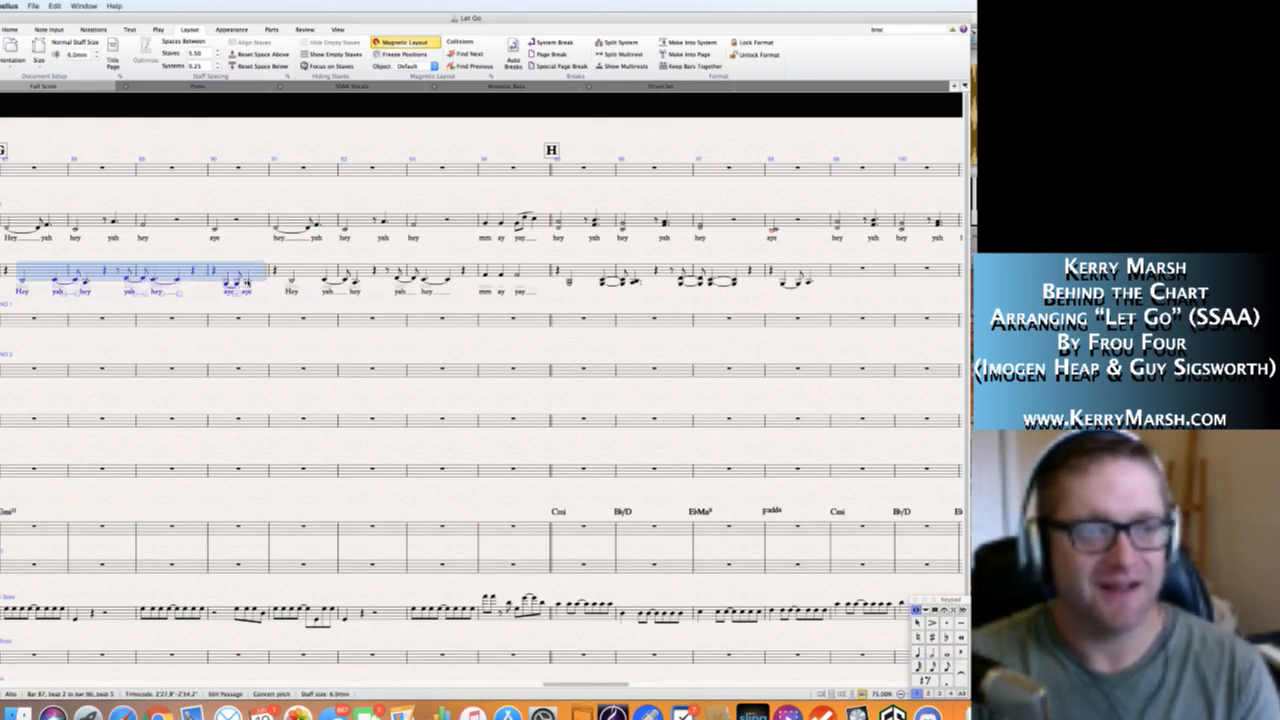
key("alt+shift+l")
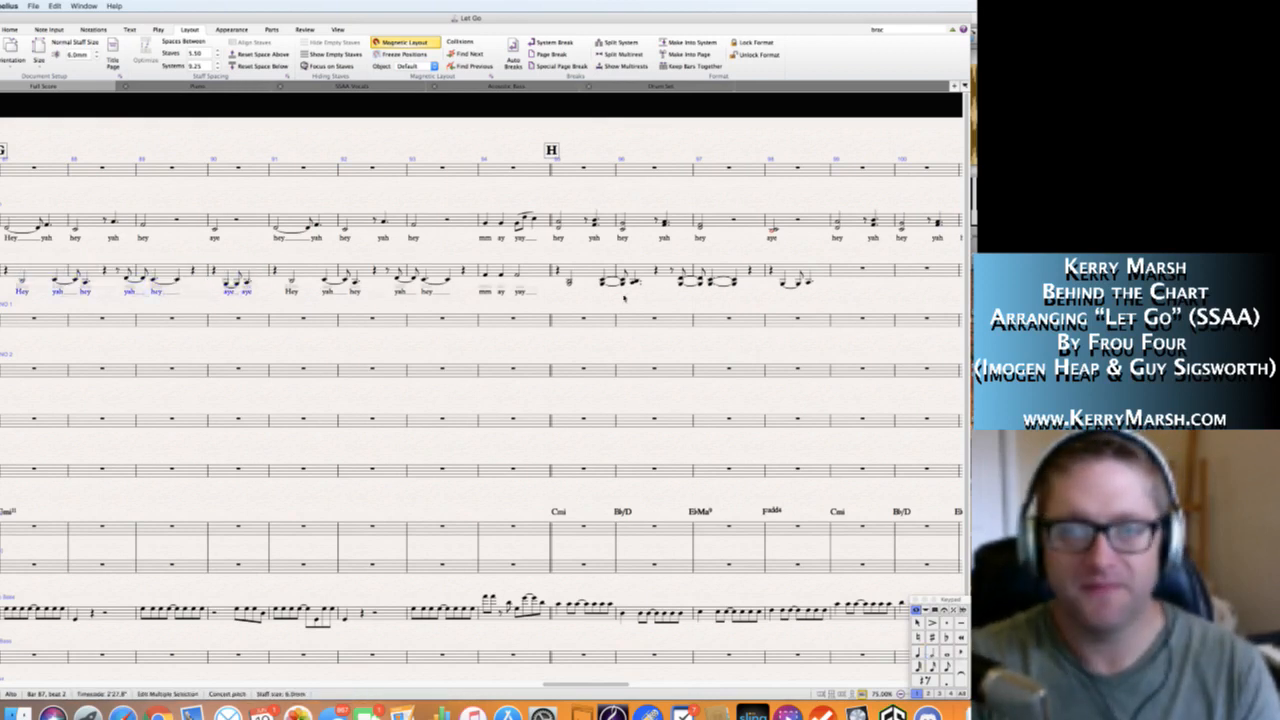
left_click(568, 282, "alt")
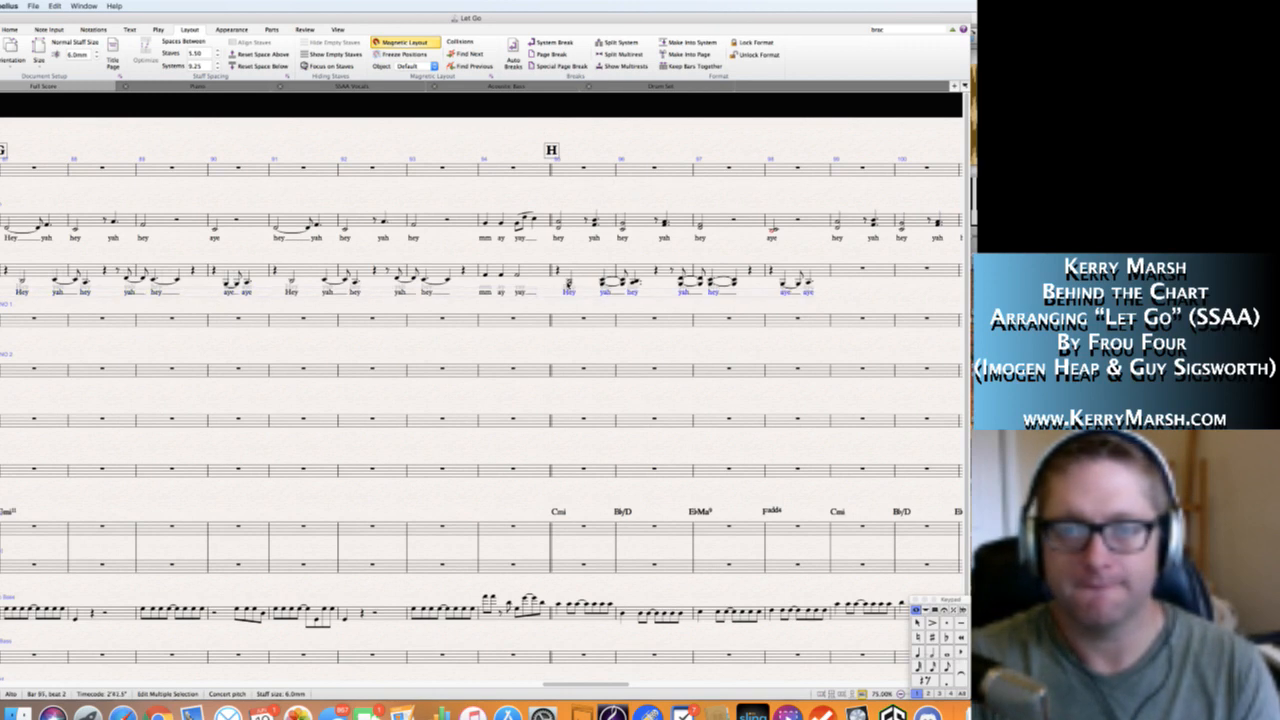
key("Escape")
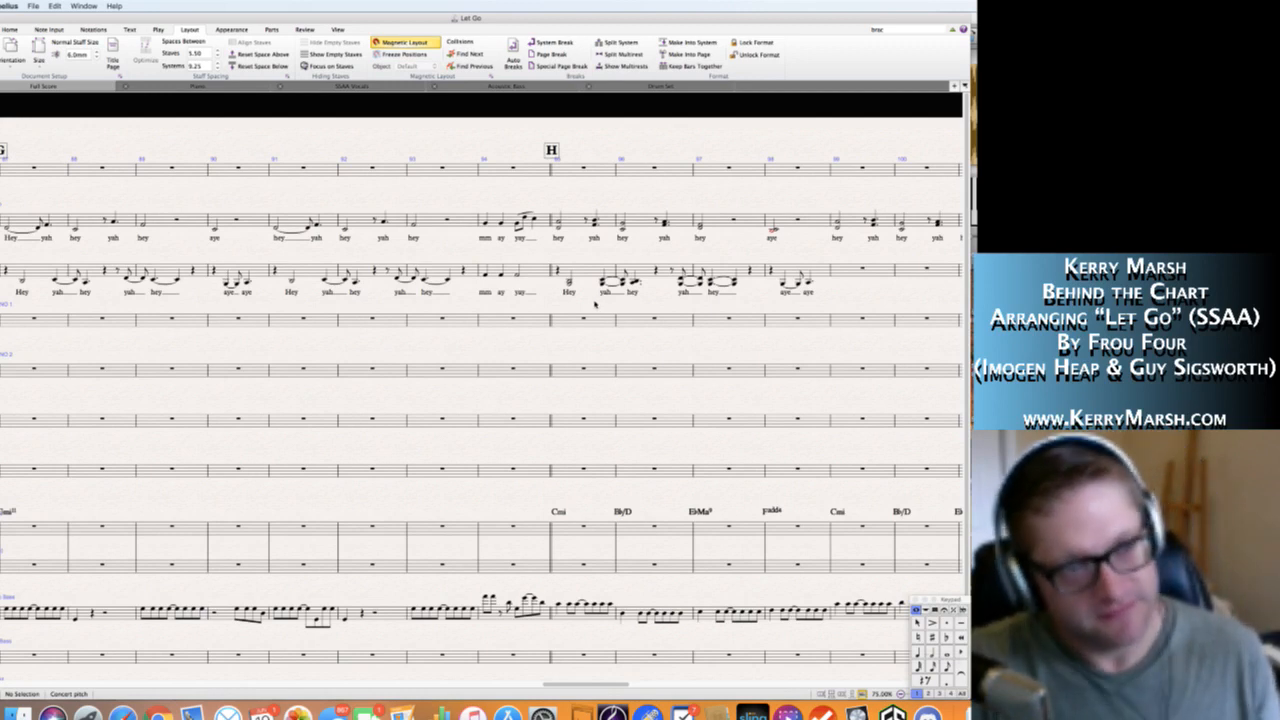
Play back the opening of the Soprano and Alto phrase from bar 87 at G.
scroll(595, 303, "left", 2)
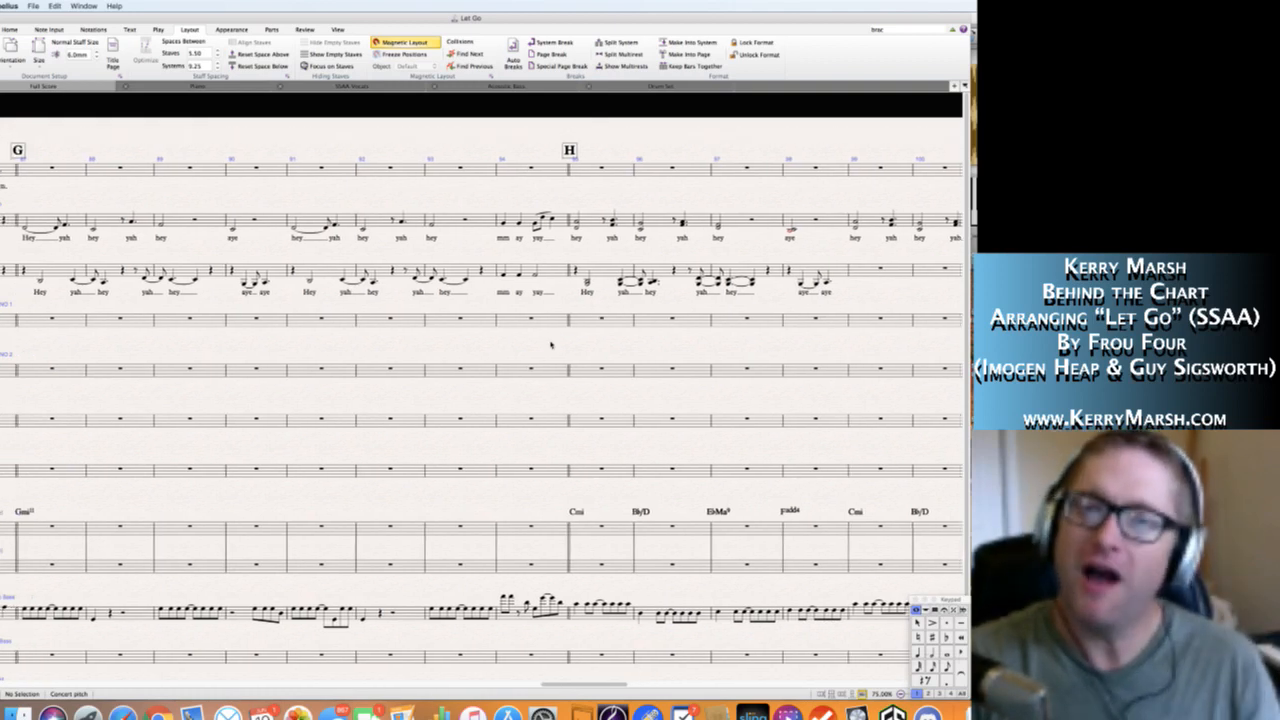
scroll(55, 255, "left", 3)
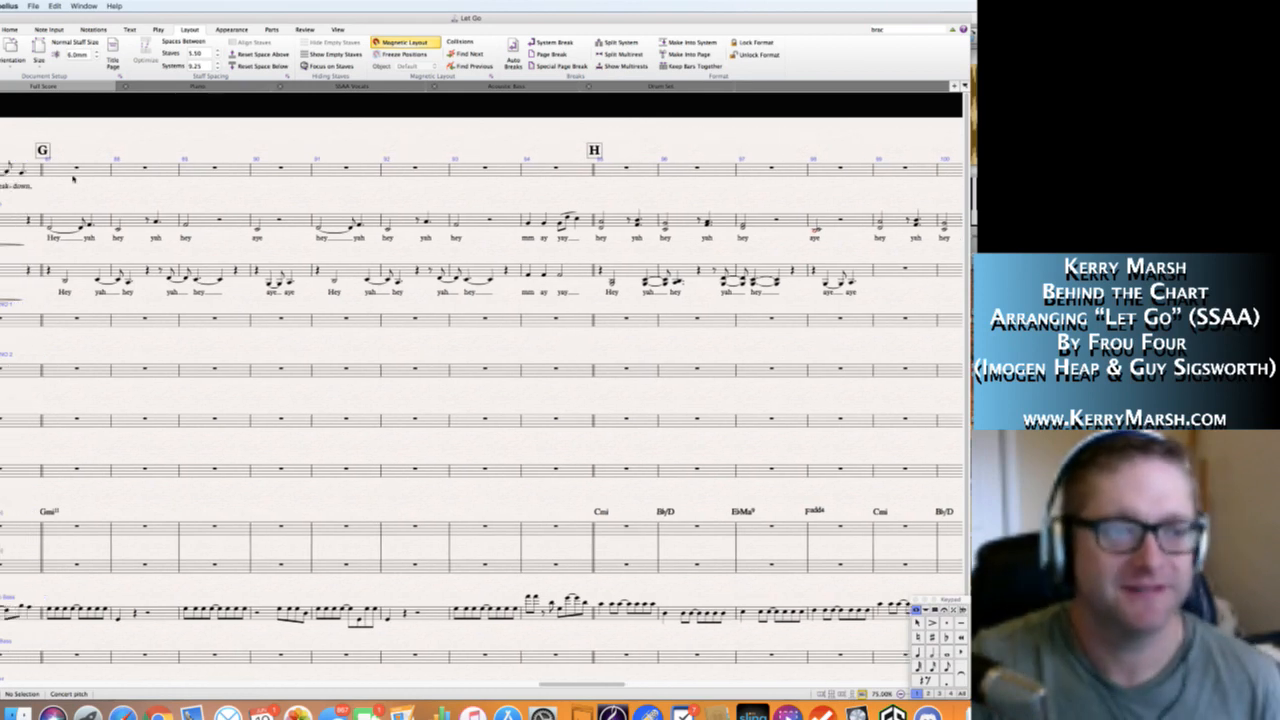
key("space")
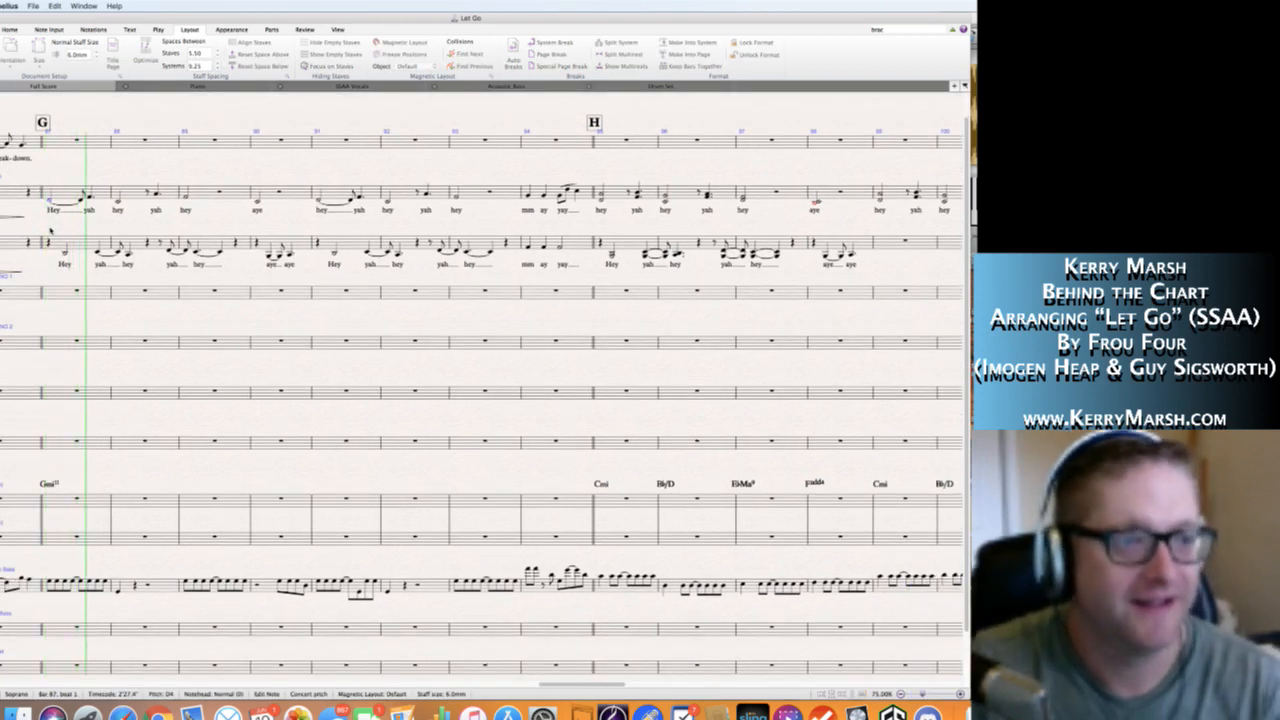
key("space")
key("space")
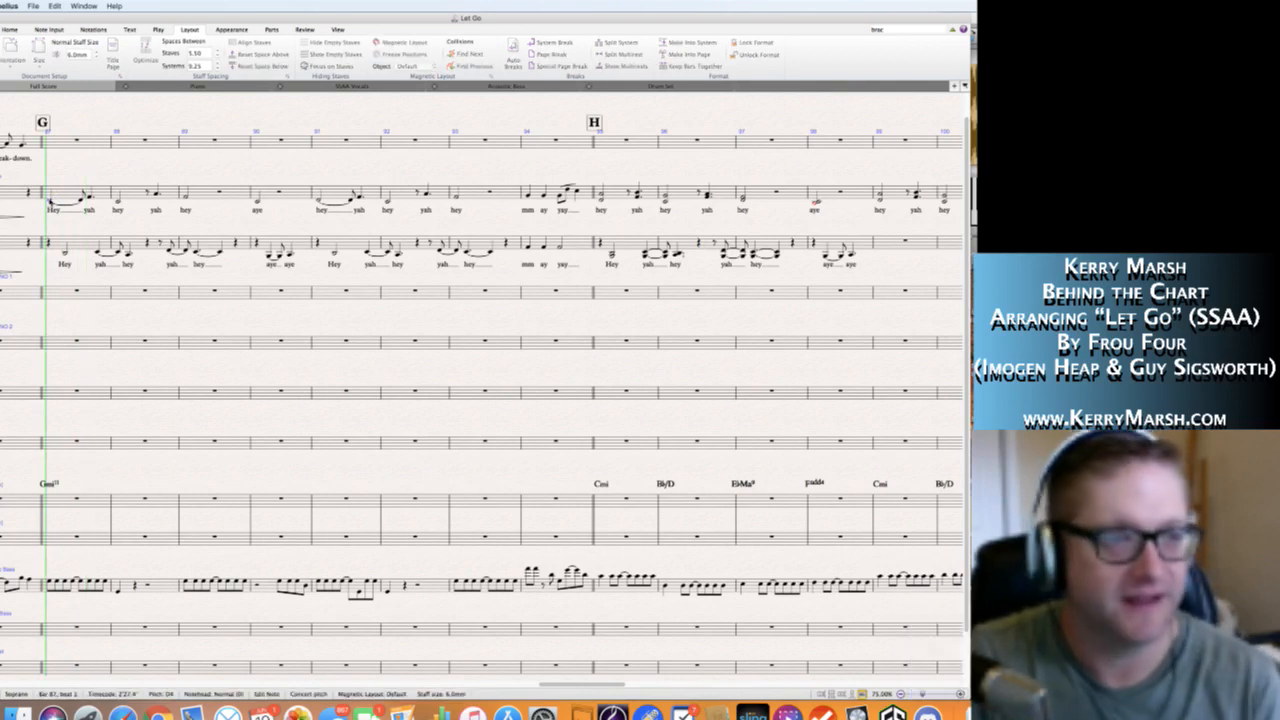
key("space")
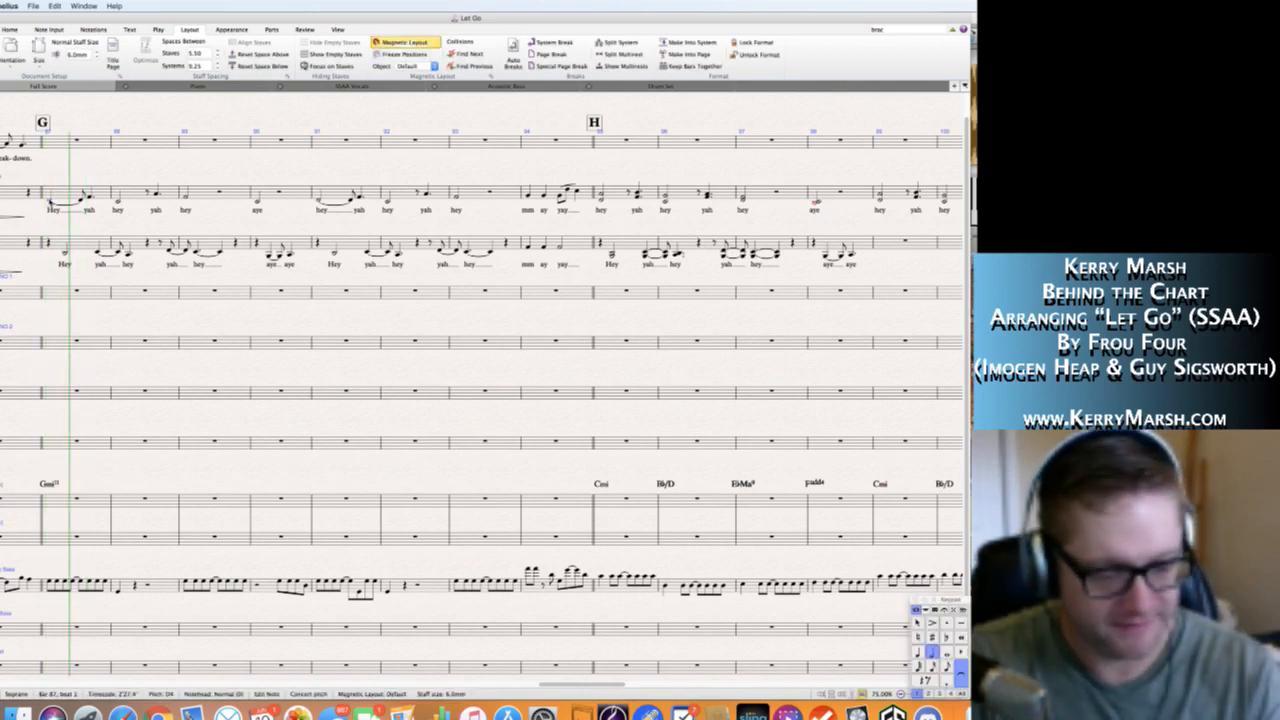
Add an mp dynamic below the Soprano staff in bar 87 at G and copy it beneath the Alto staff.
key("super+e")
key("super+m")
key("super+p")
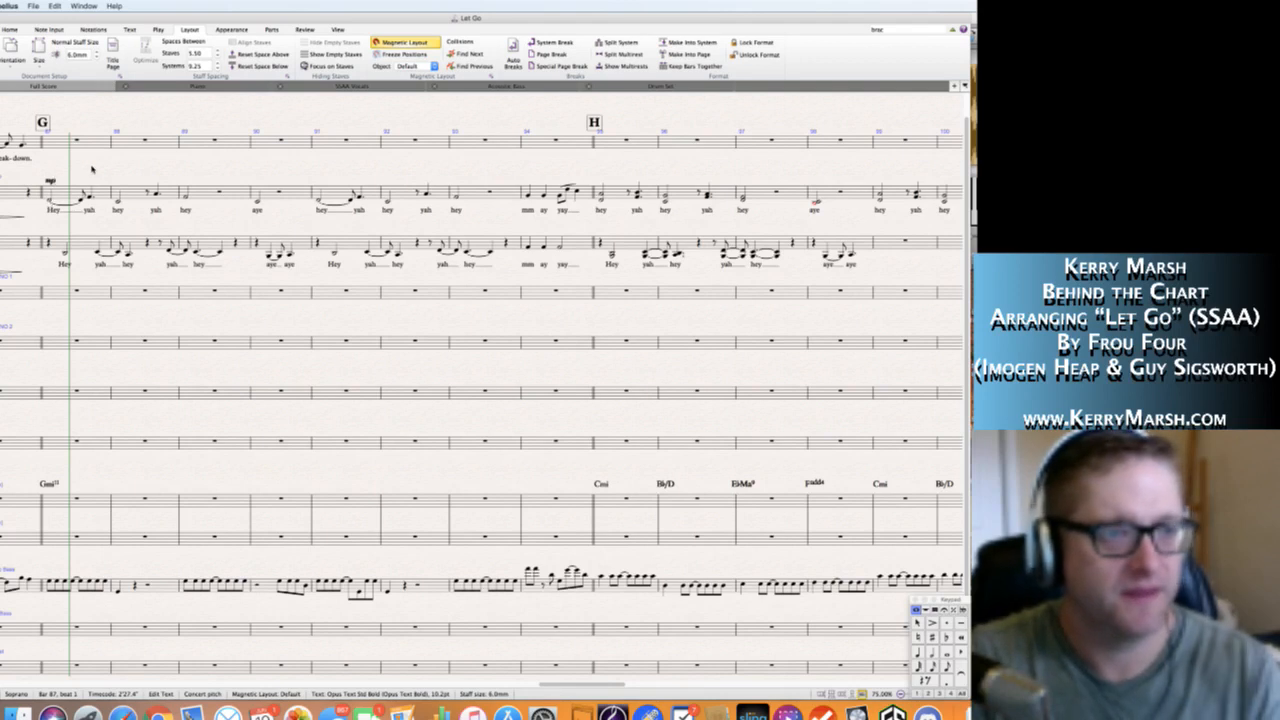
left_click(91, 169)
left_click_drag(51, 183, 51, 218)
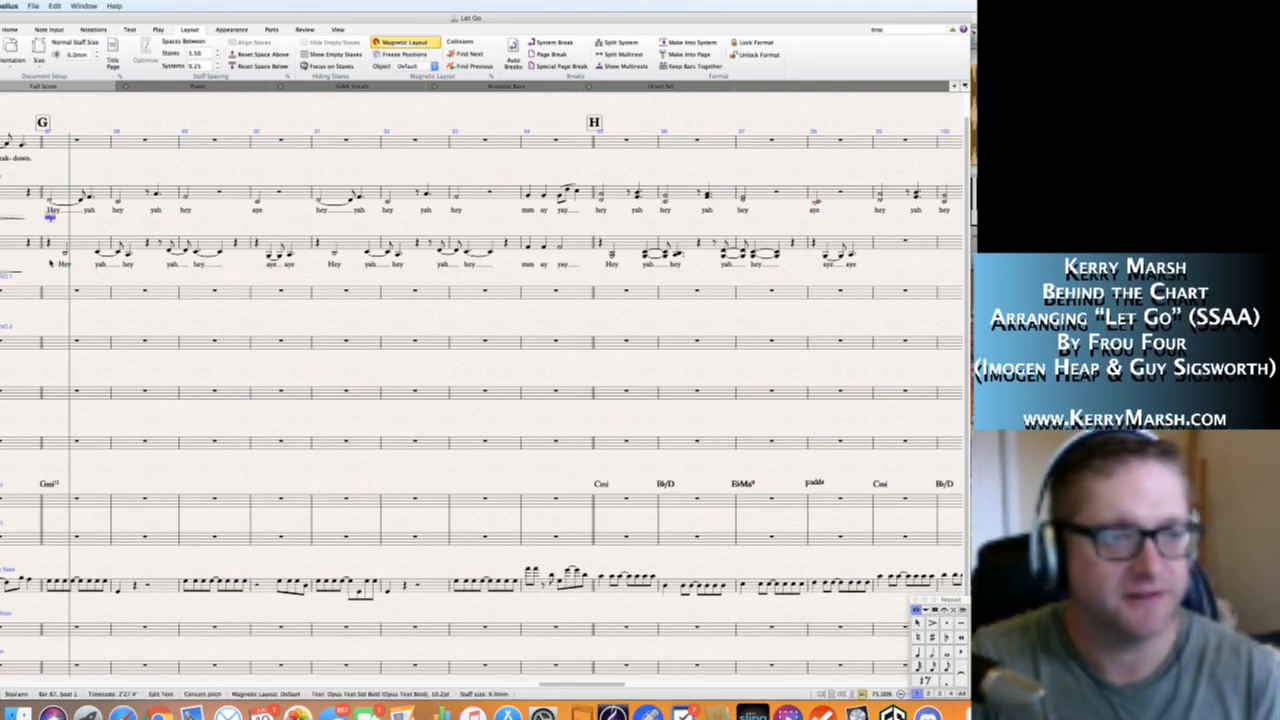
left_click(53, 260, "alt")
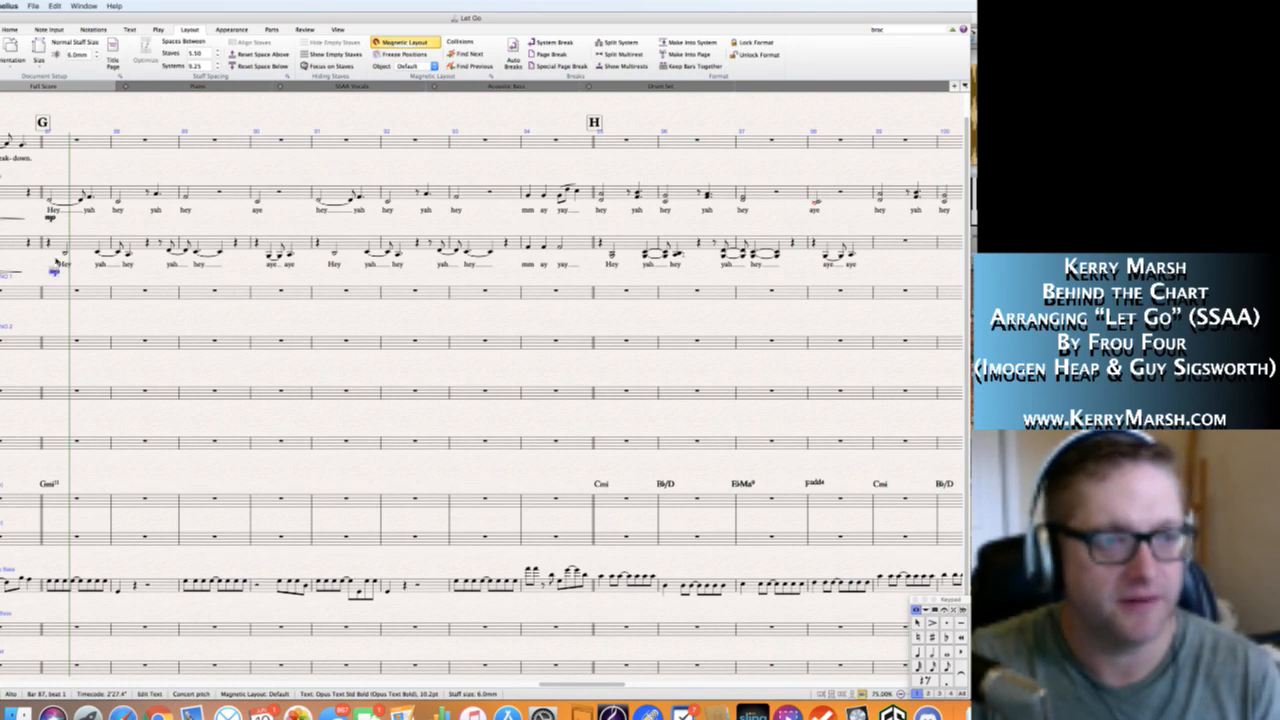
Play back the vocal parts from G through the passage at H to check the Alto chords.
left_click(51, 203)
key("space")
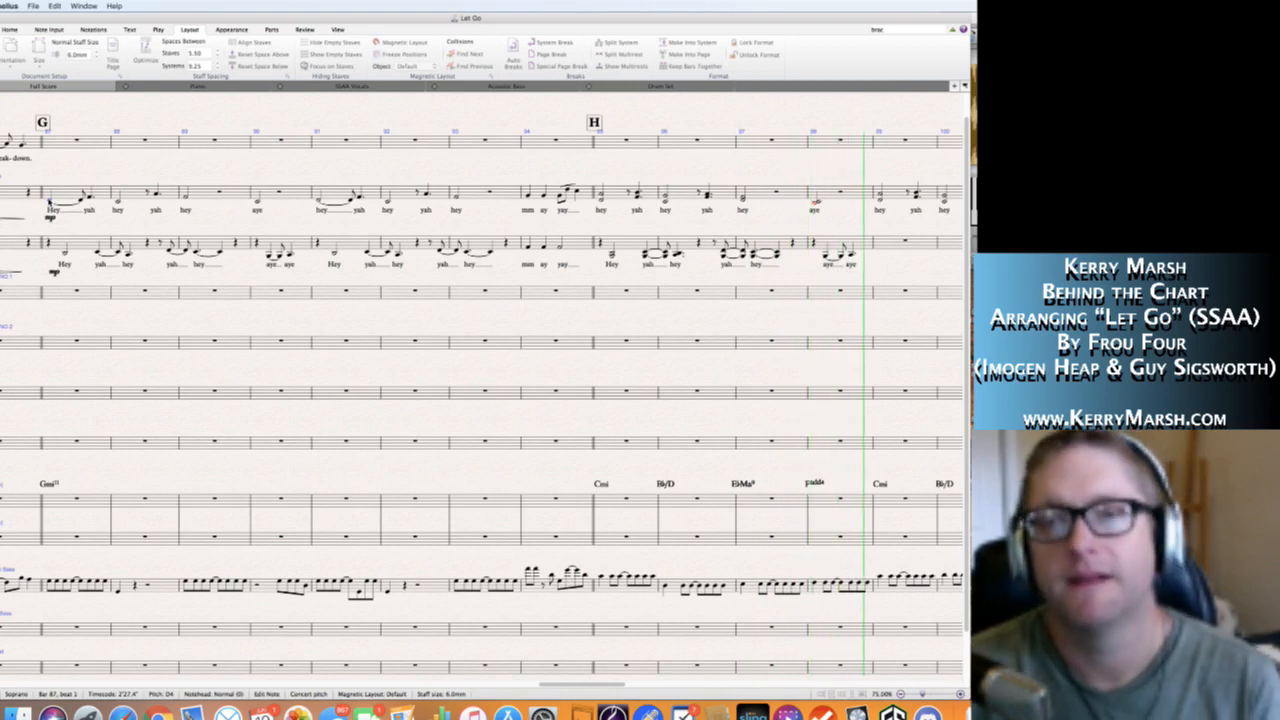
key("space")
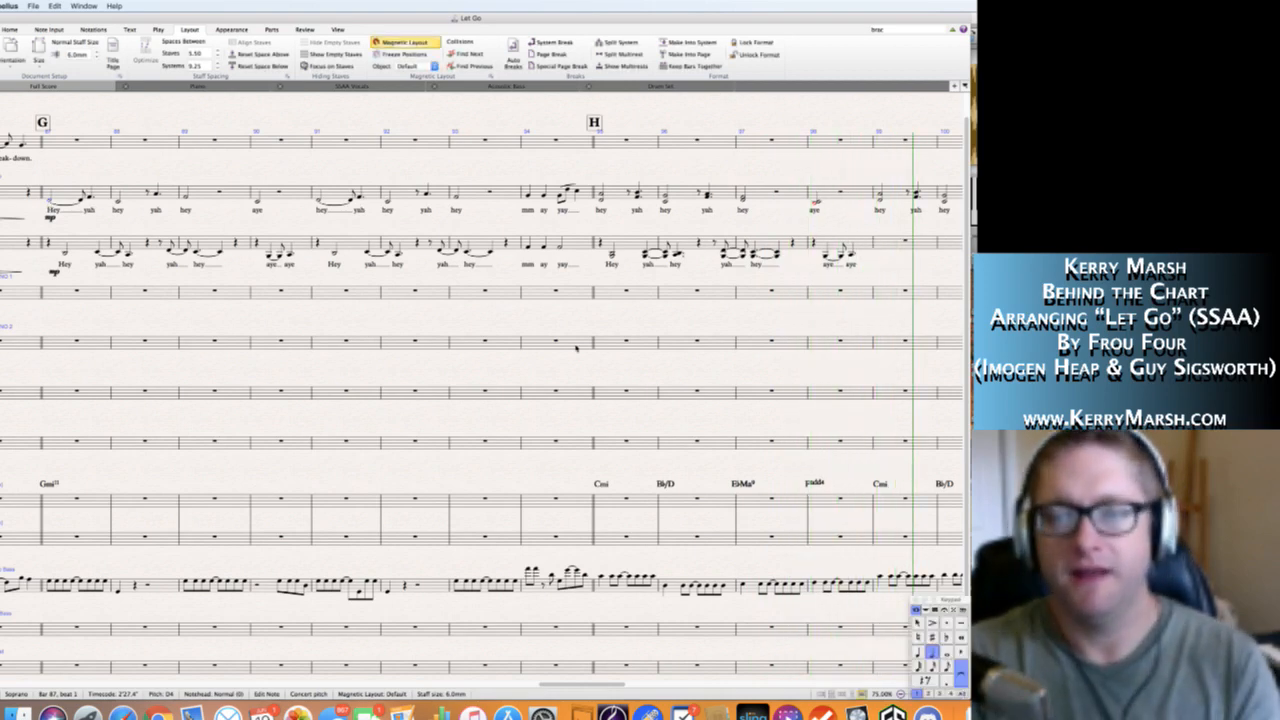
Copy the Alto passage with its lyrics from bars 95 to 97 into the Alto staff starting at bar 99.
scroll(575, 347, "right", 5)
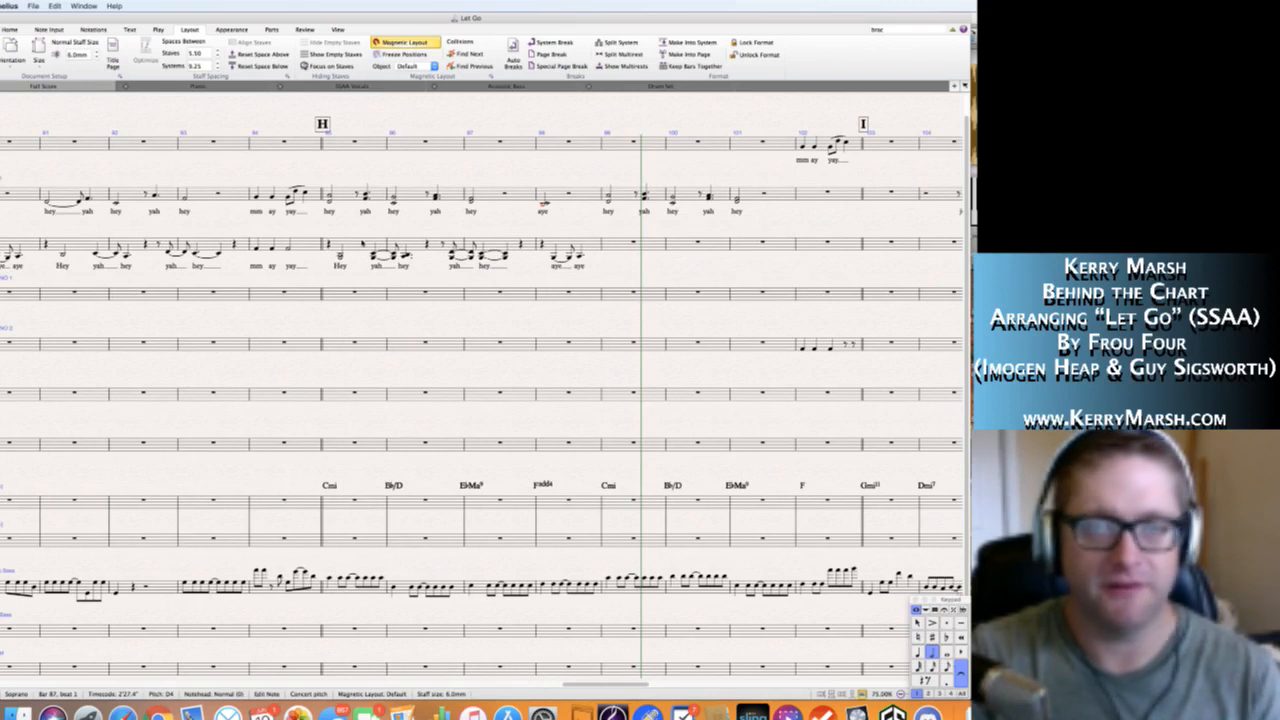
left_click(376, 236)
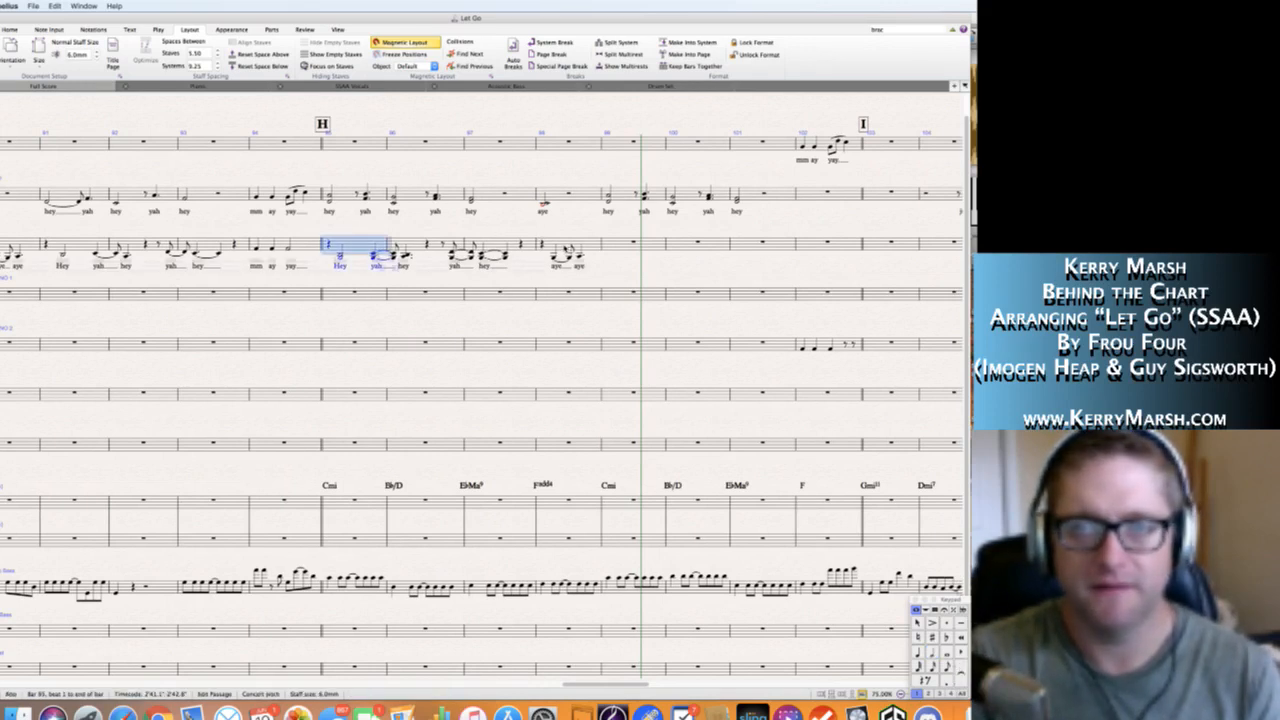
left_click(545, 248, "shift")
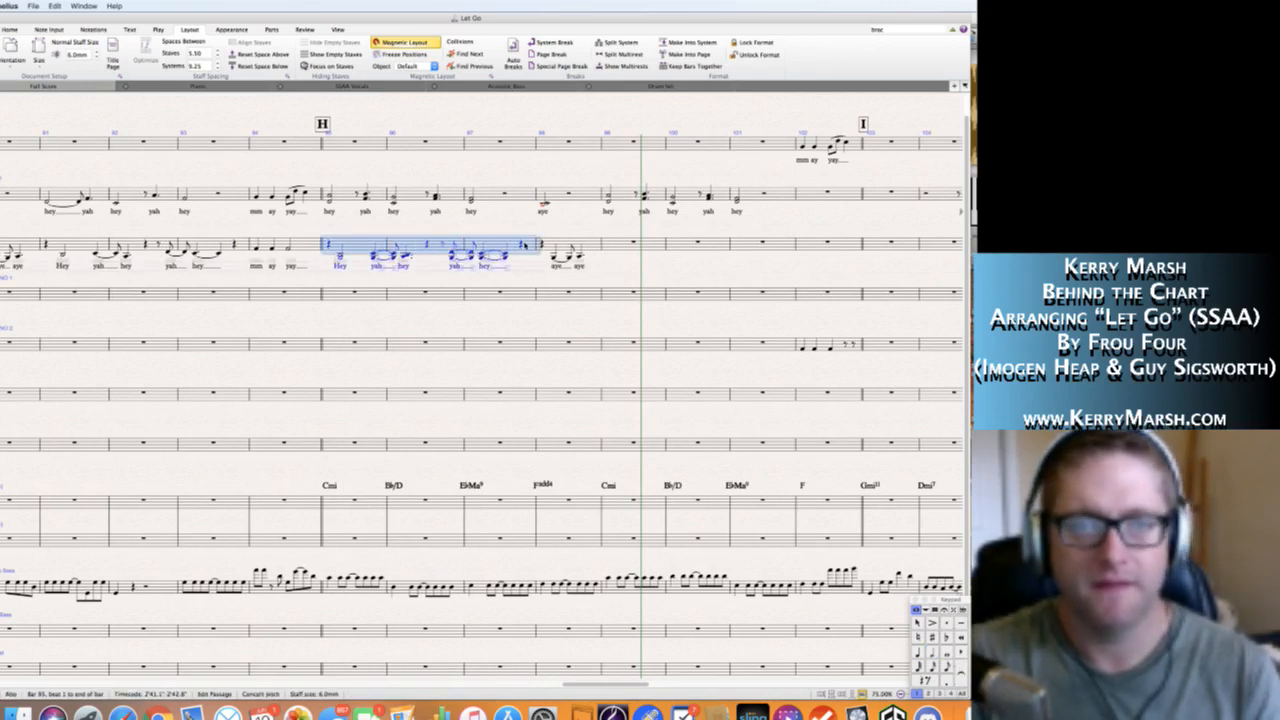
left_click(605, 245, "alt")
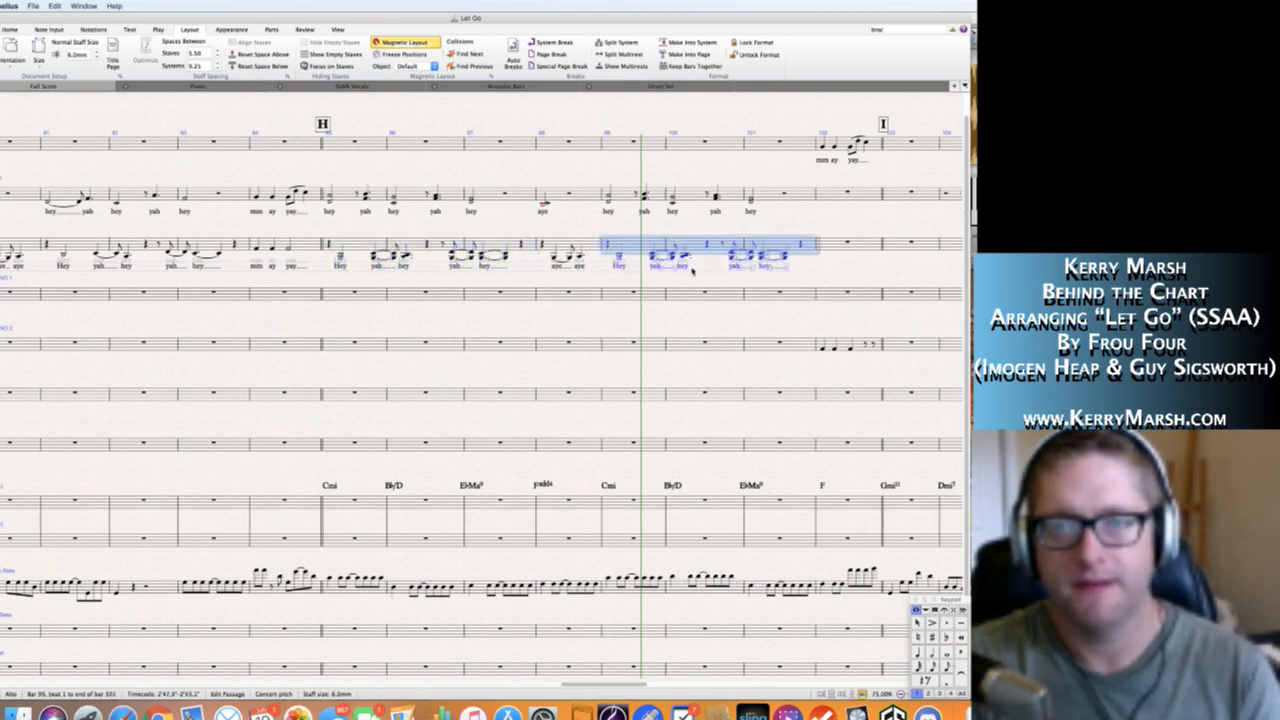
key("Escape")
Move the "mm ay yay" phrase in bar 102 from the Solo staff to the Soprano staff.
scroll(694, 282, "right", 5)
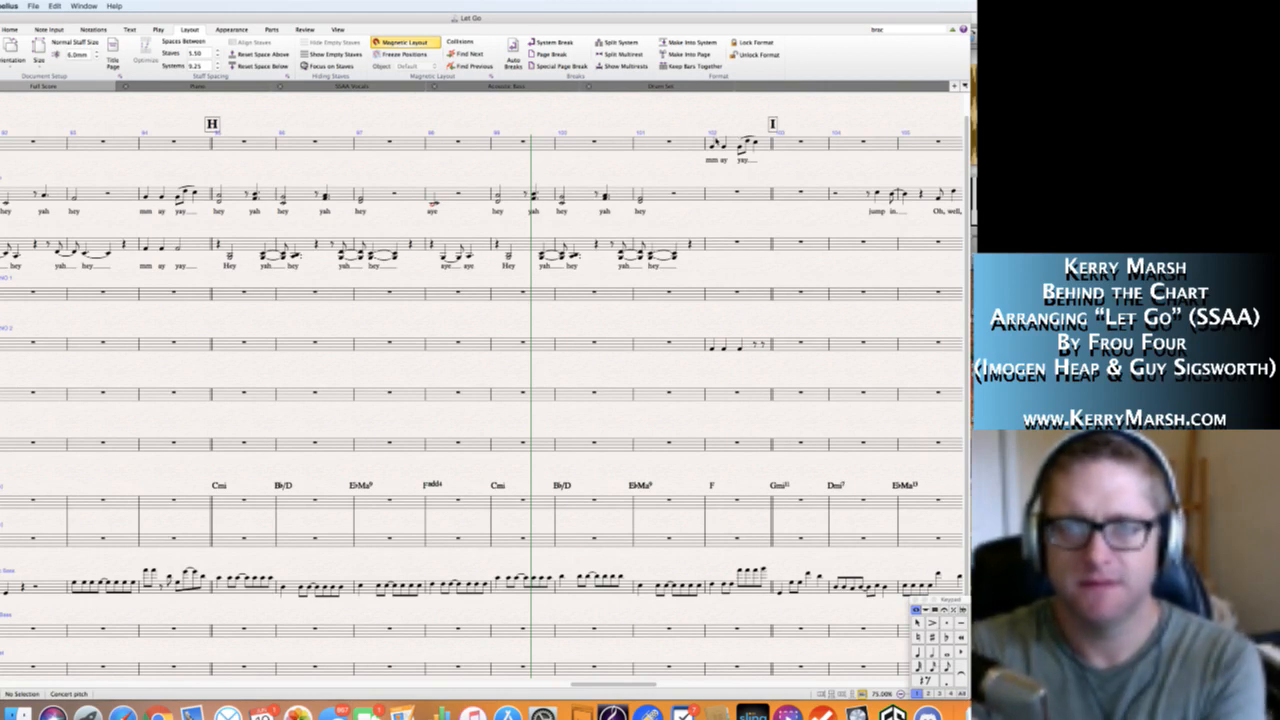
left_click(719, 142)
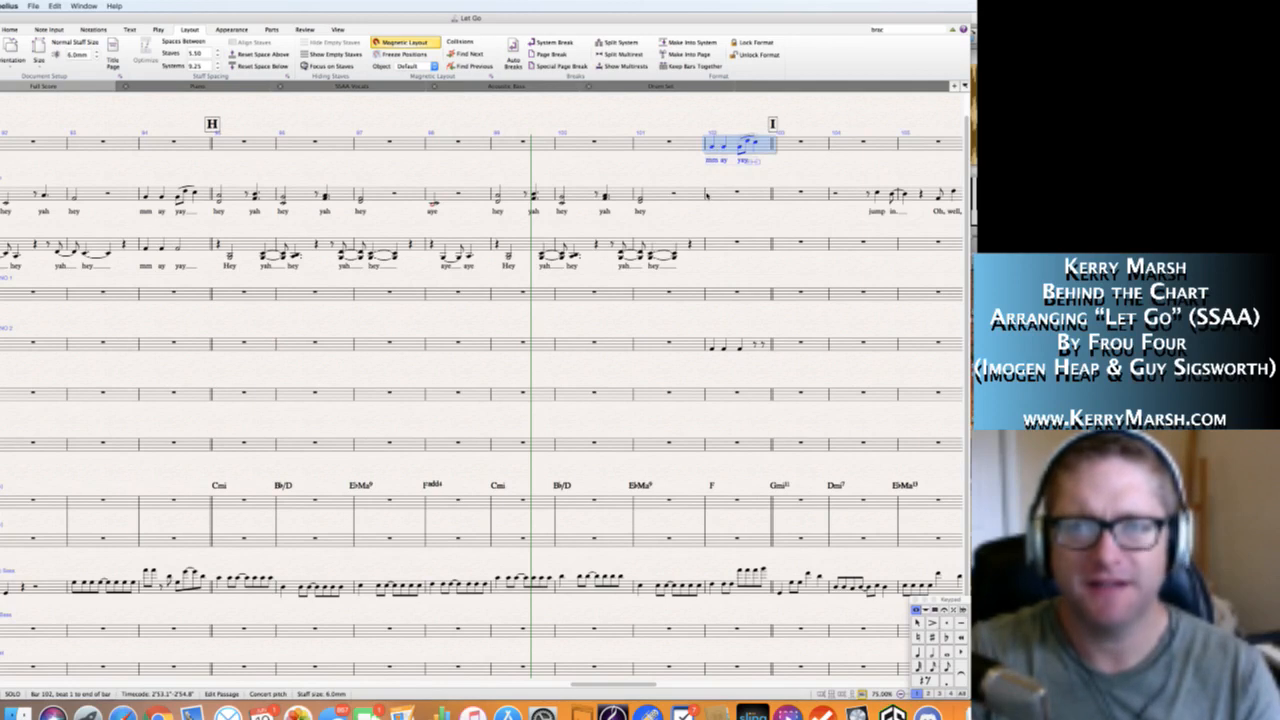
left_click(707, 193, "alt")
left_click(720, 142)
key("Delete")
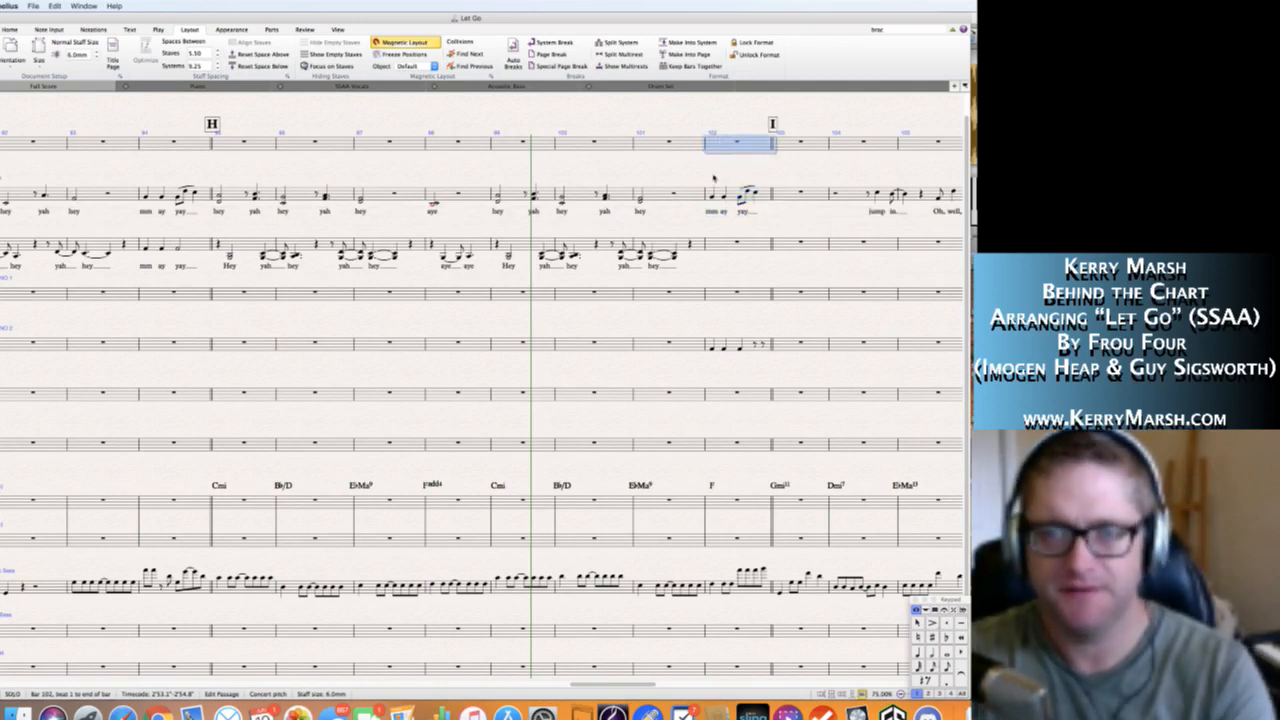
Copy Alto bar 94 with its lyrics into Alto bar 102 and clear the leftover Soprano 2 notes in that bar.
left_click(199, 244)
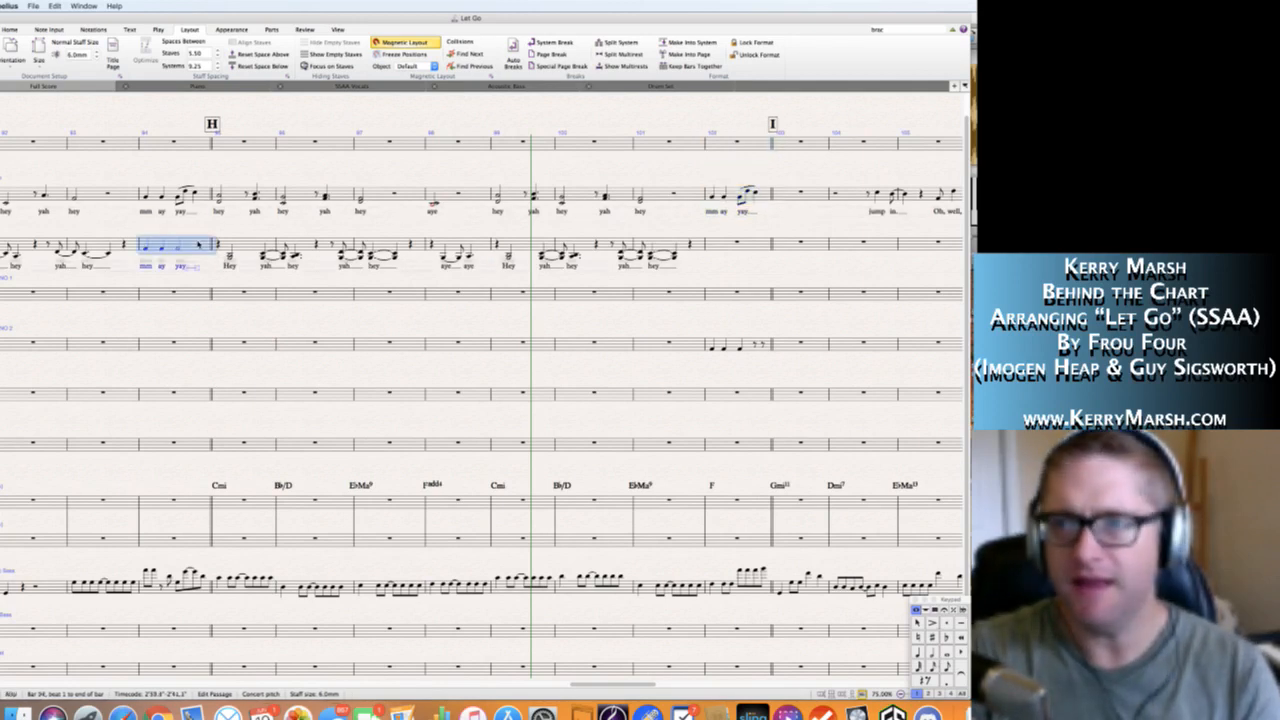
left_click(707, 244, "alt")
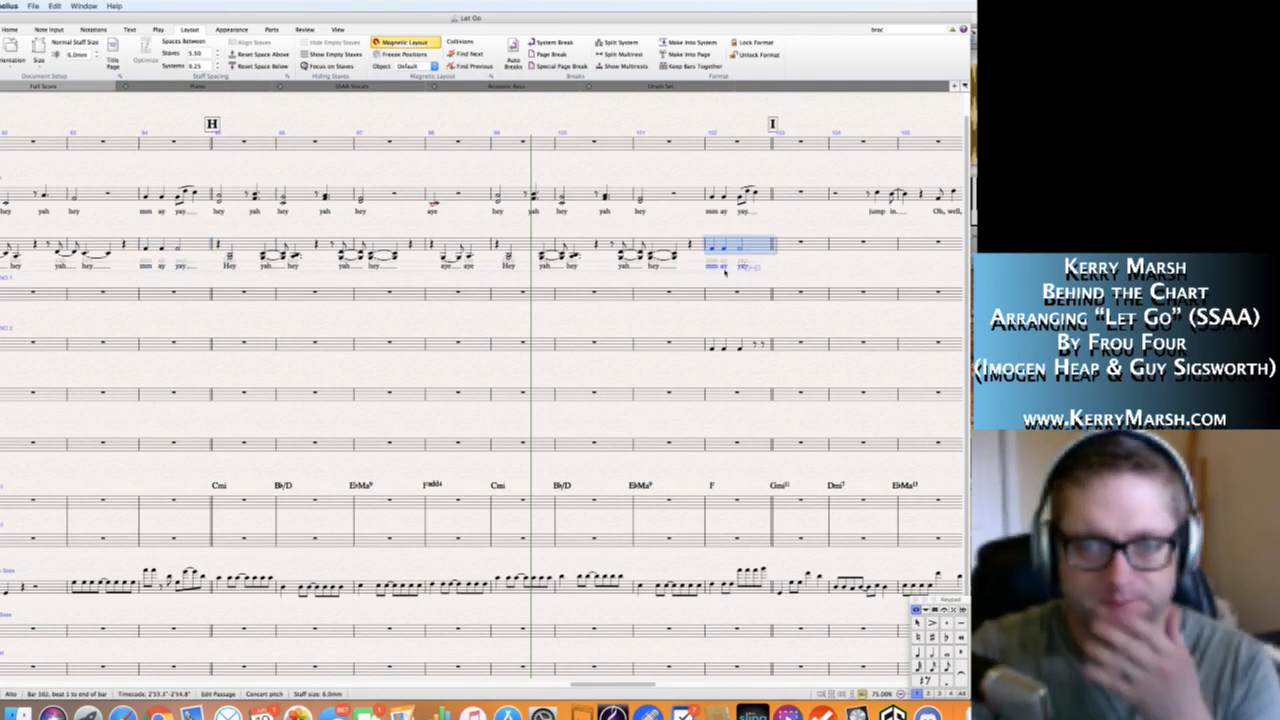
key("Escape")
left_click(736, 344)
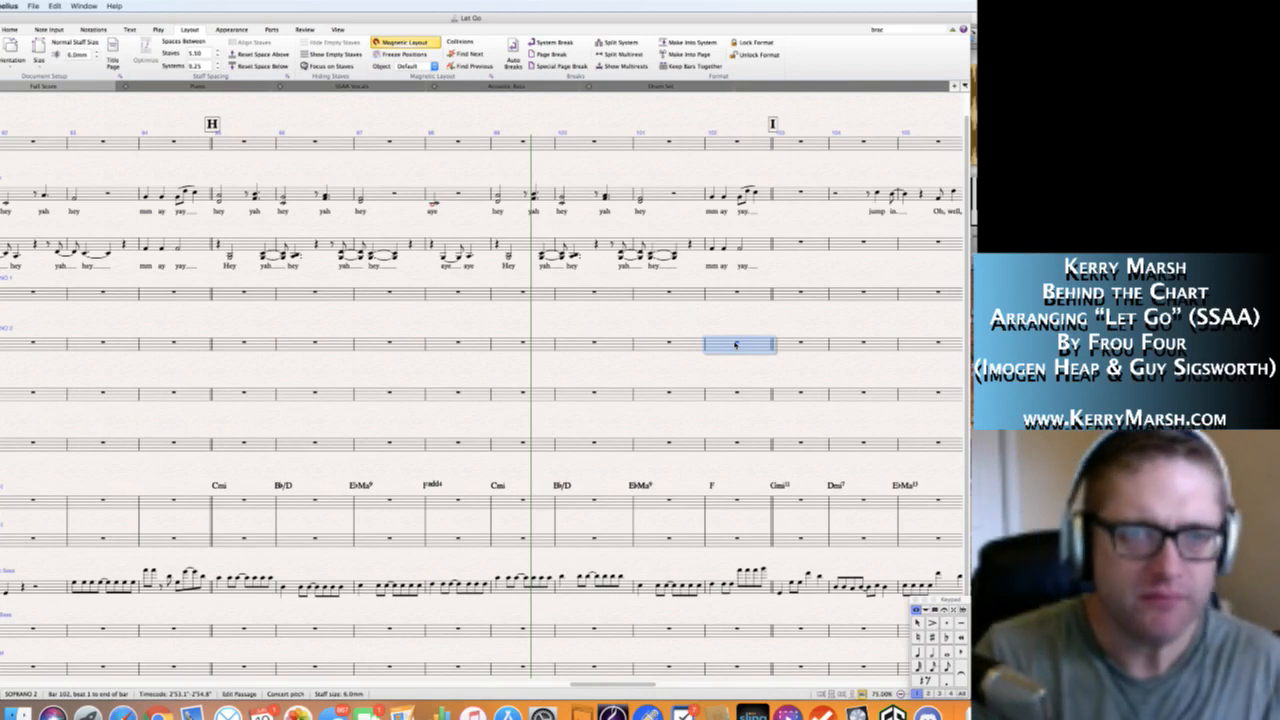
key("Escape")
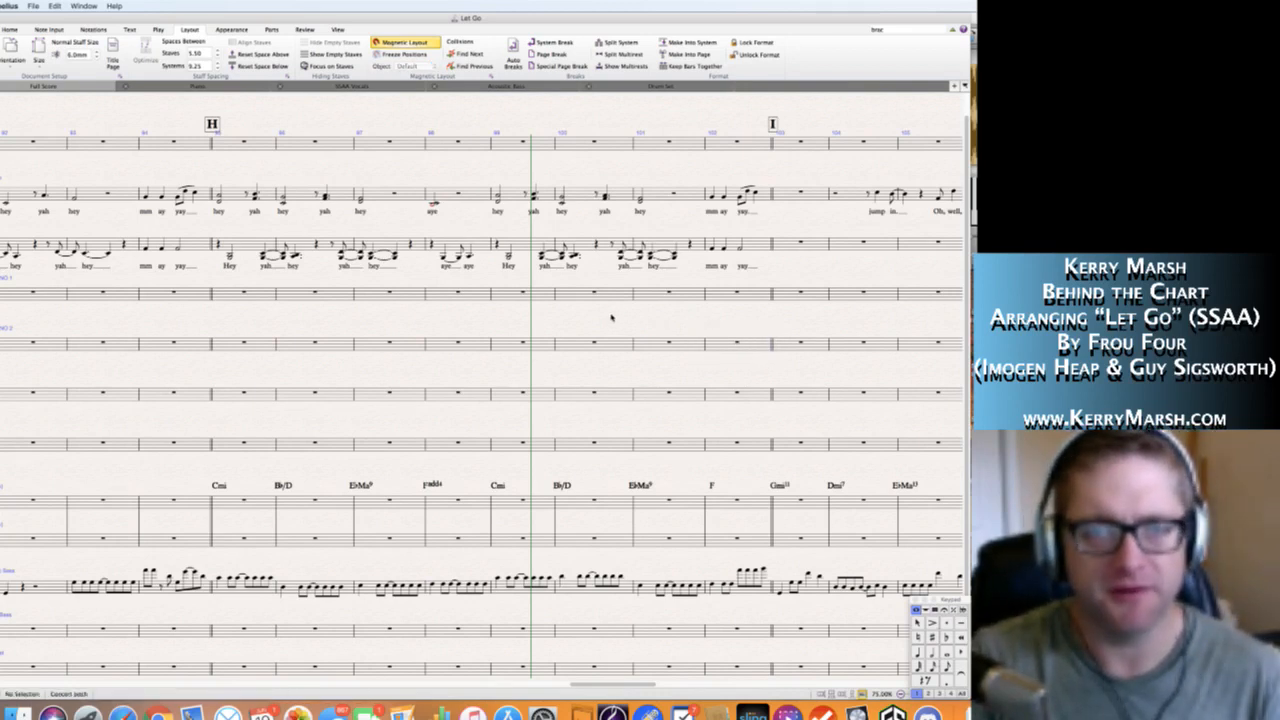
Add a note a fourth below each of the three Alto notes in bar 102.
scroll(611, 318, "right", 3)
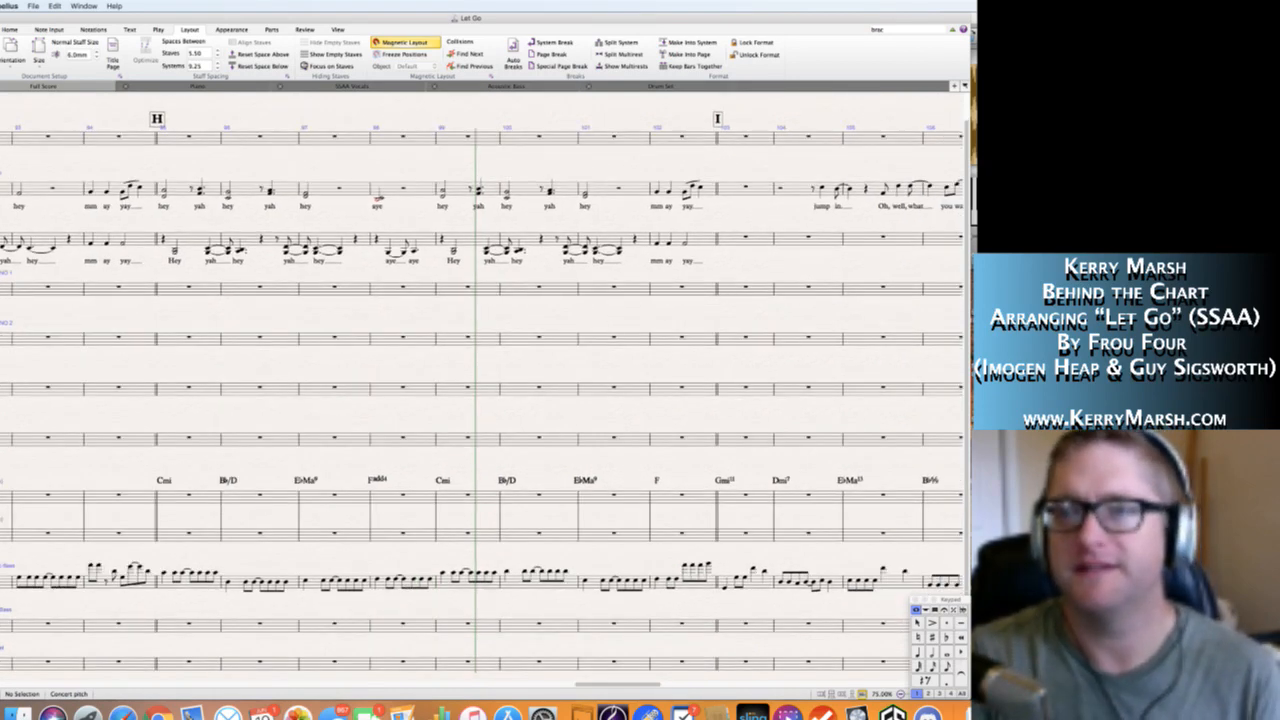
key("super+Tab")
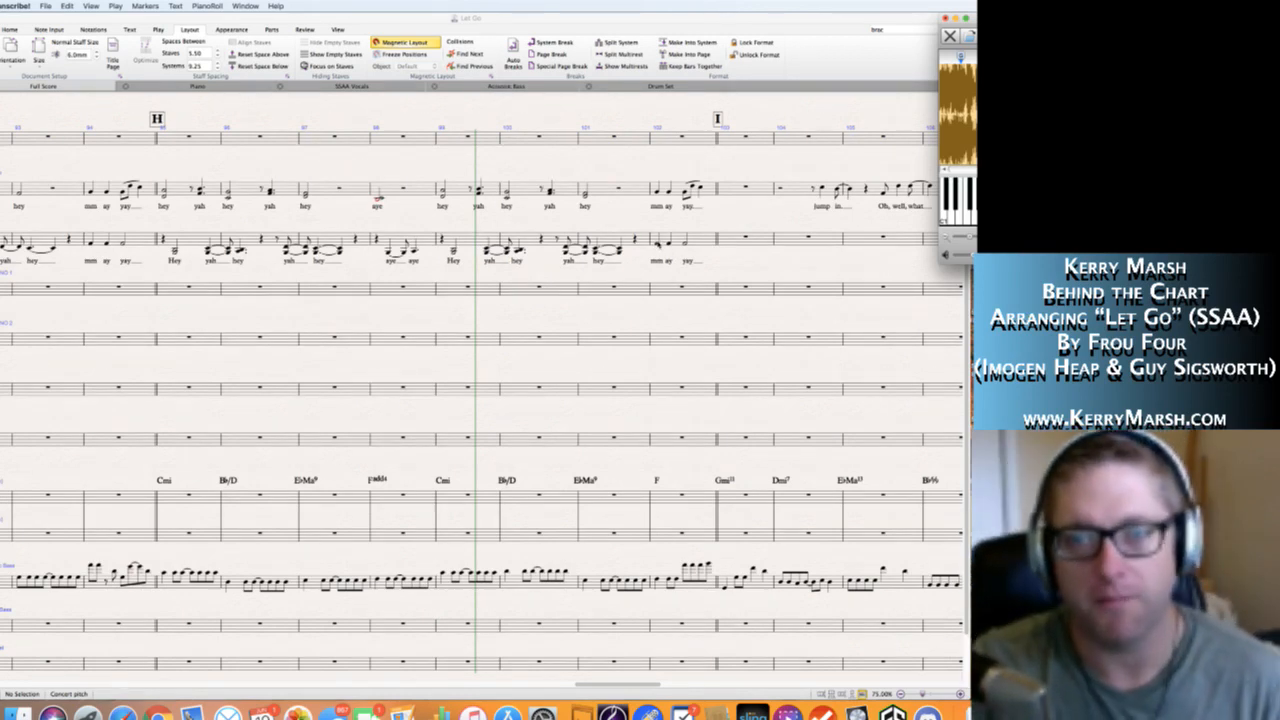
left_click(658, 245)
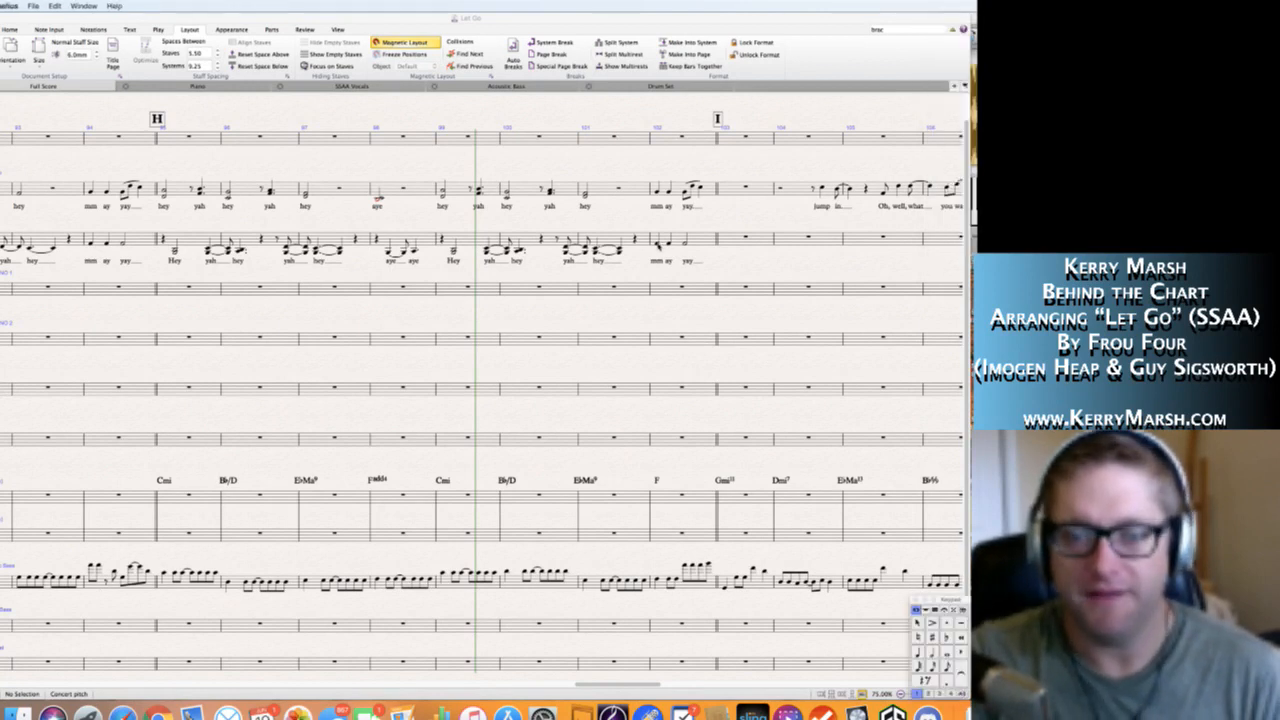
left_click(658, 245)
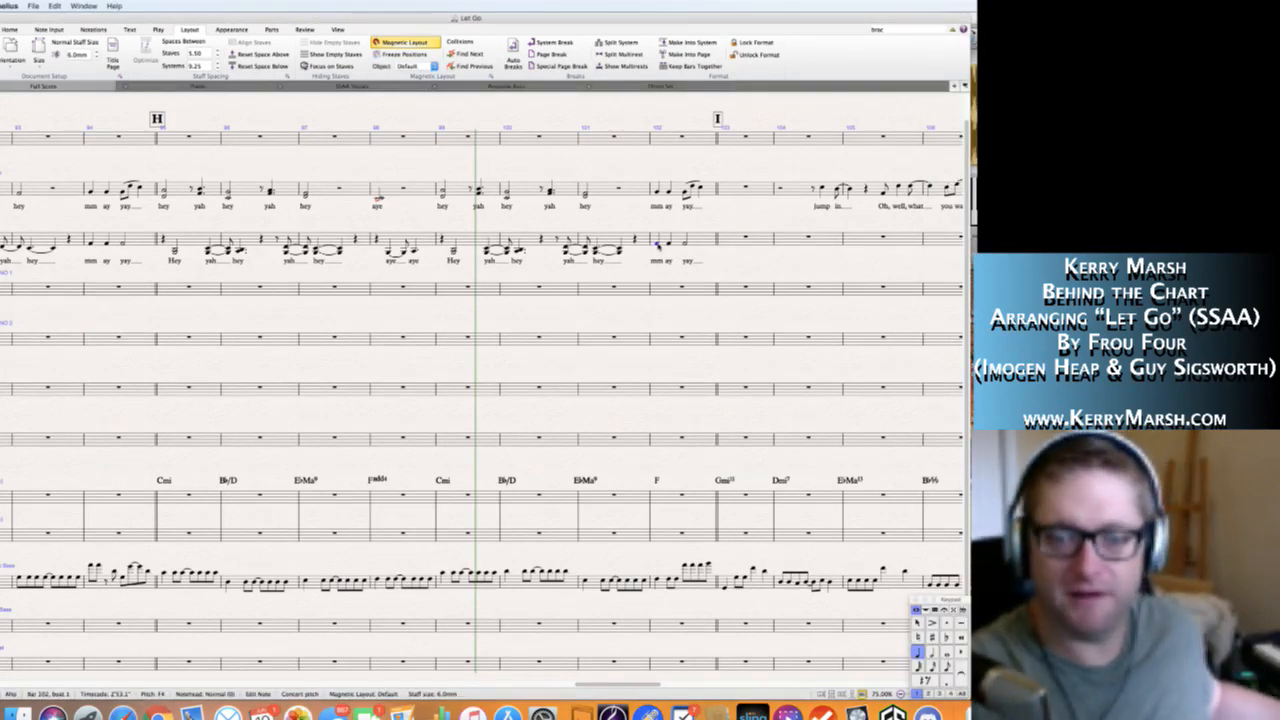
key("shift+4")
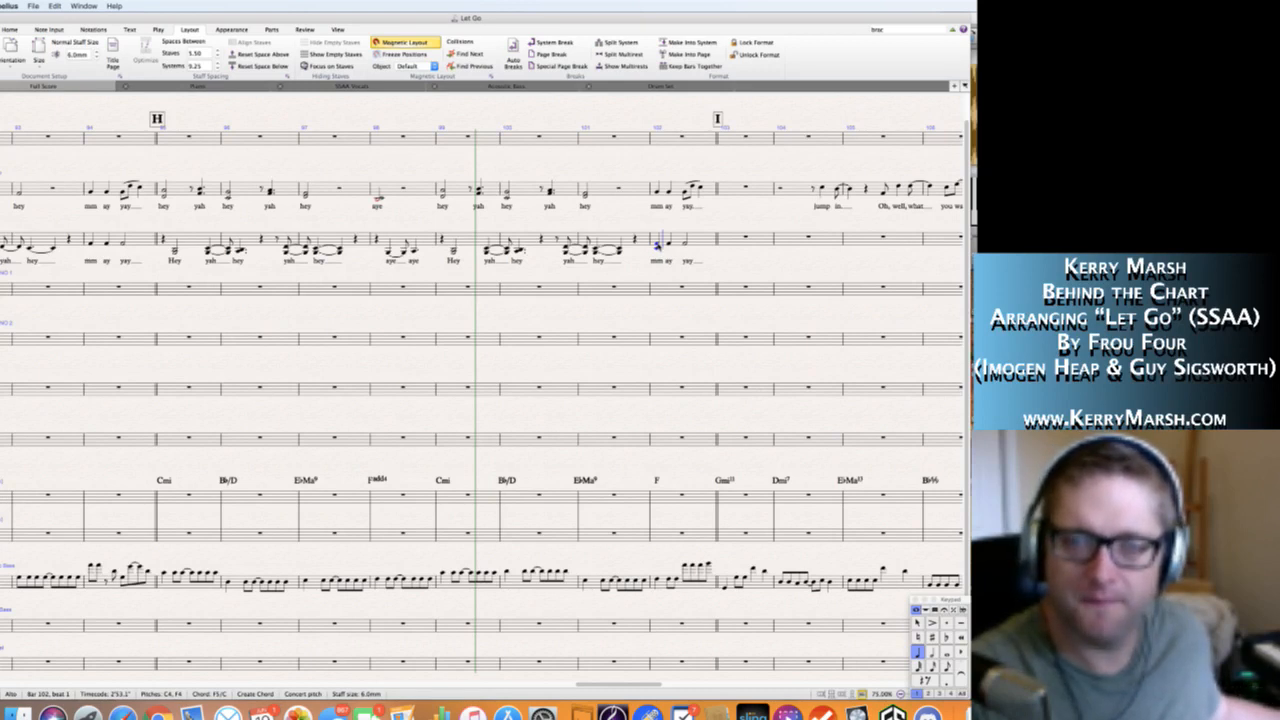
key("Right")
key("shift+4")
key("Right")
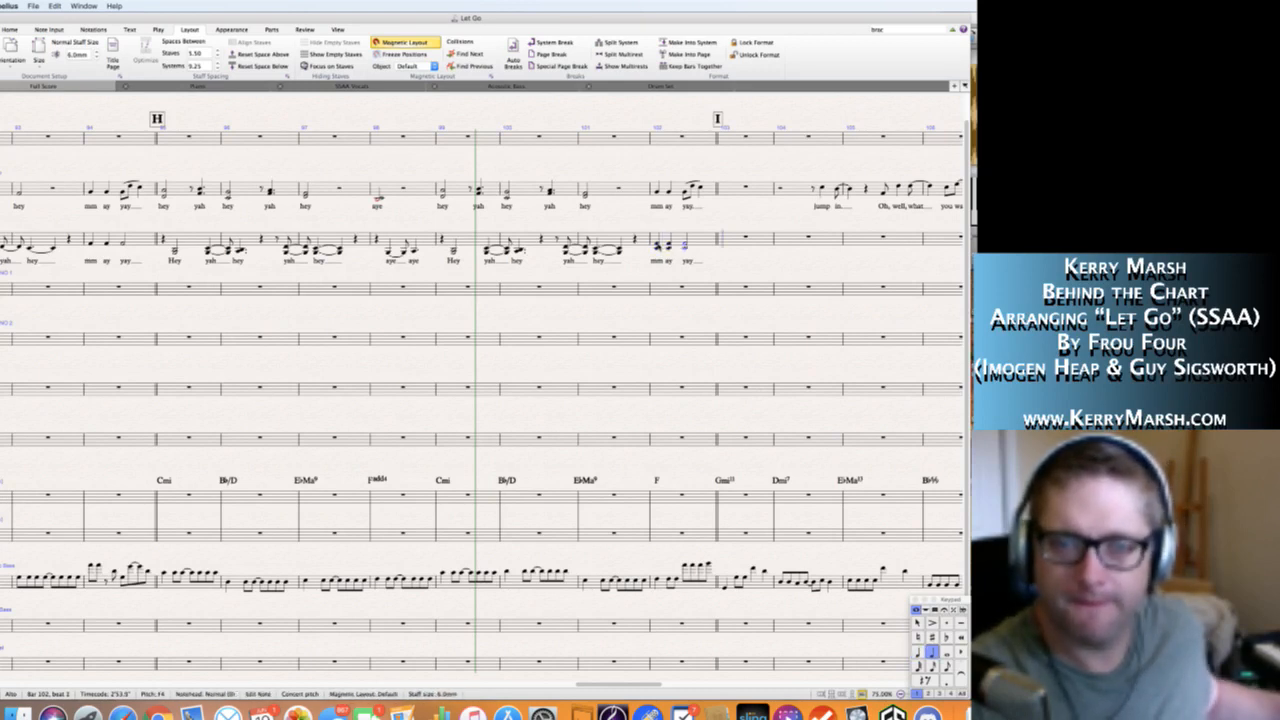
key("shift+4")
key("Escape")
key("Escape")
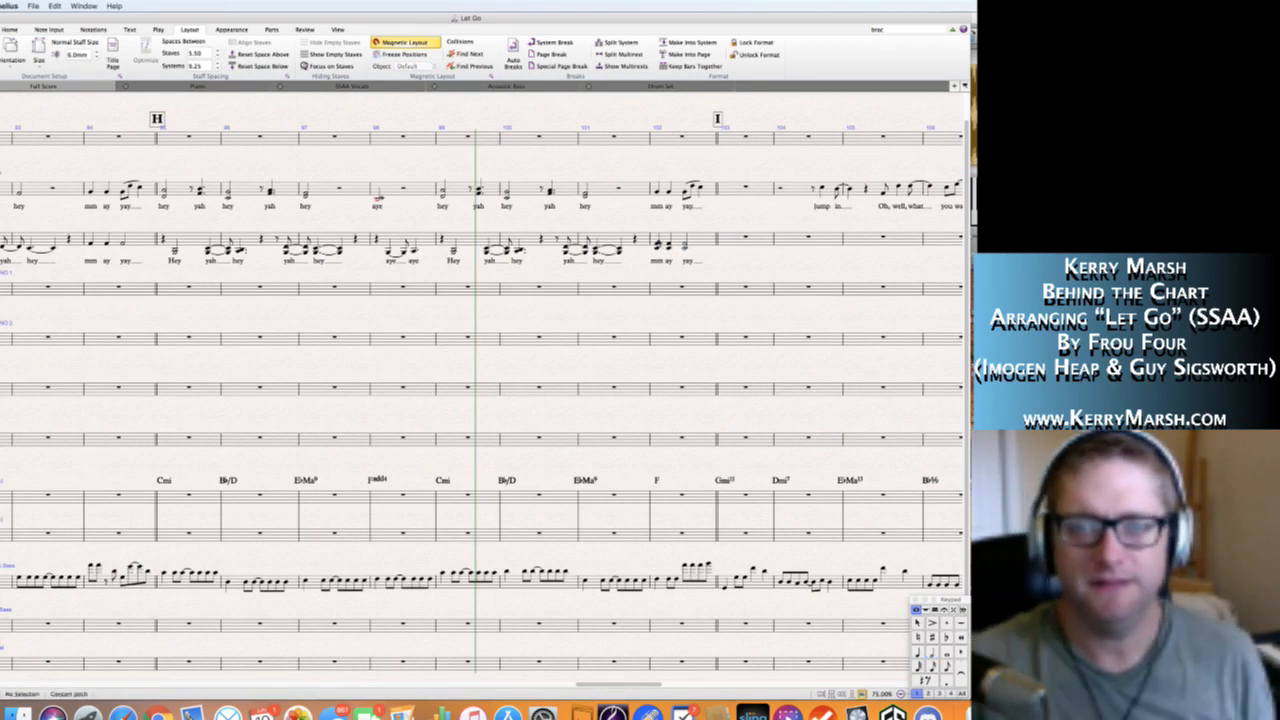
Play back the Soprano and Alto "mm ay yay" phrase from the start of bar 102.
left_click(658, 193)
key("space")
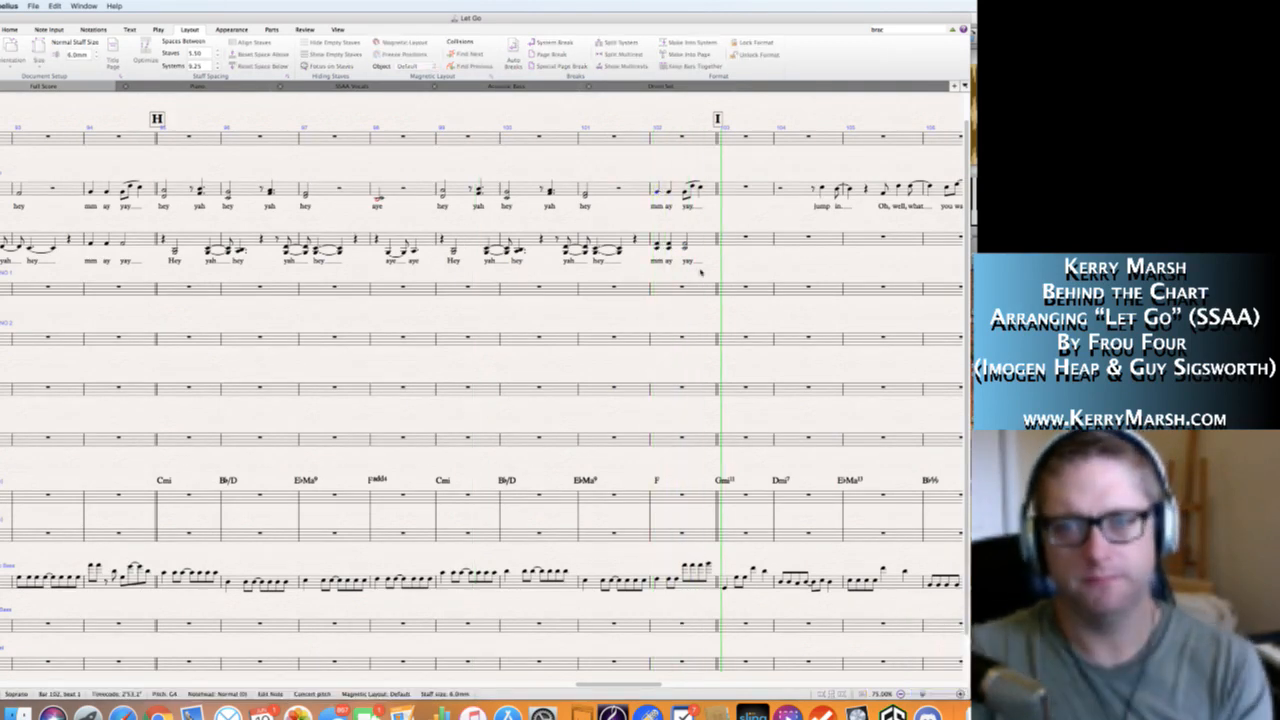
key("space")
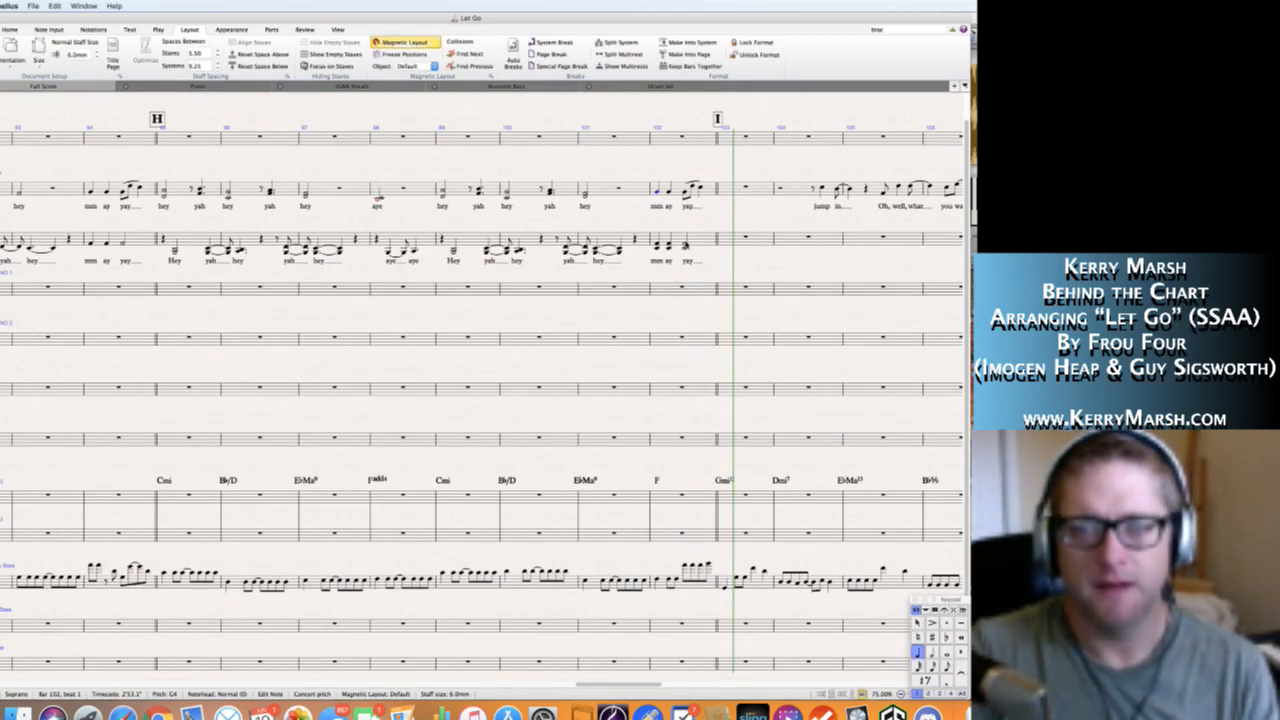
Split the last Alto chord of bar 102 into quarter notes, entering F4 and A4 on beat 4, and slur the two chords.
left_click(685, 245)
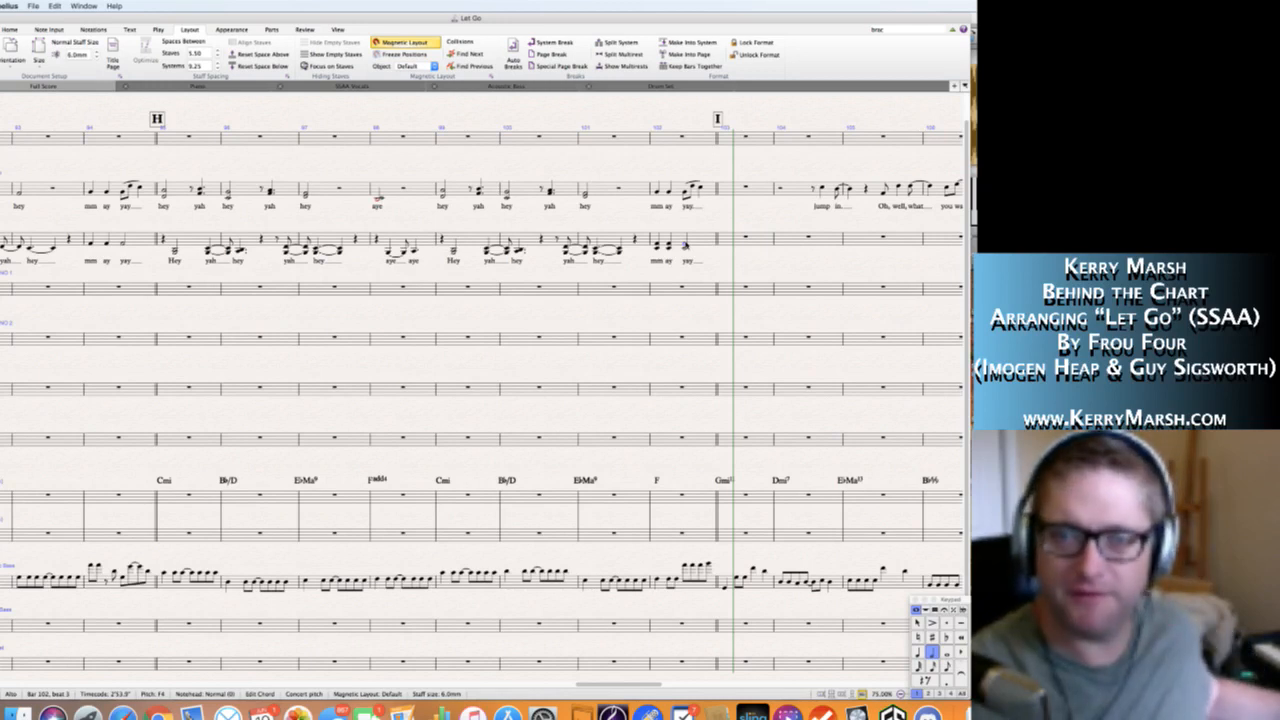
key("4")
key("n")
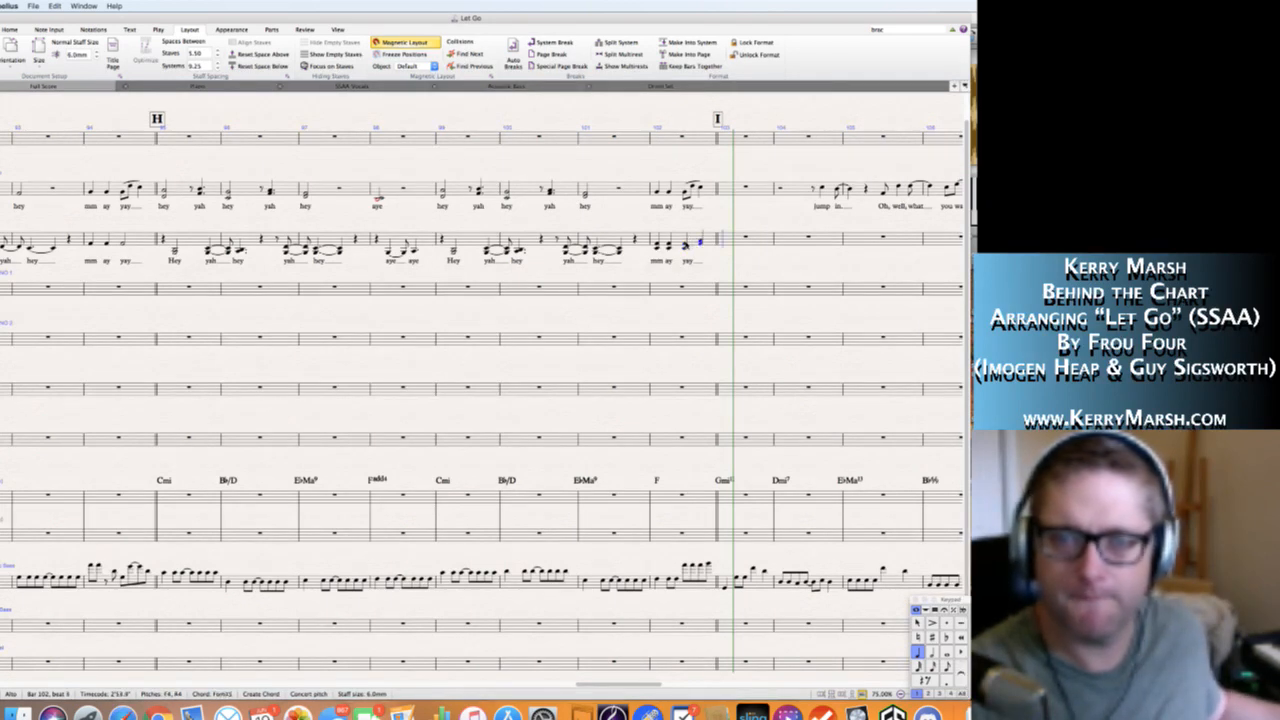
key("Escape")
key("Escape")
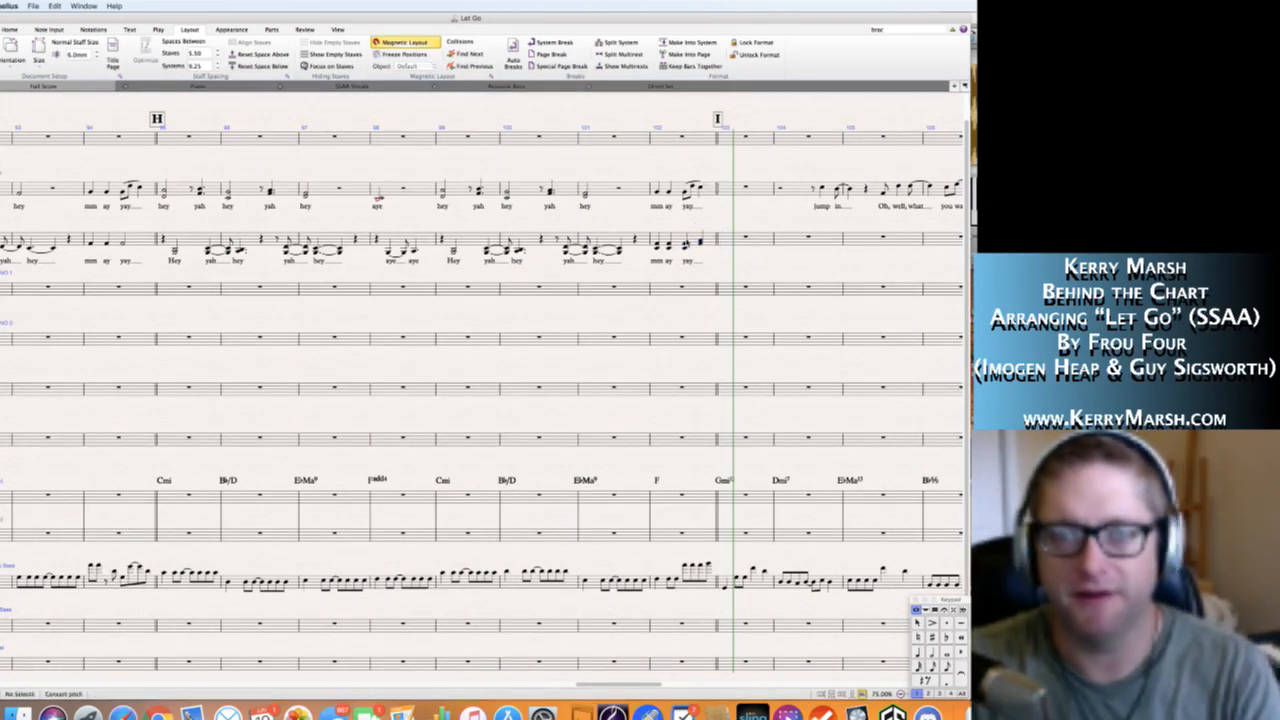
left_click(685, 245)
key("s")
key("Escape")
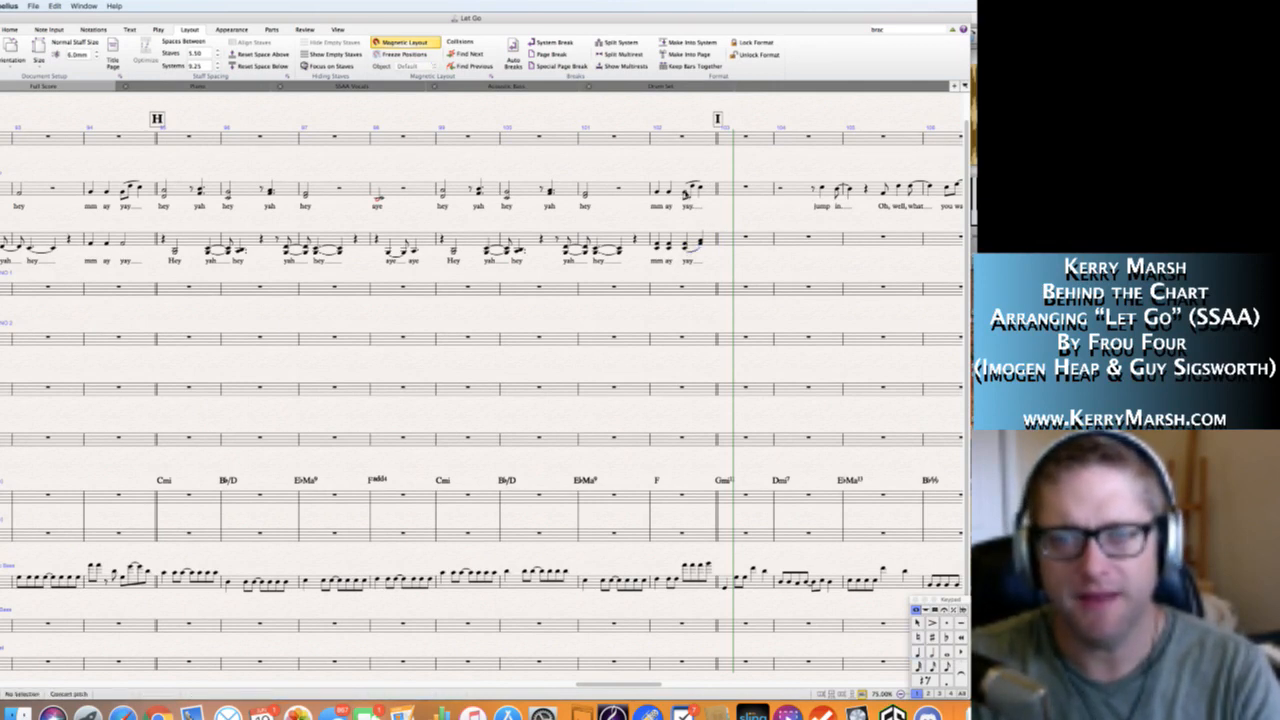
Fill in the Soprano harmony at the end of bar 102, entering a B♭4 and C5 quarter-note chord on beat 4.
left_click(686, 194)
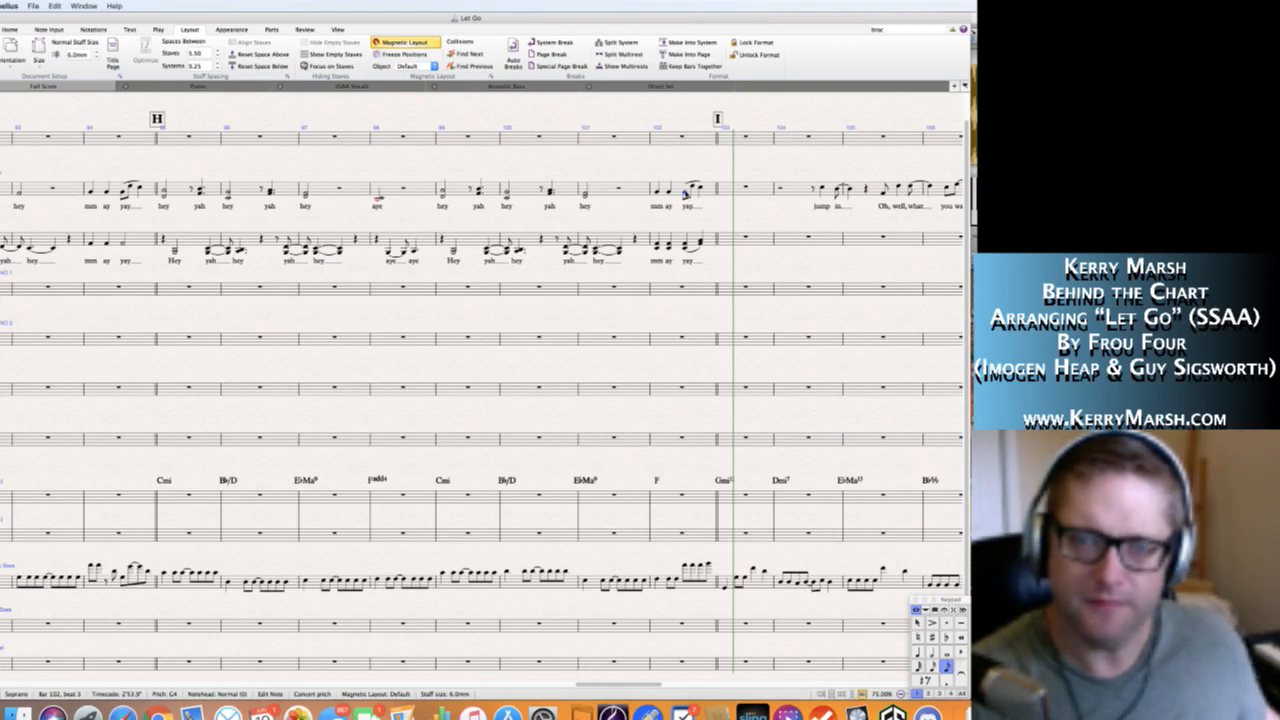
key("Right")
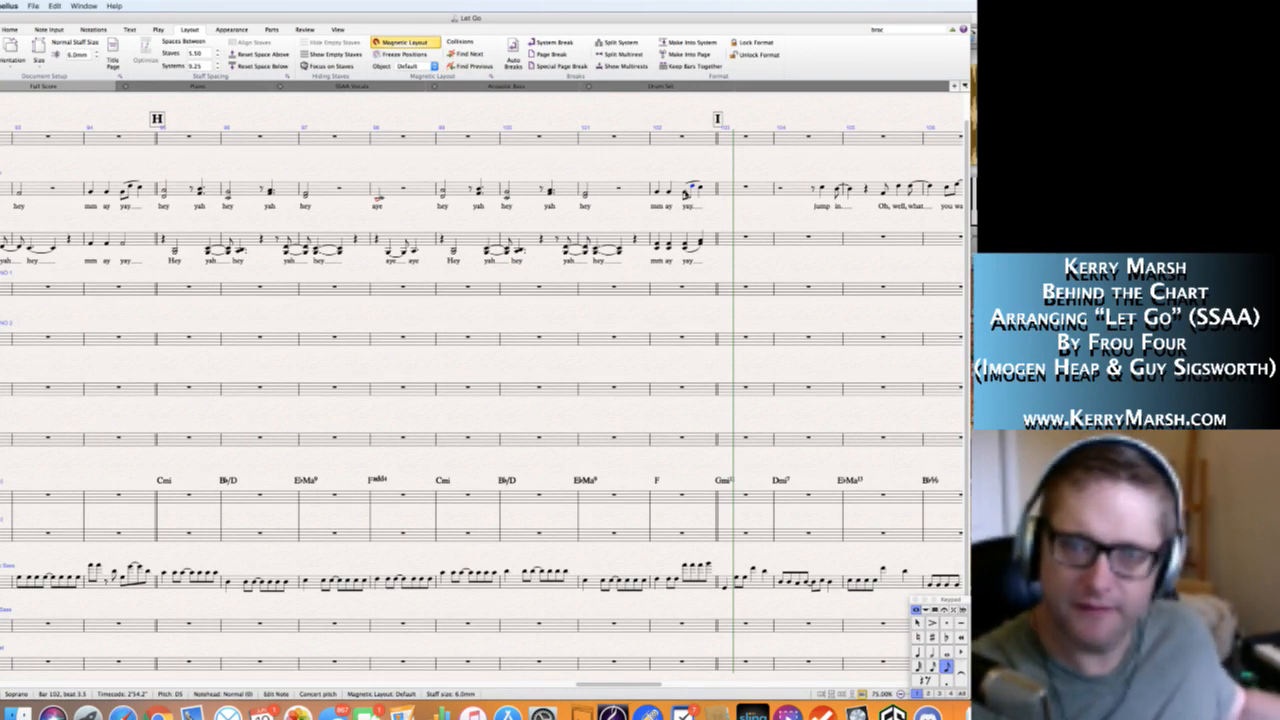
key("4")
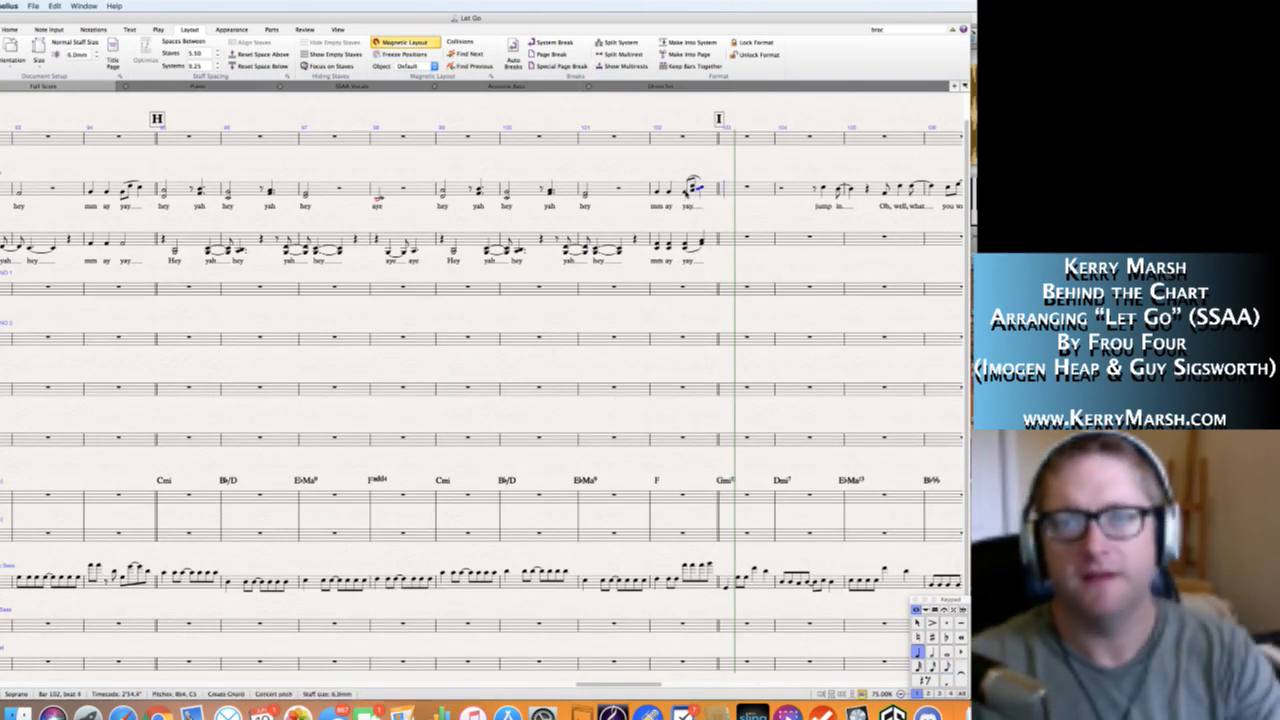
key("Escape")
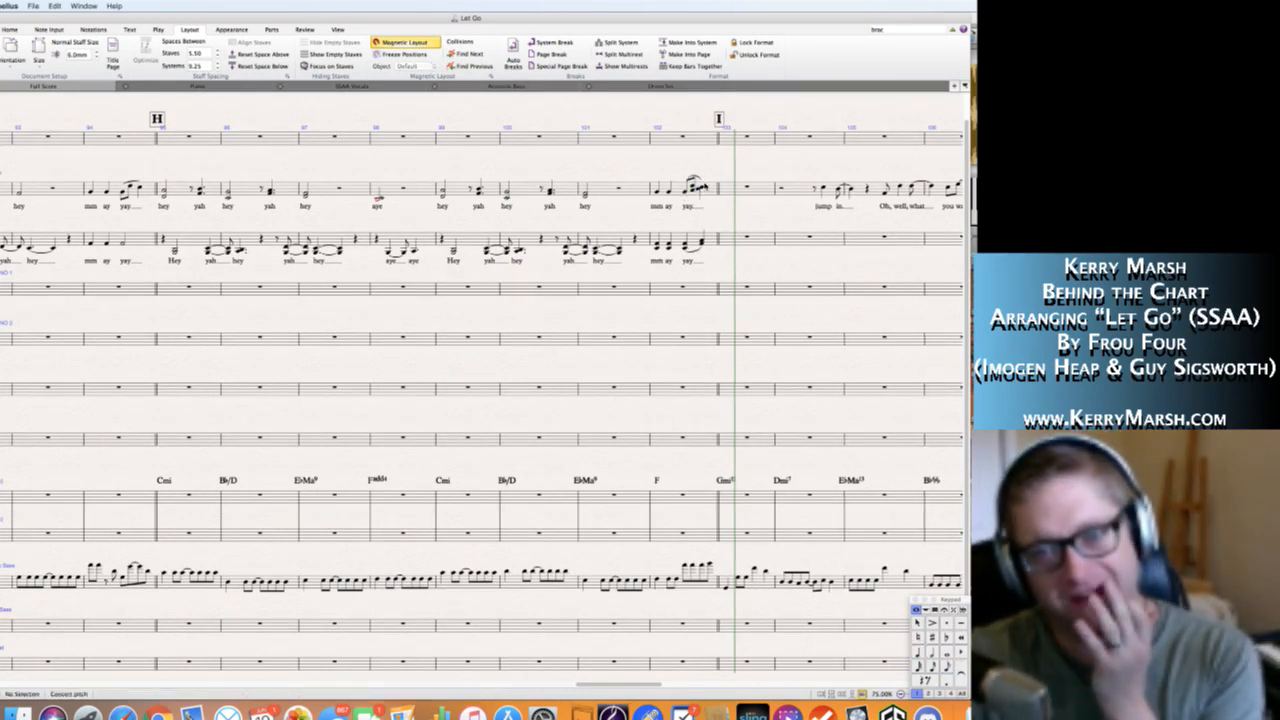
Play back the revised ending of the phrase from the first Soprano note of bar 102.
left_click(657, 192)
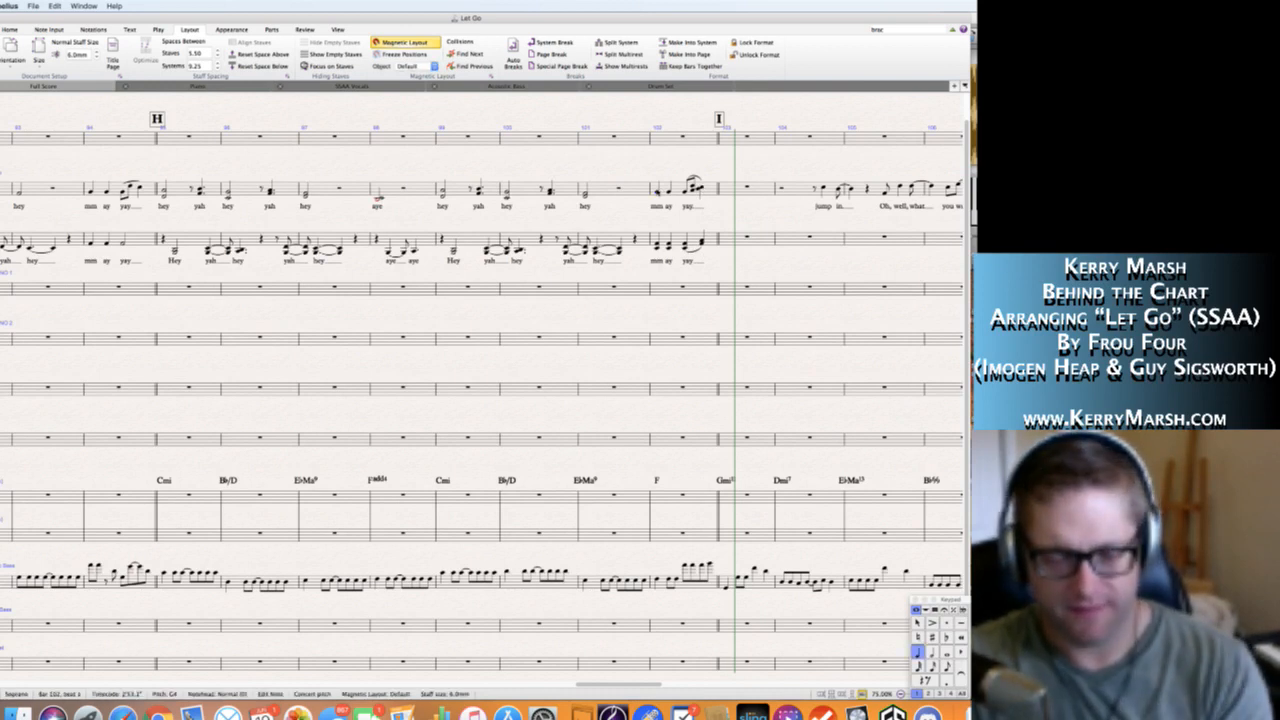
key("space")
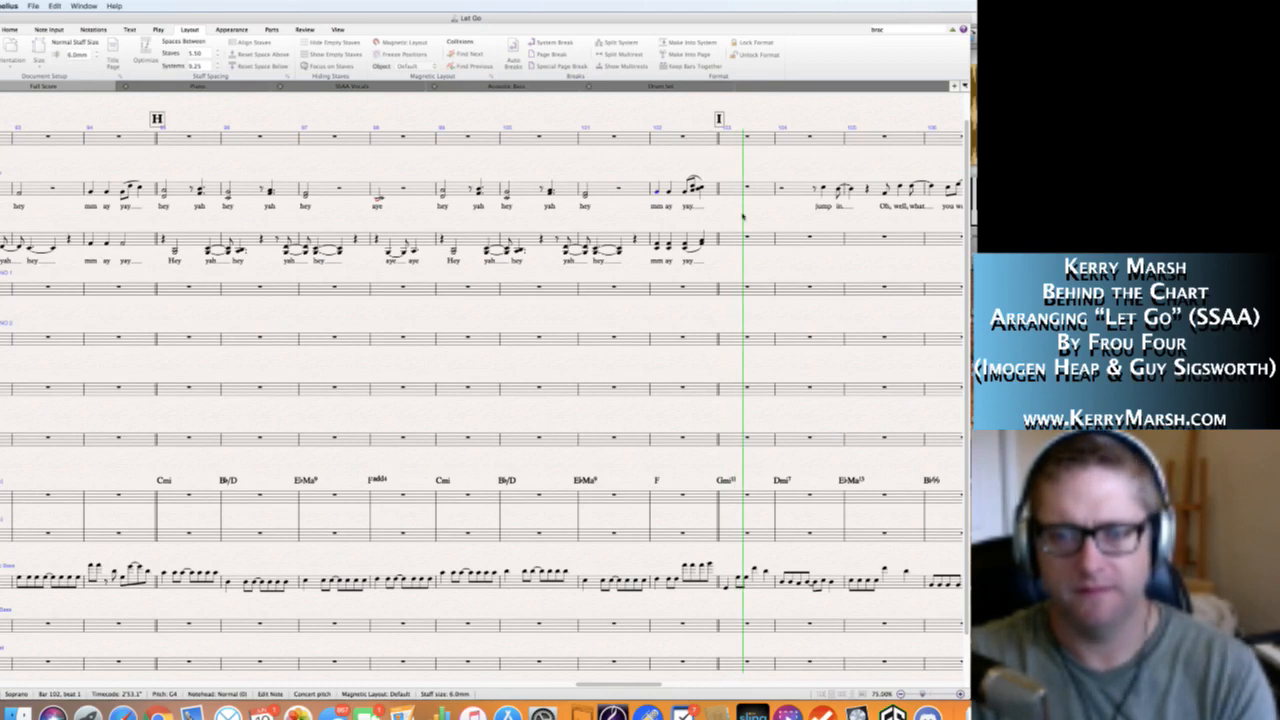
key("space")
Tie the beat 4 chords of bar 102 in the Soprano and Alto staves over into bar 103.
left_click(701, 188)
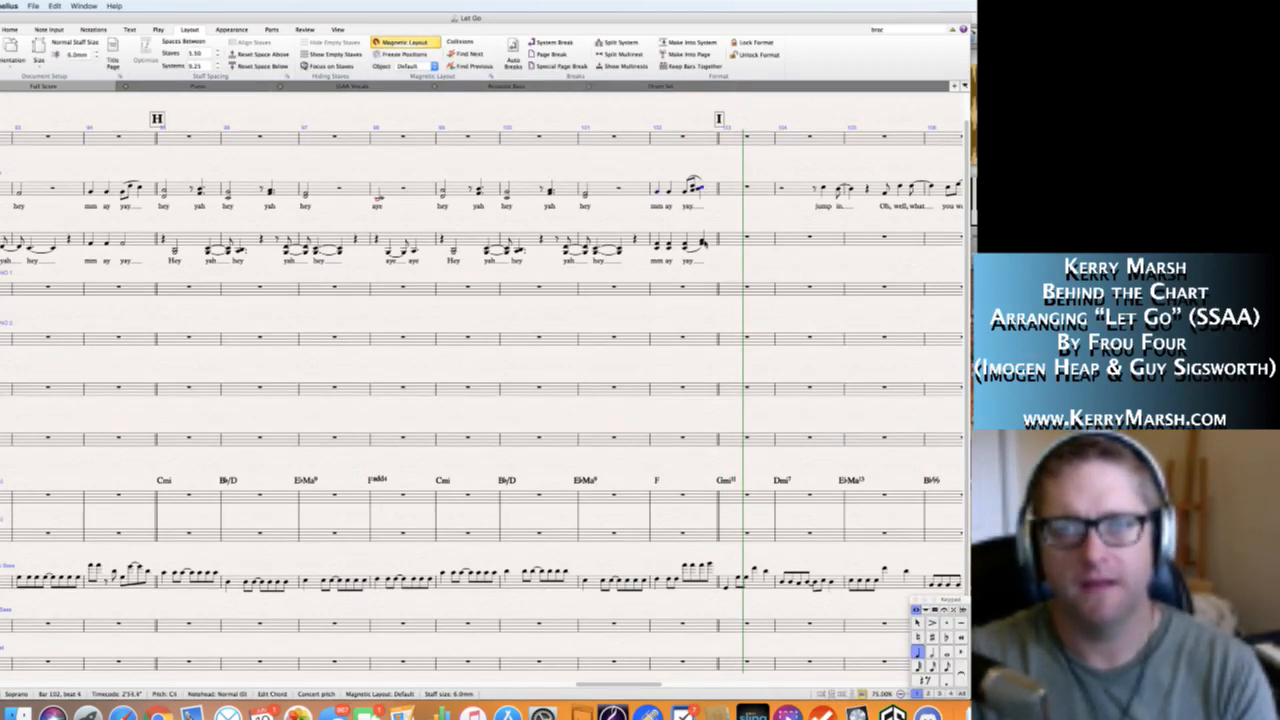
left_click(703, 243, "shift")
key("KP_Enter")
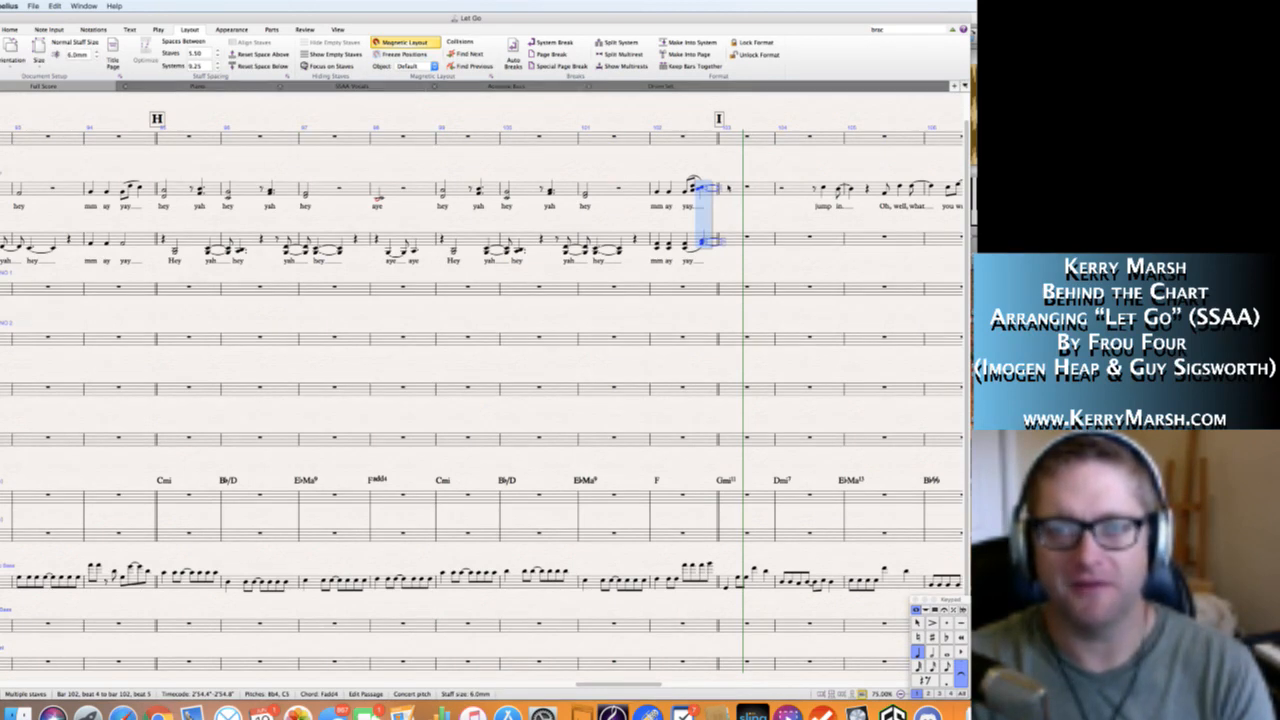
Delete the slurs on "yay" in bar 102 from both the Soprano and Alto staves.
left_click(696, 178)
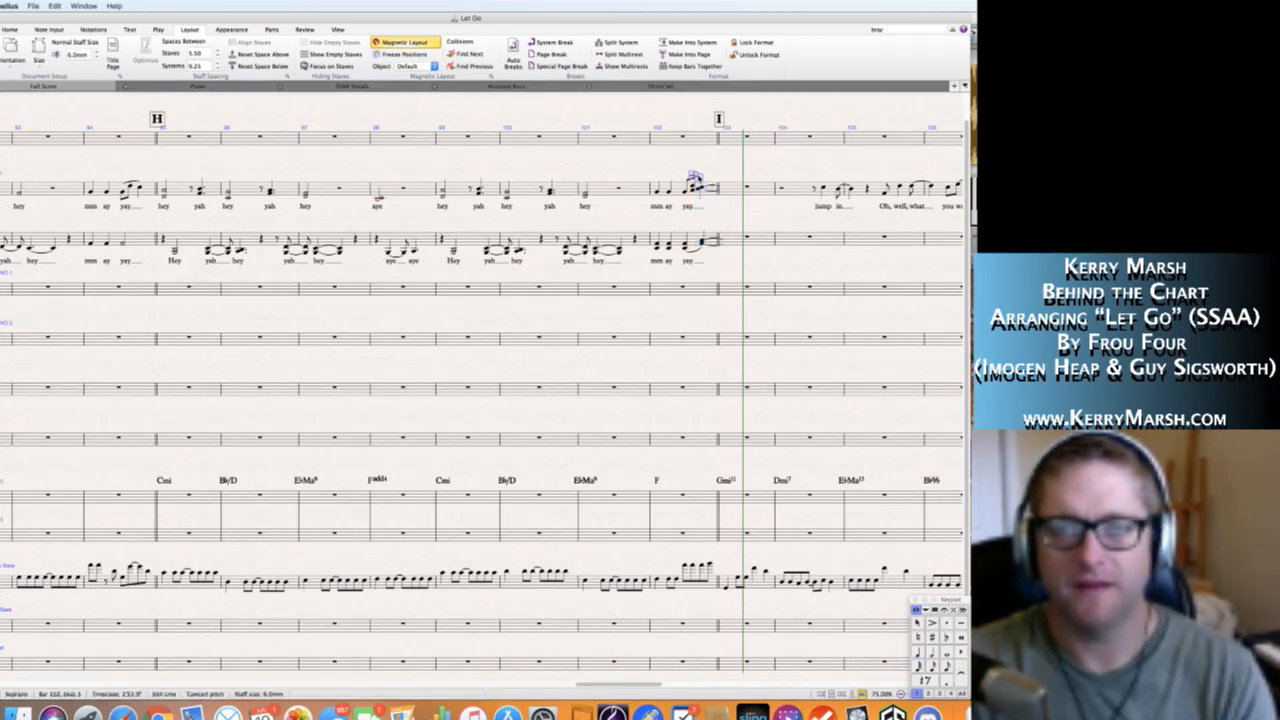
key("Delete")
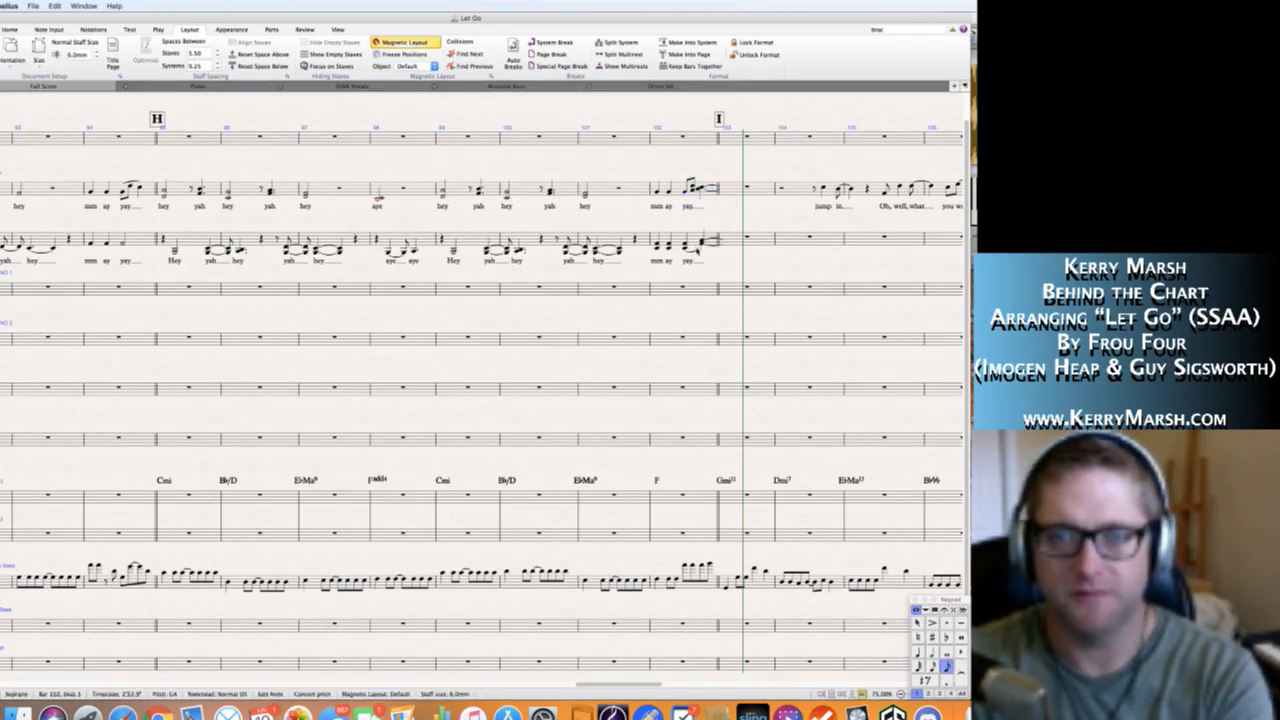
left_click(697, 251)
key("Delete")
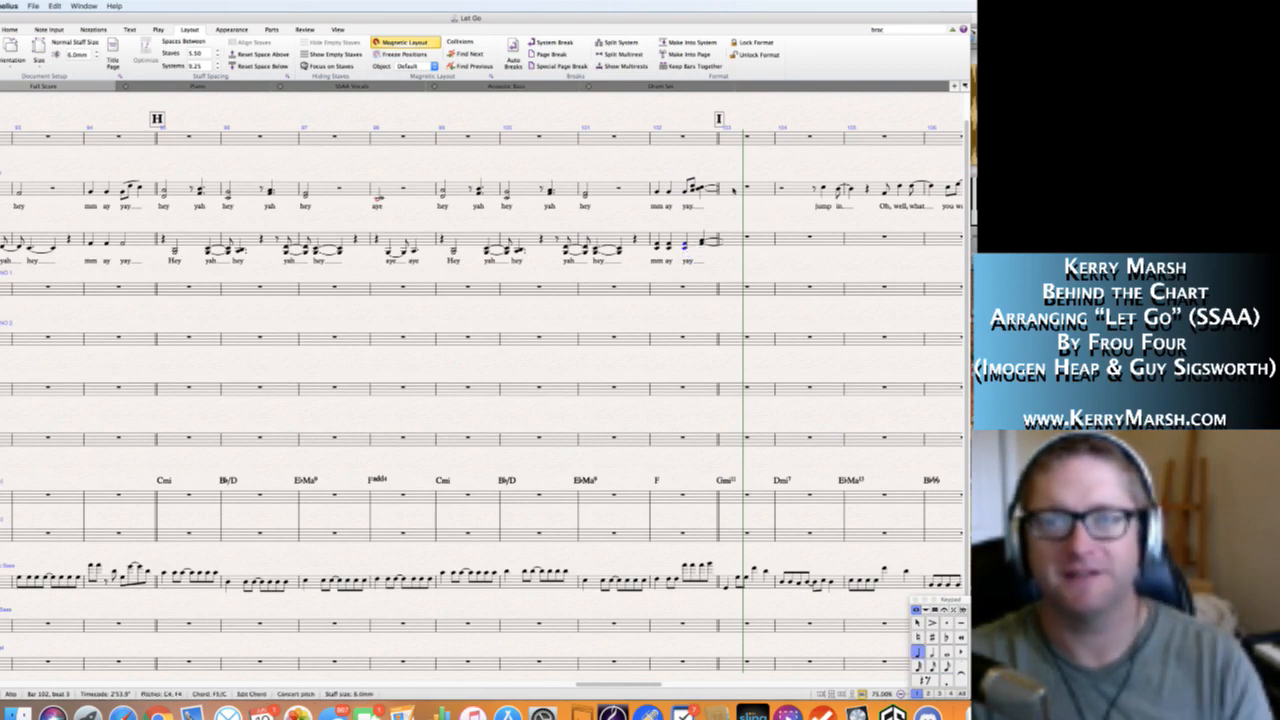
Copy the Soprano melody and lyrics from bar 104 through "the break-down" in bar 110 into the Solo staff at bar 104.
scroll(480, 400, "right", 5)
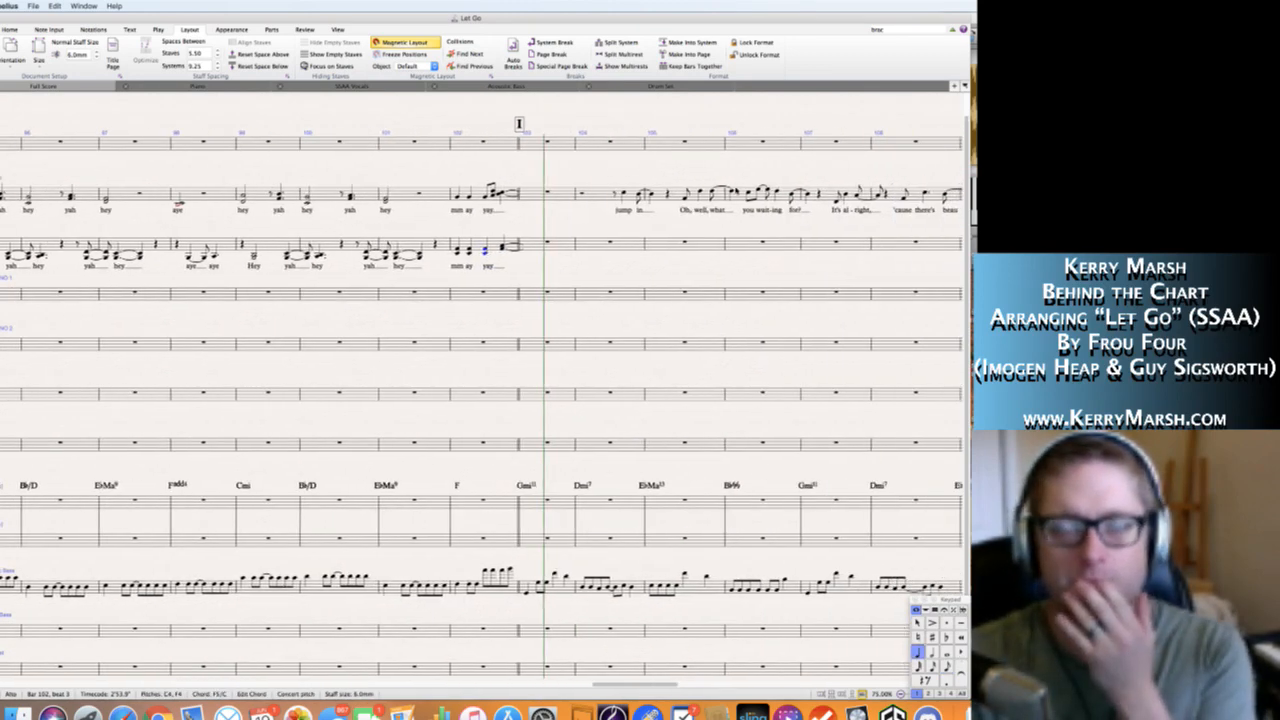
left_click(600, 197)
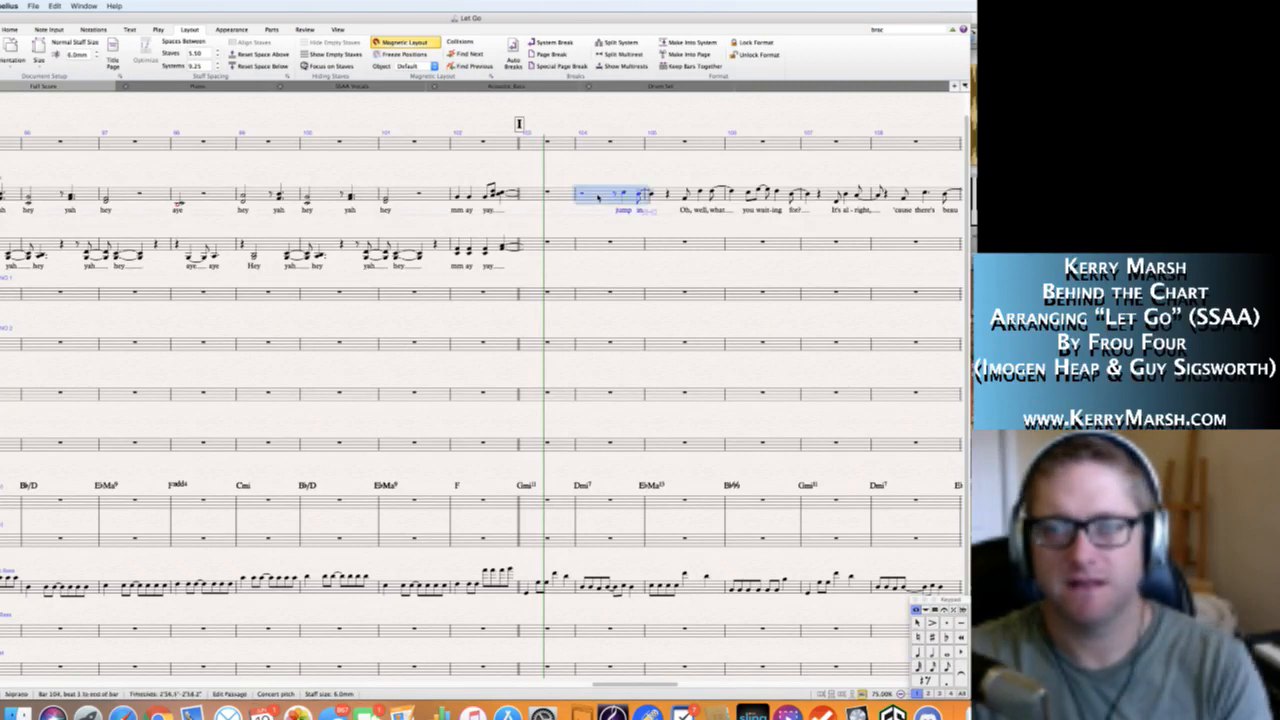
scroll(601, 197, "right", 5)
scroll(482, 393, "right", 1)
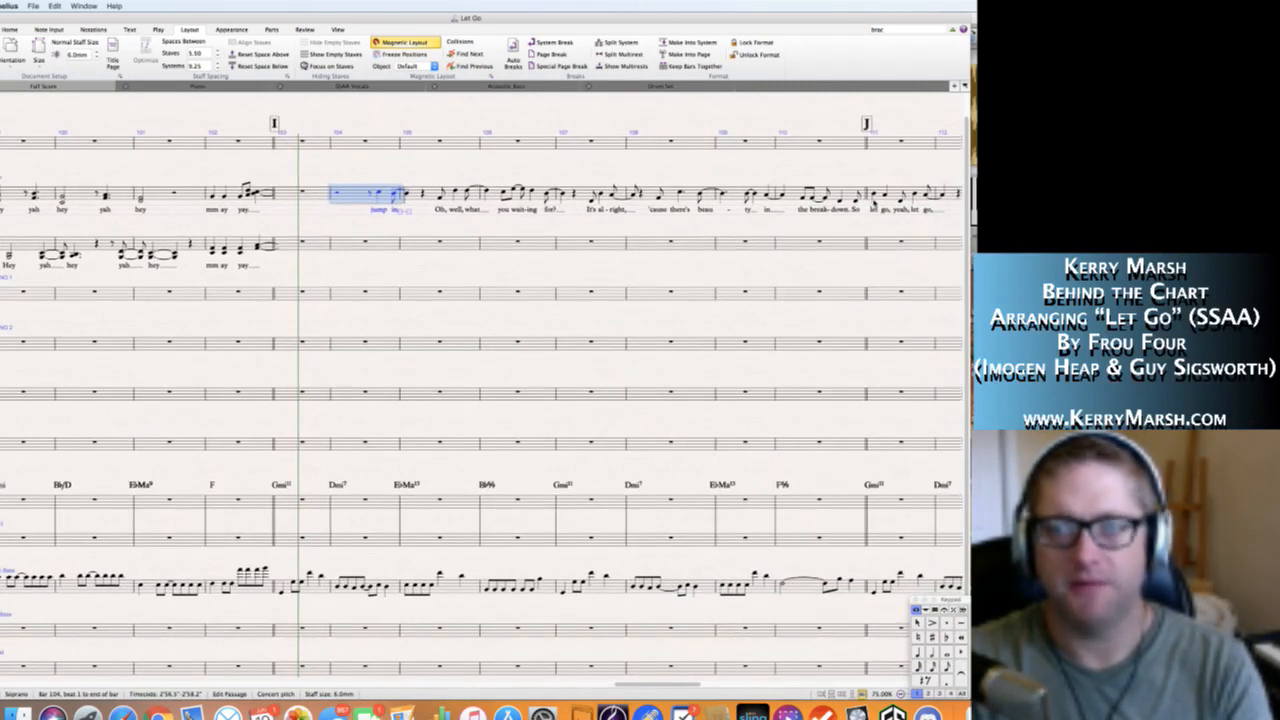
left_click(853, 196, "shift")
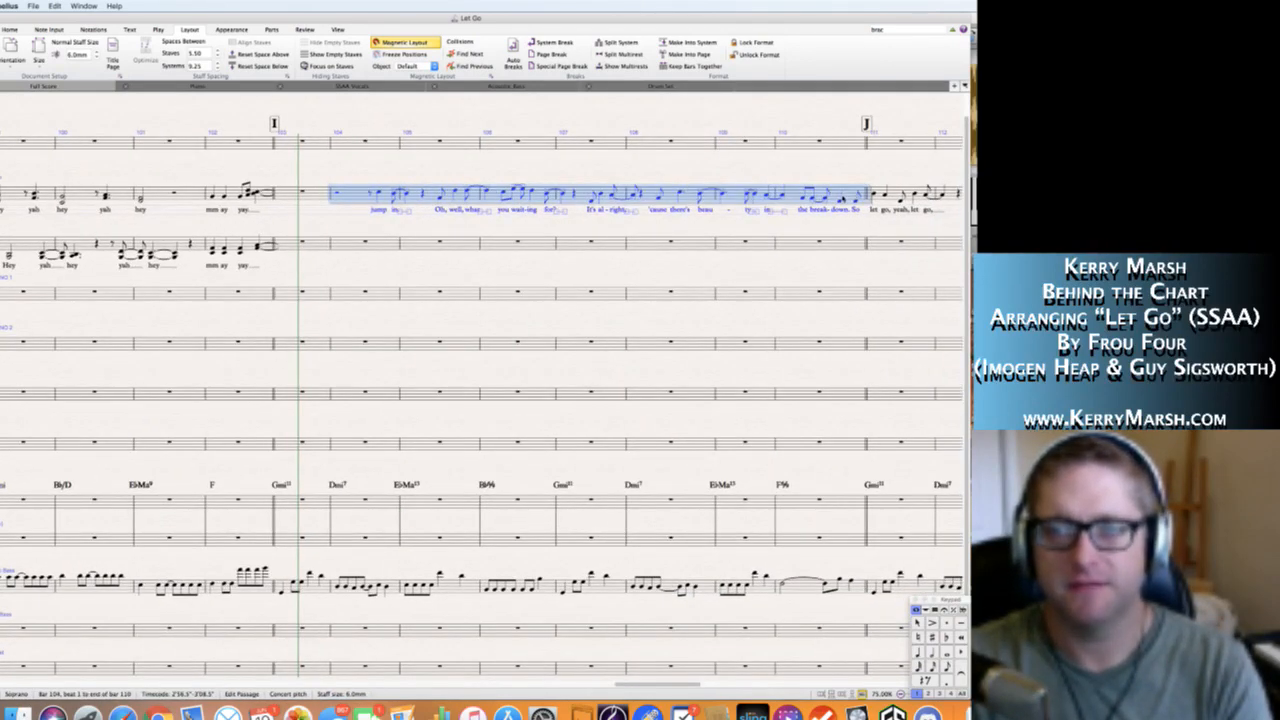
left_click(338, 146, "alt")
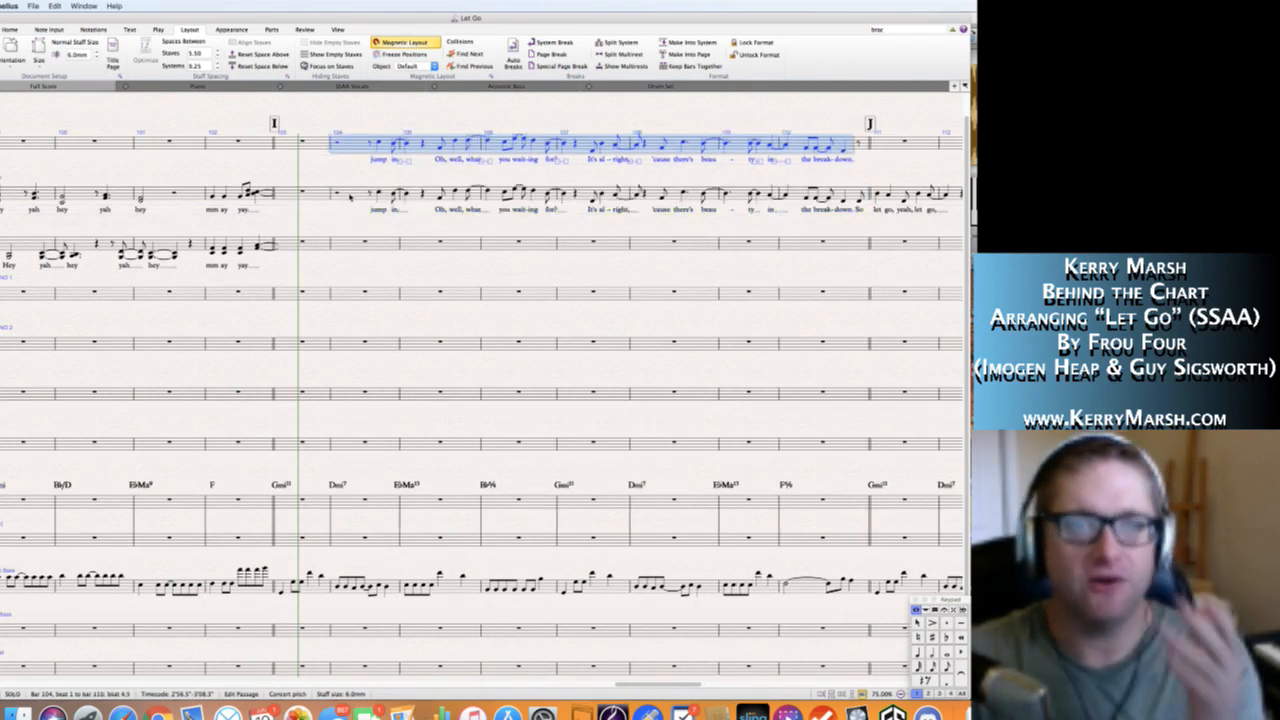
Delete the Soprano passage from bar 104 through "the break-down" in bar 110, keeping the "So" pickup to J.
left_click(352, 198)
left_click(843, 201)
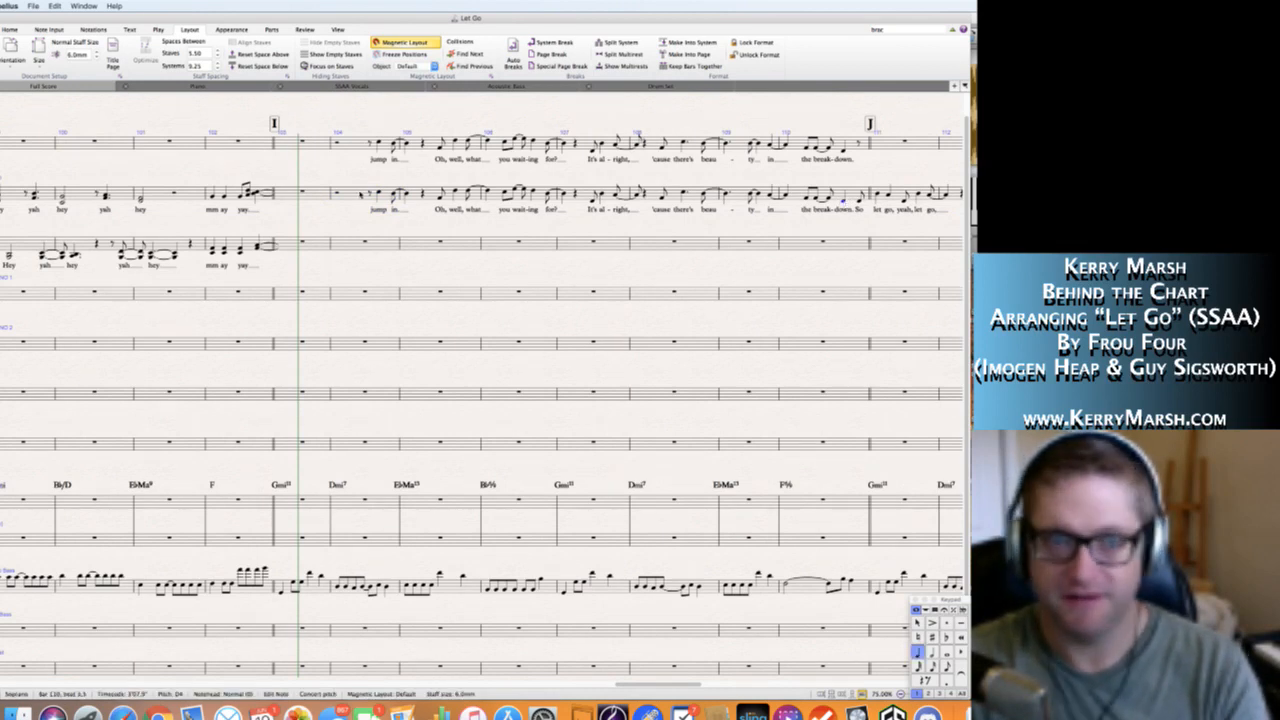
left_click(360, 196, "shift")
key("Delete")
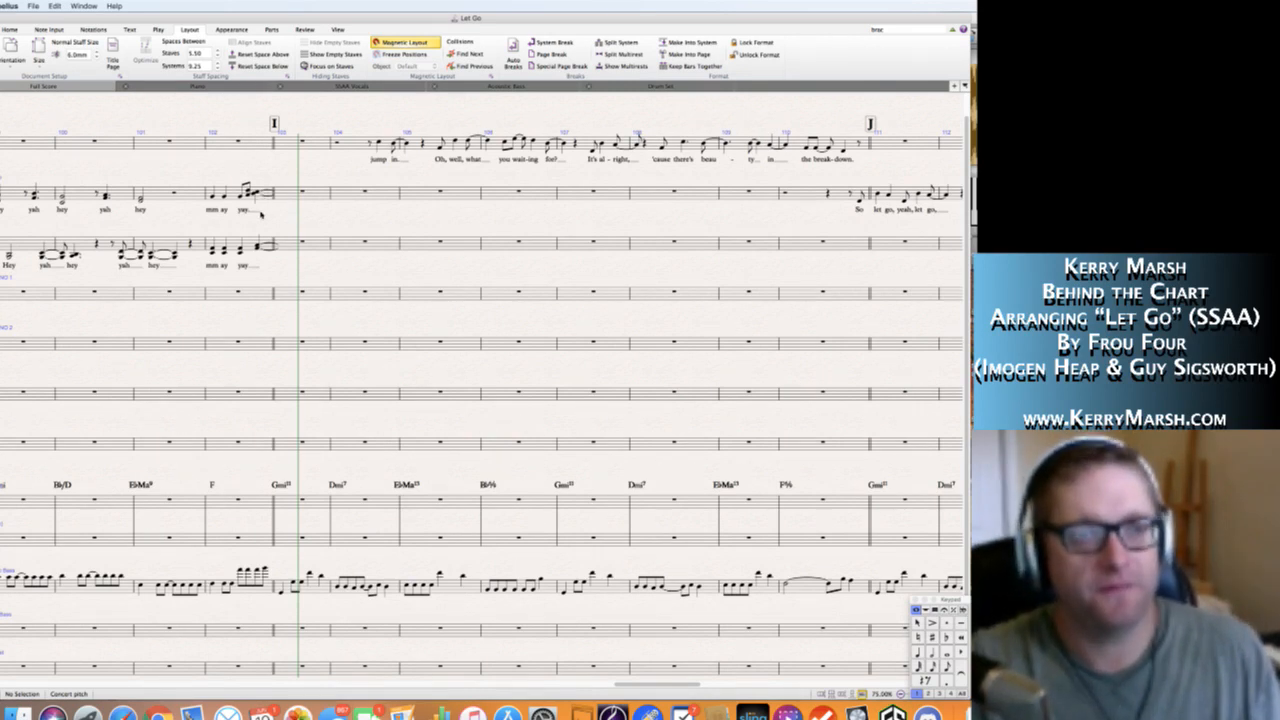
Enter whole-note chords in bar 103 to complete the tied notes, with B♭4 and C5 in the Soprano and the held Alto chord below.
left_click(292, 195)
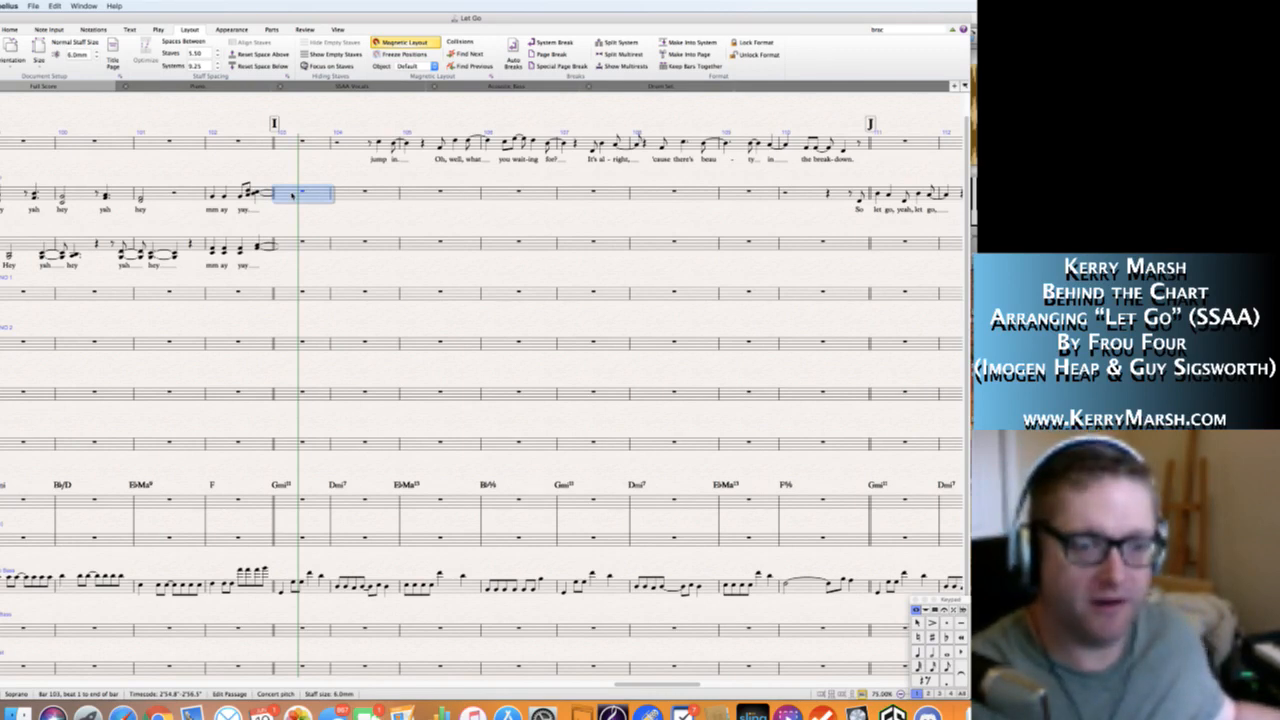
key("6")
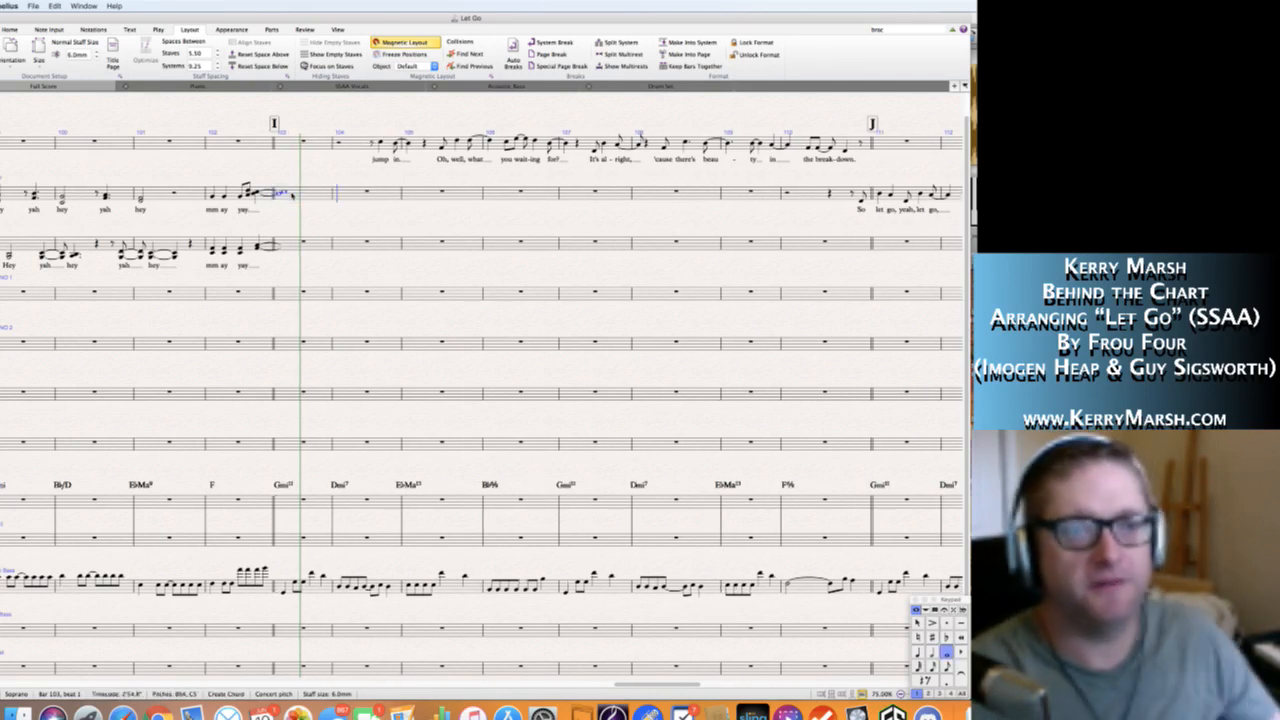
left_click(291, 244)
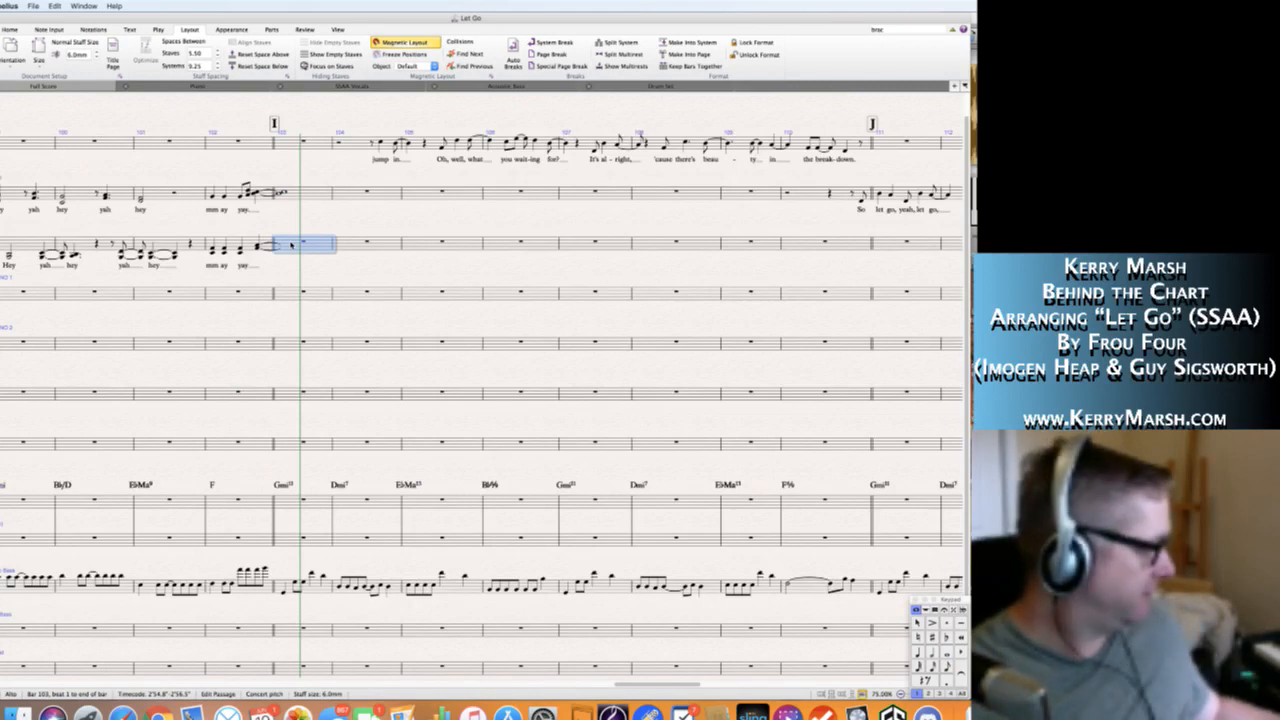
key("6")
key("Escape")
key("Escape")
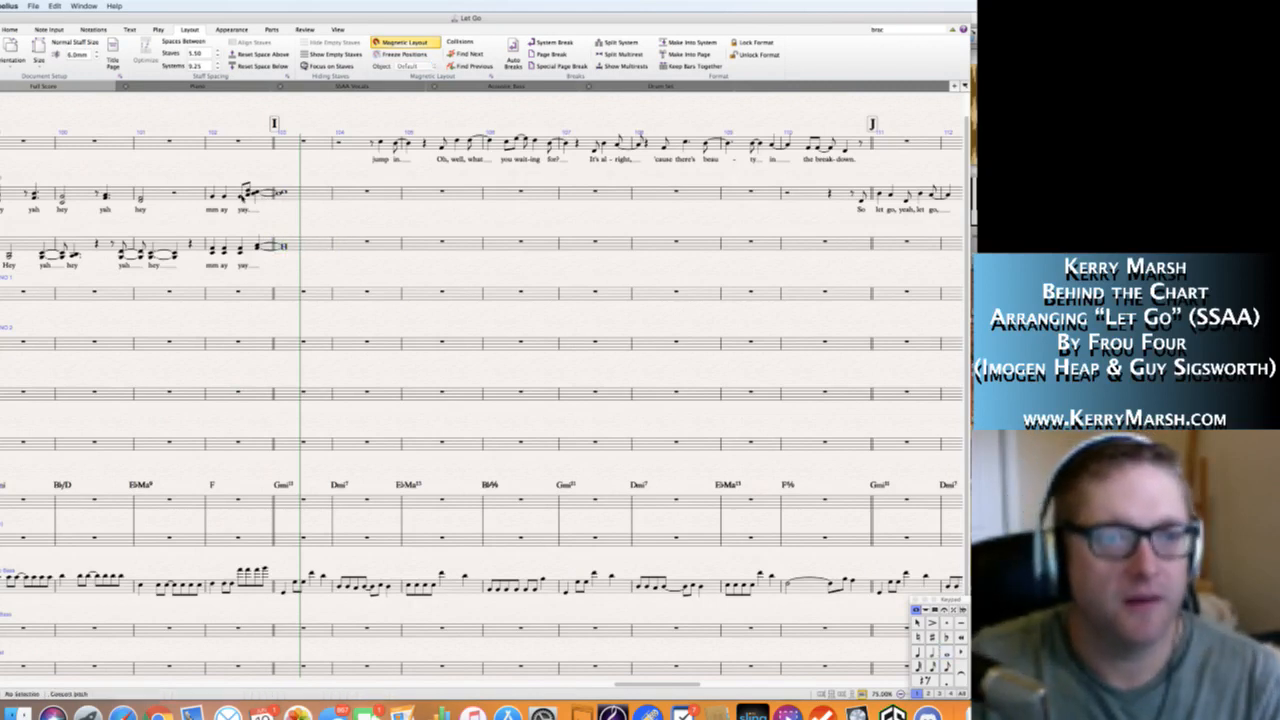
left_click(240, 197)
left_click(285, 193, "shift")
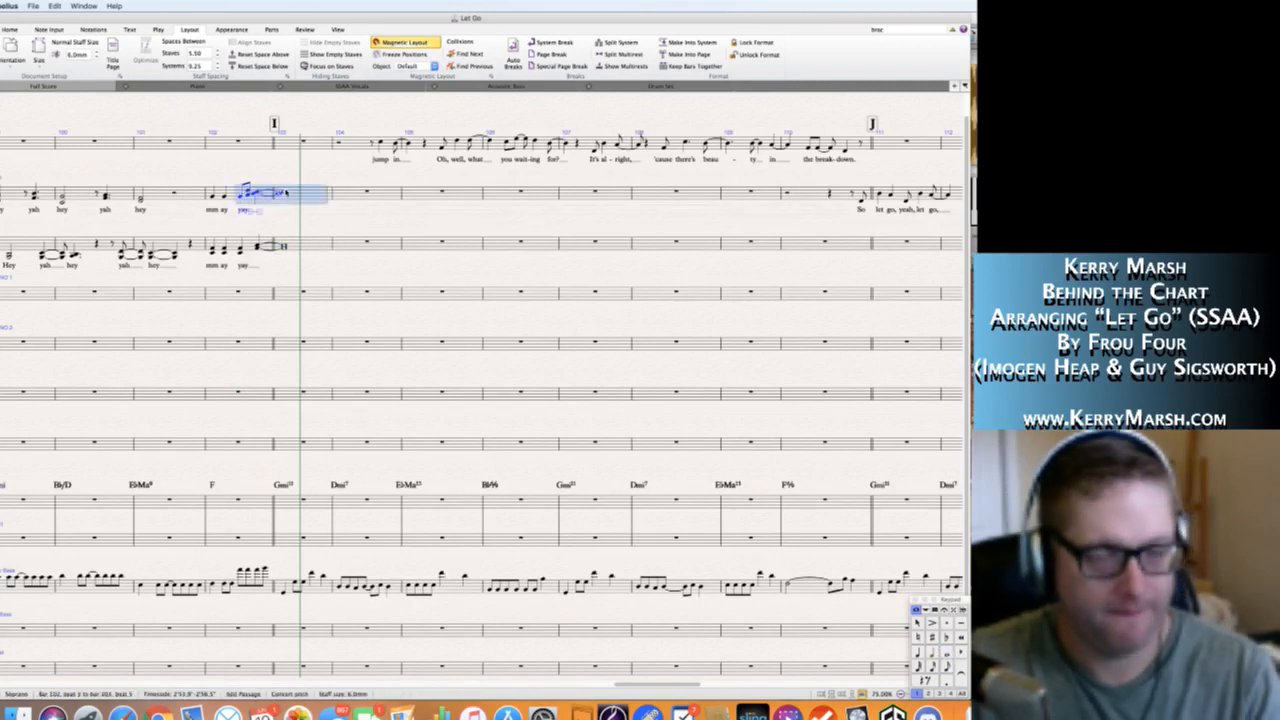
key("Escape")
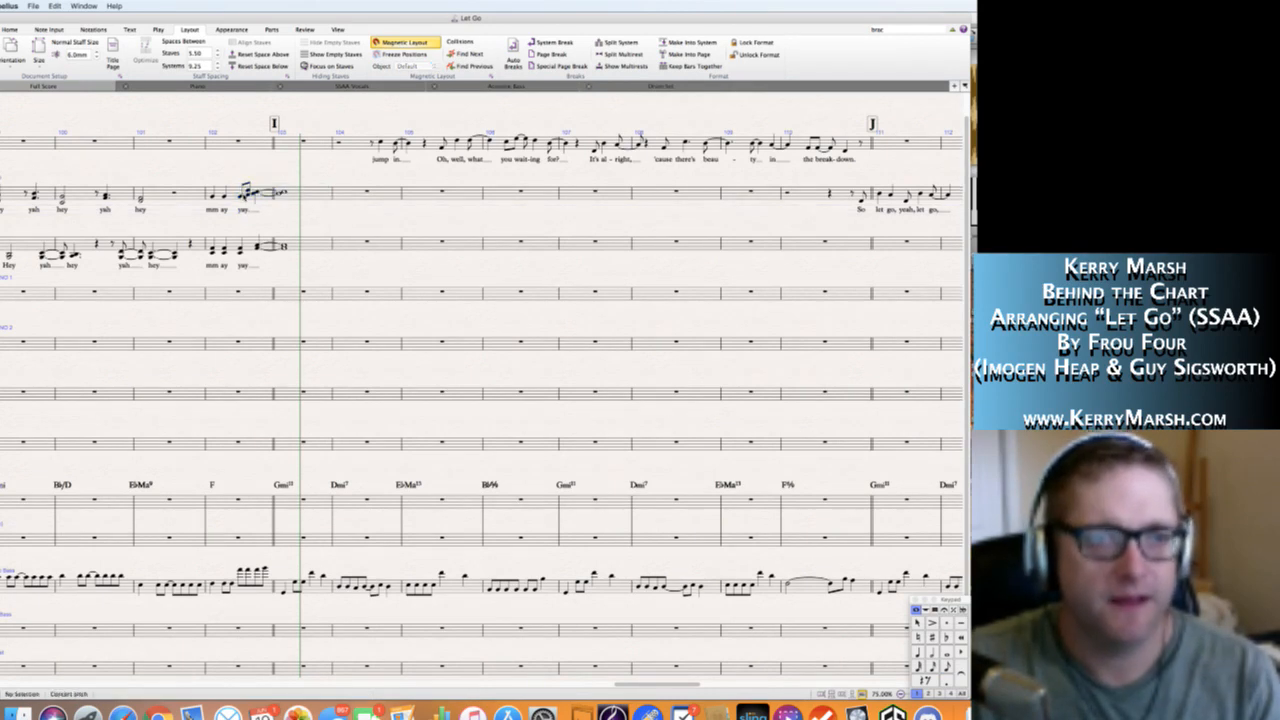
Add slurs in the Soprano and Alto staves from the "yay" on beat 3 of bar 102 to the whole-note chords in bar 103.
left_click(242, 197)
left_click(287, 193, "shift")
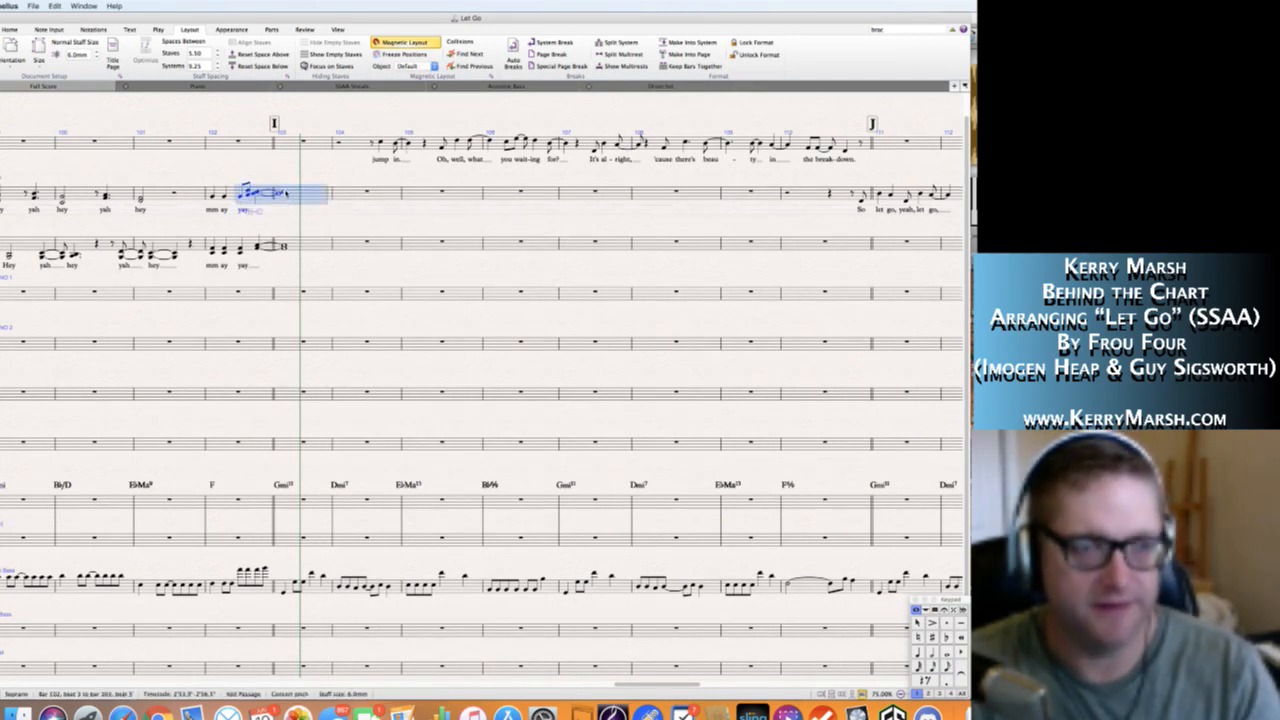
key("s")
left_click(240, 251)
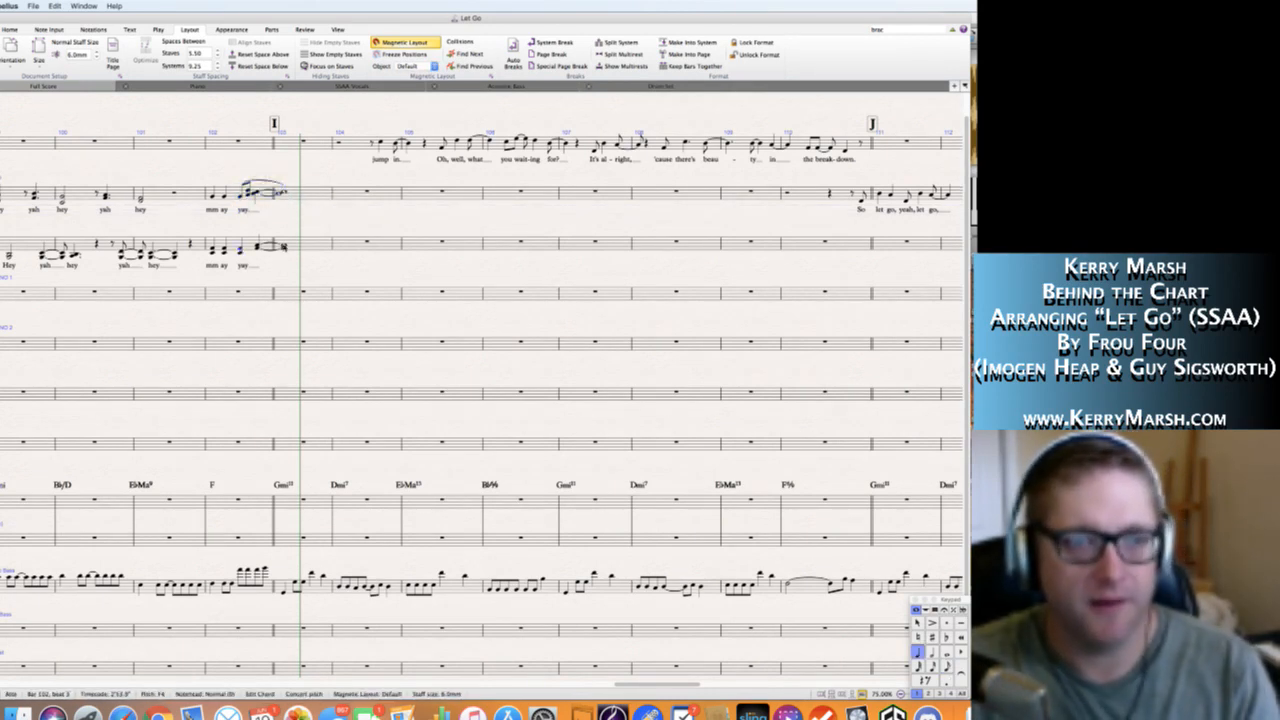
left_click(284, 247, "shift")
key("s")
left_click(312, 268)
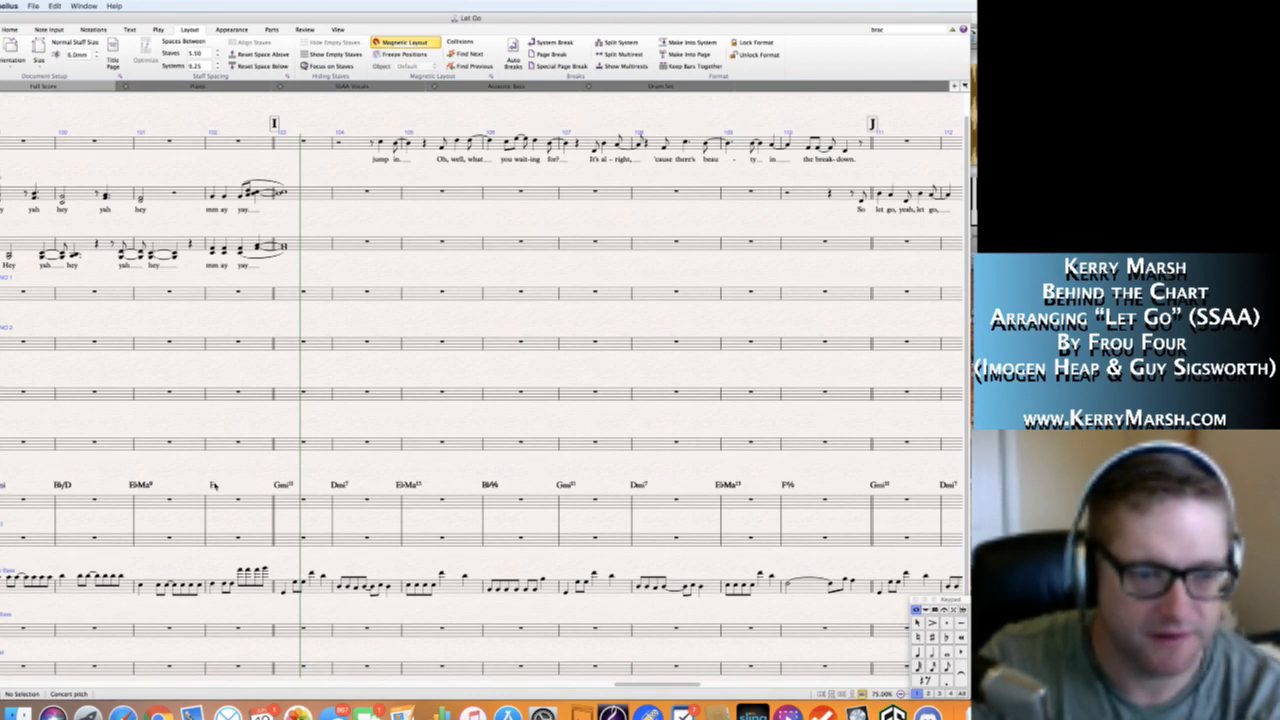
Change the F chord symbol above the Piano staff in bar 102 to Fadd4.
left_click(213, 486)
type("4")
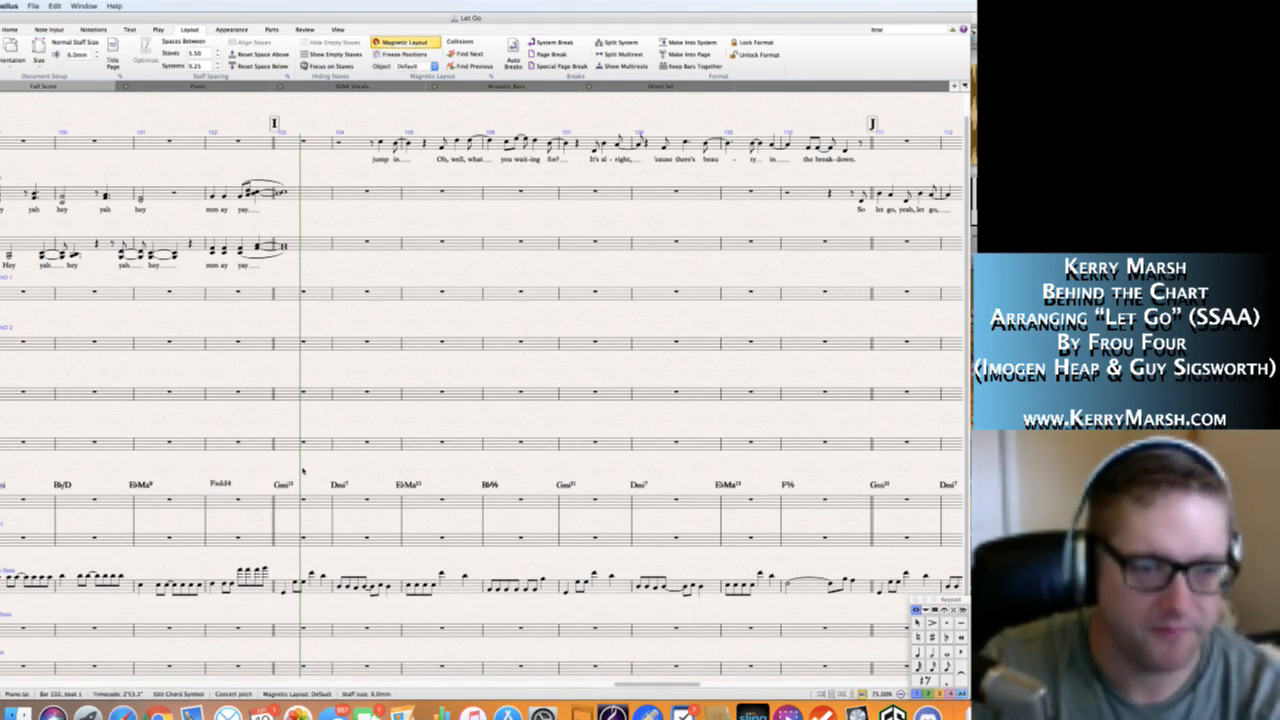
key("Escape")
key("Escape")
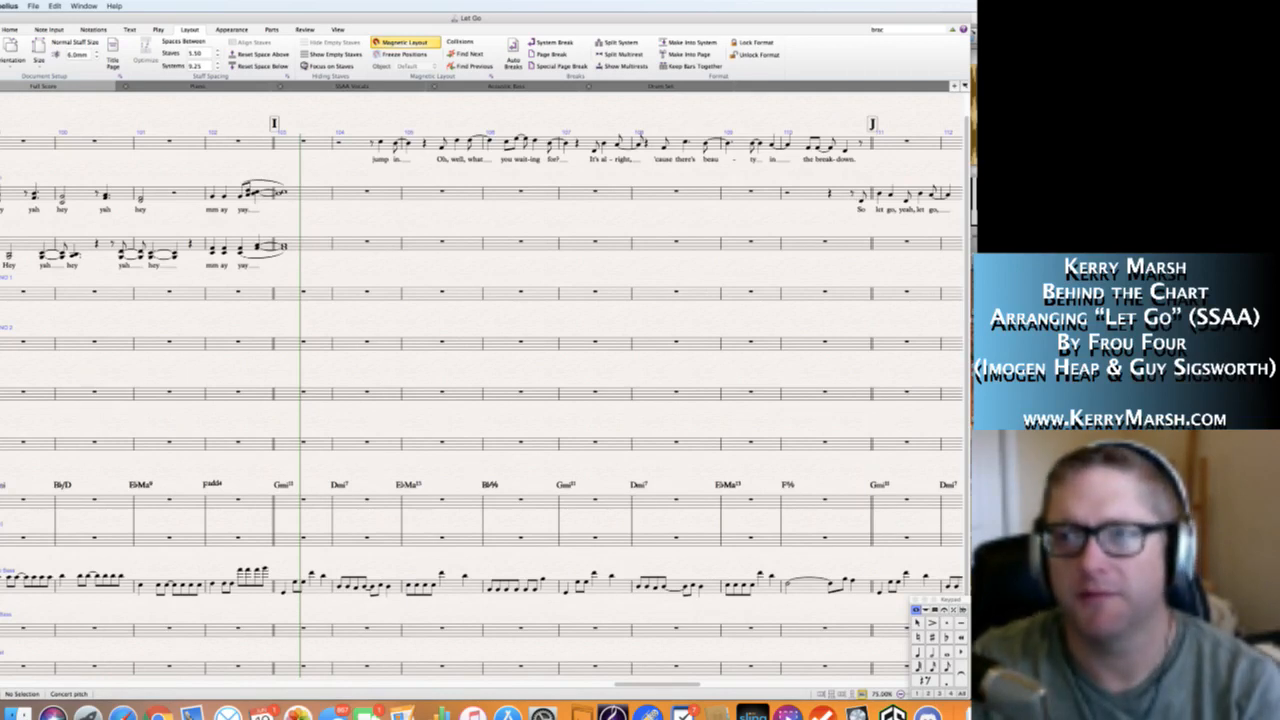
Enter the Solo pickup after a half rest in bar 103, starting with an eighth-note D4 on beat 3 and ending on A4 tied into bar 104.
key("super+Tab")
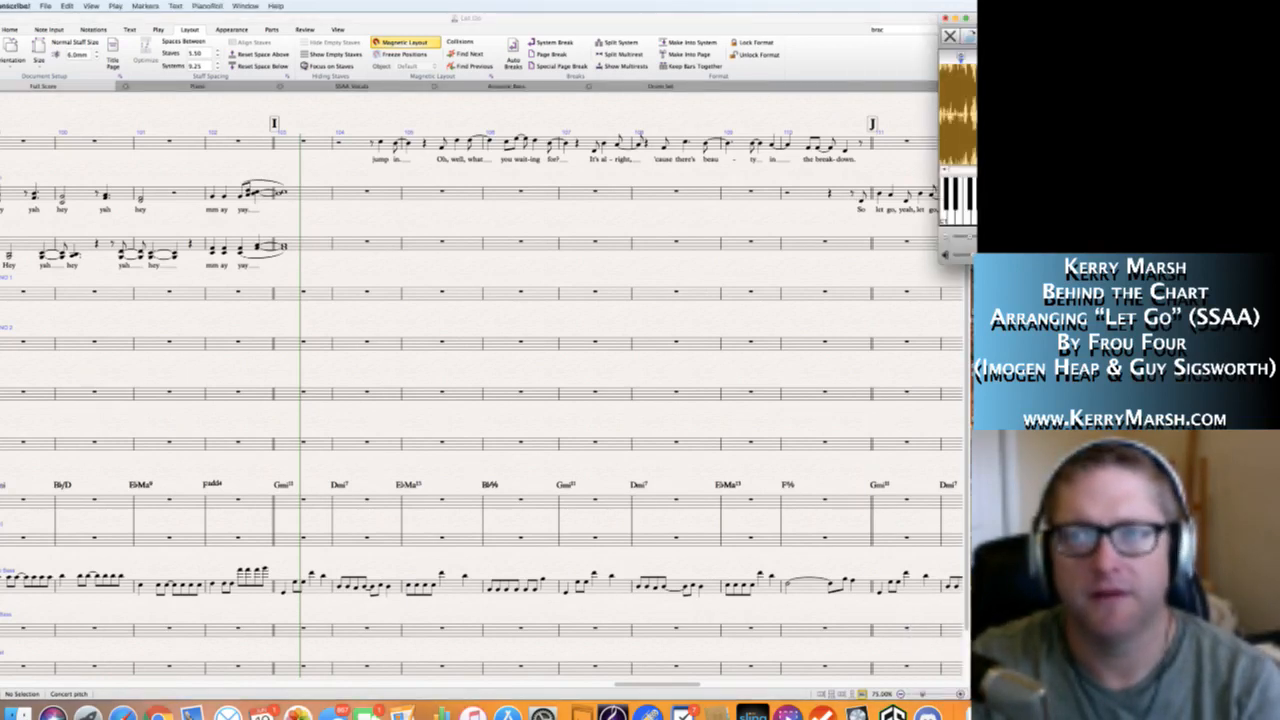
key("super+Tab")
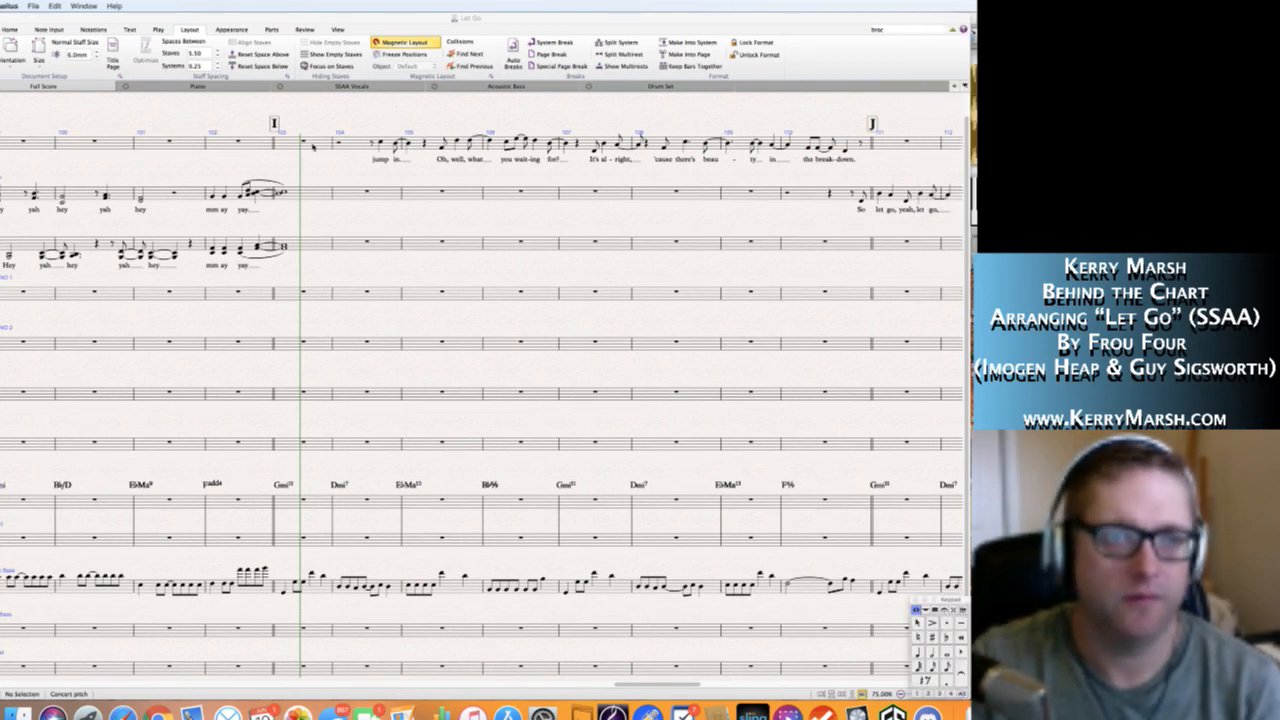
left_click(313, 147)
key("n")
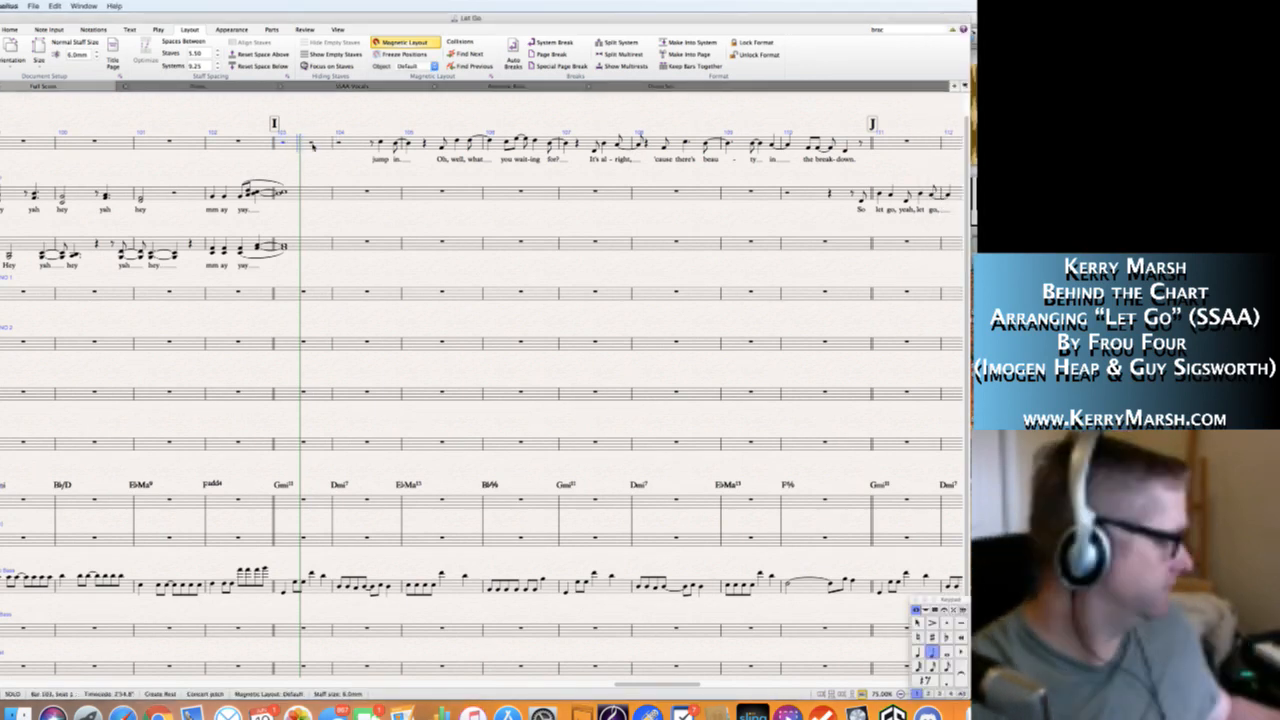
key("d")
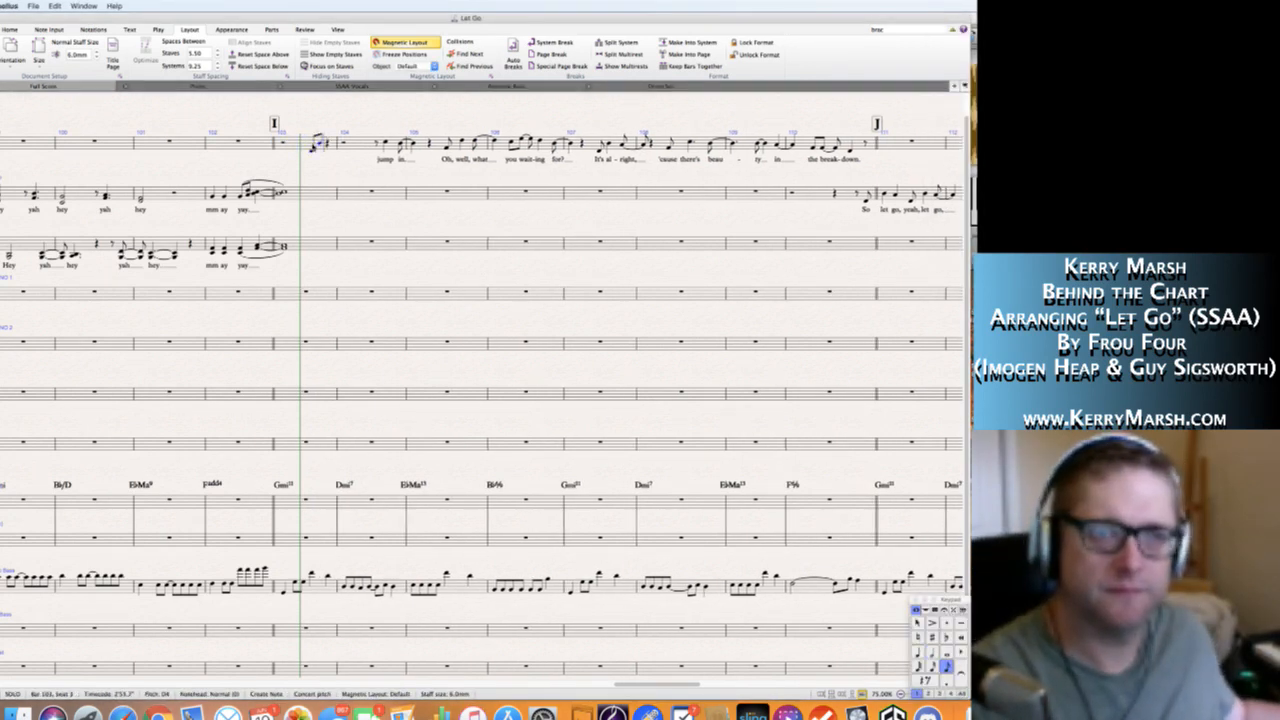
key("Right")
key("Right")
key("a")
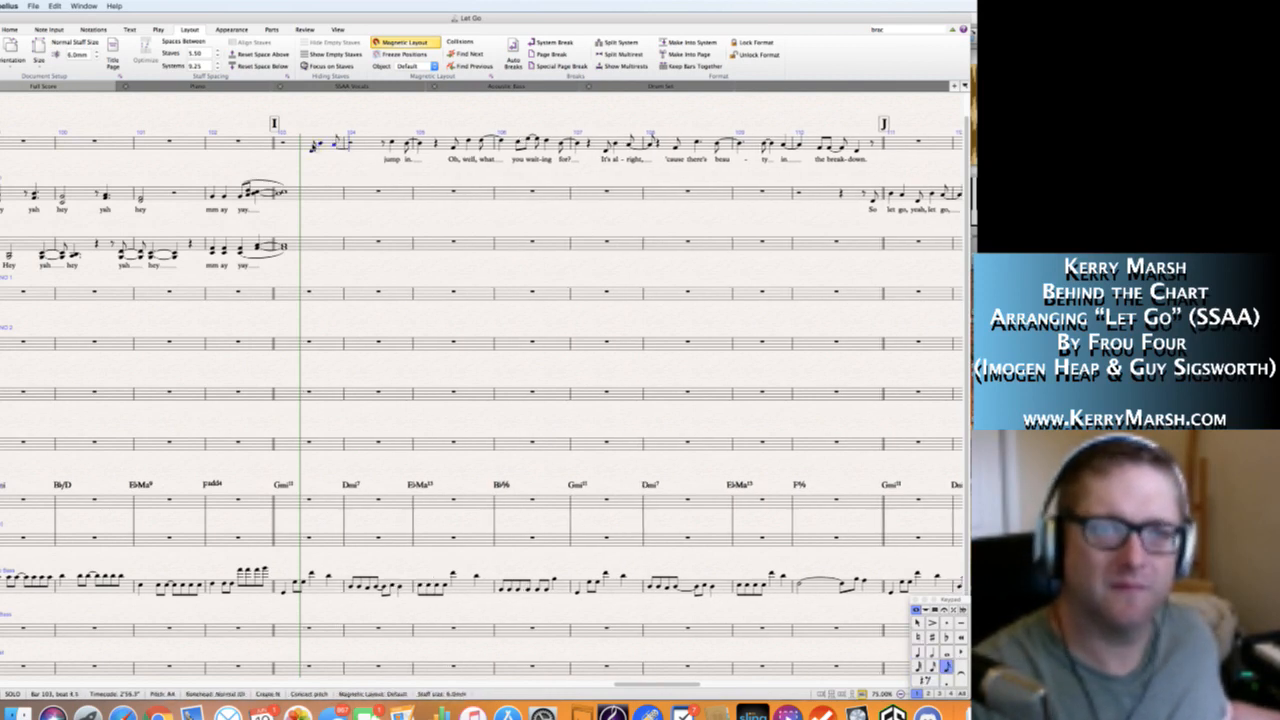
key("4")
key("a")
key("Escape")
Make the tied A4 at the start of bar 104 in the Solo staff a half note.
key("super+Tab")
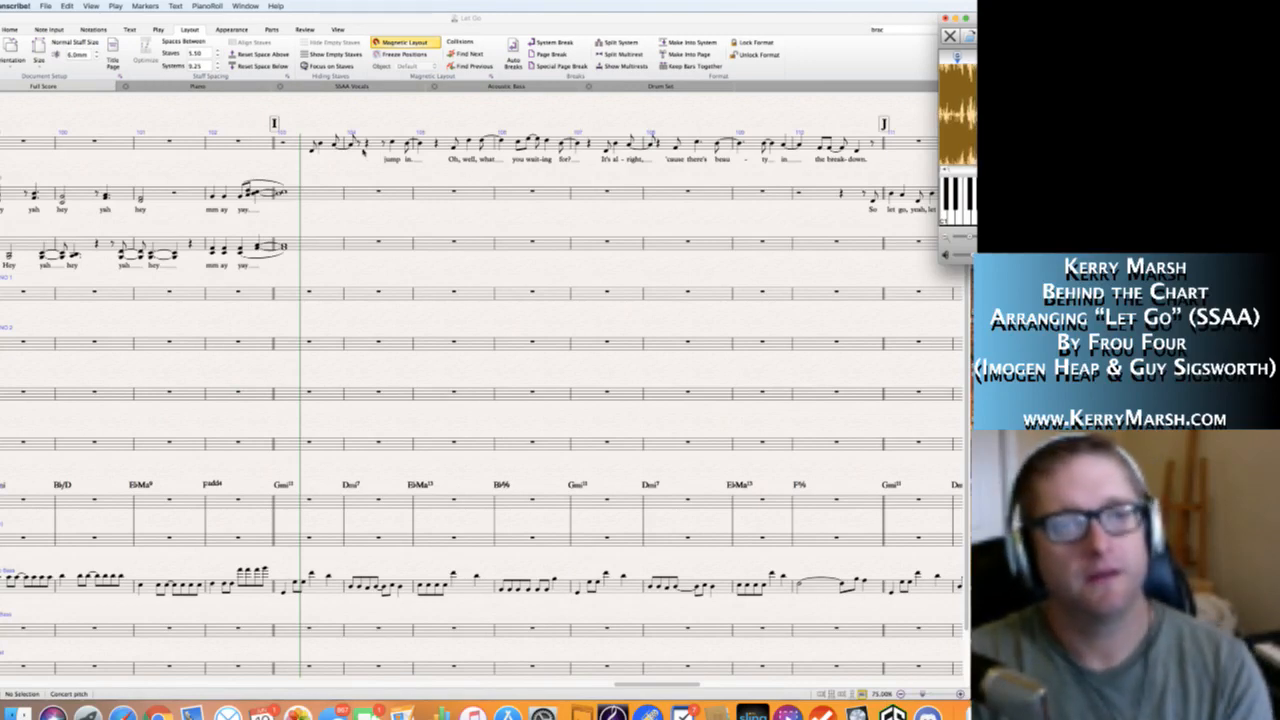
left_click(351, 144)
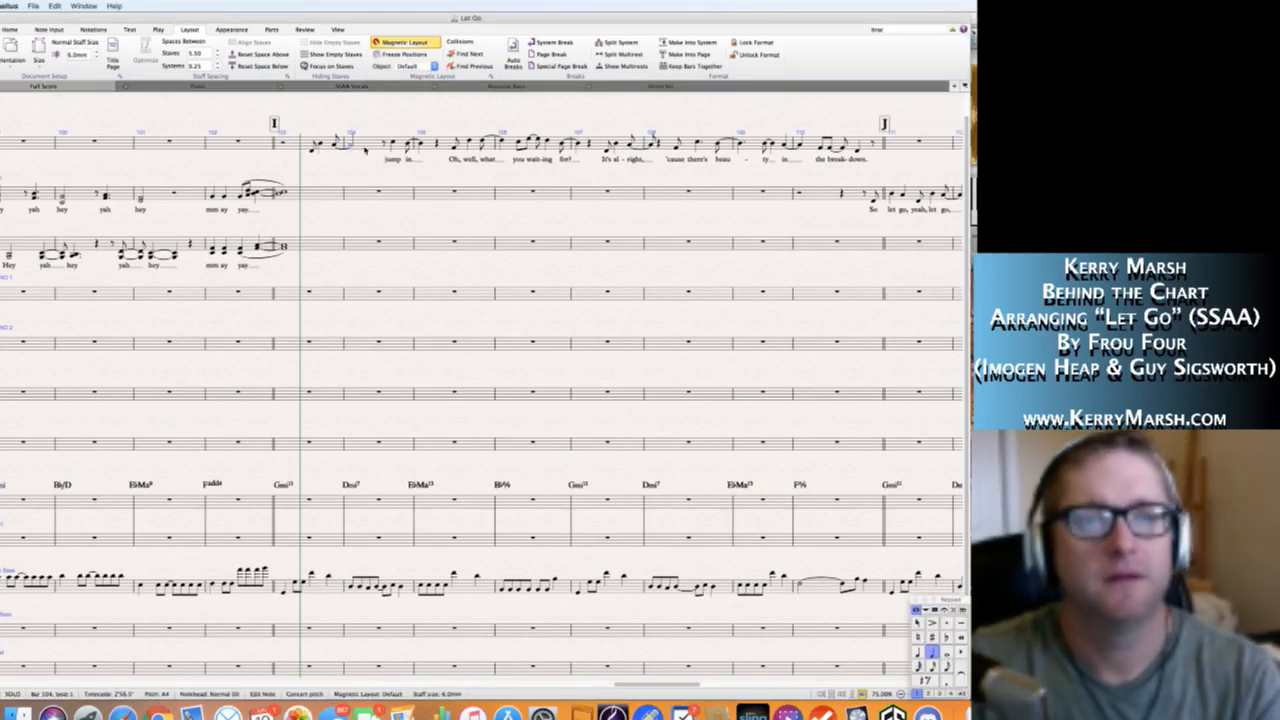
key("Escape")
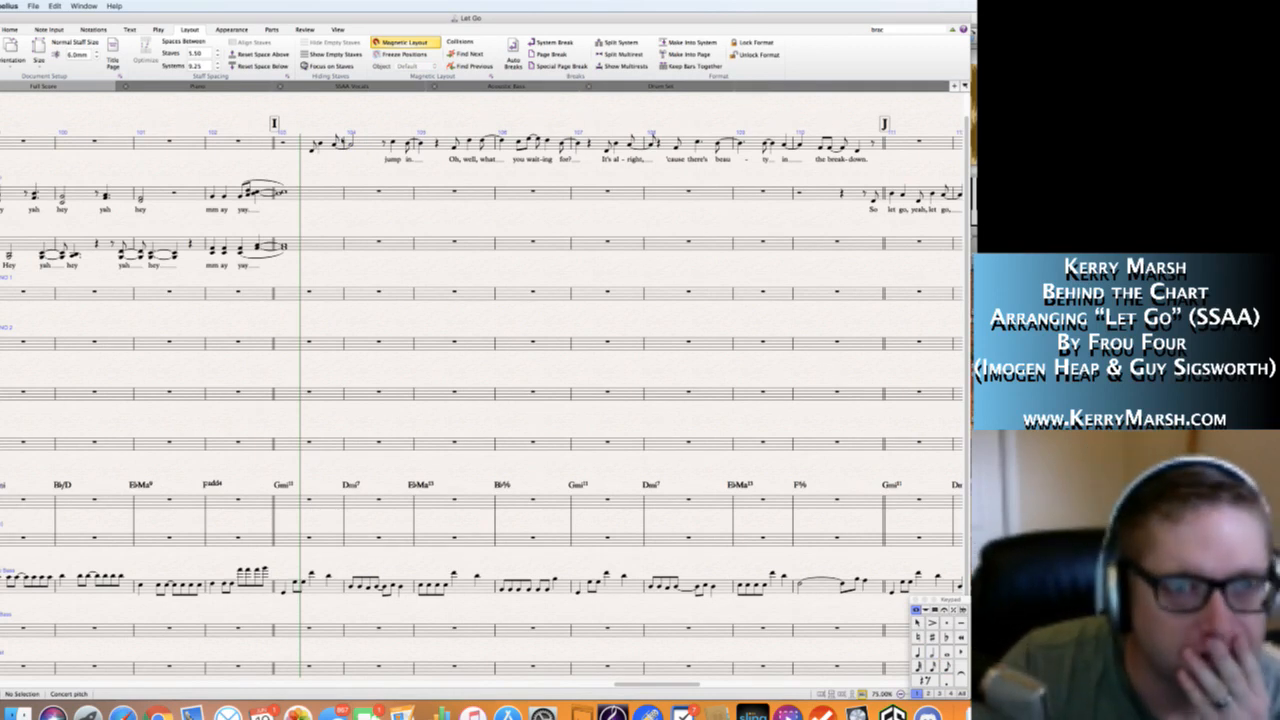
Add the lyric "So let go," with an extension line under the Solo pickup in bar 103.
left_click(313, 148)
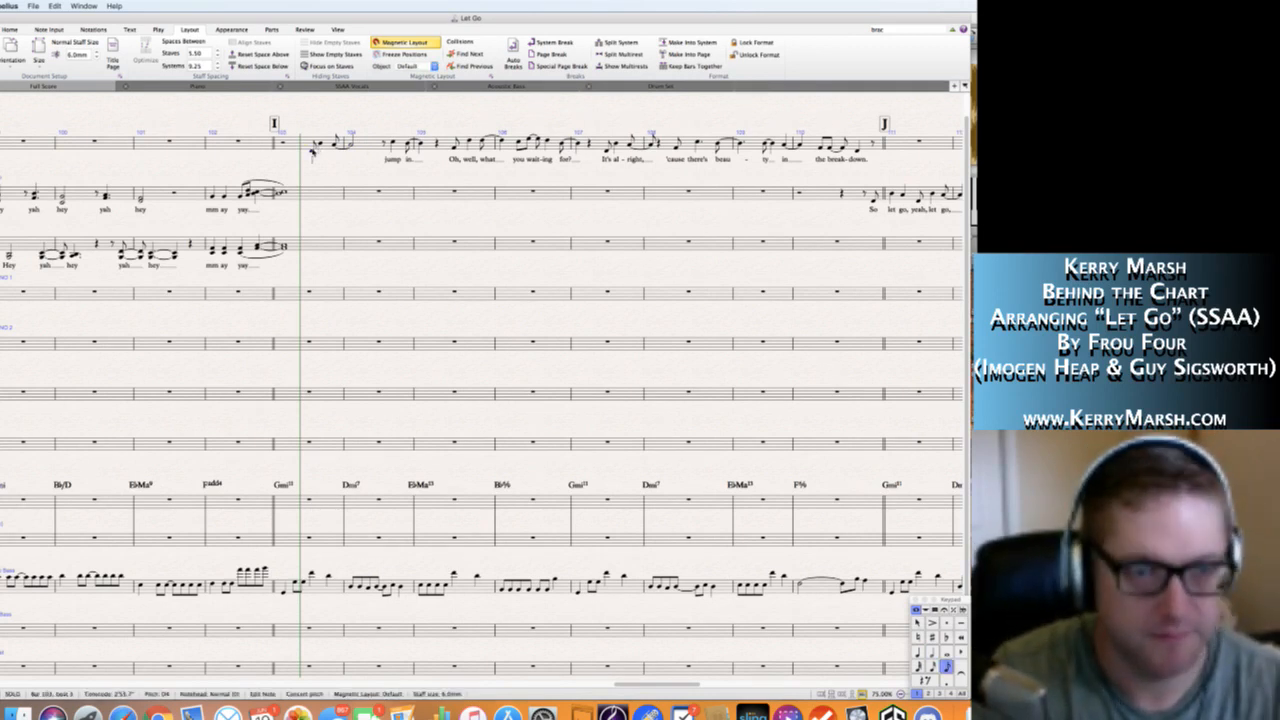
key("ctrl+l")
type("So let go,")
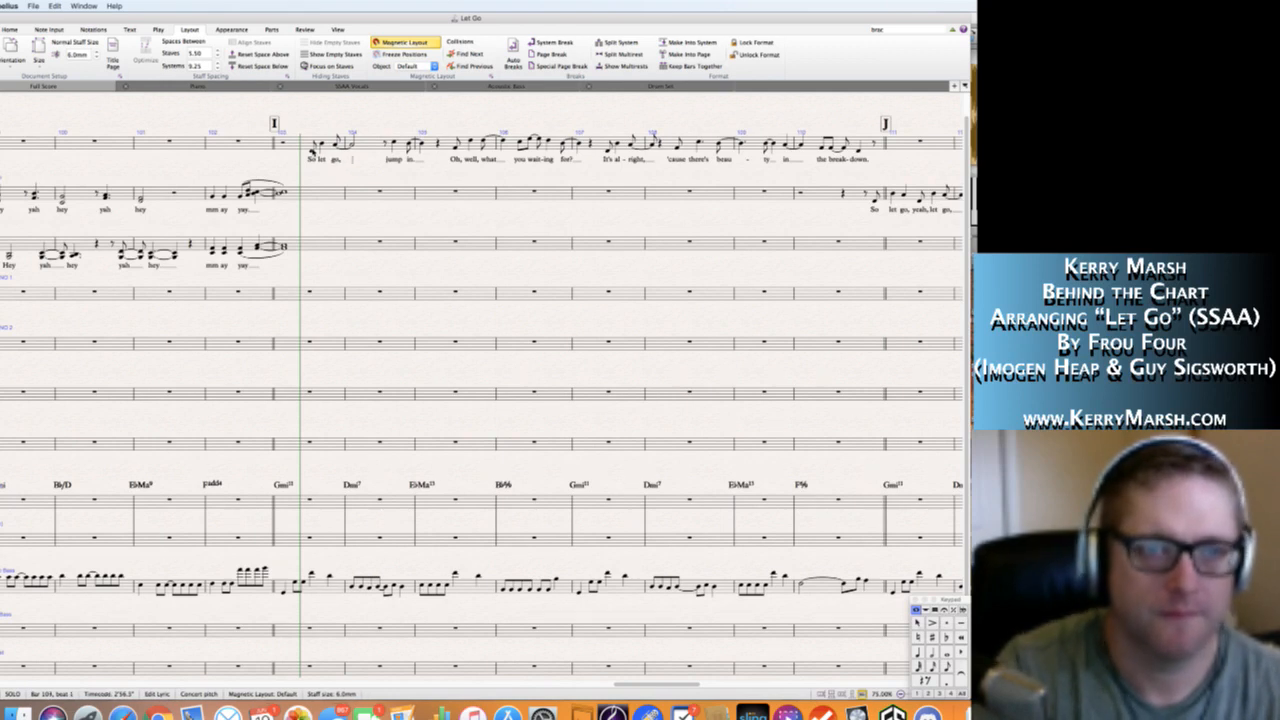
key("Escape")
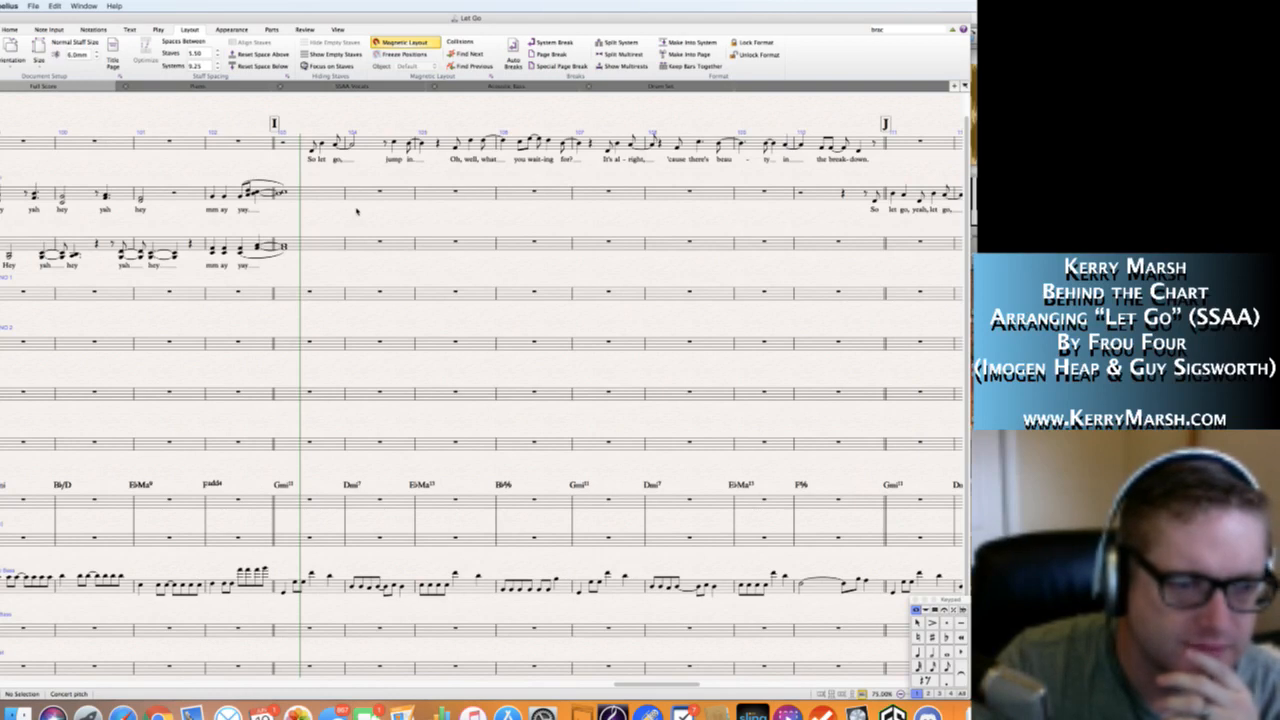
Enter the Piano top-staff melody at I, with tied D6 notes from beat 2 of bar 103, an ending eighth note, and F5 opening bar 104.
key("super+Tab")
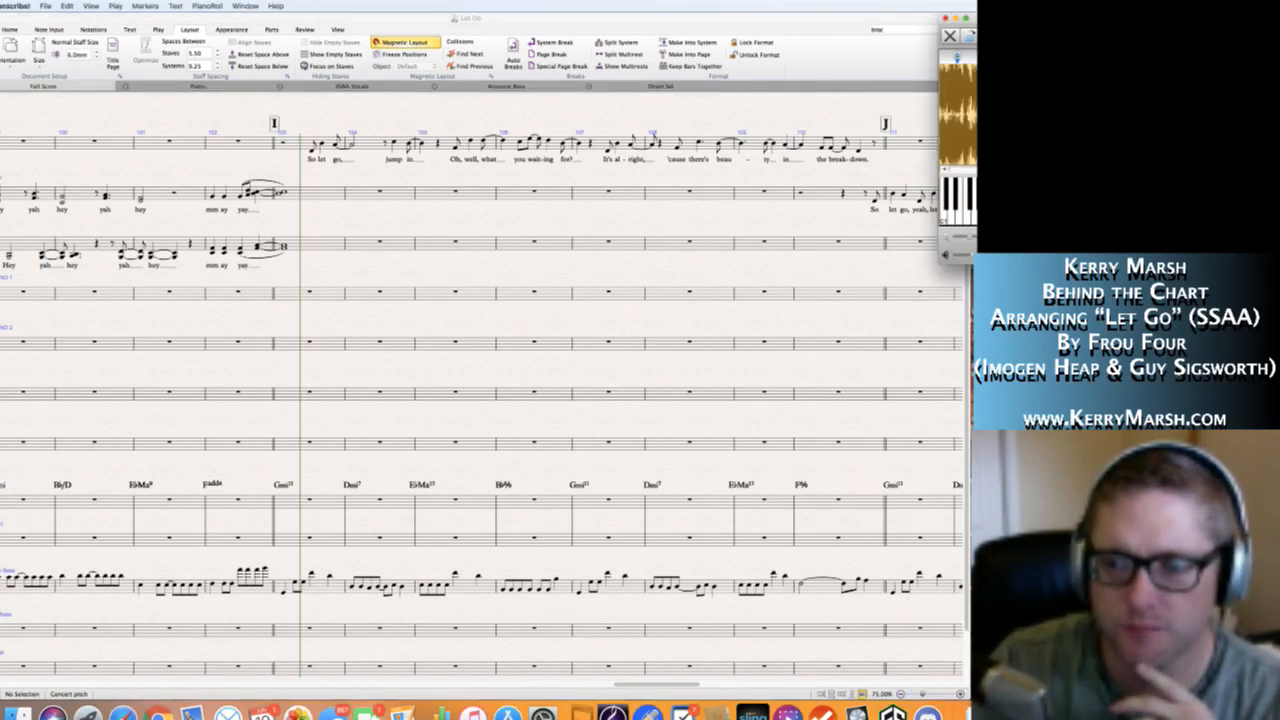
key("super+Tab")
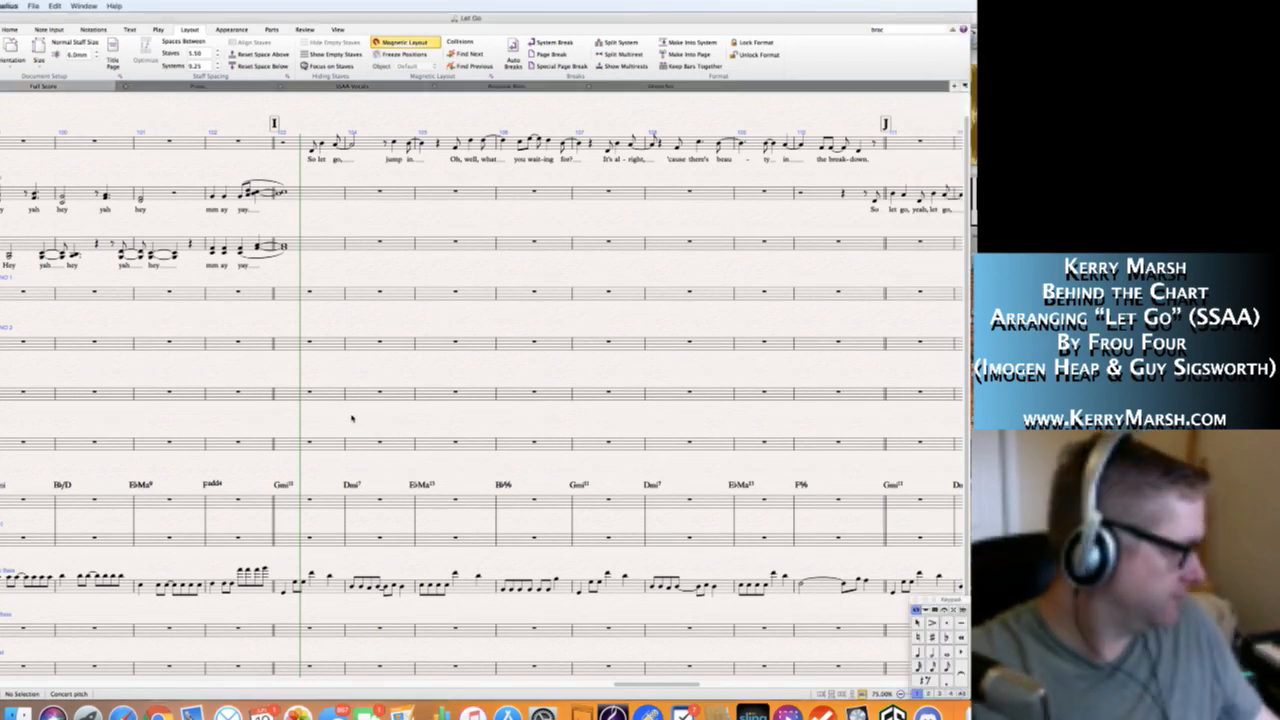
left_click(308, 500)
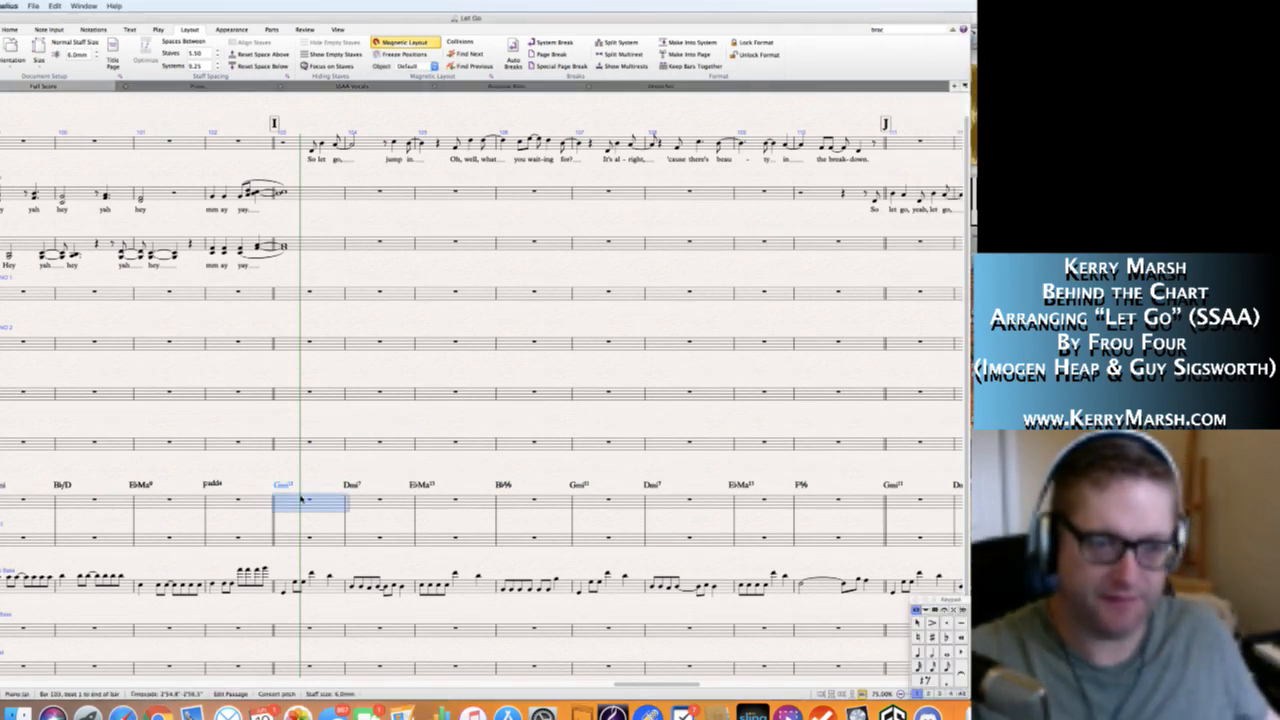
key("n")
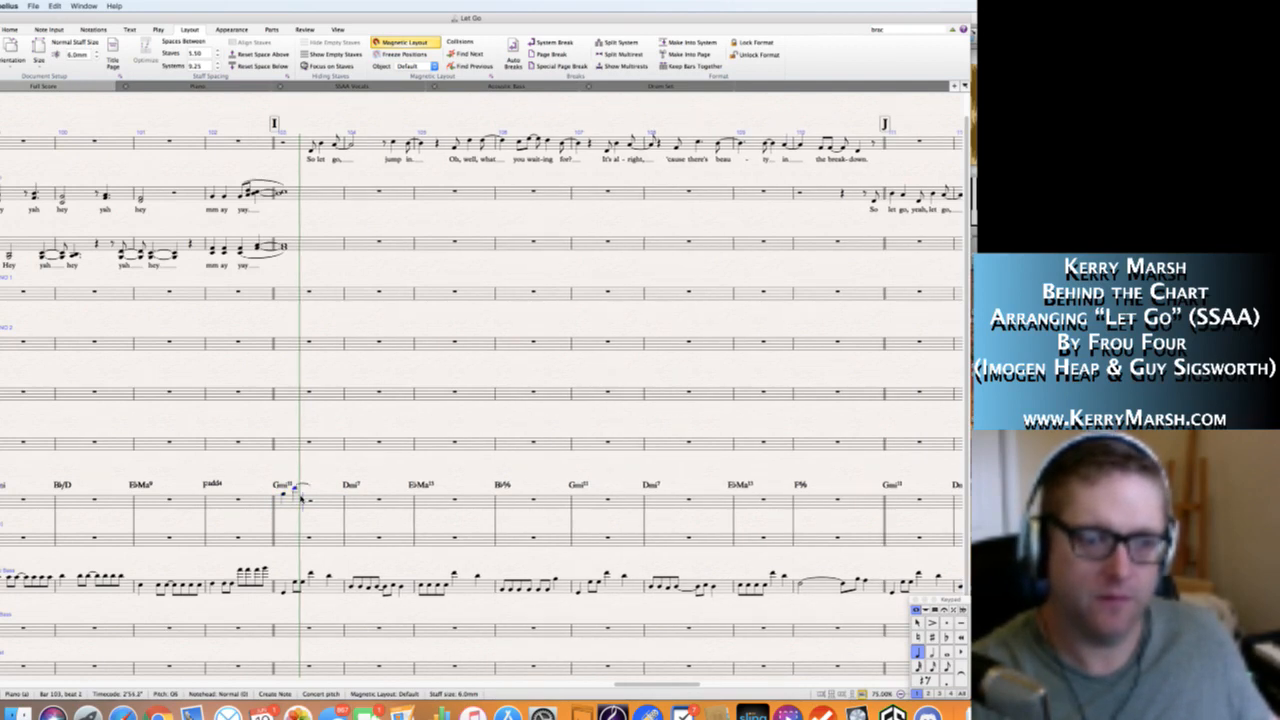
key("KP_Decimal")
key("KP_3")
key("KP_4")
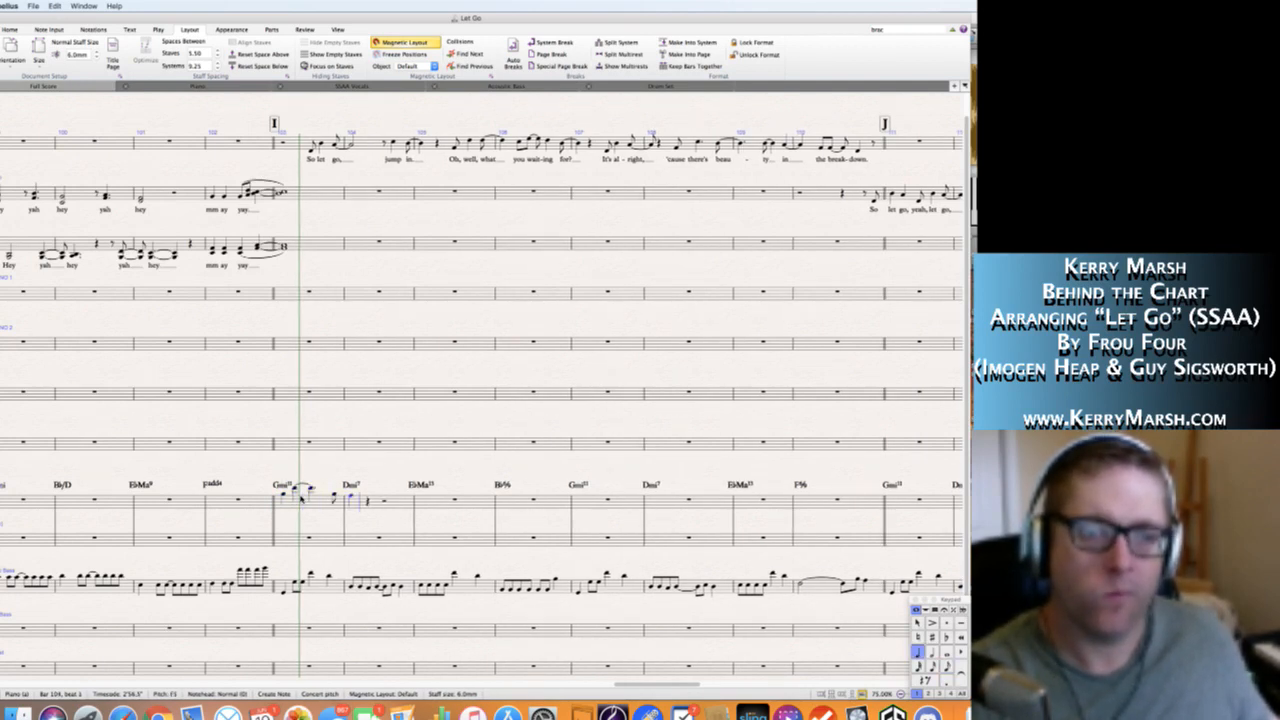
Continue the Piano melody with tied C6 notes from beat 2 of bar 104 and eighth notes leading into bar 105.
key("KP_Enter")
key("KP_5")
key("KP_4")
key("KP_Decimal")
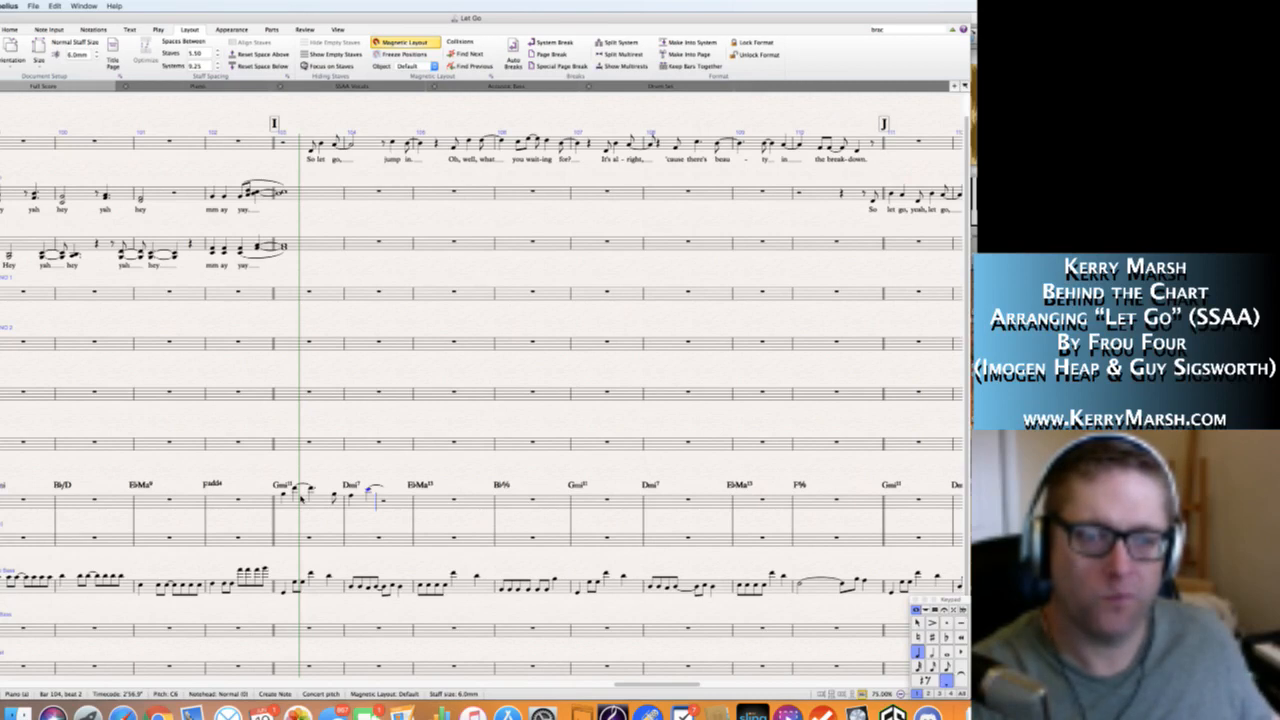
key("KP_Enter")
key("KP_Enter")
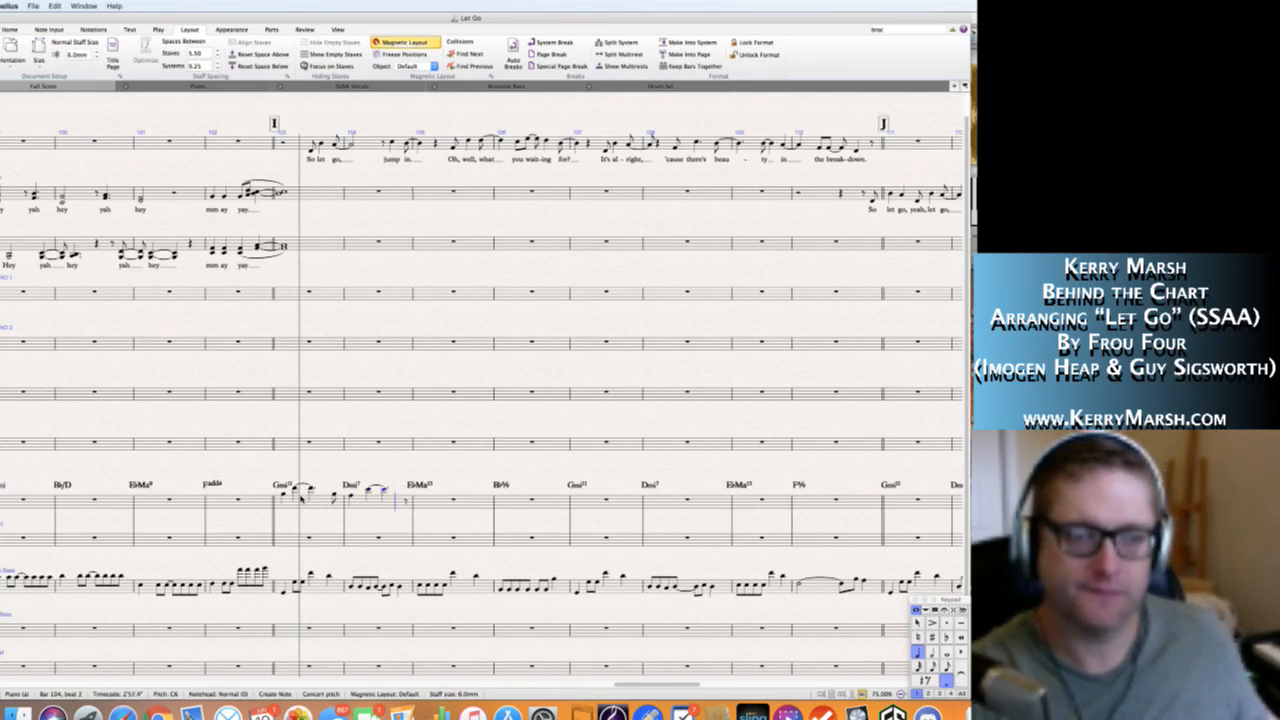
key("KP_Decimal")
key("Escape")
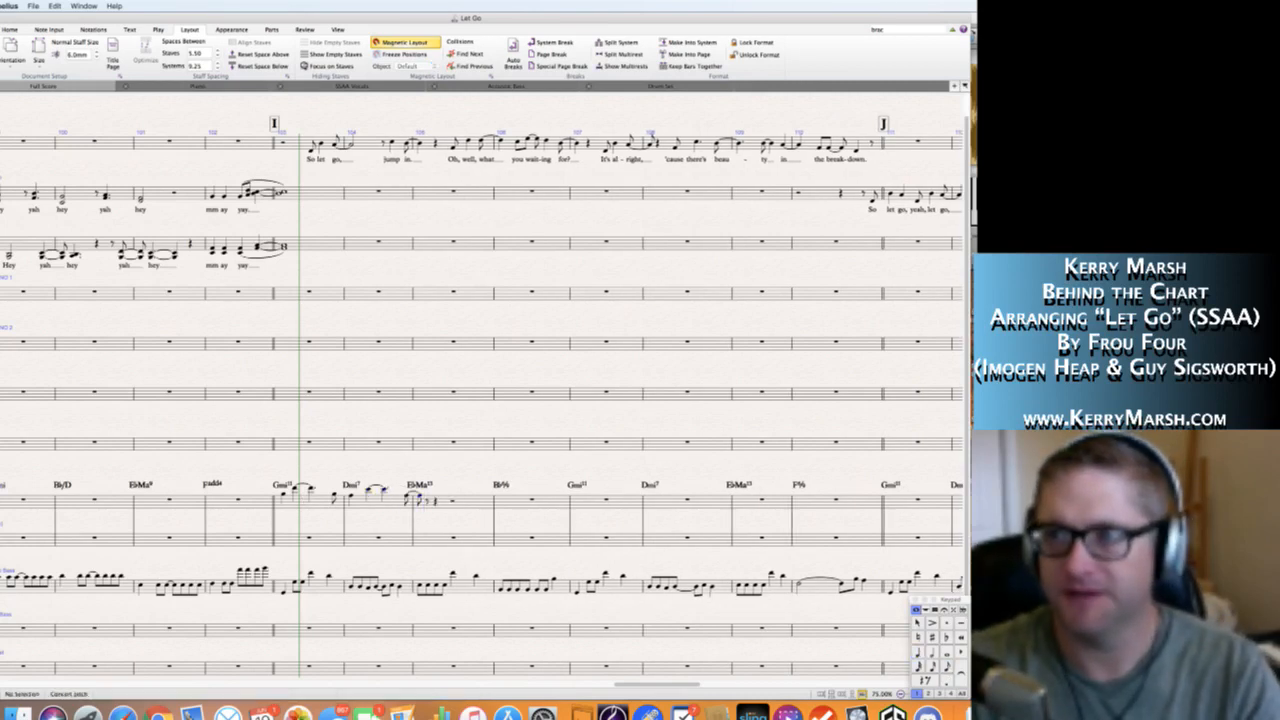
Revise the Piano melody in bar 105 to a quarter-note F5 followed by a dotted-half C6.
key("super+Tab")
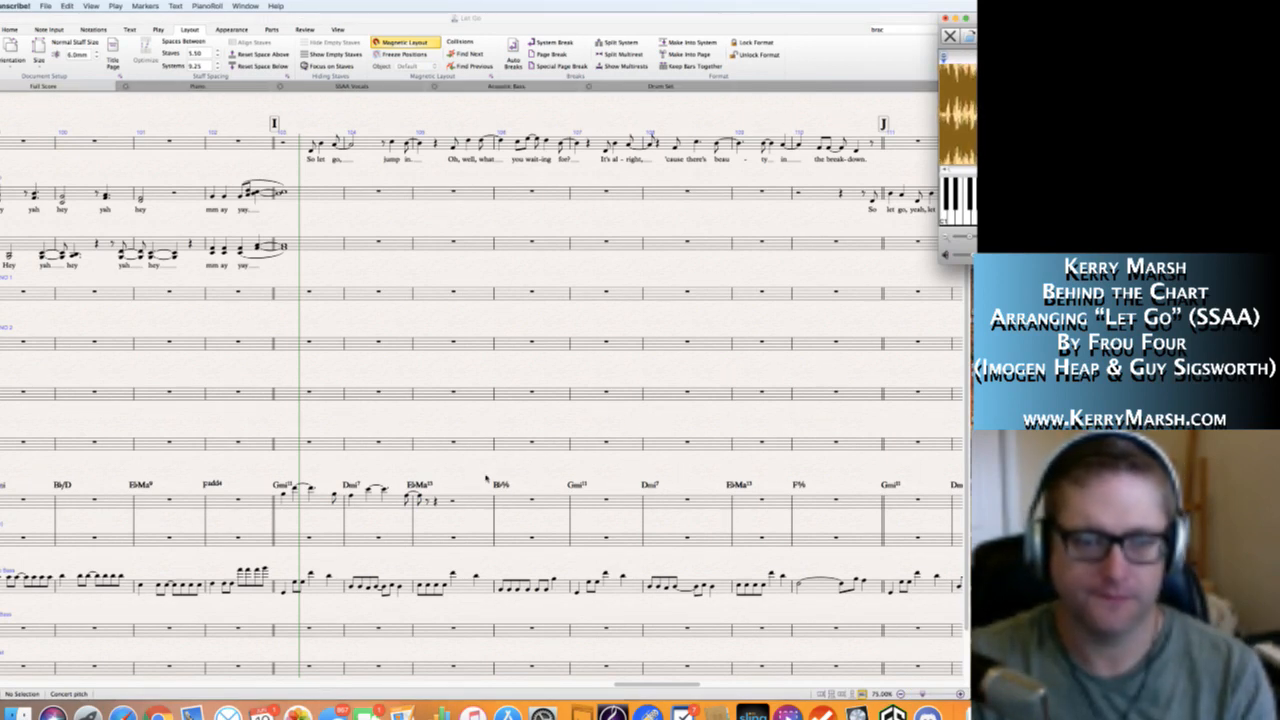
key("super+Tab")
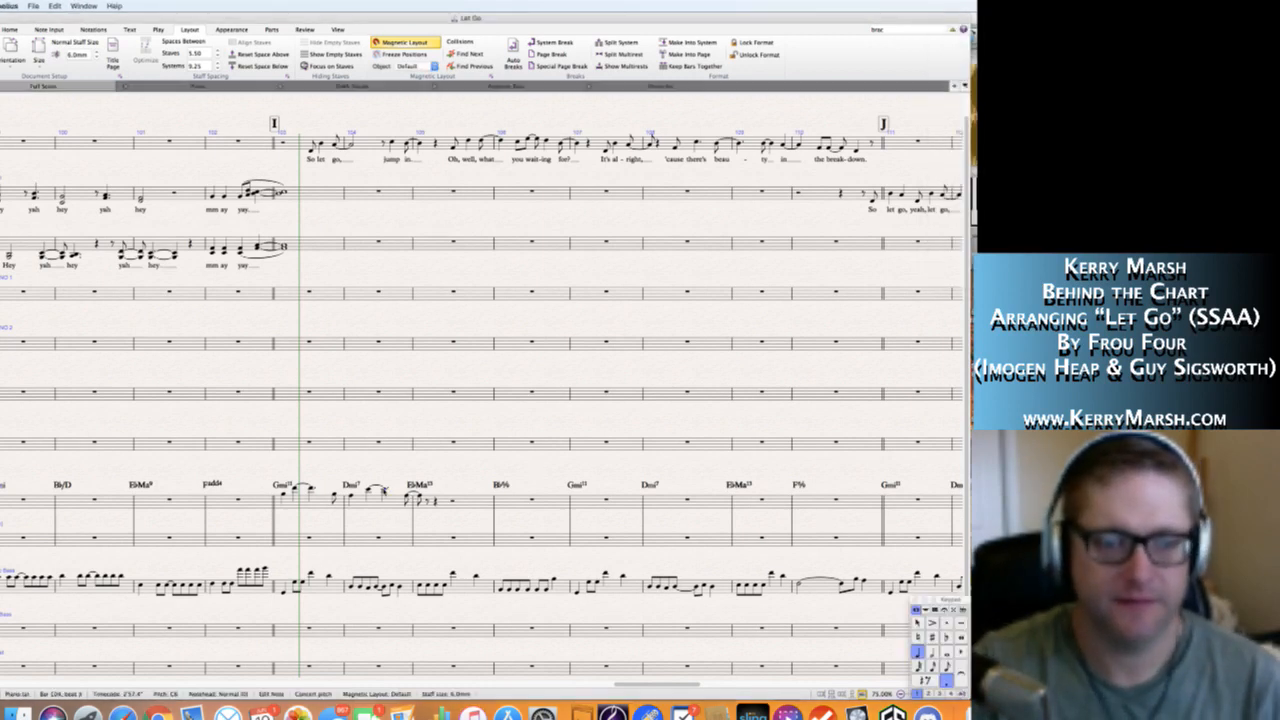
key("Right")
key("Right")
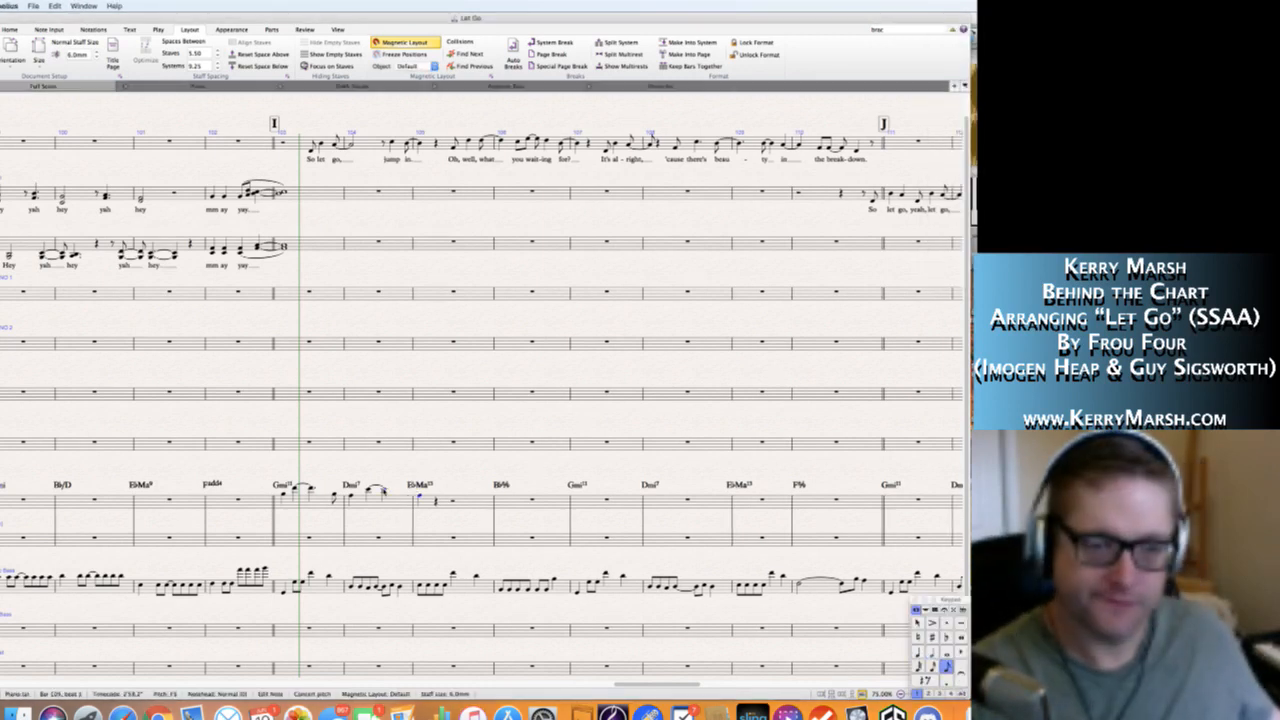
key("4")
key("n")
key("5")
key("period")
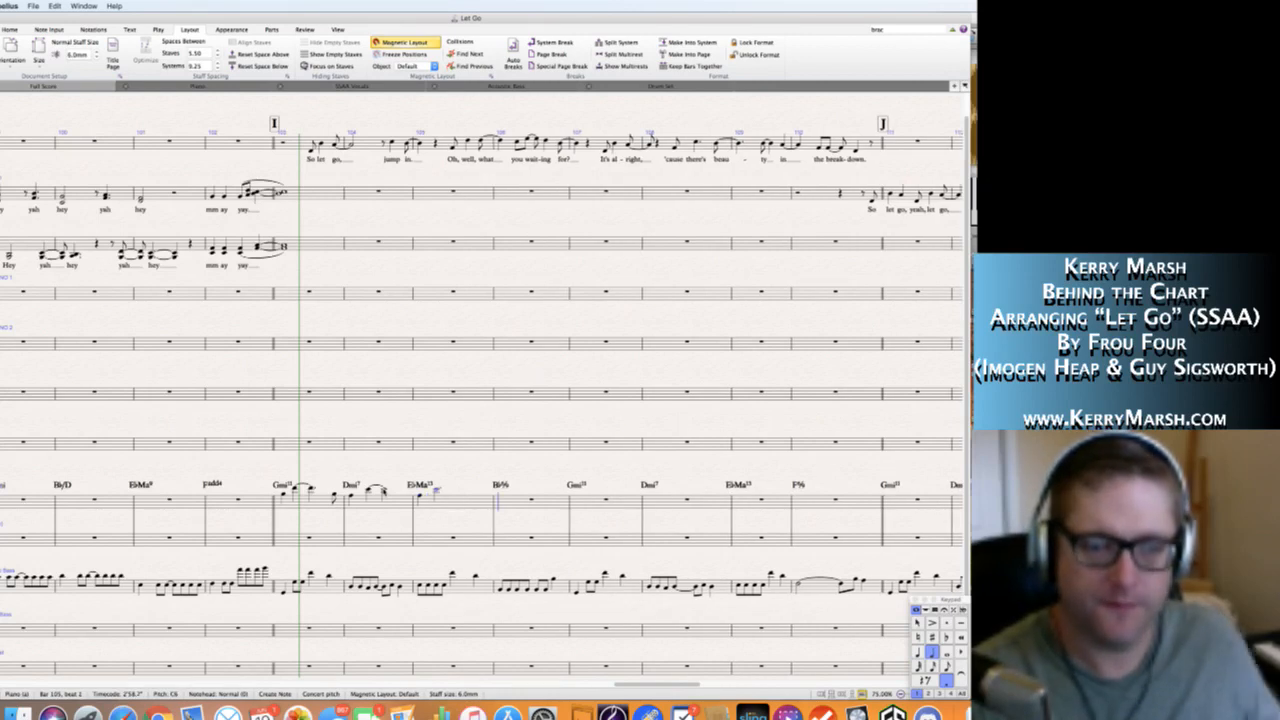
key("Escape")
key("Escape")
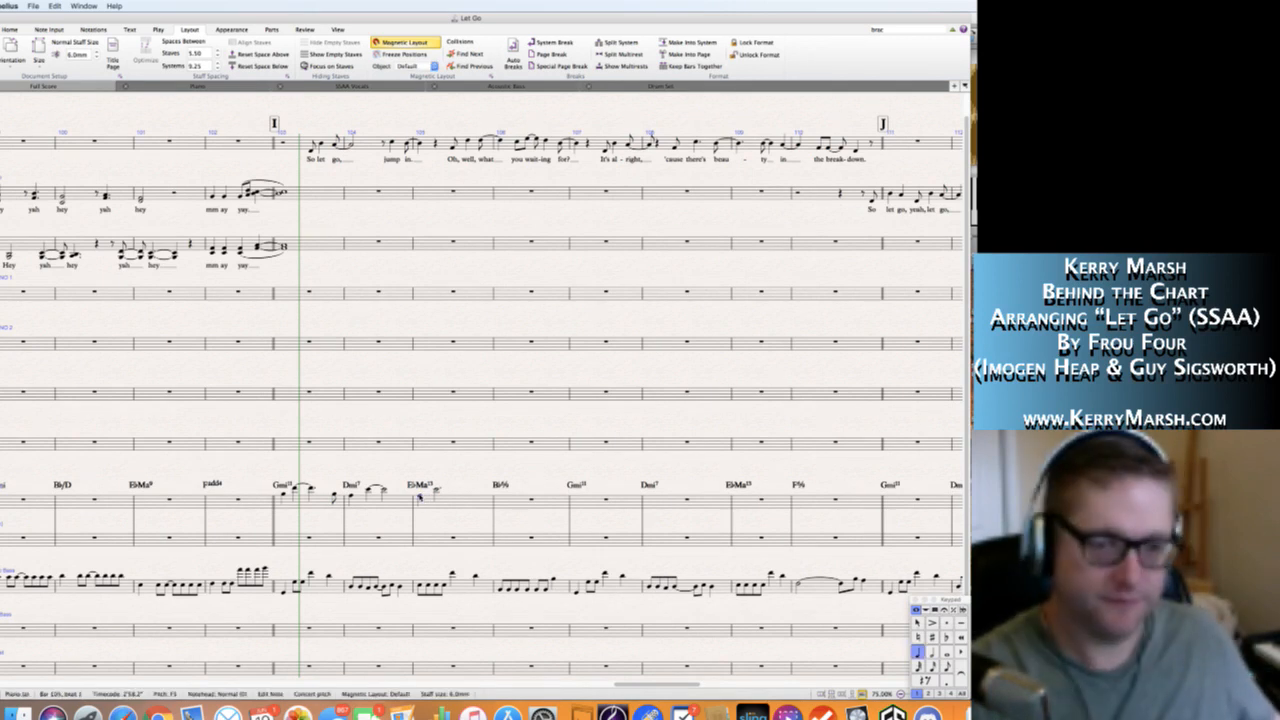
left_click(420, 497)
Enter the quarter notes F5, C6, B♭5 and A5 in Piano bar 106 and a whole-note G5 in bar 107.
key("super+Tab")
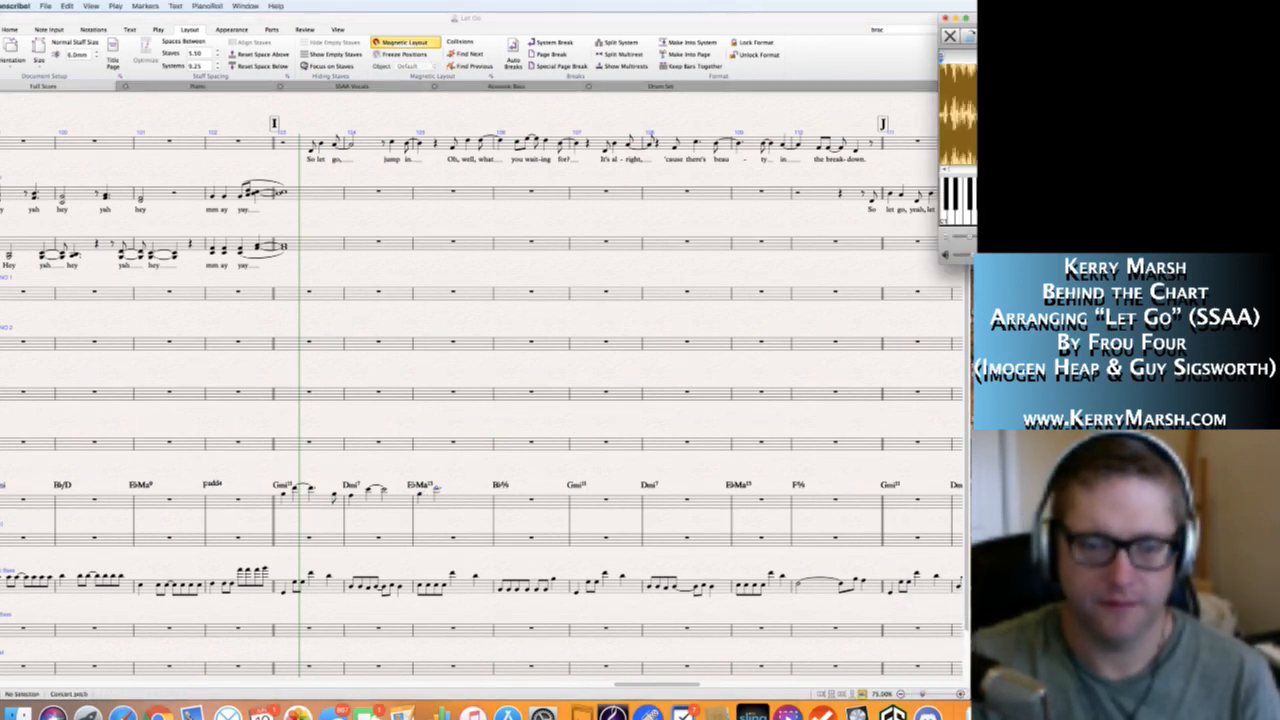
left_click(505, 505)
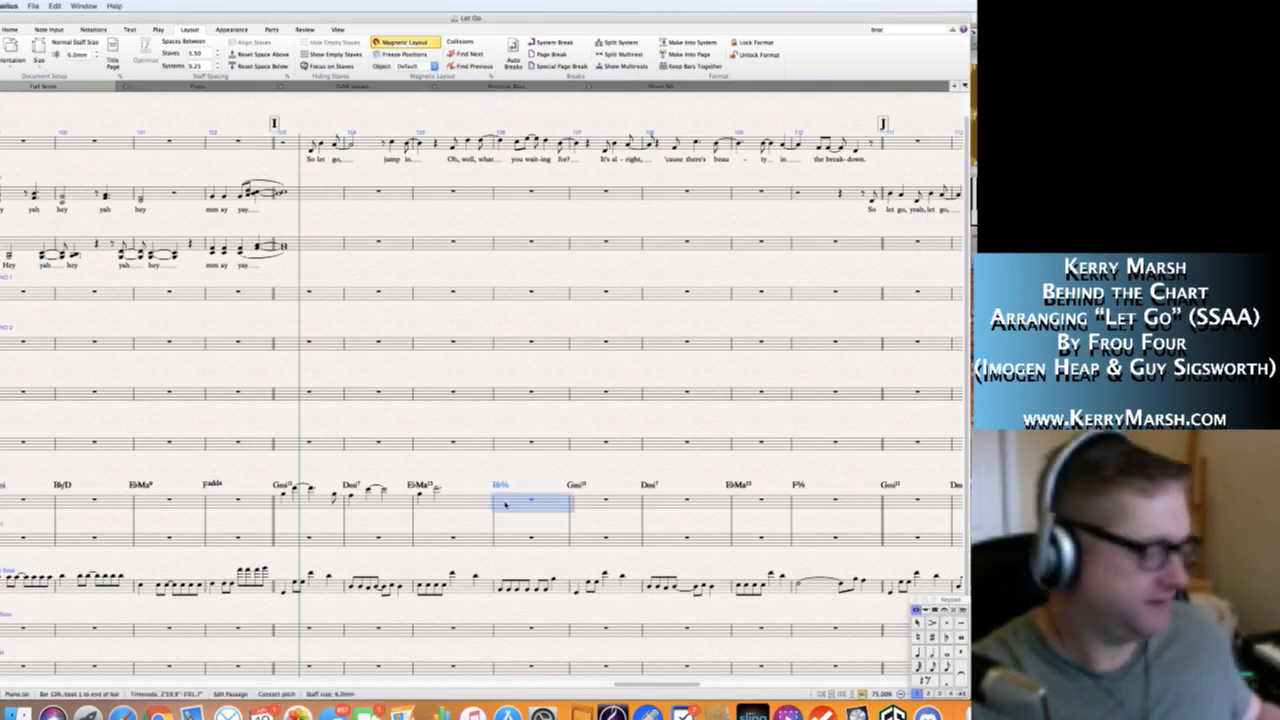
key("n")
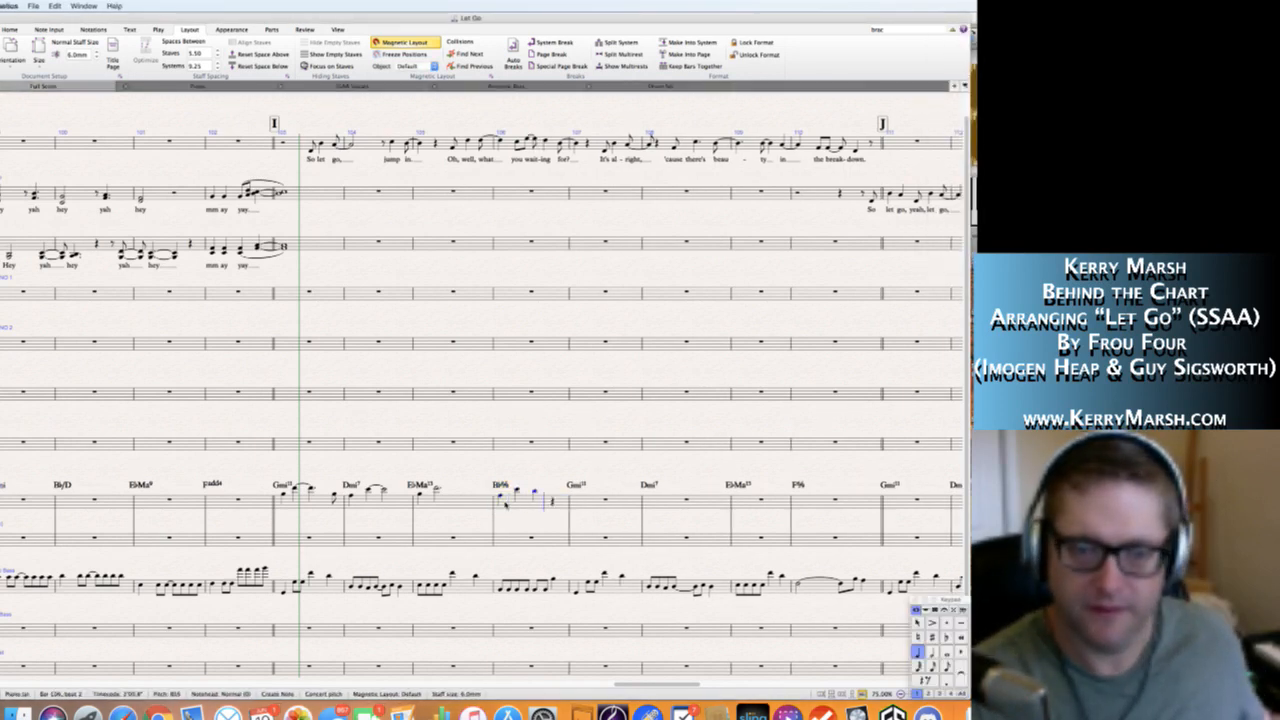
key("a")
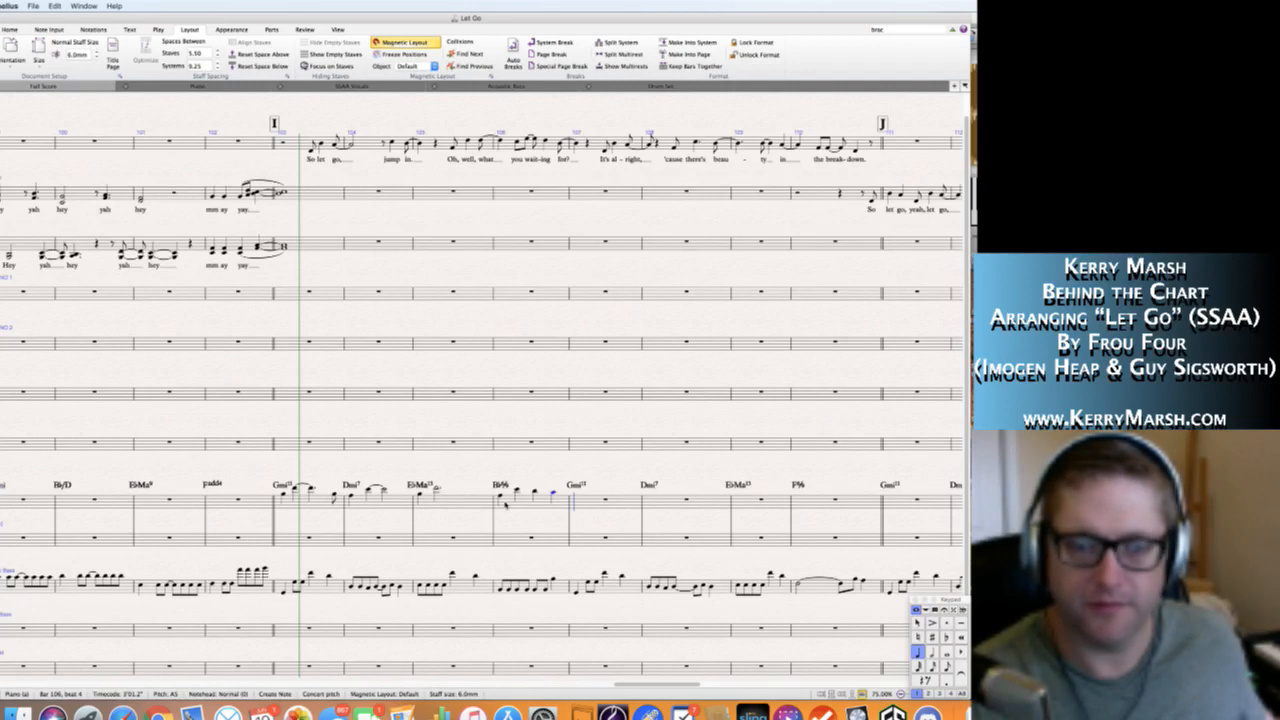
key("6")
key("g")
key("Escape")
key("Escape")
Copy the Piano melody from bars 103–105 to bars 107–109.
key("super+Tab")
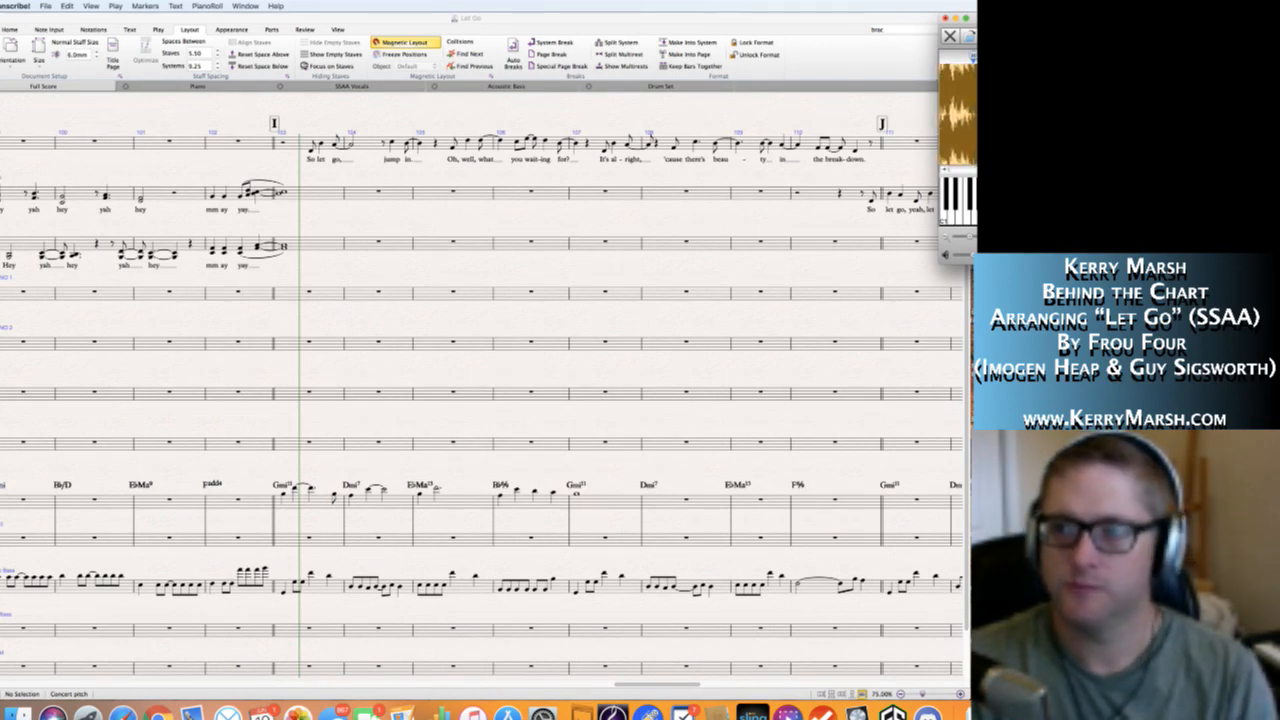
left_click(395, 505)
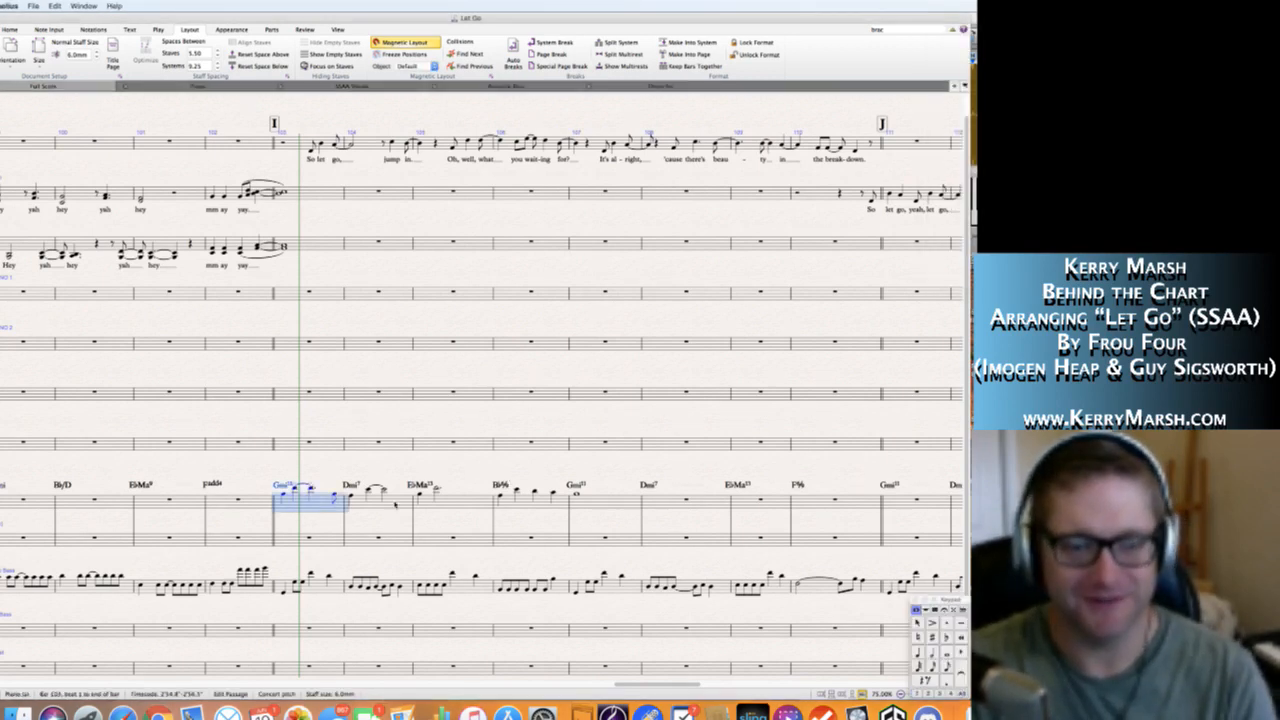
left_click(451, 507, "shift")
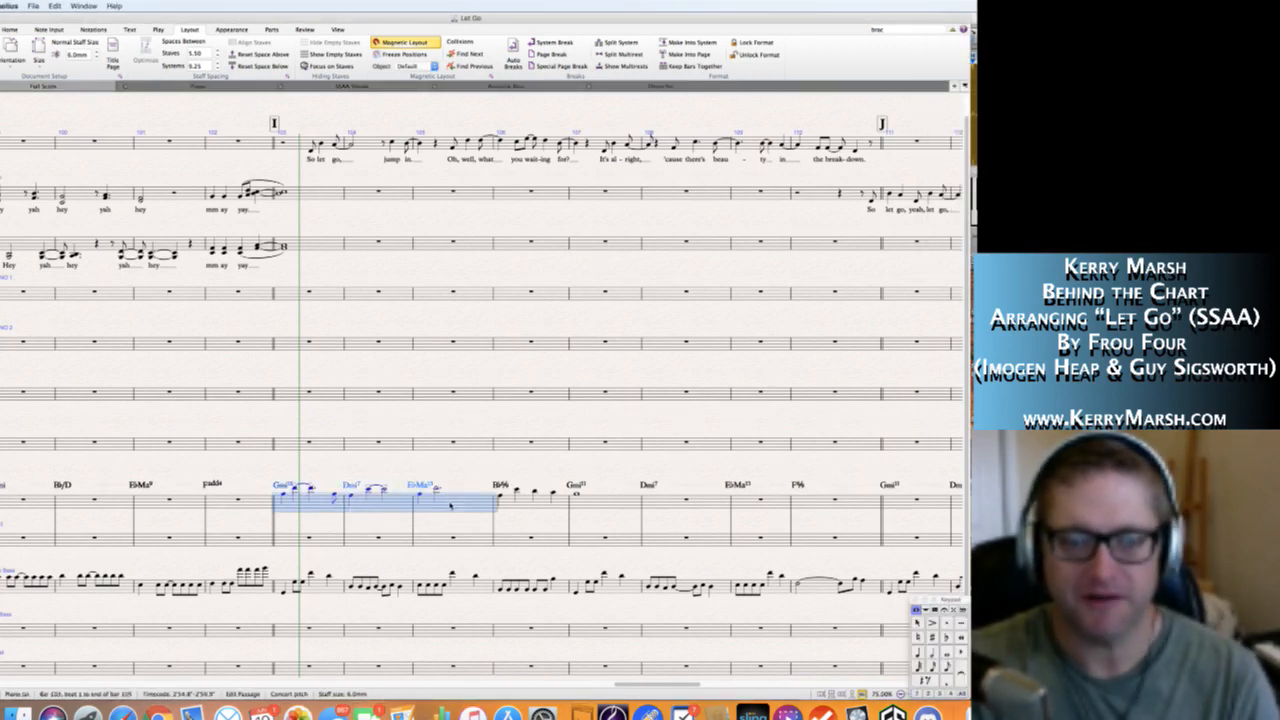
left_click(576, 498, "alt")
key("Escape")
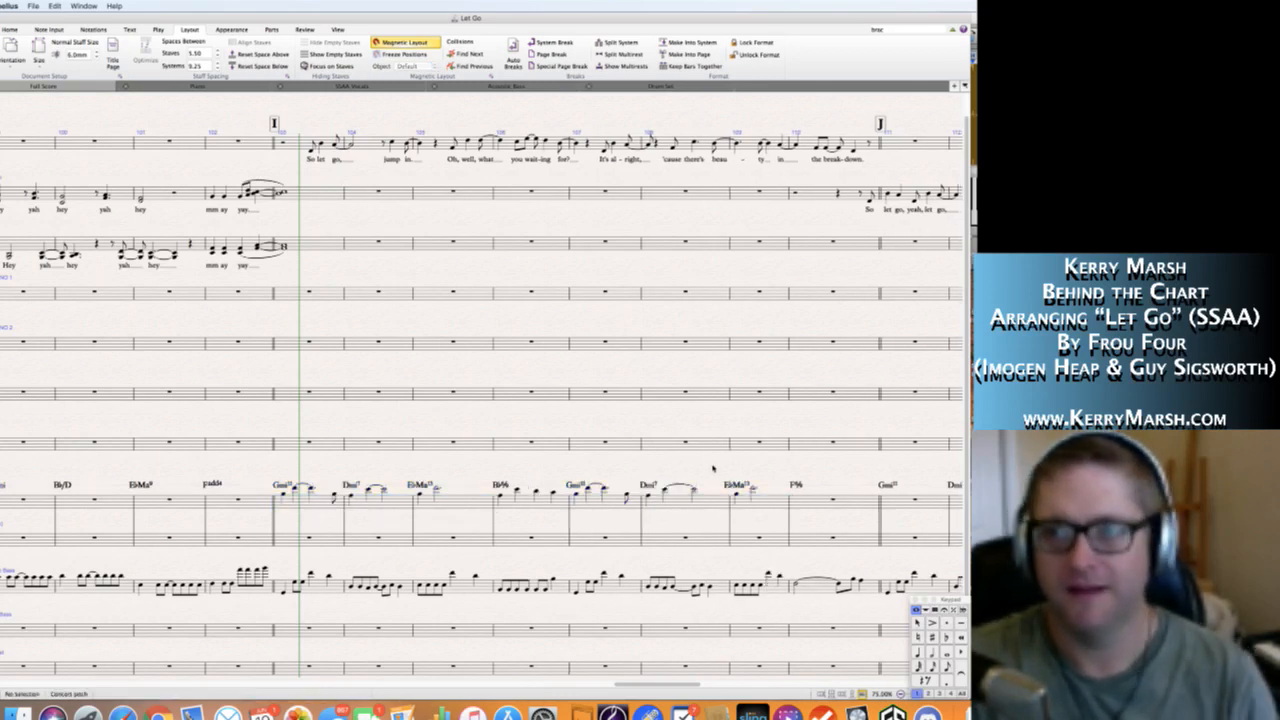
Enter a dotted-quarter F5 at the start of bar 110 in the Piano top staff.
key("super+Tab")
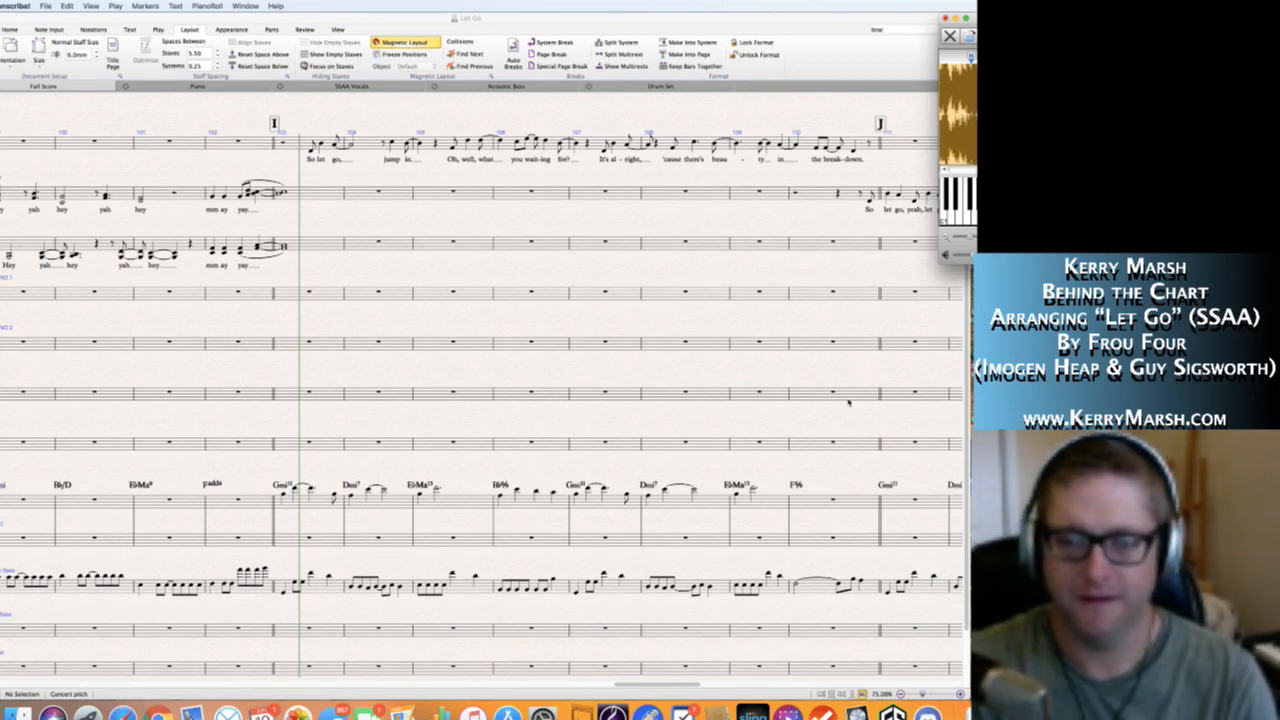
left_click(843, 455)
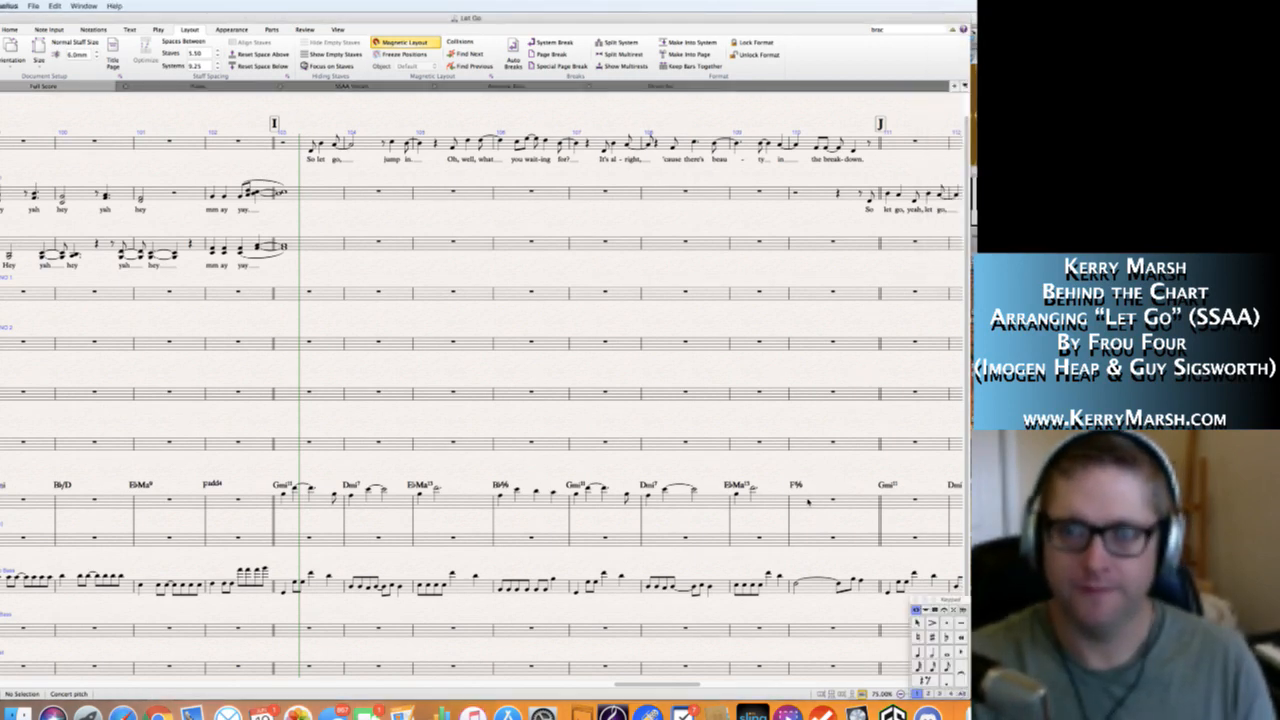
left_click(808, 502)
key("n")
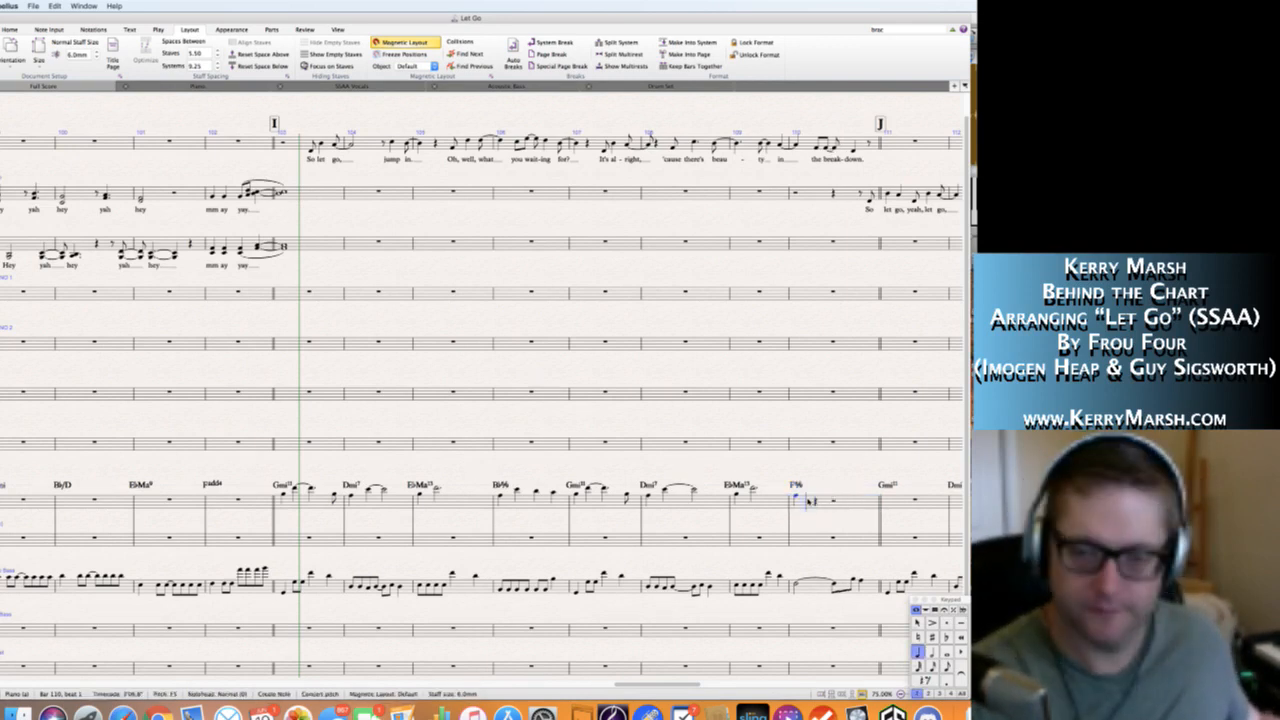
key("Right")
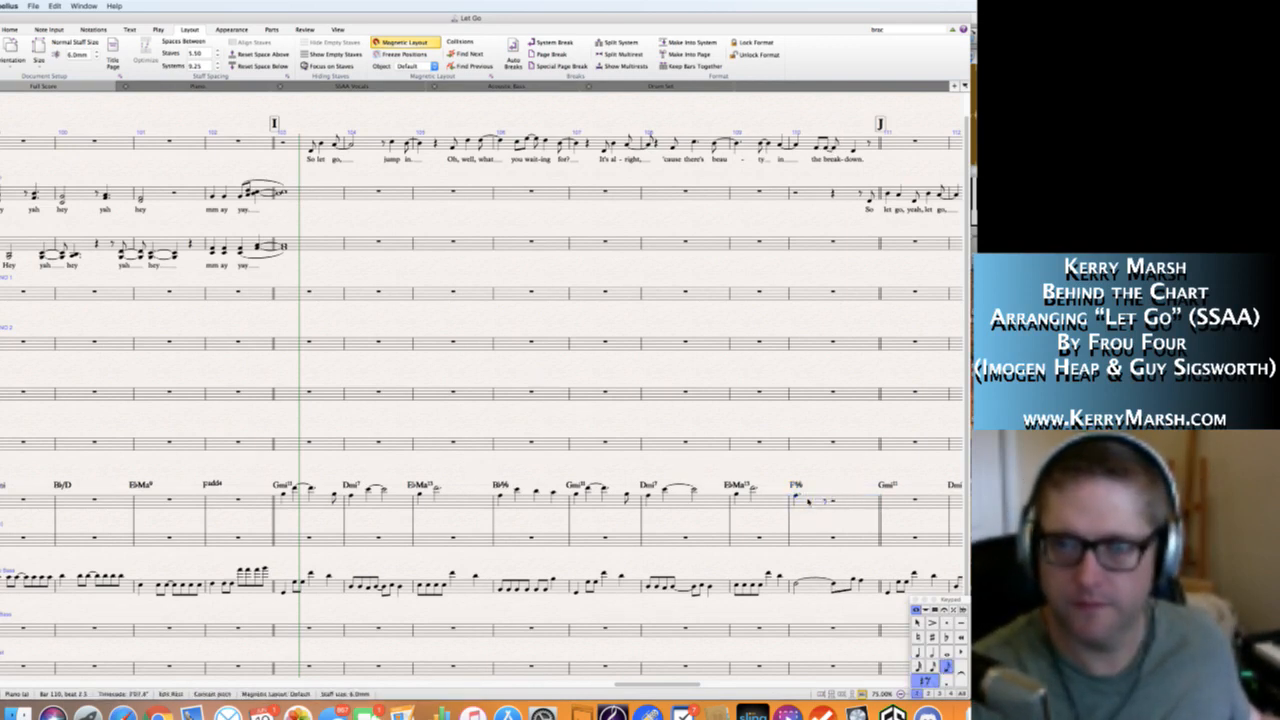
Complete Piano bar 110 with an eighth-note F5 tied to a quarter on beat 3 and a quarter-note D5 on beat 4.
key("f")
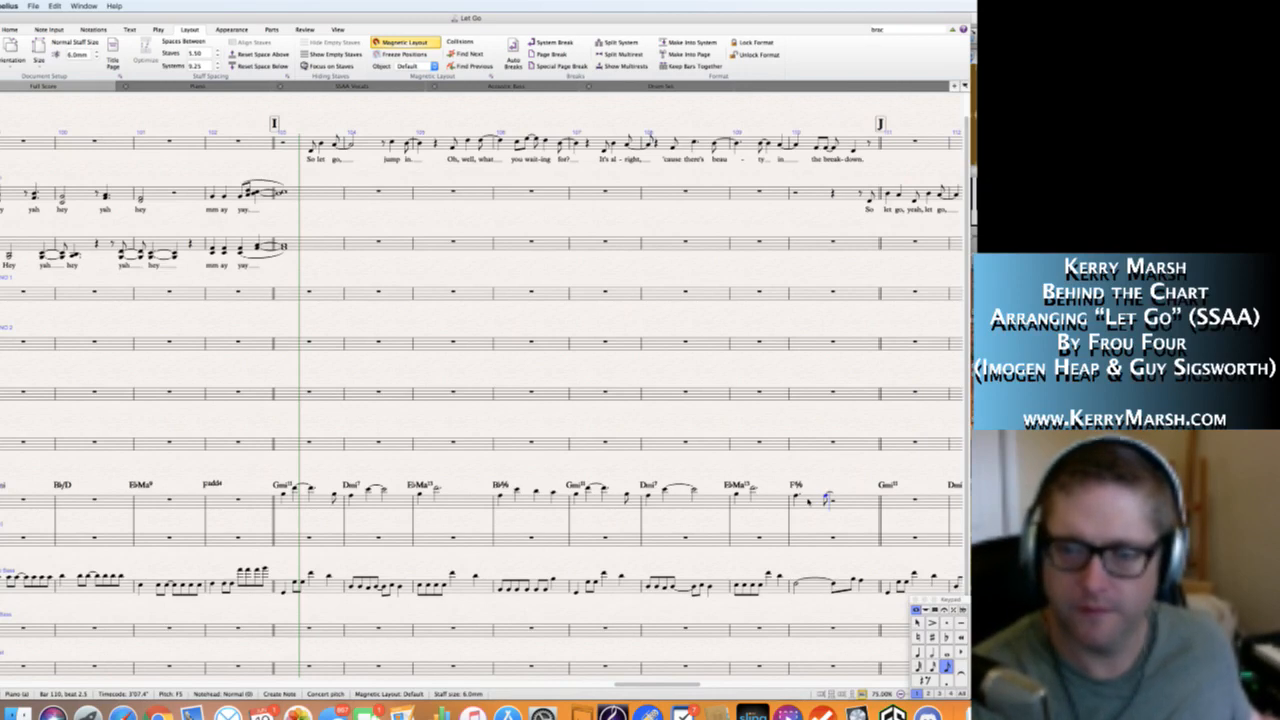
key("4")
key("f")
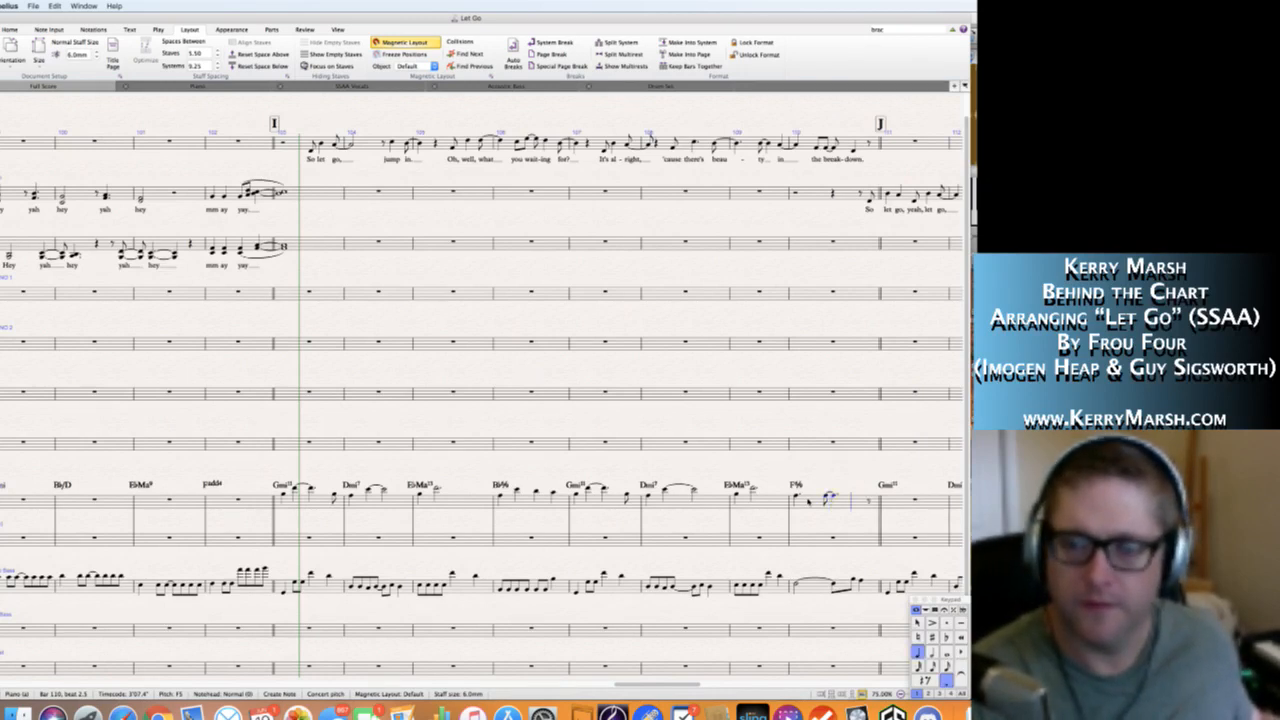
key("Left")
key("Return")
key("Right")
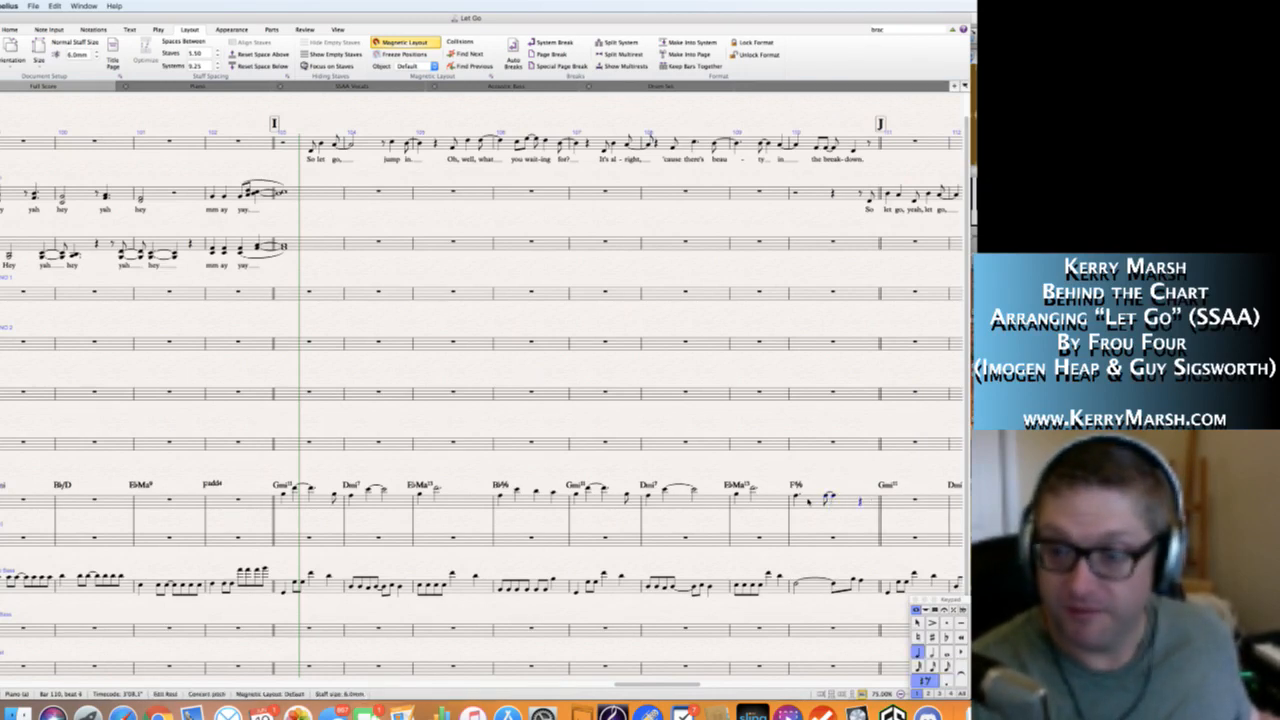
key("d")
key("Escape")
key("Escape")
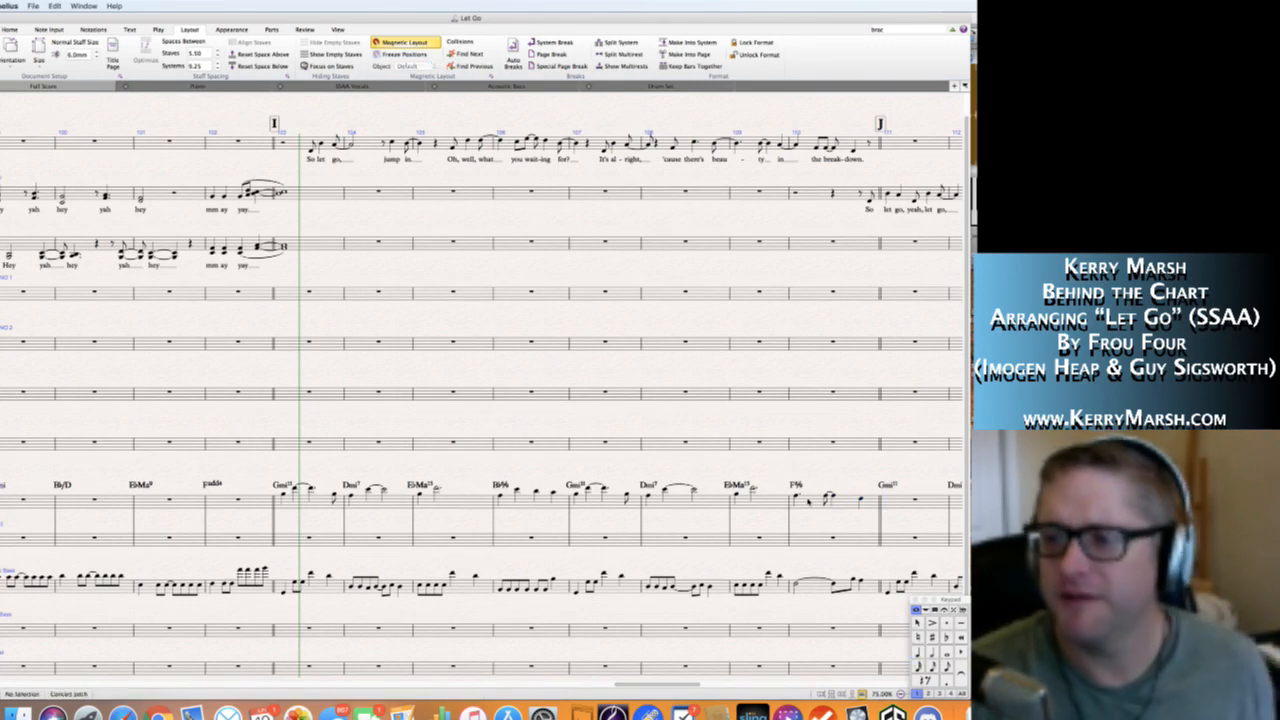
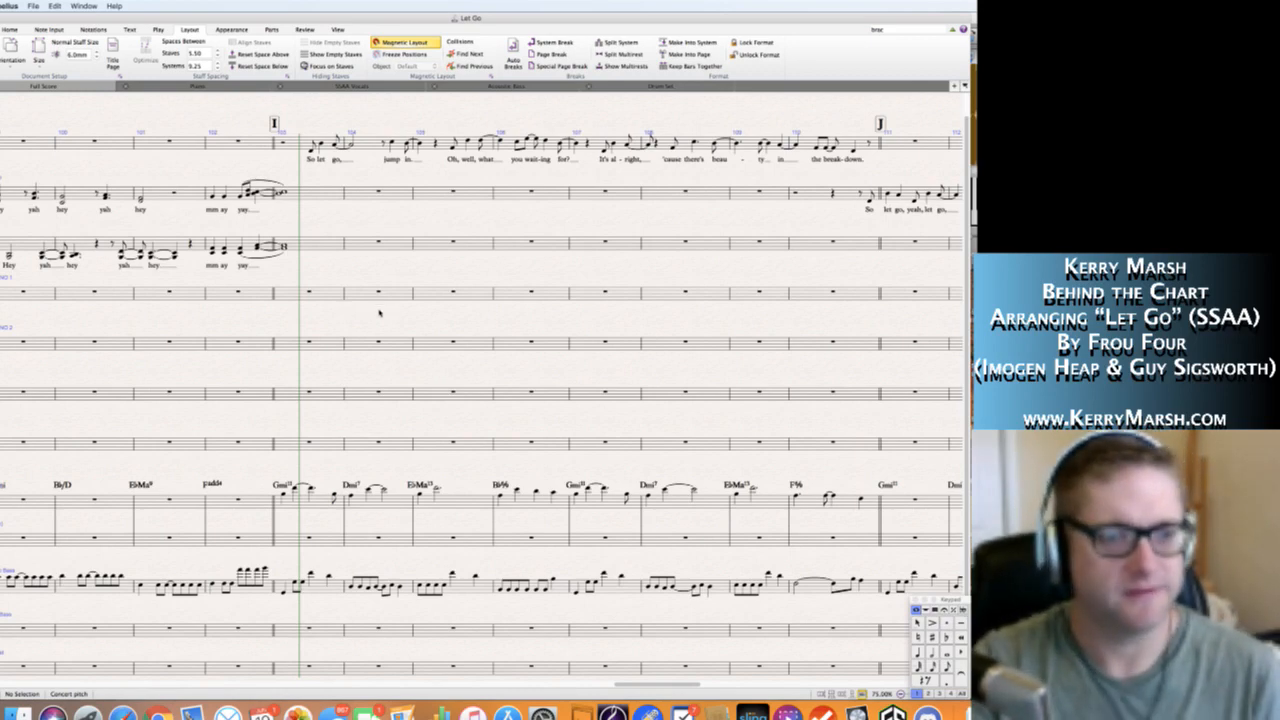
Review the vocal and Piano parts from section G through rehearsal mark J before writing the backing vocals at I.
scroll(396, 318, "left", 3)
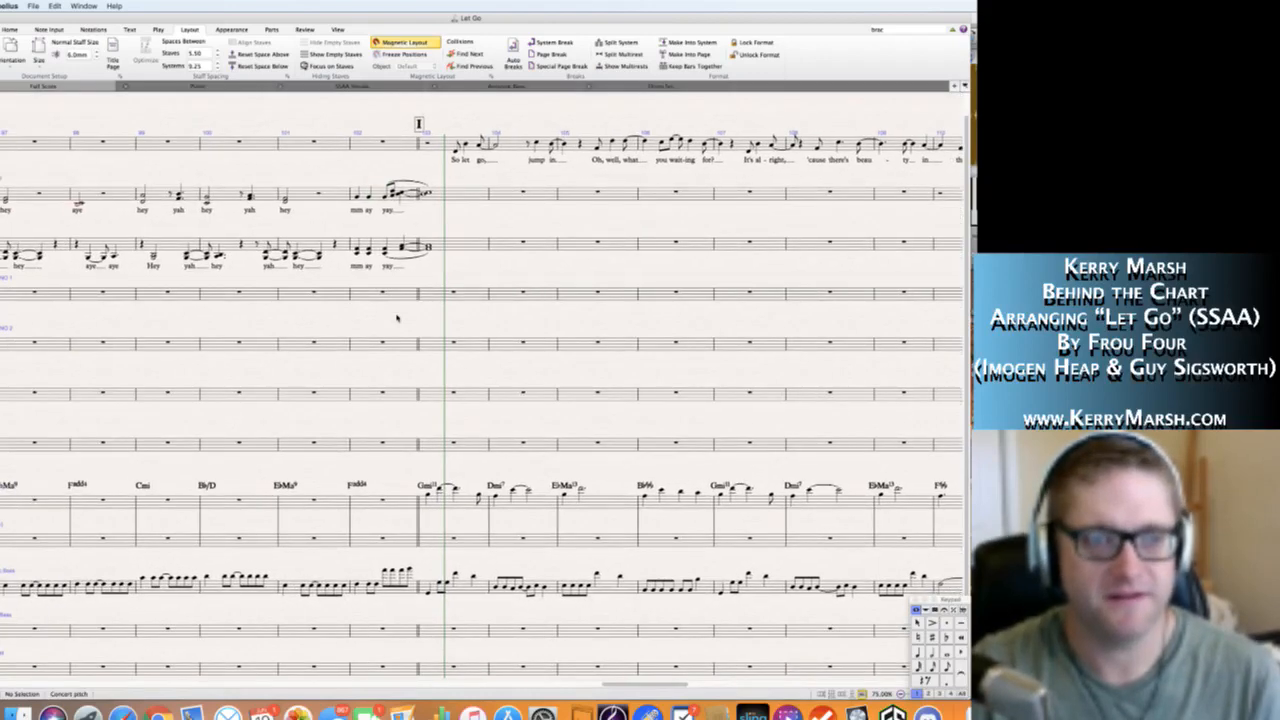
scroll(396, 318, "right", 2)
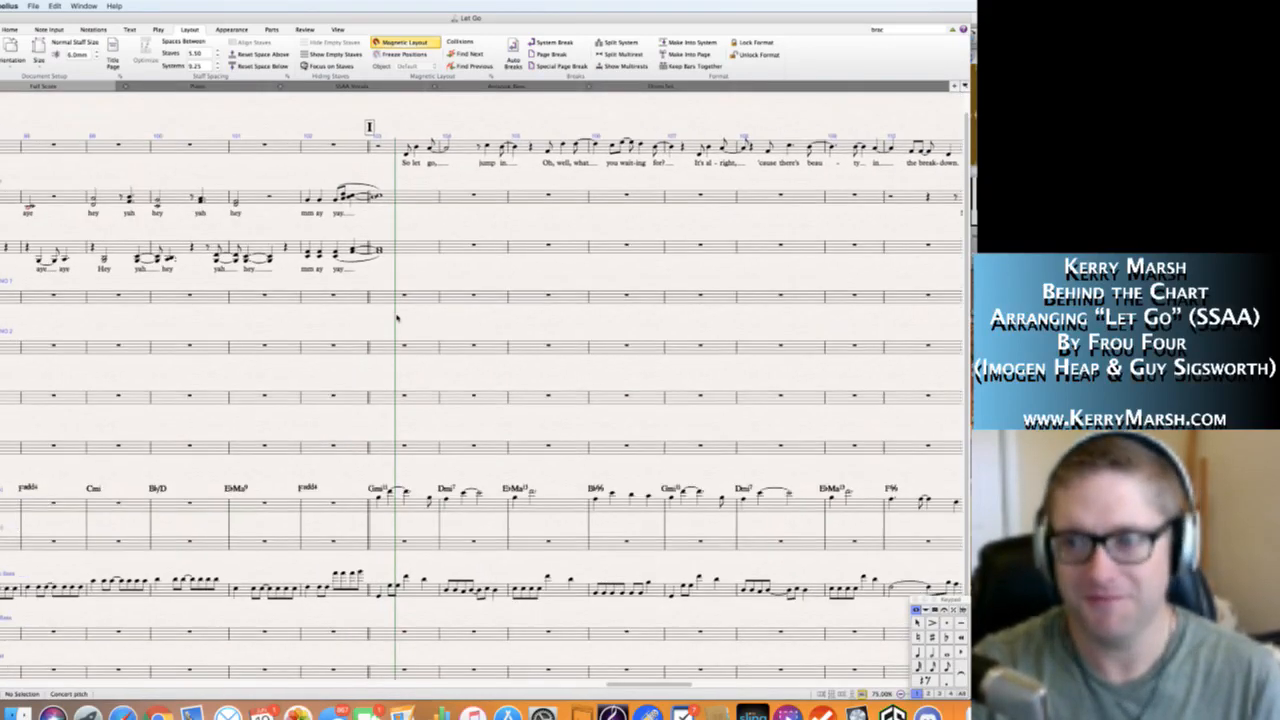
scroll(396, 318, "left", 10)
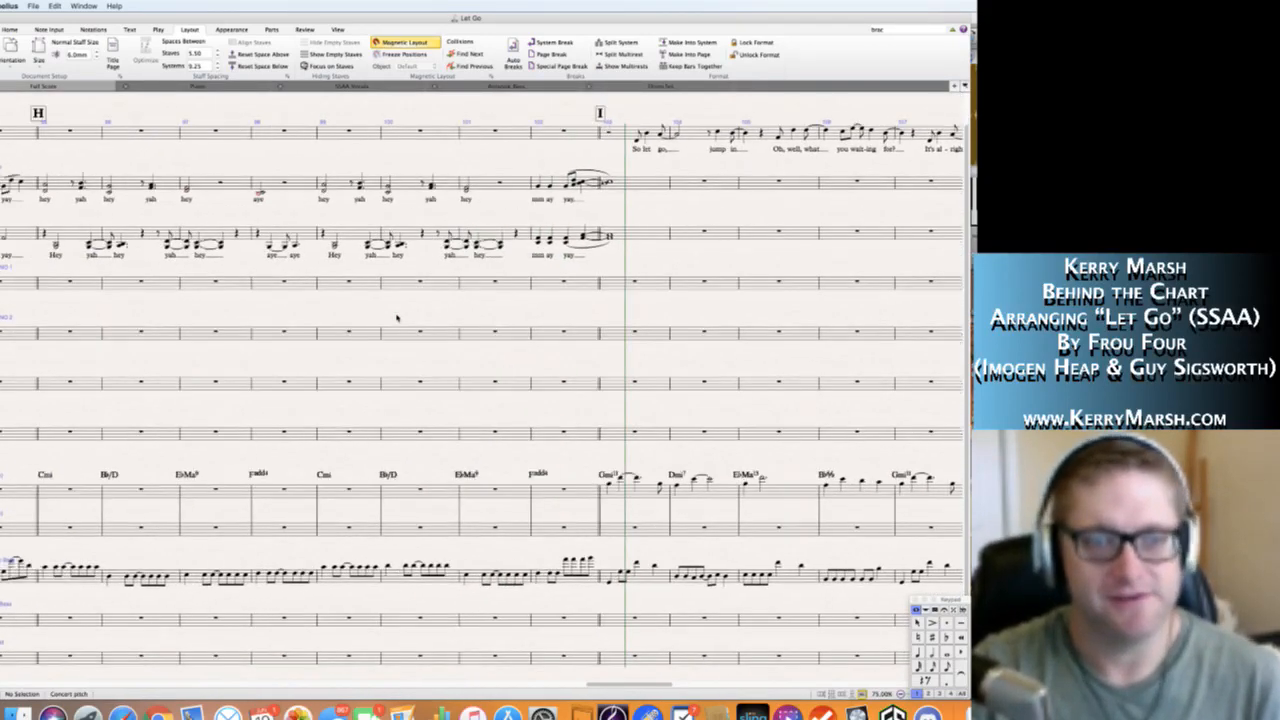
scroll(396, 318, "left", 8)
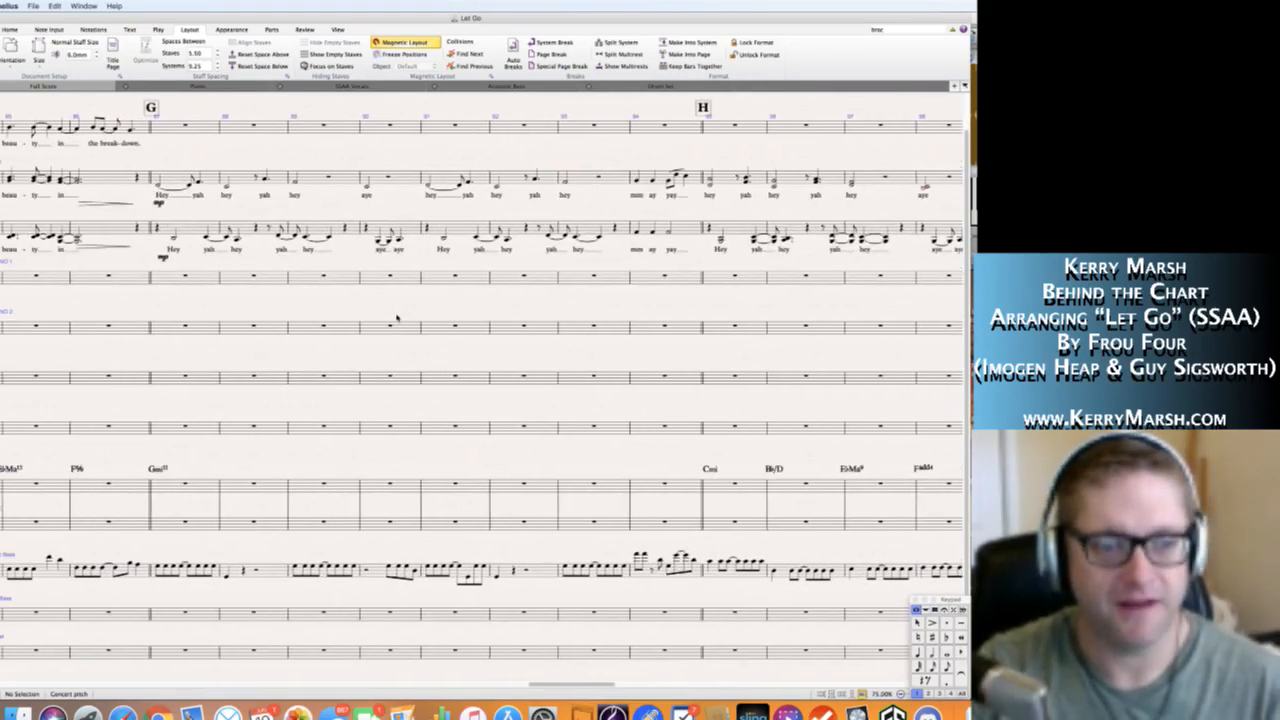
scroll(396, 318, "left", 7)
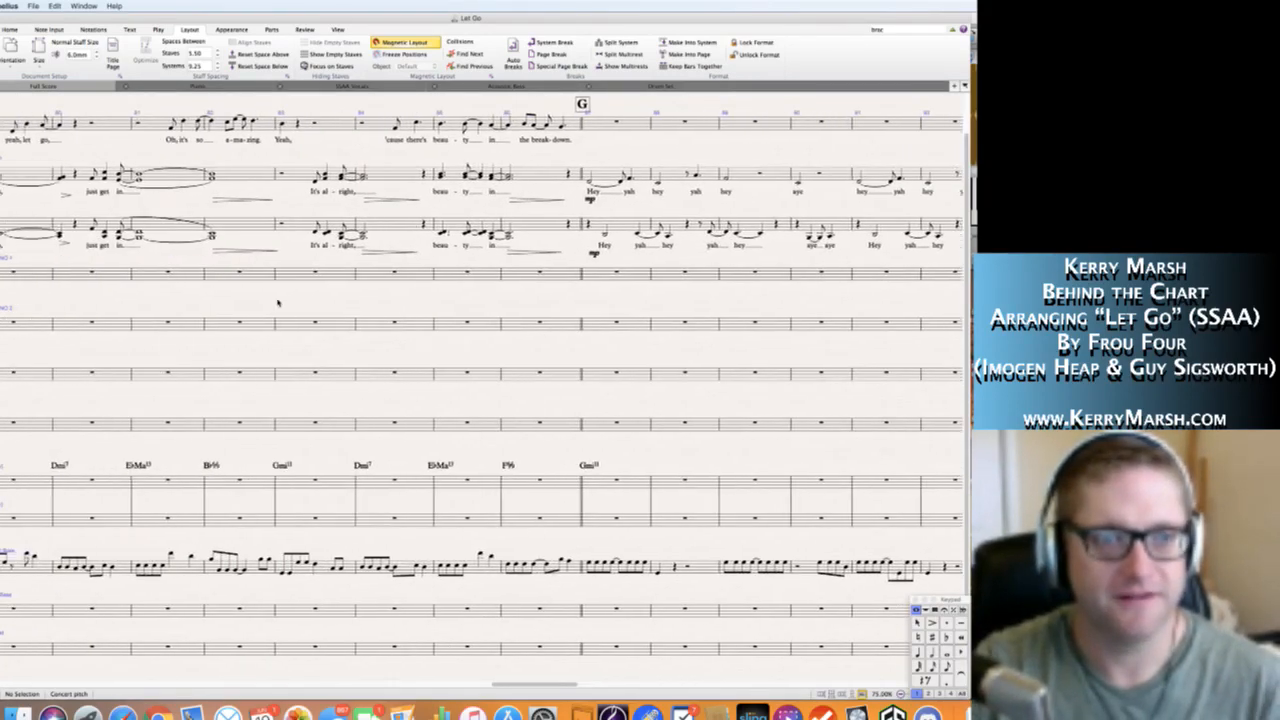
scroll(335, 312, "right", 20)
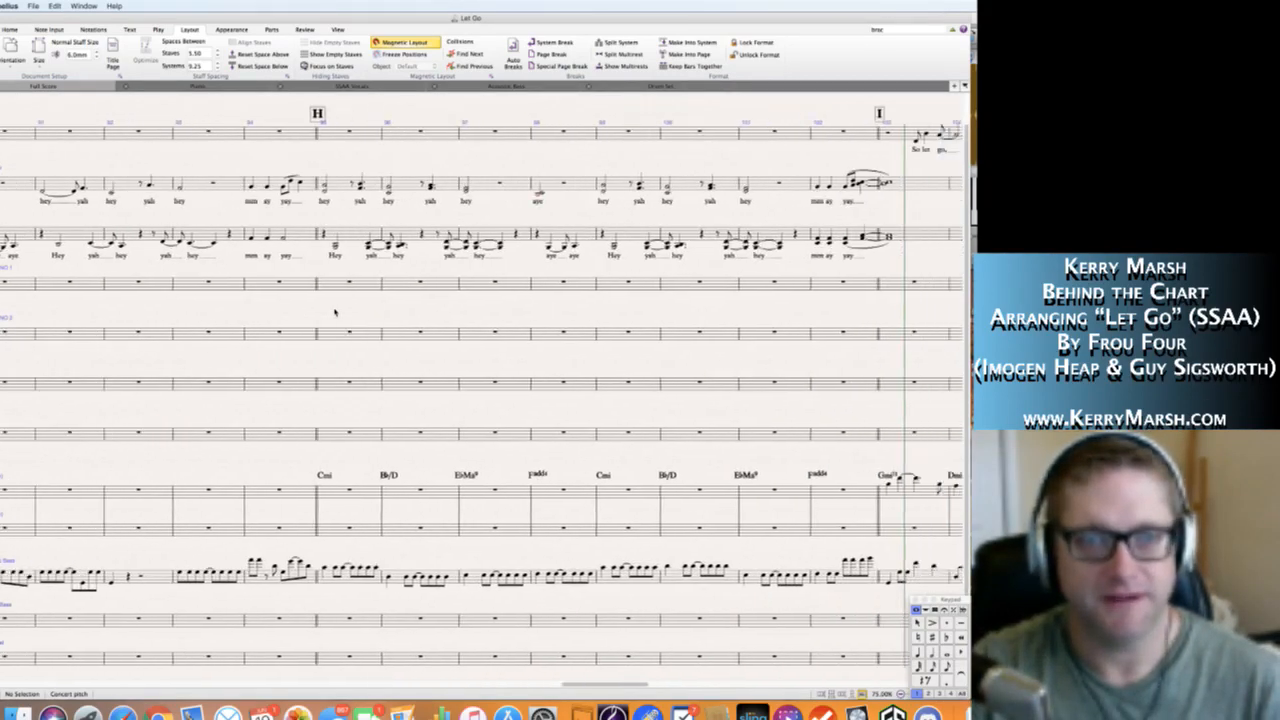
scroll(335, 312, "right", 8)
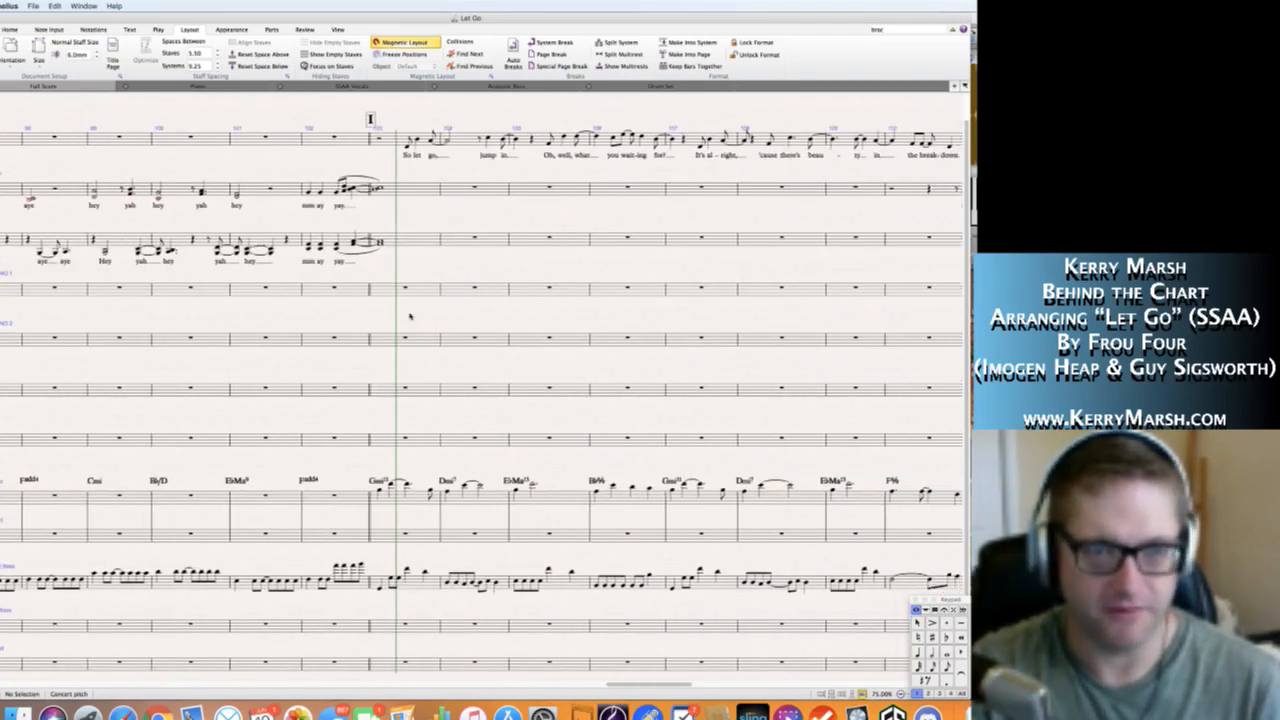
scroll(425, 318, "right", 4)
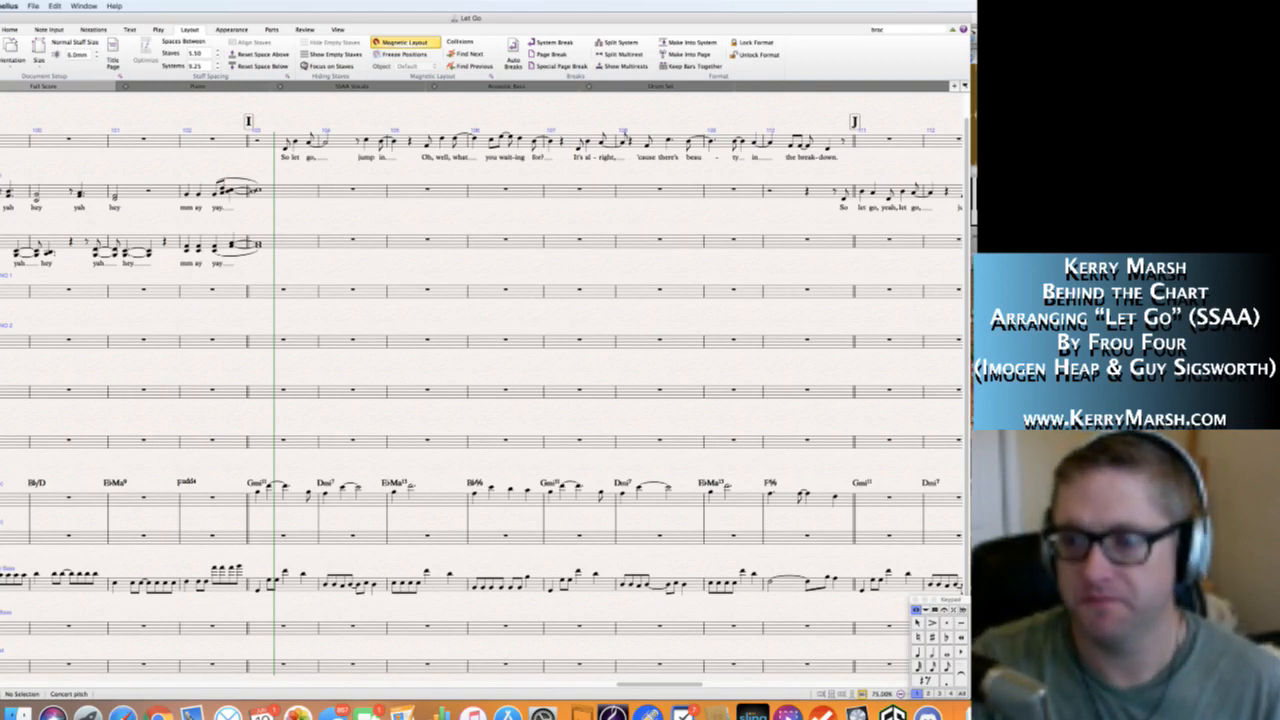
key("super+Tab")
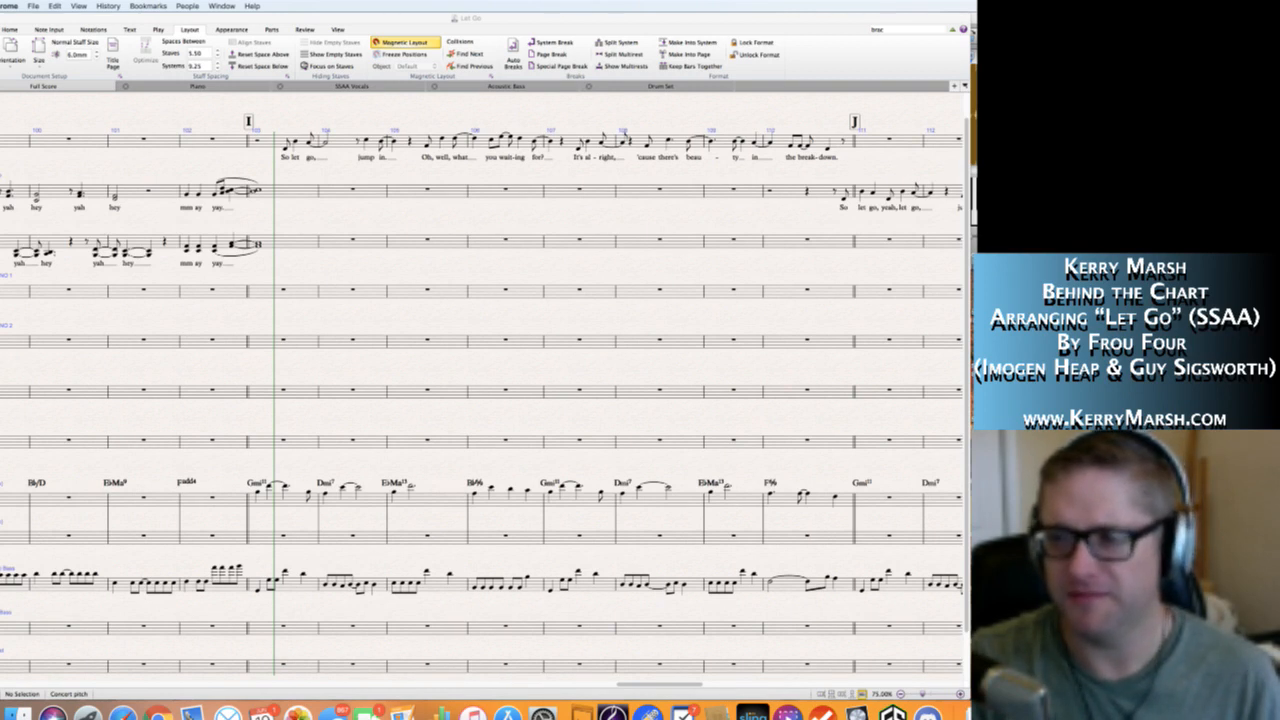
key("super+Tab")
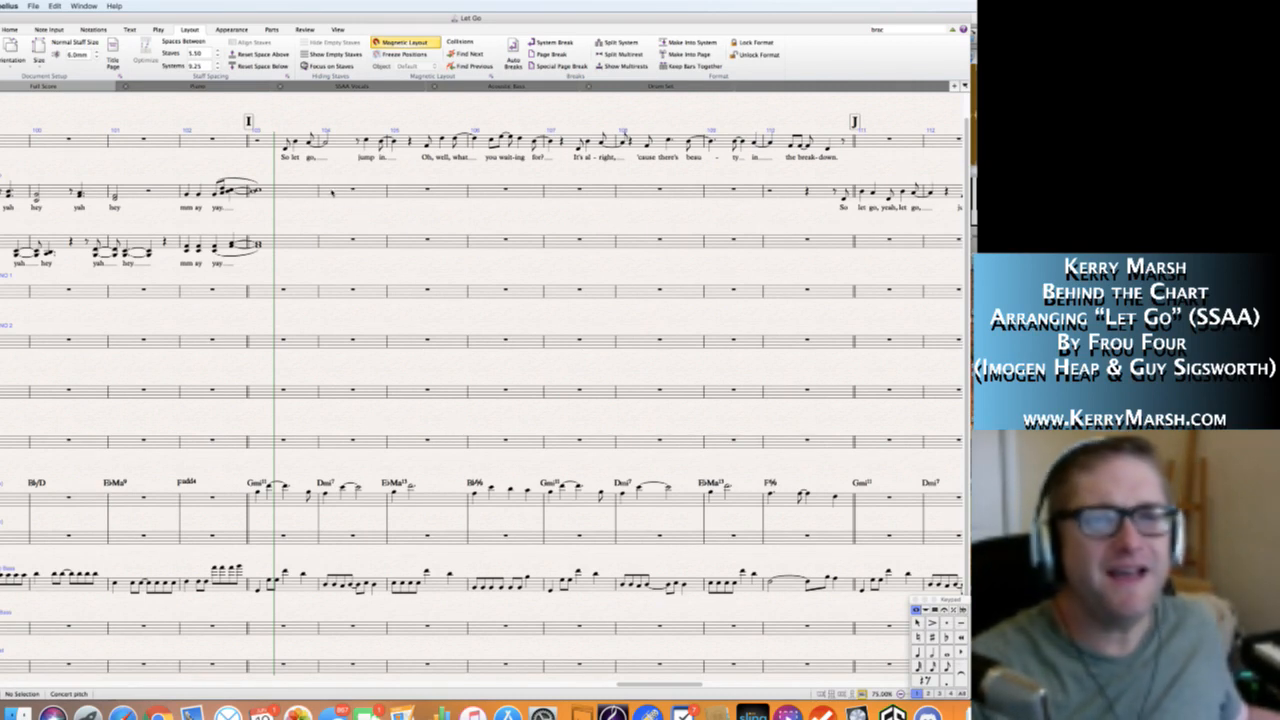
Enter whole-note chords in bar 104: C5 and E5 on the Soprano staff, F4 and G4 on the Alto staff.
left_click(332, 192)
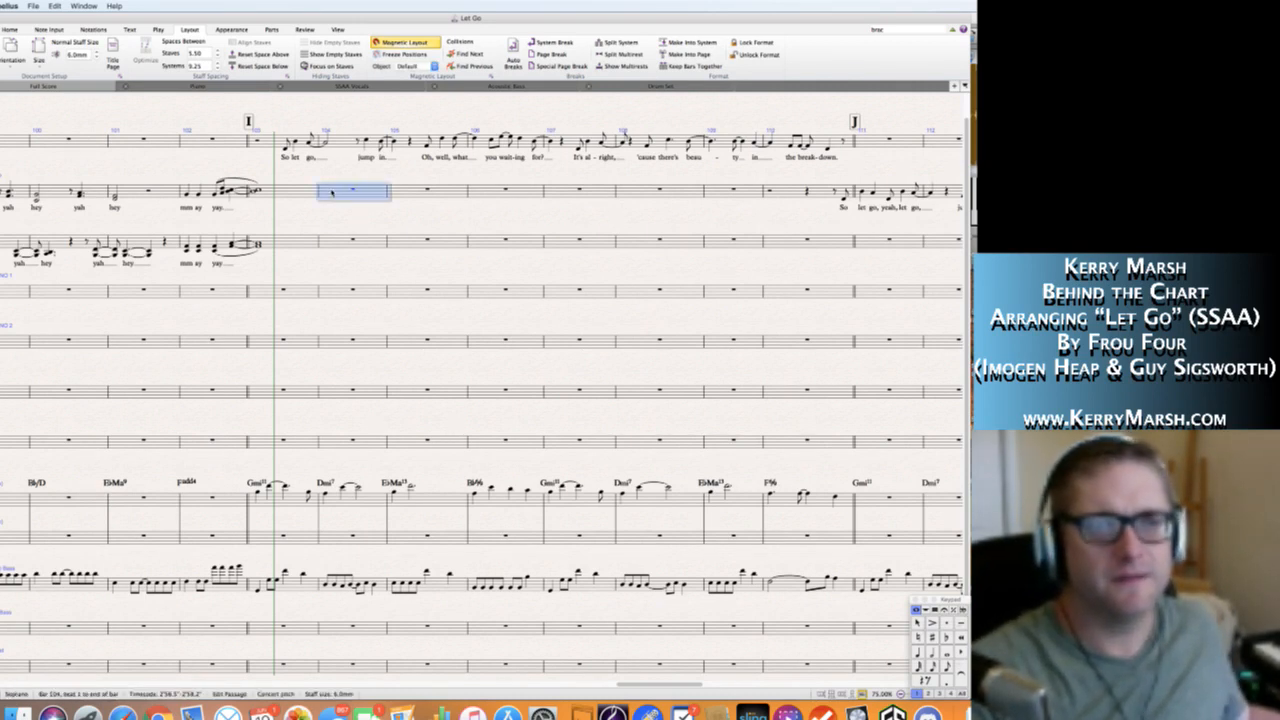
key("KP_6")
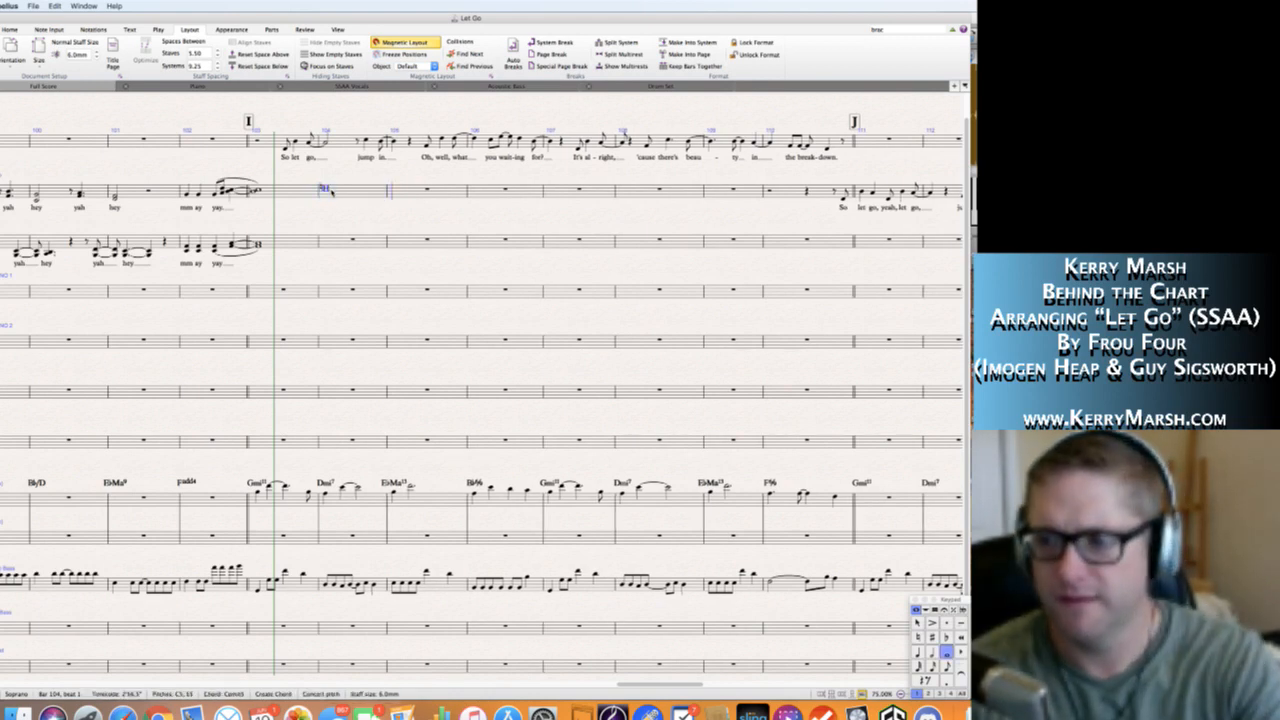
key("Escape")
key("Escape")
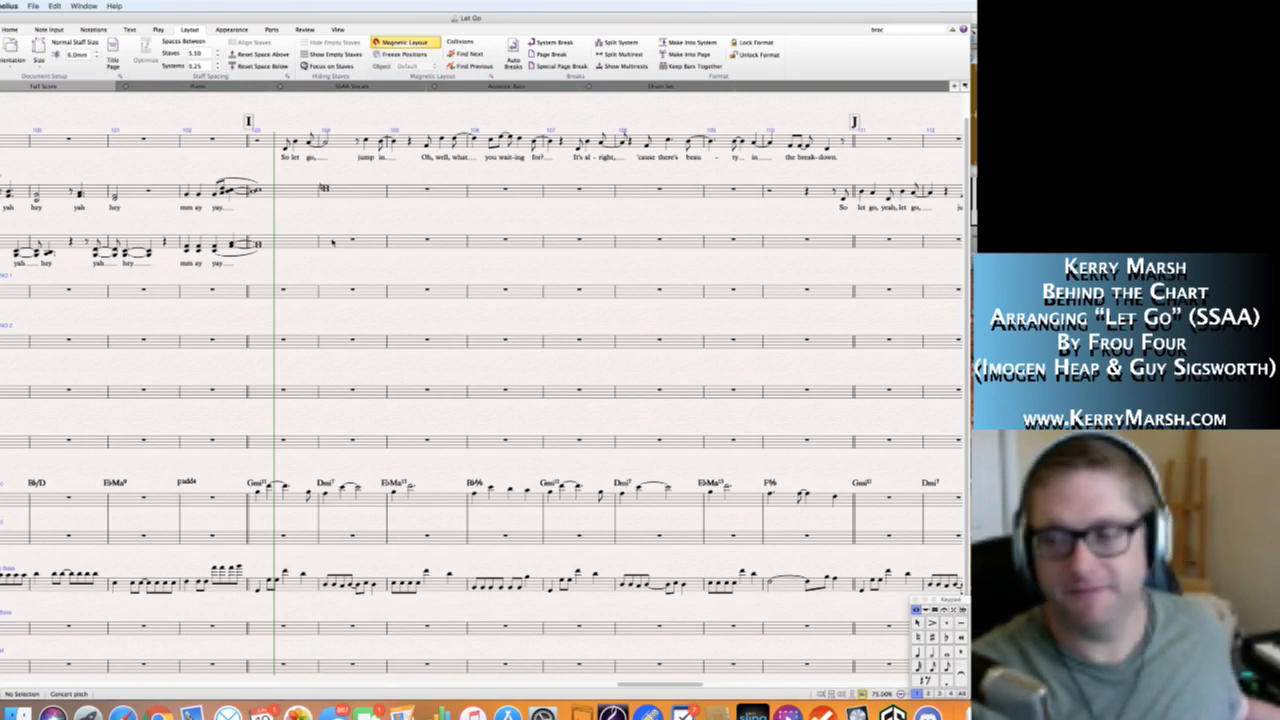
left_click(333, 243)
key("6")
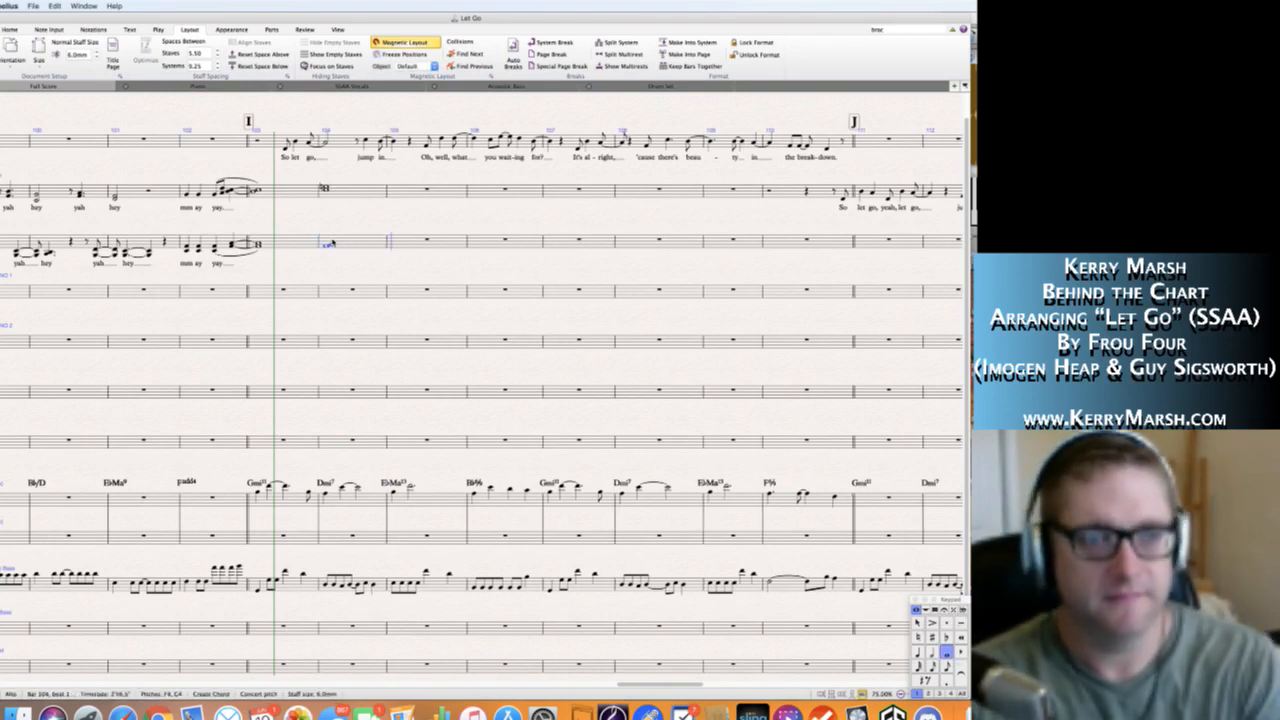
key("Escape")
key("Escape")
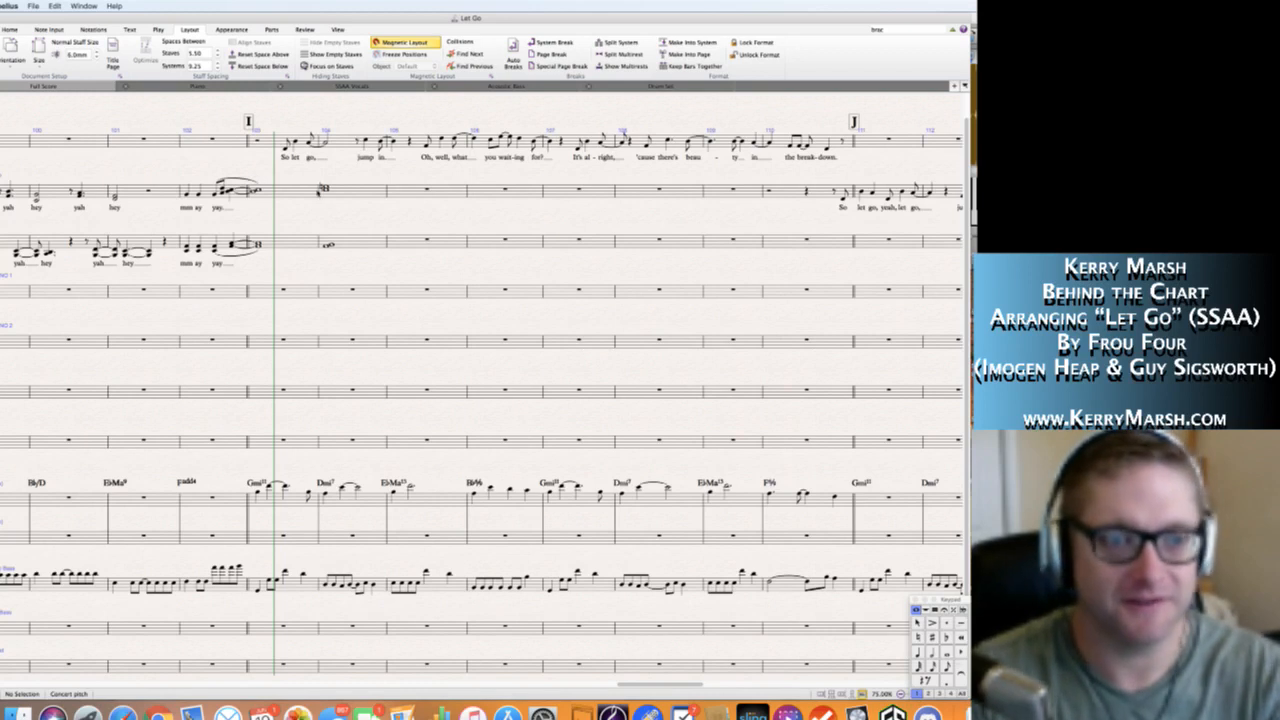
left_click(326, 189)
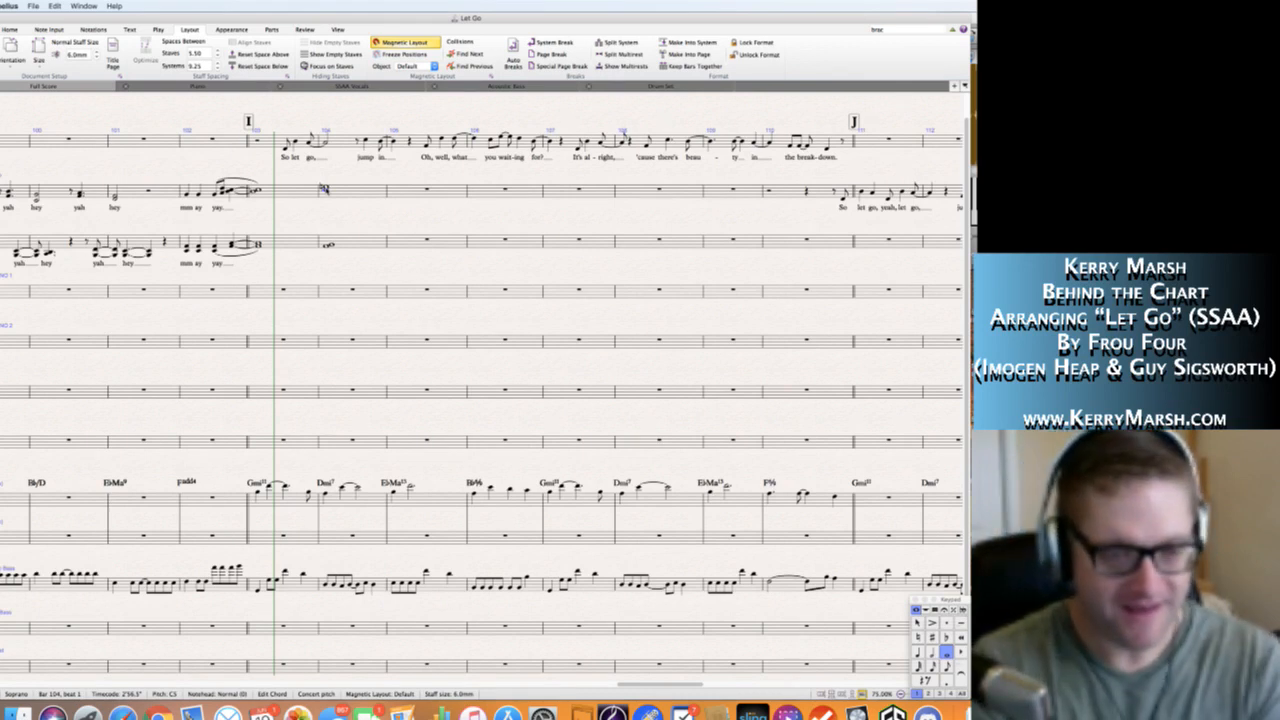
left_click(220, 209)
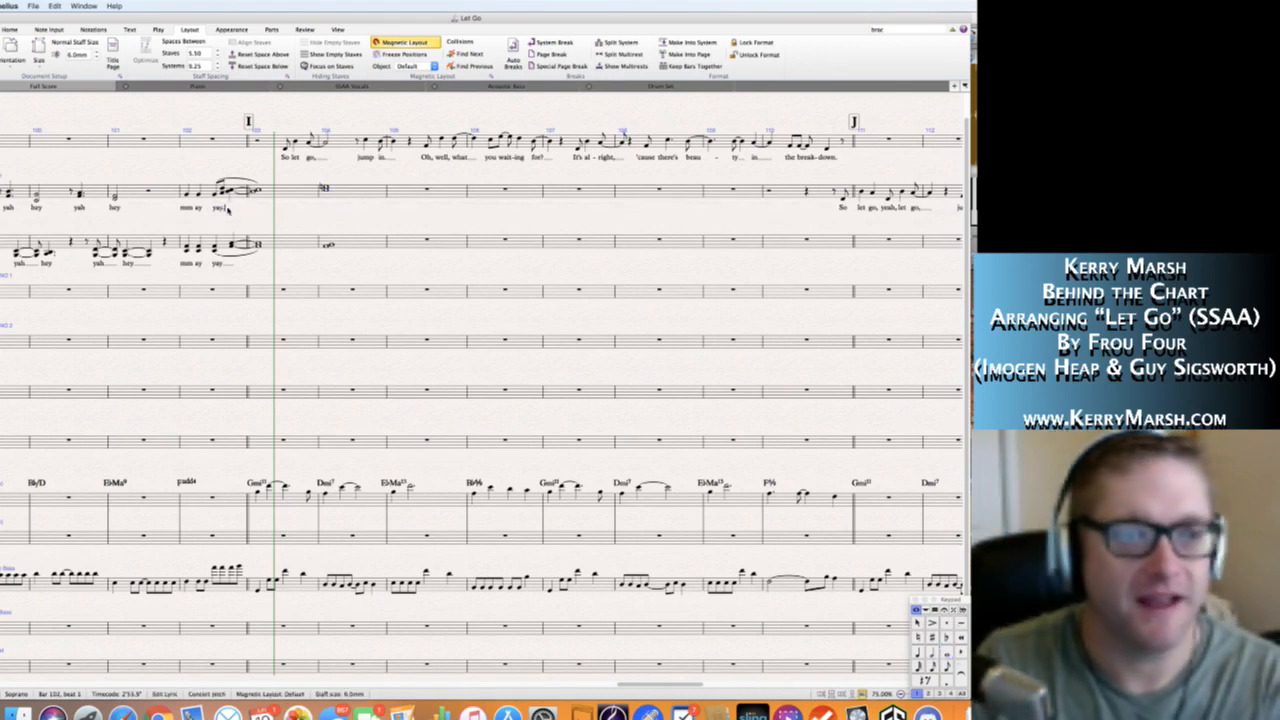
key("ctrl")
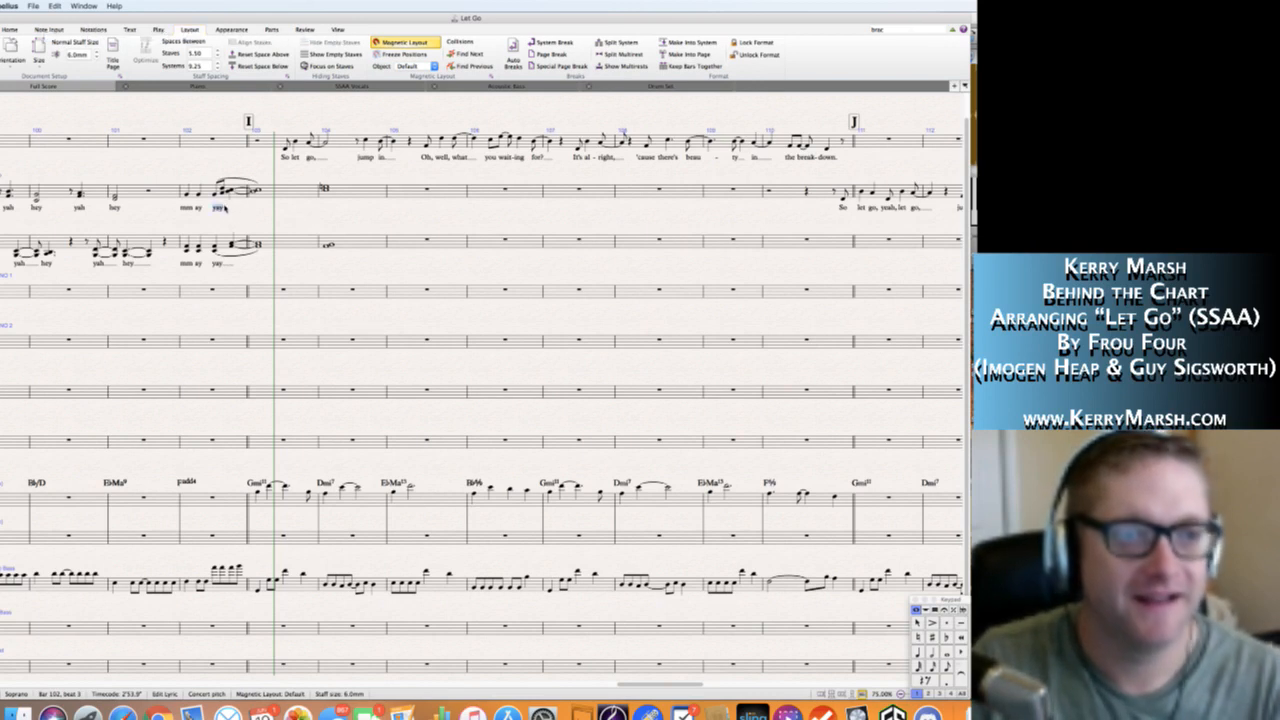
key("Escape")
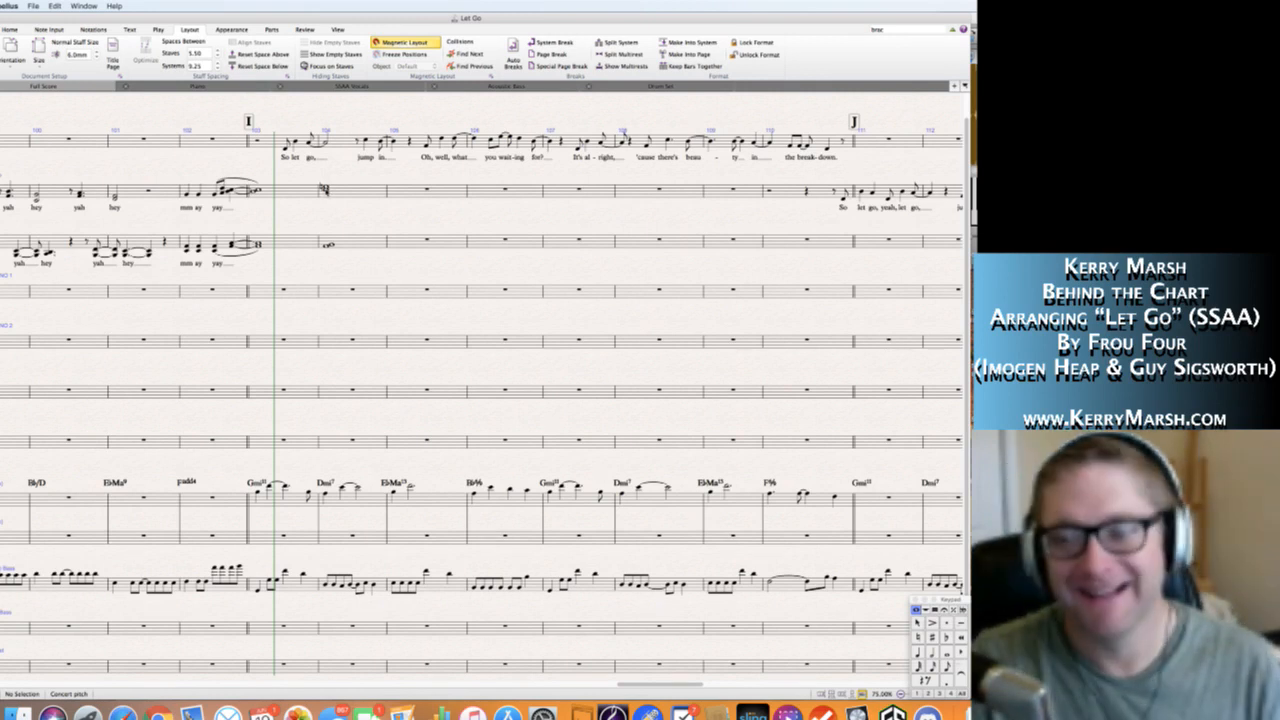
Add the lyric "aye" under the Soprano whole-note chord in bar 104.
left_click(323, 189)
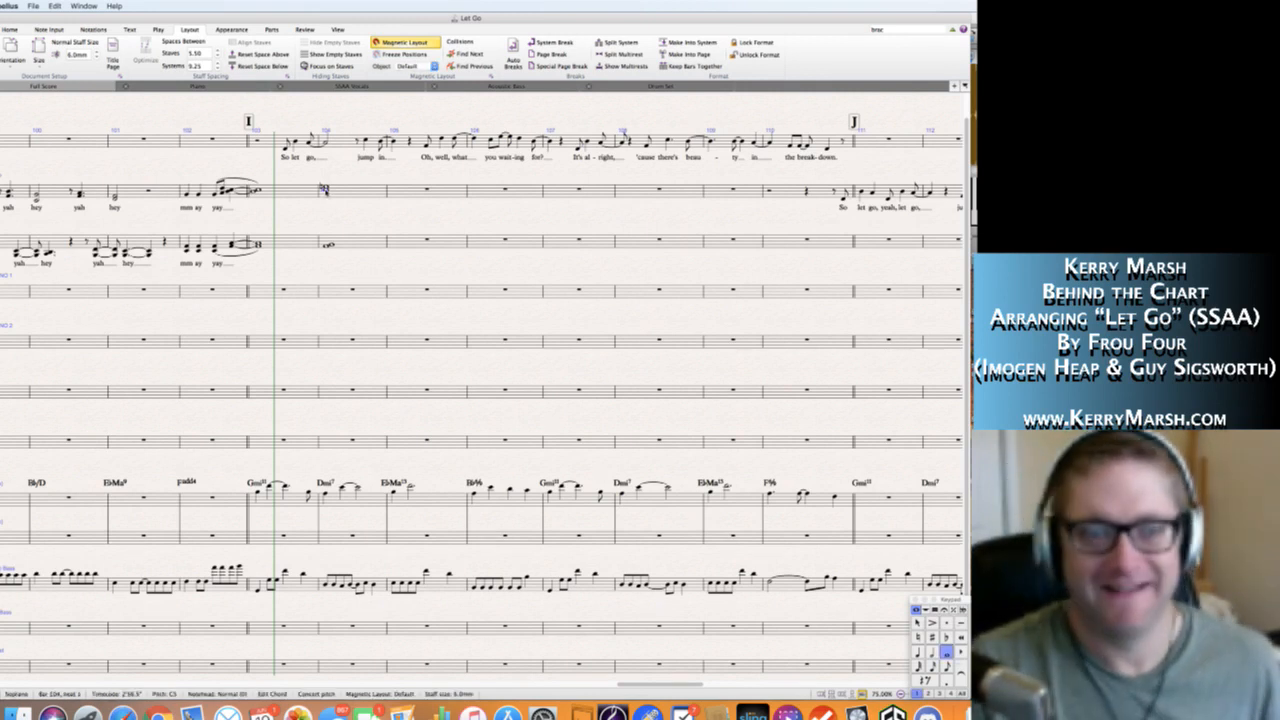
key("super+l")
type("aya")
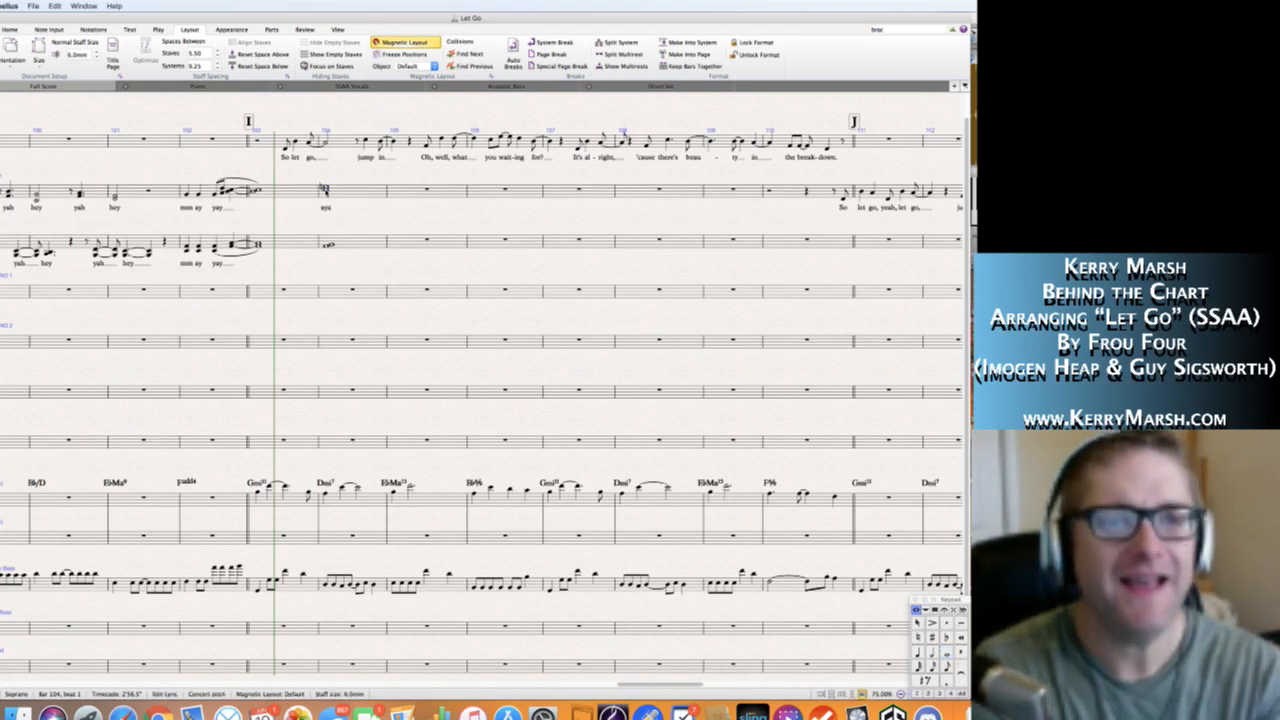
key("Escape")
key("Escape")
double_click(328, 208)
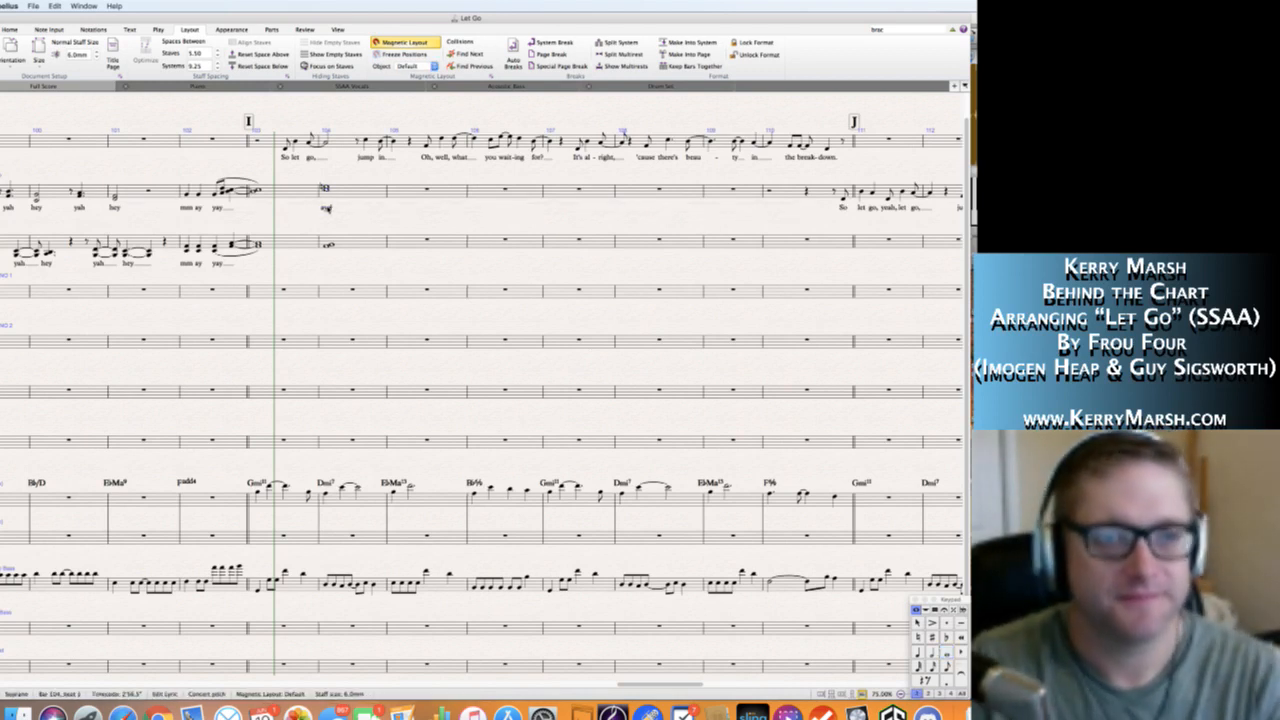
key("BackSpace")
type("a")
key("Escape")
key("Escape")
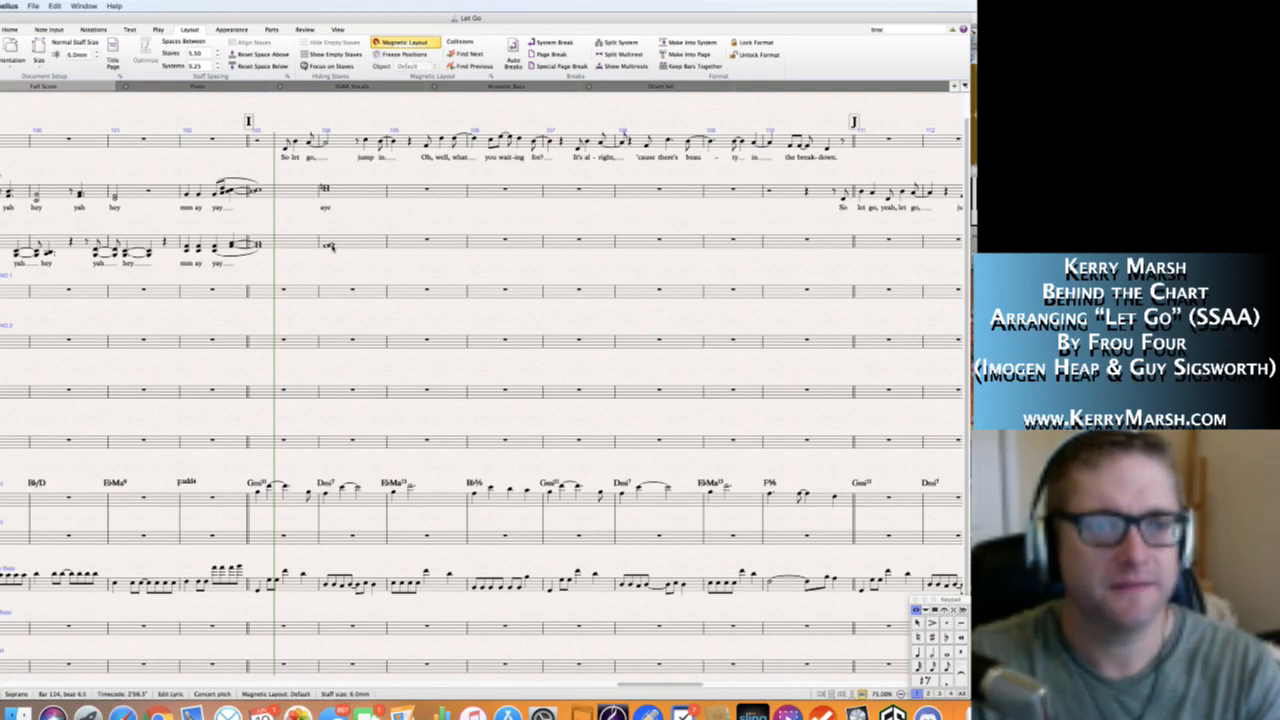
Add the lyric "aye" under the Alto whole-note chord in bar 104.
left_click(331, 245)
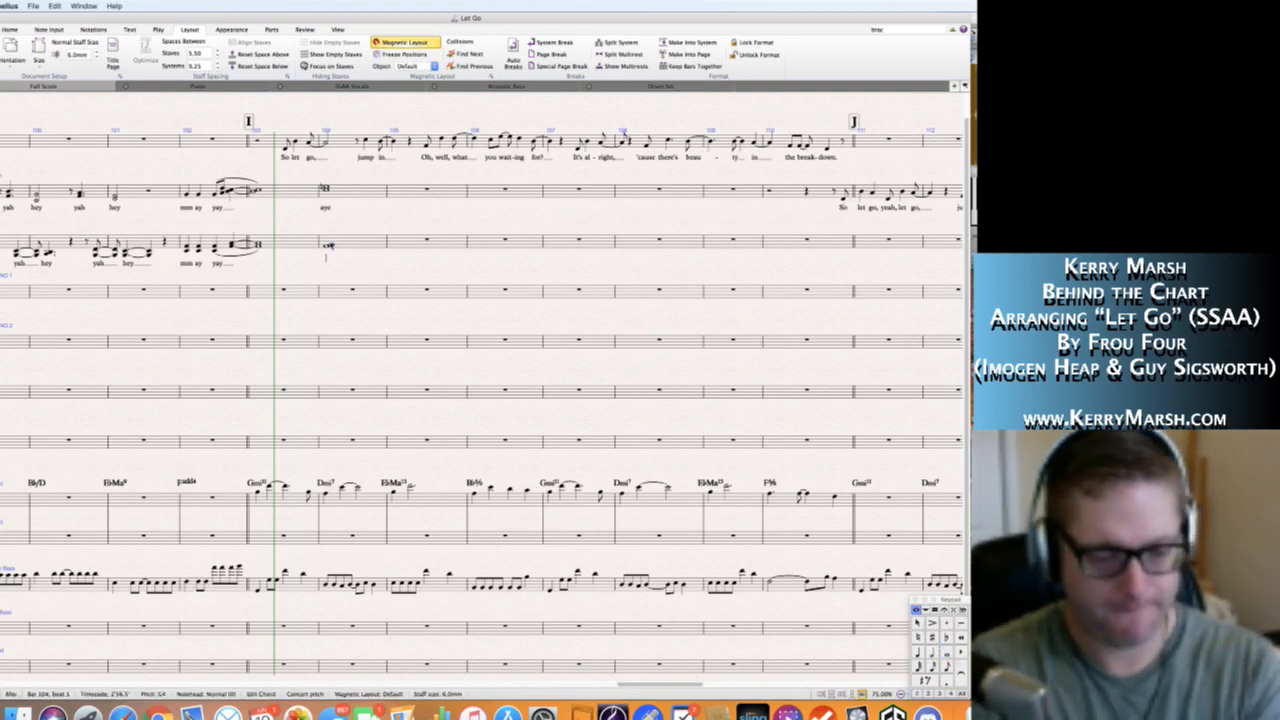
key("super+l")
type("aye")
key("Escape")
key("Escape")
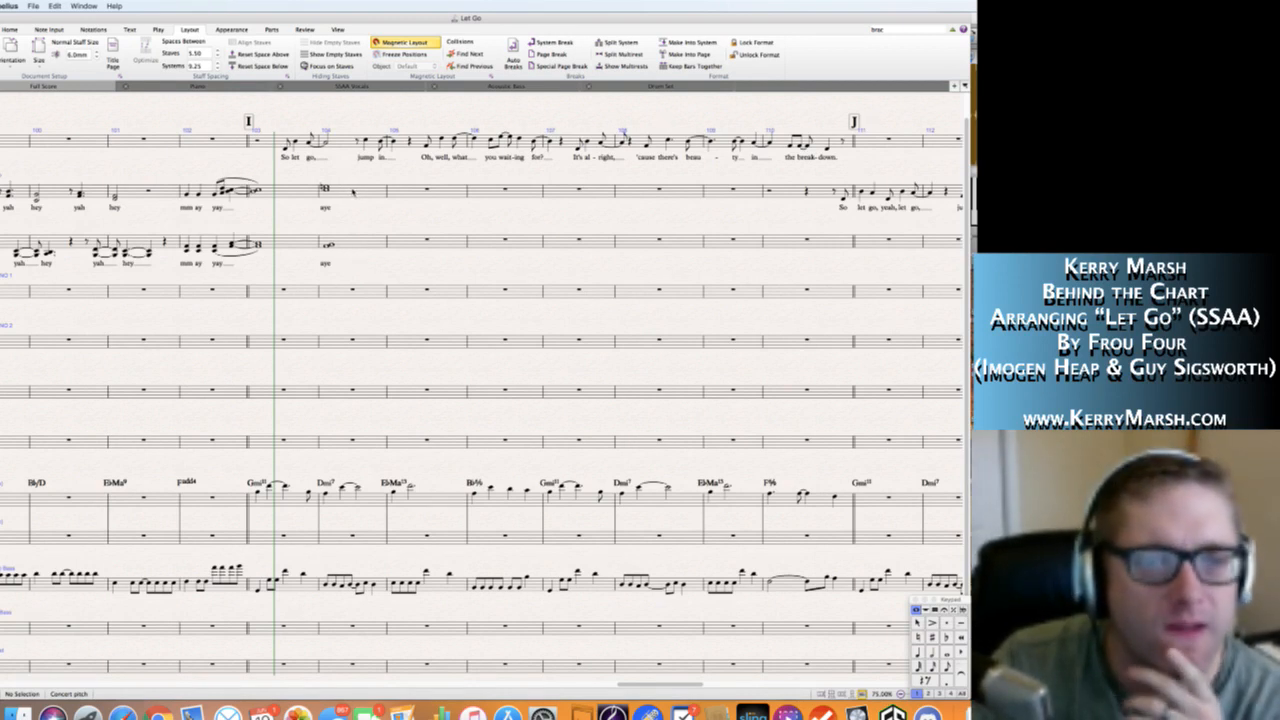
Add a diminuendo hairpin across bar 104 on both the Soprano and Alto staves, placing each one just below its lyric.
left_click(352, 191)
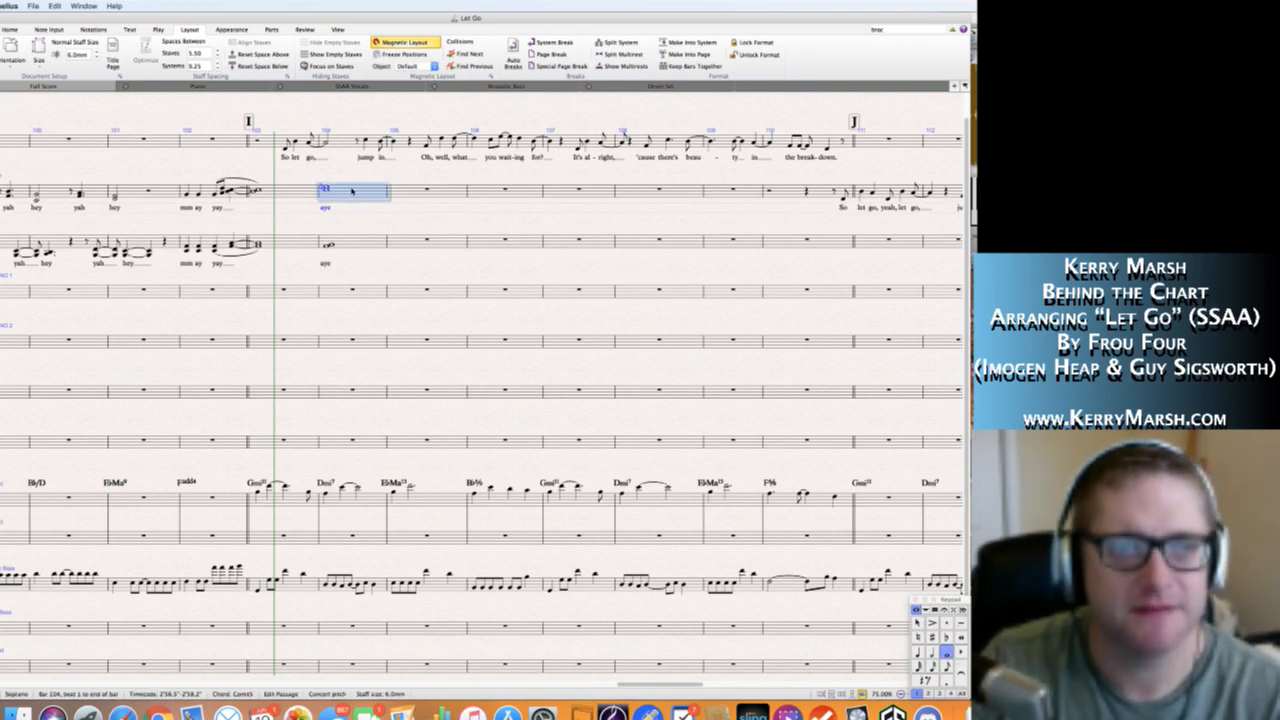
key("shift+h")
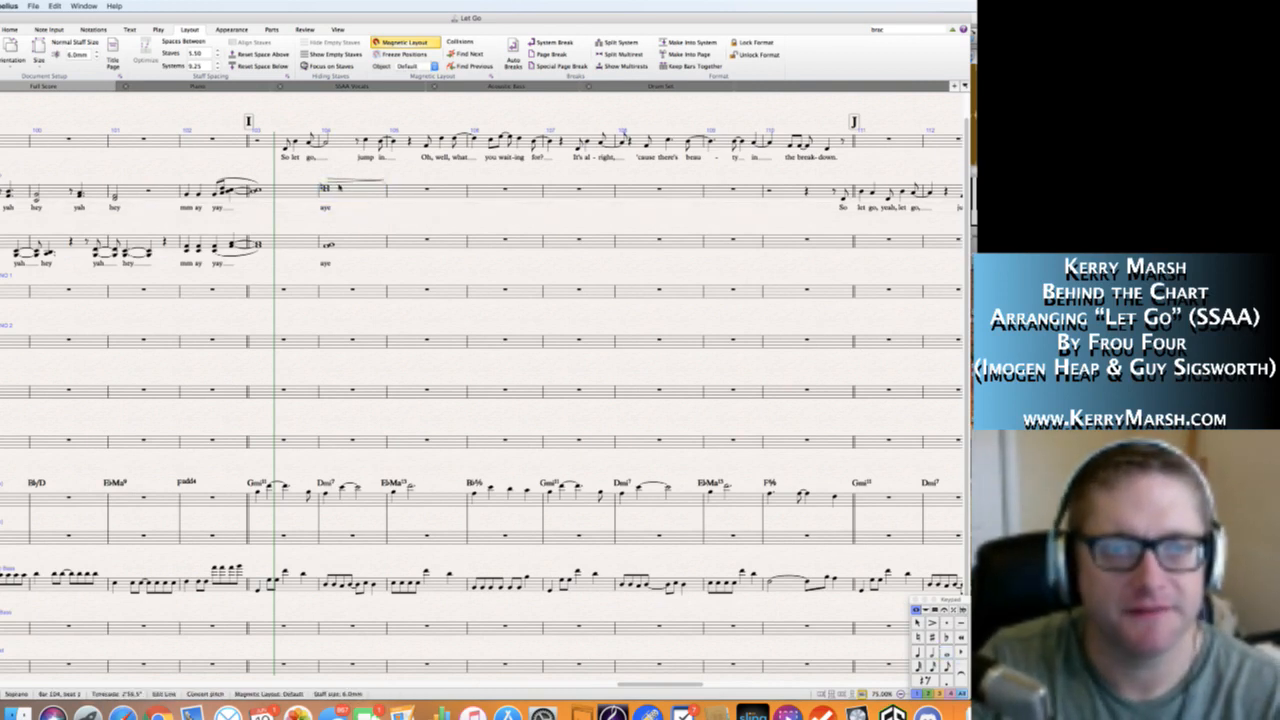
left_click_drag(341, 183, 340, 218)
left_click(346, 244)
key("shift+h")
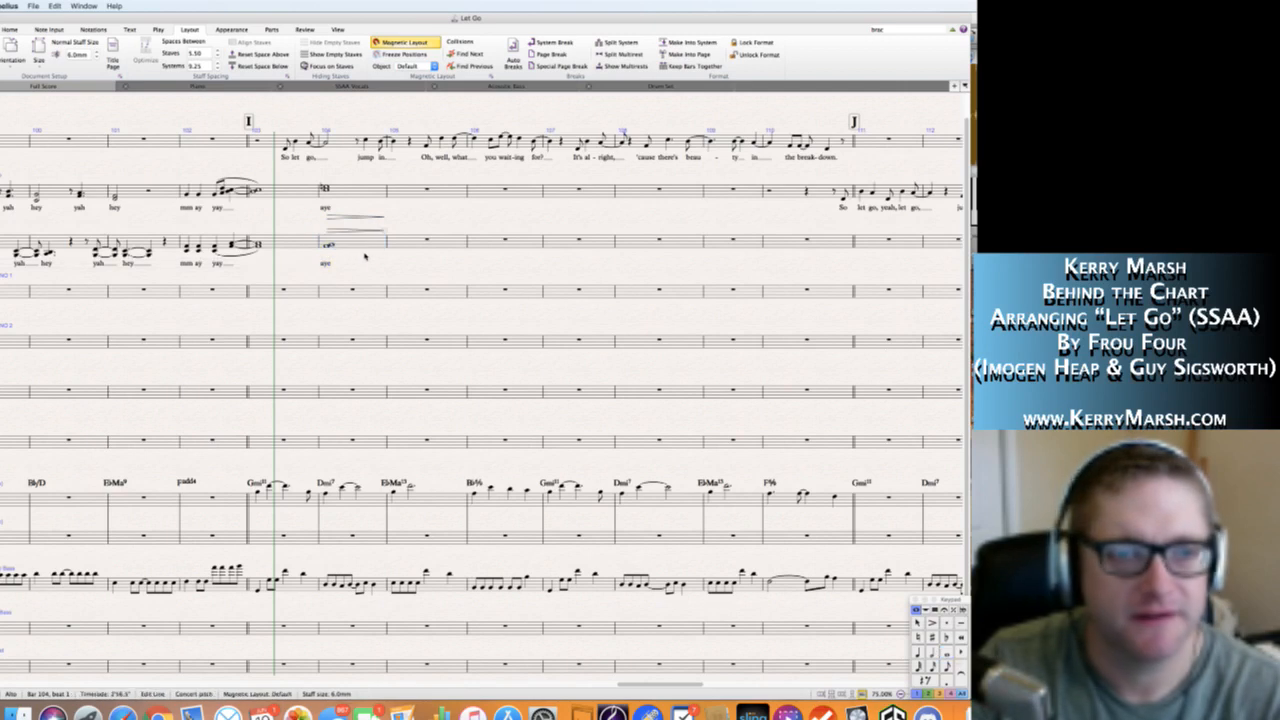
left_click_drag(344, 240, 343, 272)
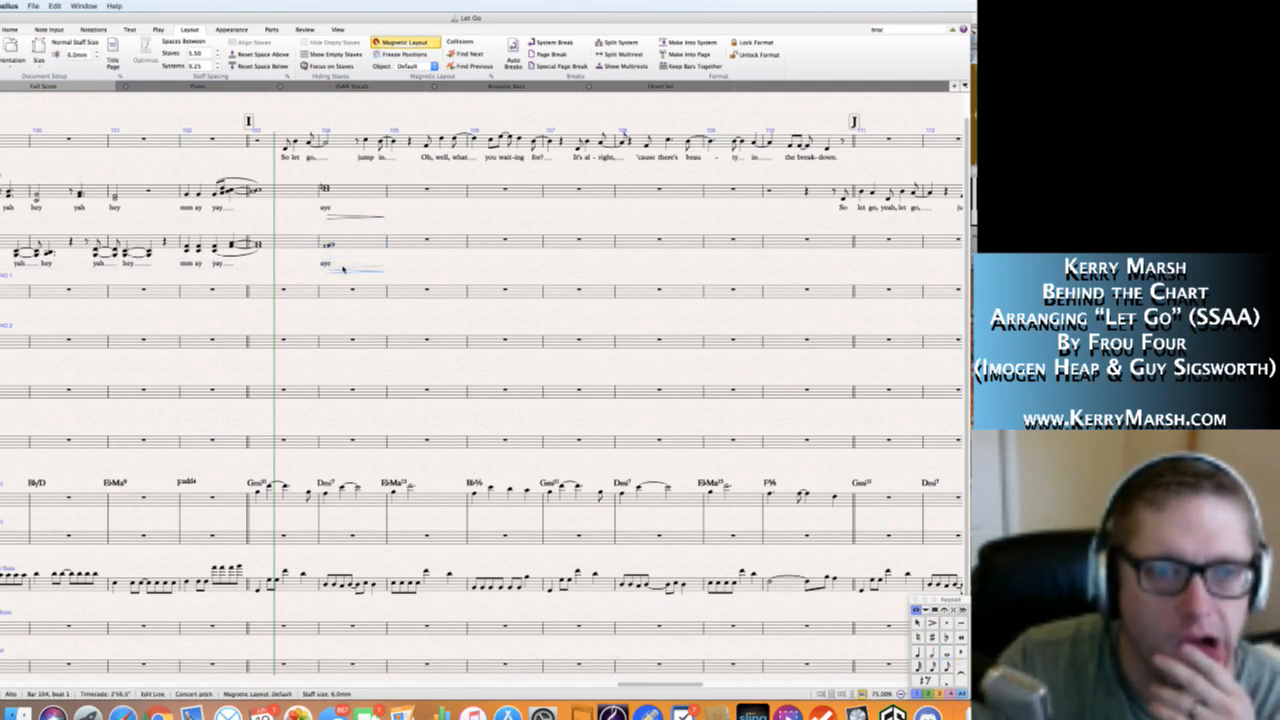
key("Escape")
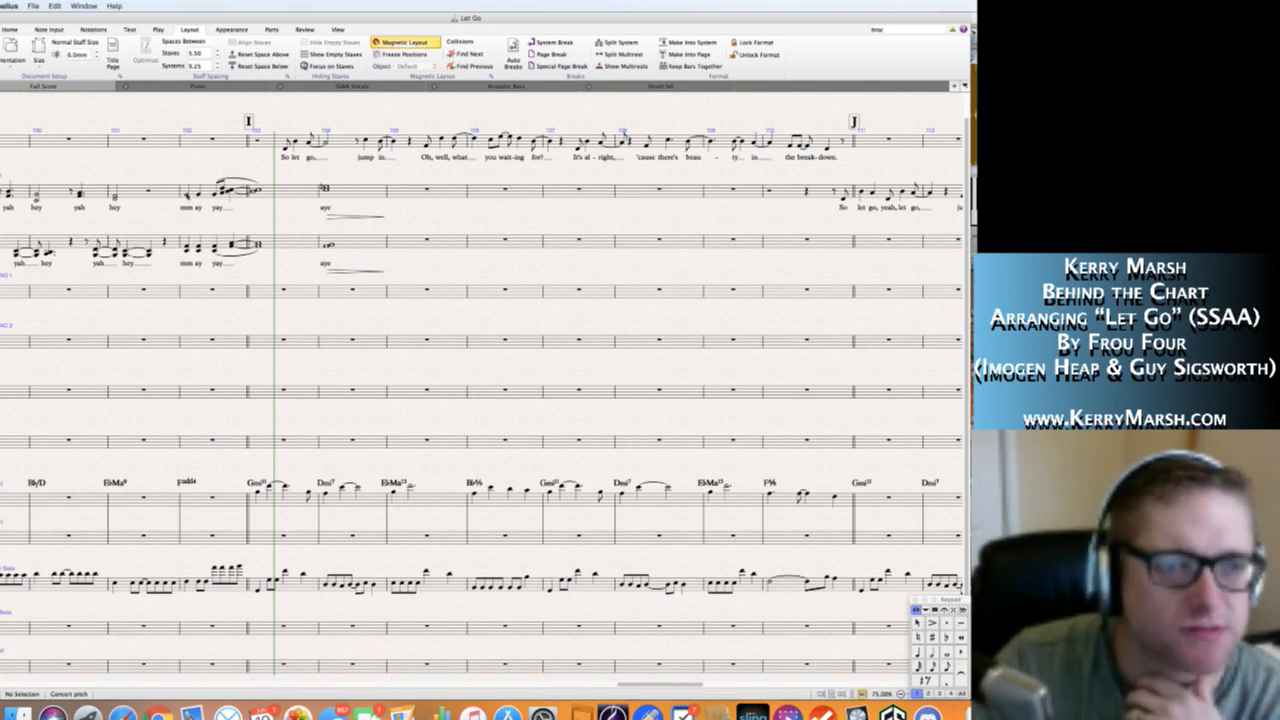
scroll(277, 215, "right", 3)
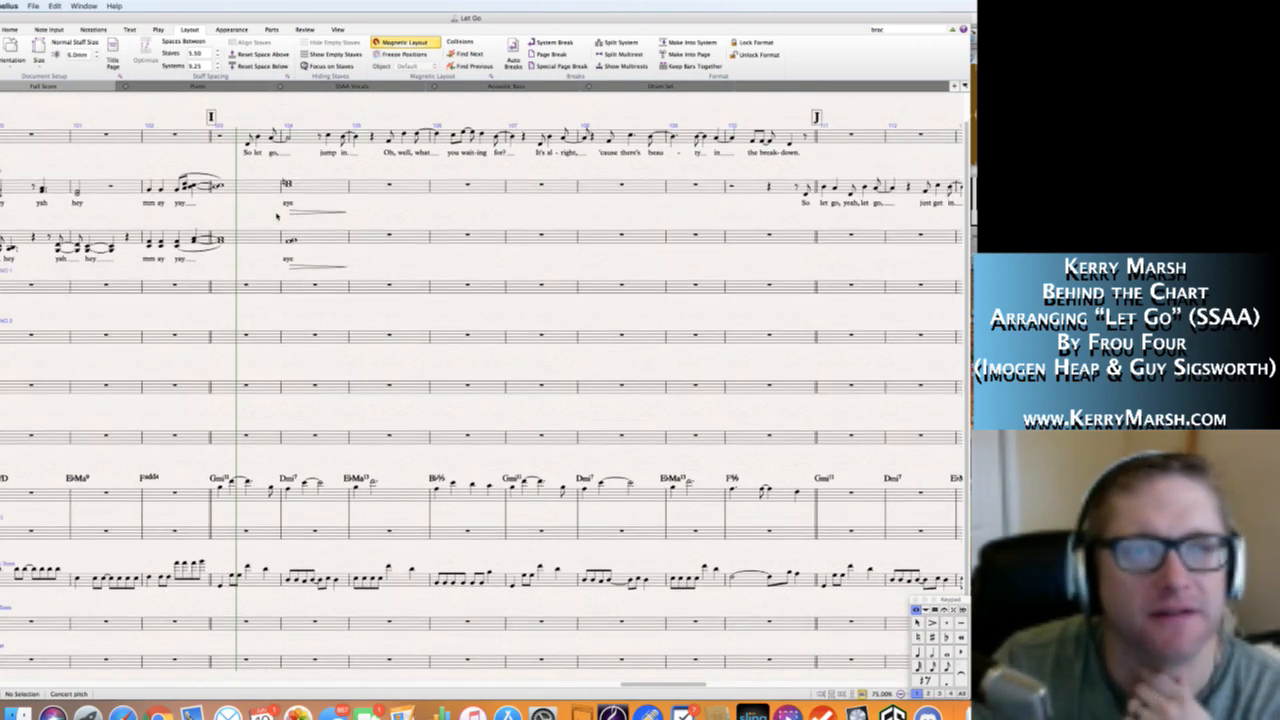
scroll(277, 215, "right", 3)
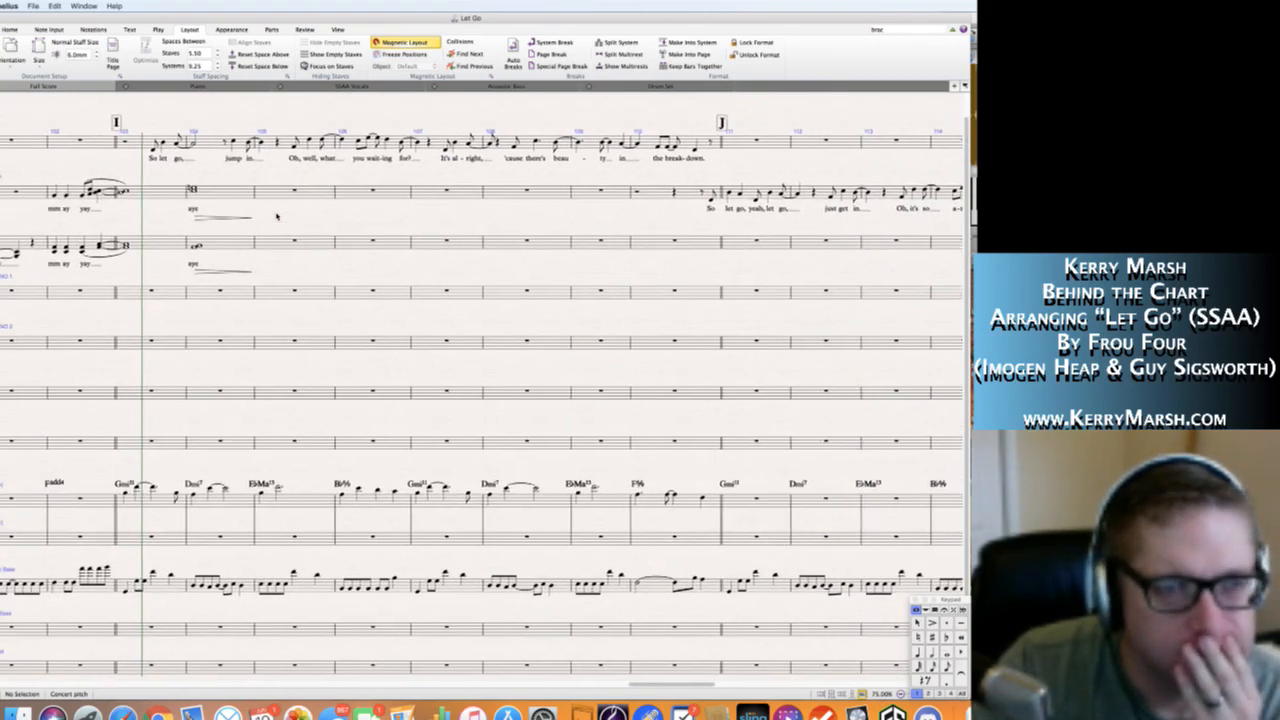
scroll(277, 216, "left", 1)
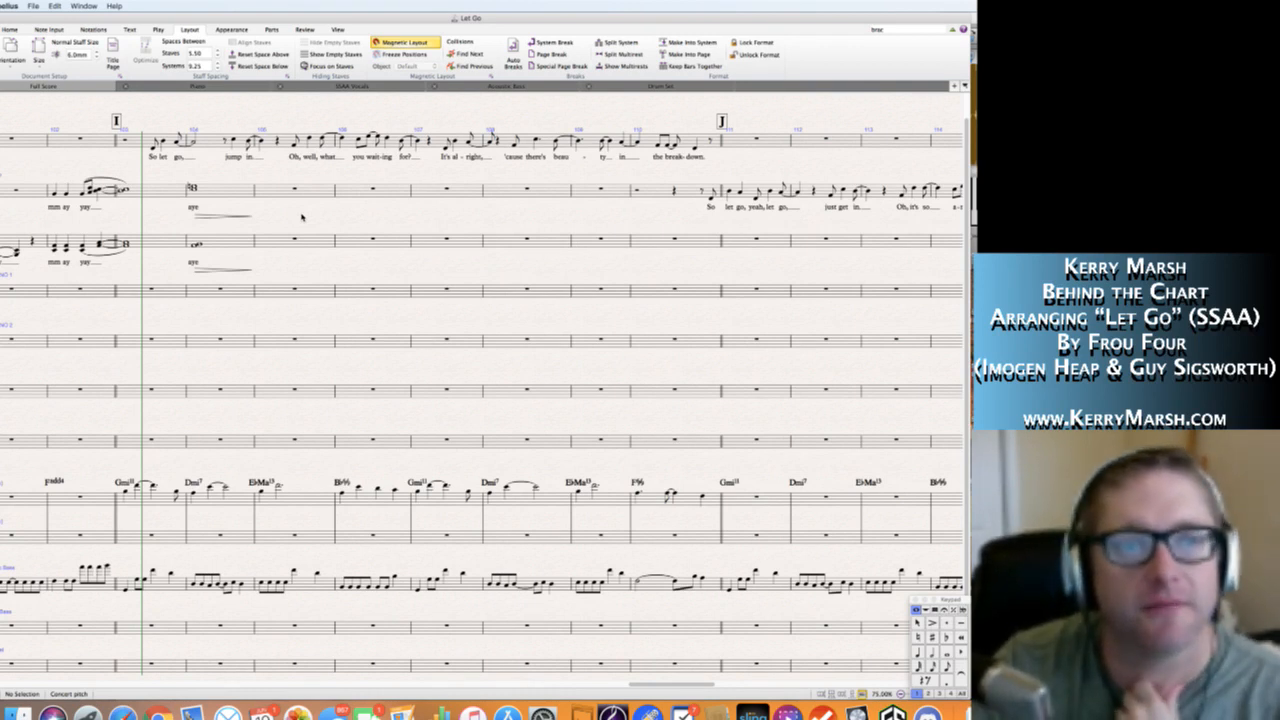
scroll(302, 217, "right", 2)
scroll(302, 217, "left", 1)
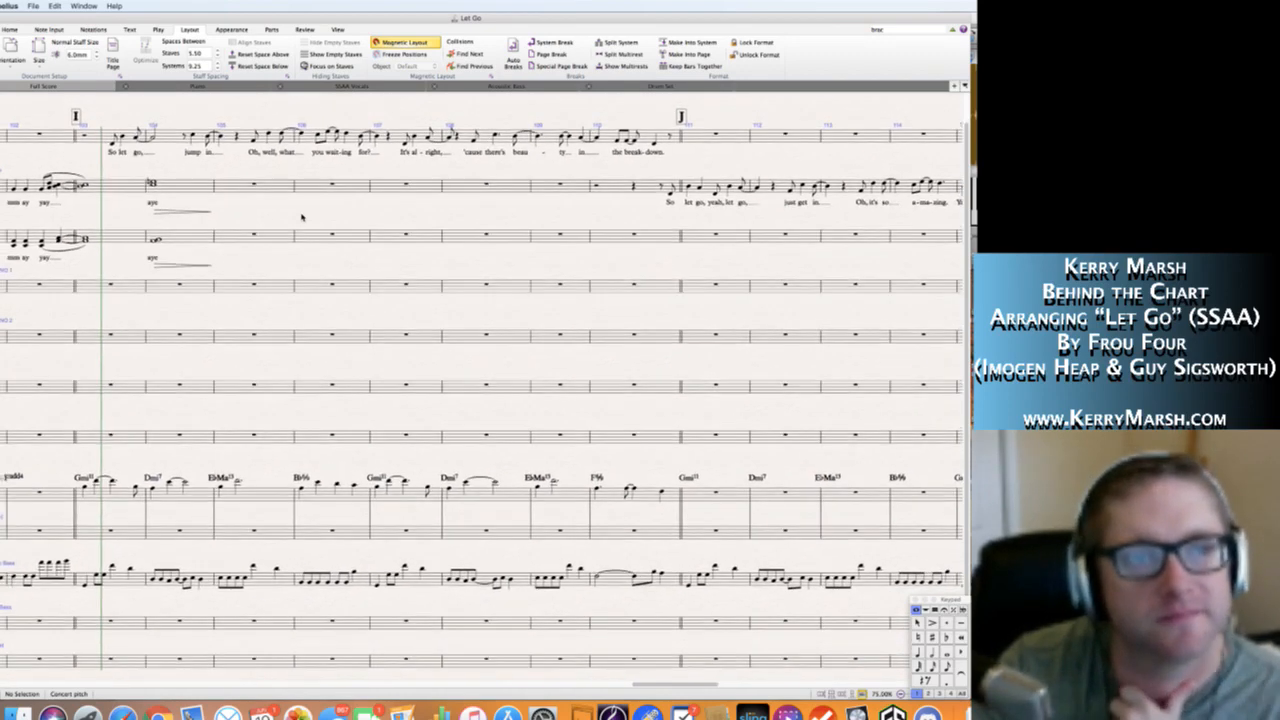
scroll(302, 217, "up", 1)
scroll(302, 217, "right", 1)
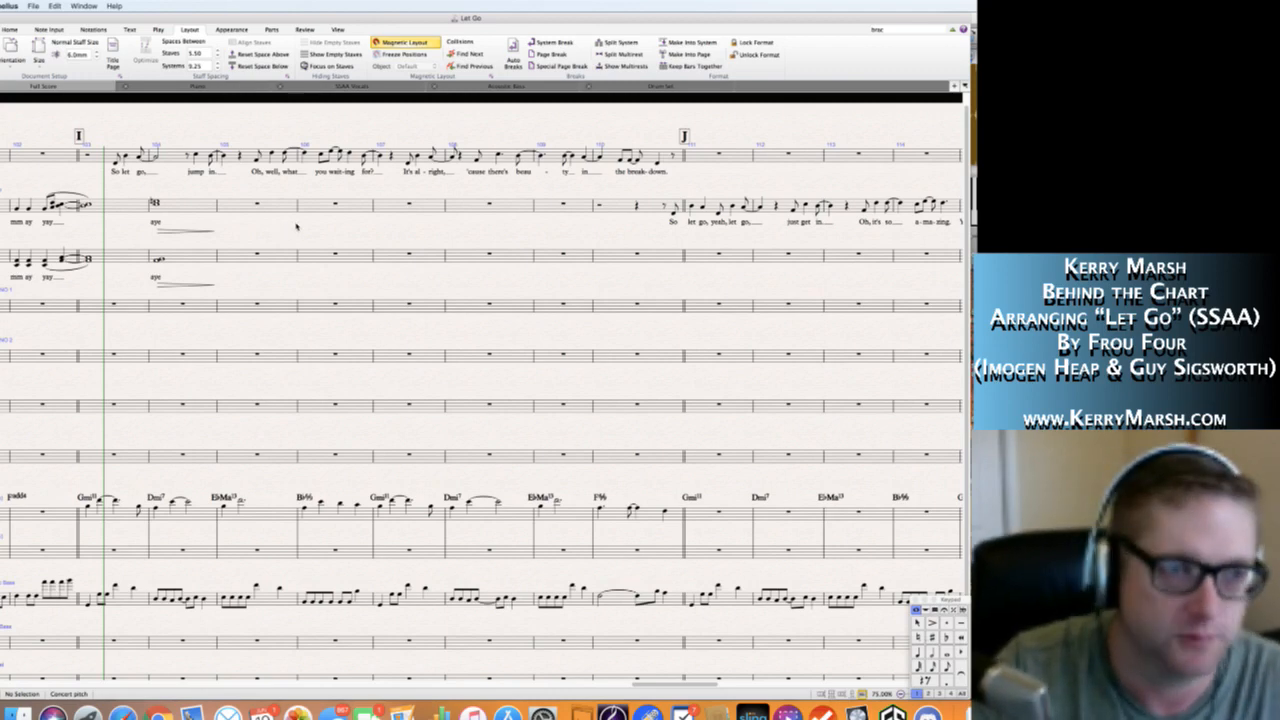
Play the score back from bar 87 at rehearsal mark G into the section at I.
scroll(284, 228, "left", 5)
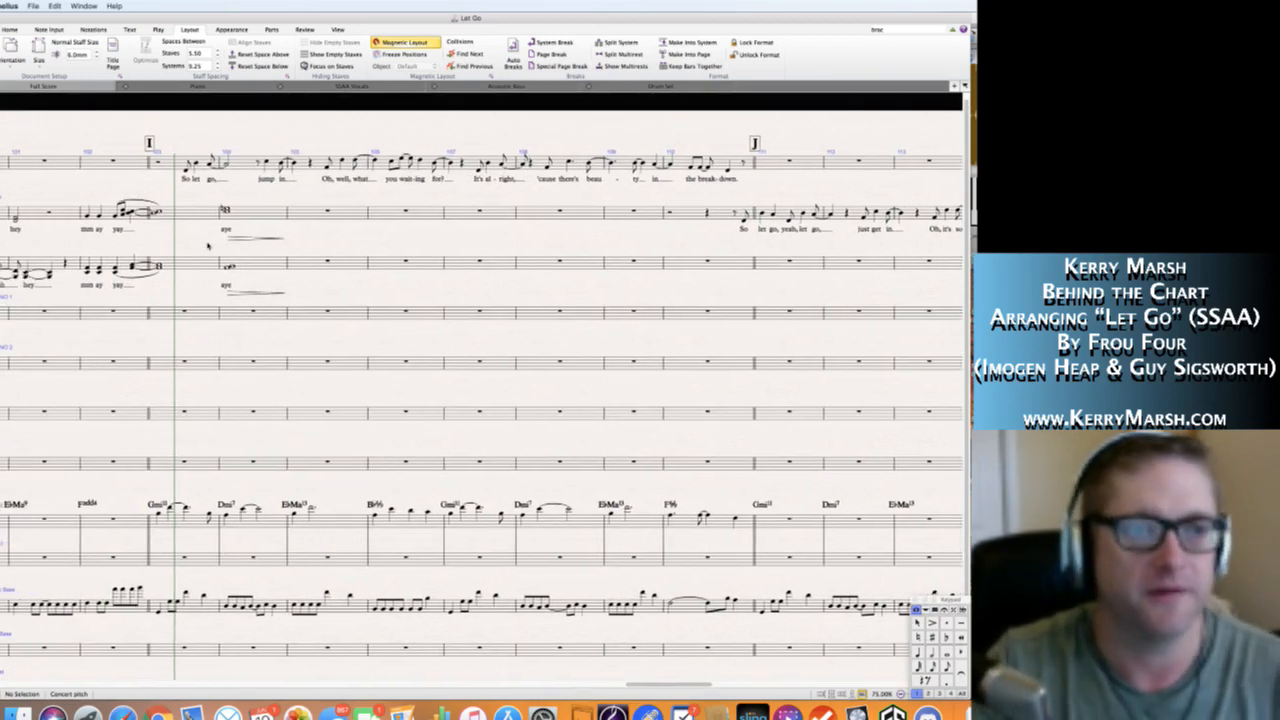
scroll(208, 247, "left", 7)
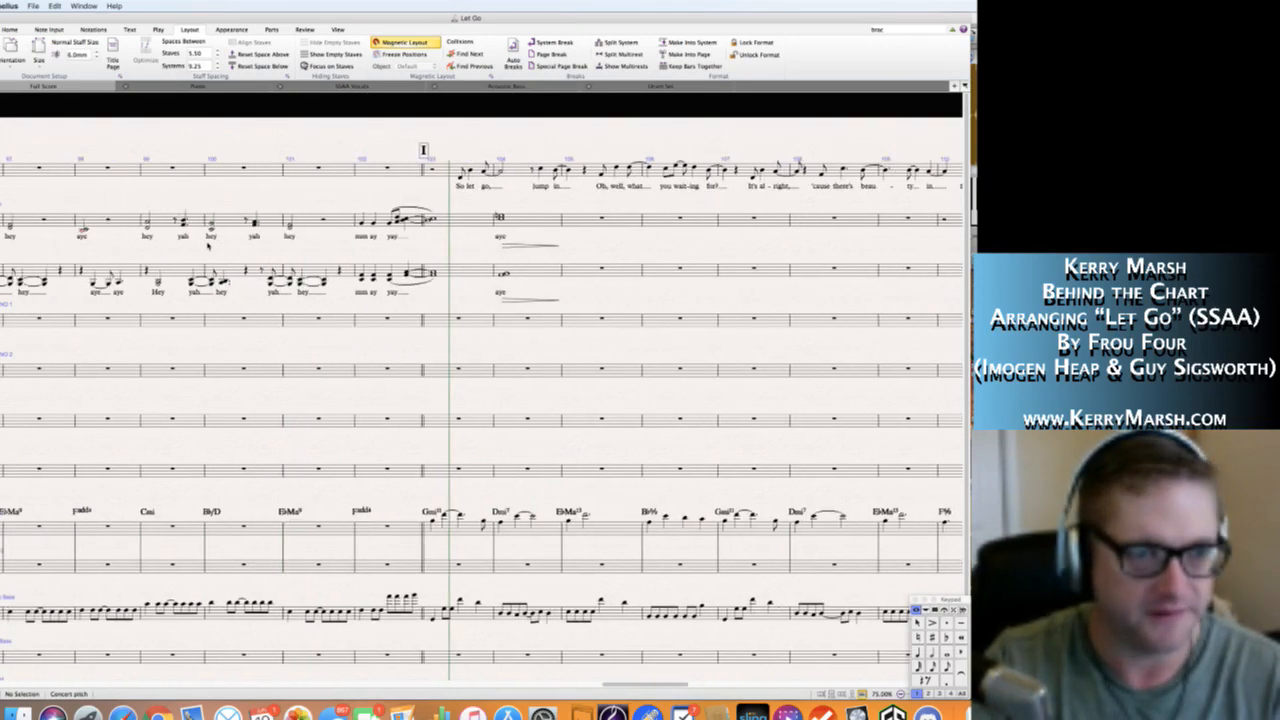
scroll(482, 400, "left", 10)
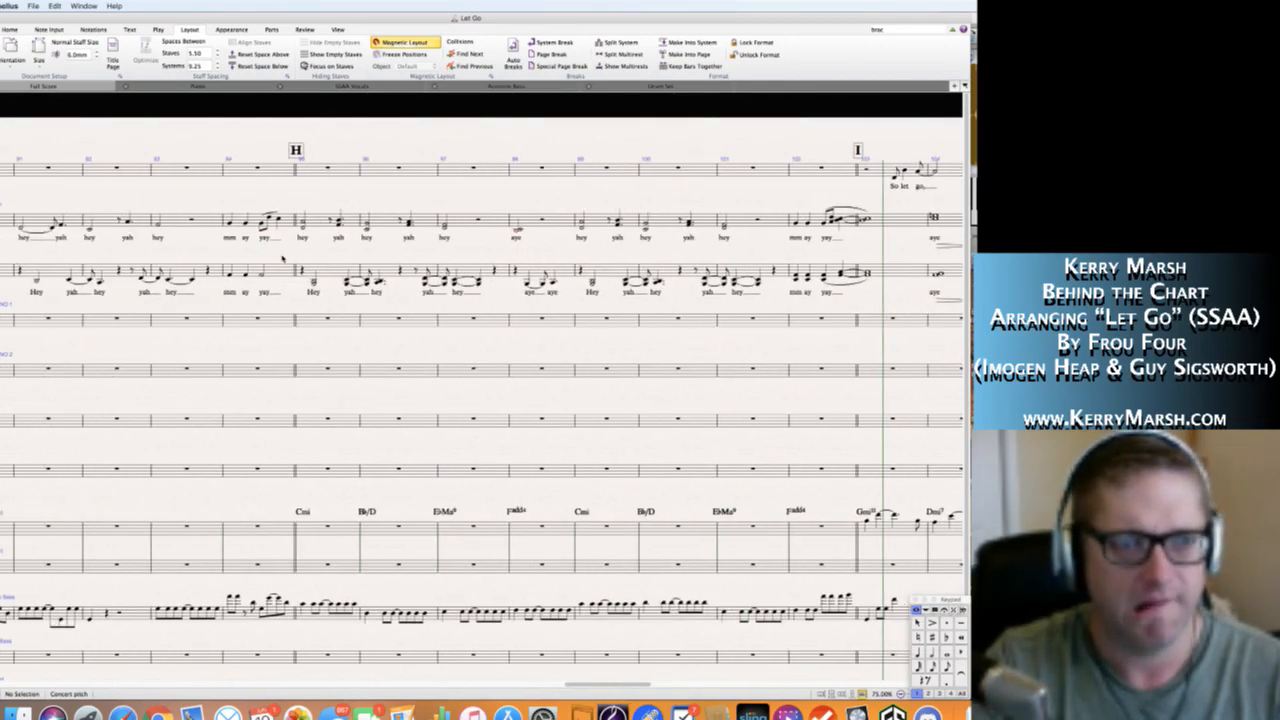
scroll(283, 259, "left", 1)
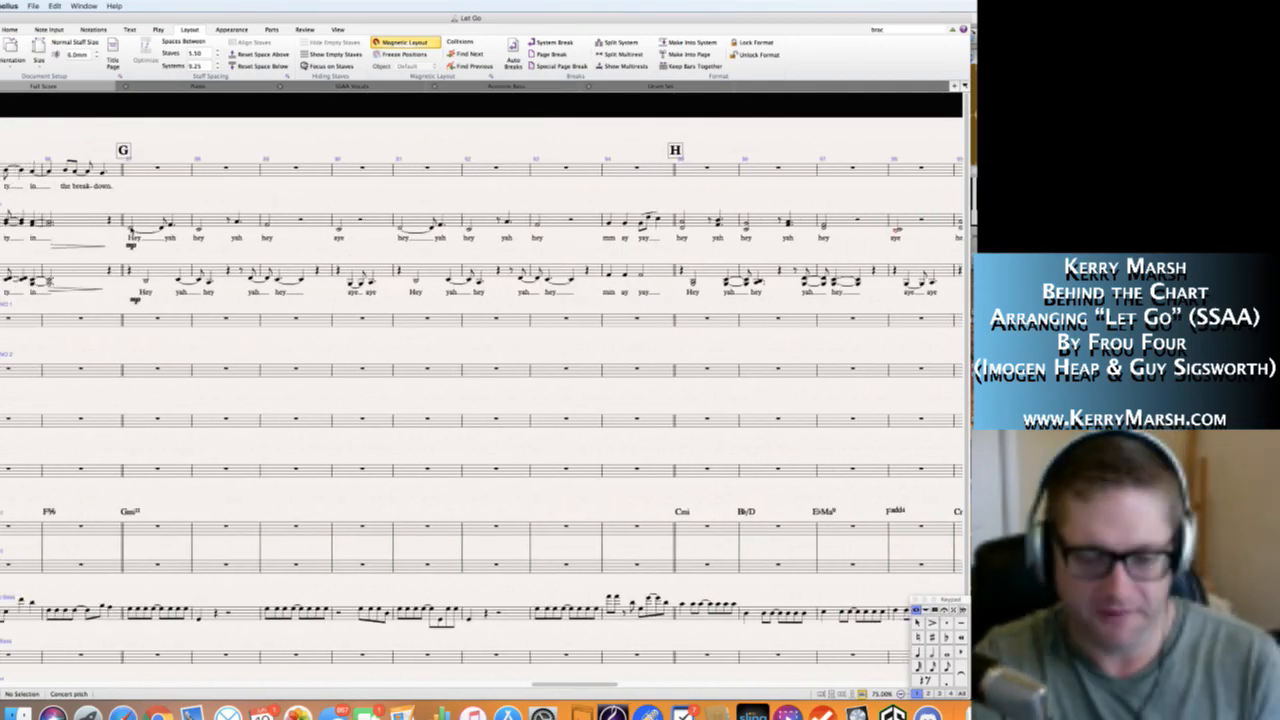
left_click(131, 230)
key("p")
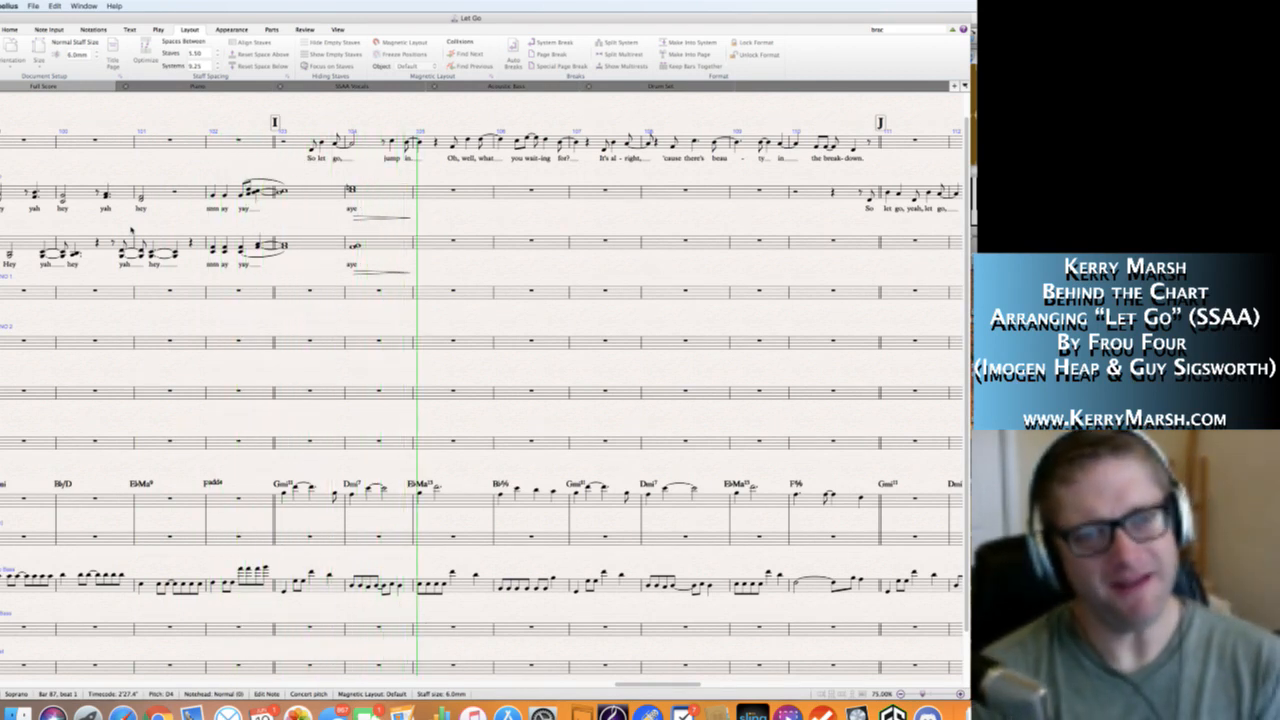
key("space")
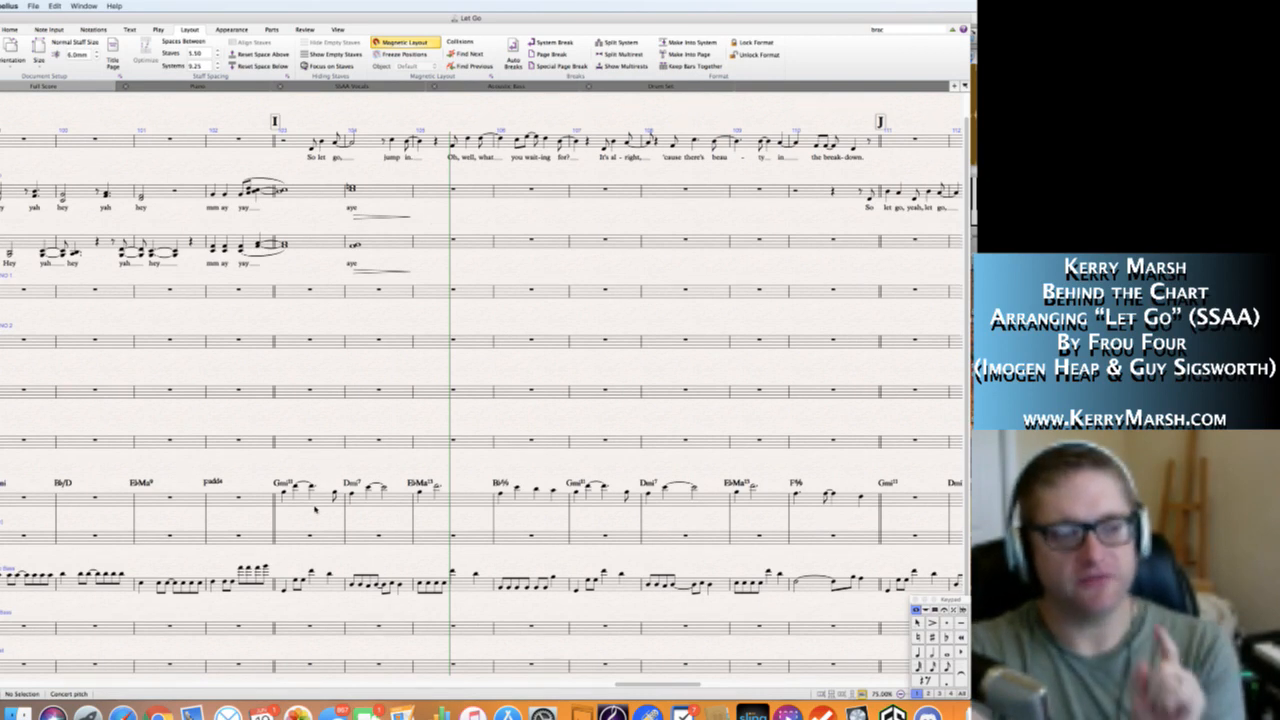
Add the text "lay out" above the Drum Set staff at bar 103.
scroll(316, 512, "down", 2)
key("super+Tab")
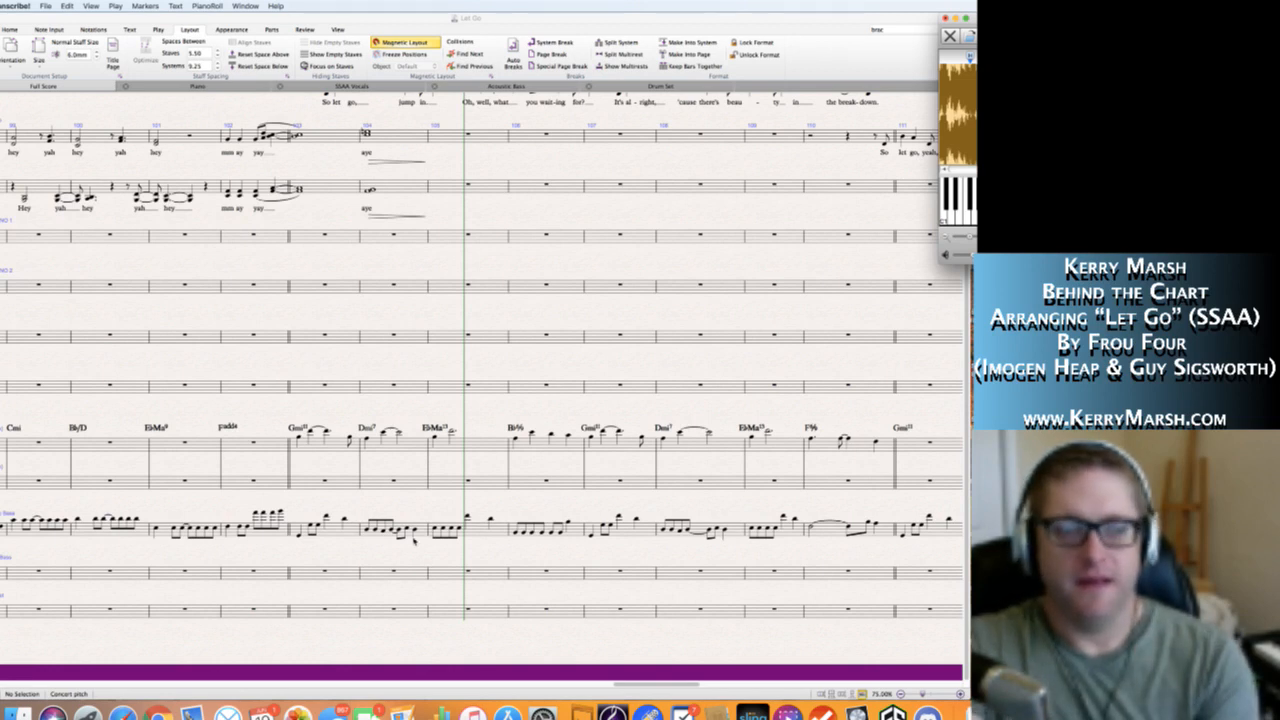
left_click(303, 590)
key("super+t")
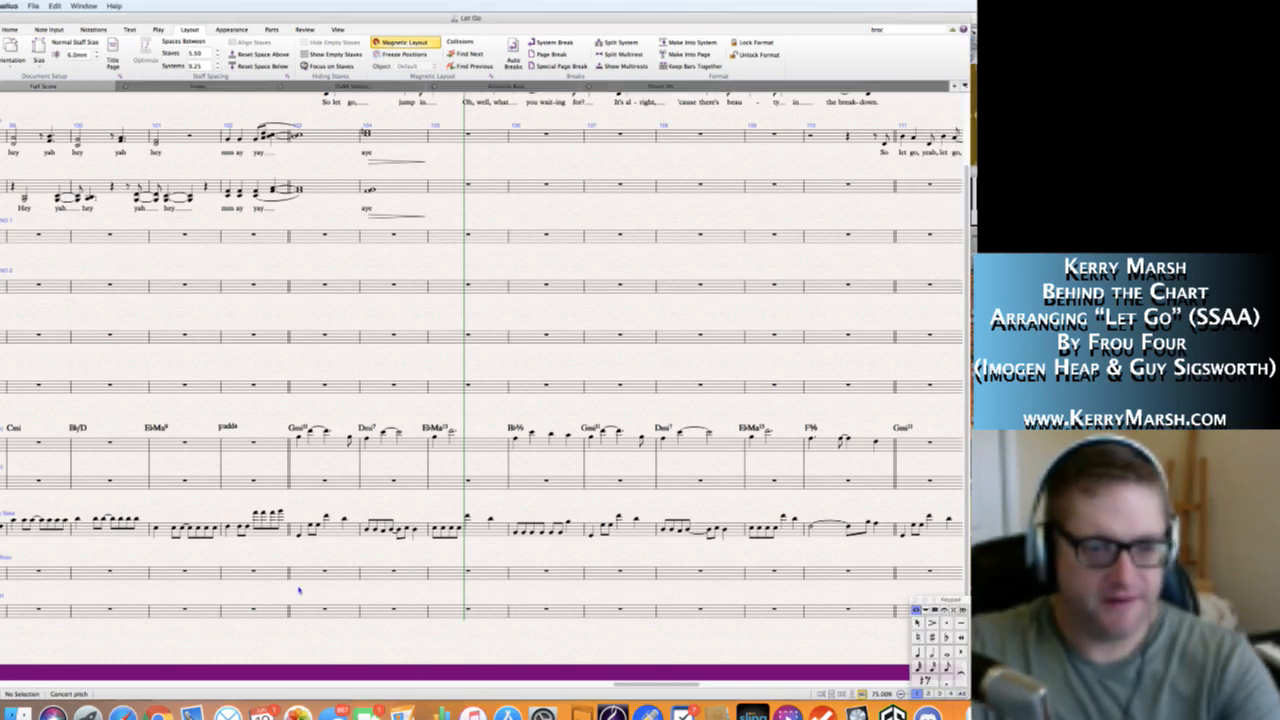
left_click(299, 590)
type("lay out")
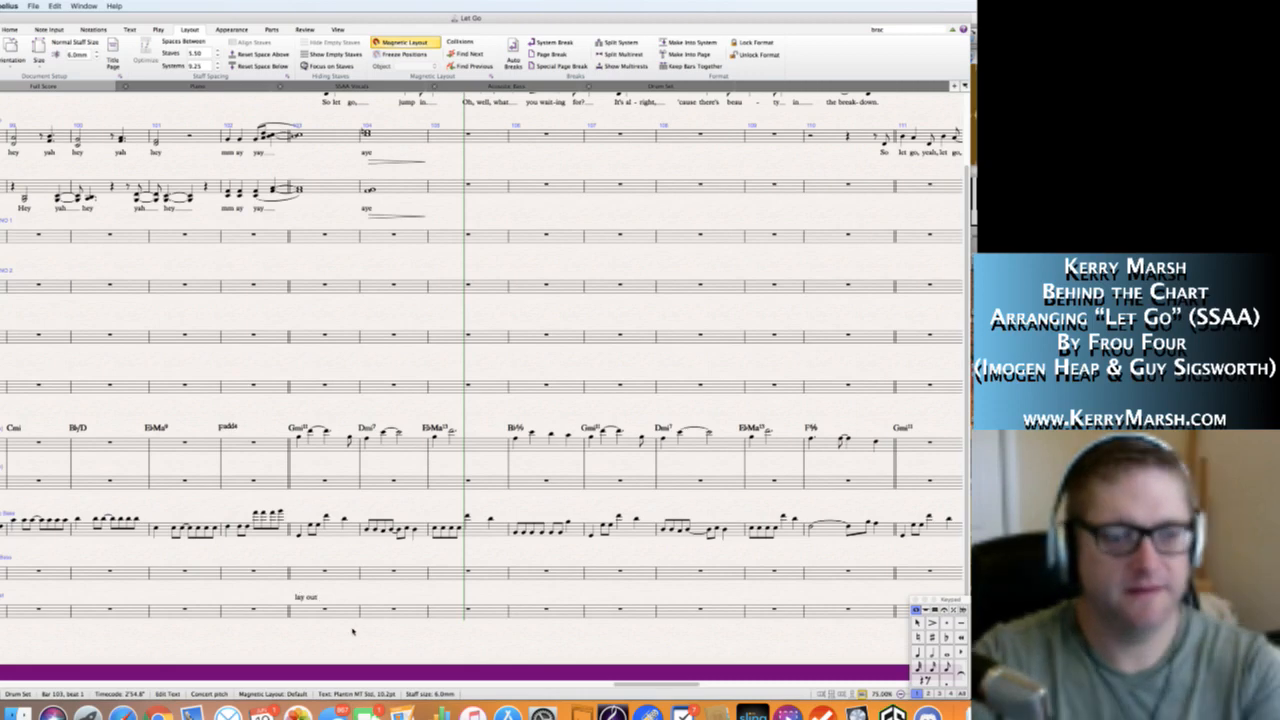
key("Escape")
key("Escape")
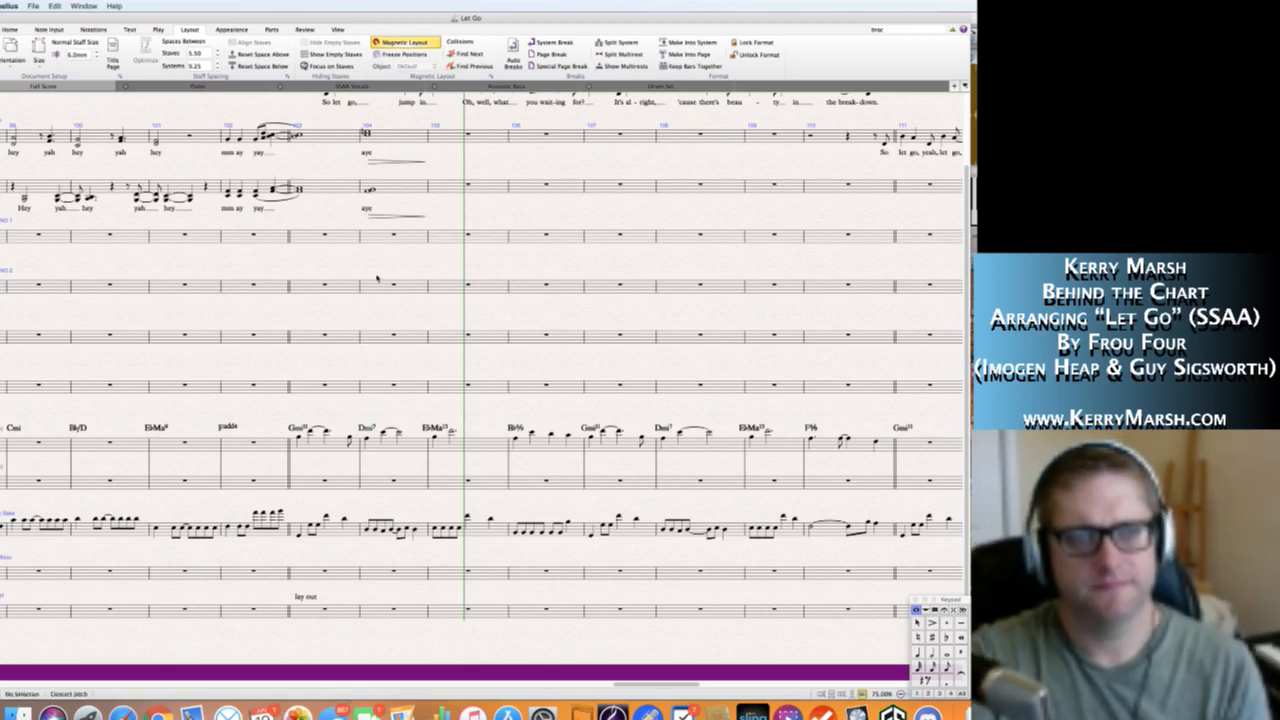
Enter two half notes in bar 106 of the Soprano staff, starting on D4.
scroll(376, 276, "right", 2)
scroll(376, 276, "up", 1)
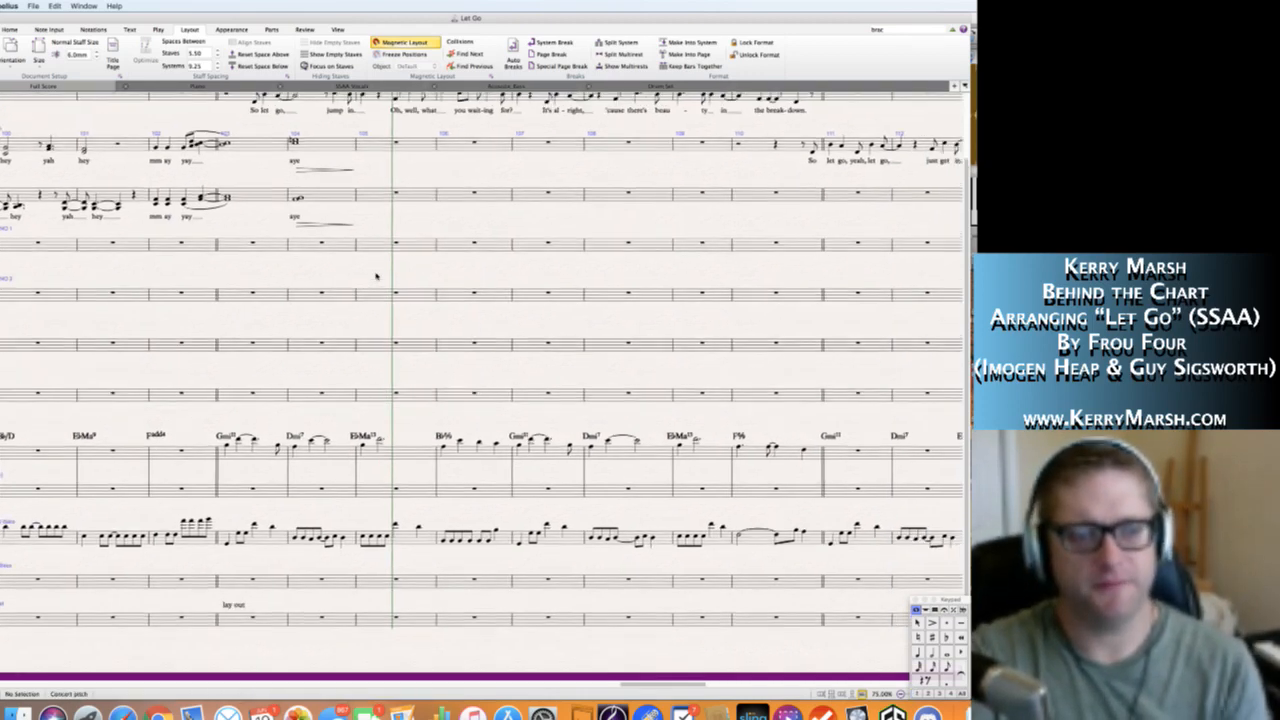
scroll(376, 276, "right", 1)
scroll(376, 276, "down", 1)
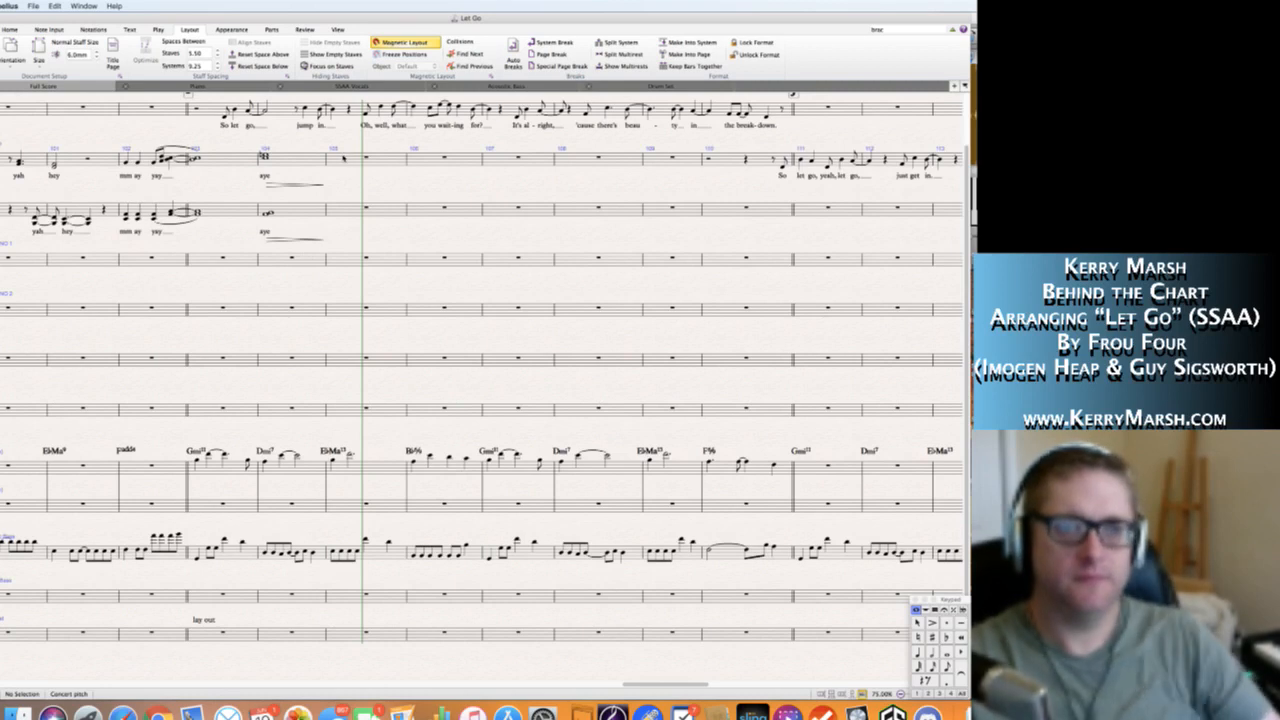
left_click(344, 158)
left_click(376, 192)
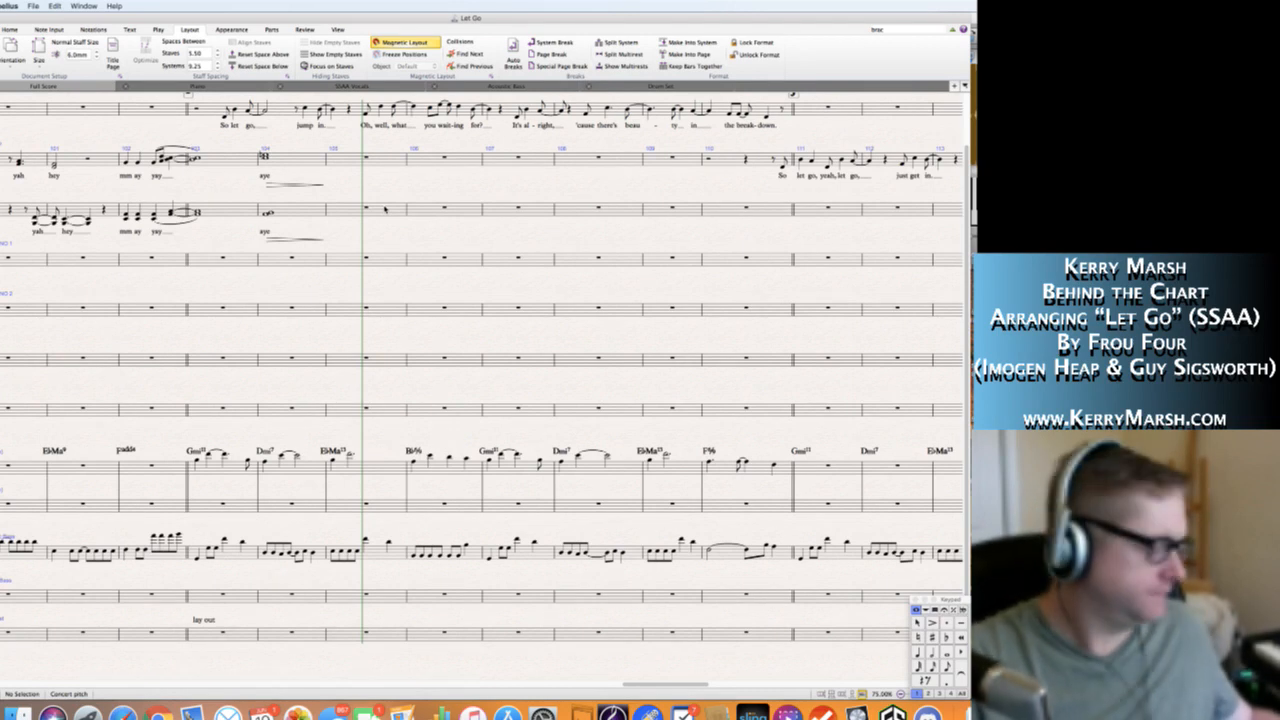
left_click(384, 208)
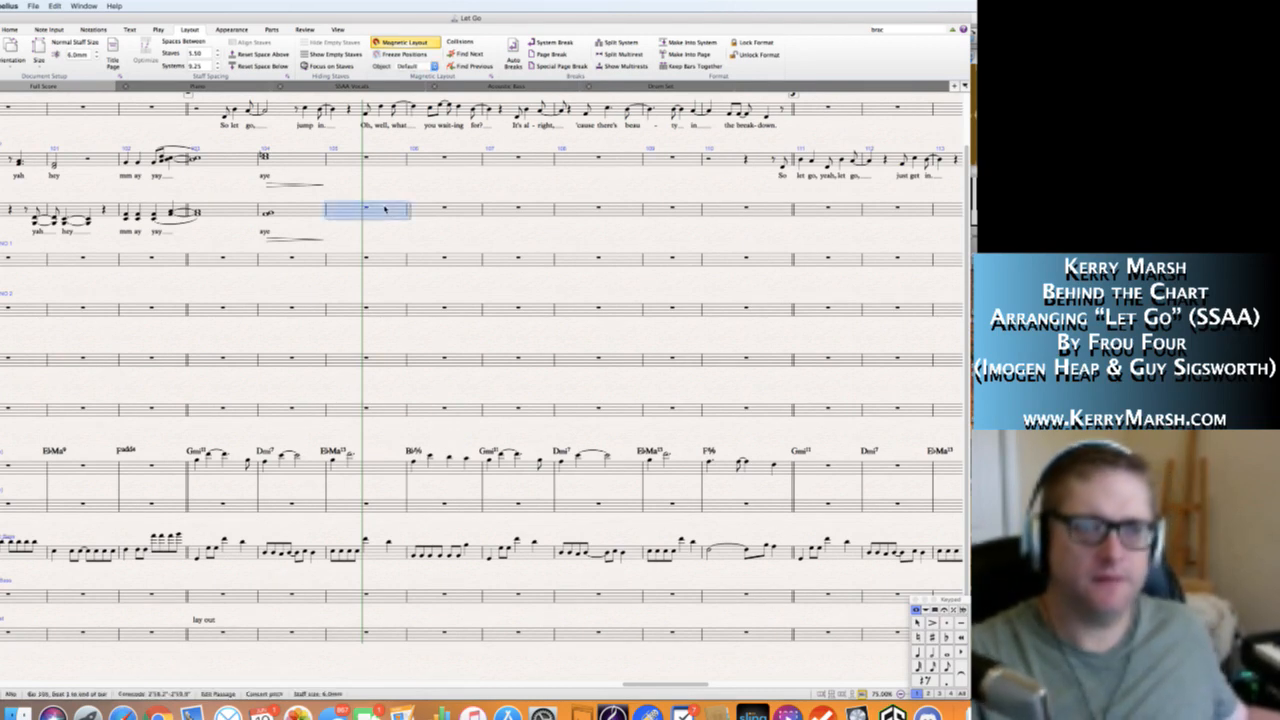
left_click(416, 189)
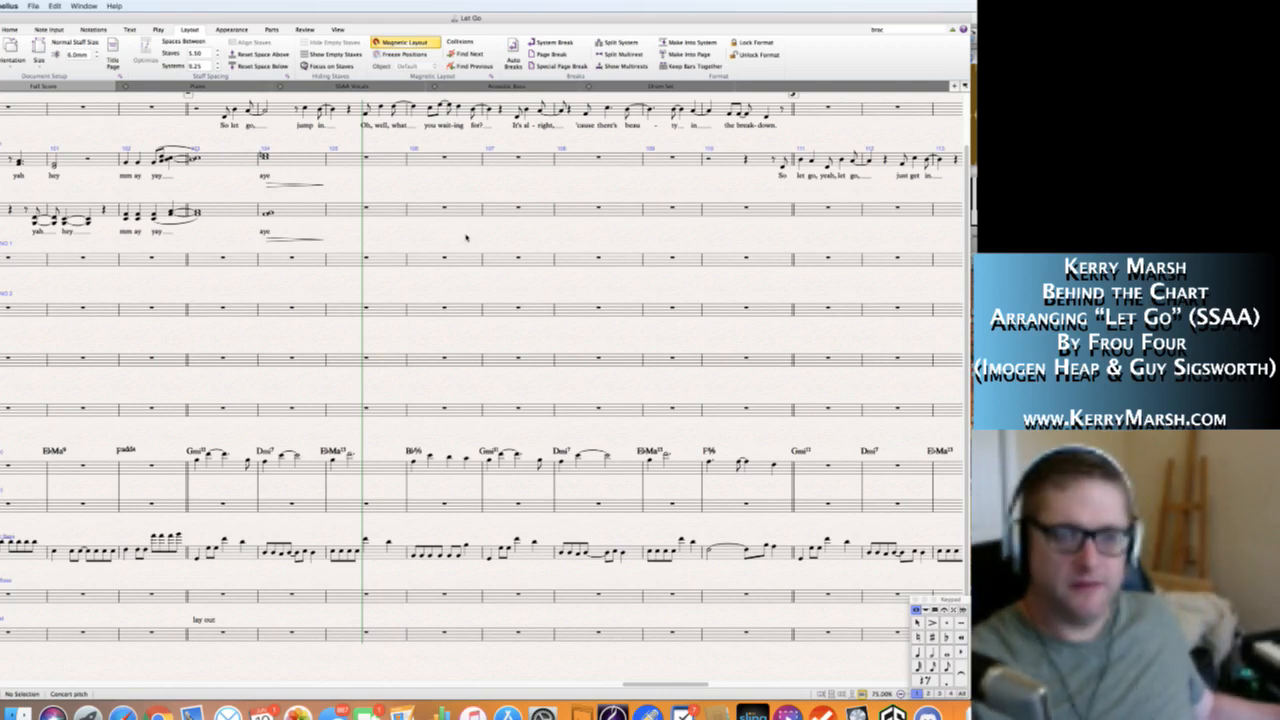
left_click(424, 162)
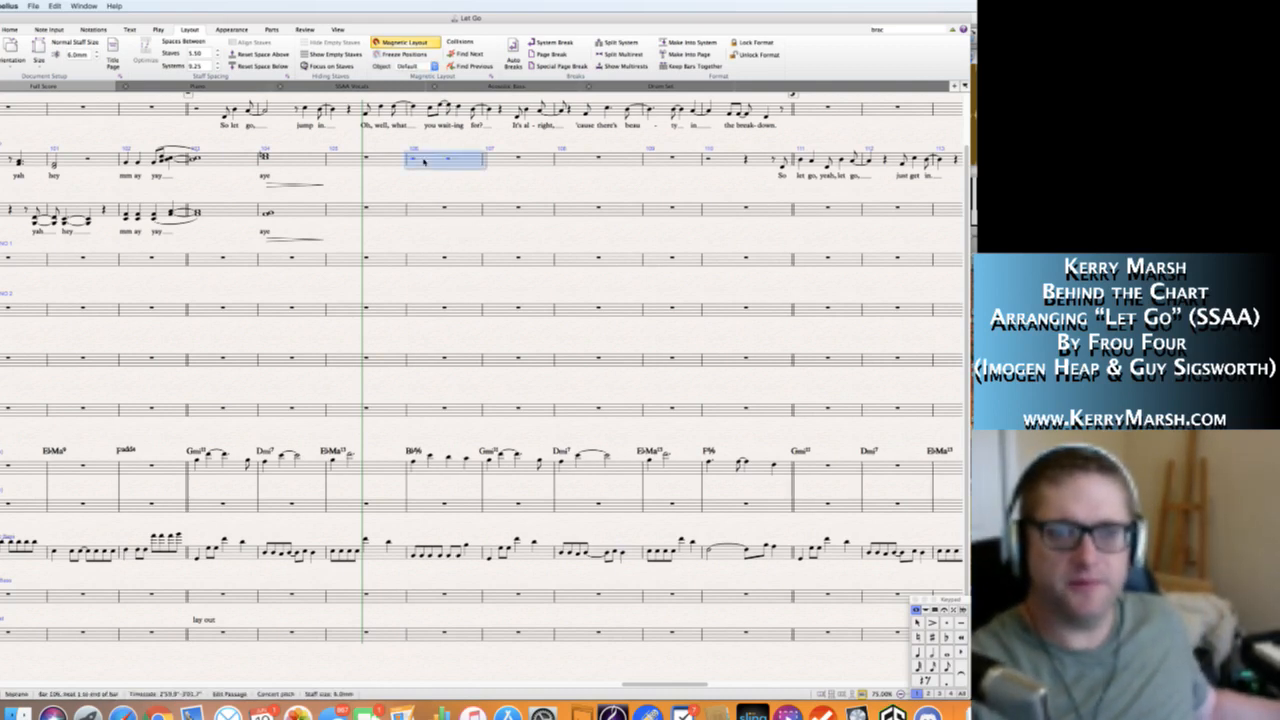
key("n")
key("Escape")
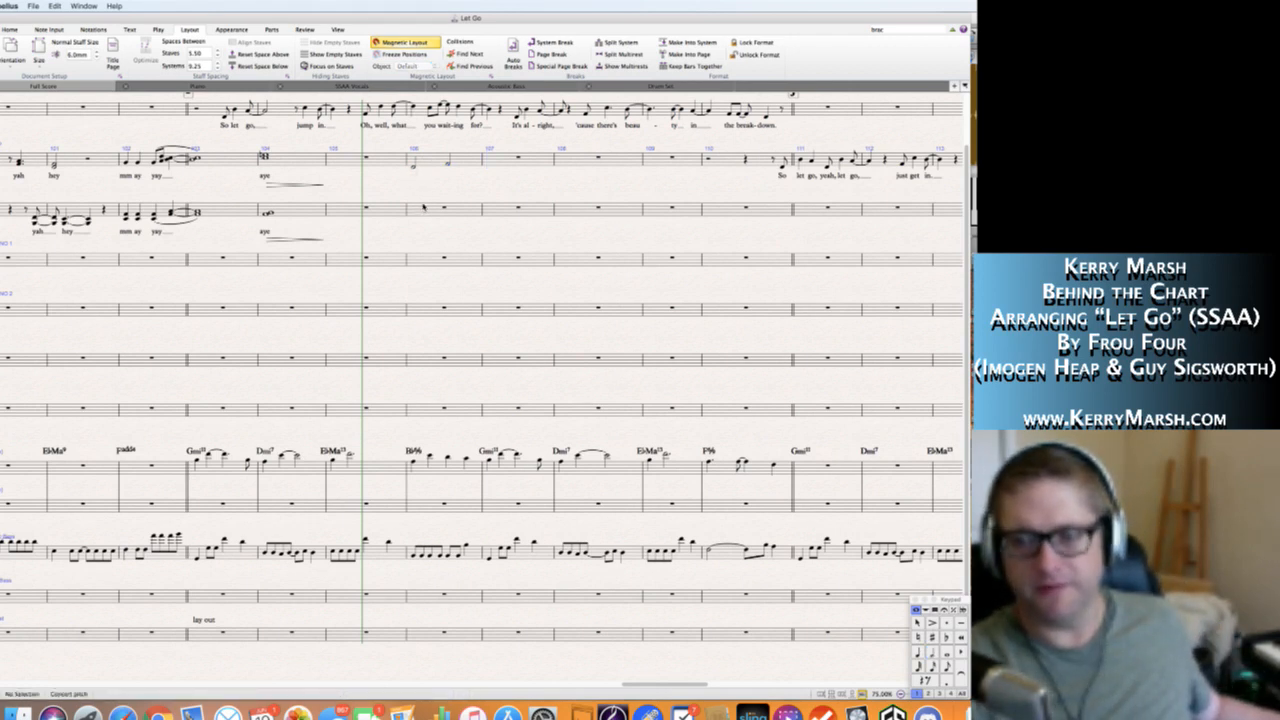
Enter two half notes in bar 106 of the Alto staff, with C4 as the second note.
left_click(424, 209)
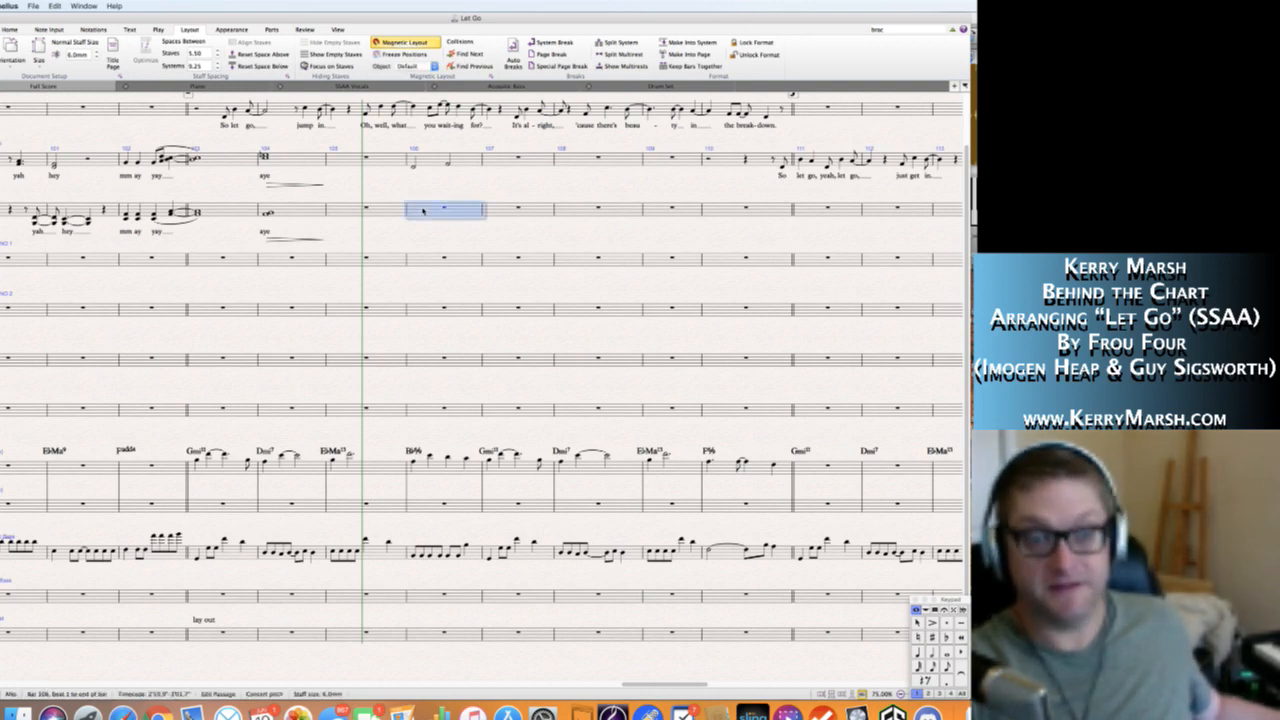
key("n")
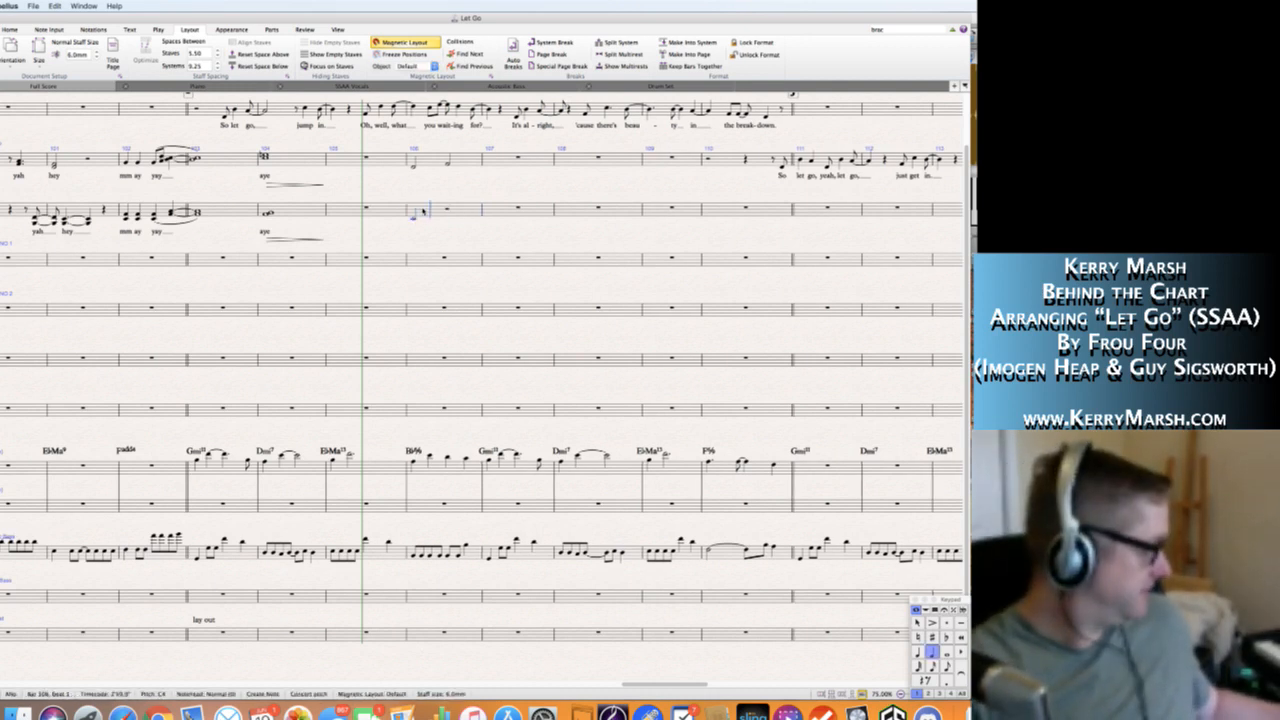
key("Escape")
key("c")
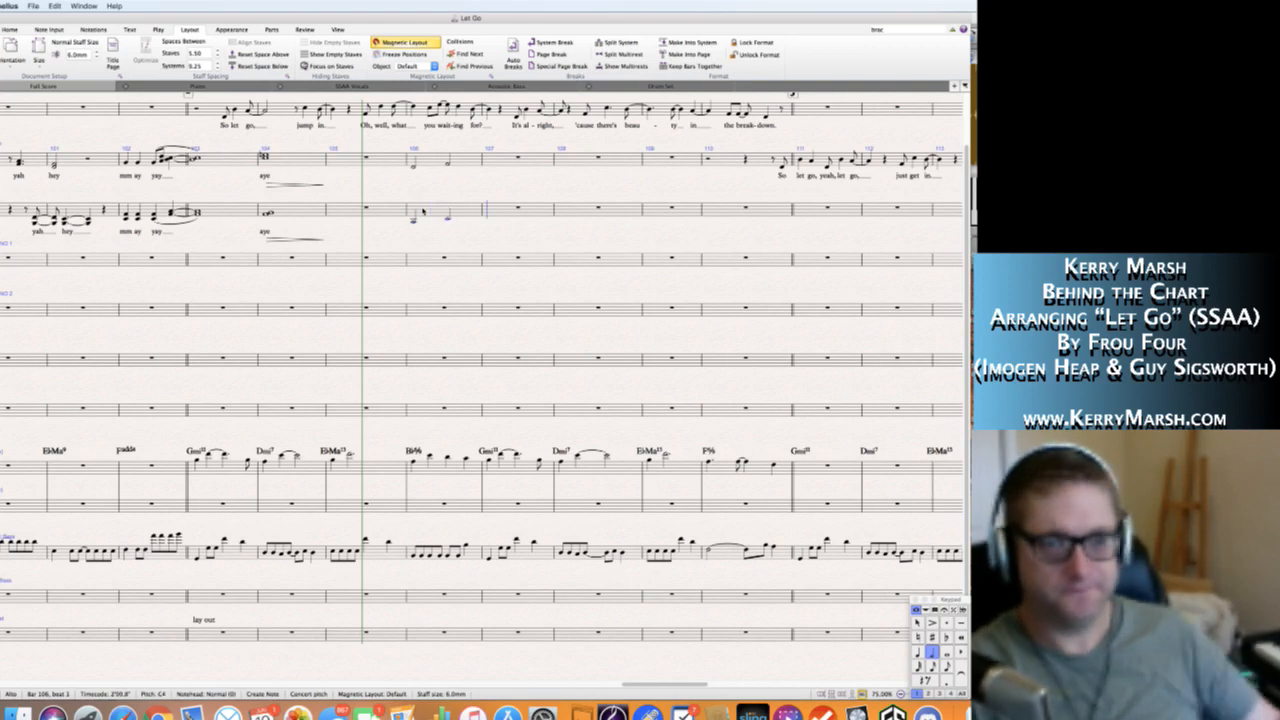
key("Escape")
key("Escape")
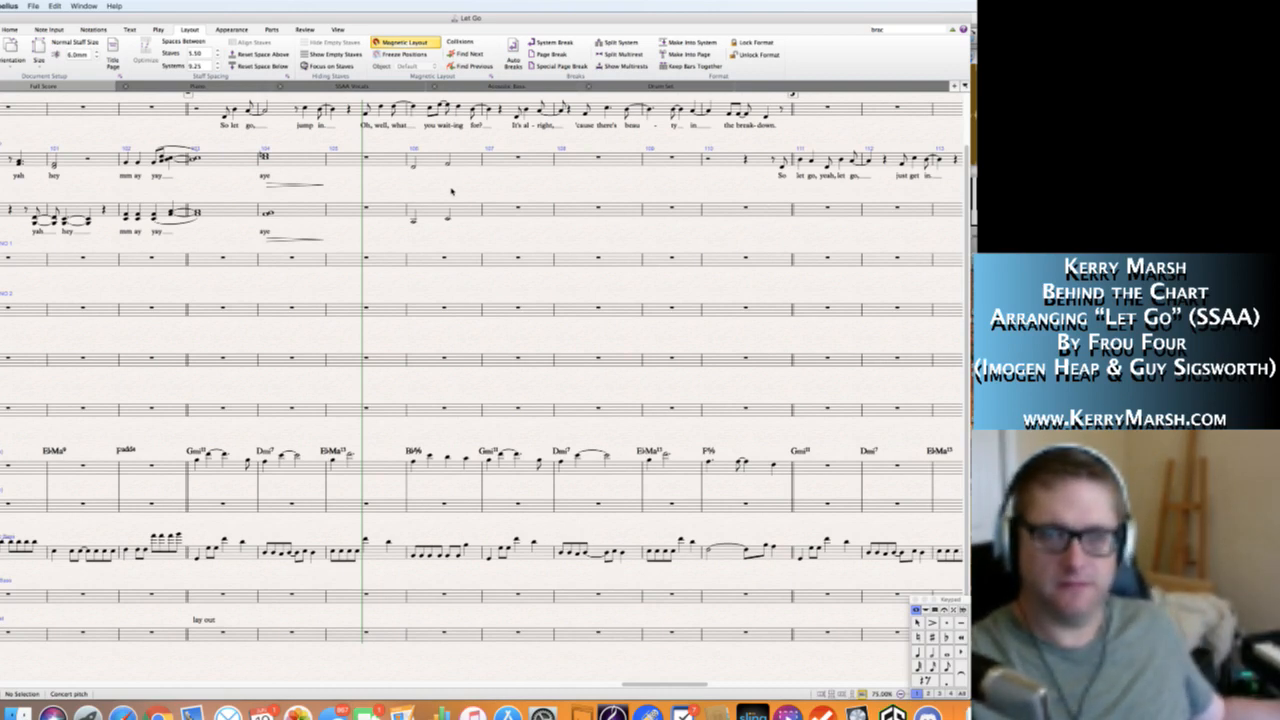
Enter whole-note chords in bar 107: F4 and A4 on the Soprano staff, and a two-note chord on the Alto staff.
left_click(497, 160)
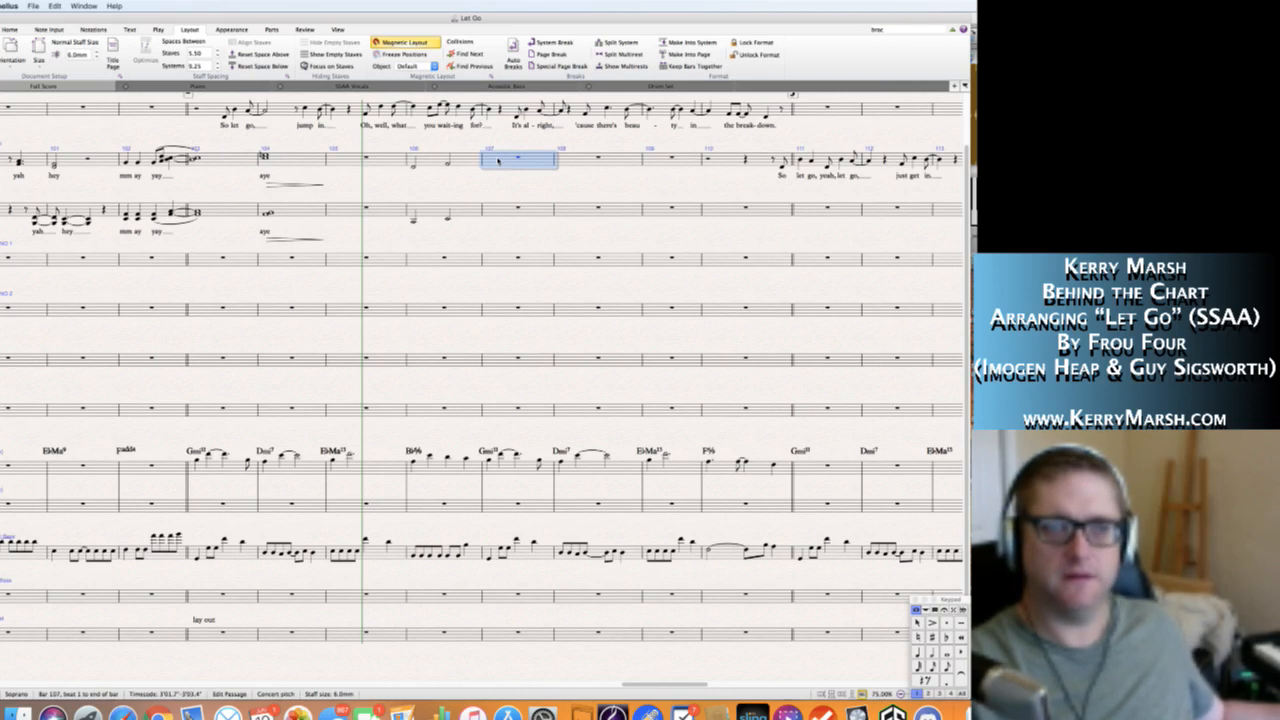
key("Escape")
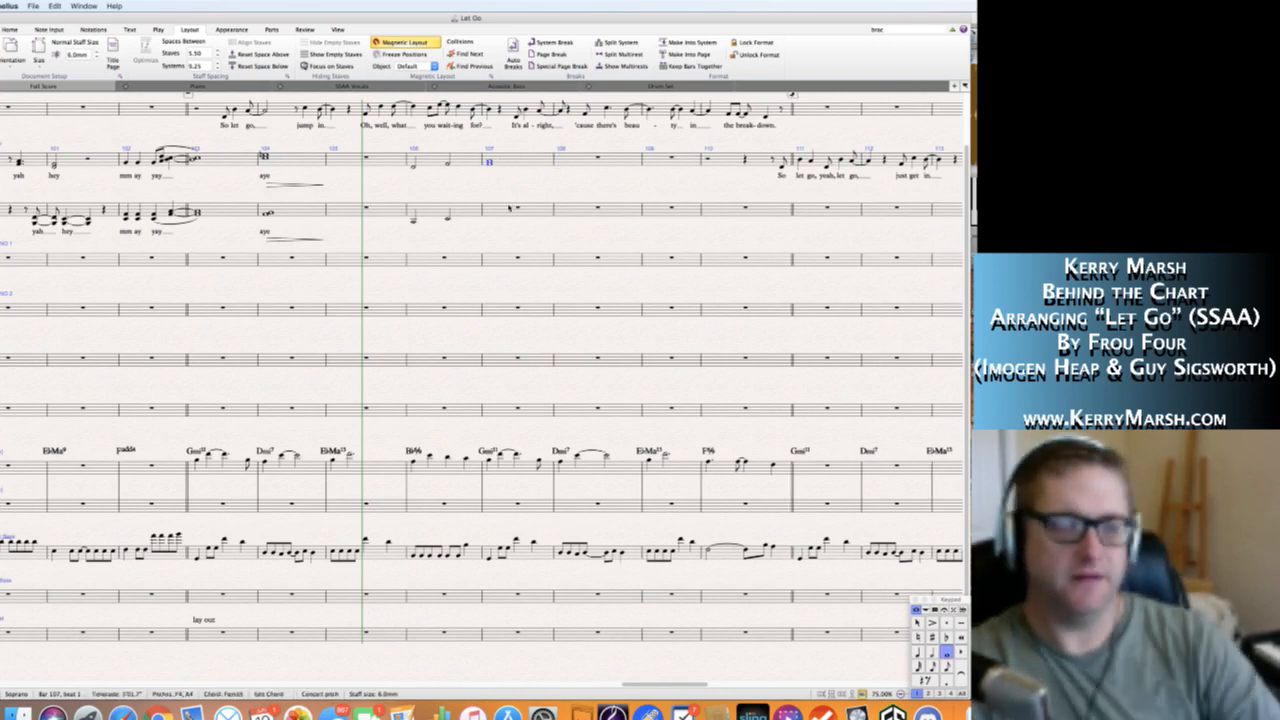
left_click(507, 210)
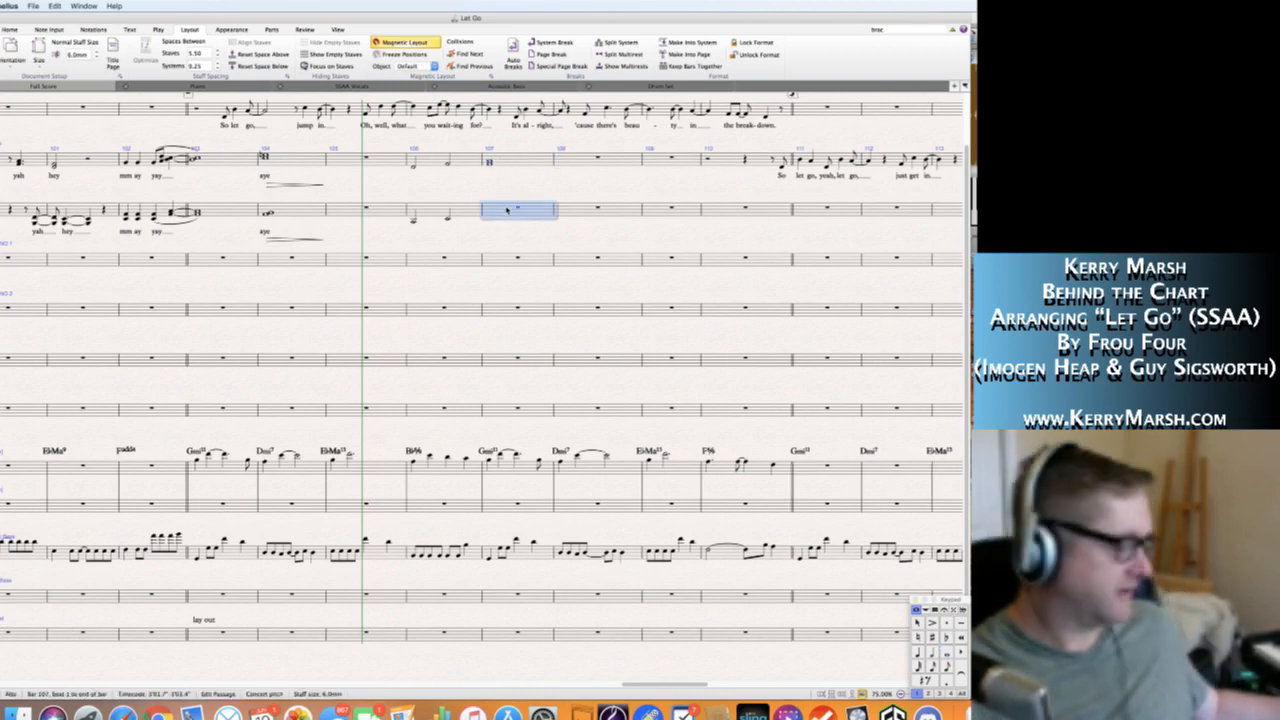
key("n")
key("Escape")
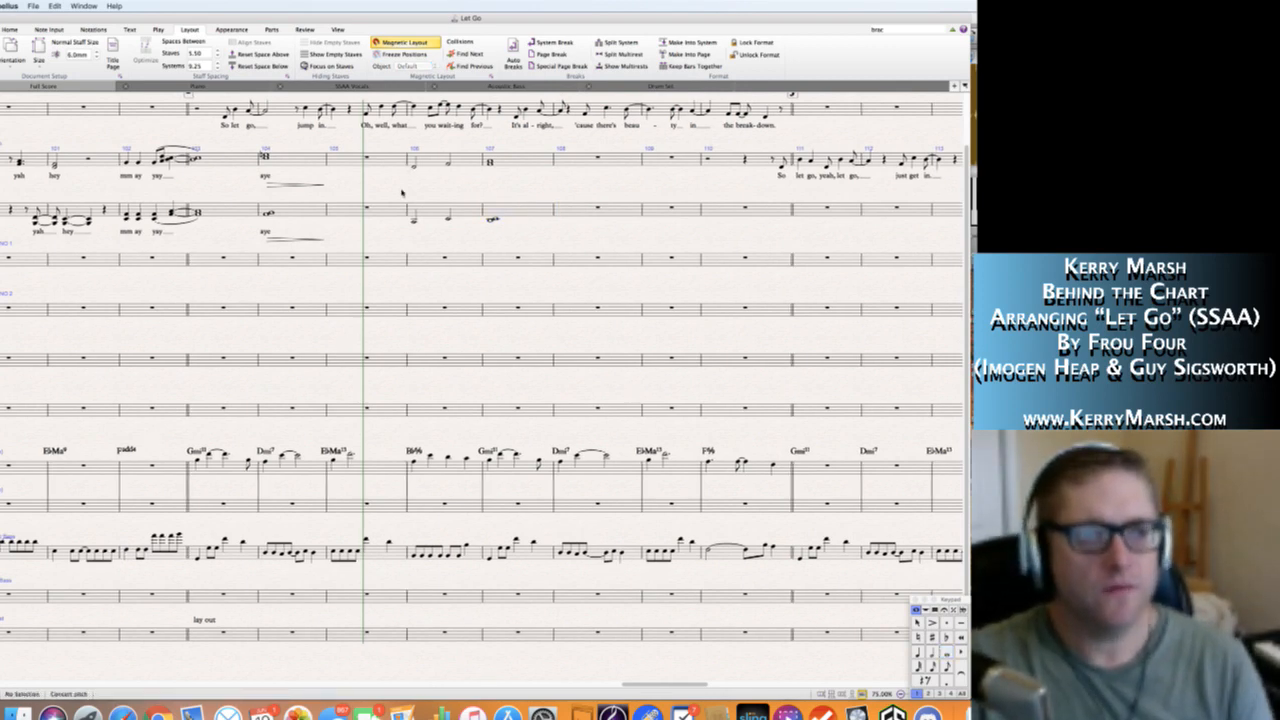
Add the lyrics "oh" under bar 106, extended across both half notes, and "ah" under bar 107 on the Soprano staff.
scroll(401, 192, "left", 3)
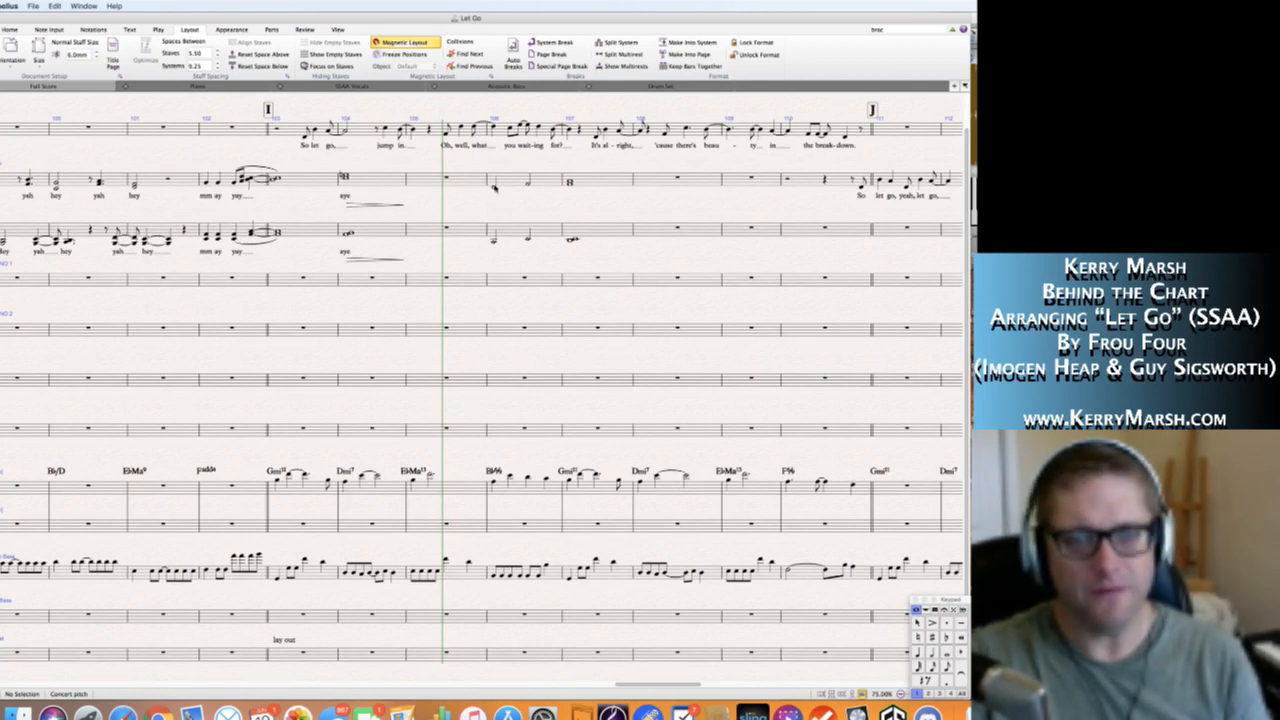
left_click(493, 186)
key("super+l")
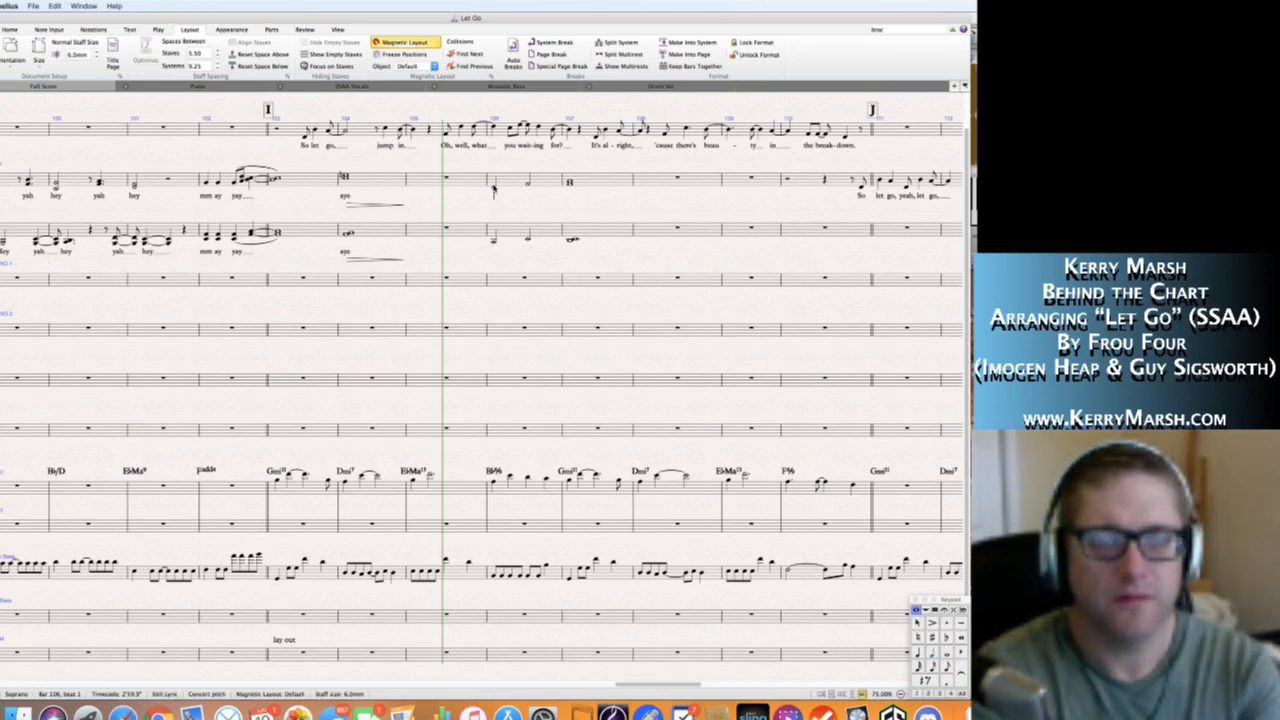
type("oh  ah")
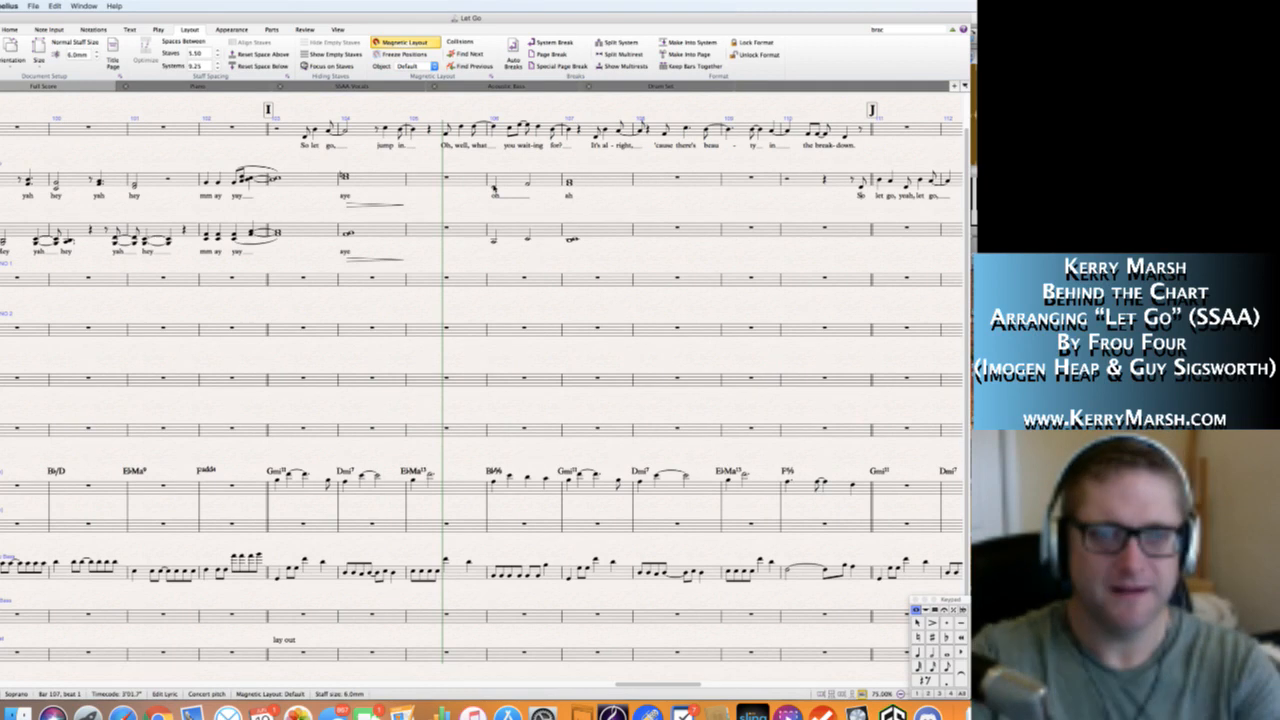
key("Escape")
Slur the two half notes of bar 106 together on both the Soprano and Alto staves.
left_click(493, 187)
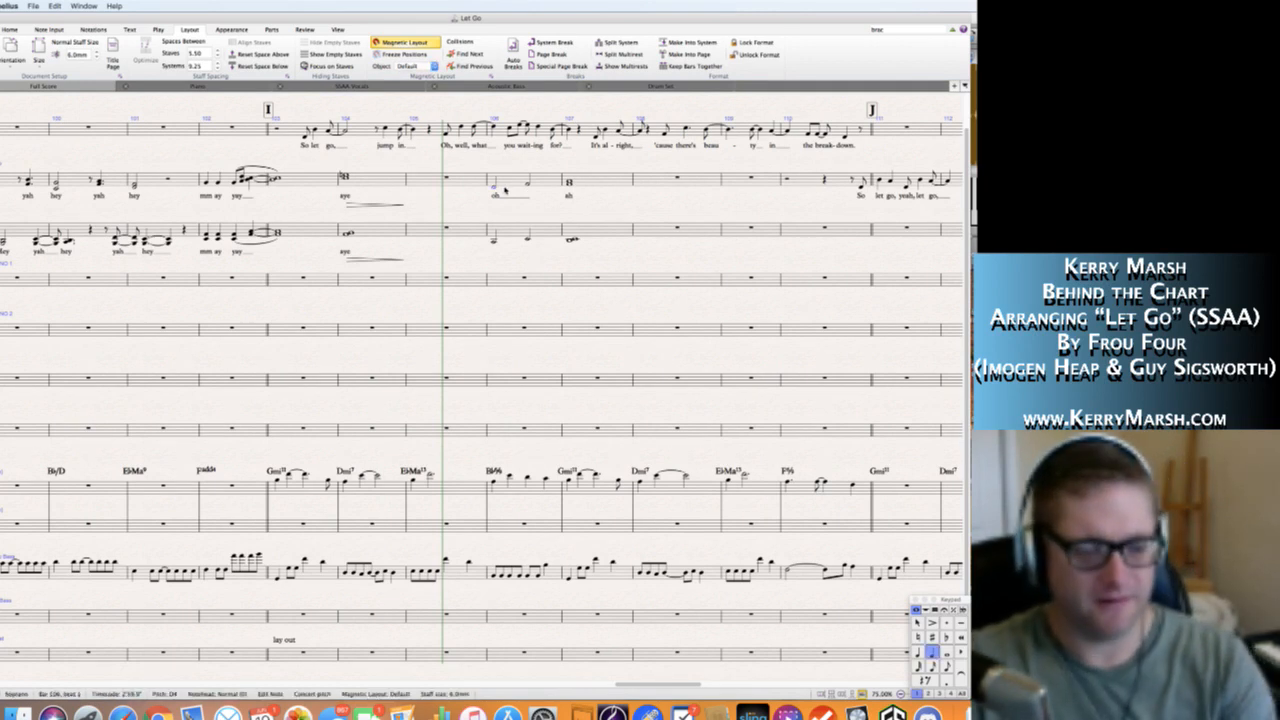
key("s")
key("Escape")
left_click(493, 241)
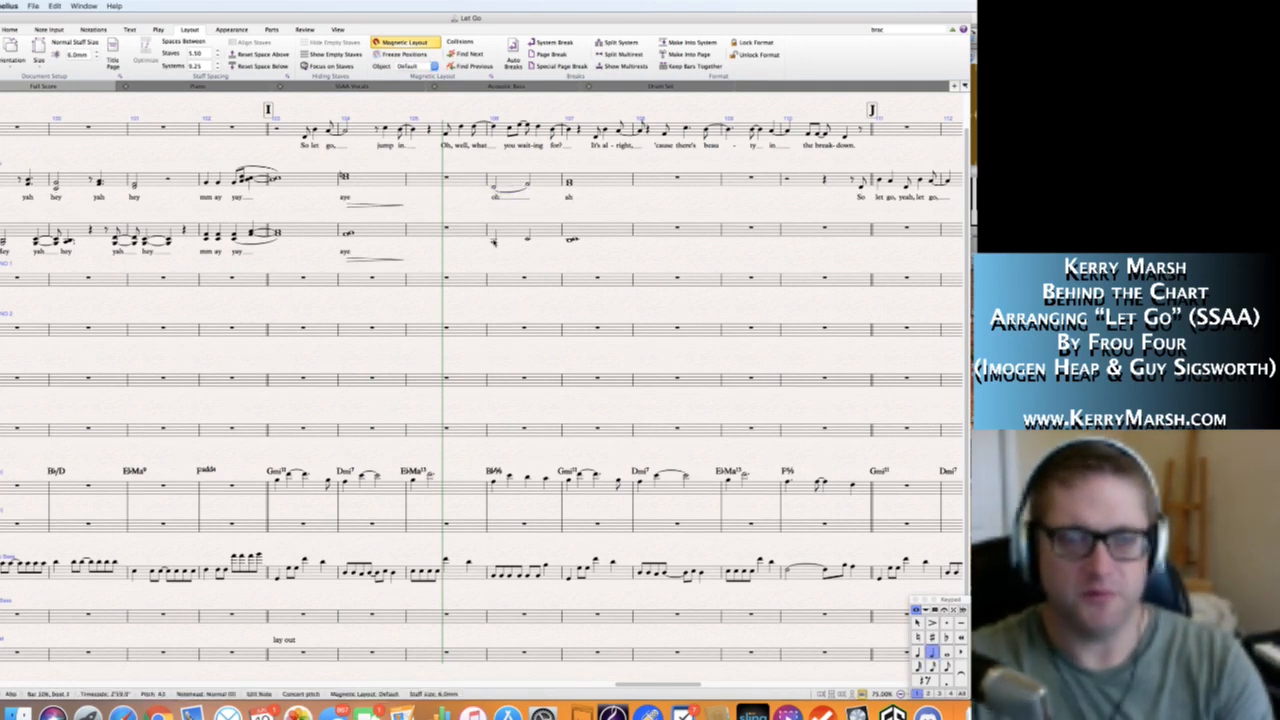
key("s")
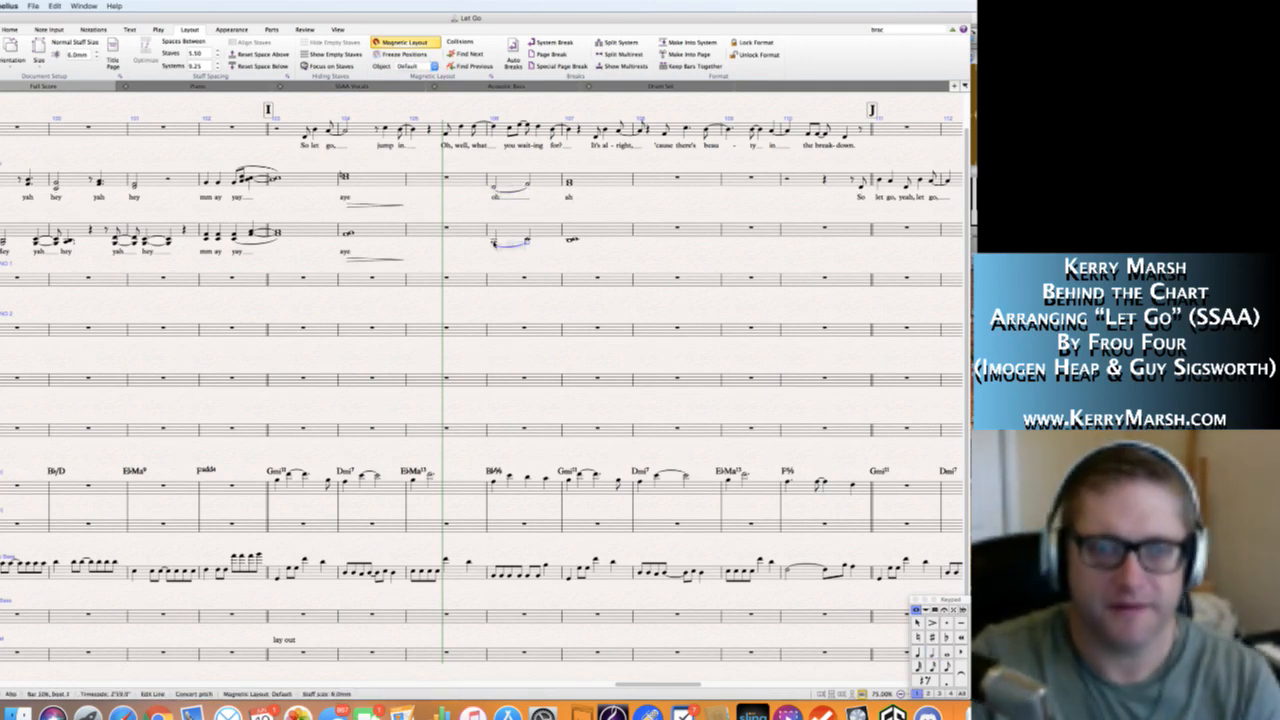
Add the lyrics "oh" under bar 106, extended across both half notes, and "ah" under bar 107 on the Alto staff.
left_click(493, 243)
key("super+l")
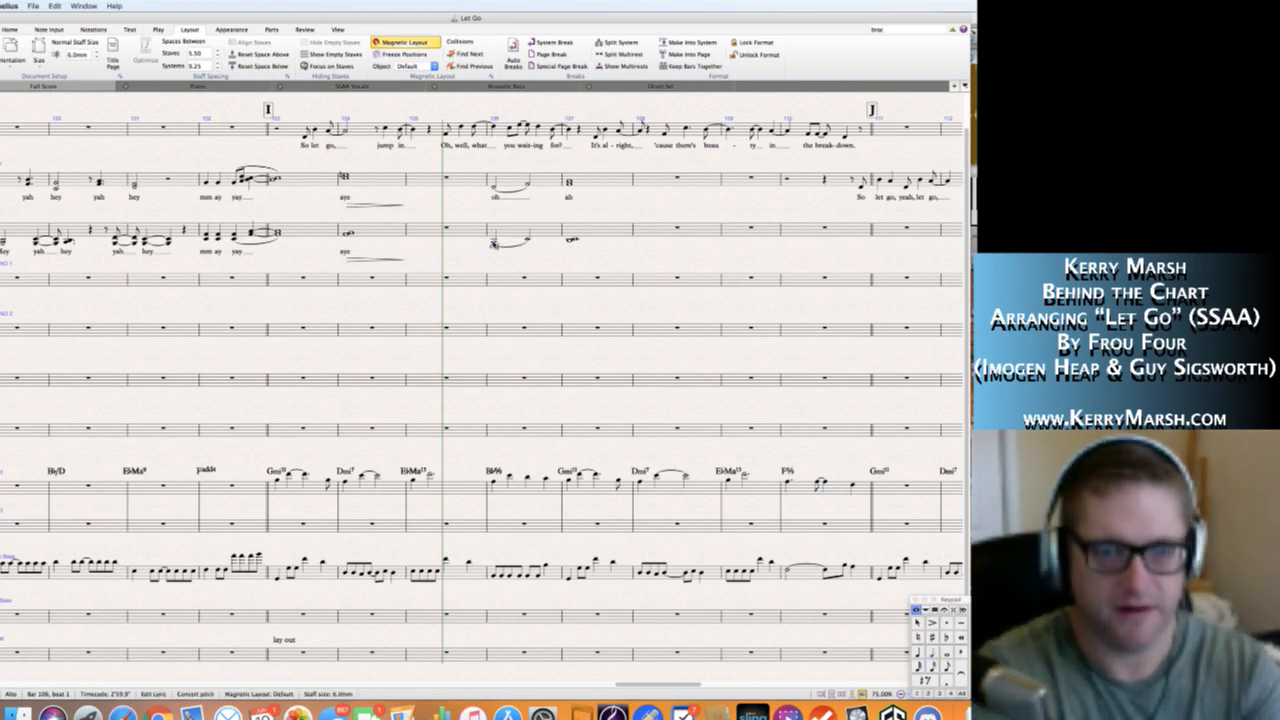
type("oh")
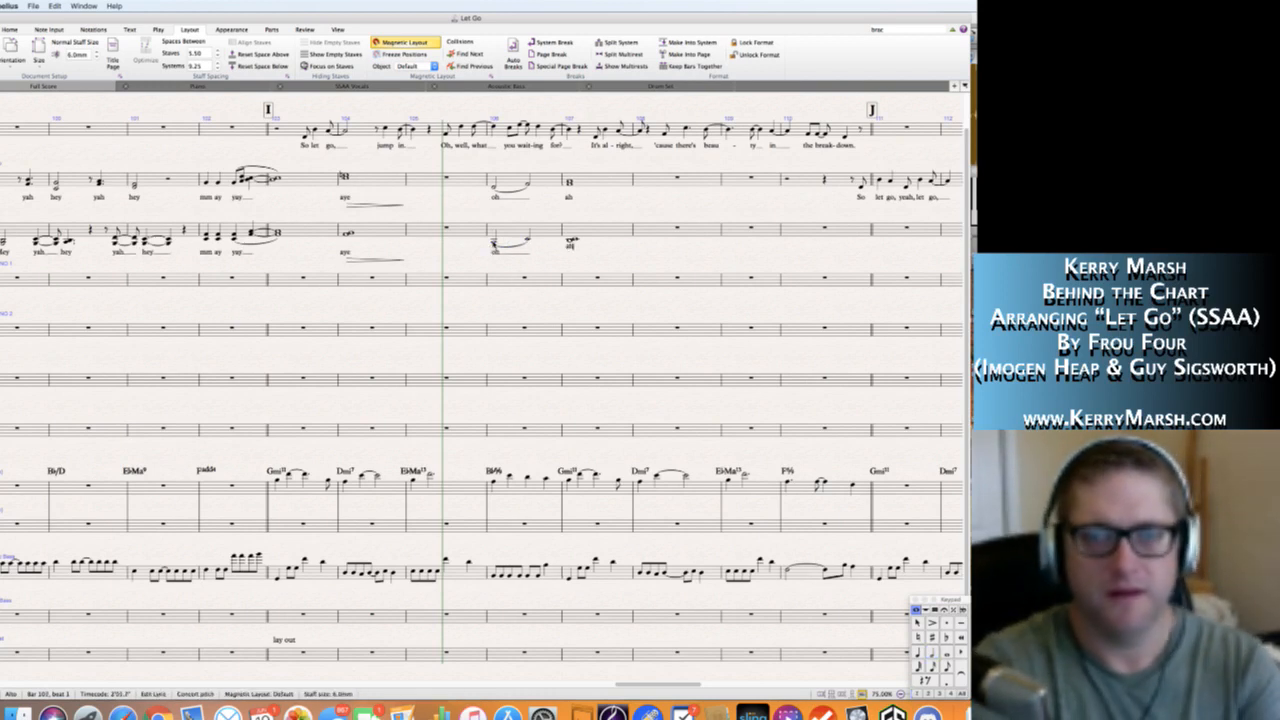
key("Escape")
key("Escape")
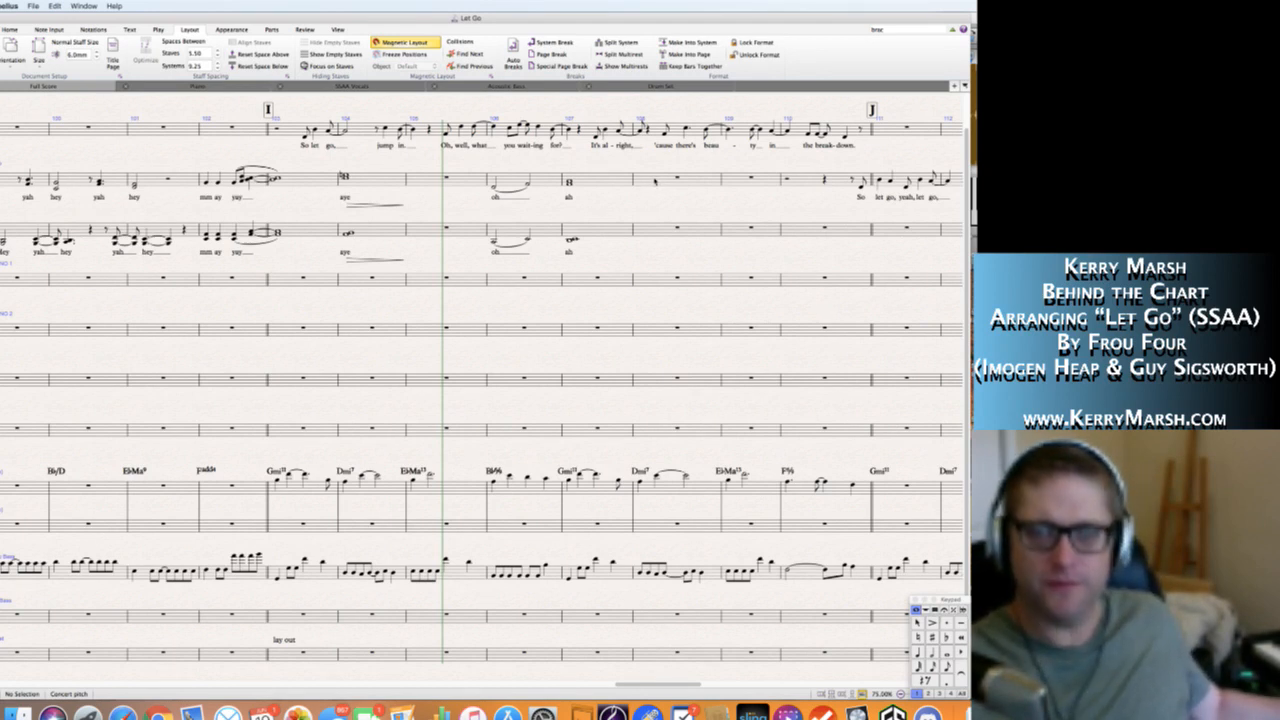
Enter whole-note chords in bar 108: F4 and G4 on the Soprano staff, and a closely voiced chord on the Alto staff.
left_click(655, 181)
key("n")
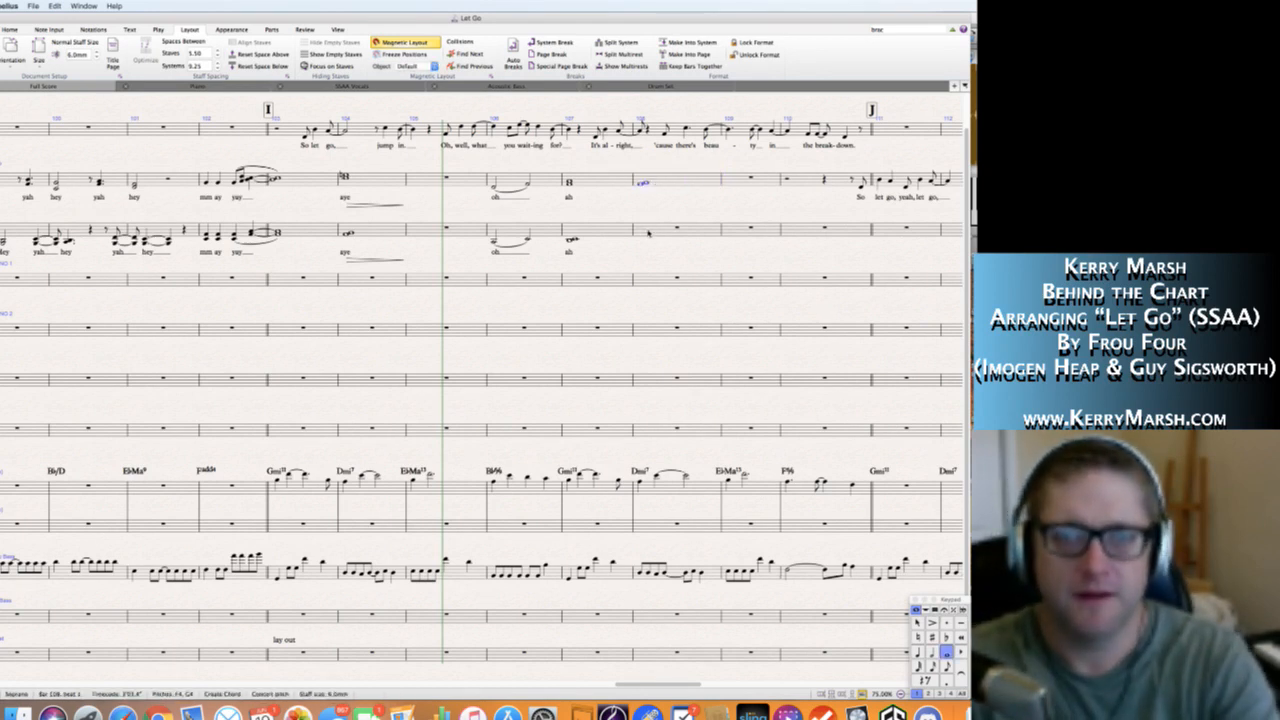
left_click(648, 232)
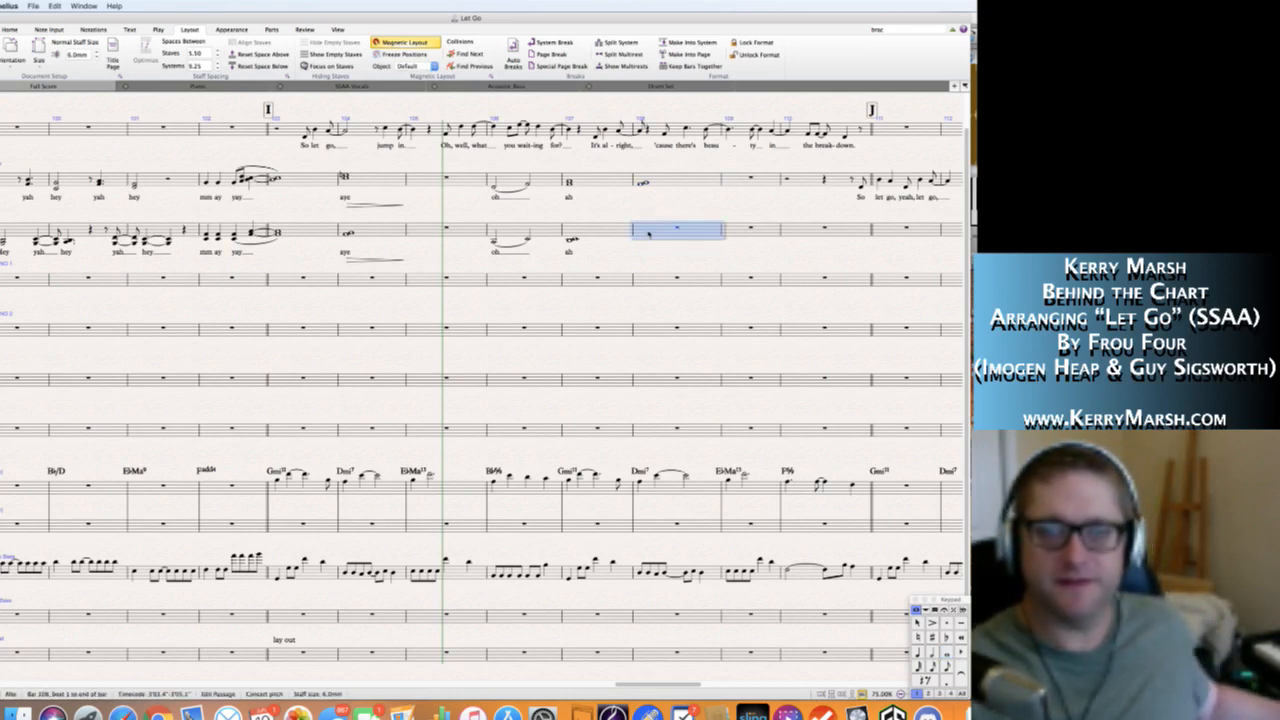
key("n")
key("Escape")
key("Escape")
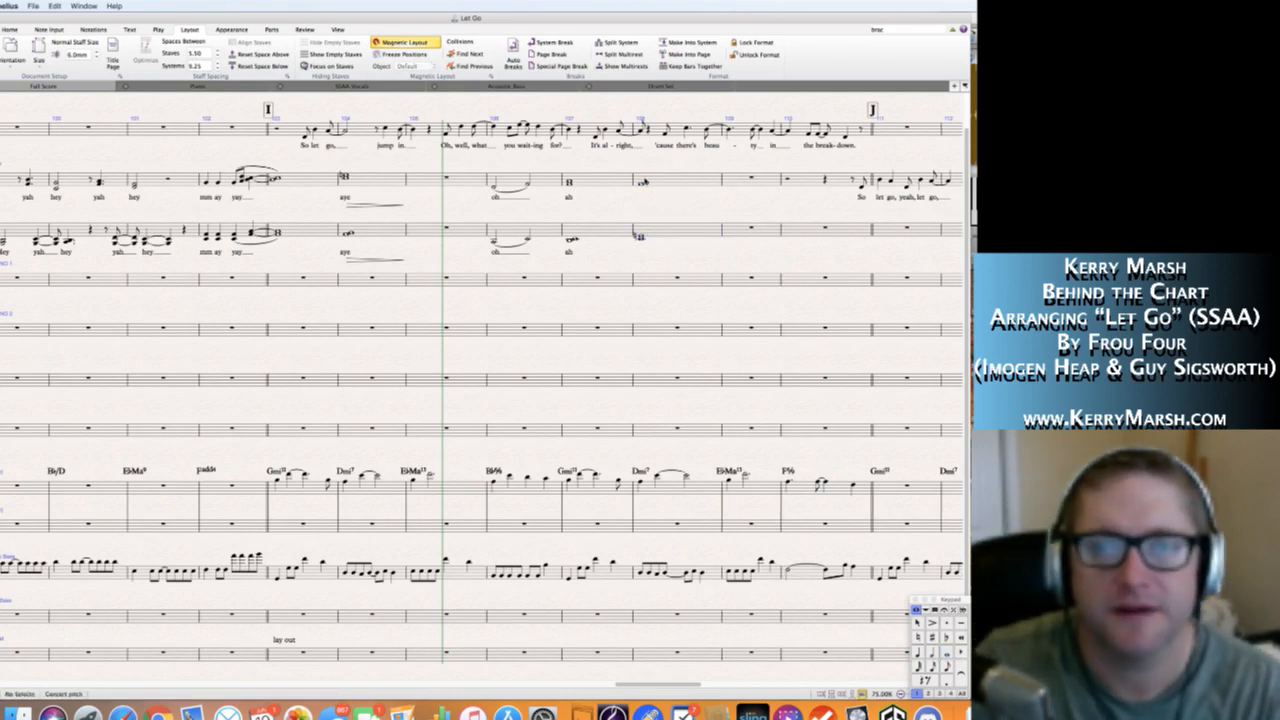
Add the lyric "oo" to the Soprano chord in bar 108 and place a hairpin spanning the bar beneath the lyric.
left_click(644, 183)
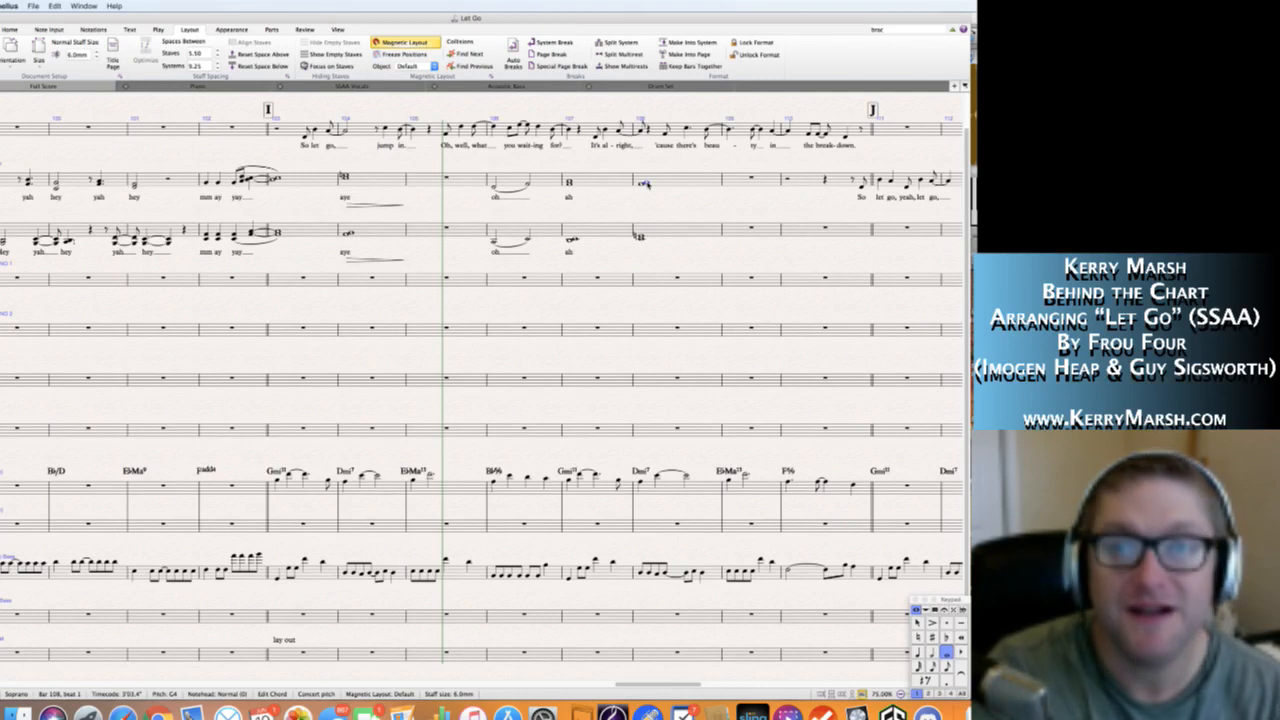
left_click(687, 183)
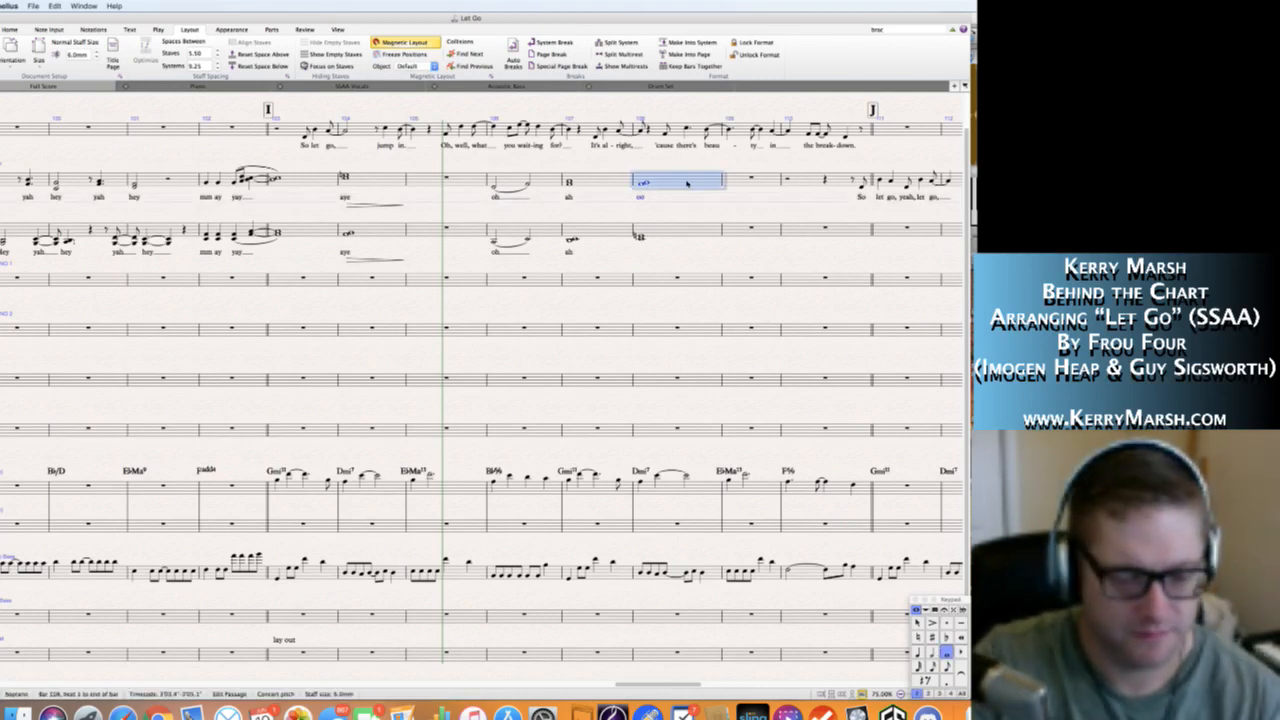
key("s")
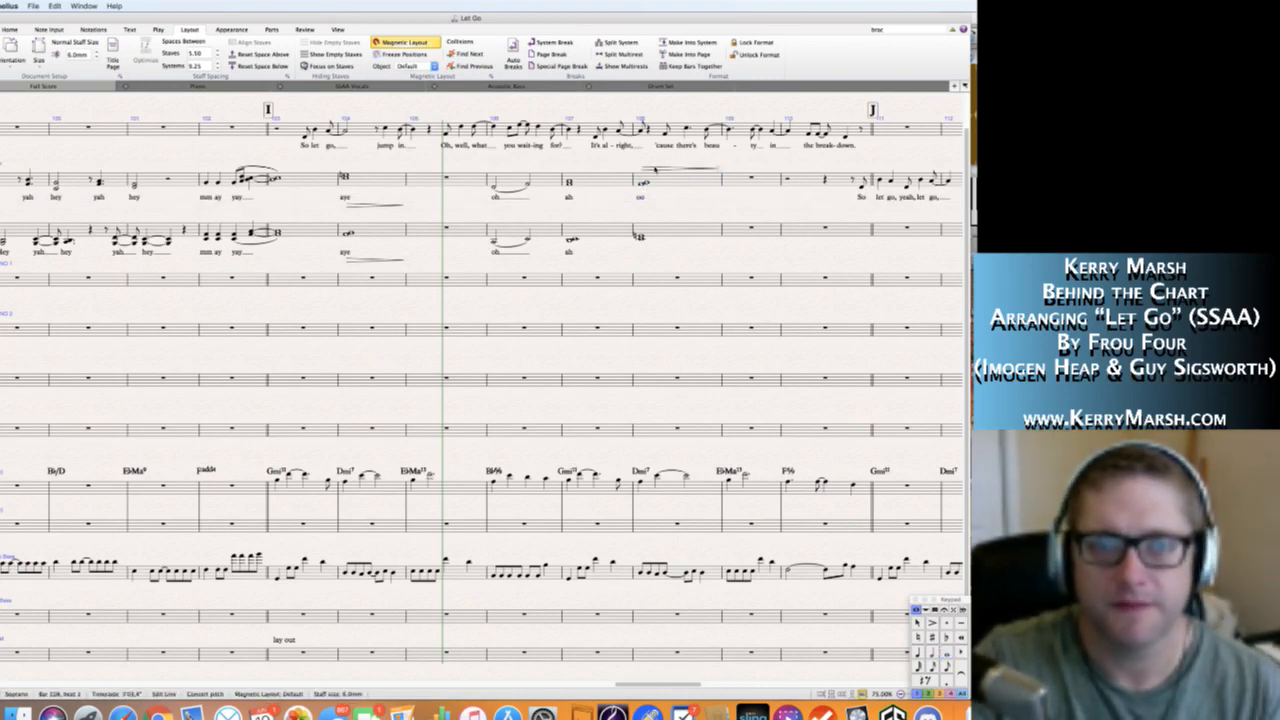
left_click_drag(655, 168, 652, 208)
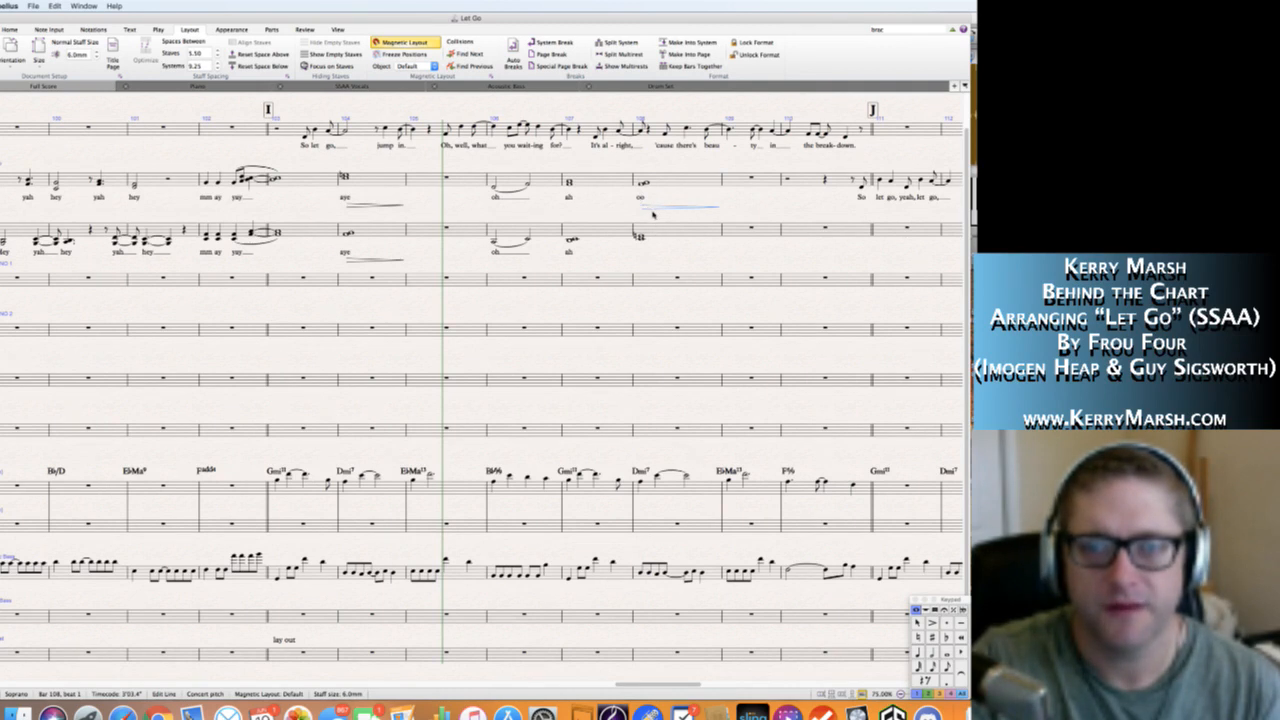
Add the lyric "oo" to the Alto chord in bar 108 and place a hairpin spanning the bar beneath the lyric.
left_click(640, 238)
key("super+l")
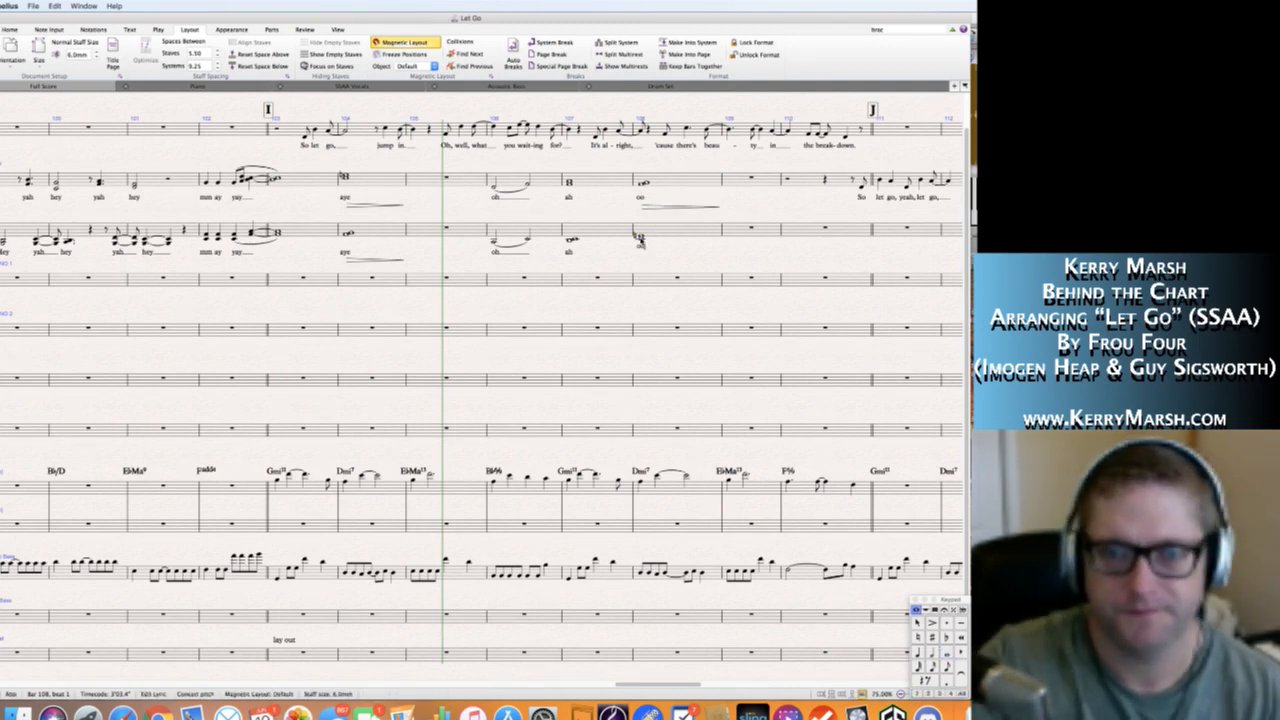
type("oo")
key("Escape")
key("Escape")
left_click(647, 208)
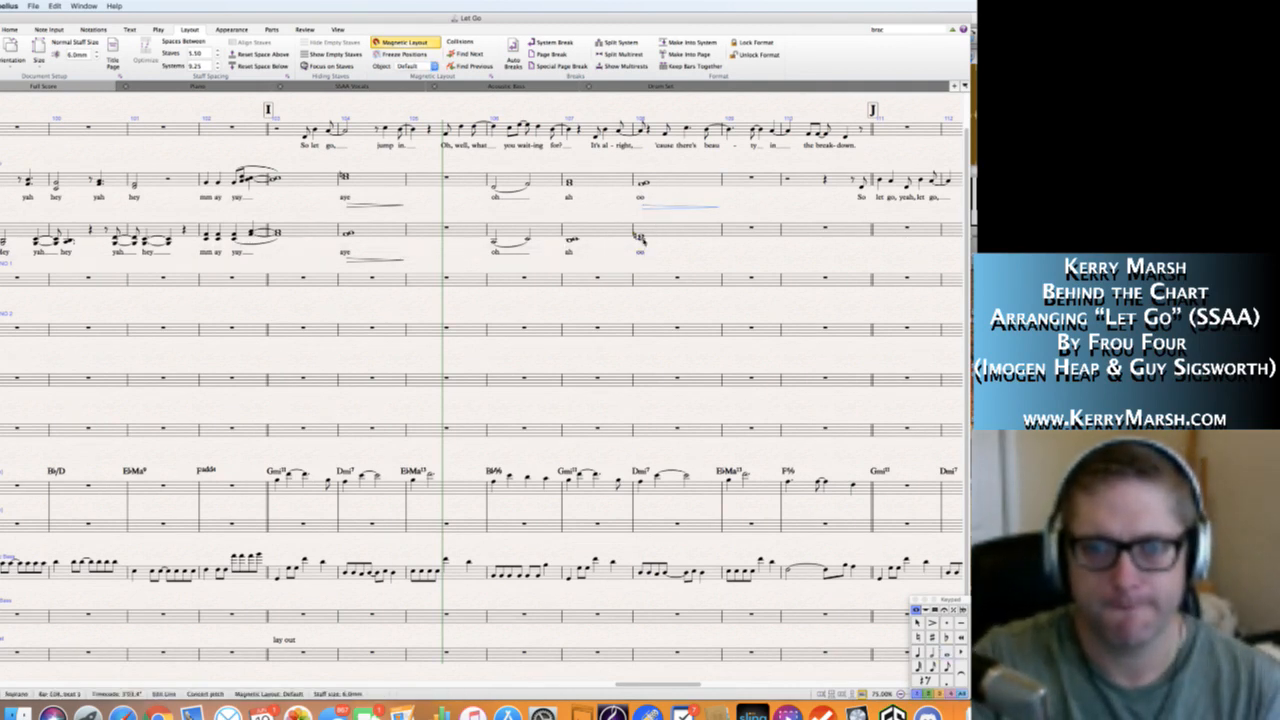
left_click(643, 249, "alt")
left_click_drag(659, 248, 656, 261)
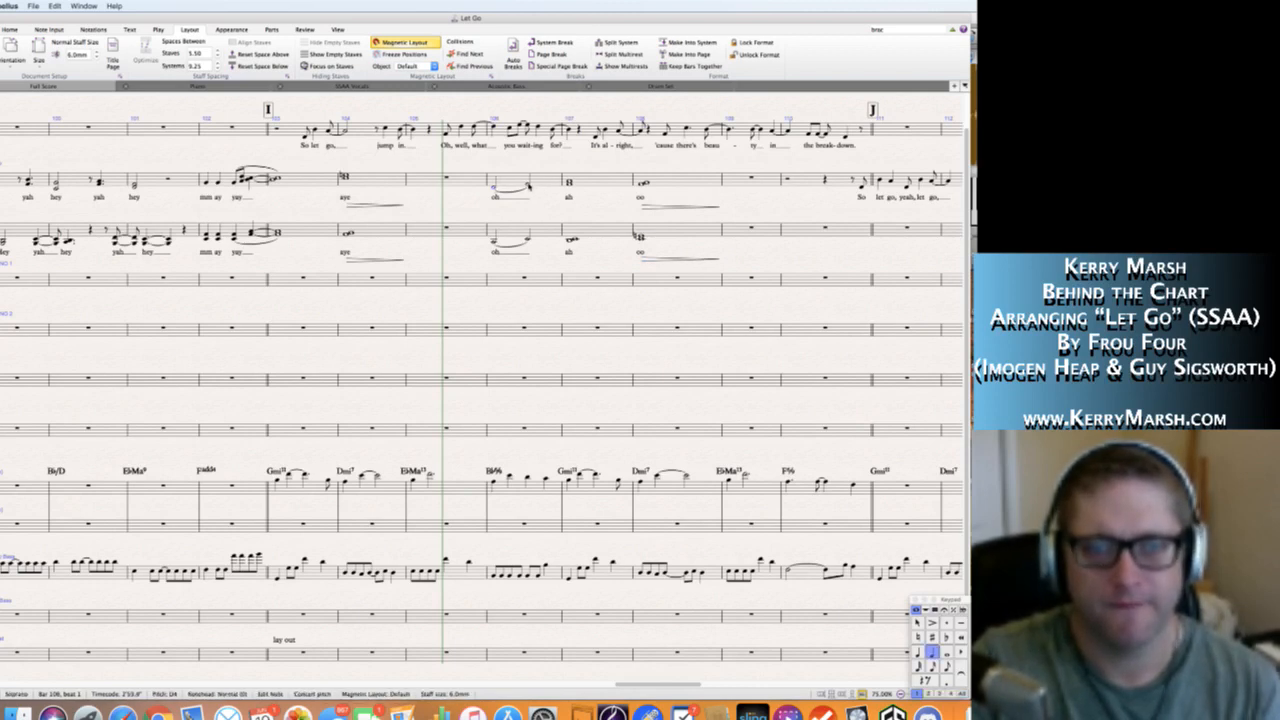
Add hairpins spanning bar 106 on the Soprano and Alto staves, placed beneath the "oh" lyrics.
left_click(529, 186)
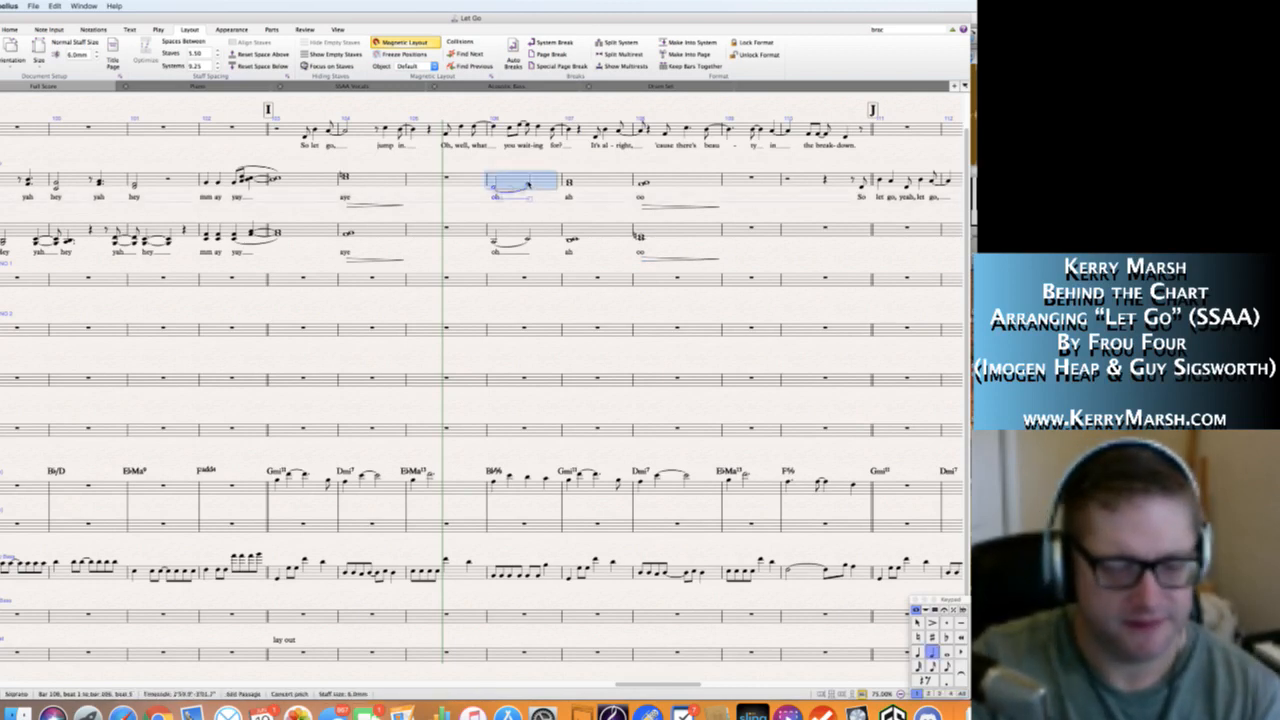
left_click(536, 197)
left_click_drag(536, 197, 535, 206)
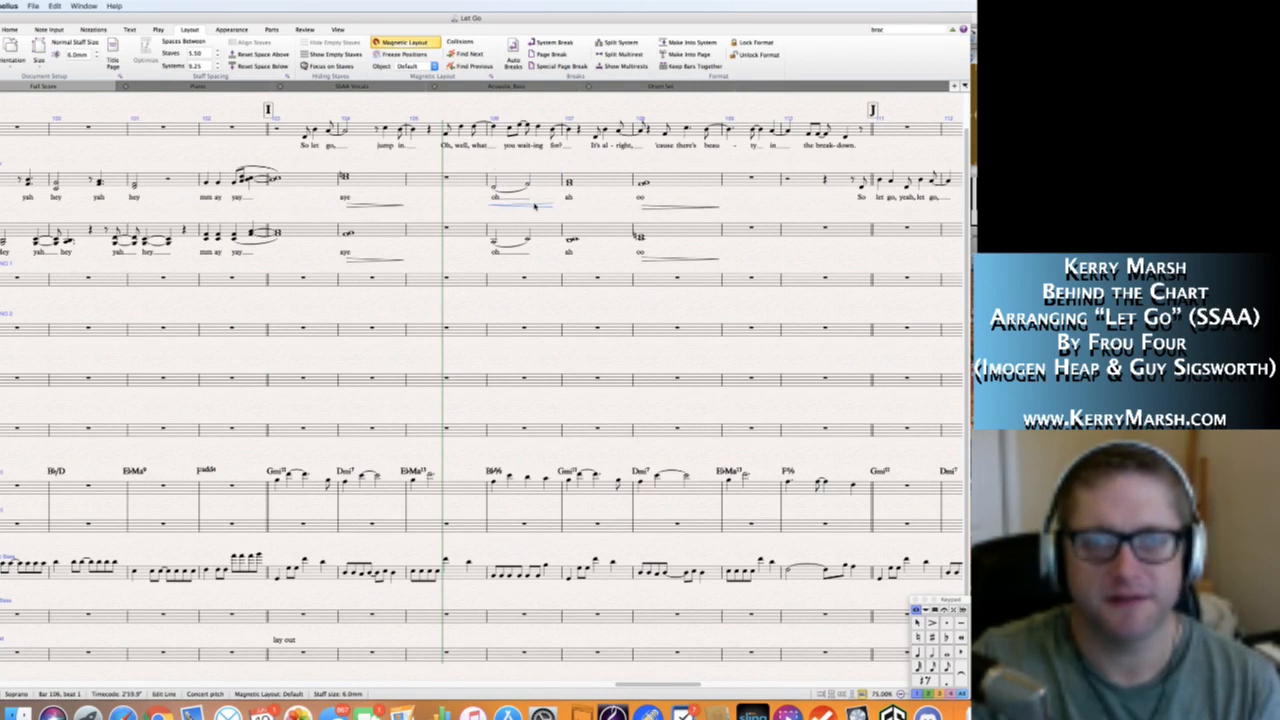
left_click(492, 257, "alt")
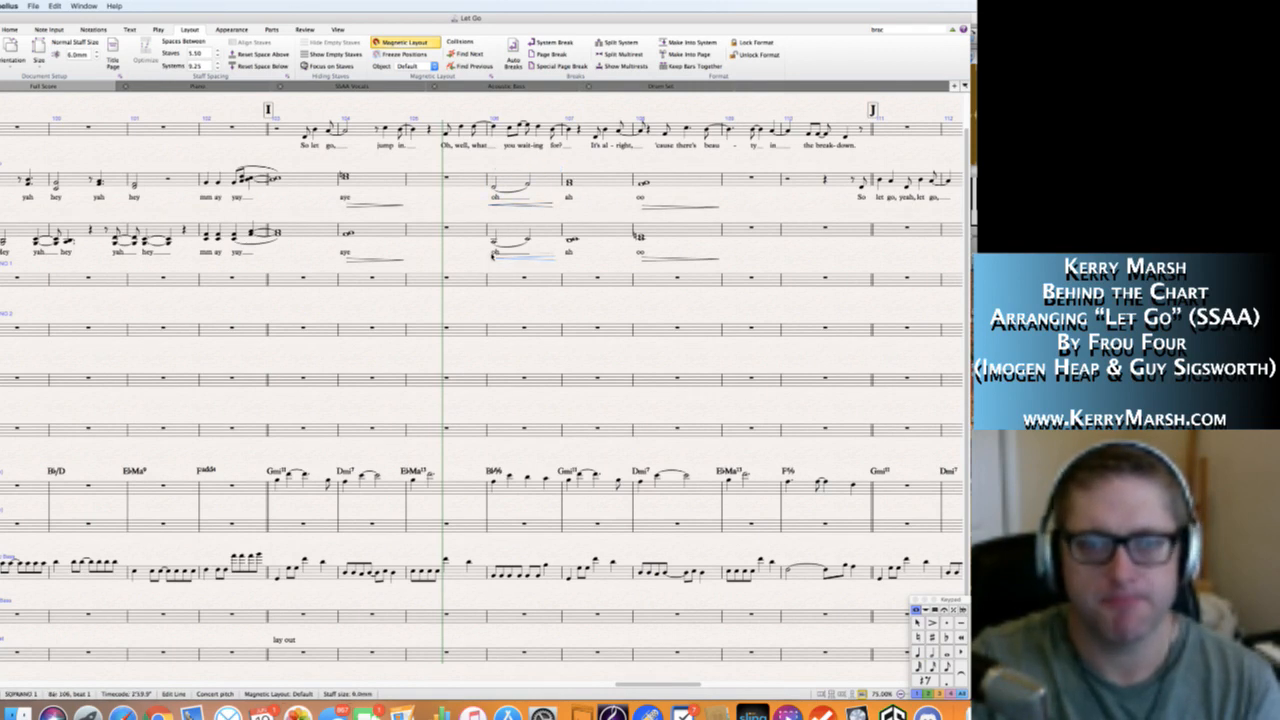
key("super+z")
left_click(493, 230, "alt")
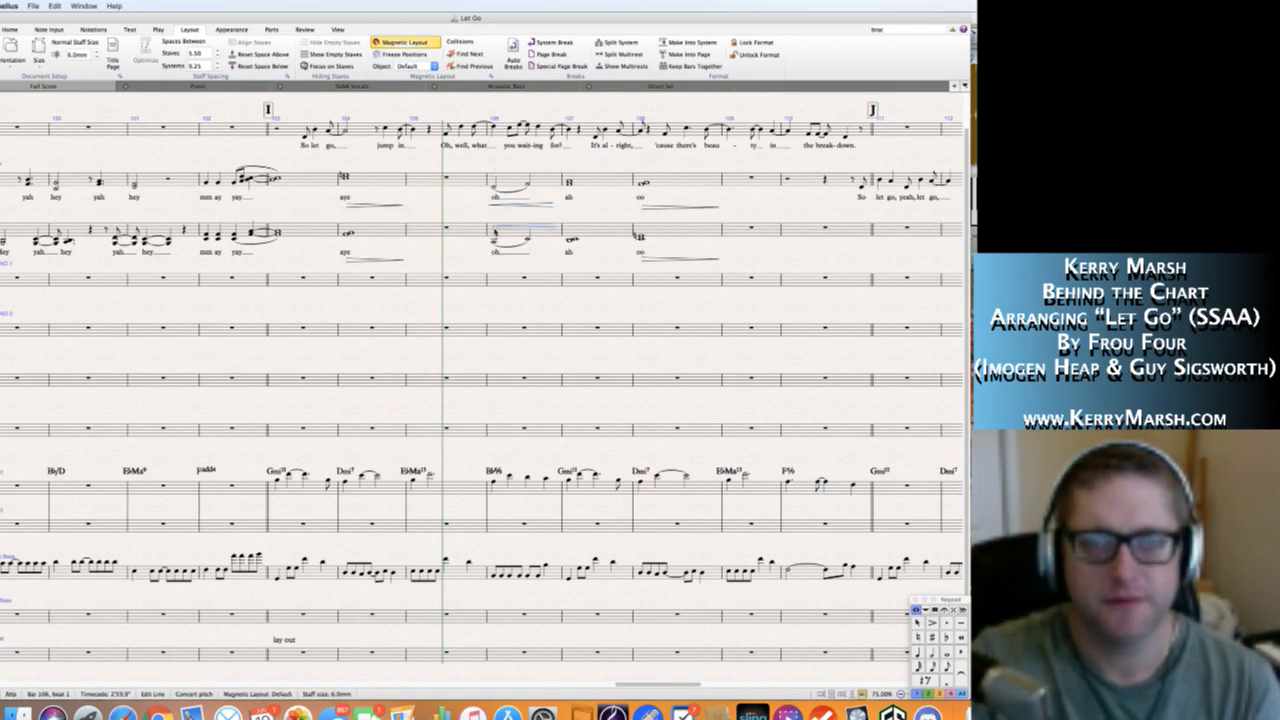
left_click_drag(516, 231, 512, 255)
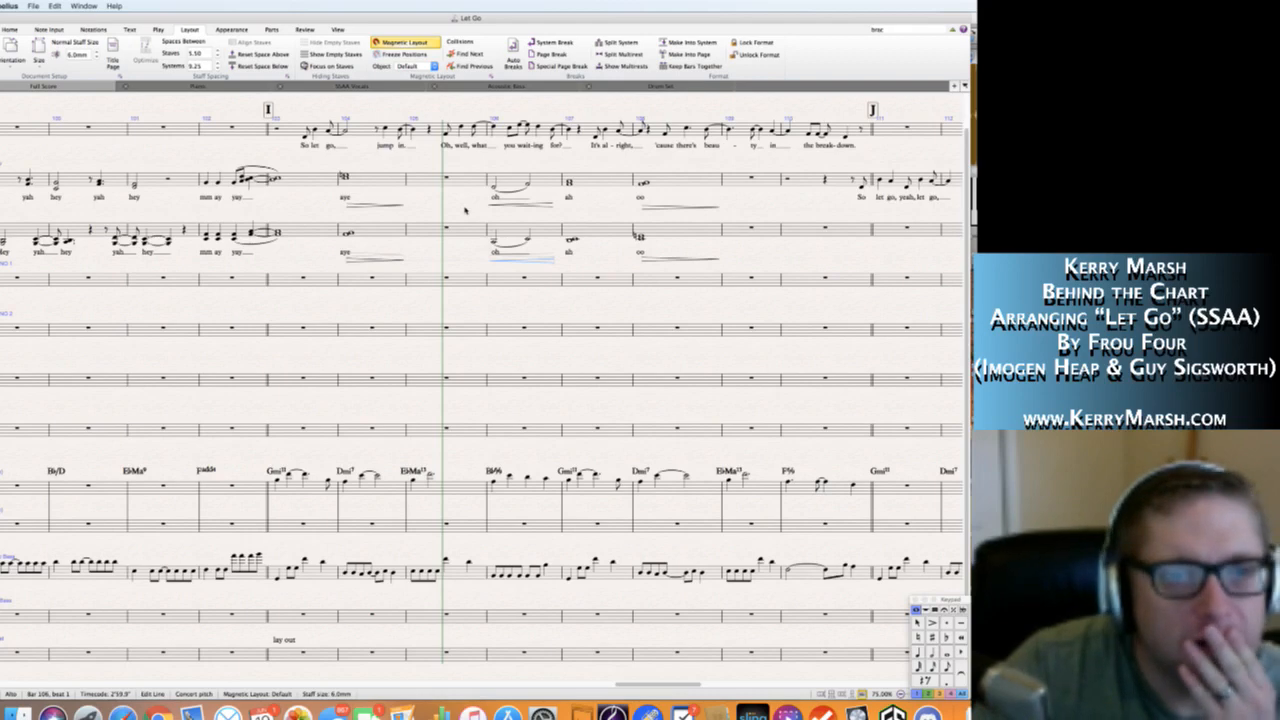
Add crescendo hairpins across bar 94 on the Soprano and Alto staves, placed beneath the "mm ay yay" lyrics.
scroll(465, 210, "left", 5)
scroll(482, 400, "left", 10)
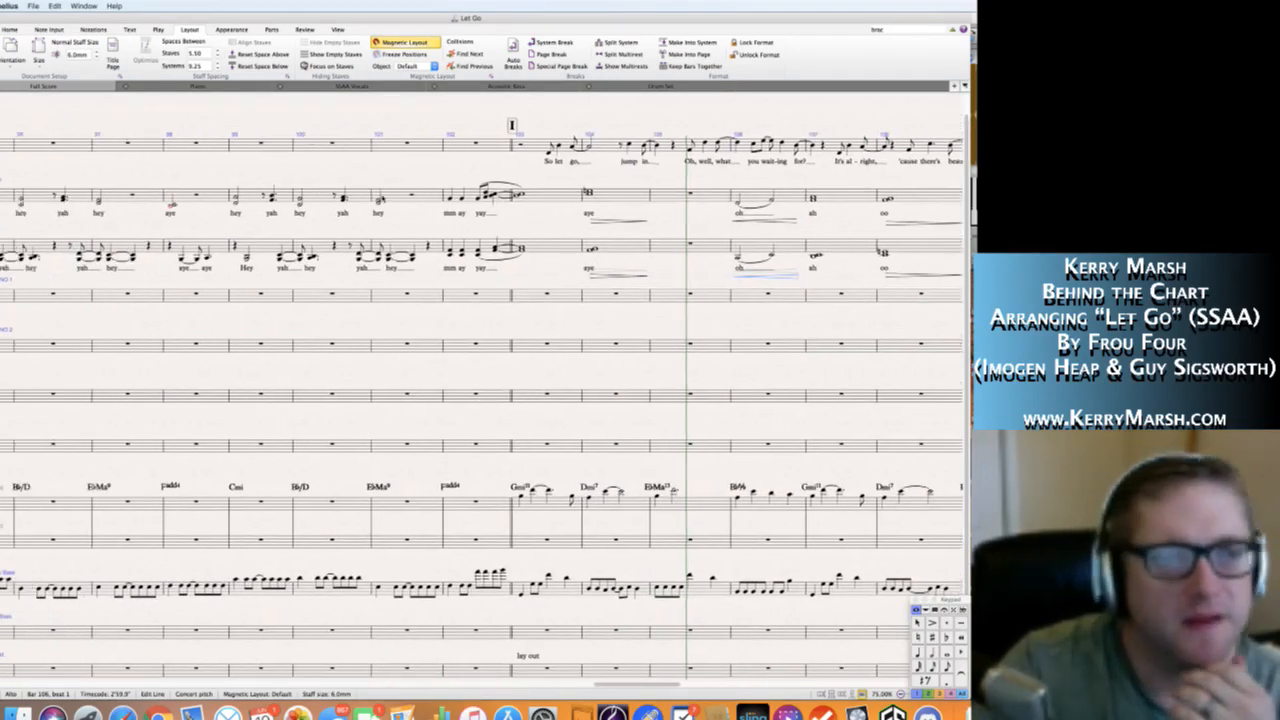
scroll(482, 400, "left", 10)
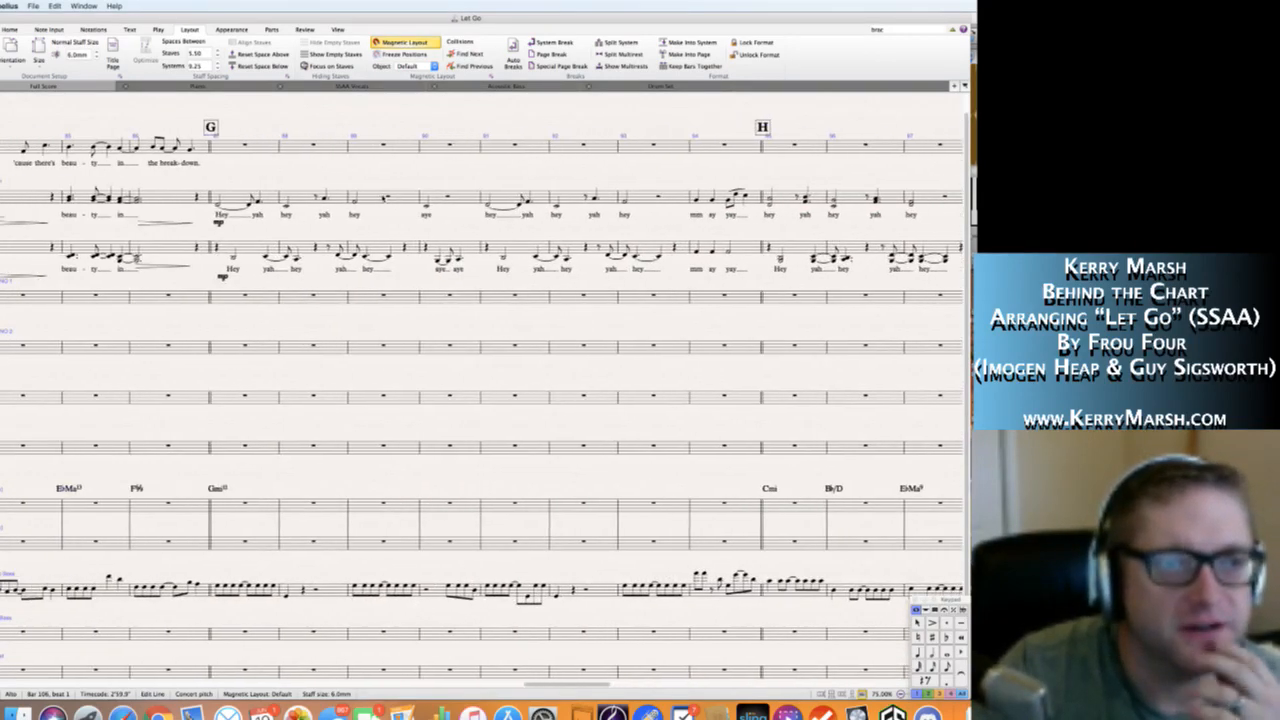
scroll(325, 135, "right", 10)
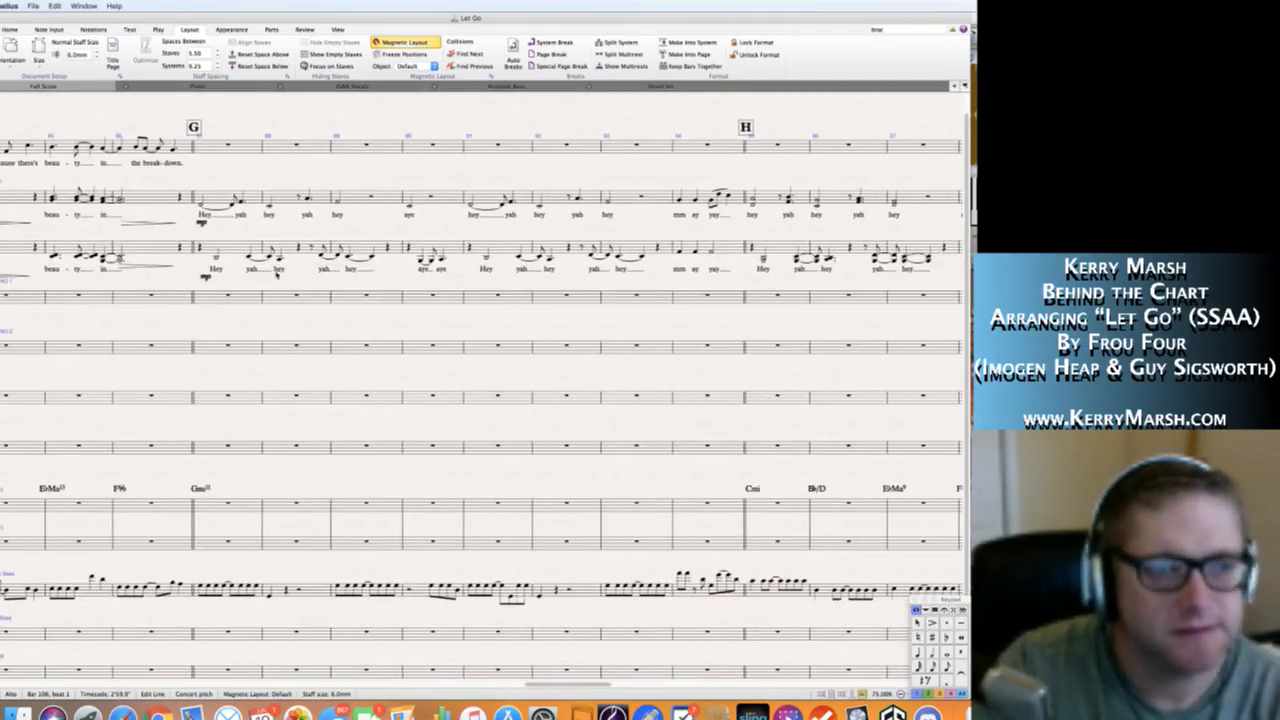
scroll(325, 135, "right", 3)
scroll(552, 198, "right", 1)
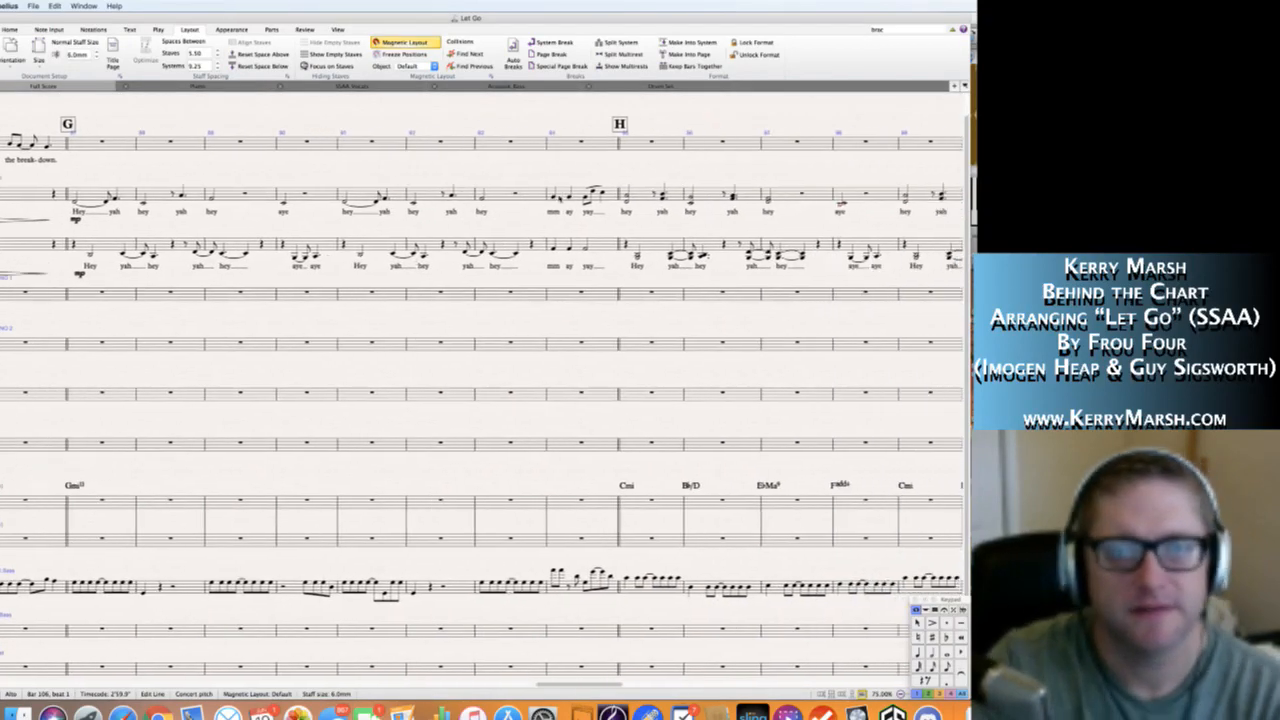
left_click(552, 198)
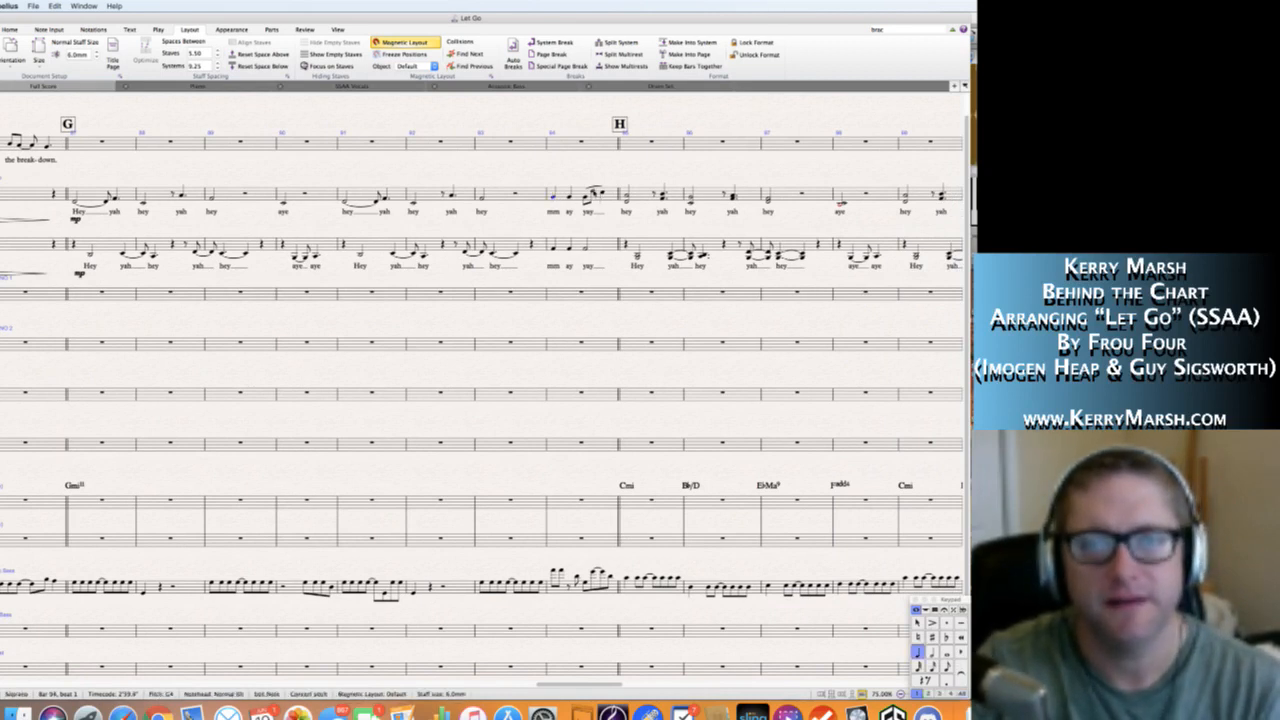
left_click(598, 193, "shift")
left_click(590, 217)
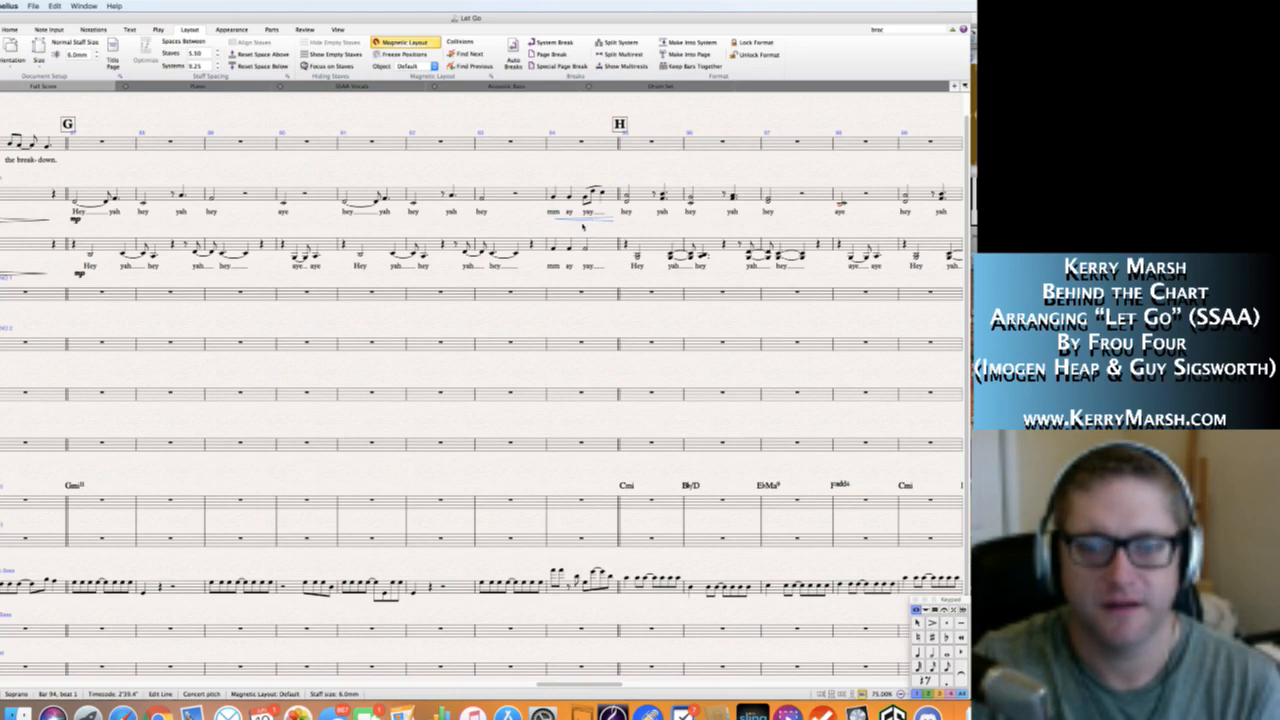
left_click(554, 267)
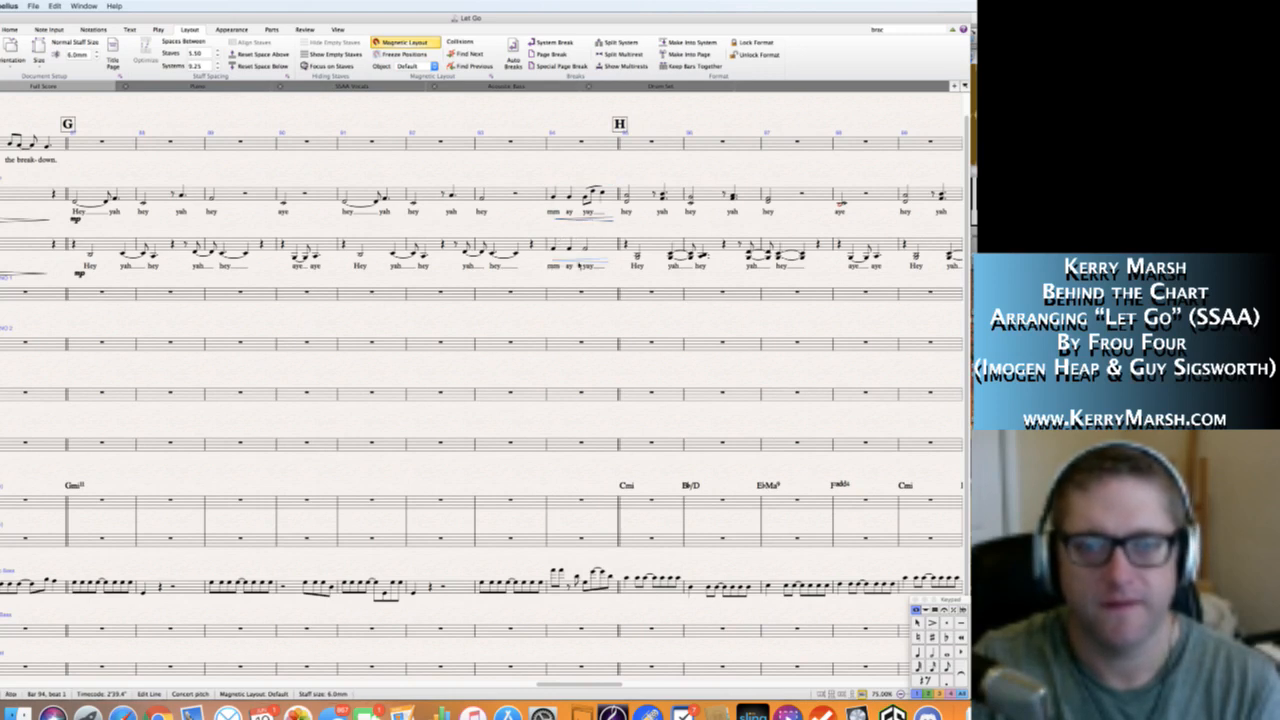
left_click_drag(582, 262, 581, 271)
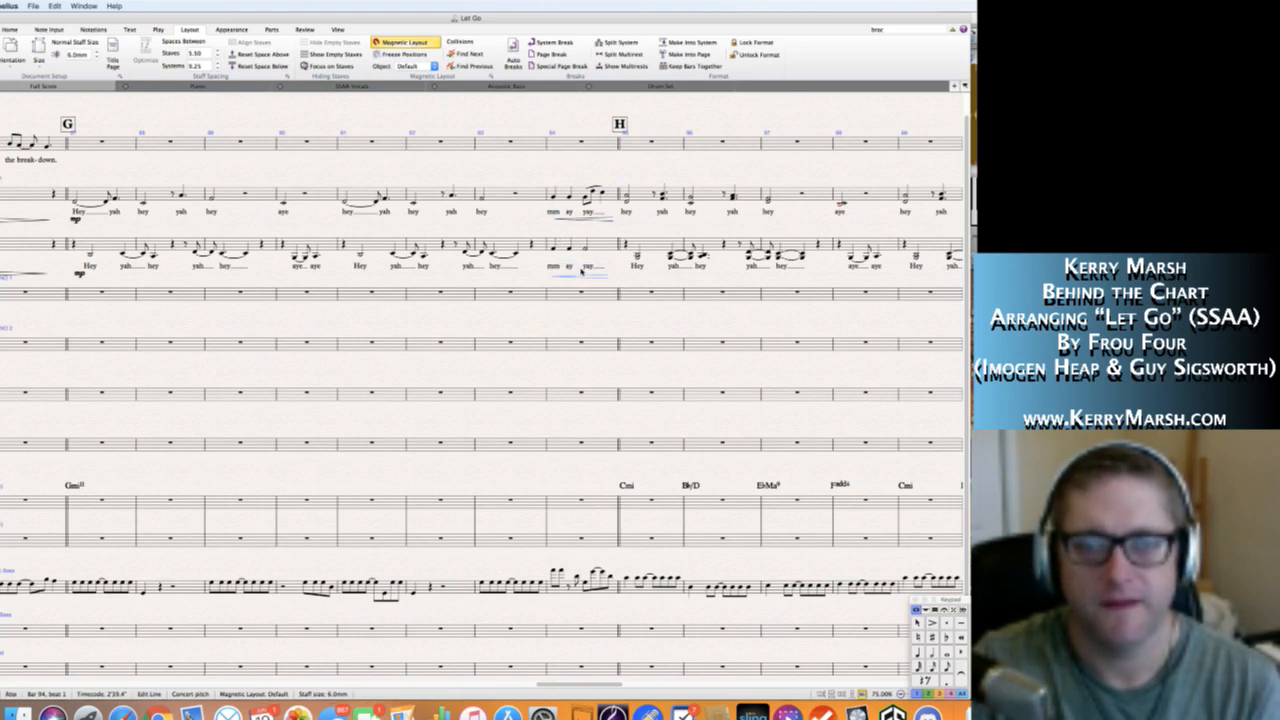
Mark the Soprano and Alto staves f at rehearsal mark H, bar 95, with the dynamics placed below the lyrics.
key("Escape")
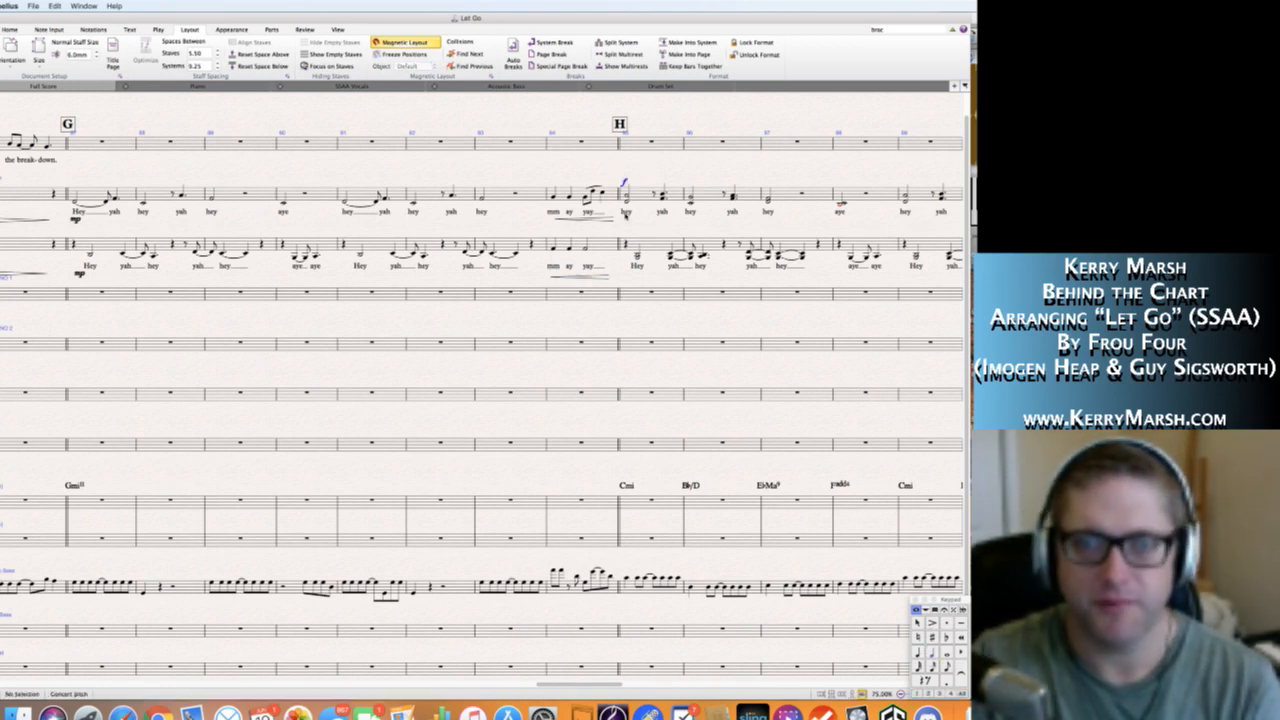
left_click(622, 216)
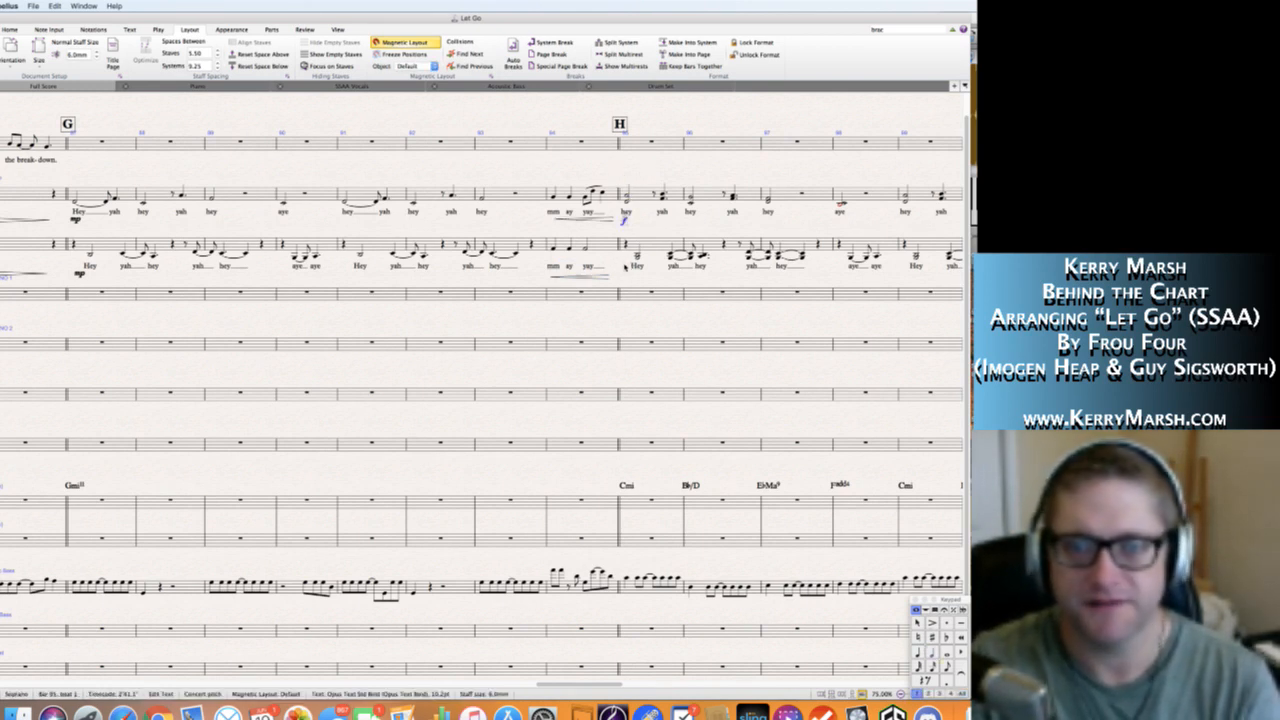
left_click(625, 264, "alt")
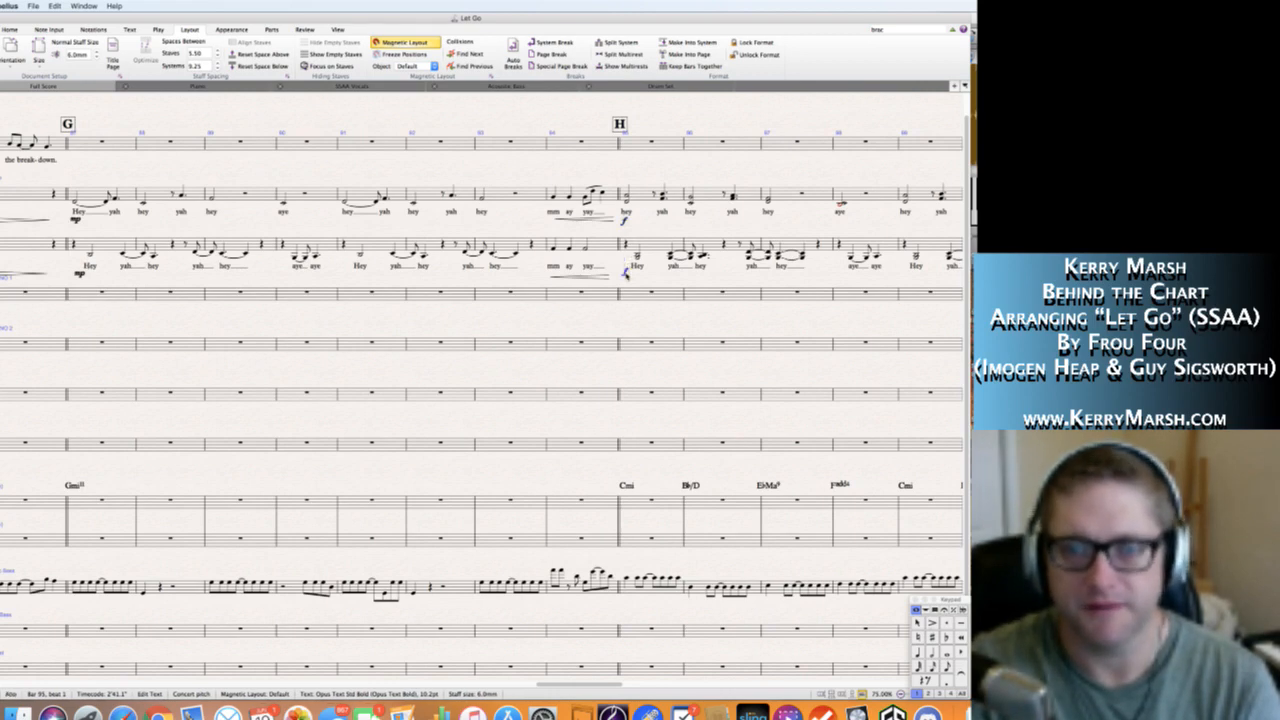
Mark the Piano and Acoustic Bass staves mp at the start of bar 103, rehearsal mark I.
scroll(646, 270, "right", 3)
scroll(725, 283, "right", 7)
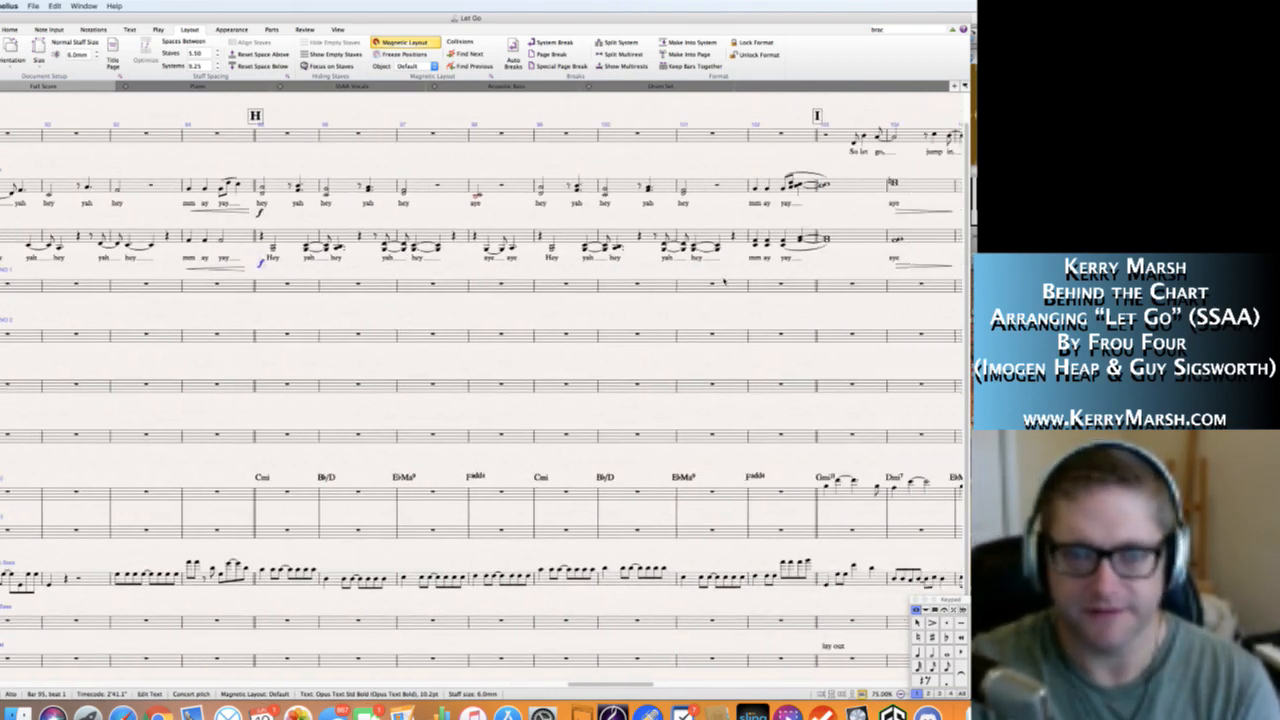
scroll(515, 252, "right", 4)
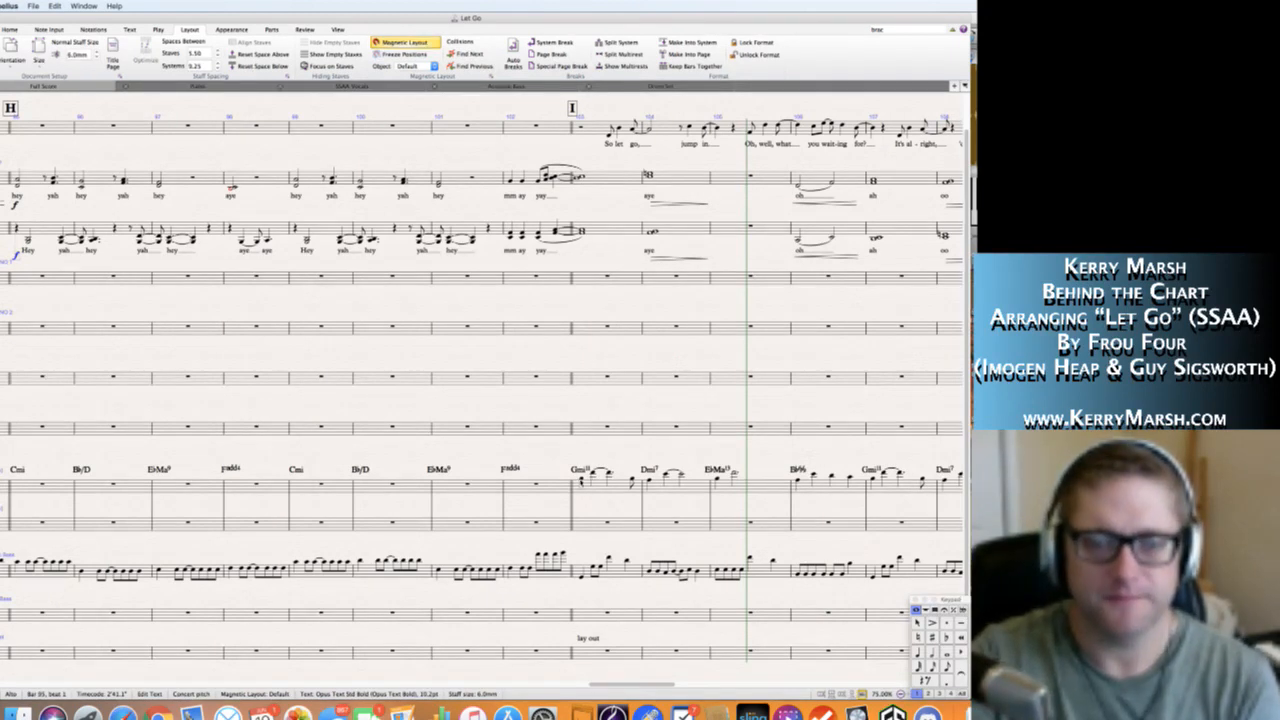
left_click(581, 479)
key("super+e")
type("mf")
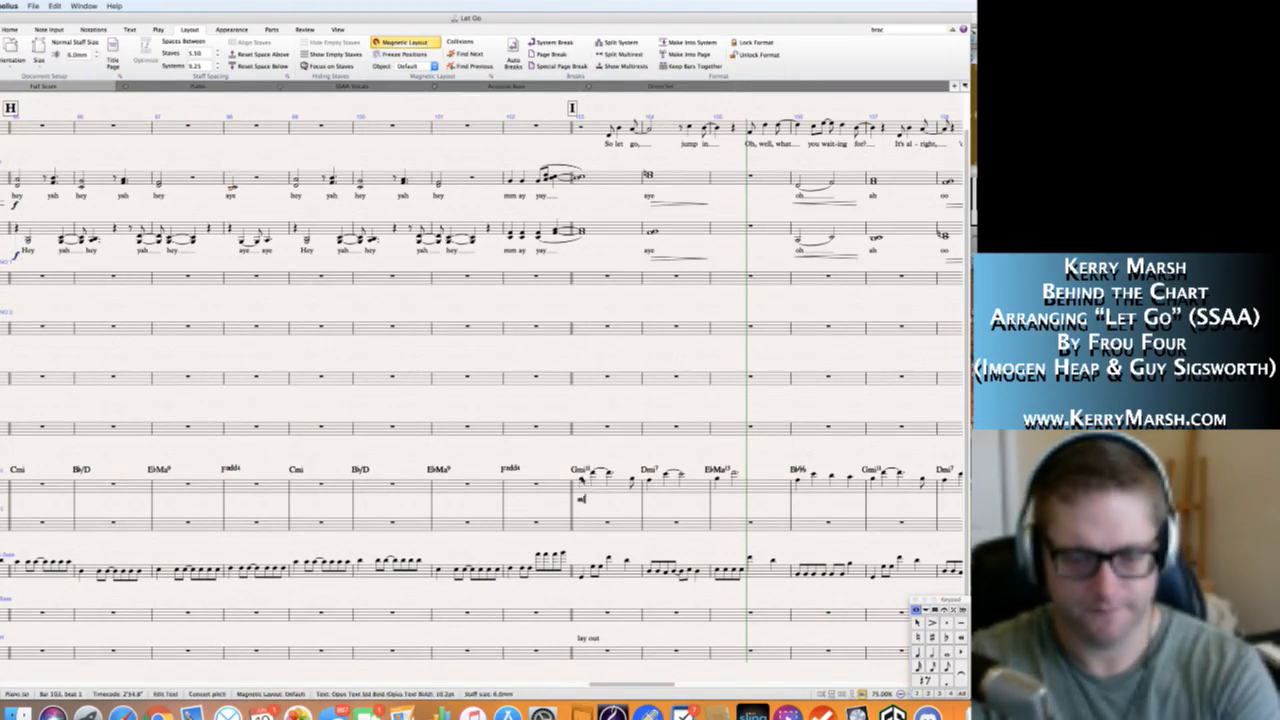
key("Escape")
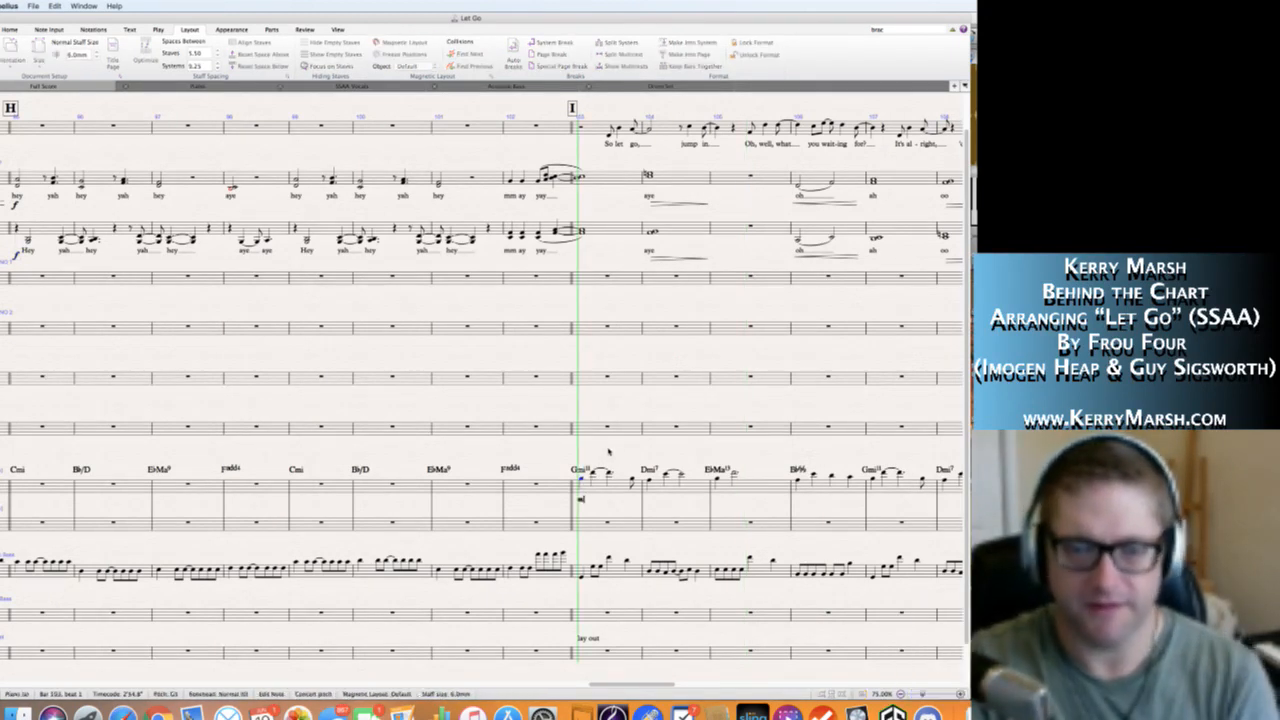
left_click(582, 498)
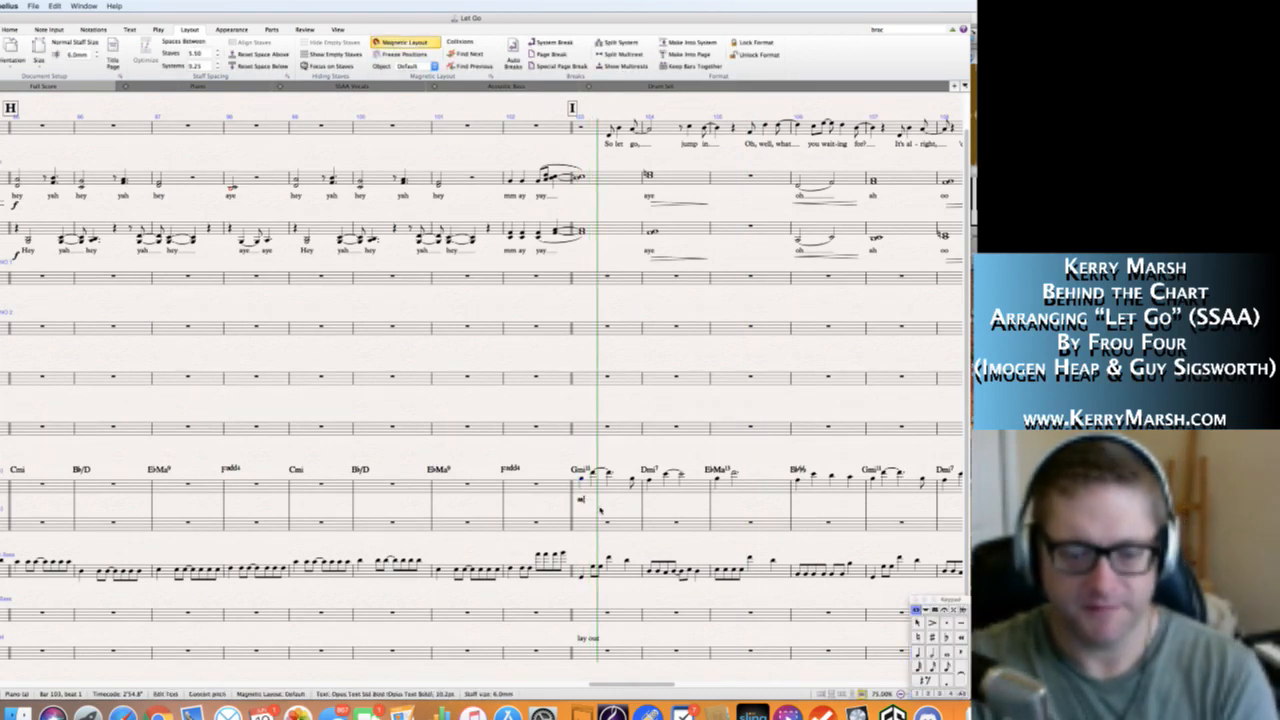
key("Escape")
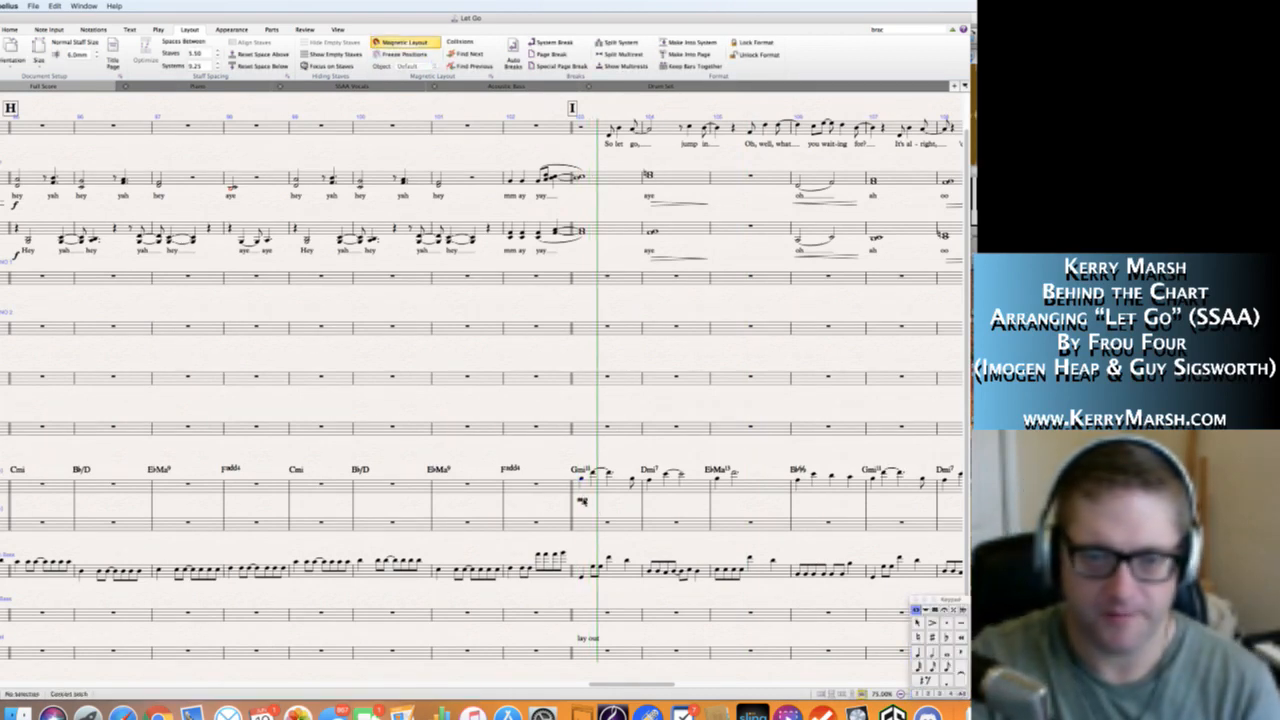
left_click(582, 499)
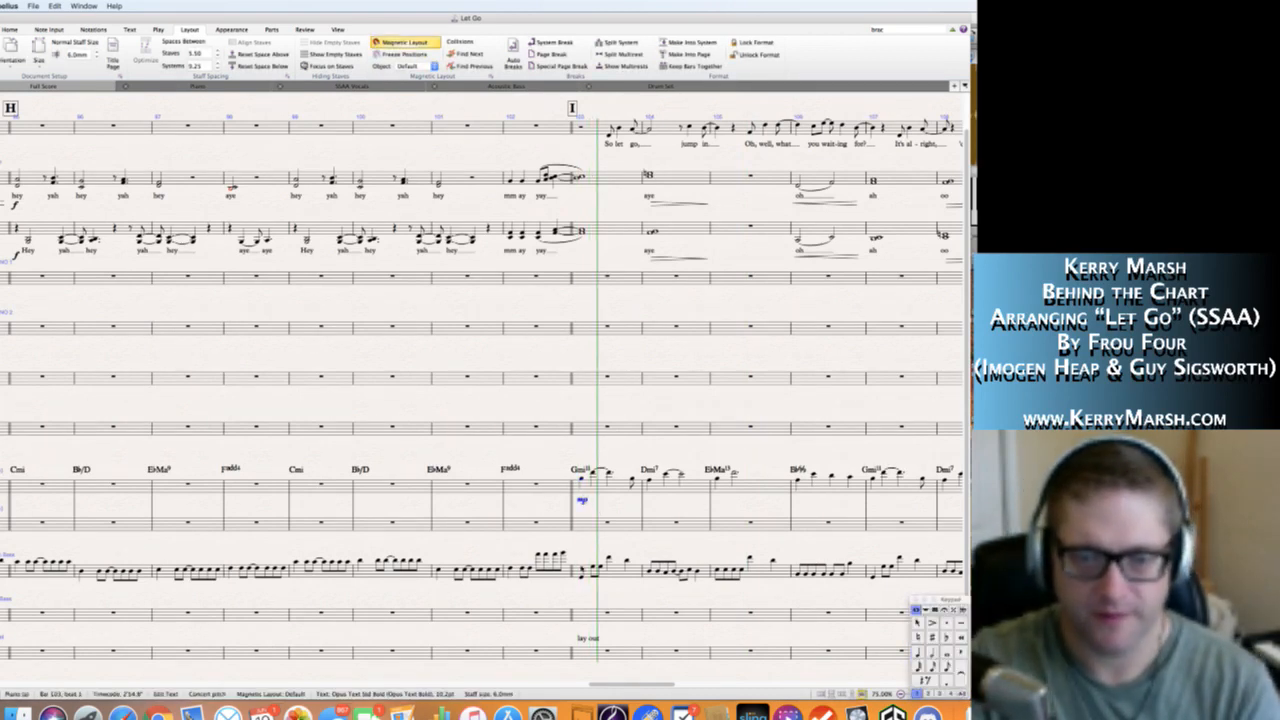
left_click(579, 590, "alt")
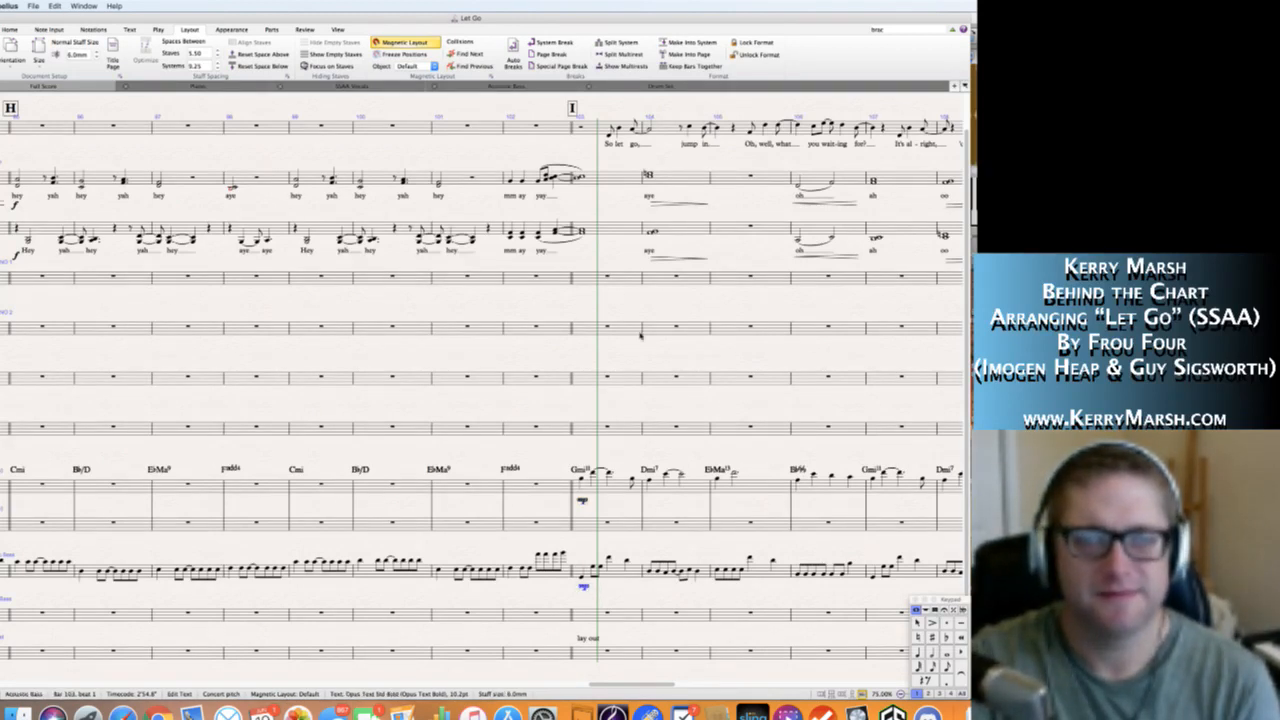
key("Escape")
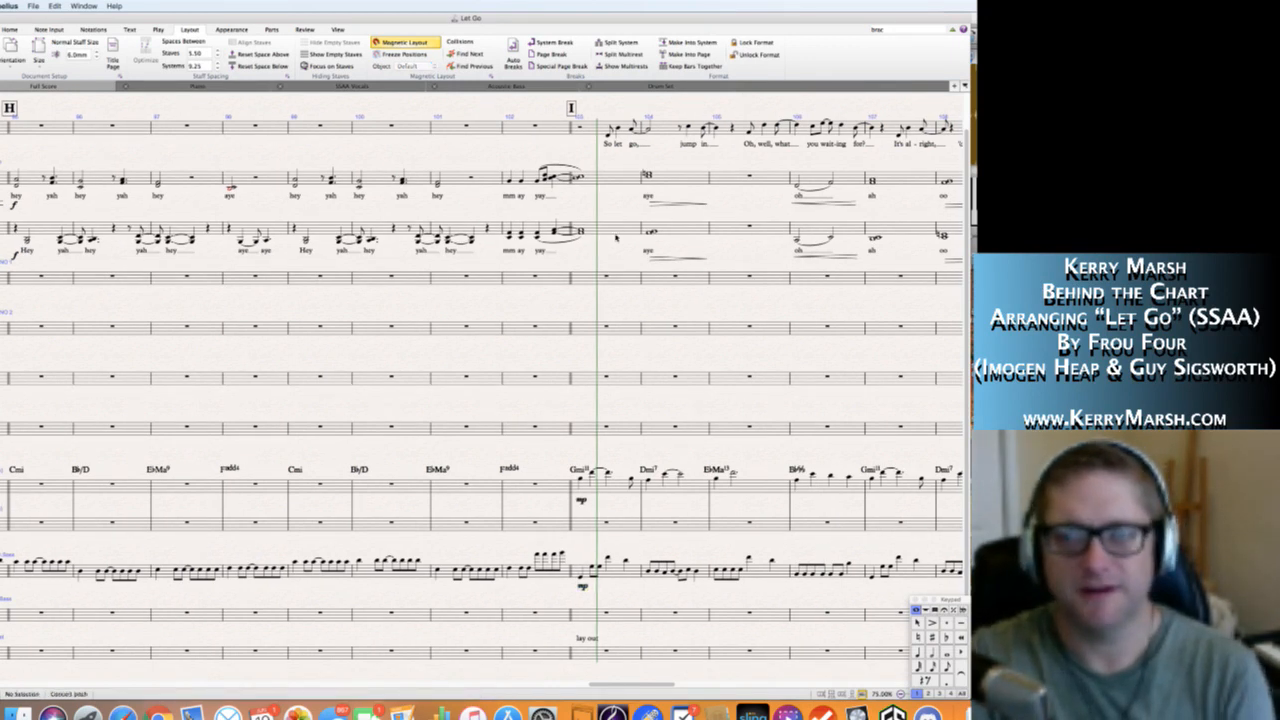
Mark the Solo staff mf at rehearsal mark I, bar 103, with the dynamic placed below the staff just before "So let go".
scroll(437, 147, "right", 5)
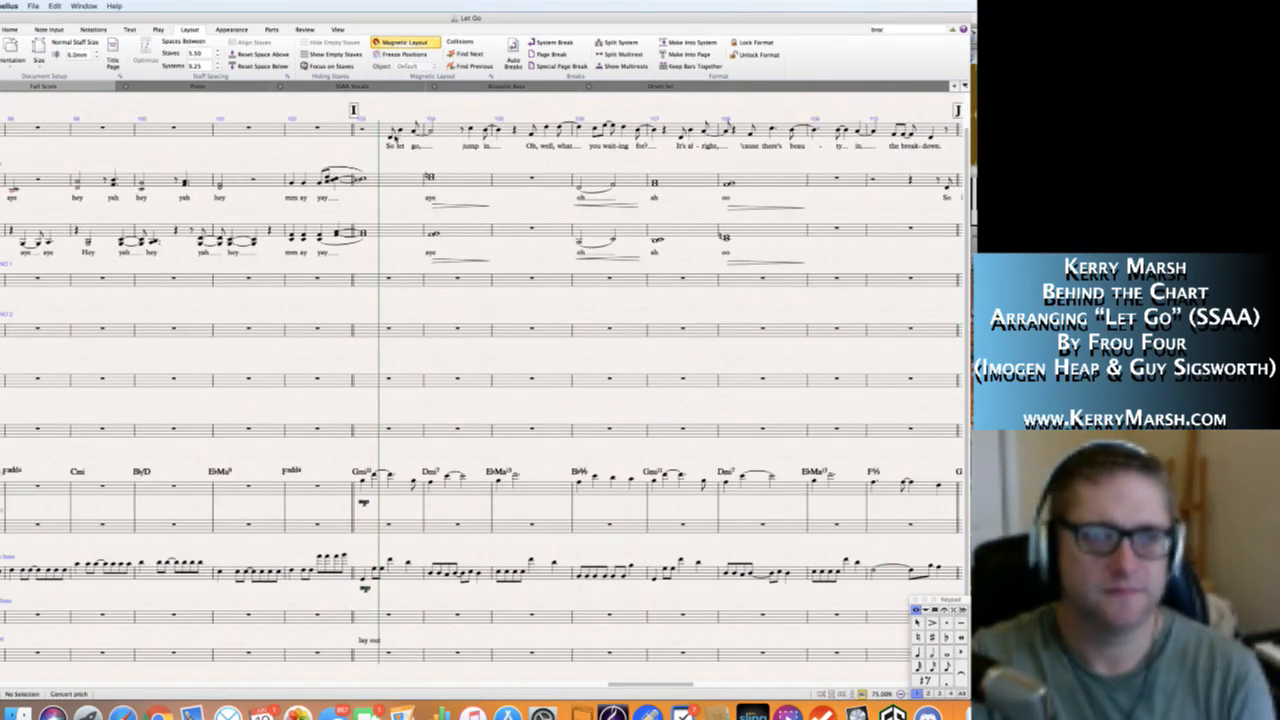
left_click(390, 137)
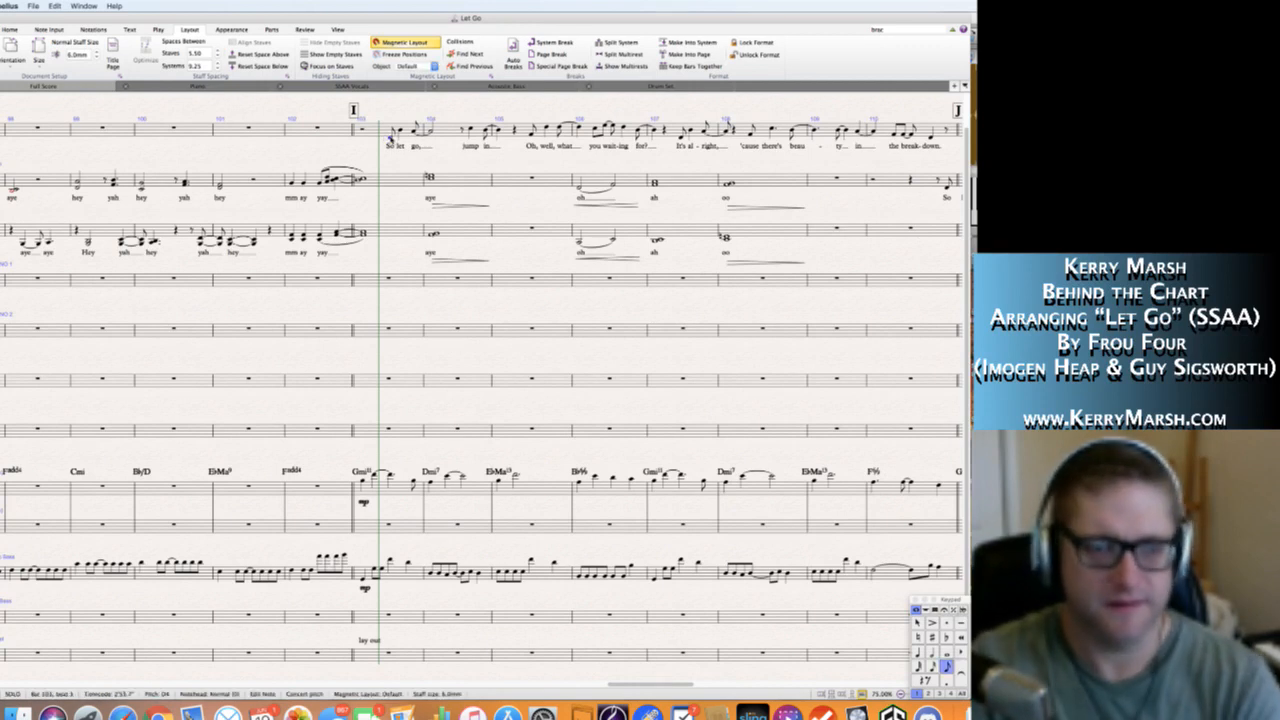
left_click(390, 118)
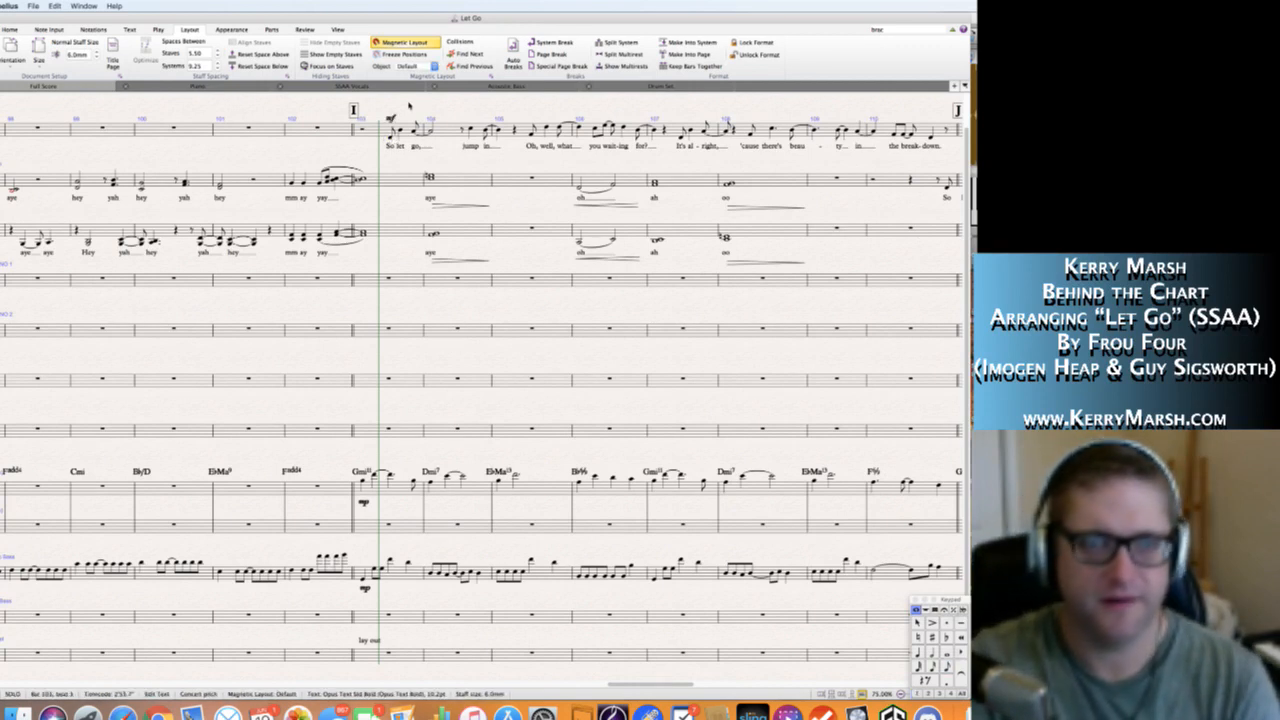
key("Escape")
left_click(377, 146)
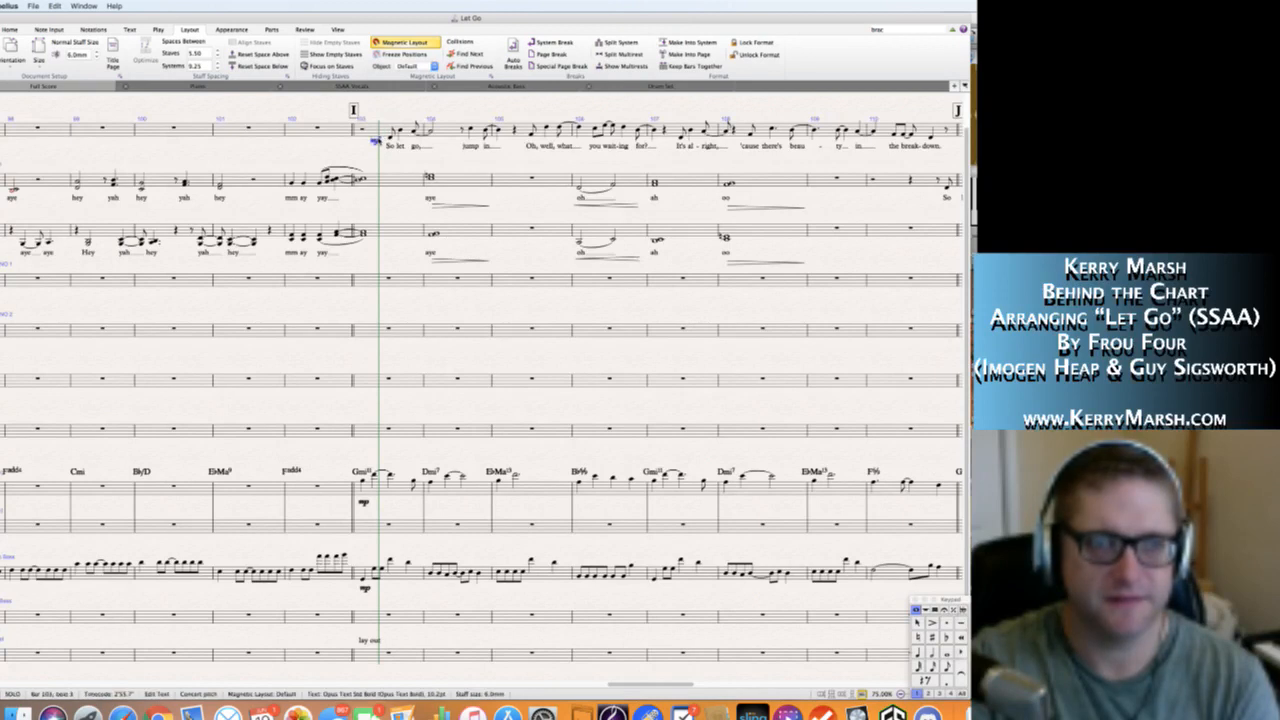
key("Escape")
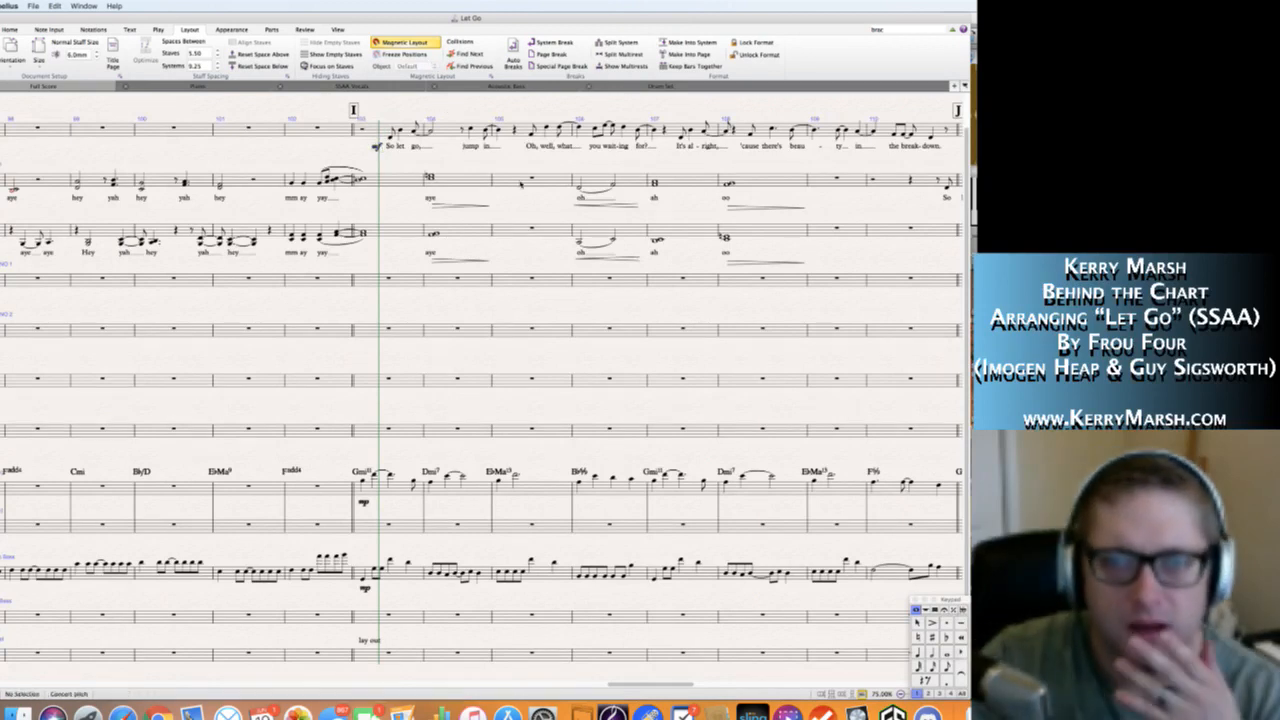
Mark the Soprano and Alto staves p at bar 106, placing the dynamics beneath the "oh" lyrics at the start of the hairpins.
scroll(480, 150, "right", 3)
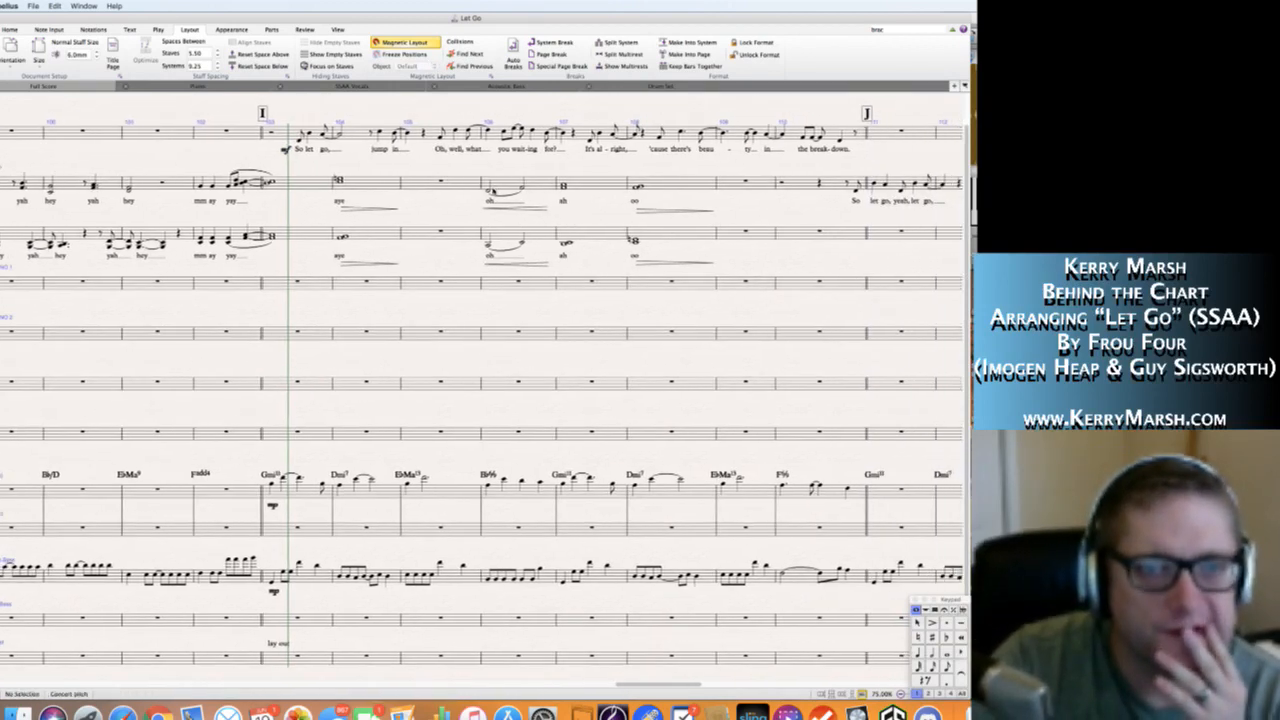
left_click(489, 191)
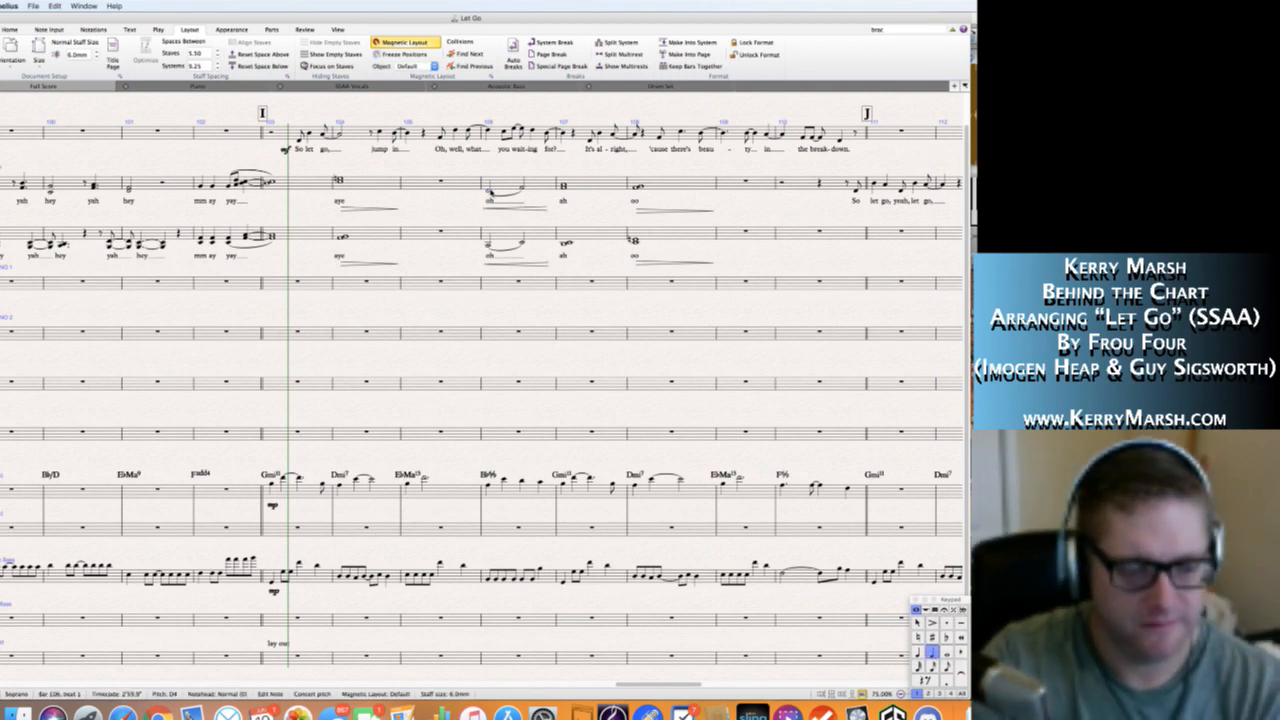
key("super+e")
key("super+p")
key("Escape")
key("Escape")
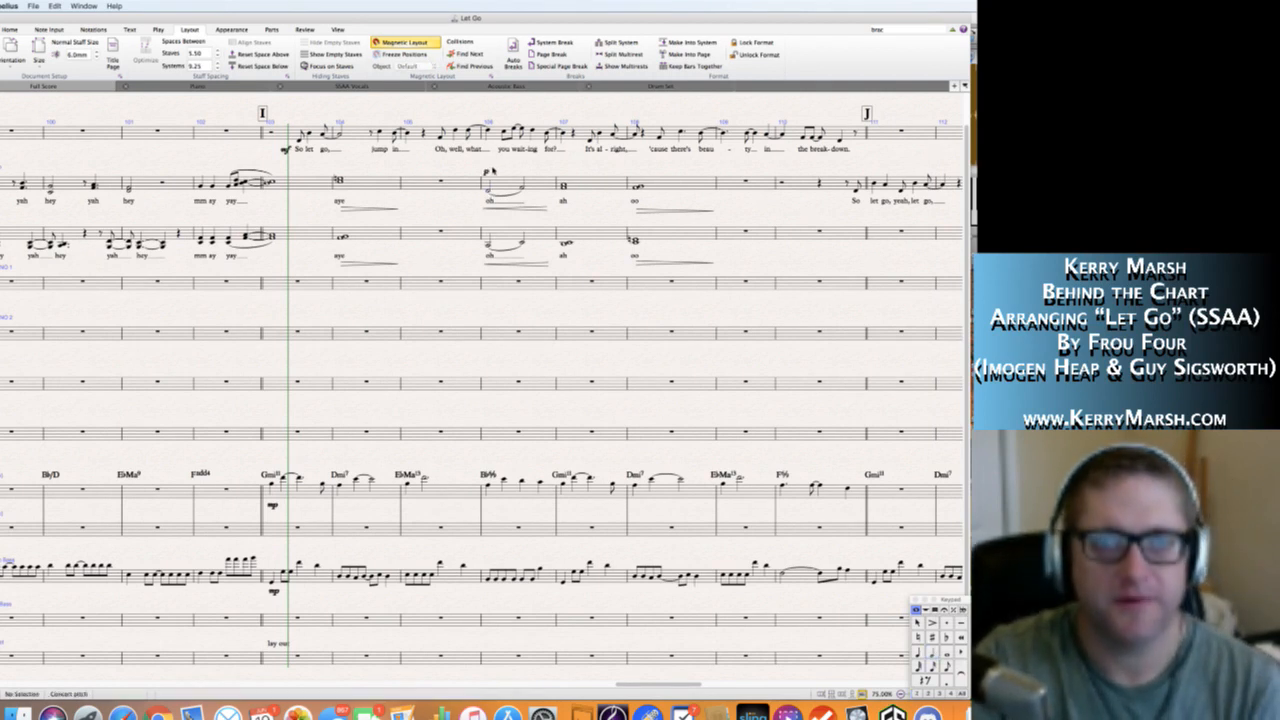
left_click_drag(486, 199, 487, 205)
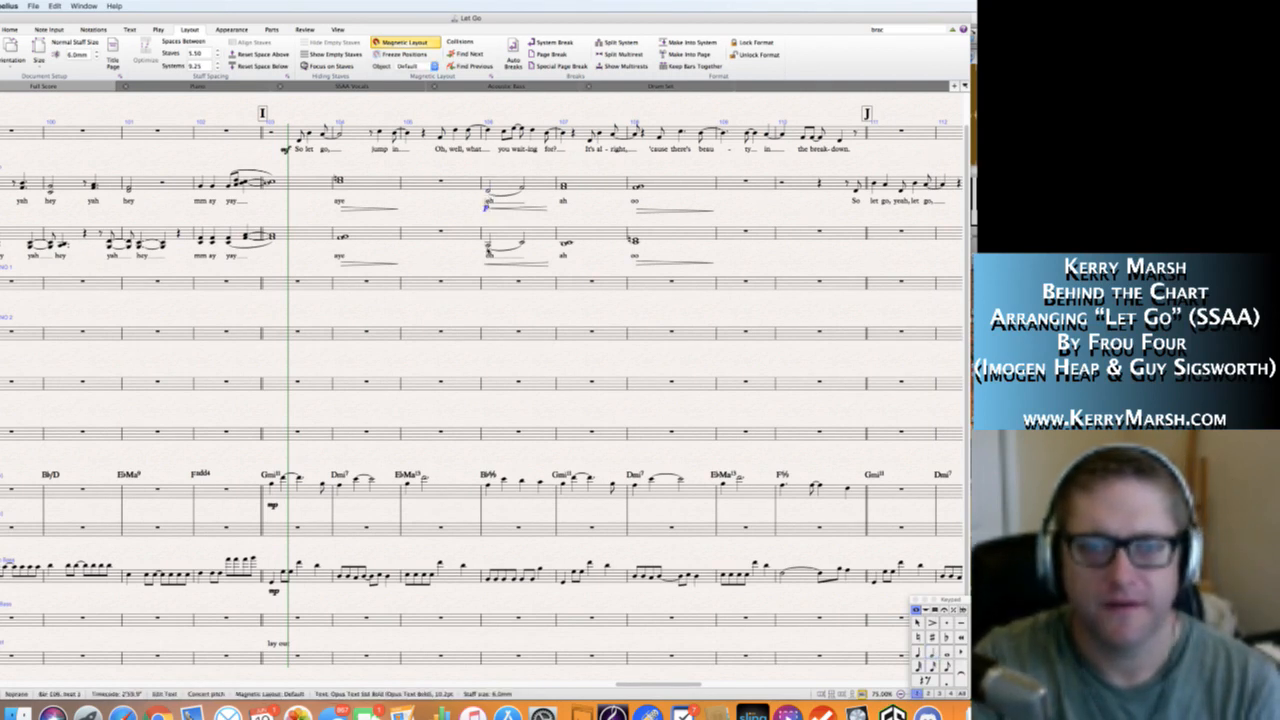
left_click(486, 262, "alt")
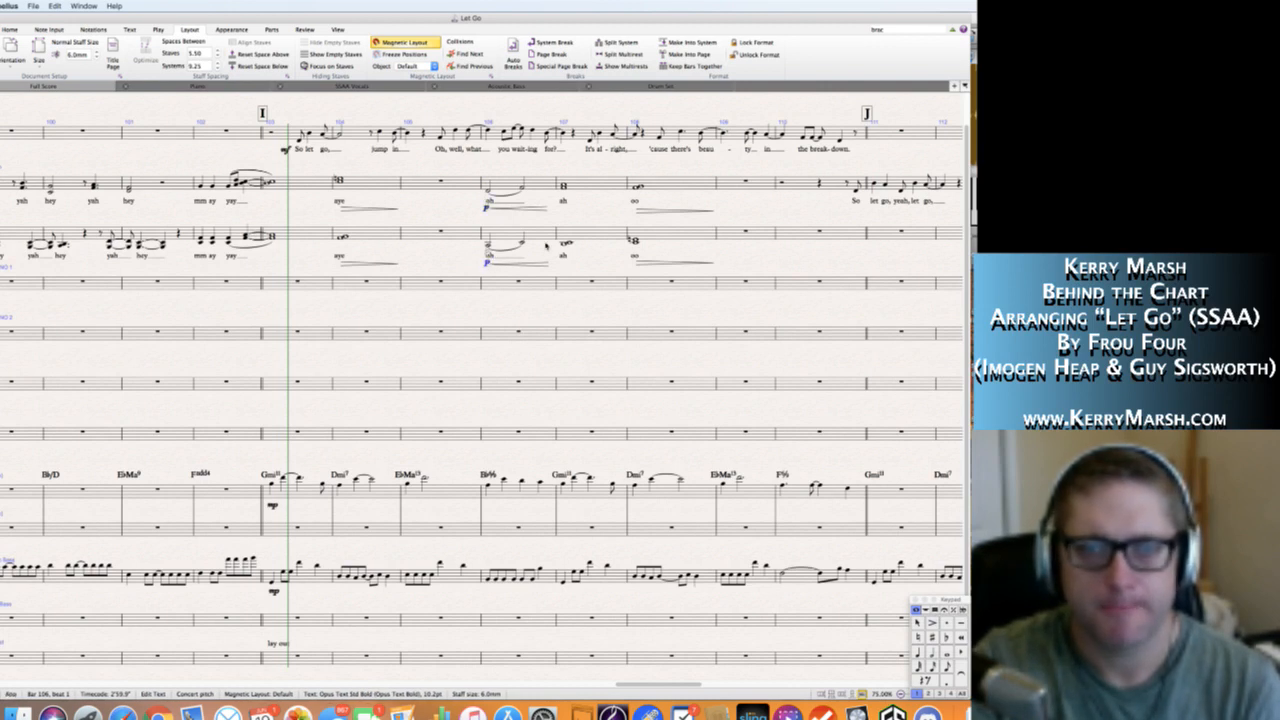
Mark the Soprano and Alto staves mf at bar 107, placing the dynamics beneath the "ah" lyrics.
left_click(563, 187)
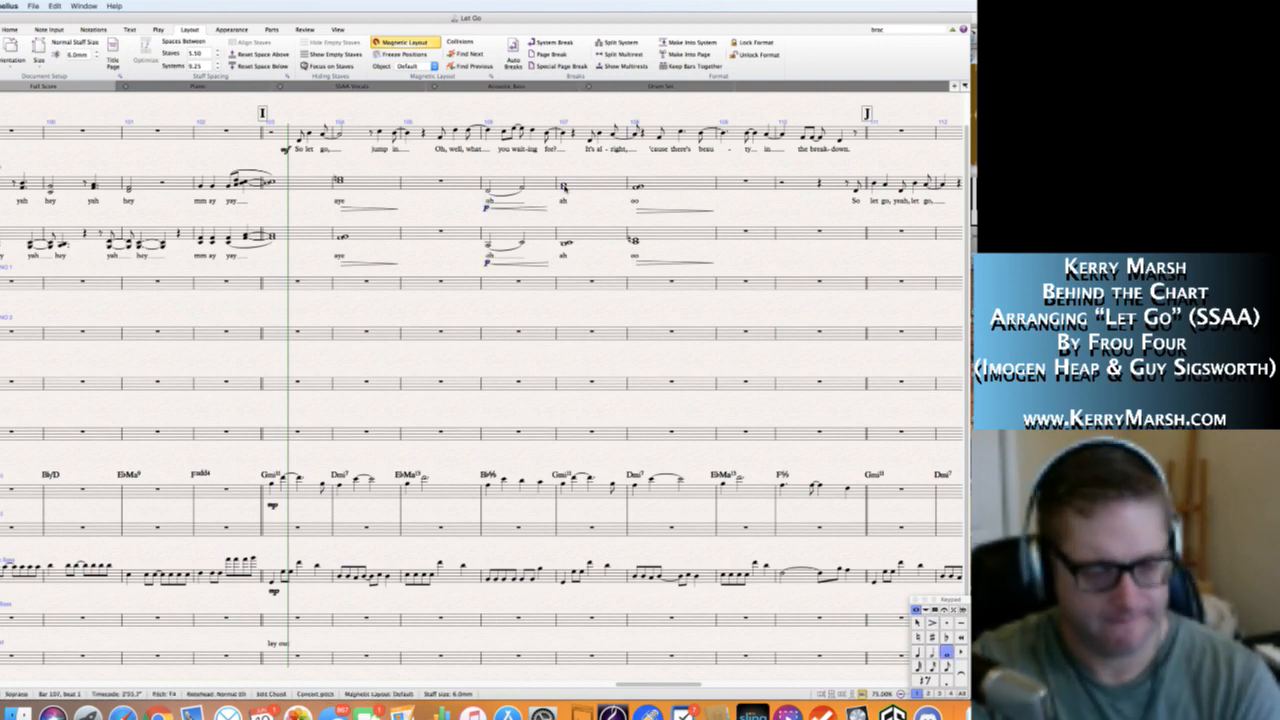
type("mf")
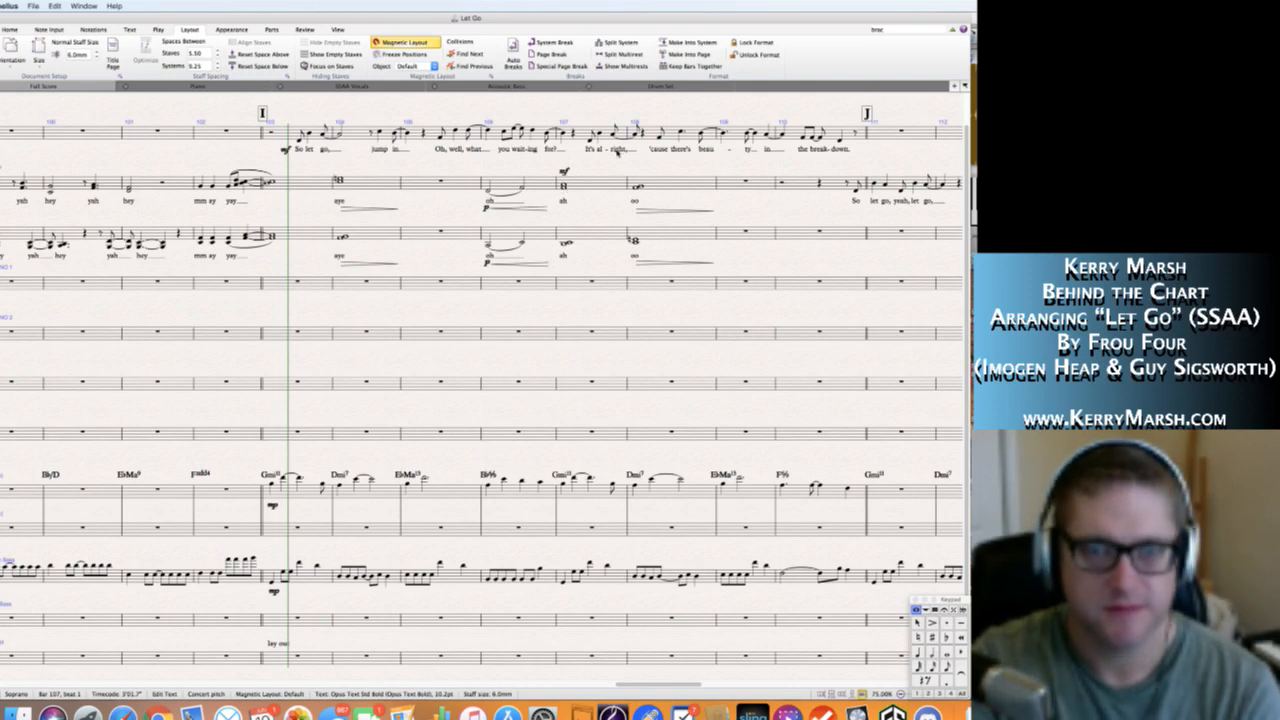
left_click(593, 156)
left_click_drag(565, 172, 564, 207)
left_click(564, 257, "alt")
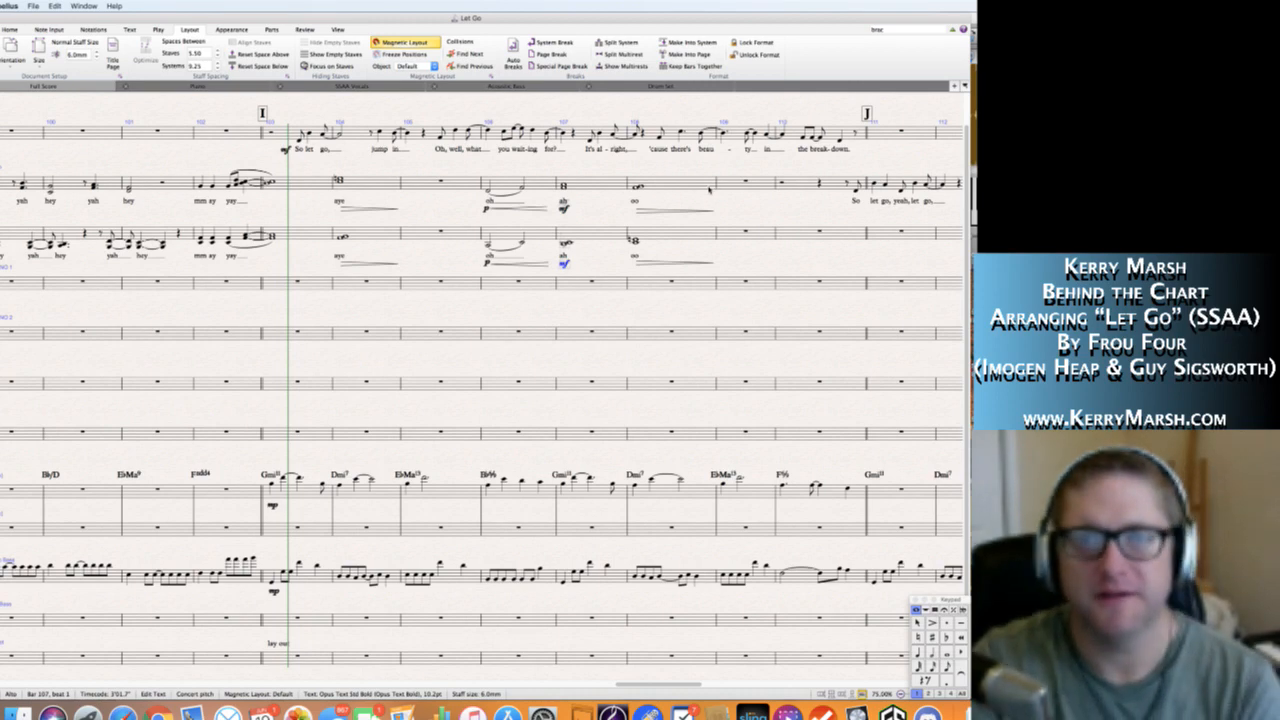
key("Escape")
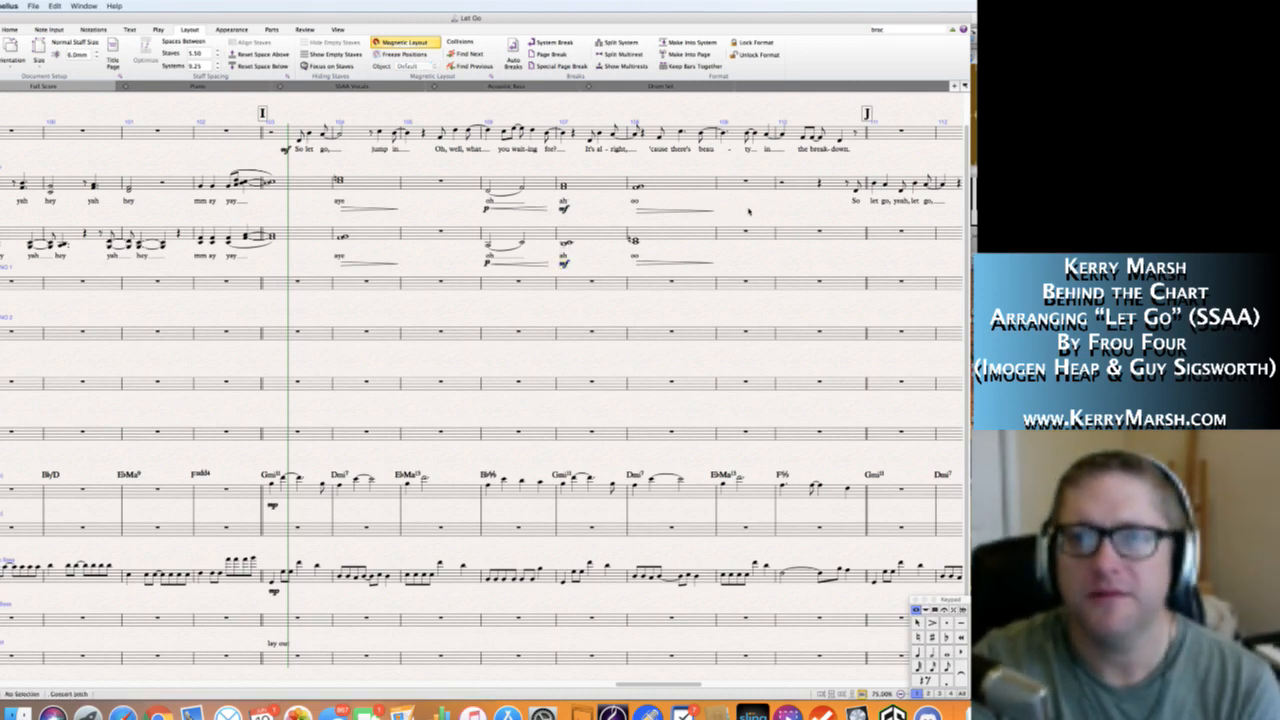
Try to copy bars 71–86 of the Solo, Soprano and Alto staves to the three staves below the Alto, starting at rehearsal mark J.
scroll(748, 211, "right", 2)
scroll(748, 211, "right", 4)
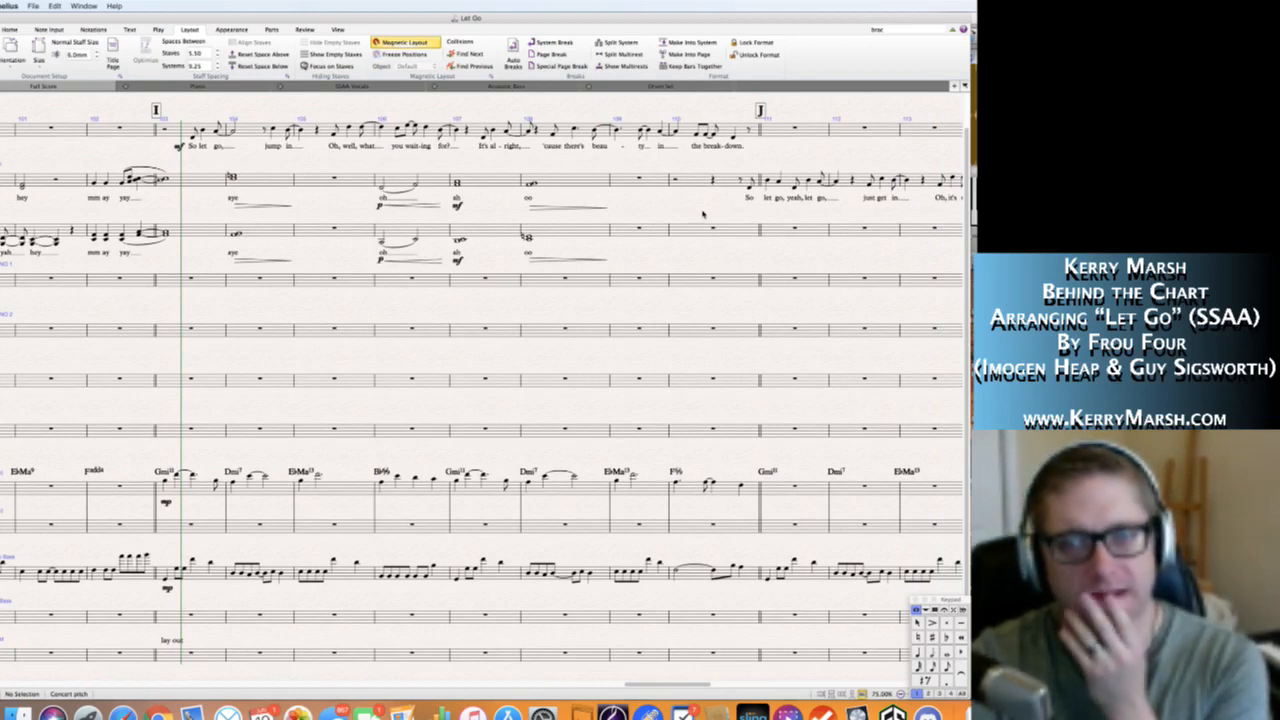
scroll(703, 214, "left", 15)
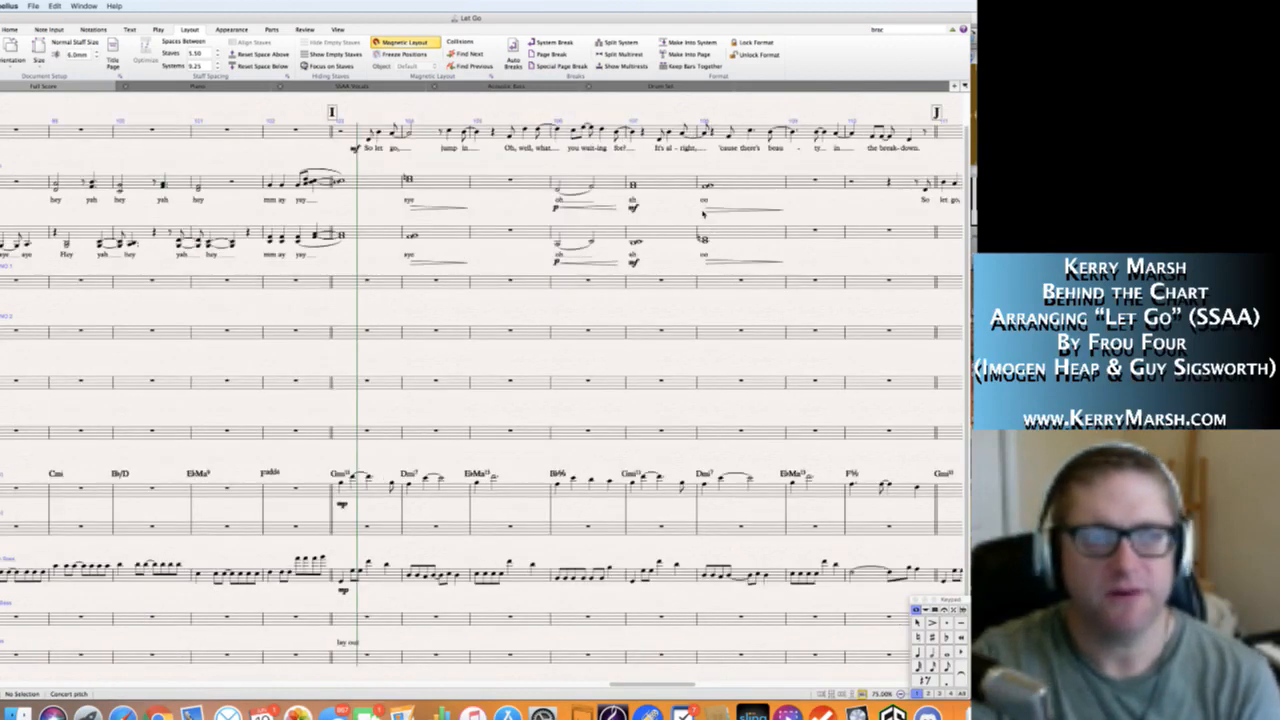
scroll(703, 214, "left", 10)
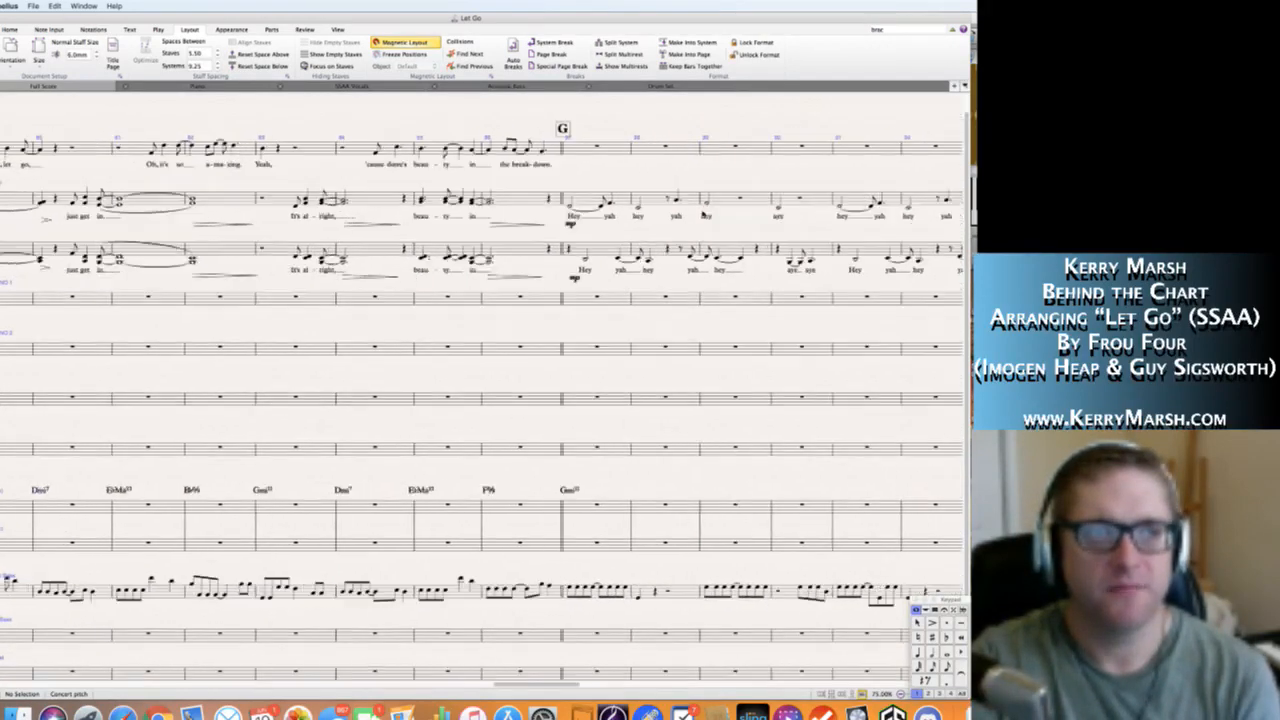
scroll(703, 214, "left", 8)
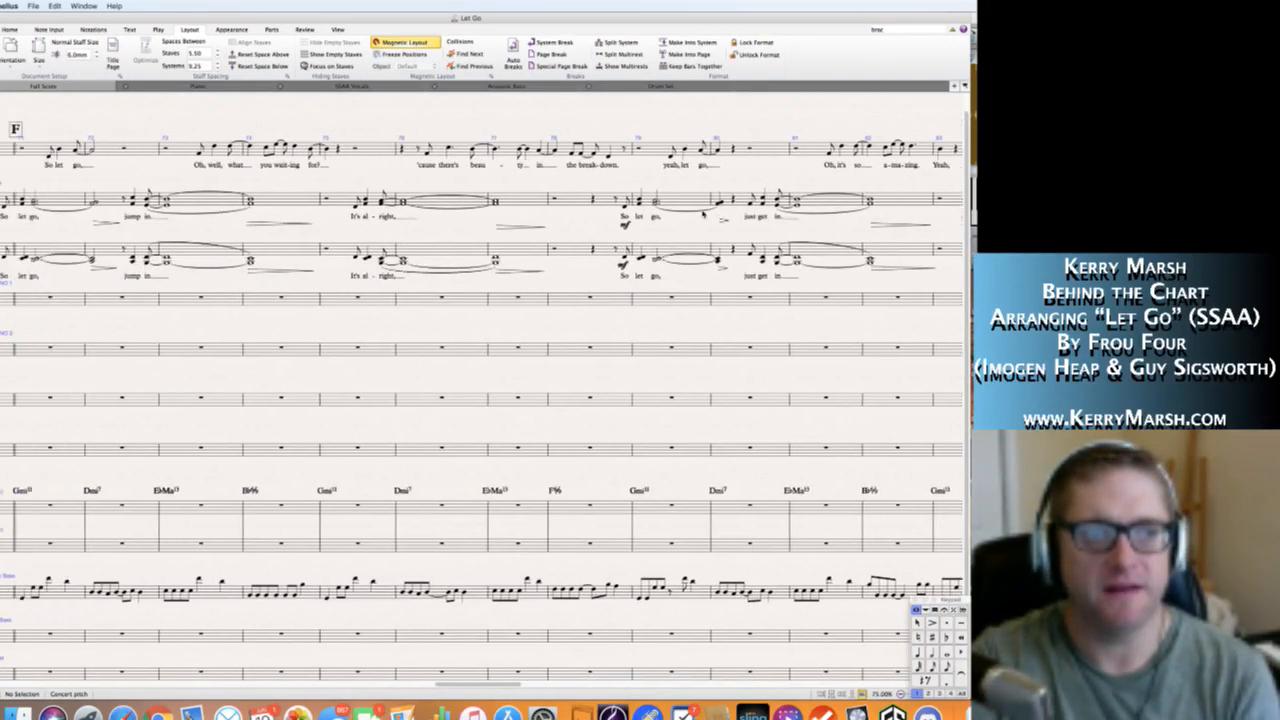
scroll(703, 214, "left", 1)
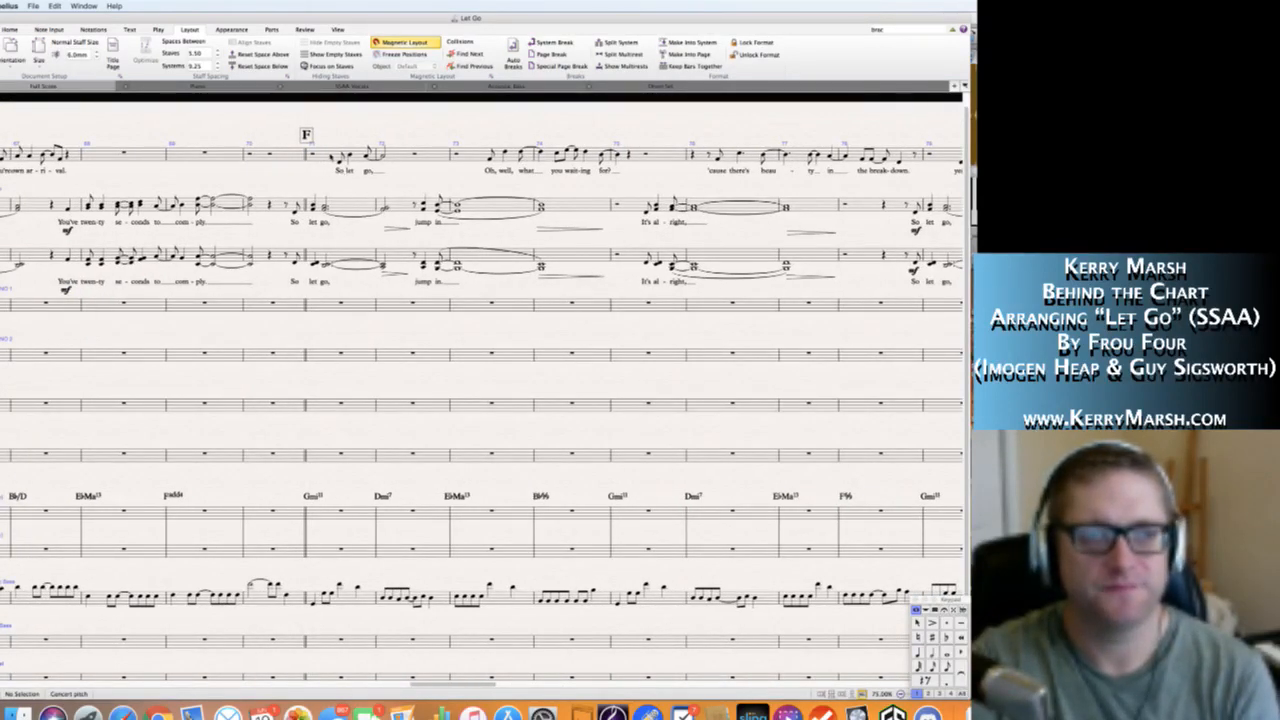
left_click(350, 153)
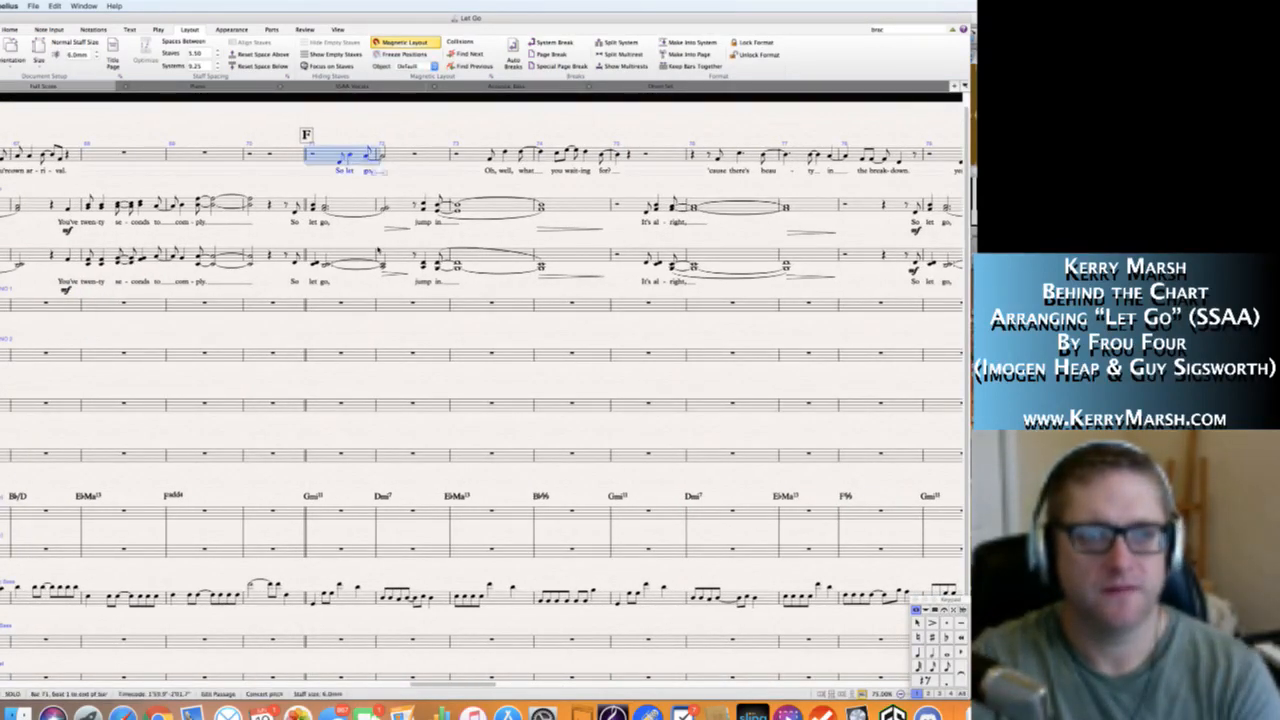
scroll(482, 390, "right", 5)
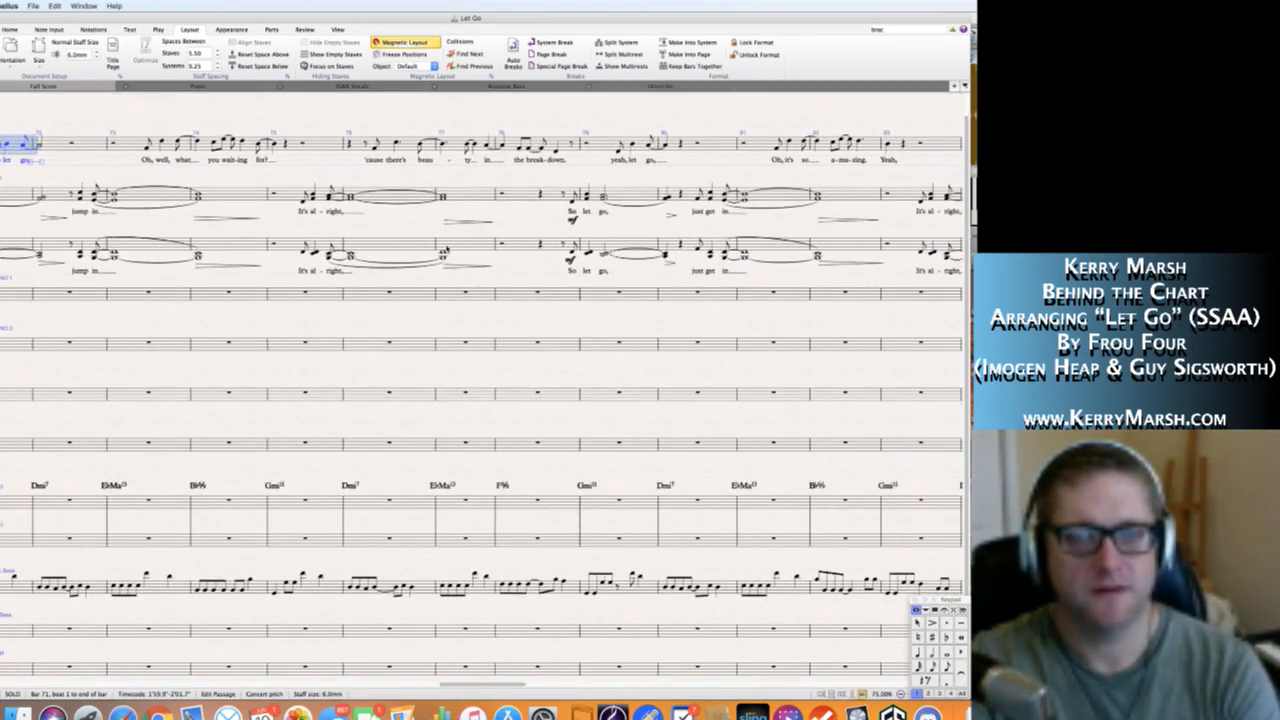
scroll(482, 390, "right", 10)
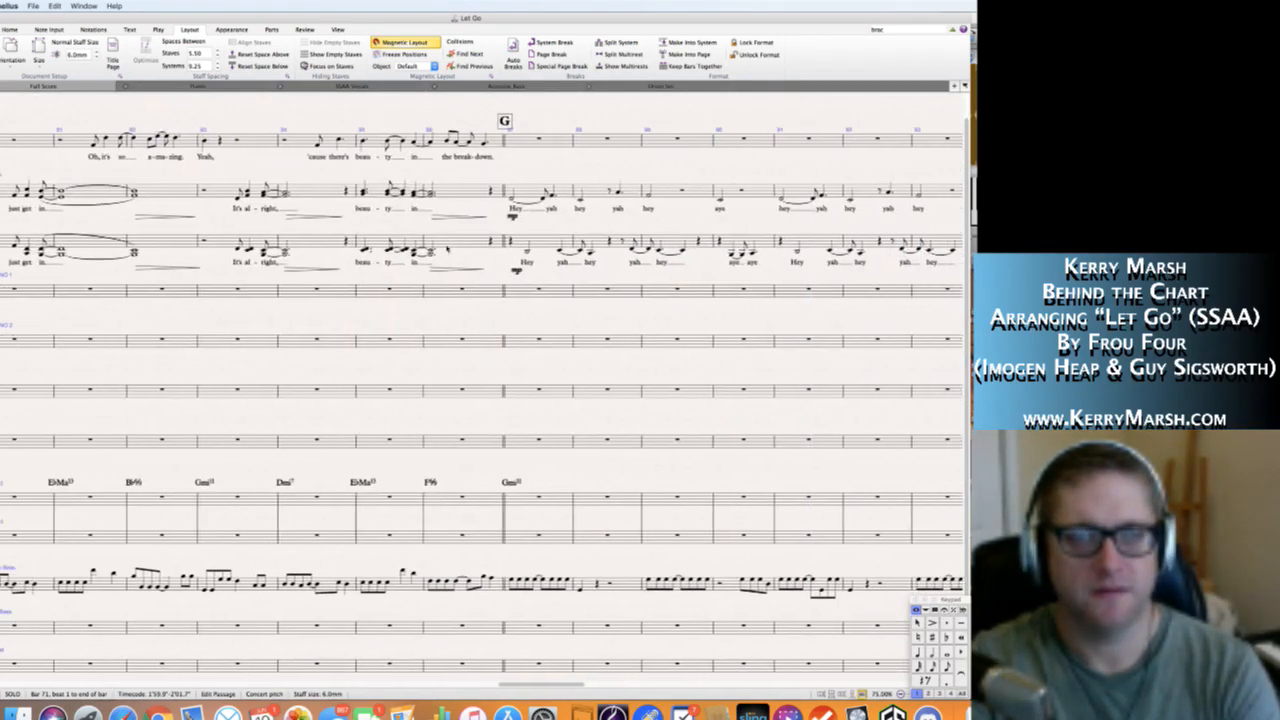
scroll(447, 249, "right", 1)
left_click(454, 237, "shift")
scroll(454, 237, "right", 10)
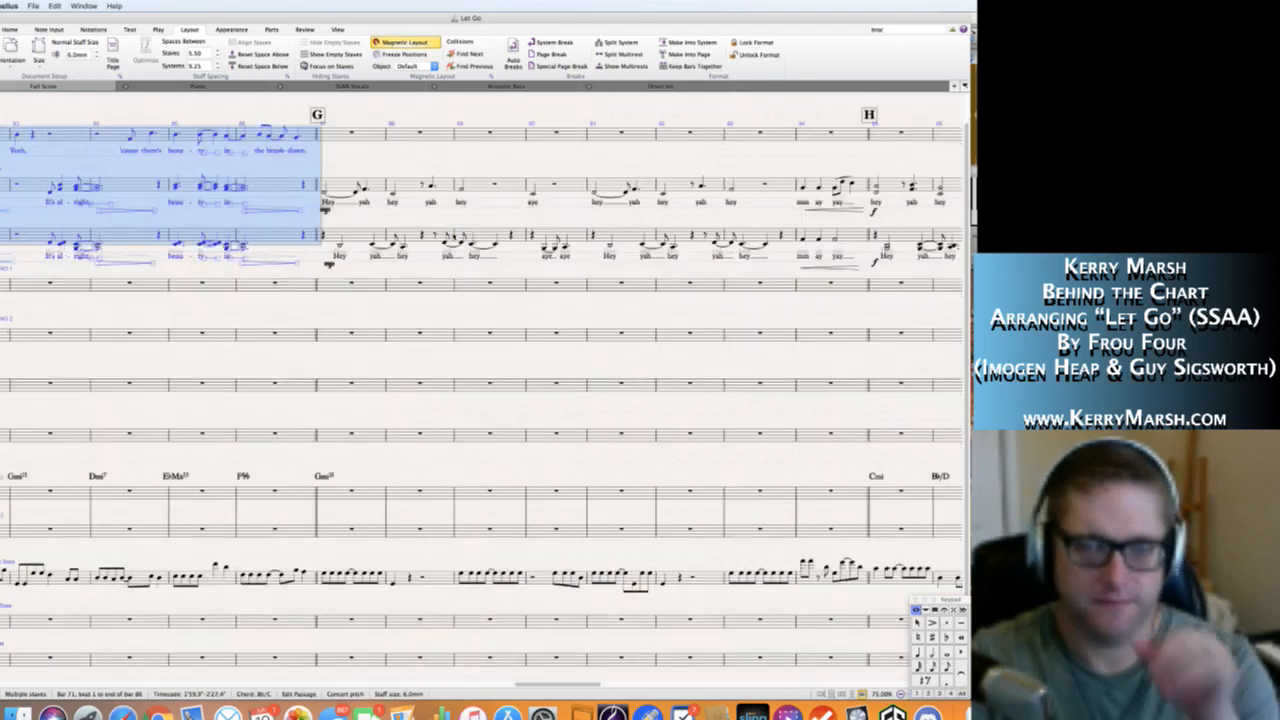
scroll(482, 390, "right", 10)
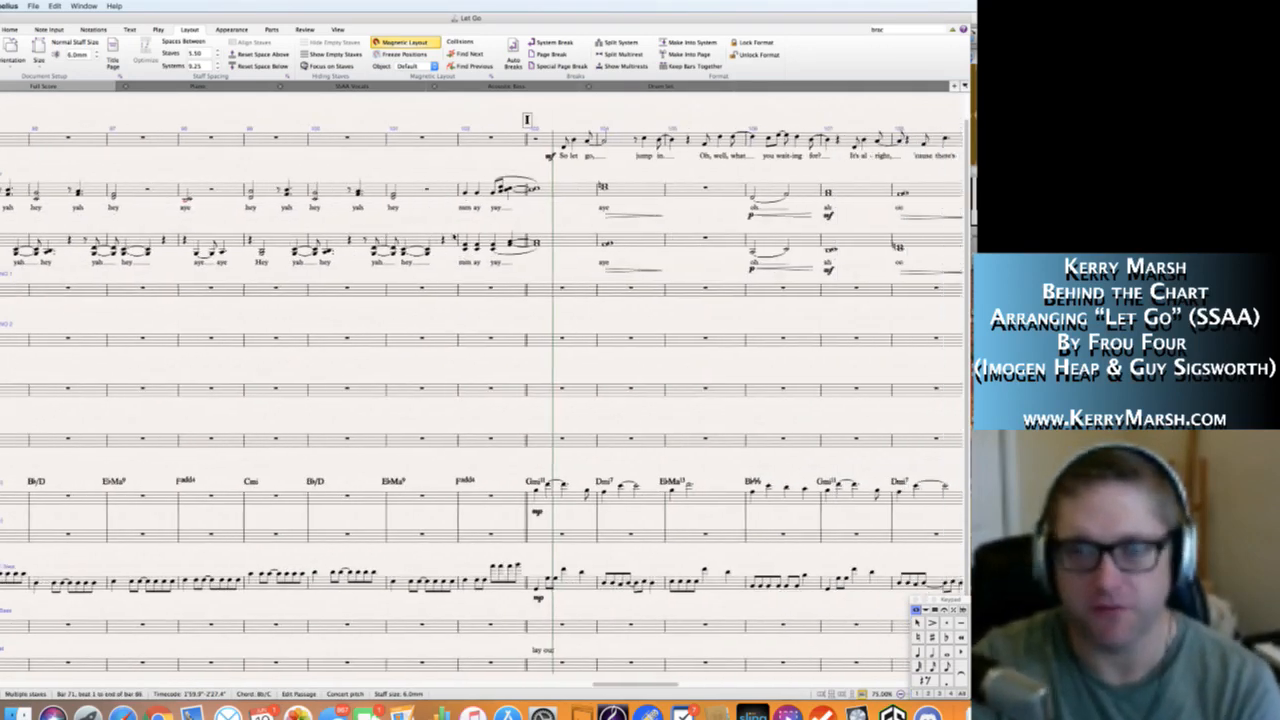
scroll(497, 151, "right", 4)
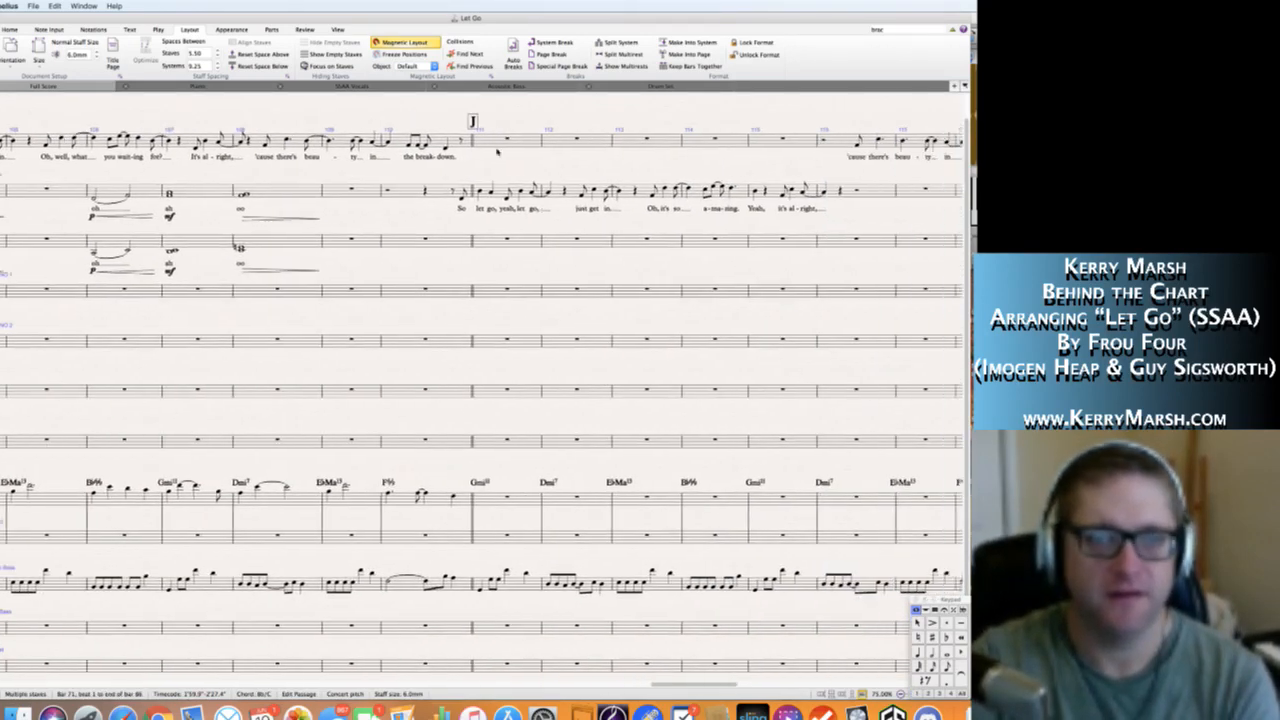
scroll(490, 155, "right", 3)
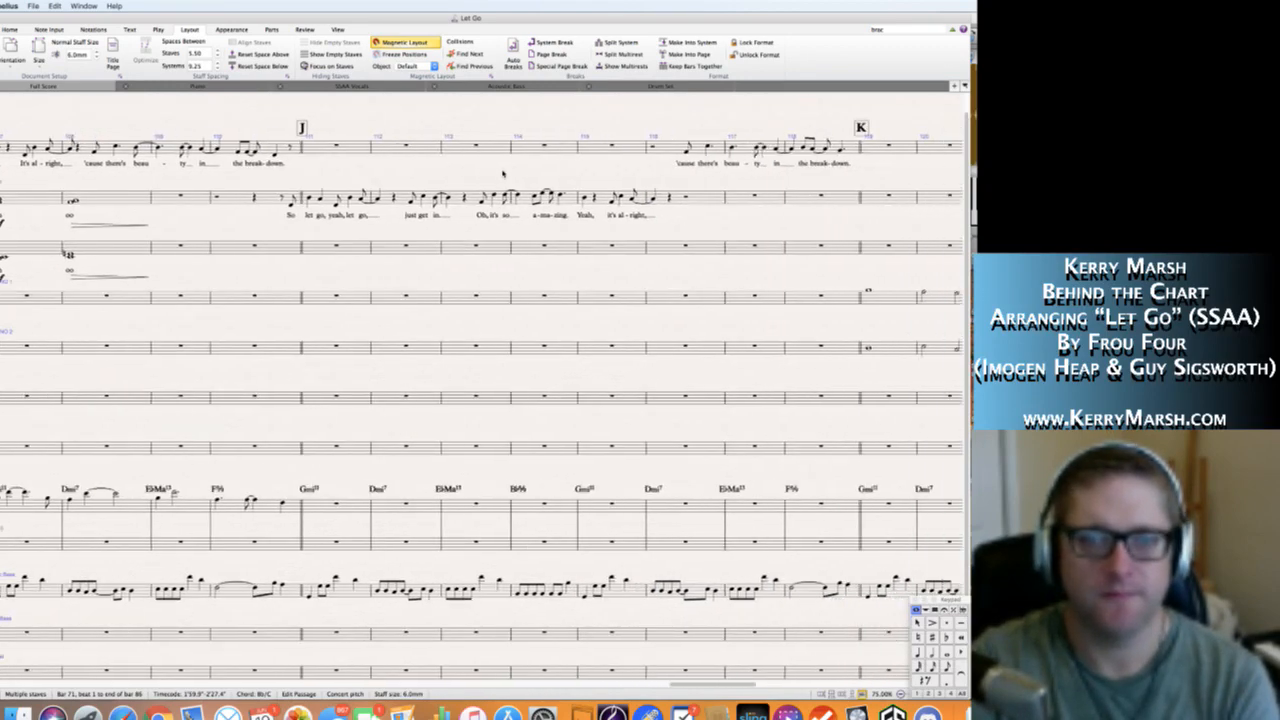
scroll(503, 174, "right", 3)
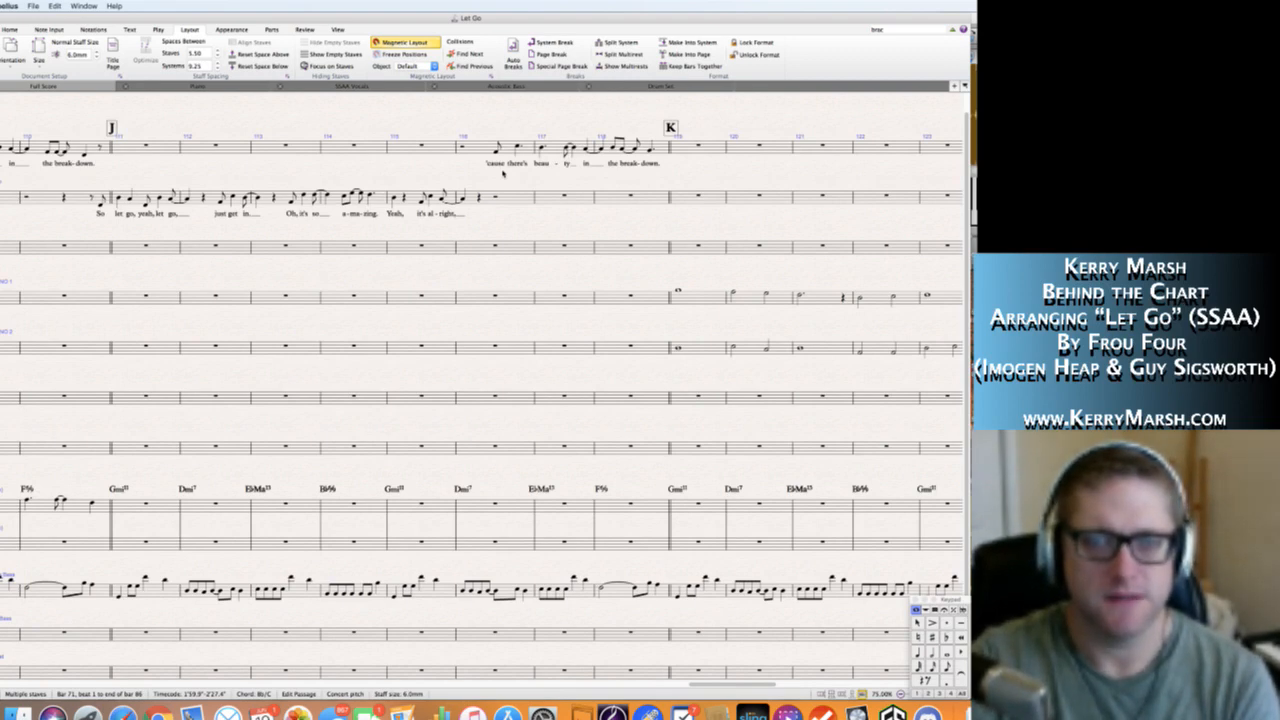
left_click(117, 297, "alt")
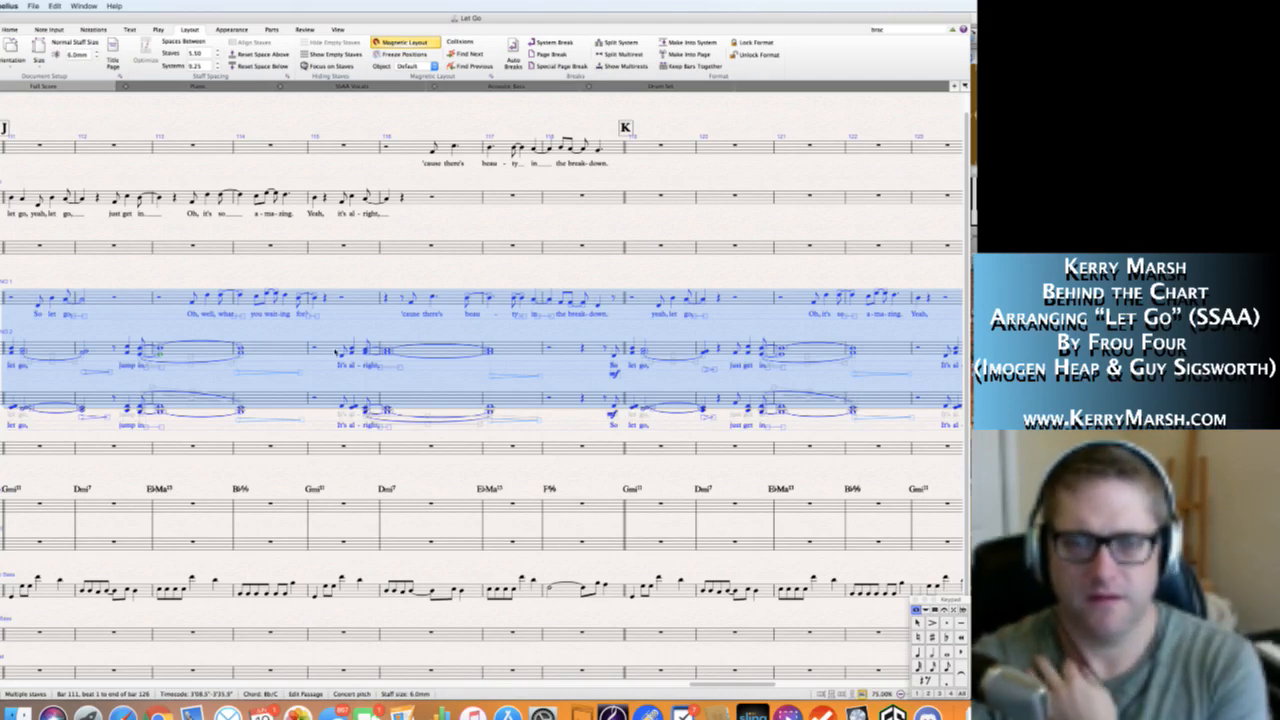
Review the passage pasted from bar 111 against rehearsal marks J and K, and undo the paste.
scroll(125, 300, "right", 5)
scroll(335, 351, "left", 10)
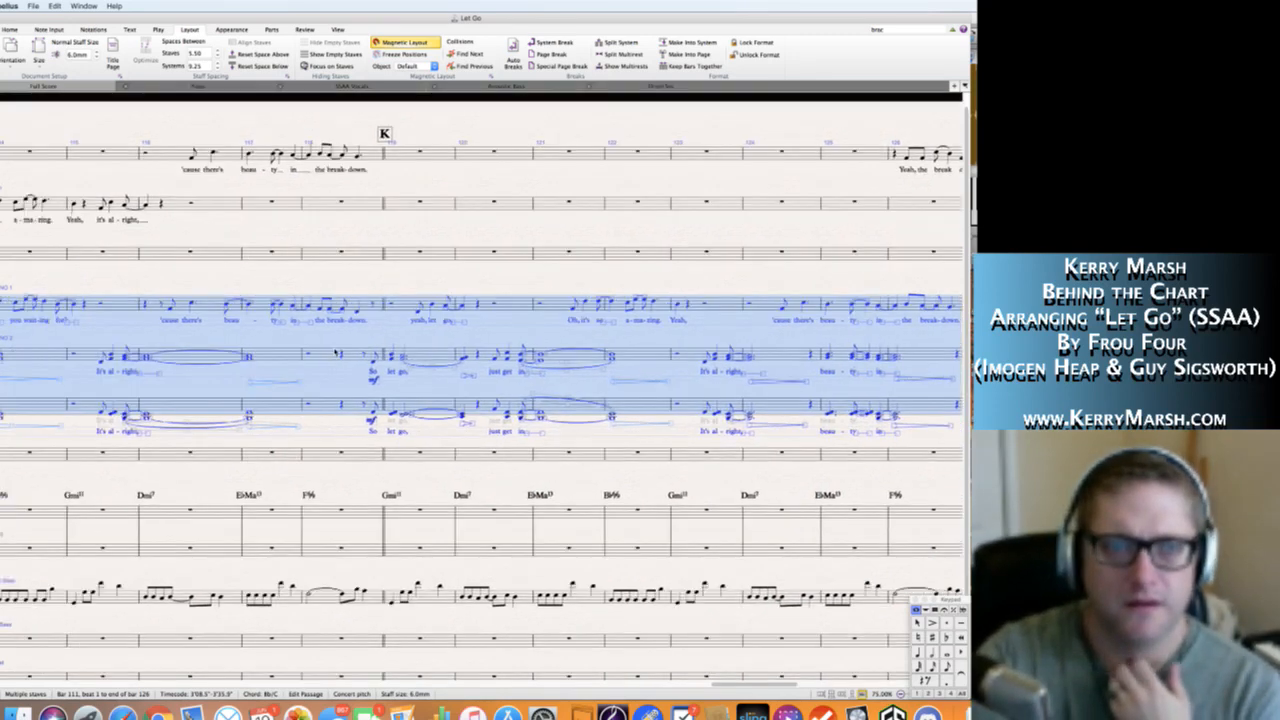
scroll(335, 351, "right", 6)
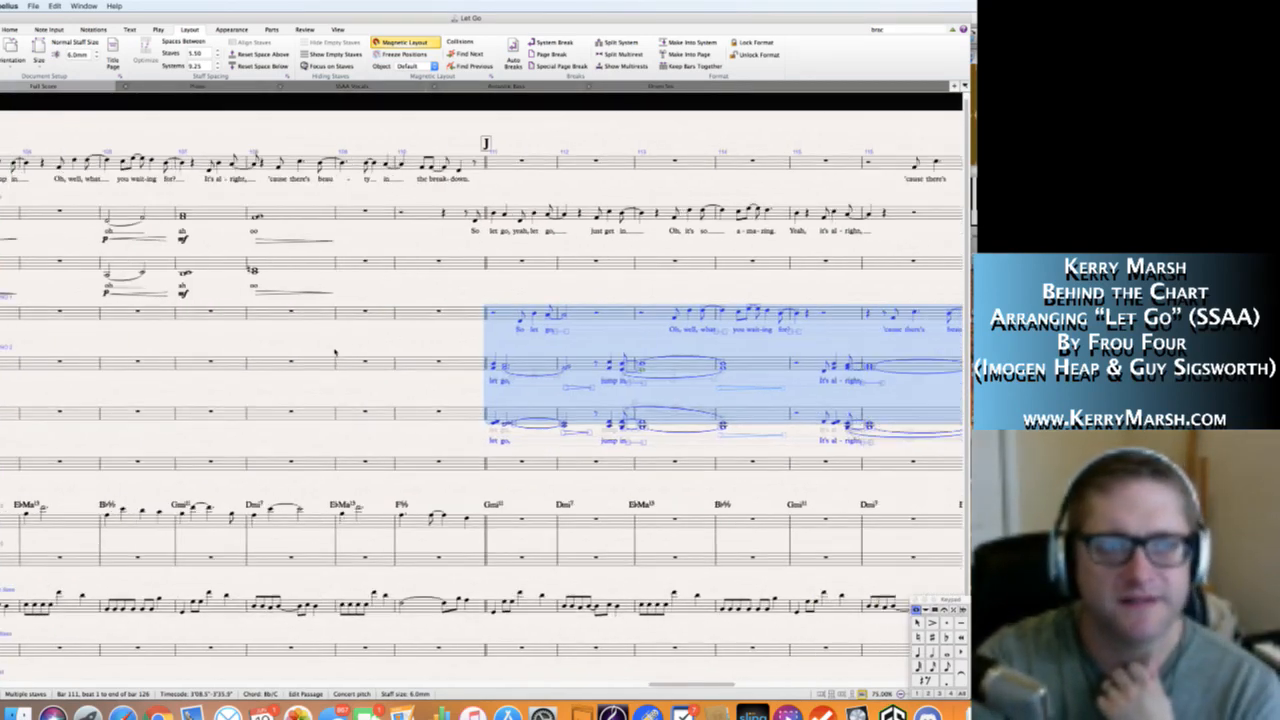
scroll(335, 354, "right", 2)
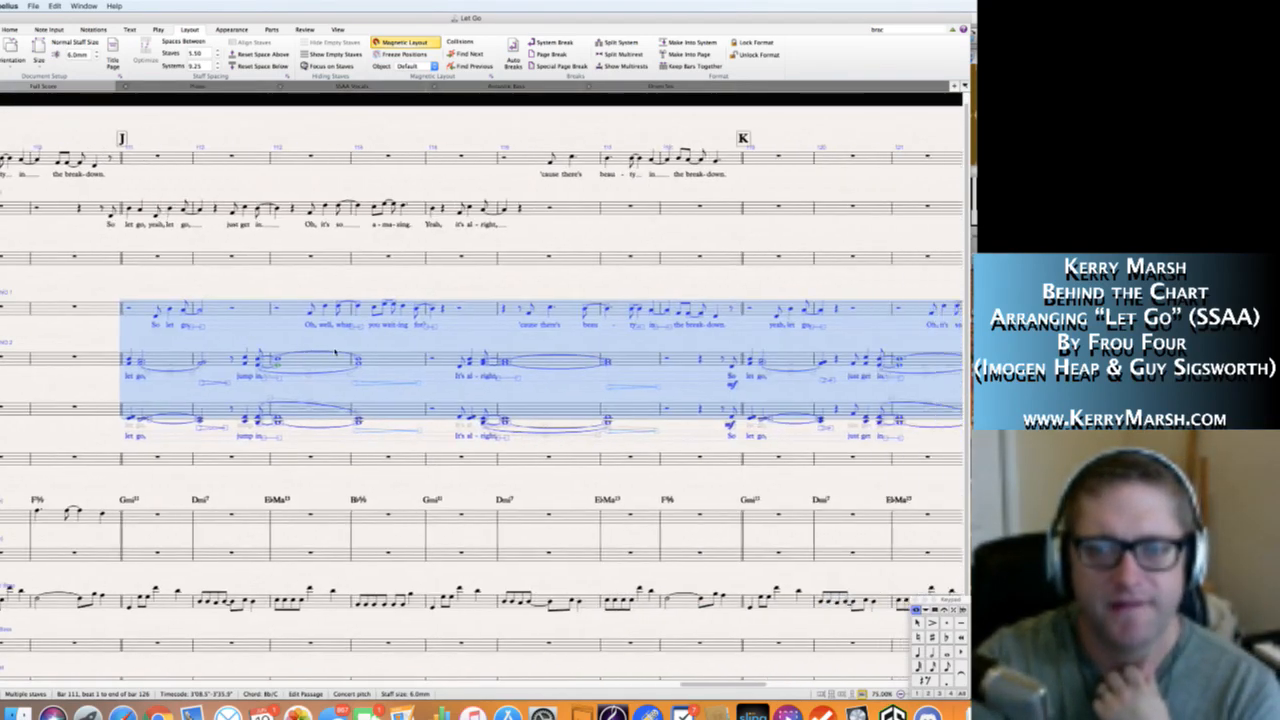
scroll(335, 354, "right", 1)
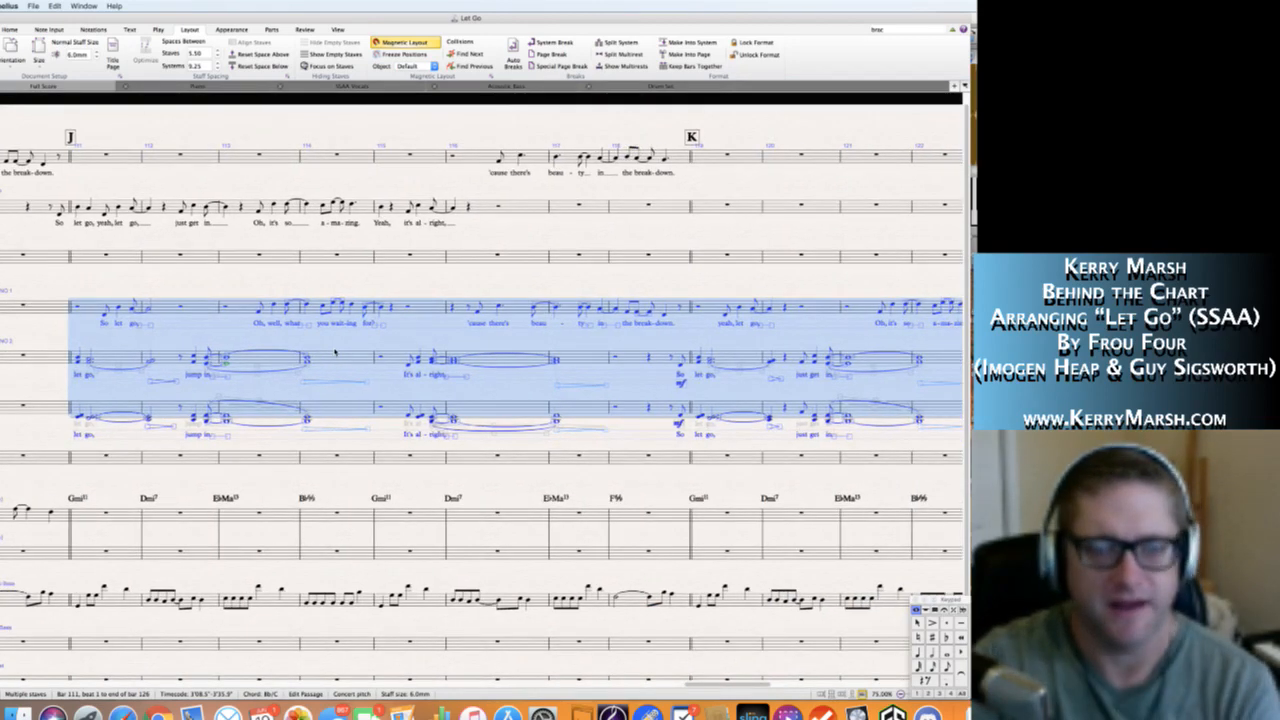
key("super+z")
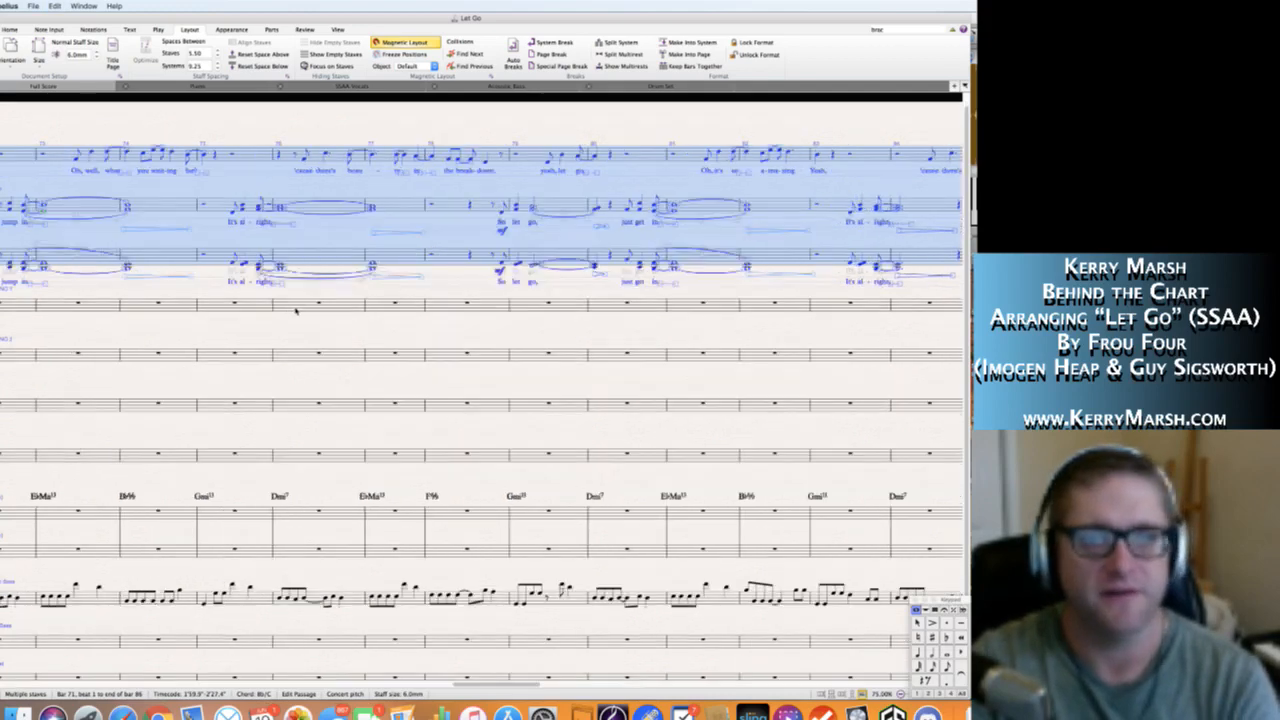
Copy bars 79–86 of the Solo, Soprano and Alto staves to bar 111 at rehearsal mark J.
left_click(371, 125)
scroll(371, 125, "right", 1)
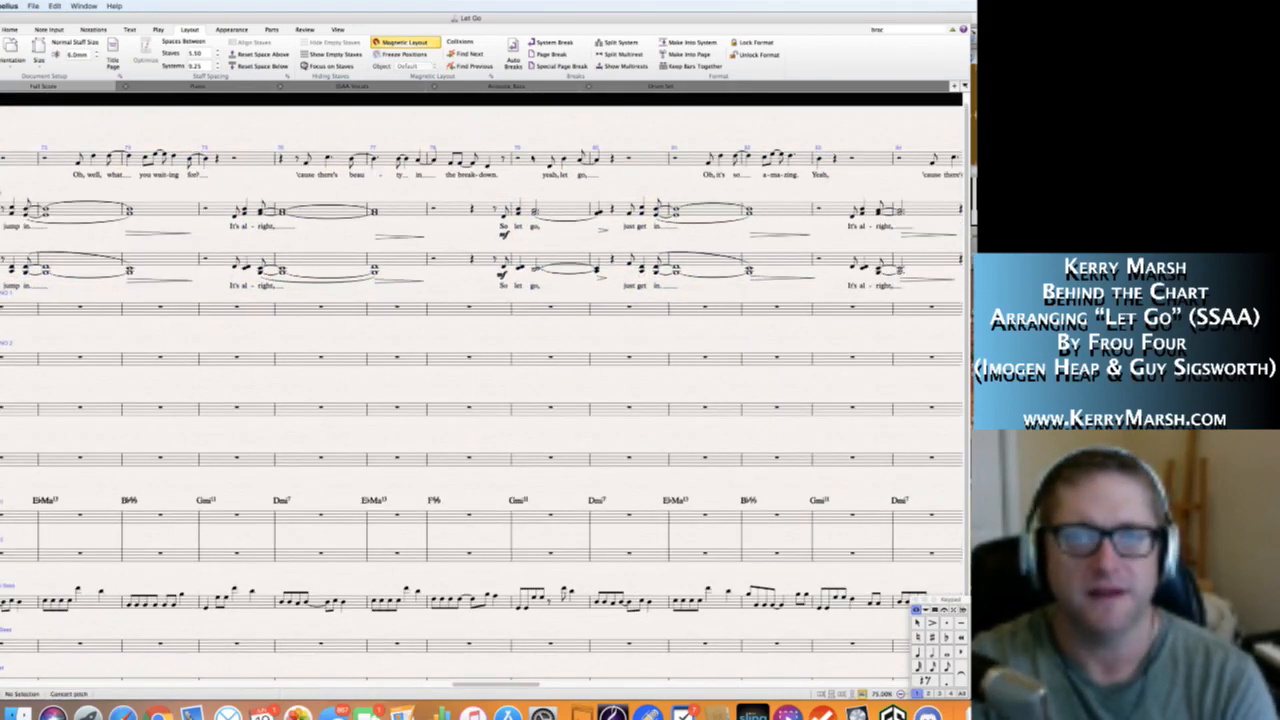
left_click(533, 158)
scroll(549, 238, "right", 5)
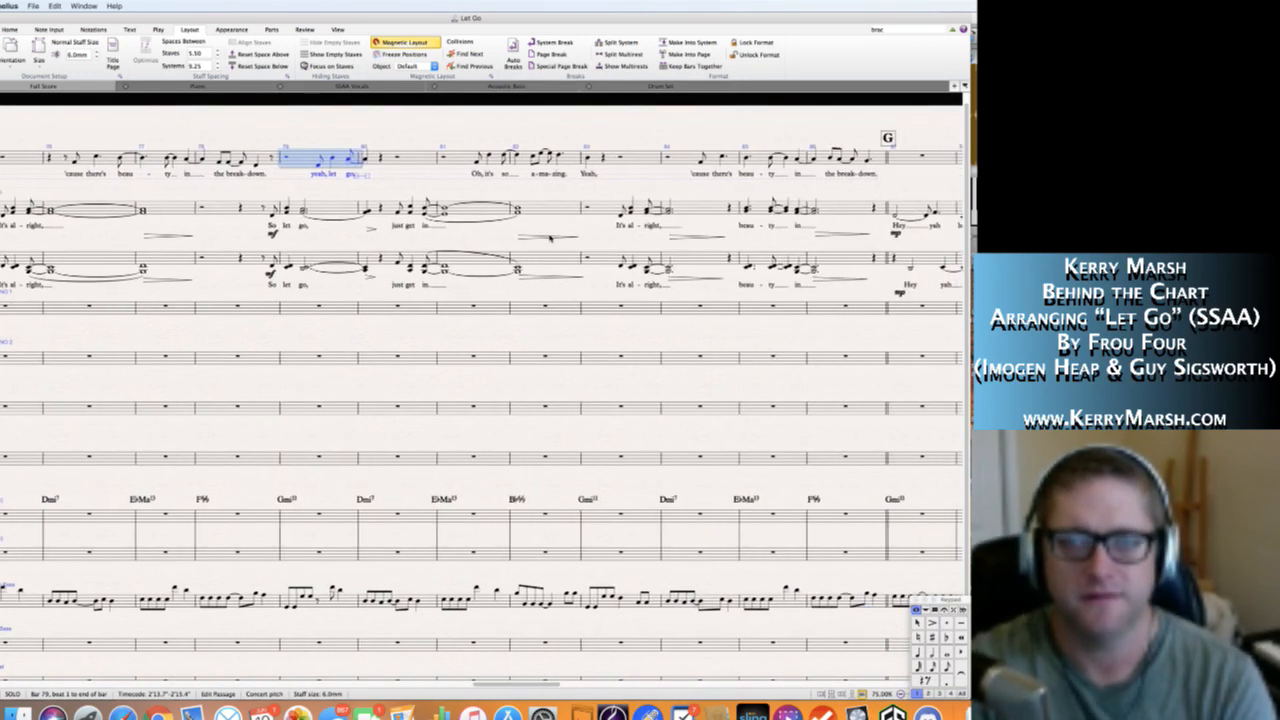
scroll(549, 238, "right", 2)
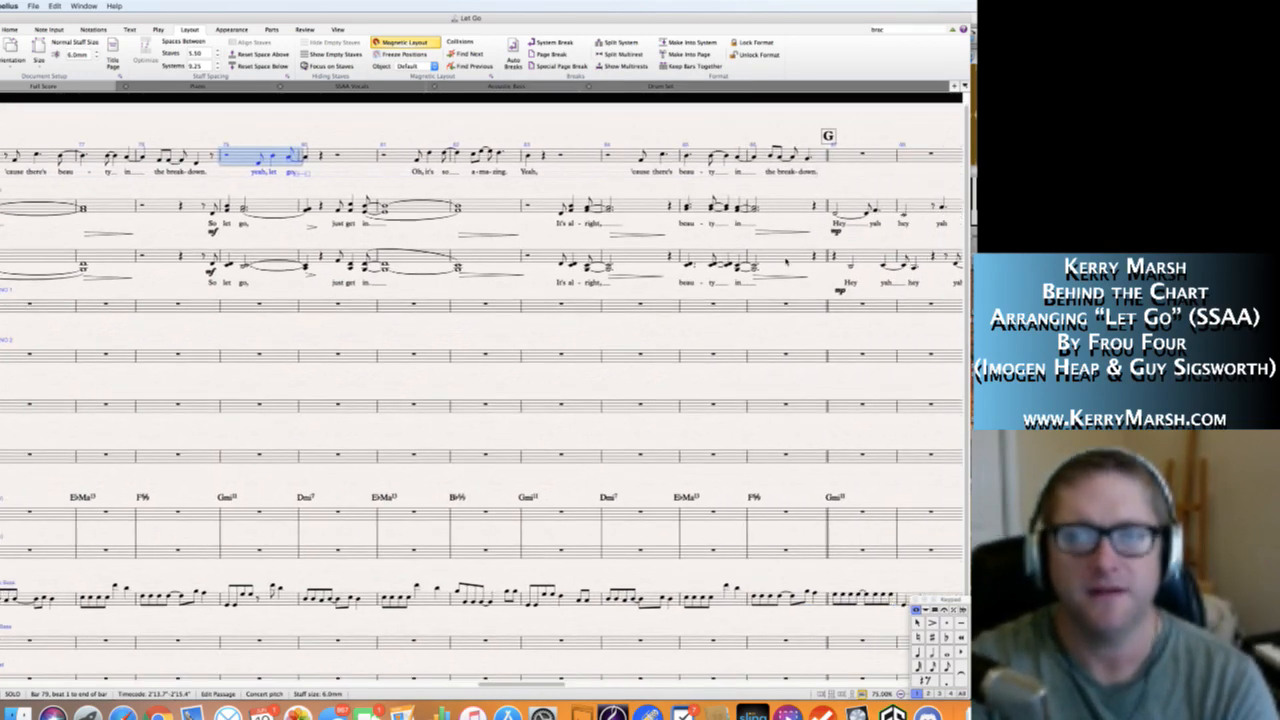
left_click(789, 262, "shift")
scroll(789, 262, "right", 10)
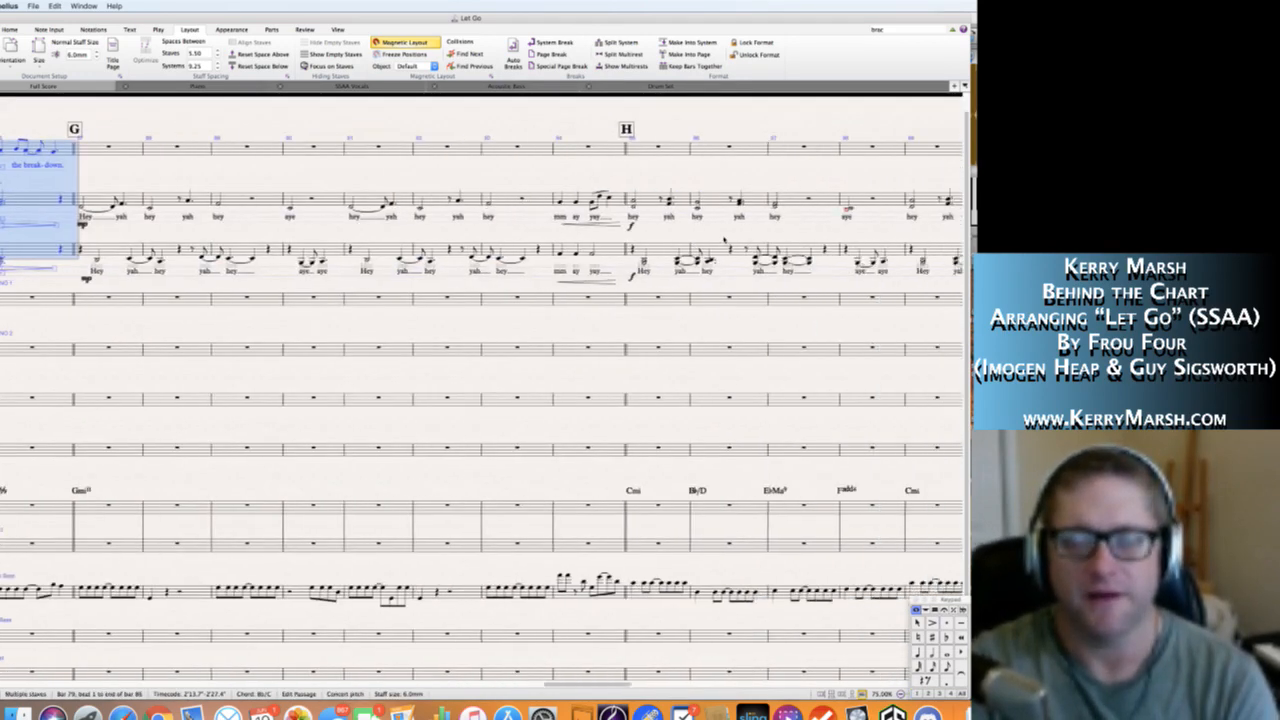
scroll(725, 240, "right", 8)
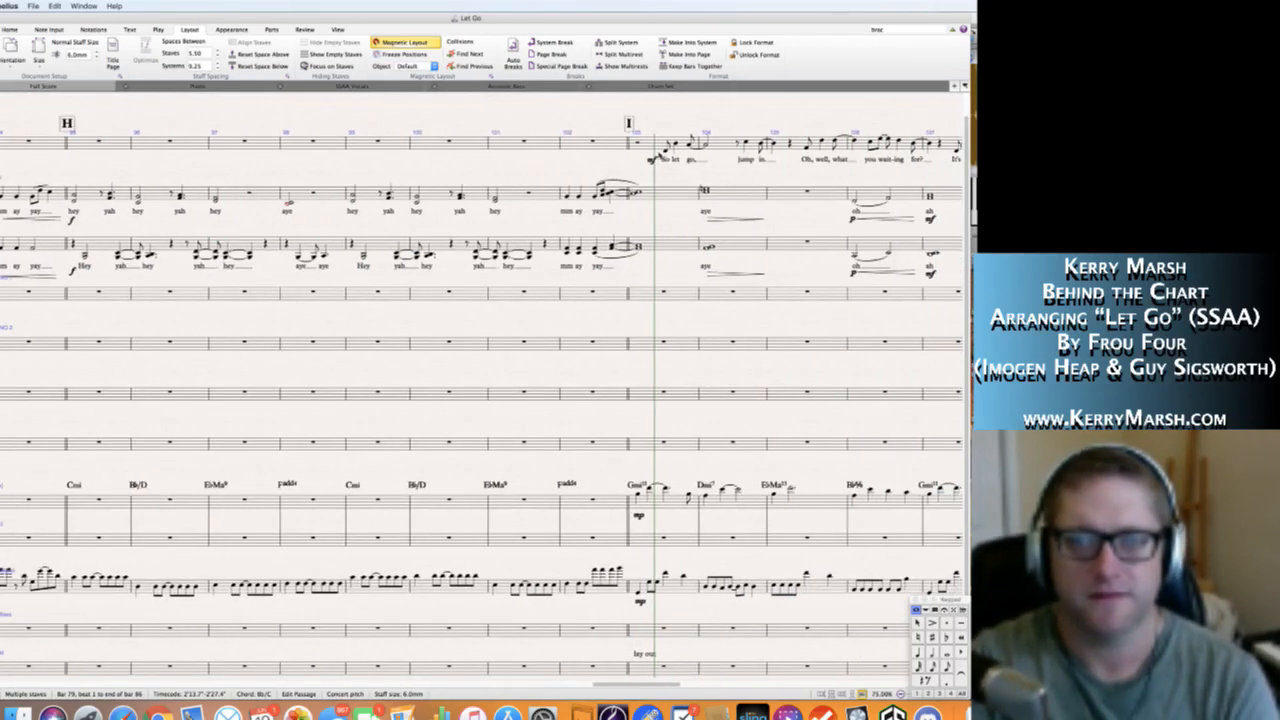
scroll(638, 232, "right", 9)
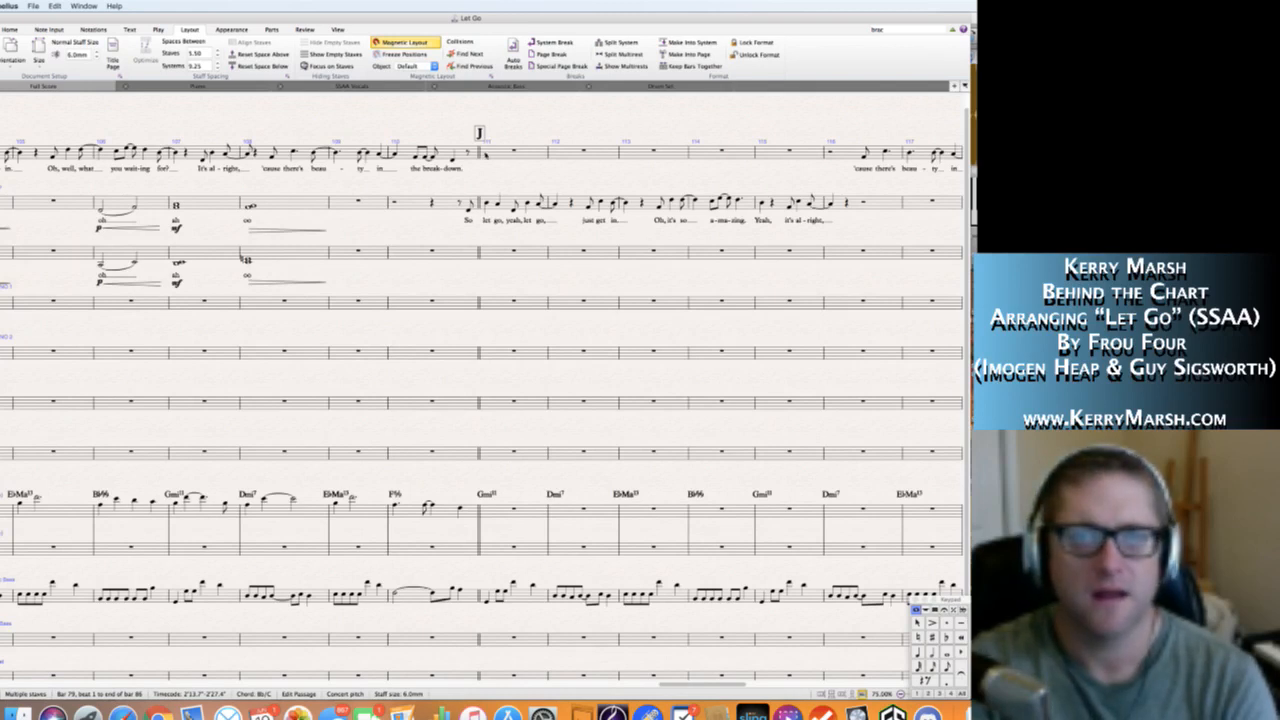
left_click(484, 153, "alt")
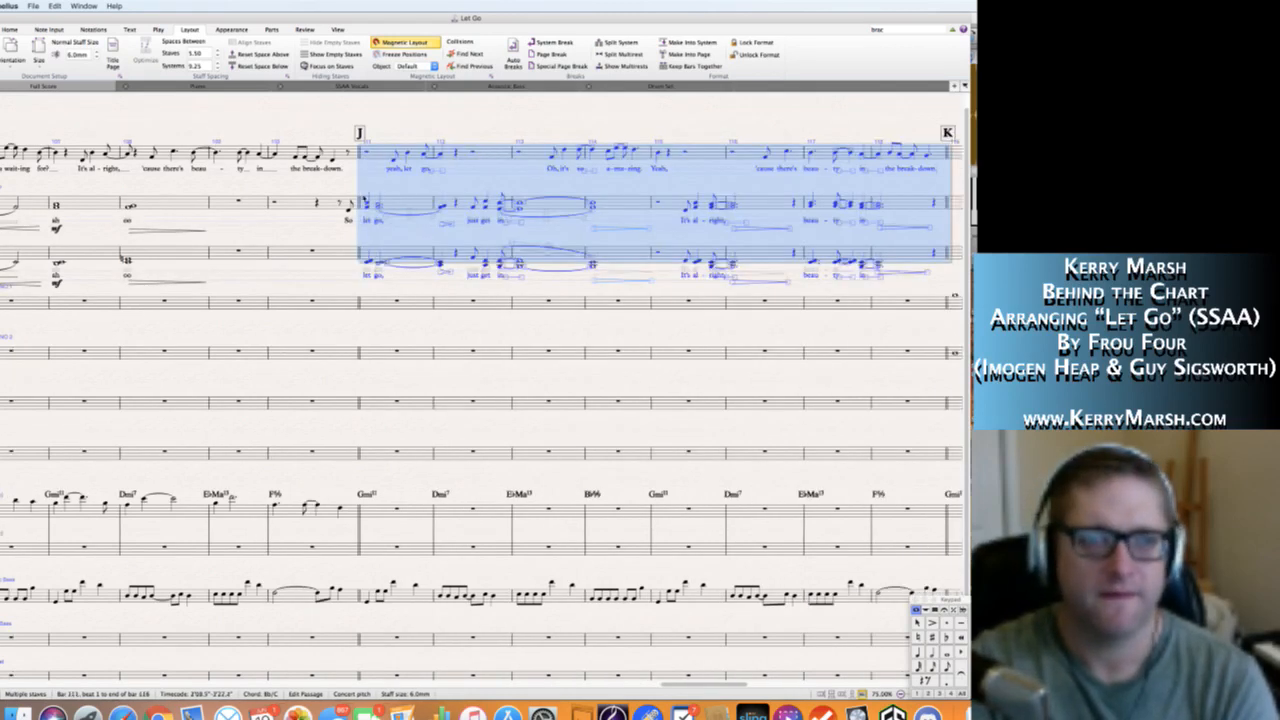
Add an eighth-note D4 pickup at the end of bar 110 in the Alto staff with the lyric "So".
left_click(298, 258)
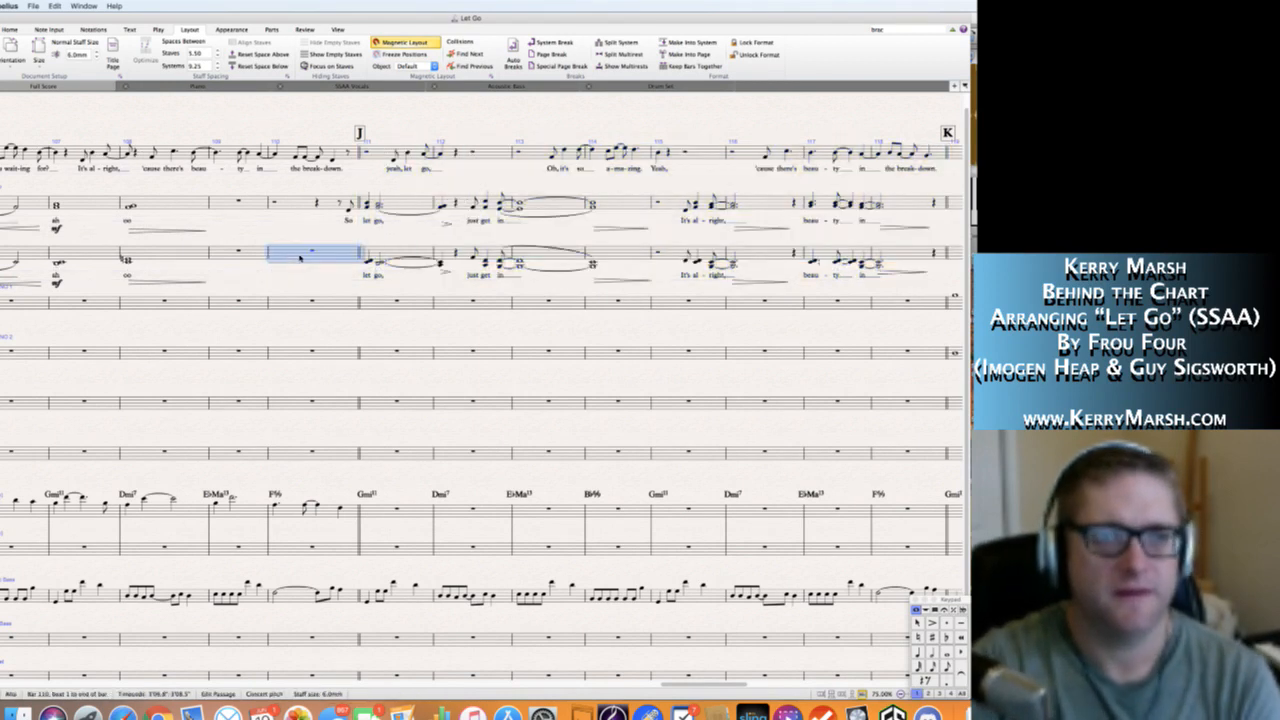
key("Right")
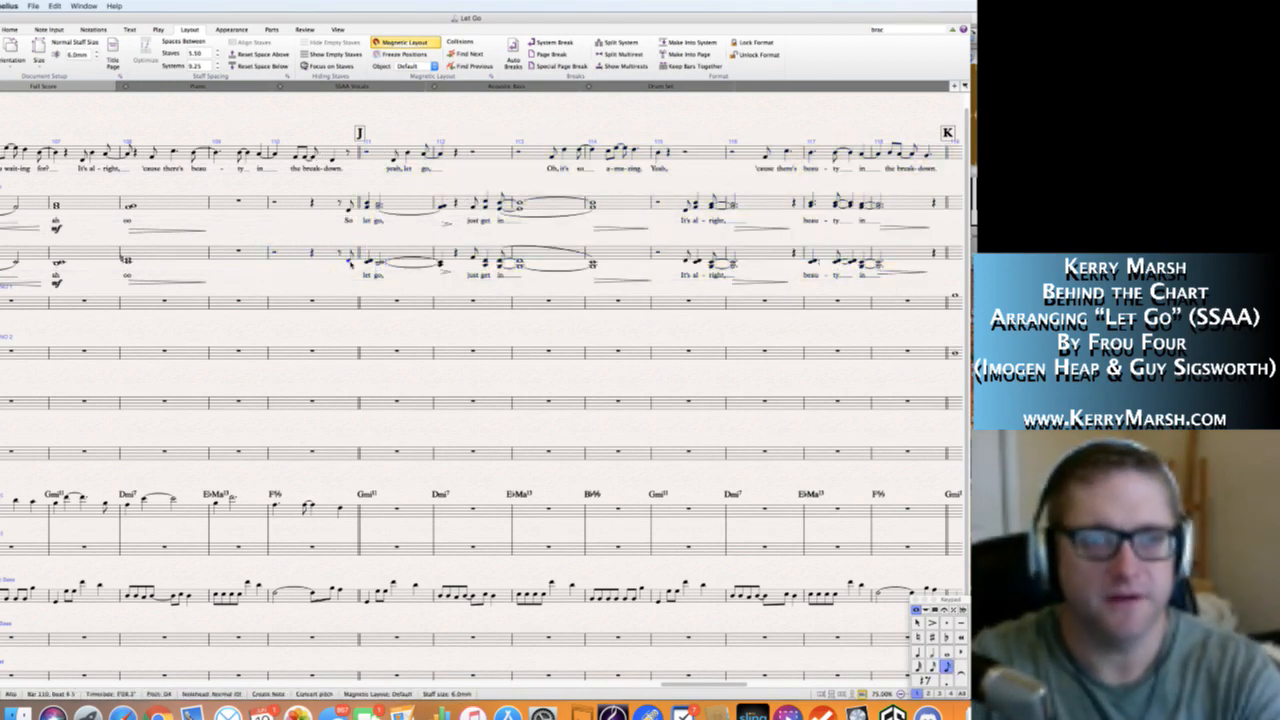
key("Escape")
key("Escape")
left_click(349, 262)
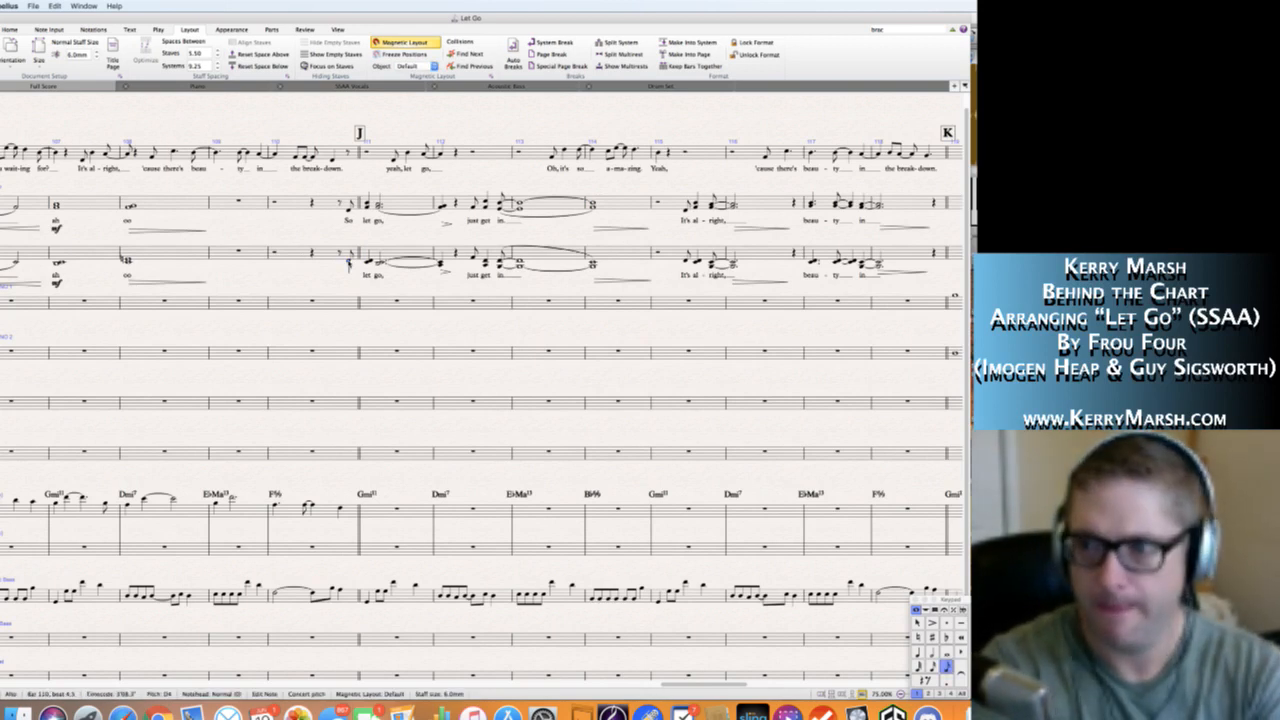
key("super+v")
key("Escape")
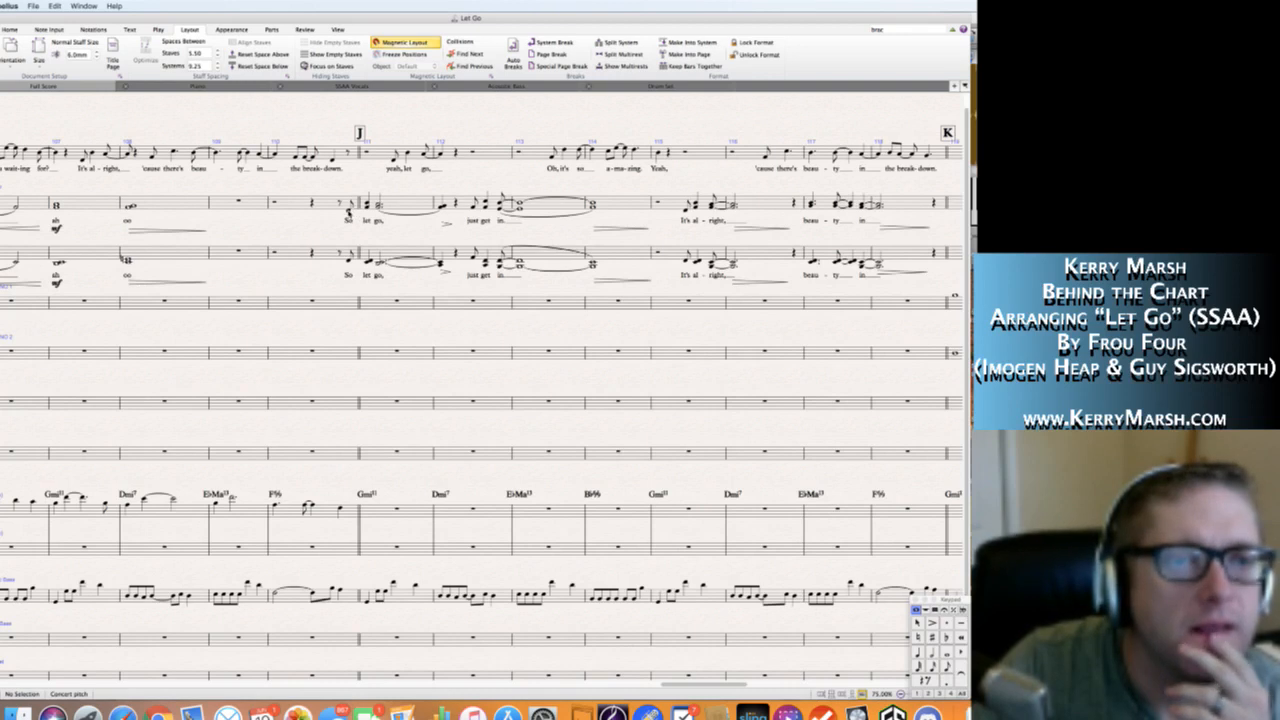
Mark f beneath the Soprano and Alto "So" pickups in bar 110 and before the Solo's "yeah, let go" in bar 111.
left_click(349, 215)
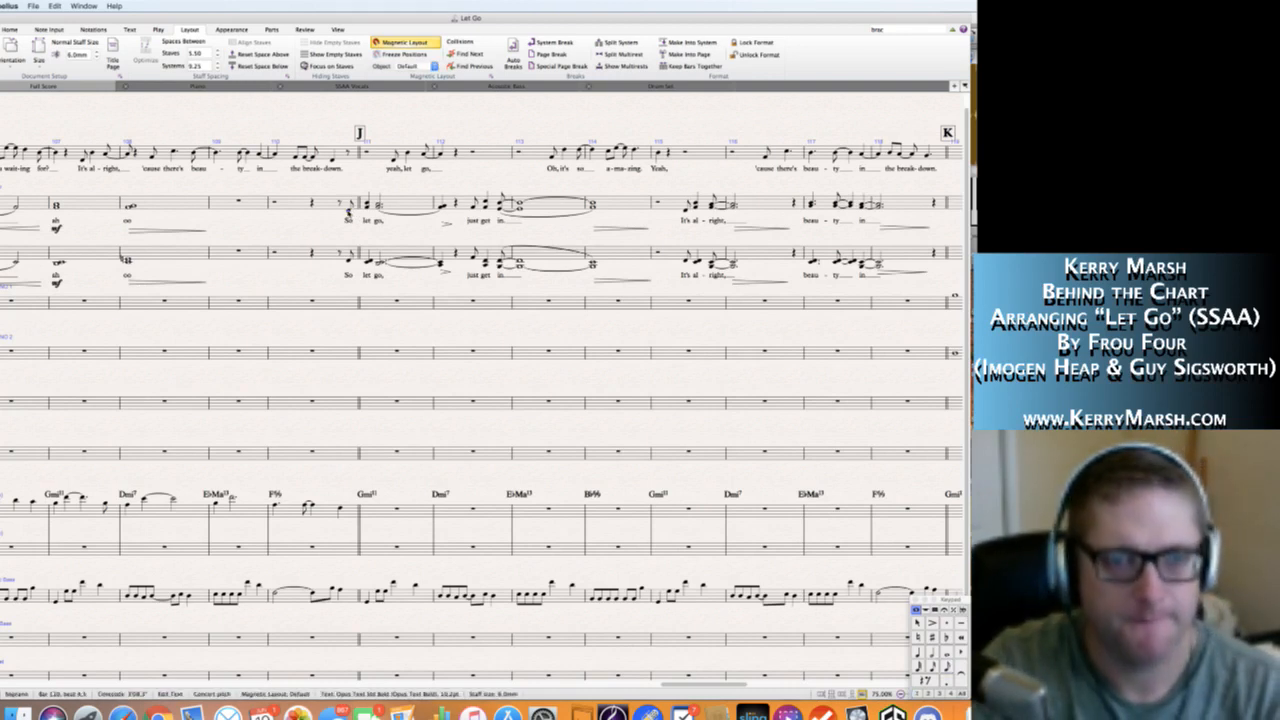
key("Escape")
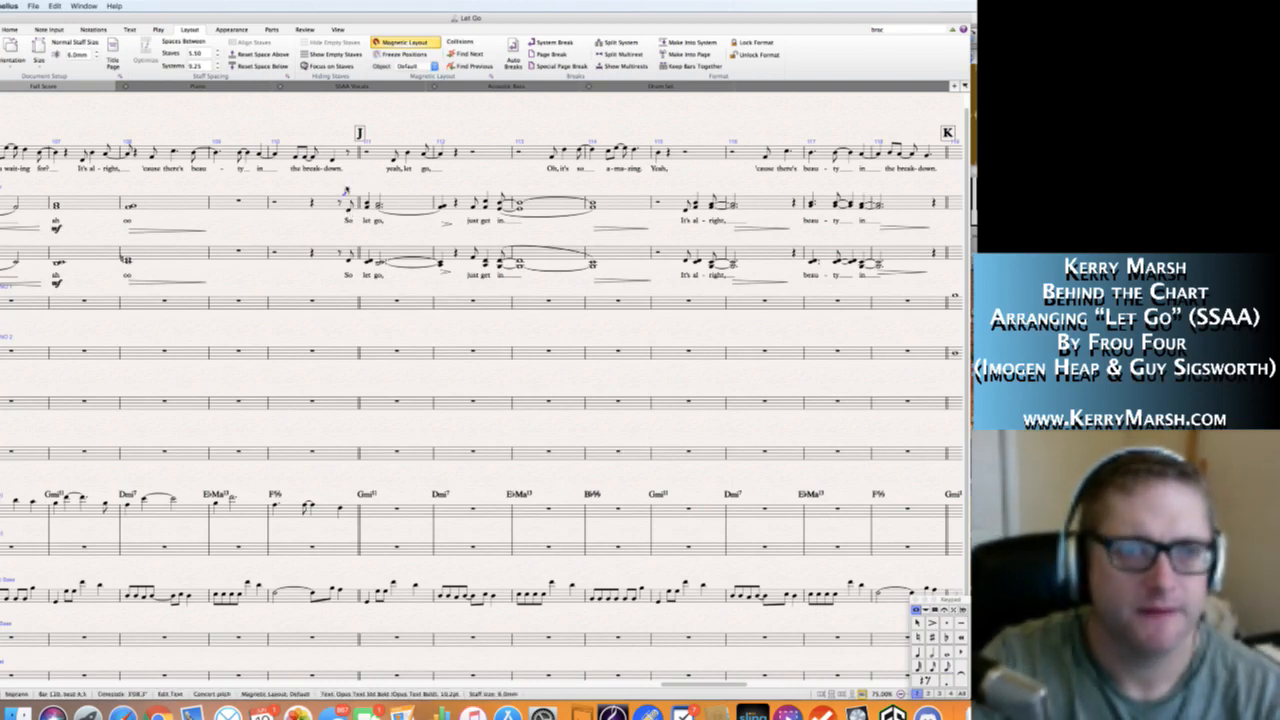
key("Escape")
left_click_drag(347, 190, 346, 222)
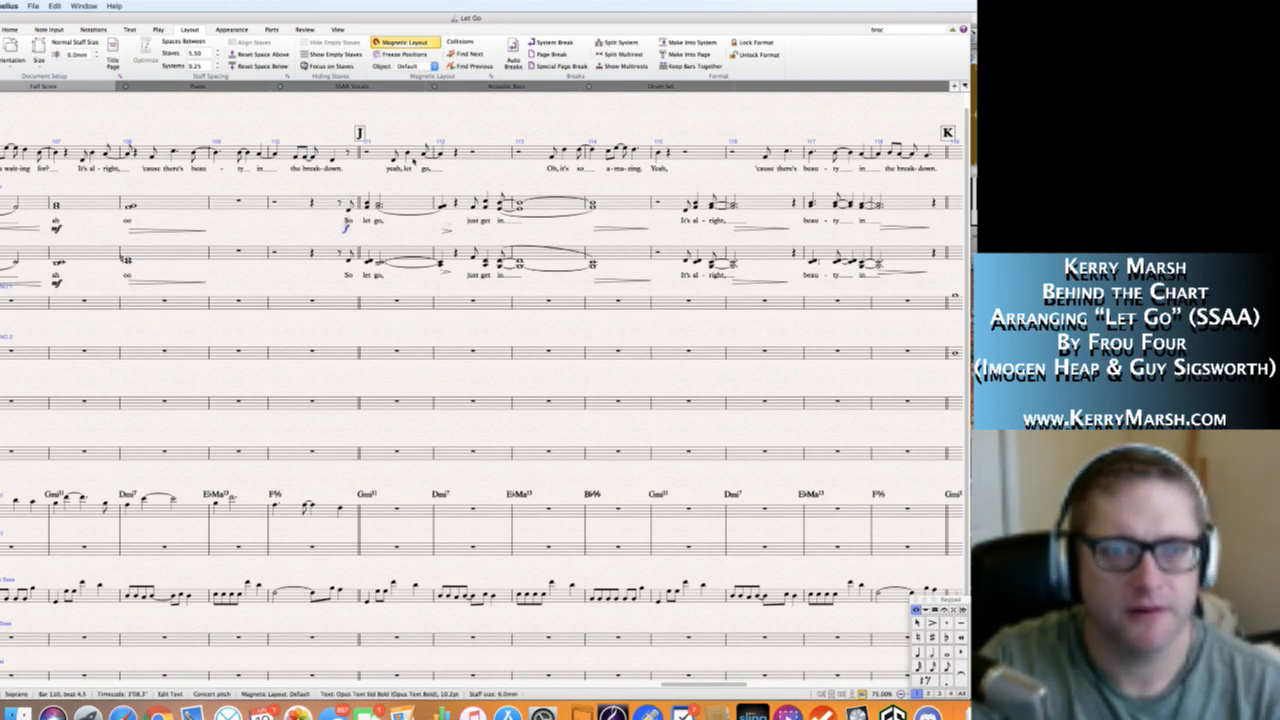
left_click(378, 168)
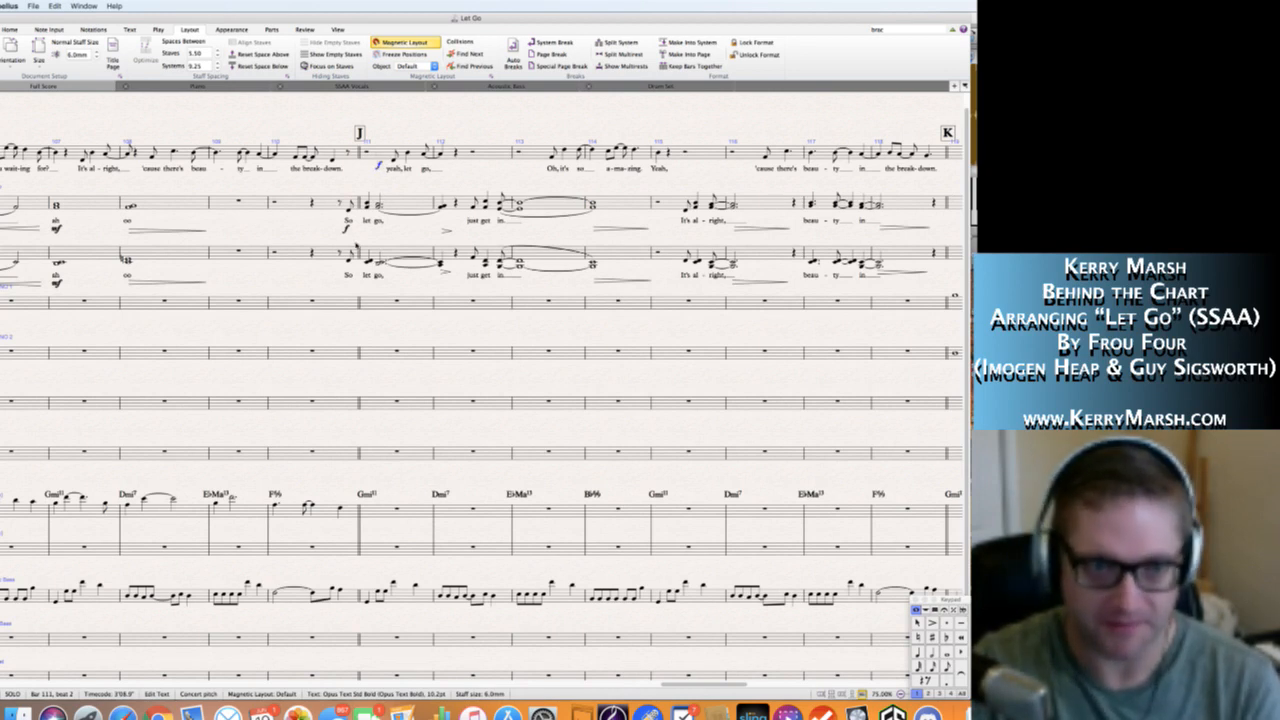
left_click(347, 273, "alt")
key("Escape")
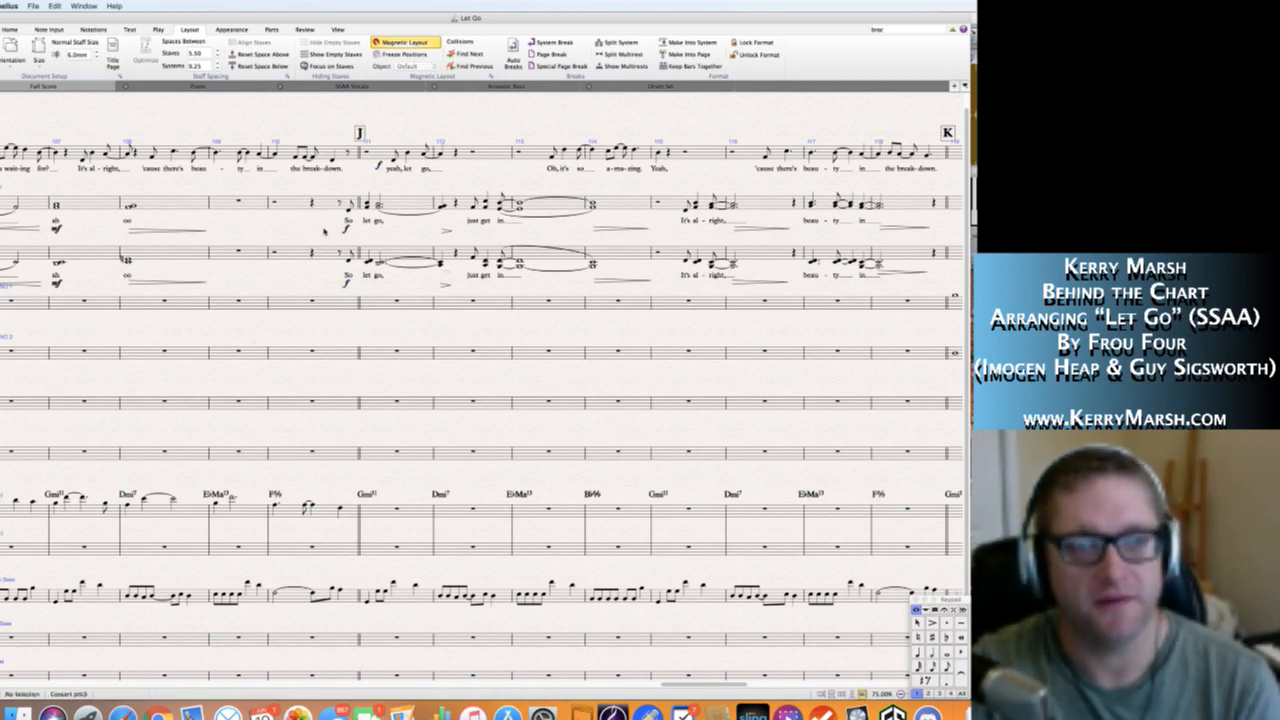
Revoice the beat 2 chords in bar 111, giving the Soprano staff A4 and C5 and the Alto staff B♭3 and F4.
scroll(323, 230, "right", 5)
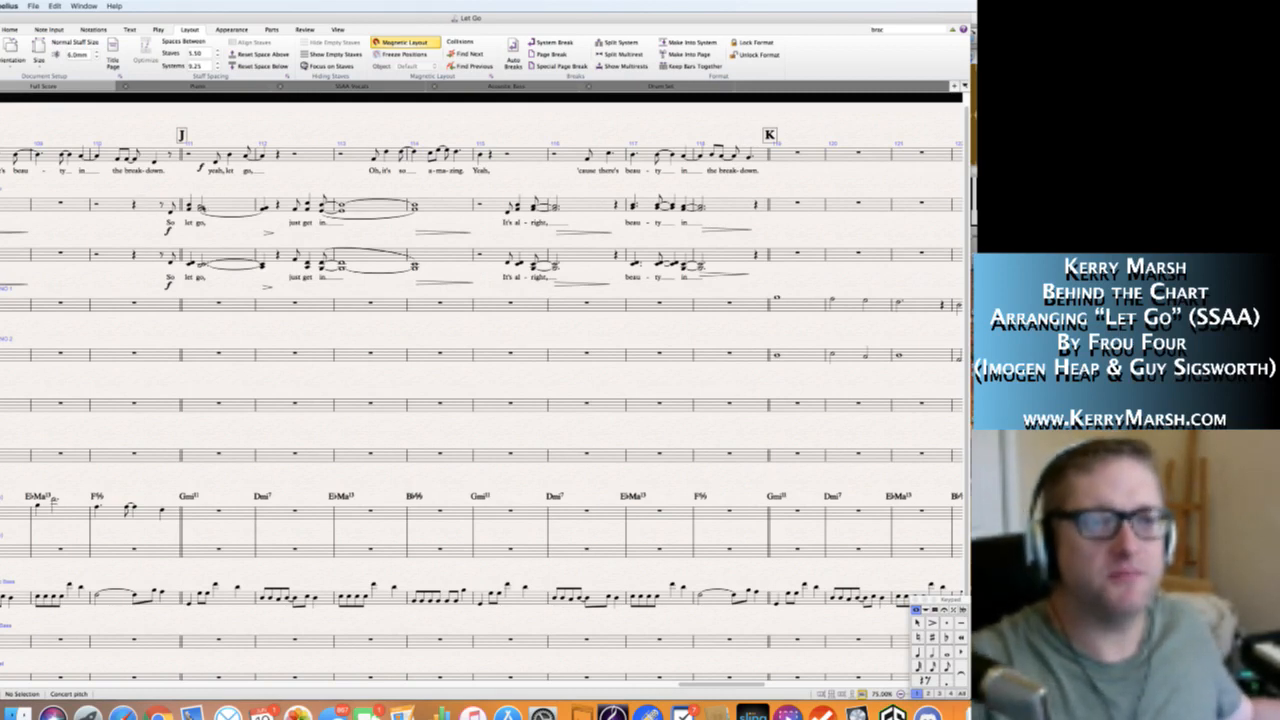
left_click(201, 207)
key("3")
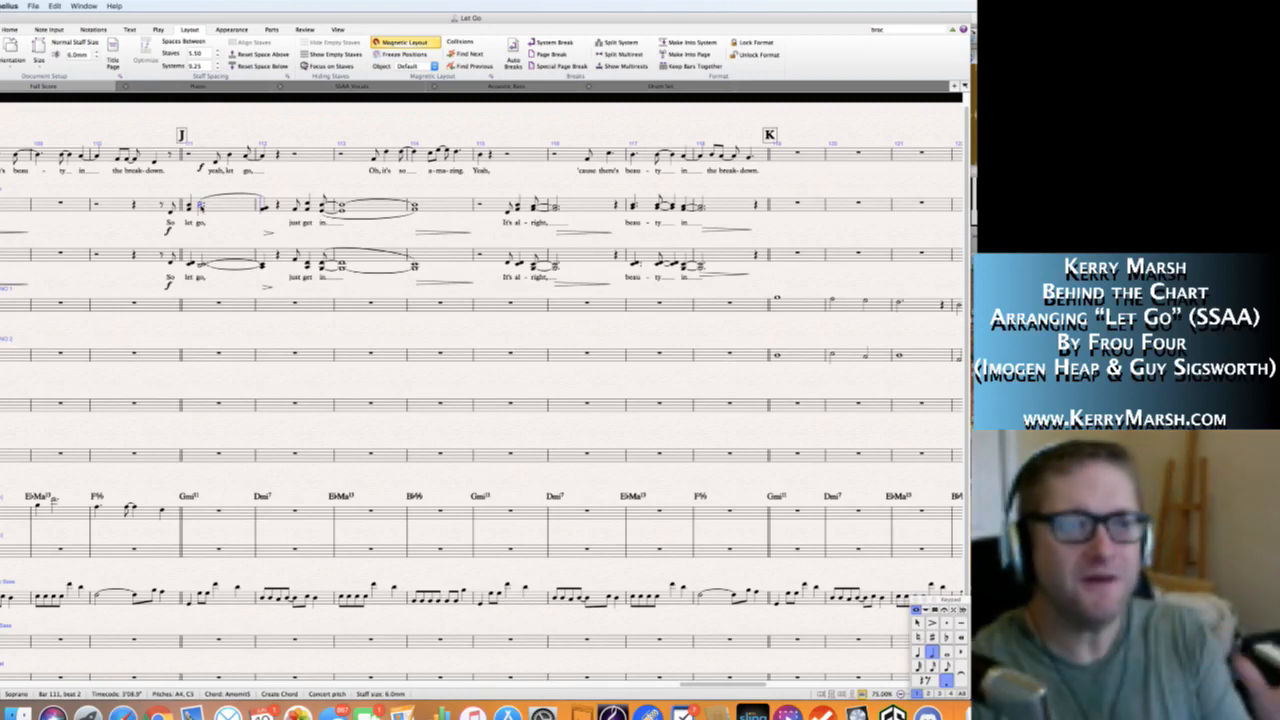
key("Left")
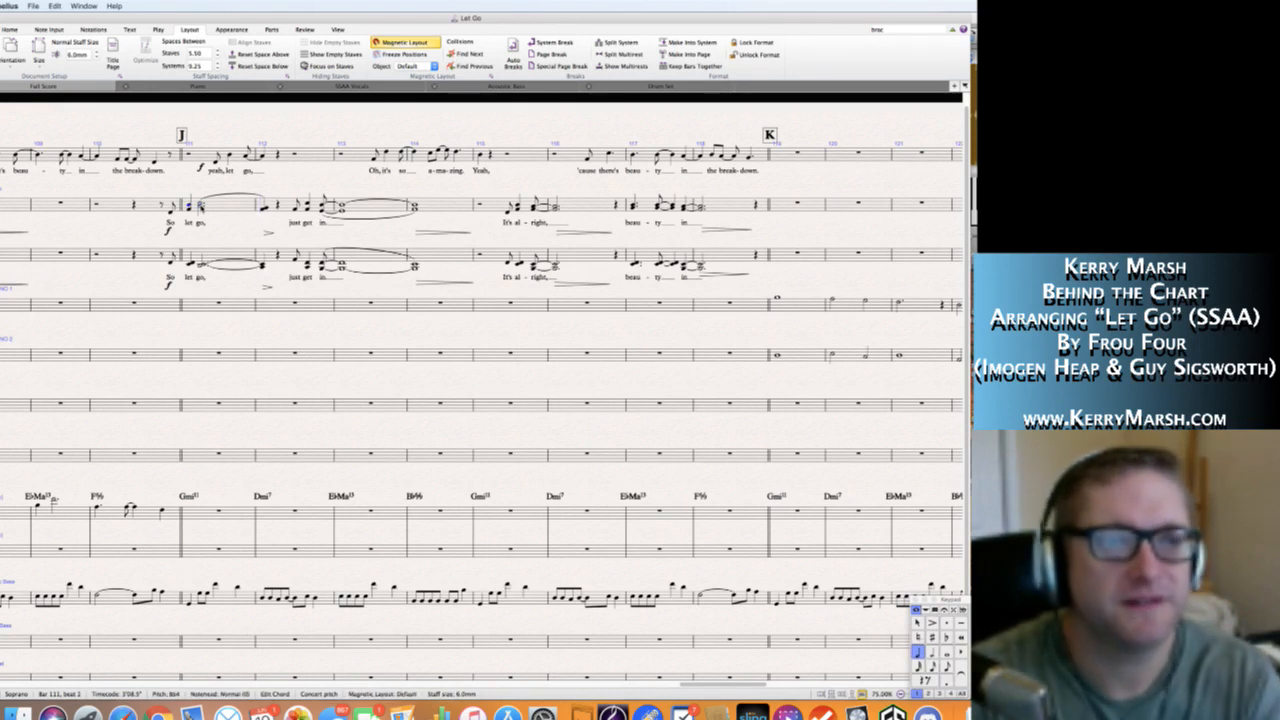
left_click(238, 222)
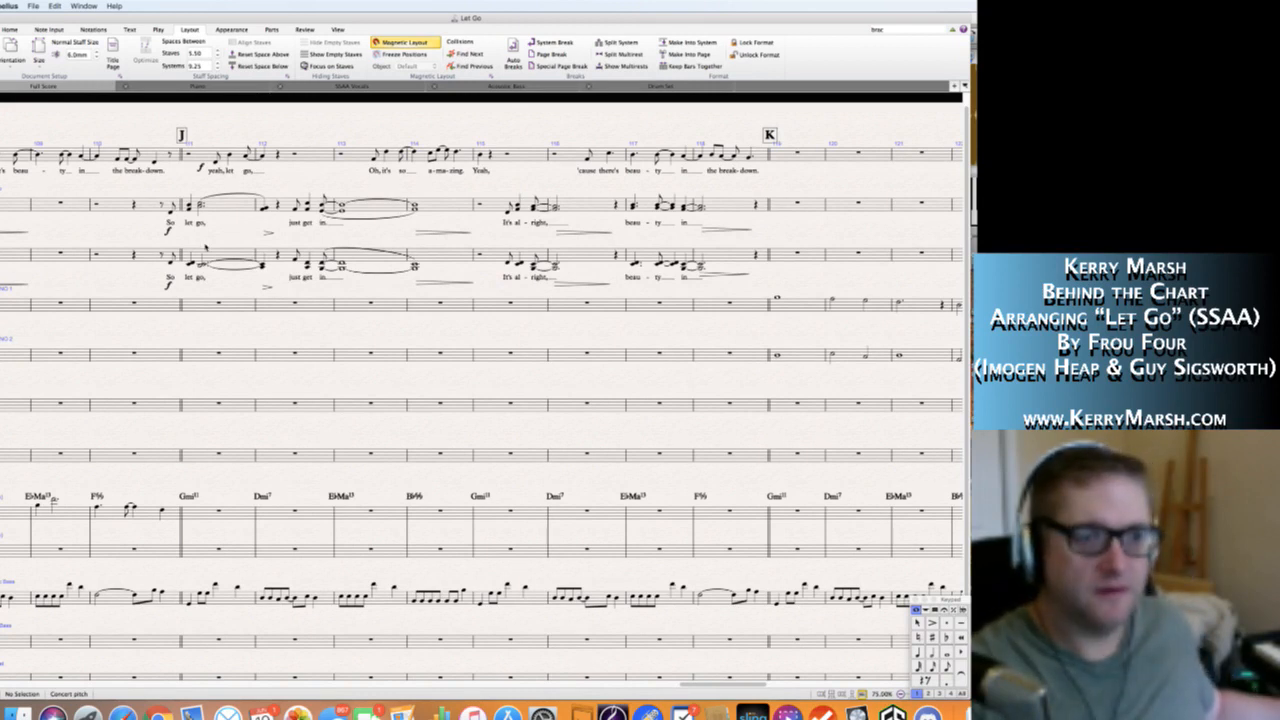
left_click(204, 266)
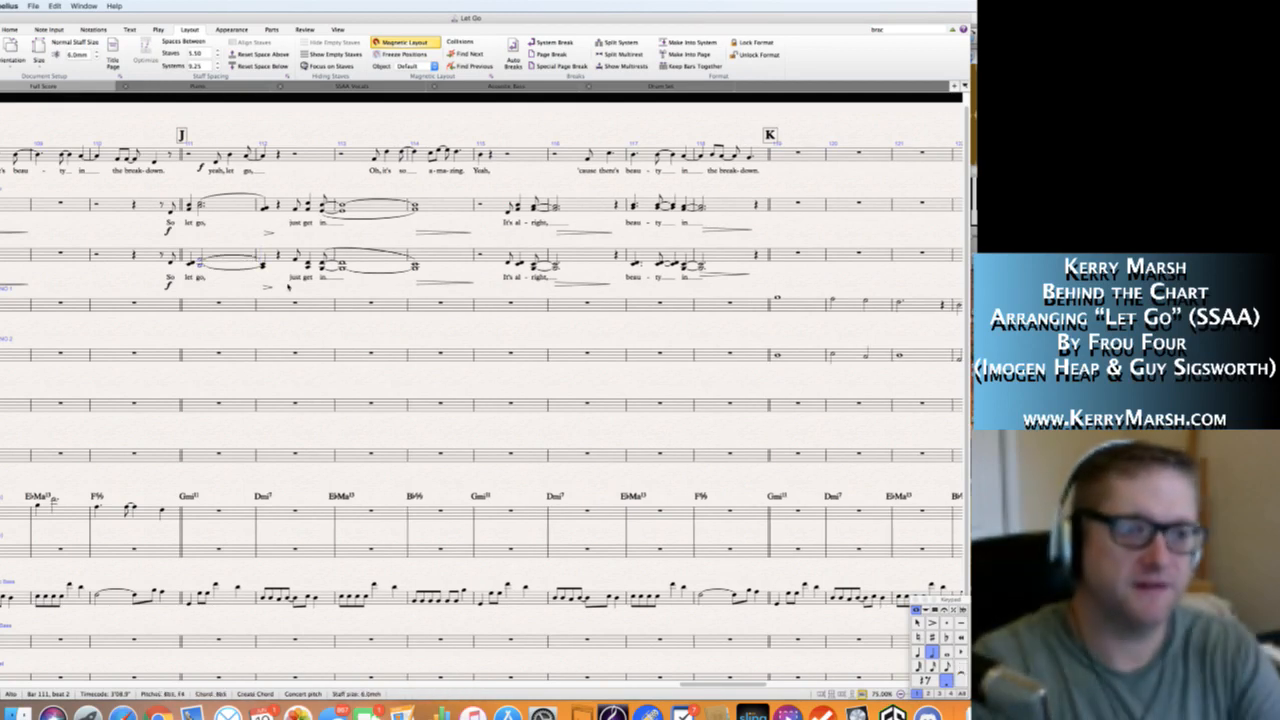
key("Escape")
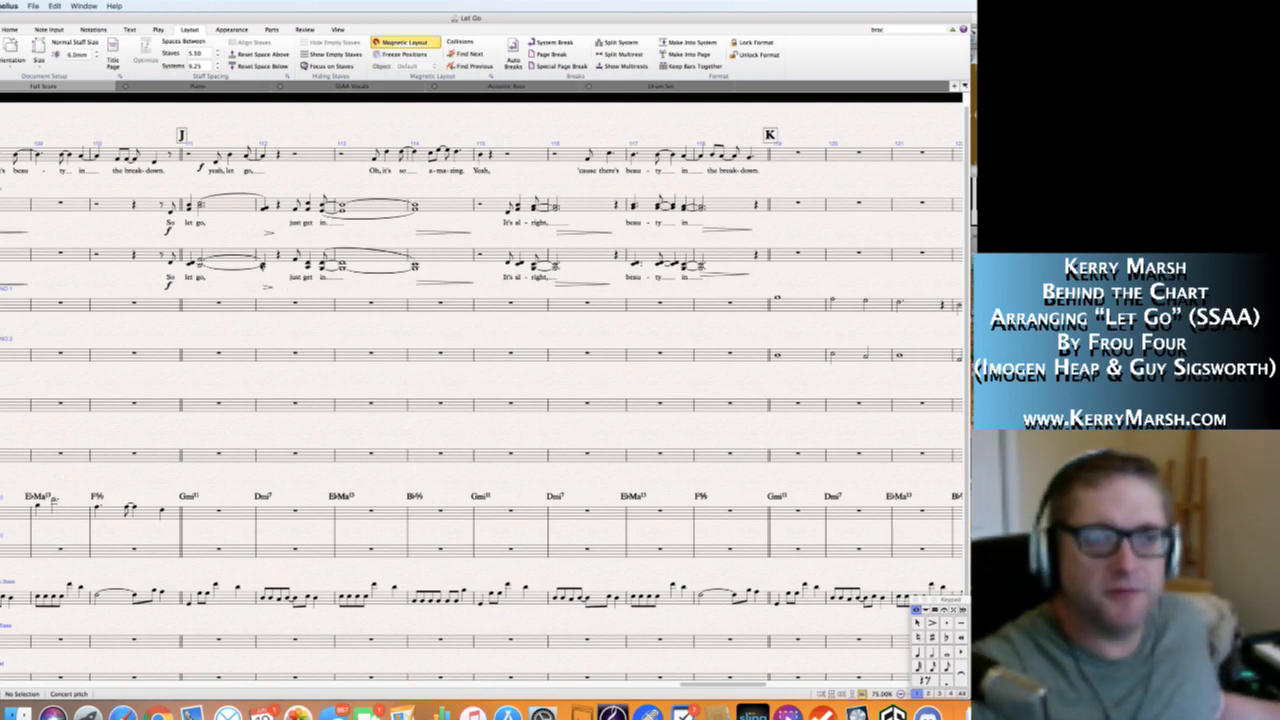
Revoice the Alto chord on beat 1 of bar 112 as D4 and G4, and remove the curve leading into it.
left_click(264, 267)
left_click(264, 263)
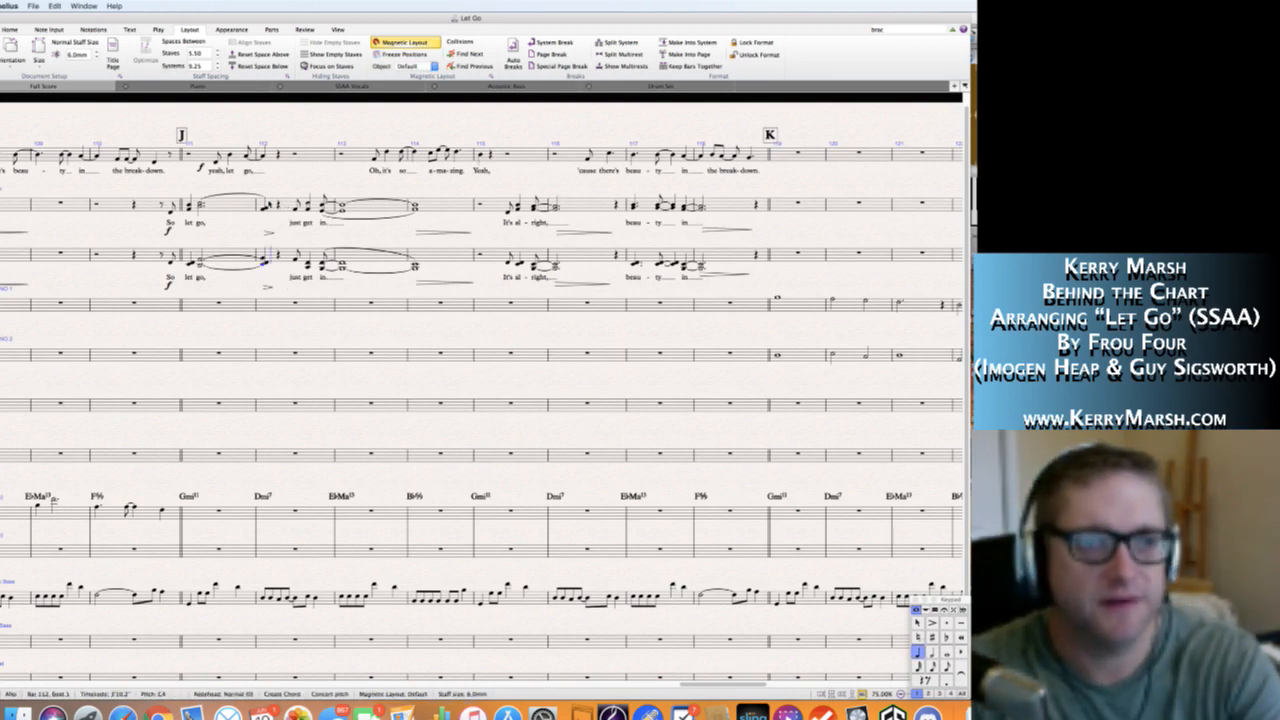
key("super+z")
key("super+z")
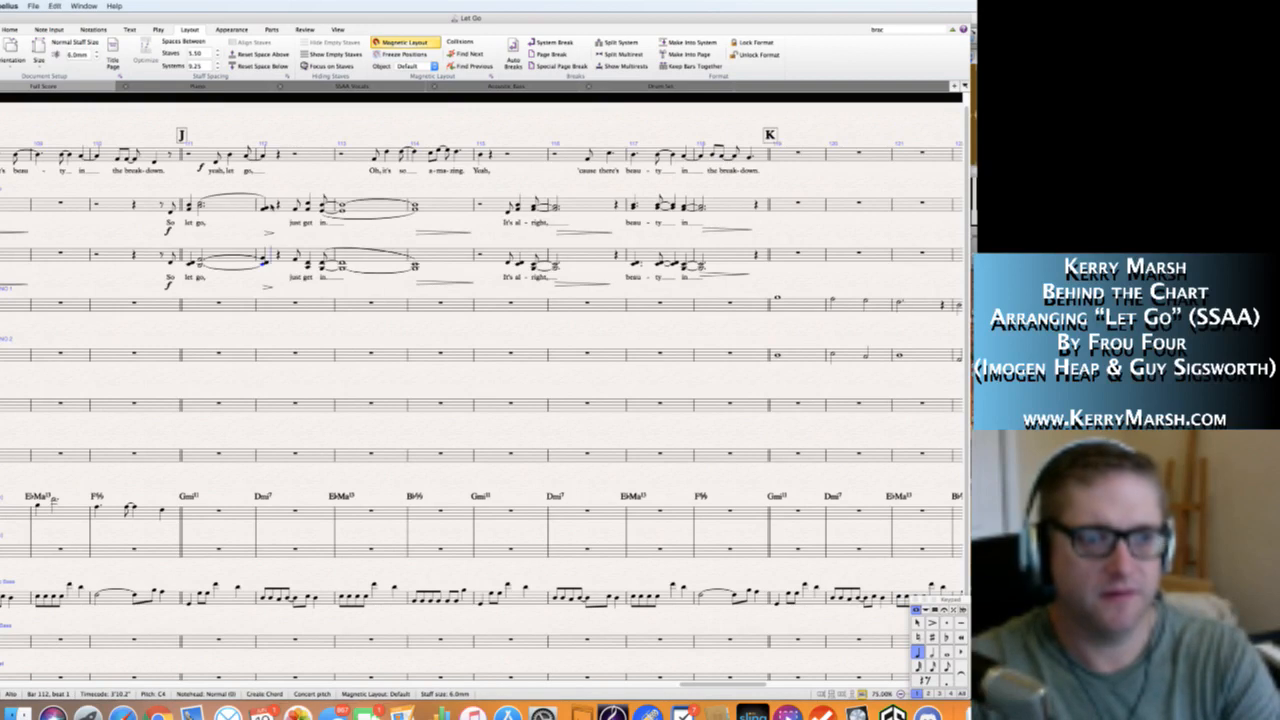
key("super+z")
left_click(228, 270)
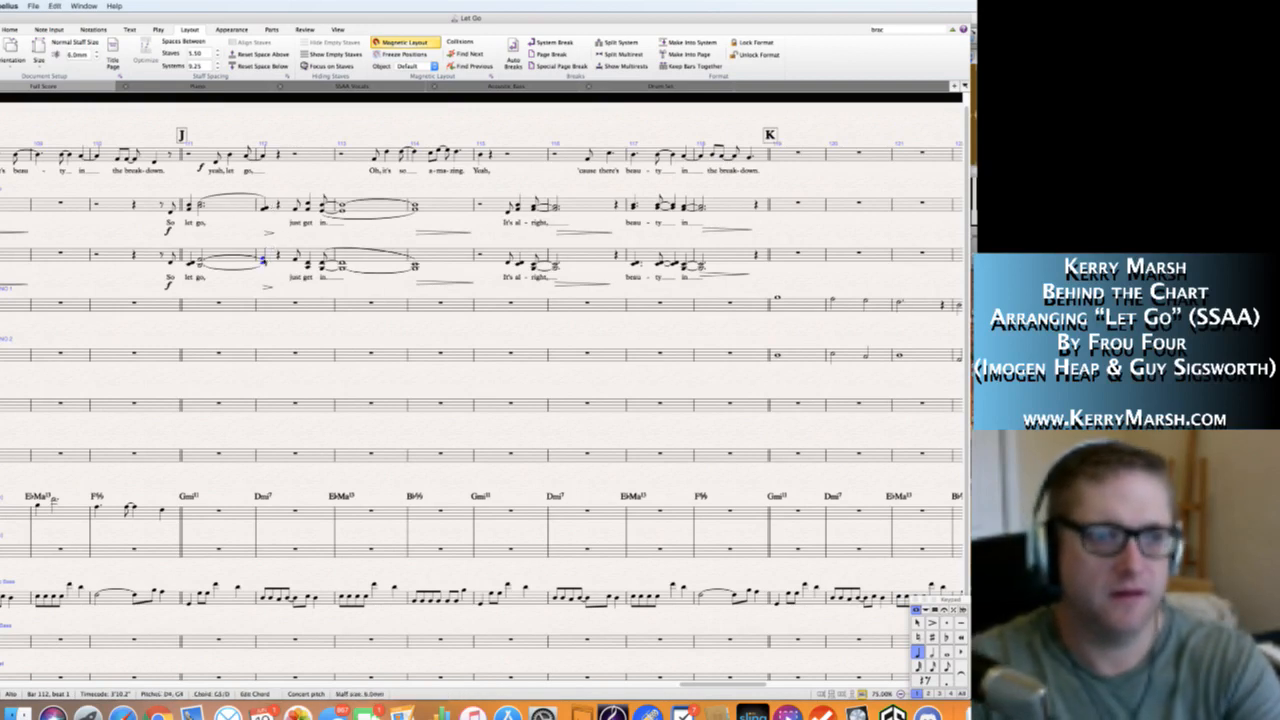
key("x")
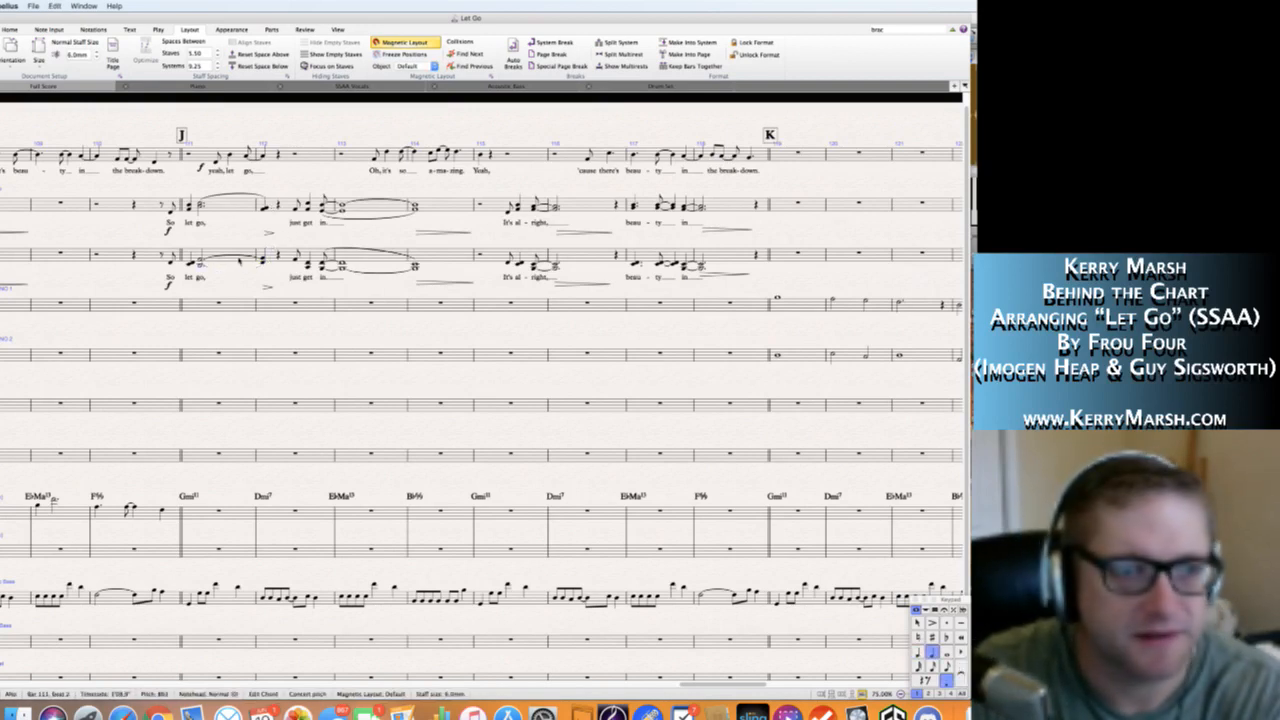
key("Escape")
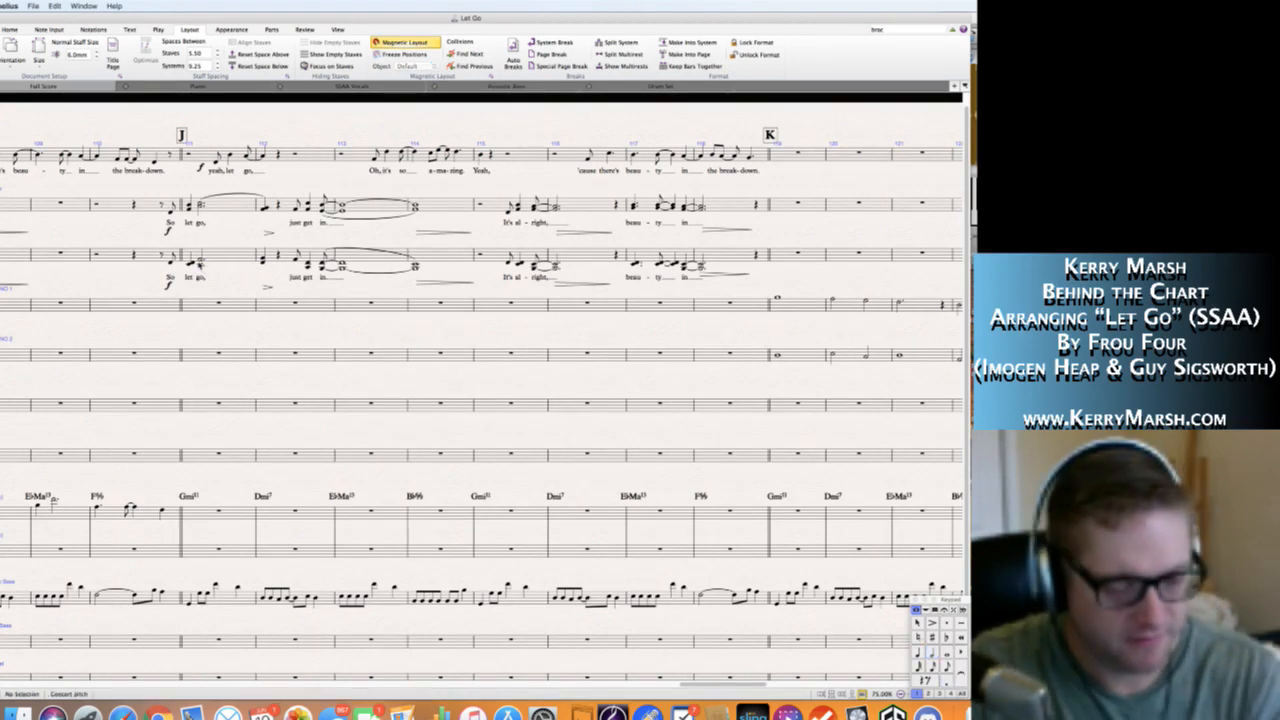
left_click(200, 264)
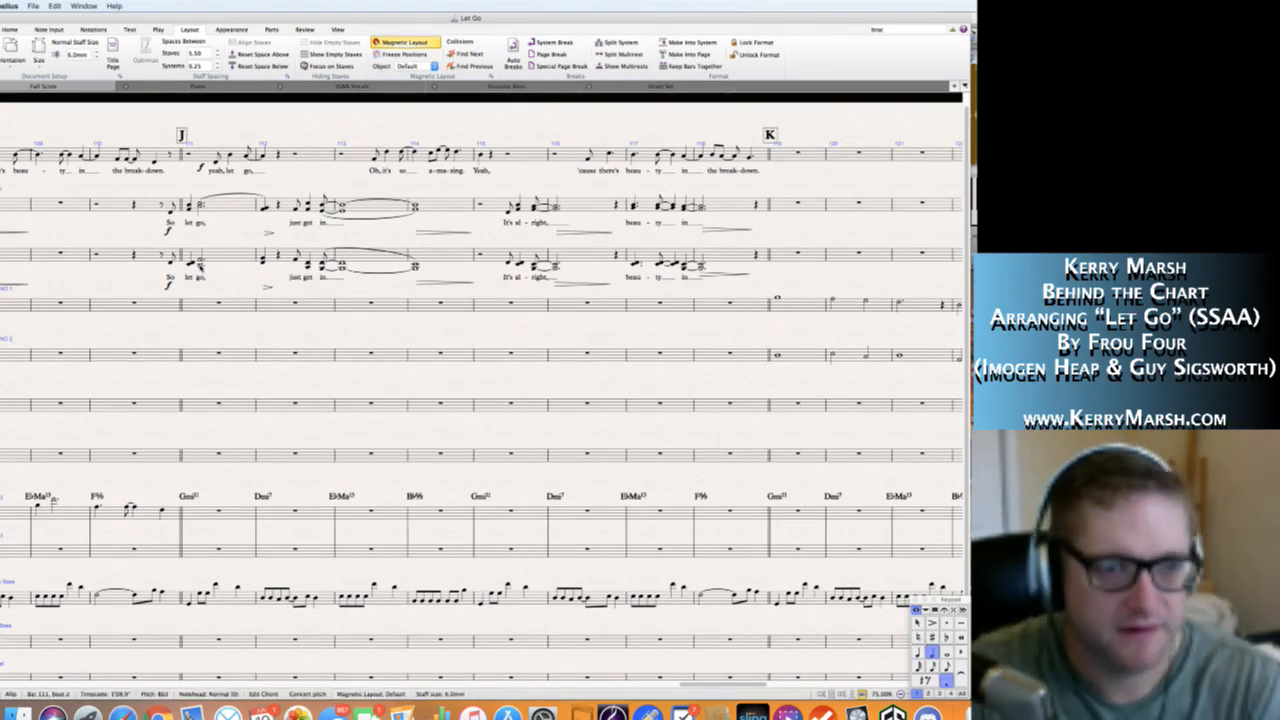
key("n")
key("space")
key("space")
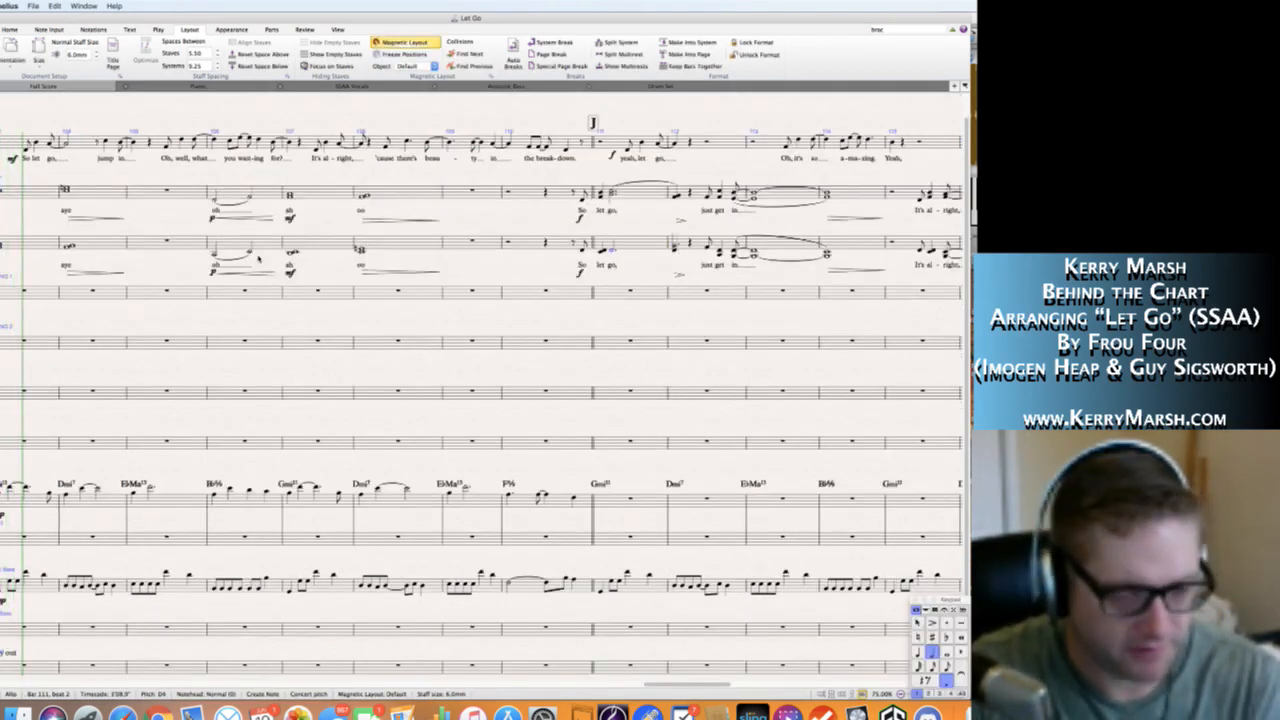
key("super+z")
key("Escape")
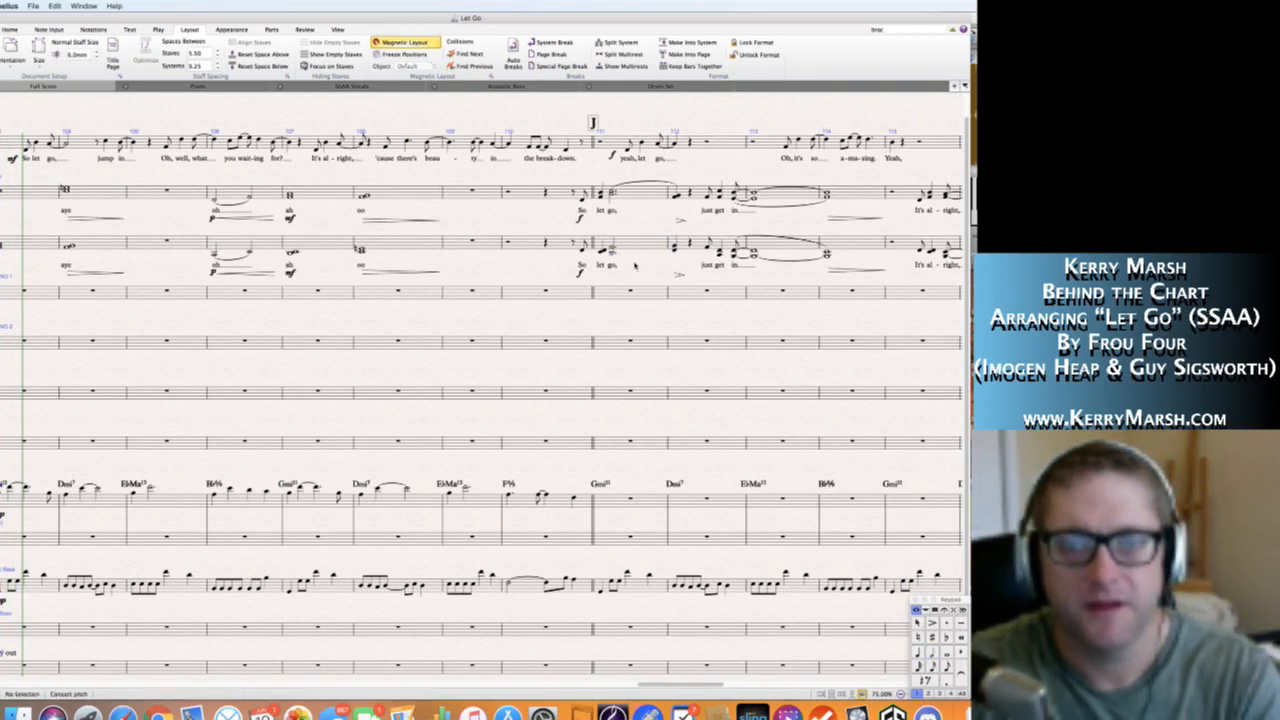
Slur the Alto "go" chord on beat 2 of bar 111 to the chord on beat 1 of bar 112.
left_click(612, 253)
key("s")
key("Escape")
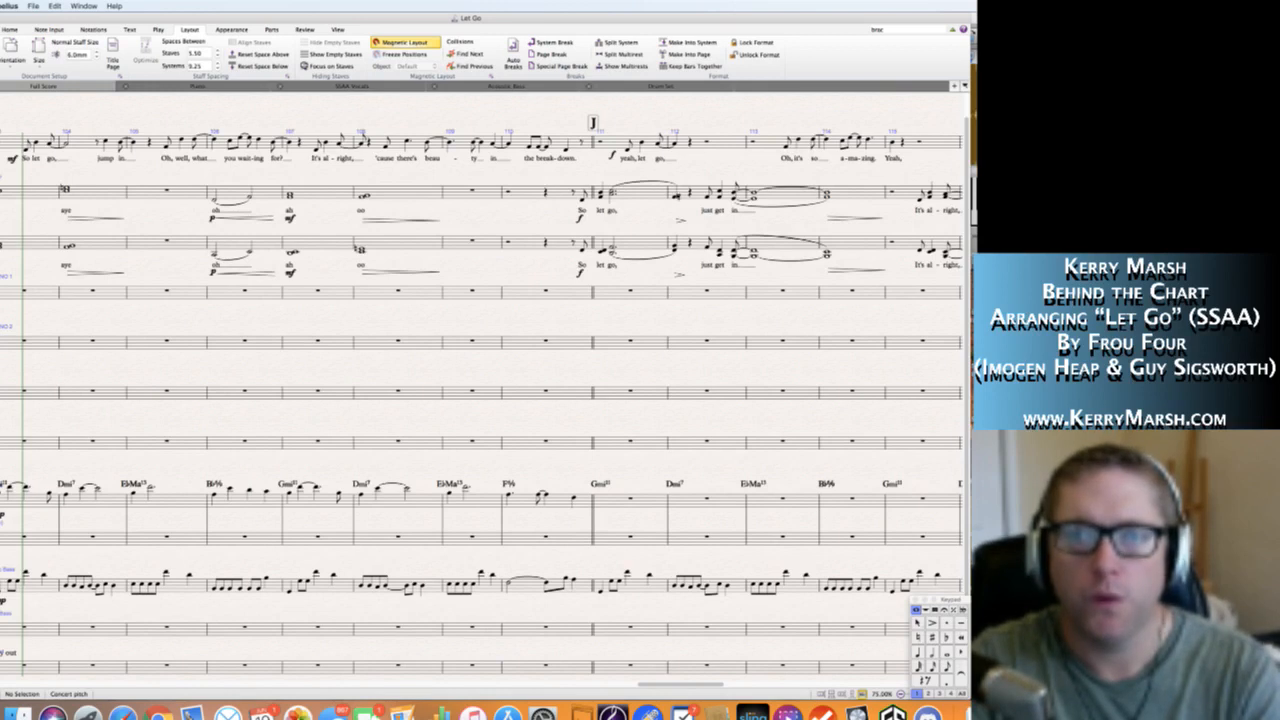
Revoice the Soprano chord on beat 1 of bar 112 as C5 and E natural 5.
left_click(677, 195)
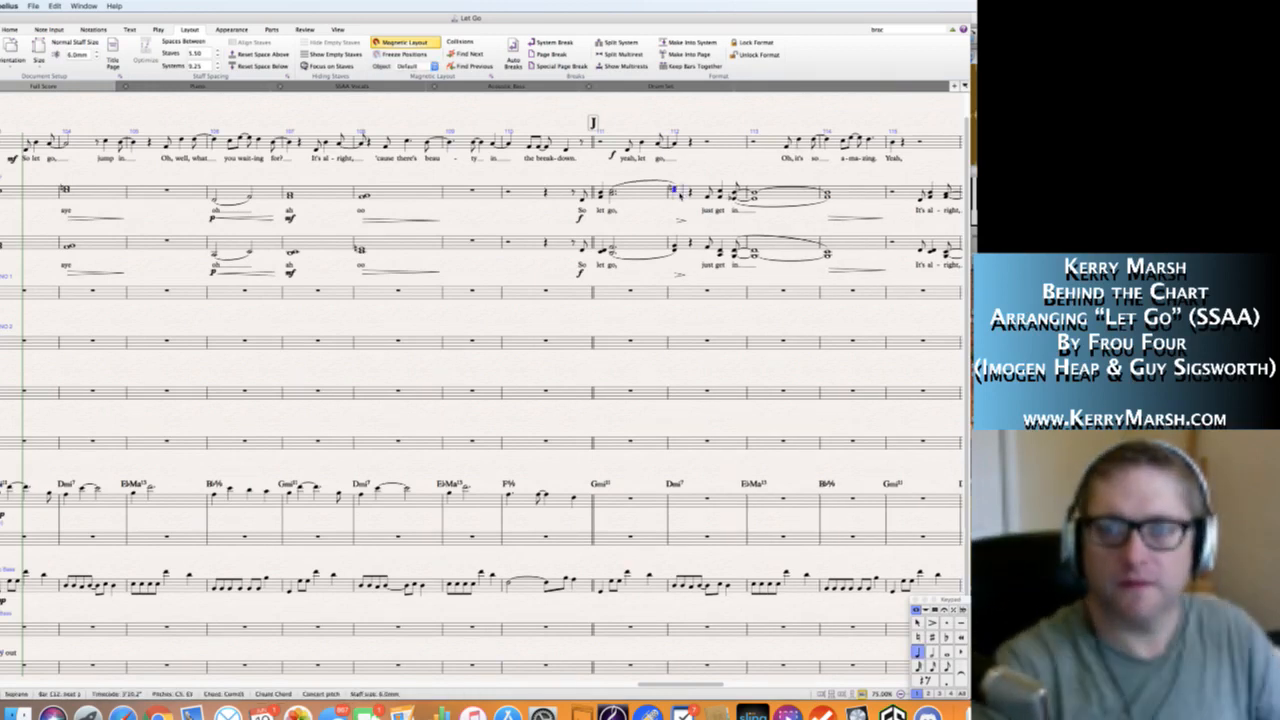
key("Escape")
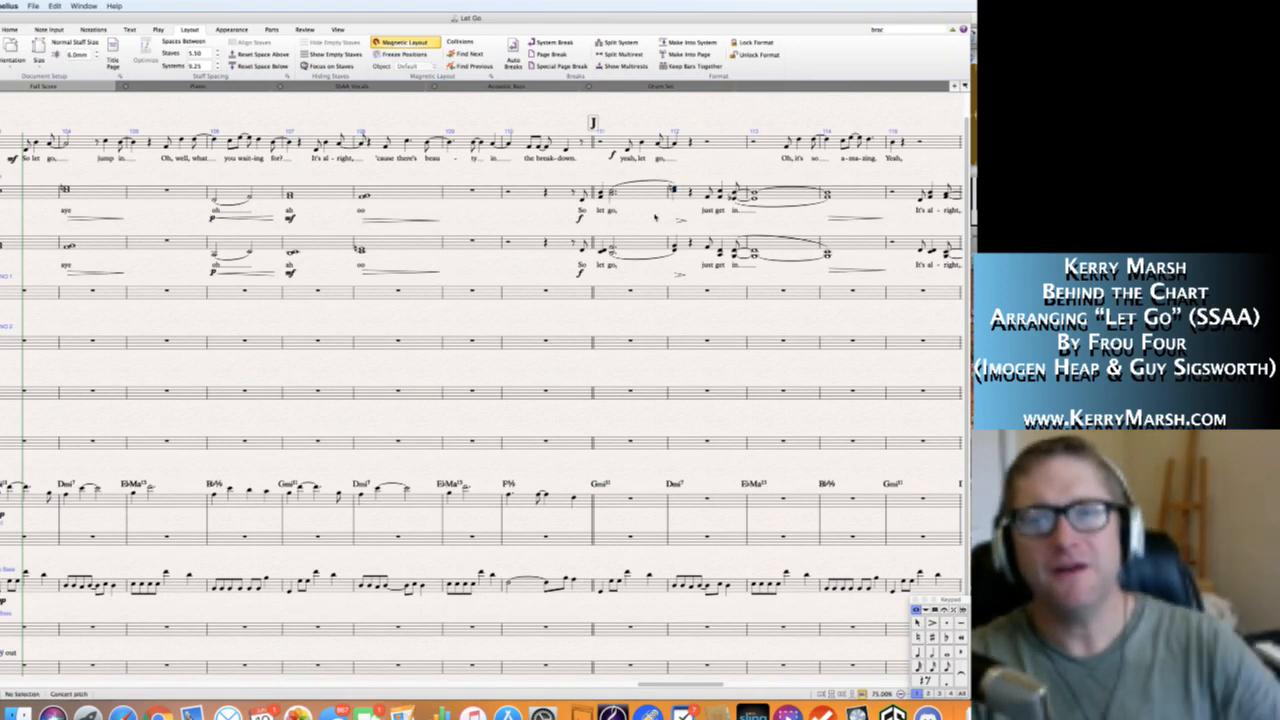
scroll(620, 218, "right", 3)
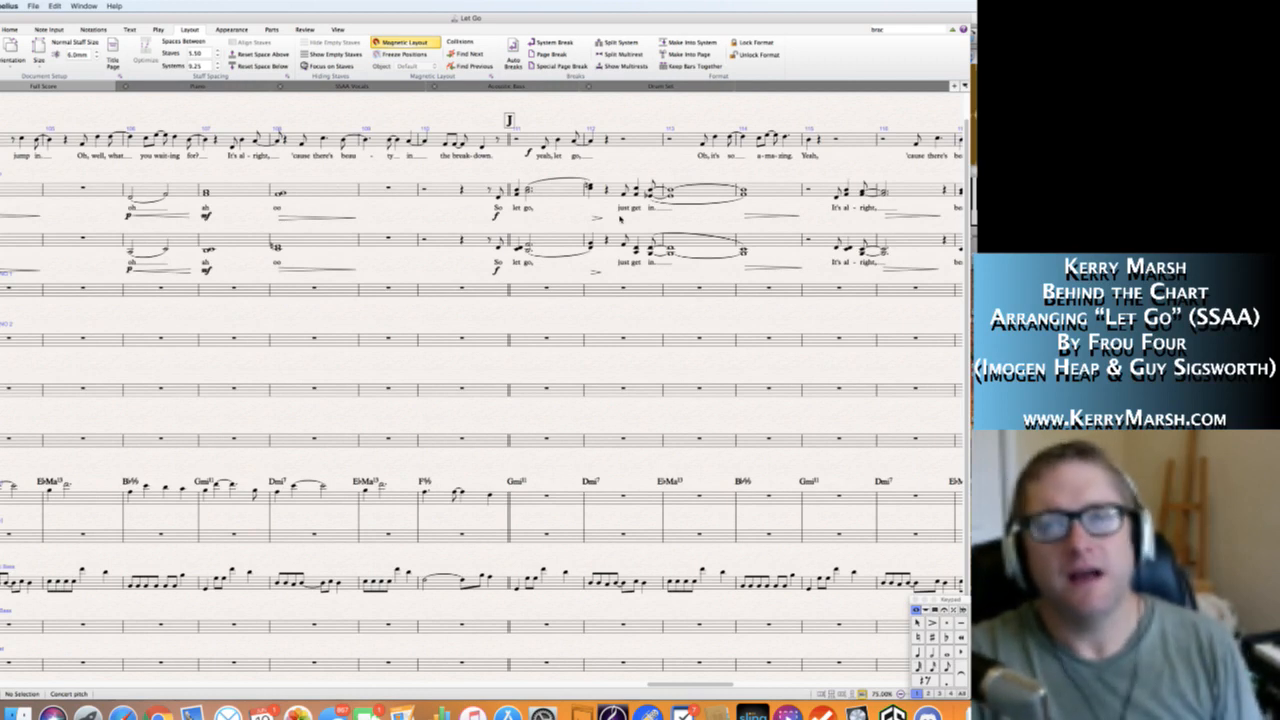
left_click(591, 188)
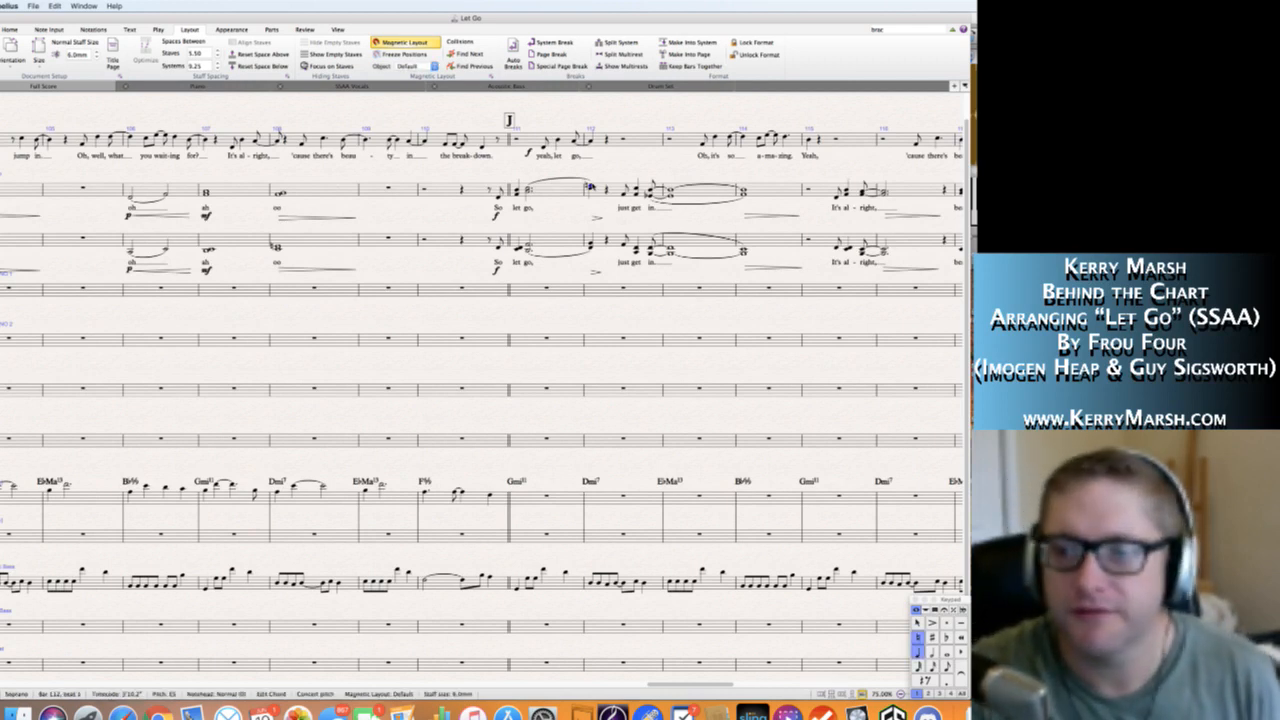
Lengthen the Soprano chord on beat 1 of bar 112 to a half note.
key("5")
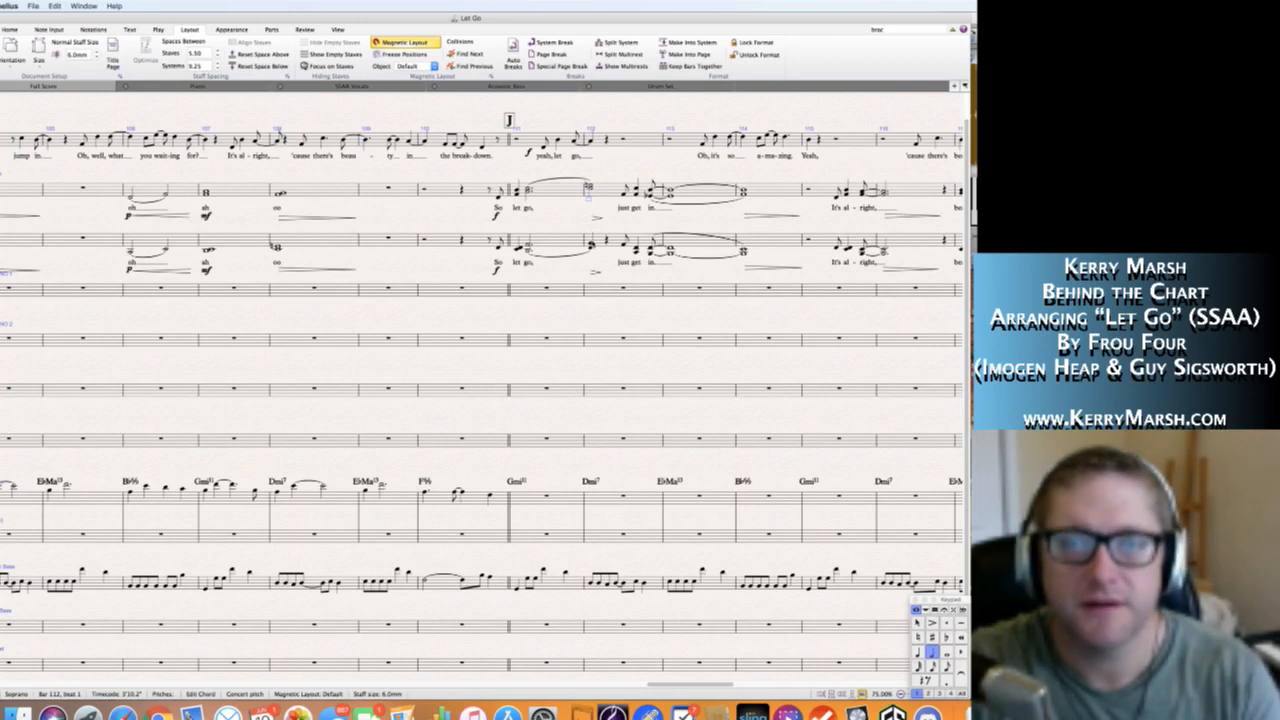
key("Escape")
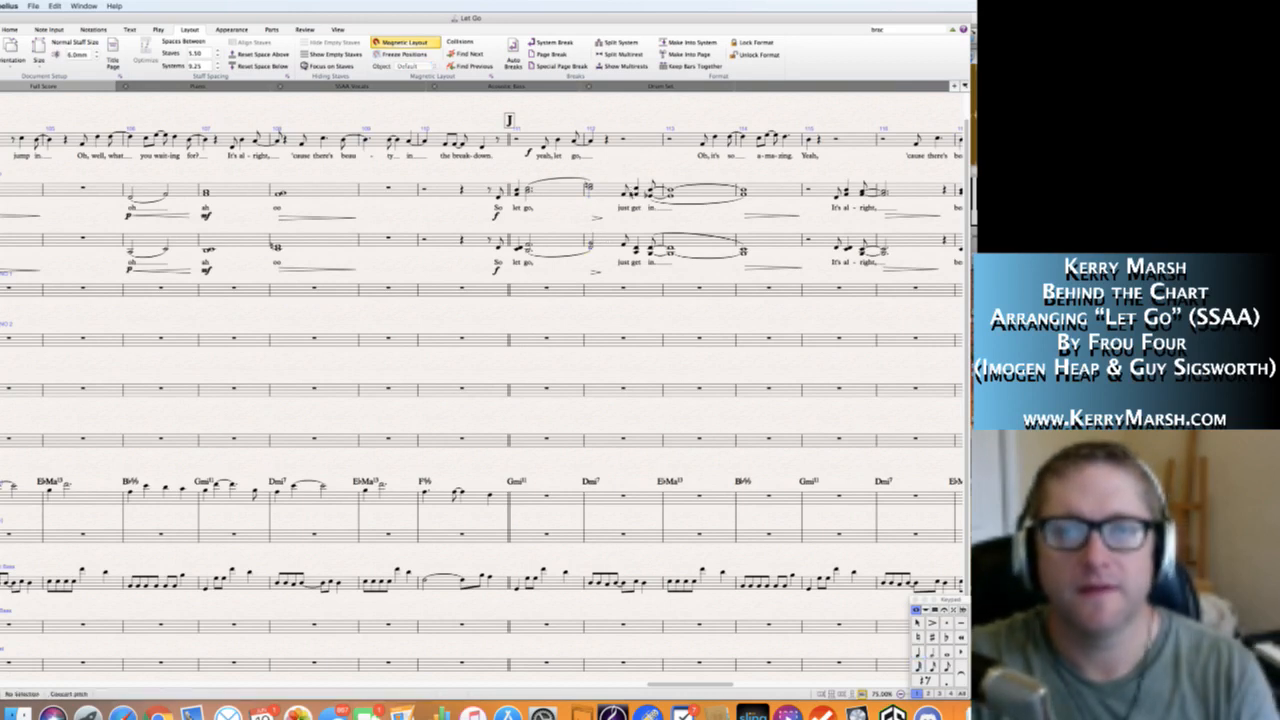
Rewrite the end of the Soprano phrase "just get in" in bar 112 as a single line: quarter-note C5, then eighth-note D5.
left_click(625, 196)
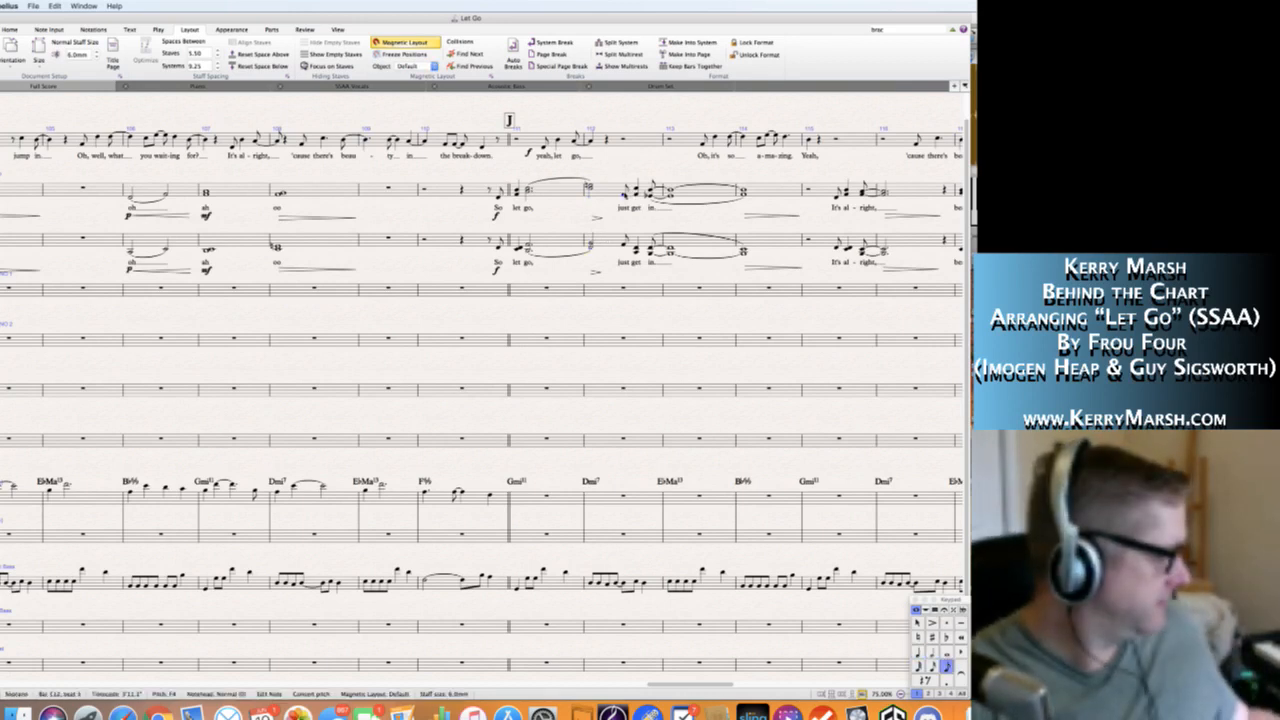
key("4")
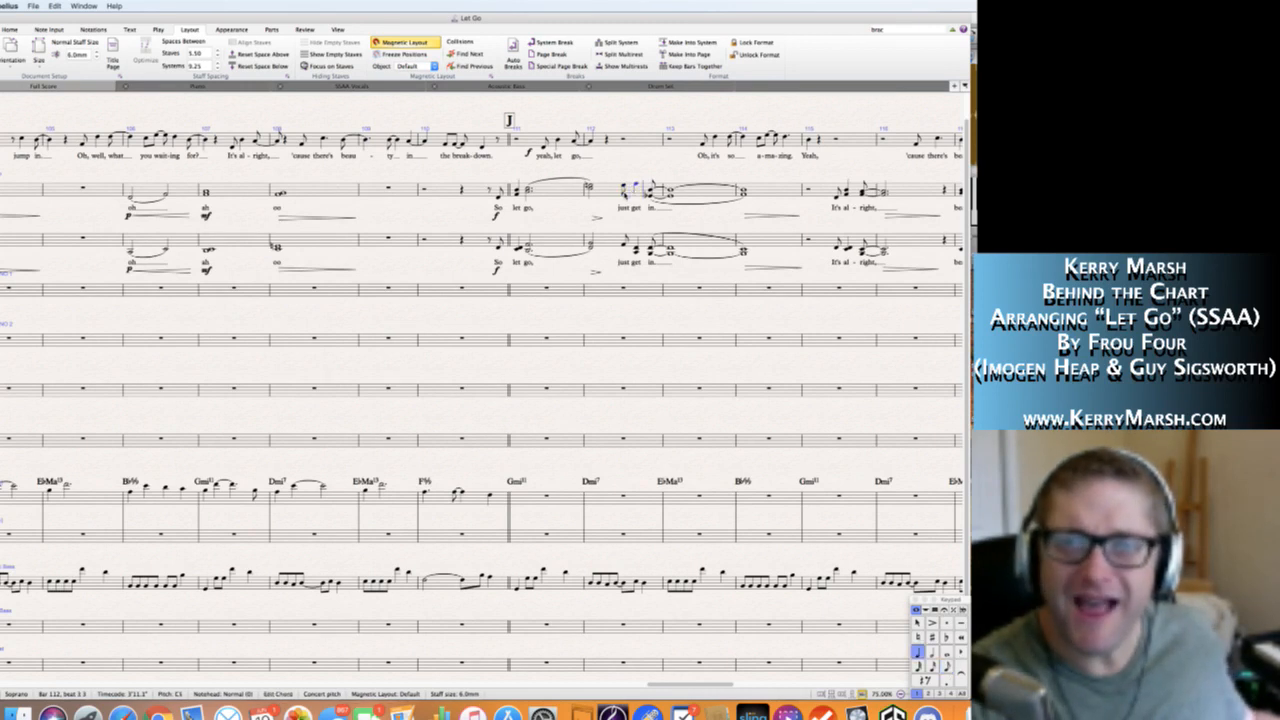
key("3")
key("d")
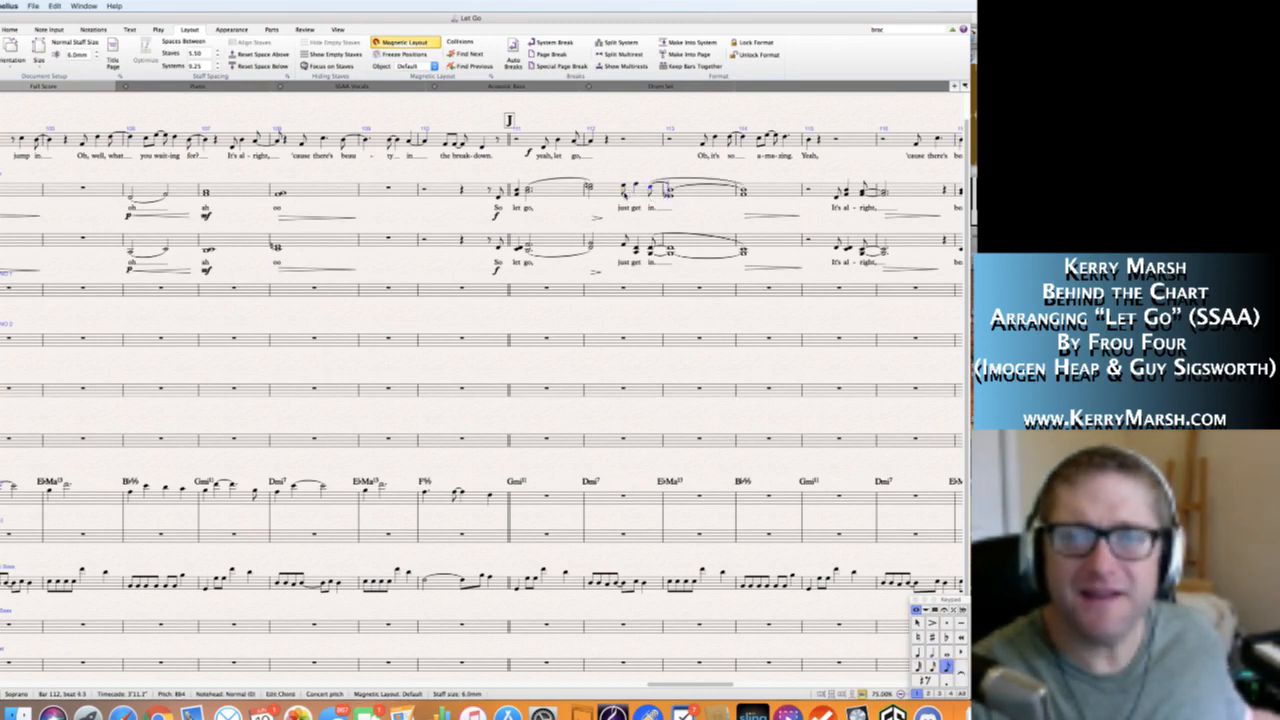
key("6")
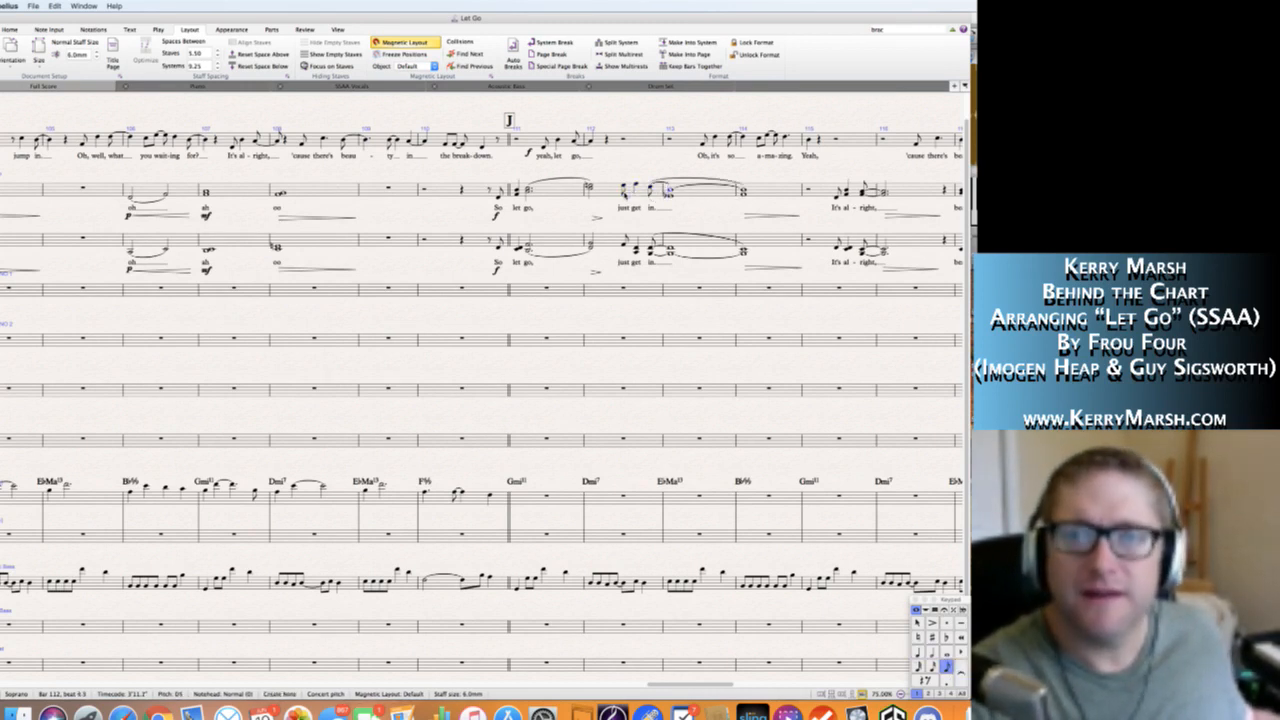
key("d")
Tie the Soprano D5 into a quarter-note D5 on beat 1 of bar 113 and remove the long curve reaching bar 114.
key("Left")
key("KP_Enter")
key("Right")
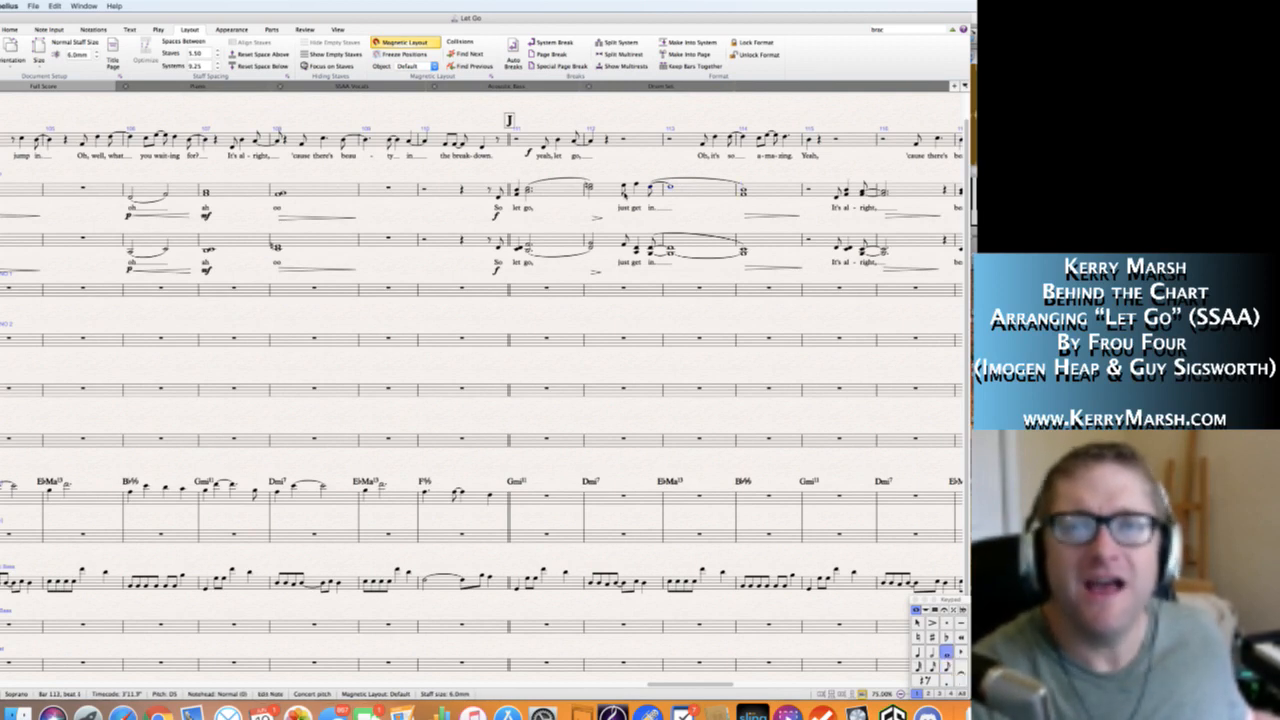
key("4")
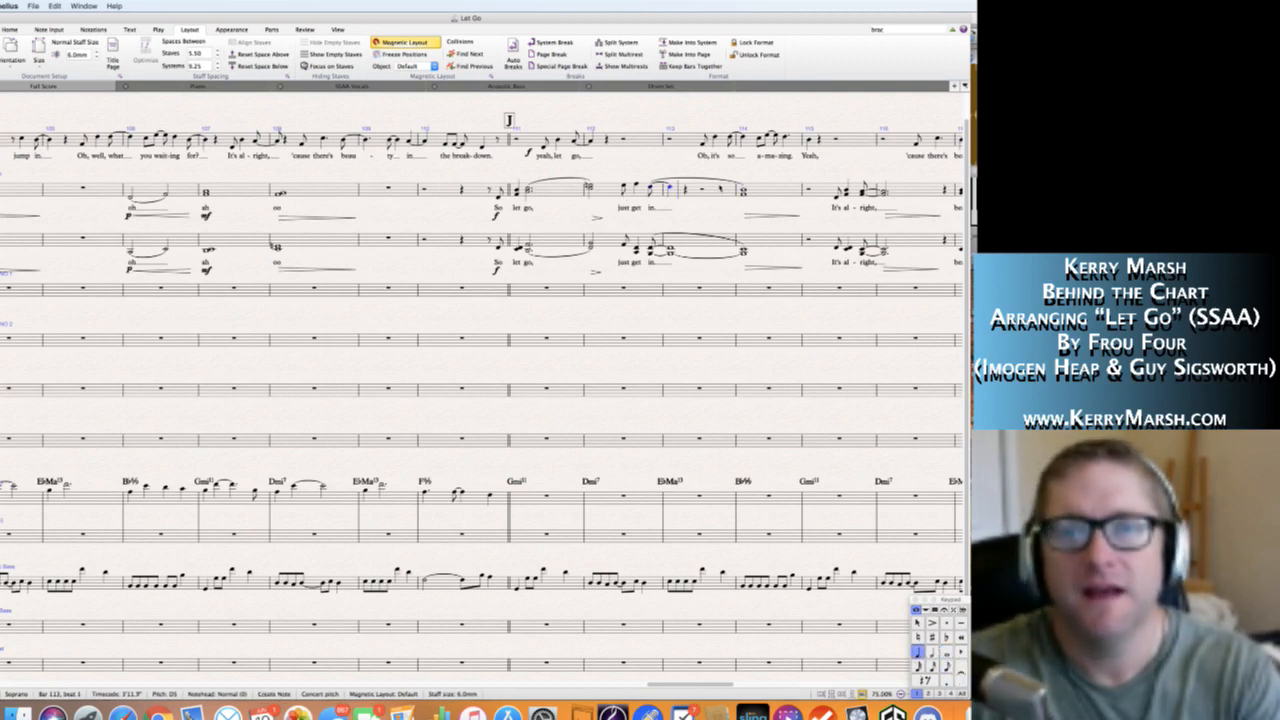
key("s")
key("super+z")
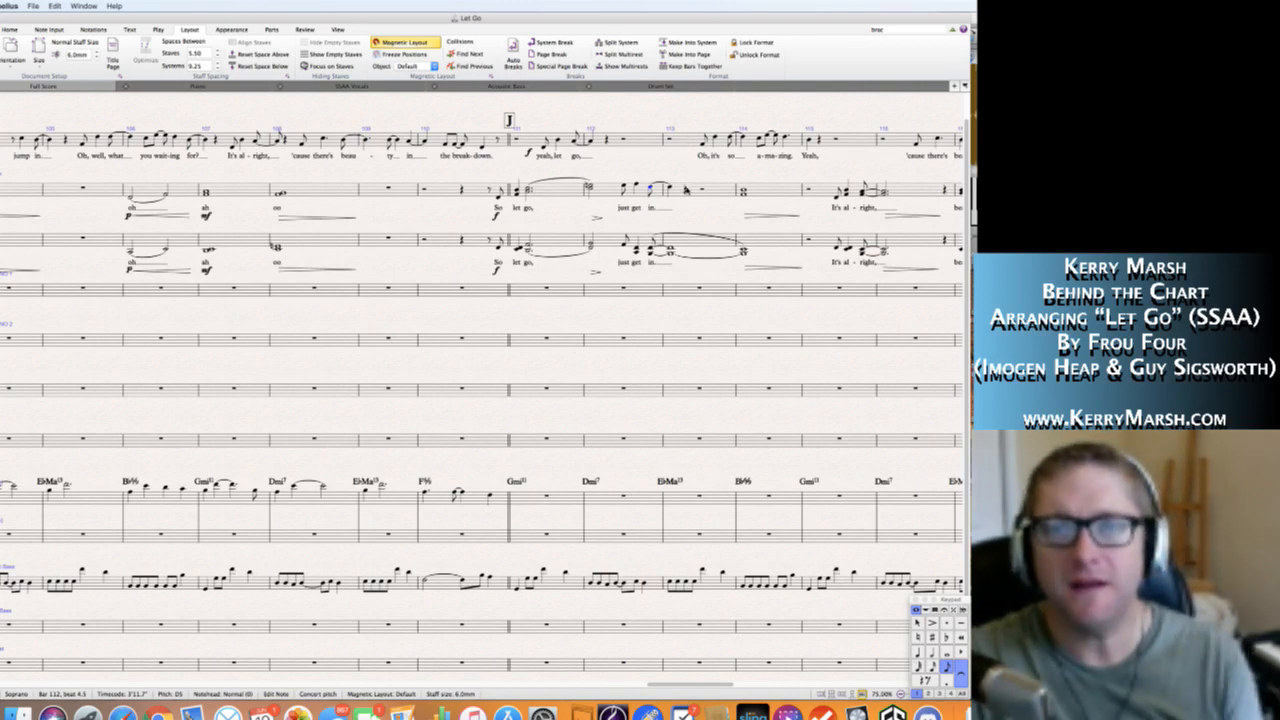
Enter an eighth-note C5 on beat 3 of bar 113 in the Soprano staff, followed by a quarter-note C5.
left_click(704, 190)
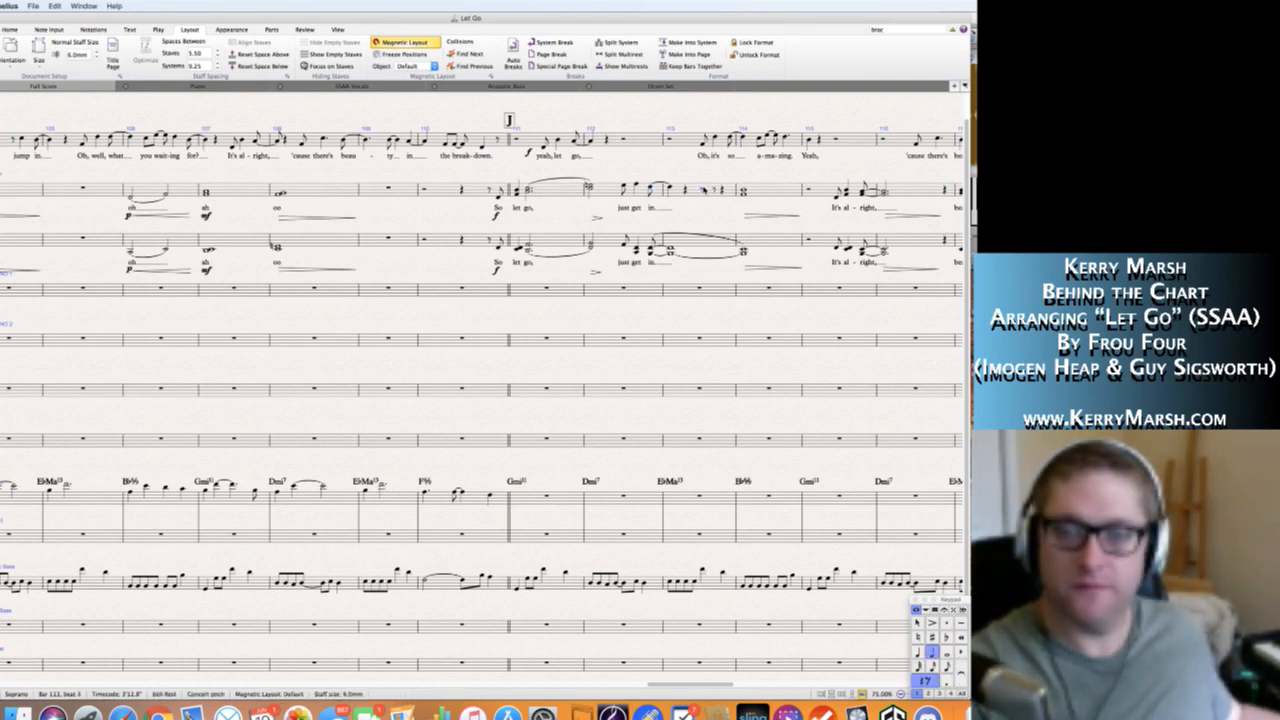
key("3")
key("Right")
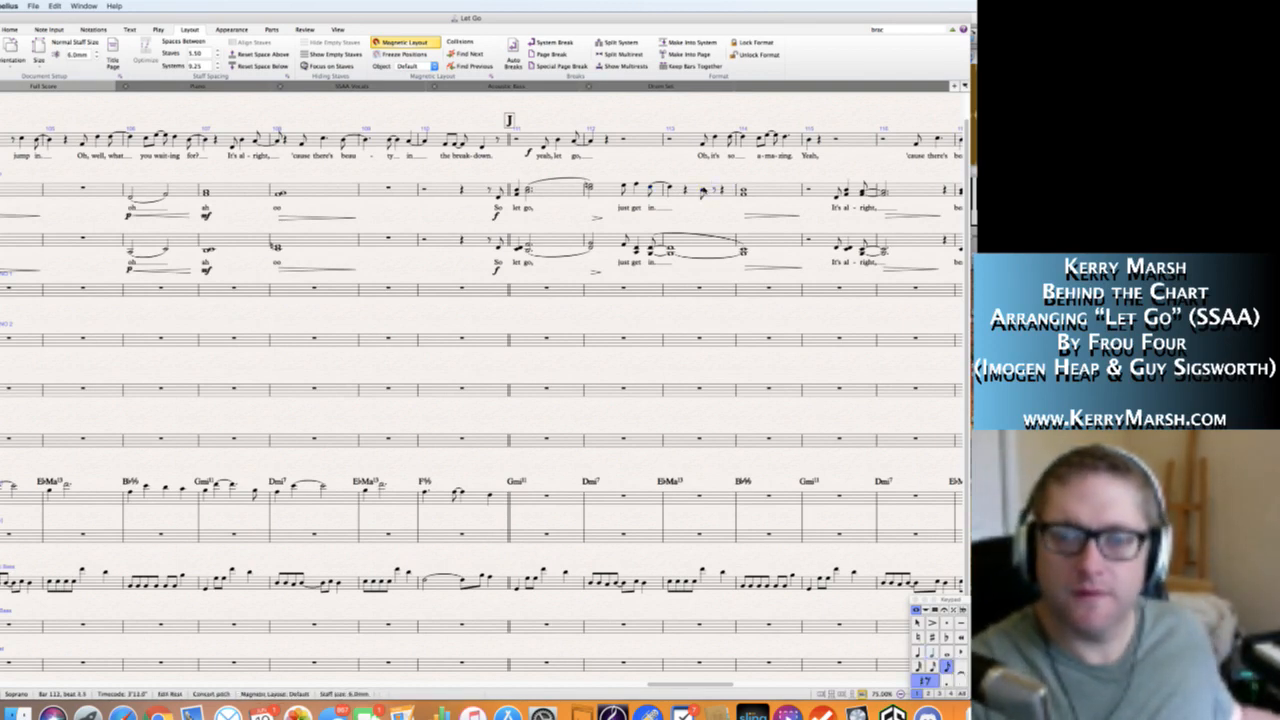
key("Left")
key("Right")
key("Left")
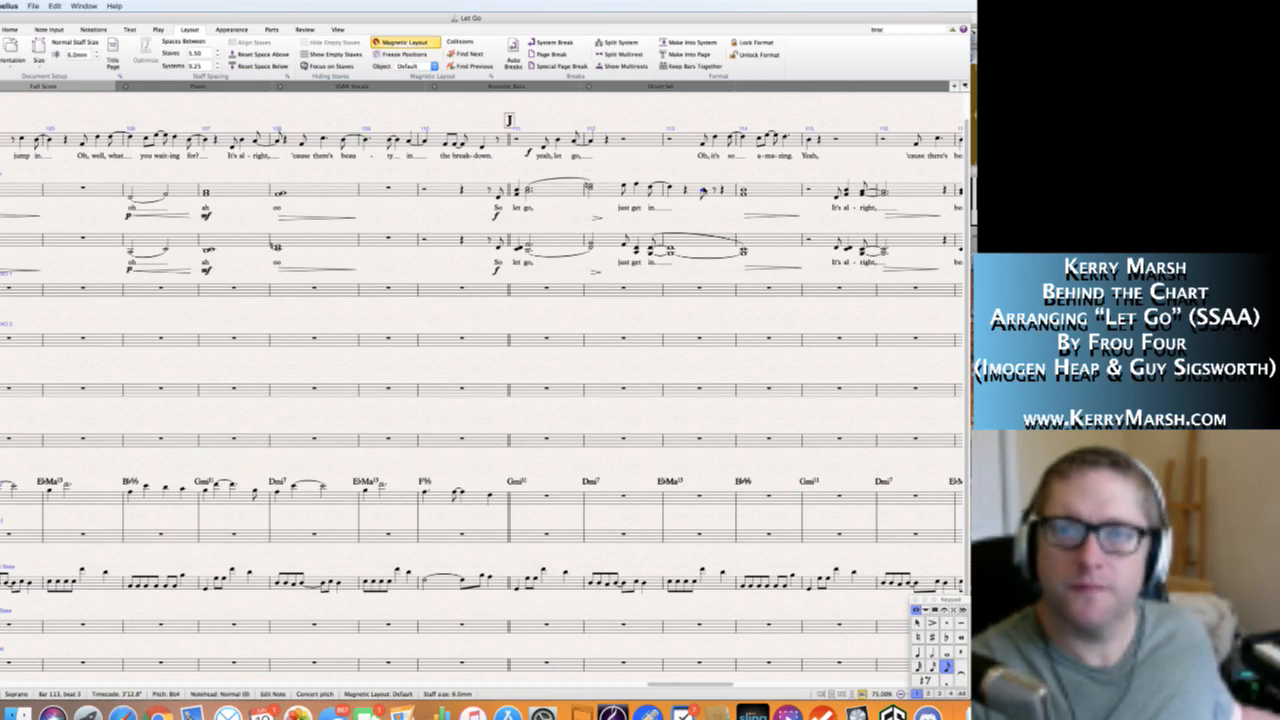
key("c")
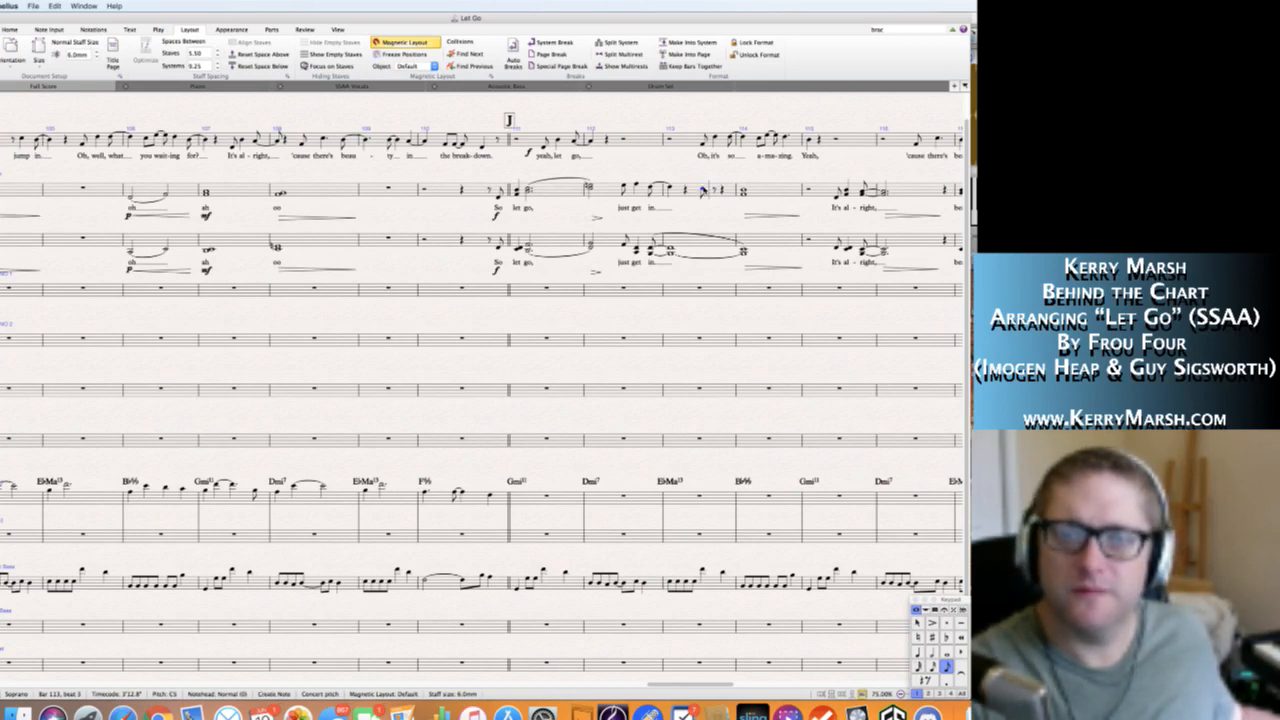
key("4")
key("c")
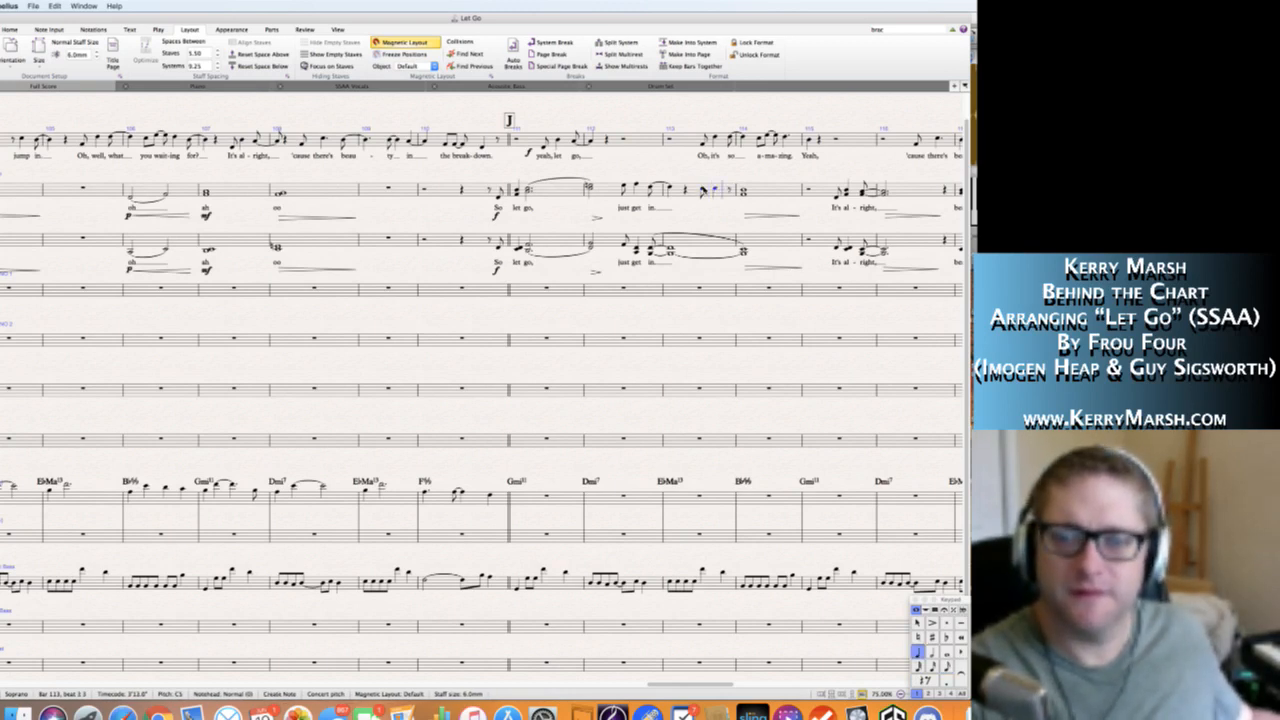
Finish Soprano bar 113 with an eighth-note G5 on beat 4.5, leading to a quarter-note G5 on beat 1 of bar 114.
key("3")
key("f")
key("Left")
key("Right")
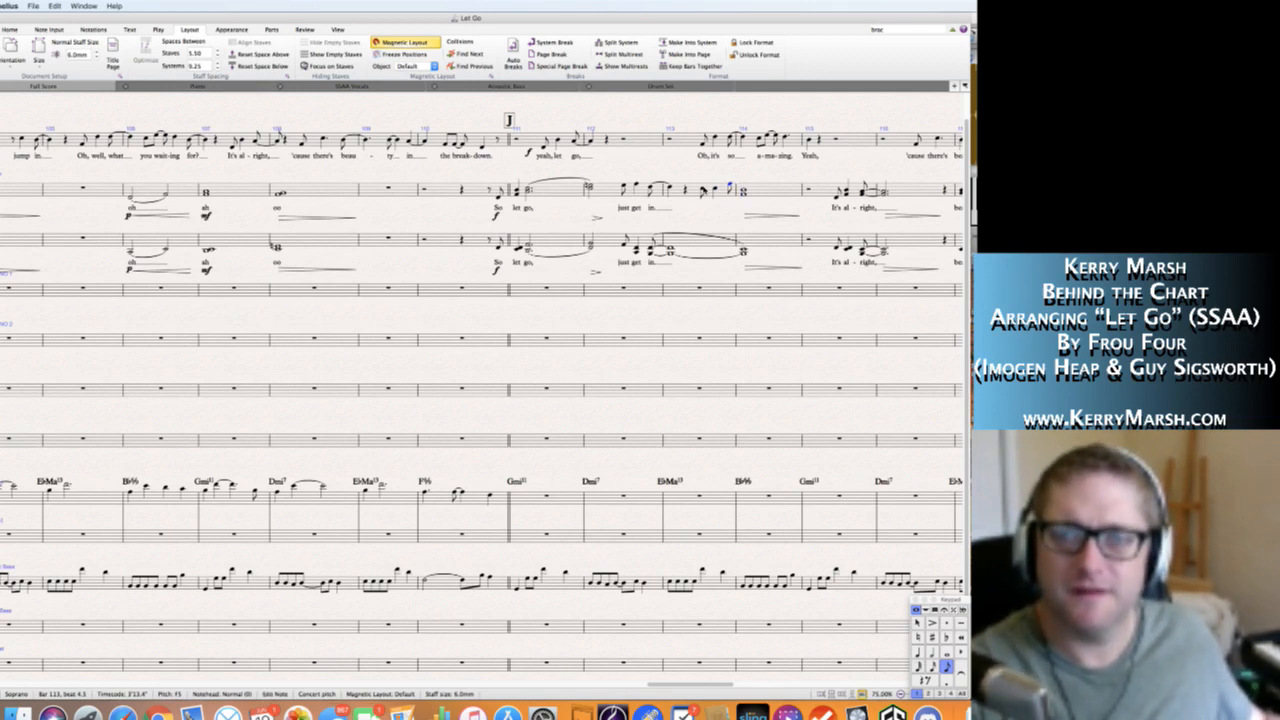
key("Left")
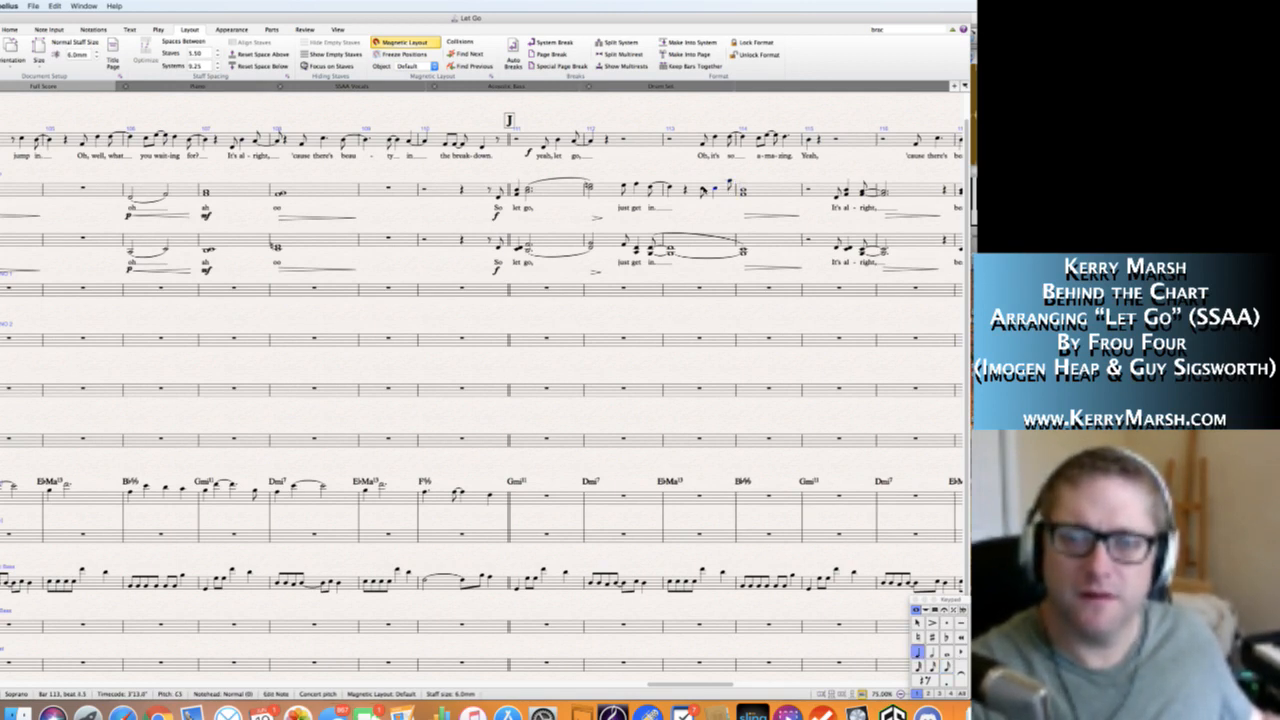
key("Right")
key("n")
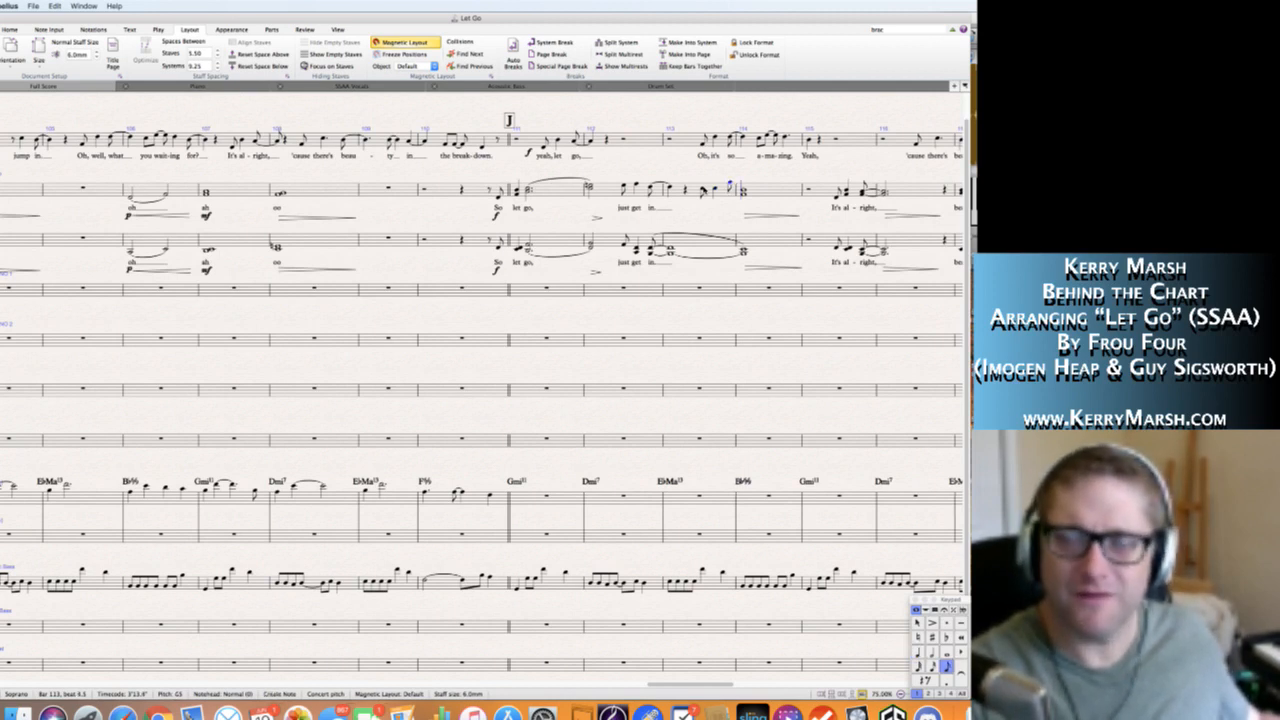
key("g")
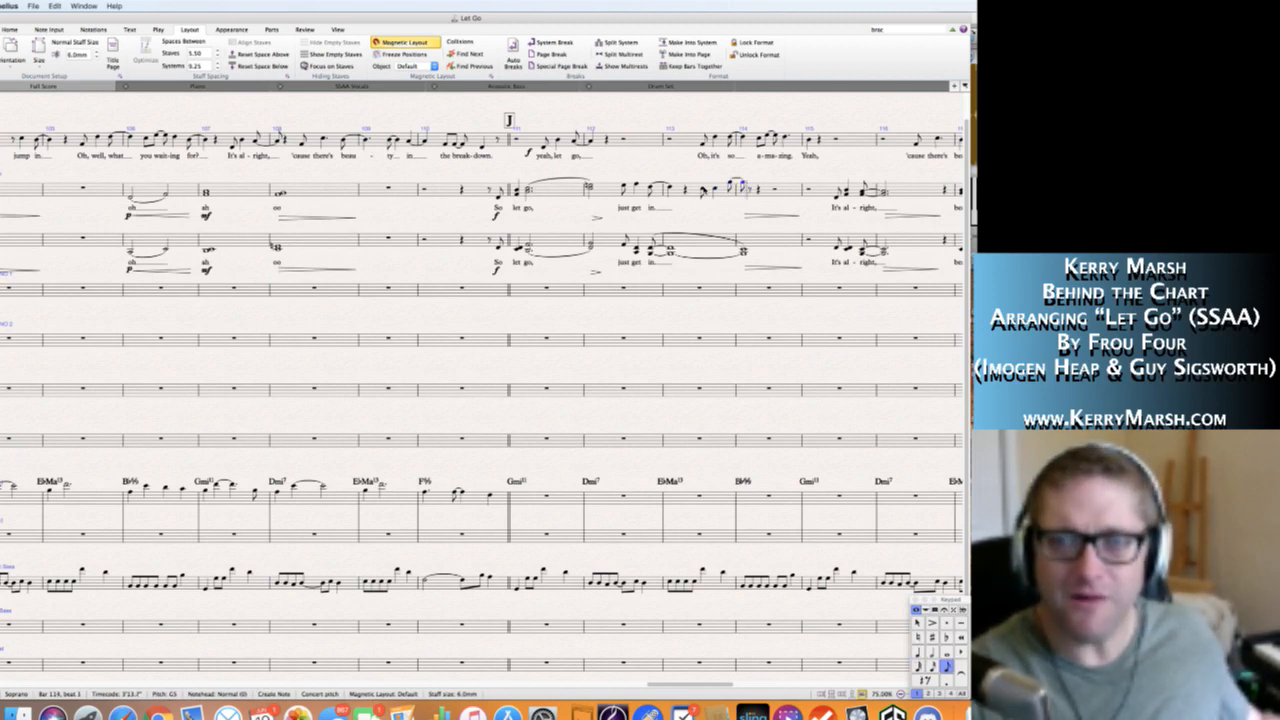
key("Escape")
key("4")
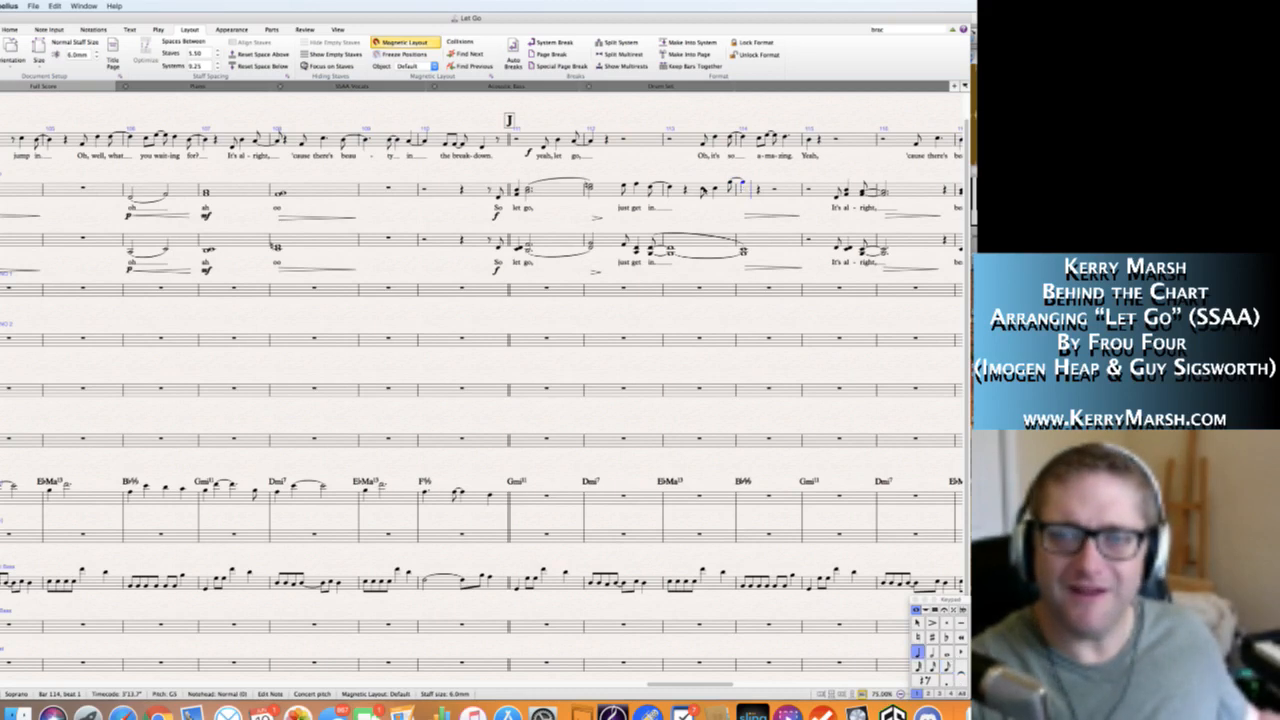
Complete Soprano bar 114 with eighth notes F5, E5 and E5 from beat 2, followed by a dotted-quarter F5.
key("Right")
key("f")
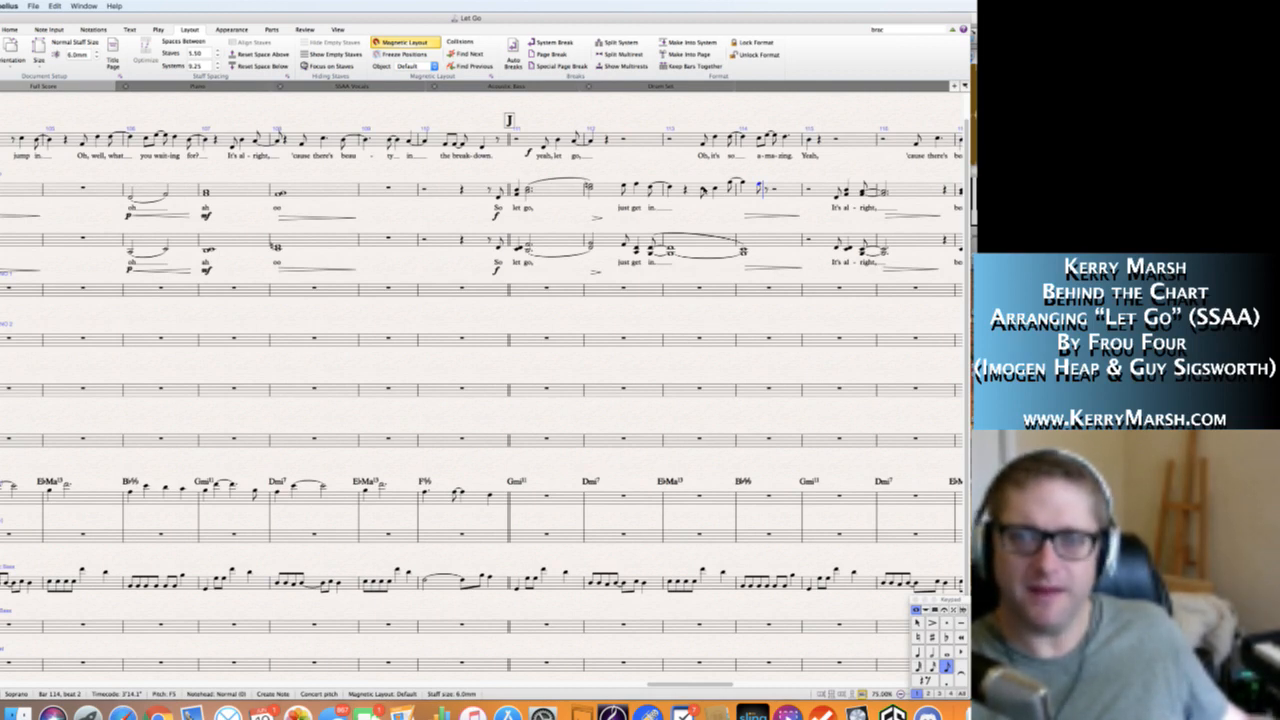
key("e")
key("e")
key("KP_4")
key("KP_Decimal")
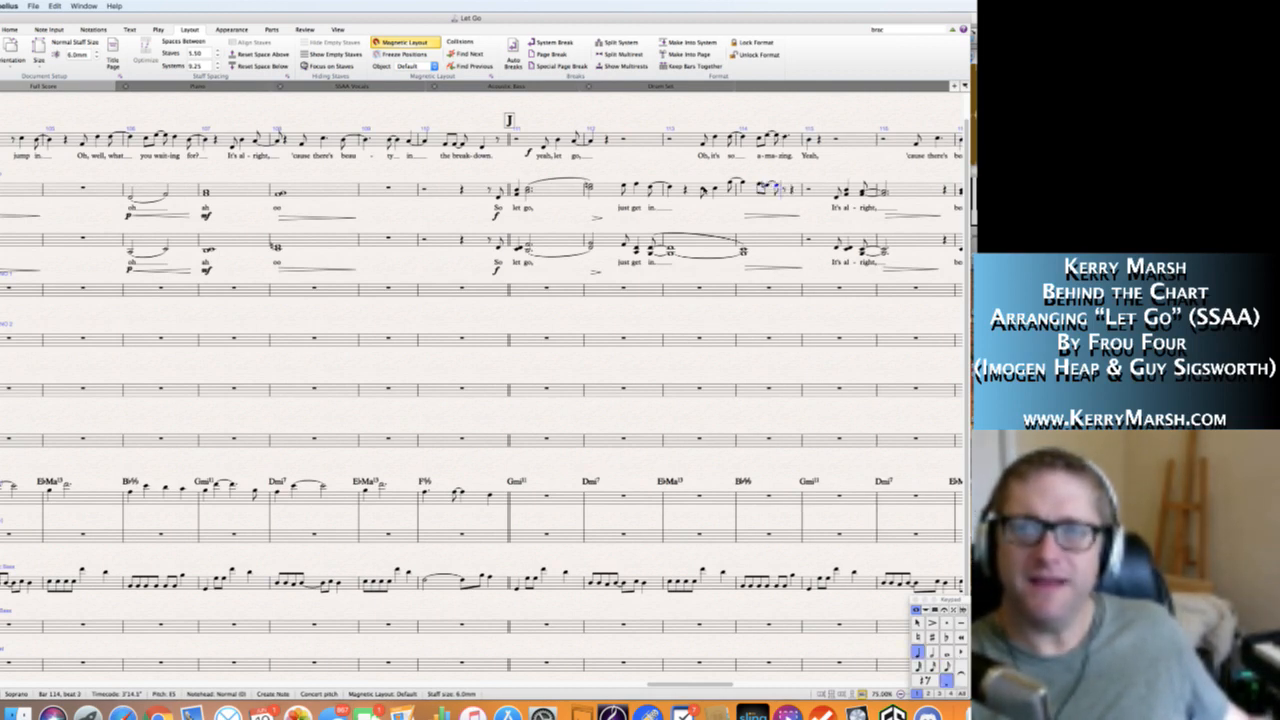
key("f")
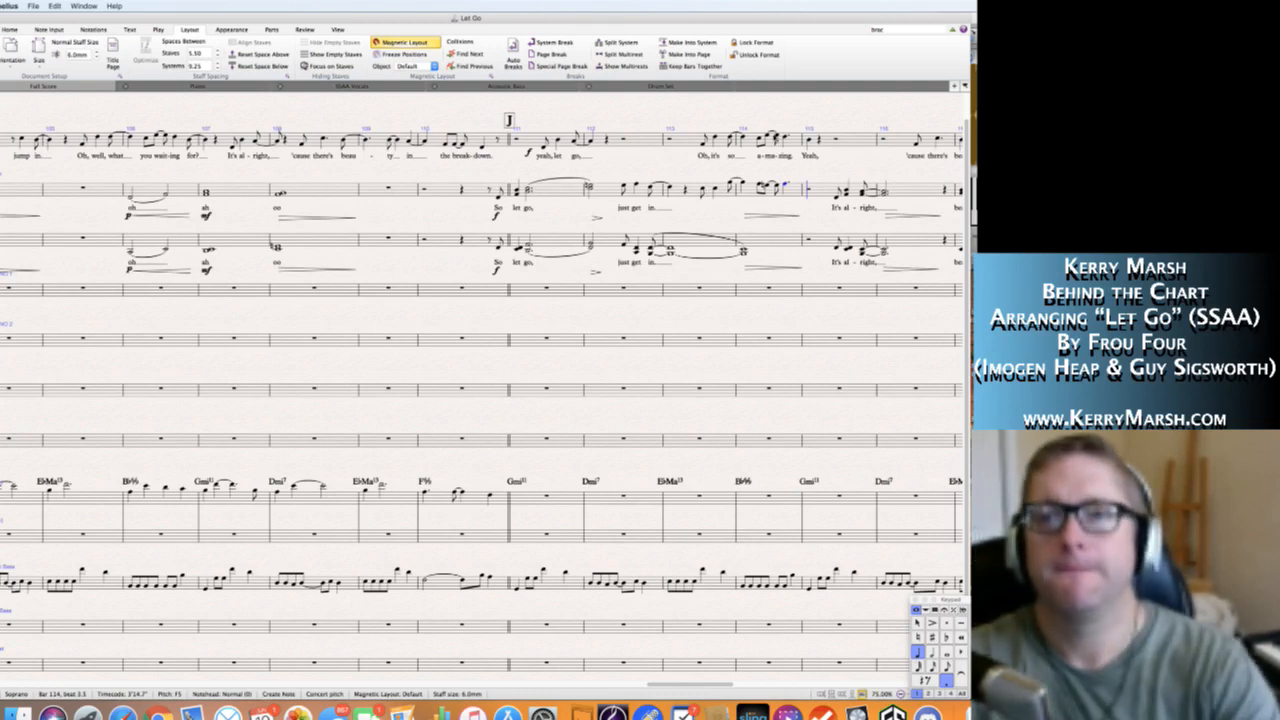
key("Escape")
key("Escape")
Copy the "Oh, it's so amazing." lyrics from the Solo staff to the new Soprano line in bars 113 and 114.
left_click(704, 146)
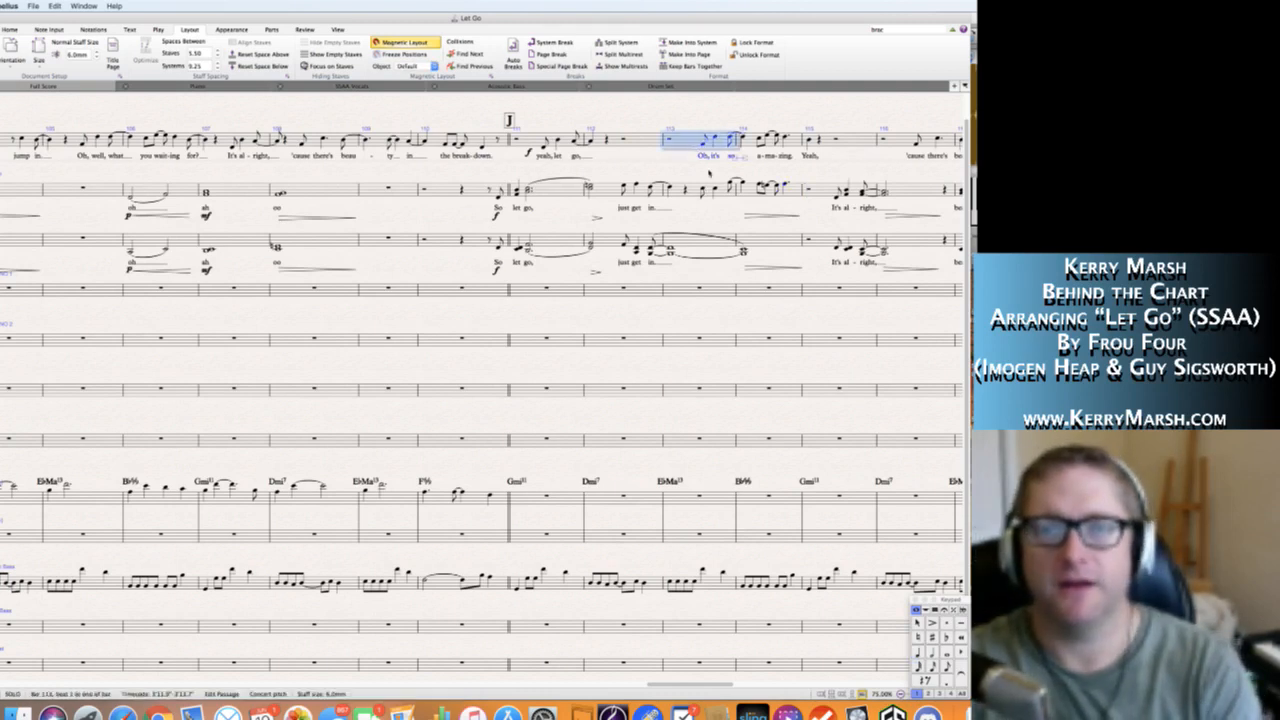
left_click(703, 143)
left_click(786, 139, "shift")
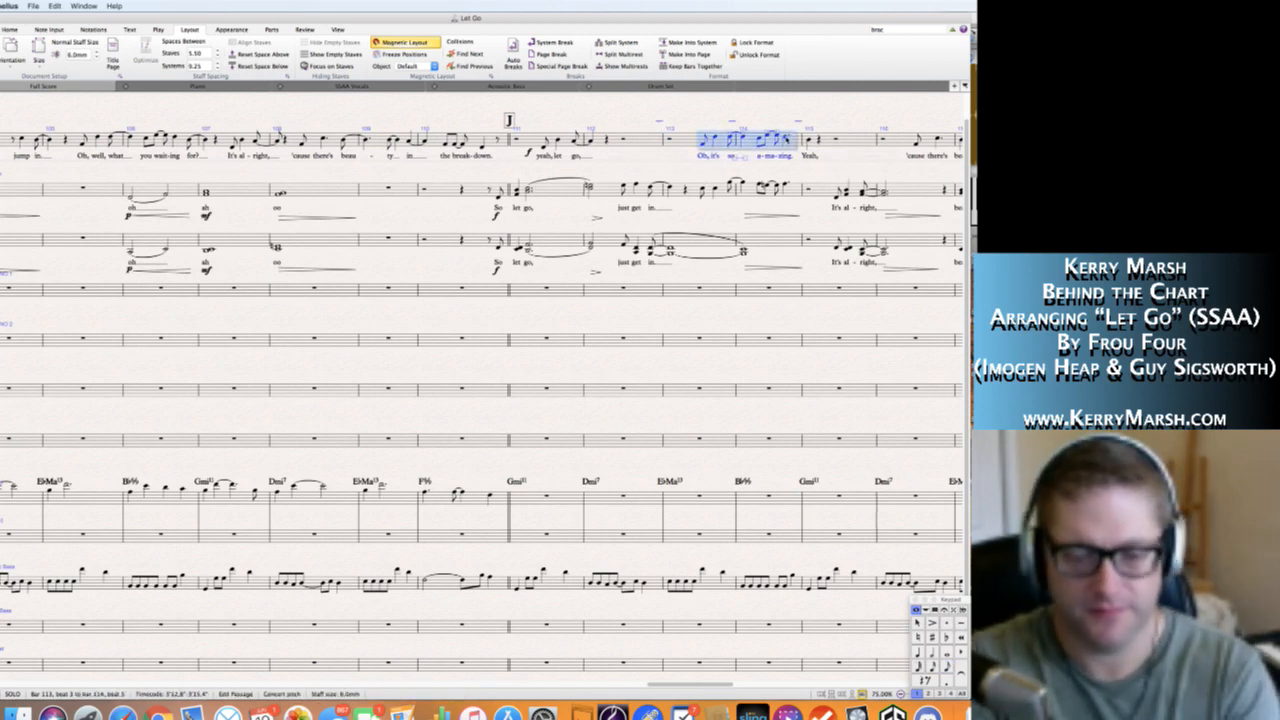
key("alt+shift+l")
left_click(703, 190, "alt")
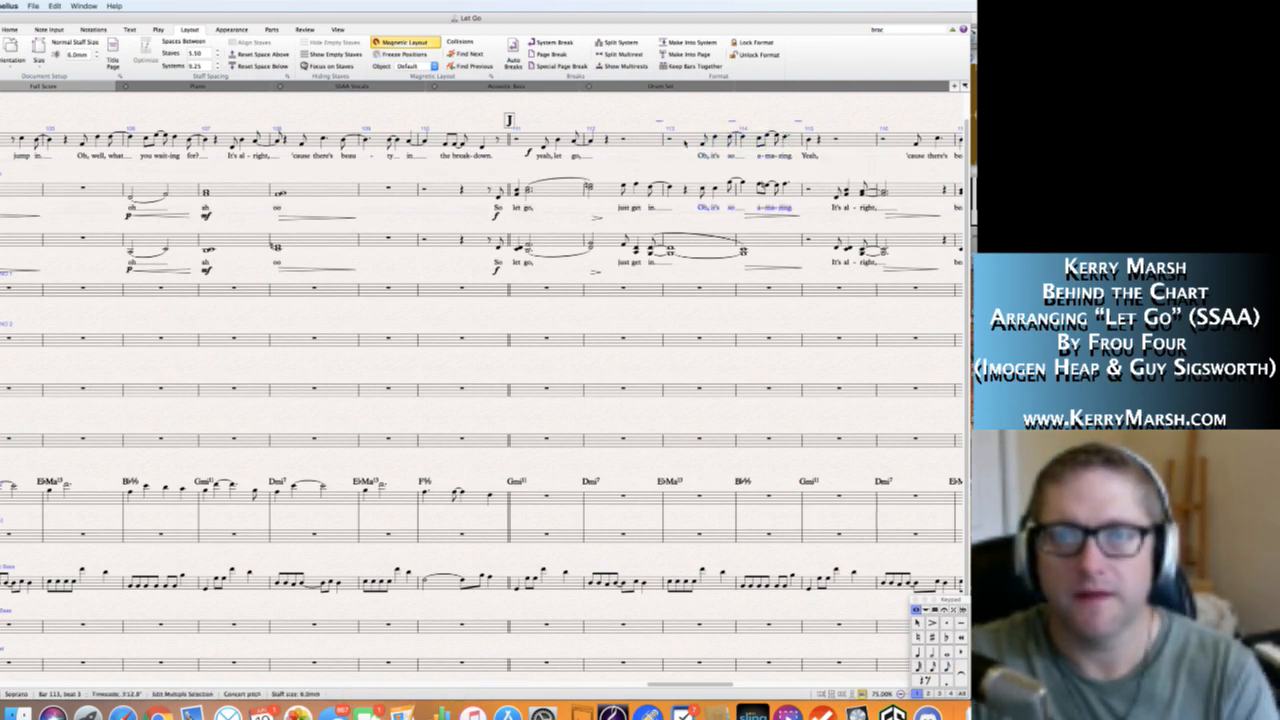
Clear the notes and lyrics from bars 113 and 114 of the Solo staff.
left_click(683, 145)
left_click(795, 143, "shift")
key("Delete")
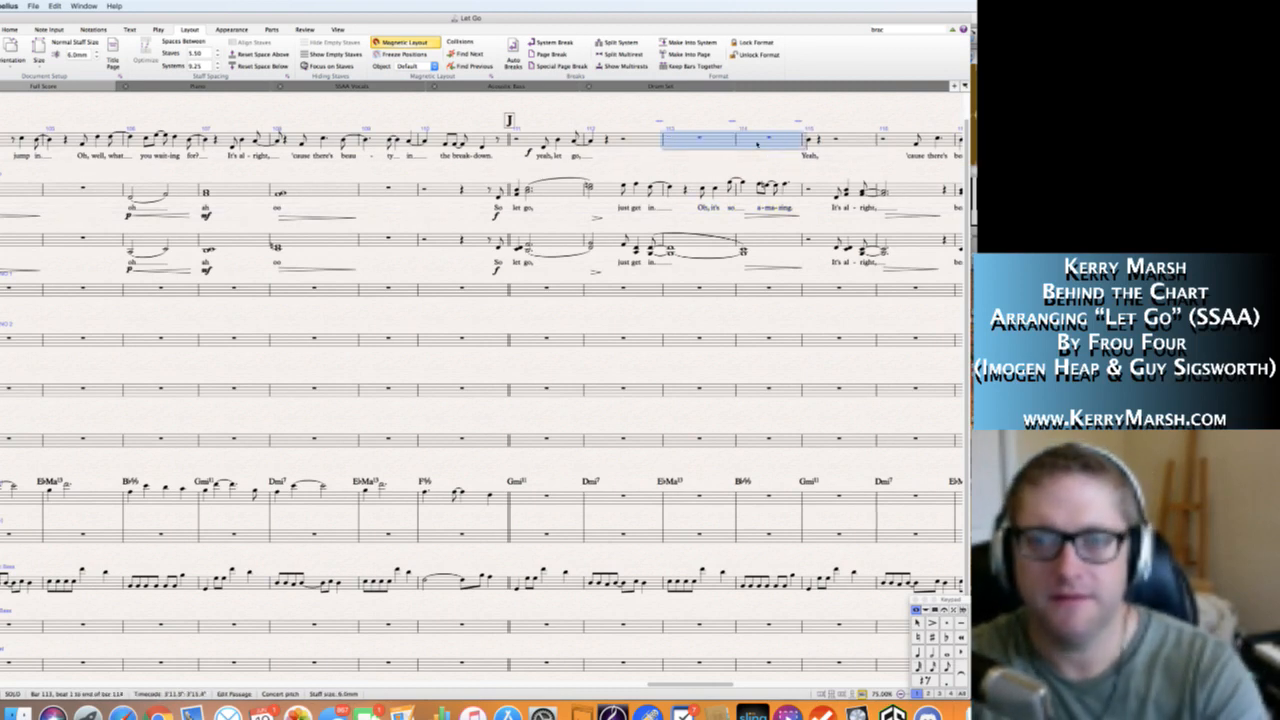
key("Escape")
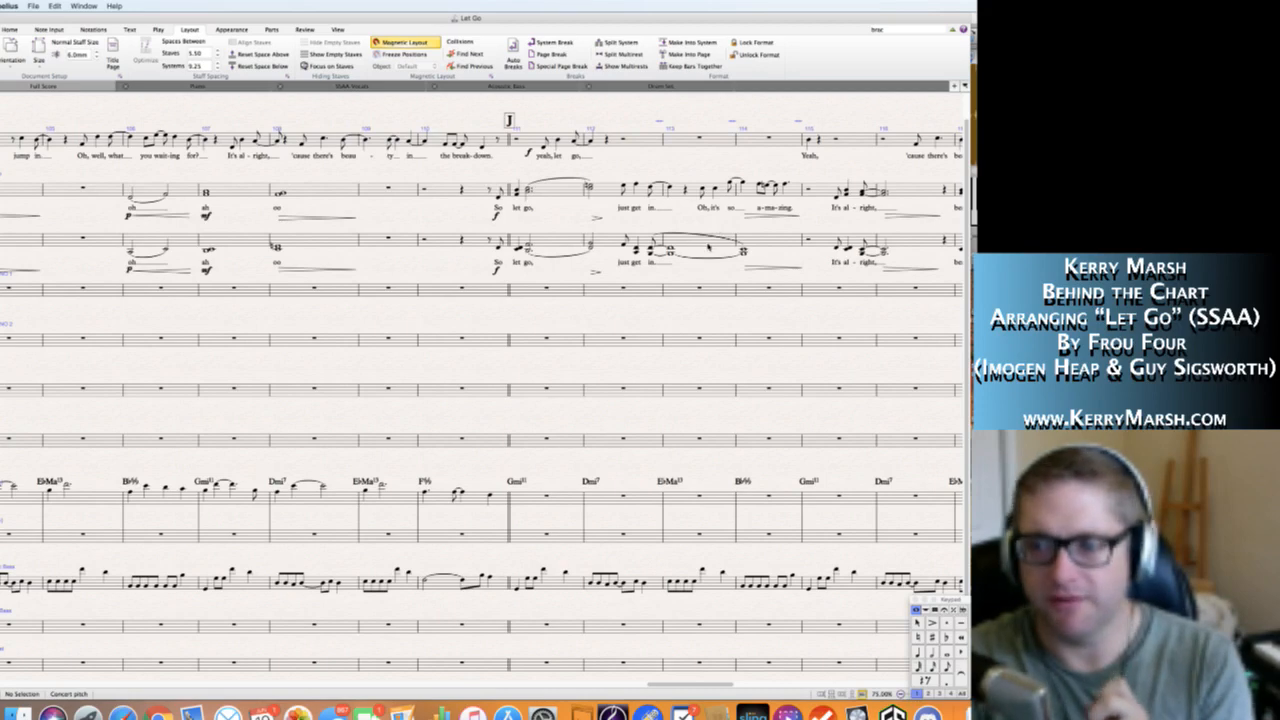
Delete the "Yeah," music and lyric from bar 115 of the Solo staff.
scroll(692, 231, "right", 3)
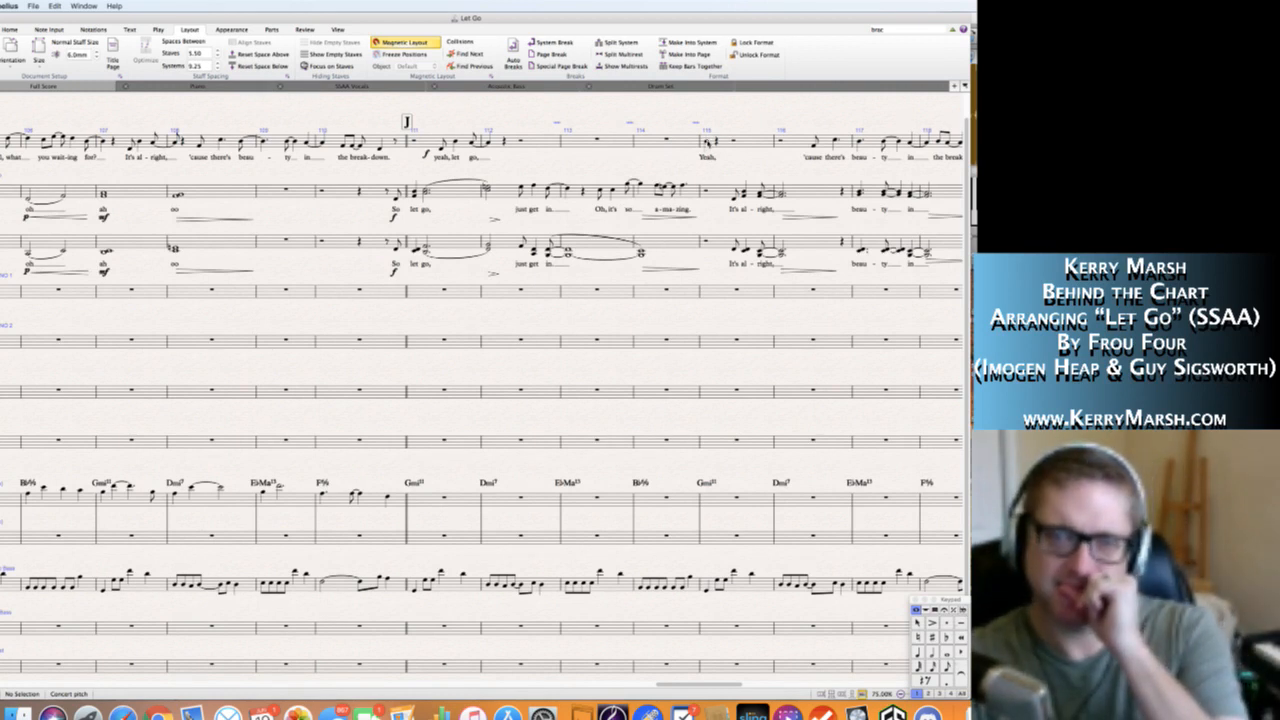
left_click(747, 144)
key("Delete")
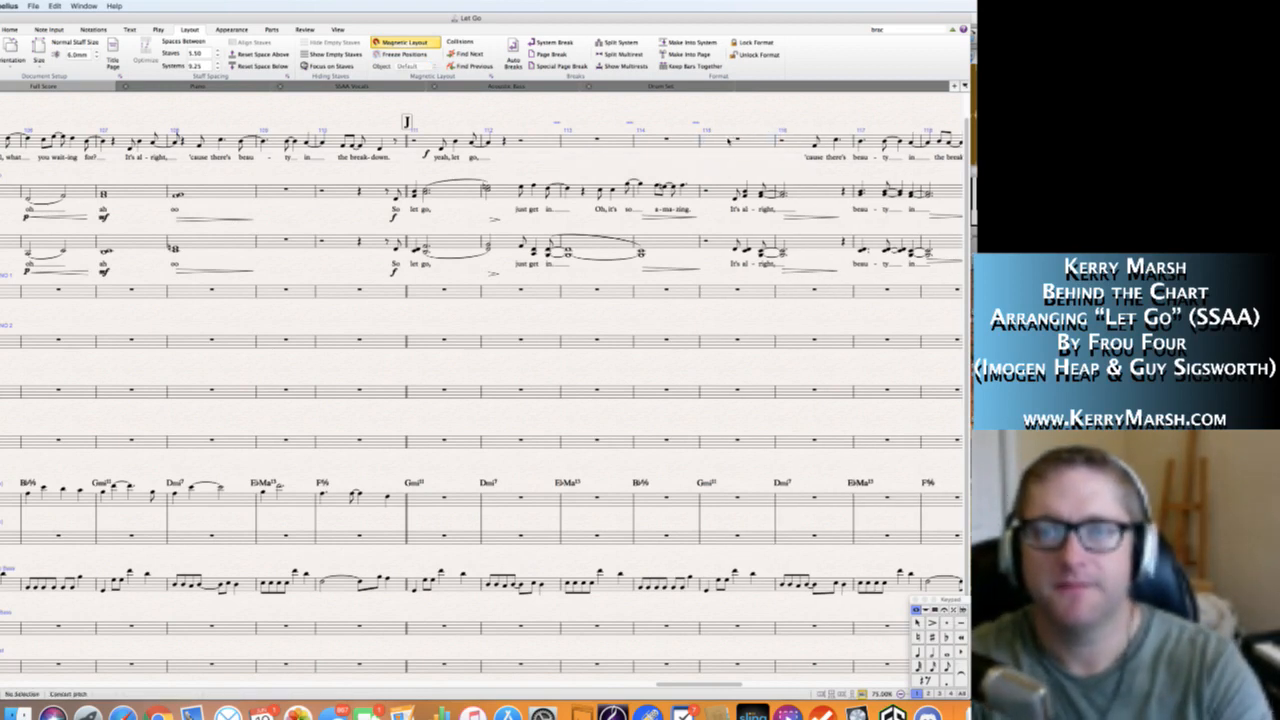
Fill Solo bar 115 with a half rest, an eighth-note D4 and a quarter-note B♭4.
left_click(748, 142)
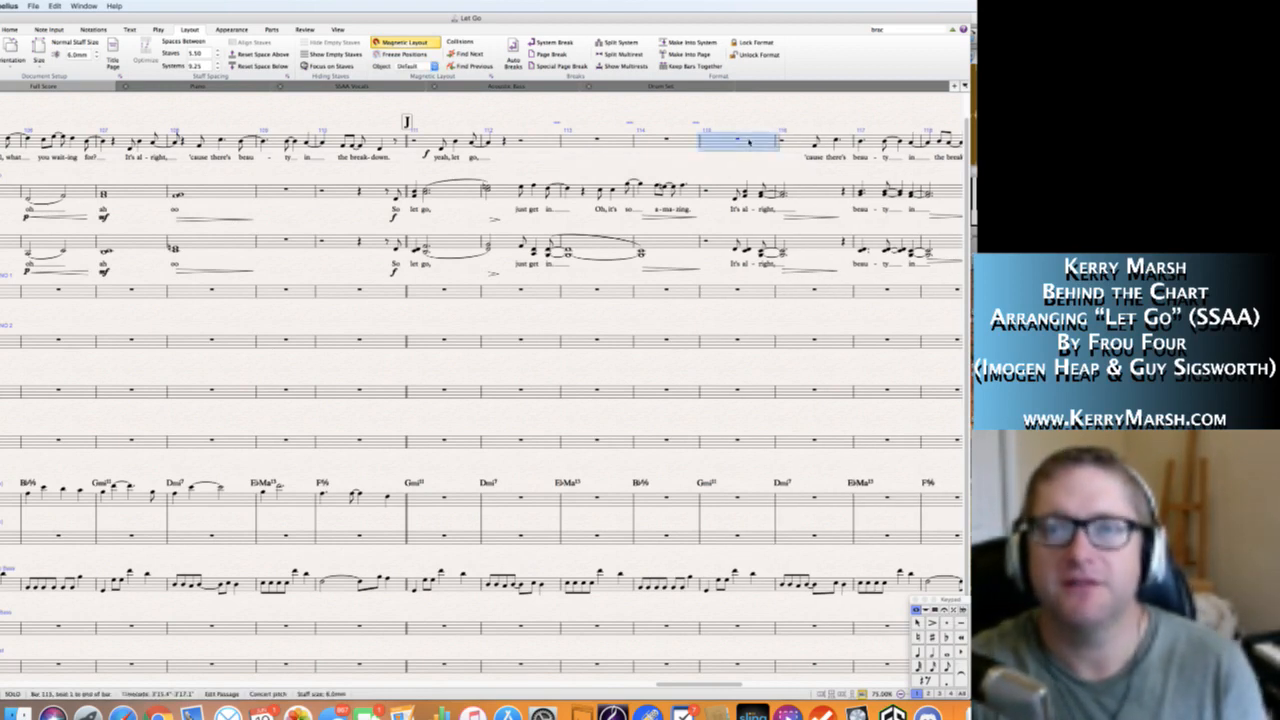
key("5")
key("0")
key("3")
key("d")
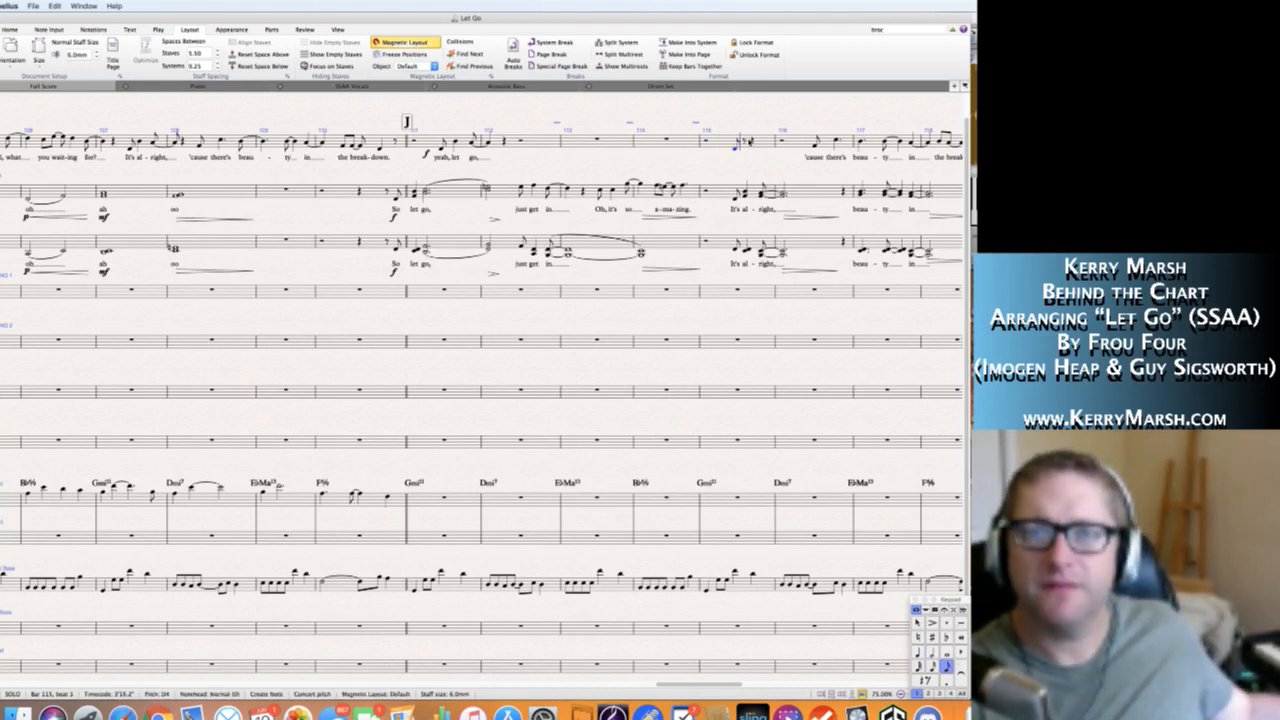
key("4")
key("b")
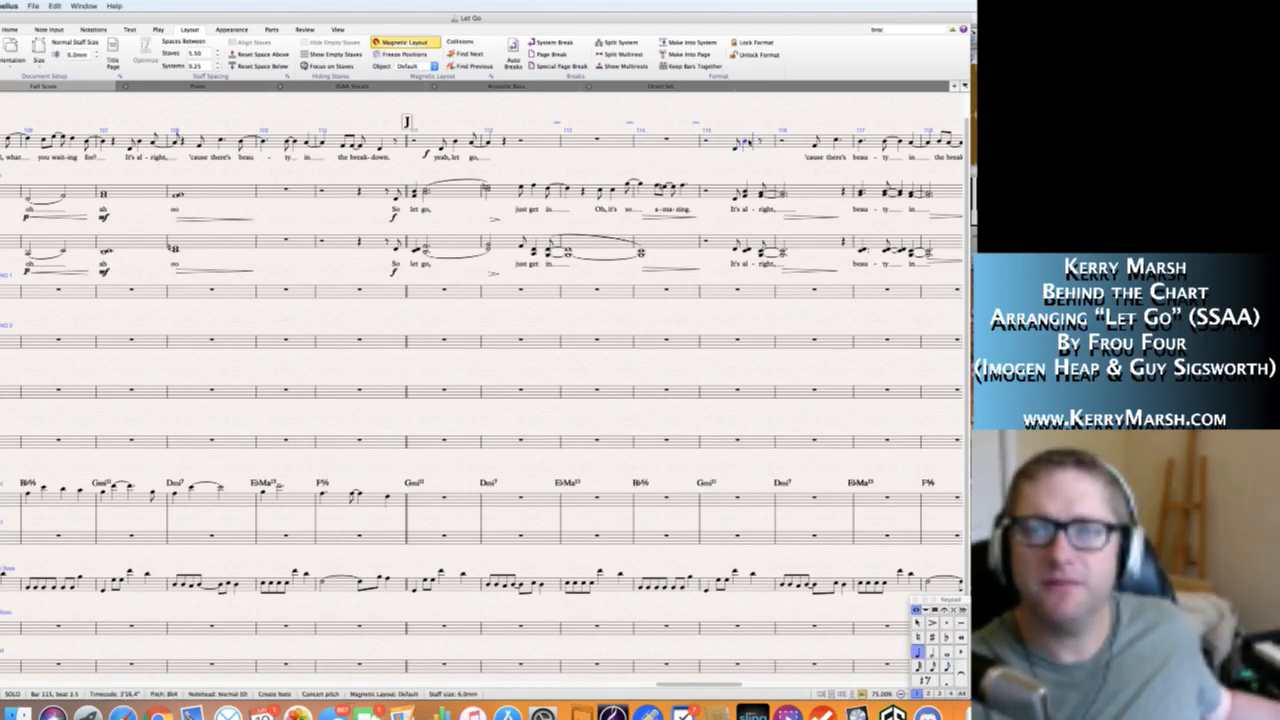
Continue the Solo line with an eighth-note A4 on beat 4.5 of bar 115 and a quarter-note A4 on beat 1 of bar 116.
key("3")
key("a")
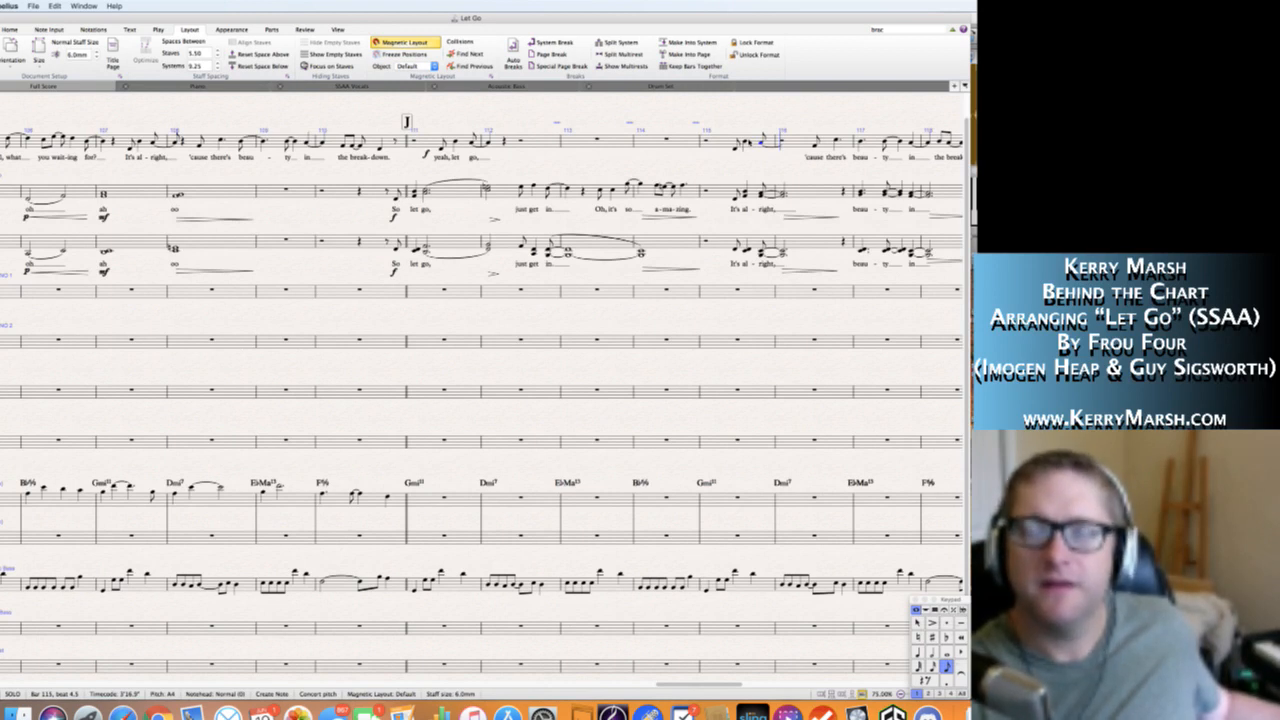
key("4")
key("a")
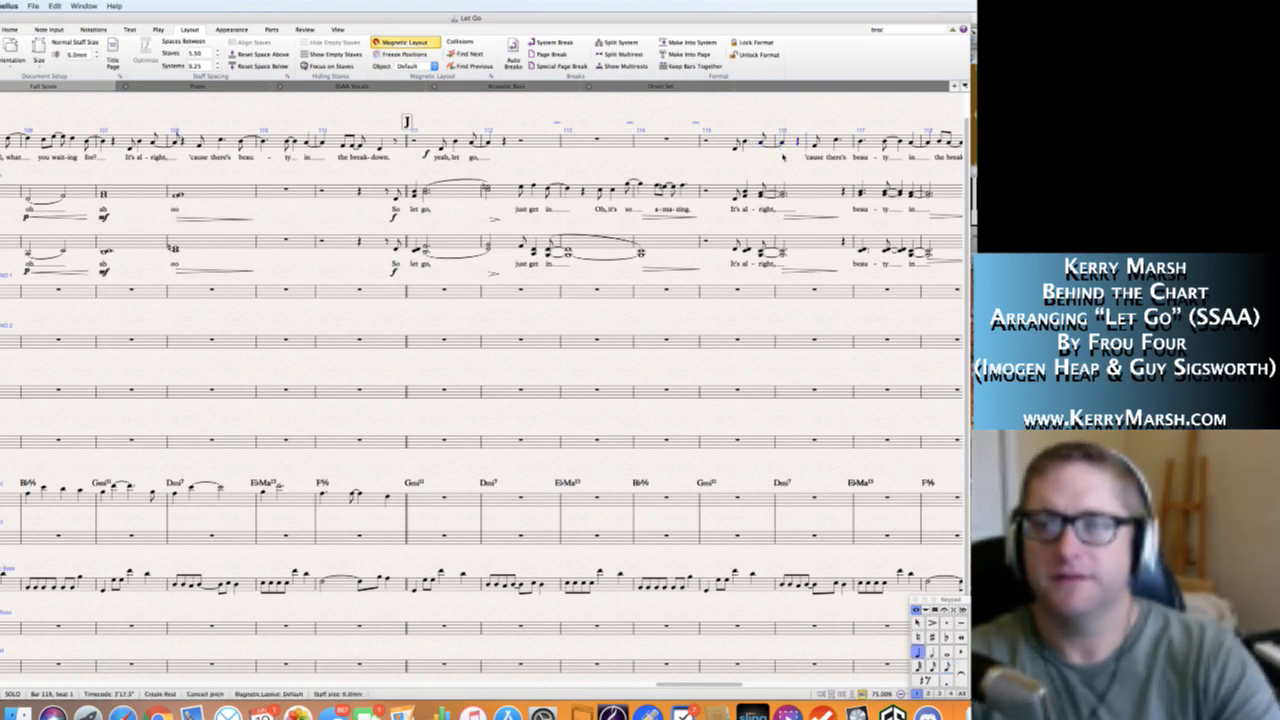
key("Escape")
key("Escape")
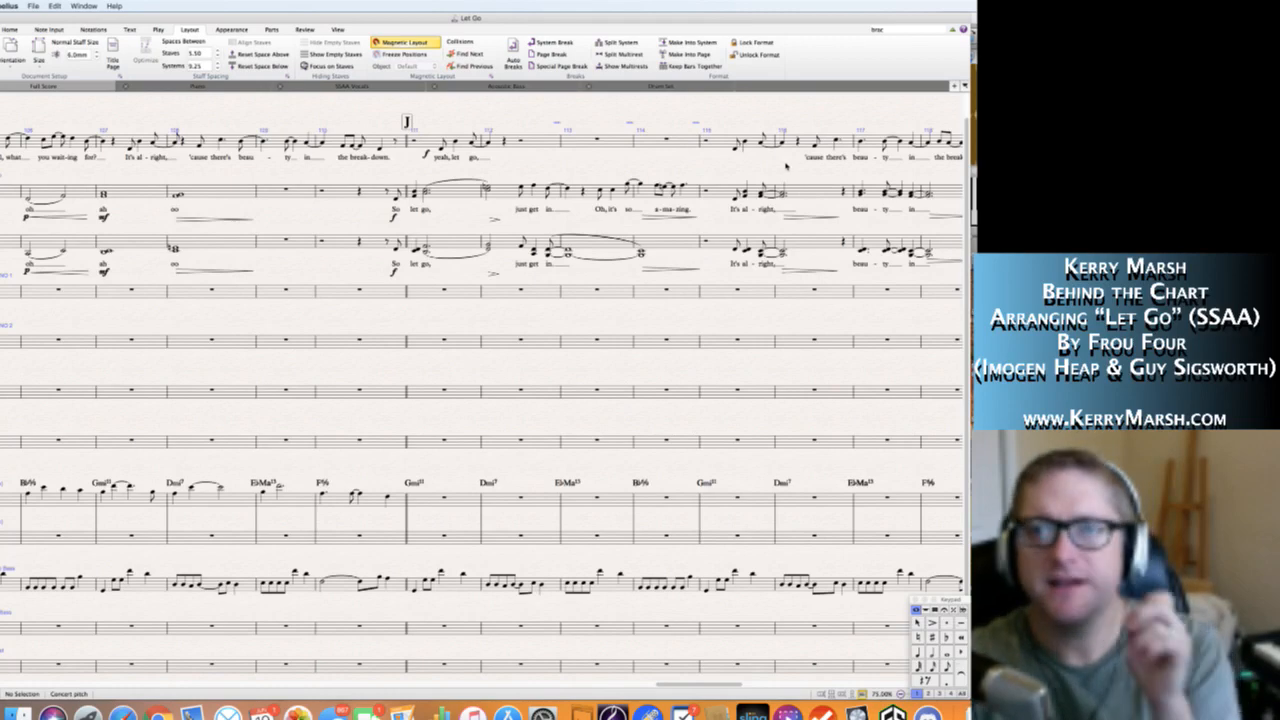
Copy the "It's al-right," lyric from Soprano bar 115 to the matching notes in the Solo staff.
scroll(785, 166, "right", 4)
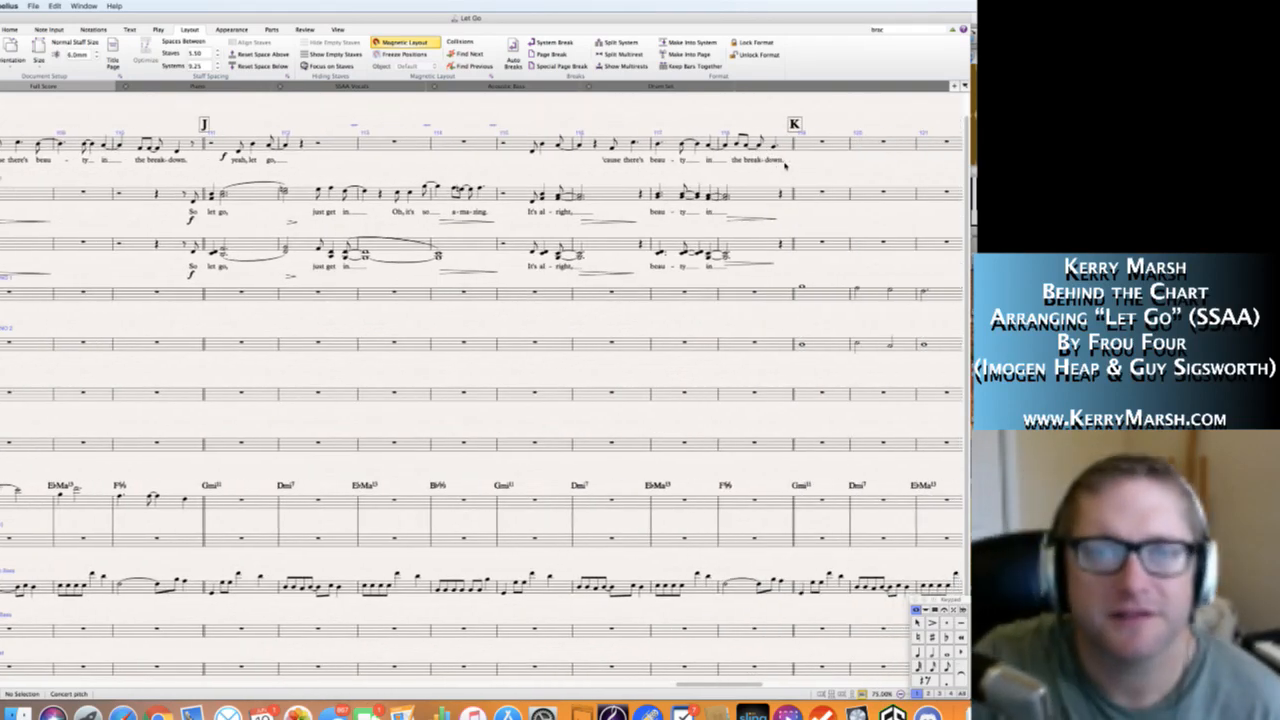
left_click(533, 199)
left_click(560, 197, "shift")
key("alt+shift+l")
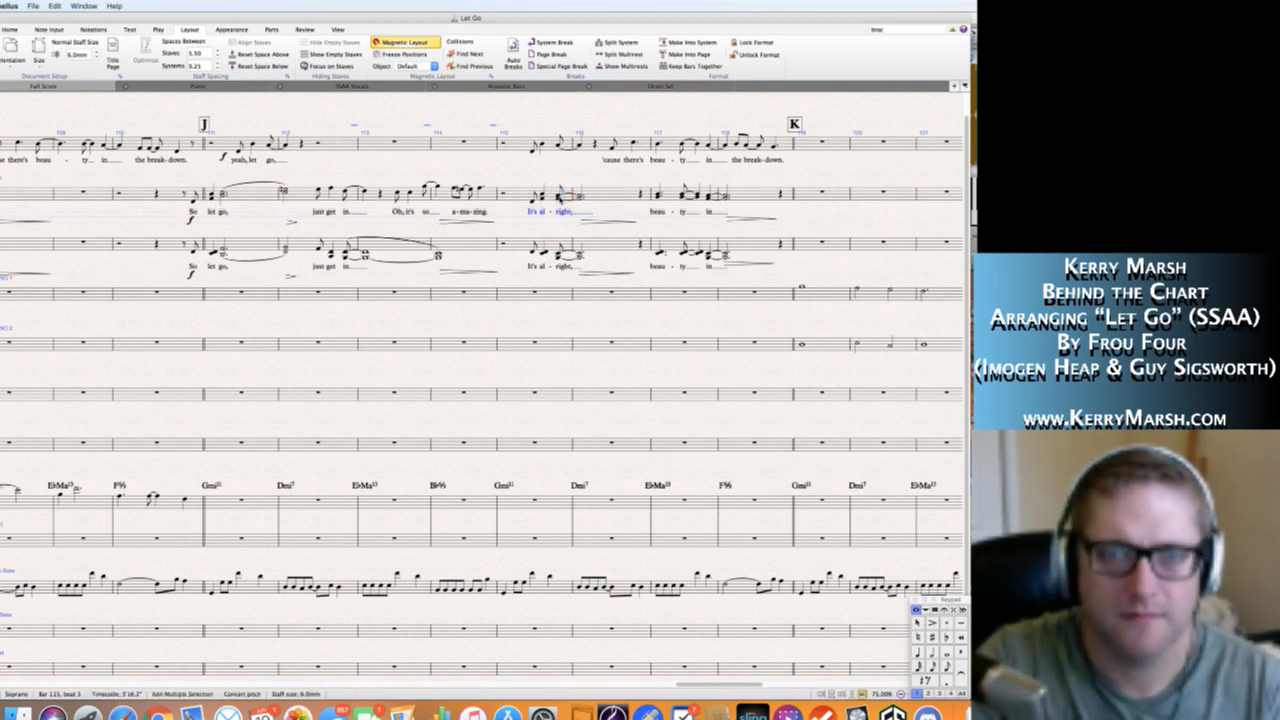
left_click(535, 148, "alt")
Clear the notes, lyrics and hairpins from bars 115 and 116 of the Soprano and Alto staves.
left_click(512, 194)
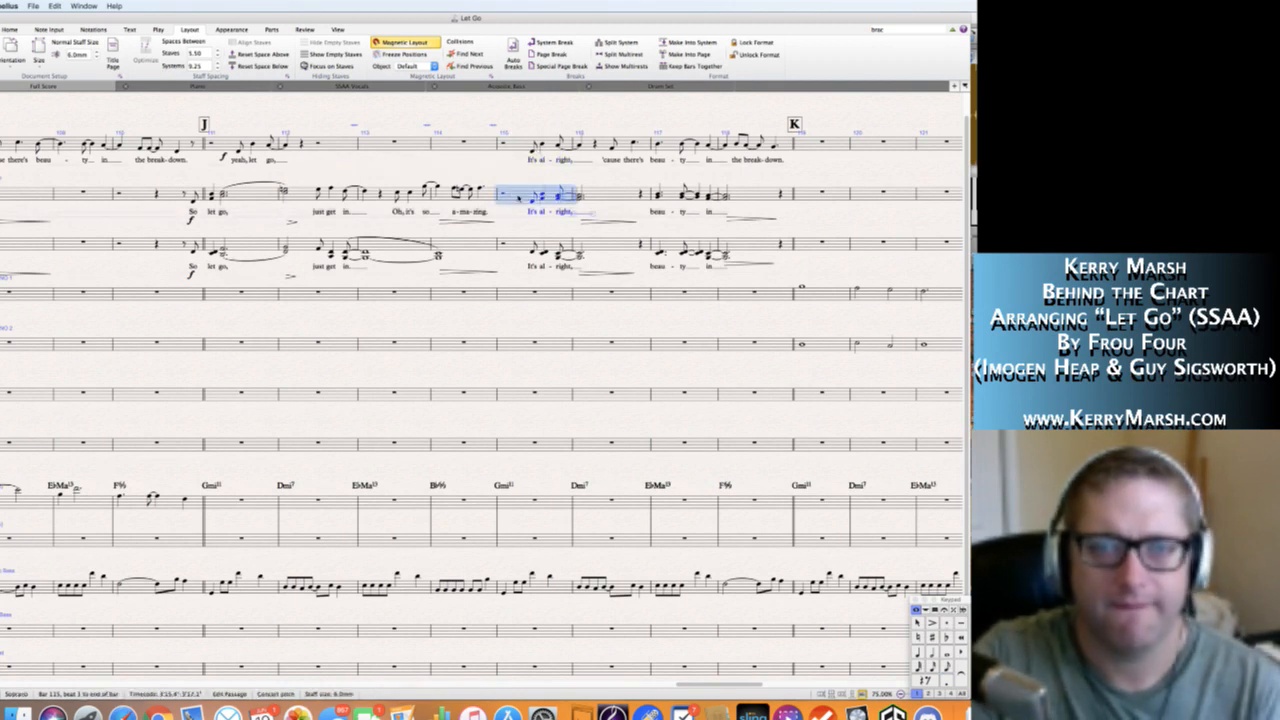
left_click(602, 245, "shift")
key("Delete")
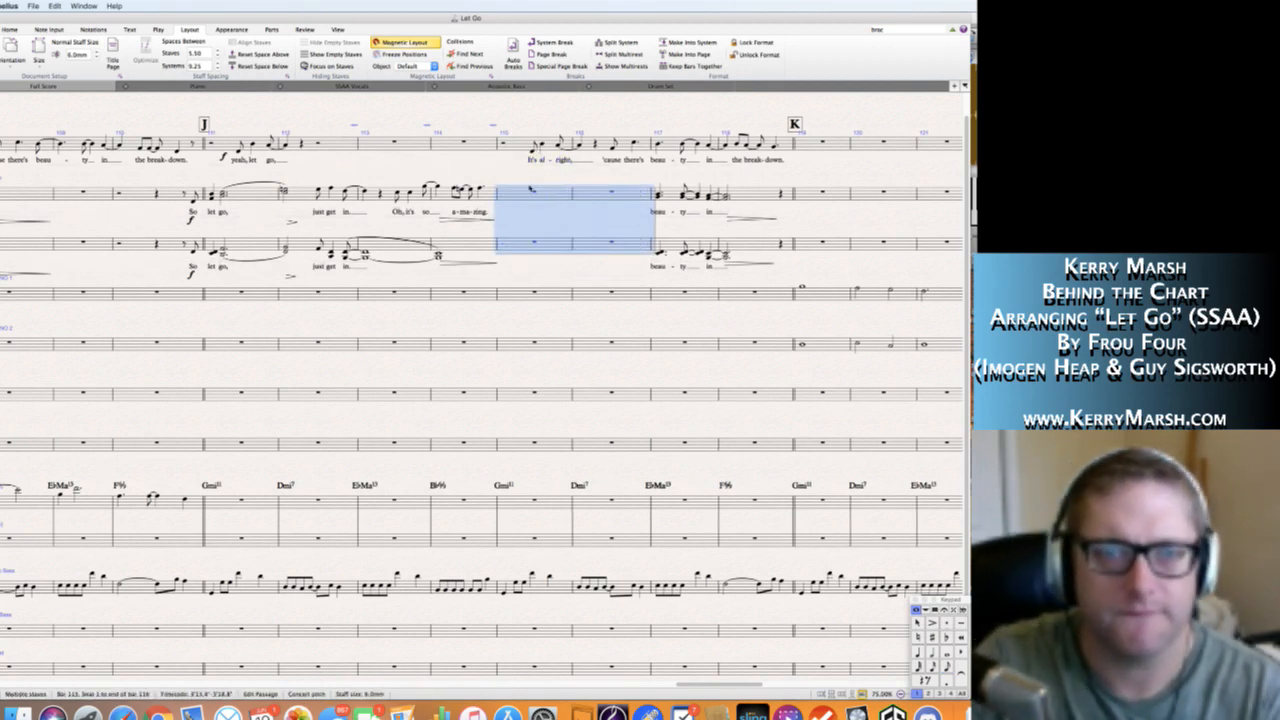
key("Escape")
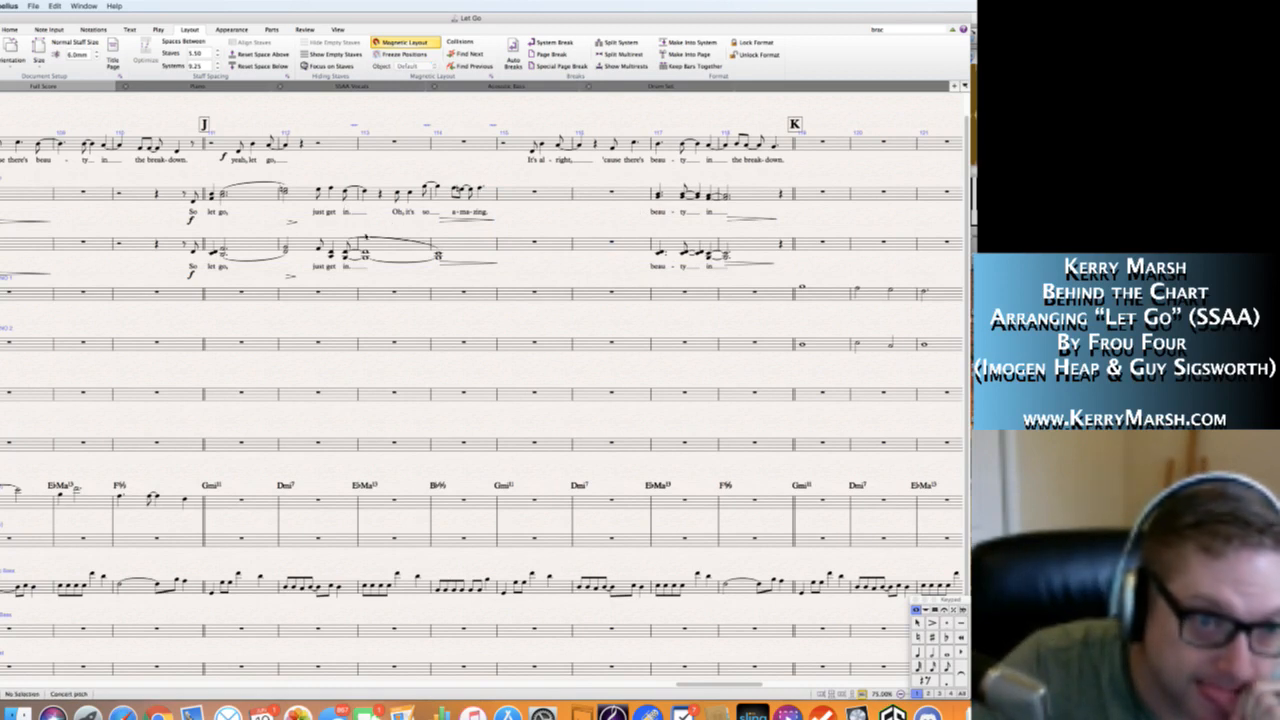
Clear the held Alto chords and hairpin from bars 113 and 114, and delete the leftover curve above them.
left_click(456, 245)
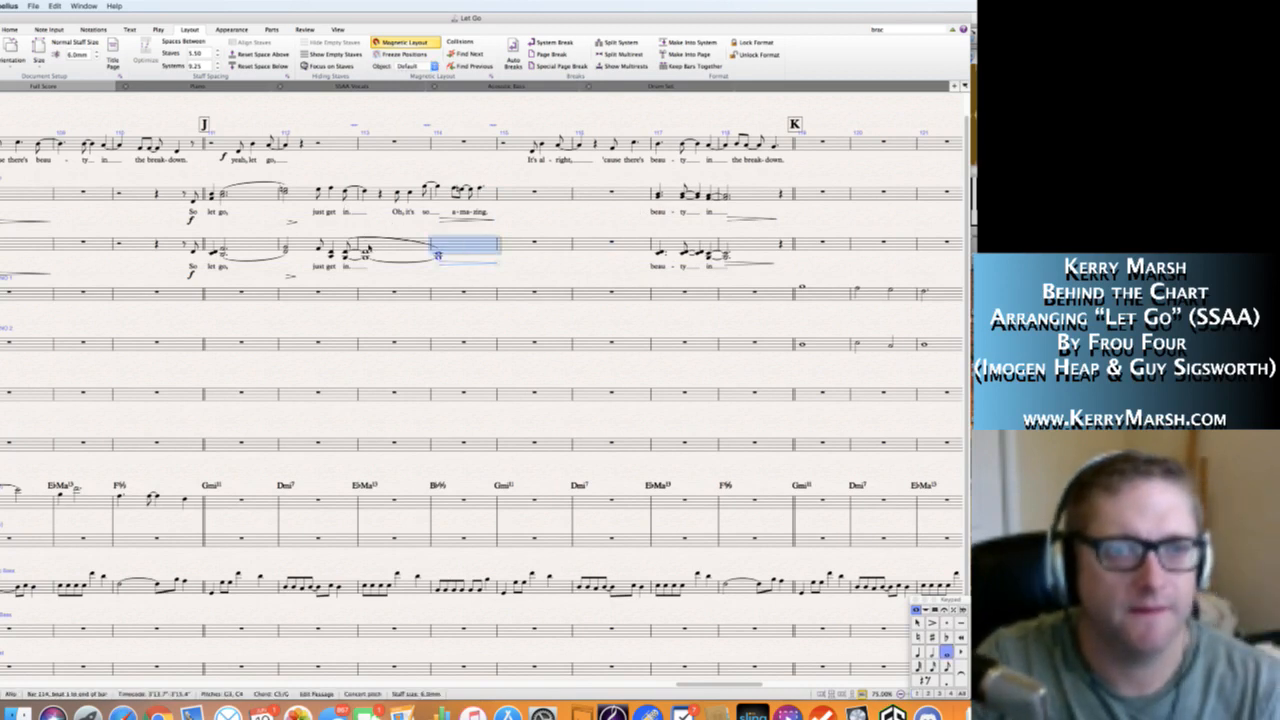
left_click(368, 248, "shift")
key("Escape")
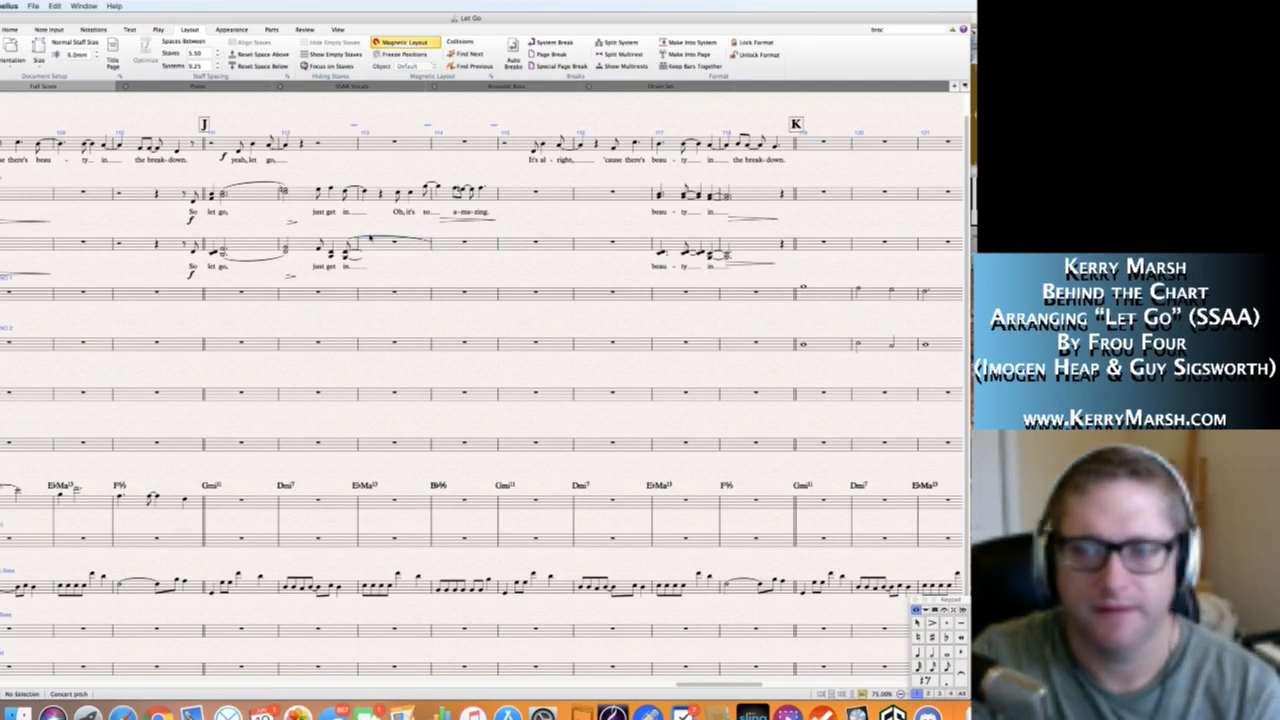
left_click(371, 238)
key("Delete")
key("Escape")
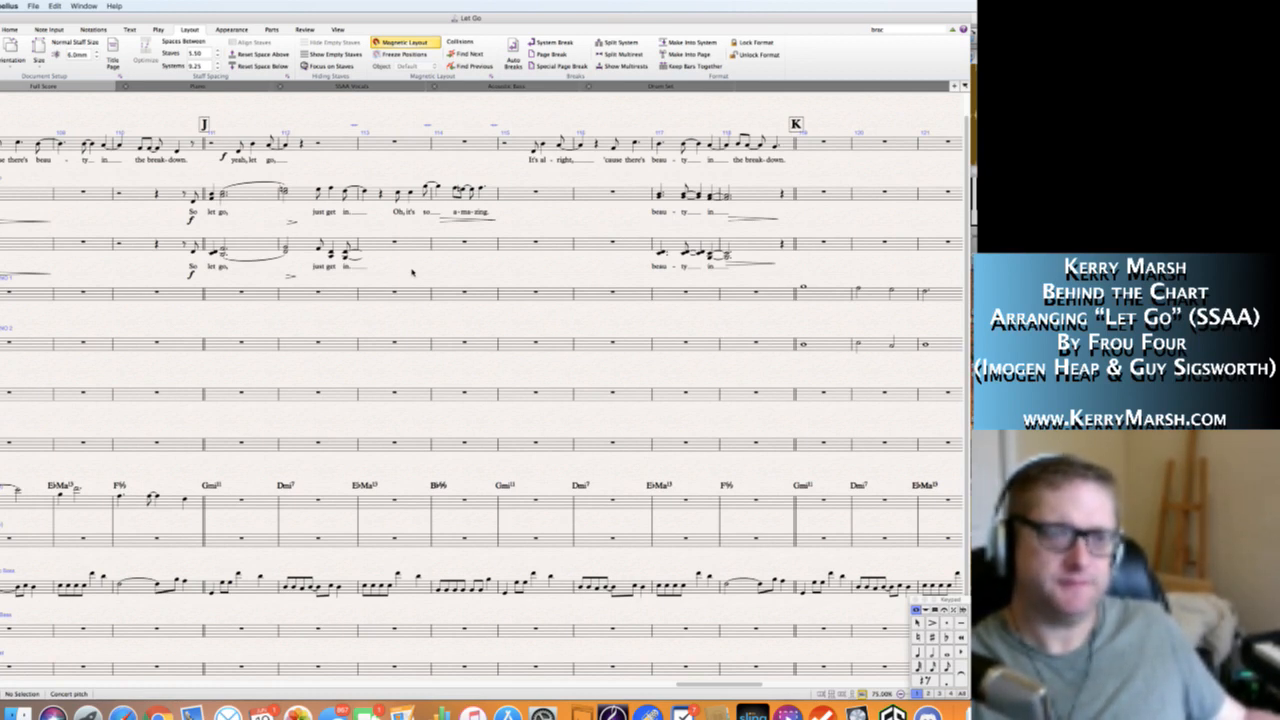
Add a note a third below each Soprano melody note on "just get in" in bars 112 and 113.
left_click(319, 190)
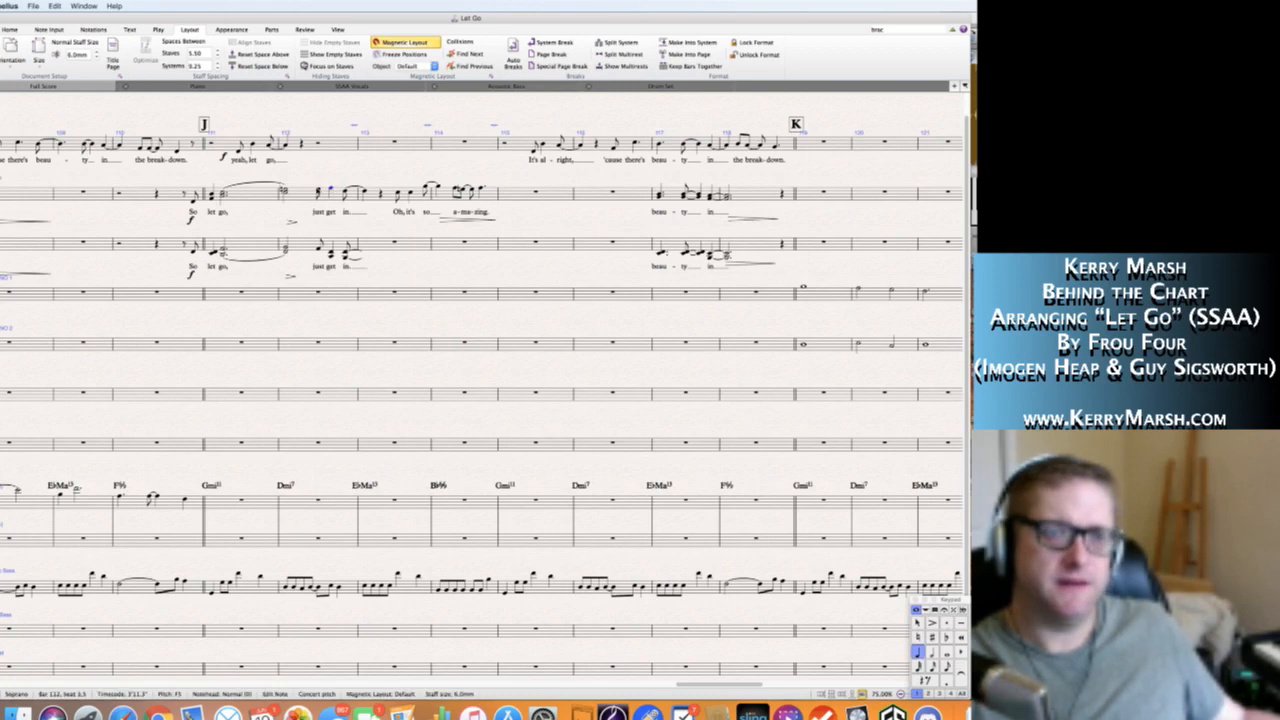
key("shift+3")
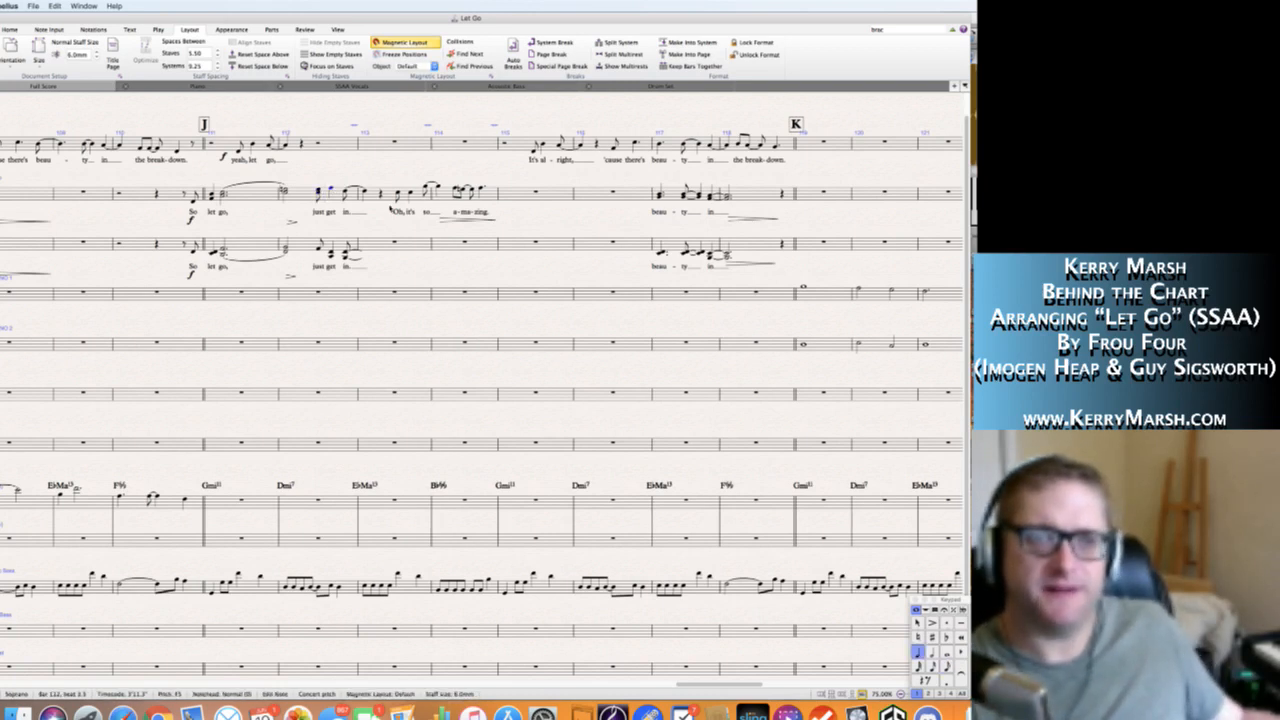
key("Right")
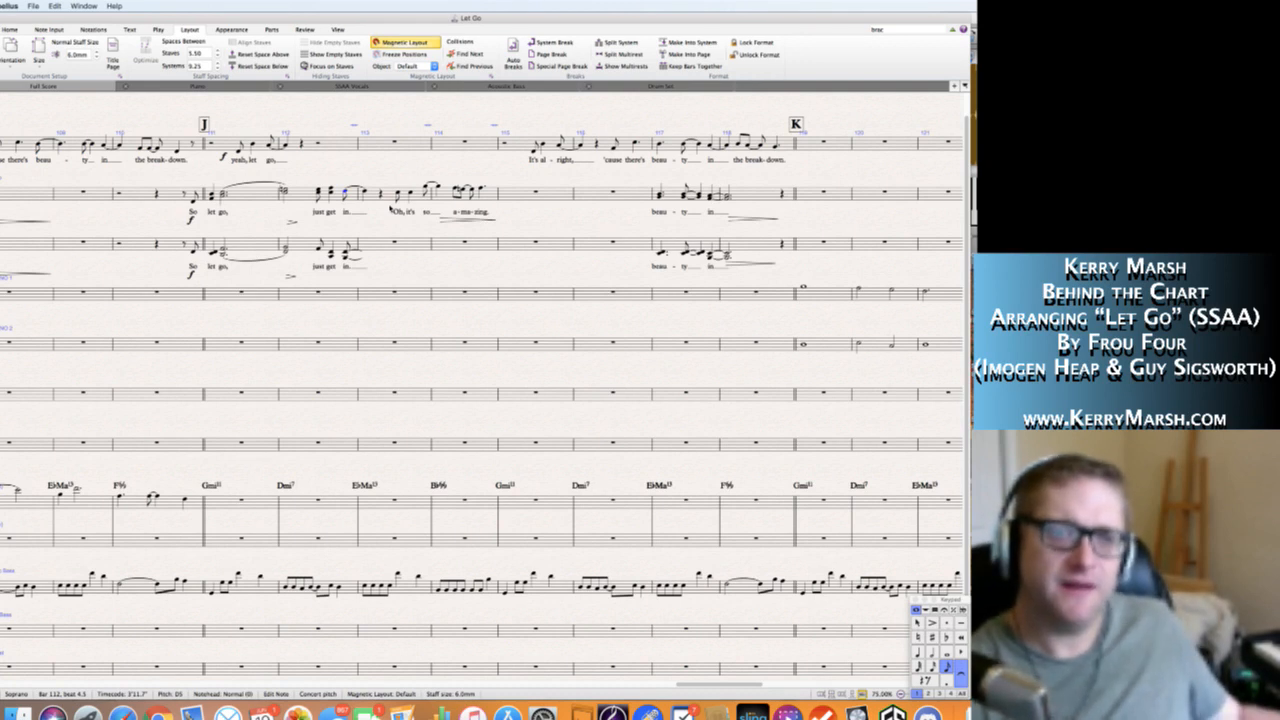
key("Right")
key("shift+3")
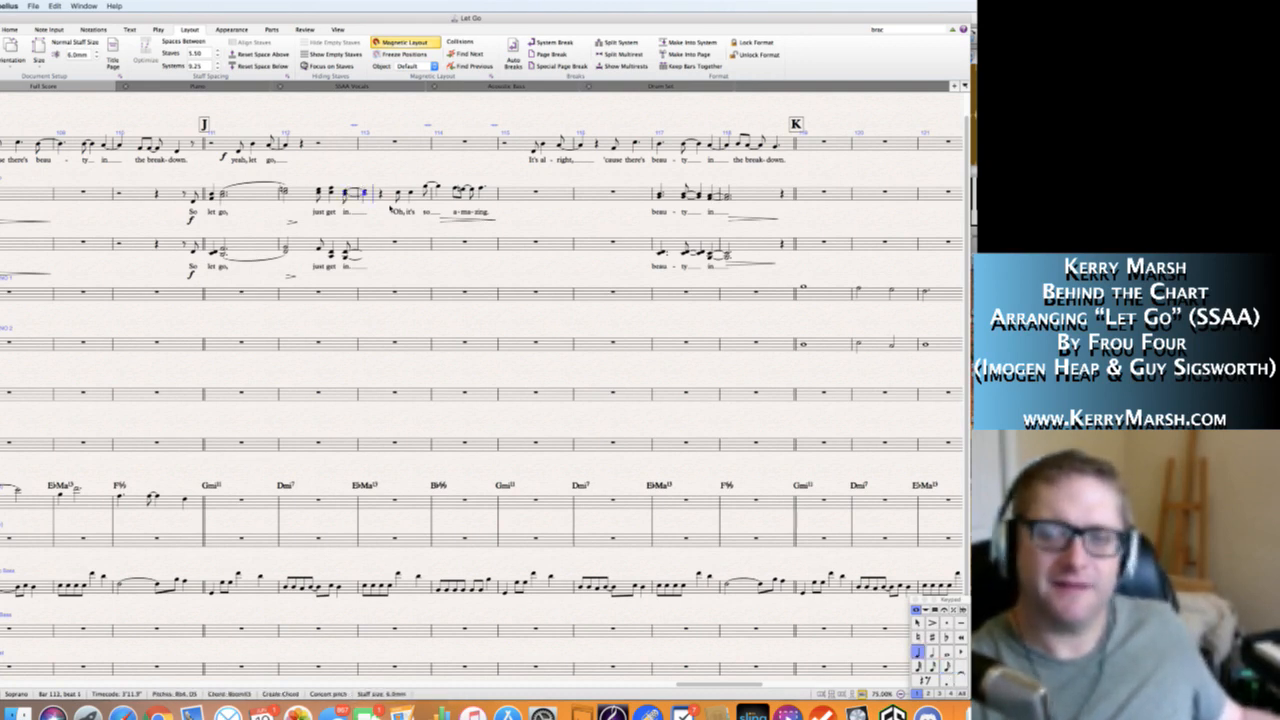
Add lower harmony to the Soprano "Oh, it's so" in bars 113 and 114, placing C5 a fifth under the G5 on "so".
key("Right")
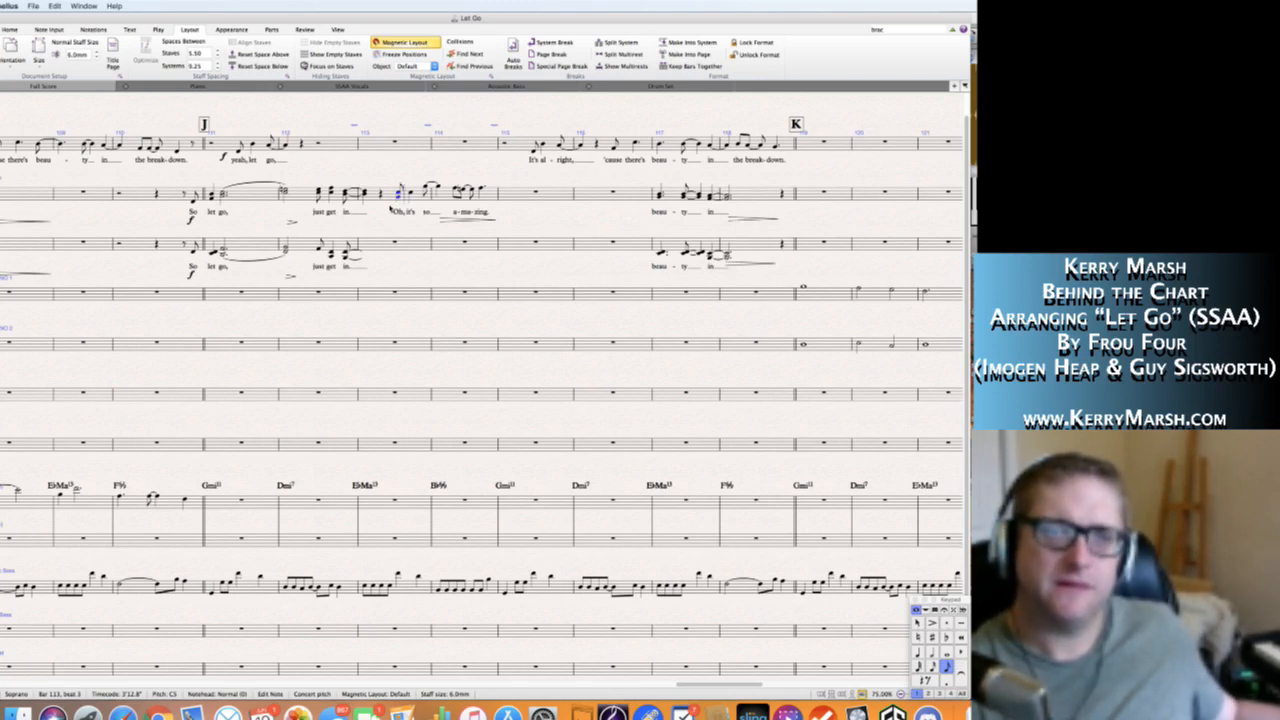
key("Right")
key("Right")
key("Right")
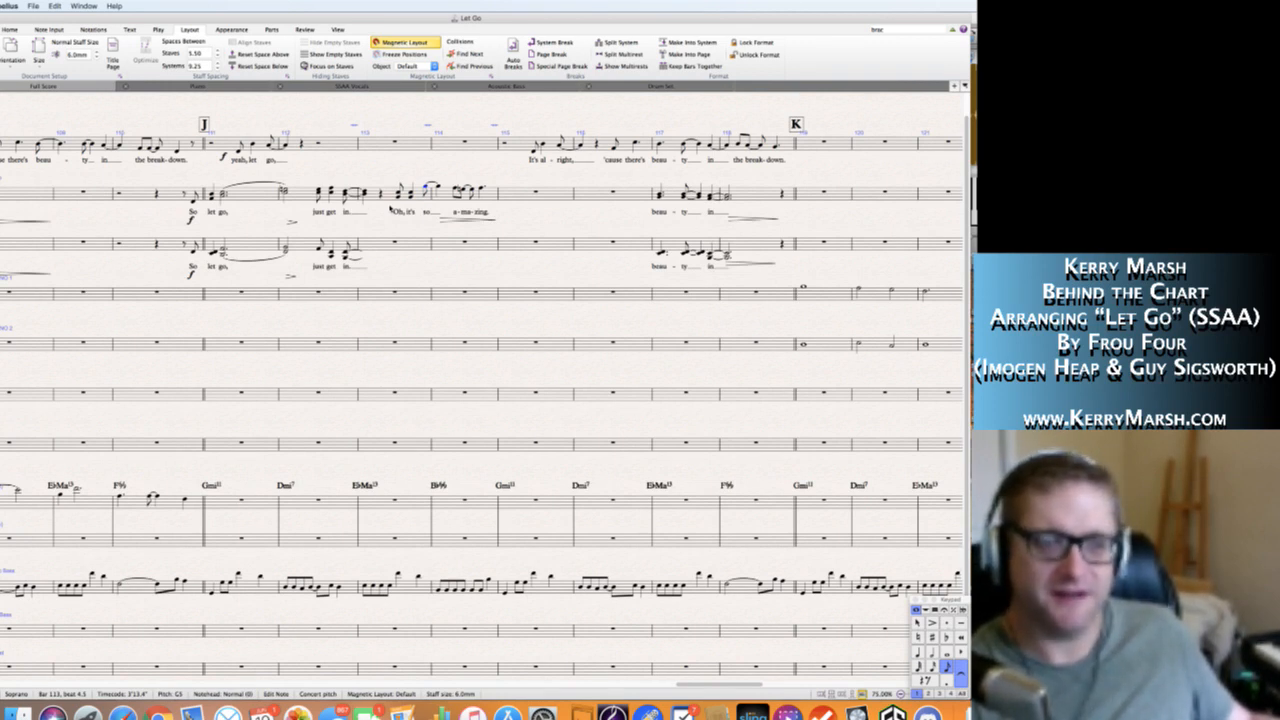
key("shift+5")
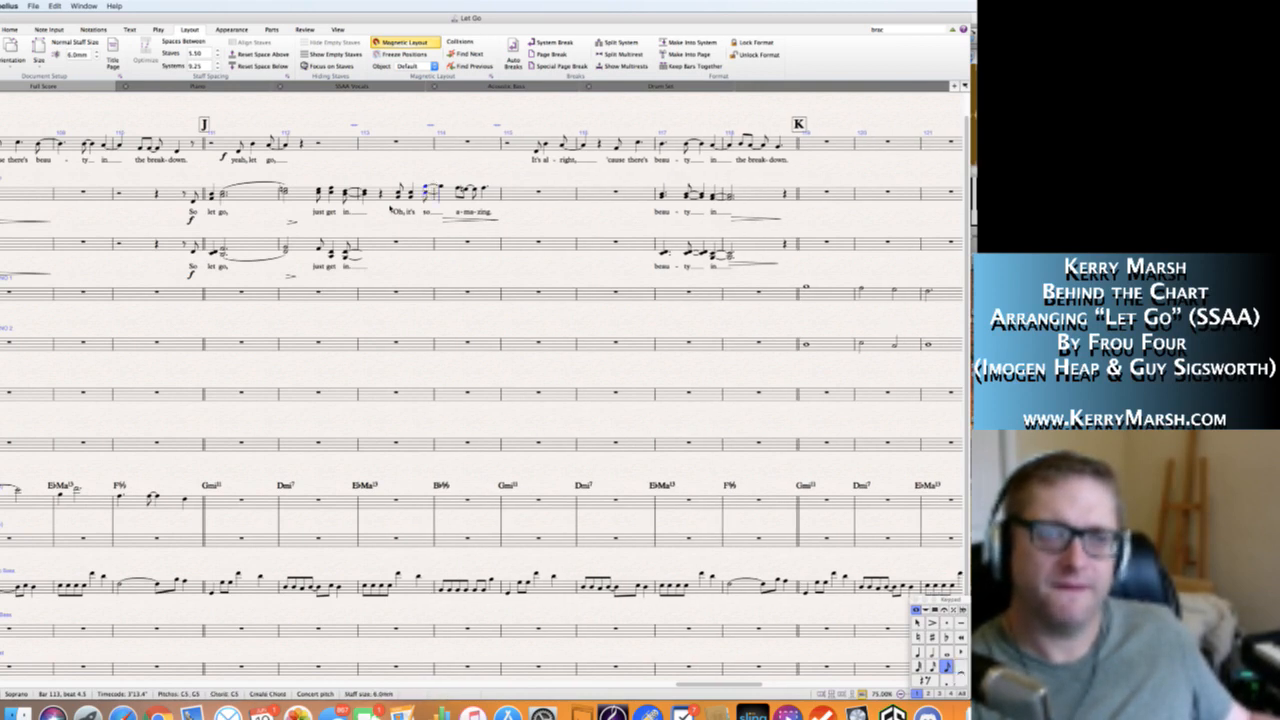
key("Right")
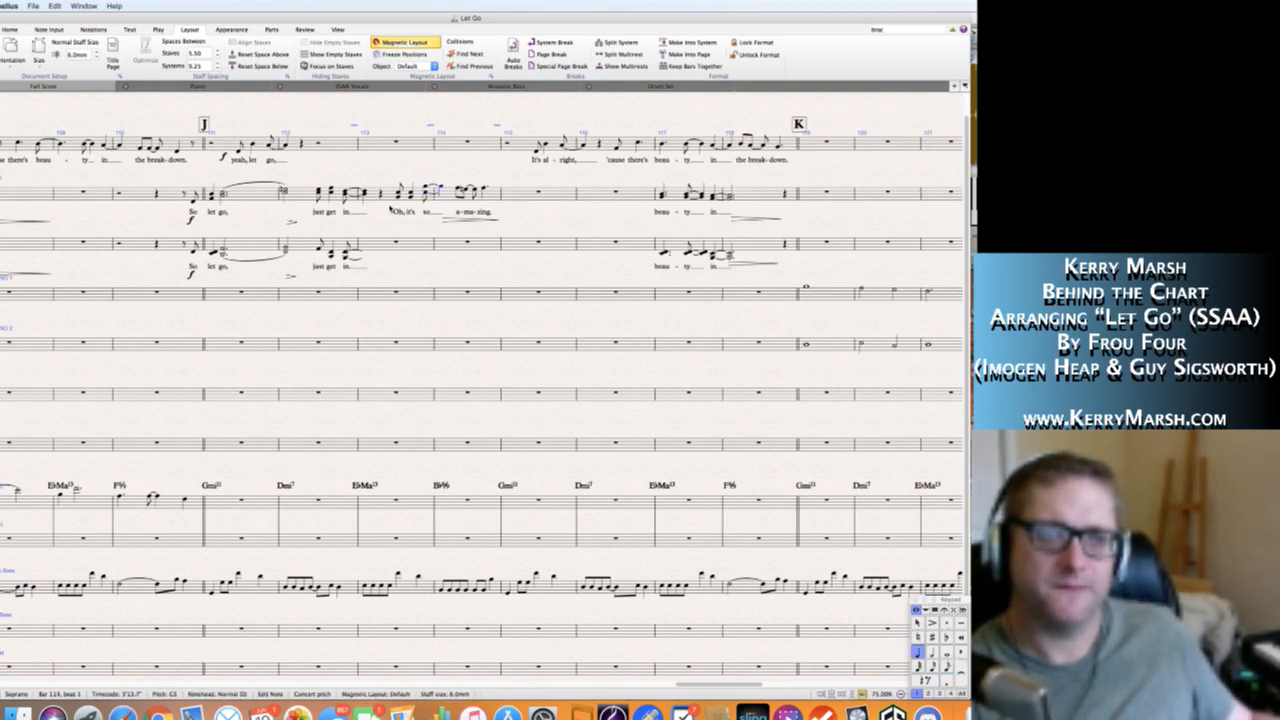
key("shift+5")
key("Right")
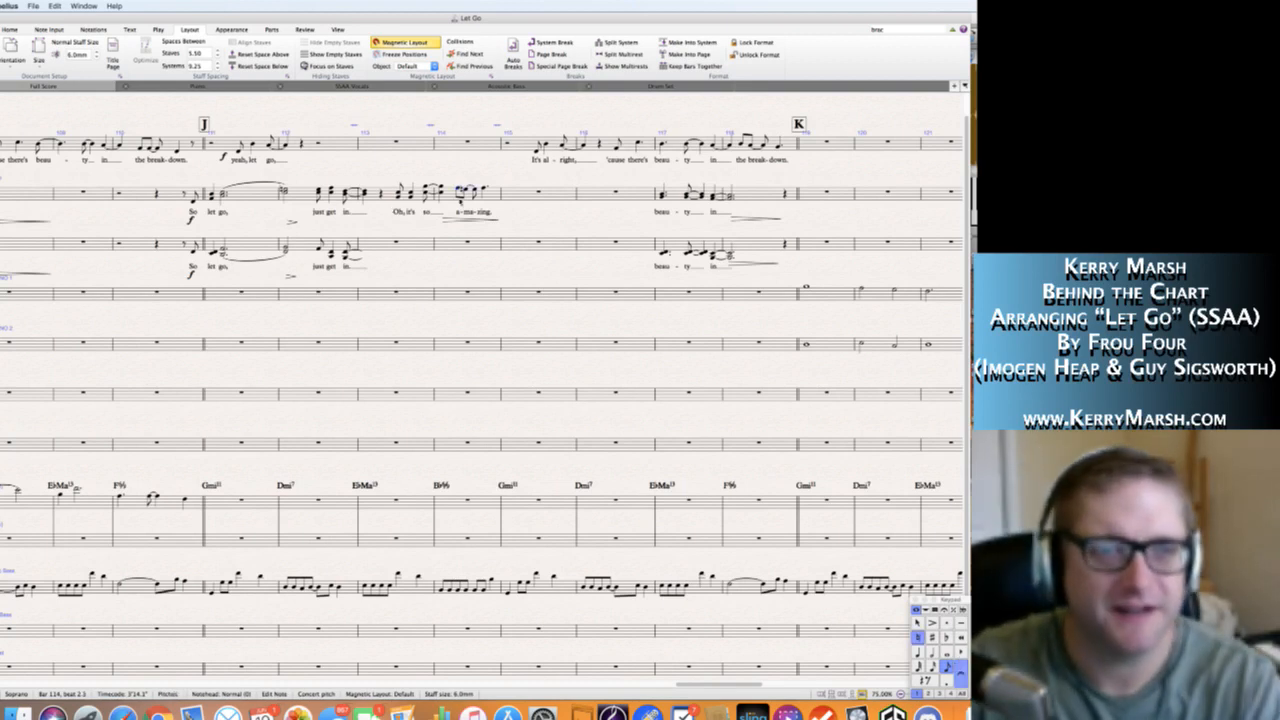
key("Escape")
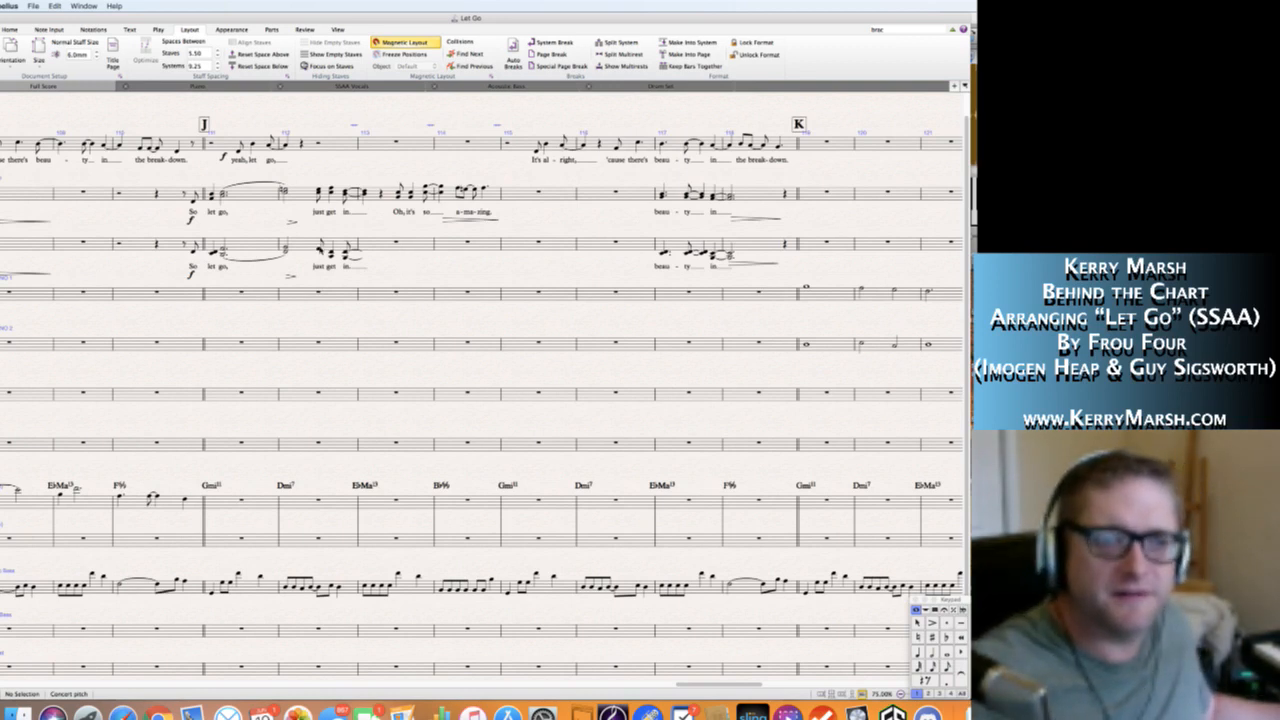
Revoice the Alto chords on "just get in" in bar 112, ending with a quarter-note C4 and F4 chord on beat 1 of bar 113.
left_click(319, 249)
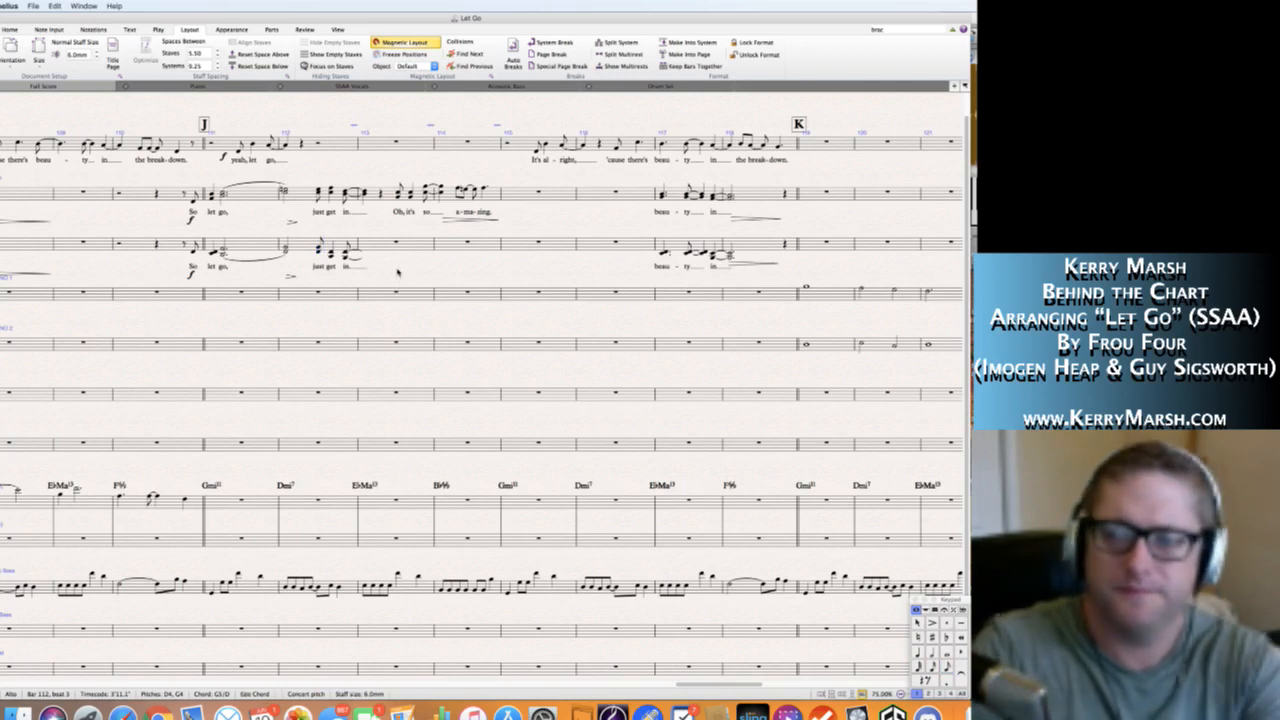
key("Escape")
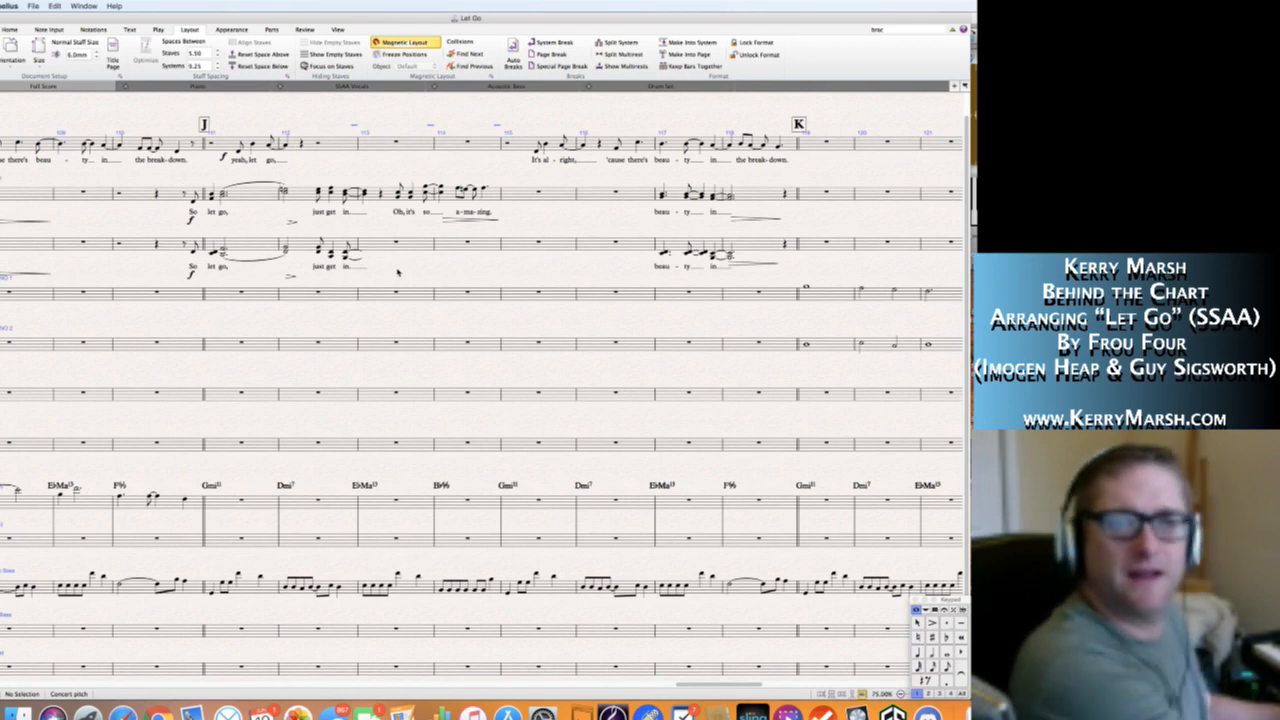
left_click(331, 248)
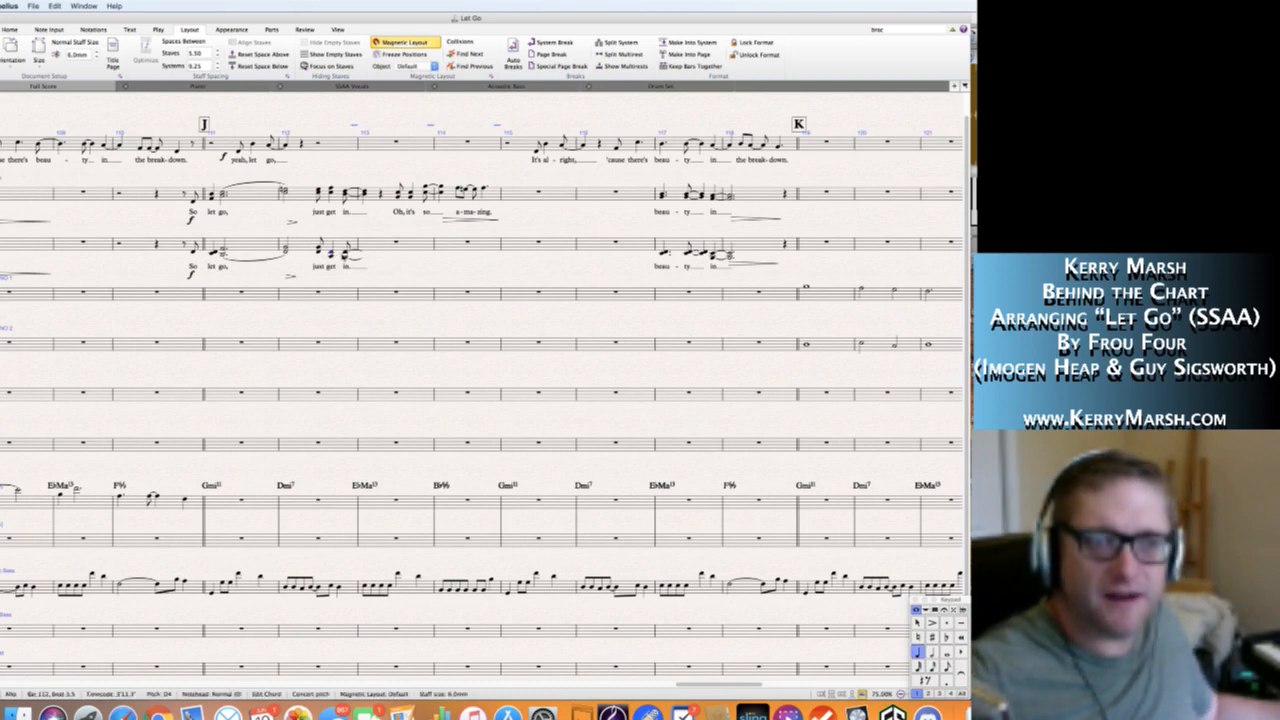
key("Escape")
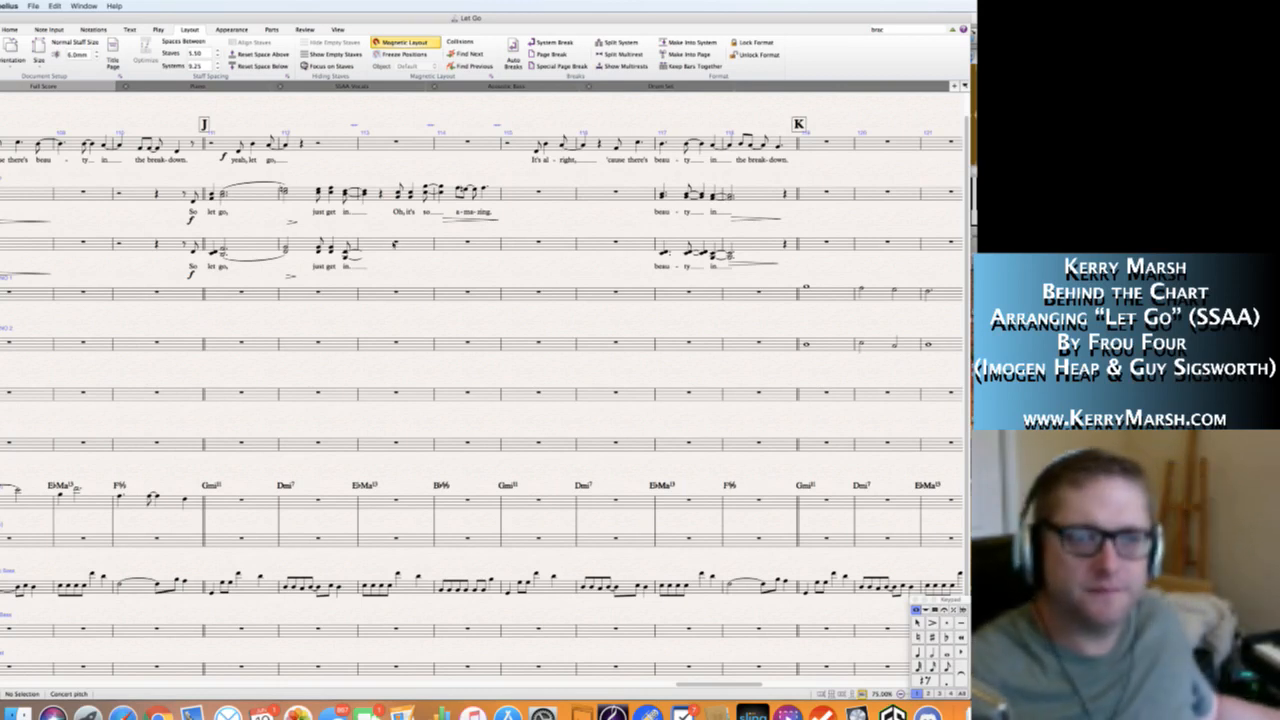
left_click(350, 251)
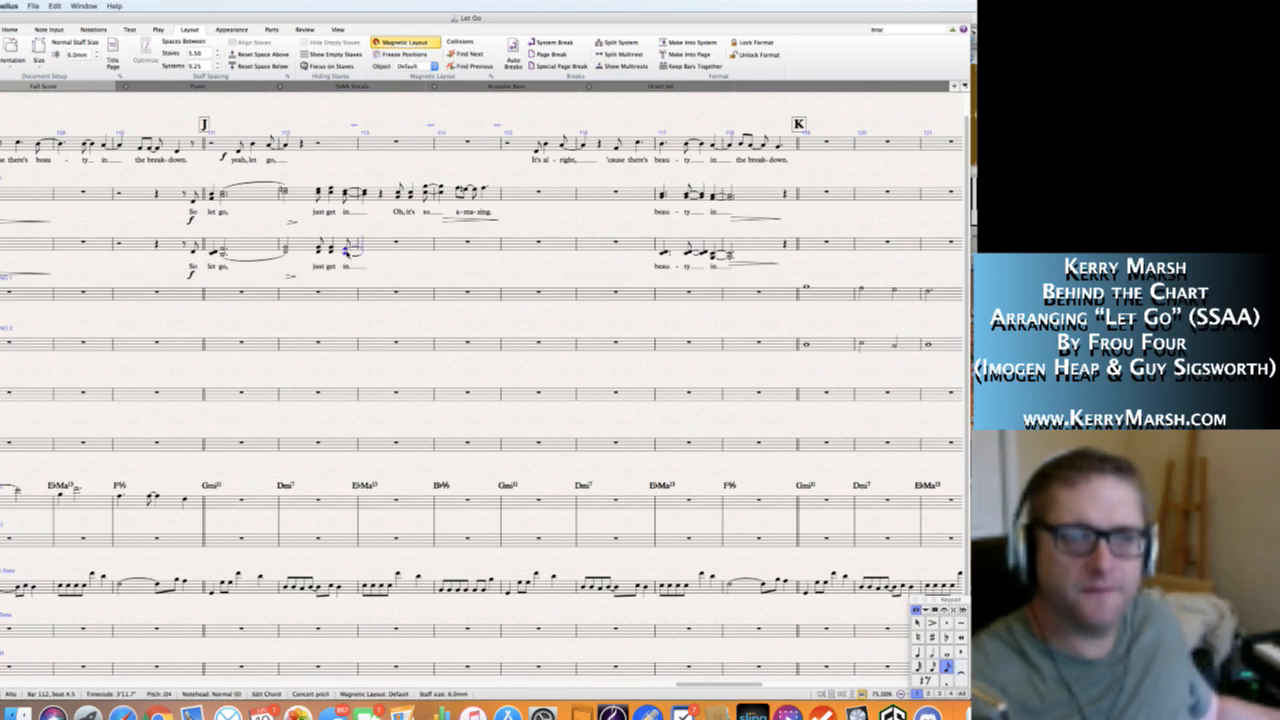
key("4")
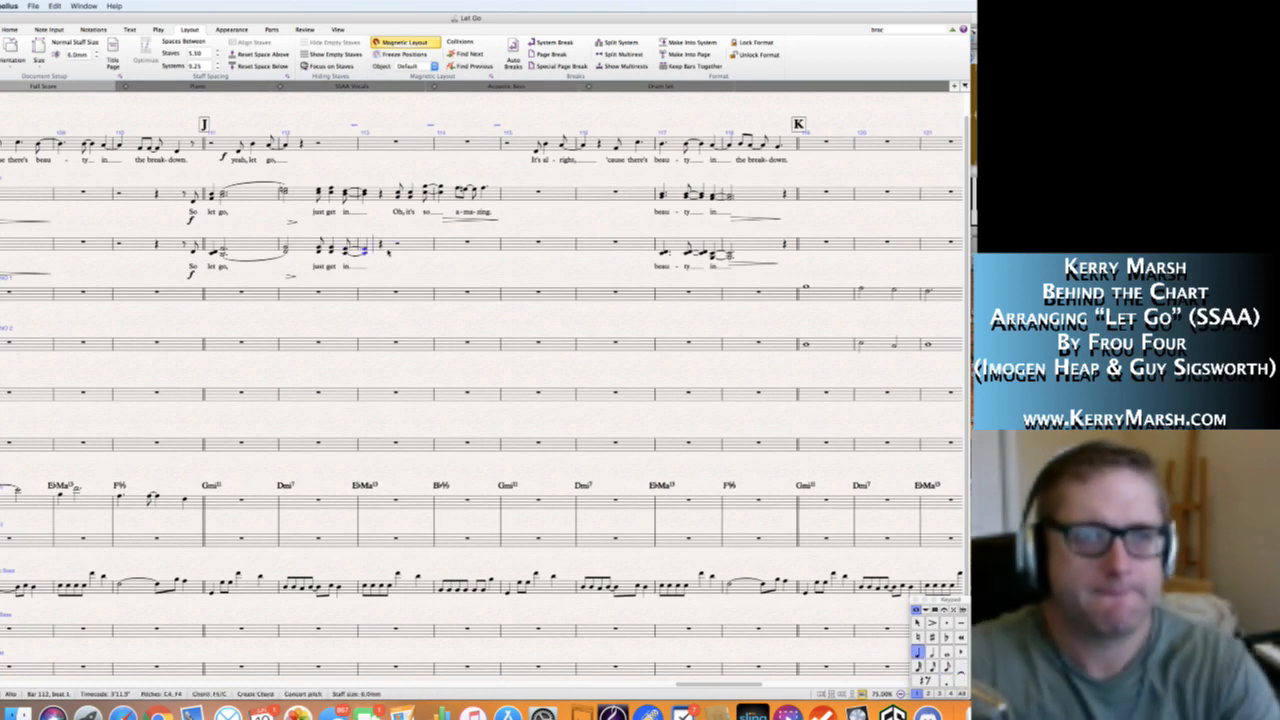
key("Escape")
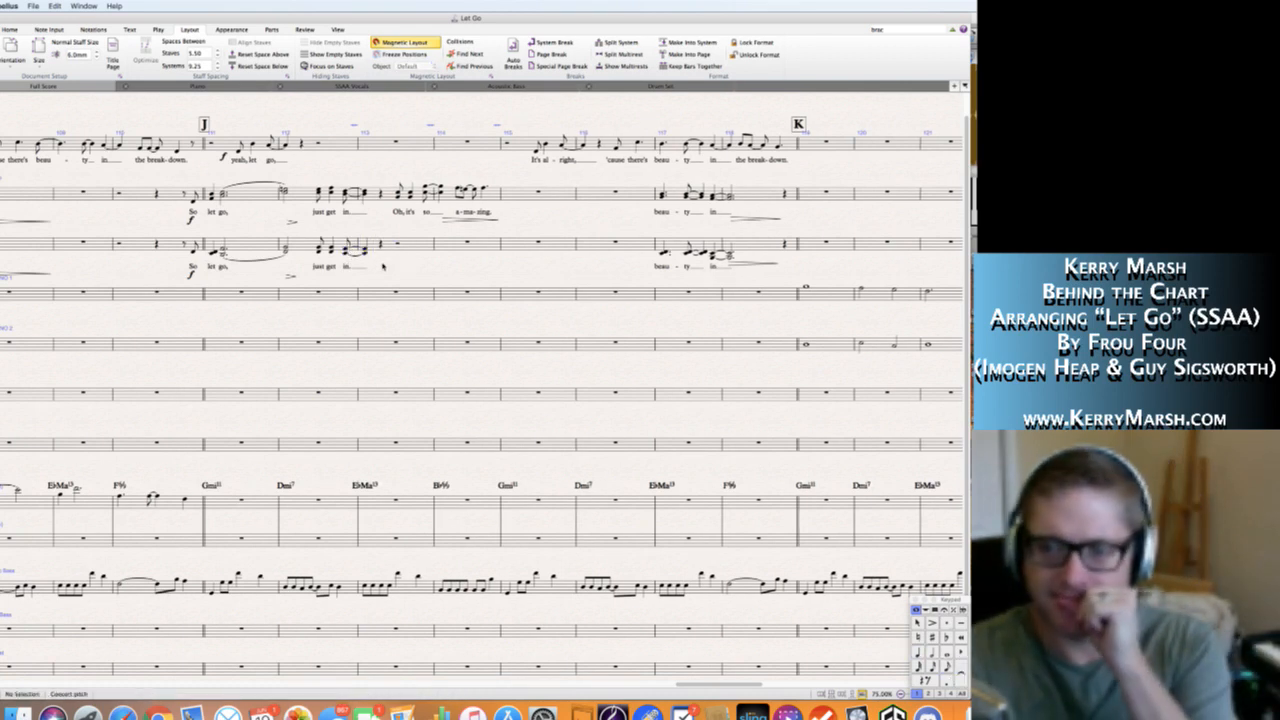
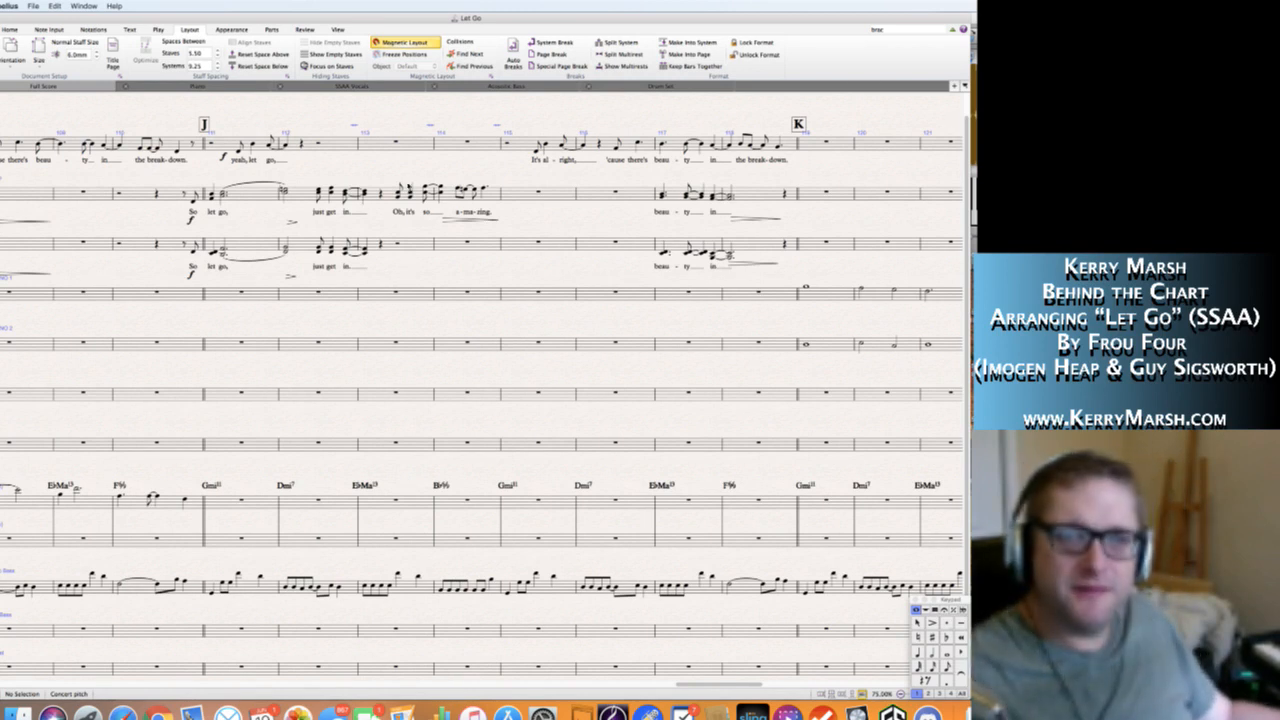
Enter Alto chords under the Soprano "Oh, it's" on the second half of bar 113.
double_click(398, 193)
key("Right")
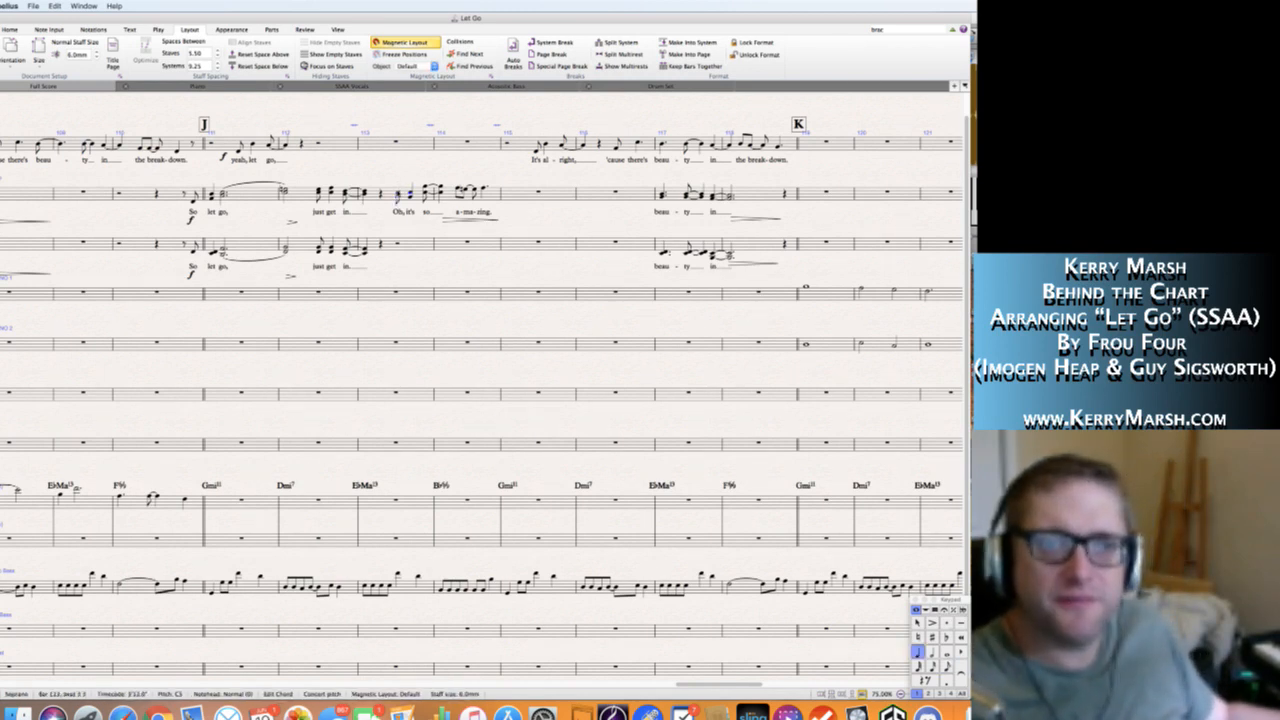
left_click(415, 258)
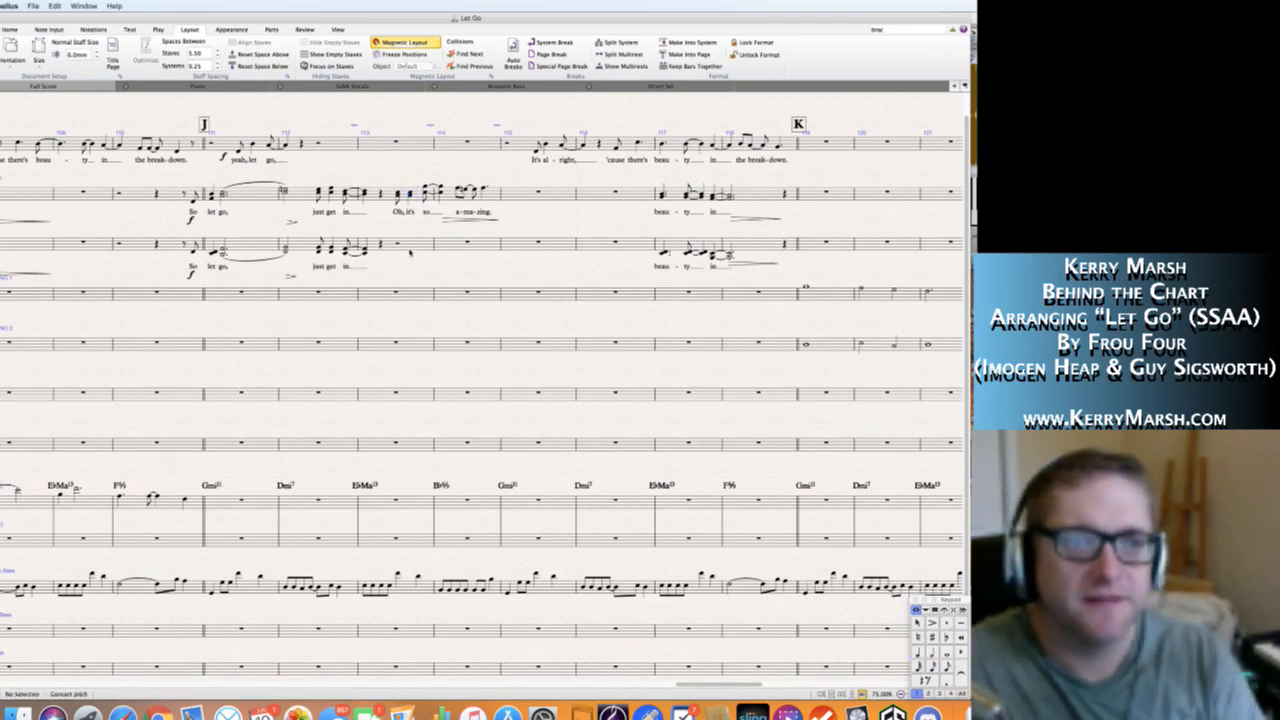
left_click(397, 244)
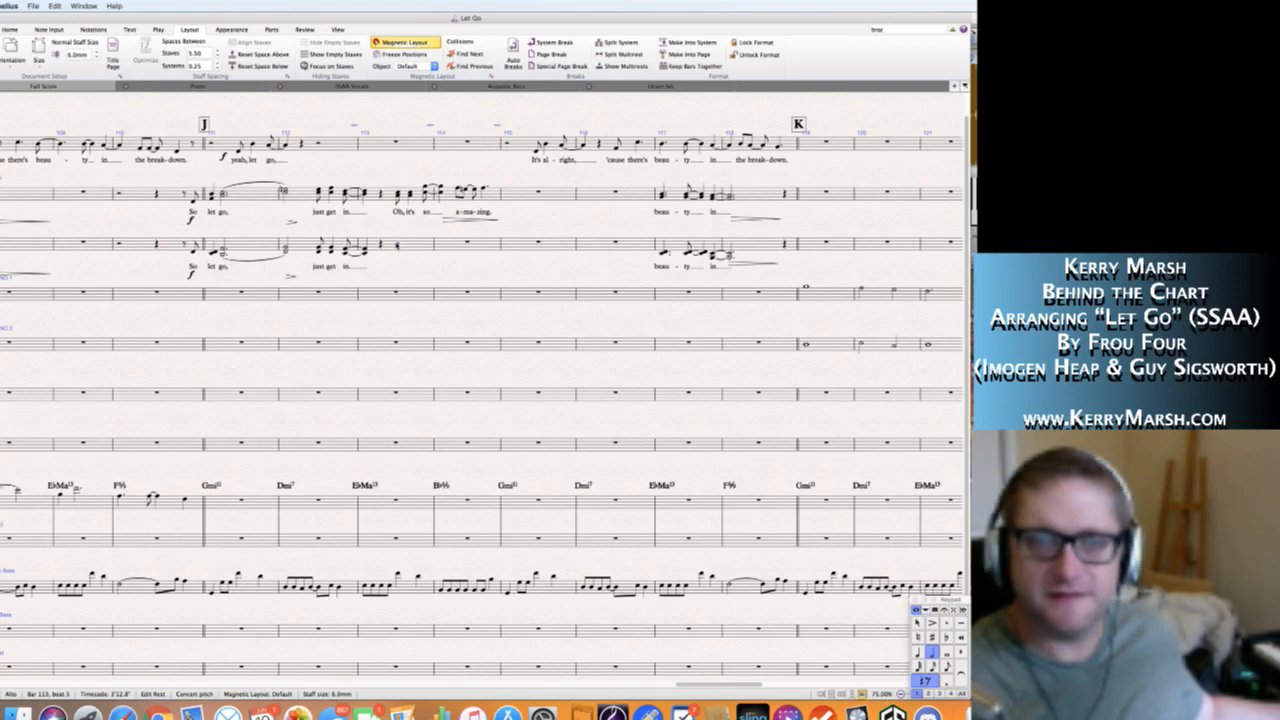
key("Escape")
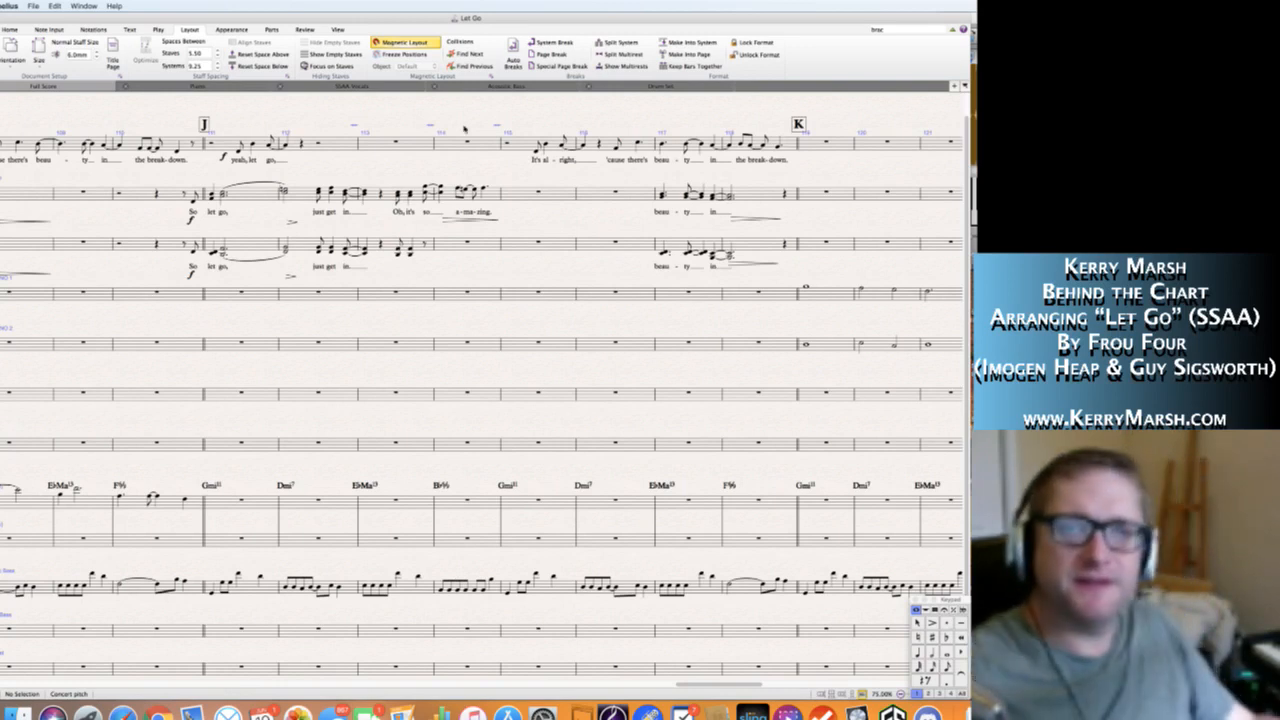
Add the Alto chord for "so" on beat 4.5 of bar 113, ending with a quarter-note F4 and A4 chord on beat 1 of bar 114.
left_click(426, 188)
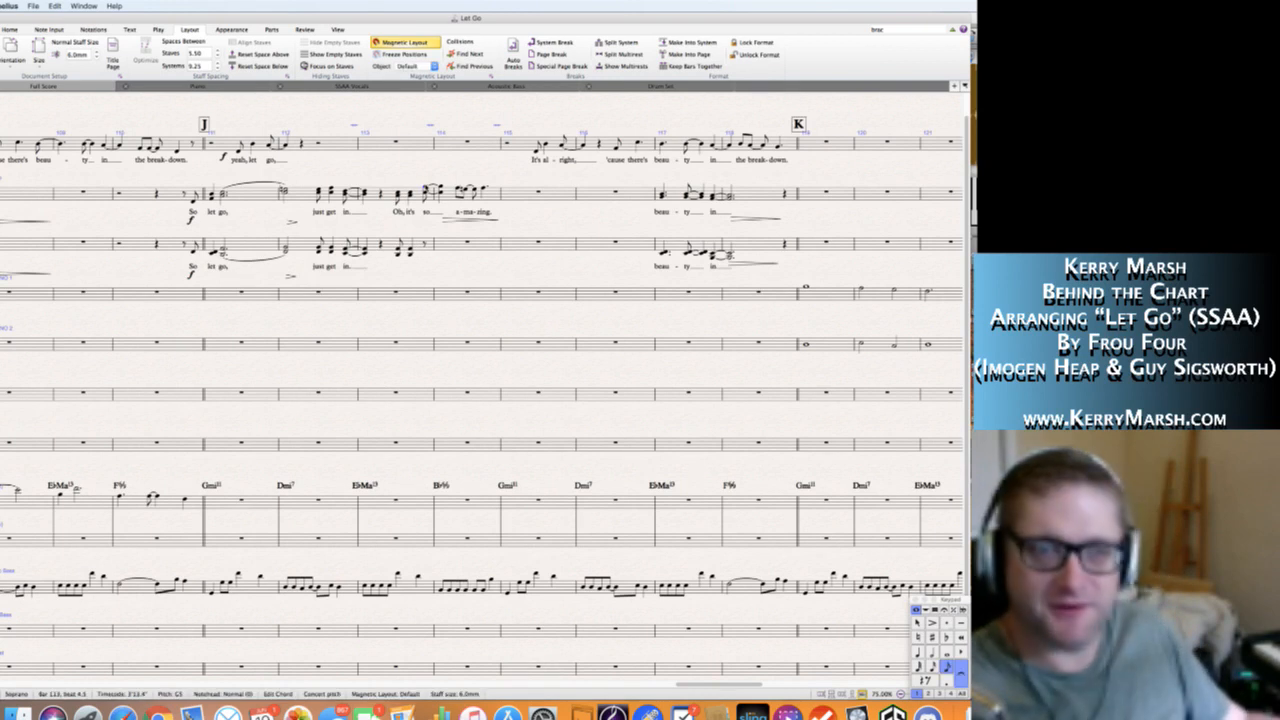
key("Right")
key("Escape")
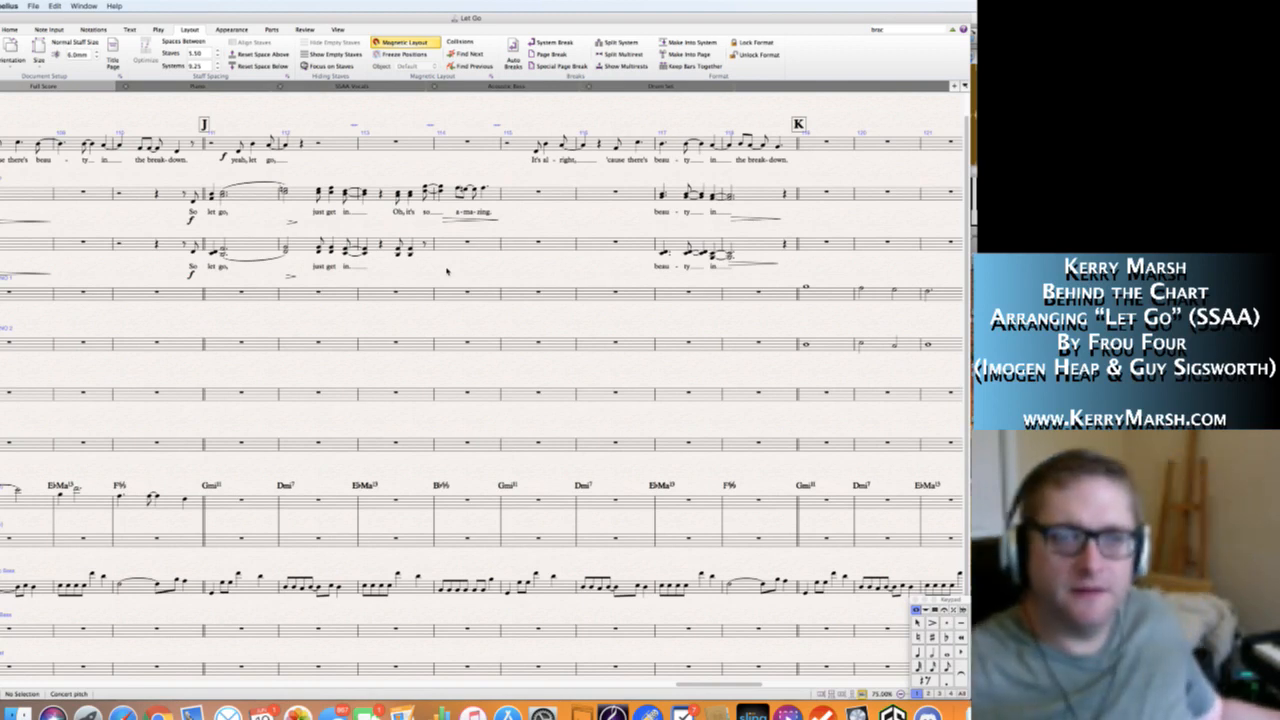
left_click(431, 245)
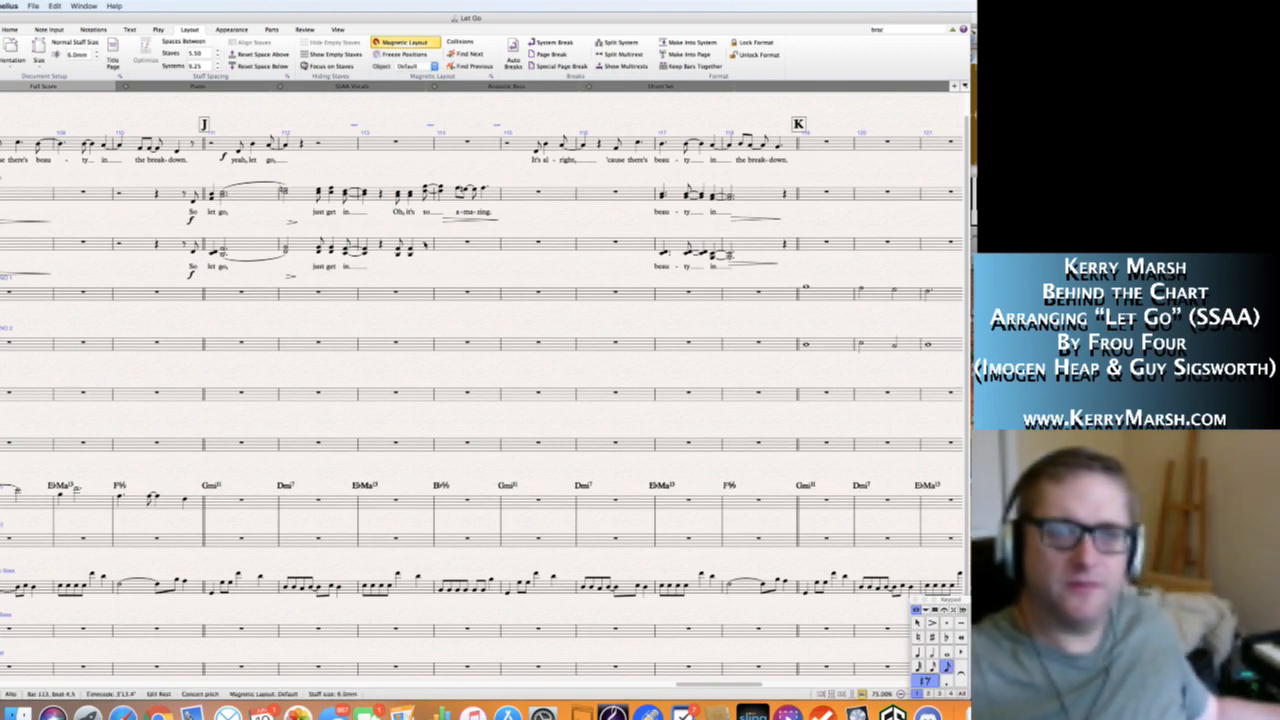
key("4")
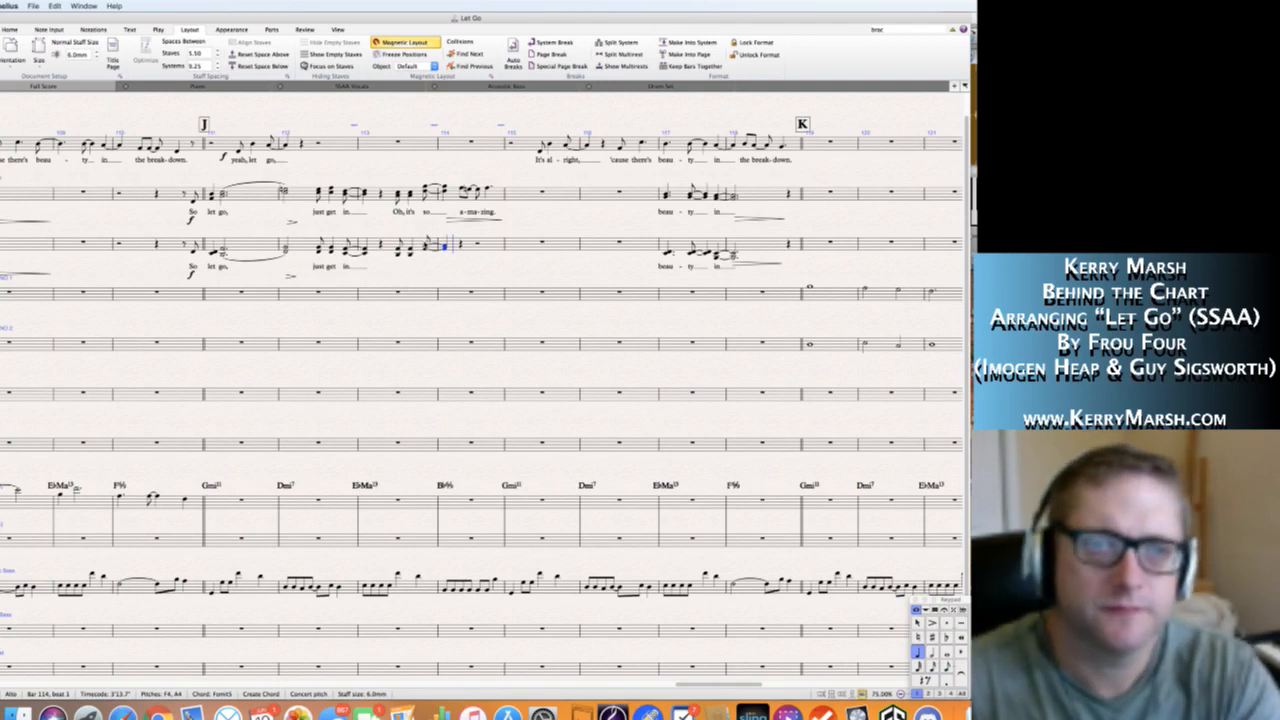
key("Escape")
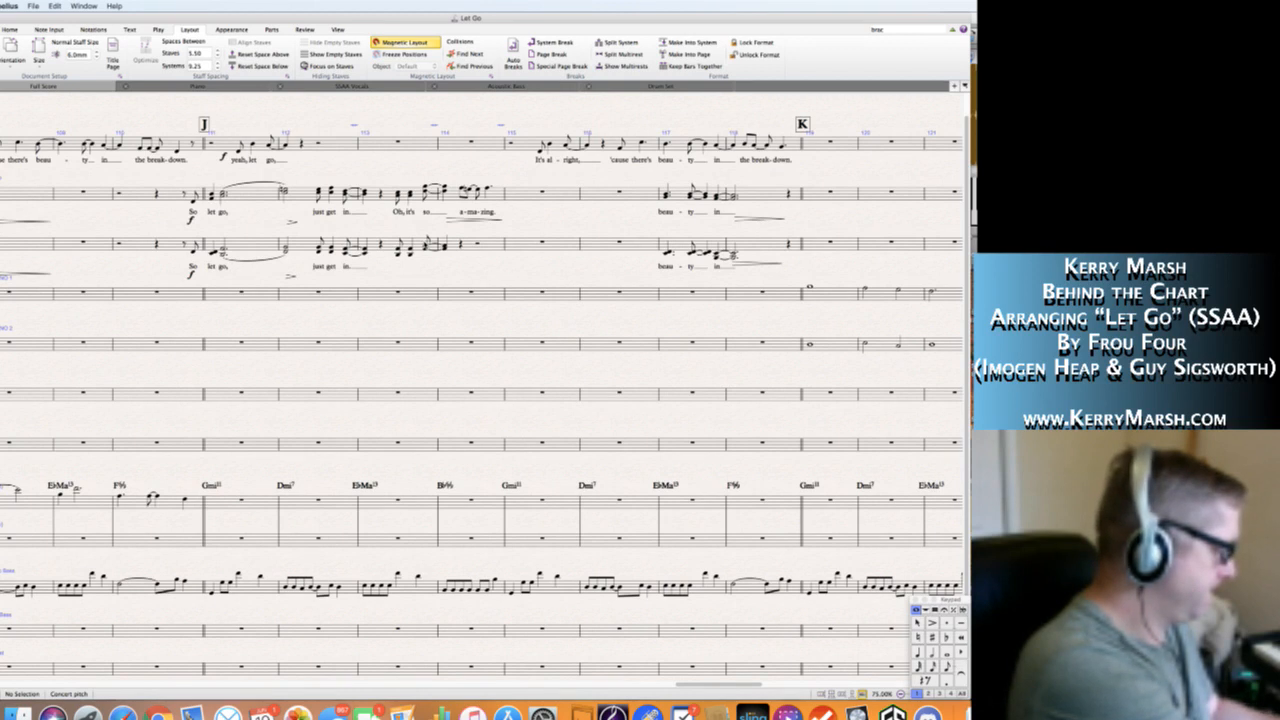
Enter eighth-note Alto chords for "a-ma-" in bar 114, placing D4 and G4 on beat 2.5.
left_click(461, 191)
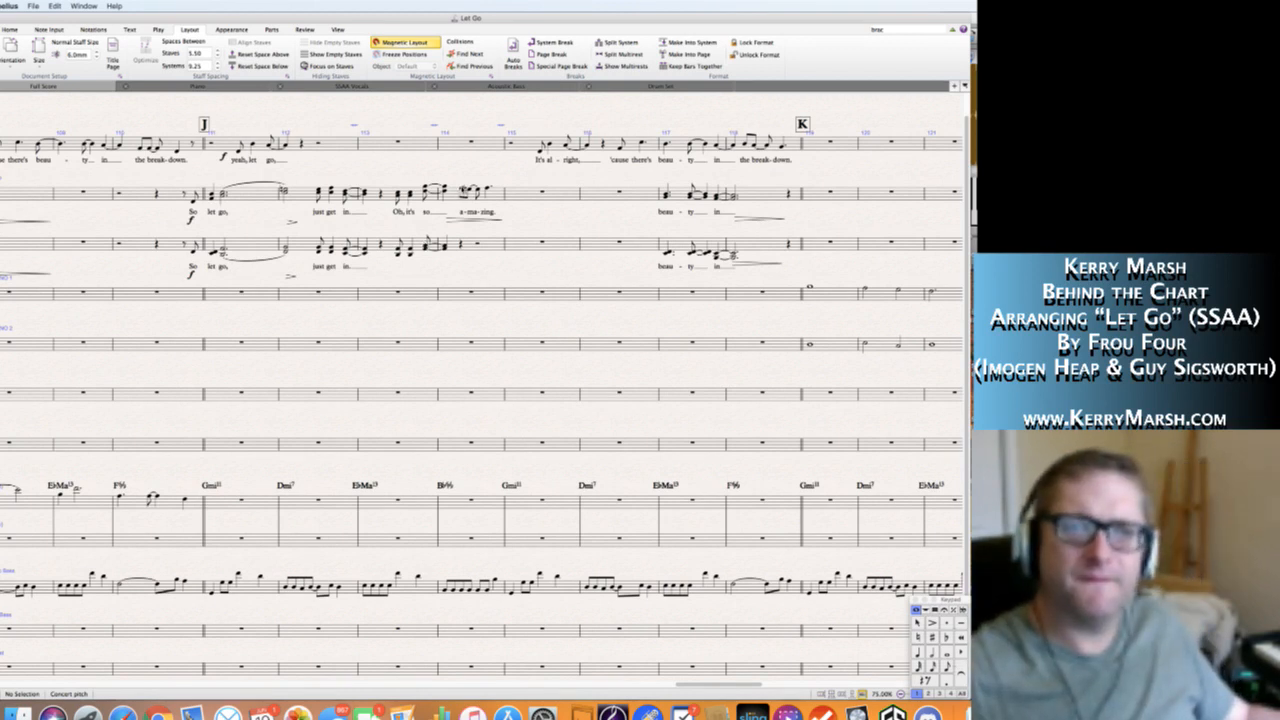
key("Escape")
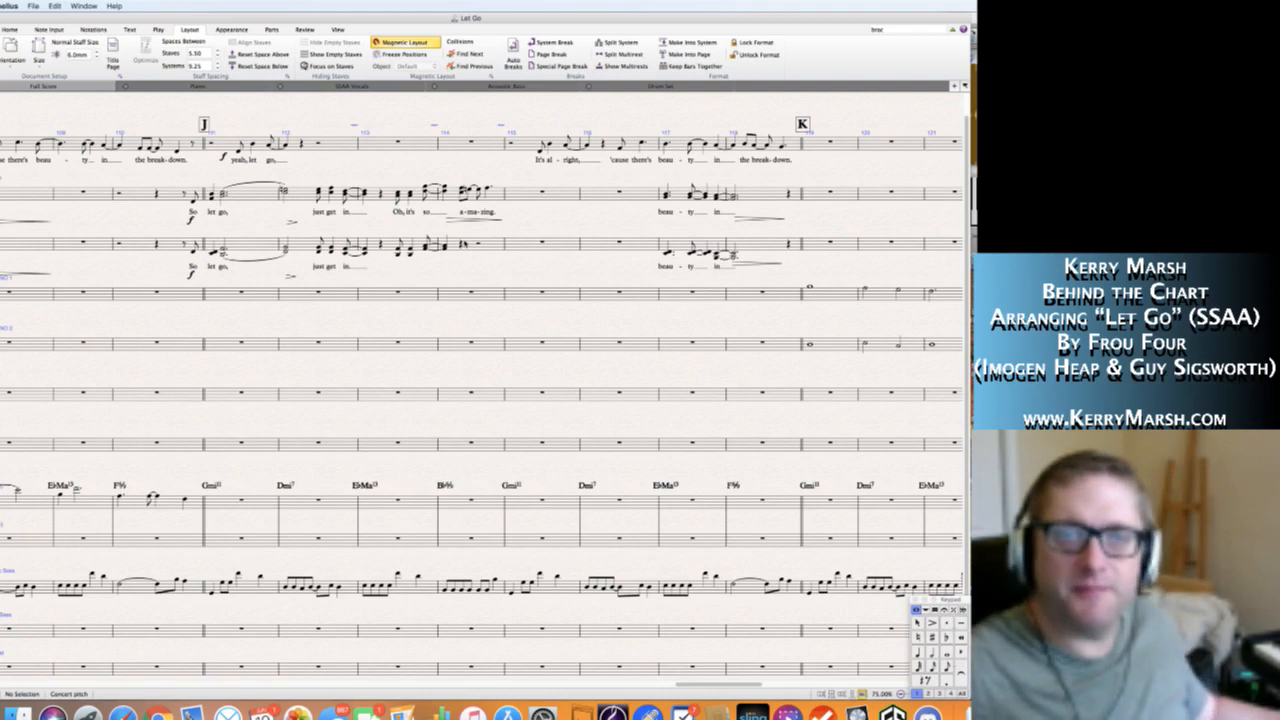
left_click(461, 244)
key("Escape")
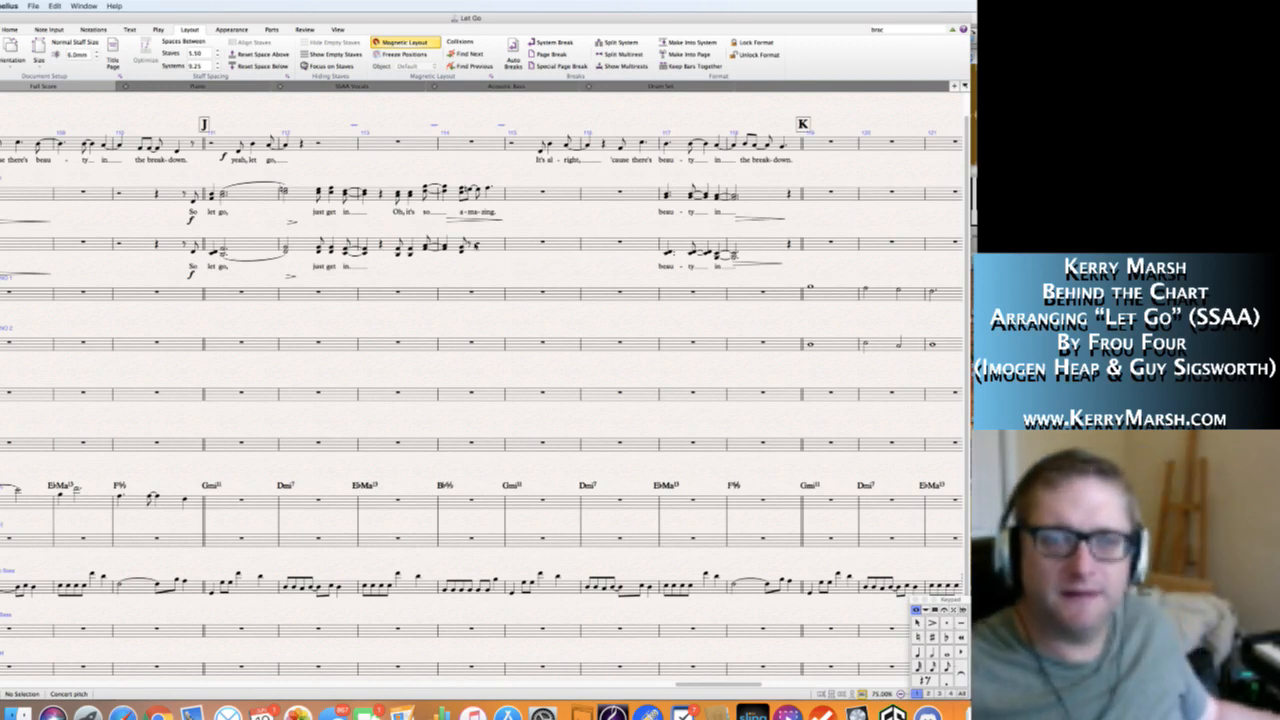
left_click(471, 244)
key("n")
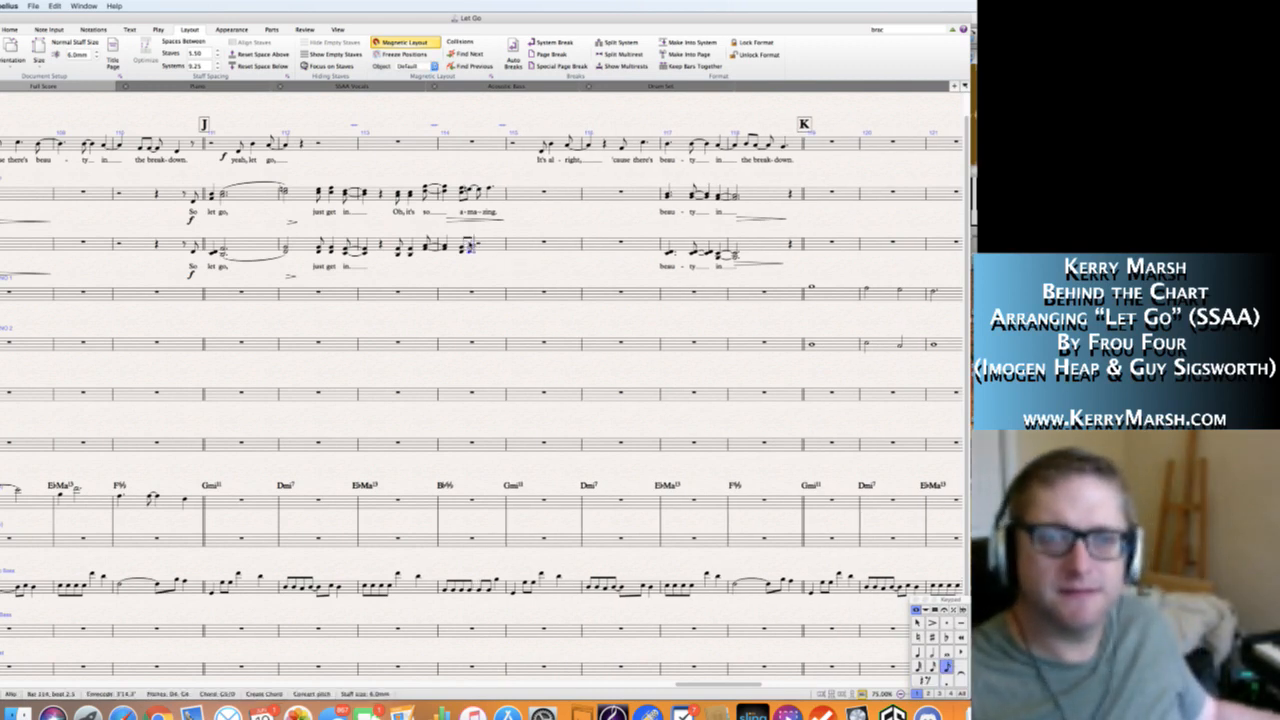
key("Escape")
Delete the hairpin under the Soprano "a-ma-zing" in bar 114.
key("Escape")
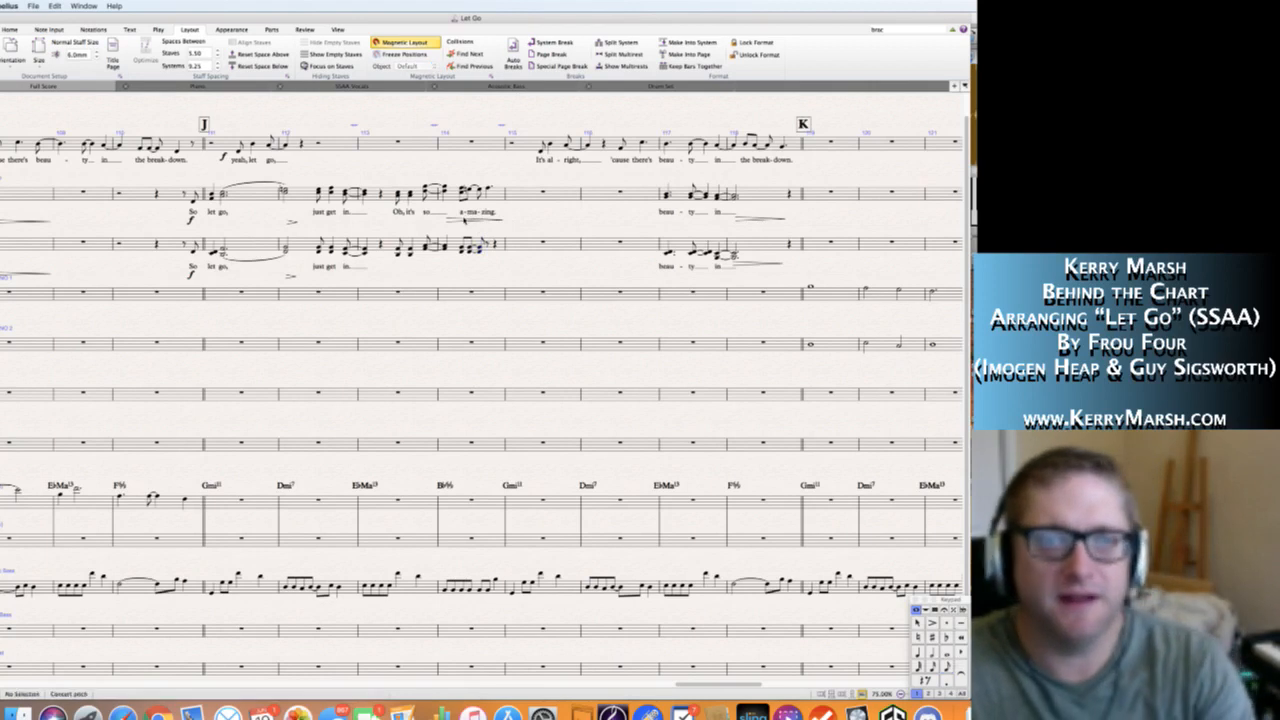
left_click(463, 219)
key("Delete")
key("Escape")
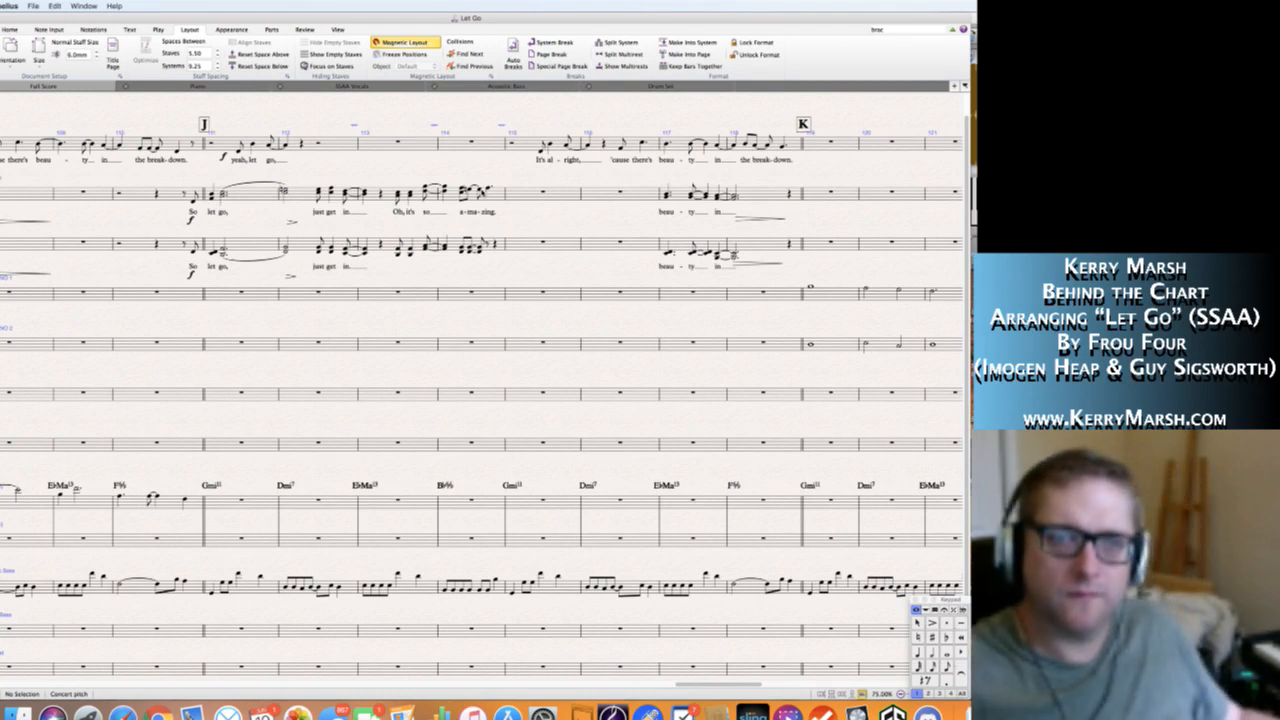
Add lower harmony to the Soprano "a-ma-zing" in bar 114, sustaining the last B♭4 and F5 chord into a whole-note chord in bar 115.
left_click(470, 190)
key("Escape")
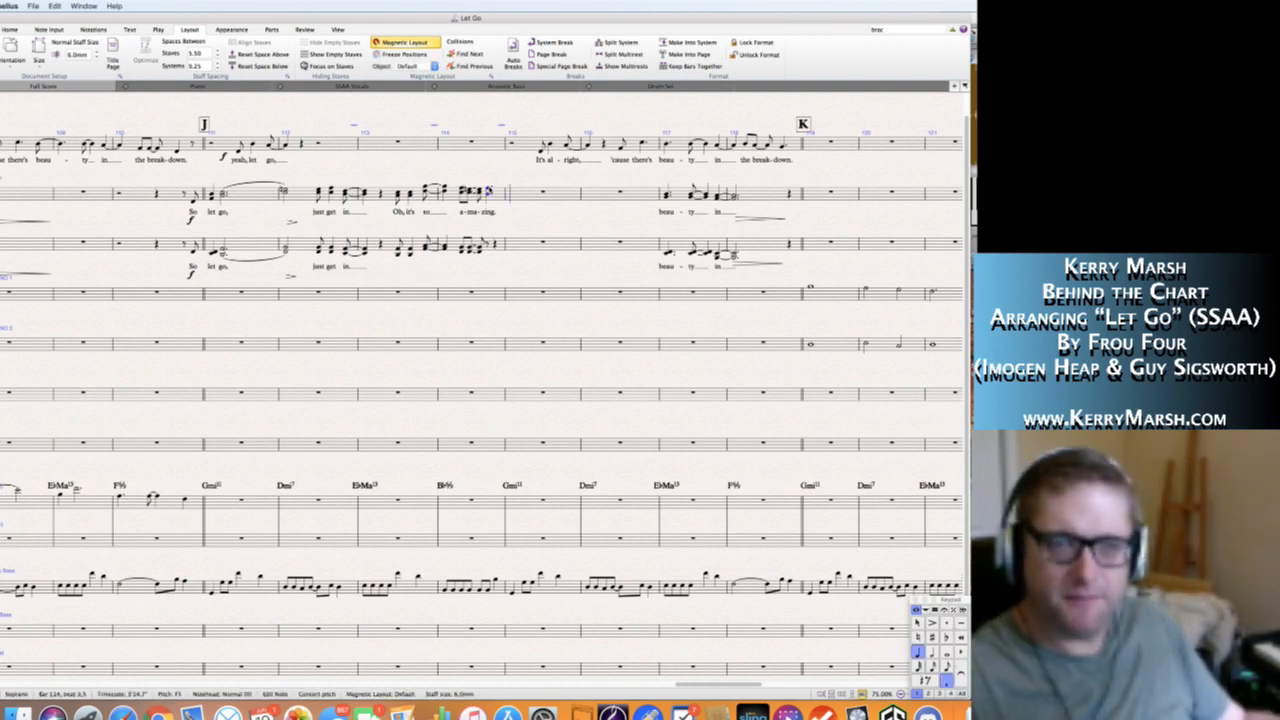
key("KP_Enter")
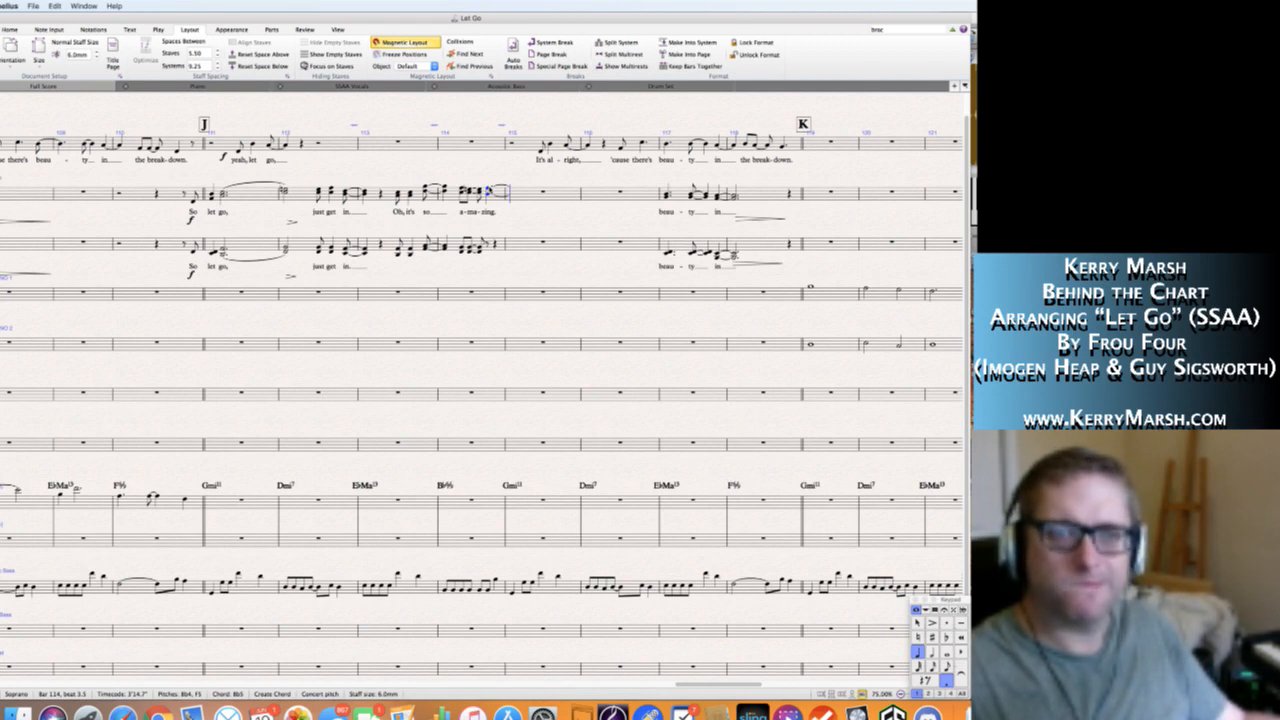
key("KP_6")
key("Escape")
key("Escape")
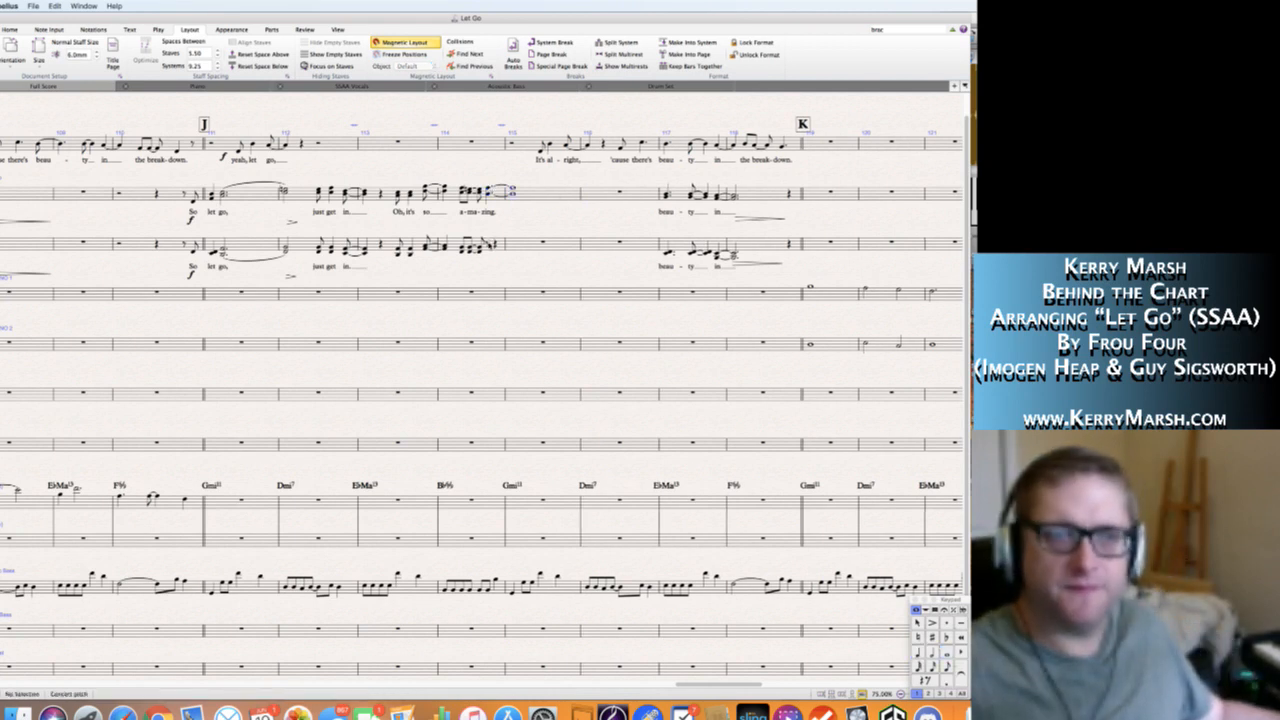
Enter a D4 and A4 Alto chord for "-zing" on beat 3.5 of bar 114, tied and followed by a whole-note chord in bar 115.
left_click(488, 244)
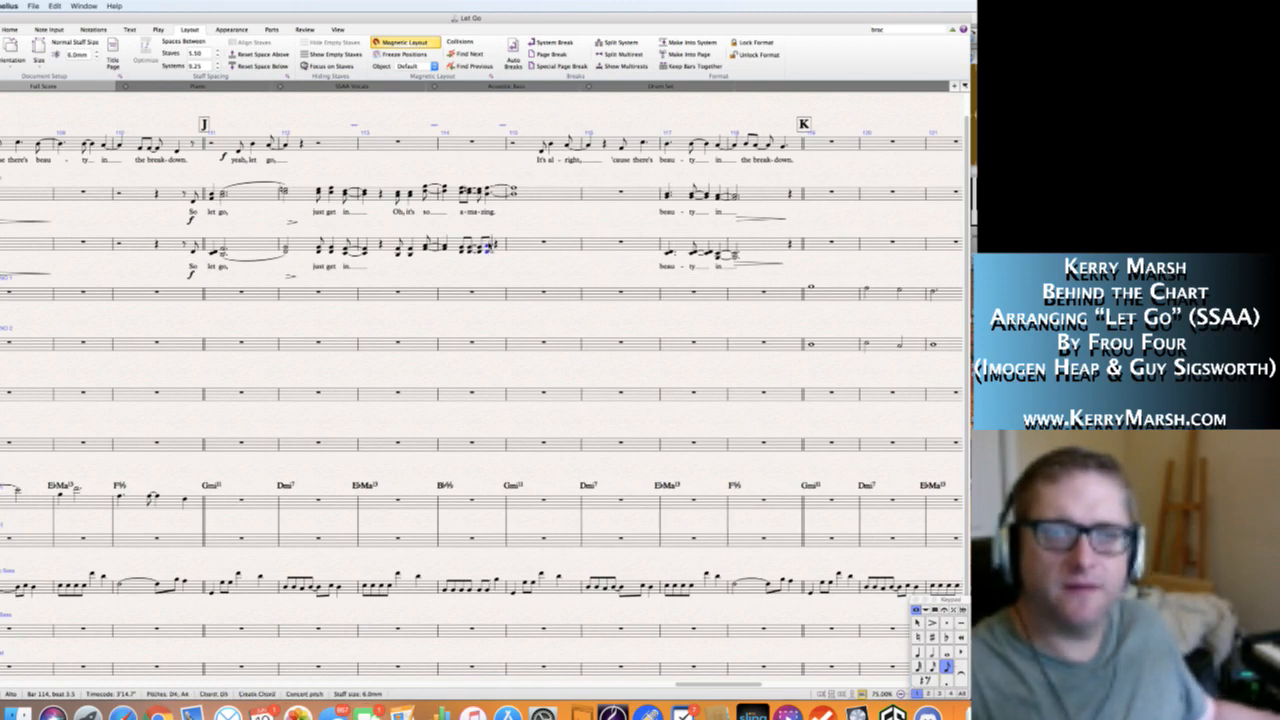
key(".")
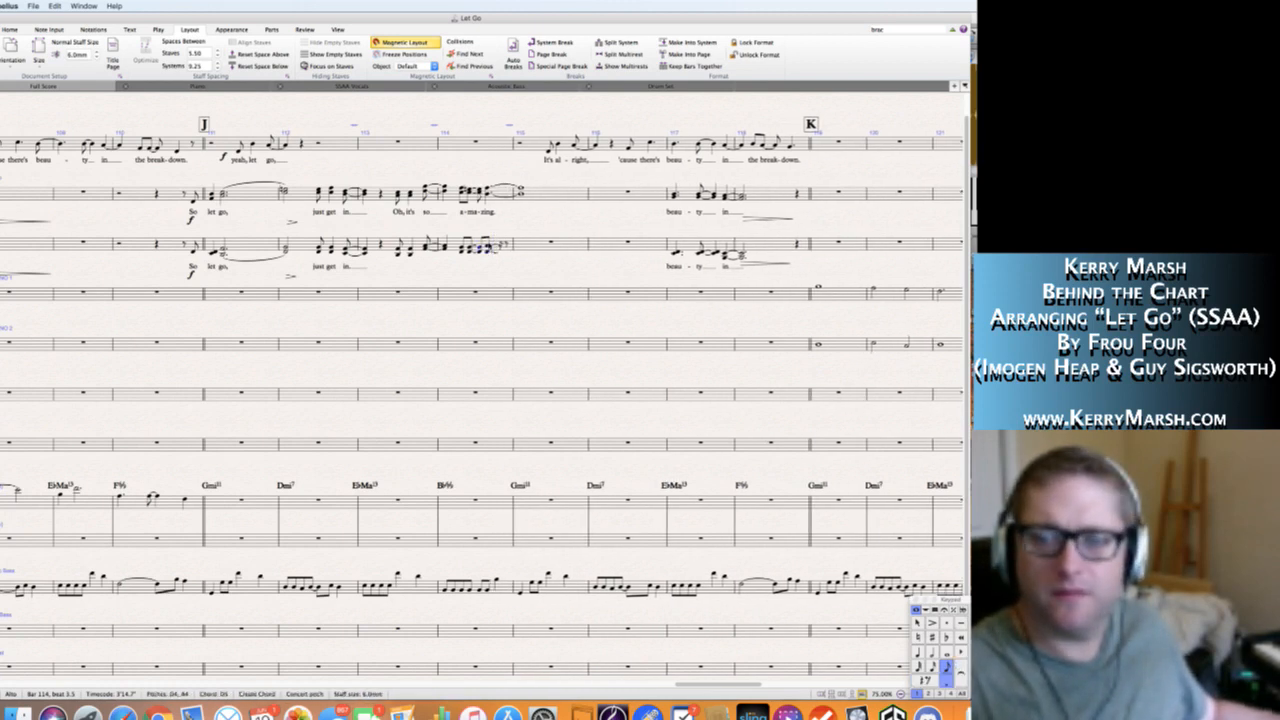
key("4")
key(".")
key("Return")
key("n")
key("6")
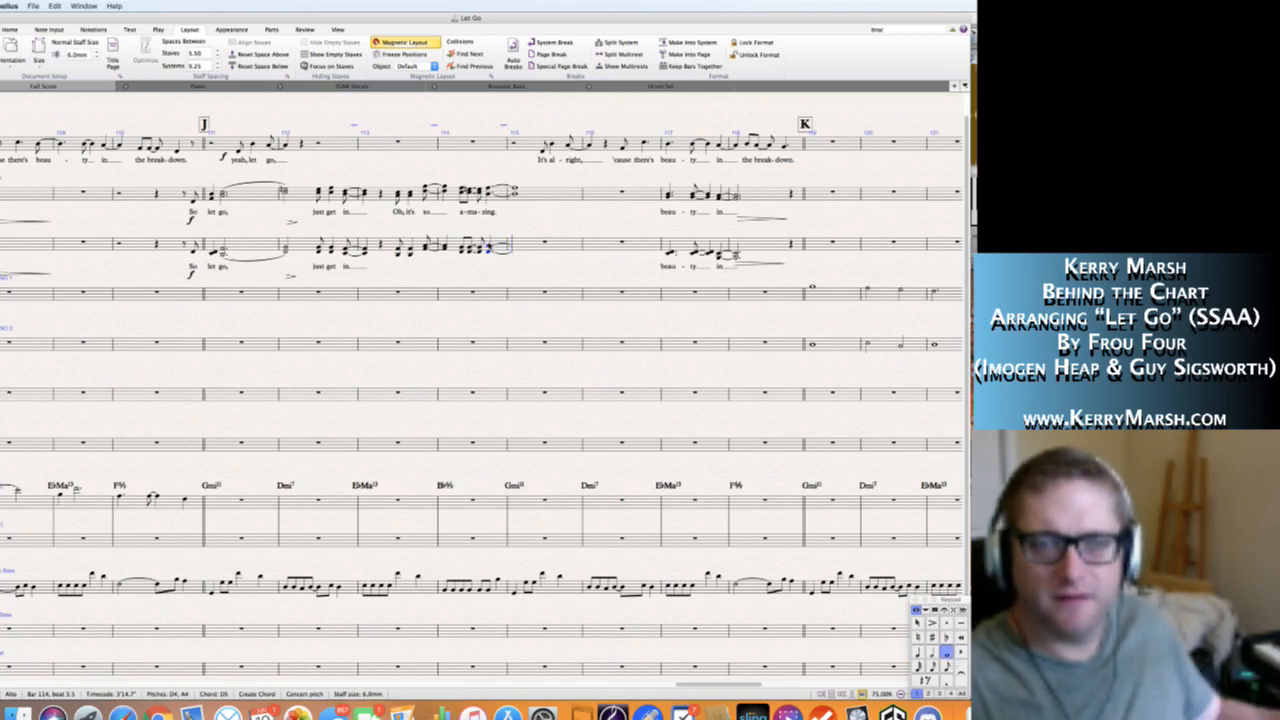
key("Escape")
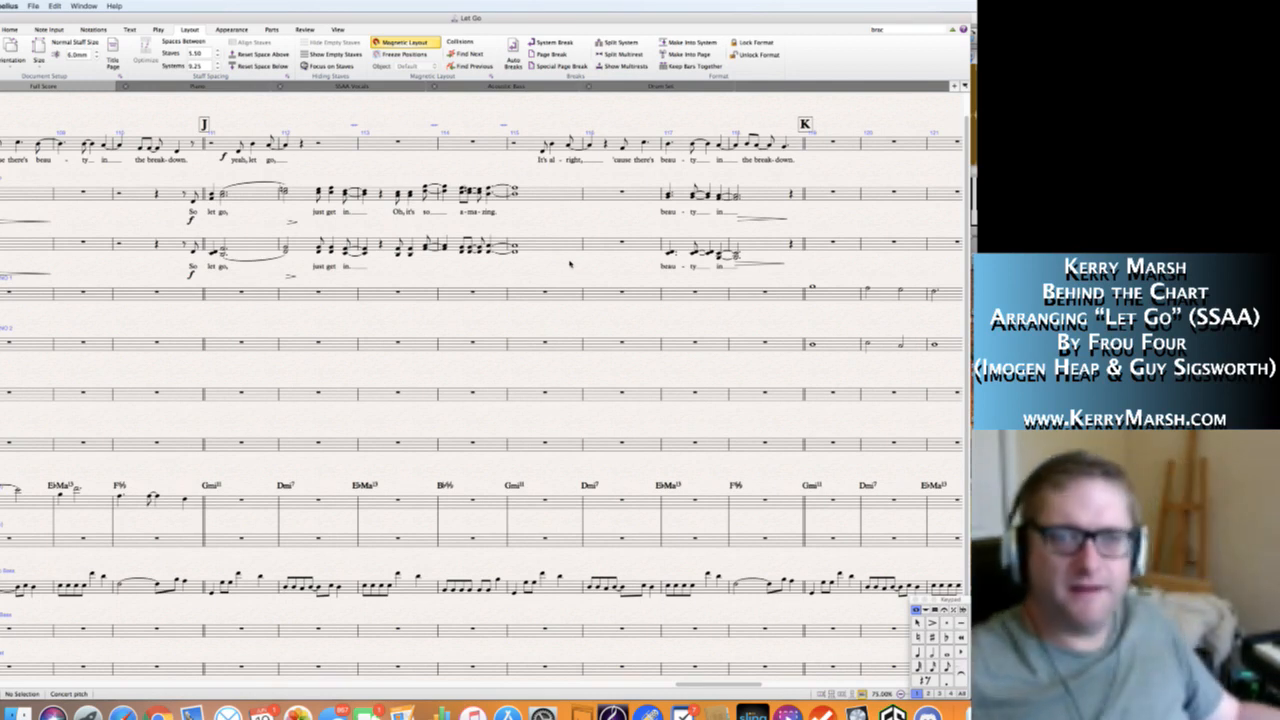
Enter a dotted half-note A4 and E5 chord in Soprano bar 116 and add a hairpin below it.
left_click(603, 191)
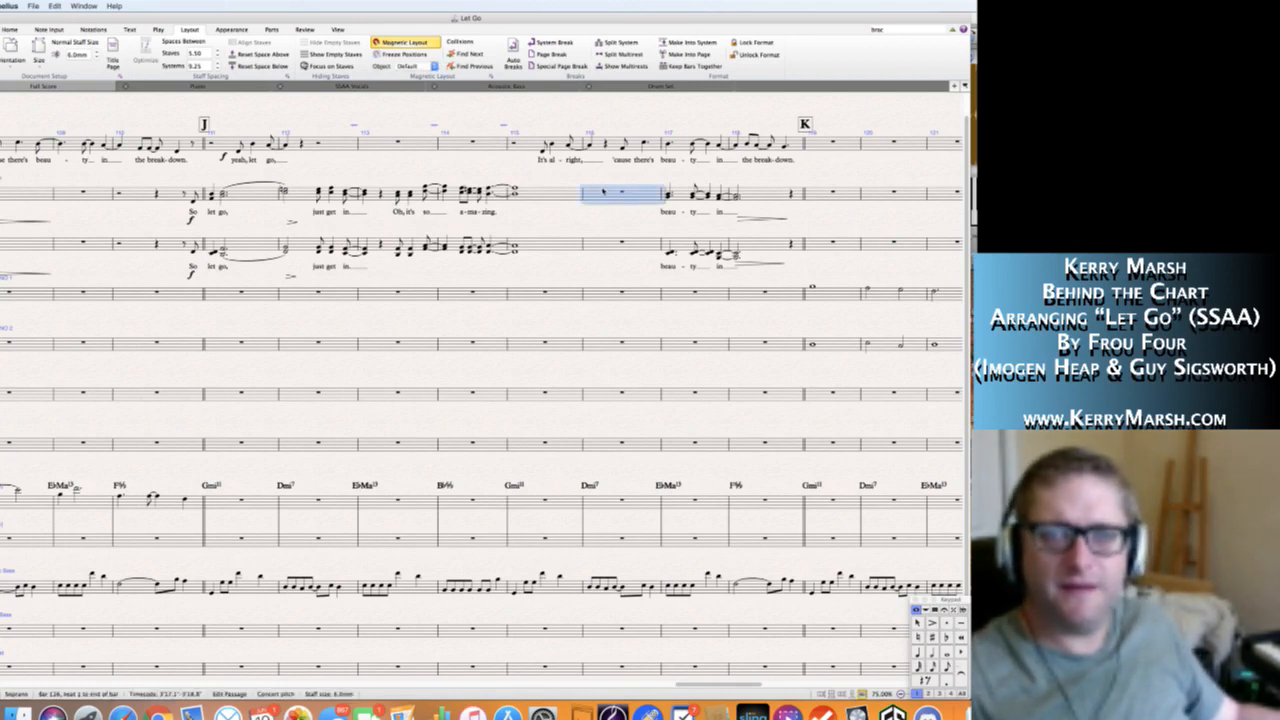
key("a")
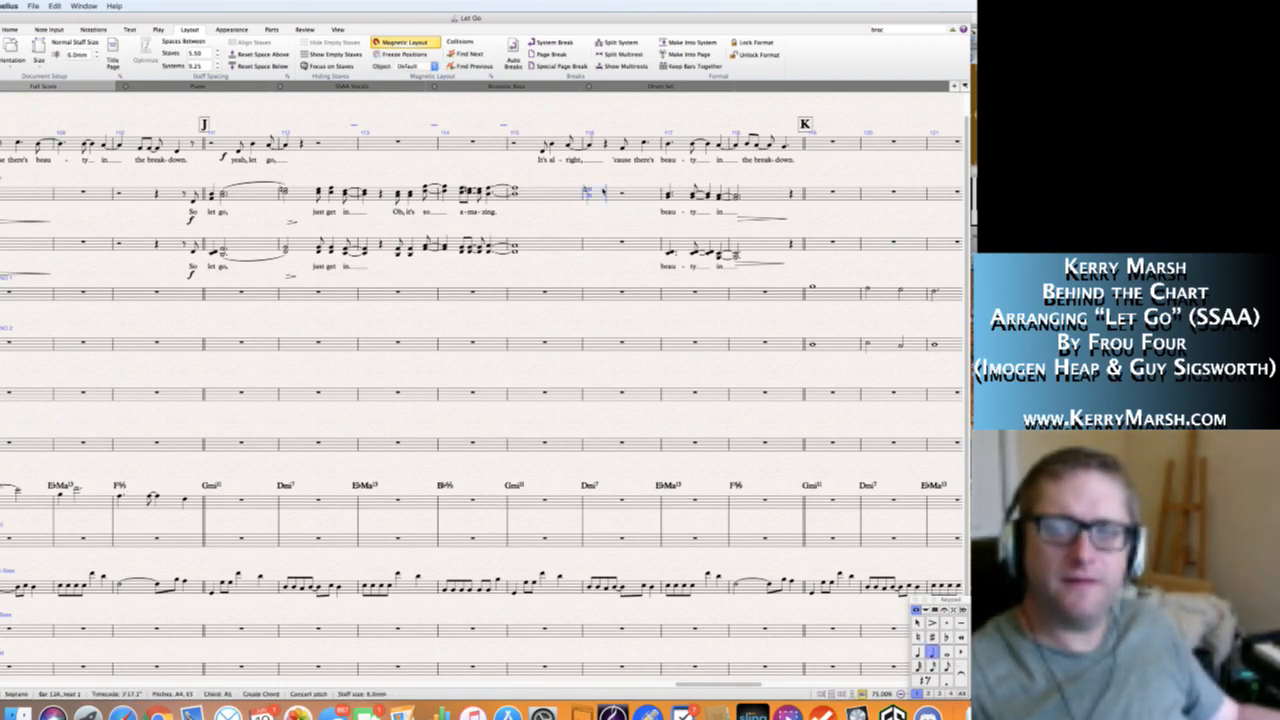
key("Left")
key("KP_Decimal")
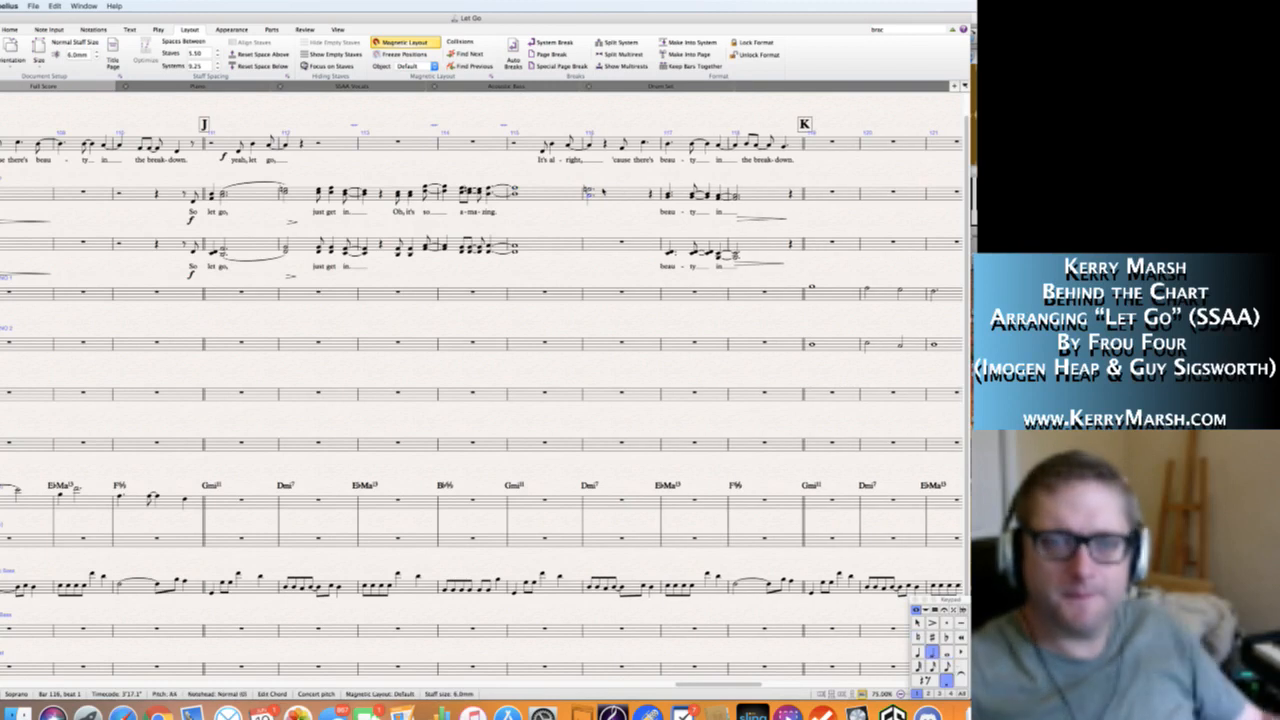
key("Escape")
left_click(590, 192)
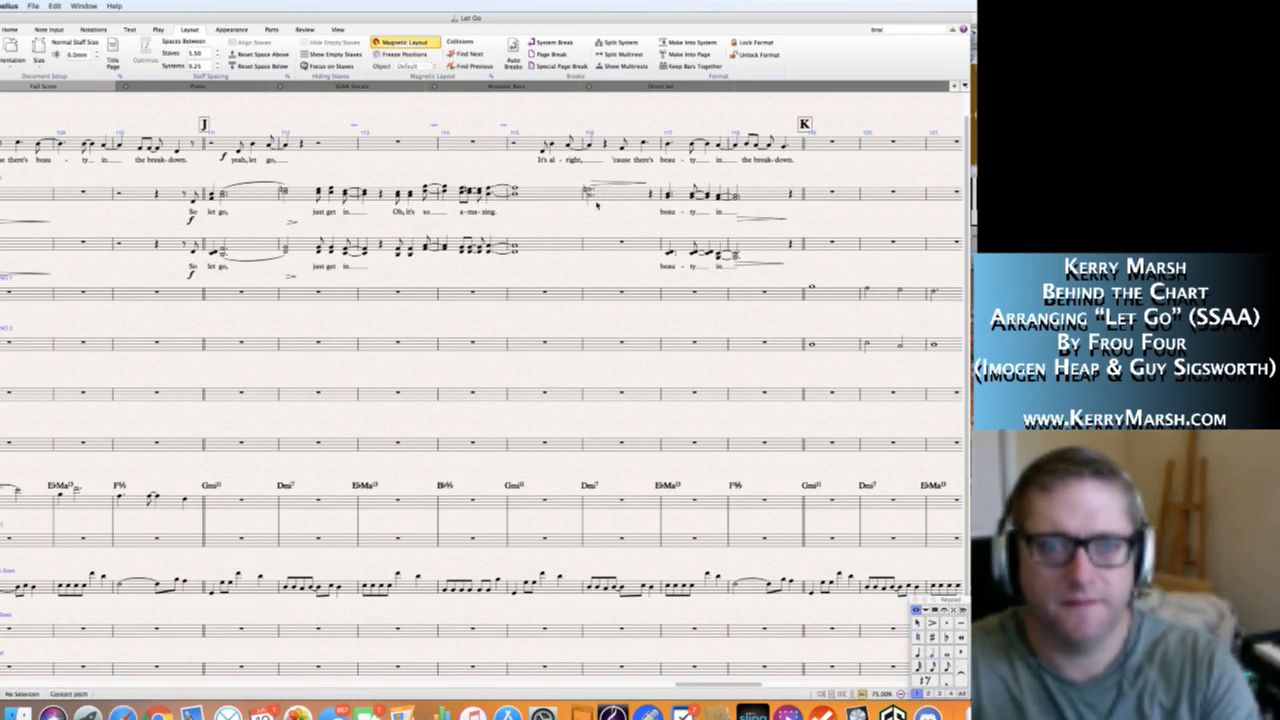
key("h")
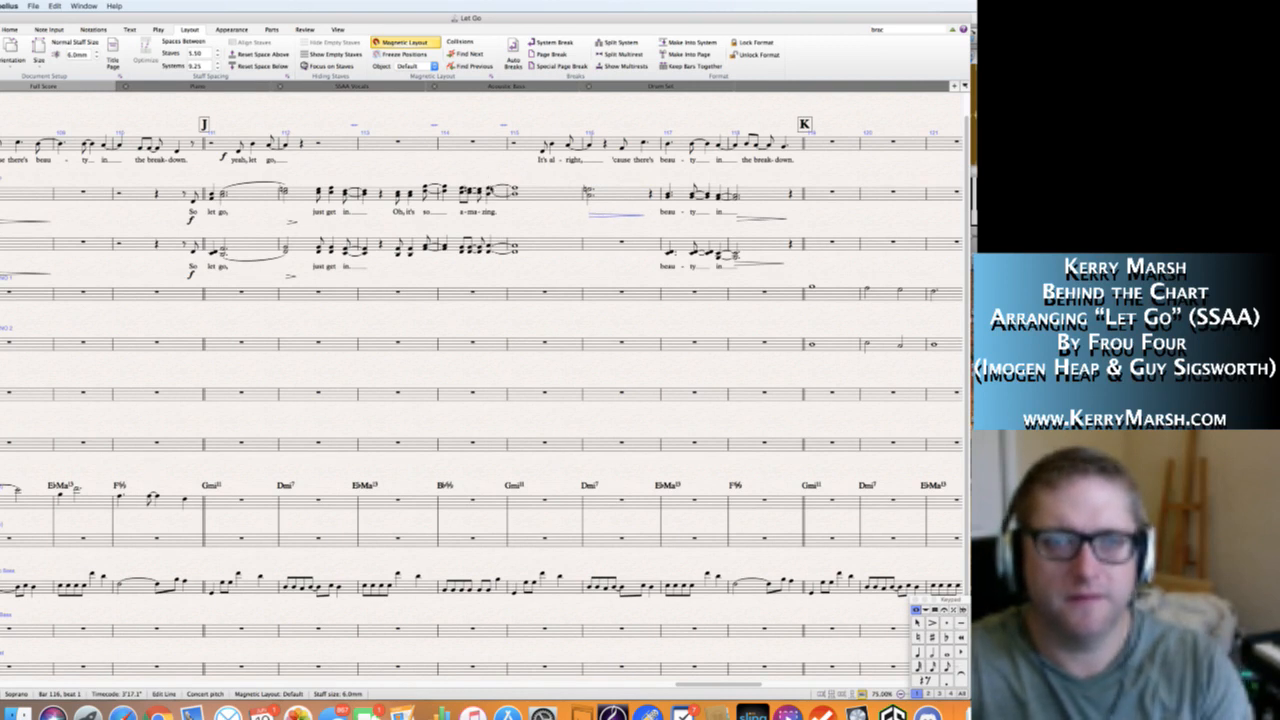
Slur the Soprano chords from "-zing" in bar 114 to the dotted half-note chord in bar 116.
left_click(491, 189)
left_click(590, 191, "shift")
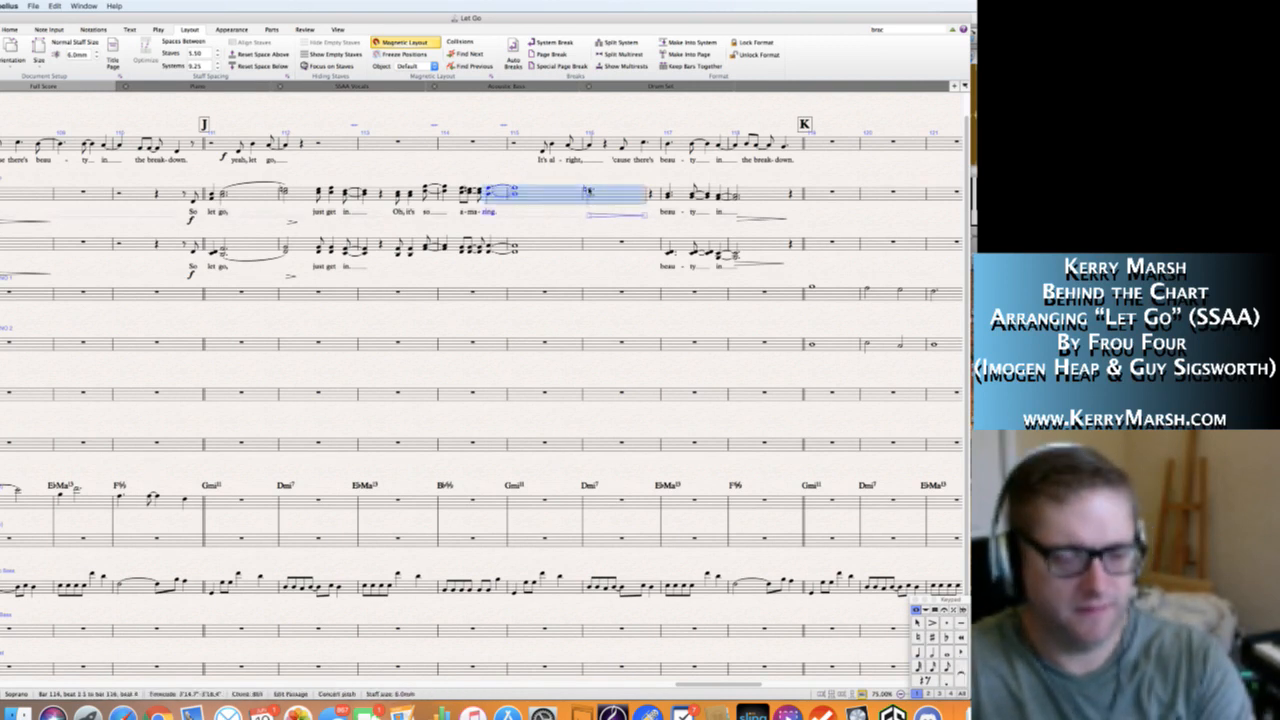
key("s")
key("Escape")
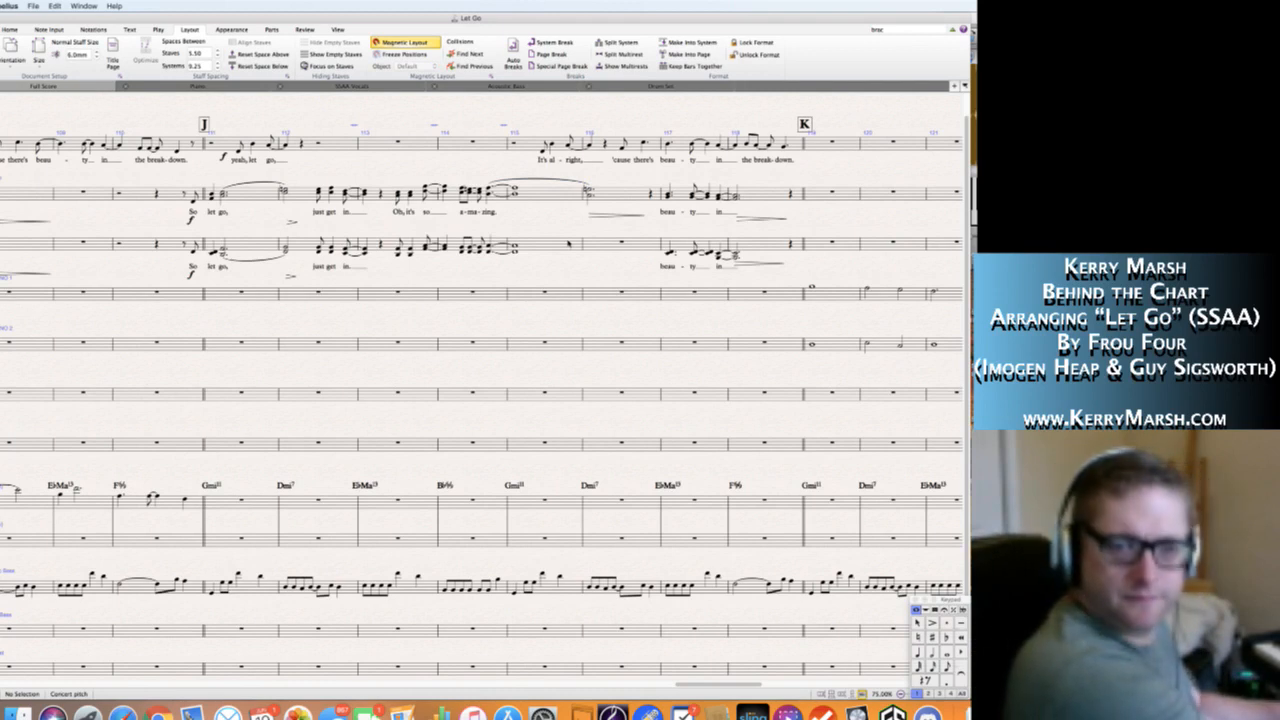
Enter a dotted half-note Alto chord in bar 116 and slur it from the "-zing" chord in bar 114.
left_click(590, 247)
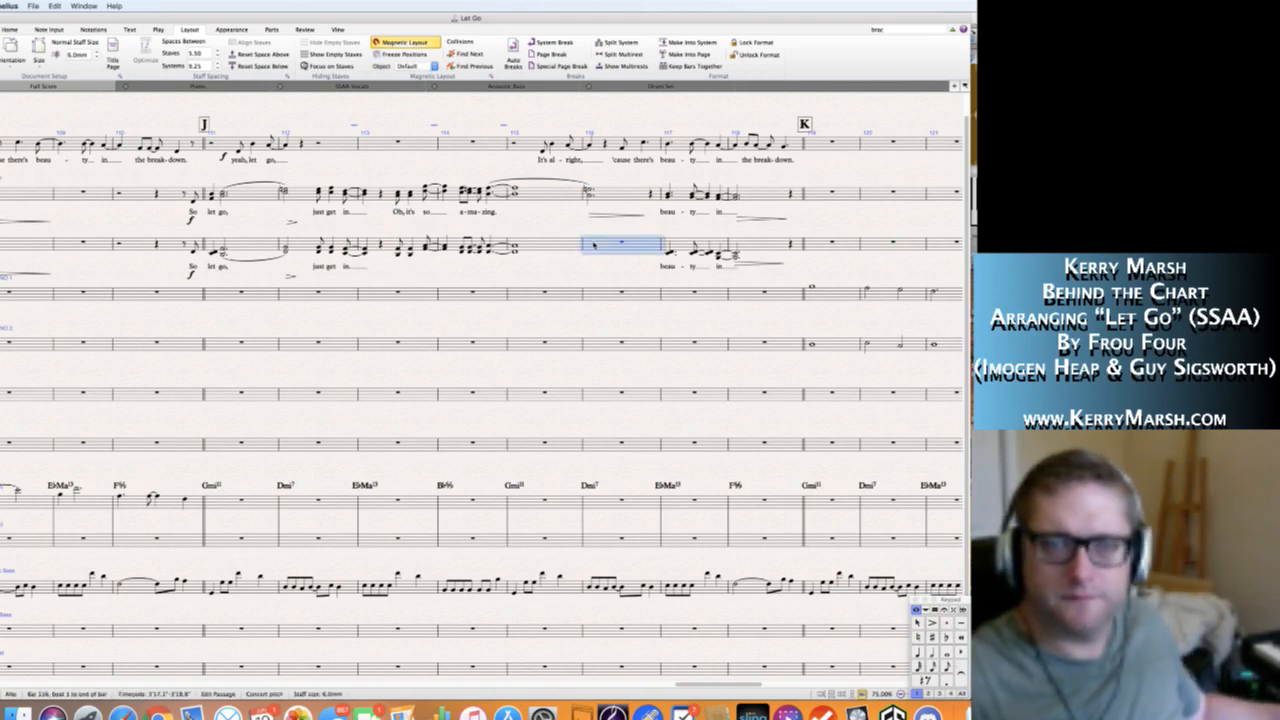
left_click(590, 248)
key("Escape")
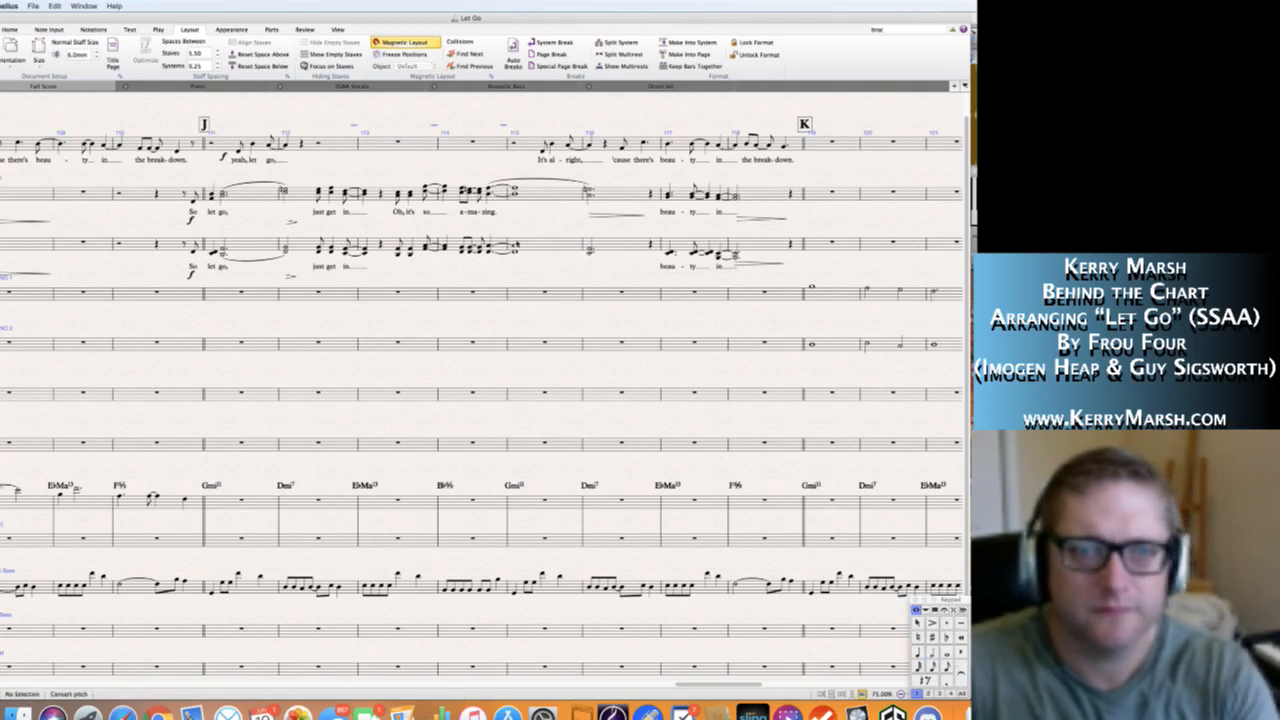
left_click(590, 250, "shift")
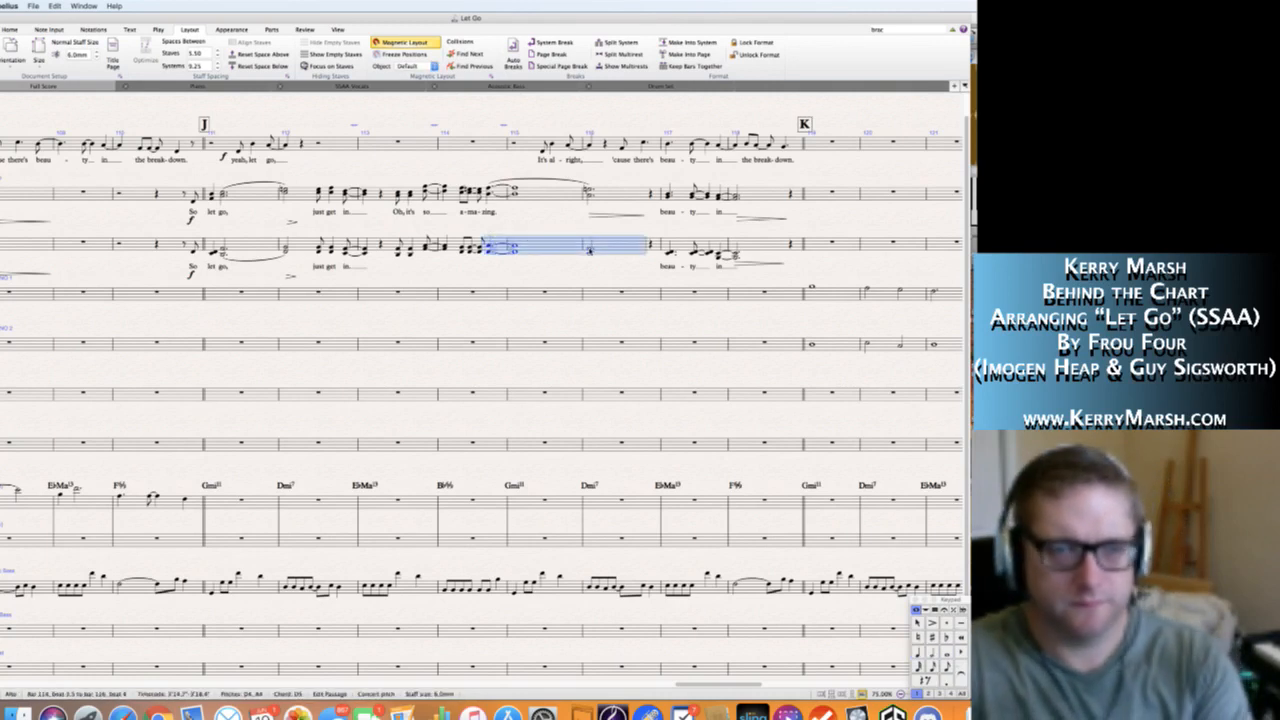
key("s")
key("Escape")
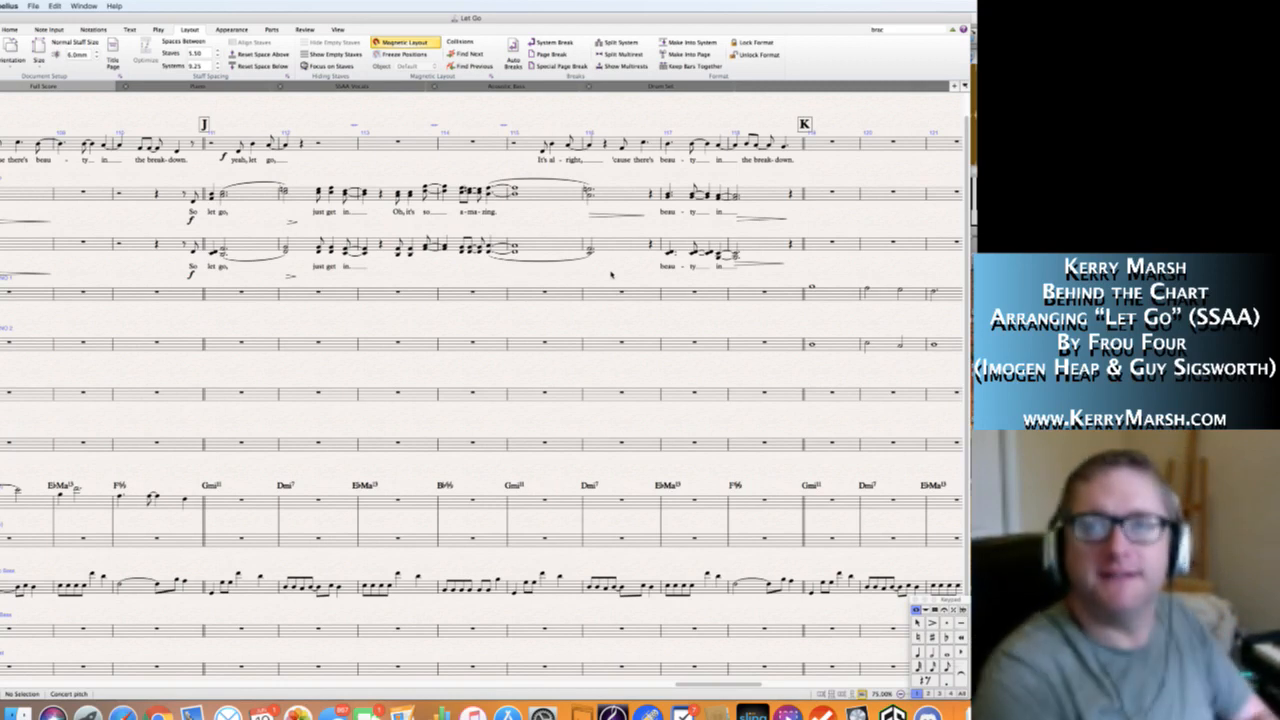
Copy the Soprano hairpin in bar 116 to the same spot under the Alto staff.
left_click(604, 214)
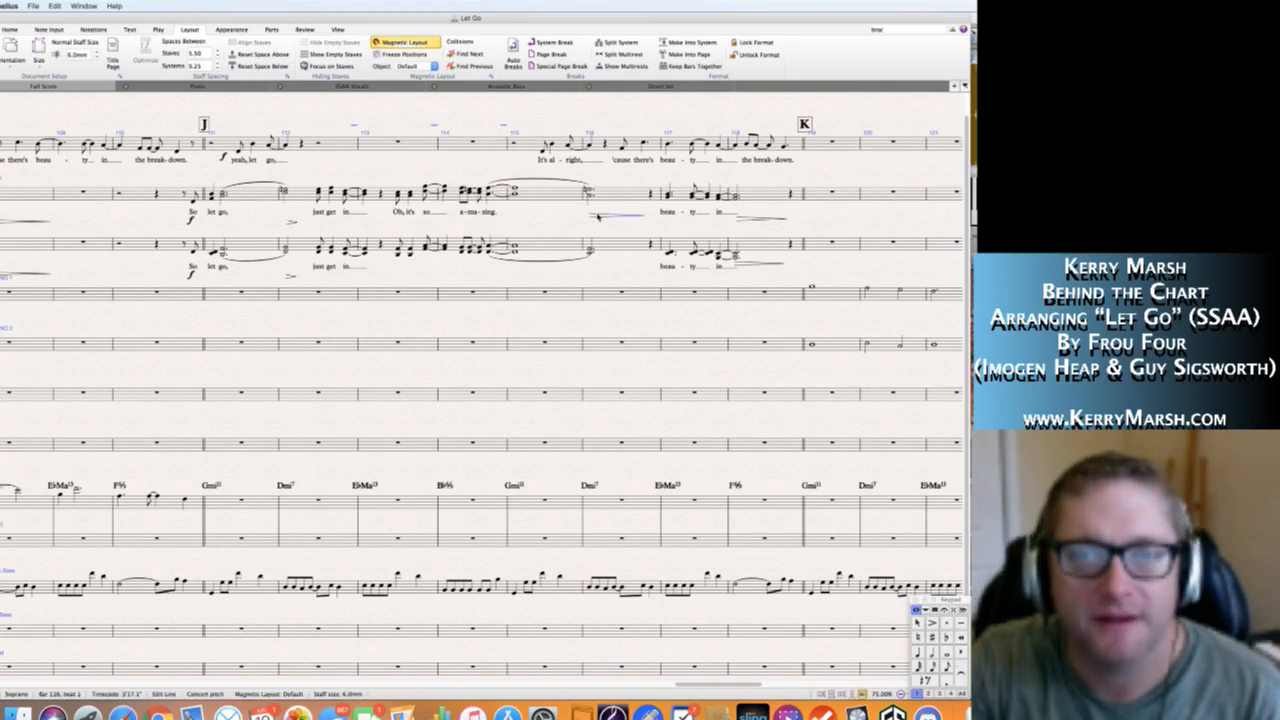
left_click(604, 261)
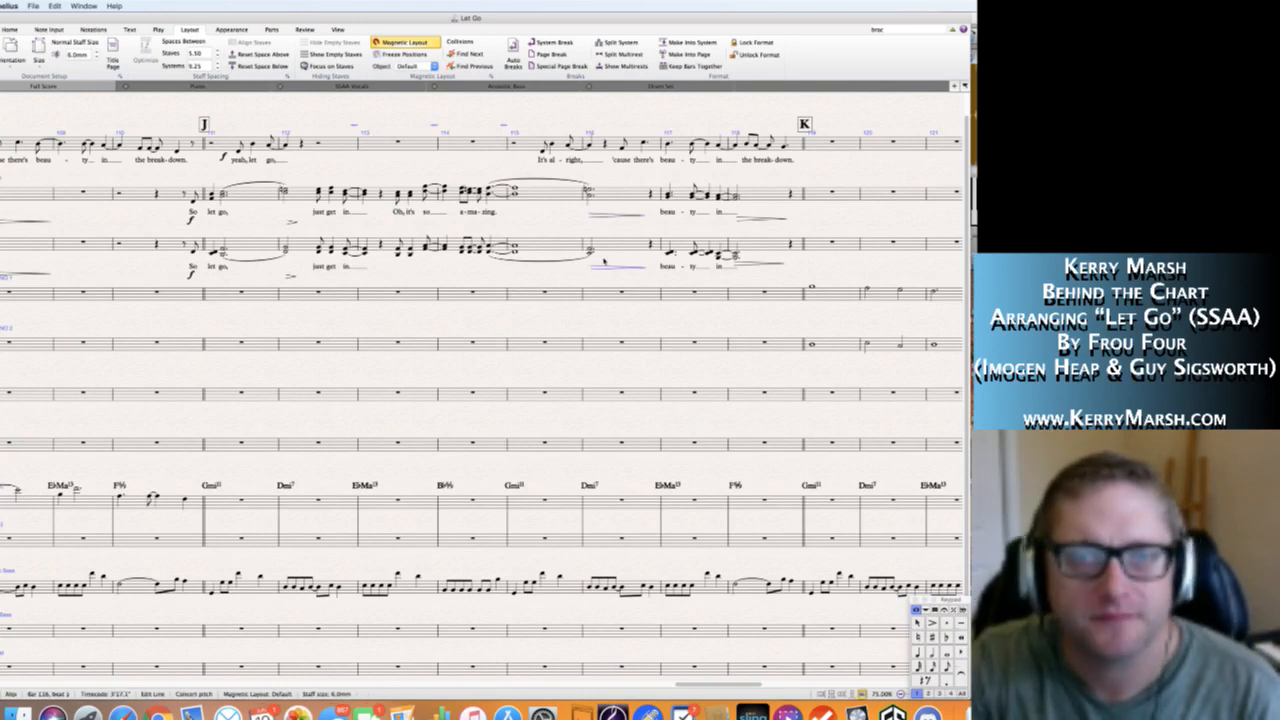
Extend the Soprano's "-zing" lyric from bar 114 over the slurred chords into bar 116.
left_click(494, 212)
key("Return")
type("__")
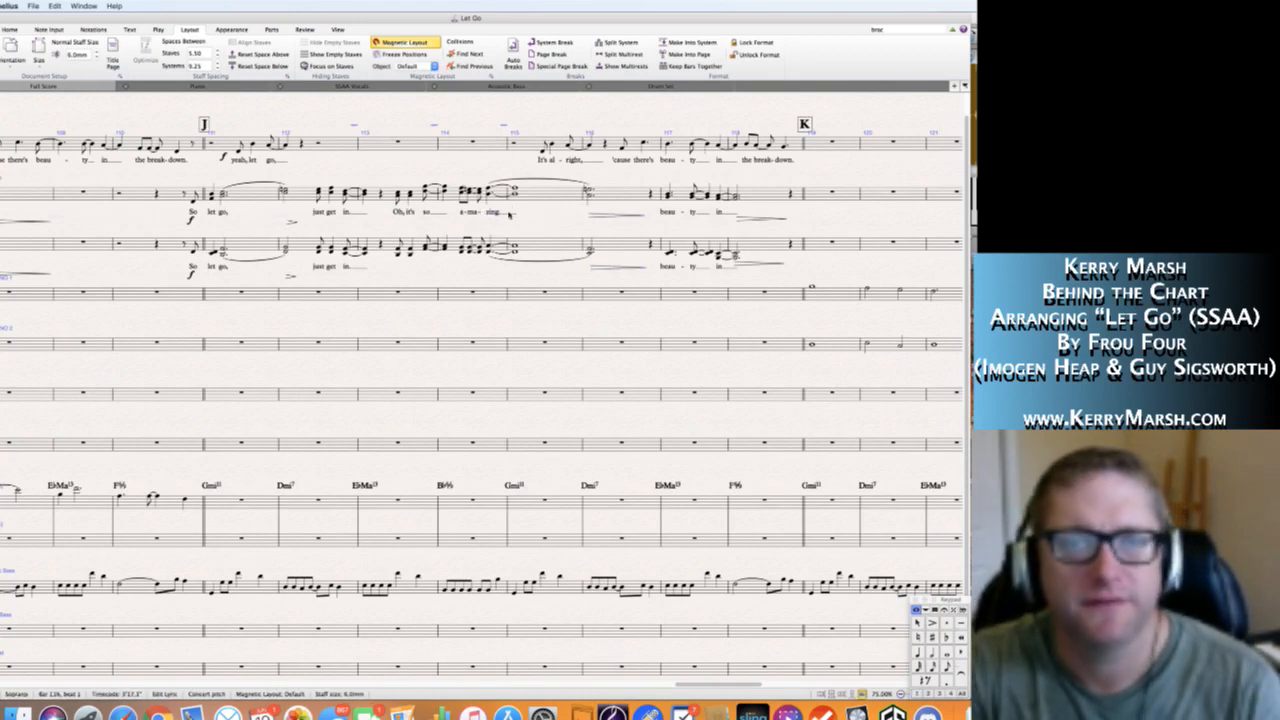
key("Escape")
Copy the "Oh, it's so a-ma-zing" lyrics from Soprano bars 113–114 to the same chords in the Alto staff.
left_click(398, 202)
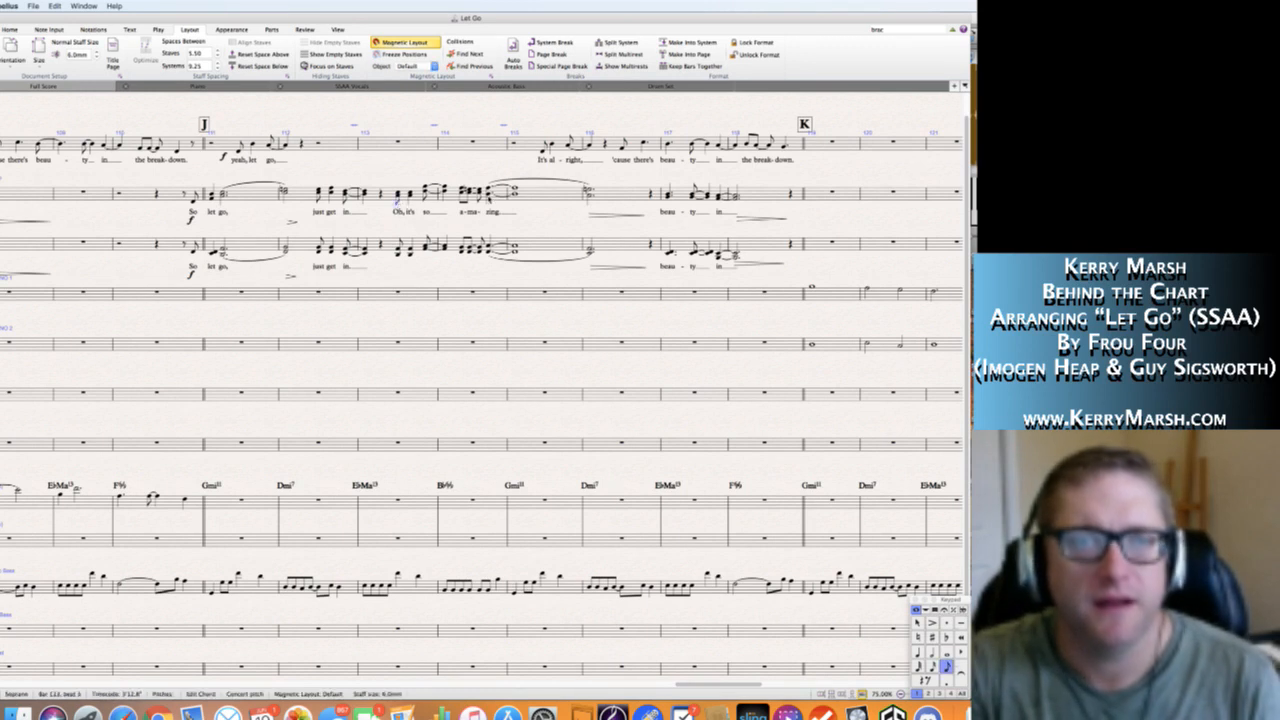
left_click(488, 197, "shift")
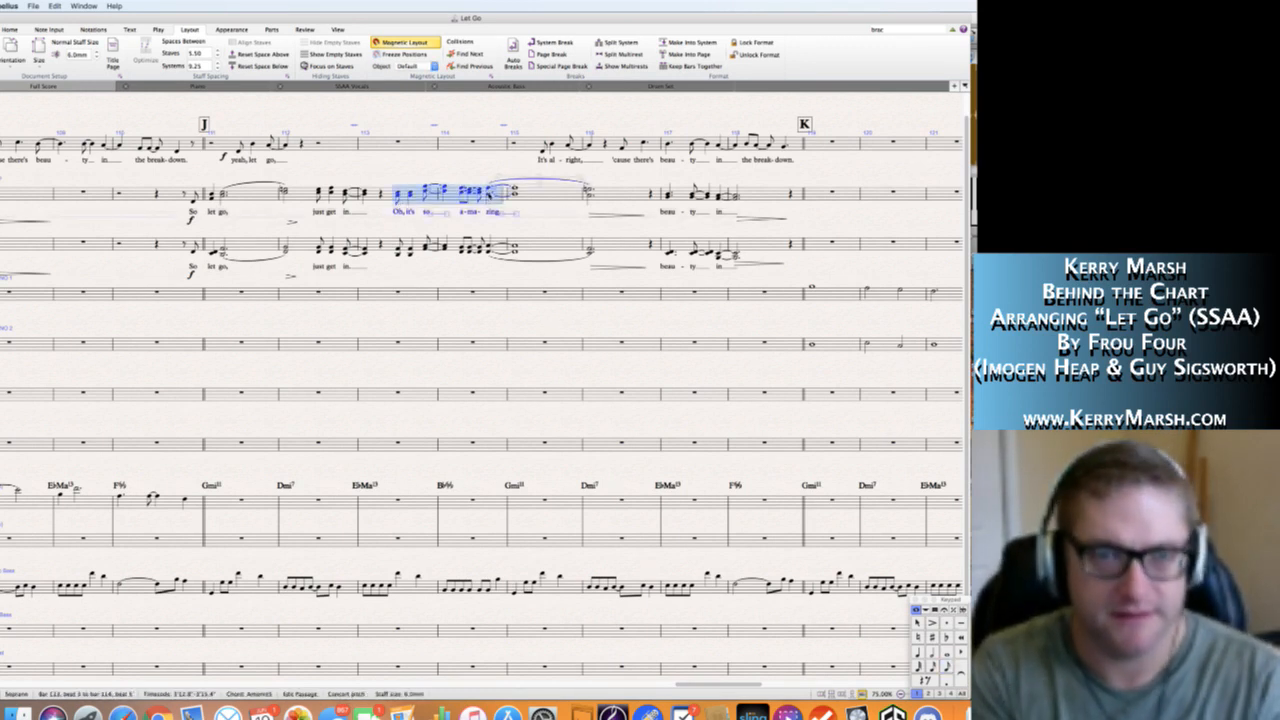
key("alt+shift+super+l")
left_click(398, 258, "alt")
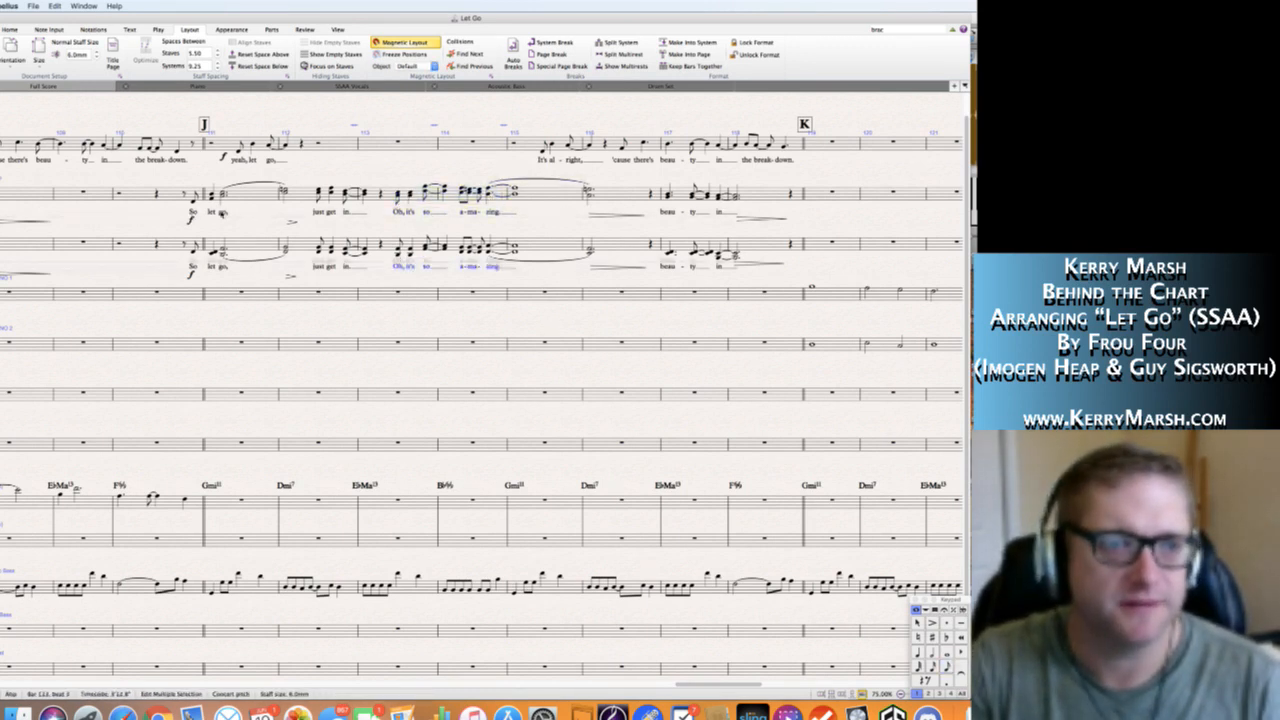
Re-edit the "go," lyric in bar 111 of the Soprano and Alto staves, advancing lyric entry to the chords in bar 112.
double_click(226, 212)
key("space")
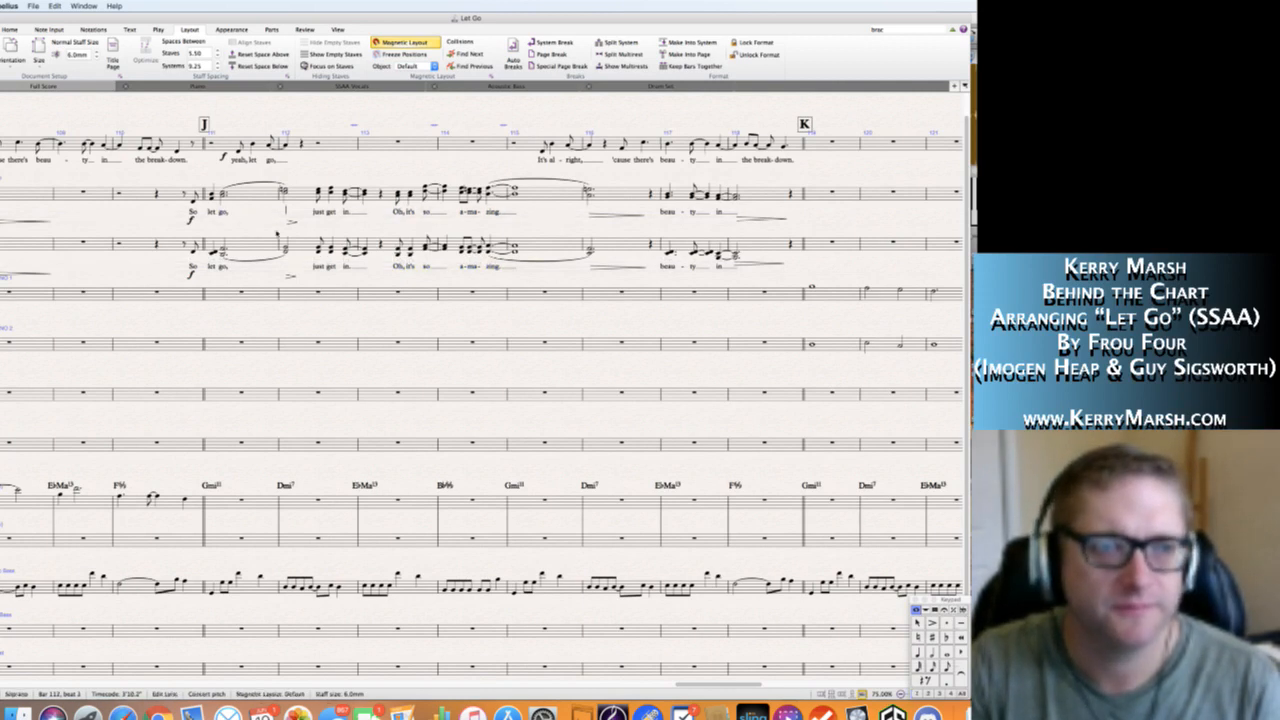
key("space")
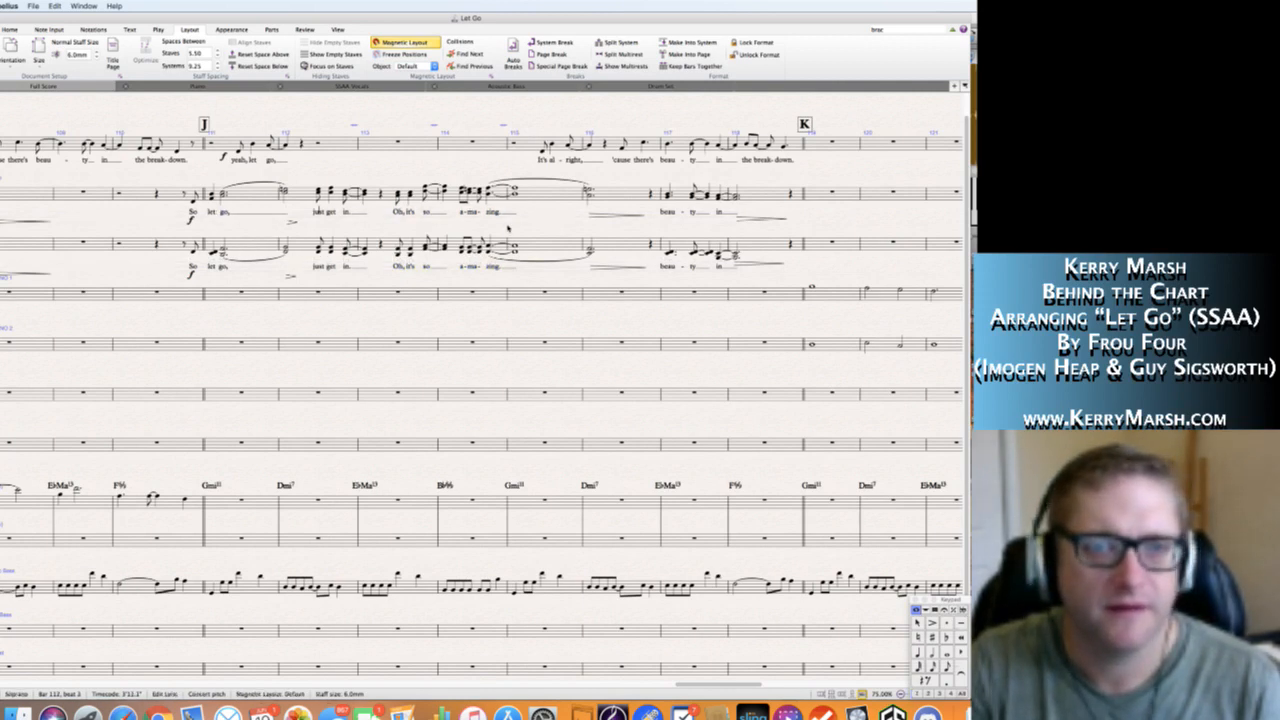
double_click(223, 267)
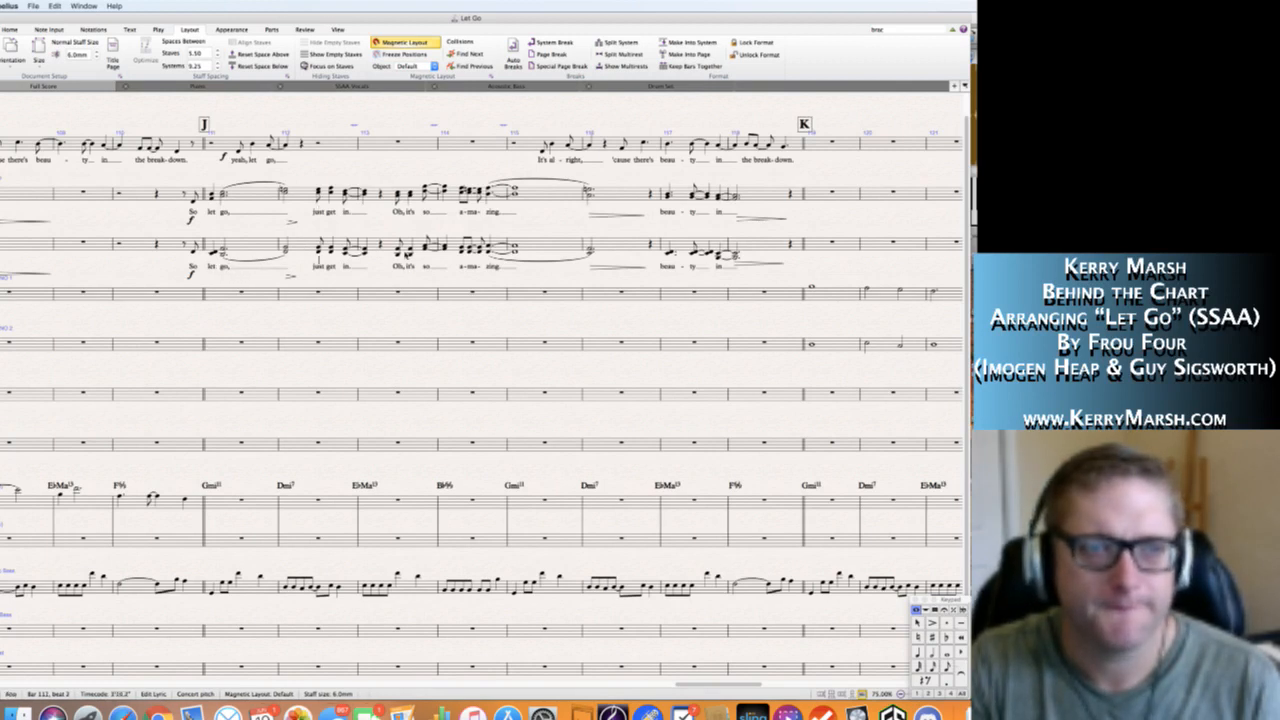
key("space")
Add a period after "-zing" in the Soprano and Alto lyrics and advance lyric entry through to bar 117.
double_click(498, 213)
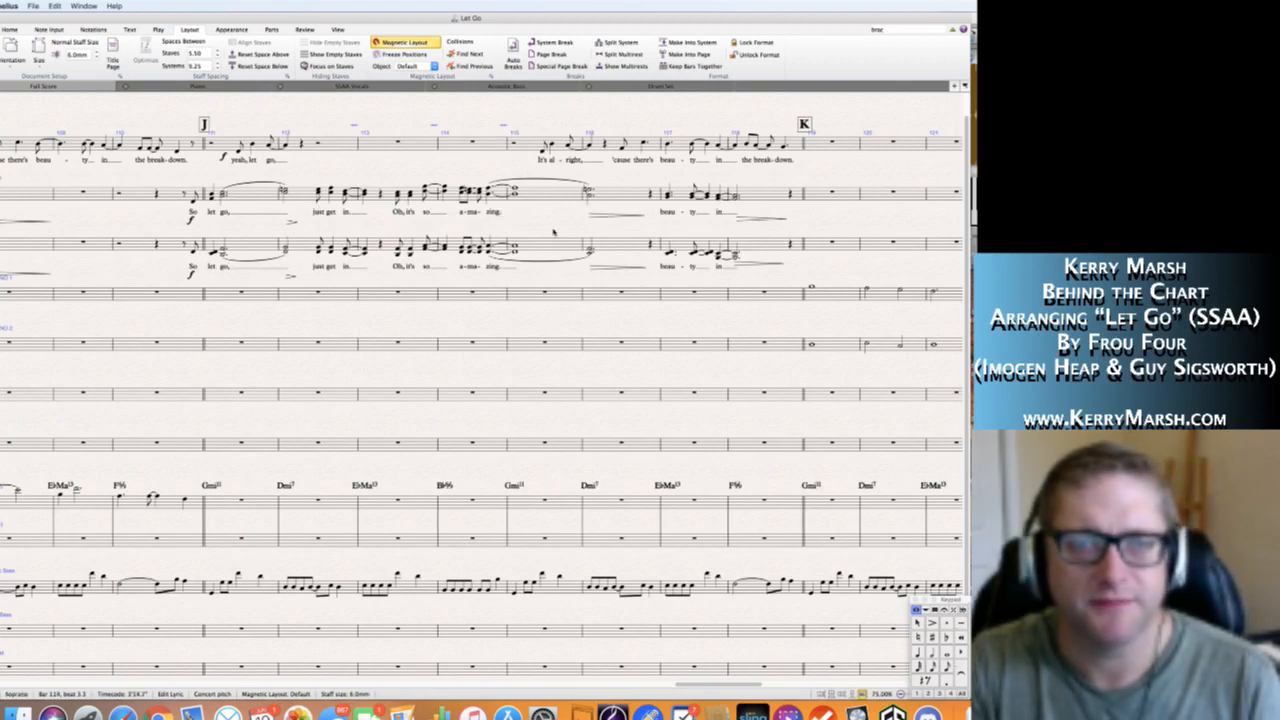
key("space")
key("space")
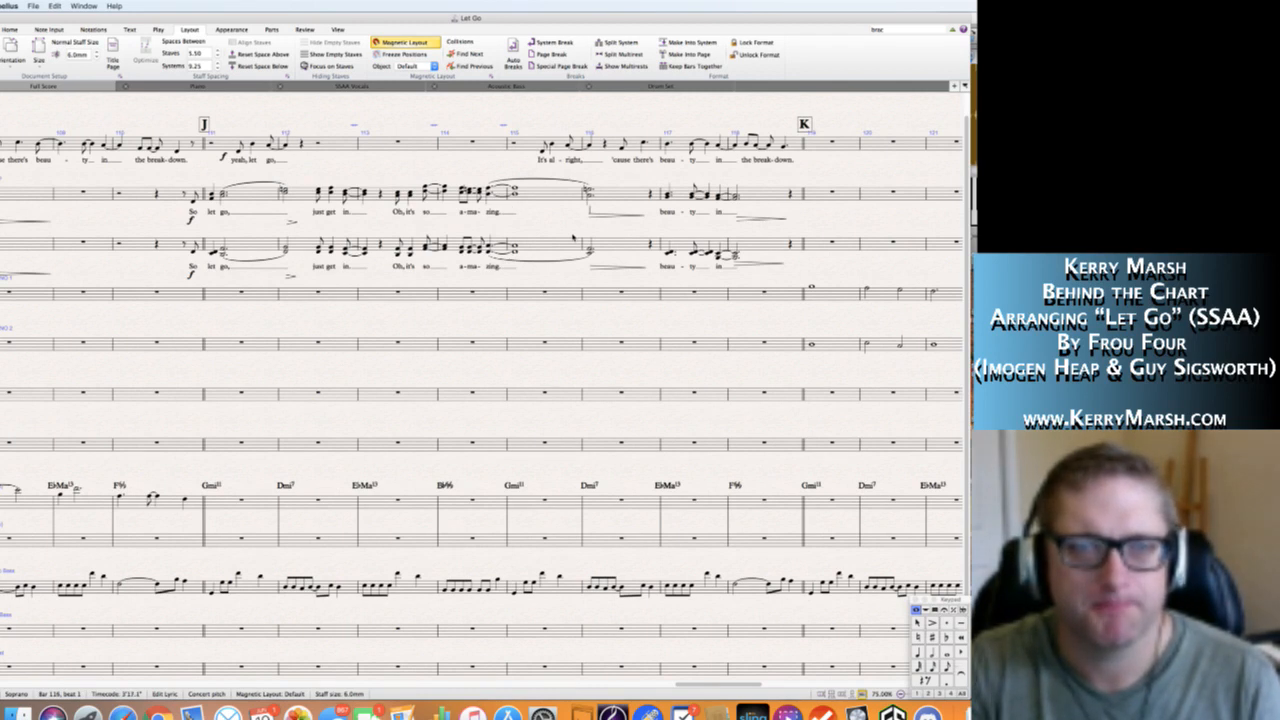
key("space")
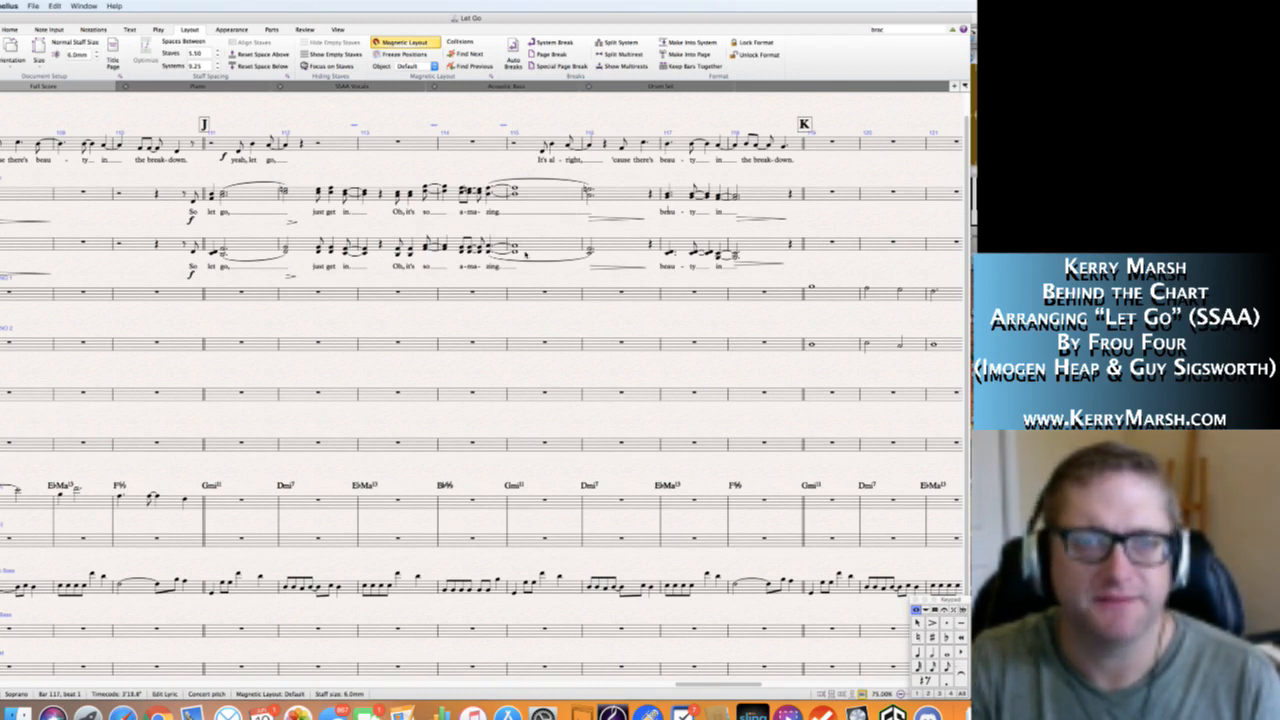
double_click(497, 268)
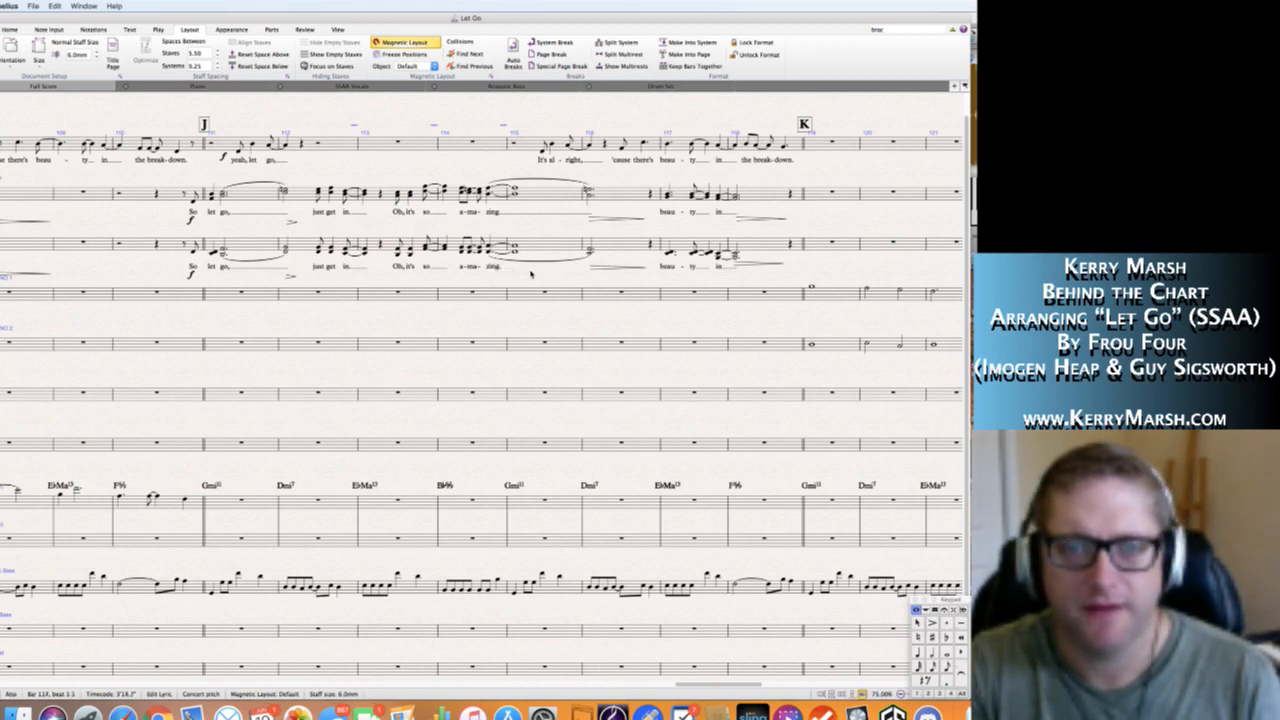
key("space")
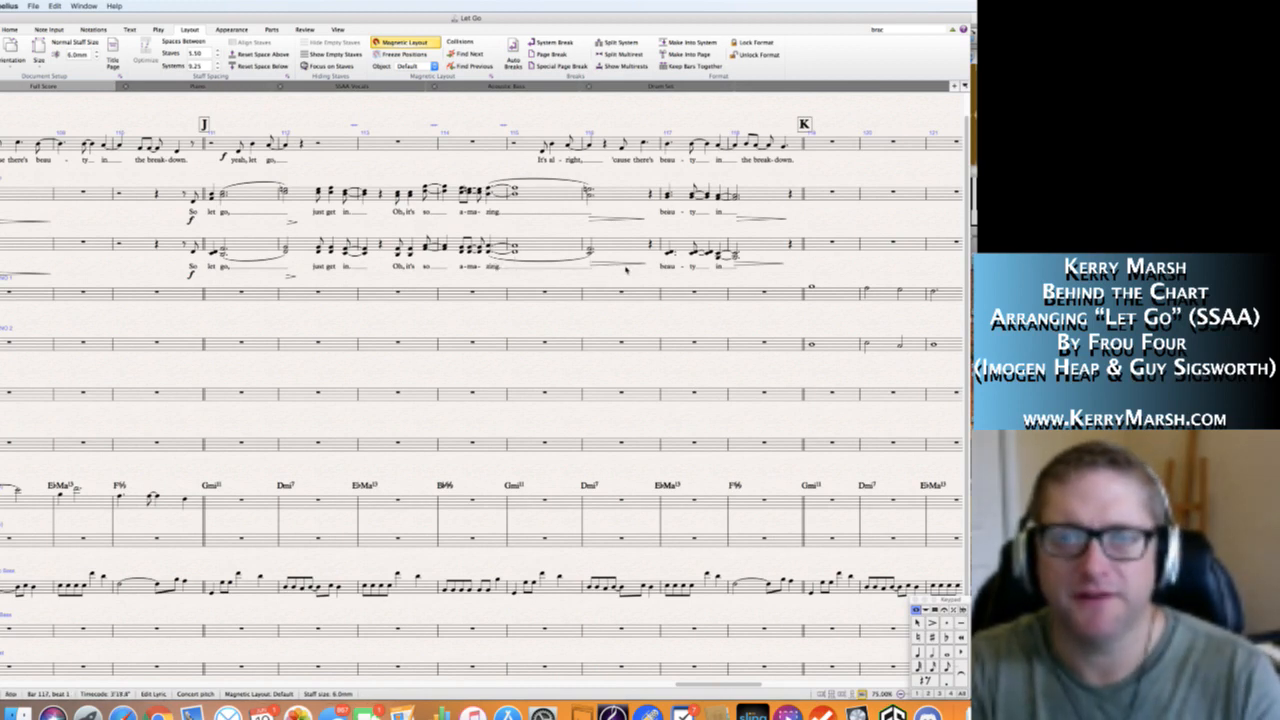
key("Escape")
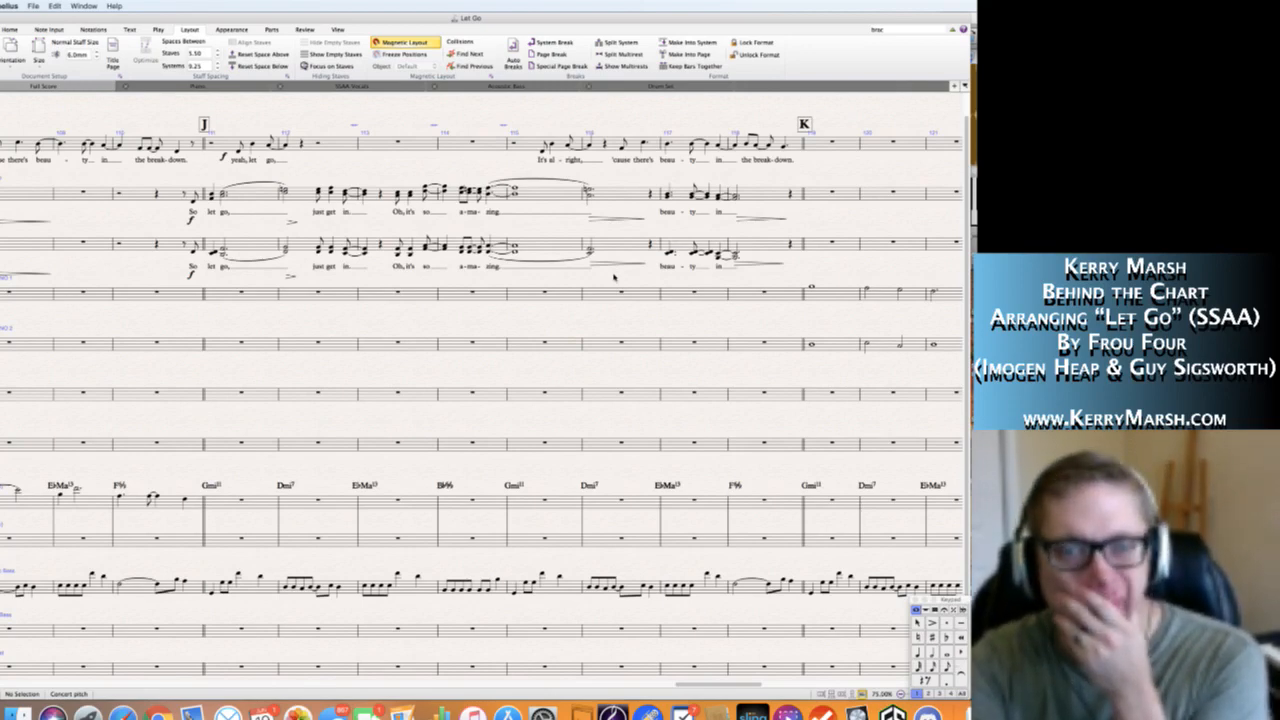
Switch to Transcribe! and follow the end of section J and section K in the score against the recording.
scroll(614, 277, "right", 5)
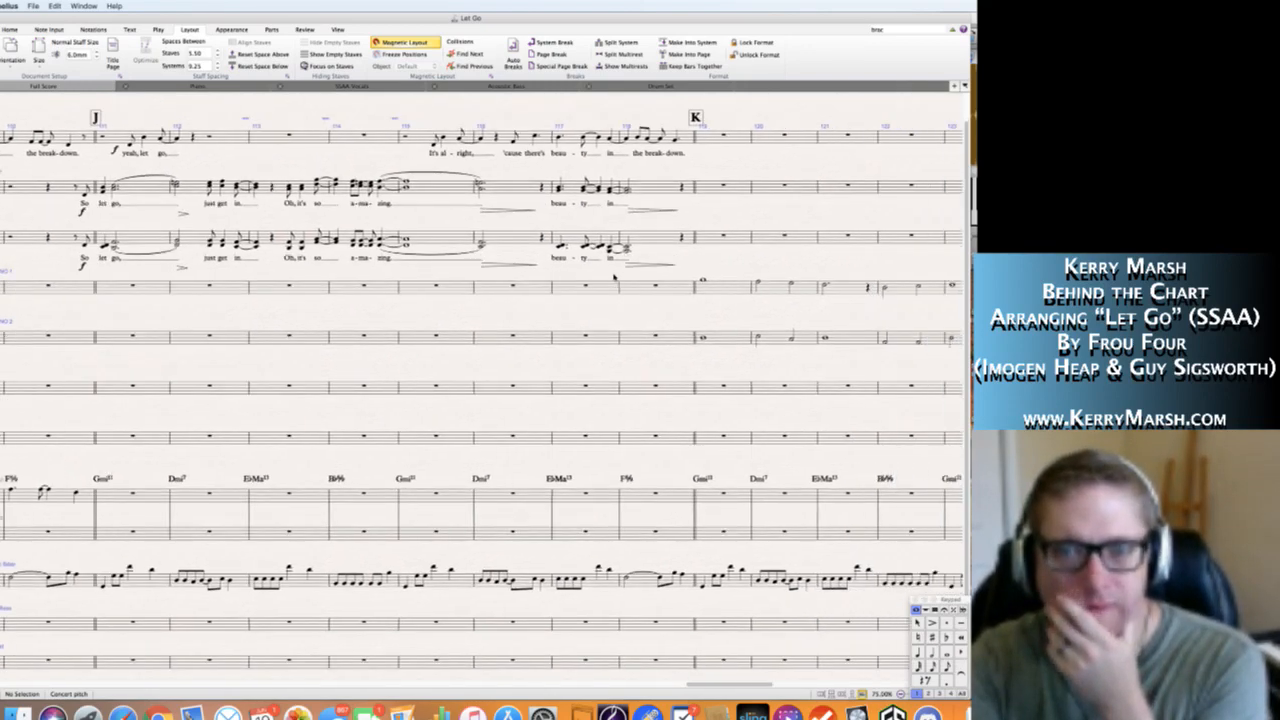
scroll(614, 277, "right", 4)
key("super+Tab")
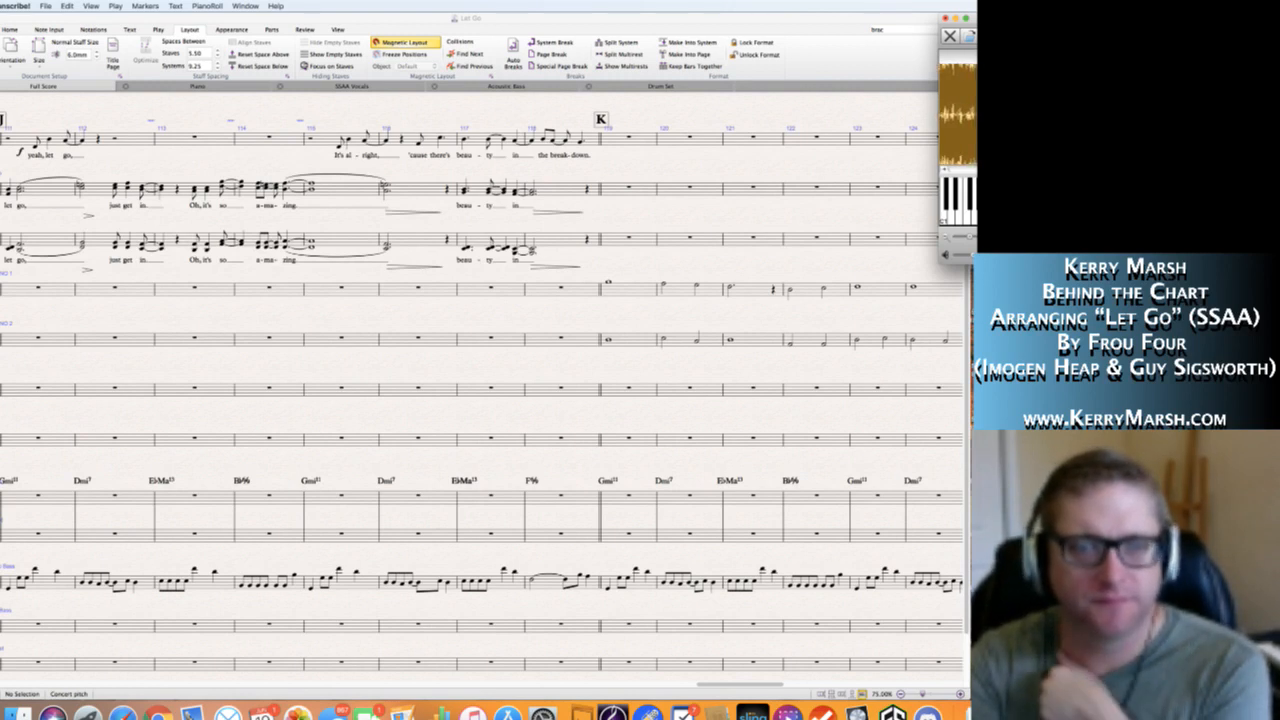
scroll(660, 303, "right", 4)
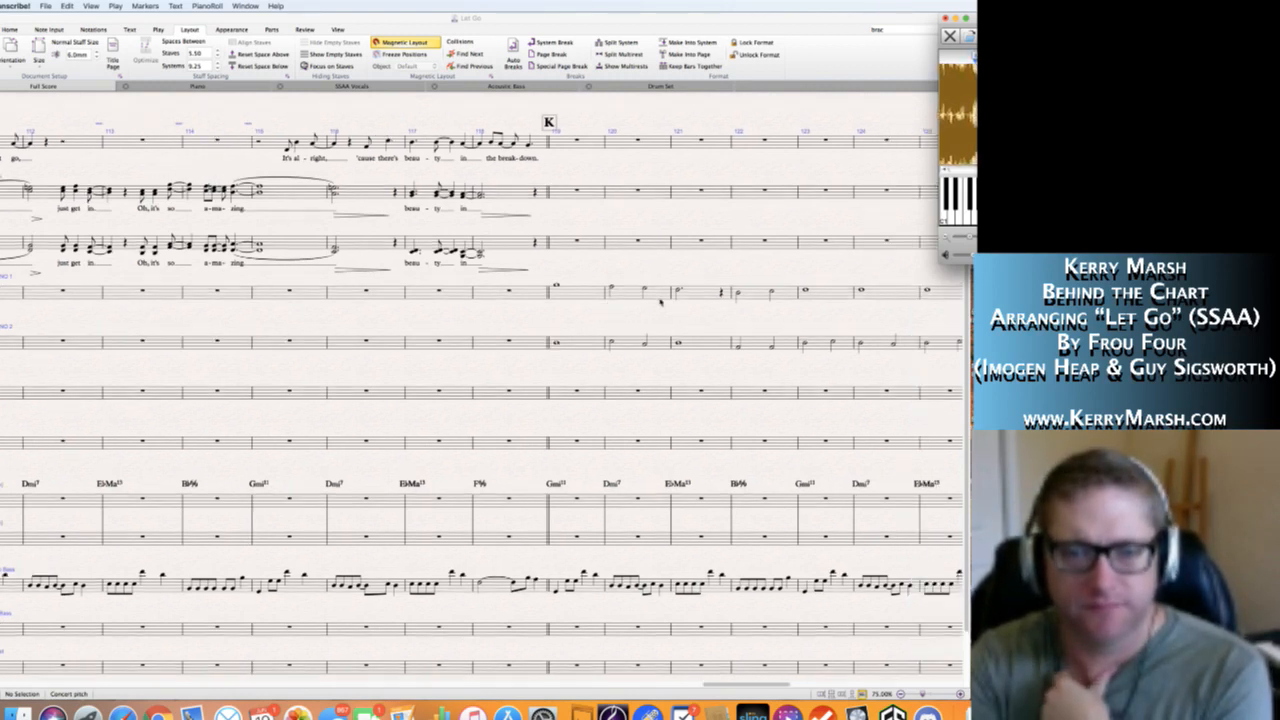
scroll(660, 303, "right", 2)
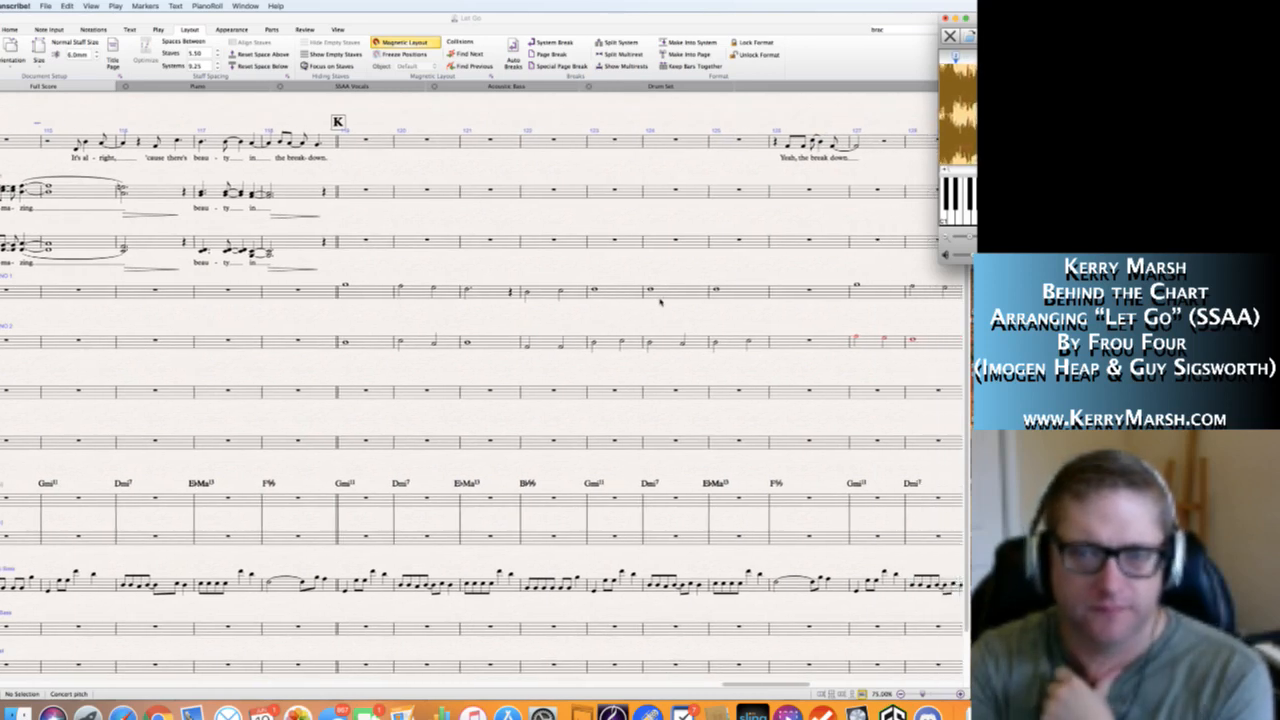
scroll(660, 301, "right", 2)
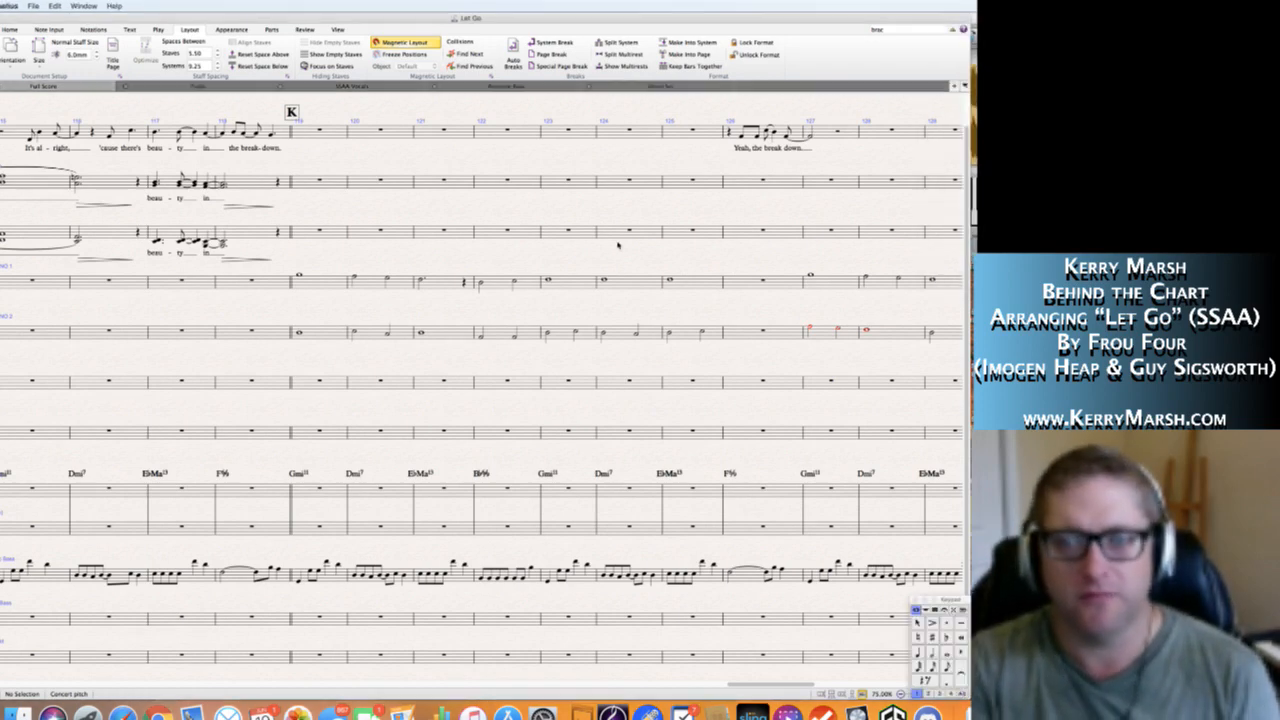
Examine the existing Soprano 1 and Soprano 2 sketches from section K and the Solo melody beyond section L.
scroll(659, 258, "right", 5)
scroll(659, 258, "right", 10)
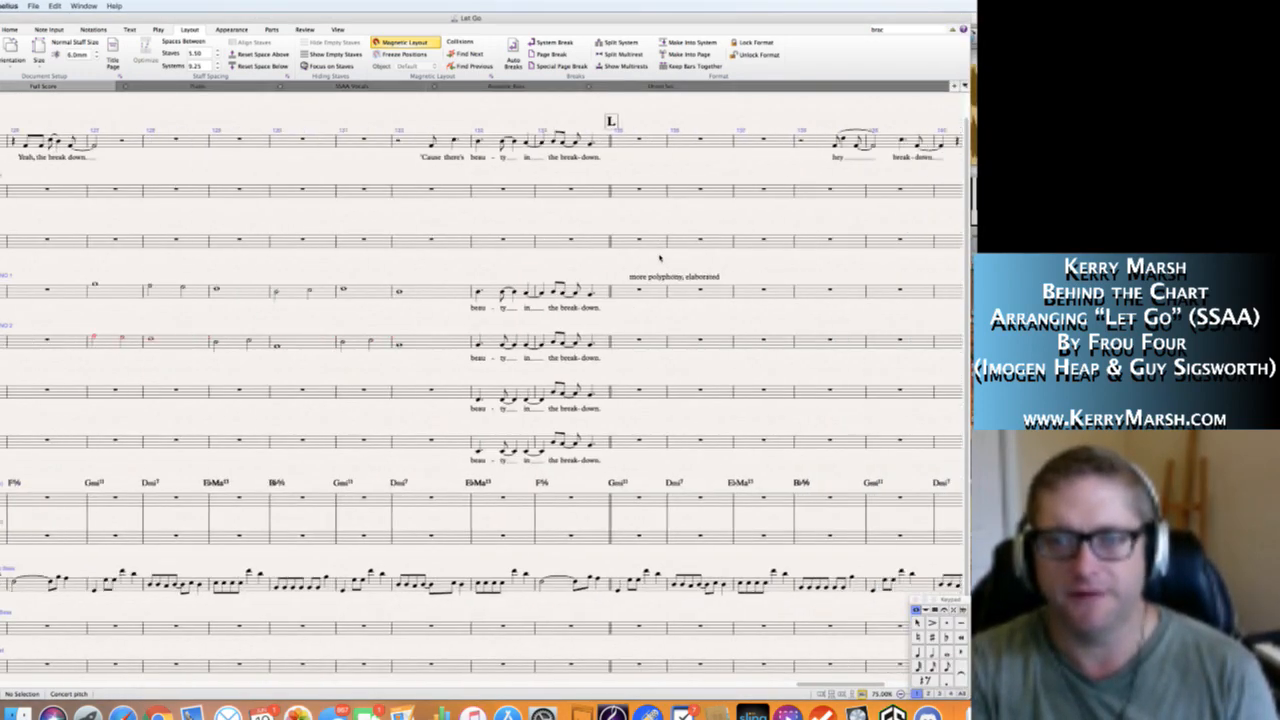
scroll(659, 258, "left", 4)
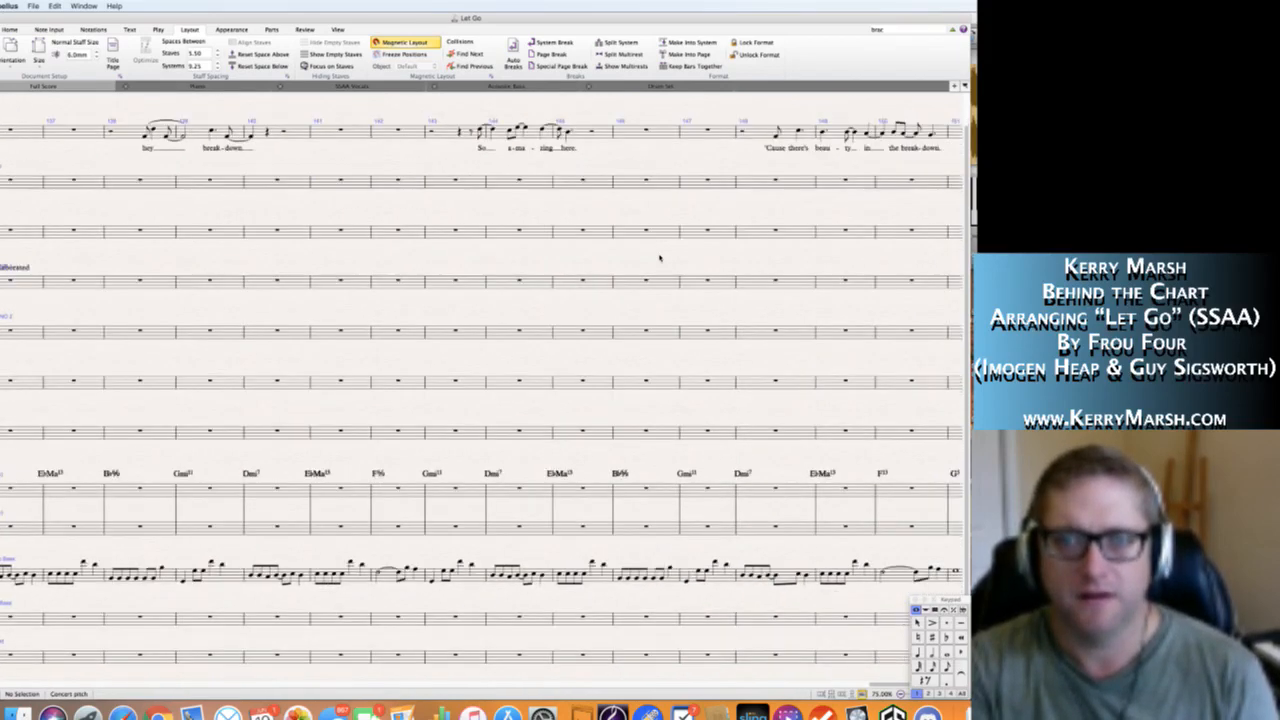
scroll(659, 258, "left", 8)
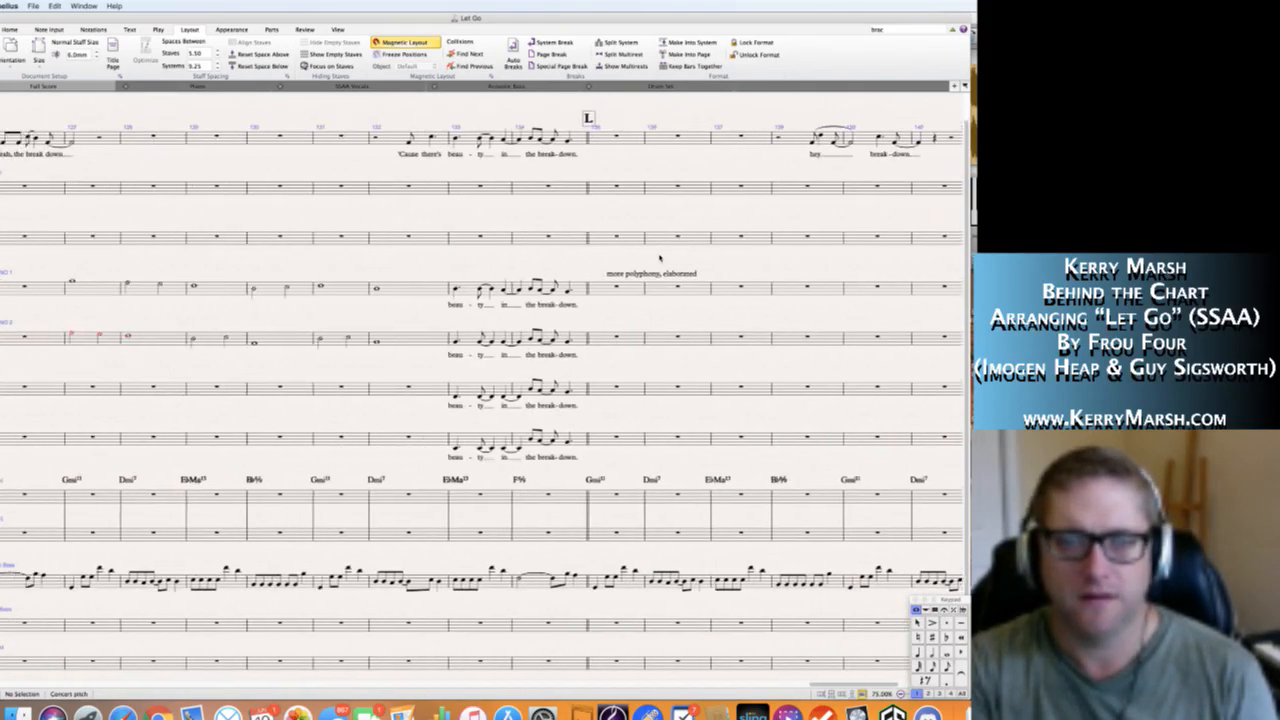
scroll(659, 258, "left", 2)
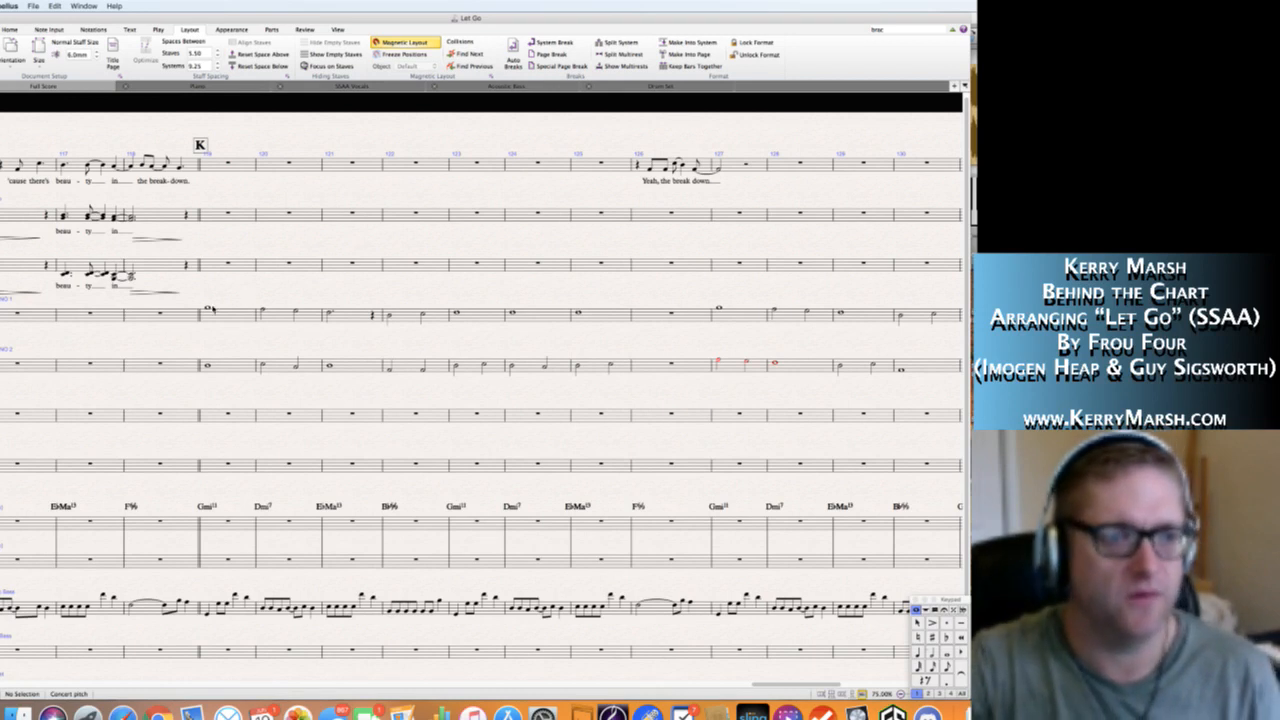
left_click(207, 310)
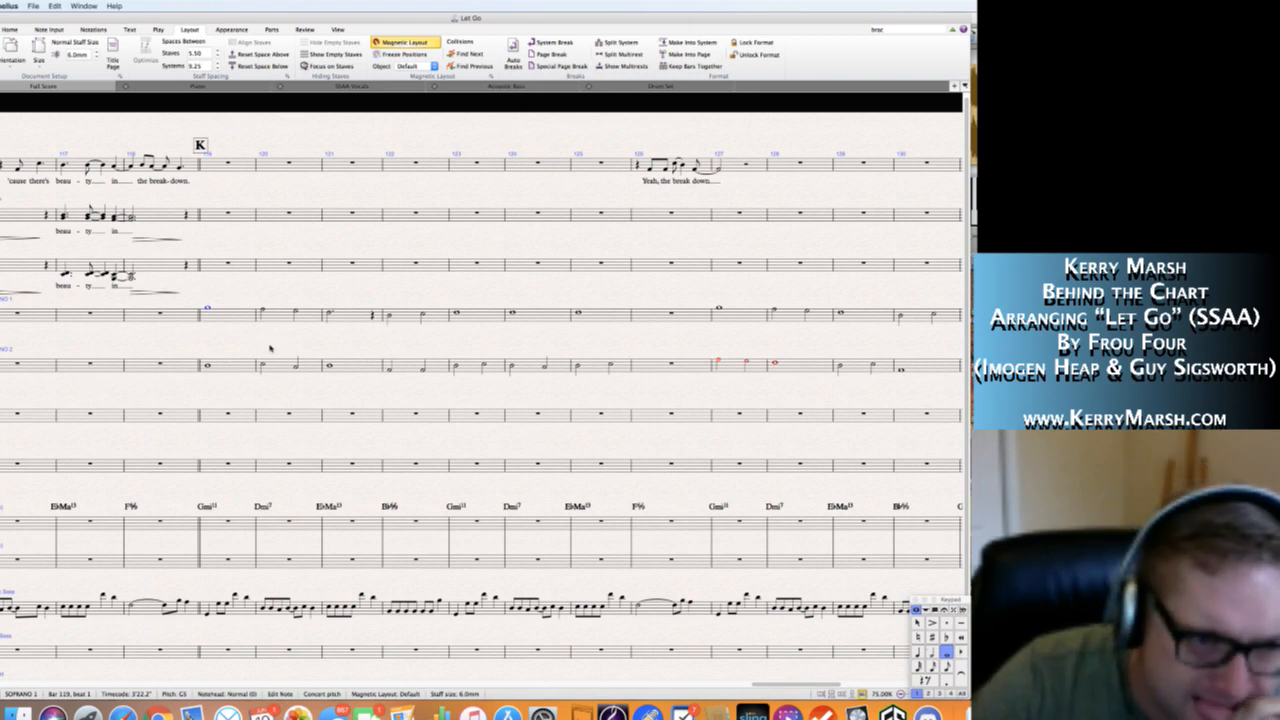
scroll(271, 351, "right", 10)
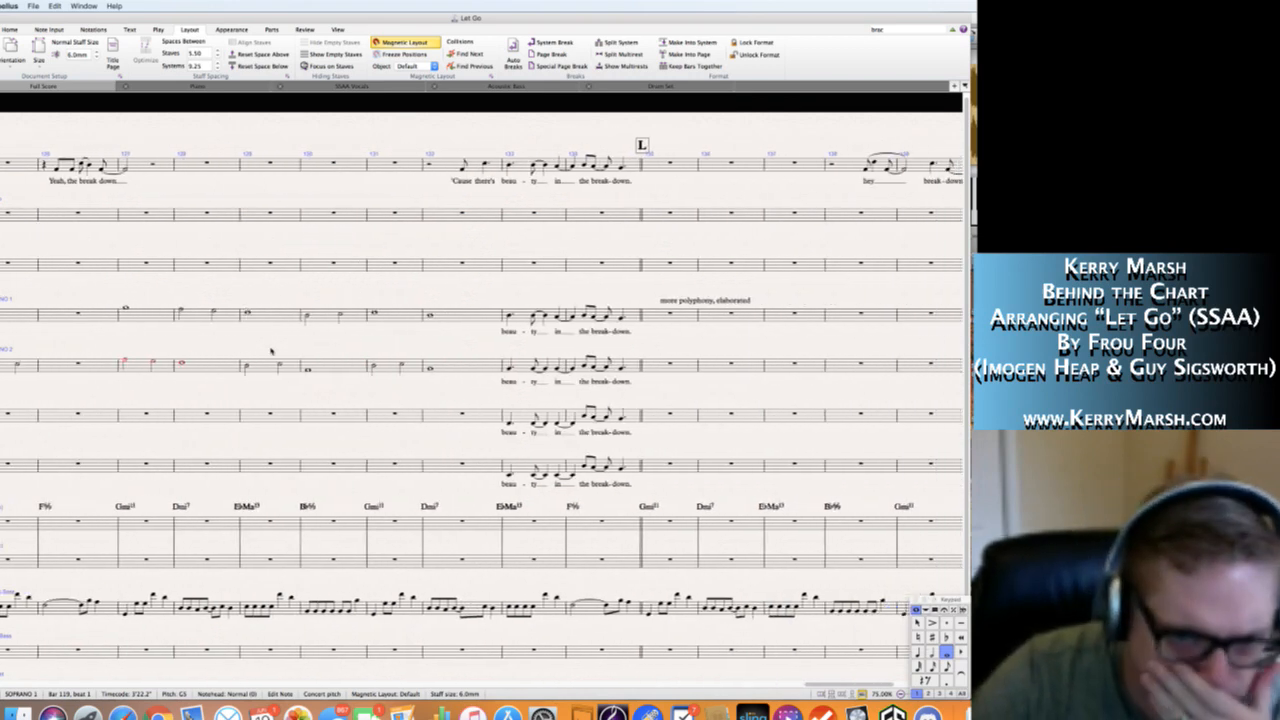
scroll(271, 351, "right", 3)
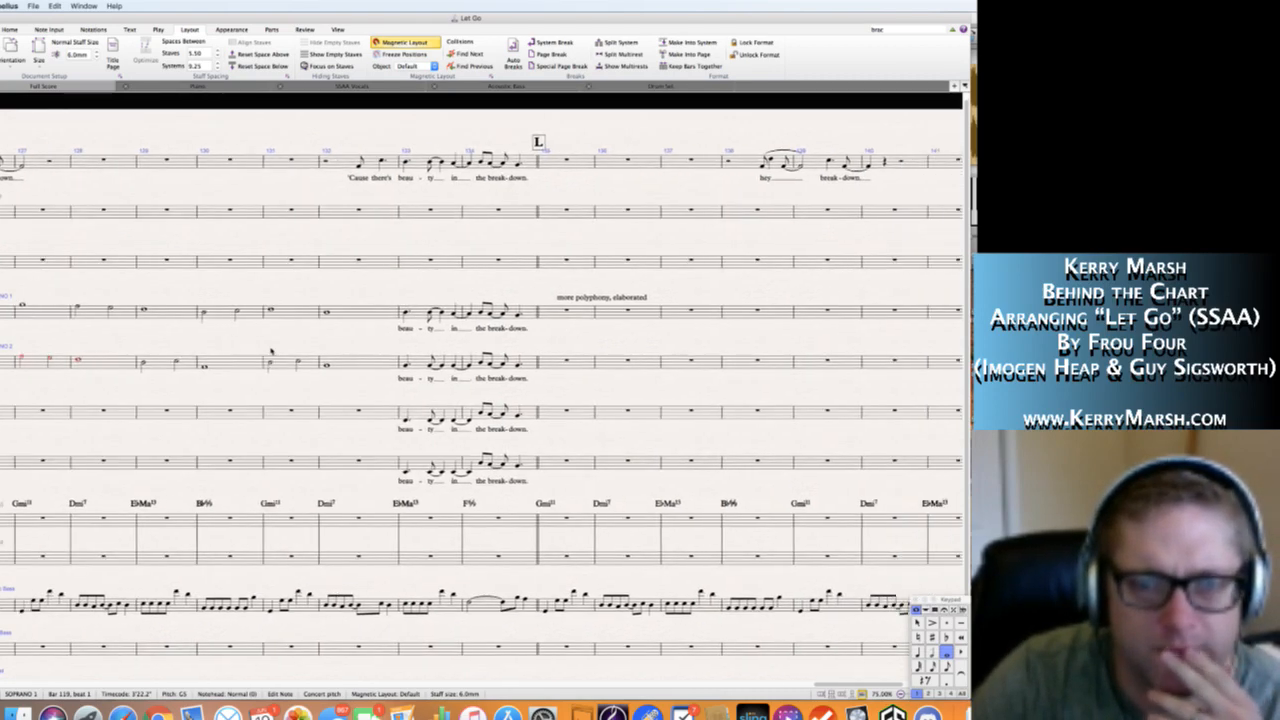
scroll(271, 351, "right", 1)
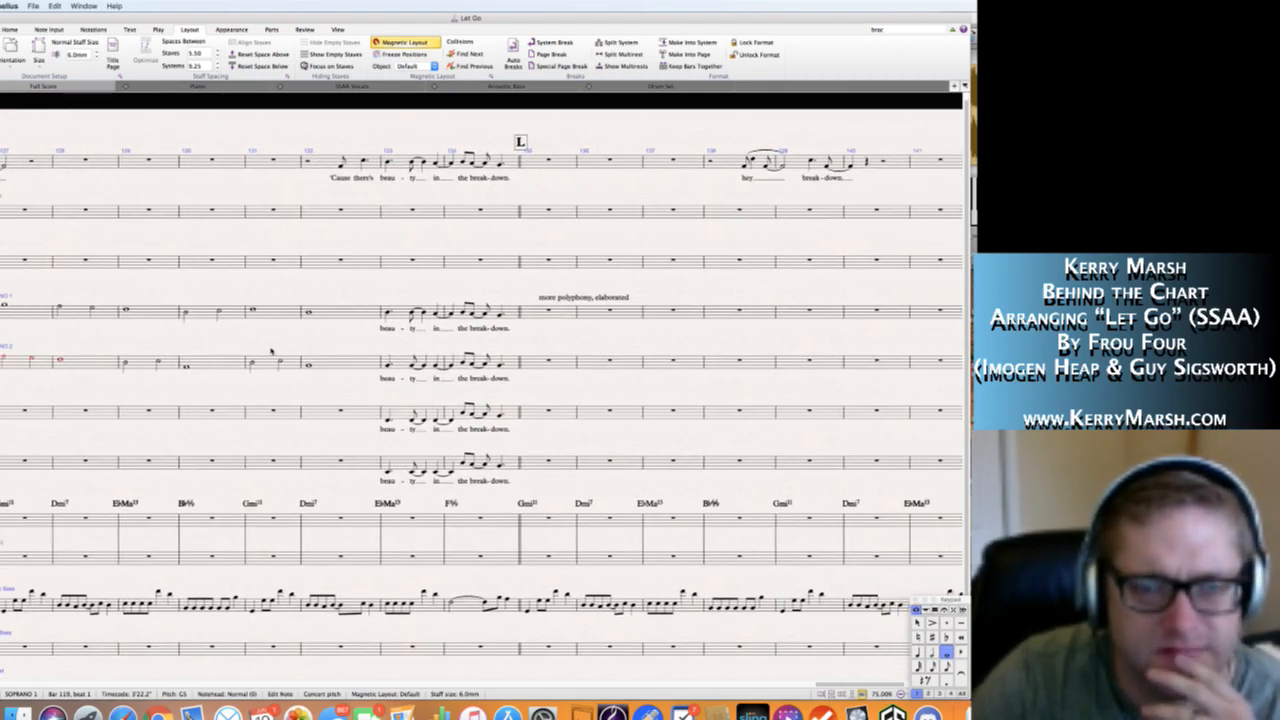
scroll(271, 351, "right", 1)
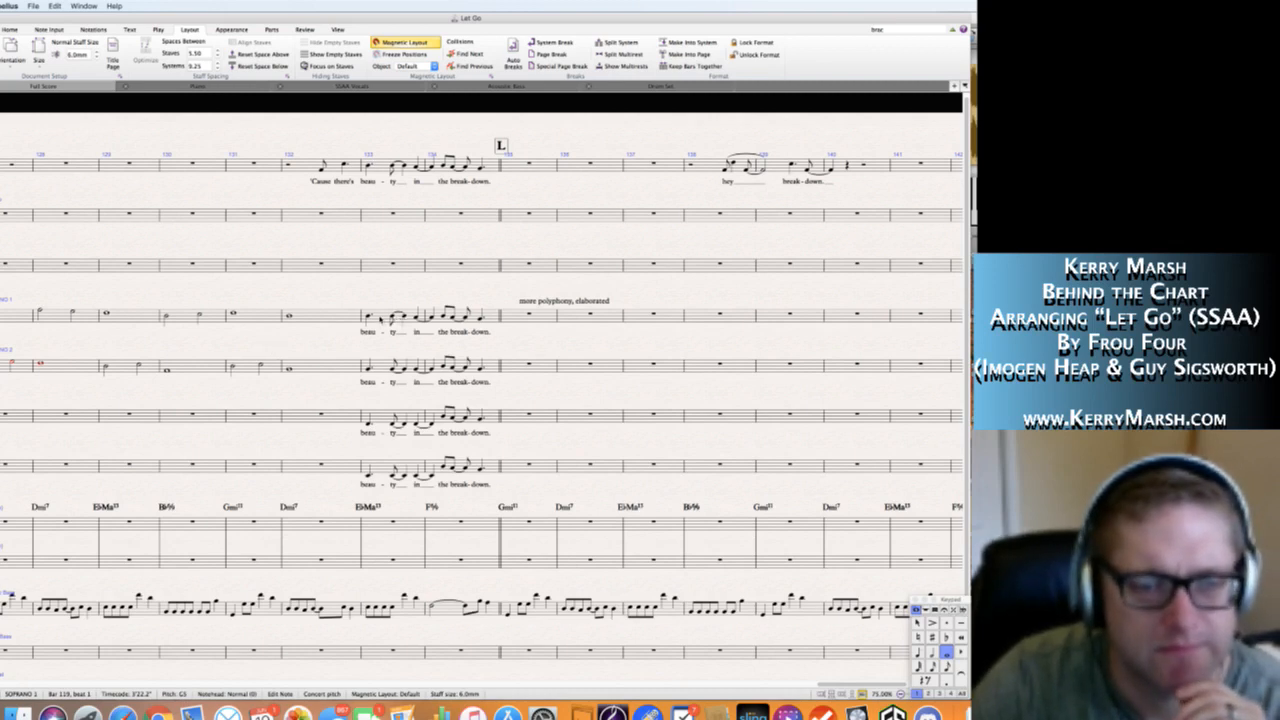
Play back the "beauty in the breakdown" chorus voicing from bar 133 and compare it with the surrounding bars.
left_click(367, 314)
key("p")
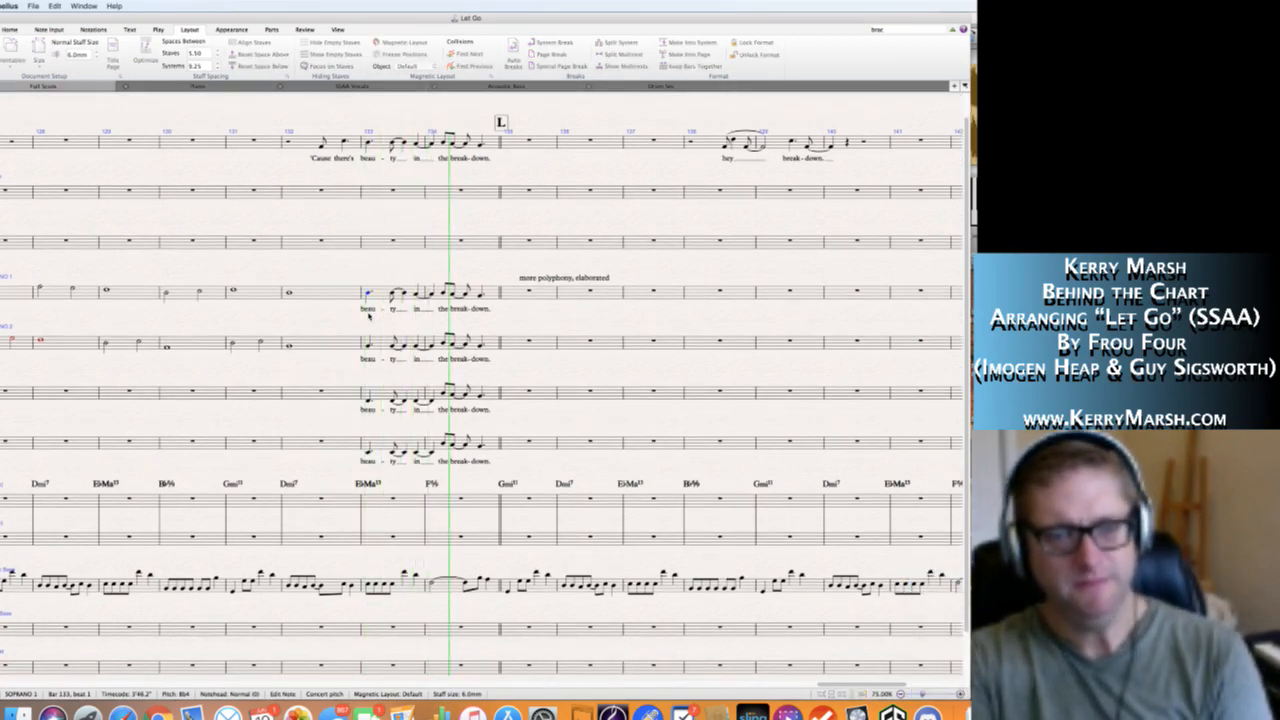
key("p")
scroll(438, 348, "left", 10)
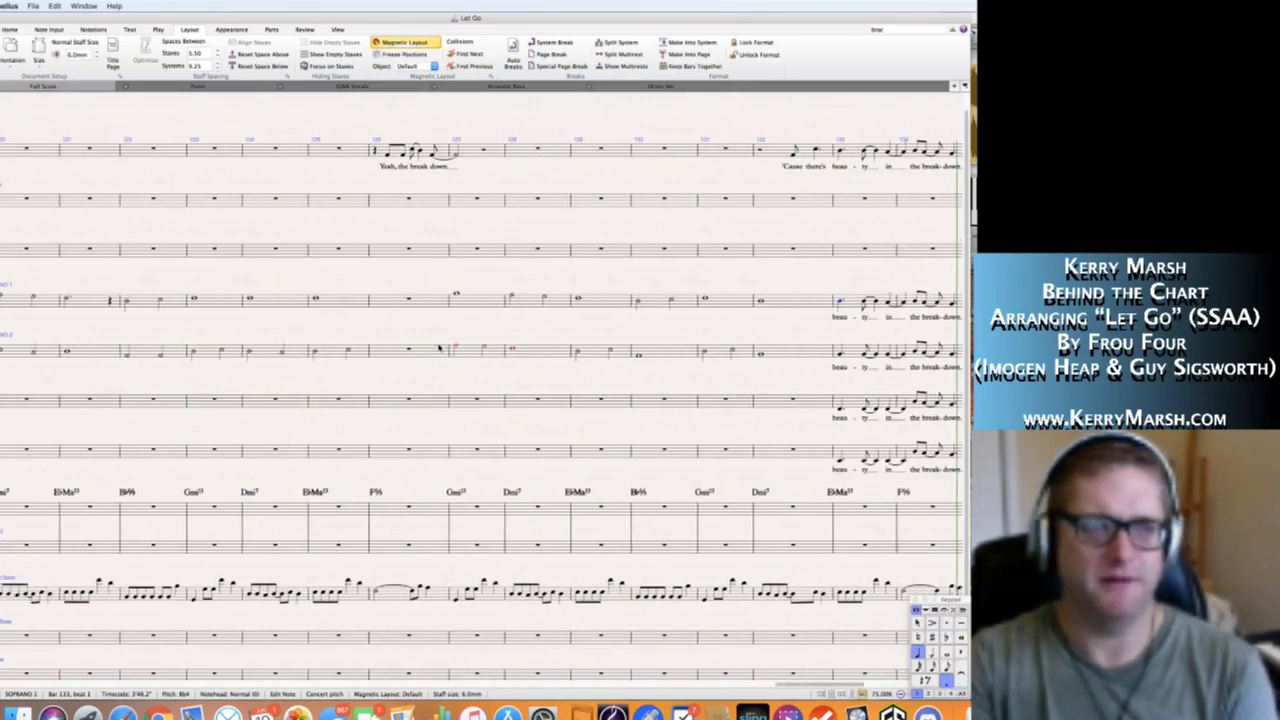
scroll(438, 348, "right", 10)
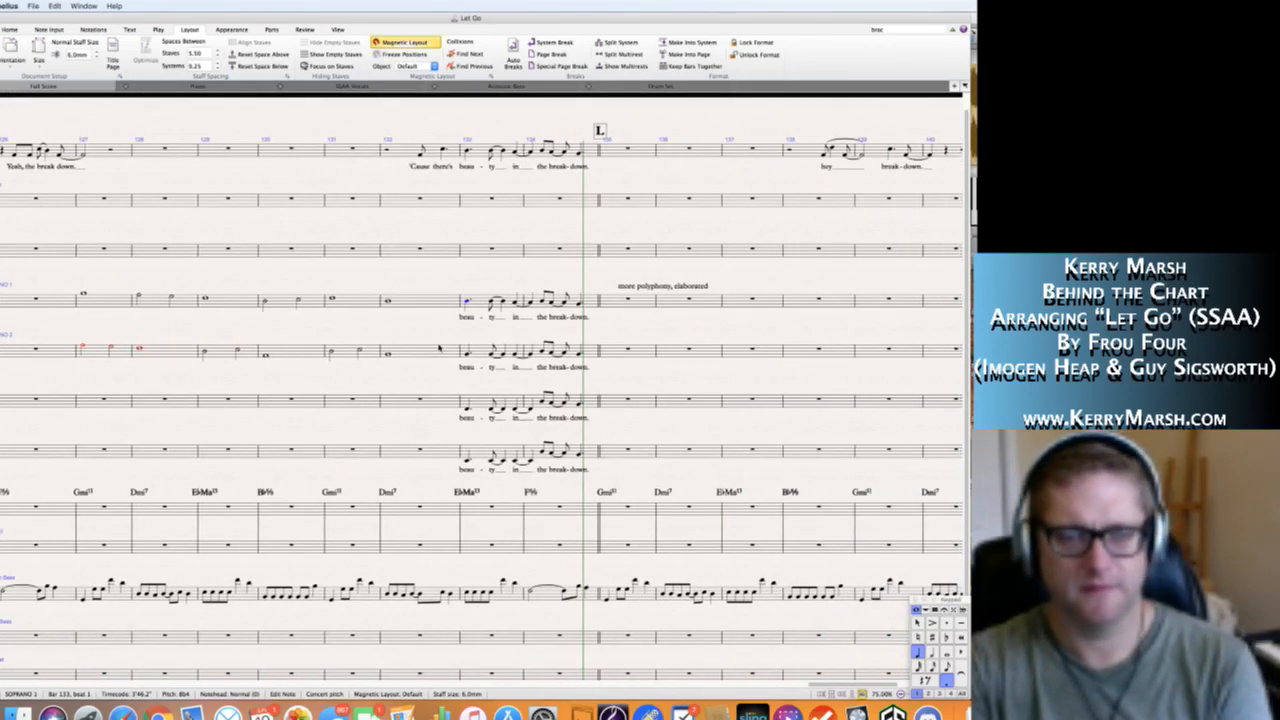
scroll(438, 348, "right", 2)
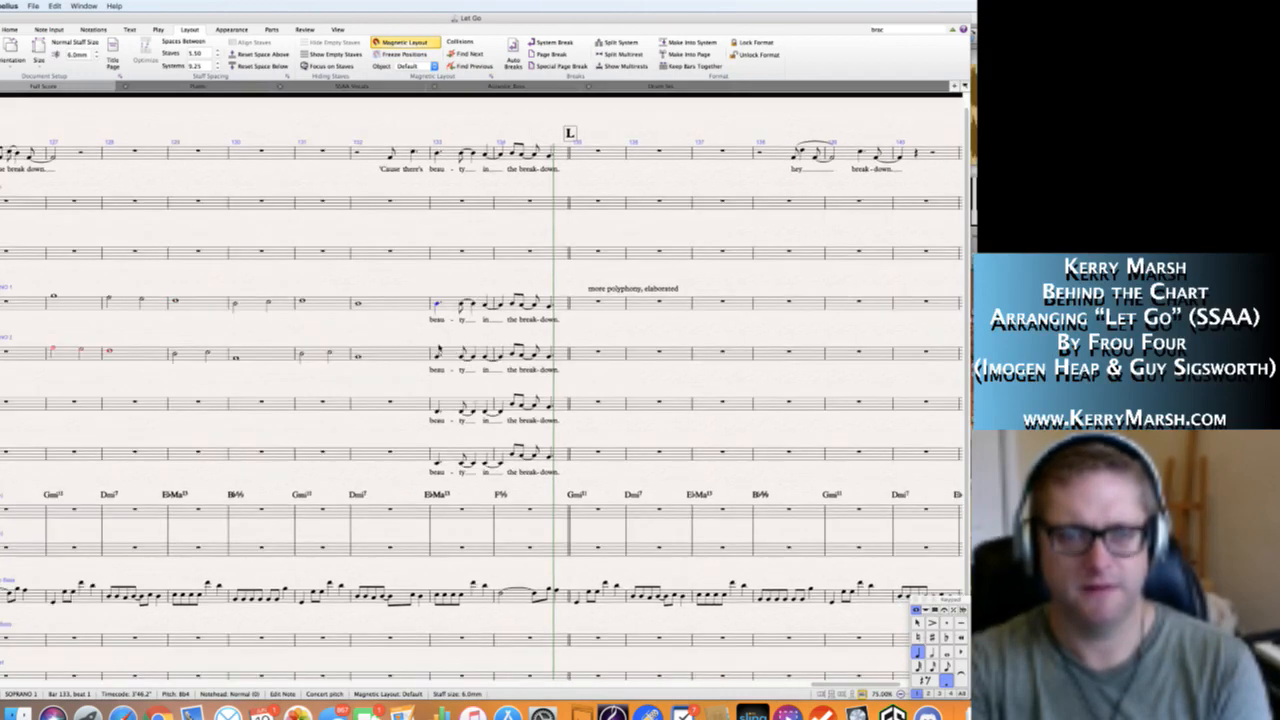
scroll(438, 348, "left", 12)
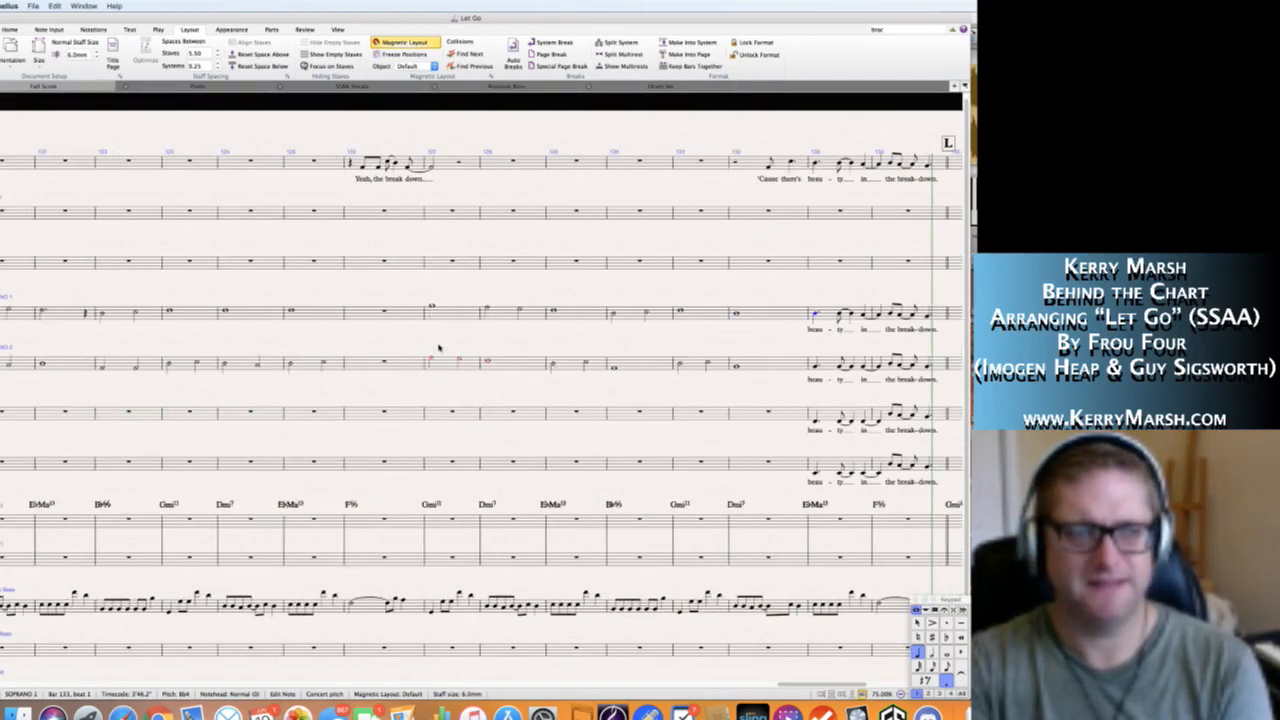
scroll(438, 348, "right", 12)
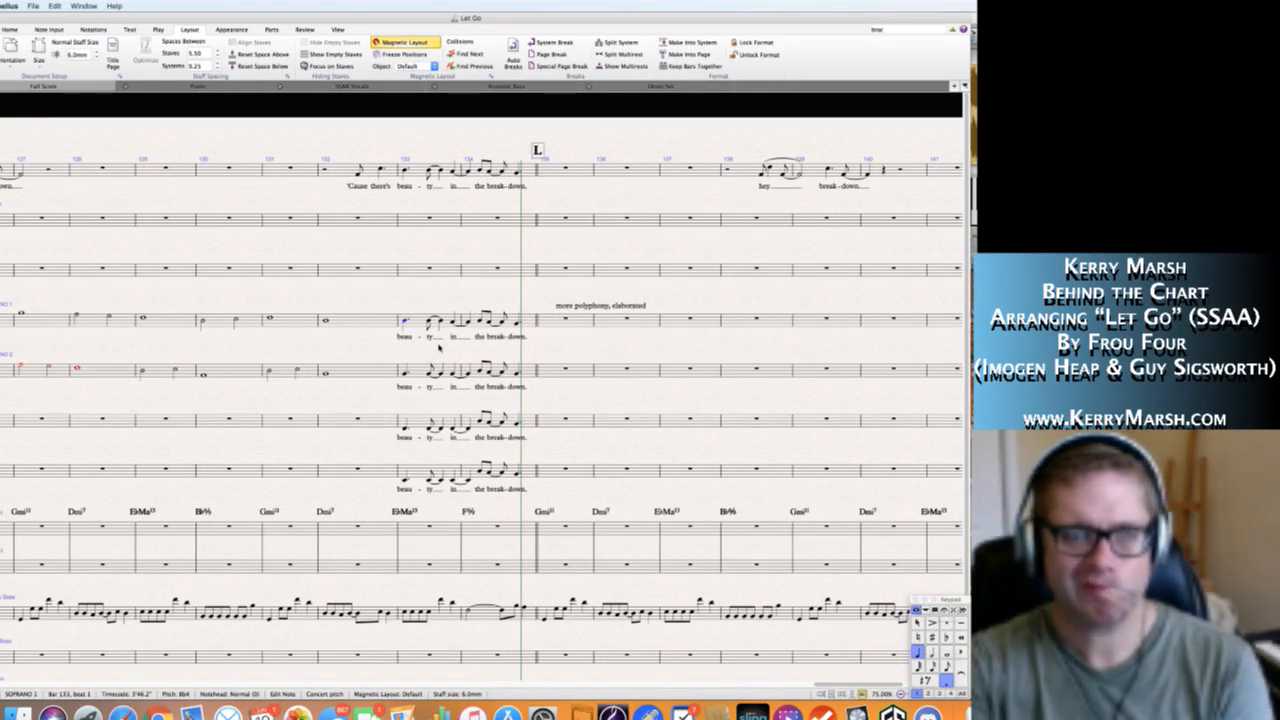
Delete the "beauty in the breakdown" notes and lyrics in bars 133–134 from the four separate chorus staves starting at Soprano 1.
left_click(420, 321)
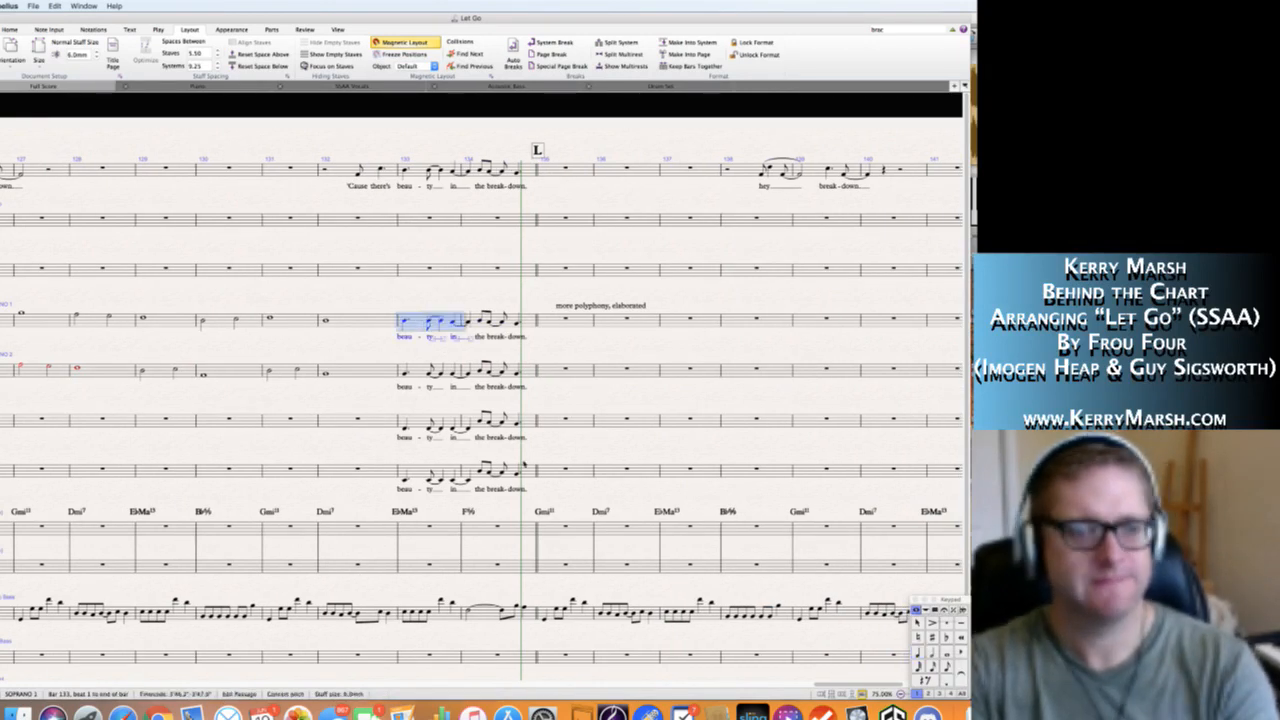
left_click(428, 470, "shift")
key("Delete")
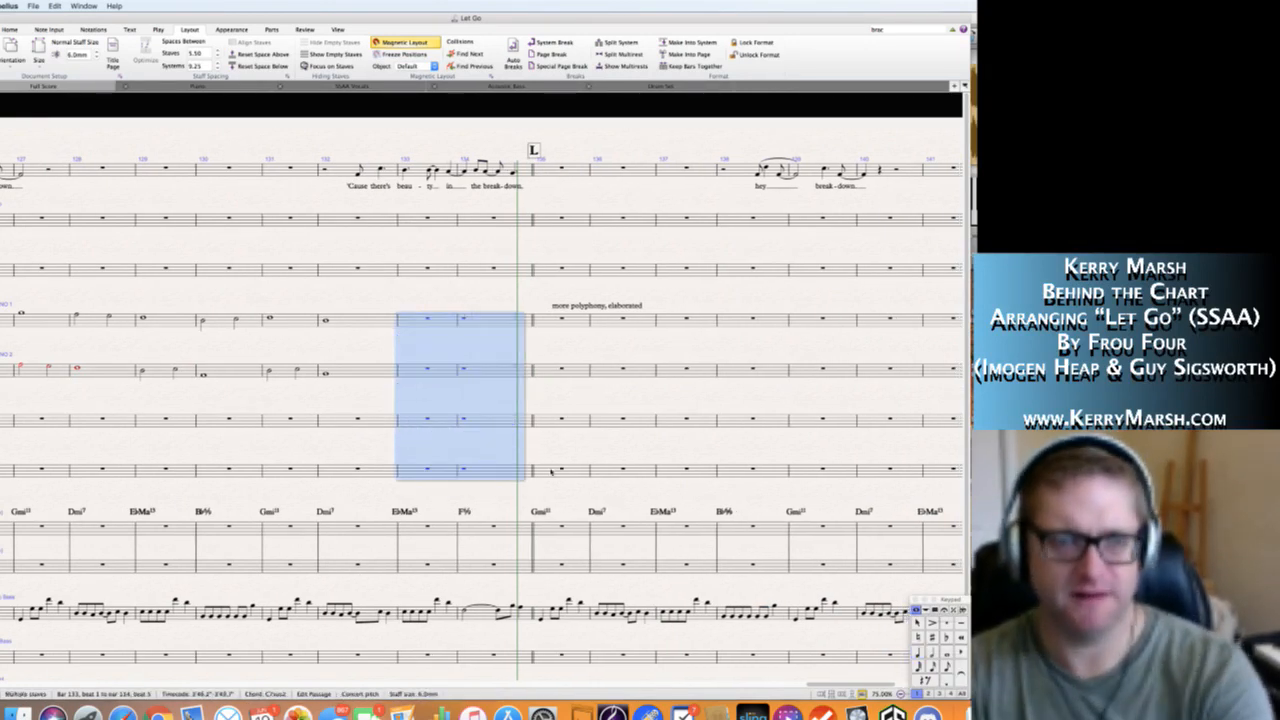
key("Escape")
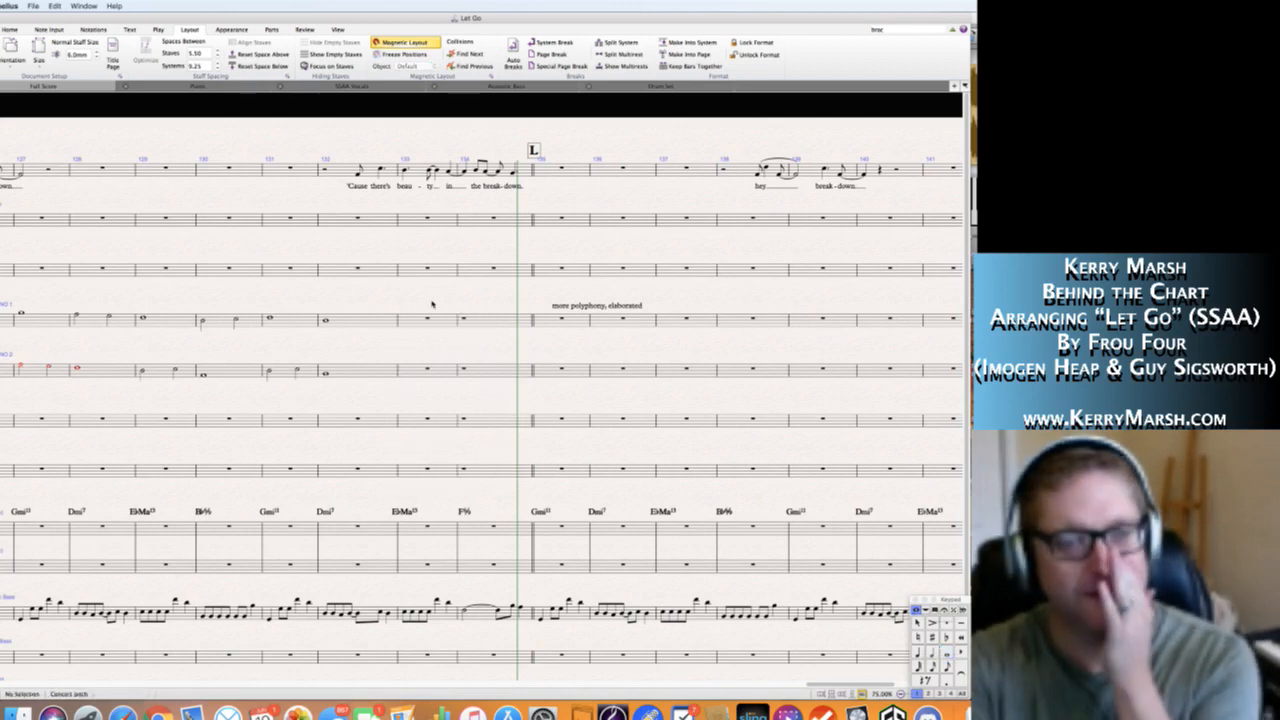
left_click(488, 320)
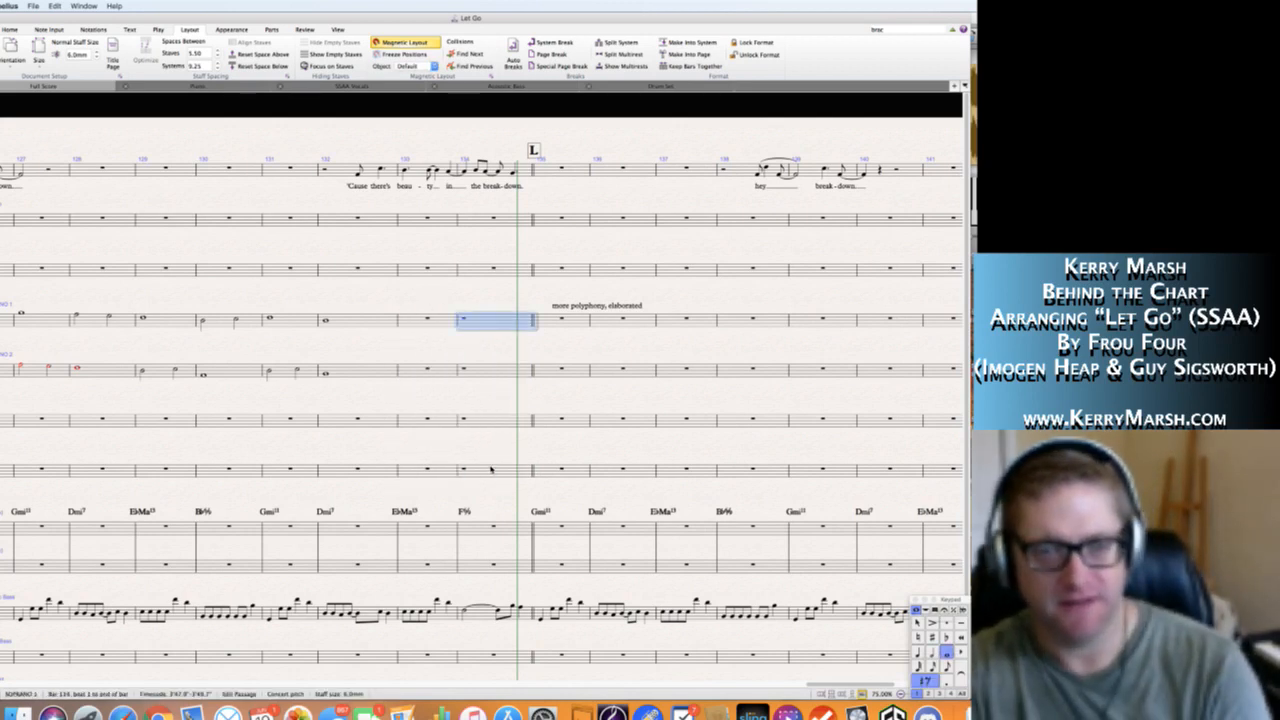
left_click(490, 470)
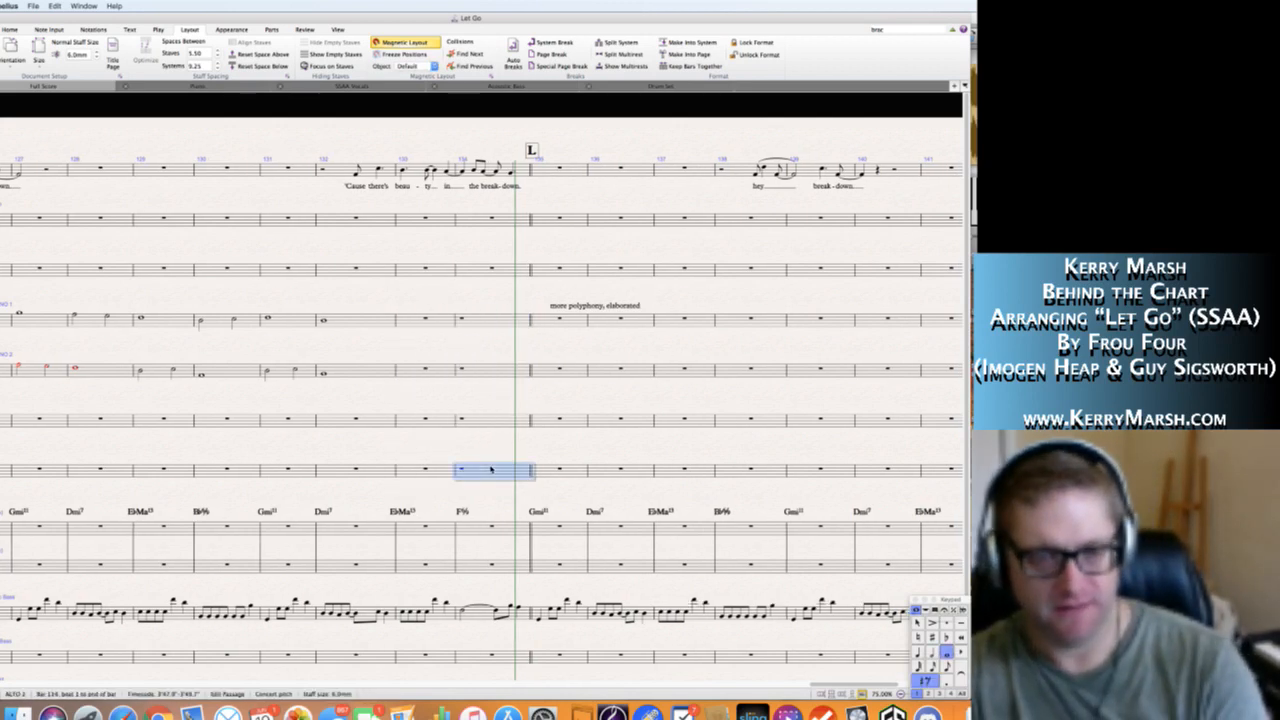
left_click(488, 320, "shift")
key("Escape")
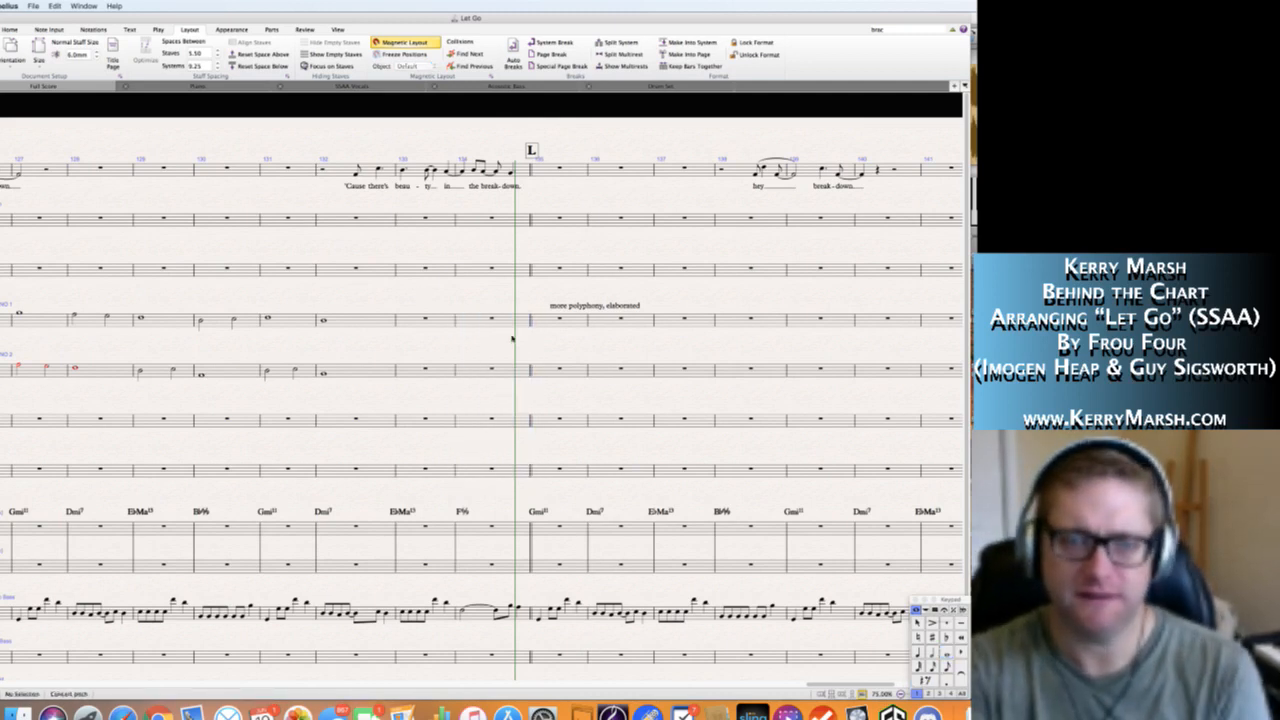
Review the Soprano 1 and Soprano 2 sketches of section K, checking the Soprano 1 notes from bar 122 to bar 126.
left_click(567, 307)
scroll(450, 305, "left", 5)
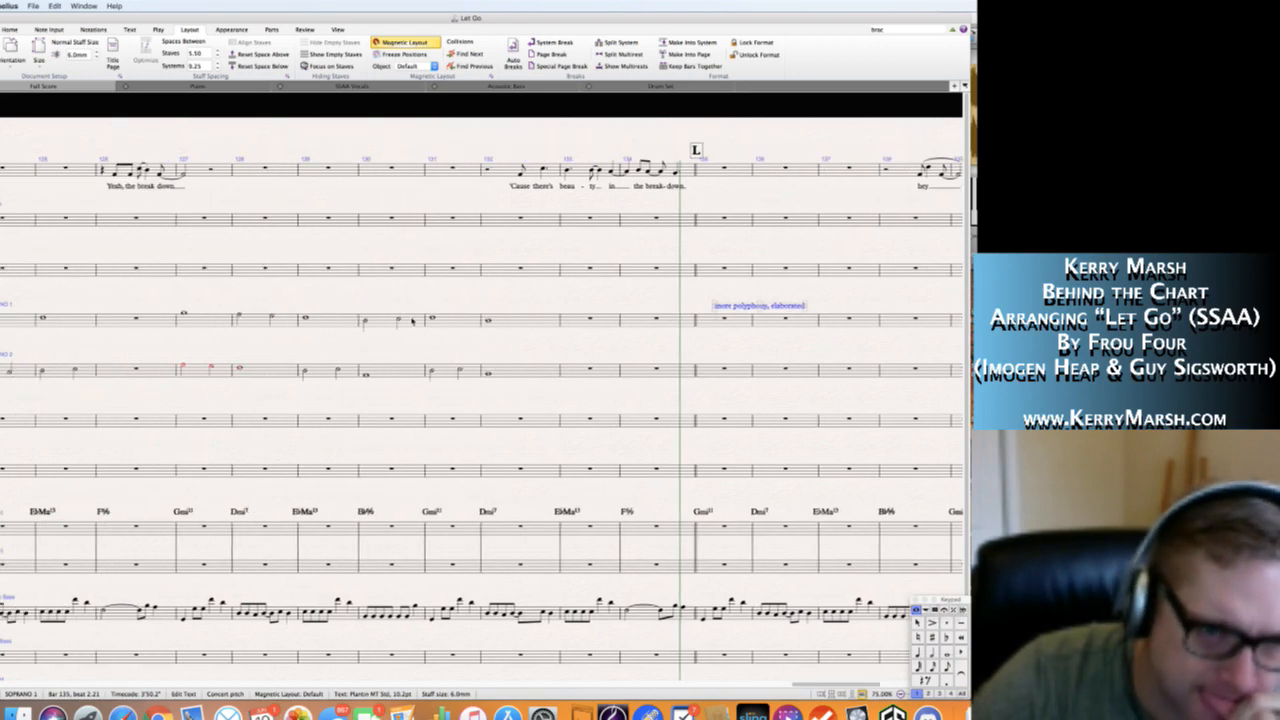
key("Escape")
scroll(376, 305, "left", 10)
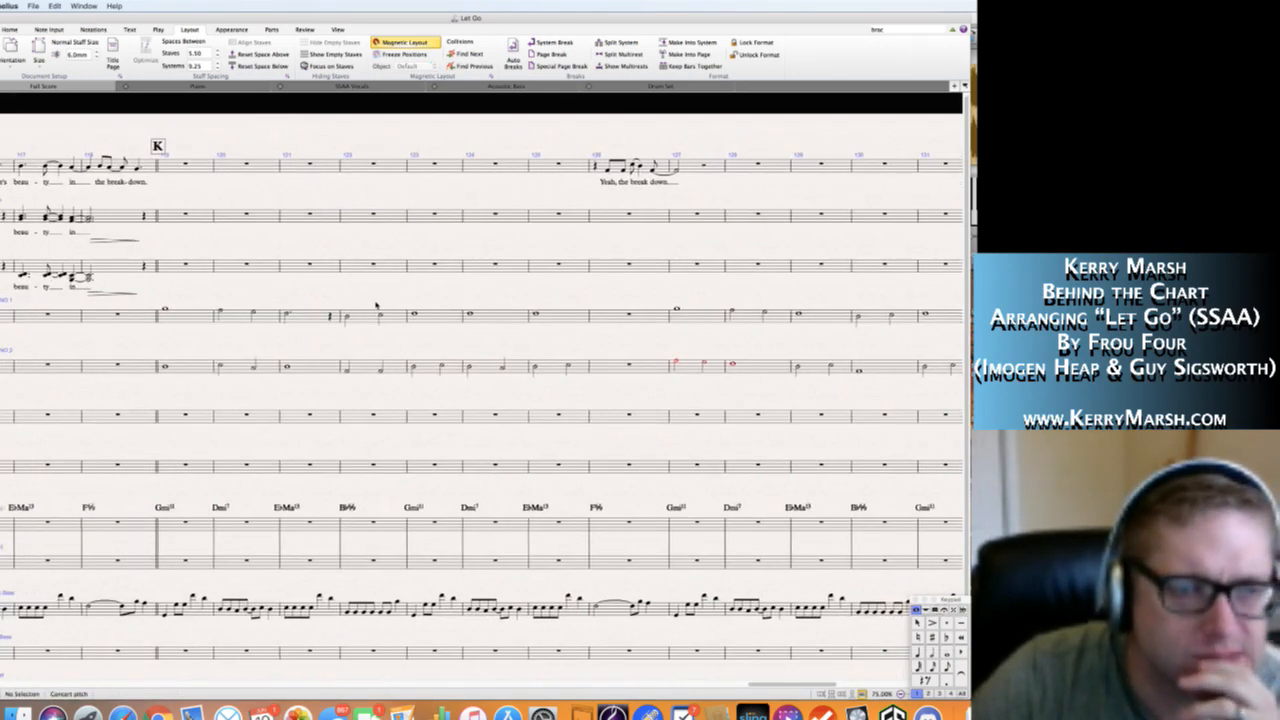
scroll(376, 305, "left", 2)
scroll(376, 305, "right", 4)
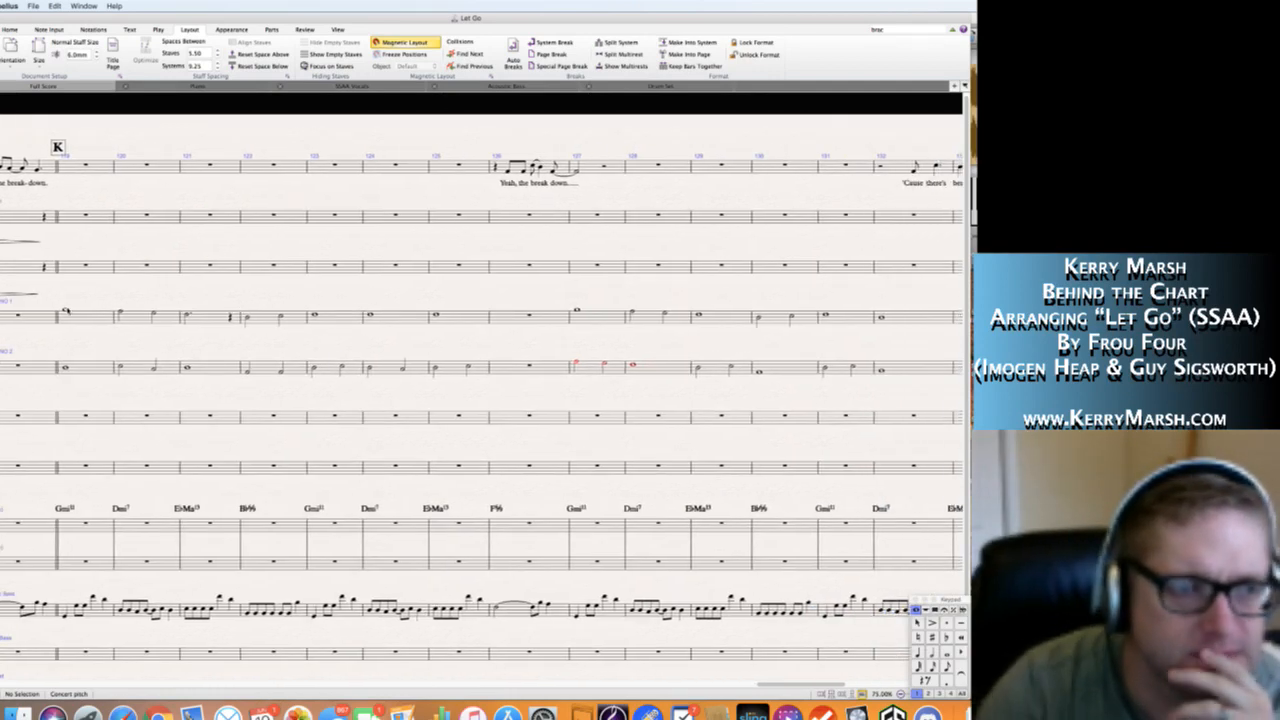
left_click(247, 316)
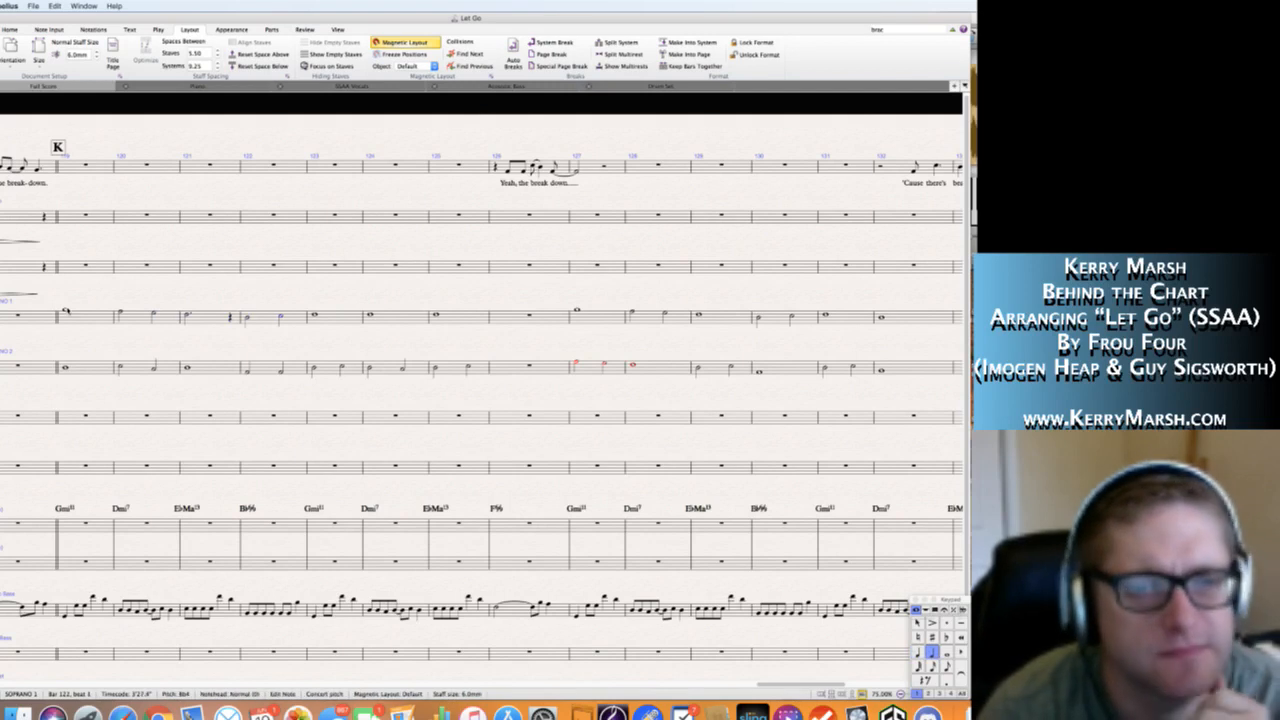
key("Right")
key("Right")
key("Right")
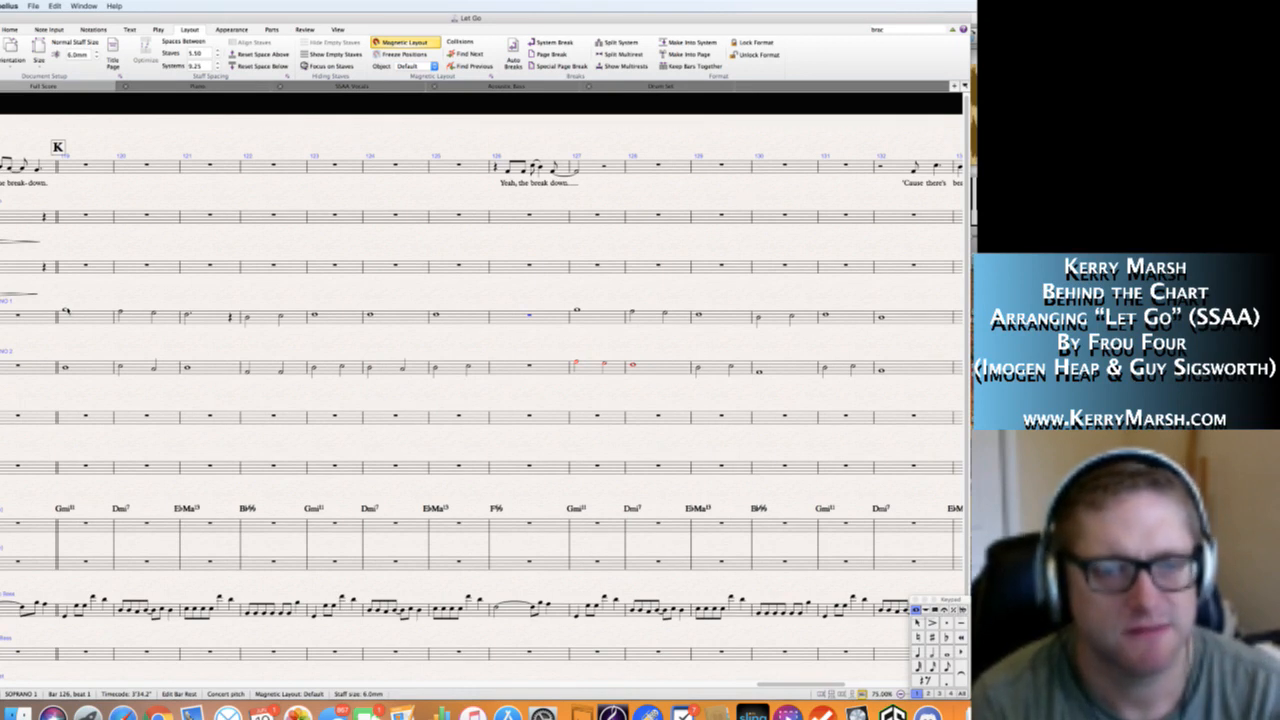
key("Escape")
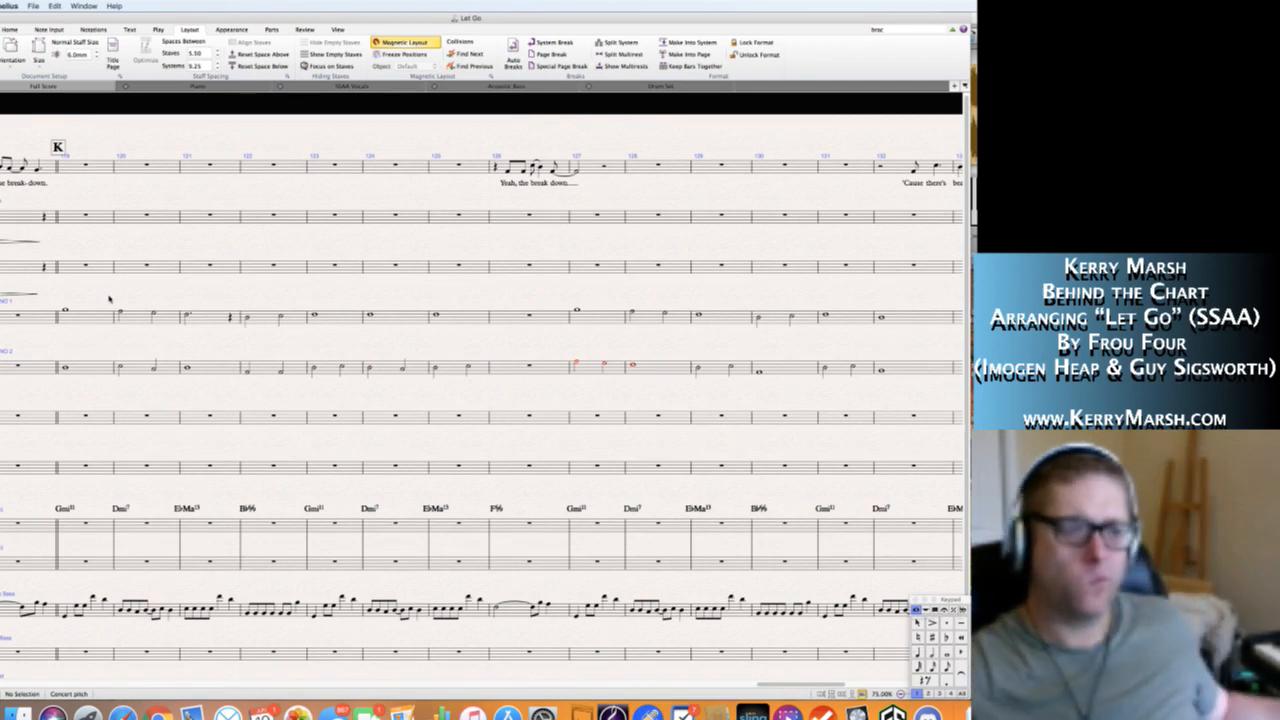
Look over the empty chorus staves and the Solo phrases through section L, returning to the start of section K.
left_click(75, 420)
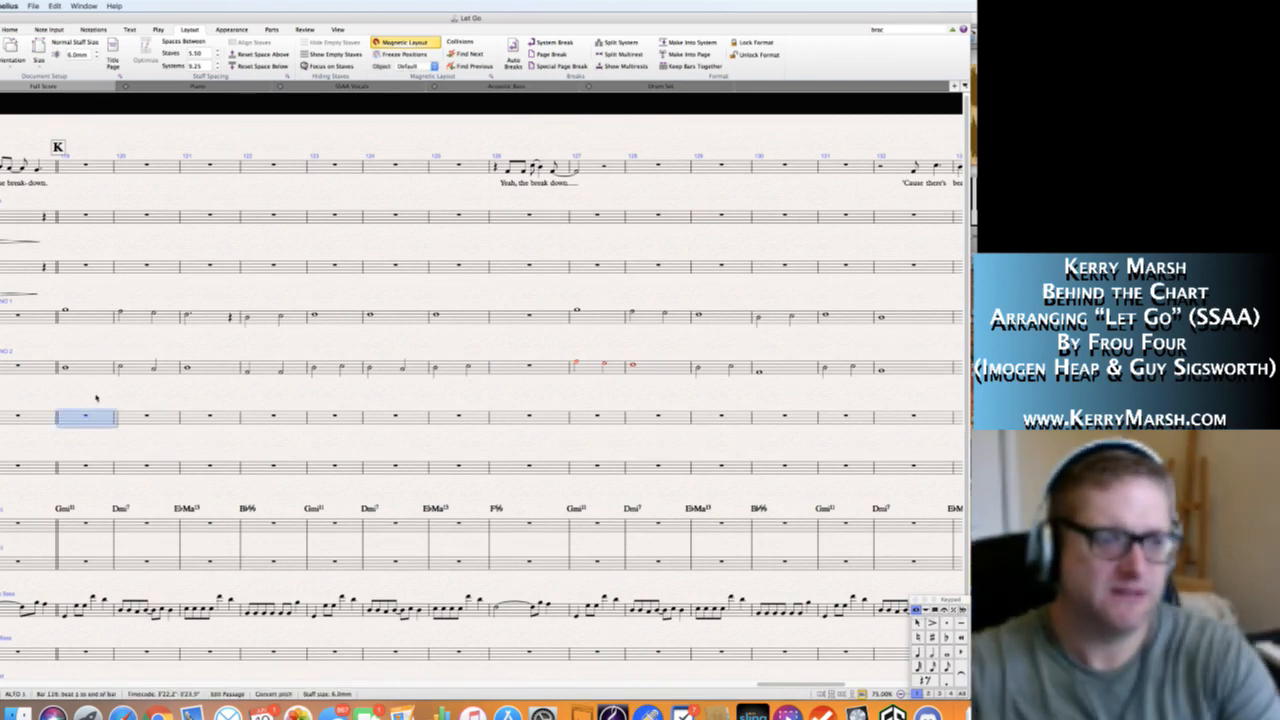
left_click(92, 395)
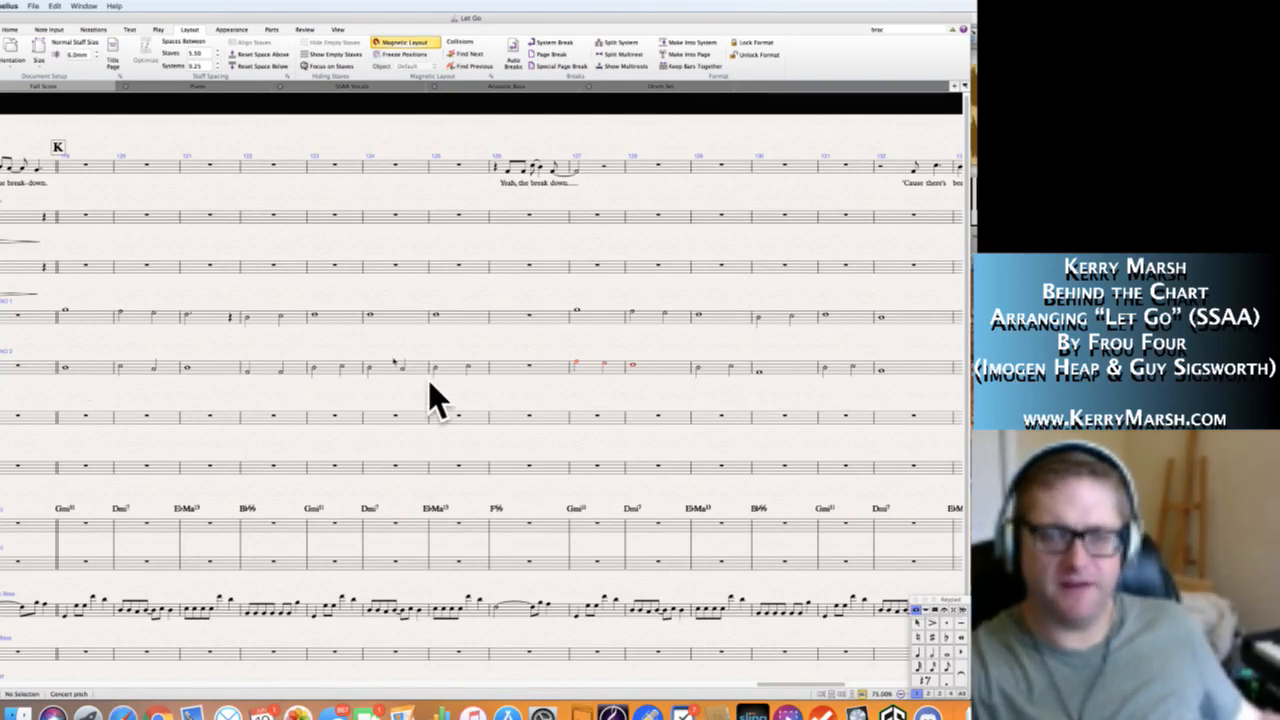
scroll(380, 364, "right", 15)
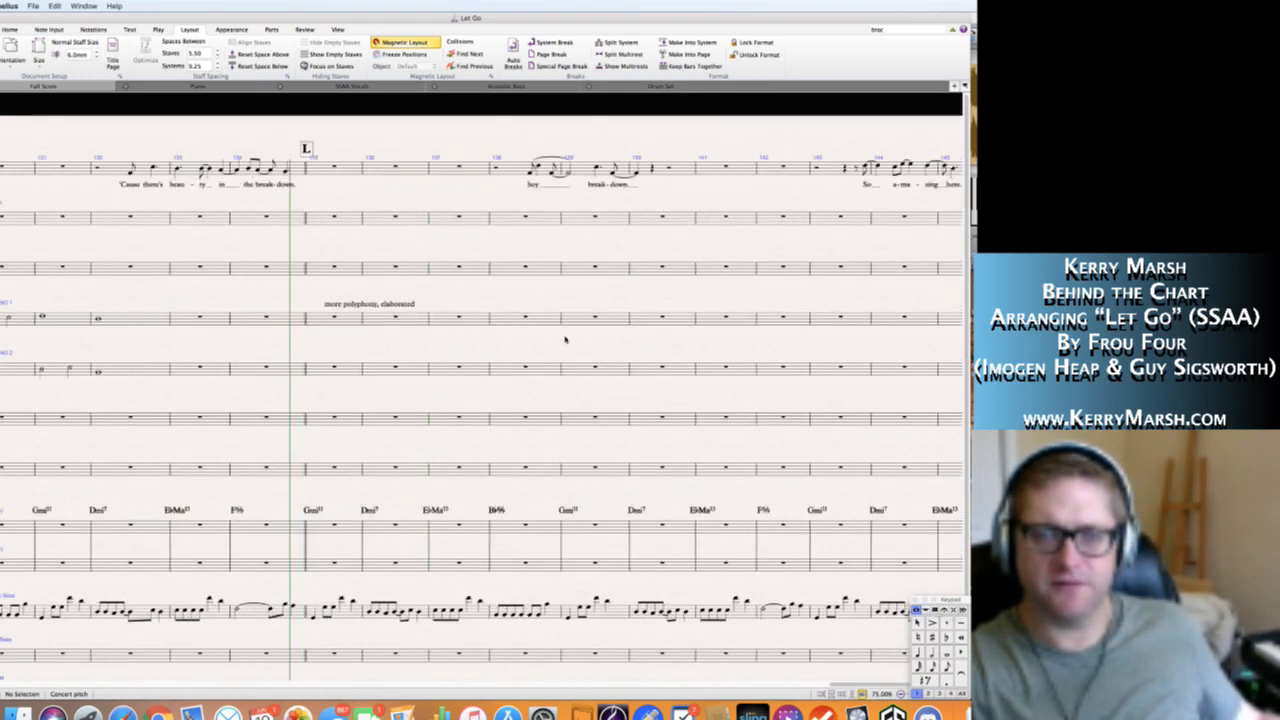
scroll(478, 389, "right", 8)
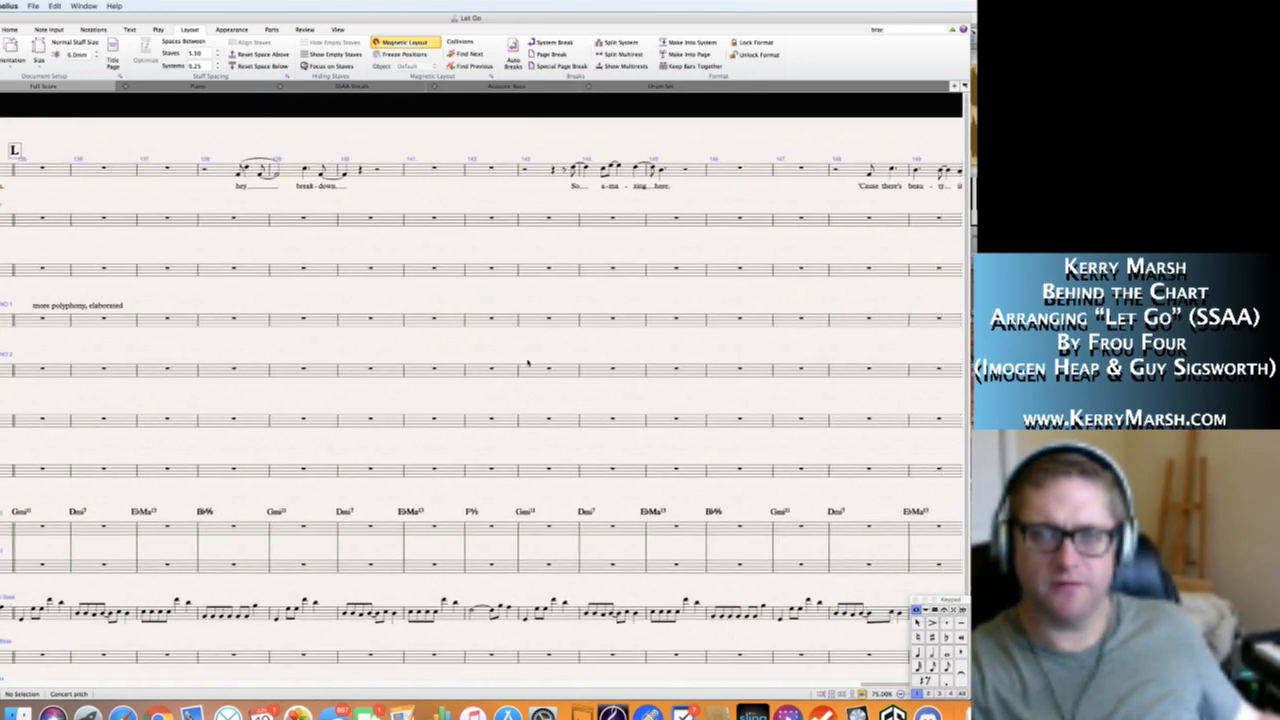
scroll(360, 380, "left", 15)
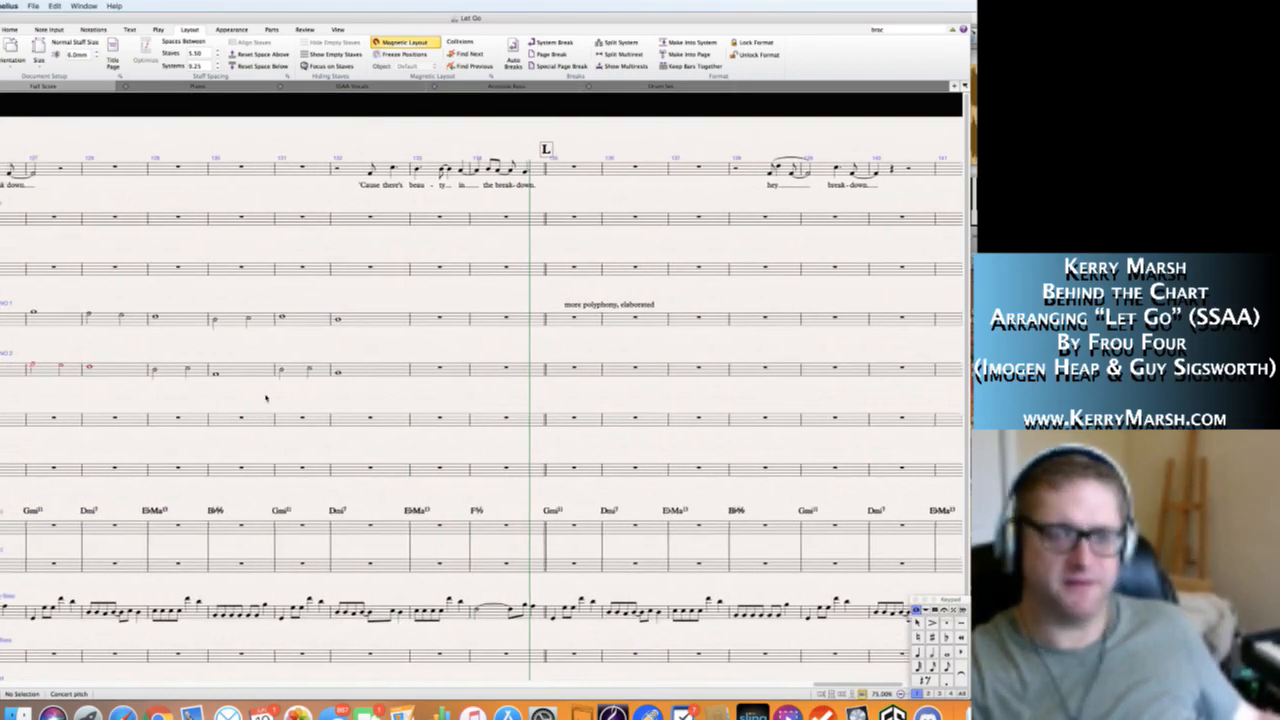
scroll(266, 399, "left", 8)
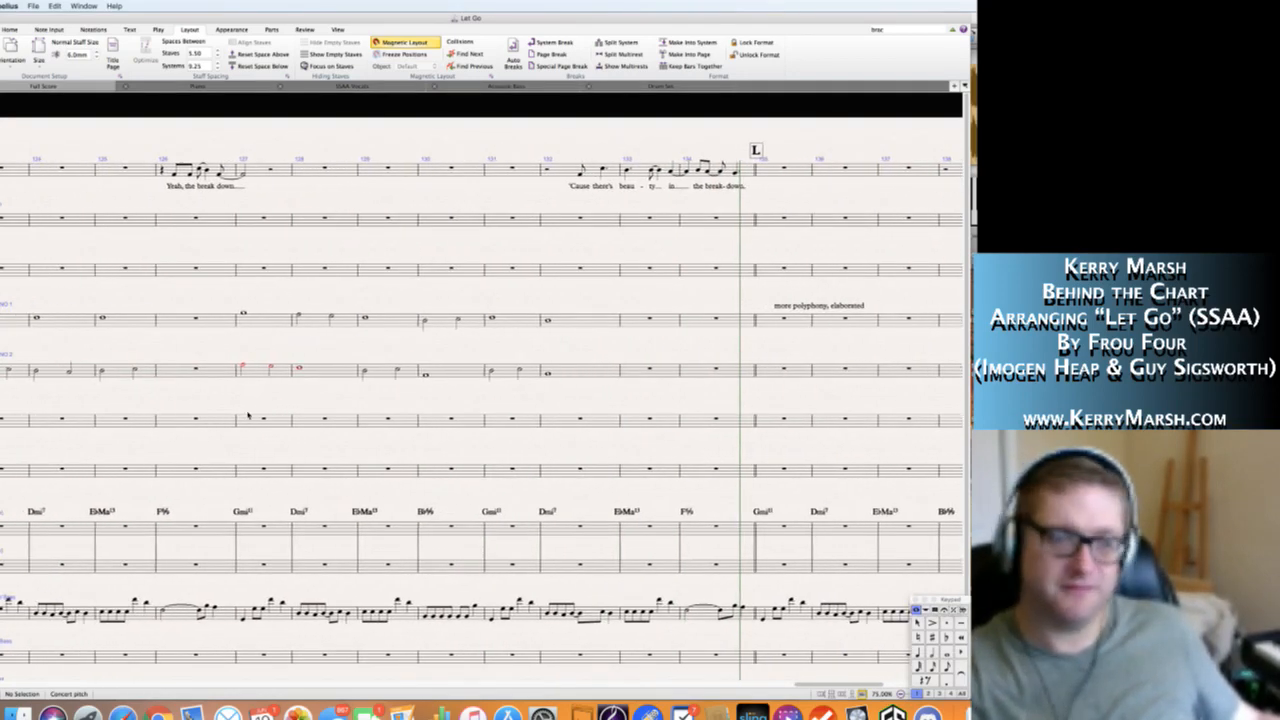
scroll(255, 408, "left", 10)
scroll(248, 416, "left", 1)
right_click(133, 392)
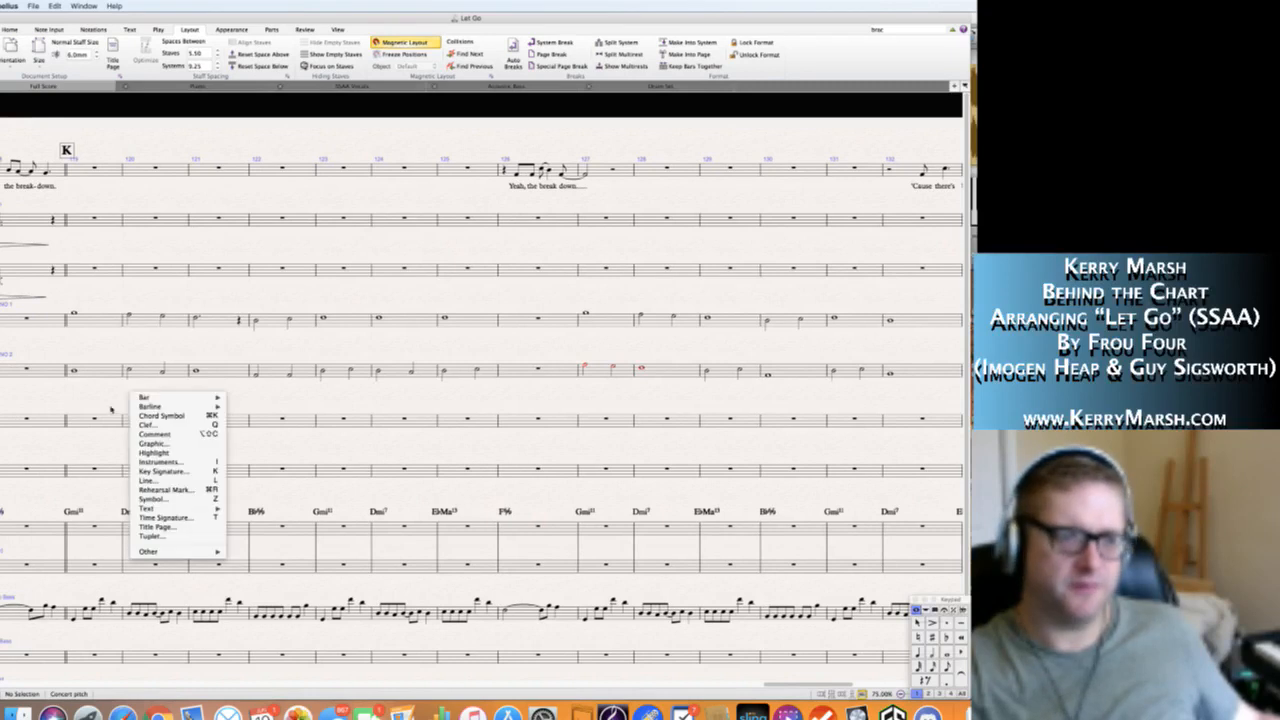
left_click(114, 407)
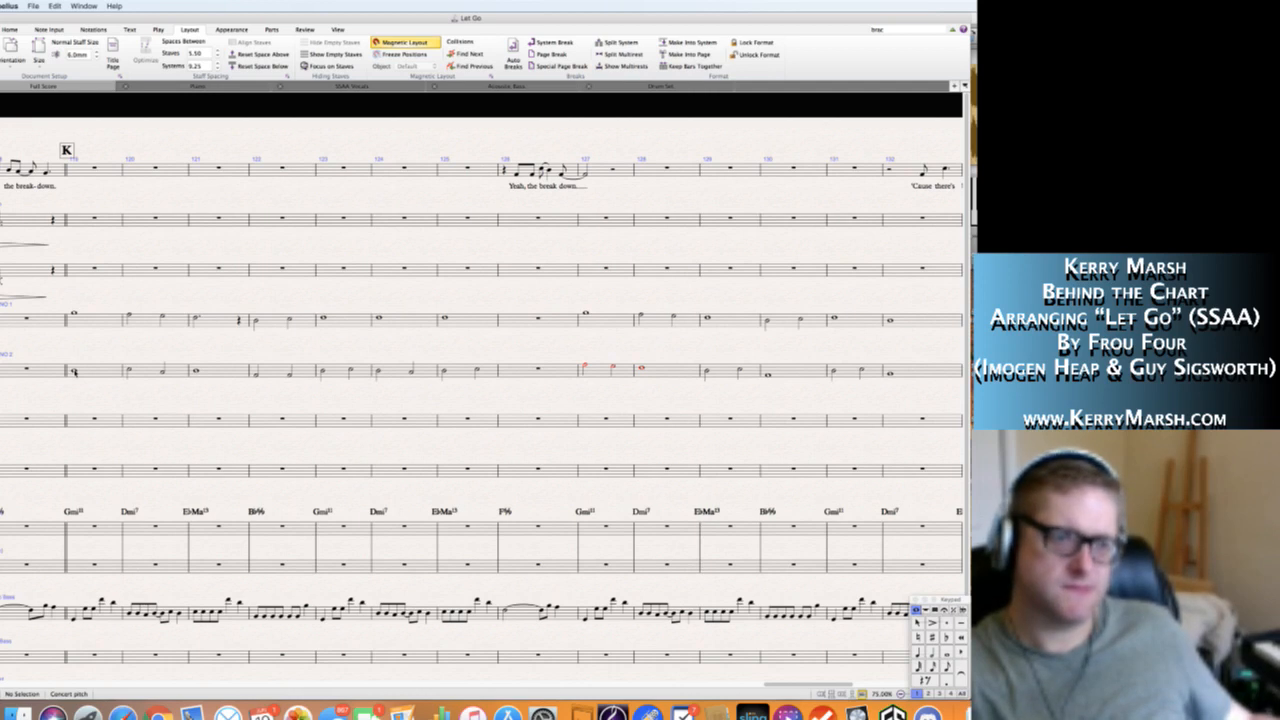
Rewrite Soprano 2's bar 119 as two half notes and shorten the first note of bar 122 to a quarter note followed by a quarter rest.
left_click(73, 372)
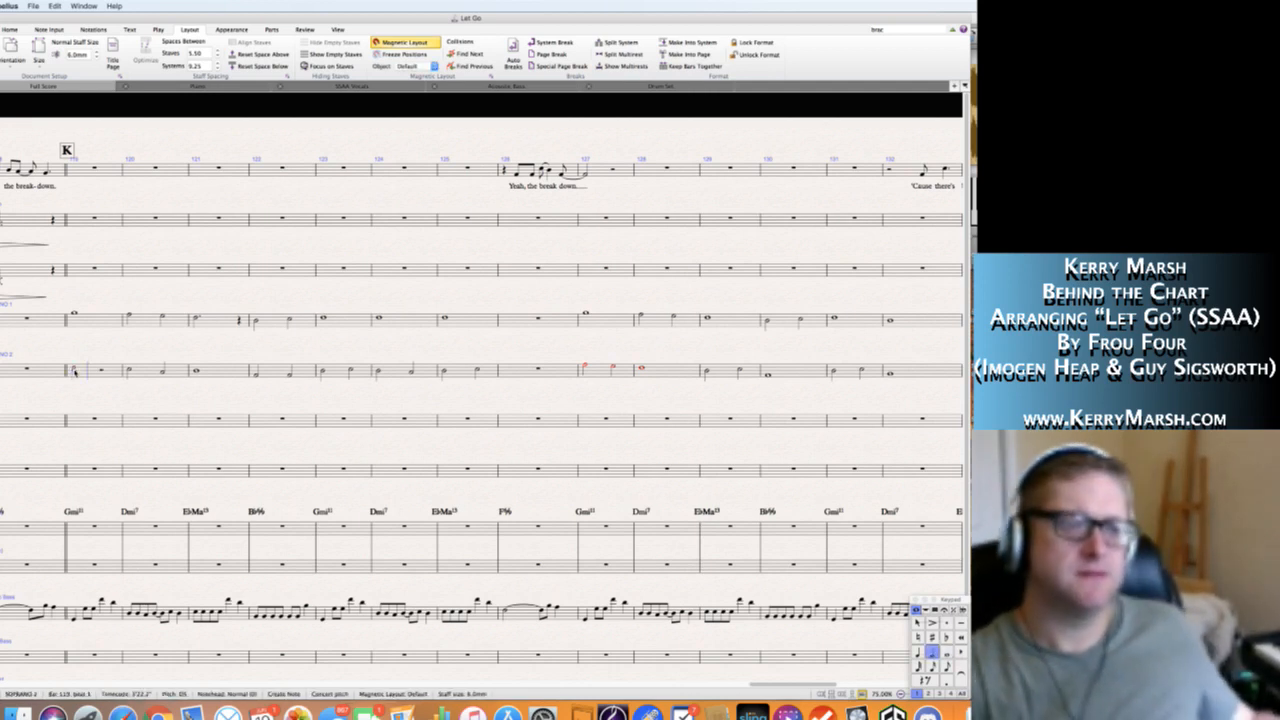
key("f")
key("Right")
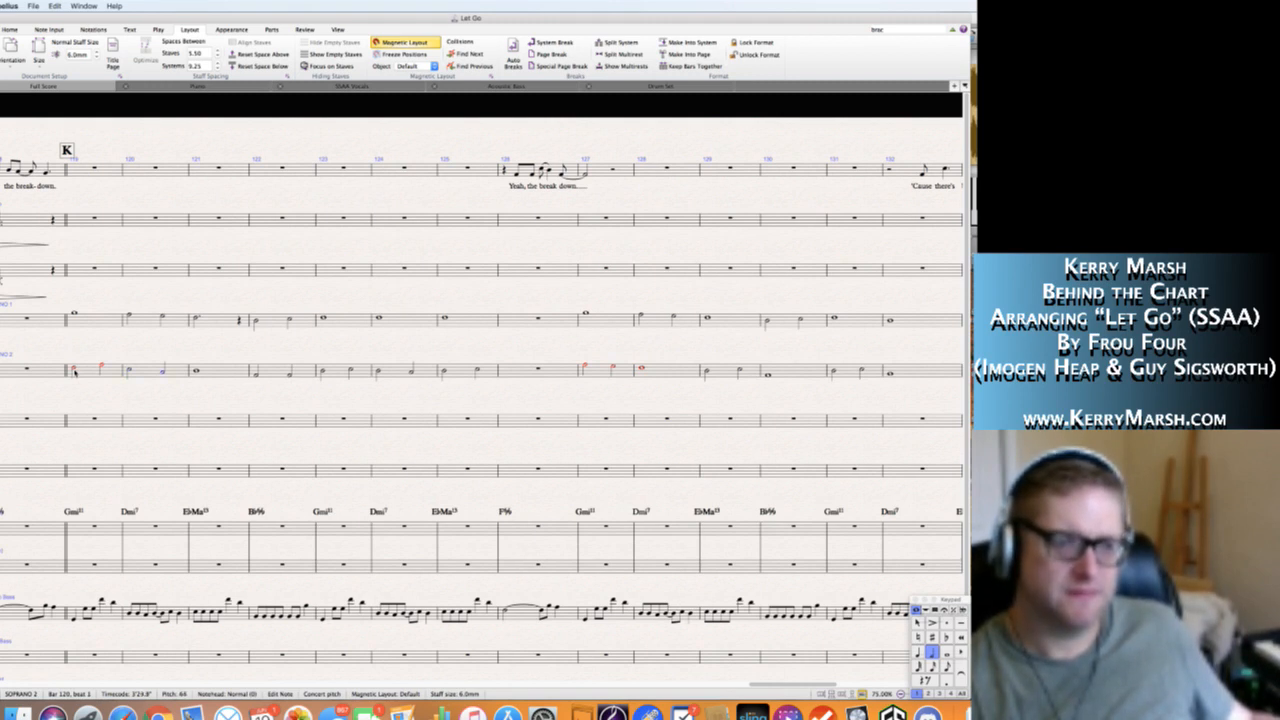
key("Right")
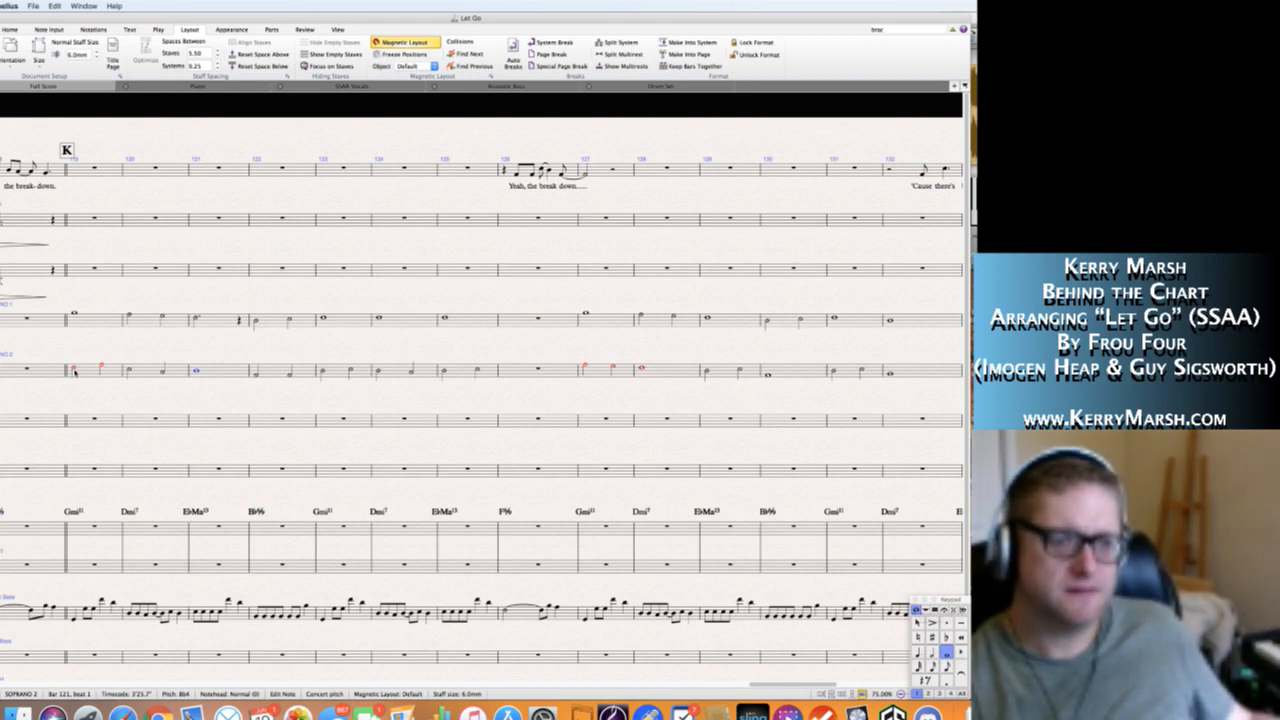
key("Right")
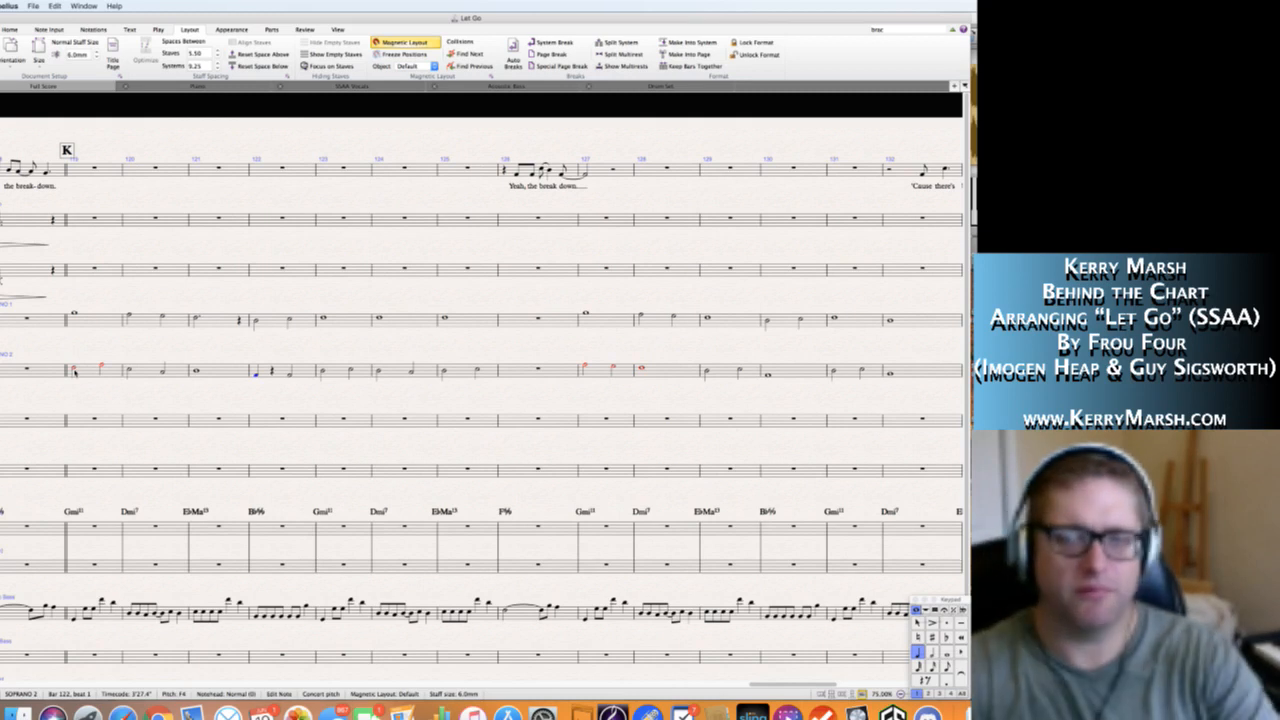
key("Escape")
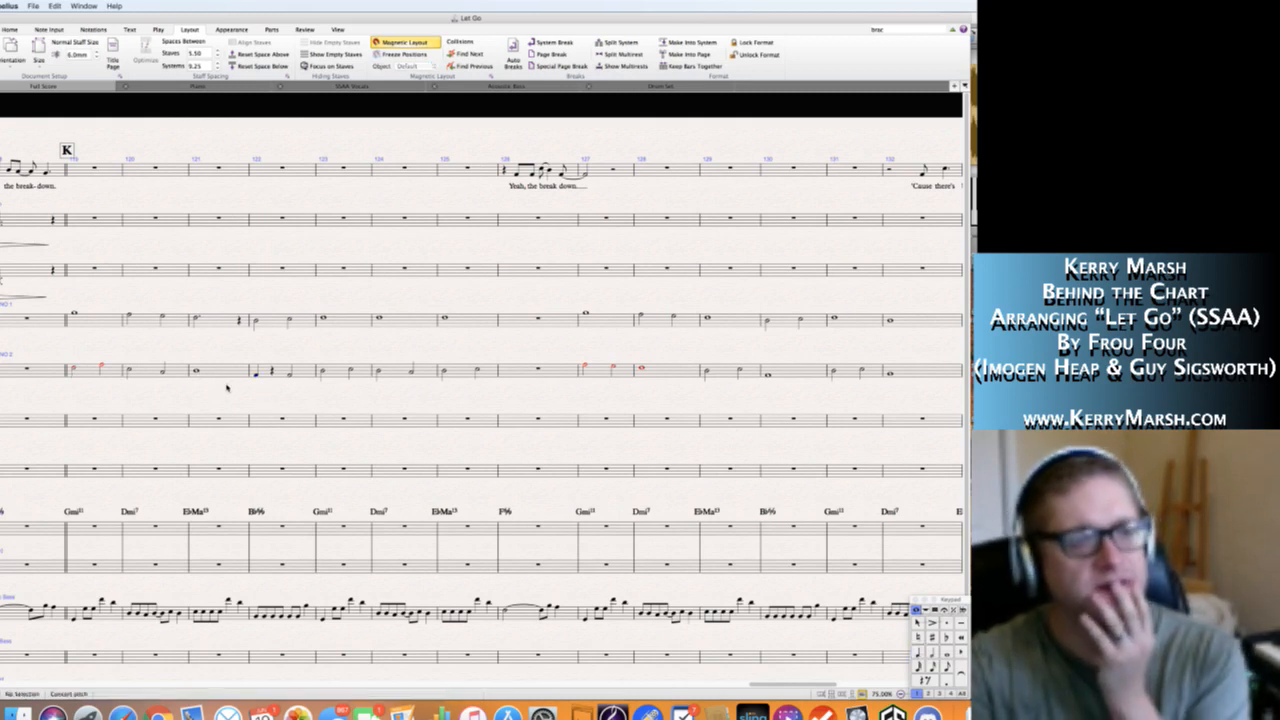
left_click(75, 370)
key("Escape")
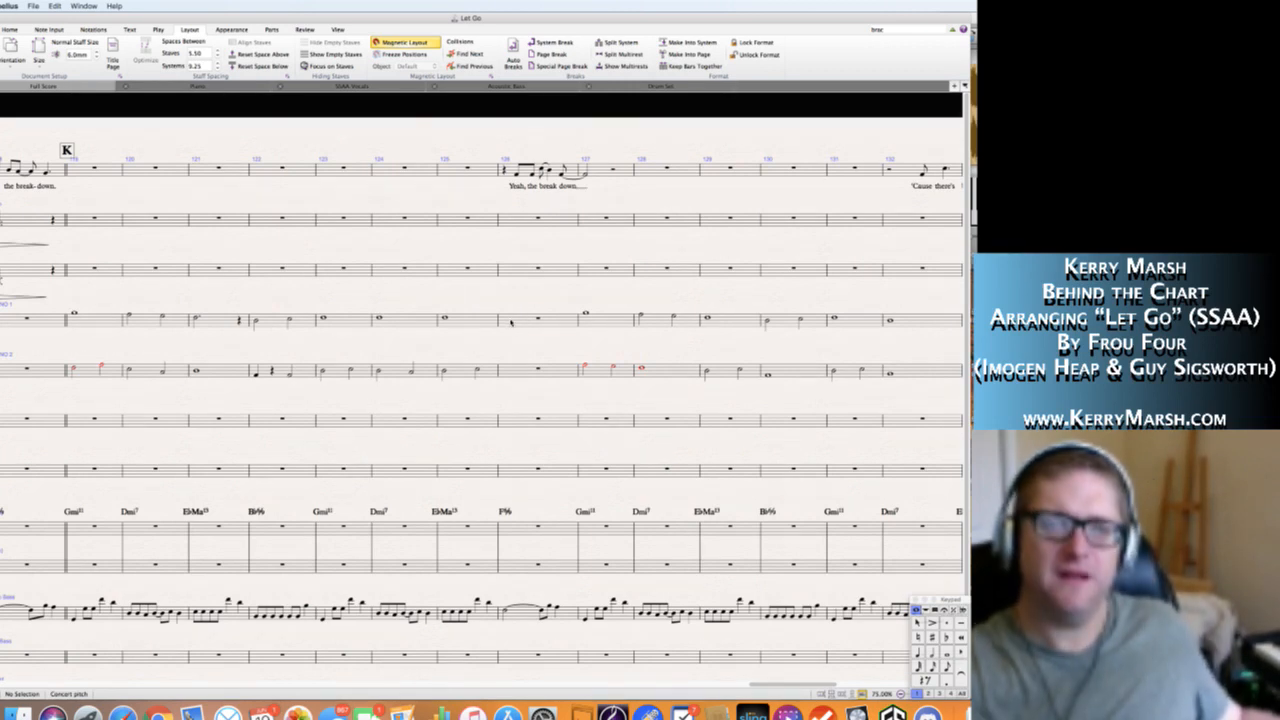
Fill bar 126 with a dotted half note and a quarter rest in both Soprano 1, on A4, and Soprano 2.
left_click(511, 322)
left_click(510, 321)
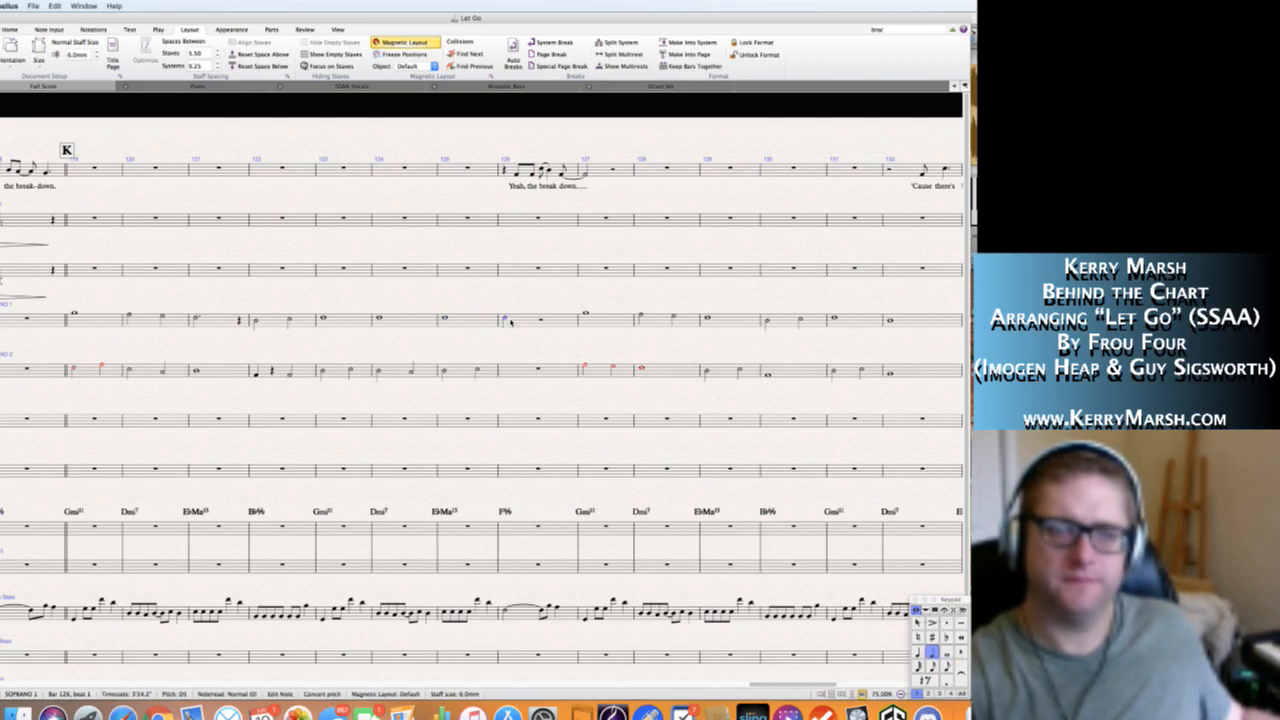
key("Escape")
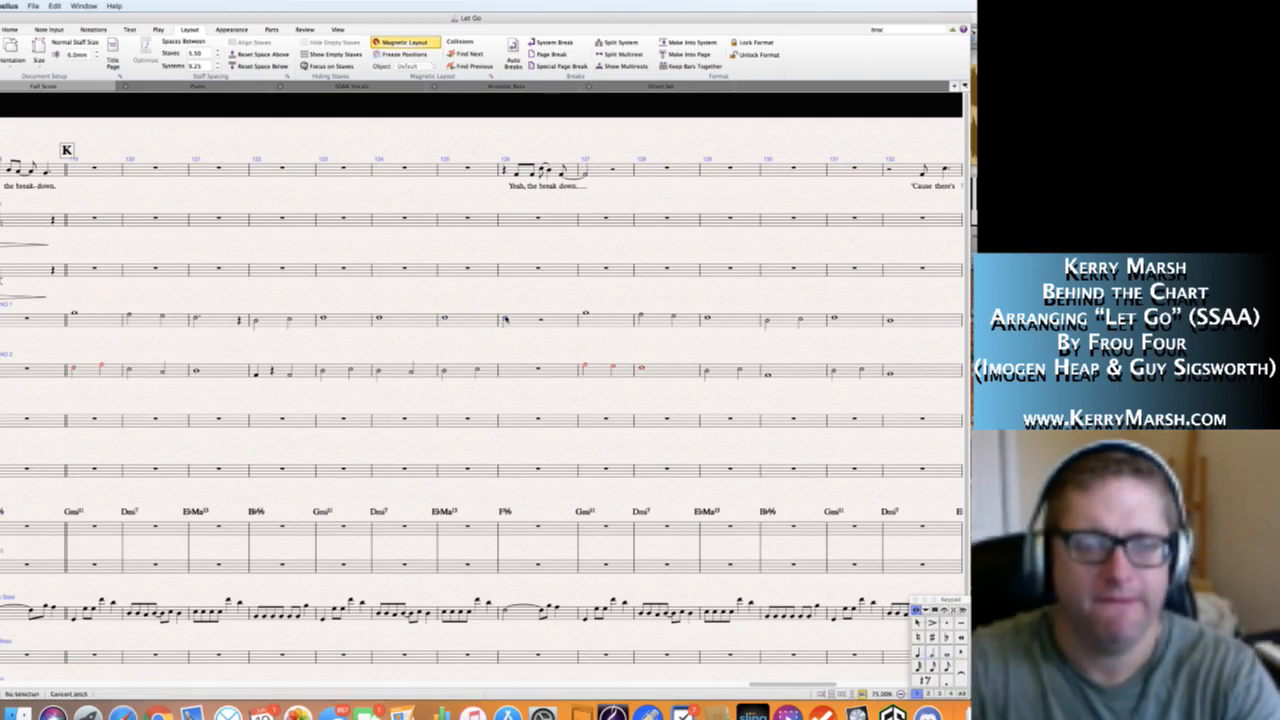
left_click(505, 319)
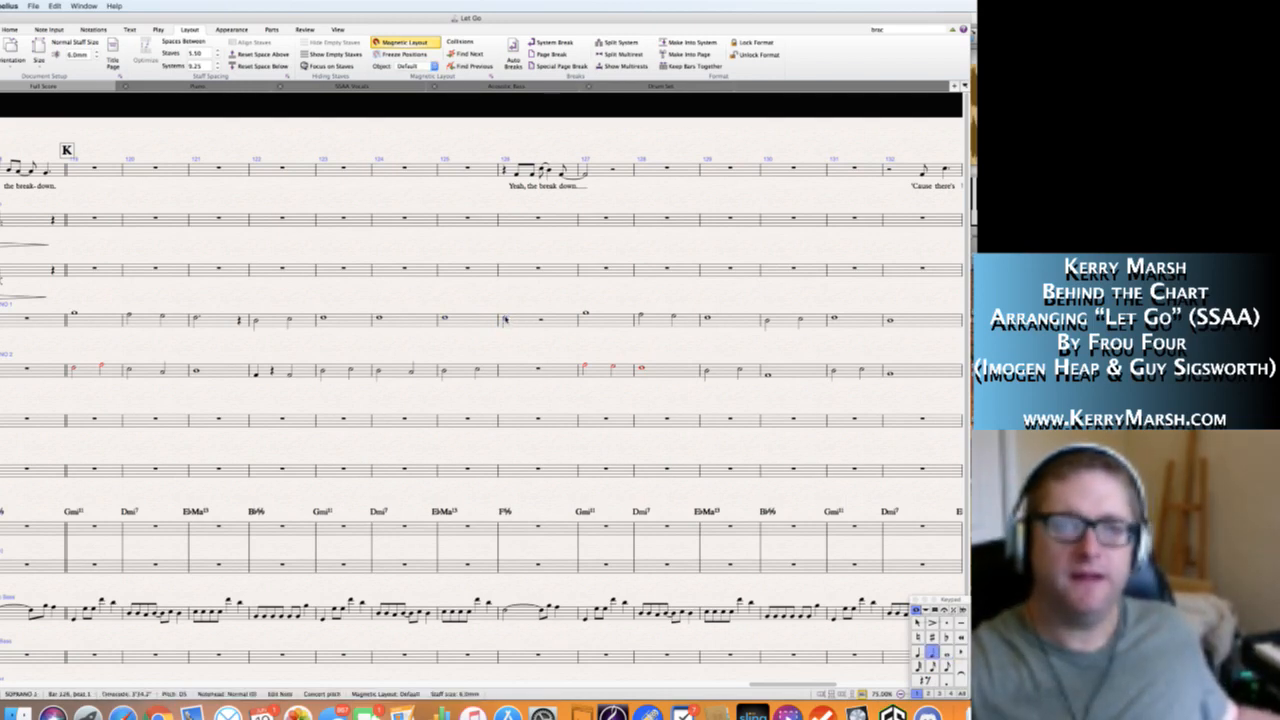
key("n")
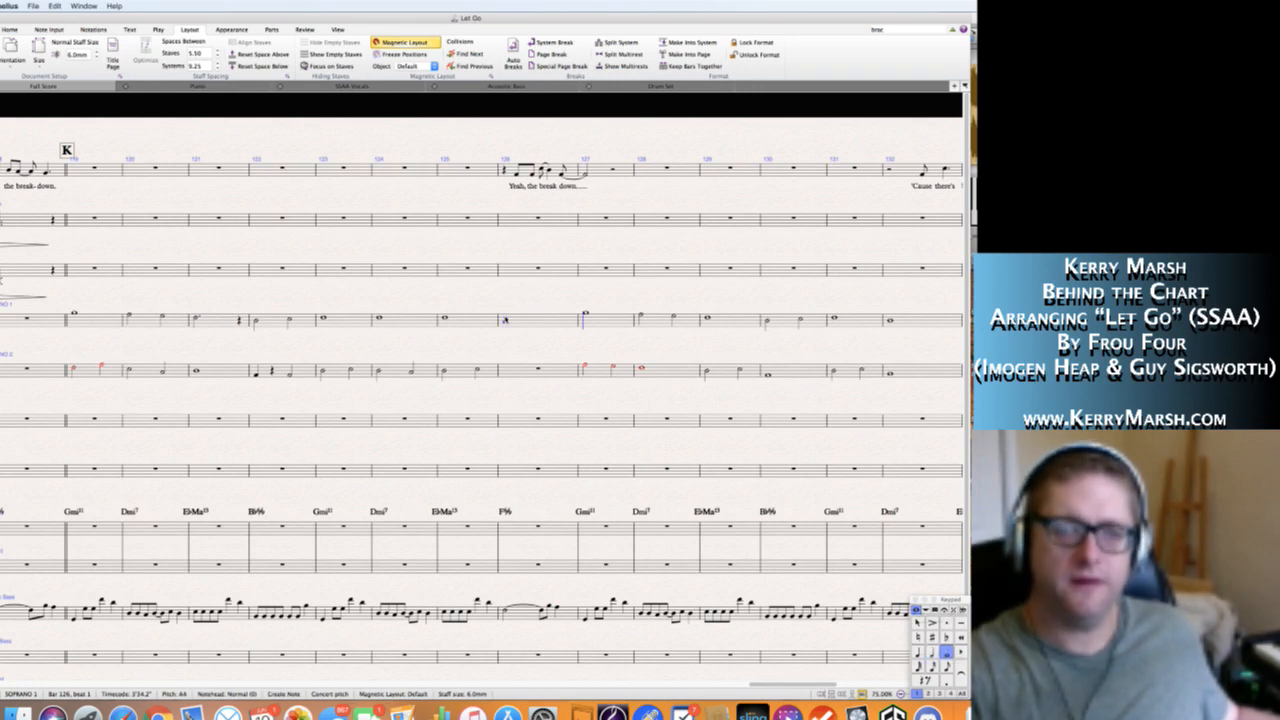
key("Escape")
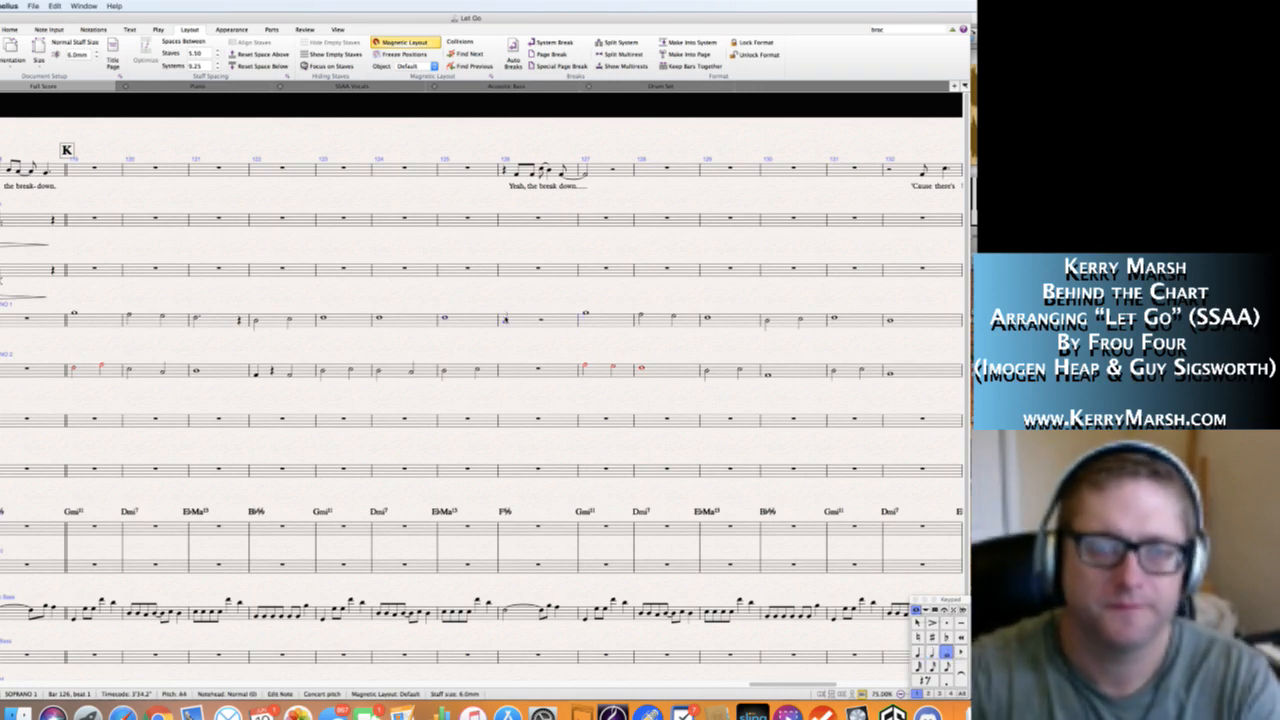
key("Escape")
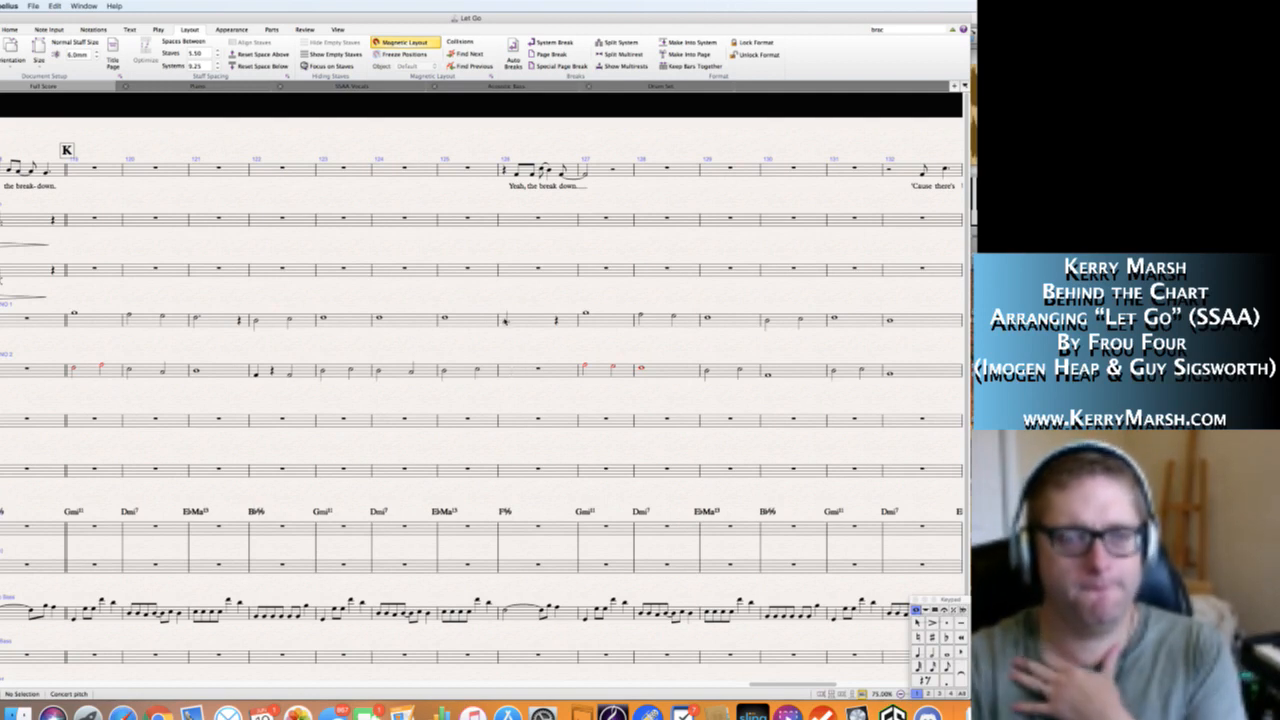
left_click(513, 375)
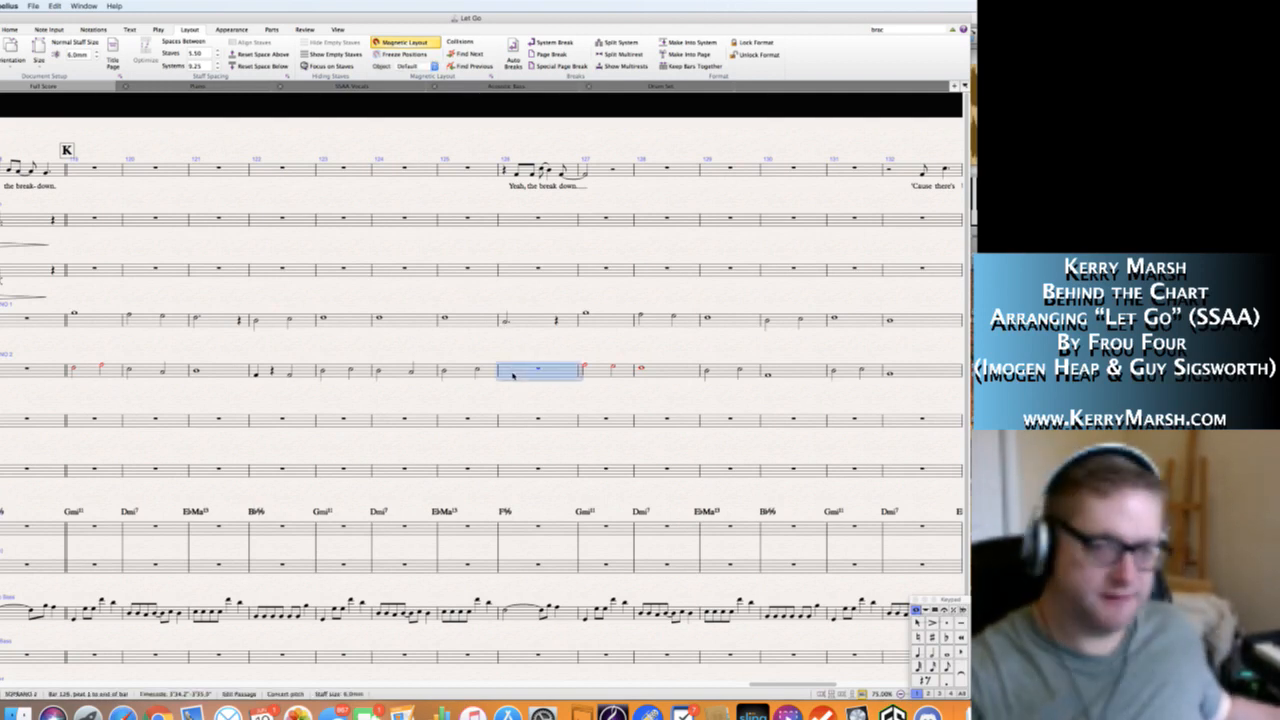
key("Escape")
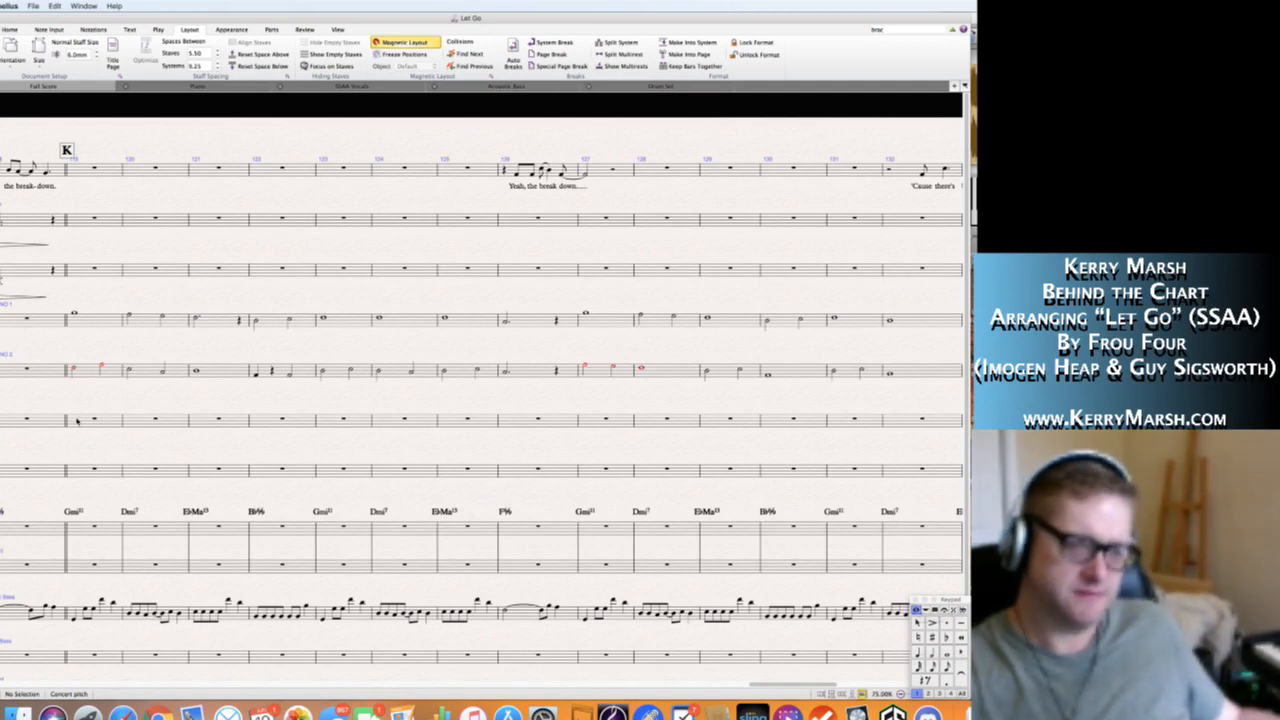
Start Alto 1 at section K with a whole note B♭4 in bar 119 and a whole note G4 in bar 120.
left_click(76, 420)
key("n")
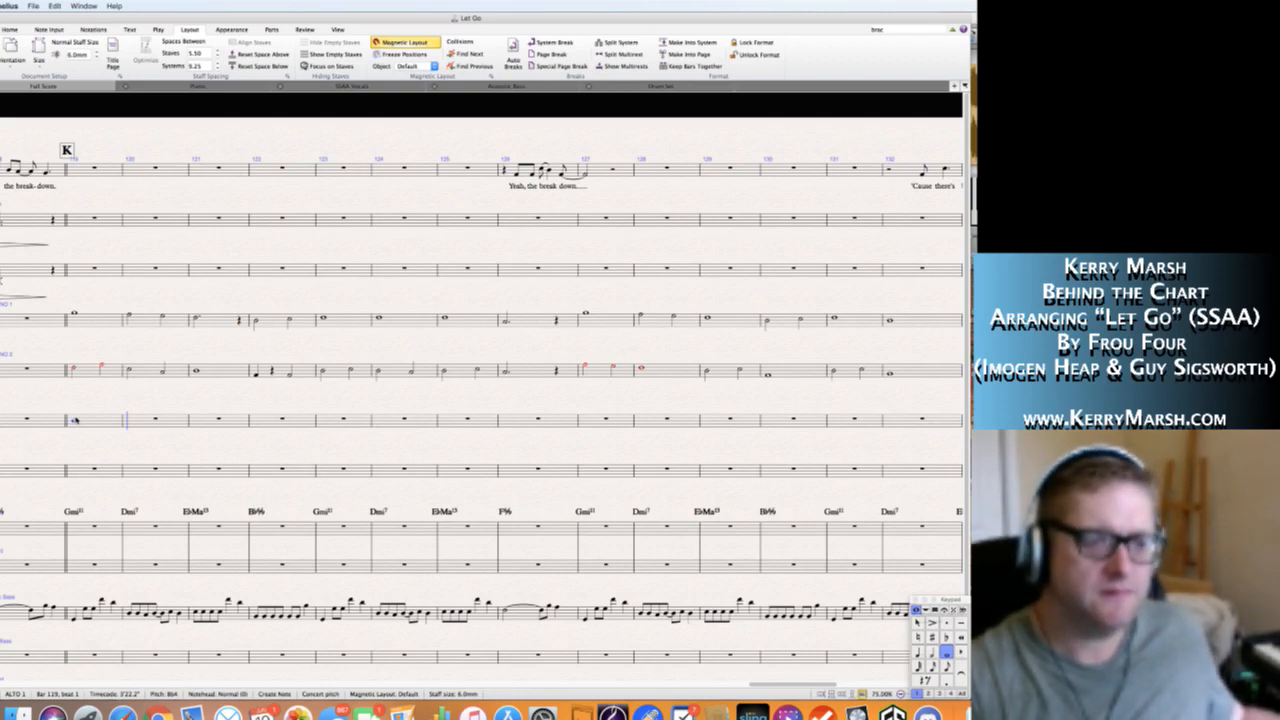
key("5")
key("a")
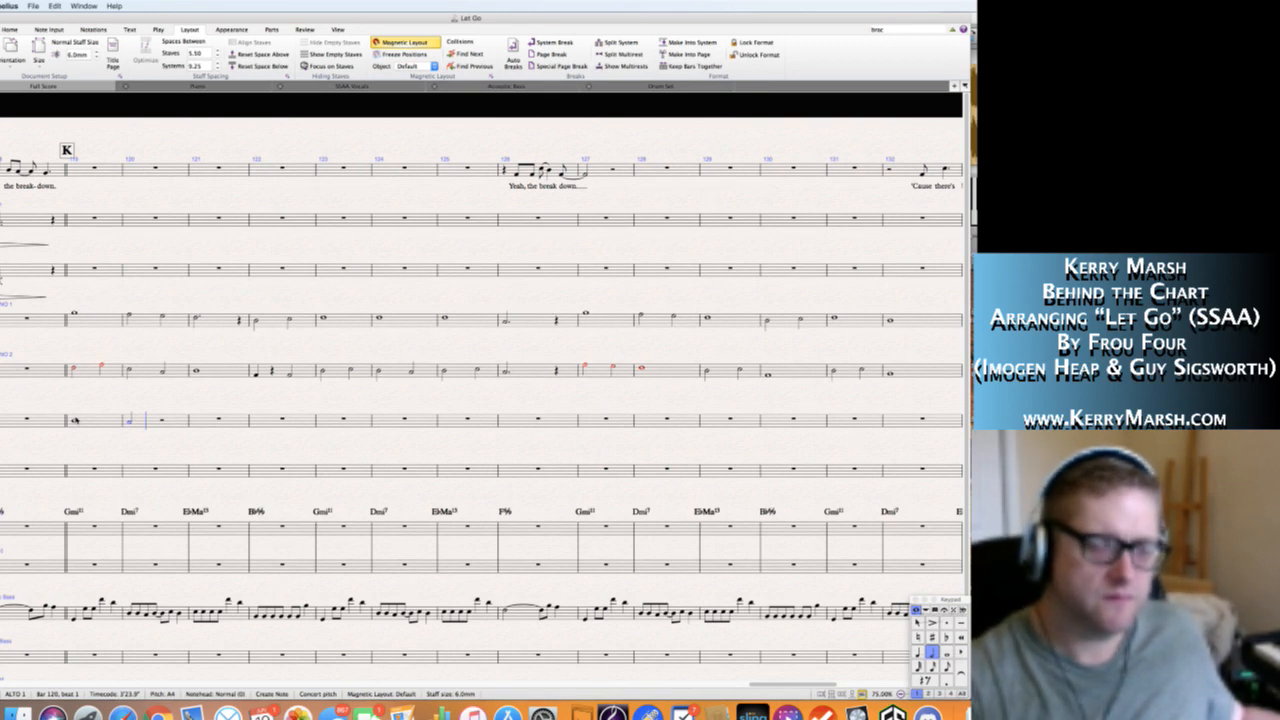
key("Escape")
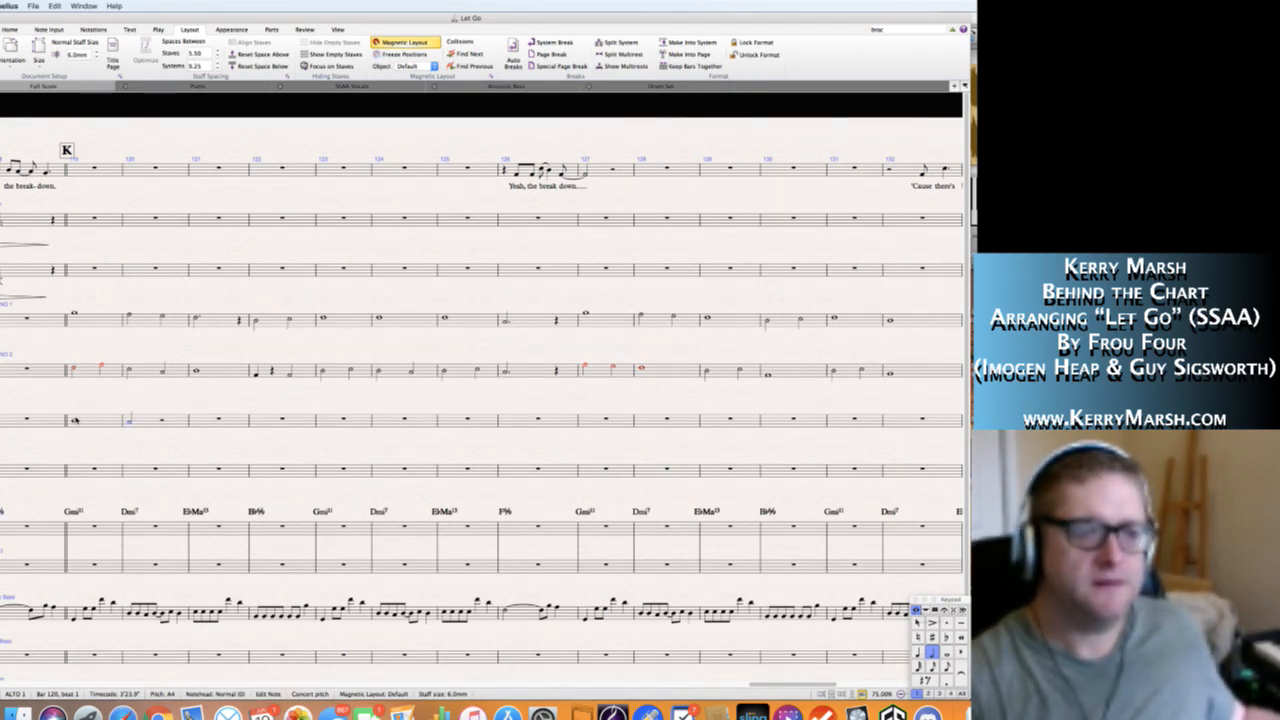
key("6")
key("g")
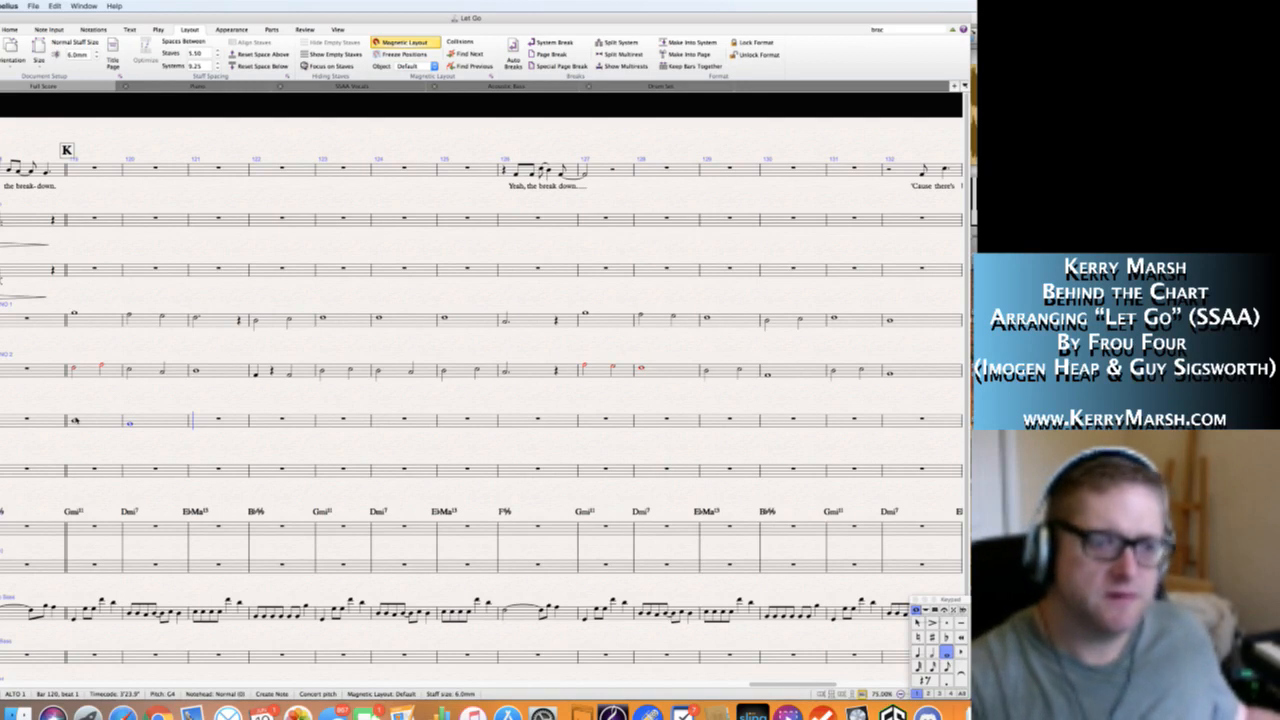
Fill Alto 1's bar 121 with a quarter G4, a quarter rest and quarters G4 and F4, and bar 122 with a whole note D4.
key("4")
key("g")
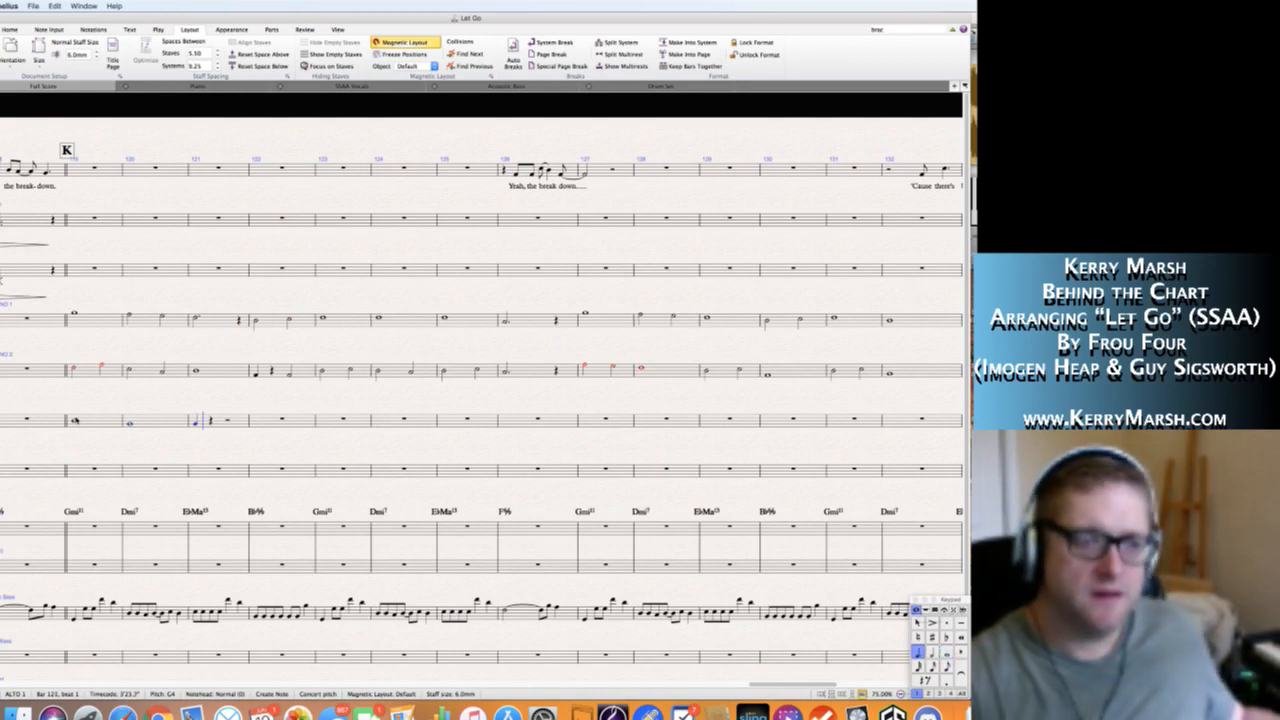
key("0")
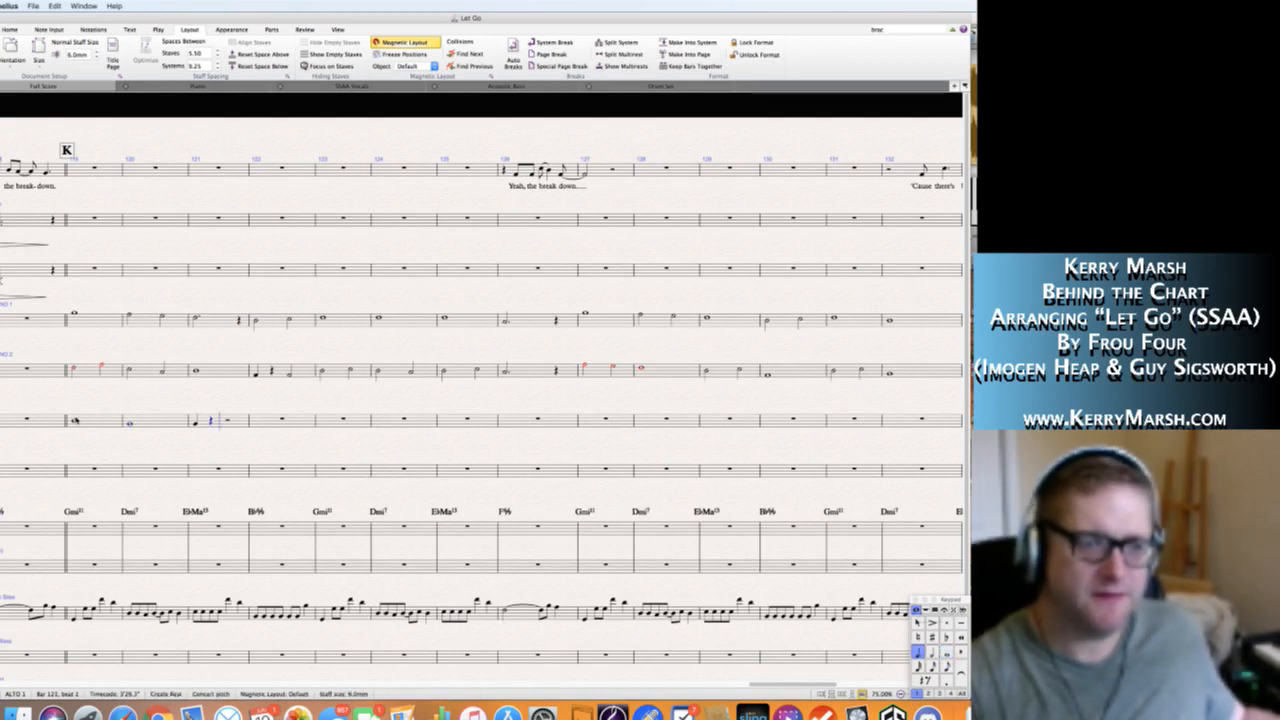
key("g")
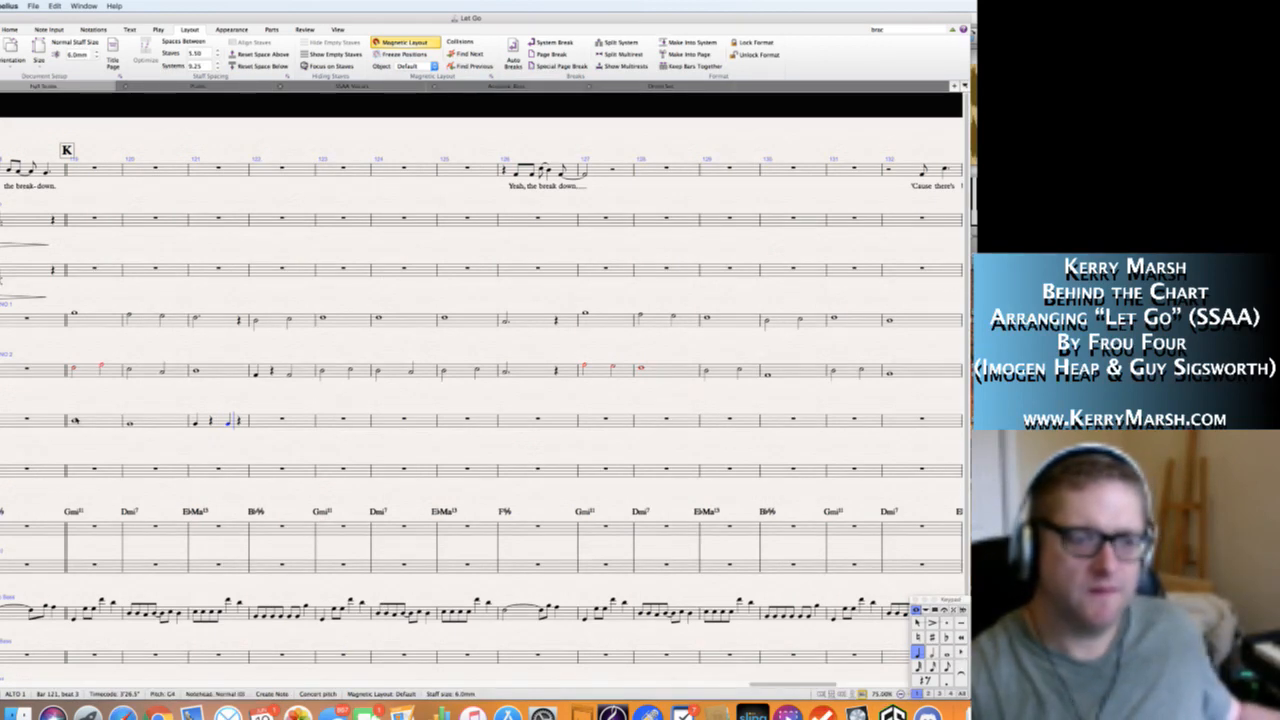
key("f")
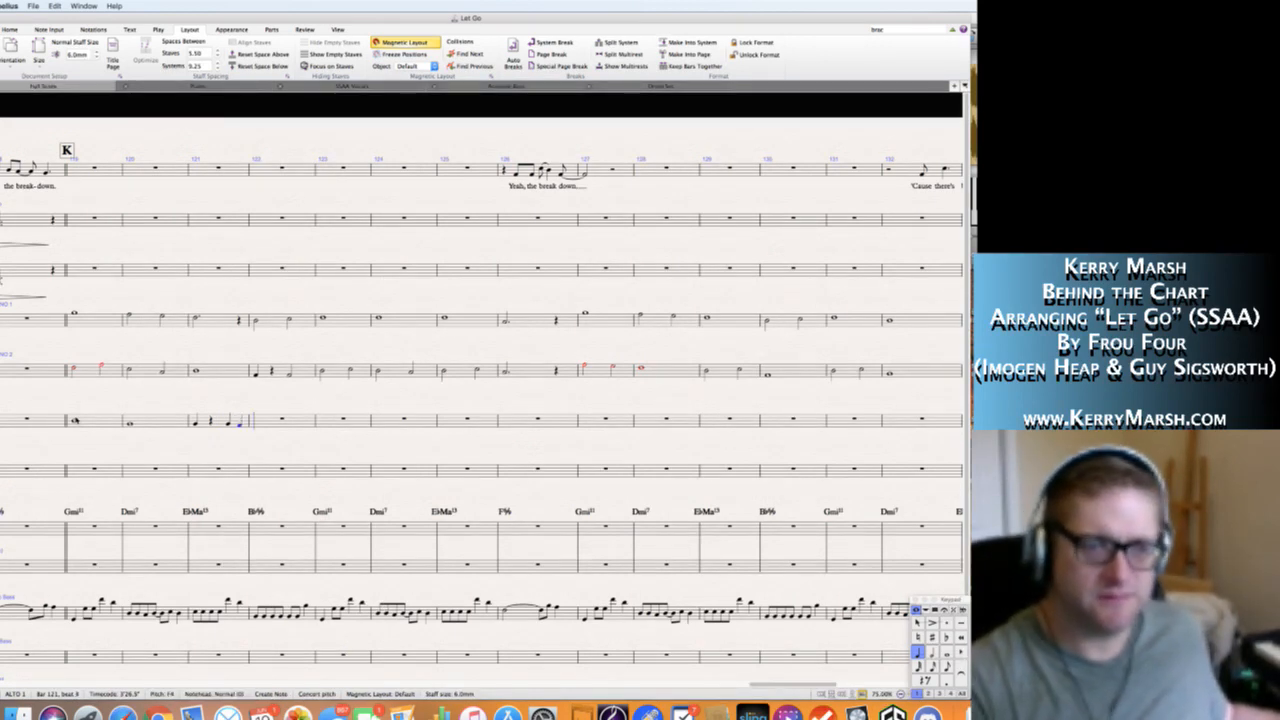
key("6")
key("d")
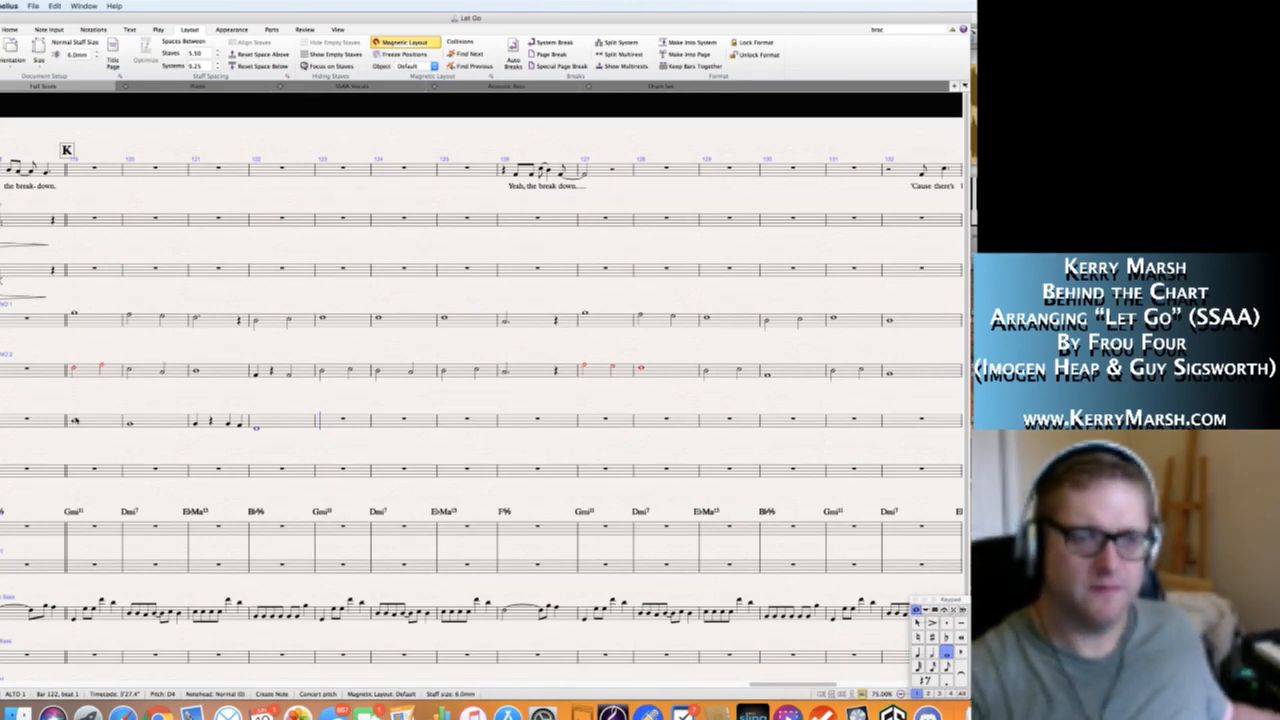
Step back and forth through the Alto 1 notes at the end of bar 121 and in bar 122 to check their pitches.
key("5")
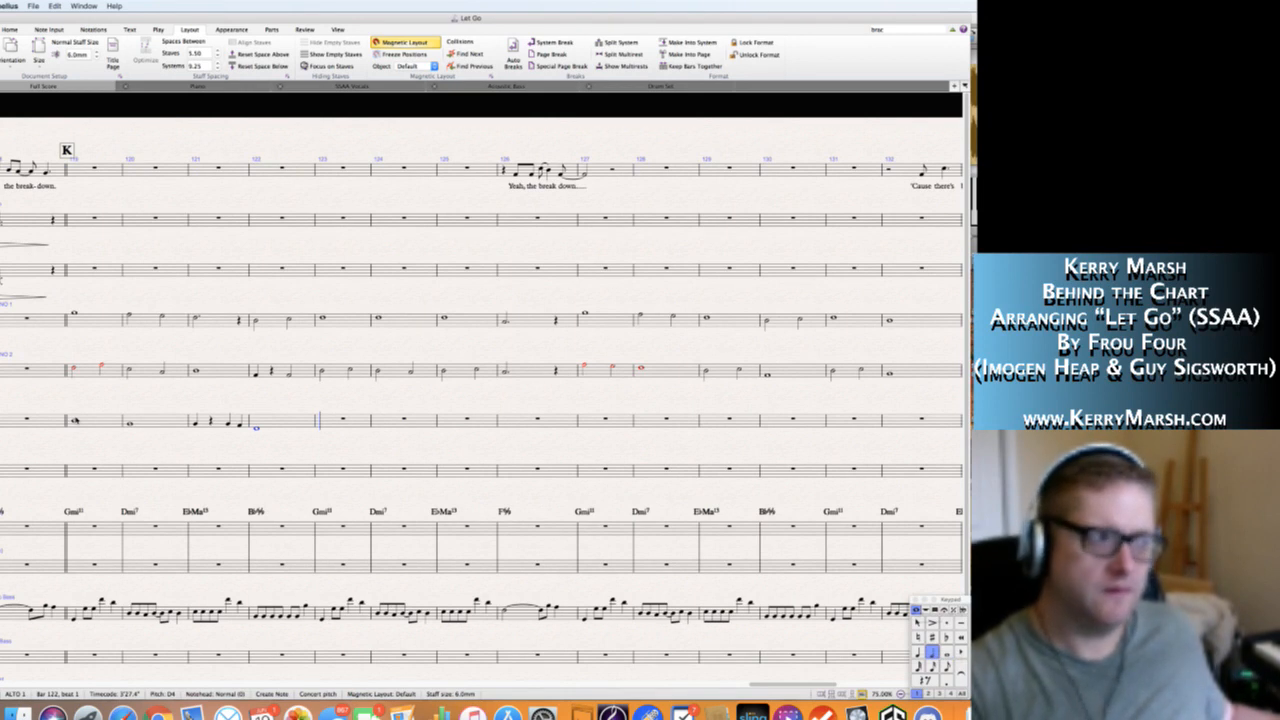
key("Escape")
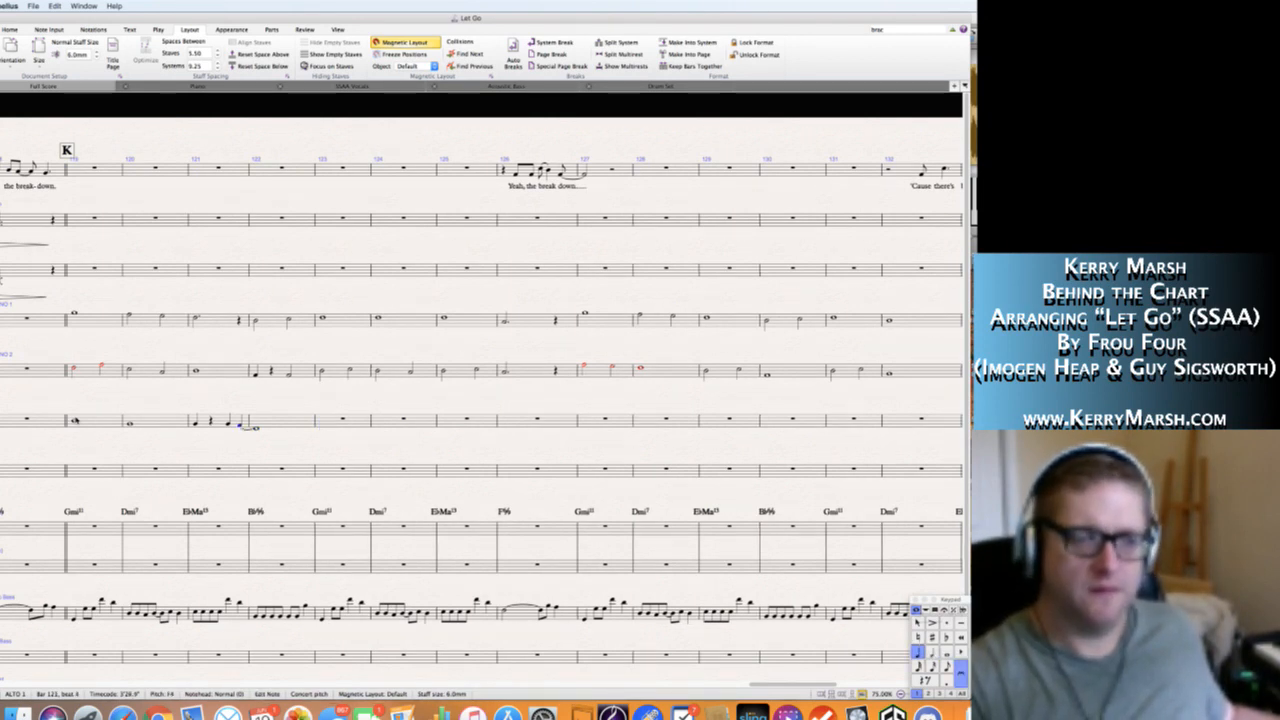
key("Right")
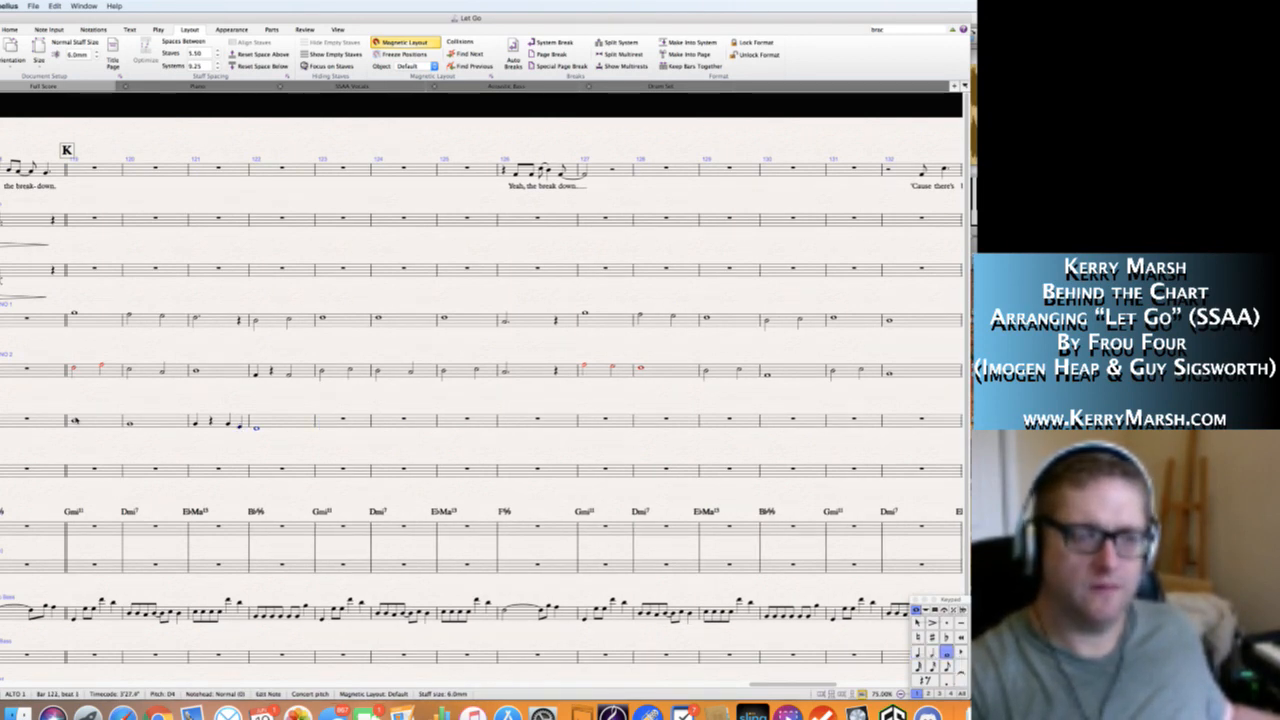
key("Left")
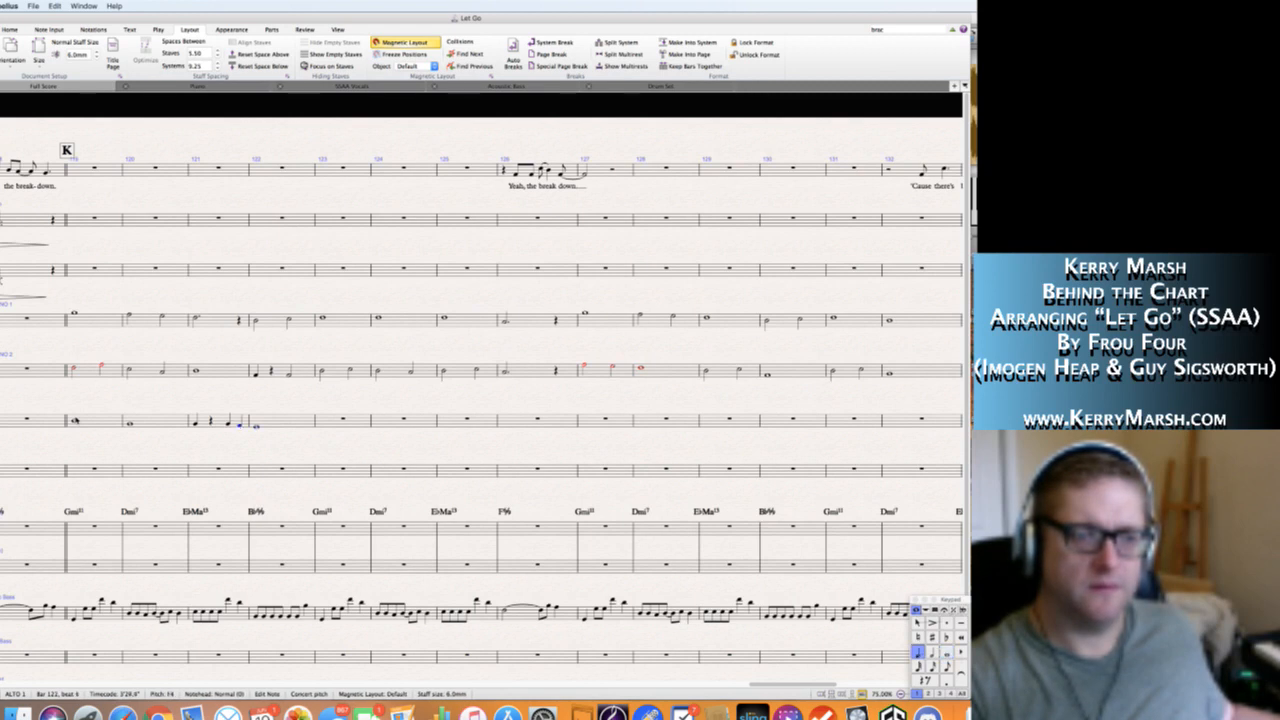
key("Right")
key("Left")
key("Left")
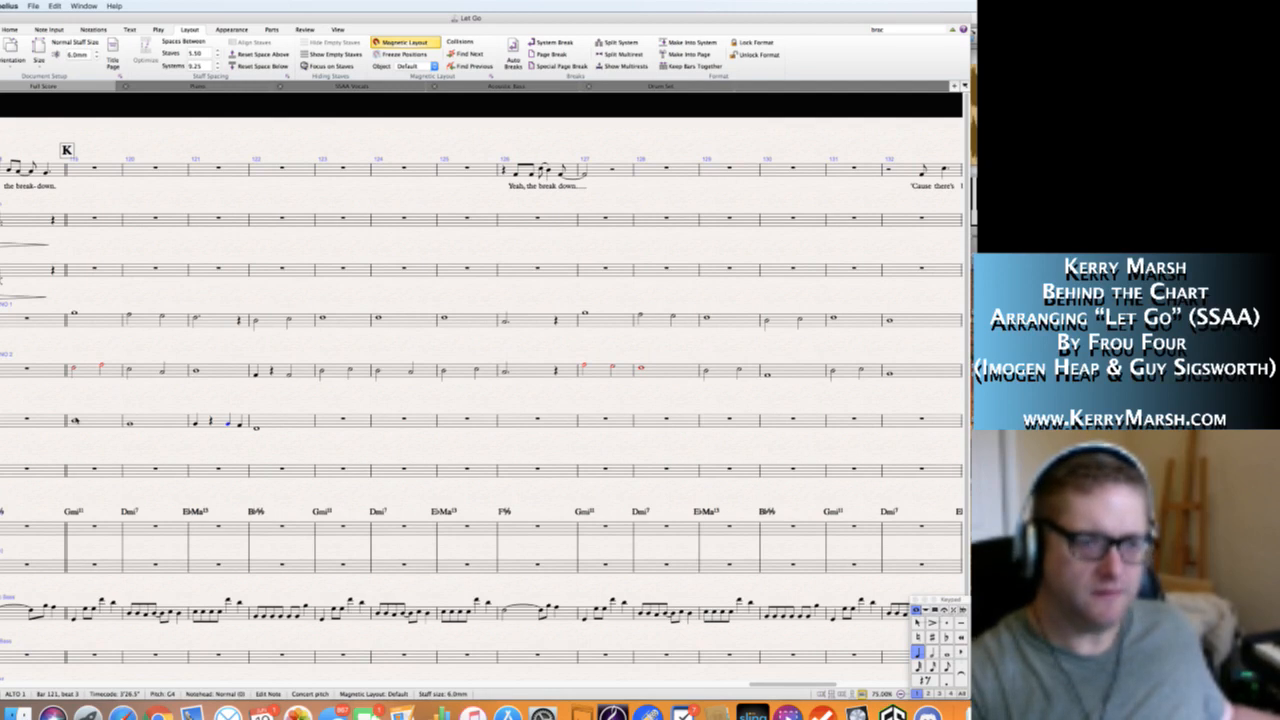
key("Right")
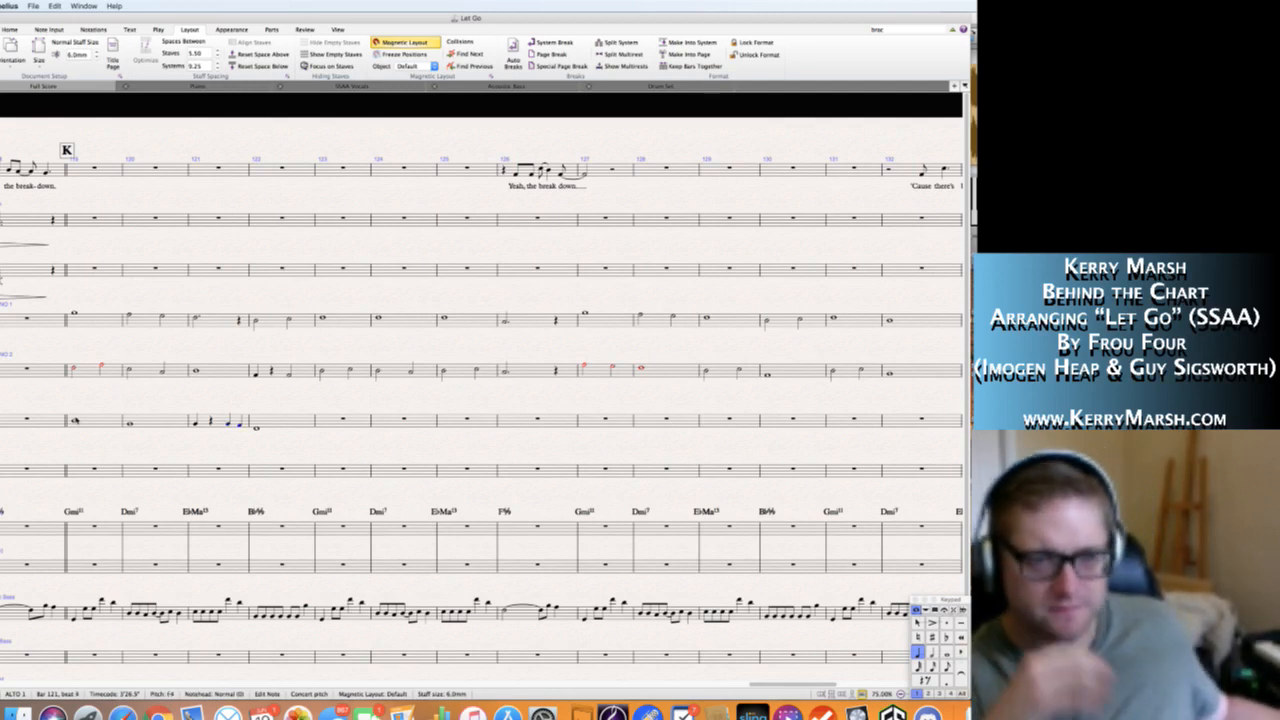
key("Right")
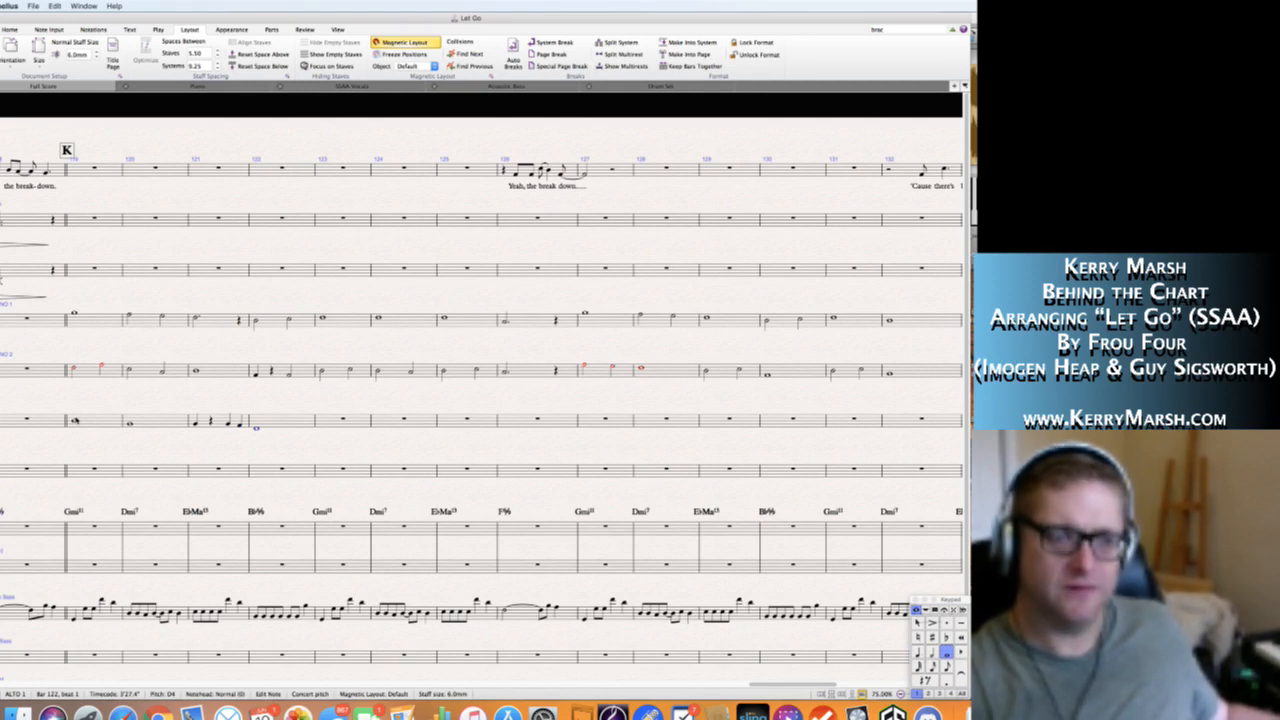
Write Alto 1's bar 123 as half notes G4 and A4, and bar 124 as half notes F4 and G4.
key("Right")
key("Right")
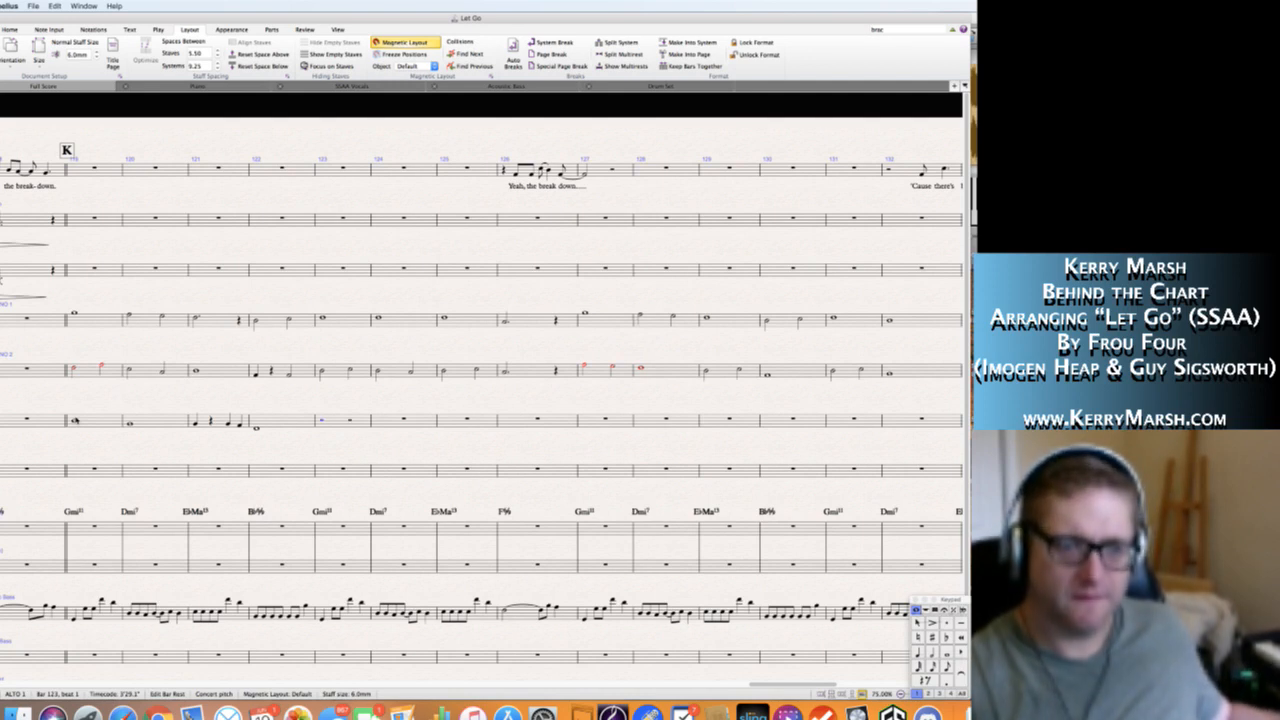
key("5")
key("g")
key("a")
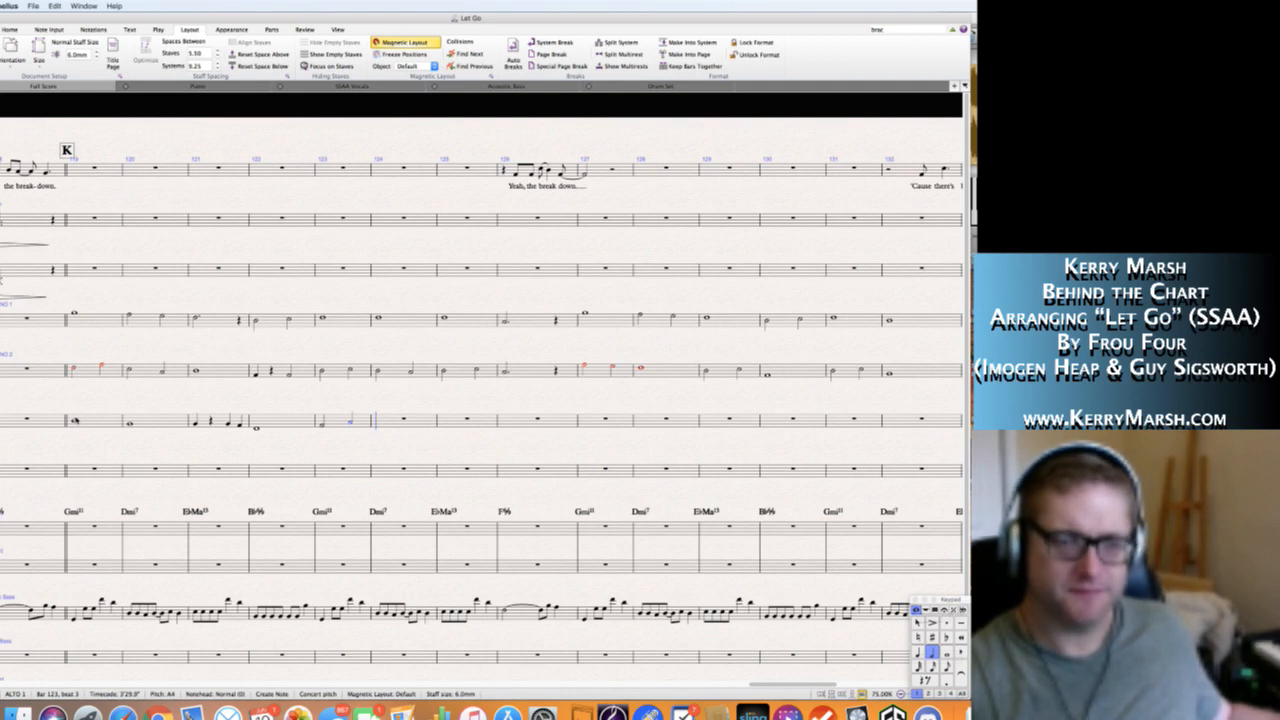
key("6")
key("g")
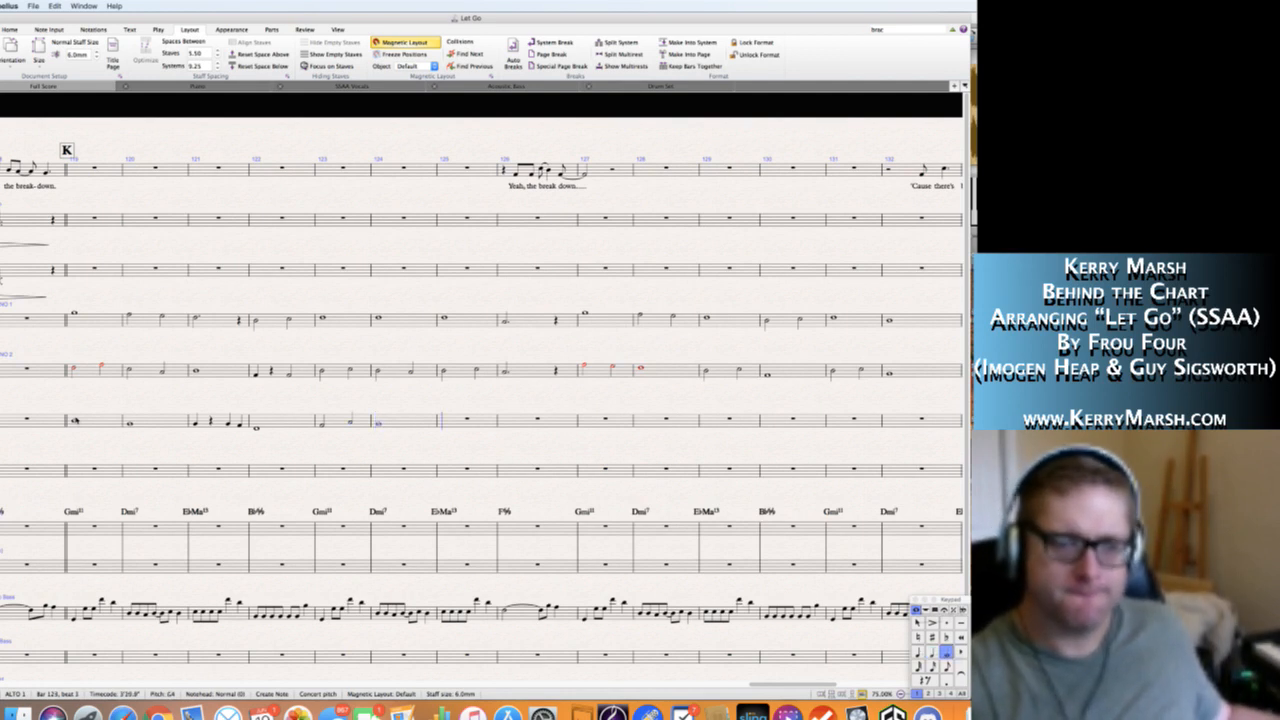
key("Escape")
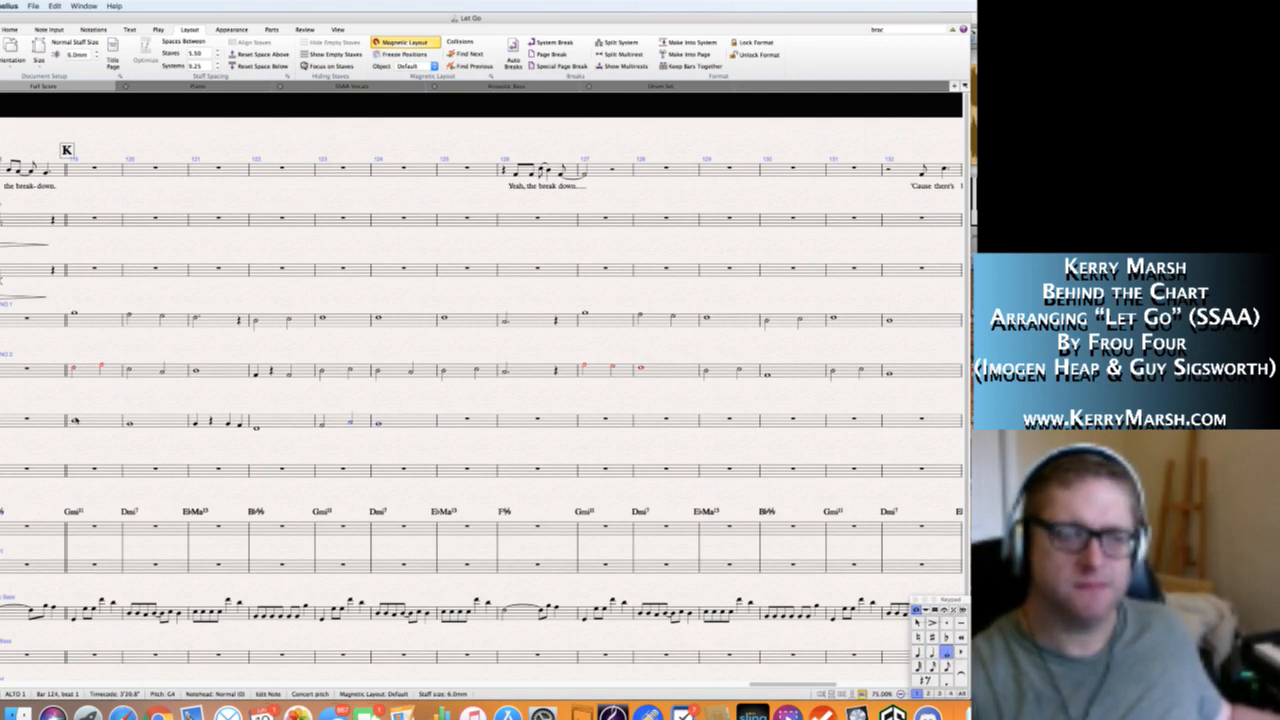
key("5")
key("f")
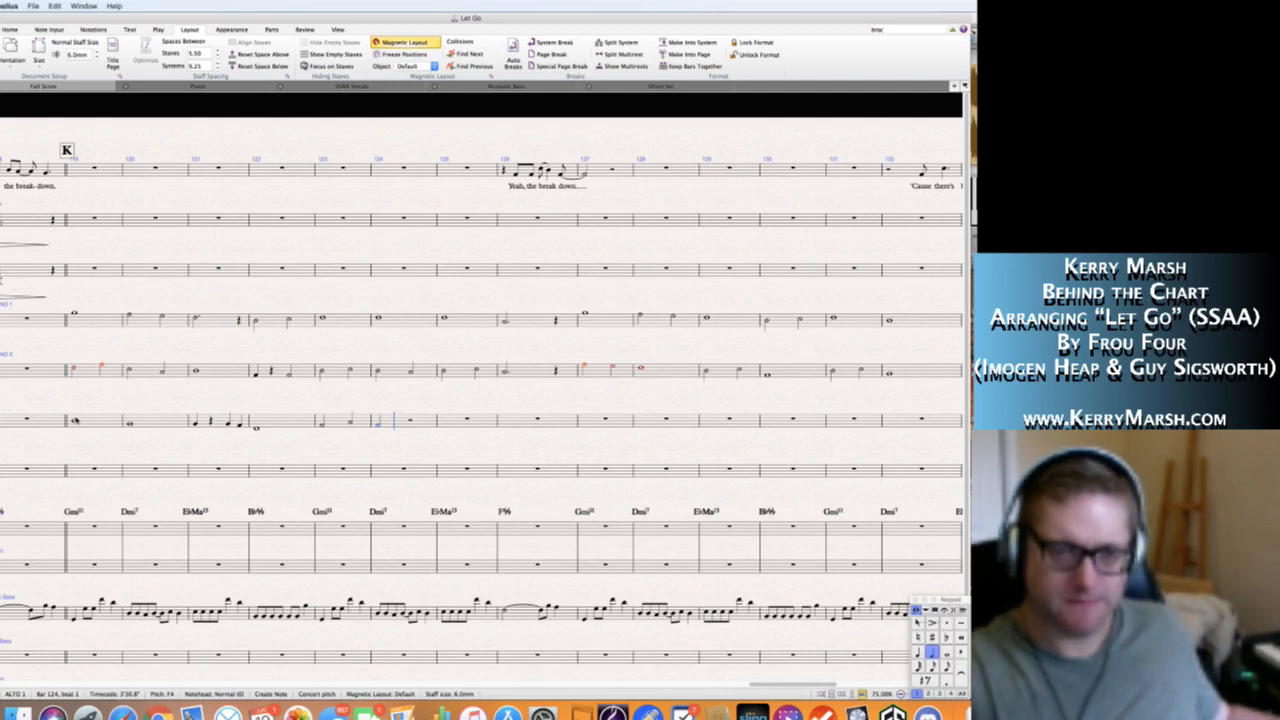
key("g")
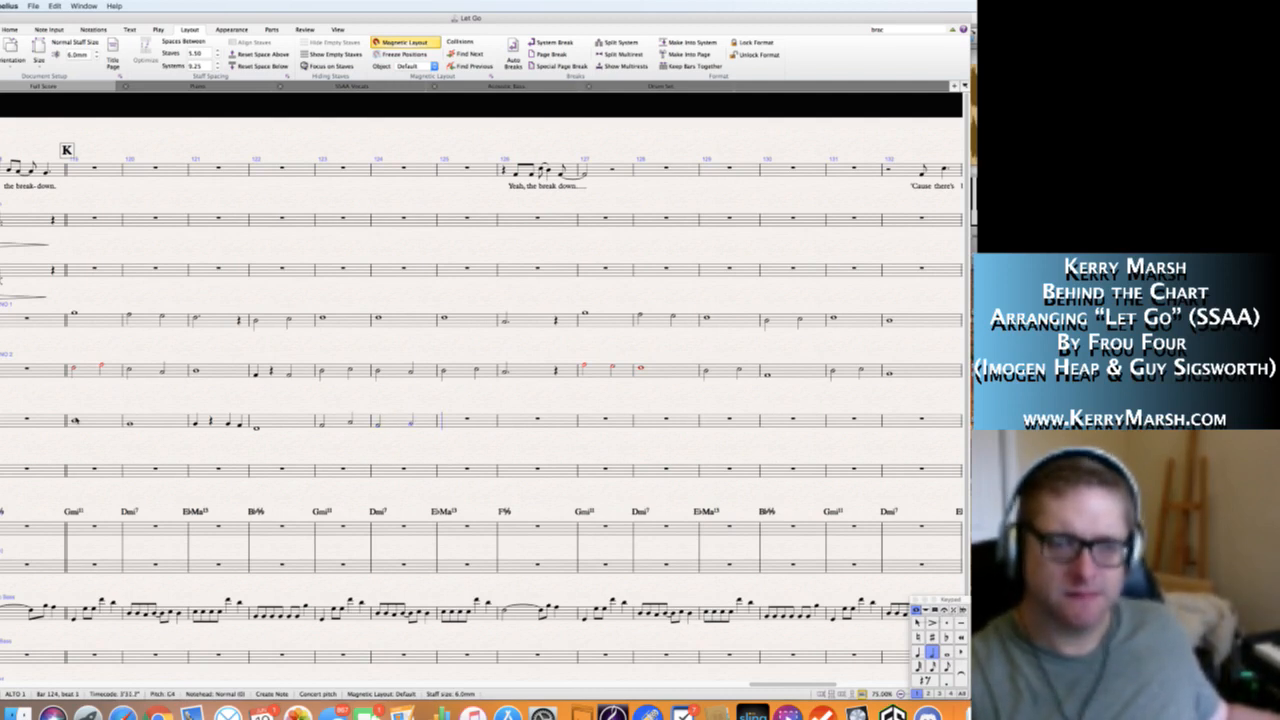
Tie Alto 1's second half note of bar 124 into a quarter note G4 in bar 125, followed by a quarter rest.
key("Return")
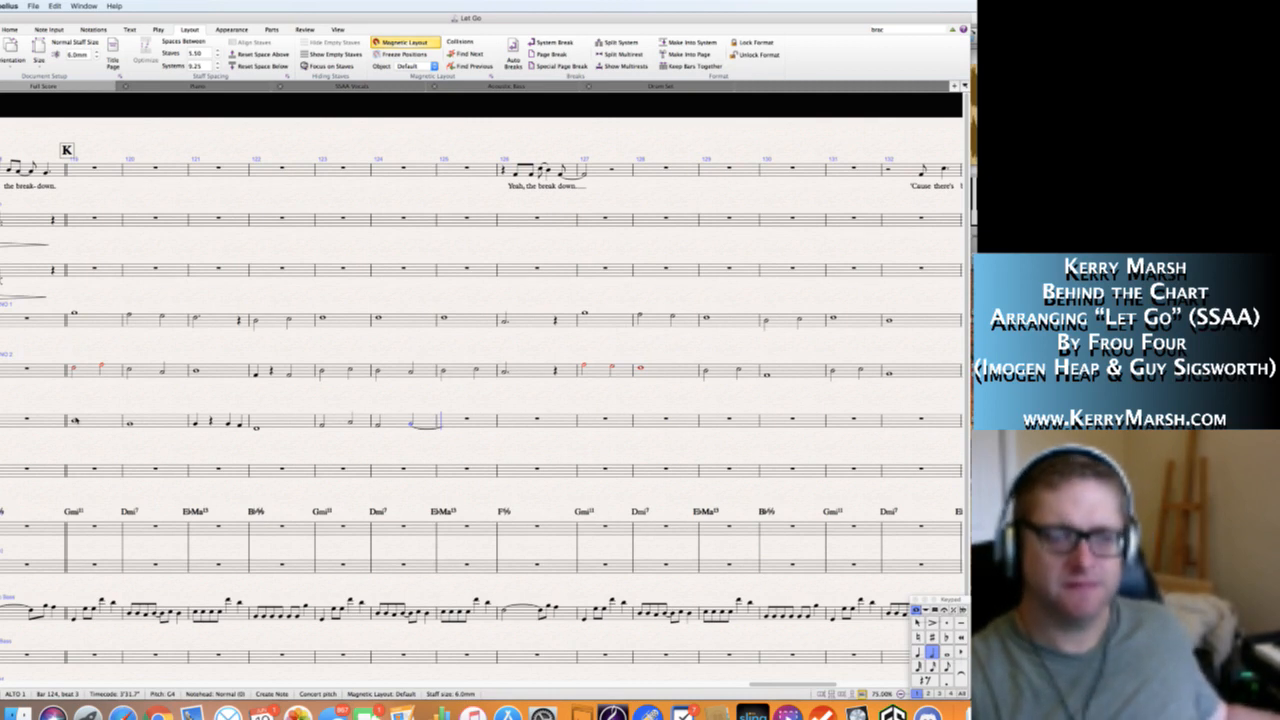
key("g")
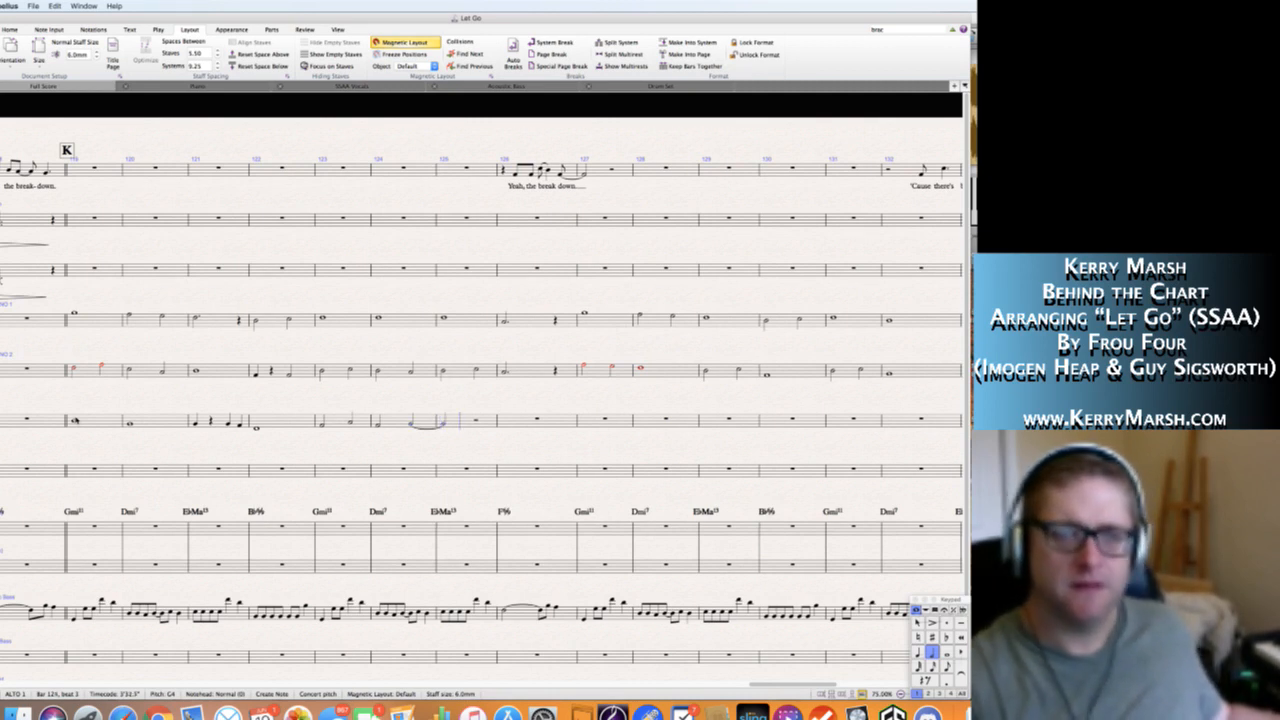
key("0")
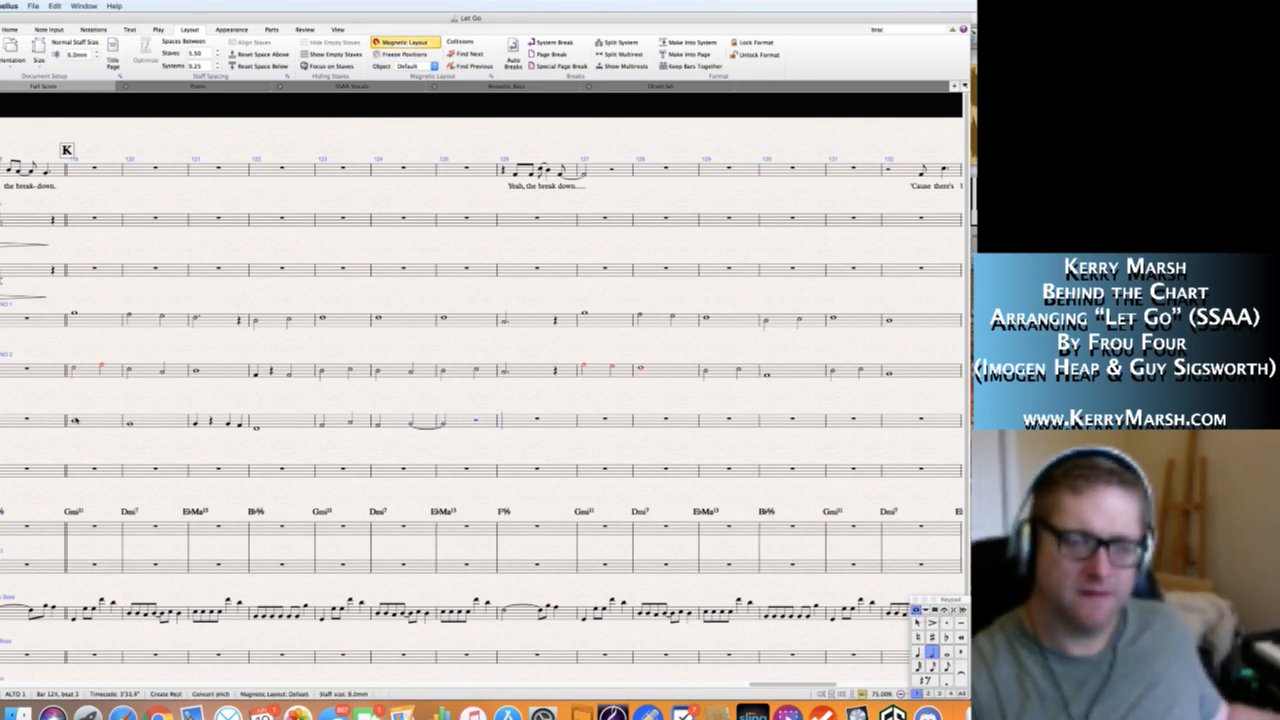
key("Escape")
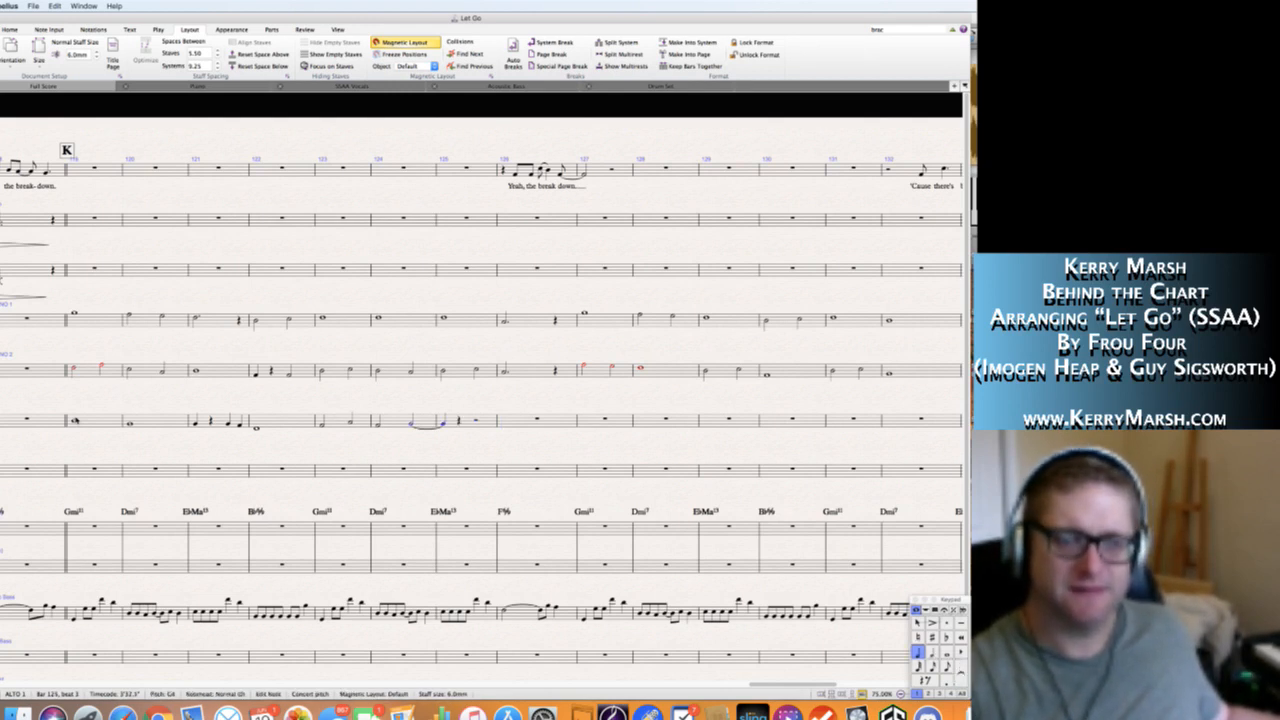
key("Escape")
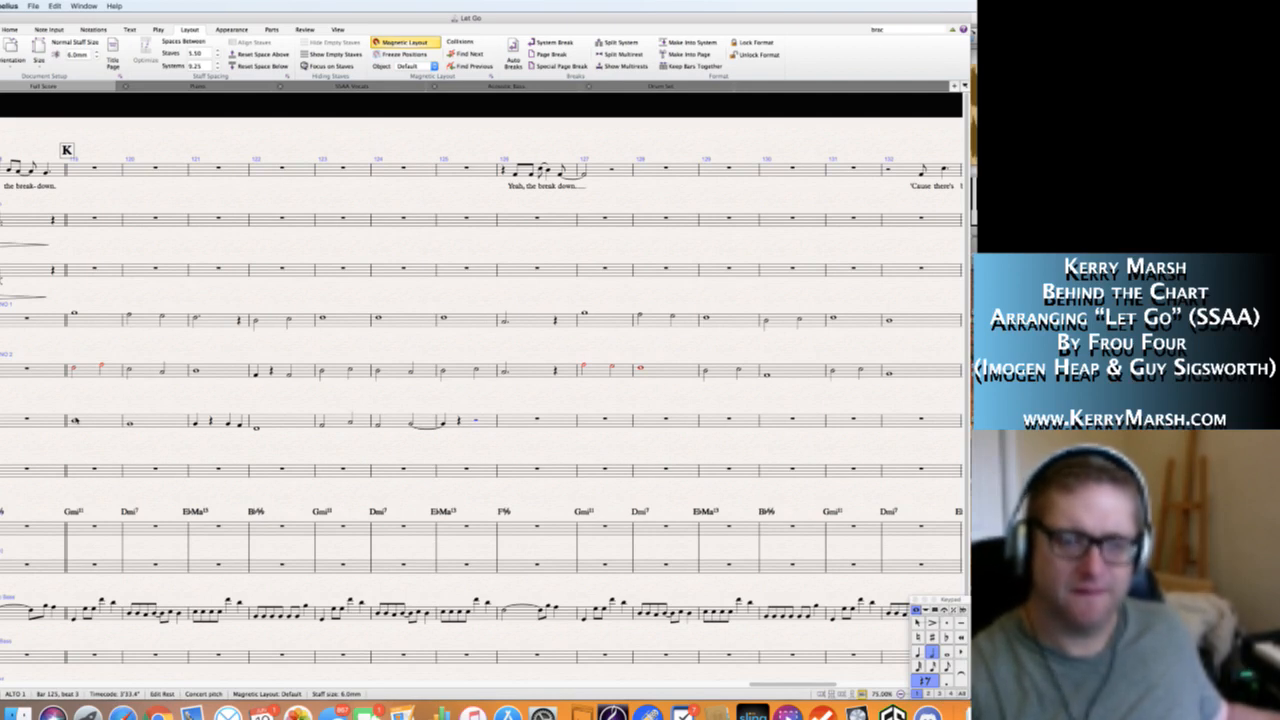
Add a half note on beat 3 of Alto 1's bar 125, and a dotted half A4 with a quarter rest in bar 126.
key("n")
key("KP_Decimal")
key("KP_4")
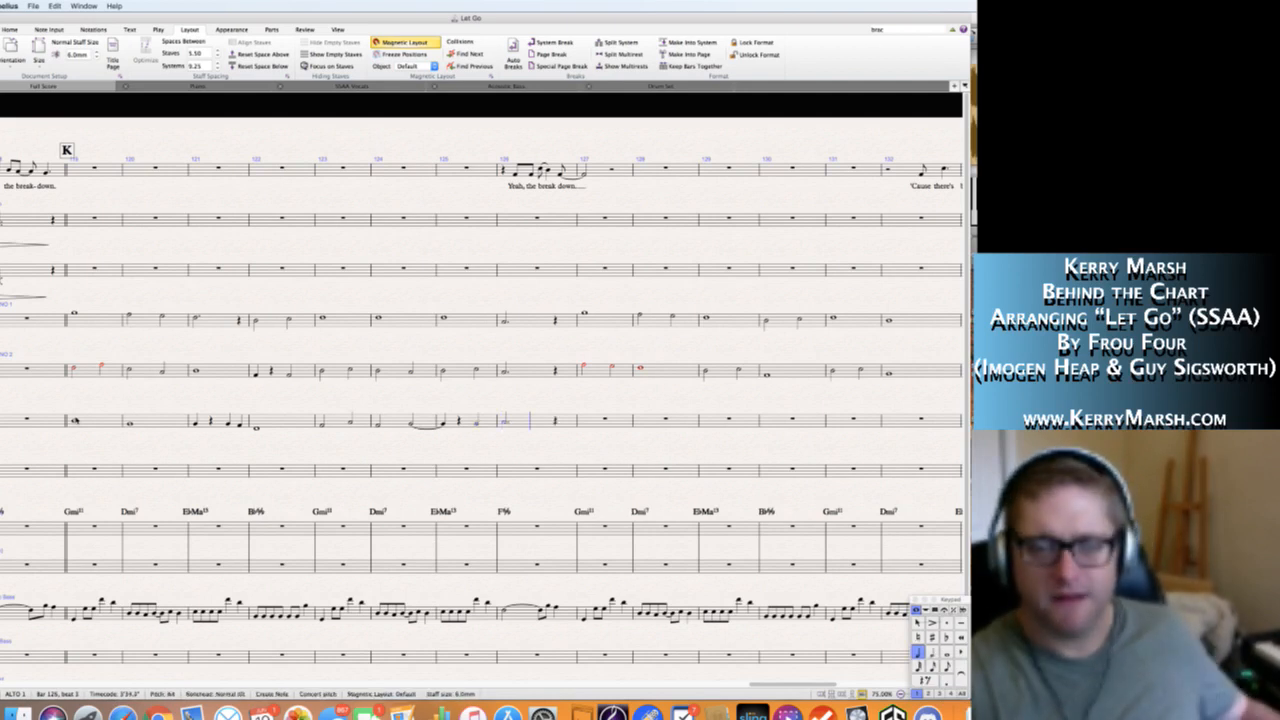
key("KP_0")
key("Escape")
key("Escape")
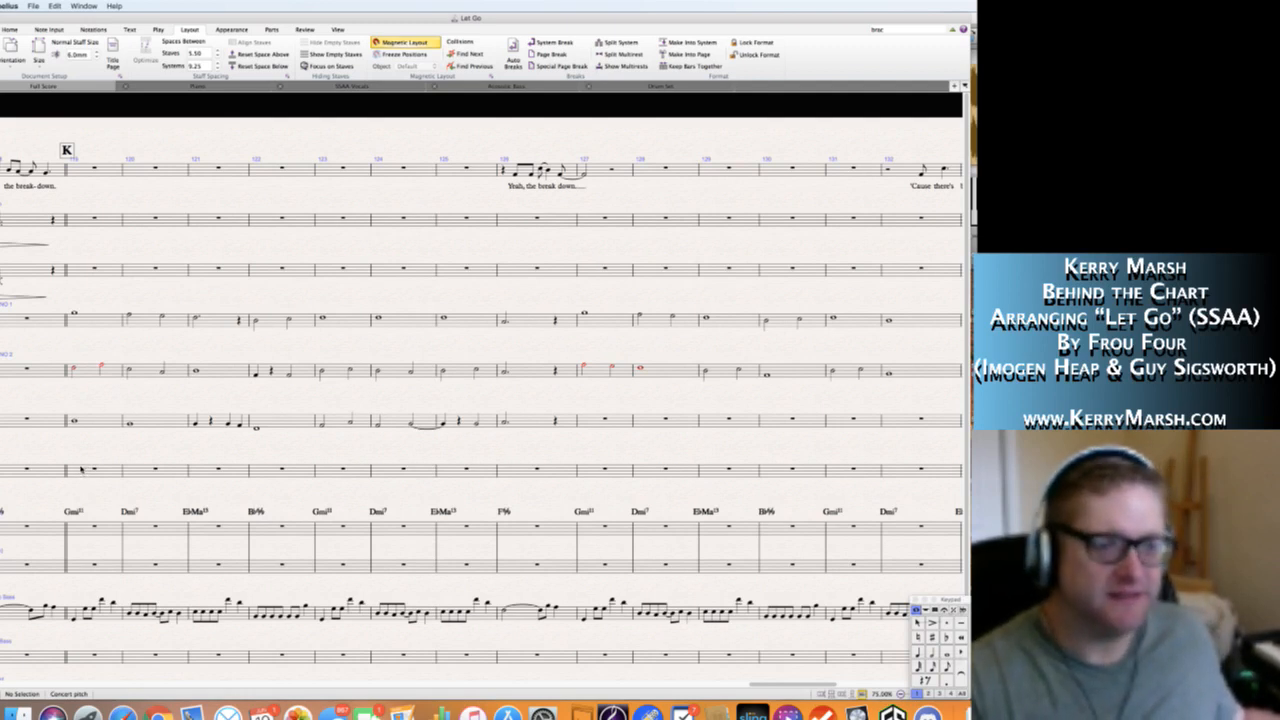
Enter half notes F4 and D4 in Alto 2's bar 119, tying the D4 into a quarter note in bar 120.
left_click(82, 469)
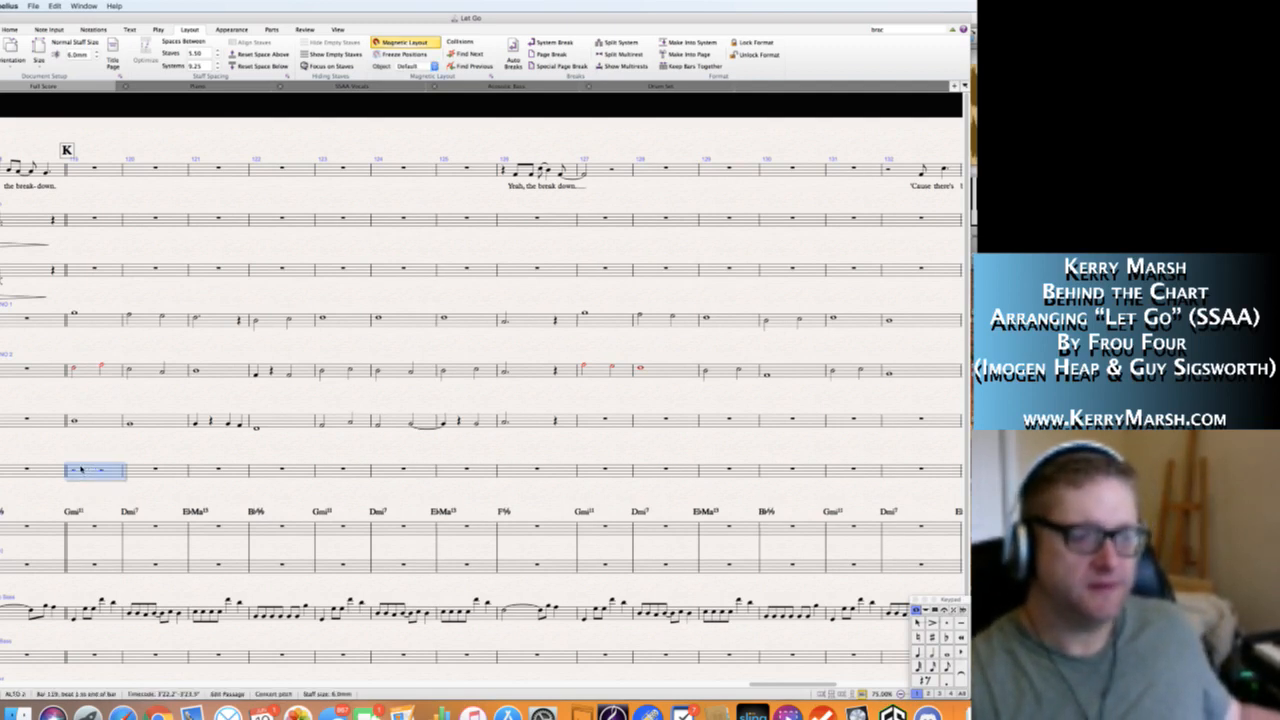
key("d")
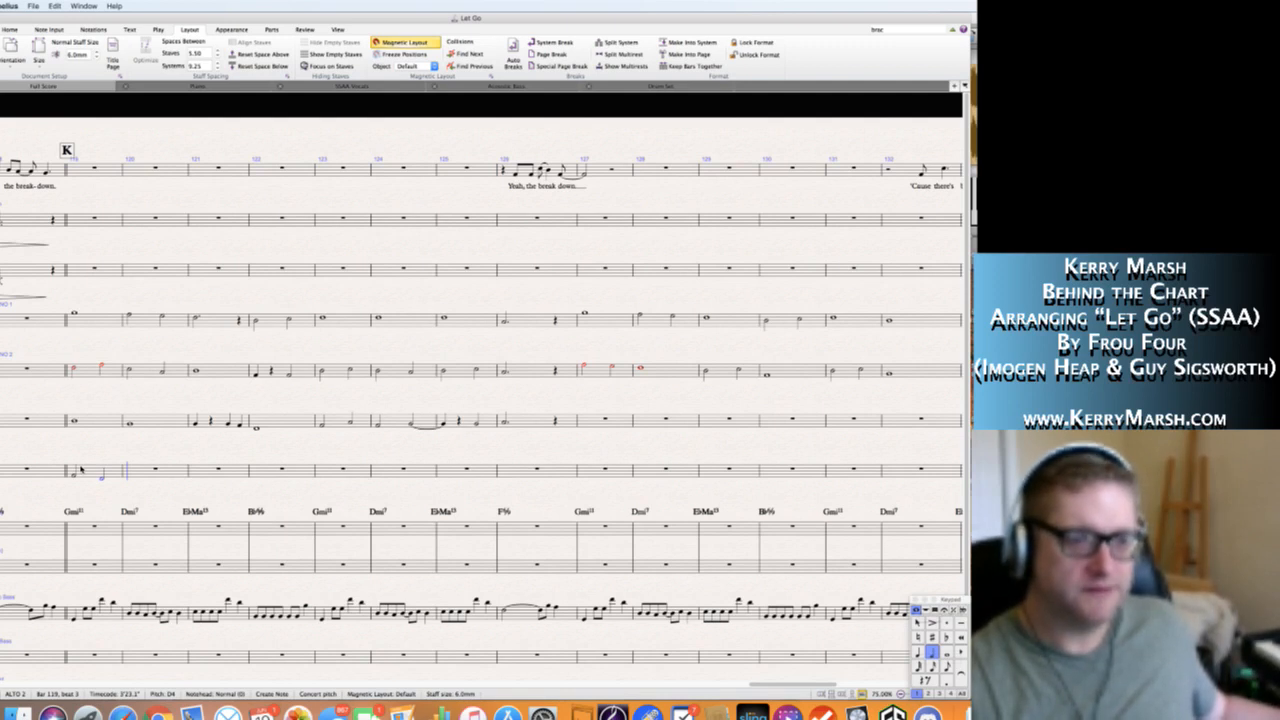
key("Left")
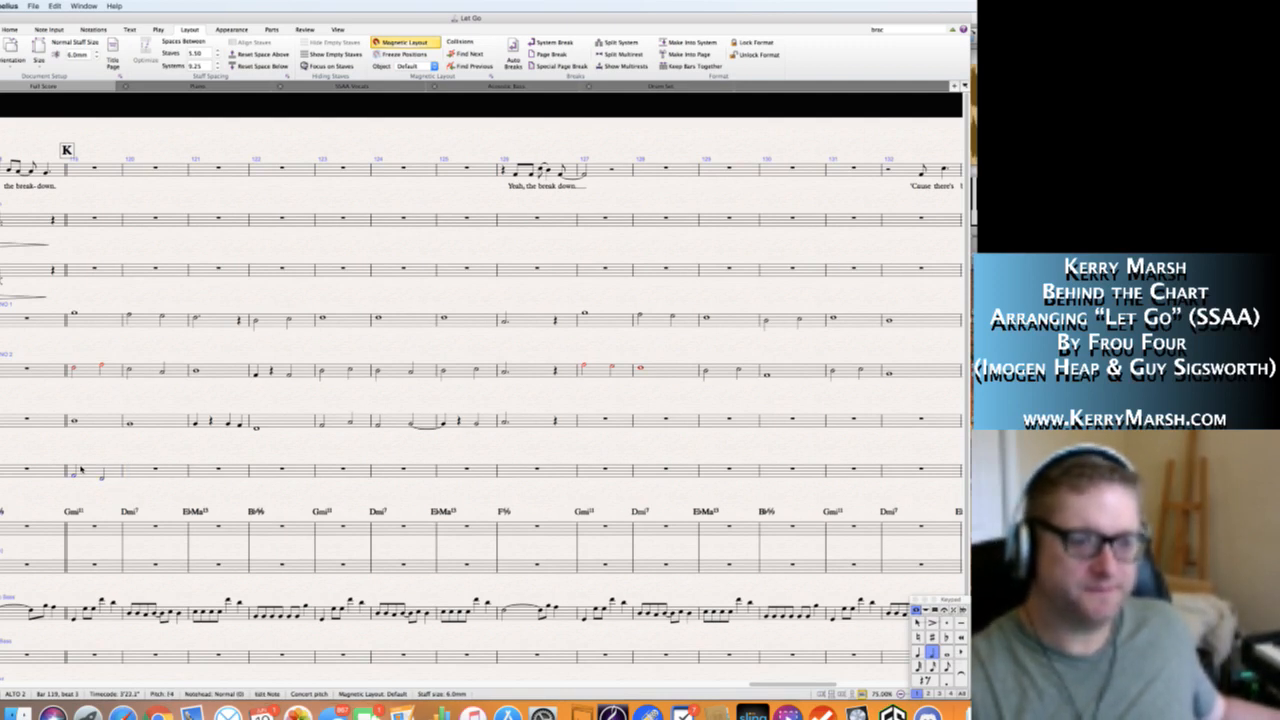
key("KP_Enter")
key("KP_Enter")
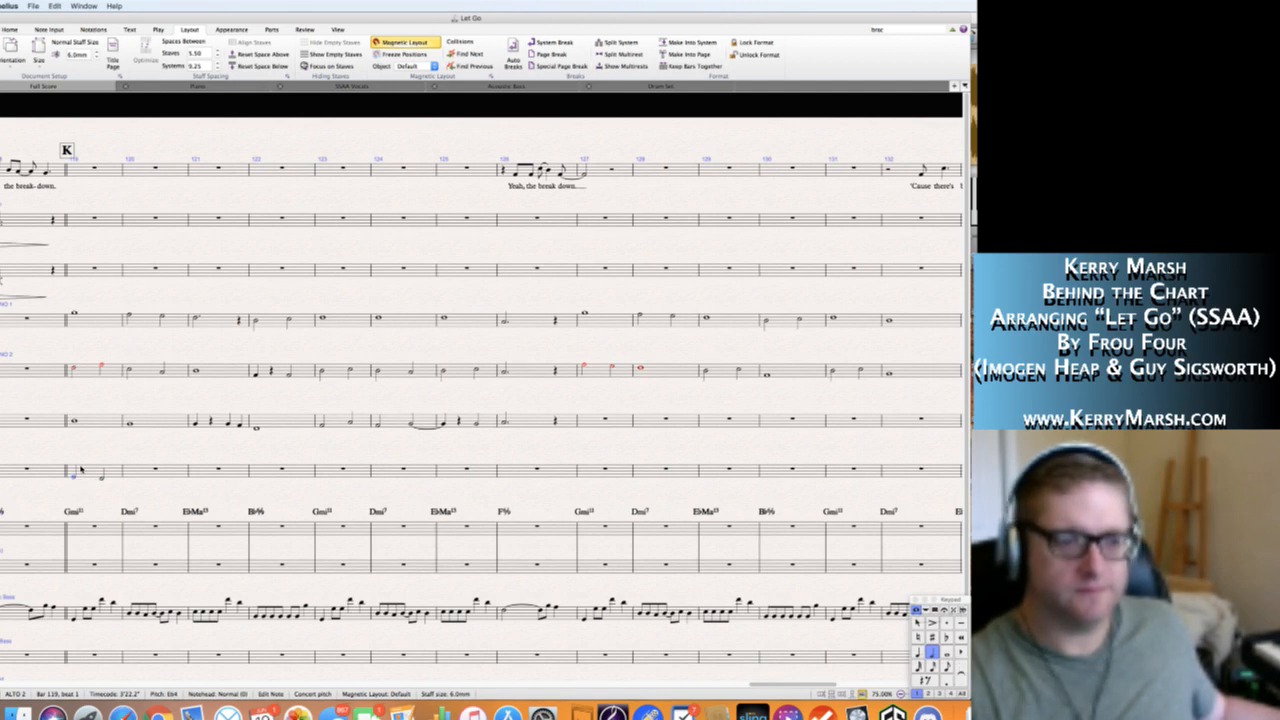
key("Right")
key("KP_Enter")
key("Right")
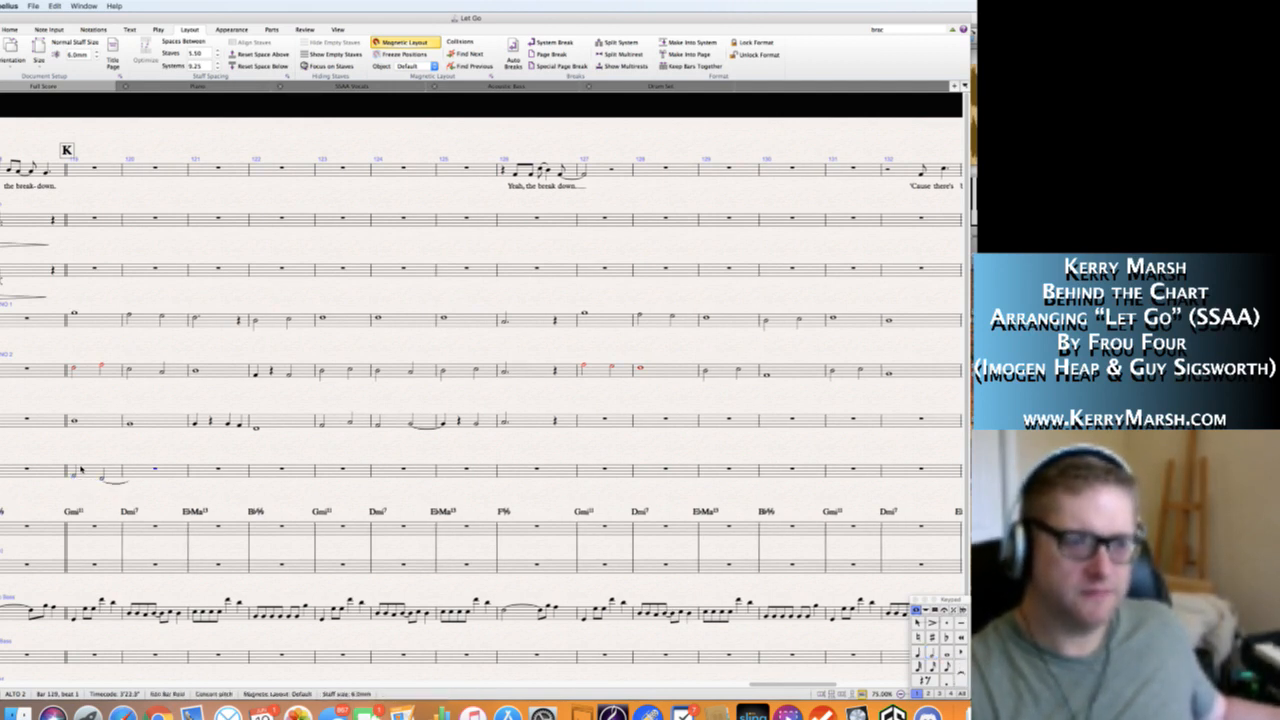
key("KP_4")
key("d")
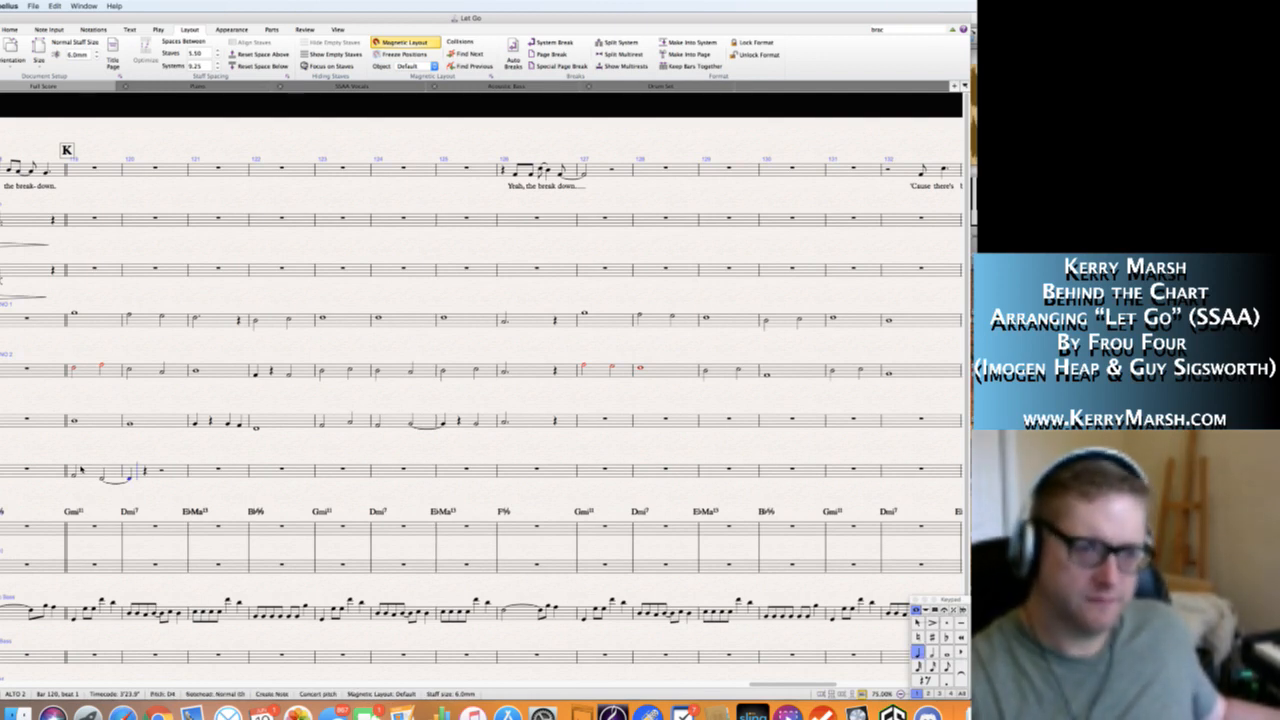
Lengthen Alto 2's tied D4 in bar 120 to a half note, followed by a quarter rest and a quarter note D4.
key("Escape")
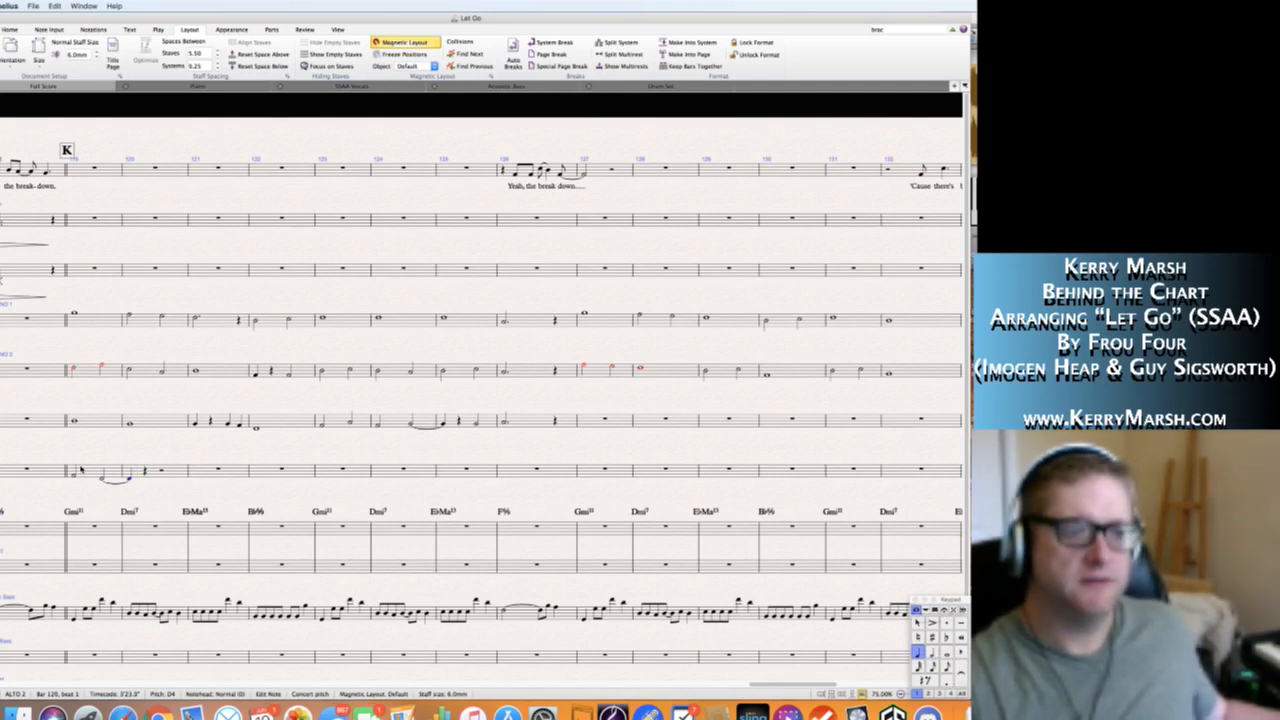
key("Delete")
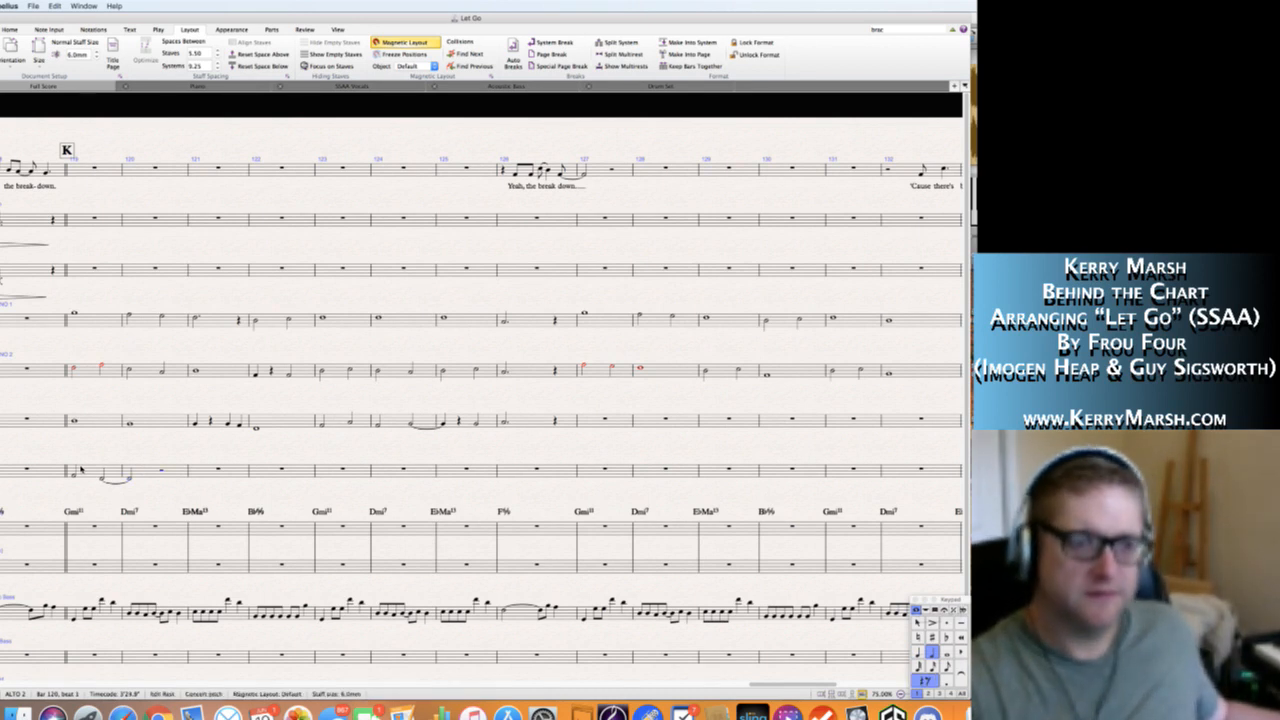
key("4")
key("0")
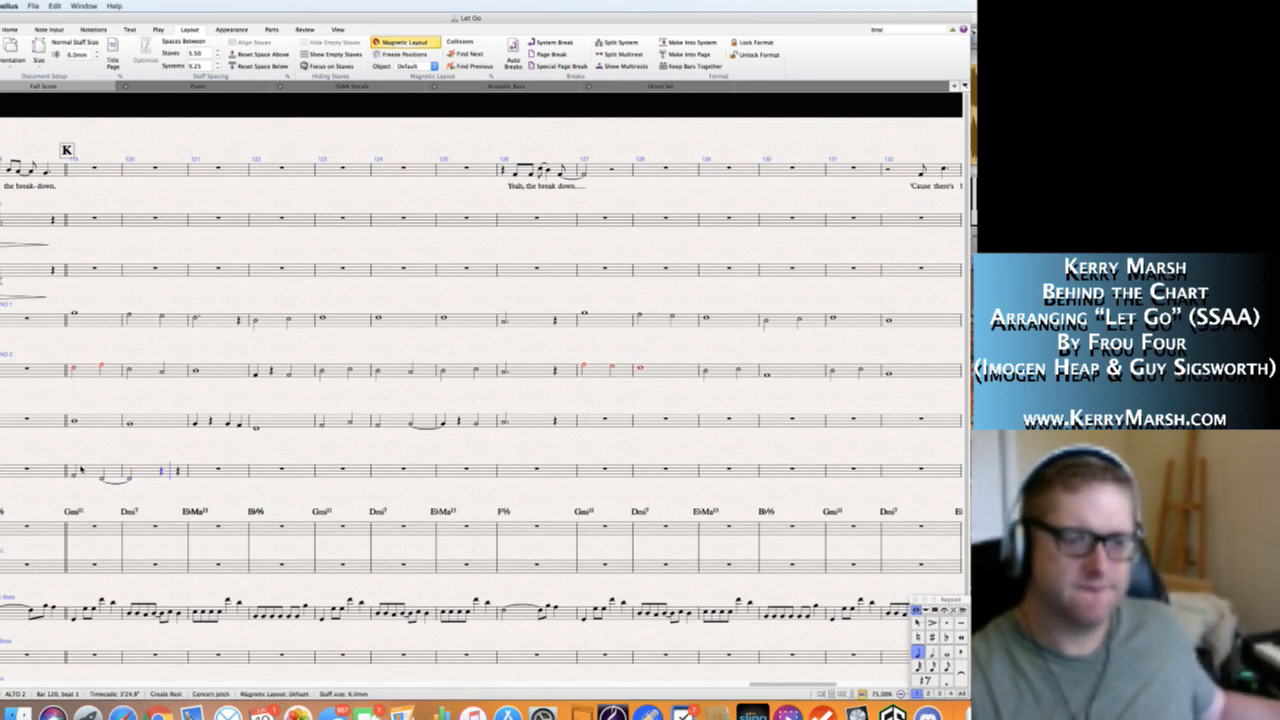
key("d")
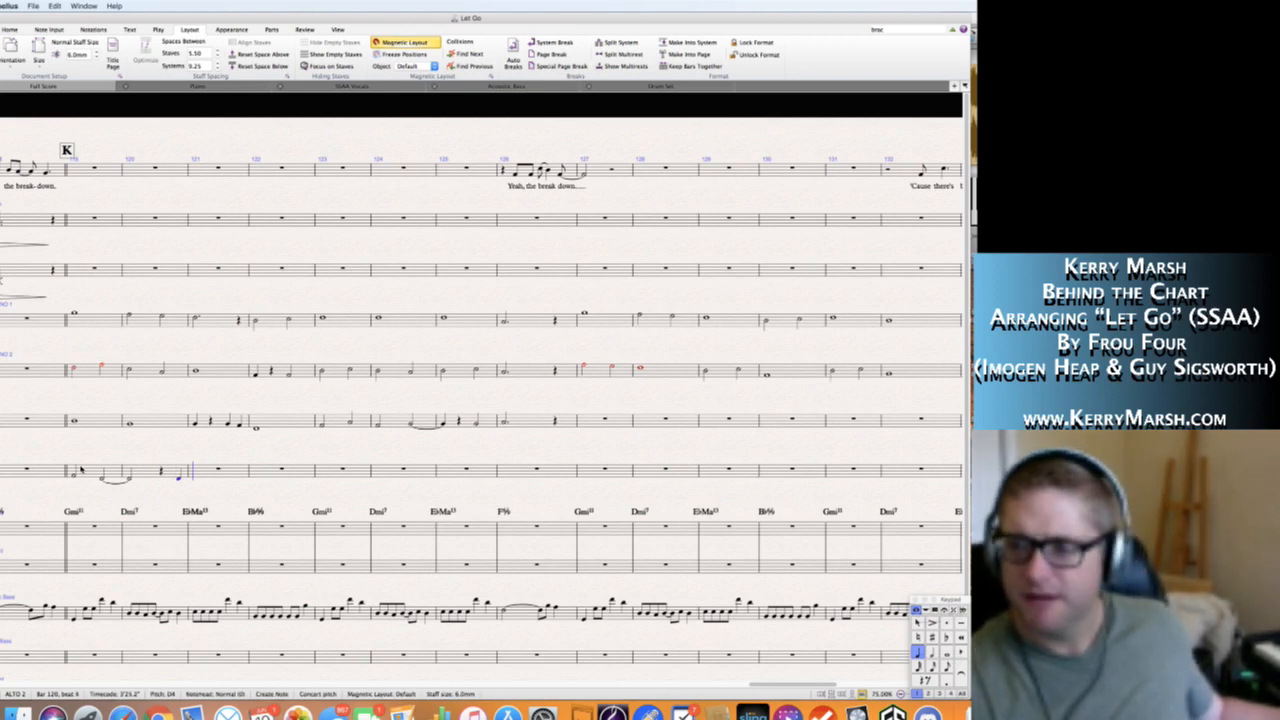
Enter a half note F4 on beat 1 of Alto 2's bar 121.
key("5")
key("e")
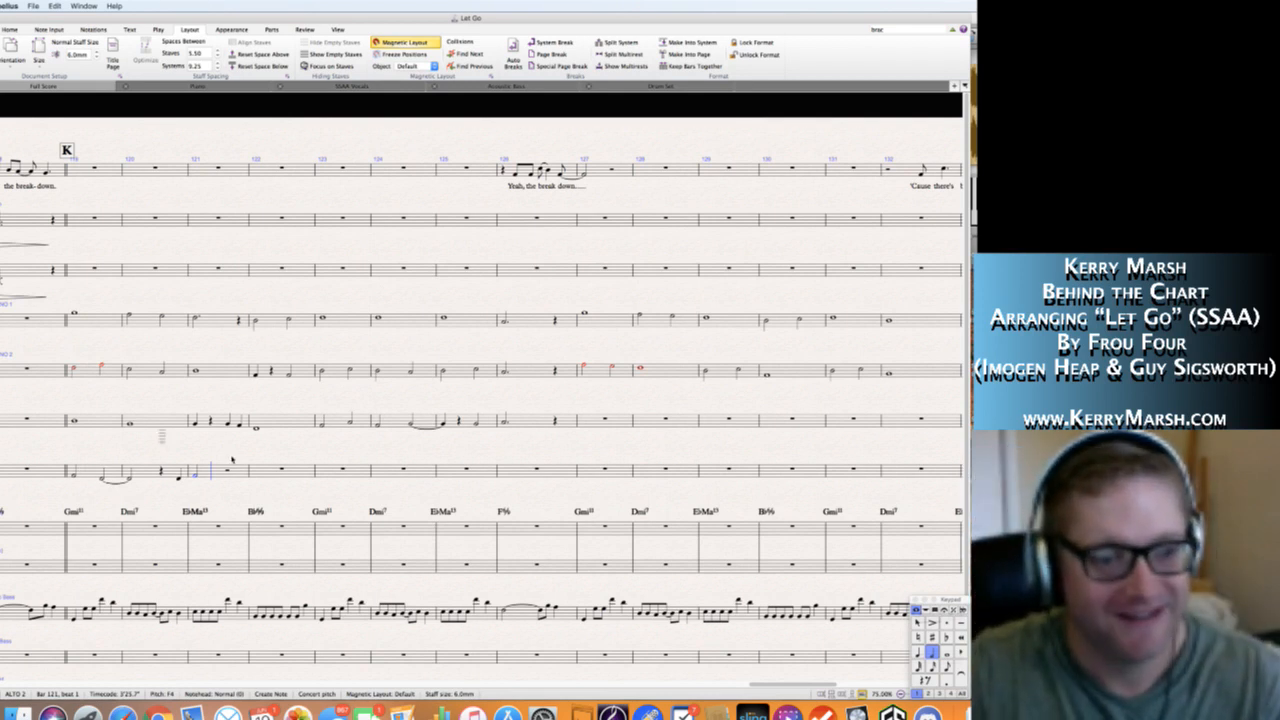
left_click(207, 486)
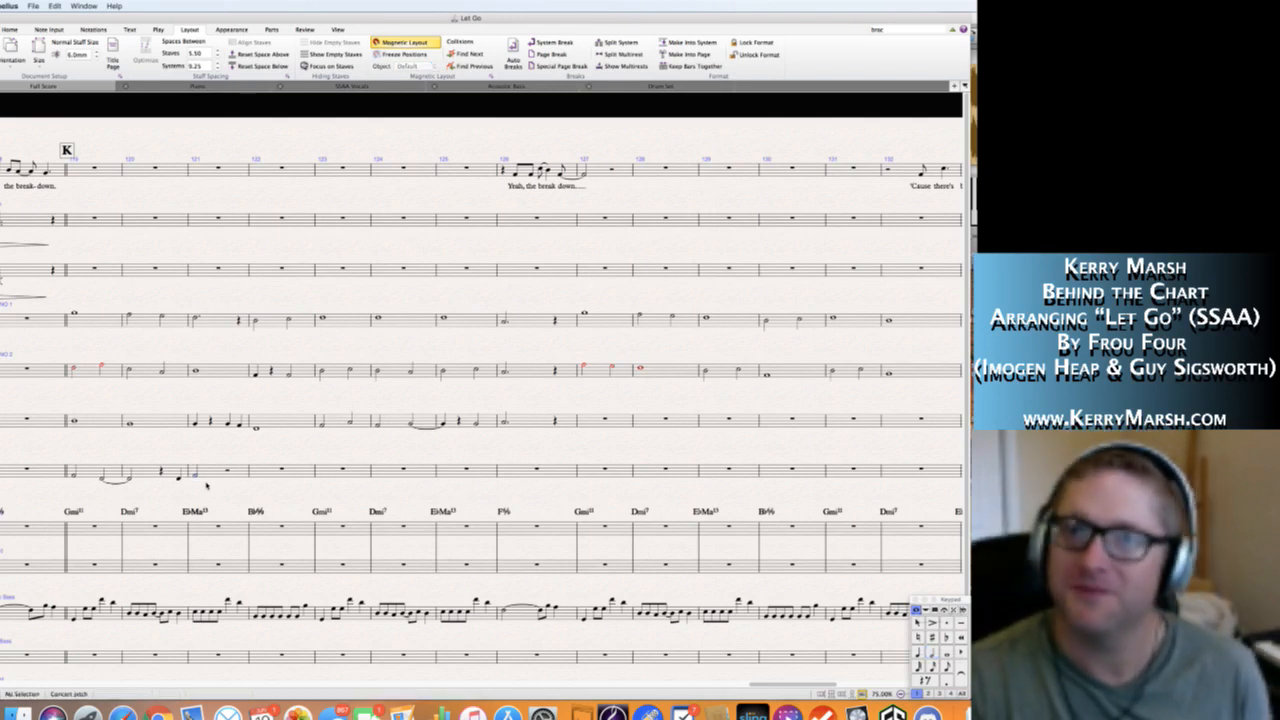
right_click(207, 486)
key("Escape")
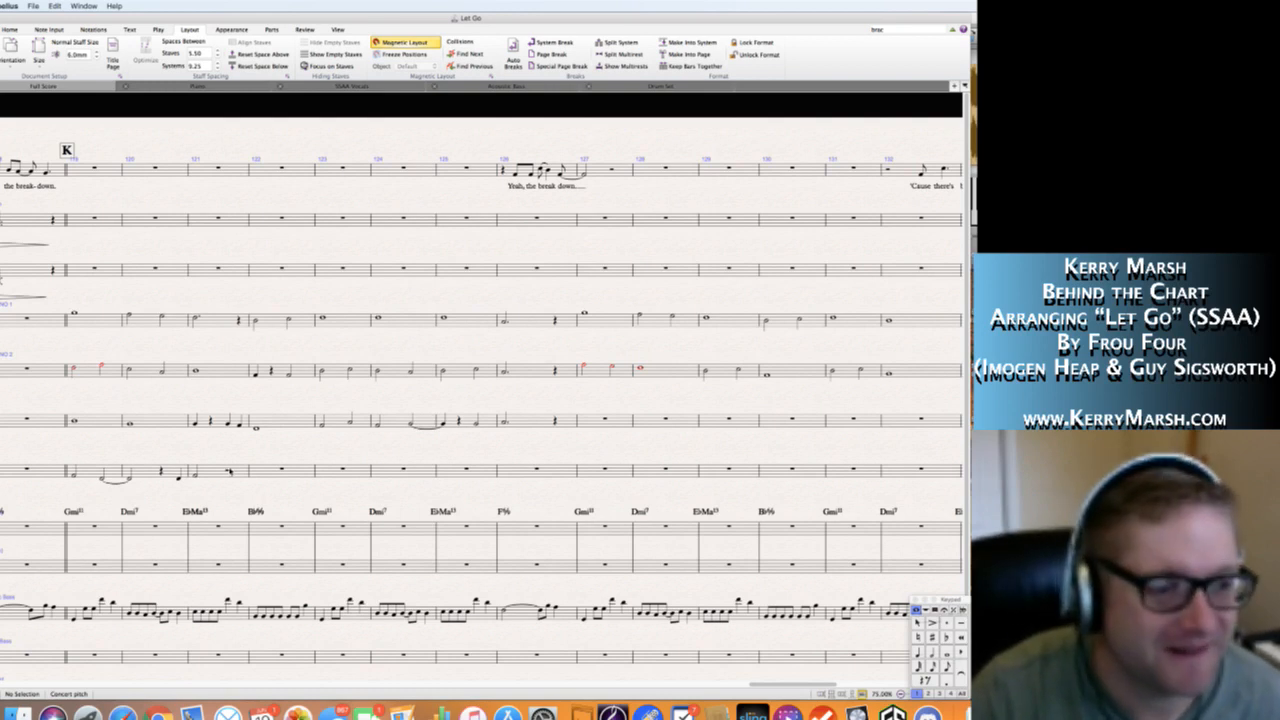
Play back section K from Alto 2's first note in bar 119 to check the voicing, stopping in bar 127.
left_click(74, 476)
key("p")
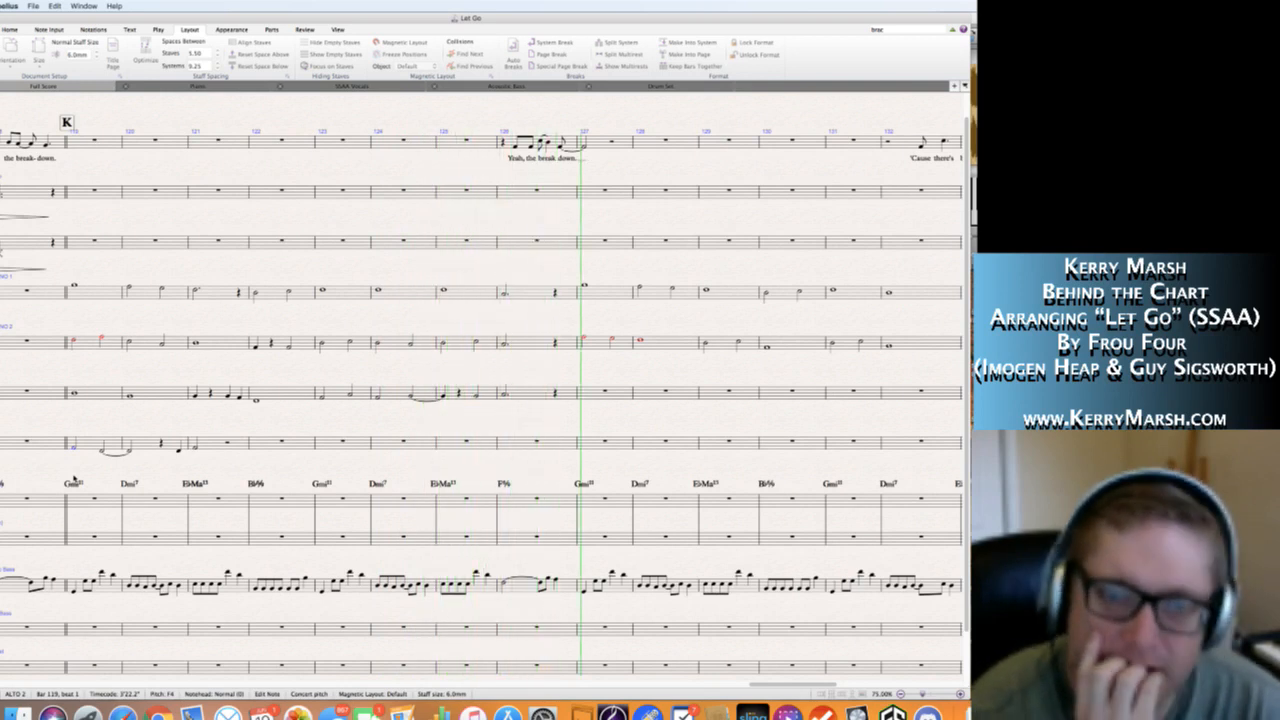
key("space")
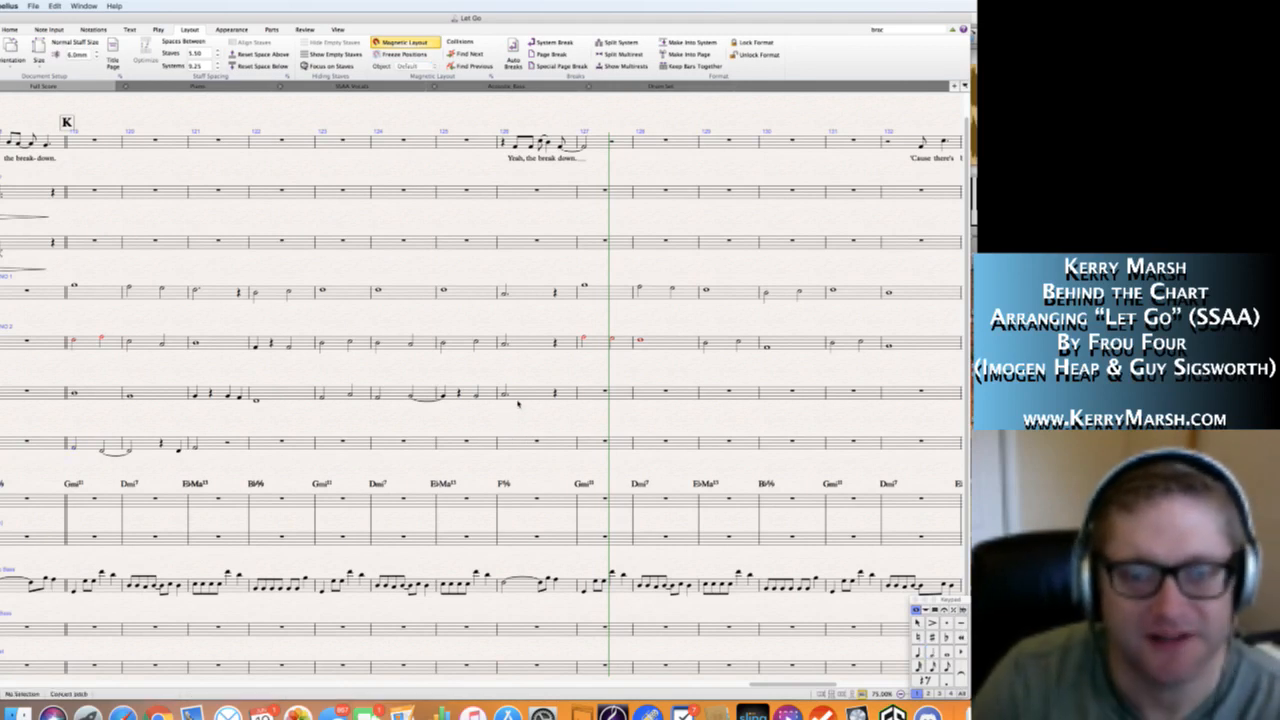
Copy Alto 1's bar 126, the dotted half A4 and quarter rest, into Alto 2's bar 126.
left_click(524, 398)
left_click(510, 440)
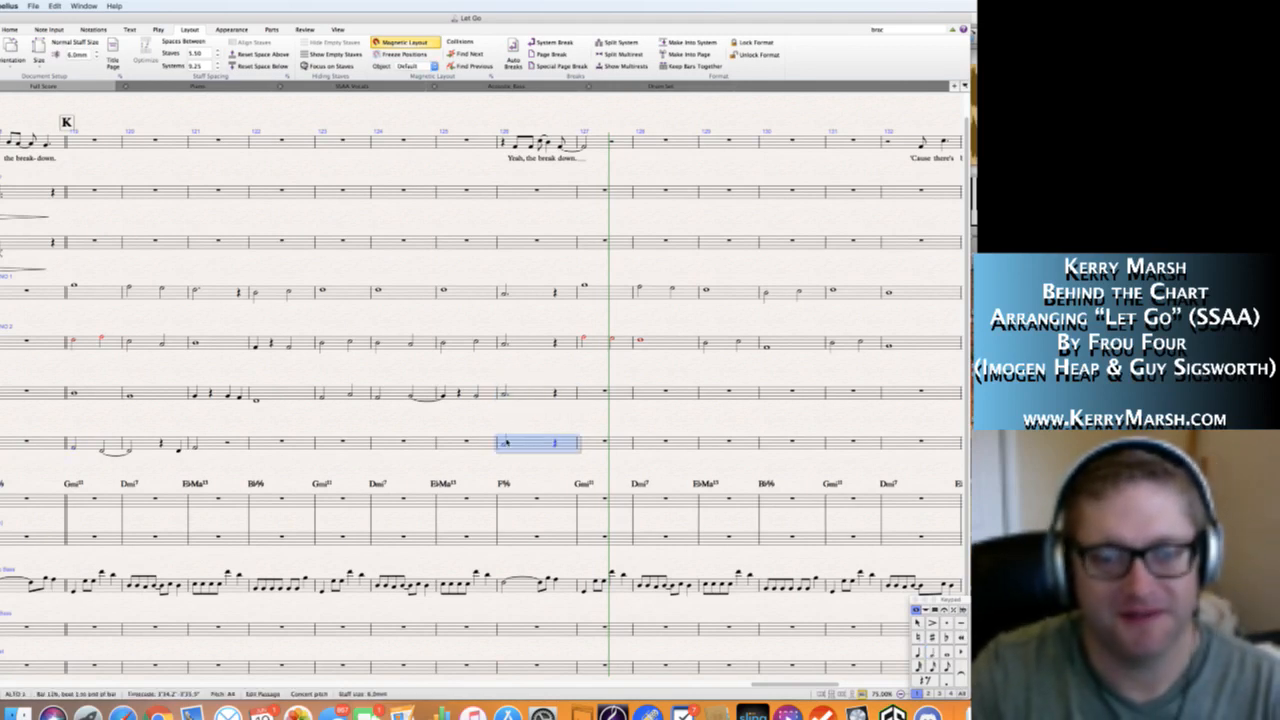
key("Escape")
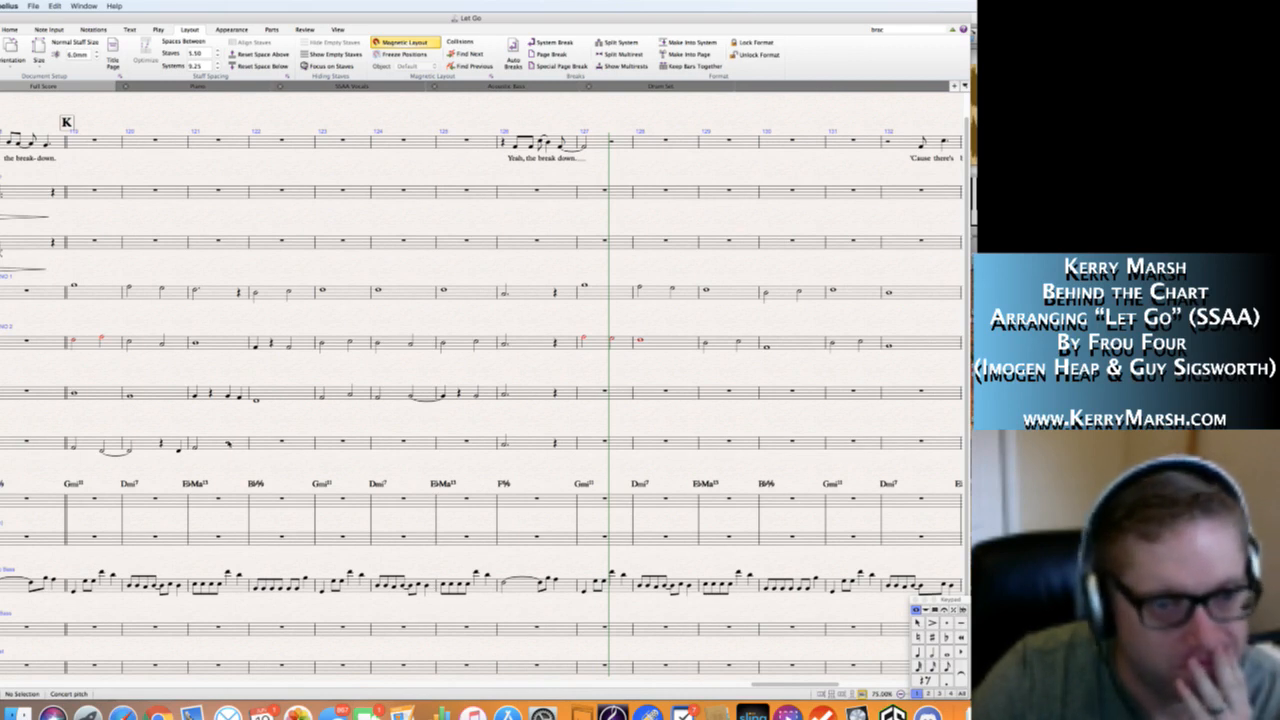
Add a half note C4 on beat 3 of Alto 2's bar 121.
left_click(228, 444)
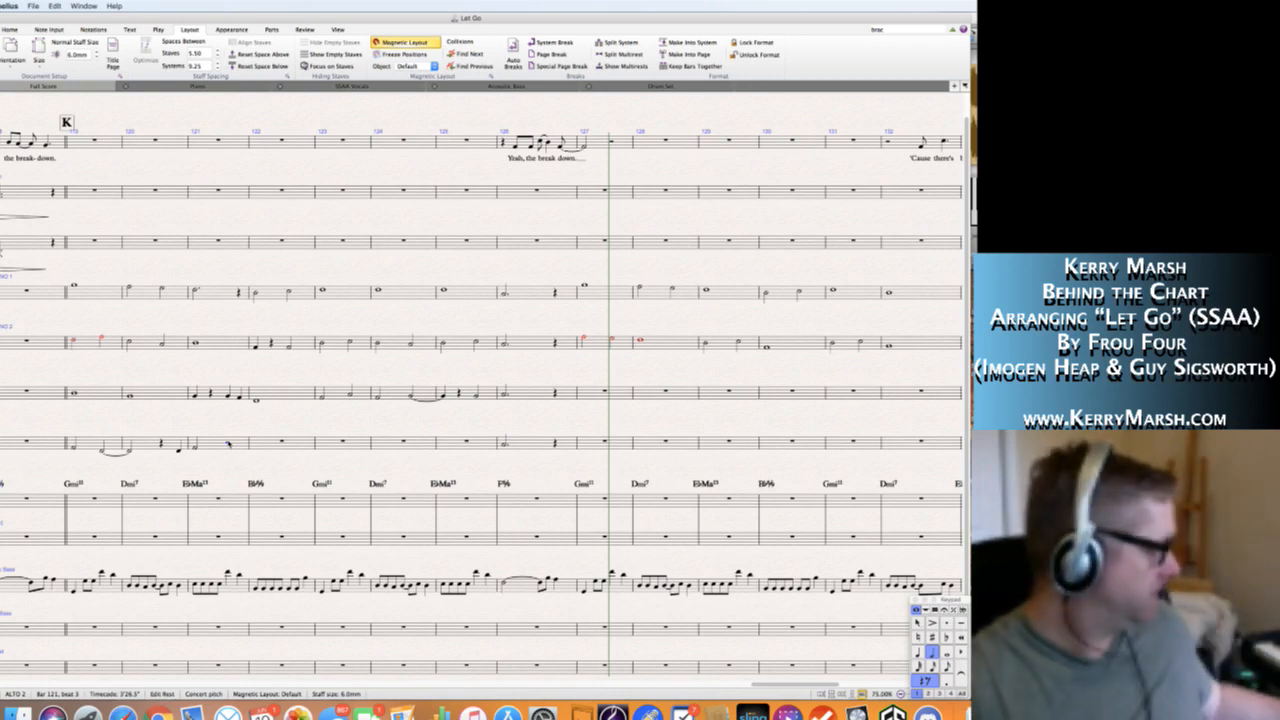
key("c")
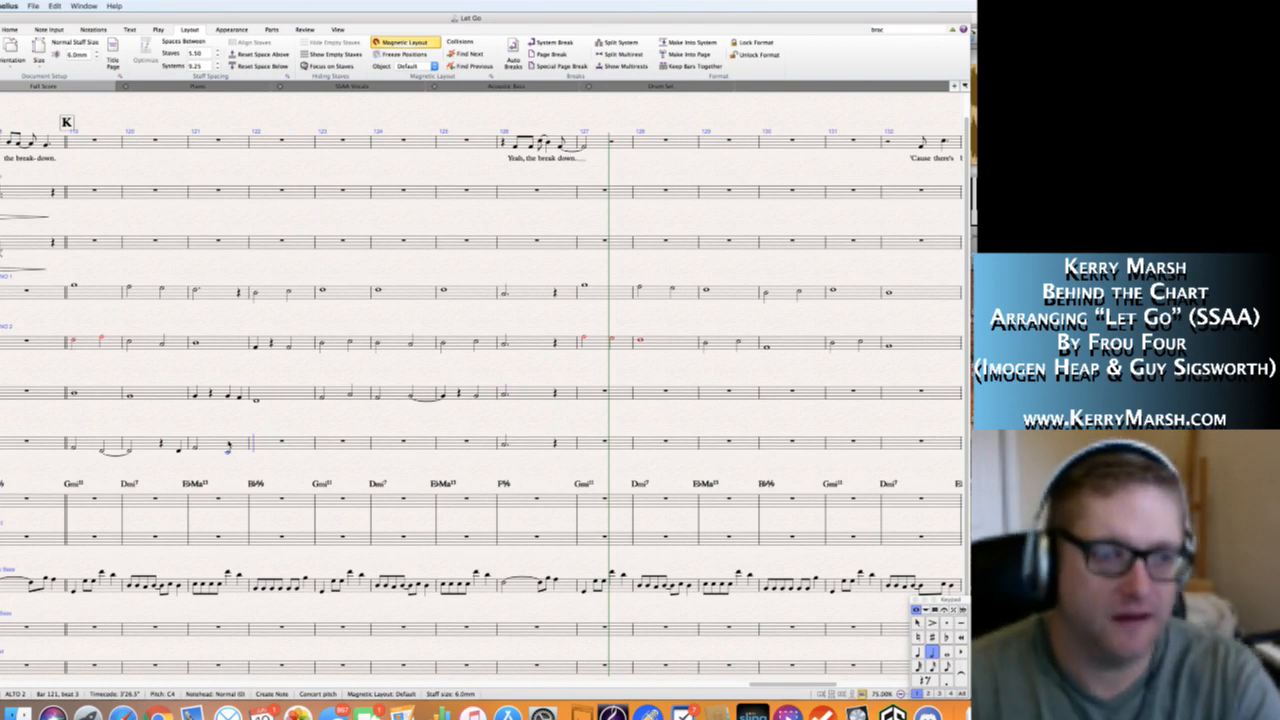
key("Escape")
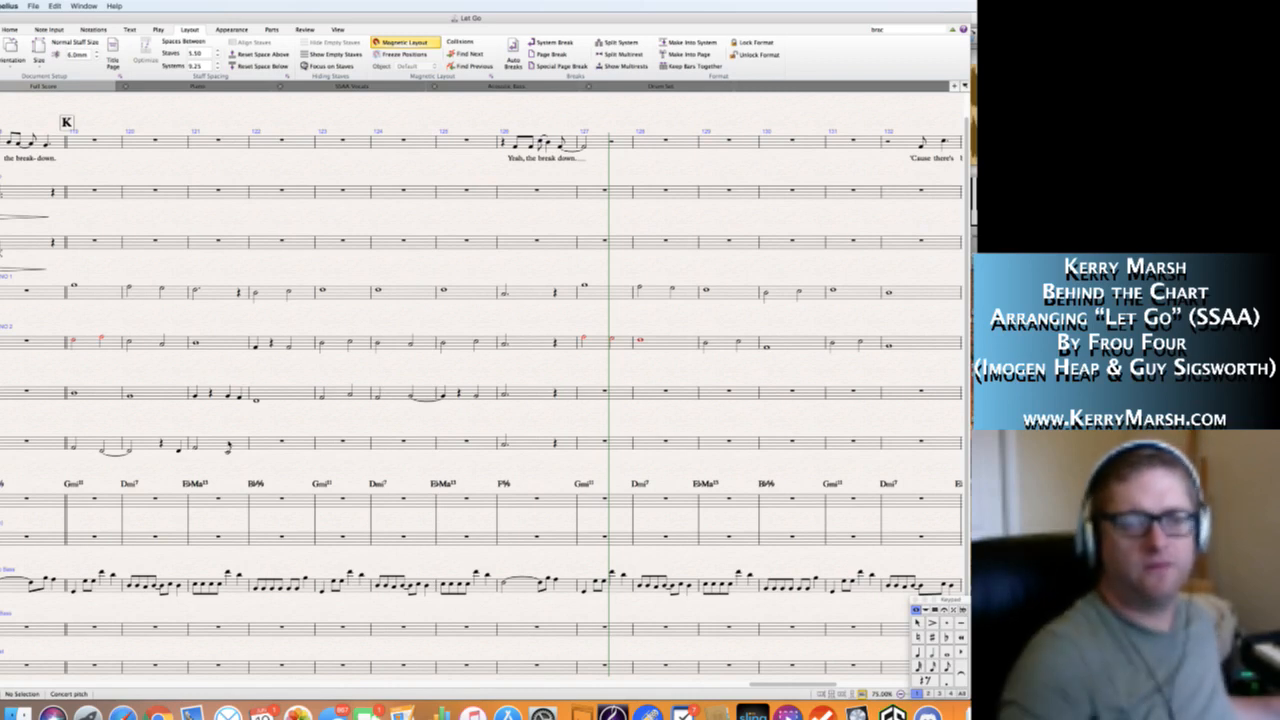
Write Alto 2's bar 122 as a dotted half note G3 followed by a quarter rest.
left_click(263, 442)
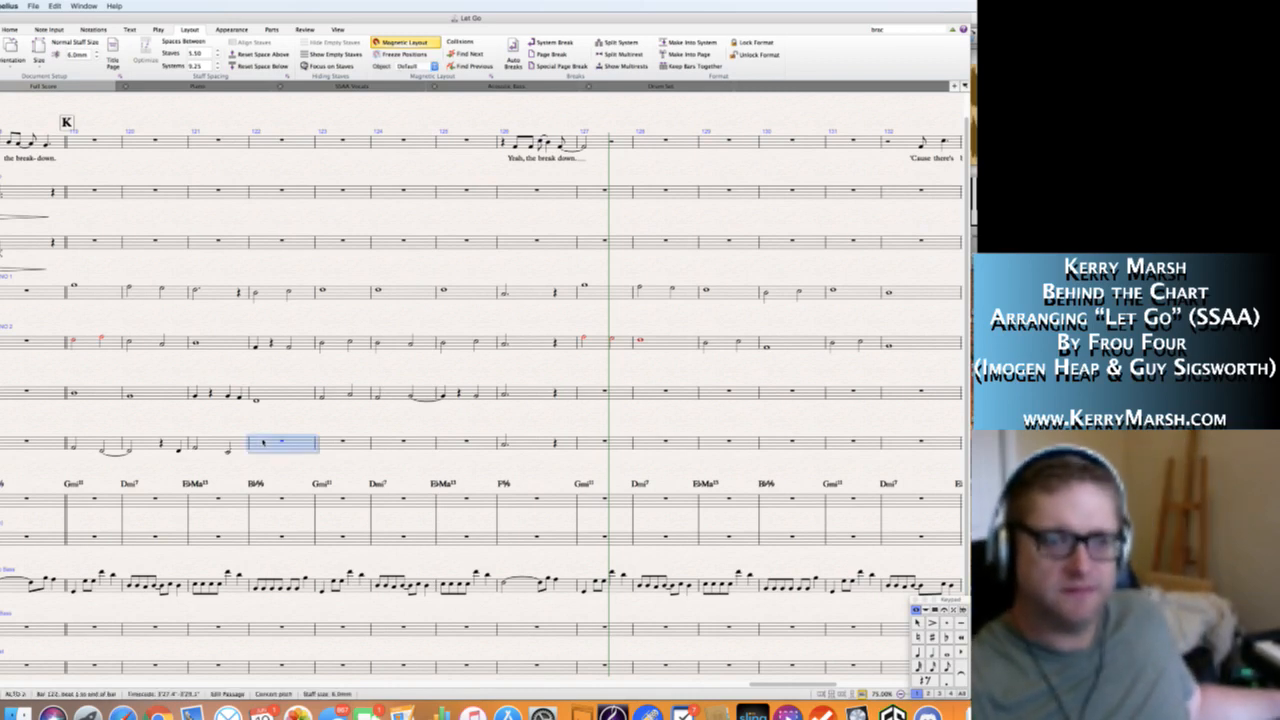
key("g")
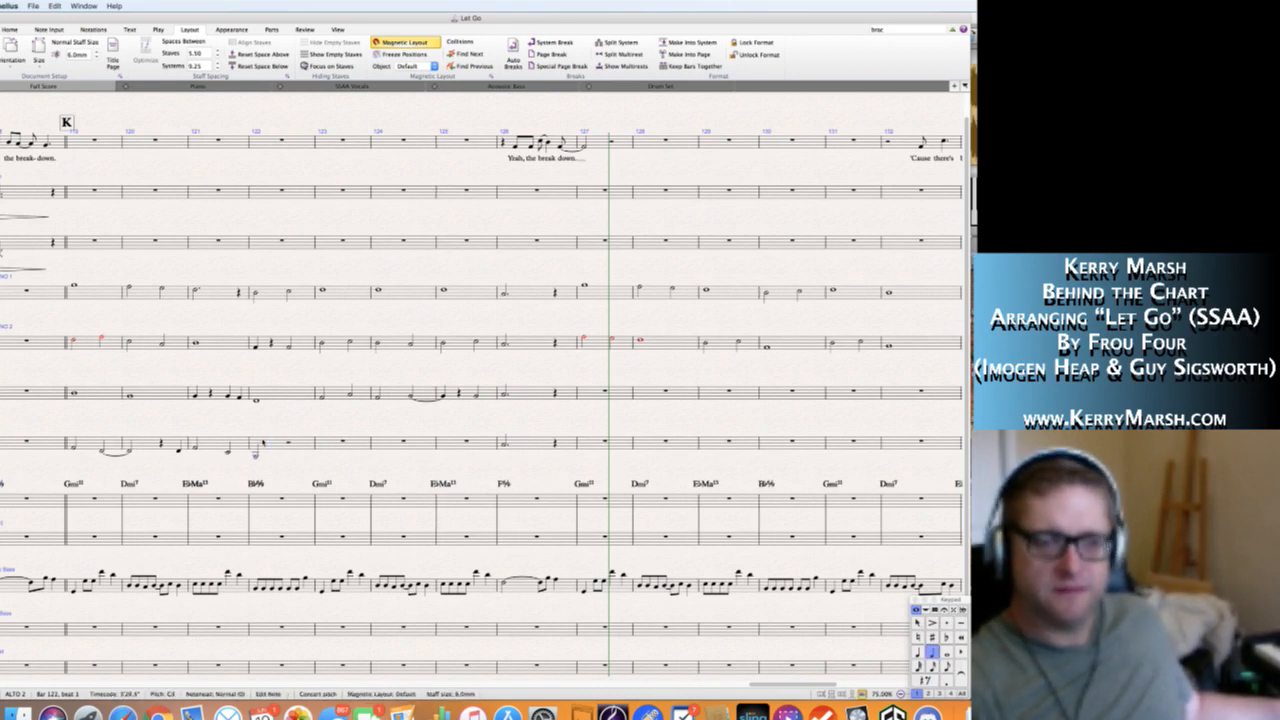
key("KP_Decimal")
key("KP_4")
key("KP_0")
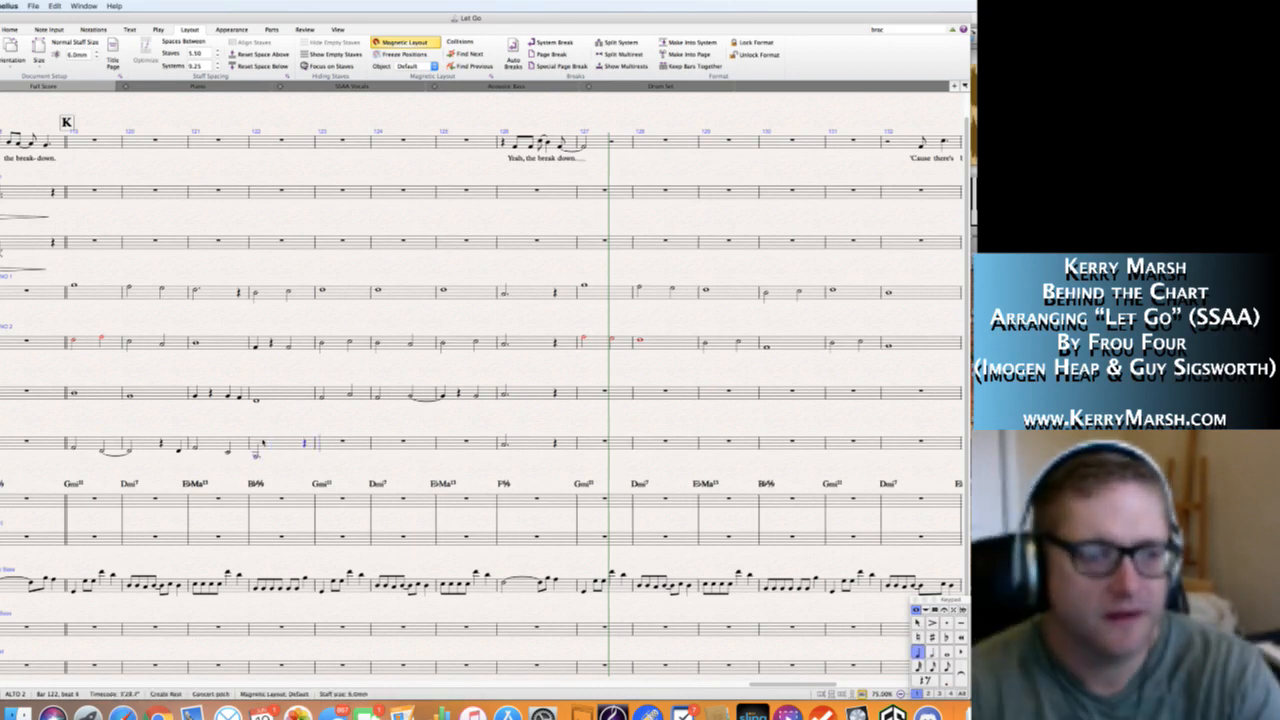
key("Escape")
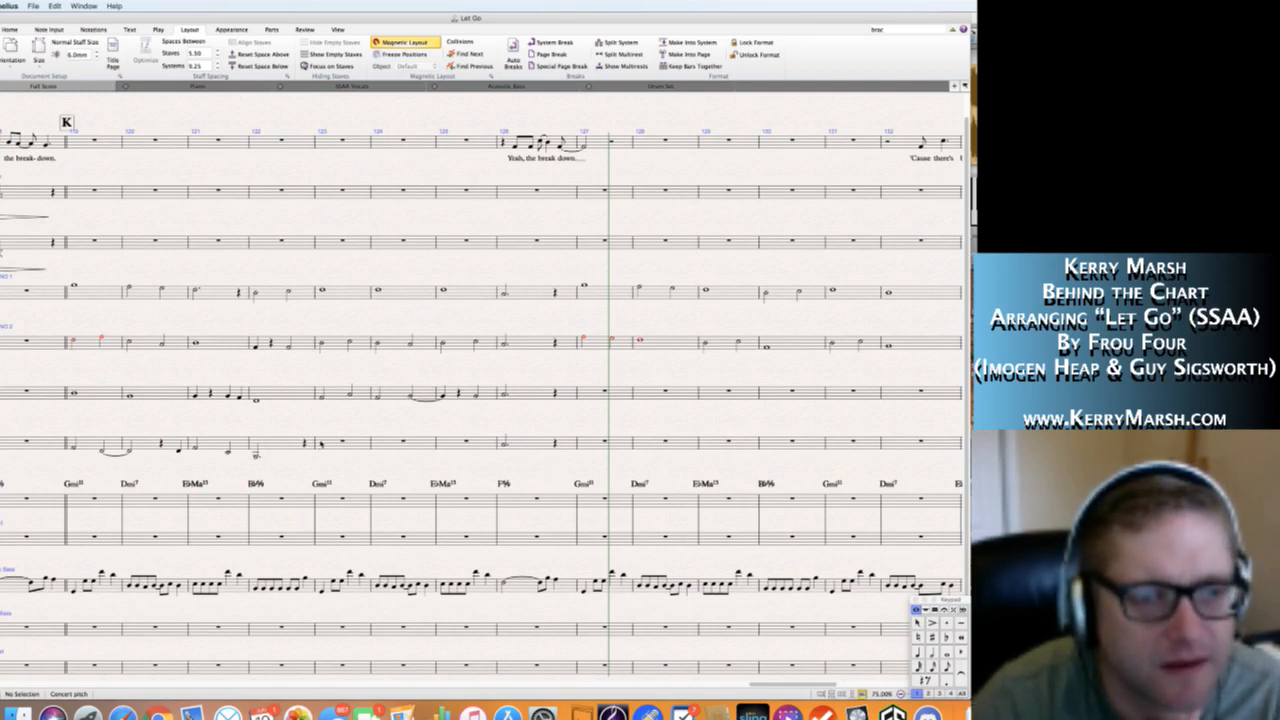
Write Alto 2's bar 123 as quarter notes C4 and D4 followed by a half note B♭3.
left_click(335, 444)
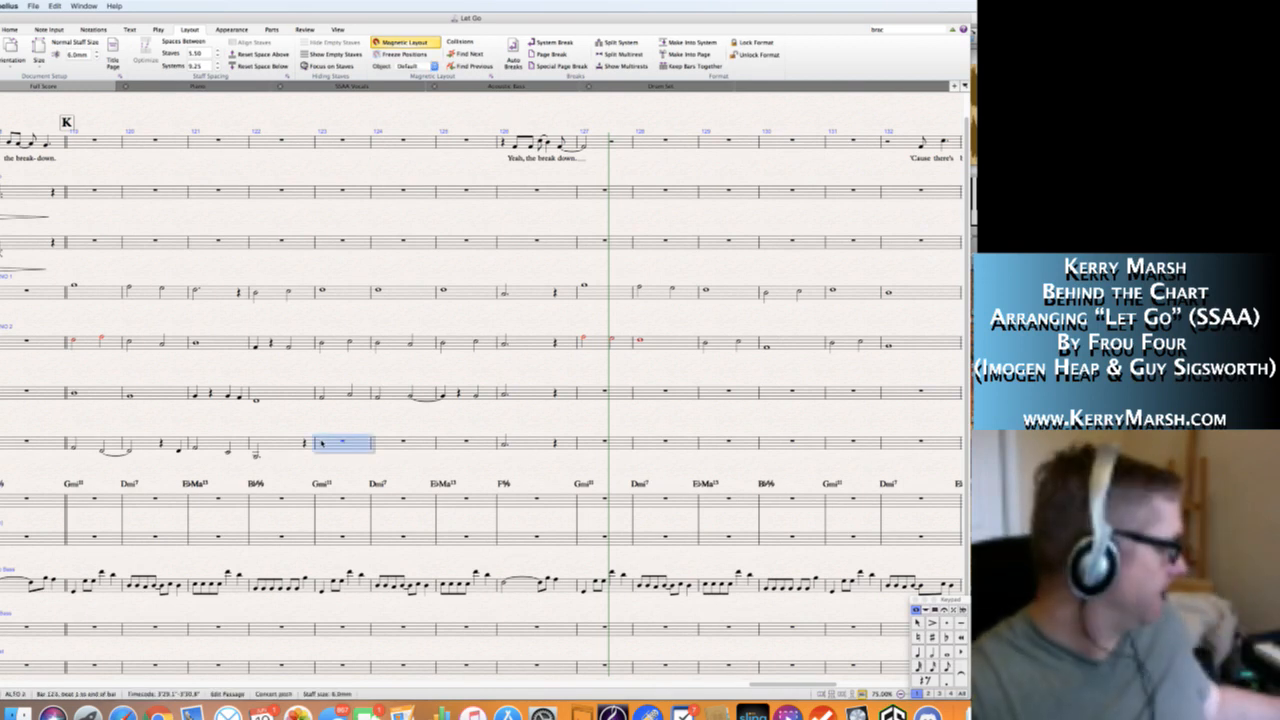
left_click(322, 444)
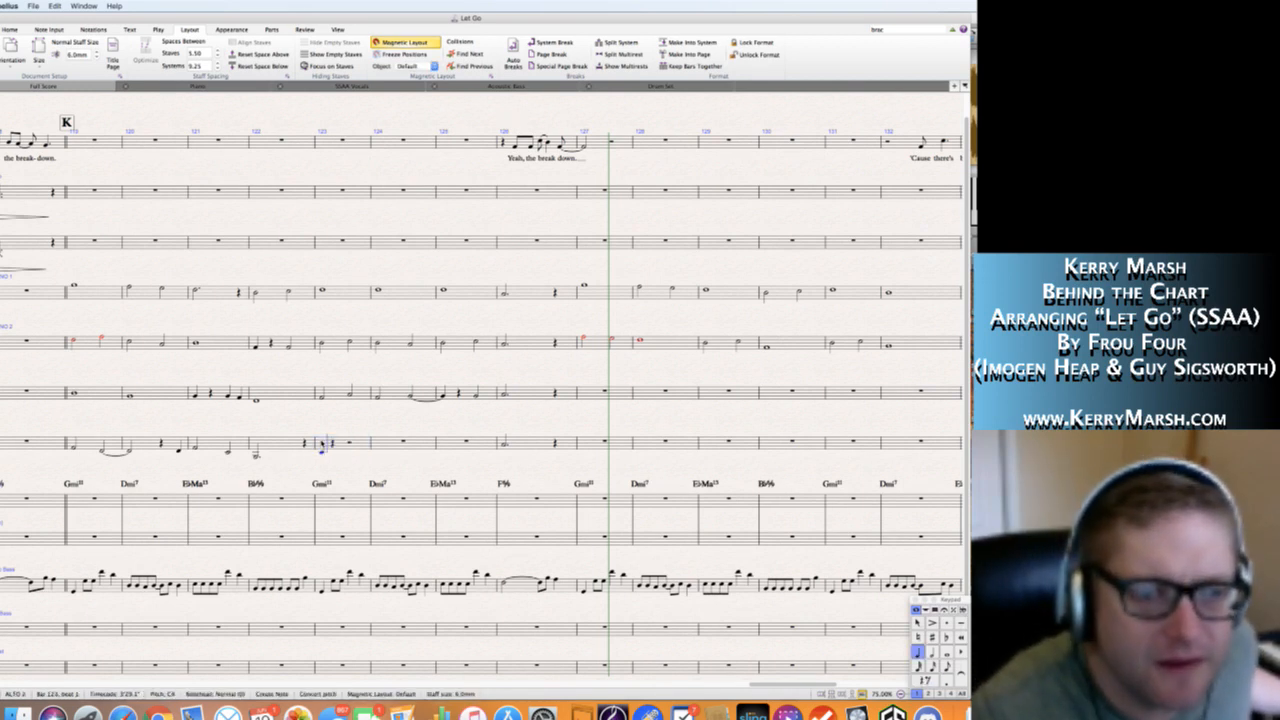
key("Escape")
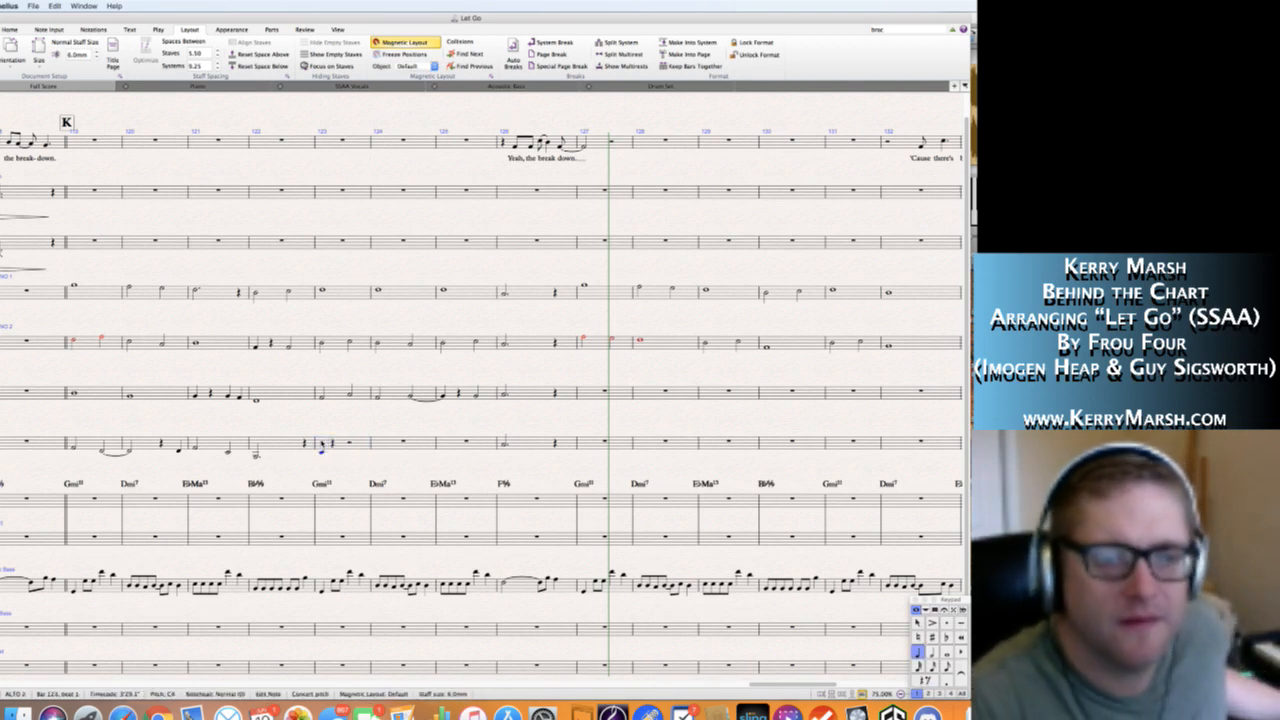
key("n")
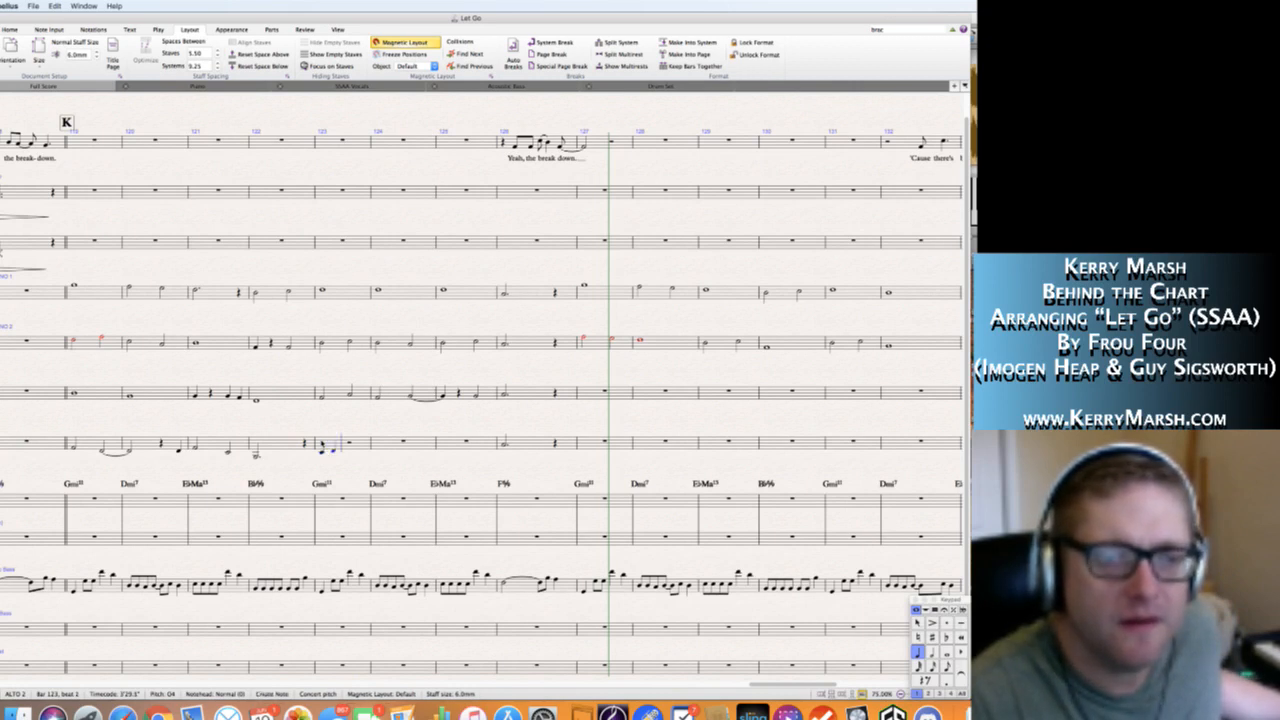
key("5")
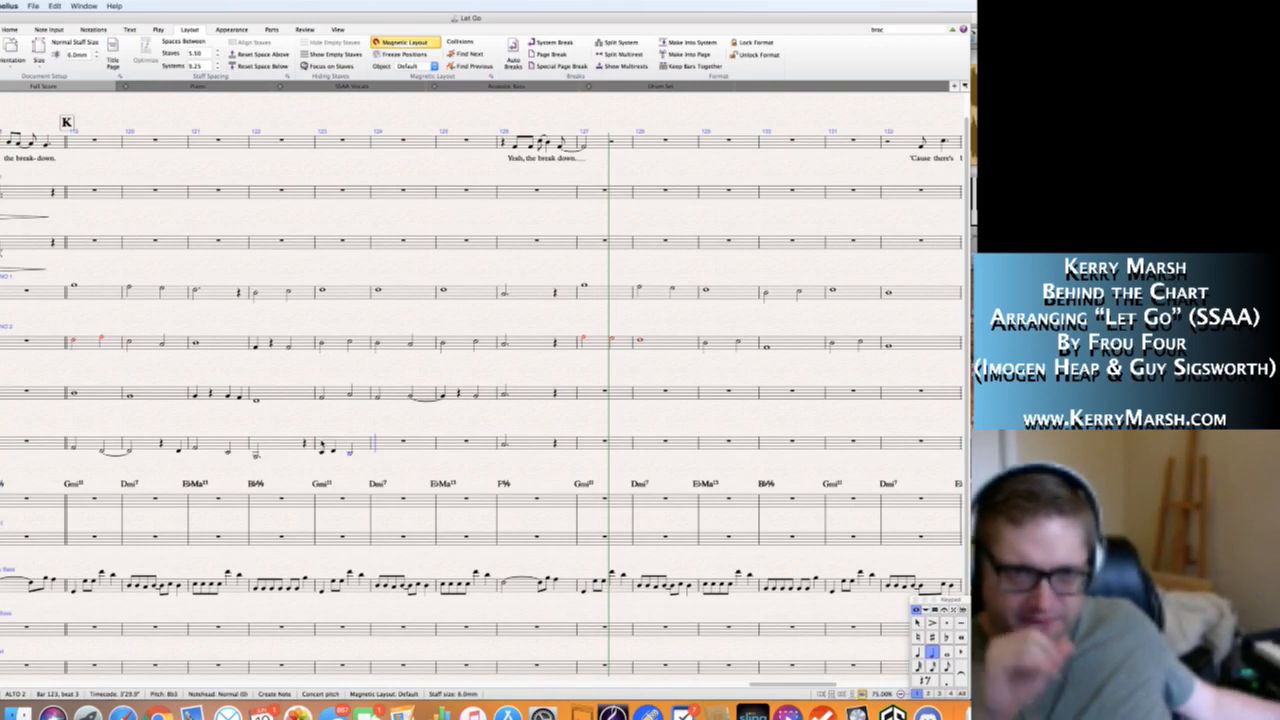
left_click(351, 453)
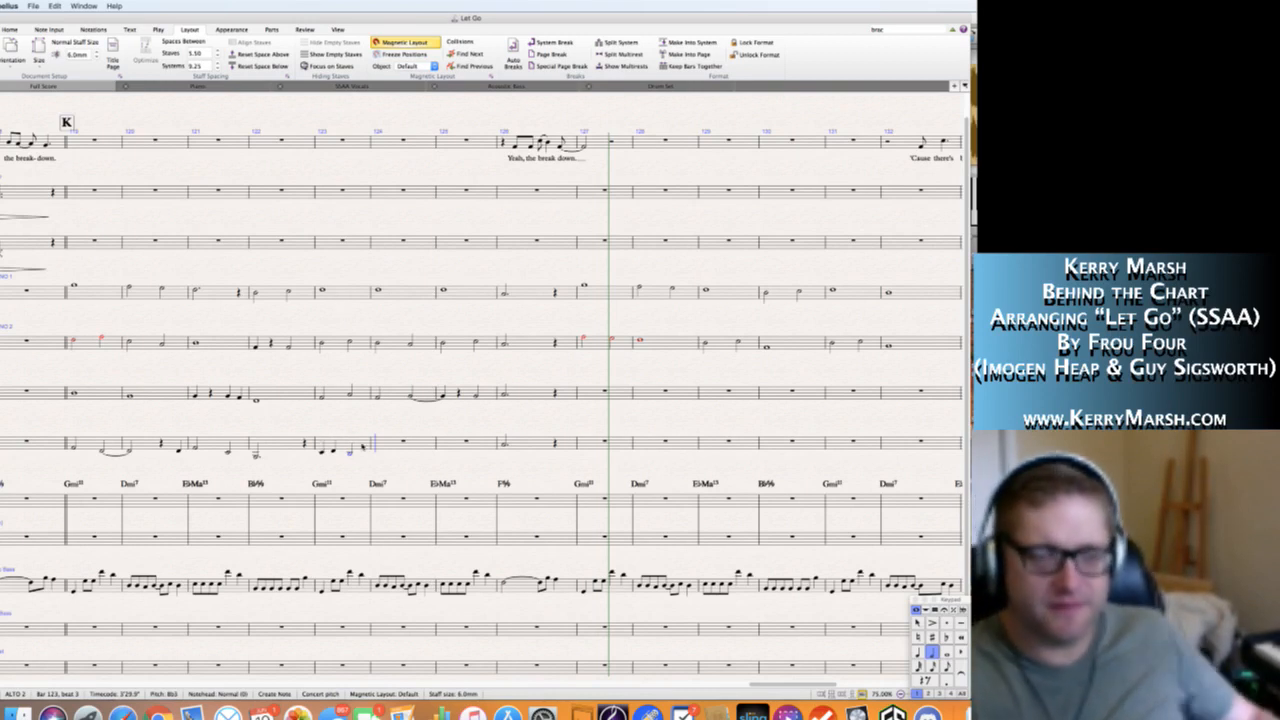
key("Escape")
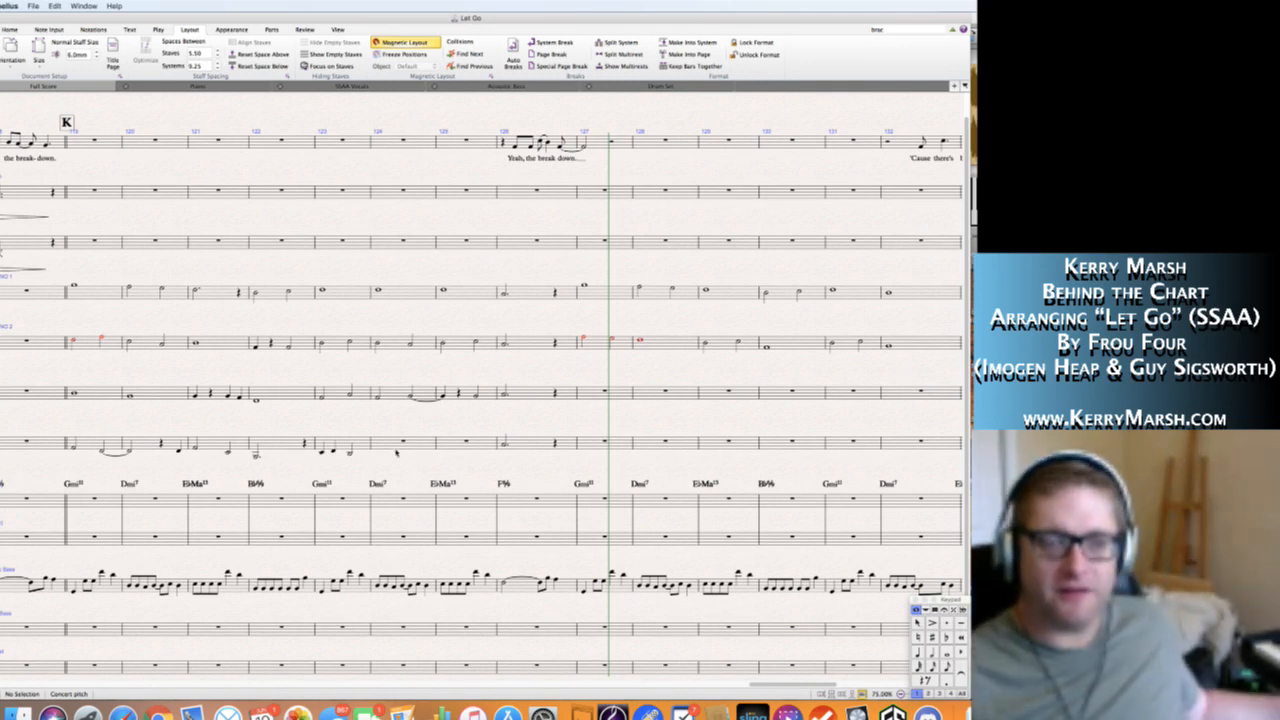
Write Alto 2's bar 124 as half notes A3 and C4.
left_click(395, 443)
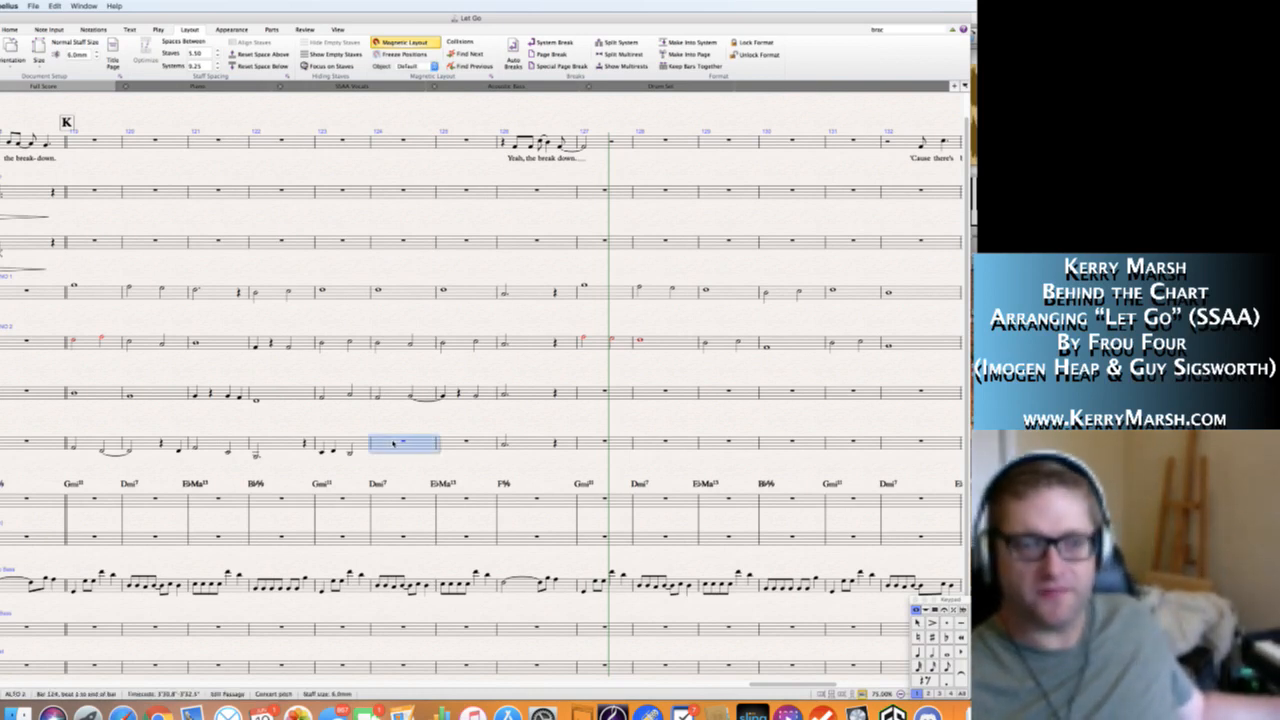
key("5")
key("a")
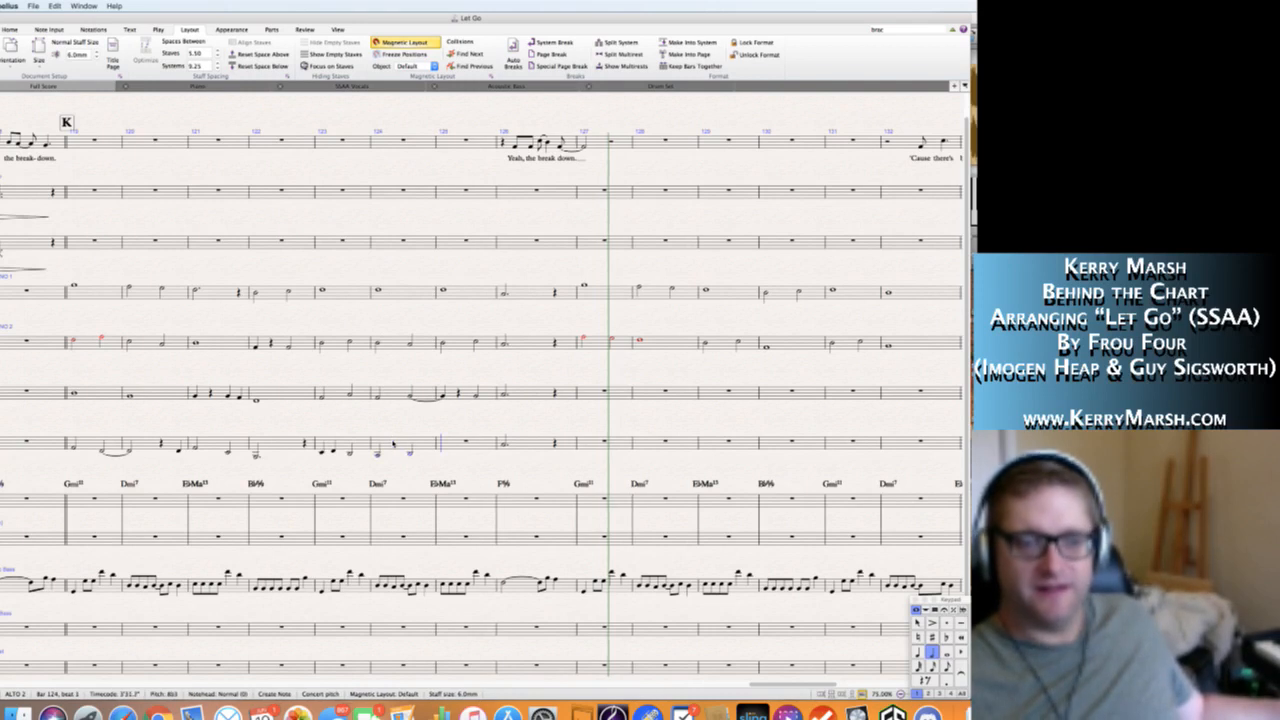
key("b")
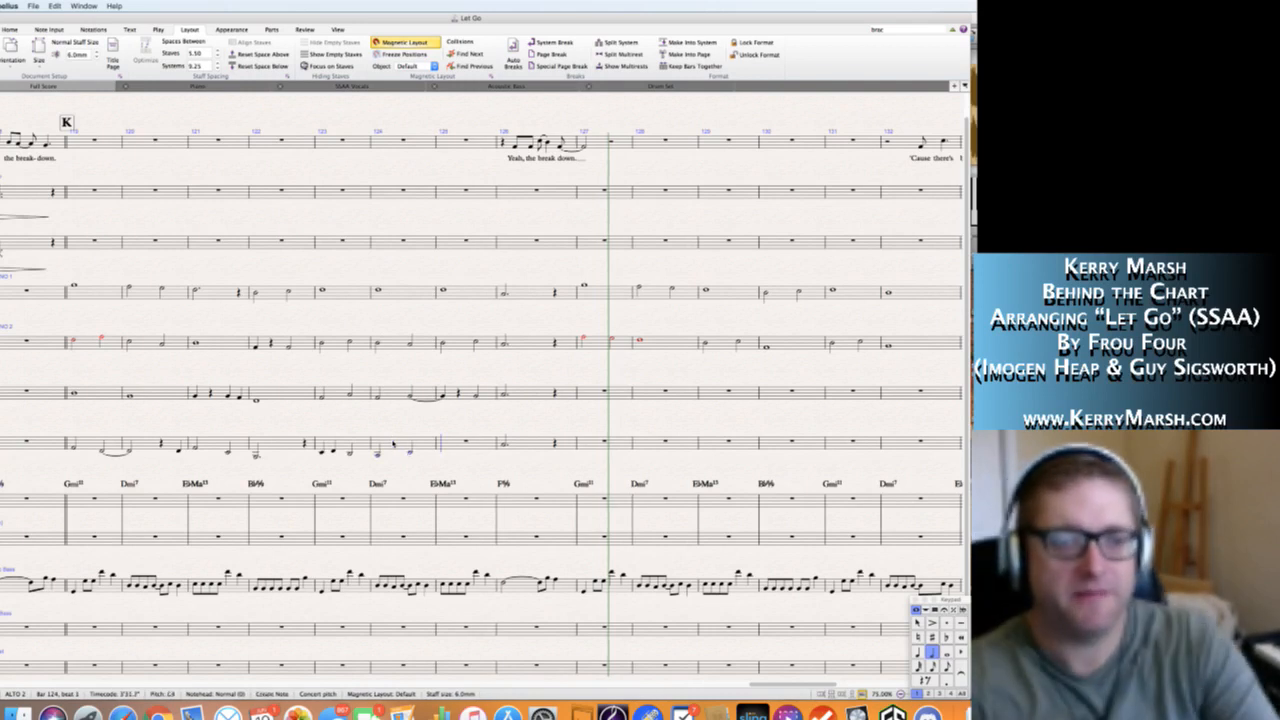
key("Escape")
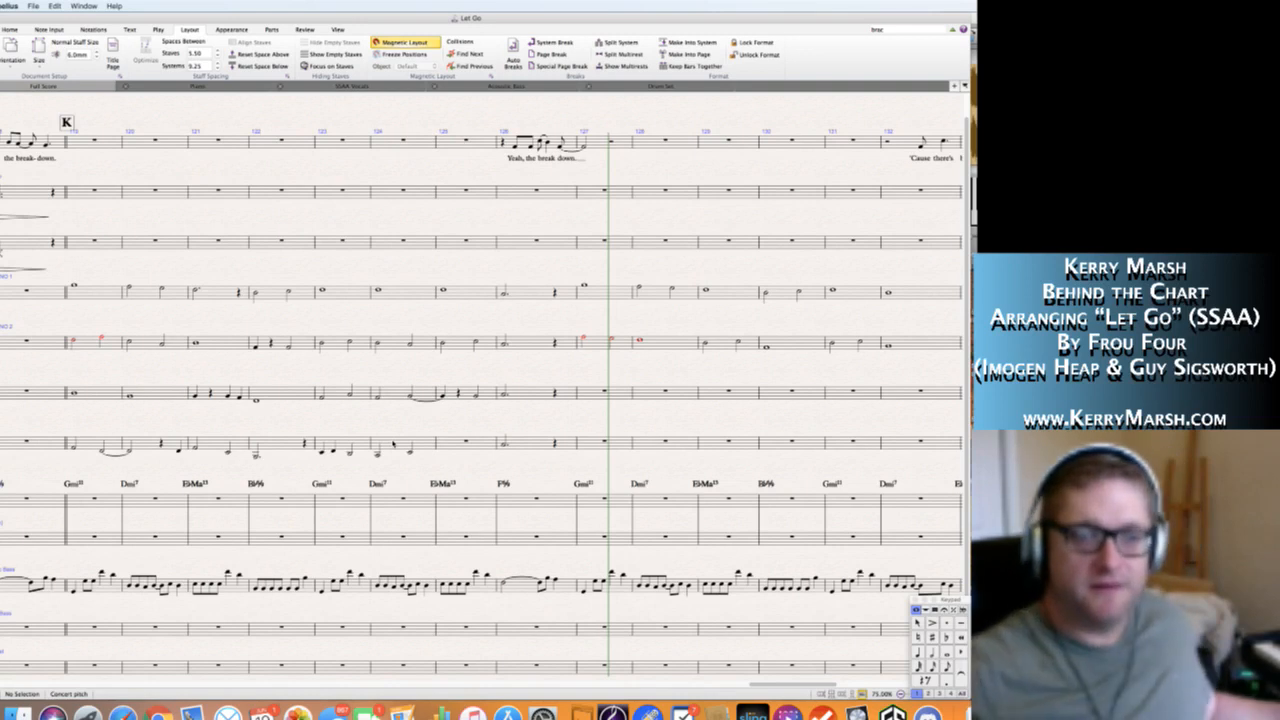
Shorten the C4 on beat 3 of Alto 2's bar 124 to a quarter note and add a quarter note F4 on beat 4.
left_click(409, 453)
key("4")
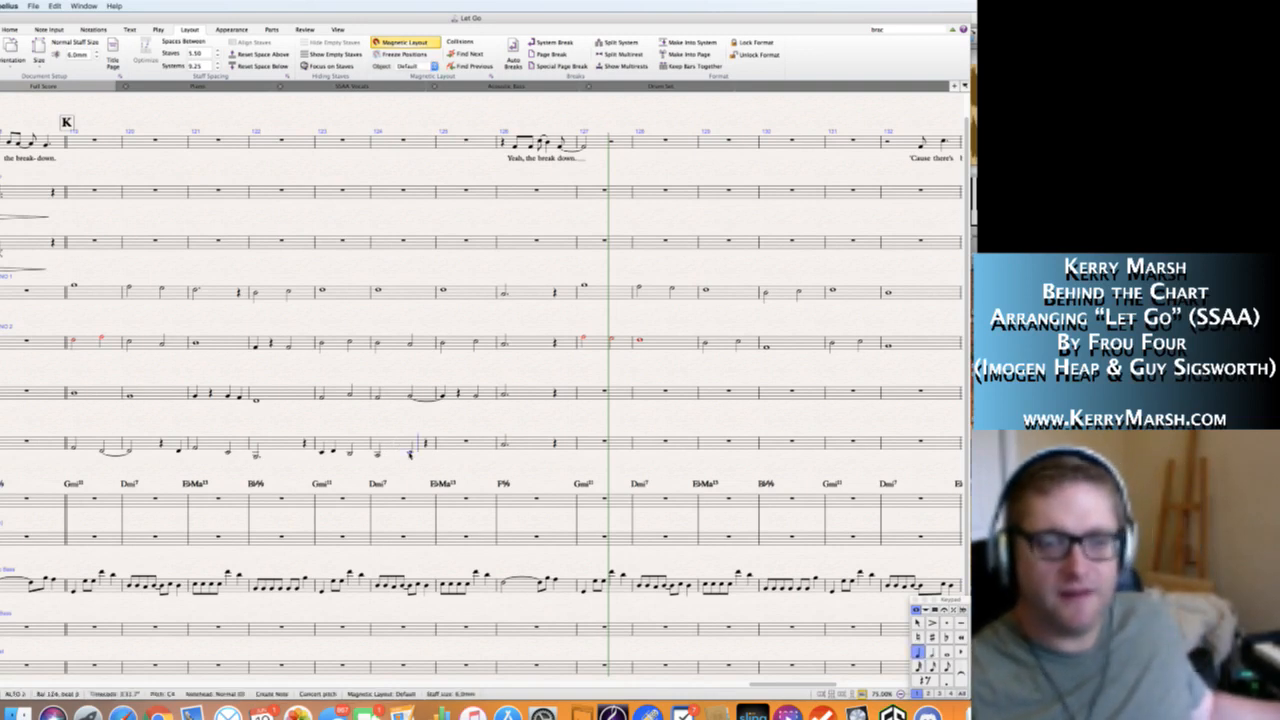
key("g")
key("super+z")
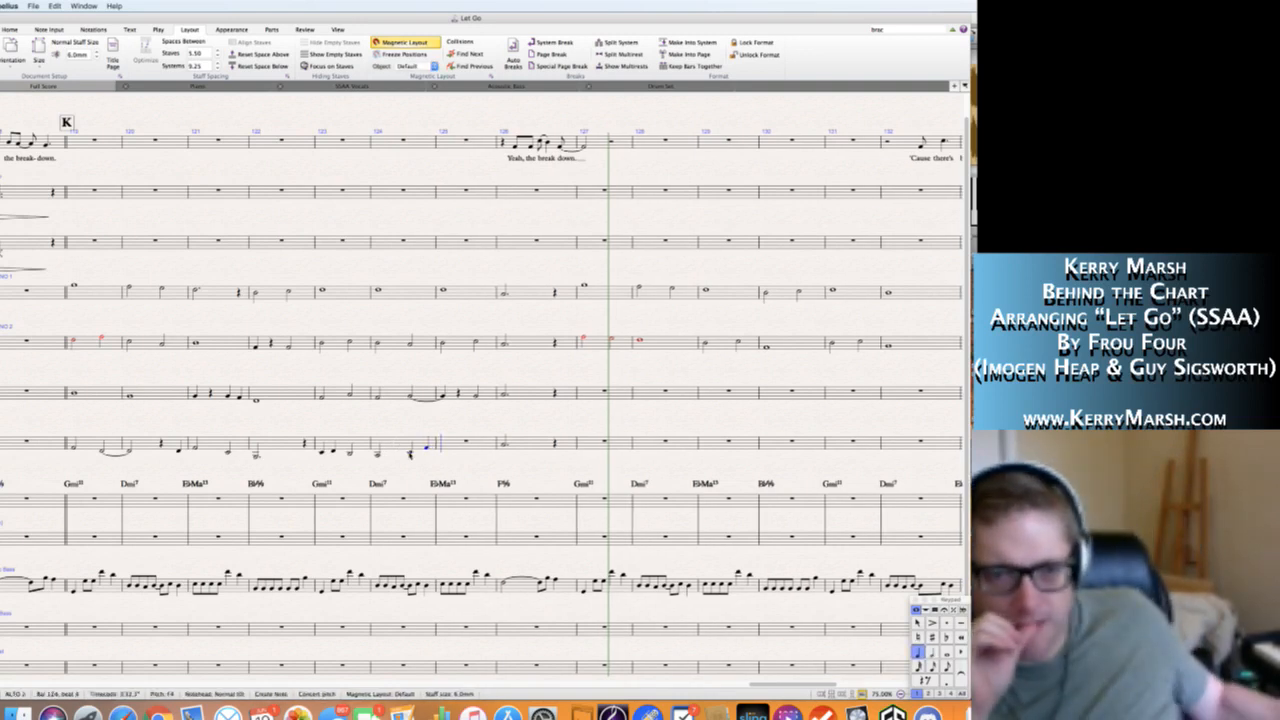
key("Escape")
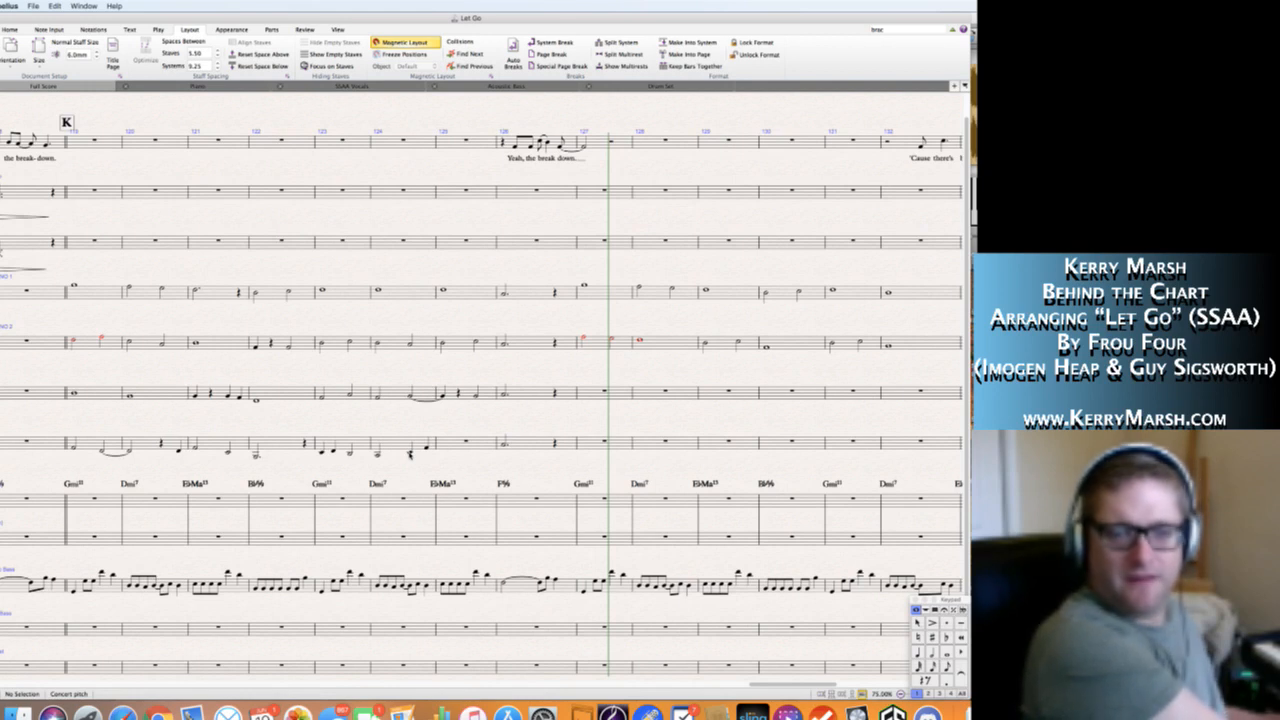
Tie Alto 2's last F4 of bar 124 into a whole note F4 filling bar 125.
left_click(465, 441)
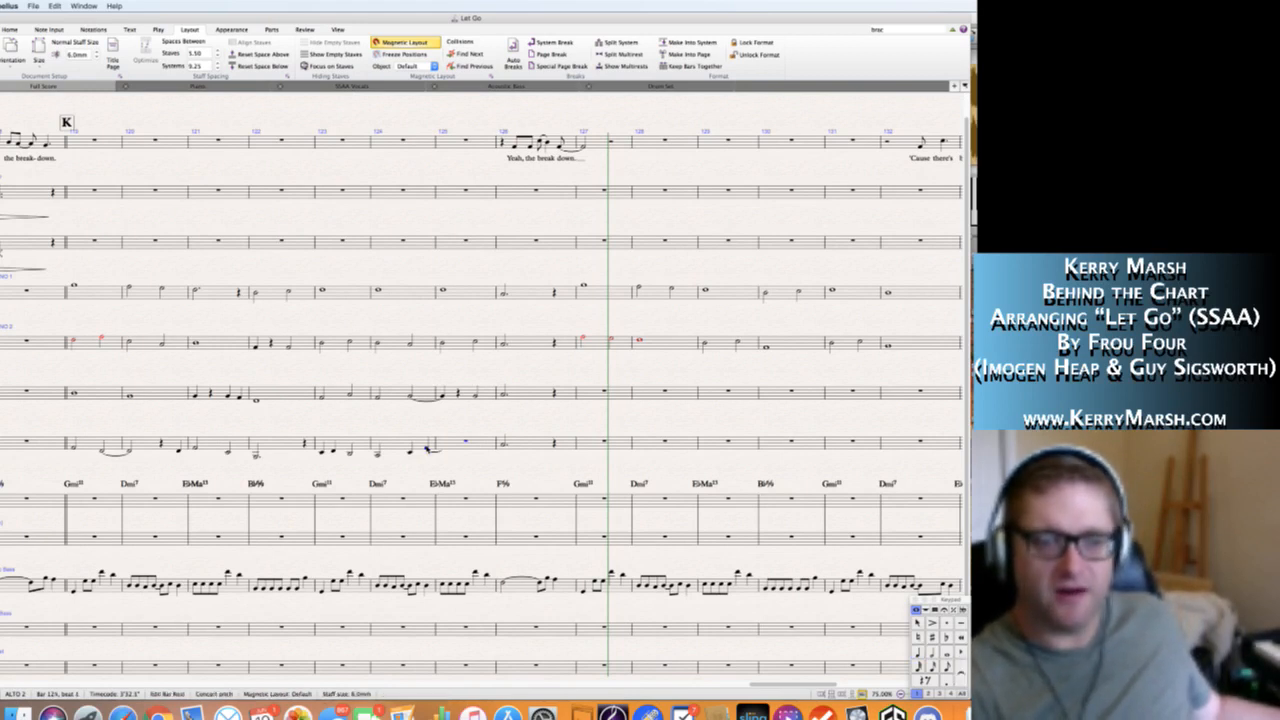
key("6")
key("Escape")
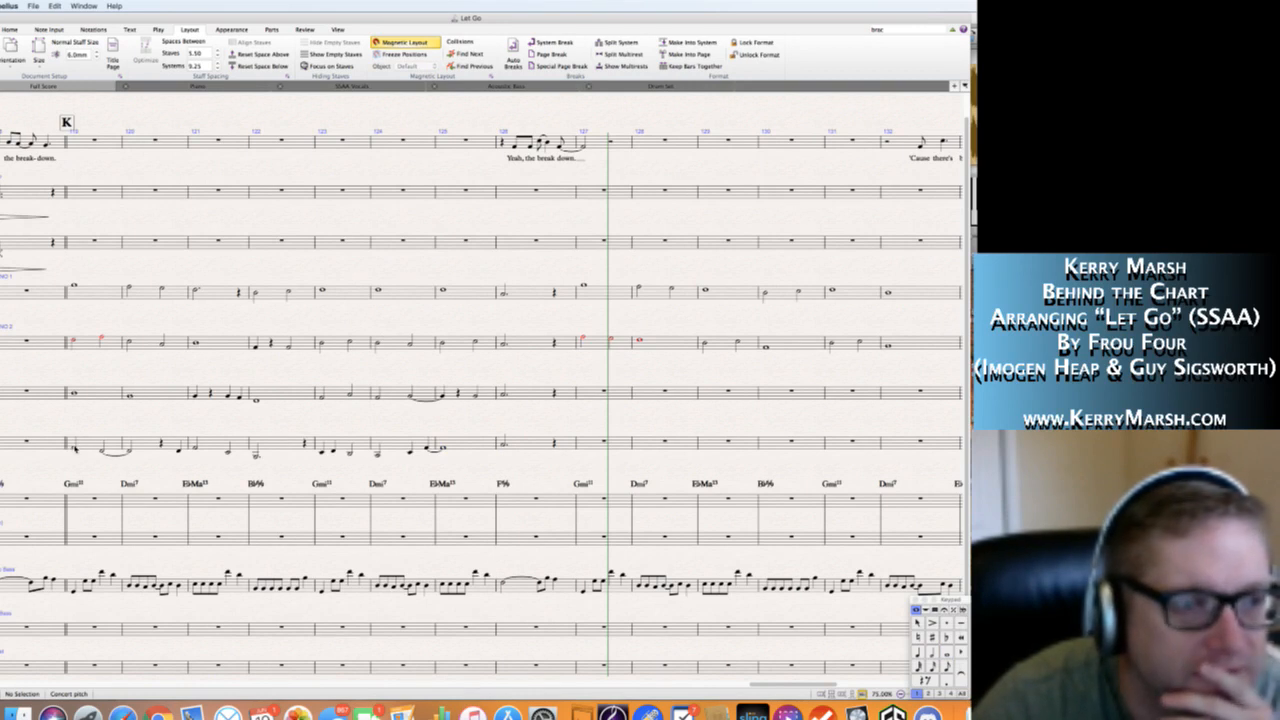
Add a forte (f) dynamic at the start of section K, bar 119, beneath both soprano and both alto staves.
left_click(78, 285)
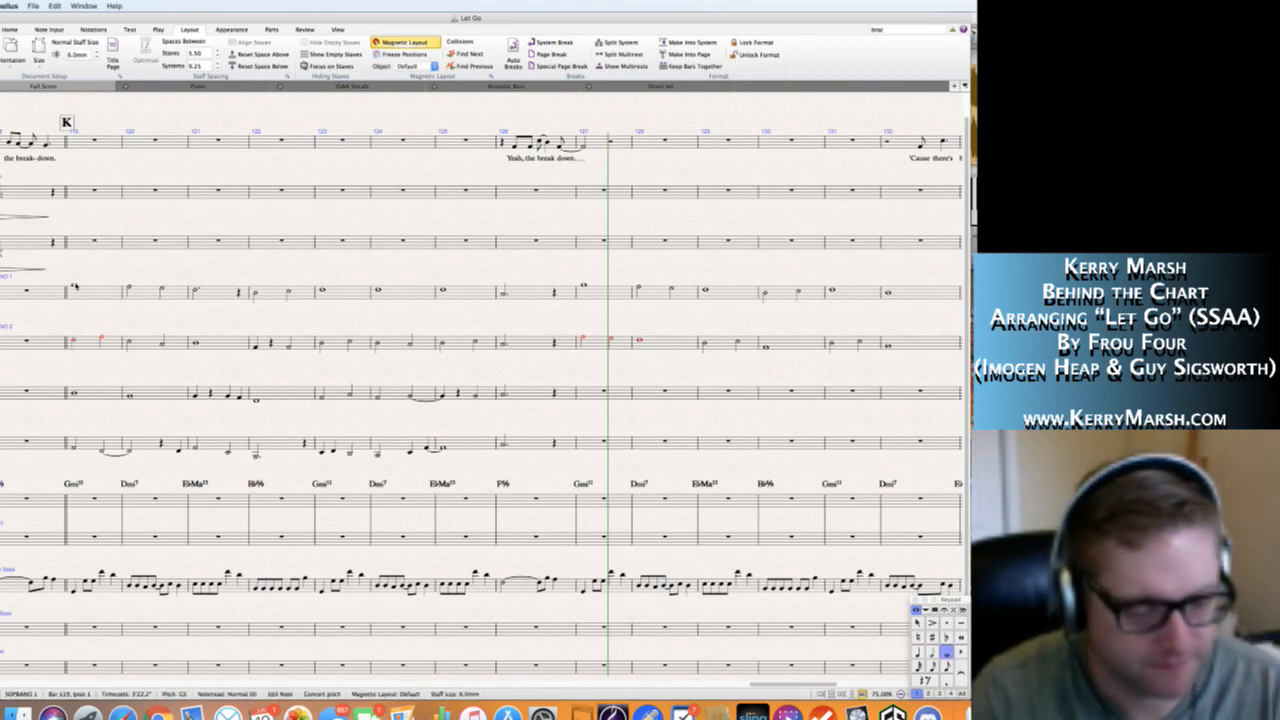
key("Escape")
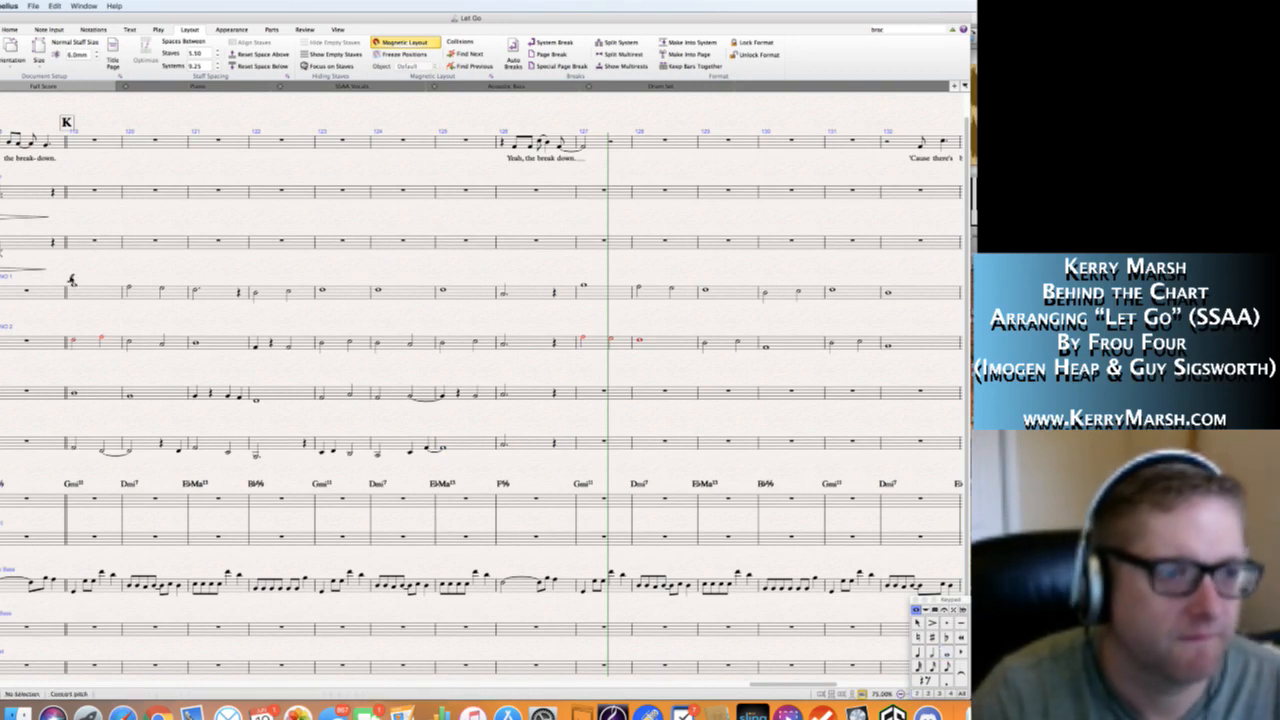
left_click(71, 280)
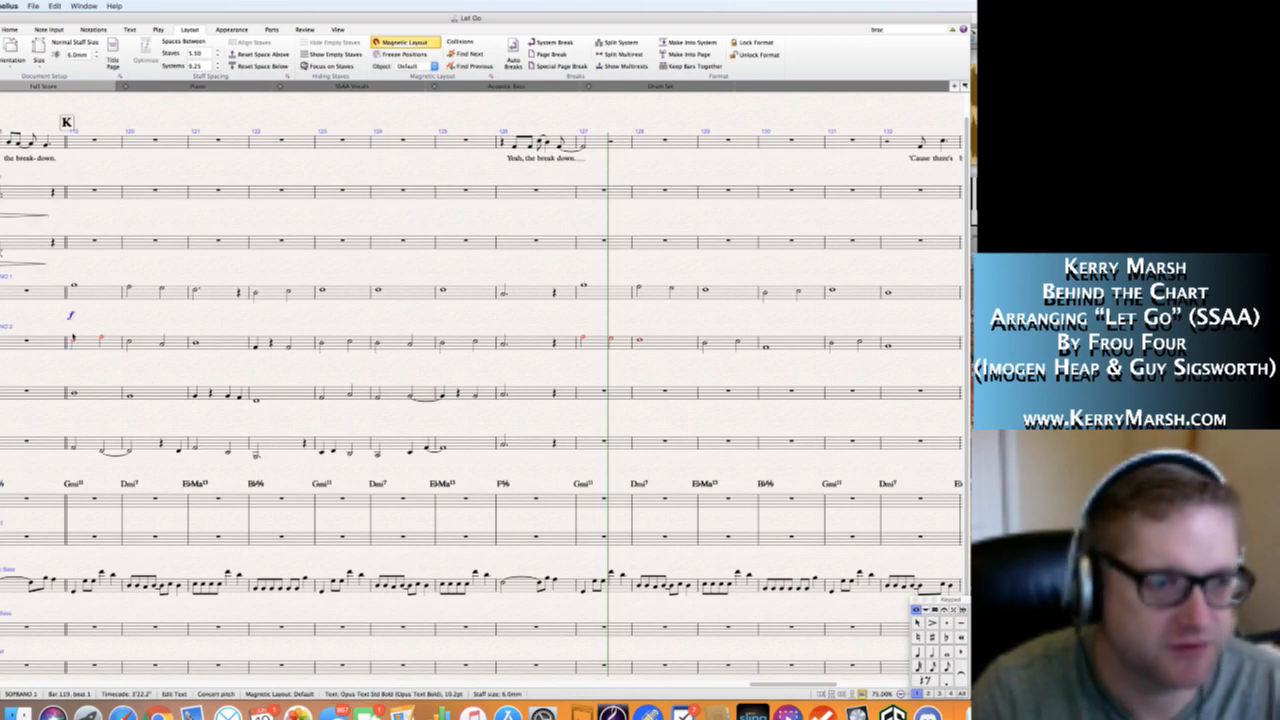
left_click(74, 341)
type("f")
left_click(73, 393)
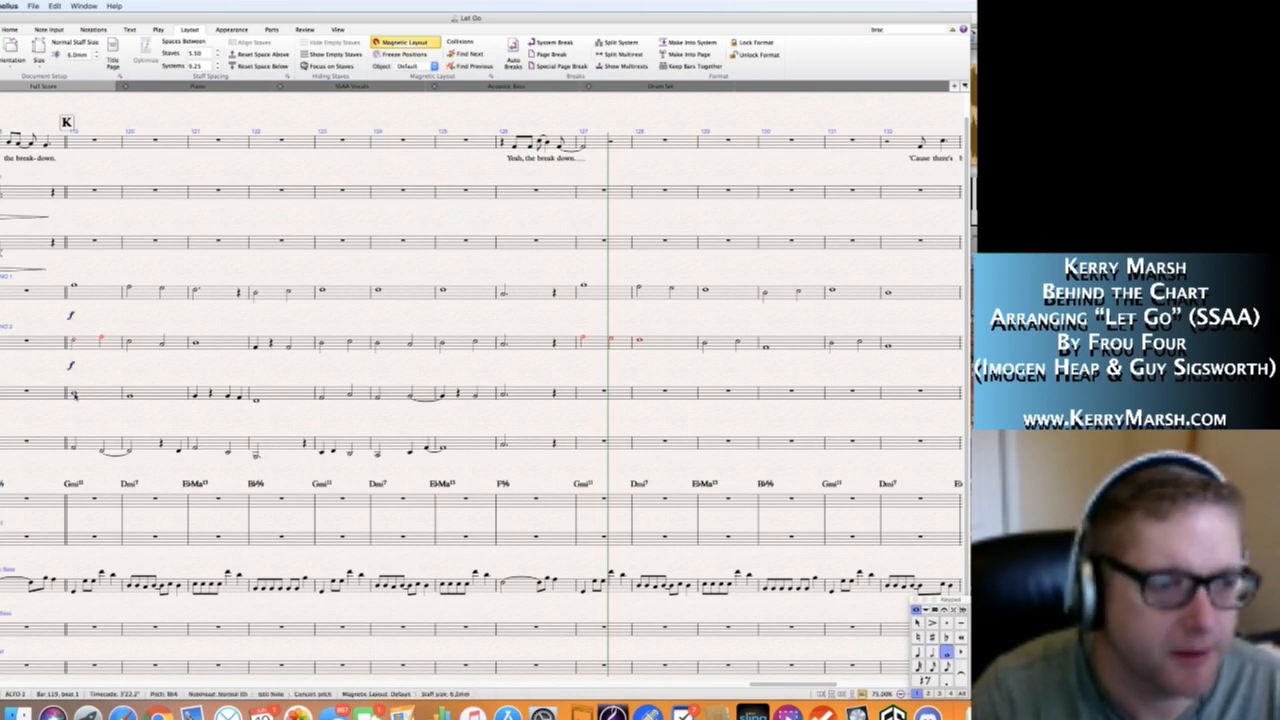
key("super+v")
left_click(73, 445)
key("super+v")
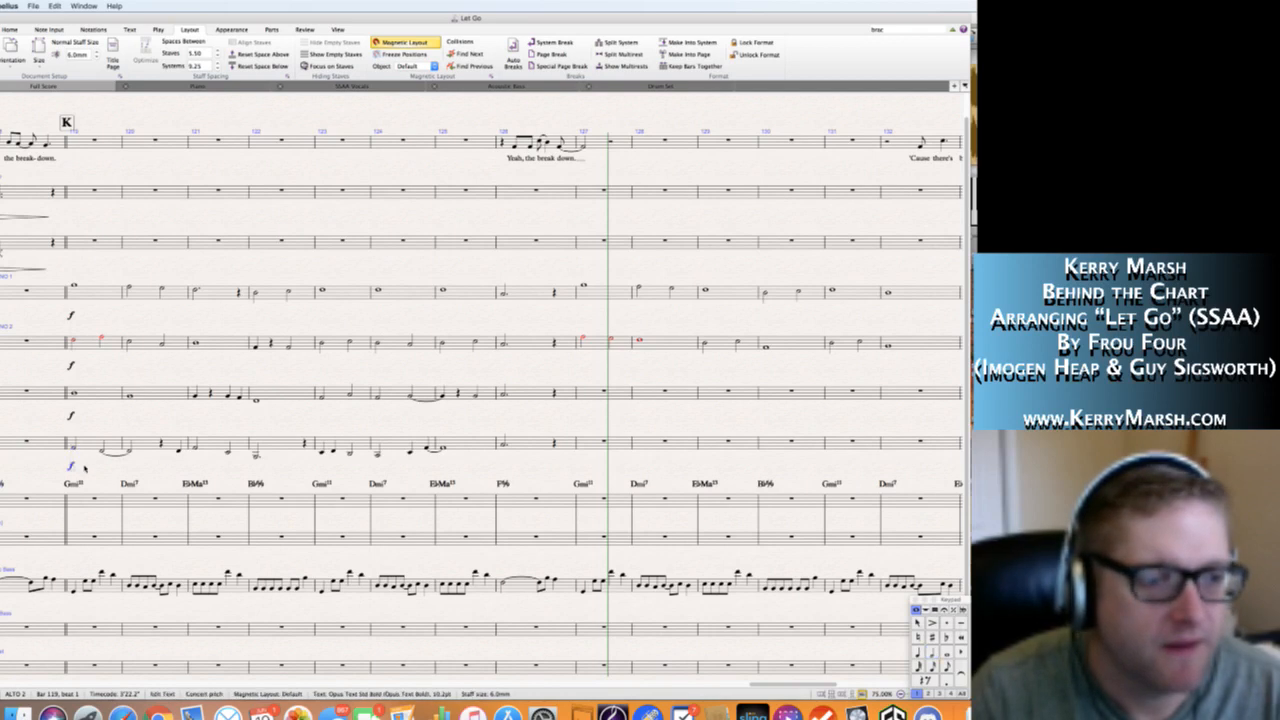
key("Escape")
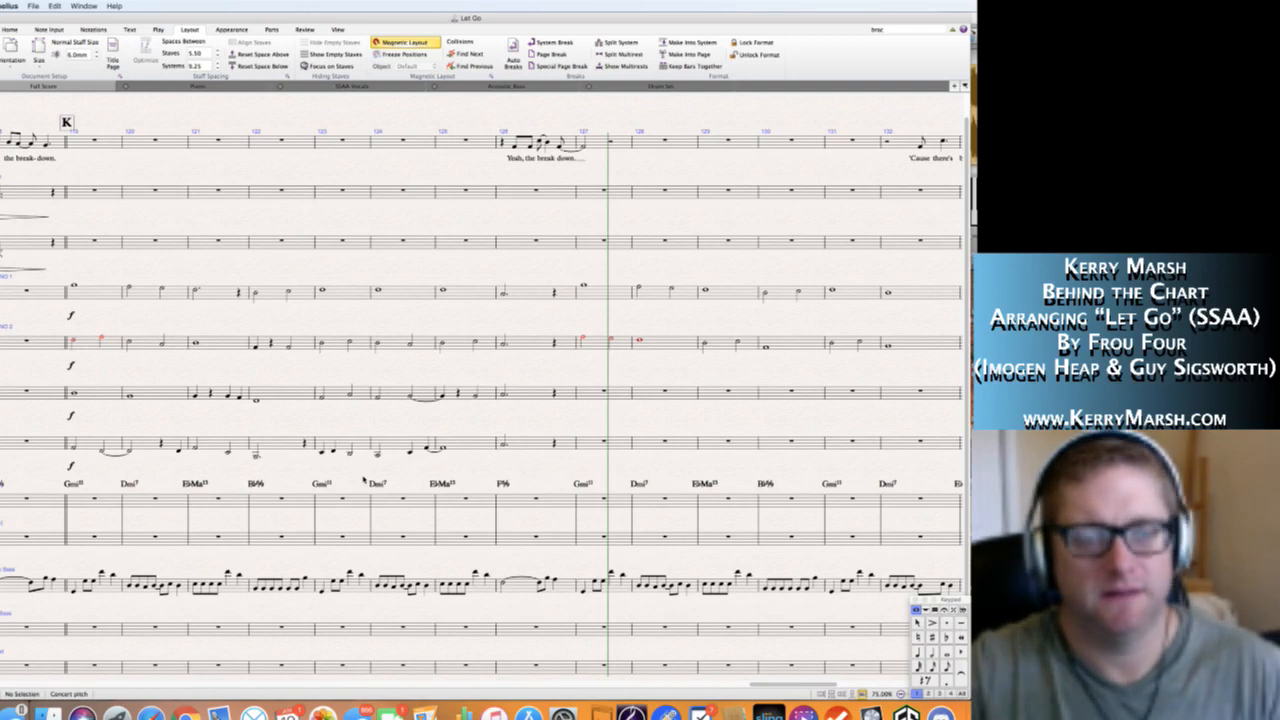
Play back the four-part vocal writing from the start of section K at bar 119.
left_click(73, 288)
key("space")
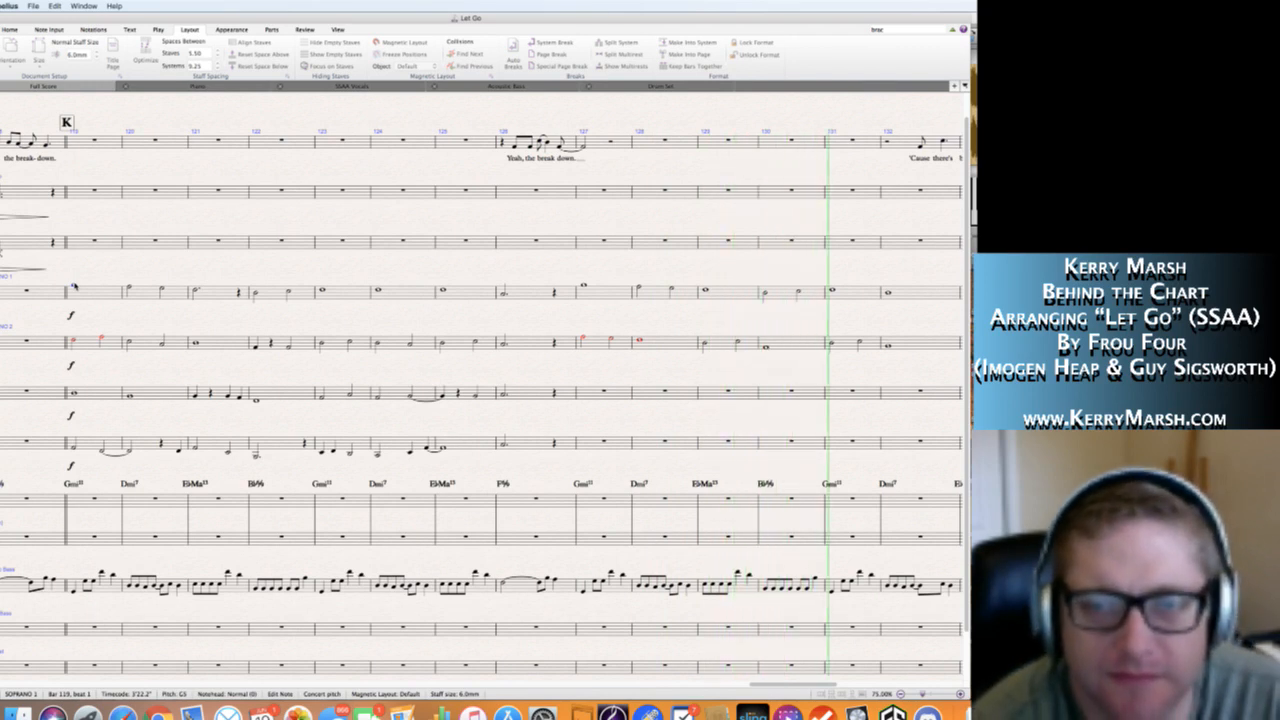
key("space")
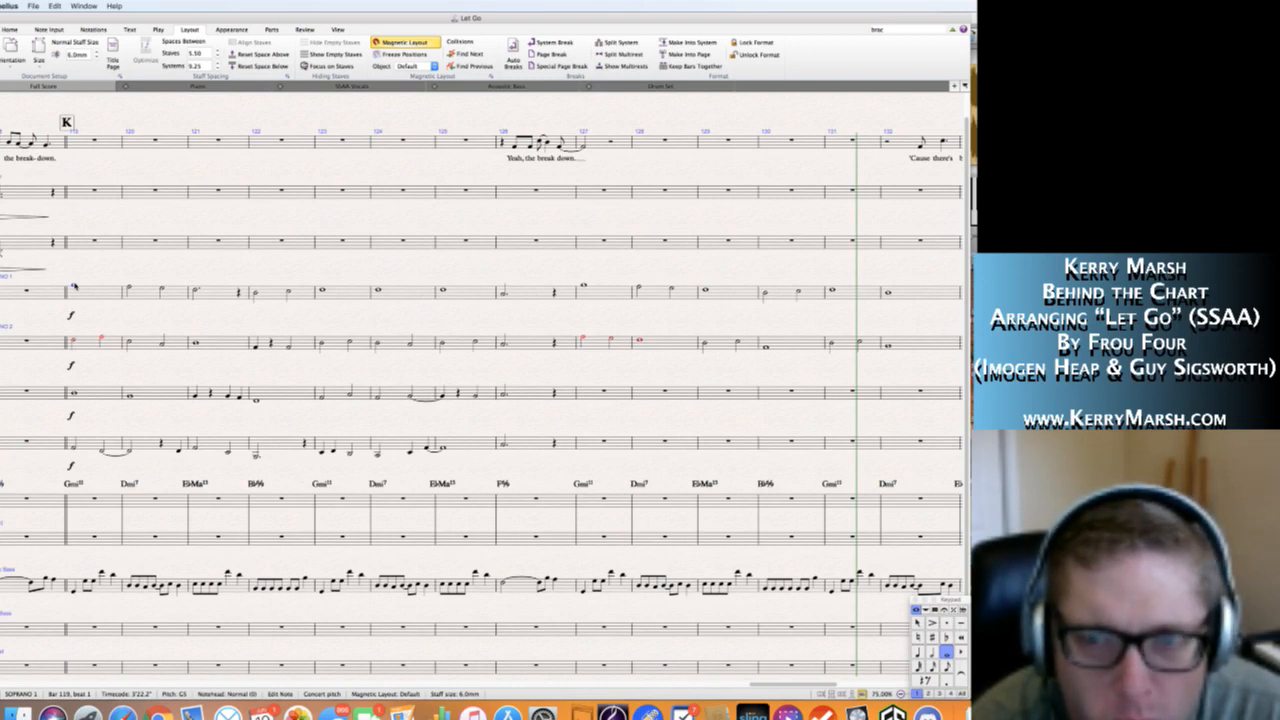
Change the chord symbols in bars 124 and 132 from Dmi7 to B♭2/D.
scroll(75, 286, "right", 3)
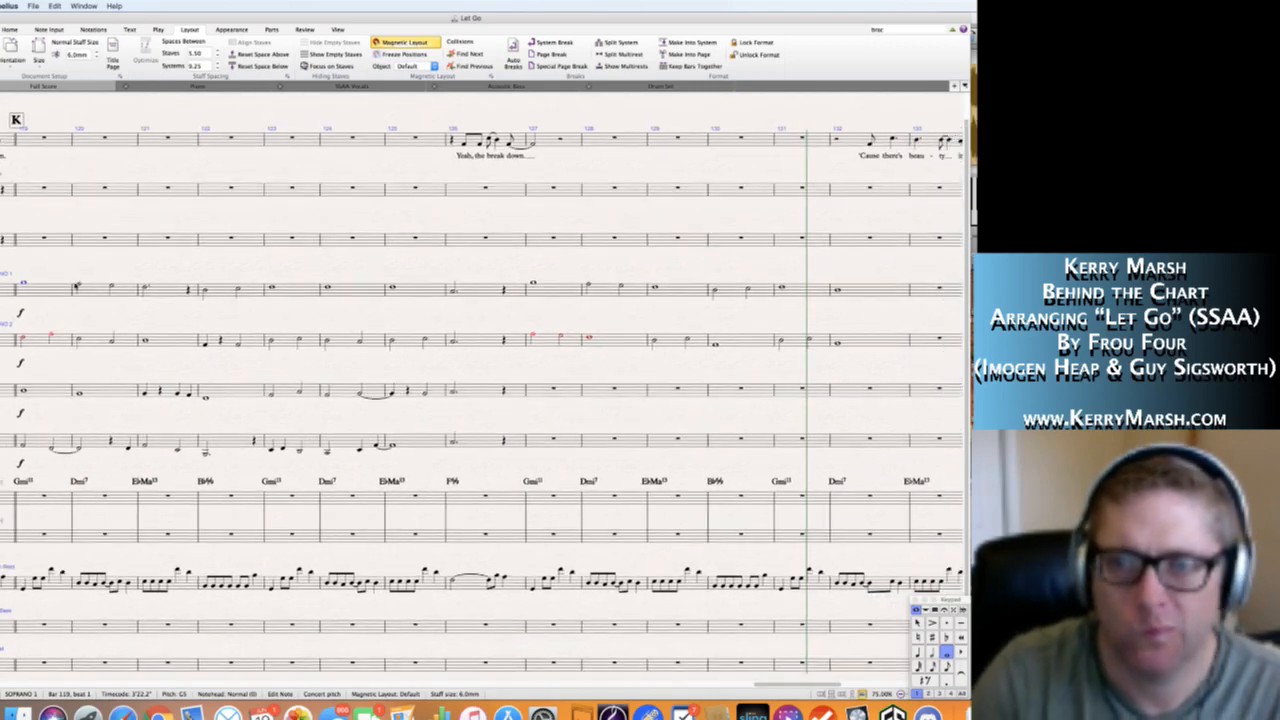
scroll(75, 286, "right", 1)
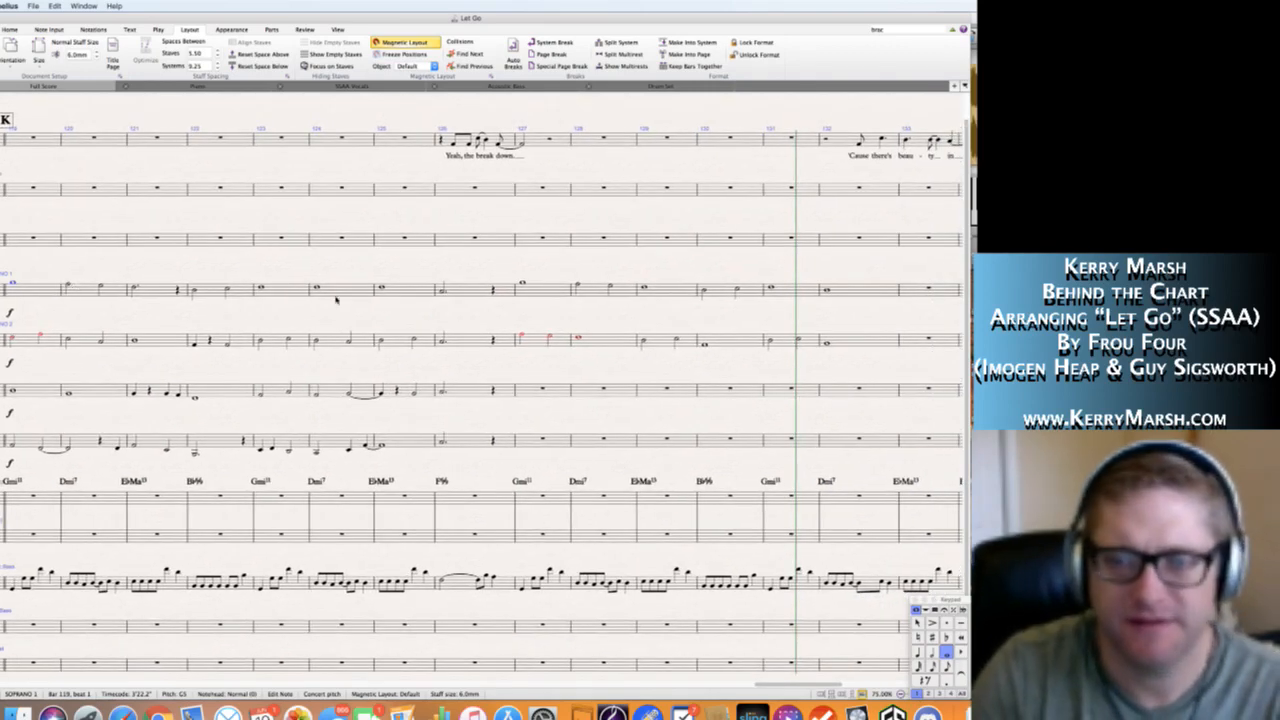
left_click(826, 290)
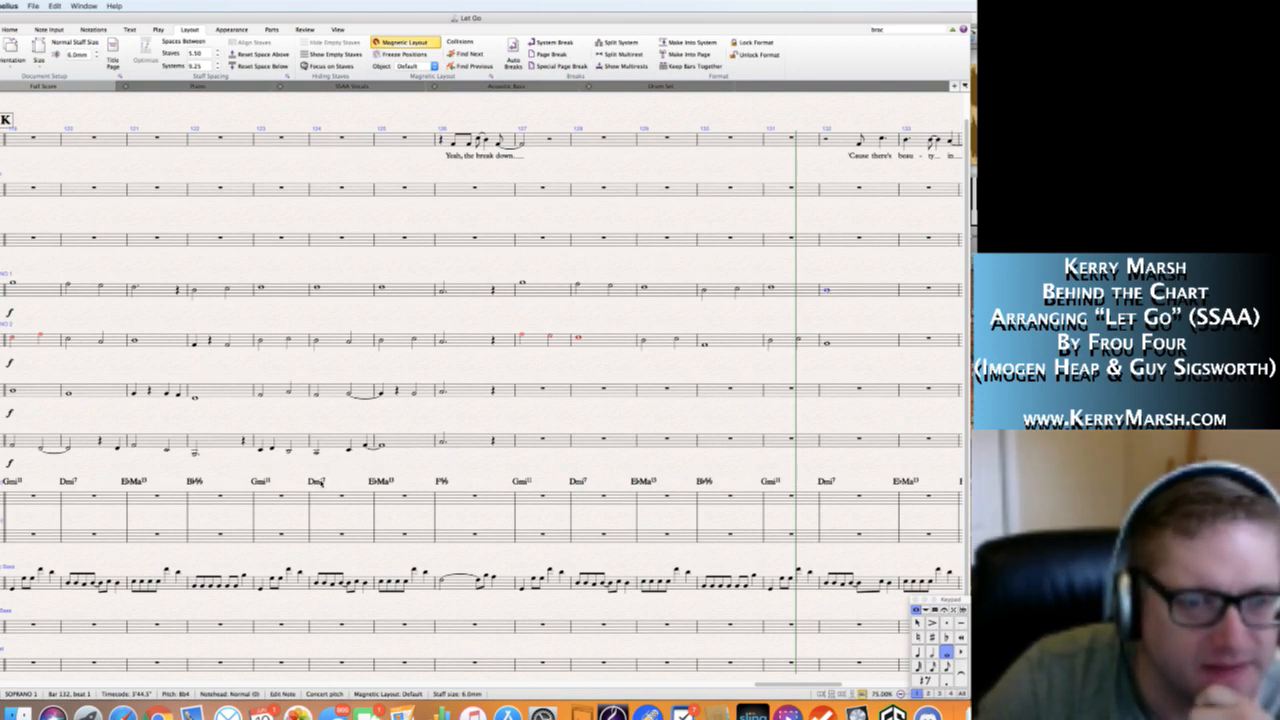
double_click(316, 481)
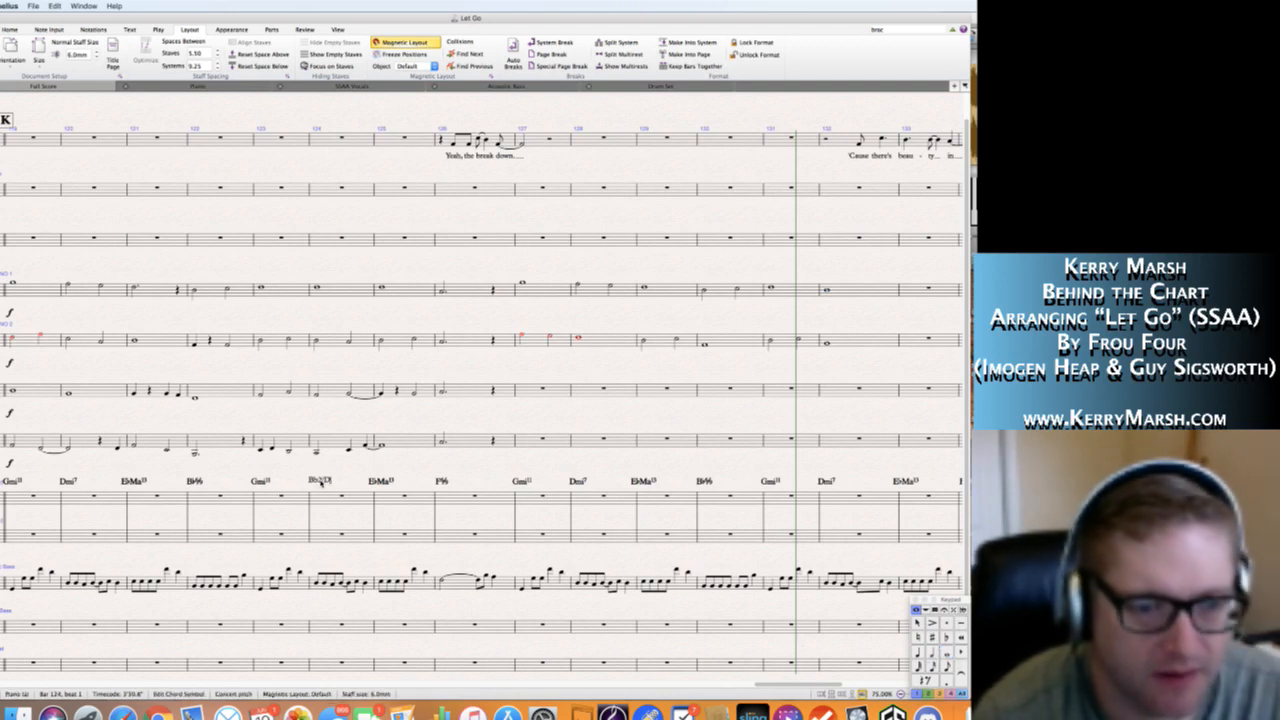
key("Escape")
key("Escape")
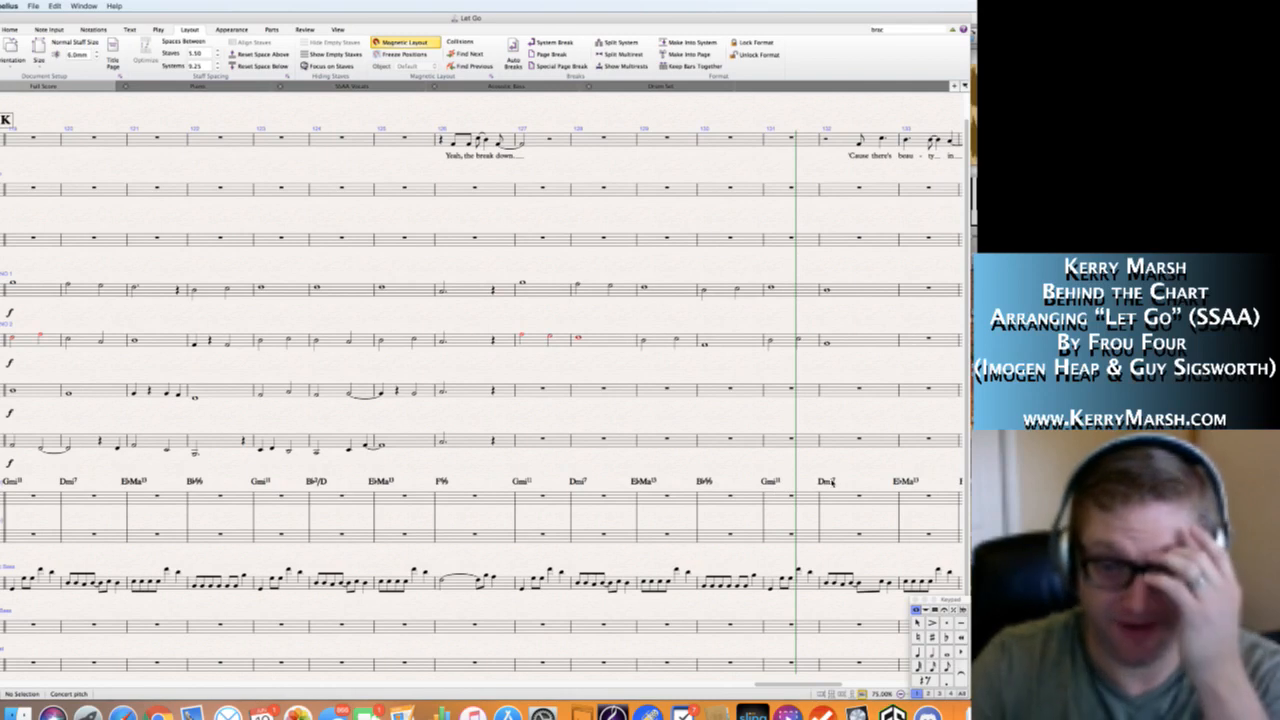
double_click(828, 482)
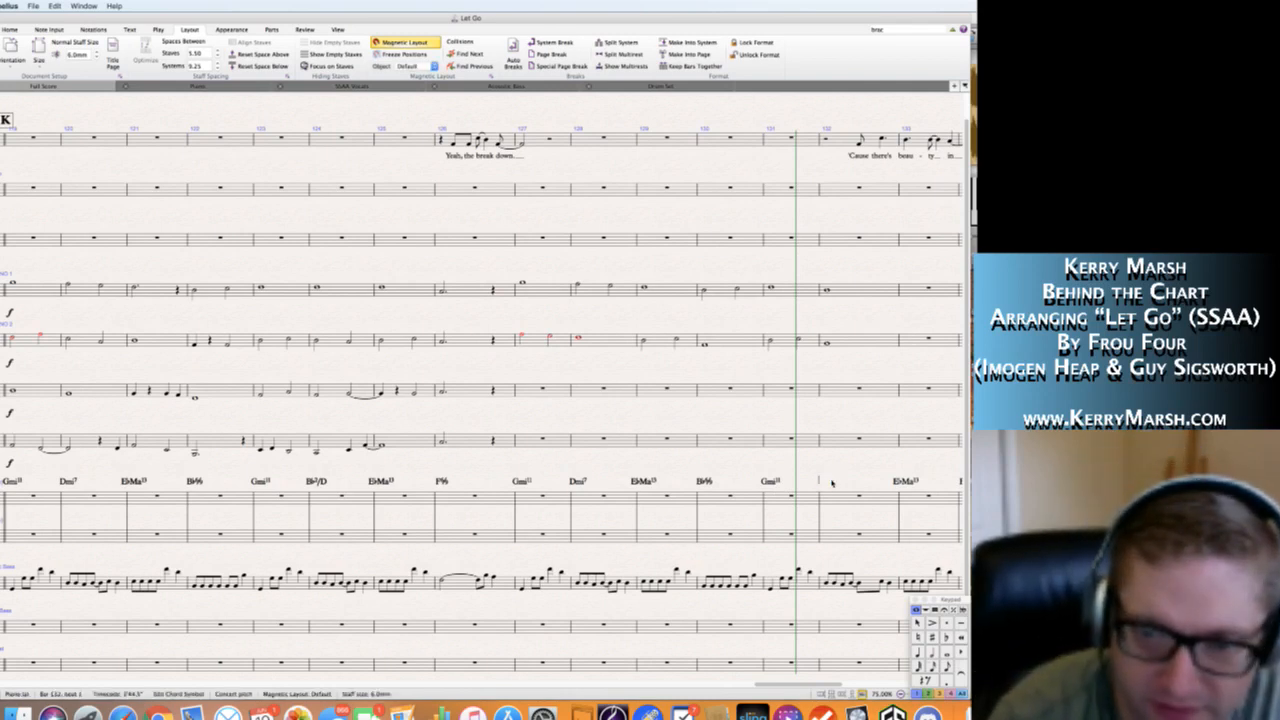
type("Bb/D")
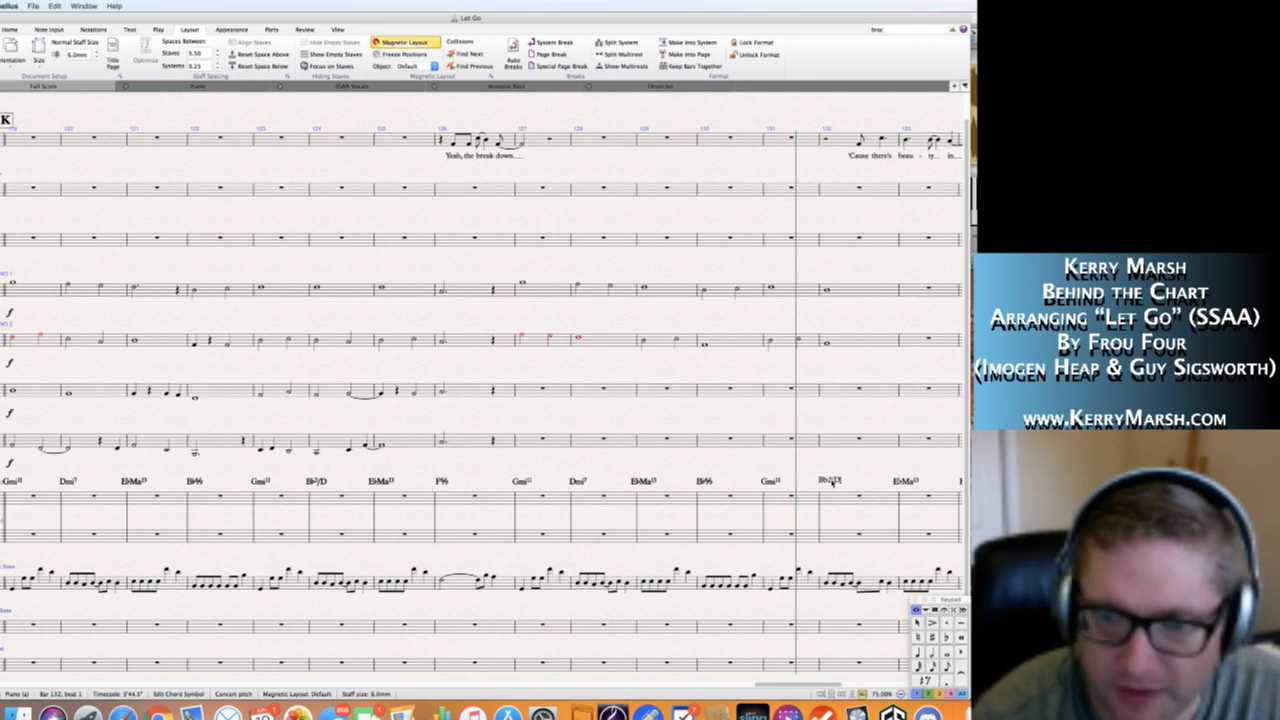
key("Escape")
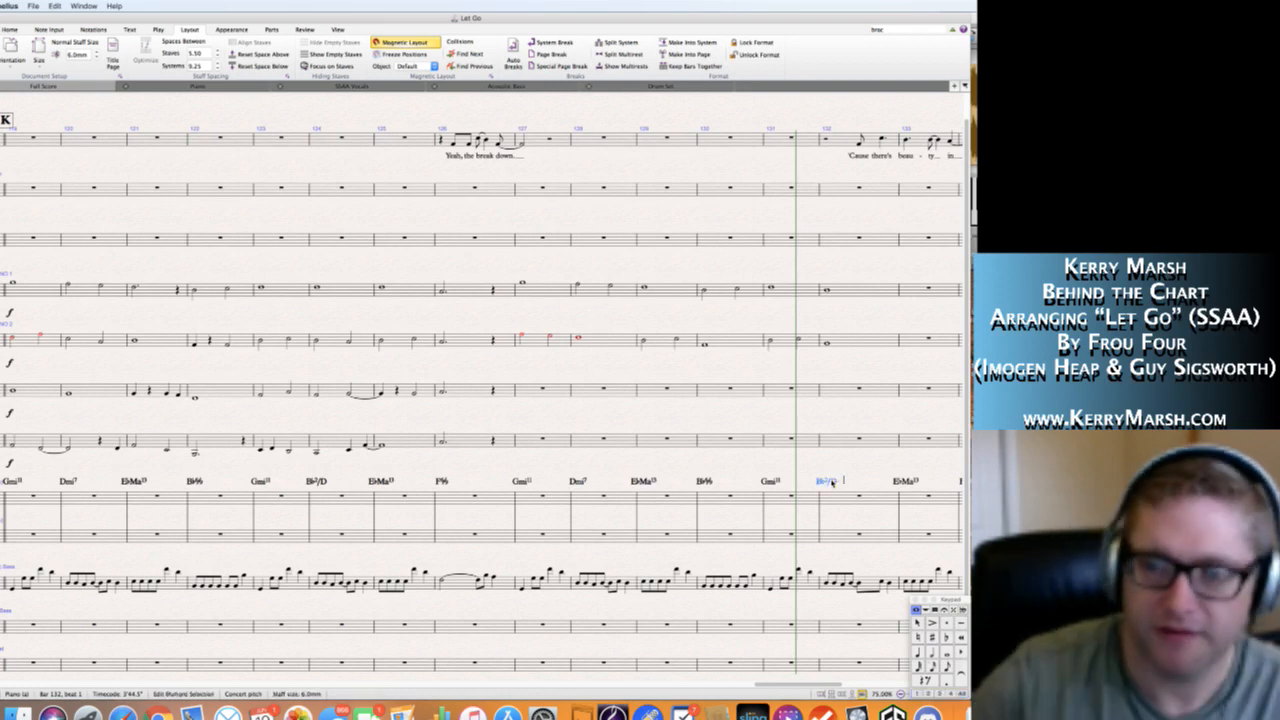
key("Escape")
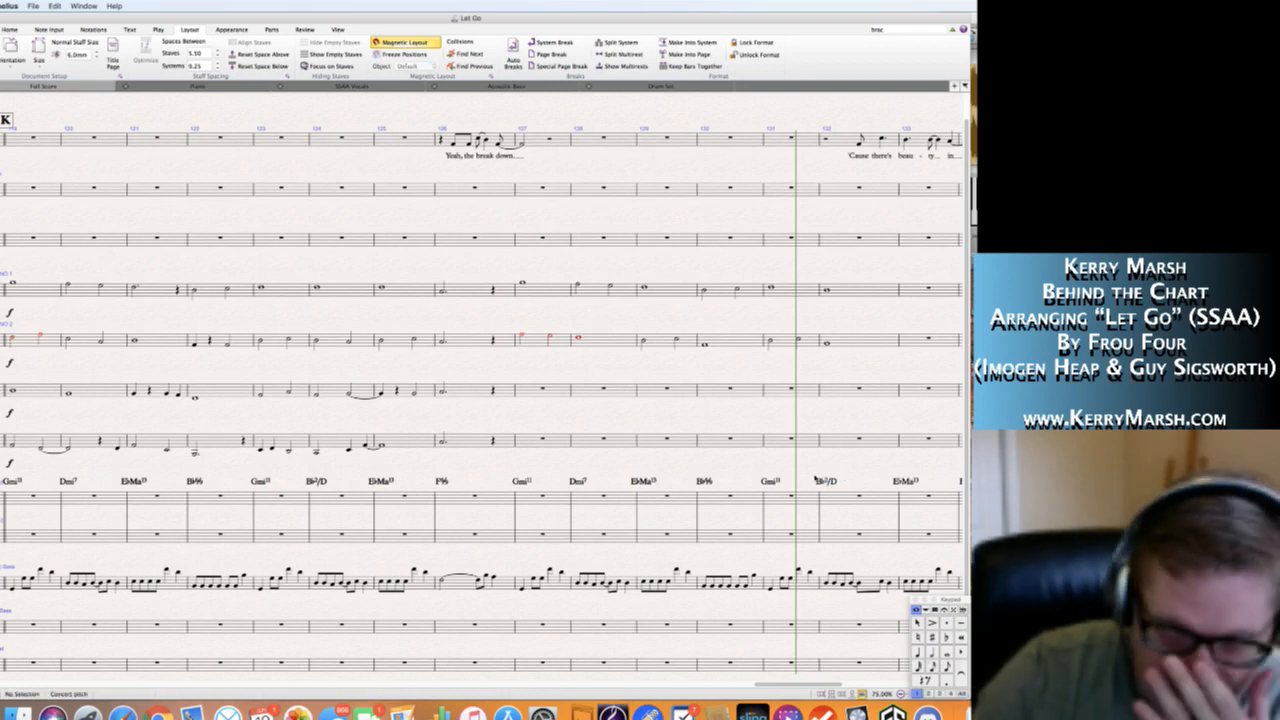
Compare the voicings around bar 127 with section K's opening, and change bar 127's chord symbol to E♭2/G.
scroll(805, 481, "right", 5)
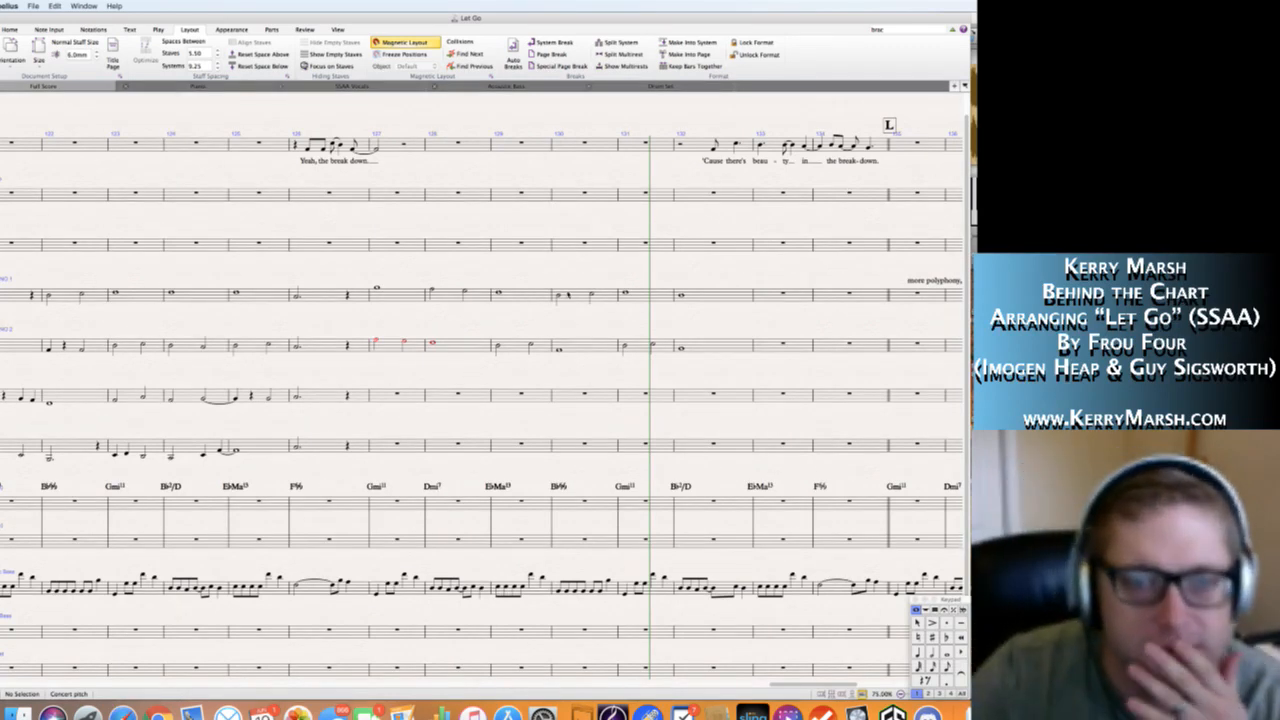
left_click(499, 293)
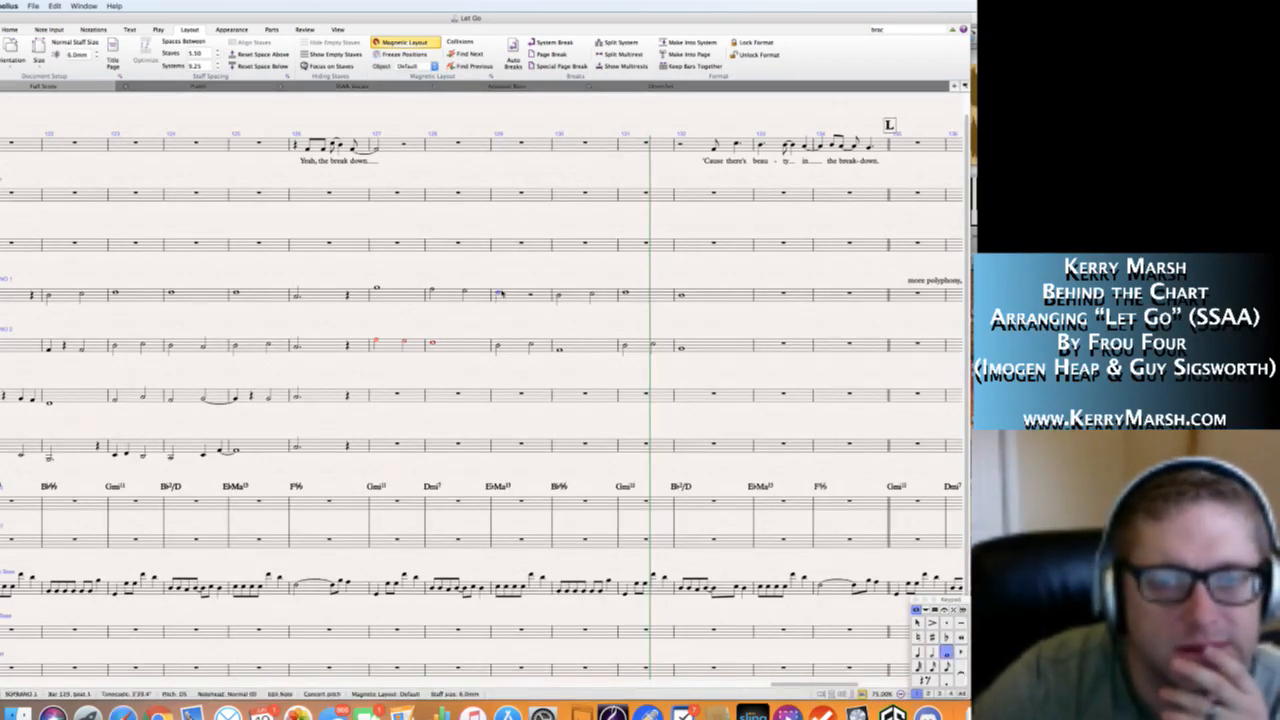
key("Escape")
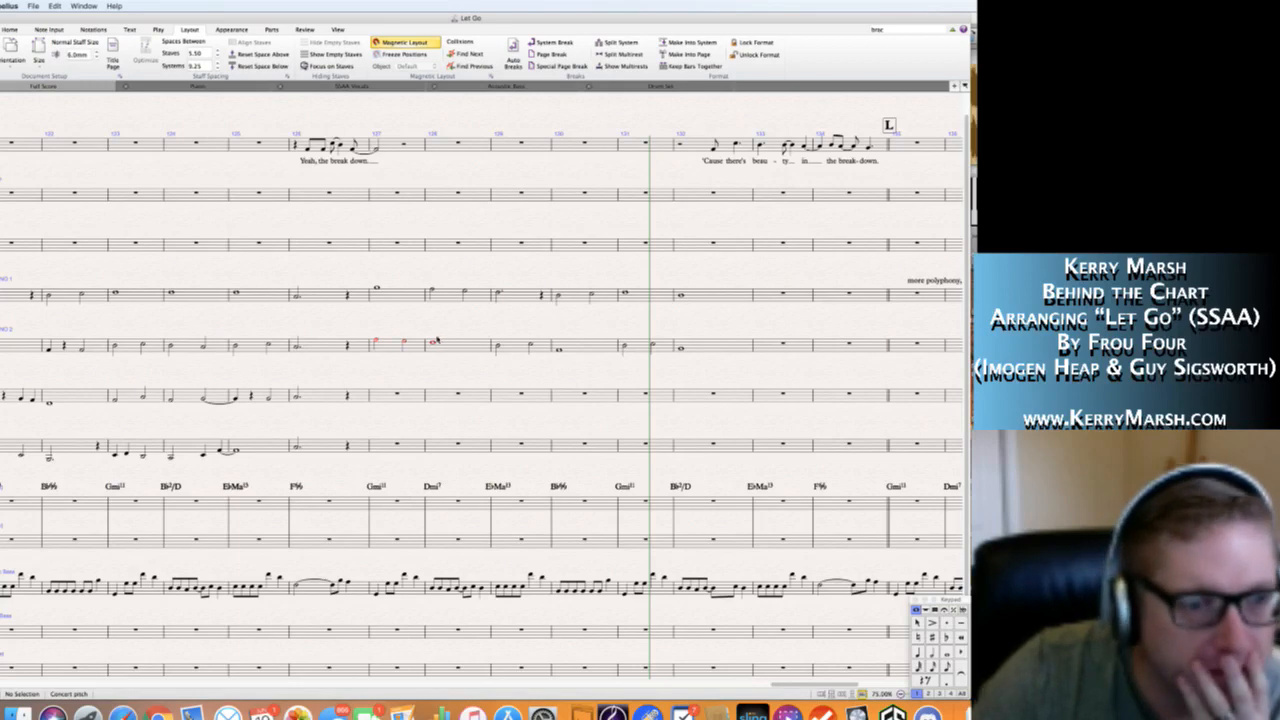
scroll(490, 330, "left", 5)
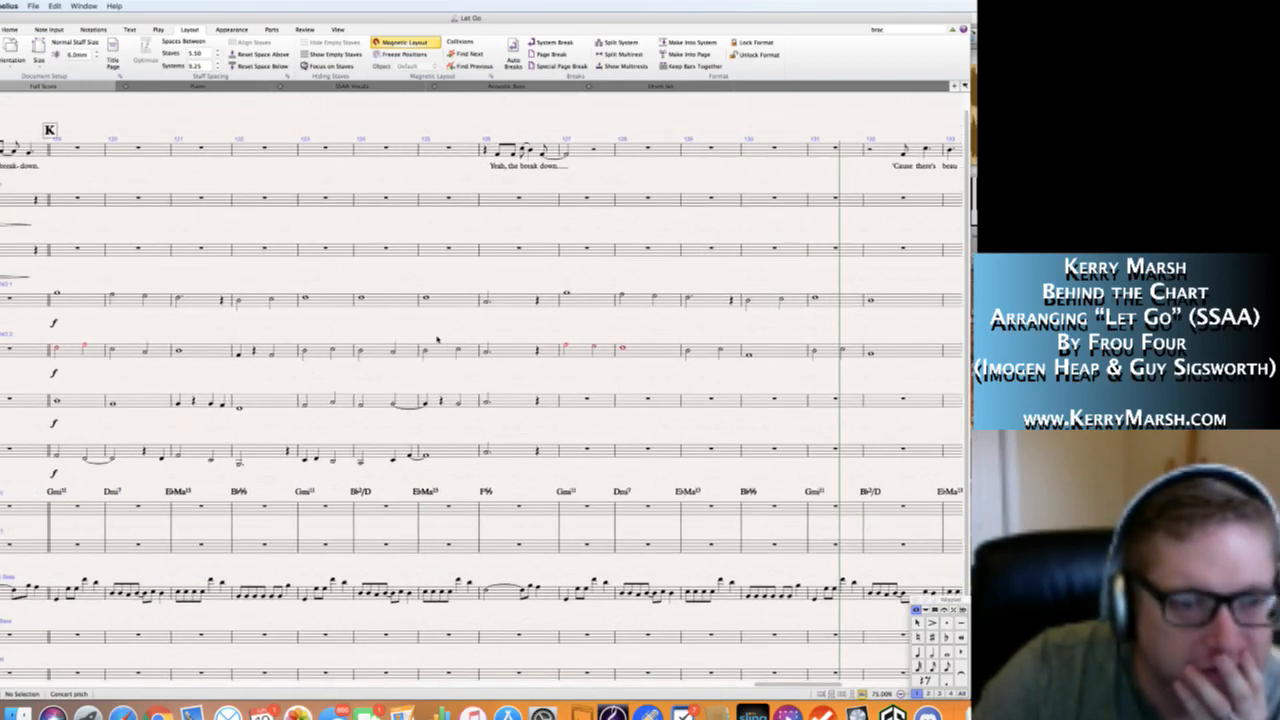
scroll(437, 340, "right", 6)
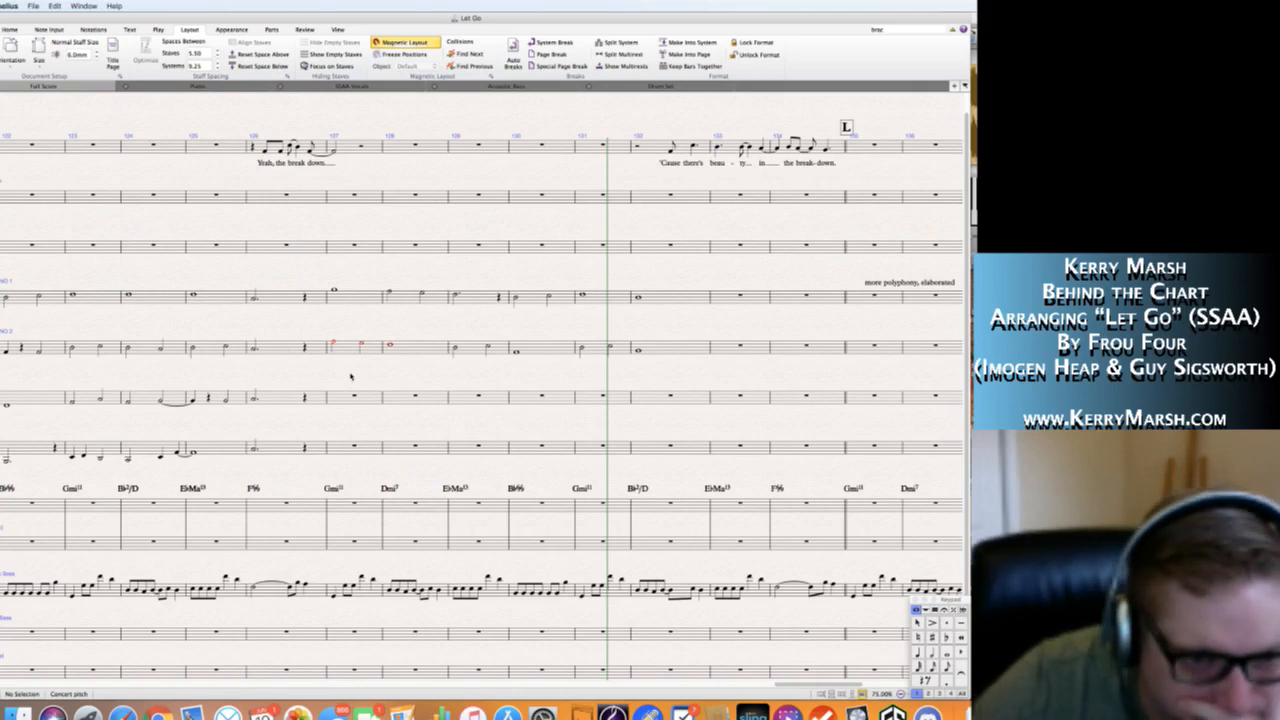
scroll(337, 489, "left", 3)
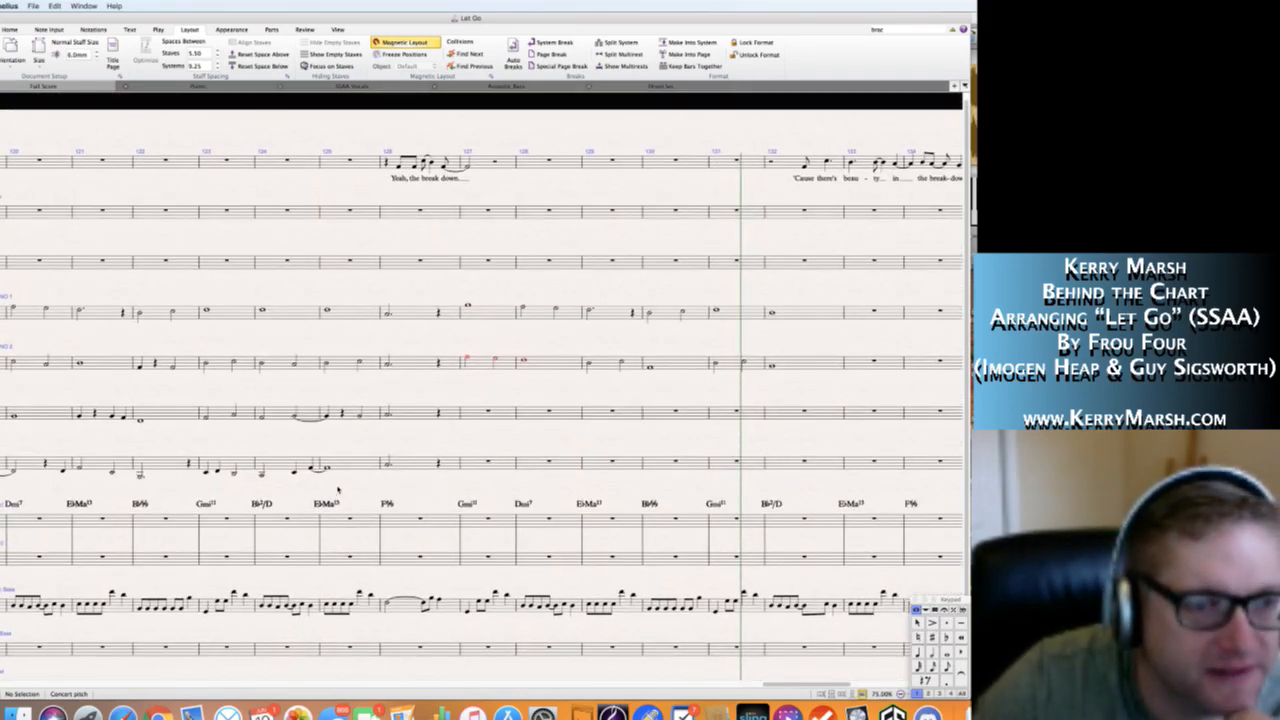
scroll(337, 489, "left", 4)
scroll(337, 489, "right", 5)
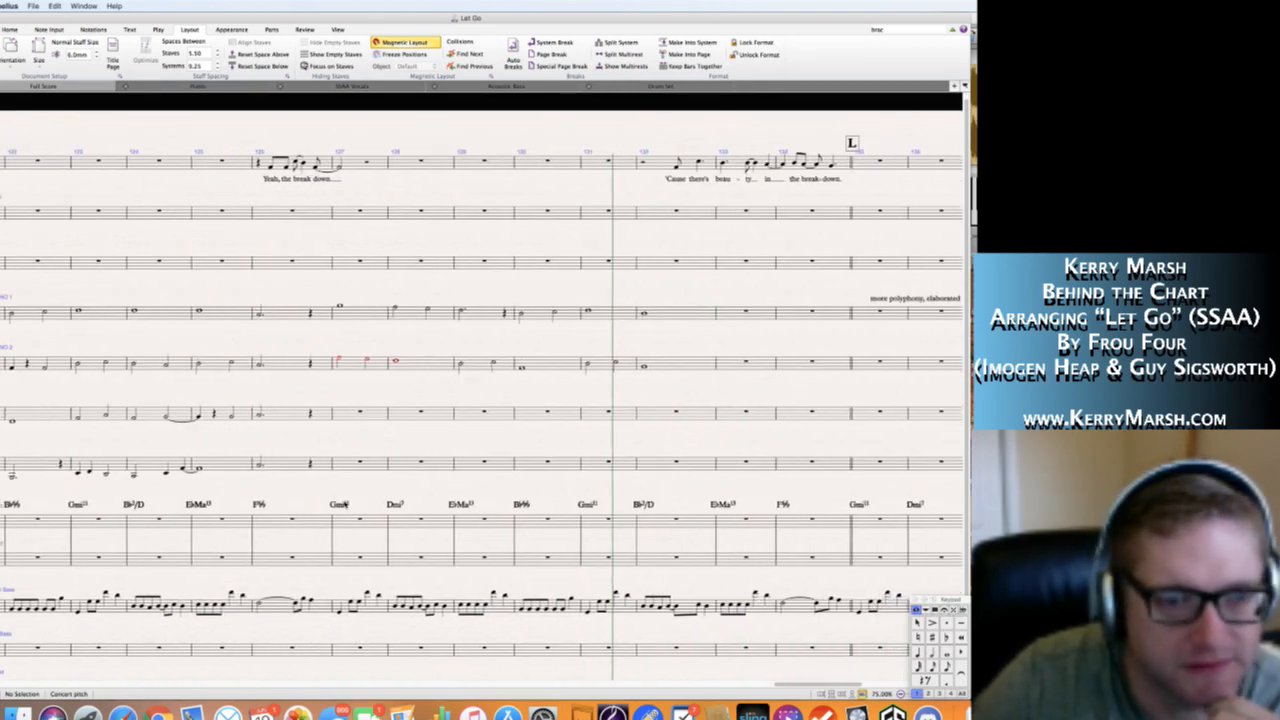
left_click(341, 504)
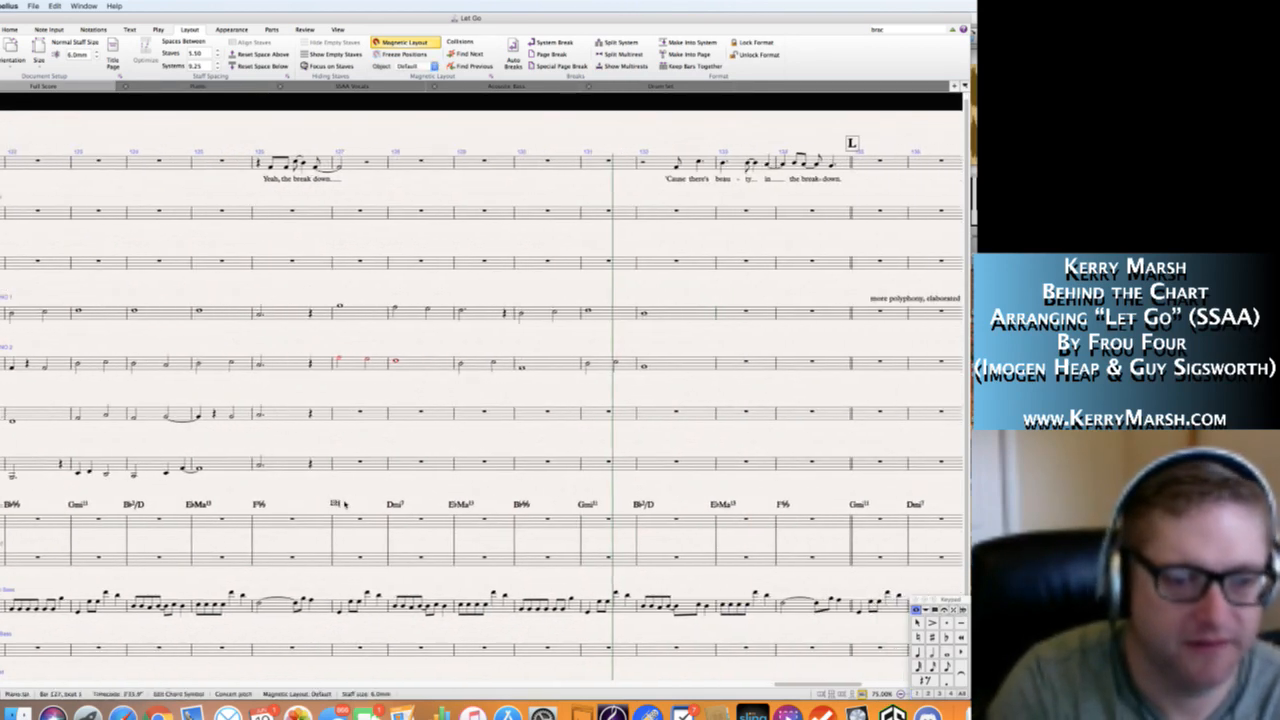
type("Eb2/G")
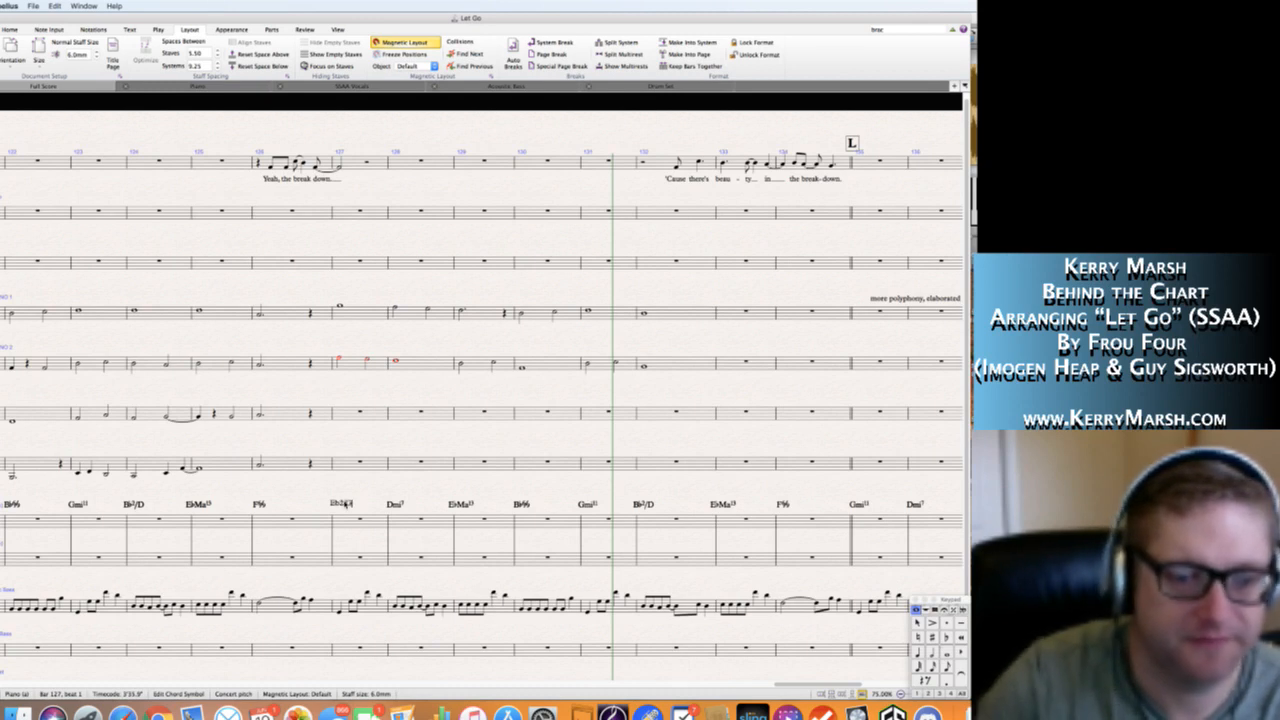
key("Escape")
key("Escape")
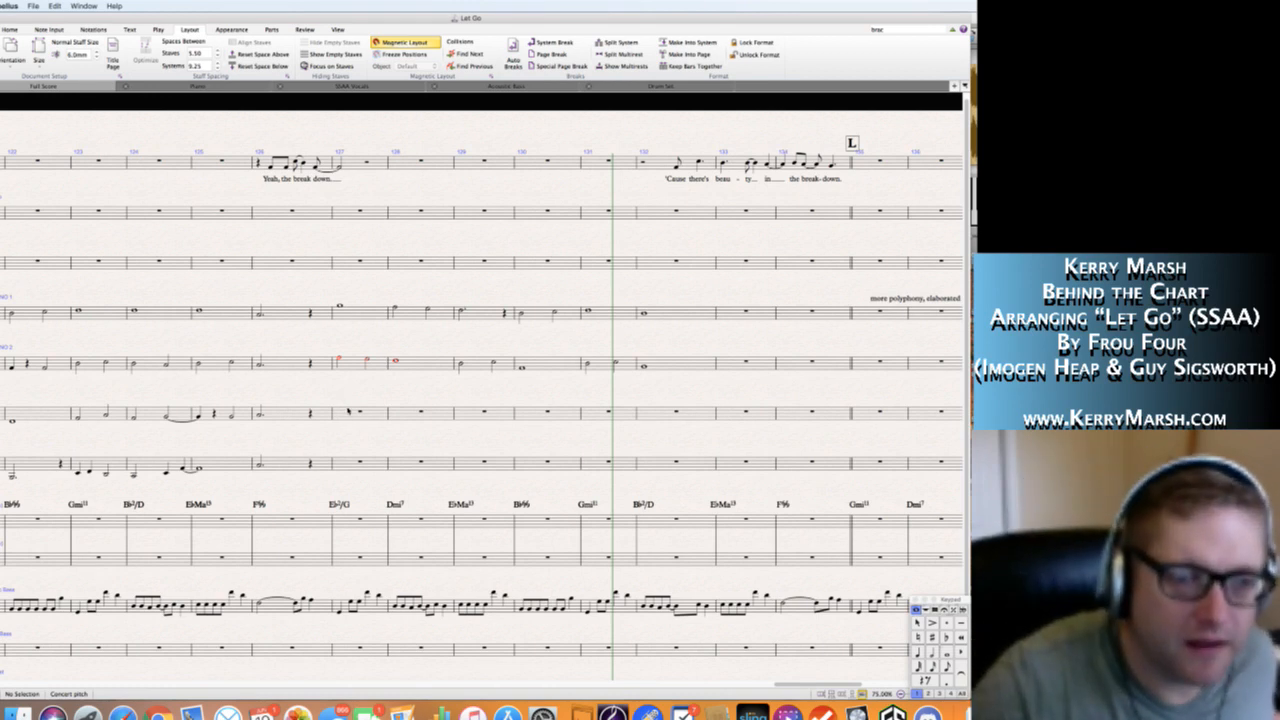
Write Alto 1's bar 127 as a half note D5 followed by quarter notes C5 and B♭4.
left_click(348, 411)
key("n")
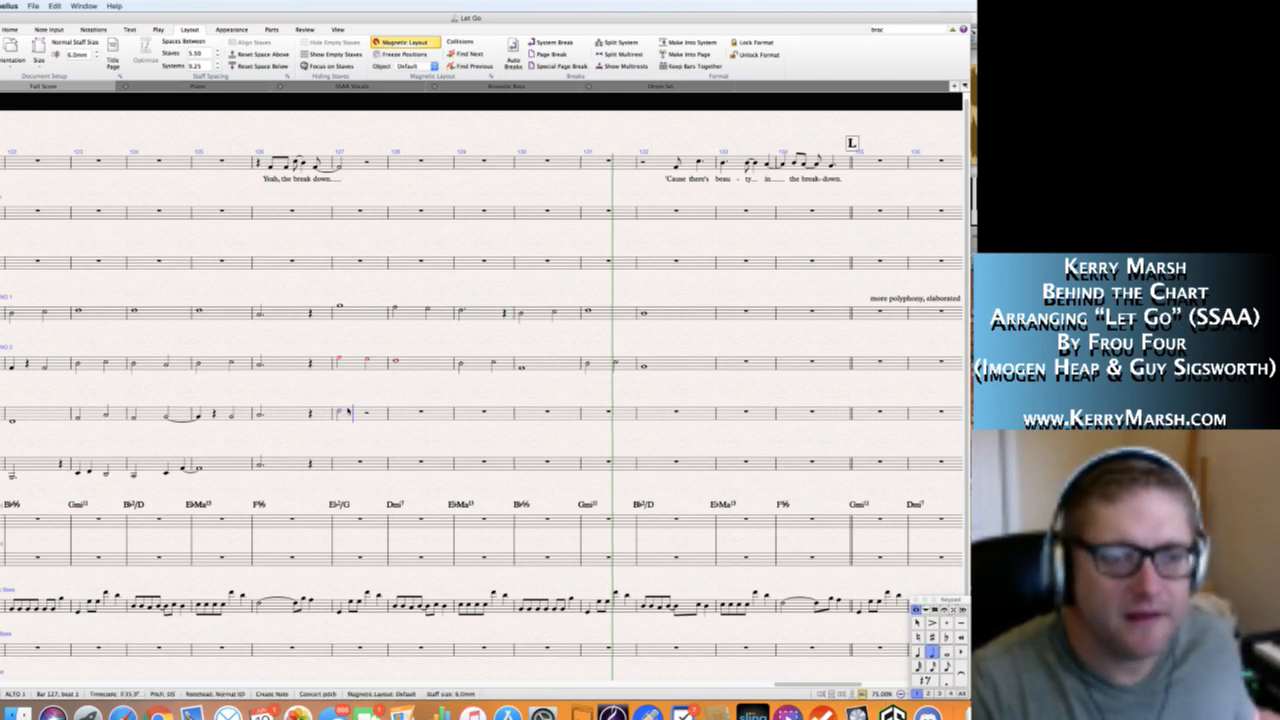
key("c")
key("b")
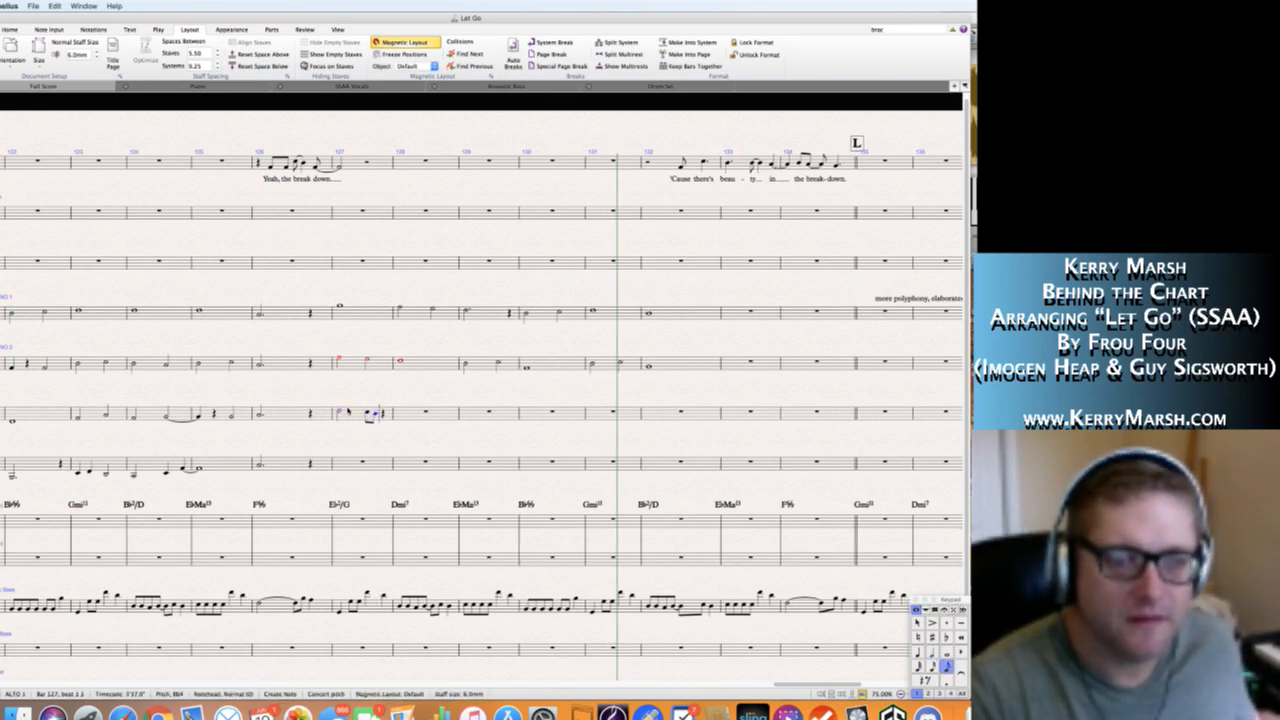
key("Escape")
key("4")
key("Left")
key("4")
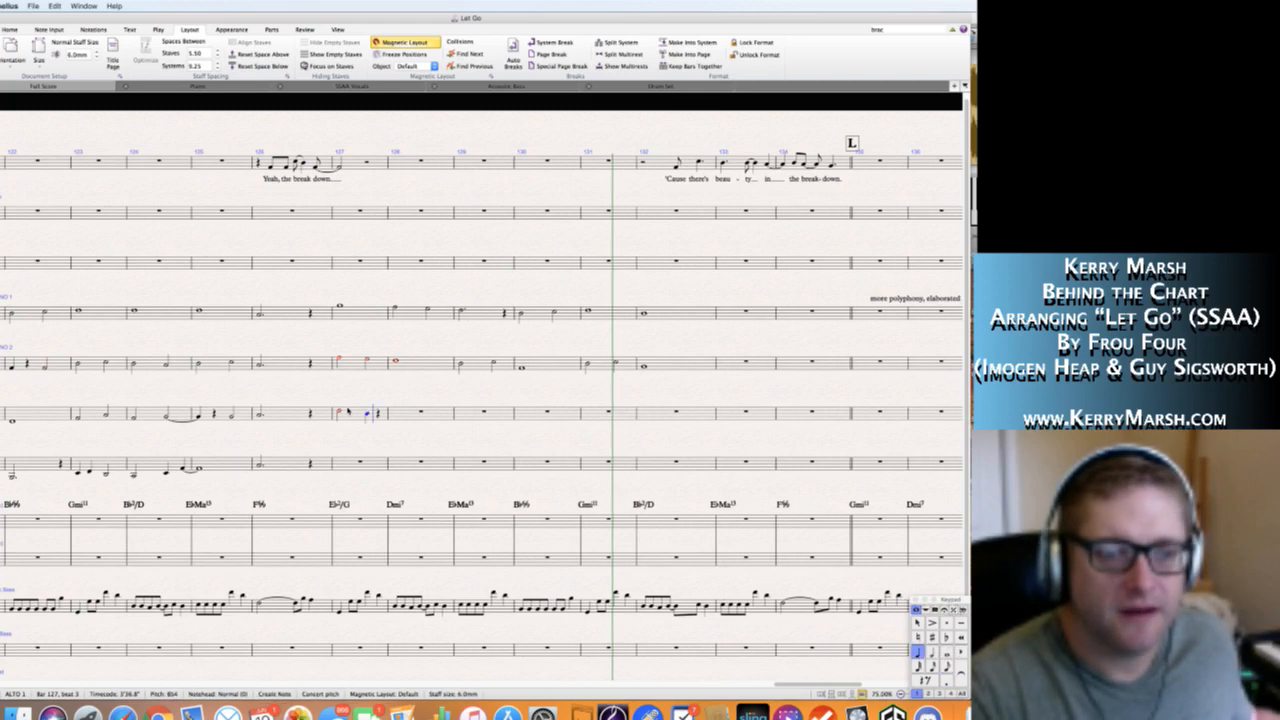
key("Right")
key("Left")
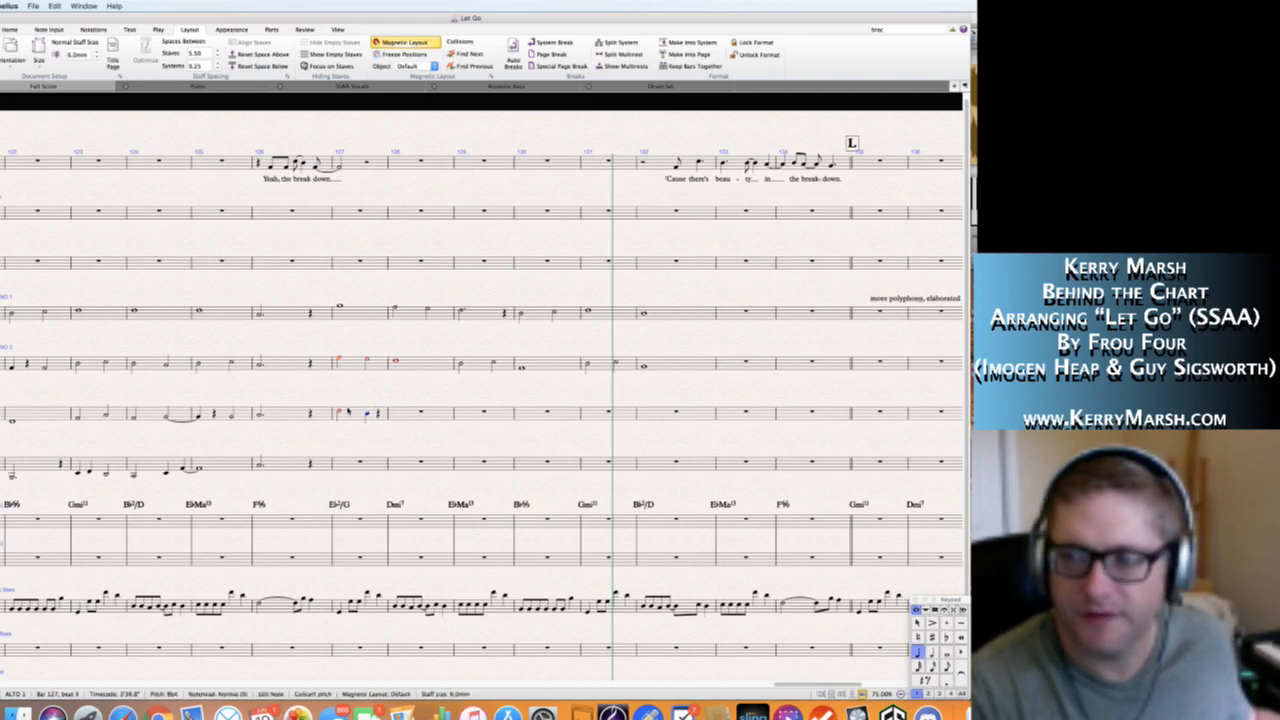
key("c")
key("Right")
key("b")
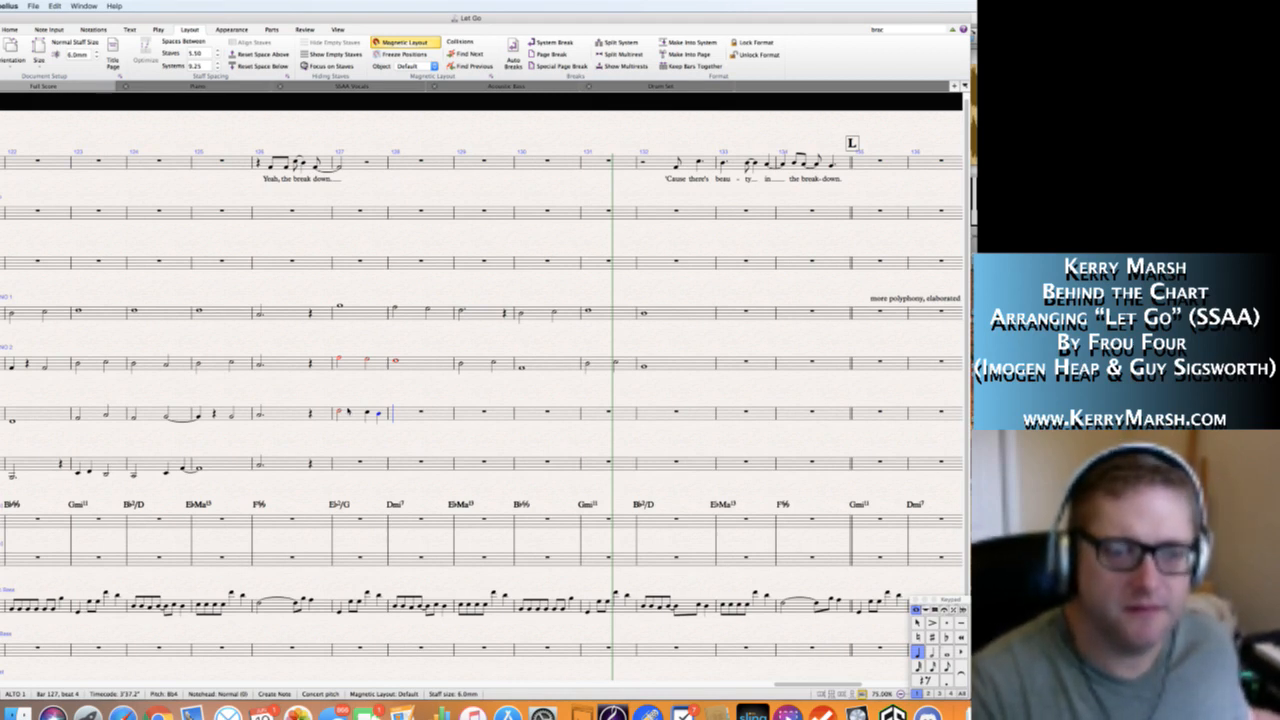
Write Alto 1's bar 128 as half notes A4 and F4.
key("5")
key("a")
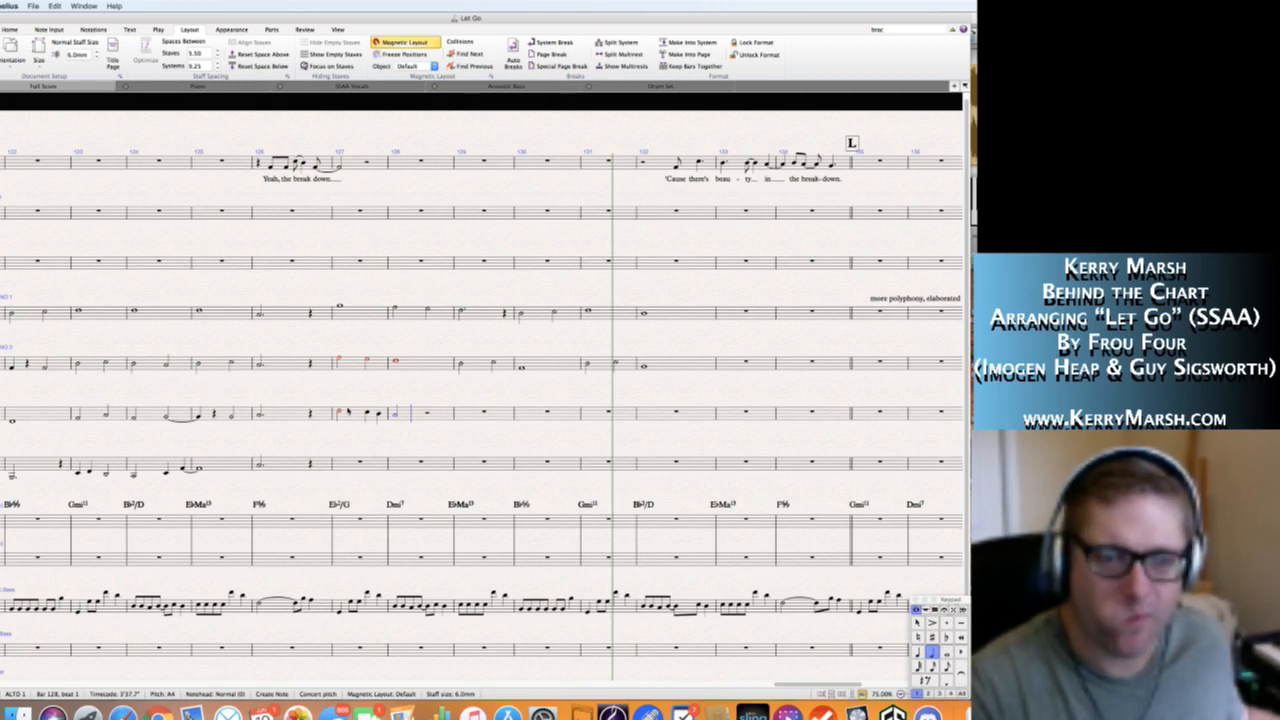
key("f")
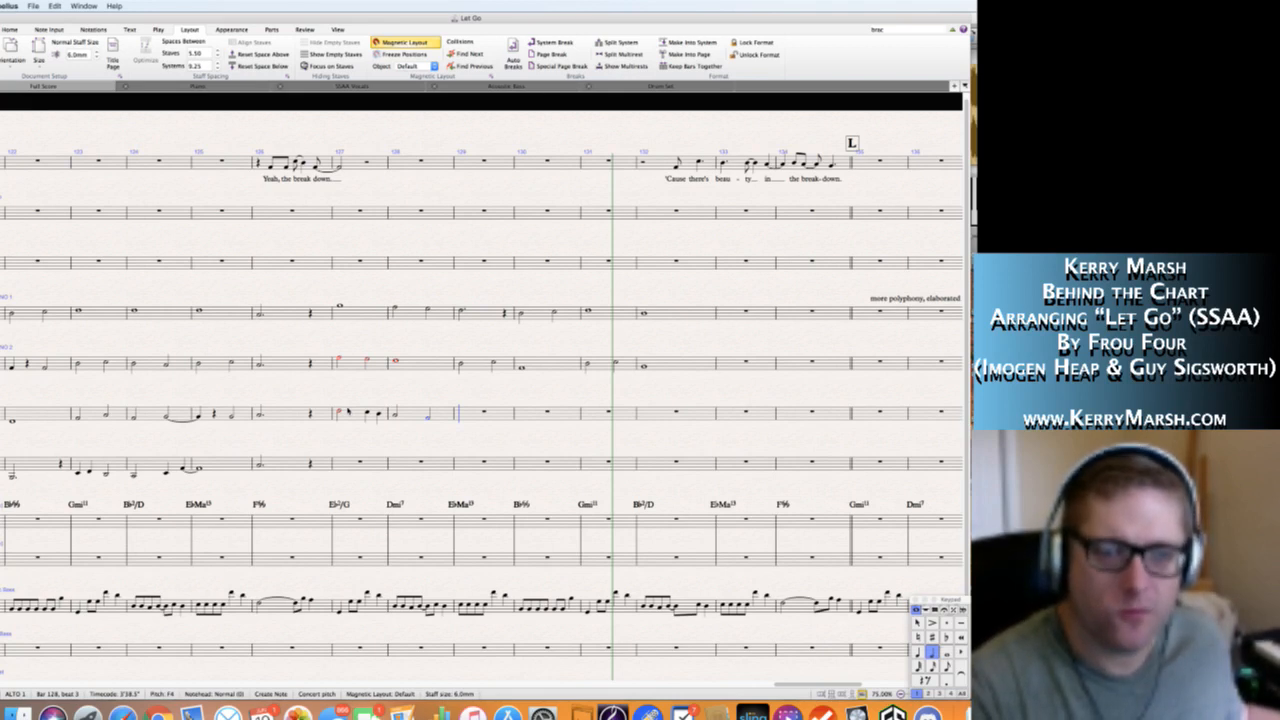
Write Alto 1's bar 129 as a quarter rest followed by a dotted half note G4.
key("4")
key("0")
key("5")
key("period")
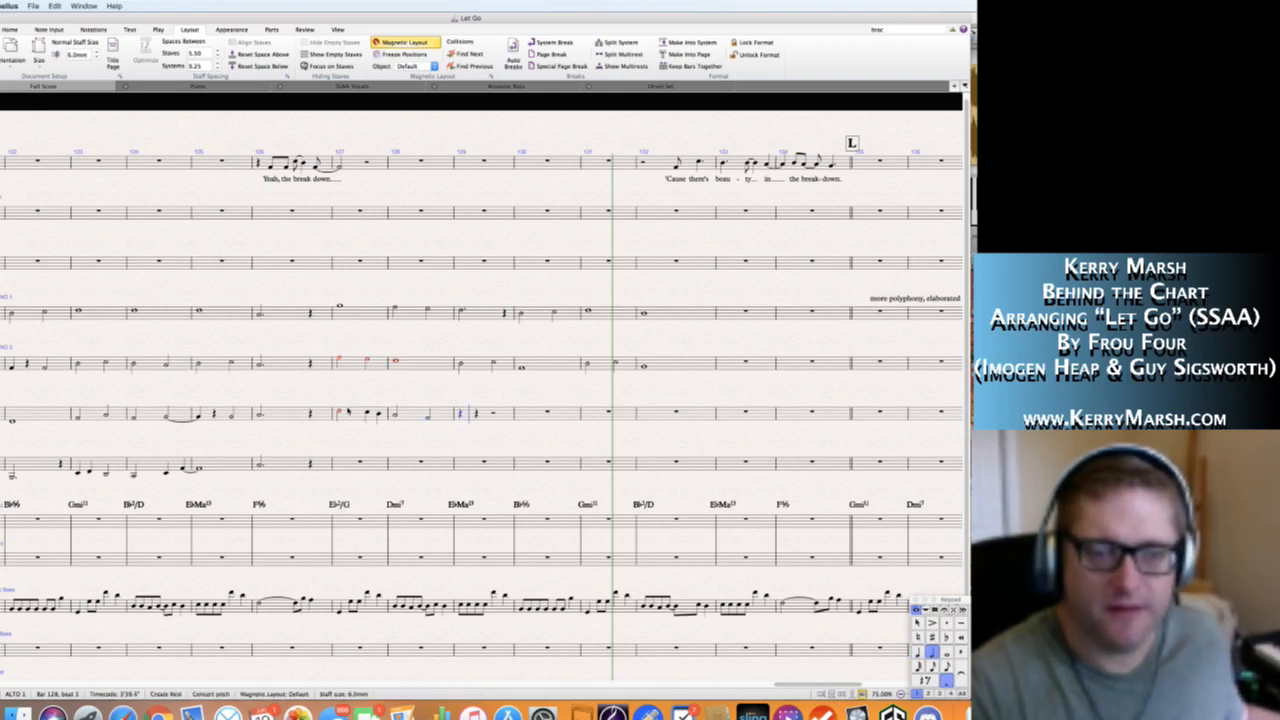
key("g")
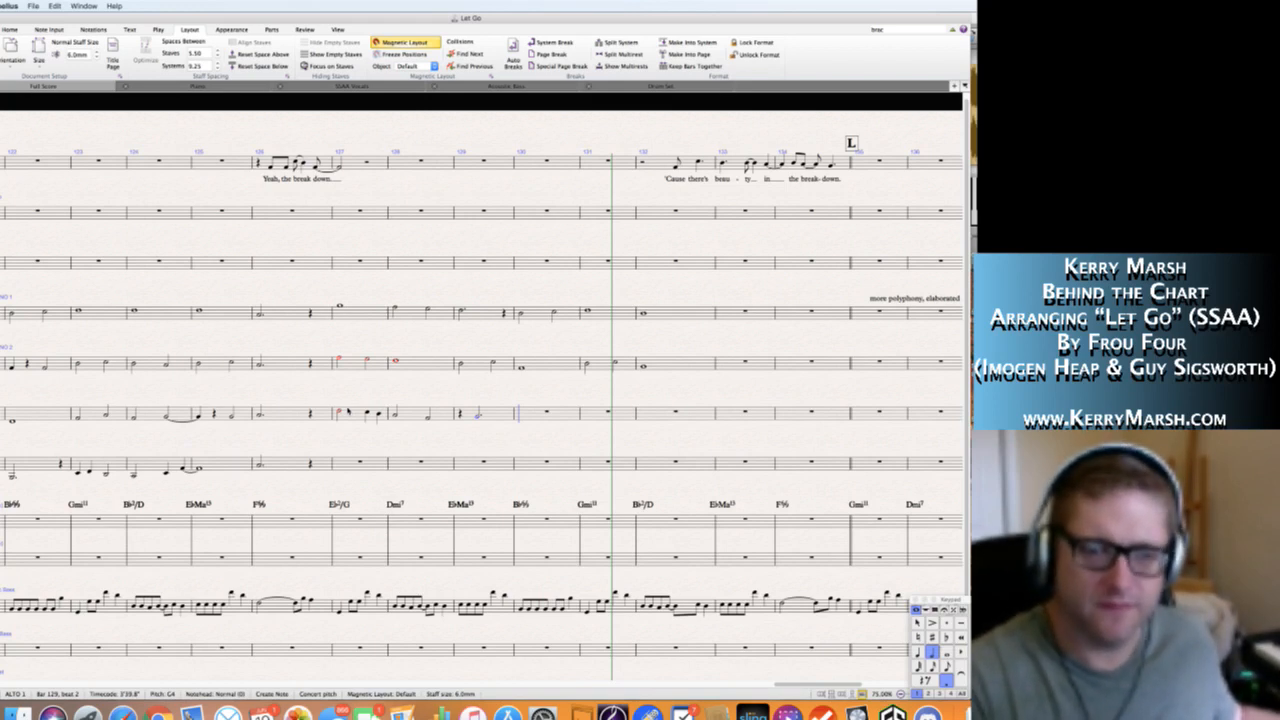
Write Alto 1's bar 130 as a quarter note A4 followed by a dotted half note D4.
key("4")
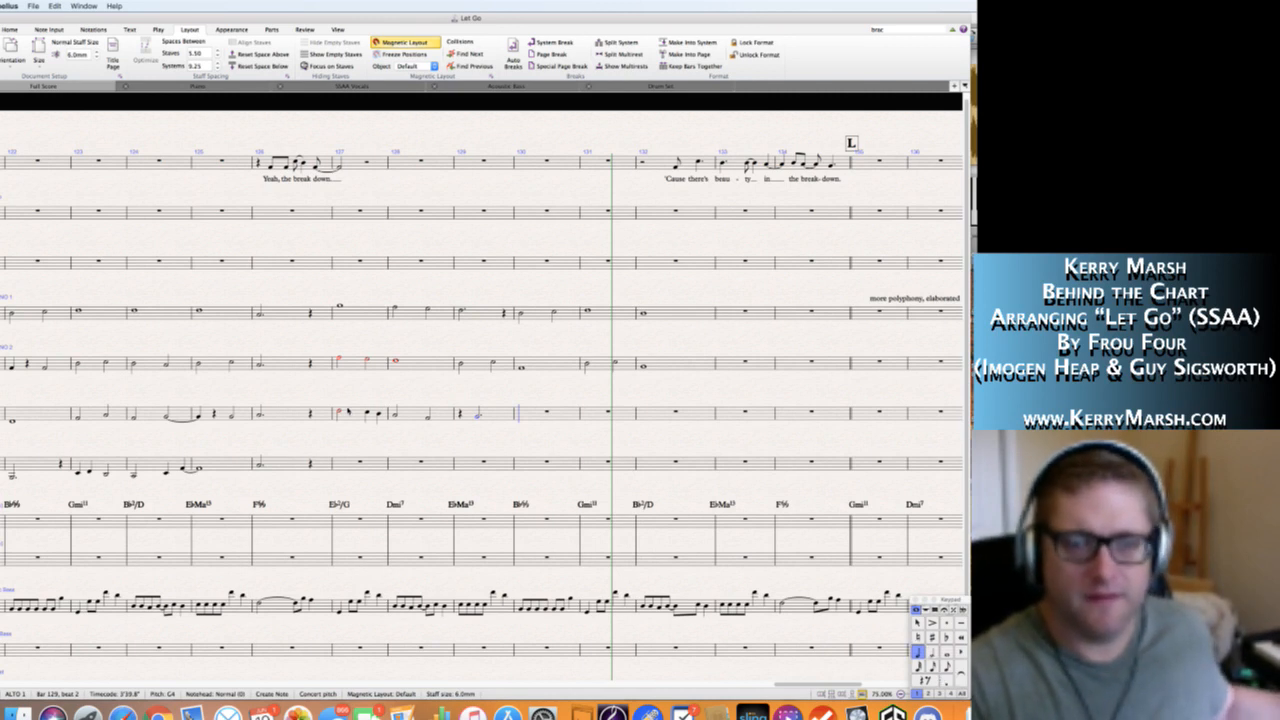
key("g")
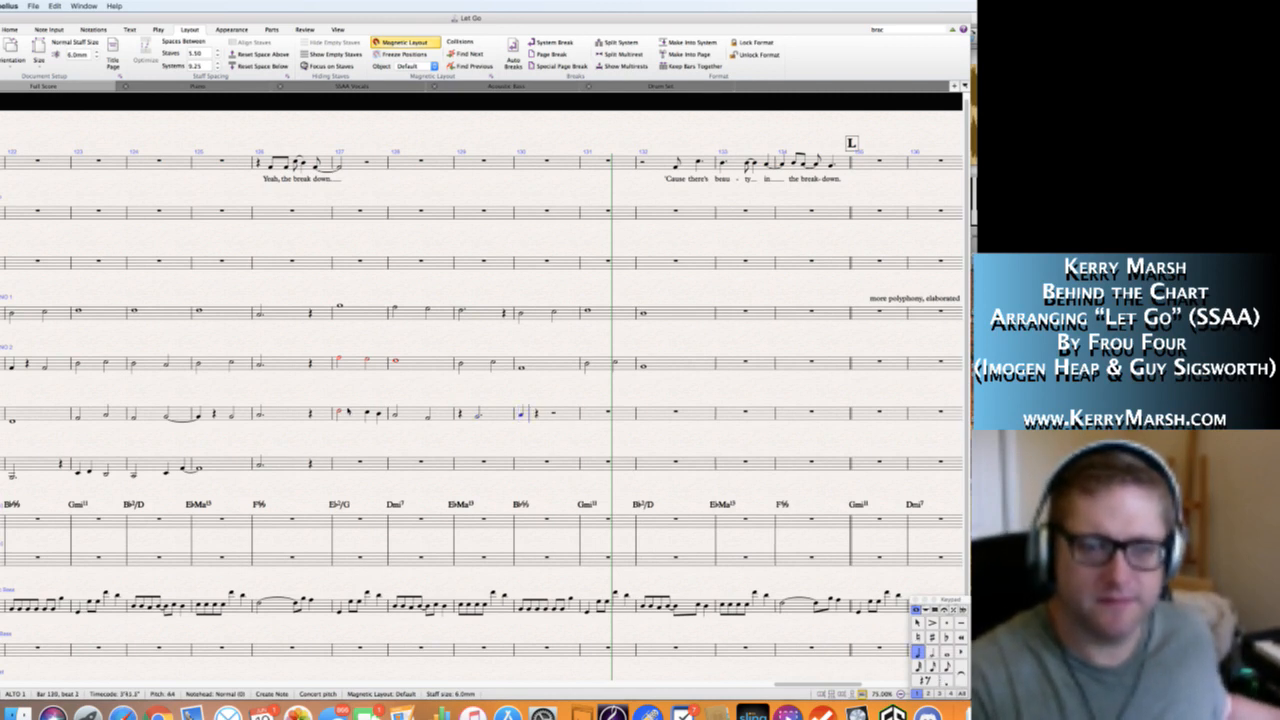
key("5")
key("period")
key("d")
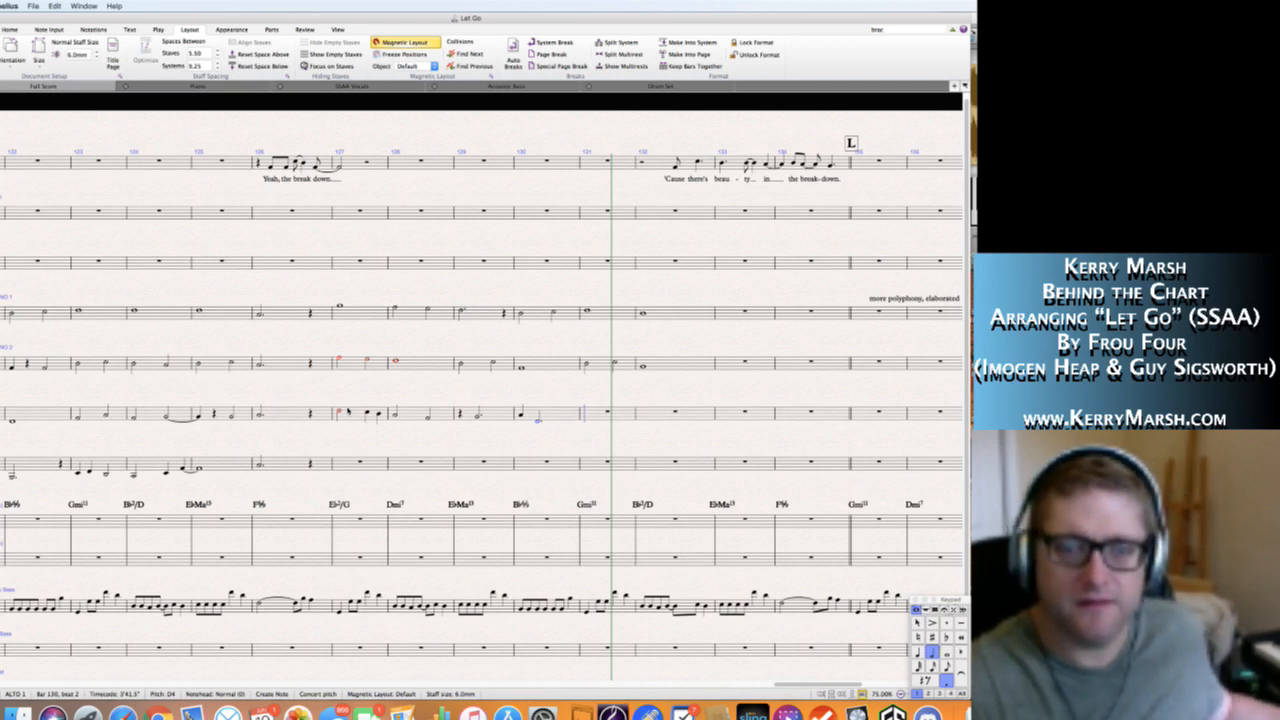
Write Alto 1's bar 131 as quarter notes F4, G4, A4 and B♭4.
key("4")
key("f")
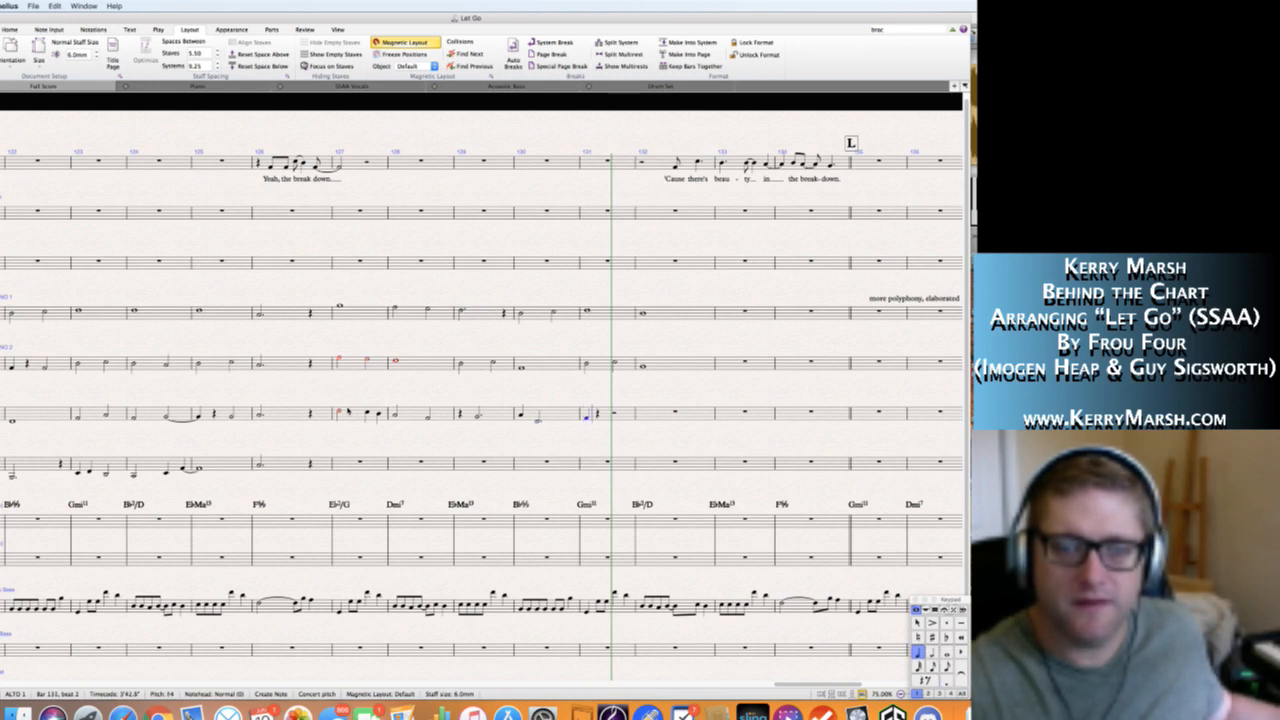
key("g")
key("a")
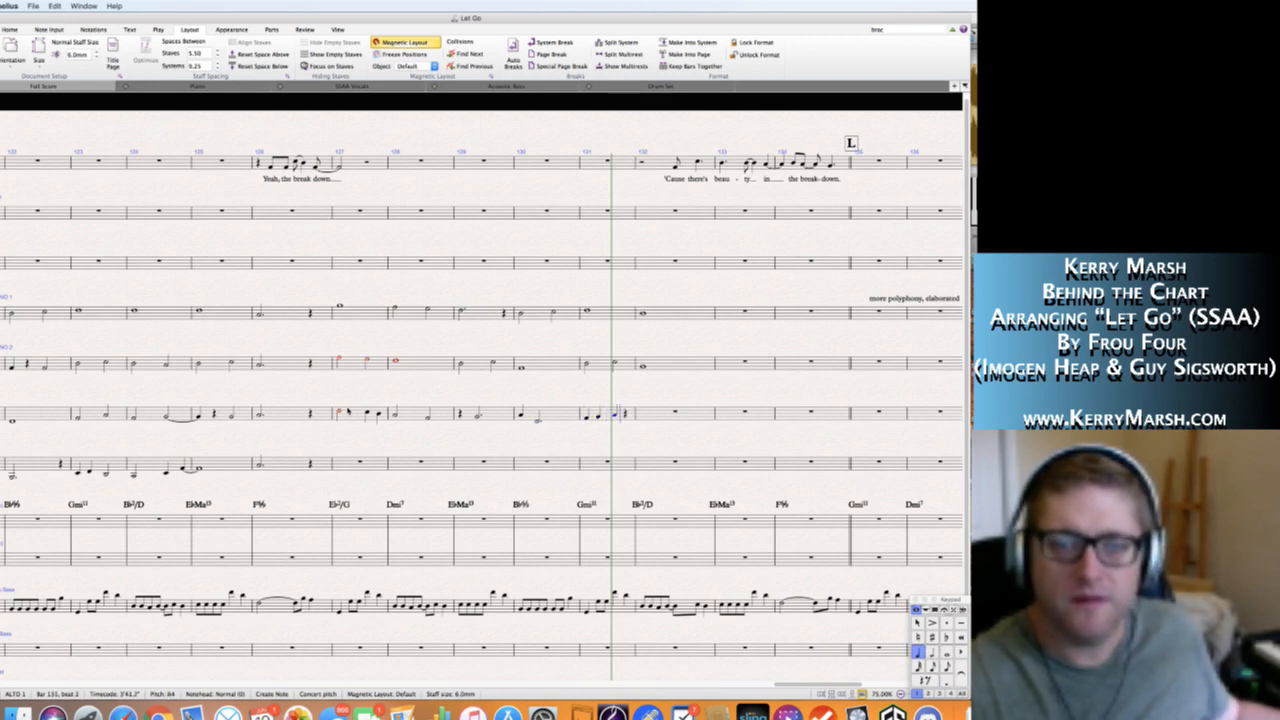
key("b")
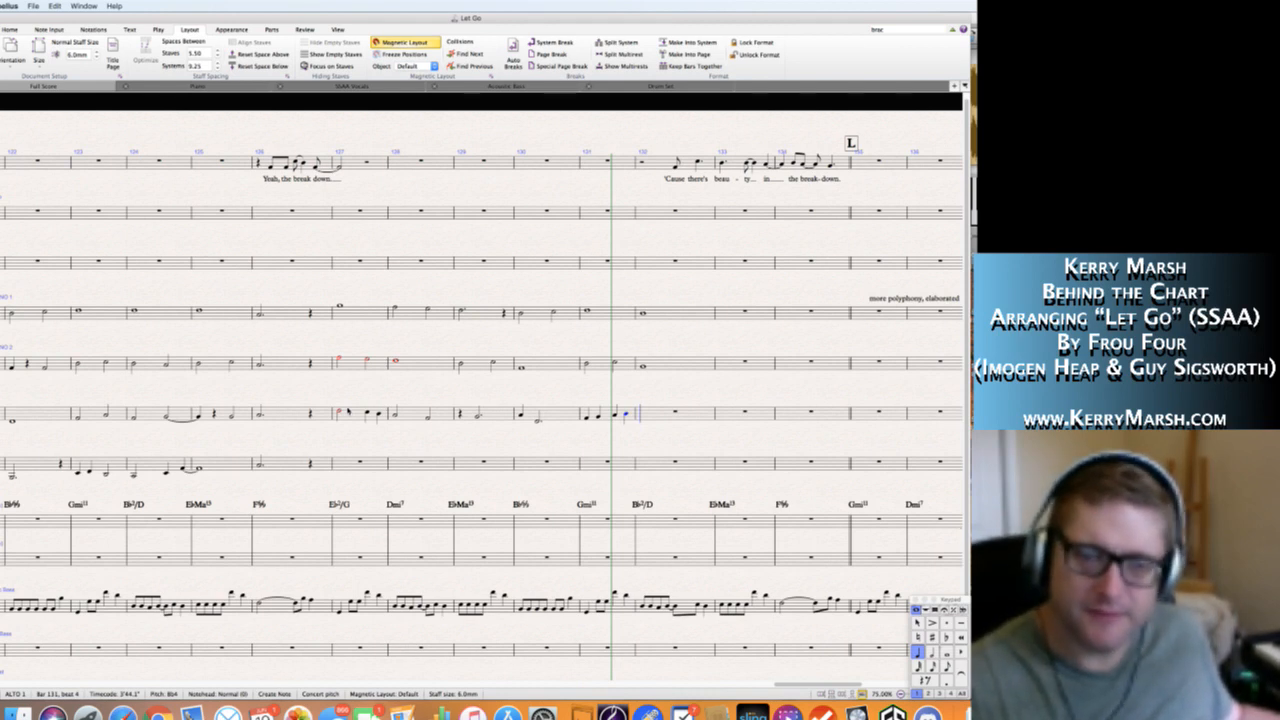
key("Left")
key("Left")
key("Left")
key("Left")
key("Right")
key("Right")
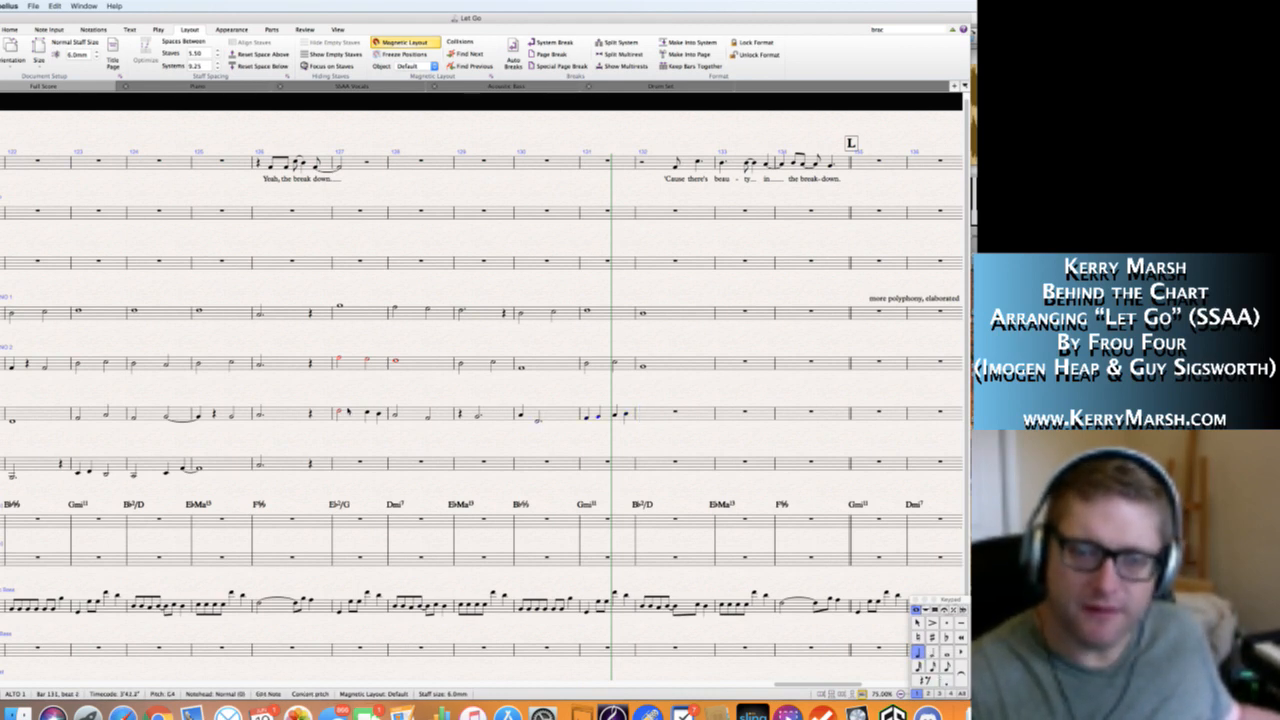
key("Right")
key("Right")
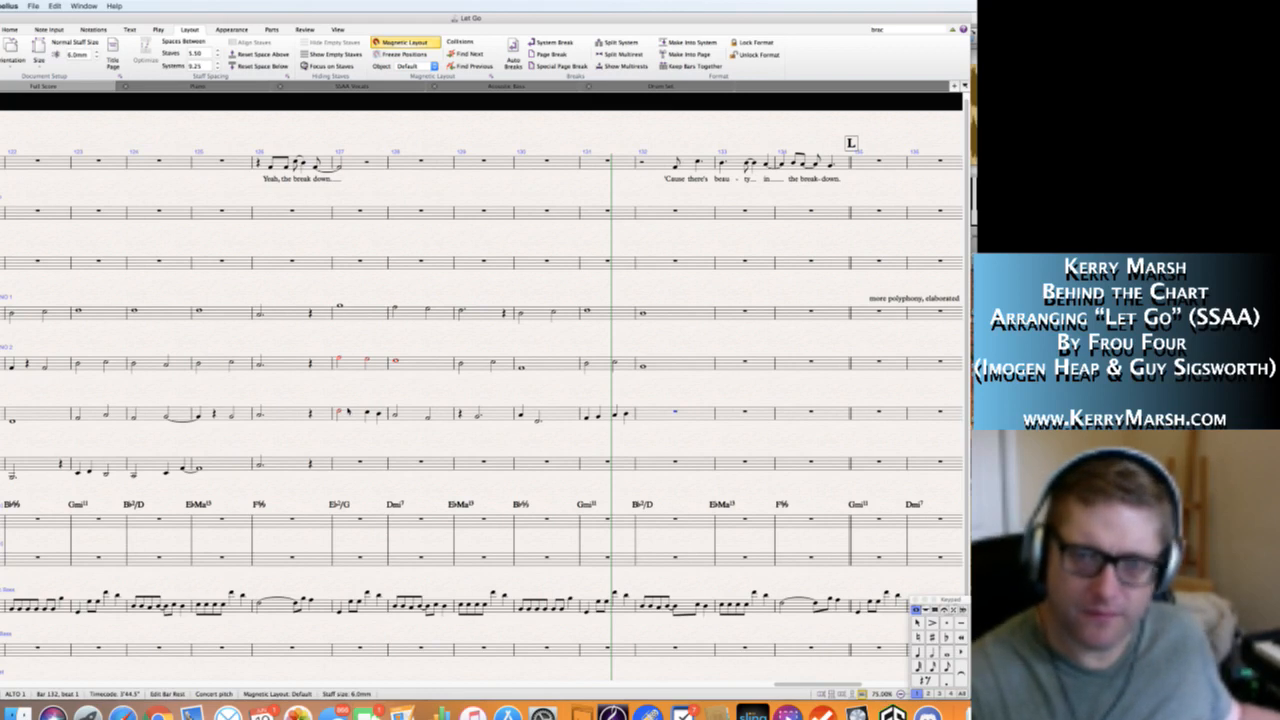
Write Alto 1's bar 132 as quarter notes F4 and E♭4 followed by a half note D4.
key("4")
key("f")
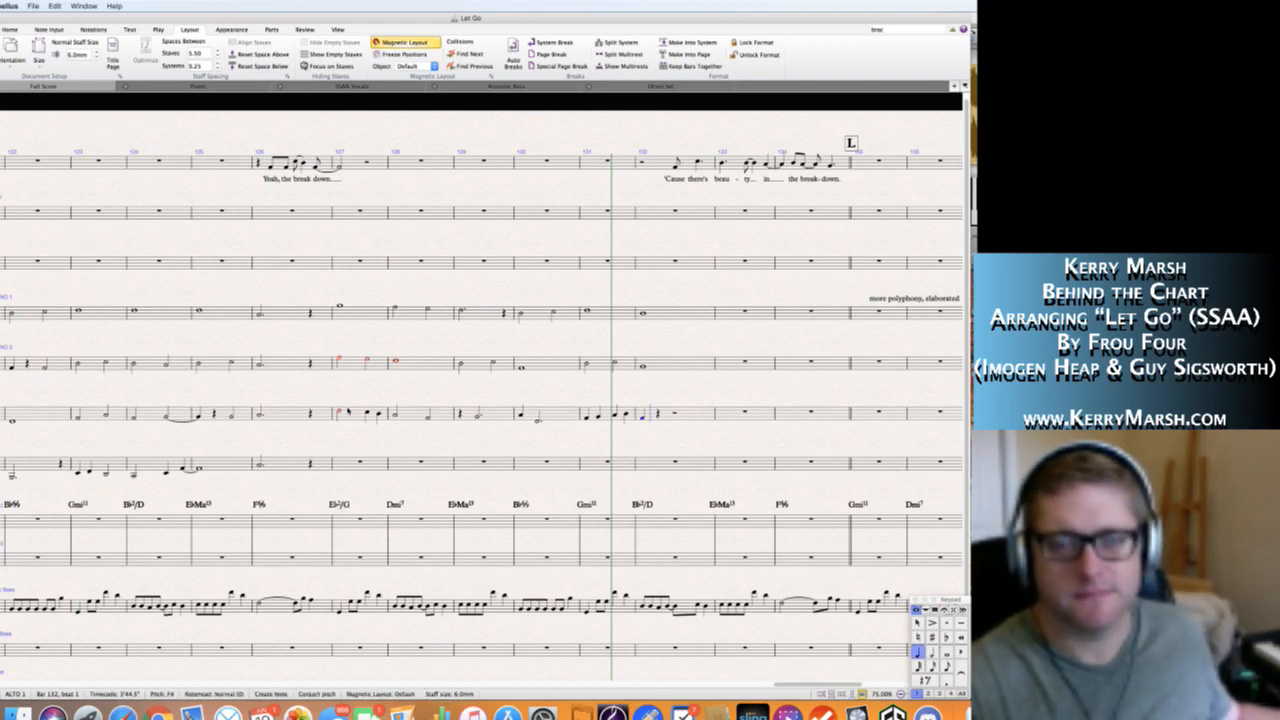
key("e")
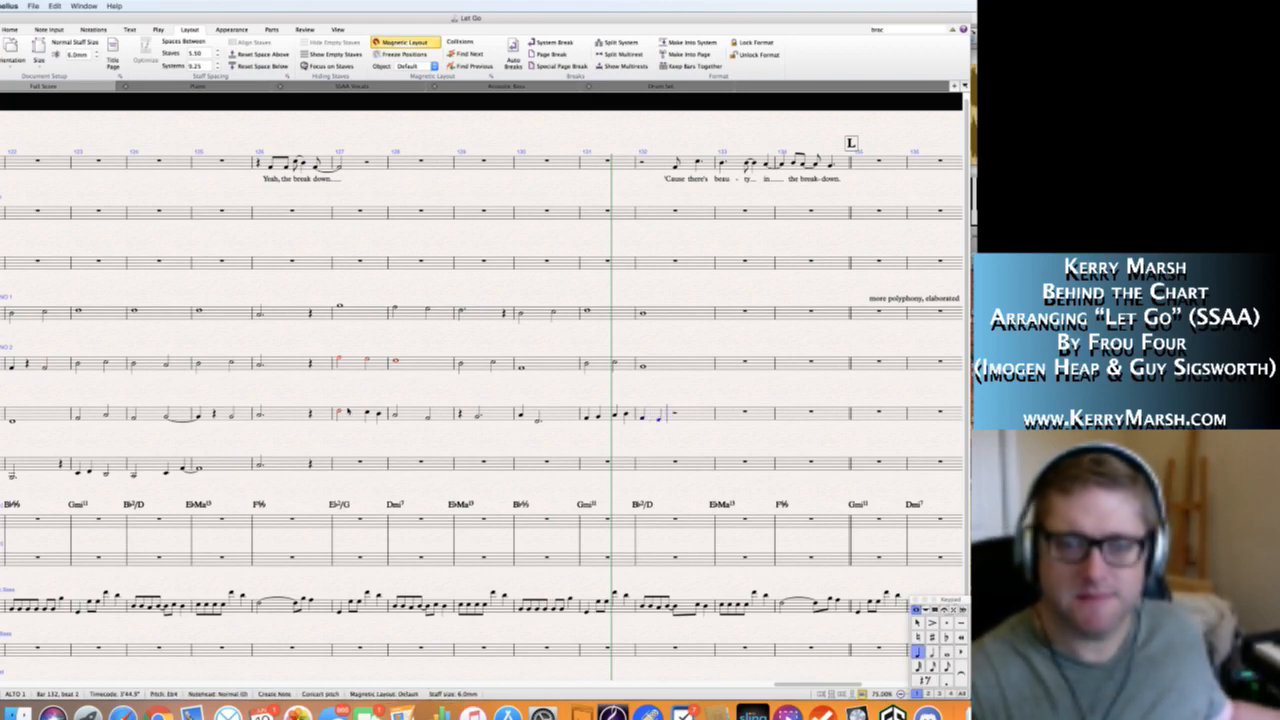
key("5")
key("d")
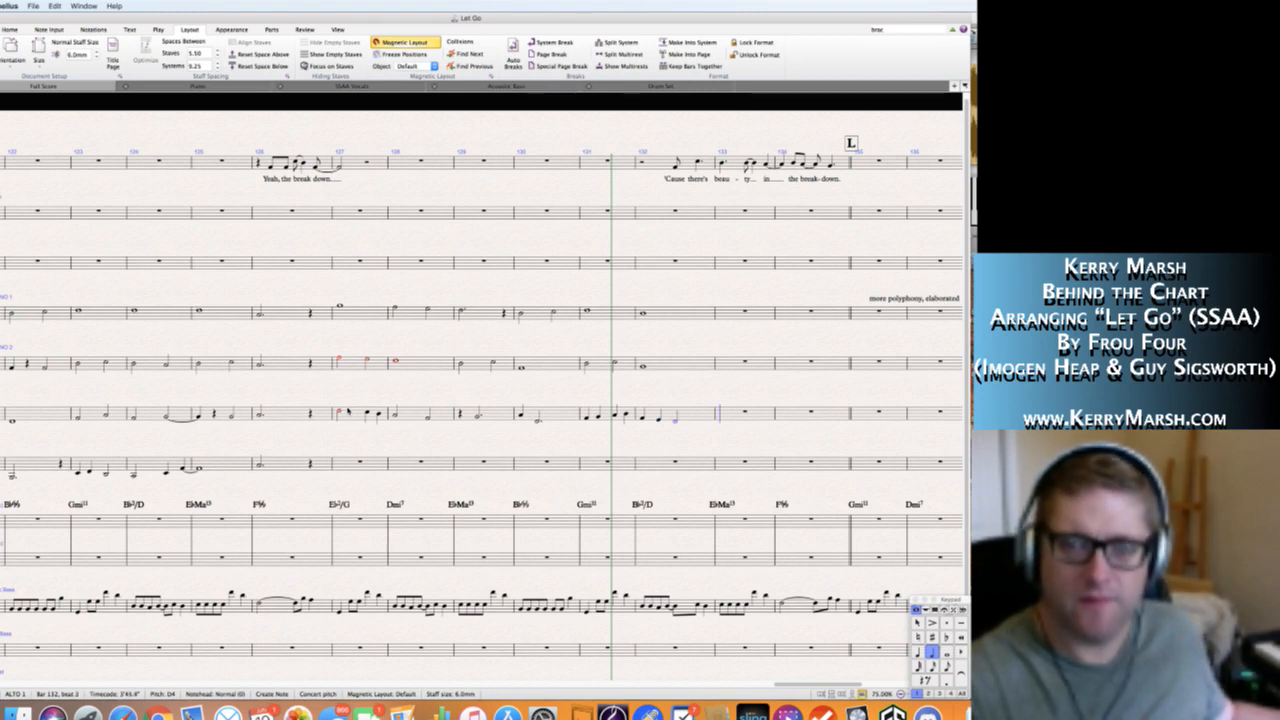
Write Alto 1's bar 133 as a quarter rest, quarter note C4 and half note F4, and bar 134 as a whole note D4.
key("4")
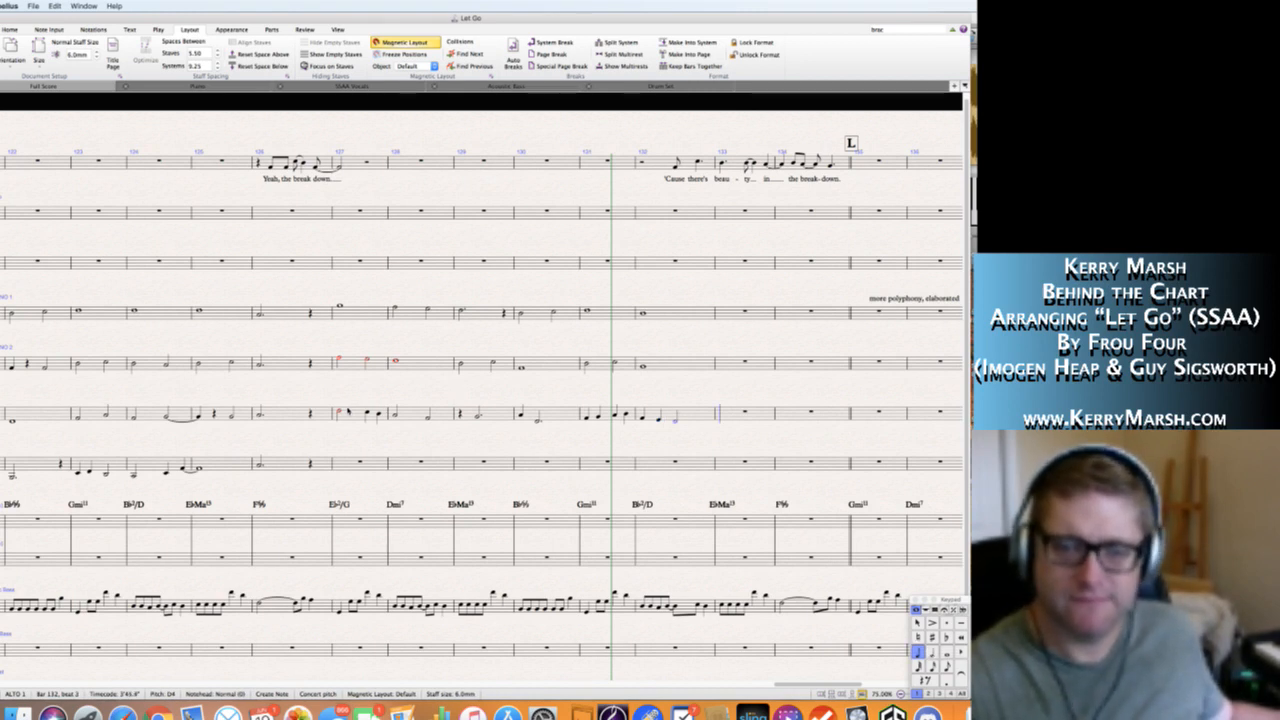
key("0")
key("c")
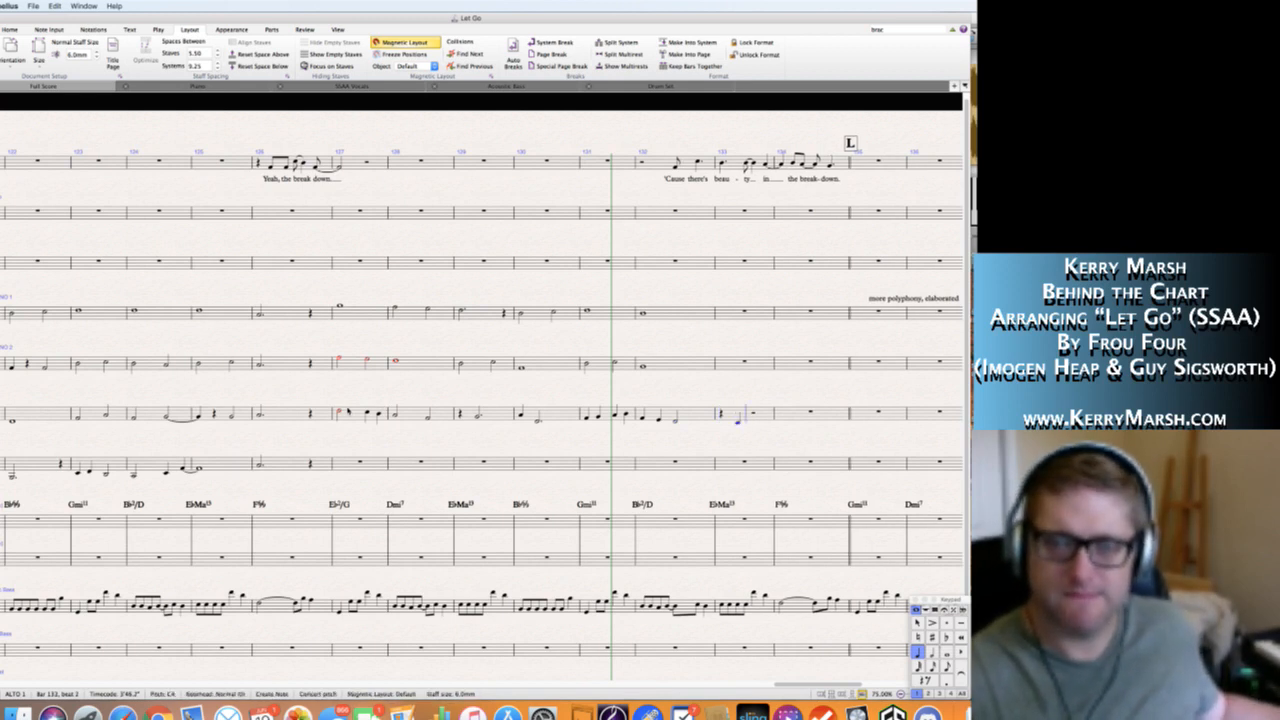
key("5")
key("c")
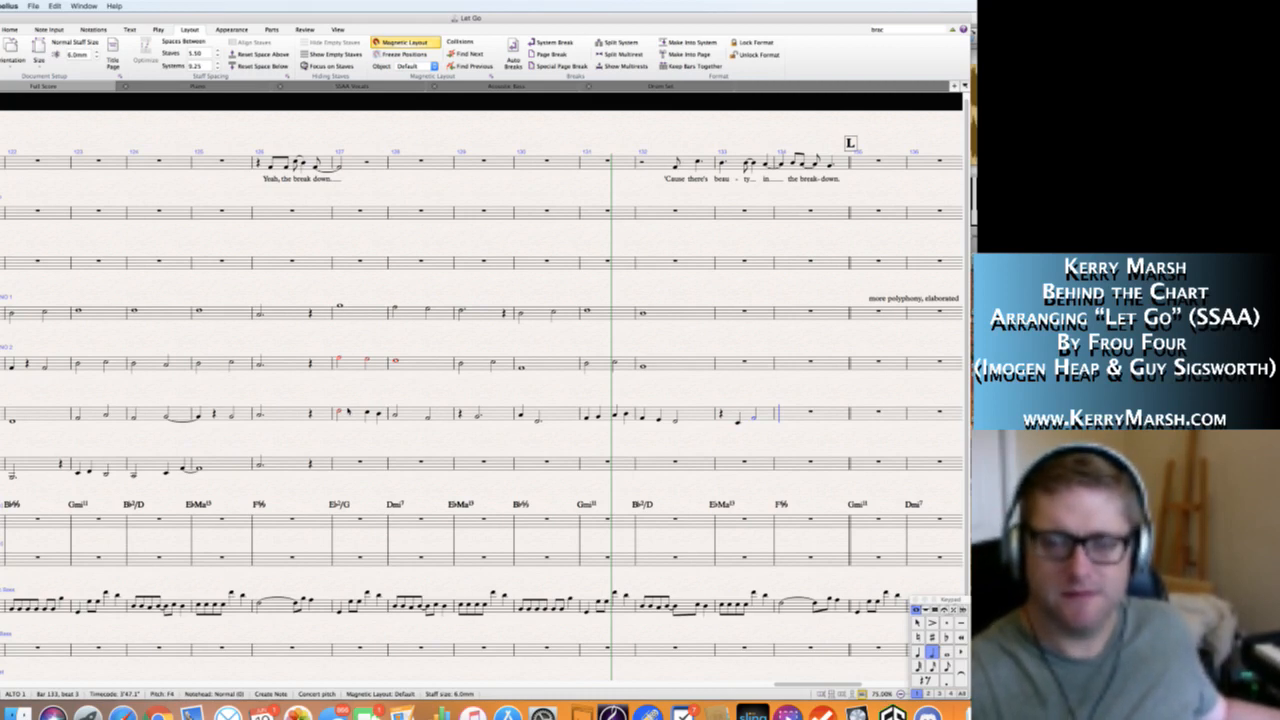
key("5")
key("d")
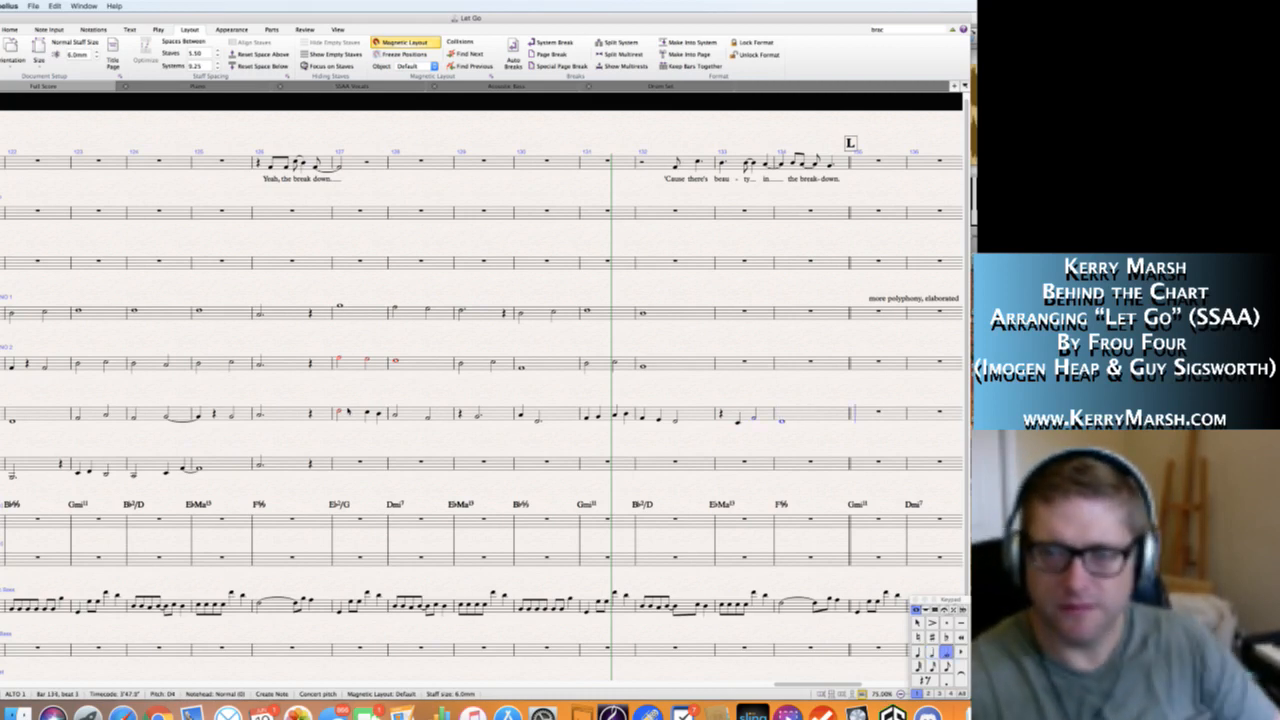
key("Escape")
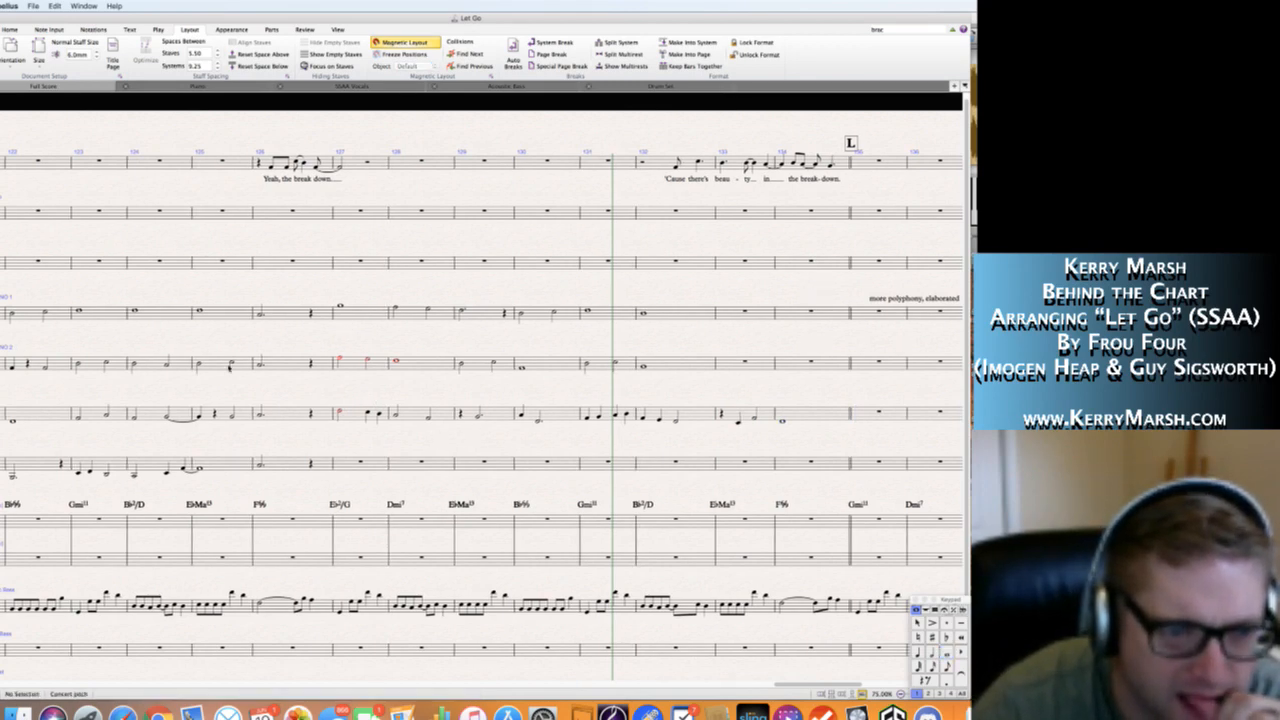
Play the score back from the opening of section K to check the vocal voicings.
scroll(290, 350, "left", 5)
scroll(229, 366, "left", 2)
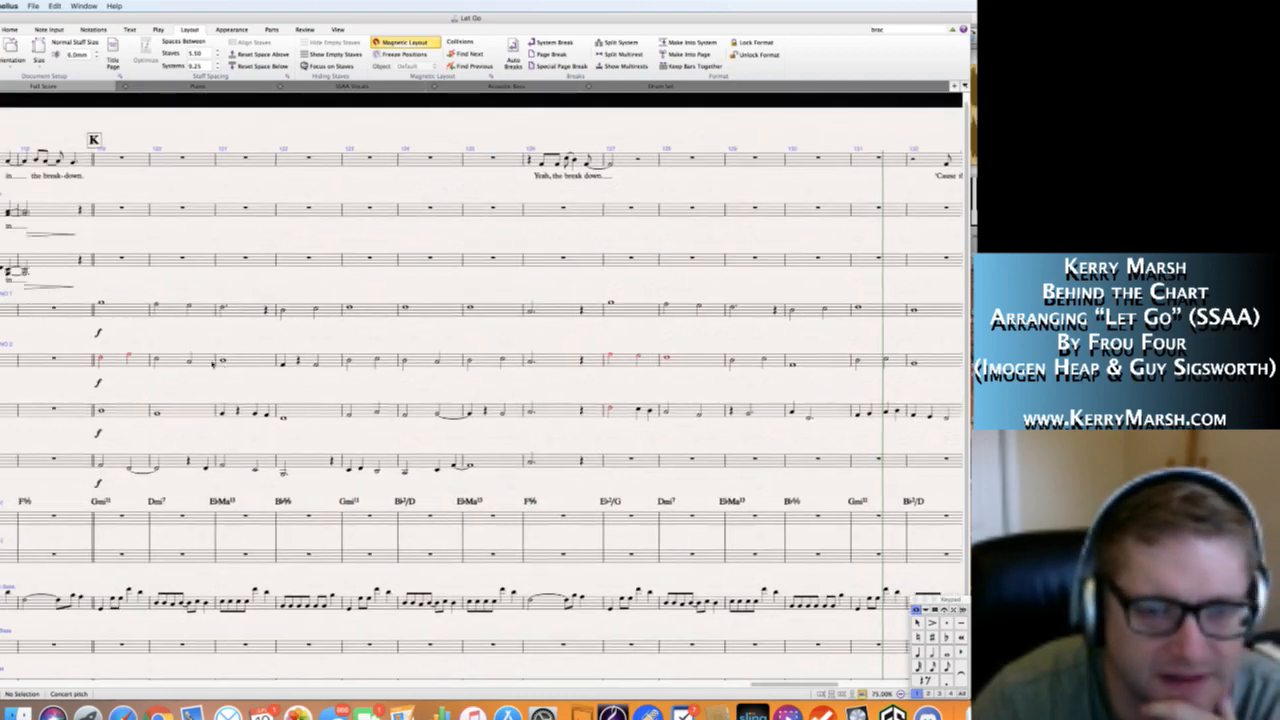
left_click(100, 305)
key("p")
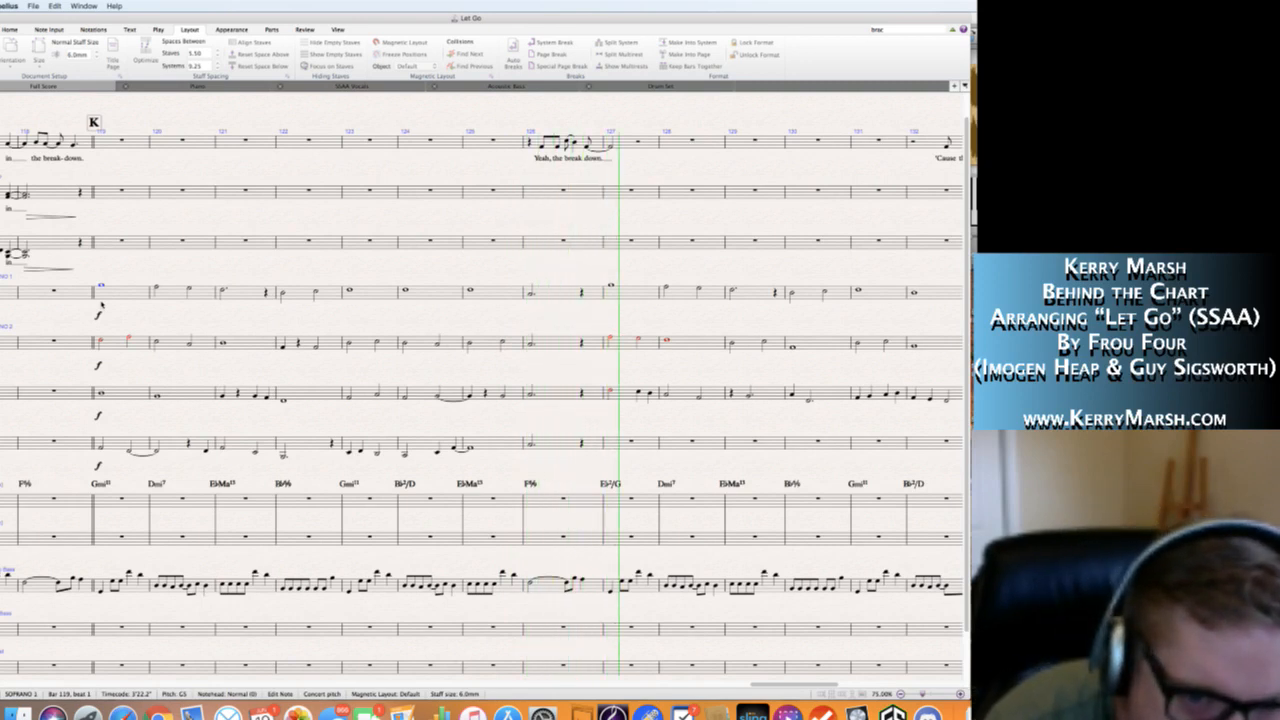
key("space")
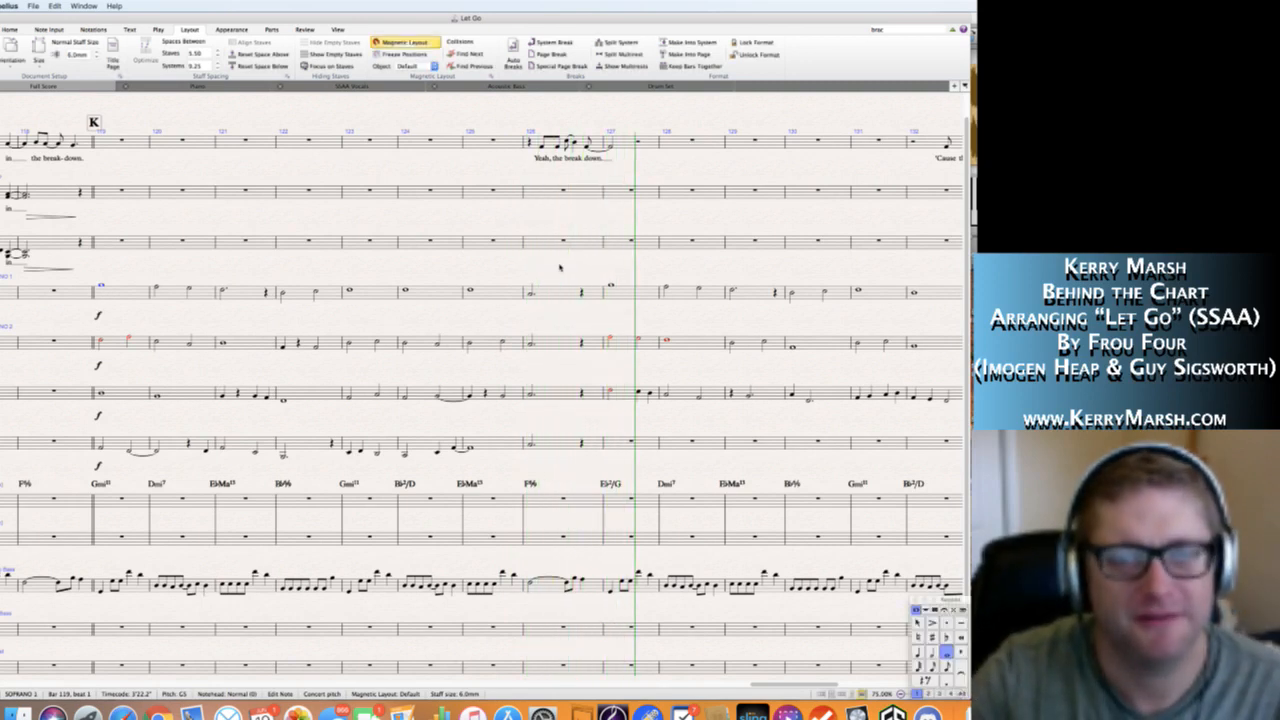
Change Soprano 1's bar 126 note to C5 and adjust the Soprano 2, Alto 1 and Alto 2 notes beneath it.
left_click(471, 291)
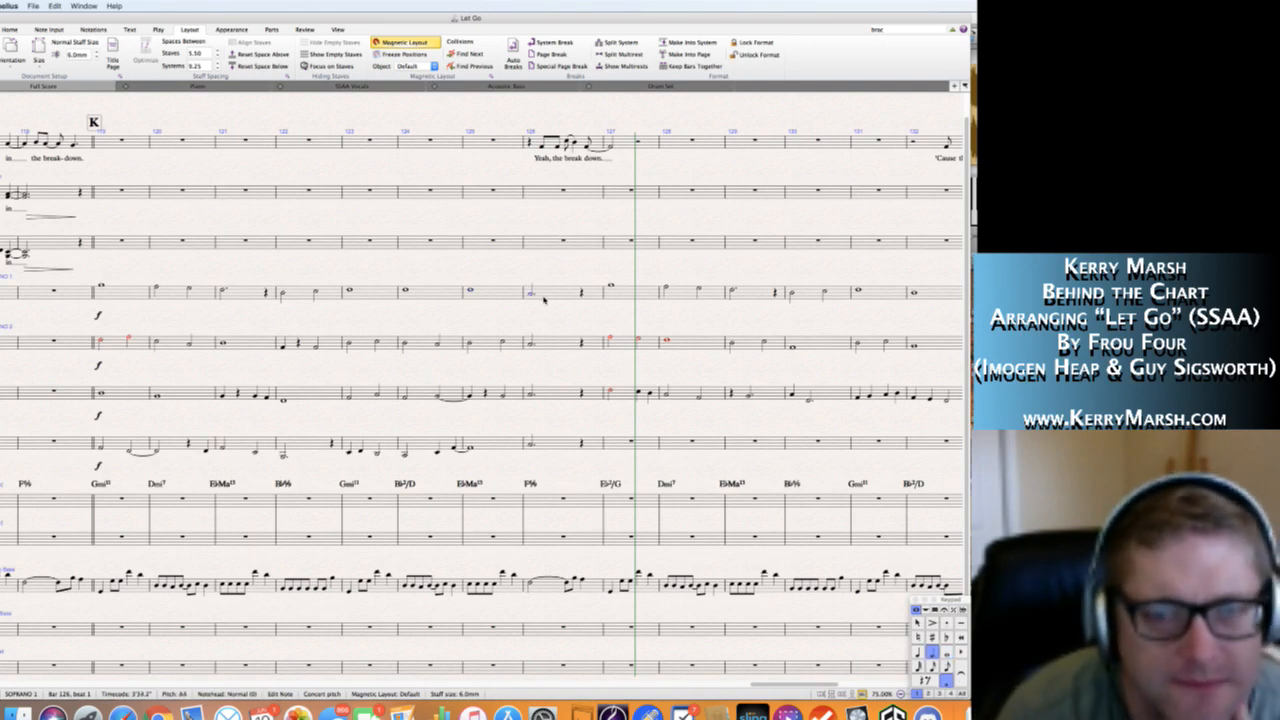
key("c")
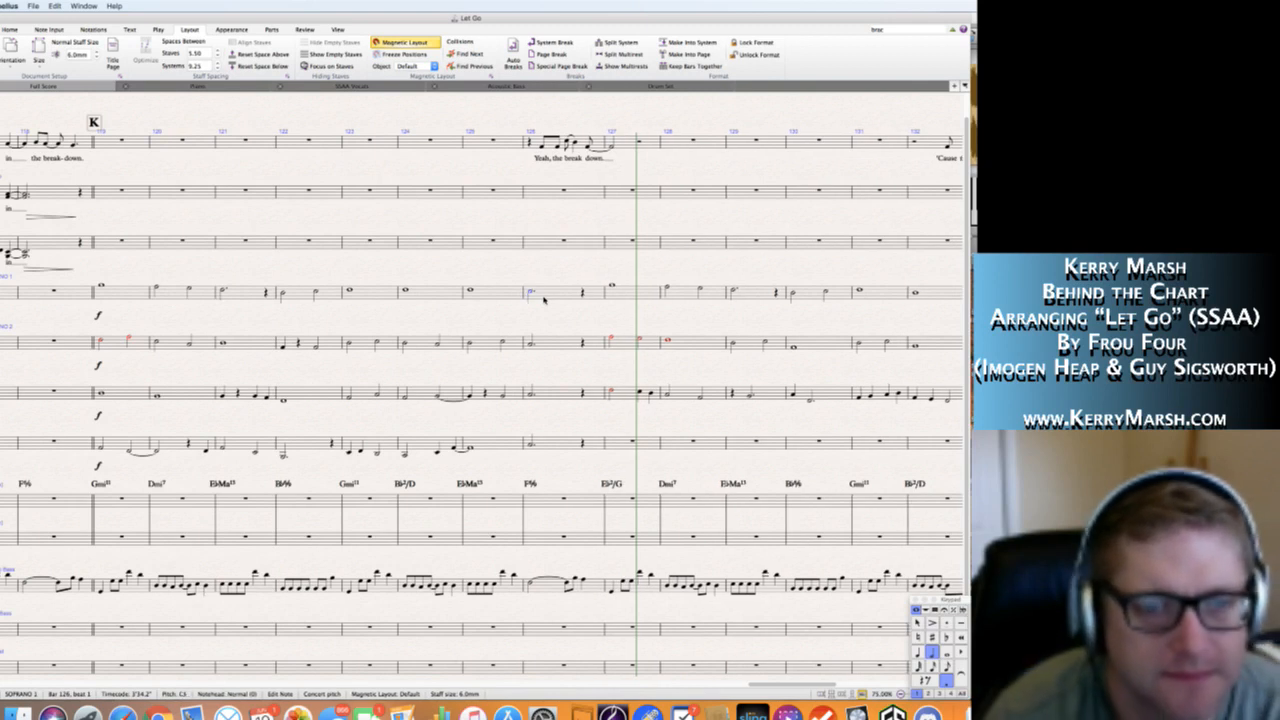
key("Escape")
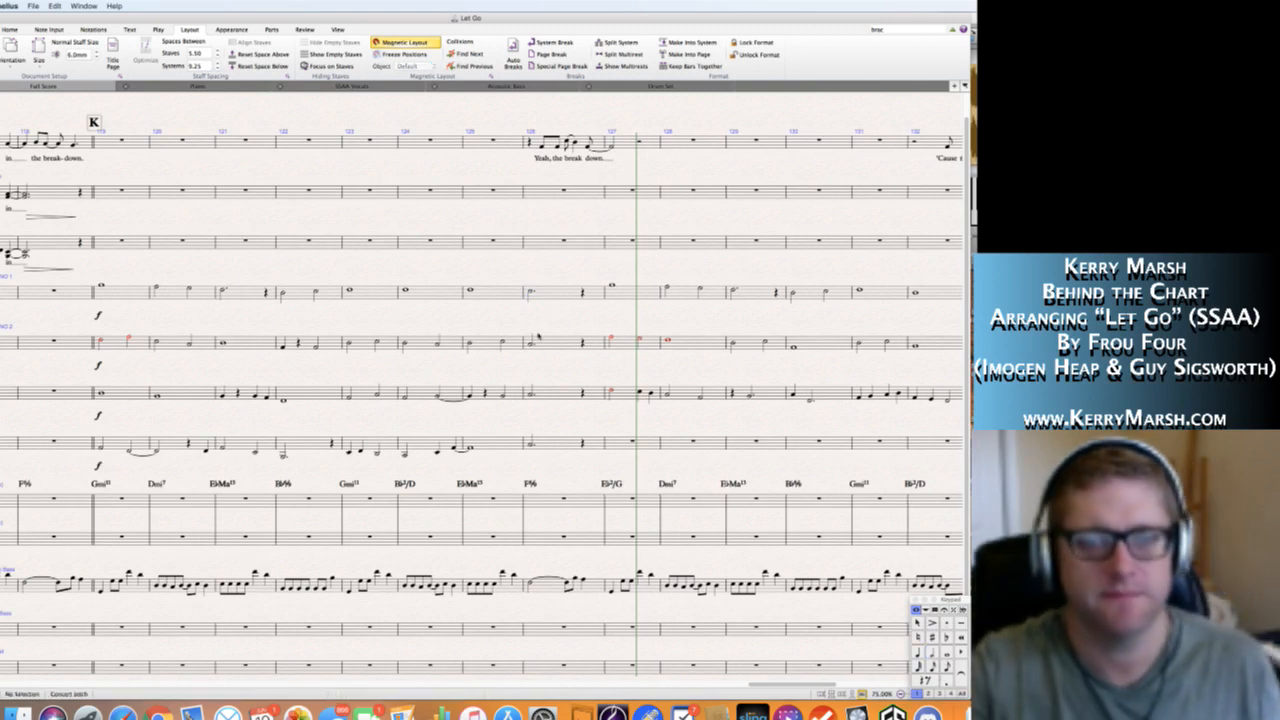
left_click(531, 344)
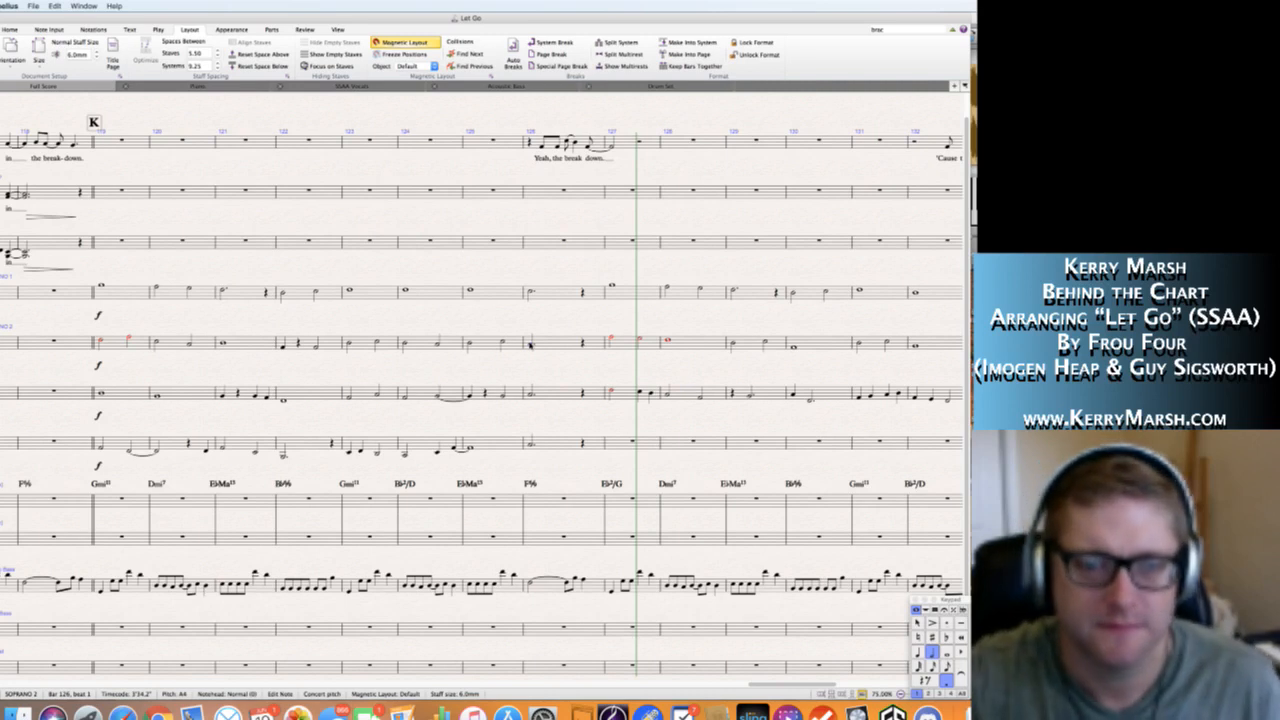
left_click(531, 396)
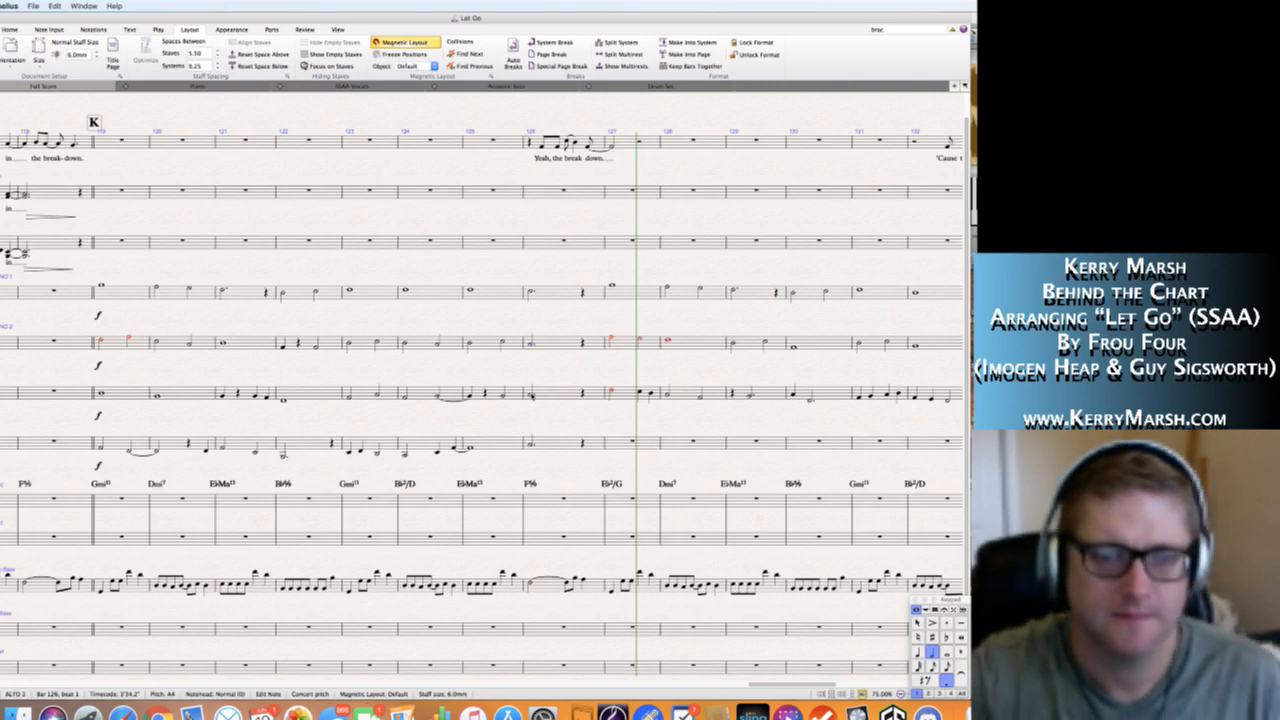
left_click(531, 445, "super")
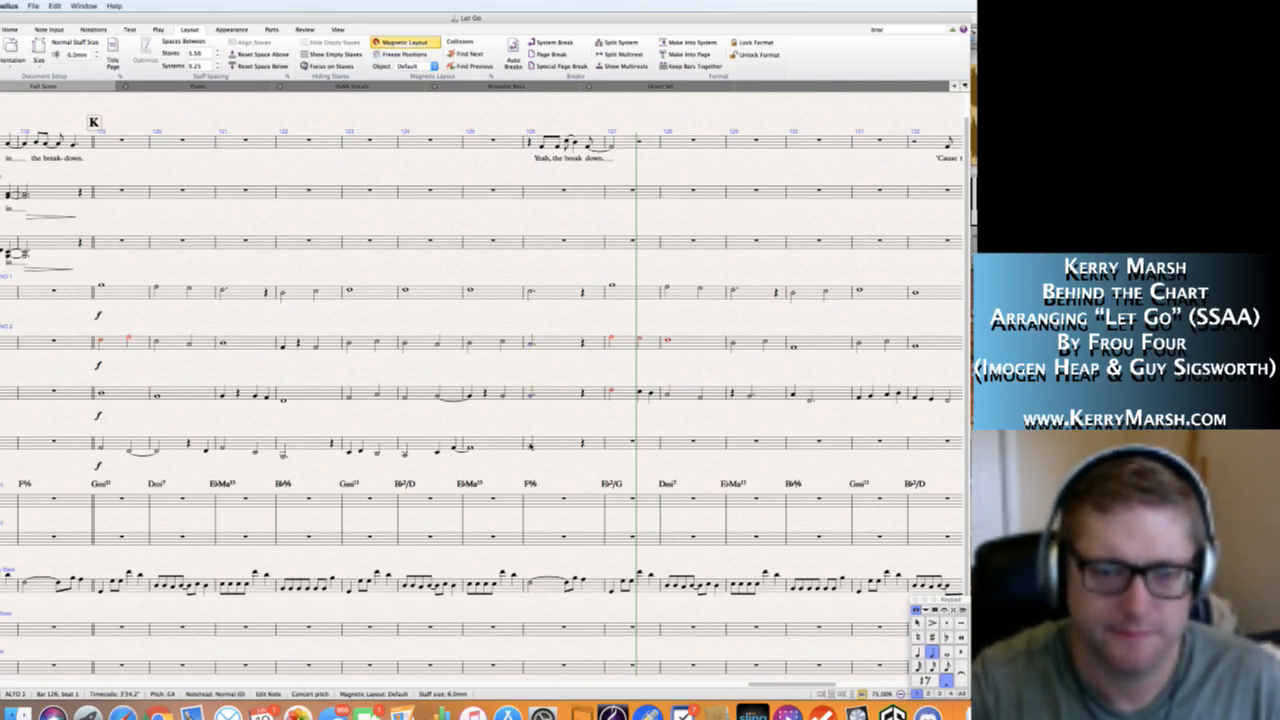
key("Down")
key("Down")
key("Down")
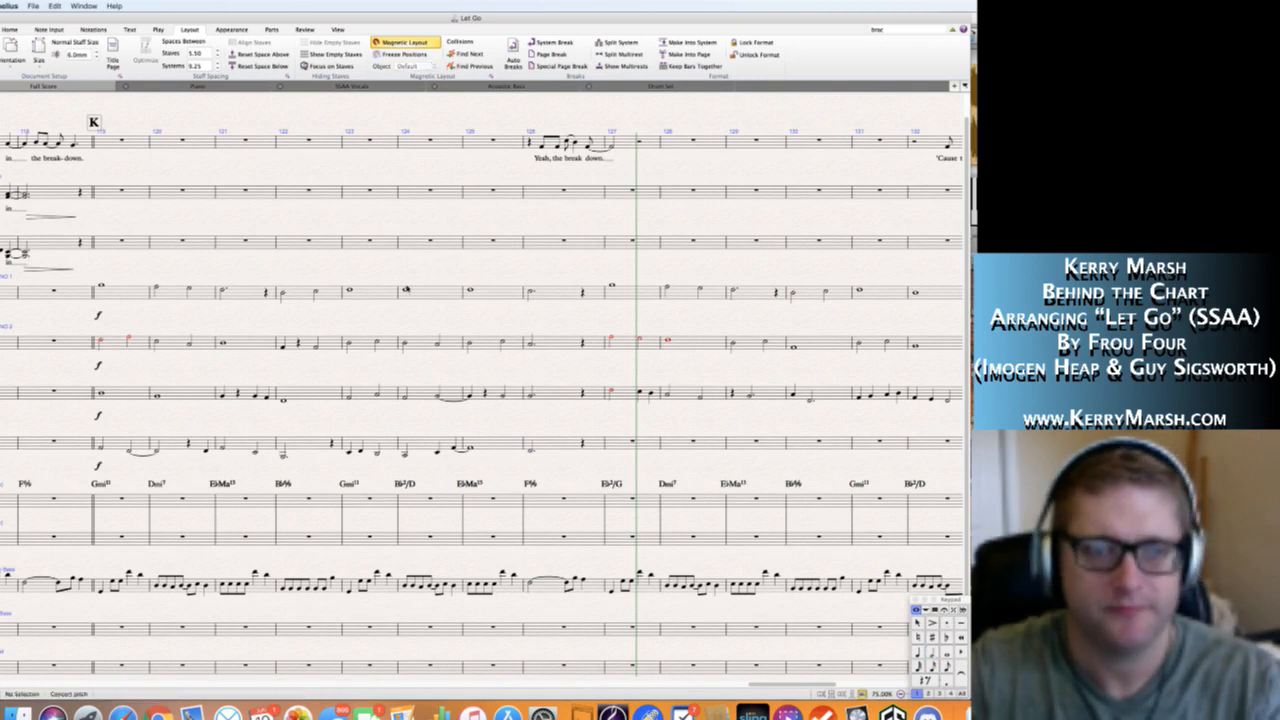
Play the score back from bar 124 to check the revised bar 126 voicing.
left_click(405, 291)
key("space")
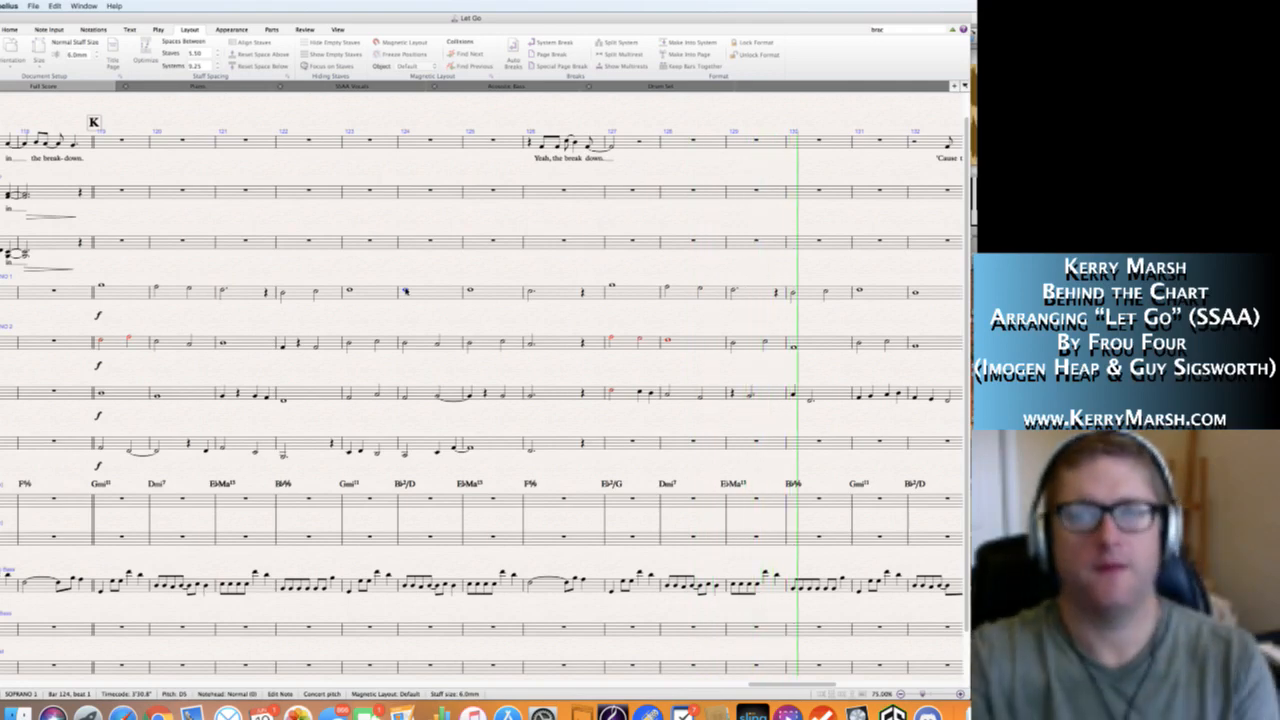
key("space")
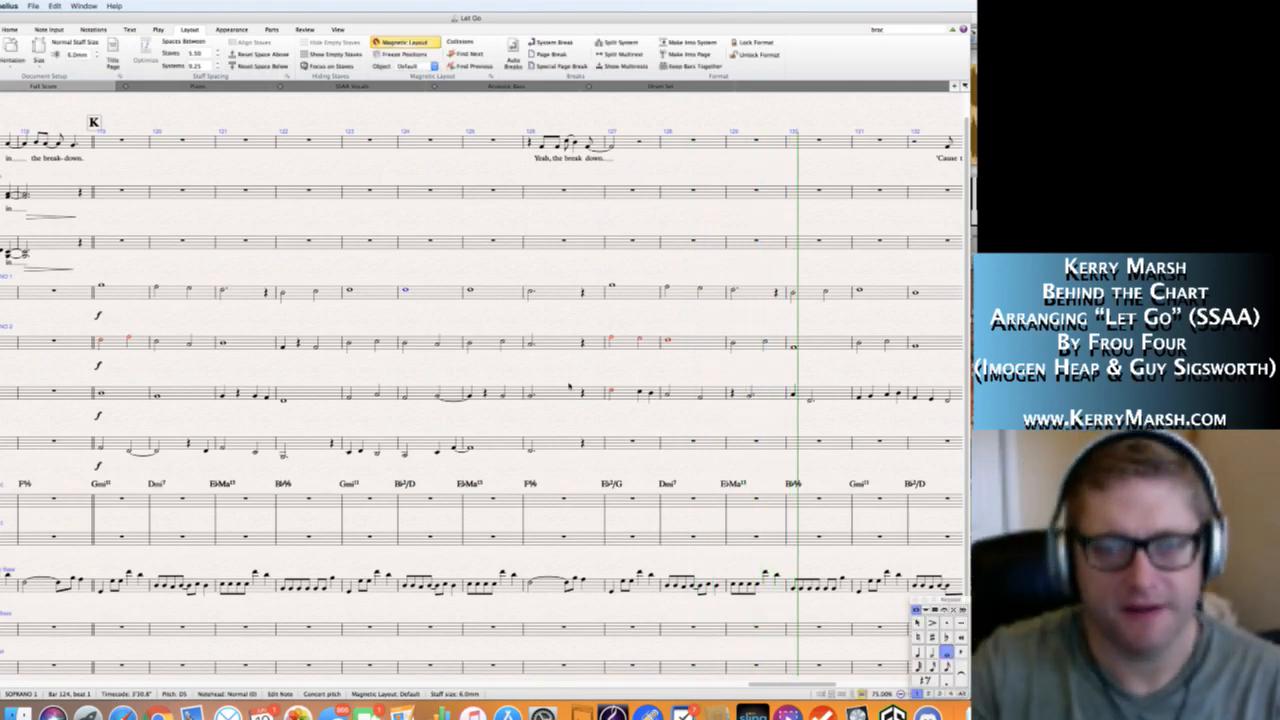
Write Alto 2's bar 127 as quarter notes C5, A4, G4 and F4.
scroll(569, 386, "right", 5)
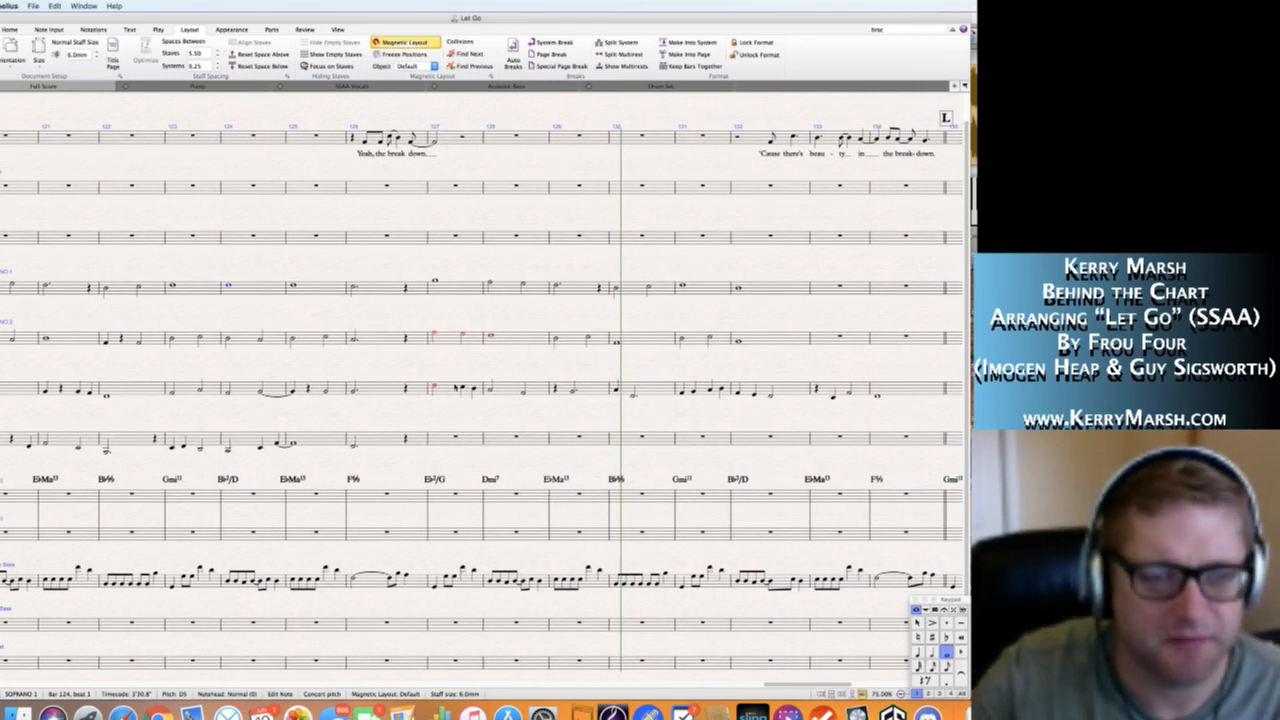
left_click(420, 408)
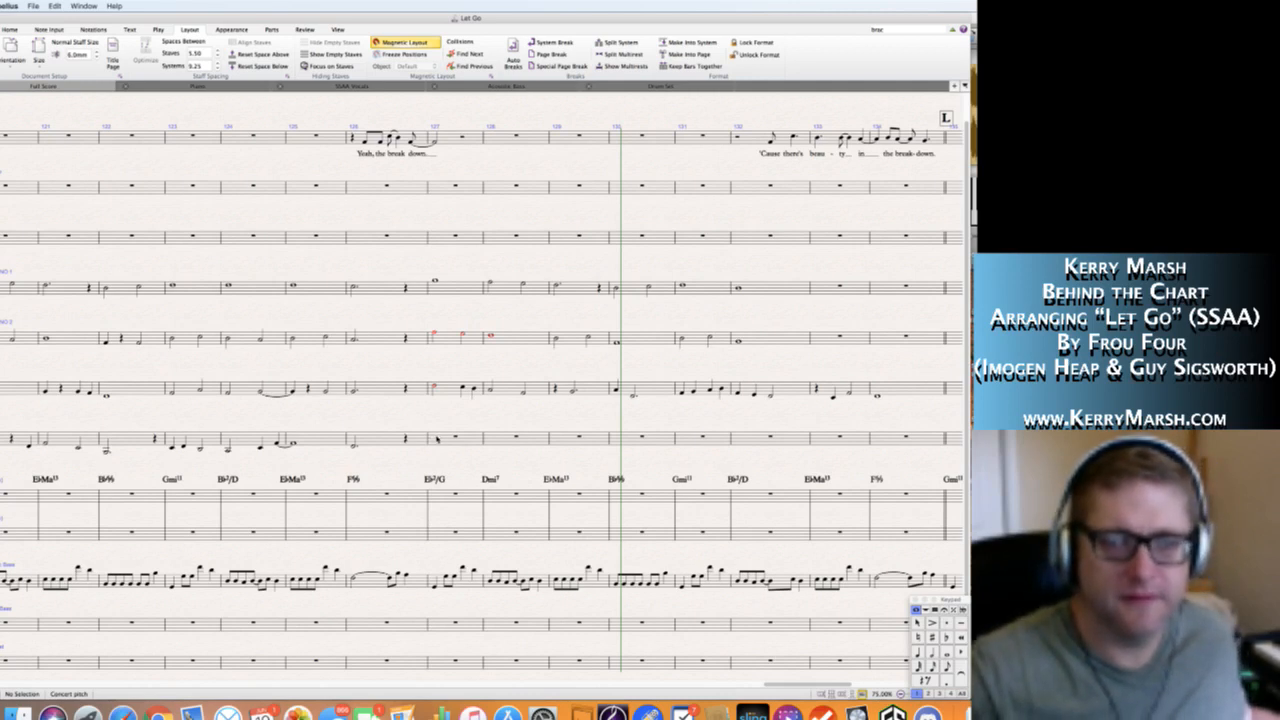
left_click(436, 438)
left_click(436, 439)
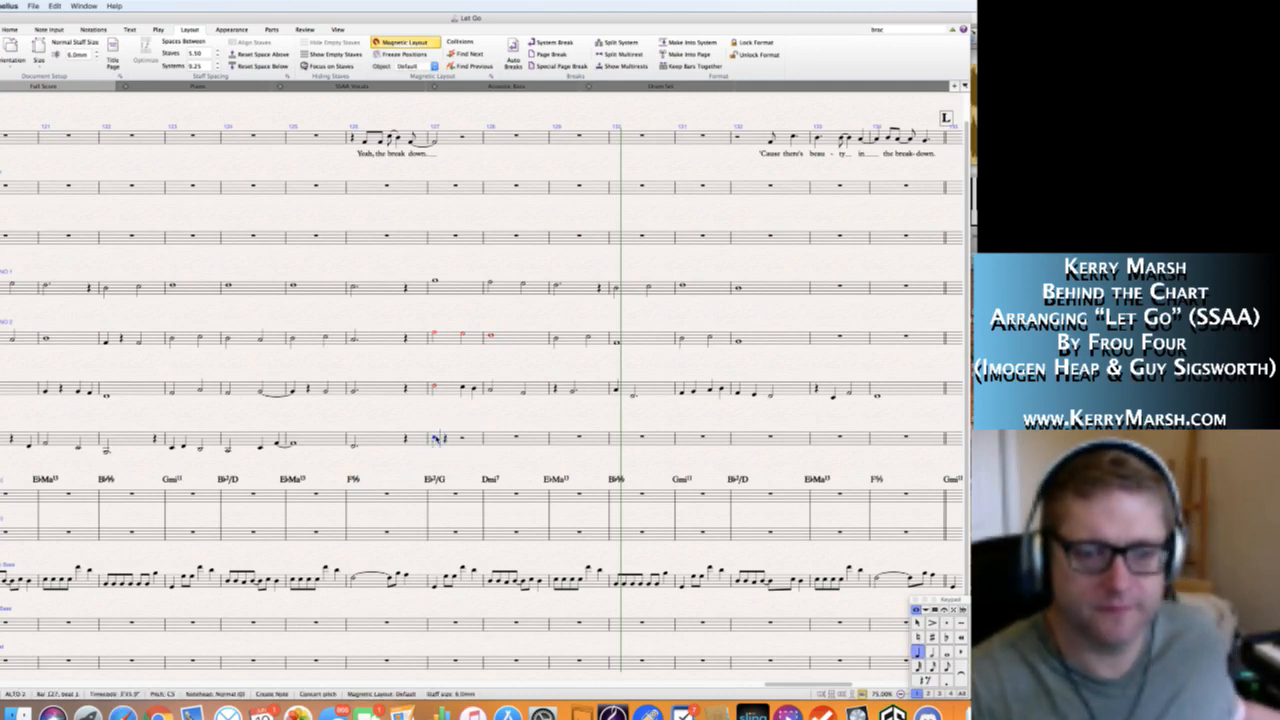
key("n")
key("a")
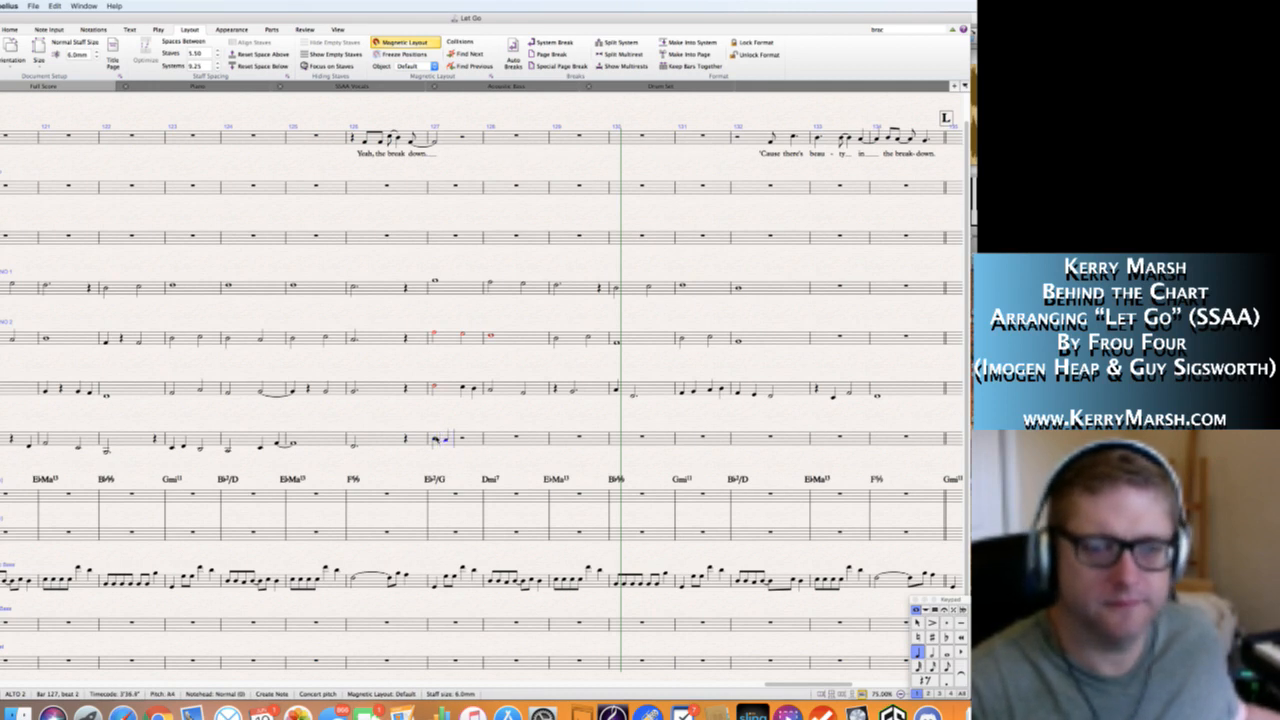
key("g")
key("f")
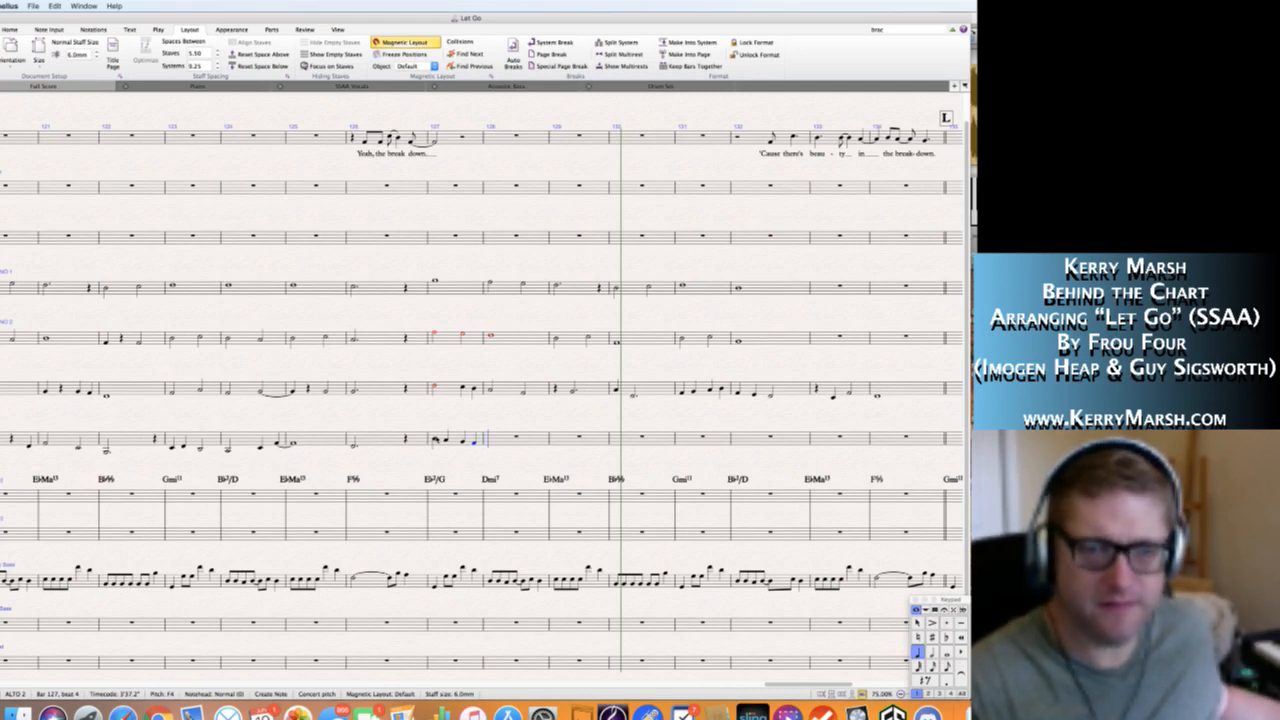
Write Alto 2's bar 128 as a whole-note G4 and bar 129 as half notes C4 and F4.
key("6")
key("g")
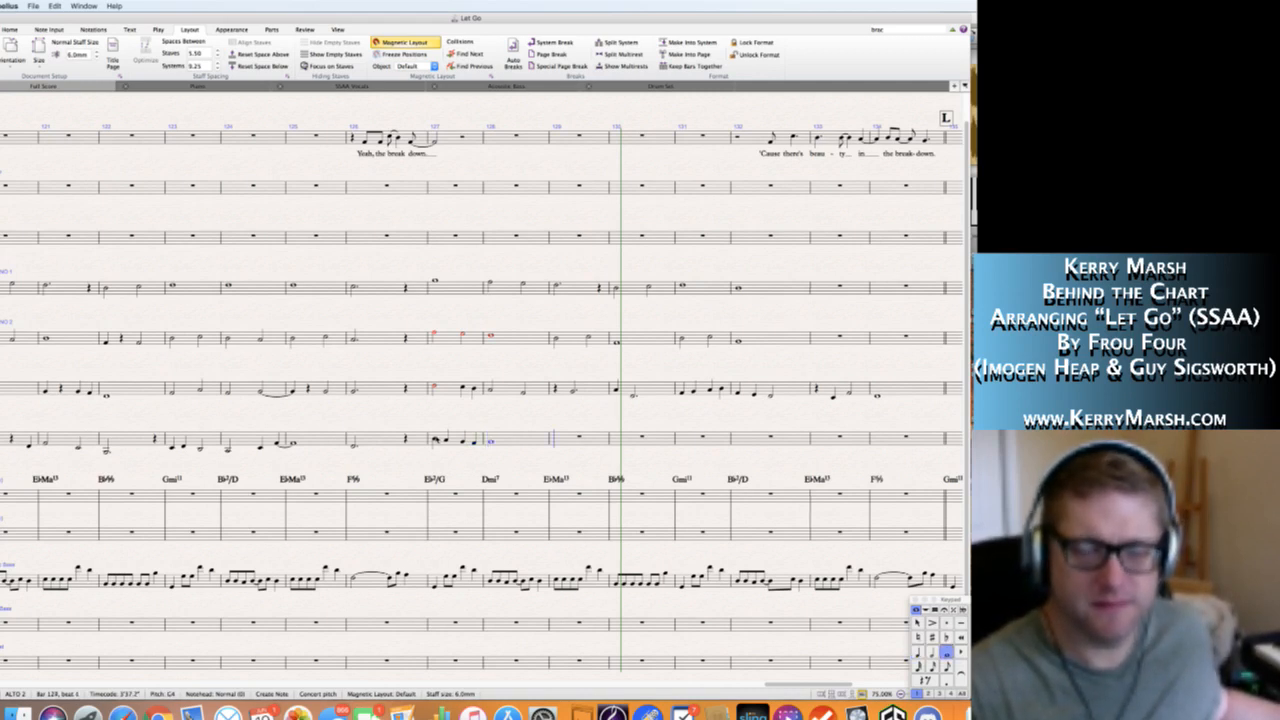
key("4")
key("0")
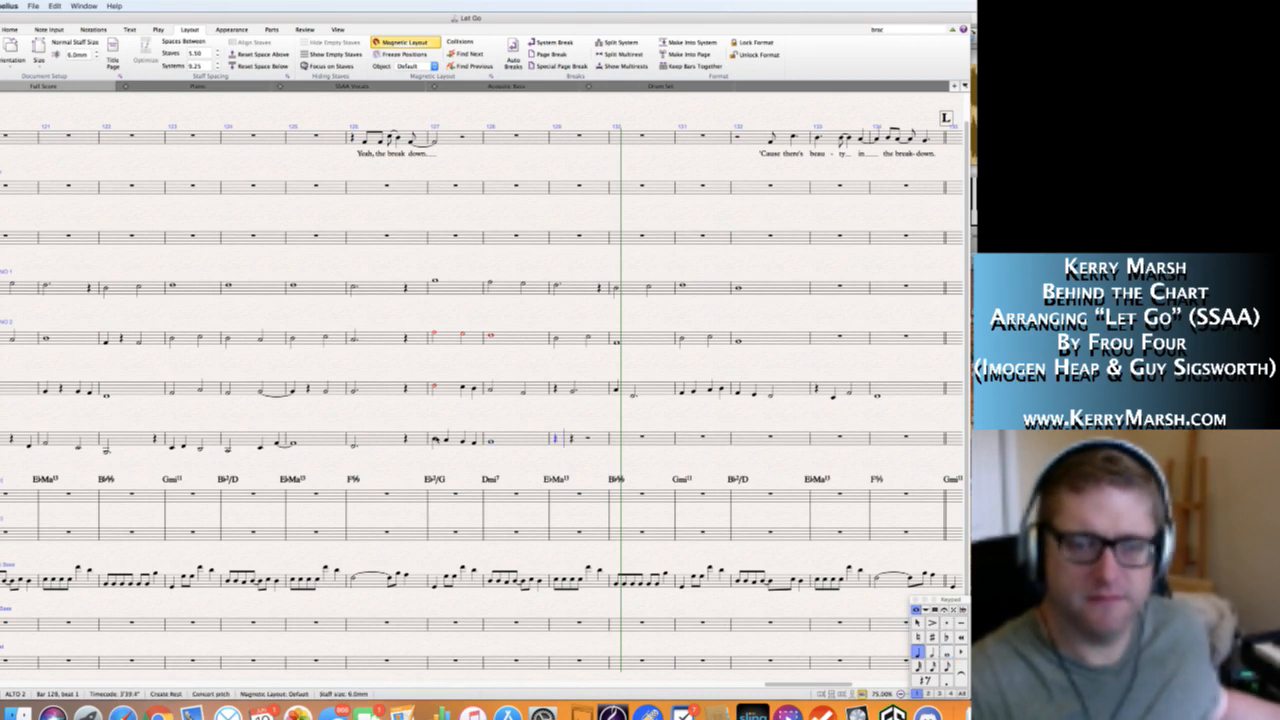
key("Escape")
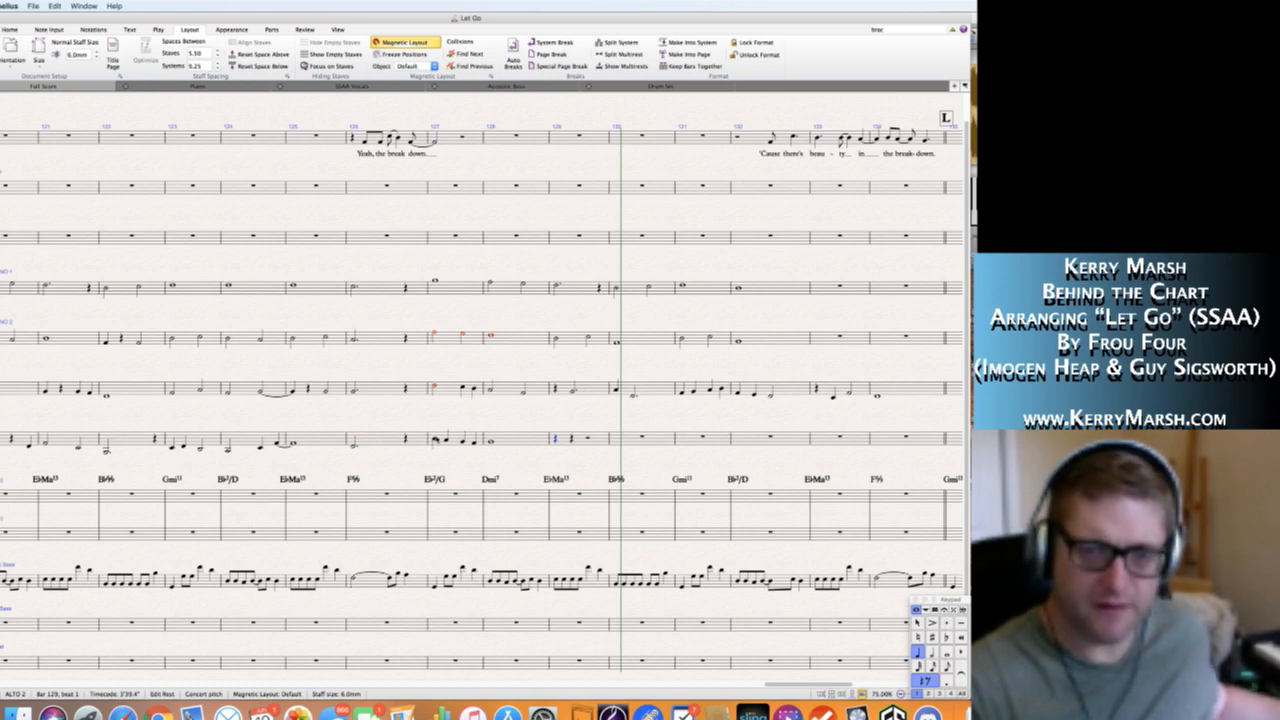
key("5")
key("c")
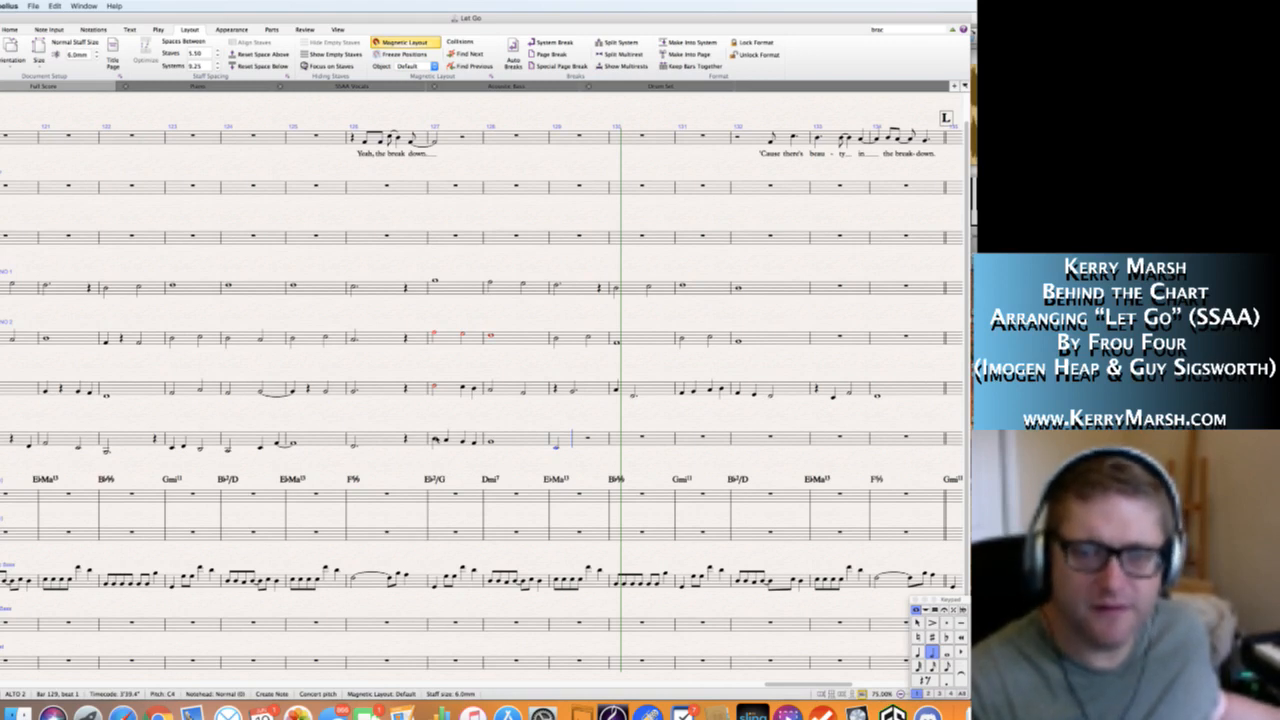
key("f")
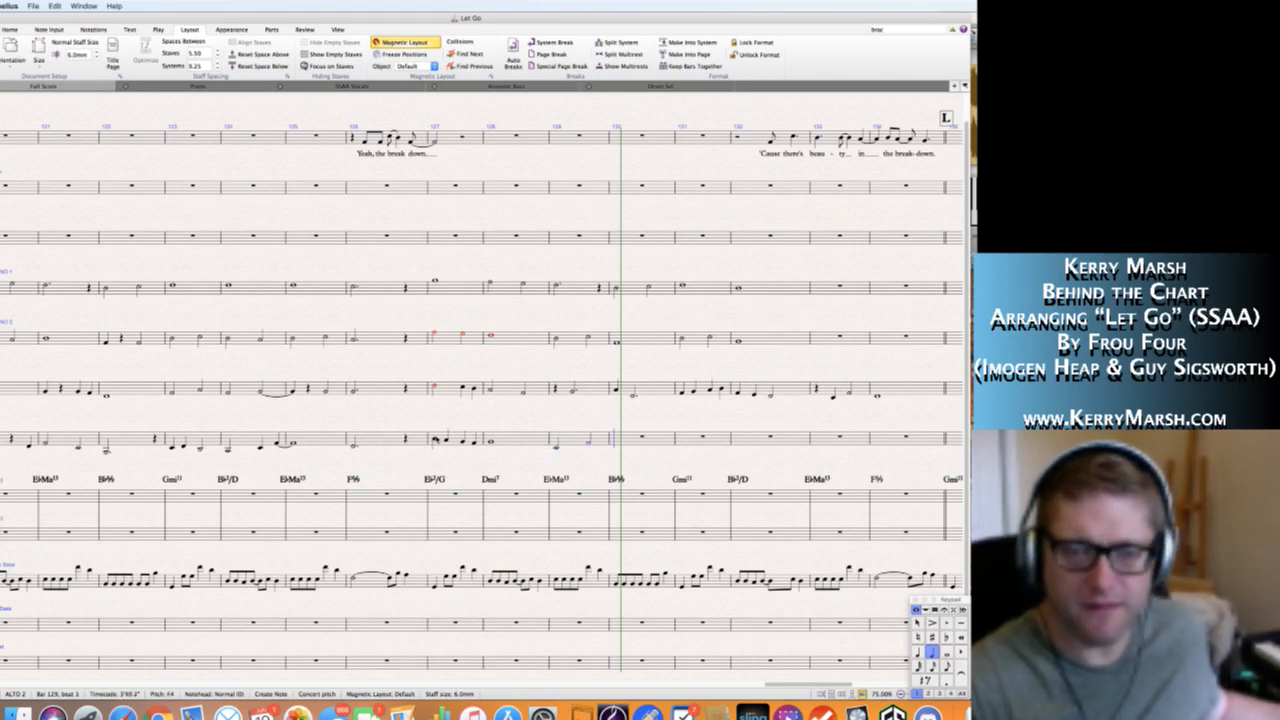
Write Alto 2's bar 130 as a quarter rest followed by quarter notes C4, B♭3 and A3.
key("4")
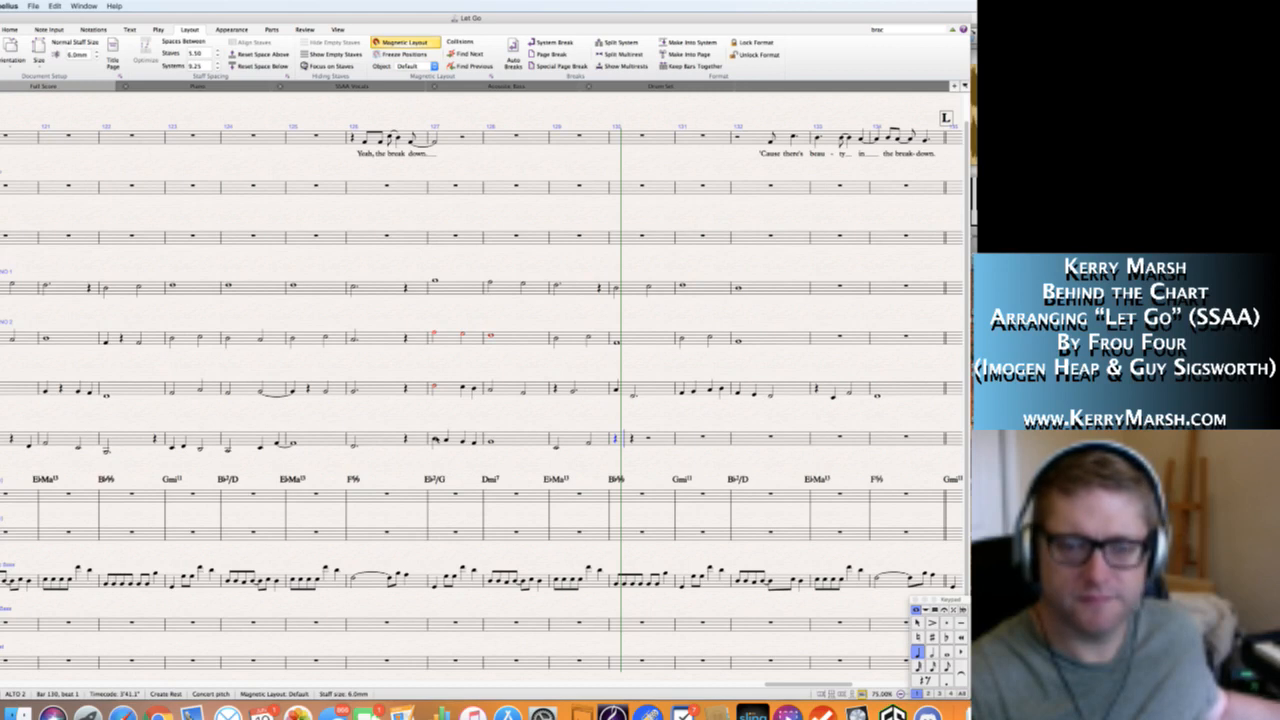
key("c")
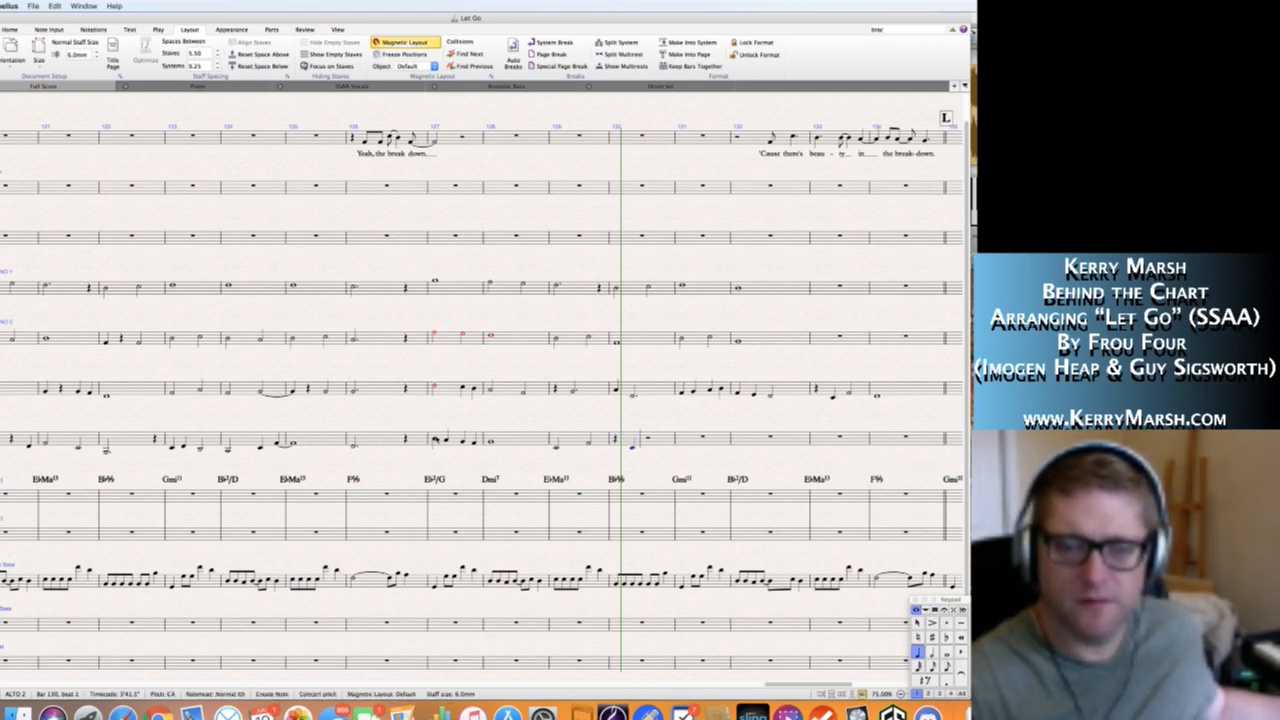
key("b")
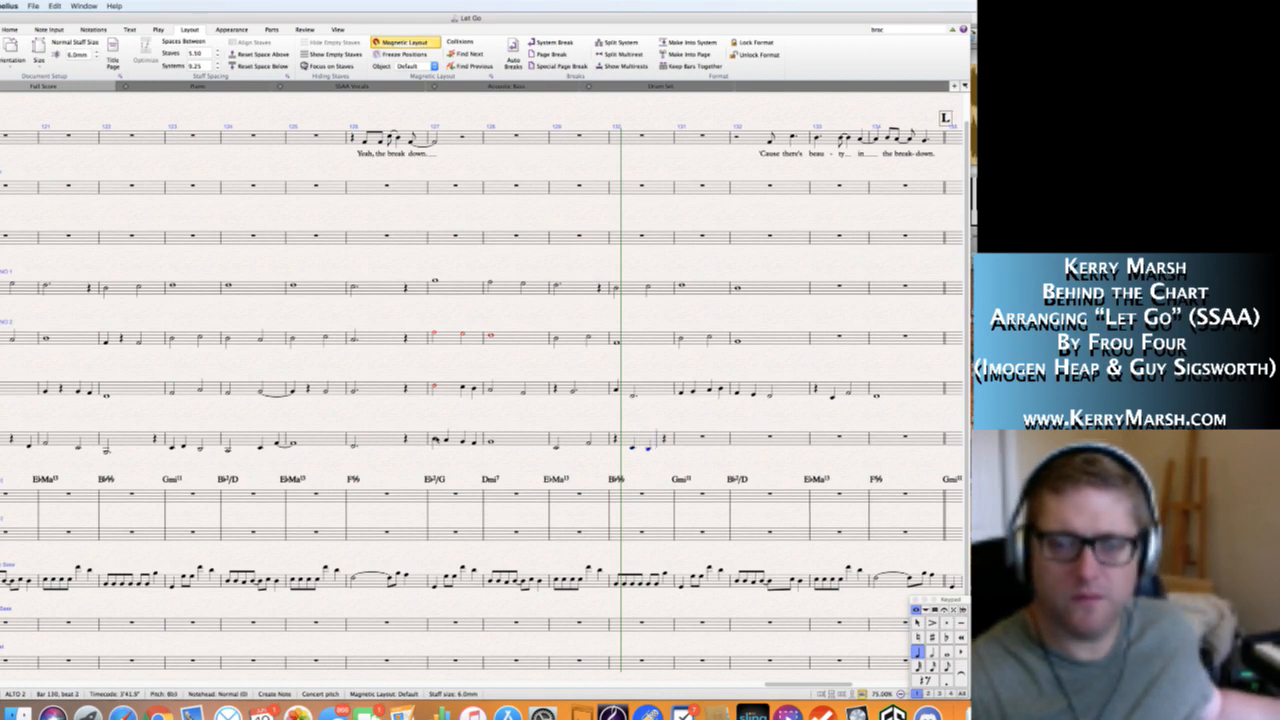
key("a")
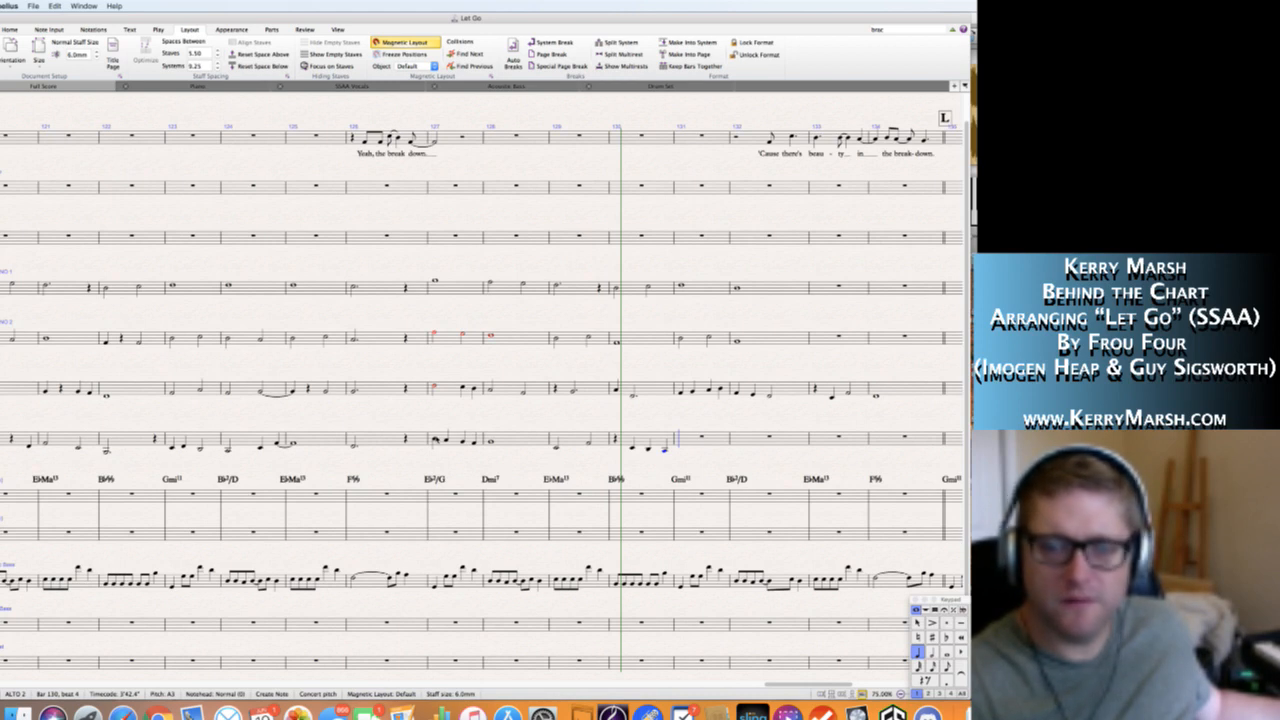
Write Alto 2's bar 131 as a half-note C4 followed by quarter notes B♭3 and F4.
key("5")
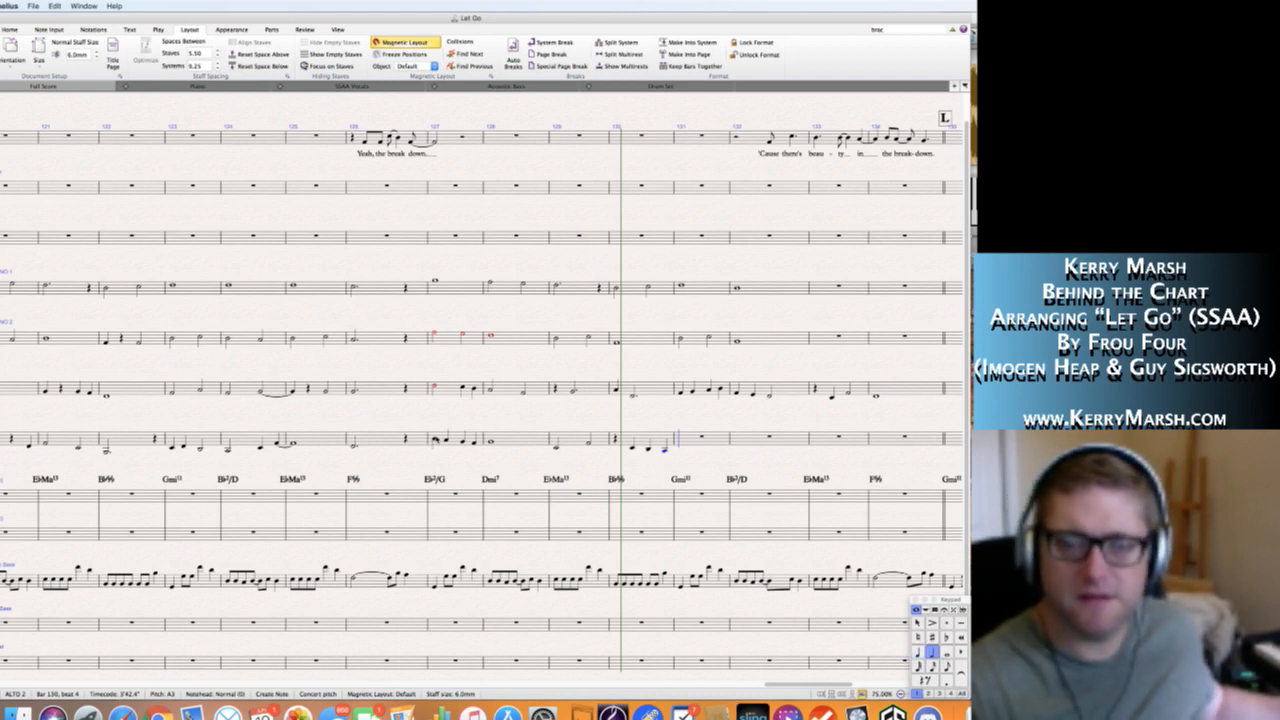
key("c")
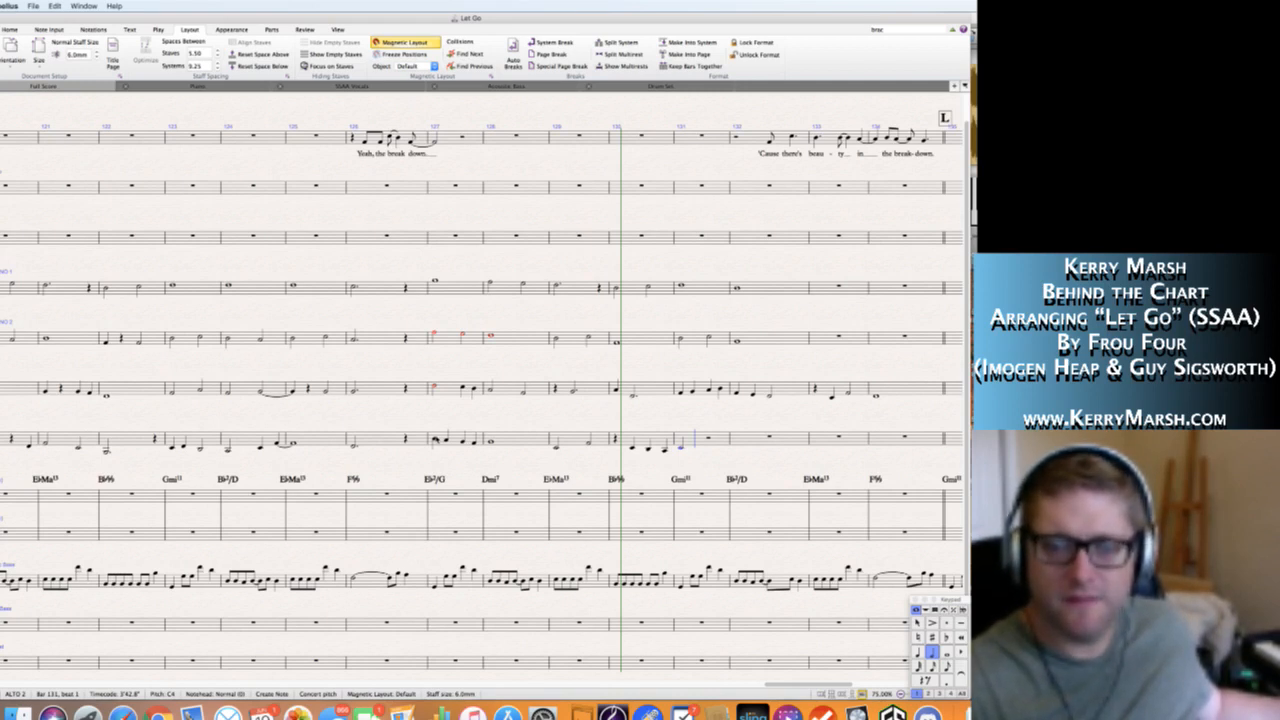
key("4")
key("b")
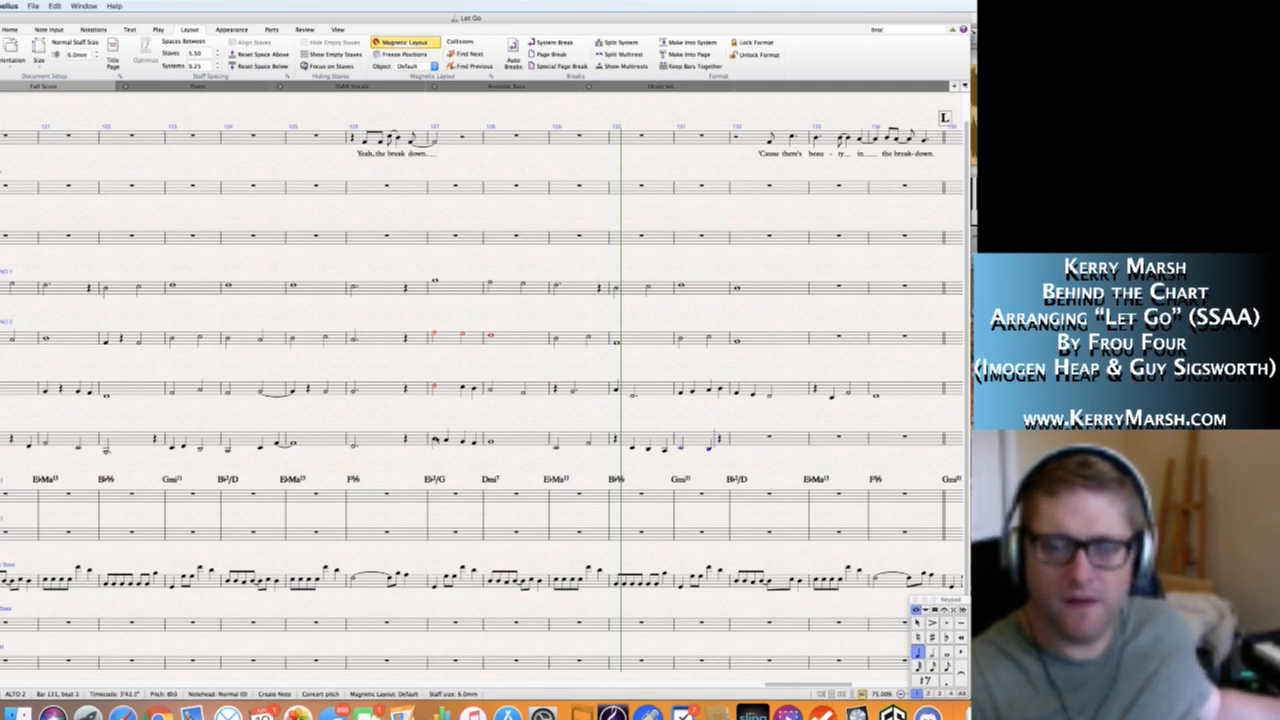
key("f")
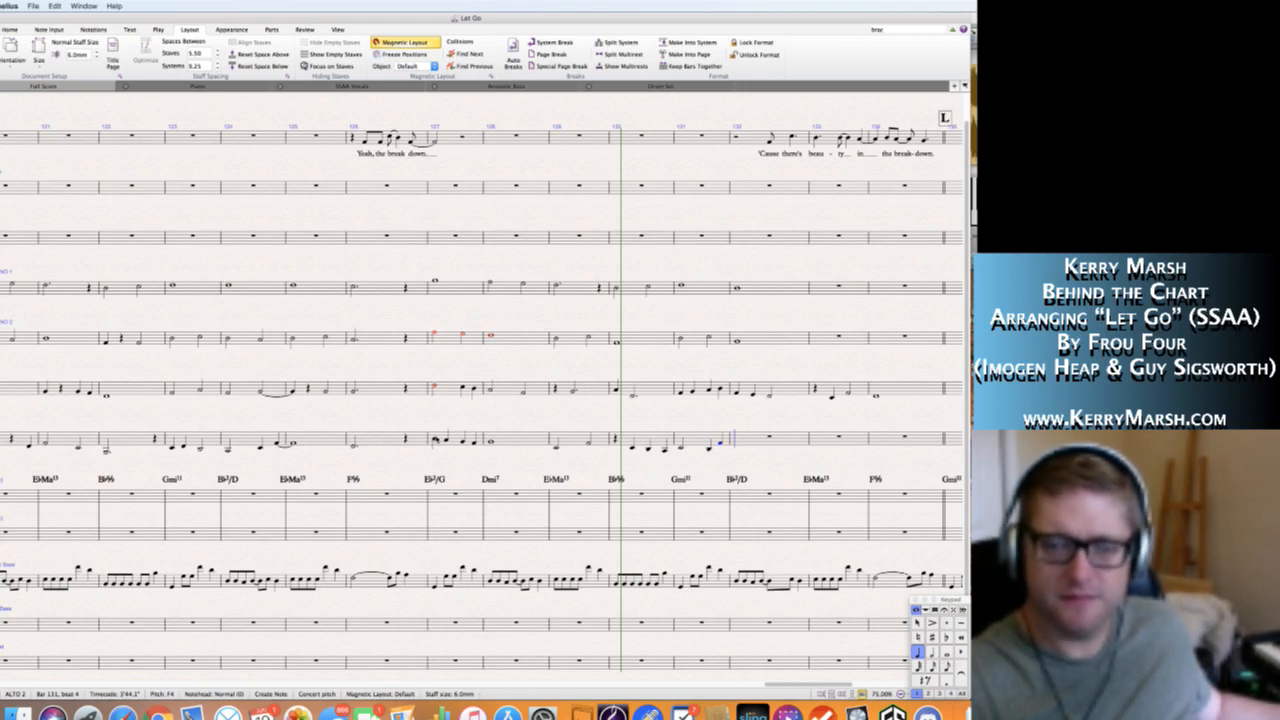
Write Alto 2's bar 132 as a half-note D4, quarter rest and quarter-note C4, and bar 133 as a whole-note B♭3.
key("5")
key("d")
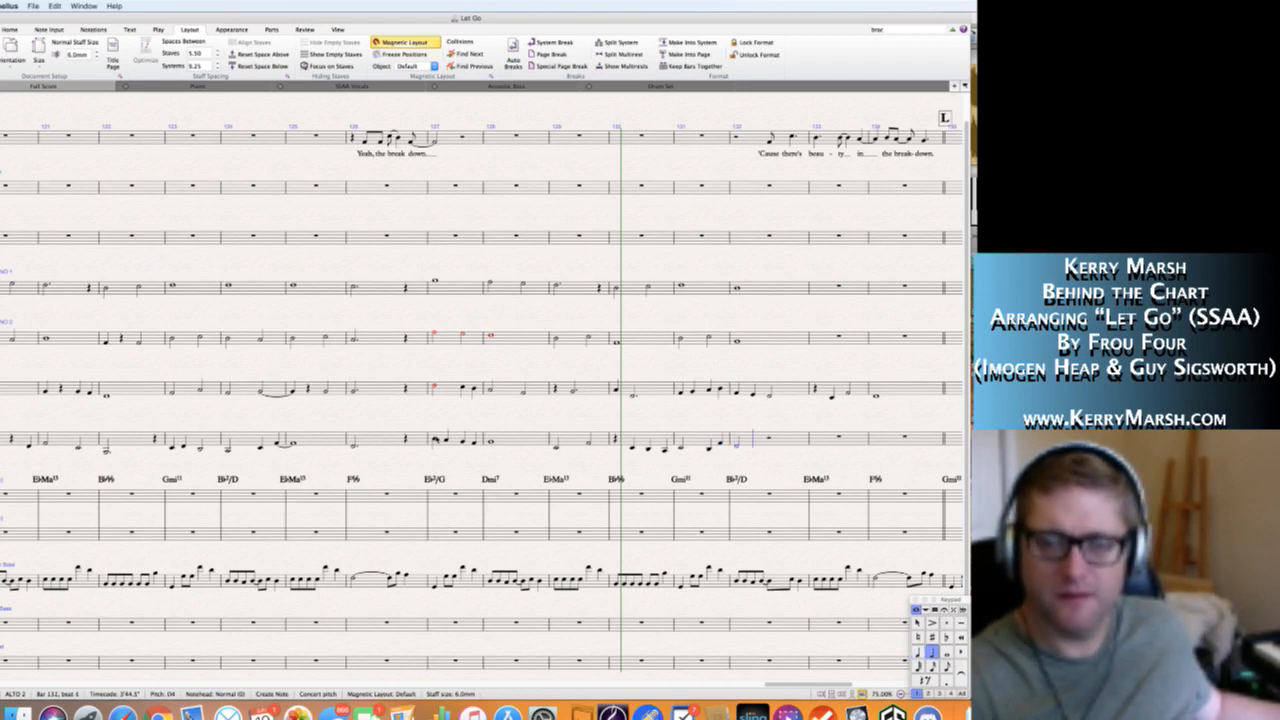
key("4")
key("0")
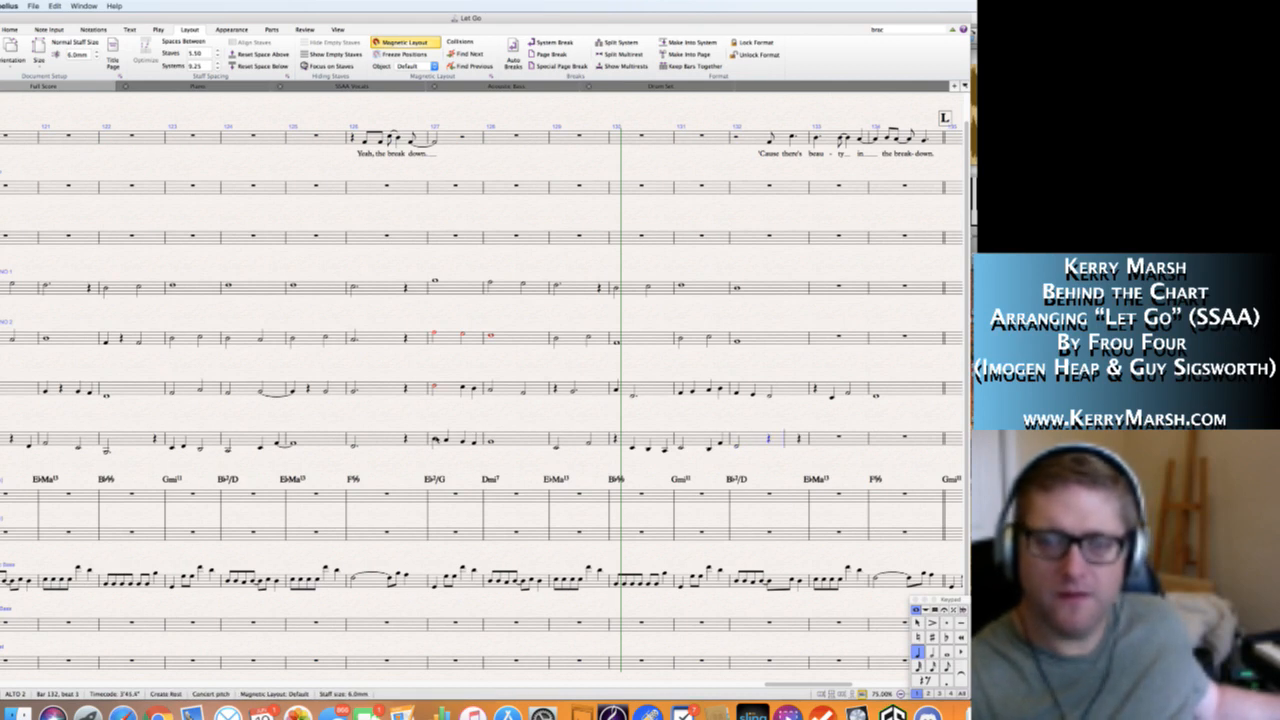
key("c")
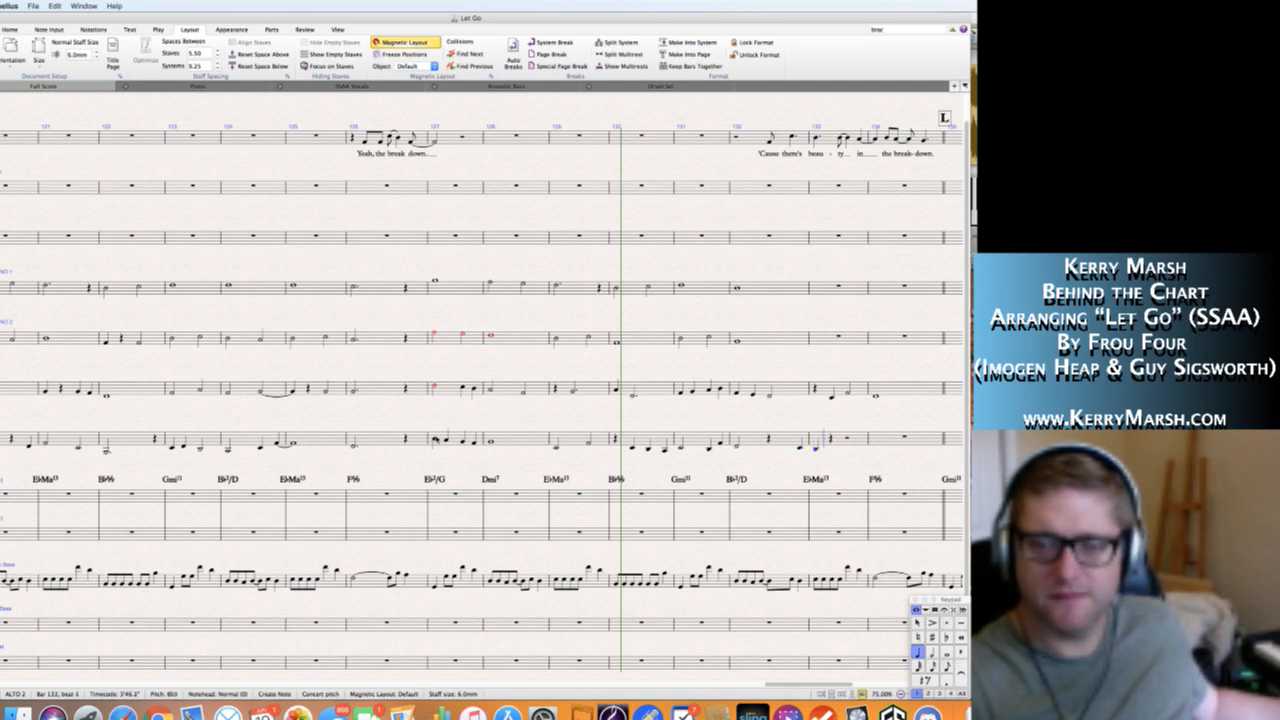
key("d")
key("6")
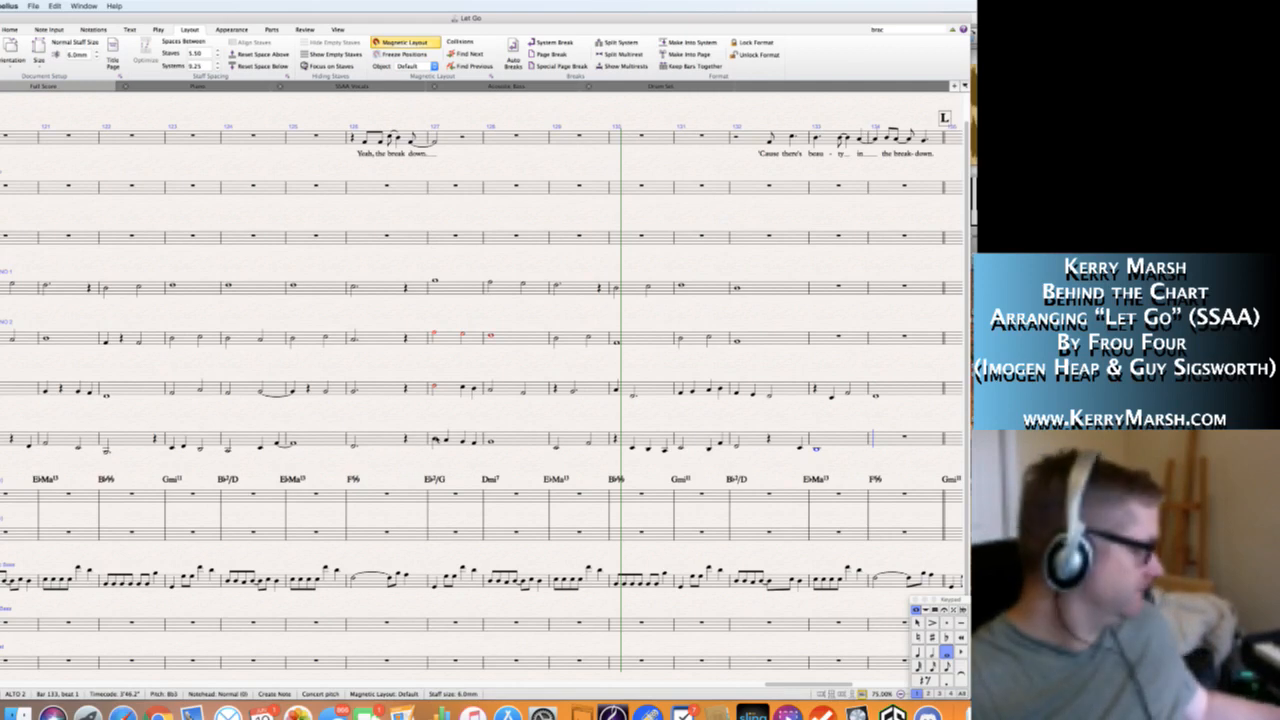
Finish Alto 2's line with a dotted half-note A3 in bar 134.
key("5")
key("period")
key("b")
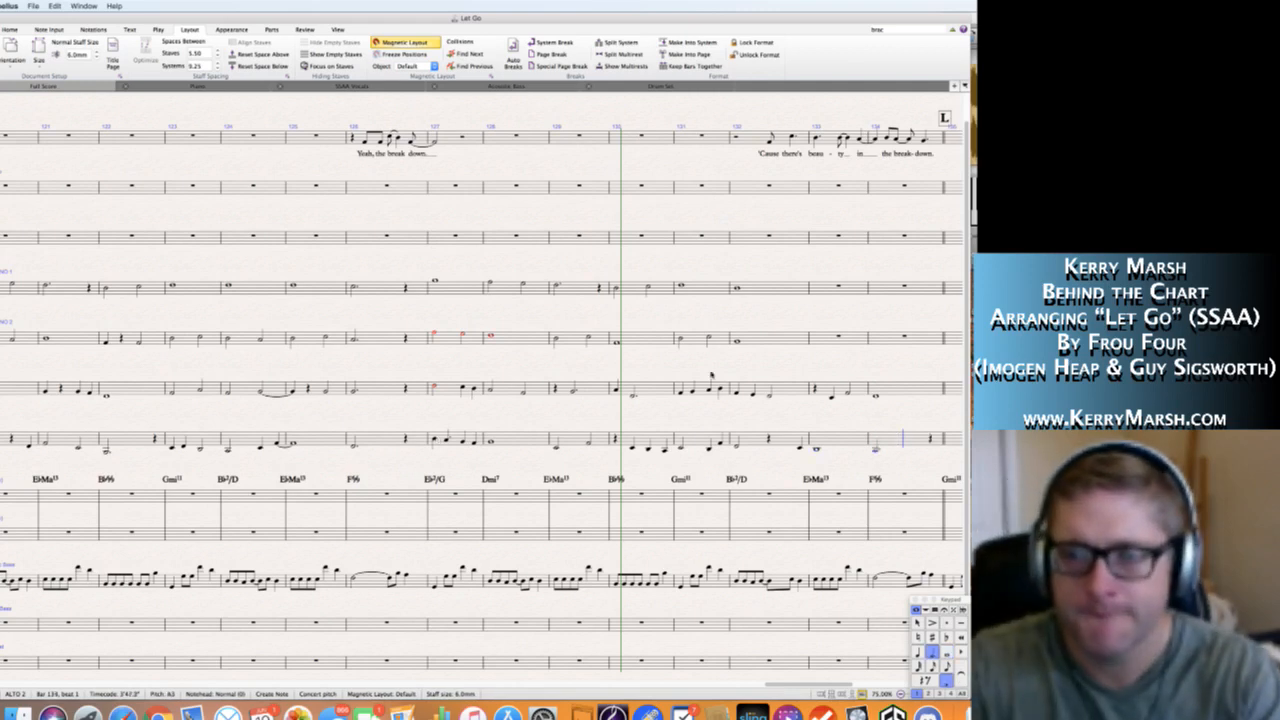
key("Escape")
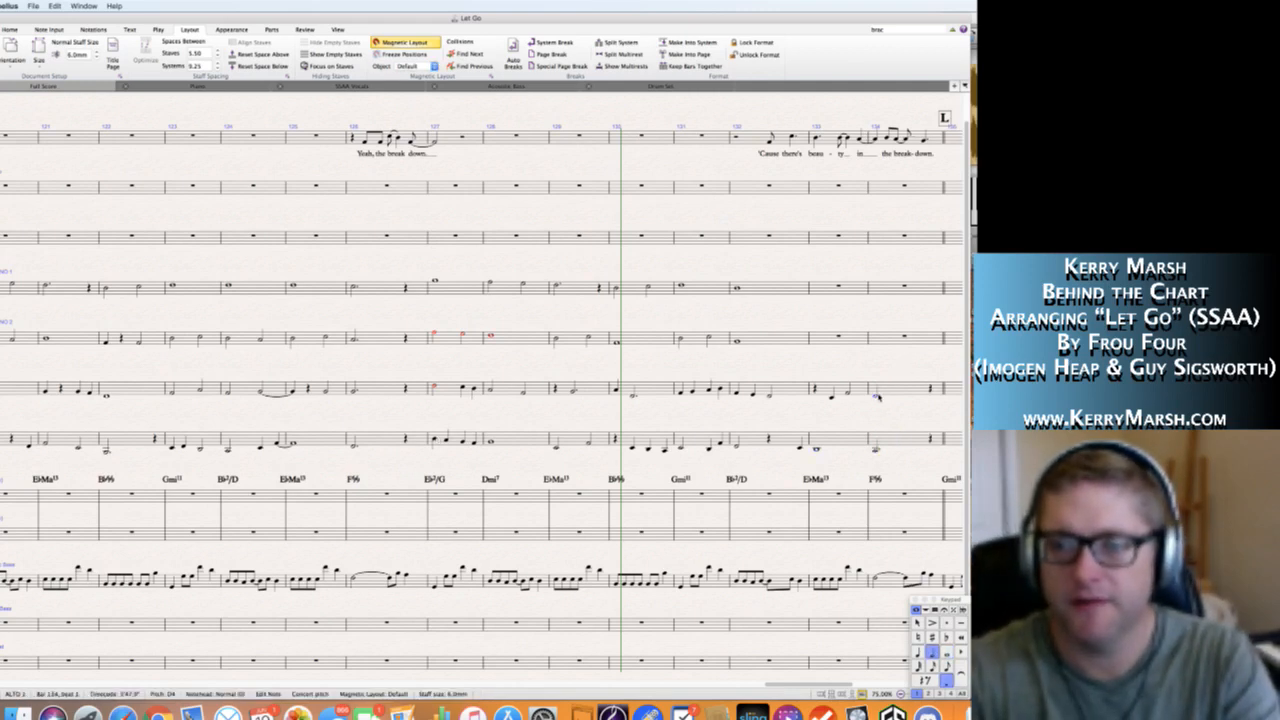
scroll(869, 368, "right", 5)
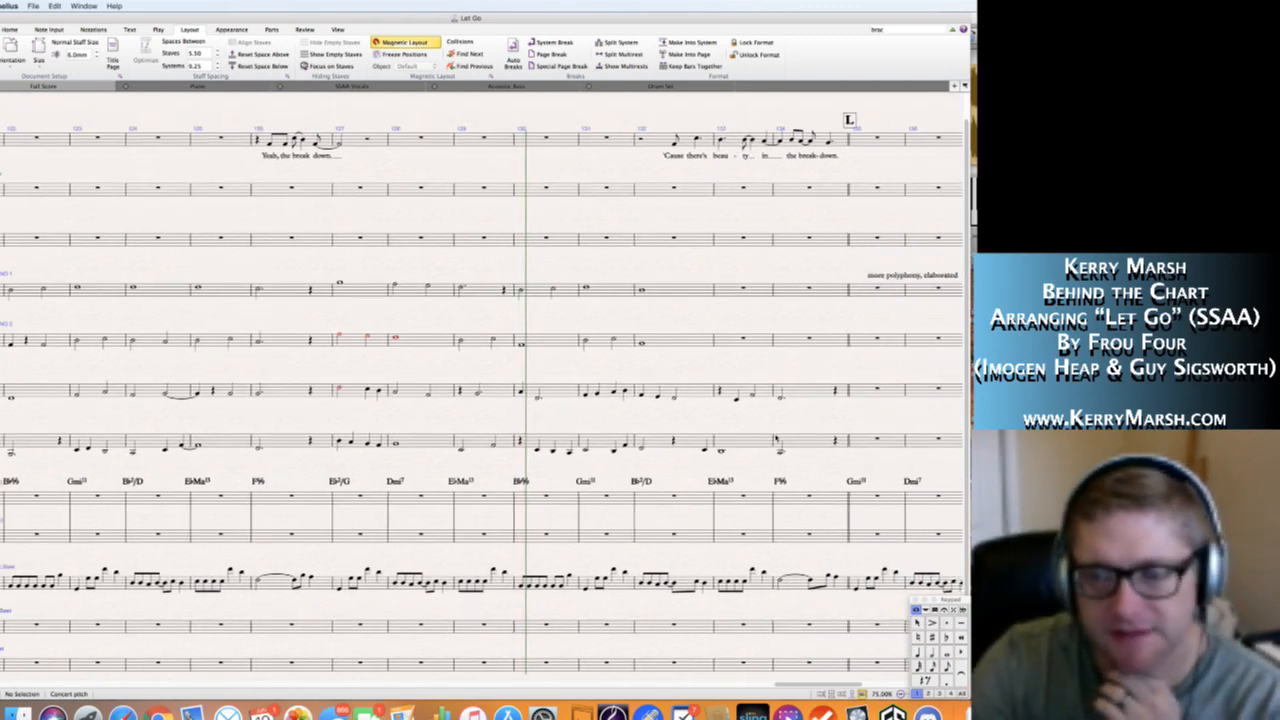
scroll(780, 420, "right", 15)
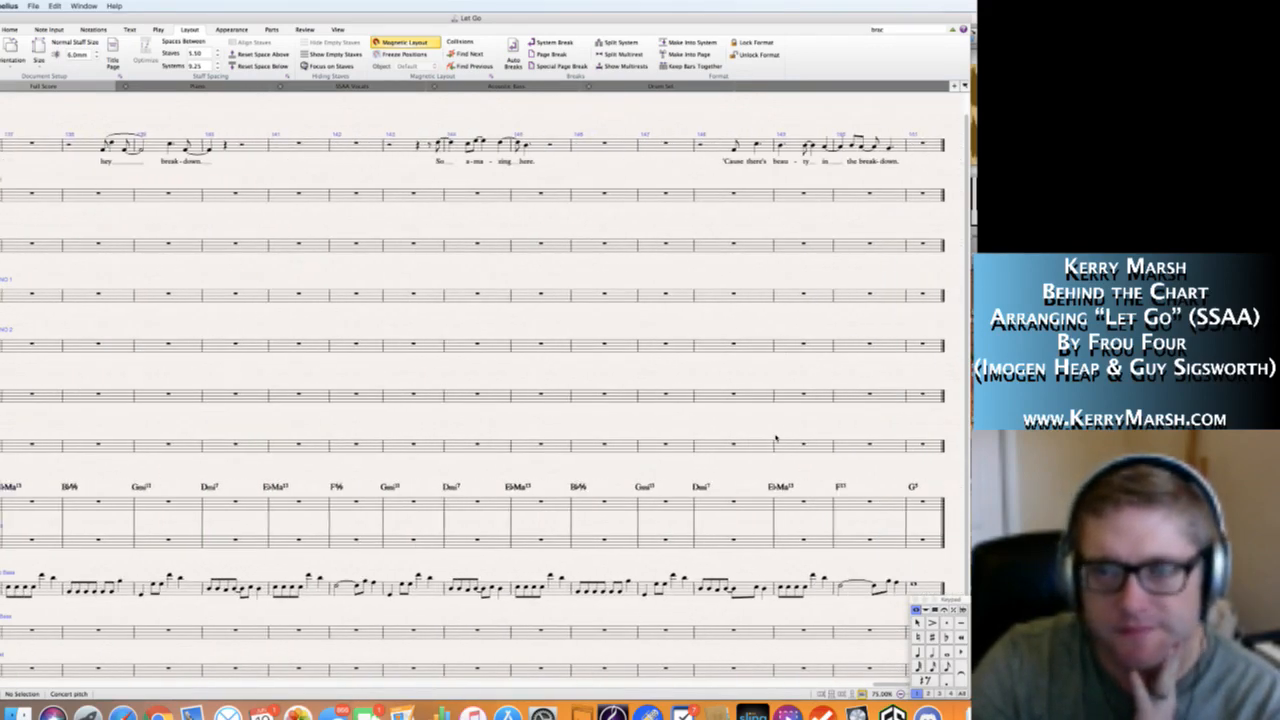
scroll(776, 438, "left", 15)
scroll(776, 438, "left", 20)
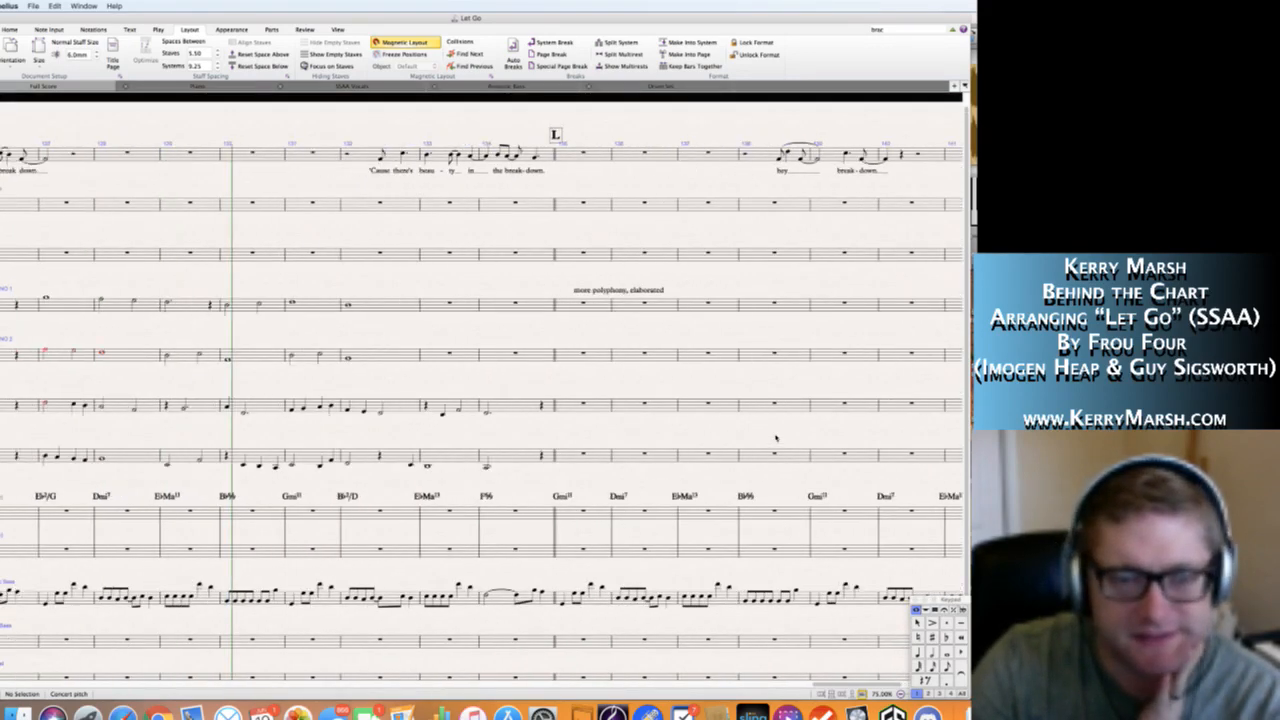
scroll(776, 438, "right", 3)
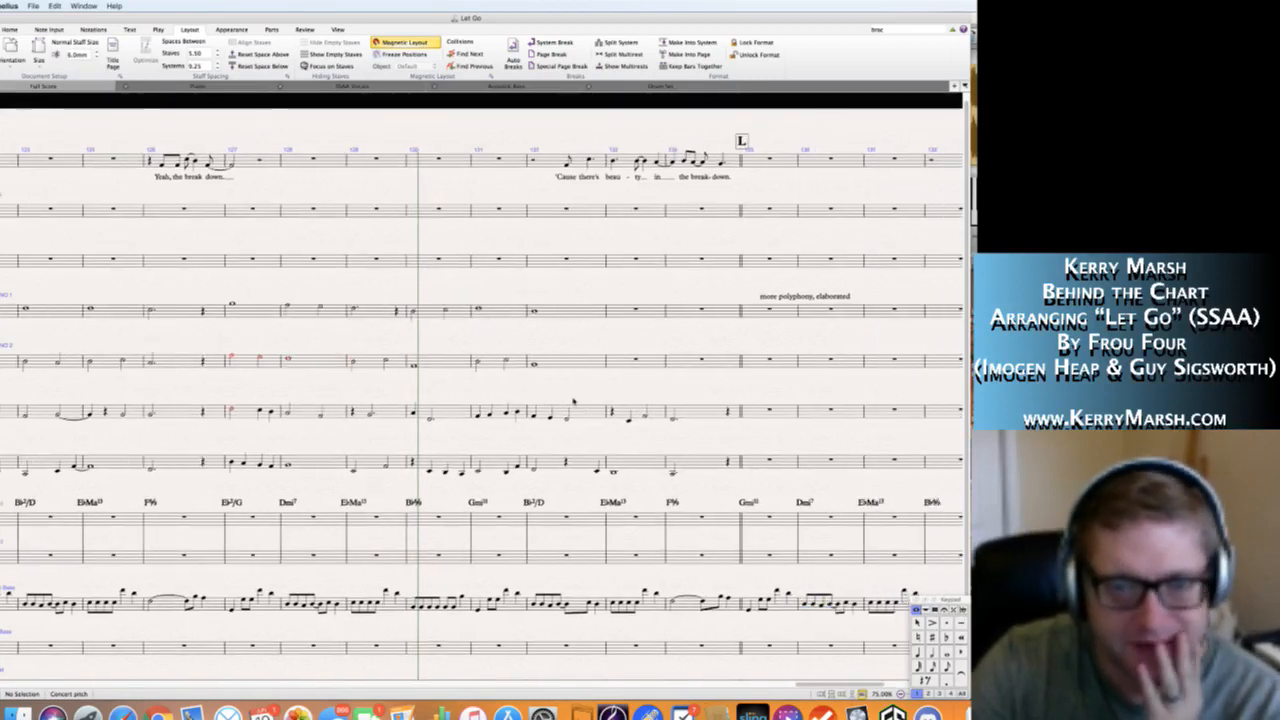
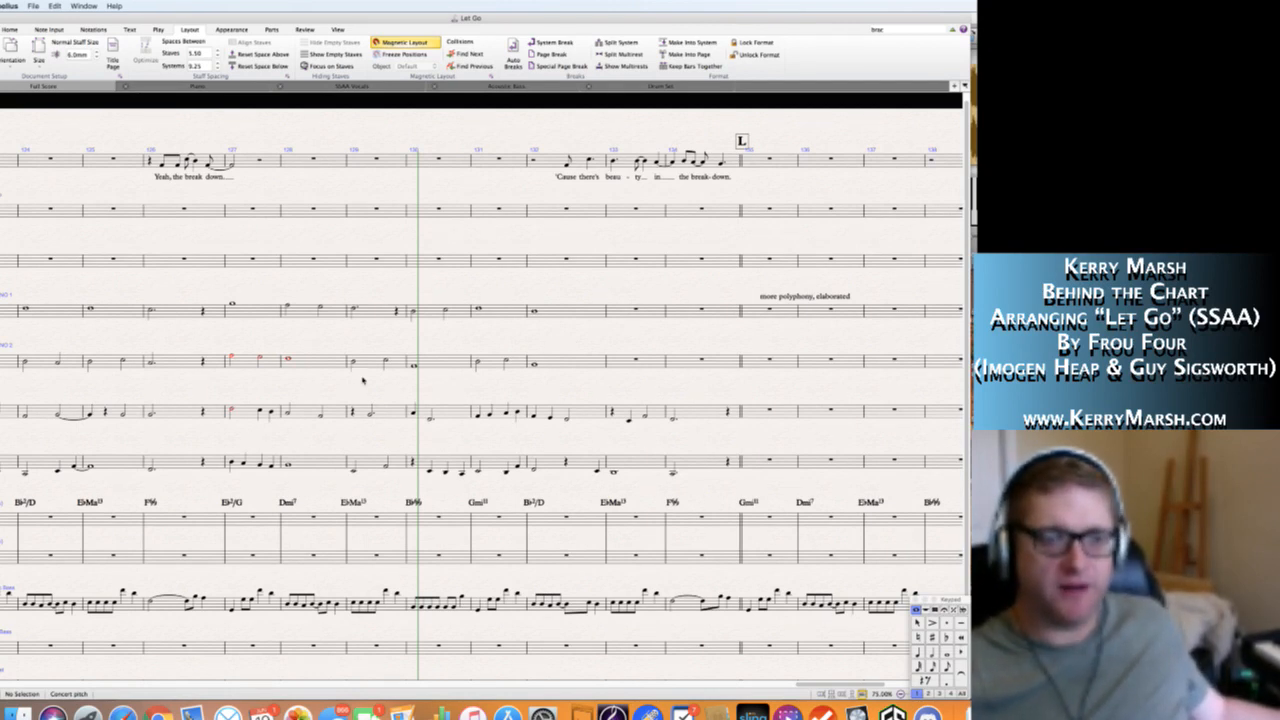
Change Soprano 2's note in bar 130 to a dotted half note.
left_click(414, 368)
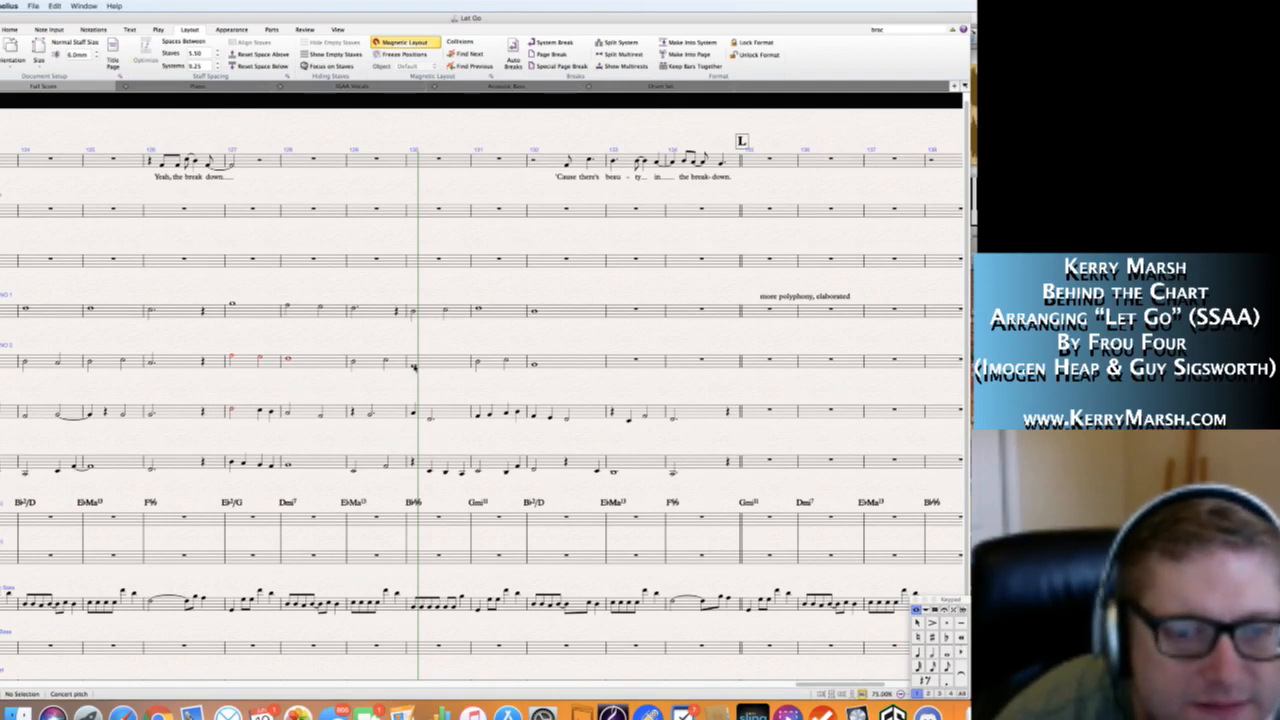
key(".")
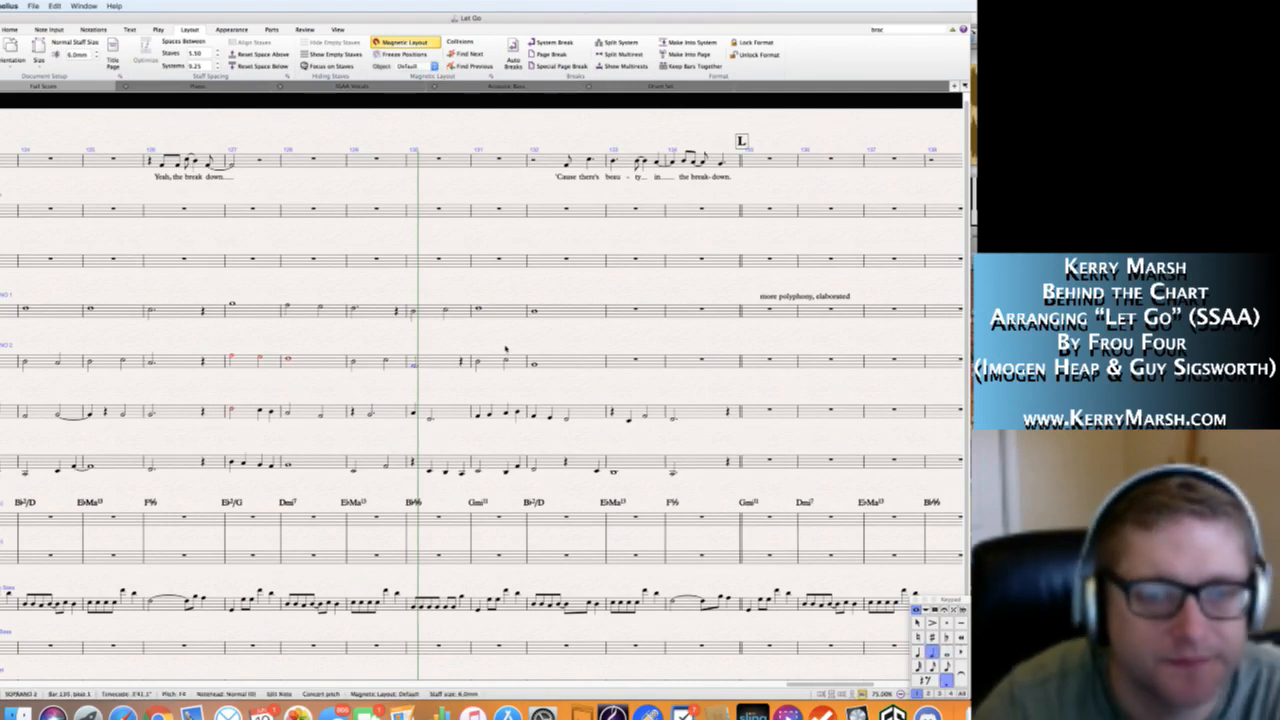
key("Escape")
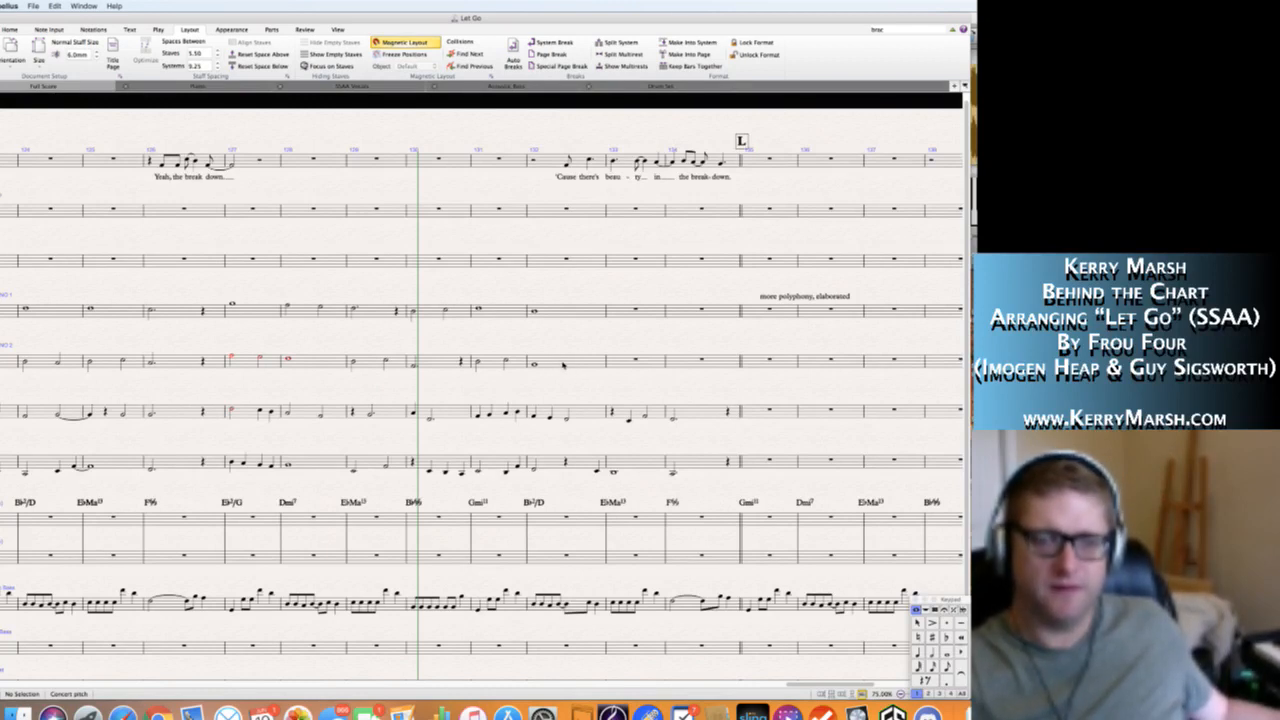
Continue Soprano 2 from bar 132 with a tied whole-note G4 in bar 133 and a tied dotted half-note G4 in bar 134.
left_click(562, 365)
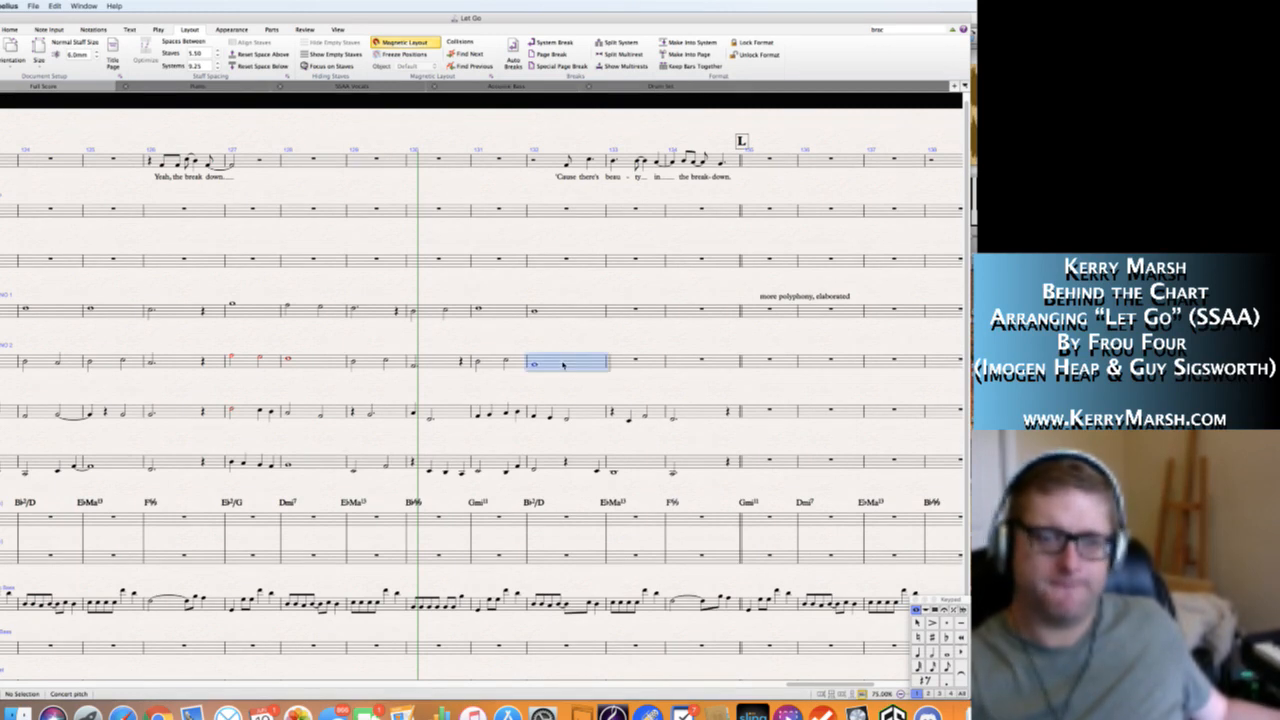
key("s")
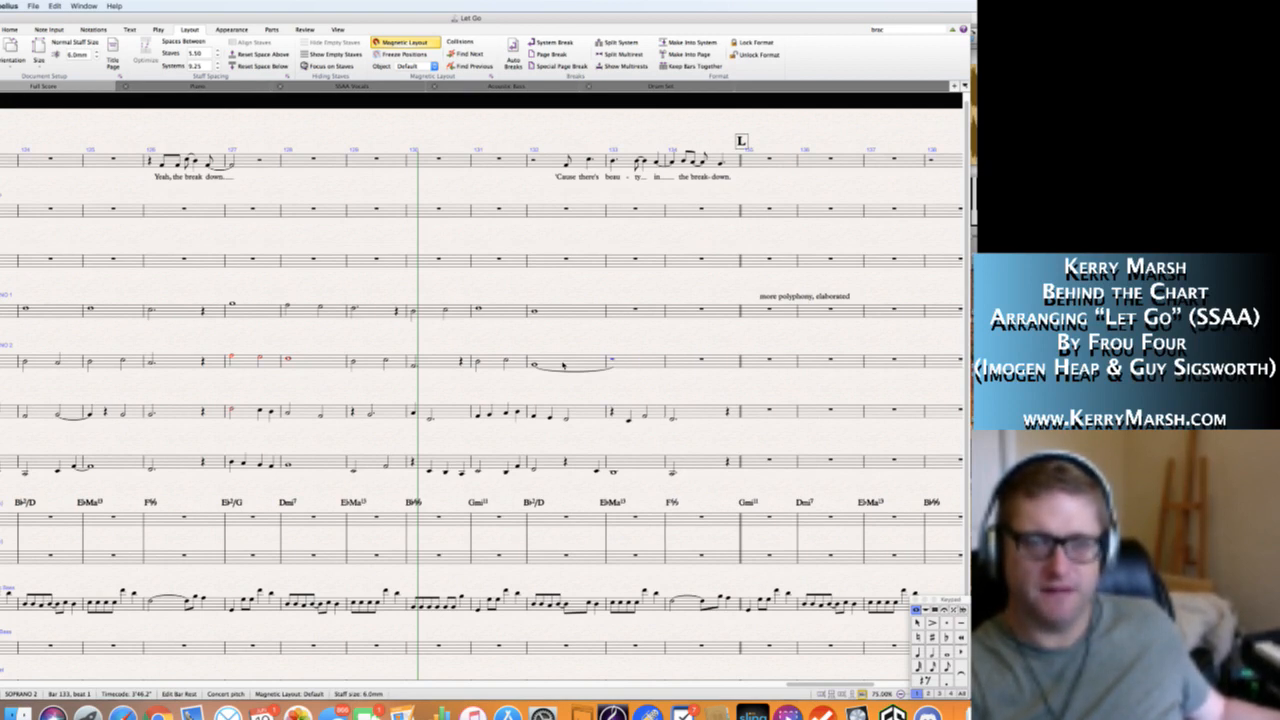
key("n")
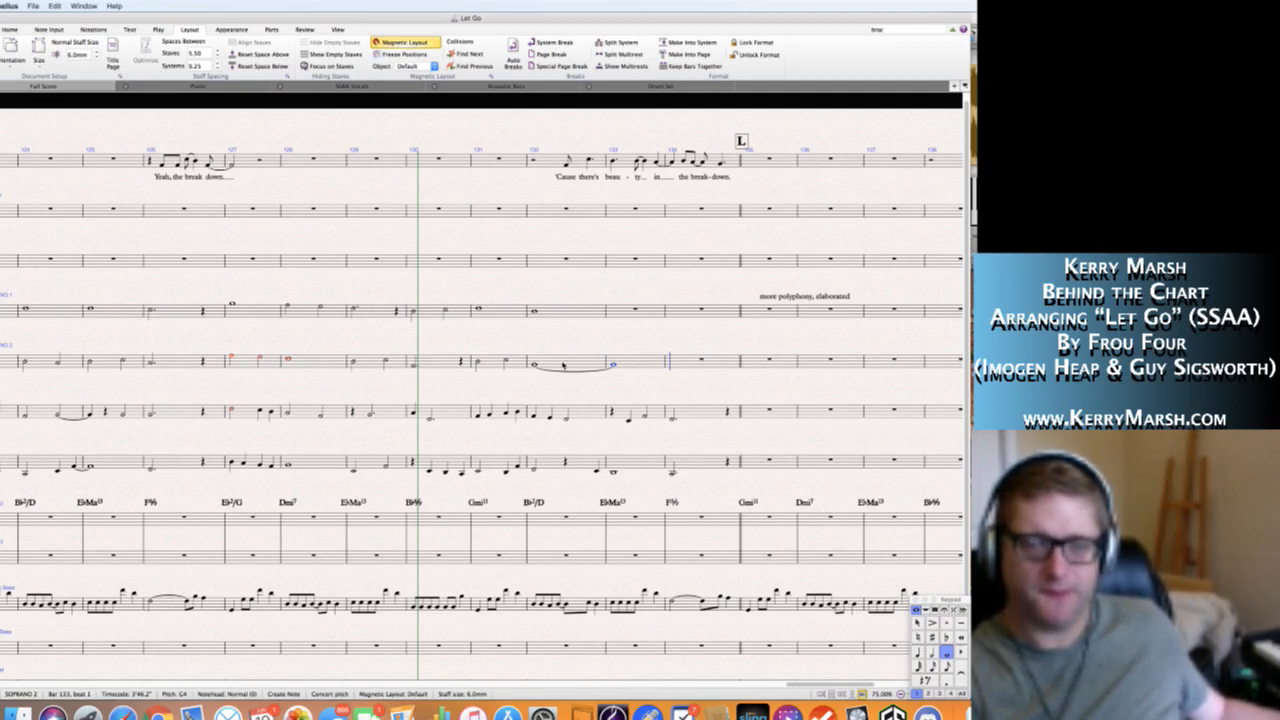
key("KP_Enter")
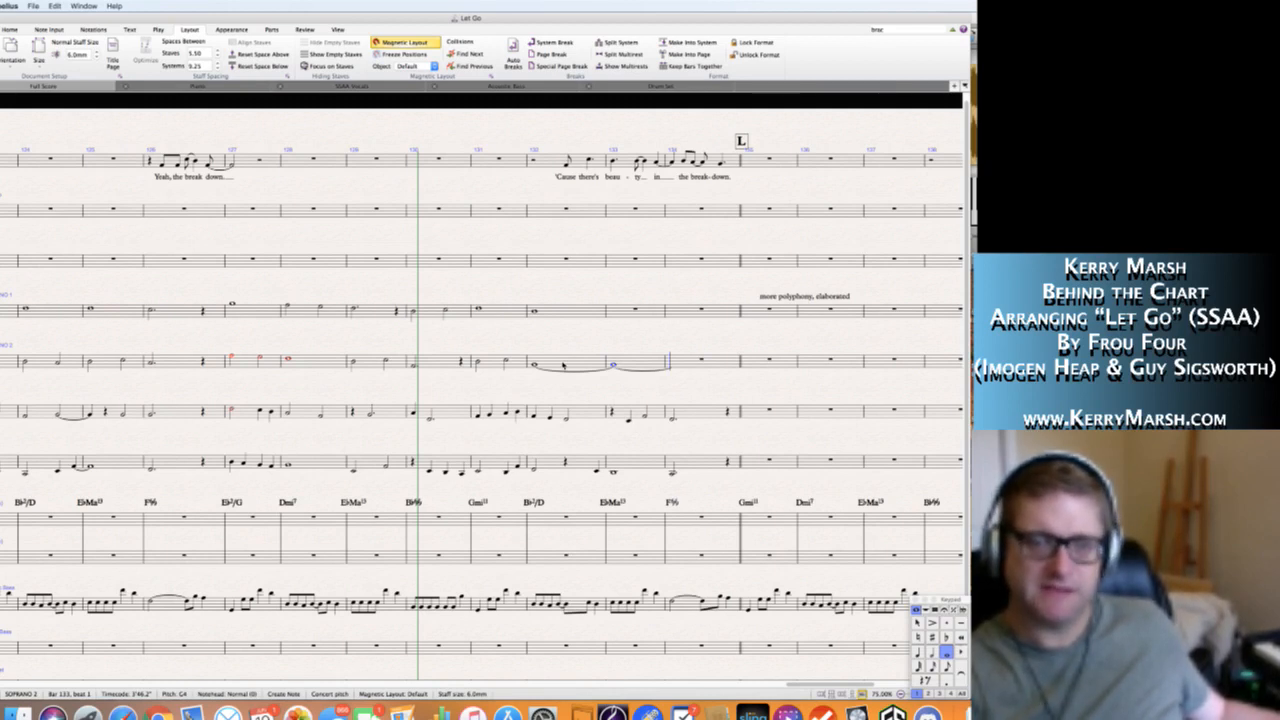
key("KP_5")
key("KP_Decimal")
key("g")
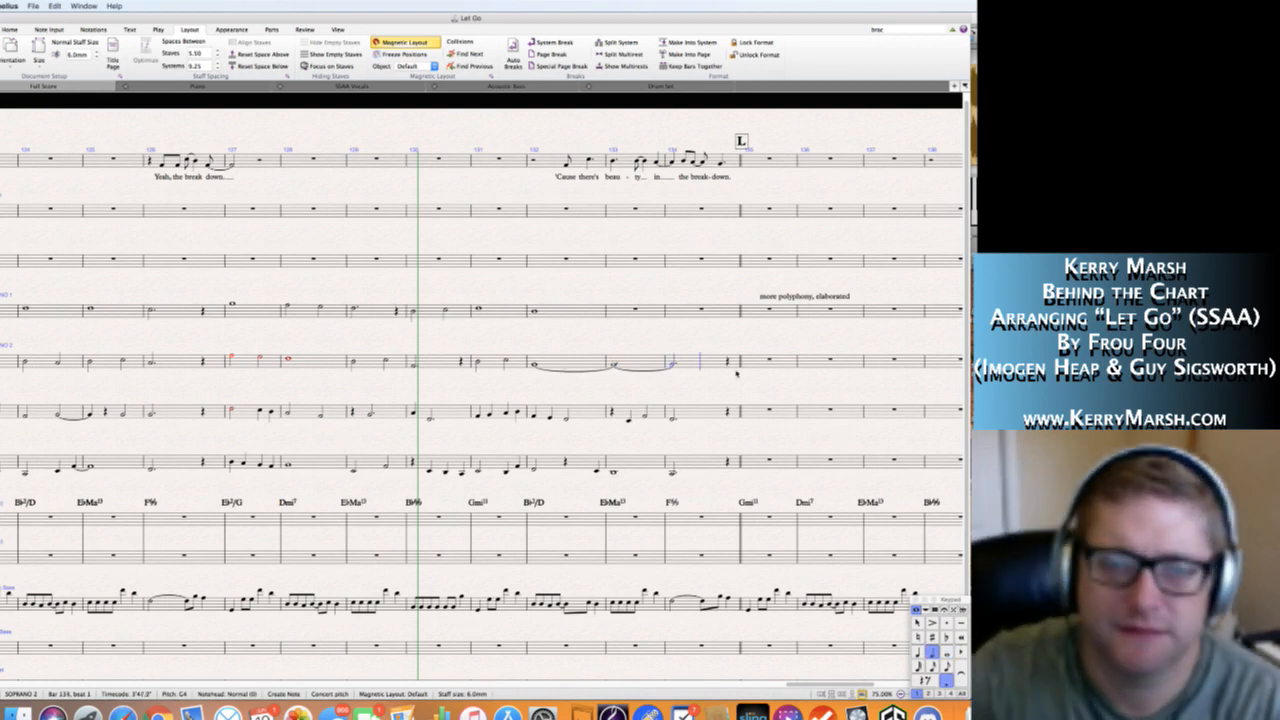
key("Escape")
key("Escape")
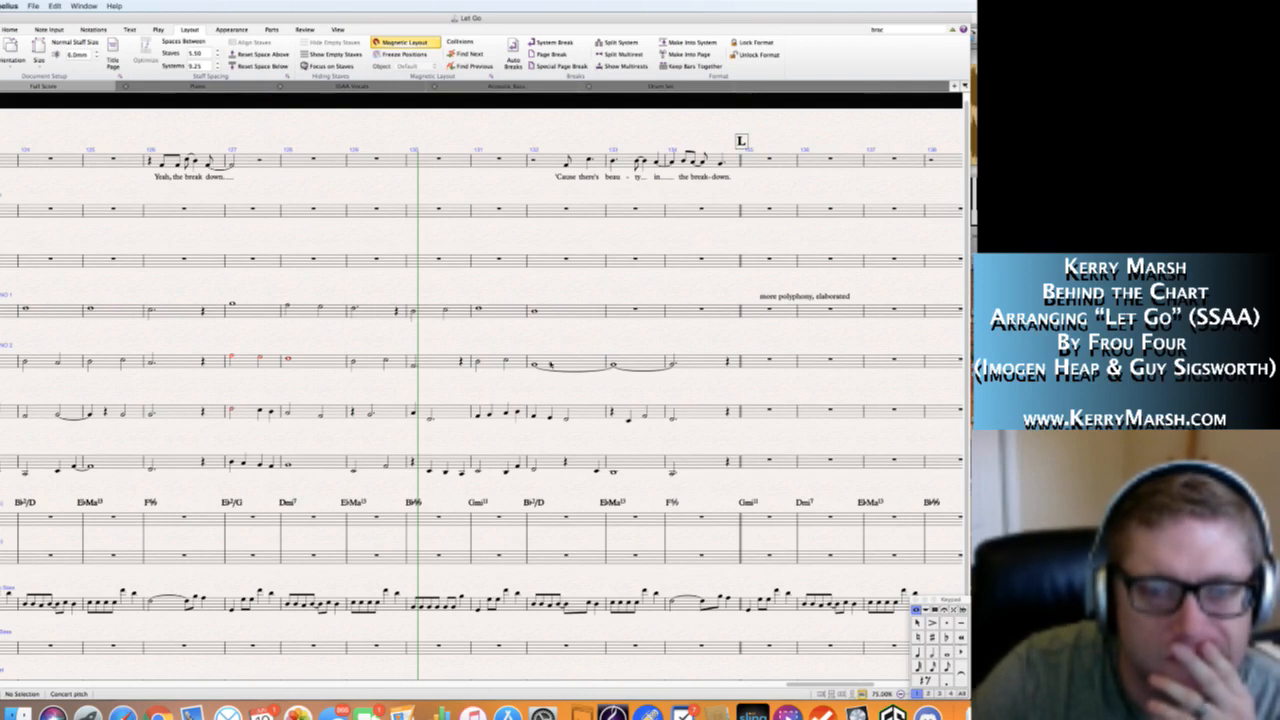
Shorten Soprano 2's bar 132 note to a half note and add a half-note A4 on beat 3.
left_click(535, 366)
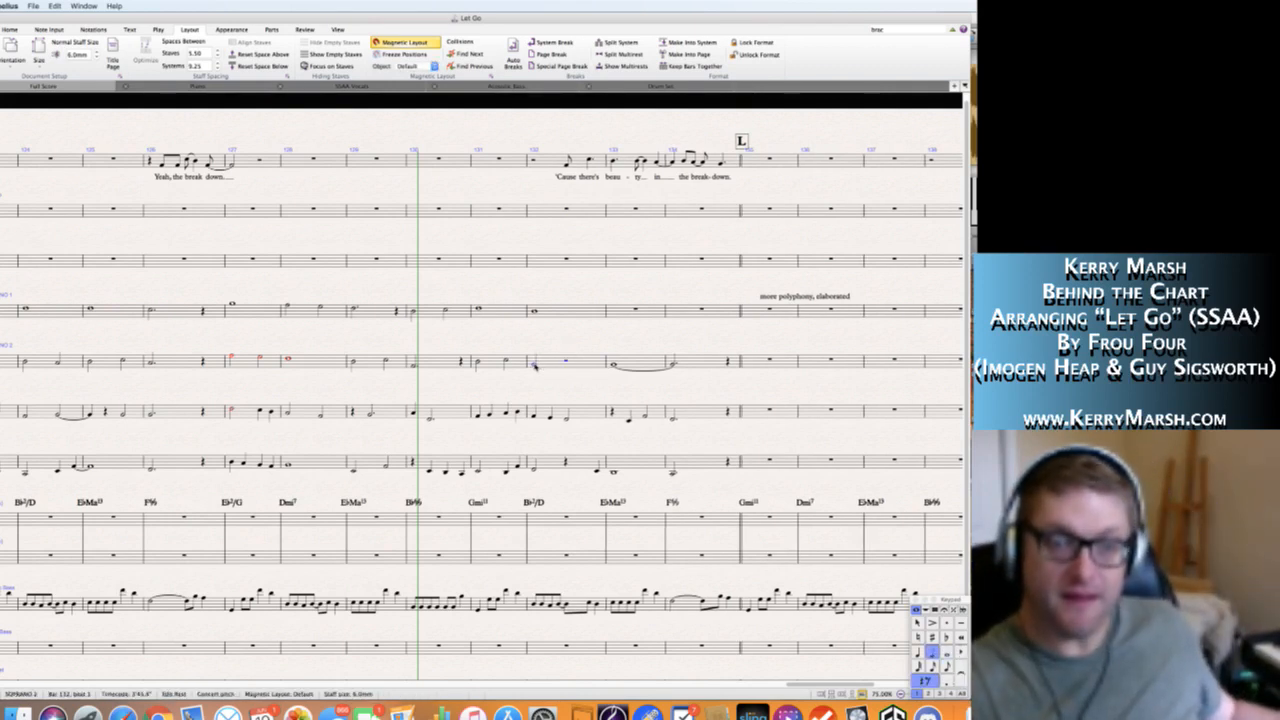
key("Delete")
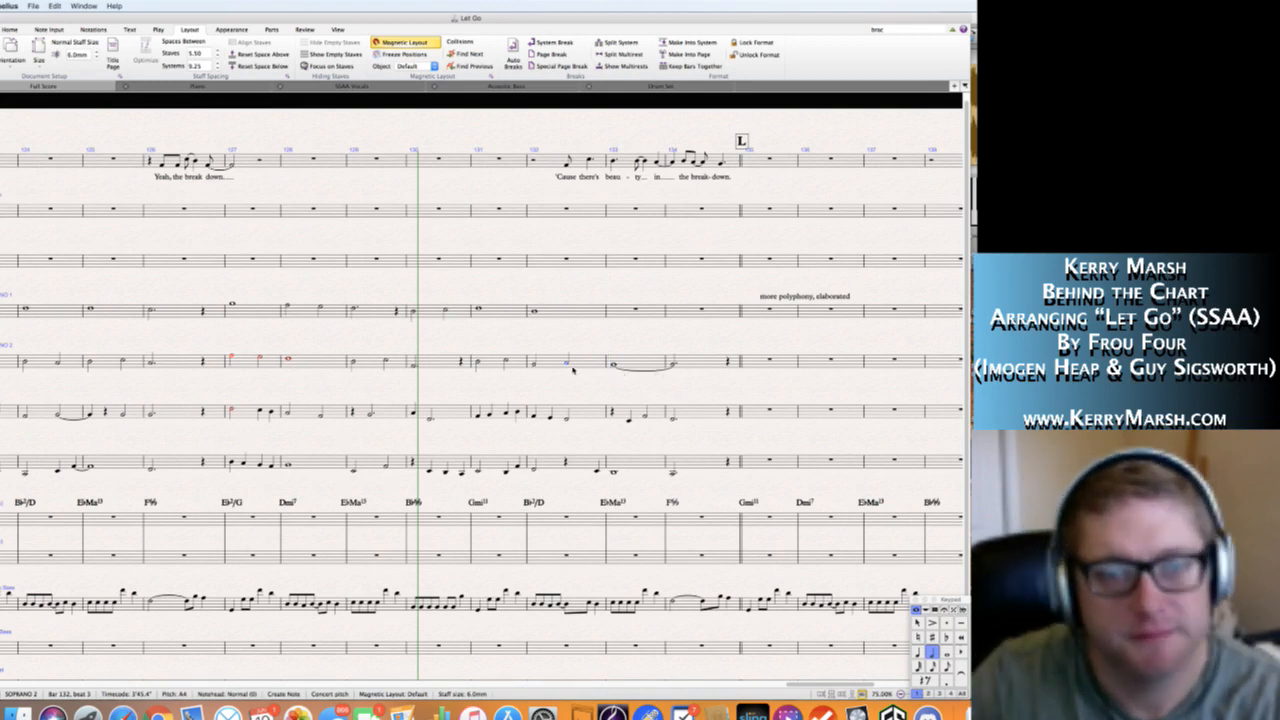
key("Escape")
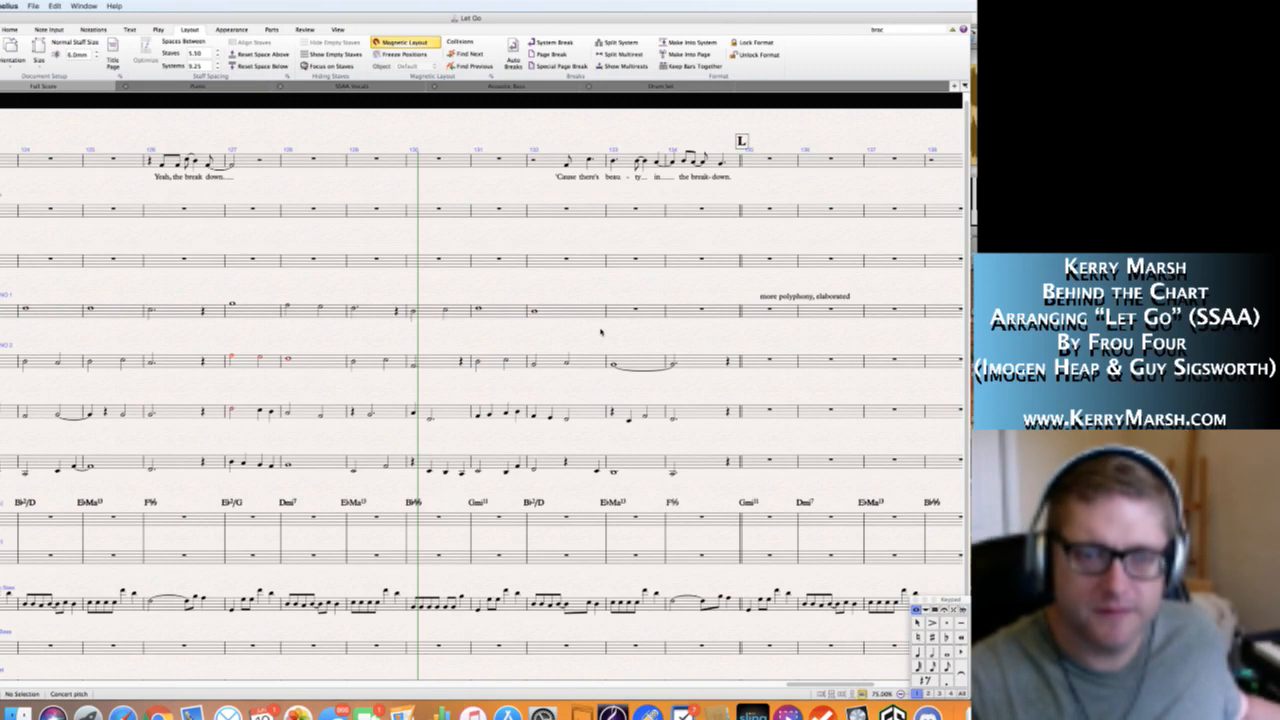
Shorten Soprano 1's whole note in bar 132 to a dotted half note.
left_click(568, 313)
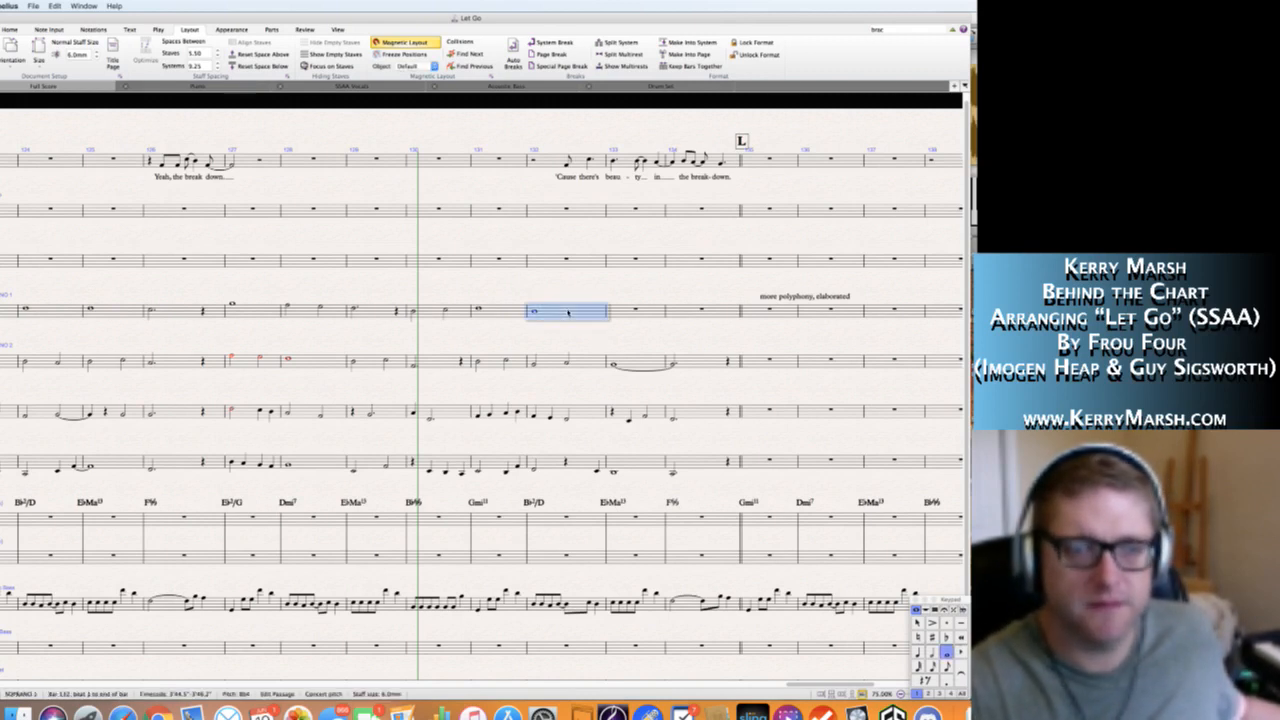
key("5")
key("period")
key("Right")
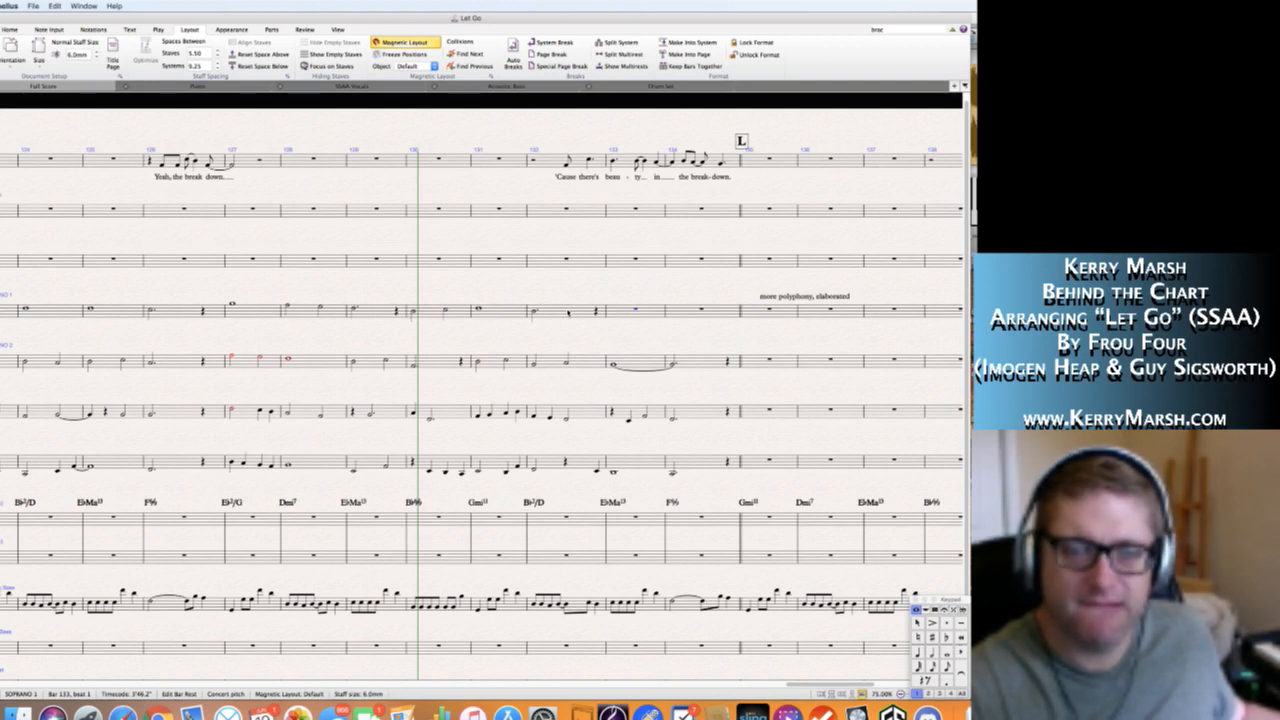
Write Soprano 1's bar 133 as a quarter-note C5 followed by a dotted half-note D5.
key("n")
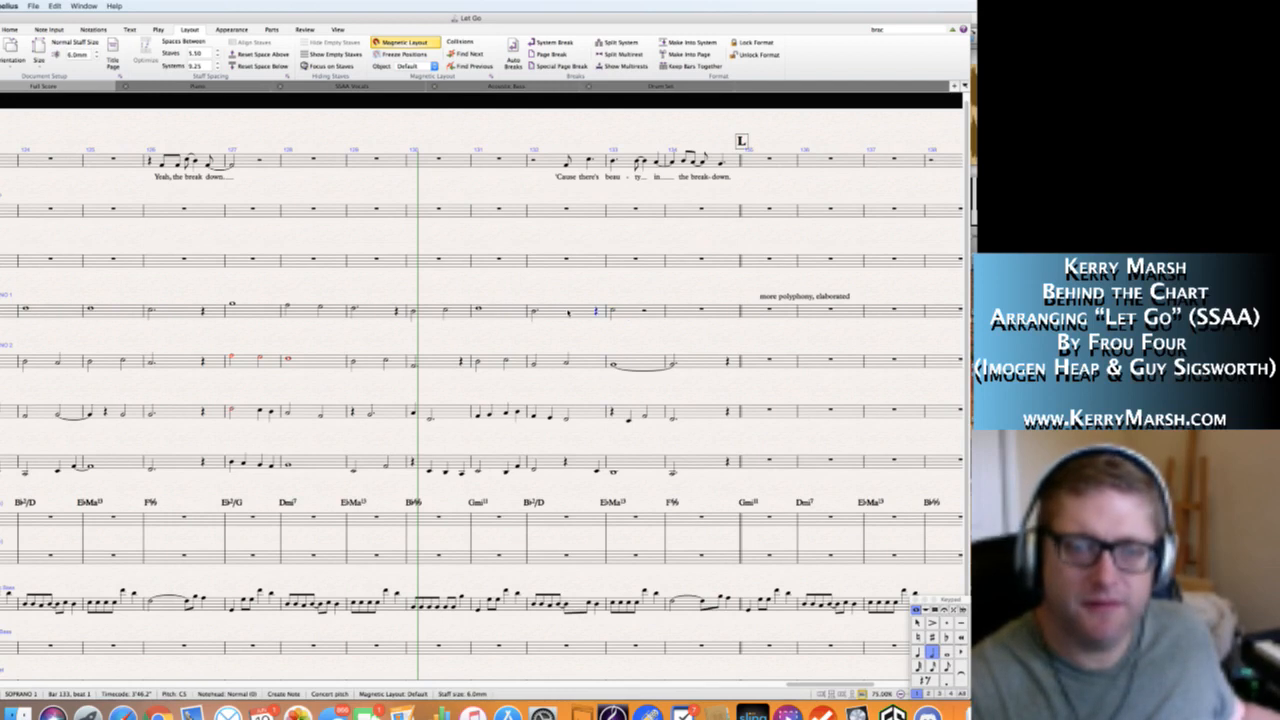
key("Escape")
key("Right")
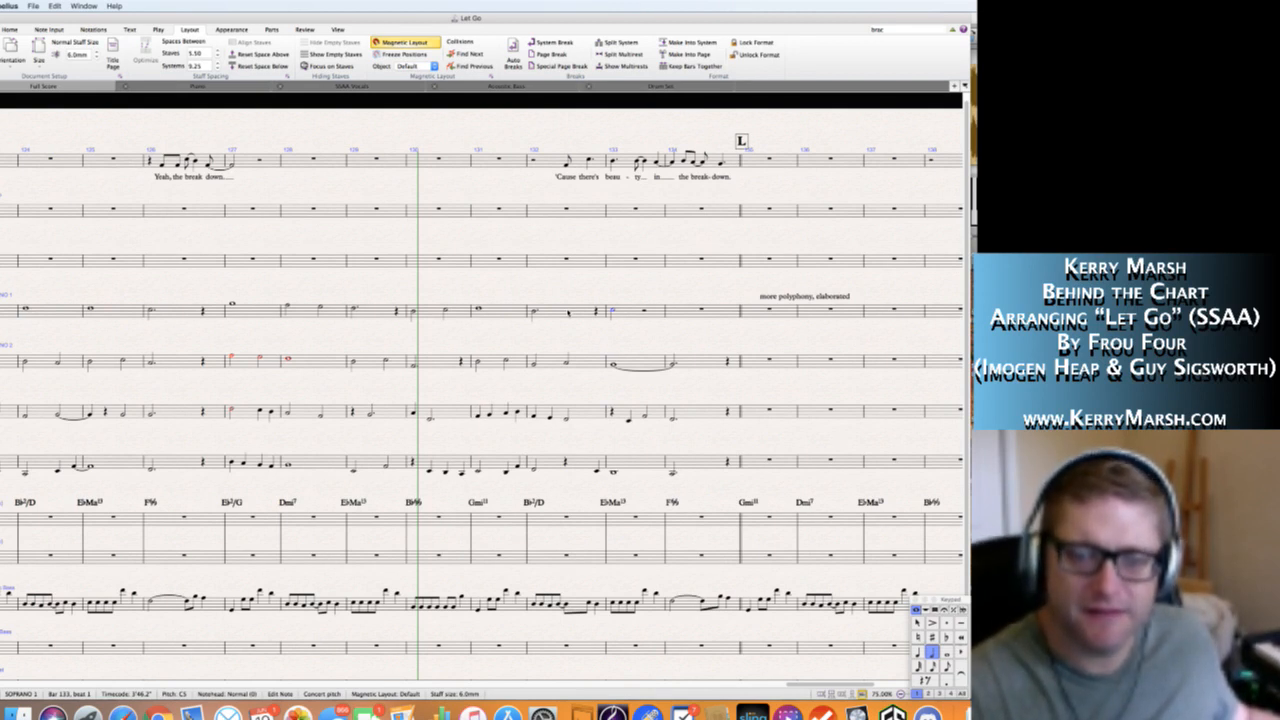
key("n")
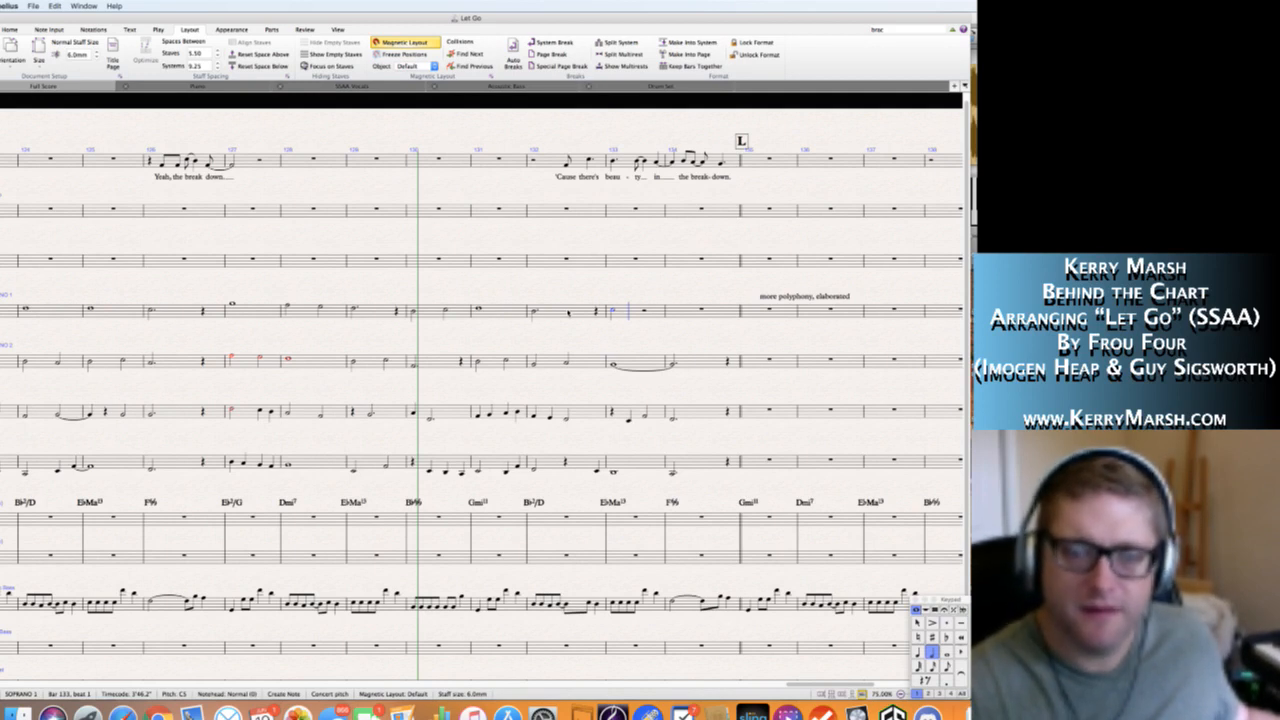
key("Escape")
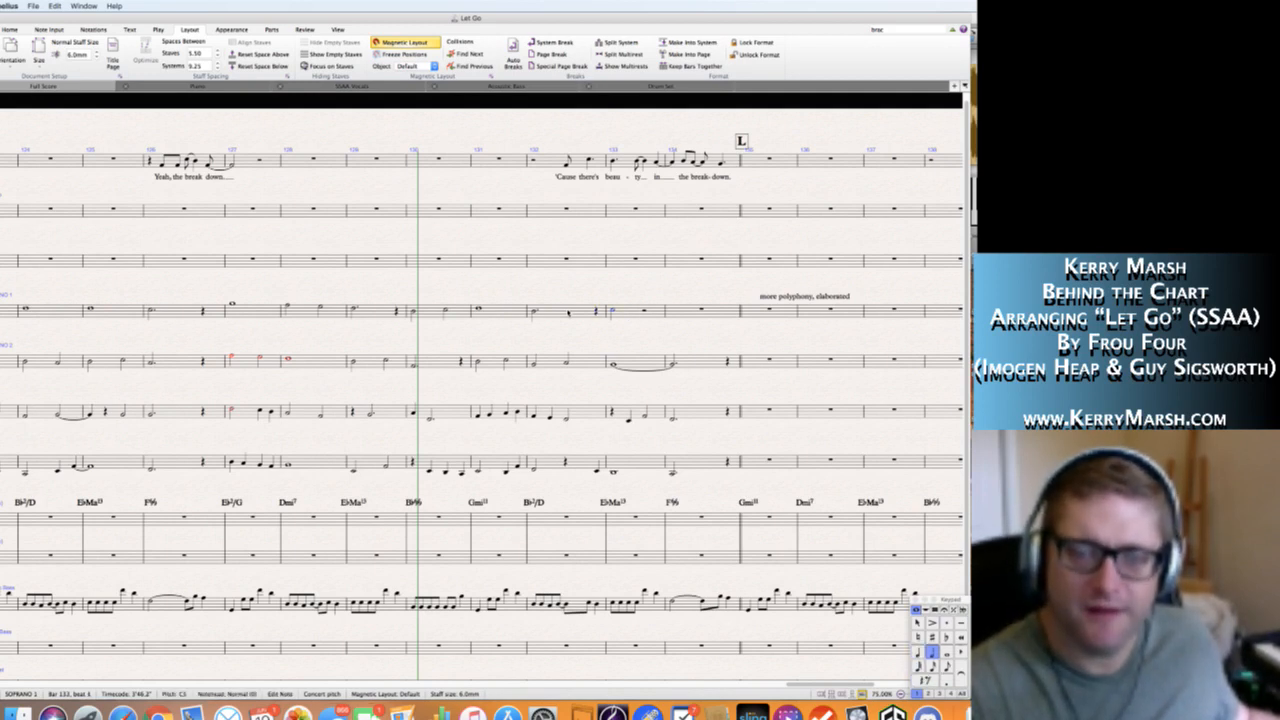
key("n")
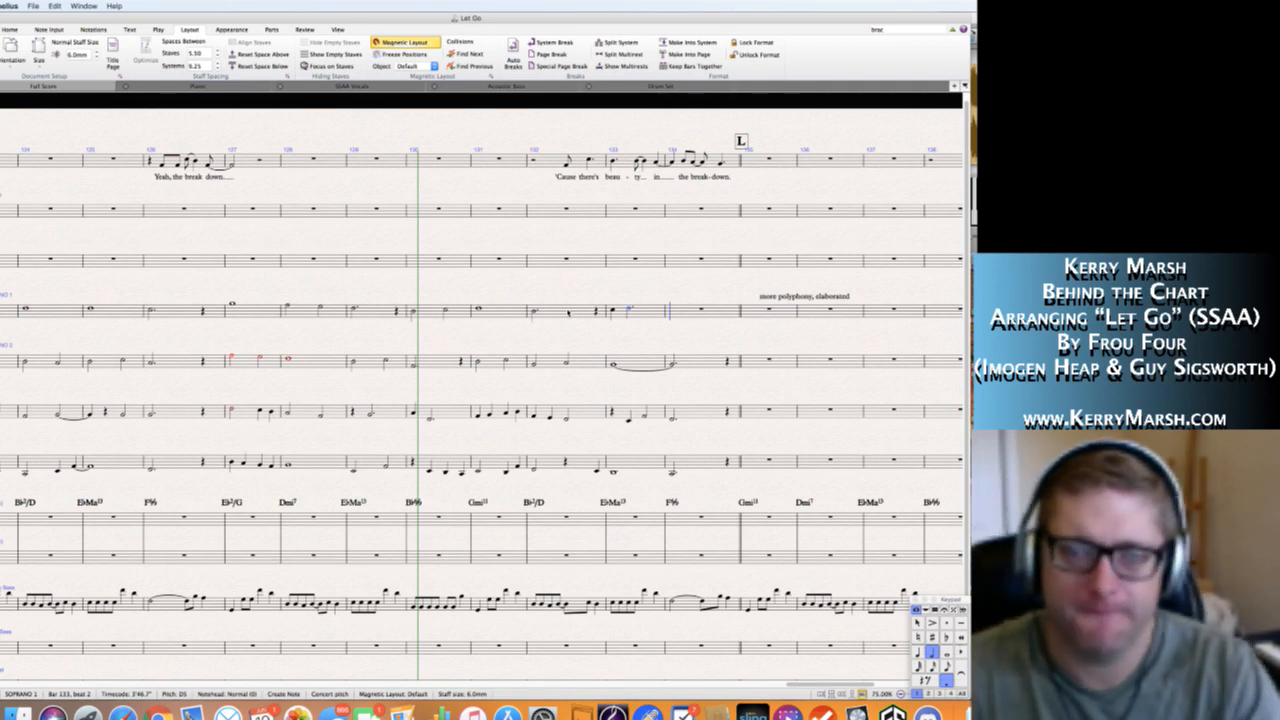
key("Escape")
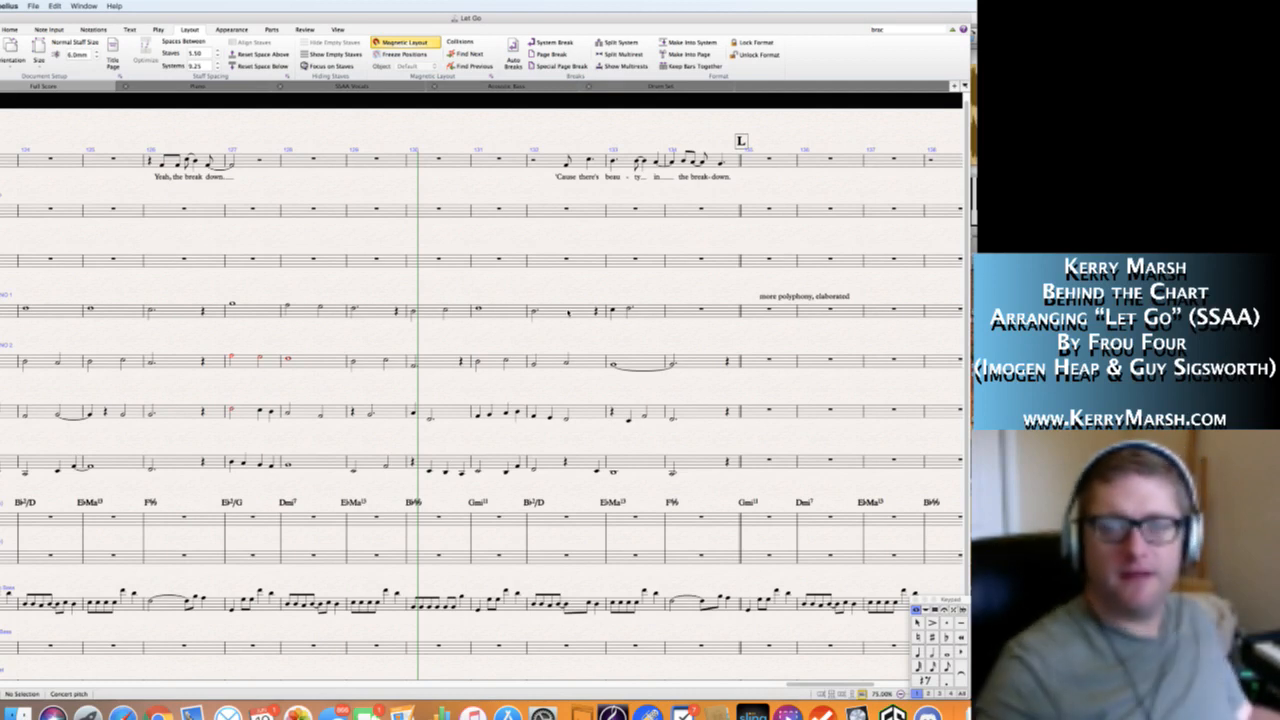
Finish Soprano 1's line with a dotted half-note C5 in bar 134.
left_click(683, 314)
left_click(683, 314)
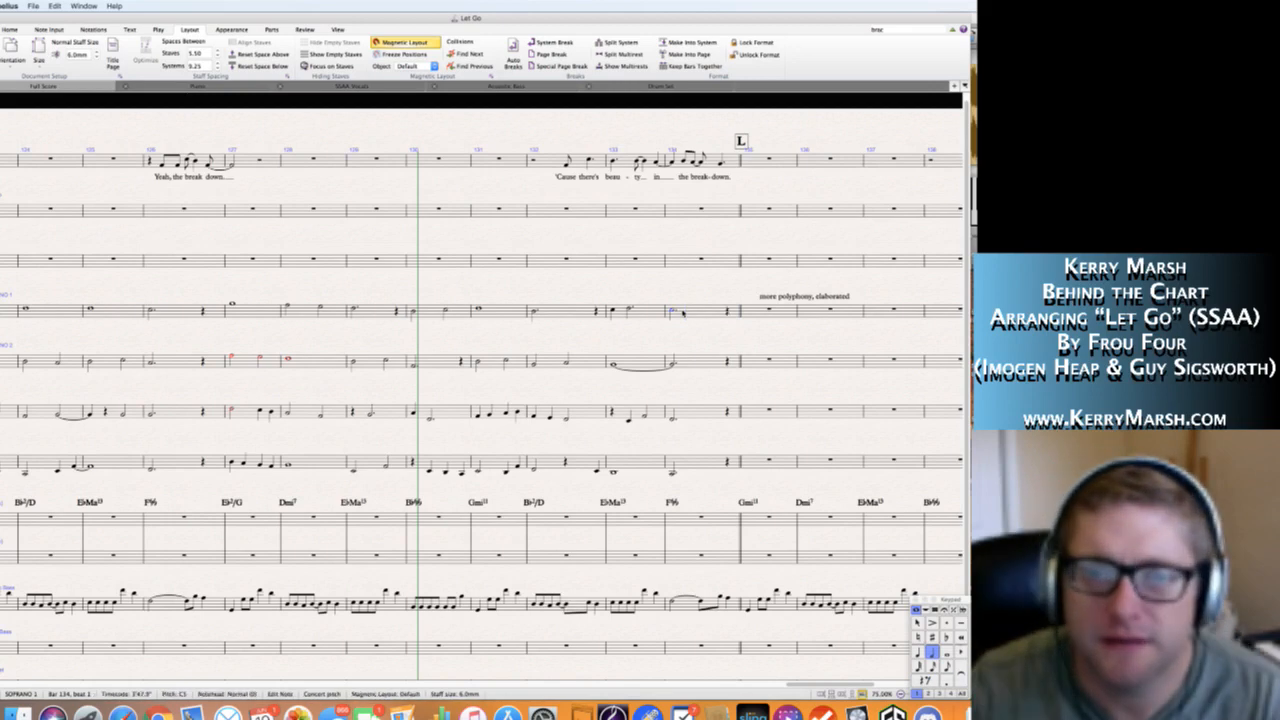
key("Escape")
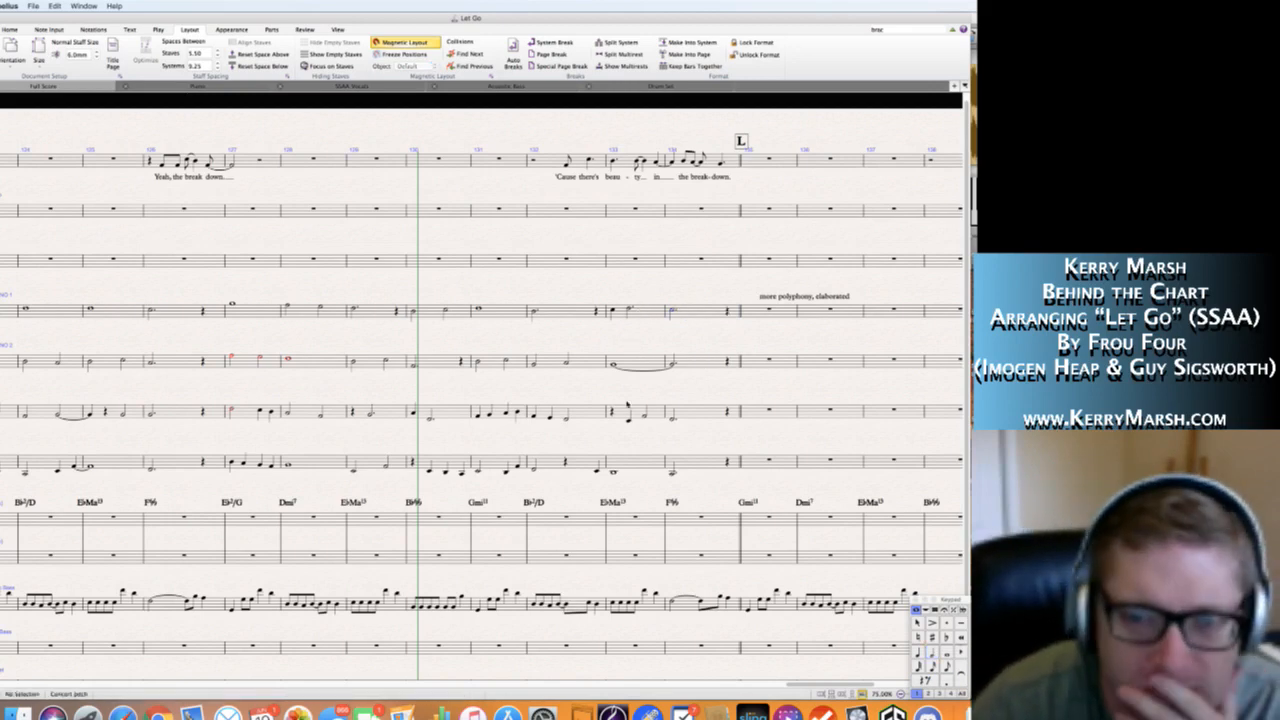
Play the score back from bar 127 into section L.
scroll(627, 406, "left", 5)
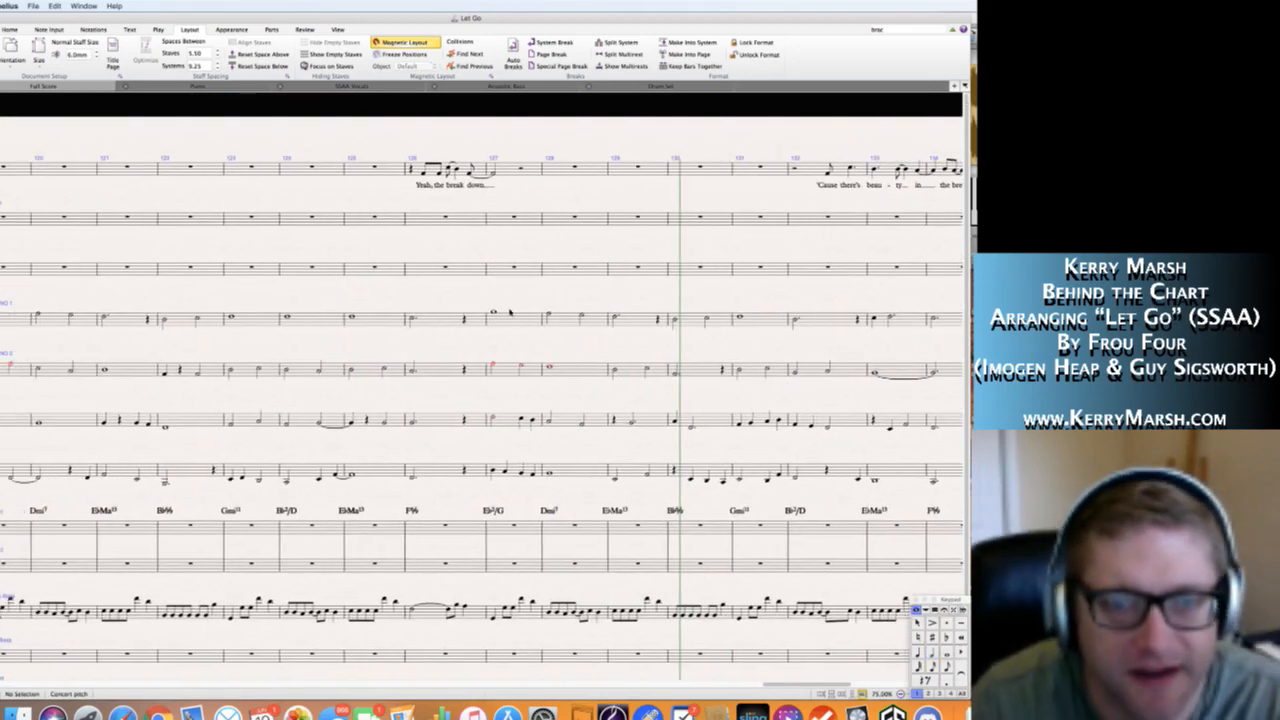
left_click(493, 313)
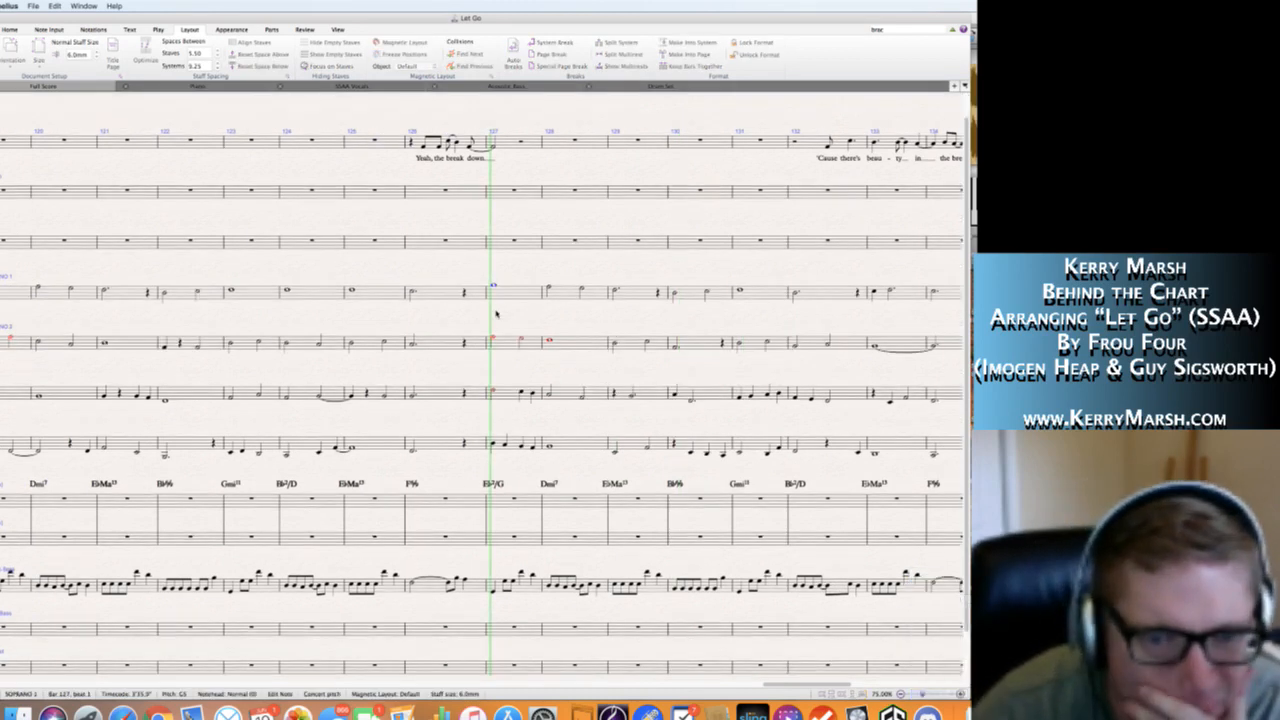
key("space")
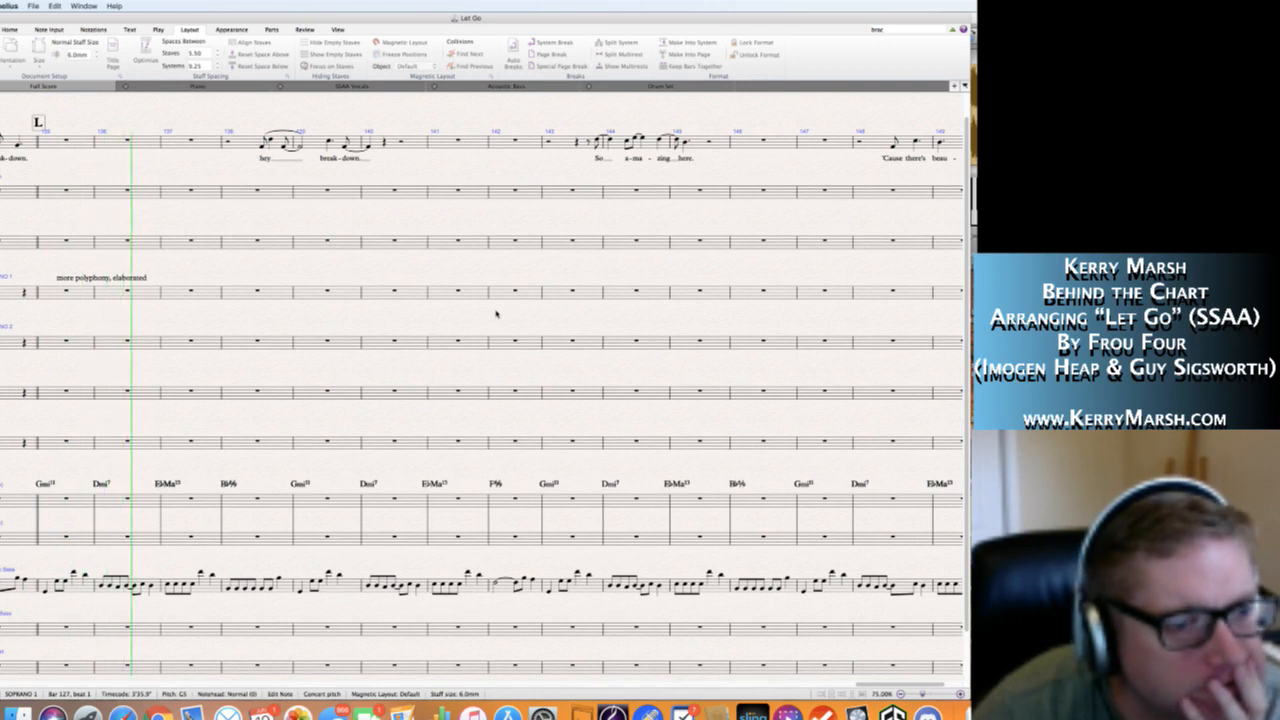
key("space")
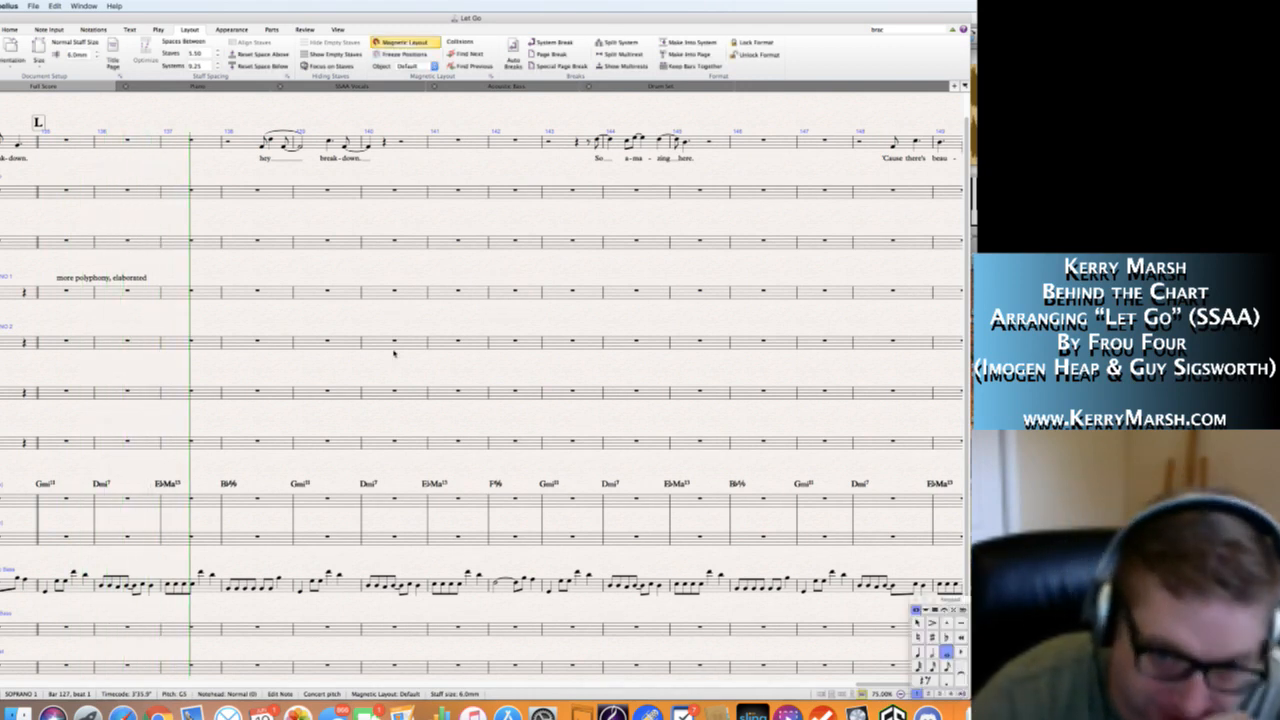
Write a whole-note G4 in Soprano 1's final bar, bar 151.
left_click(275, 290)
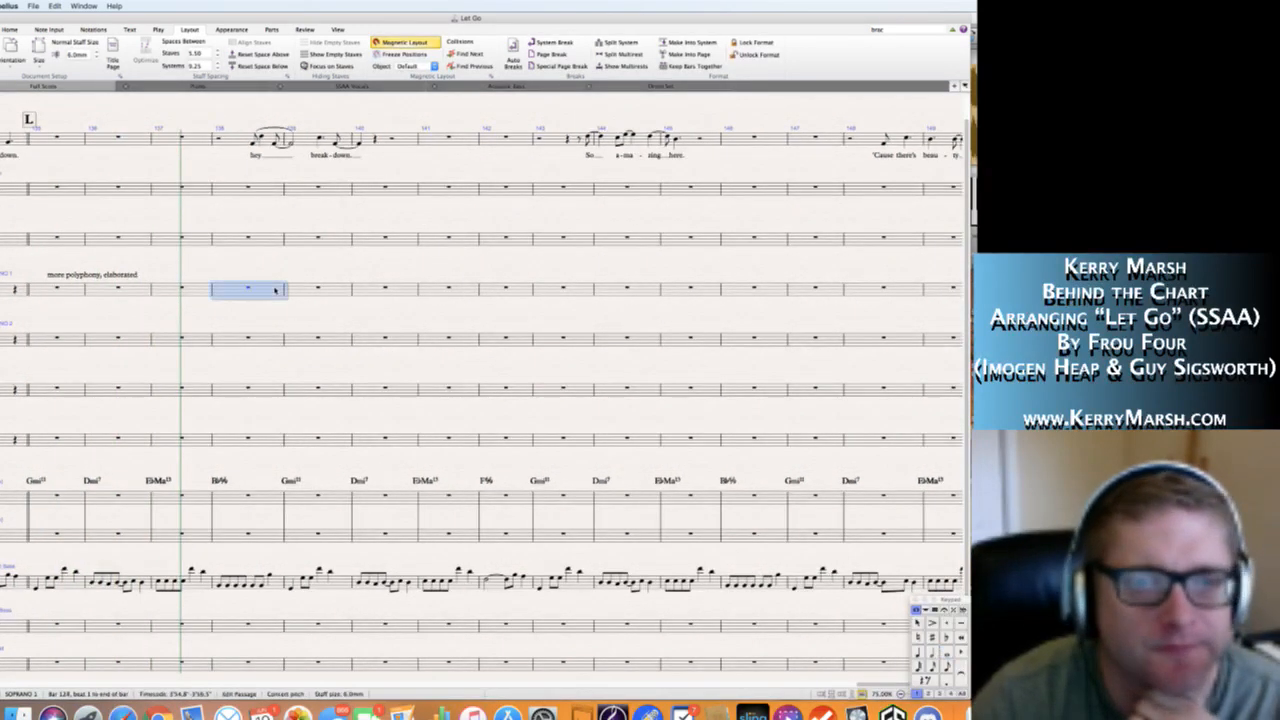
left_click(520, 291)
scroll(576, 310, "right", 2)
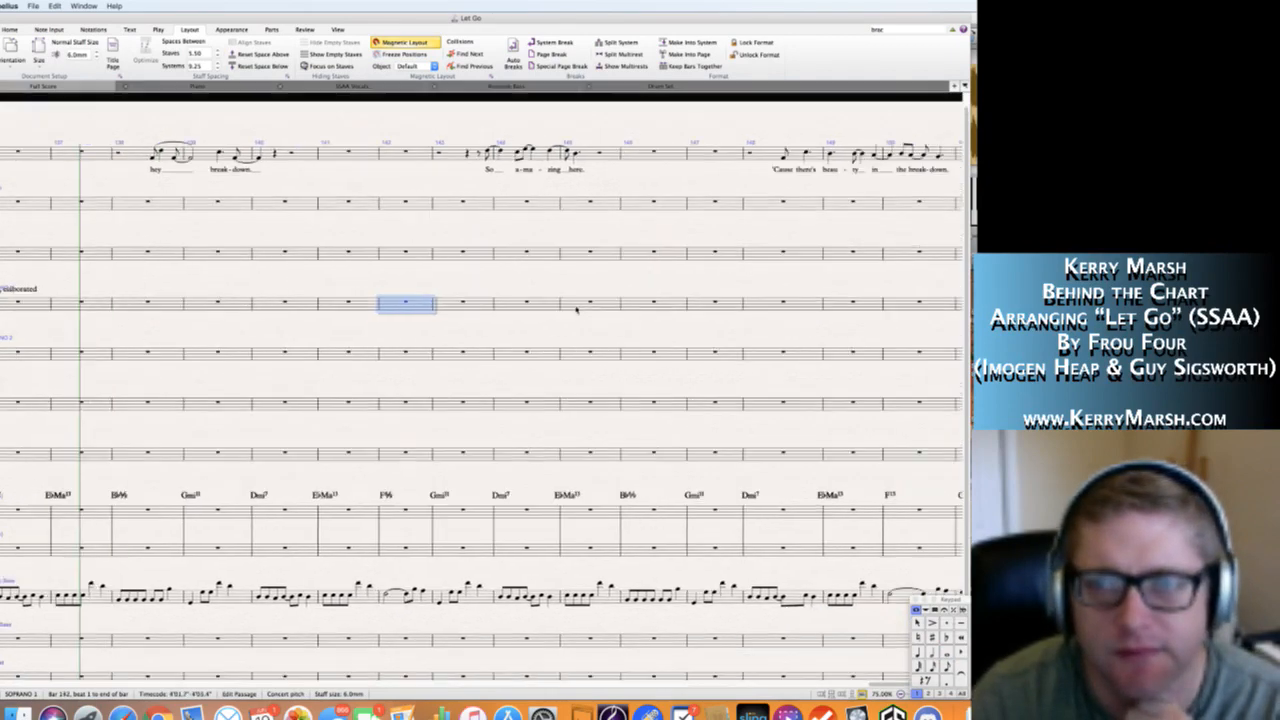
scroll(576, 310, "right", 1)
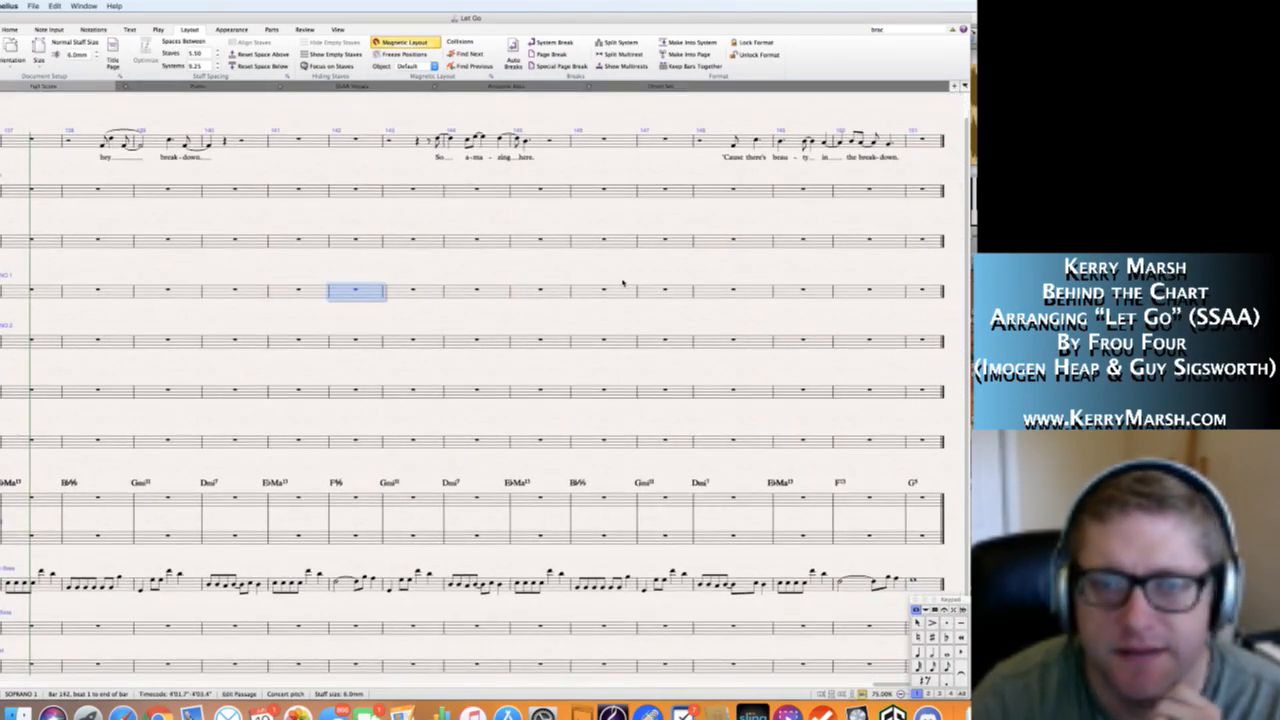
left_click(624, 289)
left_click(886, 291)
left_click(909, 313)
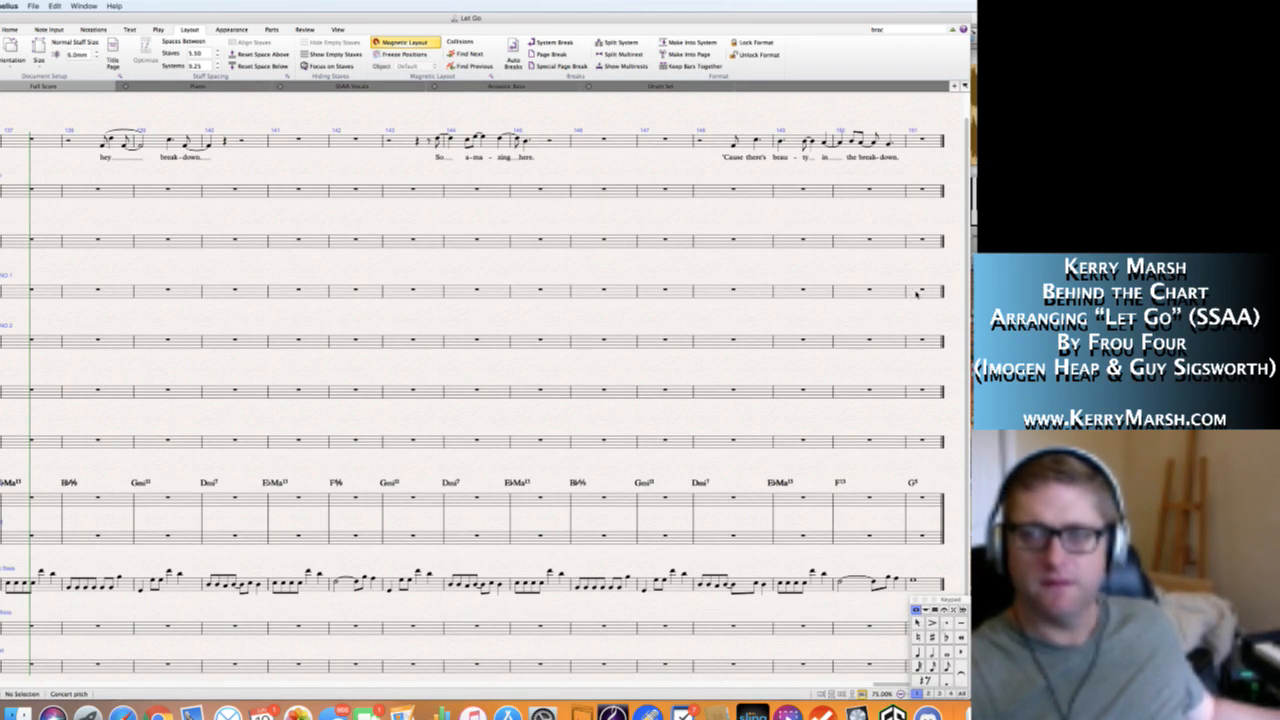
left_click(915, 293)
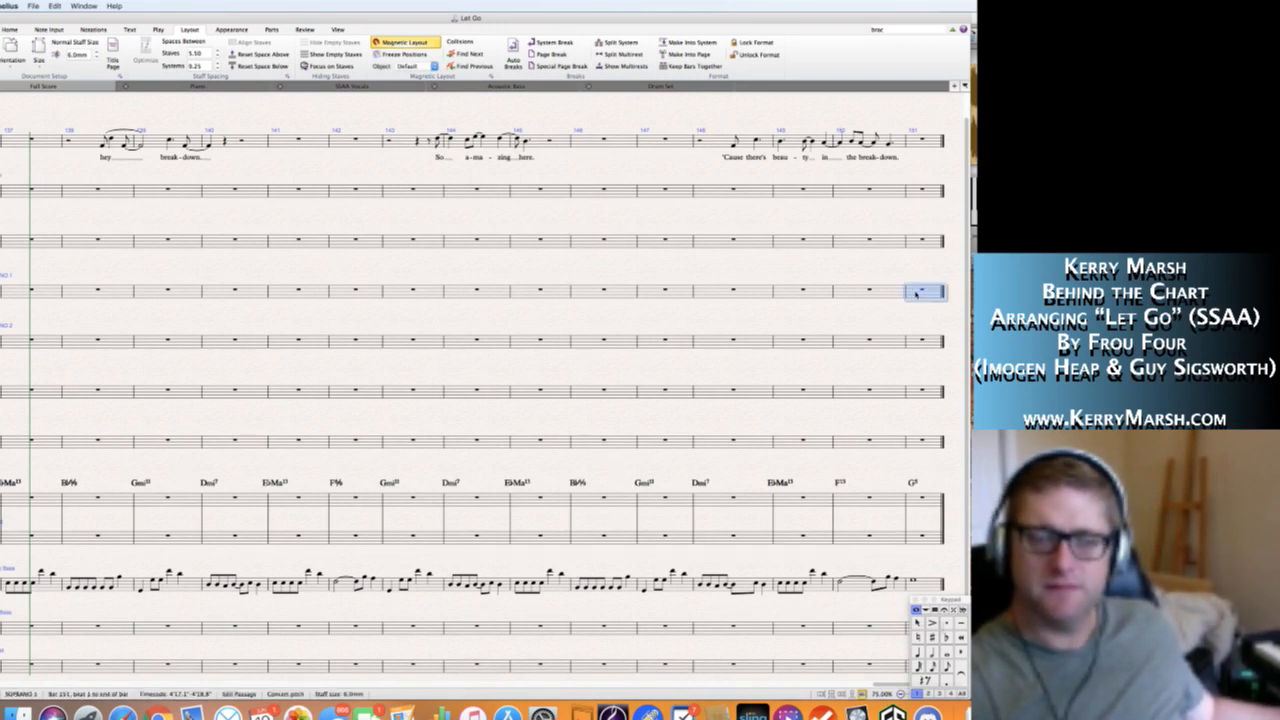
key("g")
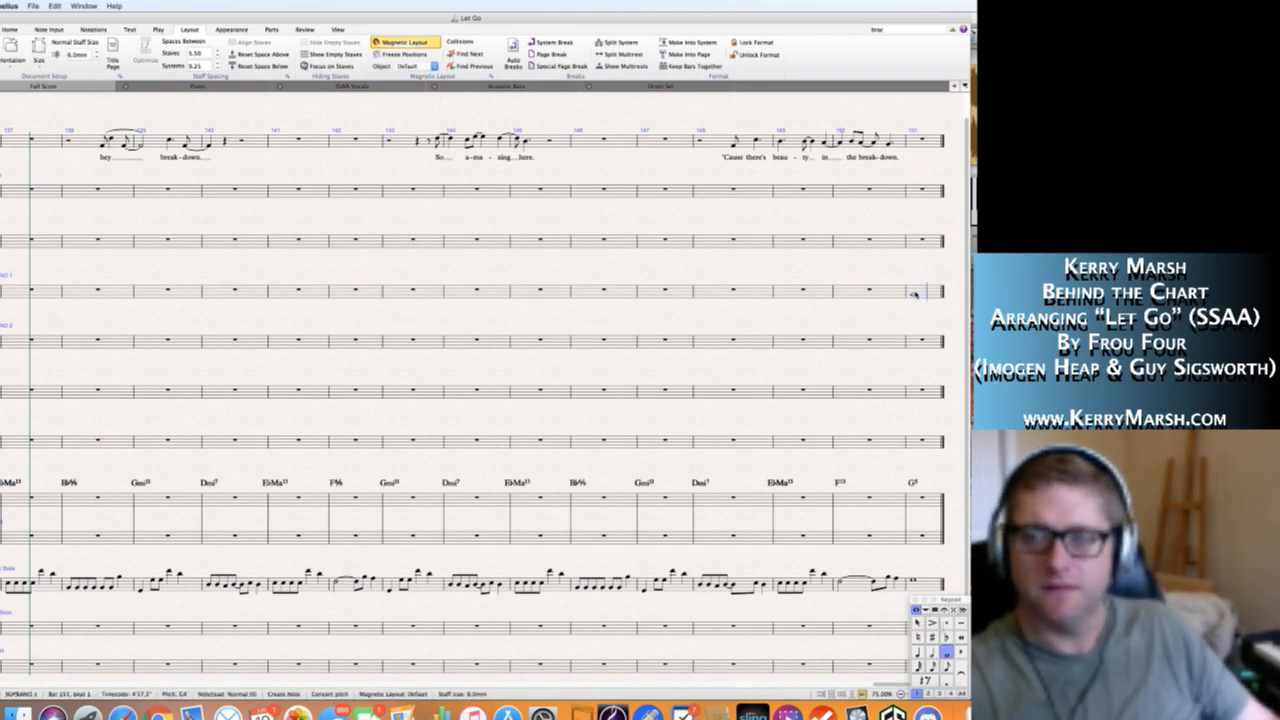
key("Escape")
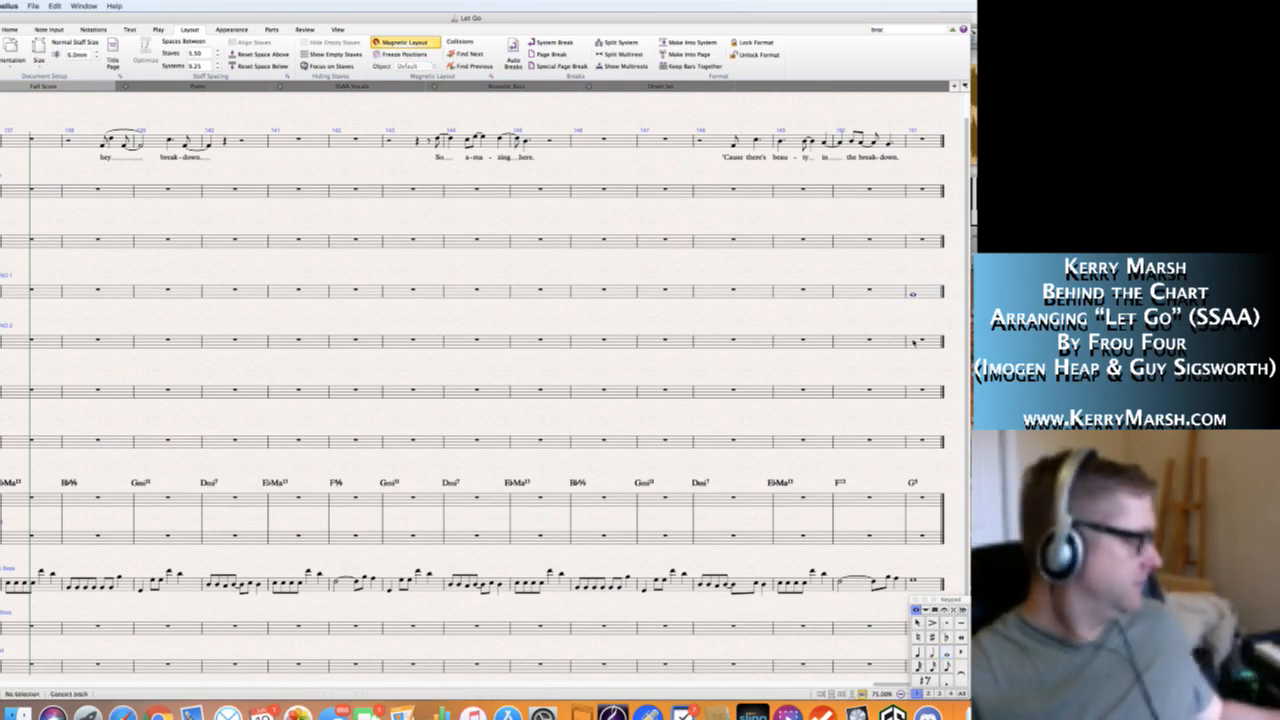
Write a whole-note D4 in Soprano 2's final bar, bar 151.
left_click(913, 342)
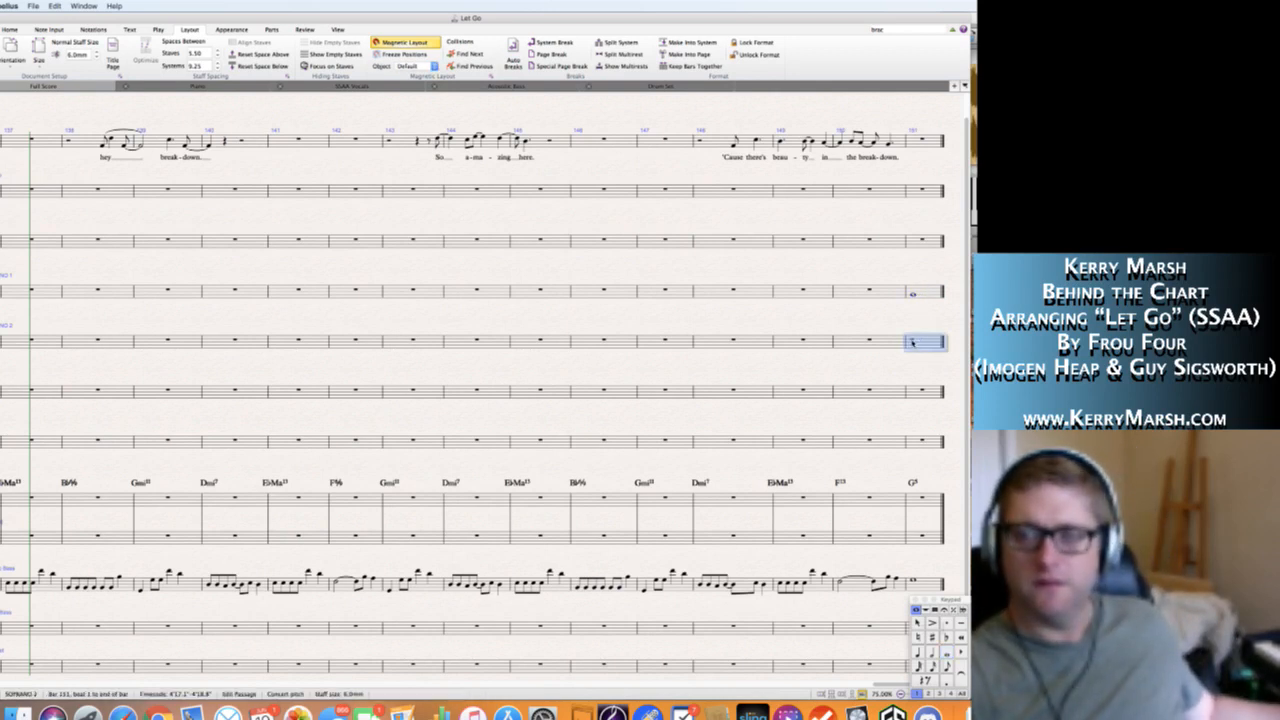
key("d")
key("Escape")
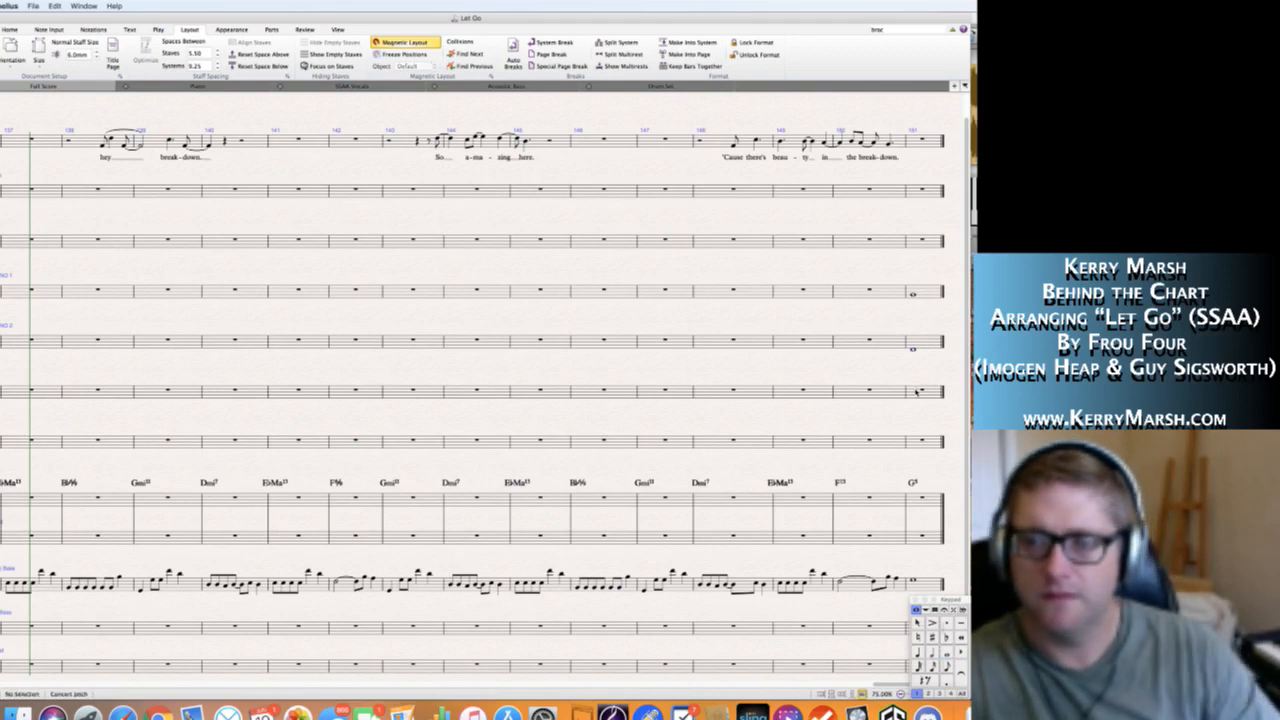
Write a whole-note G3 in both the Alto 1 and Alto 2 staves of the final bar, bar 151.
left_click(916, 392)
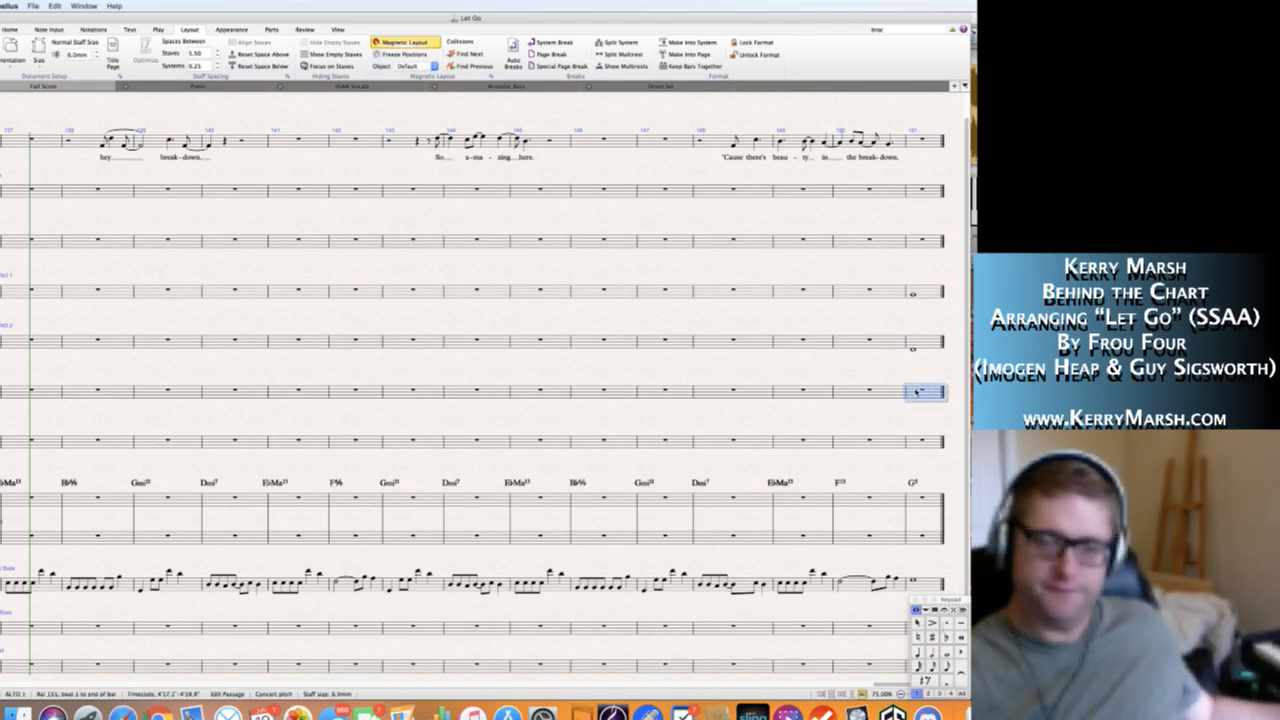
key("g")
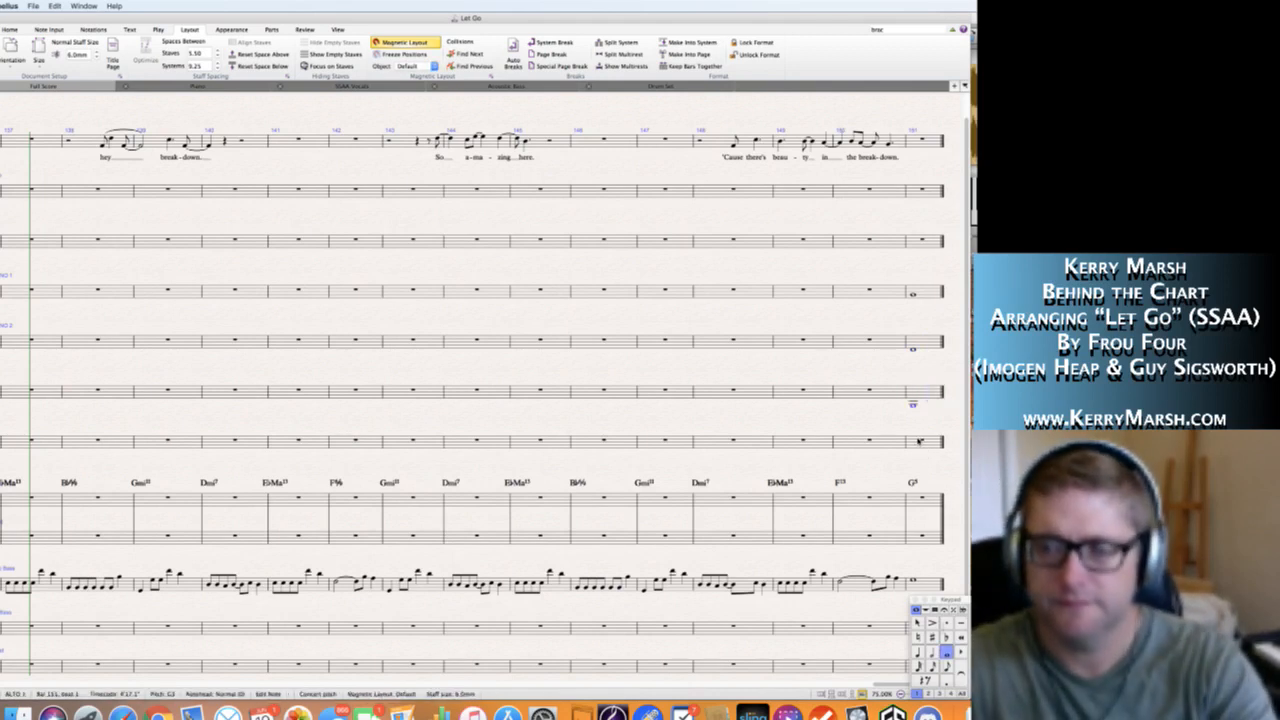
key("Escape")
left_click(917, 442)
key("g")
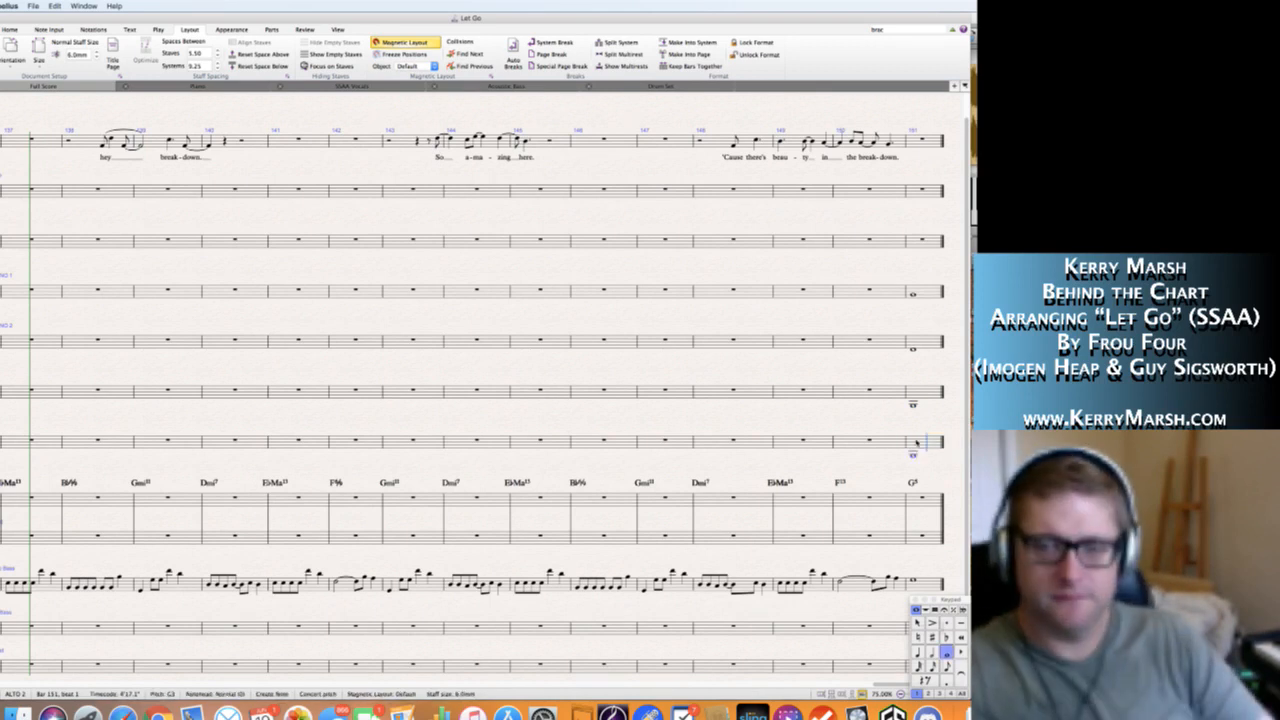
key("Escape")
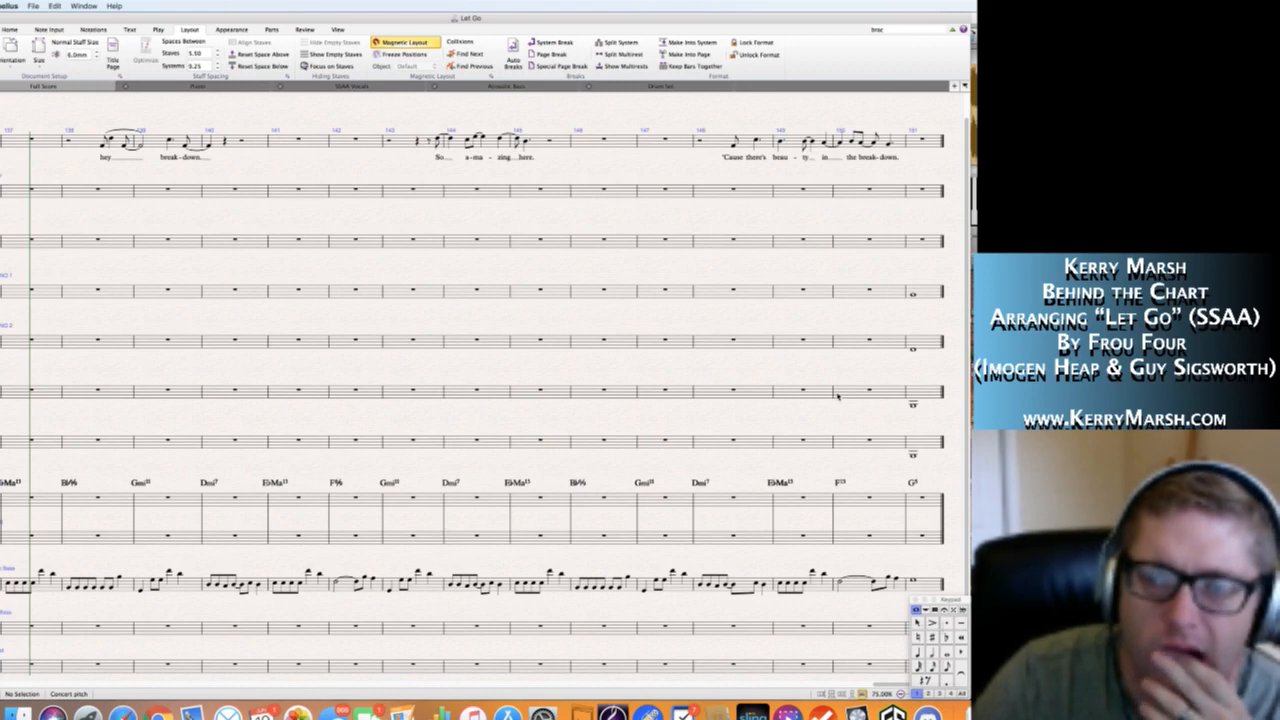
Delete the "more polyphony, elaborated" reminder text above the Soprano 1 staff at the start of section L.
key("space")
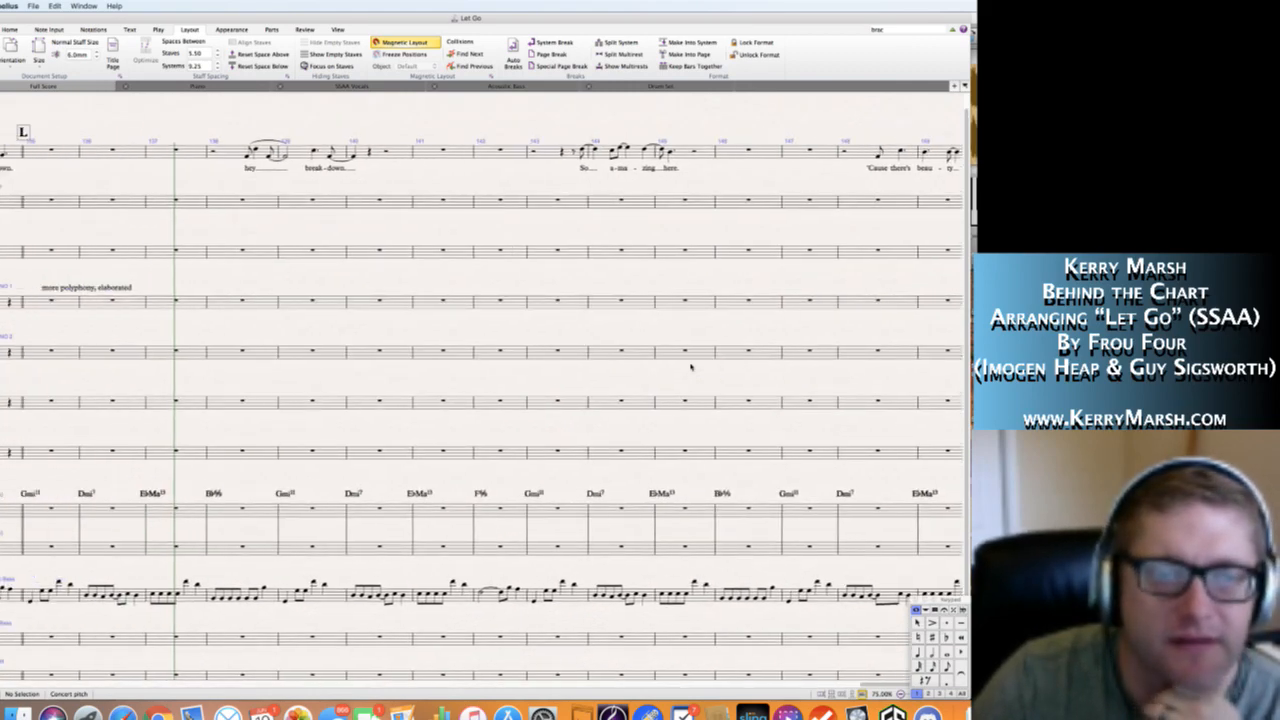
scroll(292, 295, "left", 1)
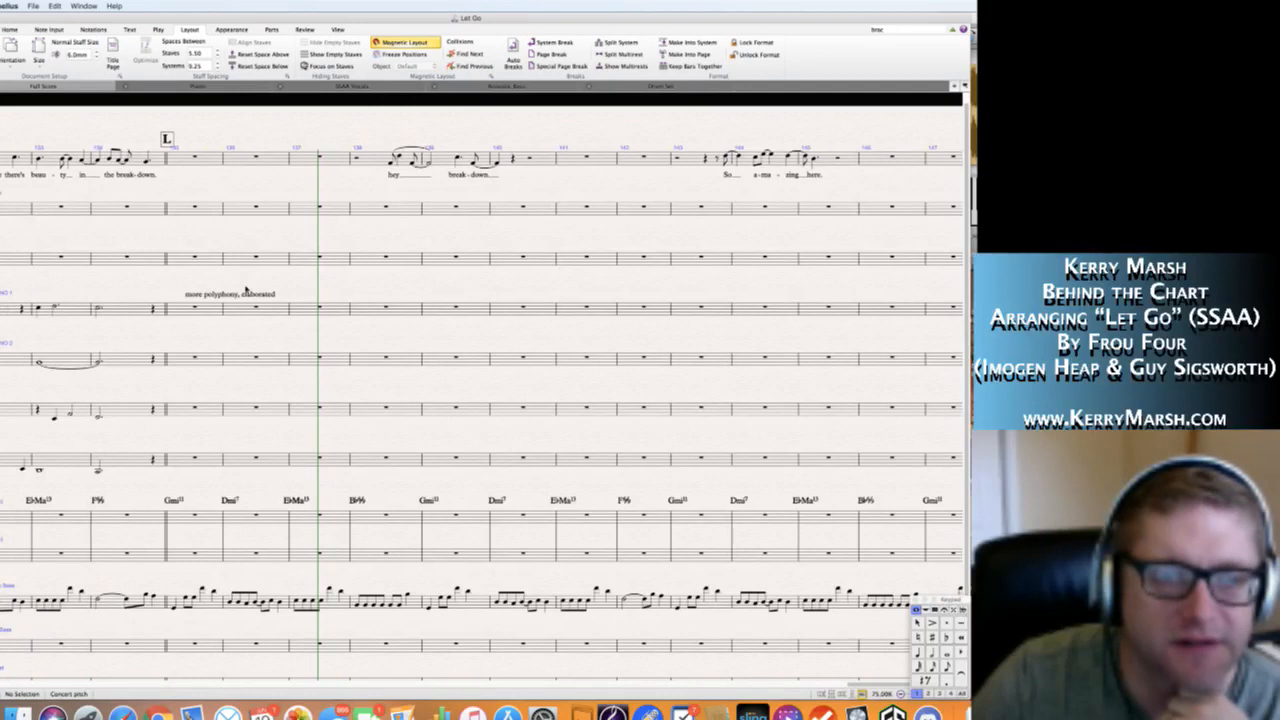
left_click(243, 296)
key("Delete")
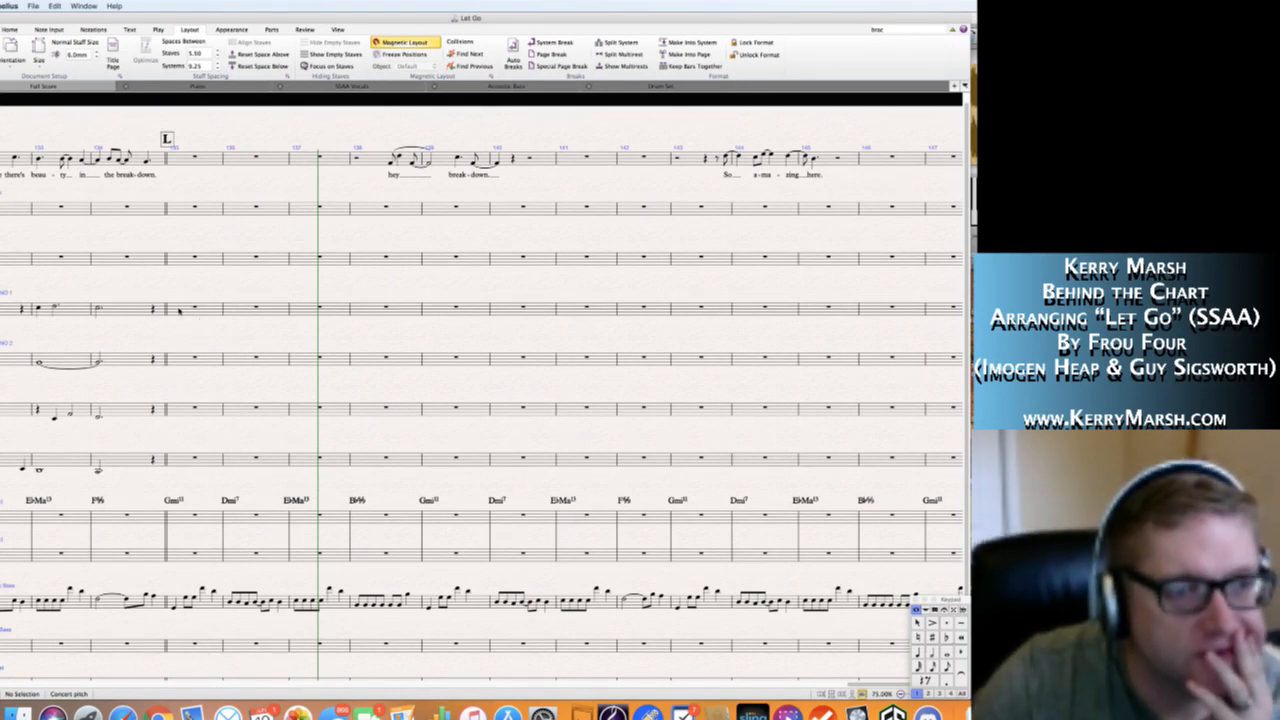
Start Soprano 1's section L line in bar 135 with a half-note D5 followed by quarter notes F5 and G5.
left_click(179, 311)
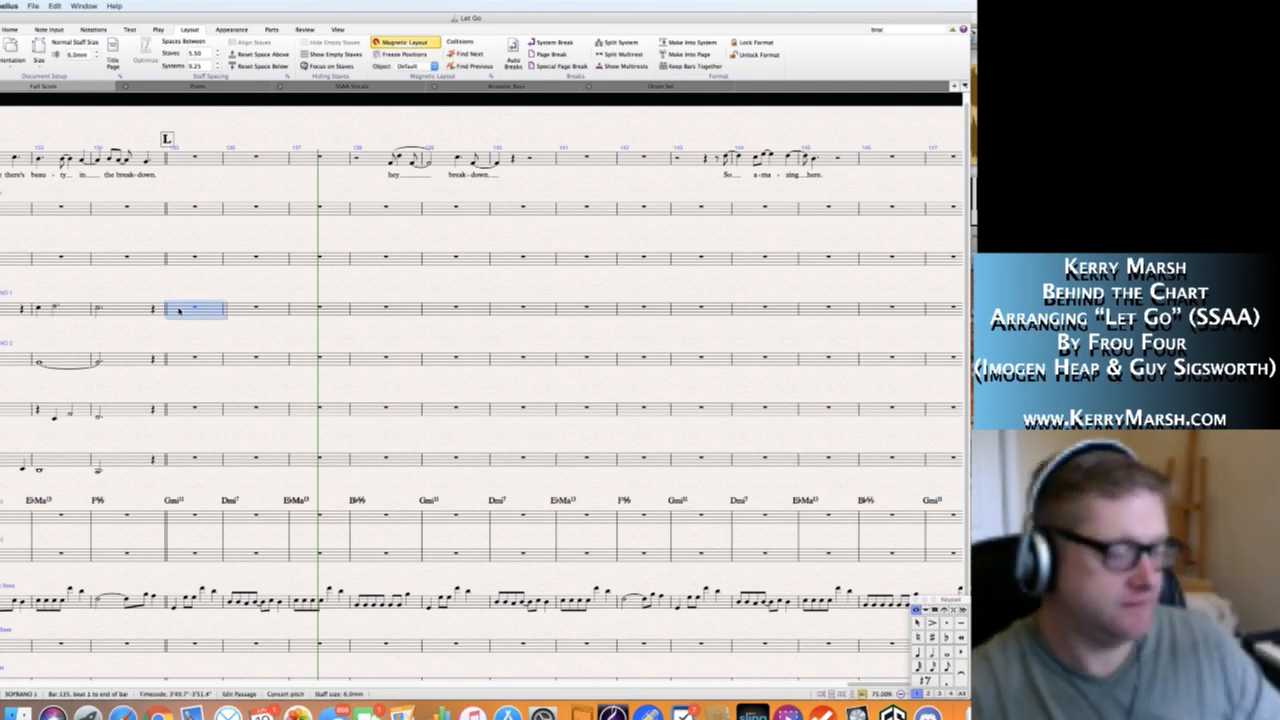
key("4")
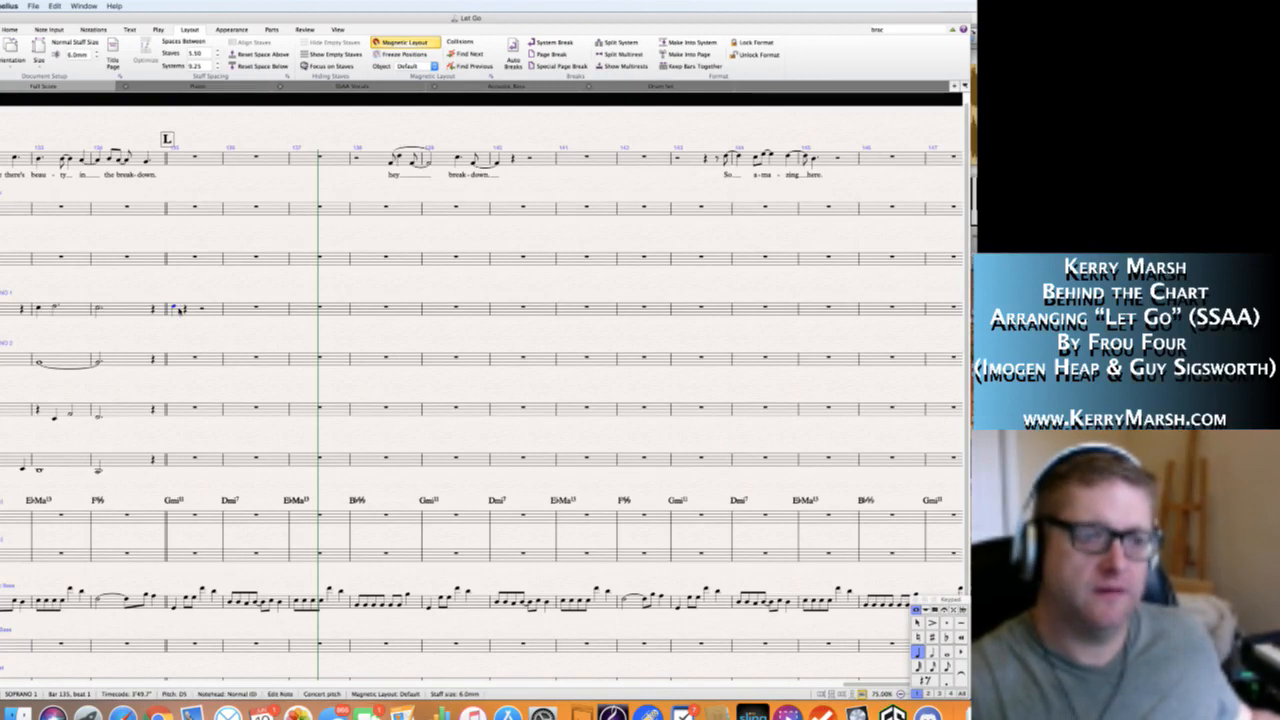
key("5")
key("Right")
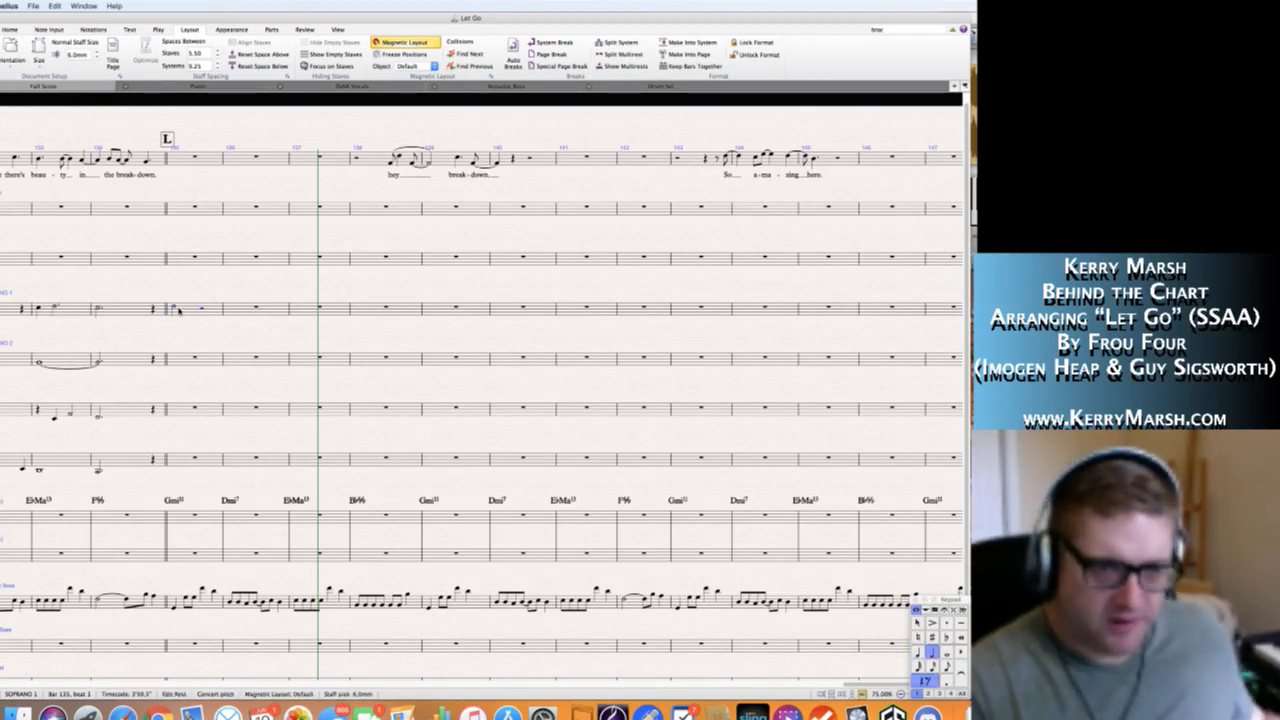
key("4")
key("g")
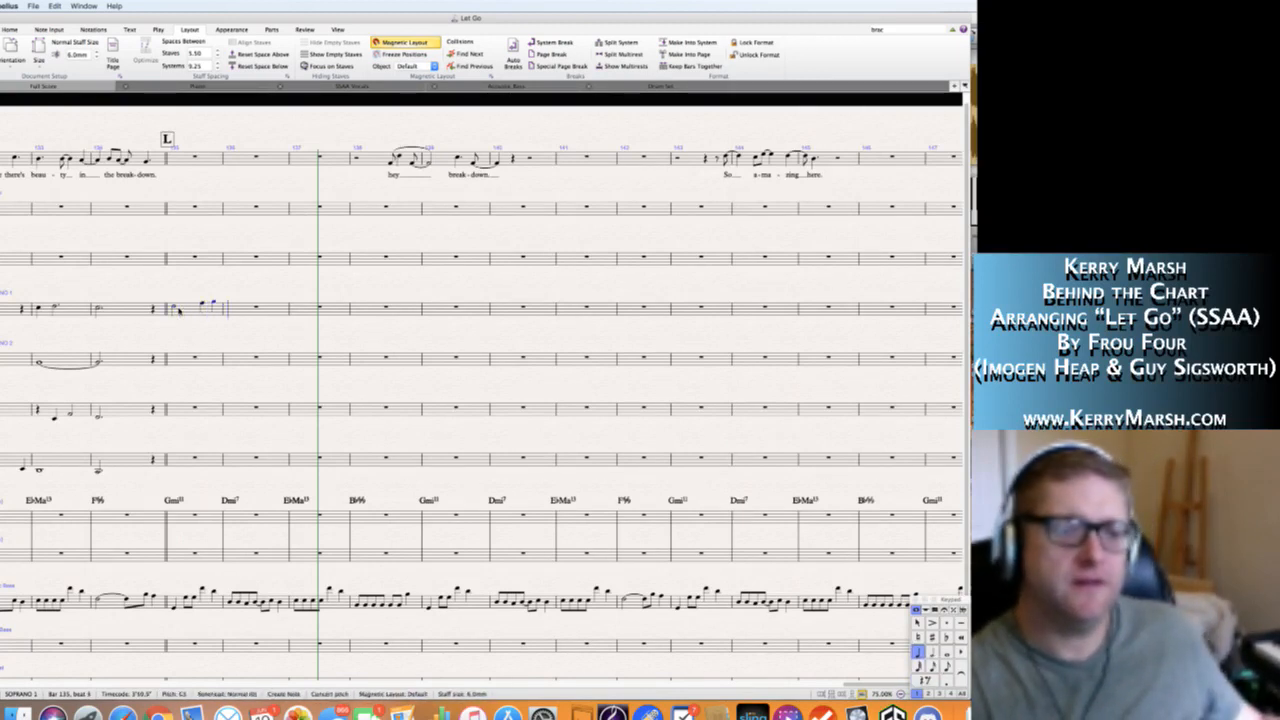
Continue Soprano 1 with half notes A5 and F5 in bar 136, and a dotted half-note B-flat 5 plus a quarter rest in bar 137.
key("5")
key("a")
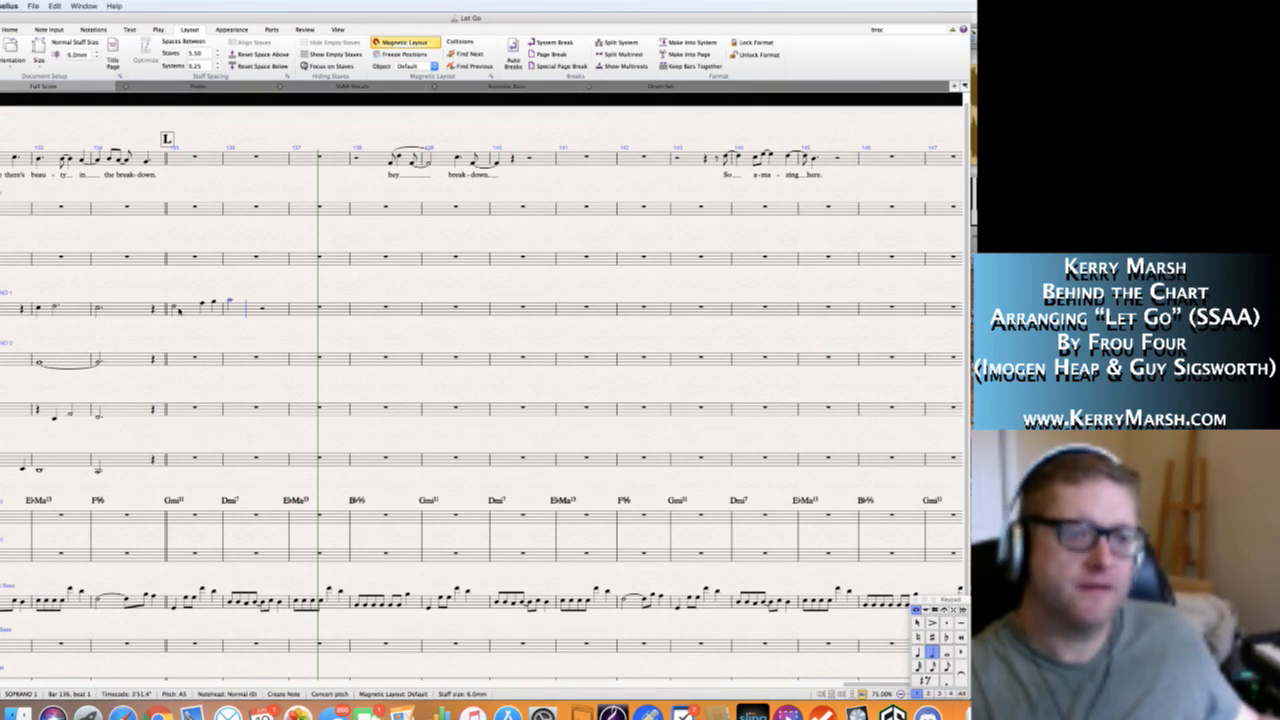
key("f")
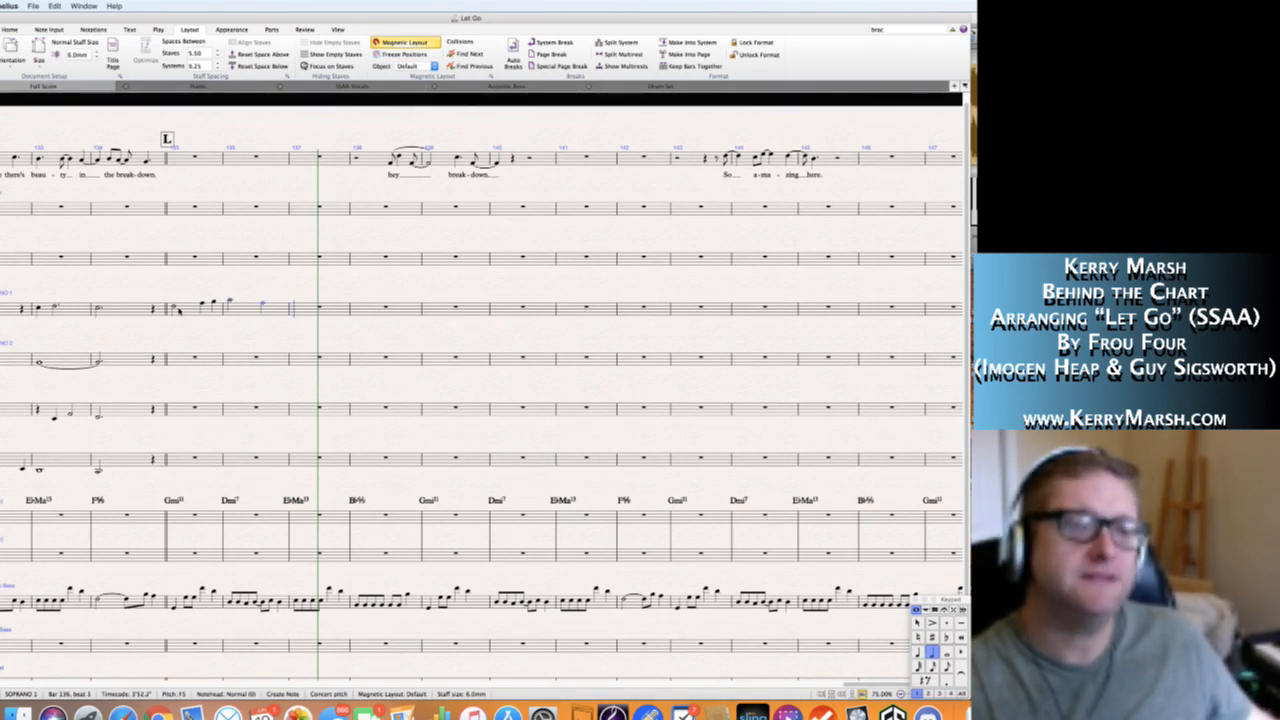
key("b")
key("4")
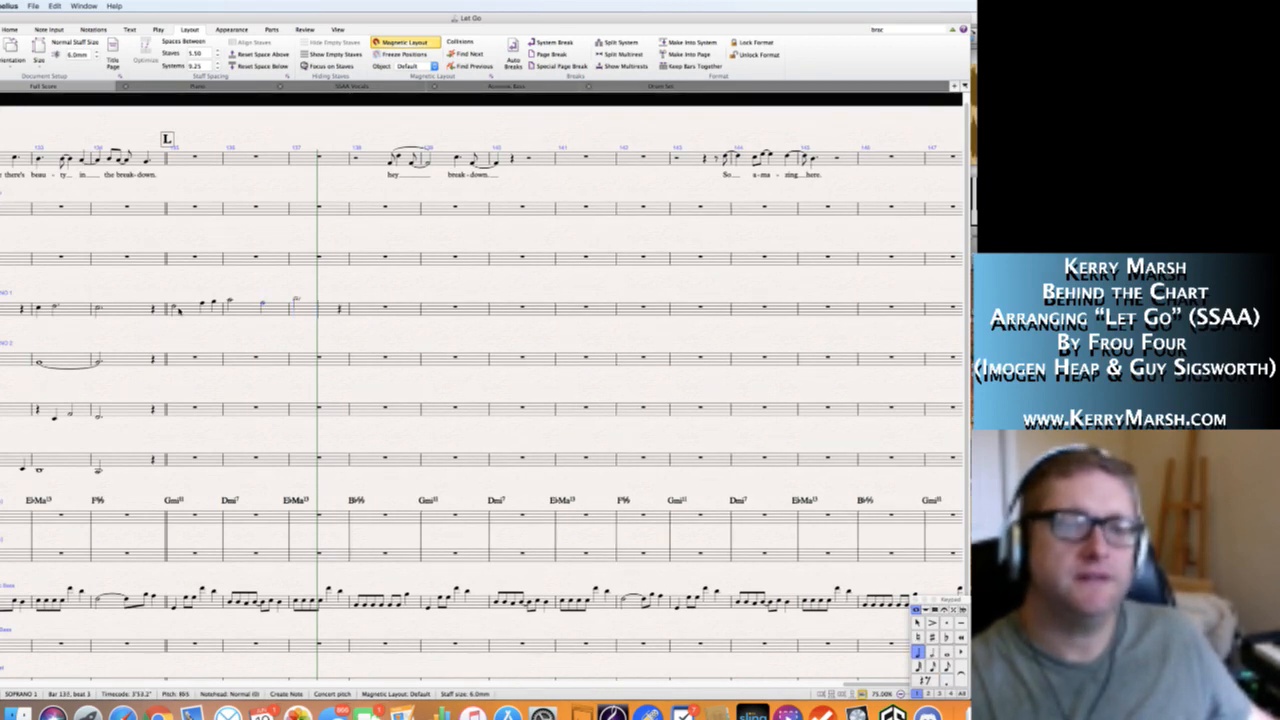
key("0")
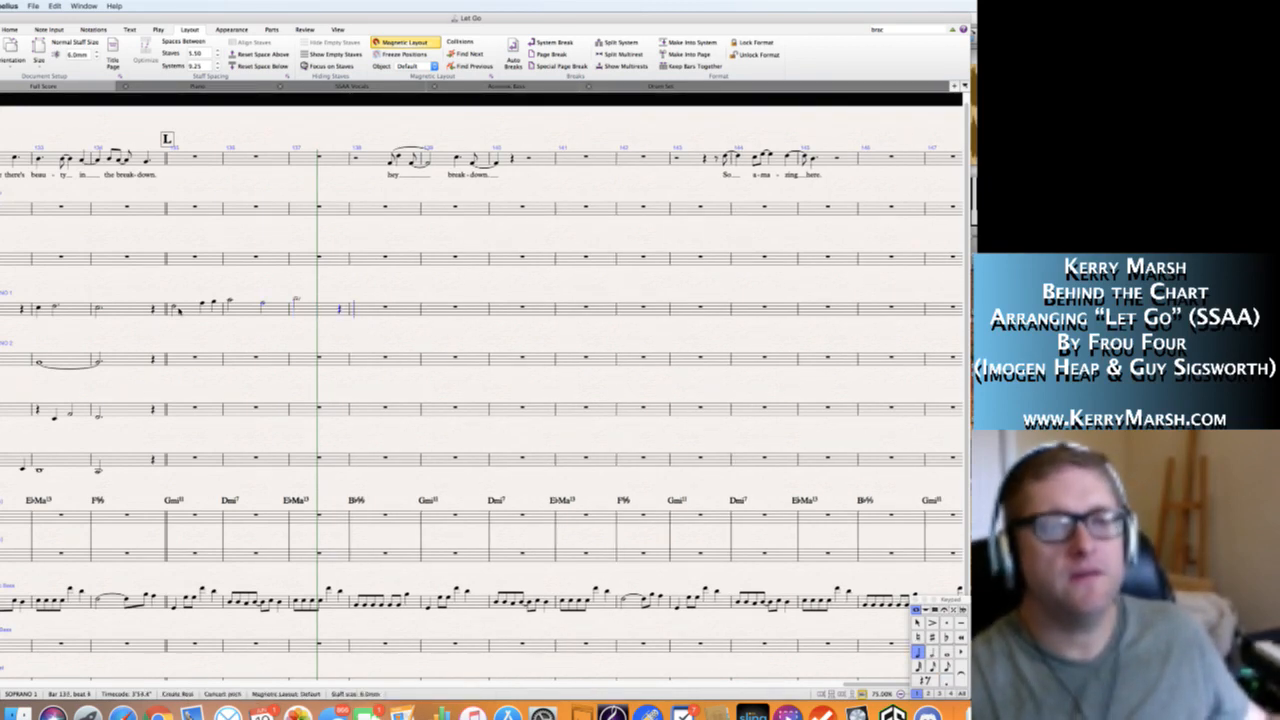
Add half notes A5 and F5 to Soprano 1's bar 138, and quarter notes D5, G5, F5 and C5 to bar 139.
key("a")
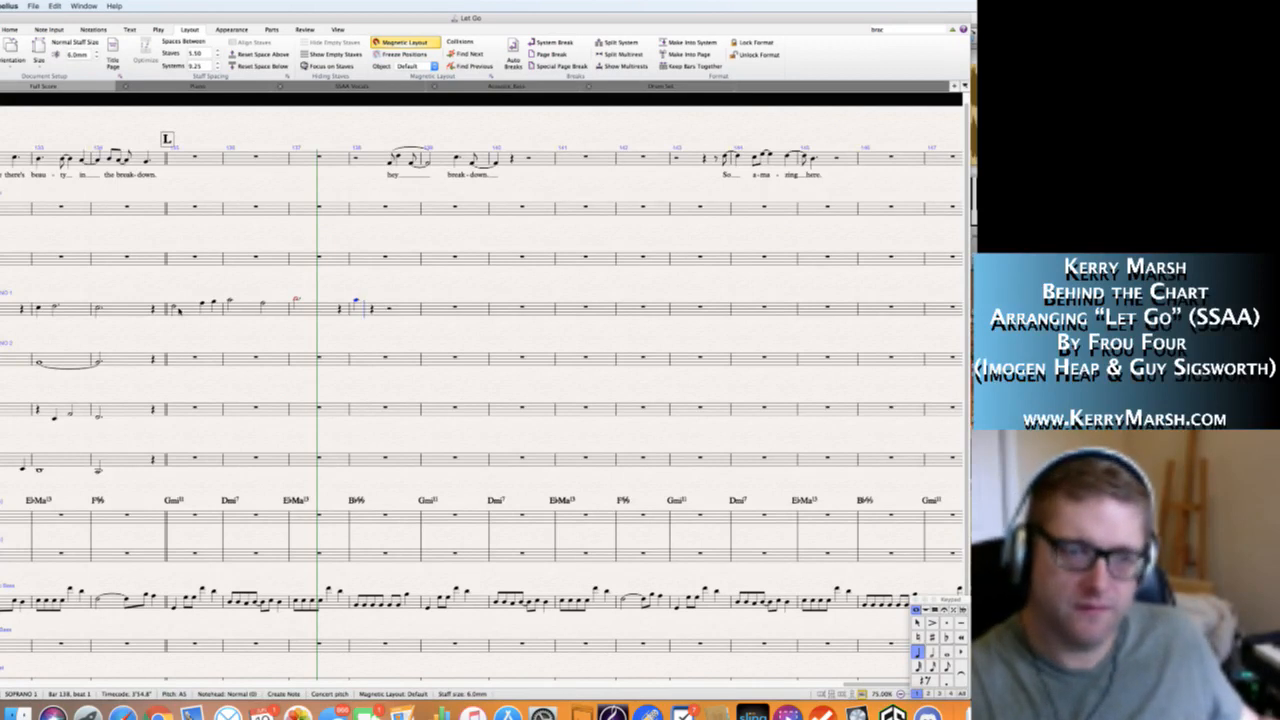
key("5")
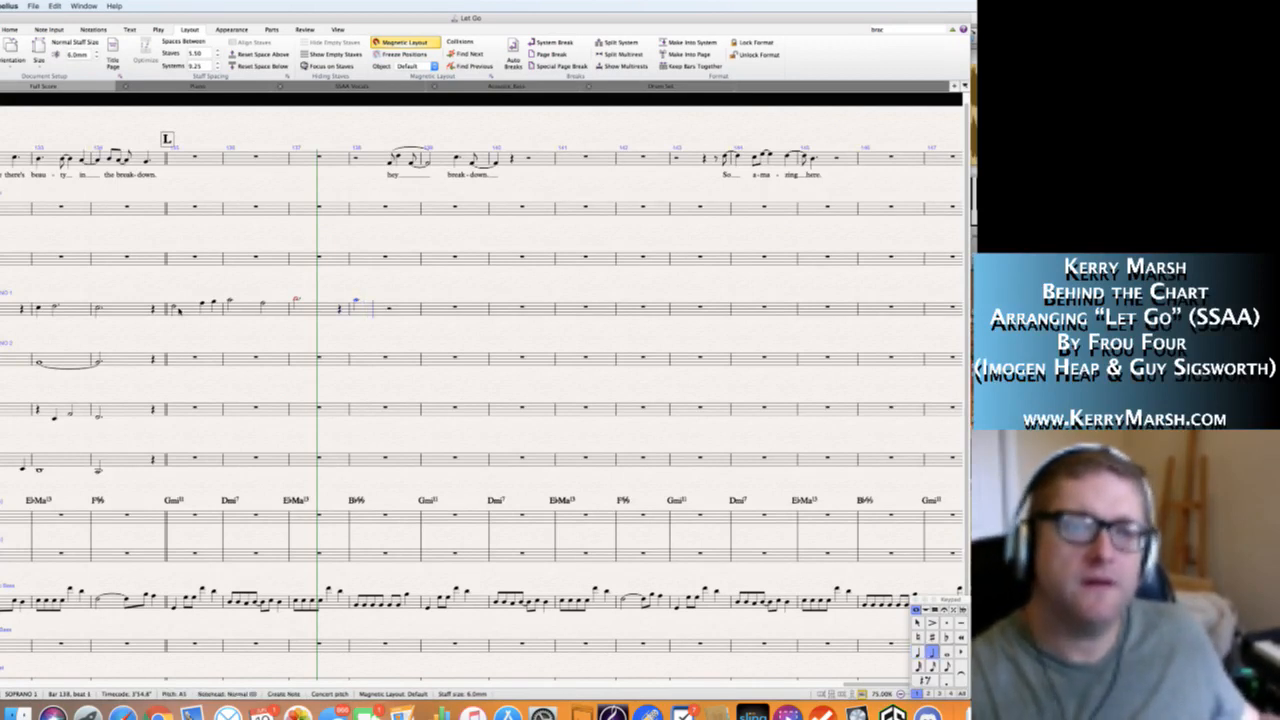
key("f")
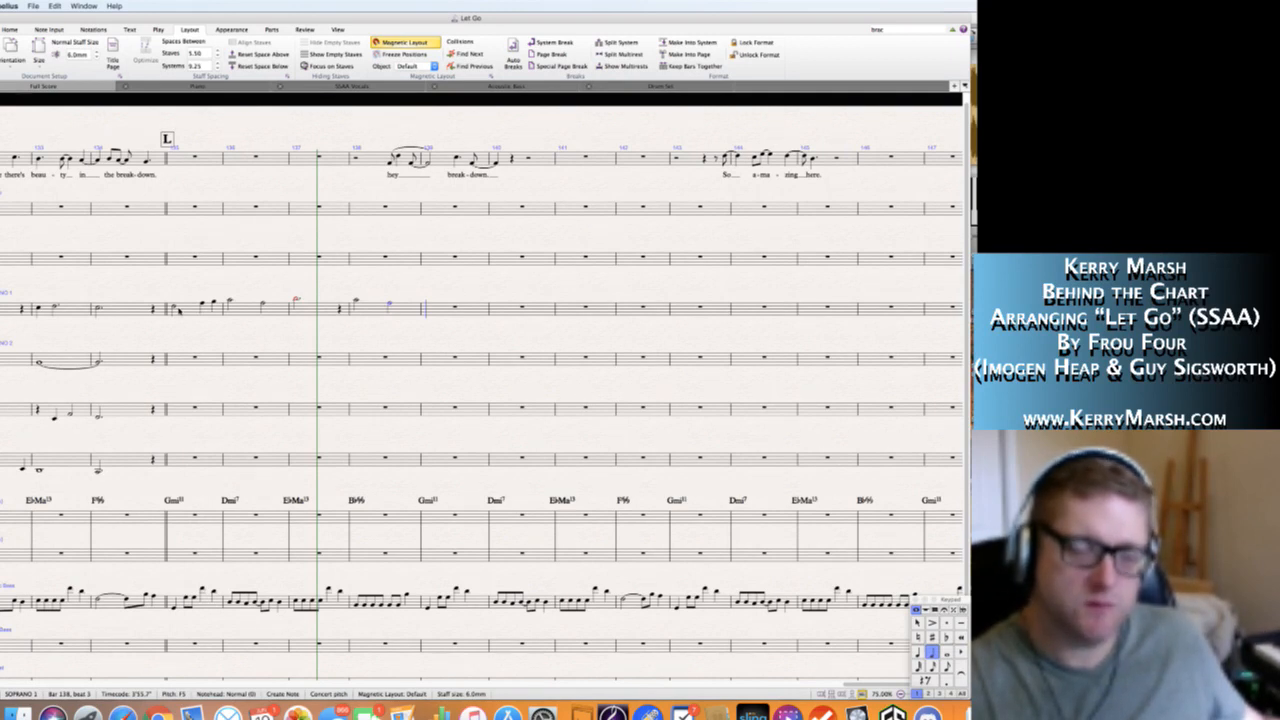
key("4")
key("d")
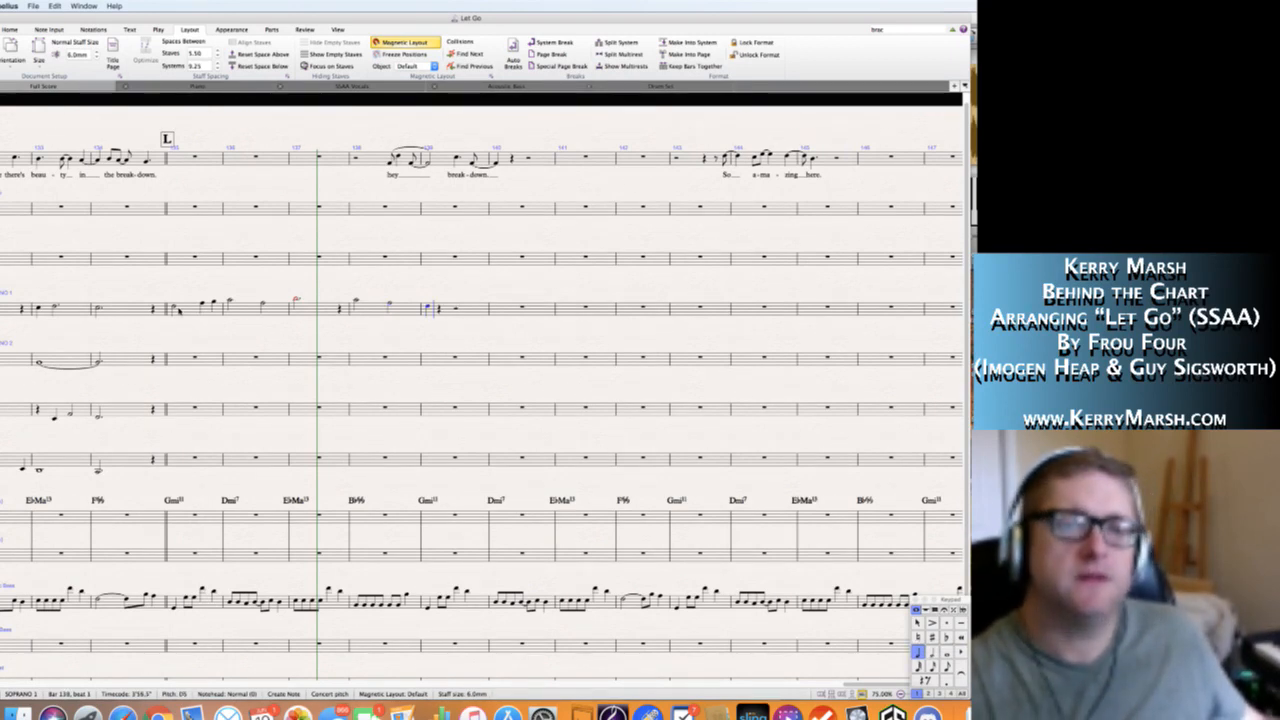
key("g")
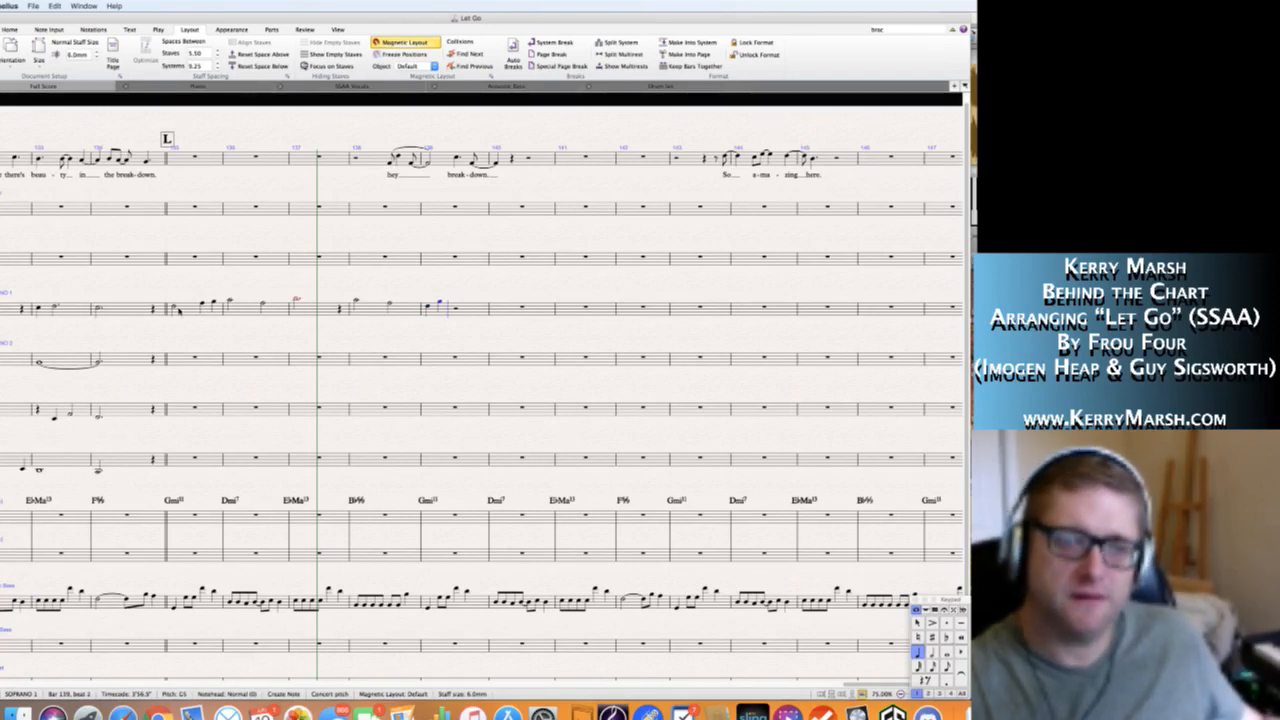
key("f")
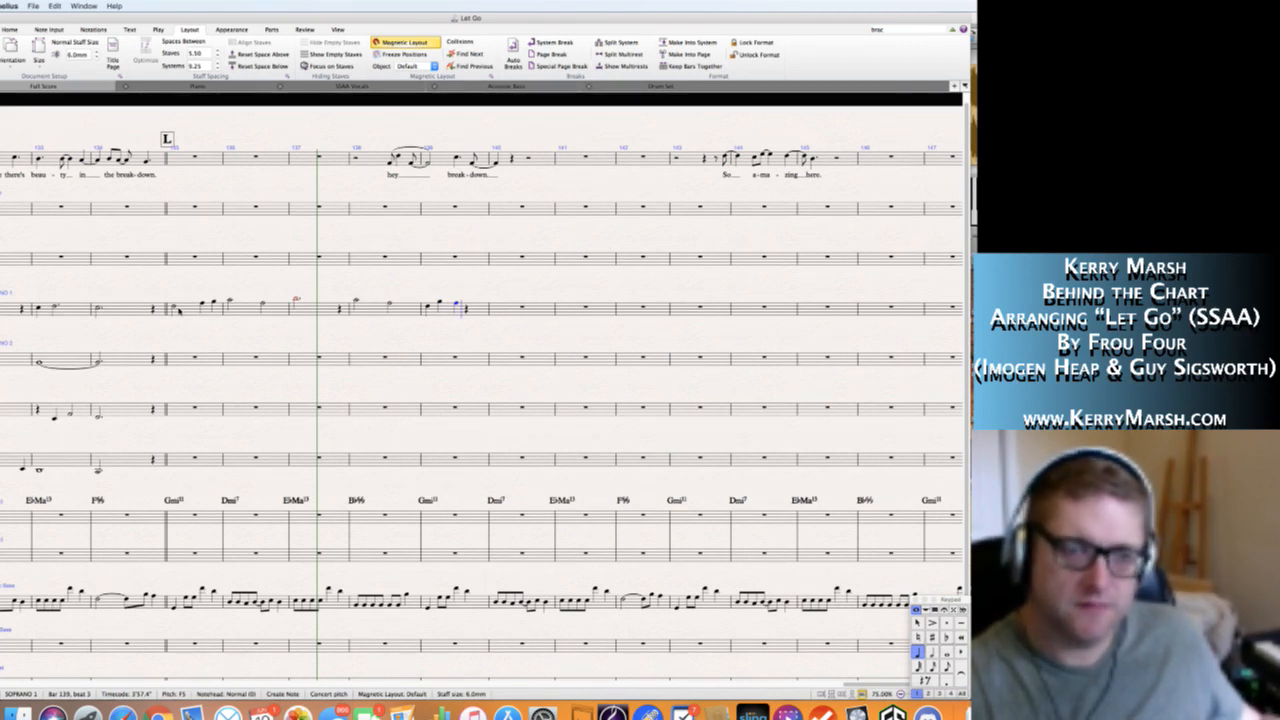
key("c")
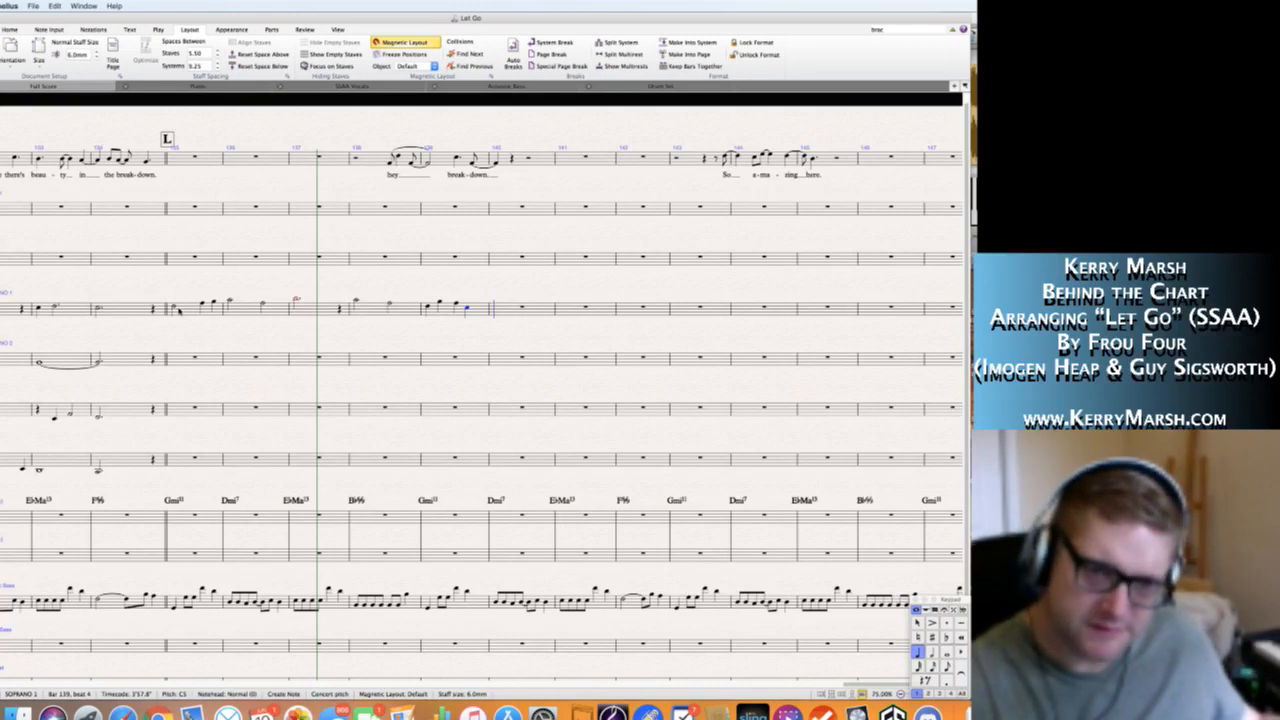
Tie Soprano 1's C5 into bar 140 and fill that bar with four eighth notes ending on D5, followed by a half note.
key("KP_Enter")
key("KP_3")
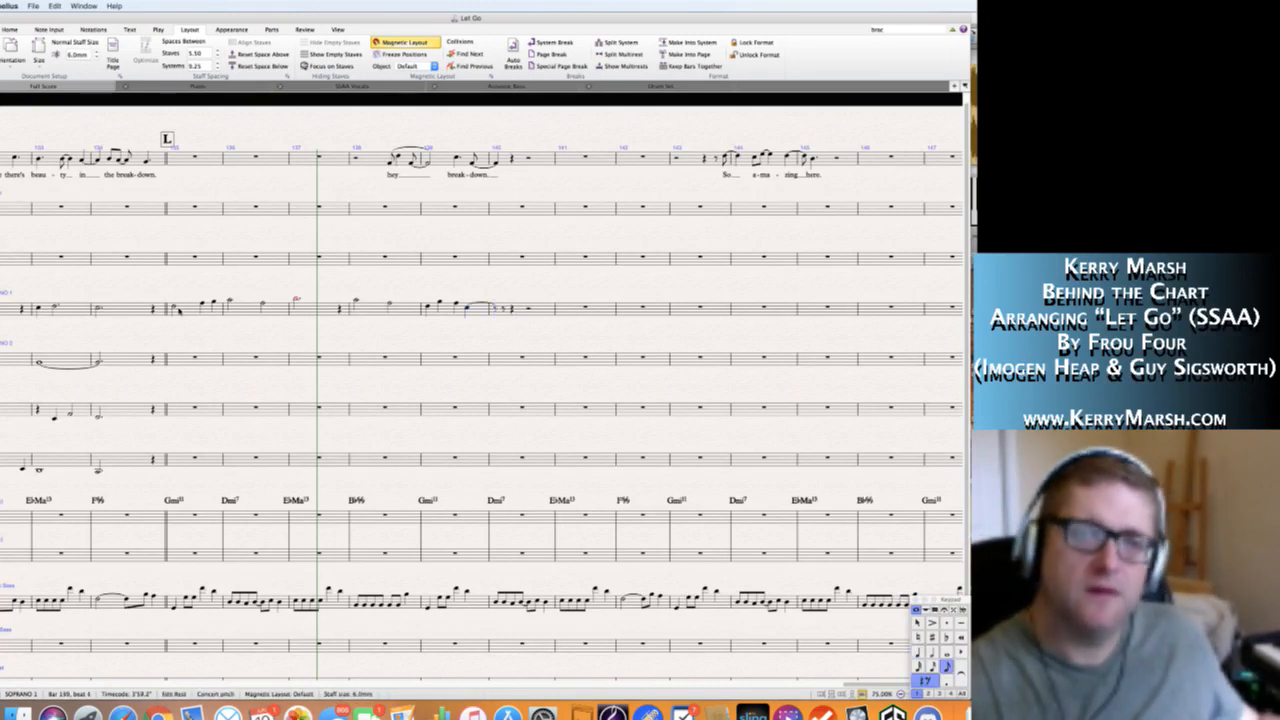
key("c")
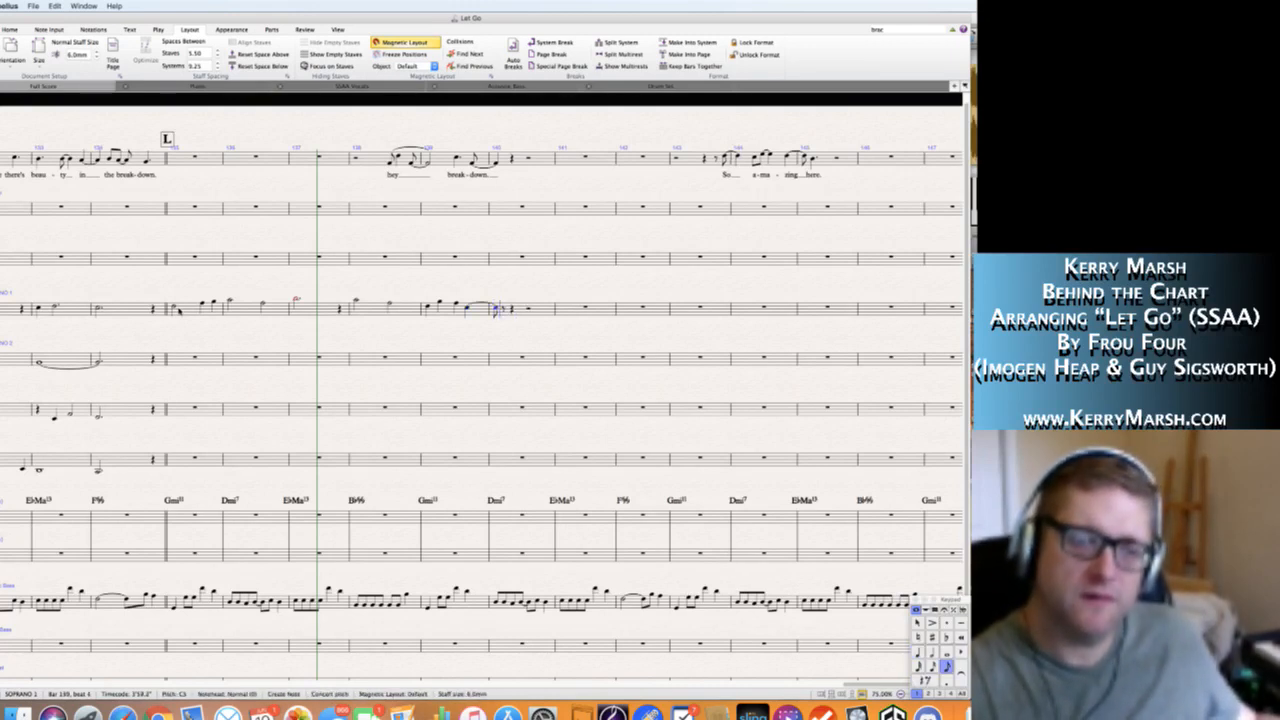
key("g")
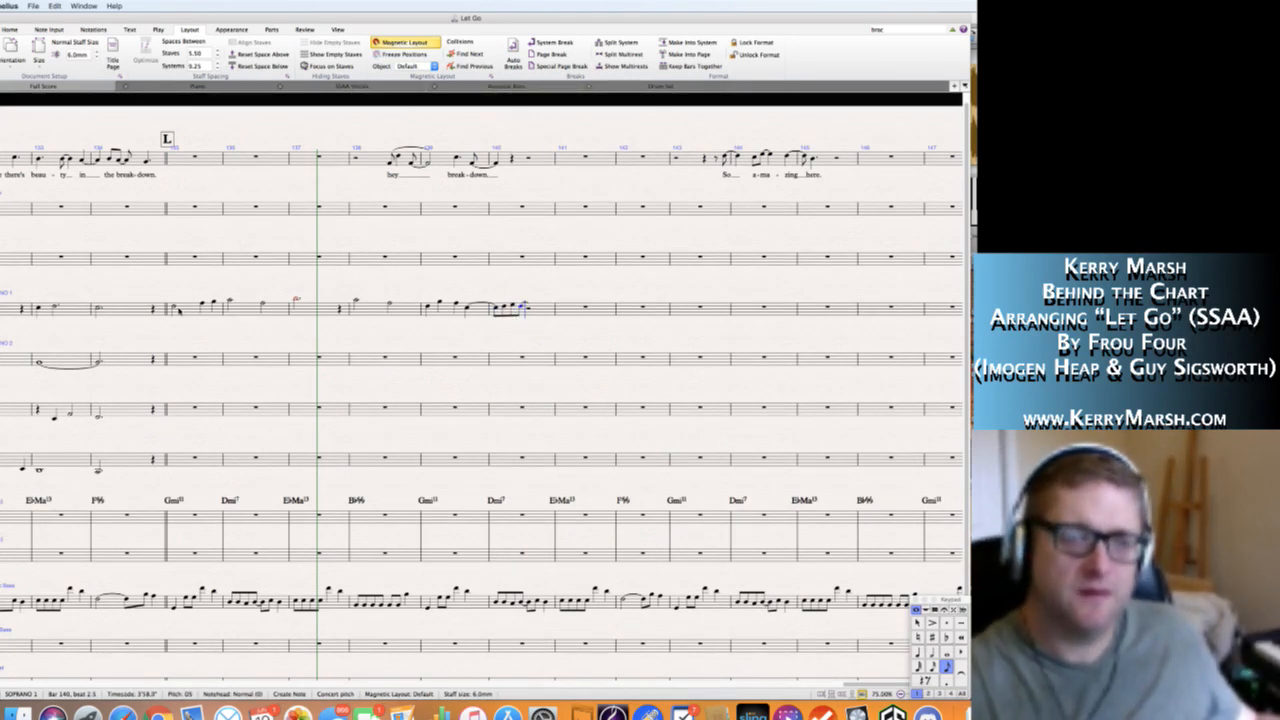
key("5")
key("c")
Fill Soprano 1's bar 141 with a quarter rest and quarter notes F5, G5 and A5, tying the A5 to a whole note in bar 142.
key("4")
key("0")
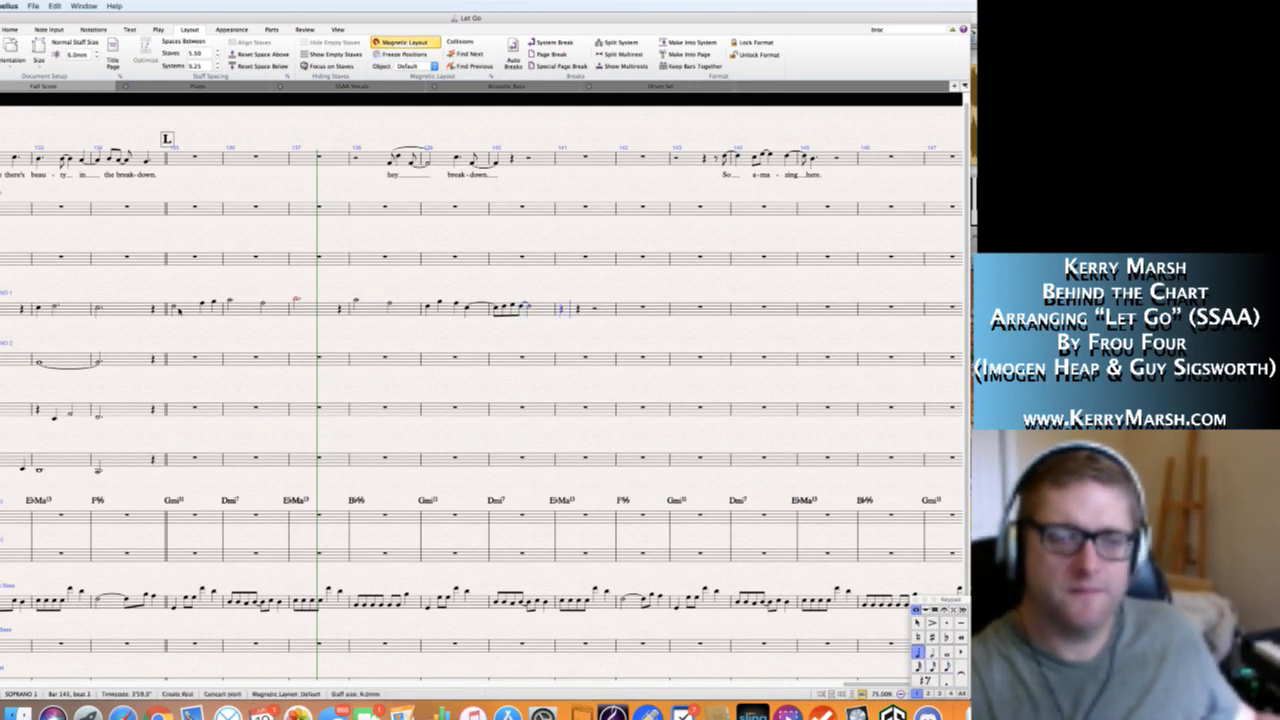
key("f")
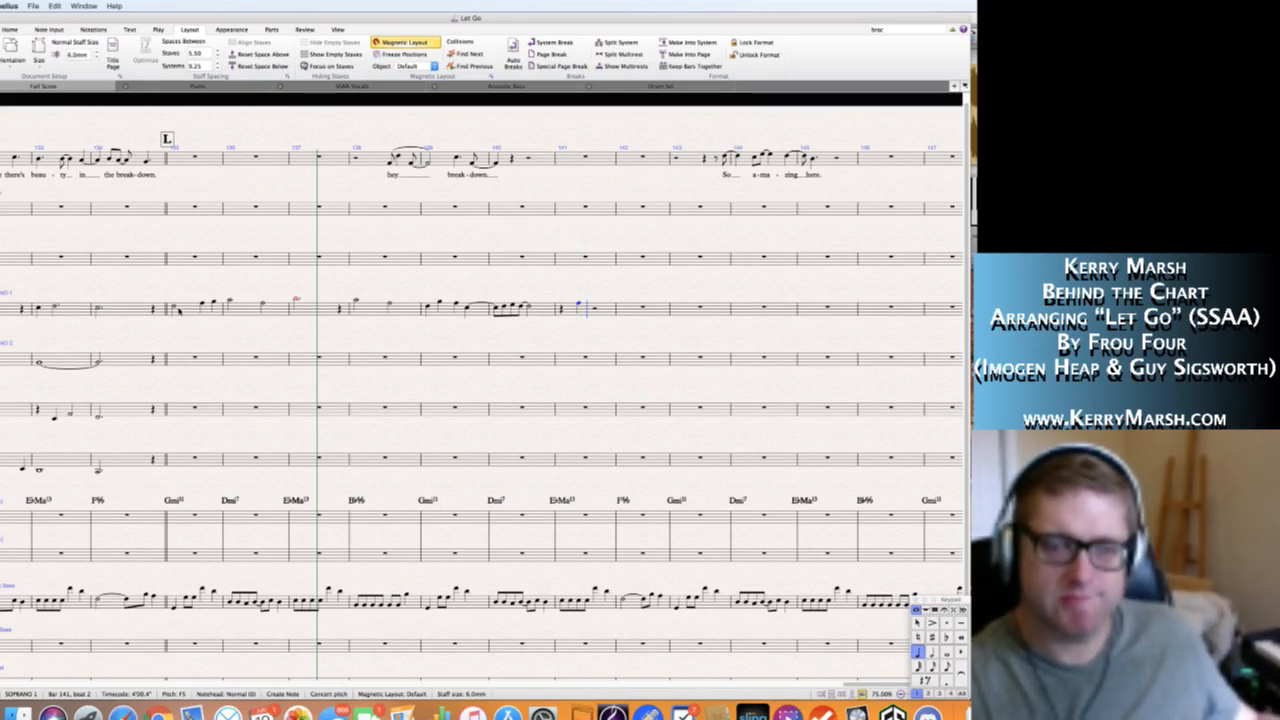
key("g")
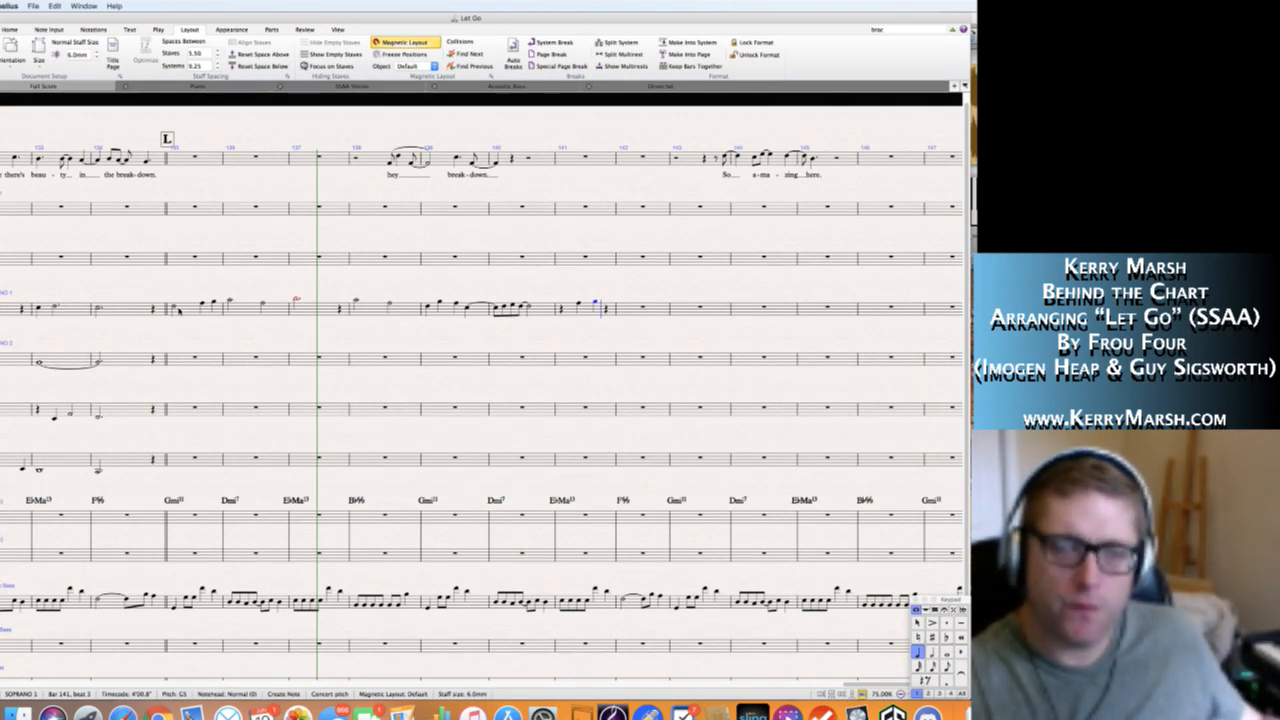
key("a")
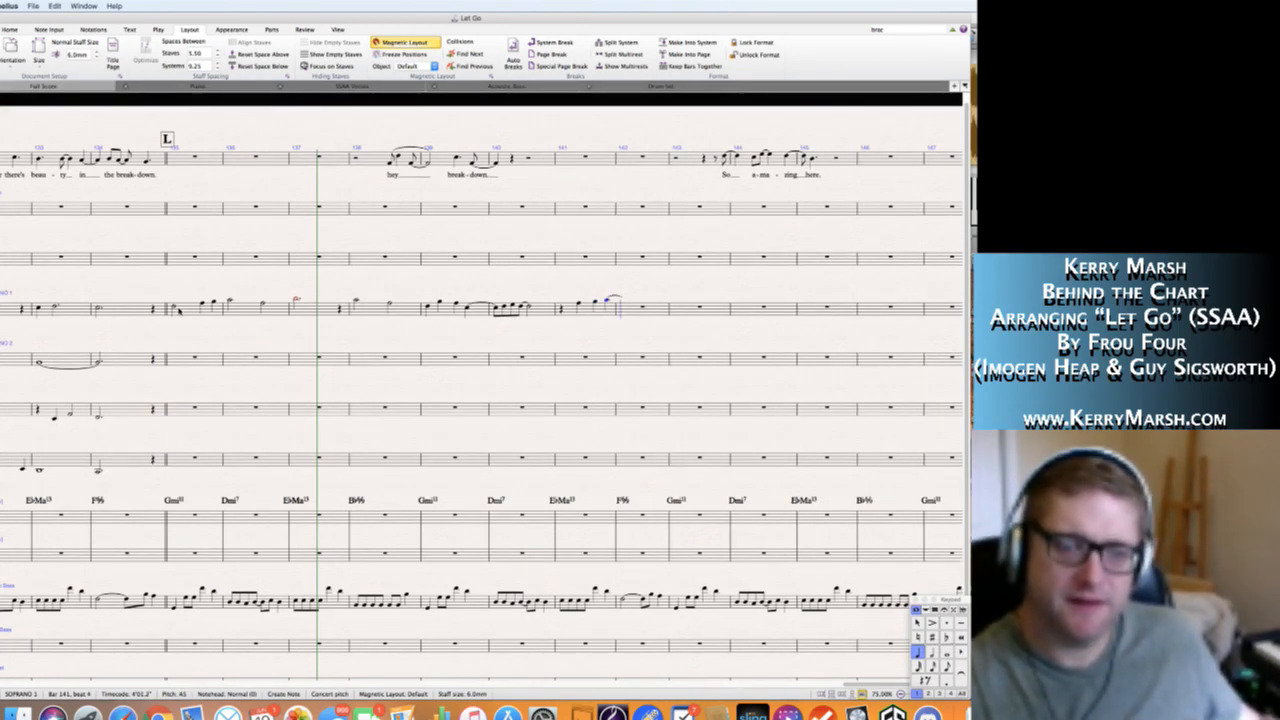
key("6")
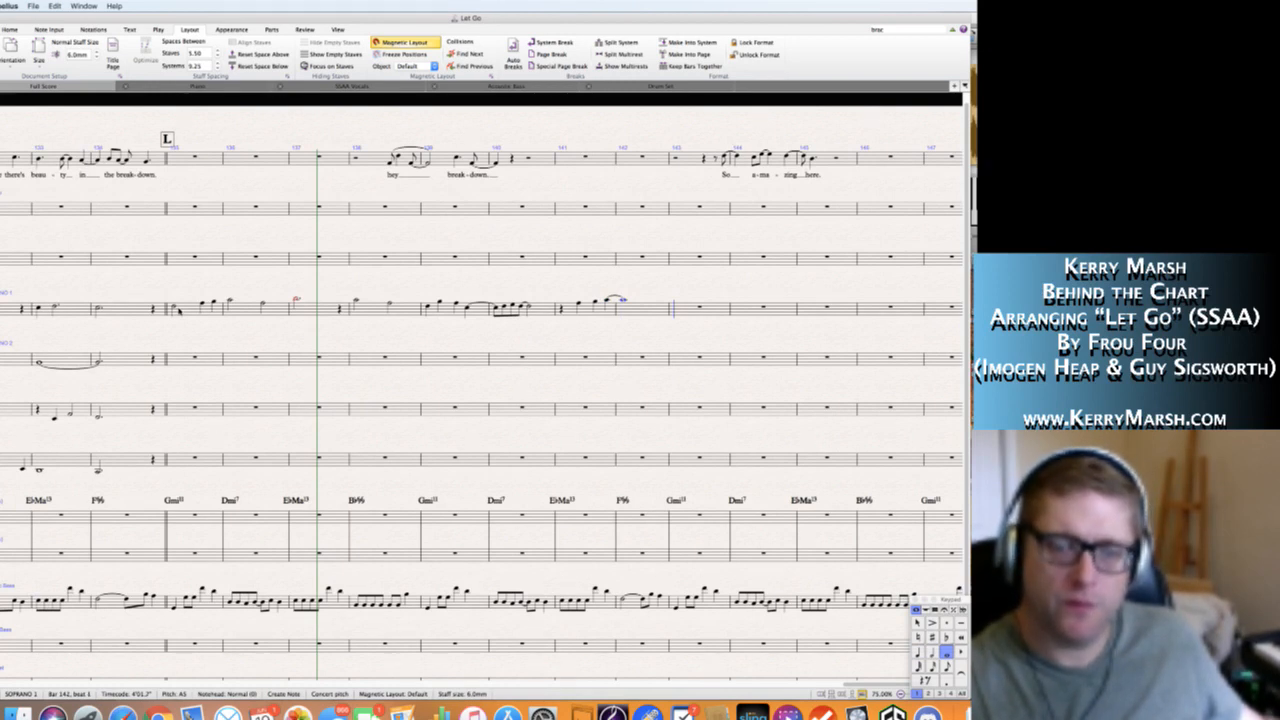
Write half notes D5 and A5 in Soprano 1's bar 143, and half notes C6 and B-flat 5 in bar 144.
key("d")
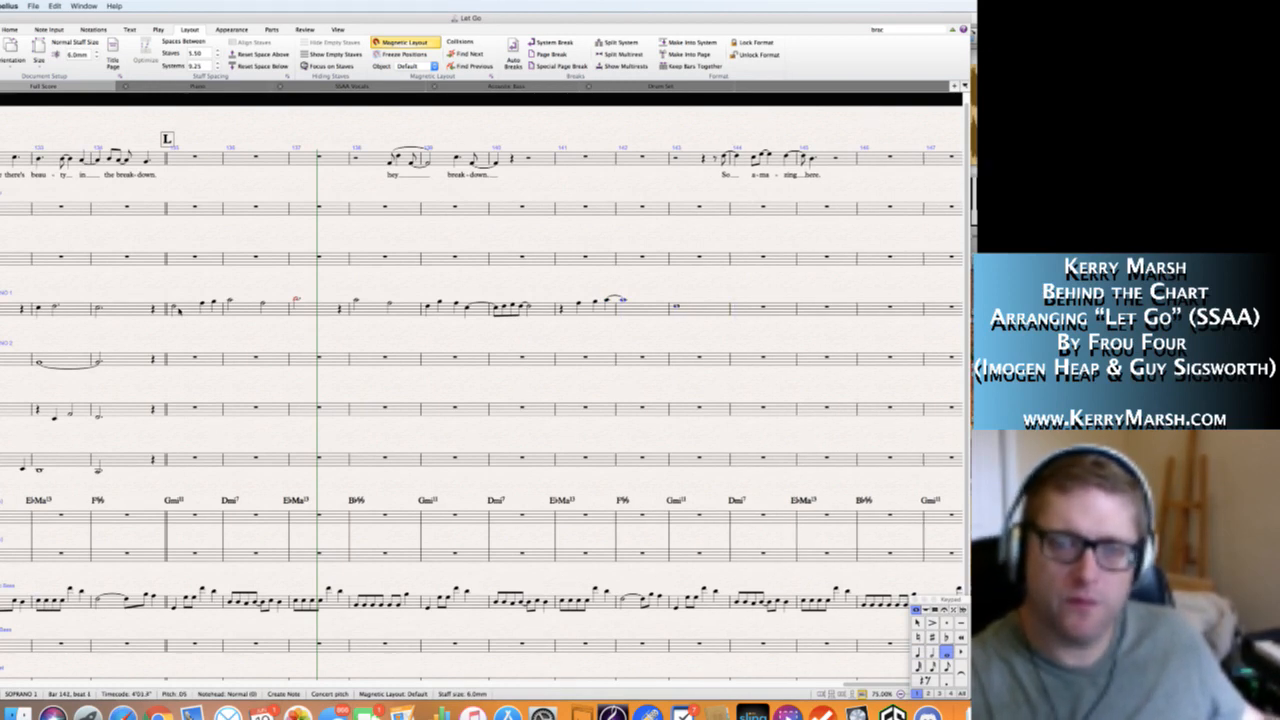
key("5")
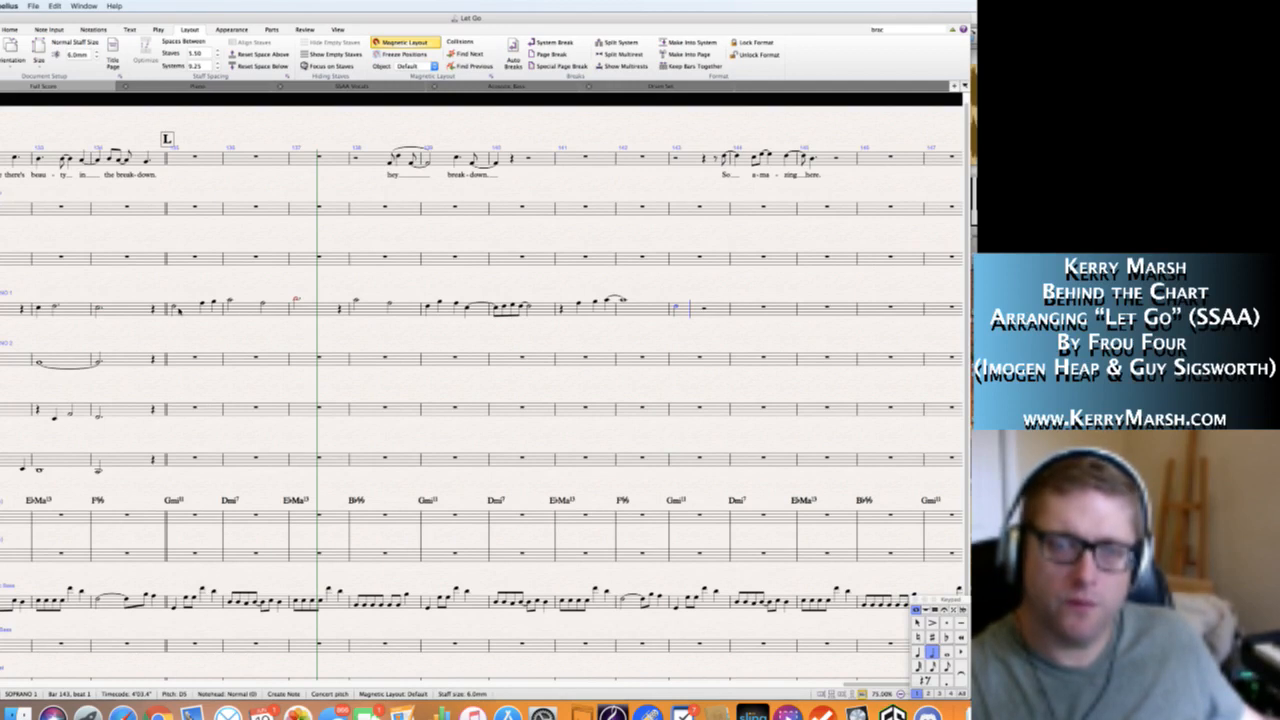
key("a")
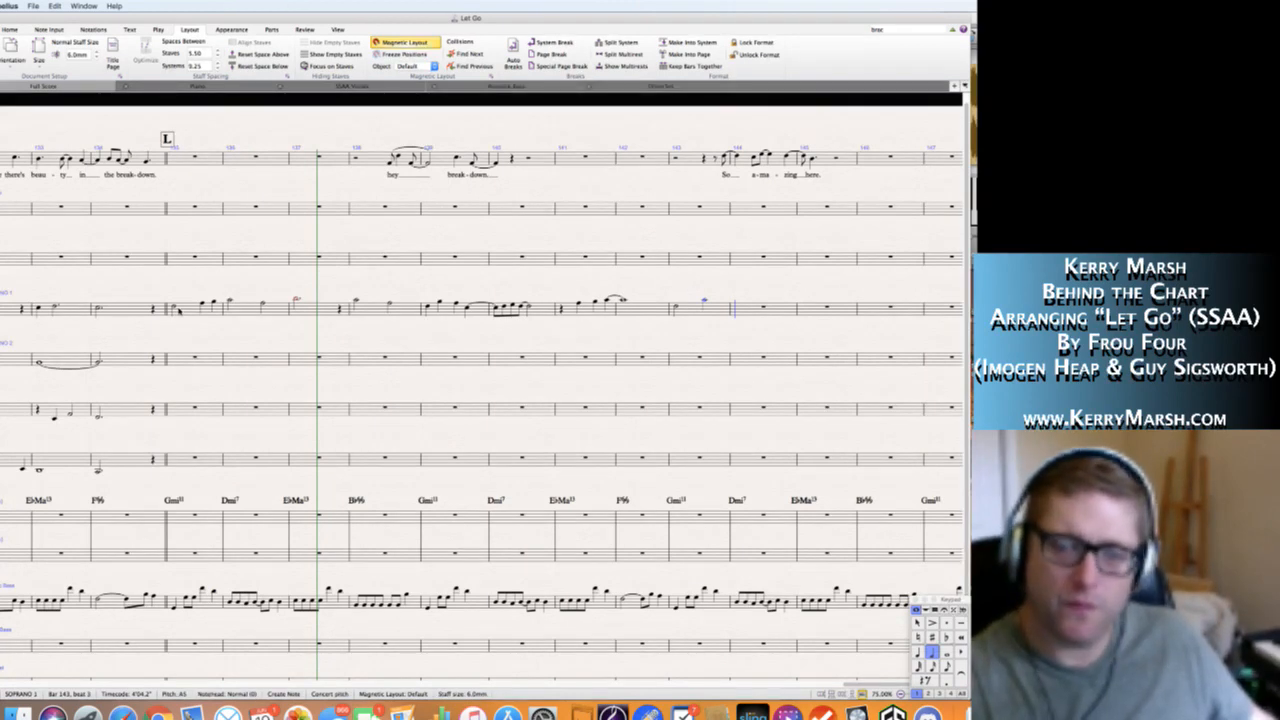
key("c")
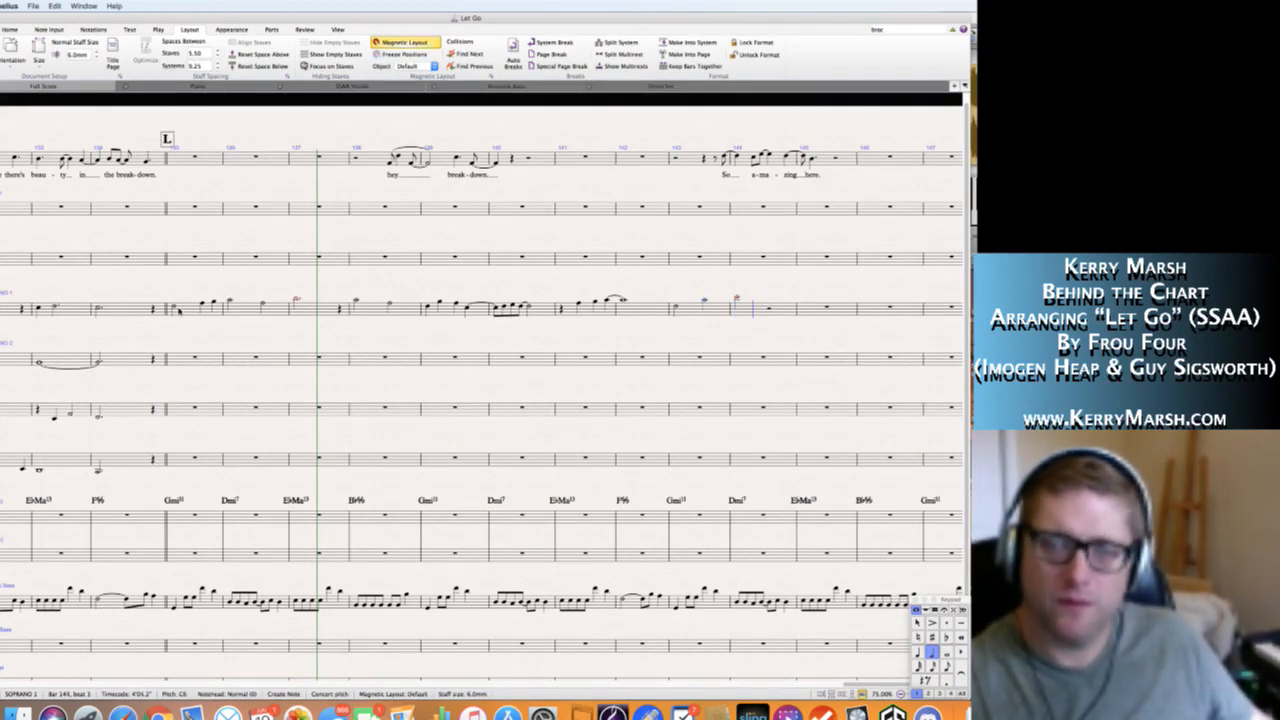
key("b")
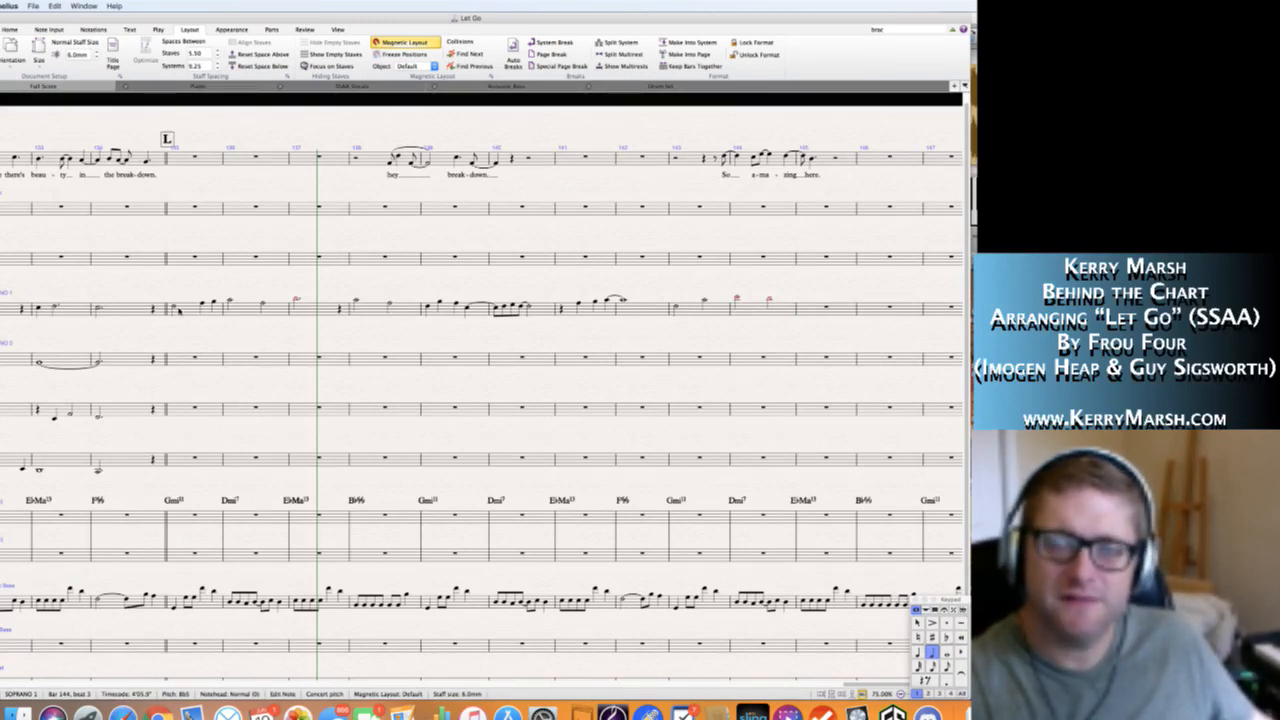
Shorten Soprano 1's B-flat 5 in bar 144 to a quarter note followed by a quarter rest.
key("4")
key("n")
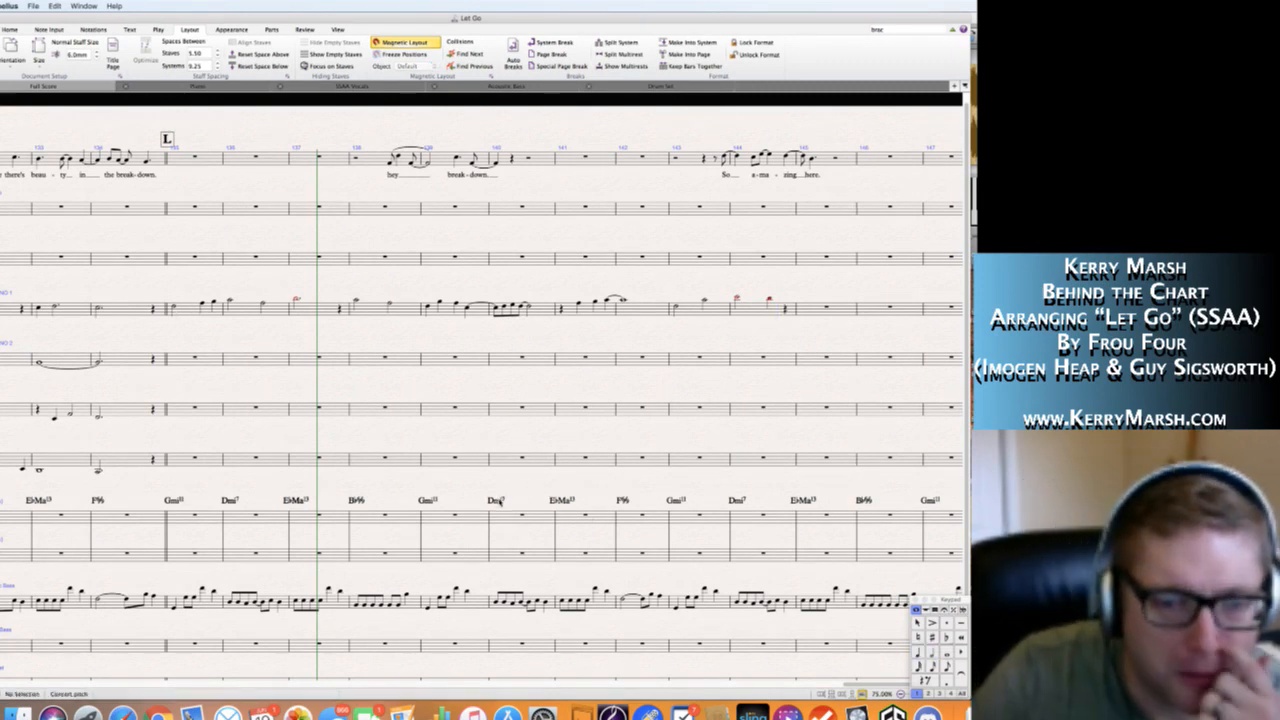
Change the piano chord symbols in bars 140 and 144 from Dmi7 to B-flat 2/D.
left_click(496, 500)
type("Bb/D")
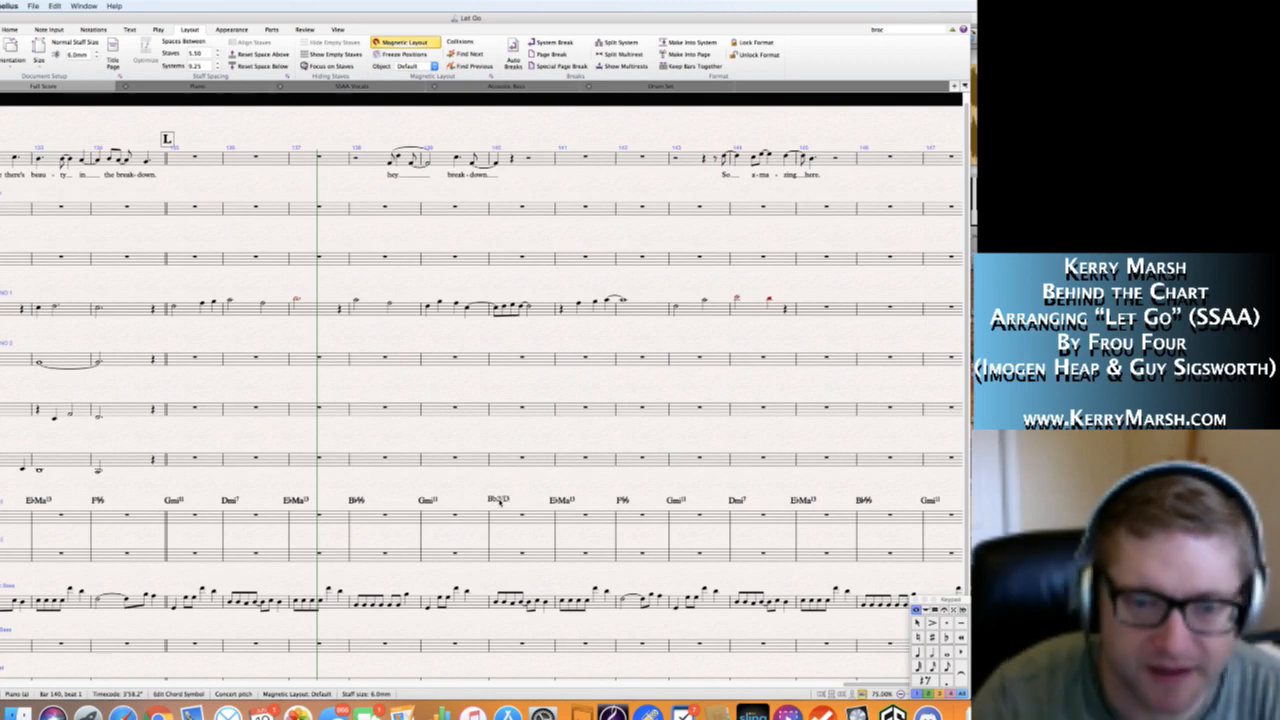
key("Escape")
key("Escape")
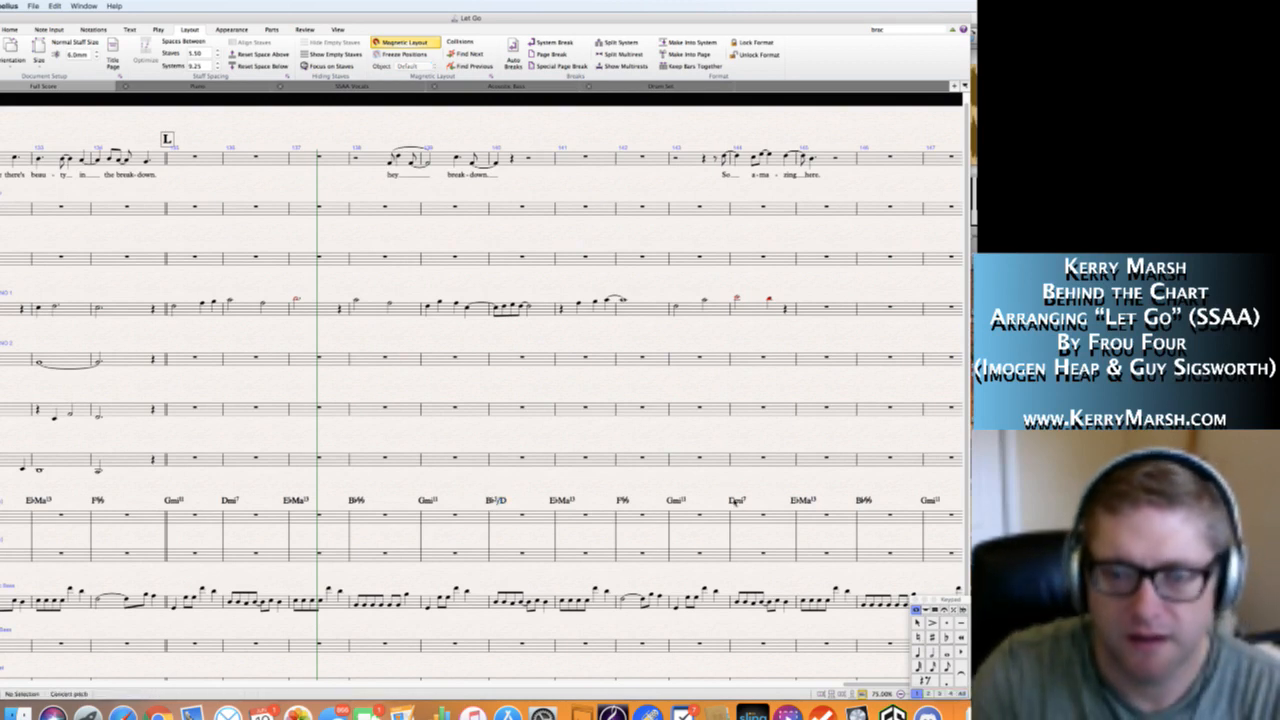
double_click(734, 501)
type("Bb")
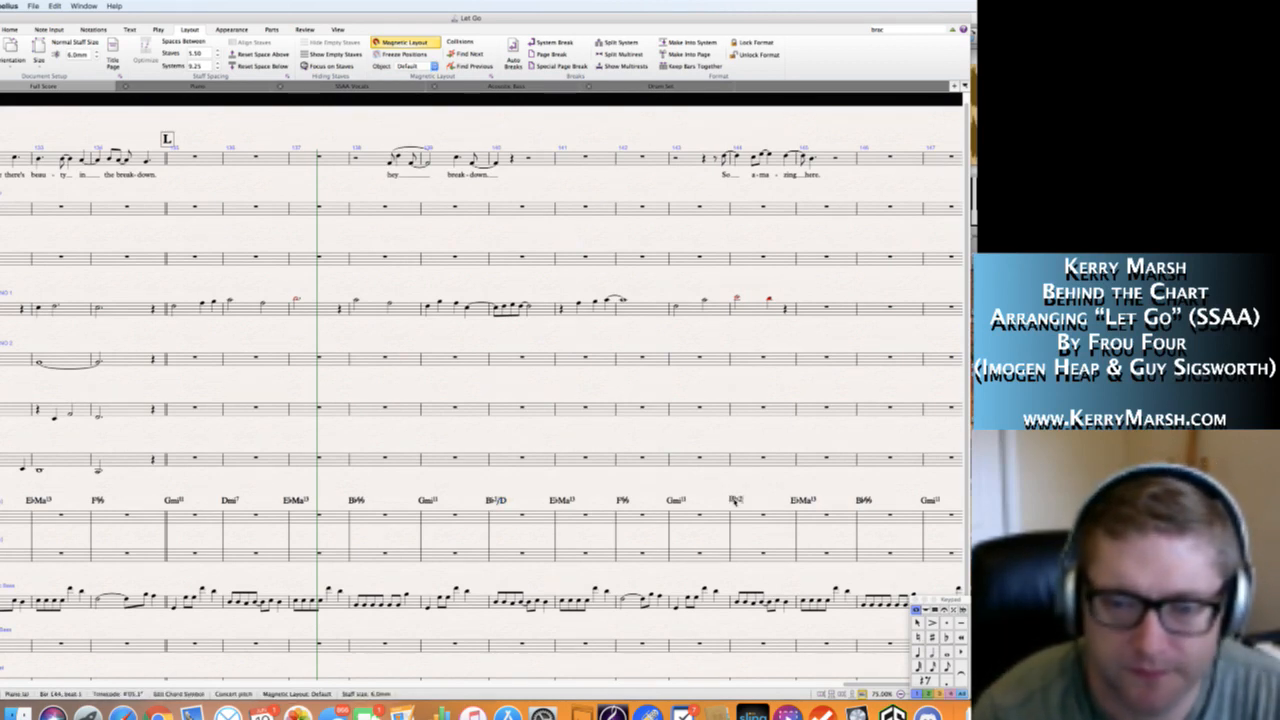
type("/D")
key("Escape")
key("Escape")
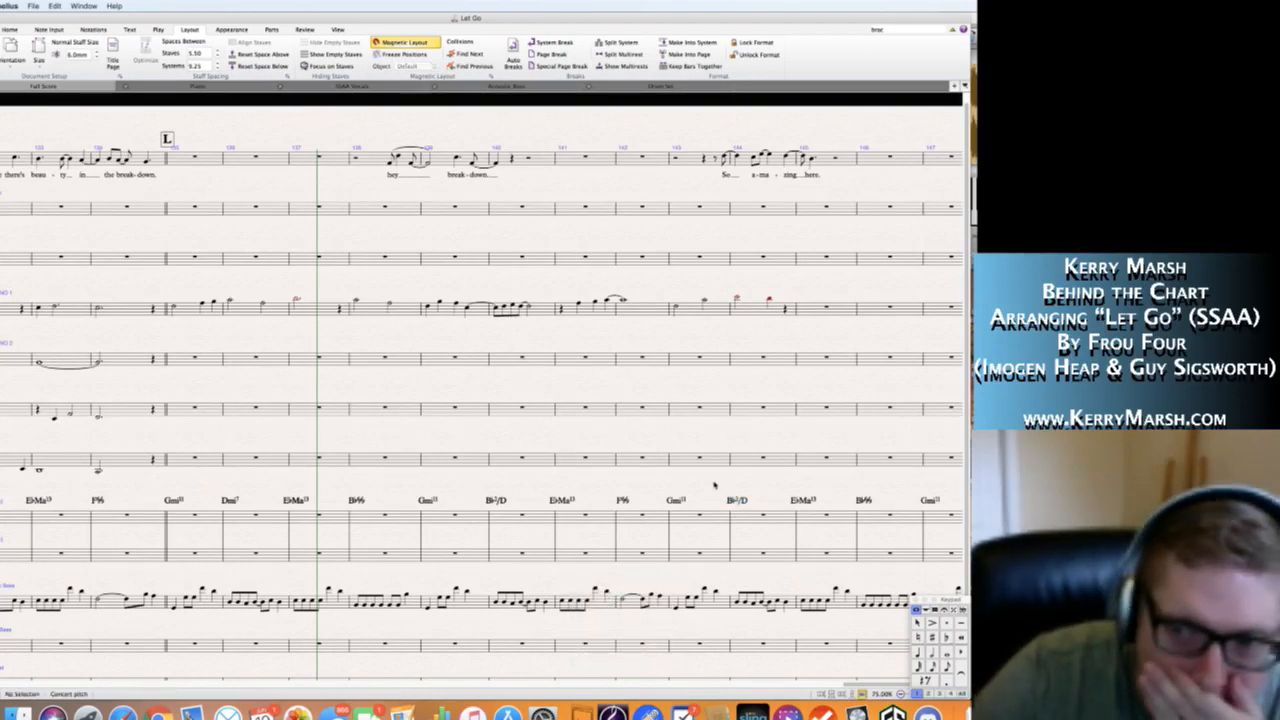
Change the piano chord symbol in bar 143 to E-flat 2/G.
scroll(714, 485, "left", 2)
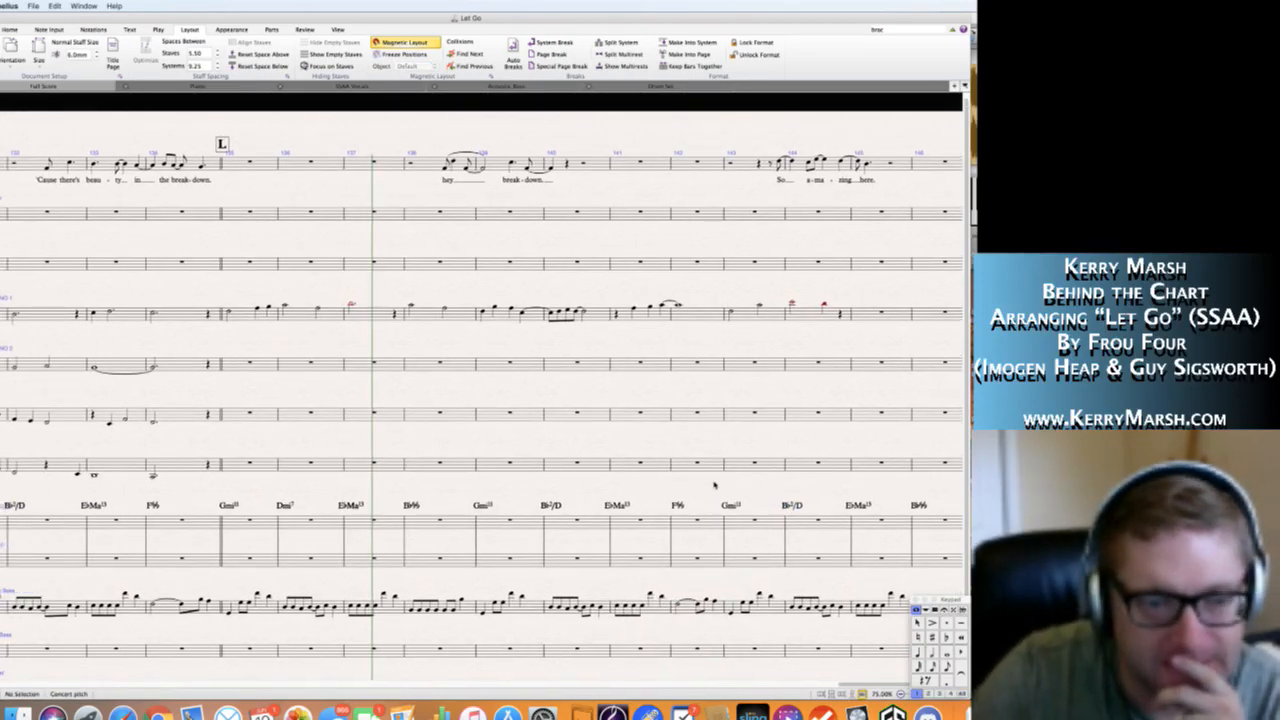
scroll(714, 485, "left", 15)
scroll(714, 485, "left", 15)
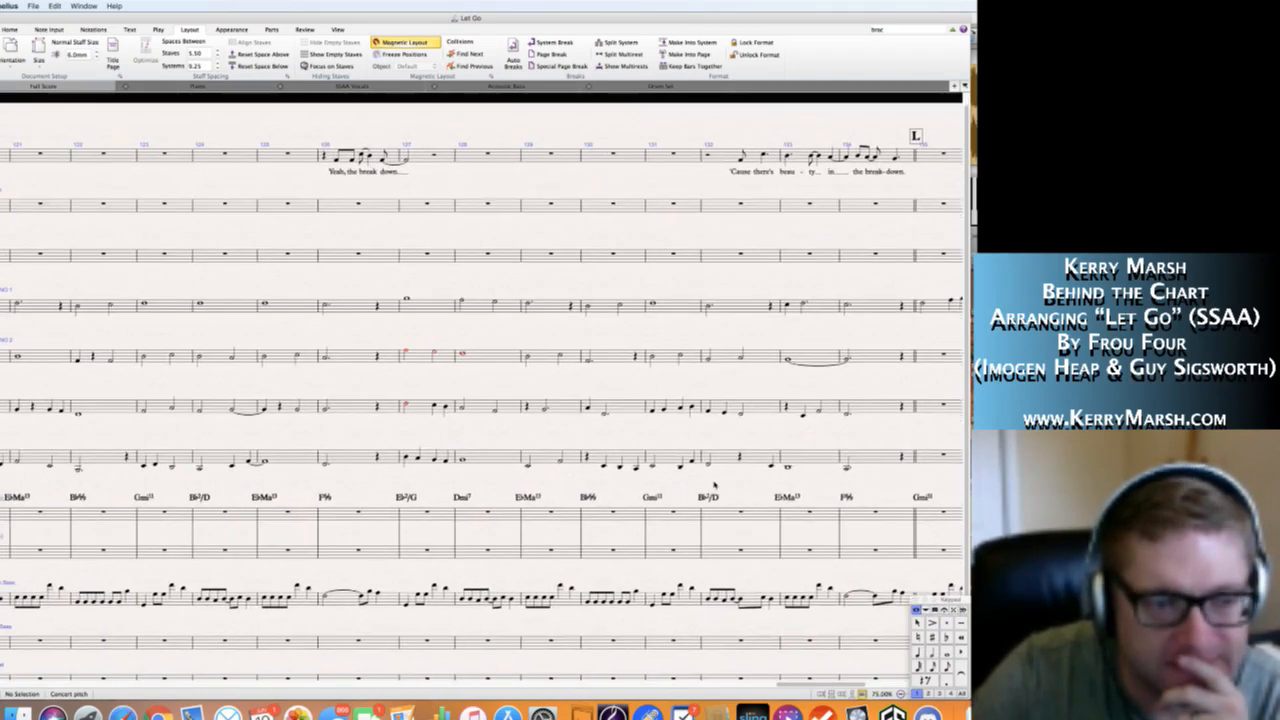
scroll(714, 485, "right", 8)
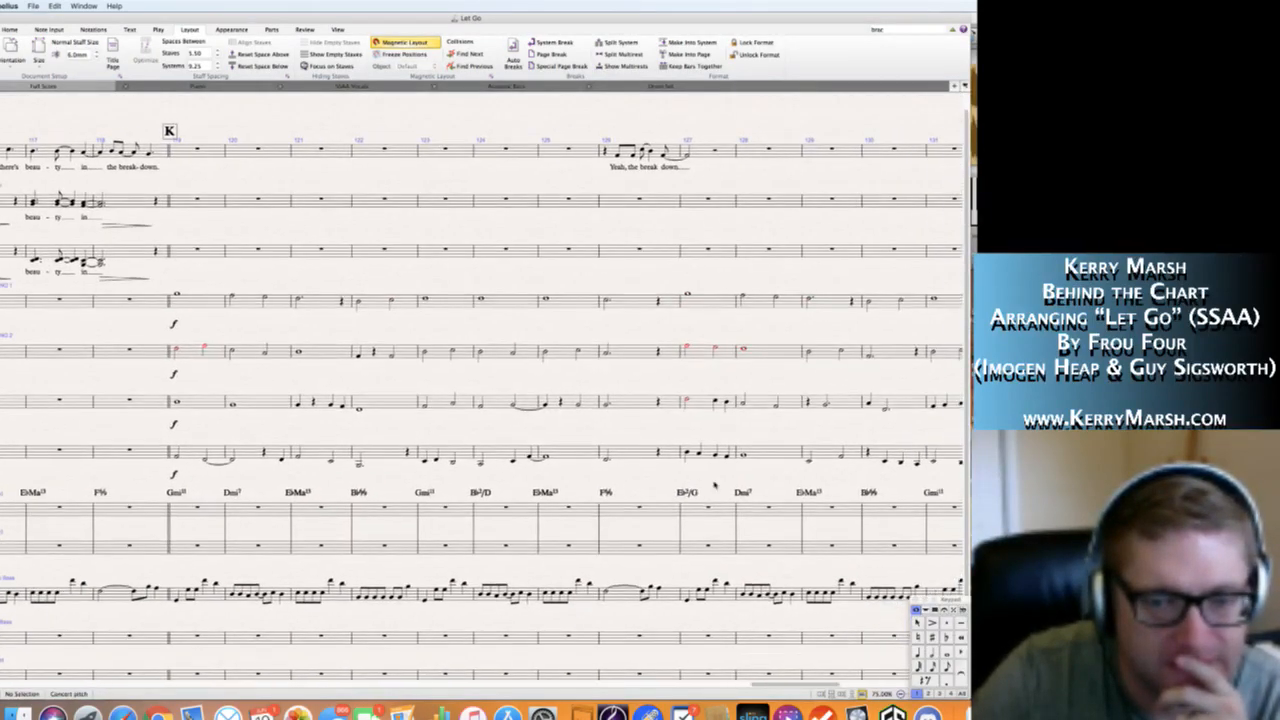
scroll(615, 508, "right", 15)
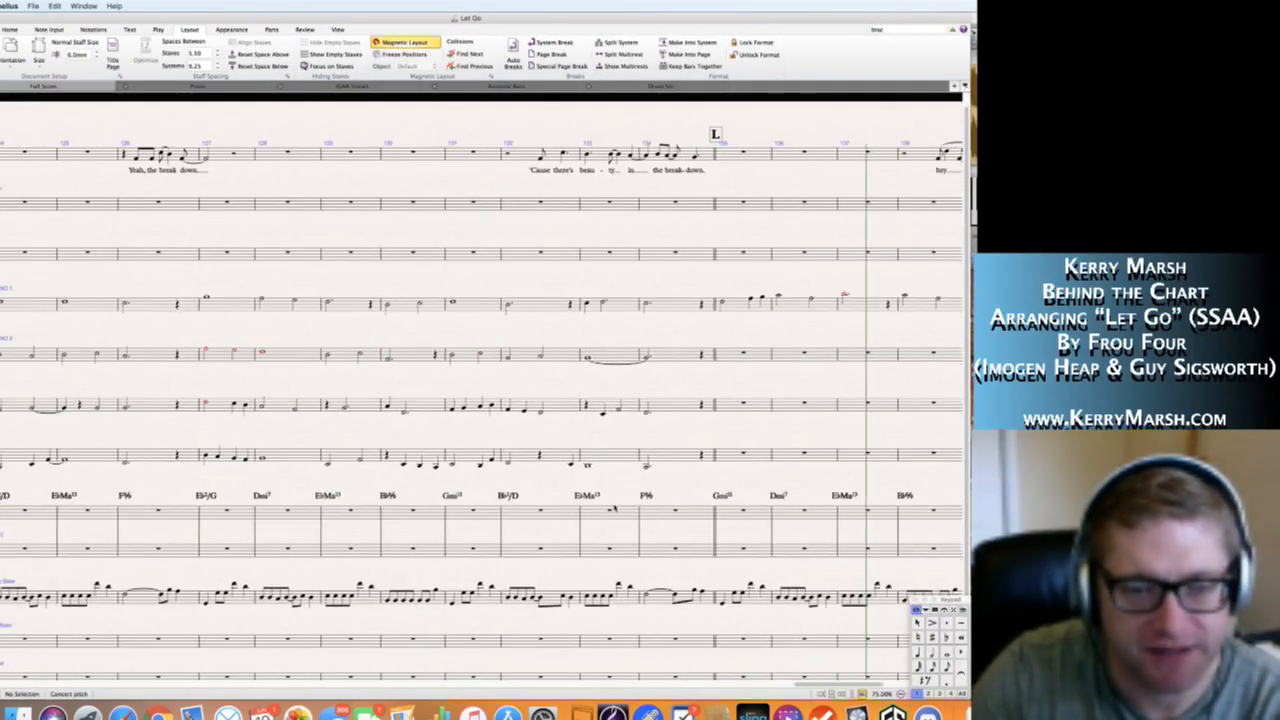
scroll(615, 508, "right", 4)
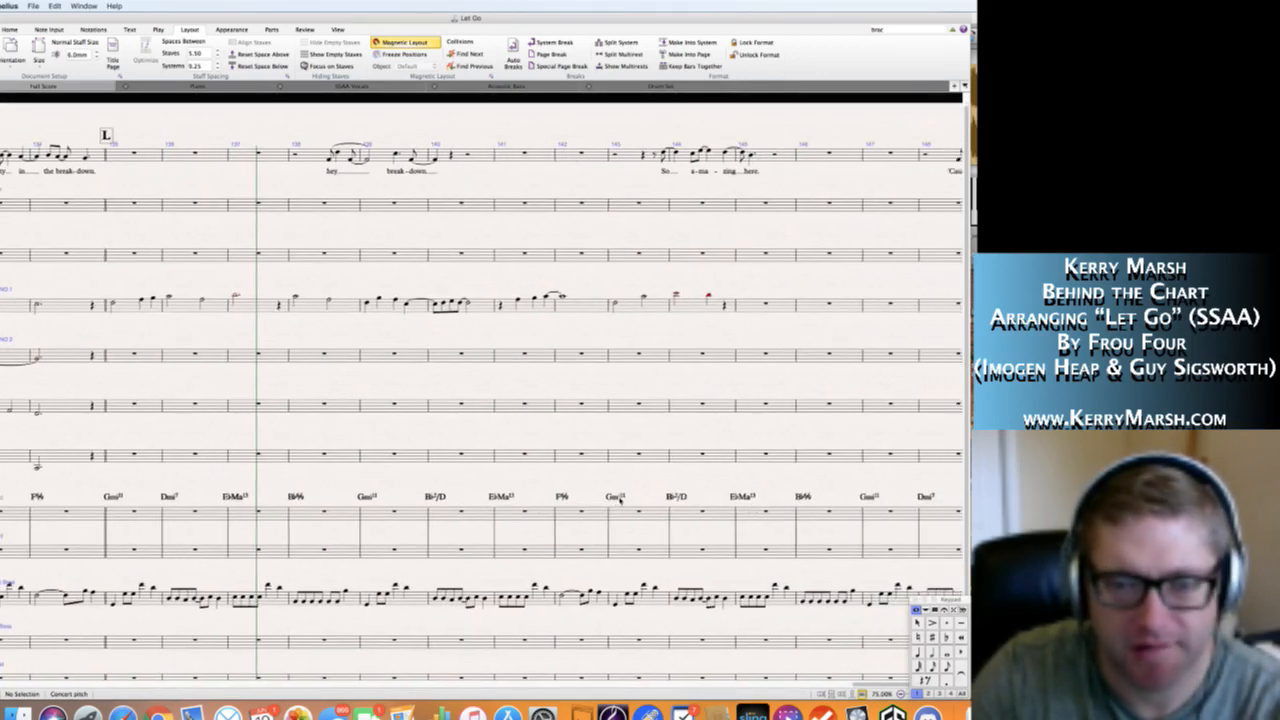
double_click(616, 496)
key("BackSpace")
key("BackSpace")
key("BackSpace")
key("BackSpace")
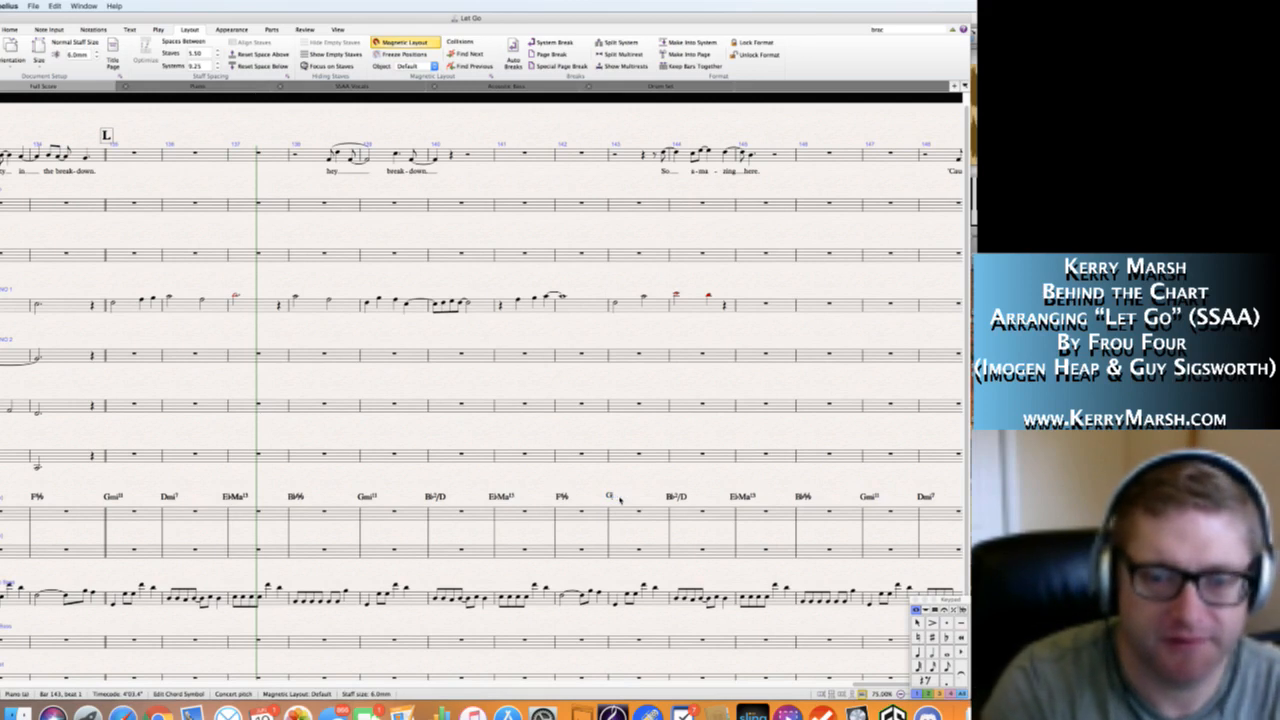
type("Eb2/G")
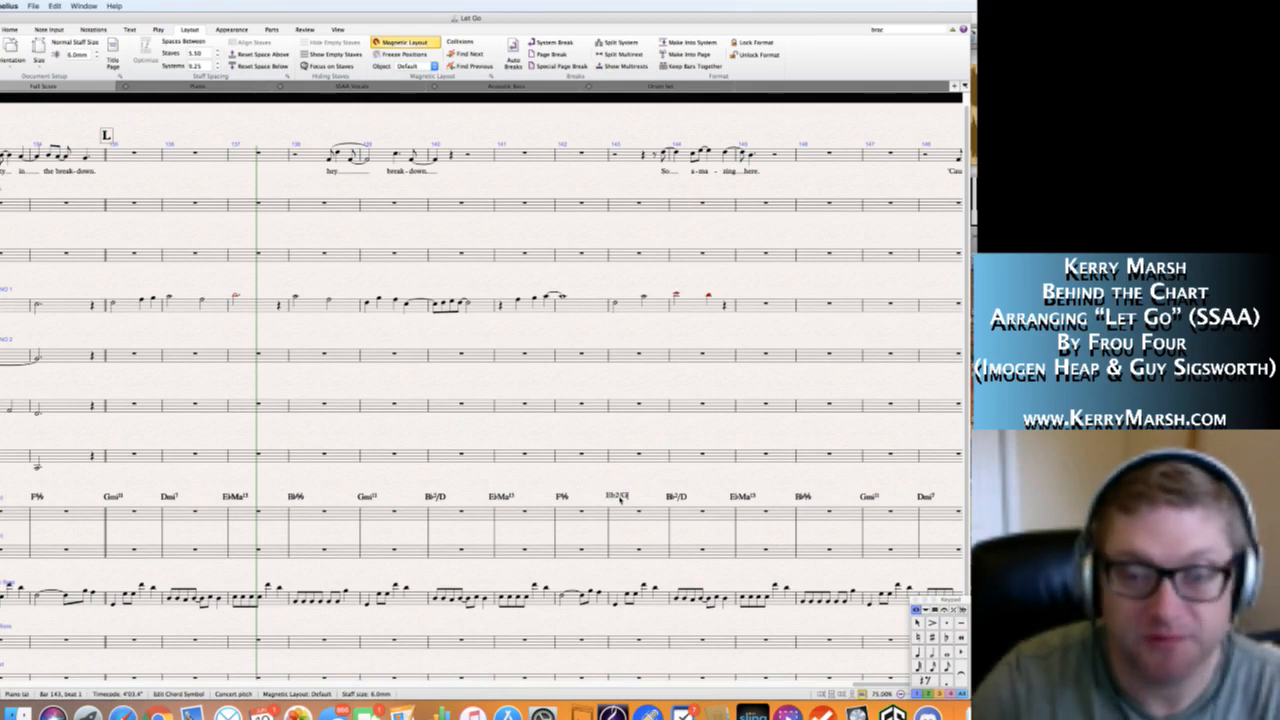
key("Escape")
key("Escape")
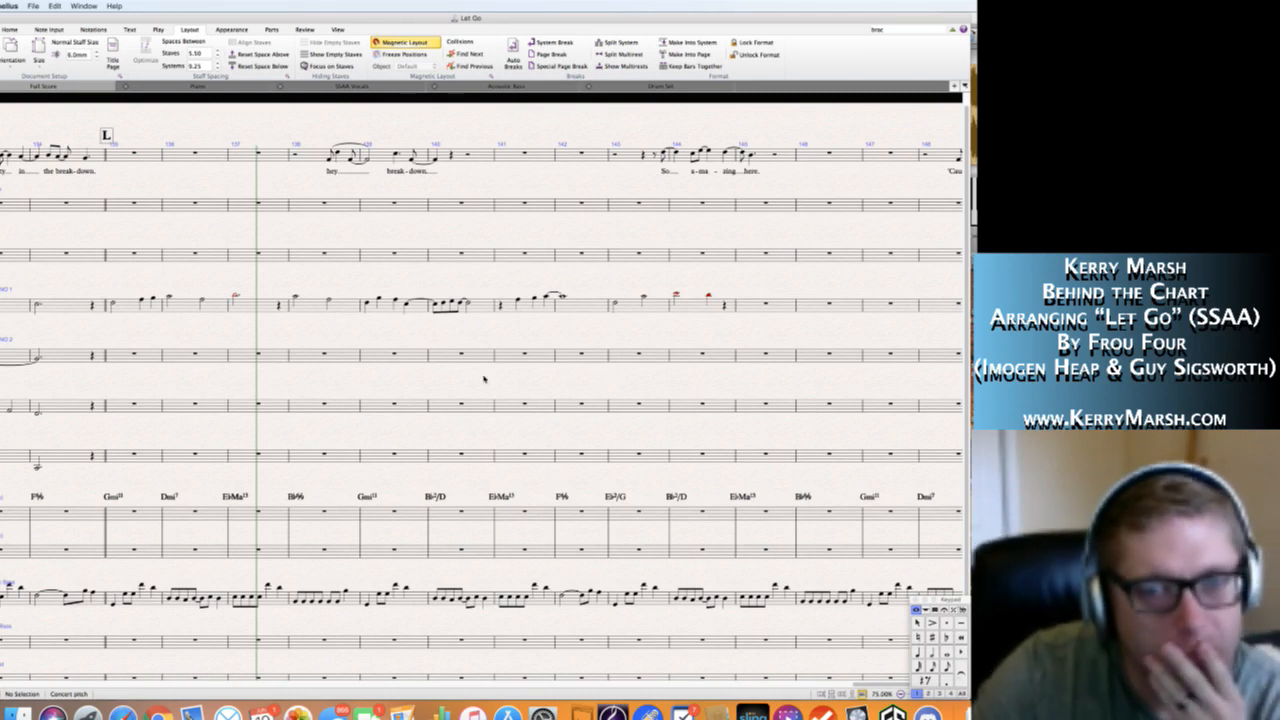
Fill Soprano 1's bar 145 with a quarter note A5, two eighth notes ending on G5, and a half note.
scroll(484, 379, "right", 5)
left_click(512, 290)
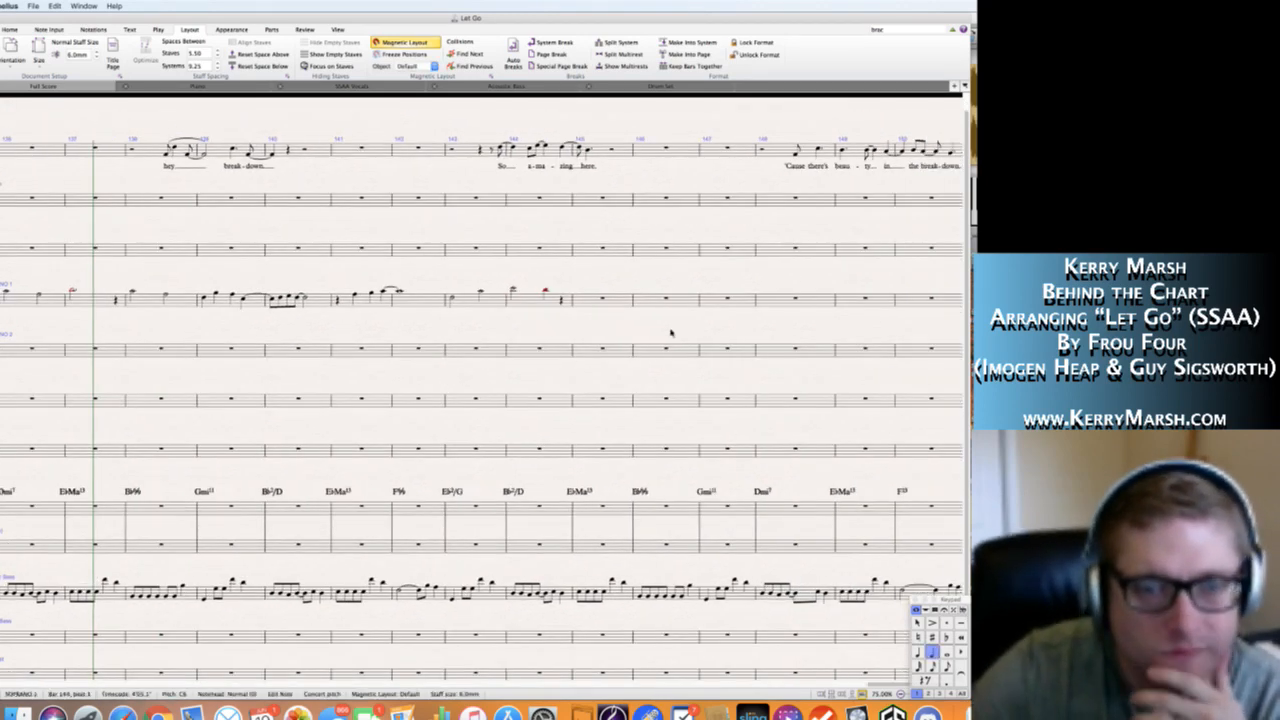
key("Right")
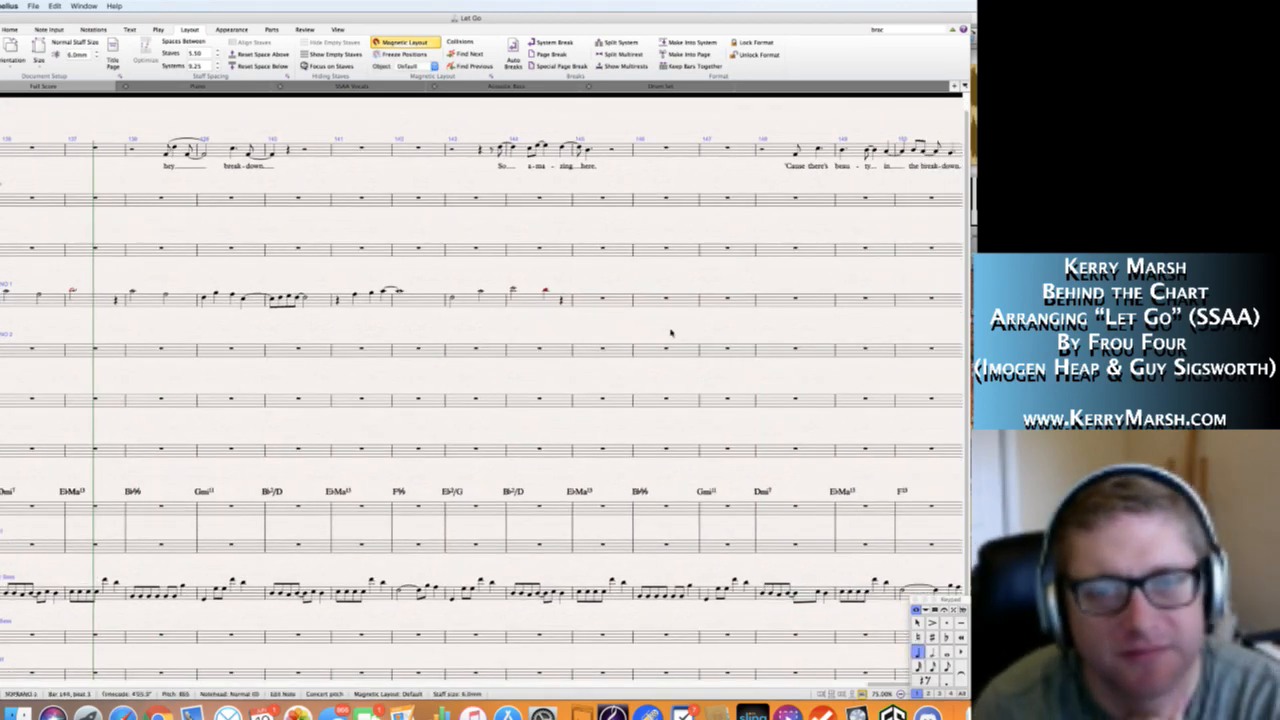
key("Right")
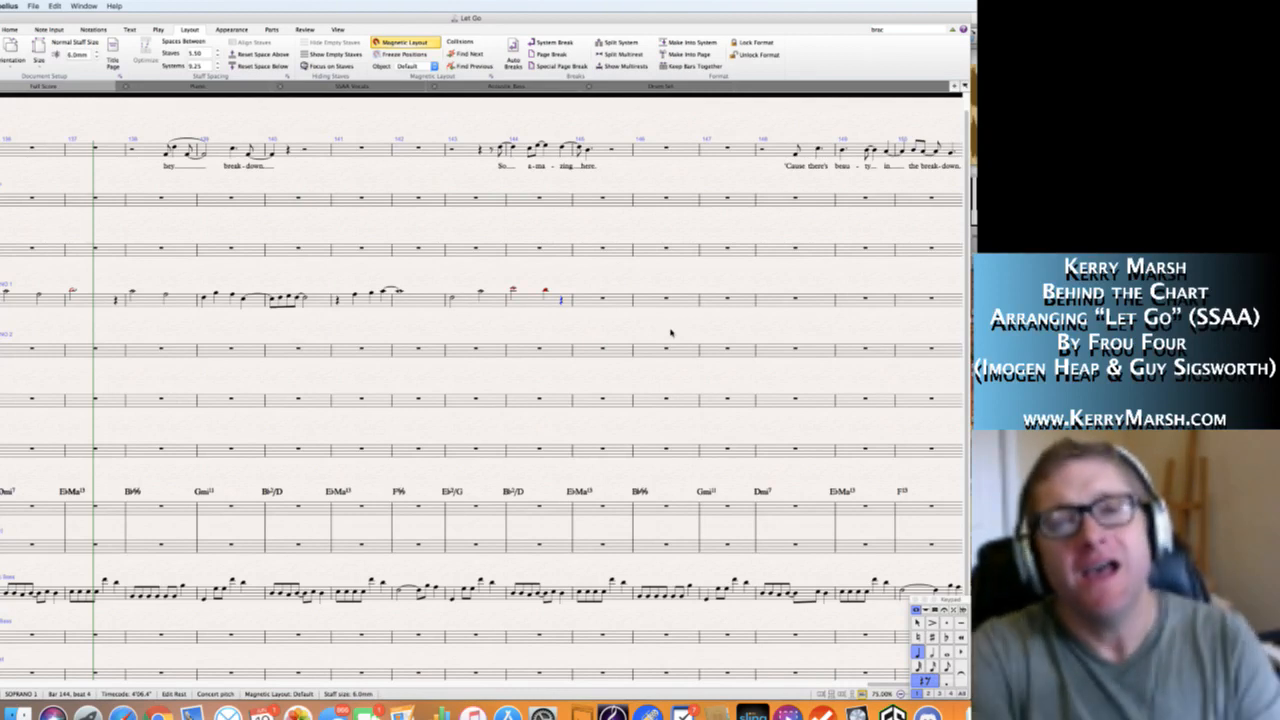
key("Right")
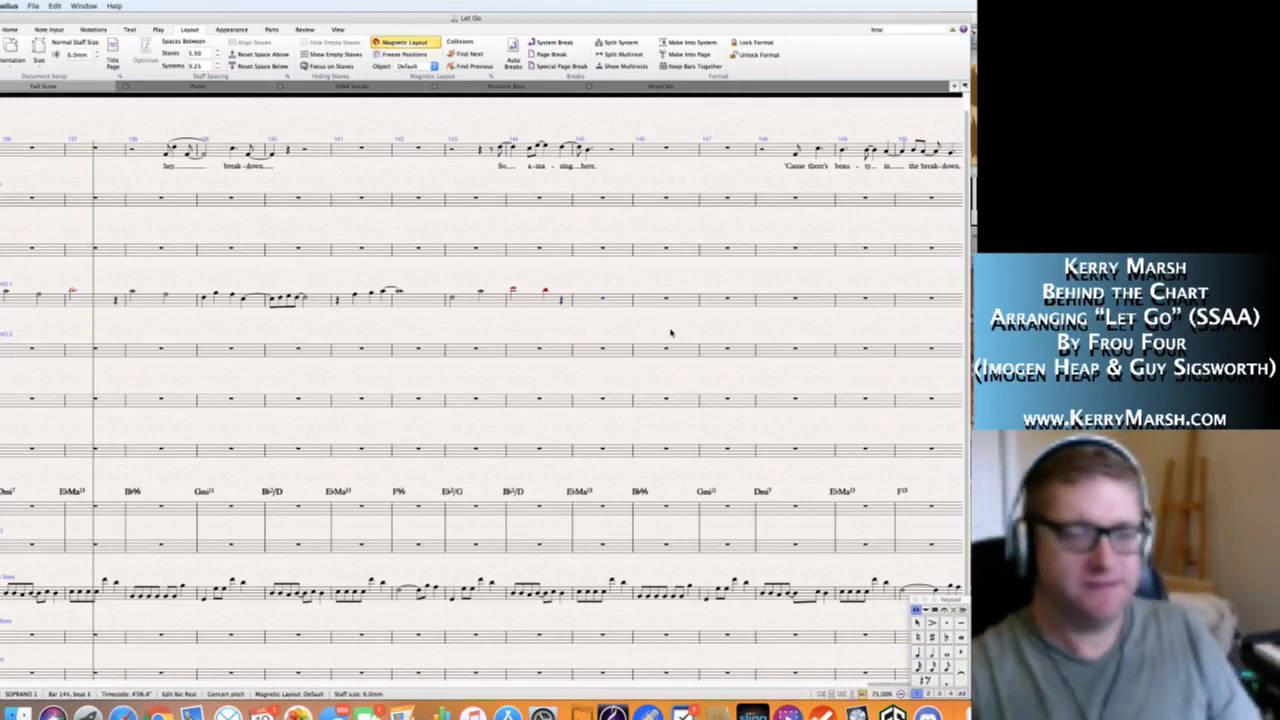
key("g")
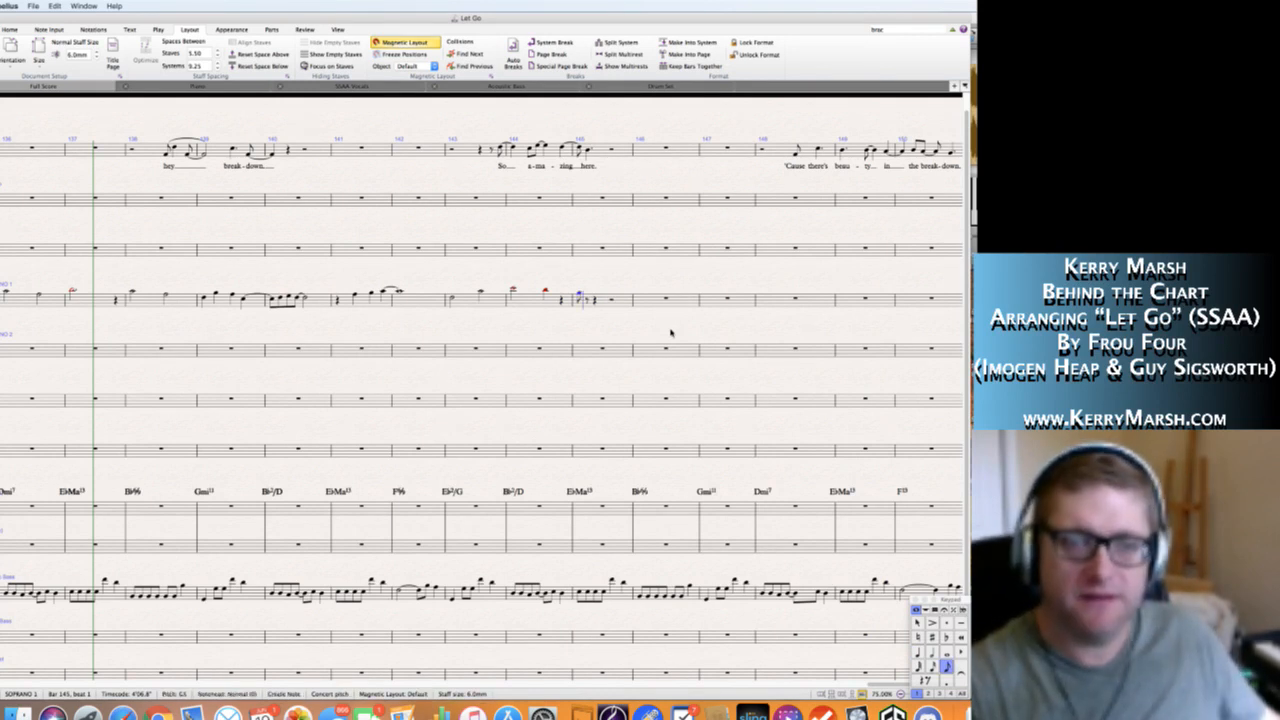
key("Left")
key("Left")
key("Right")
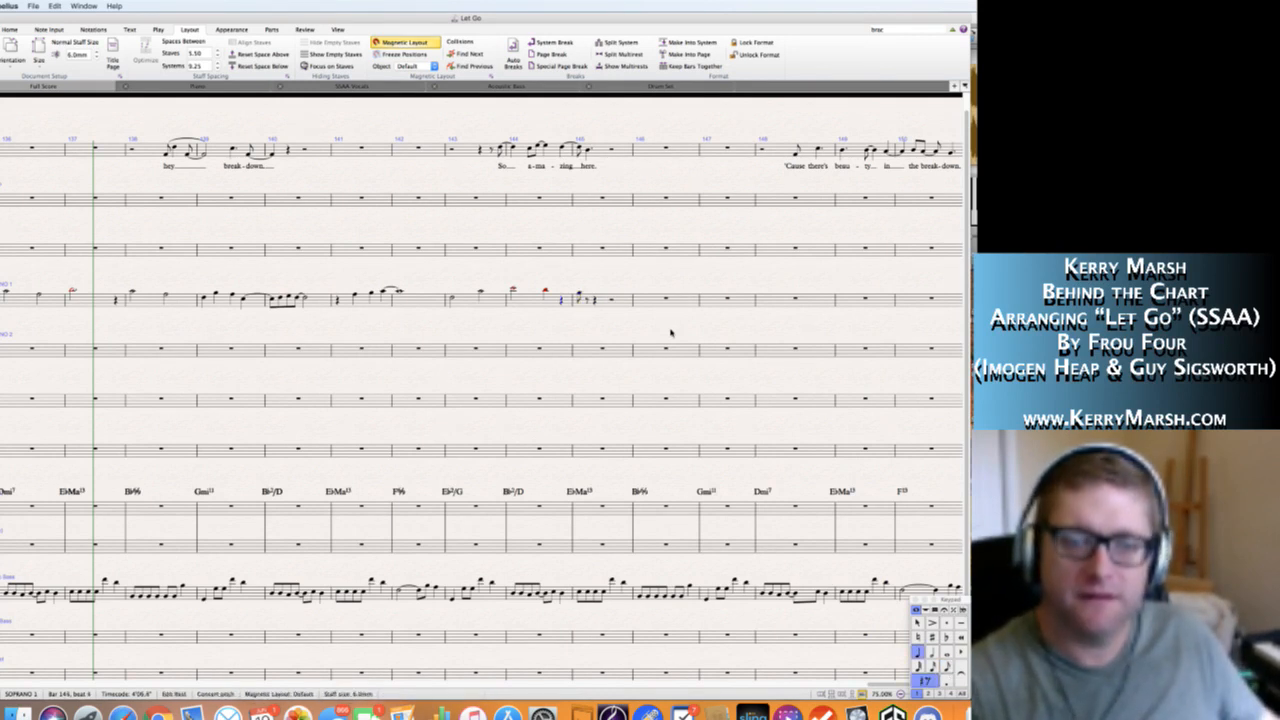
key("Right")
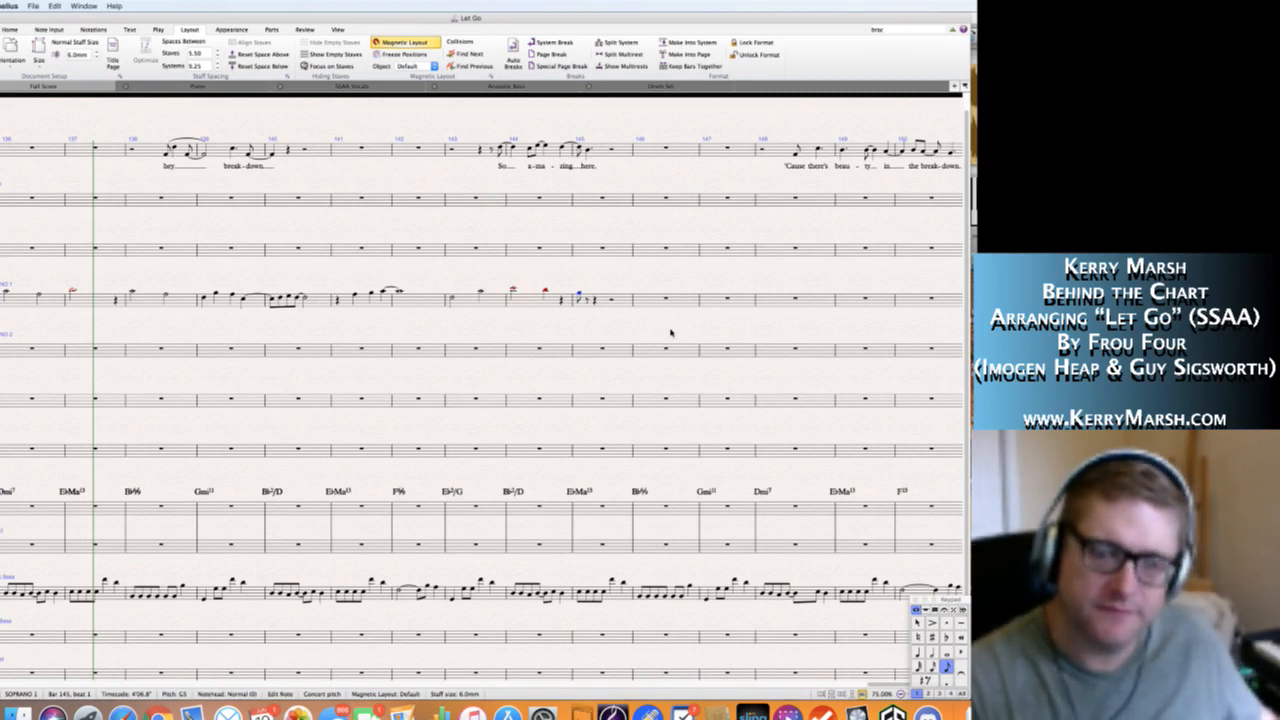
key("4")
key("a")
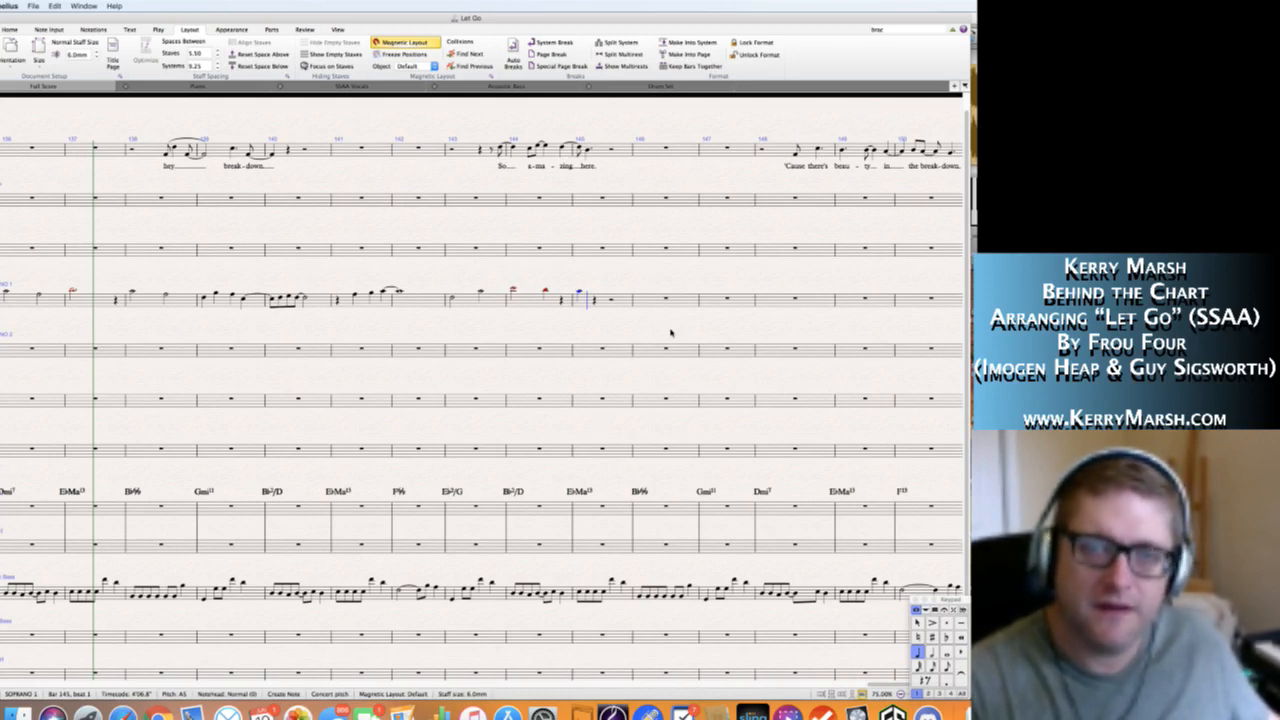
key("3")
key("g")
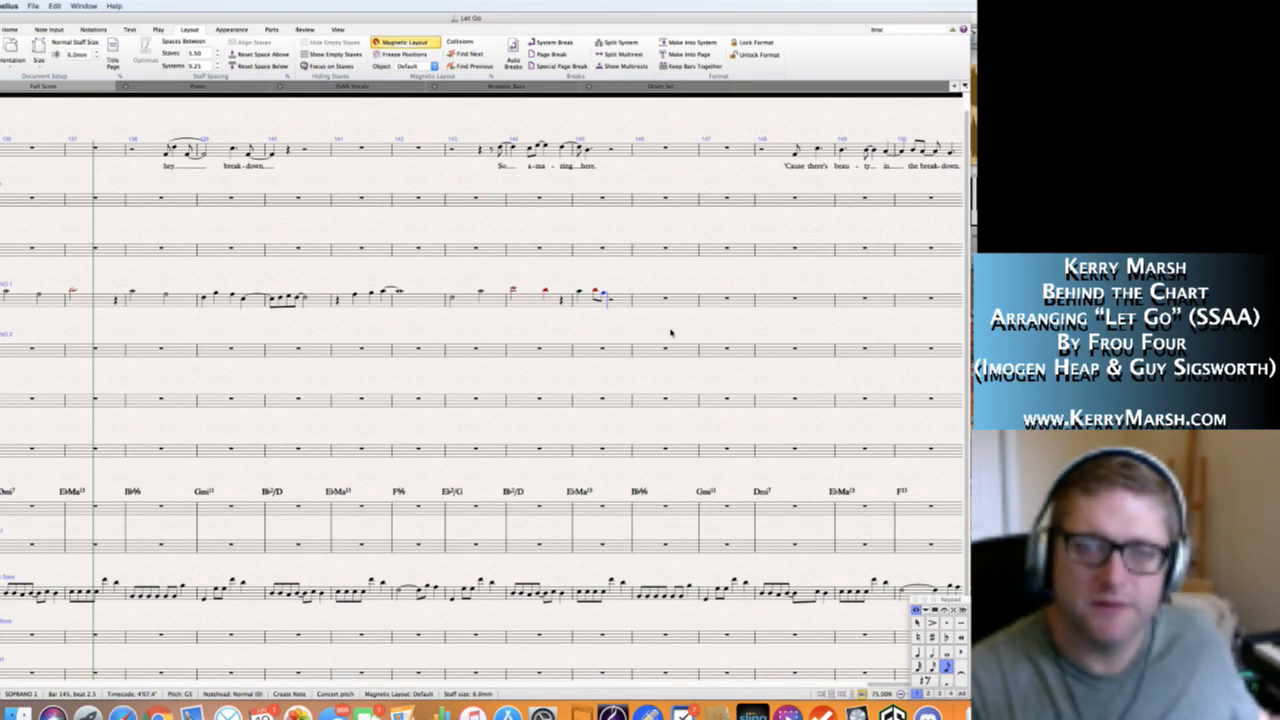
Write half notes F5 and D5 in Soprano 1's bar 146 and a whole note C5 in bar 147.
key("f")
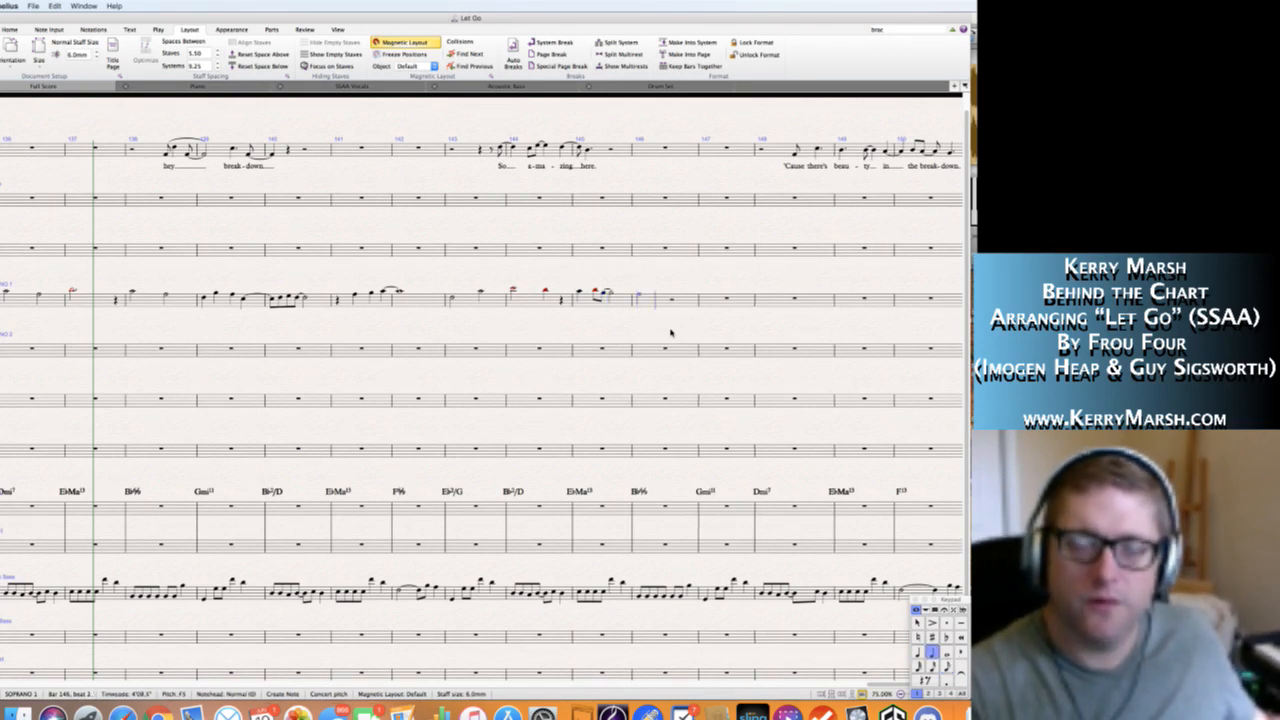
key("d")
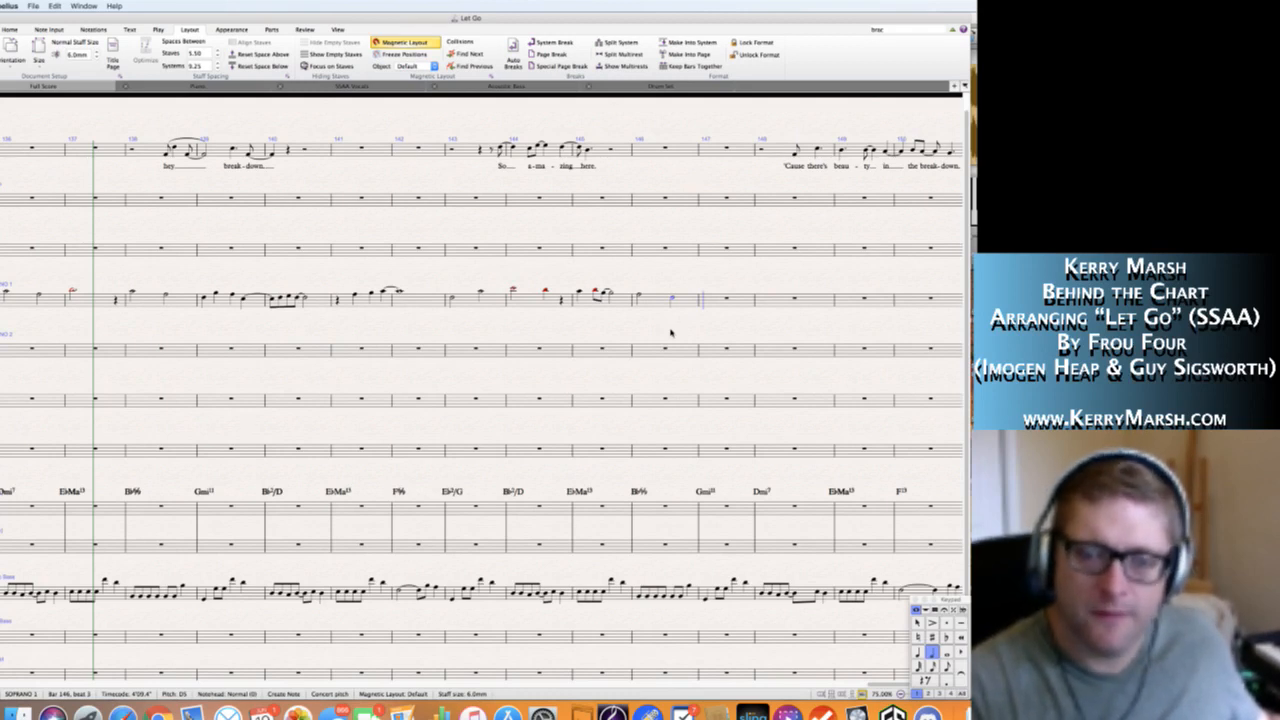
key("6")
key("c")
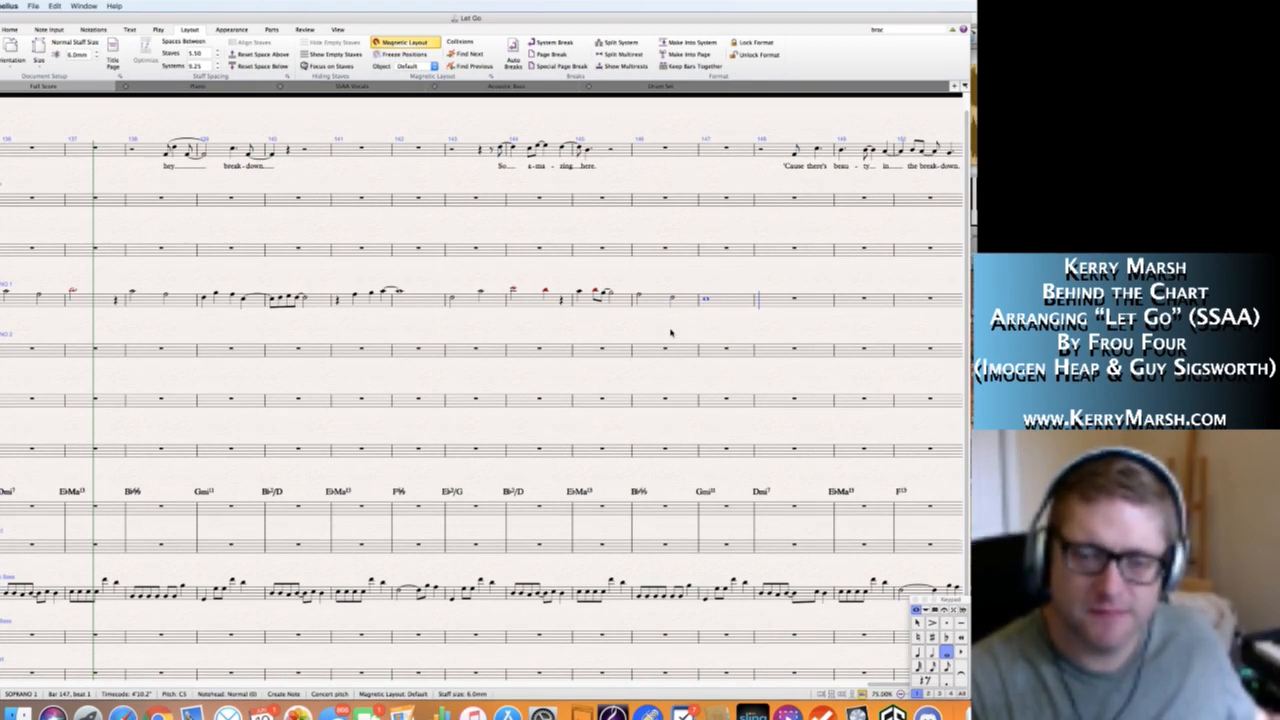
Shorten Soprano 1's C5 in bar 147 to a dotted half note followed by a quarter rest.
scroll(671, 333, "right", 1)
scroll(671, 333, "right", 2)
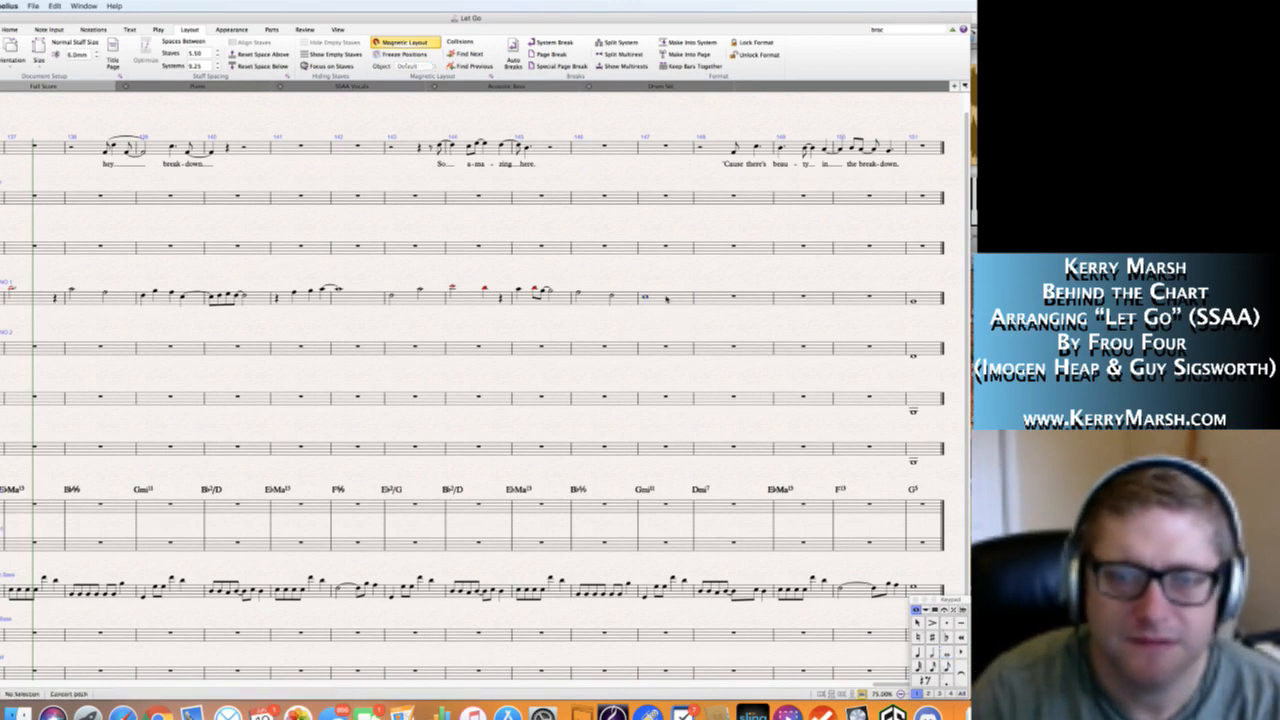
left_click(667, 298)
key("KP_5")
key("KP_Decimal")
key("Escape")
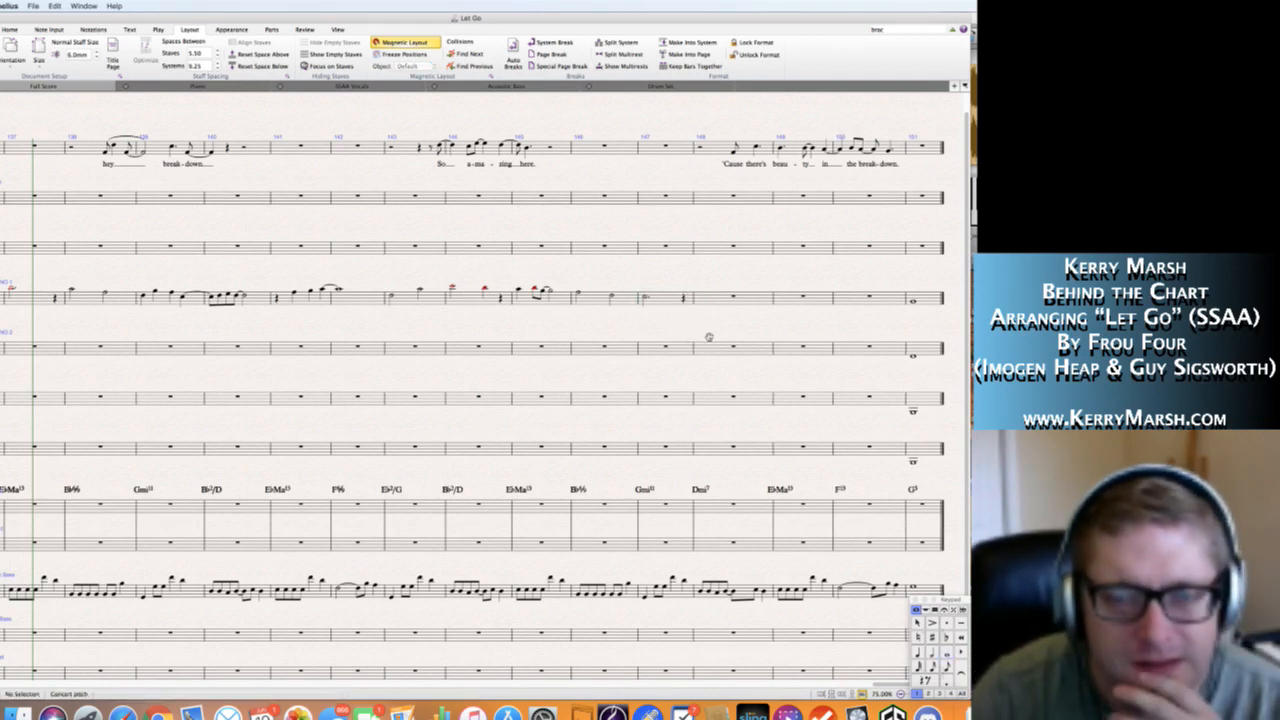
Fill Soprano 1's bar 148 with quarter notes A4 and B-flat 4 and a half note C5.
scroll(690, 335, "right", 5)
left_click(556, 309)
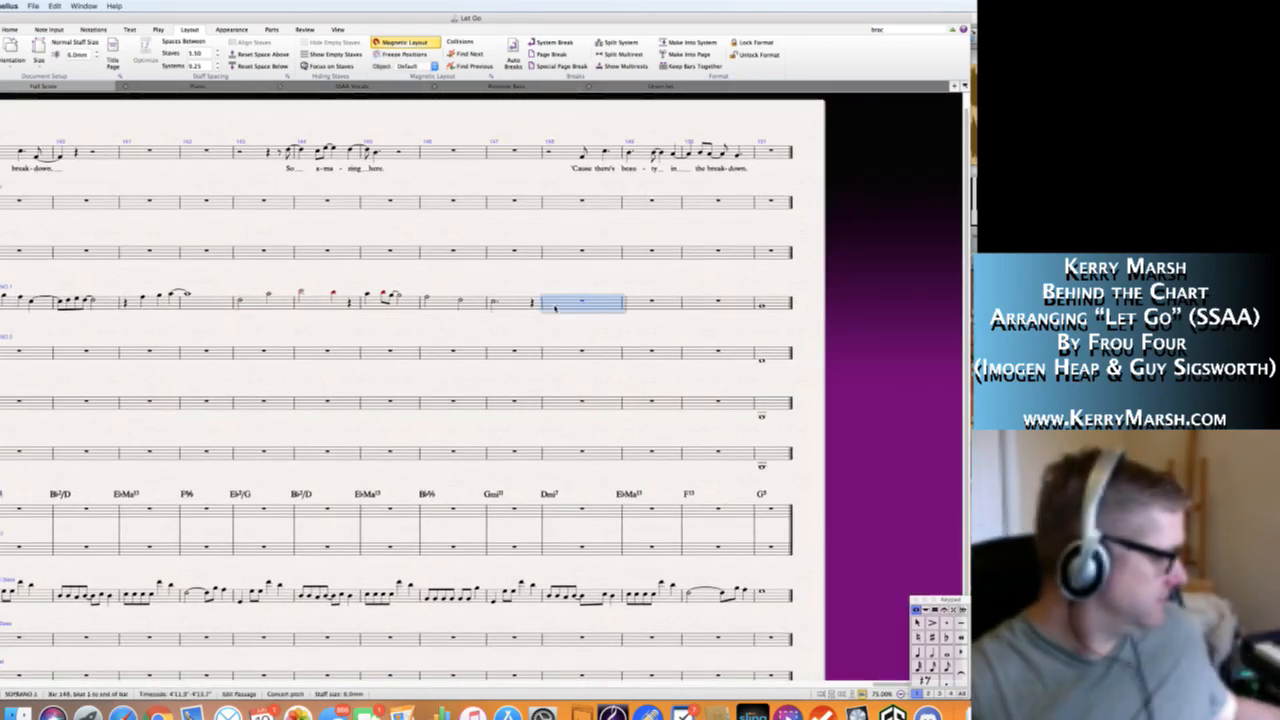
key("a")
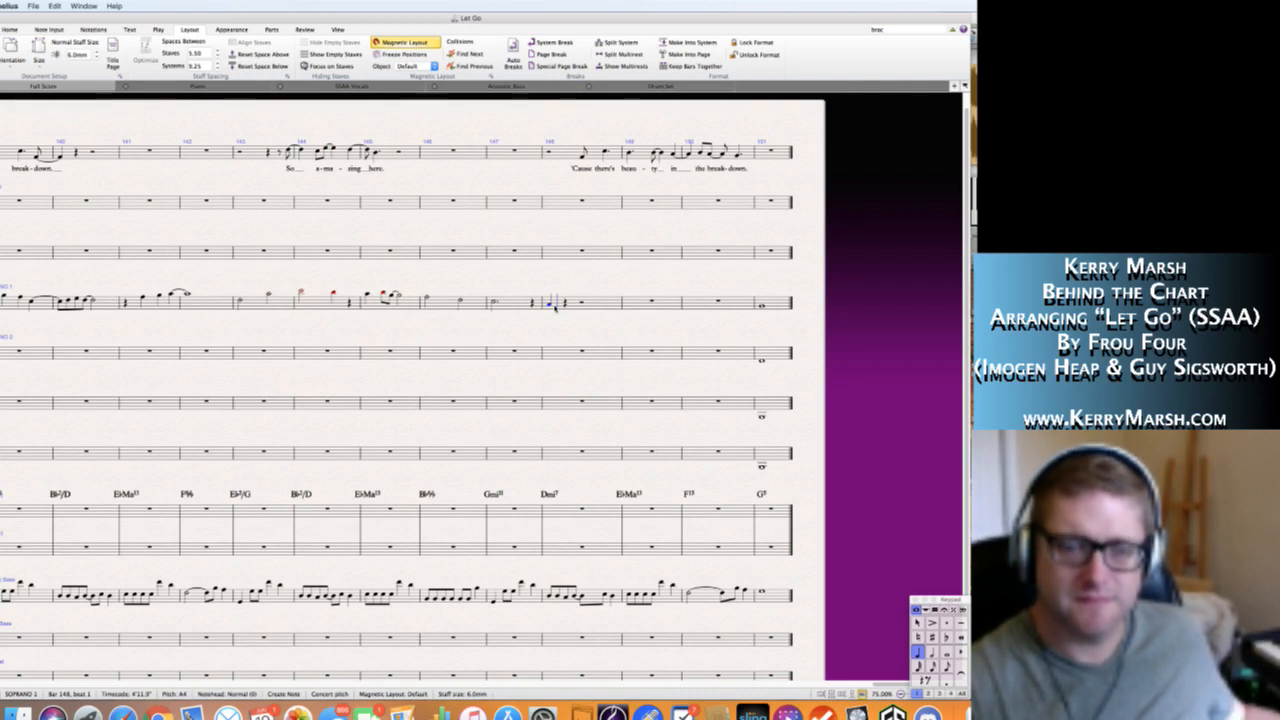
key("b")
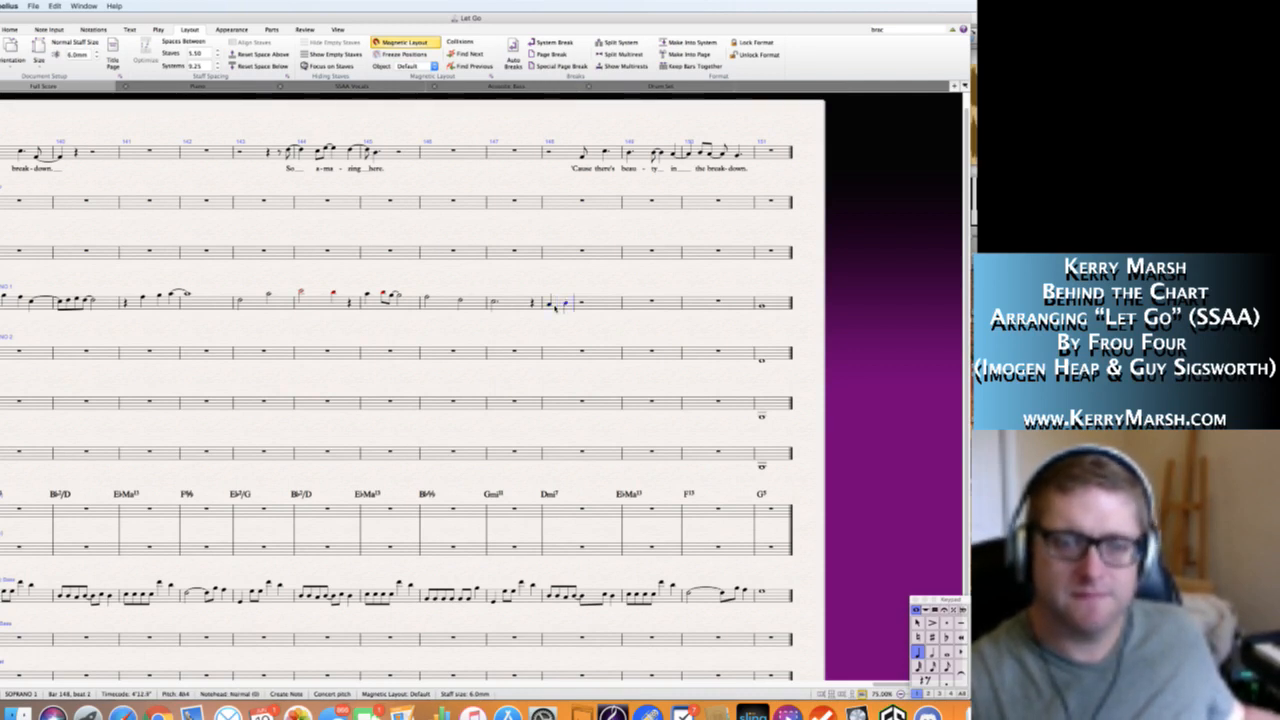
key("5")
key("c")
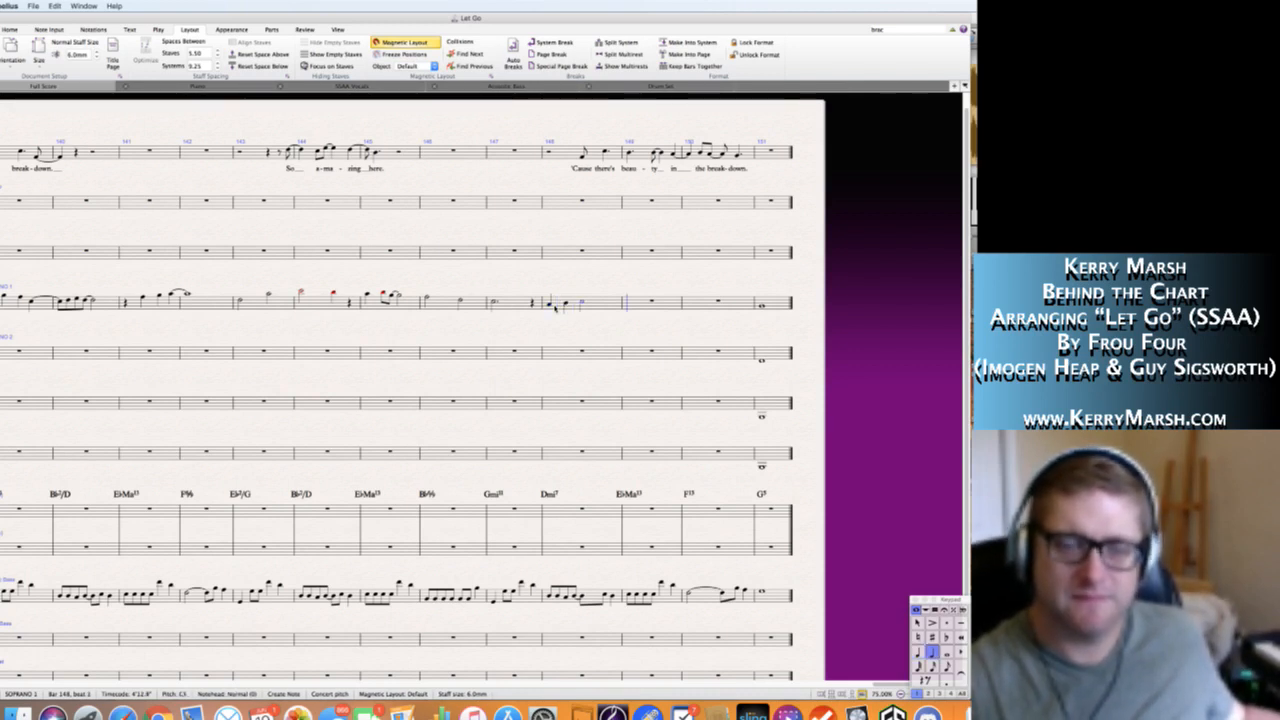
Write half notes B-flat 4 and A4 in Soprano 1's bar 149 and an untied half note A4 in bar 150.
key("6")
key("5")
key("b")
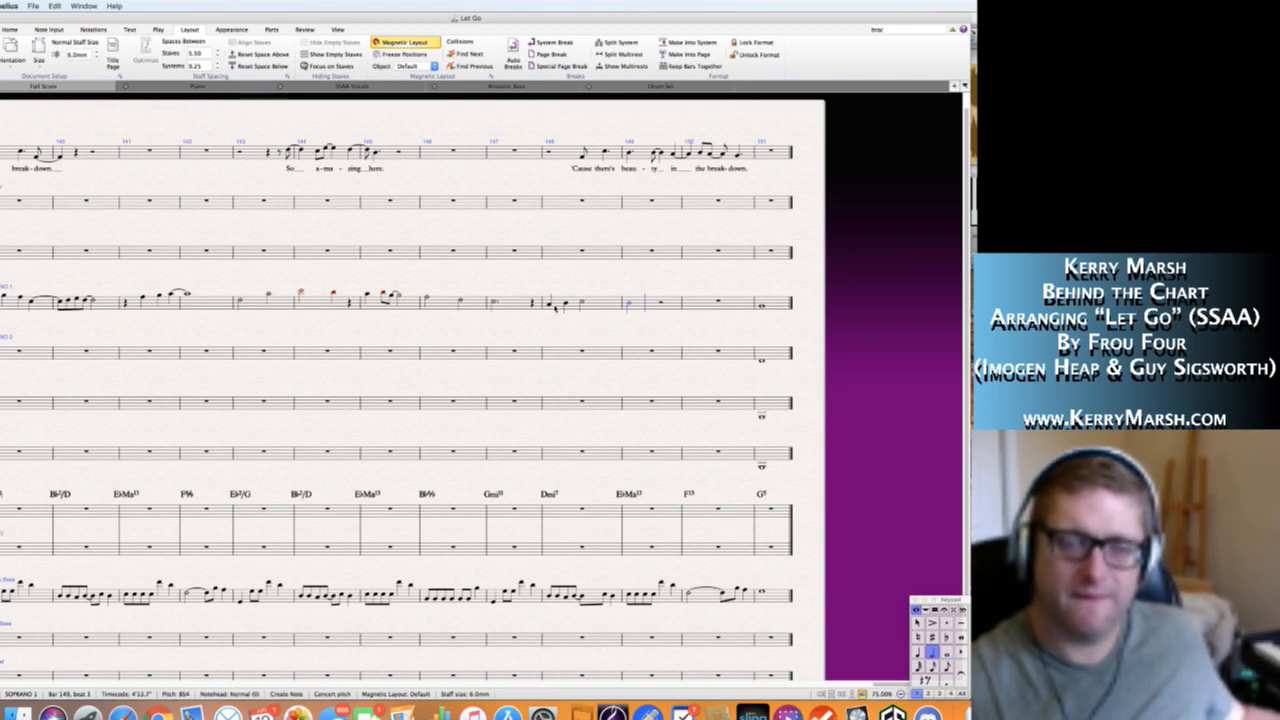
key("6")
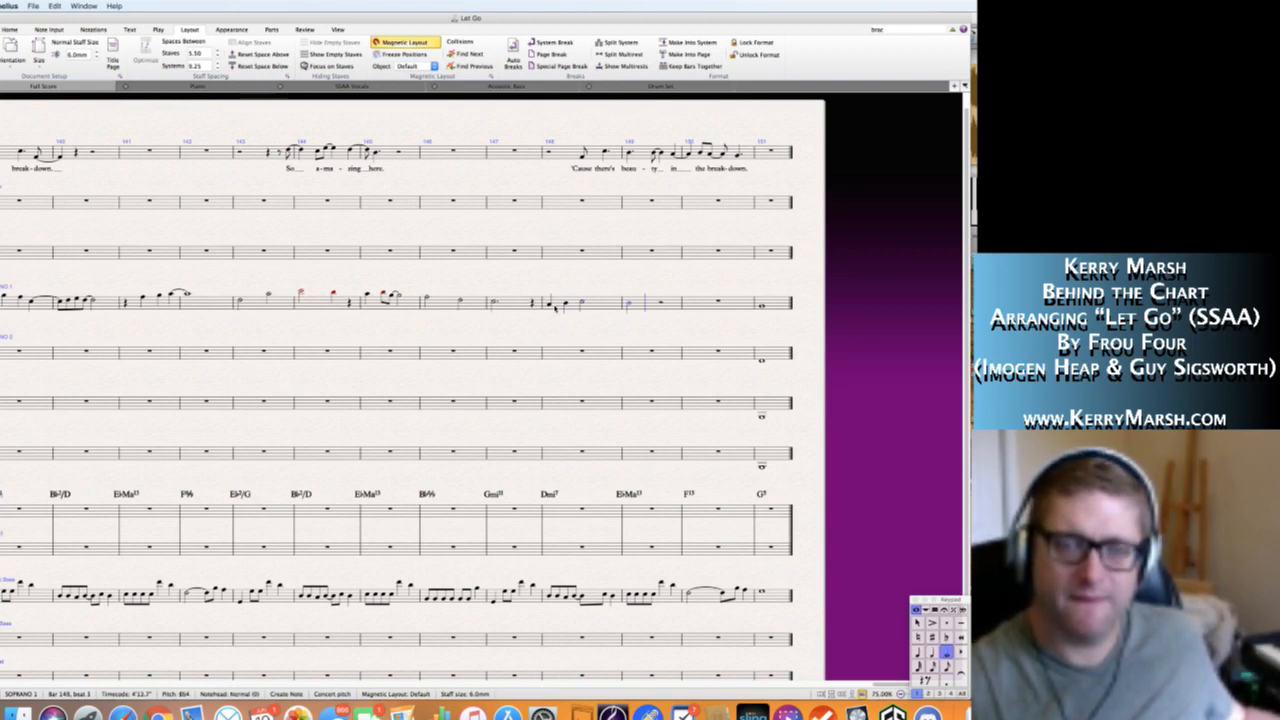
key("a")
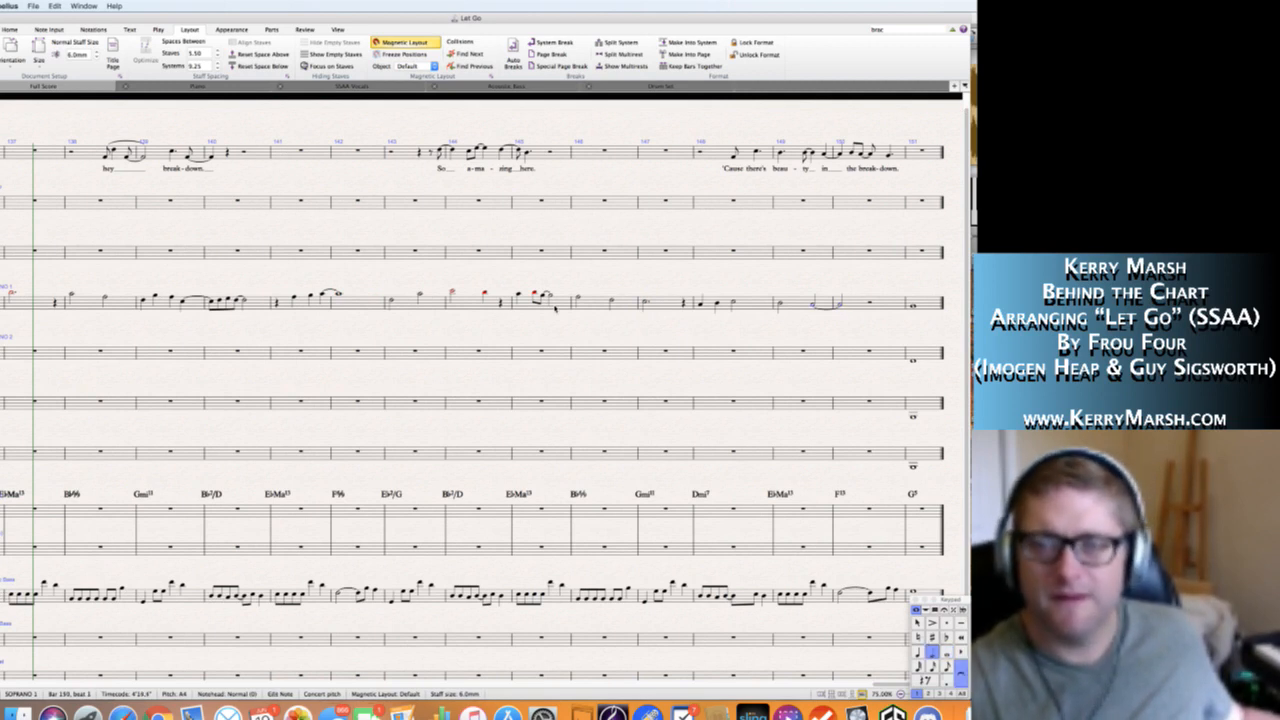
key("KP_Enter")
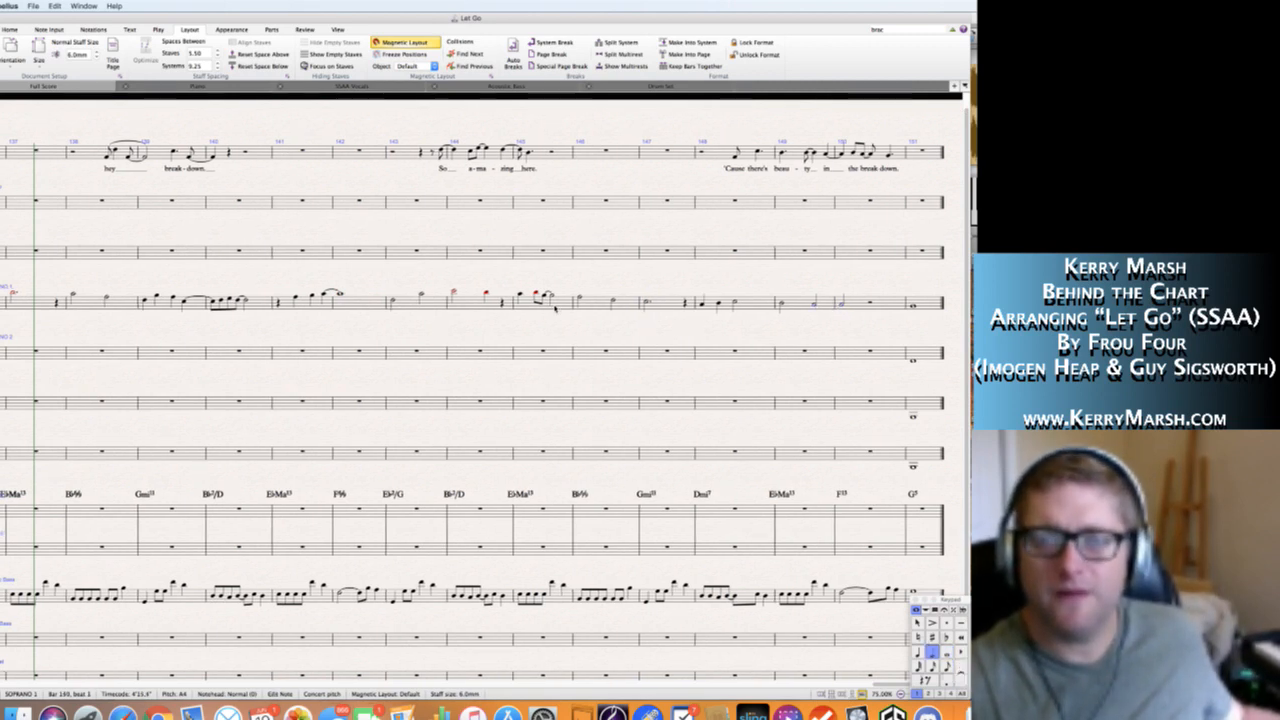
Rewrite Soprano 1's bar 150 as a quarter rest followed by a dotted half note F4.
key("Right")
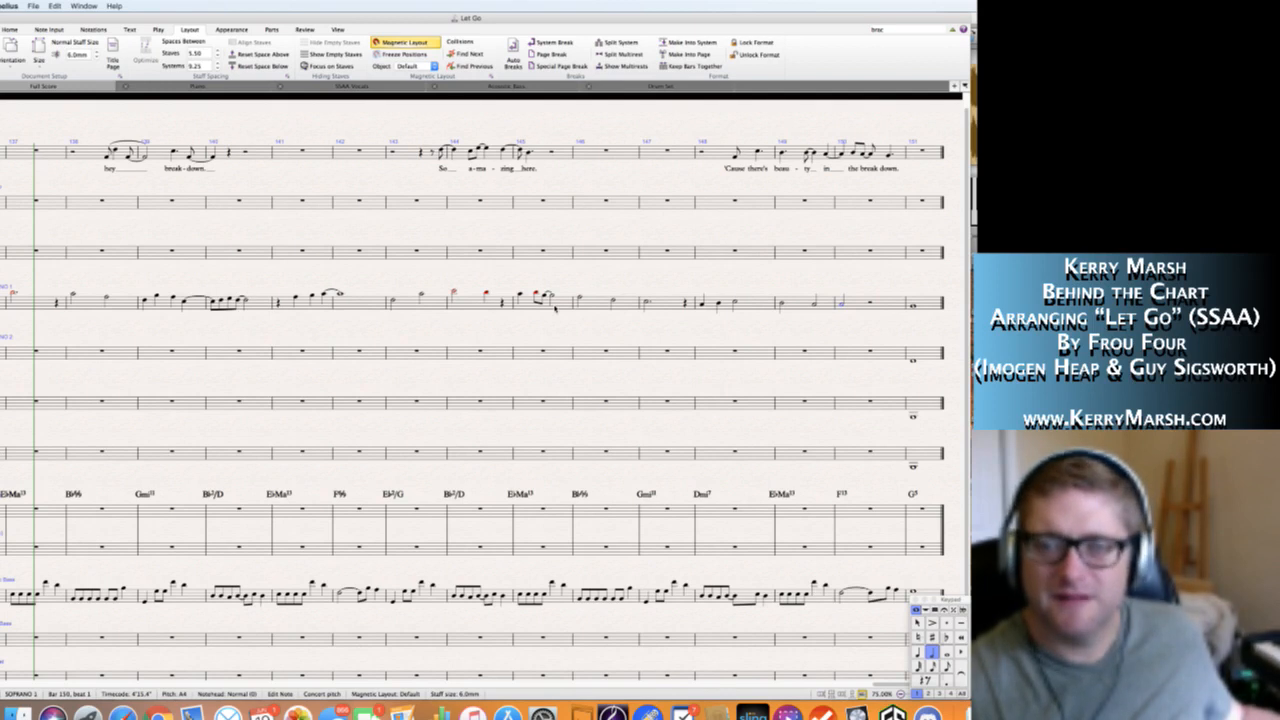
key("KP_4")
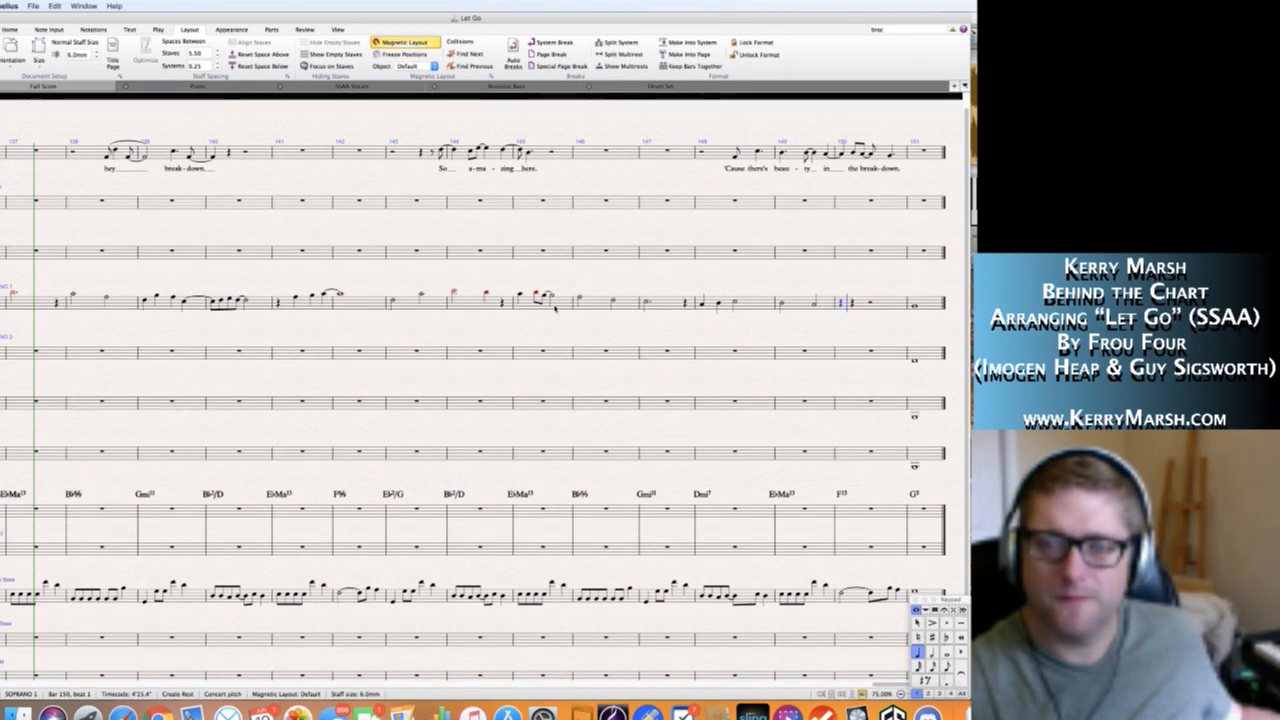
key("KP_5")
key("f")
key("Escape")
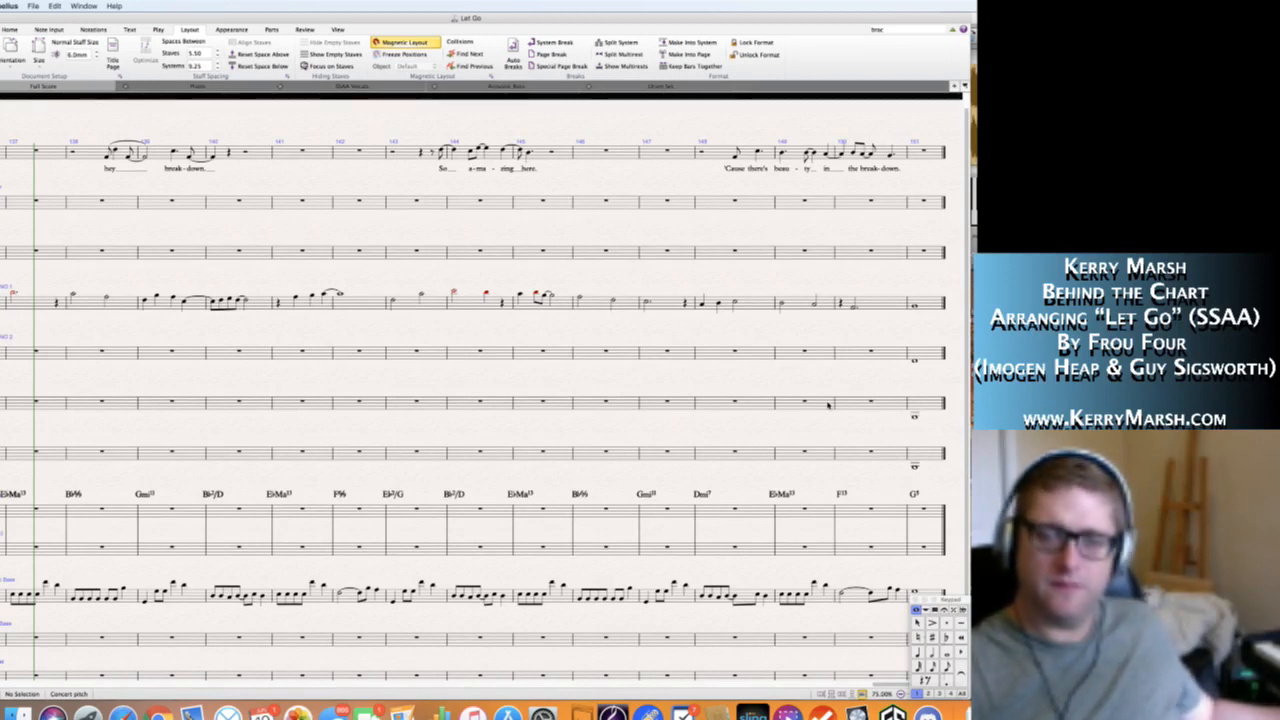
Change the chord symbol above the piano in bar 150 to F6/9.
left_click(843, 495)
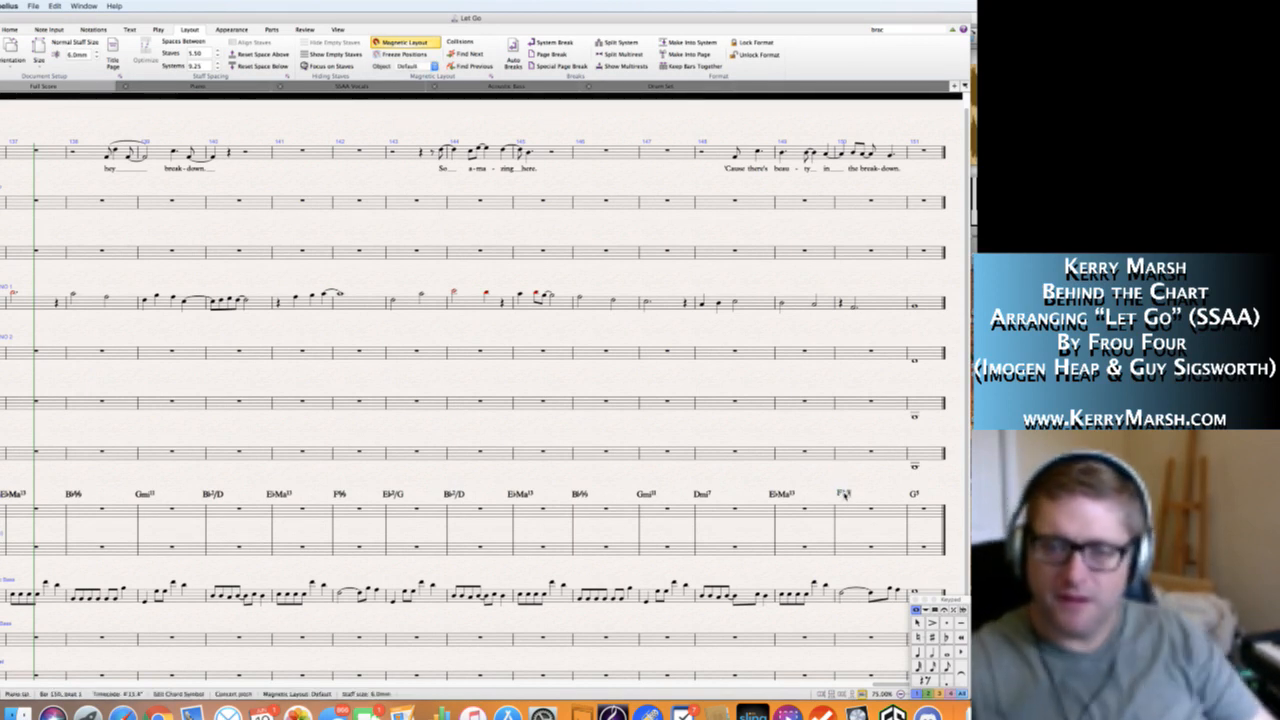
double_click(845, 496)
key("BackSpace")
key("BackSpace")
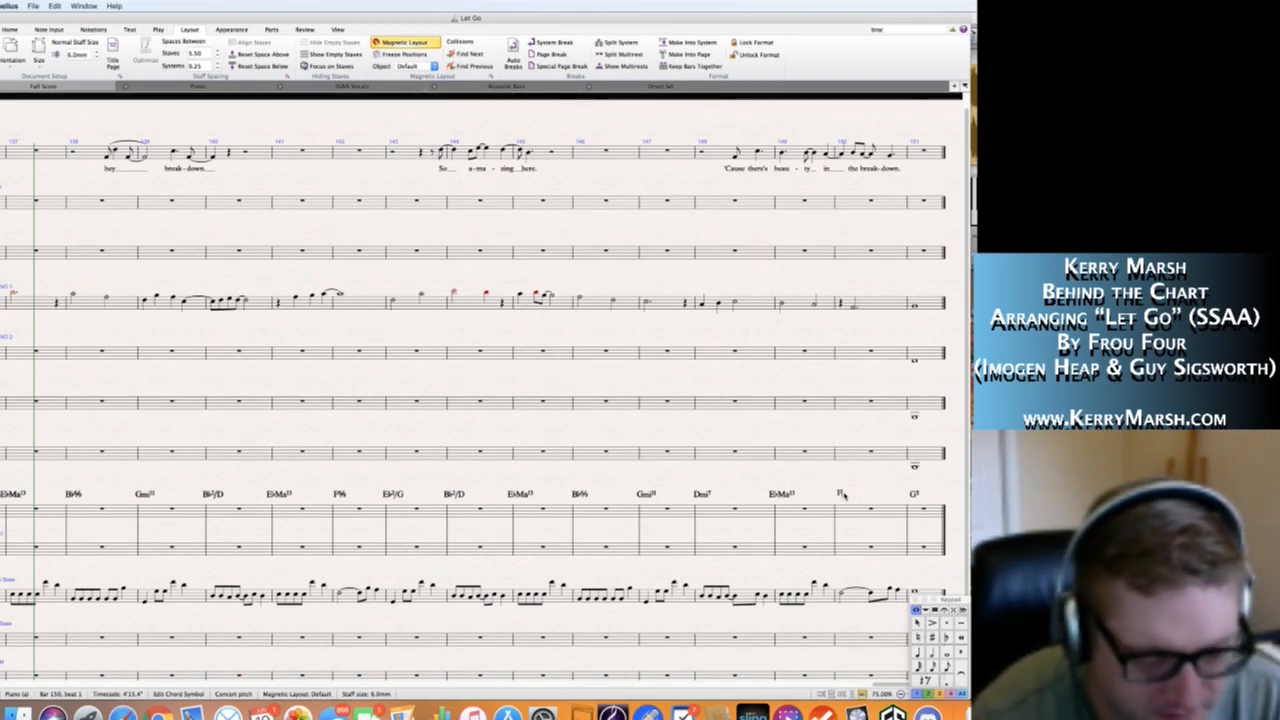
type("69")
key("Escape")
key("Escape")
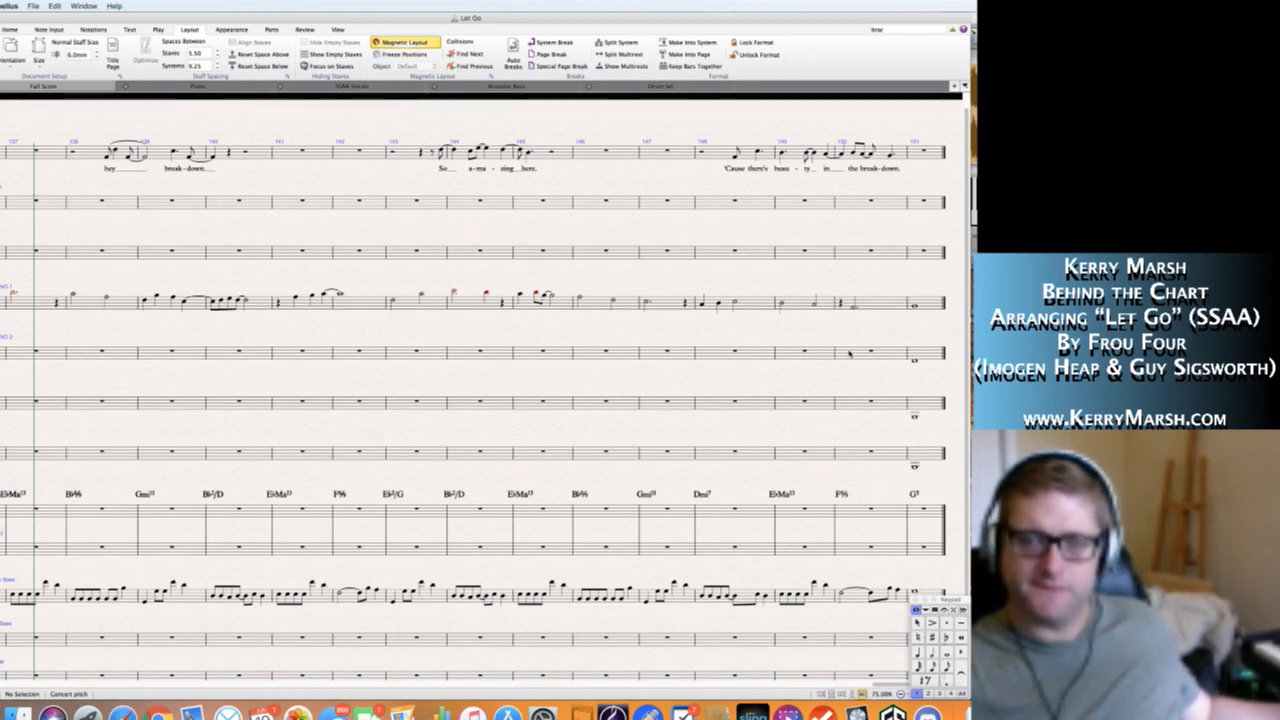
Write a quarter rest and a dotted half note C4 in Soprano 2's bar 150.
left_click(850, 354)
left_click(847, 352)
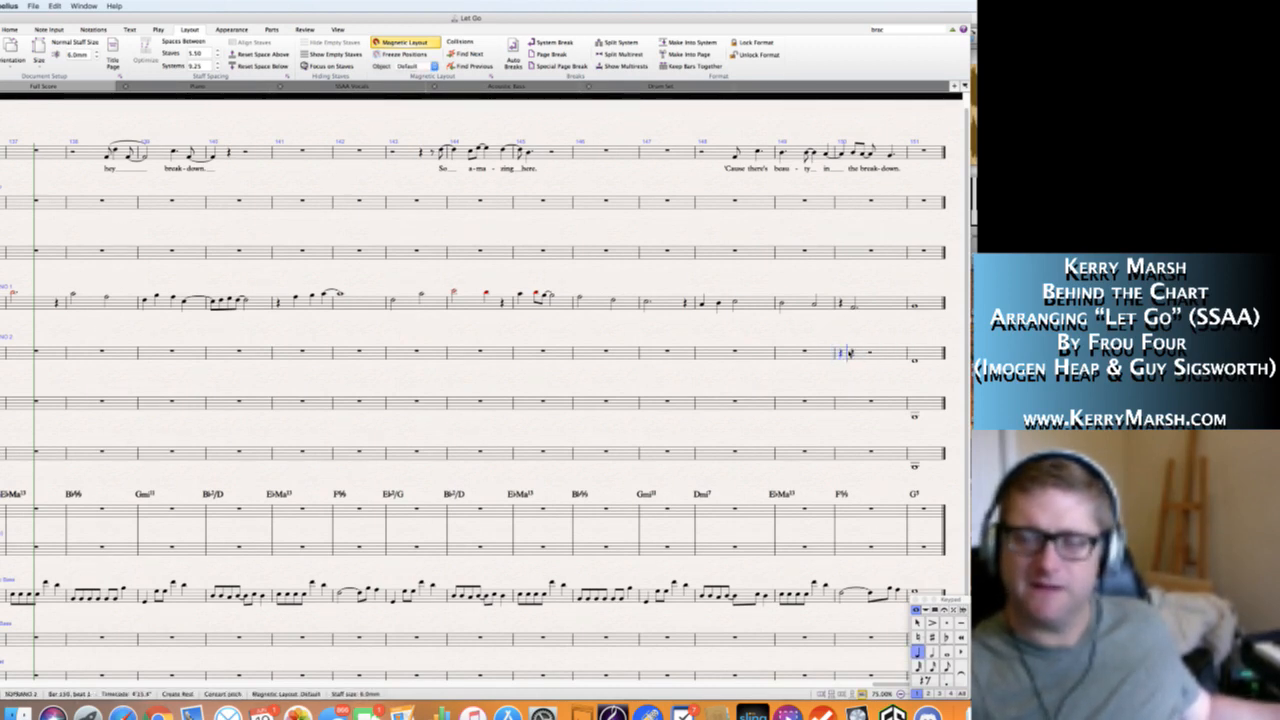
key("5")
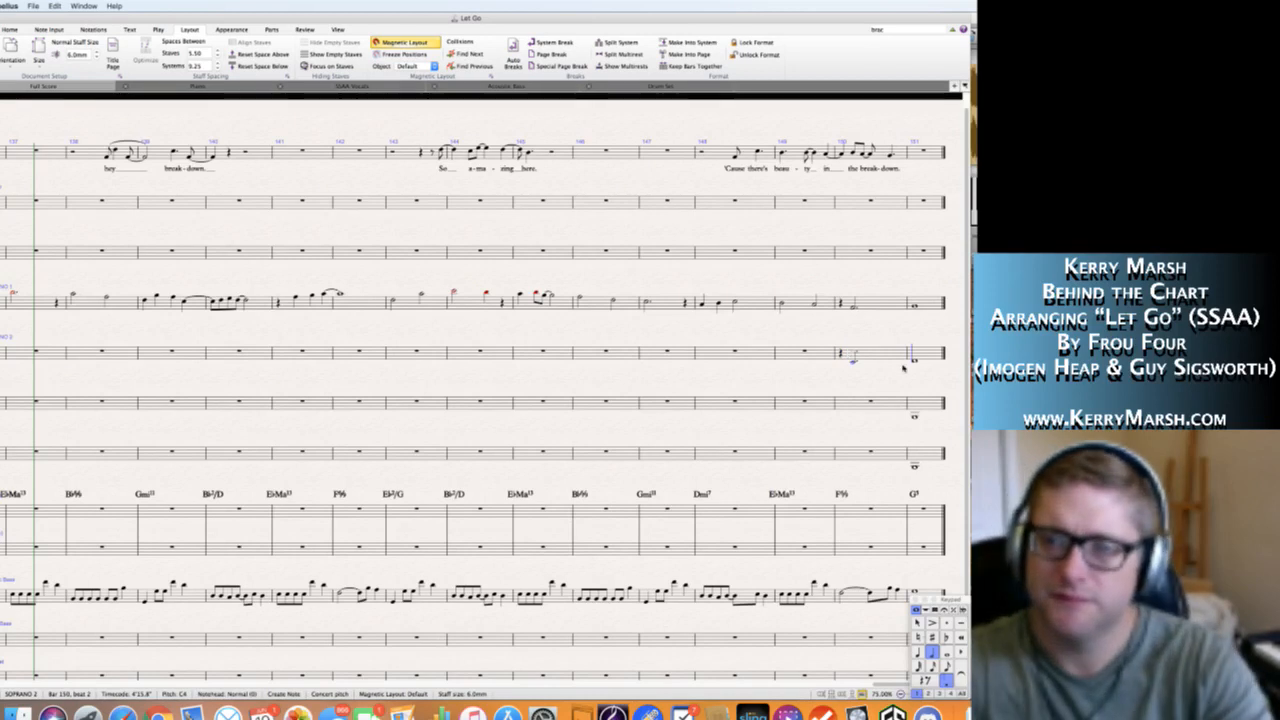
key("Escape")
key("Escape")
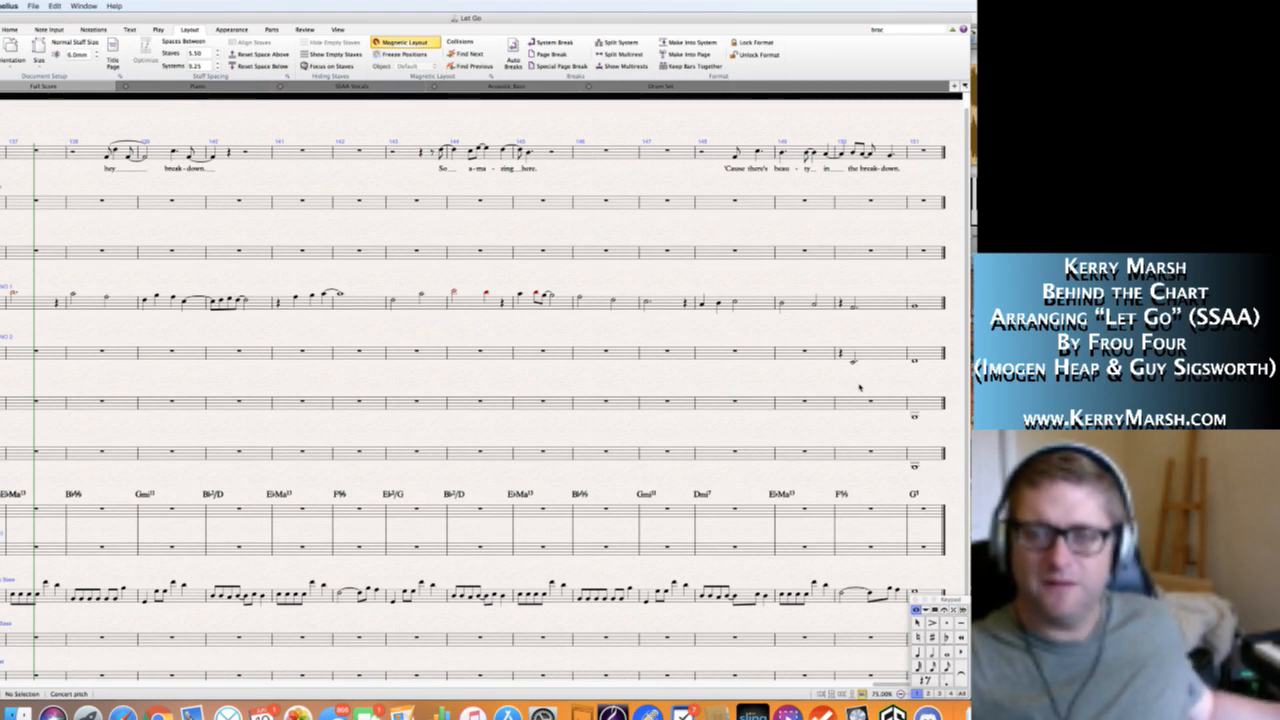
Write a quarter rest and a dotted half note A3 in Alto 1's bar 150, and copy the bar to Alto 2.
left_click(853, 403)
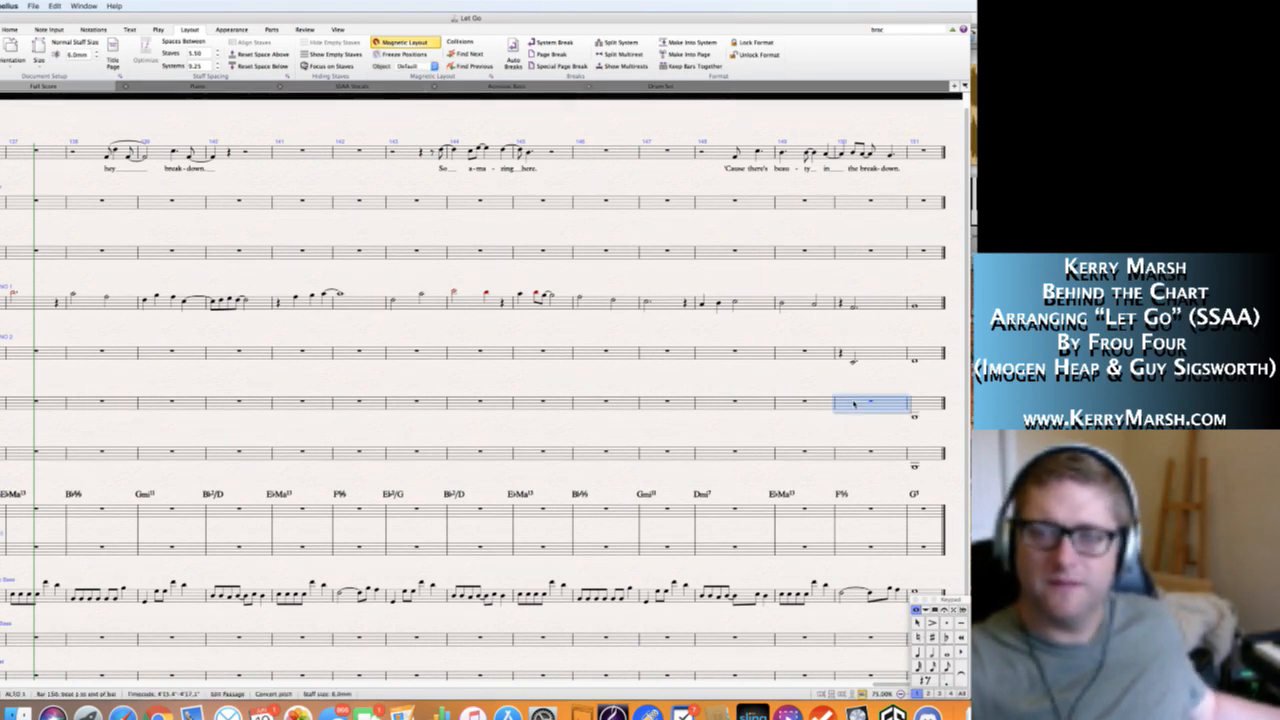
key("a")
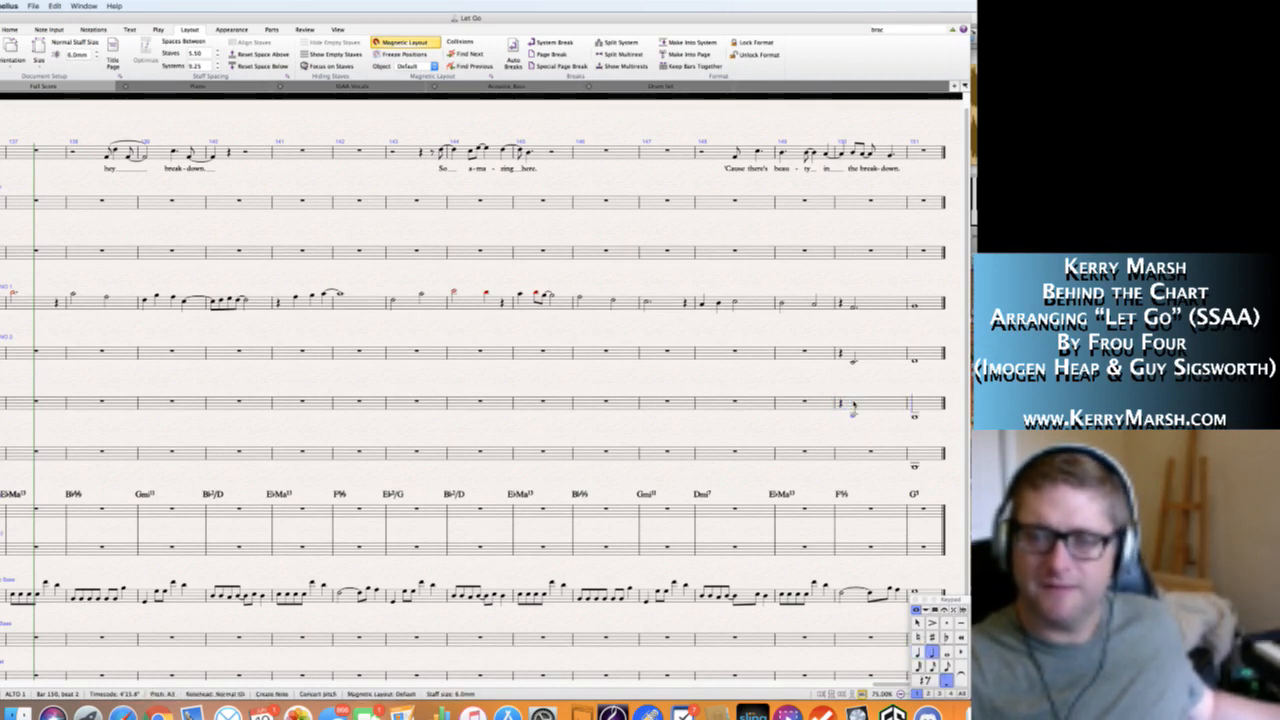
key("Escape")
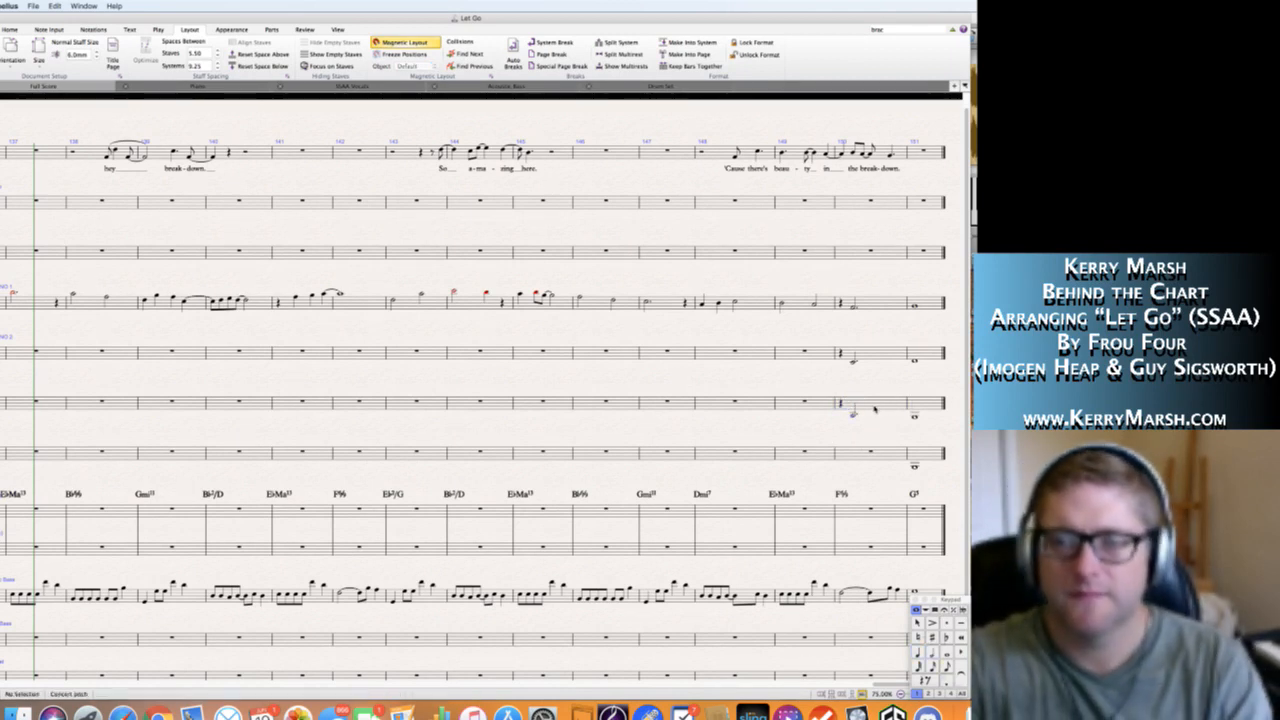
left_click(875, 408)
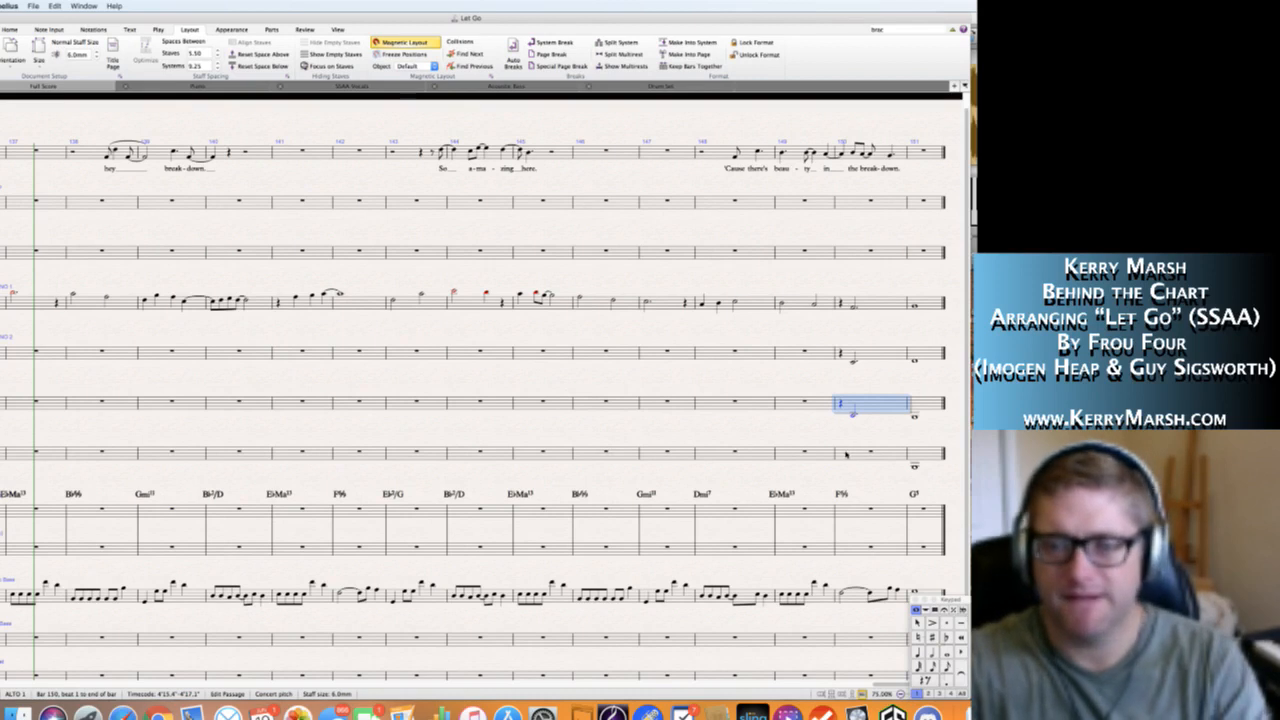
left_click(846, 455, "alt")
key("Escape")
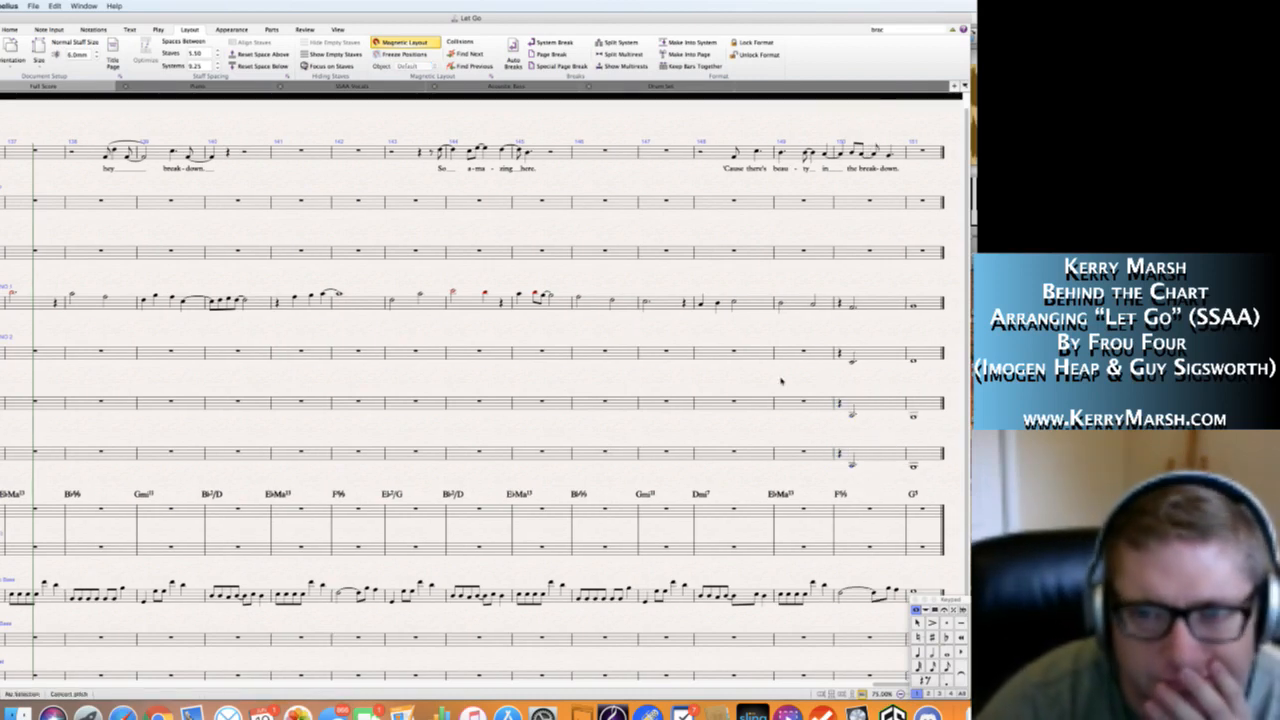
Fill Soprano 2's bar 135 at rehearsal mark L with quarter notes C5, B-flat 4, A4 and B-flat 4.
scroll(781, 380, "left", 3)
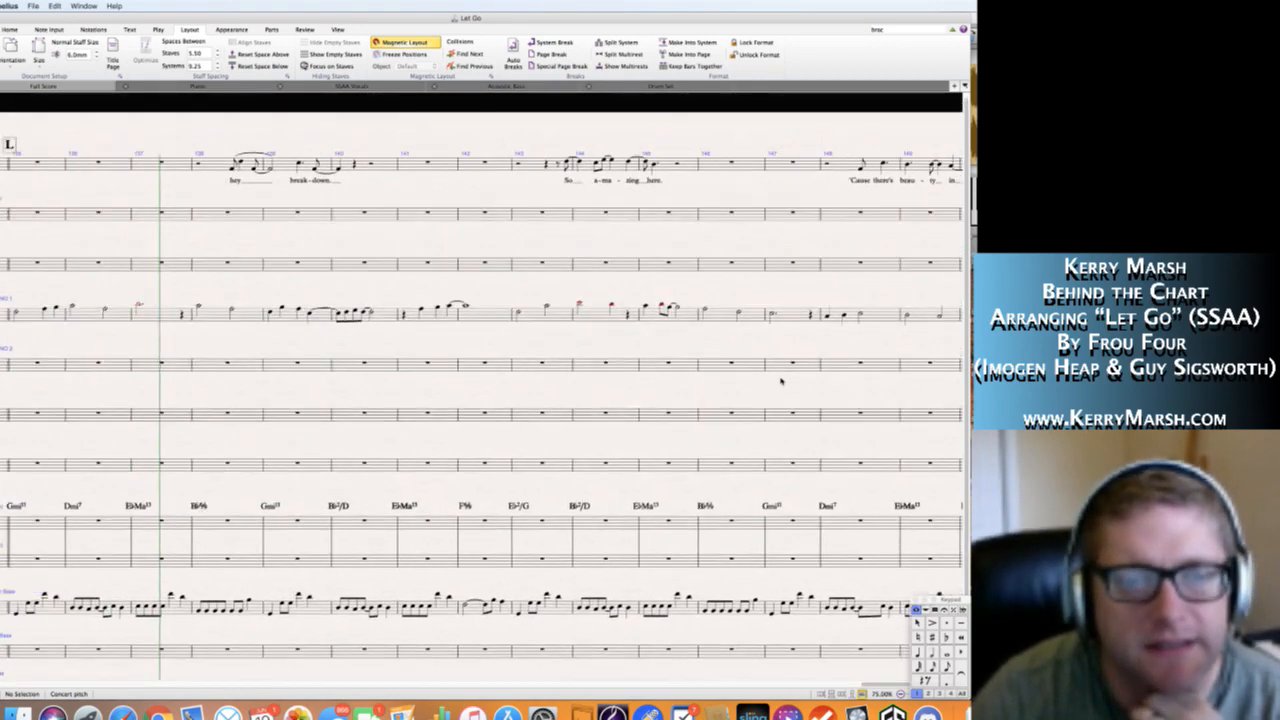
scroll(781, 380, "left", 6)
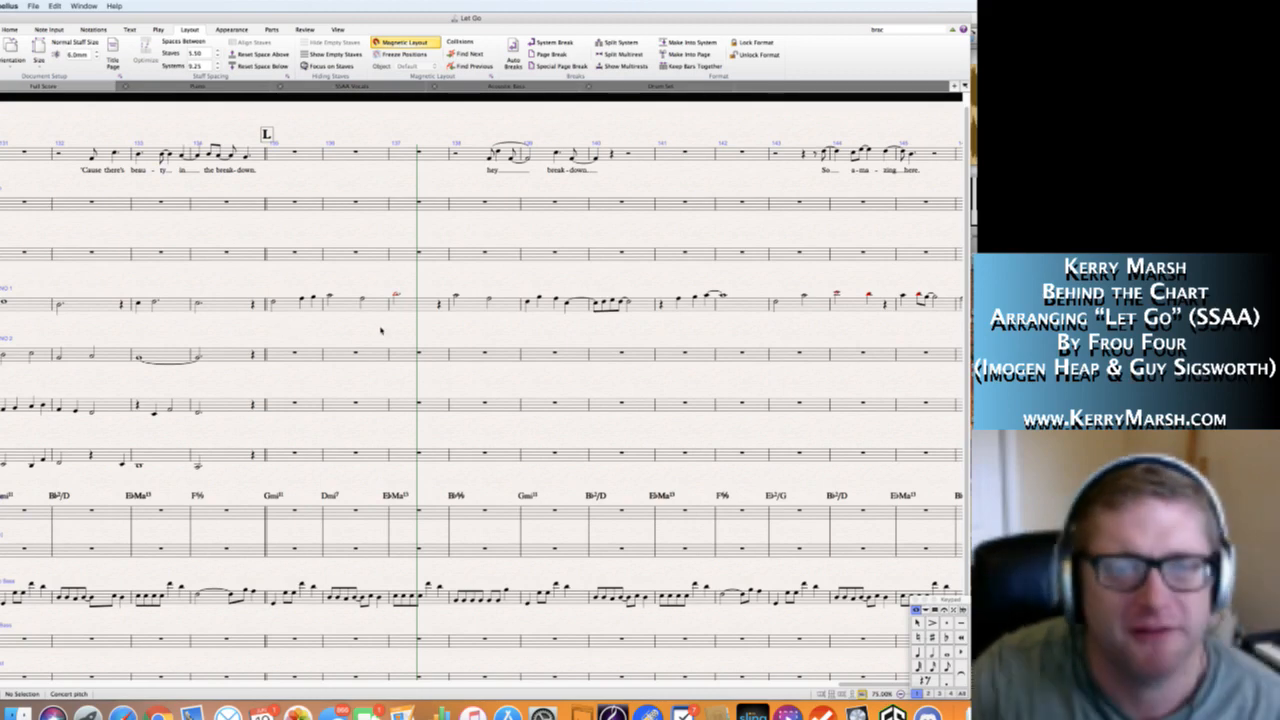
key("space")
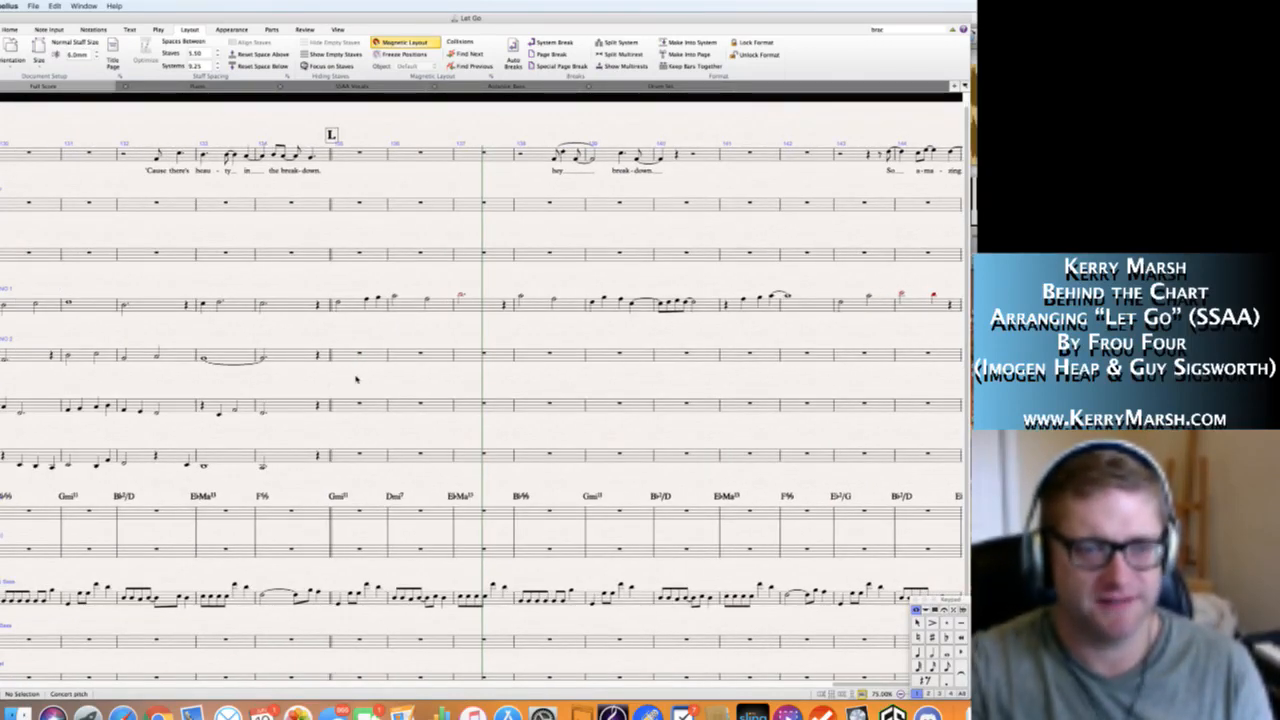
left_click(342, 357)
left_click(349, 336)
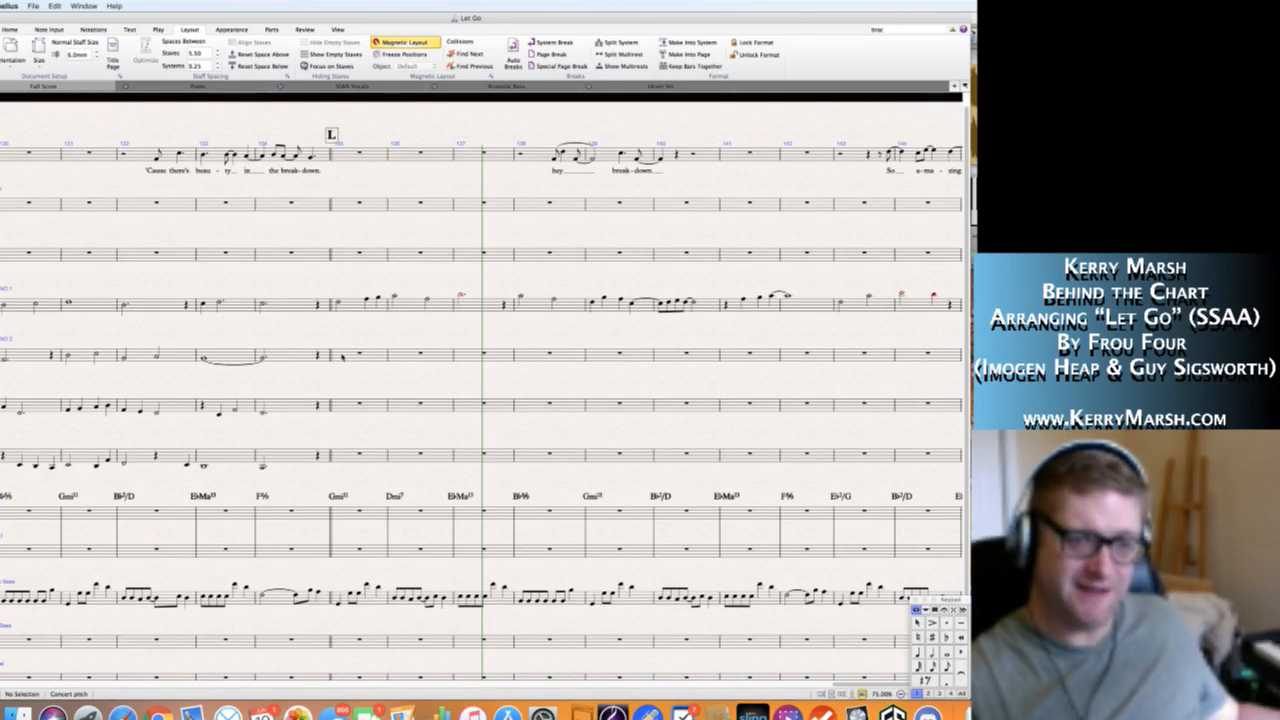
left_click(342, 356)
key("b")
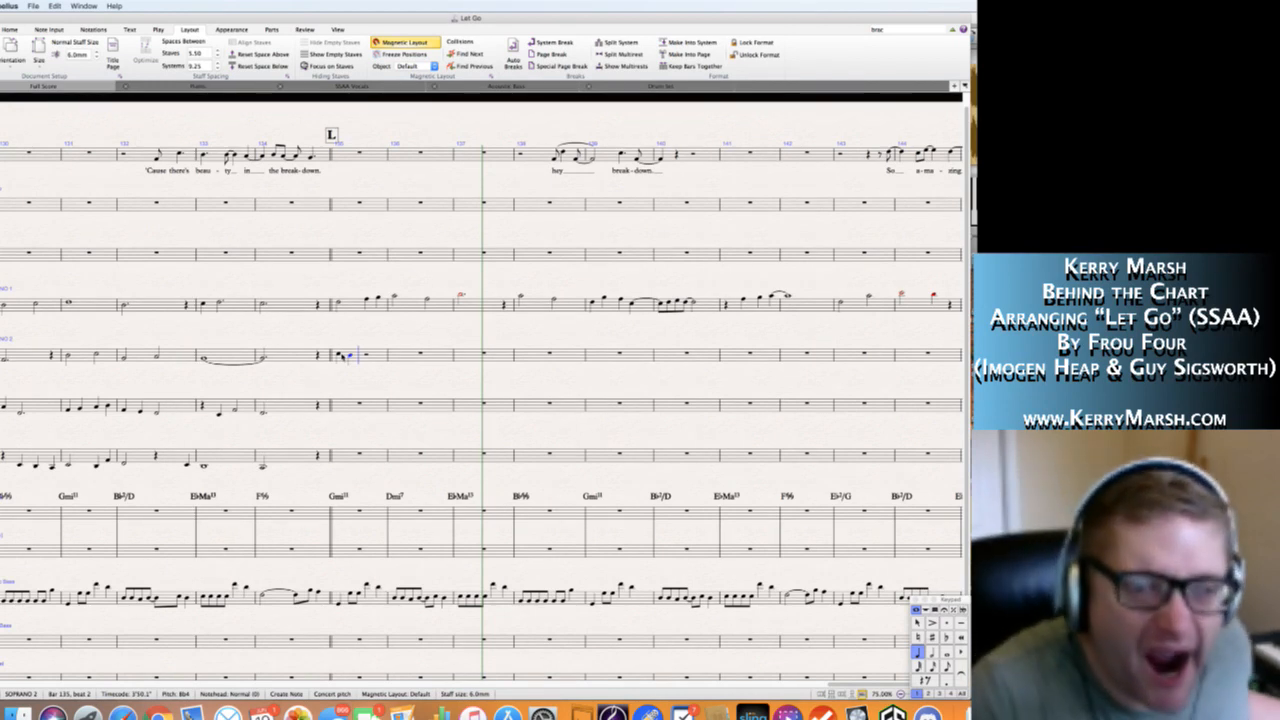
key("a")
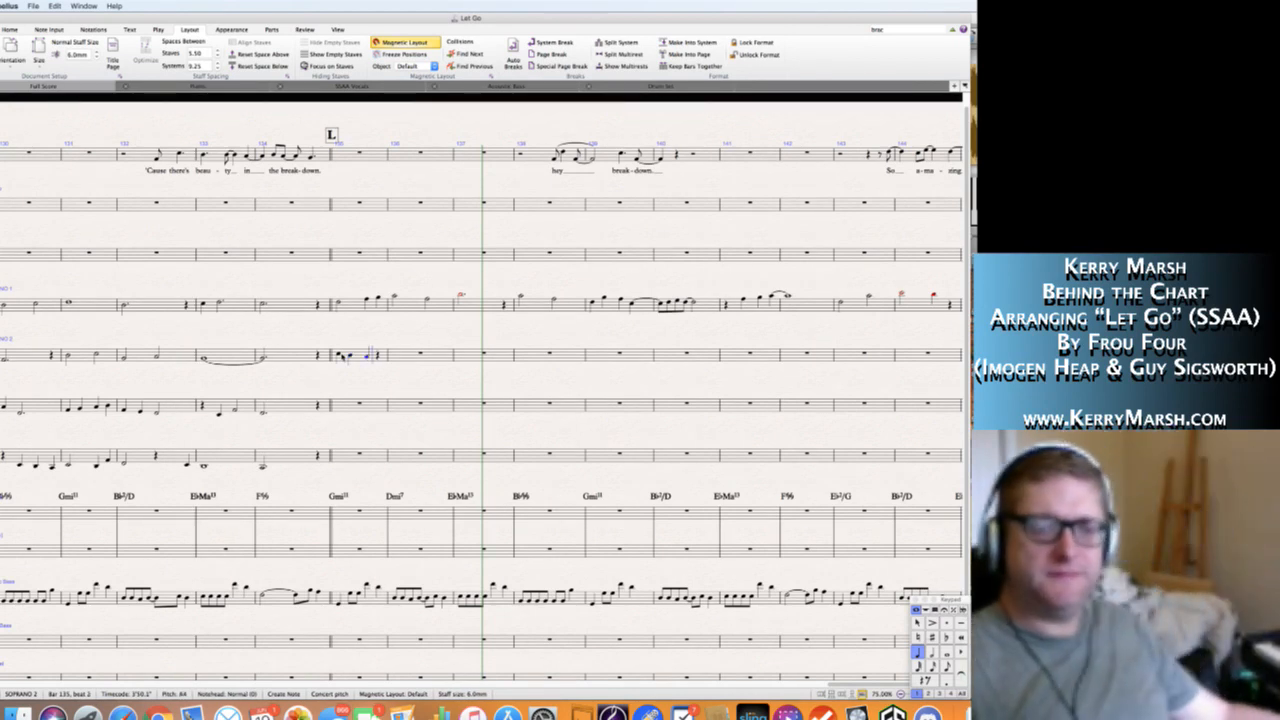
key("b")
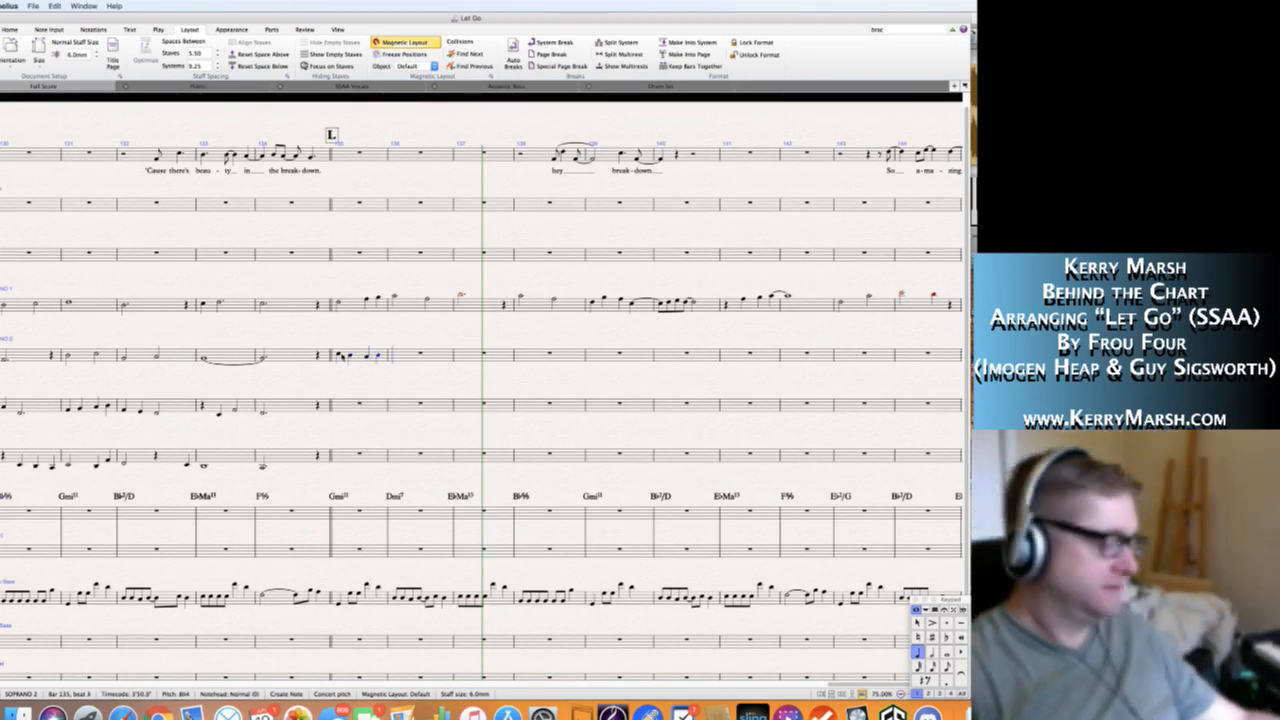
Fill Soprano 2's bar 136 with quarter notes F5, E-flat 5, D5 and C5.
key("KP_5")
key("f")
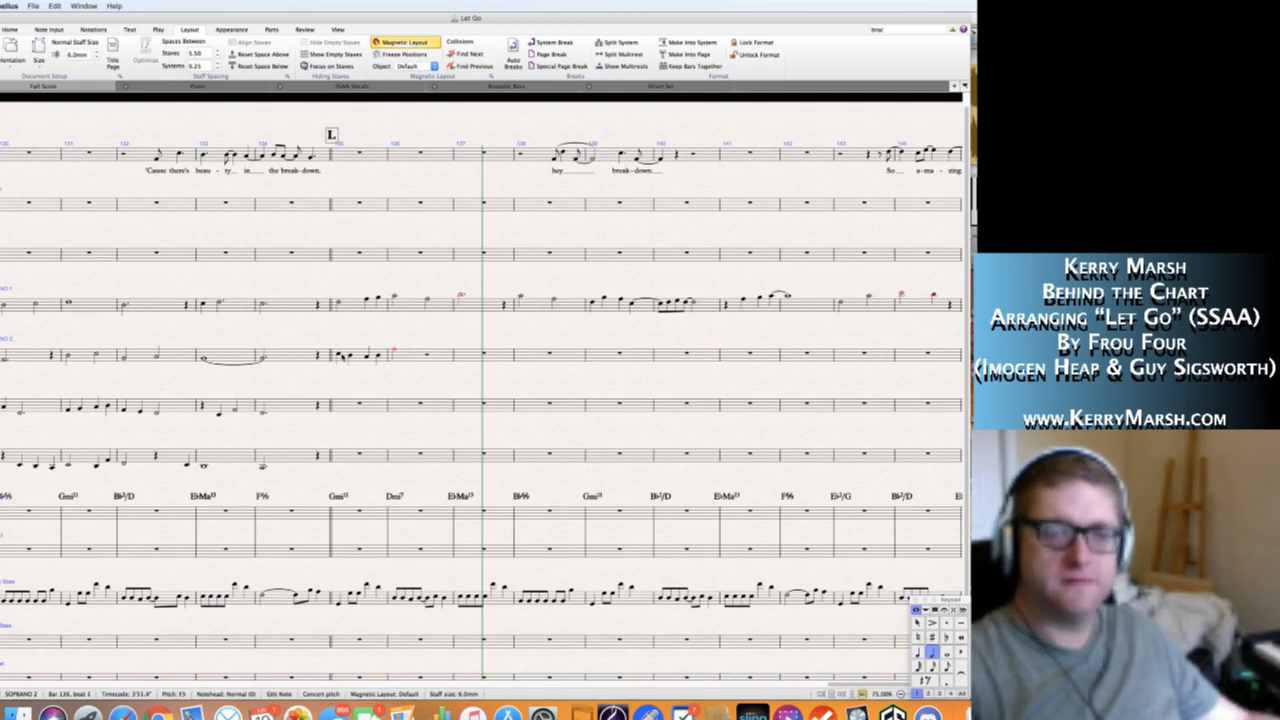
key("KP_4")
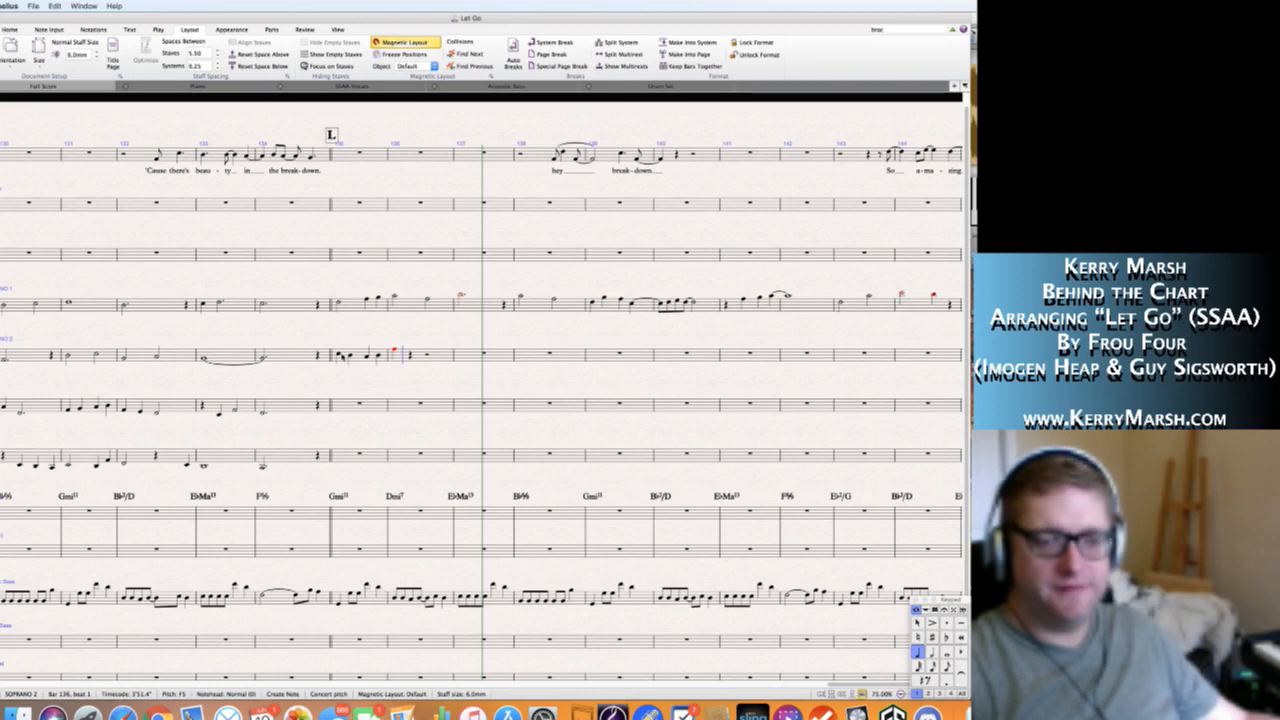
key("e")
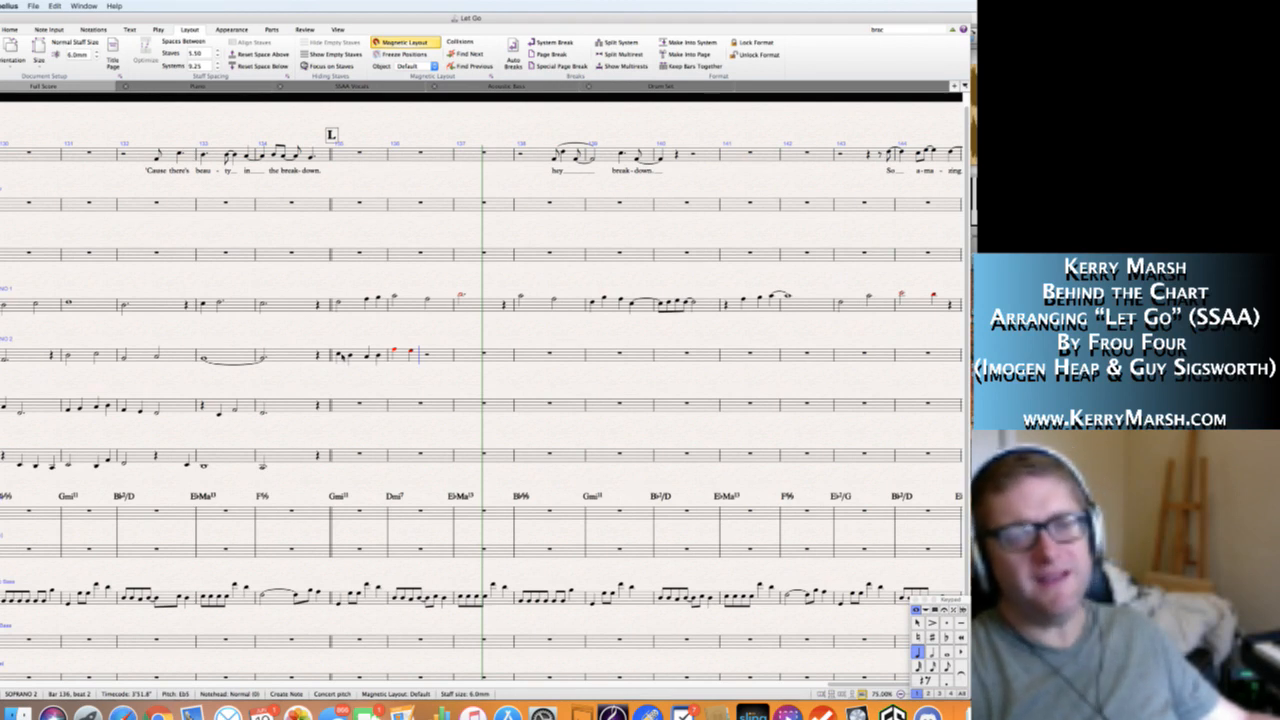
key("d")
key("c")
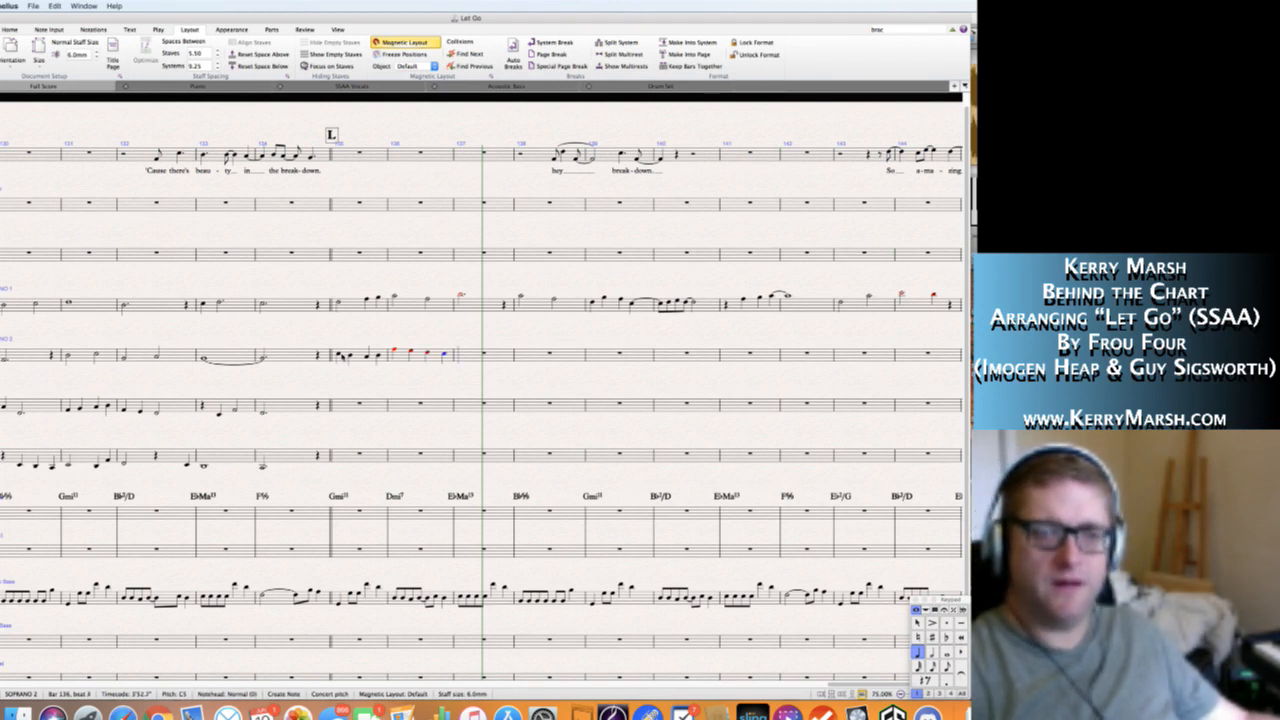
Write half notes D5 and G5 in Soprano 2's bar 137.
key("5")
key("d")
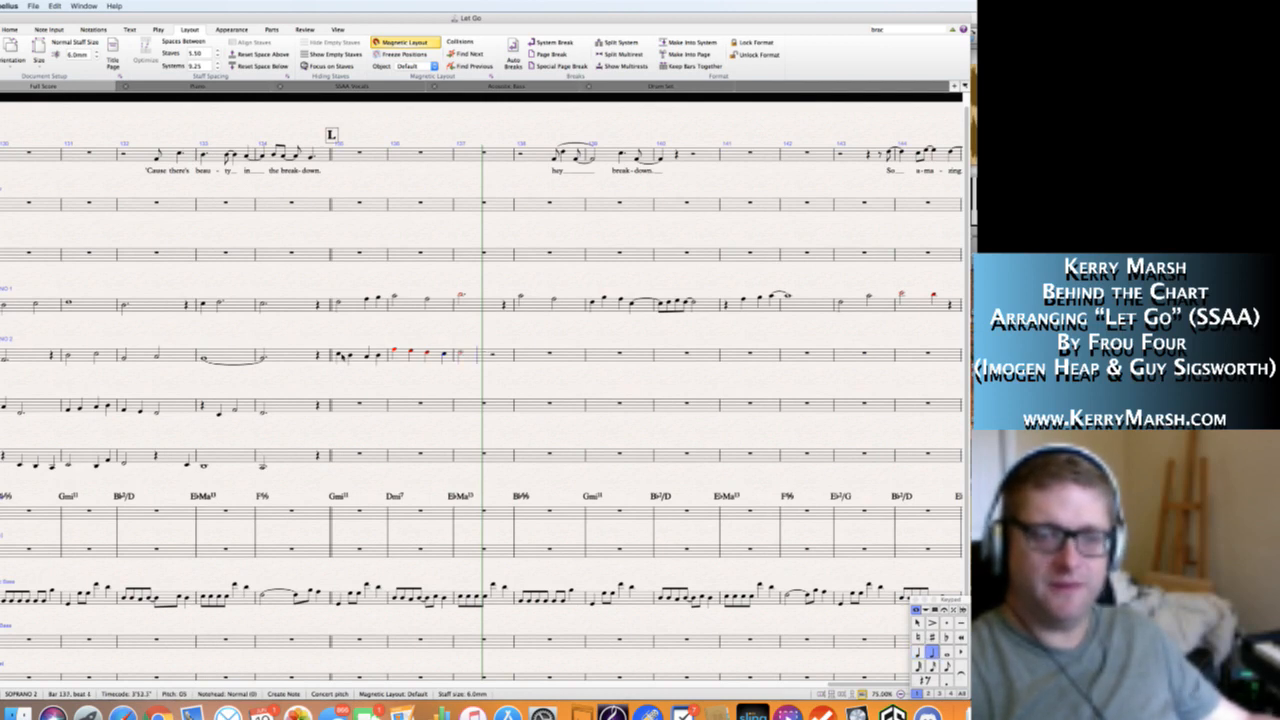
key("g")
Fill Soprano 2's bar 138 with a quarter rest and quarter notes D5, C5 and B-flat 4.
key("4")
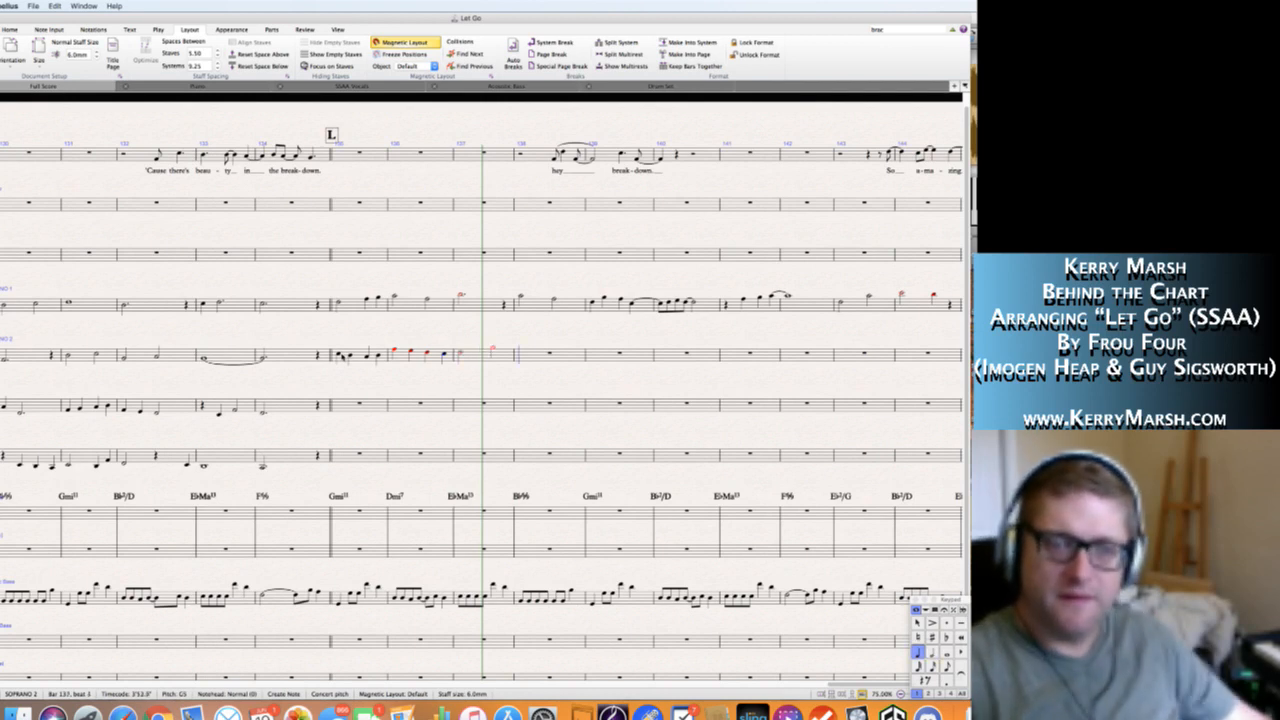
key("0")
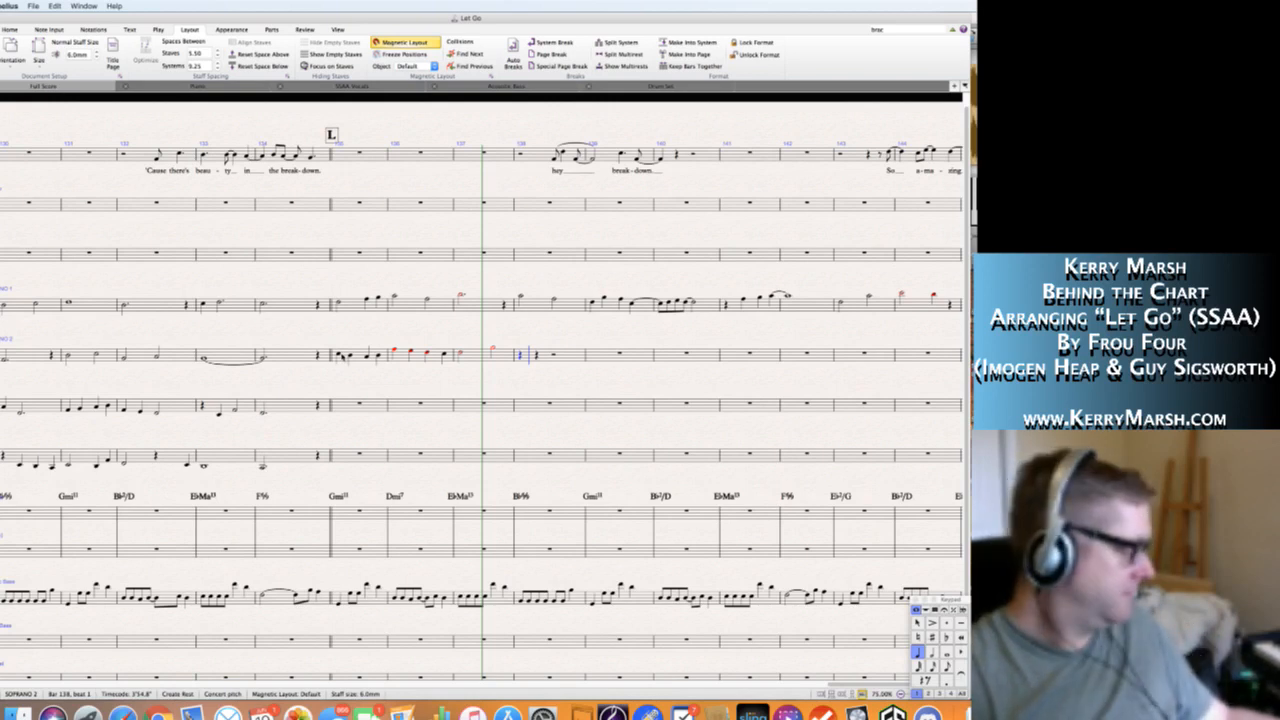
key("d")
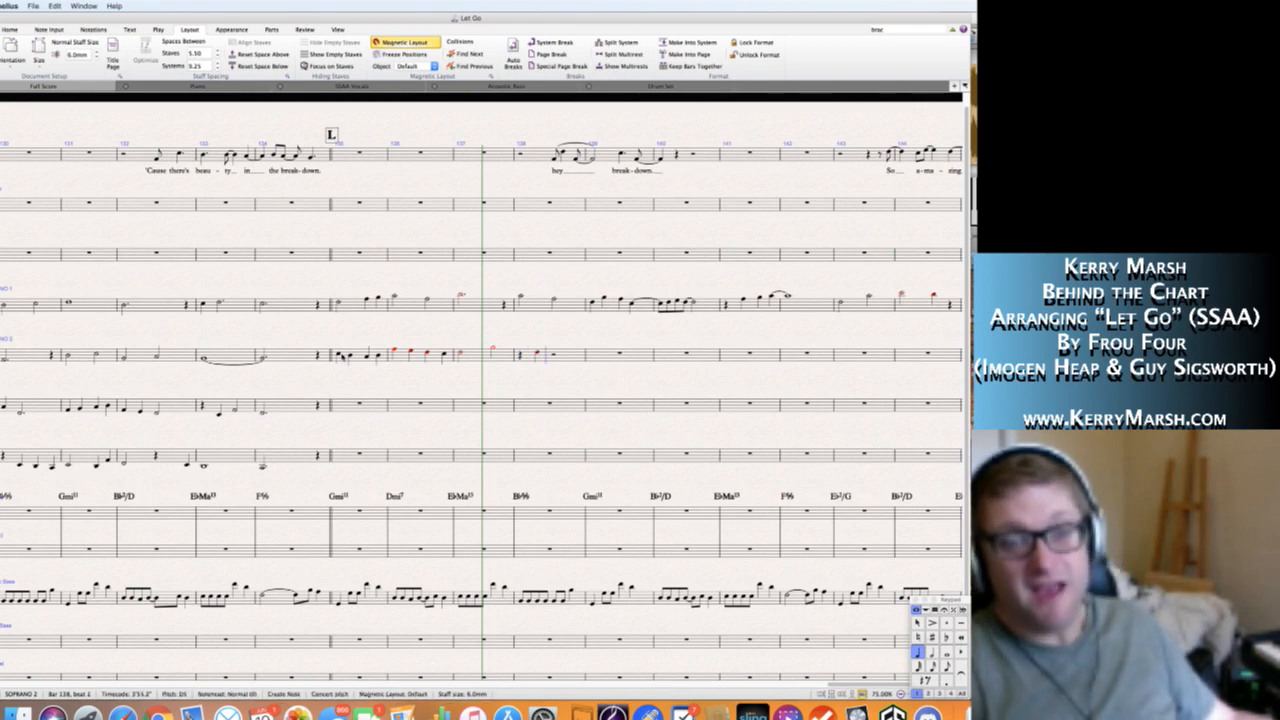
key("c")
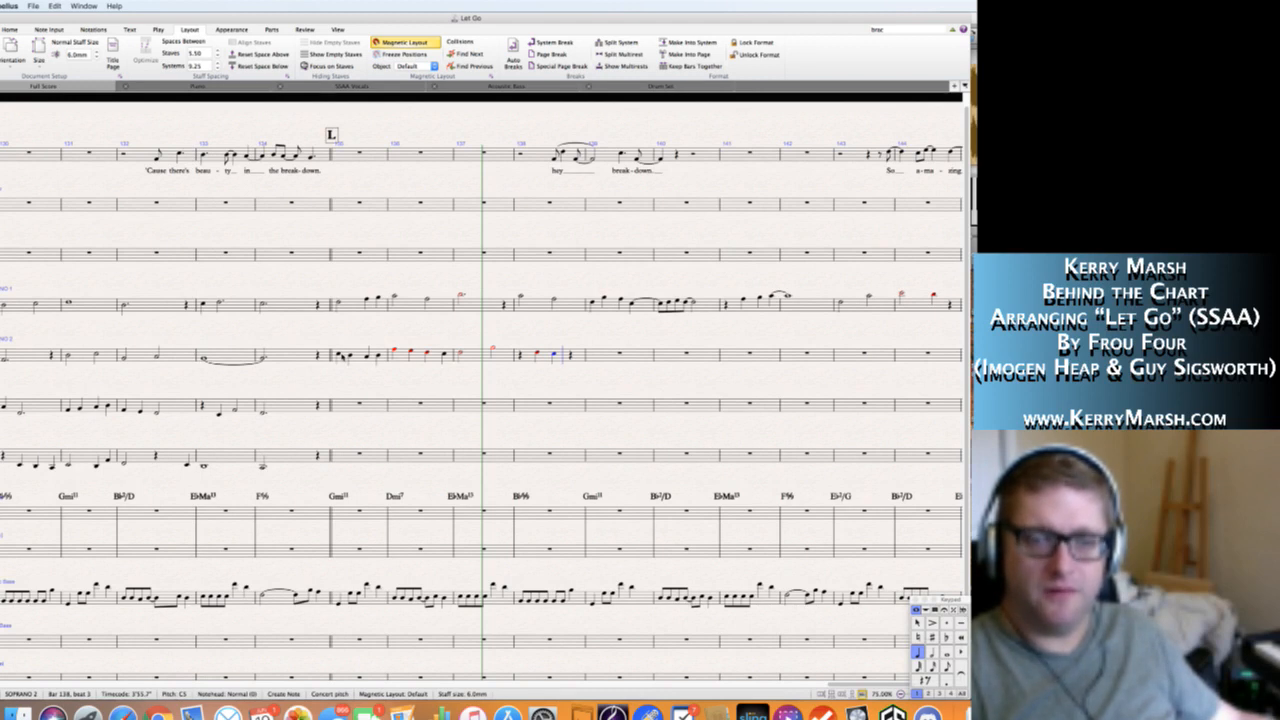
key("b")
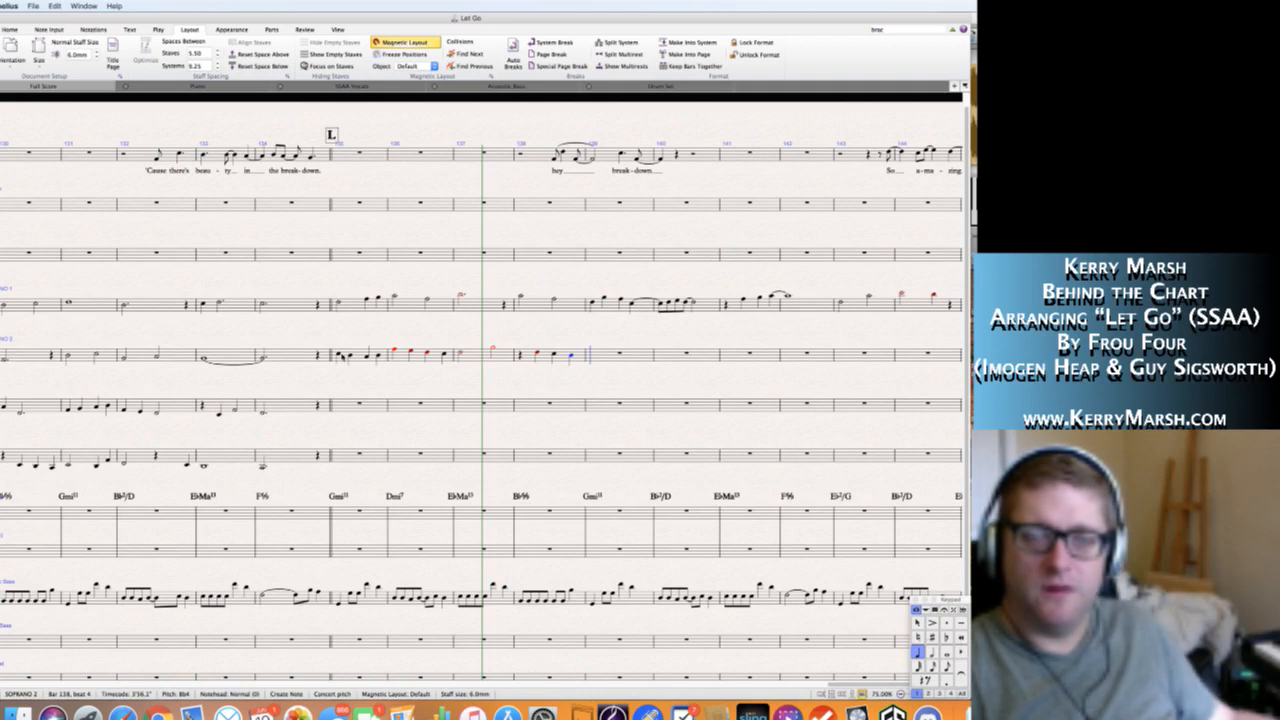
Write half notes C5 and B-flat 4 in Soprano 2's bar 139 and end note entry.
key("5")
key("c")
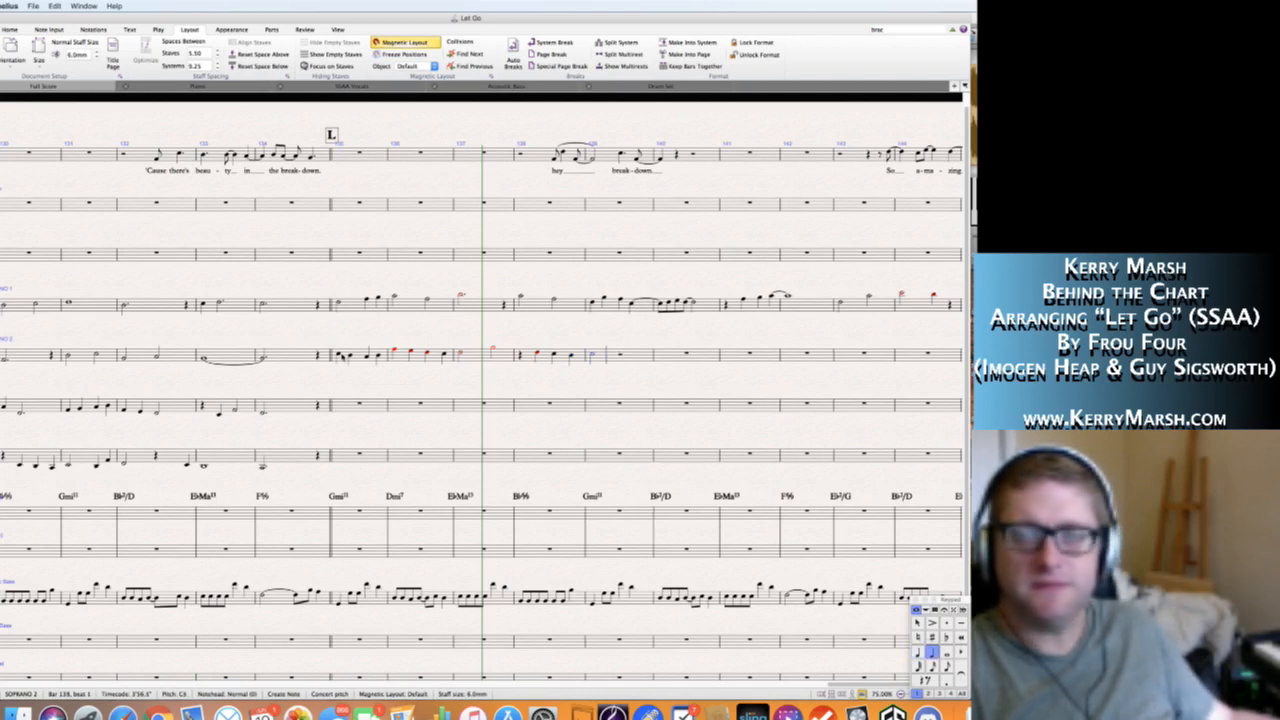
key("b")
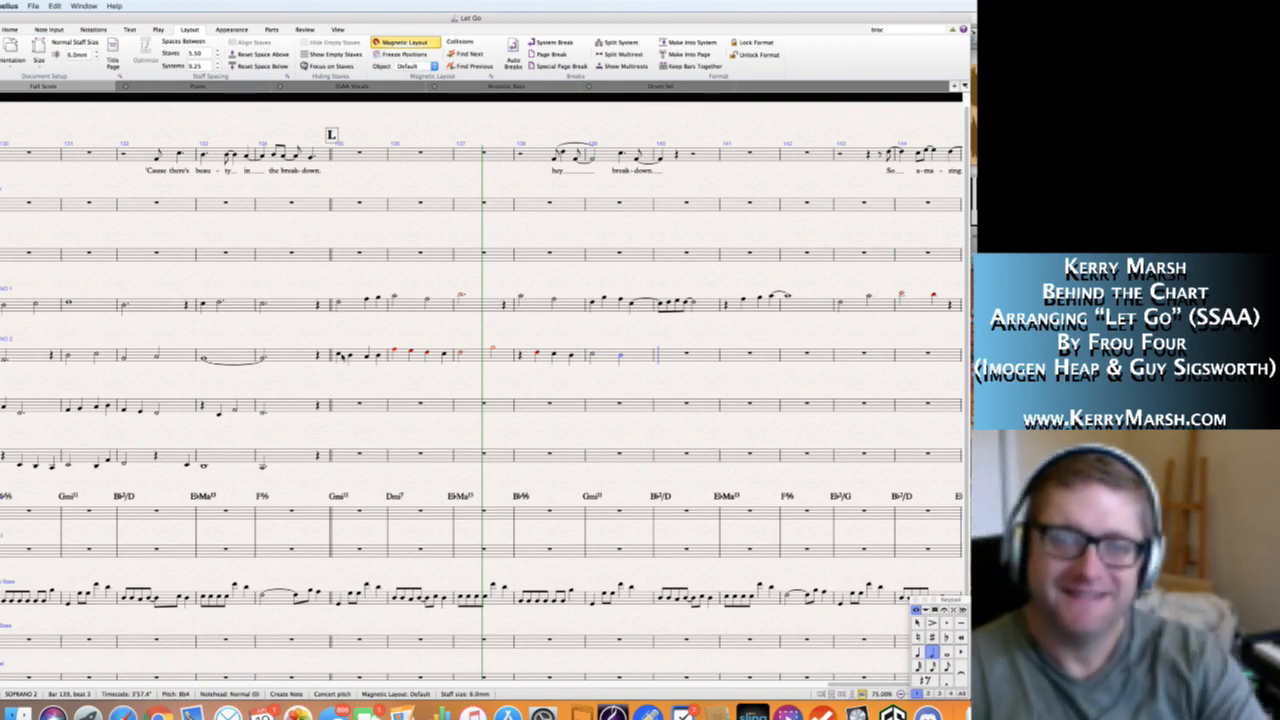
key("Escape")
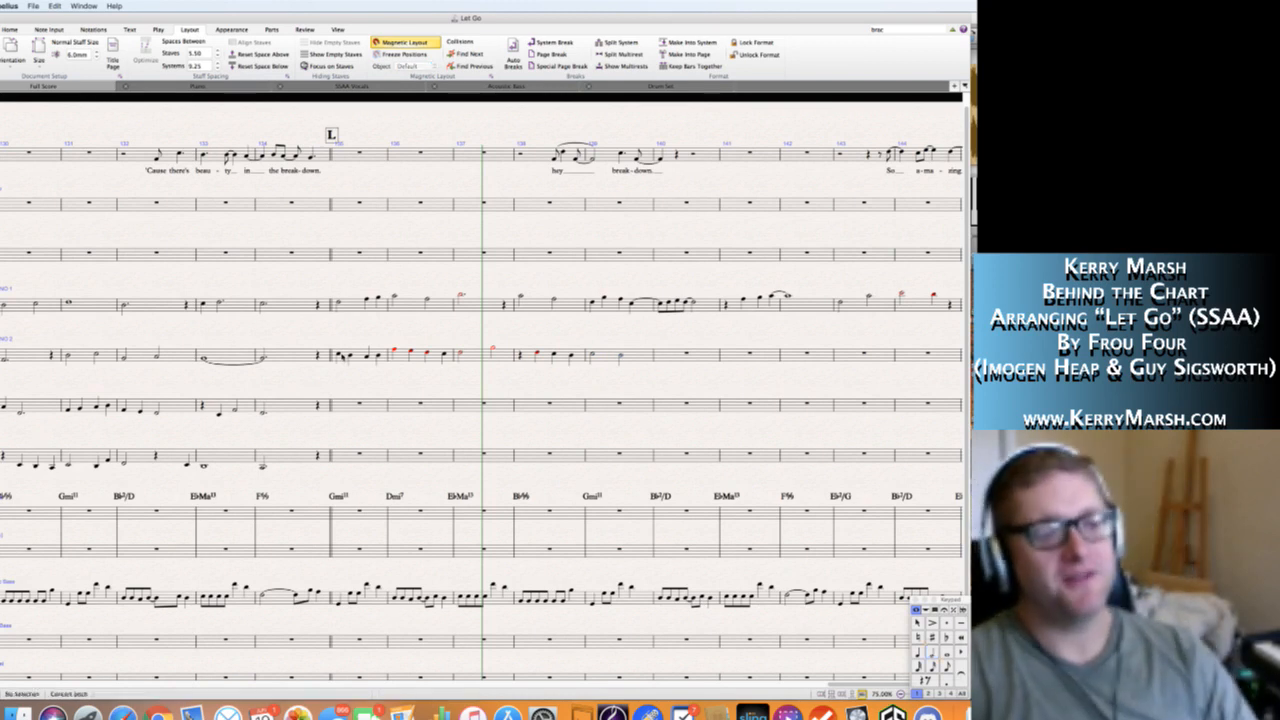
key("Escape")
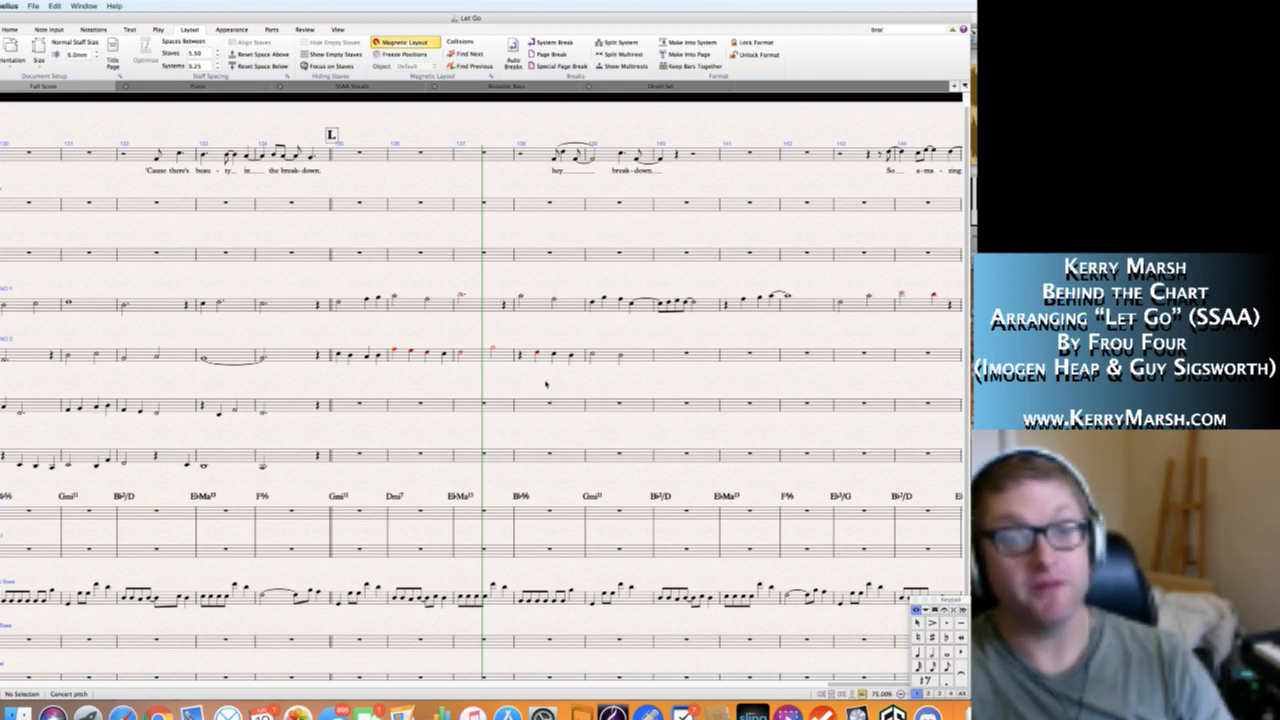
Tie Soprano 2's last note in bar 139 to a dotted half note B-flat 4 in bar 140, followed by a quarter rest.
left_click(528, 422)
key("Escape")
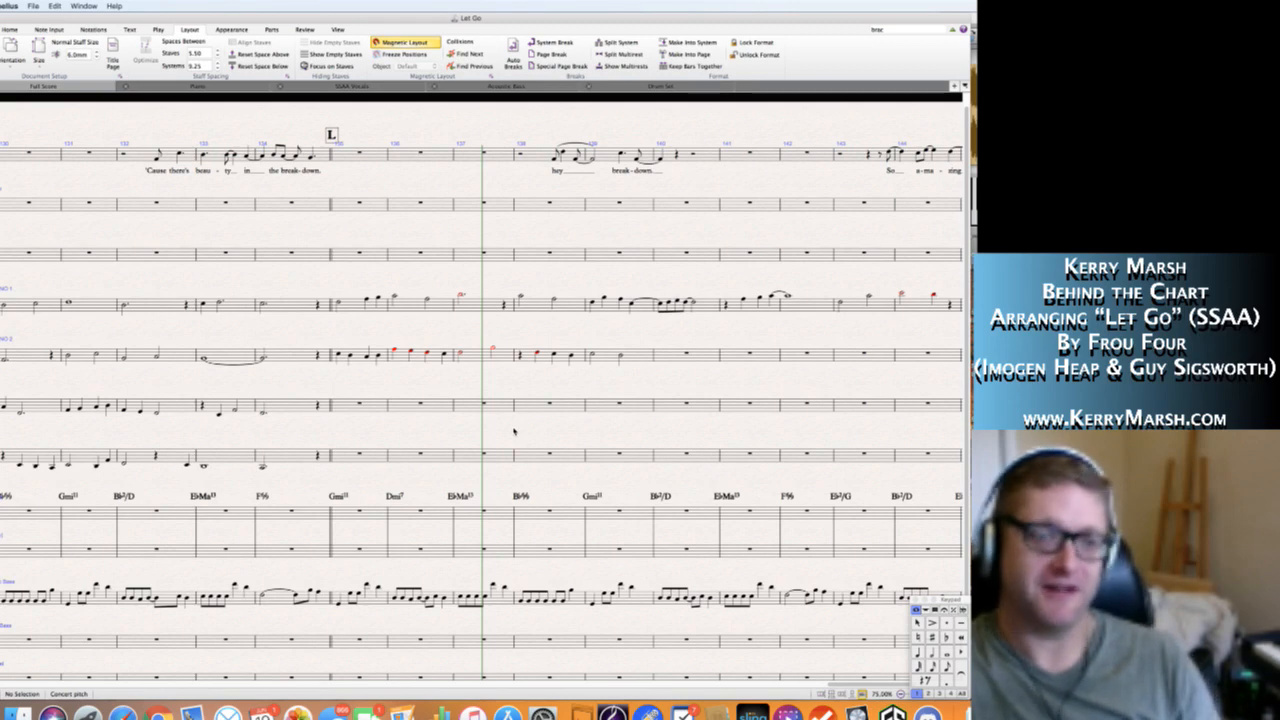
scroll(514, 431, "right", 5)
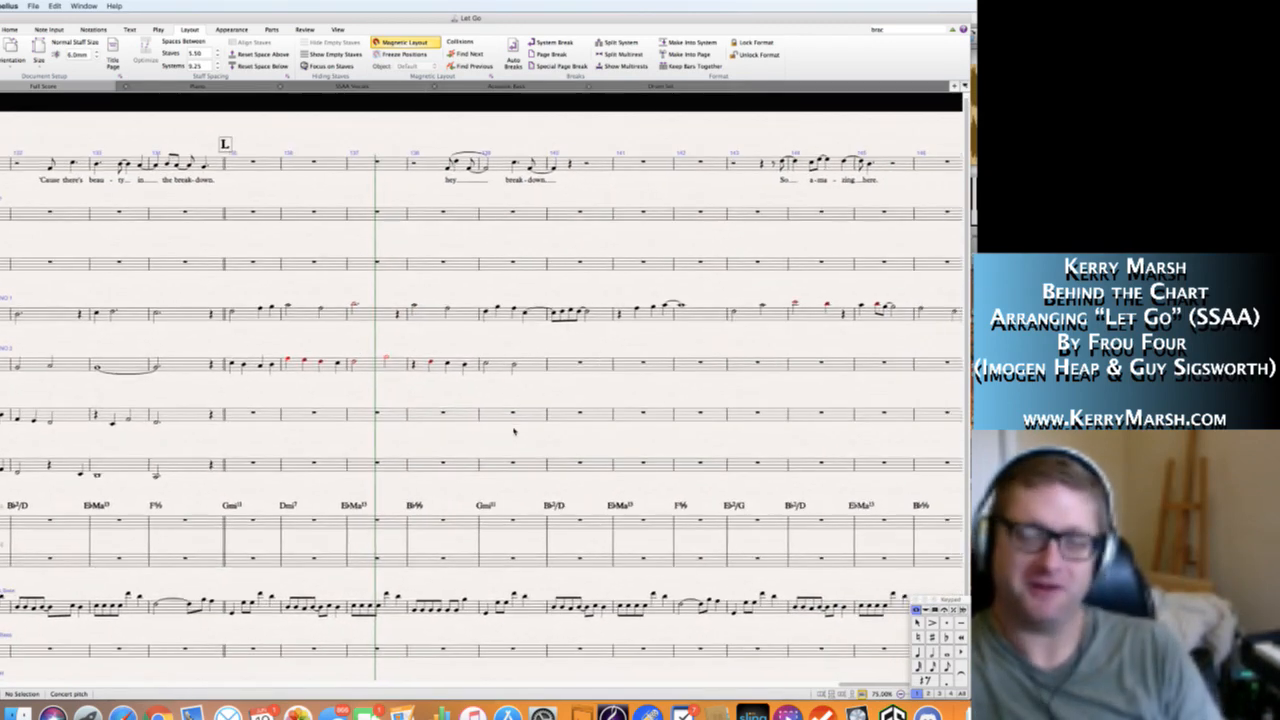
scroll(510, 431, "right", 3)
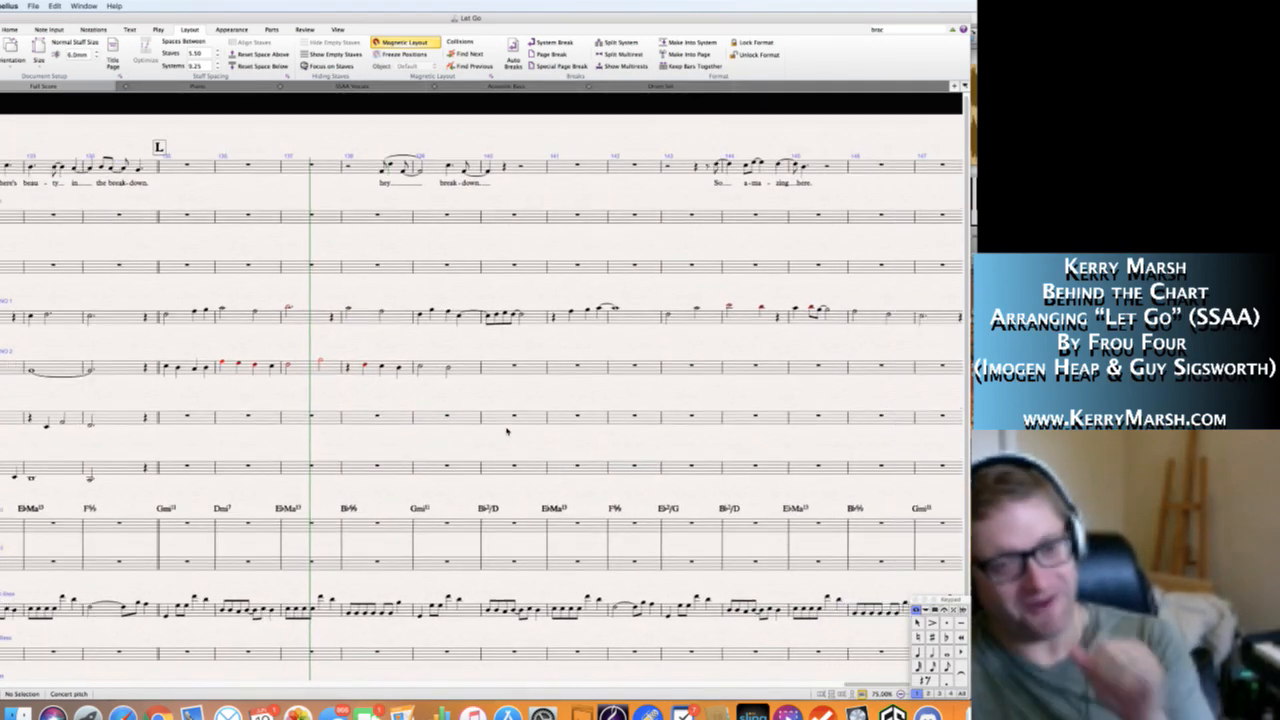
scroll(506, 431, "right", 3)
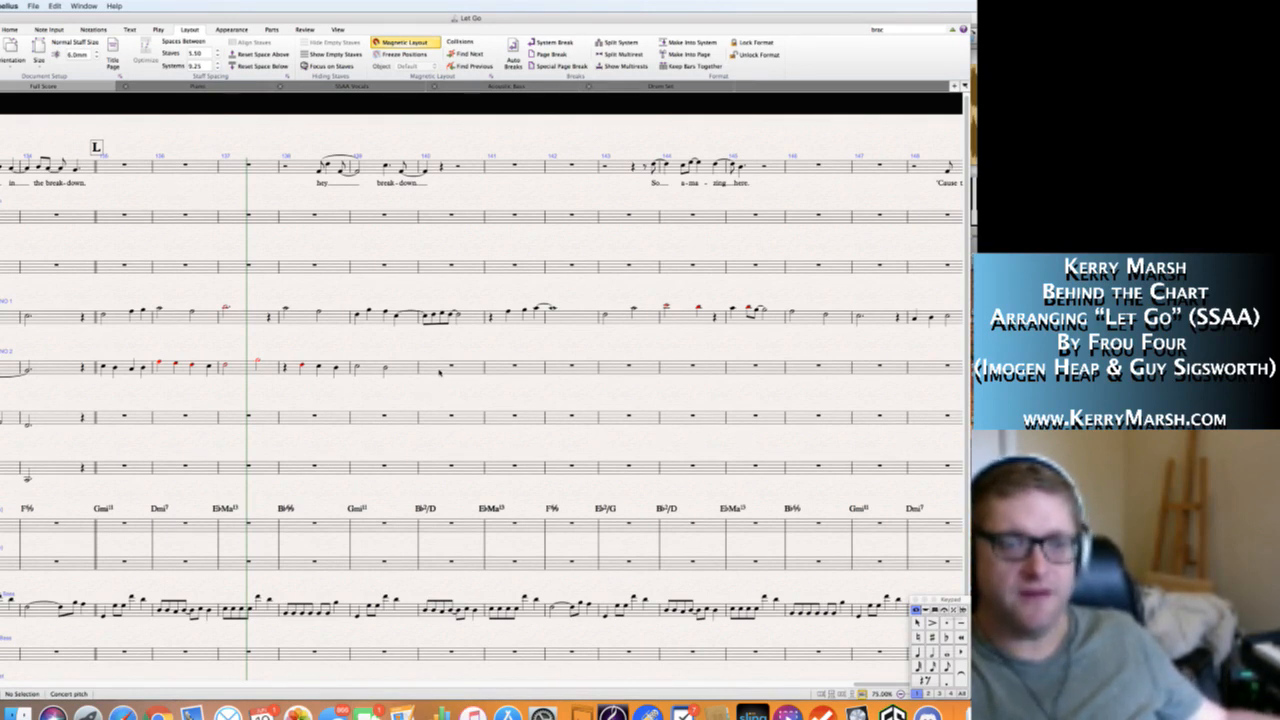
left_click(386, 369)
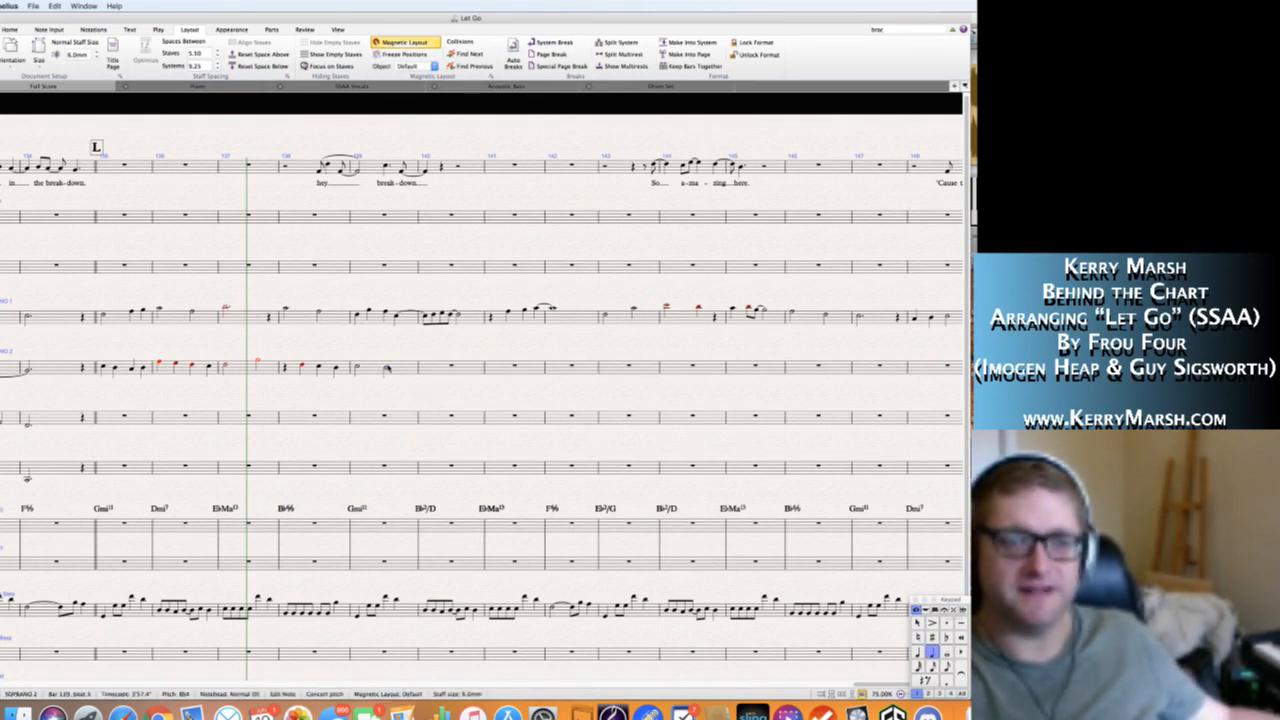
key("KP_Enter")
key("Right")
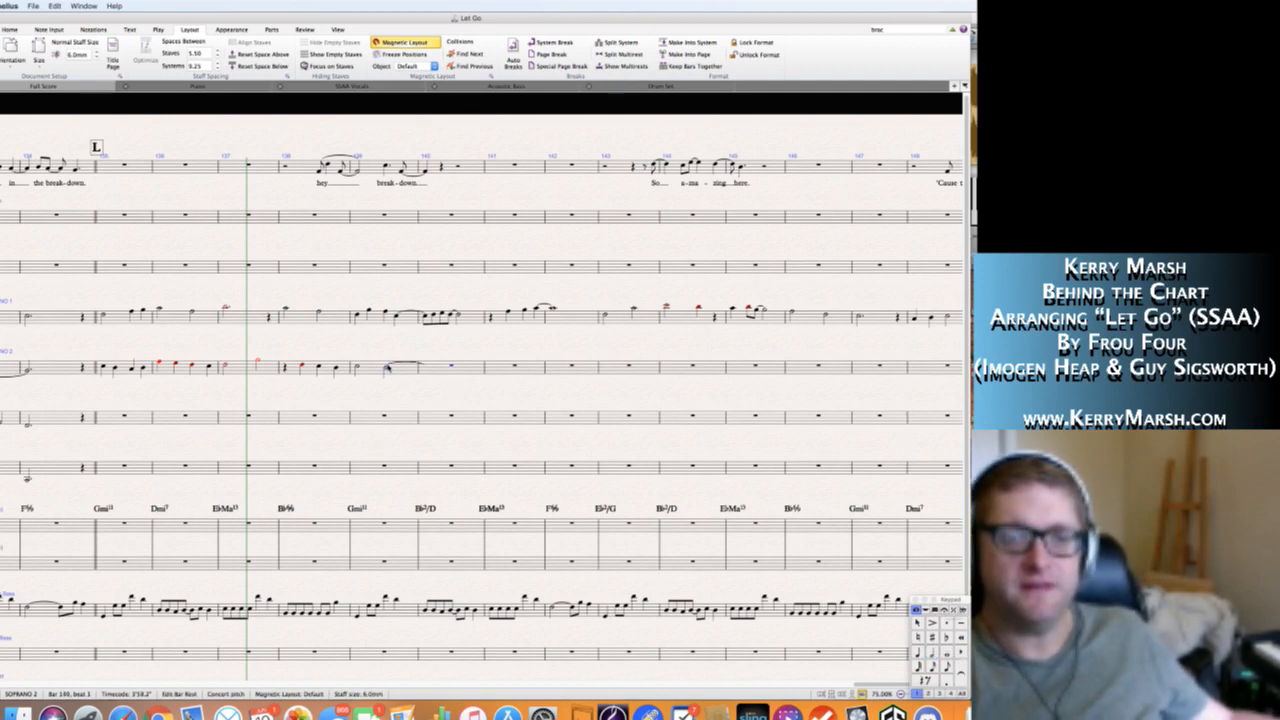
key("KP_5")
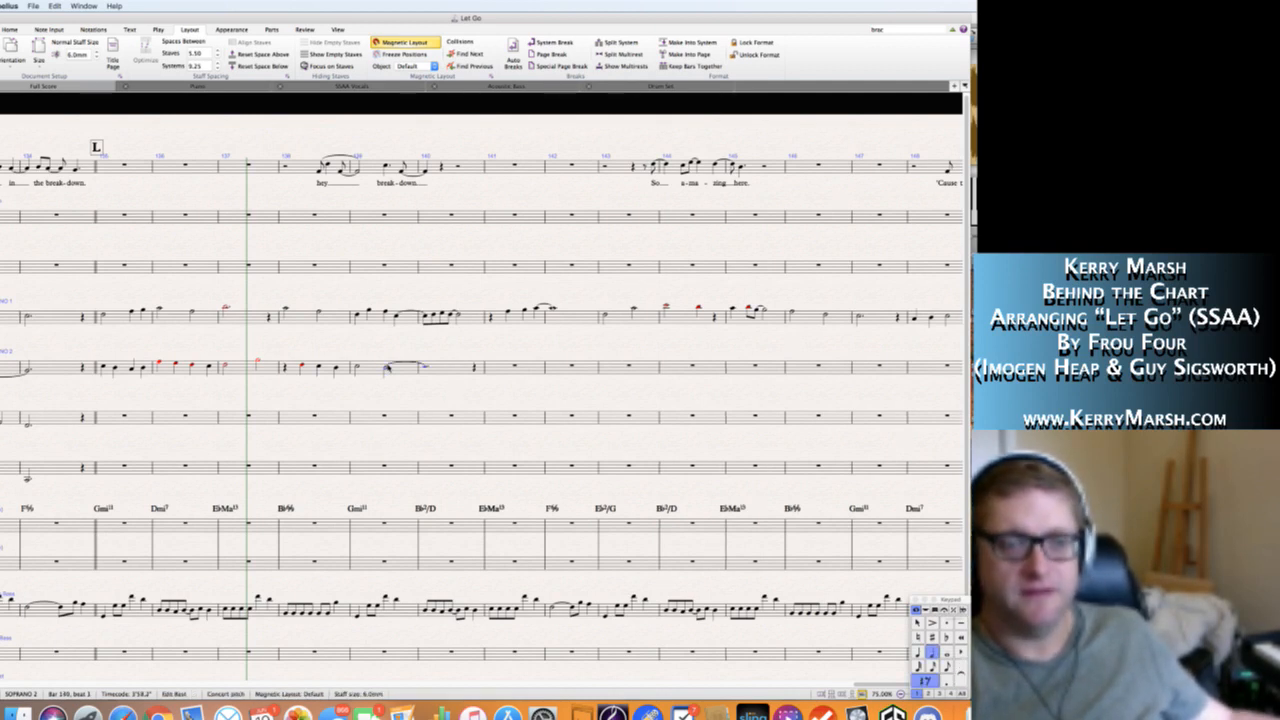
key("KP_Decimal")
key("KP_4")
key("KP_0")
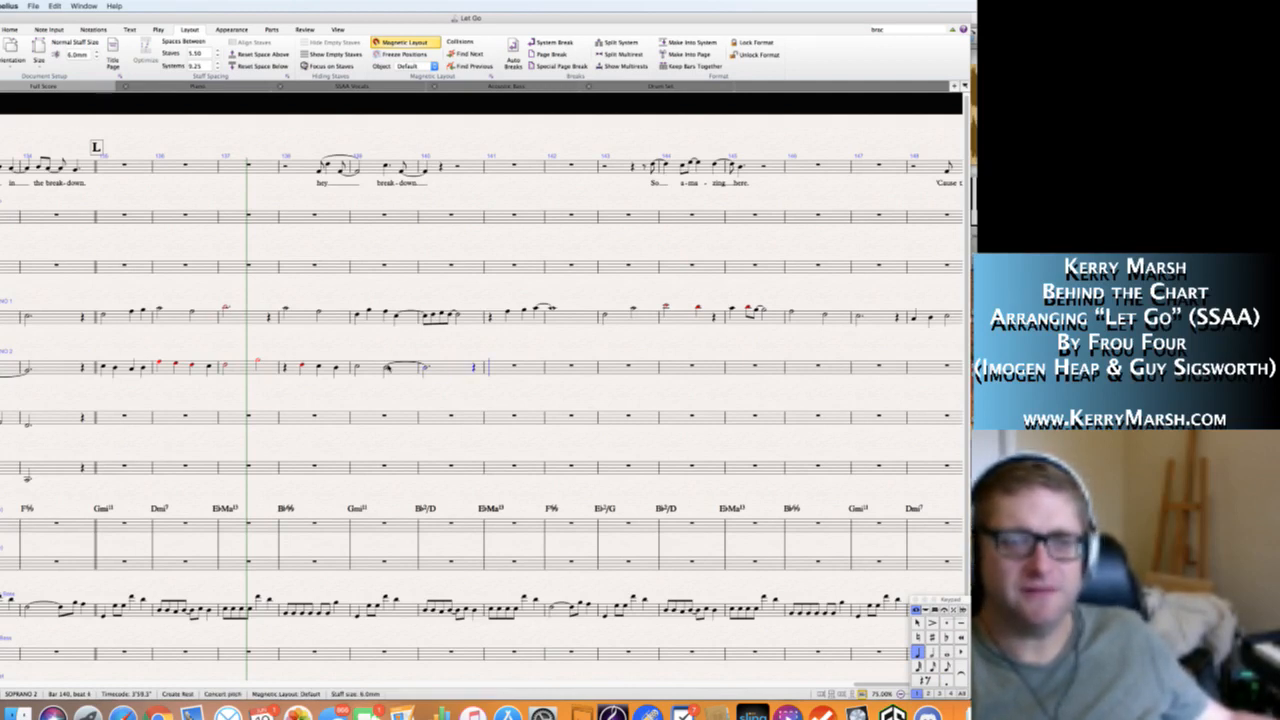
Fill Soprano 2's bar 141 with a dotted quarter note C5, an eighth note D5 and a half note D5, and end note entry.
key("c")
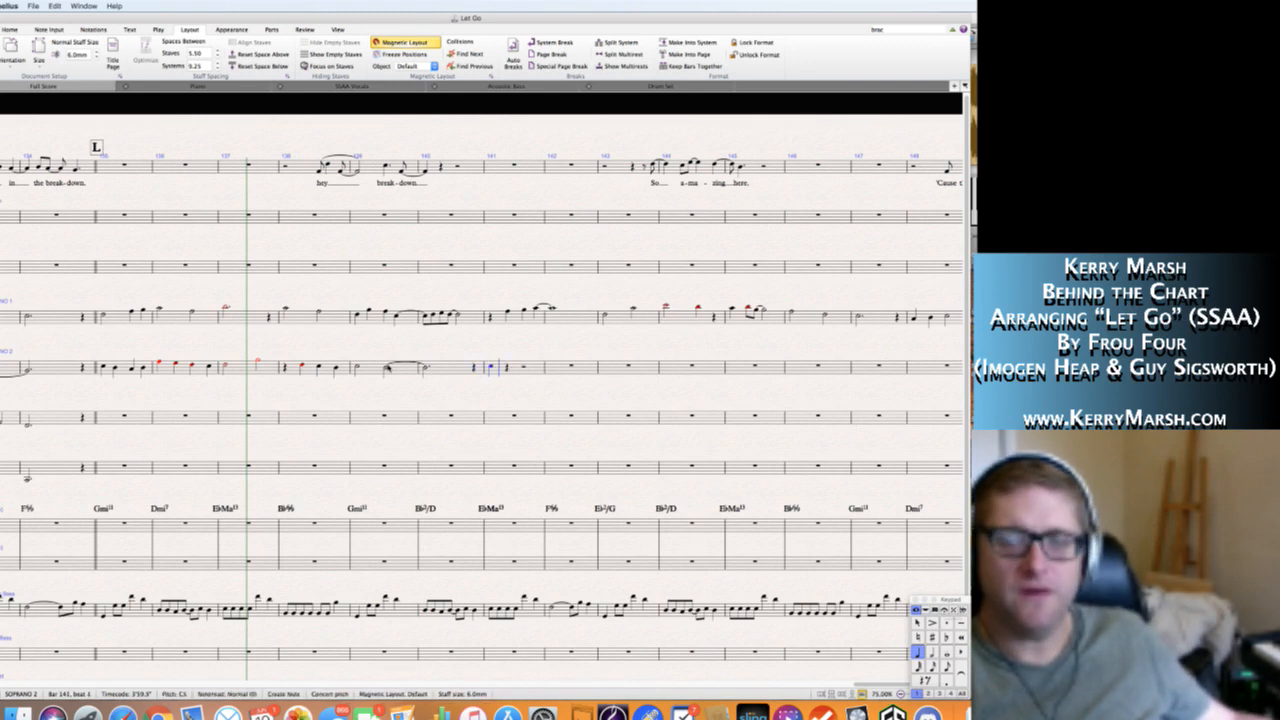
key("KP_0")
key("Left")
key("KP_Decimal")
key("Right")
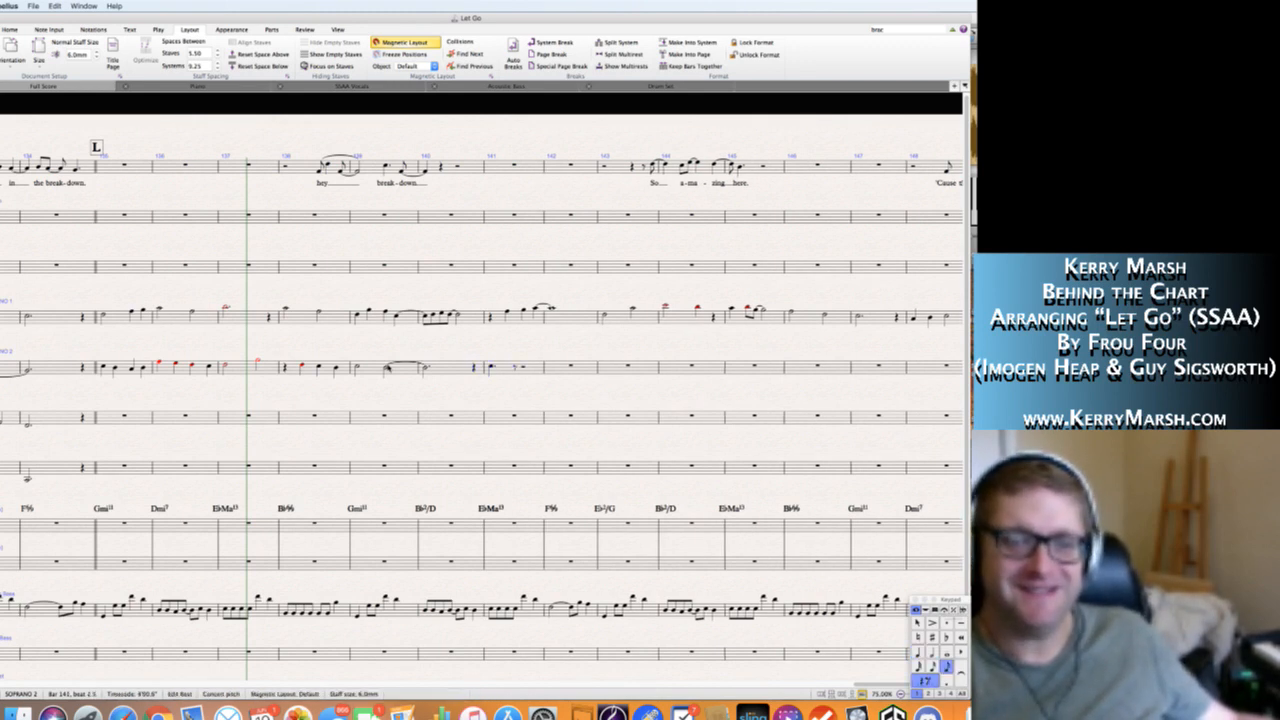
key("d")
key("KP_5")
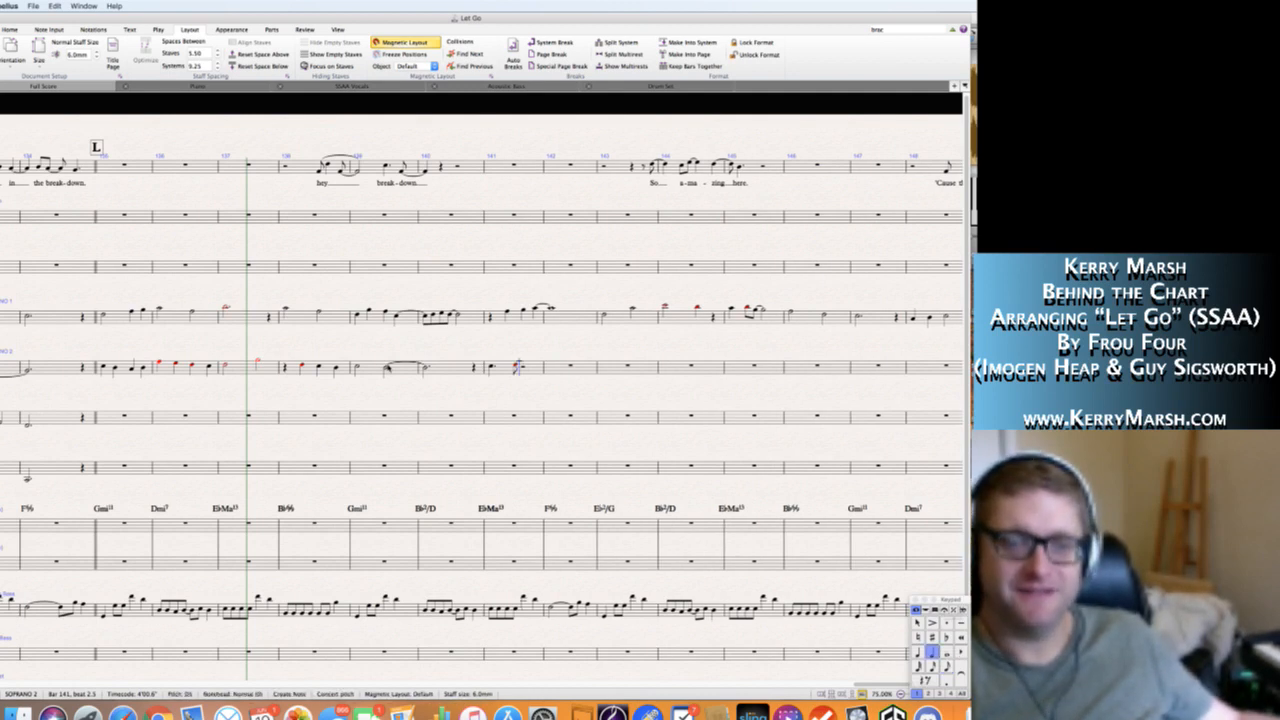
key("Right")
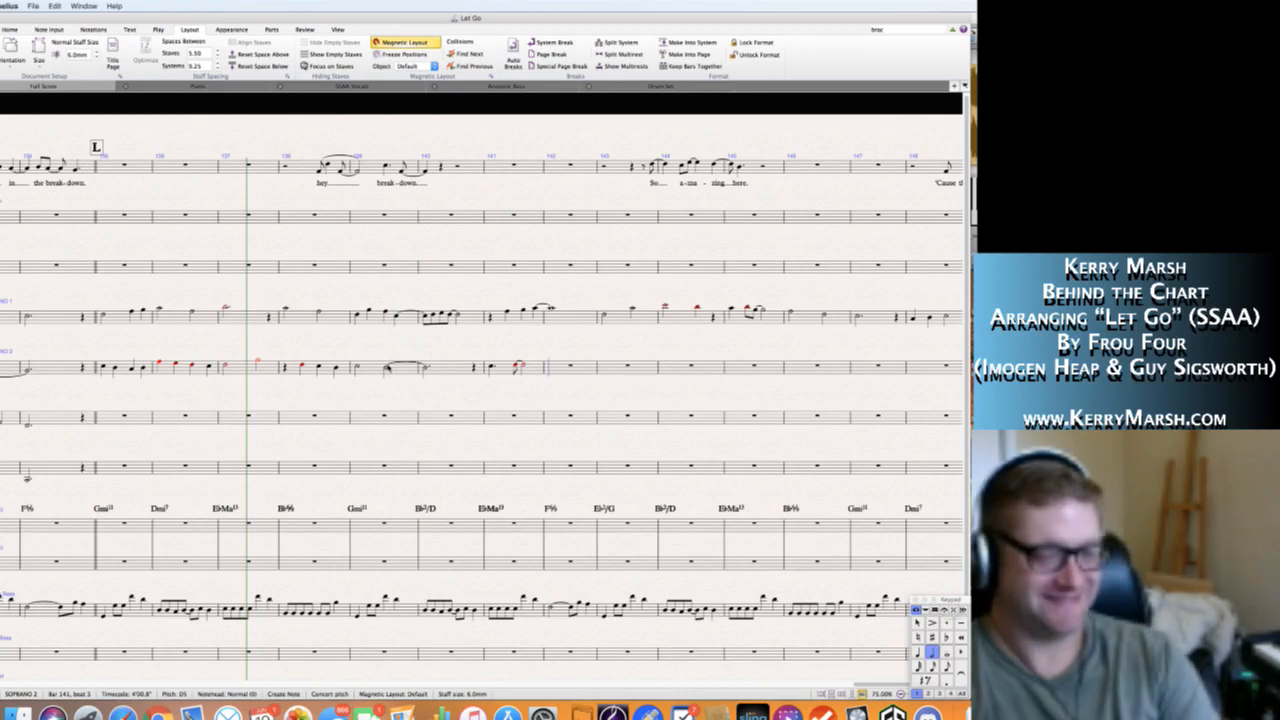
key("Escape")
key("Escape")
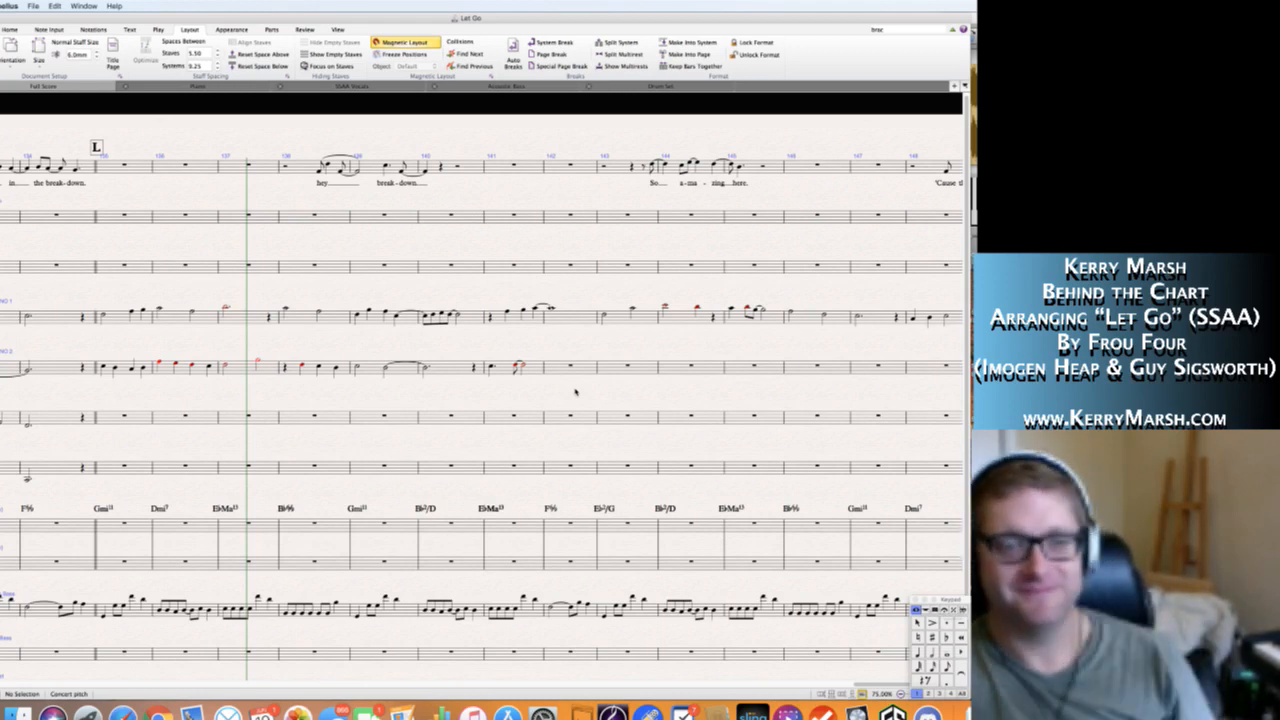
Play back the score from Soprano 2's first note in bar 135 through bar 142.
left_click(102, 367)
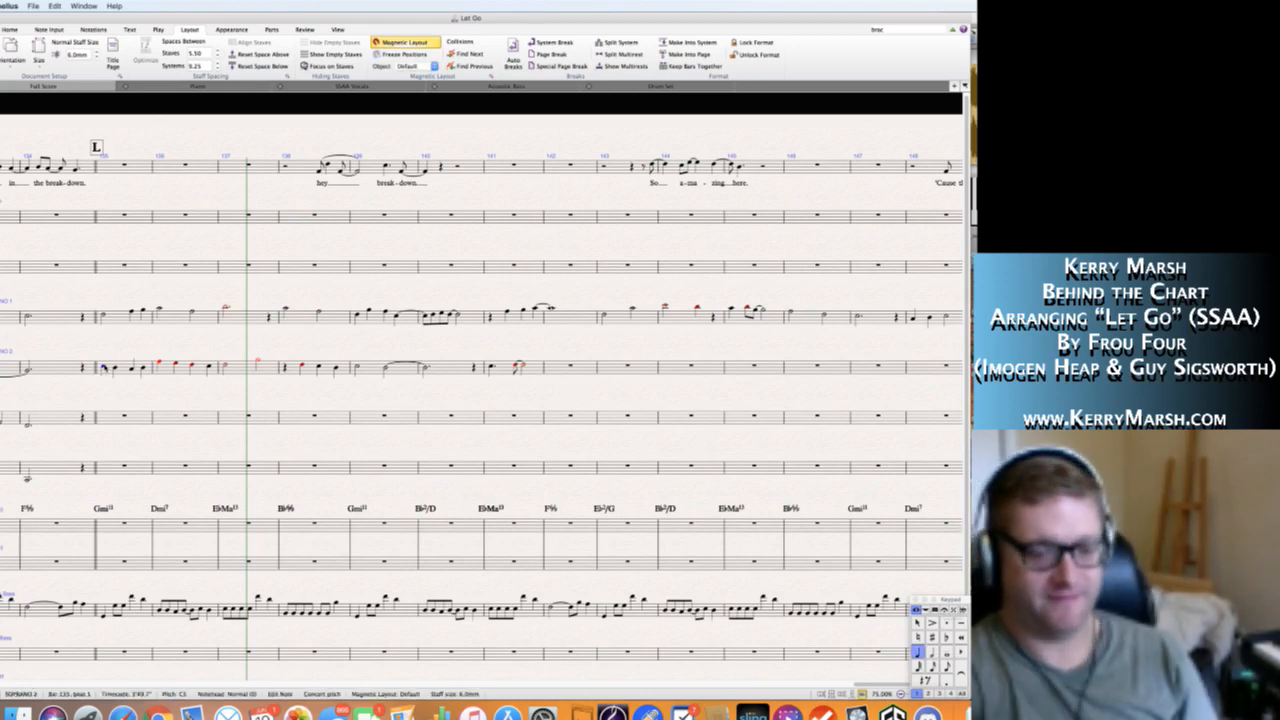
key("space")
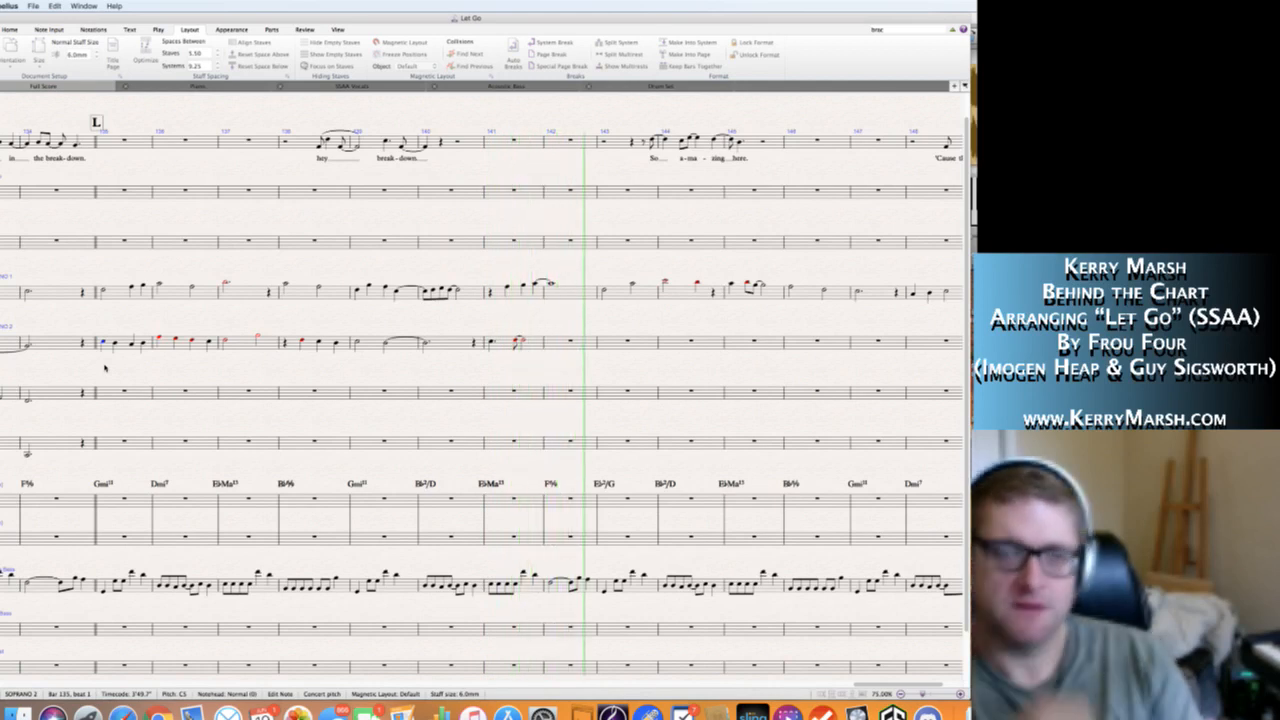
key("space")
key("Escape")
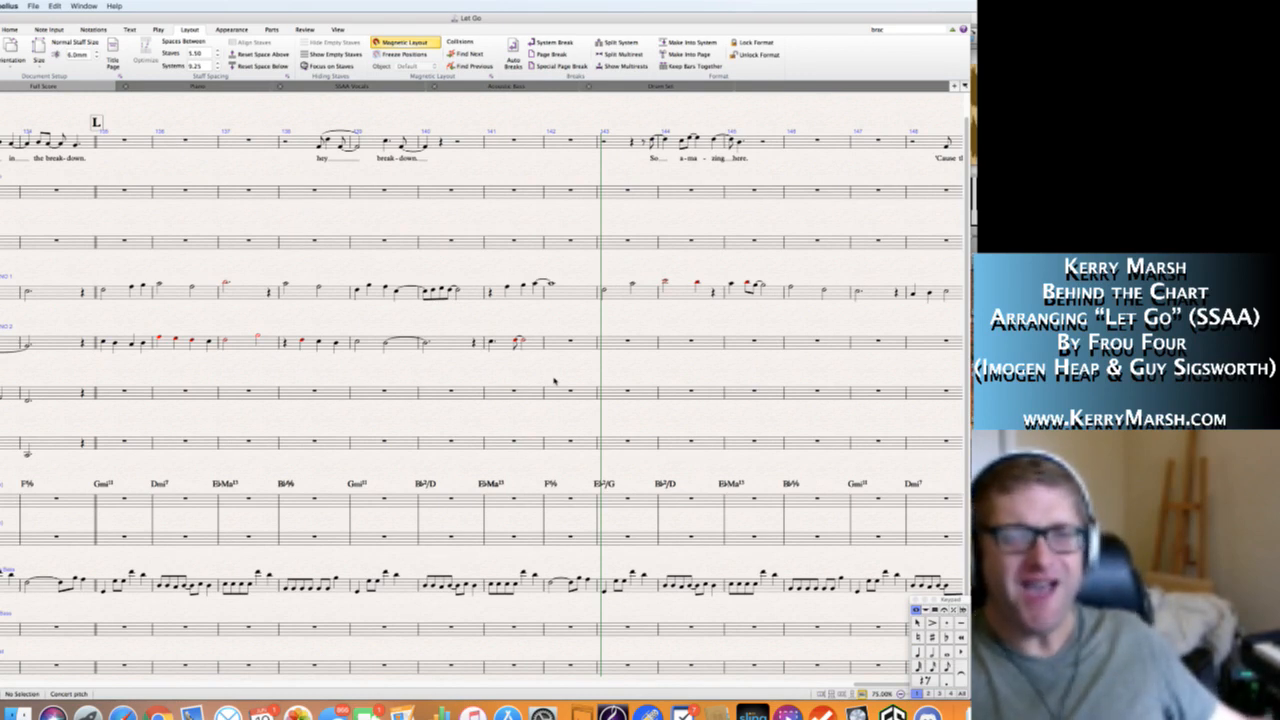
Fill Soprano 2's bar 142 with a half note G5 and quarter notes F5 and C5.
left_click(555, 343)
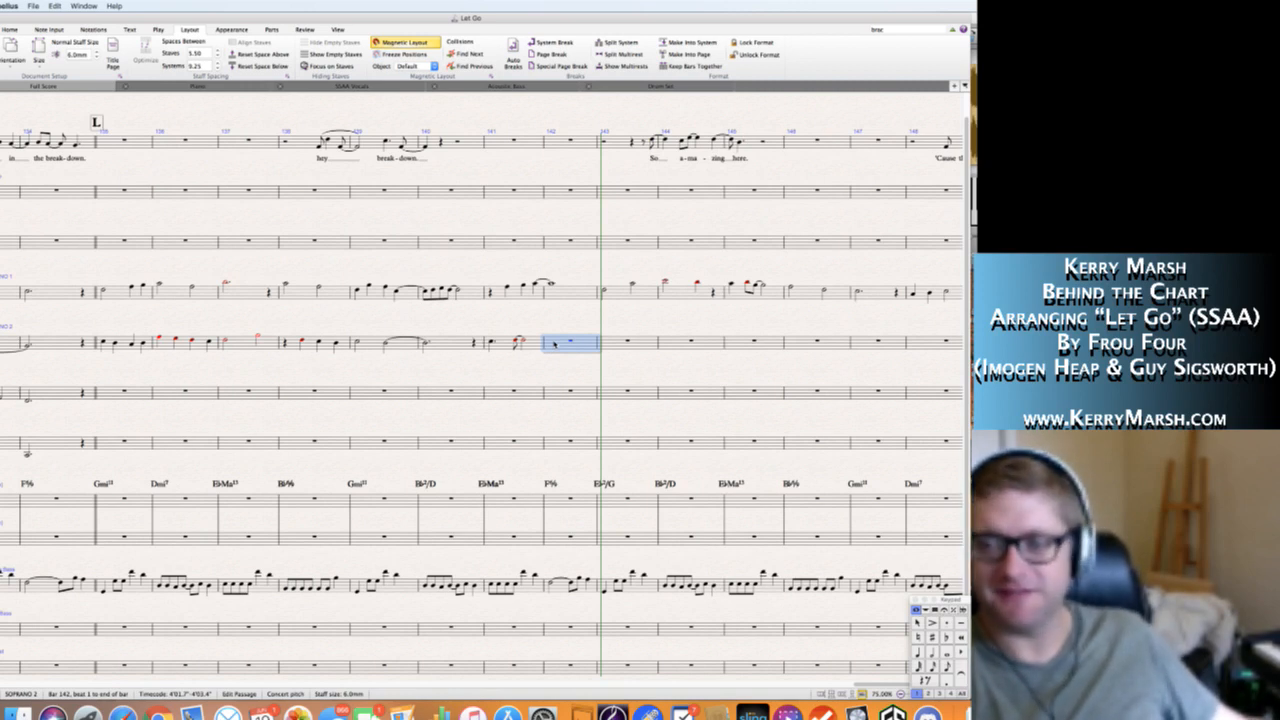
key("5")
key("g")
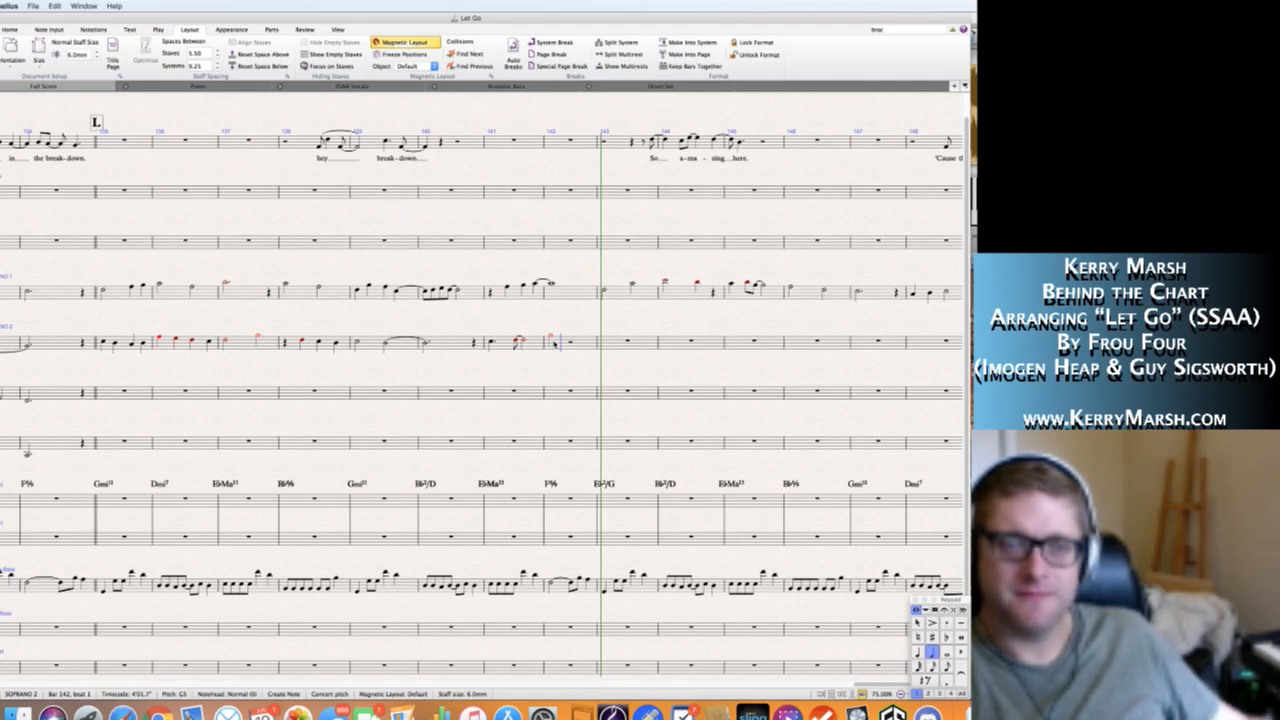
key("f")
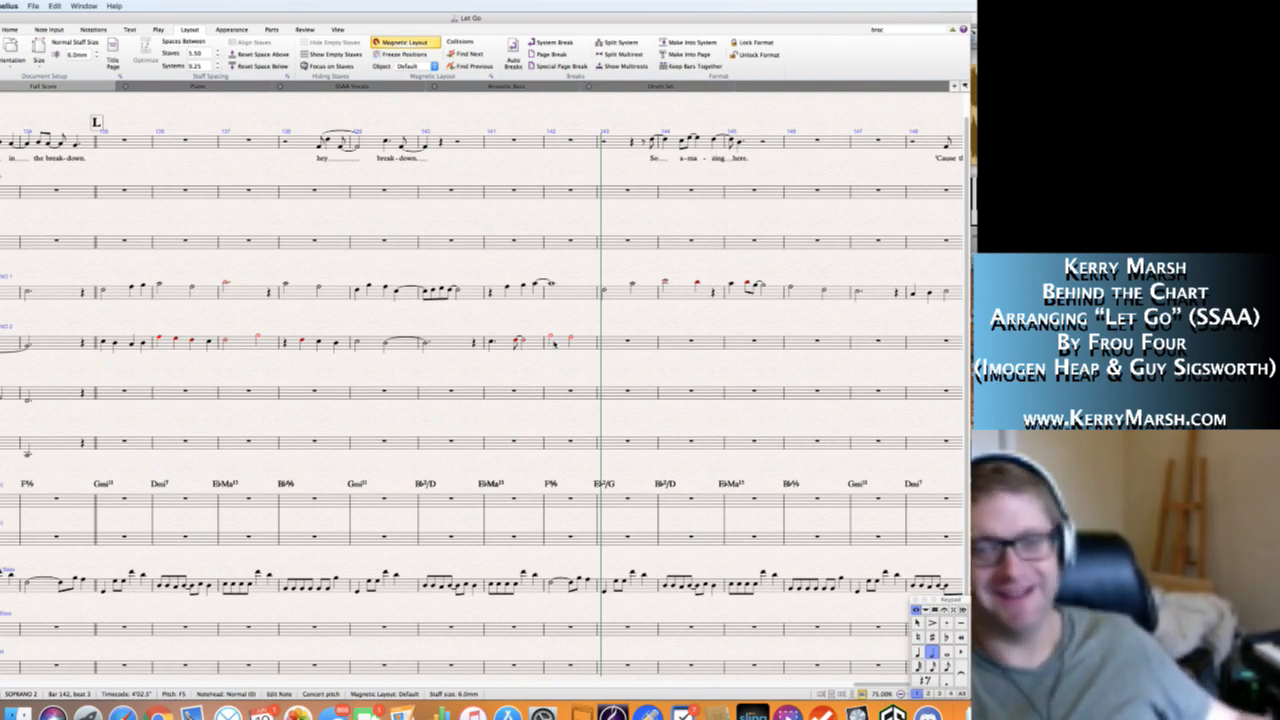
key("Left")
key("Right")
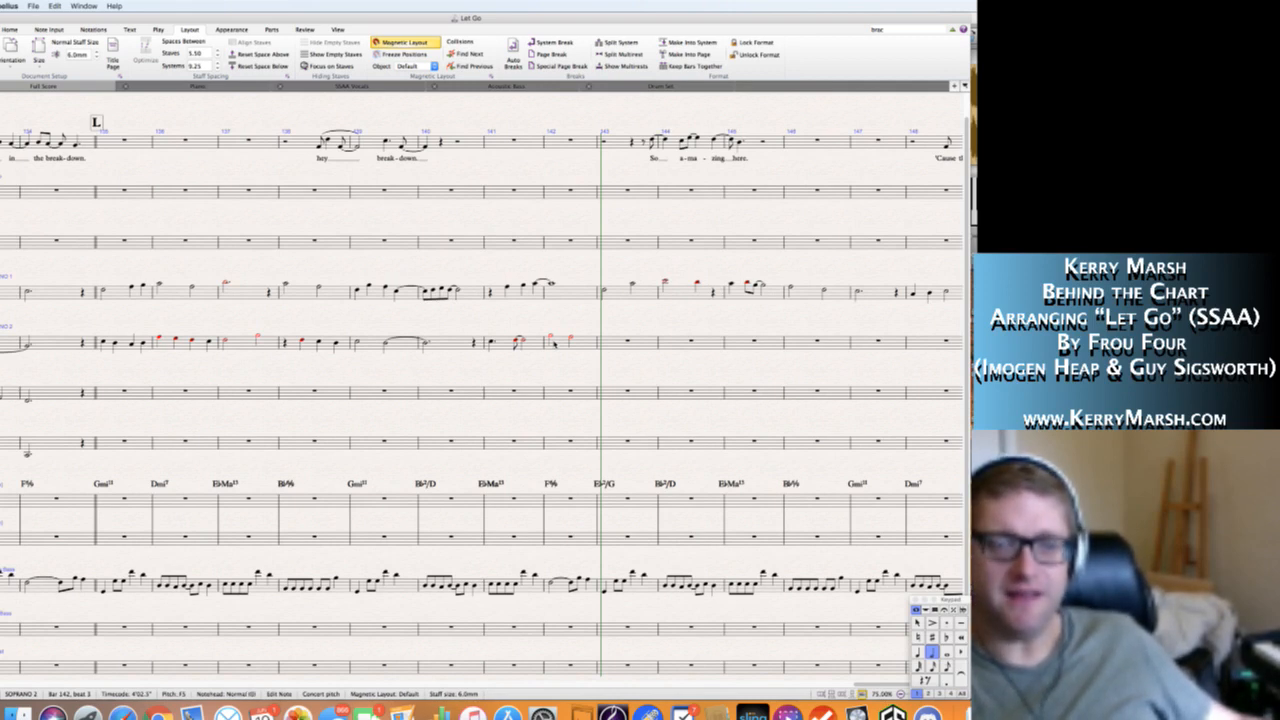
key("n")
key("Escape")
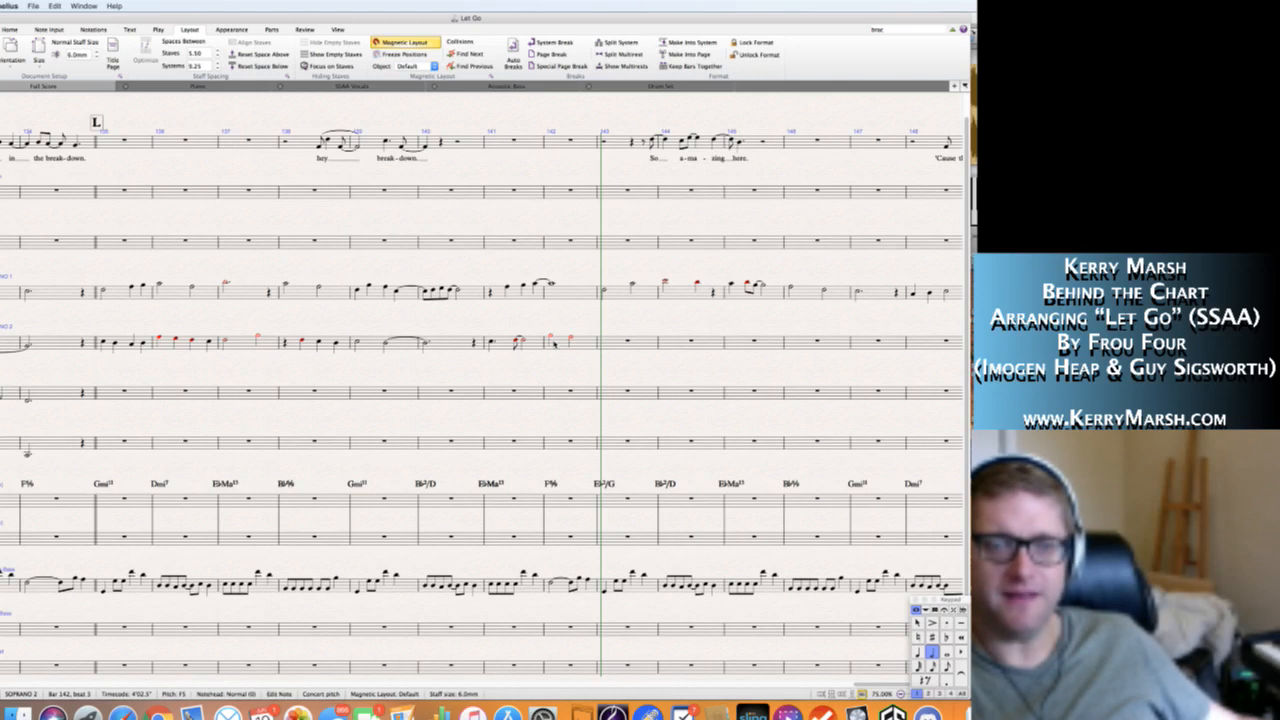
key("4")
key("n")
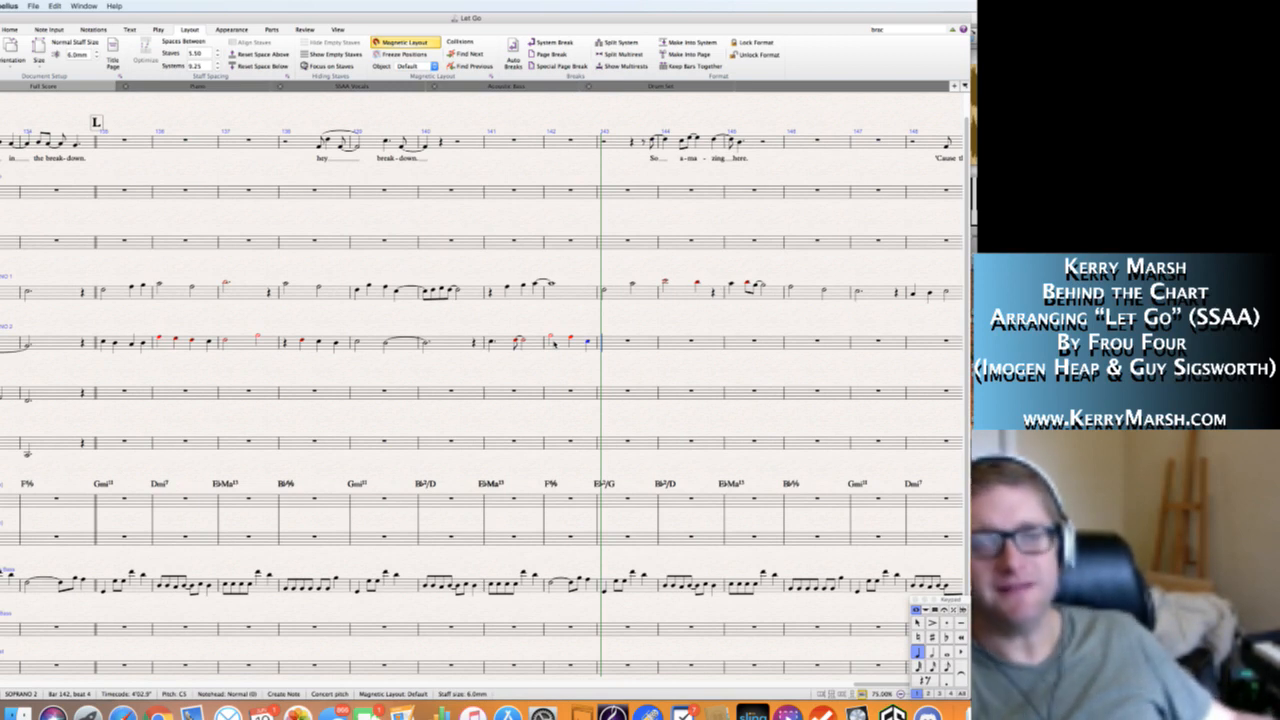
Tie Soprano 2's final C5 in bar 142 to a dotted half note in bar 143, followed by a quarter rest.
key("KP_Enter")
key("c")
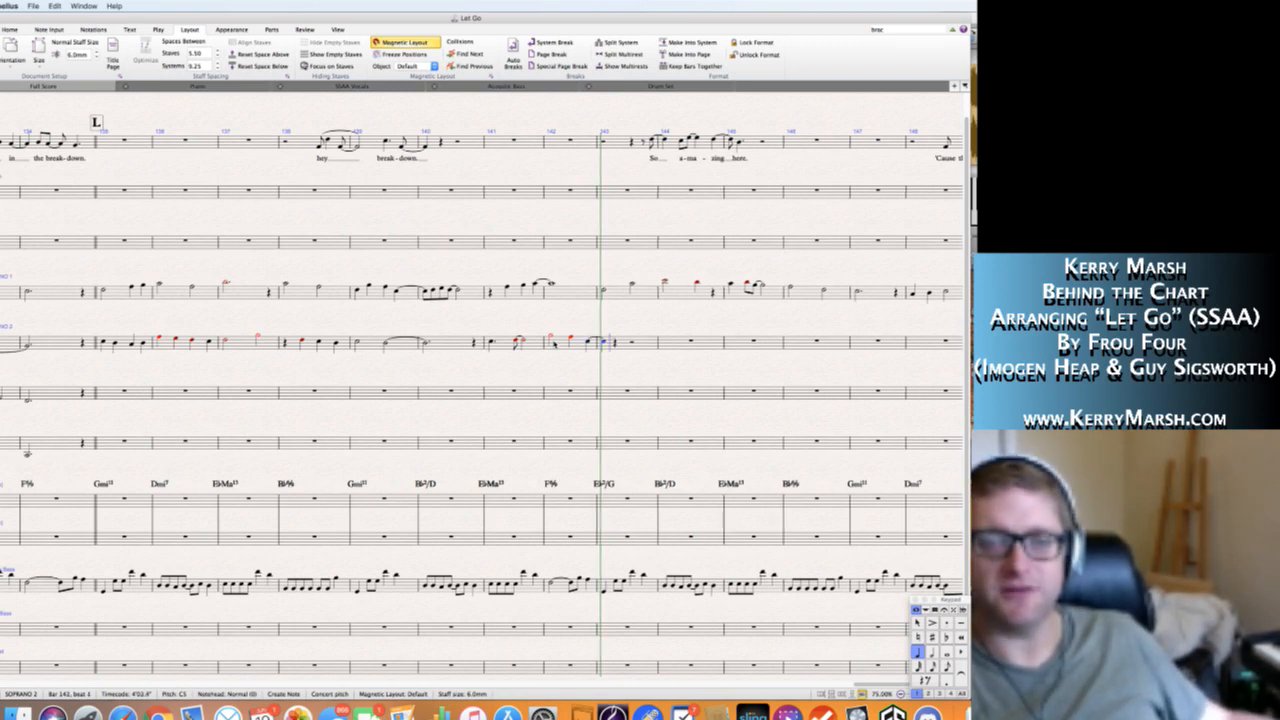
key("Escape")
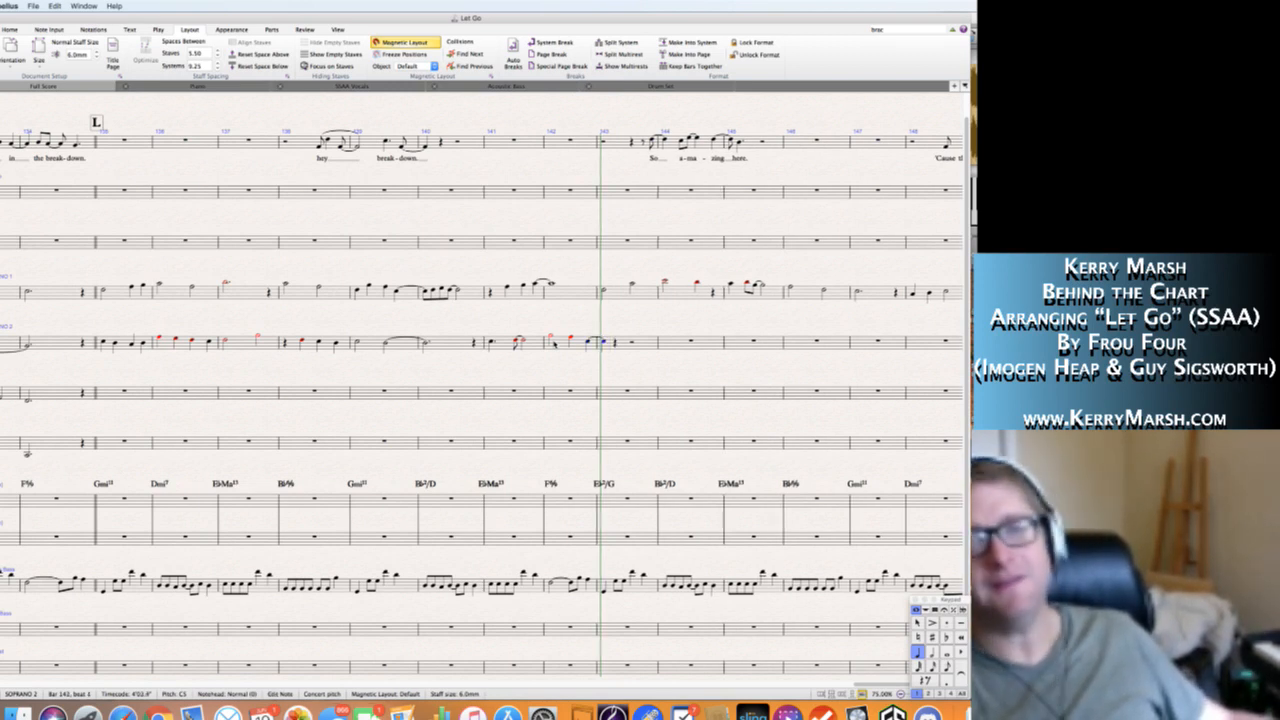
key("KP_5")
key("KP_Decimal")
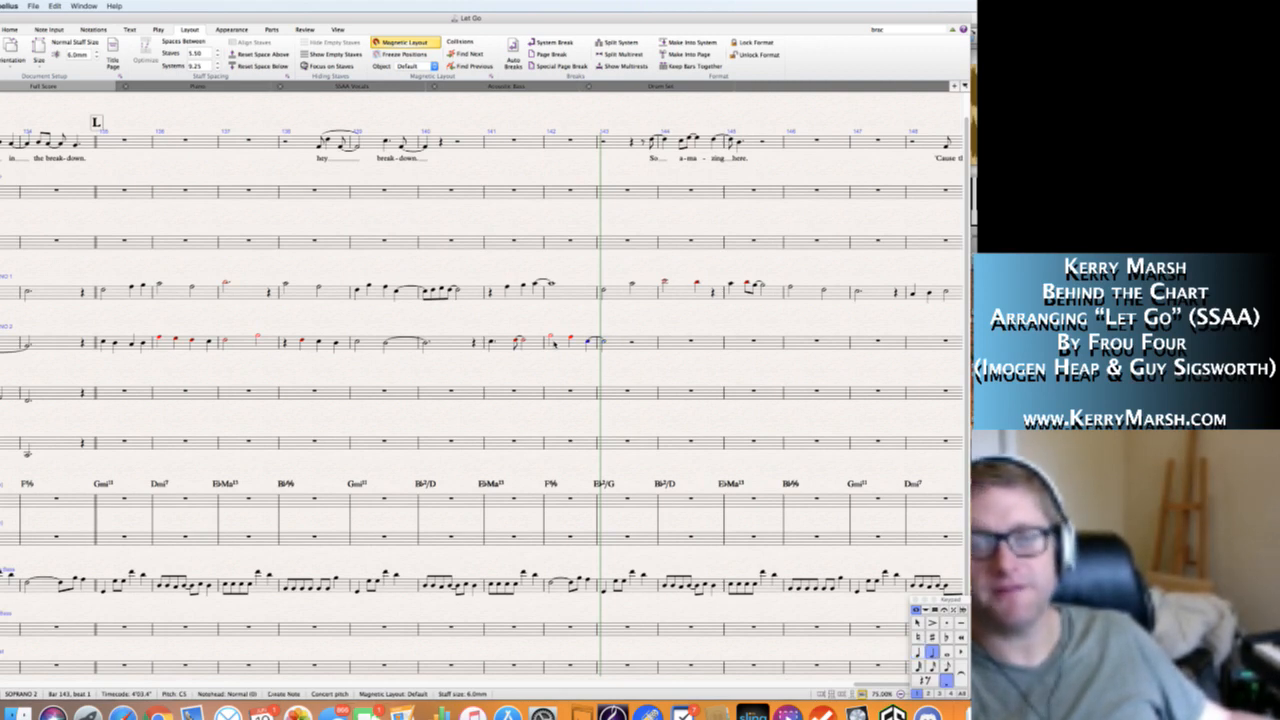
key("Right")
key("n")
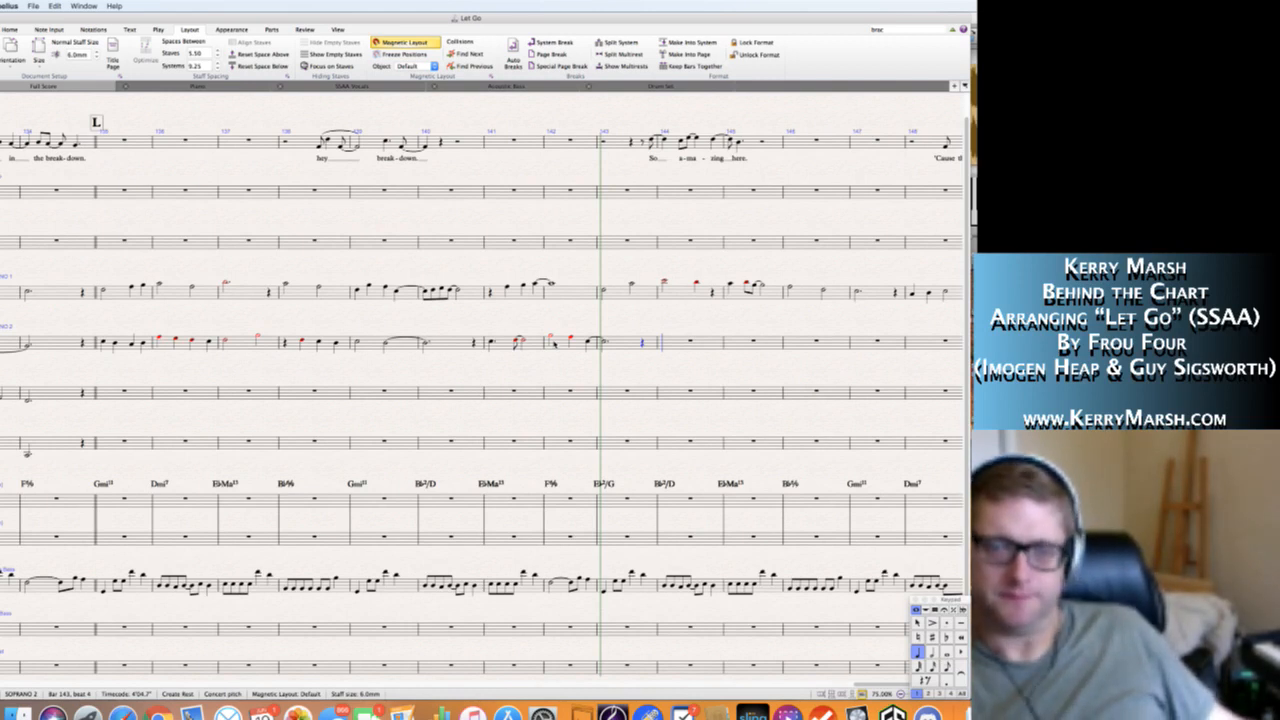
Write a whole note F5 in Soprano 2's bar 144.
key("5")
key("f")
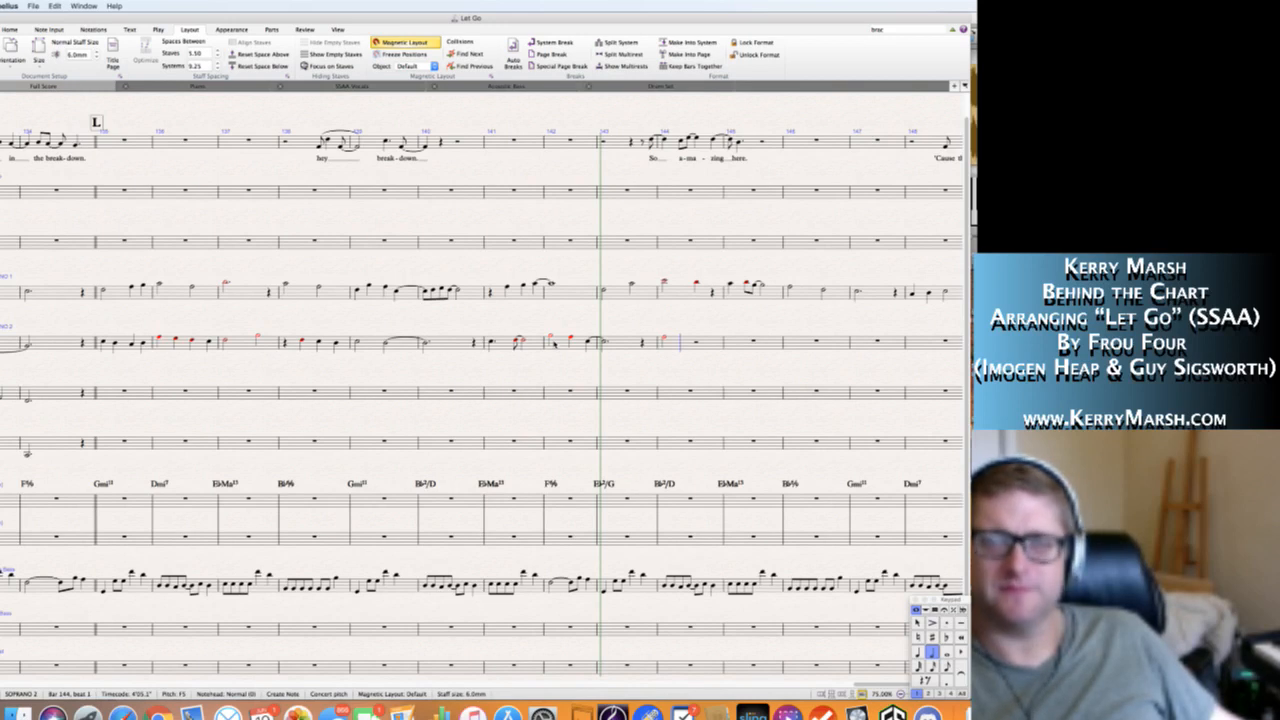
key("6")
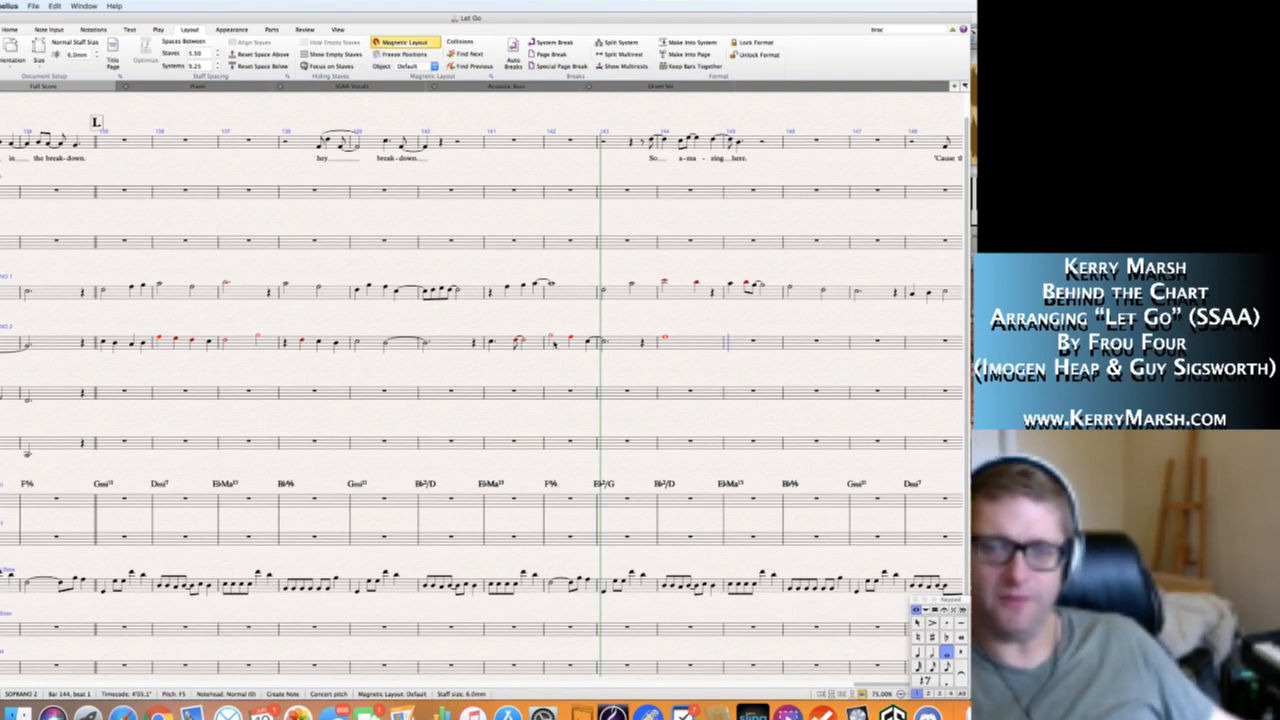
Fill Soprano 2's bar 145 with a quarter note, two eighth notes starting on G5, and quarter notes E-flat 5 and D5.
key("4")
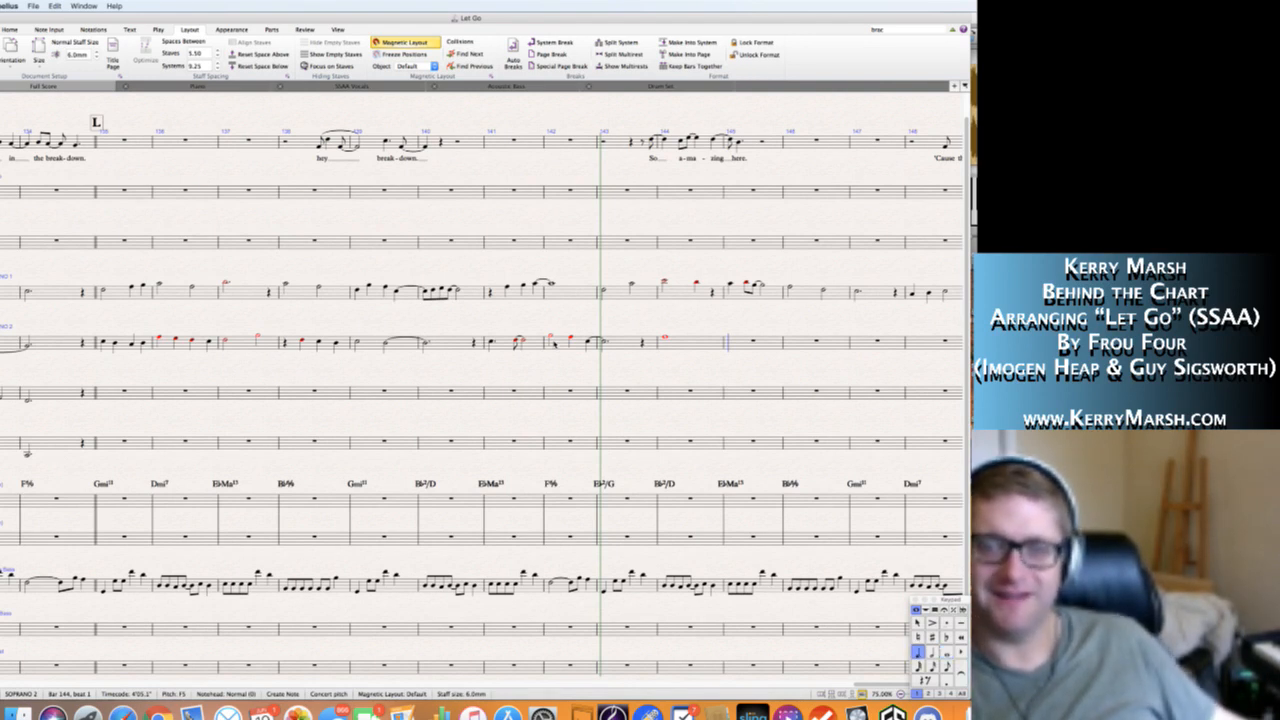
key("3")
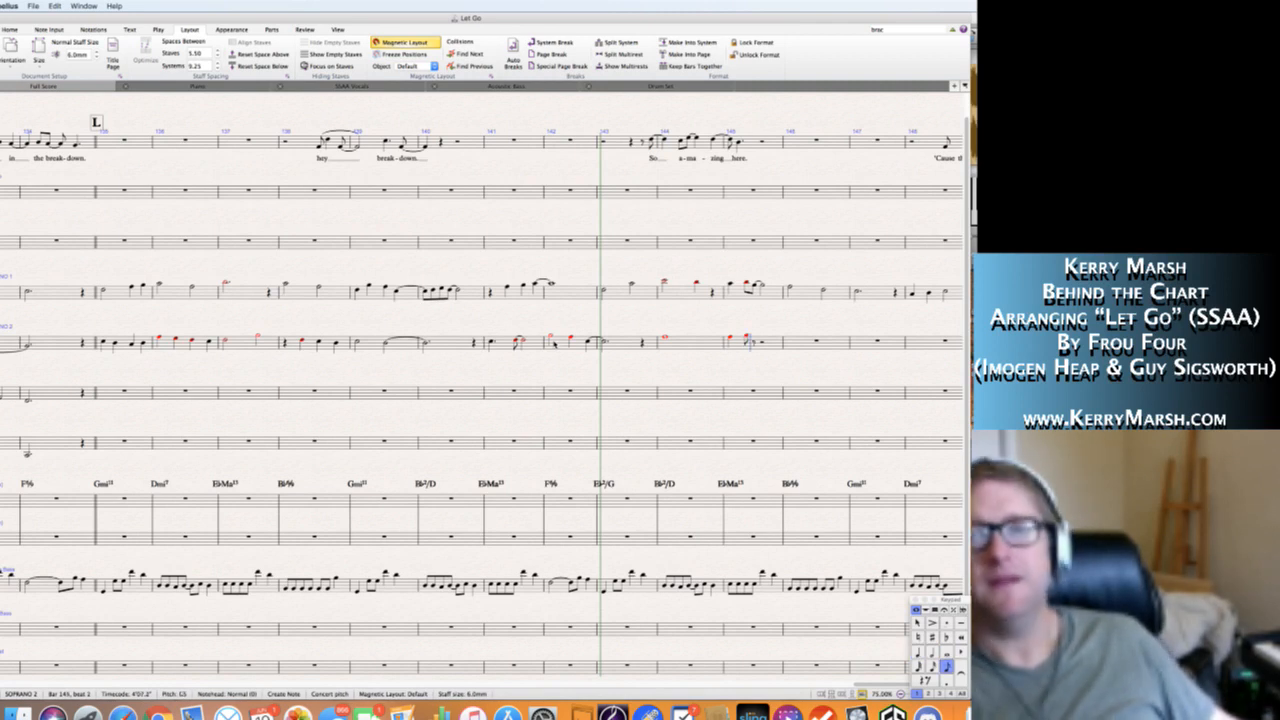
key("e")
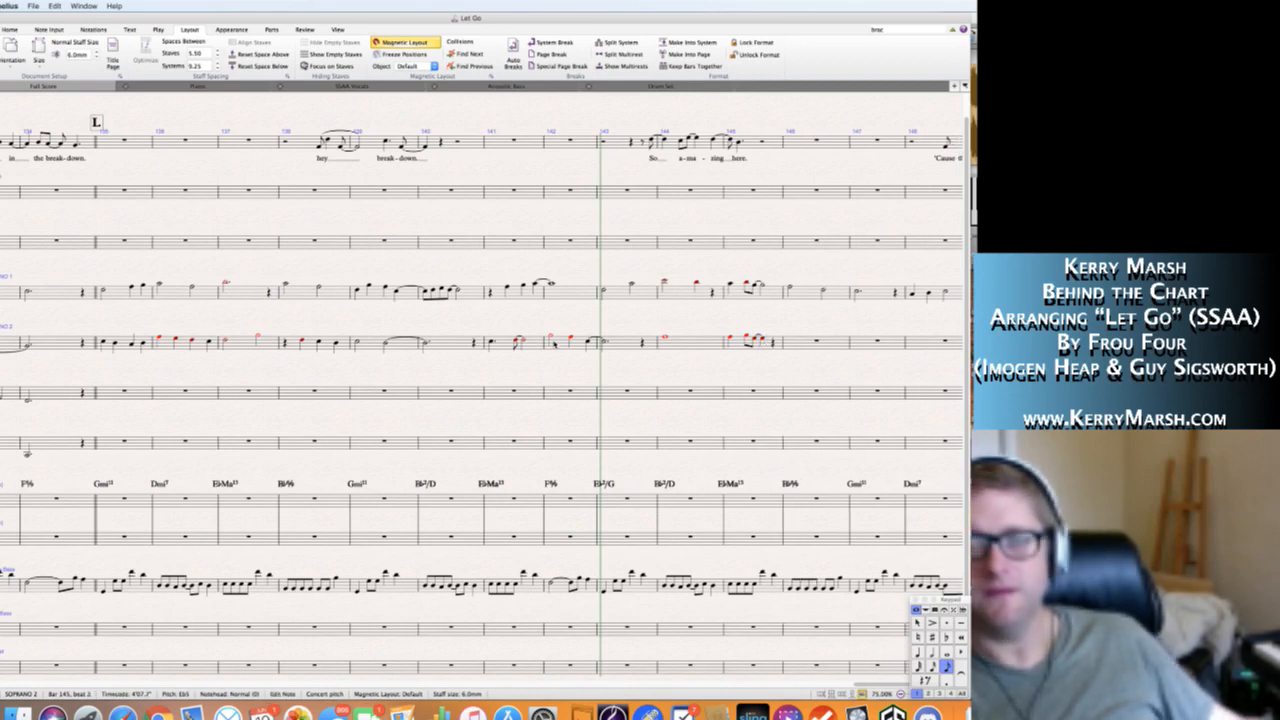
key("4")
key("e")
key("d")
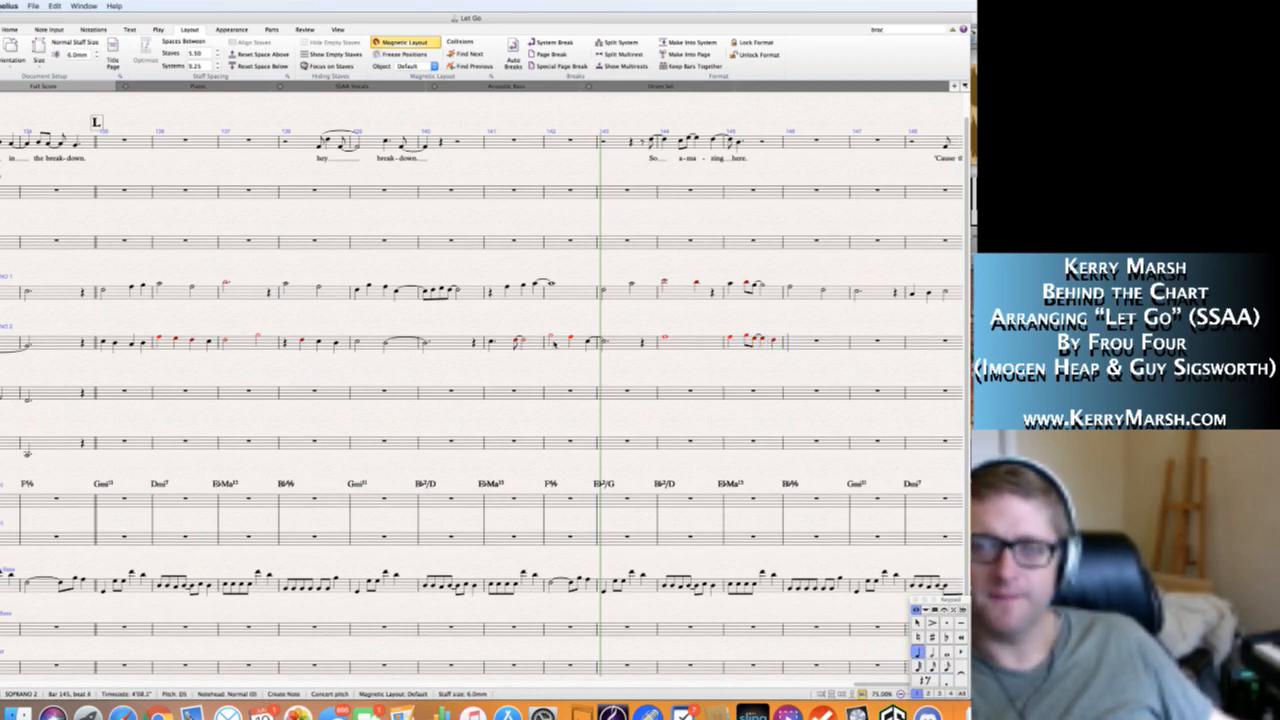
Fill Soprano 2's bar 146 with quarter notes C5 and B-flat 4 and a half note A4.
key("c")
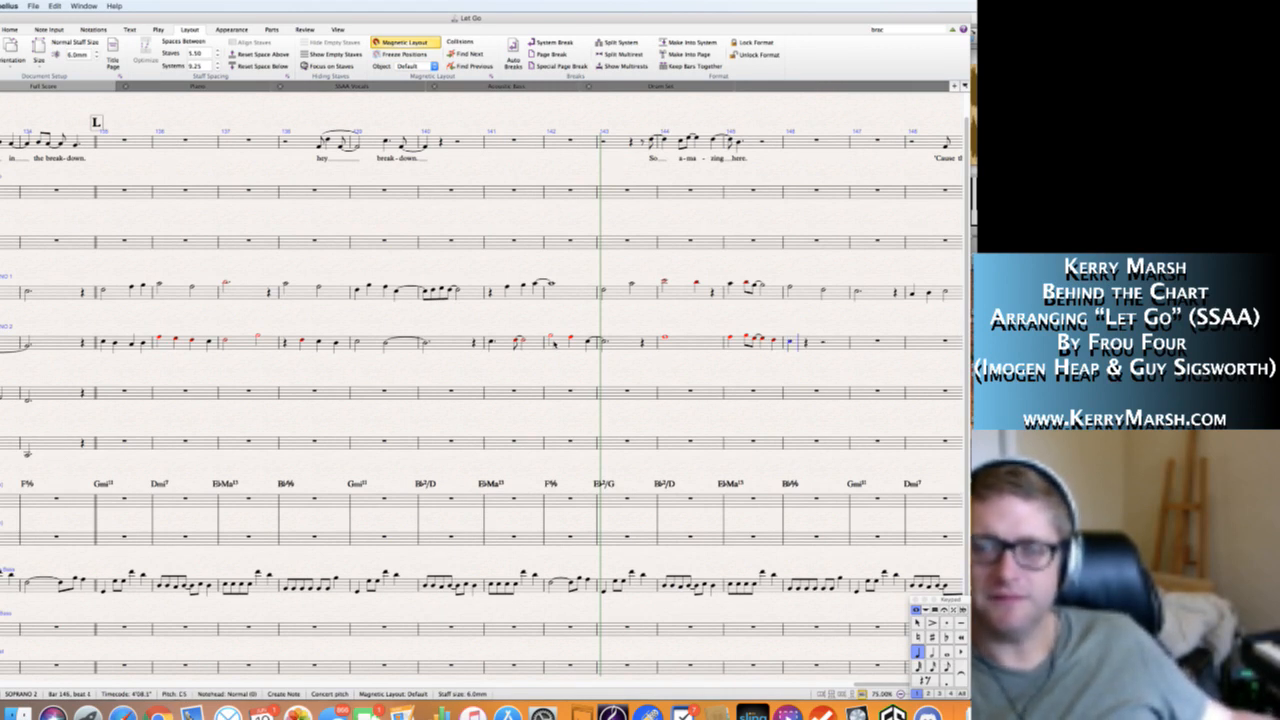
key("b")
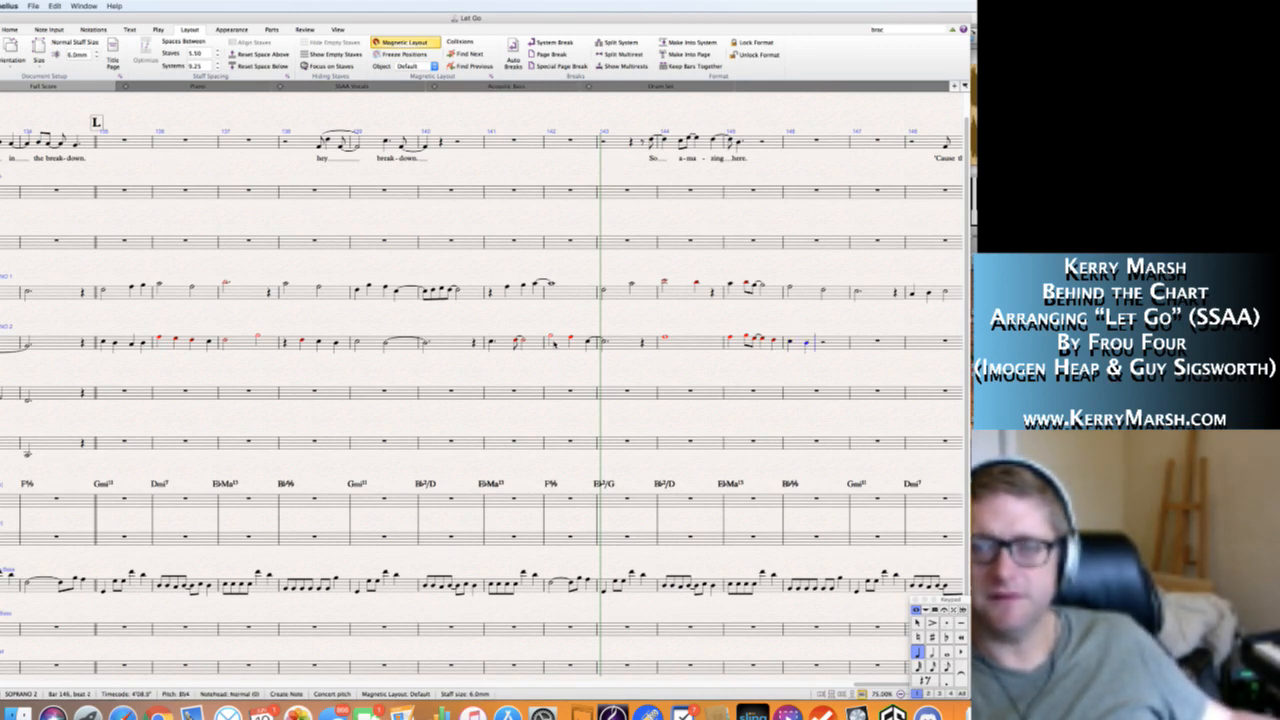
key("5")
key("a")
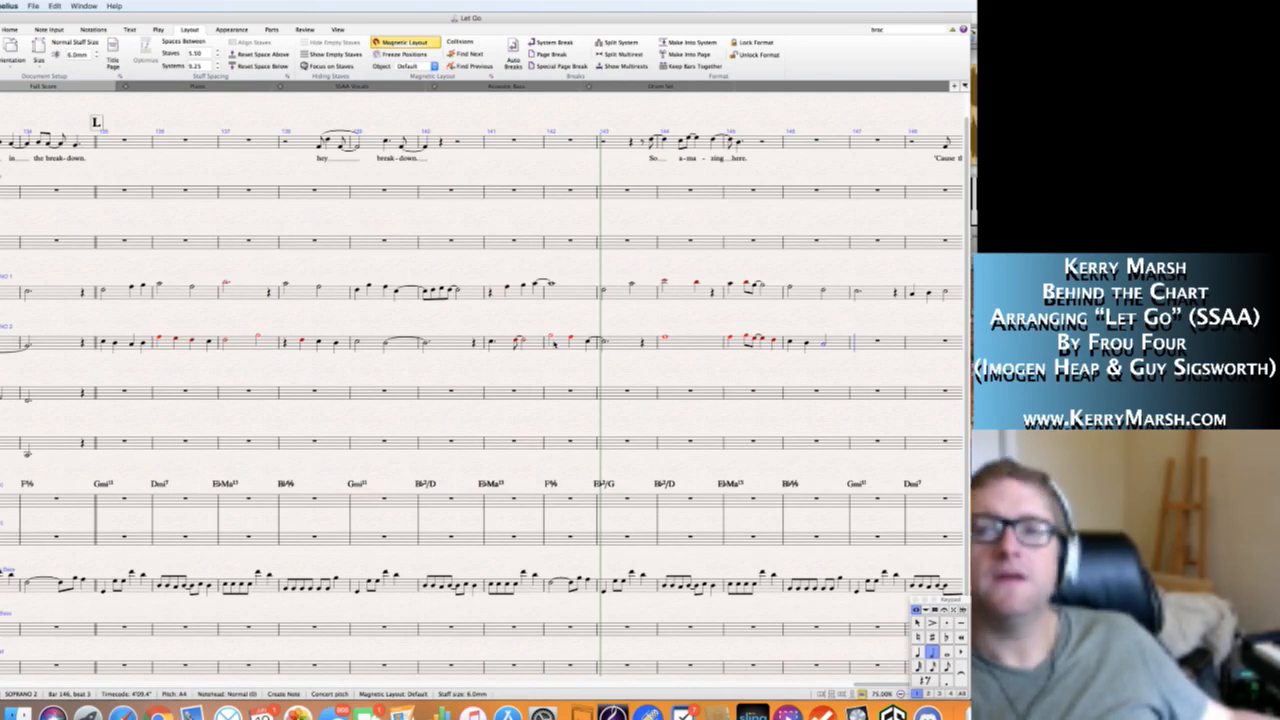
Fill Soprano 2's bar 147 with a dotted half note B-flat 4 followed by a quarter rest.
key("g")
key("4")
key("0")
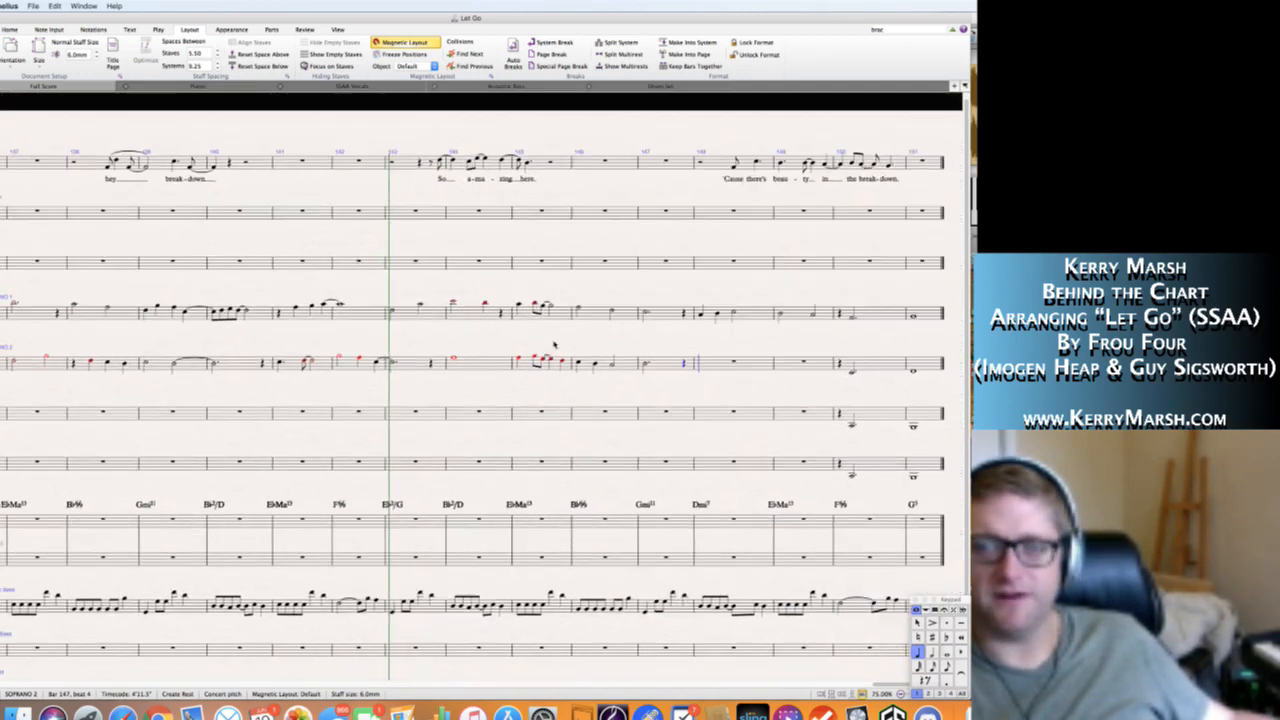
key("Escape")
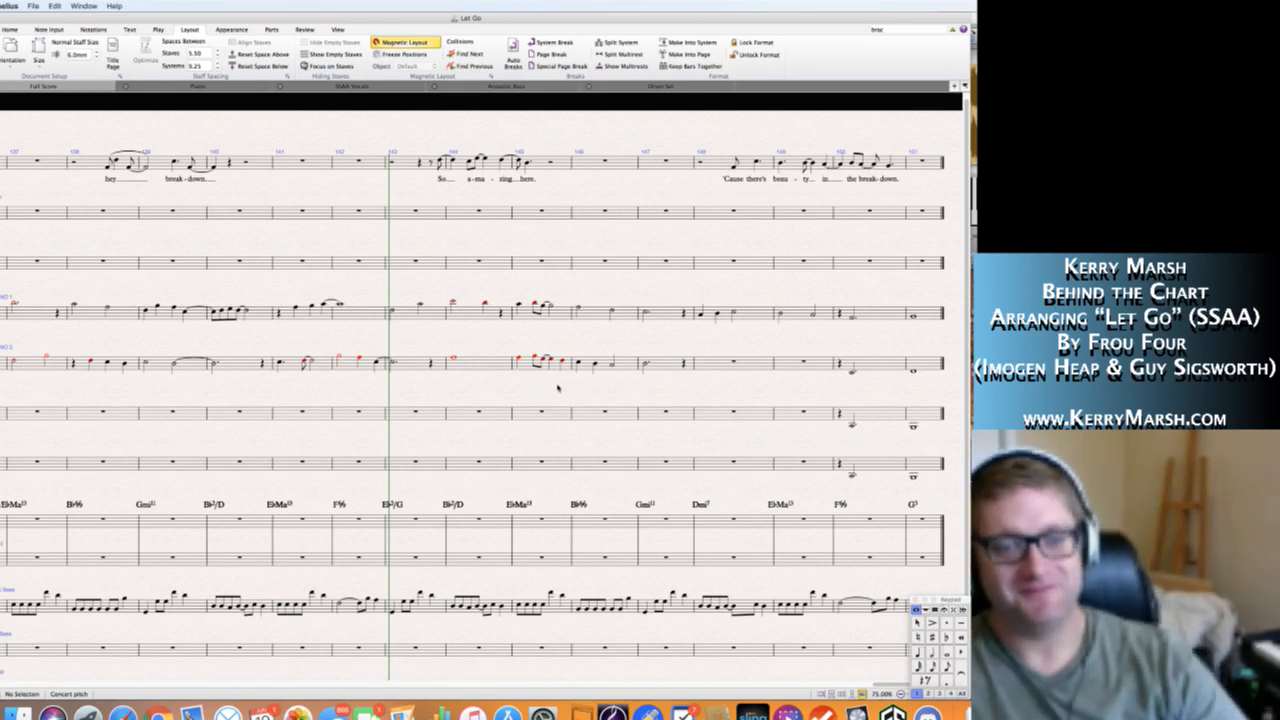
Shorten the dotted half note in Soprano 2's bar 147 to a quarter note and continue note entry after the quarter rest.
scroll(543, 395, "up", 1)
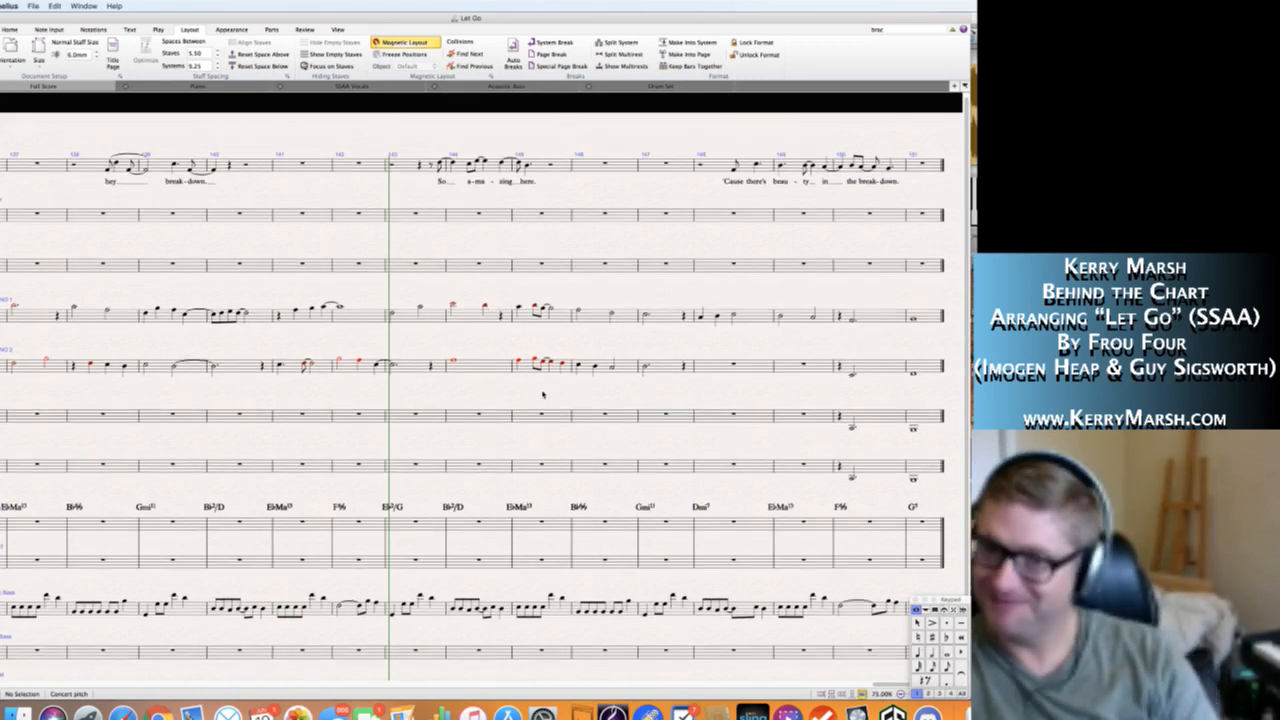
scroll(720, 395, "up", 1)
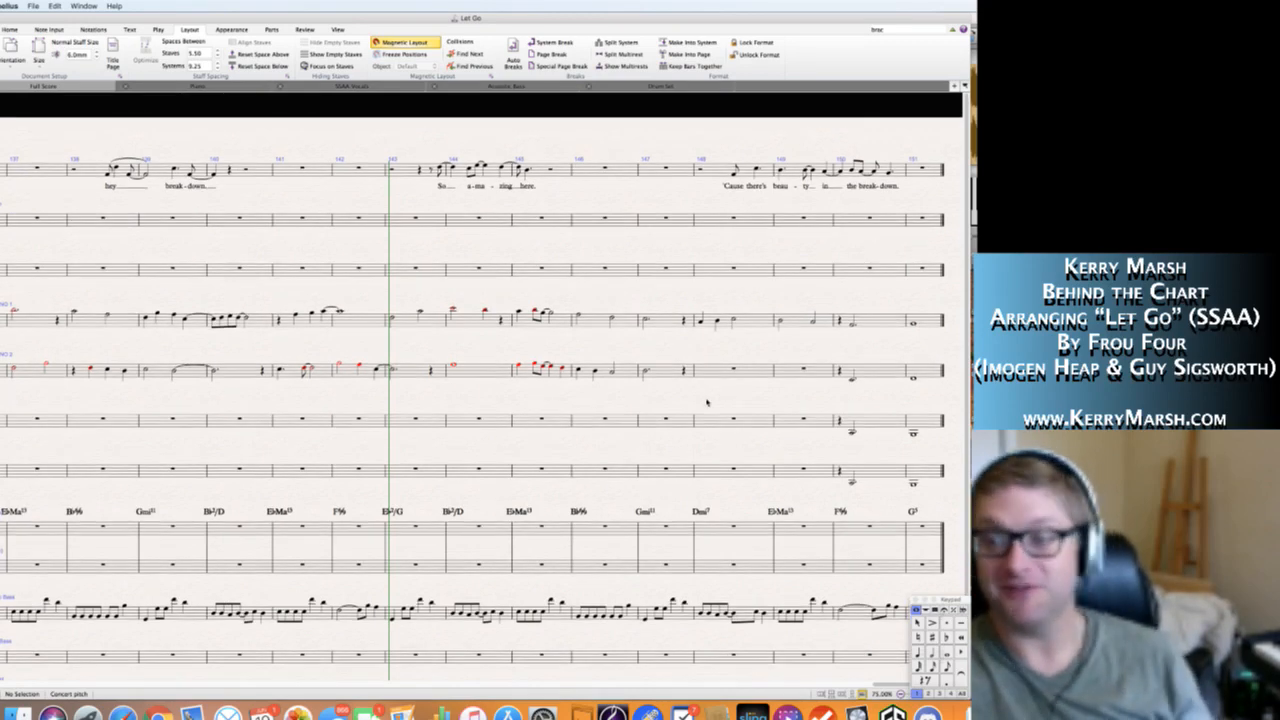
scroll(720, 410, "right", 2)
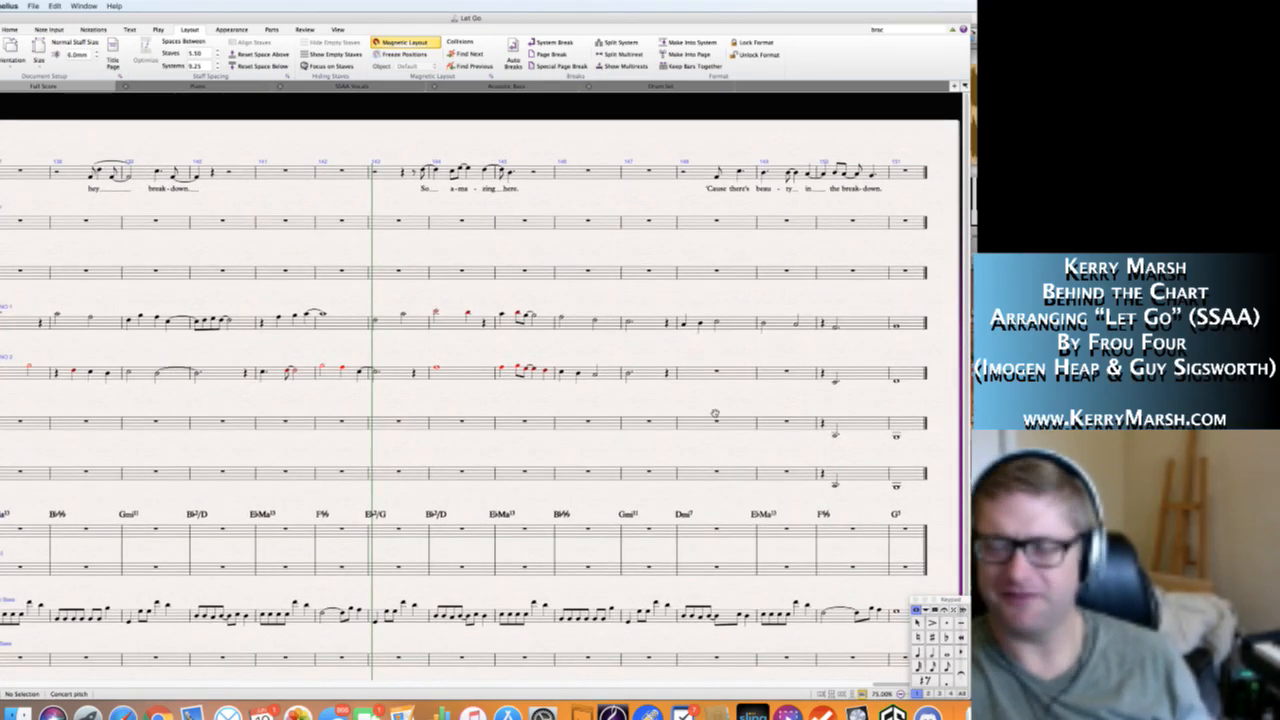
scroll(710, 410, "right", 1)
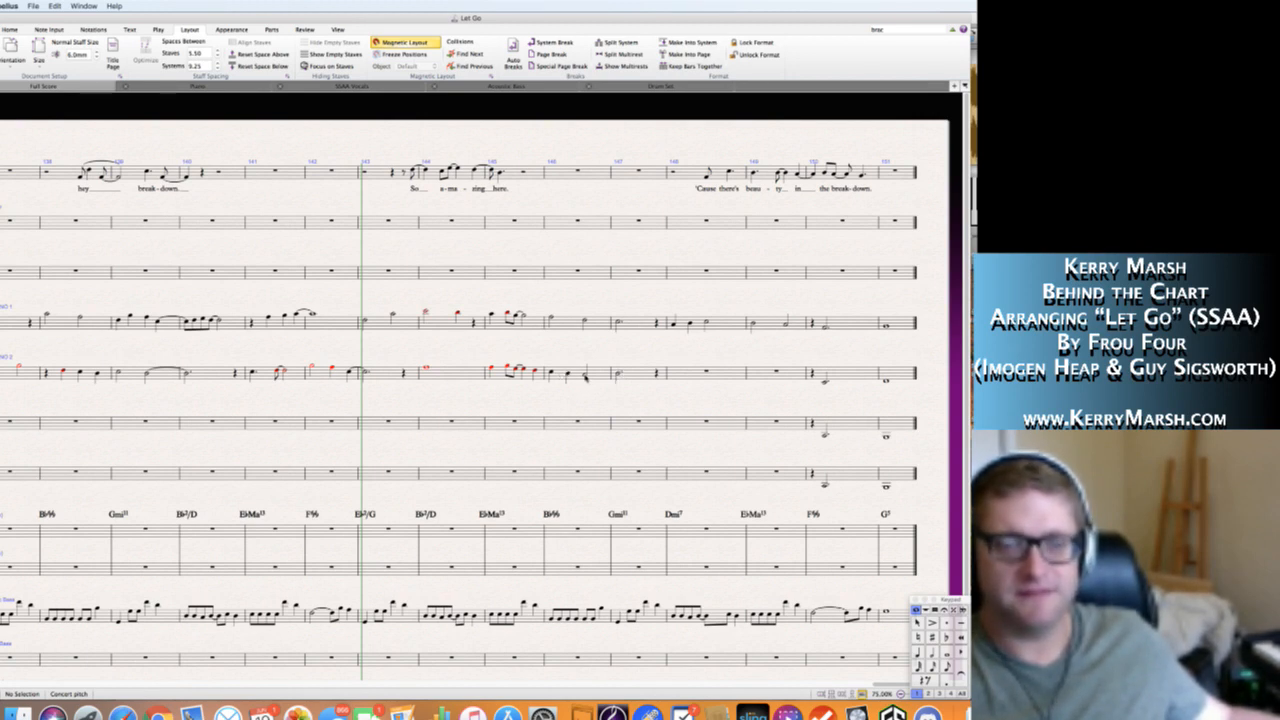
left_click(618, 375)
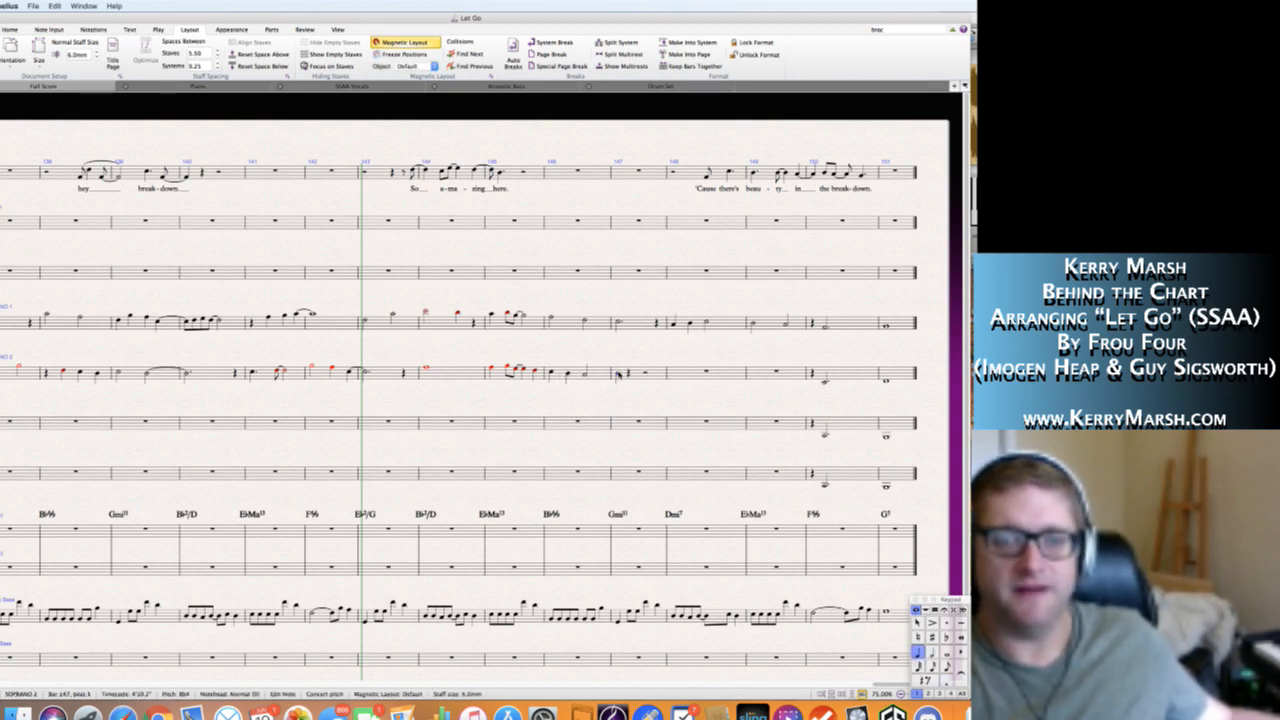
key("Right")
key("n")
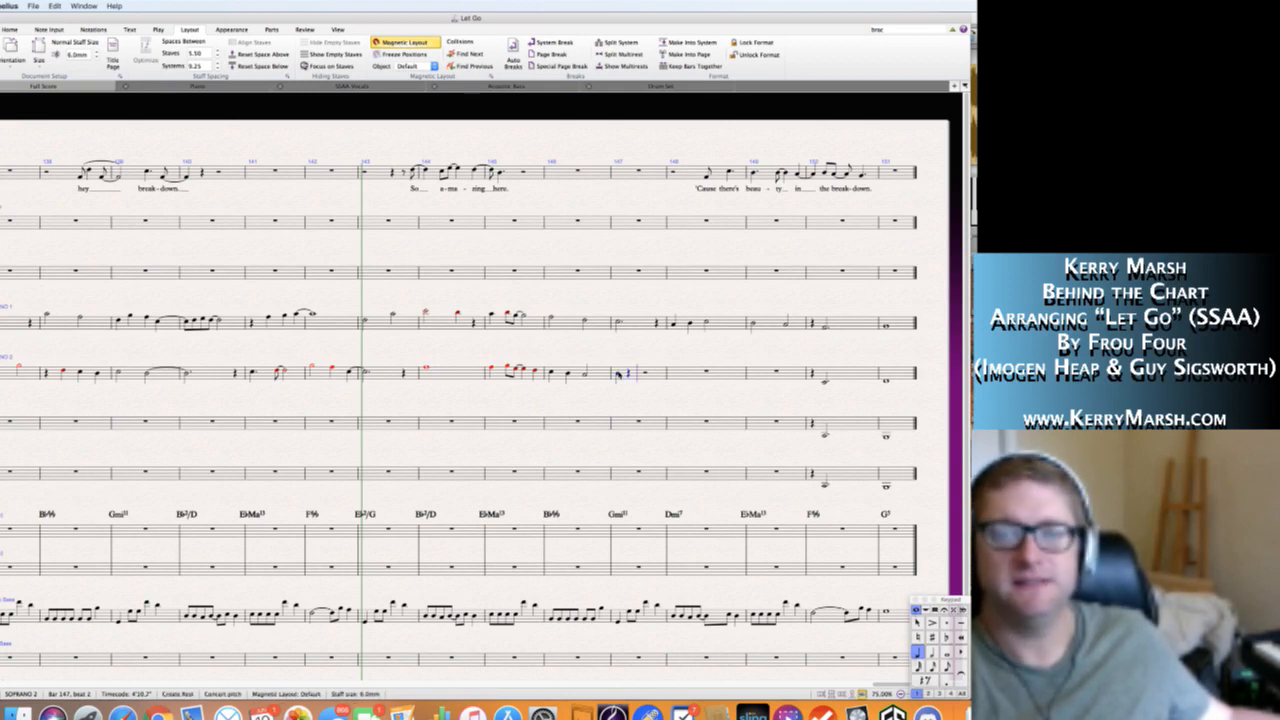
Fill the second half of Soprano 2's bar 147 with quarter notes B-flat 4 and A4.
key("5")
key("b")
key("Left")
key("Right")
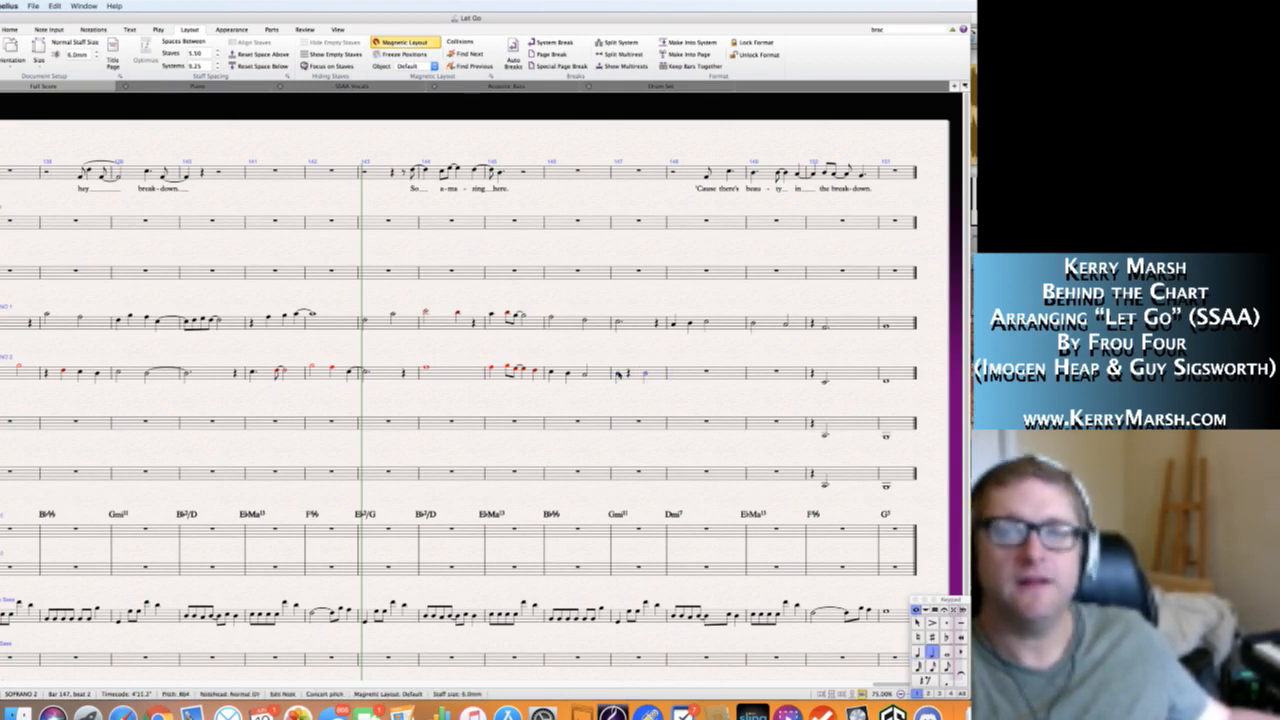
key("4")
key("n")
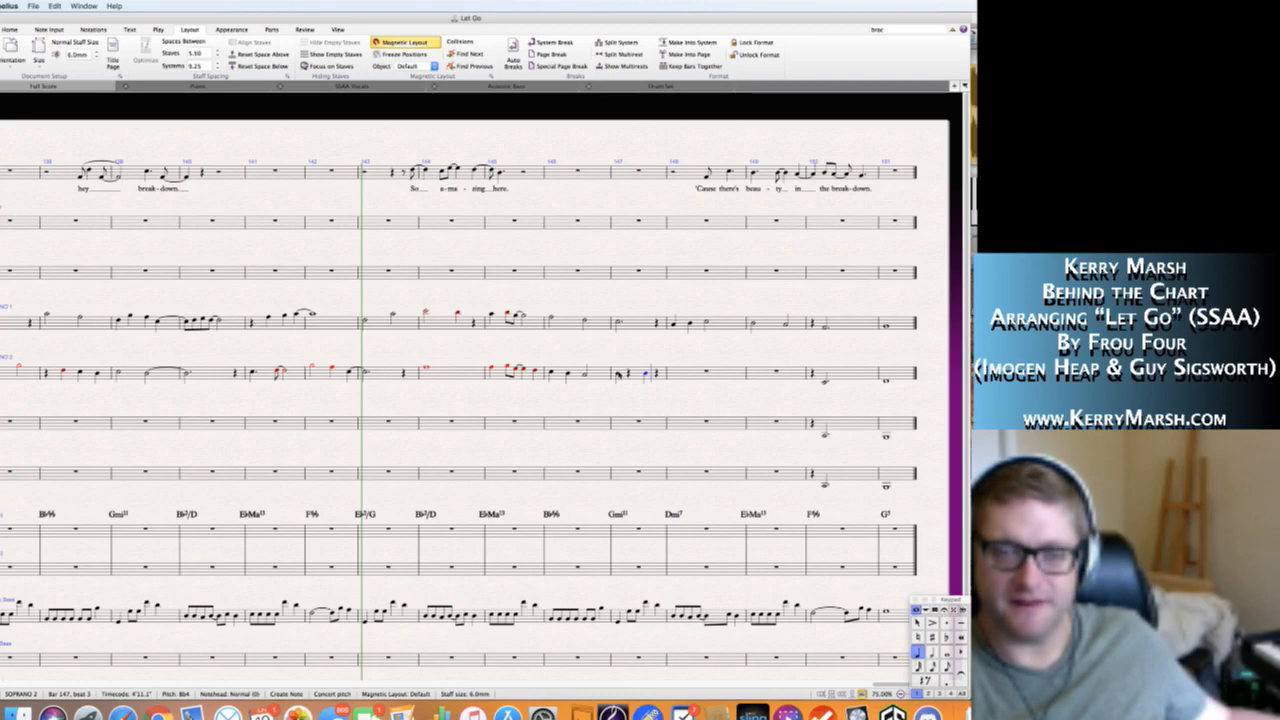
key("a")
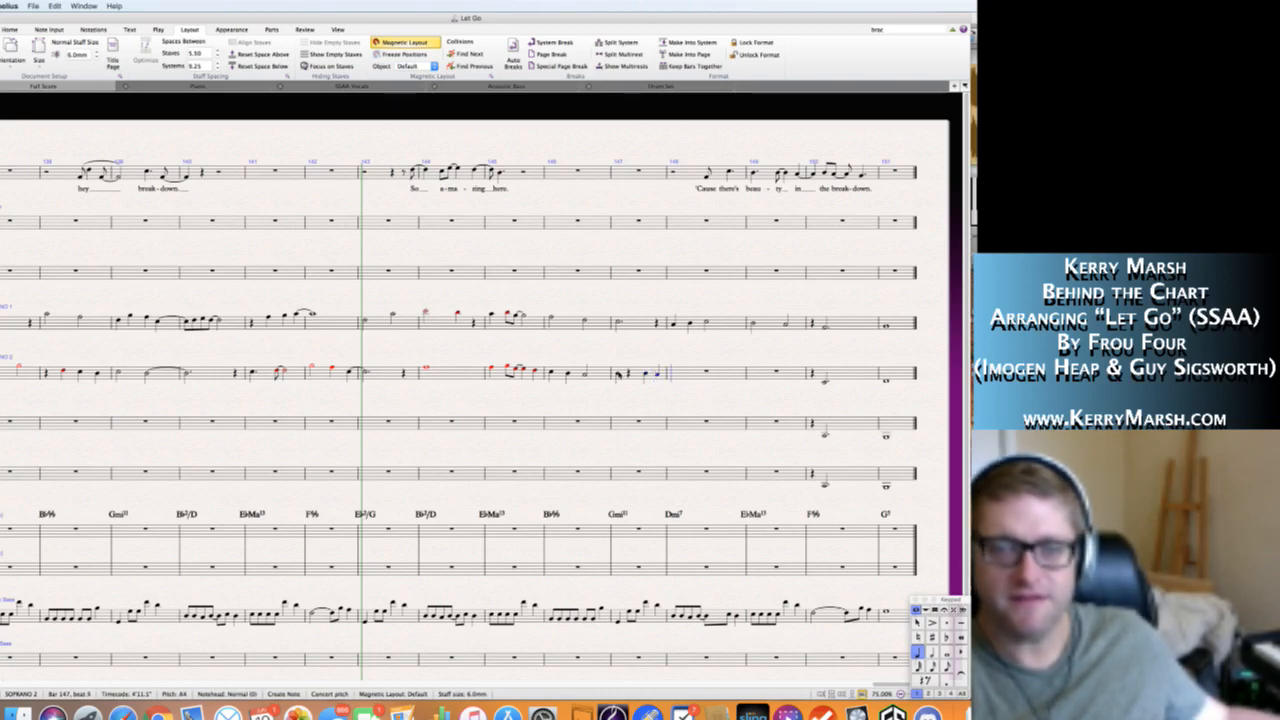
Fill Soprano 2's bar 148 with a dotted half note F4 and a quarter note on beat 4.
key("5")
key("f")
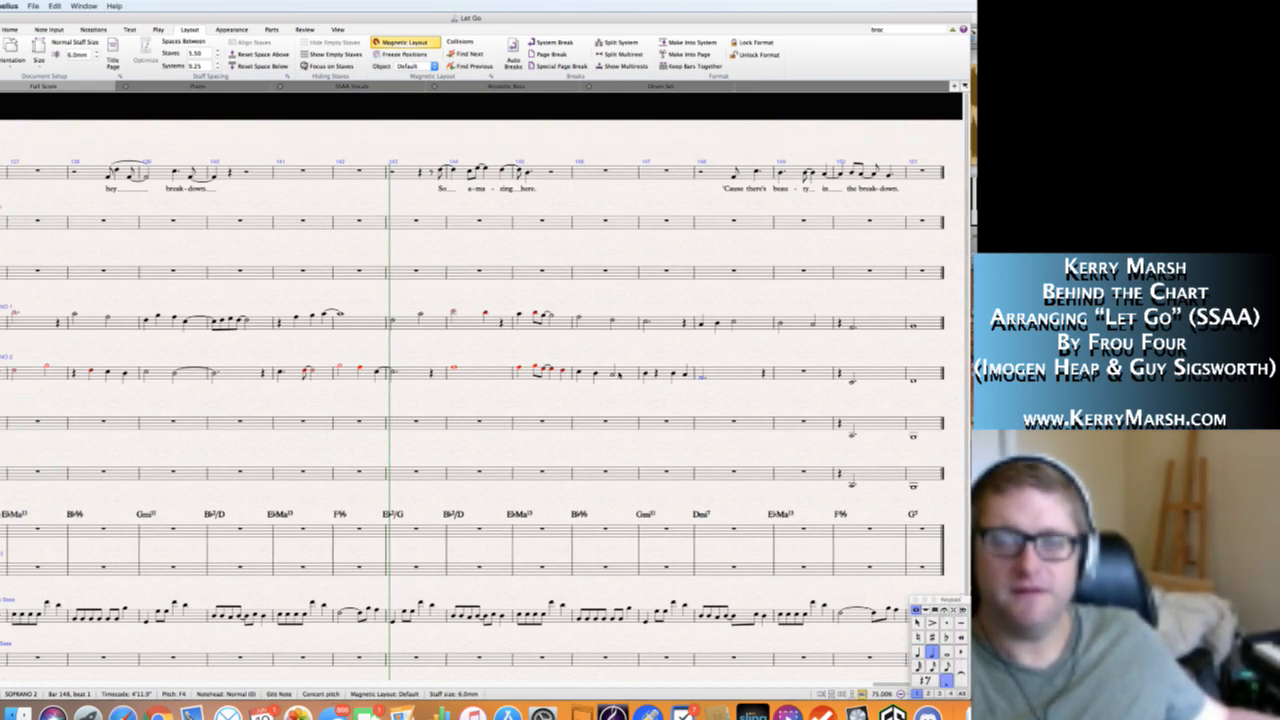
key("period")
key("4")
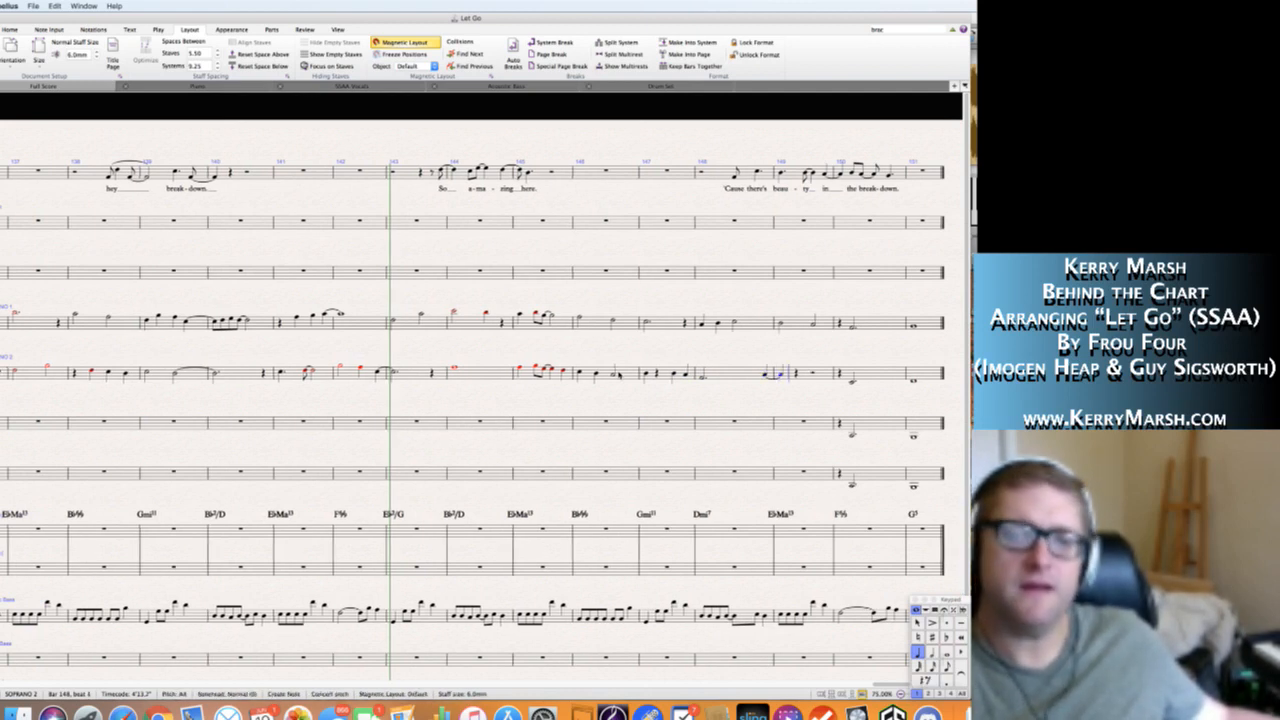
Fill Soprano 2's bar 149 with quarter notes A4 and G4 and a half note F4.
key("5")
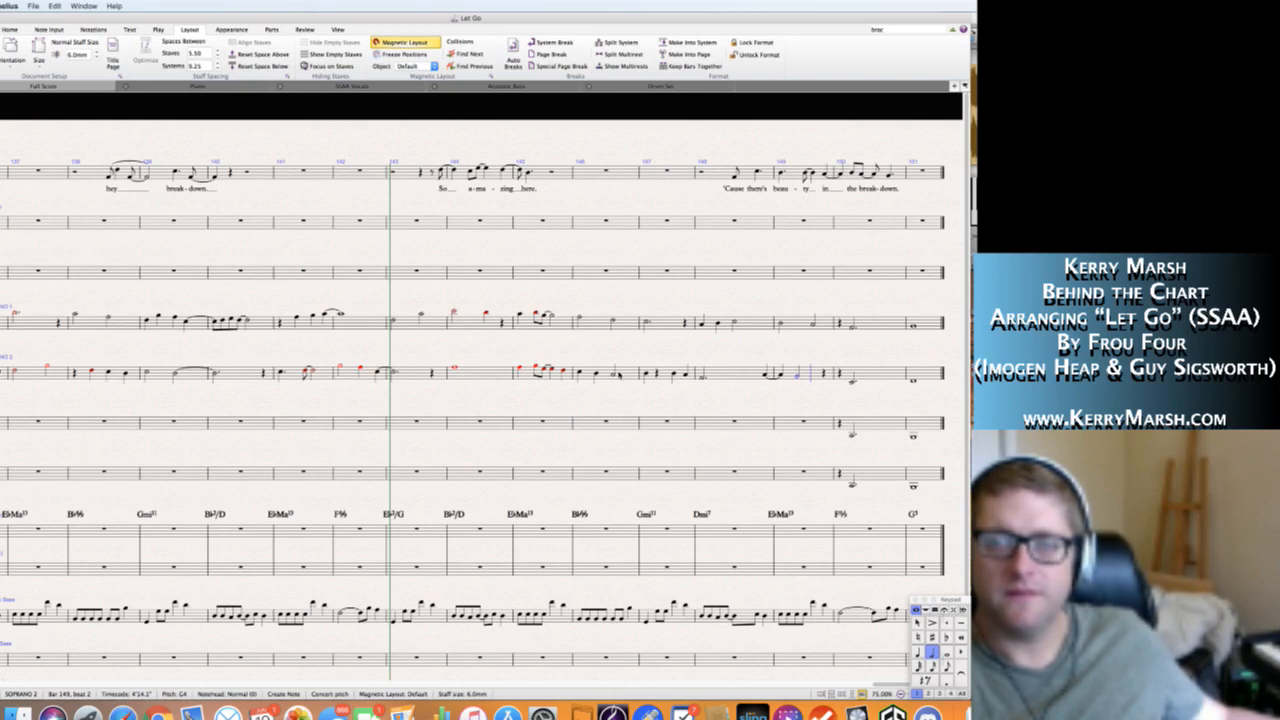
key("4")
key("super+z")
key("4")
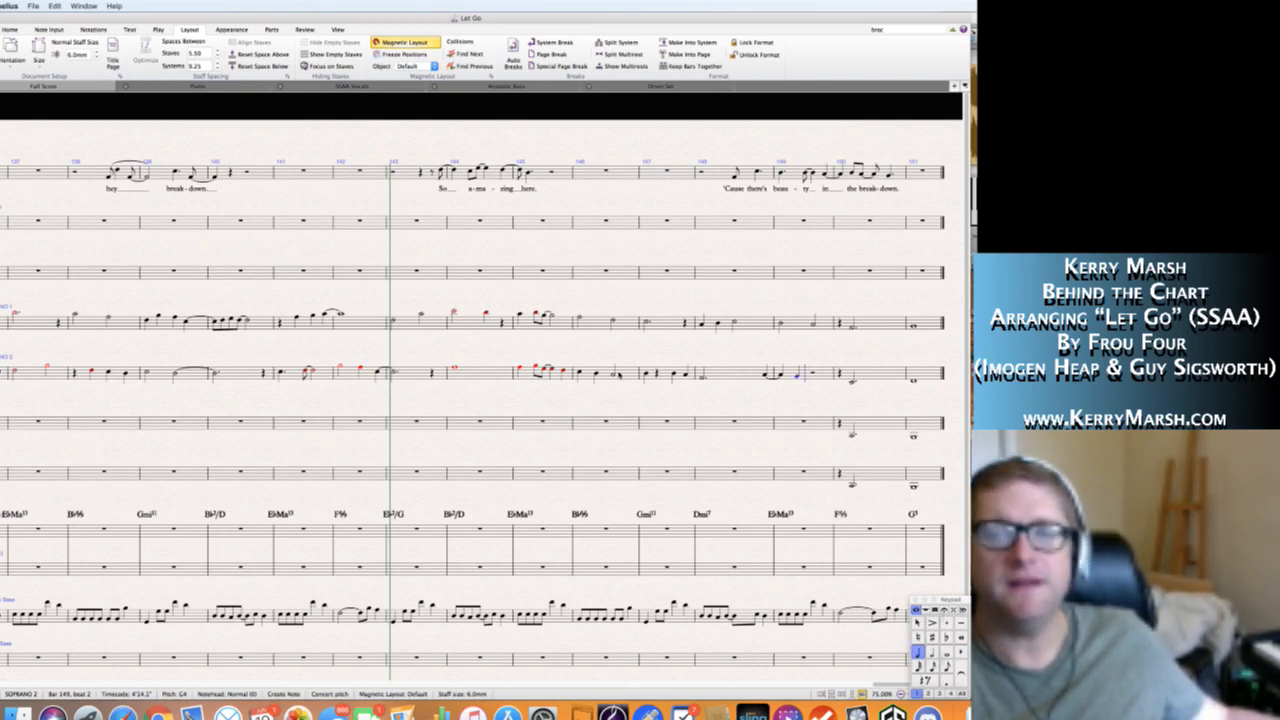
key("f")
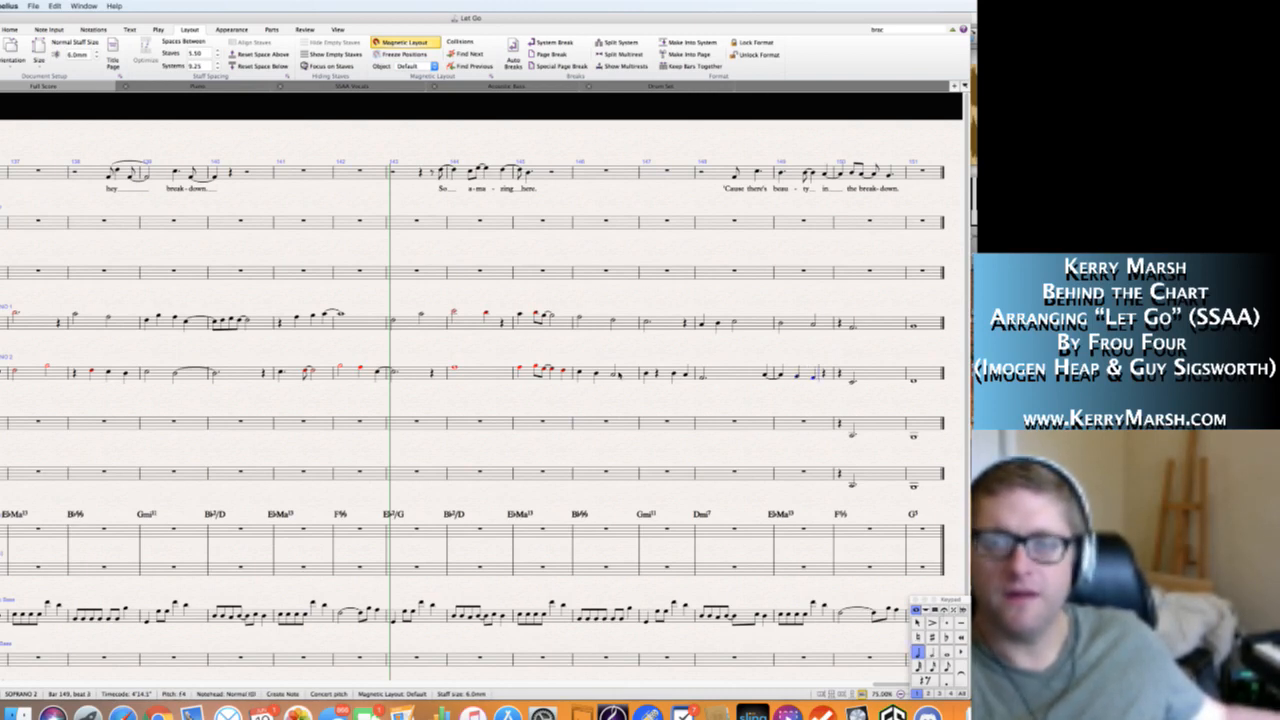
key("Escape")
key("5")
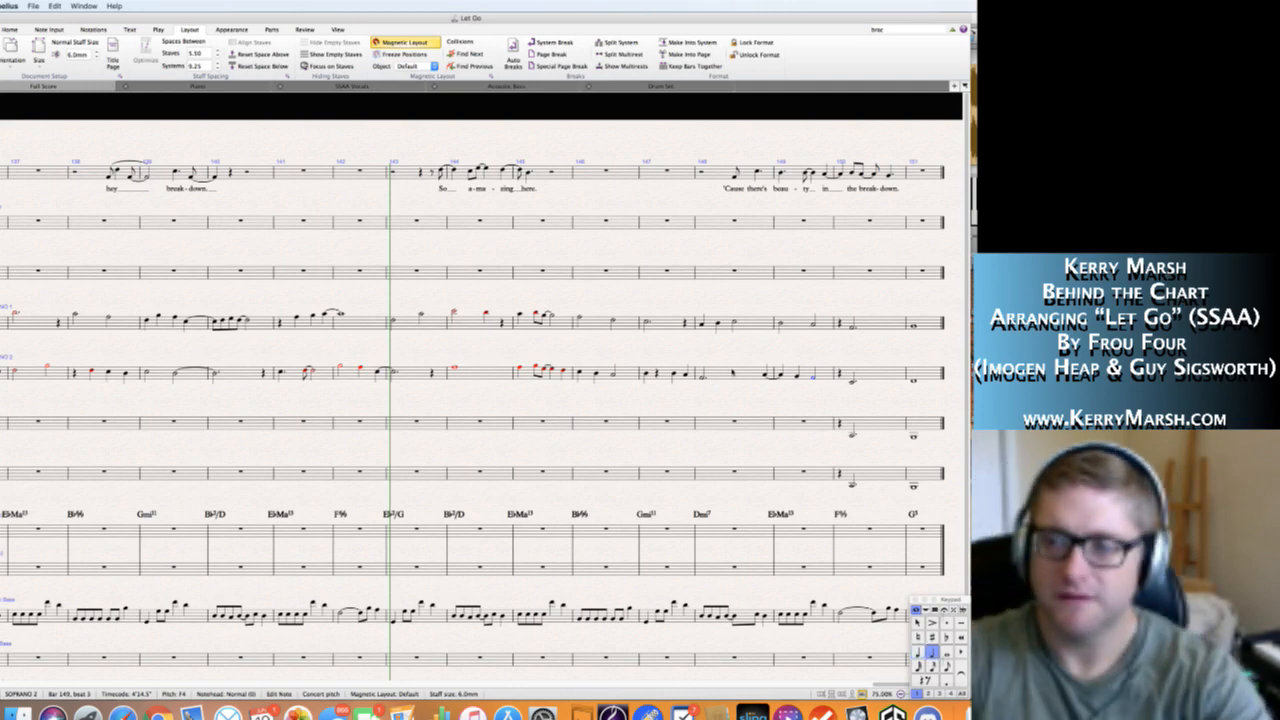
key("Escape")
Play back section L from Soprano 1's first note in bar 135 to hear both soprano lines together.
left_click_drag(210, 374, 391, 368)
left_click_drag(41, 336, 141, 329)
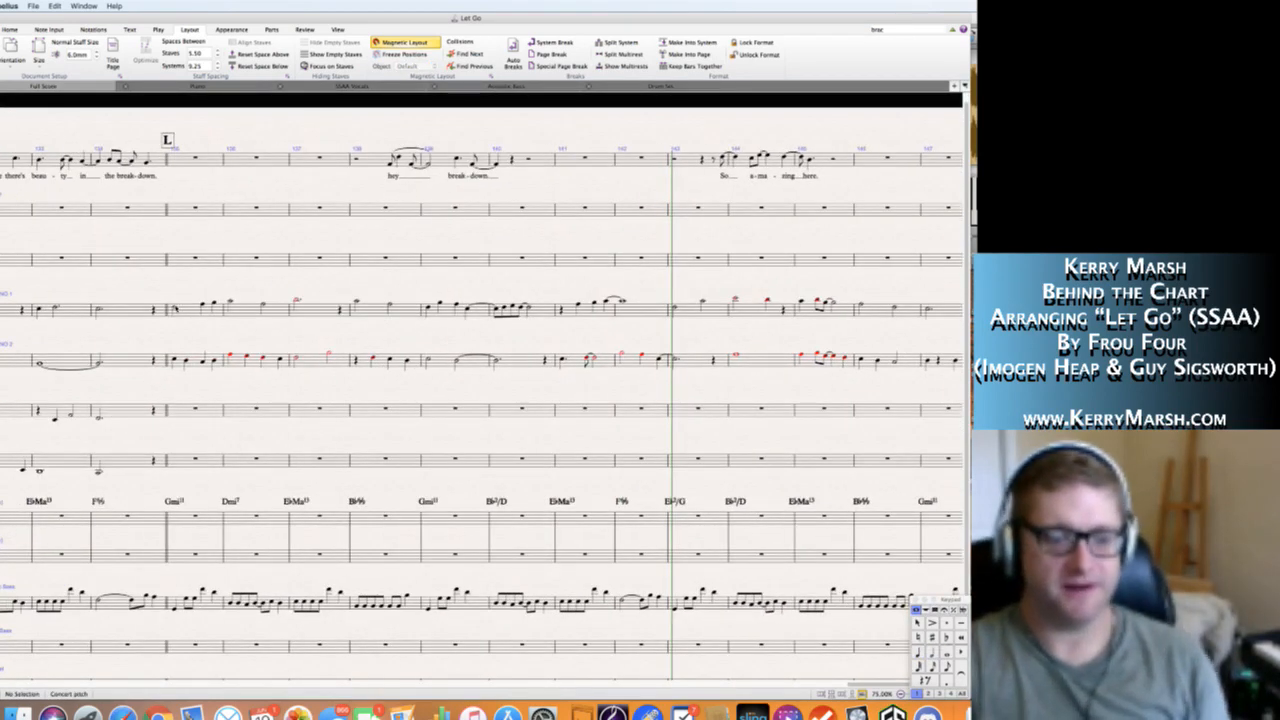
left_click(174, 308)
key("p")
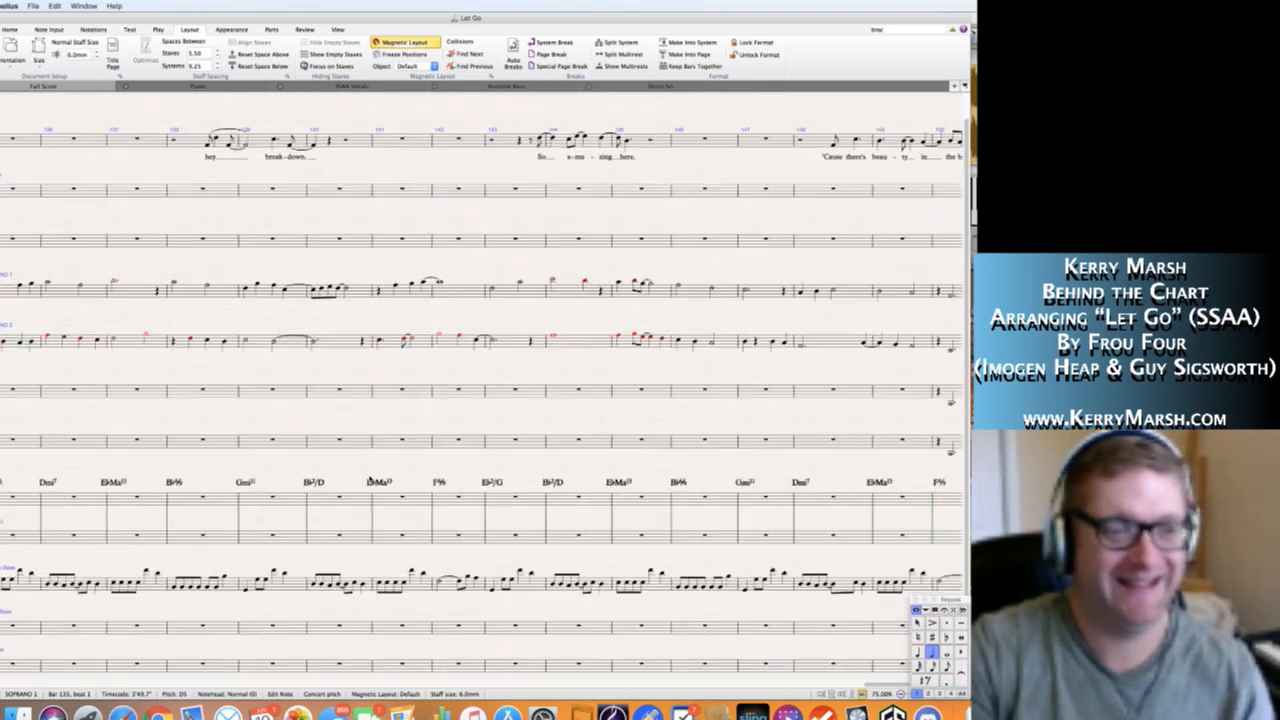
scroll(370, 480, "left", 5)
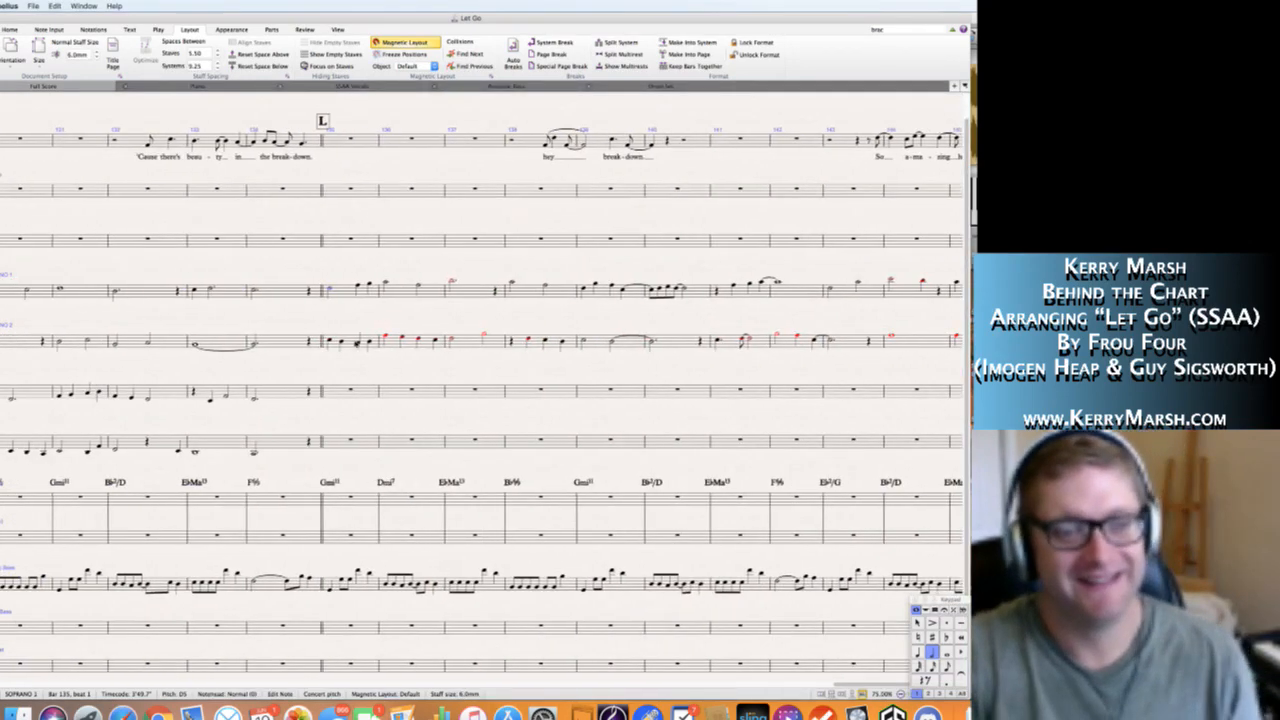
key("Escape")
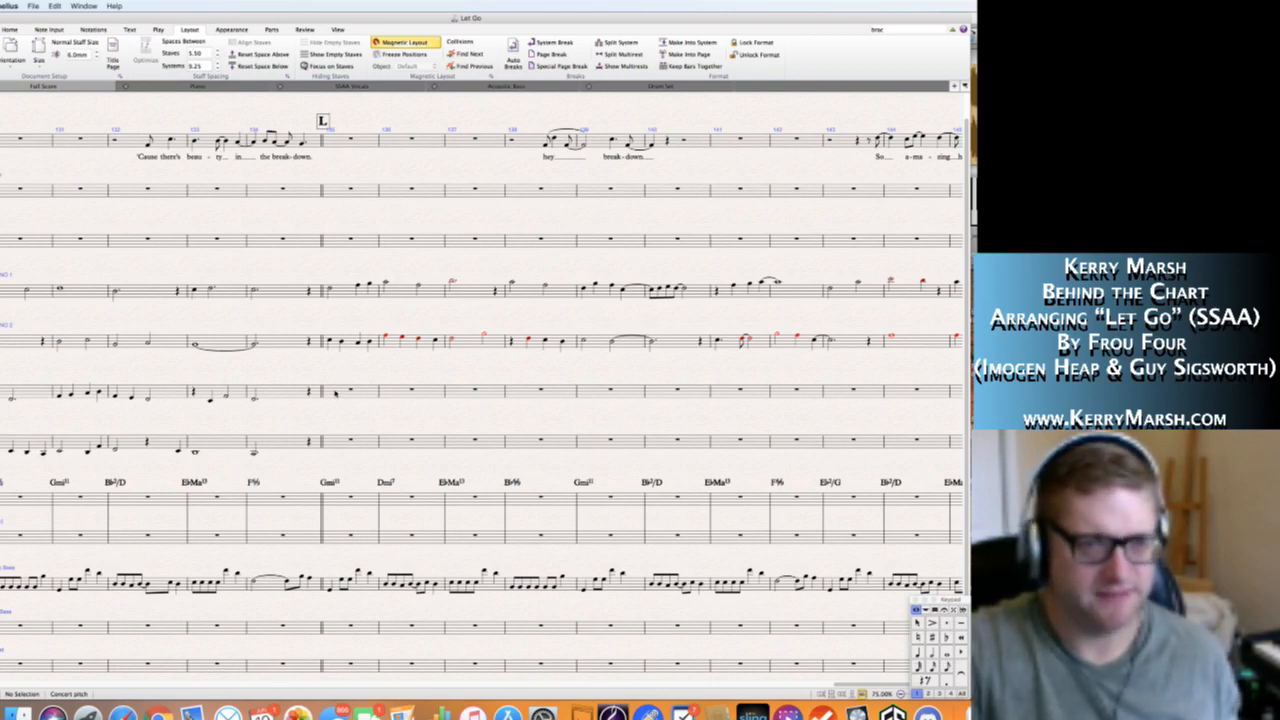
Fill Alto 1's bar 135 with quarter notes G4 and F4 and a half note D4.
scroll(336, 393, "left", 10)
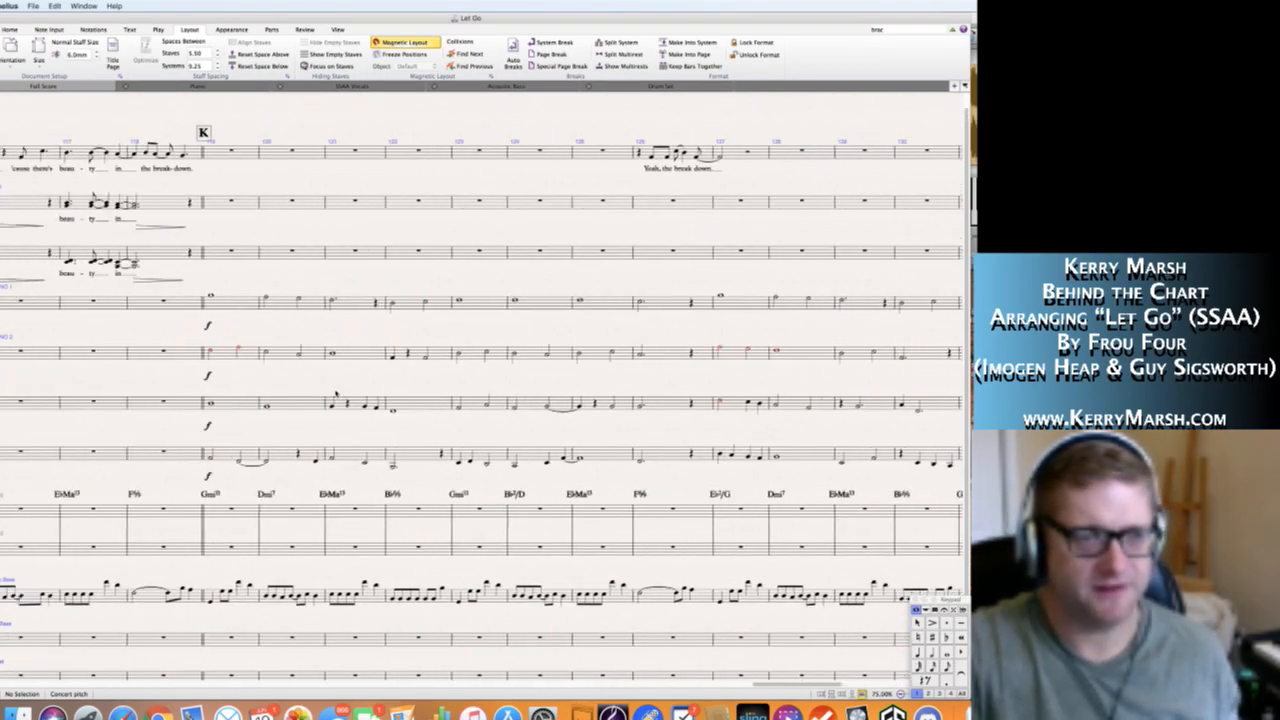
scroll(336, 393, "right", 10)
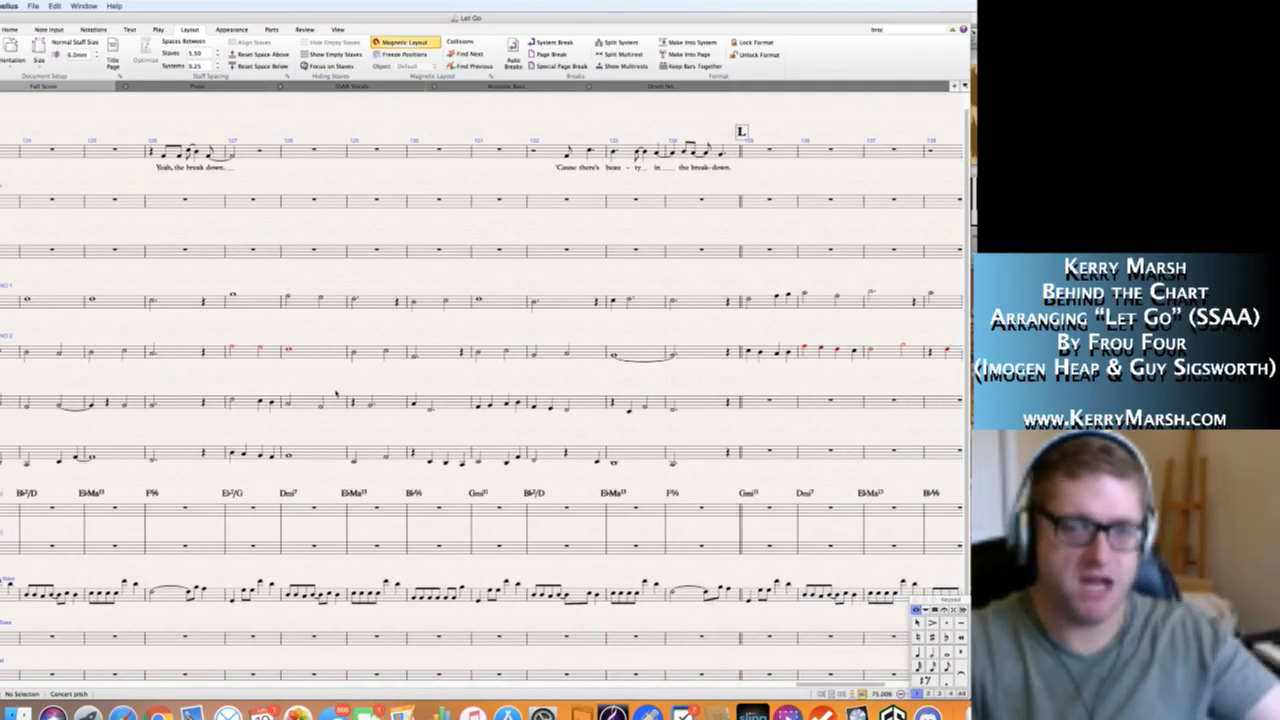
scroll(336, 393, "right", 5)
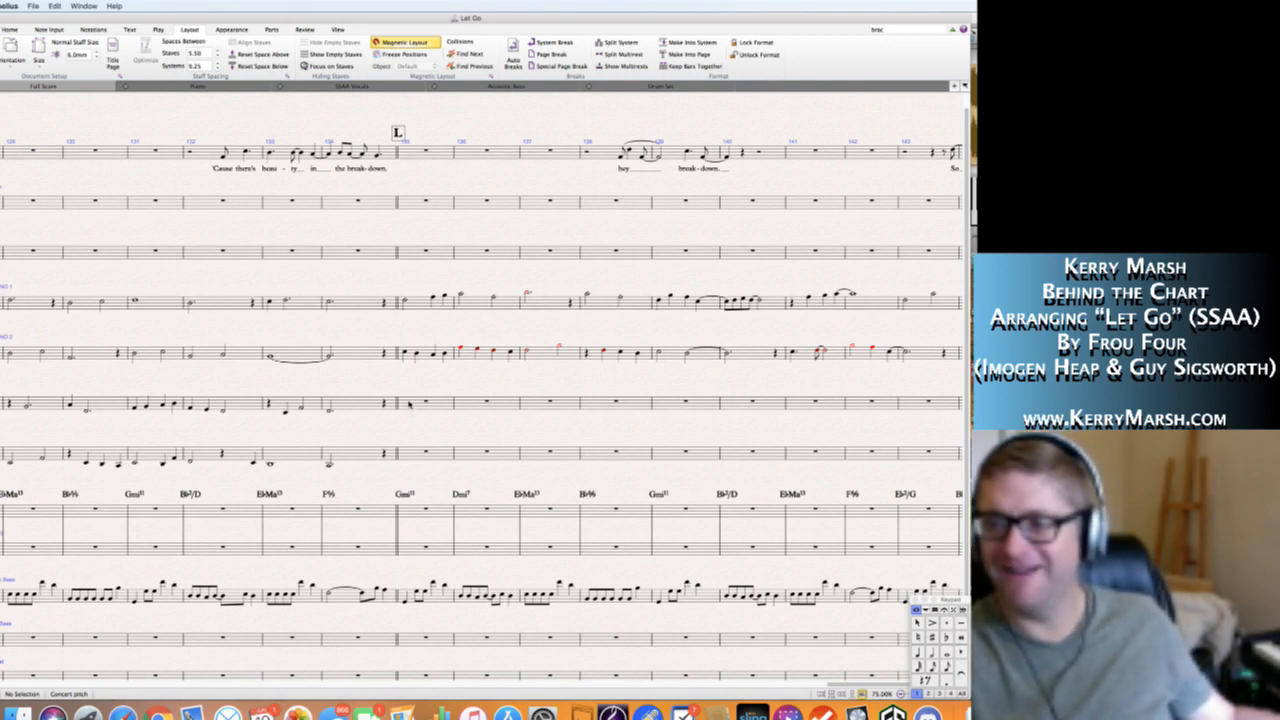
left_click(408, 403)
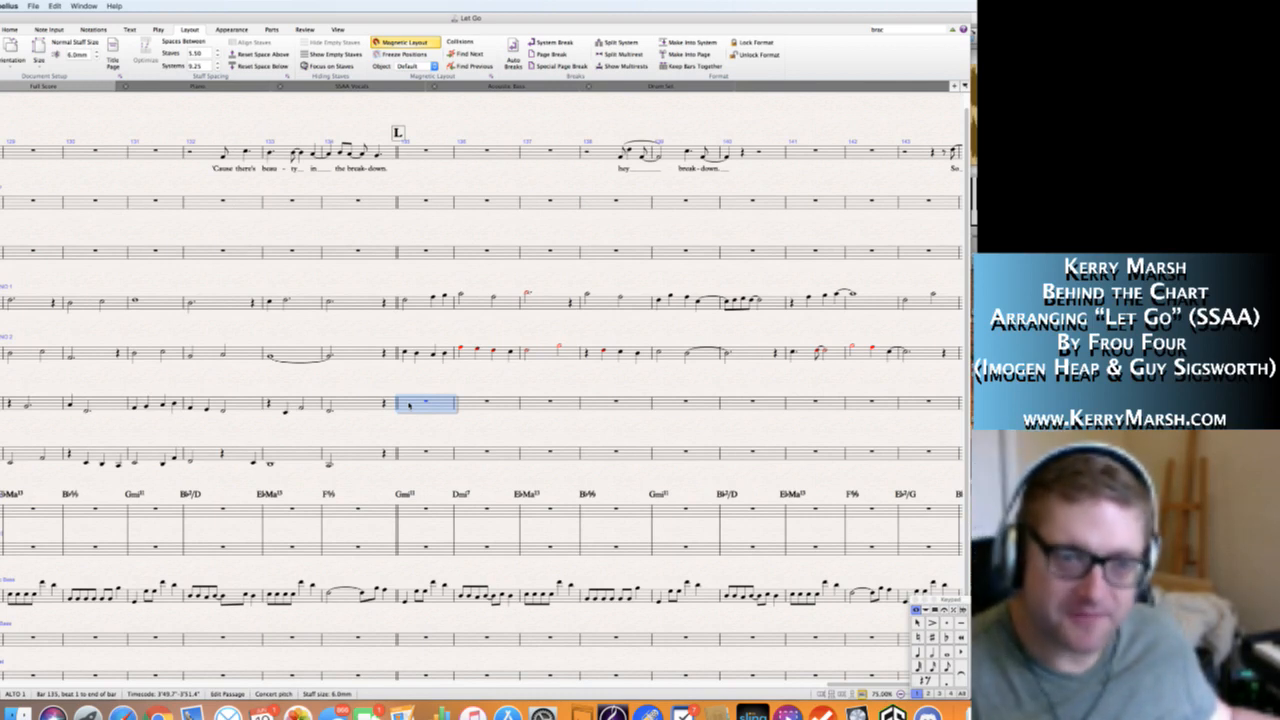
key("n")
key("g")
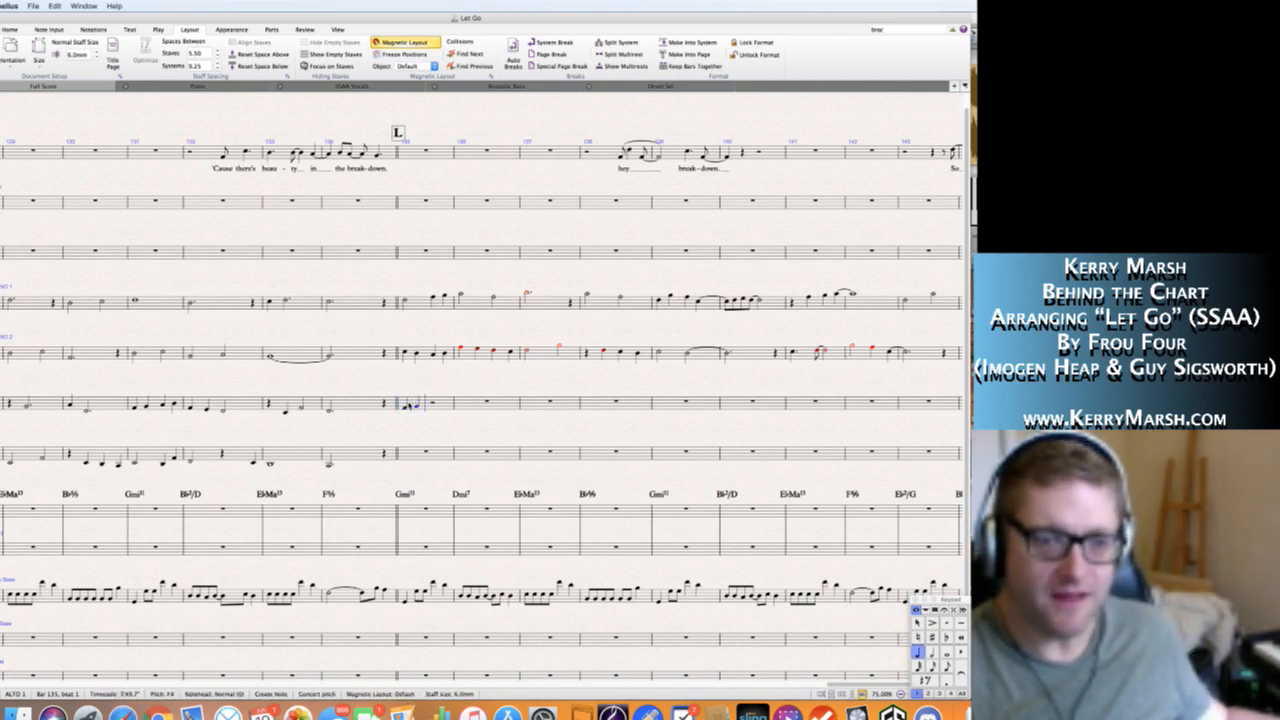
key("d")
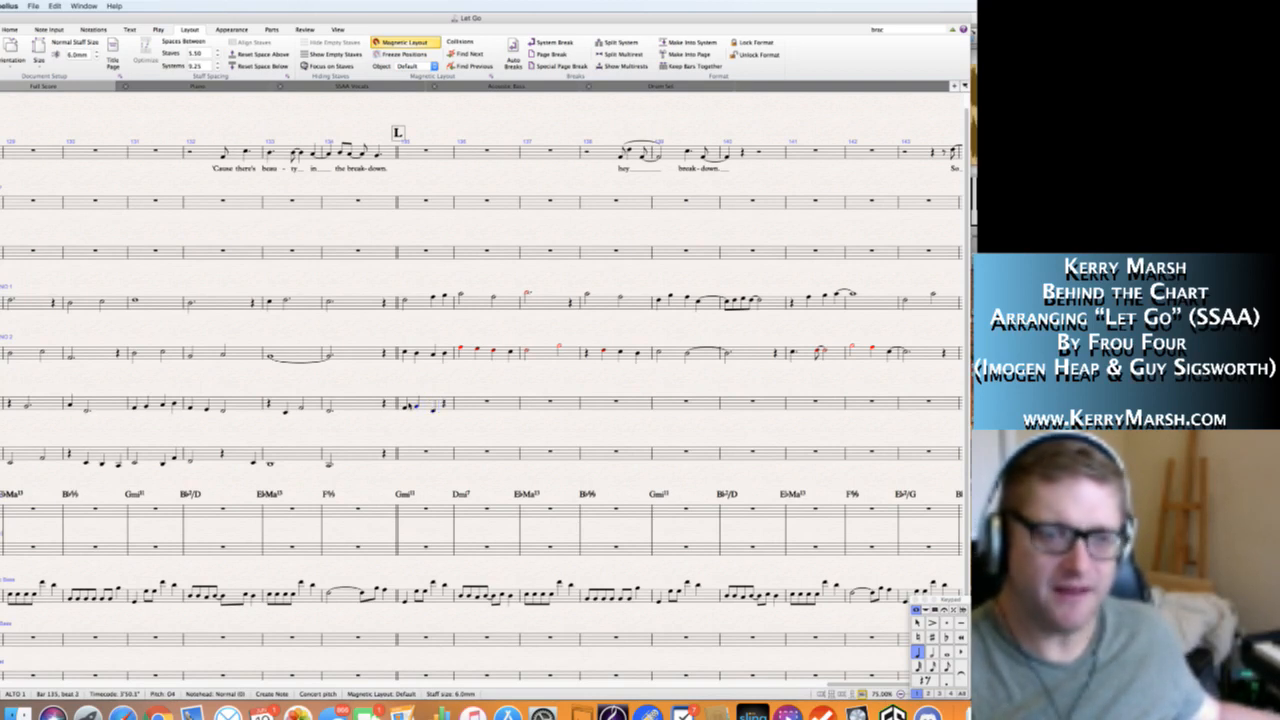
key("super+z")
key("5")
key("d")
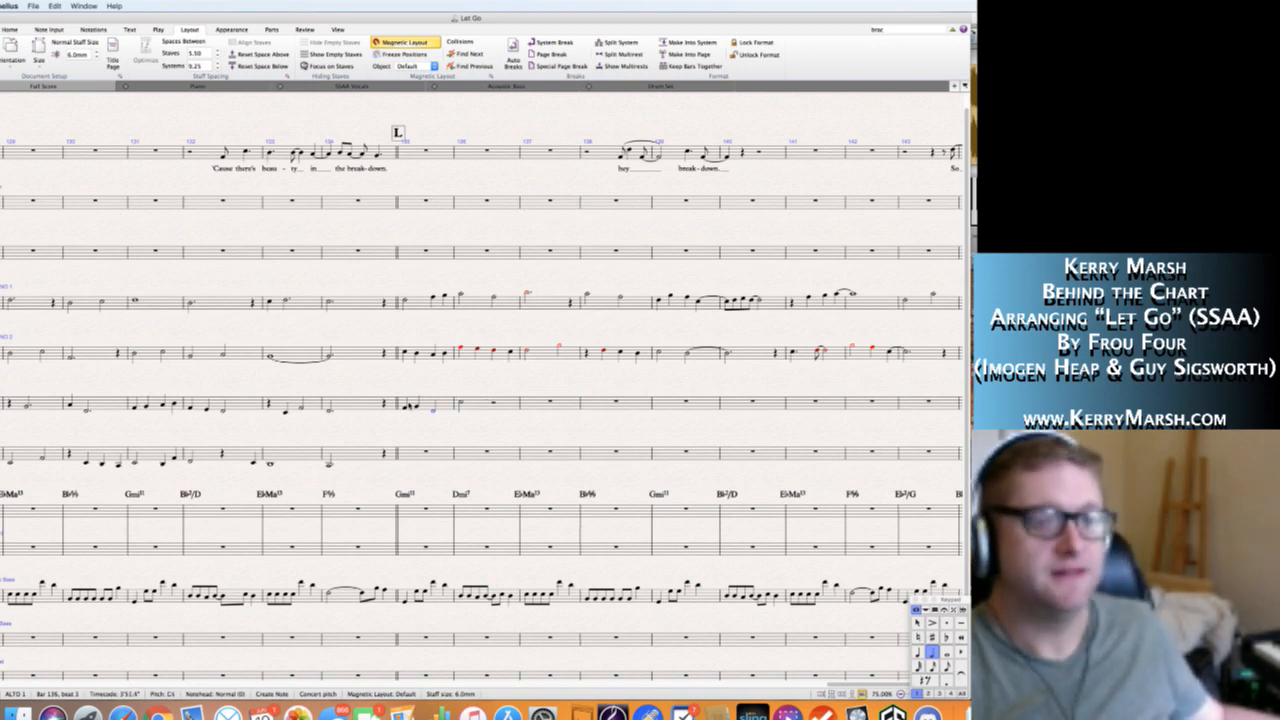
Fill Alto 1's bar 136 with a dotted half note C5 followed by a quarter rest.
key("Escape")
key("n")
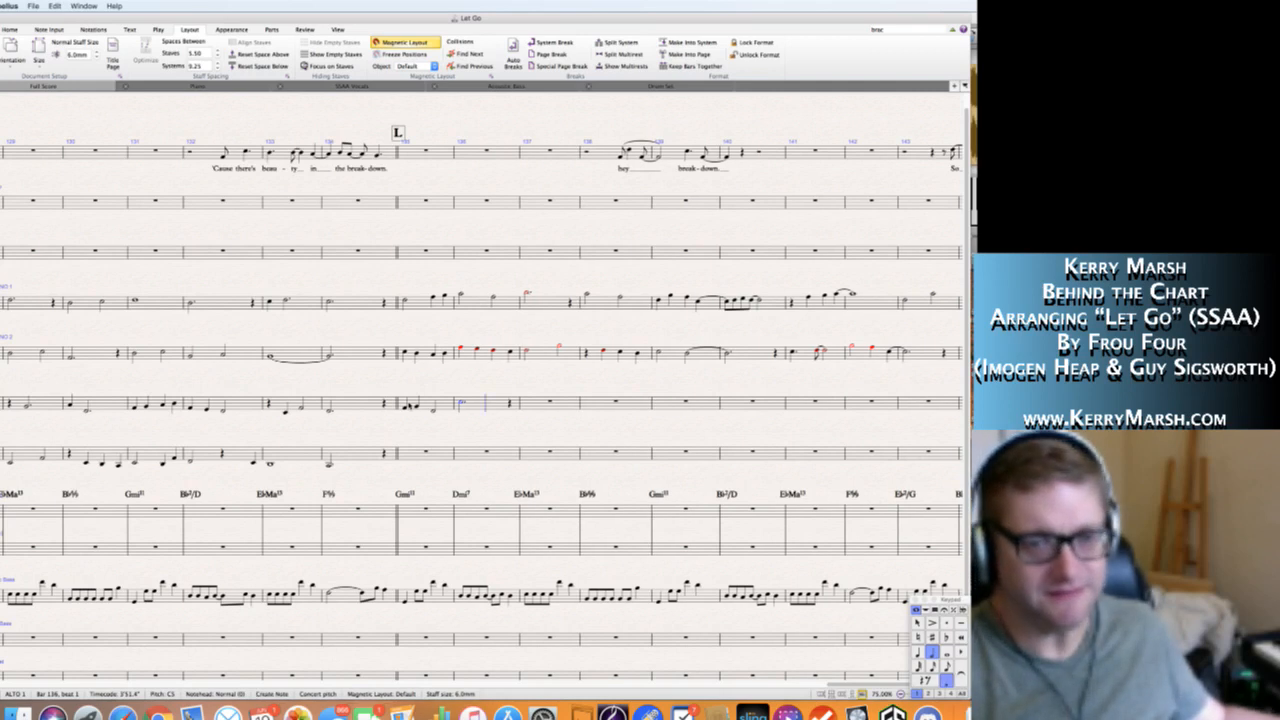
key("4")
key("0")
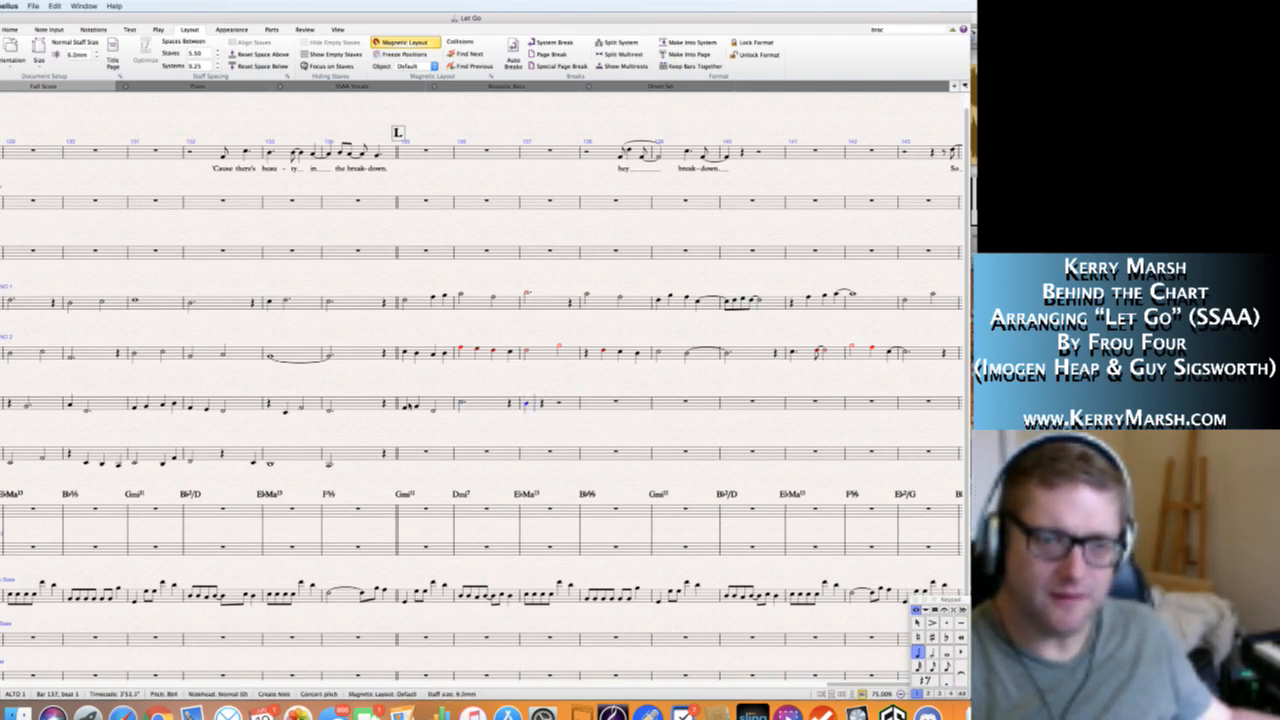
key("b")
key("n")
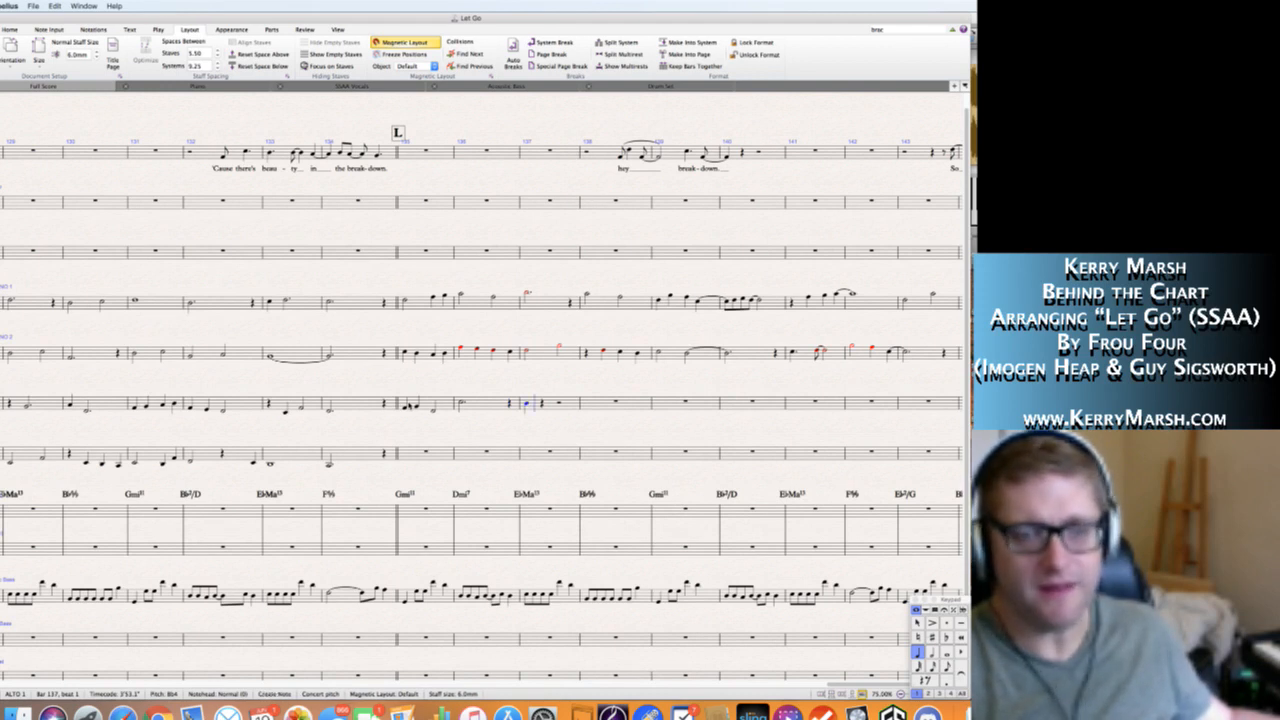
key("a")
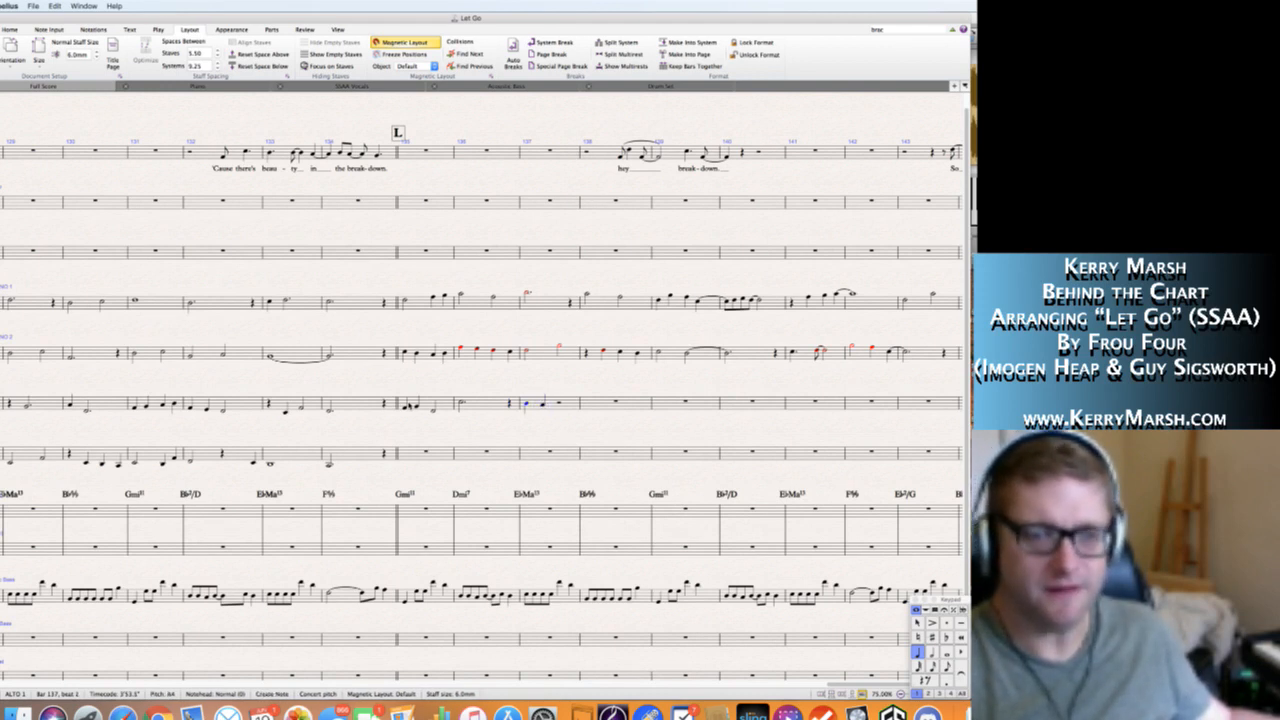
key("b")
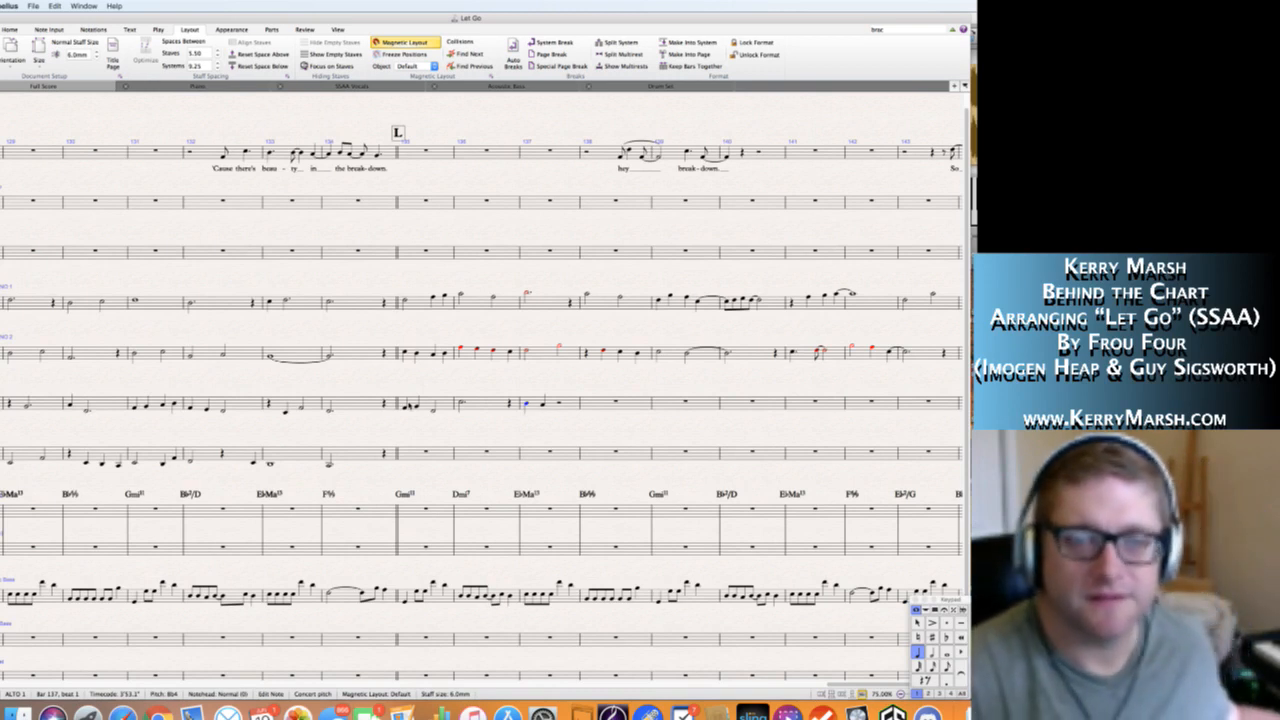
Fill Alto 1's bar 137 with quarter notes G4, F4, B♭4 and C5.
key("g")
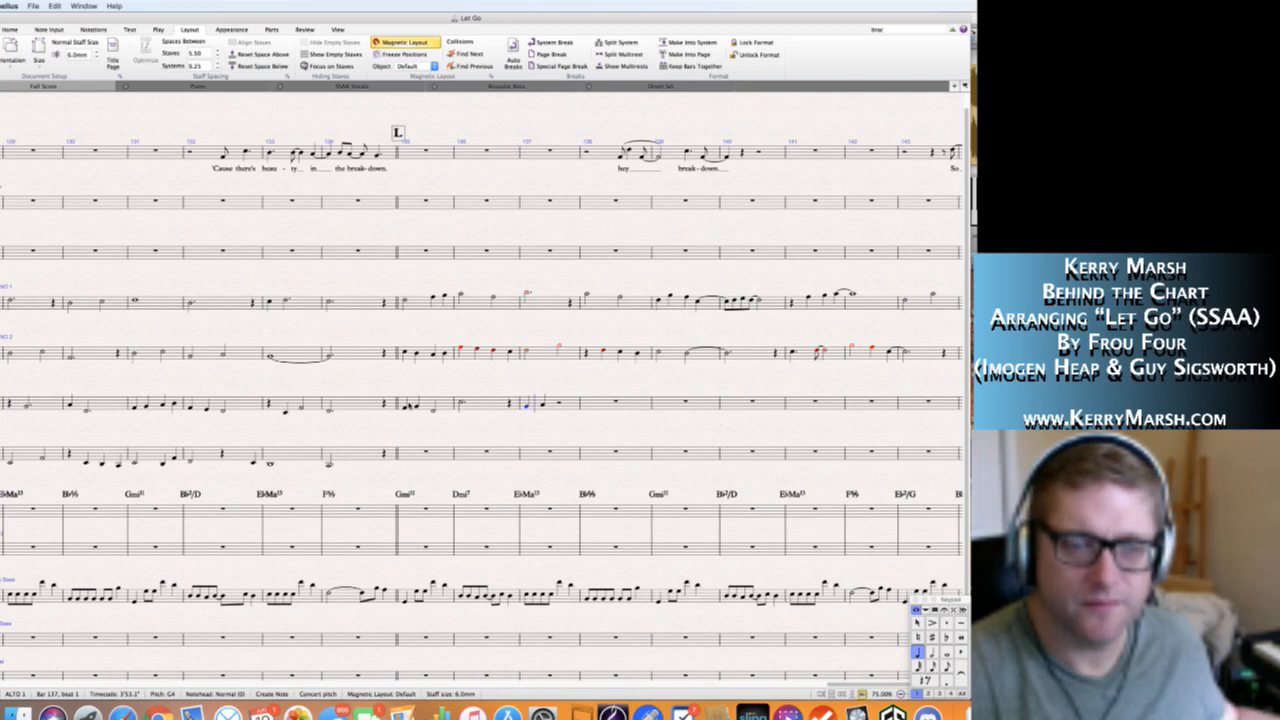
key("f")
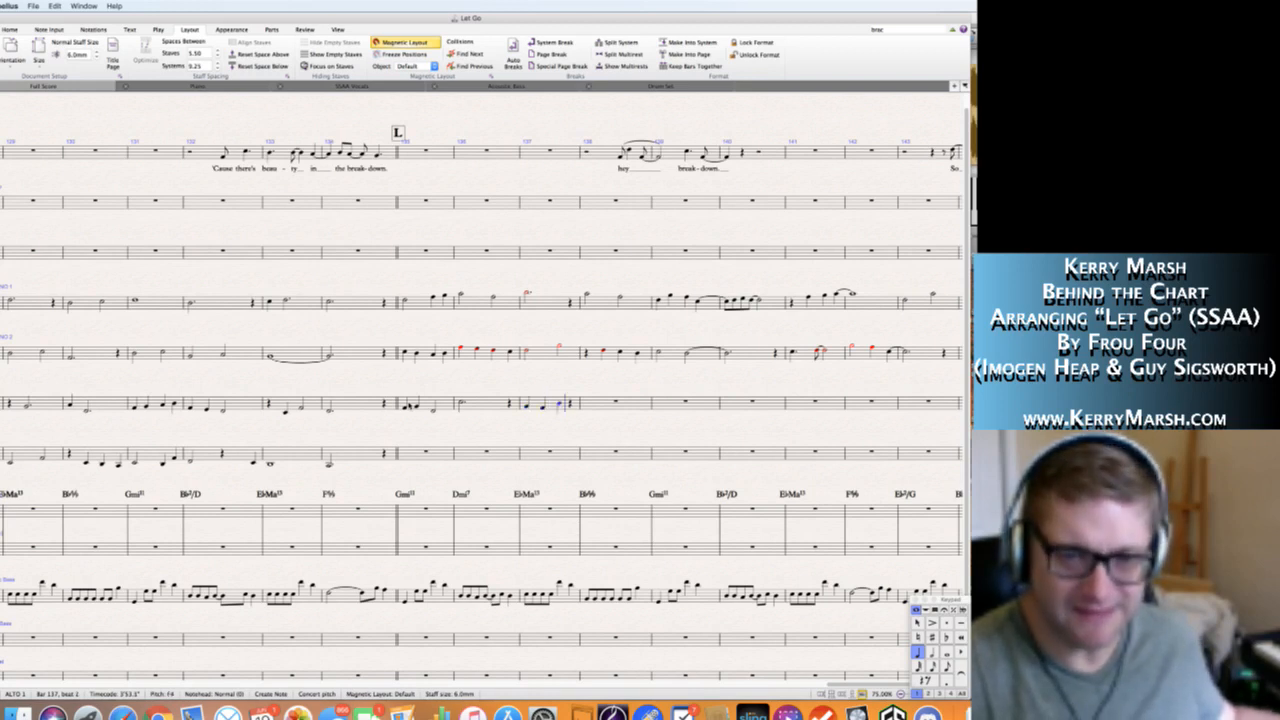
key("b")
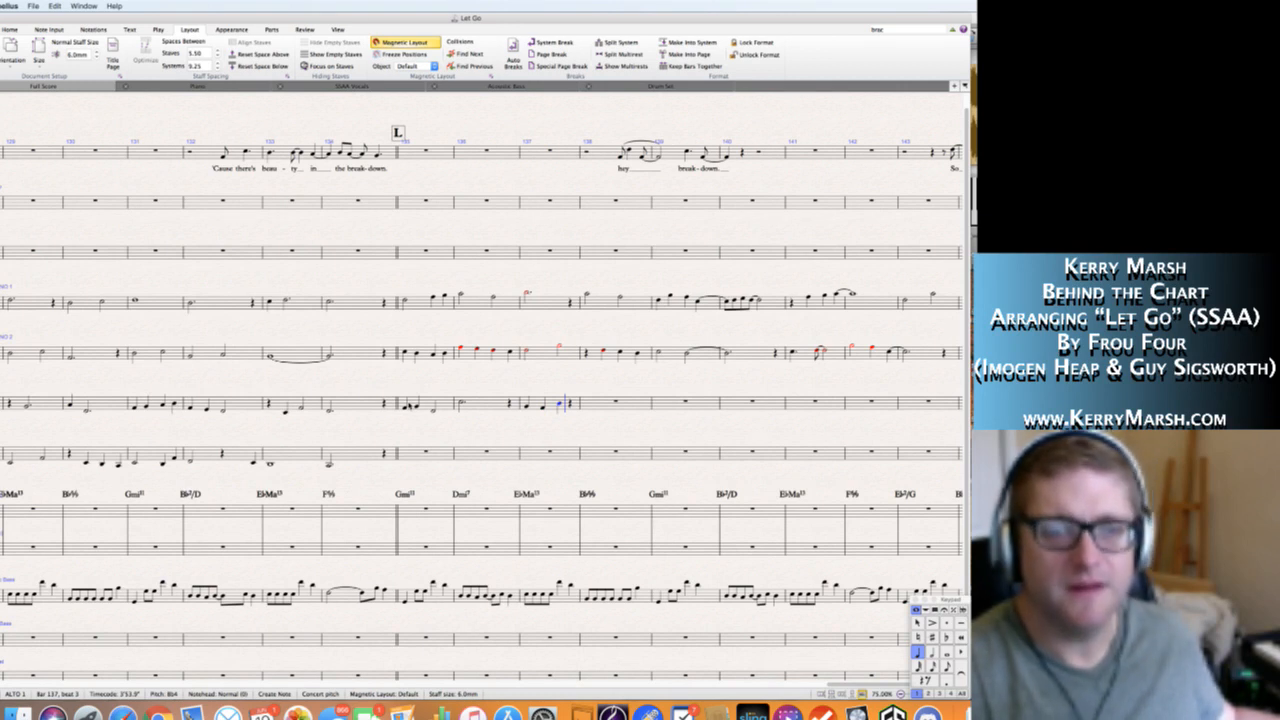
key("c")
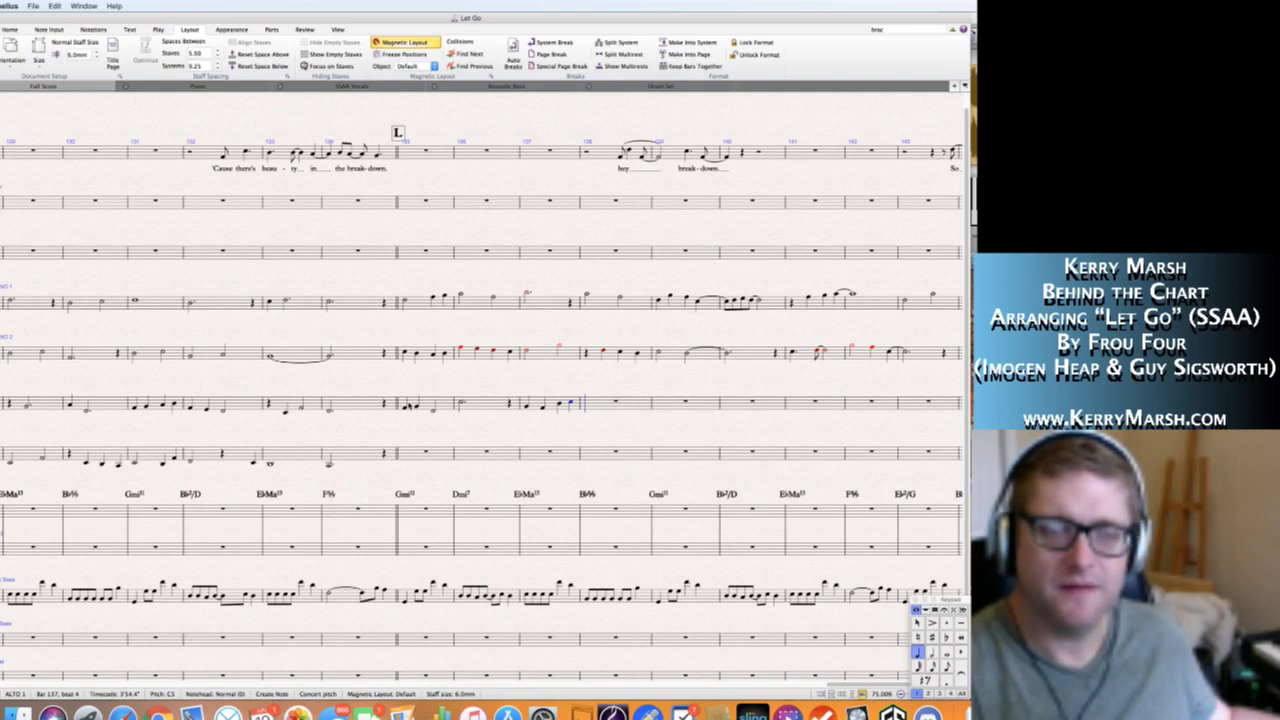
Tie Alto 1's C5 at the end of bar 137 to a half note C5 in bar 138 and complete that bar with a half note G4.
key("Escape")
key("shift+Left")
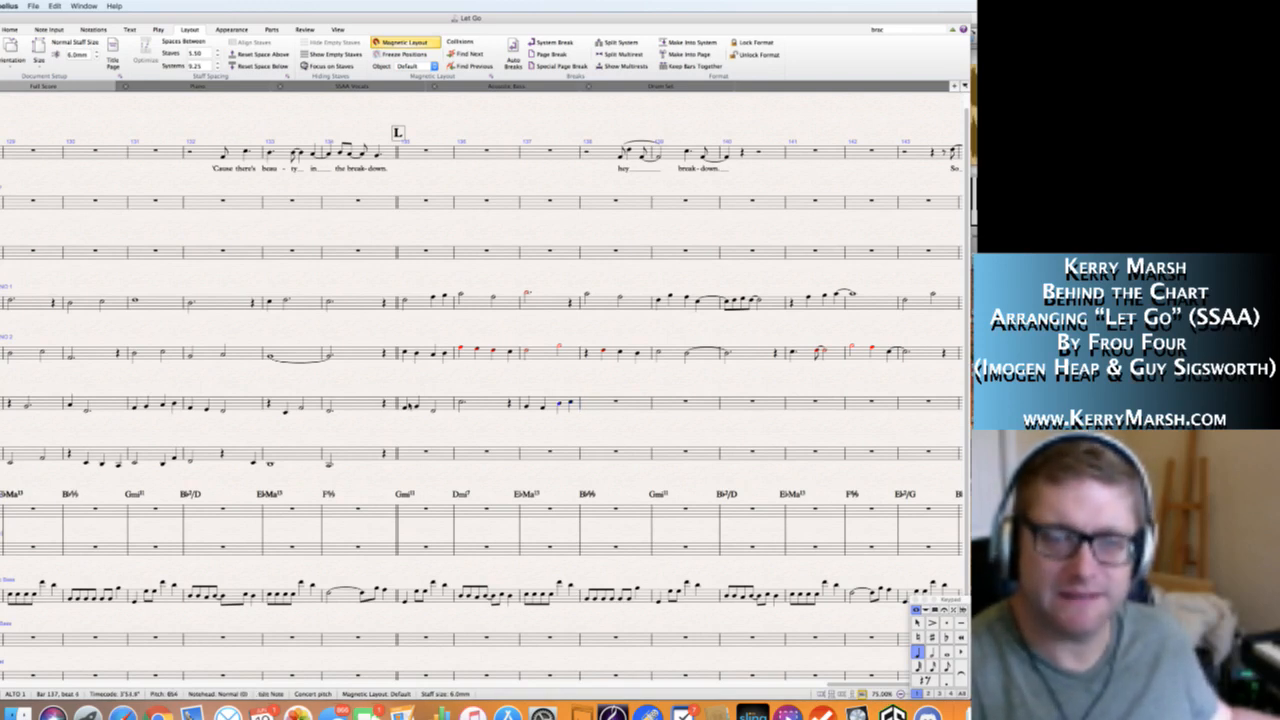
key("Right")
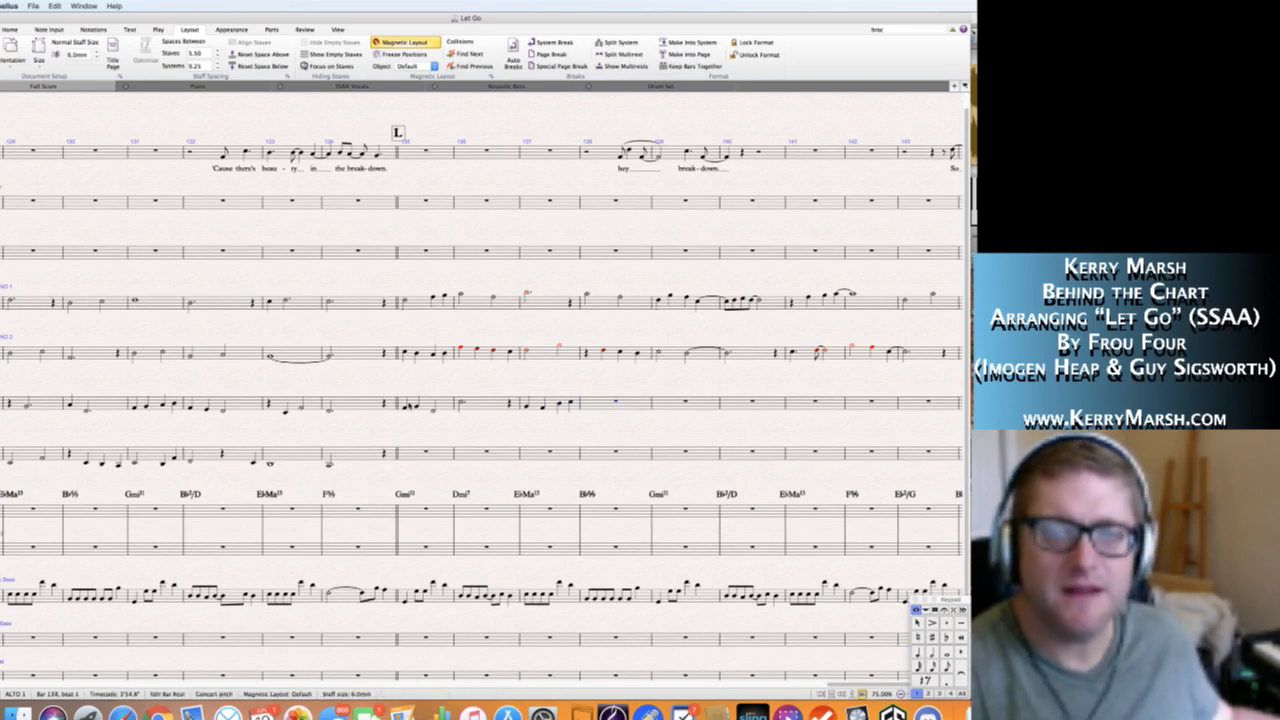
key("Left")
key("KP_Enter")
key("Right")
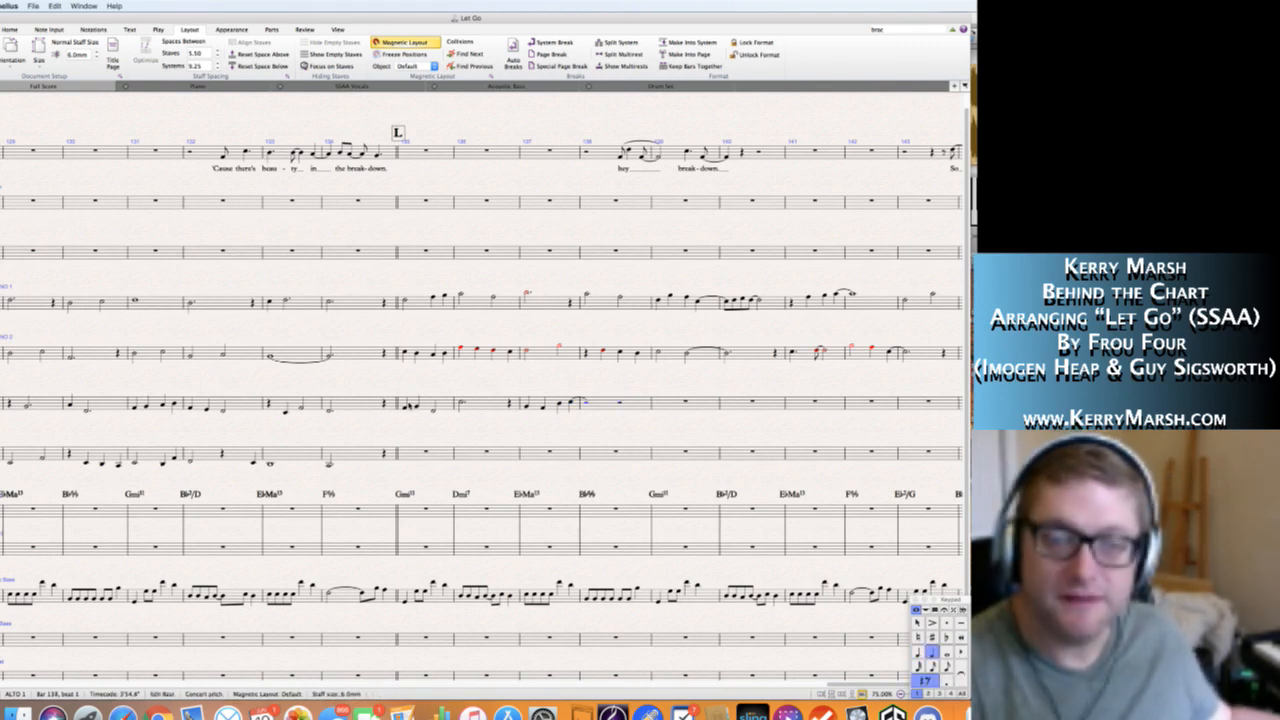
key("n")
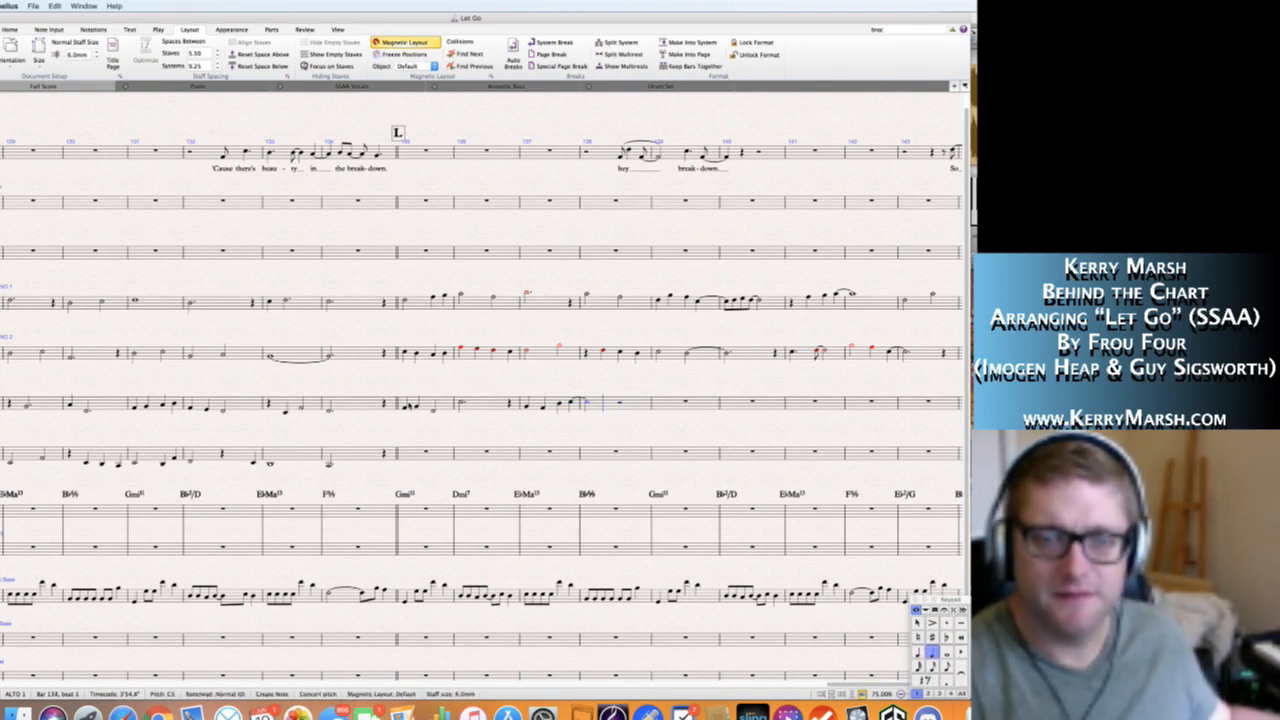
key("g")
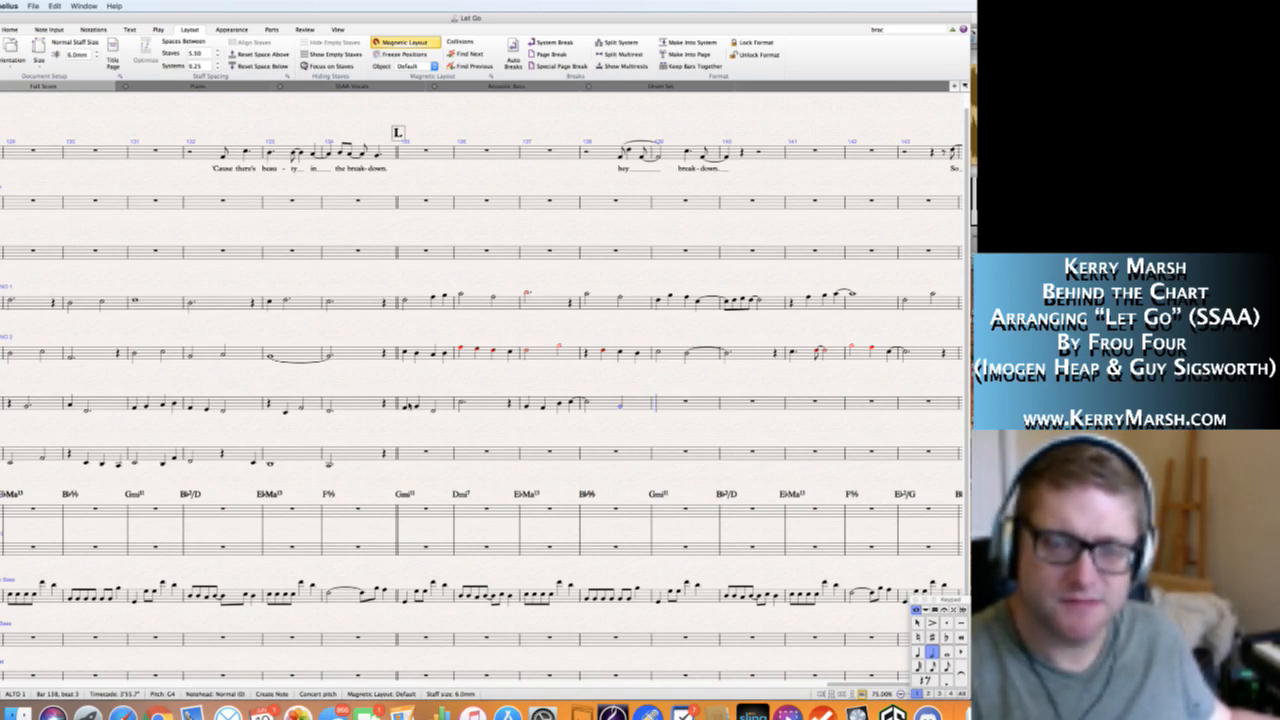
Enter quarter notes A4, F4 and A4 on the first three beats of Alto 1's bar 139.
key("4")
key("a")
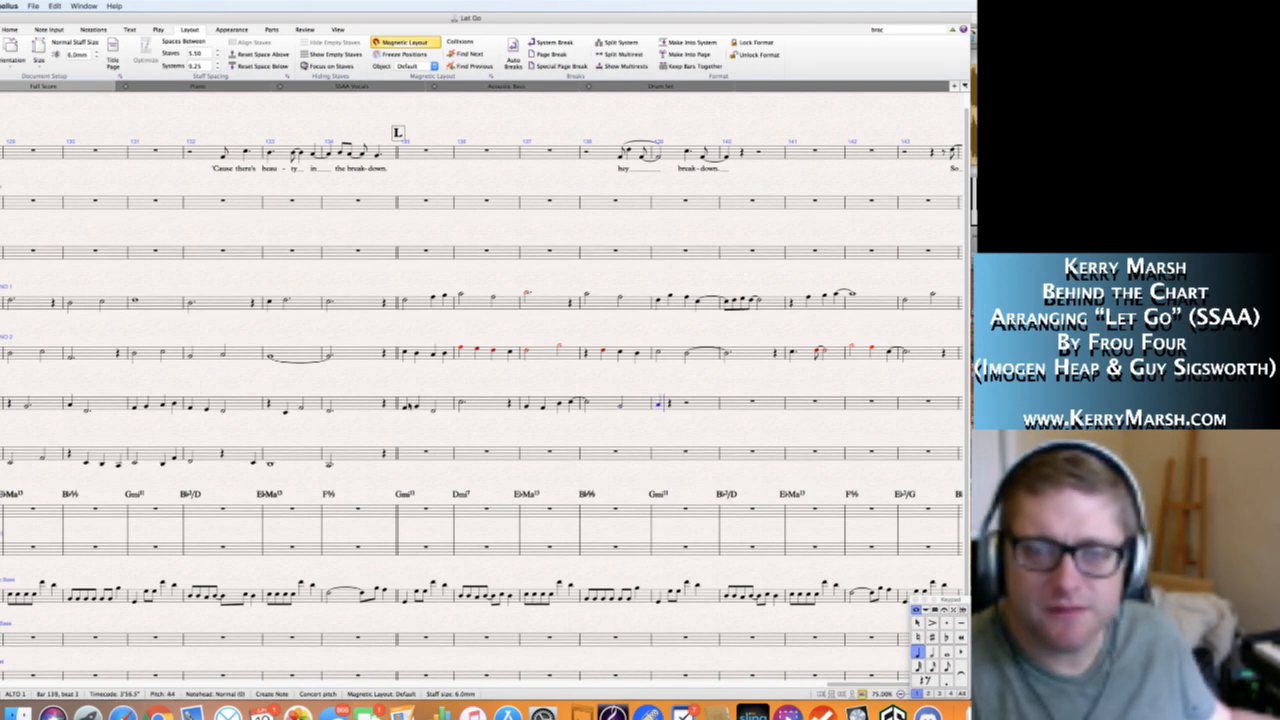
key("f")
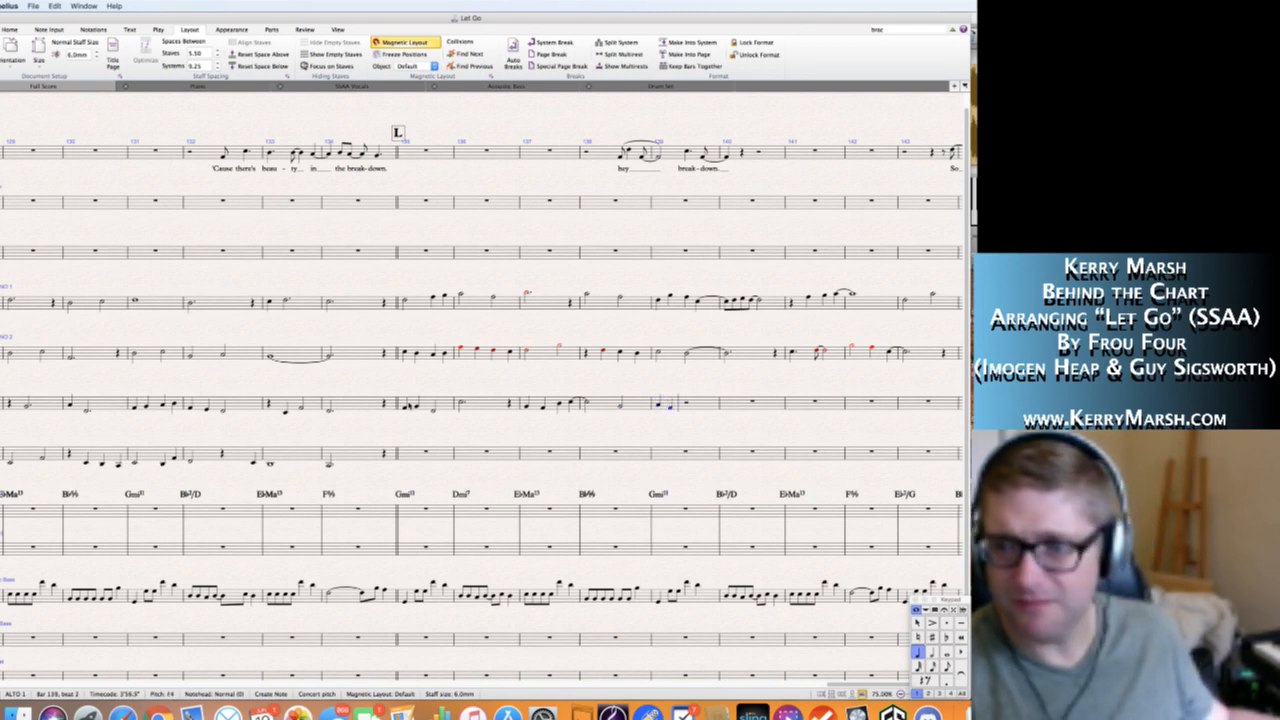
key("a")
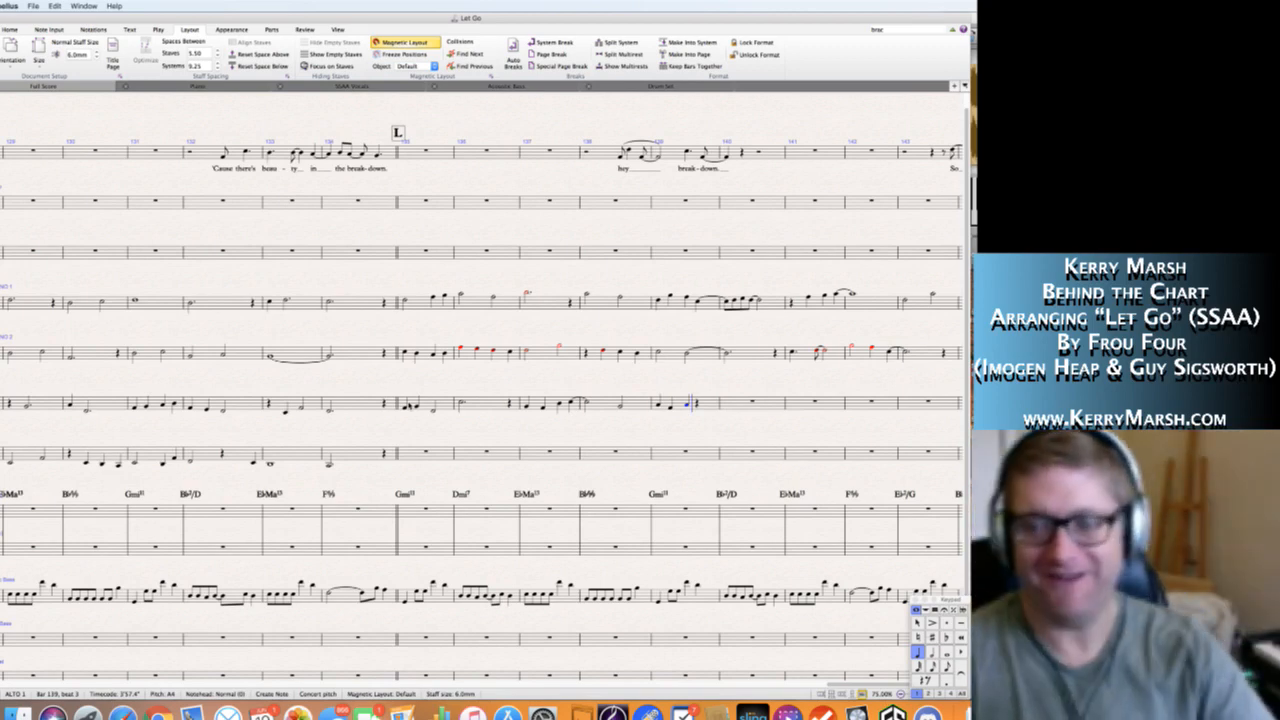
key("Escape")
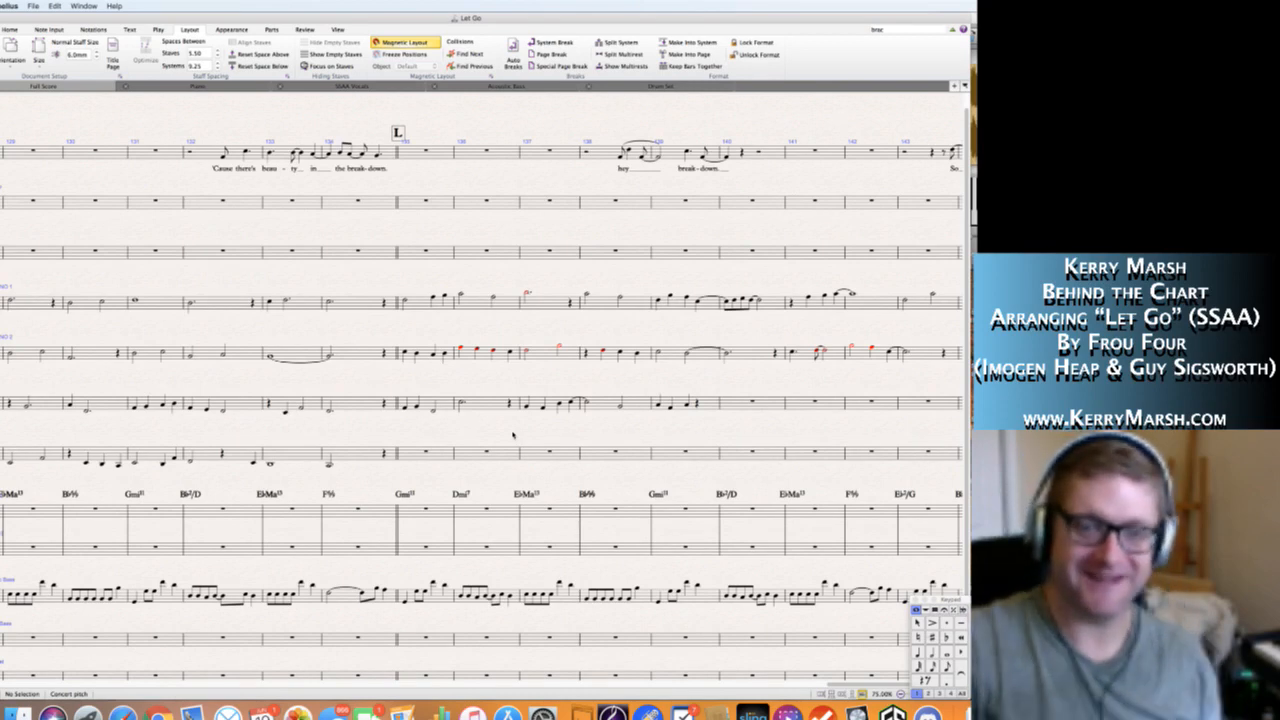
Lengthen Alto 1's A4 on beat 3 of bar 139 to a half note and start bar 140 with a quarter note G4.
scroll(513, 435, "right", 3)
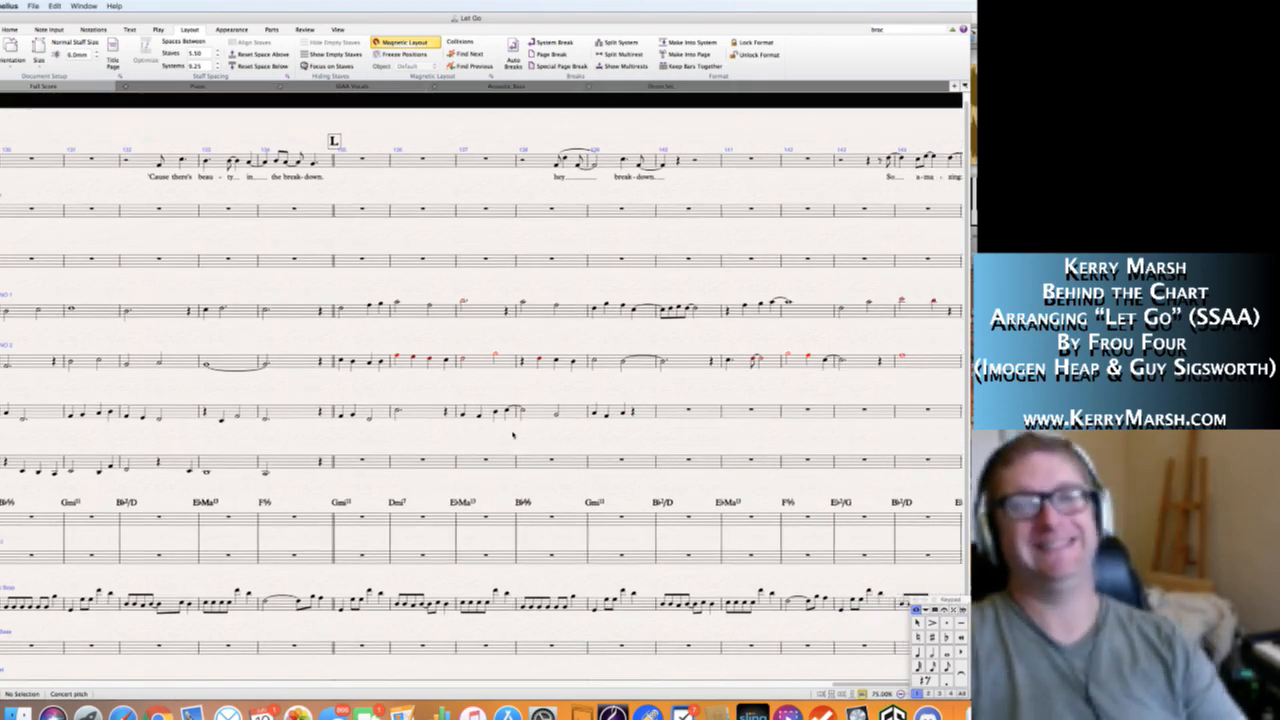
scroll(513, 435, "right", 3)
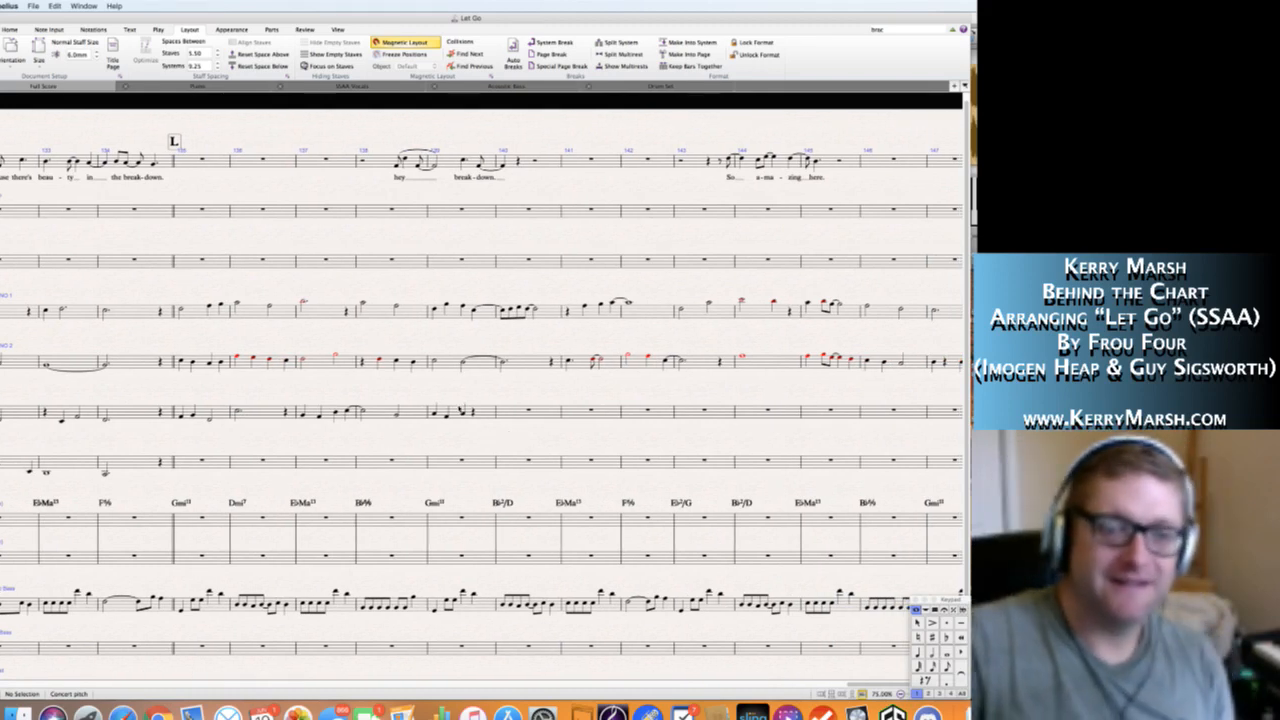
left_click(463, 413)
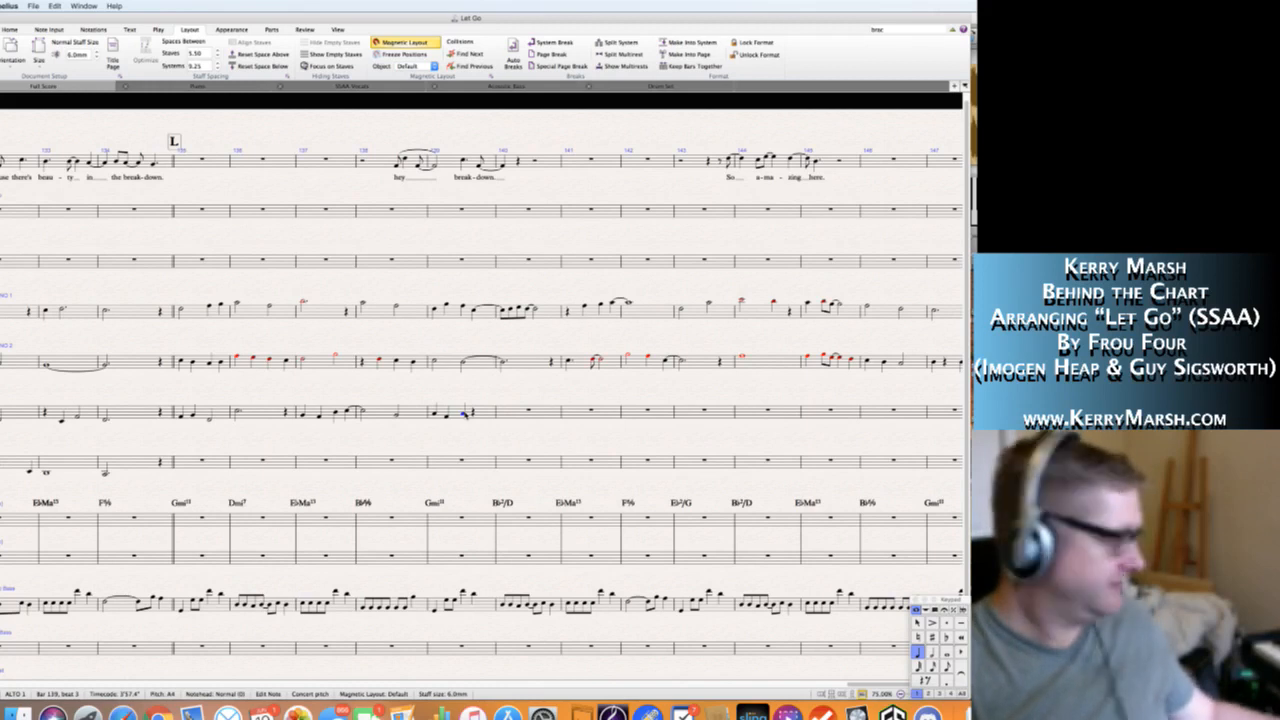
key("KP_5")
key("n")
key("KP_Enter")
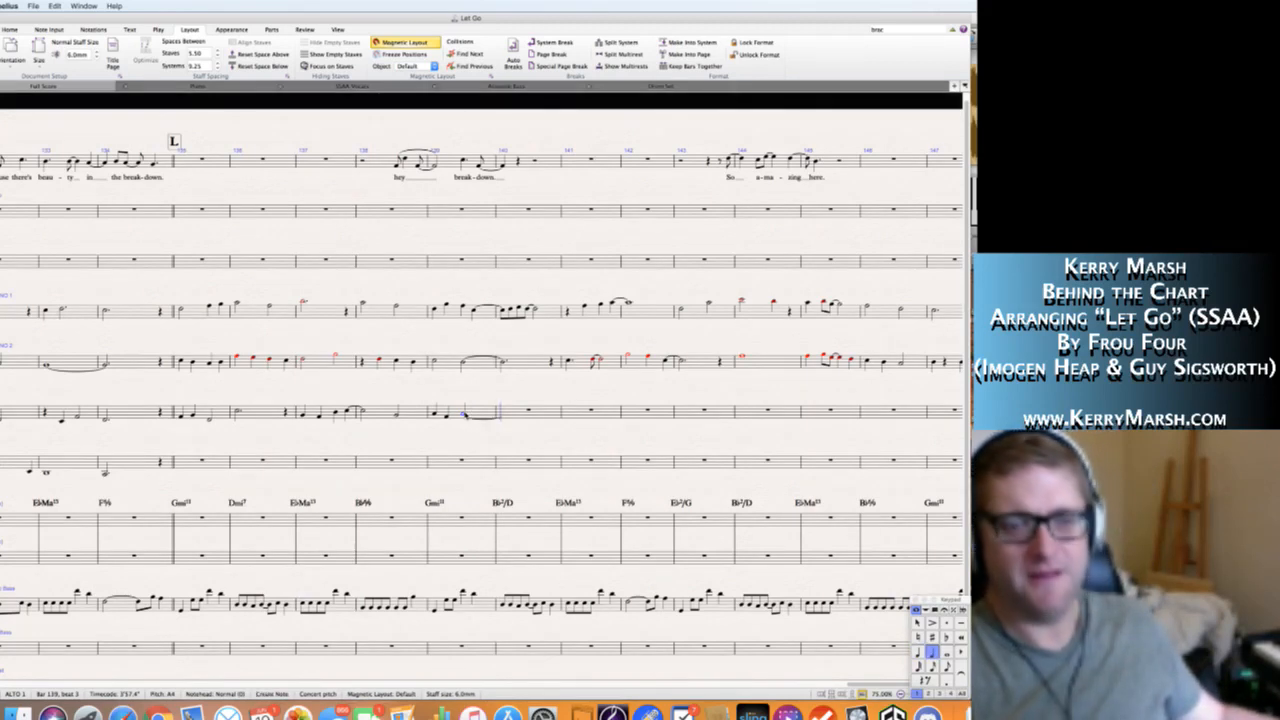
key("KP_4")
key("g")
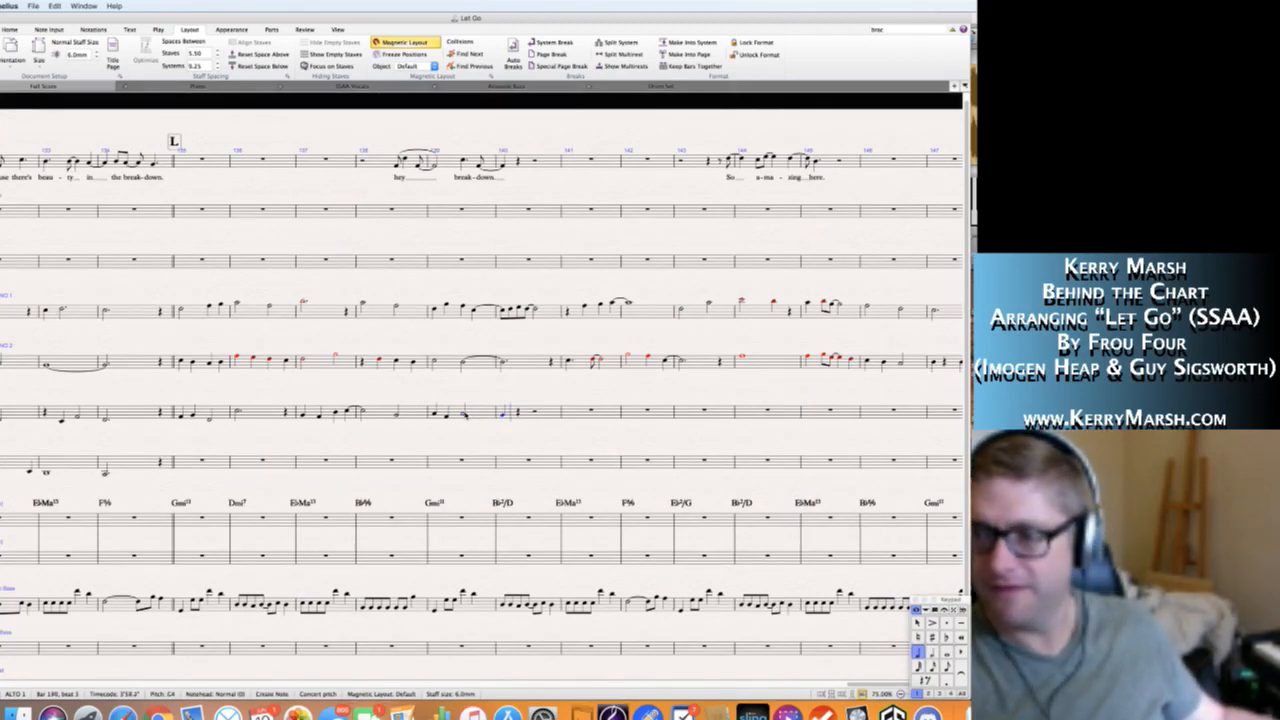
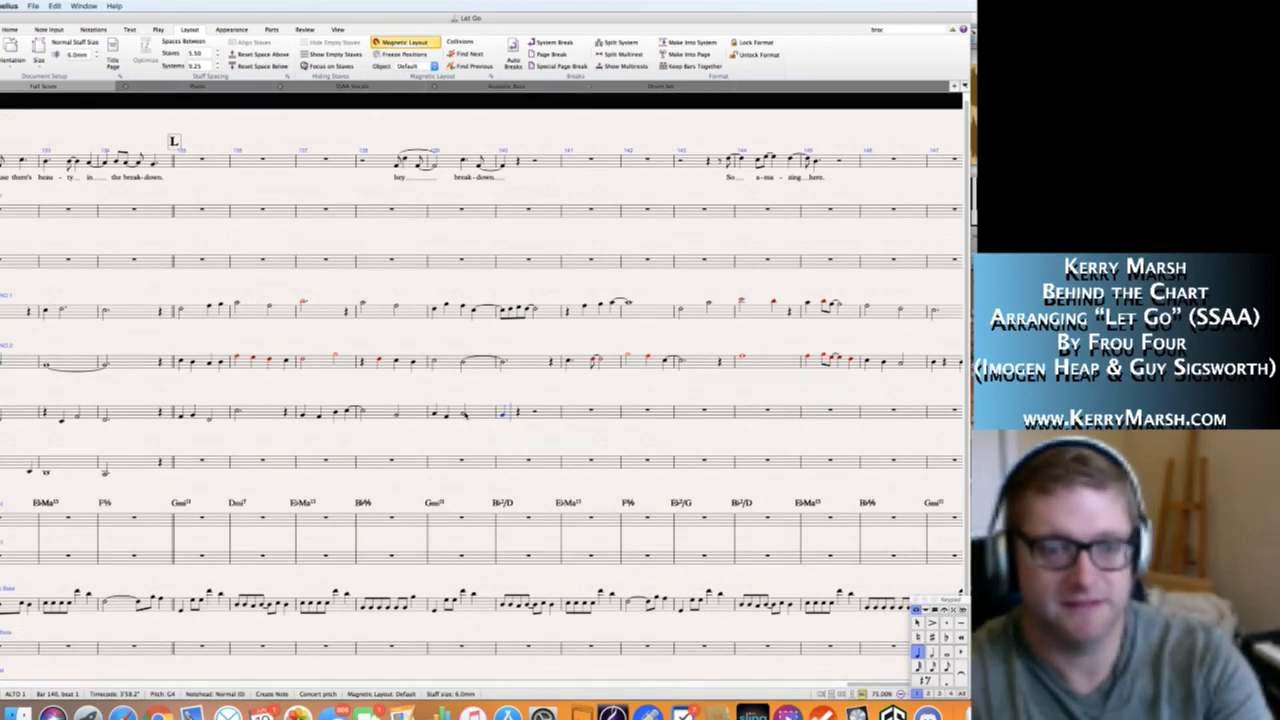
Replace the G4 on beat 1 of bar 140 in the Alto 1 staff with a quarter rest.
key("Escape")
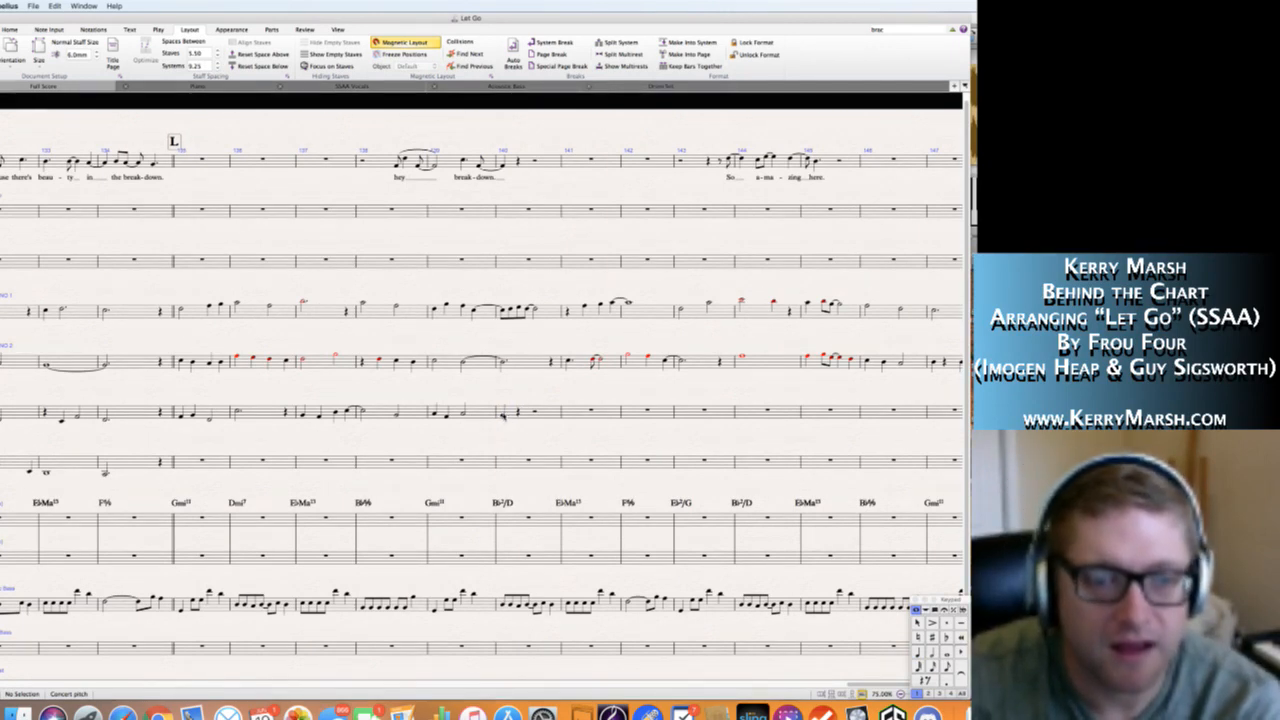
left_click(504, 414)
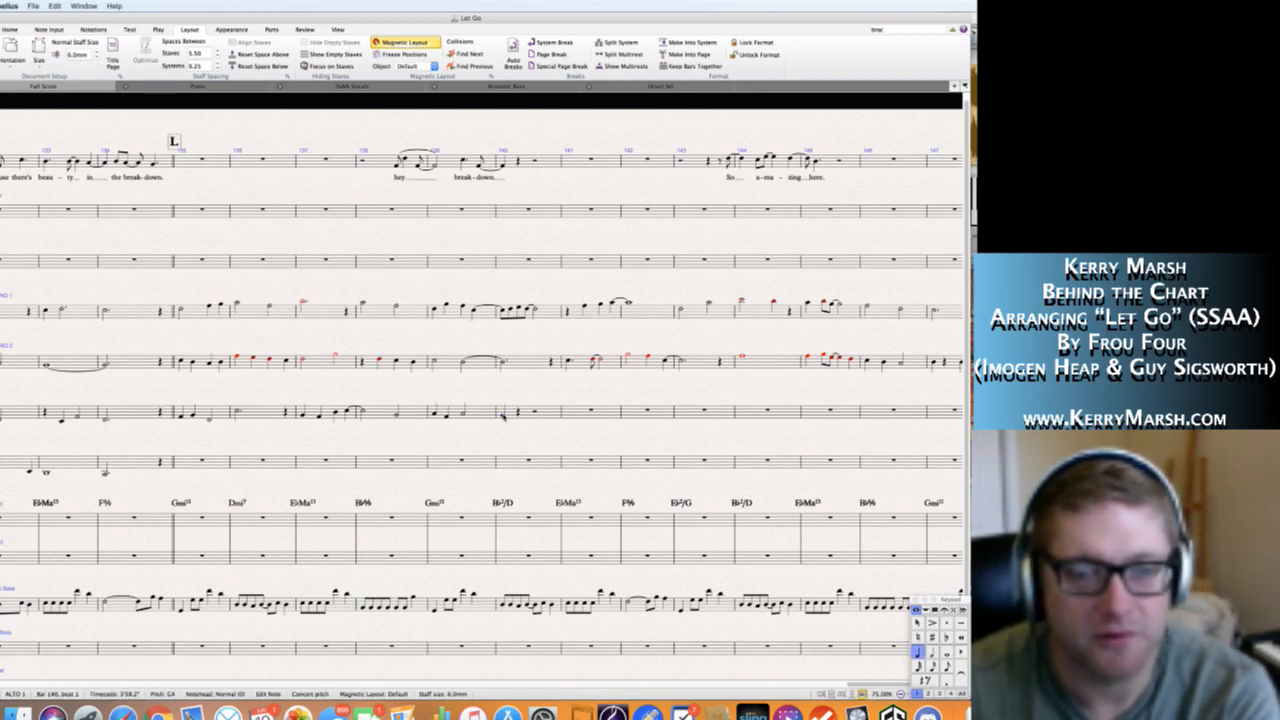
key("5")
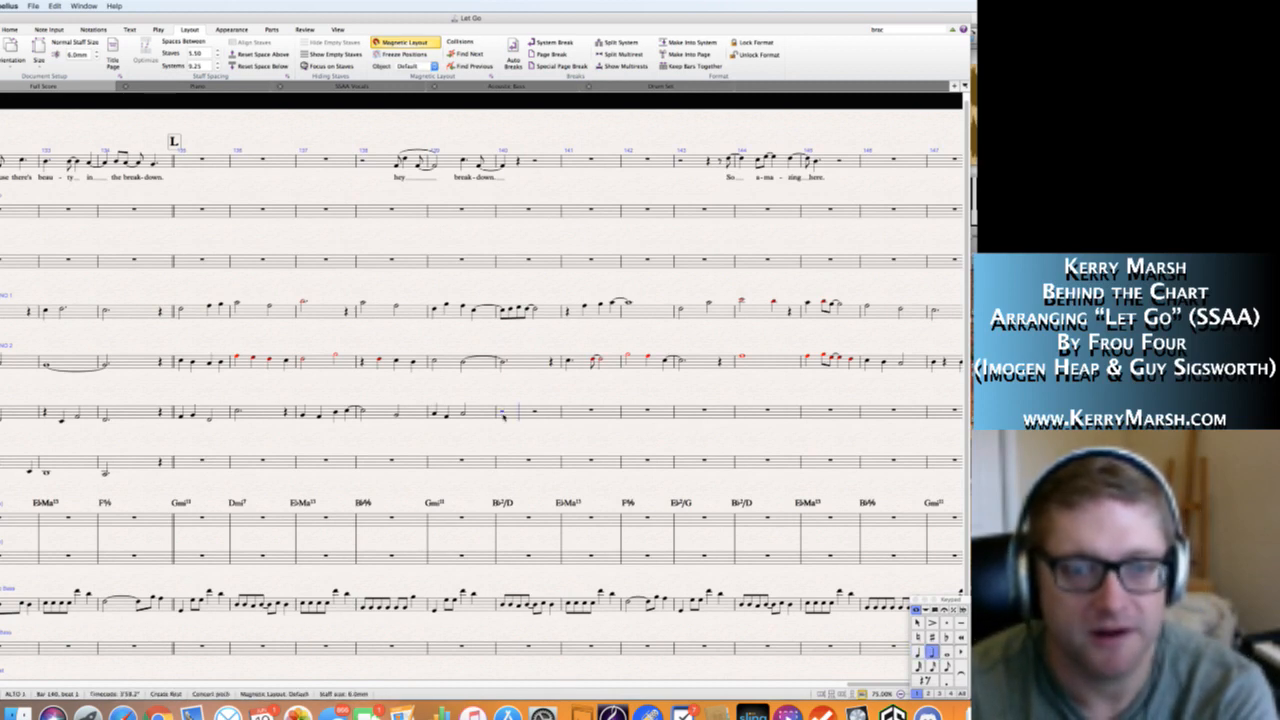
key("0")
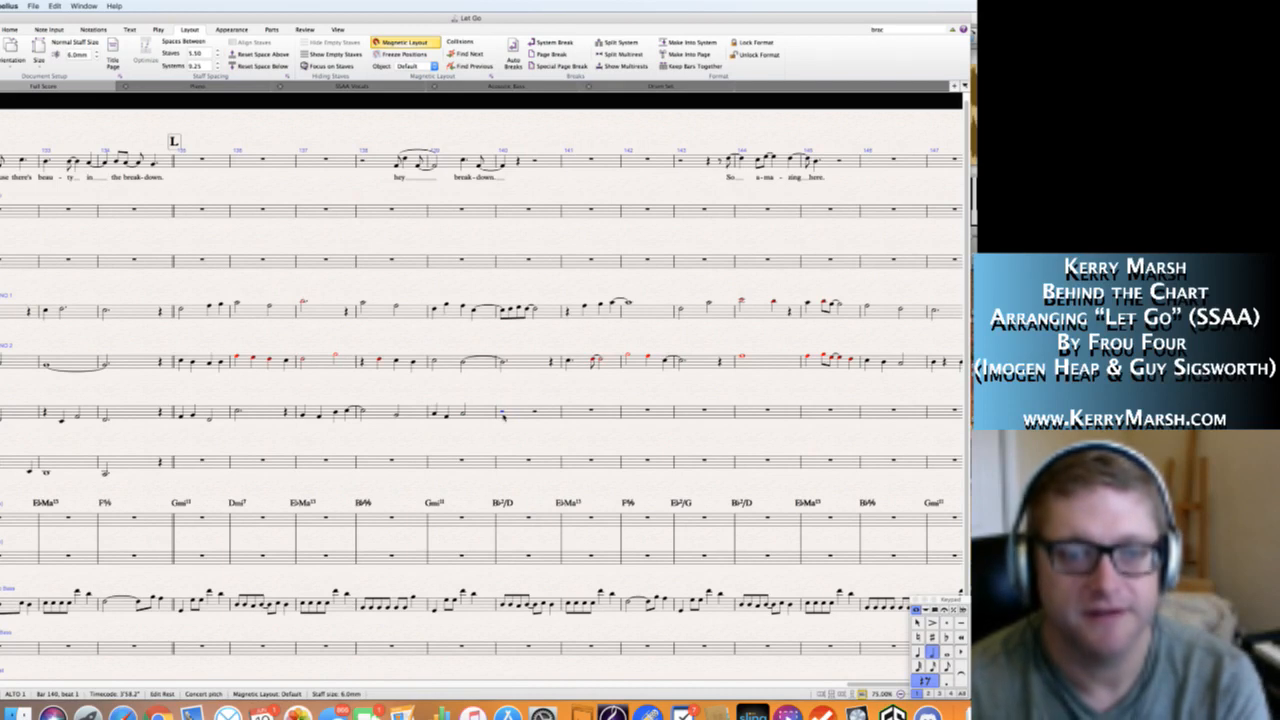
key("4")
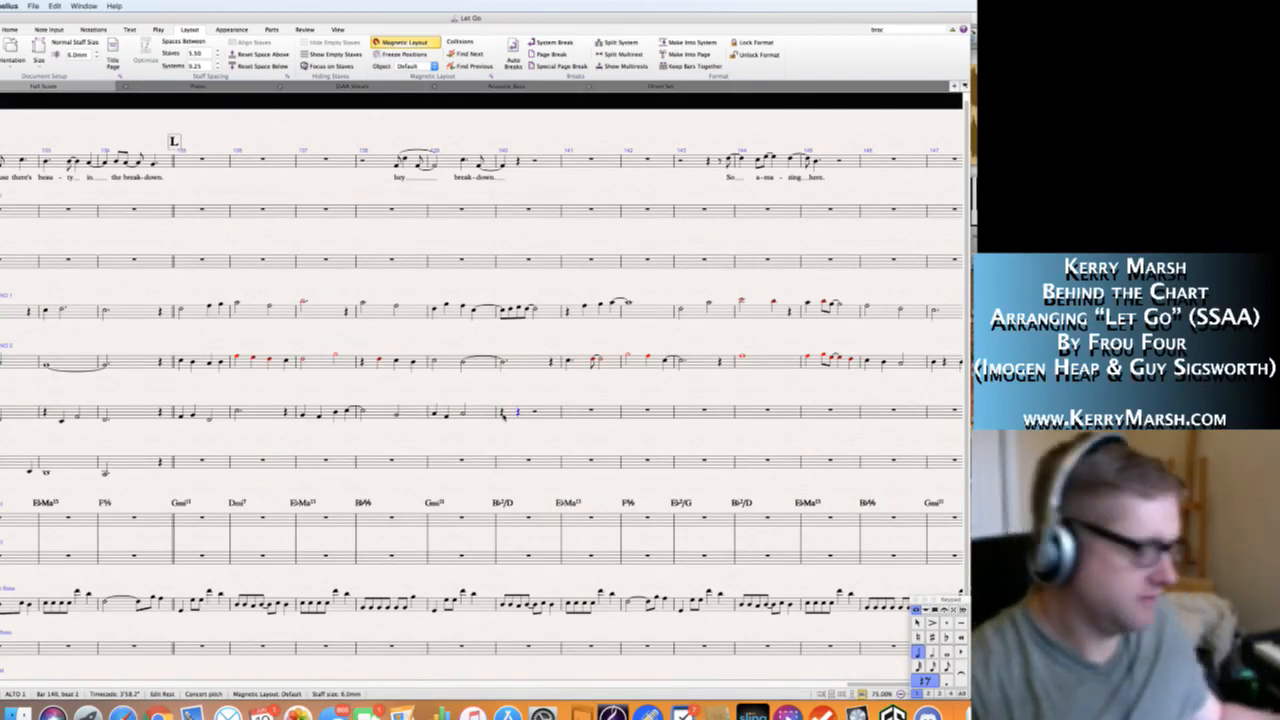
Enter quarter notes G4 on beat 2 and F4 on beat 3 of bar 140 in Alto 1.
key("g")
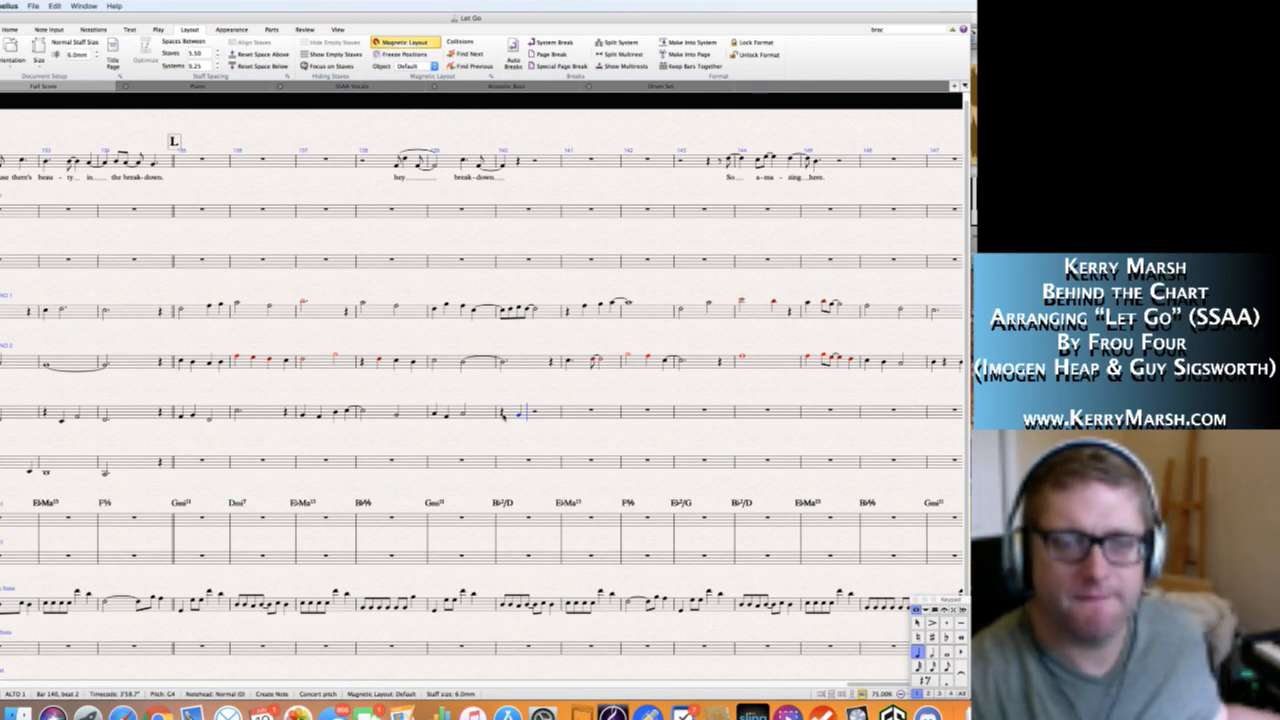
key("f")
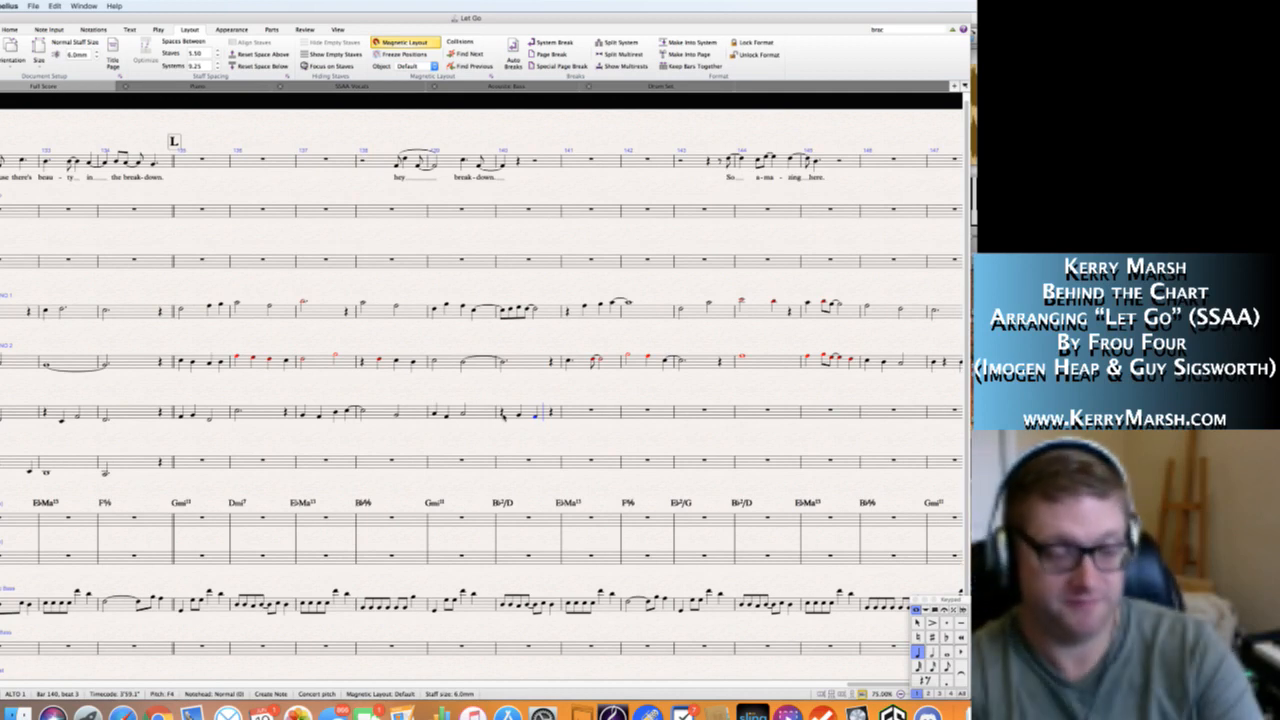
key("Escape")
key("Escape")
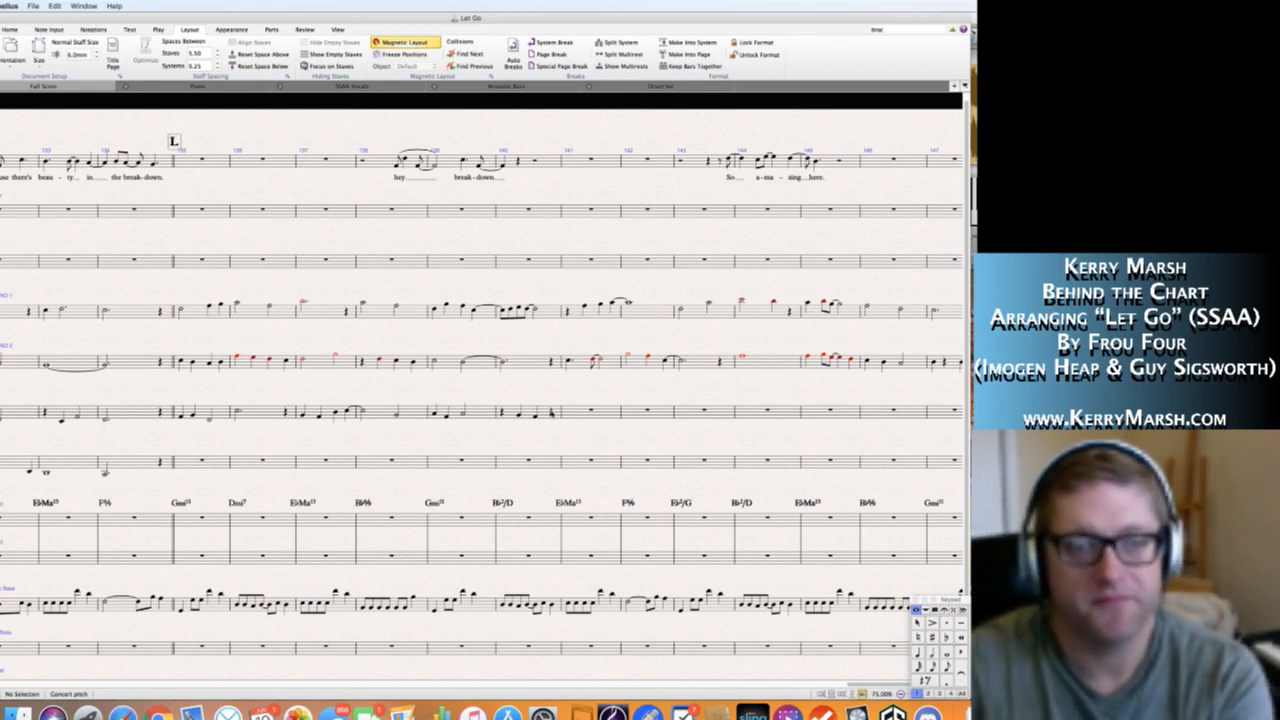
Check the Alto 1 line note by note from bar 135 to the end of bar 140.
left_click(551, 412)
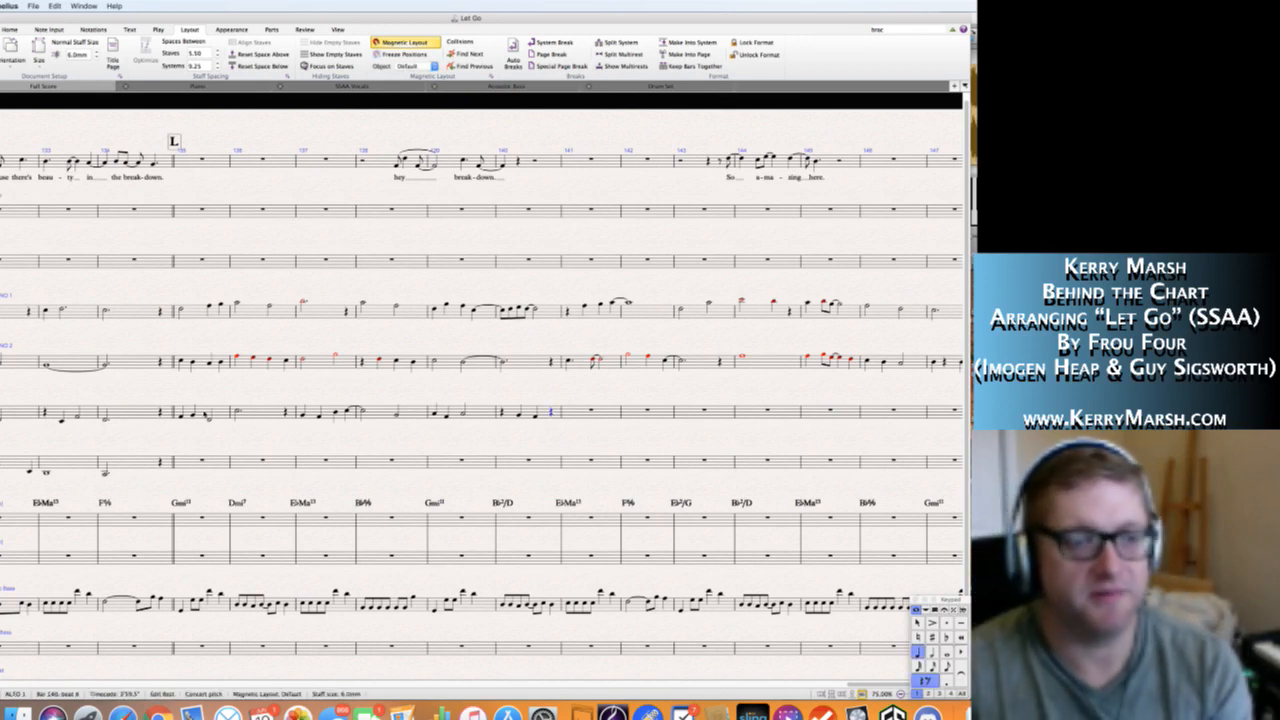
left_click(181, 415)
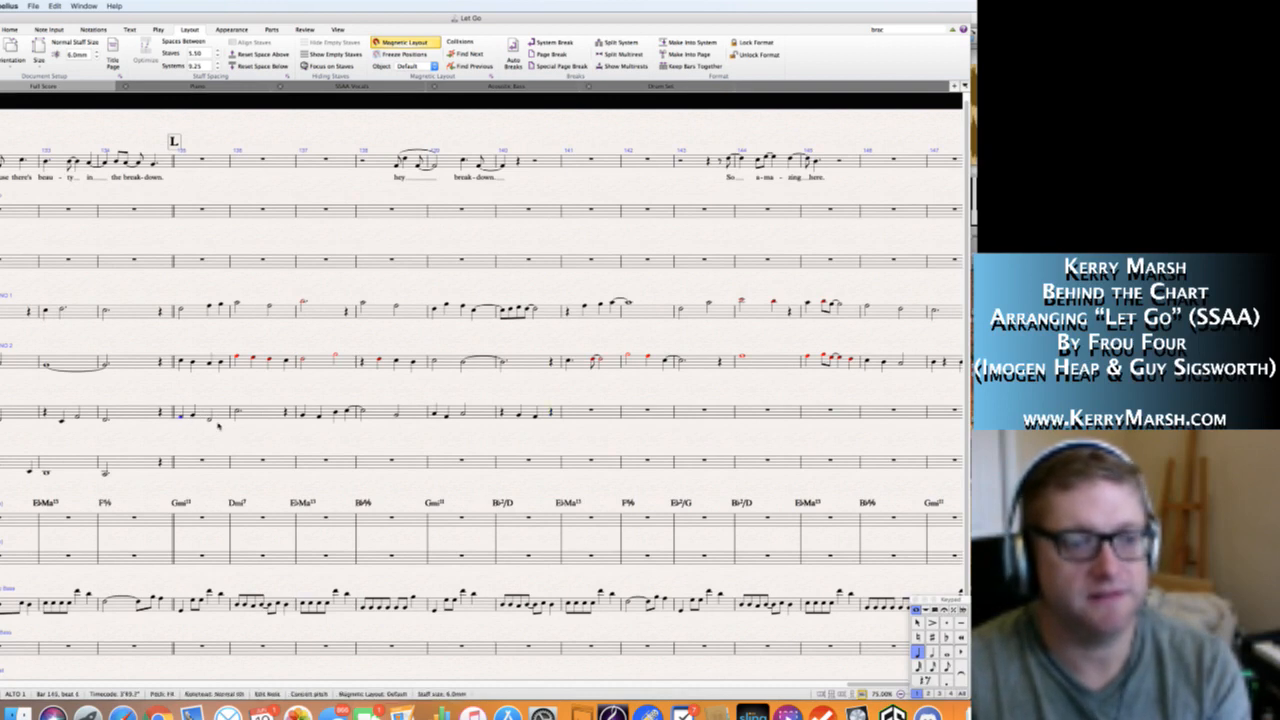
left_click(194, 415)
left_click(208, 420)
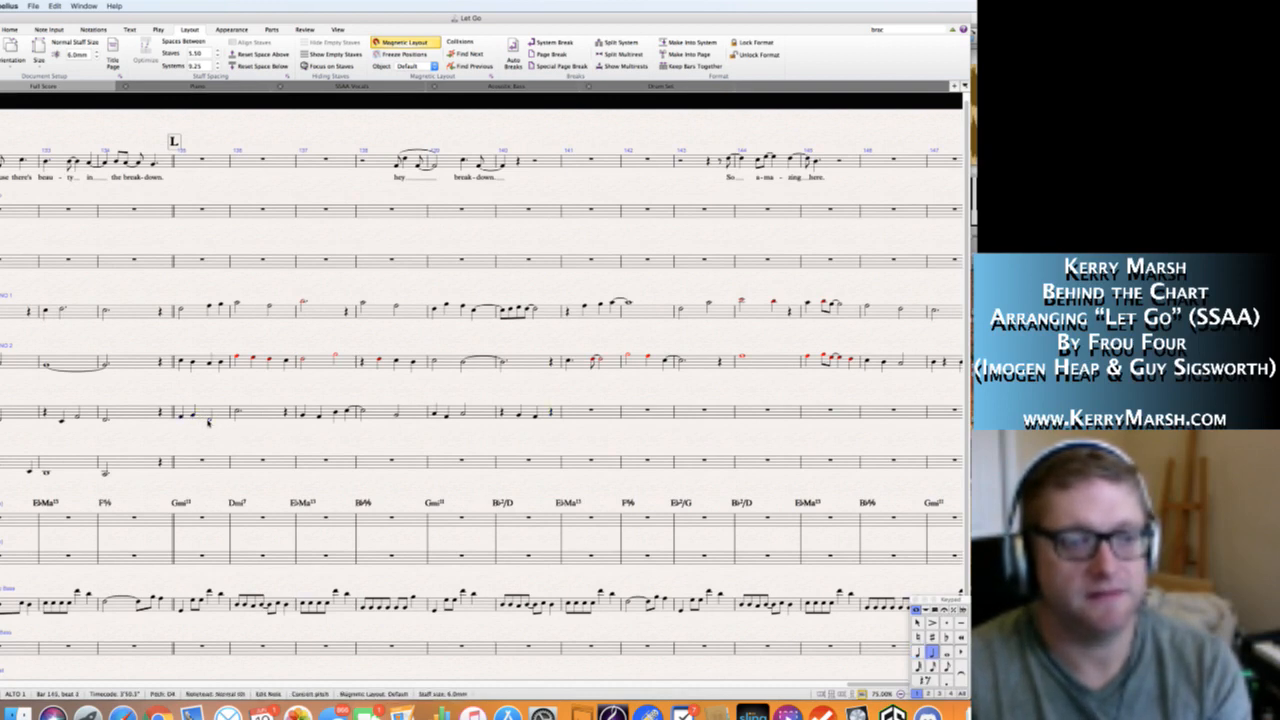
left_click(240, 411)
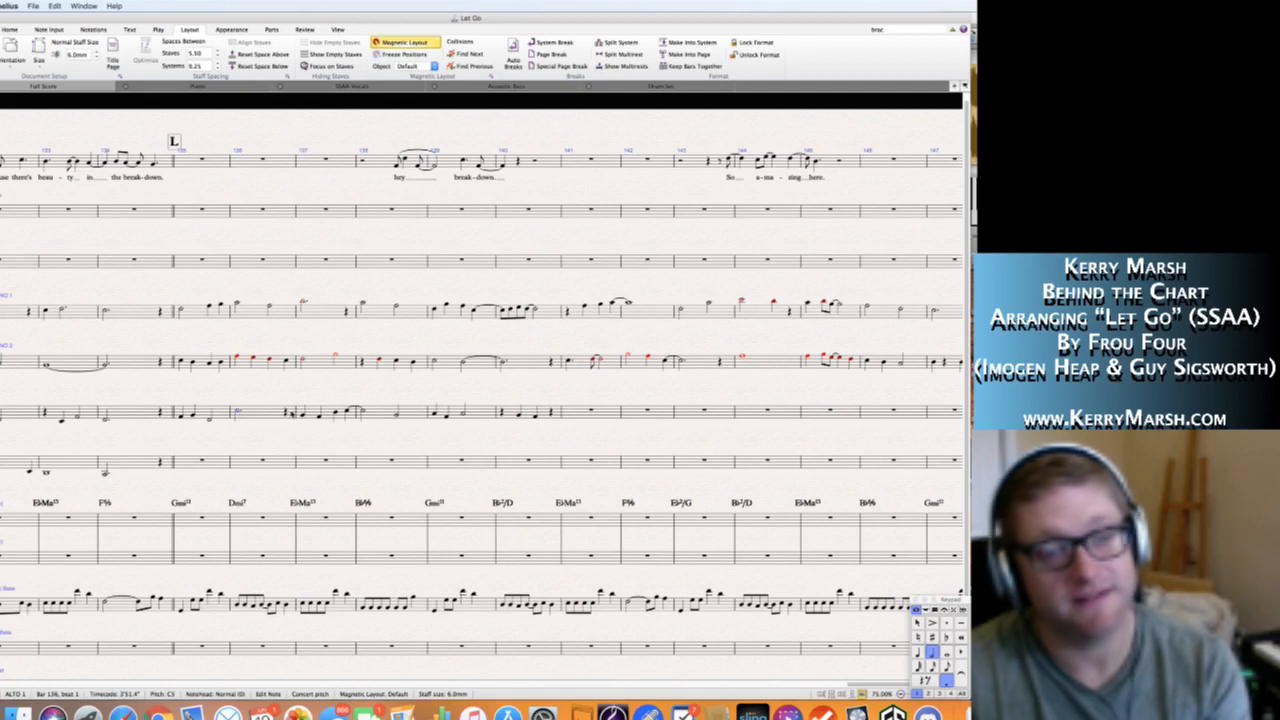
left_click(303, 416)
key("Right")
key("Right")
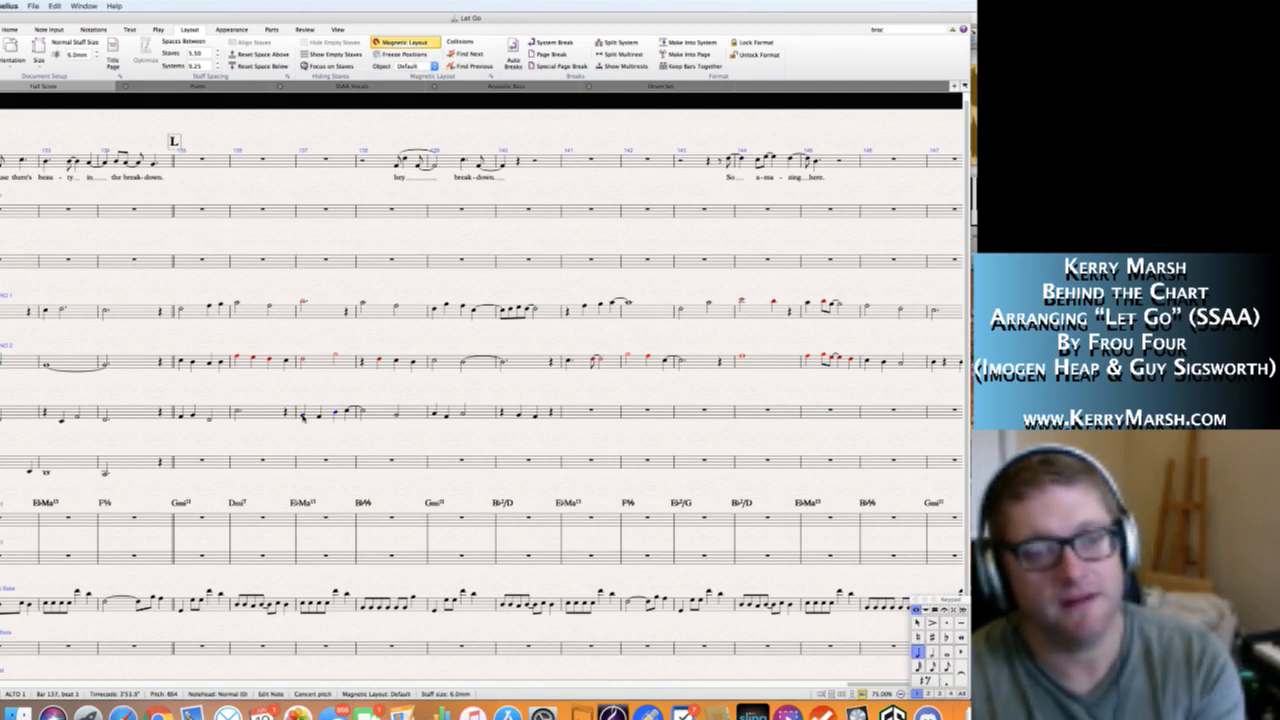
key("Right")
key("Right")
key("Right")
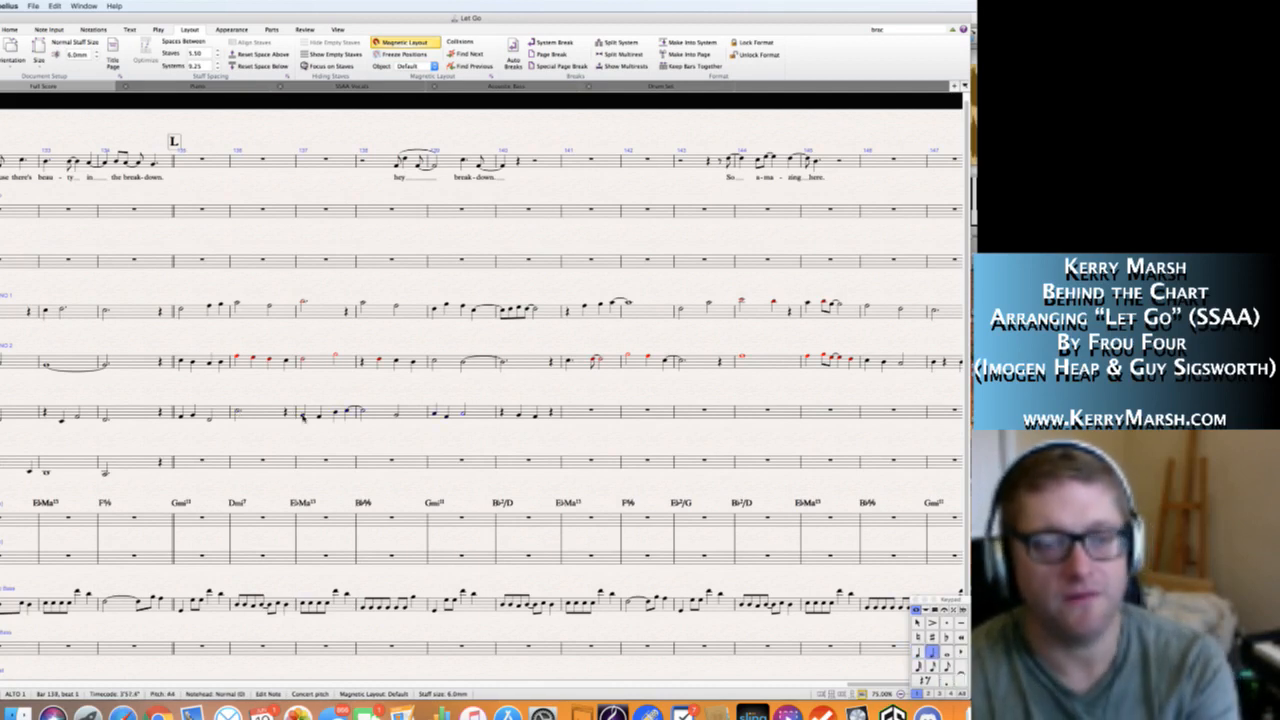
key("Right")
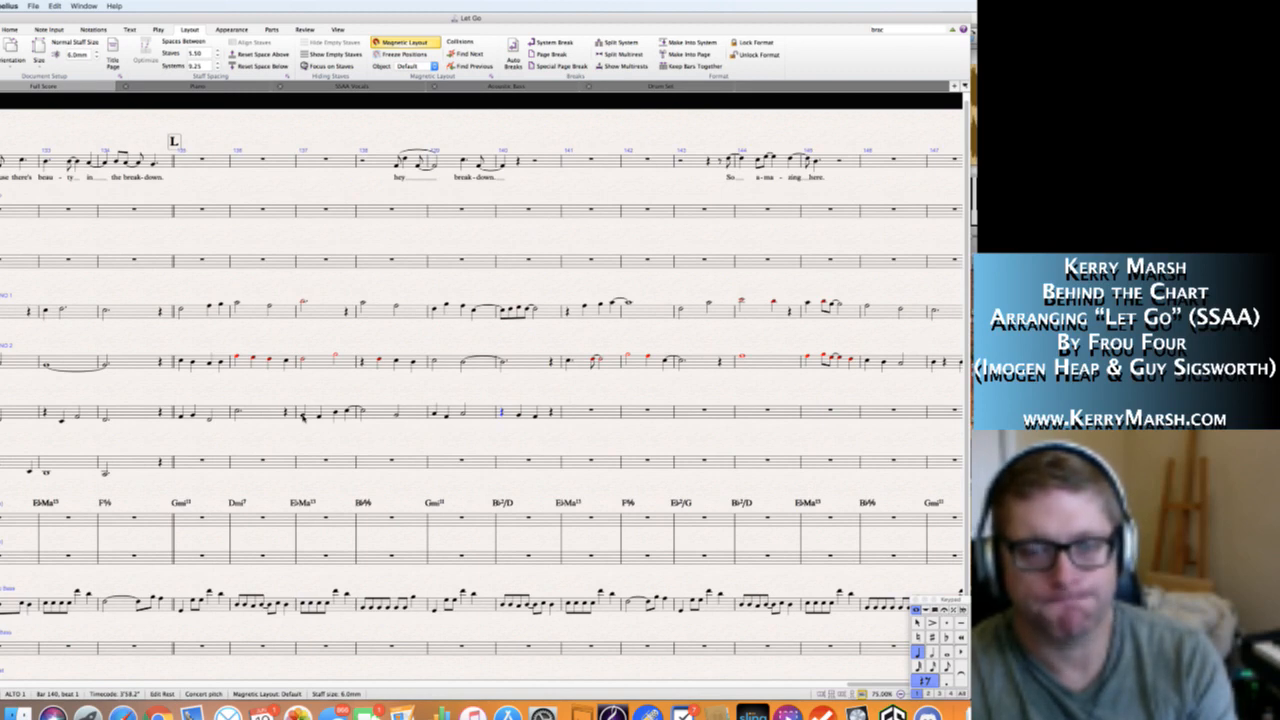
key("Right")
key("Right")
key("Right")
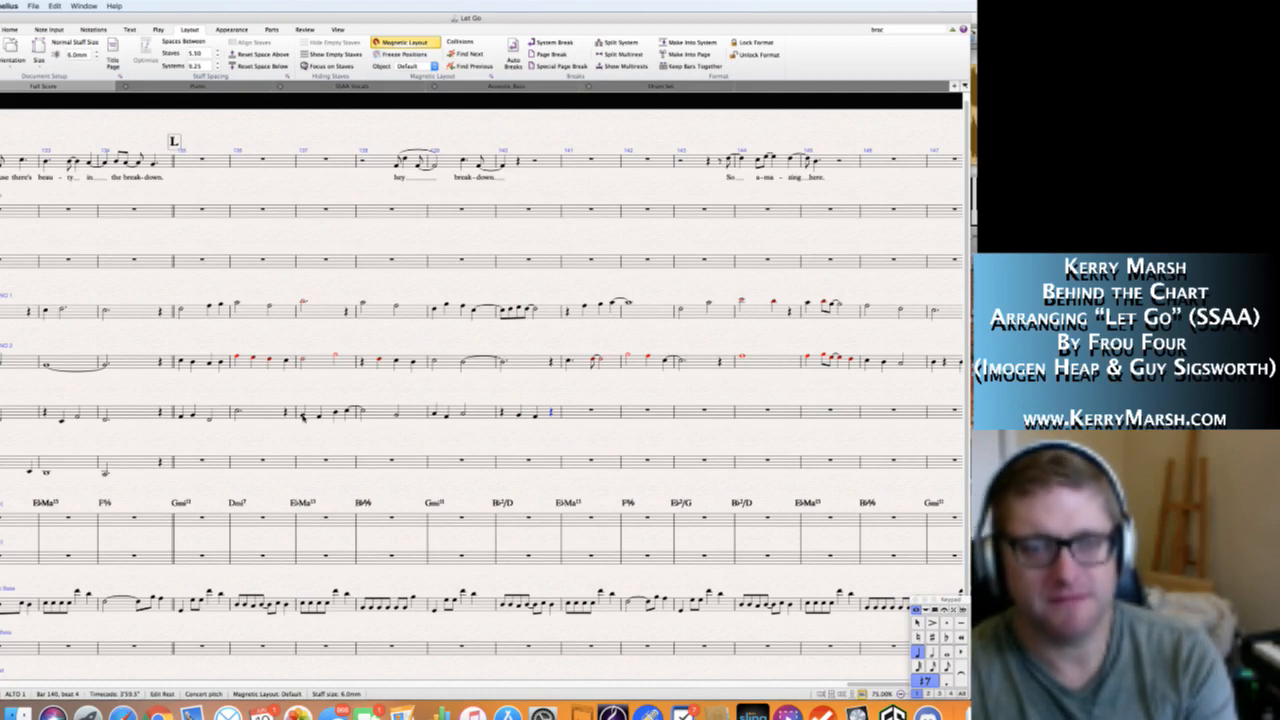
Lengthen the Alto 1 F4 on beat 3 of bar 140 to a half note and tie it into bar 141.
key("Left")
key("Right")
key("Left")
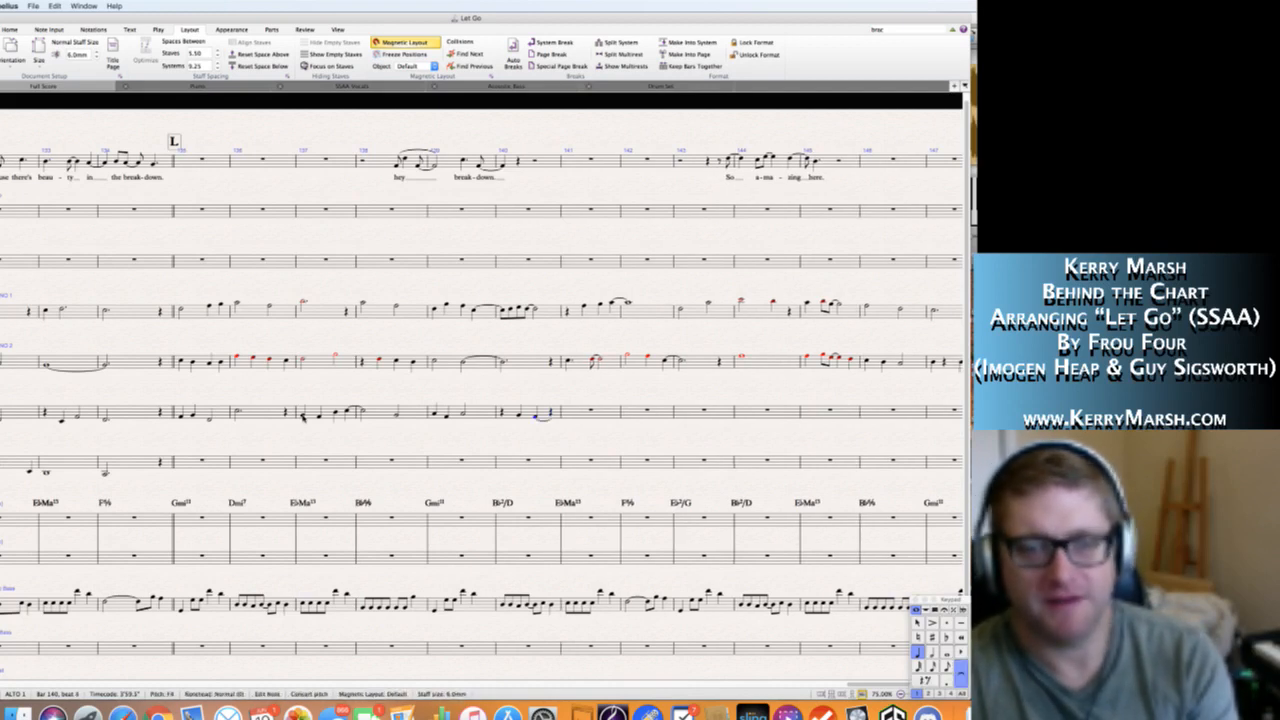
key("5")
key("Right")
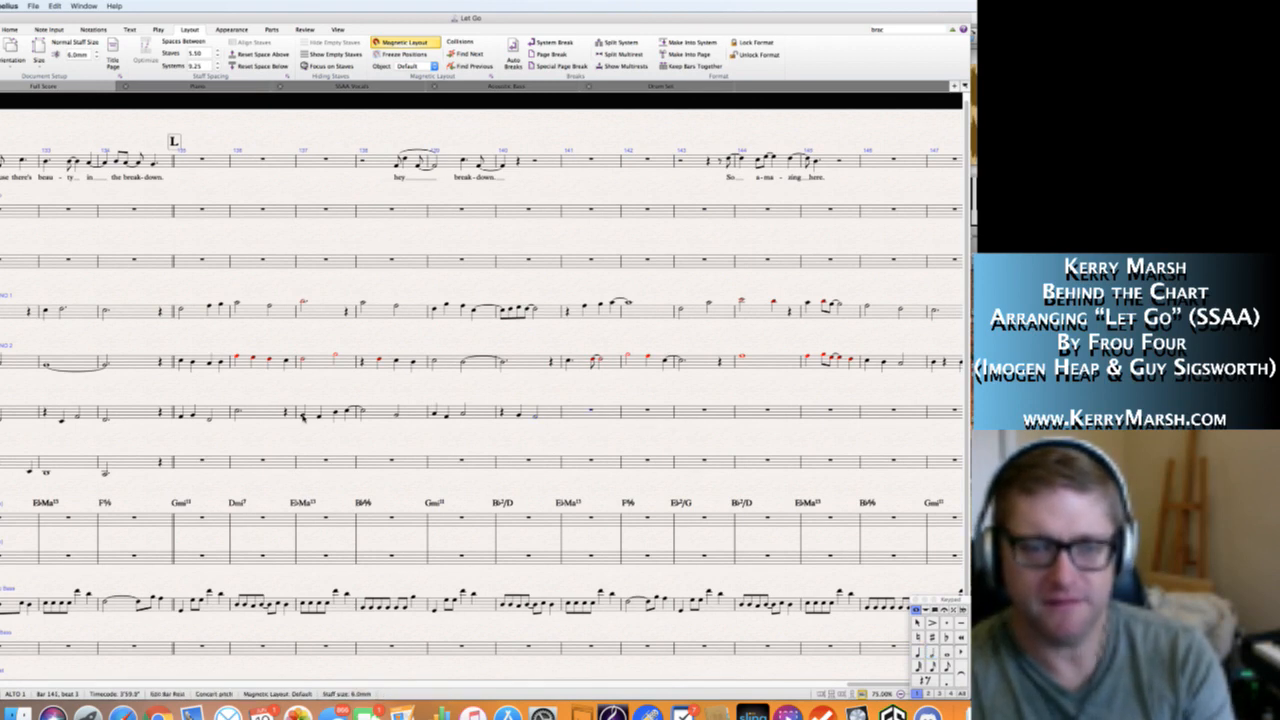
key("Left")
key("KP_Enter")
key("Right")
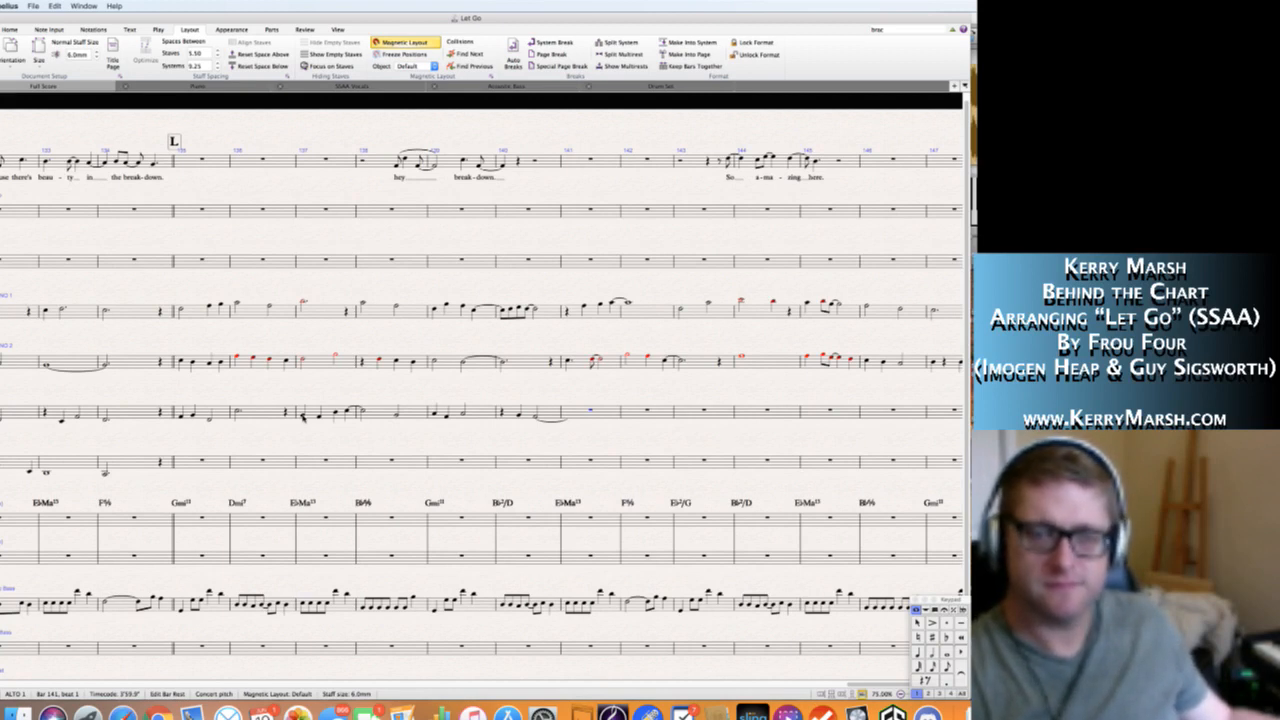
Fill Alto 1 bar 141 with a quarter note completing the tie and a dotted half B♭4 on beat 2.
key("KP_4")
key("KP_5")
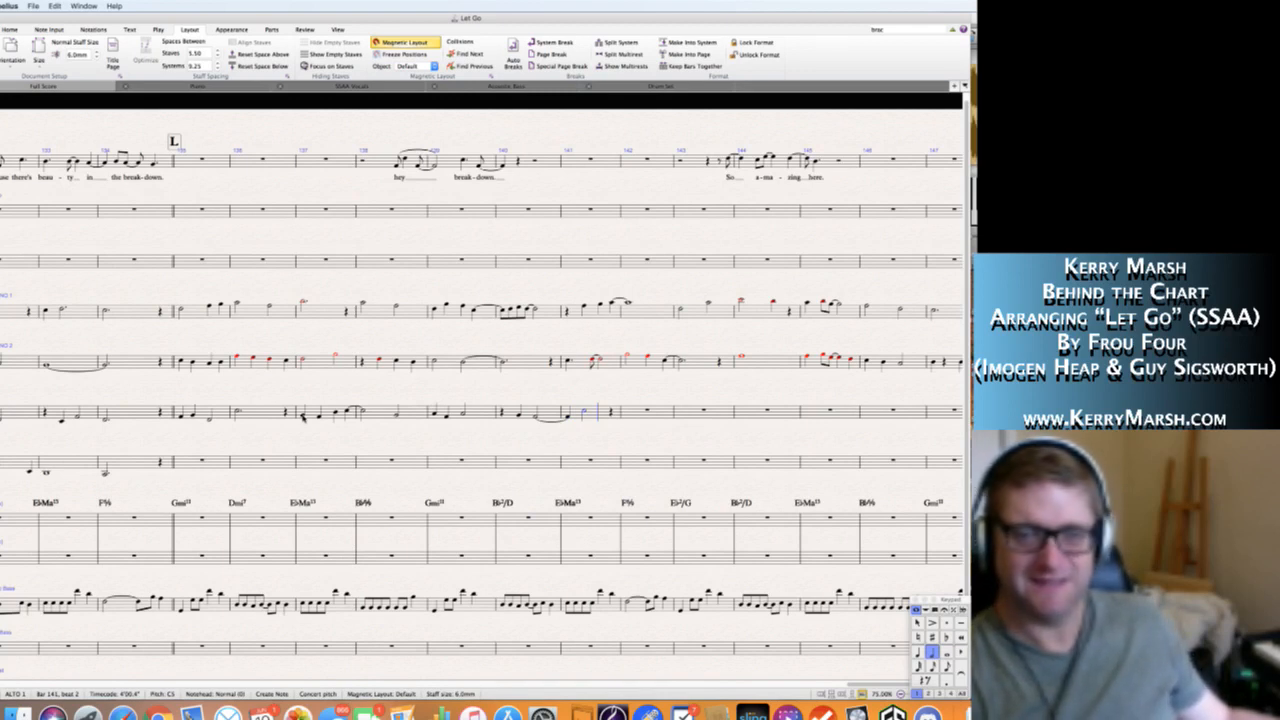
key("Left")
key("Right")
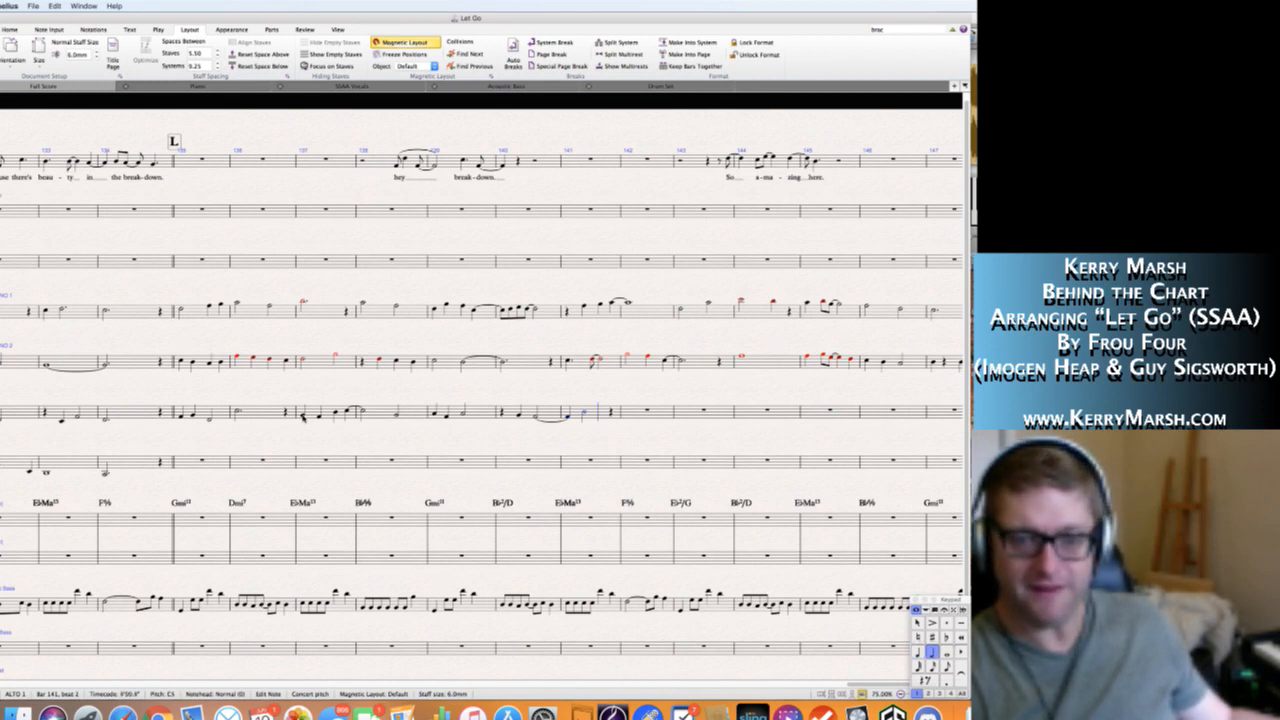
key("Left")
key("Right")
key("KP_Decimal")
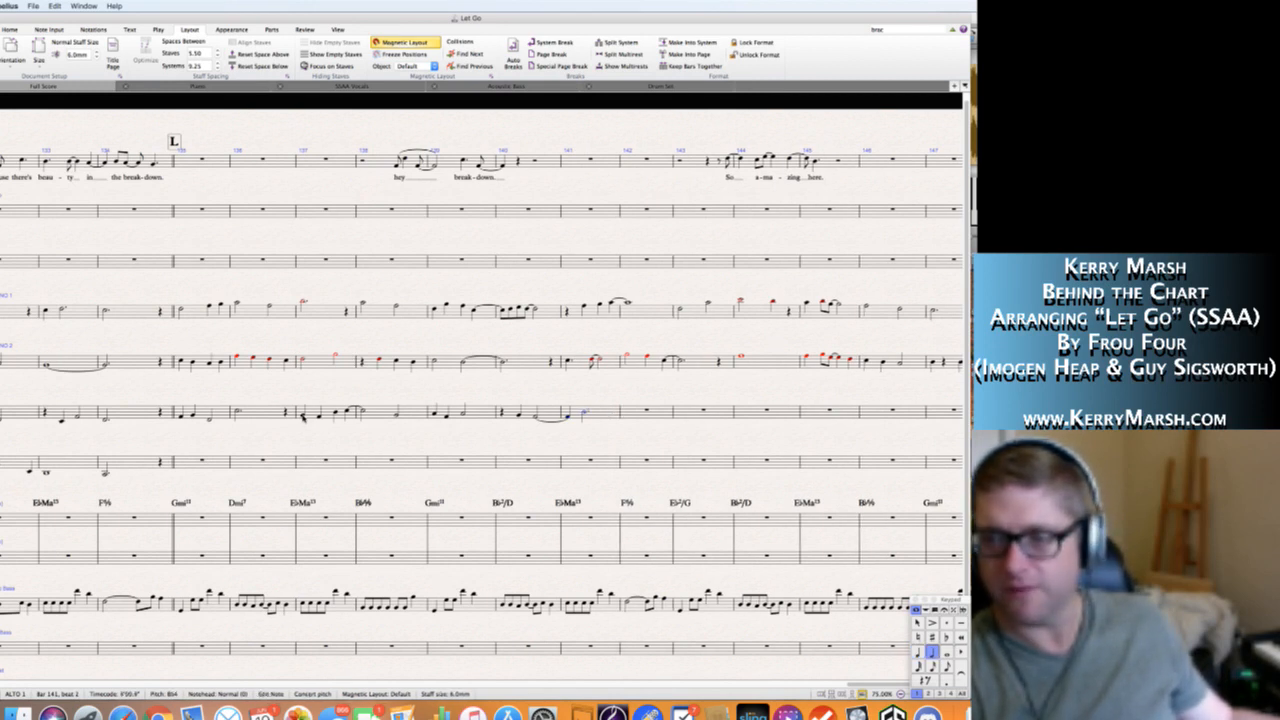
key("n")
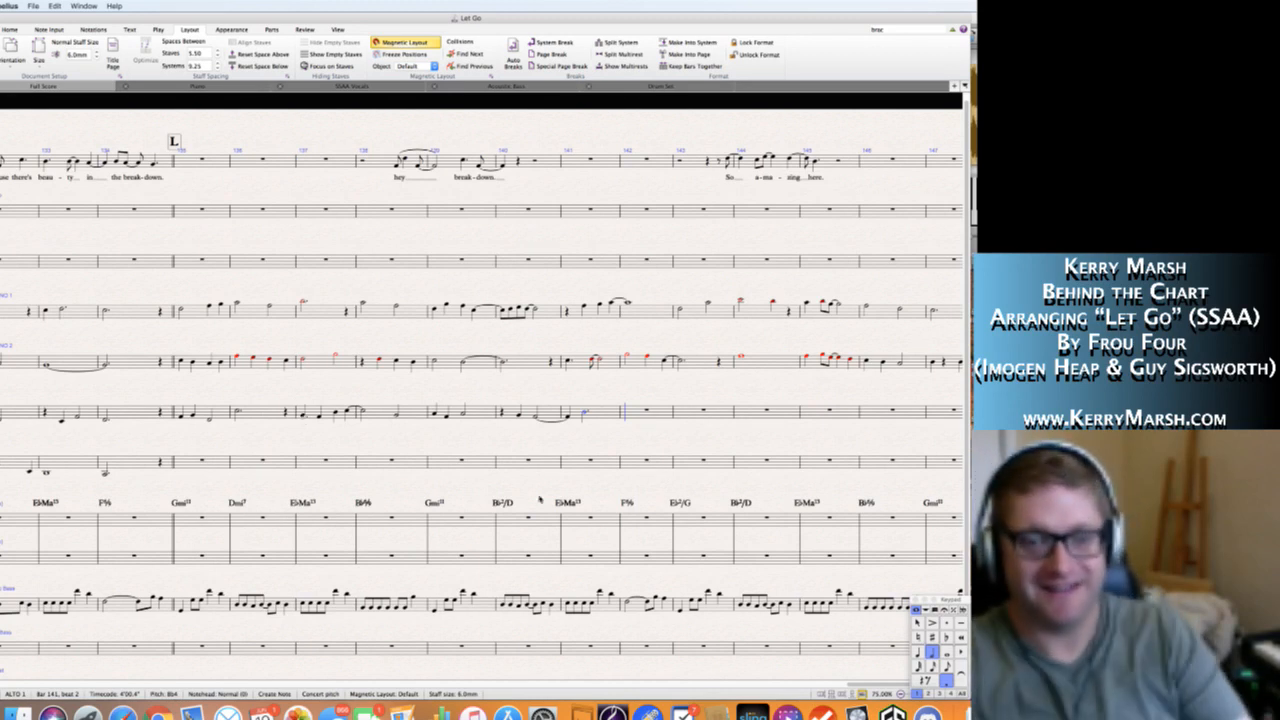
key("Escape")
key("Escape")
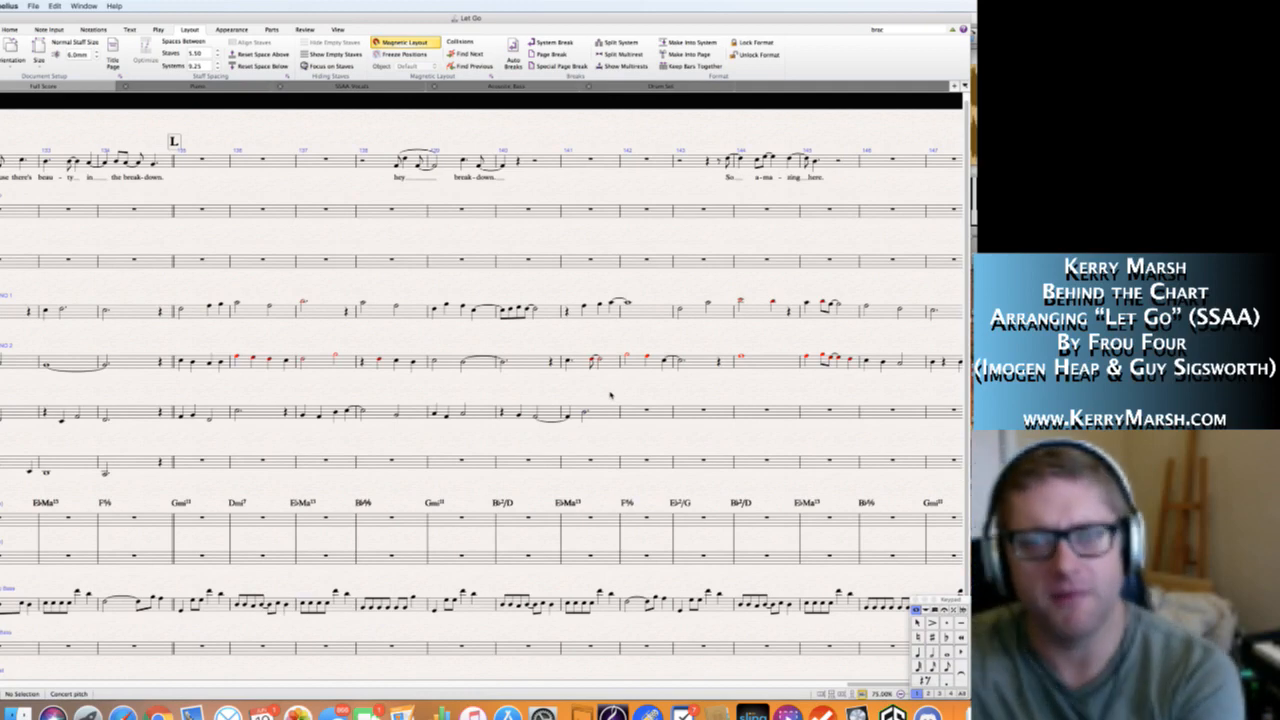
Review the new Alto 1 notes in bars 140 and 141 against the other vocal parts.
scroll(610, 395, "right", 5)
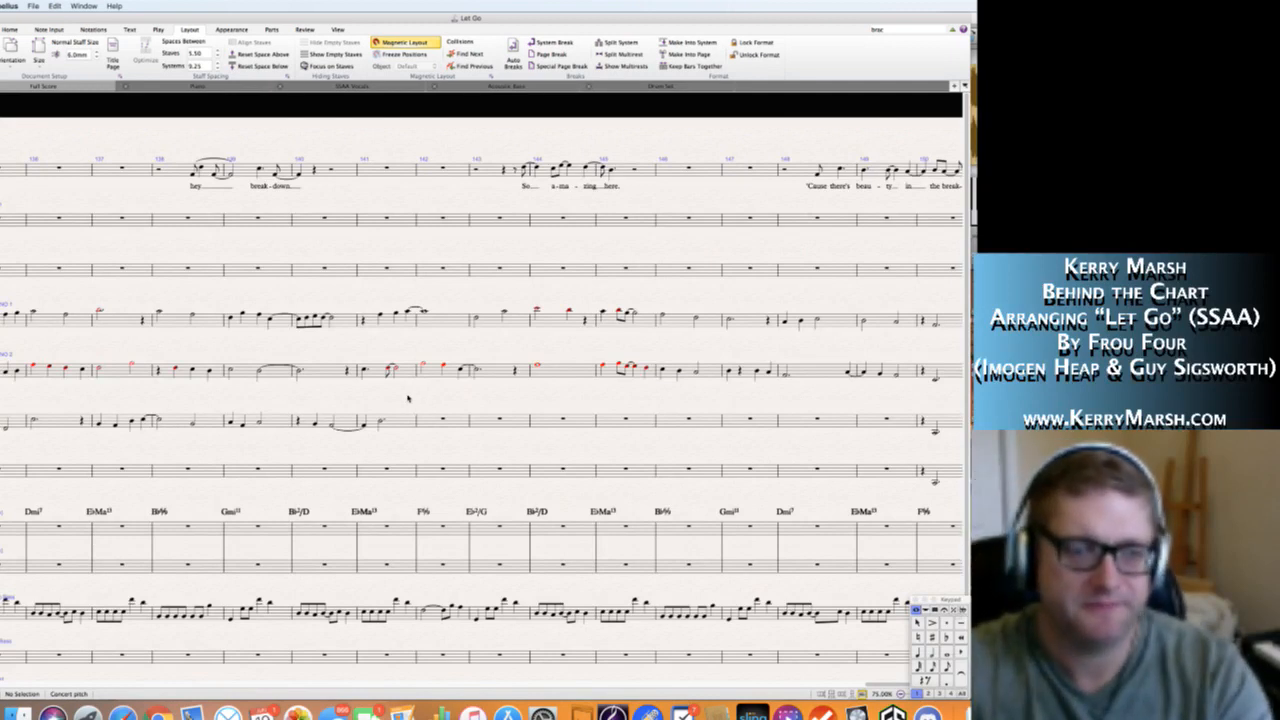
left_click(318, 425)
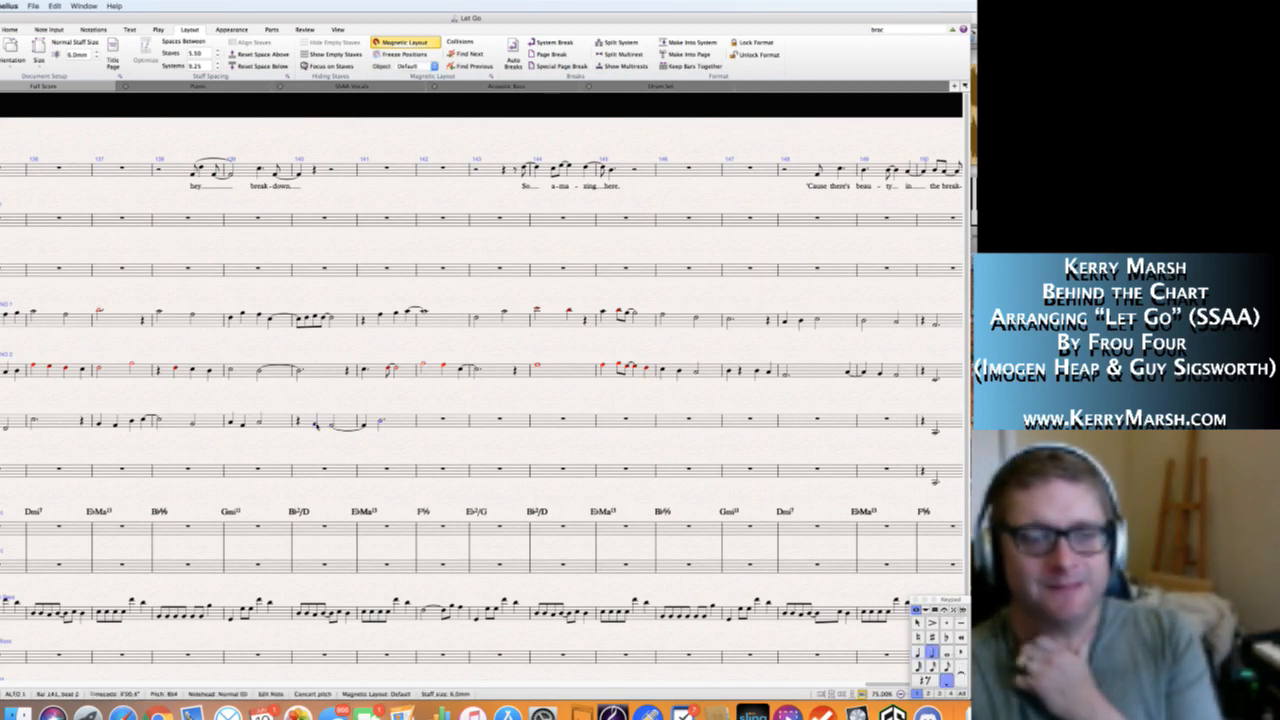
key("Right")
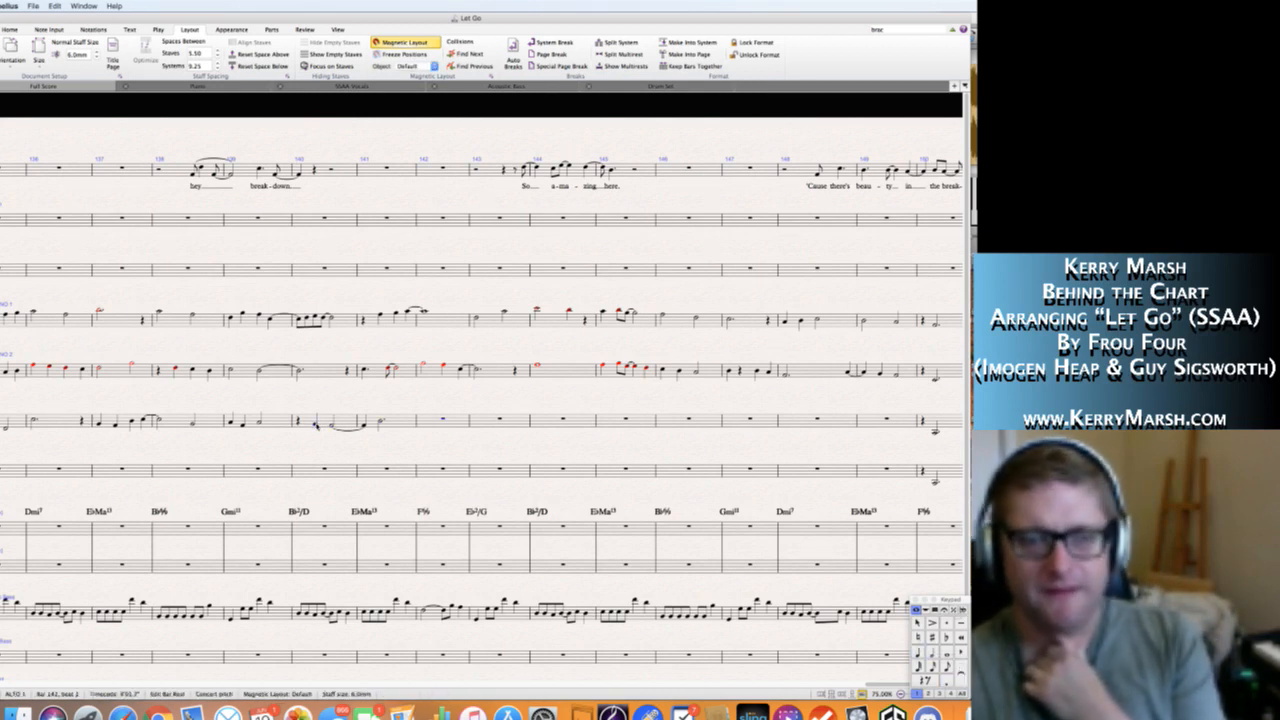
key("Left")
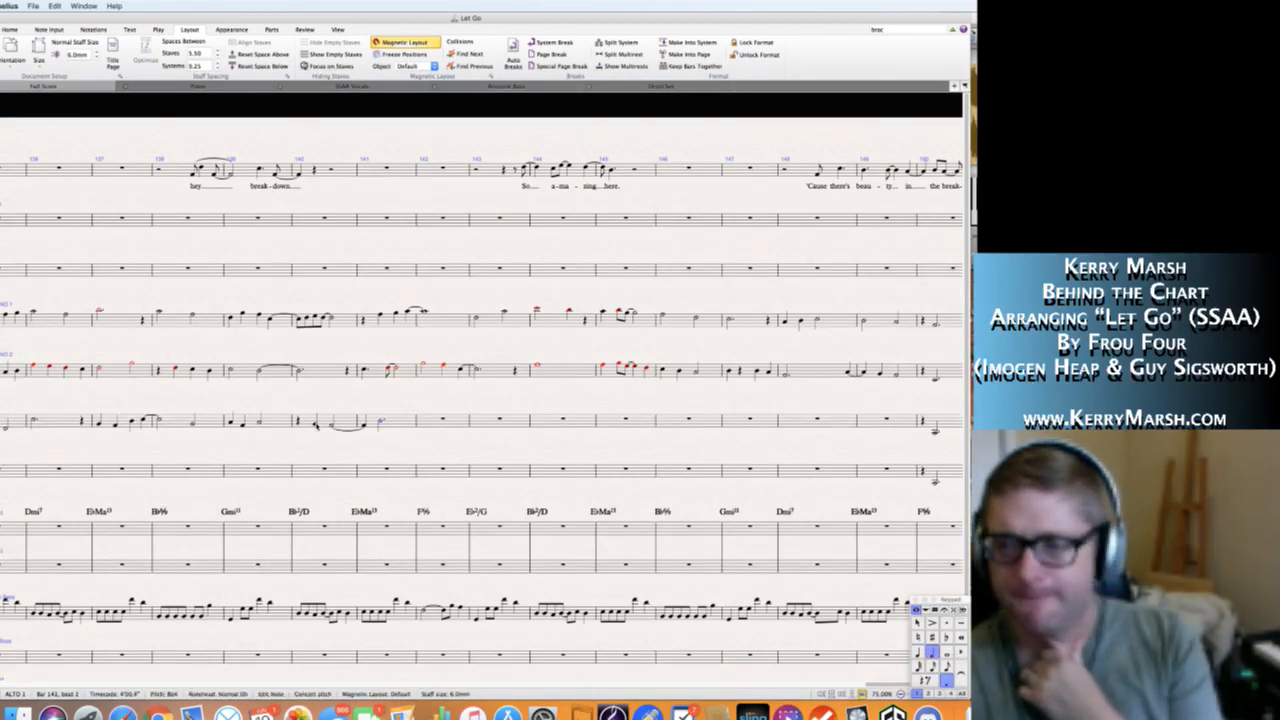
key("Escape")
left_click(316, 425)
key("space")
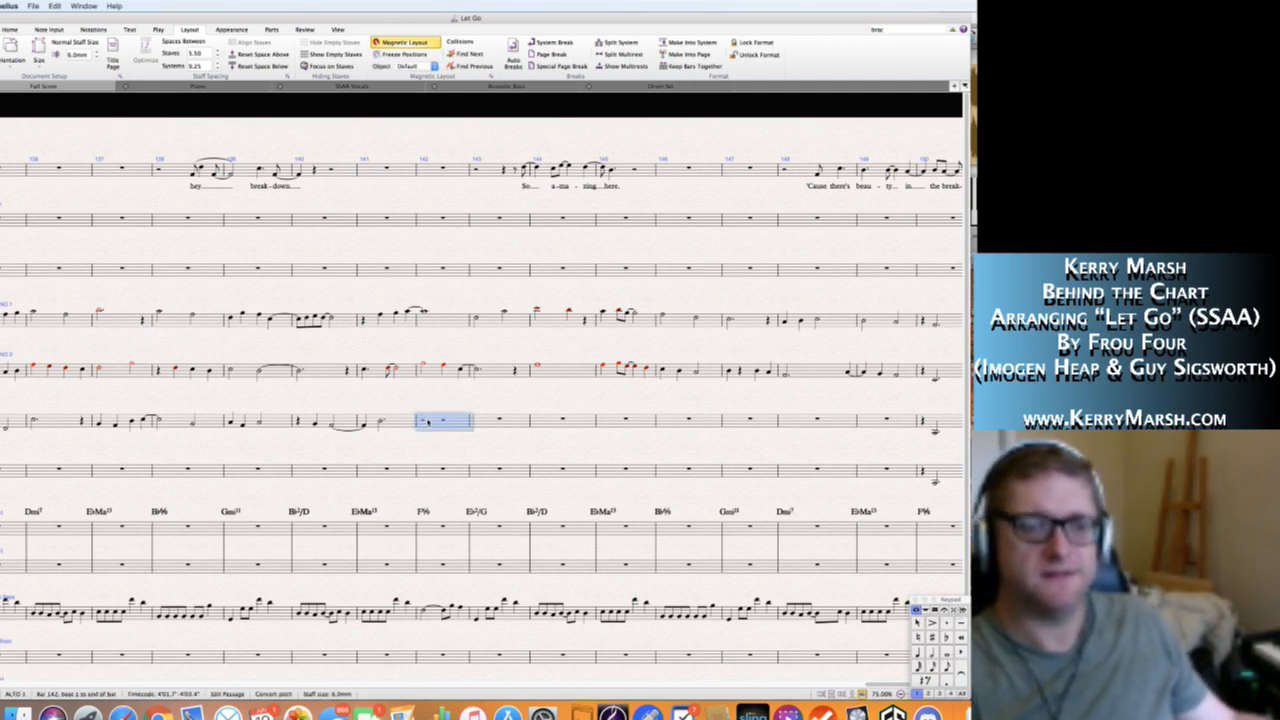
Enter a dotted half note D5 on beat 1 of bar 142 in the Alto 1 staff.
key("n")
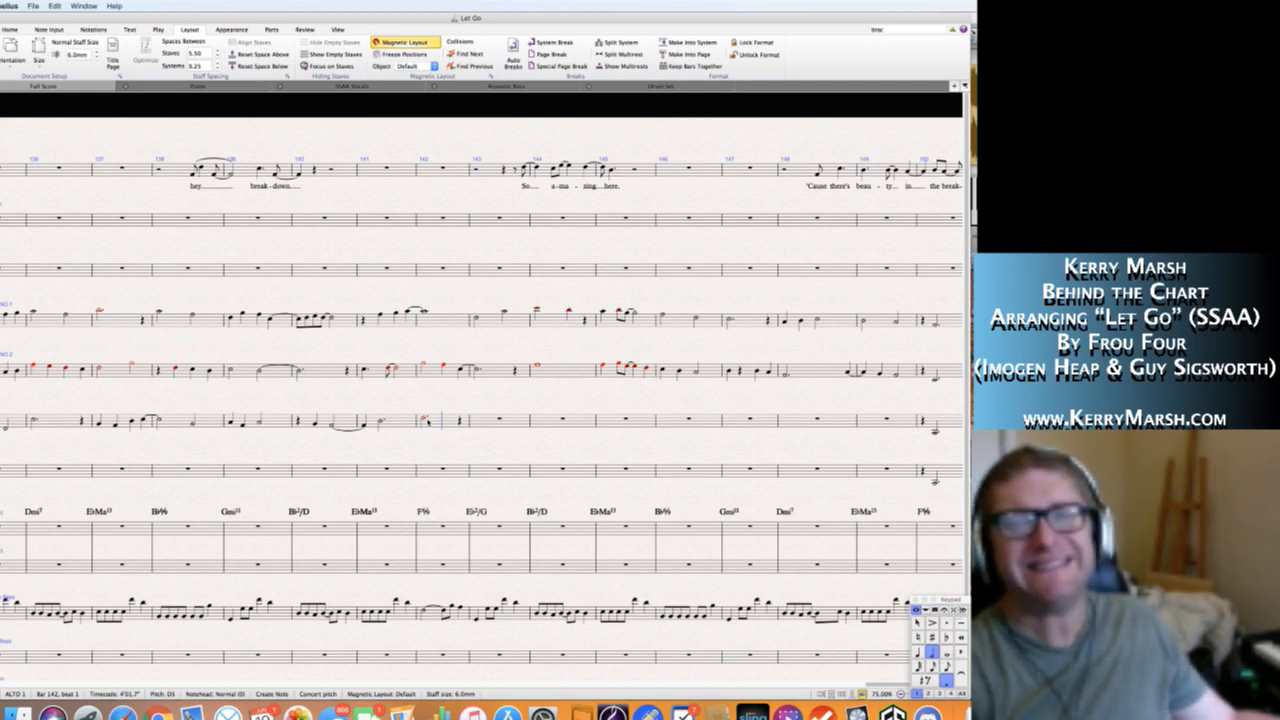
key("Right")
key("Right")
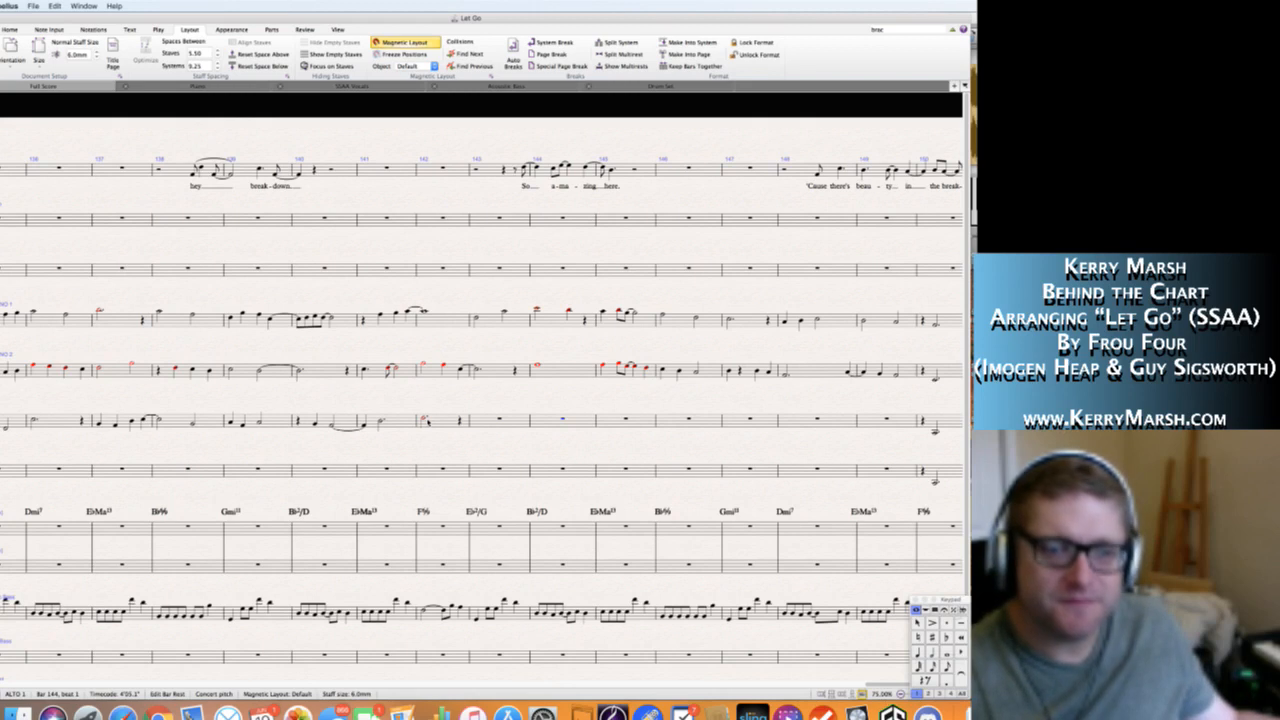
left_click(490, 420)
key("Escape")
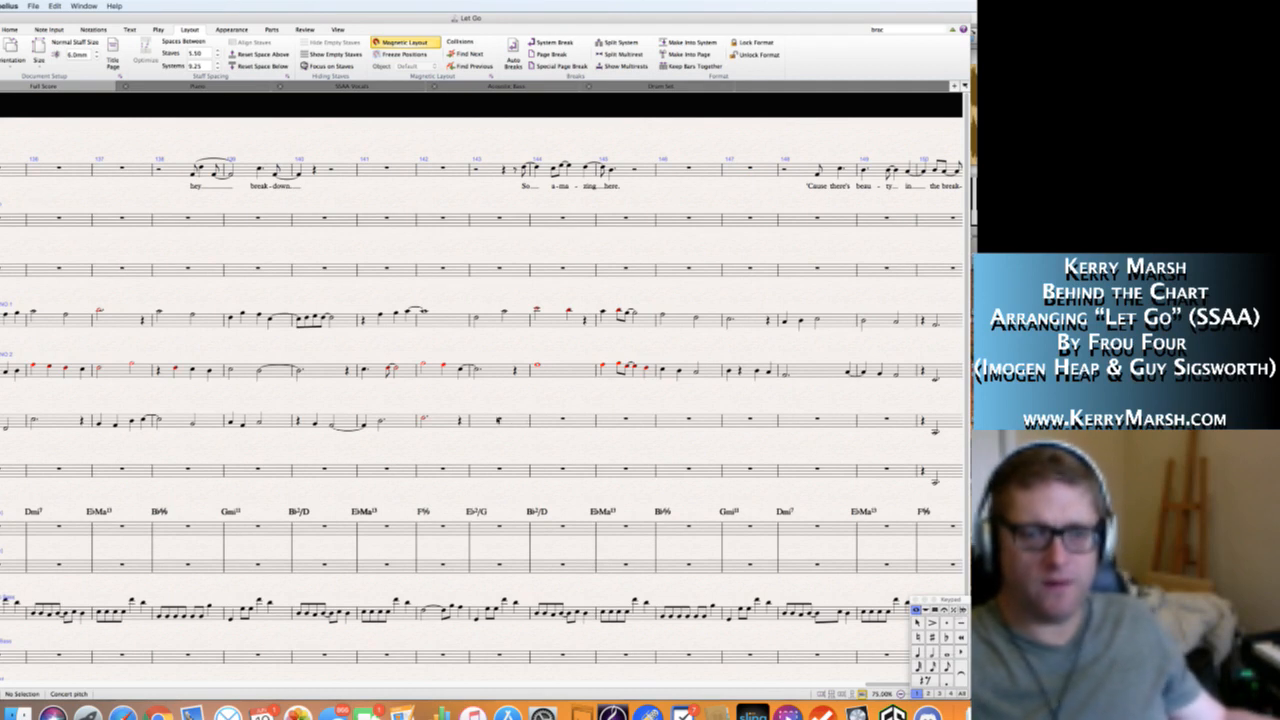
Enter quarter notes F4 on beat 1 and G4 on beat 2 of bar 143 in the Alto 1 staff.
left_click(482, 422)
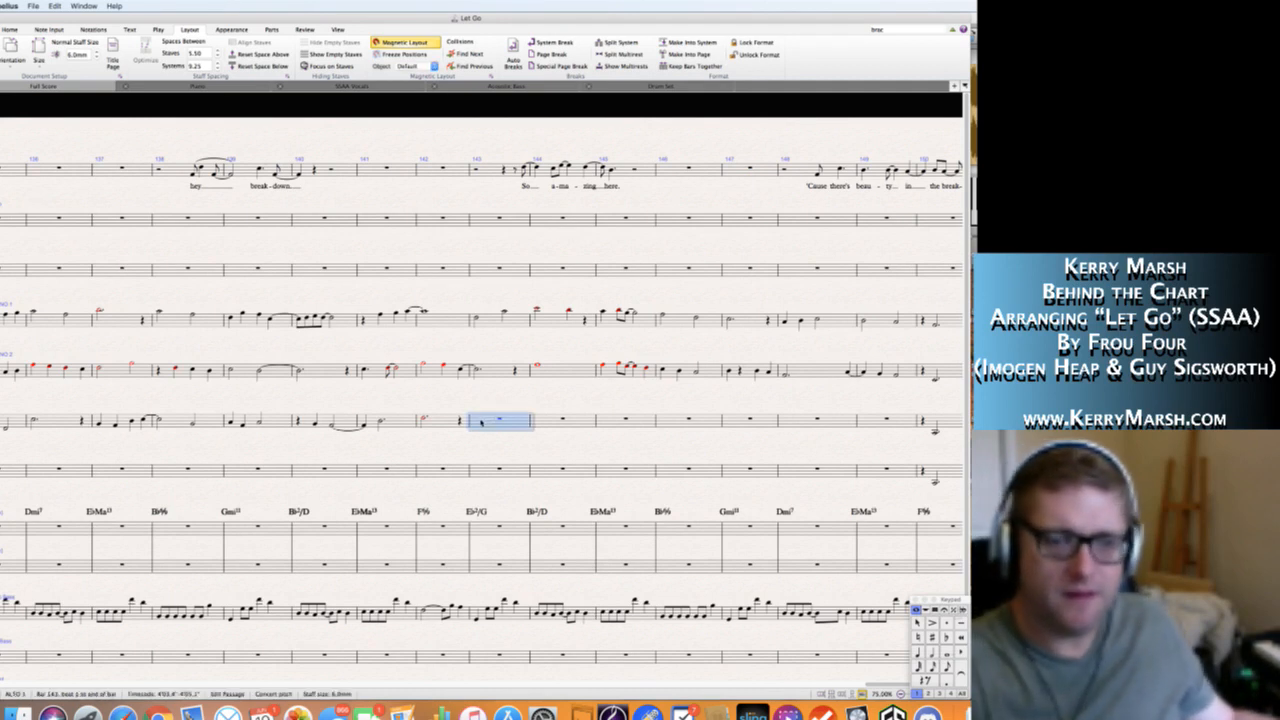
key("f")
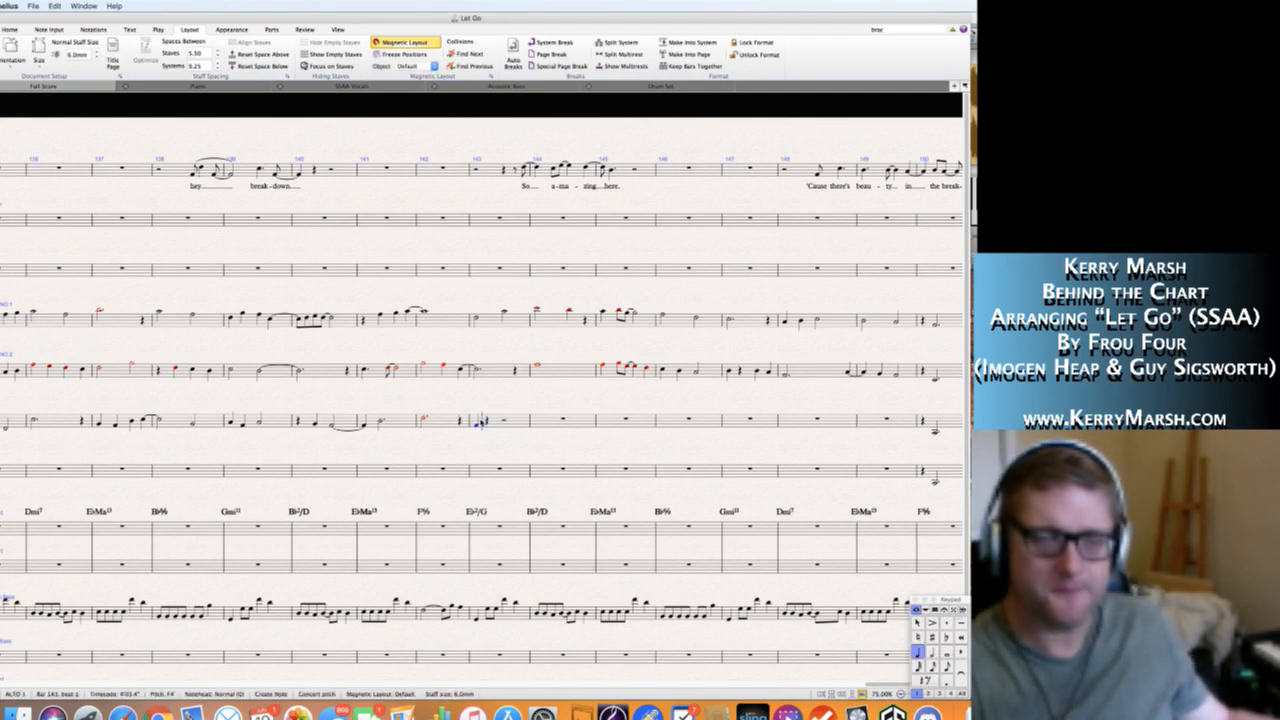
key("3")
key("g")
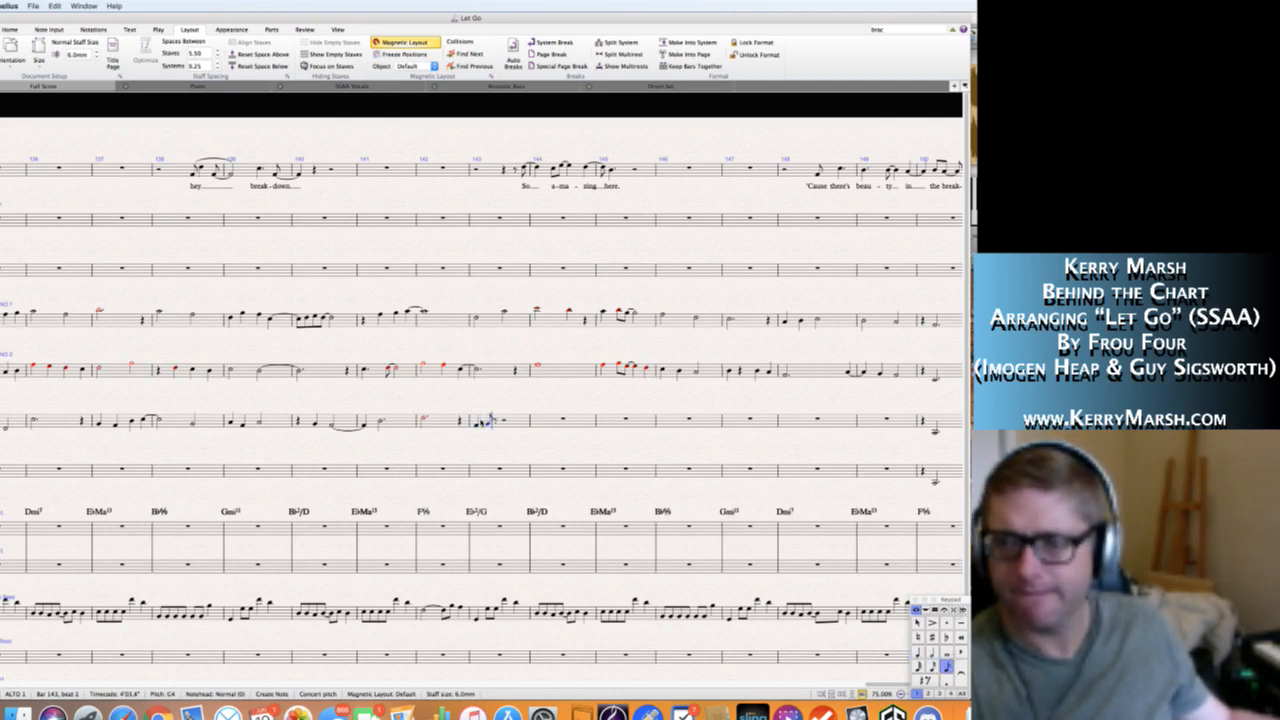
key("Escape")
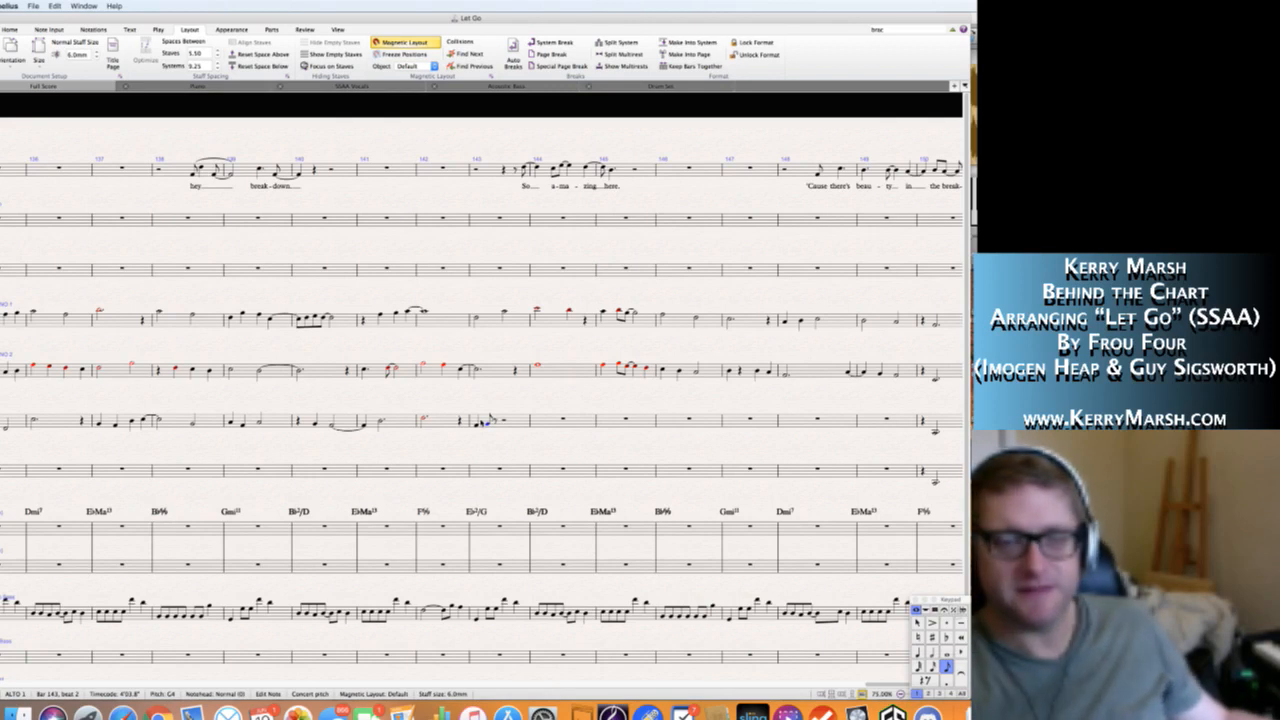
key("Left")
key("Right")
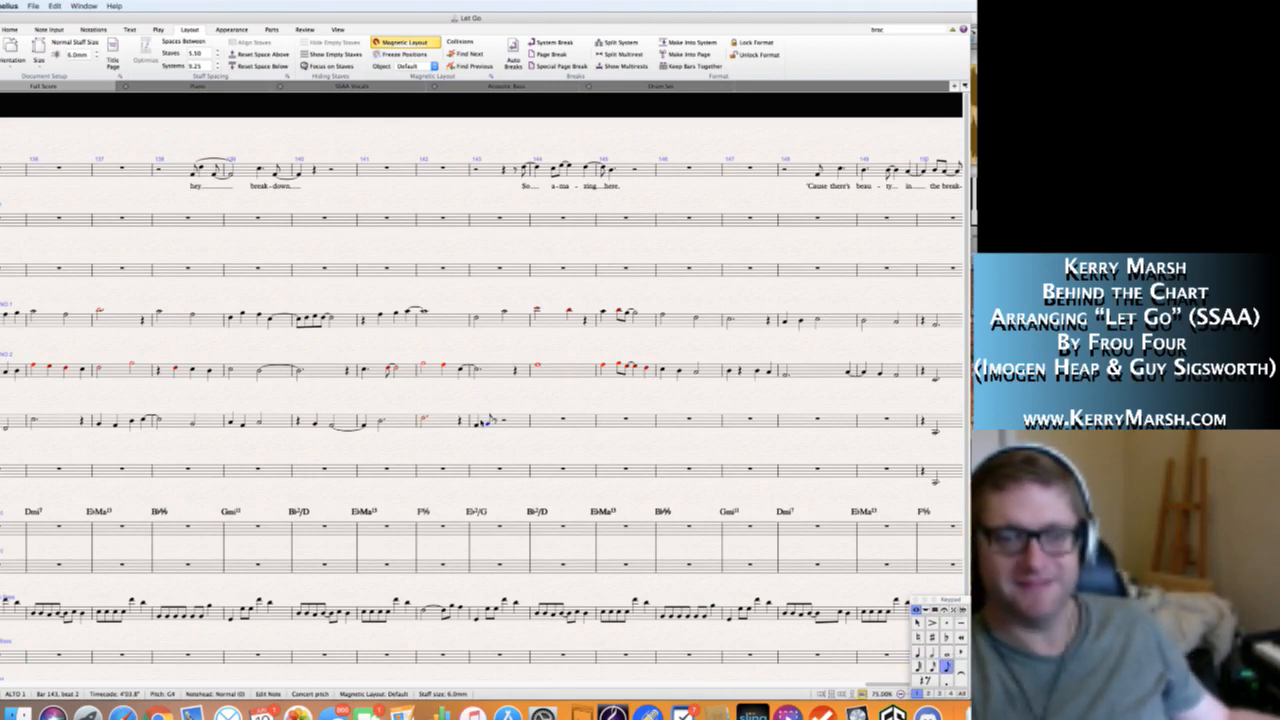
key("4")
key("n")
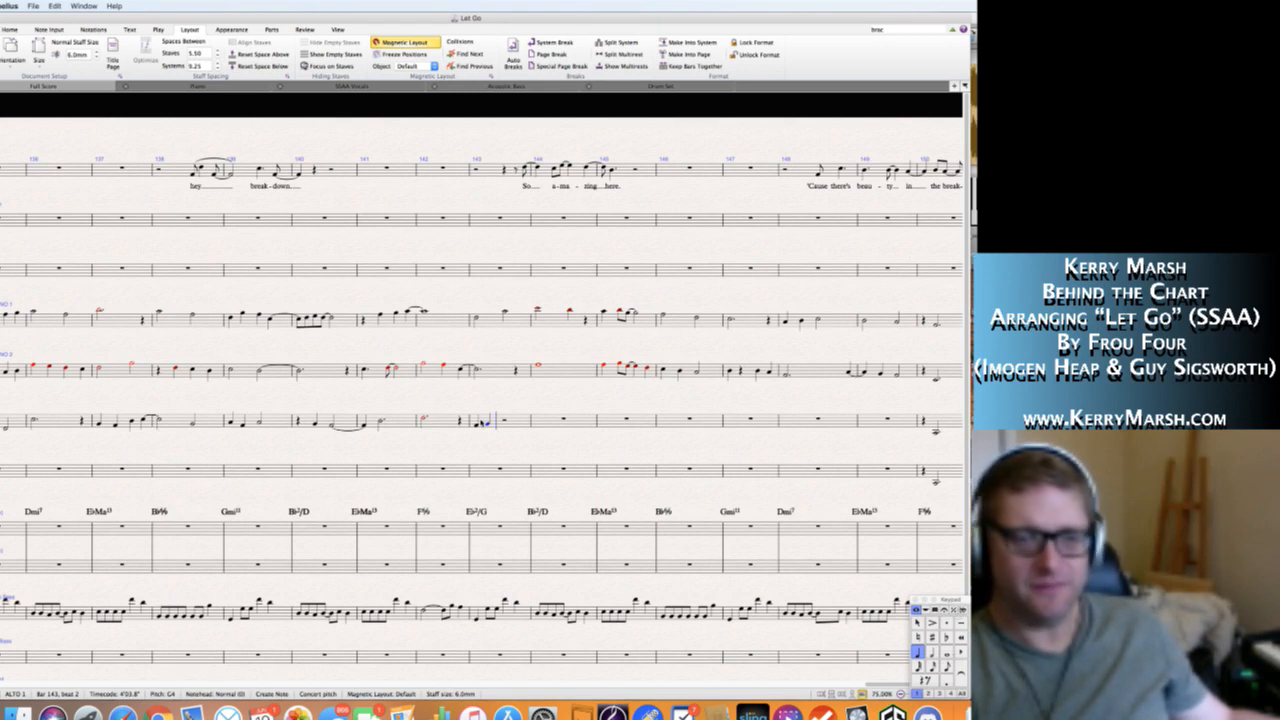
Complete Alto 1 bar 143 with quarter notes A4 on beat 3 and C5 on beat 4.
key("e")
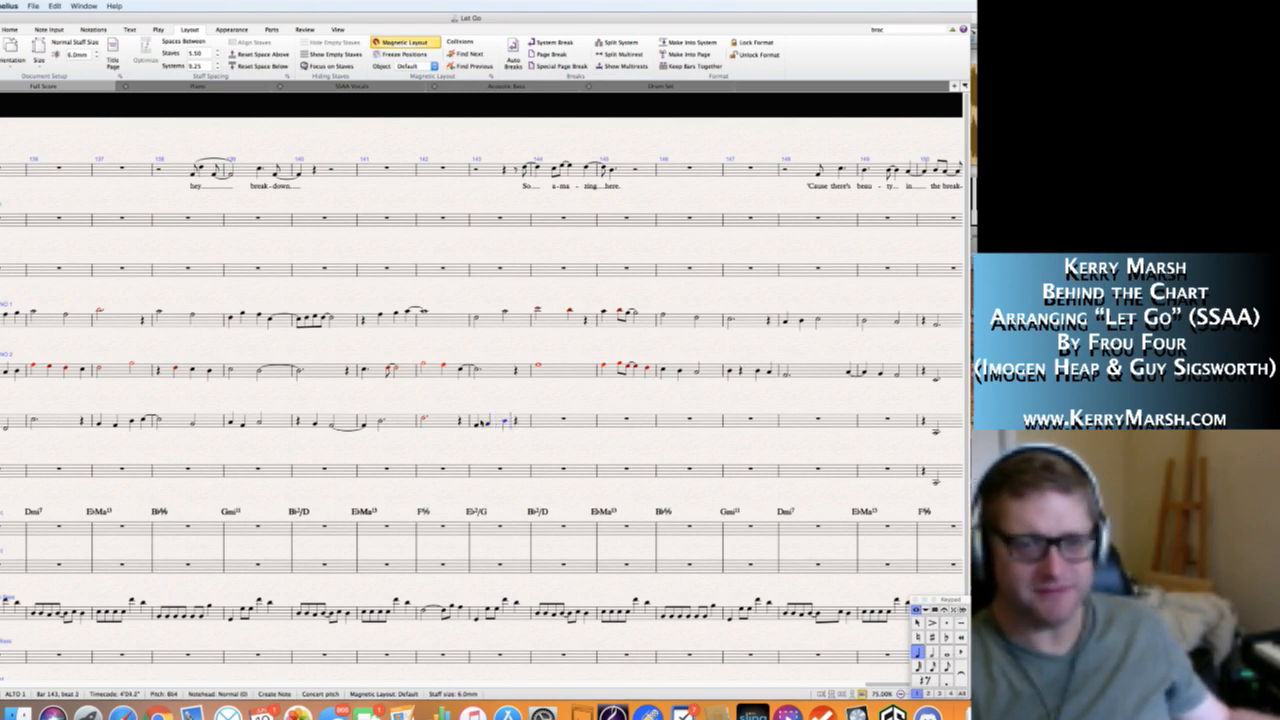
key("a")
key("Left")
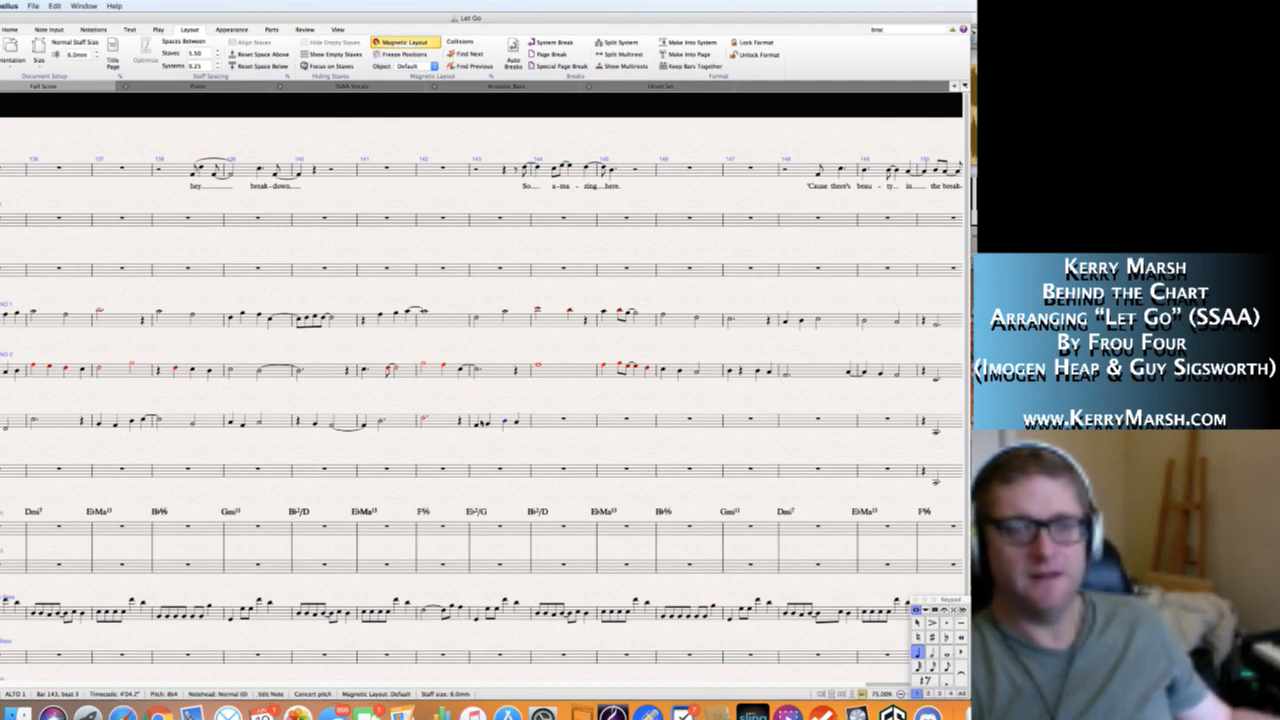
key("Right")
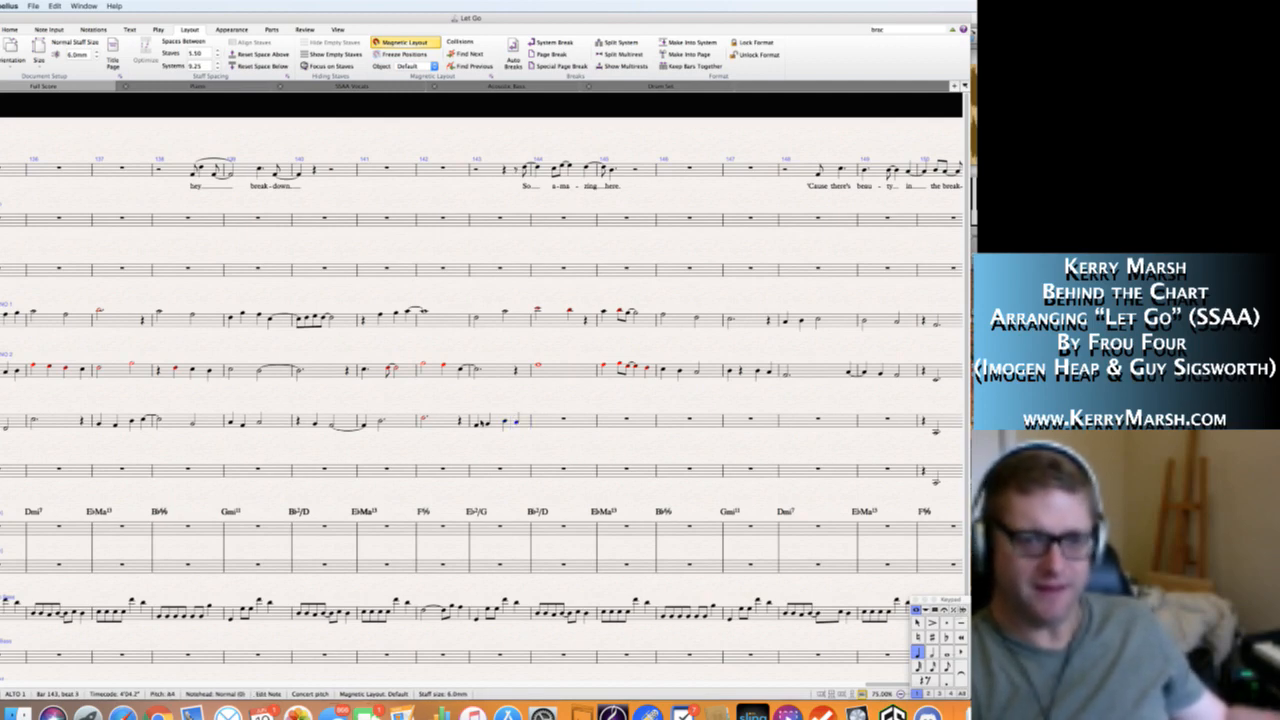
key("c")
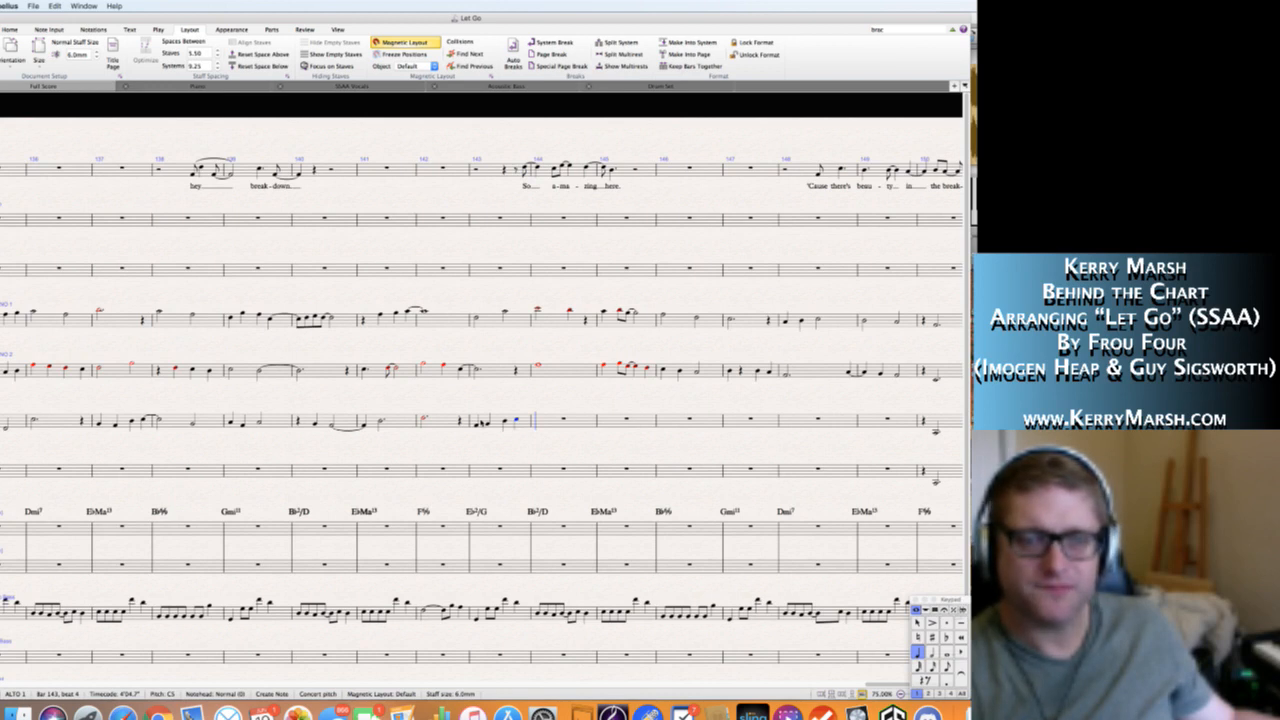
Enter a whole note D5 in Alto 1 bar 144 and add a tie into bar 145.
key("5")
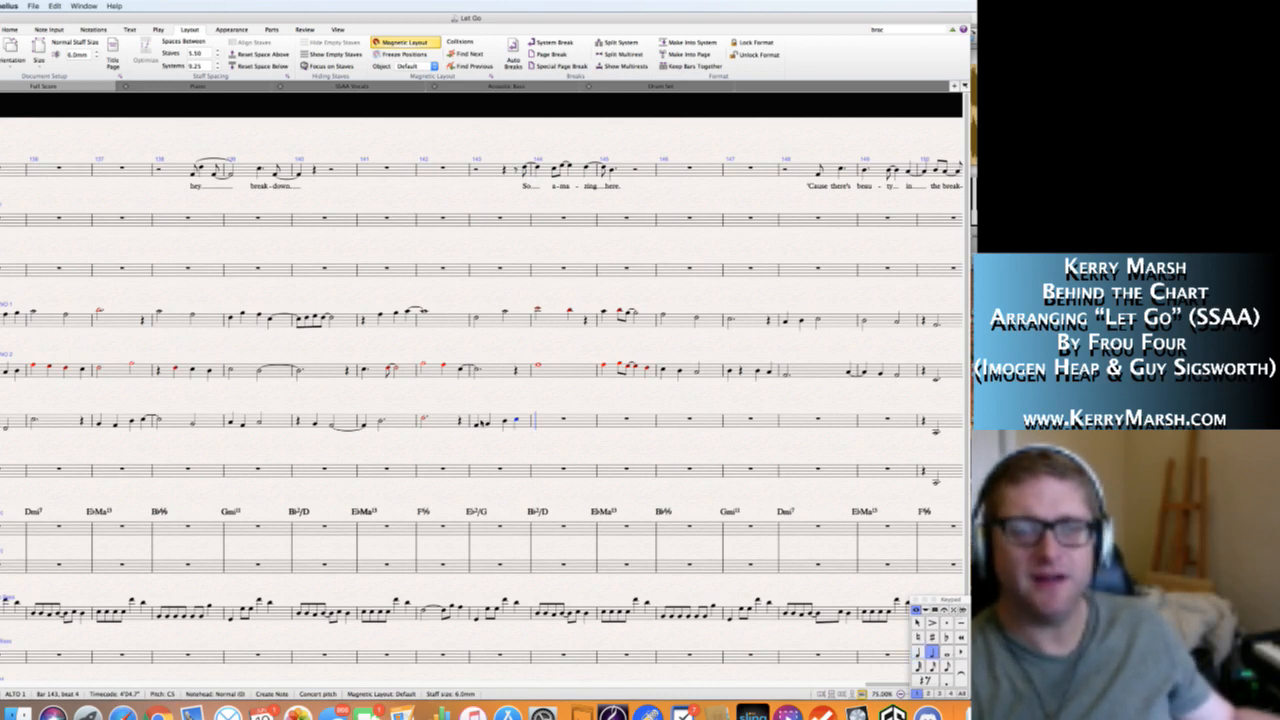
key("d")
key("Escape")
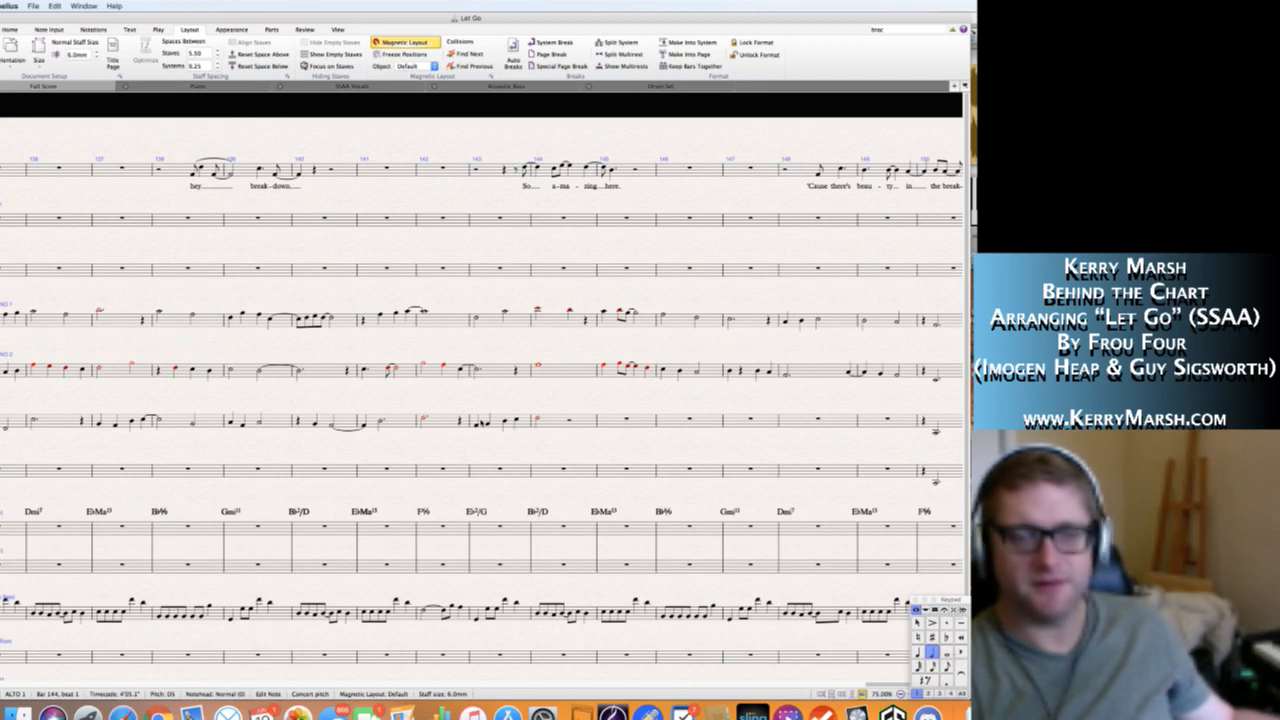
key("6")
key("n")
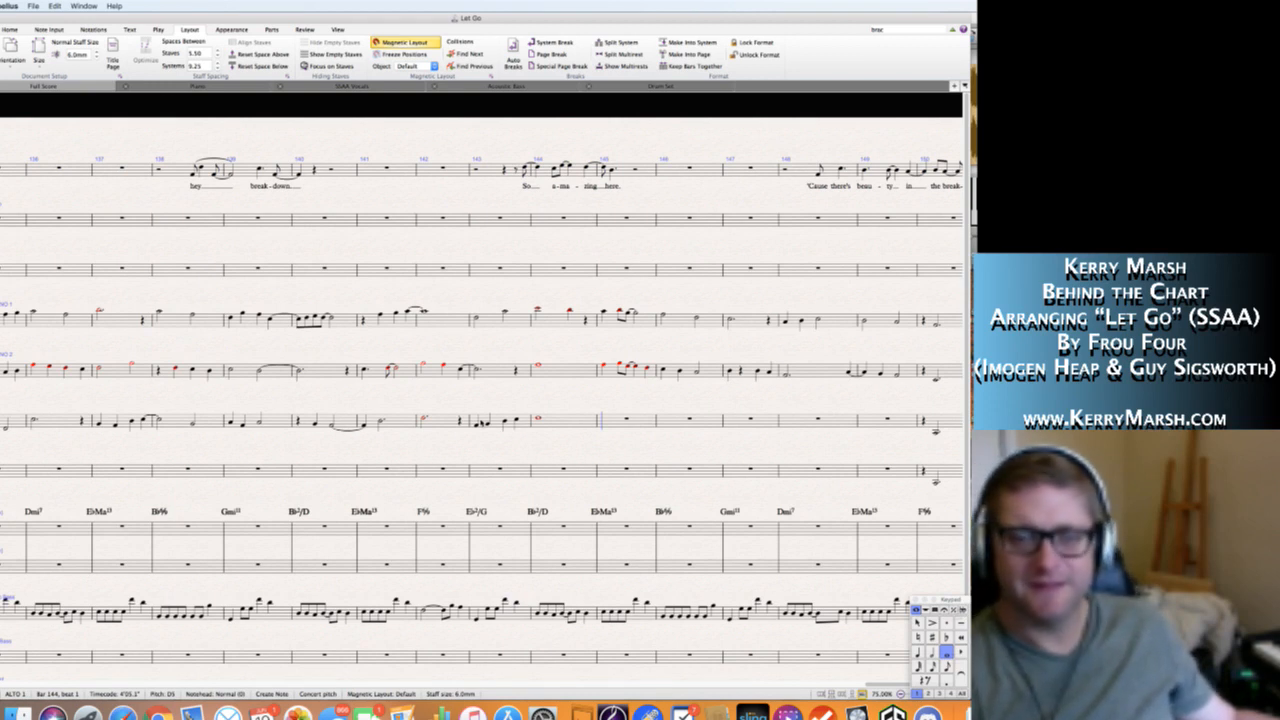
key("Return")
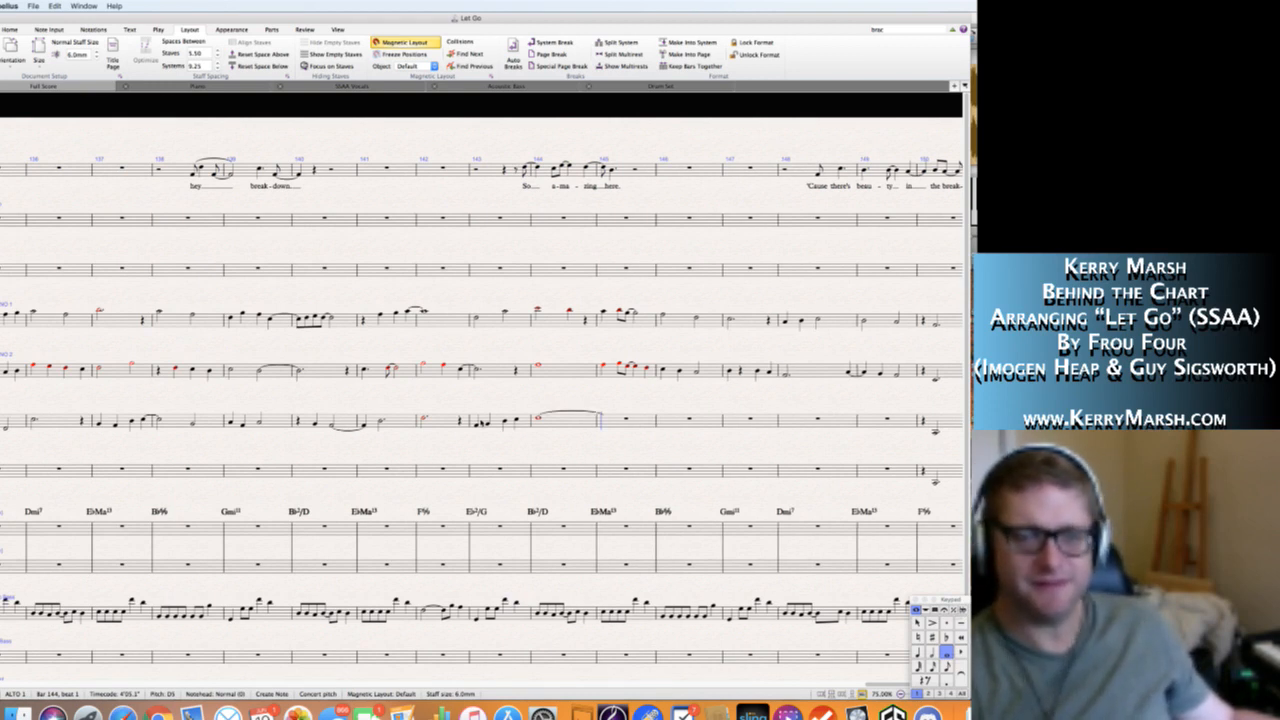
Fill Alto 1 bar 145 with a dotted half D5 completing the tie and a quarter rest on beat 4.
key("5")
key("period")
key("d")
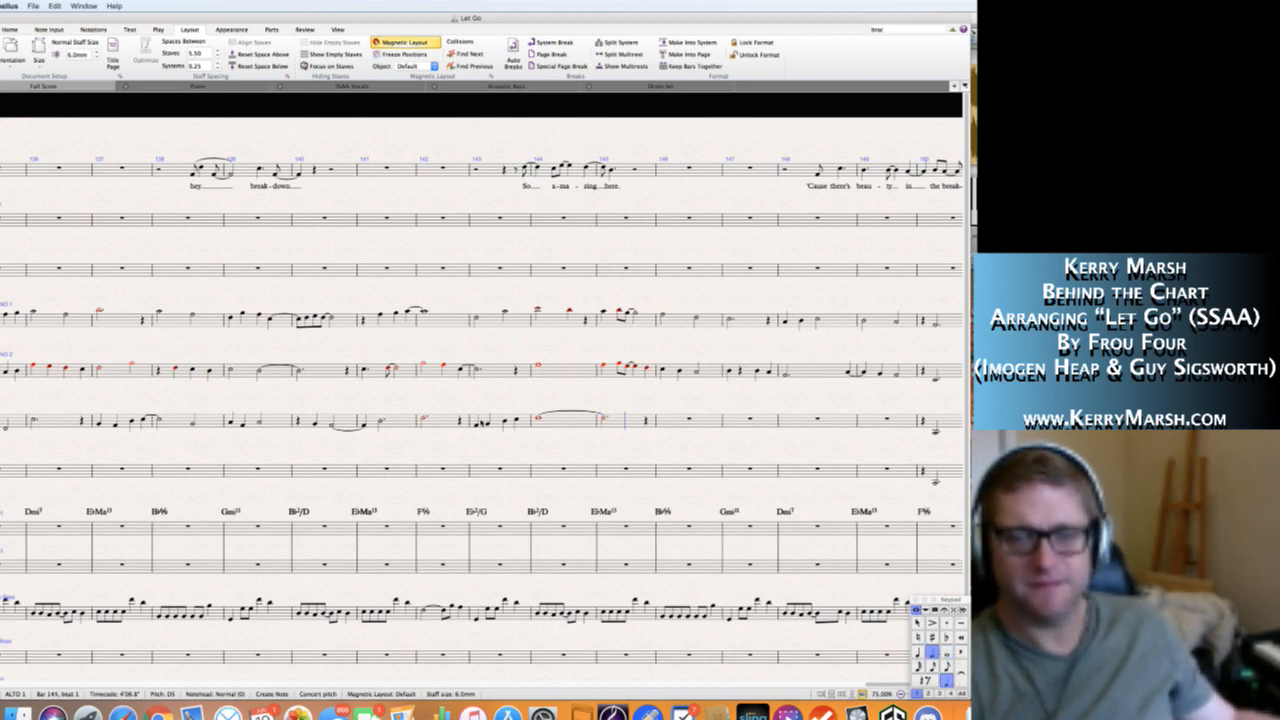
key("4")
key("0")
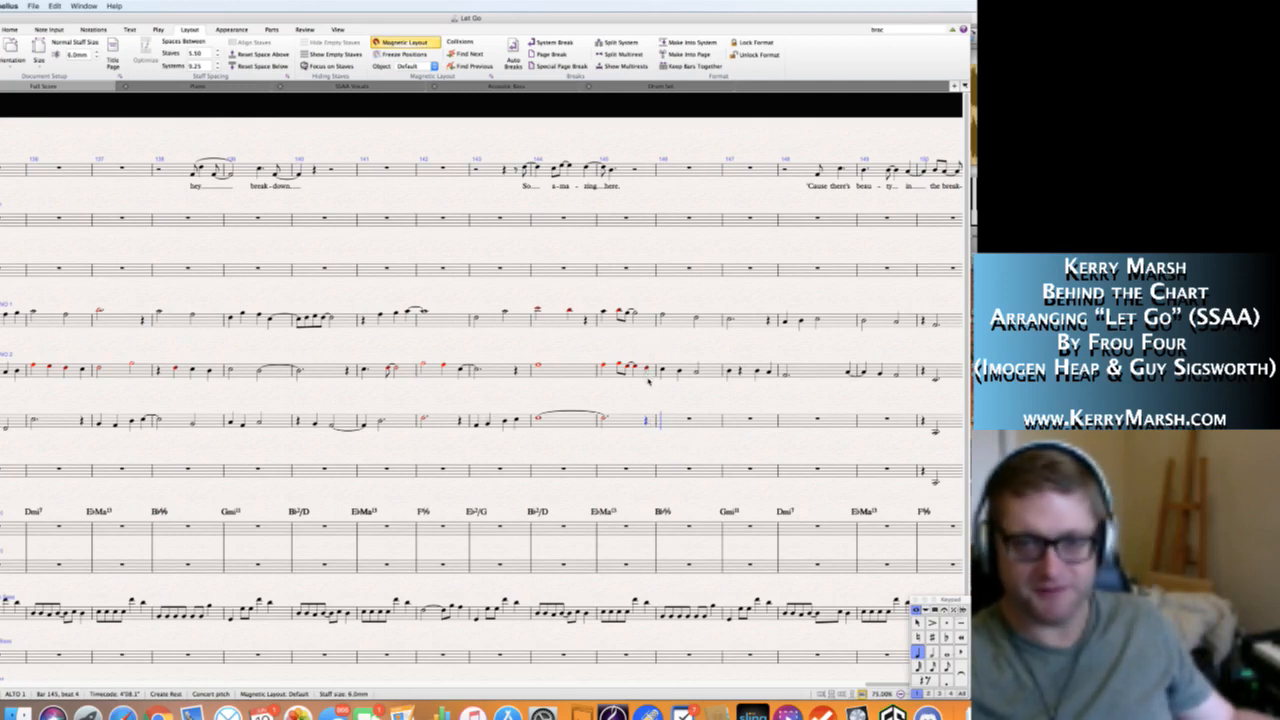
key("Escape")
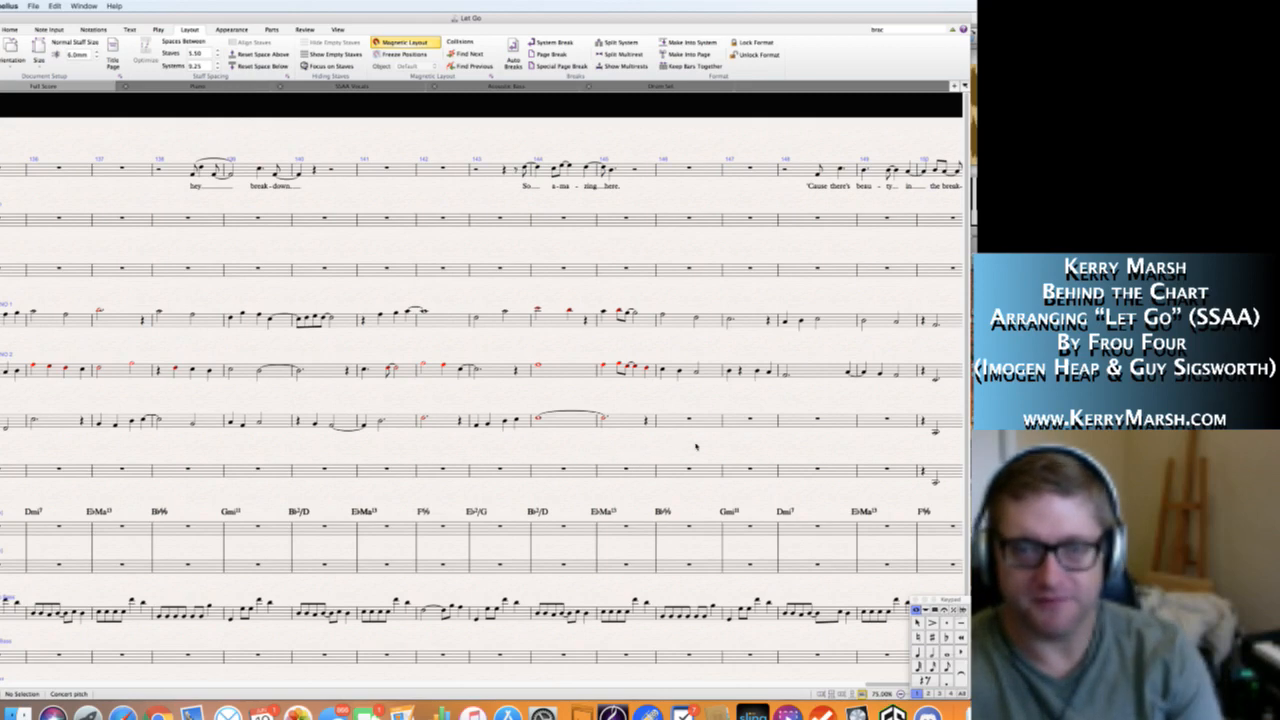
Enter a half note G4 on beat 1 of bar 146 in the Alto 1 staff.
left_click_drag(635, 452, 569, 453)
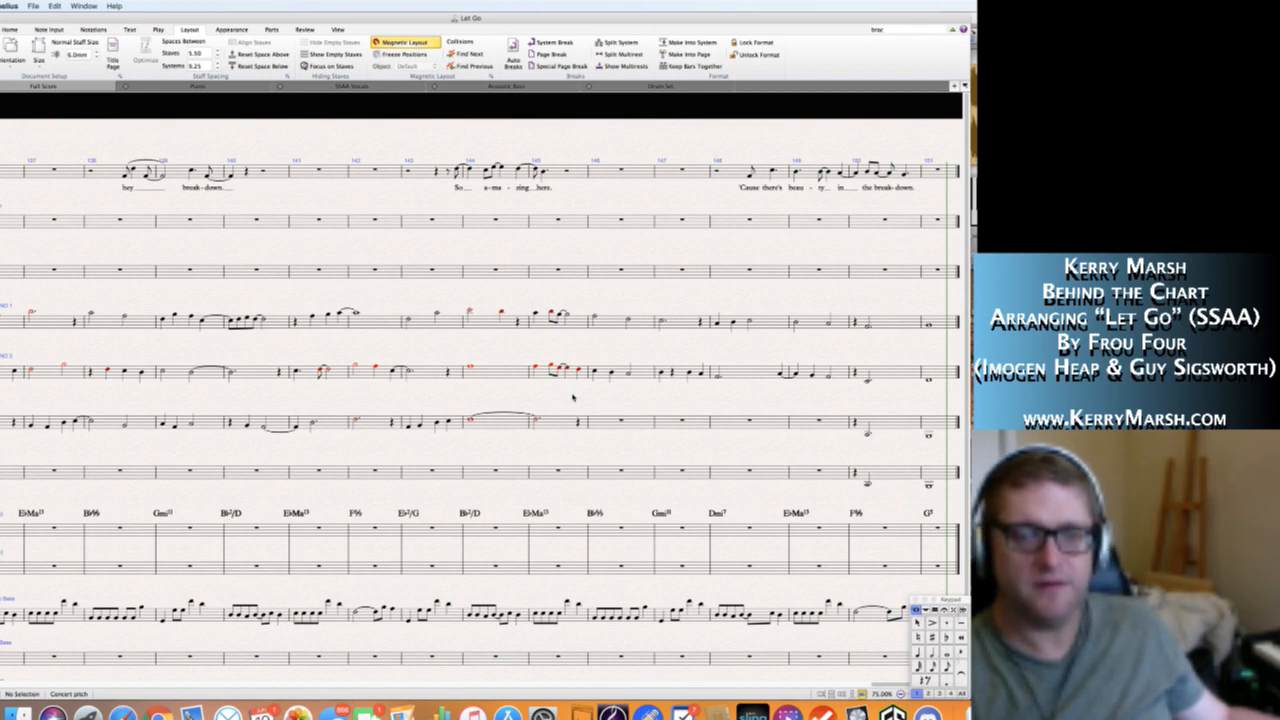
left_click(601, 422)
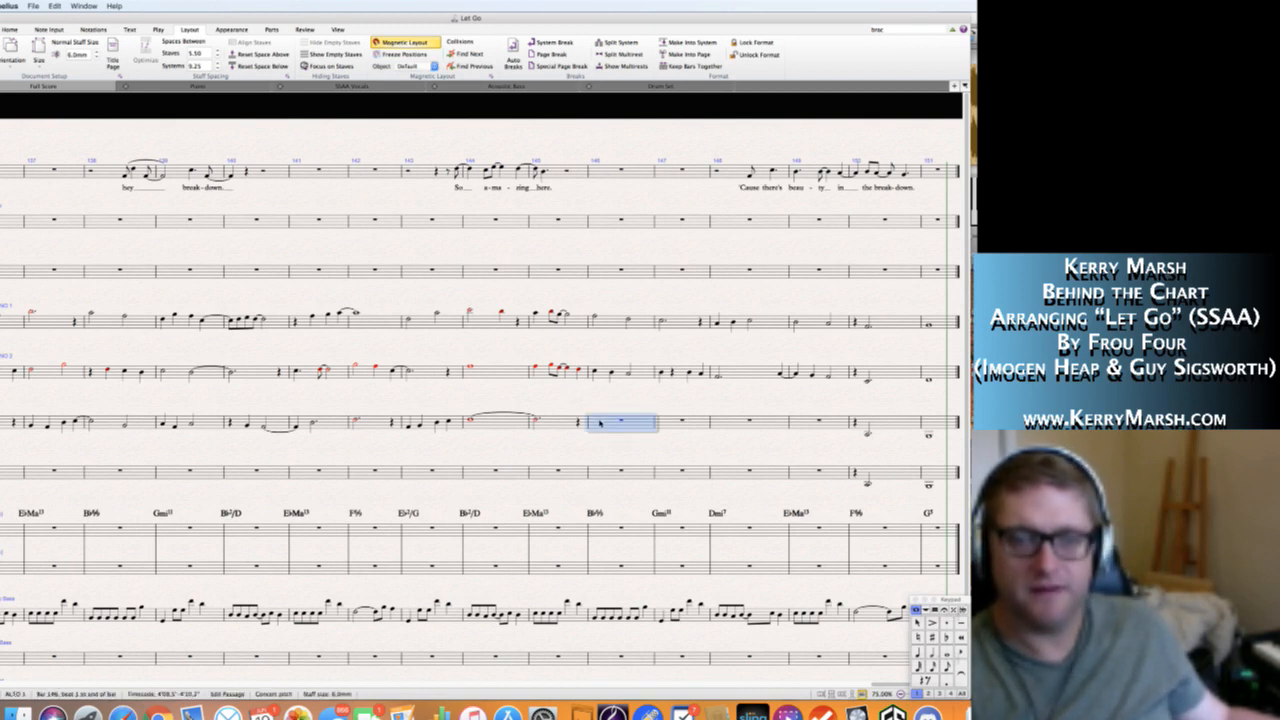
key("n")
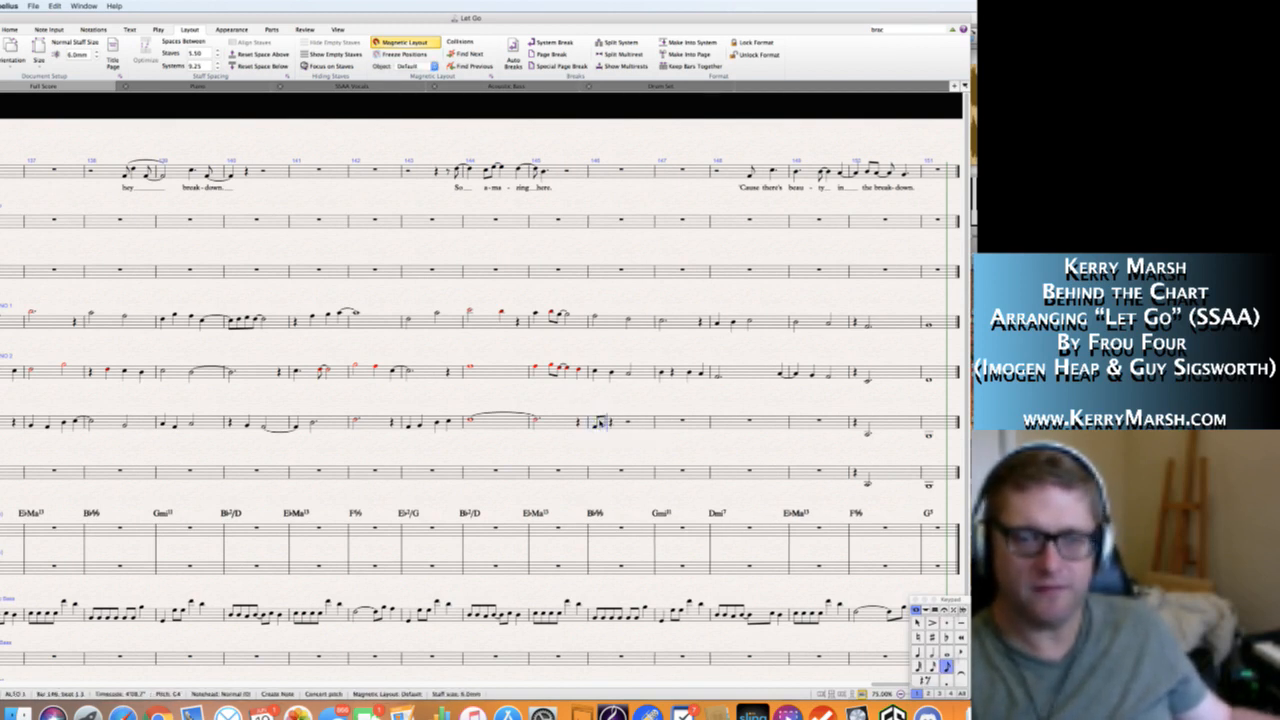
key("Escape")
key("Left")
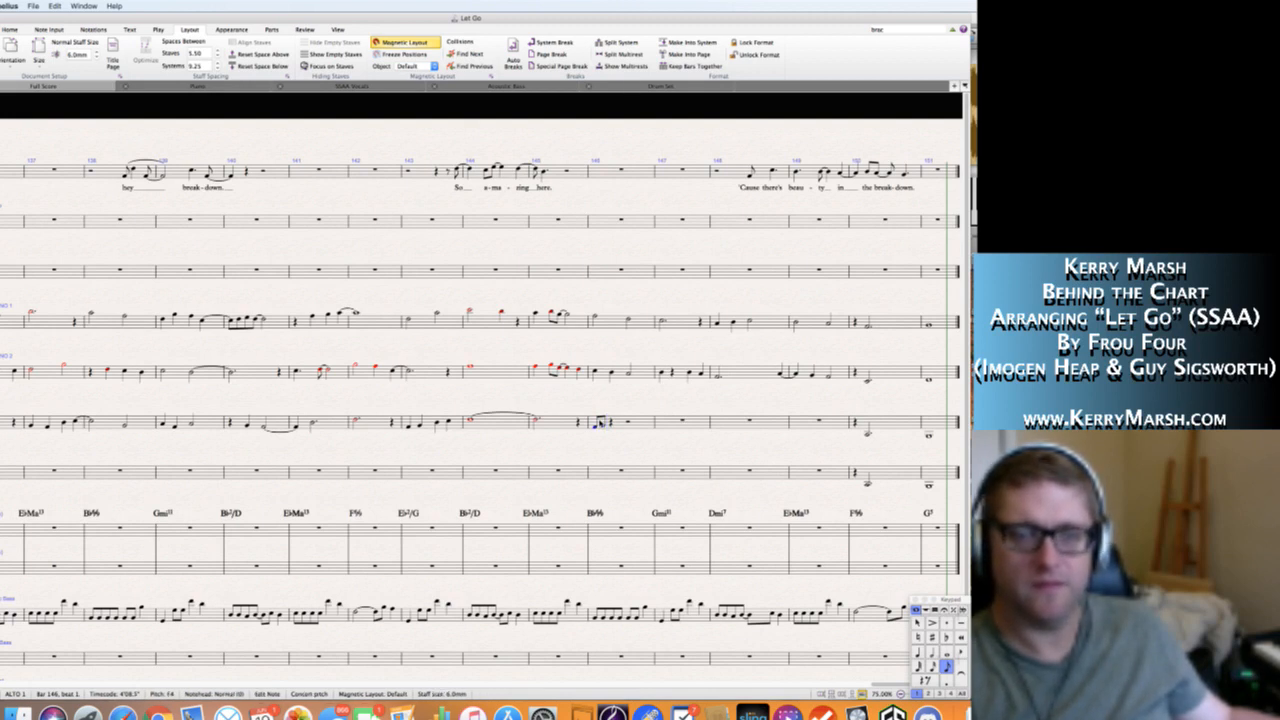
key("4")
key("Right")
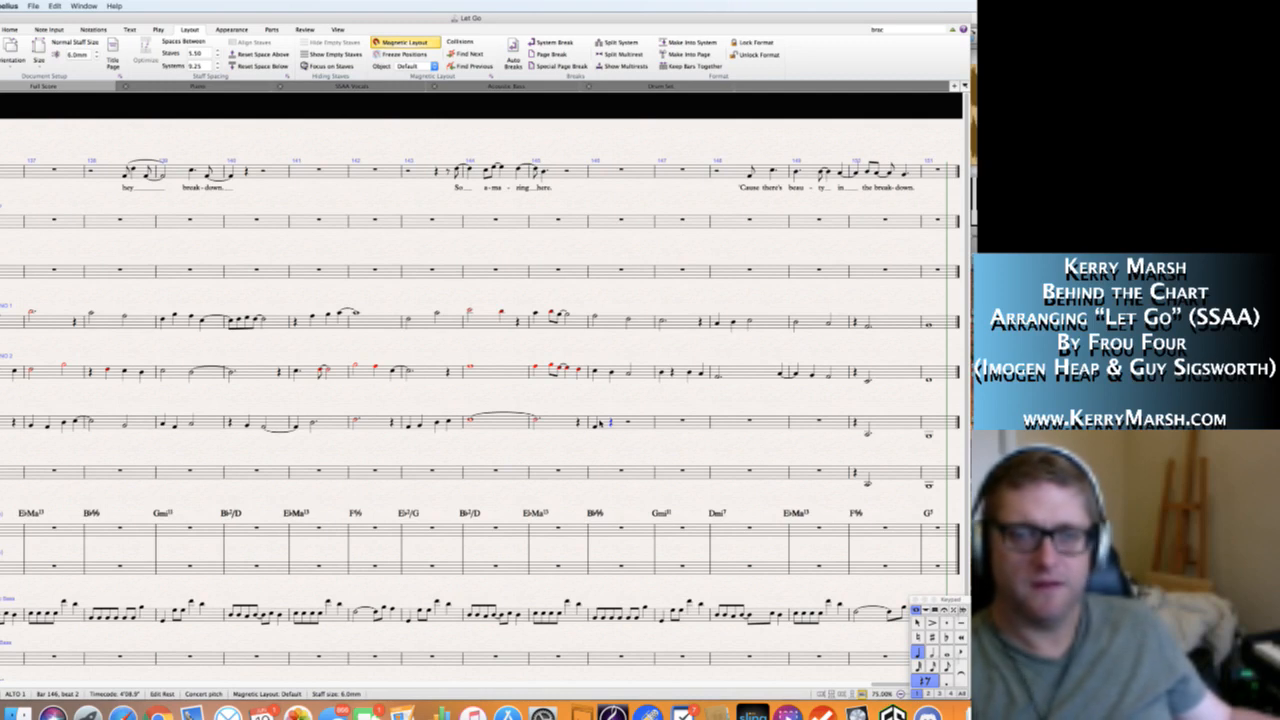
key("Left")
key("Right")
key("f")
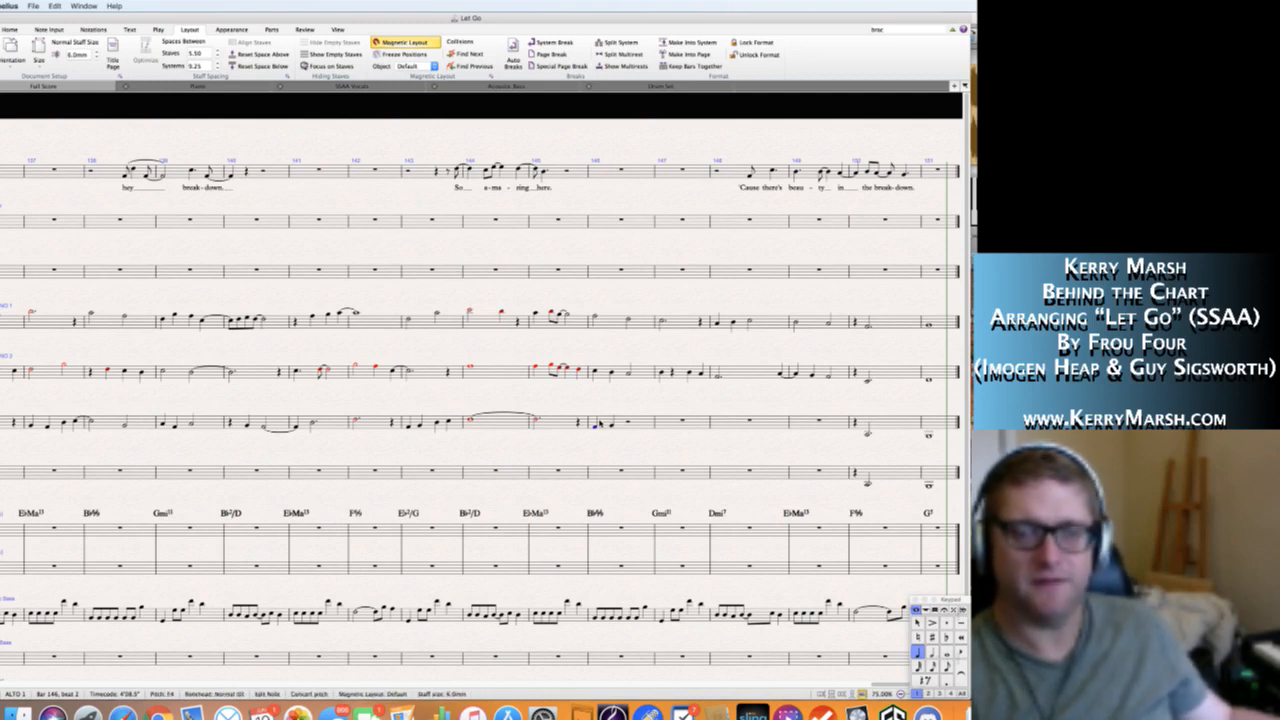
key("Left")
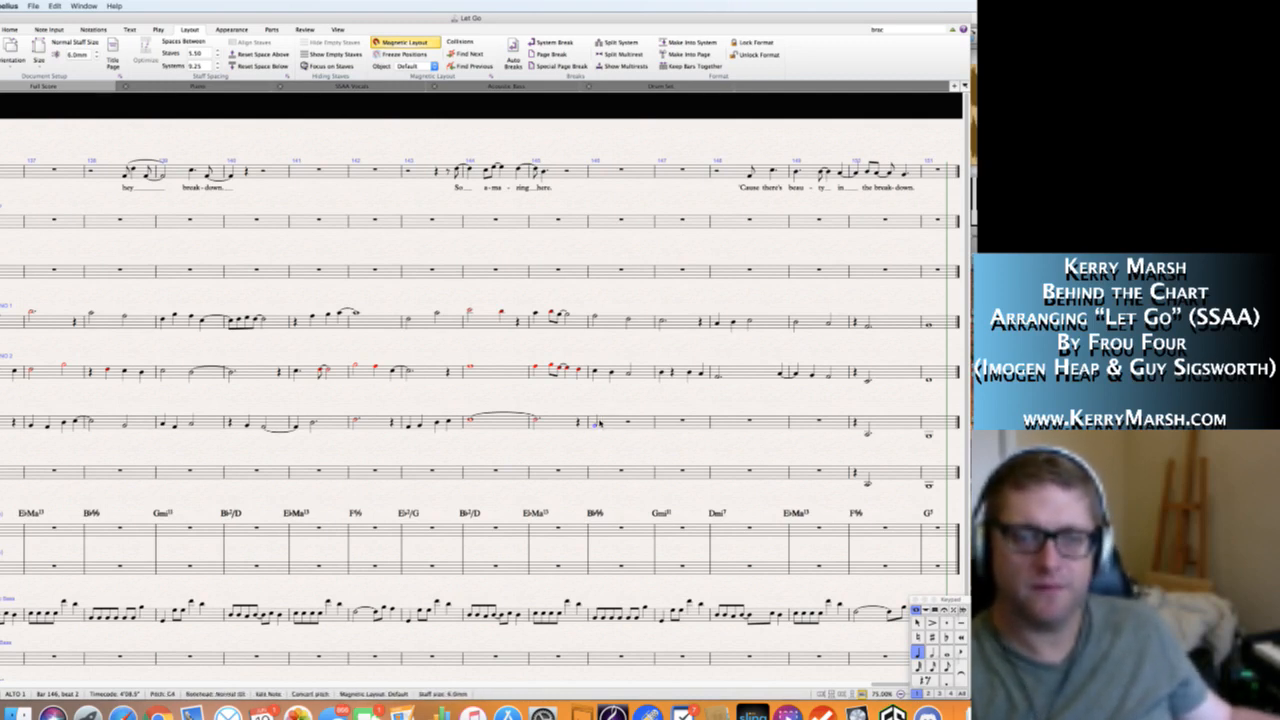
key("5")
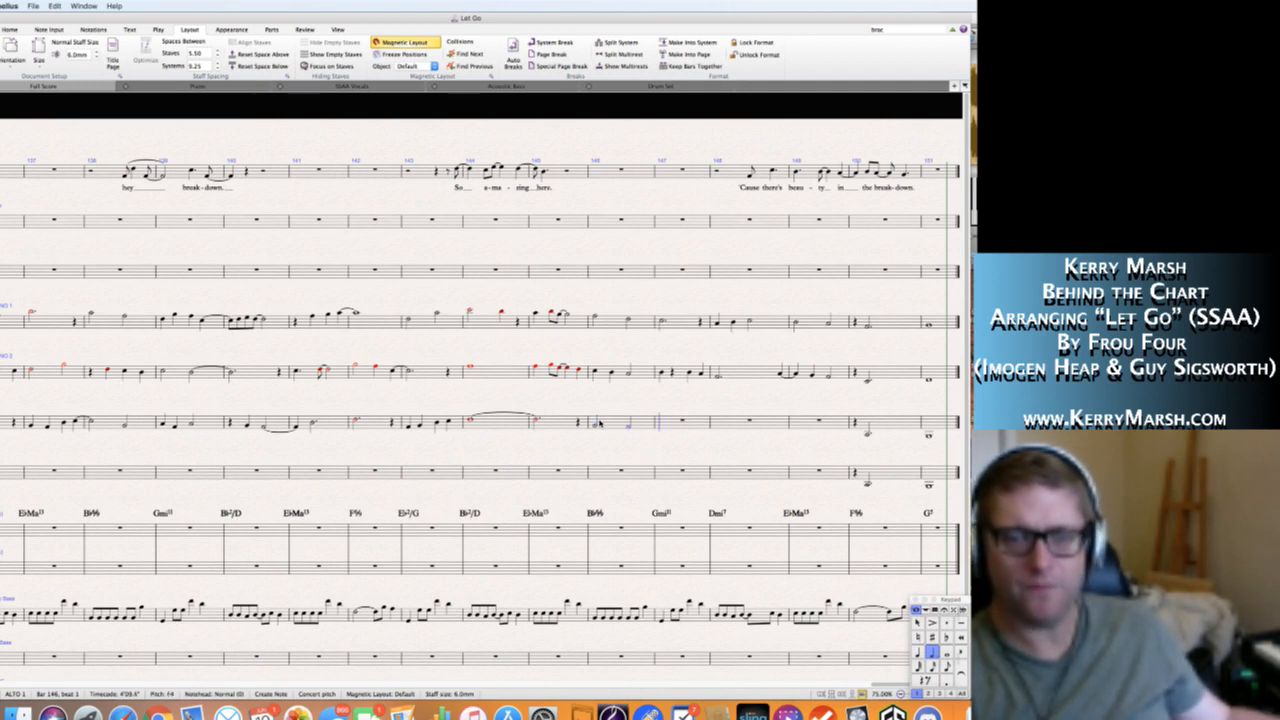
Complete Alto 1 bar 146 with quarter notes F4 on beat 3 and E♭4 on beat 4.
key("f")
key("Escape")
key("n")
key("4")
key("f")
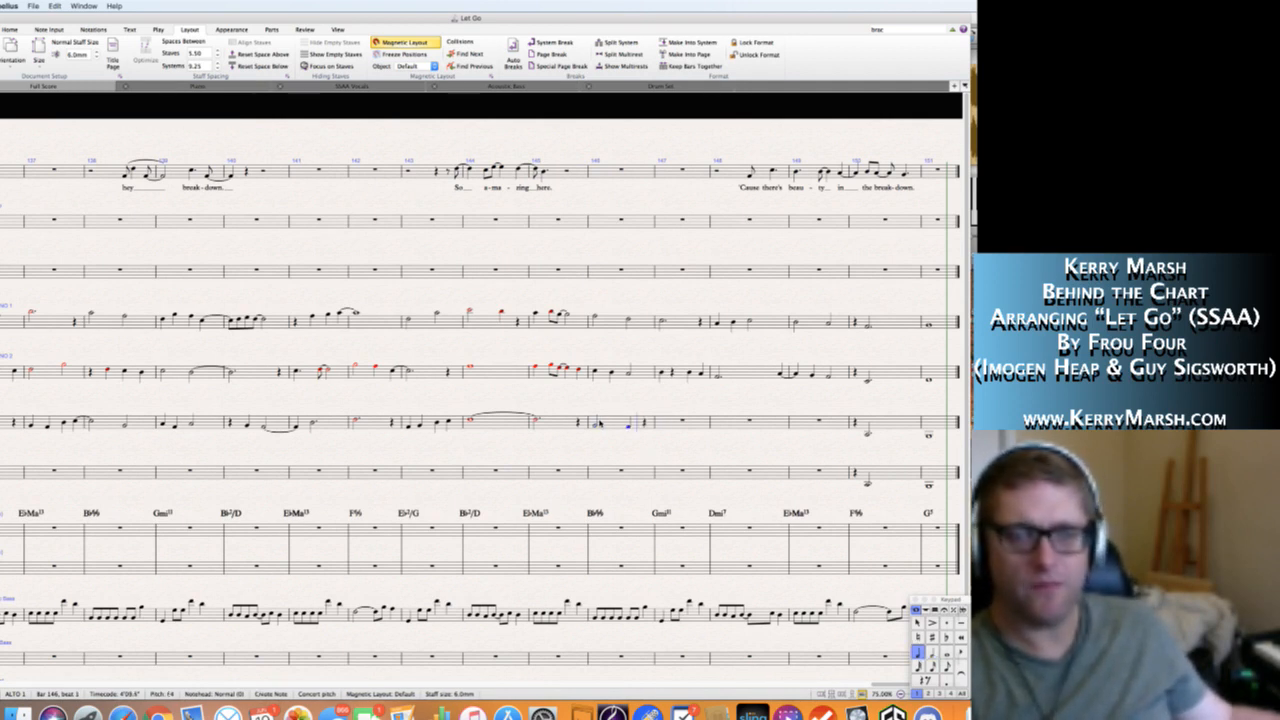
key("e")
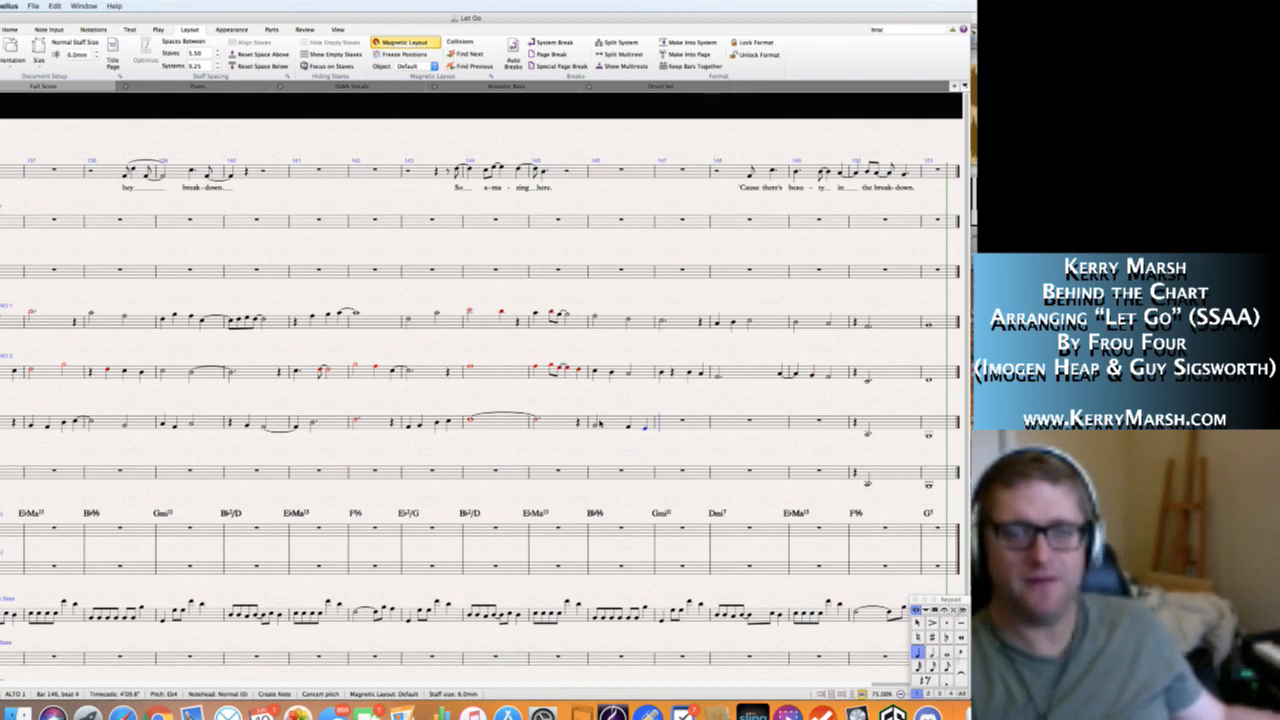
Enter a whole note D4 in bar 147 of the Alto 1 staff.
key("5")
key("d")
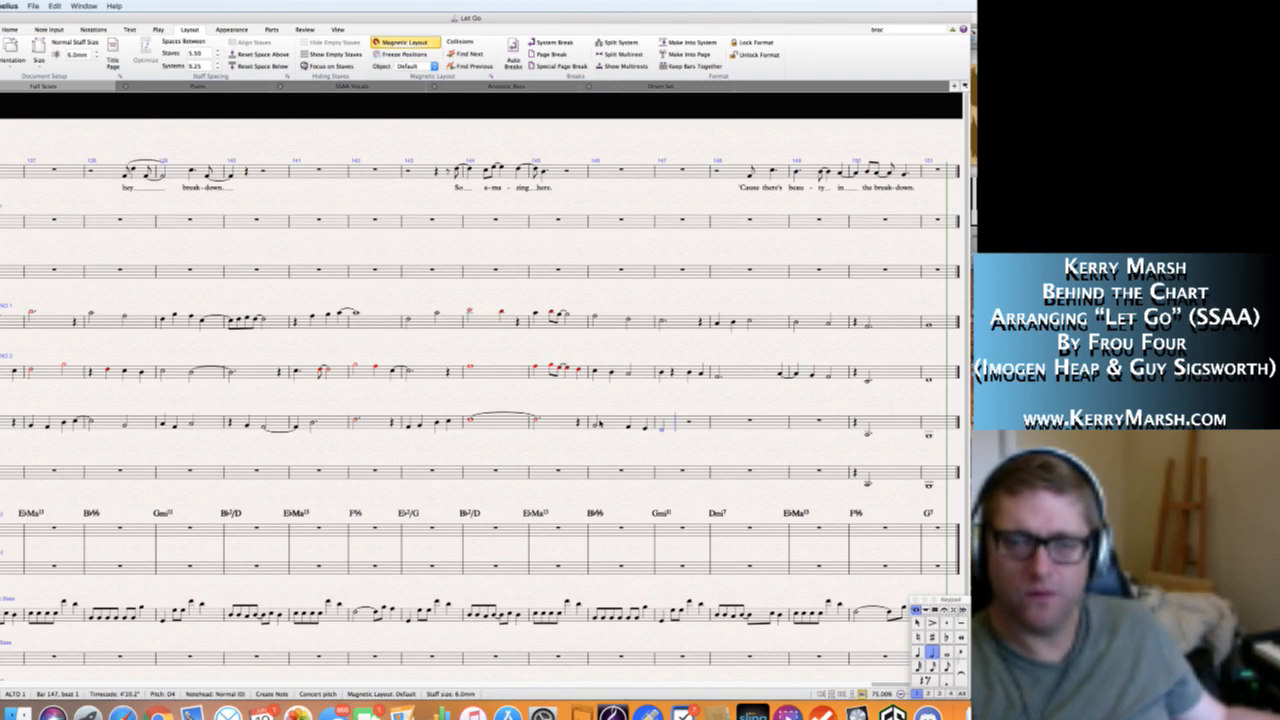
key("Escape")
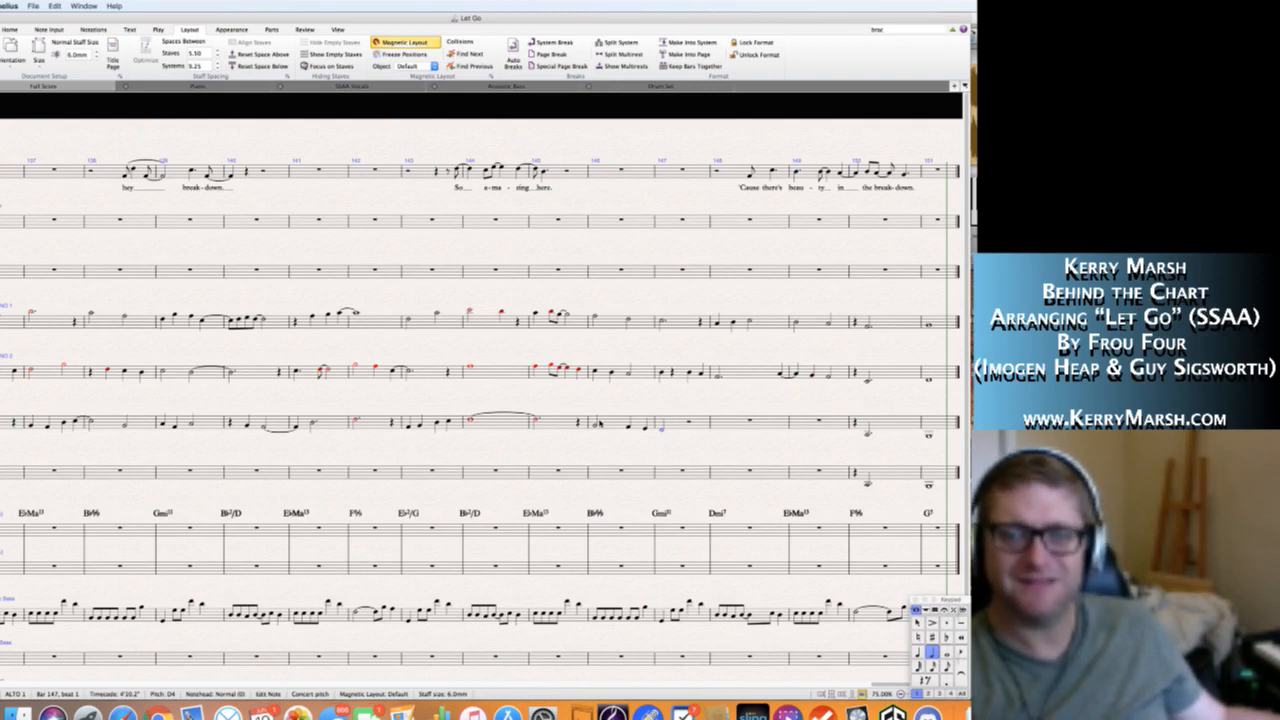
key("6")
key("n")
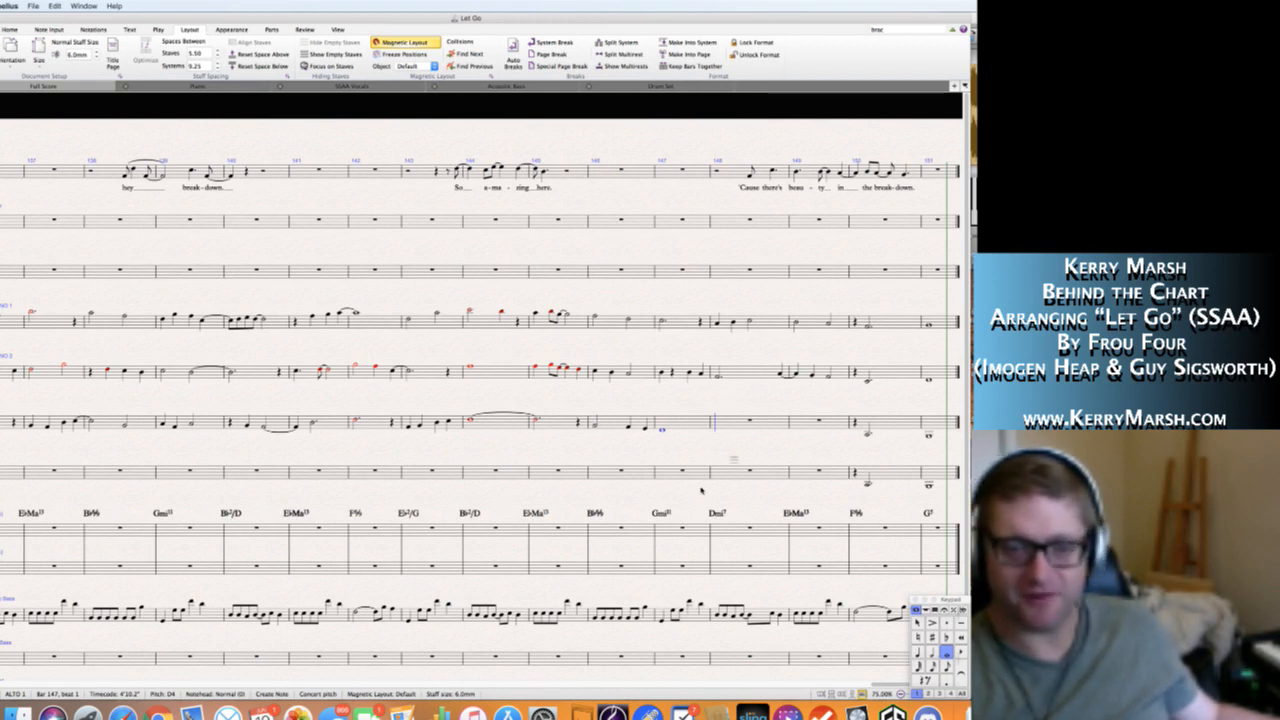
key("Escape")
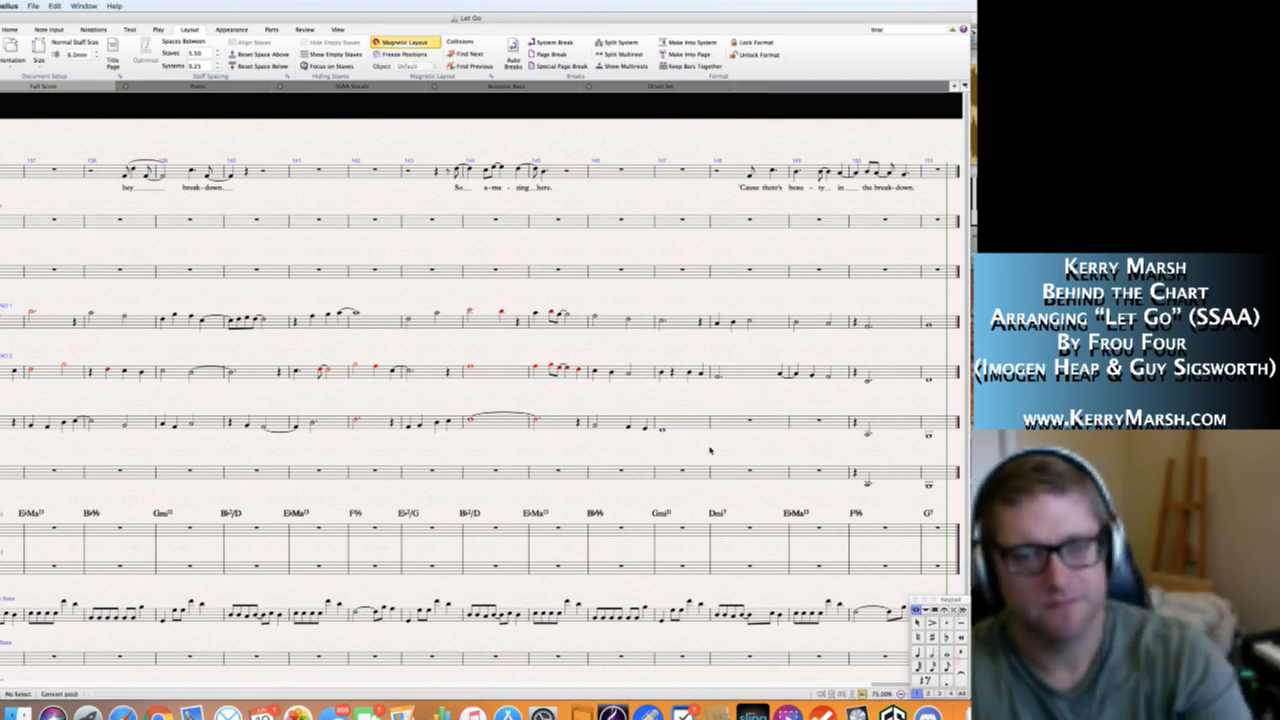
Play back the score from bar 146 to about bar 149 to check the new Alto 1 notes.
scroll(672, 449, "right", 1)
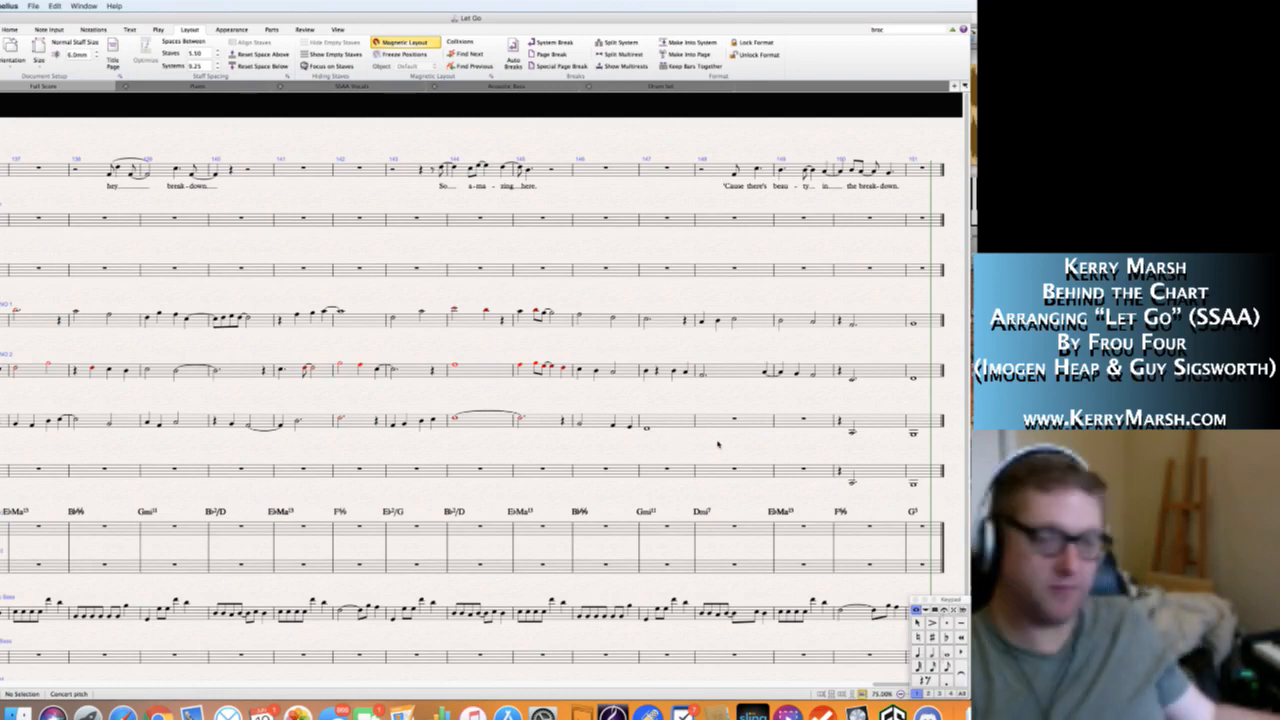
left_click(579, 426)
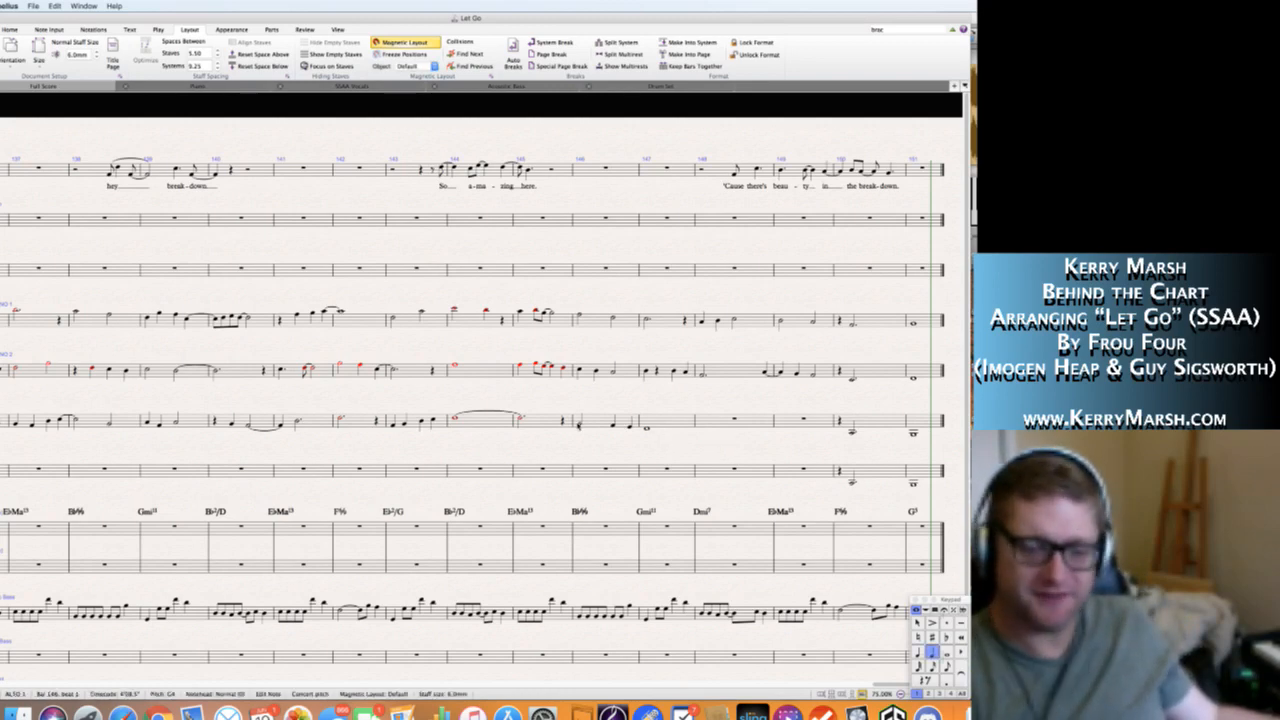
key("p")
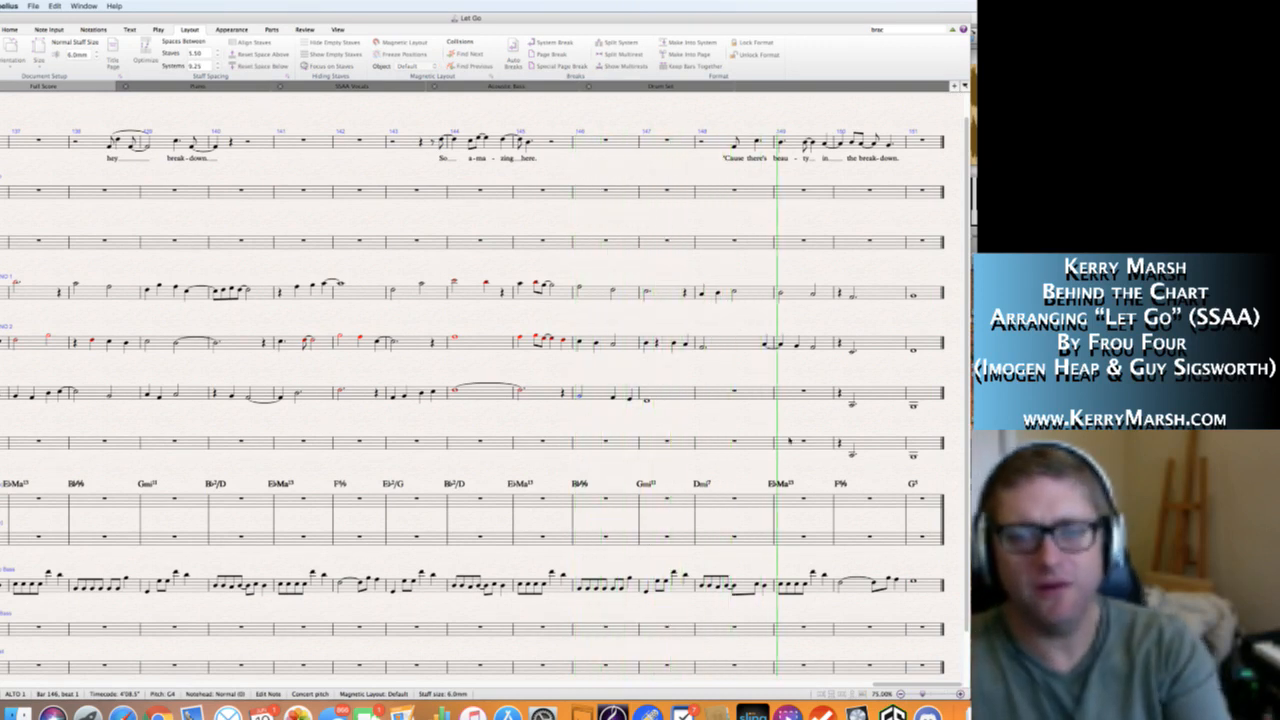
key("space")
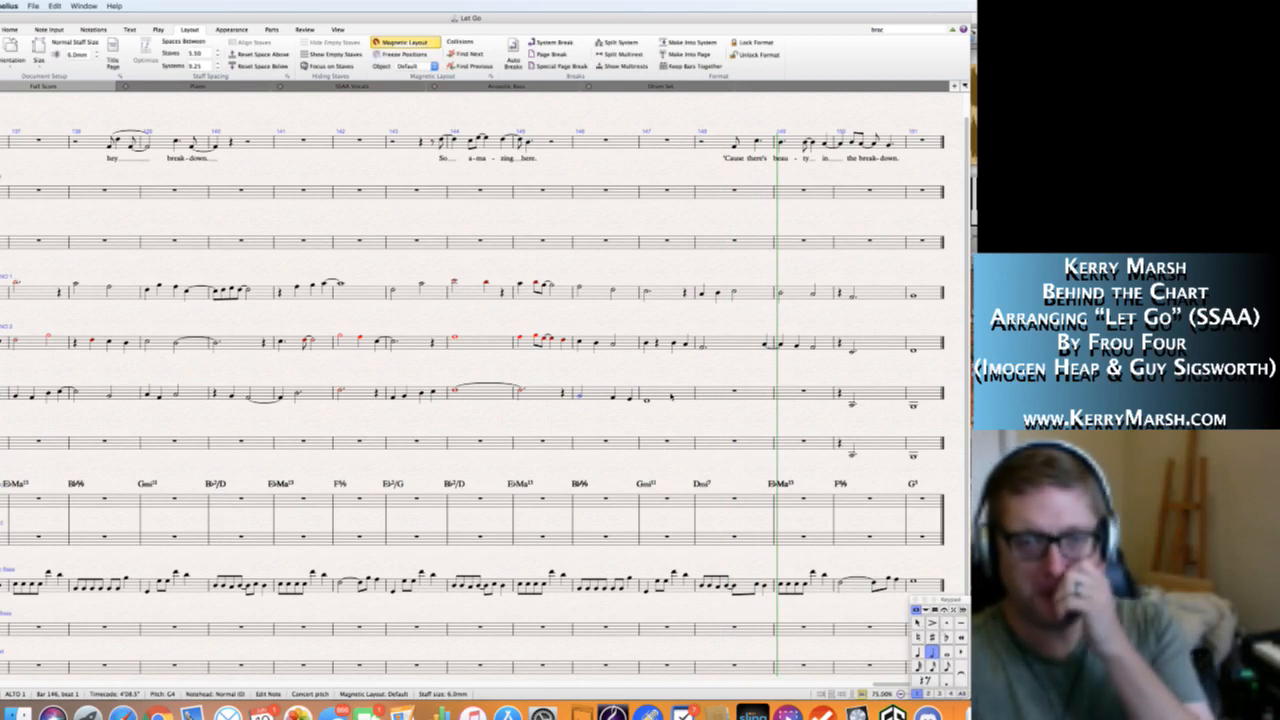
In bar 148 of the Alto 1 staff, enter a half rest, a quarter note E♭4 and a quarter note D4 tied over the barline.
left_click(671, 397)
key("Right")
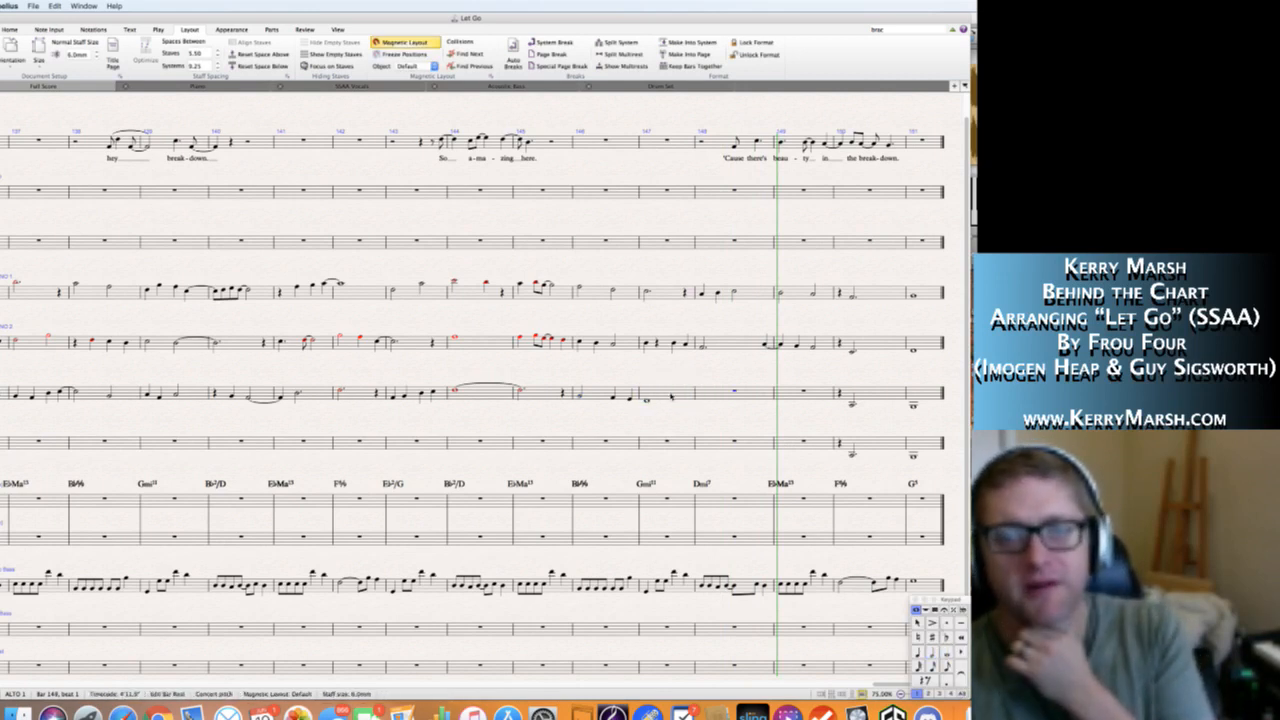
key("Right")
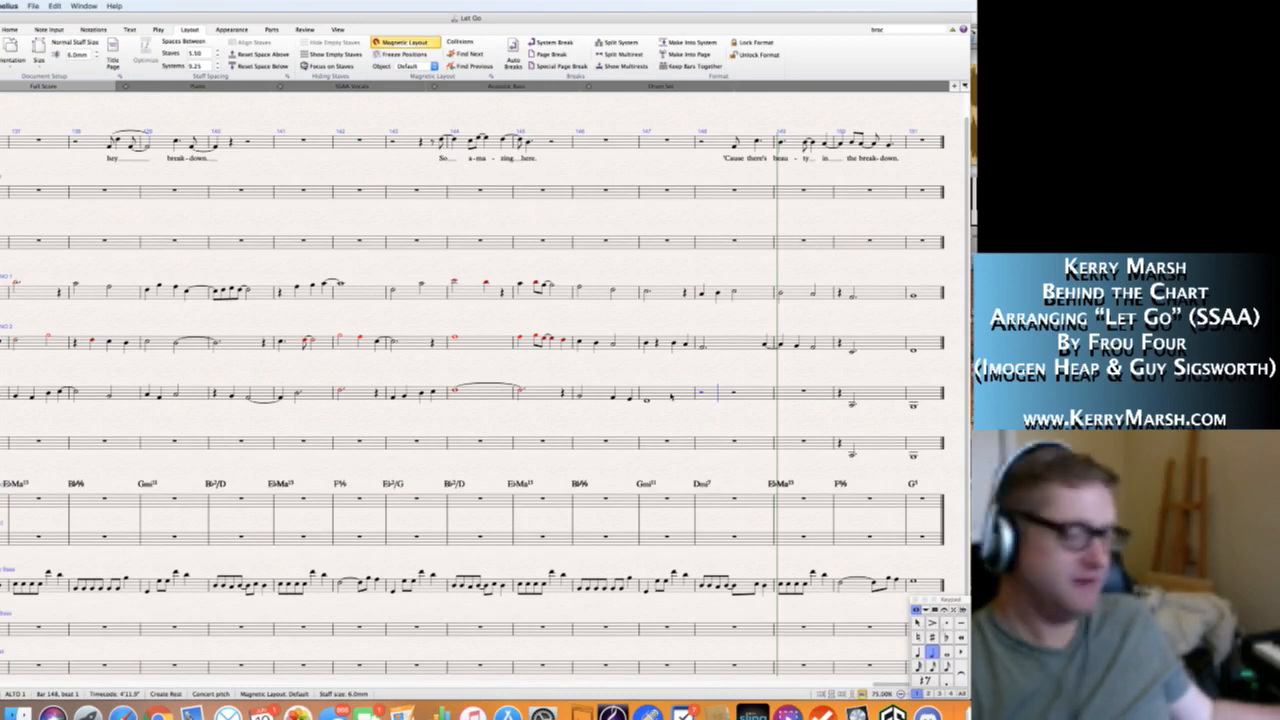
key("4")
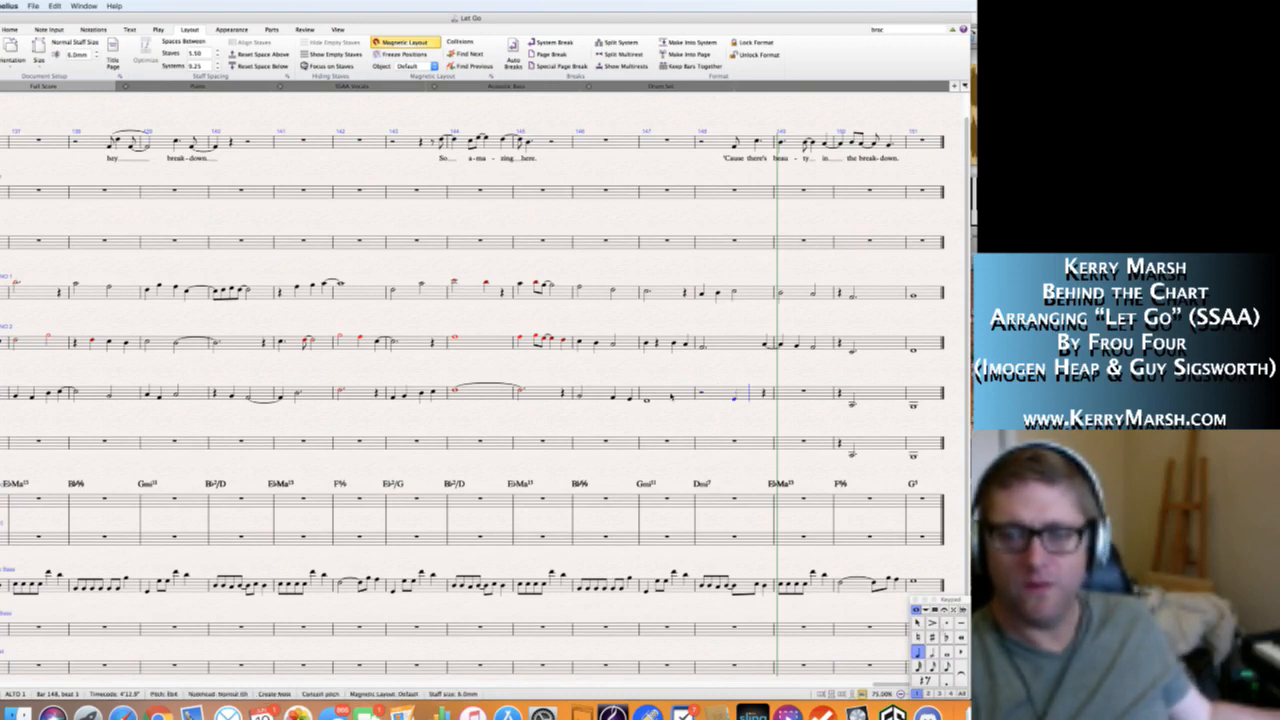
key("d")
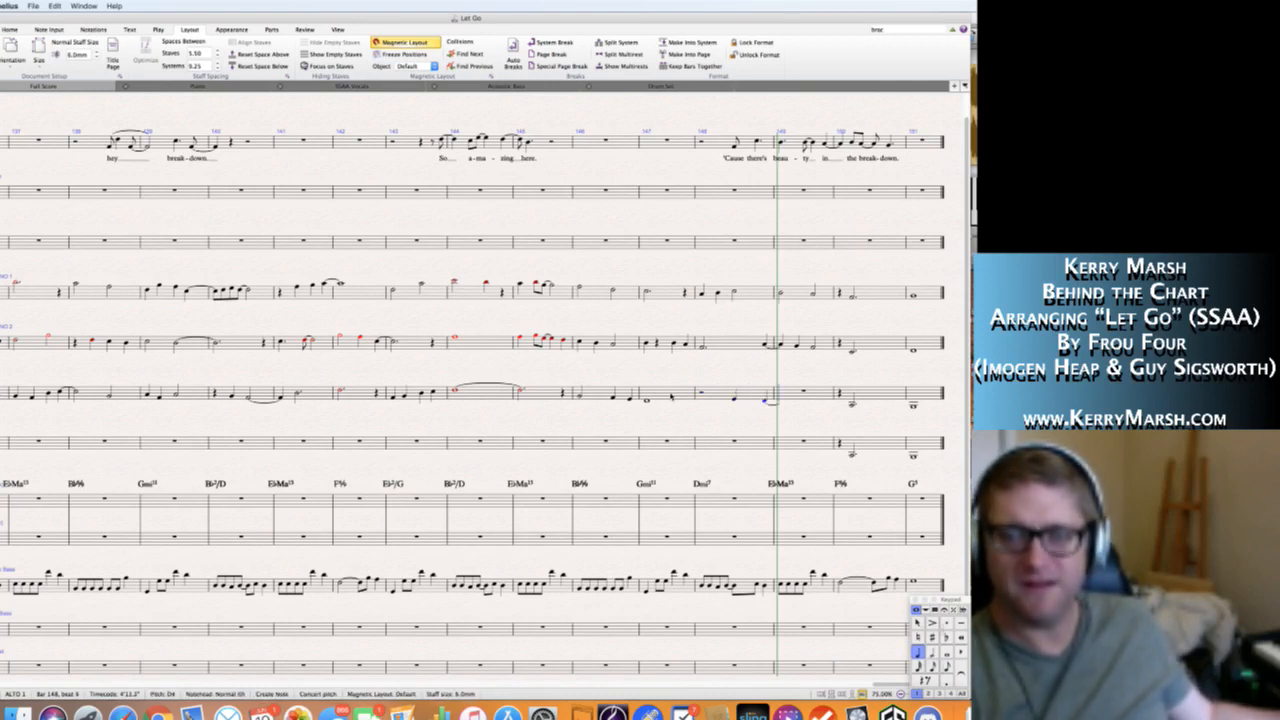
Enter a whole note D4 in bar 149 of the Alto 1 staff to receive the tie from bar 148.
key("5")
key("d")
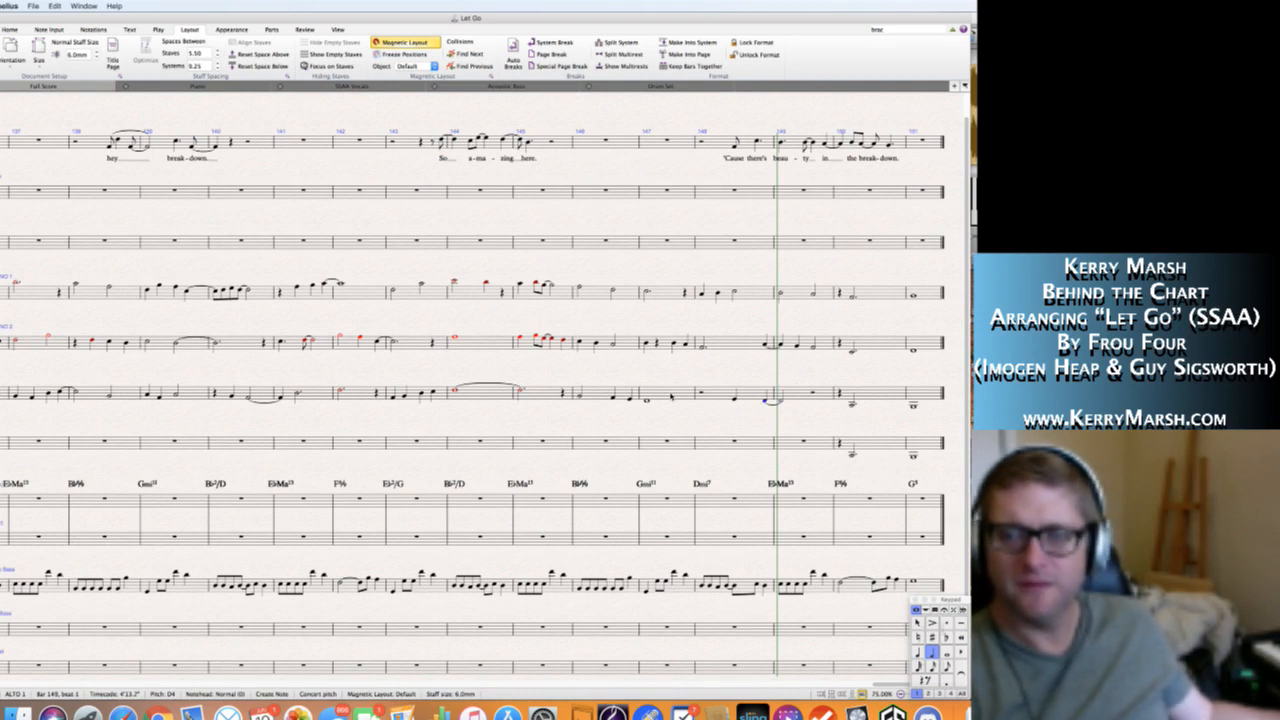
key("6")
key("d")
key("Escape")
key("Escape")
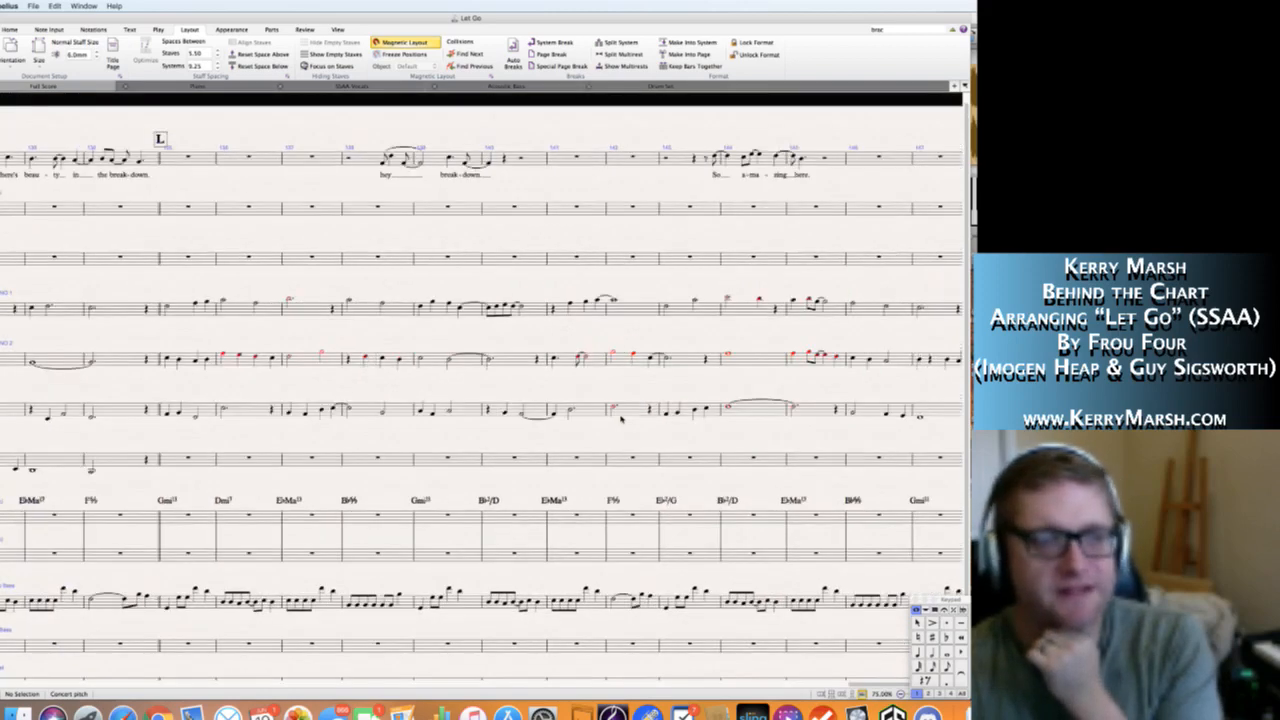
Play back the score from bar 135 at rehearsal mark L to the final bar.
left_click(506, 309)
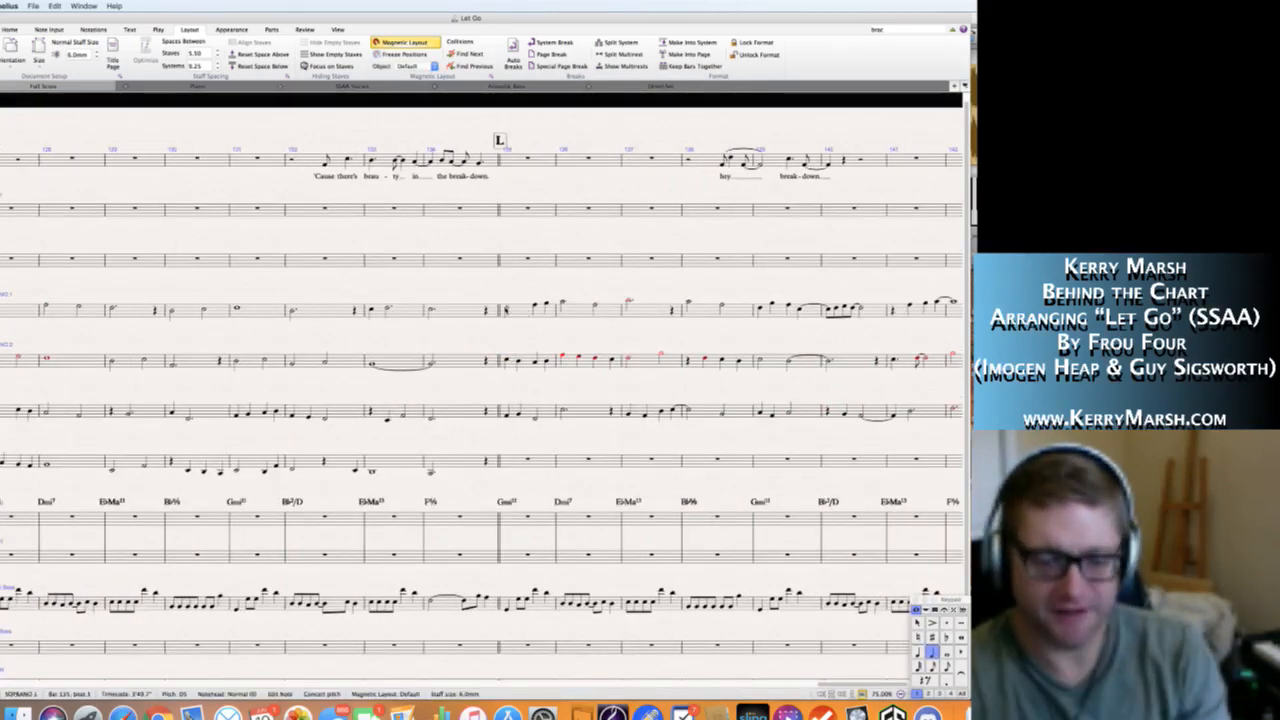
key("space")
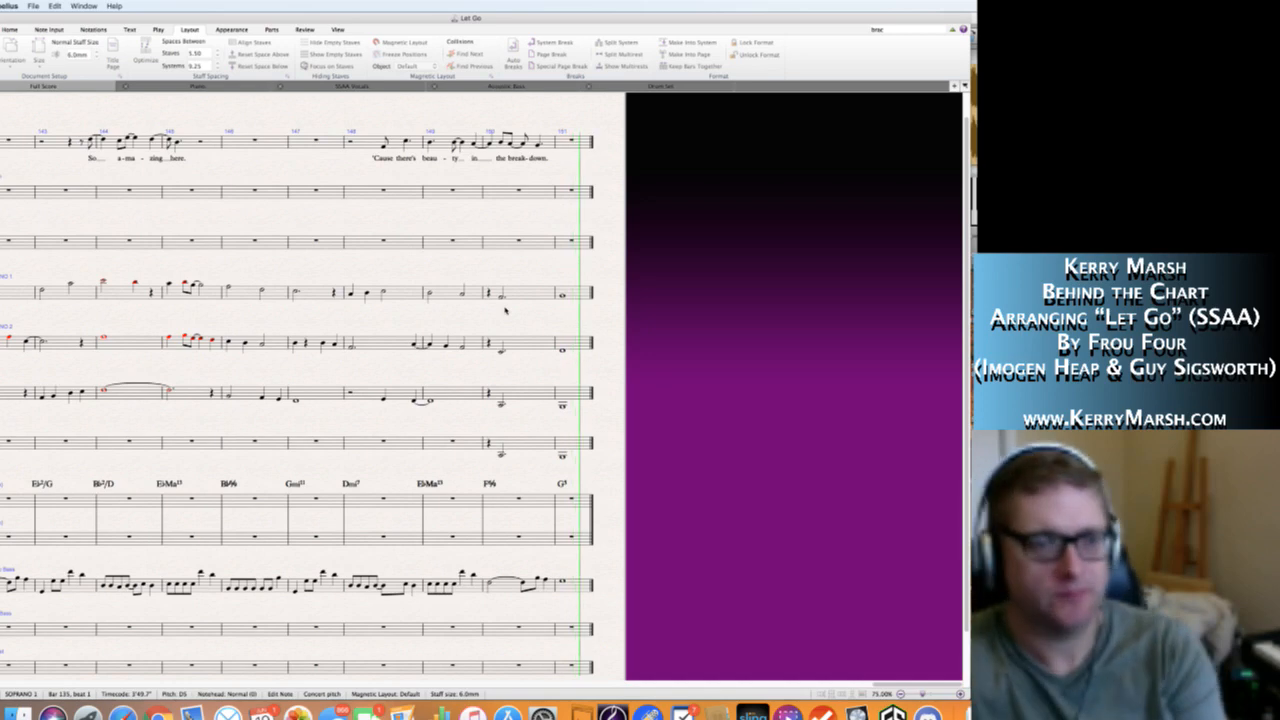
key("space")
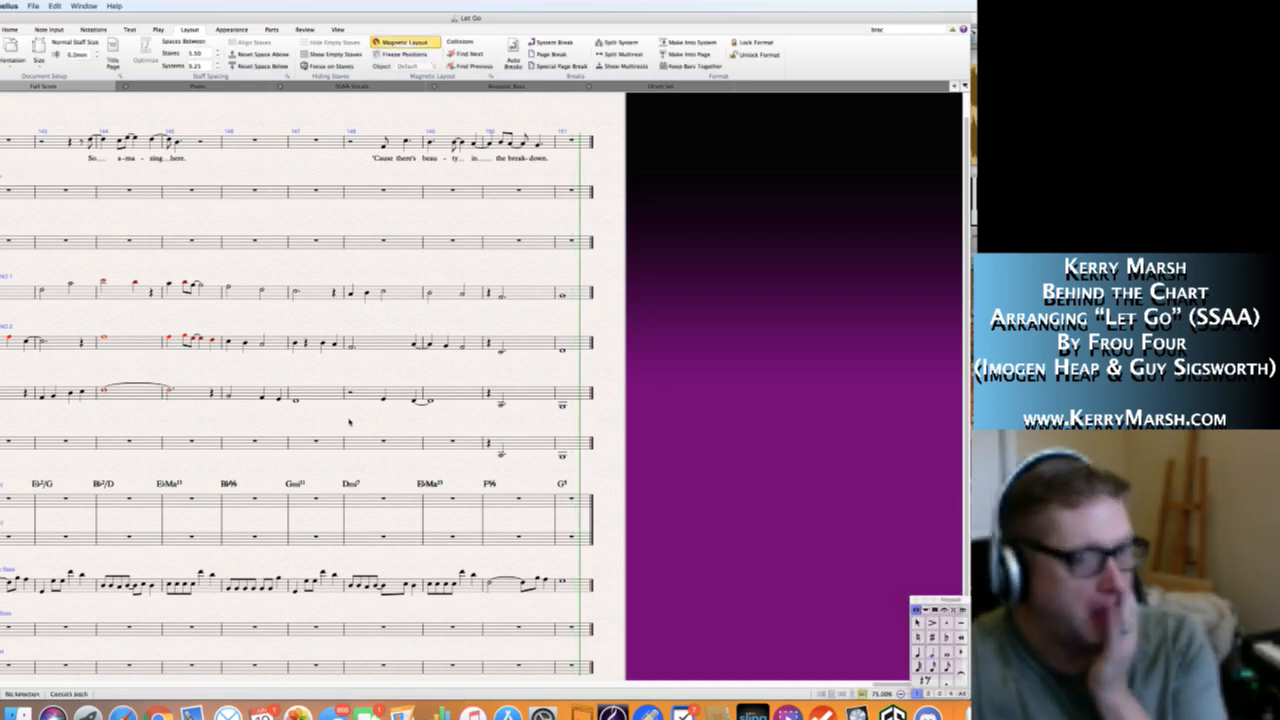
Play back the score from bar 119 at rehearsal mark K to the final bar to review the upper three vocal lines.
scroll(349, 422, "left", 10)
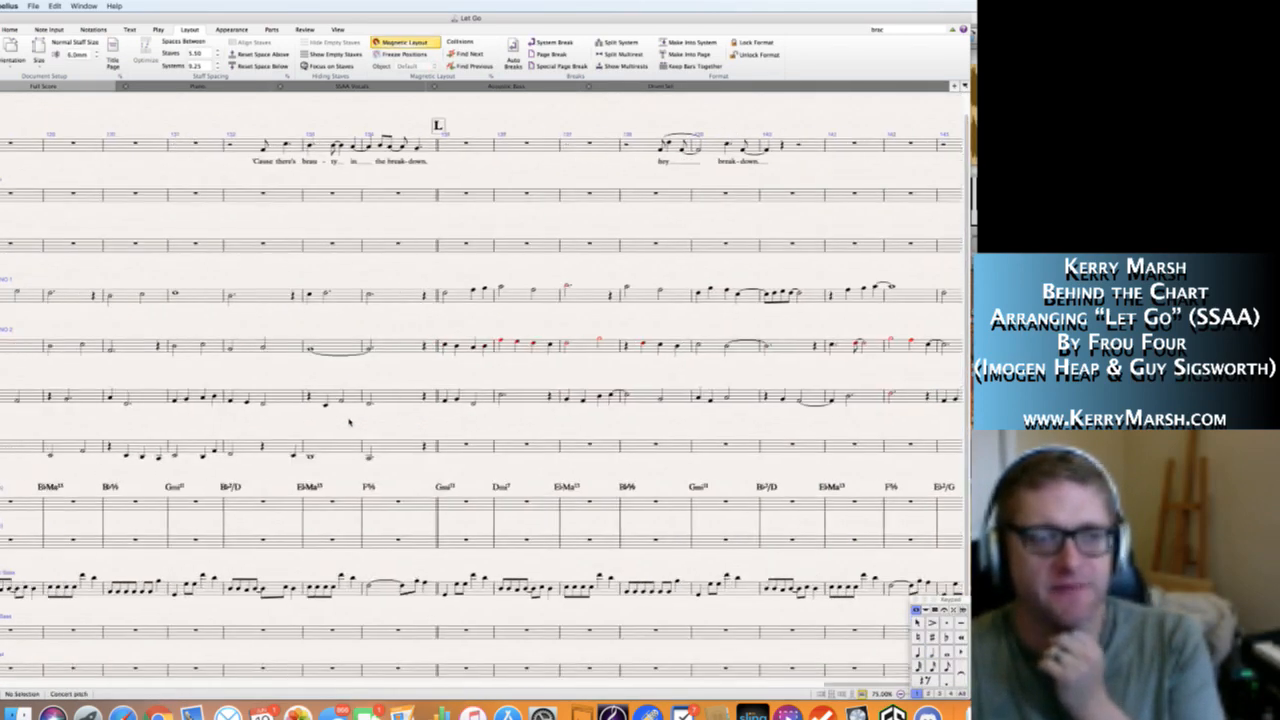
scroll(349, 422, "left", 5)
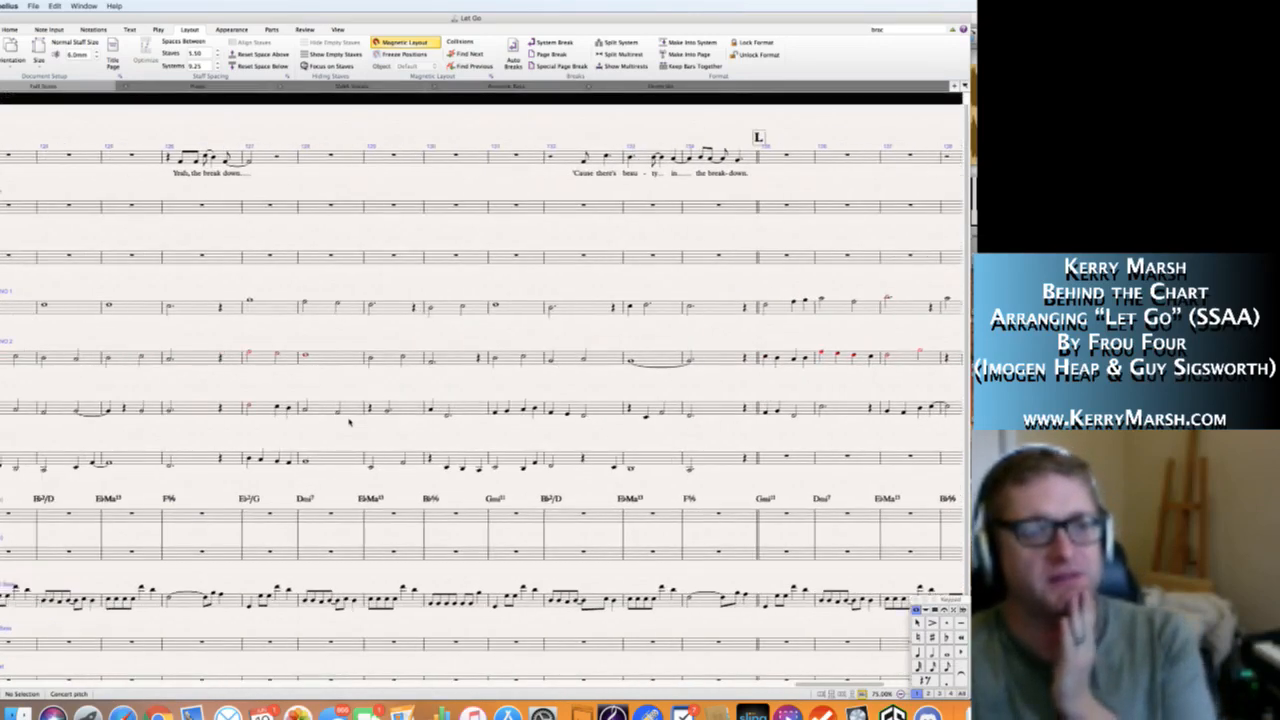
scroll(349, 422, "left", 10)
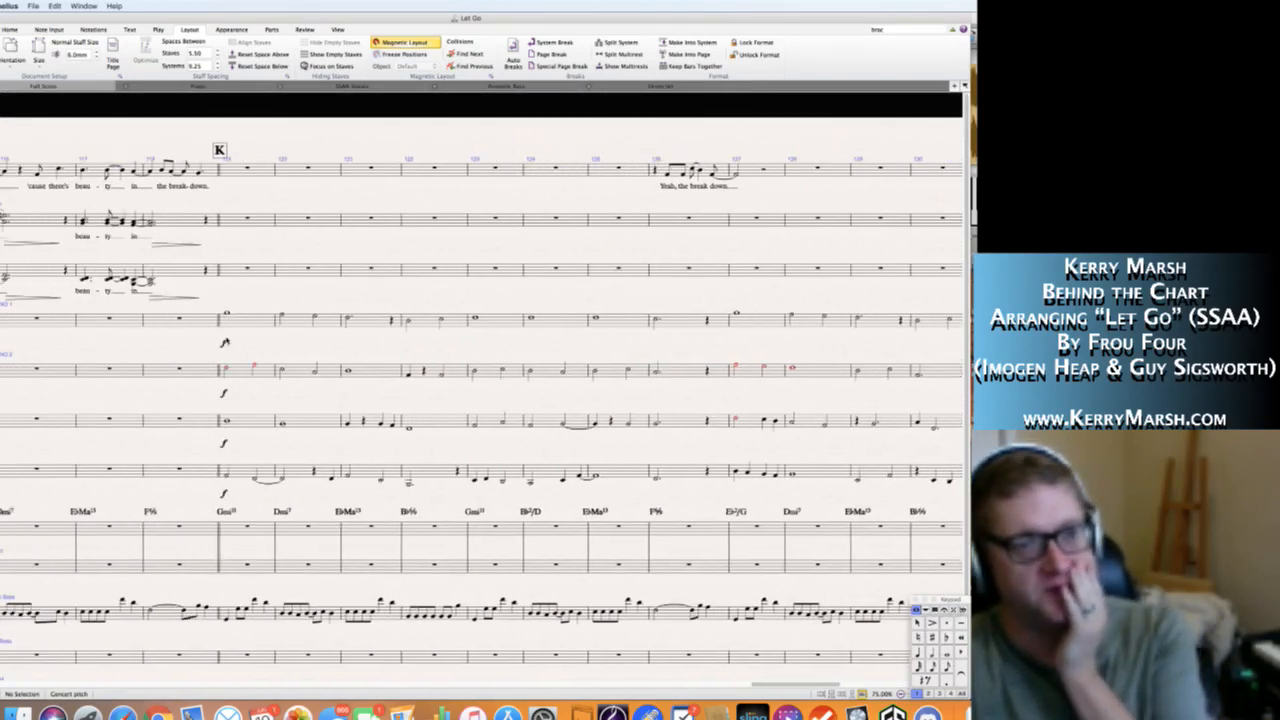
left_click(226, 316)
key("p")
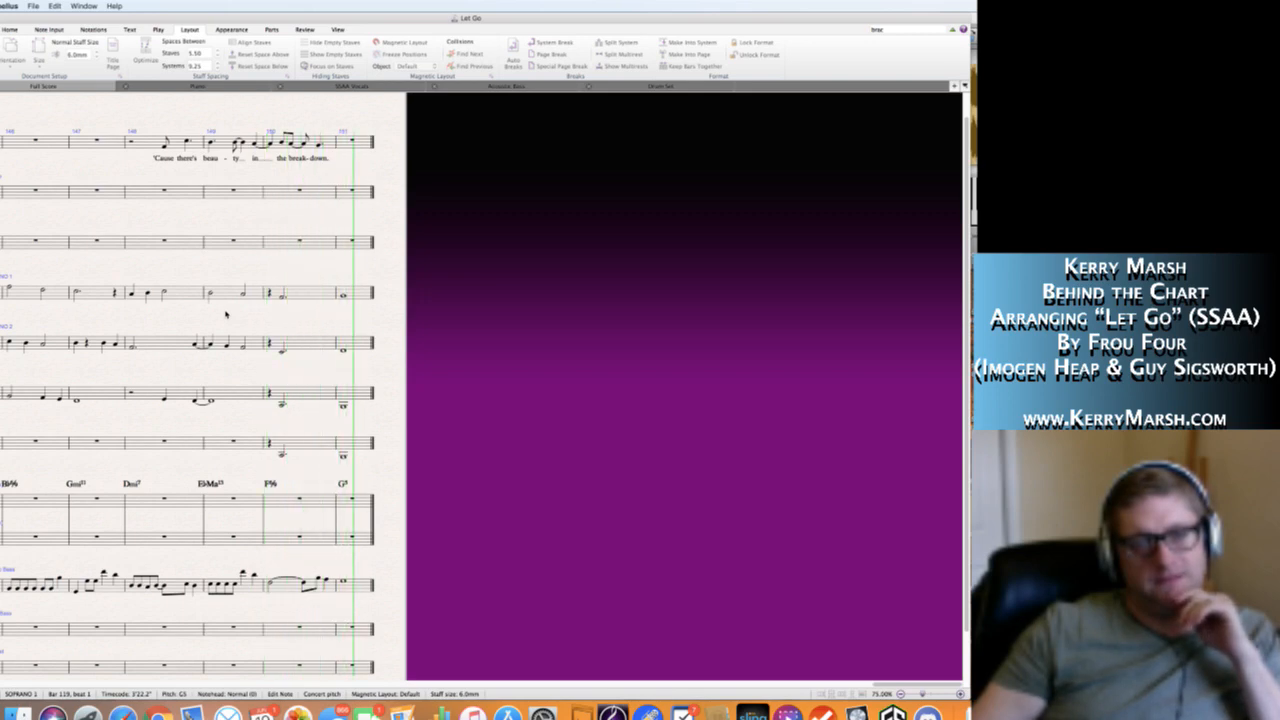
key("space")
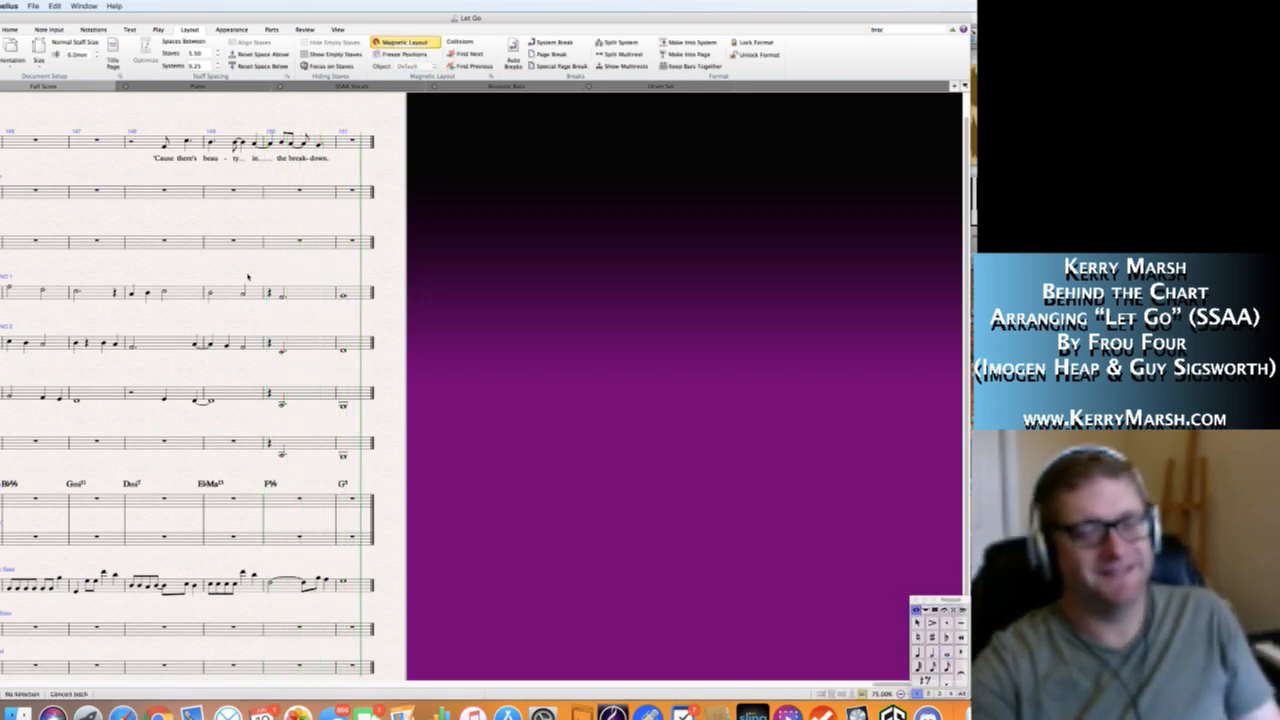
scroll(248, 277, "left", 2)
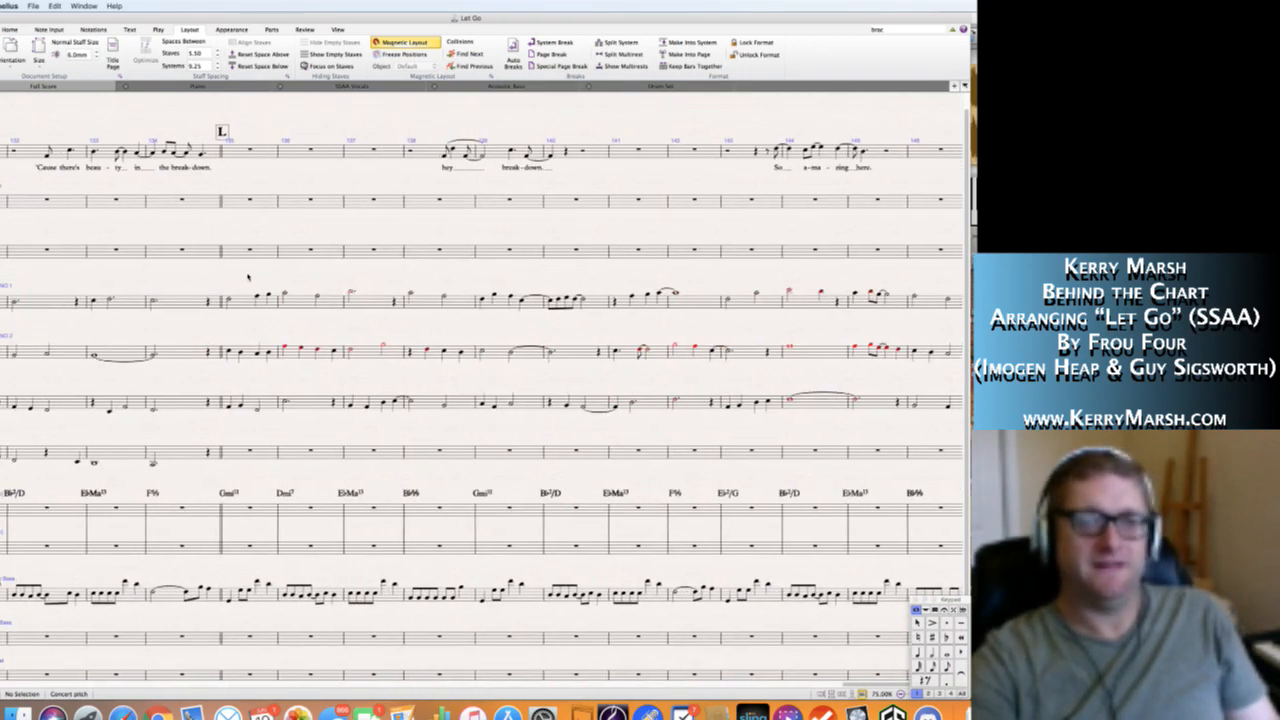
scroll(228, 358, "left", 10)
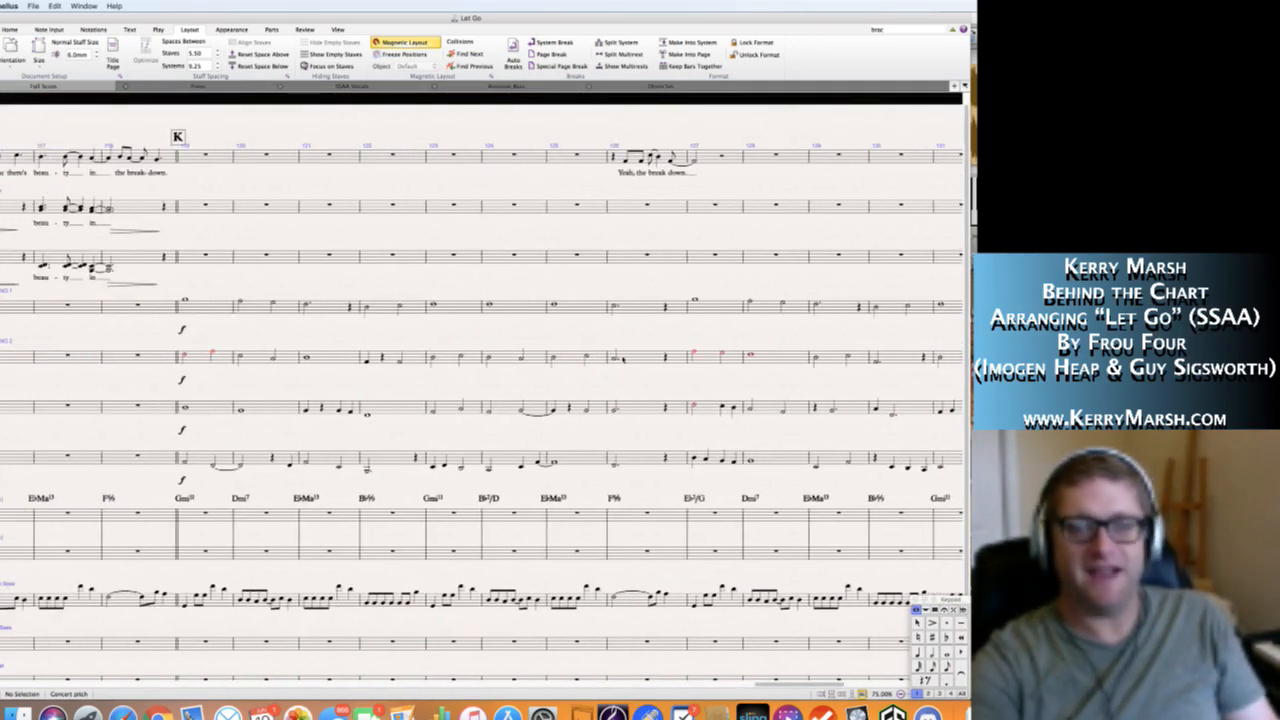
scroll(521, 374, "right", 6)
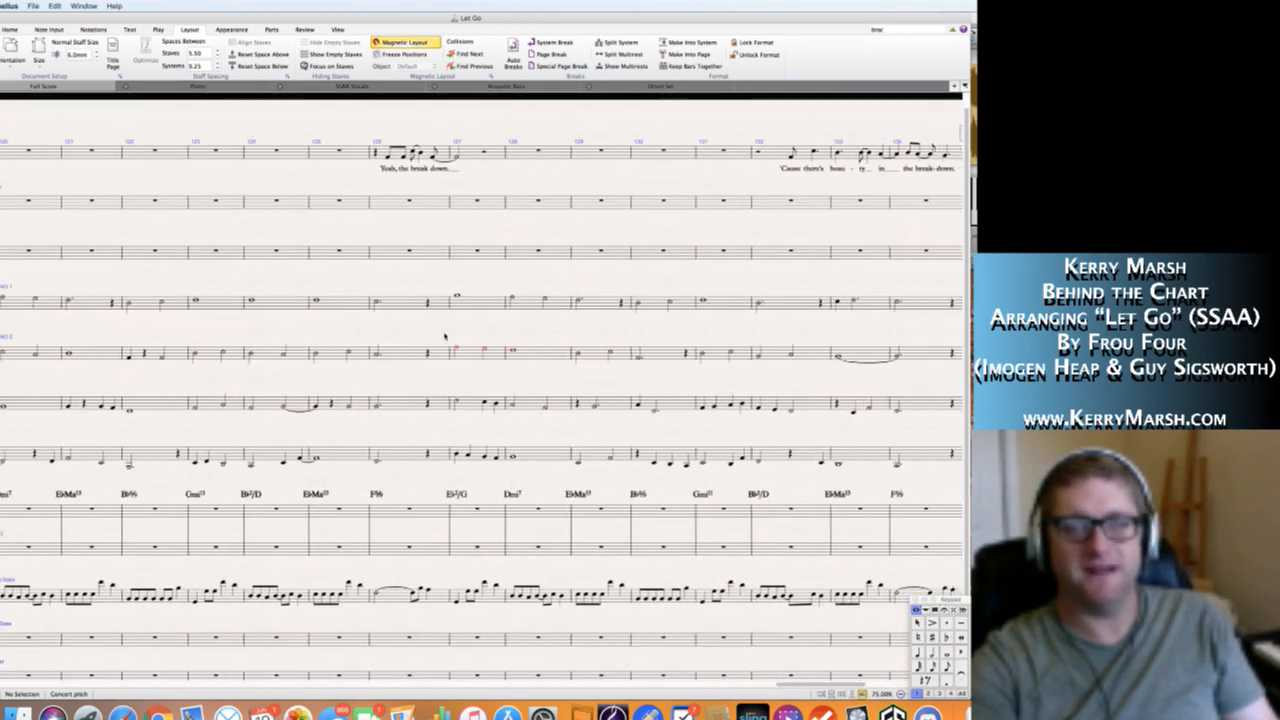
scroll(445, 337, "left", 8)
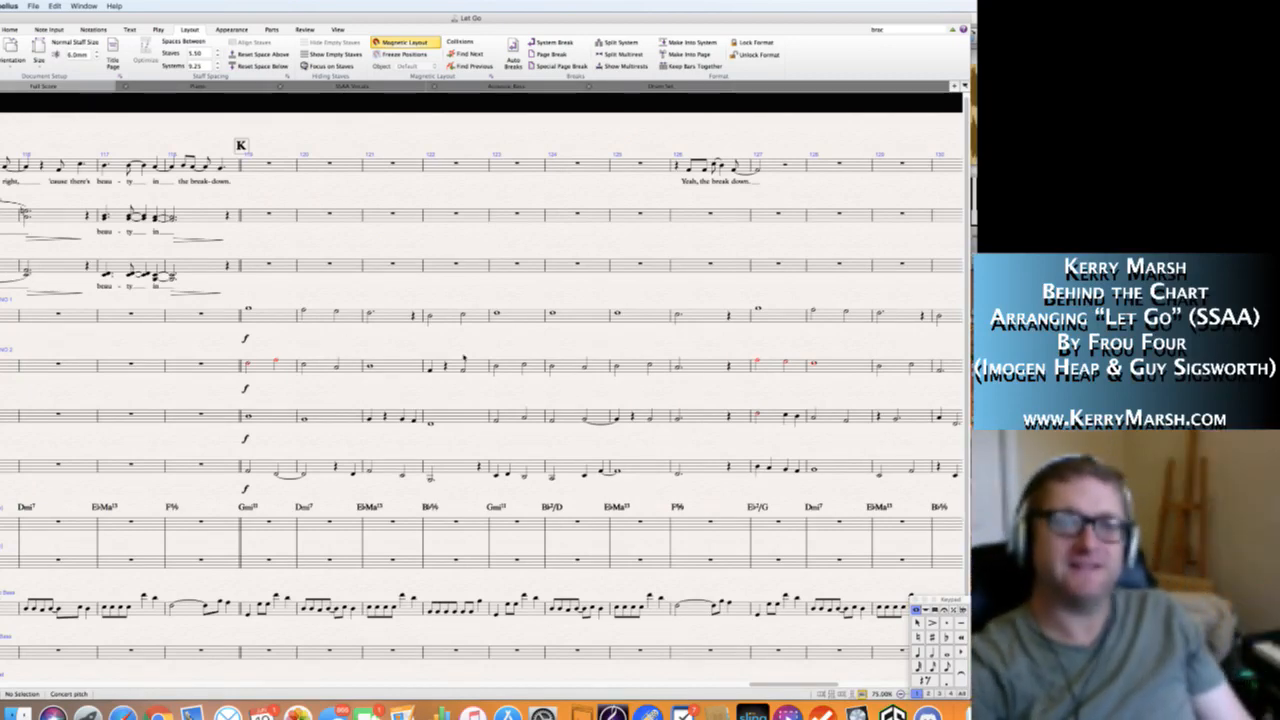
scroll(463, 357, "right", 8)
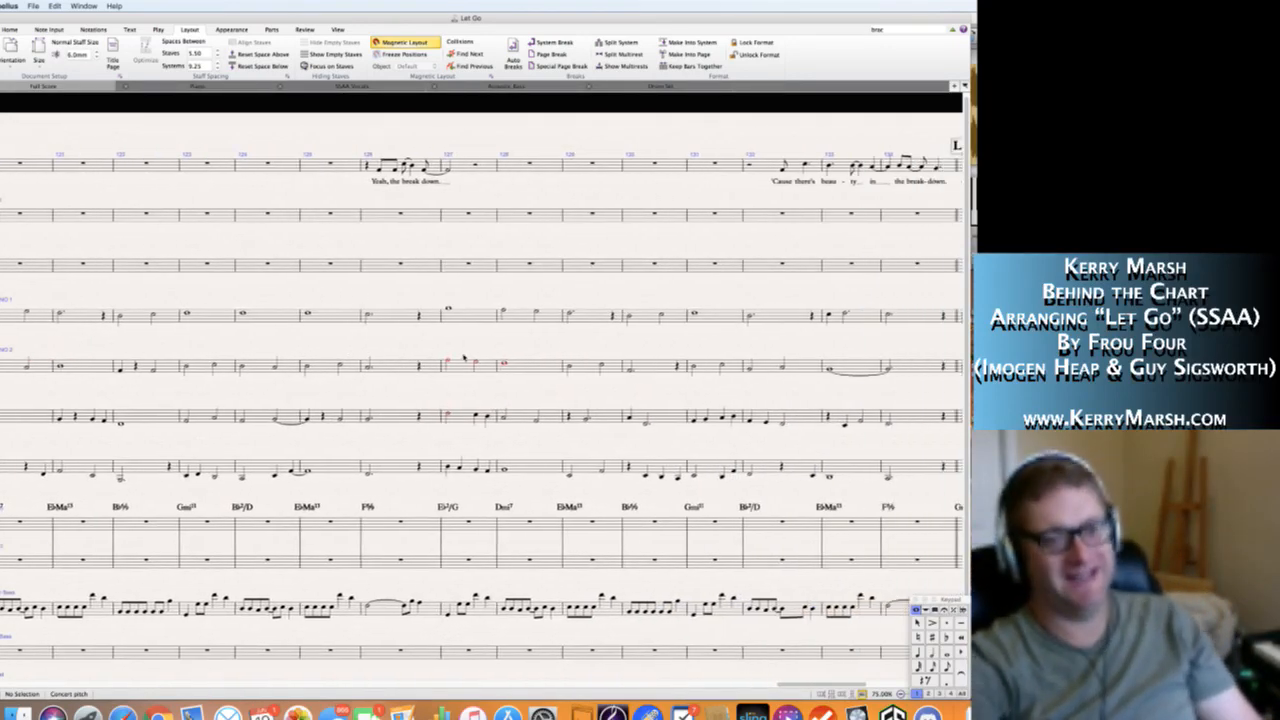
Enter half notes B♭3 and C4 in bar 135 of the Alto 2 staff, and two half notes ending on A4 in bar 136.
scroll(463, 357, "right", 15)
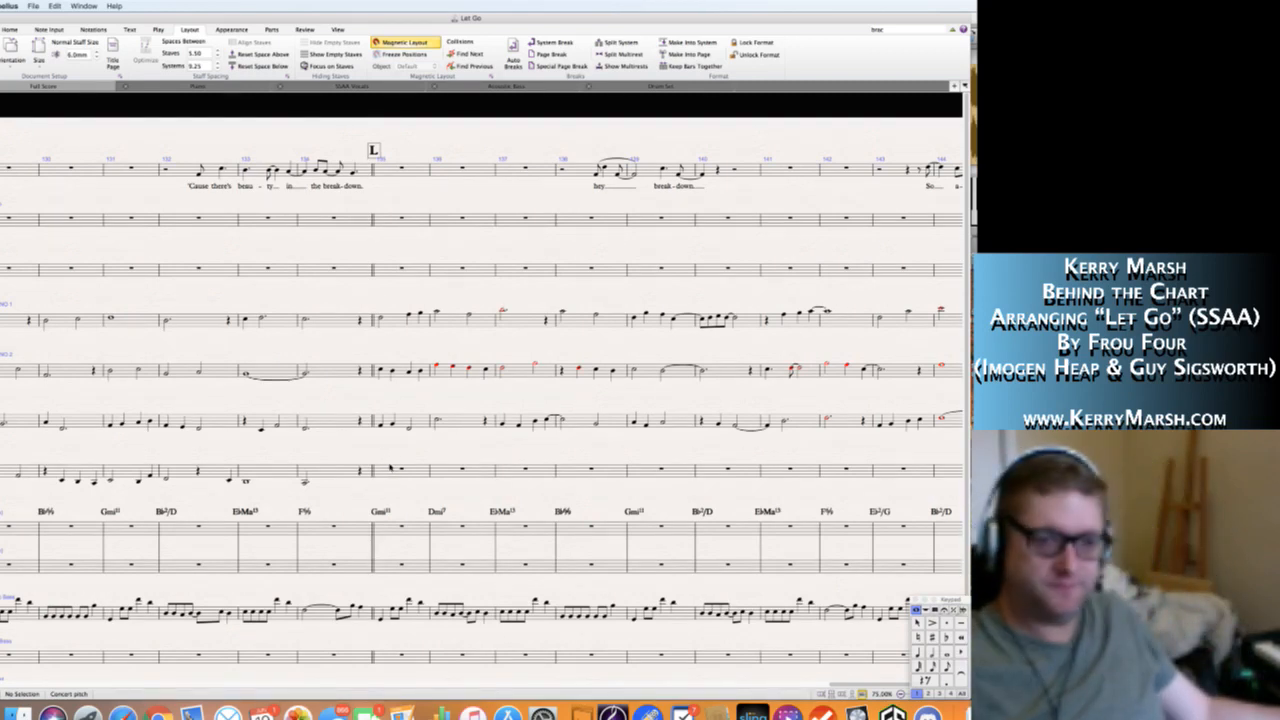
left_click(383, 473)
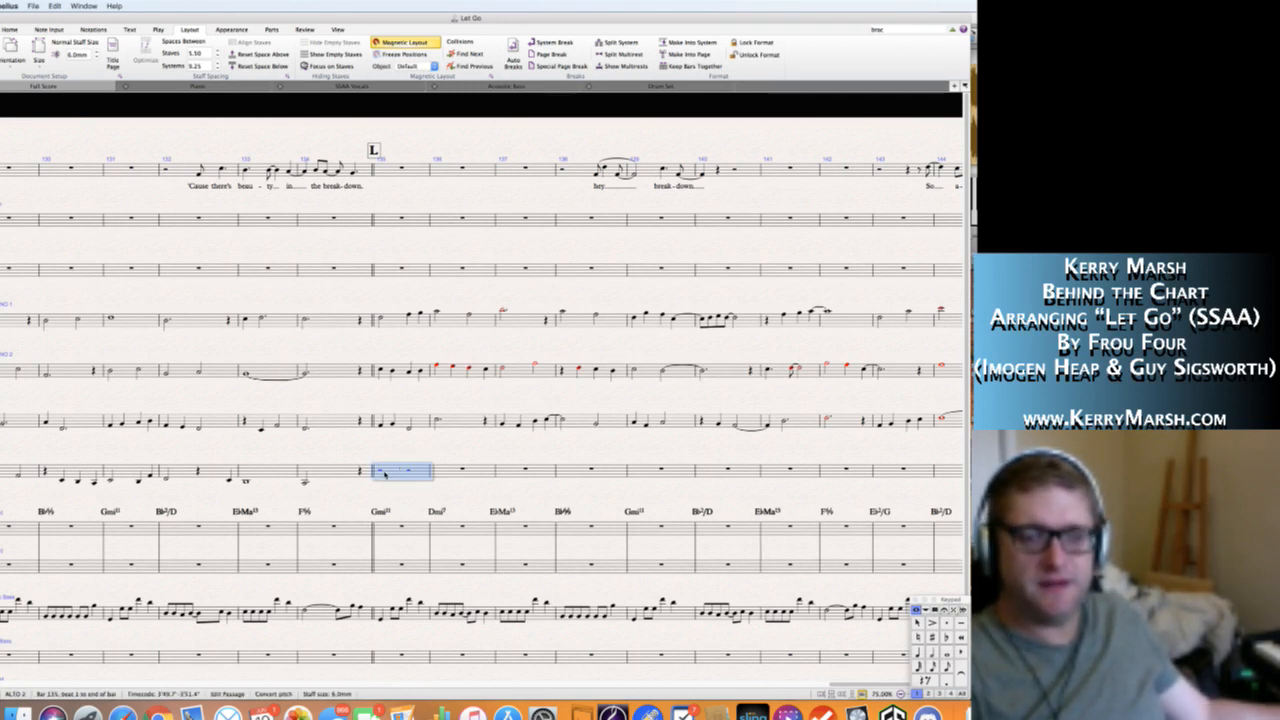
key("n")
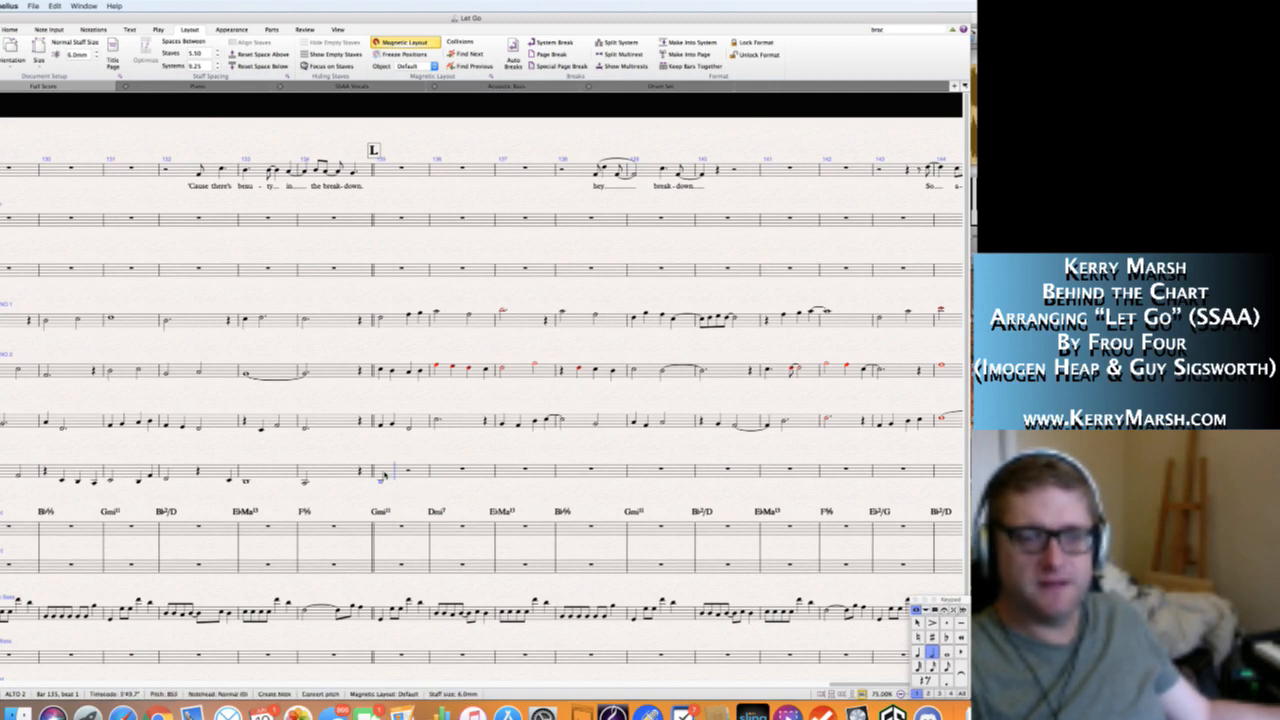
key("c")
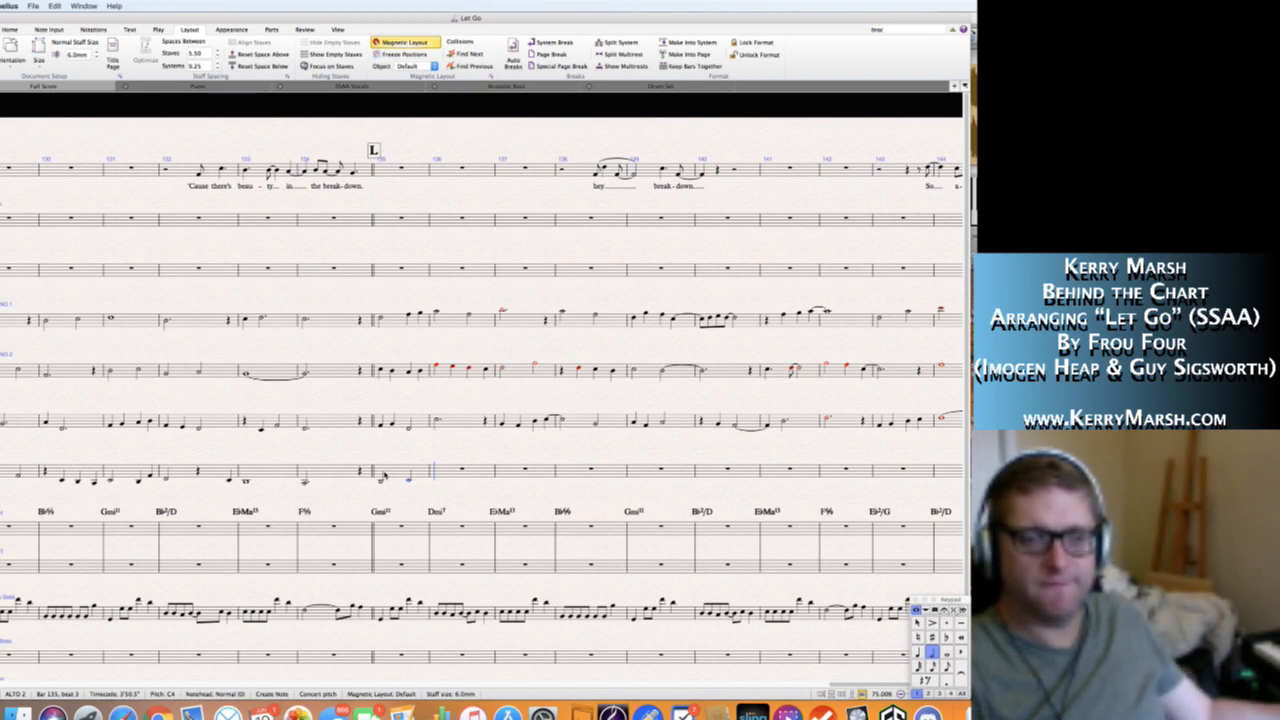
key("f")
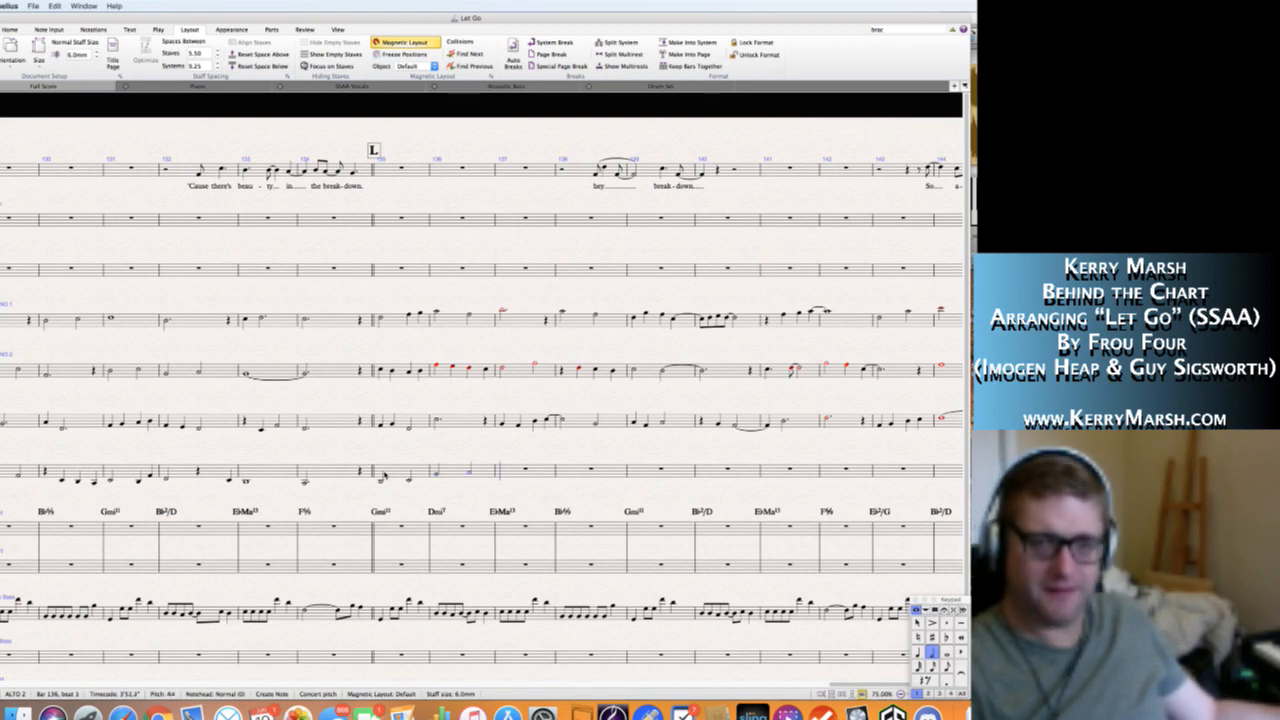
In bar 137 of the Alto 2 staff, enter a quarter rest, a low quarter note on beat 2, and F4 on beat 3 tied onward.
key("4")
key("0")
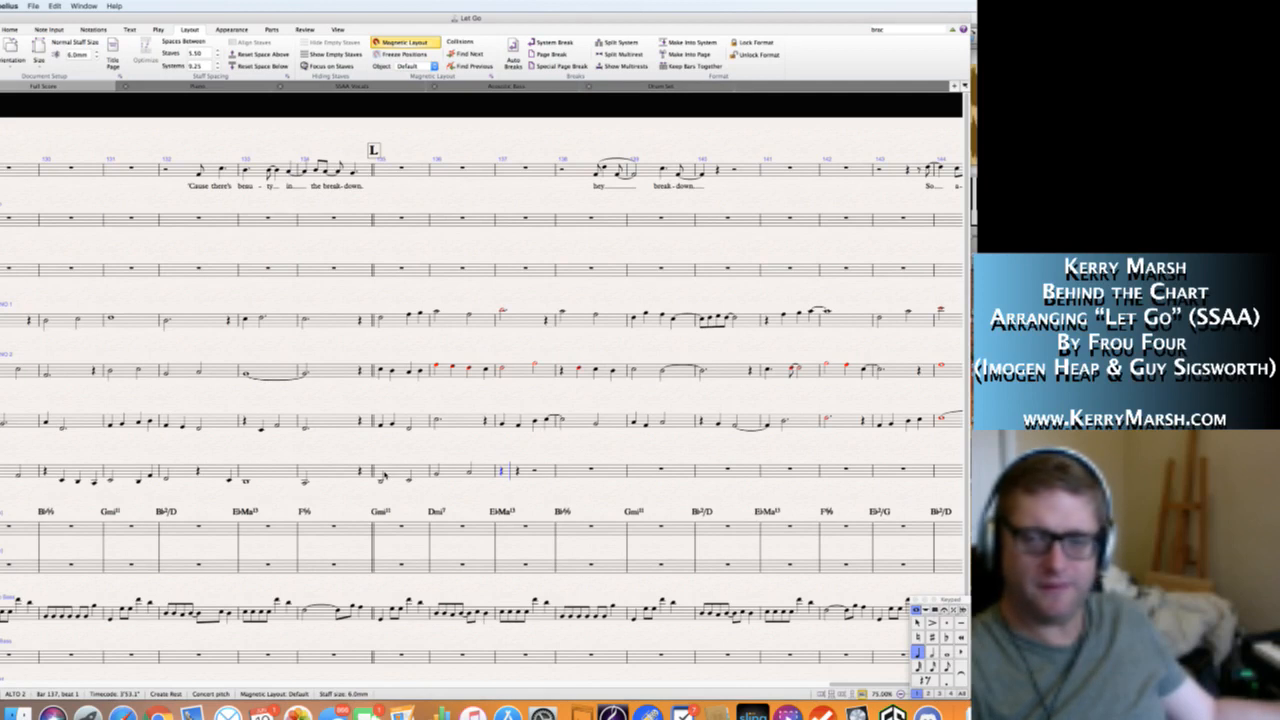
key("g")
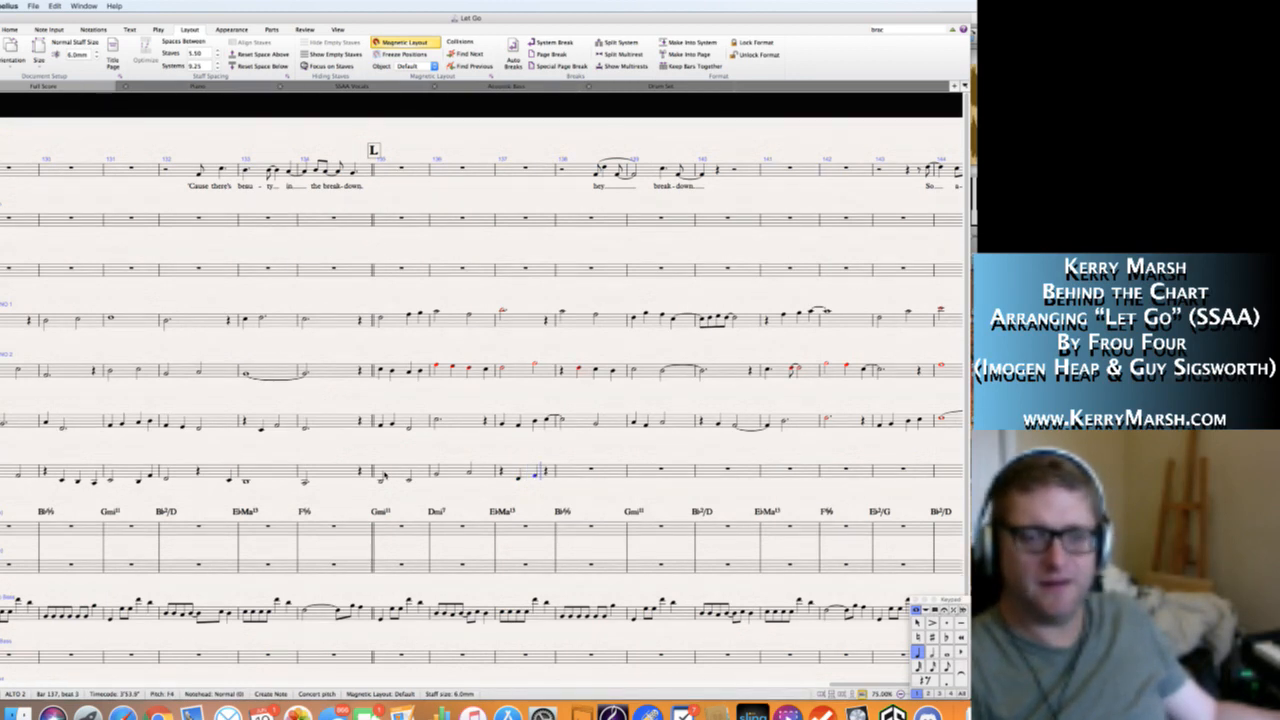
key("KP_Enter")
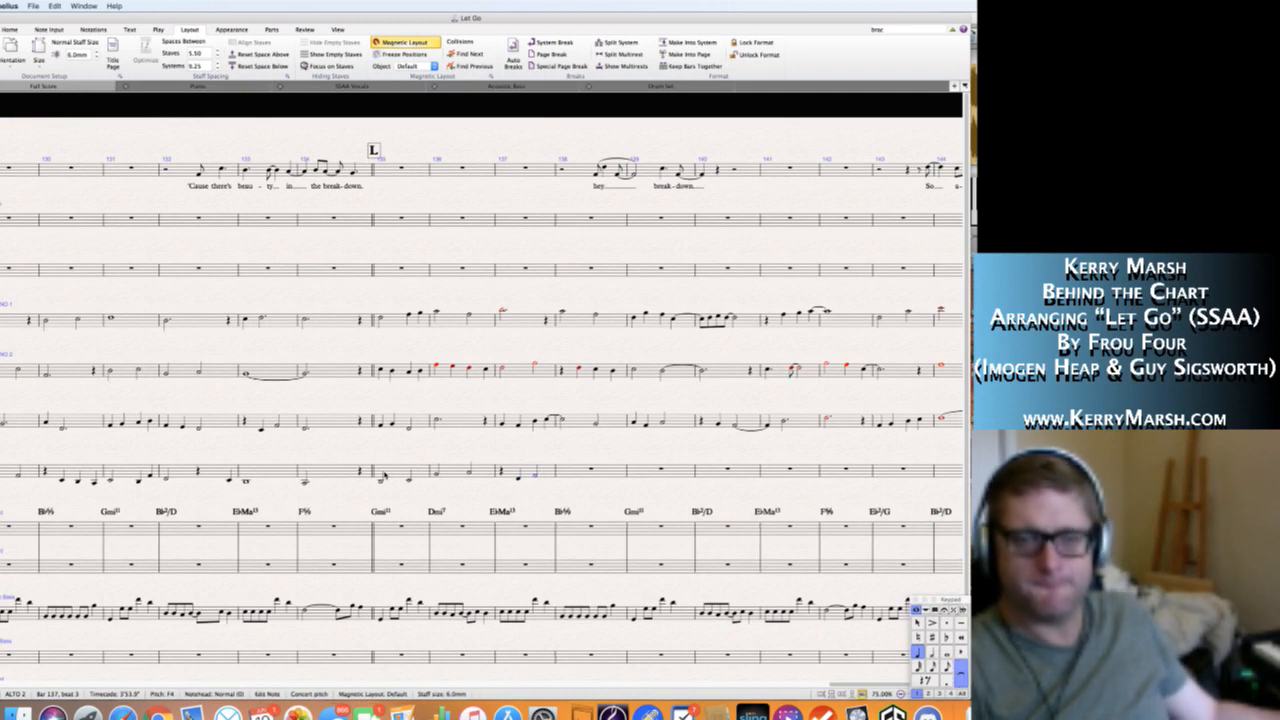
Fill bar 138 of the Alto 2 staff with four quarter notes, beginning F4 and G4 and ending on D4.
key("Right")
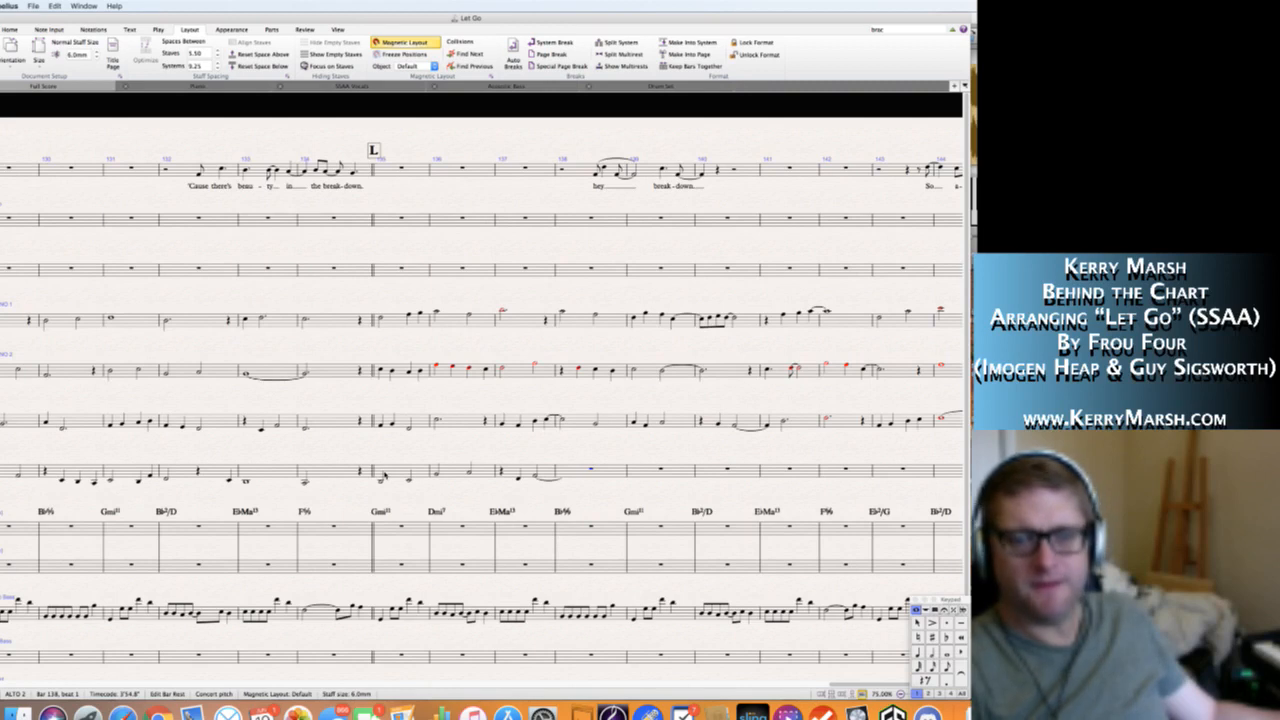
key("f")
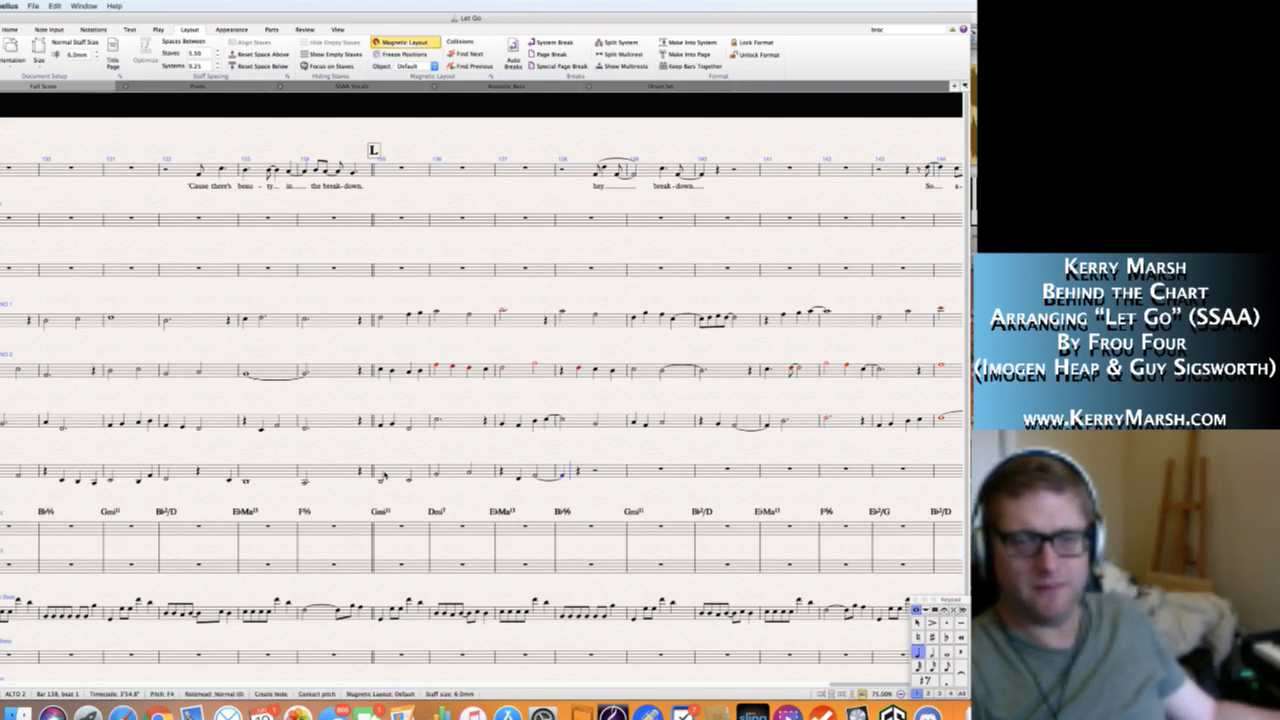
key("g")
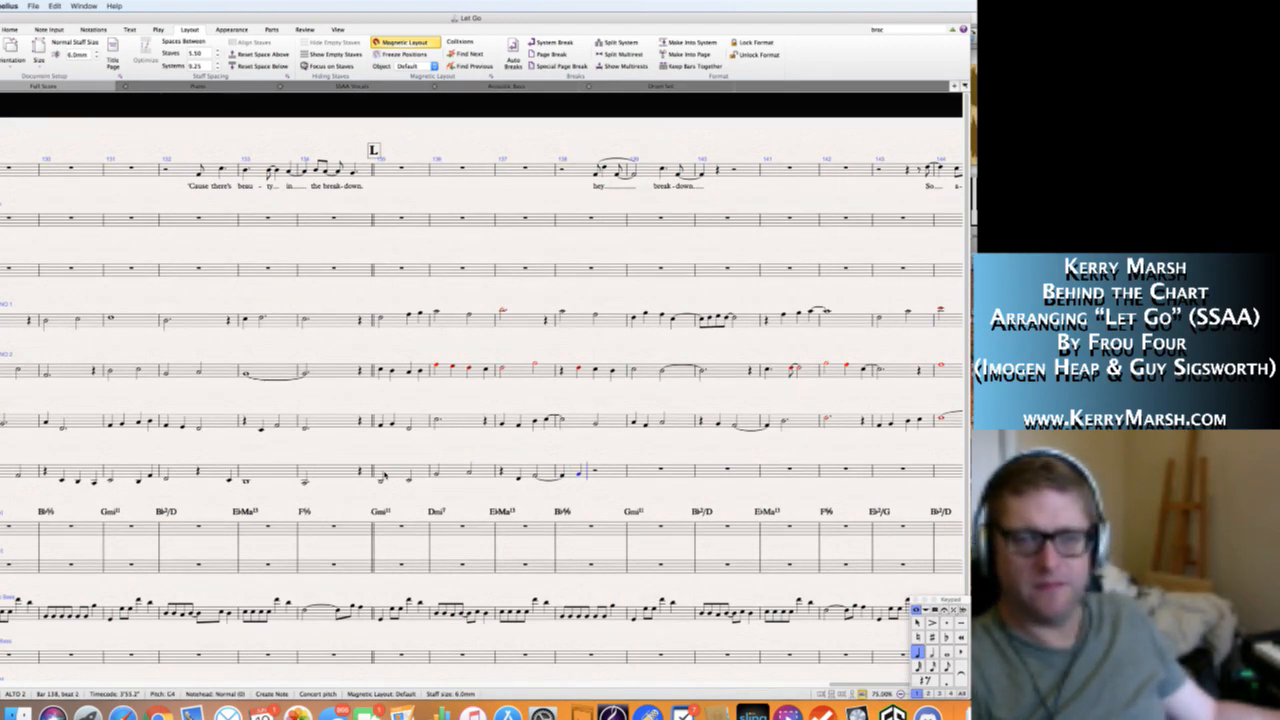
key("g")
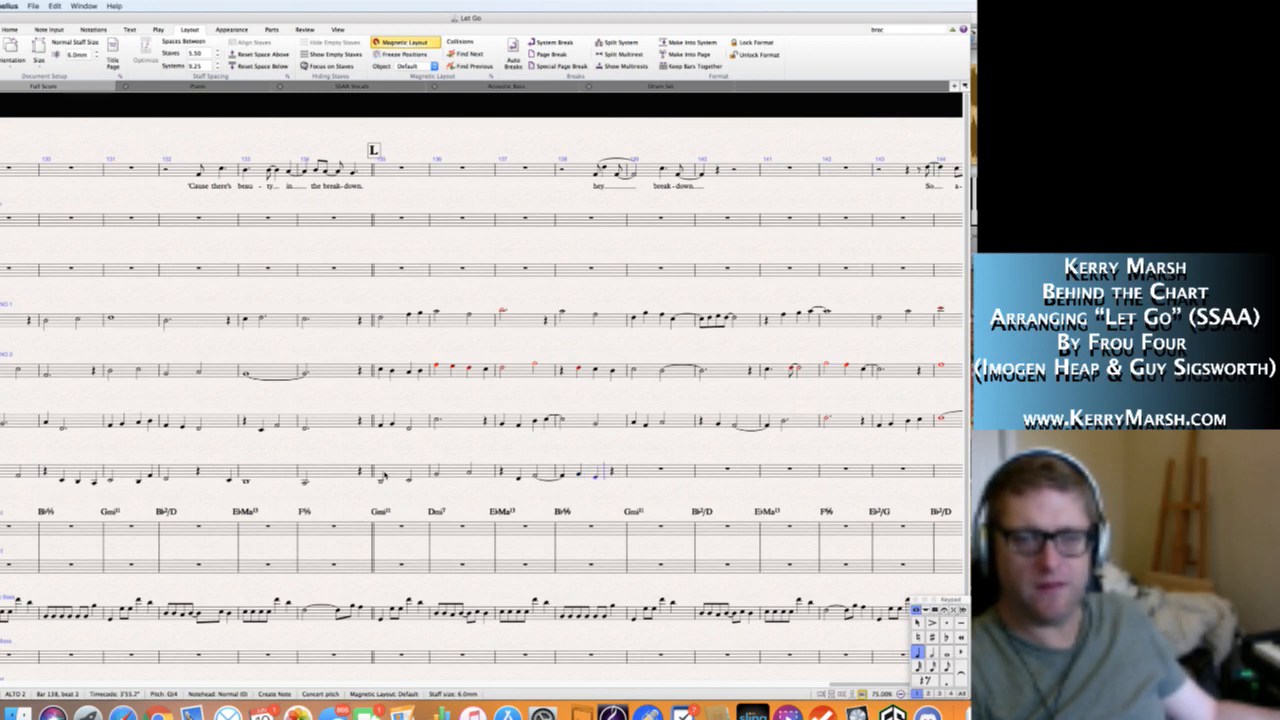
key("d")
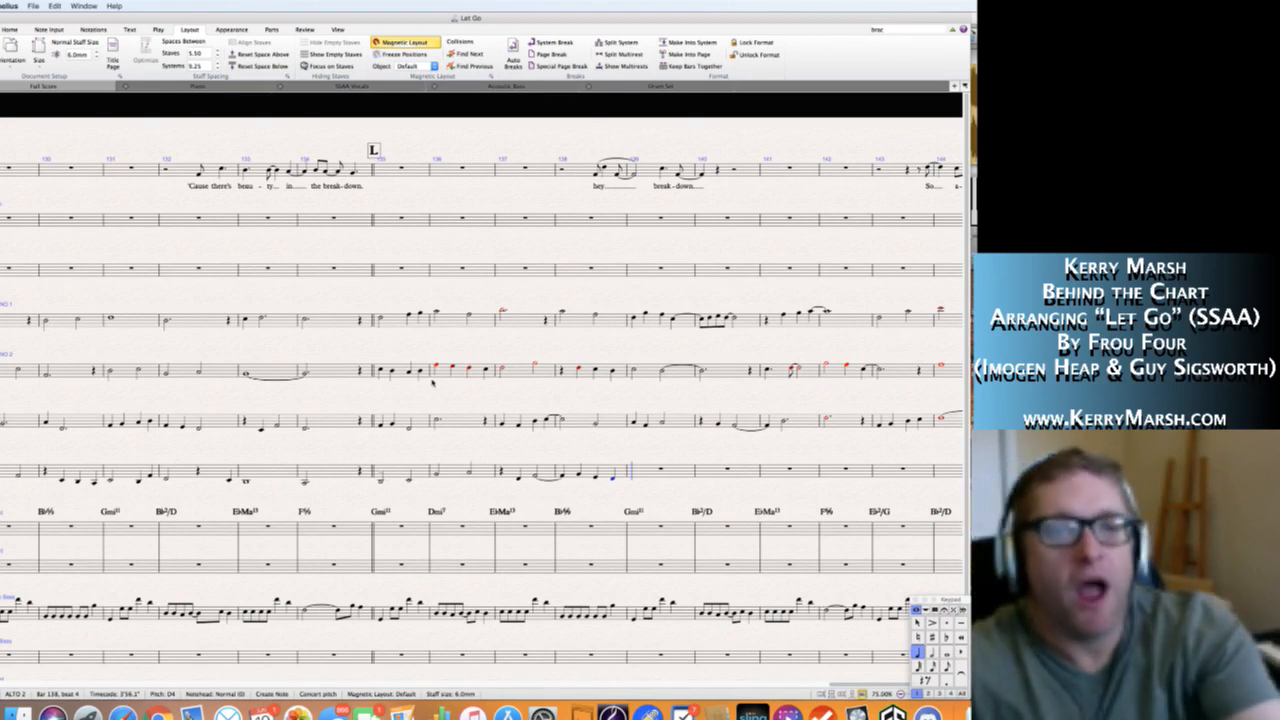
key("Escape")
key("Escape")
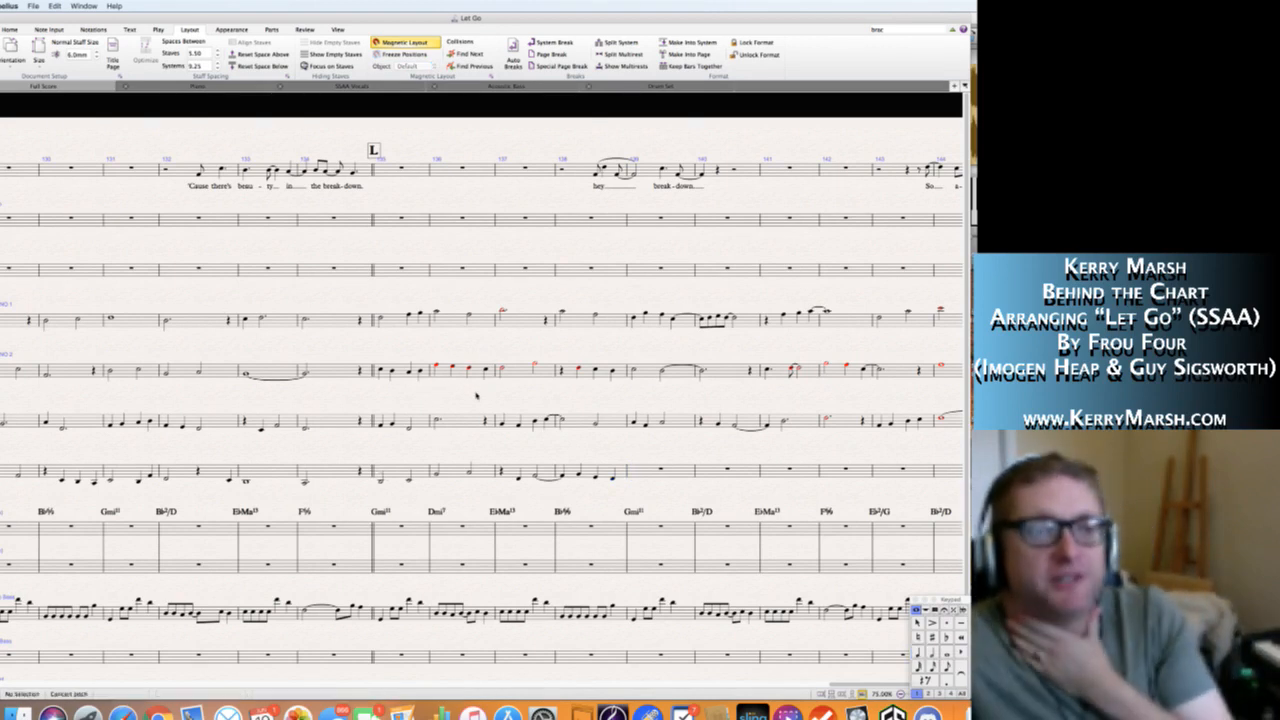
scroll(477, 381, "left", 15)
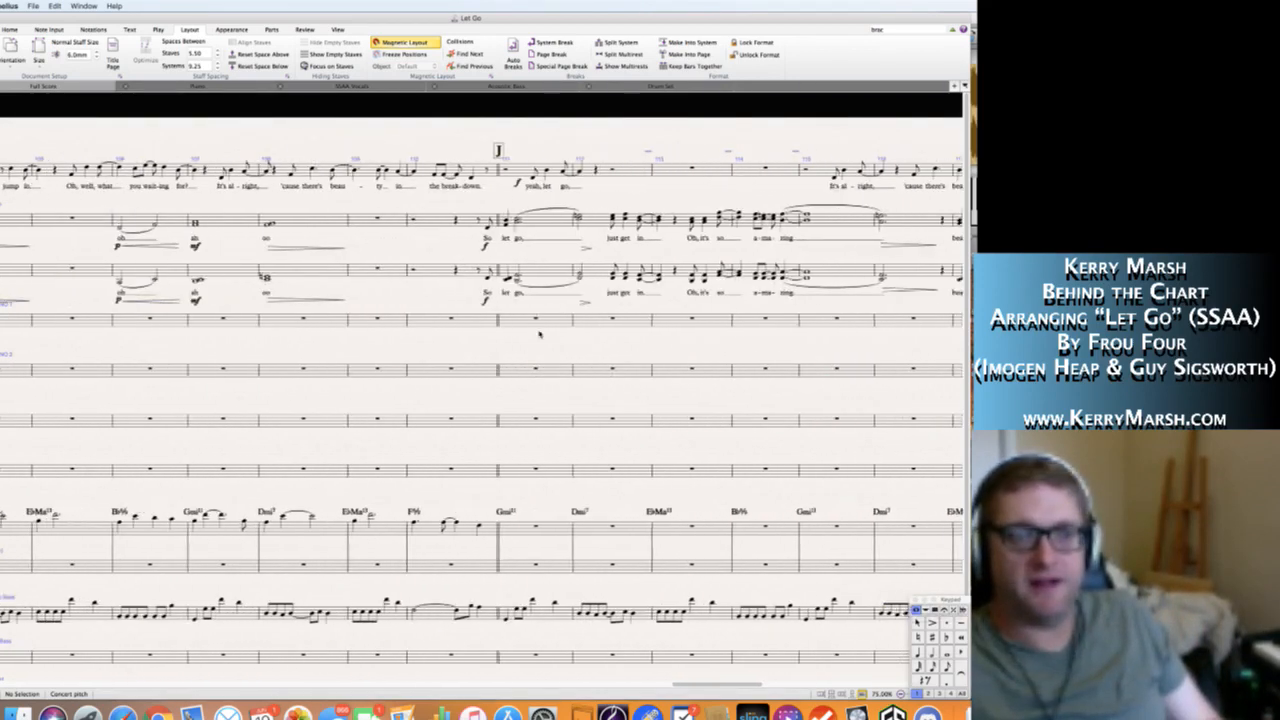
scroll(600, 260, "left", 8)
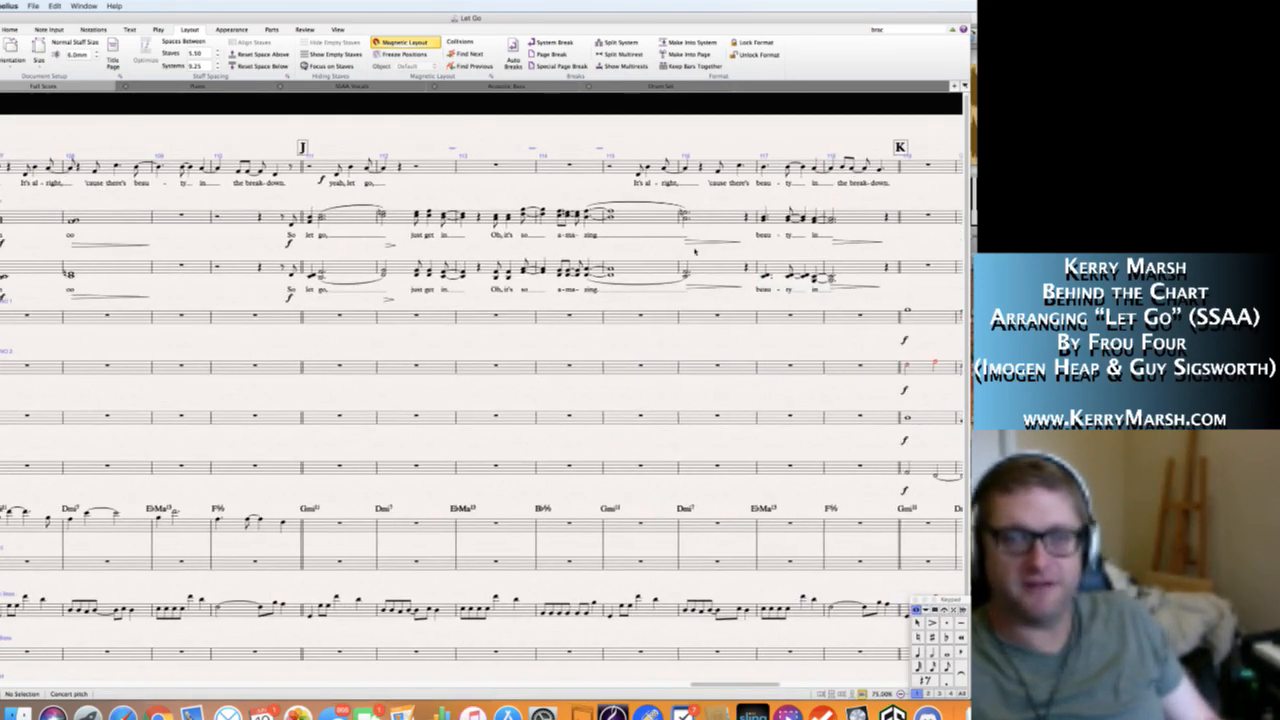
Review the vocal staves across the score, and play back from bar 135 at rehearsal mark L into bar 139.
scroll(695, 251, "left", 20)
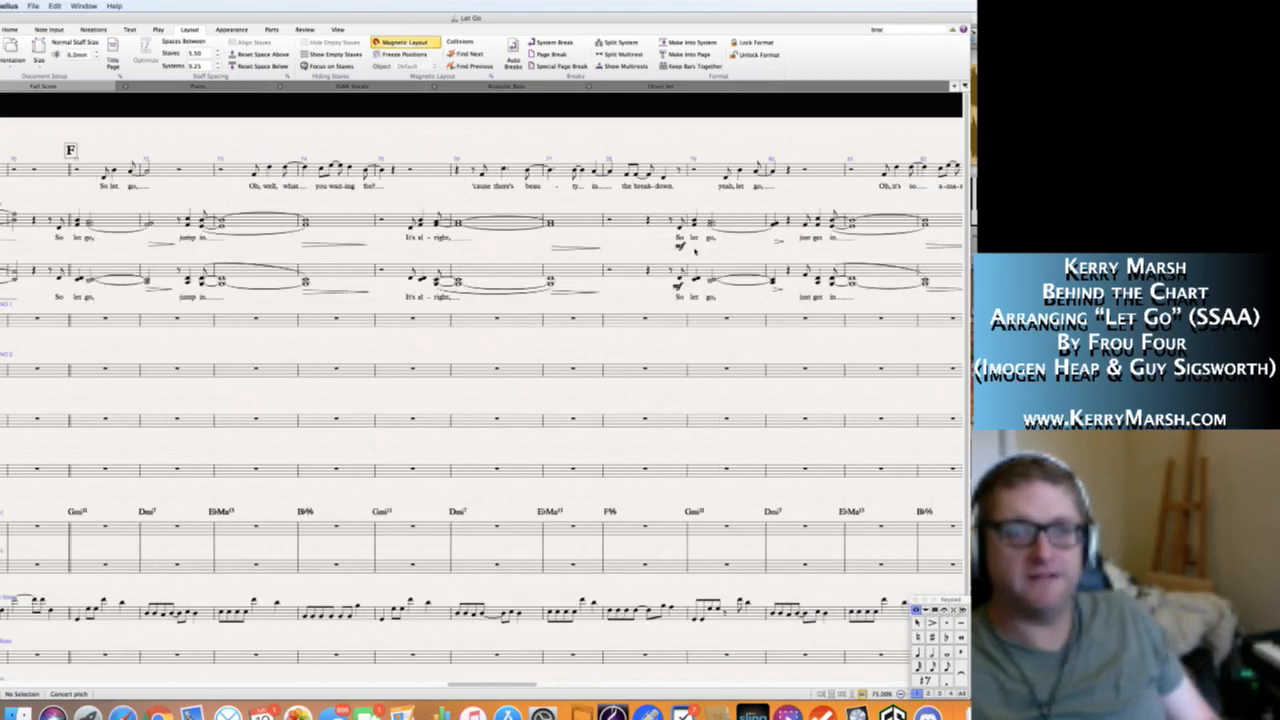
scroll(695, 251, "left", 15)
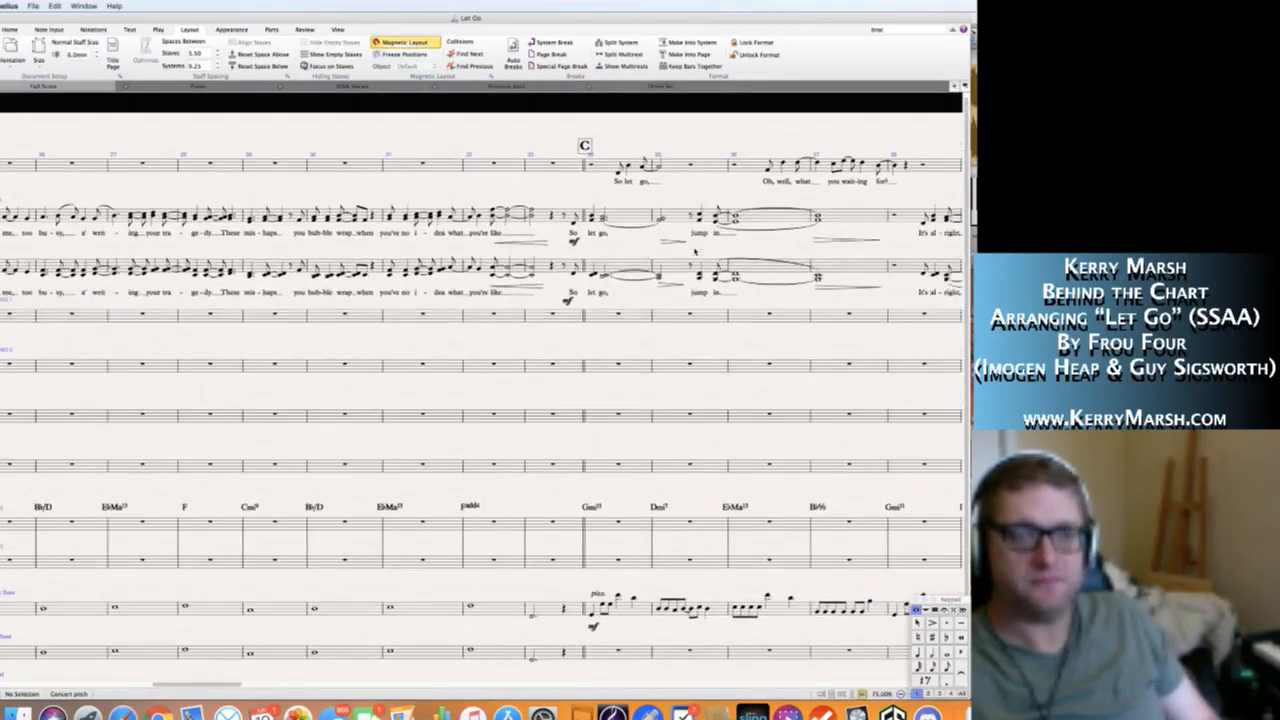
scroll(695, 251, "right", 20)
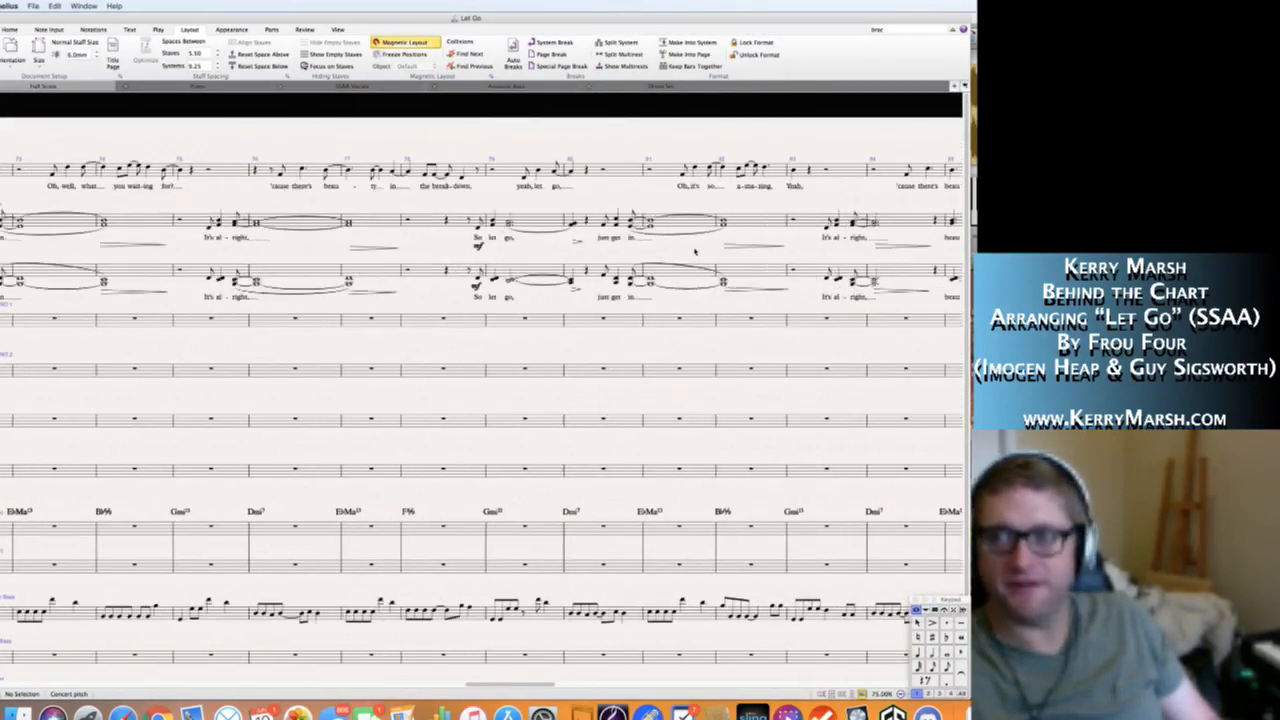
scroll(695, 251, "right", 20)
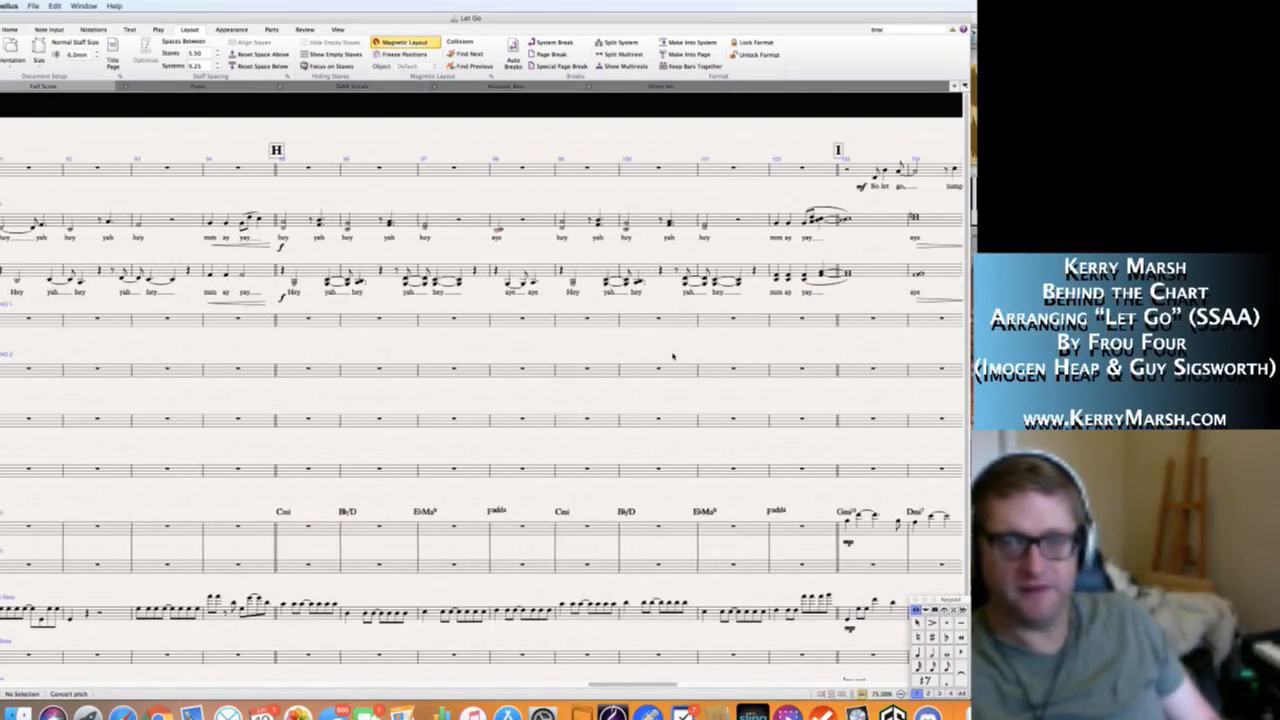
scroll(673, 356, "right", 20)
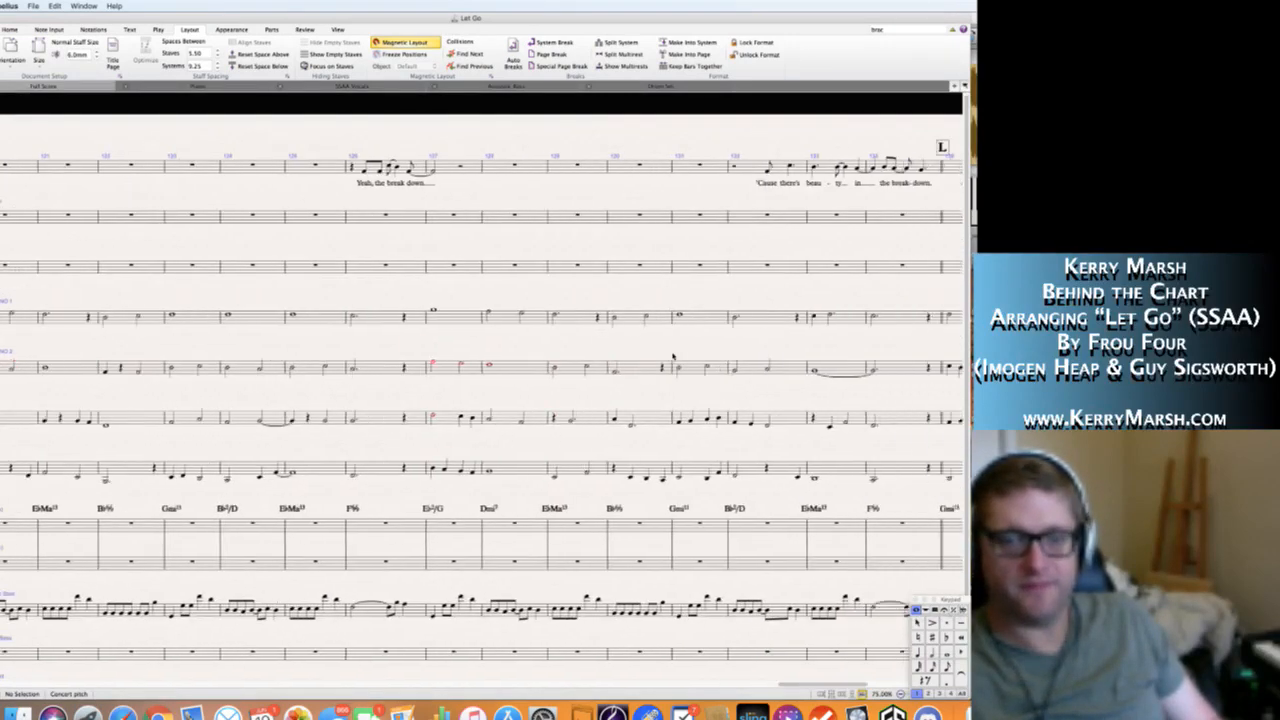
scroll(673, 357, "right", 20)
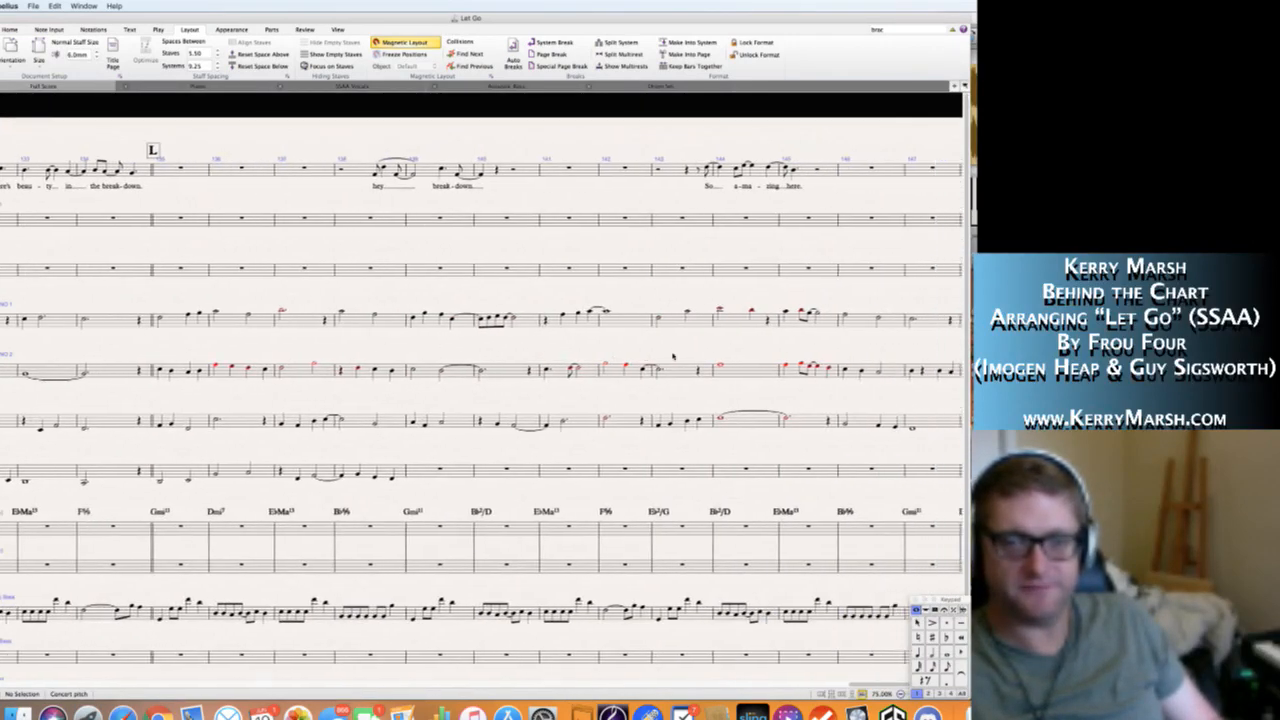
left_click(65, 479)
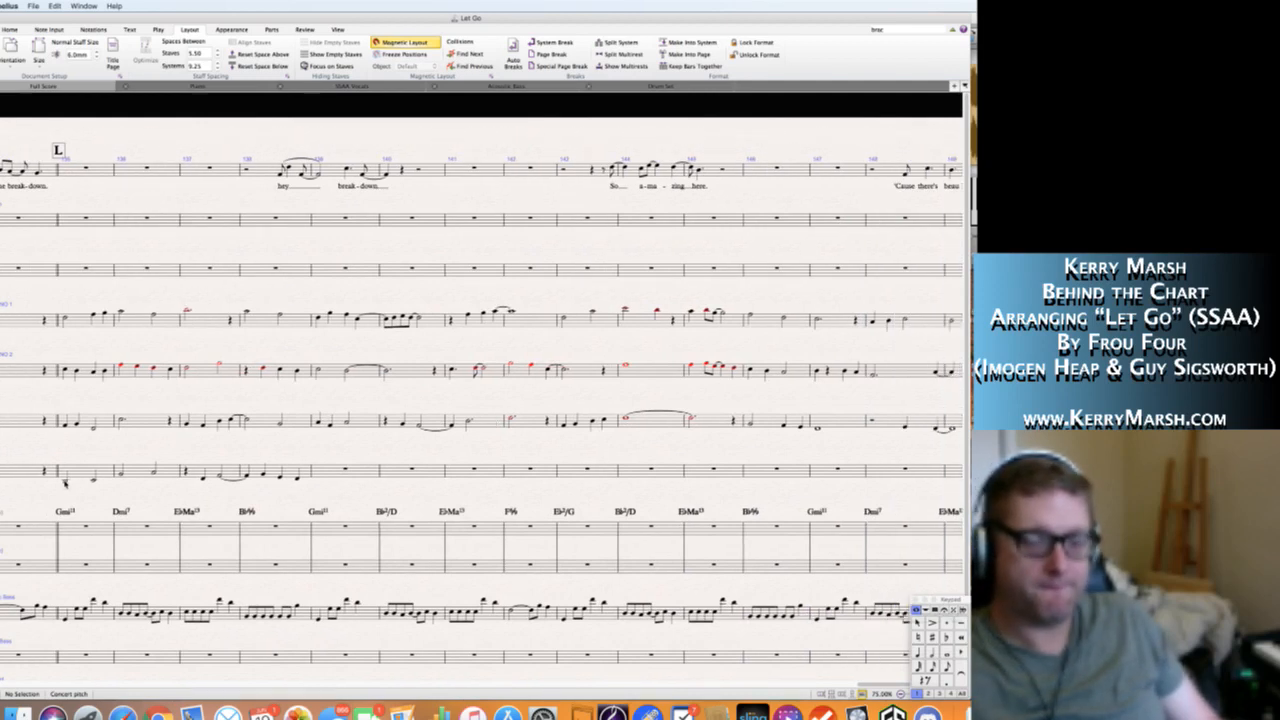
key("p")
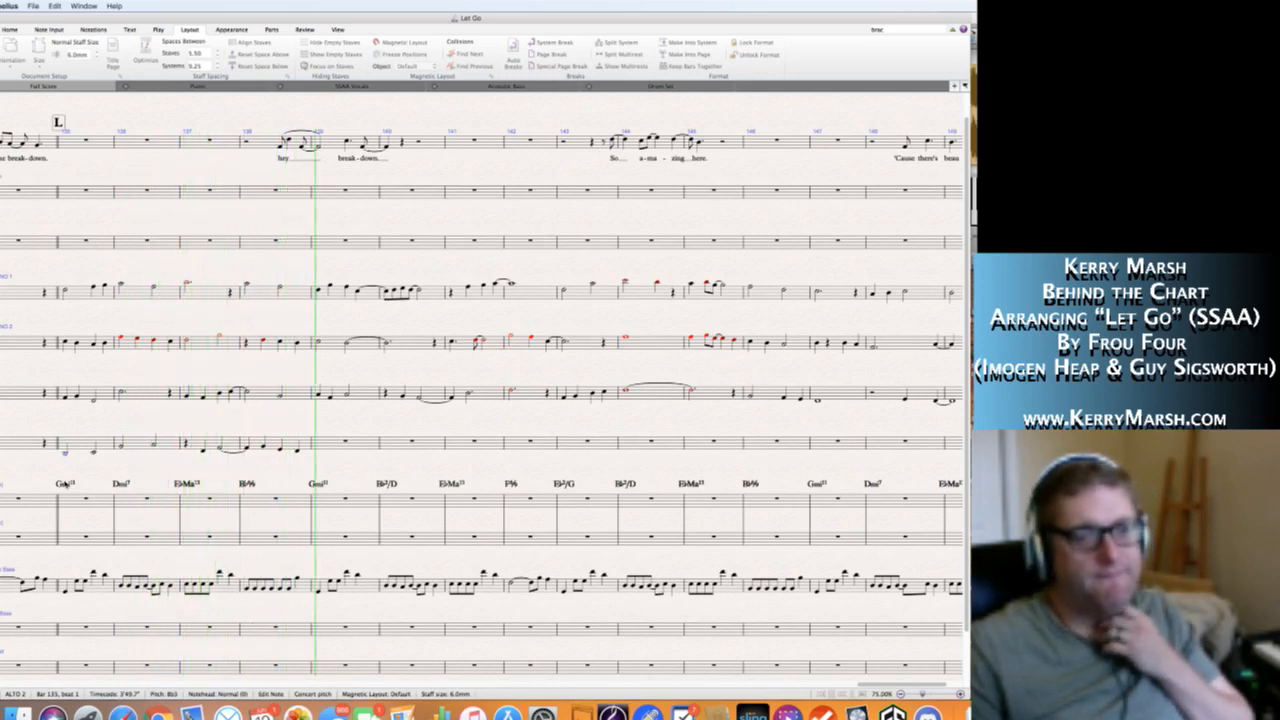
key("space")
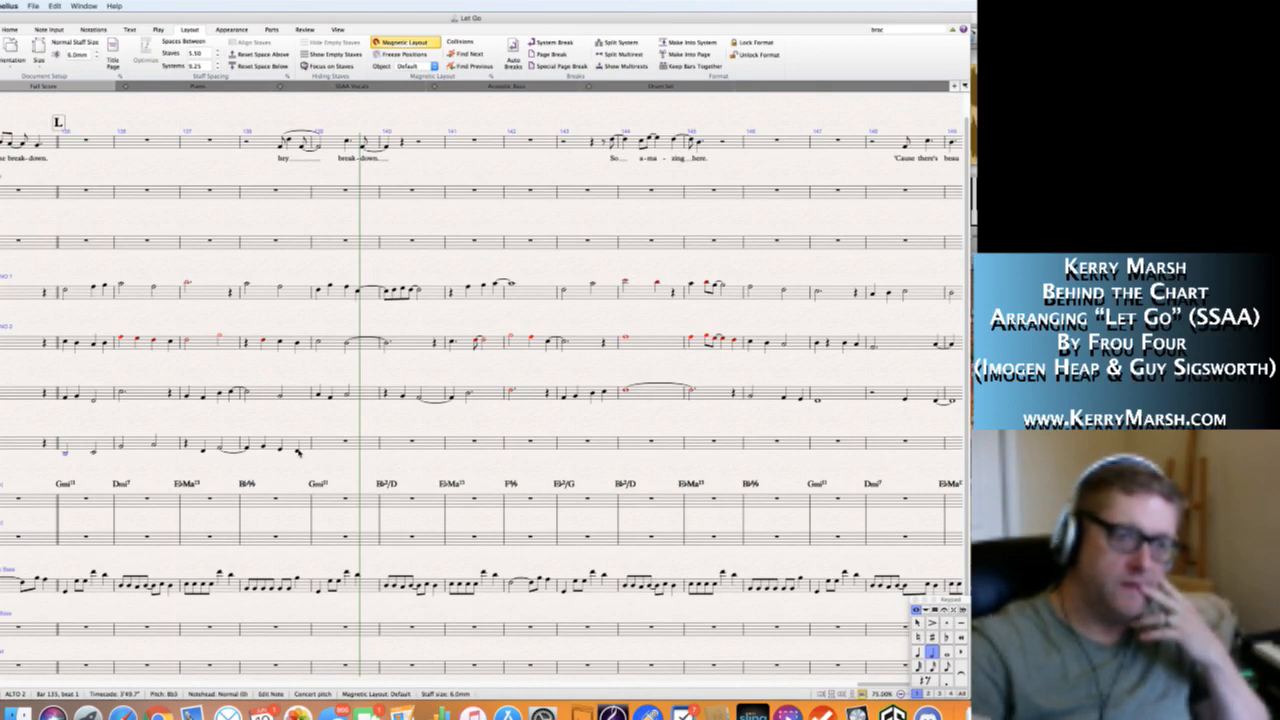
Fill bar 139 of the Alto 2 staff with a dotted half note D4, tied from bar 138, and a quarter rest.
key("Right")
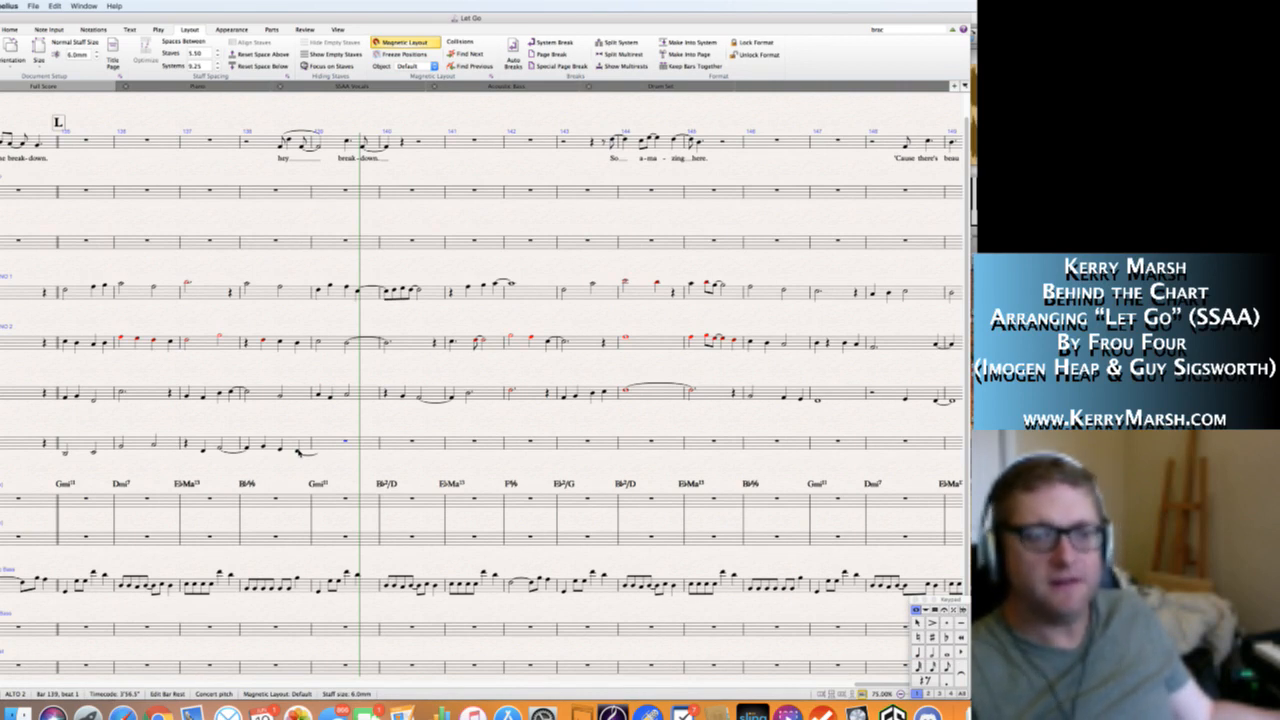
key("n")
key("KP_5")
key("KP_Decimal")
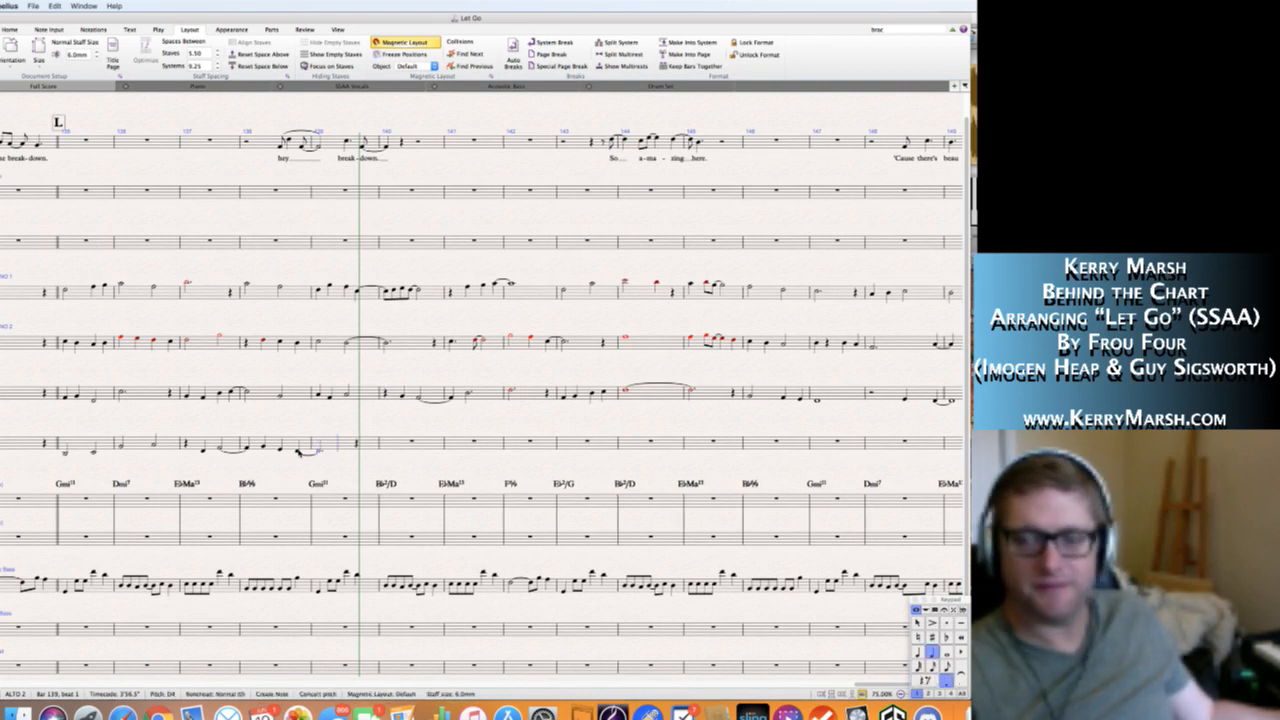
key("KP_4")
key("KP_0")
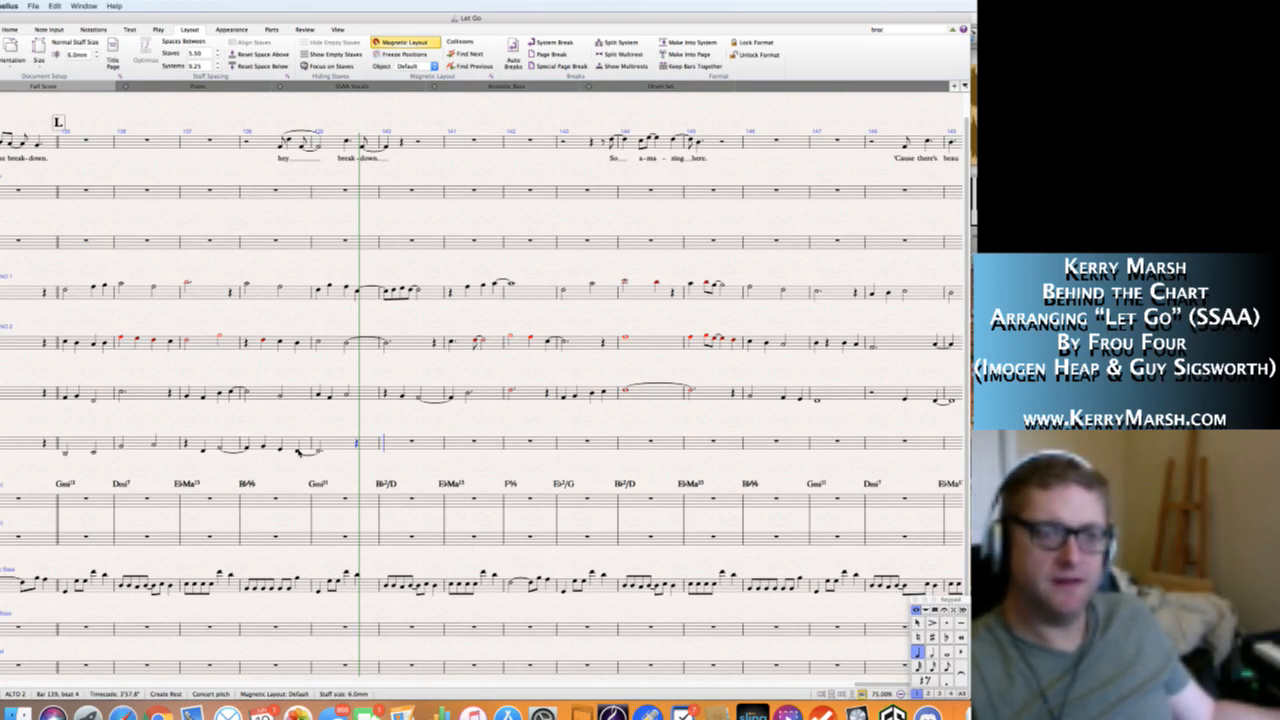
Fill beats 1 and 2 of bar 140 in the Alto 2 staff with four eighth notes, the last three being C4, B♭3 and C4.
key("3")
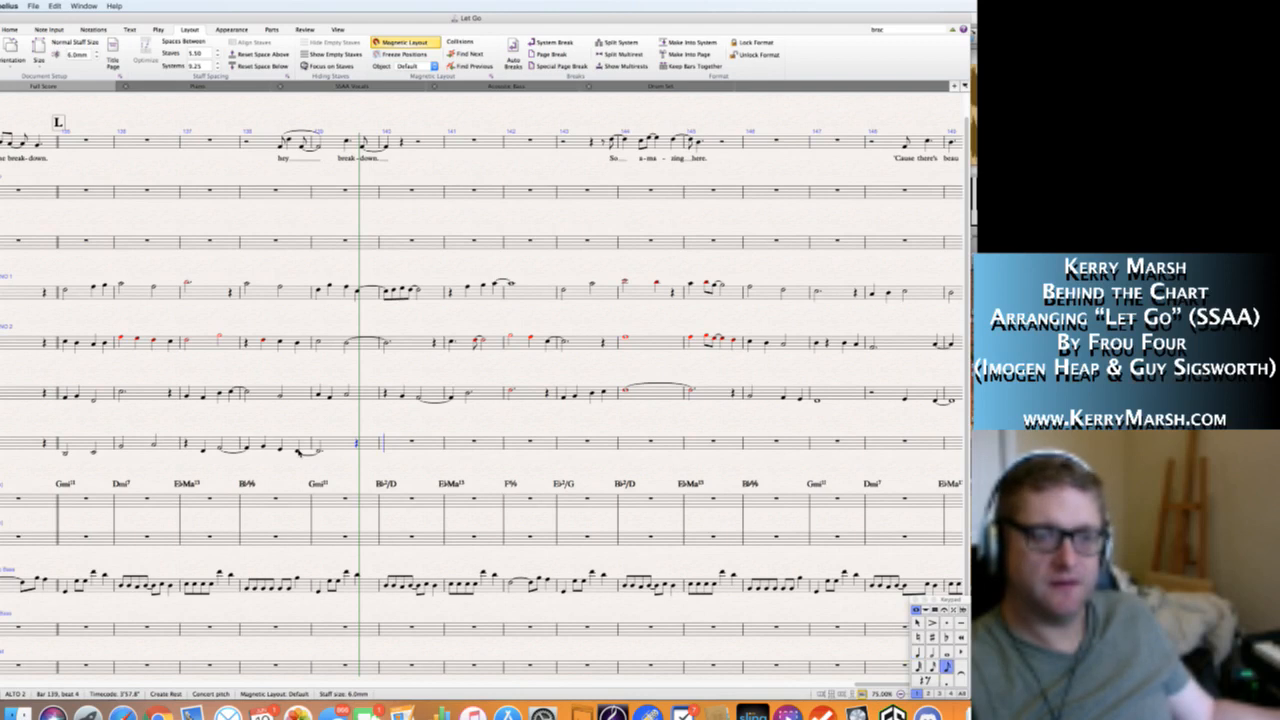
key("c")
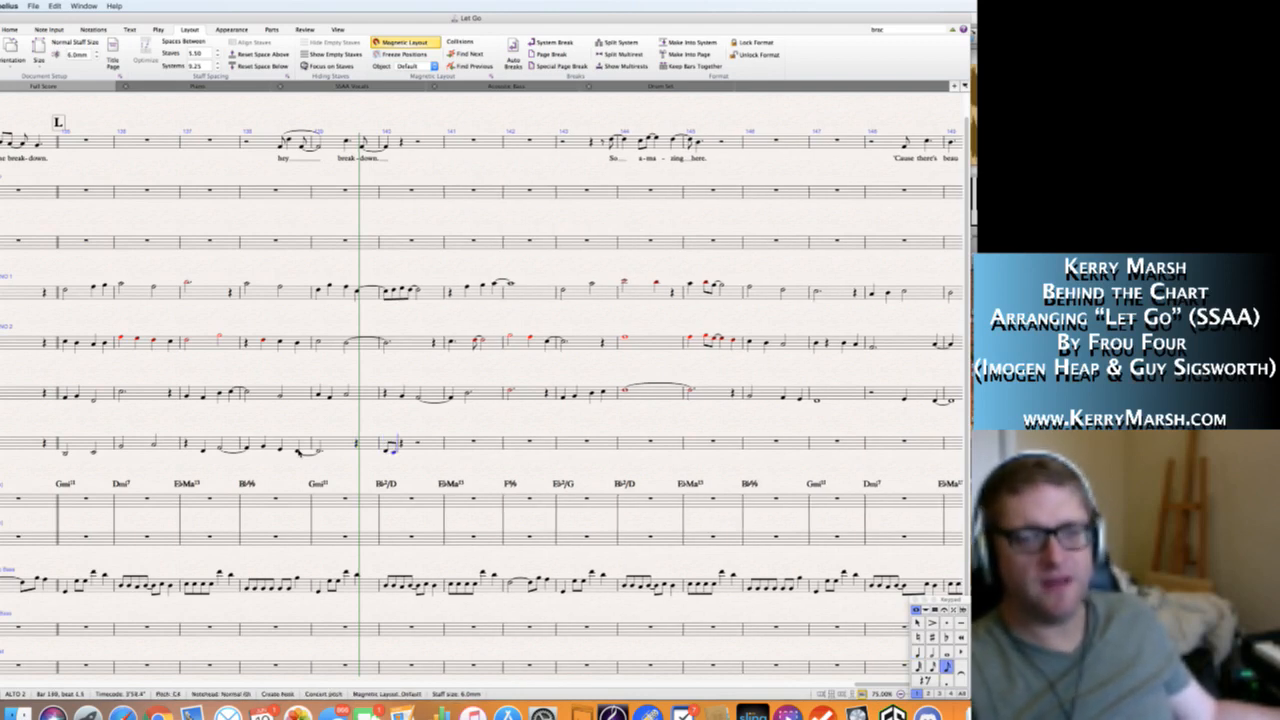
key("4")
key("b")
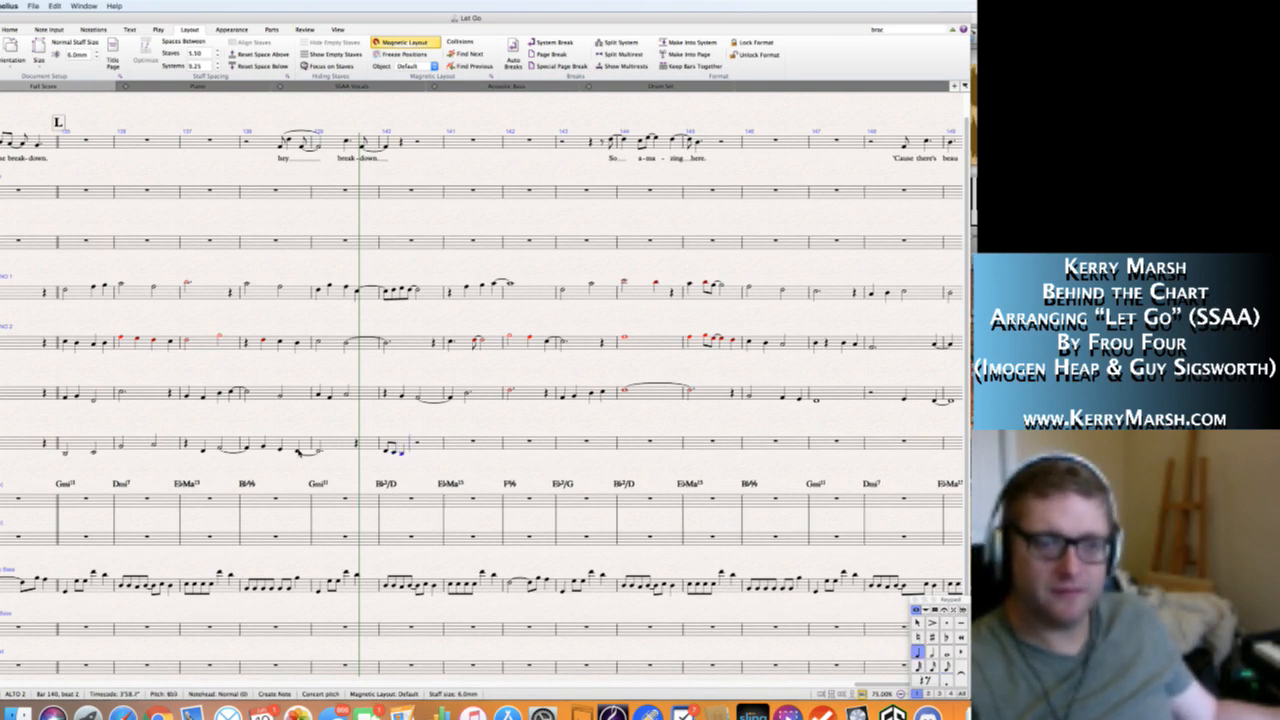
key("Escape")
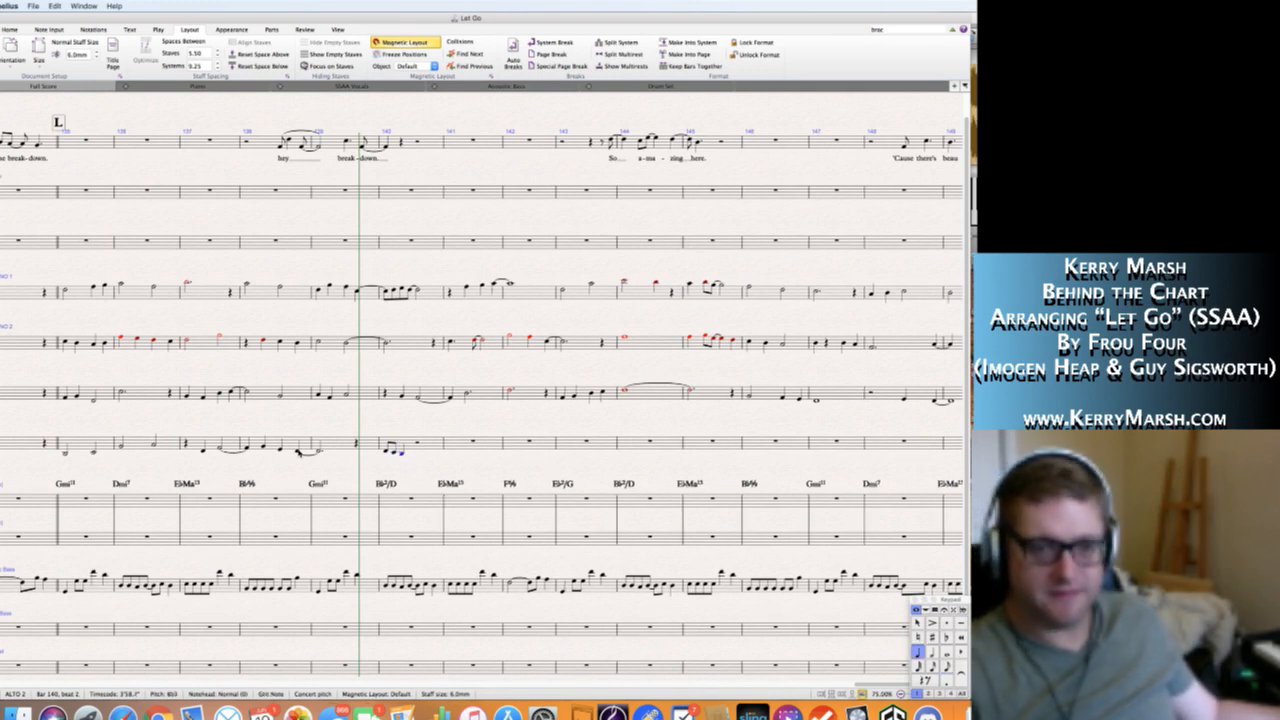
key("3")
key("n")
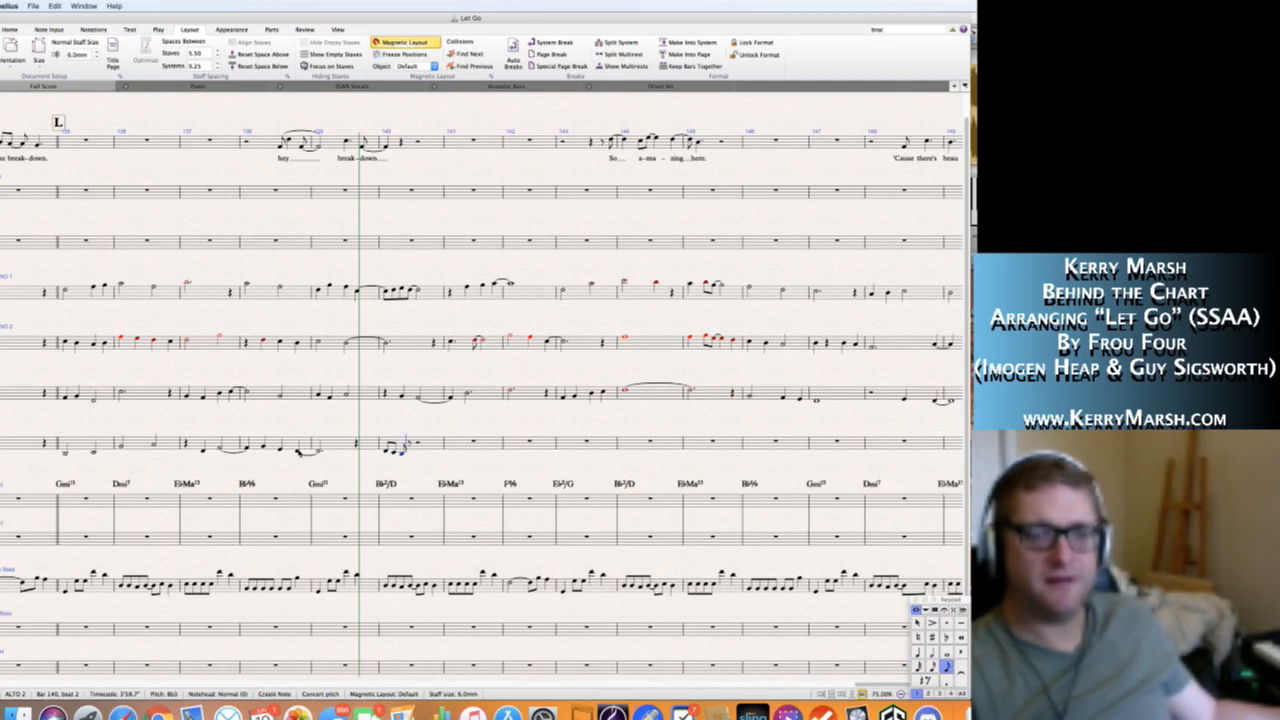
key("c")
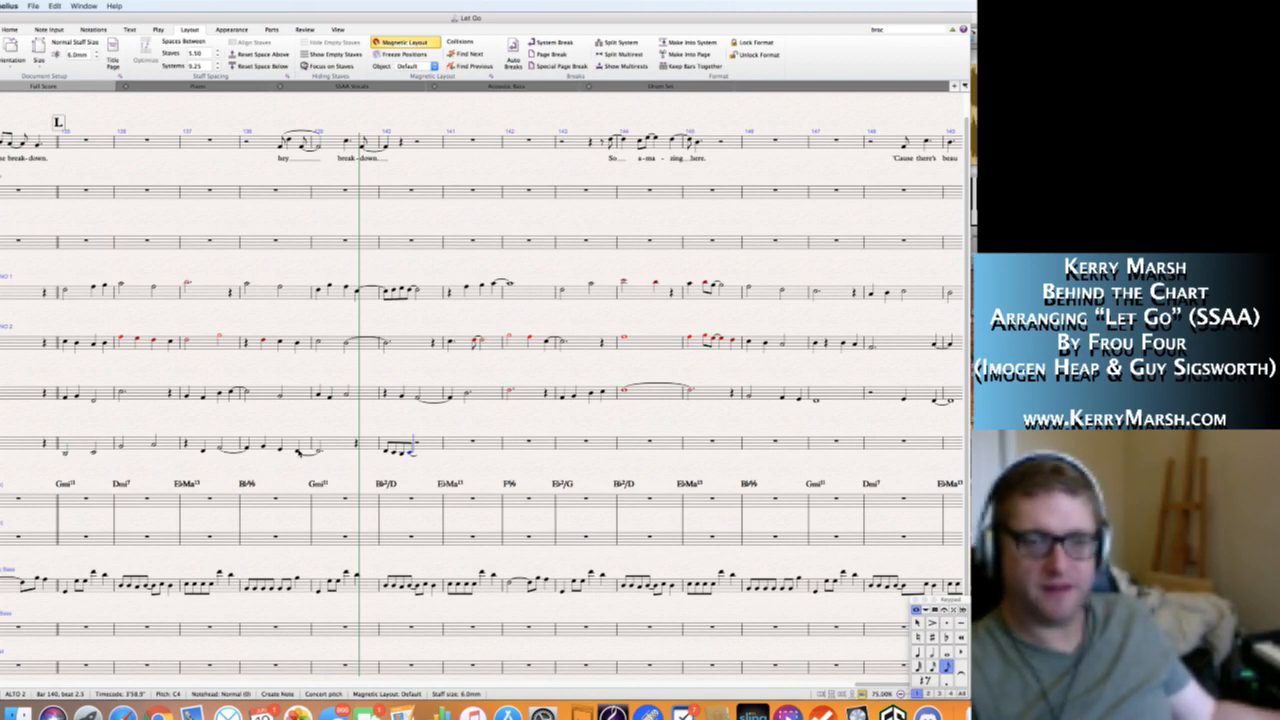
Complete bar 140 of the Alto 2 staff with quarter notes C4 on beat 3 and A4 on beat 4, tying the A4 onward.
key("4")
key("c")
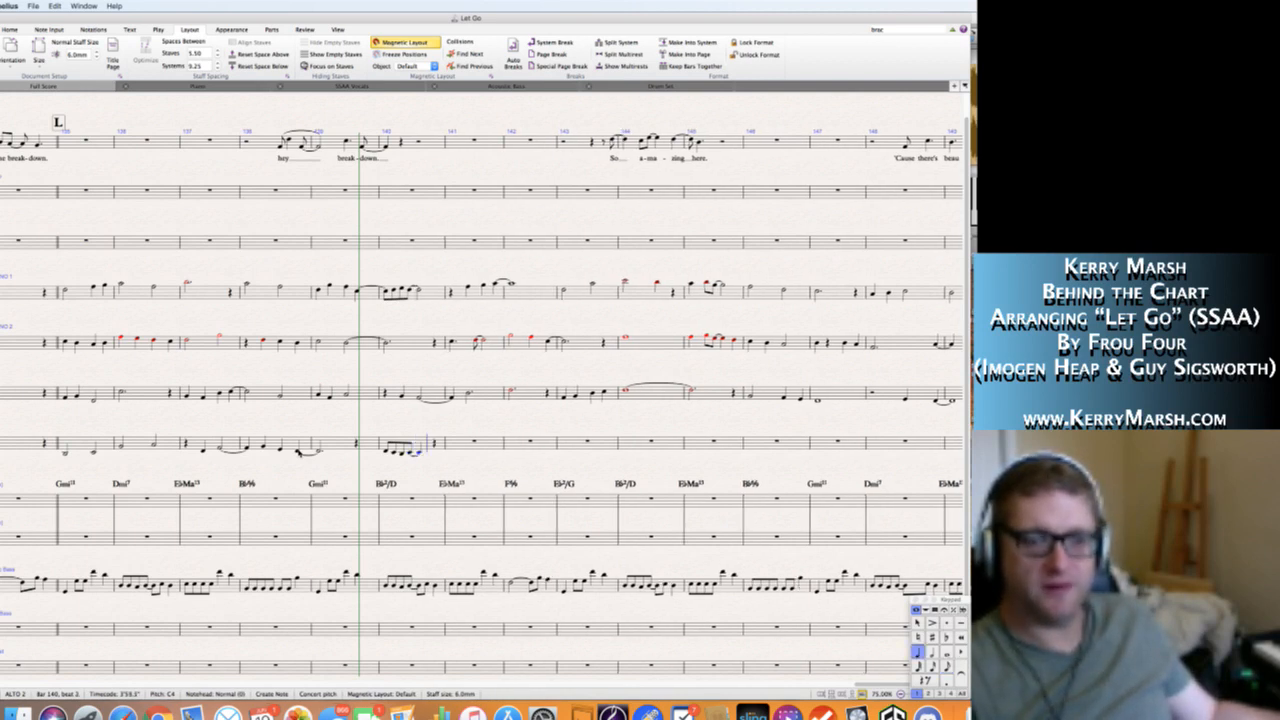
key("g")
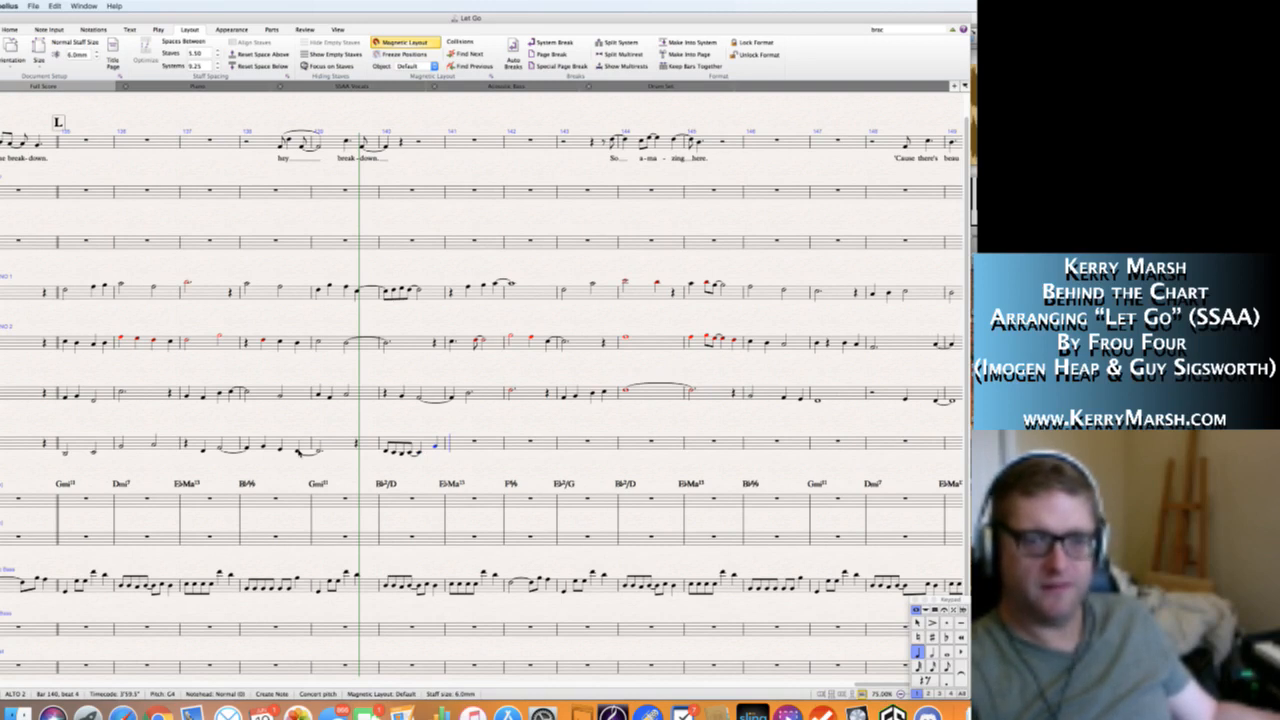
key("Left")
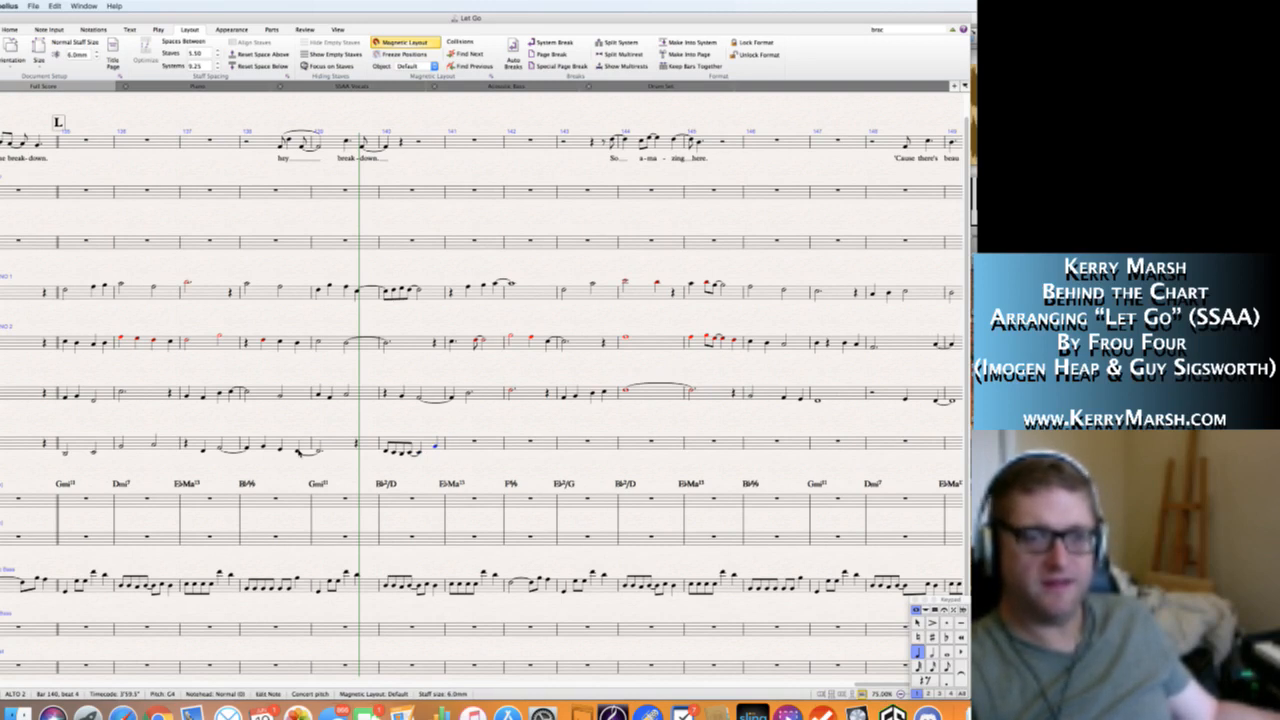
key("a")
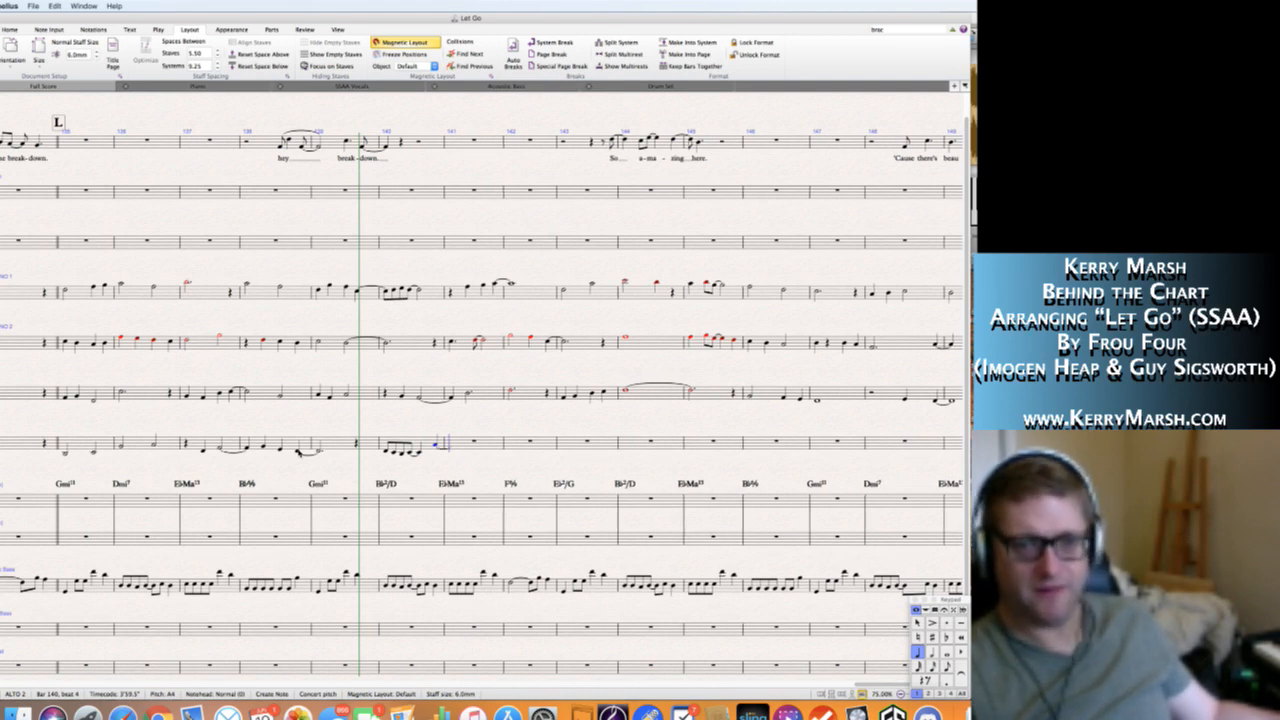
Fill bar 141 of the Alto 2 staff with a dotted half note A4 and a quarter note G4.
key("5")
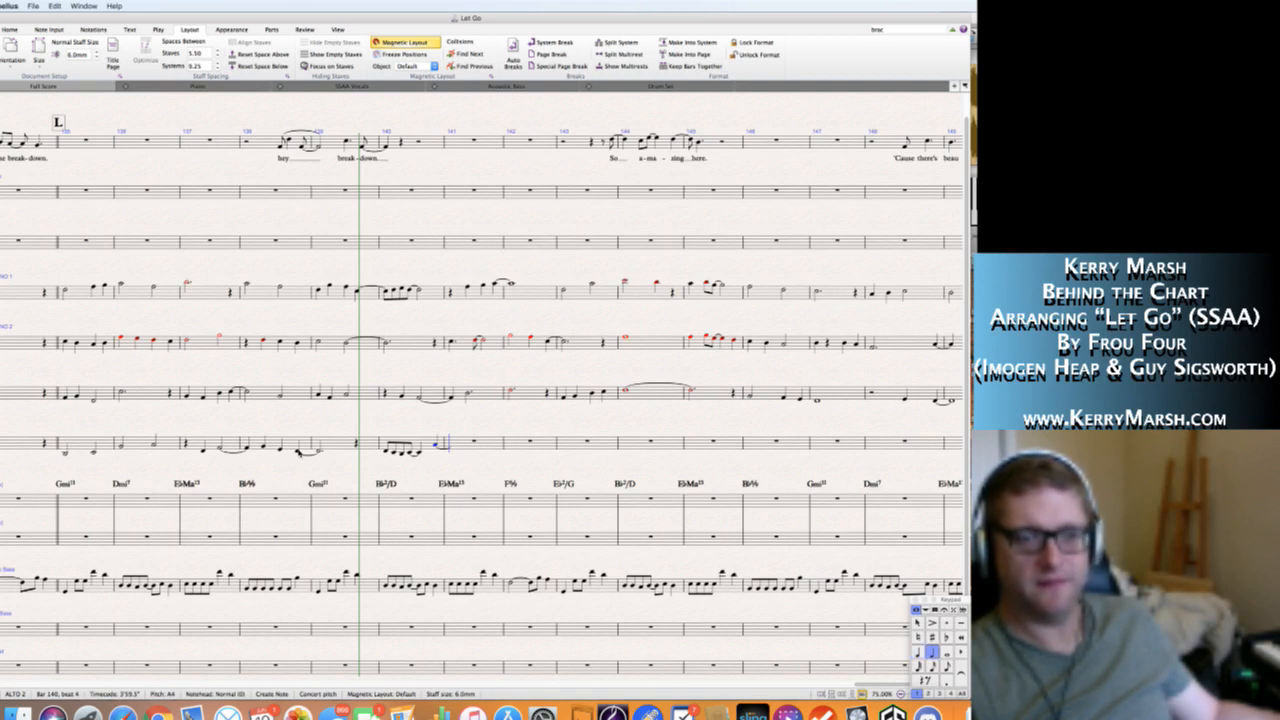
key("period")
key("a")
key("4")
key("g")
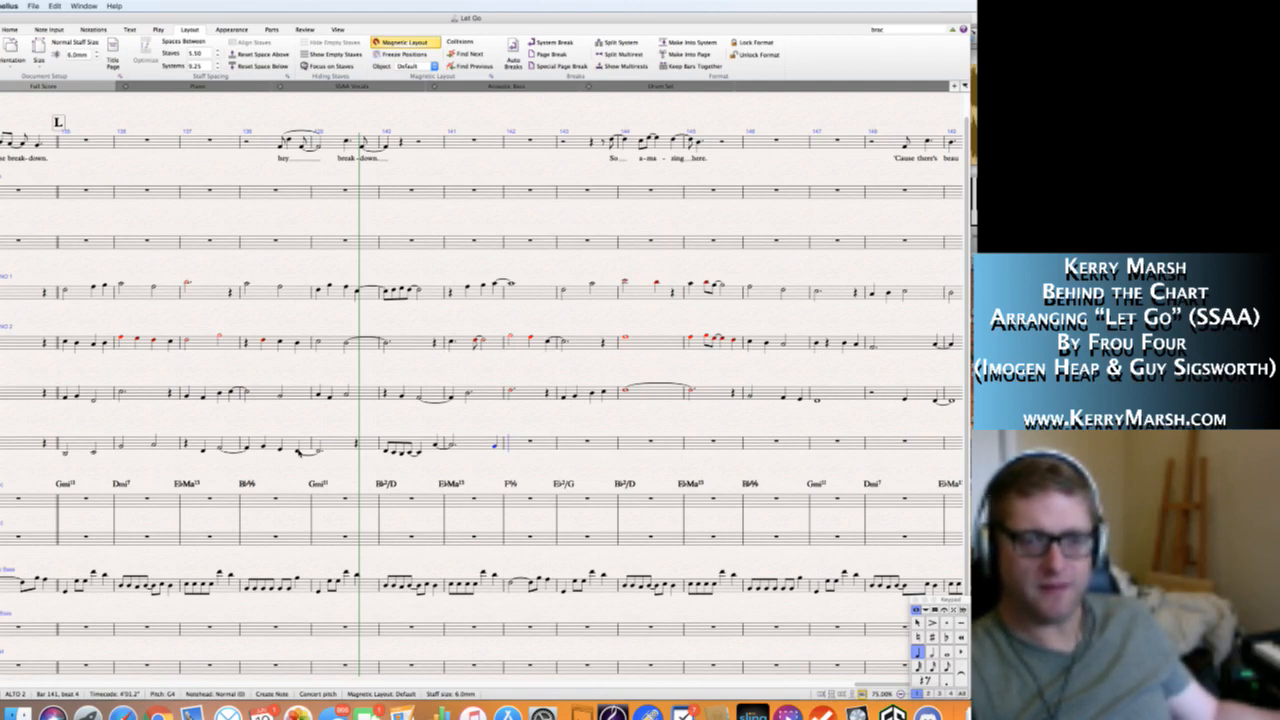
Fill bar 142 of the Alto 2 staff with a quarter note F4, eighth notes D4 and G4, and a half note G4.
key("f")
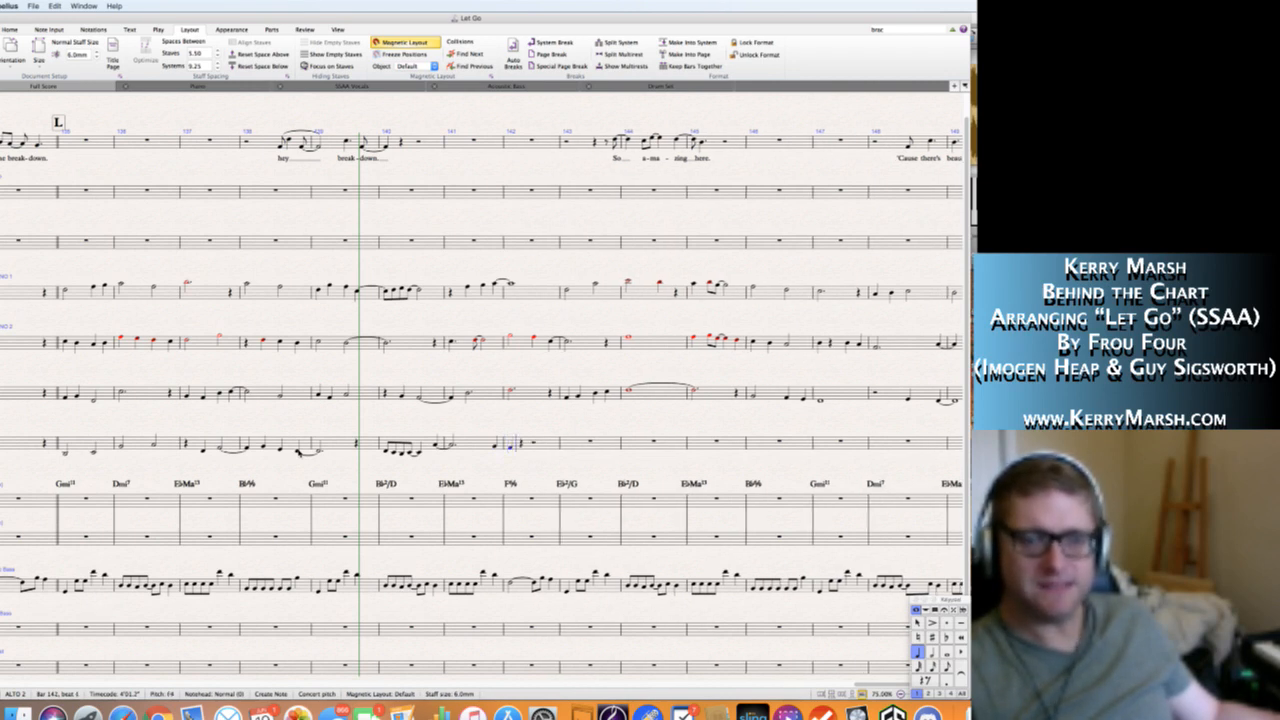
key("3")
key("d")
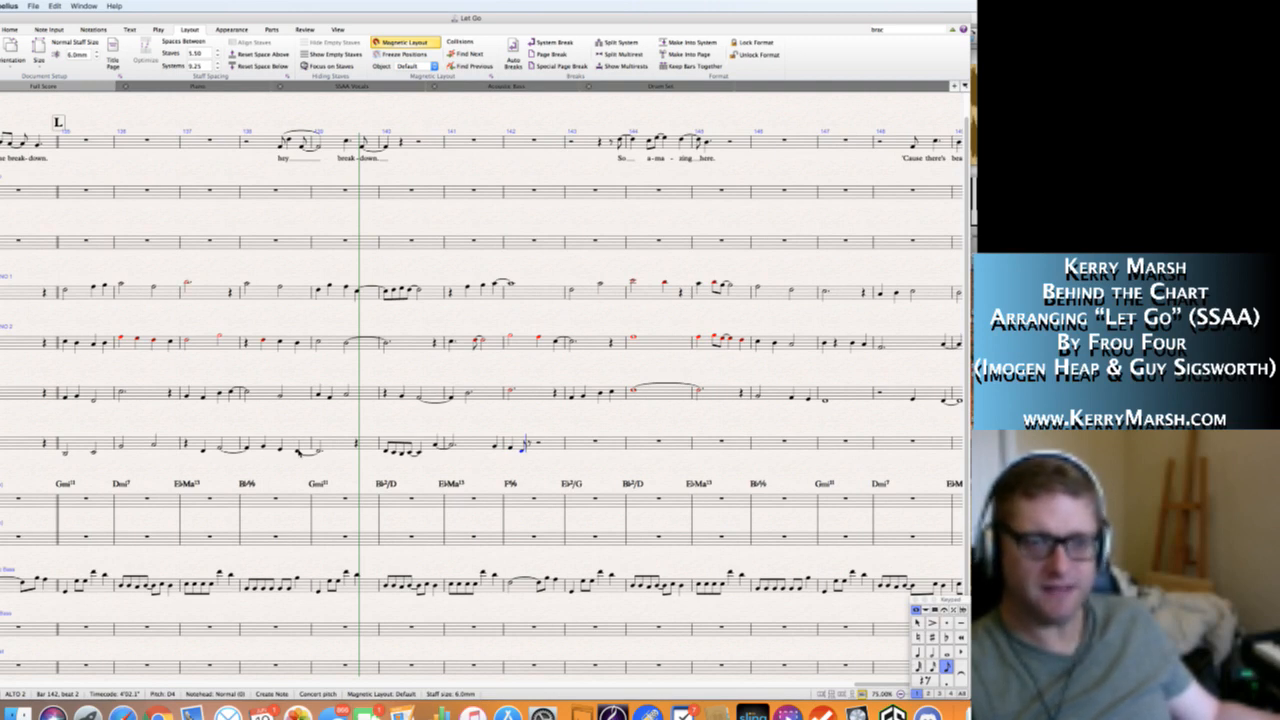
key("g")
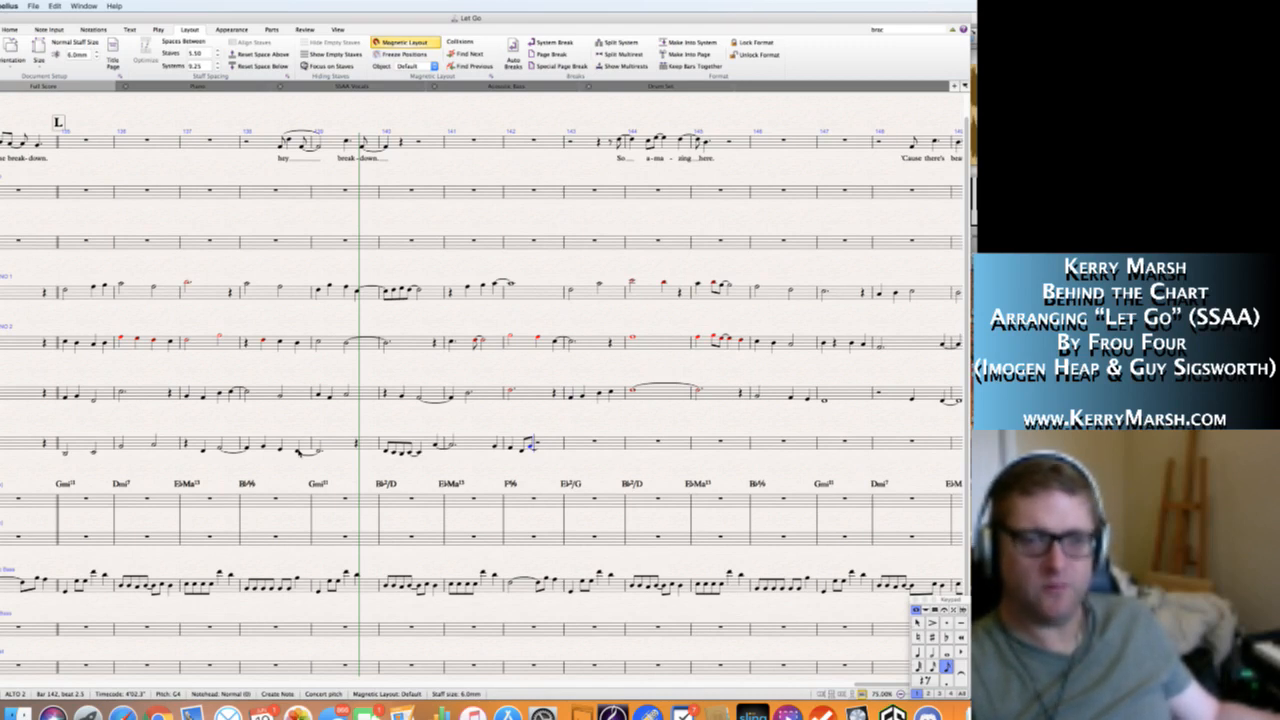
key("5")
key("g")
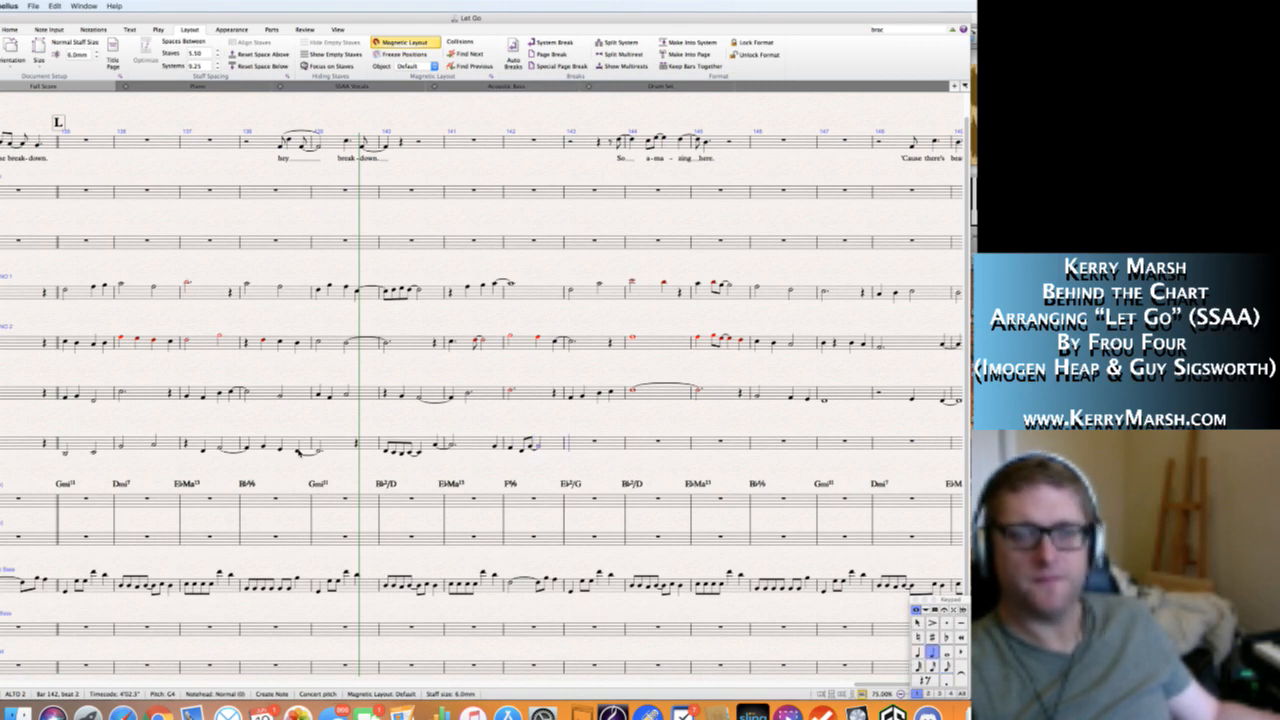
Fill bar 143 of the Alto 2 staff with a quarter rest followed by quarter notes B♭3, D4 and F4.
key("4")
key("0")
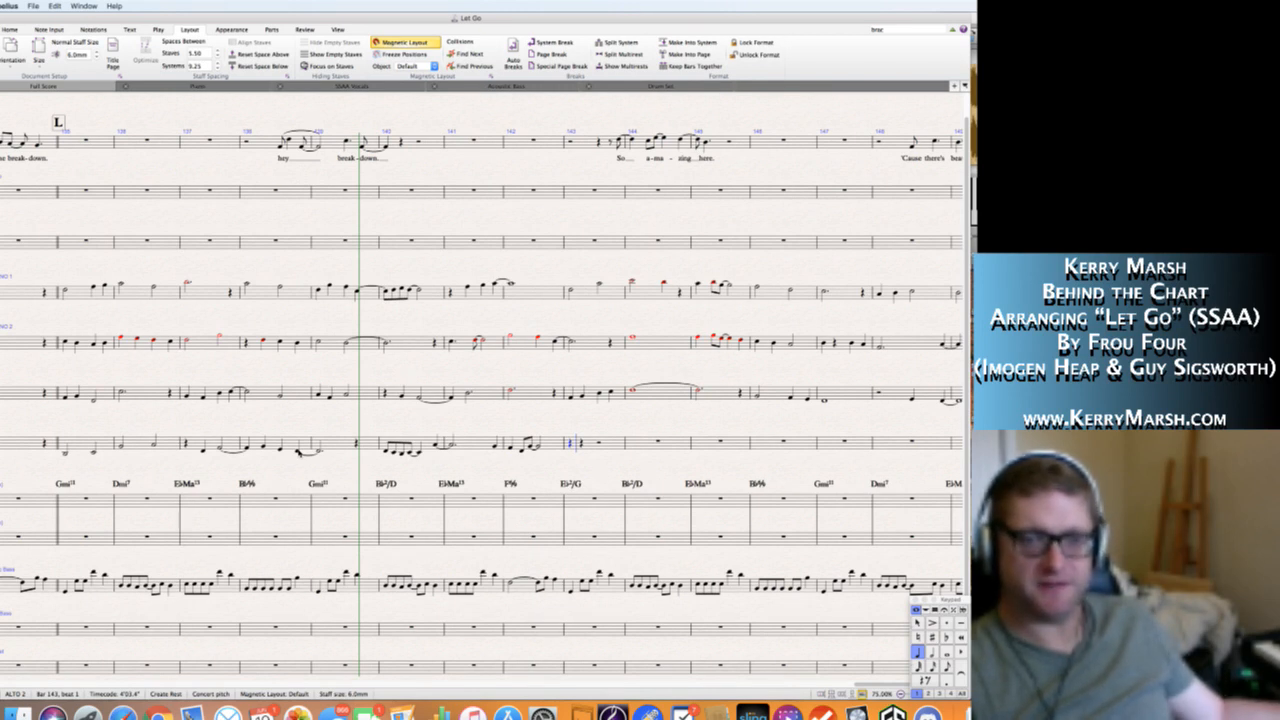
key("b")
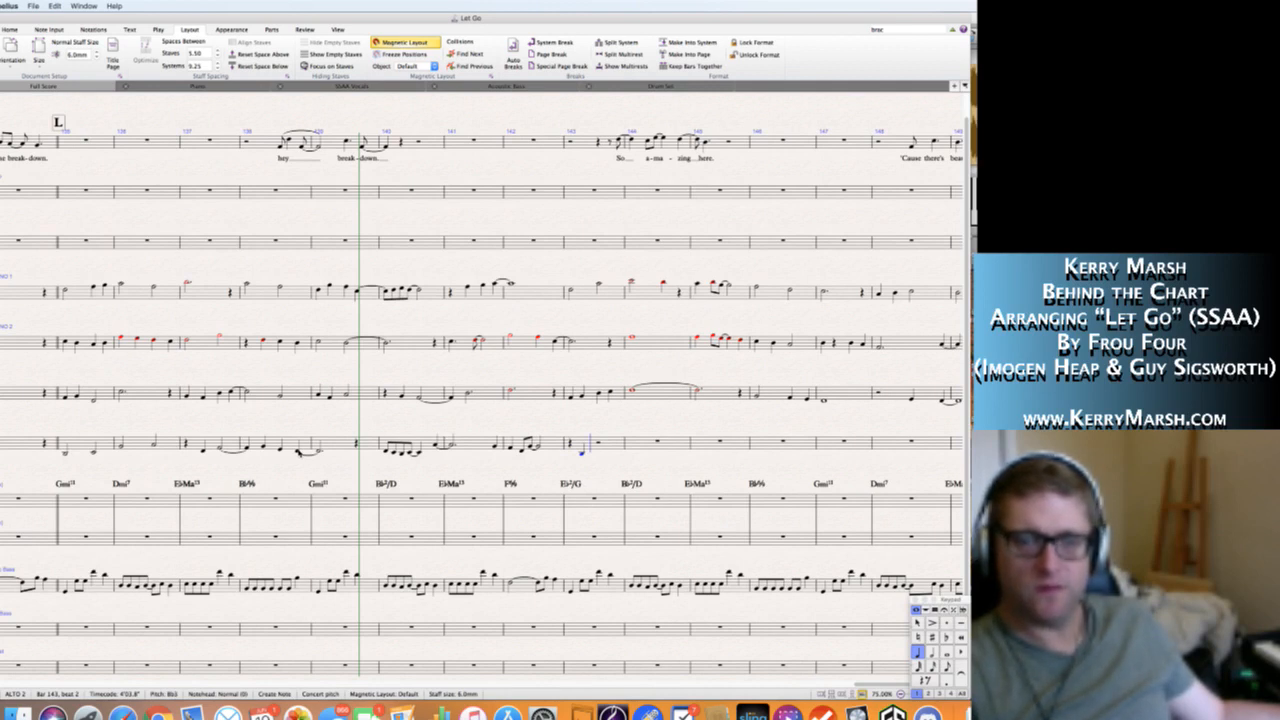
key("Escape")
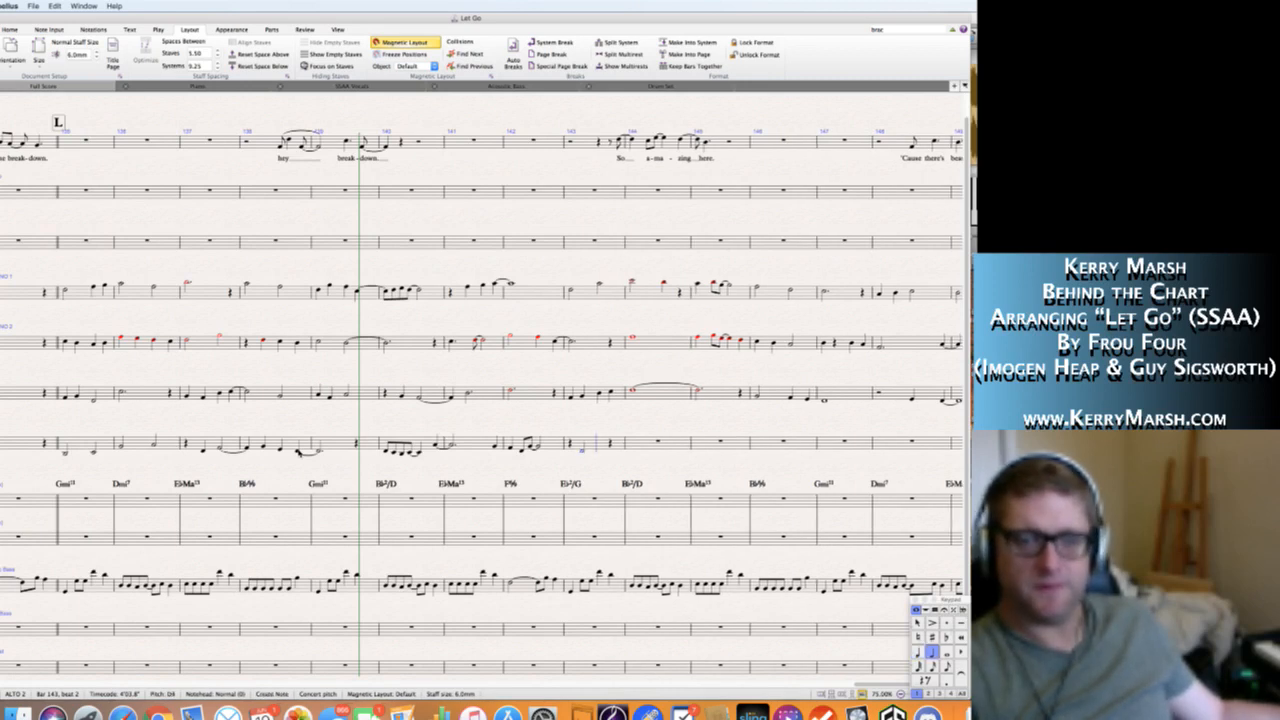
key("n")
key("d")
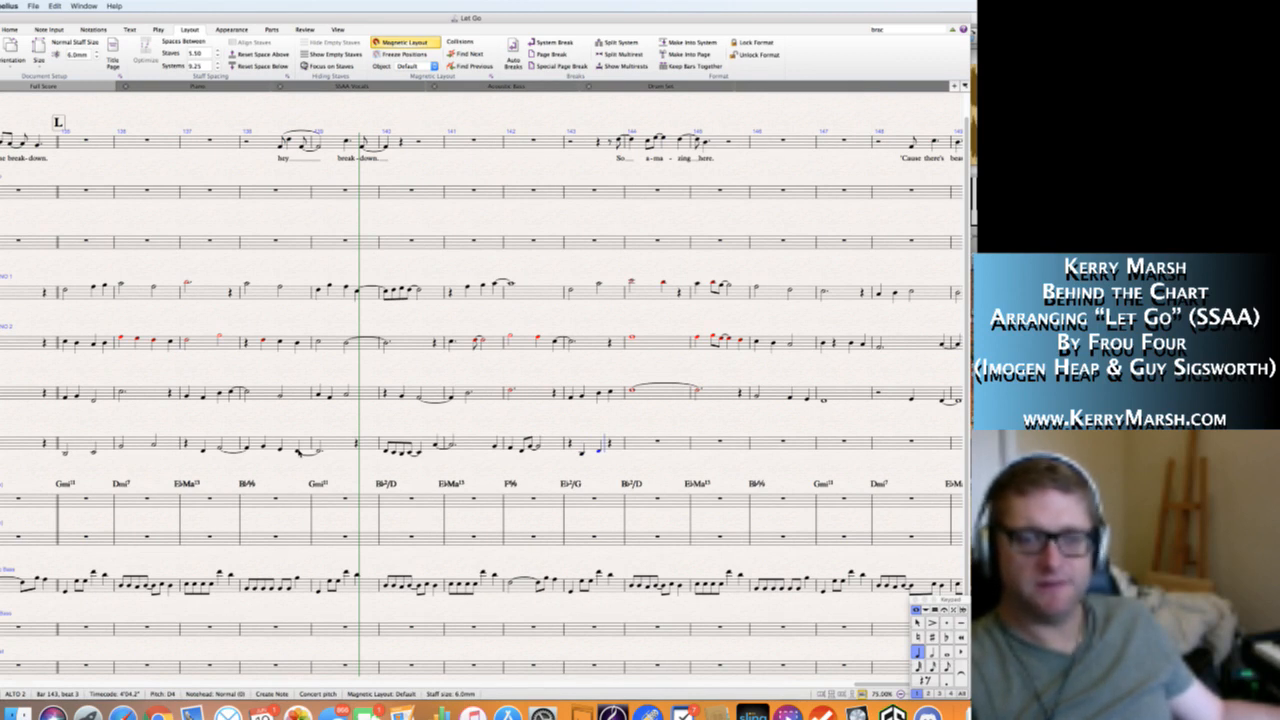
key("f")
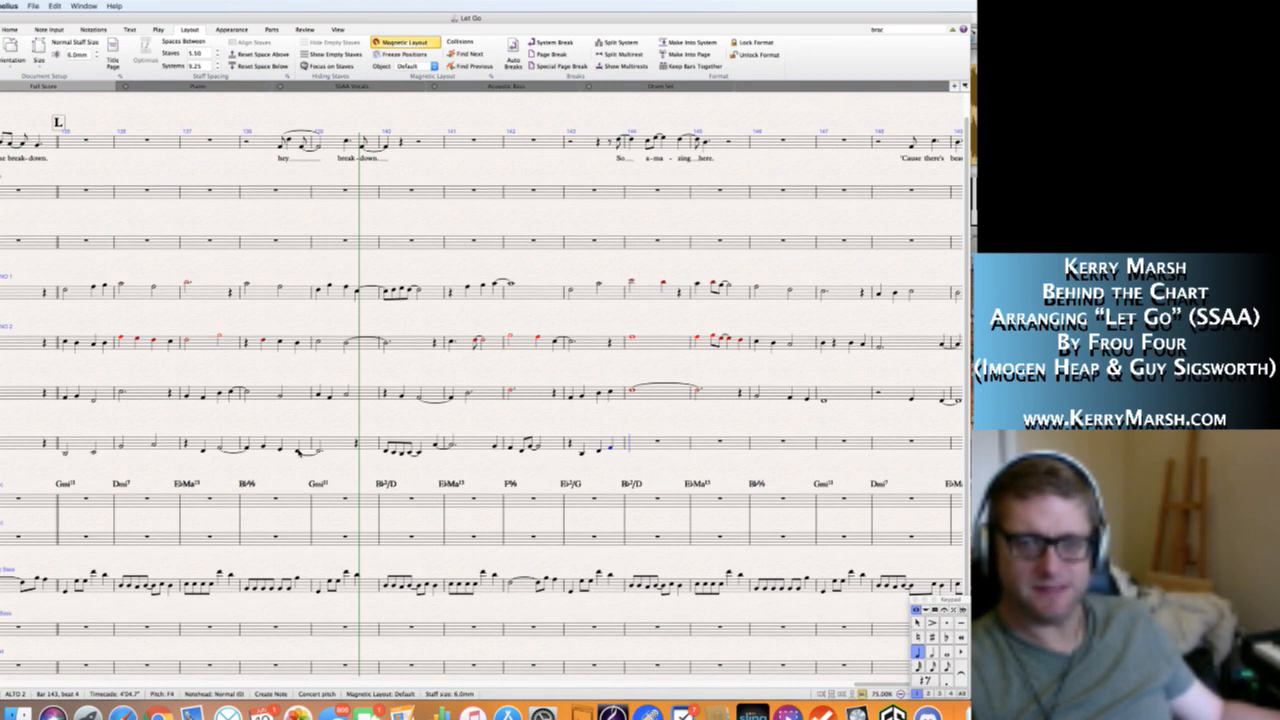
In bar 144 of the Alto 2 staff, enter eighth notes G4 and A4, followed by a half note B♭4 on beat 2.
key("3")
key("g")
key("a")
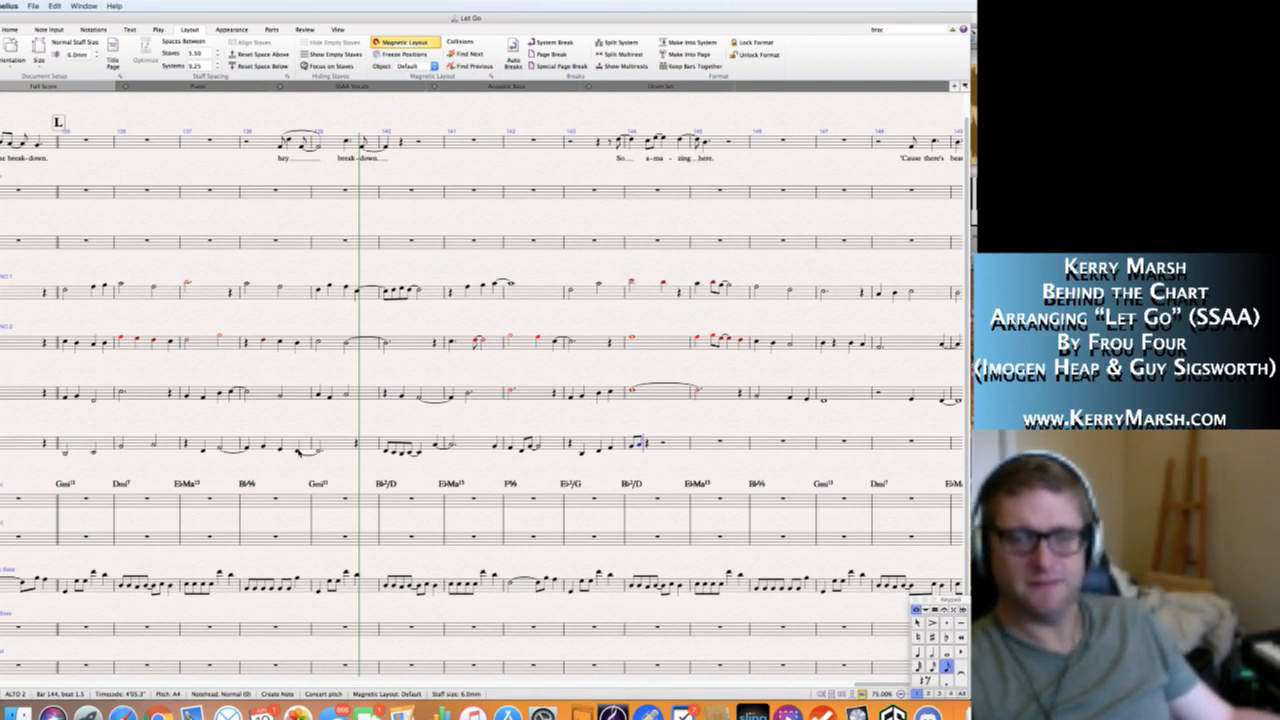
key("5")
key("b")
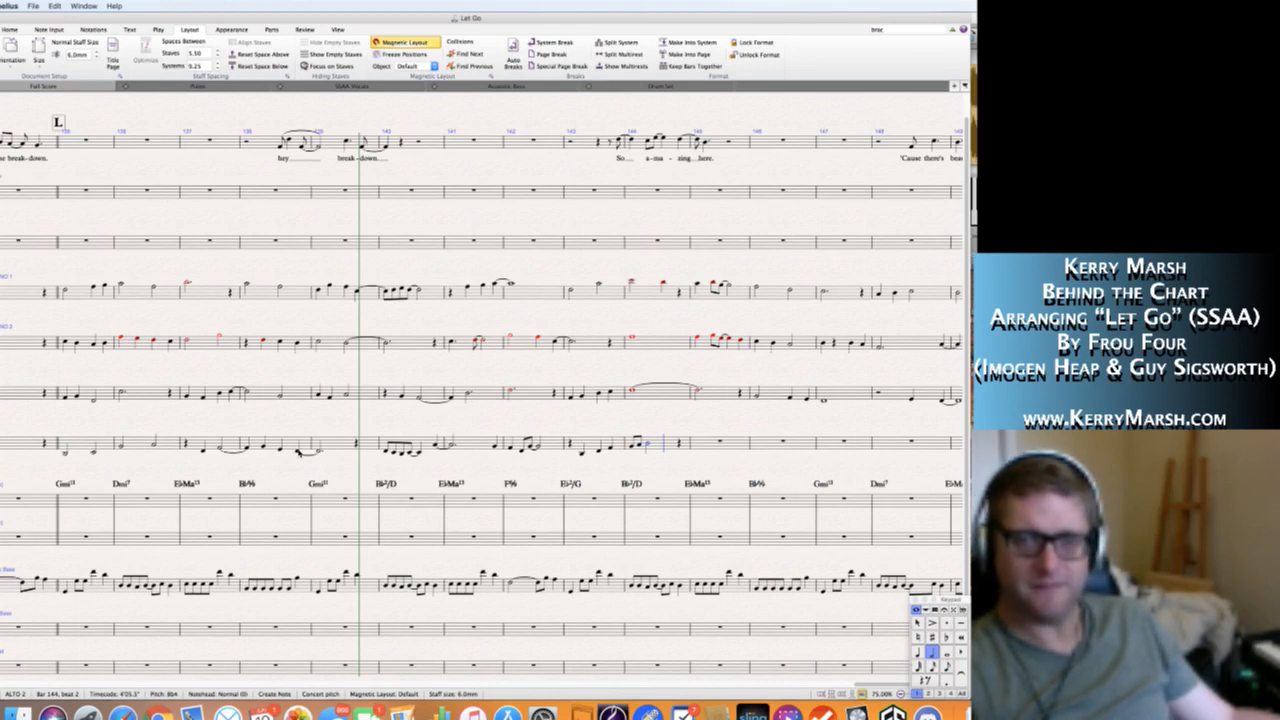
Complete bar 144 of the Alto 2 staff with a quarter note C5 on beat 4.
key("Escape")
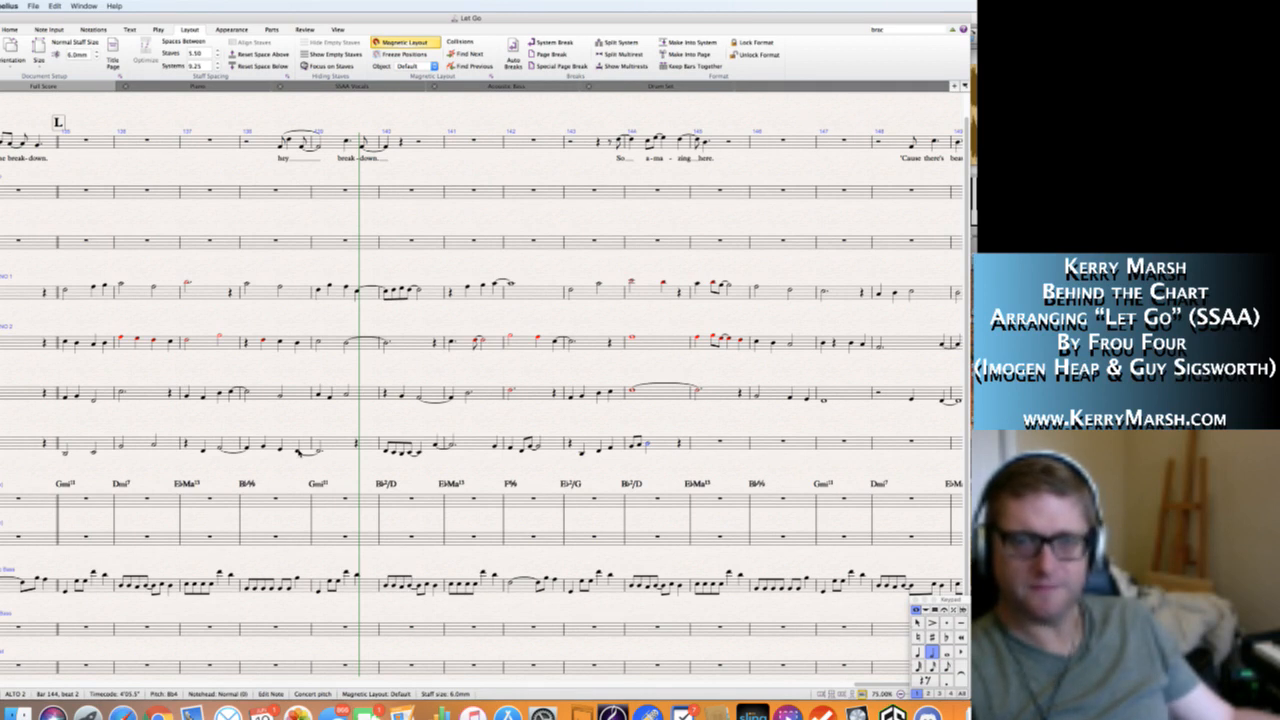
key("4")
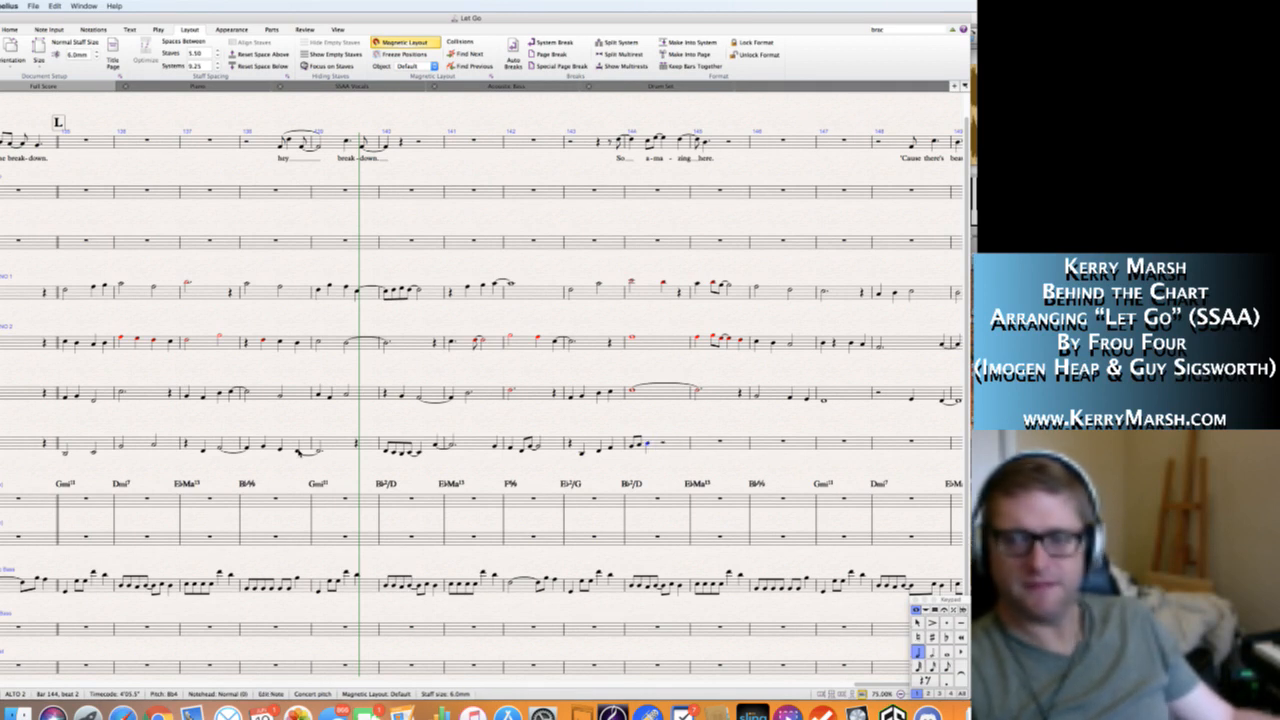
key("c")
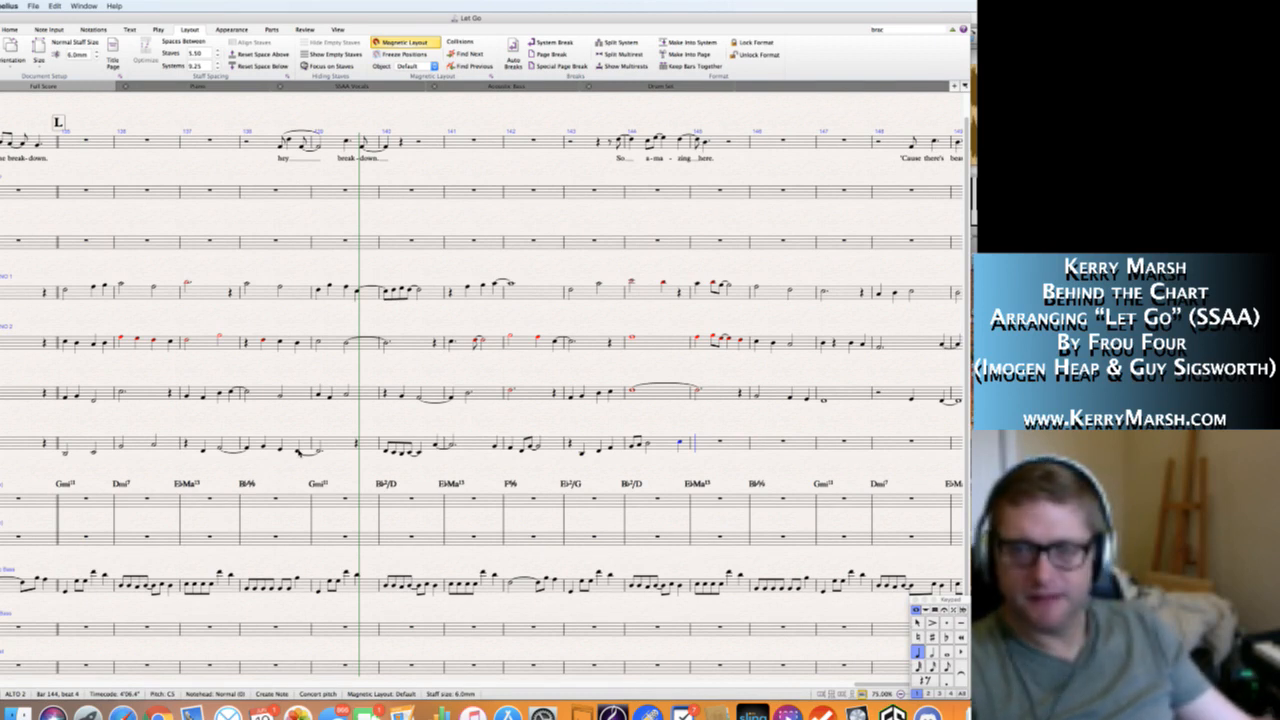
Fill bar 145 of the Alto 2 staff with a quarter note B♭4, two eighth notes ending on A4, and quarter notes A4 and F4.
key("b")
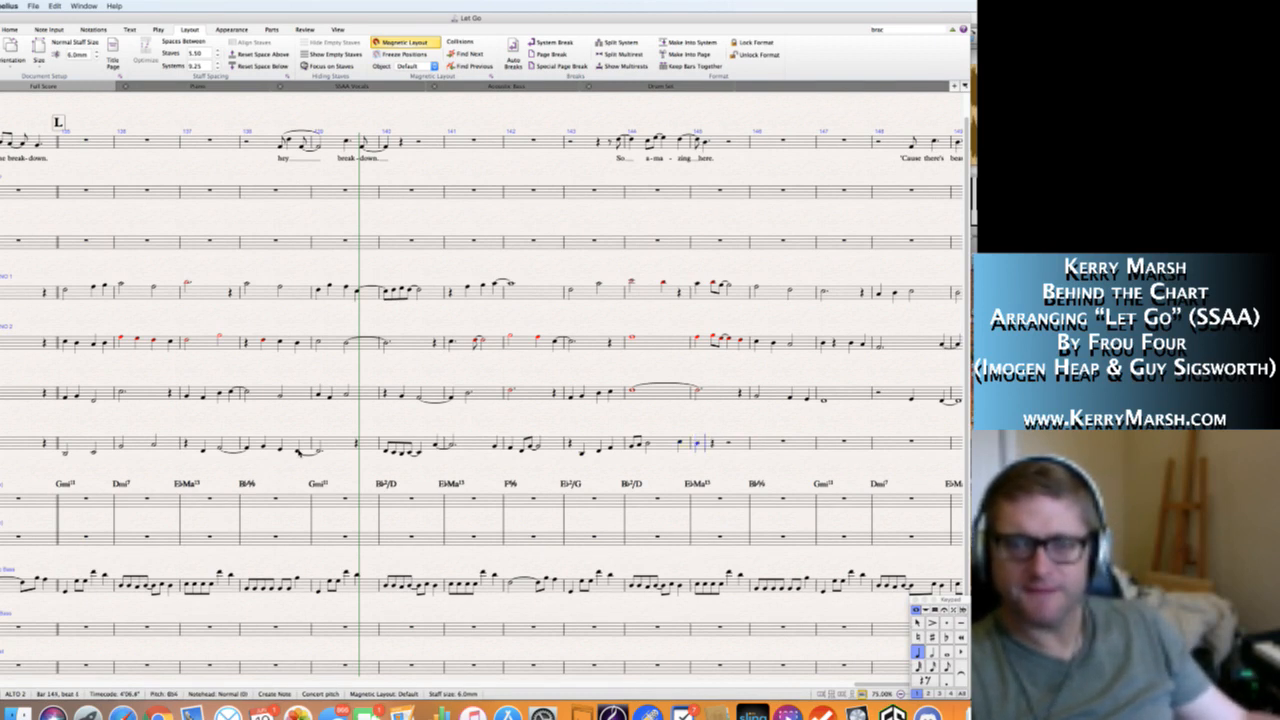
key("3")
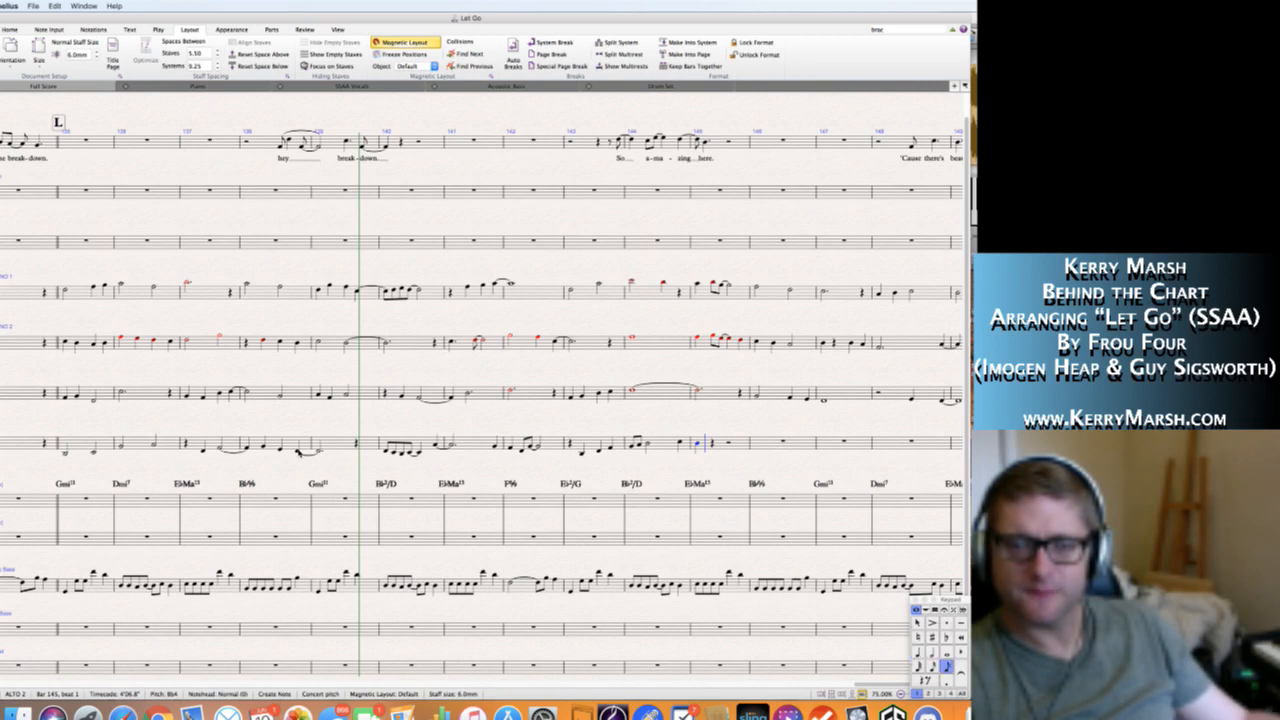
key("a")
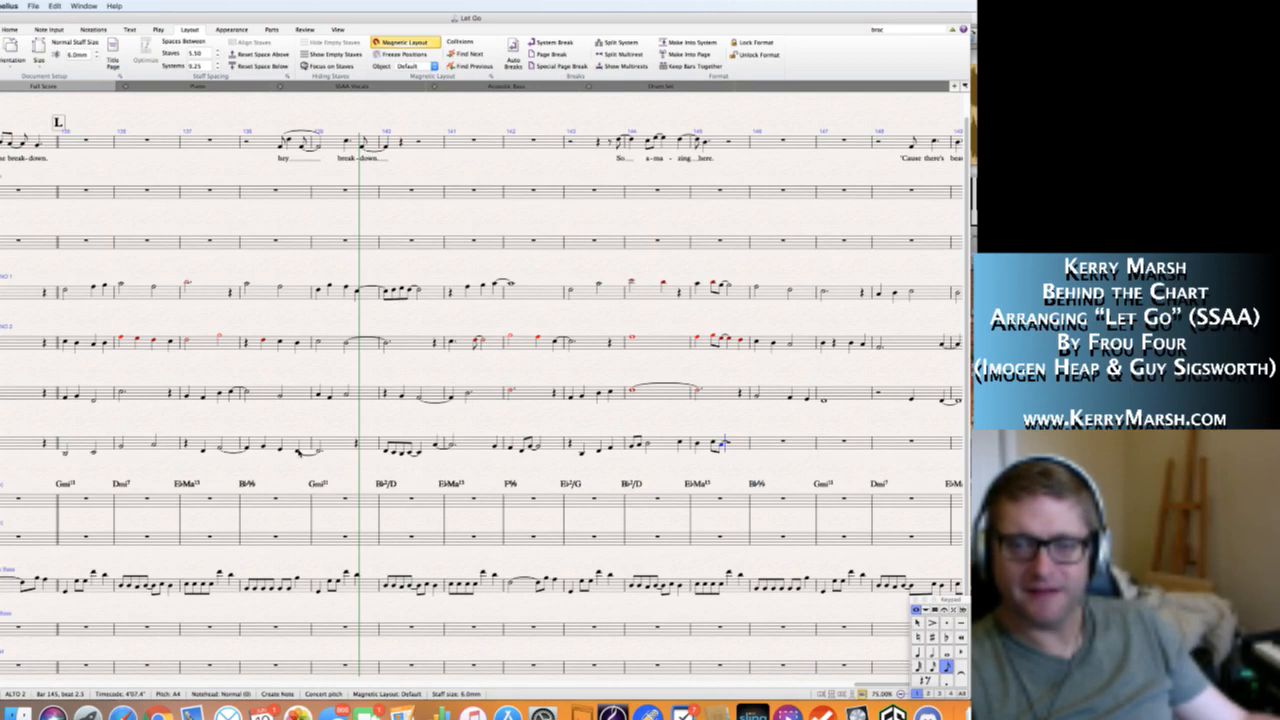
key("4")
key("a")
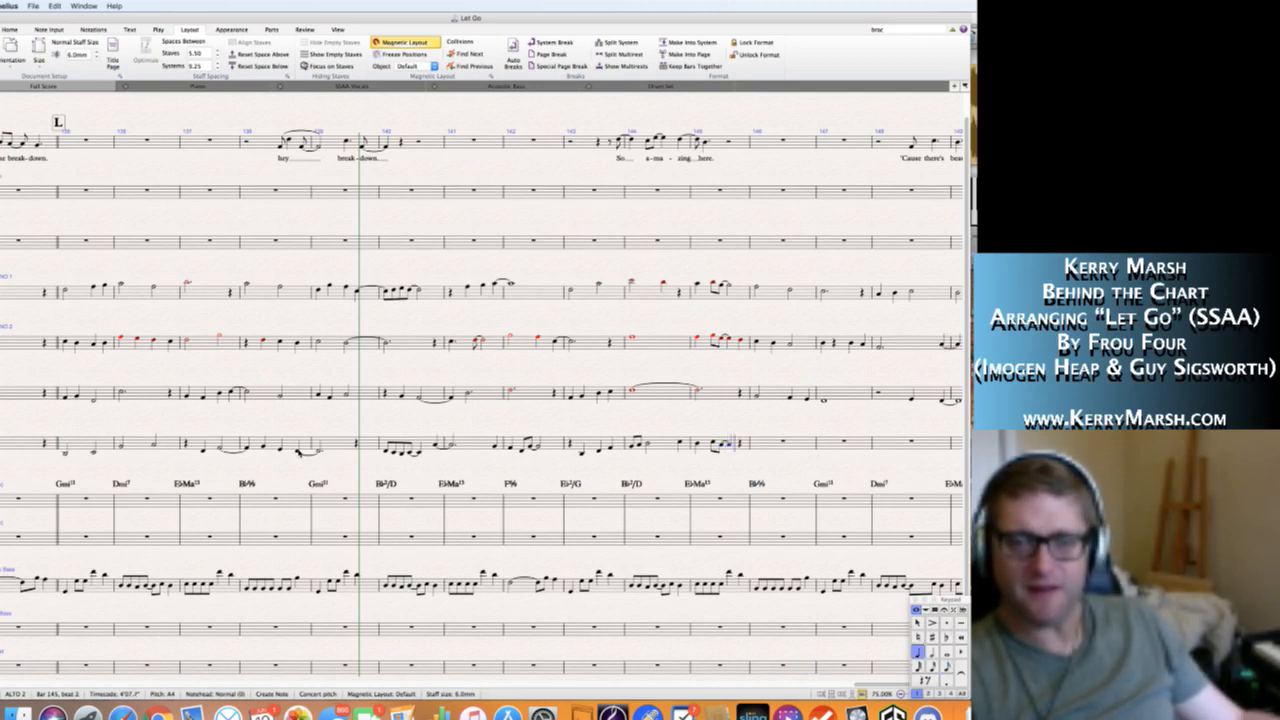
key("g")
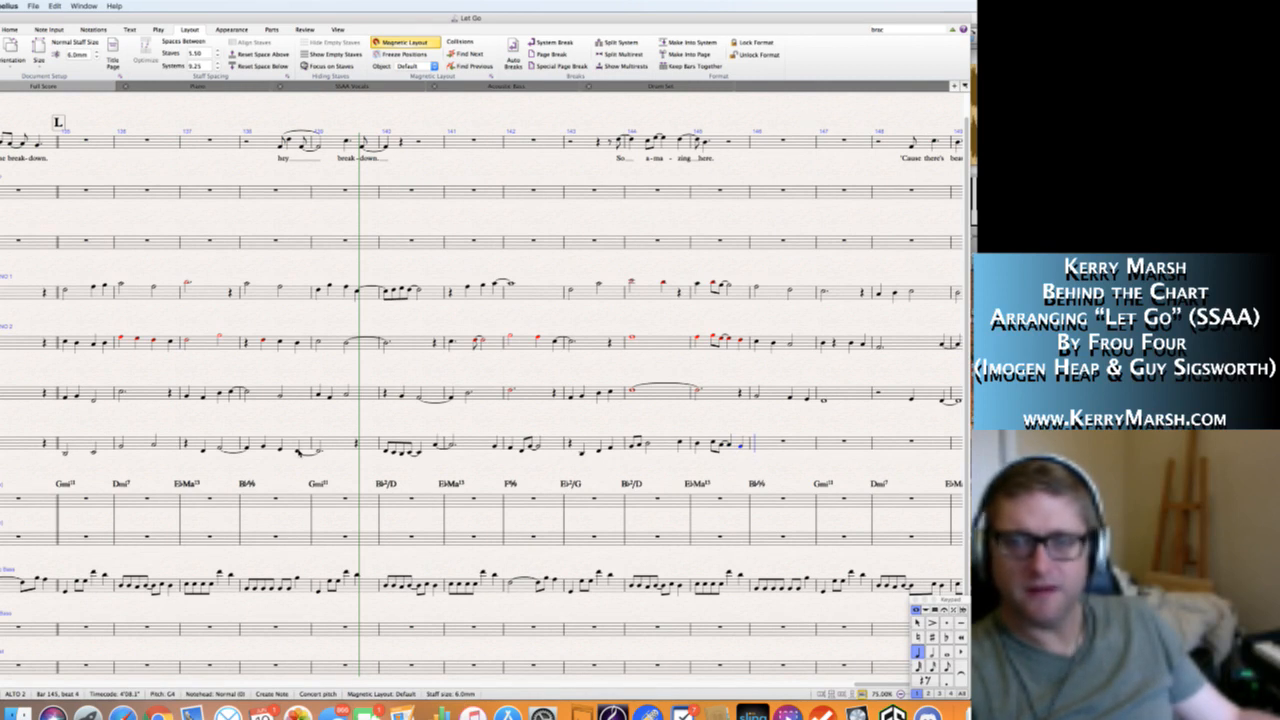
key("Escape")
key("f")
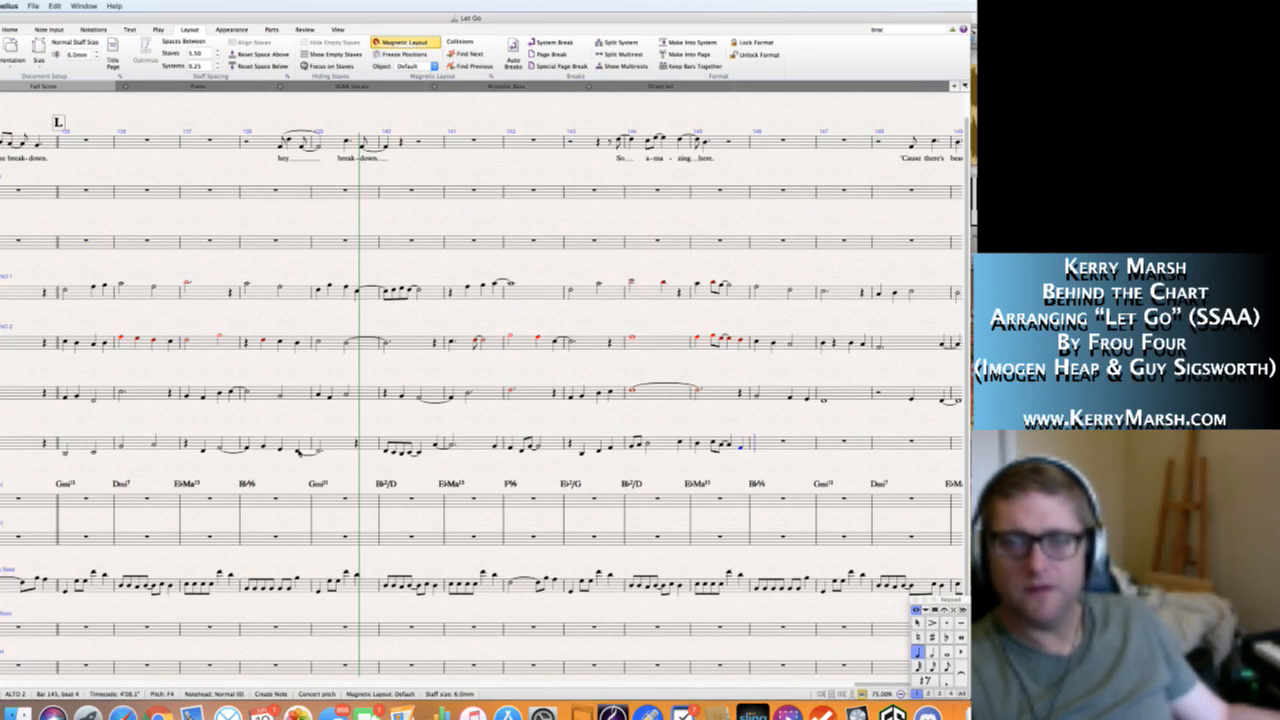
Fill bar 146 of the Alto 2 staff with a half note, a quarter rest on beat 3 and a quarter note C4 on beat 4.
key("5")
key("4")
key("0")
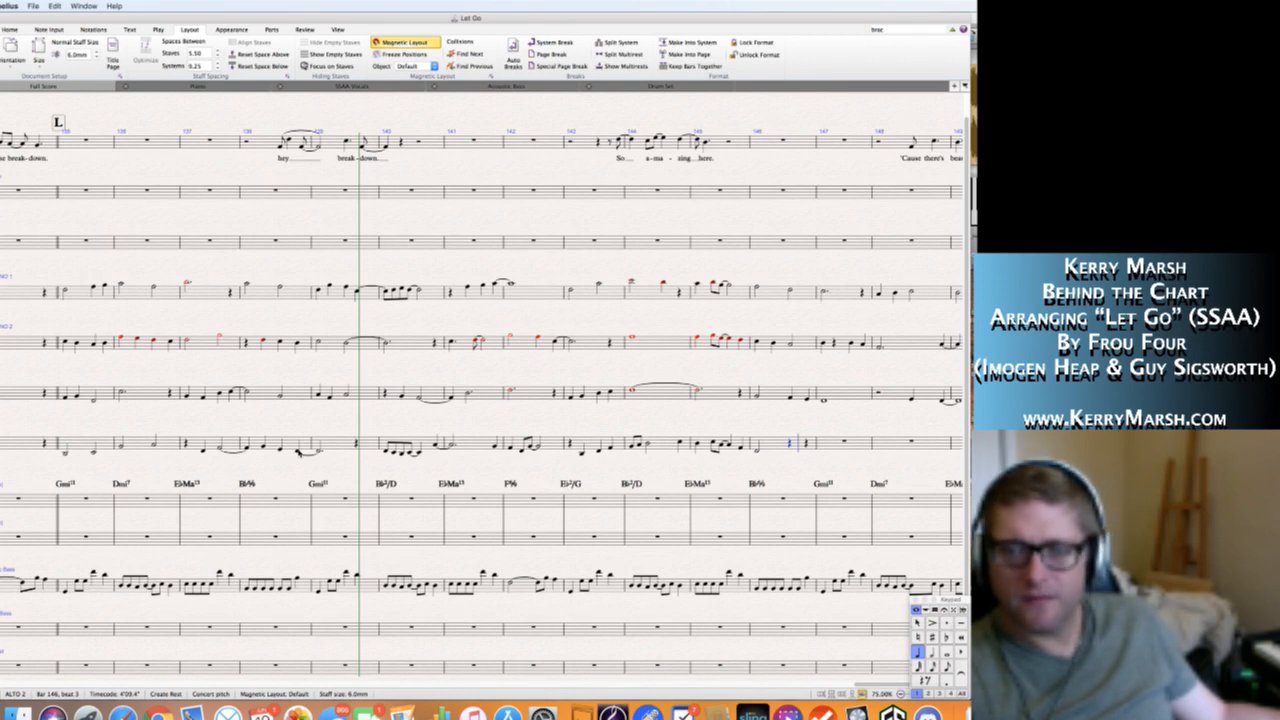
key("c")
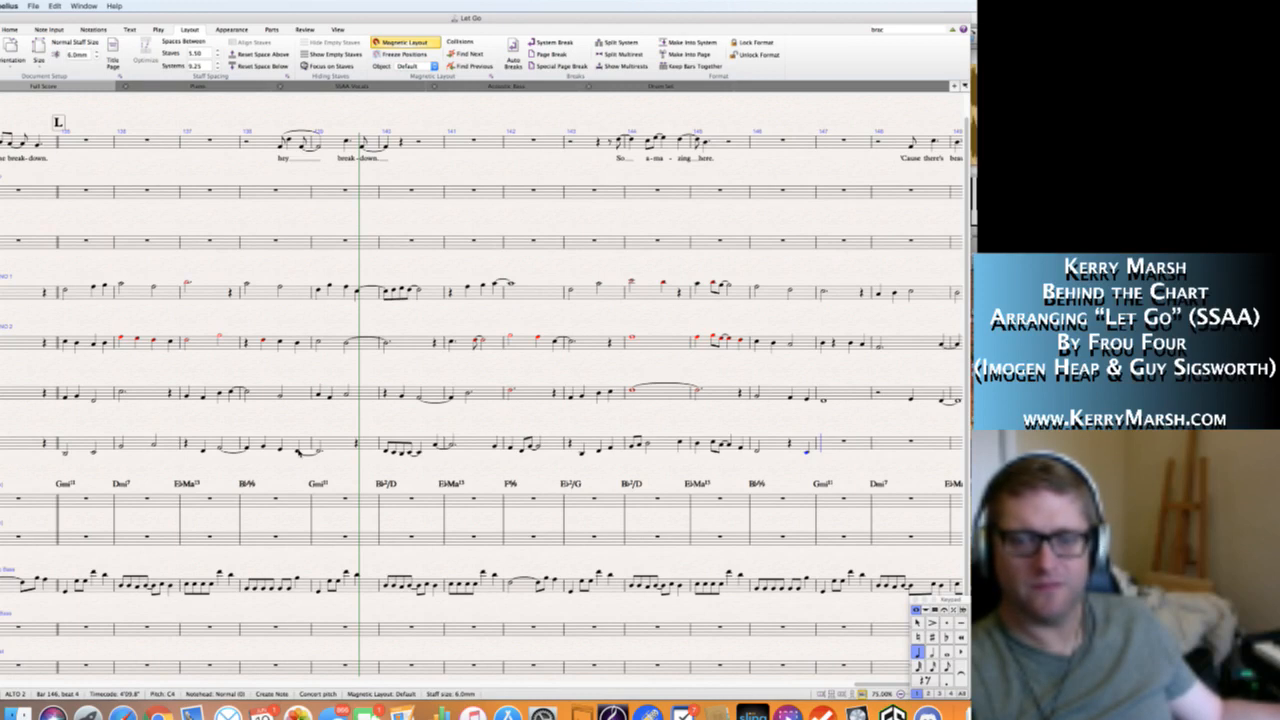
Fill bar 147 of the Alto 2 staff with quarter notes F4, G4, D4 and C4.
key("f")
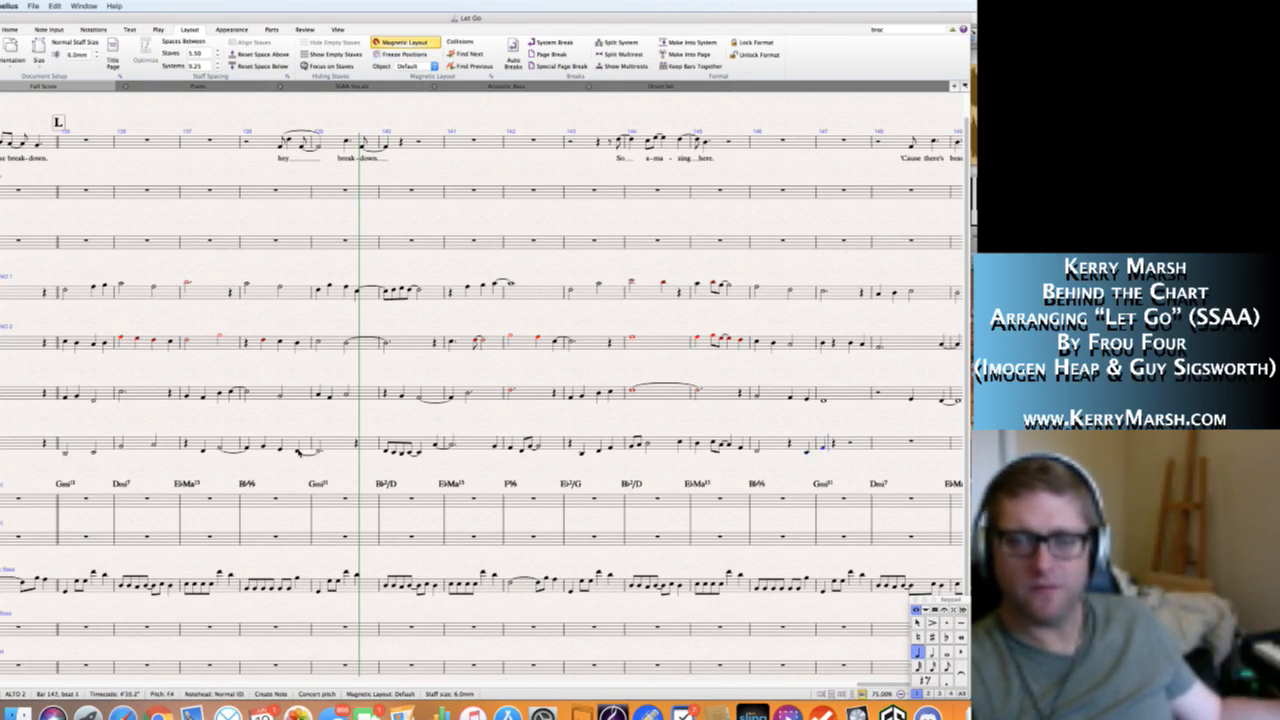
key("g")
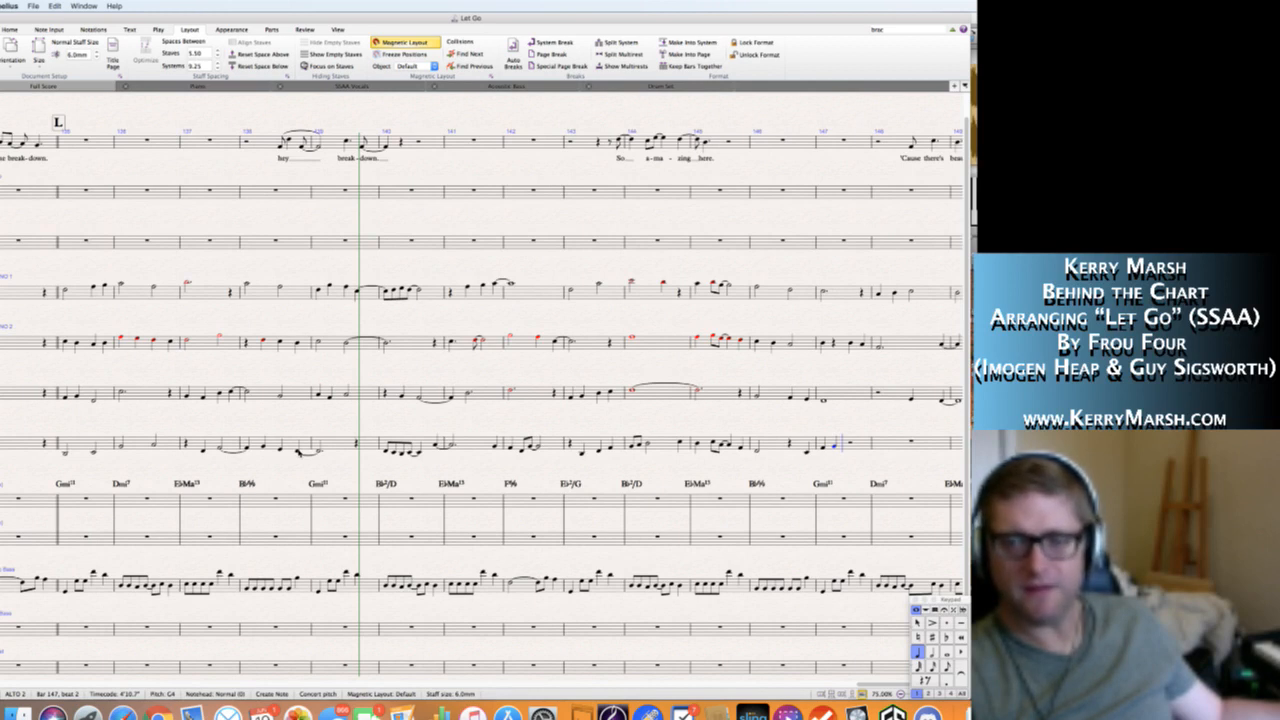
key("d")
key("c")
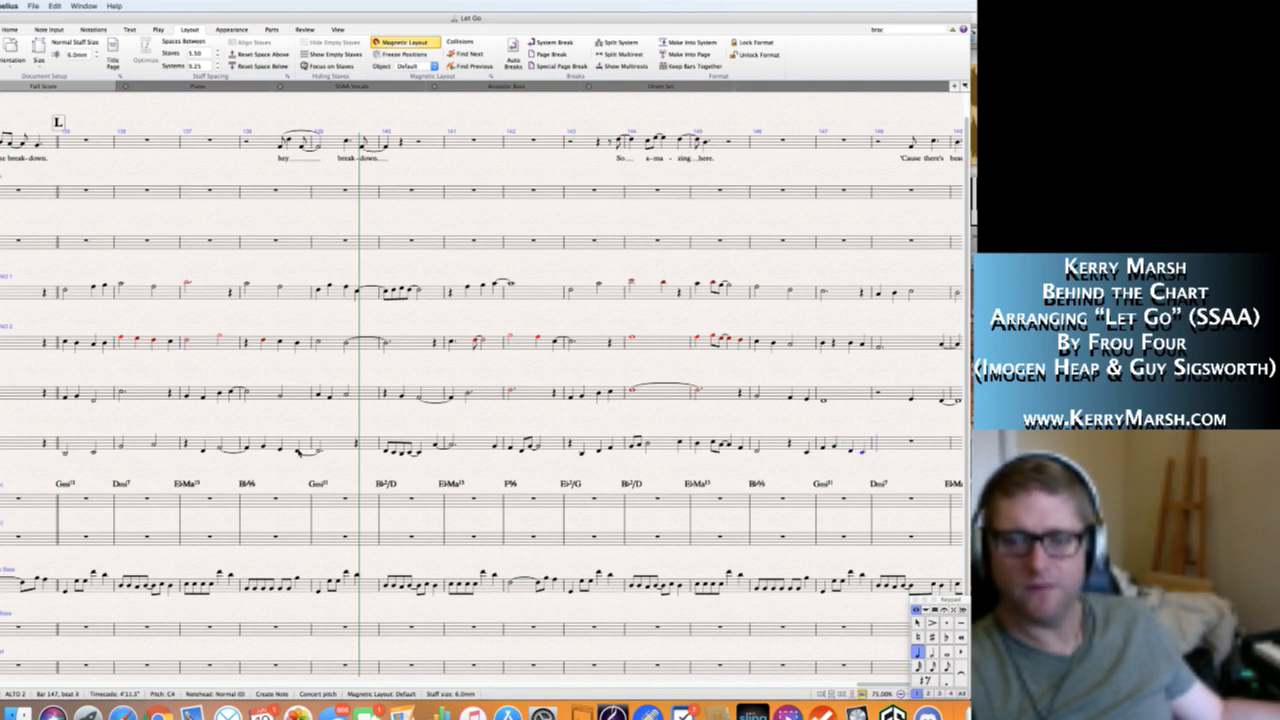
Tie the C4 into a half note C4 in bar 148 of the Alto 2 staff, followed by a quarter rest and a tied quarter note G3.
key("KP_Enter")
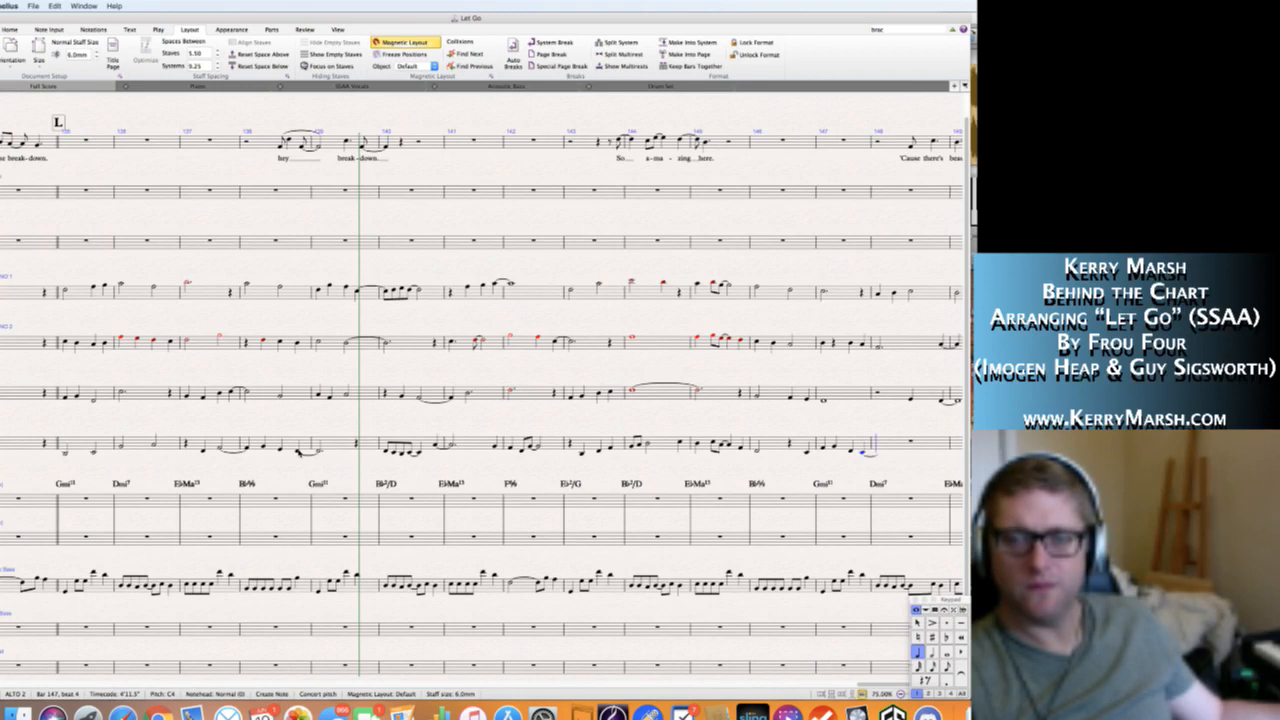
key("KP_5")
key("c")
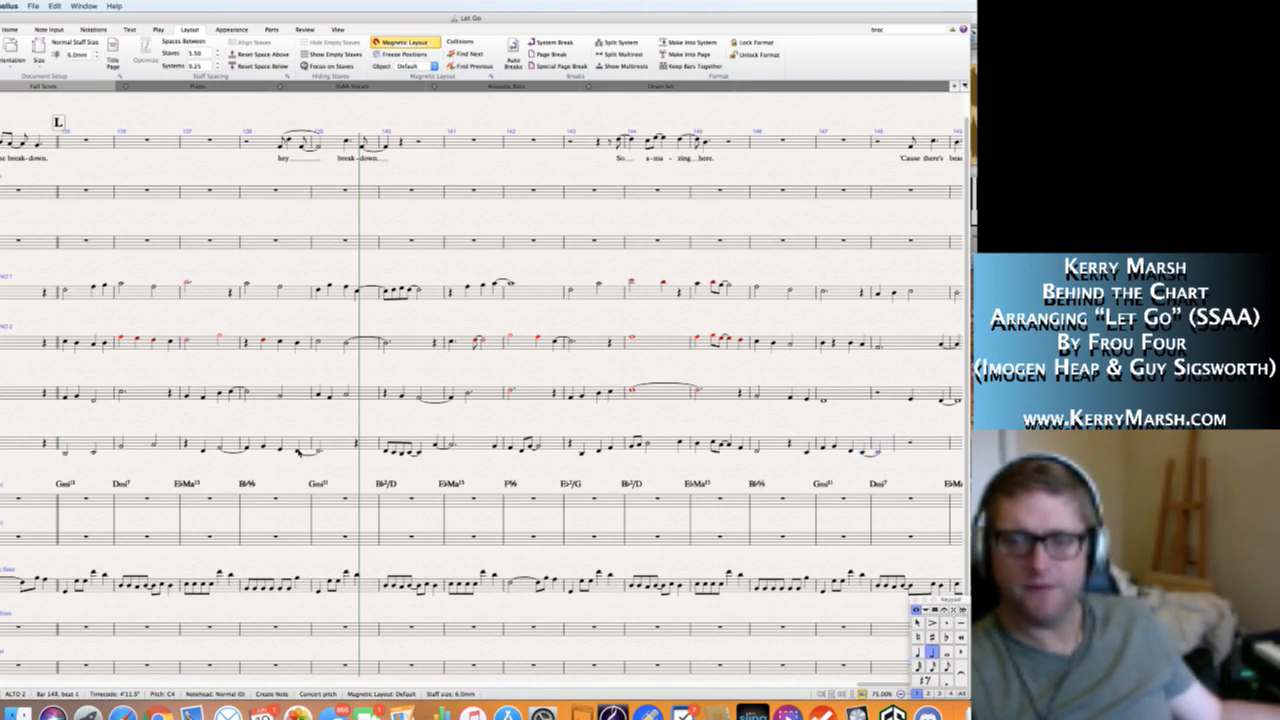
key("KP_4")
key("KP_0")
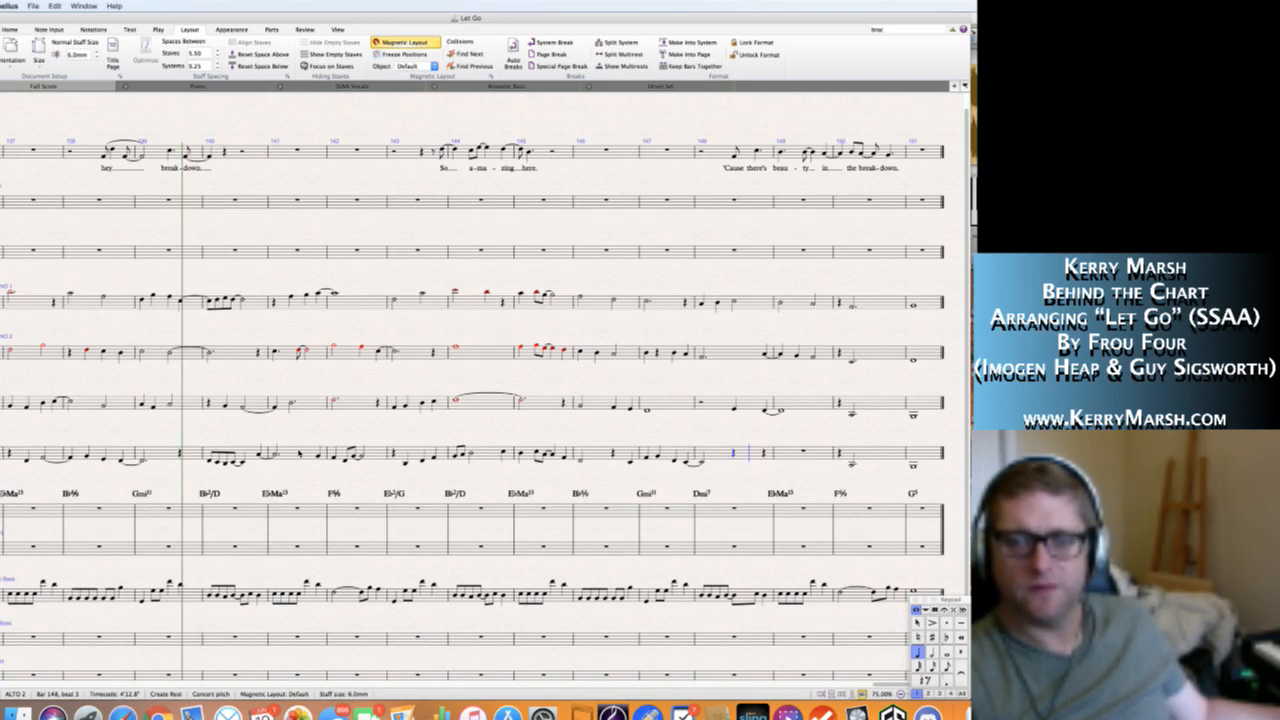
key("g")
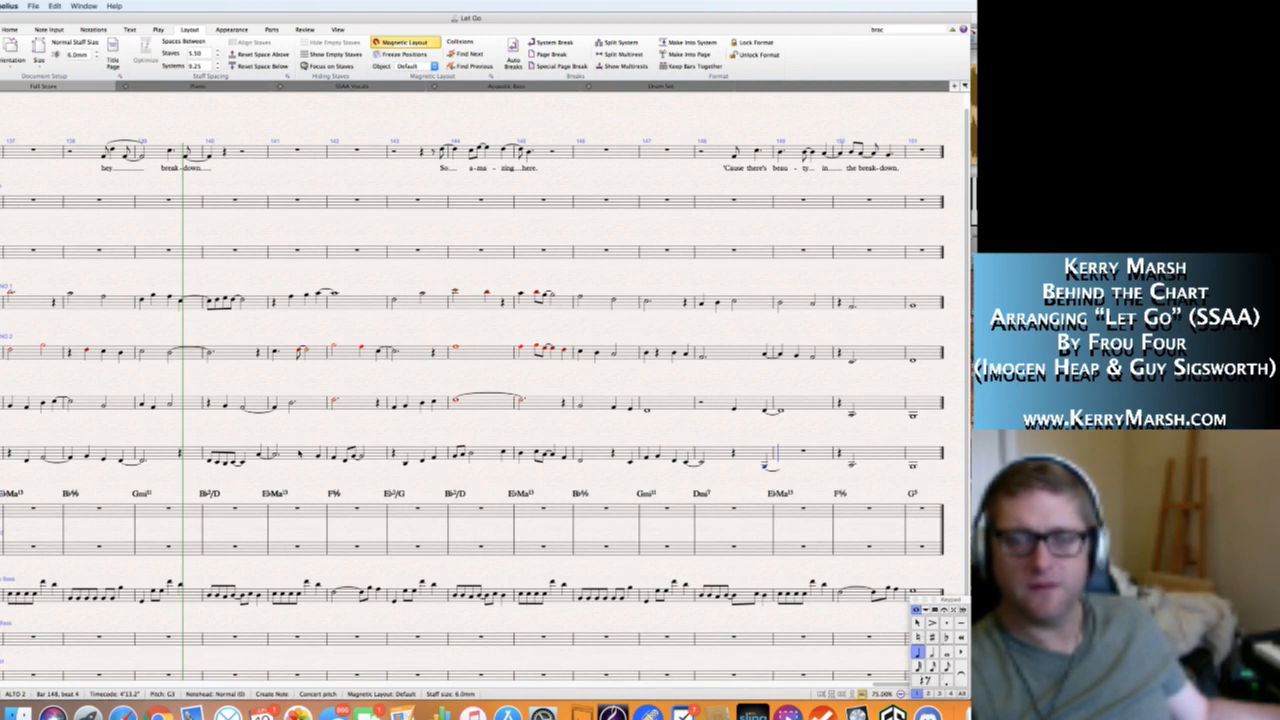
Enter a quarter note G3 on beat 1 of bar 149 in the Alto 2 staff and fill out the bar, including a B♭3.
key("g")
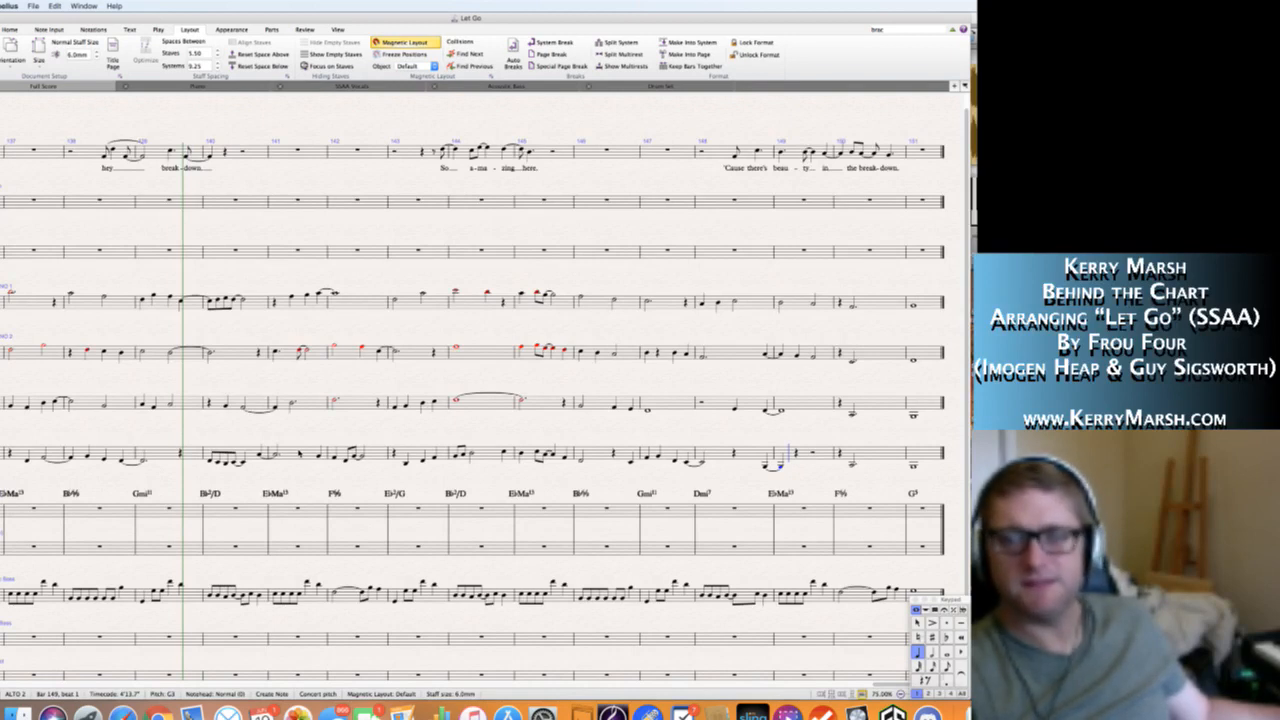
key("c")
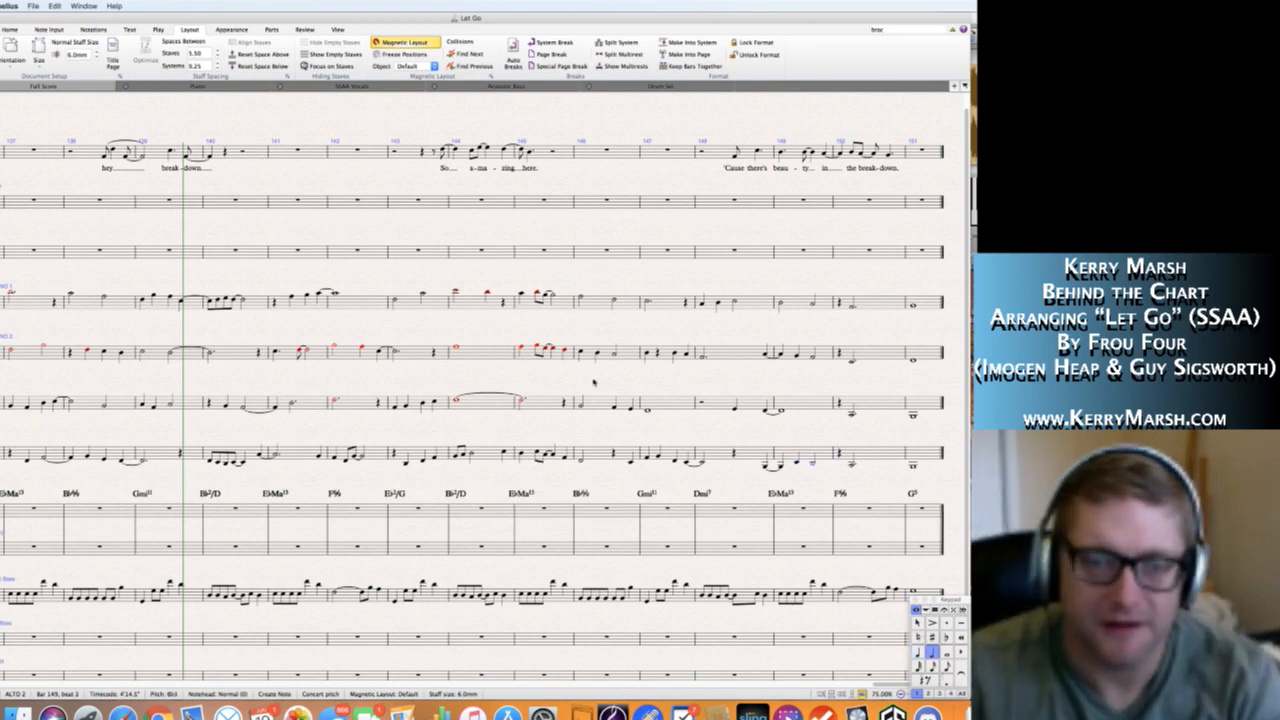
key("Escape")
Play back the score from rehearsal mark L at bar 135 to the end to check the four vocal lines together.
scroll(490, 336, "left", 5)
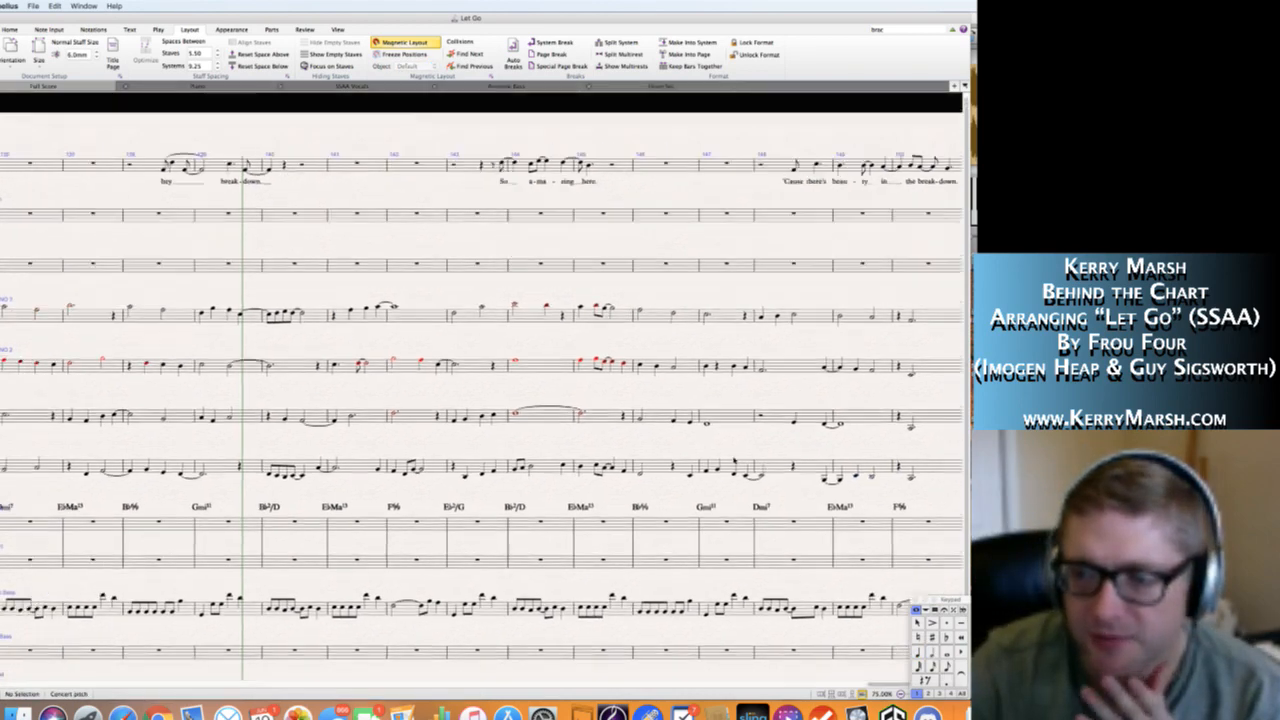
scroll(482, 400, "left", 5)
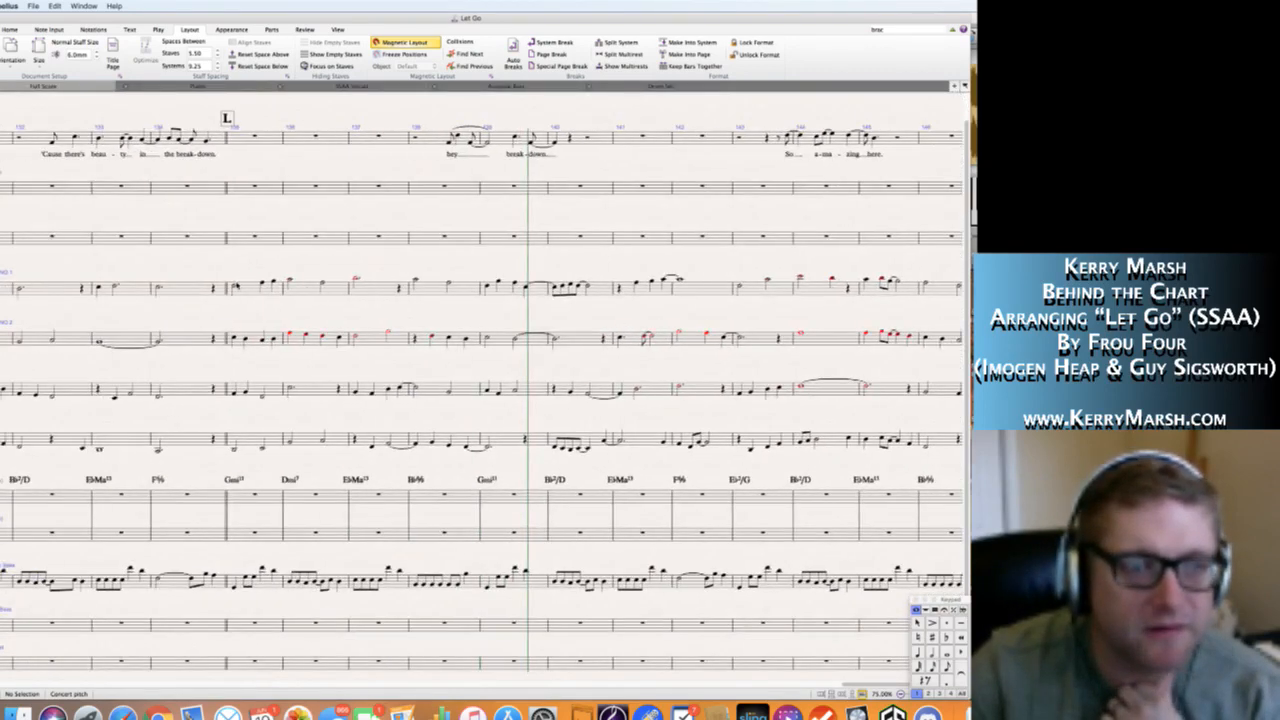
left_click(235, 287)
key("p")
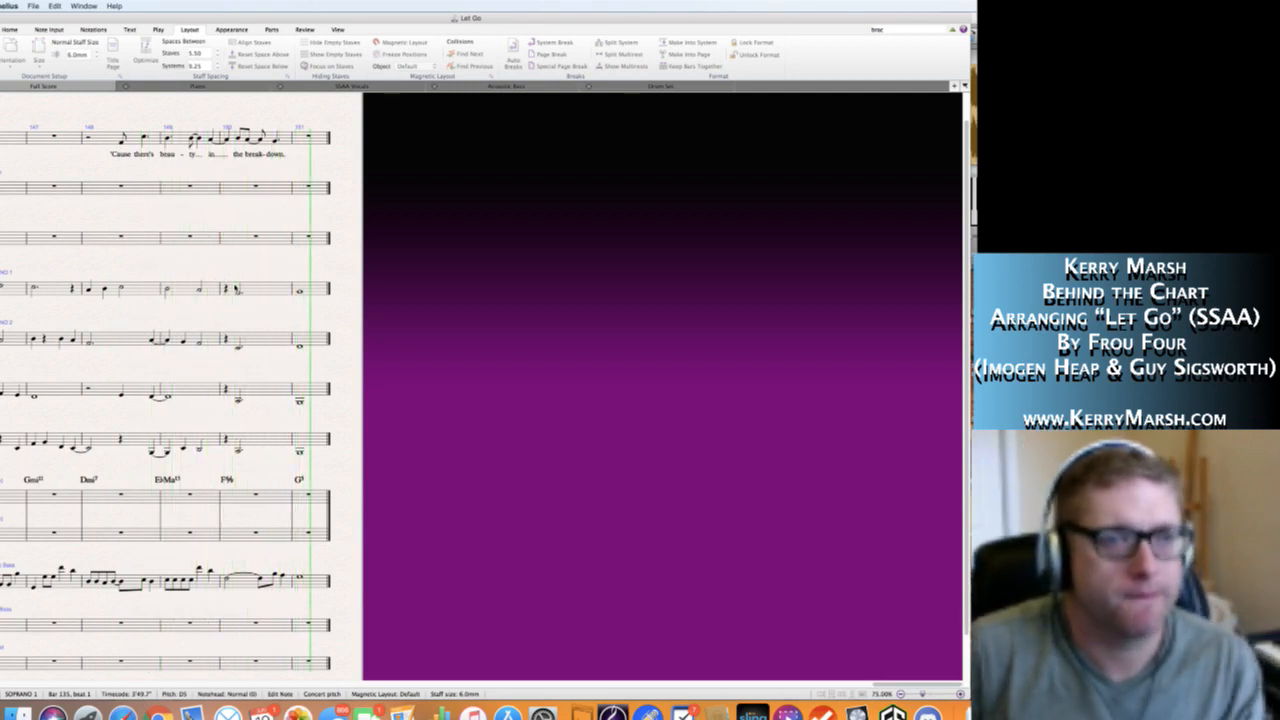
key("space")
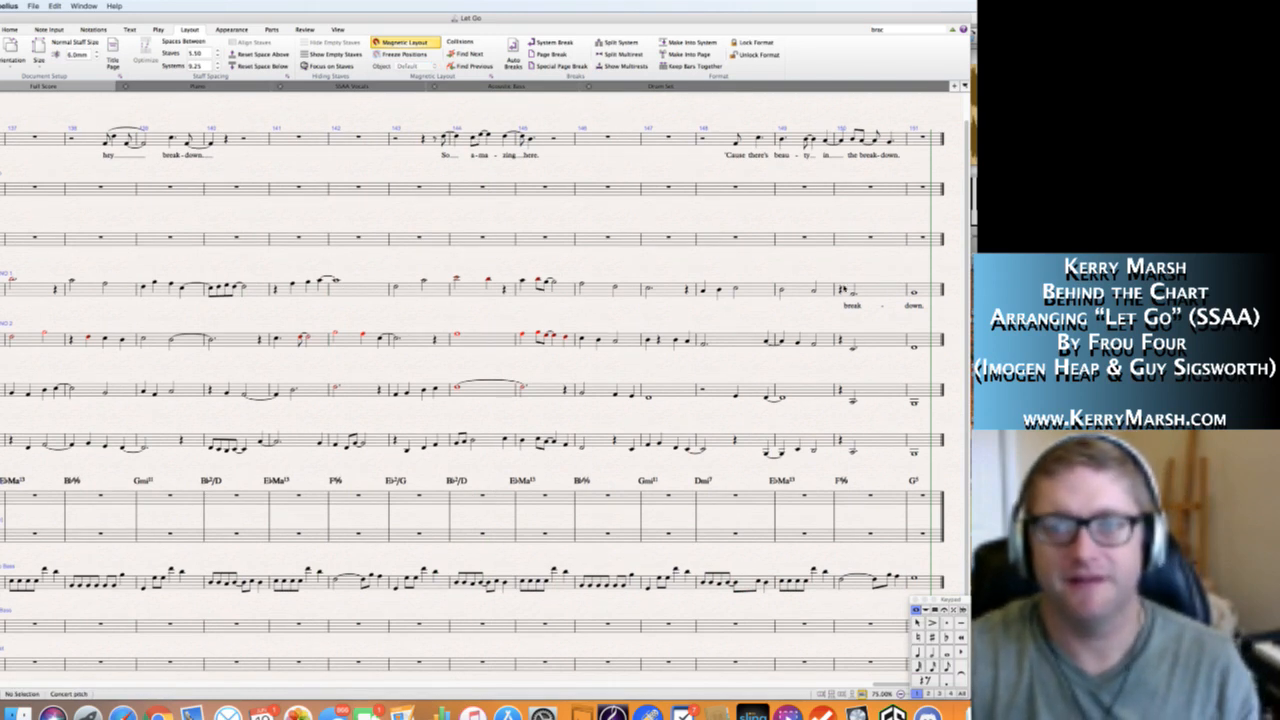
Copy the "break - down." lyrics from bars 150–151 of Soprano 1 to the same bars of Soprano 2, Alto 1 and Alto 2.
left_click(880, 291)
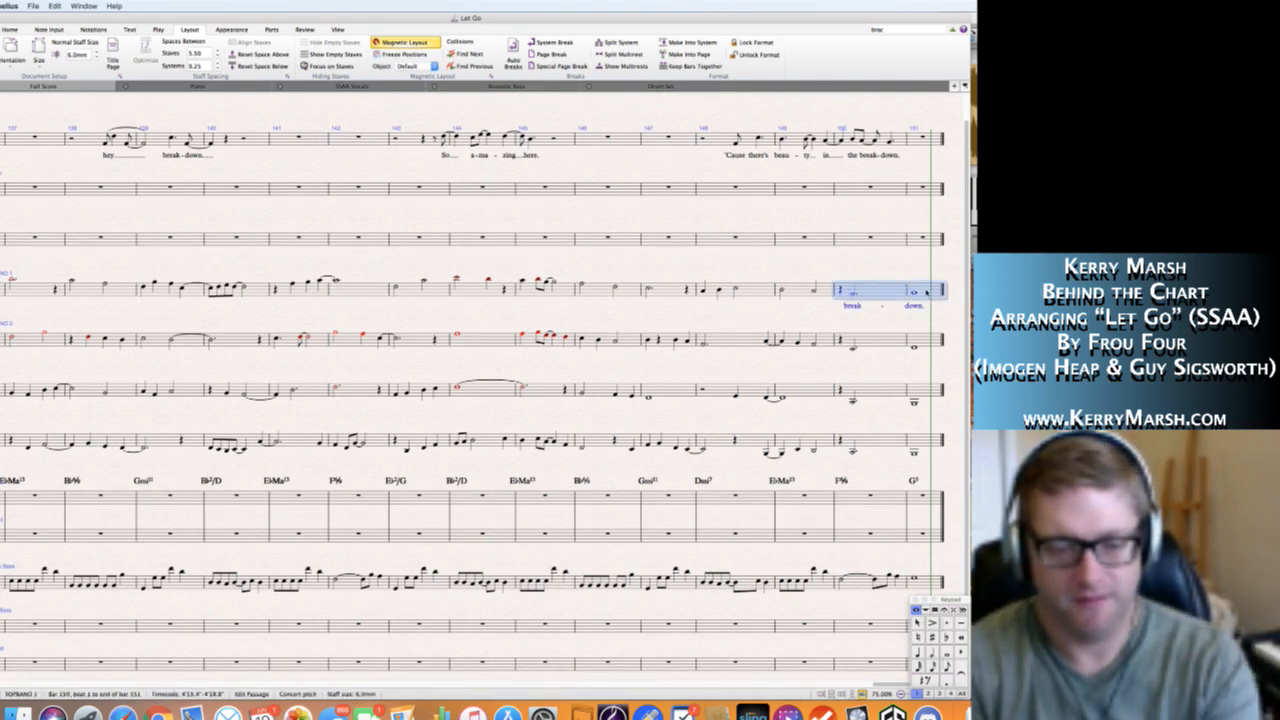
left_click(926, 291)
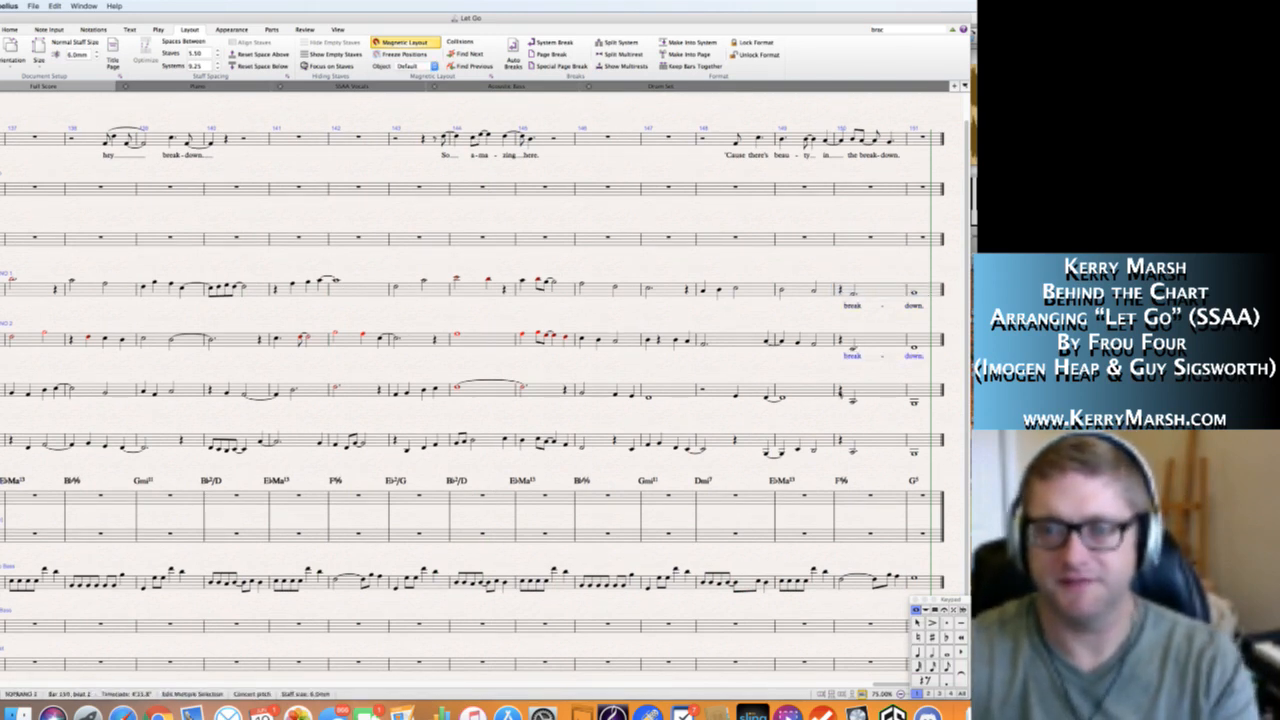
left_click(852, 401, "alt")
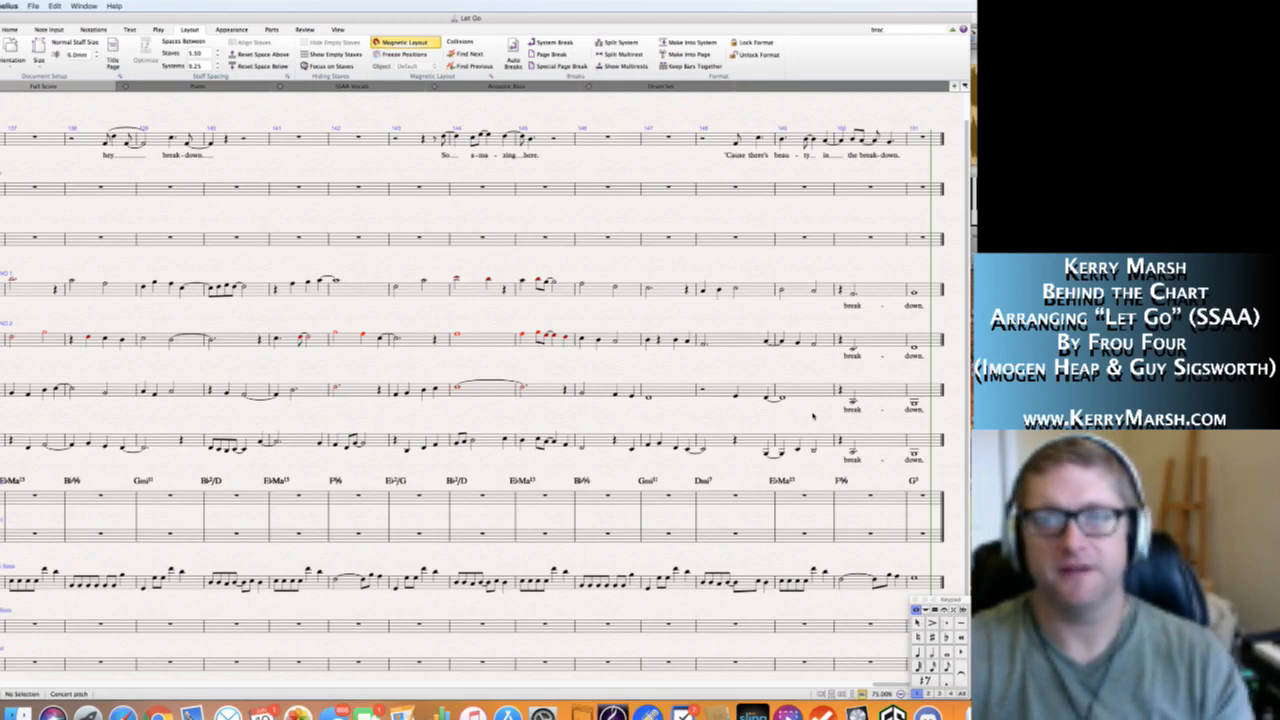
Return to the start of the score and play it back from bar 1 to review the opening up to rehearsal mark A.
scroll(813, 416, "left", 2)
scroll(813, 416, "right", 2)
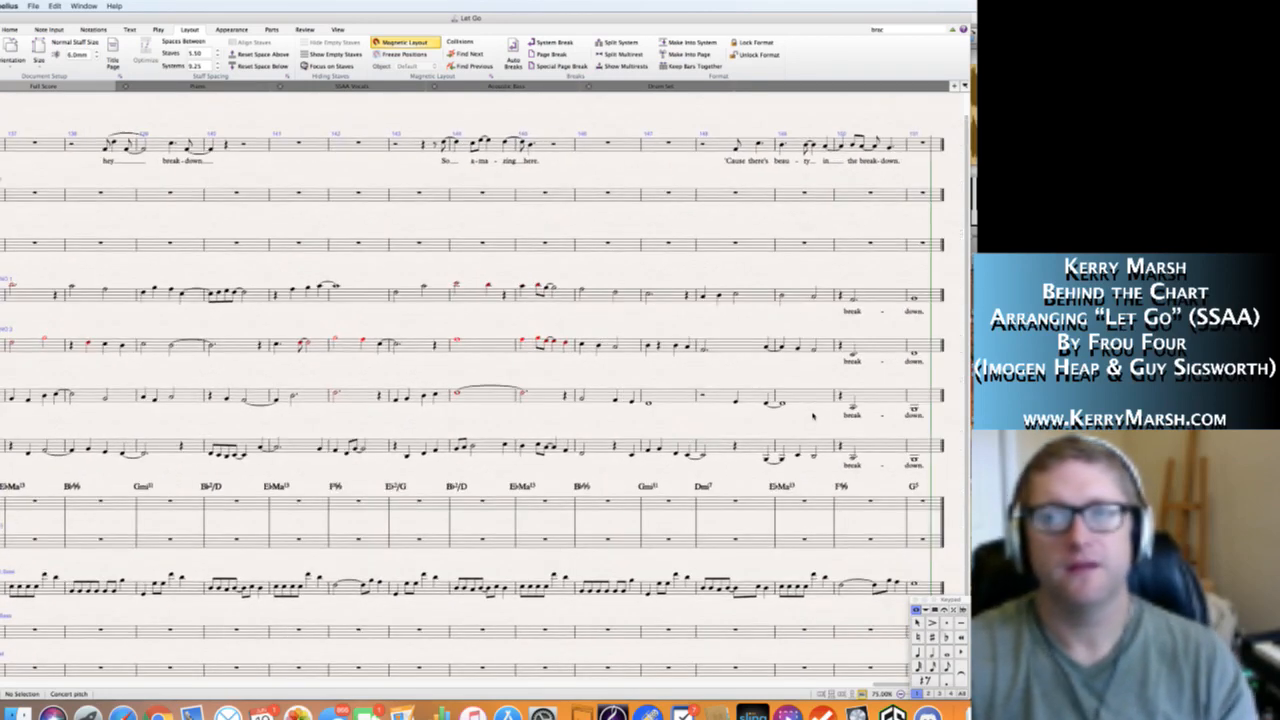
scroll(813, 416, "left", 12)
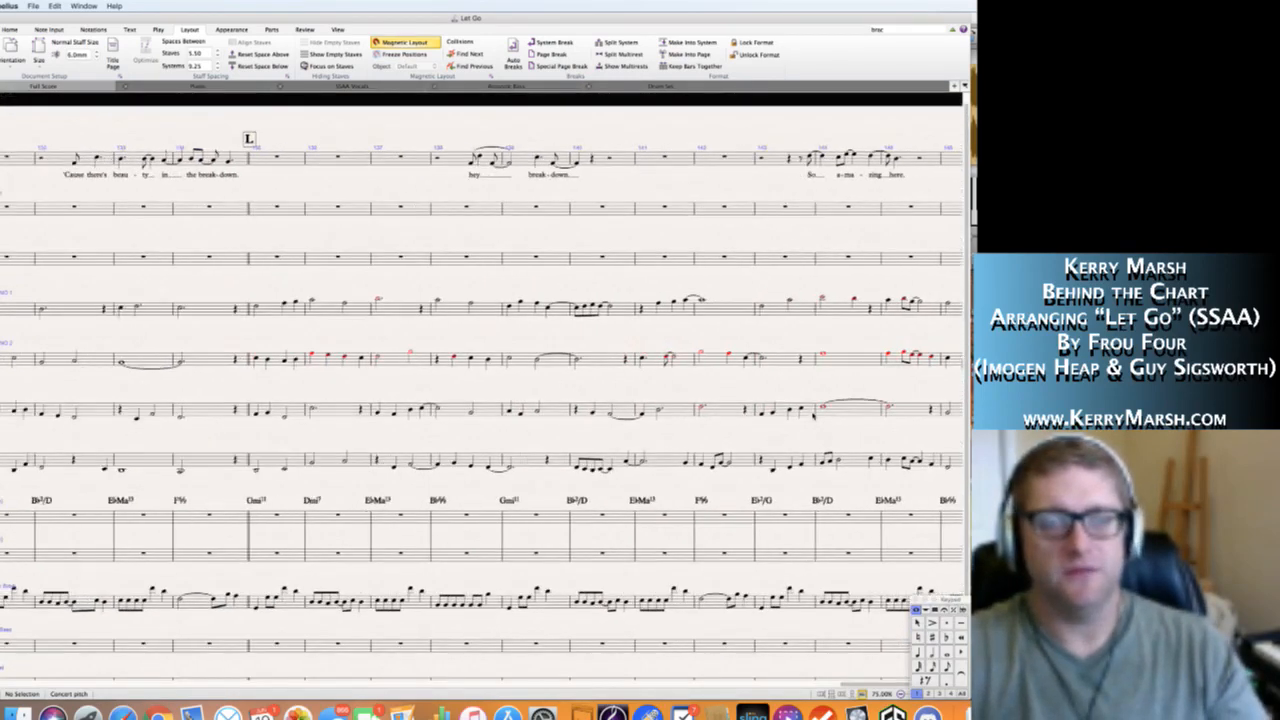
scroll(813, 416, "left", 12)
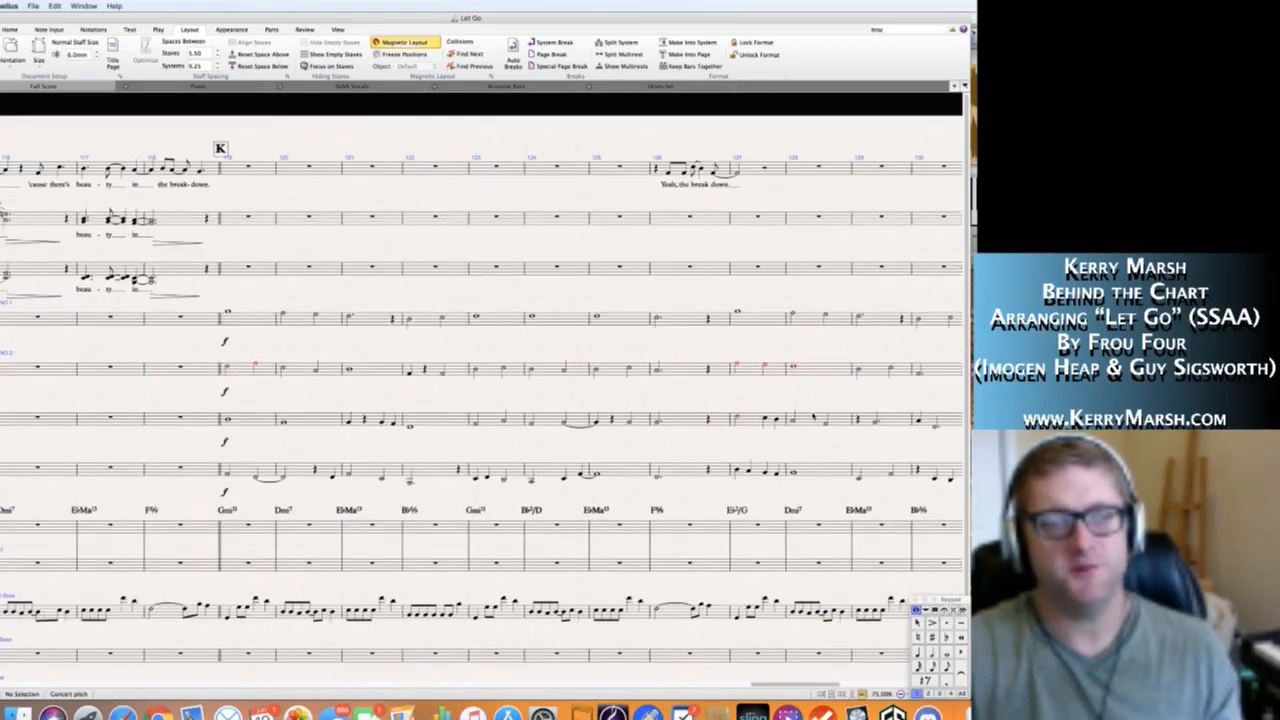
scroll(813, 415, "left", 1)
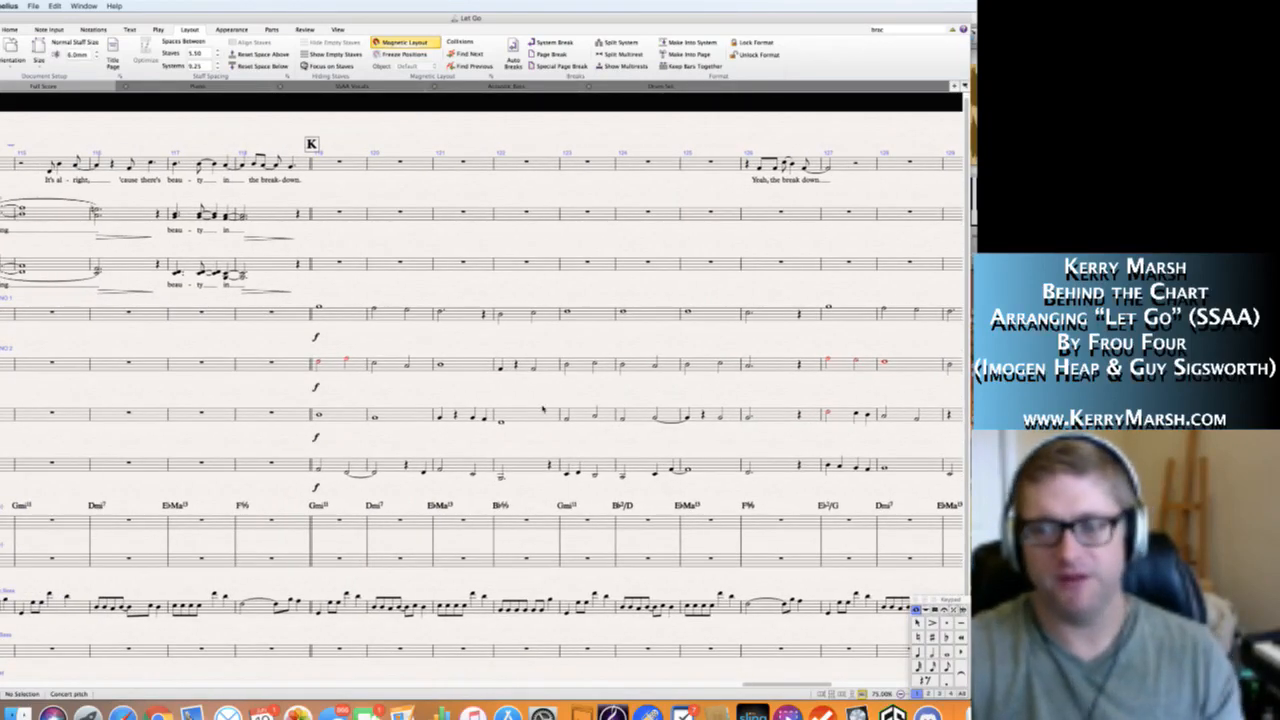
scroll(543, 410, "left", 20)
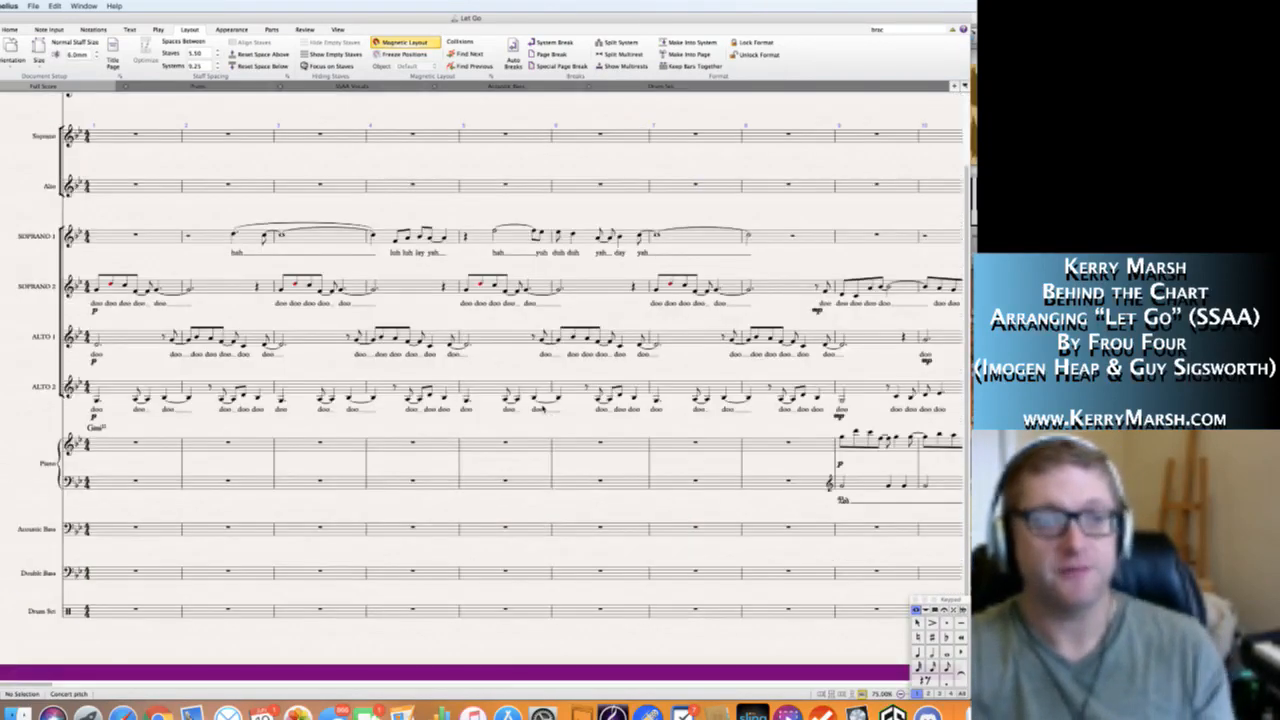
scroll(544, 409, "up", 5)
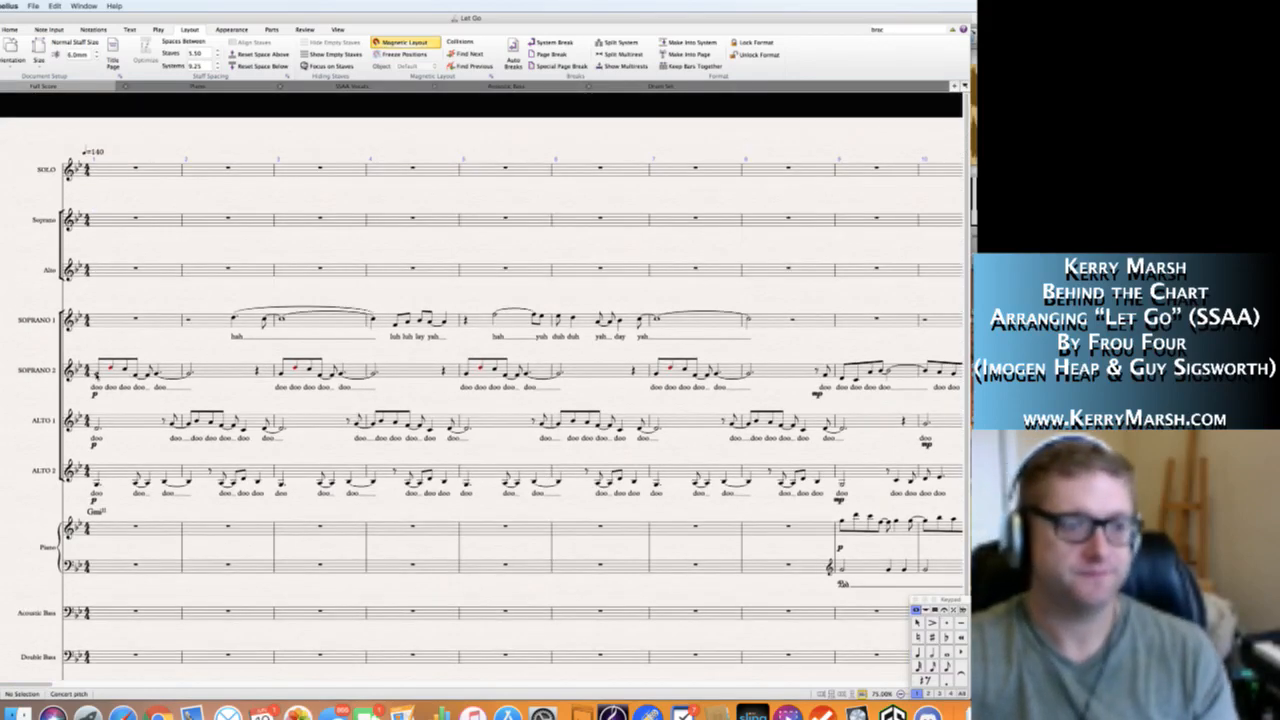
left_click(97, 375)
key("p")
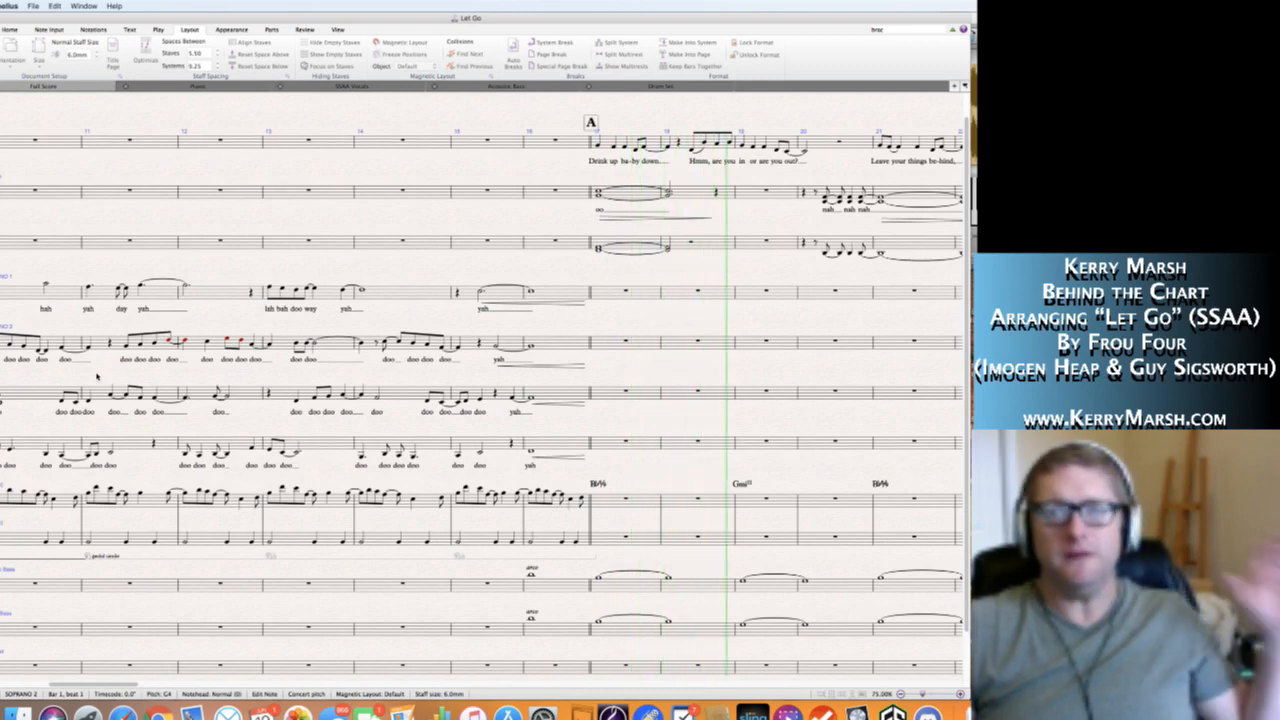
key("space")
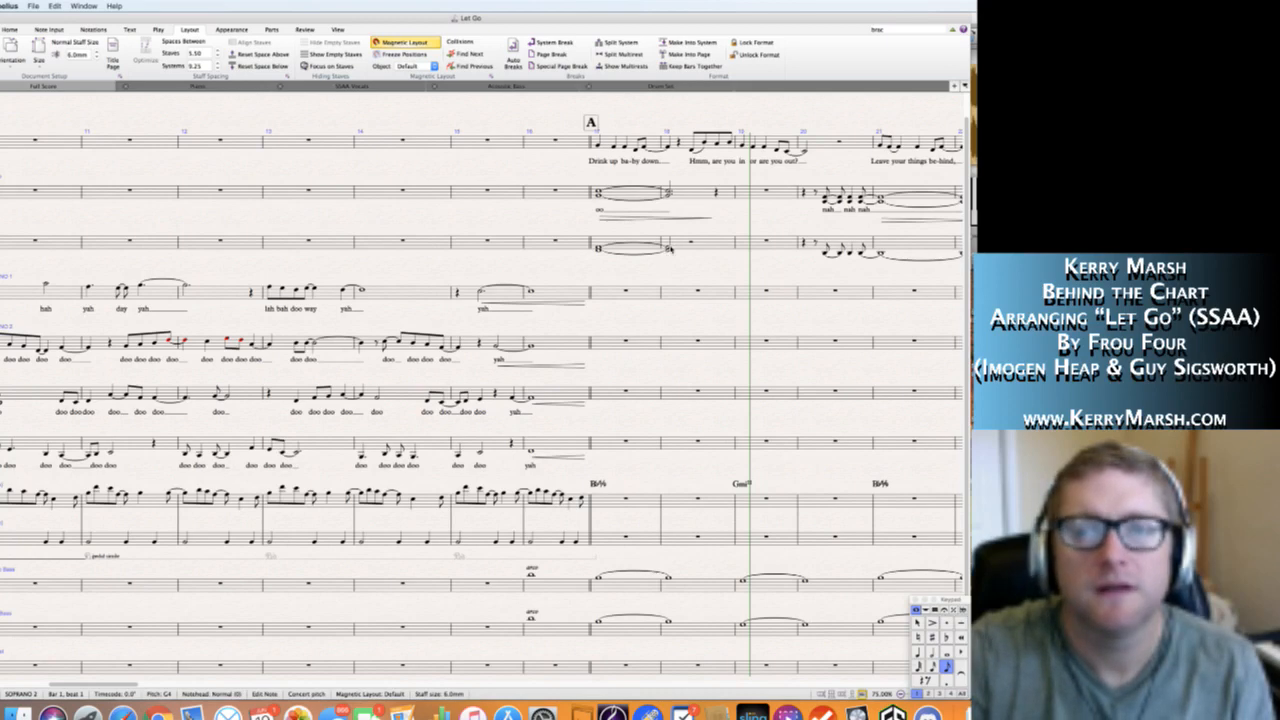
Resume playback from bar 19 and listen up to bar 52, just before rehearsal mark D.
left_click(671, 250)
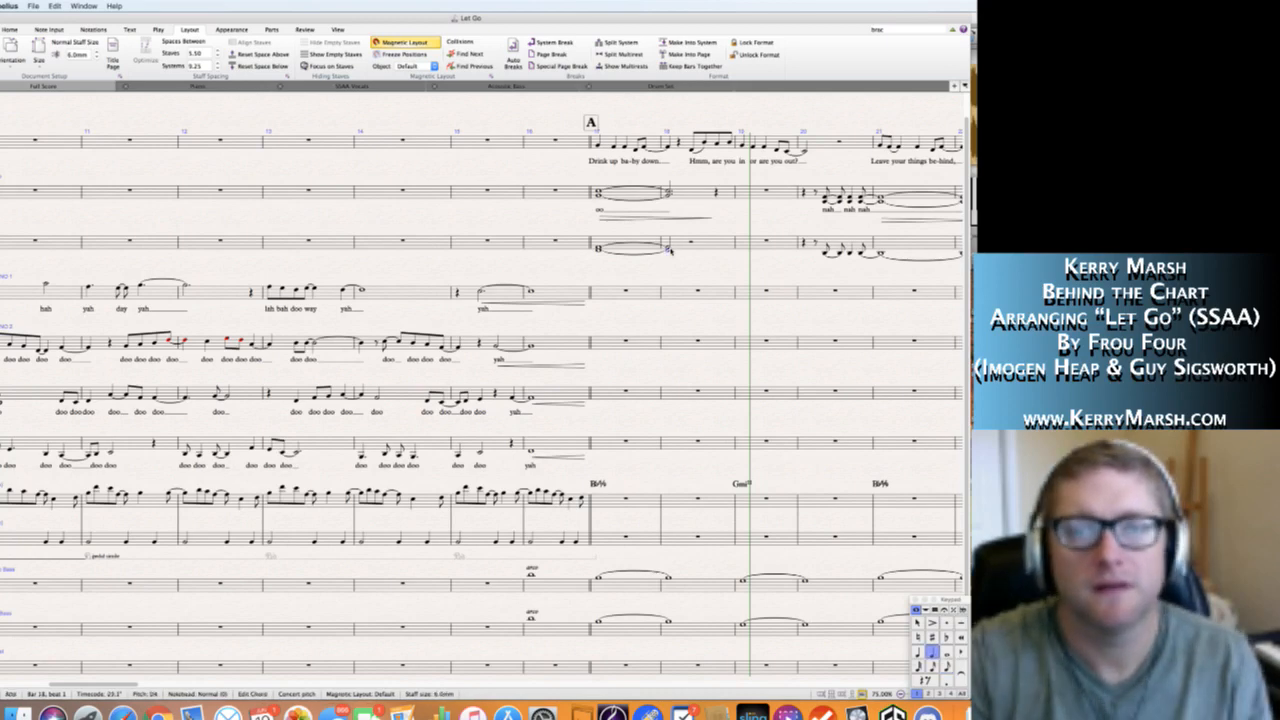
left_click(727, 276)
key("space")
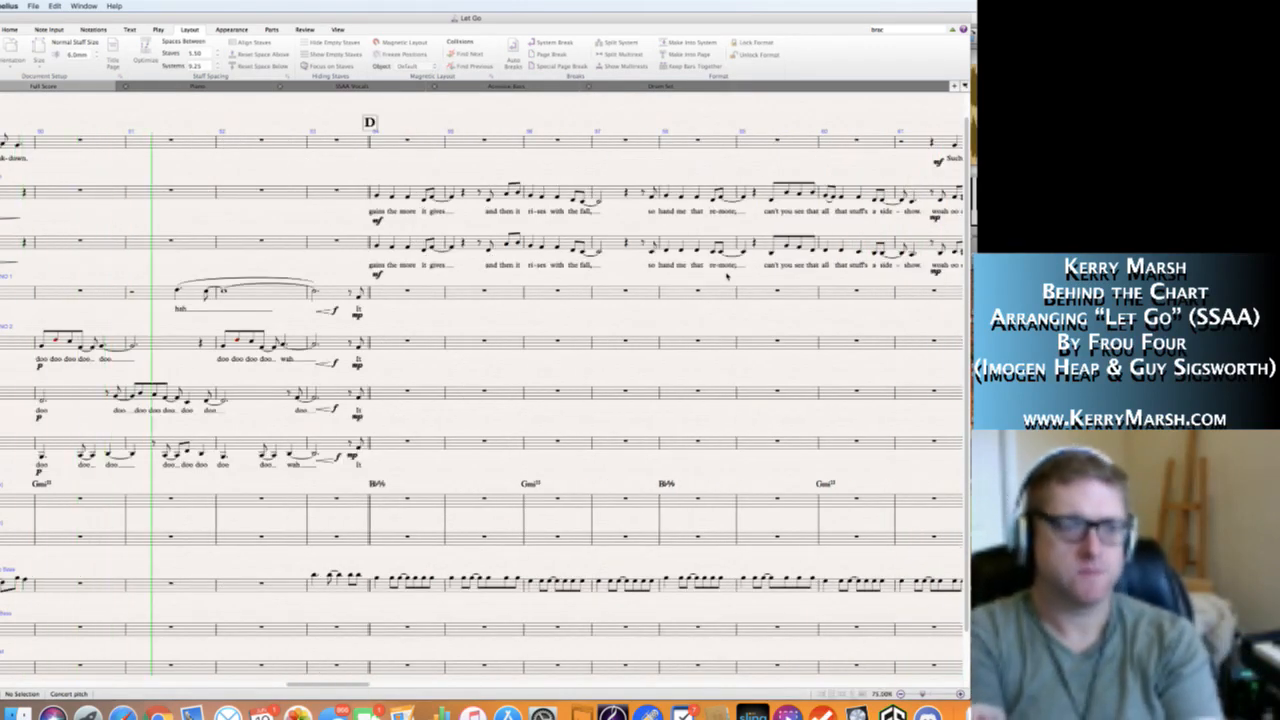
key("space")
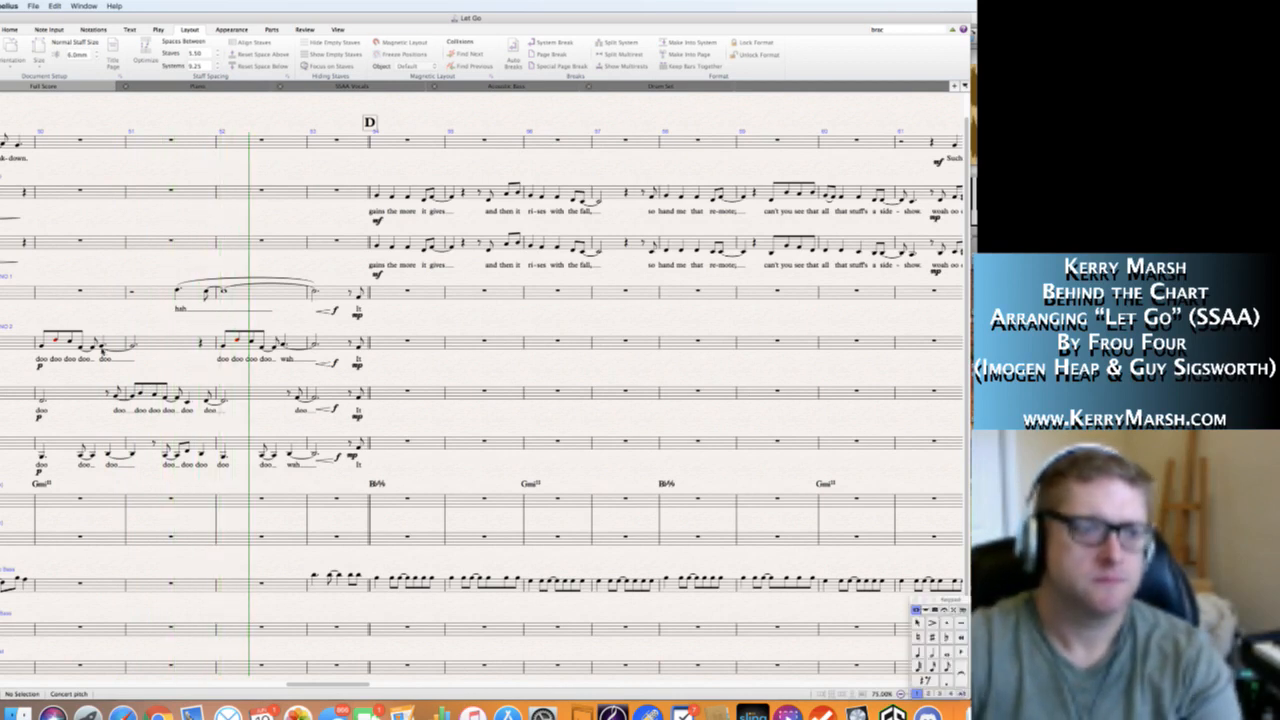
Add an mp dynamic to the Soprano 1 entrance in bar 51 and place it below the staff beside the lyric.
left_click(178, 292)
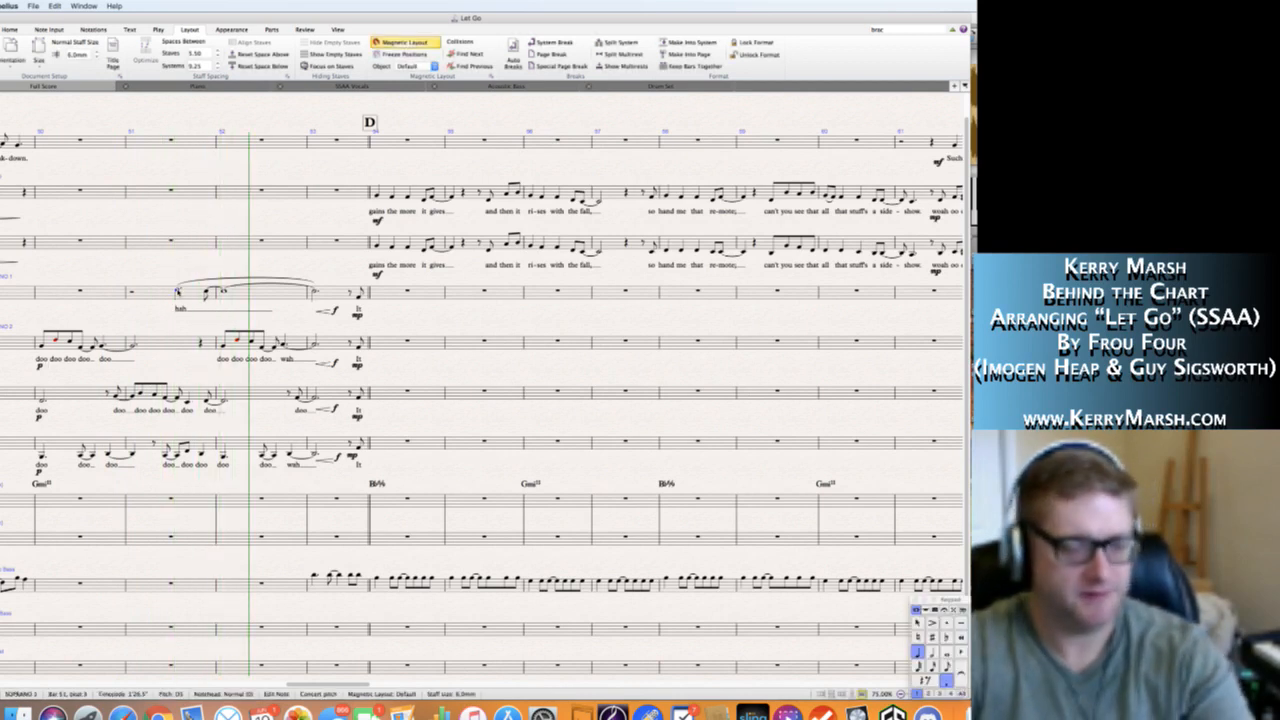
key("Escape")
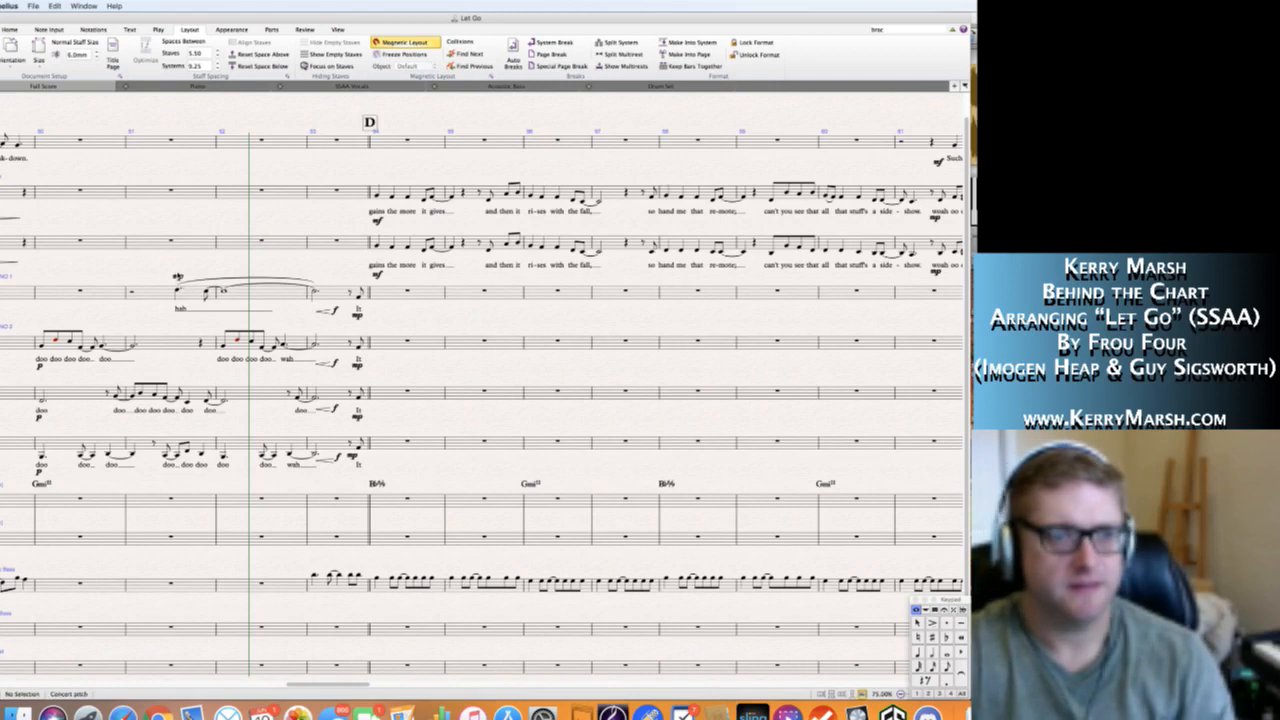
left_click(168, 307)
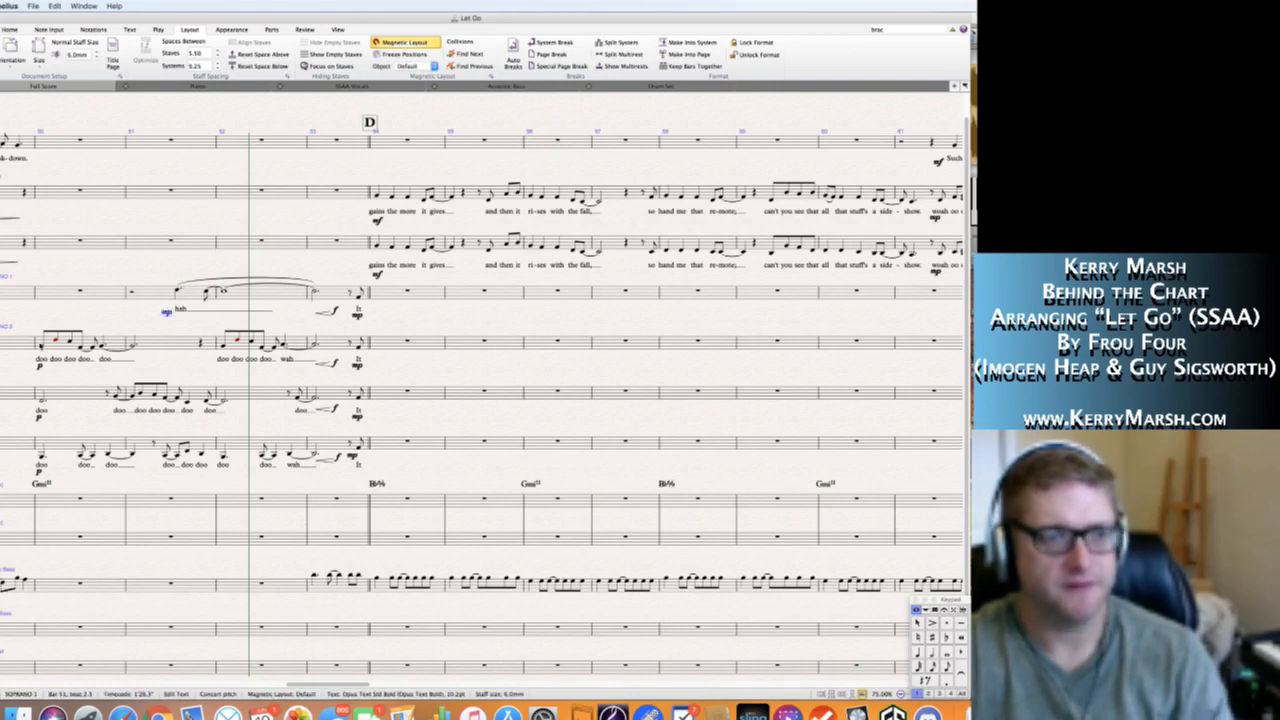
Play back the score from beat 1 of bar 50 past rehearsal mark E to bar 67 to review the section.
left_click(42, 347)
key("p")
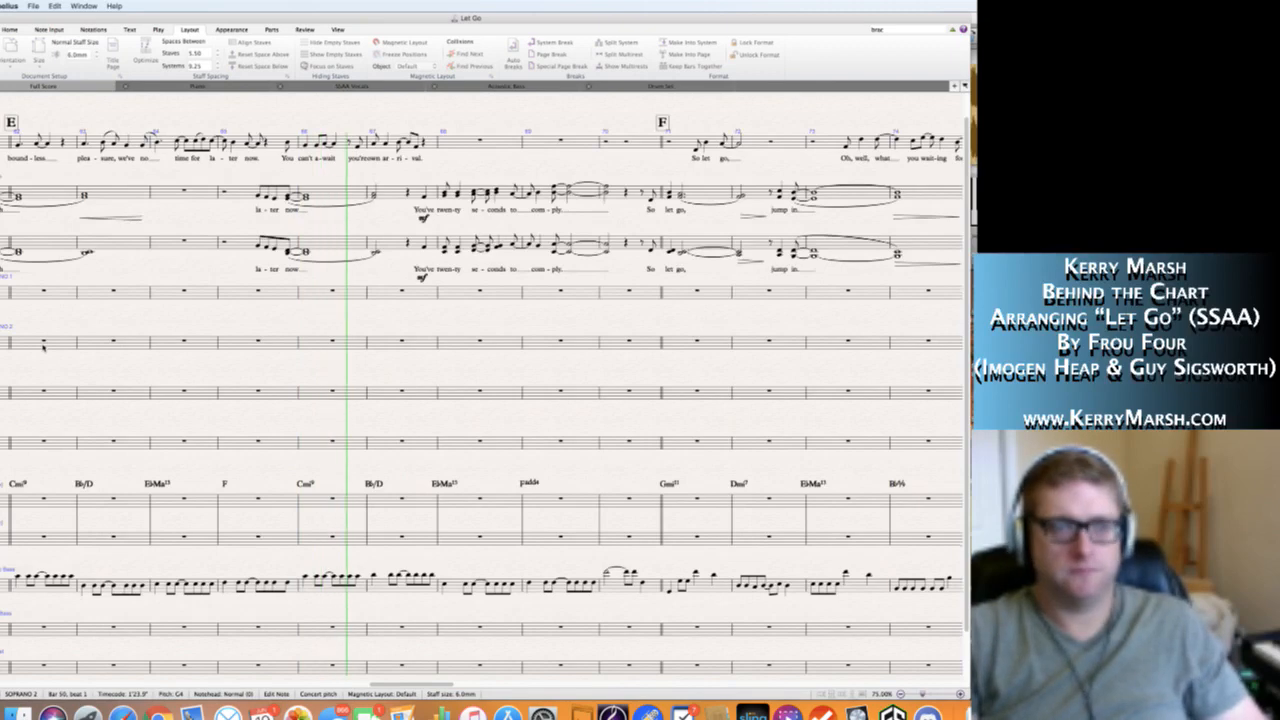
key("space")
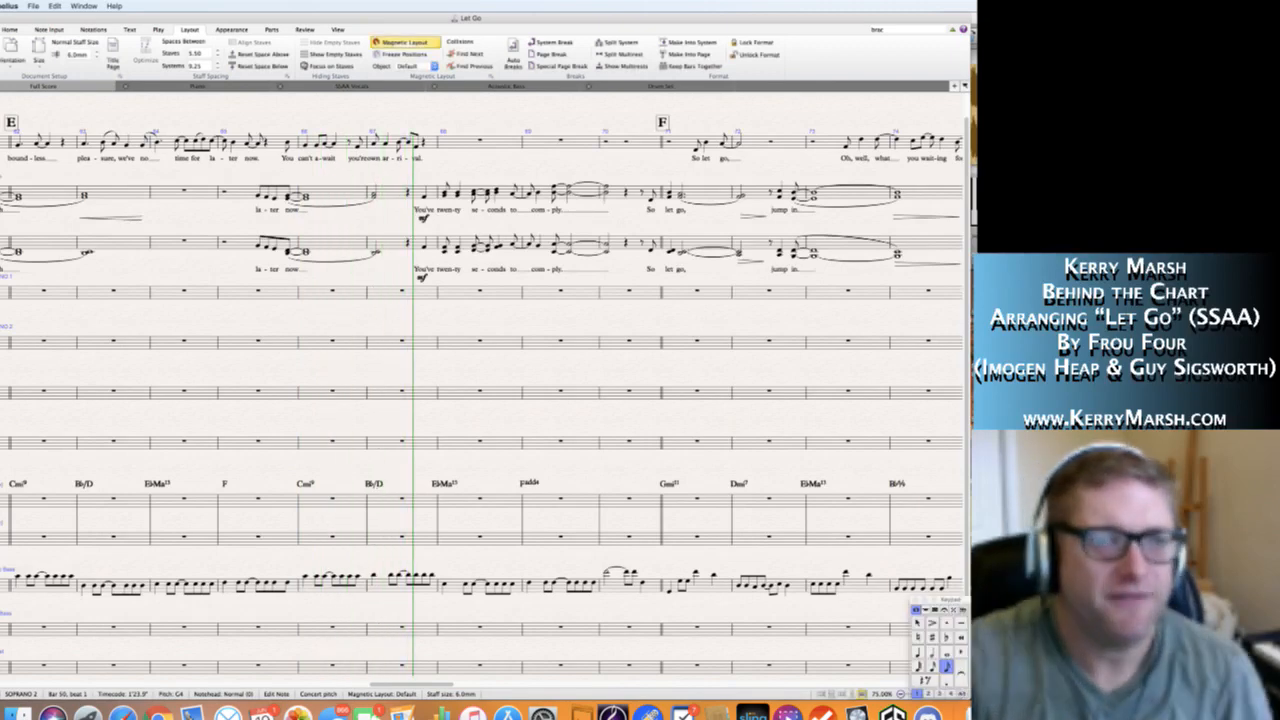
Replay the passage from the Soprano pickup in bar 61 through rehearsal mark E to bar 64.
scroll(210, 345, "left", 8)
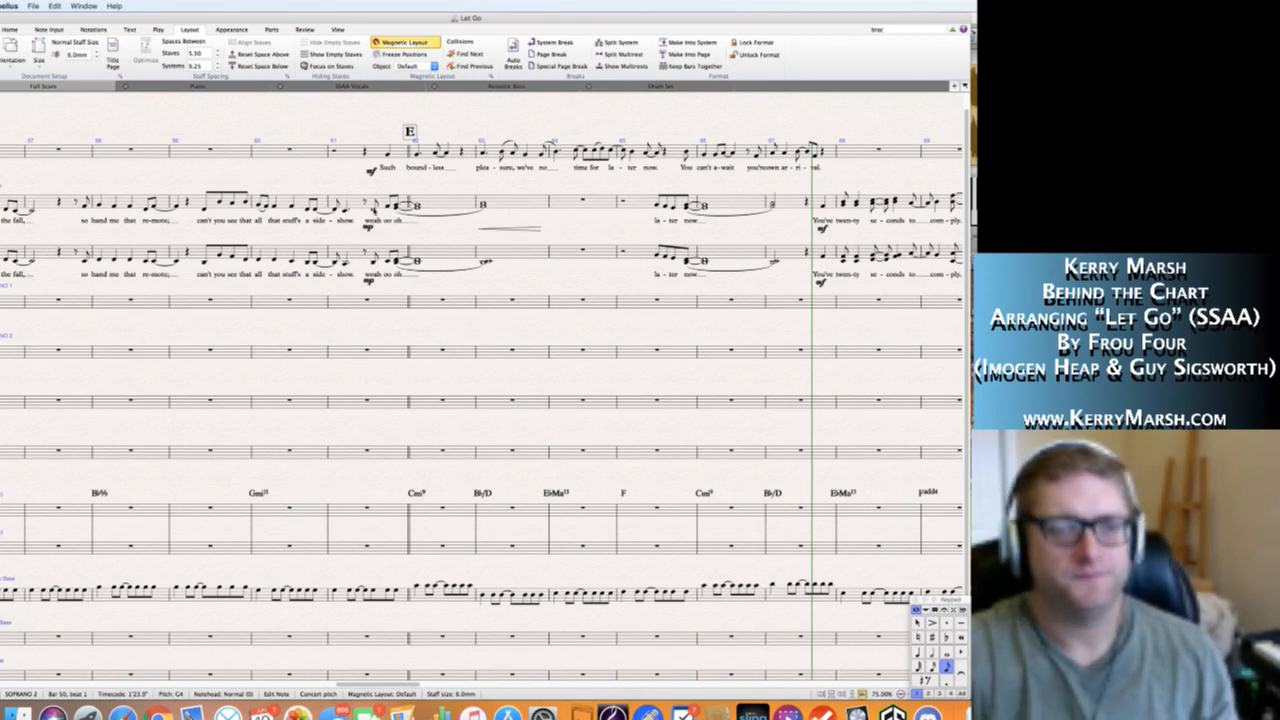
key("space")
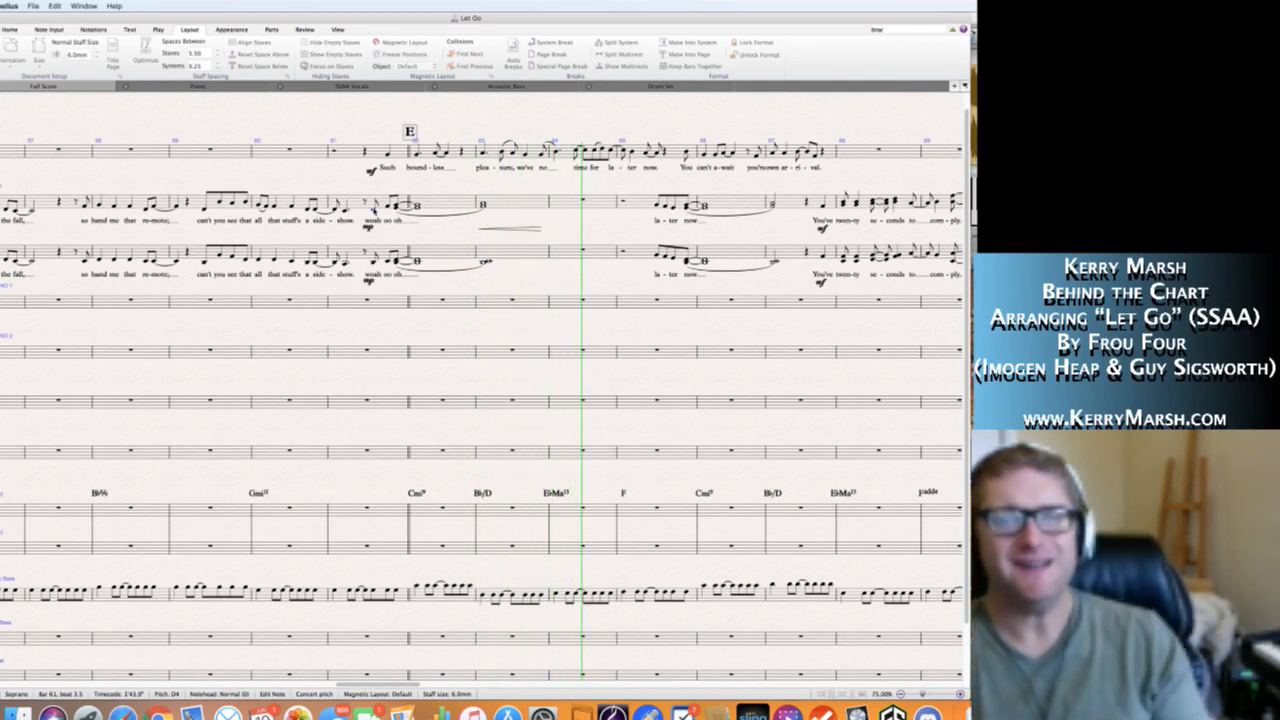
key("space")
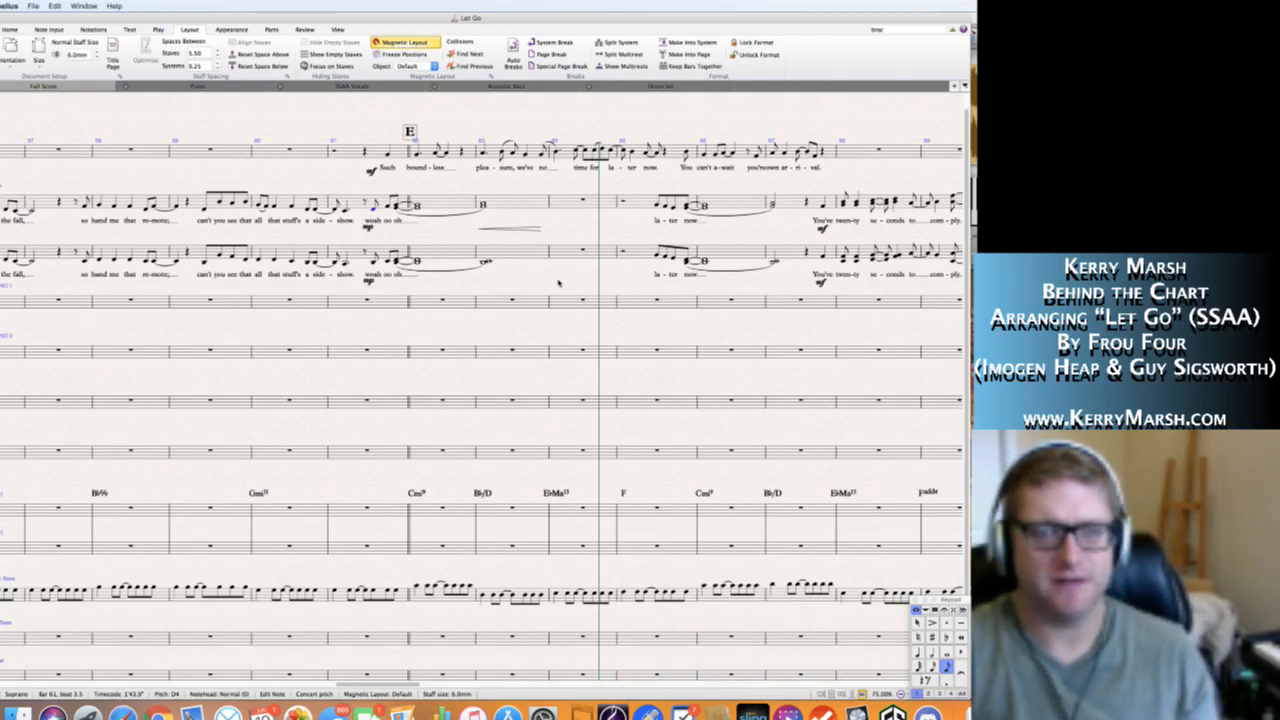
key("Escape")
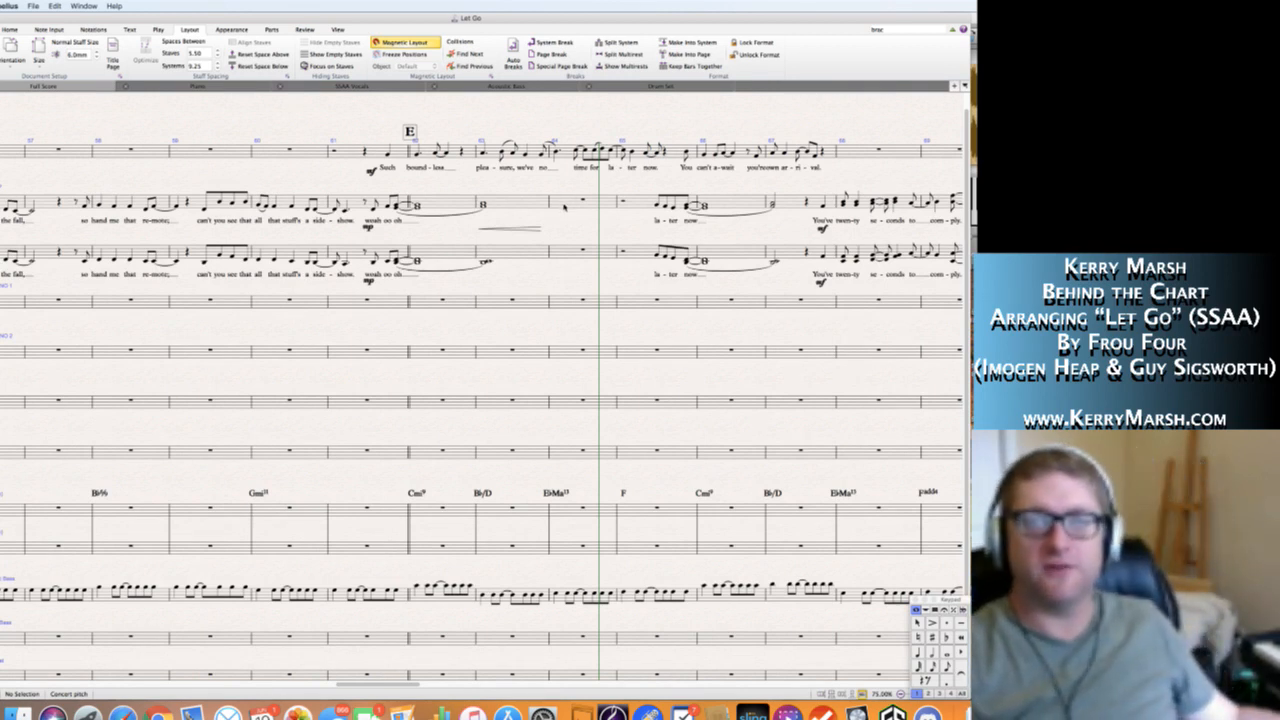
Enter a quarter rest followed by a dotted half-note chord in bar 64 of the Soprano staff.
key("n")
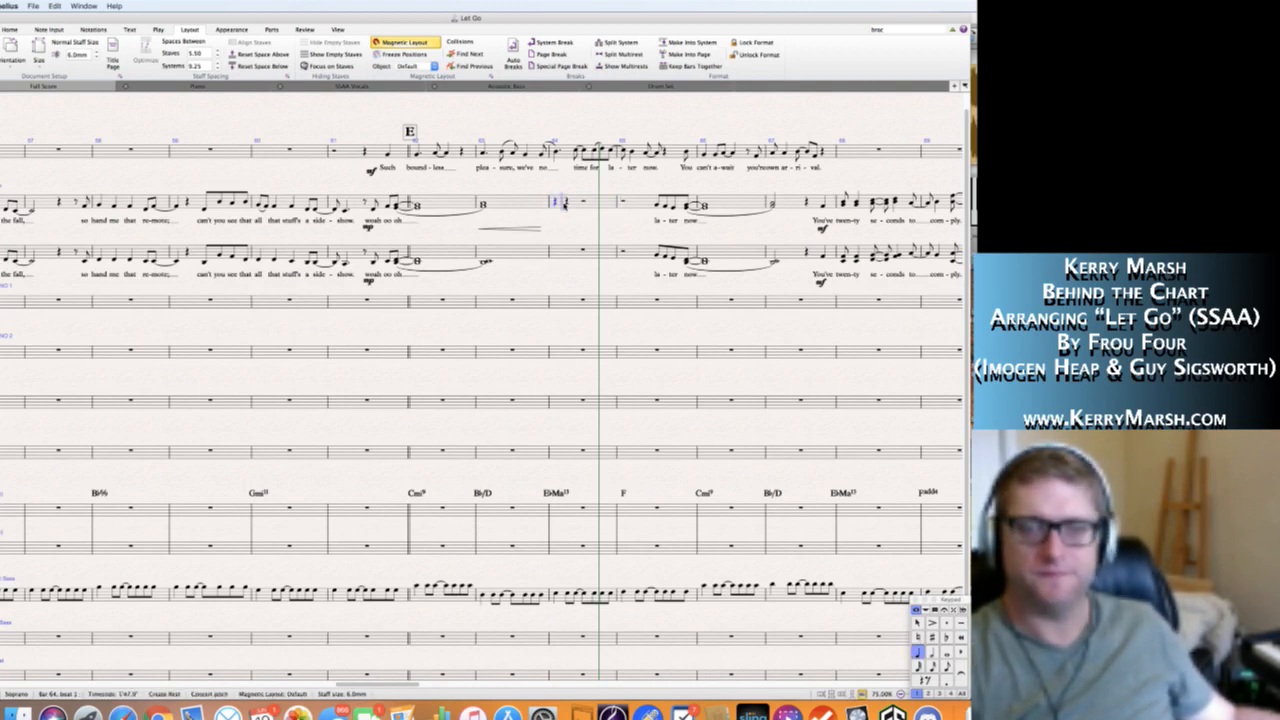
key("5")
key("period")
key("Escape")
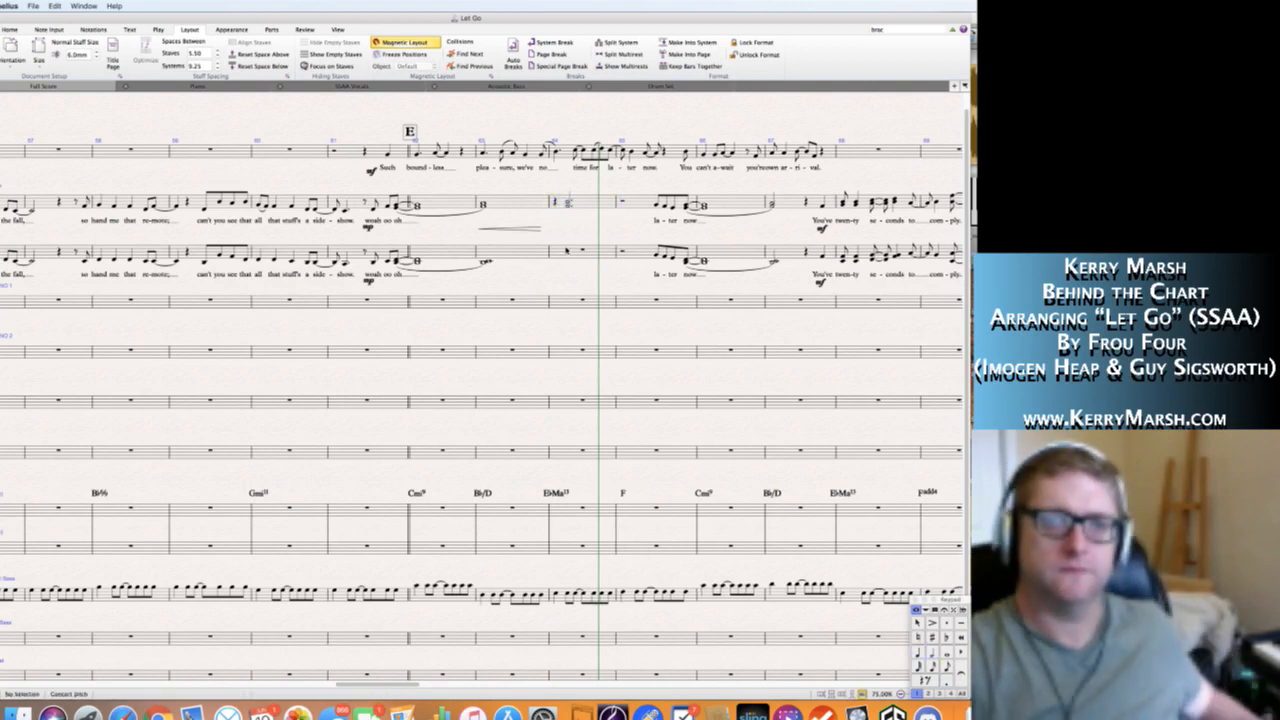
Enter a quarter rest followed by a dotted half-note chord in bar 64 of the Alto staff.
left_click(567, 250)
key("n")
key("0")
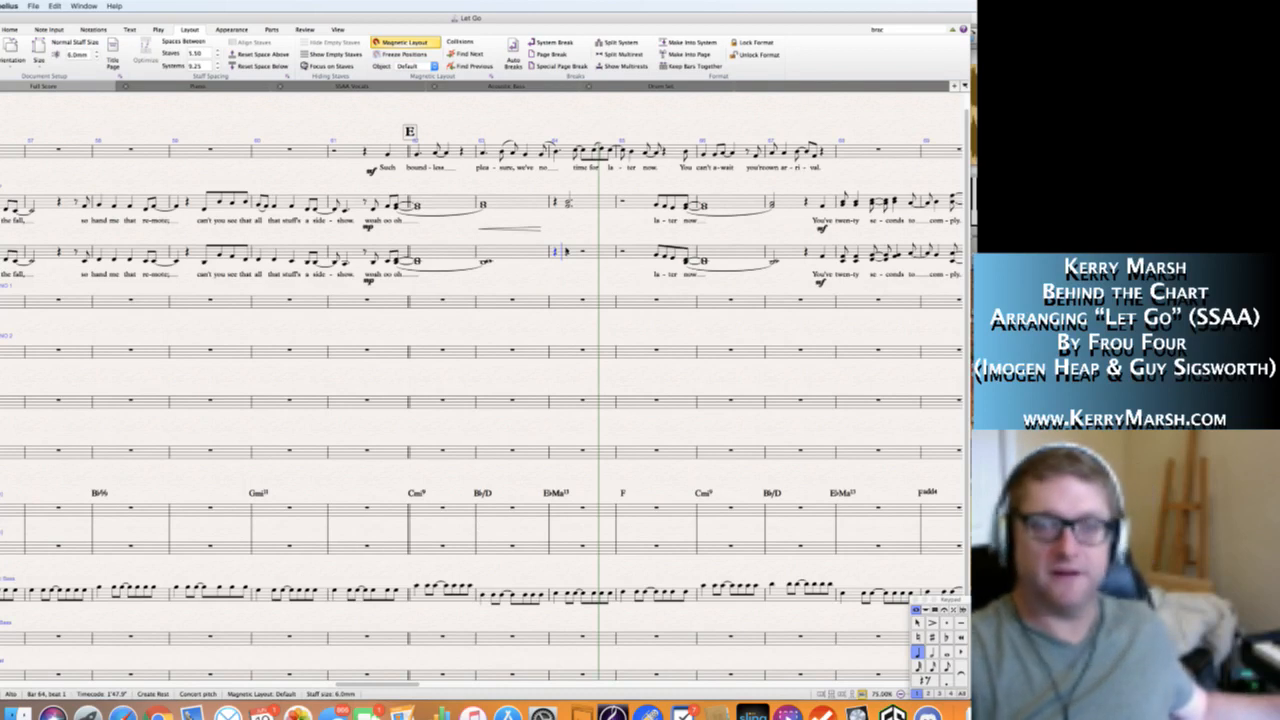
key("5")
key("period")
key("Escape")
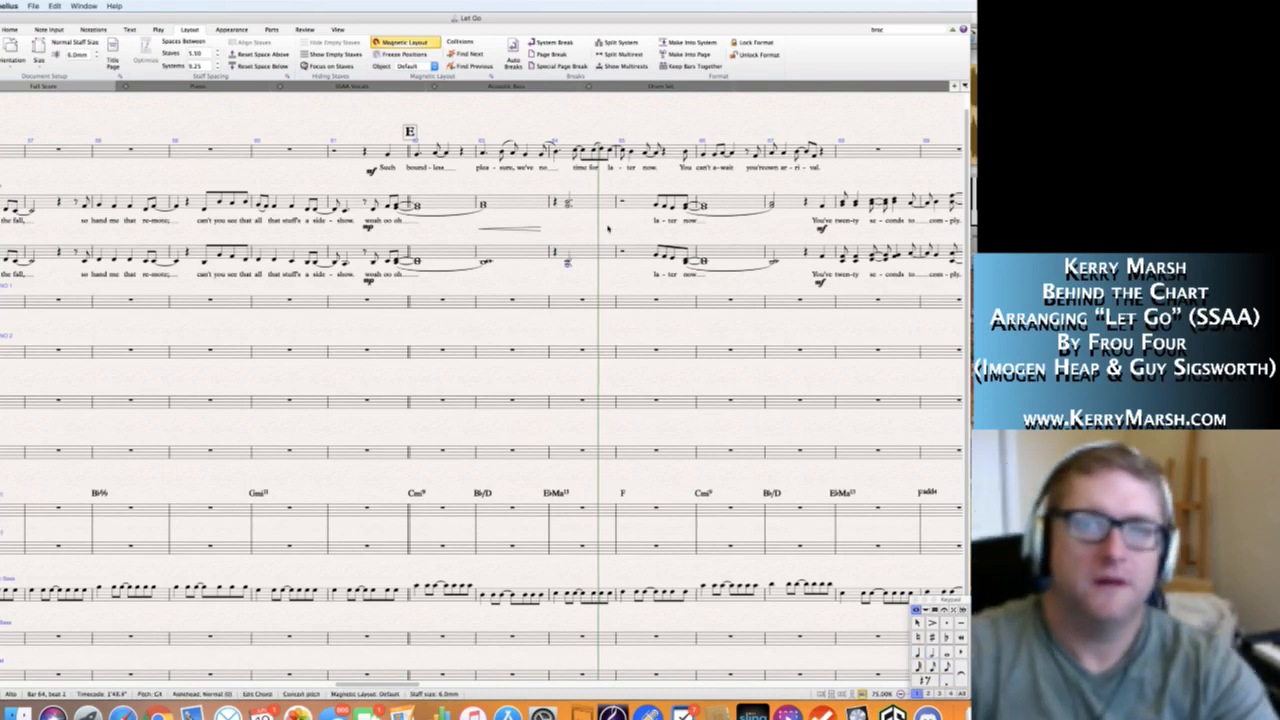
key("Escape")
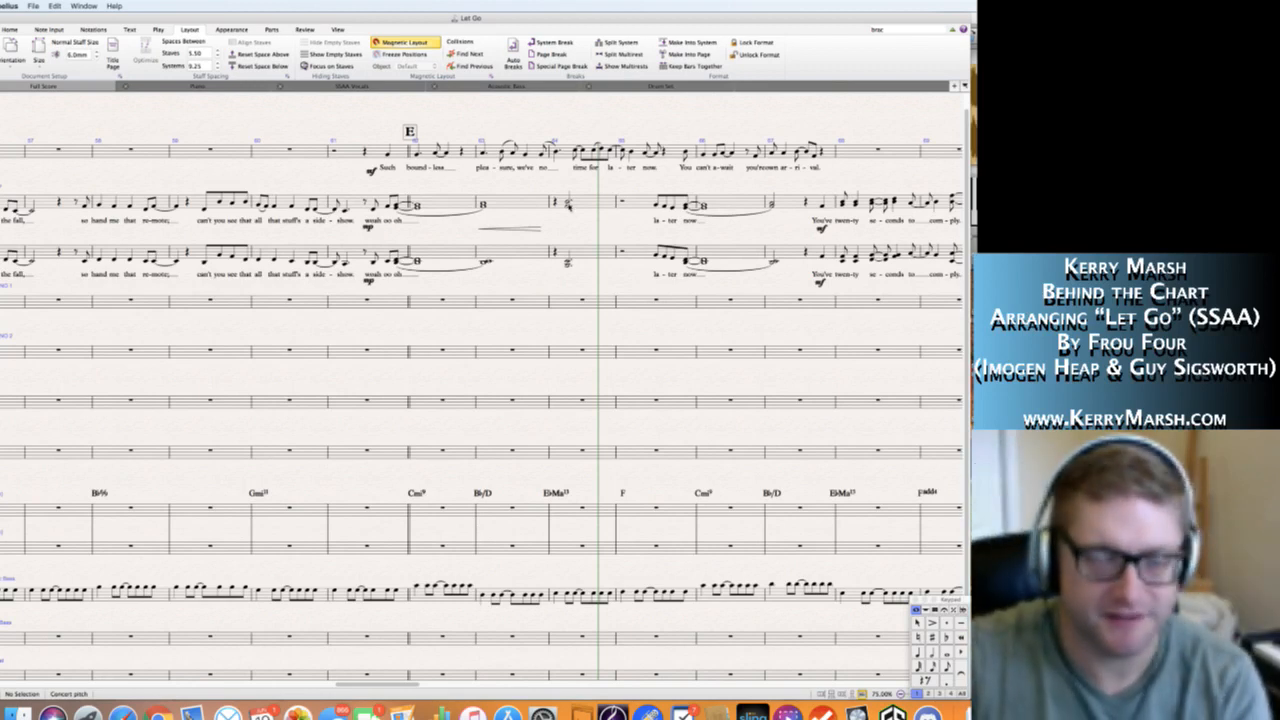
Add a hairpin below the Soprano chord in bar 64 and give the chord the lyric "bah".
left_click(567, 203)
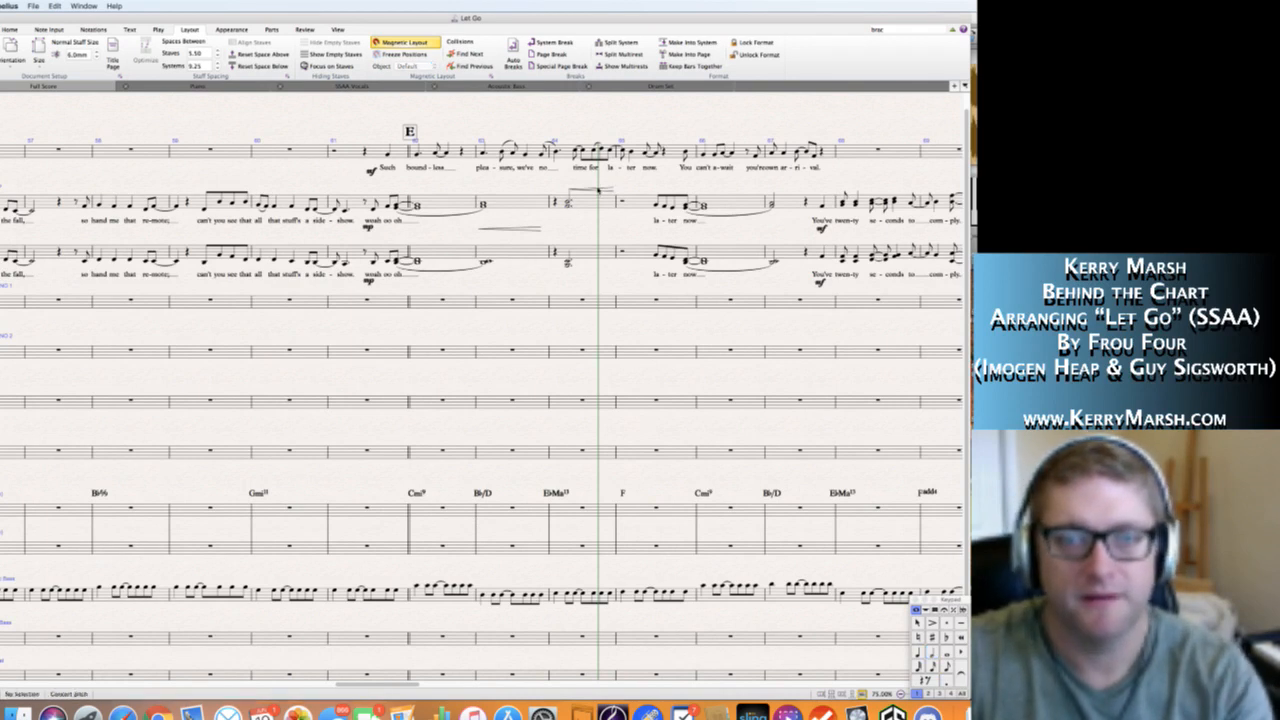
left_click(596, 229)
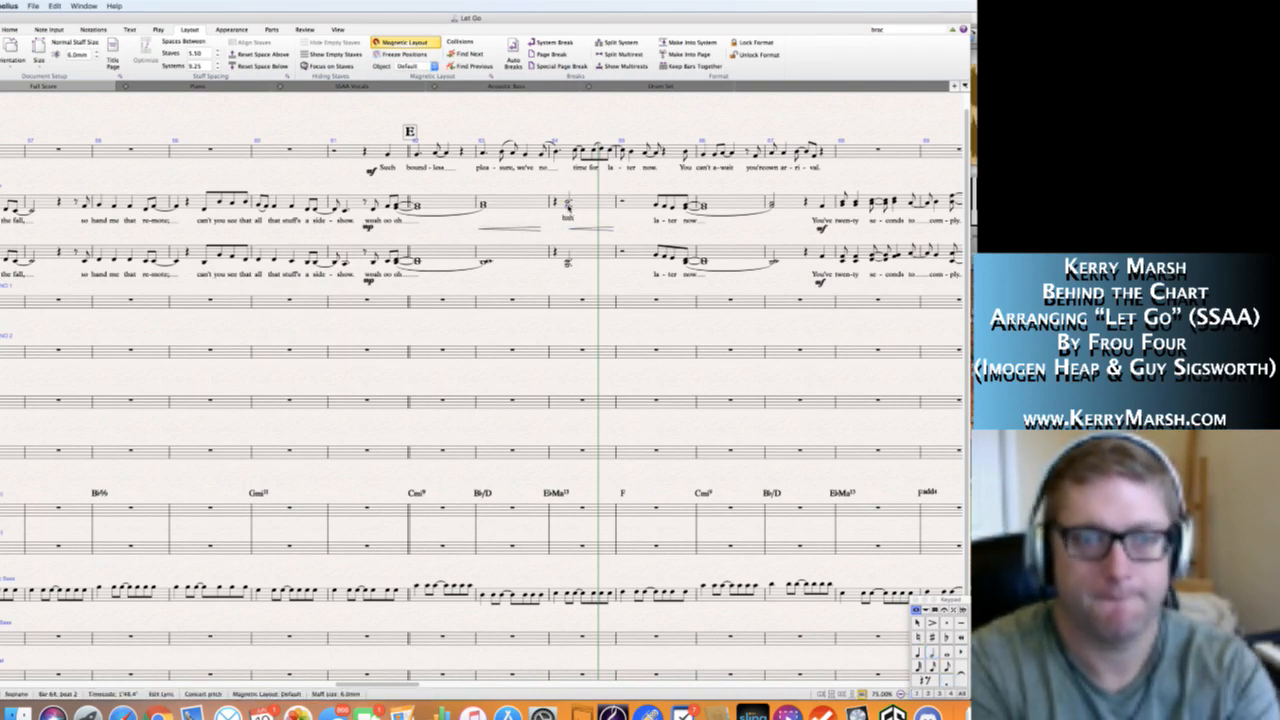
left_click(569, 204)
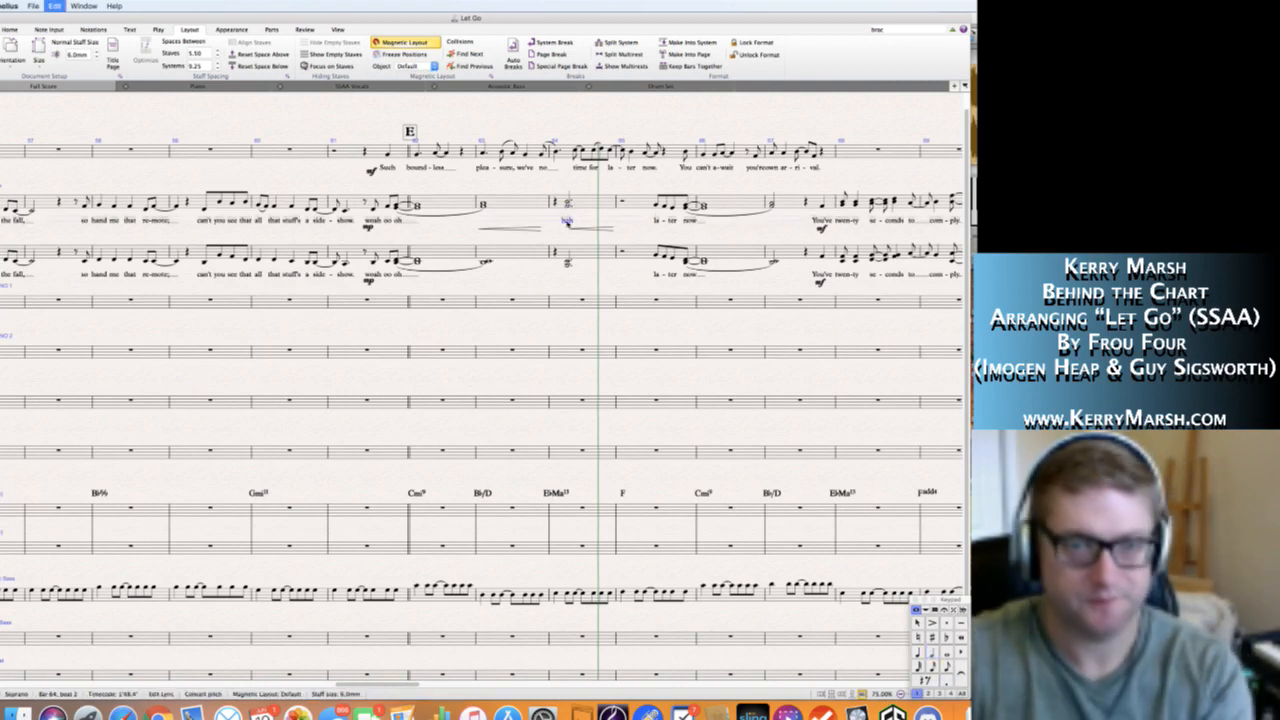
Copy the "bah" lyric in bar 64 and the hairpins in bars 63–64 from the Soprano staff to the Alto staff.
left_click(569, 229)
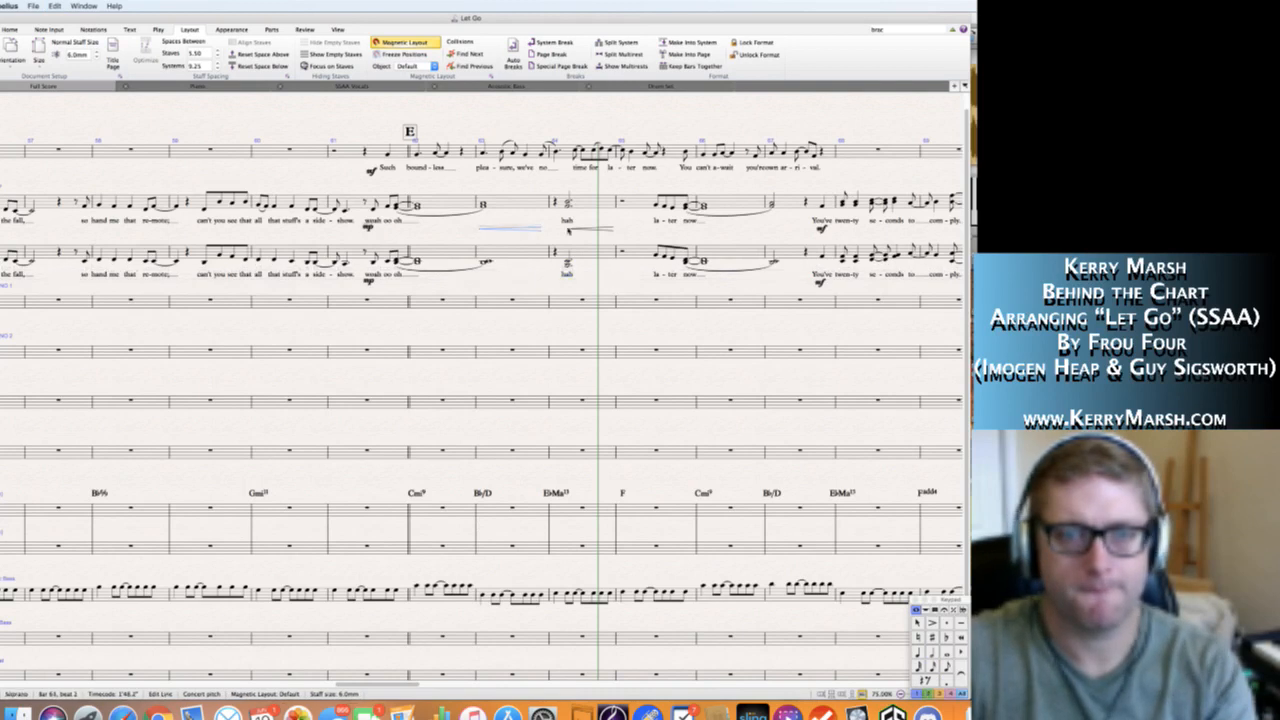
left_click(483, 274)
left_click(545, 245)
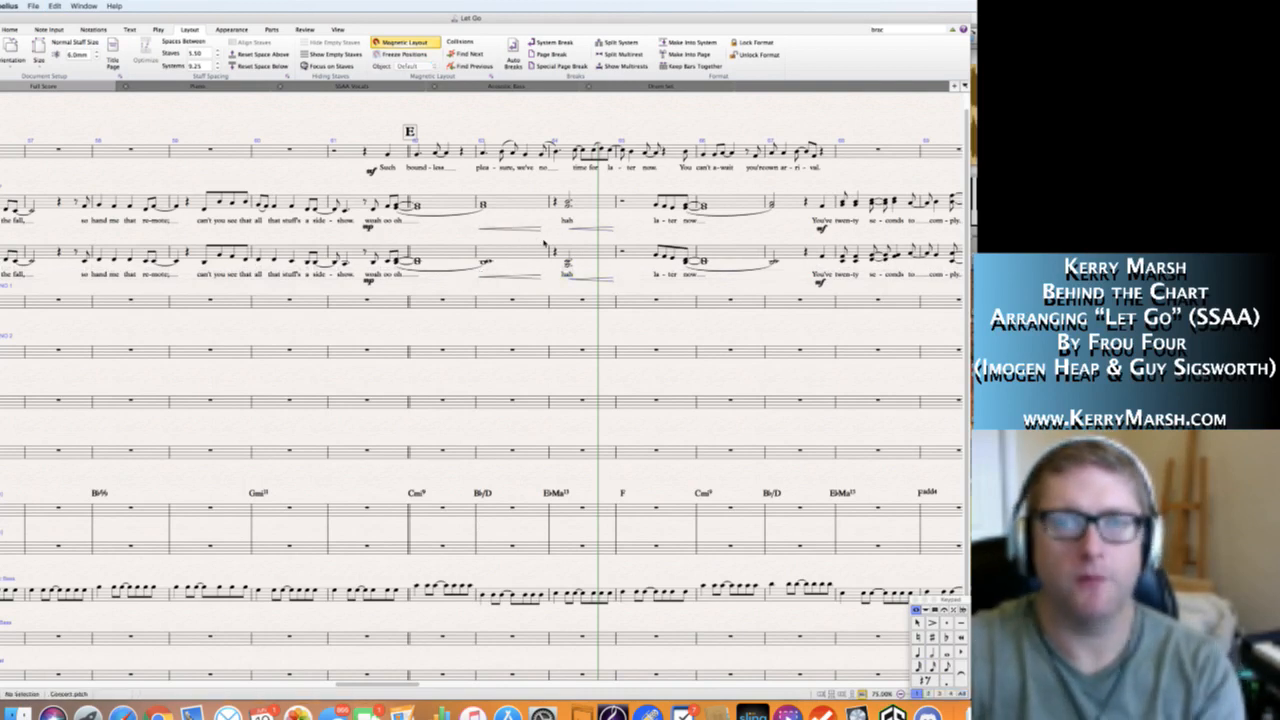
Play back the score from the Soprano pickup in bar 61 to check the new chords in bar 64.
key("space")
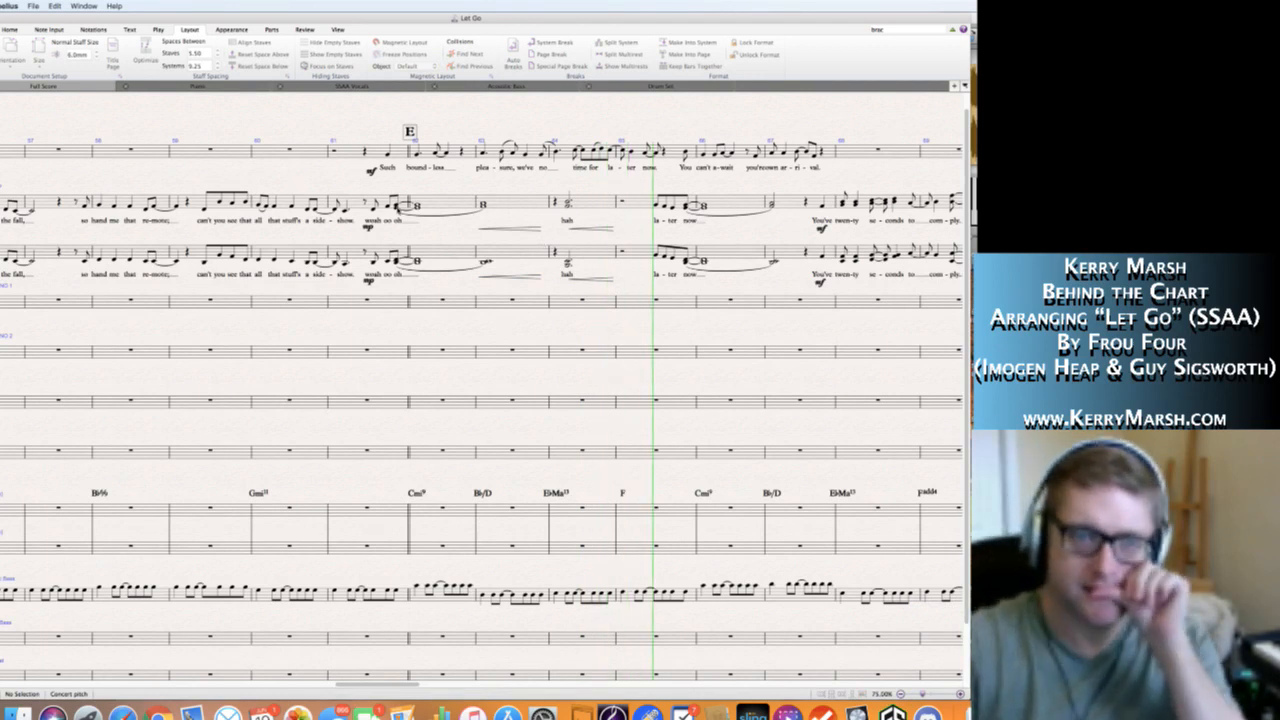
key("space")
left_click(375, 210)
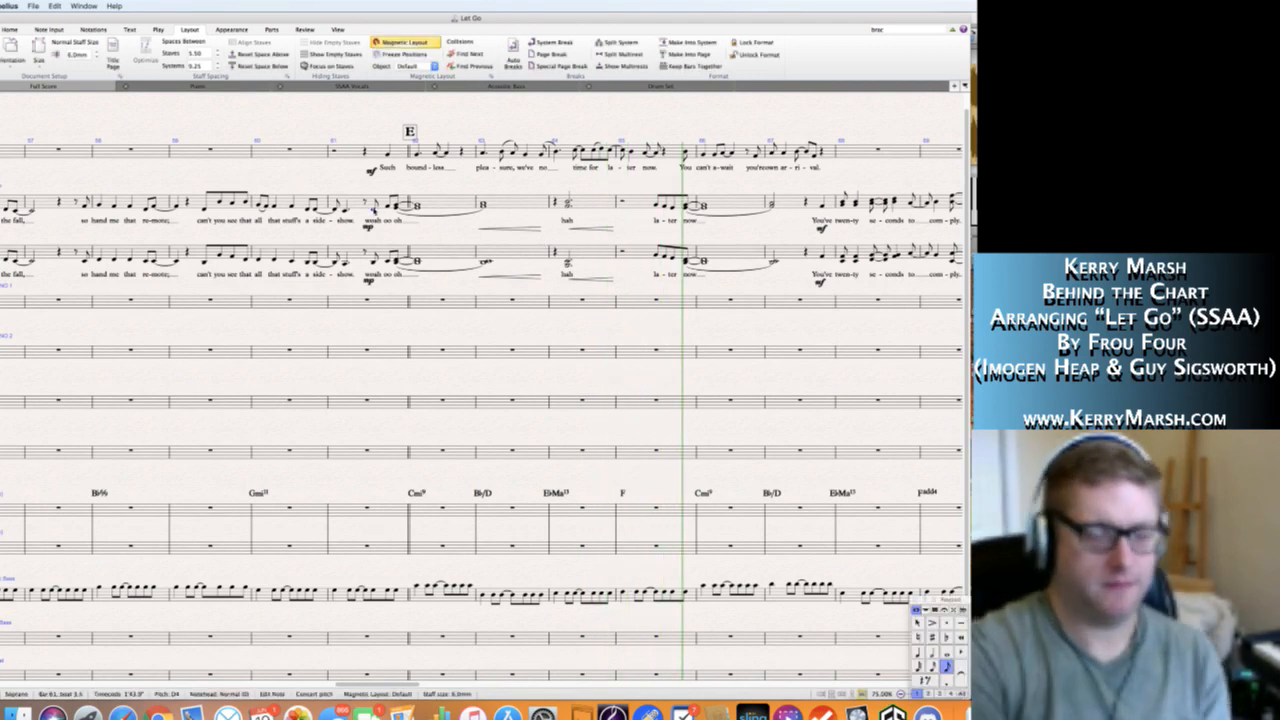
key("p")
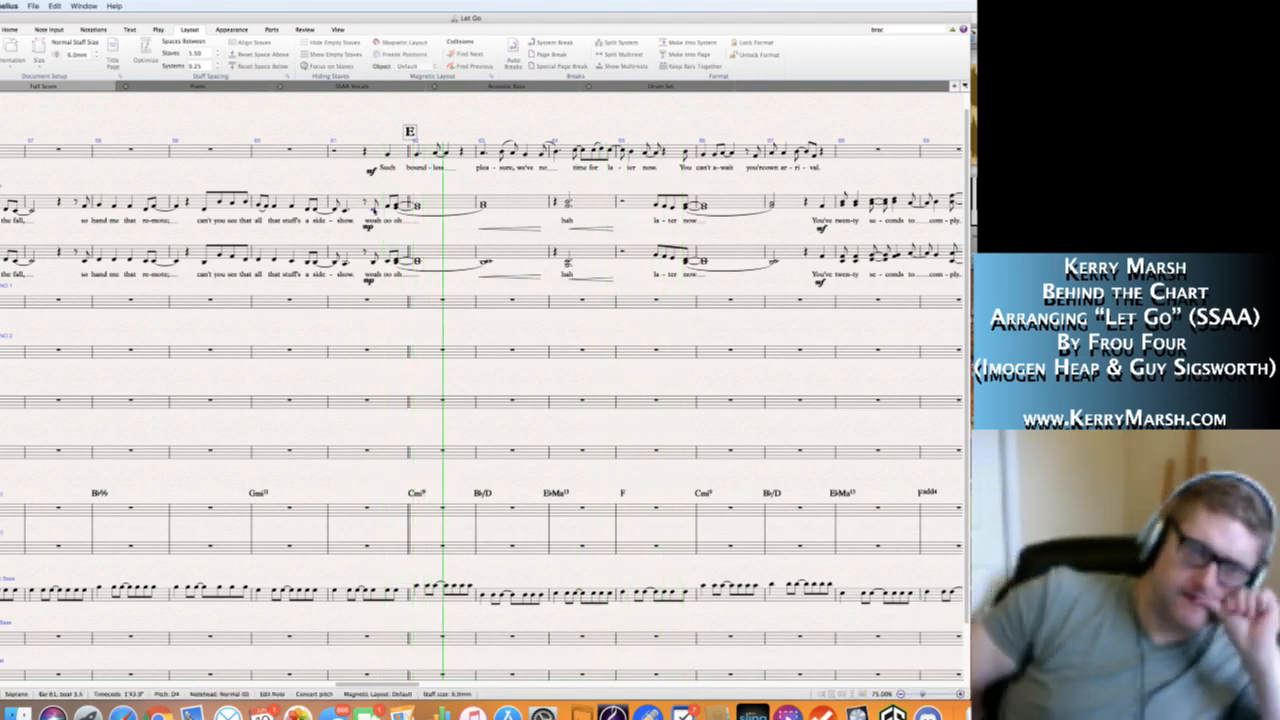
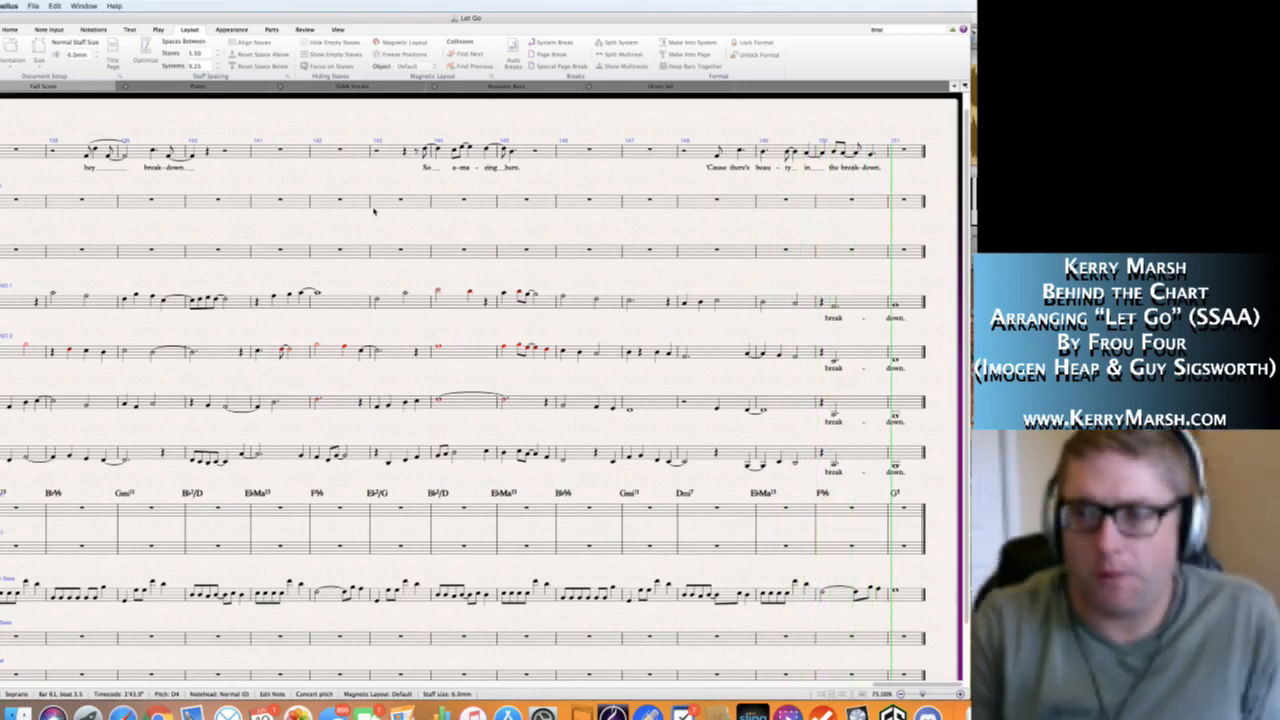
Return playback to the start of the score and look through all sections up to K for staves that lack lyrics.
key("space")
key("super+[")
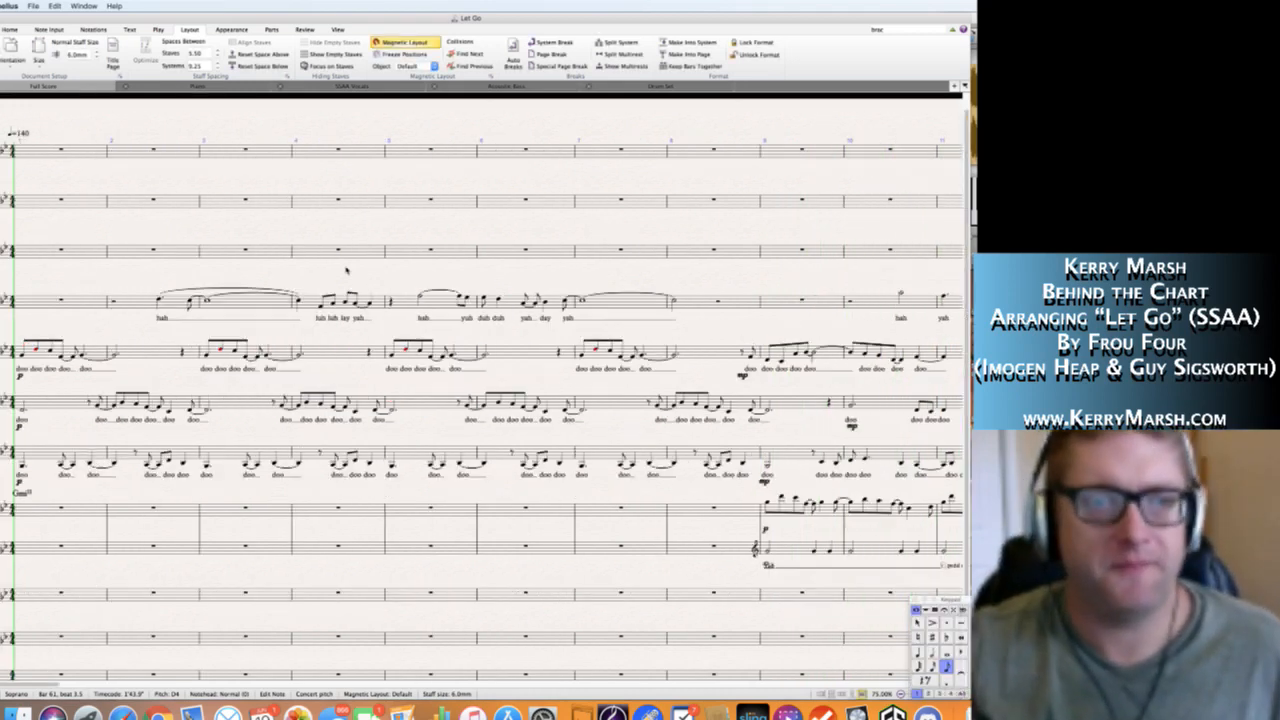
key("space")
key("space")
scroll(312, 271, "right", 20)
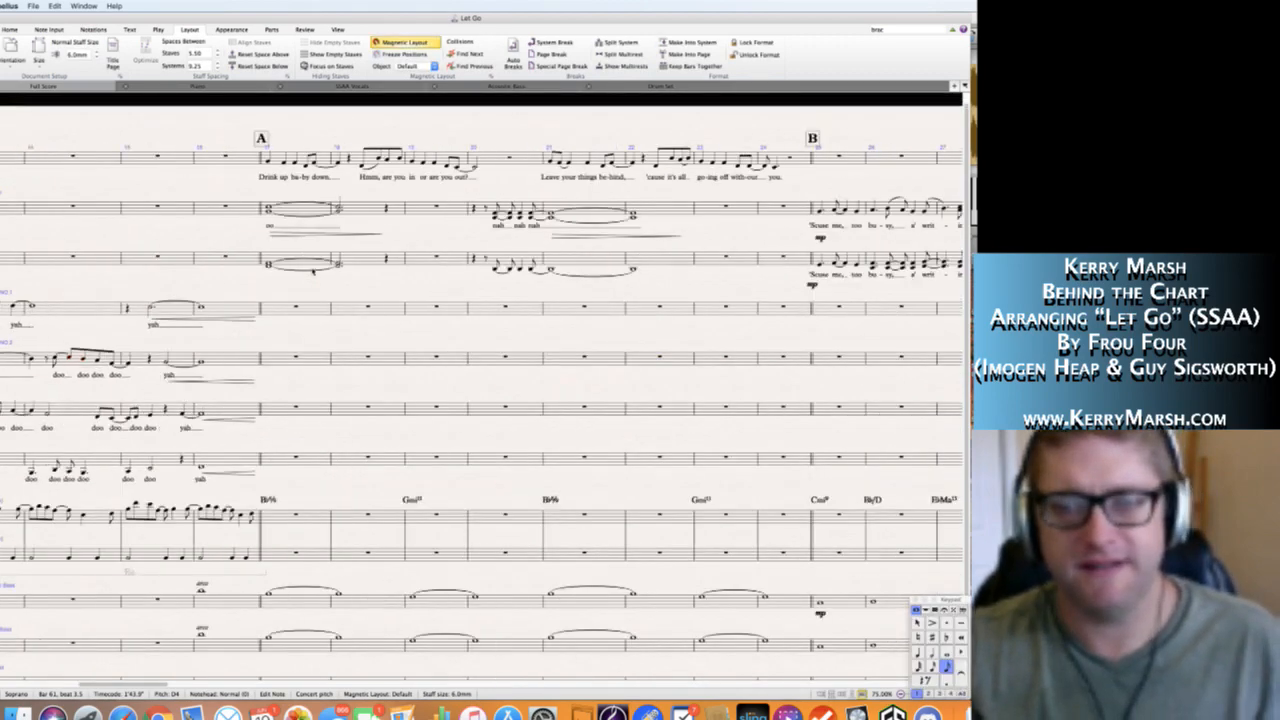
scroll(313, 272, "right", 20)
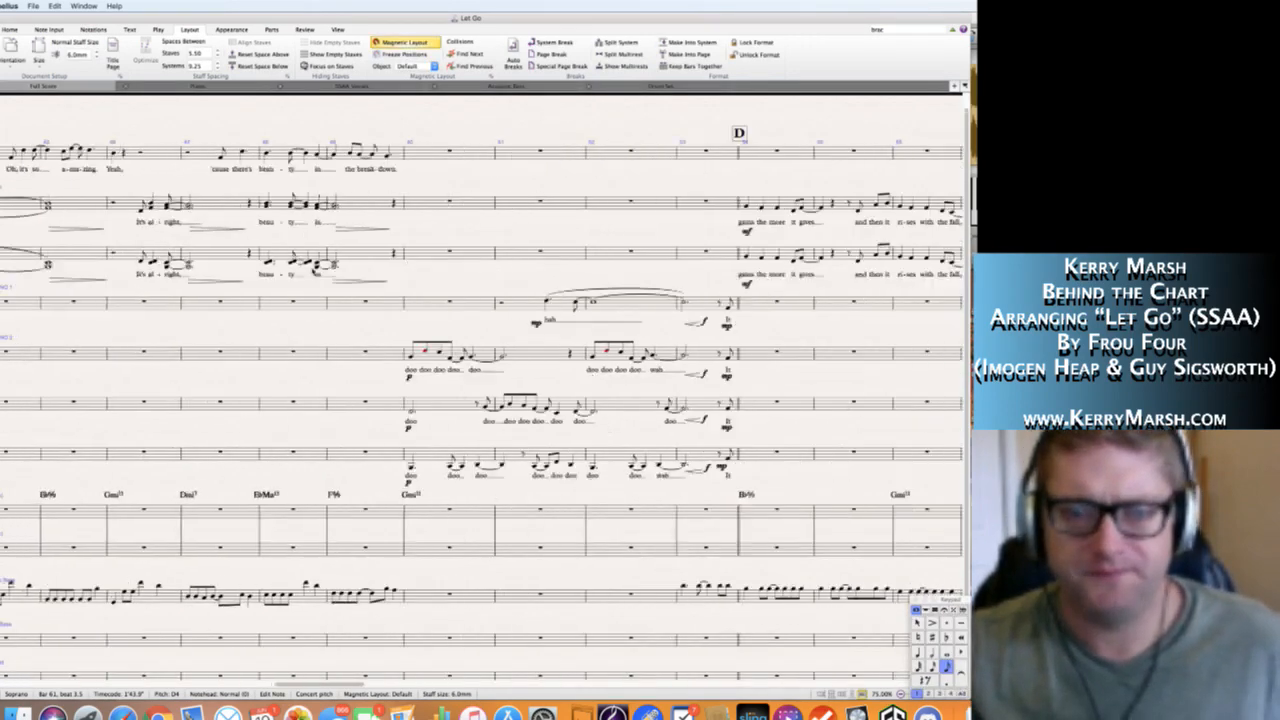
scroll(313, 270, "right", 5)
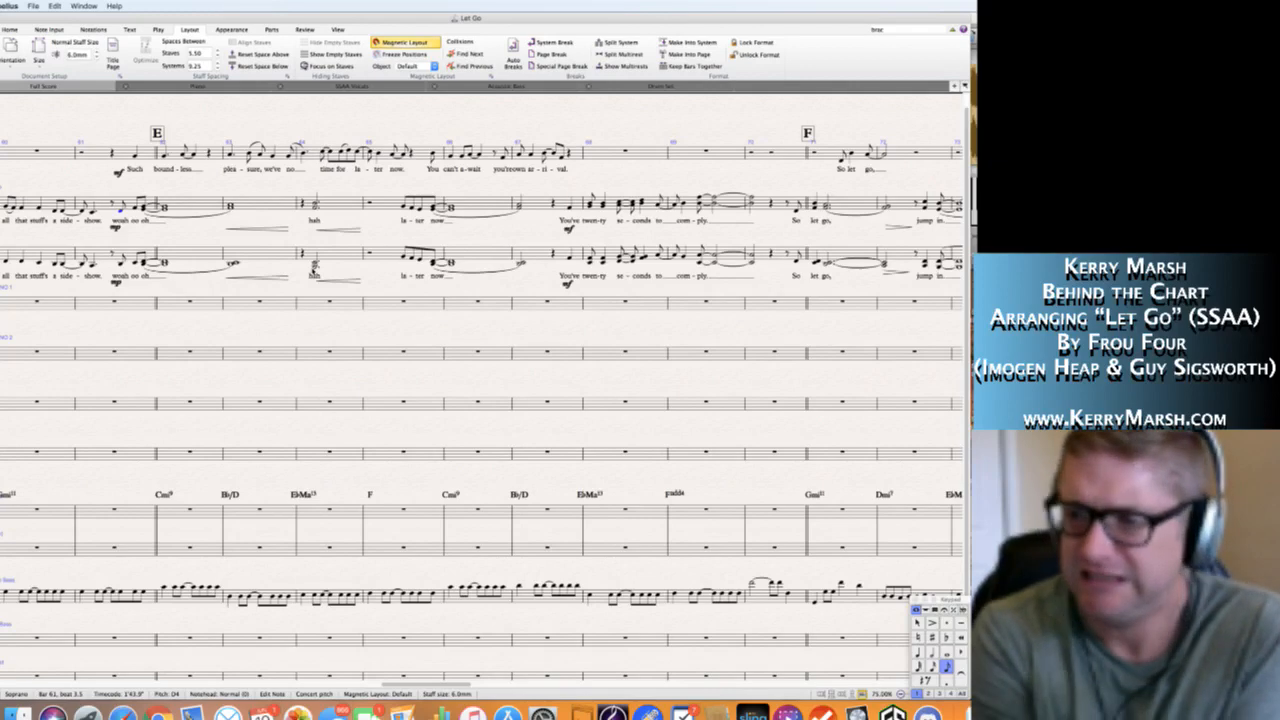
scroll(313, 272, "right", 20)
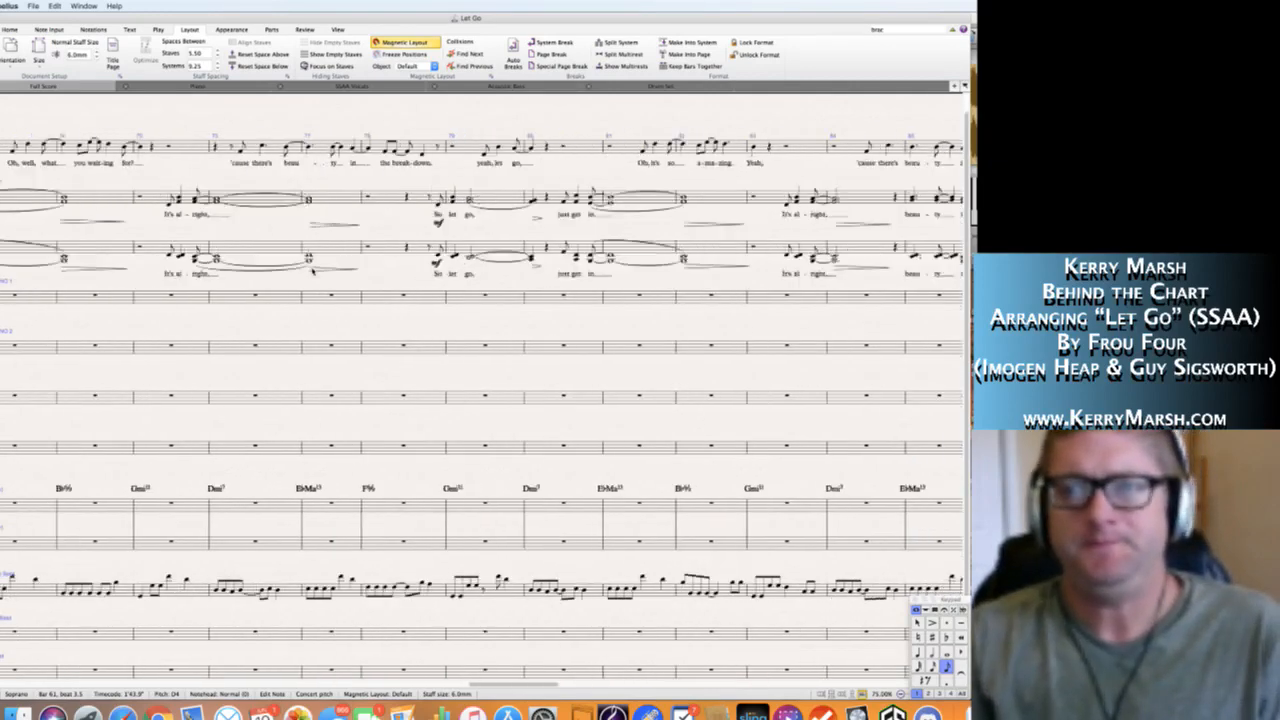
scroll(312, 271, "right", 20)
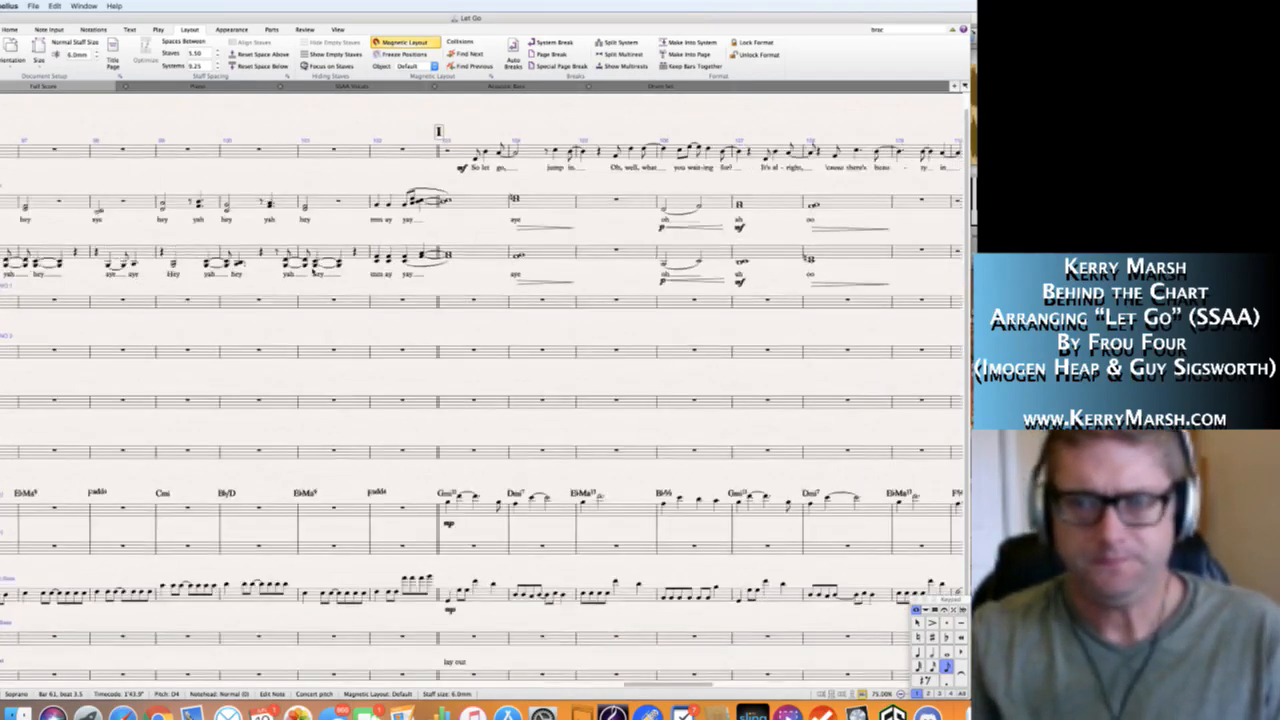
scroll(312, 271, "left", 10)
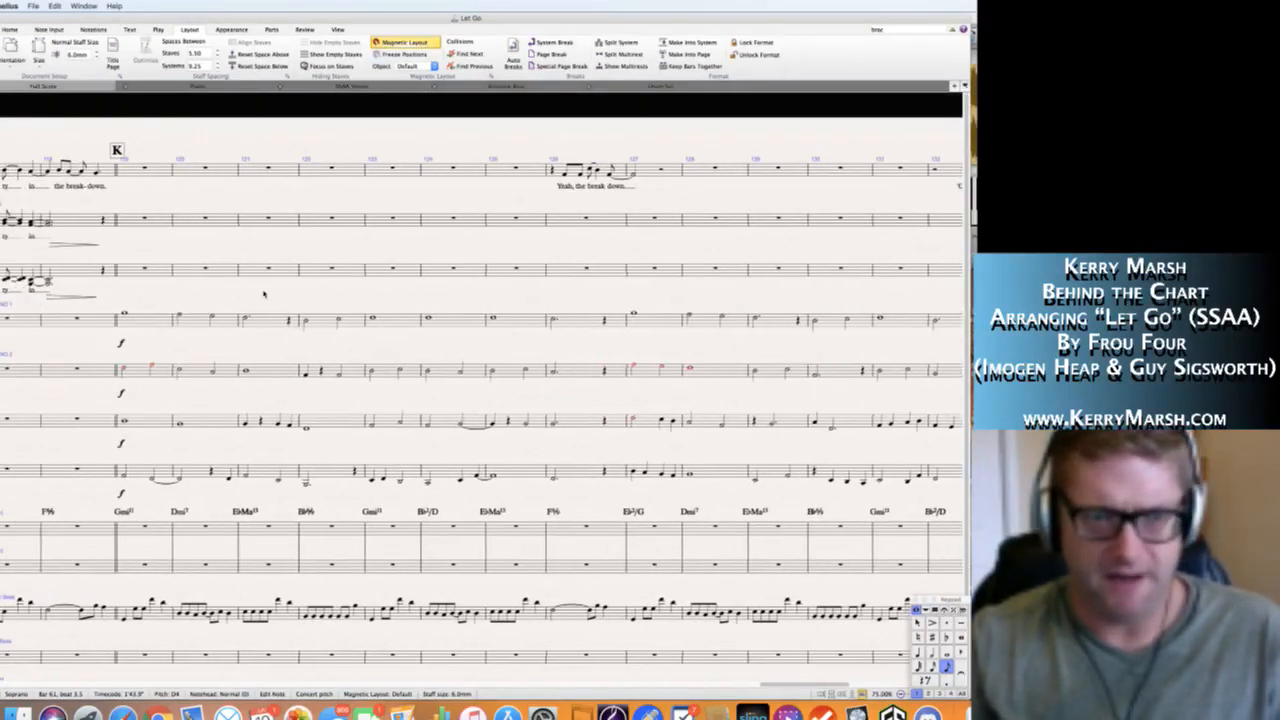
left_click(136, 314)
left_click(183, 288)
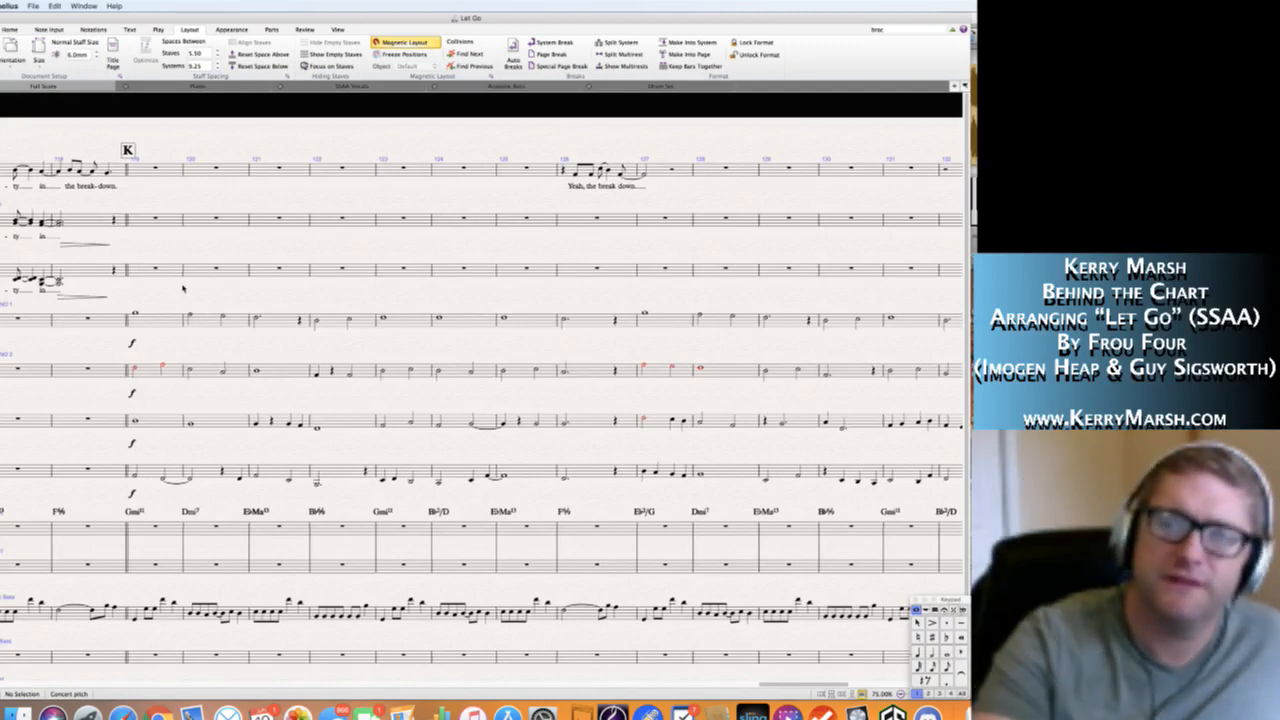
Add the lyric "hey" under the Soprano 1 whole note in bar 119 at rehearsal mark K.
scroll(182, 288, "left", 10)
scroll(182, 288, "left", 10)
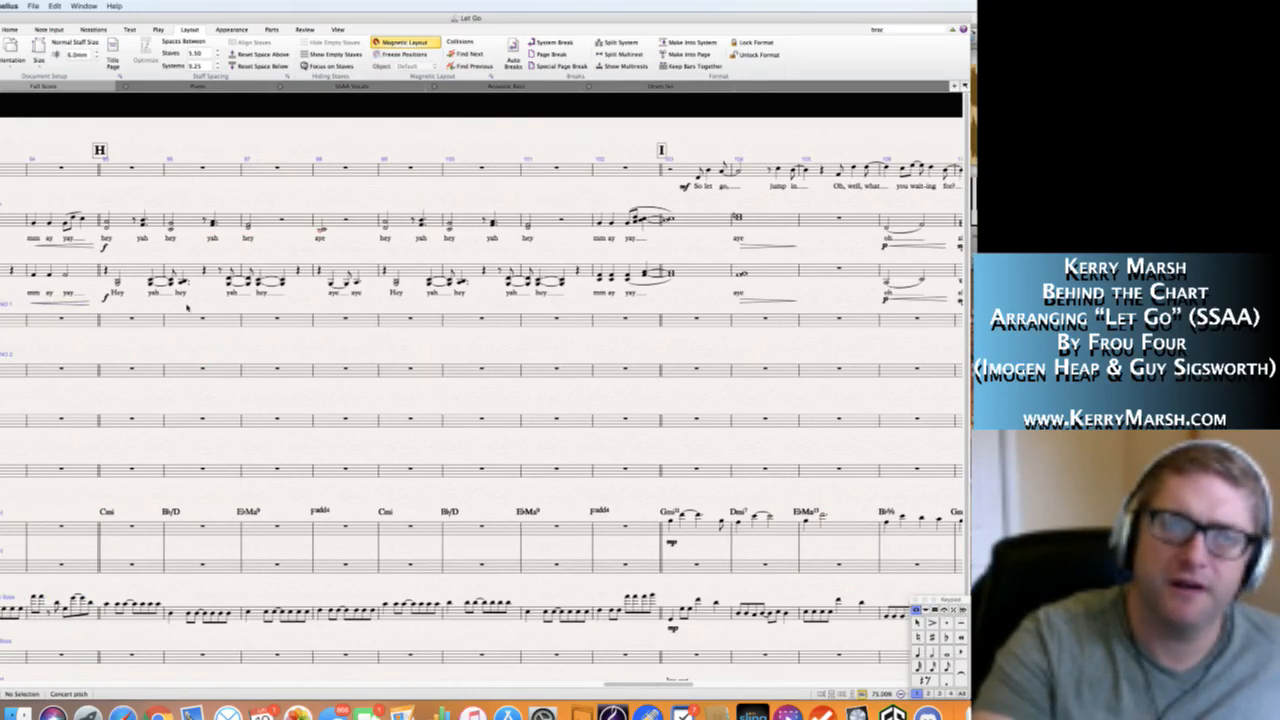
scroll(186, 308, "left", 5)
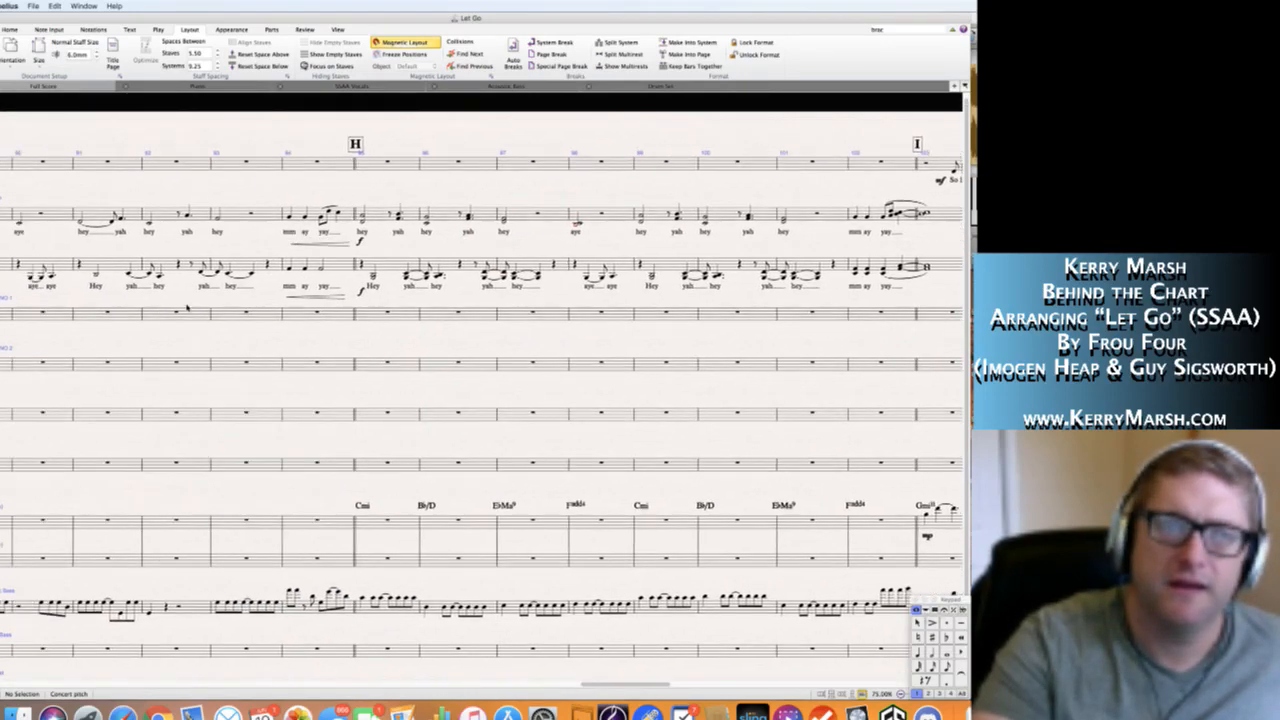
scroll(186, 308, "left", 3)
scroll(186, 308, "right", 15)
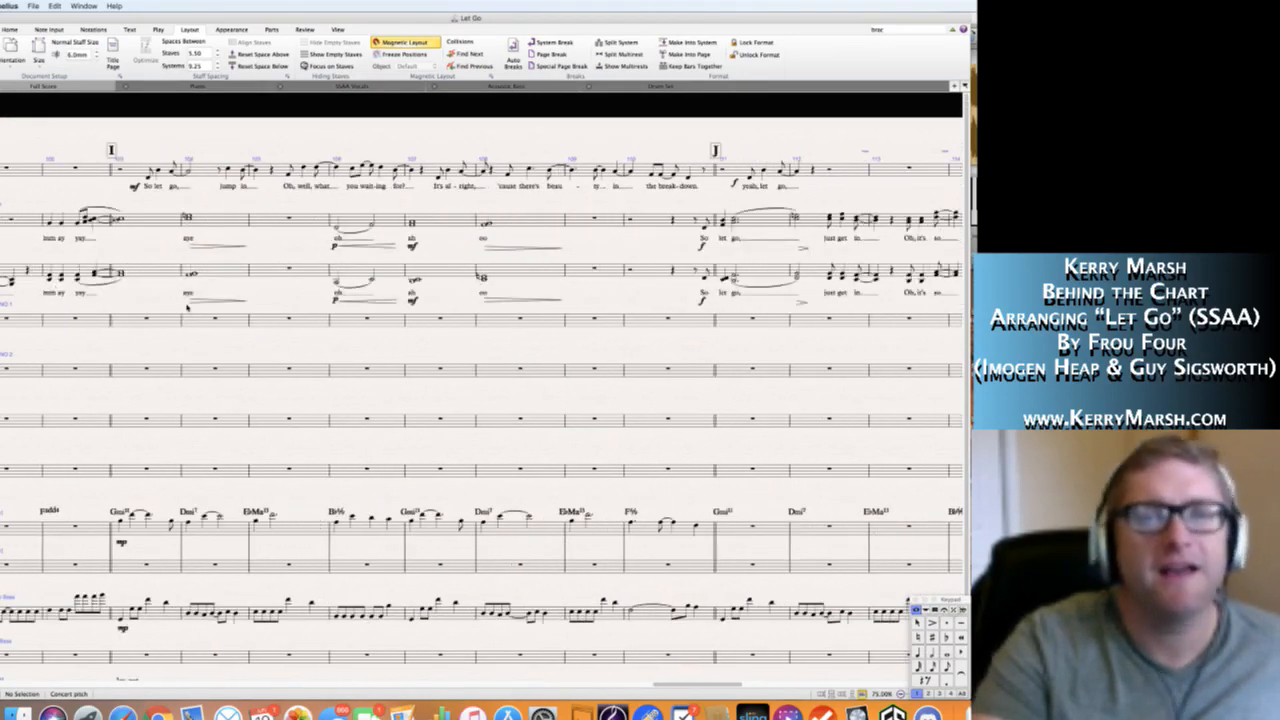
scroll(186, 308, "right", 10)
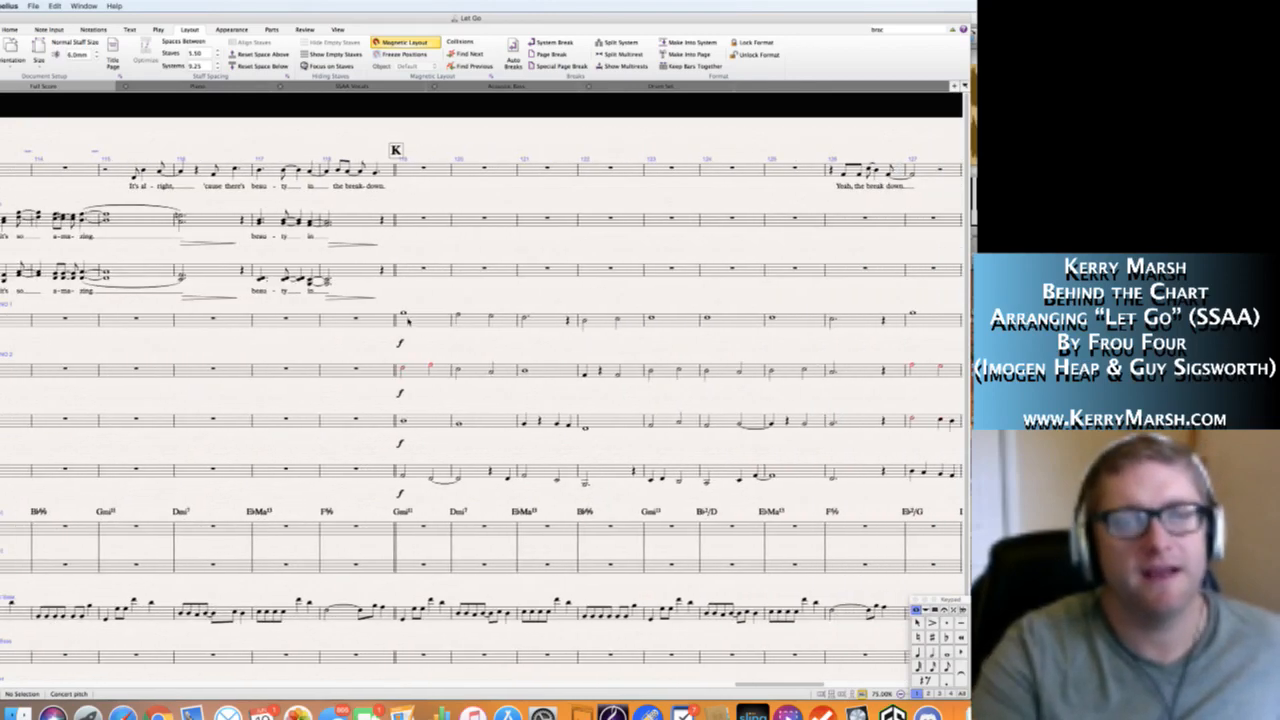
left_click(401, 340)
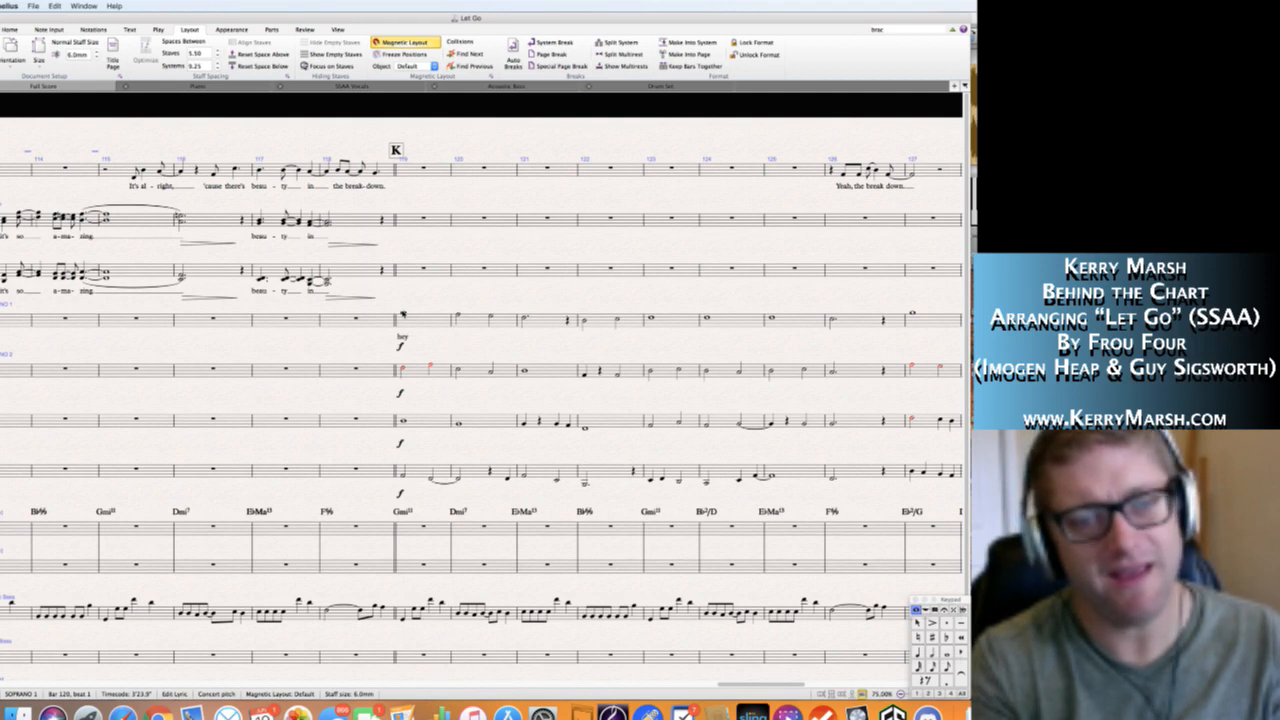
key("Escape")
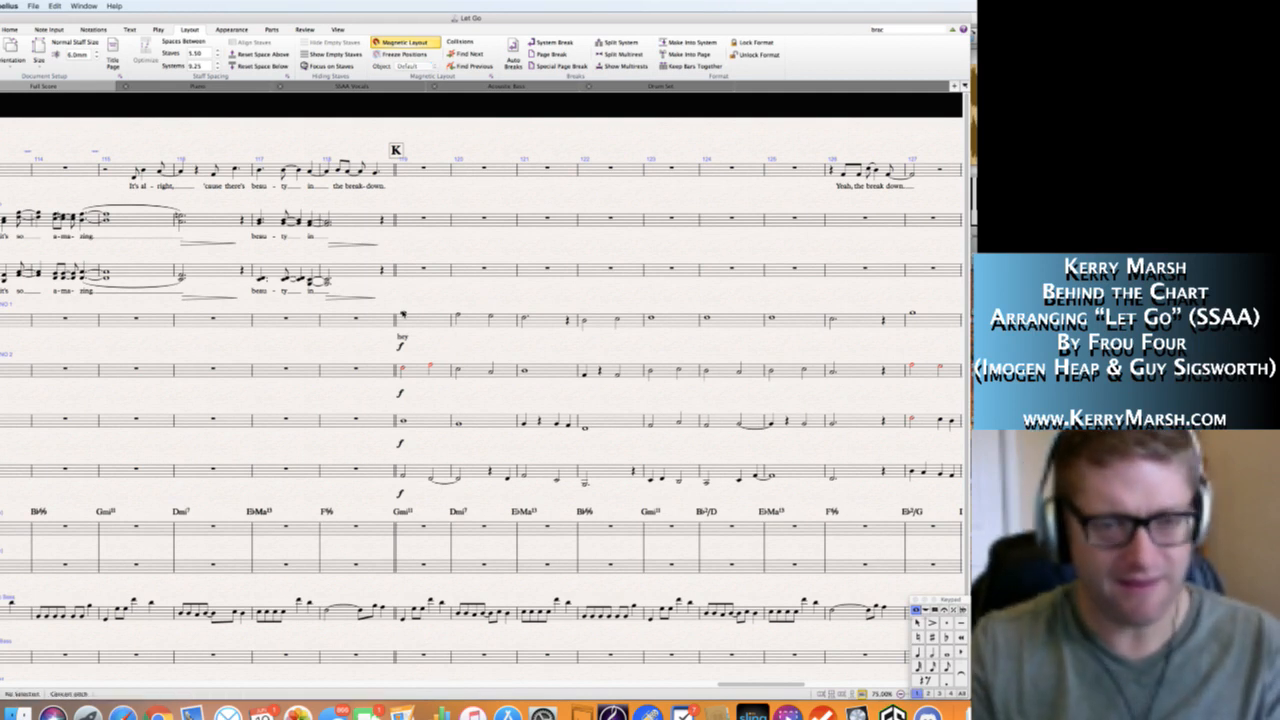
Add the lyrics "hey yah" under the two Soprano 1 notes in bar 120.
left_click(403, 316)
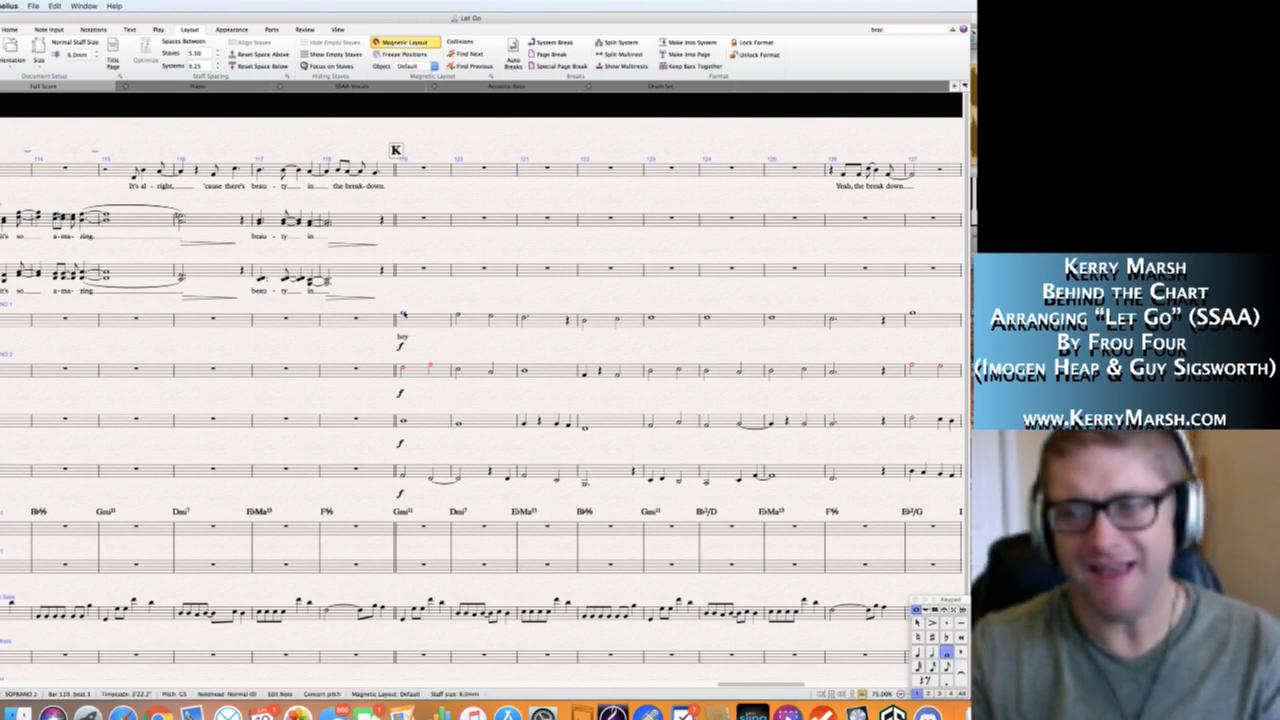
left_click(457, 318)
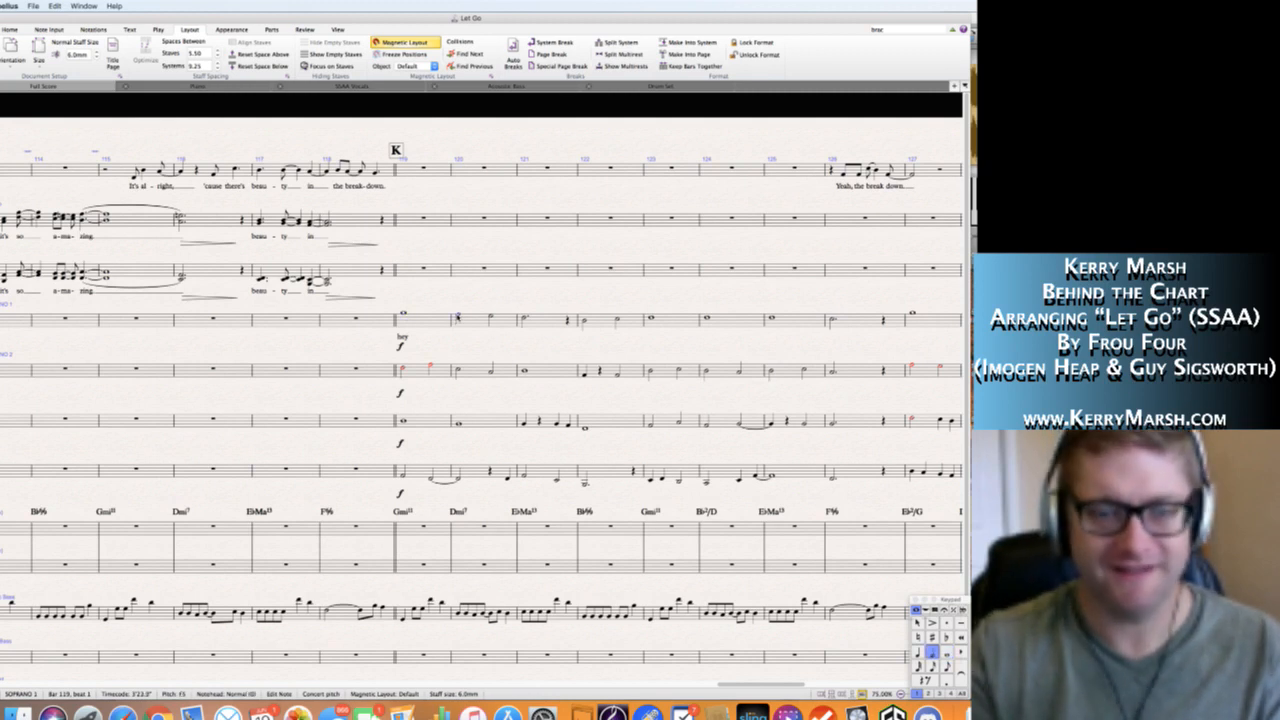
key("super+l")
type("hey yah")
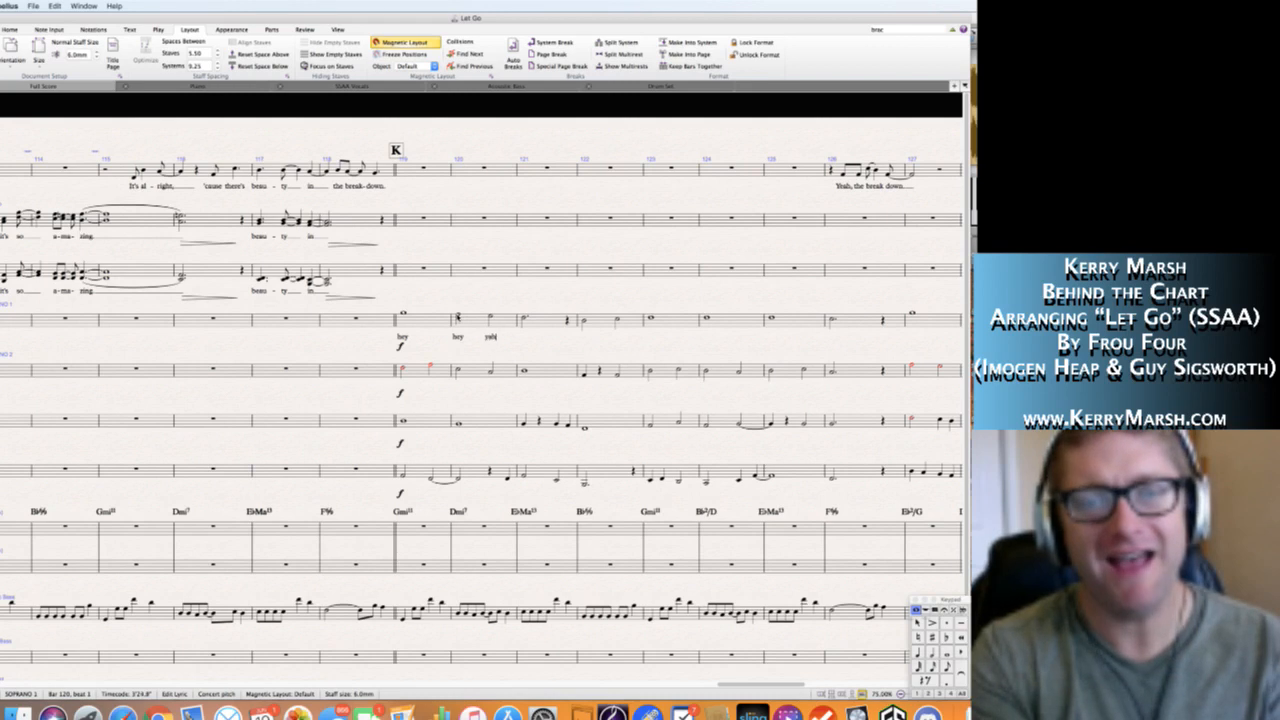
key("space")
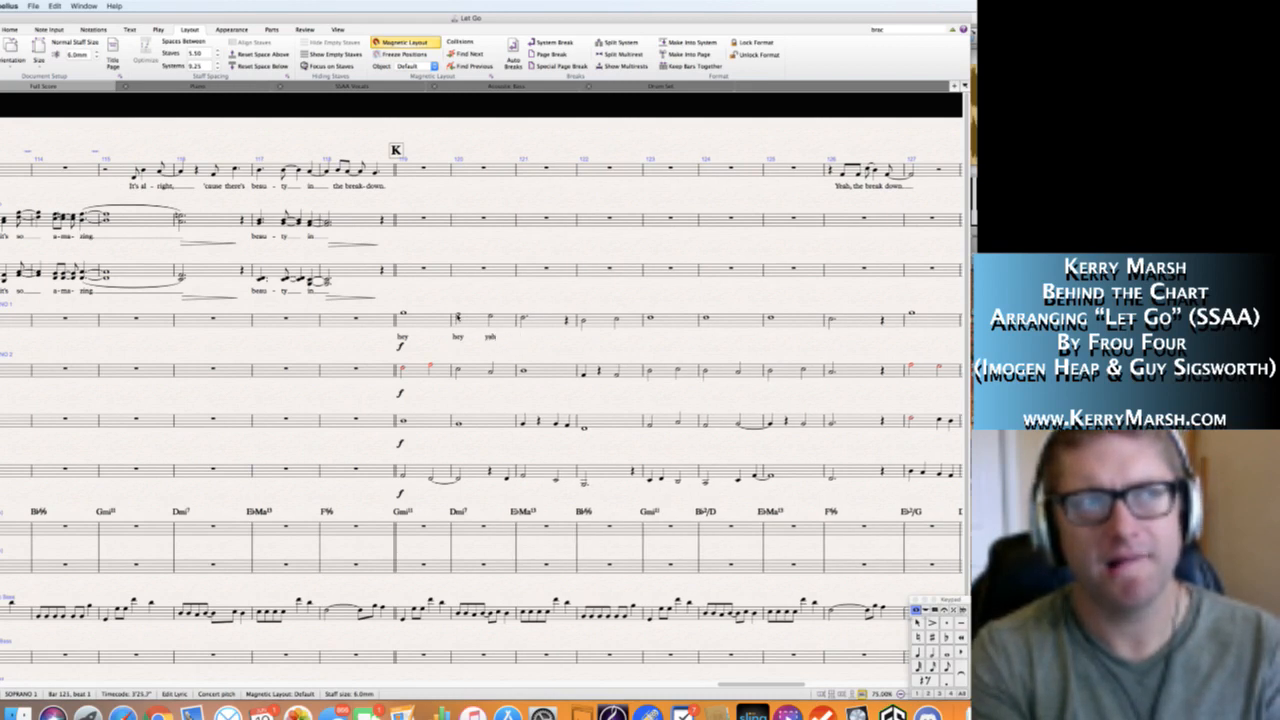
key("Escape")
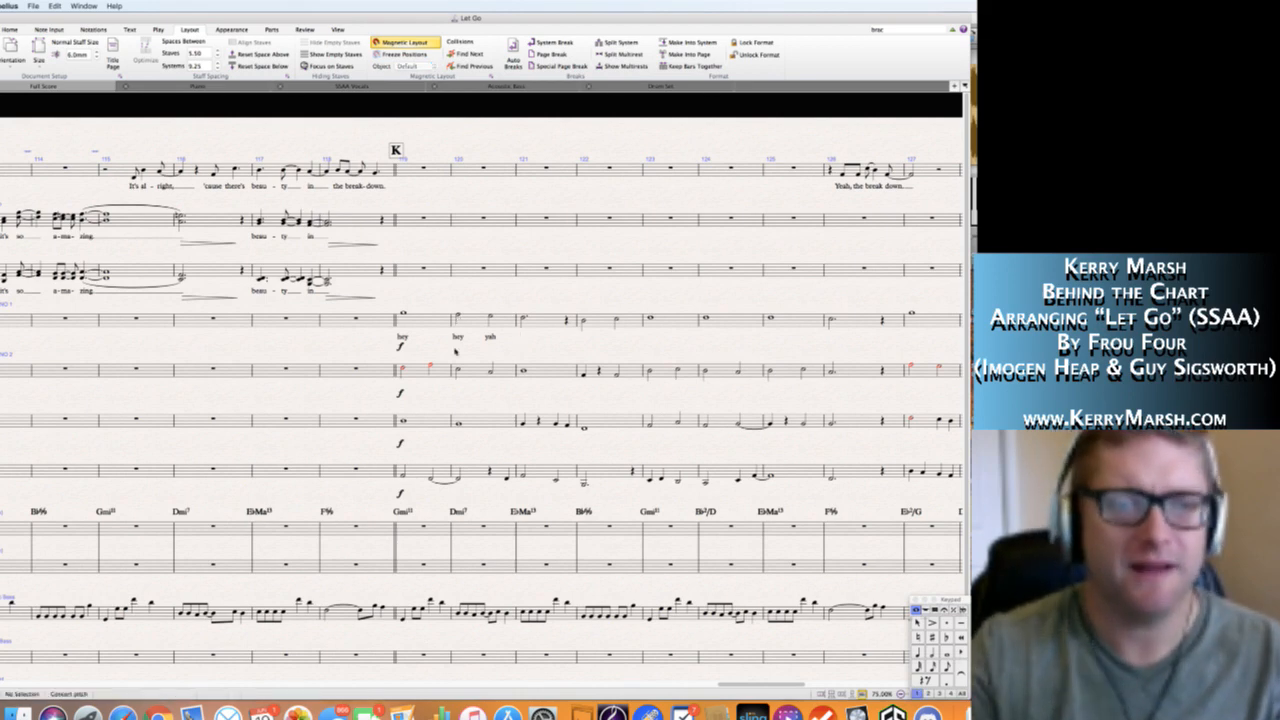
Add the lyric "hey" to the Soprano 1 note in bar 121 and "aye aye" to the two notes in bar 122.
scroll(454, 350, "left", 10)
scroll(454, 350, "left", 8)
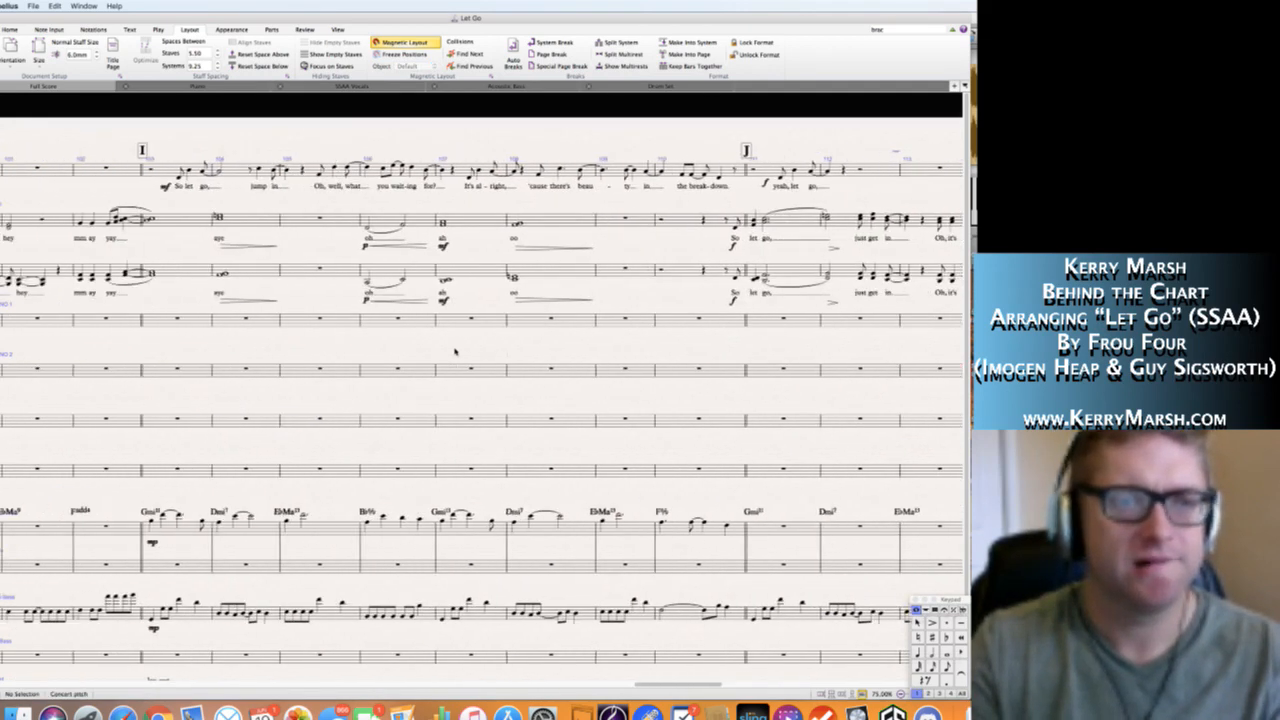
scroll(454, 350, "left", 12)
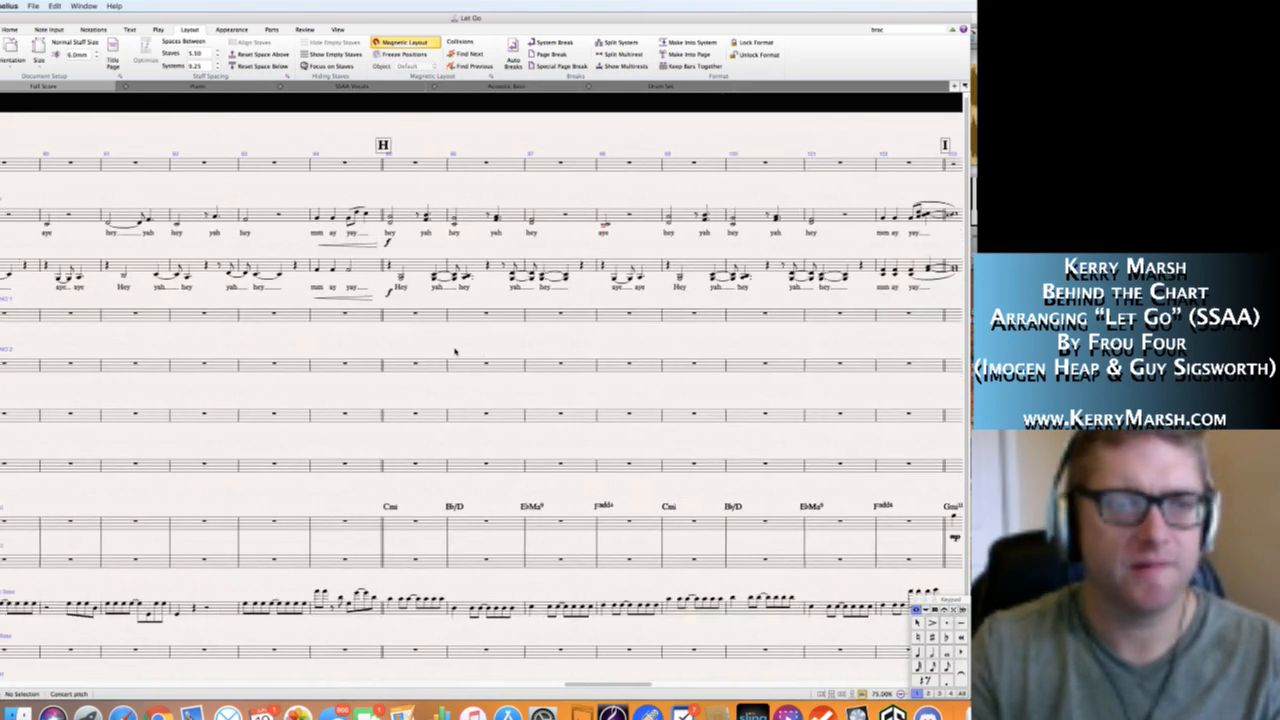
scroll(454, 350, "left", 12)
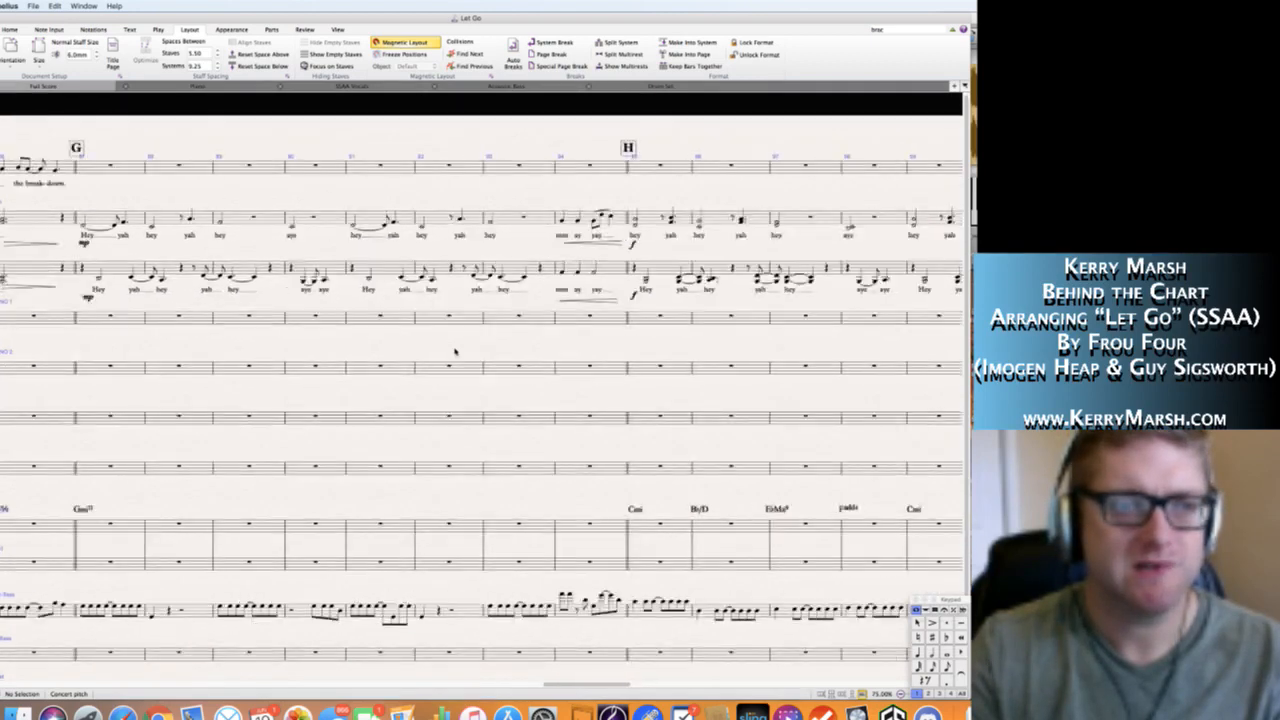
scroll(454, 350, "right", 15)
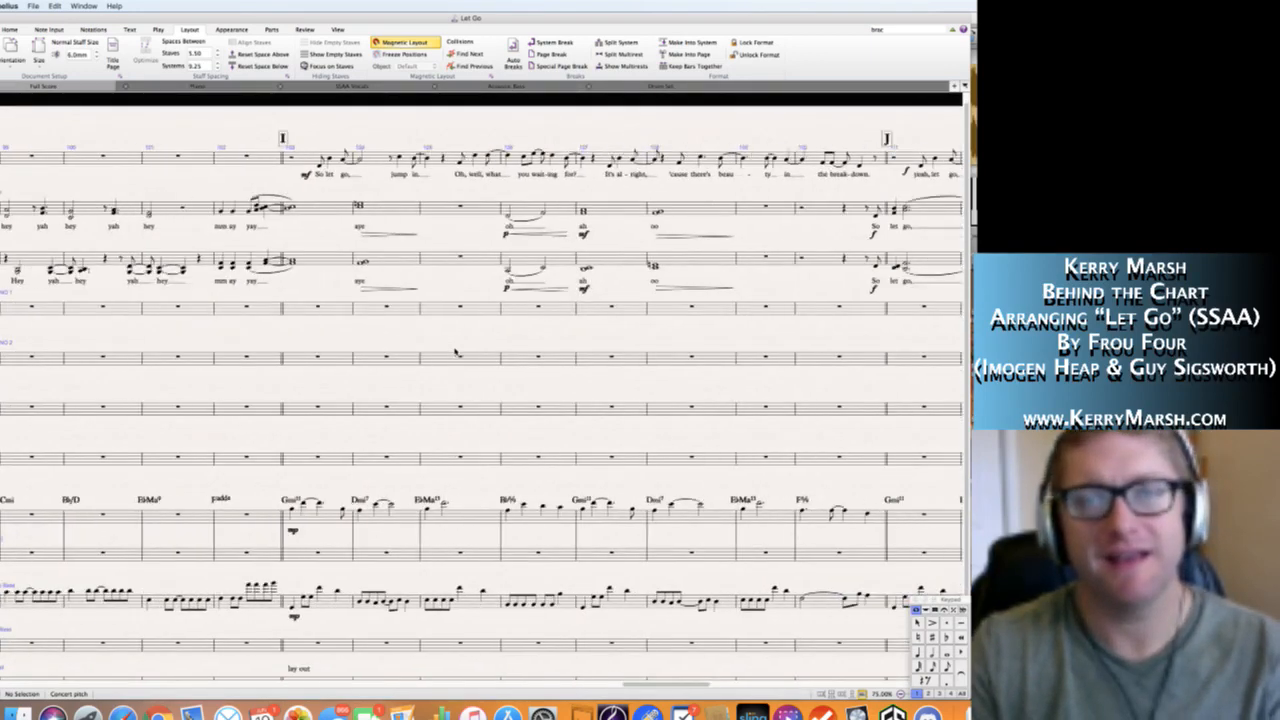
scroll(455, 350, "right", 8)
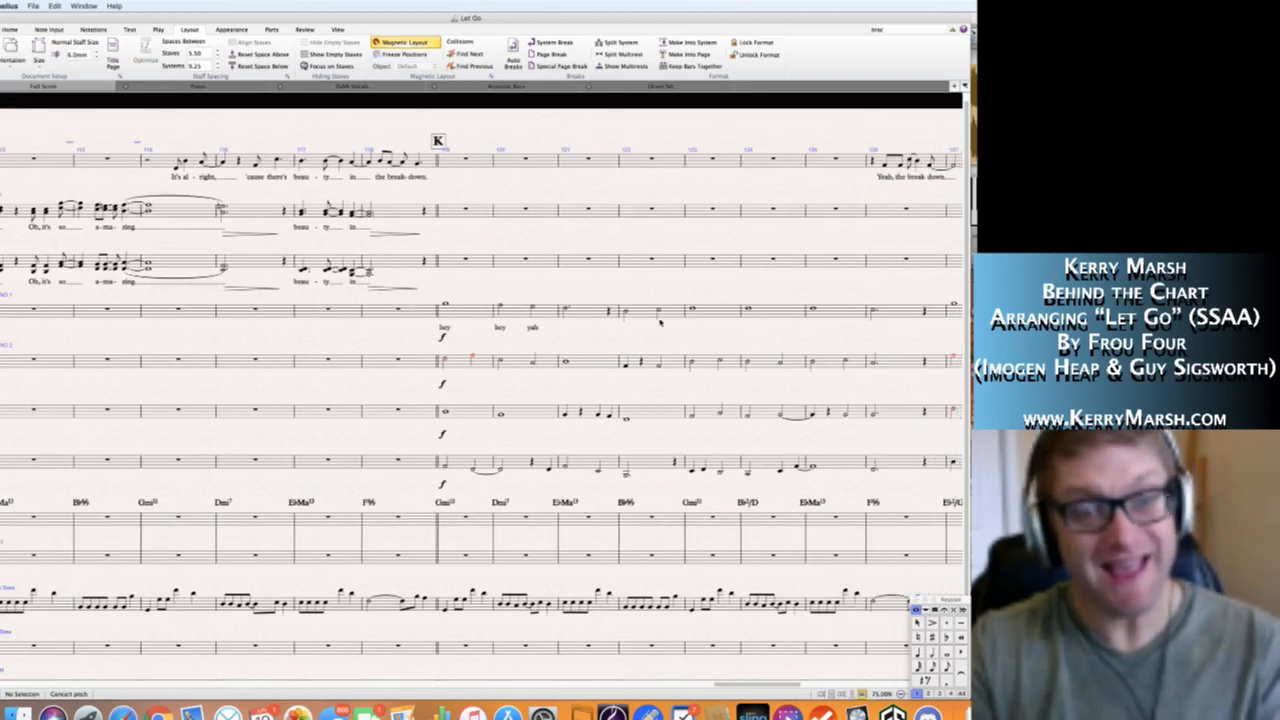
left_click(566, 311)
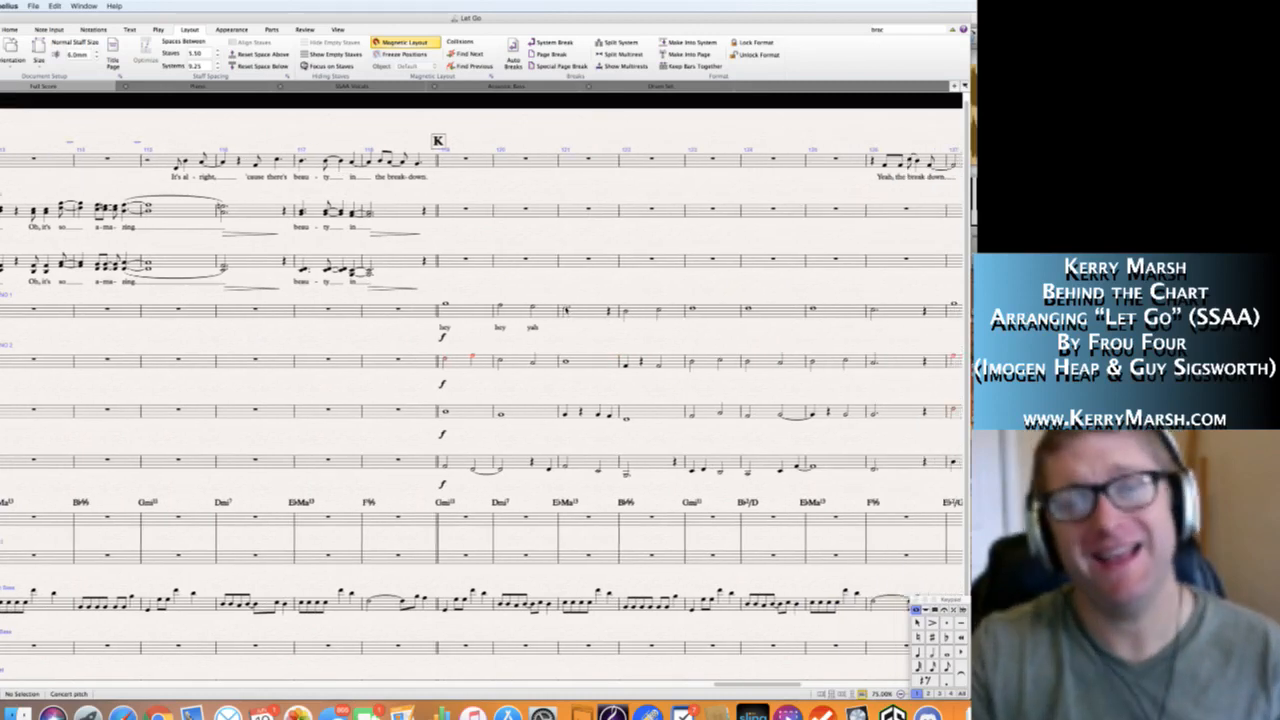
key("super+l")
type("hey")
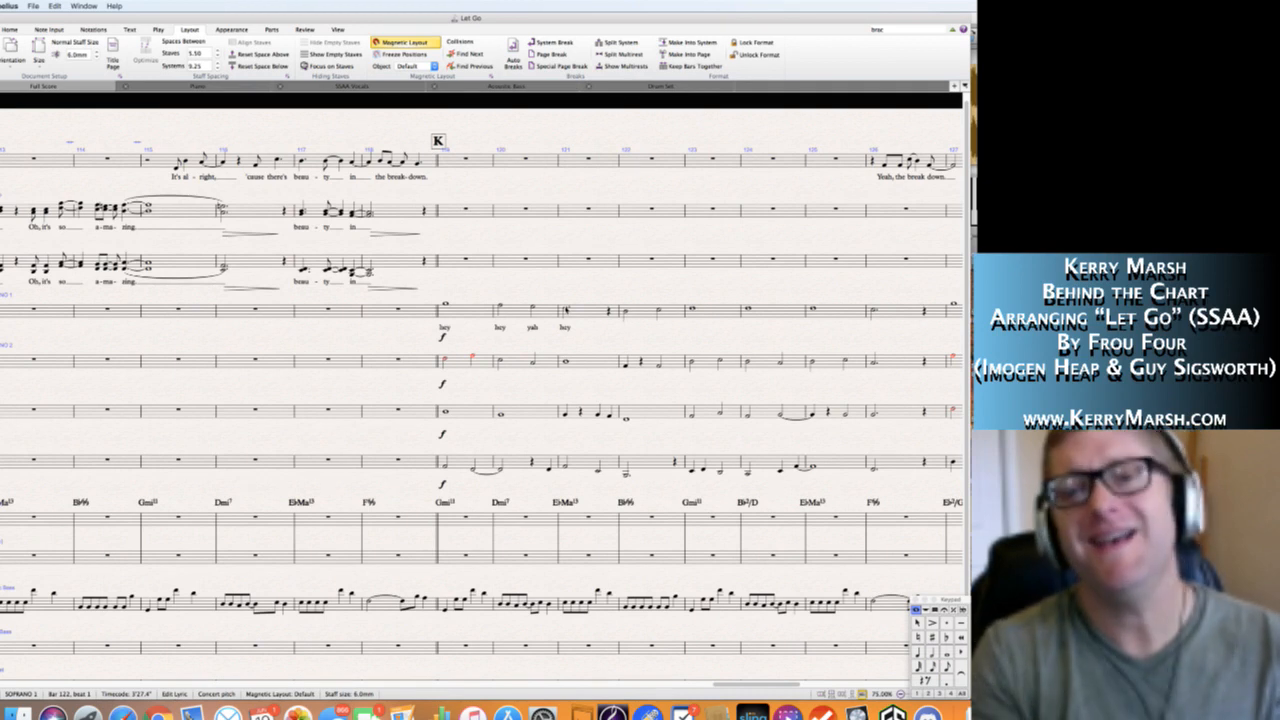
key("space")
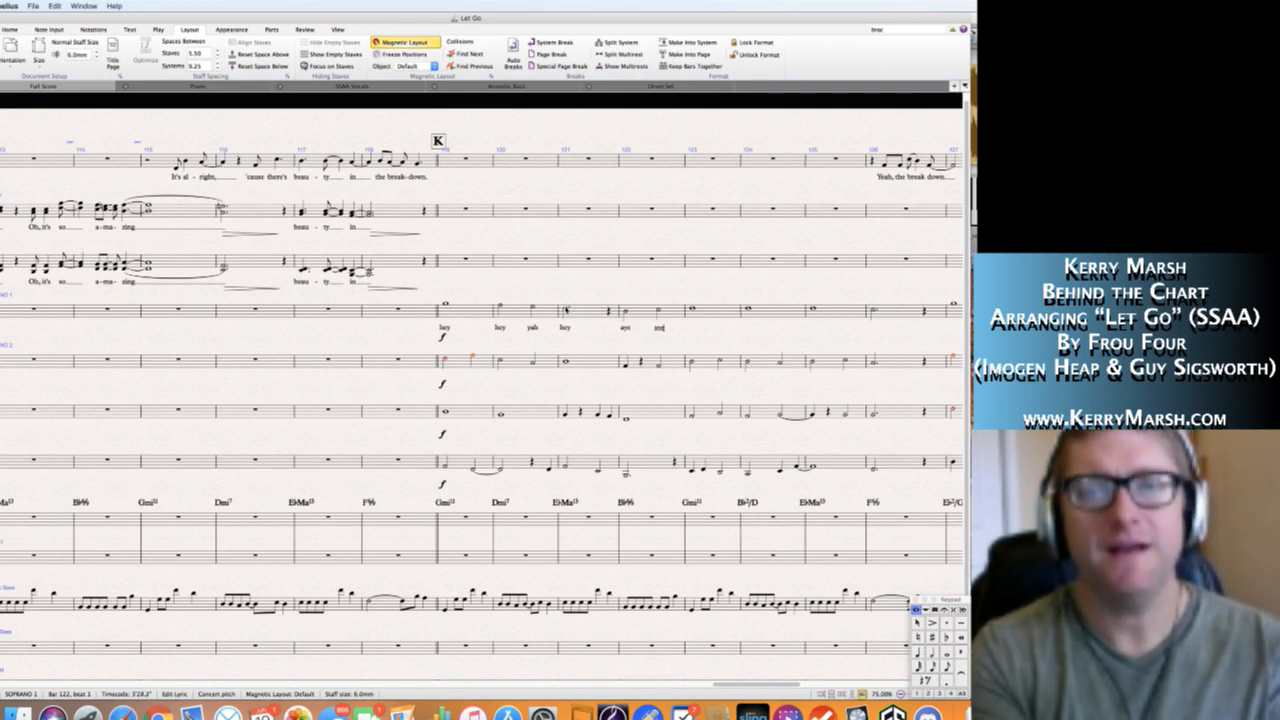
Continue the Soprano 1 lyrics with "yay yah hey yah" under the notes of bars 123–126.
key("space")
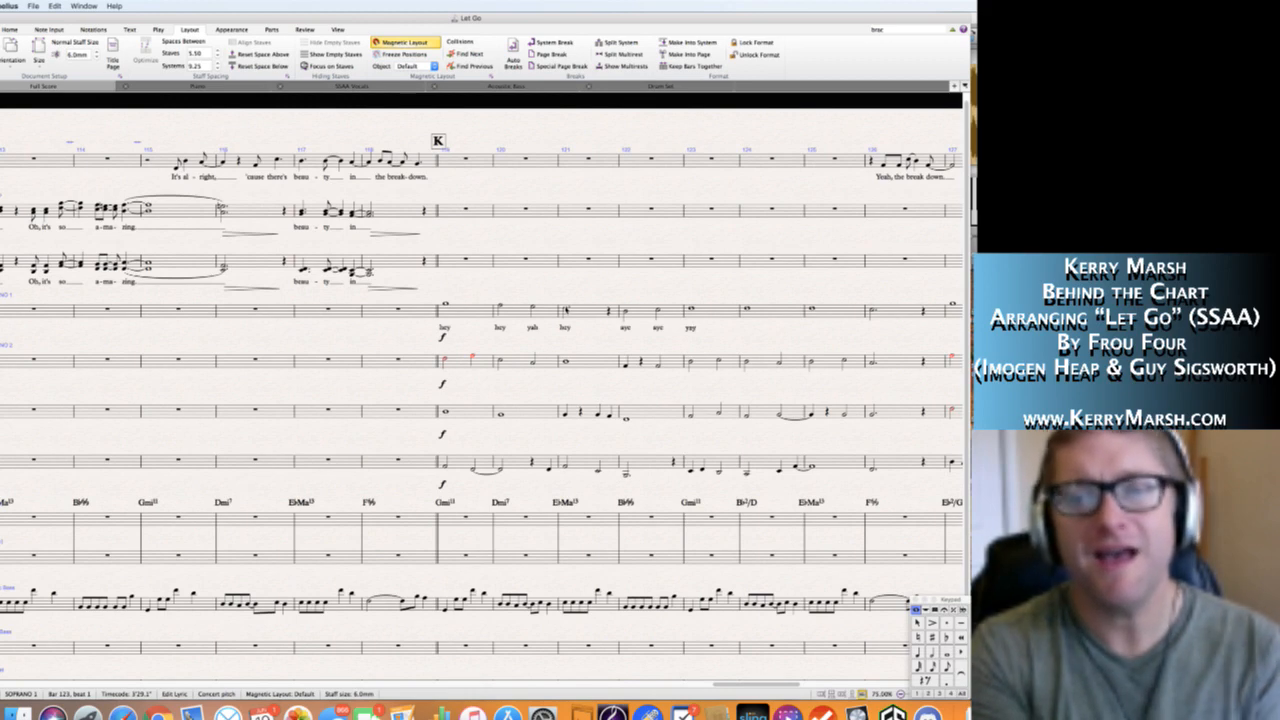
type("yah")
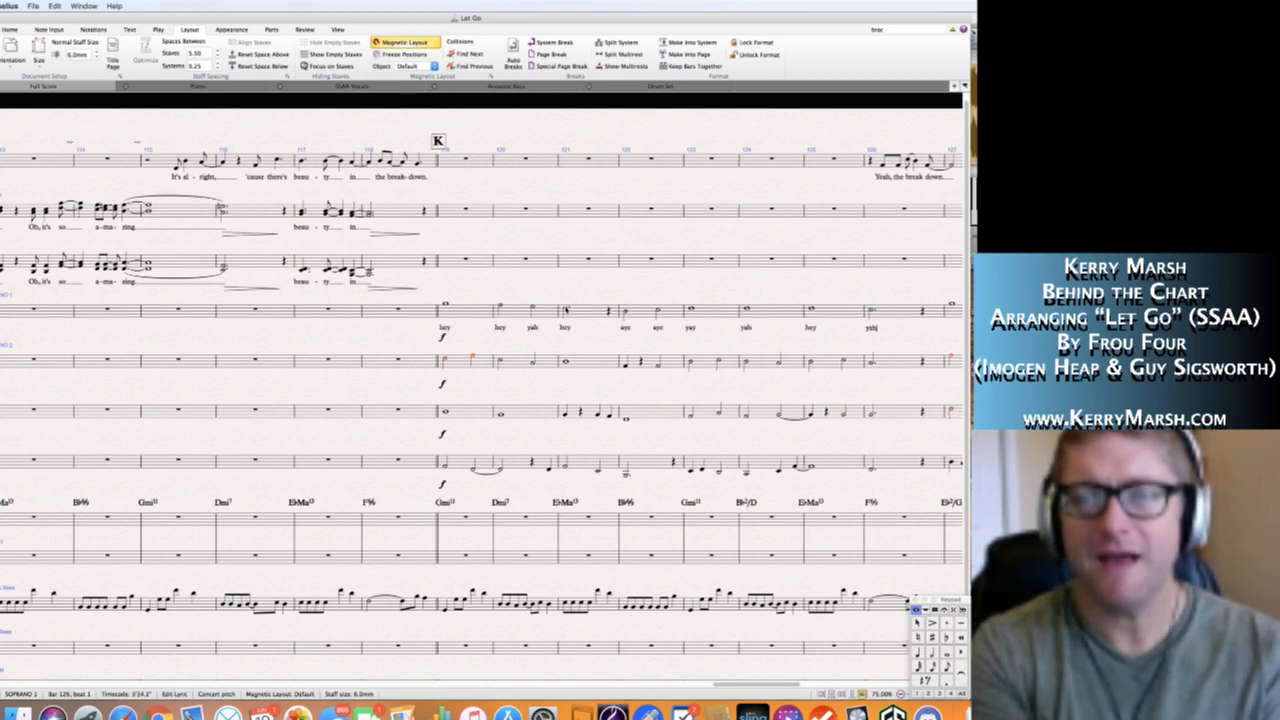
key("Escape")
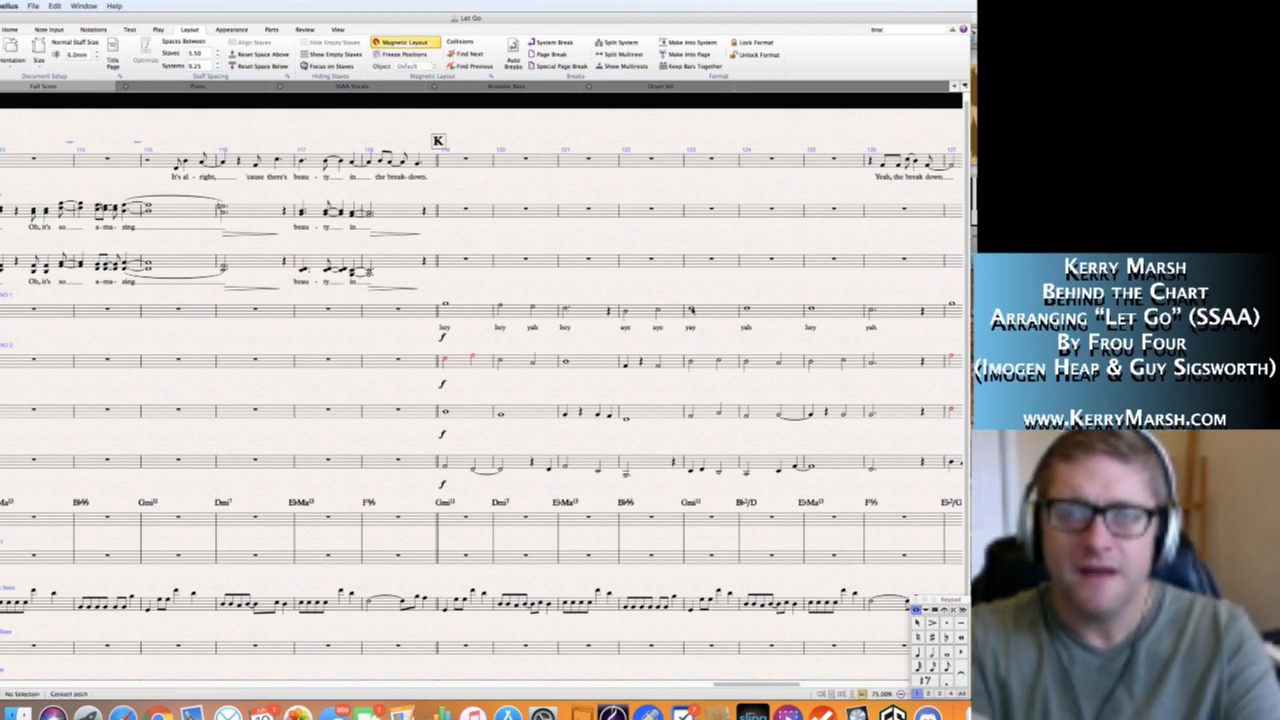
Shorten the Soprano 1 note in bar 123 to a dotted half note followed by a quarter rest.
left_click(691, 310)
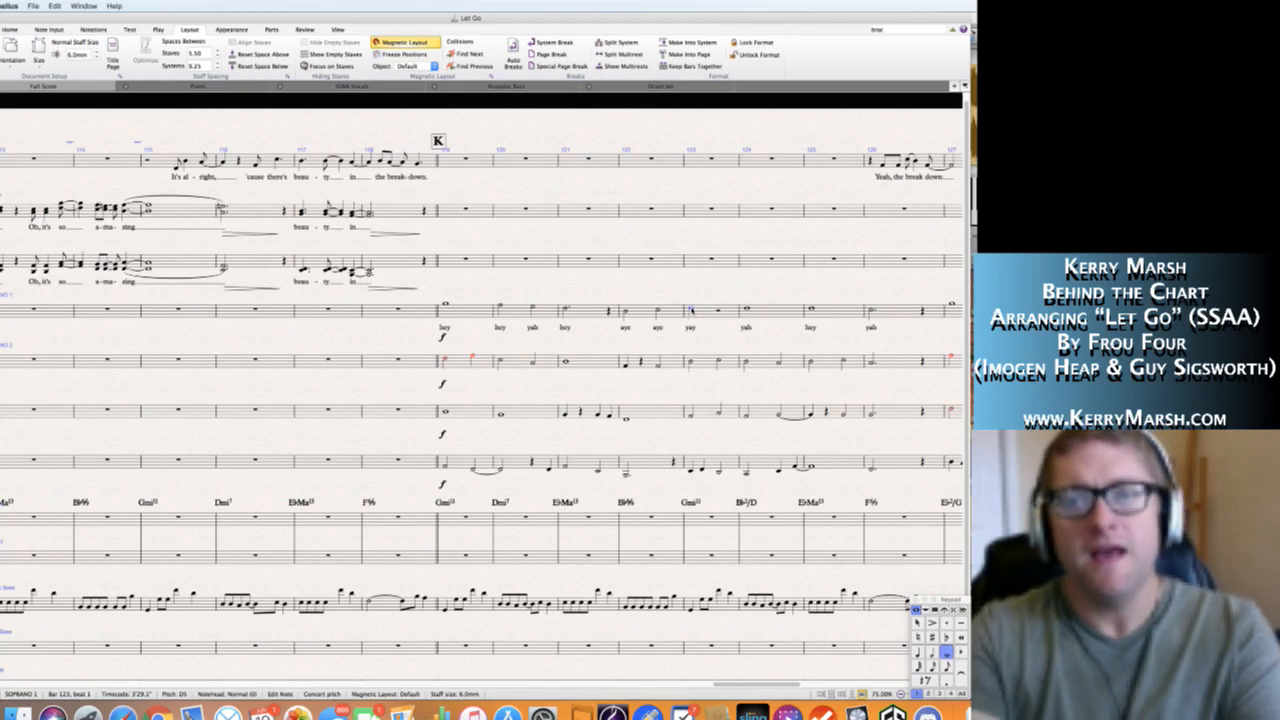
key("Escape")
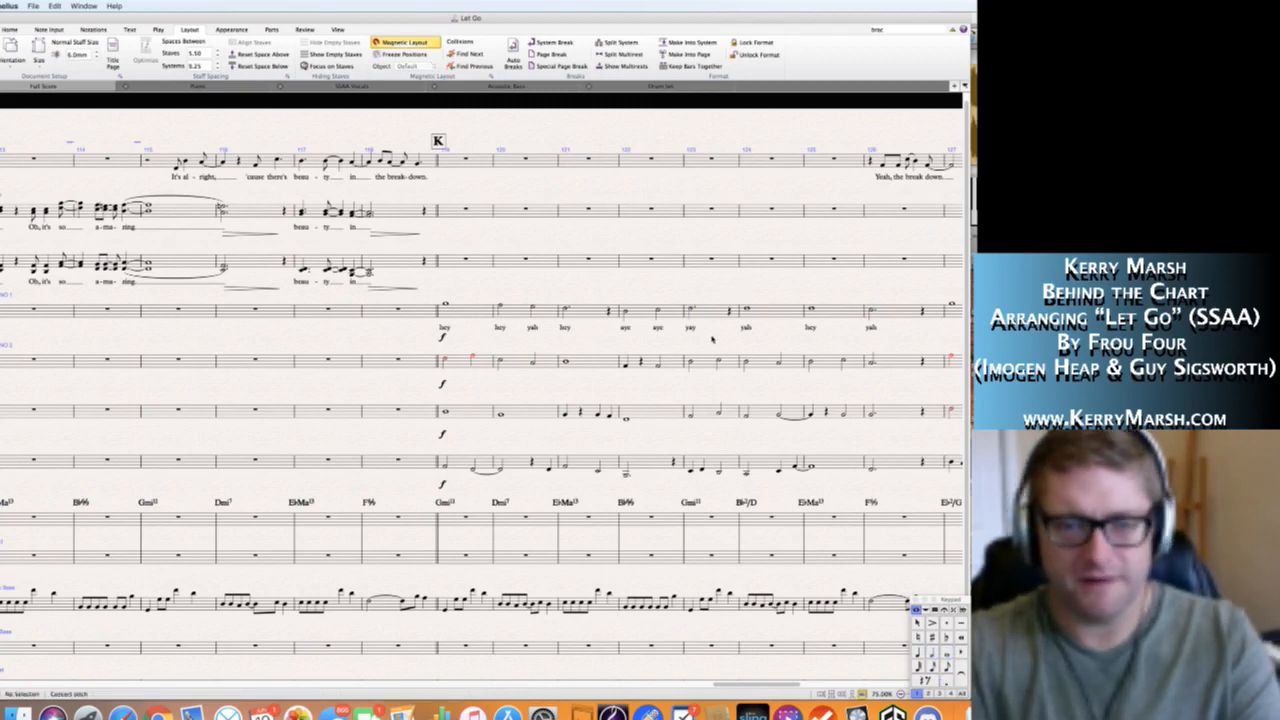
Copy only the Soprano 1 lyrics of bars 119–126 to the Soprano 1 notes starting at bar 127.
scroll(712, 340, "right", 5)
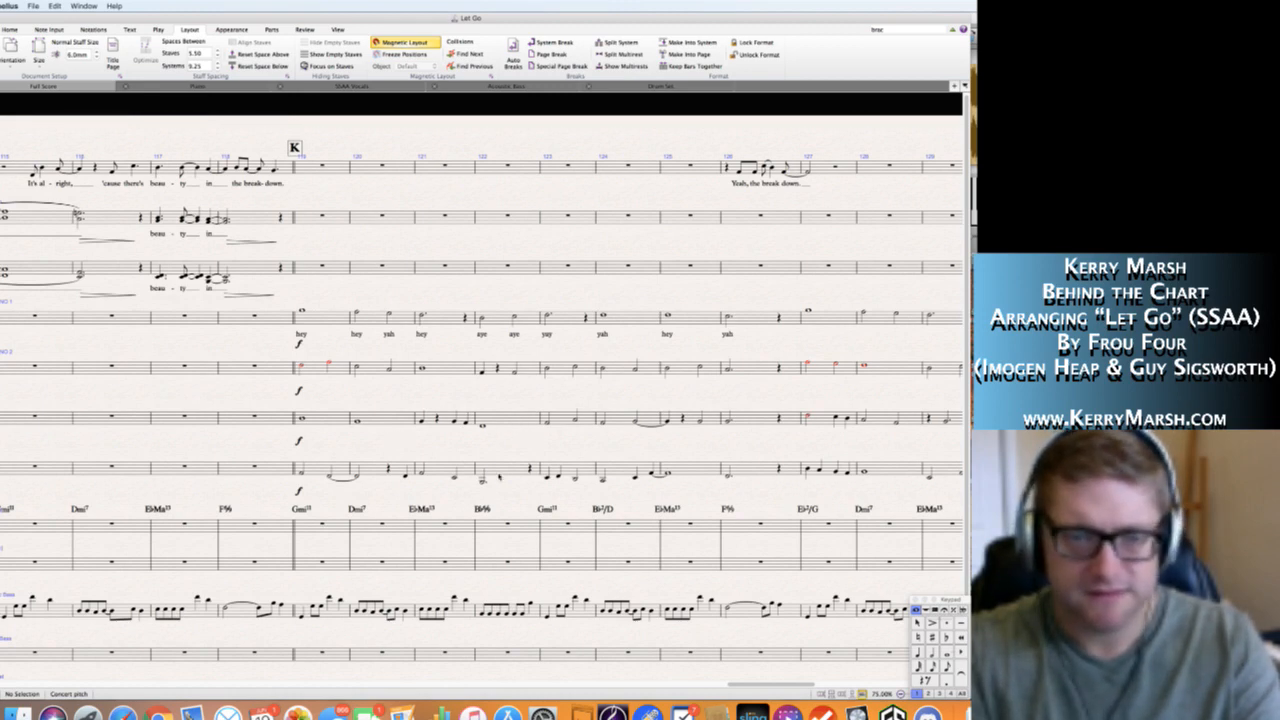
scroll(728, 300, "right", 5)
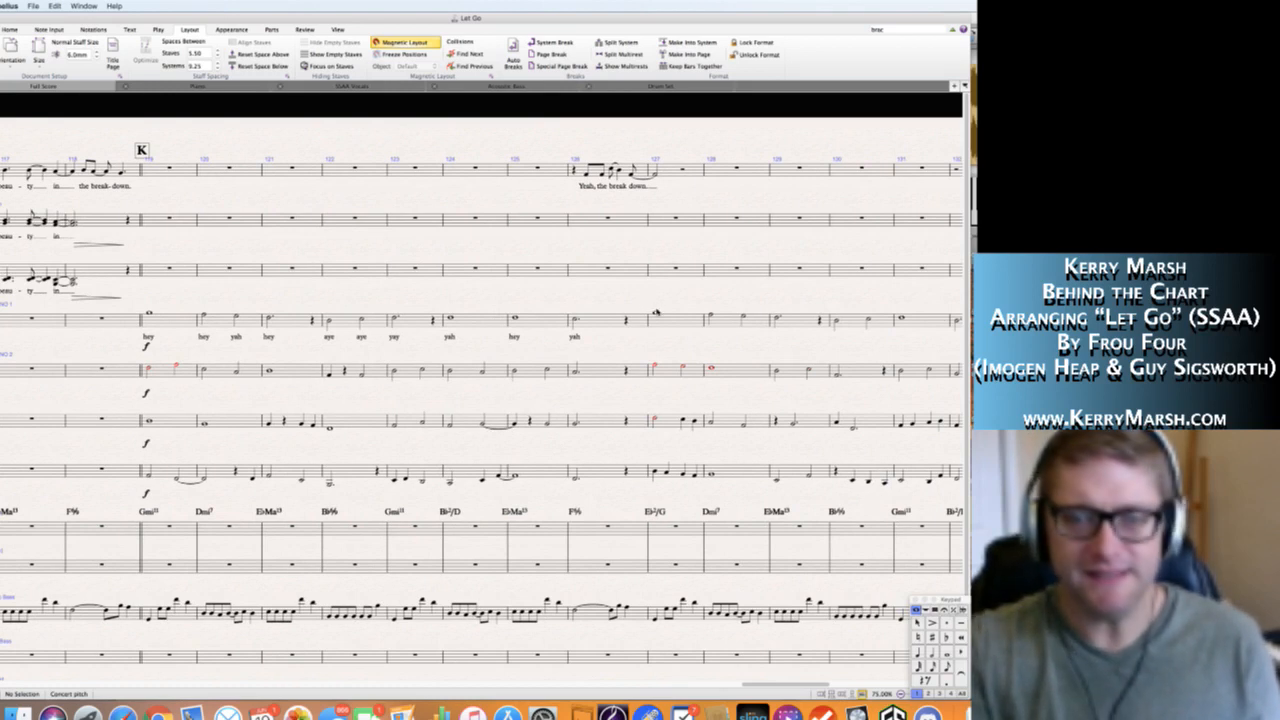
left_click(180, 324)
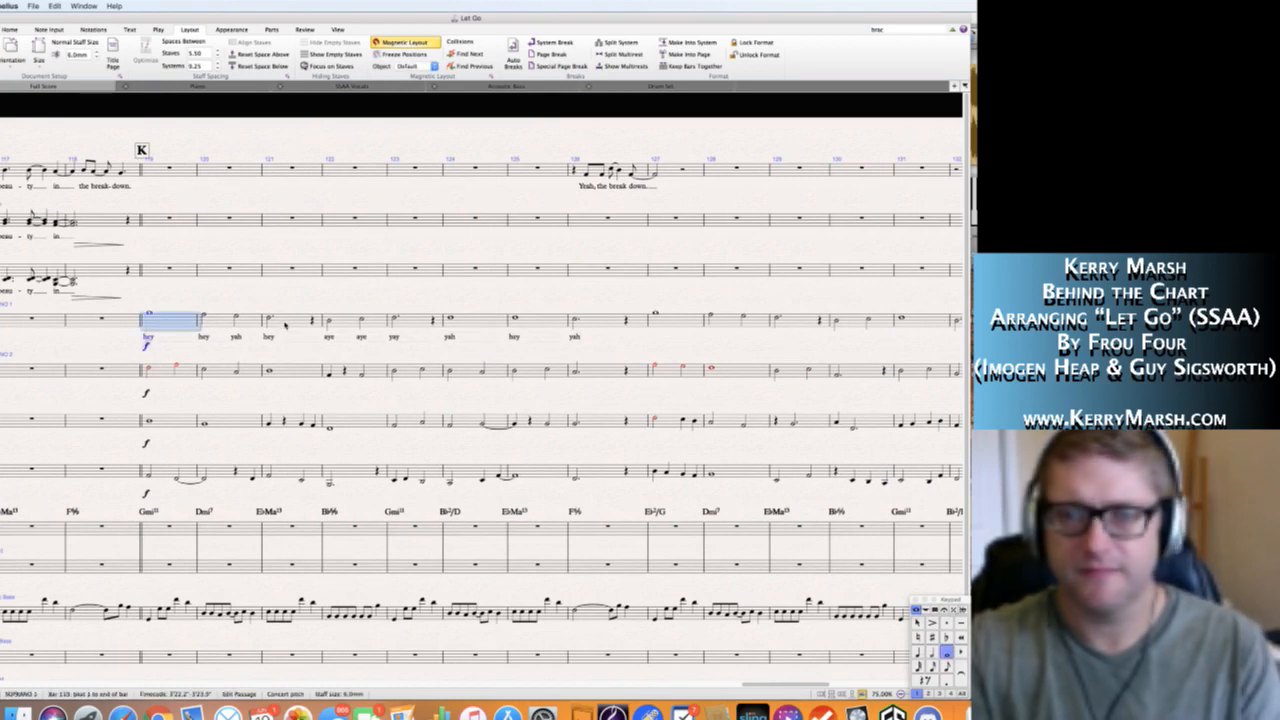
left_click(577, 325, "shift")
key("alt+shift+super+l")
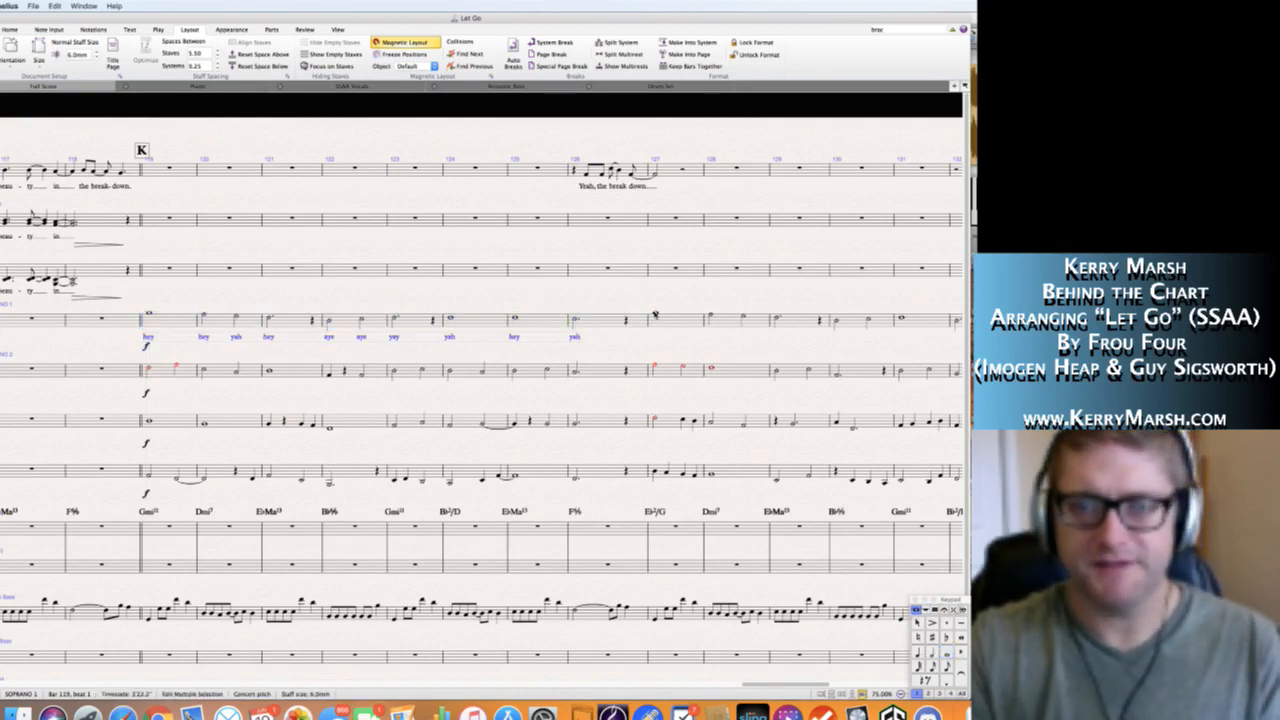
left_click(655, 315, "alt")
left_click(752, 282)
left_click(746, 290)
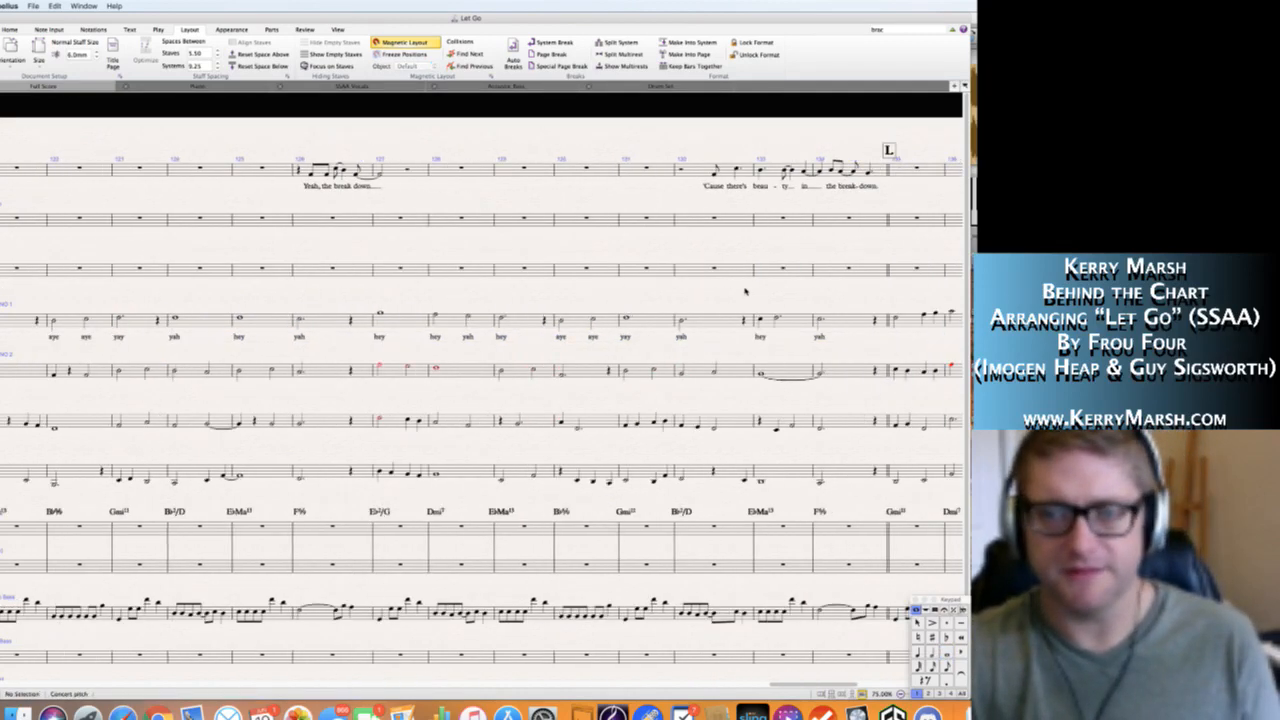
Delete the Soprano 1 lyrics "hey" in bar 133 and "yah" in bar 134.
left_click_drag(745, 291, 662, 299)
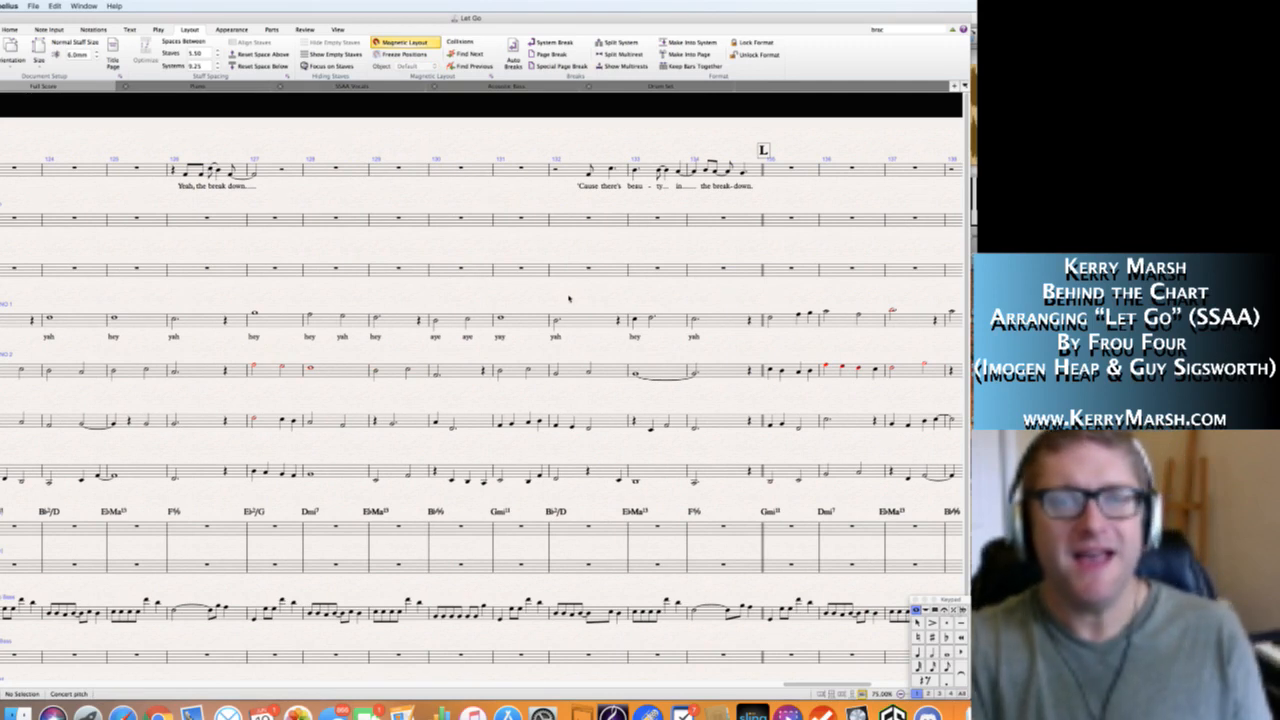
left_click(636, 338)
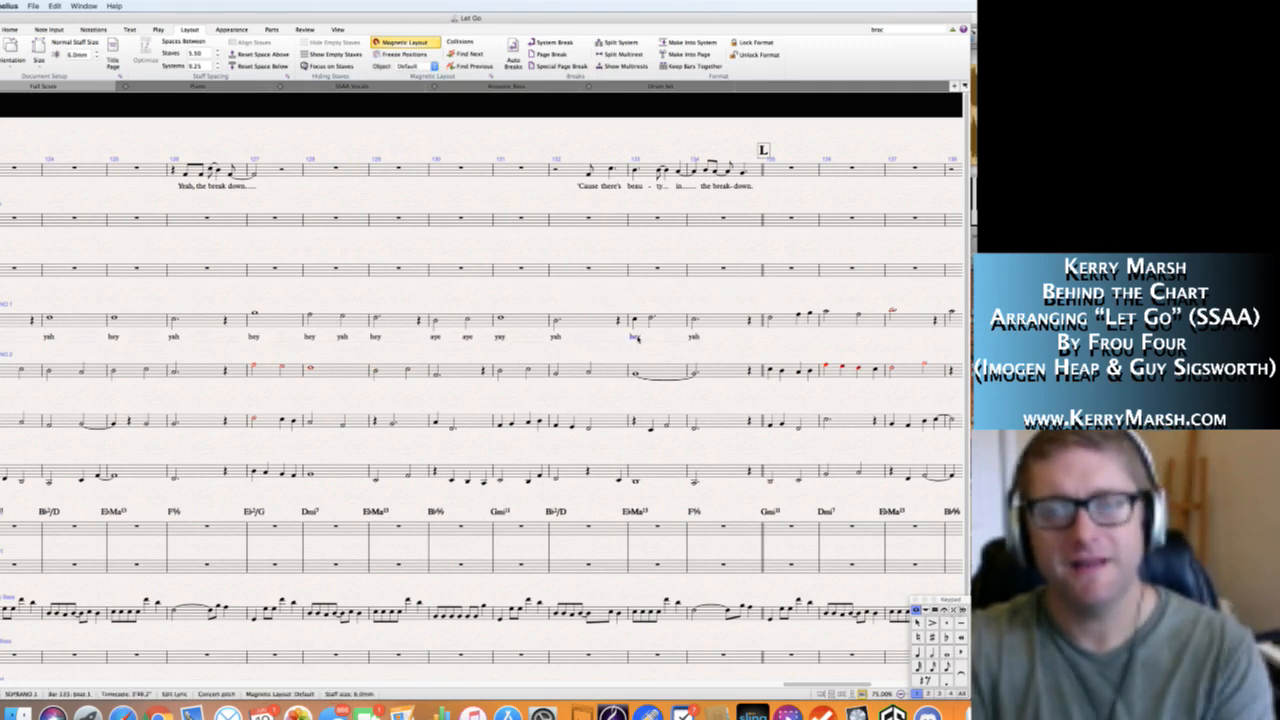
key("Delete")
left_click(696, 338)
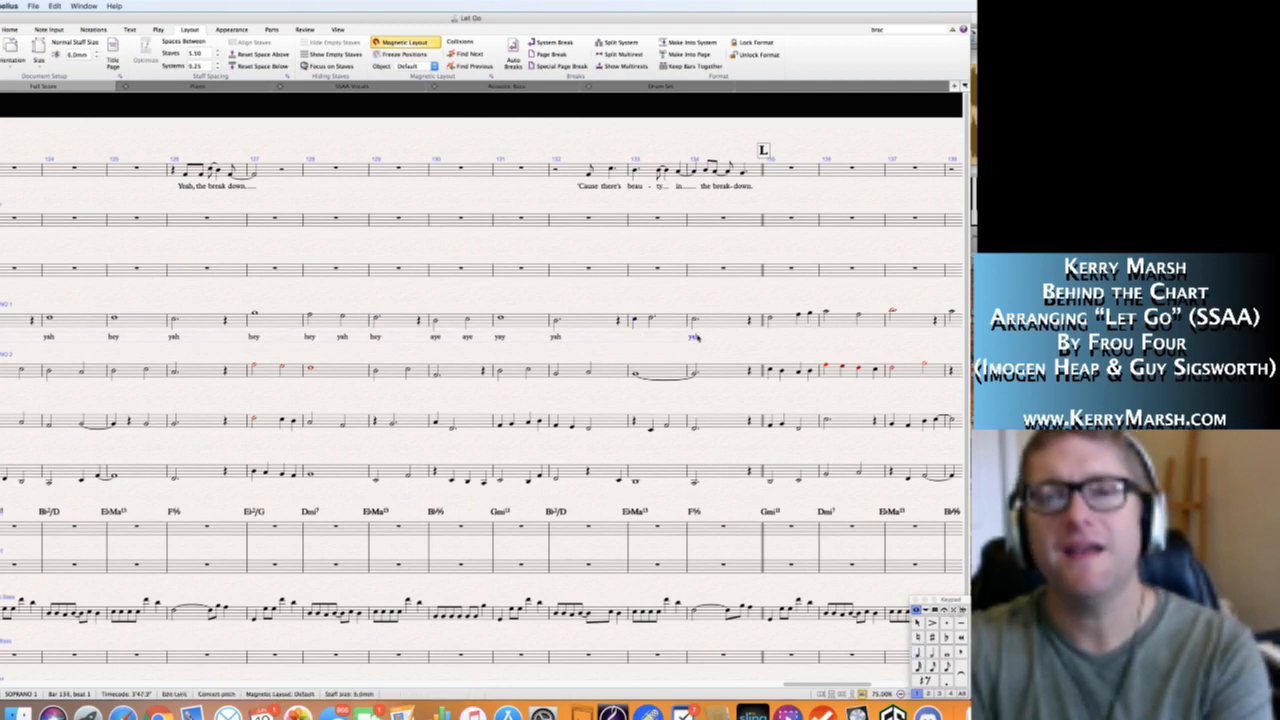
key("Delete")
Add the lyrics "hey yah" under the first two Soprano 1 notes of bar 133 and "yay" in bar 134.
left_click(634, 321)
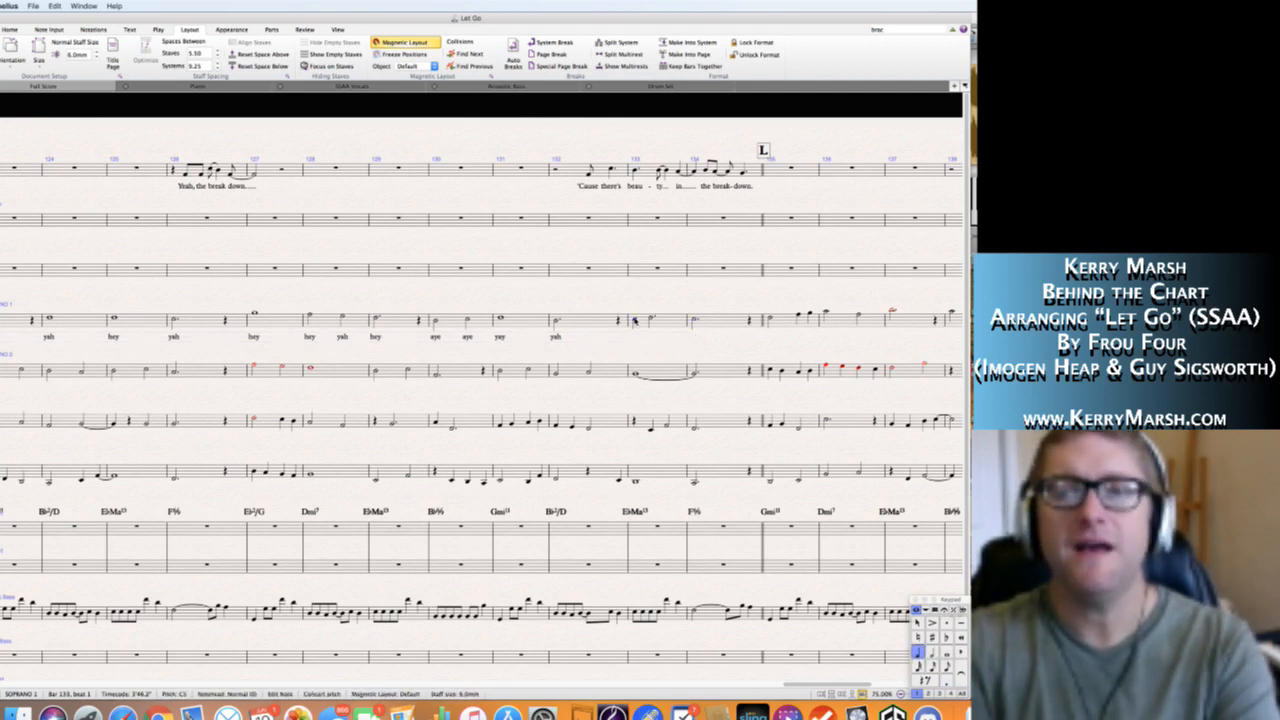
key("super+l")
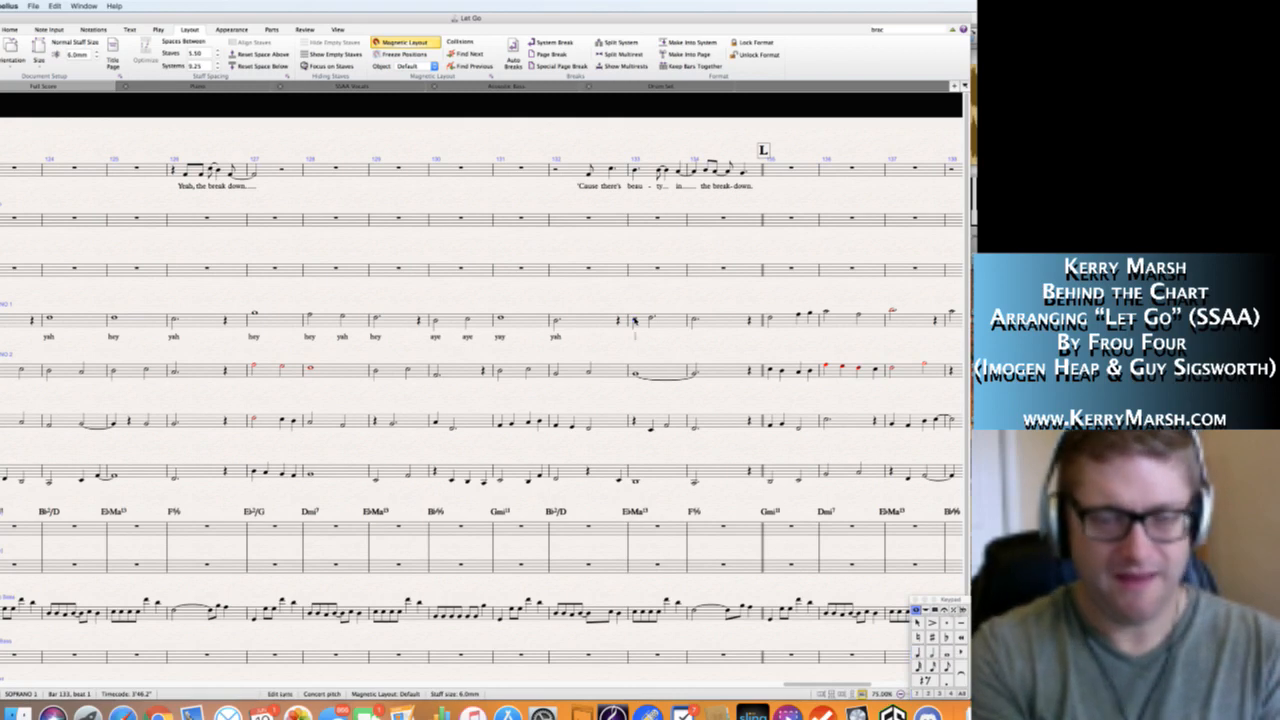
type("hey")
type(" yah yah")
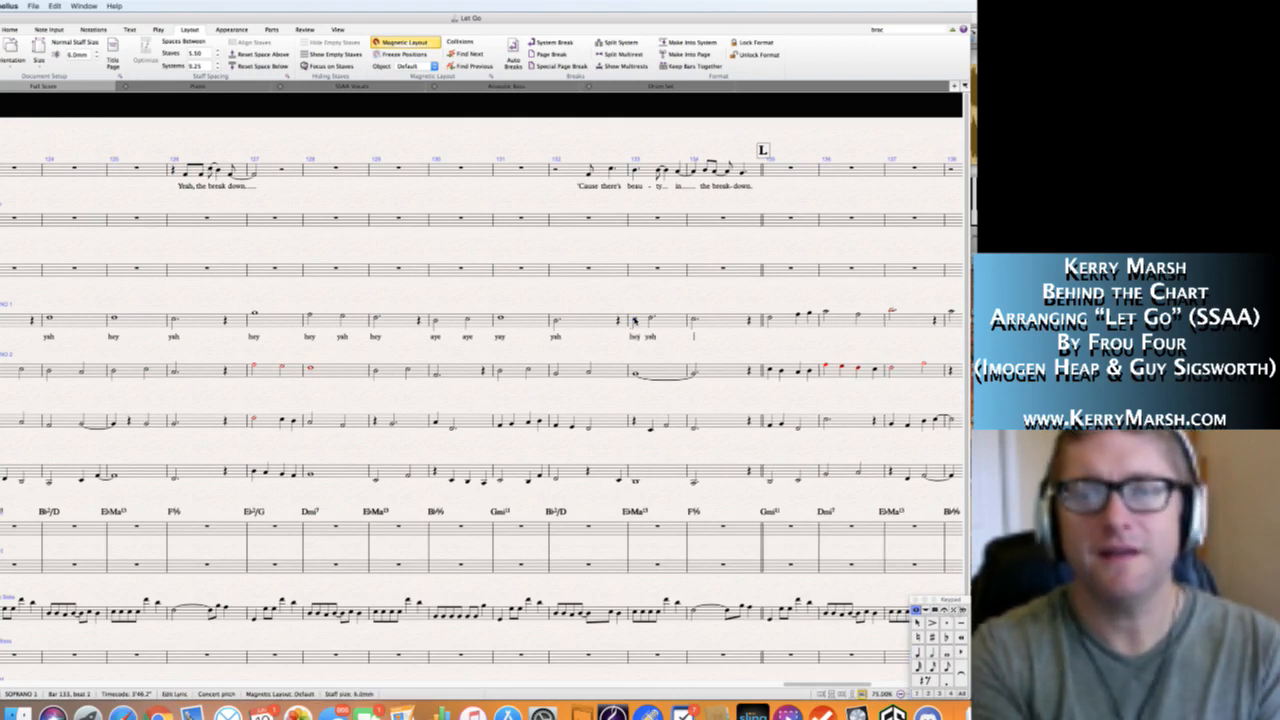
key("Escape")
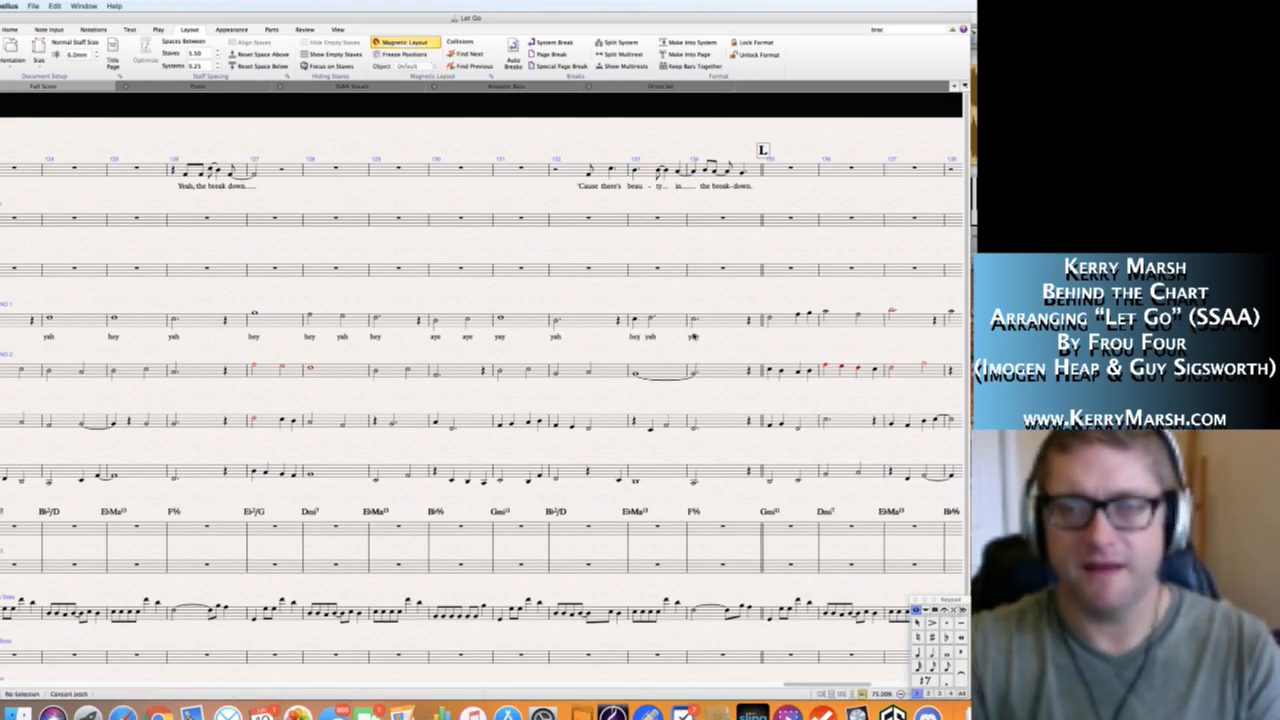
double_click(695, 337)
key("BackSpace")
type("y")
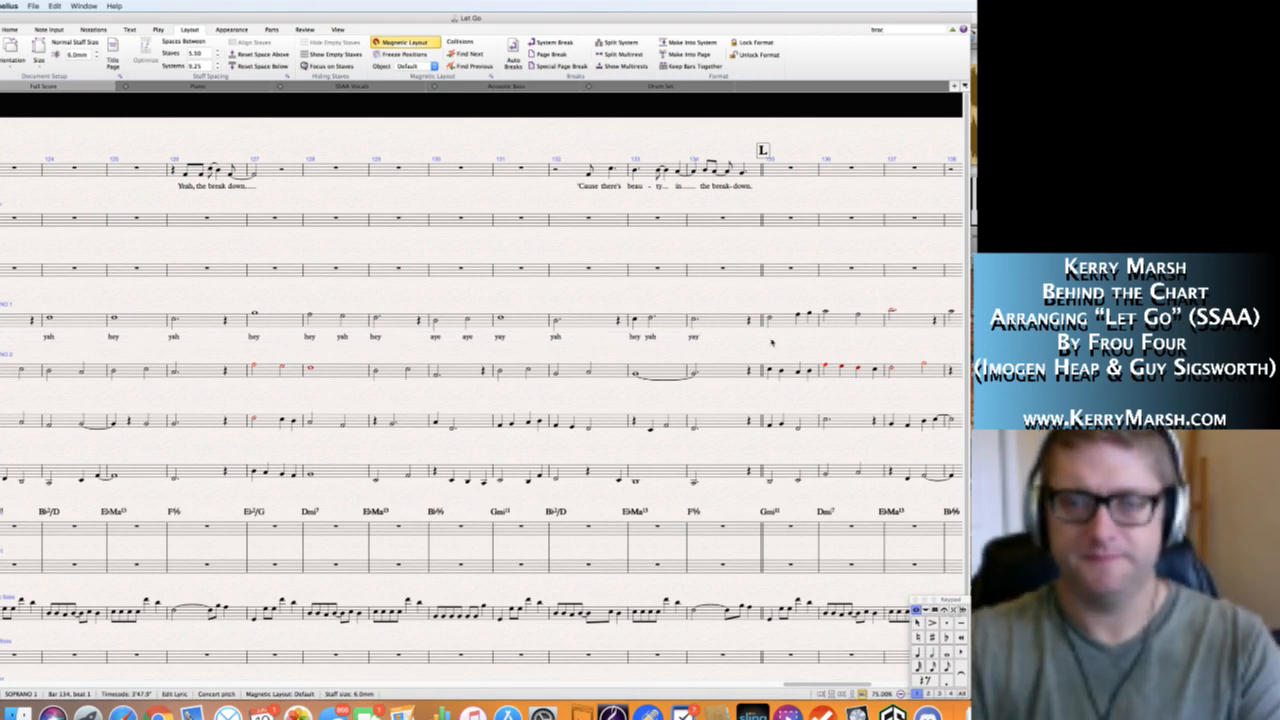
left_click(768, 318)
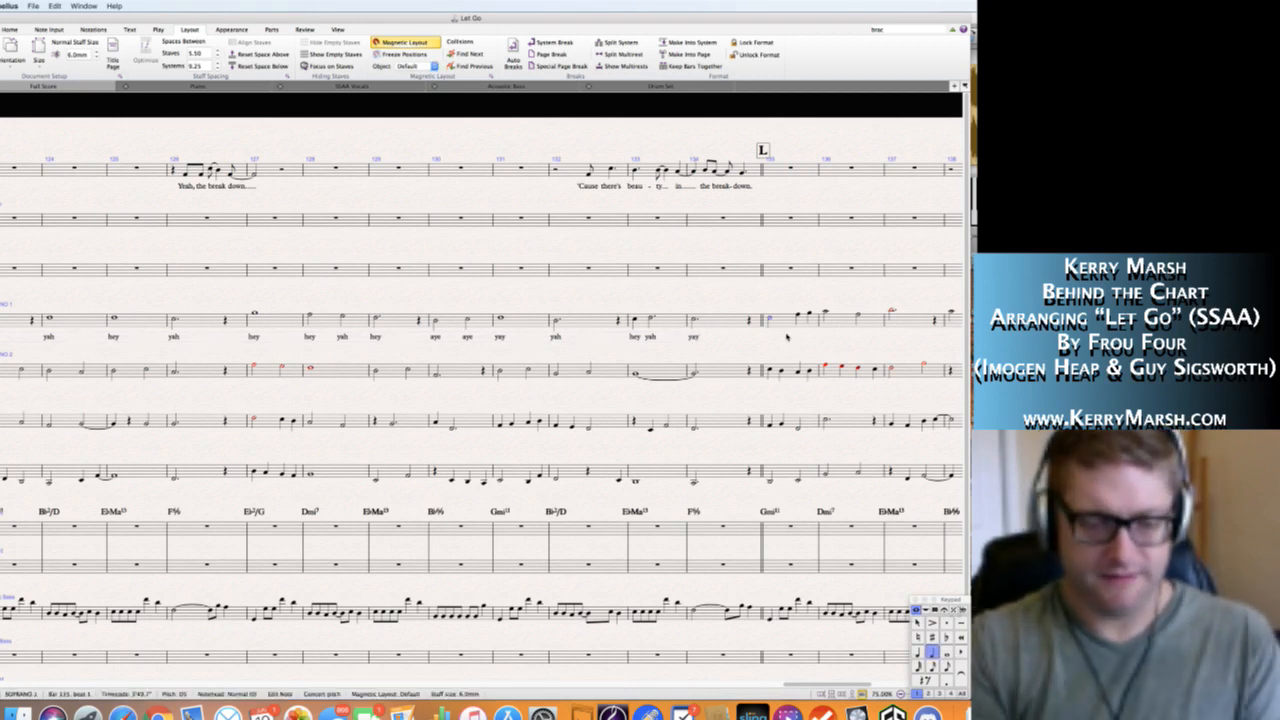
key("super+l")
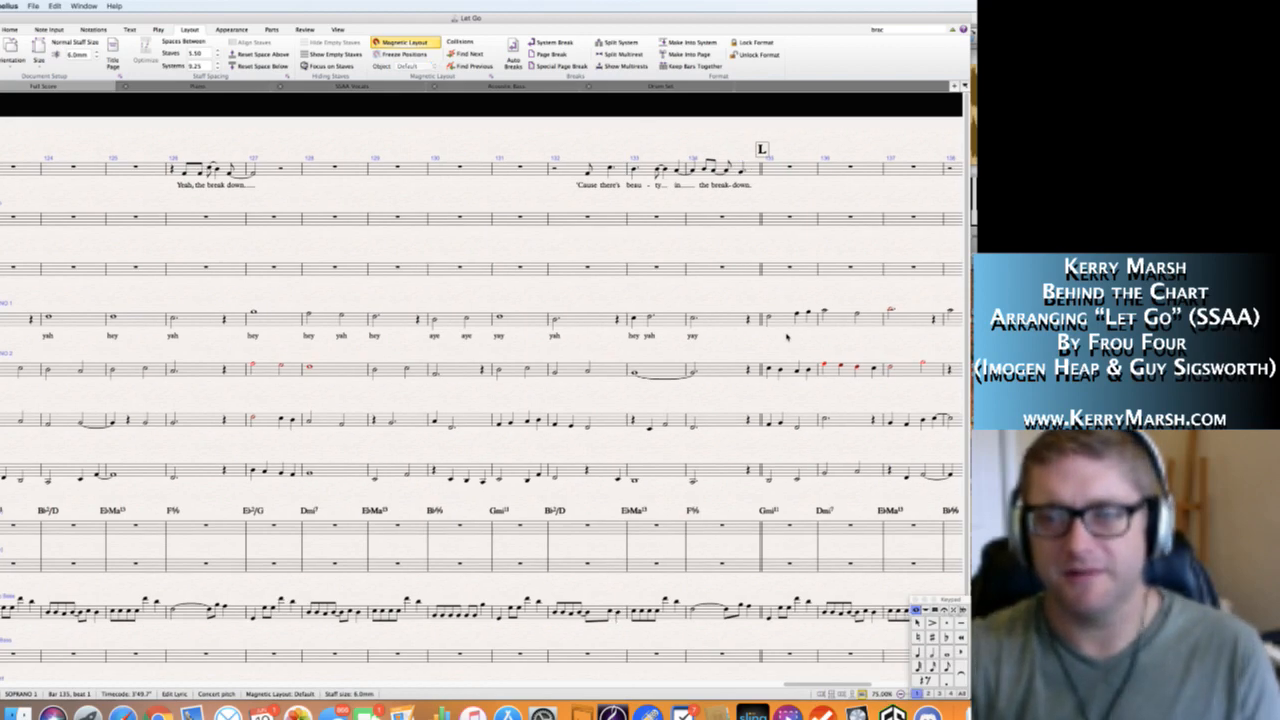
key("Escape")
Add the Soprano 1 lyrics "yah dah day" in bar 135, "yah day" in bar 136 and "yah" in bar 137.
scroll(788, 335, "right", 8)
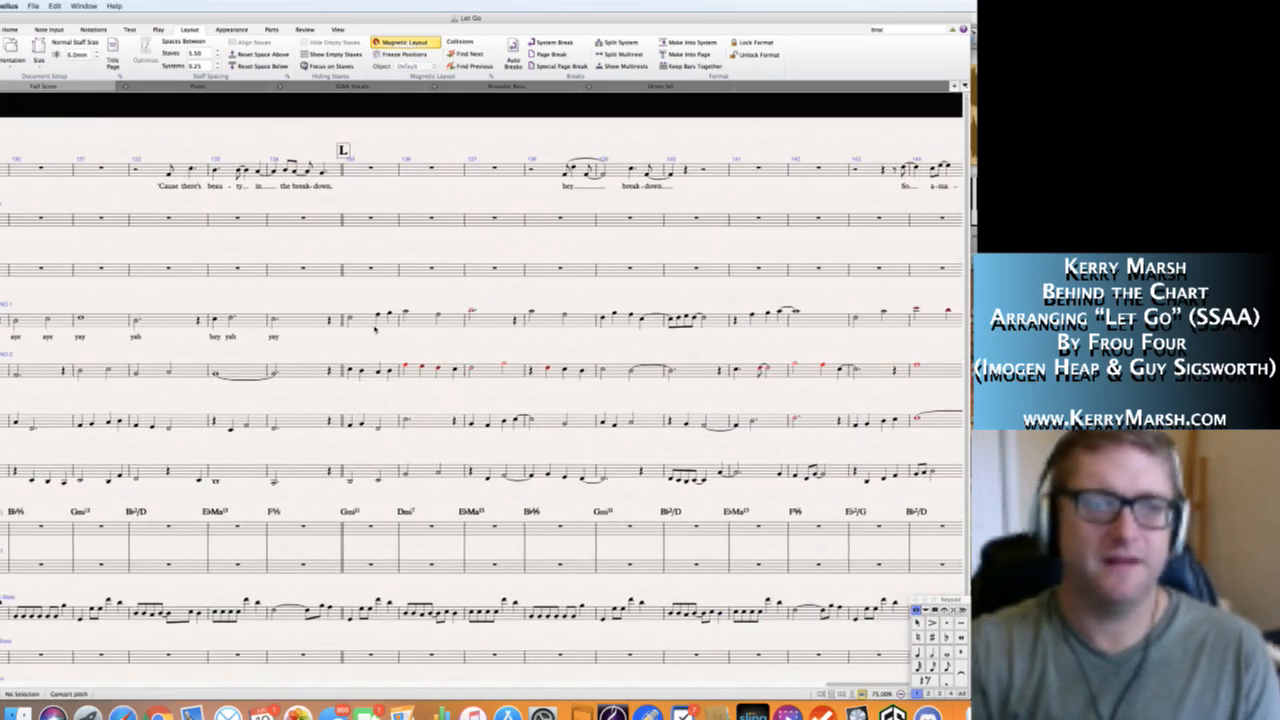
left_click(349, 320)
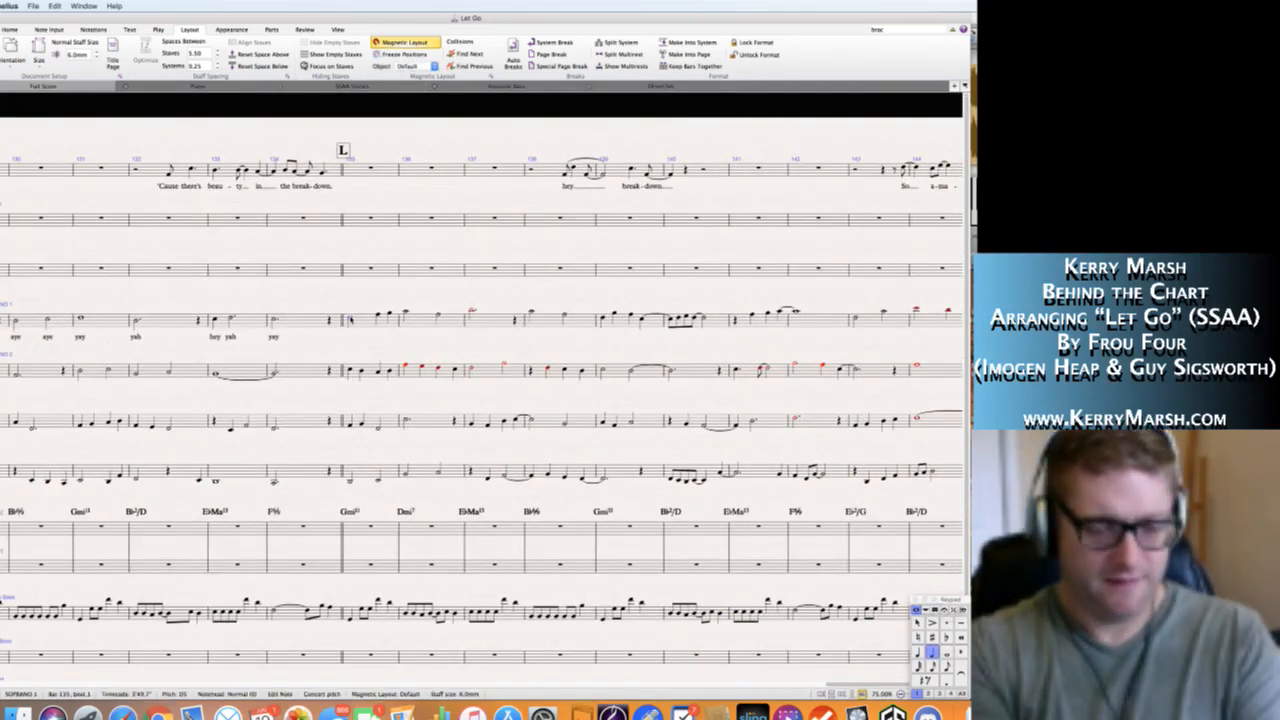
key("super+l")
type("yah dah")
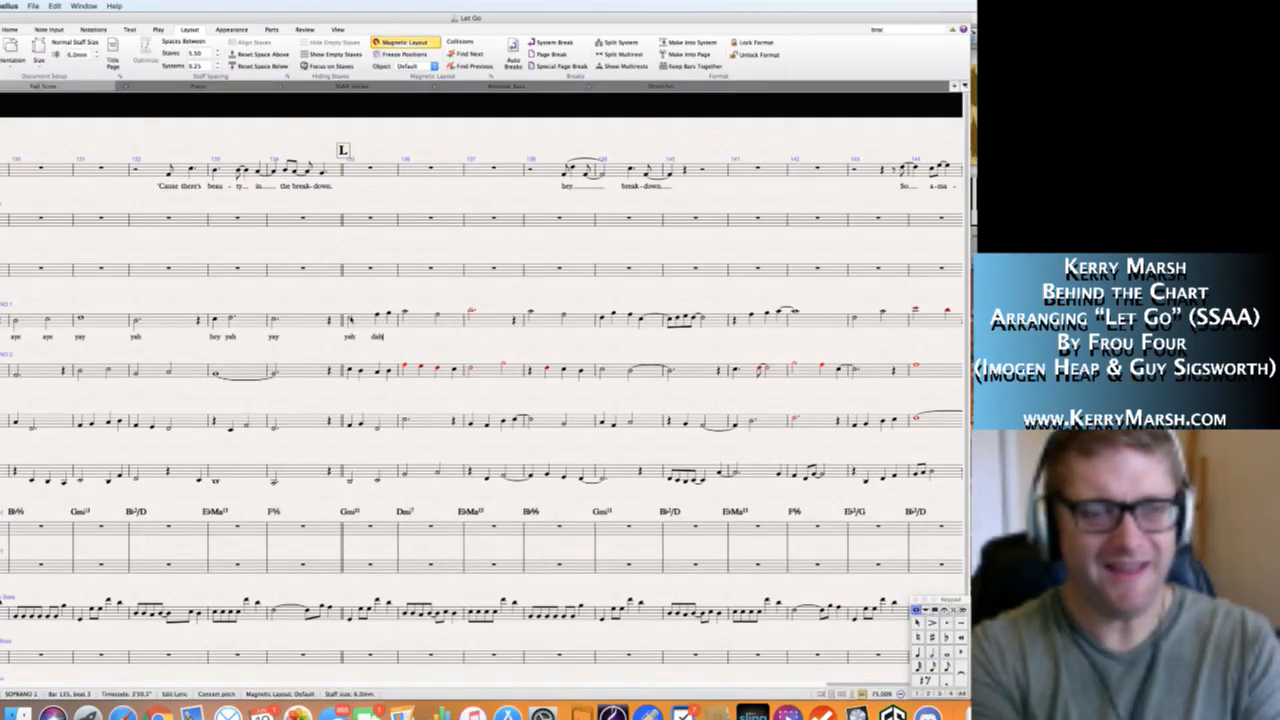
type(" day yah ")
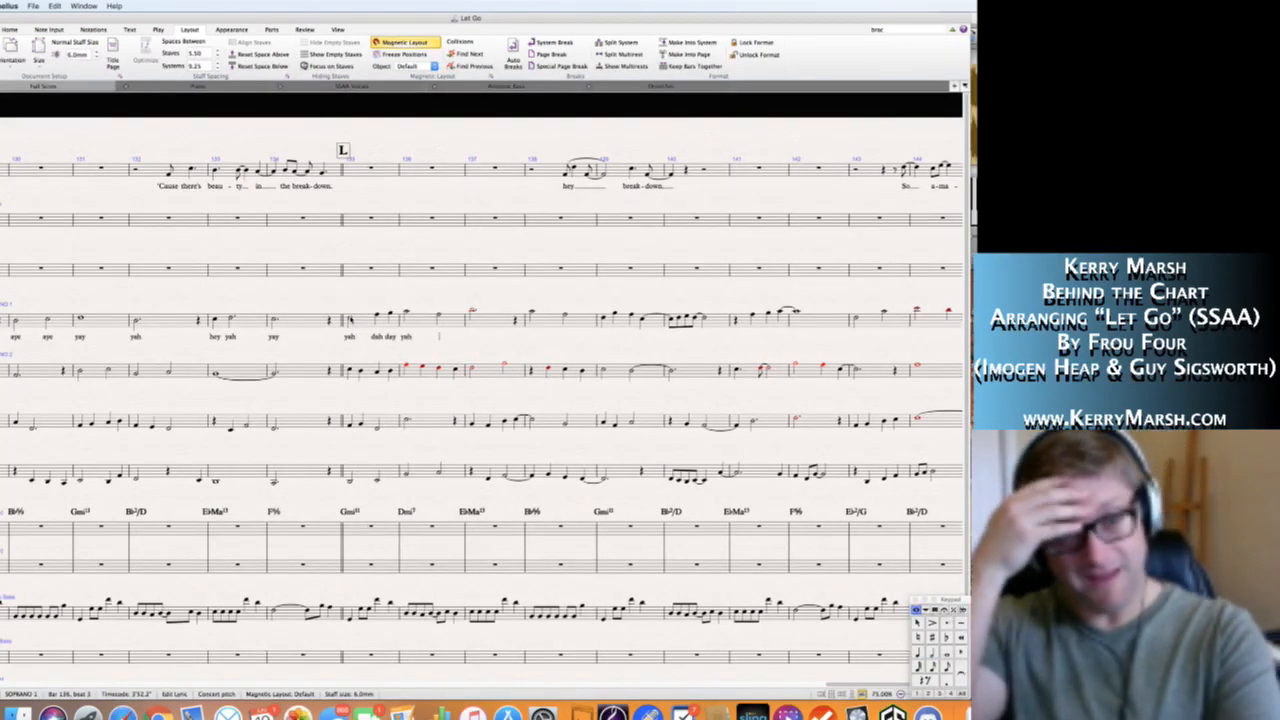
type("day yah ")
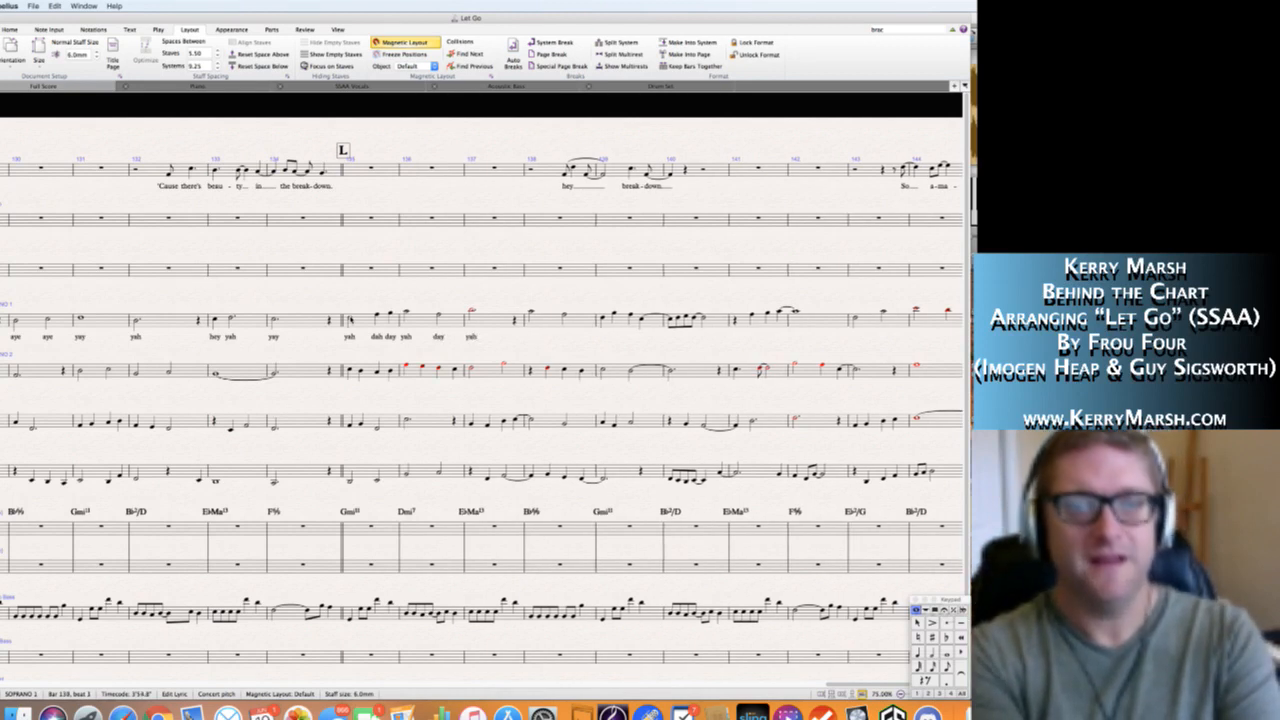
type("wah")
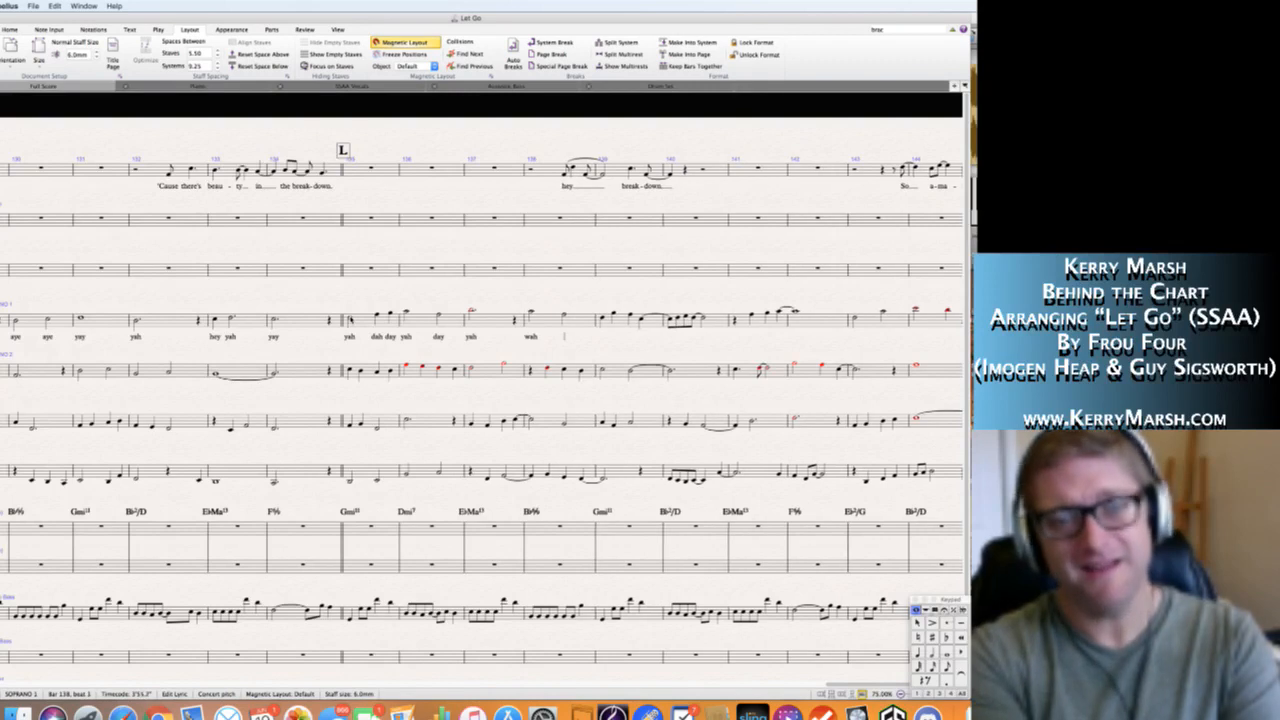
Continue the Soprano 1 lyrics with "hey yah" under the two notes of bar 138.
key("BackSpace")
key("BackSpace")
key("BackSpace")
type("hey")
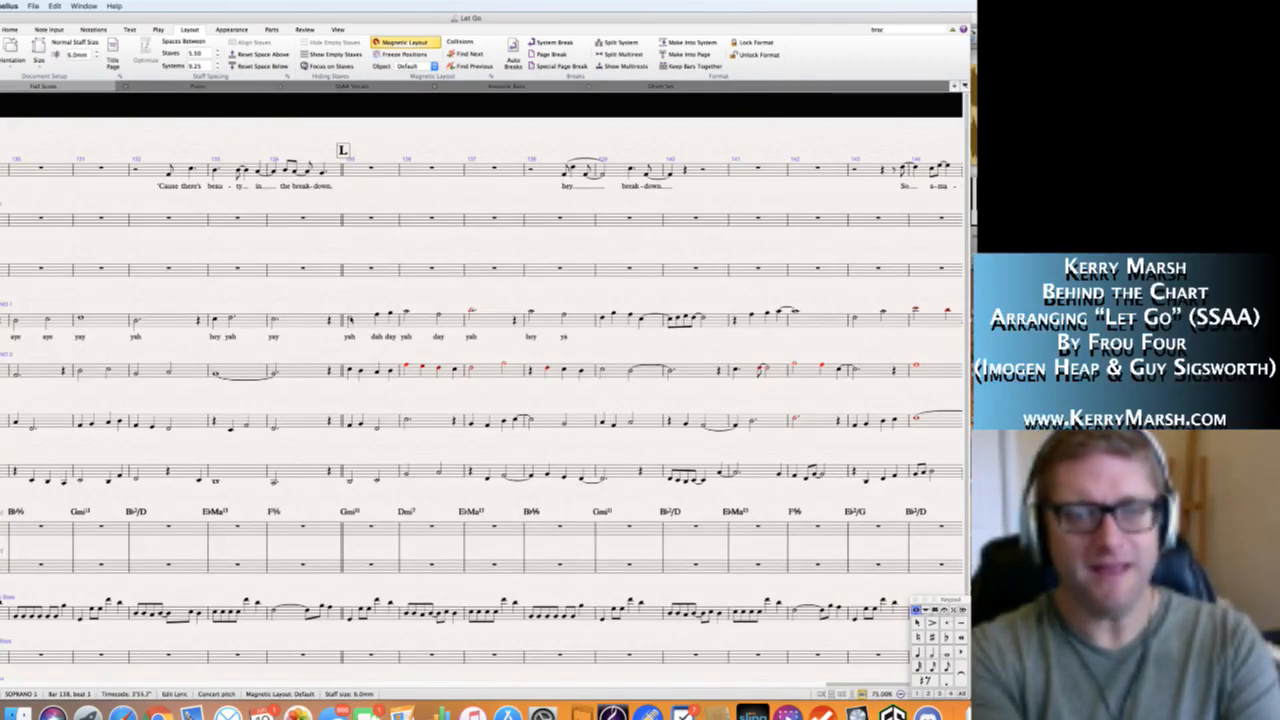
type(" yah")
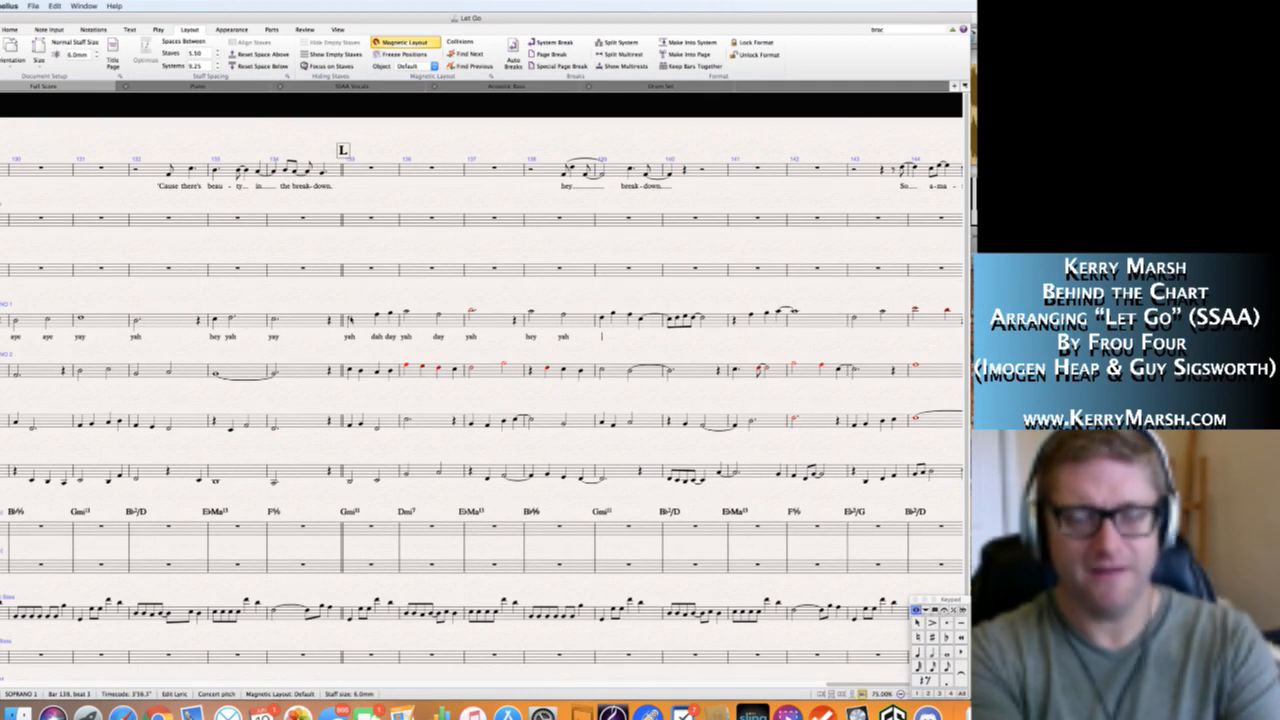
key("Escape")
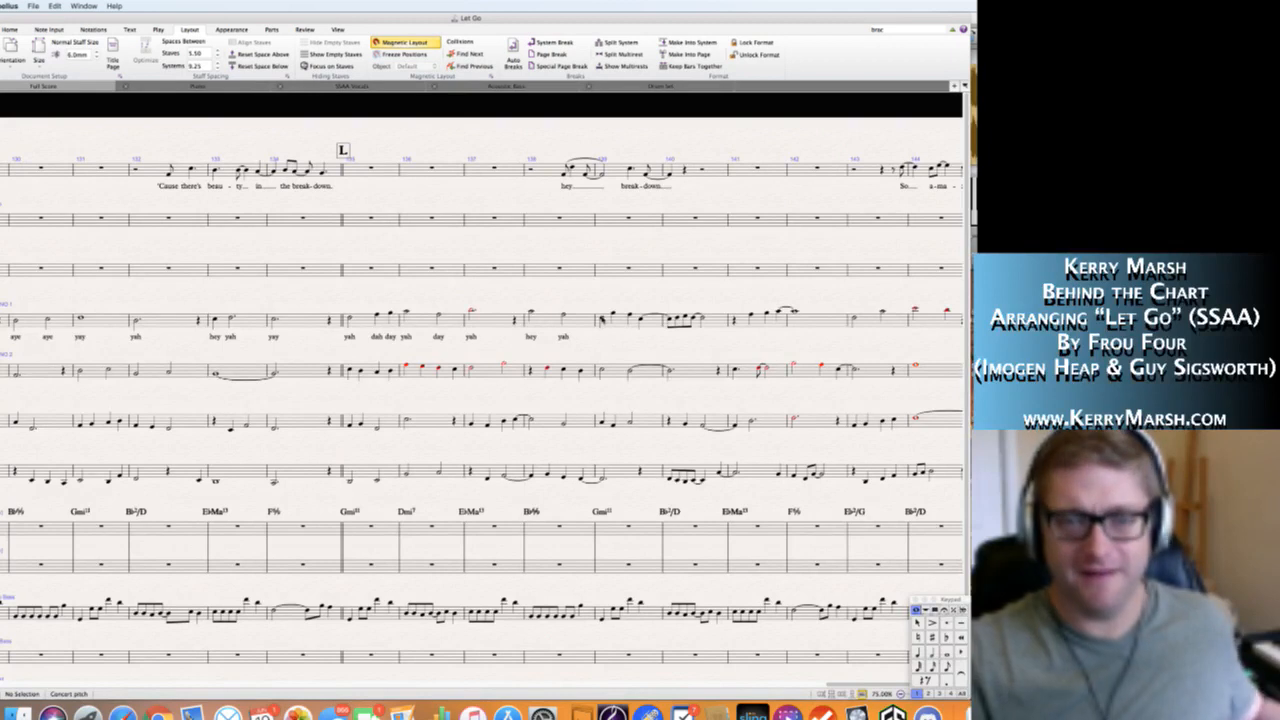
Add the Soprano 1 lyrics "hey yah day yah" in bar 139, extending the last syllable into bar 140, followed by "buh day yah".
left_click(601, 318)
key("super+l")
type("hey")
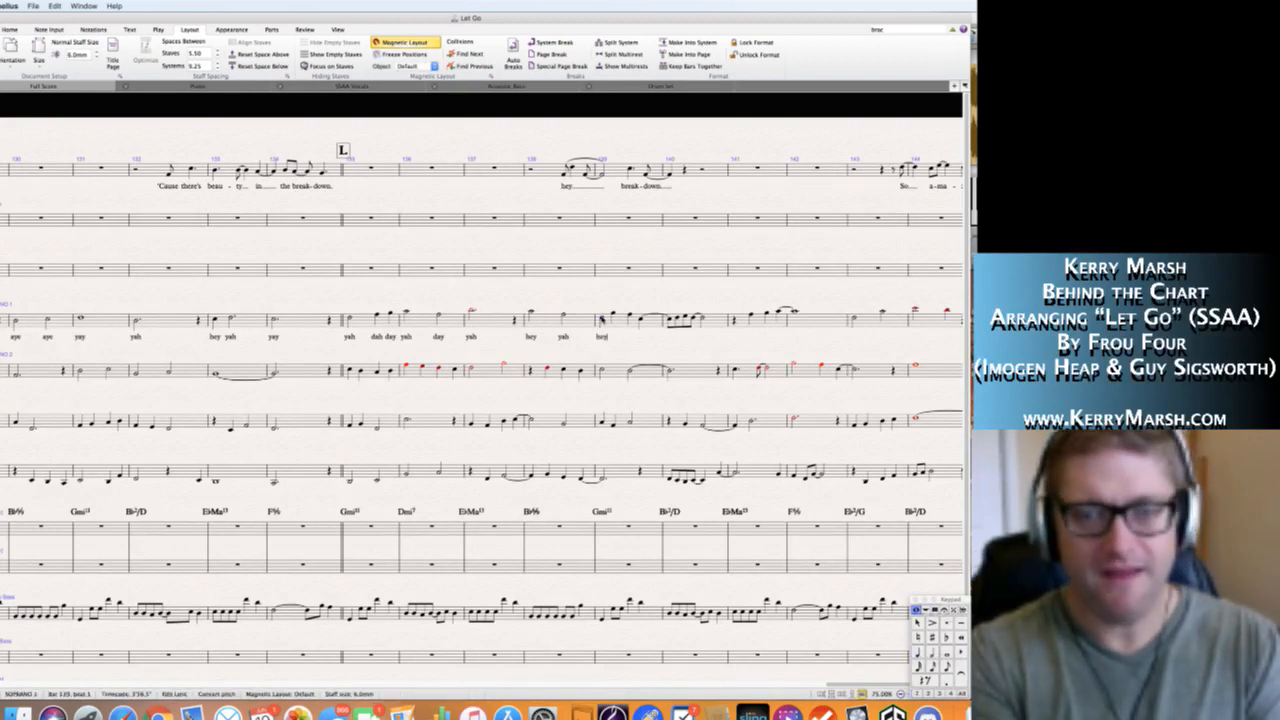
type("yah day")
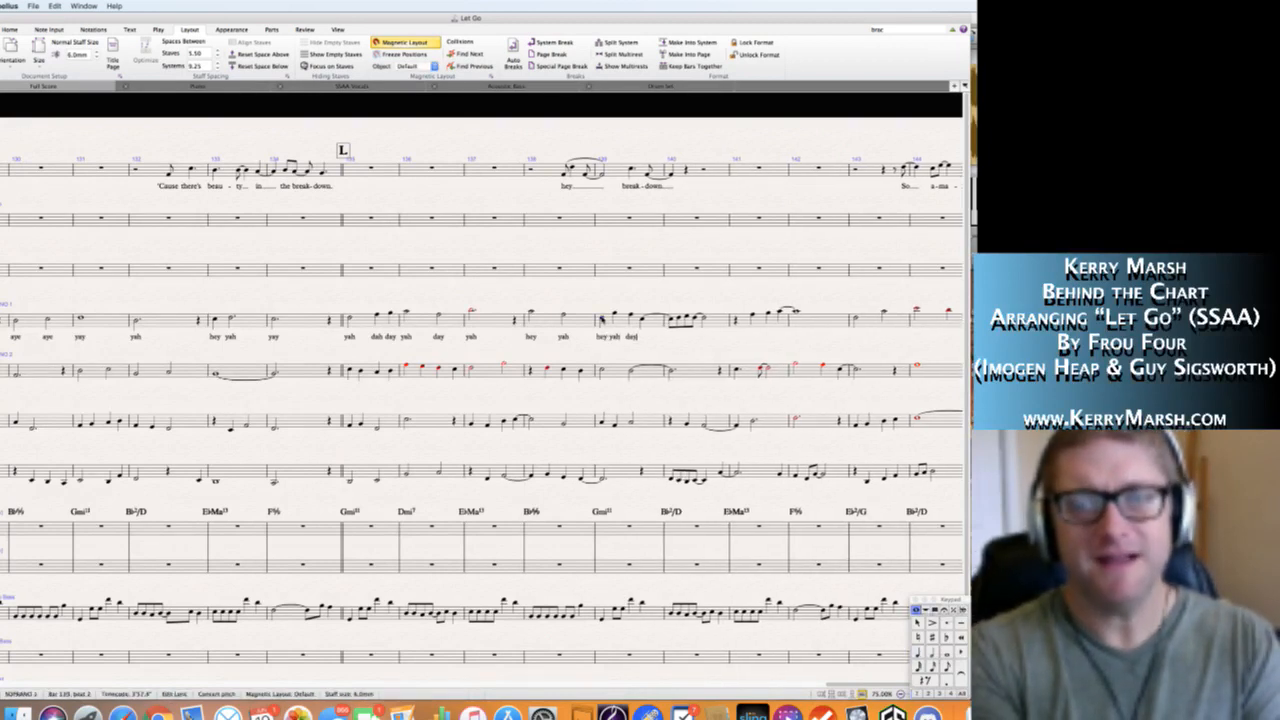
type(" yah ")
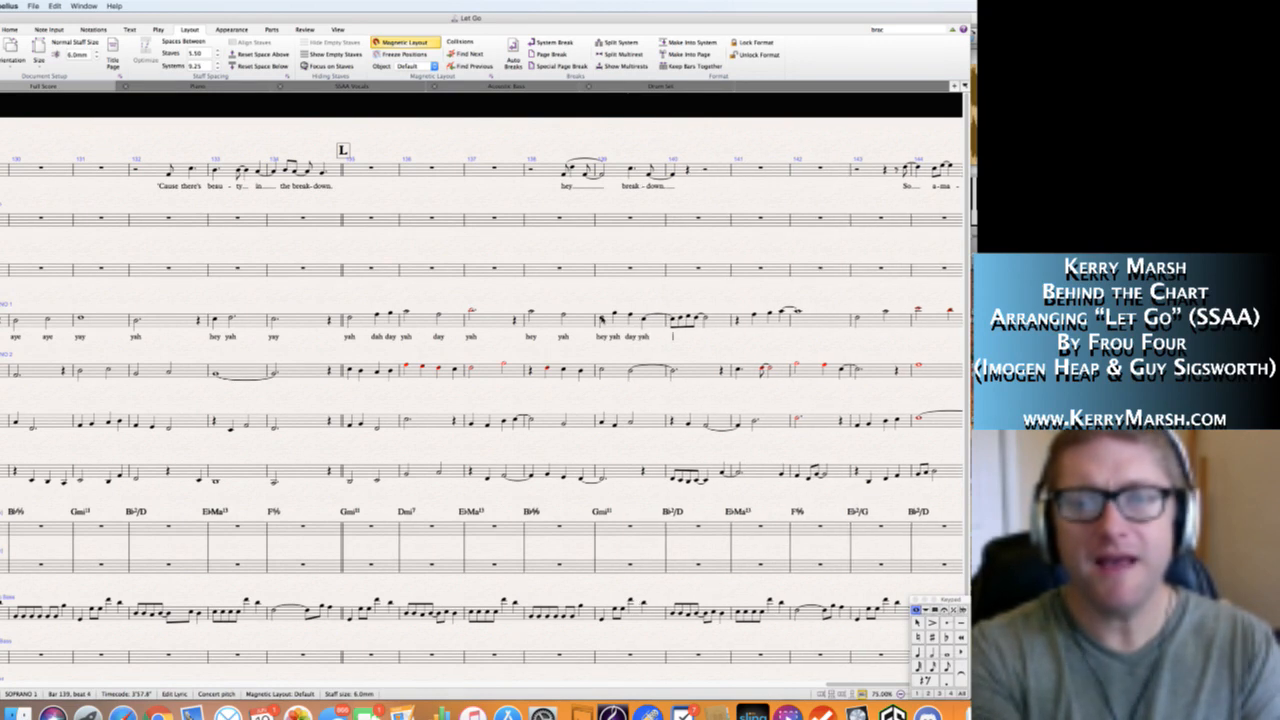
type("_hold")
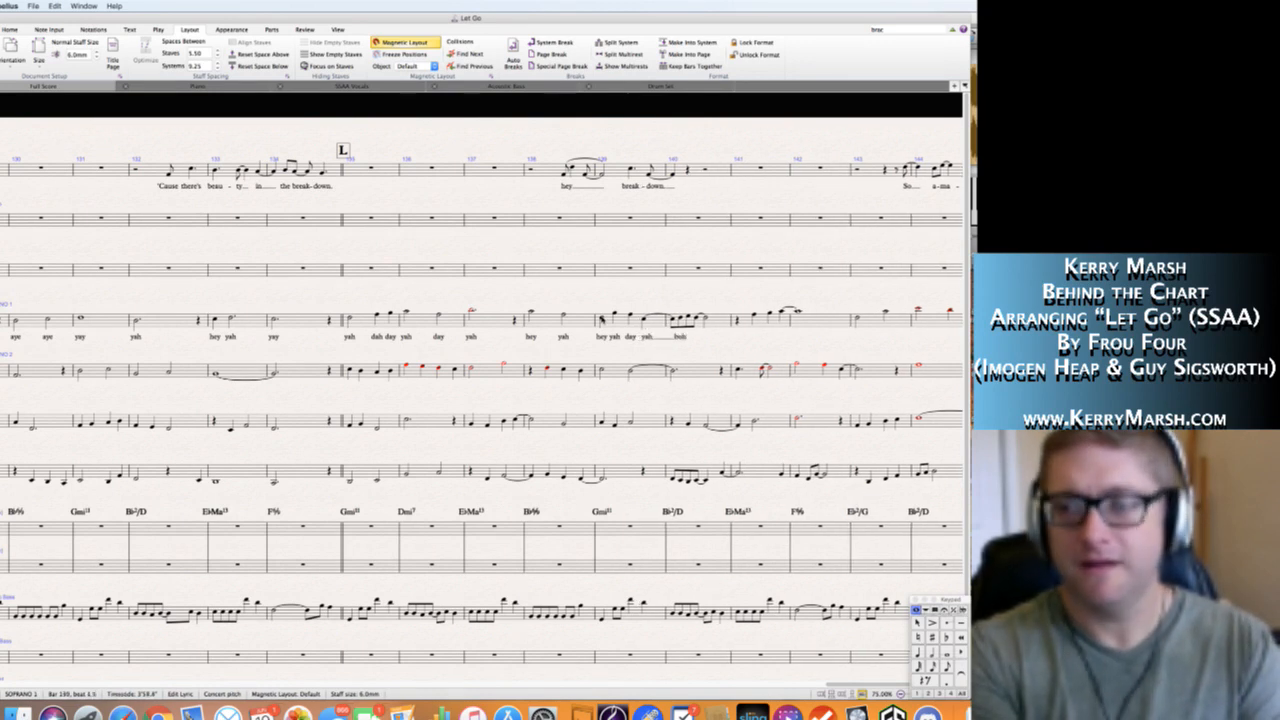
type(" dayah")
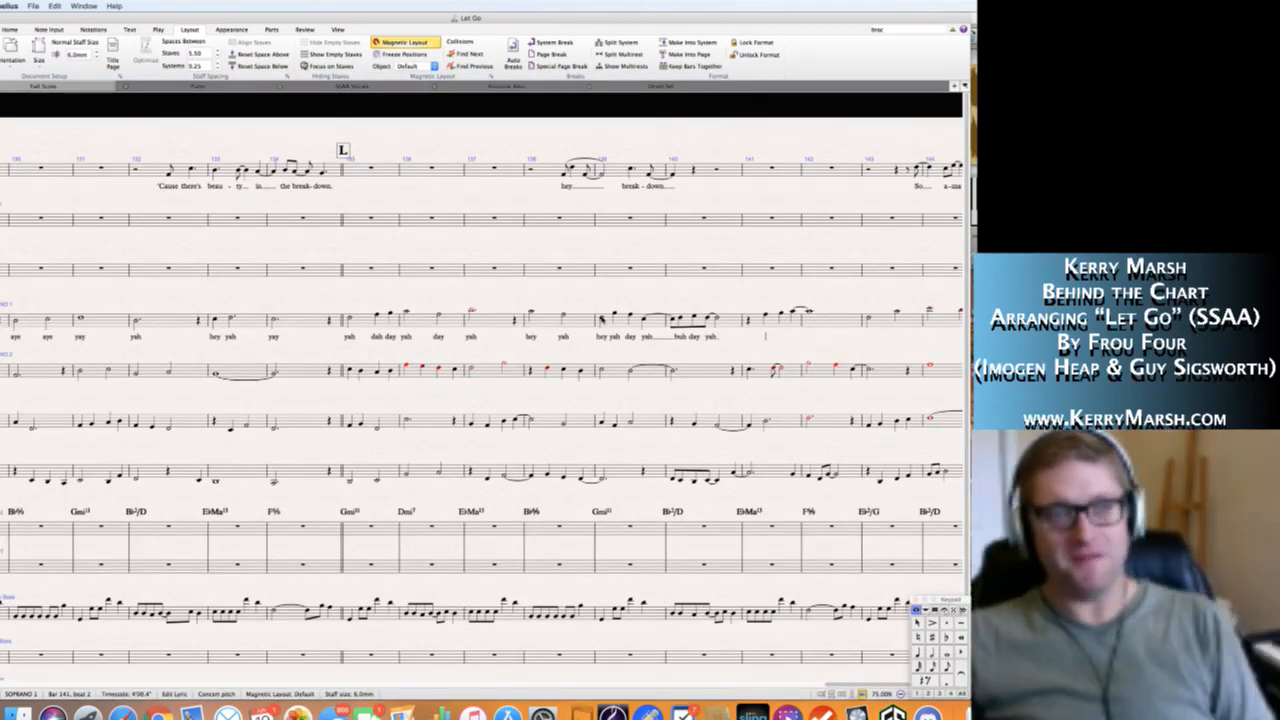
key("Escape")
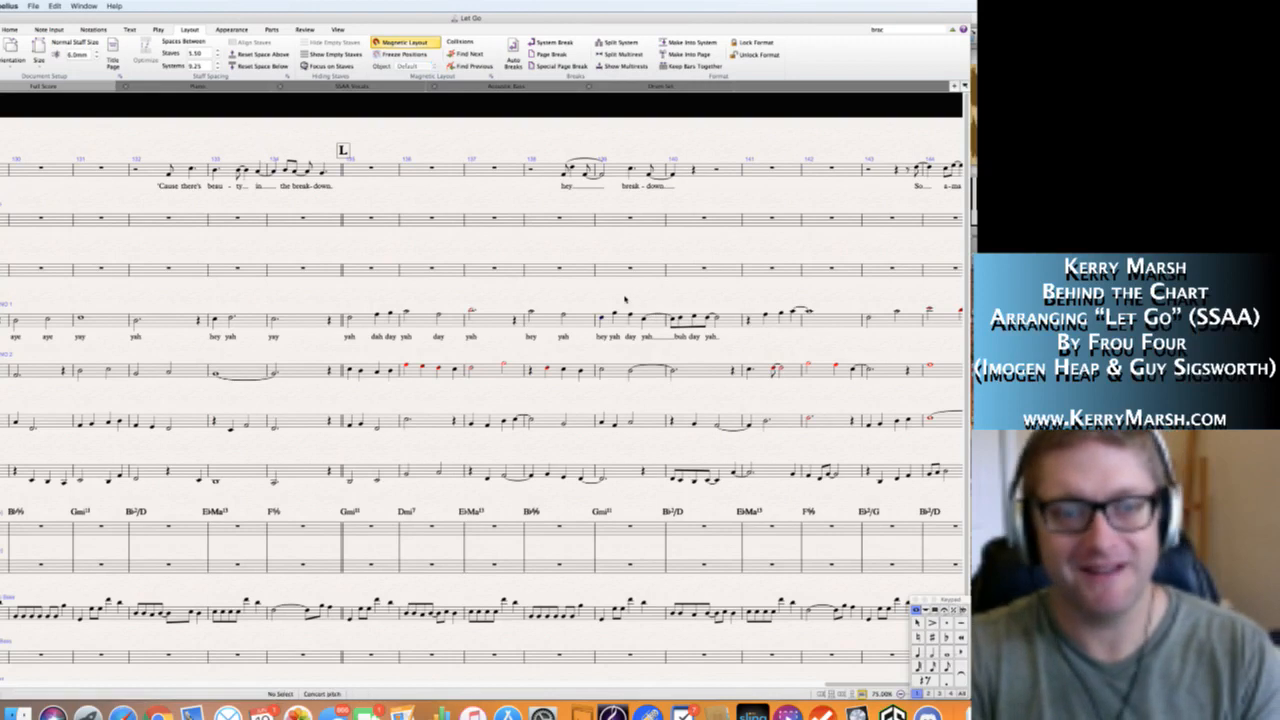
Add the Soprano 1 lyrics "hey day yah" from beat 2 of bar 141, extending the last syllable into bar 142.
scroll(591, 299, "right", 3)
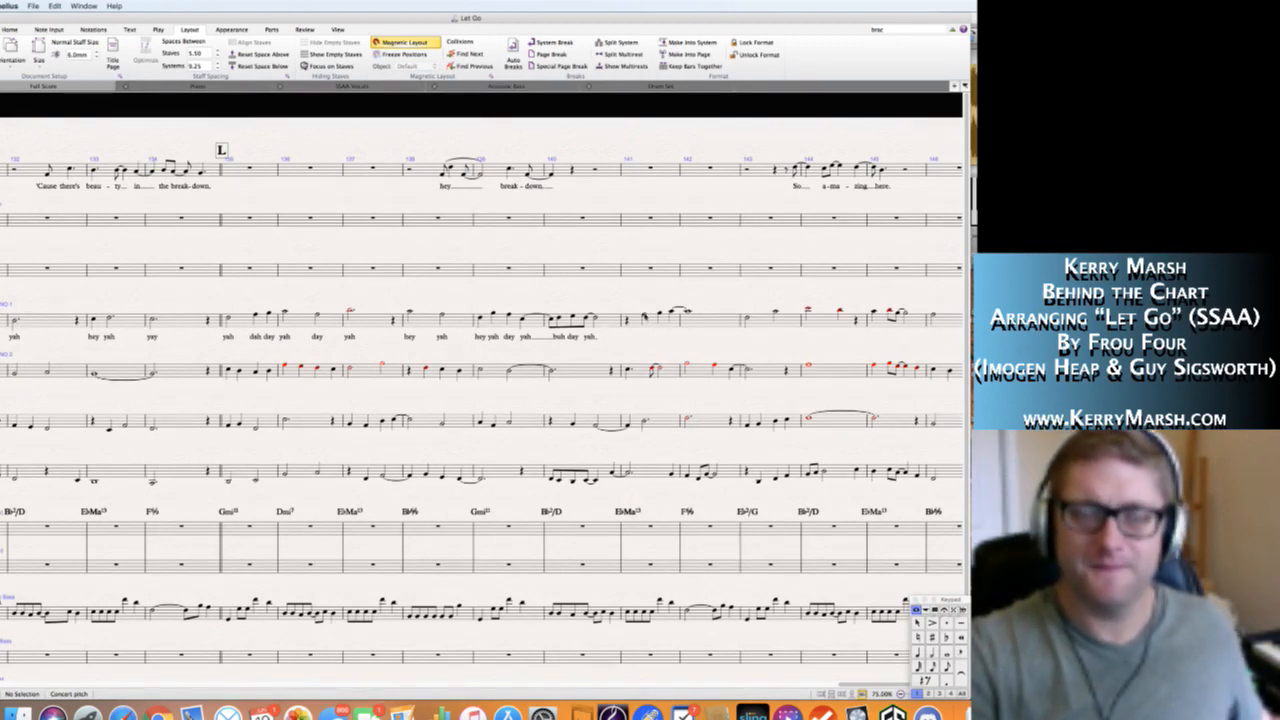
left_click(644, 316)
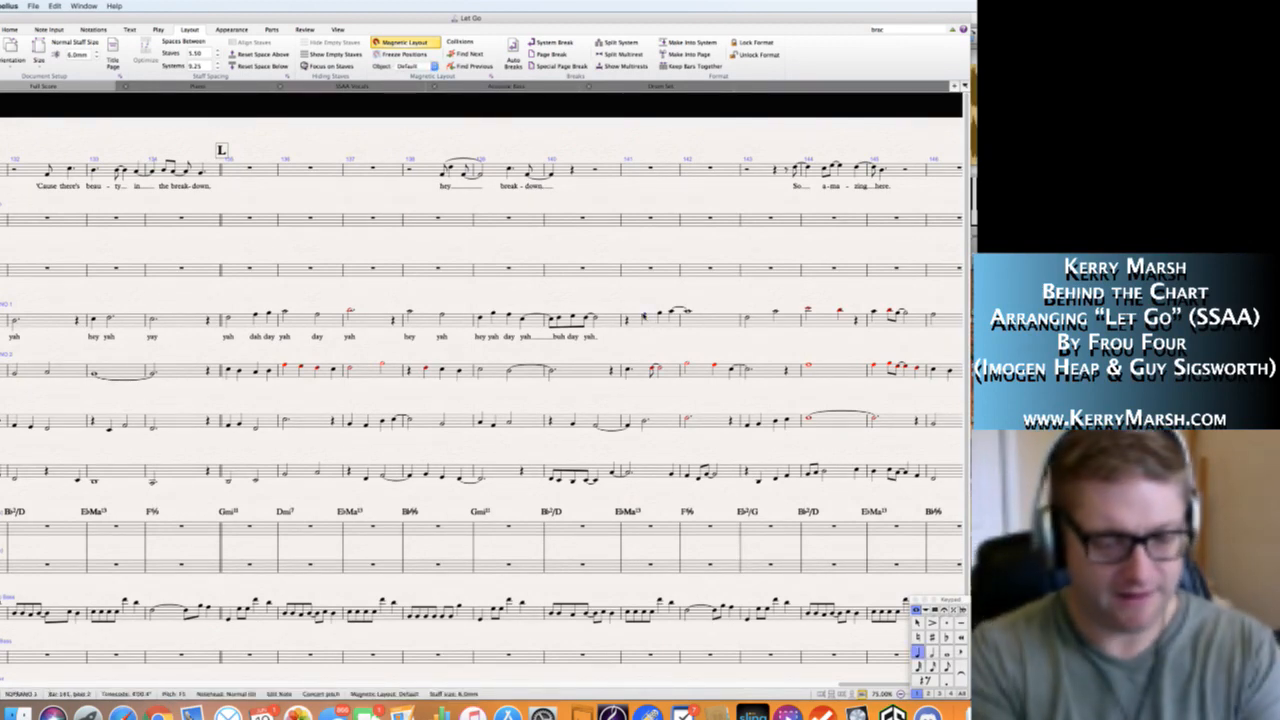
key("super+l")
type("h day")
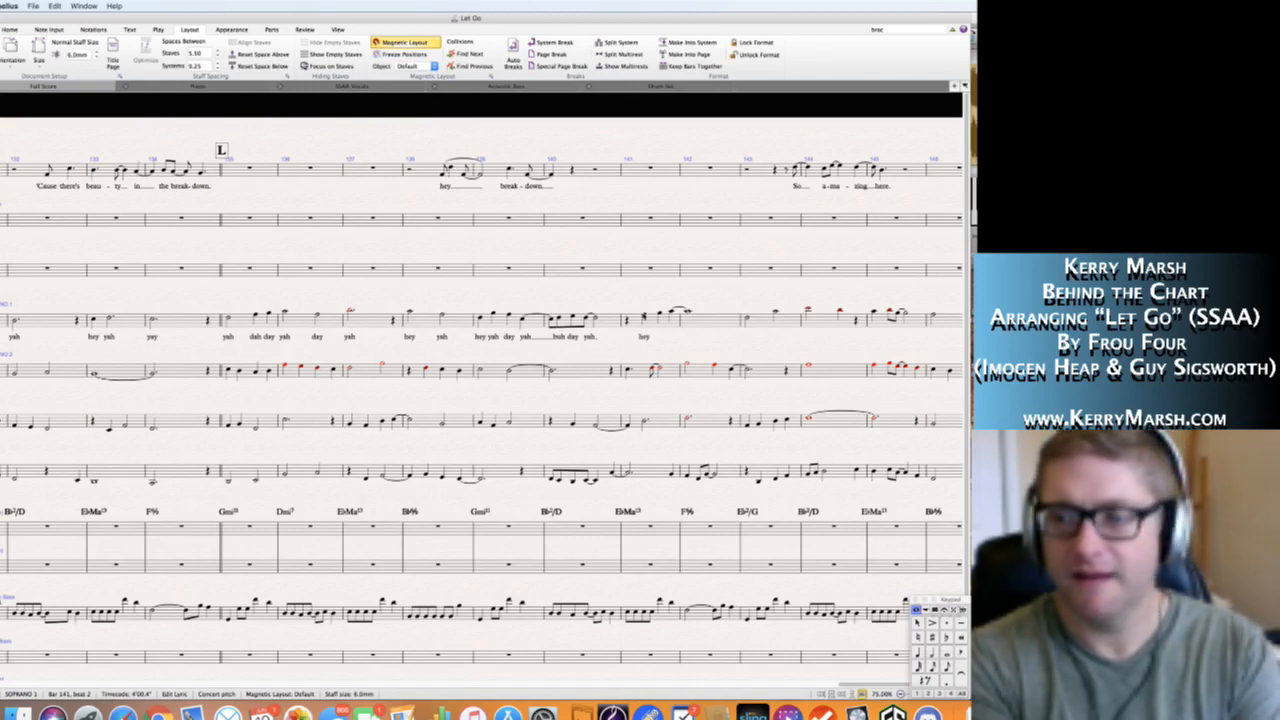
type(" yah day yah")
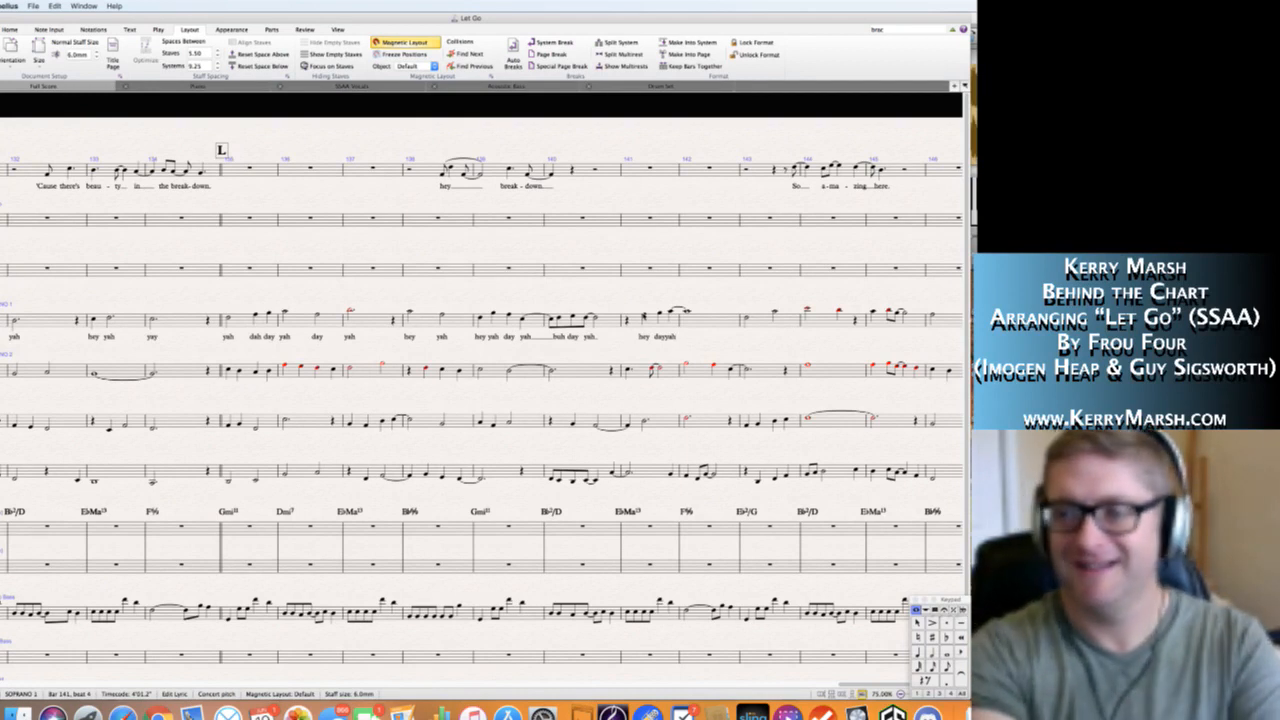
key("space")
key("space")
key("space")
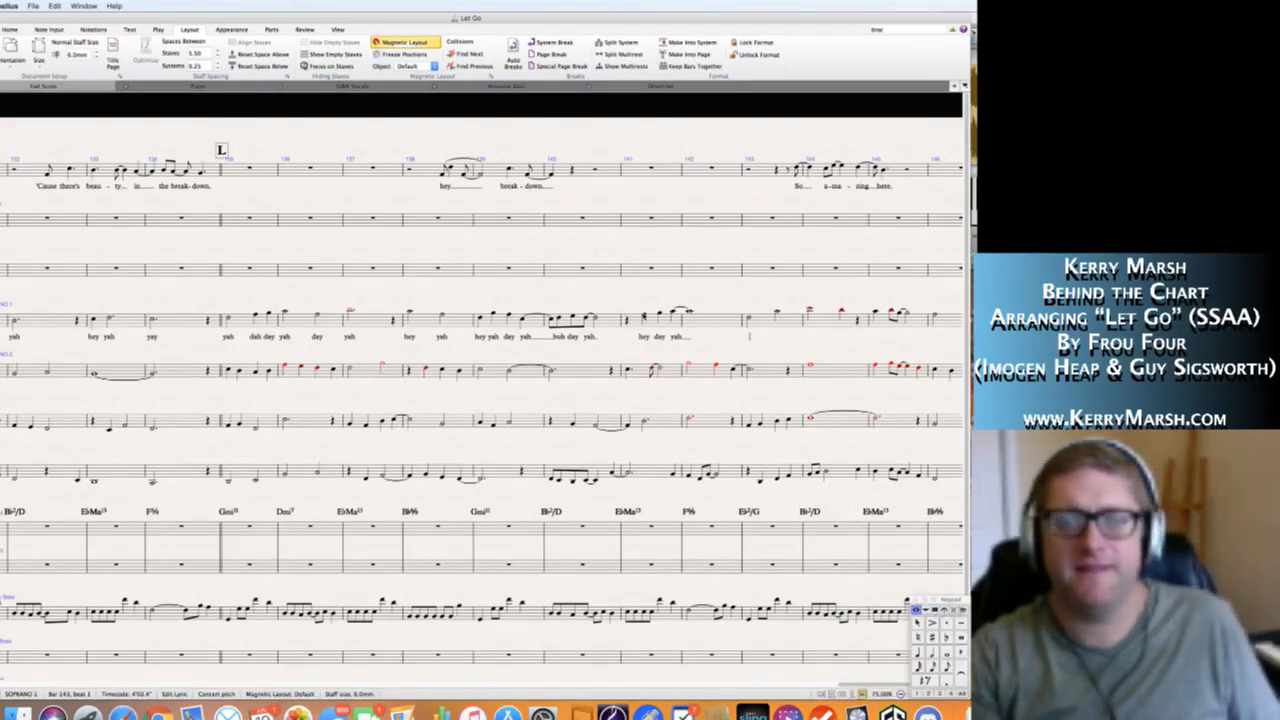
Review the vocal staves and their lyrics from the opening of the score through rehearsal section L.
key("Escape")
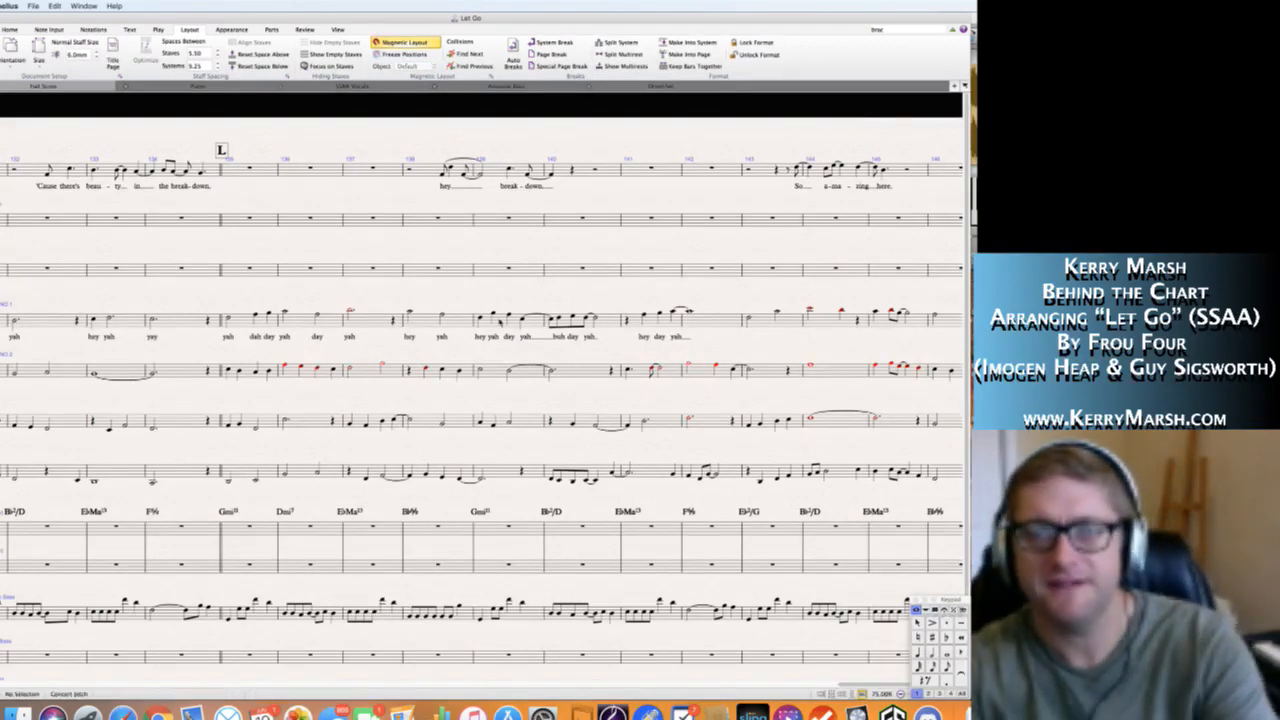
scroll(500, 322, "left", 20)
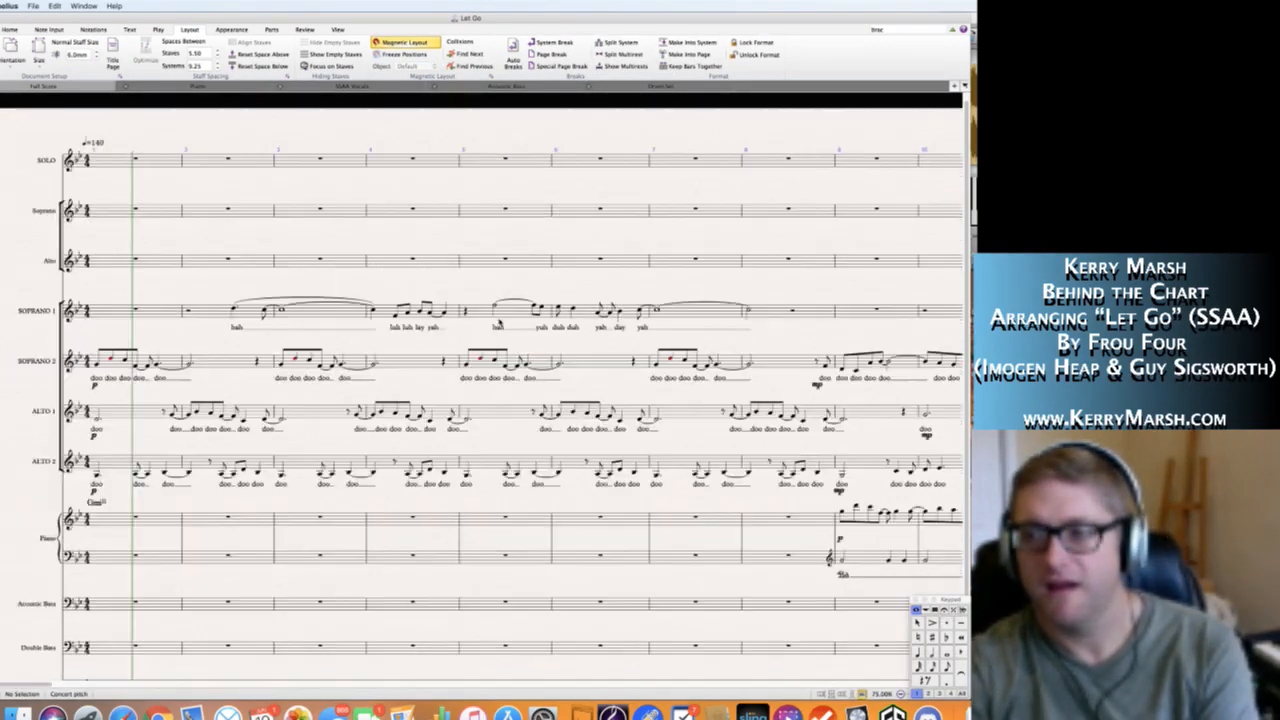
scroll(500, 322, "up", 1)
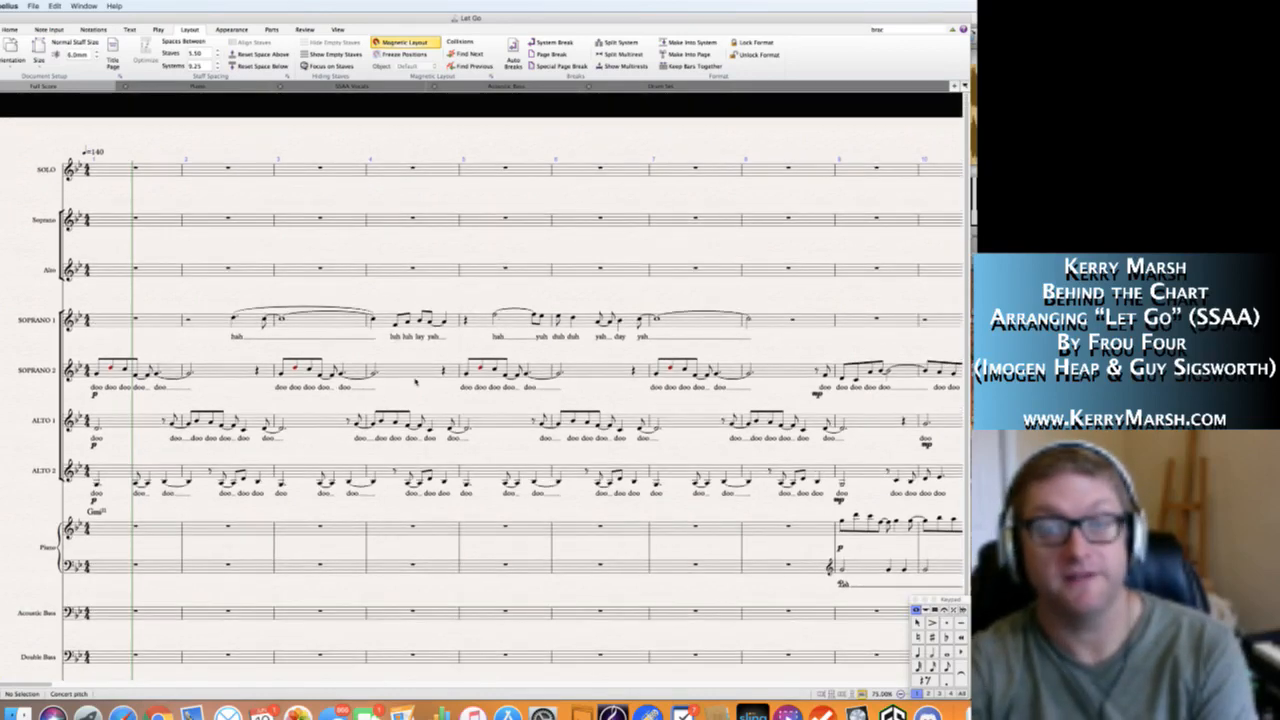
scroll(415, 381, "right", 15)
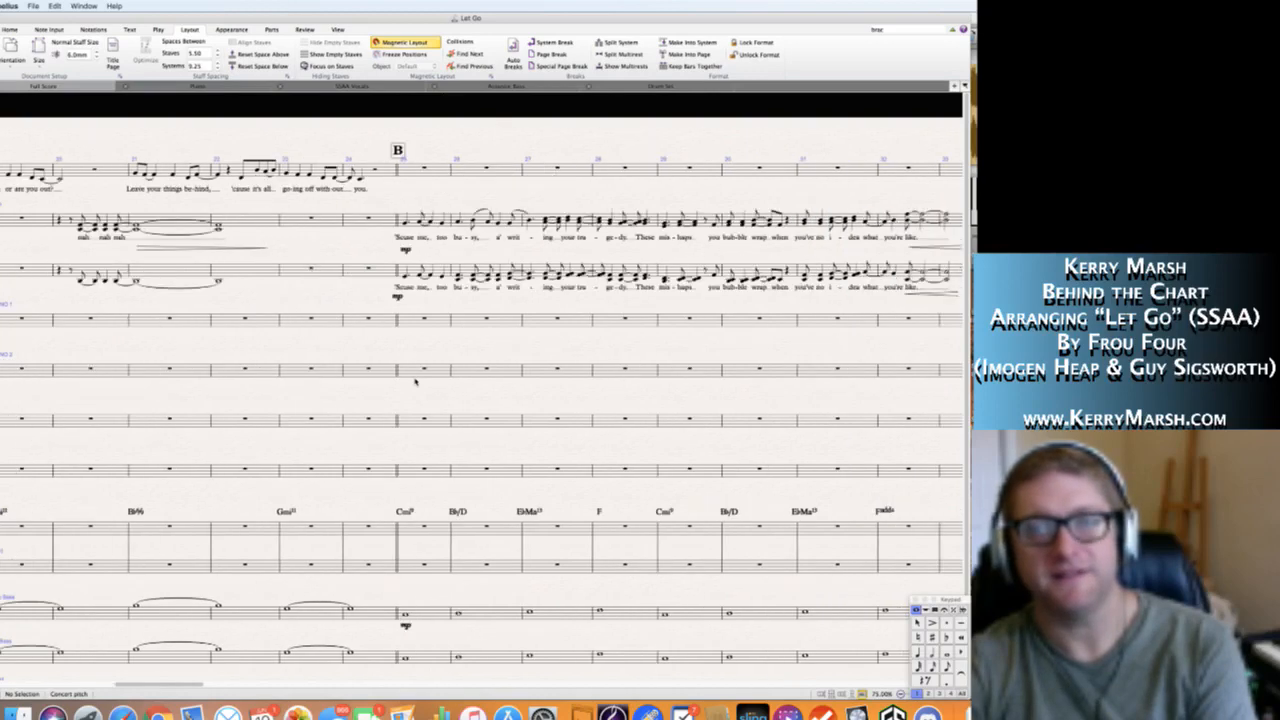
scroll(415, 381, "right", 3)
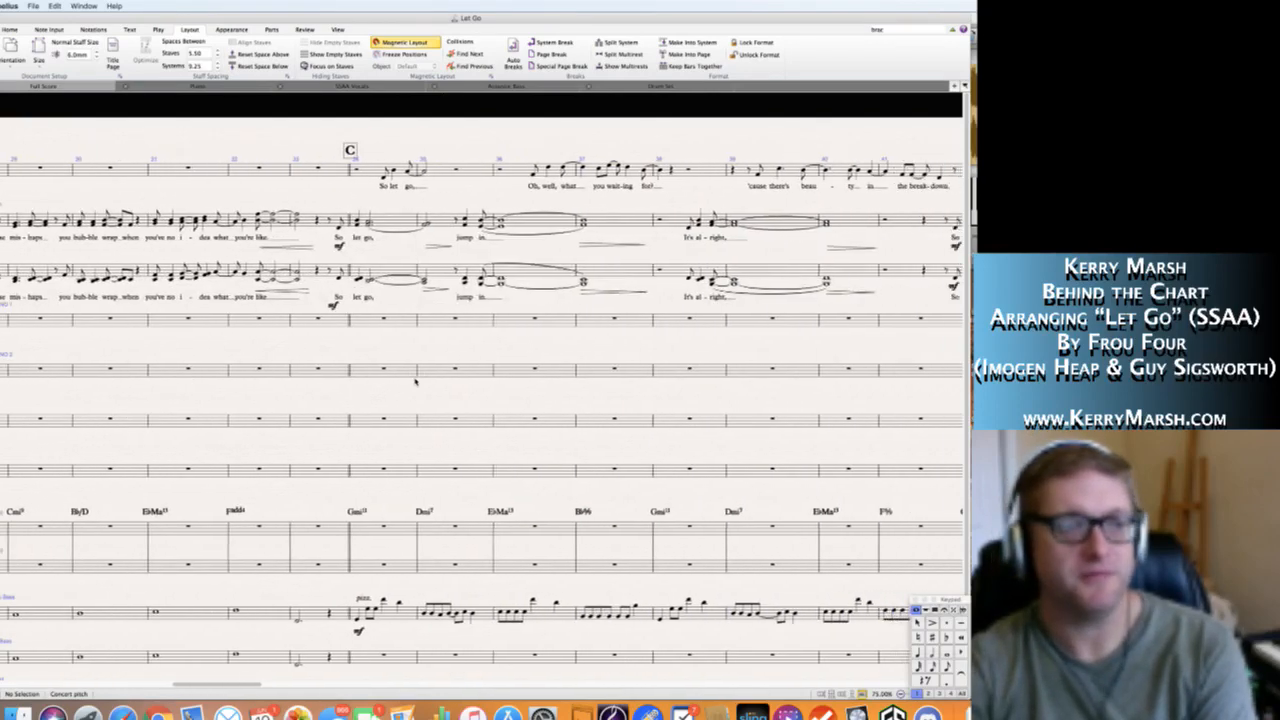
scroll(415, 381, "right", 10)
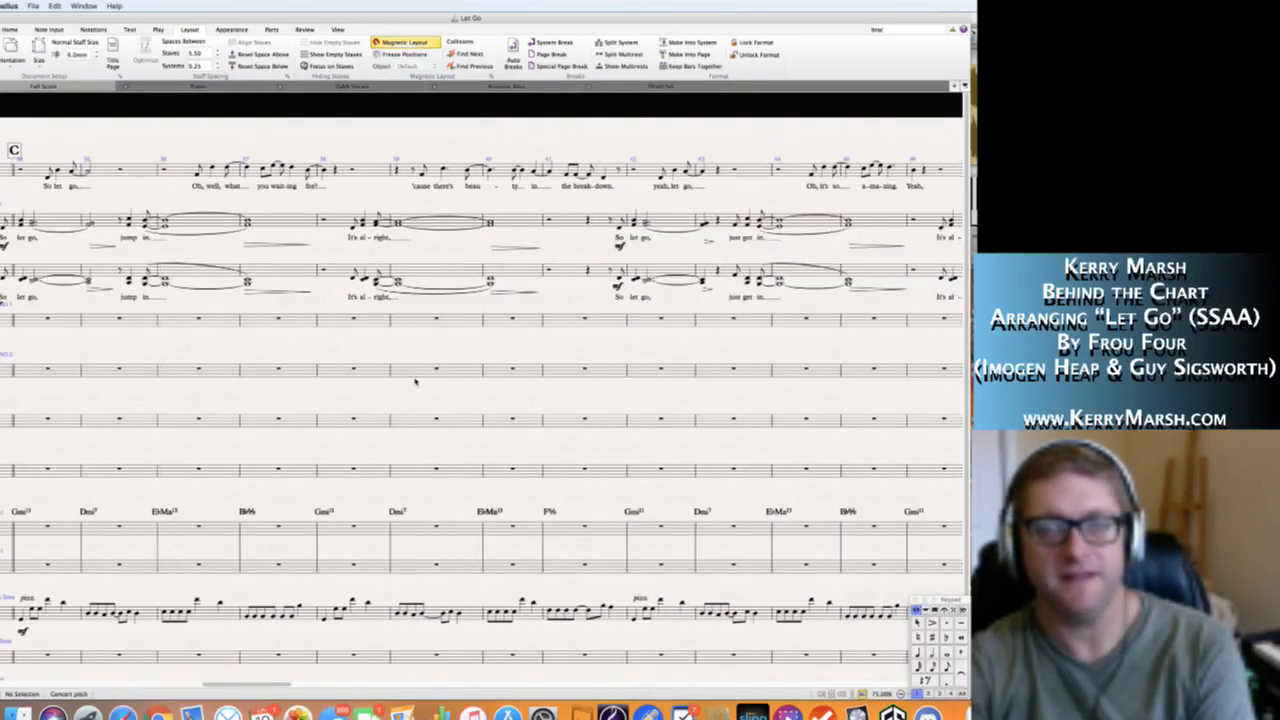
scroll(415, 381, "right", 19)
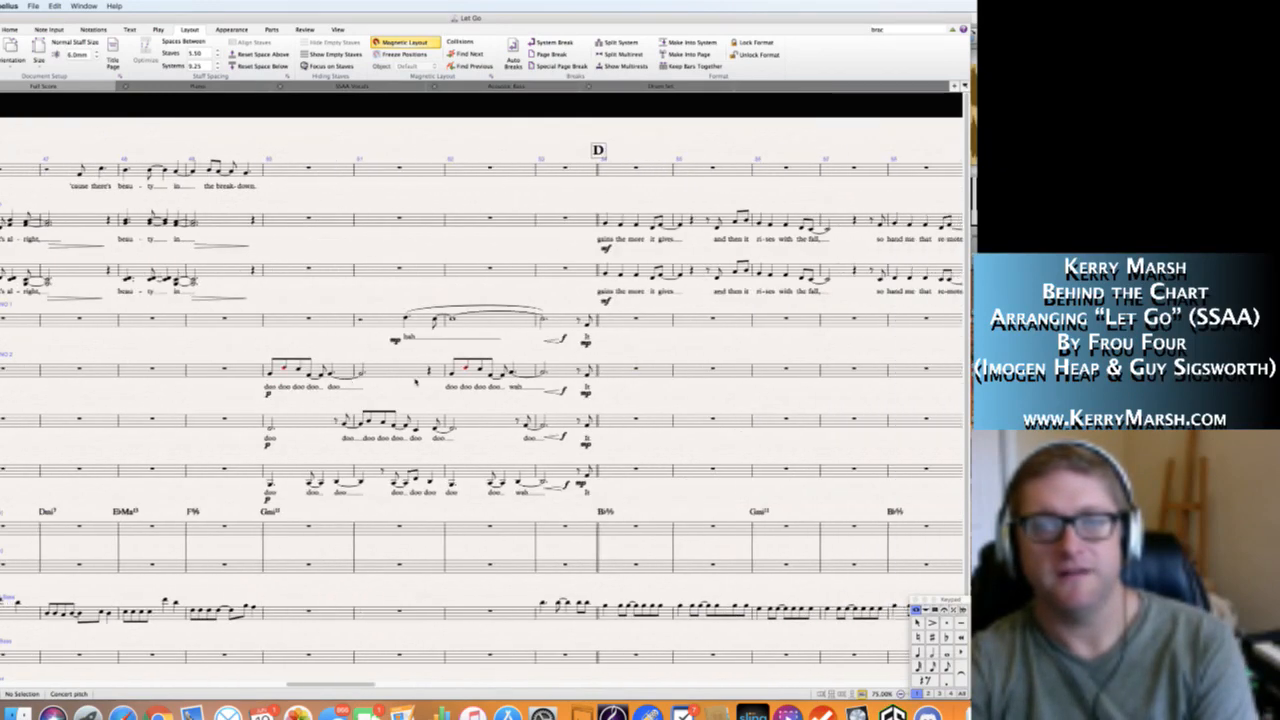
scroll(415, 381, "right", 6)
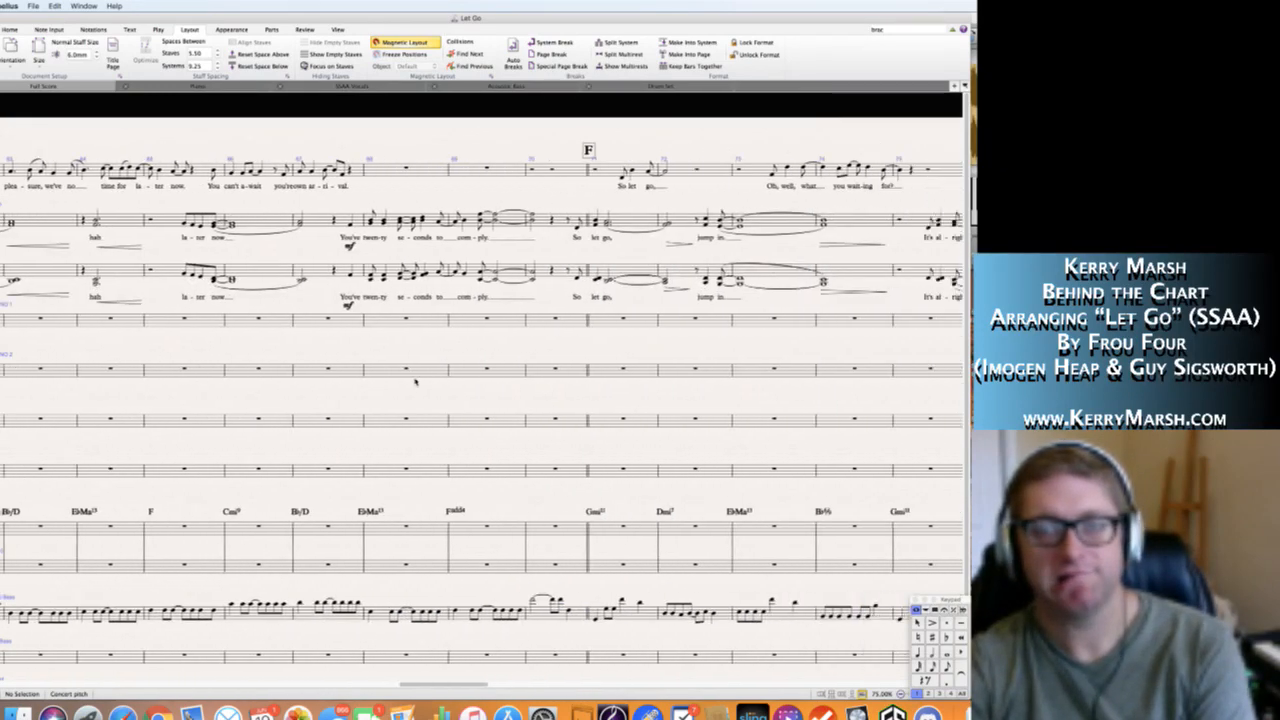
scroll(415, 381, "right", 1)
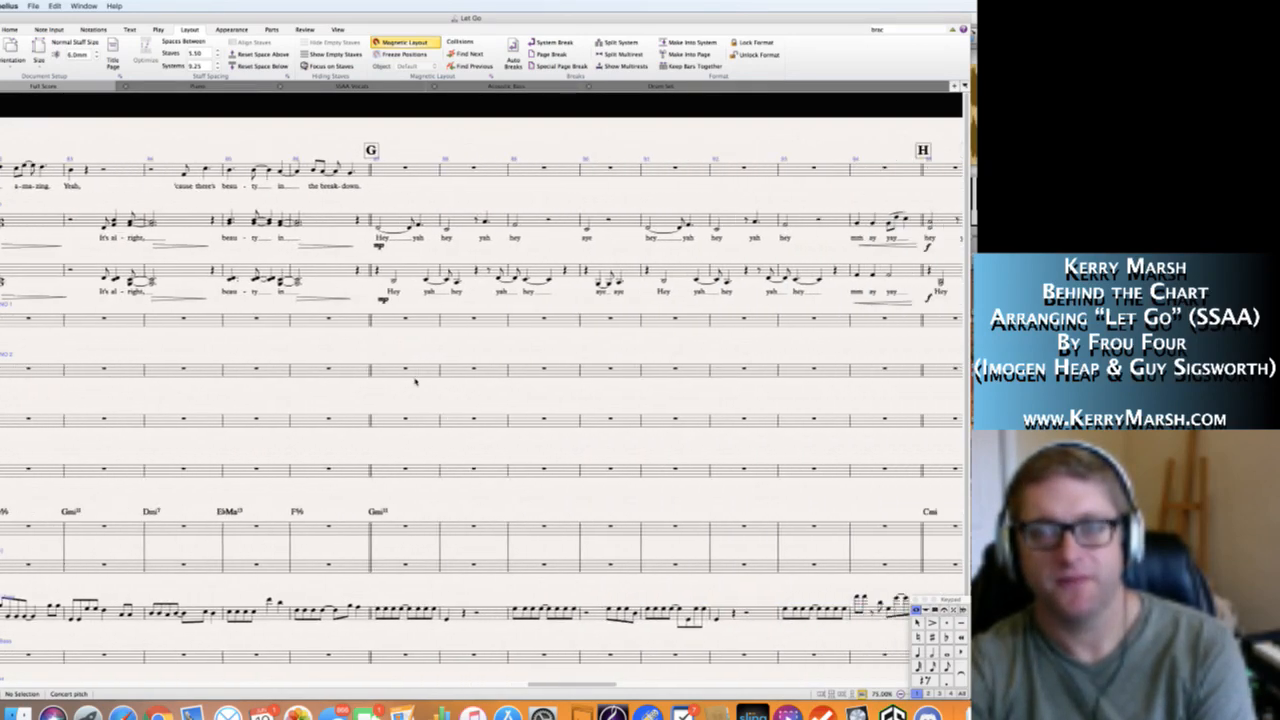
scroll(415, 381, "right", 6)
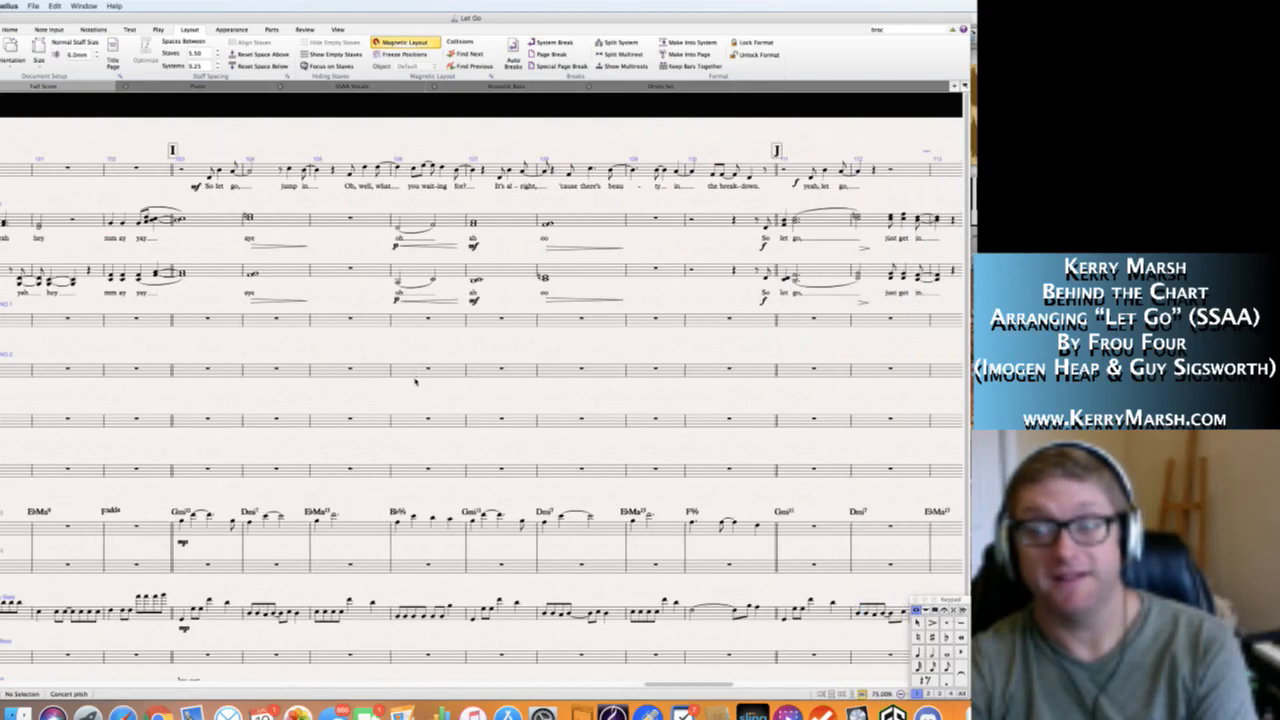
scroll(415, 381, "right", 7)
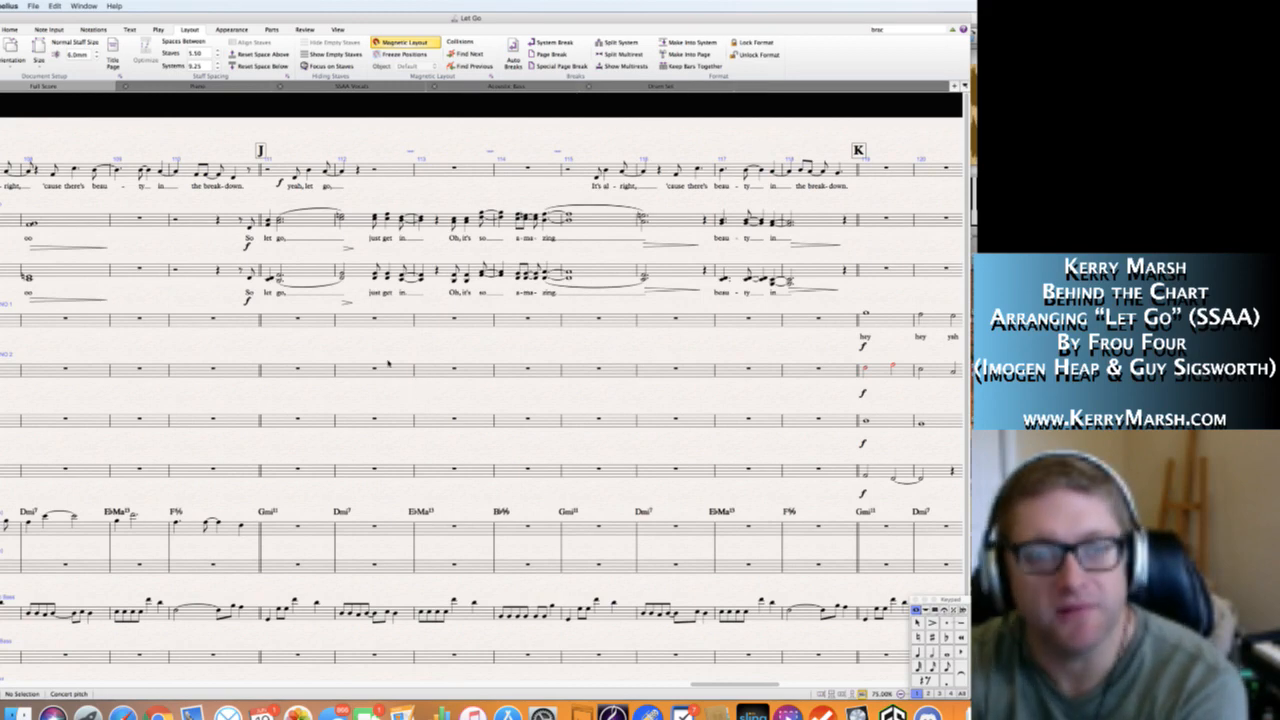
scroll(380, 355, "right", 10)
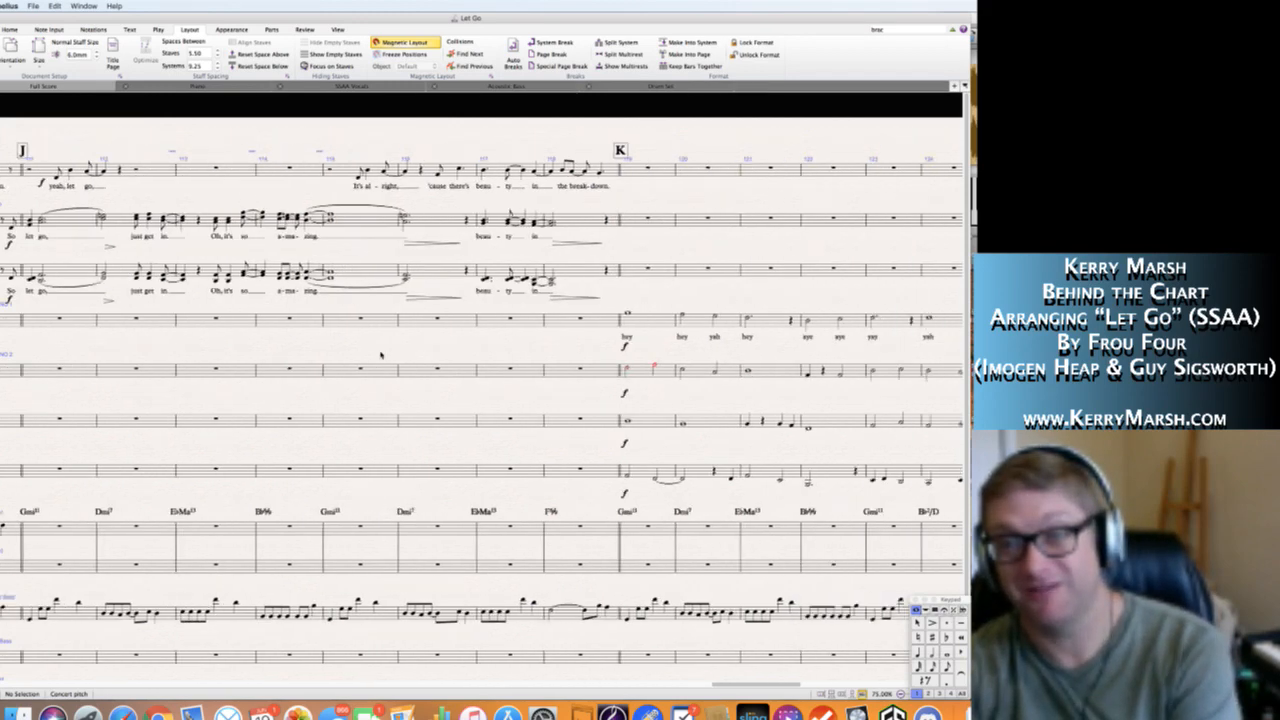
scroll(380, 355, "right", 6)
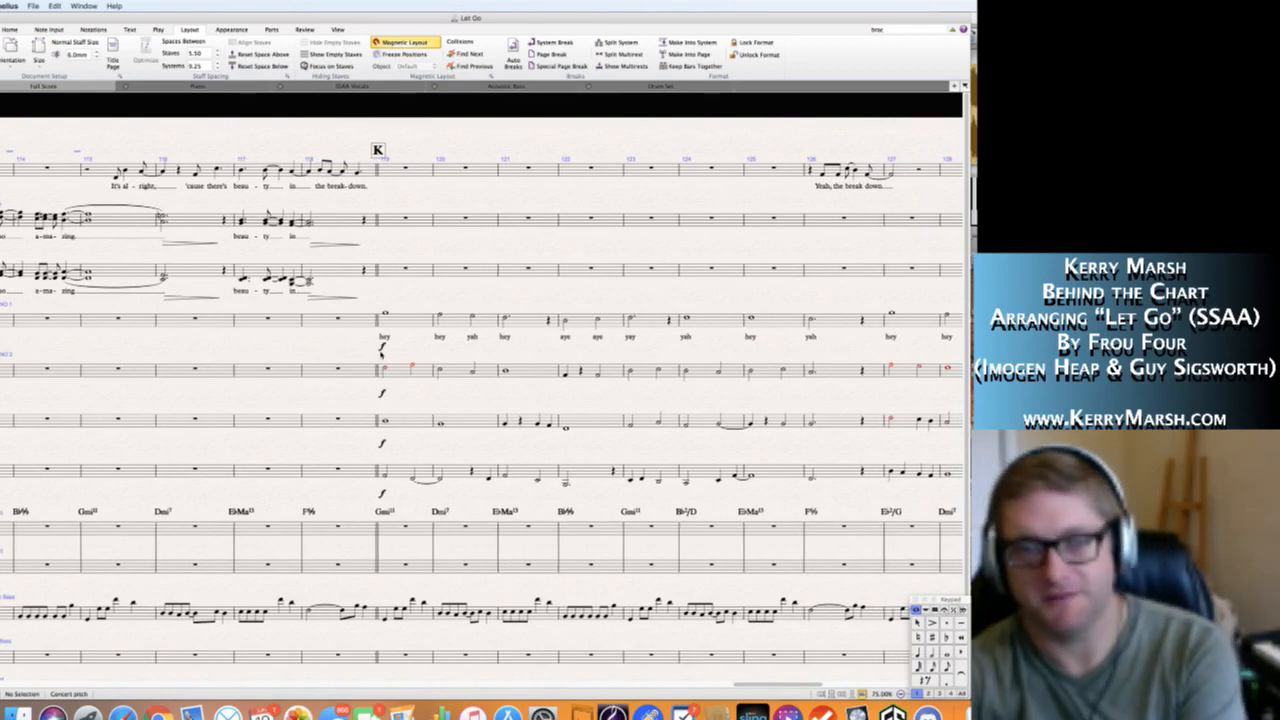
scroll(380, 355, "right", 20)
scroll(380, 355, "right", 6)
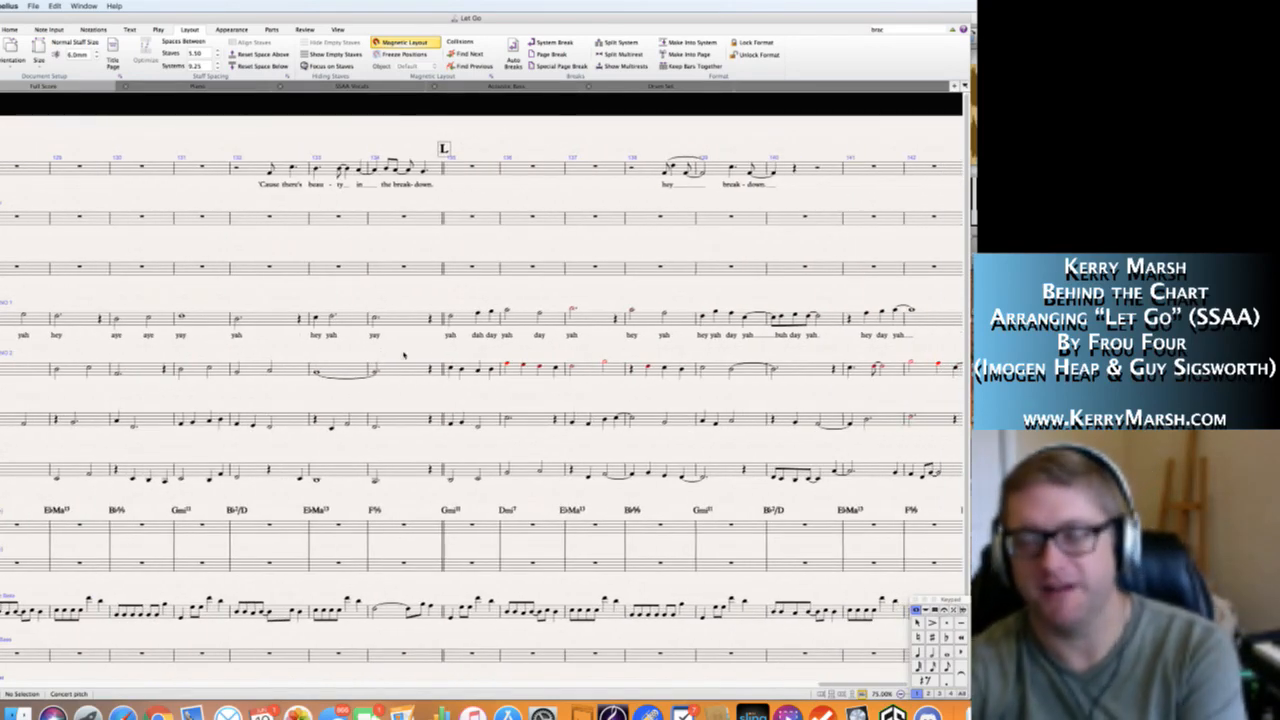
Add the Soprano 1 lyrics "hey day" in bar 143, "yah dah" in bar 144 and "day ee yah" in bar 145.
scroll(463, 354, "right", 15)
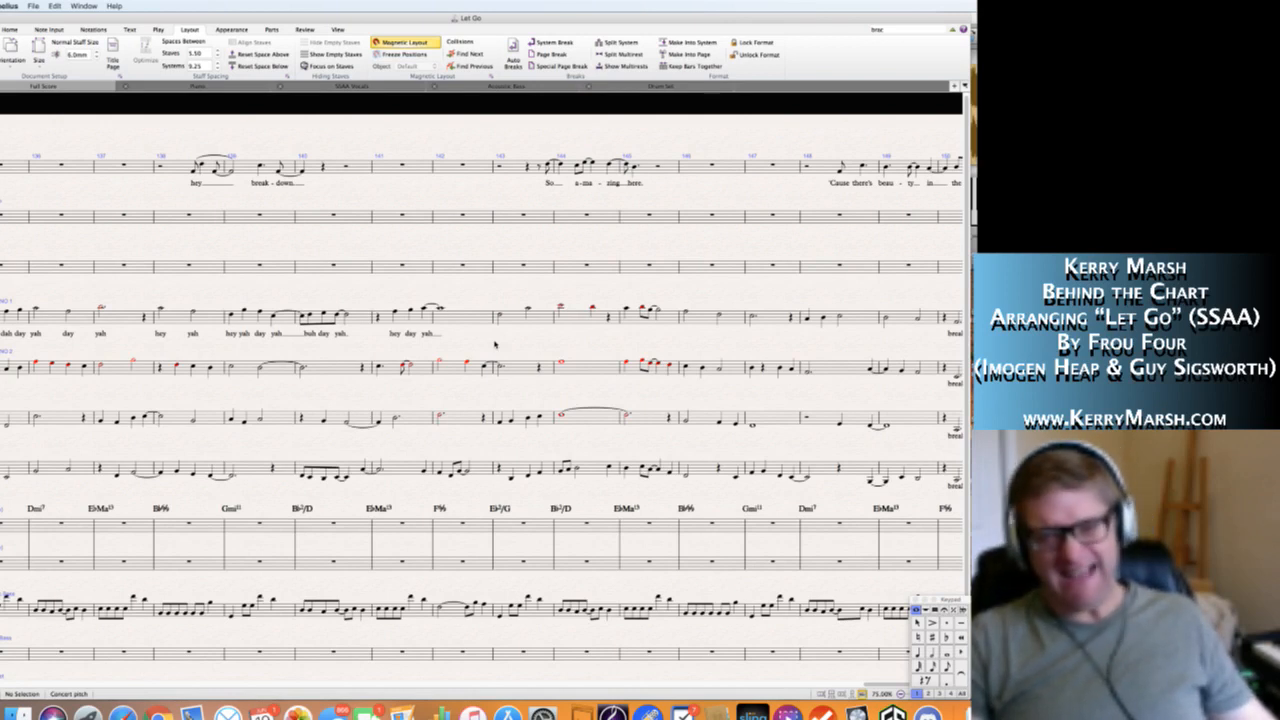
left_click(500, 316)
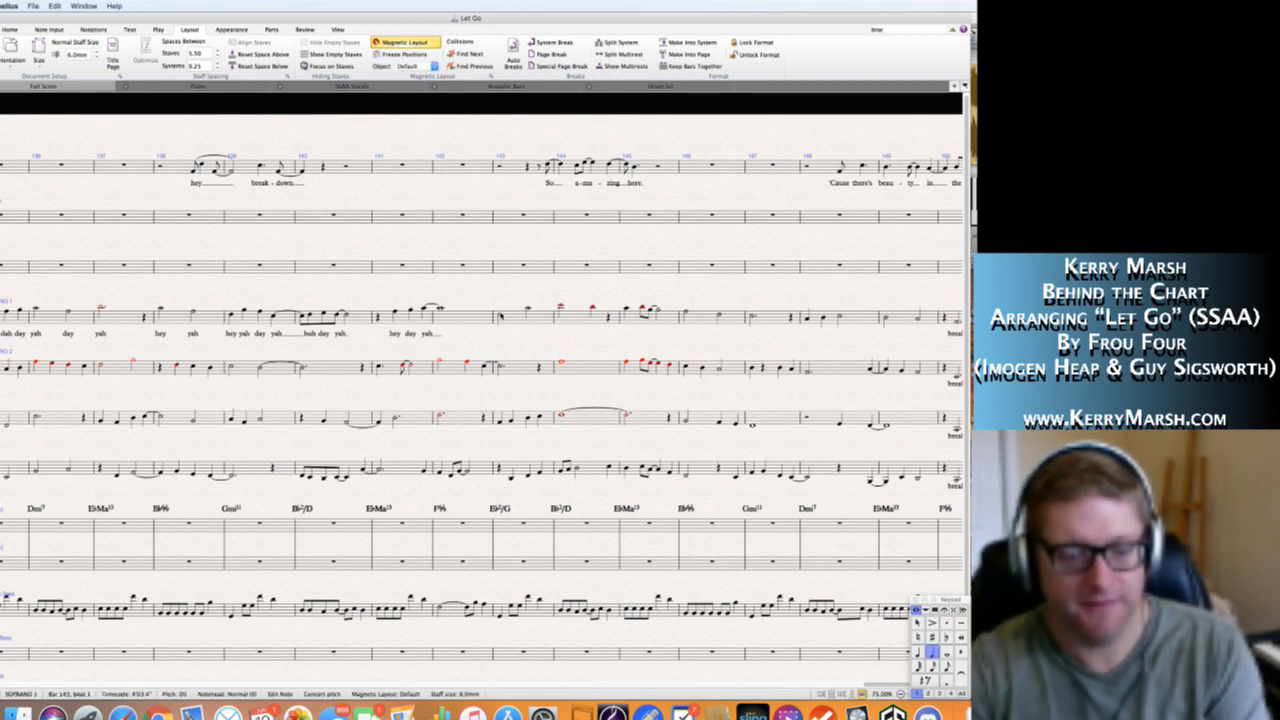
key("super+l")
type("hey da")
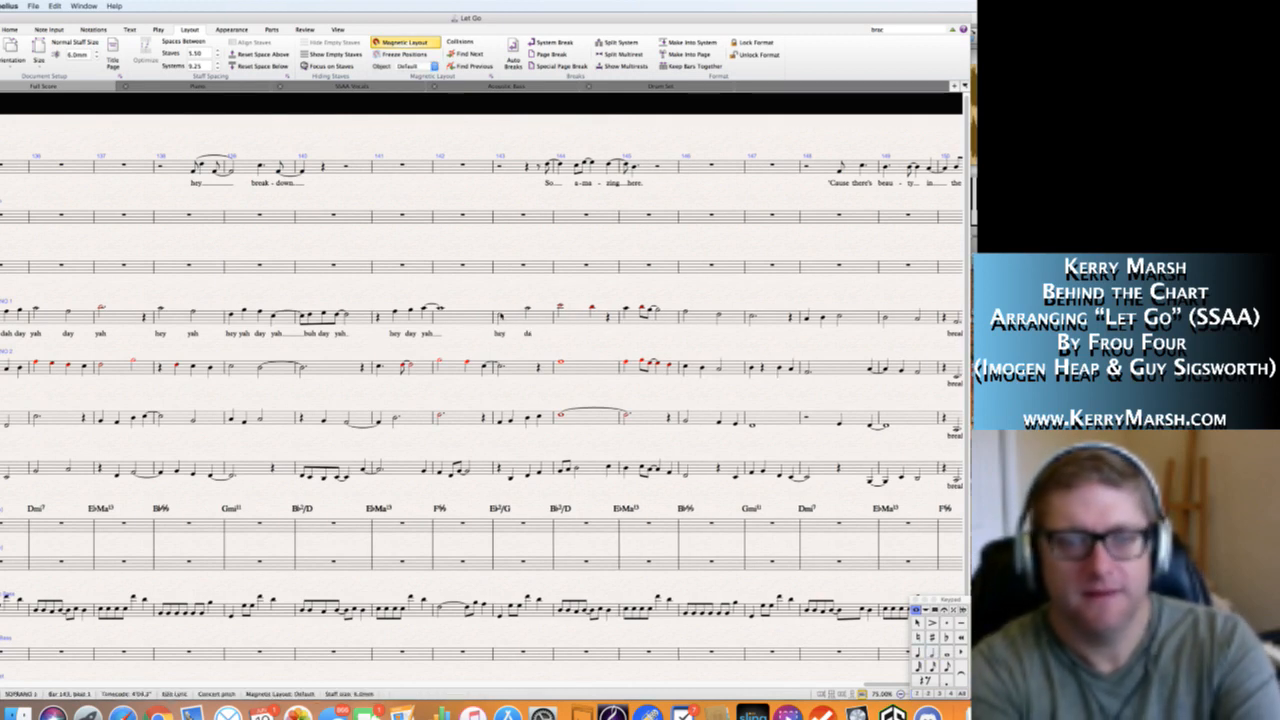
type("y yah dah")
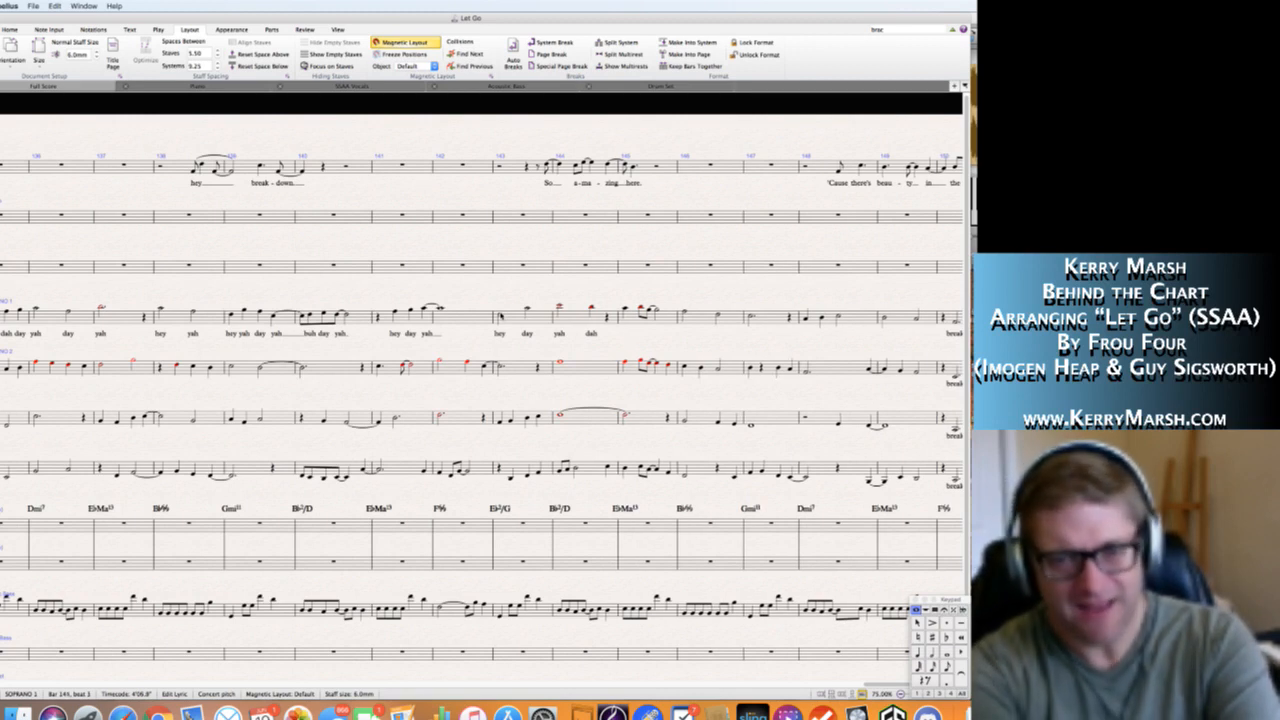
type("day yah hey")
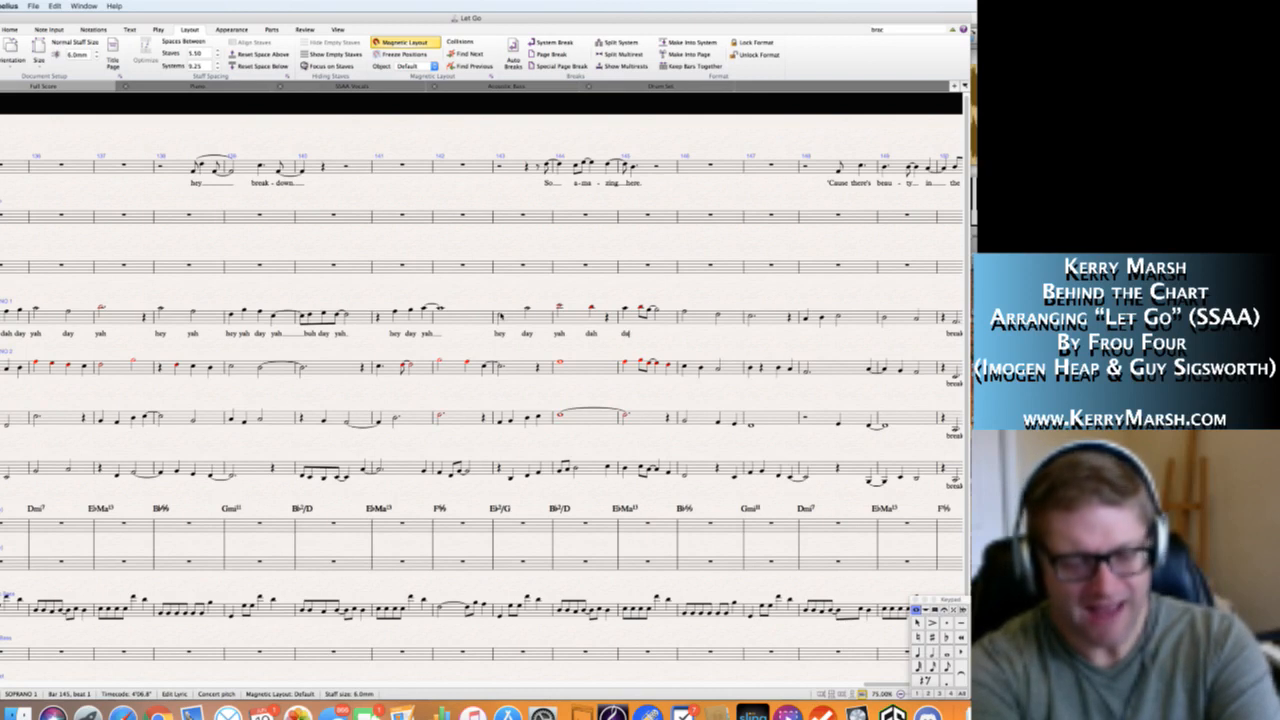
type(" yah")
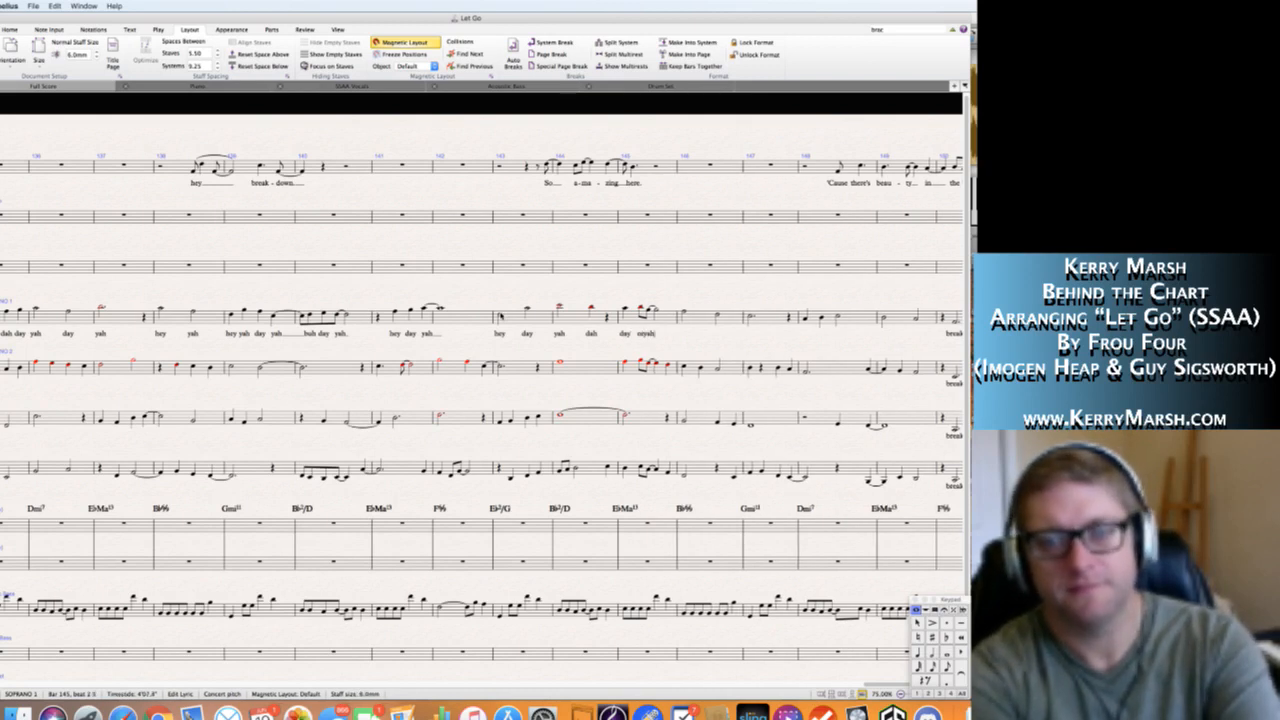
key("Escape")
key("Escape")
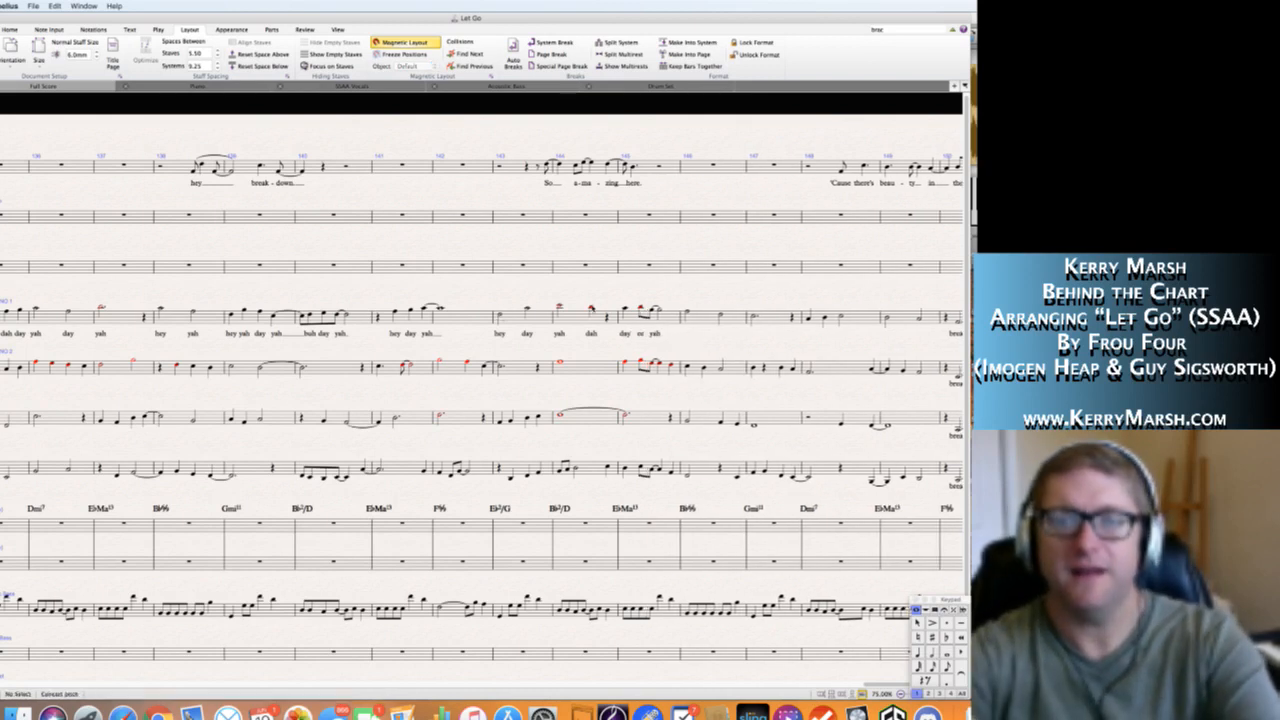
Copy the Soprano 1 lyrics of bar 145 to the matching Soprano 2 and Alto 2 notes.
left_click(627, 307)
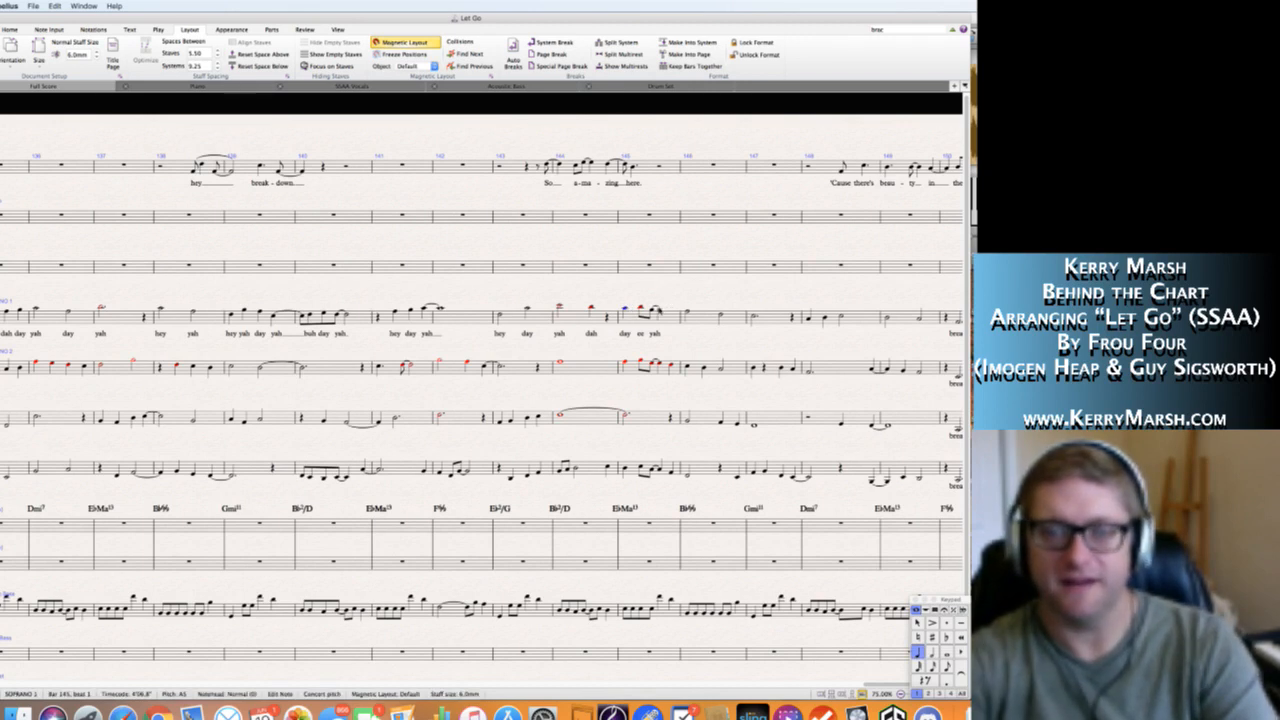
left_click(663, 311)
key("alt+shift+super+l")
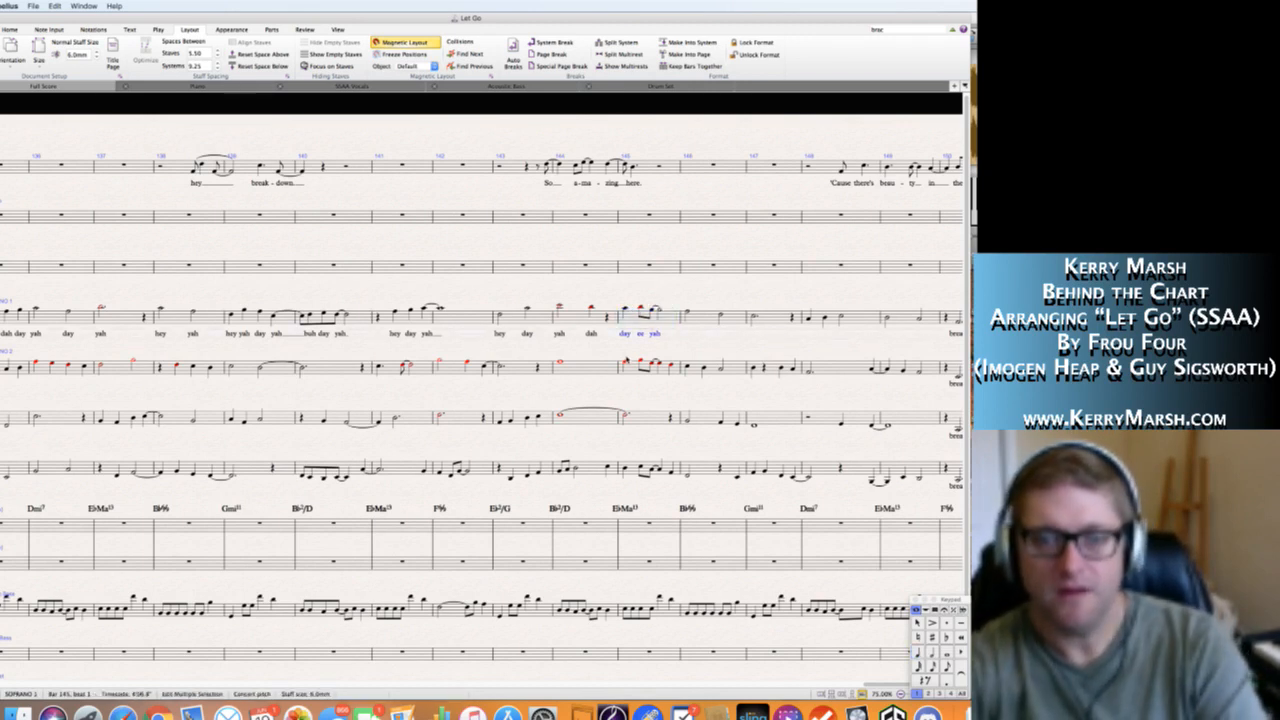
left_click(626, 362, "alt")
left_click(626, 464, "alt")
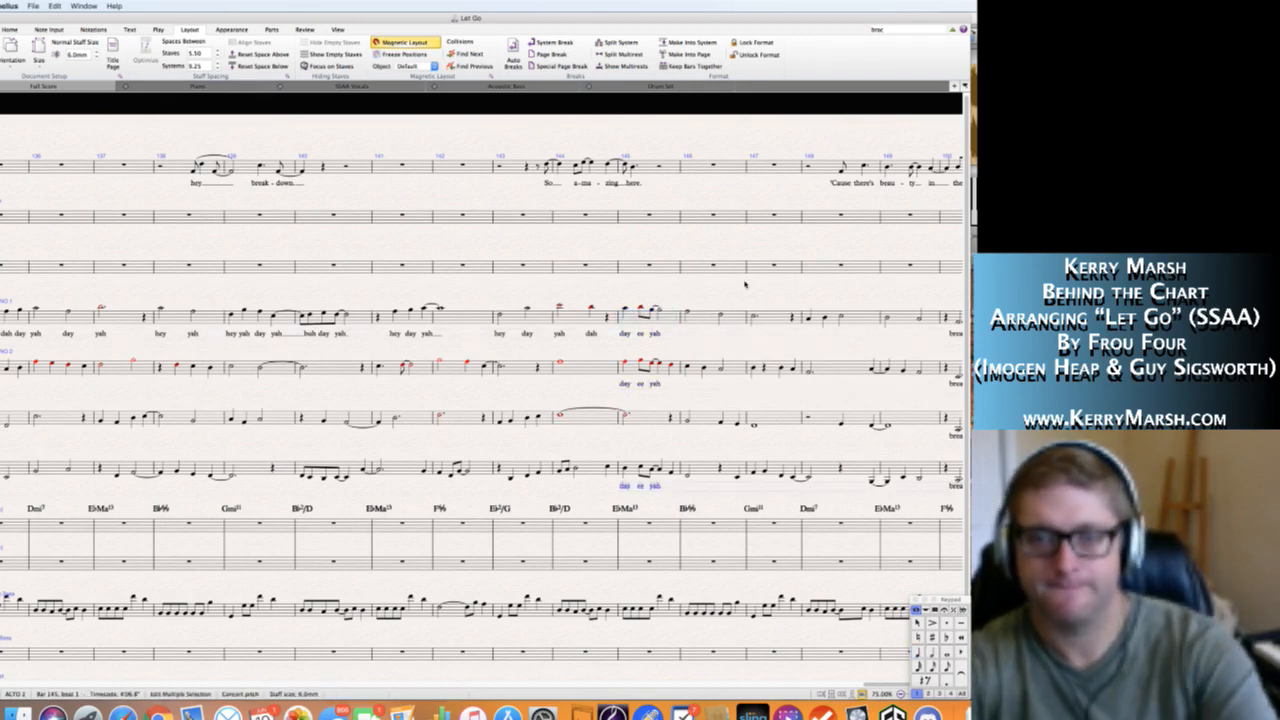
key("F1")
key("Escape")
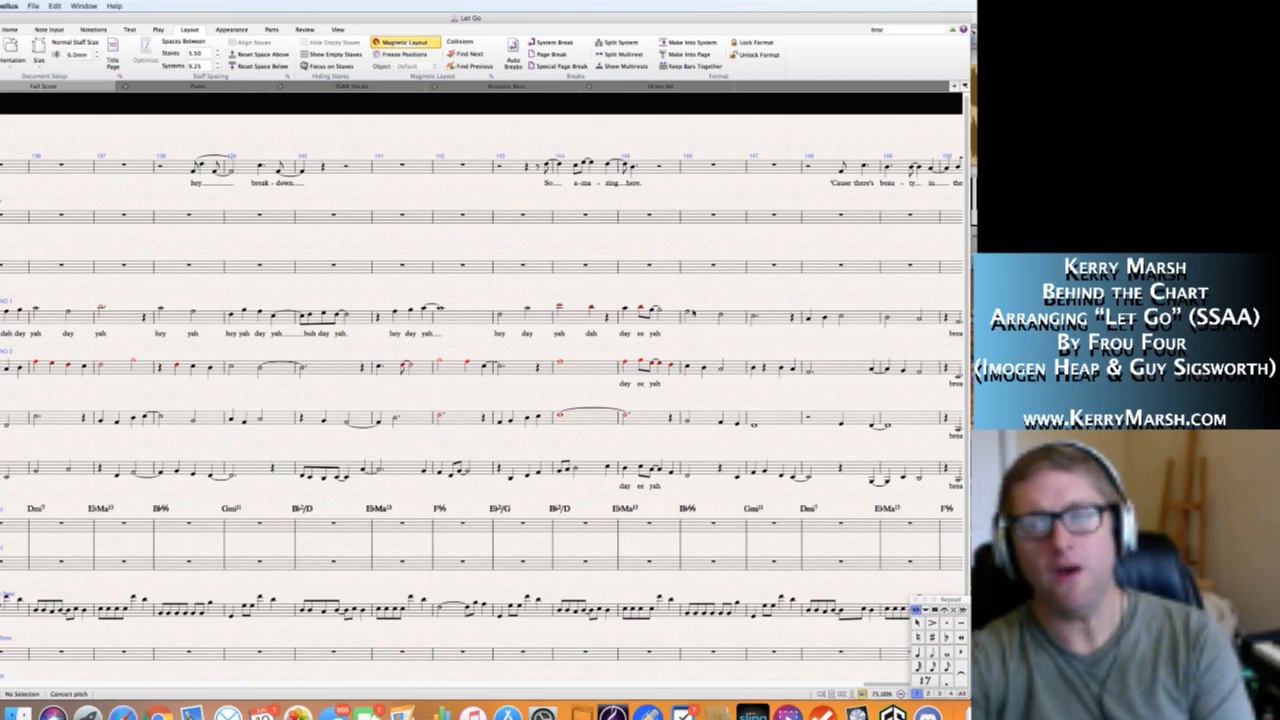
Add the Soprano 1 lyric "oh" in bar 146, extend it into bar 147, and slur the notes across both bars.
scroll(708, 343, "right", 3)
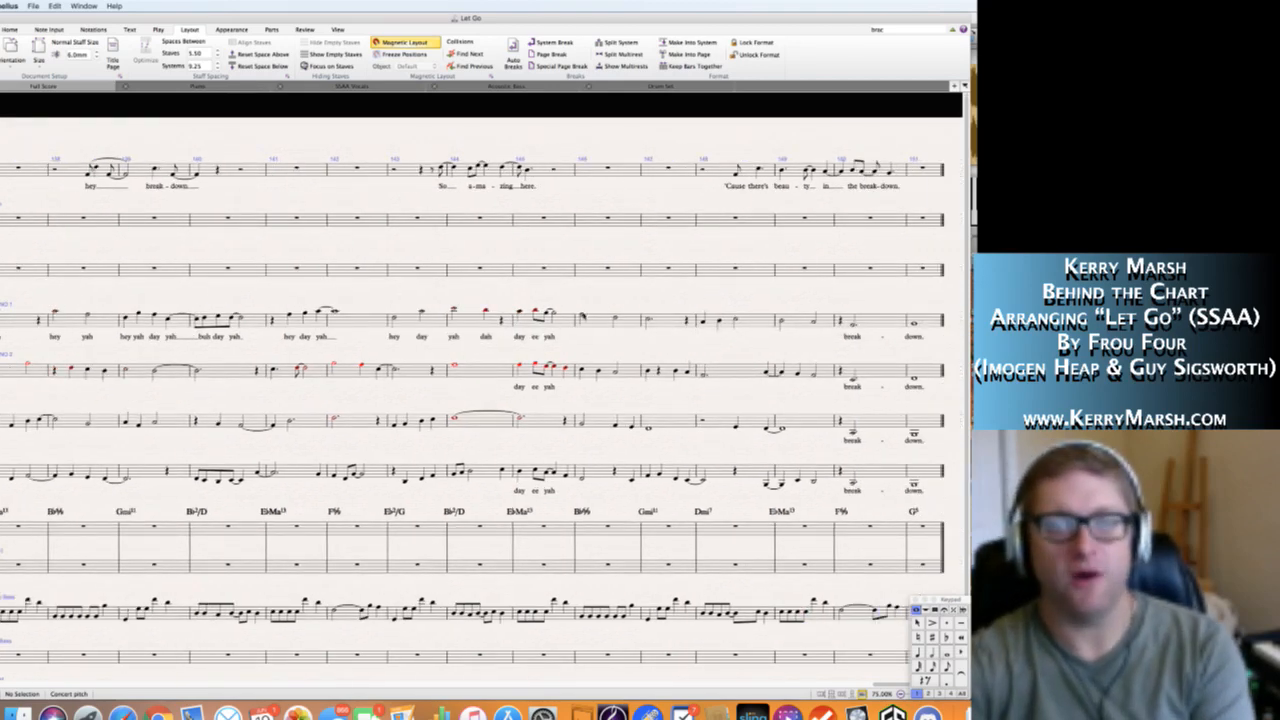
left_click(583, 318)
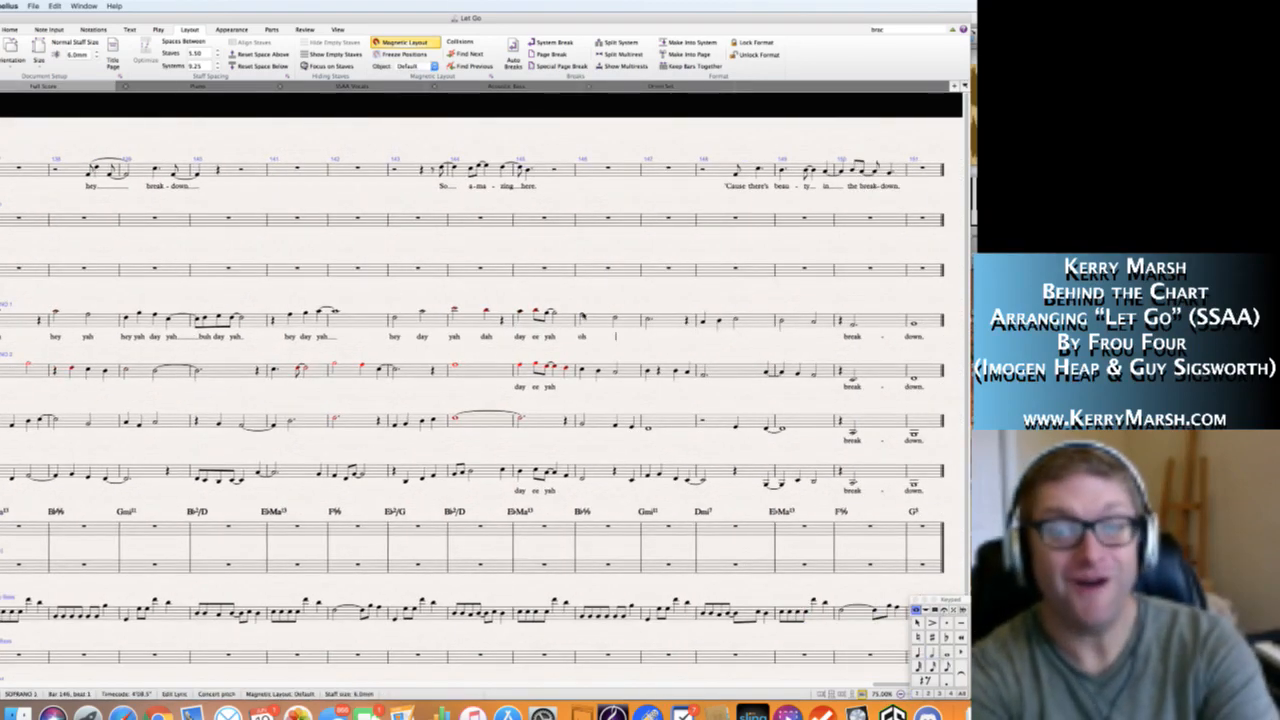
key("space")
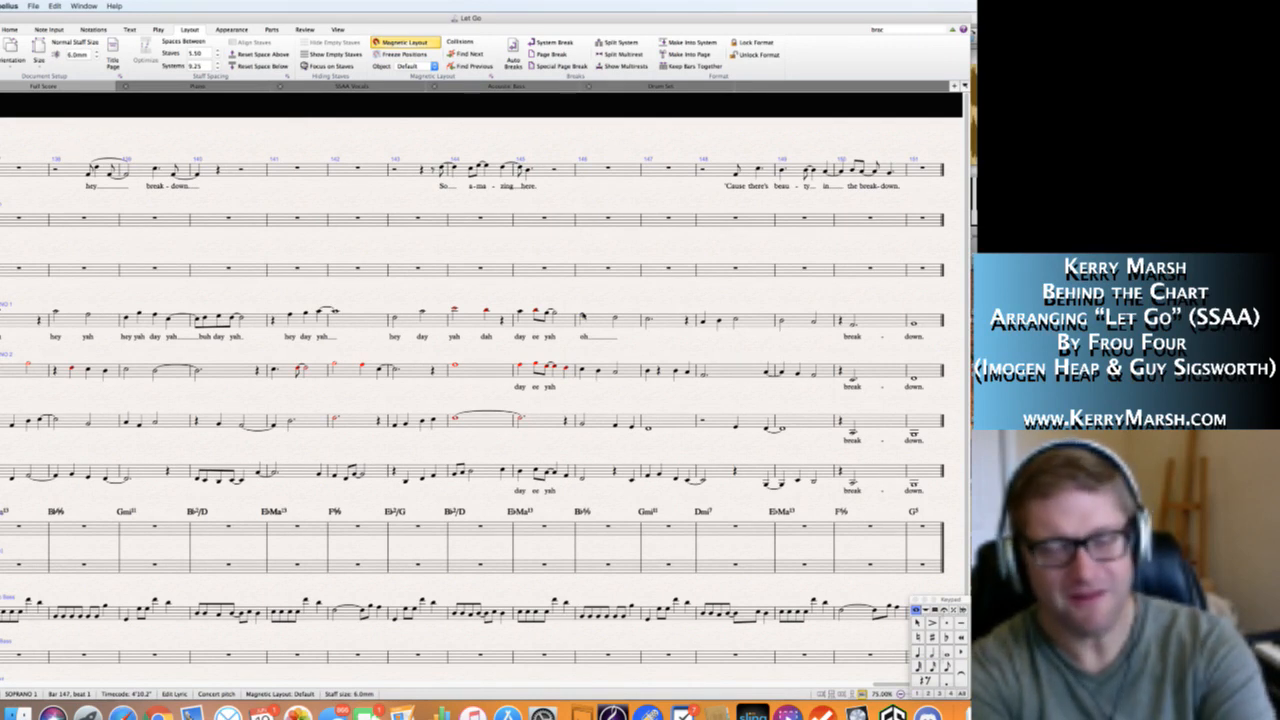
key("Escape")
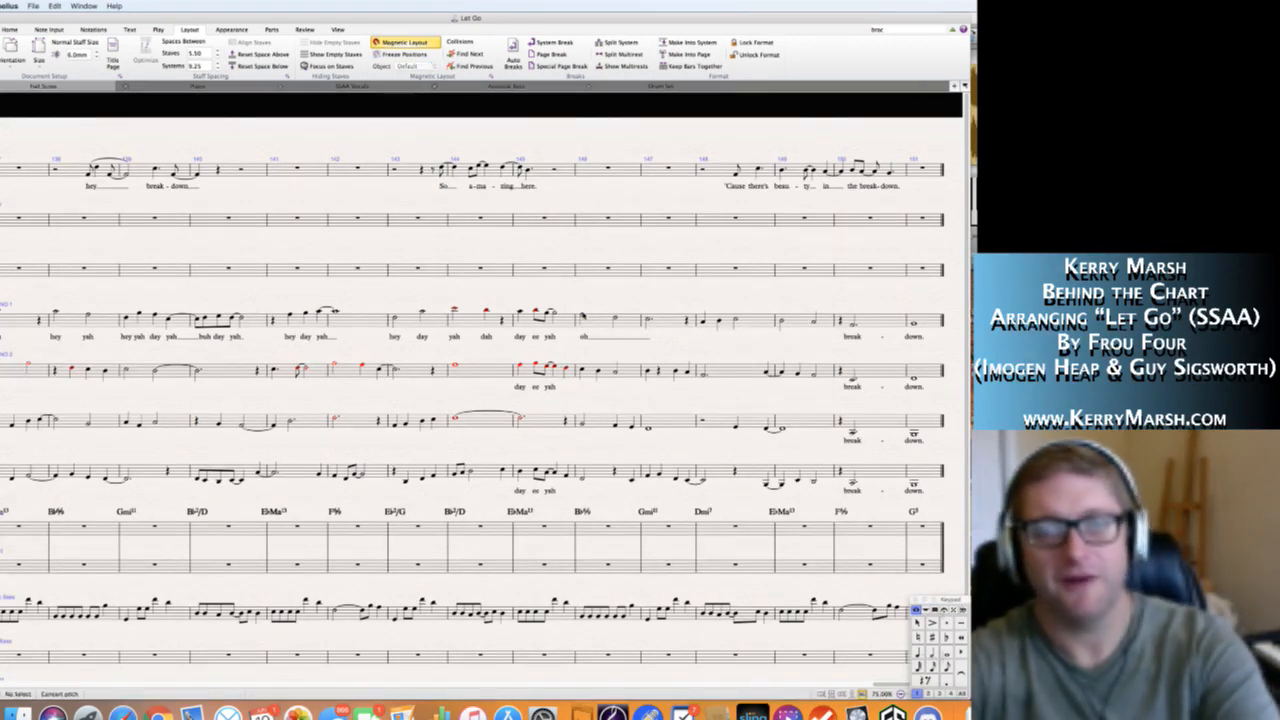
left_click(648, 320, "shift")
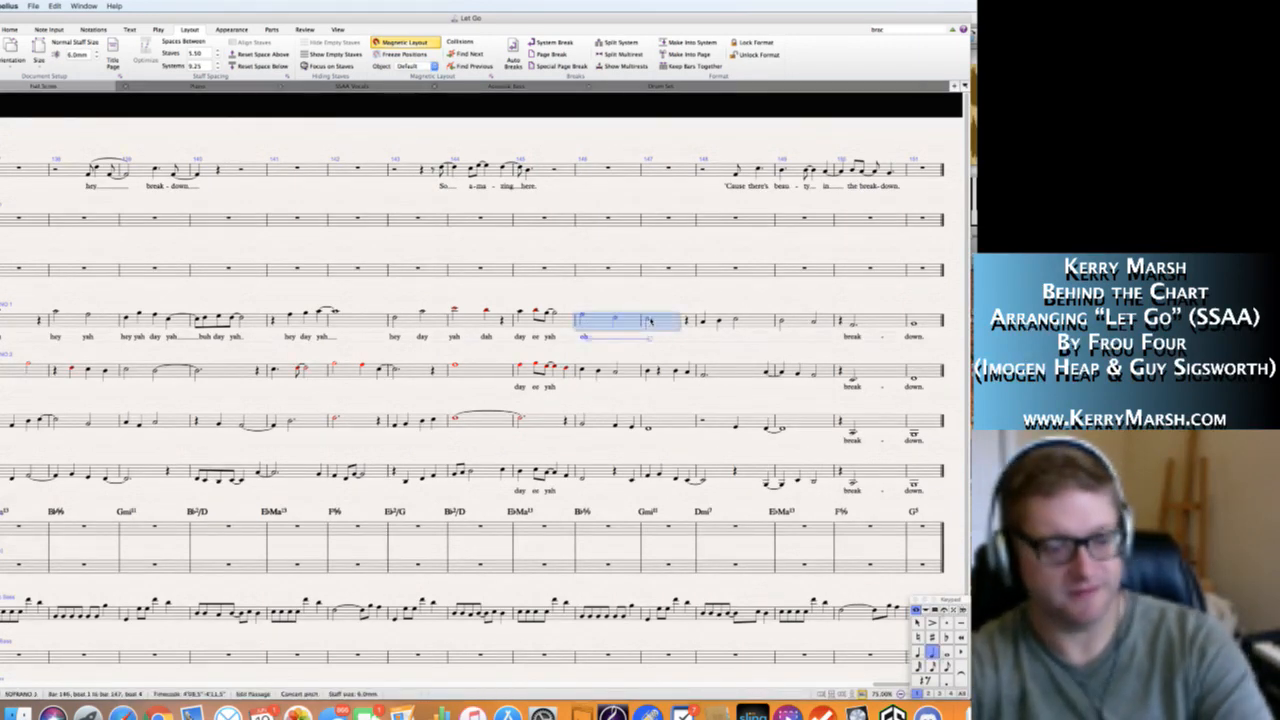
key("s")
key("Escape")
Add the Soprano 1 lyric "woah" at the start of bar 148, extending it under the bar's remaining notes.
left_click(703, 322)
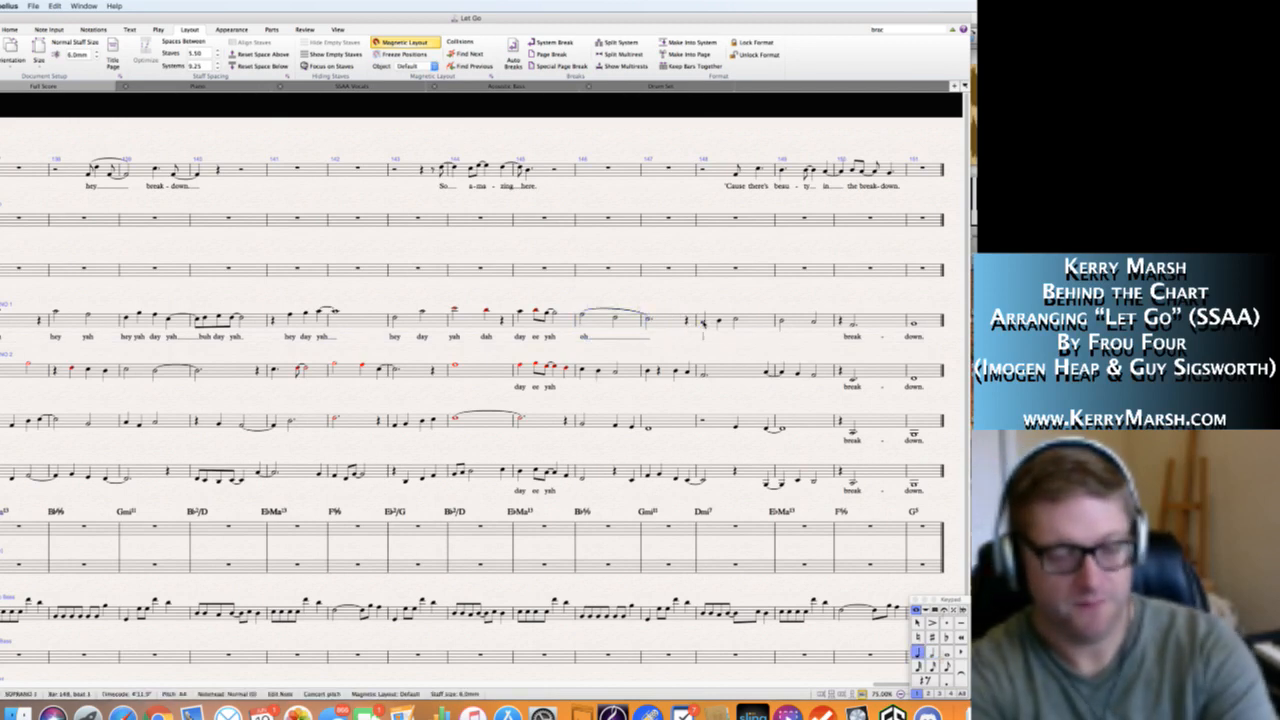
key("super+l")
type("woah")
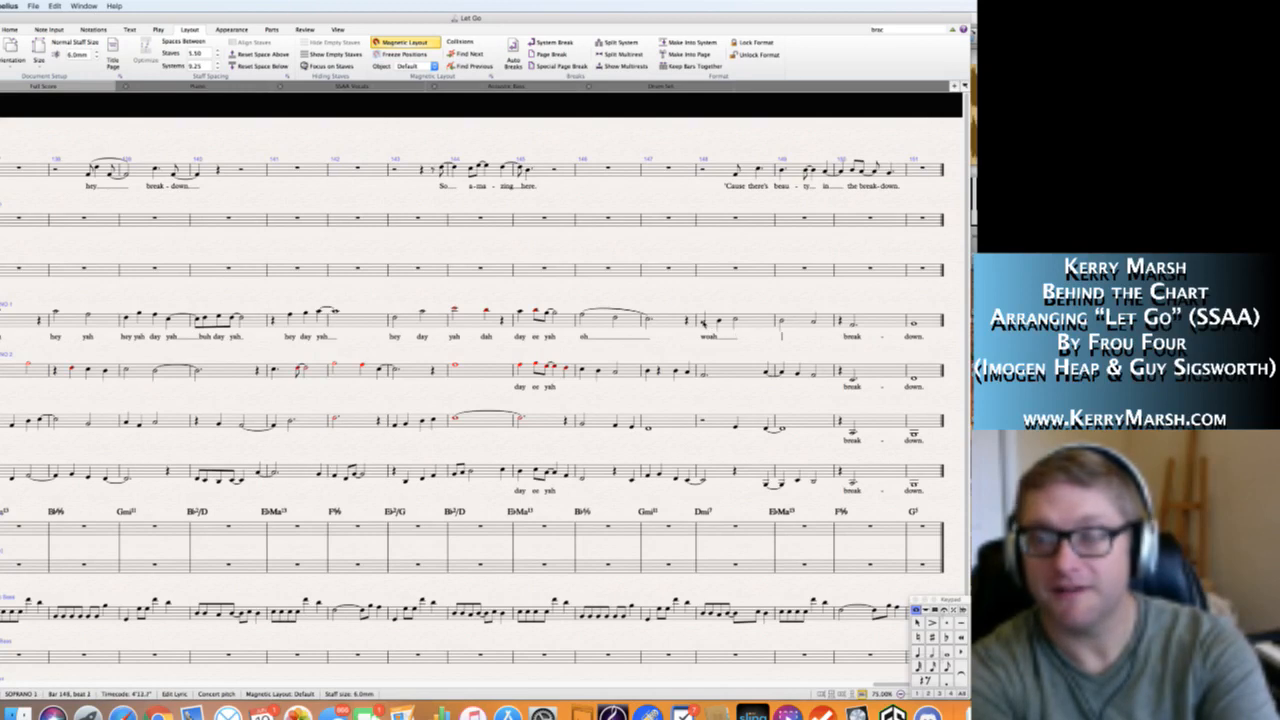
key("Escape")
key("Escape")
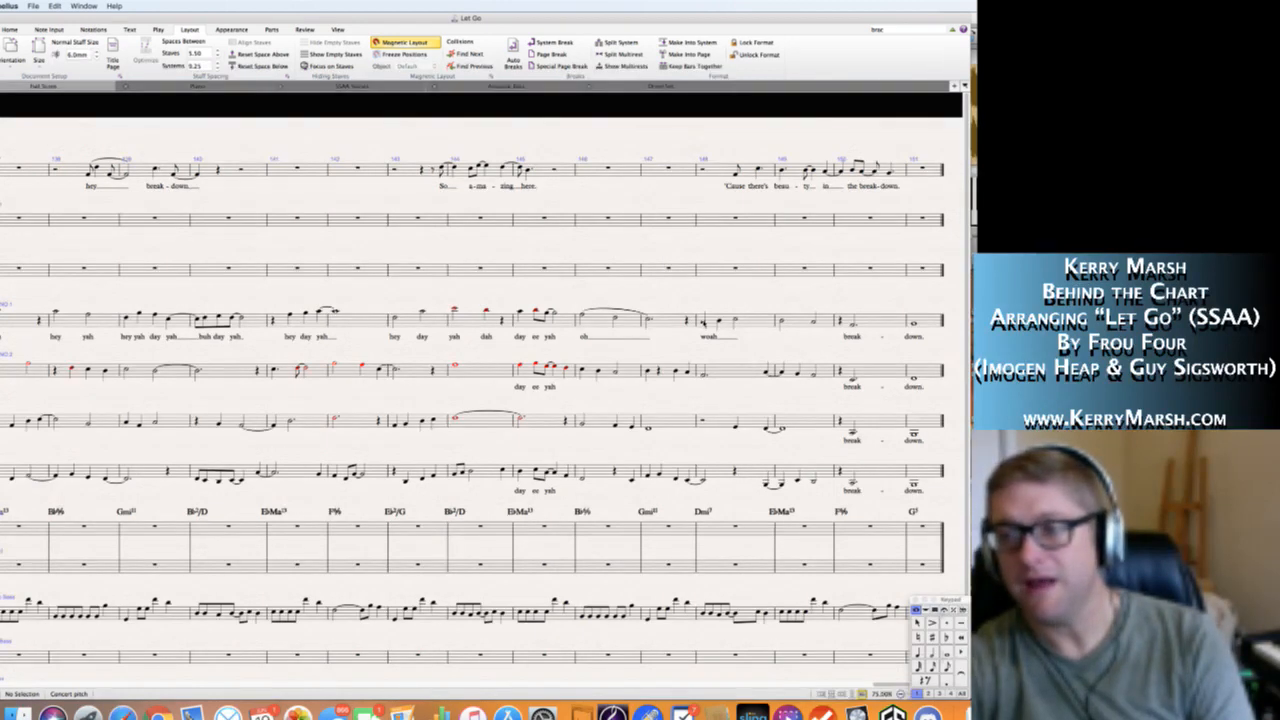
Add the Soprano 1 lyric "ah" on the first note of bar 149, extending it to the second note.
left_click(780, 321)
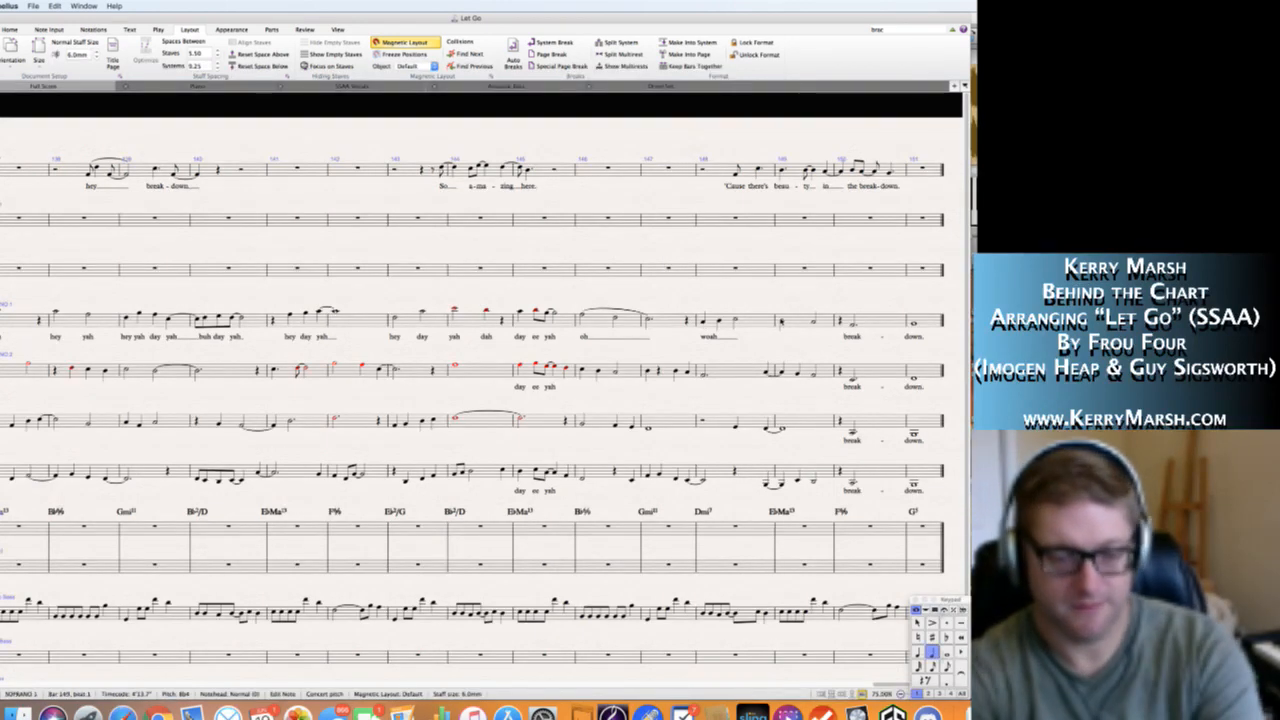
key("ctrl+l")
type("ah")
key("Escape")
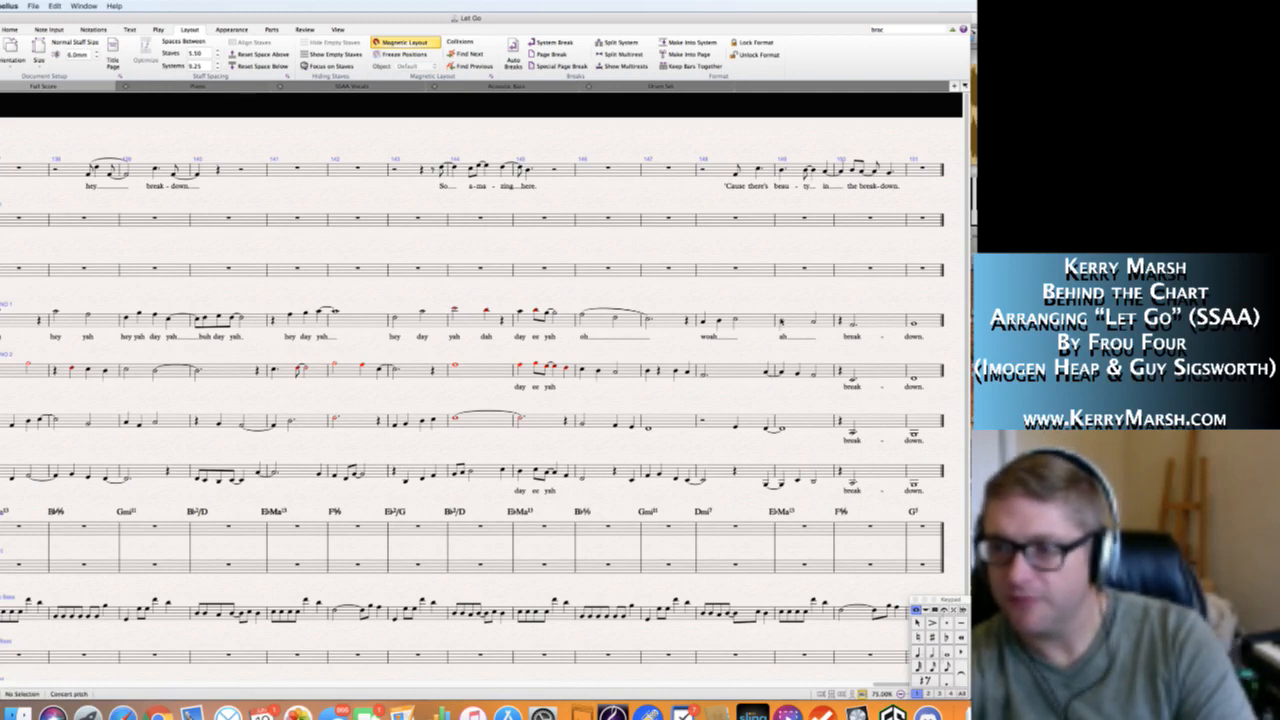
Slur the two Soprano 1 notes in bar 149 and the three Soprano 1 notes in bar 148.
left_click(782, 321)
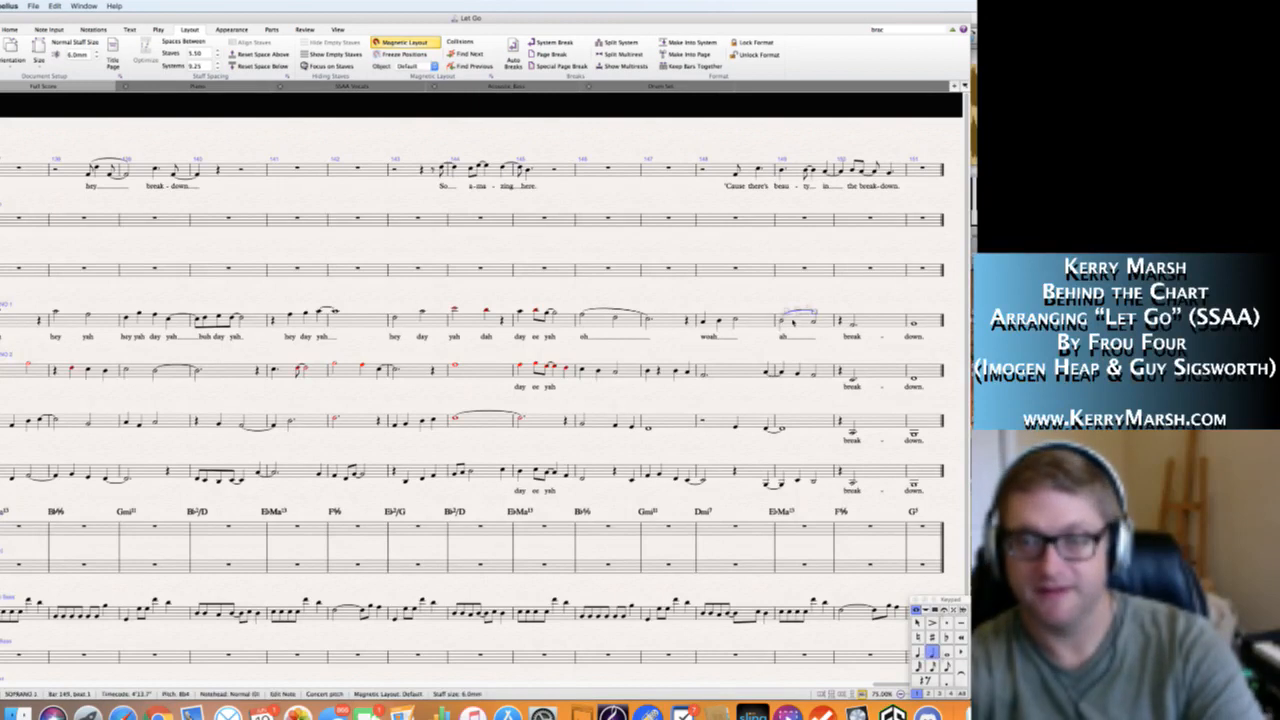
key("s")
left_click(737, 321)
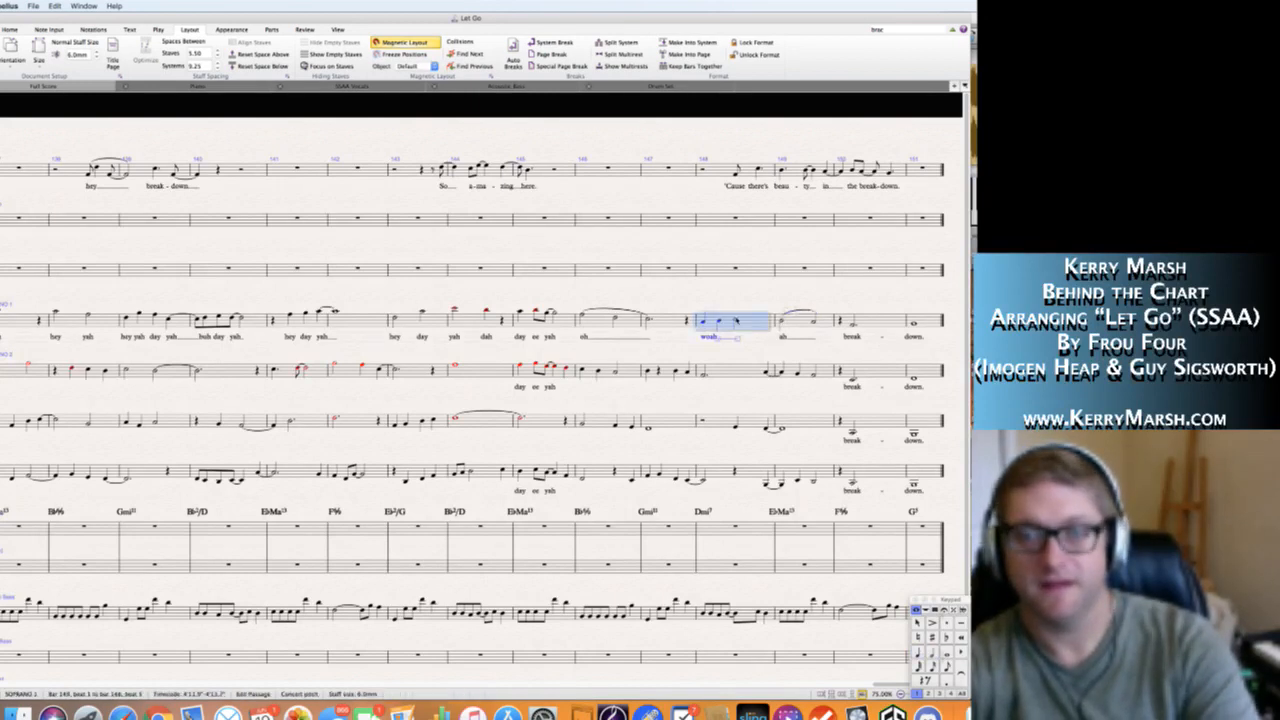
key("Escape")
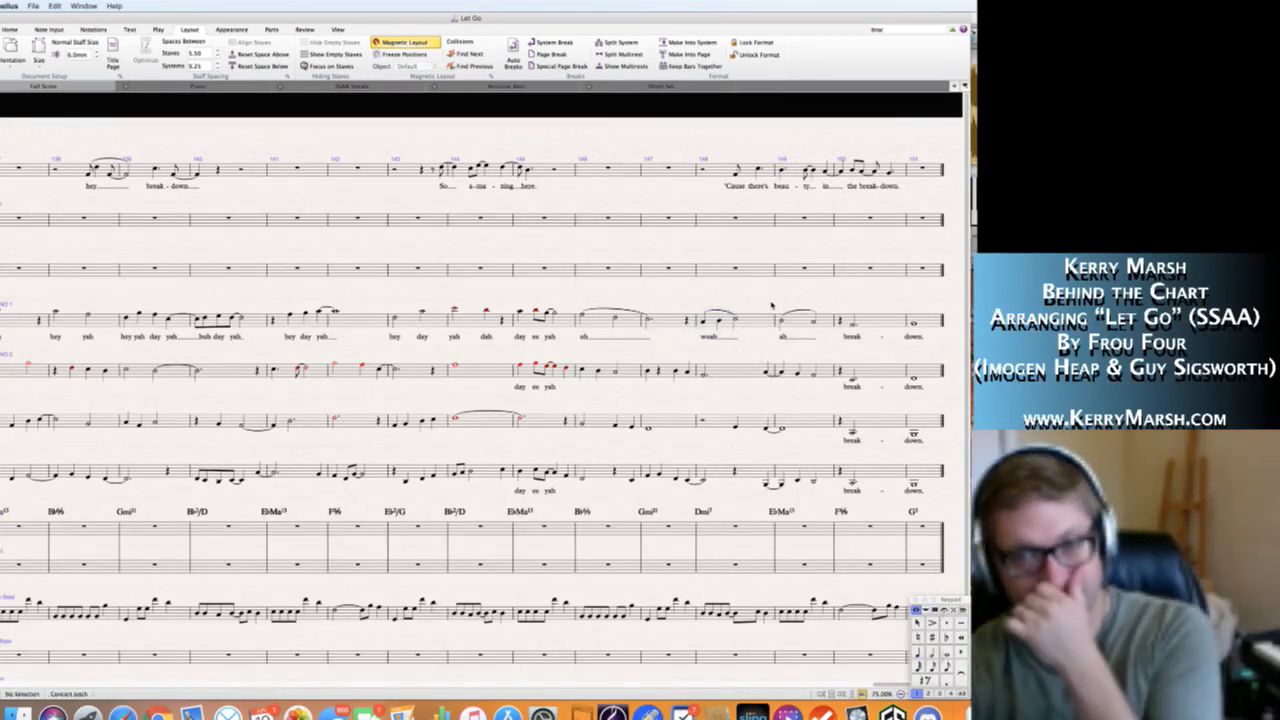
Enter the Soprano 2 lyrics from section K: "hey yah" in bar 119, "hey yah" in bar 120 and "hey" in bar 121.
scroll(771, 305, "down", 1)
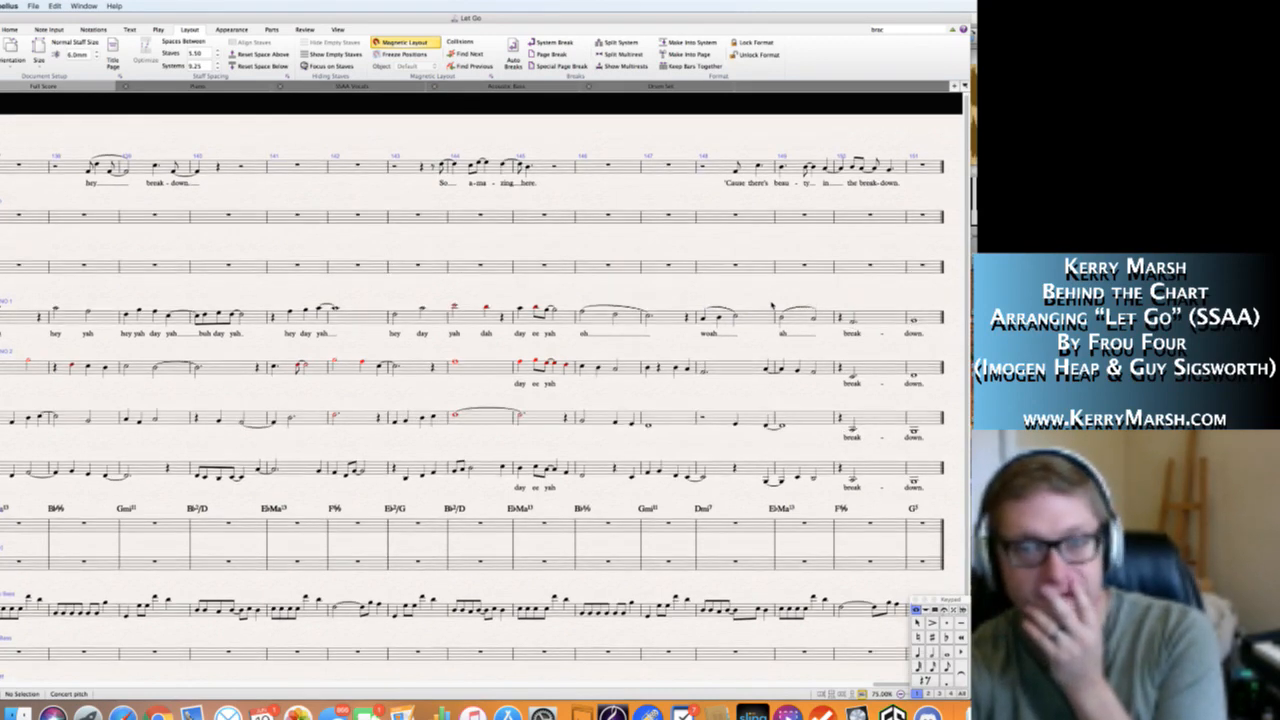
scroll(771, 305, "left", 3)
scroll(771, 305, "right", 3)
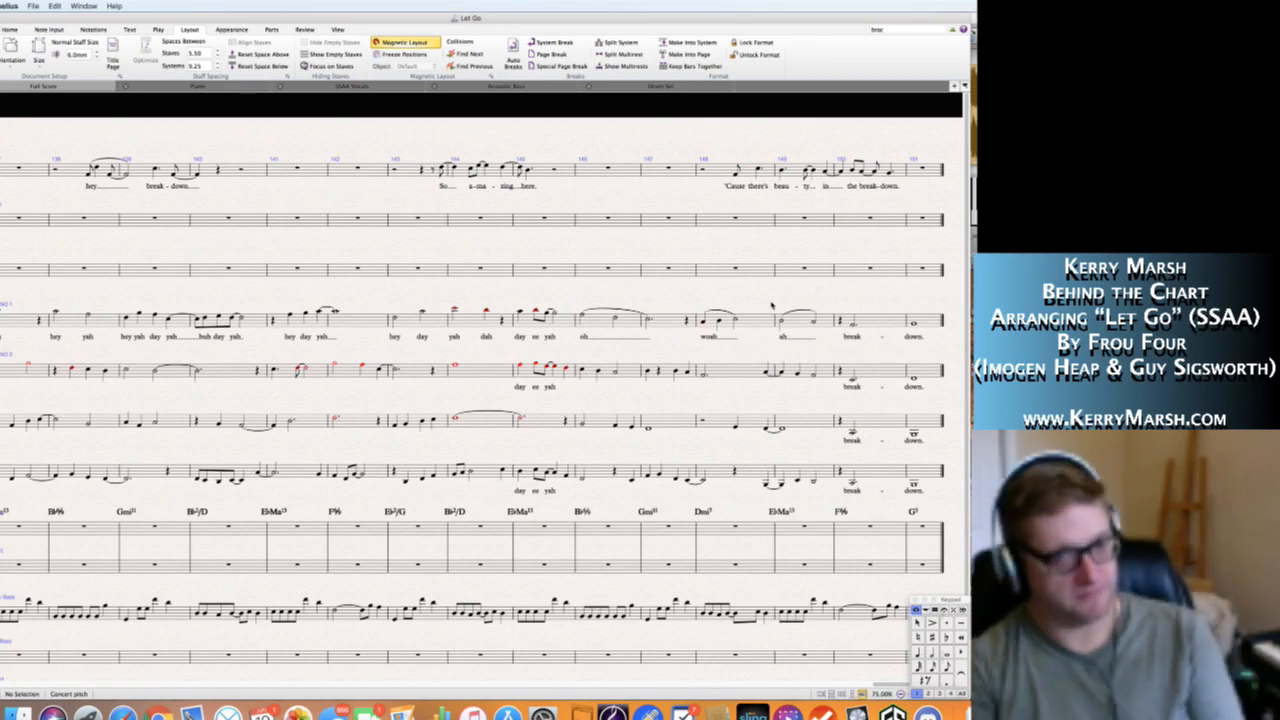
scroll(771, 305, "left", 10)
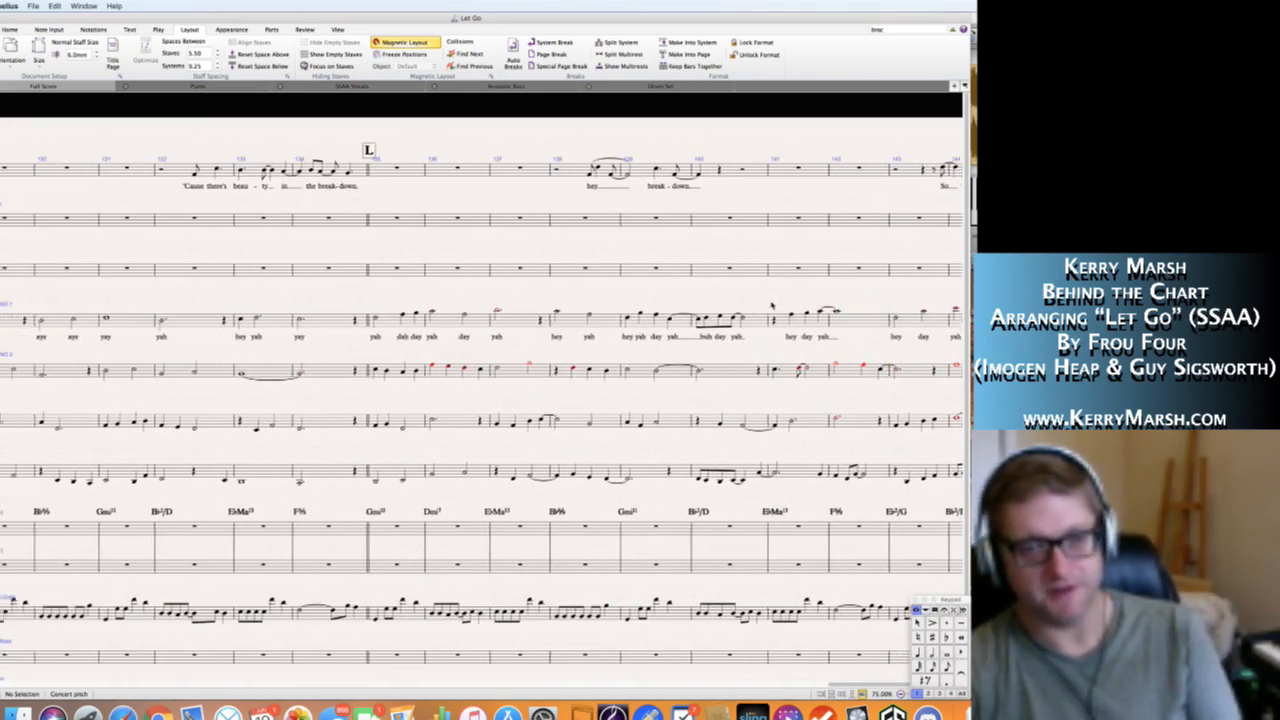
scroll(771, 305, "left", 10)
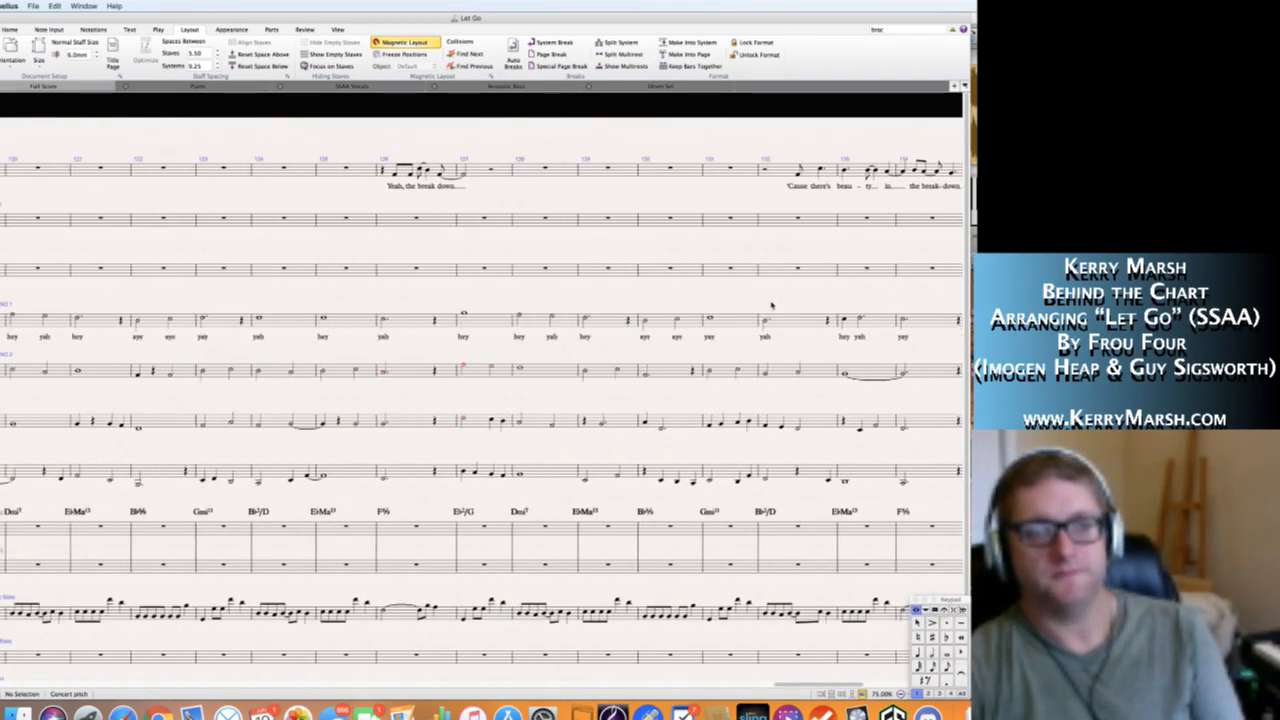
scroll(771, 305, "left", 10)
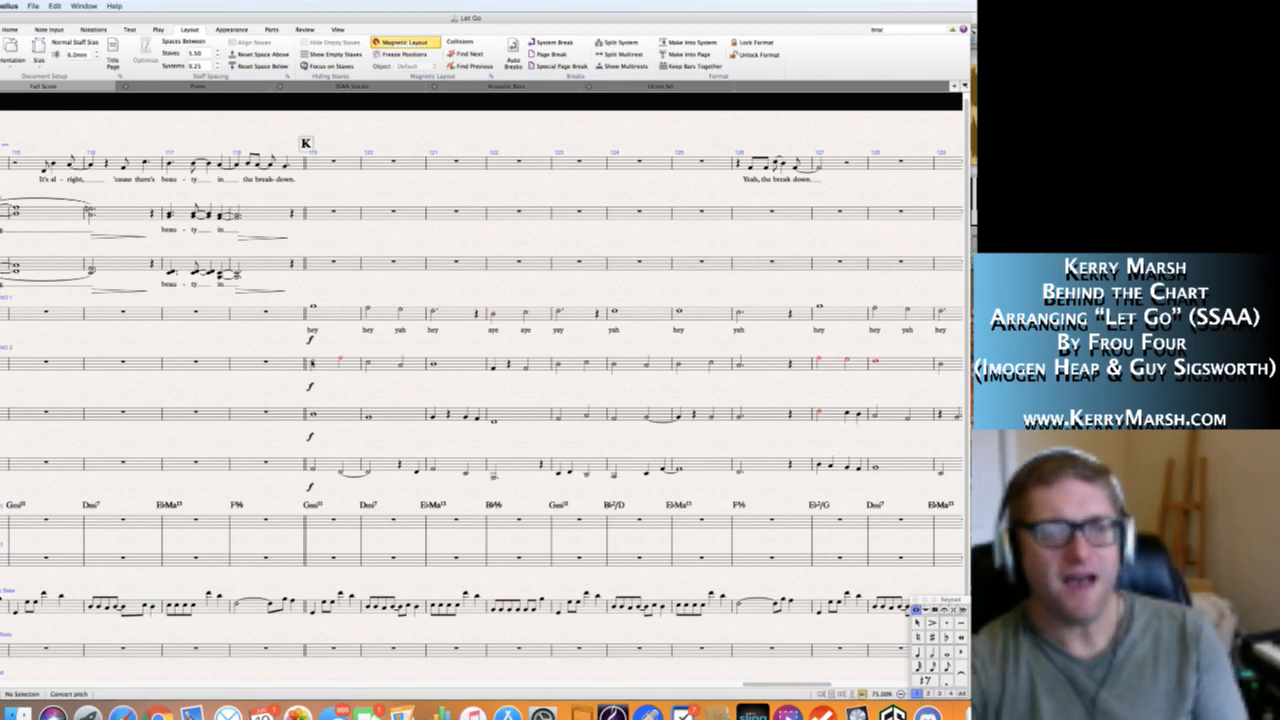
left_click(312, 363)
key("ctrl+l")
type("hey yah ")
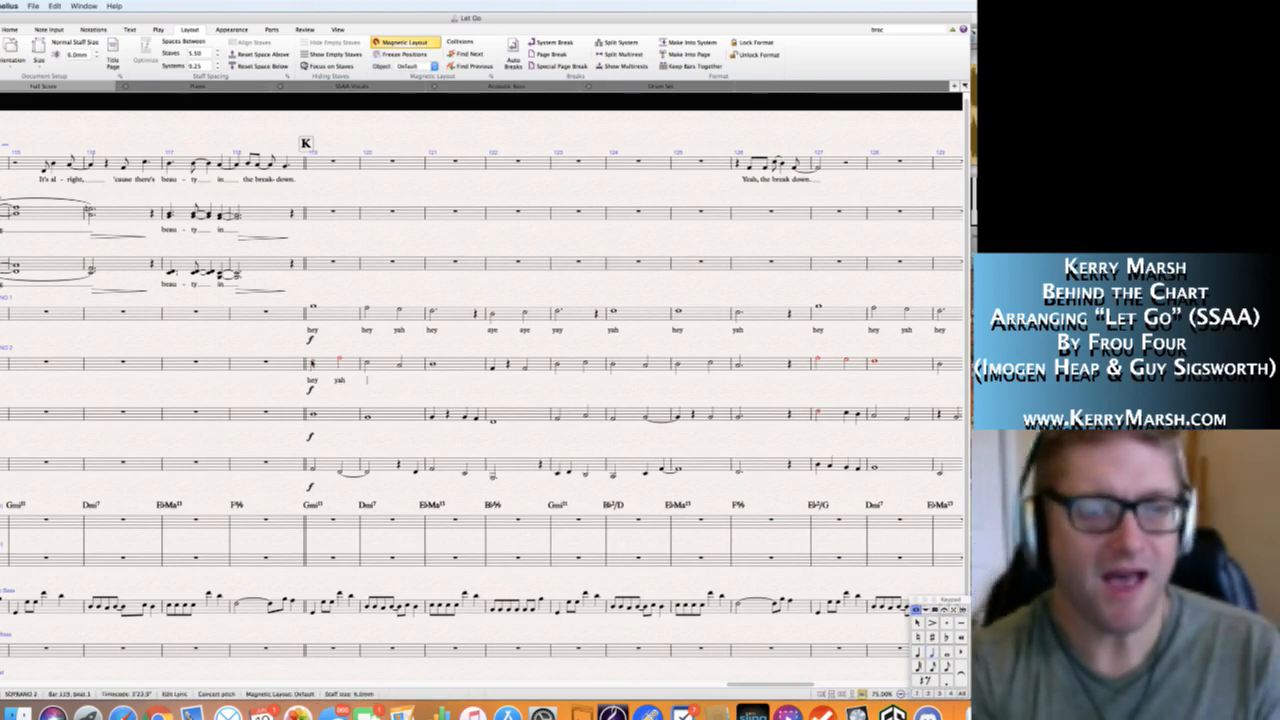
type("hey yah")
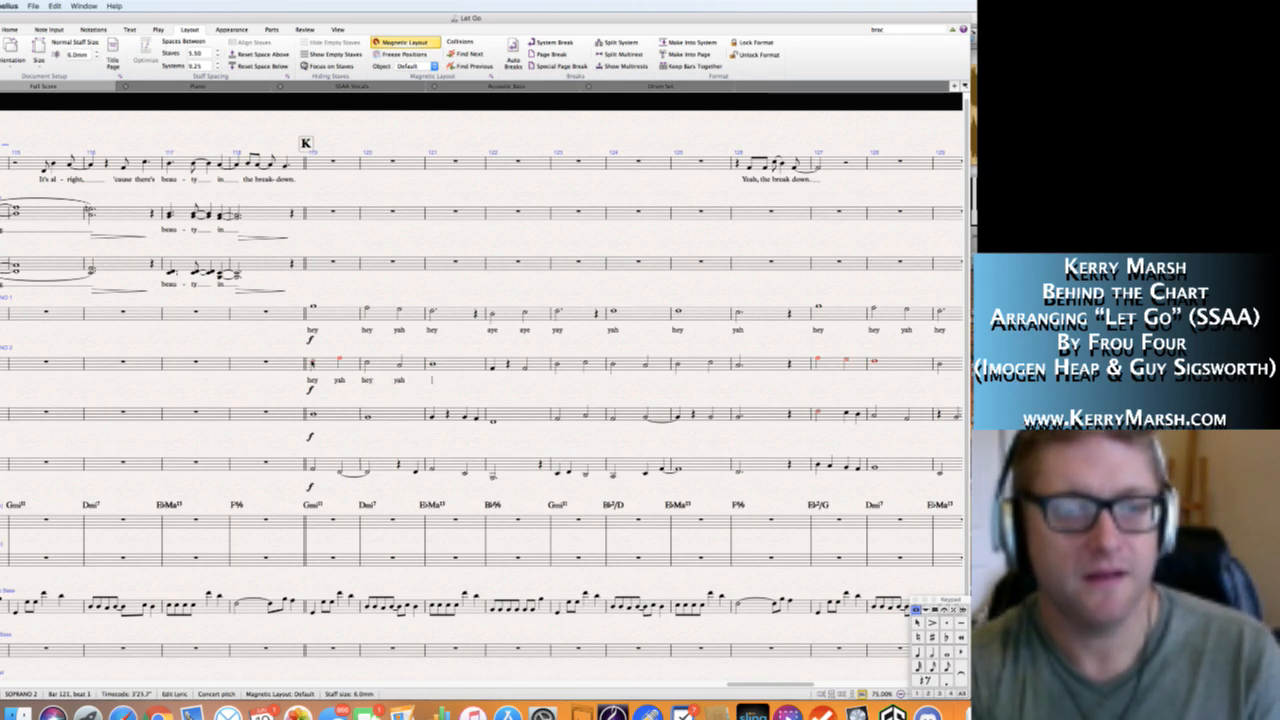
type(" hey")
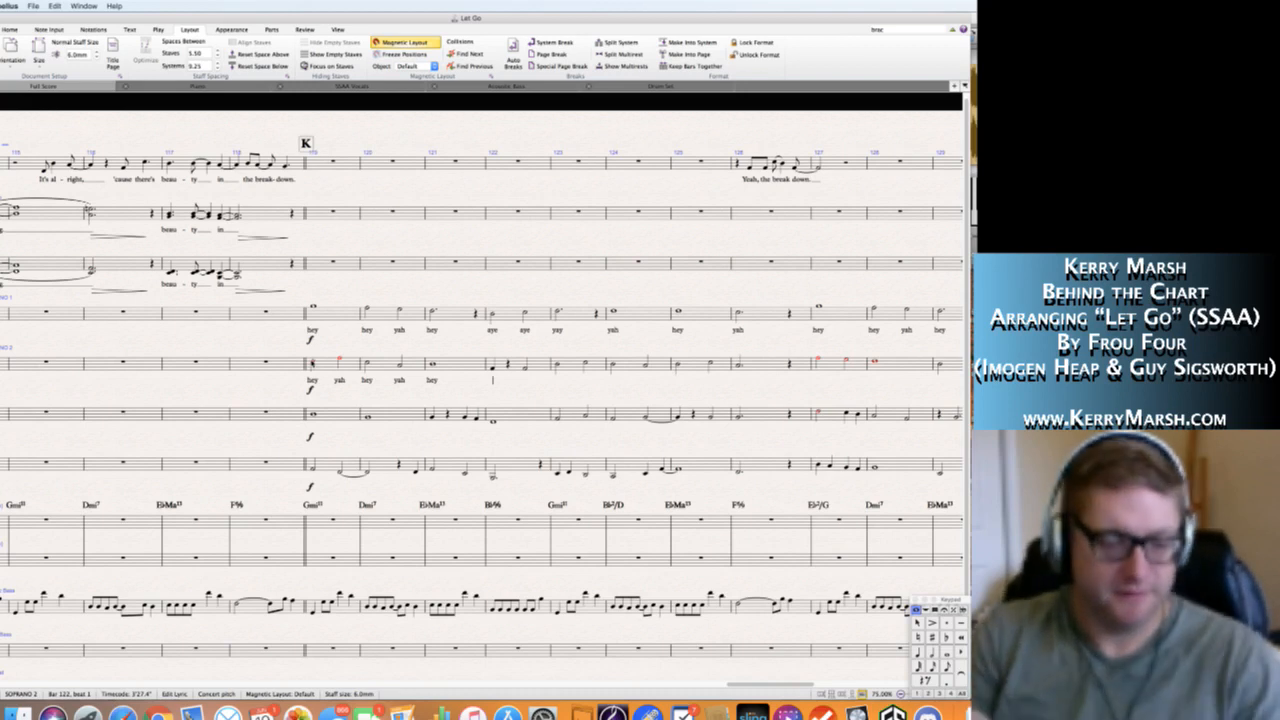
Continue the Soprano 2 lyrics with "yah aye" in bar 122 and "yay yah" in bar 123.
type("yah ")
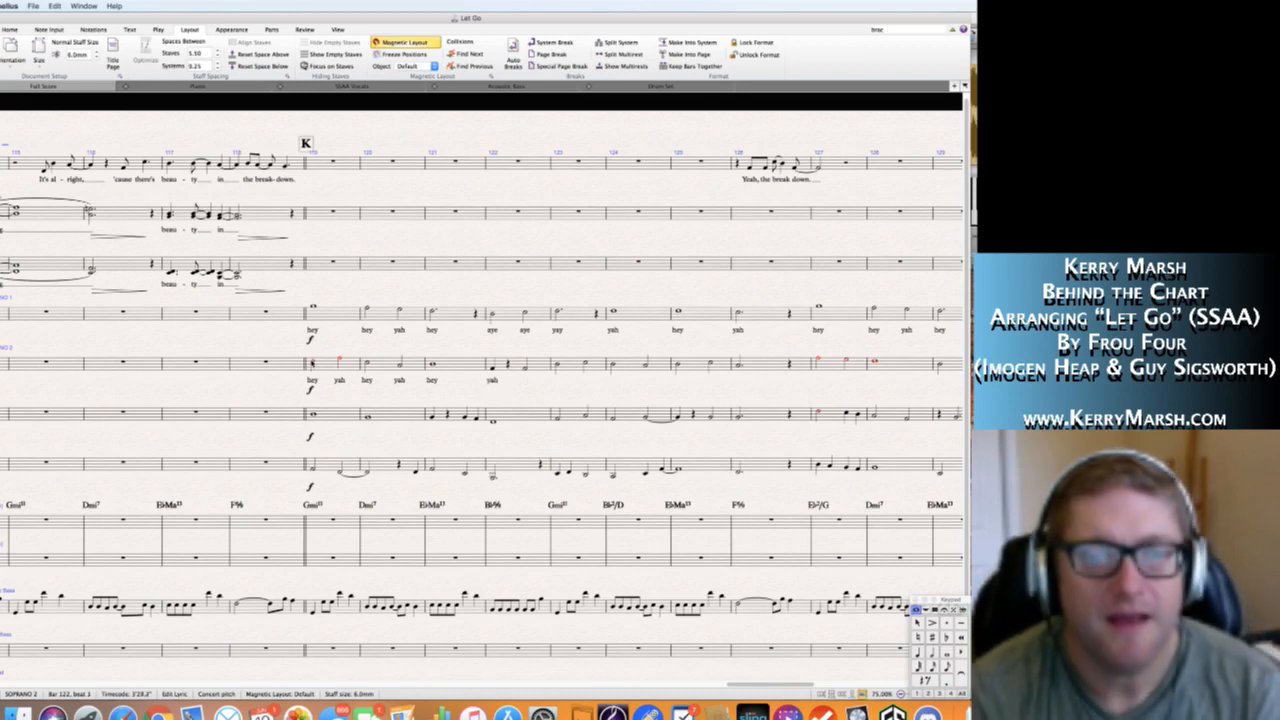
type("aye")
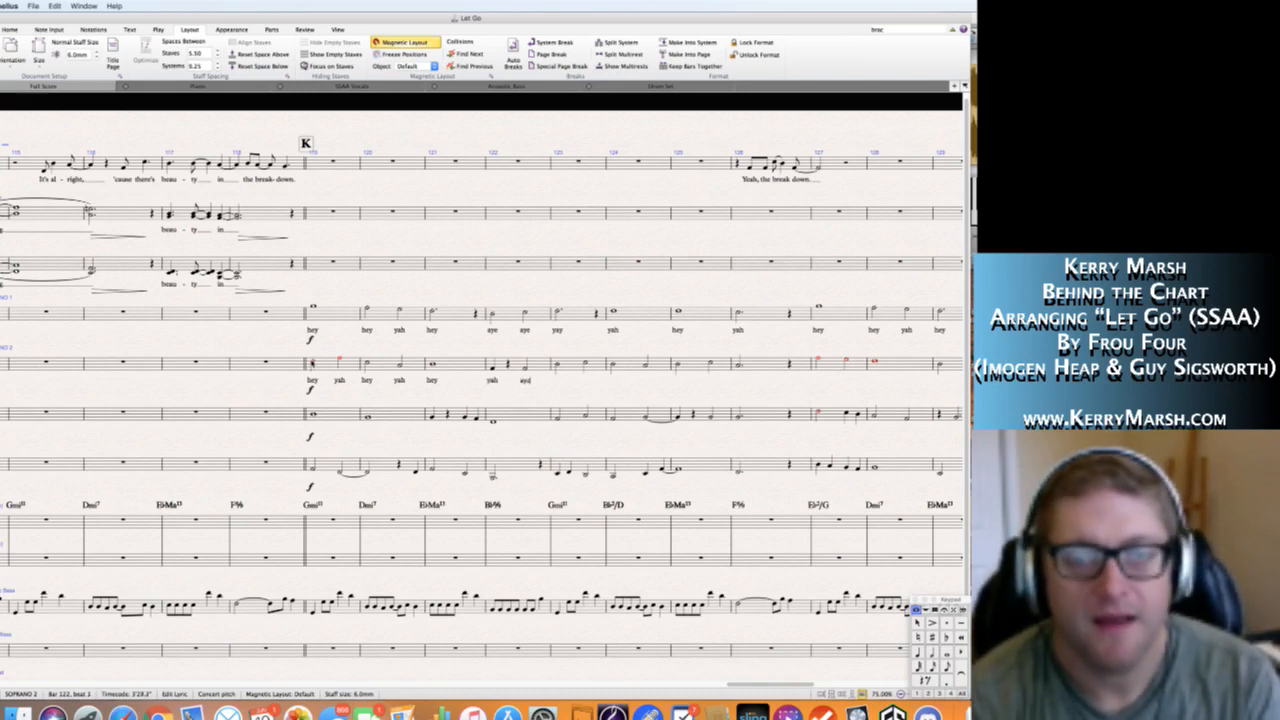
type("yay")
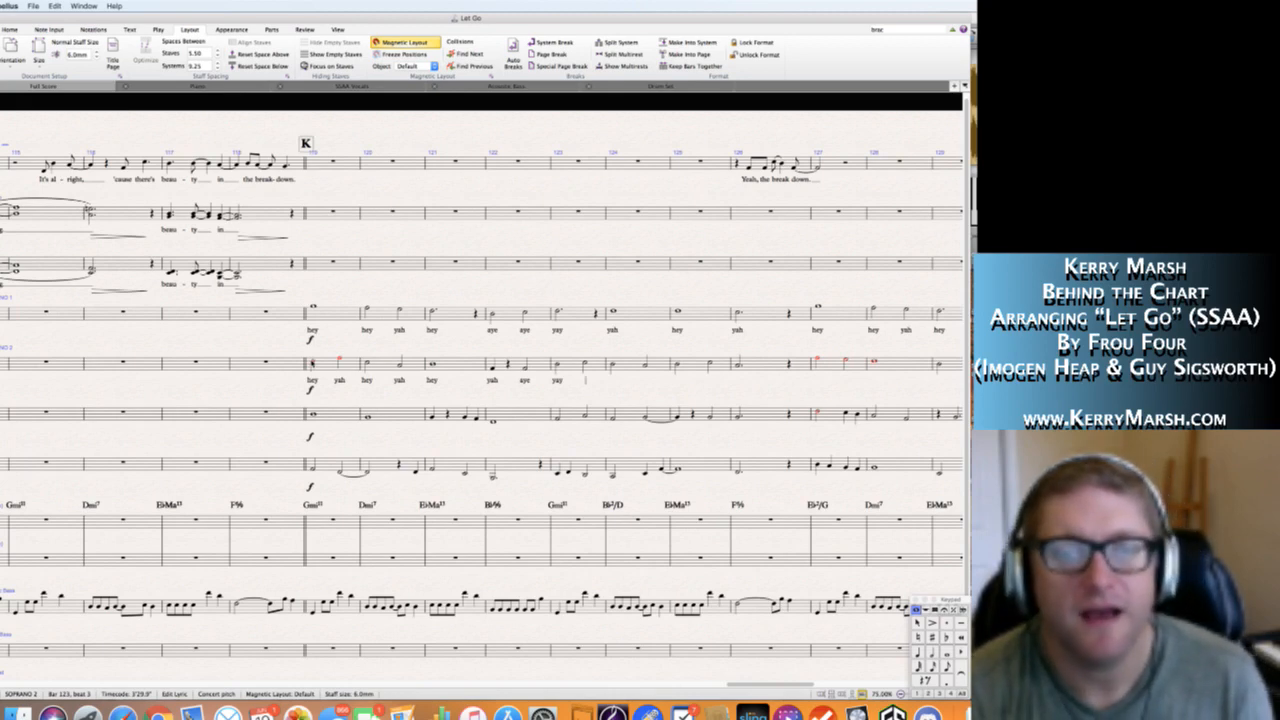
type("yah")
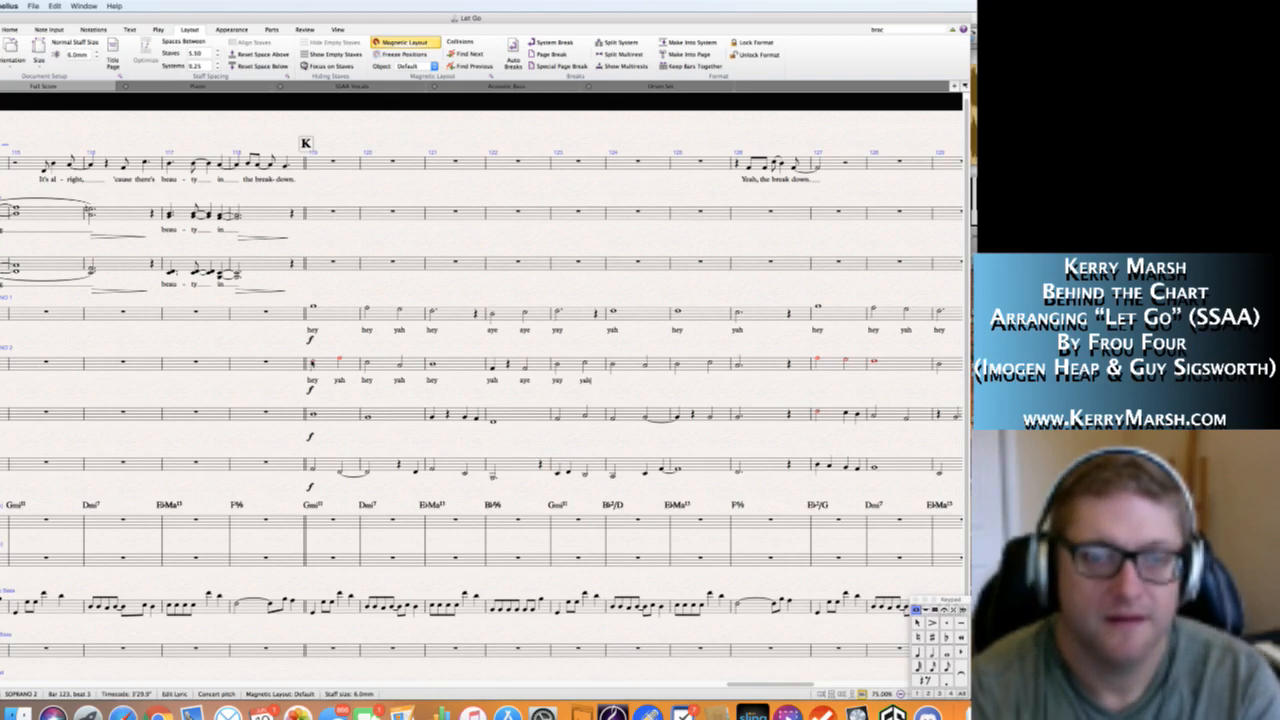
key("space")
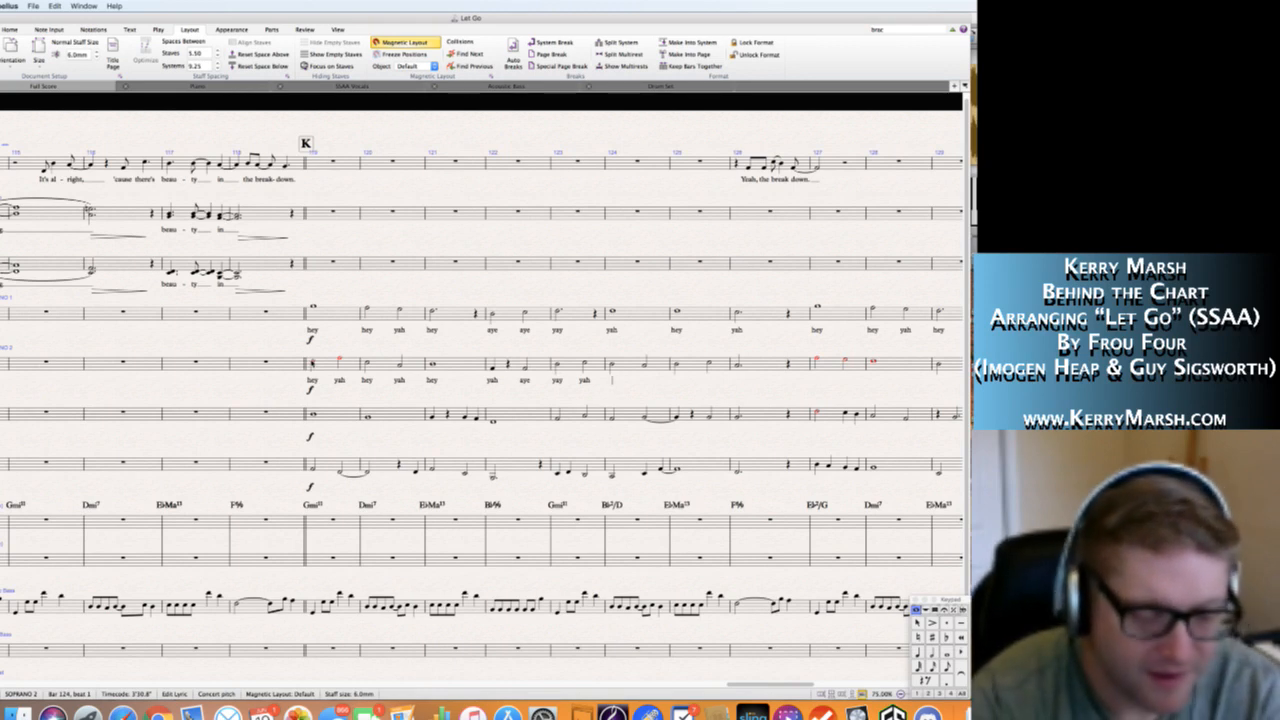
Add the Soprano 2 lyrics "hey day" in bar 124, "yah dah" in bar 125 and "yah" in bar 126.
type("layday")
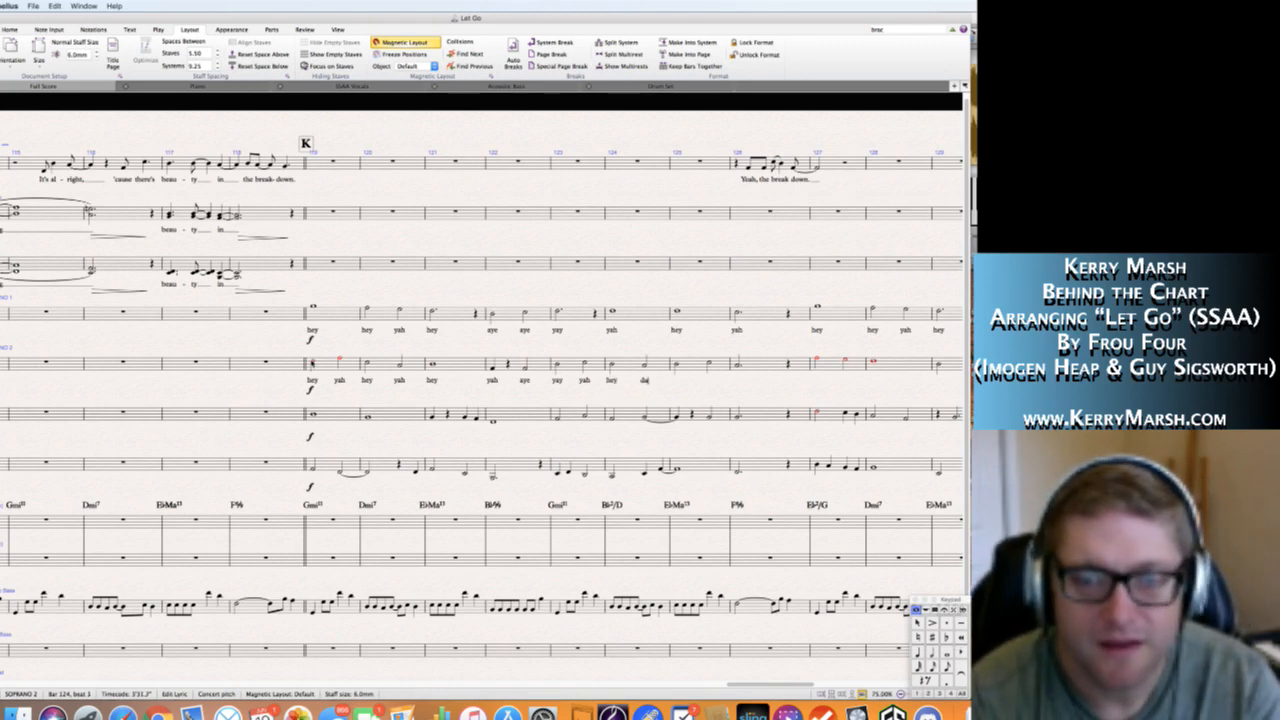
type("yah")
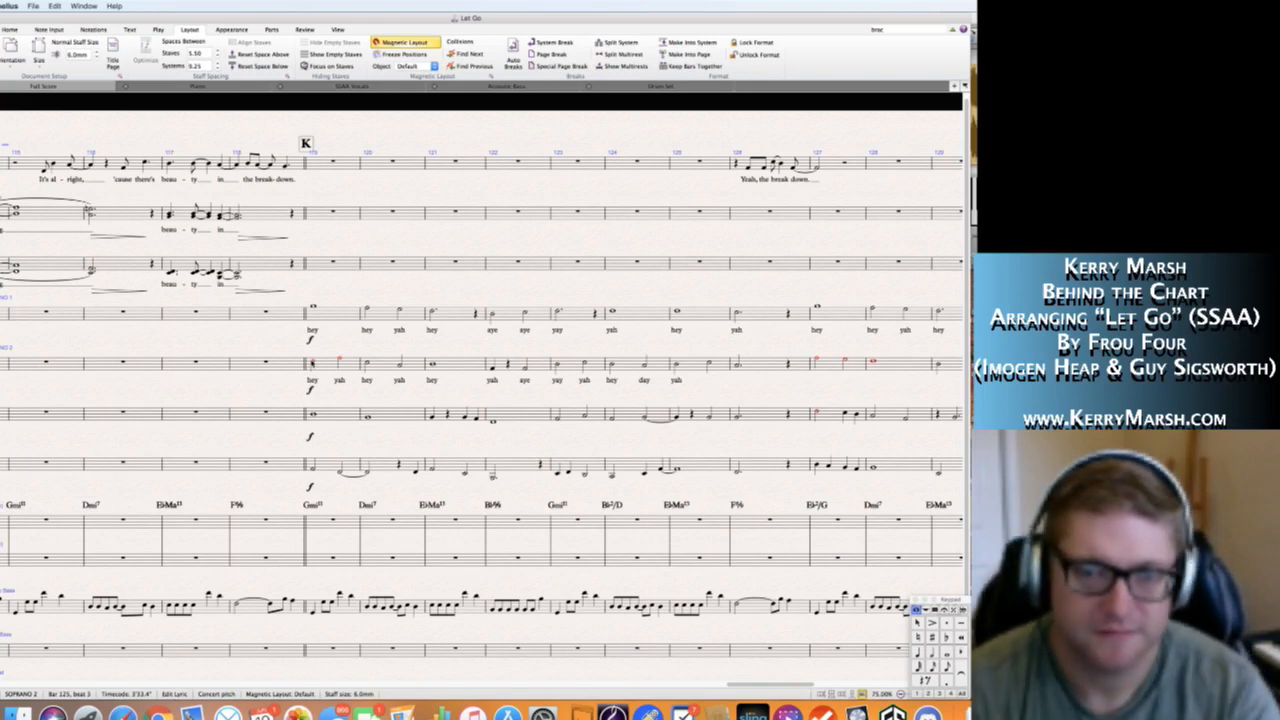
key("Escape")
key("Escape")
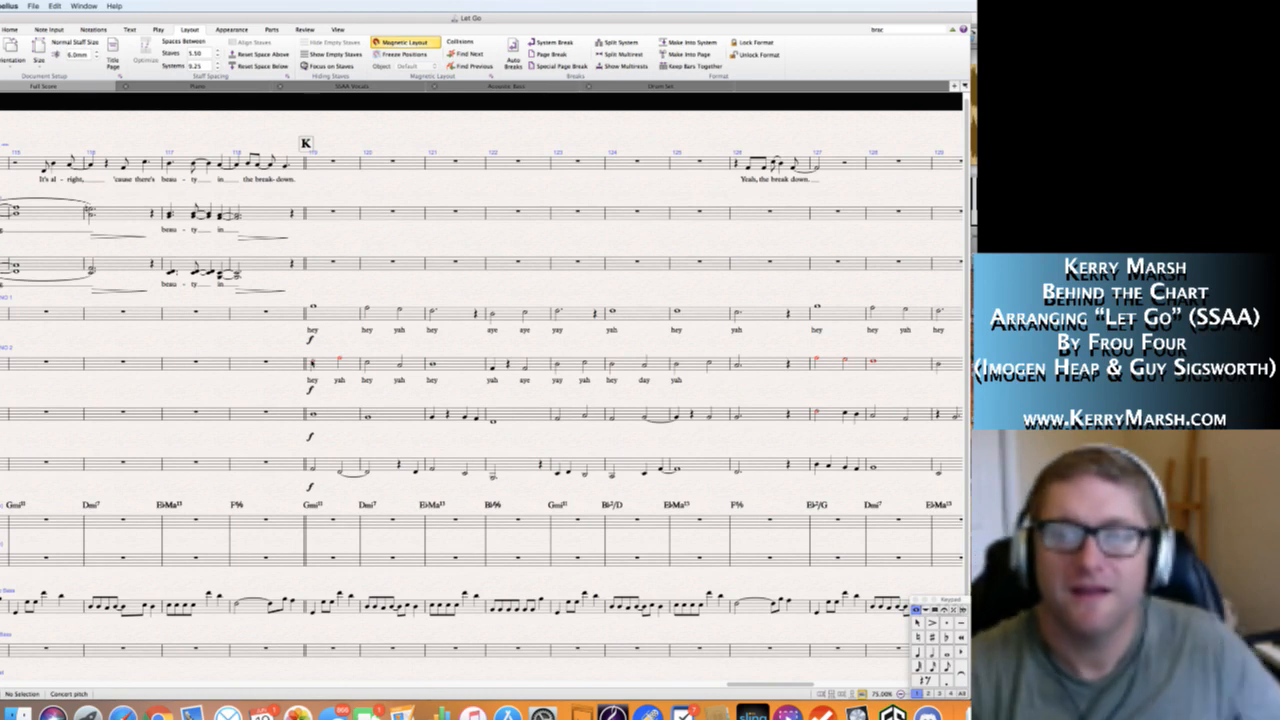
left_click(709, 365)
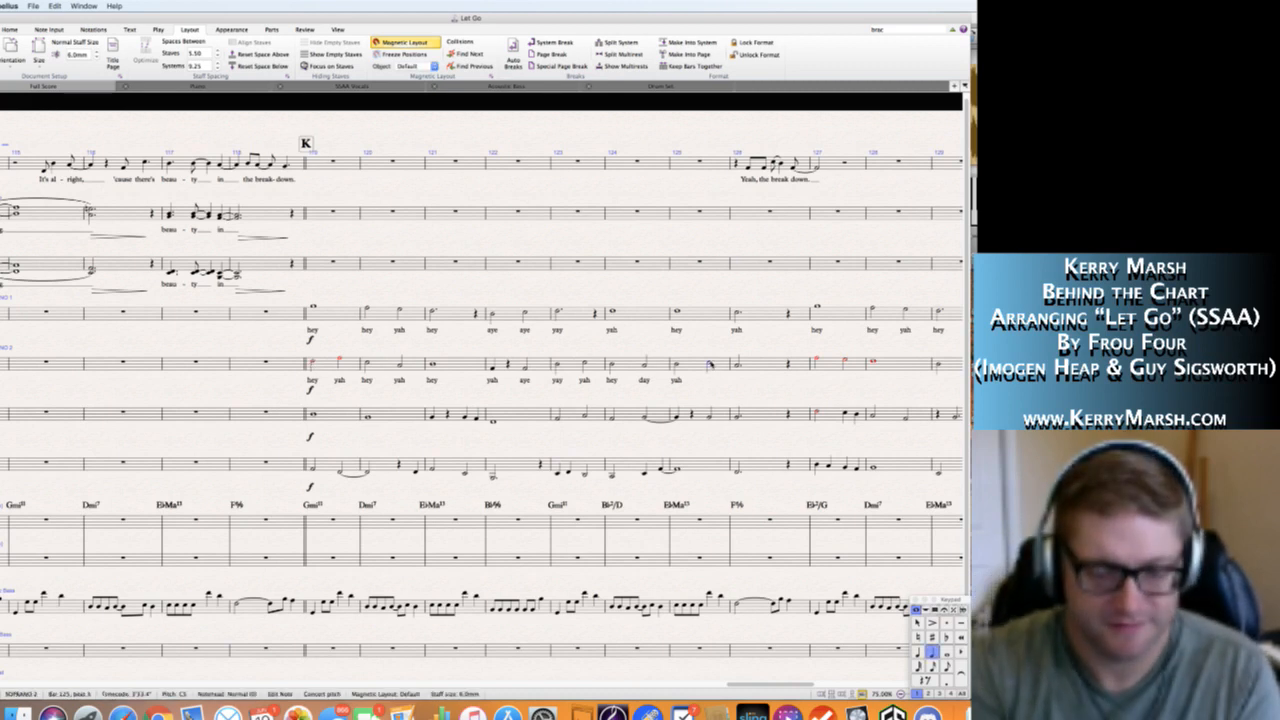
key("super+l")
type("dah yah")
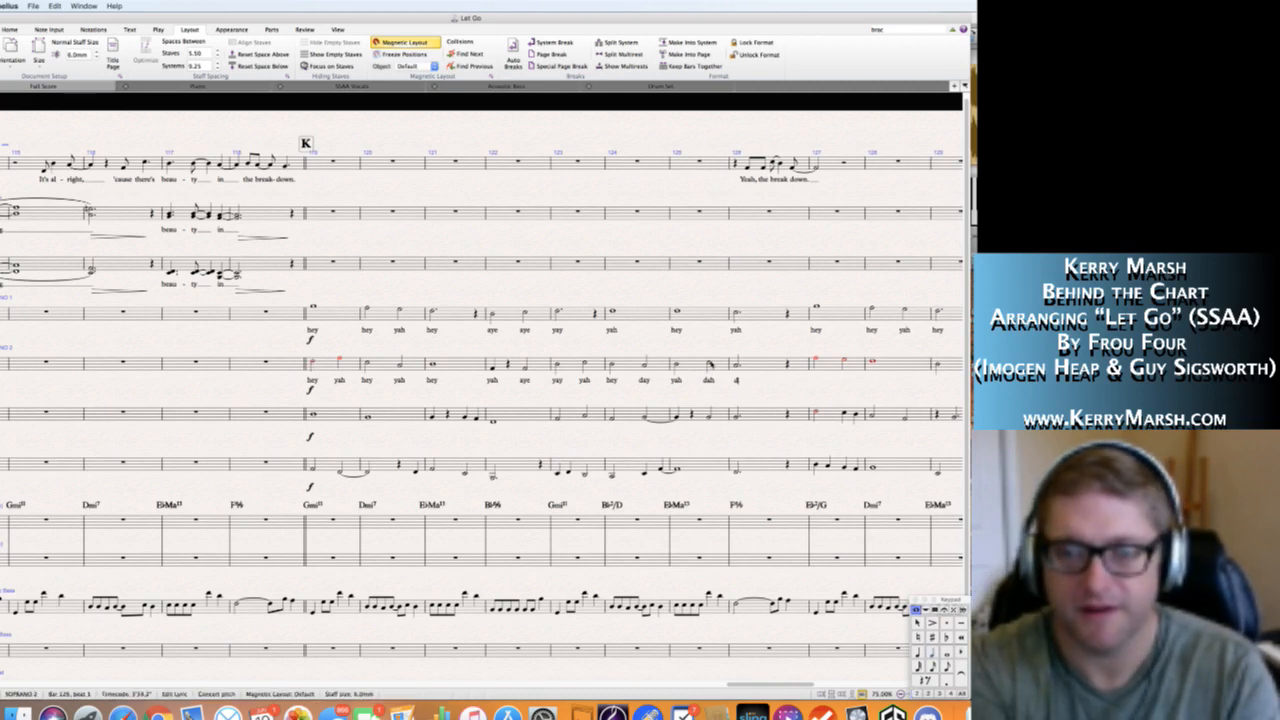
key("Escape")
key("Escape")
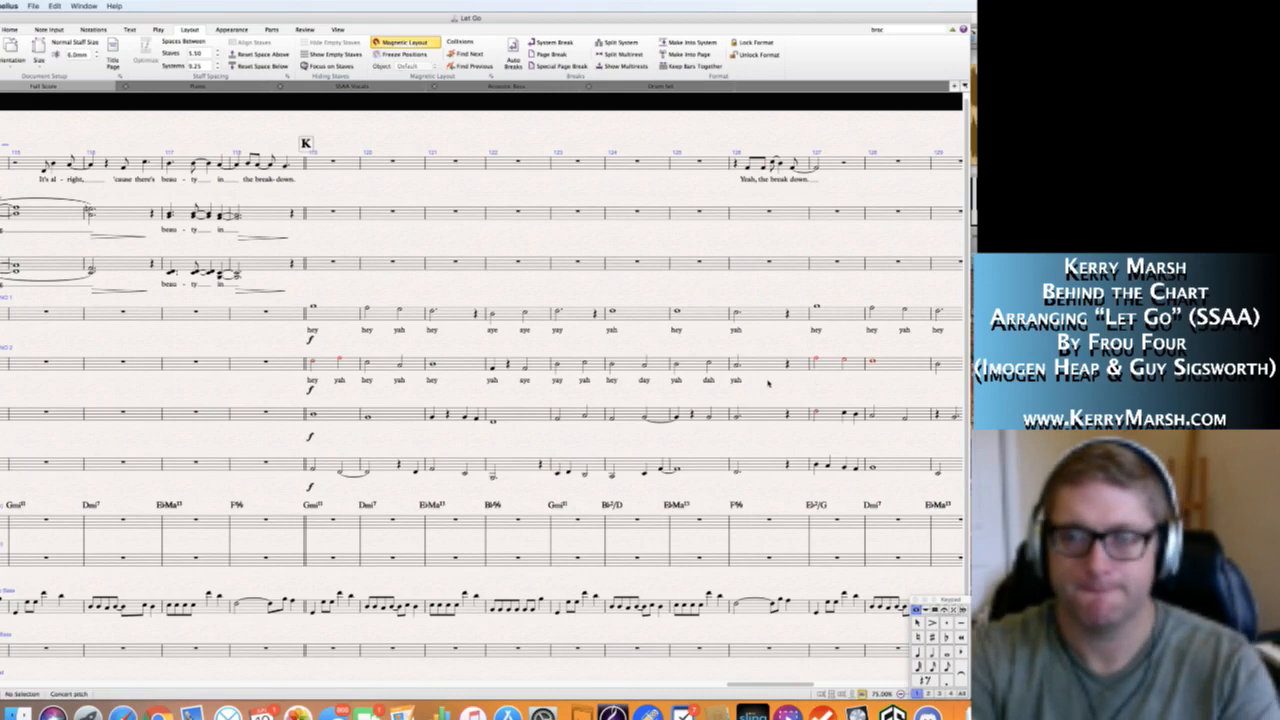
right_click(532, 397)
left_click(346, 447)
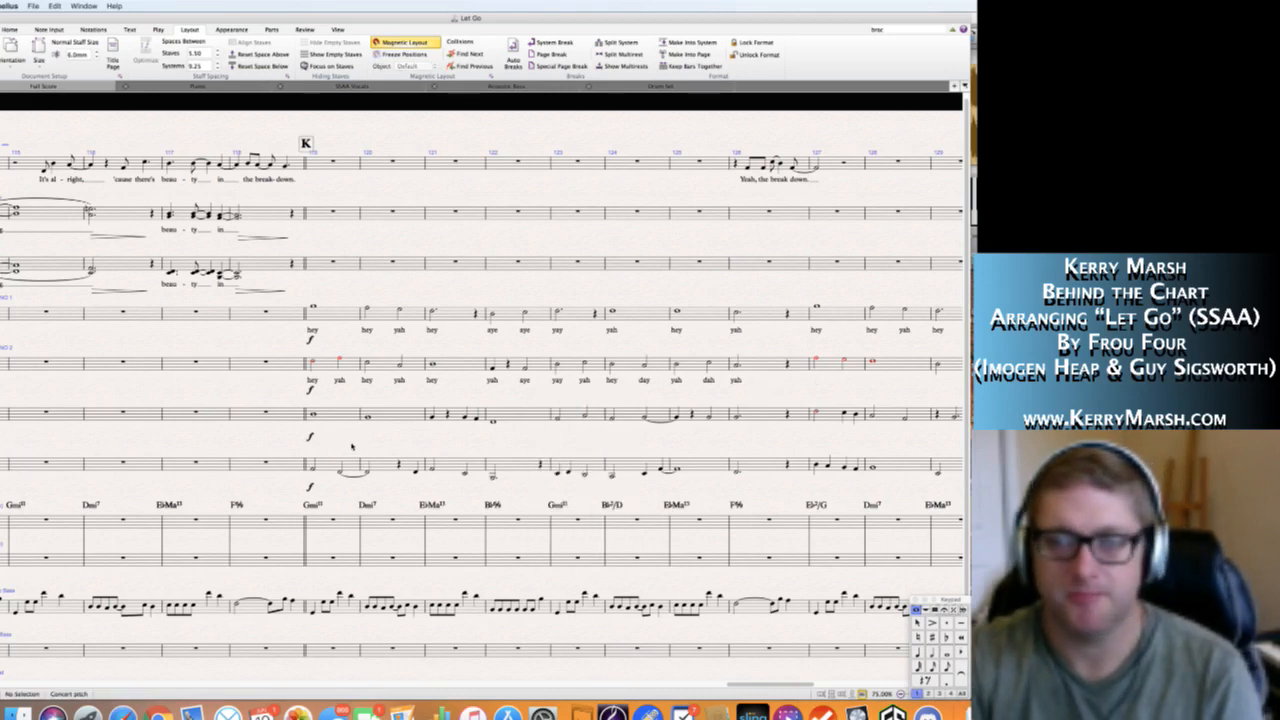
Enter the Soprano 2 lyrics "hey yah" in bar 127 and "hey" in bar 128.
scroll(400, 430, "right", 5)
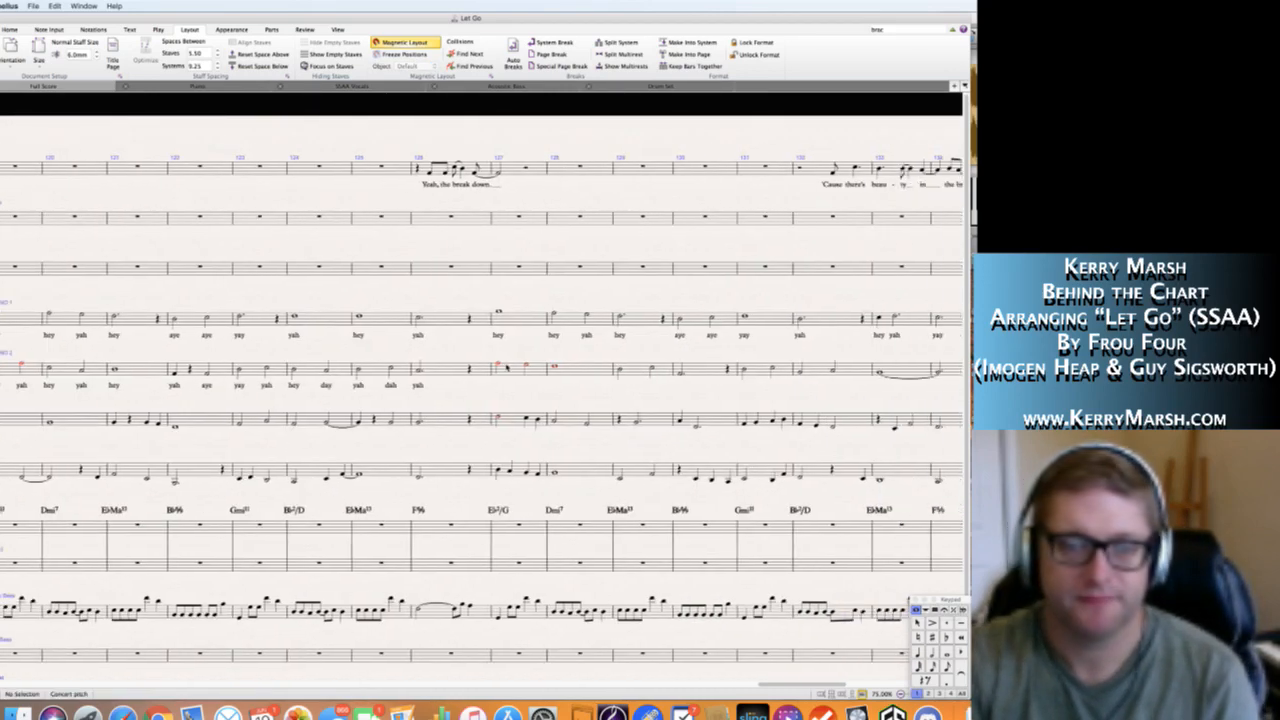
scroll(510, 368, "left", 1)
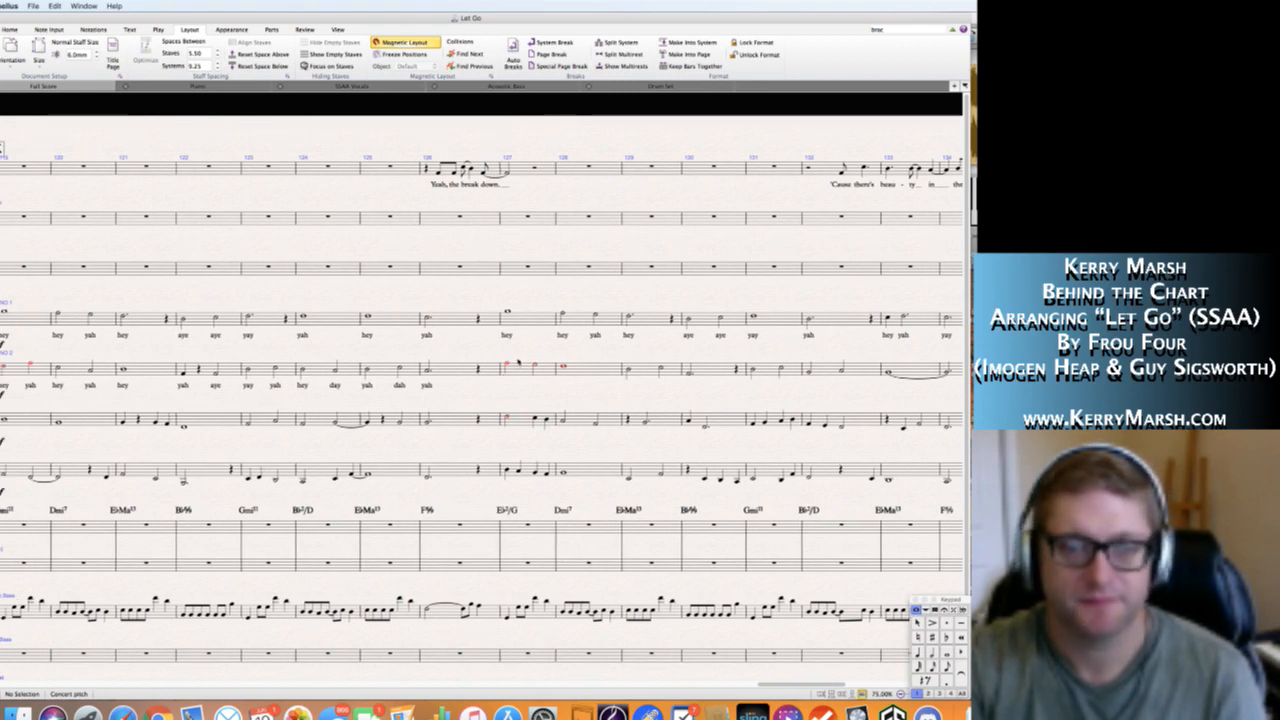
left_click(508, 366)
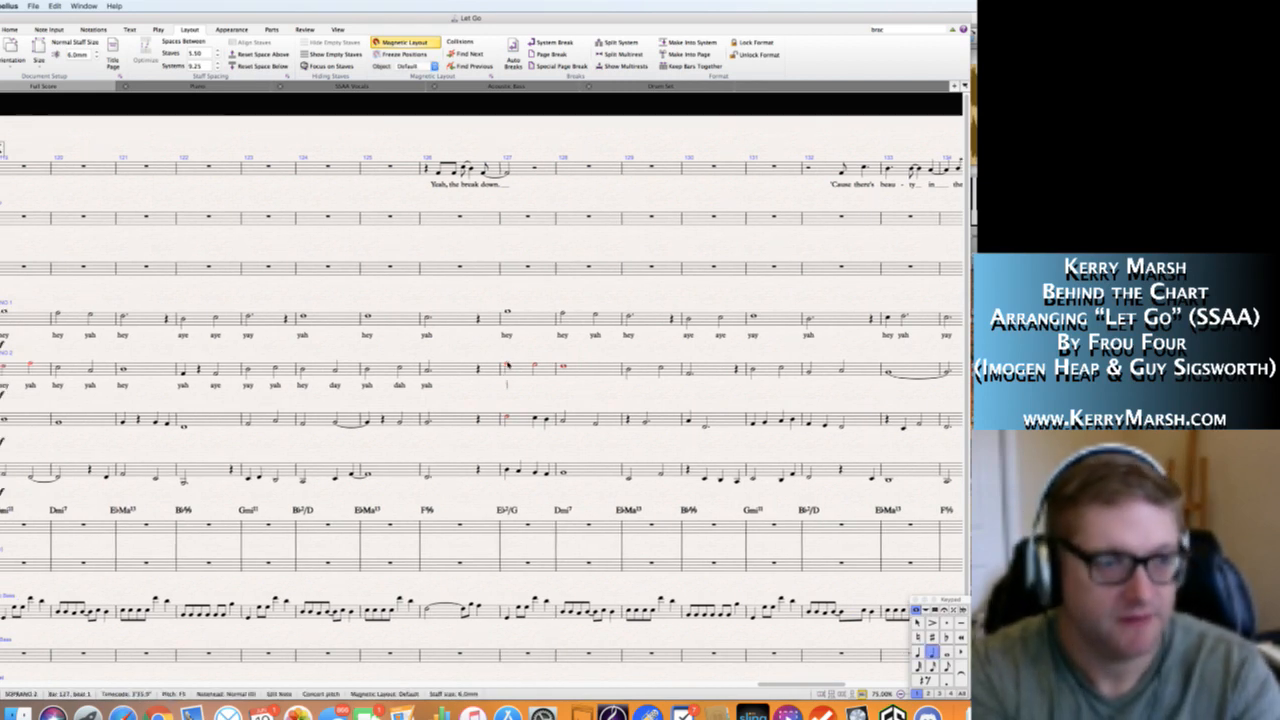
key("super+l")
type("hey yah")
type(" yah yah")
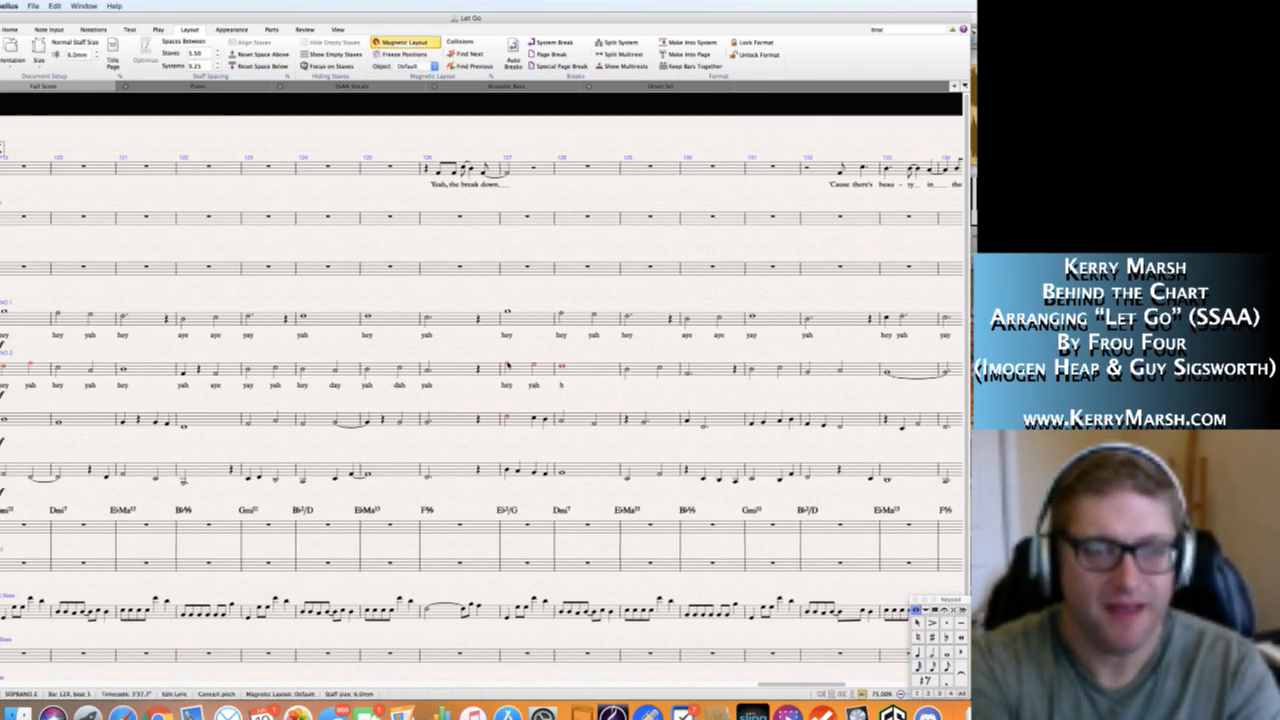
key("BackSpace")
key("BackSpace")
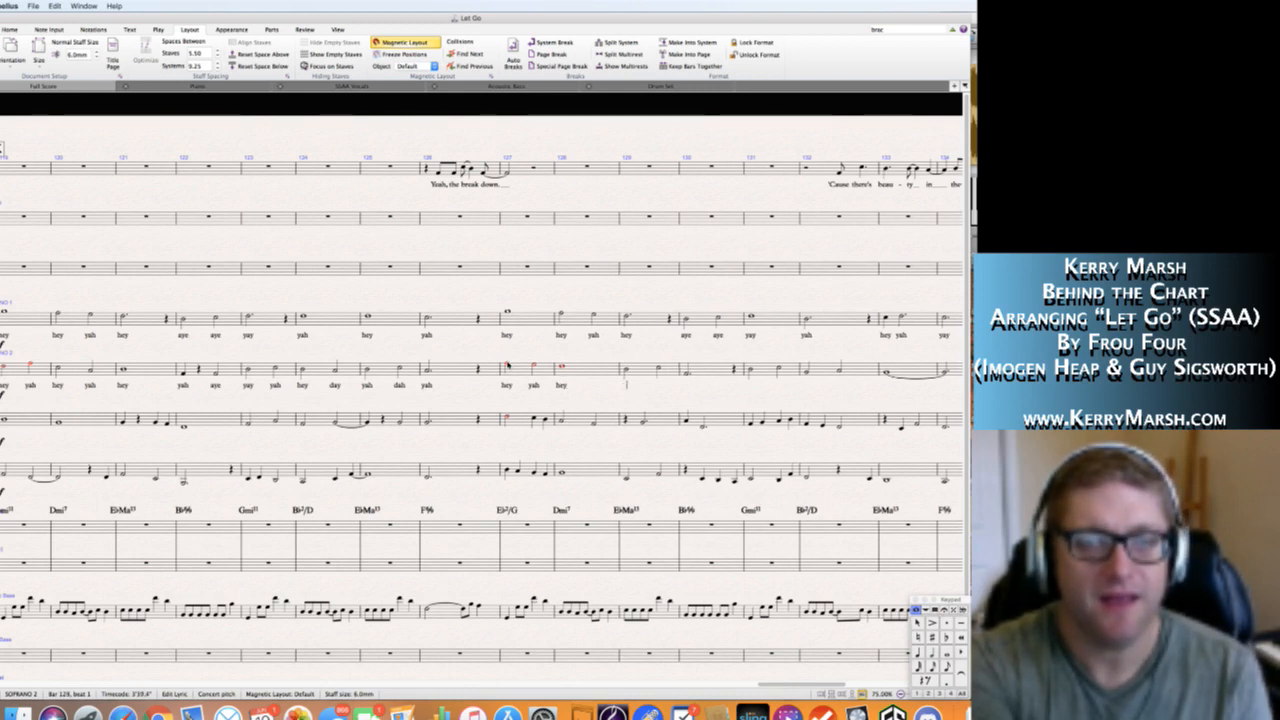
Add the Soprano 2 lyrics "yah day" in bar 129 and "yah" in bar 130.
type("yah ")
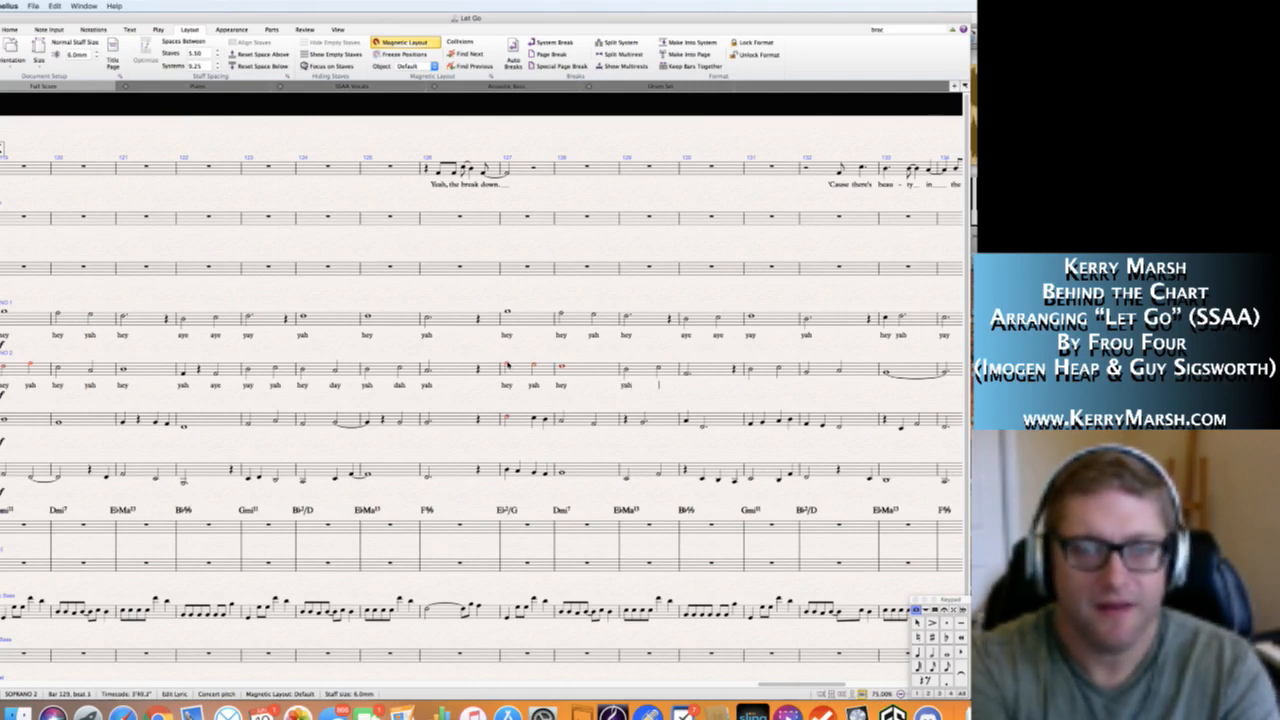
type("day")
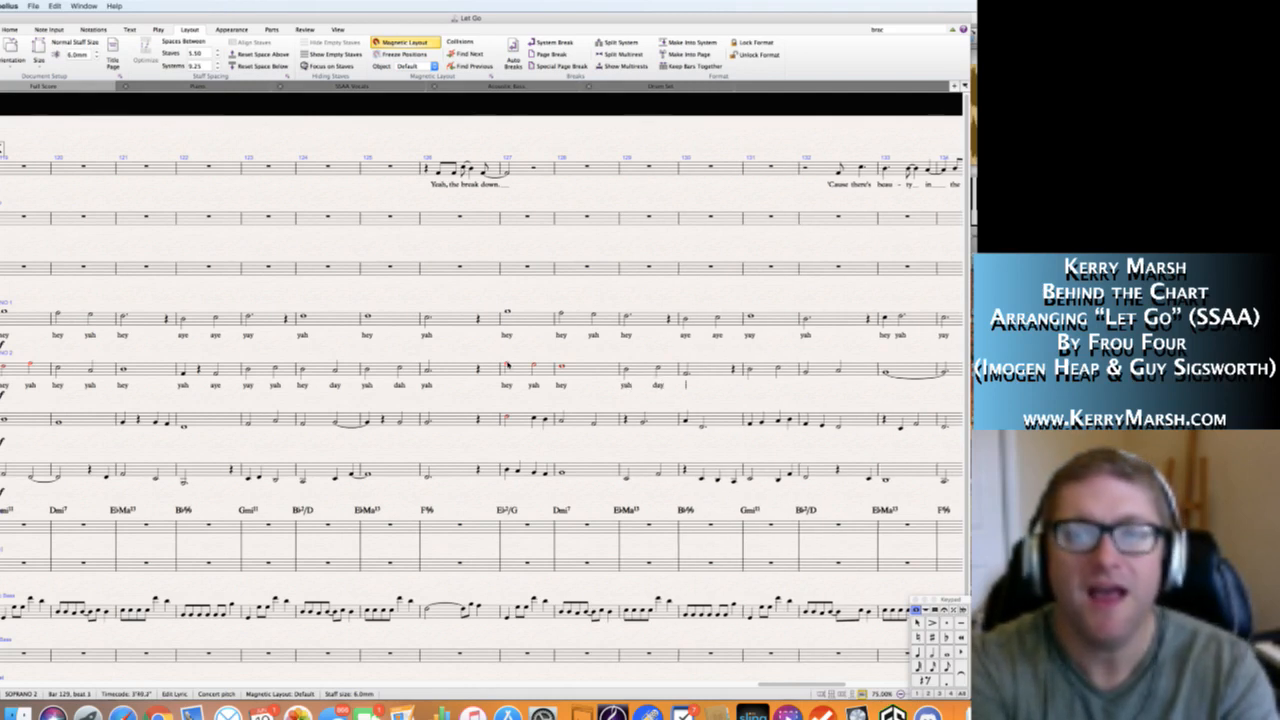
type(" gah")
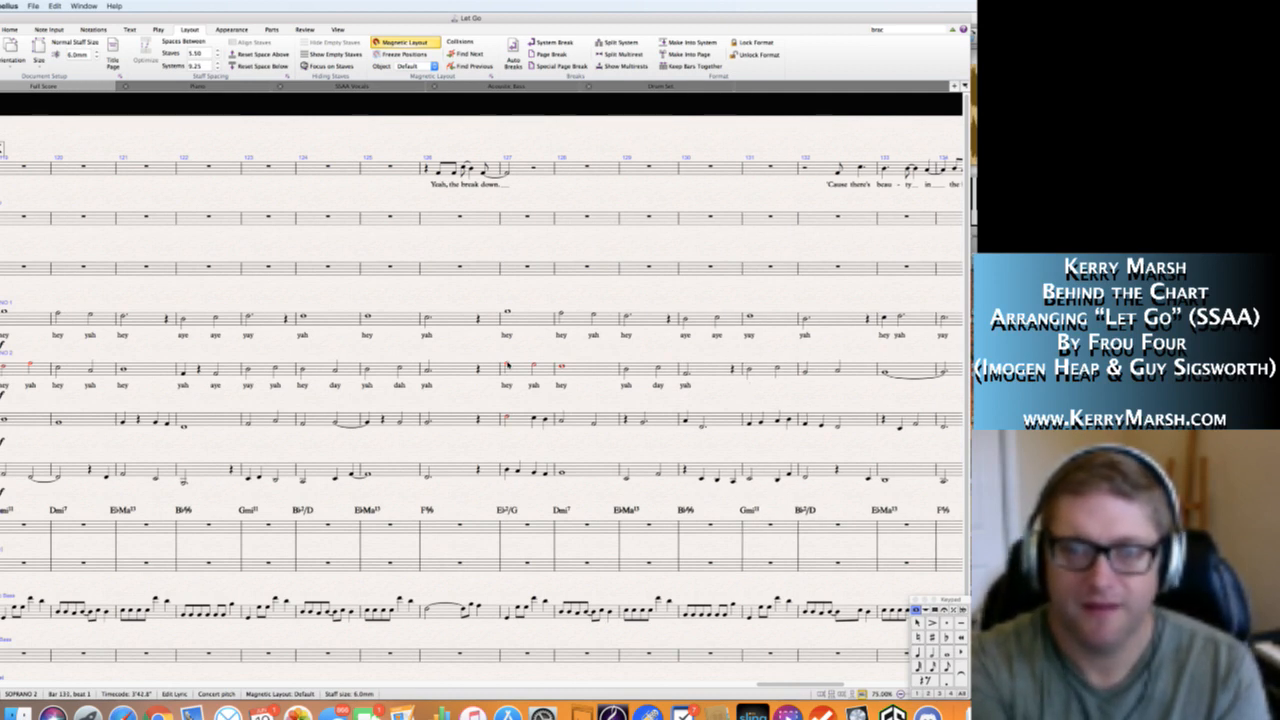
Add the Soprano 2 lyrics "aye aye" in bar 131 and "yay" on the first note of bar 132.
type("st")
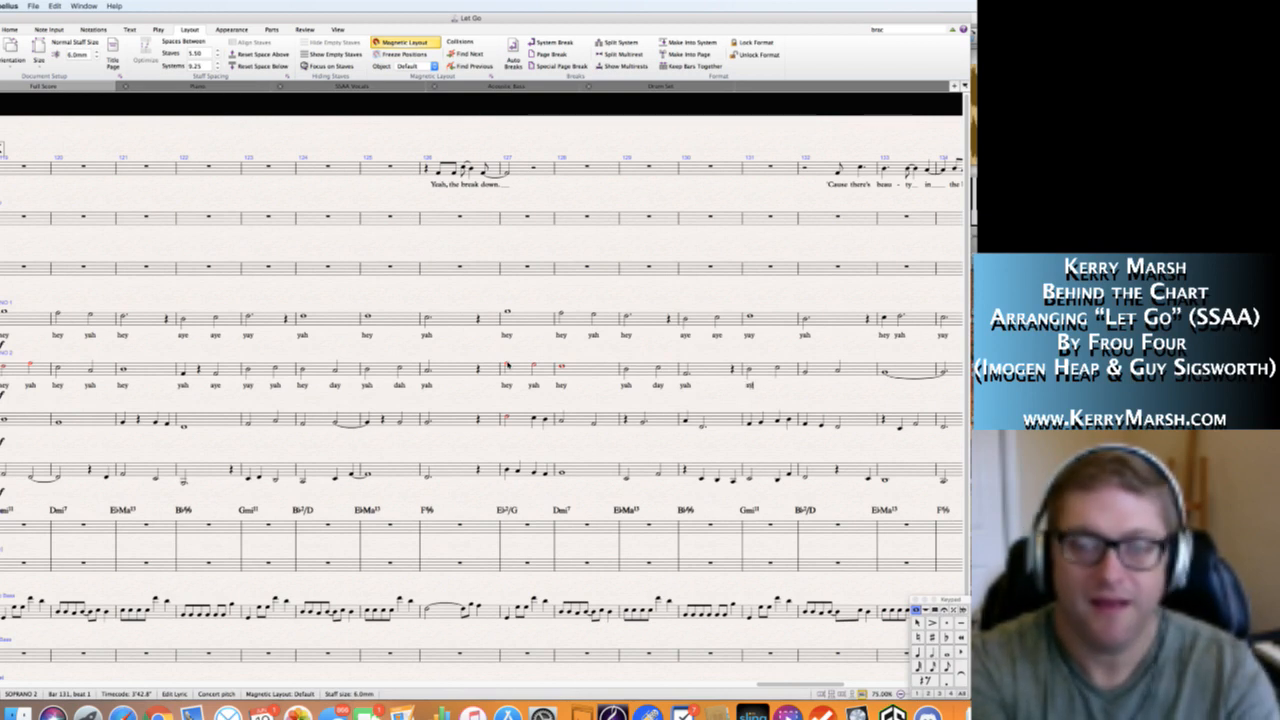
type("e aye ")
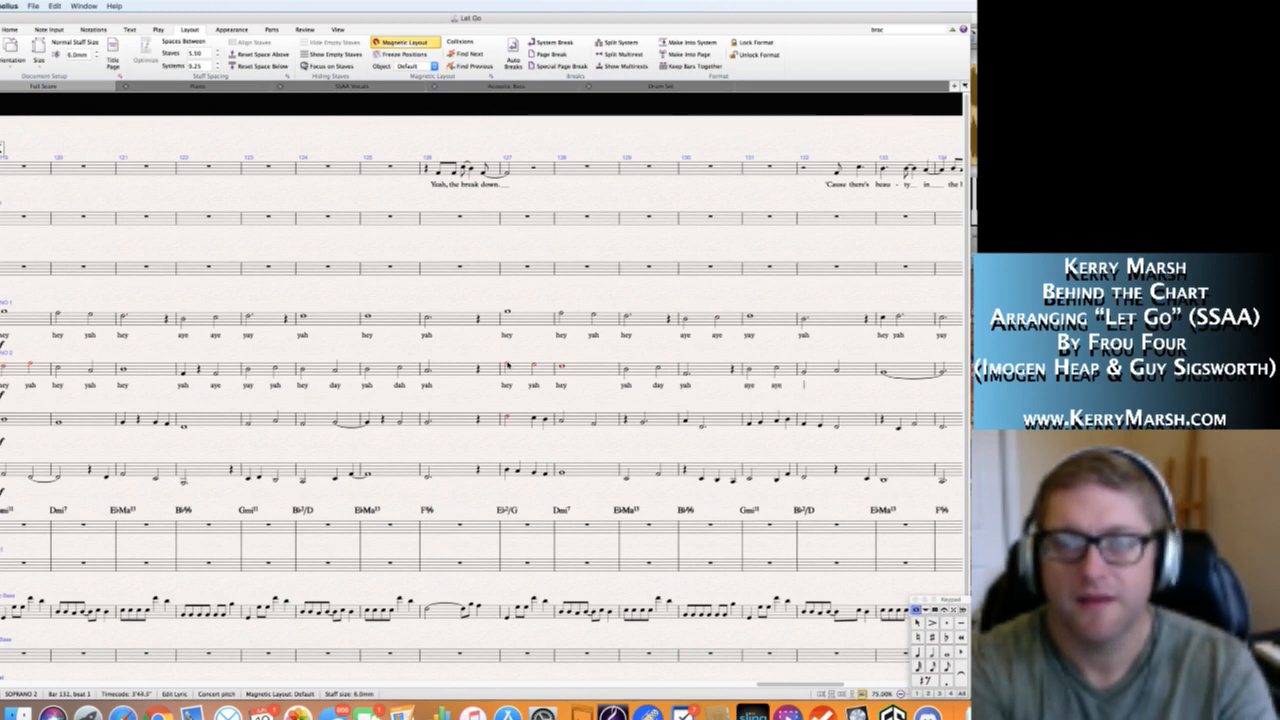
type("ya")
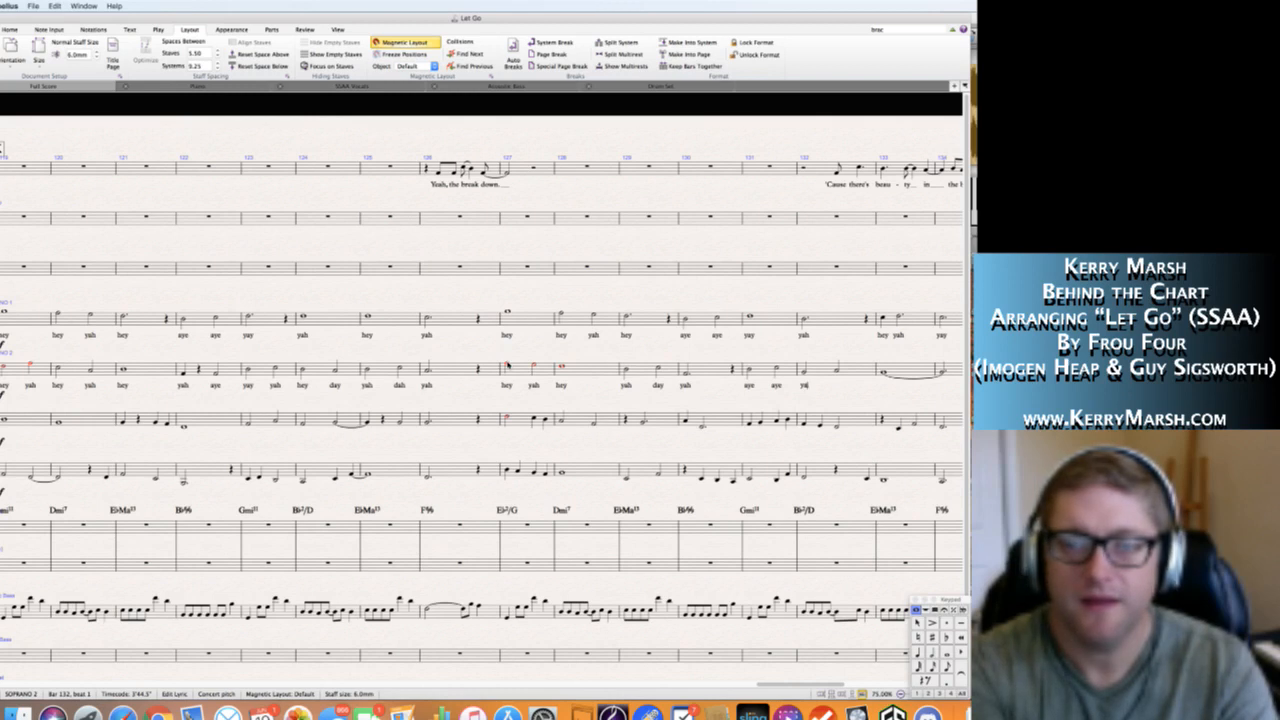
type("y")
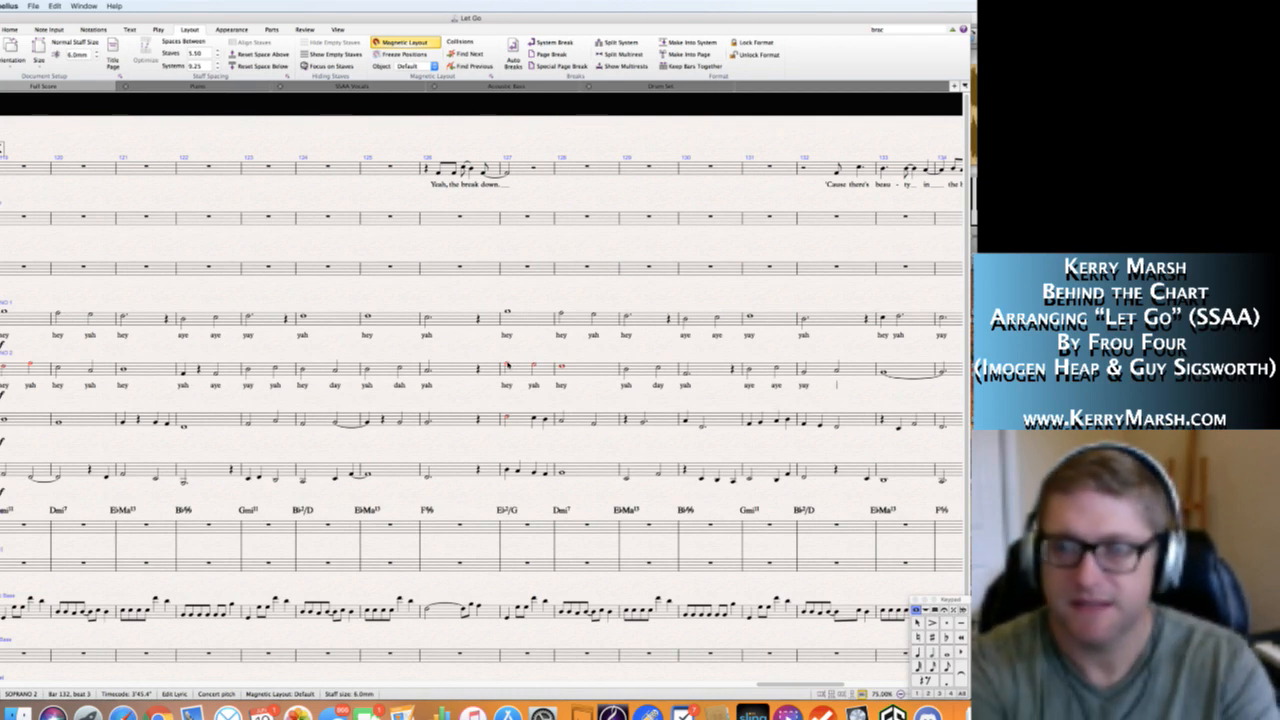
Add the Soprano 2 lyrics "yah" on the last note of bar 132 and "day" with an extender line from bar 133.
type("yah")
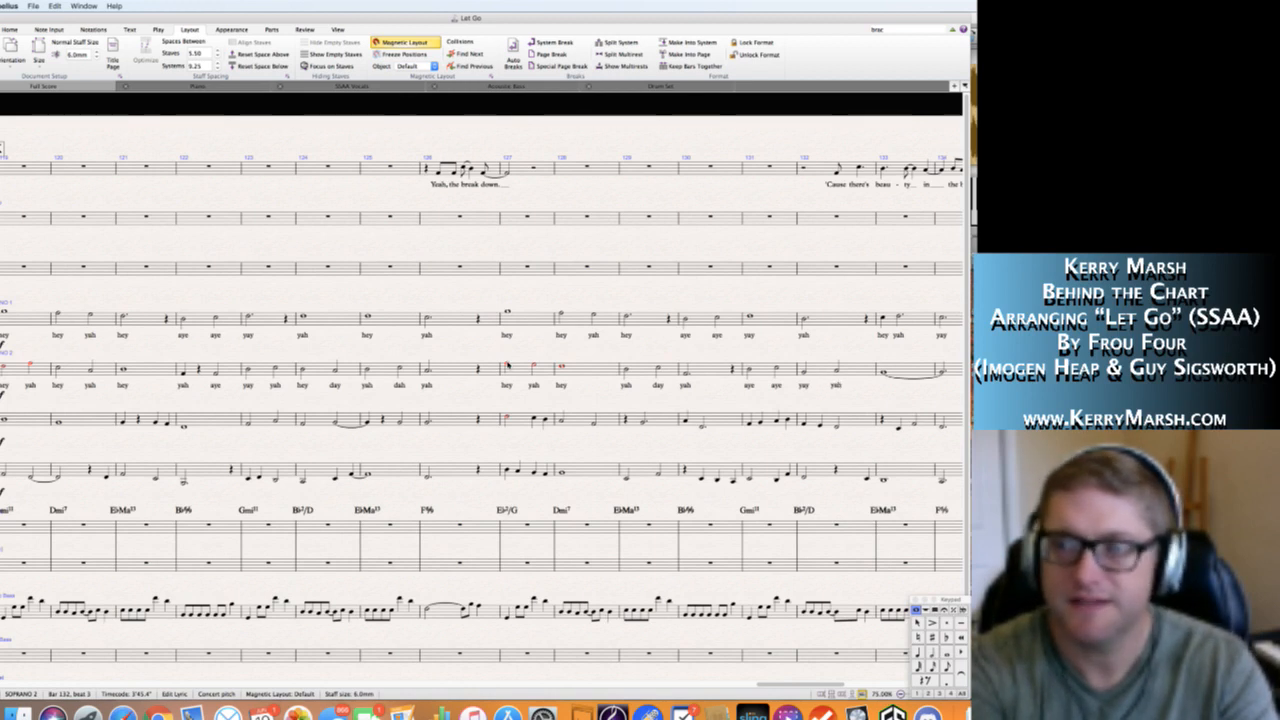
type("day ")
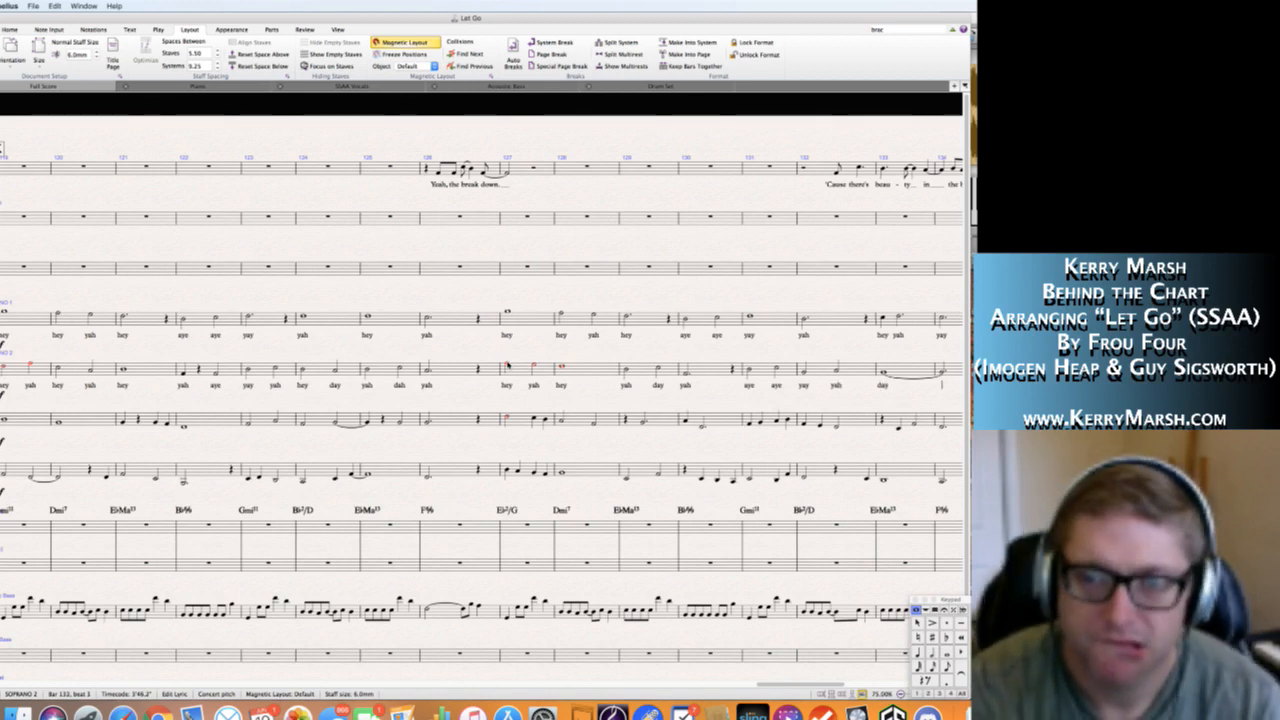
type("__")
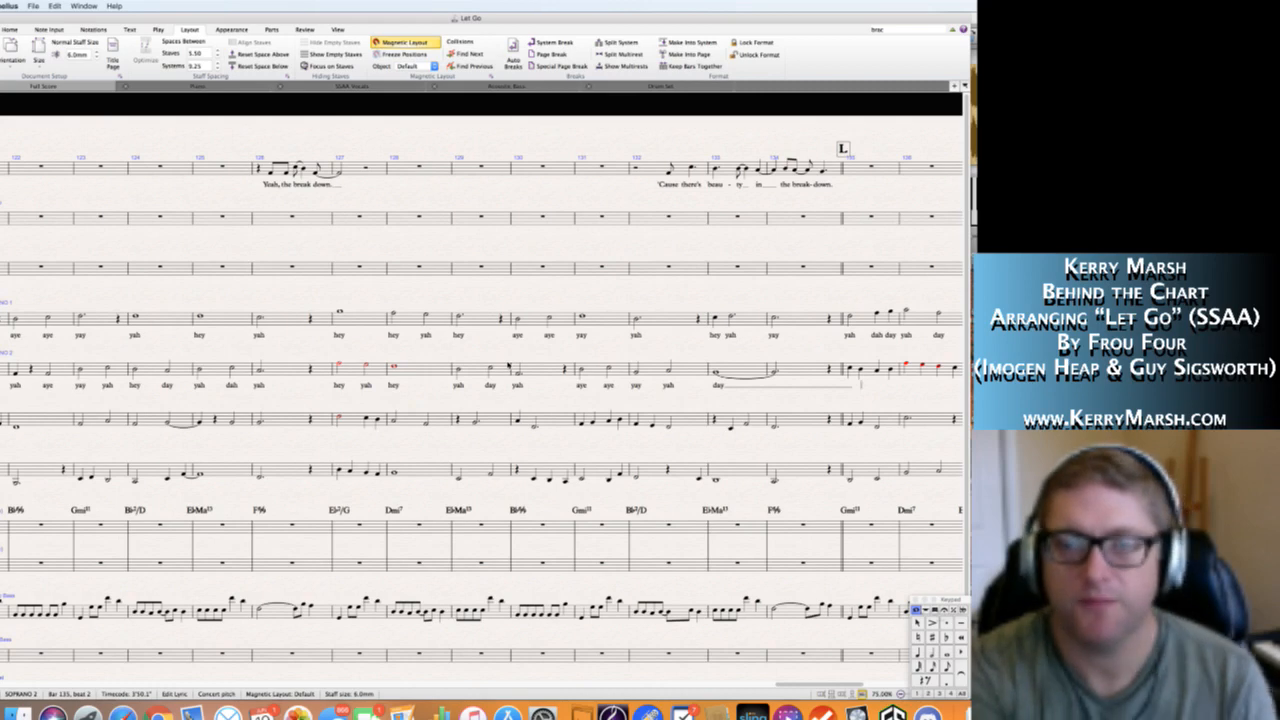
key("BackSpace")
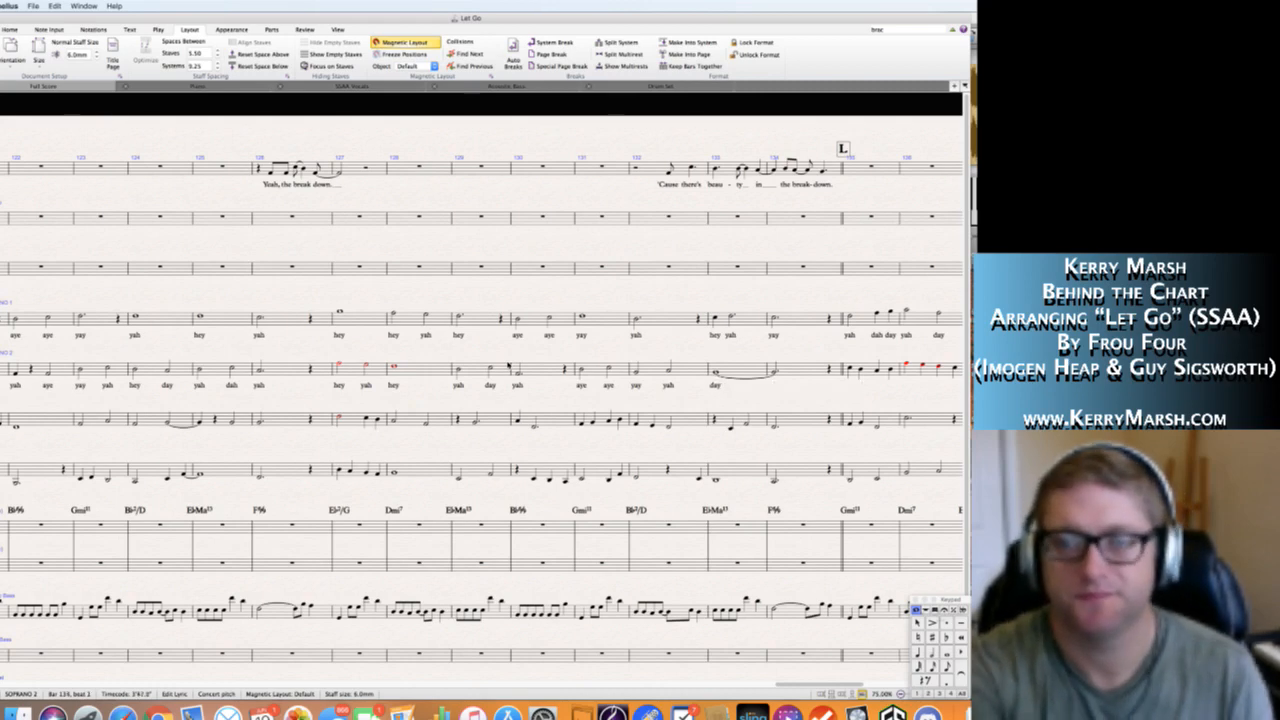
key("Escape")
scroll(764, 380, "right", 5)
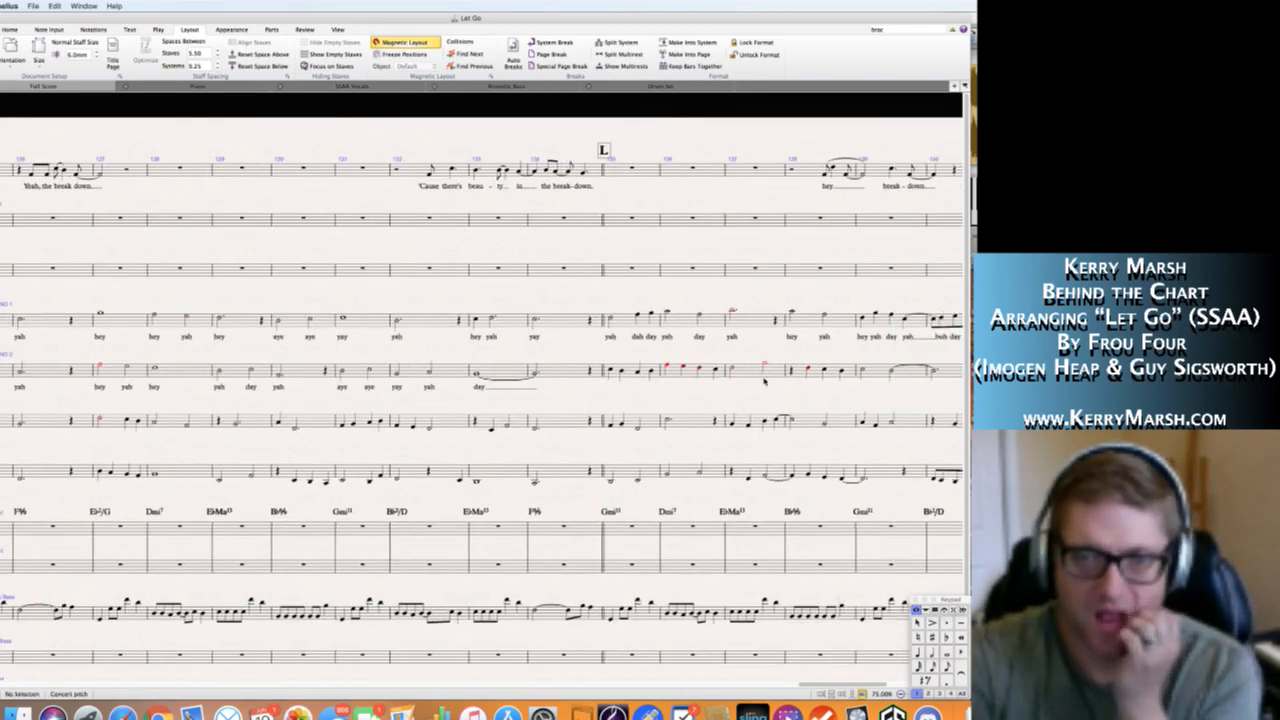
Enter the Soprano 2 lyrics "yah bah dah day" in bar 135, at the start of section L.
left_click(574, 370)
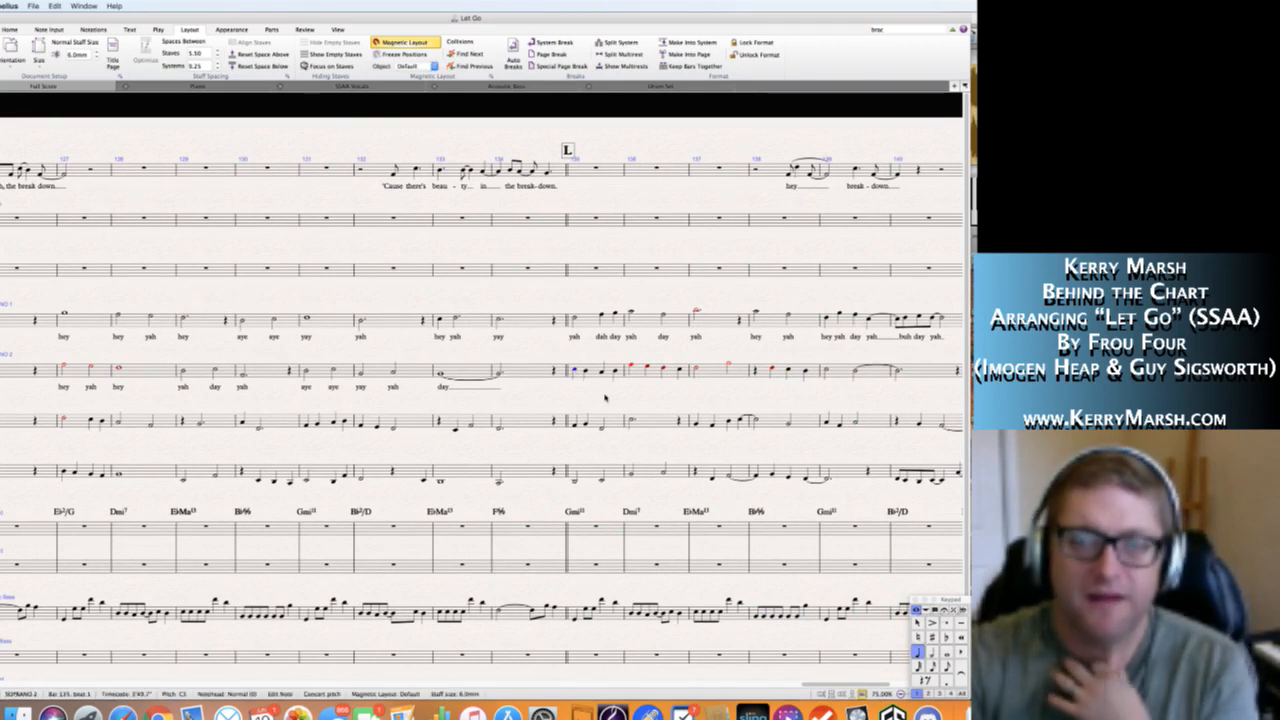
key("super+l")
type("yah")
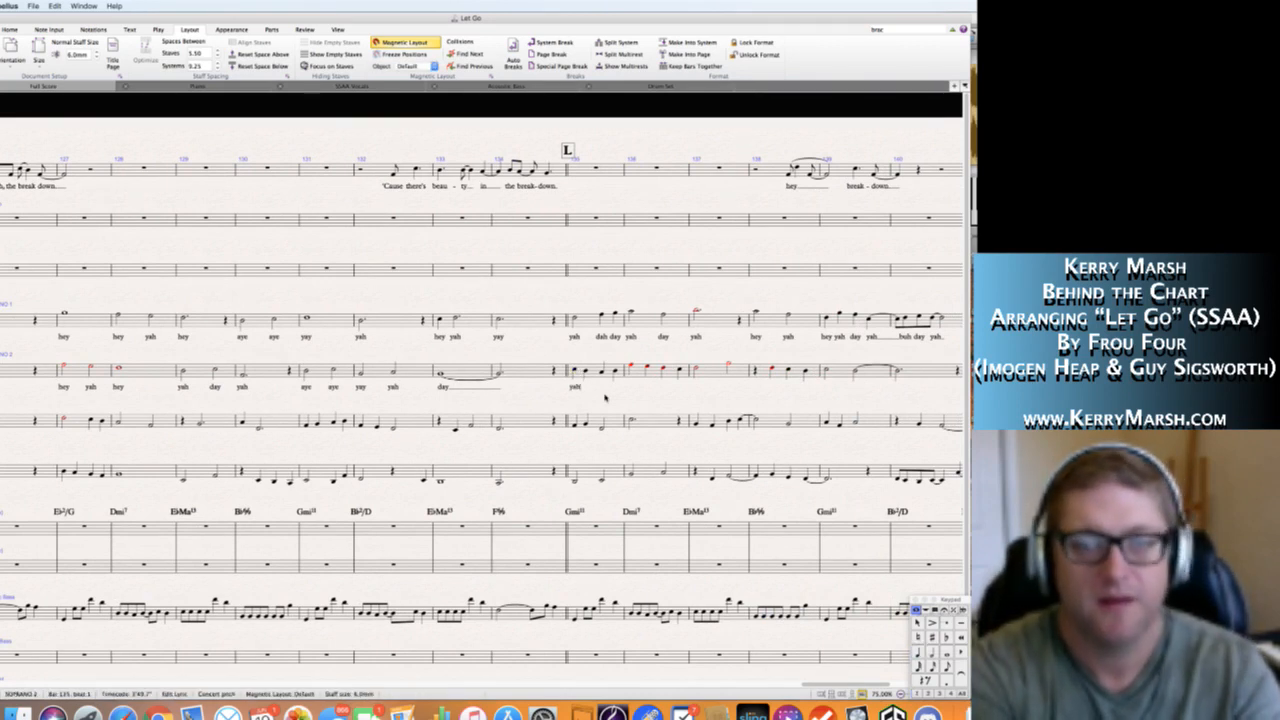
type("bah dah")
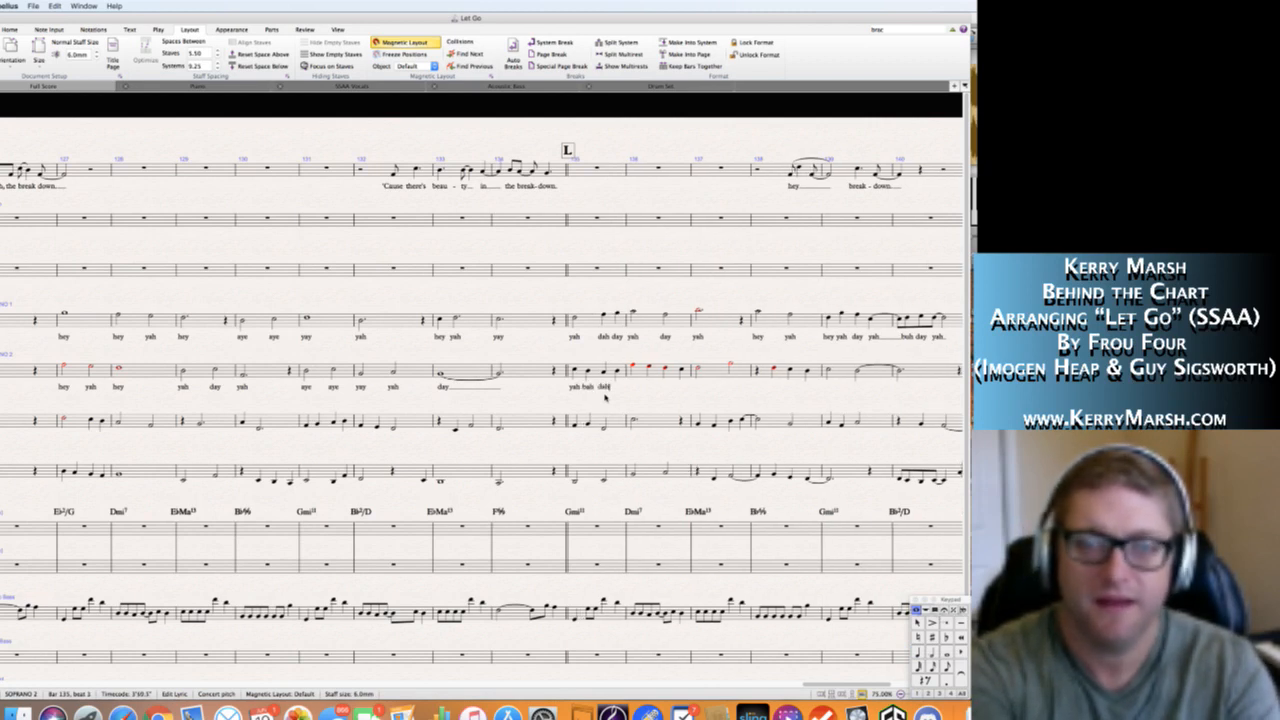
type(" dayyah")
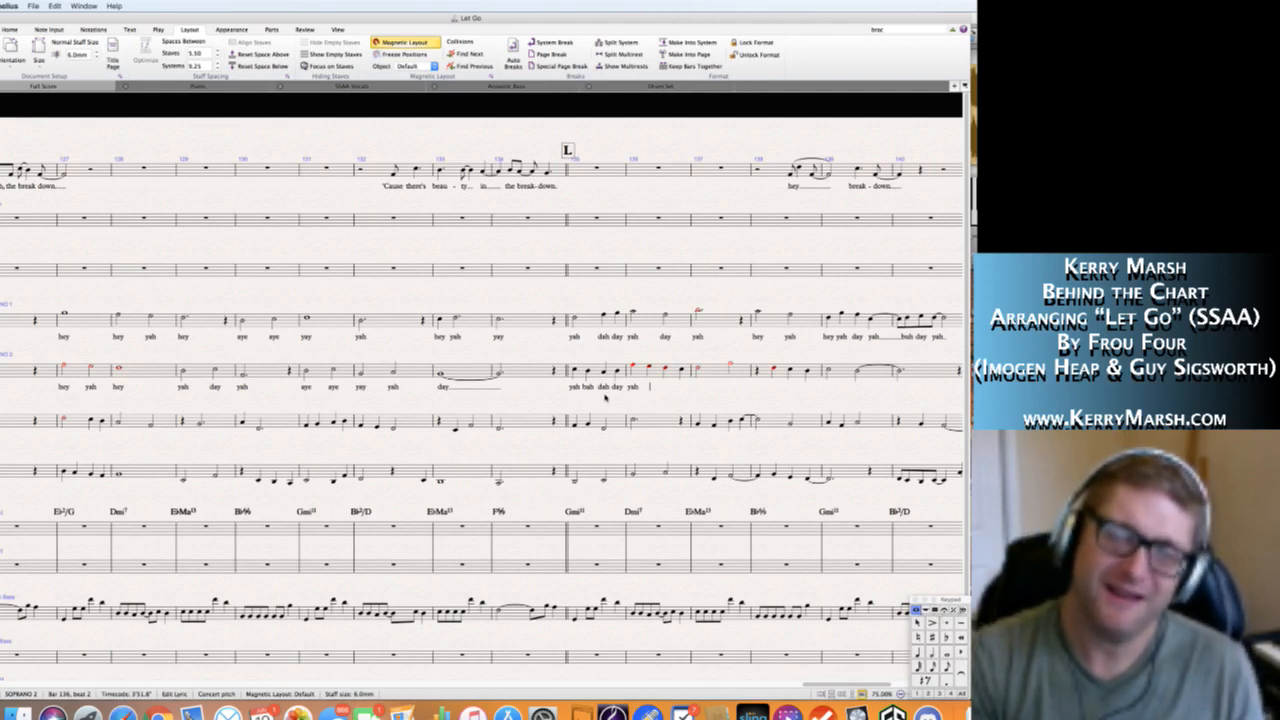
Enter the Soprano 2 lyrics "yah bah day yah" in bar 136.
type("bah dah")
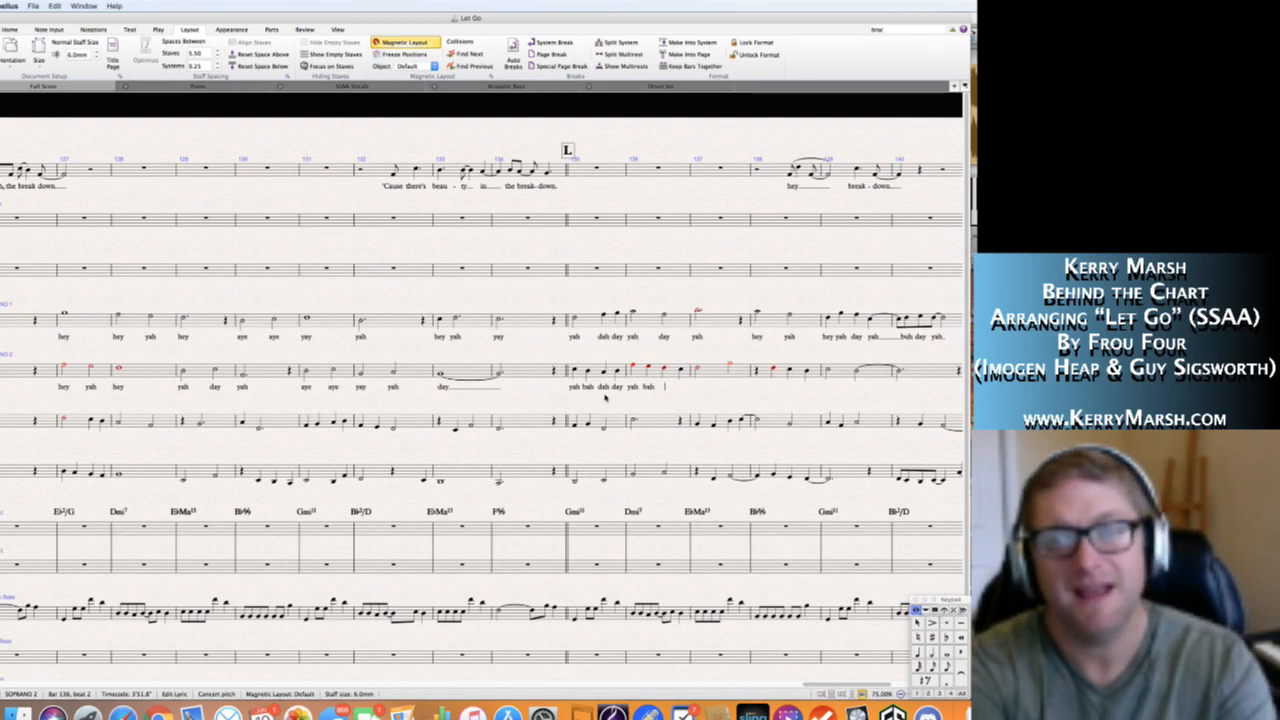
key("BackSpace")
type("y")
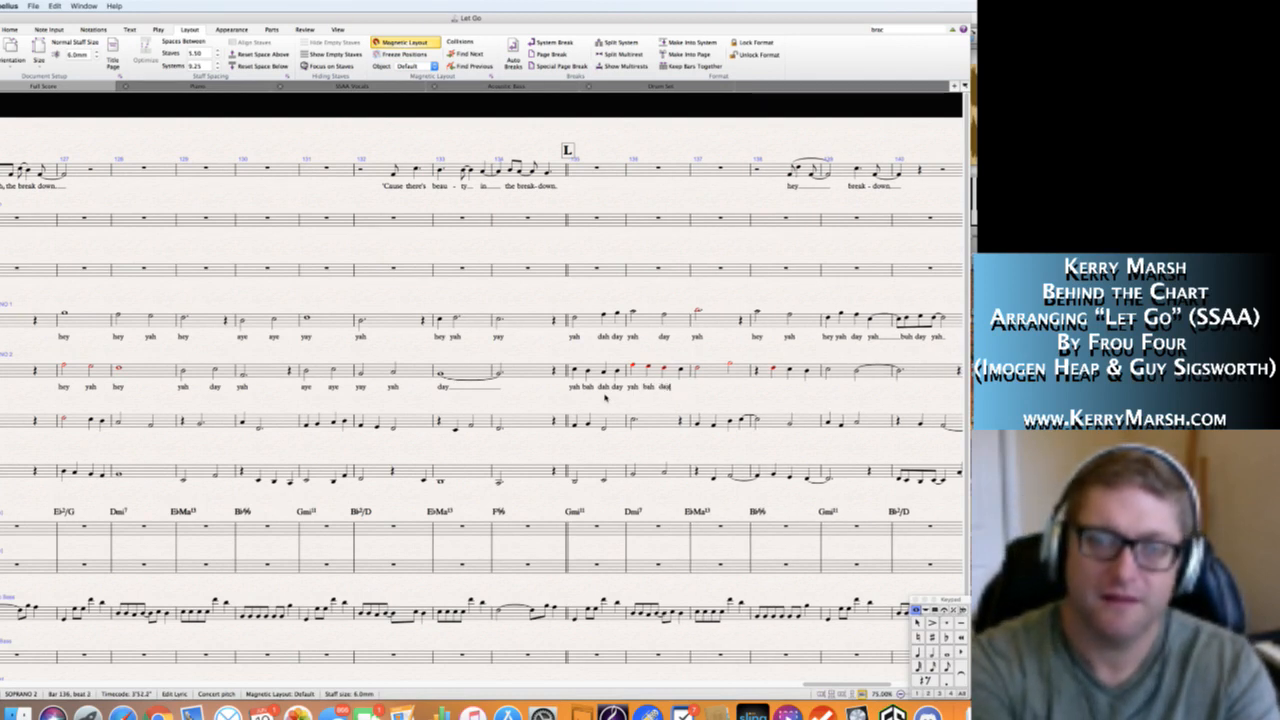
type(" yah")
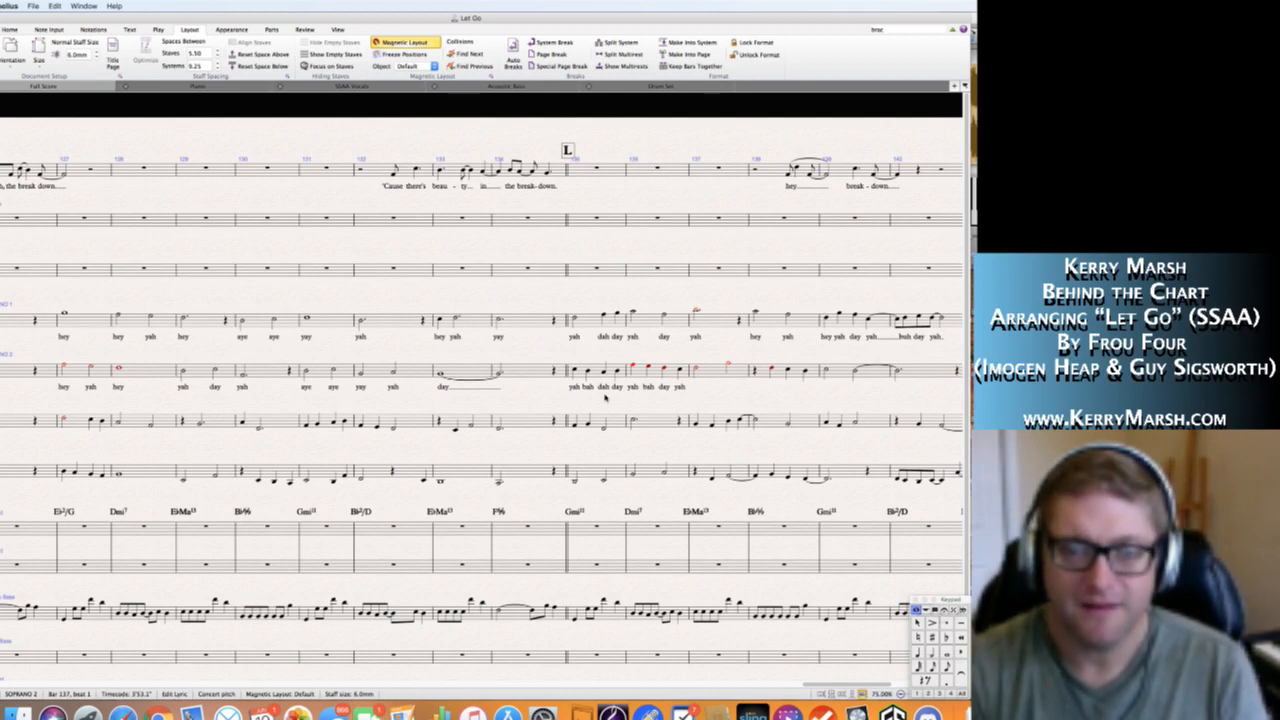
type(" he")
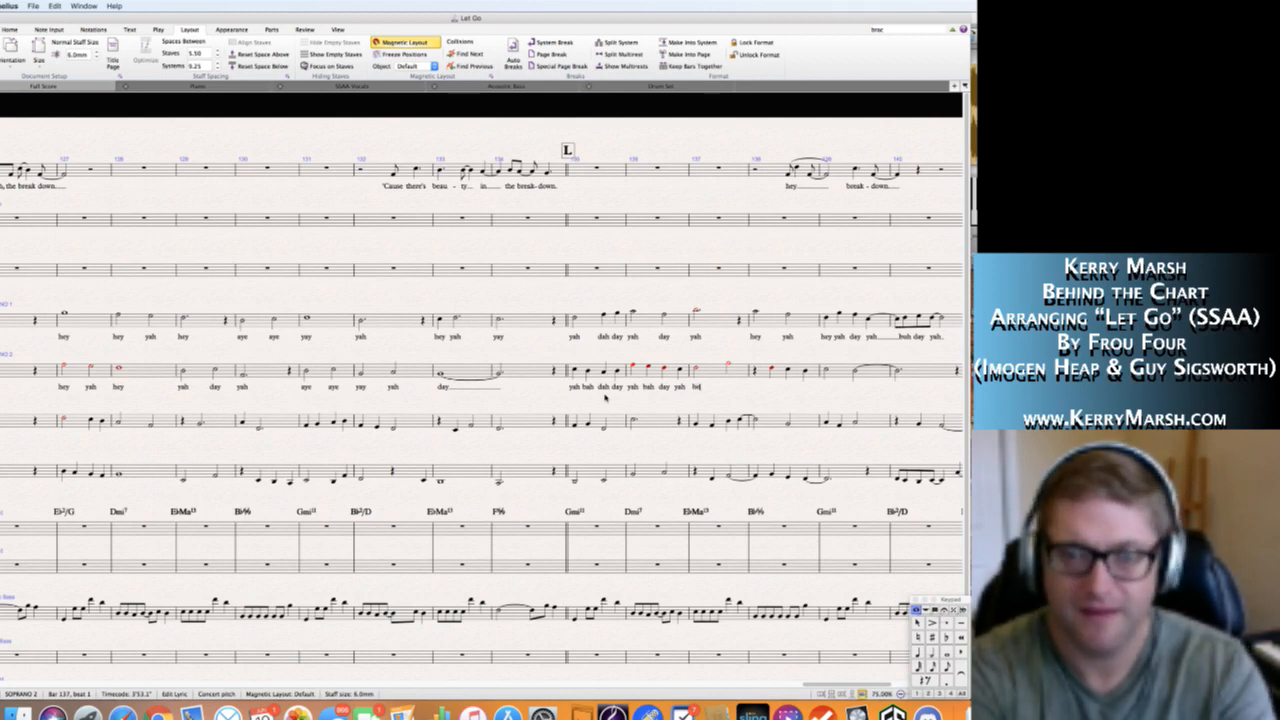
type("yyah d")
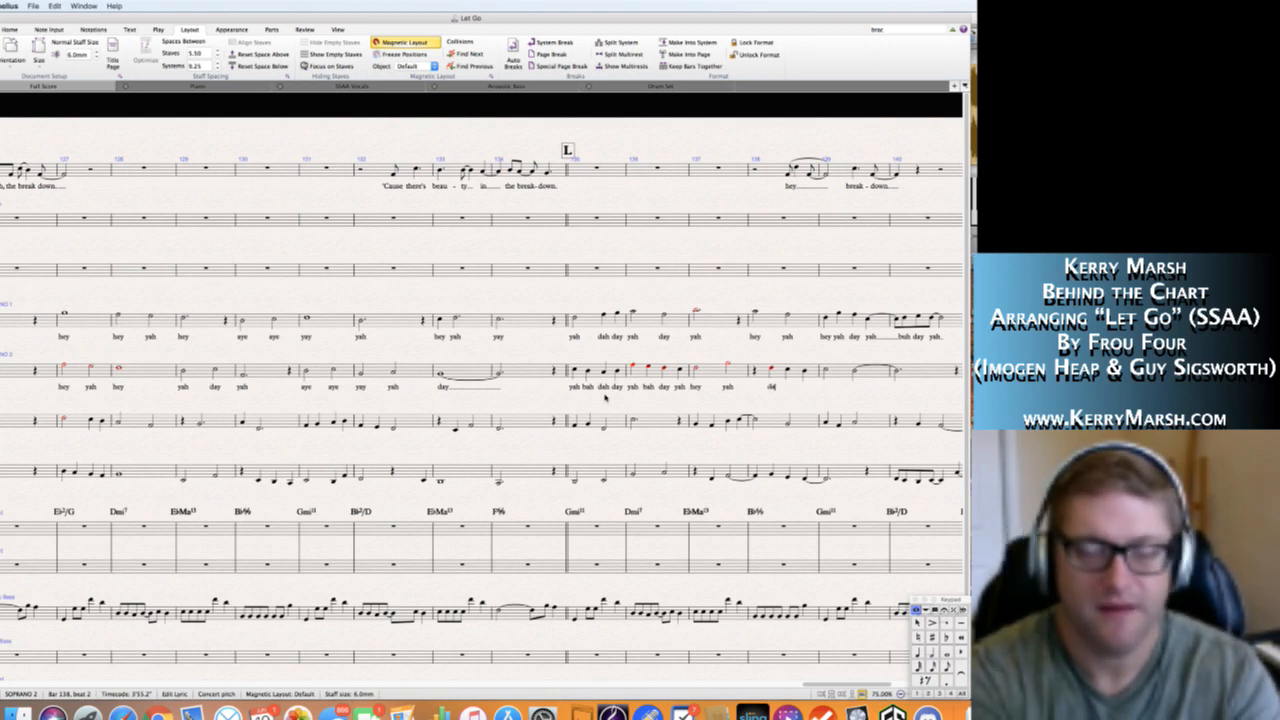
Add the Soprano 2 lyrics "hey yah" in bar 137 and "yah dah oo" in bar 138.
type("yah dah ")
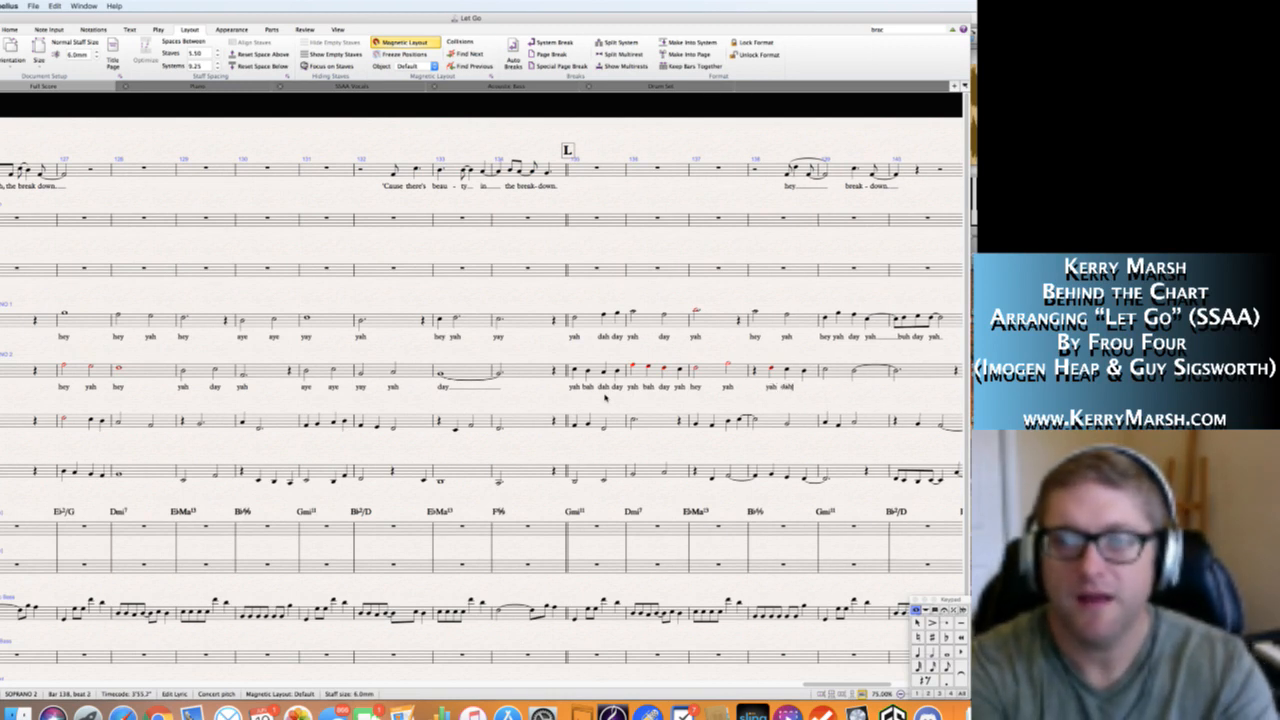
type("ooh")
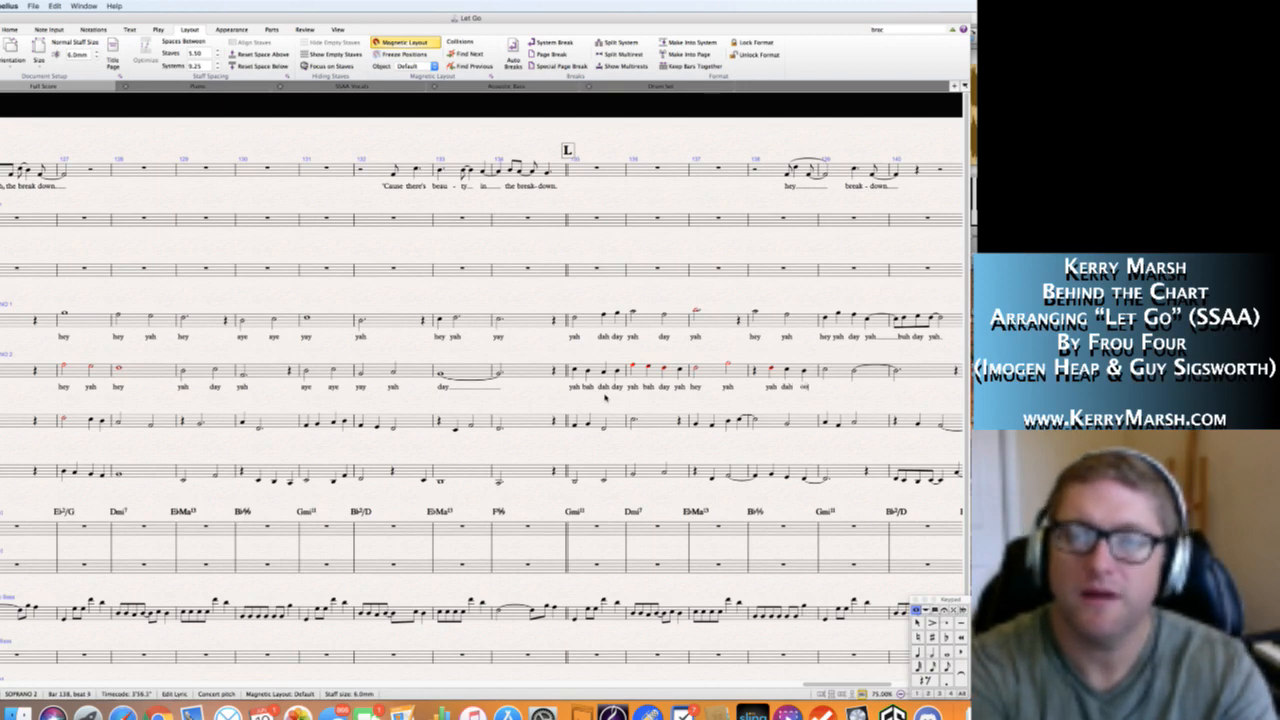
key("space")
Enter the Soprano 2 lyrics "way yah" in bar 139.
type("yah")
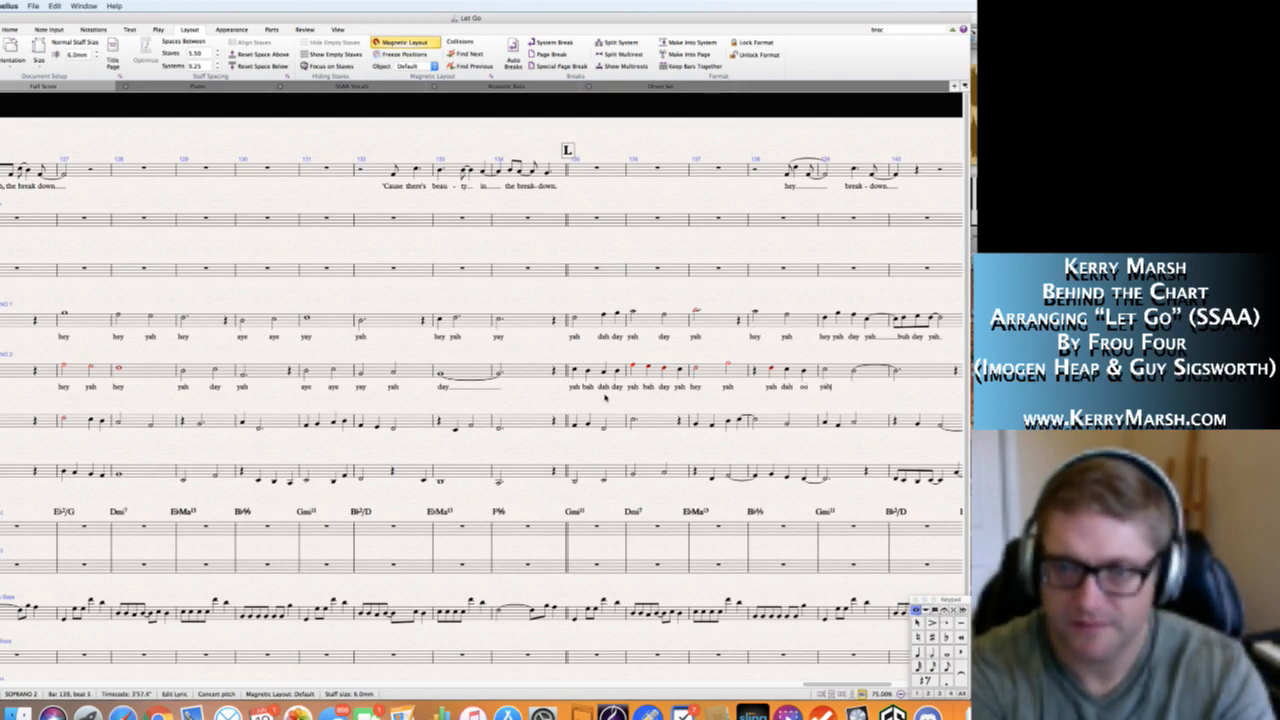
key("BackSpace")
key("BackSpace")
key("BackSpace")
key("BackSpace")
type("wa")
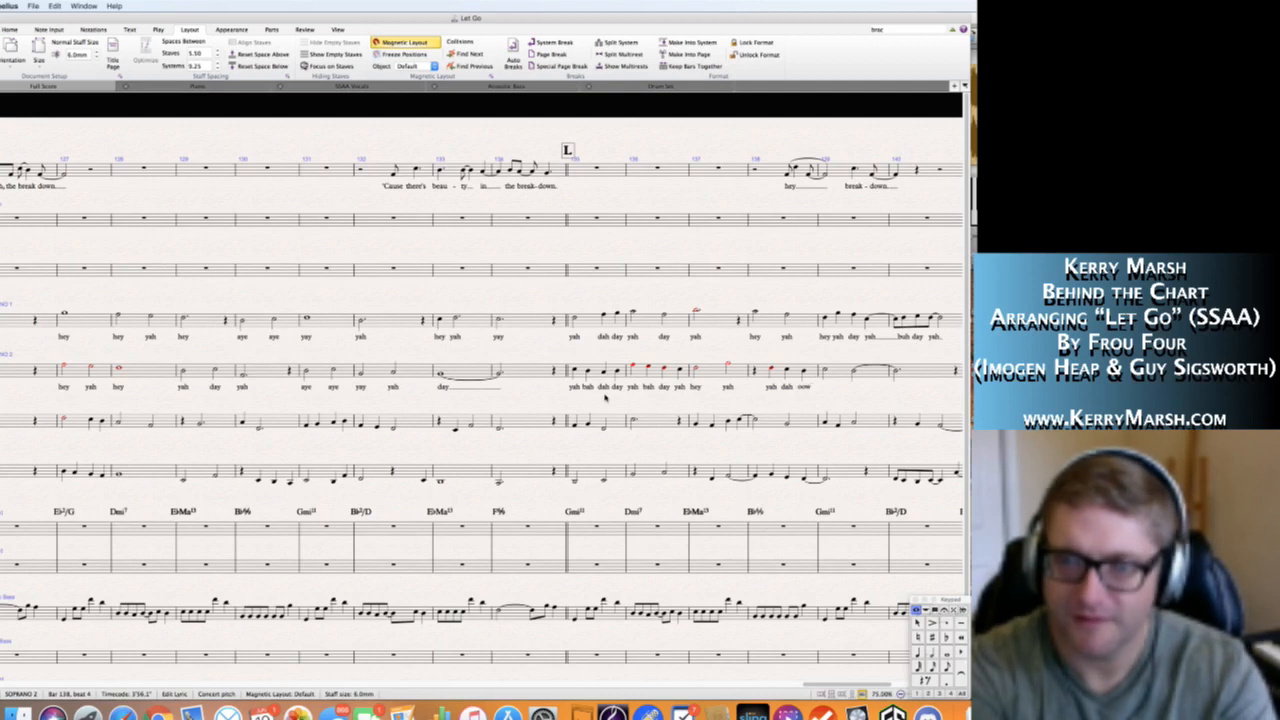
type("way")
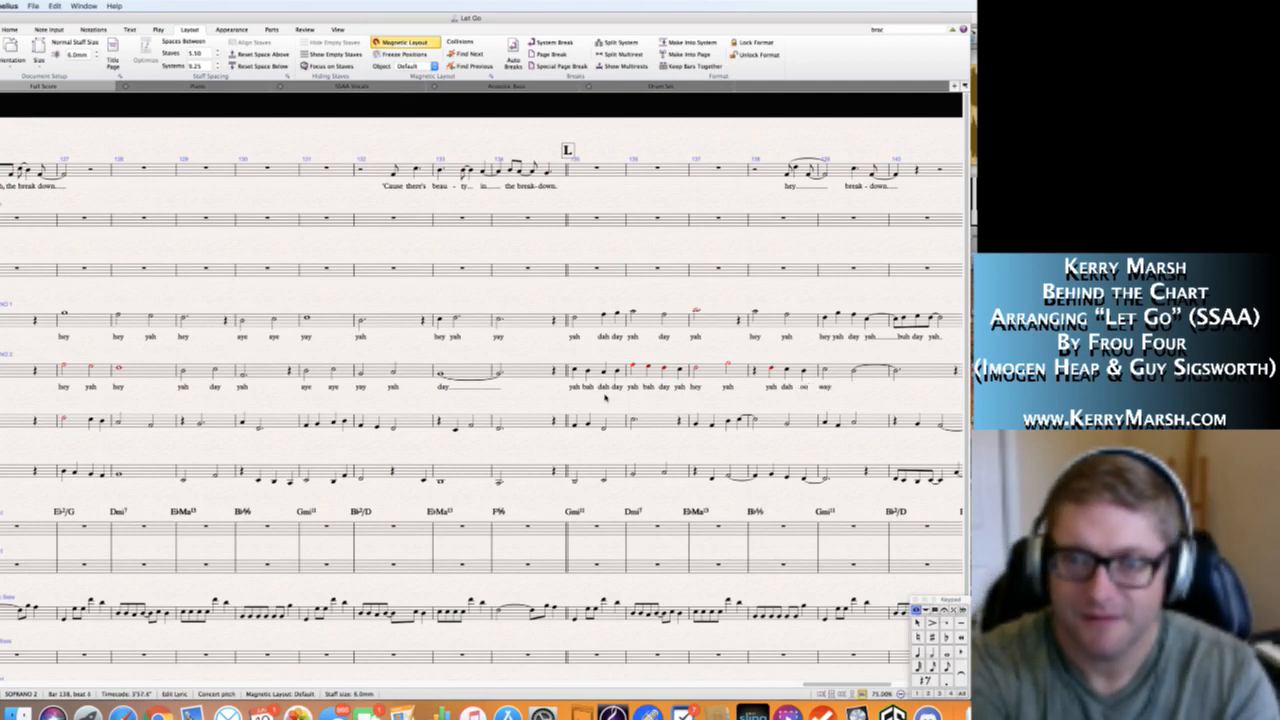
type("yah")
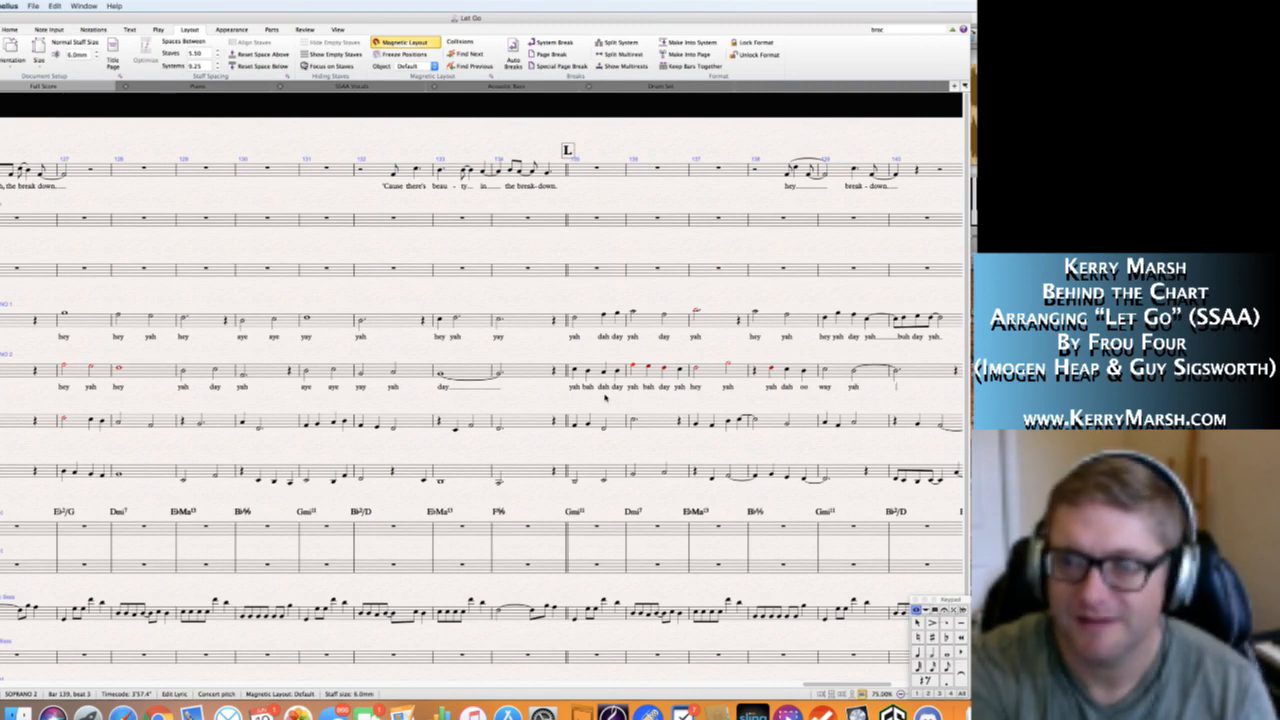
type("___")
Add an extender line after the Soprano 2 "yah" in bar 139 and undo its excess extension.
key("Escape")
scroll(763, 401, "right", 5)
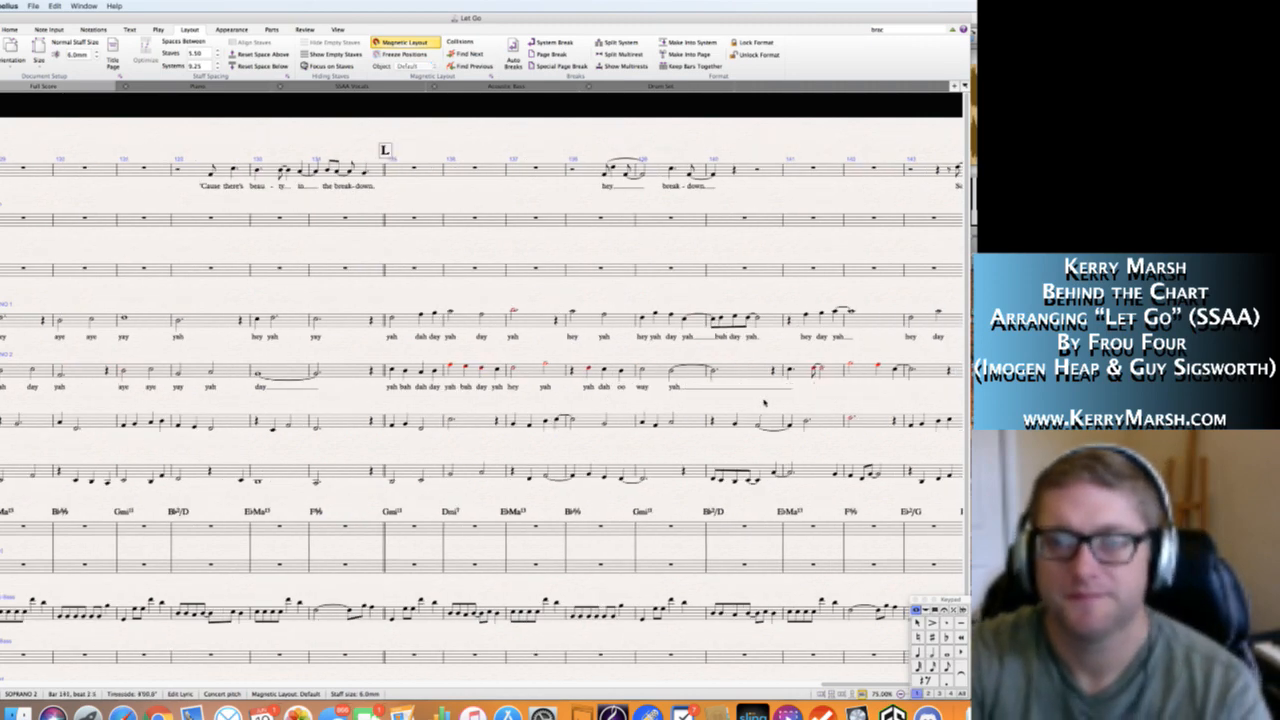
key("super+z")
key("super+z")
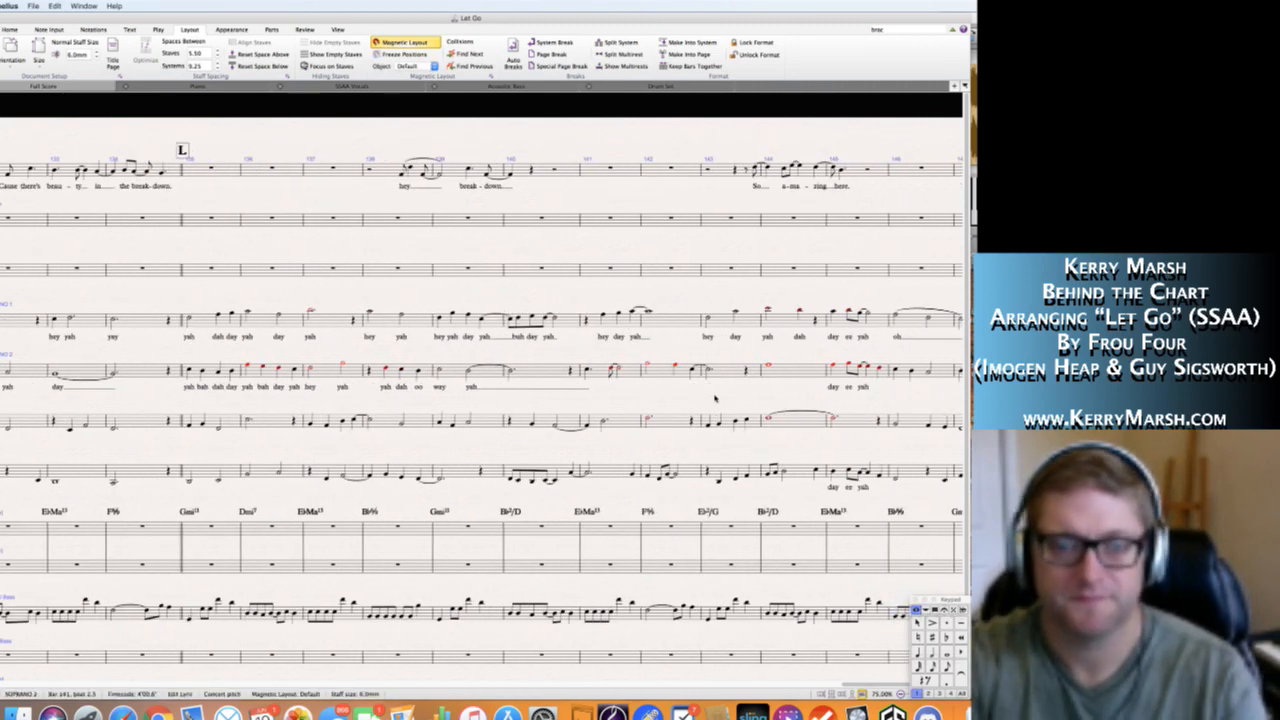
key("Escape")
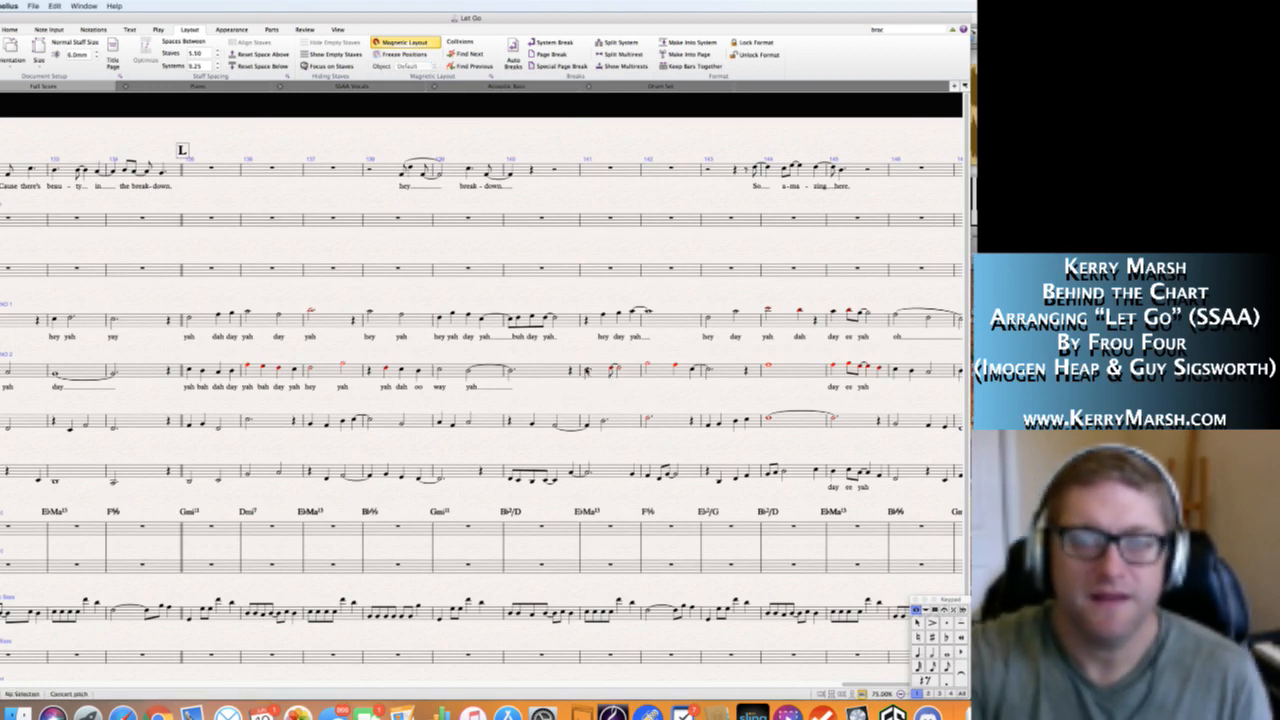
Add the Soprano 2 lyrics "hey yah" in bar 141 and "day day yah" in bar 142, extending the last syllable.
left_click(587, 371)
key("super+l")
type("hey")
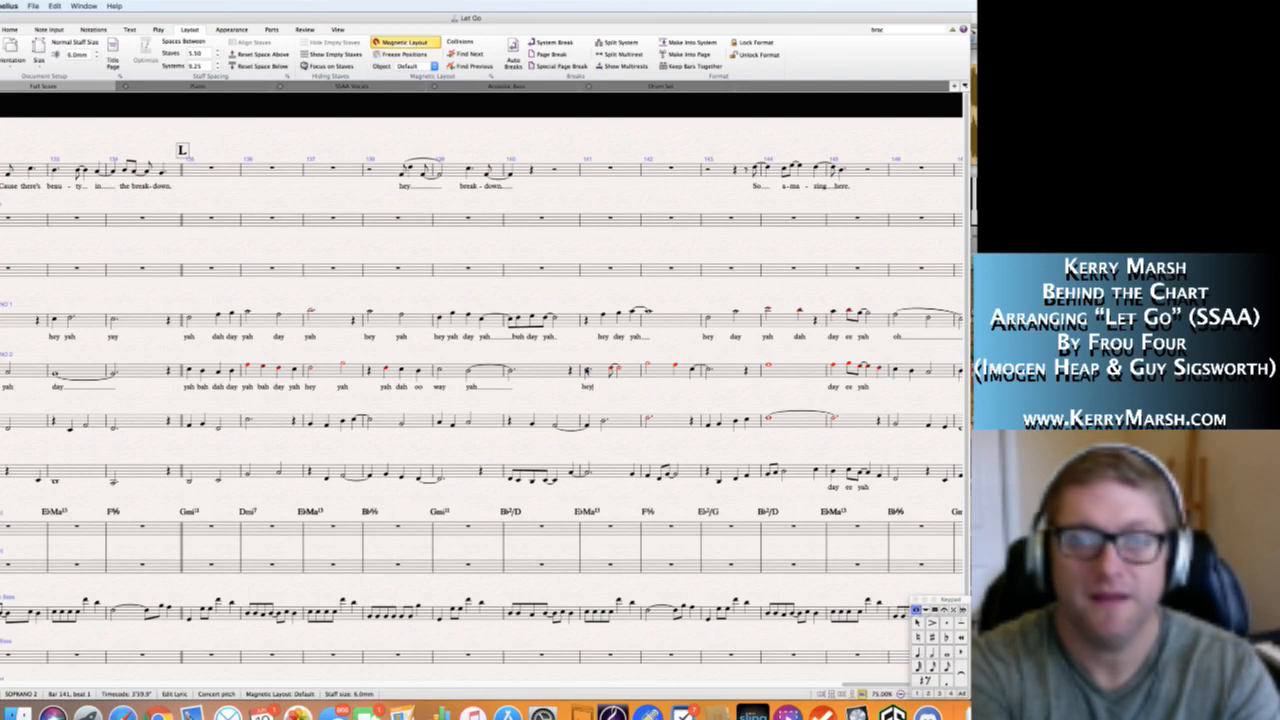
type(" yah ")
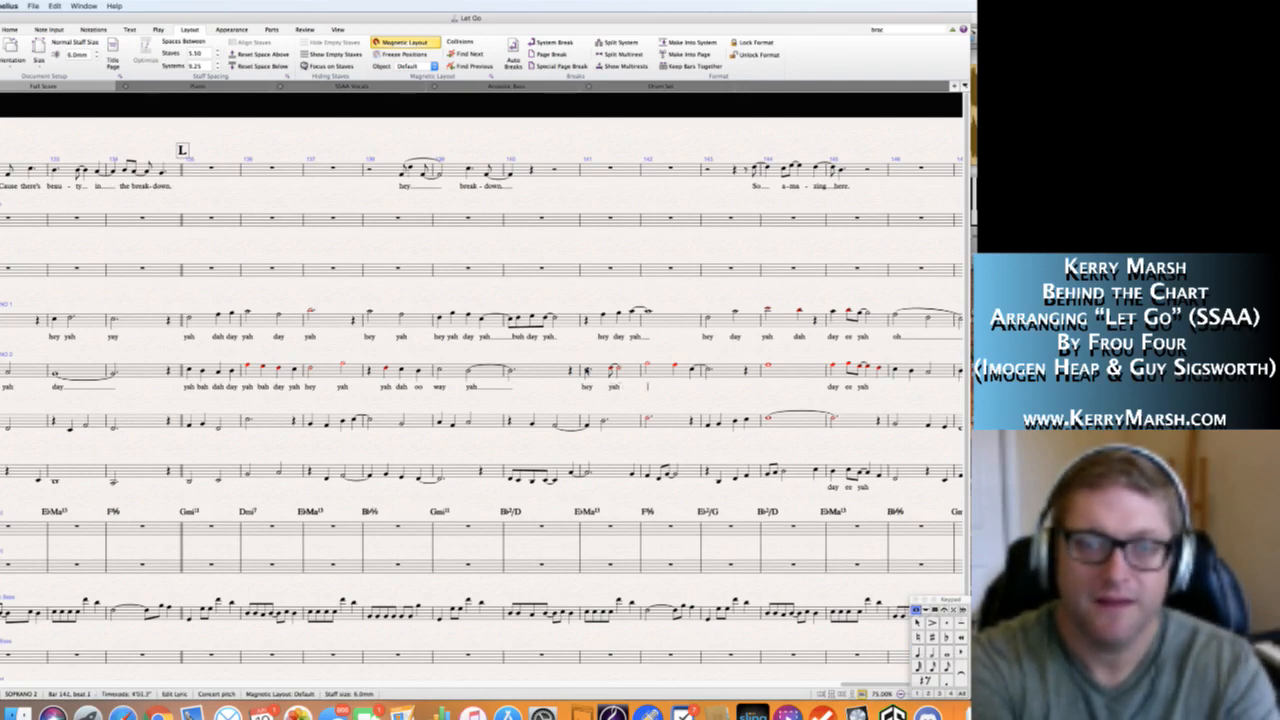
type("day ")
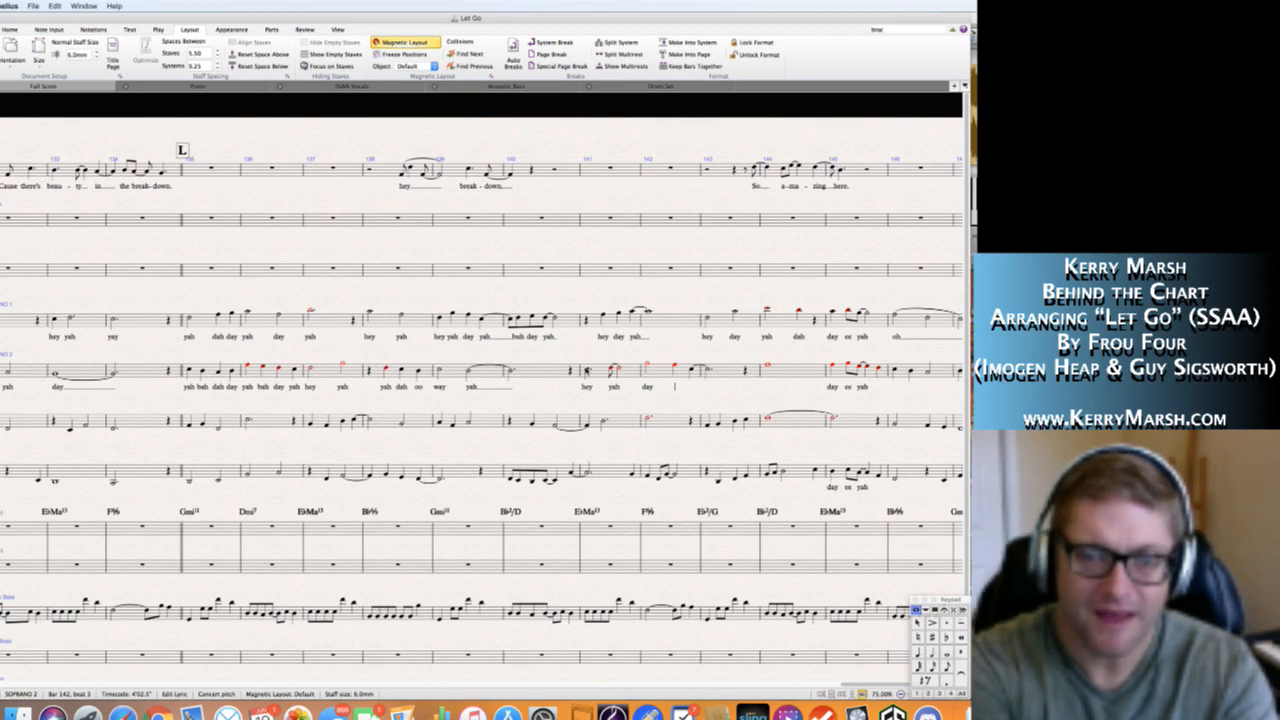
type("day yah")
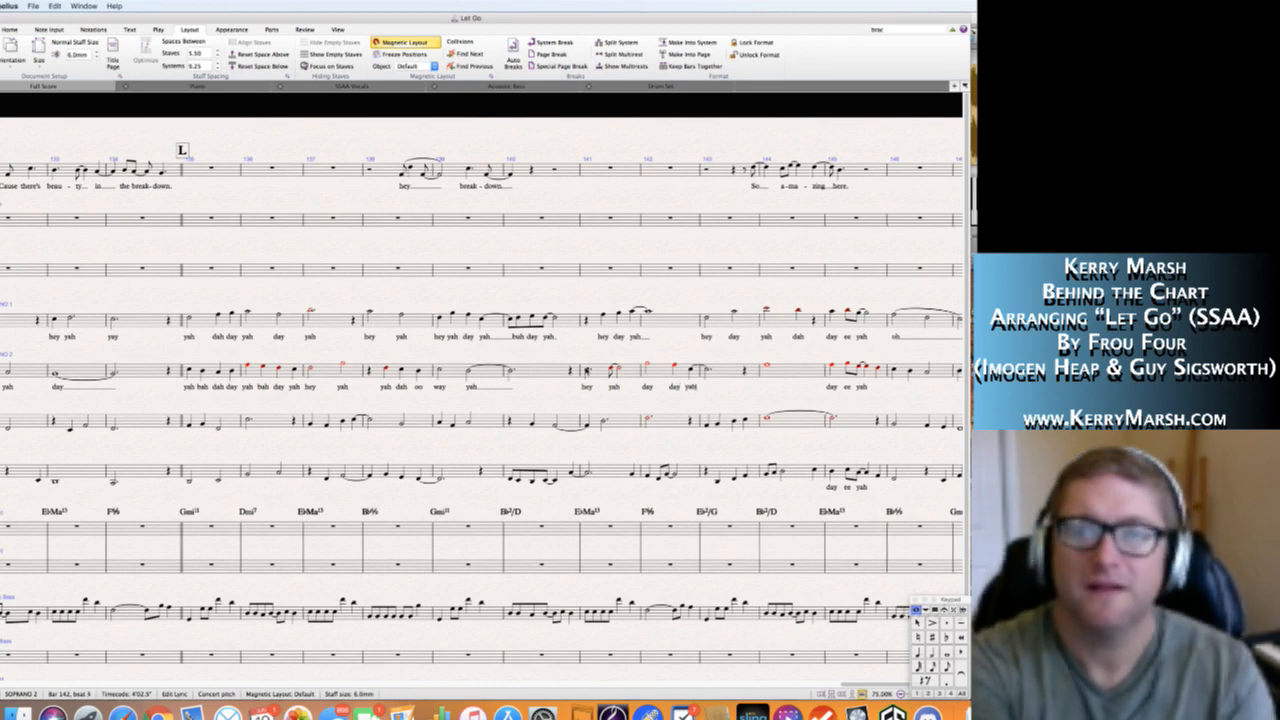
key("space")
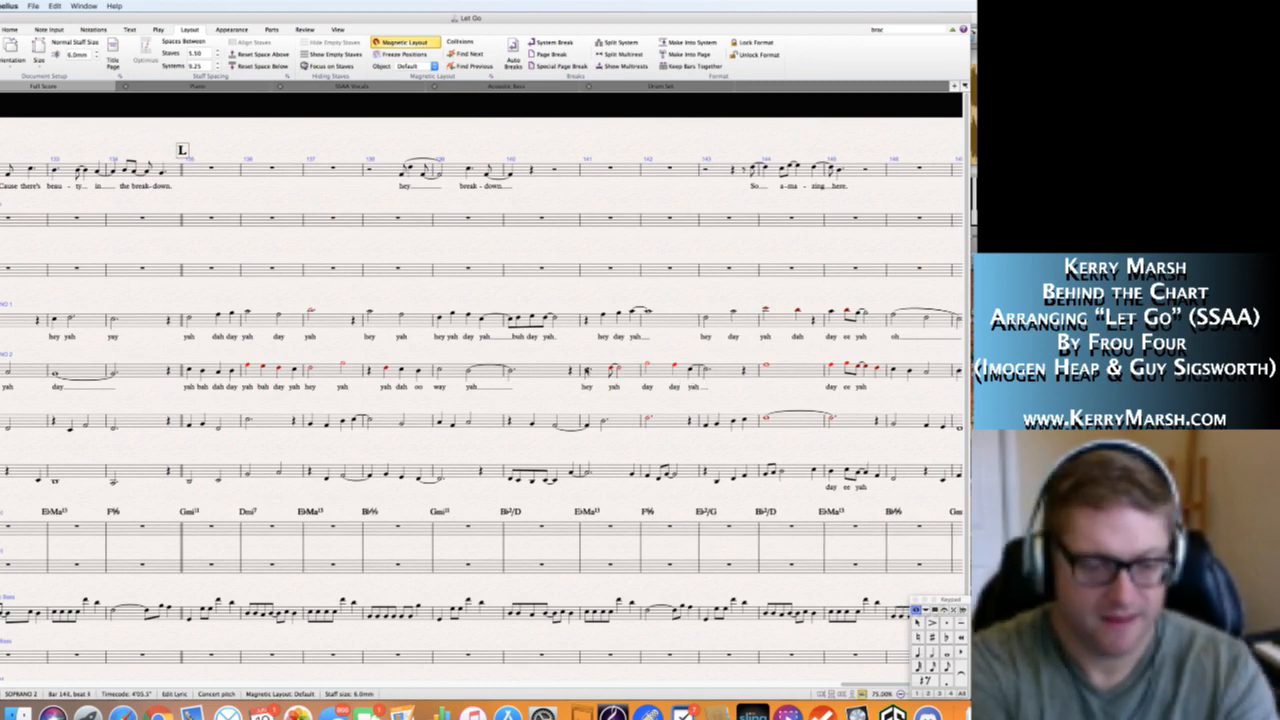
Enter the Soprano 2 lyric "bah" on the long note in bar 144.
type("hey")
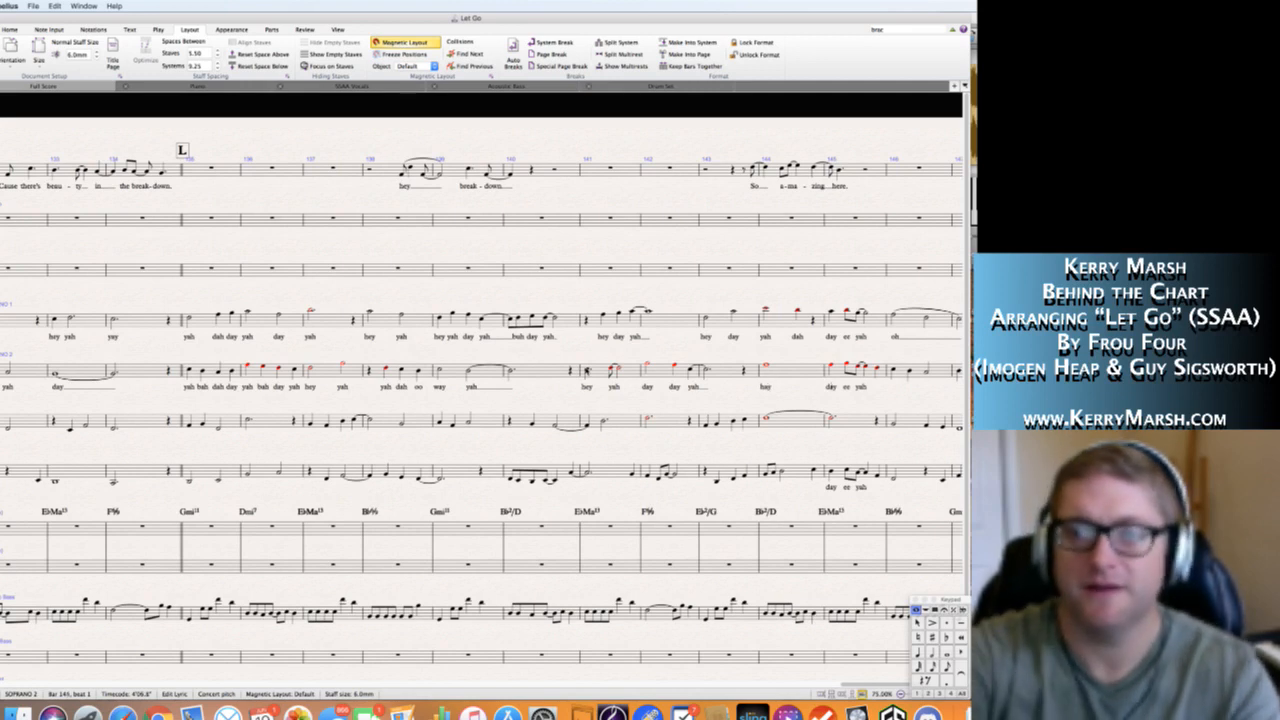
key("Escape")
left_click(768, 388)
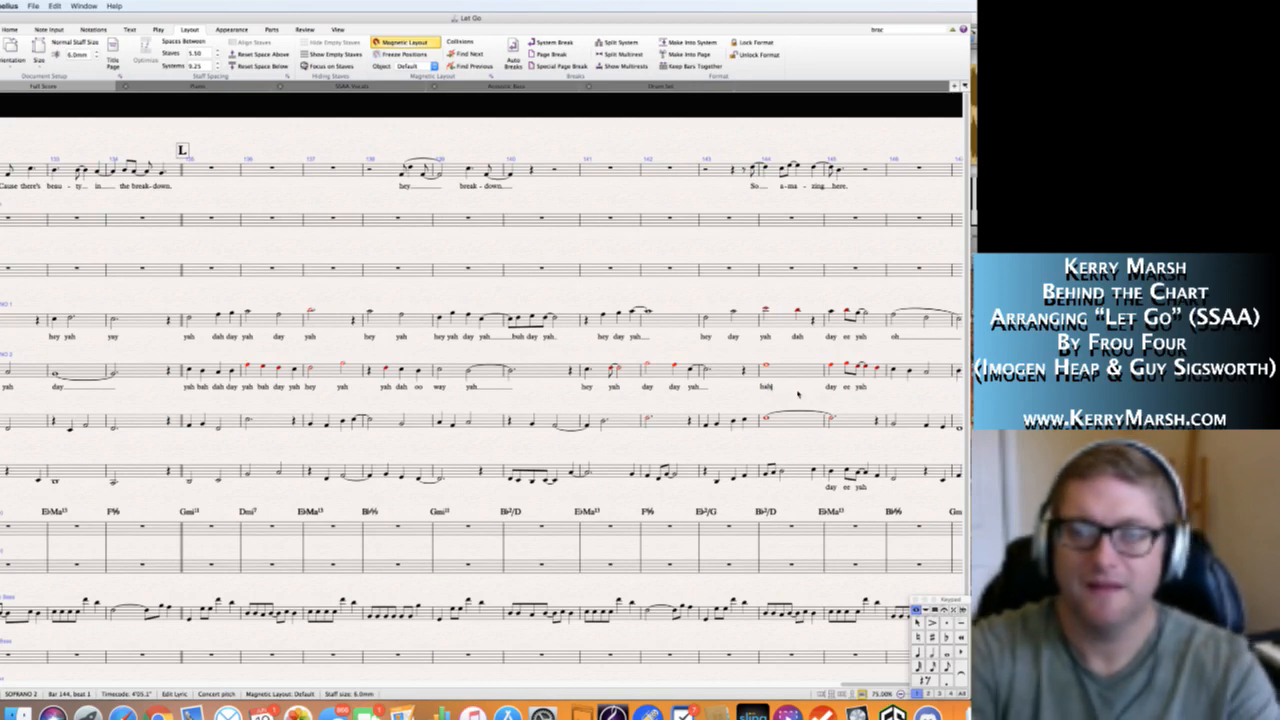
key("Escape")
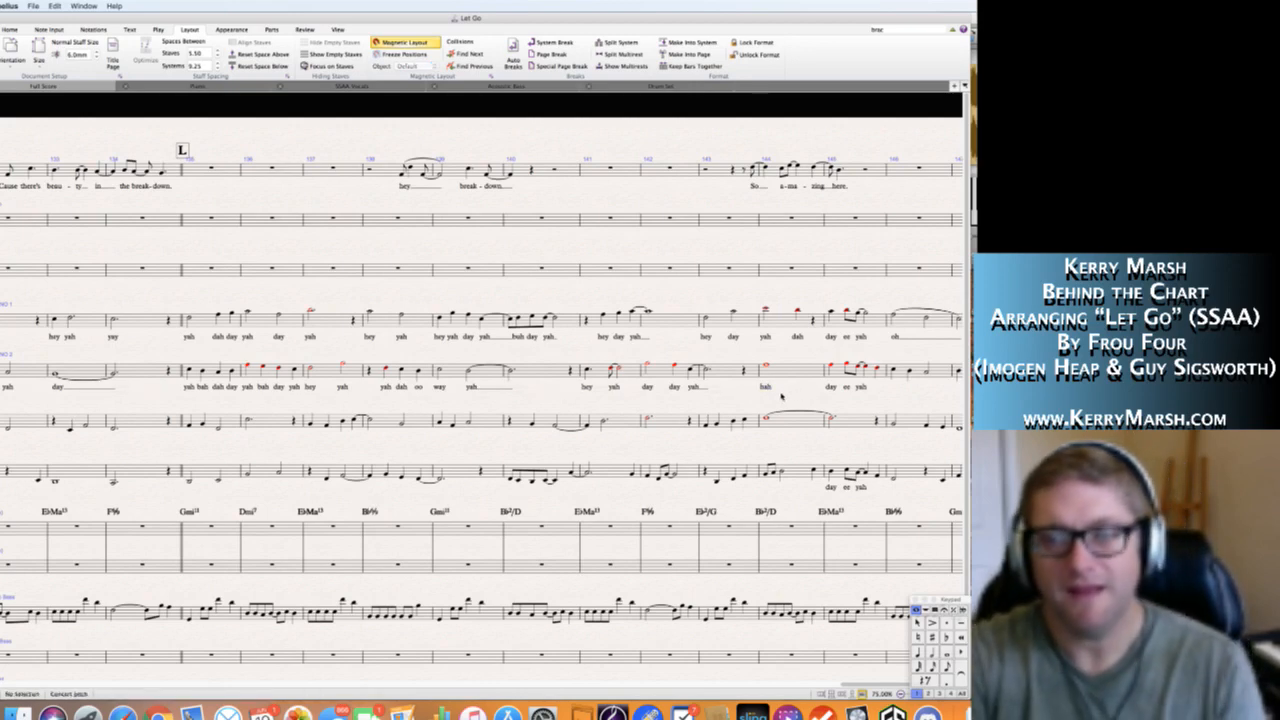
Add the Soprano 2 lyric "oh" with an extender line on the last note of bar 145.
scroll(782, 398, "right", 5)
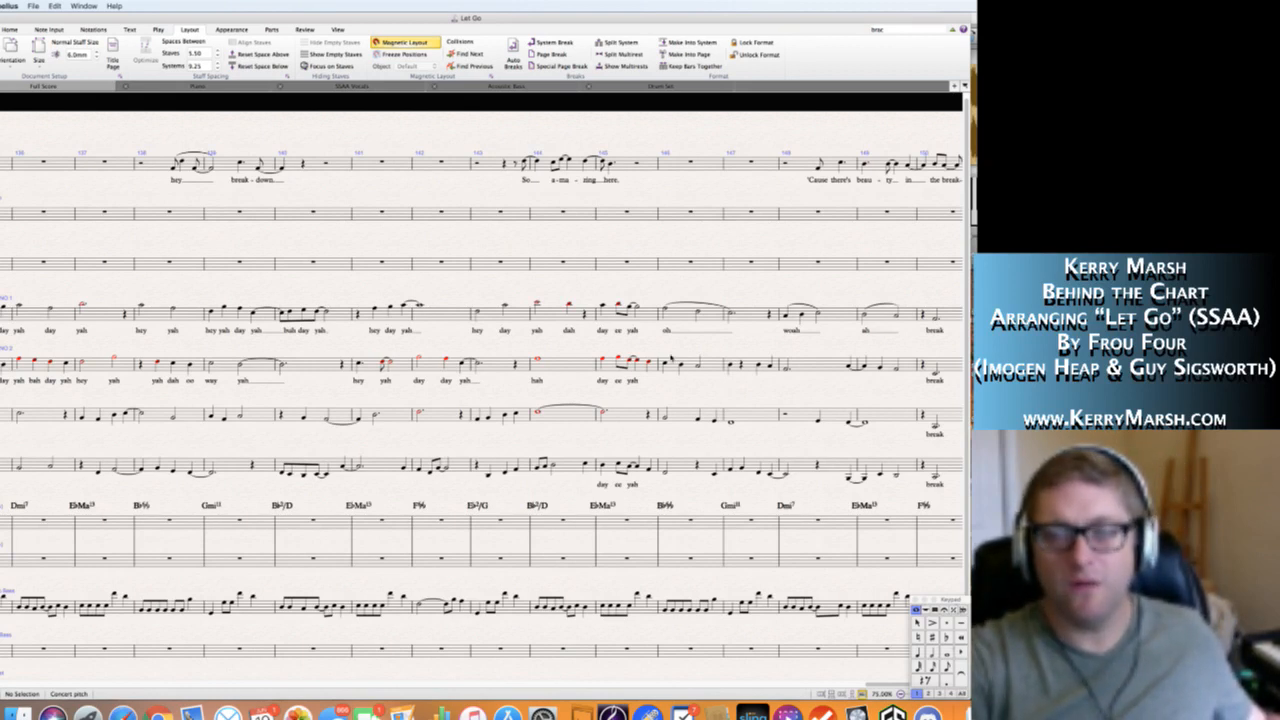
left_click(649, 364)
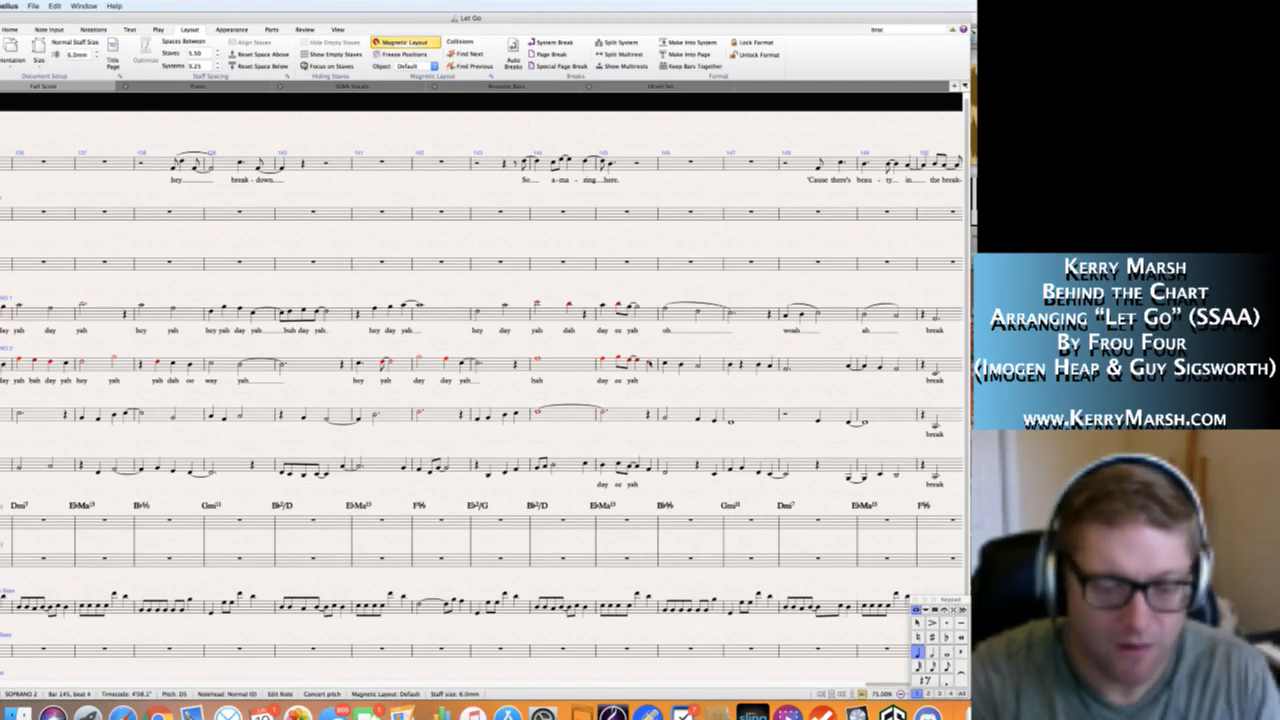
key("super+l")
type("oh")
key("space")
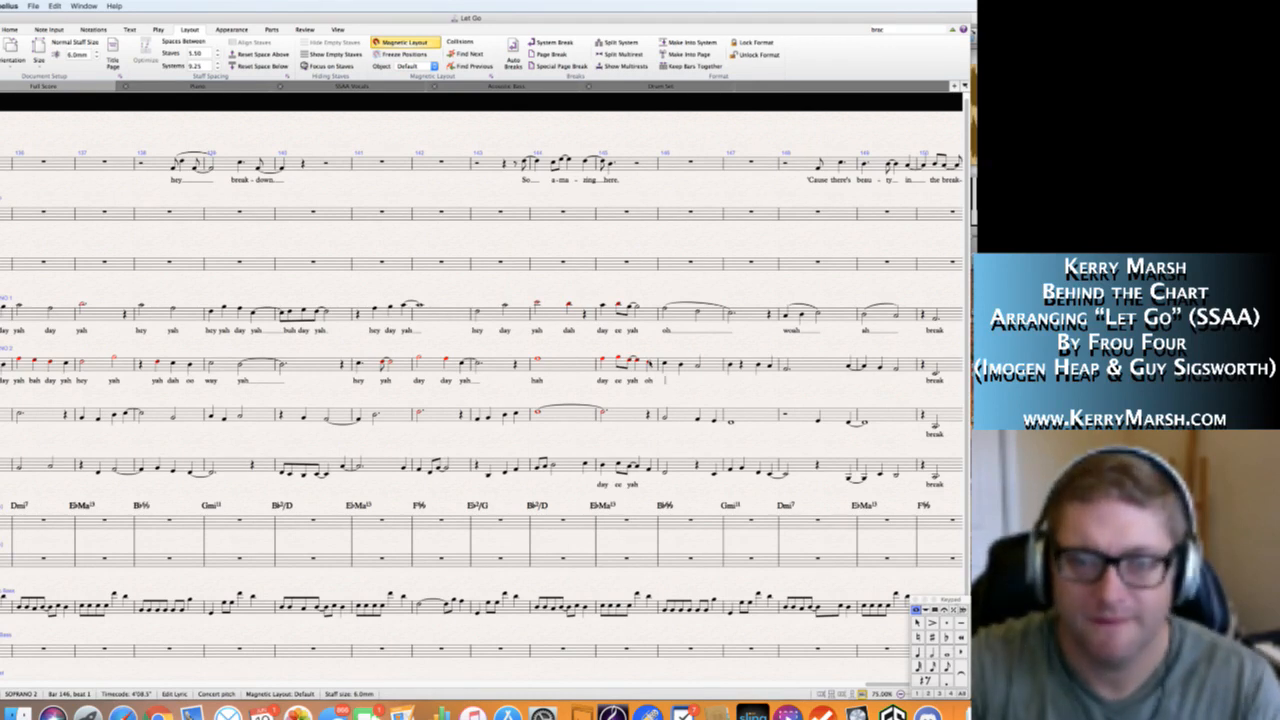
type("_")
key("Escape")
key("Escape")
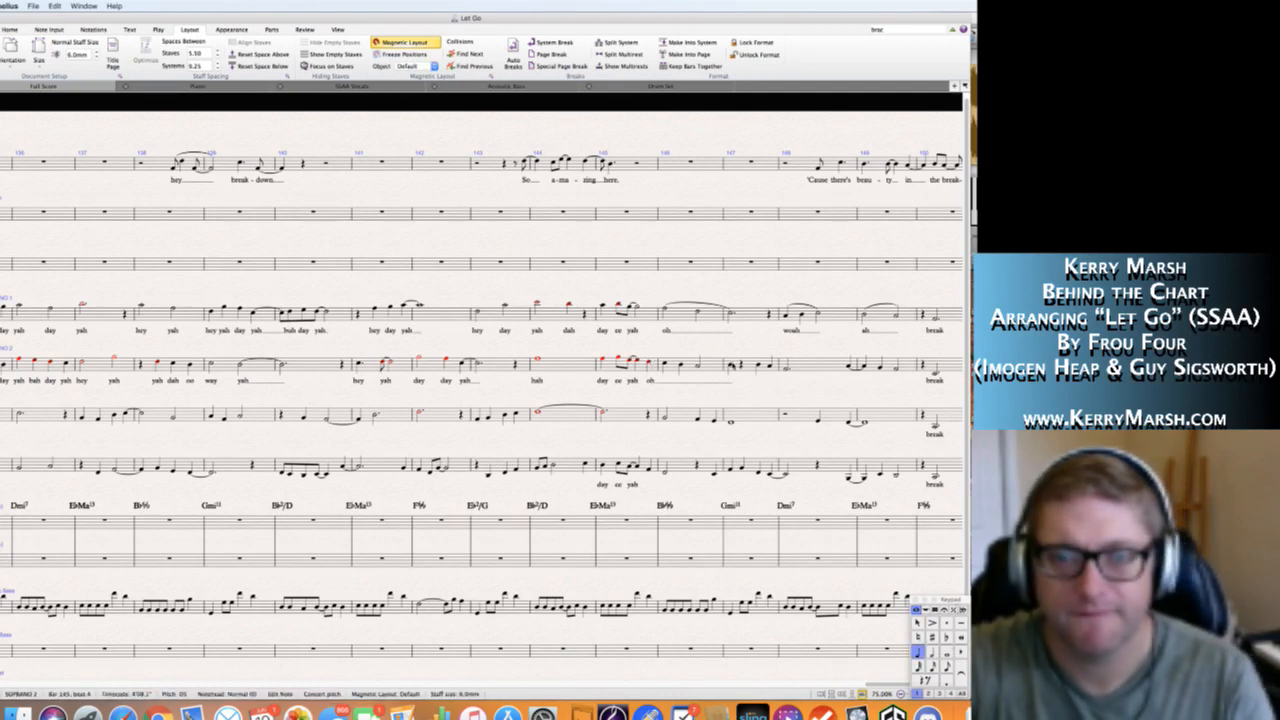
Slur the Soprano 2 "oh" notes through to bar 147 and enter the lyric "woah" on that bar's beat 3.
left_click(732, 364)
left_click(746, 392)
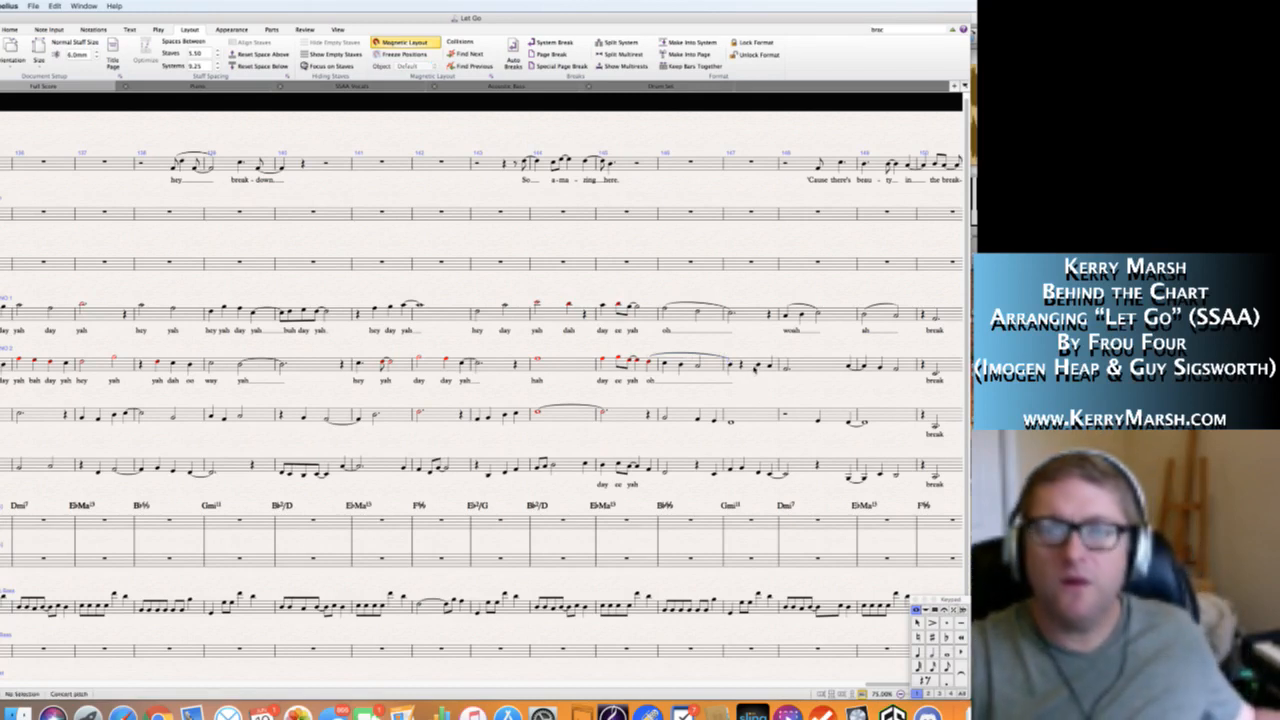
left_click(760, 366)
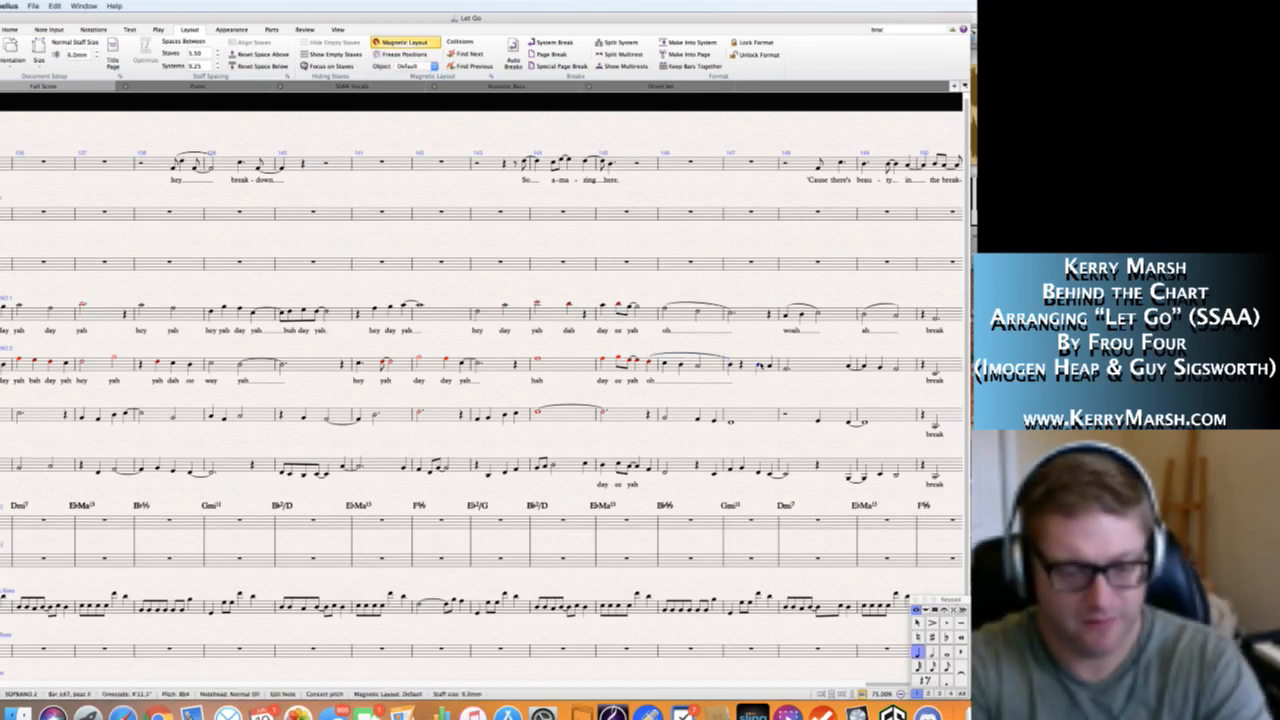
type("woah")
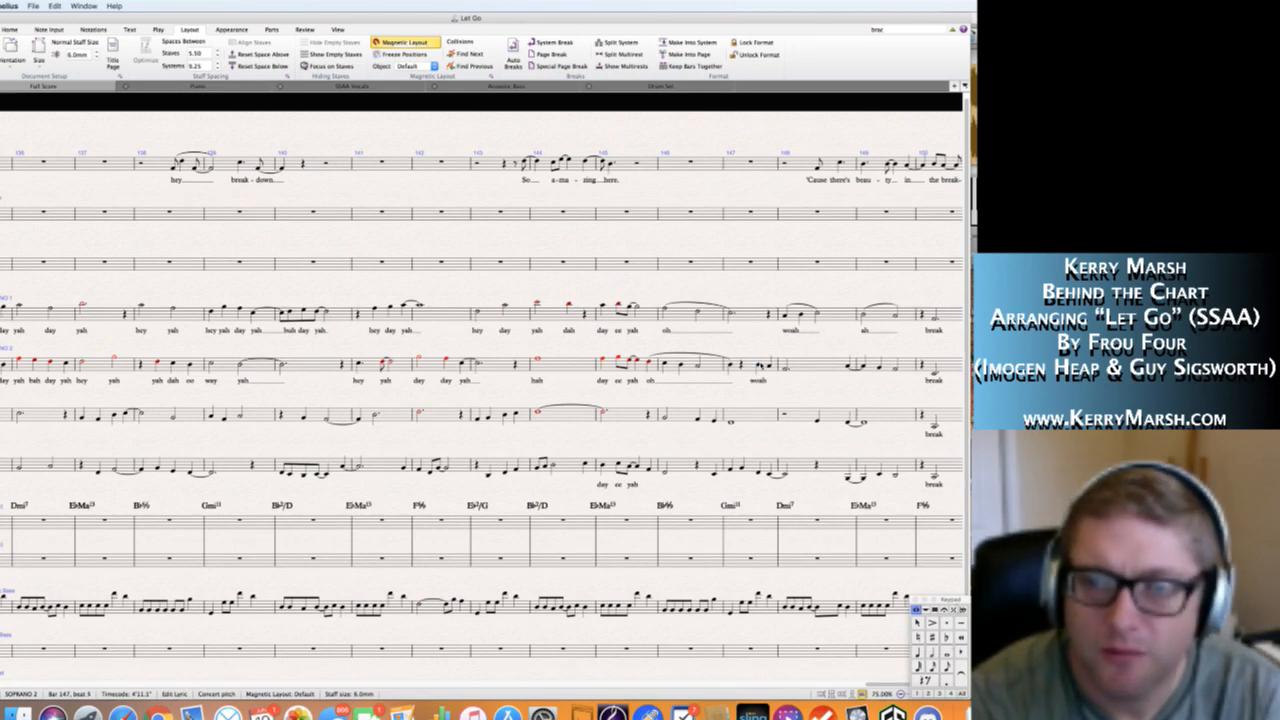
key("space")
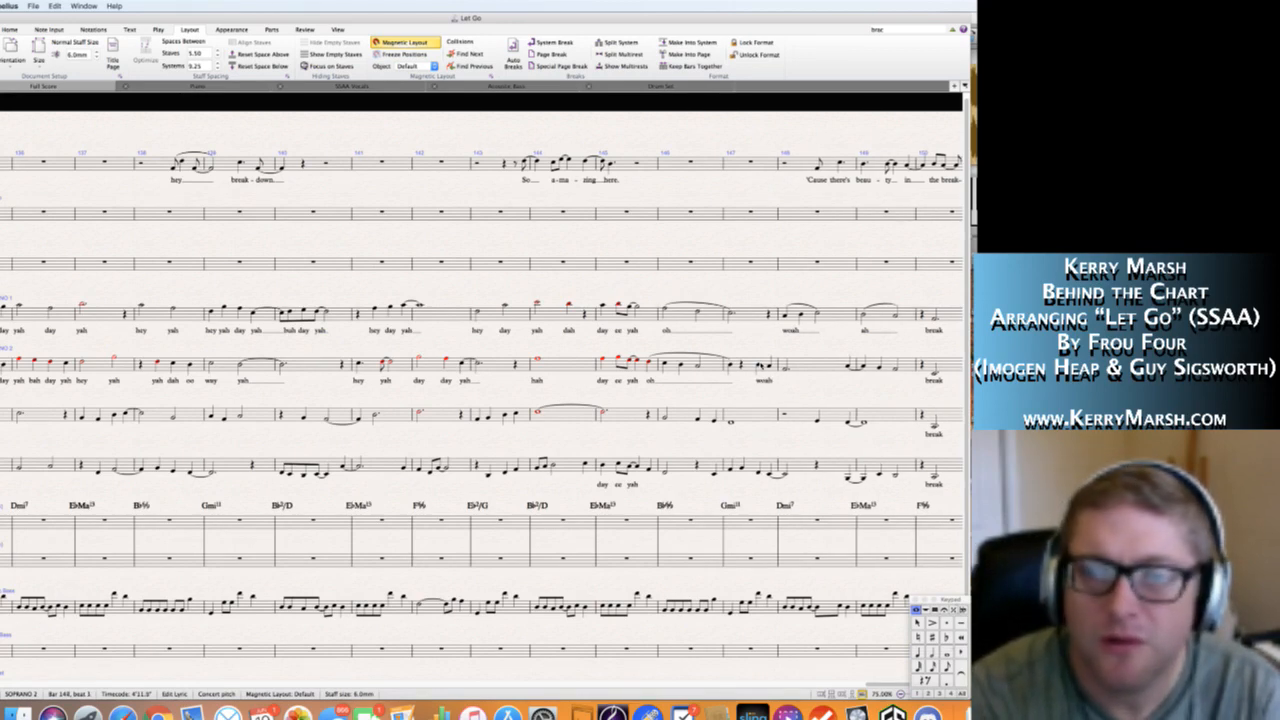
Enter the Soprano 2 lyrics "wah", "day" and "yah" from the end of bar 148 through bar 149, extending "wah".
type("ah")
key("space")
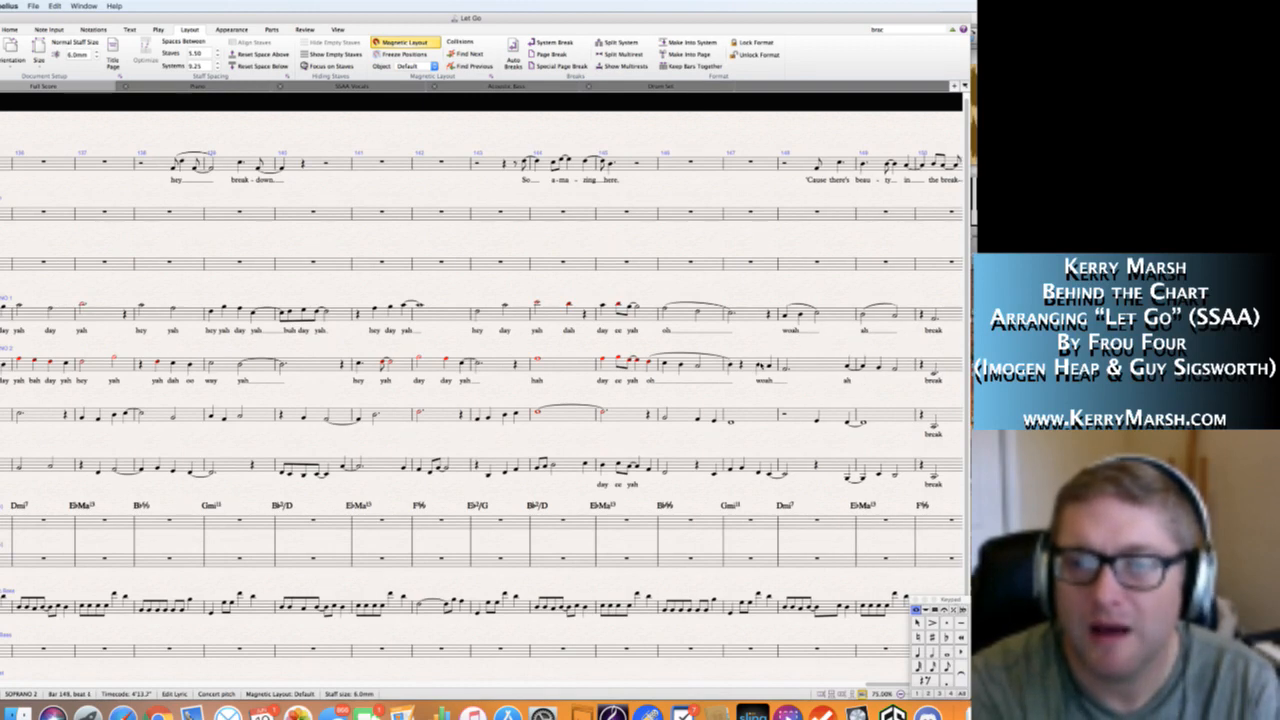
type("wah")
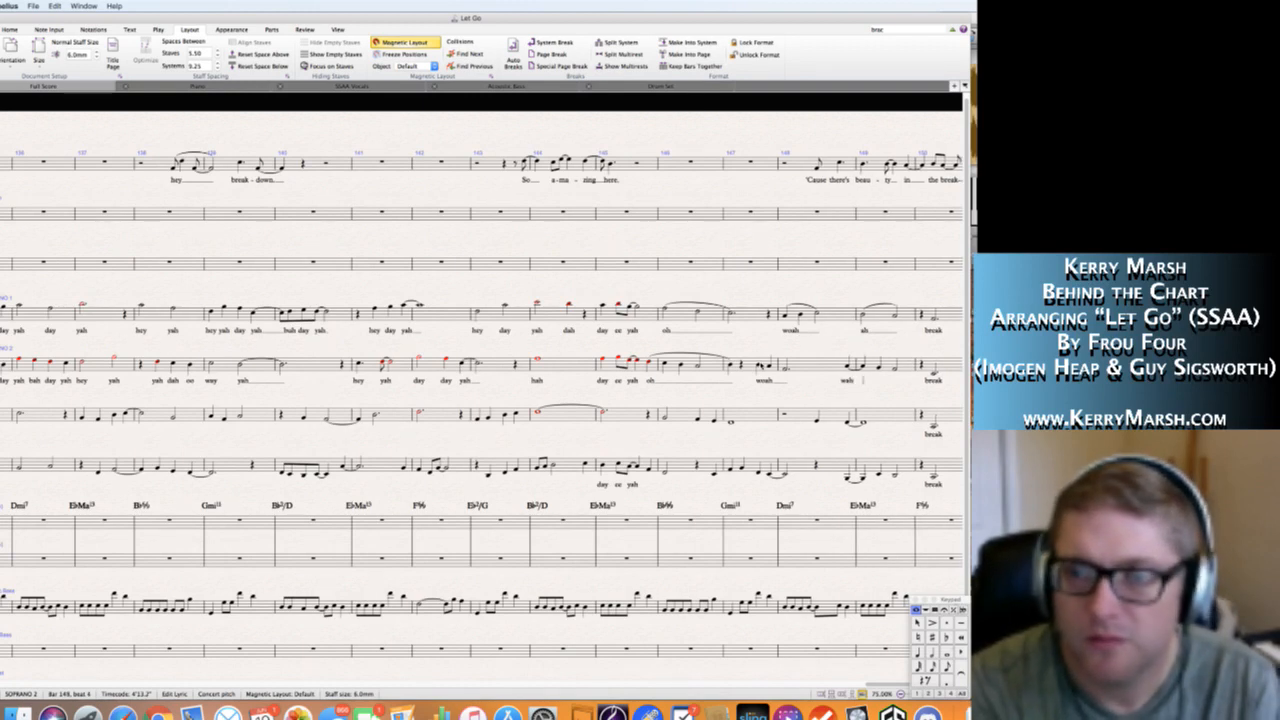
key("space")
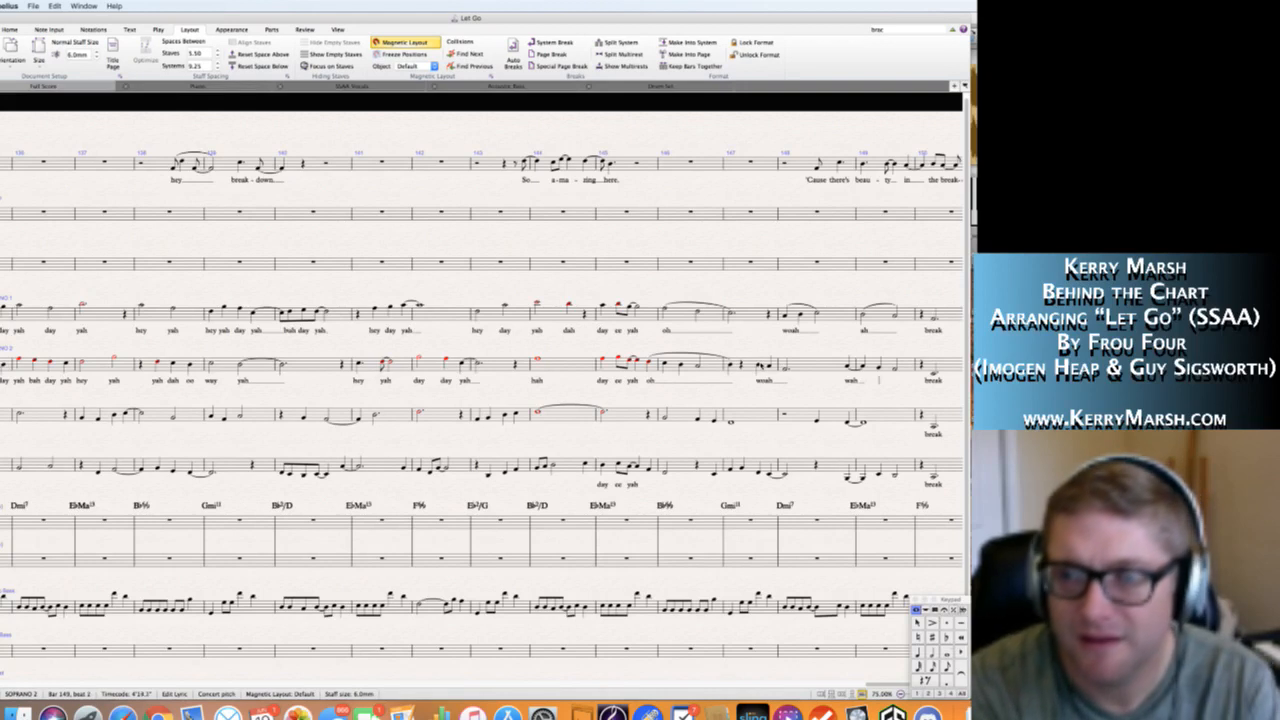
type("day")
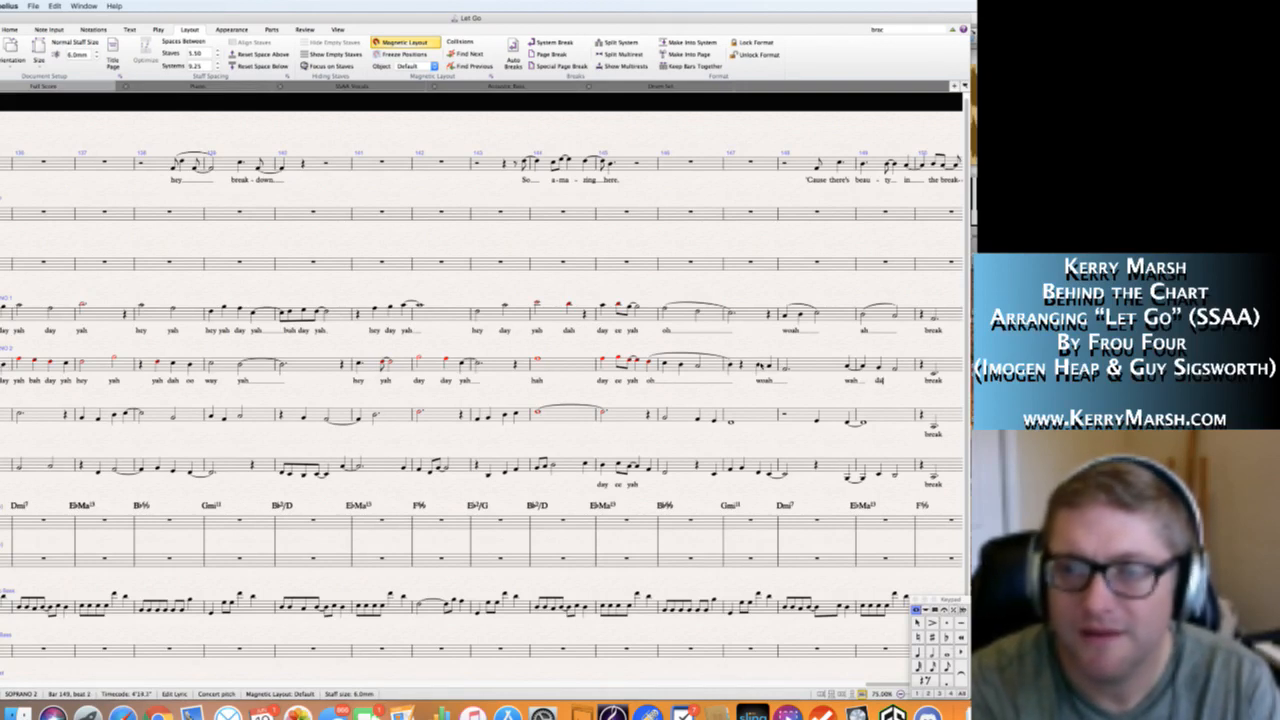
key("space")
type("yah")
key("Escape")
key("Escape")
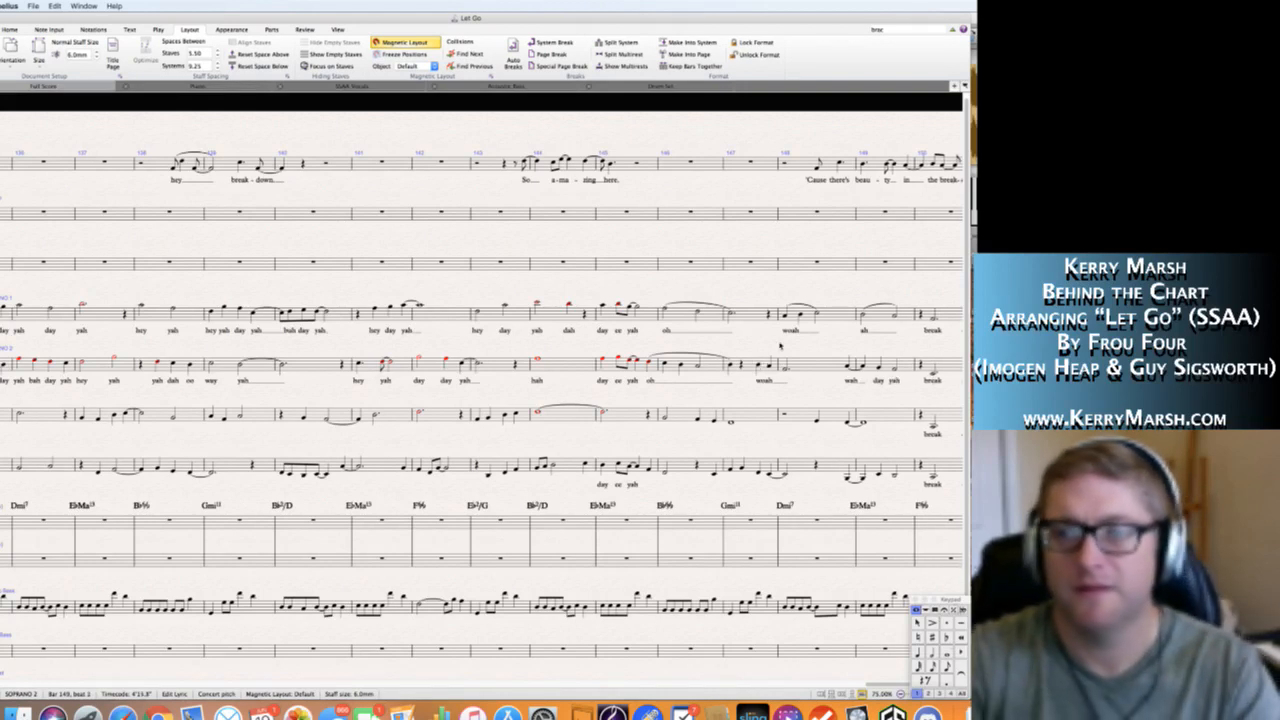
Change the Soprano 1 lyric "ah" at the start of bar 149 to "wah".
left_click(864, 331)
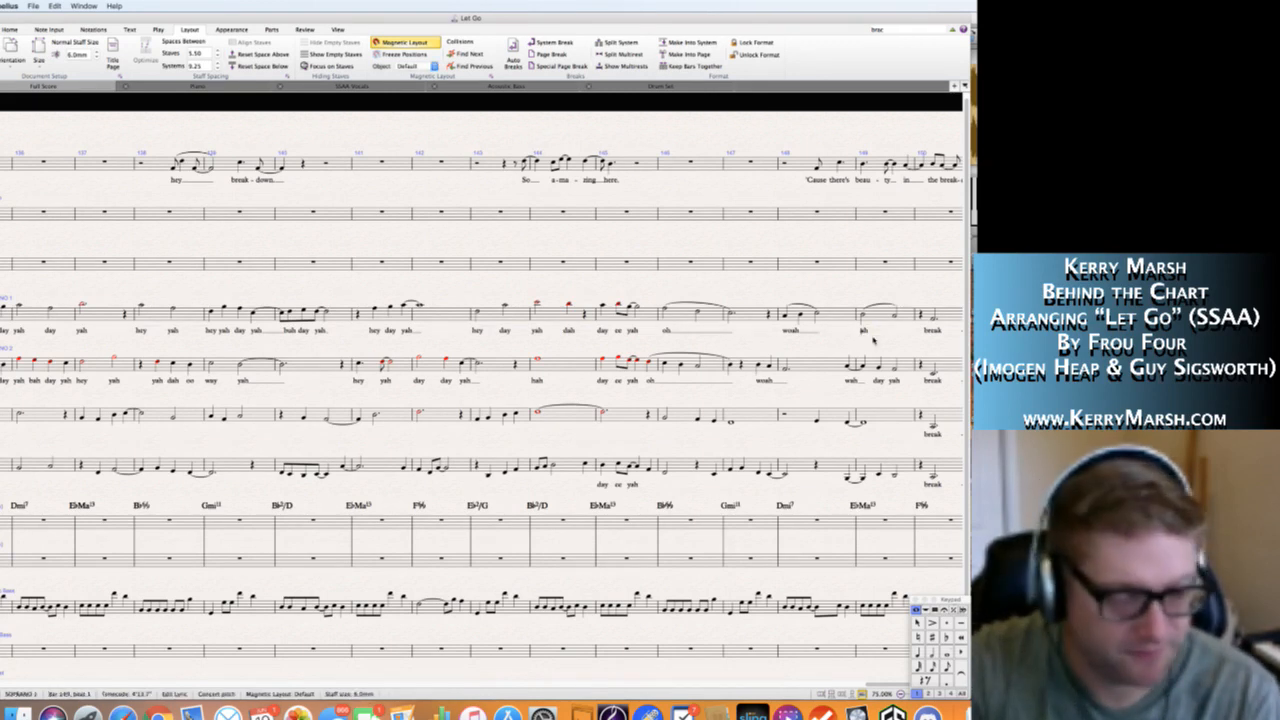
type("wo")
key("BackSpace")
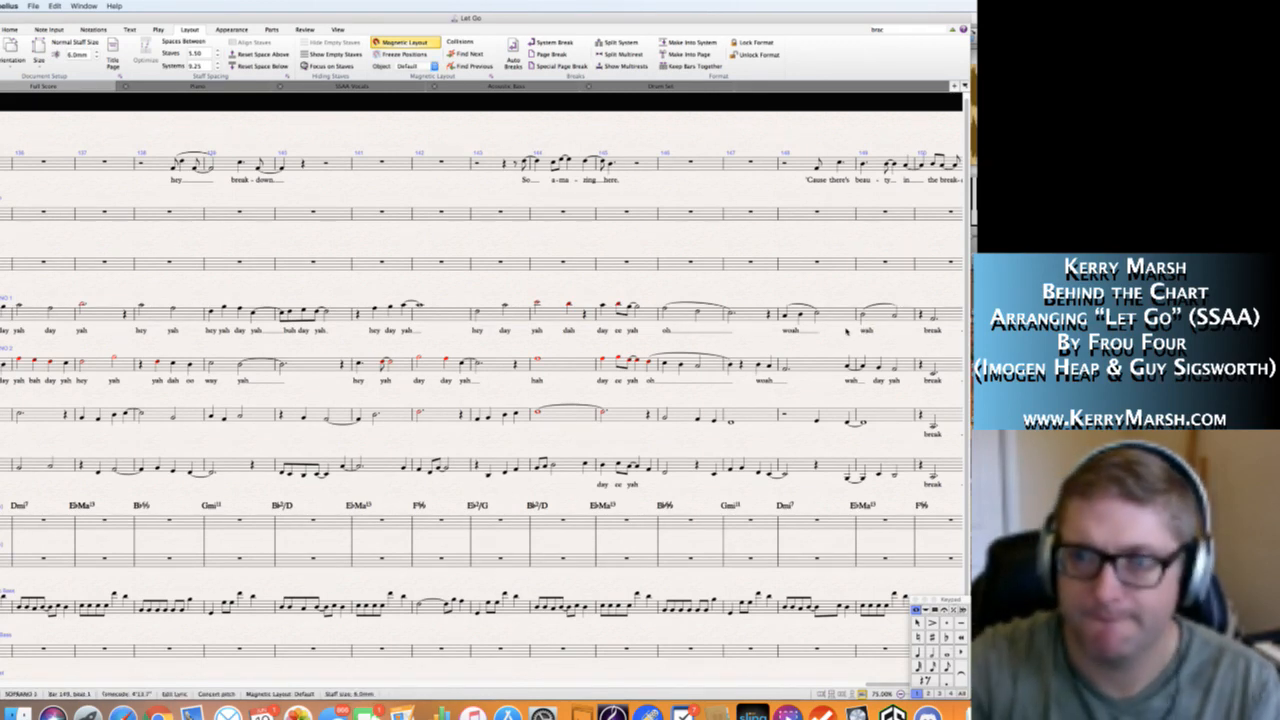
left_click(832, 341)
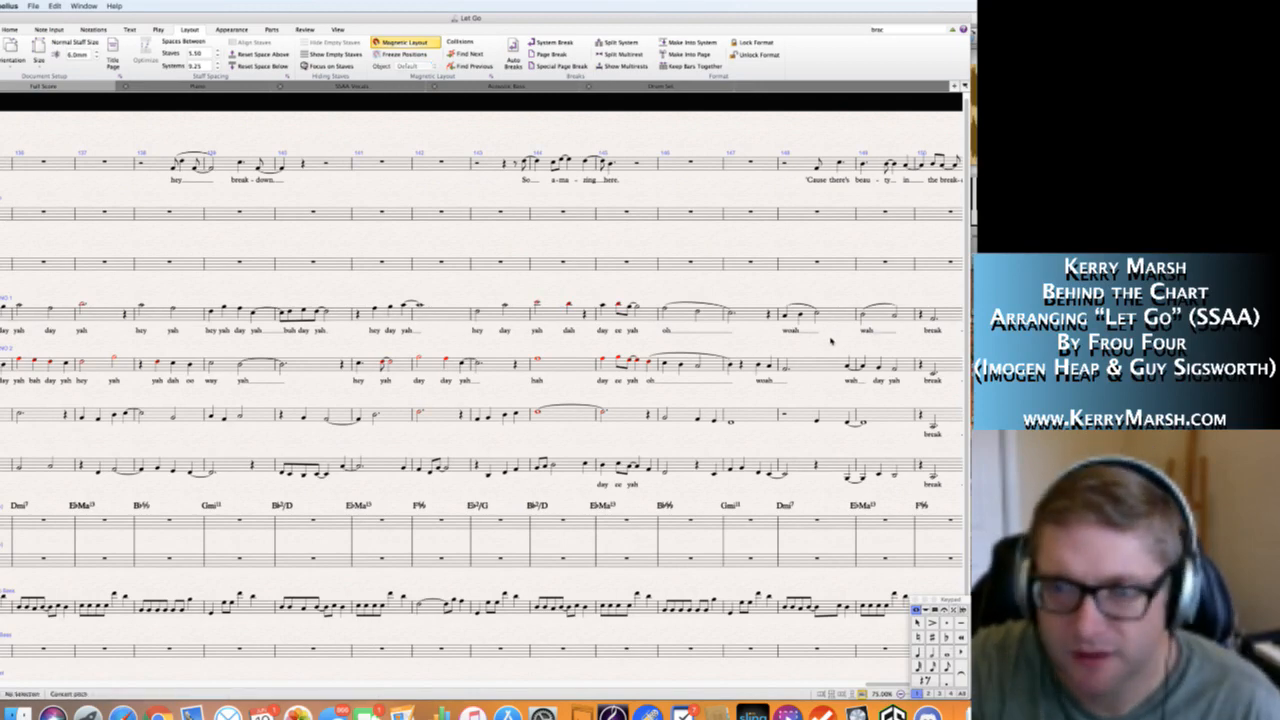
Return to rehearsal mark K and save the score.
scroll(780, 400, "right", 10)
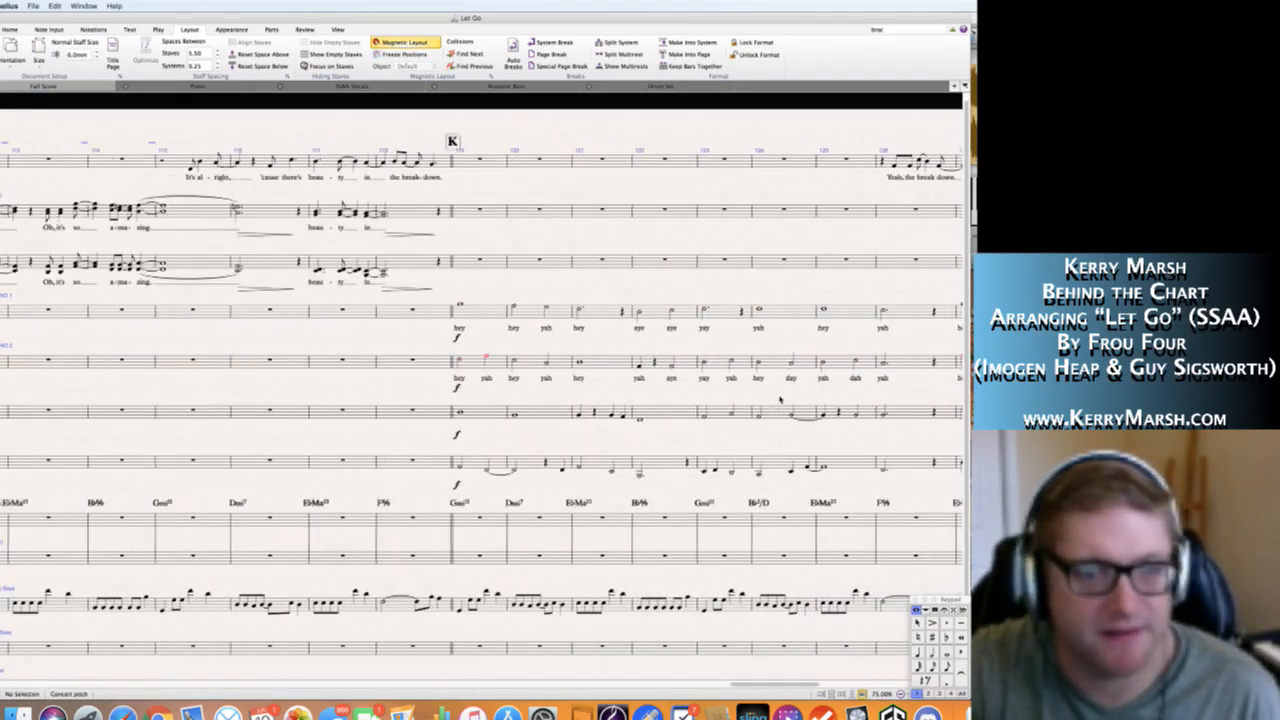
scroll(780, 400, "left", 1)
key("super+s")
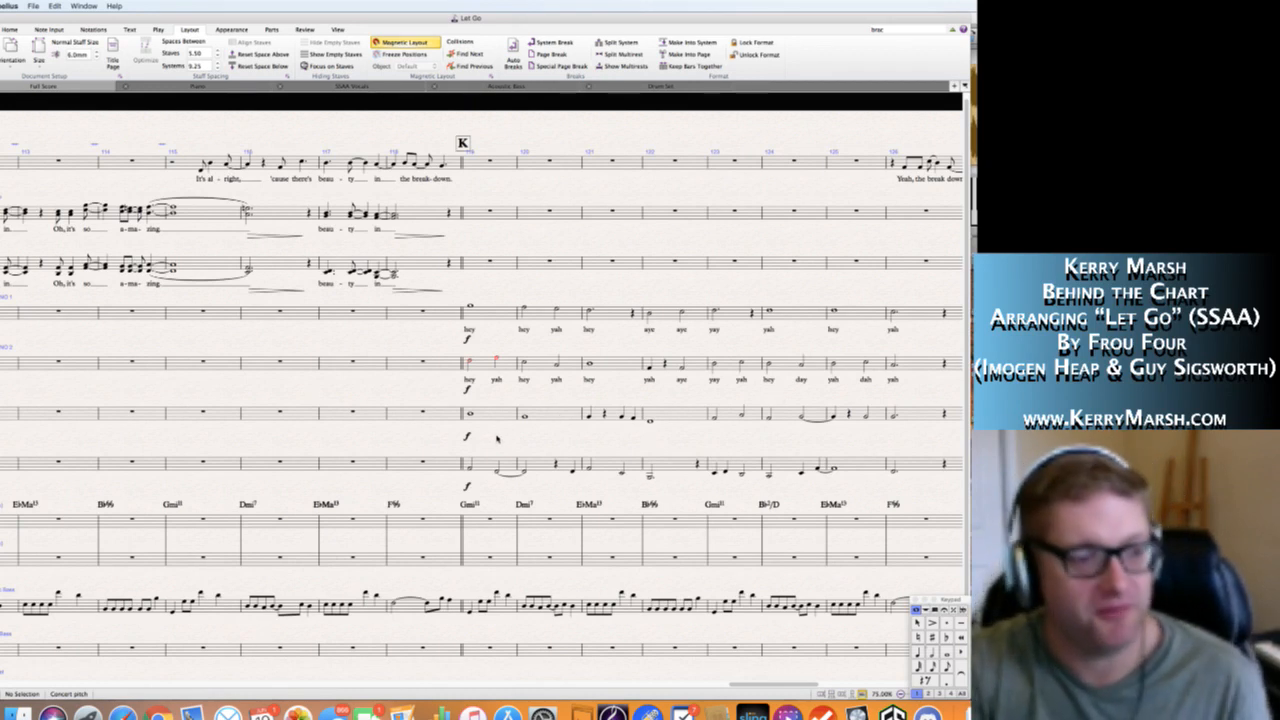
Enter the Alto 1 lyrics "hey" in bar 119 and "yah" in bar 120.
scroll(495, 438, "down", 3)
scroll(478, 437, "up", 2)
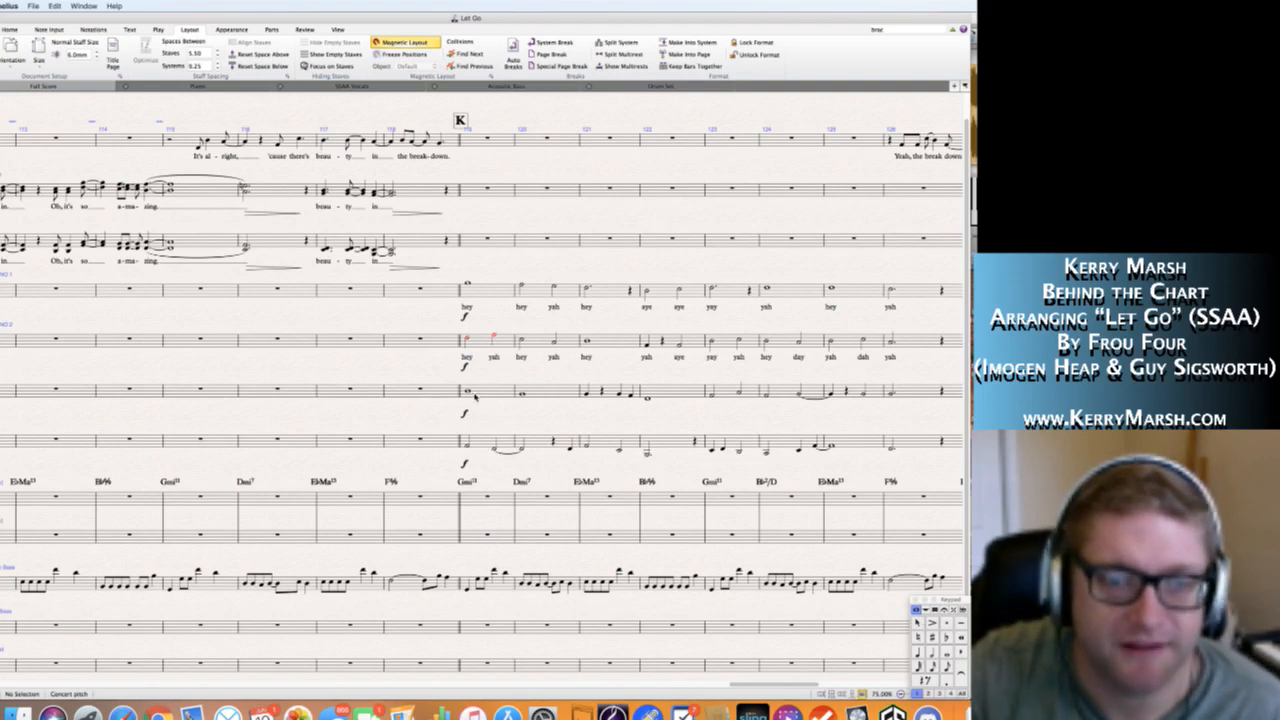
left_click(467, 392)
key("super+l")
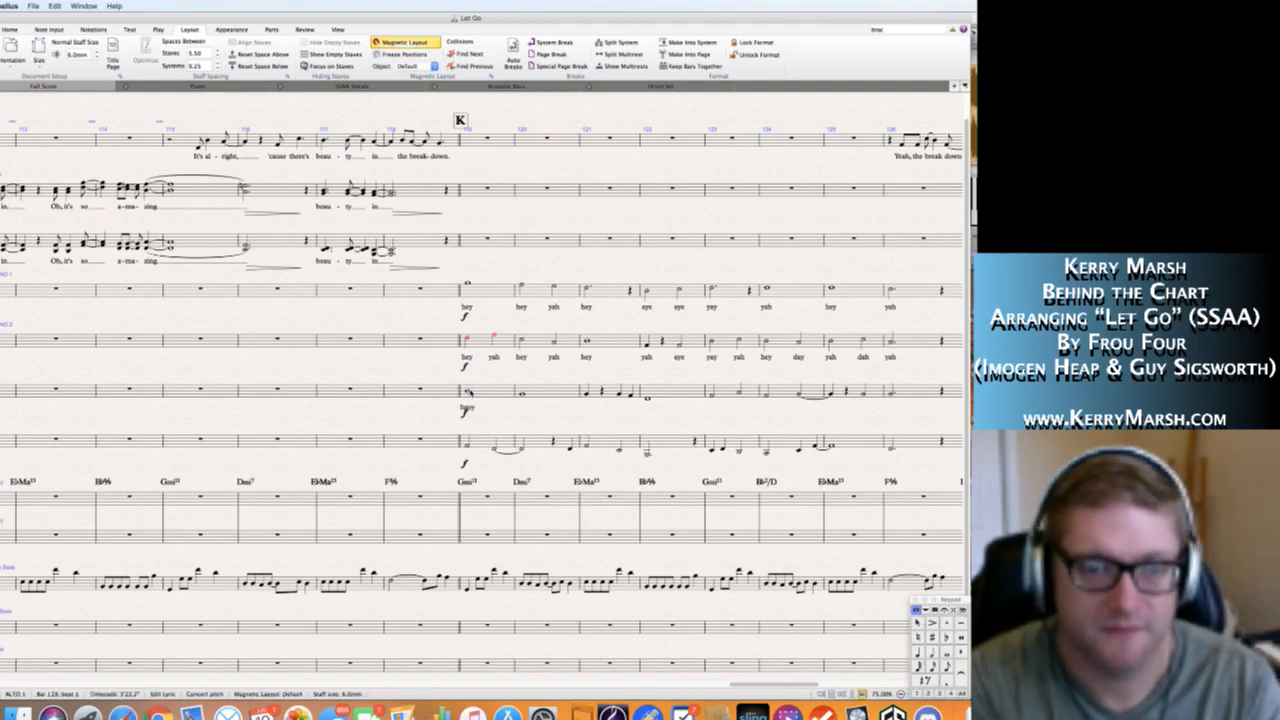
type("hey")
key("space")
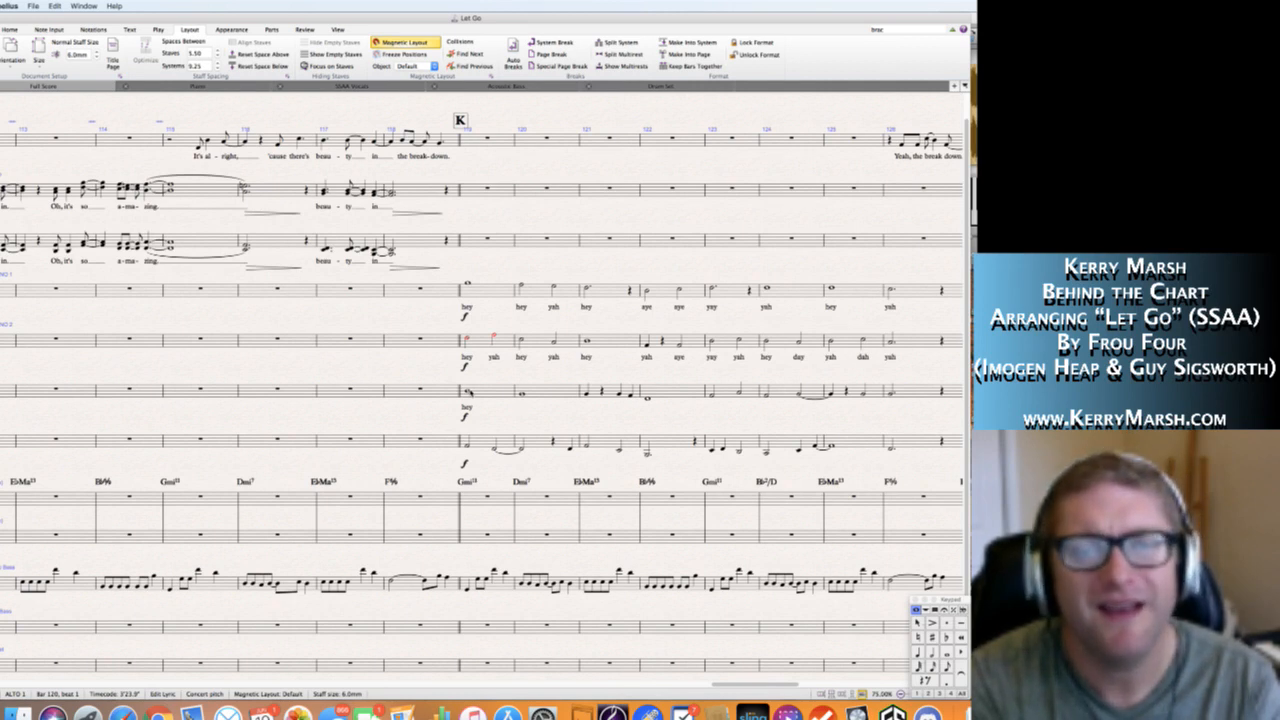
type("yah ")
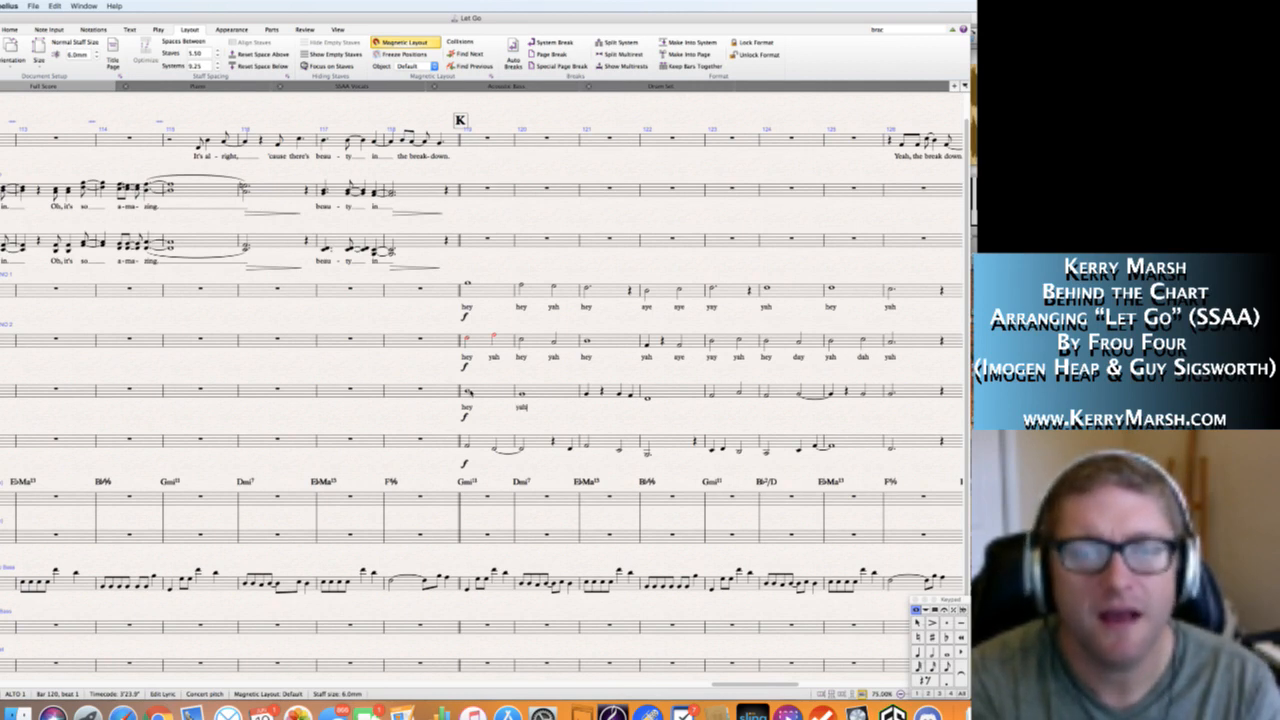
type("hey")
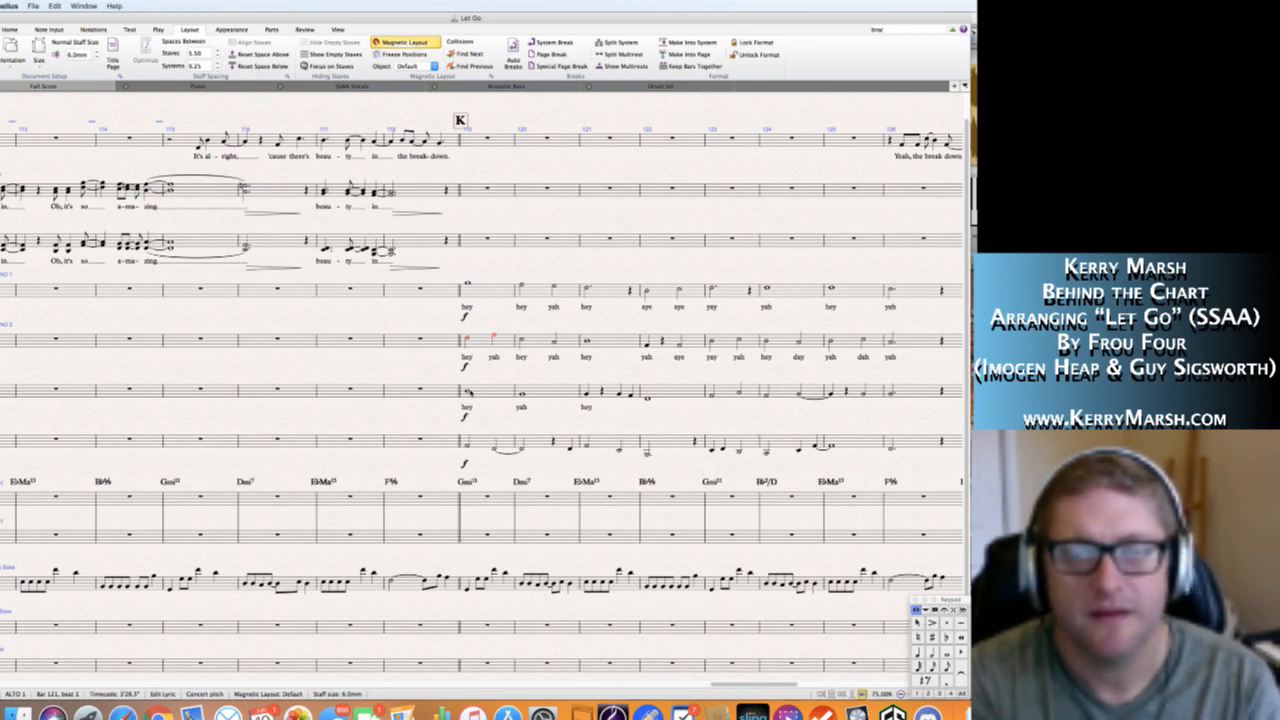
key("BackSpace")
key("BackSpace")
key("BackSpace")
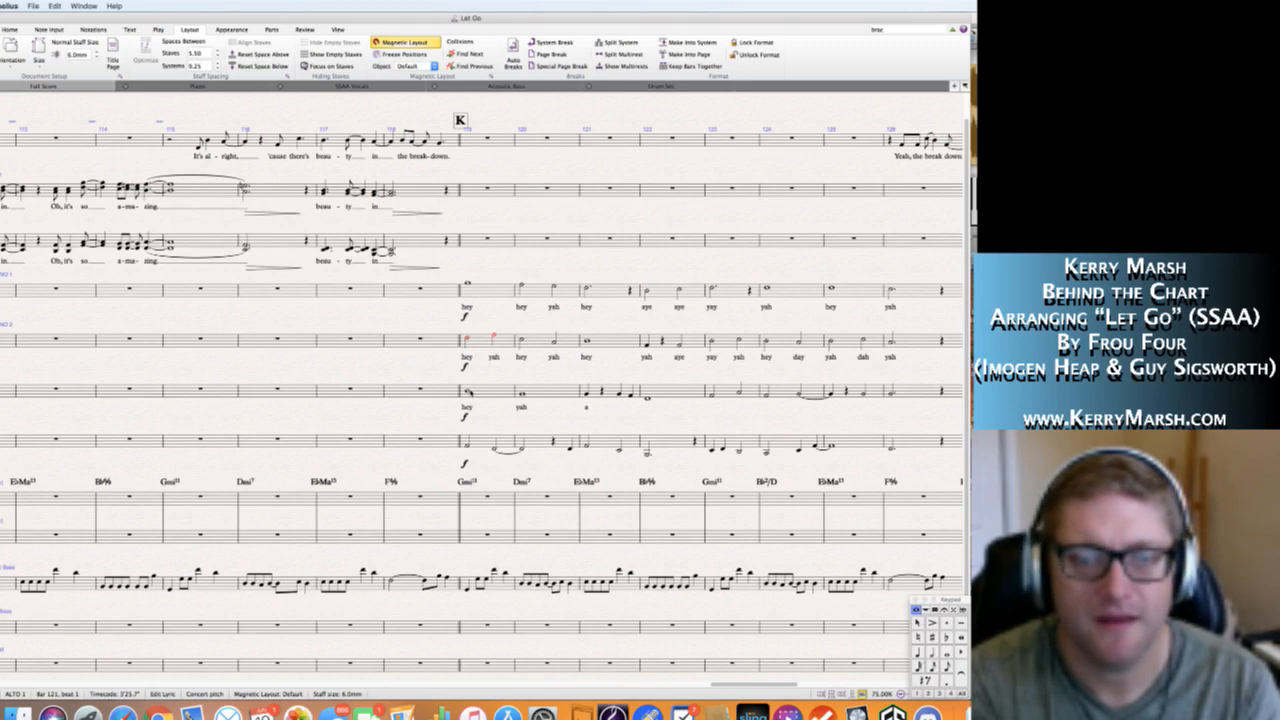
type("ay")
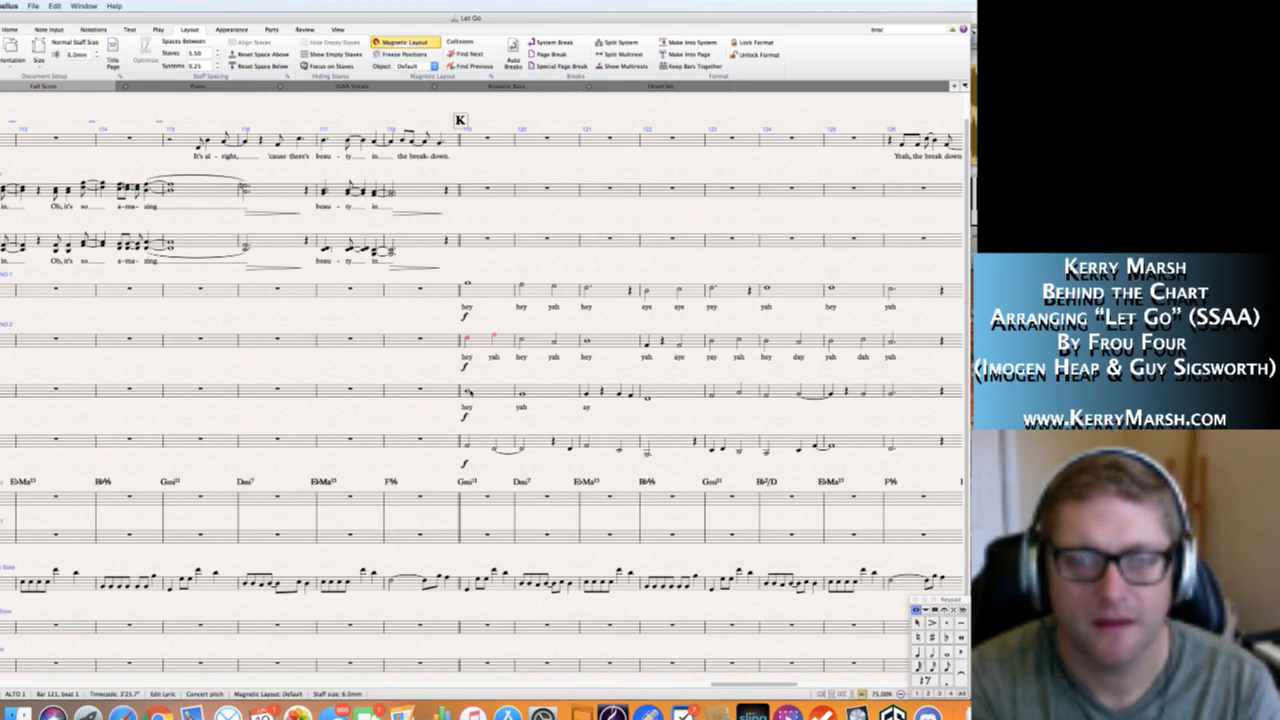
key("BackSpace")
key("BackSpace")
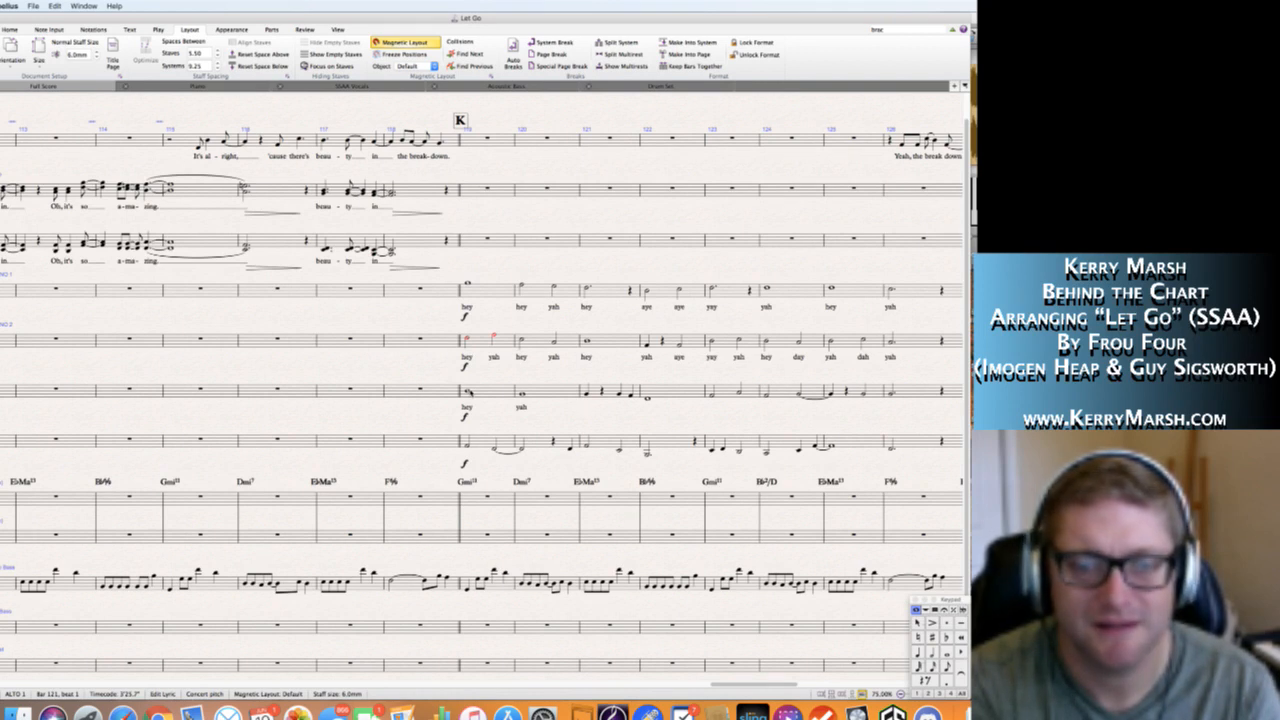
Enter the Alto 1 lyrics "hey oh" in bar 121 and "aye" in bar 122.
type("hey")
key("space")
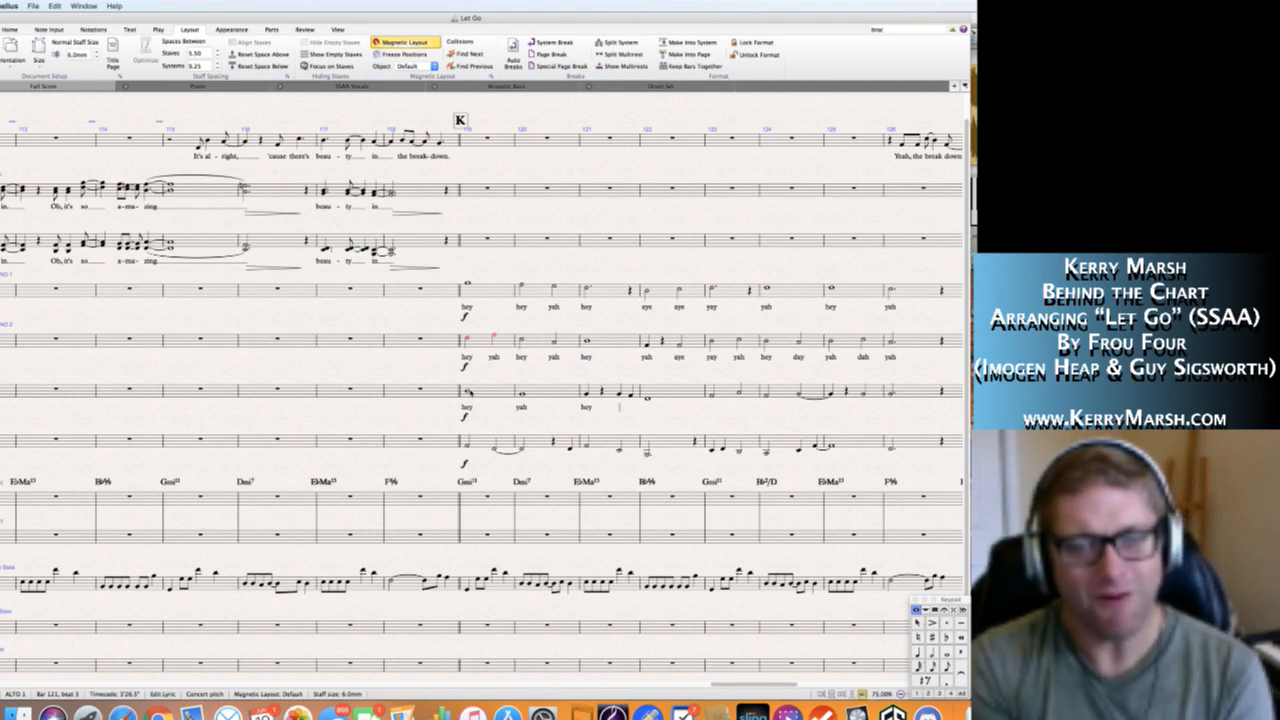
type("oh")
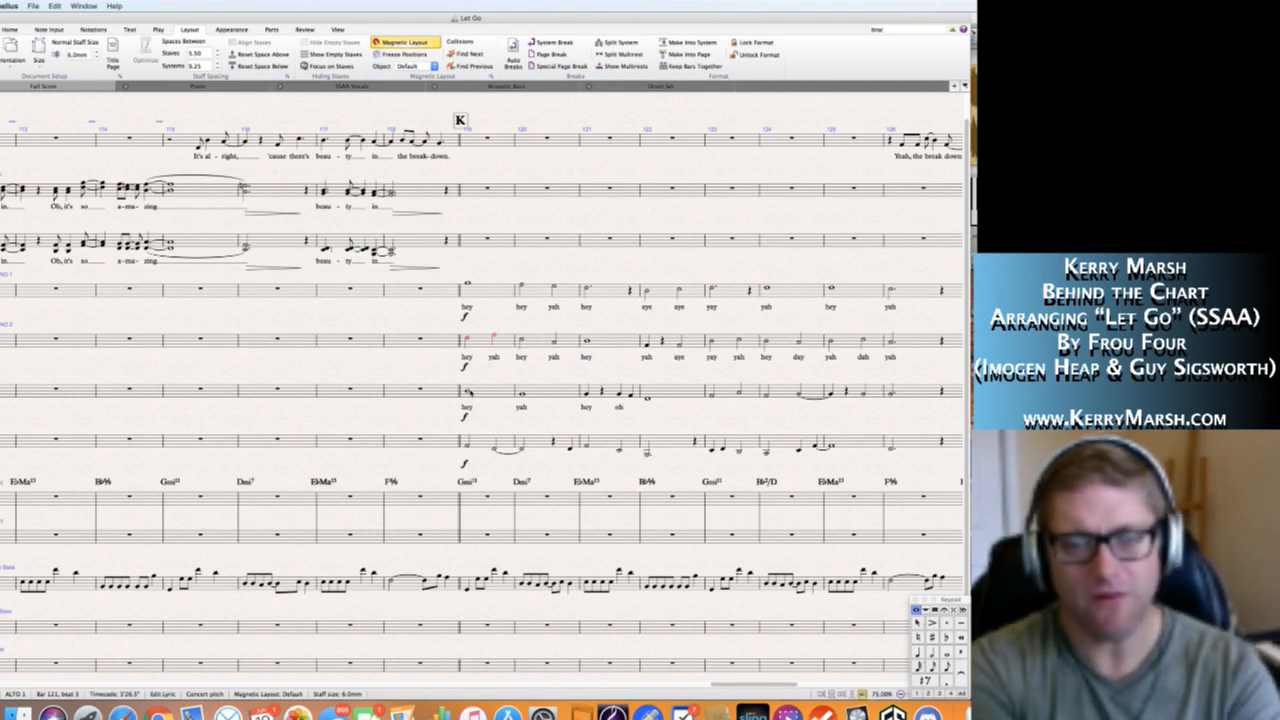
type(" a")
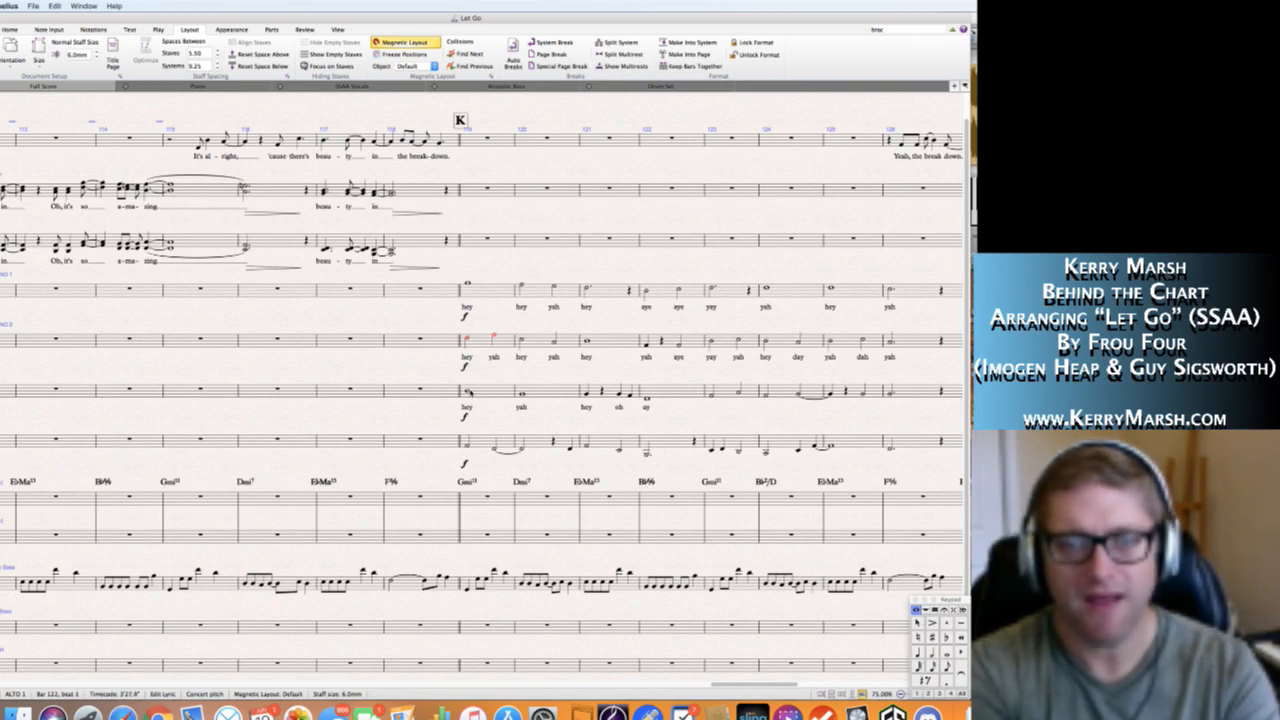
type("ye")
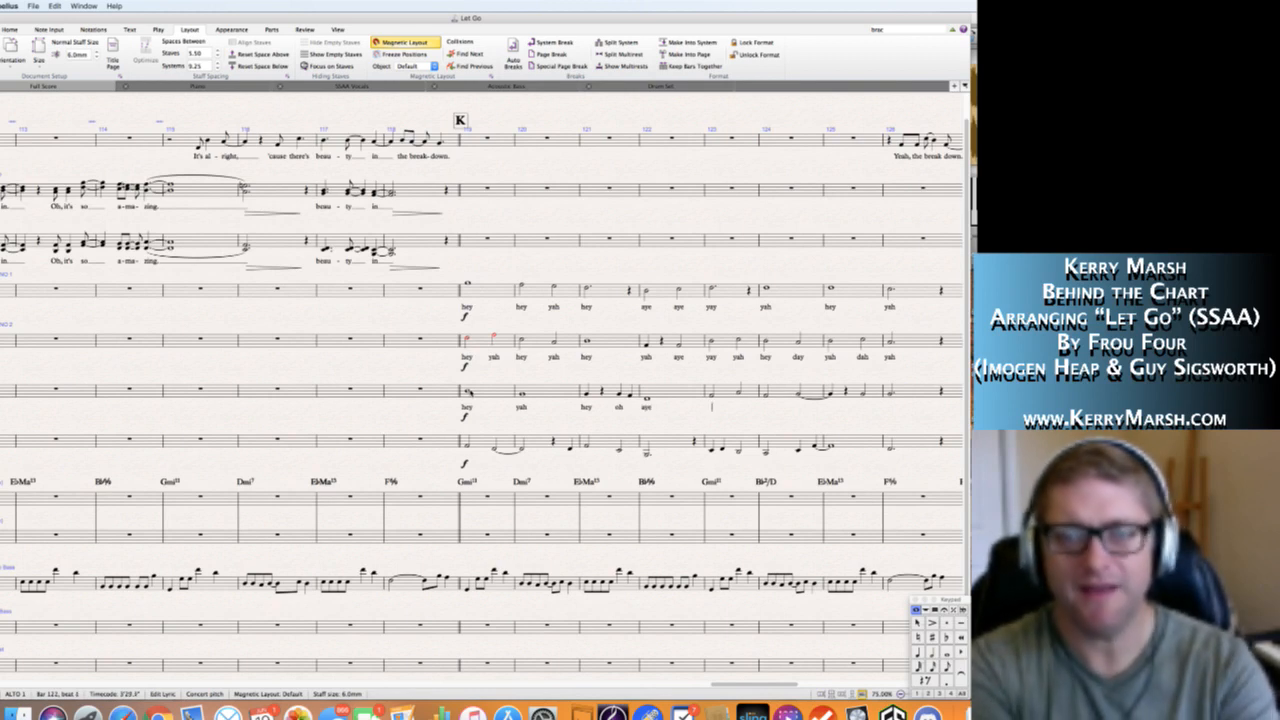
key("Escape")
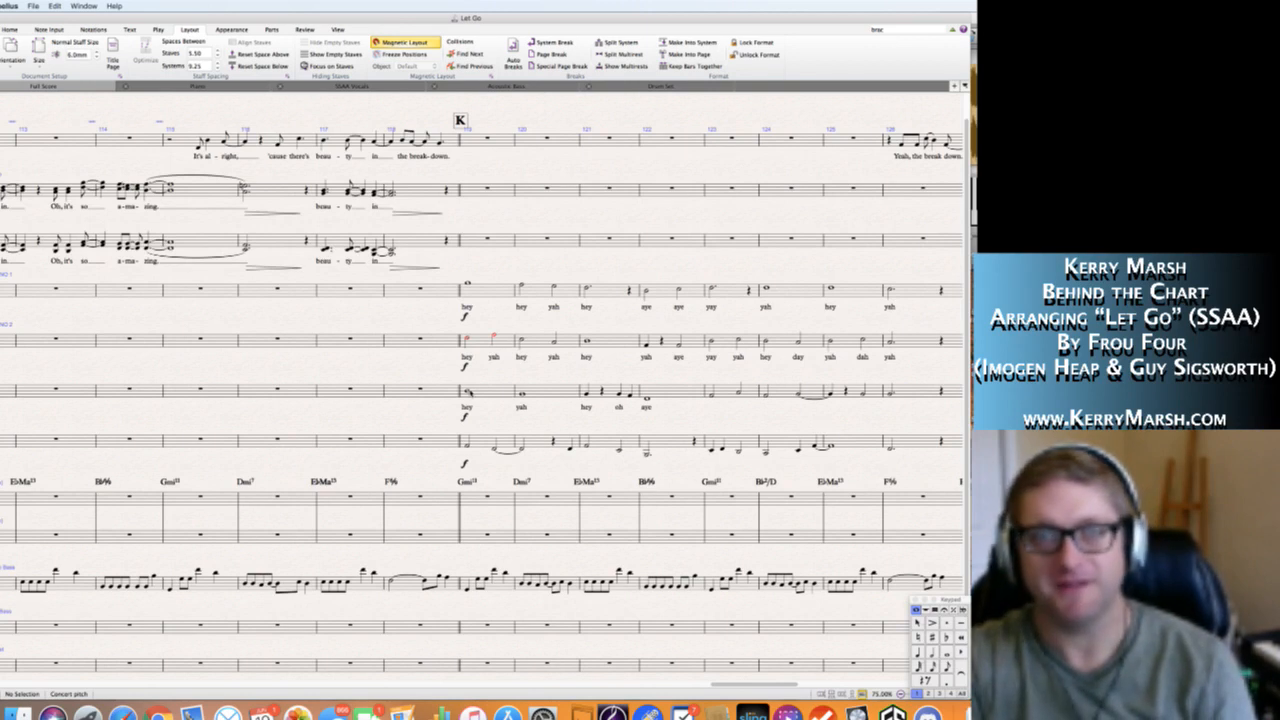
Slur the two Alto 1 notes sung on "oh" at the end of bar 121.
left_click(485, 380)
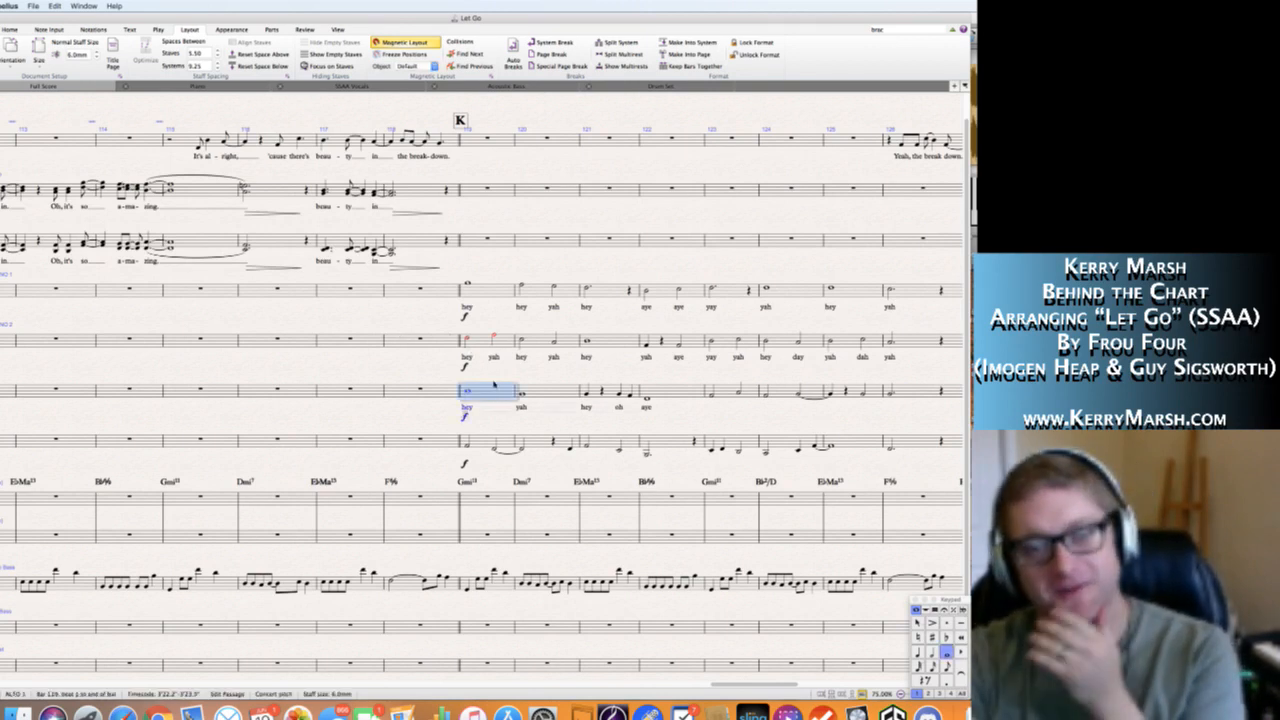
key("Escape")
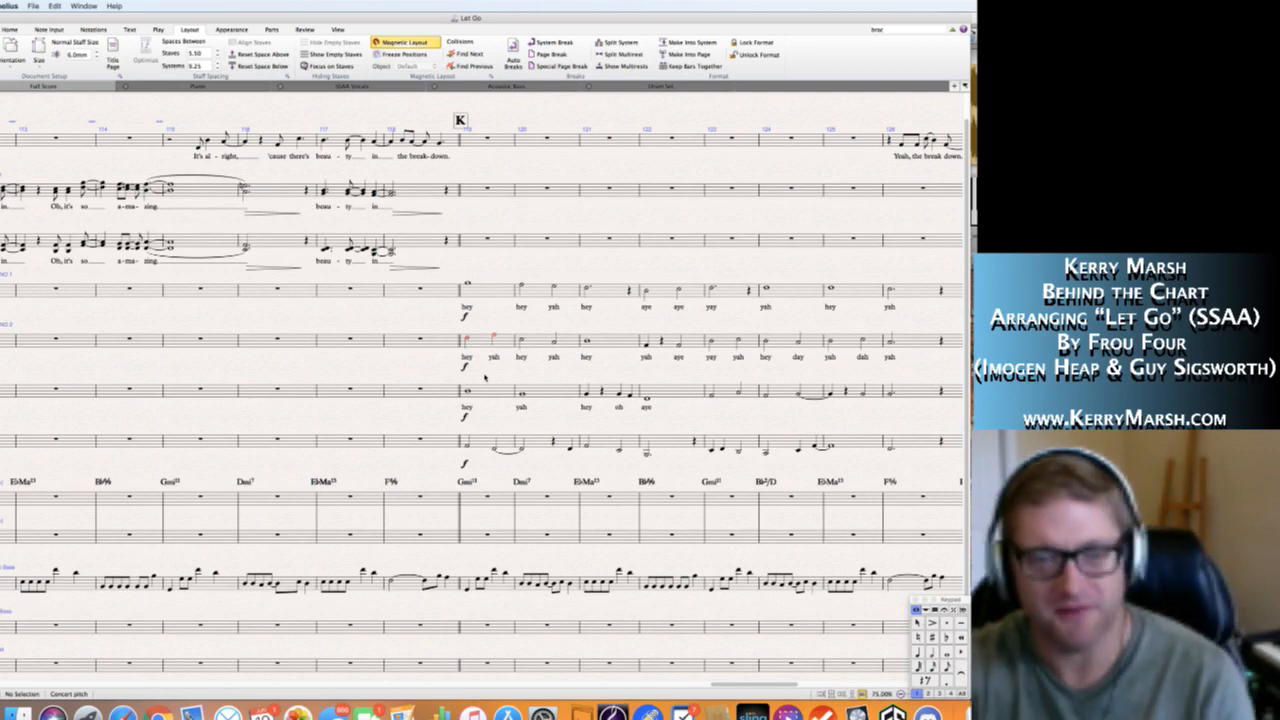
scroll(485, 376, "right", 2)
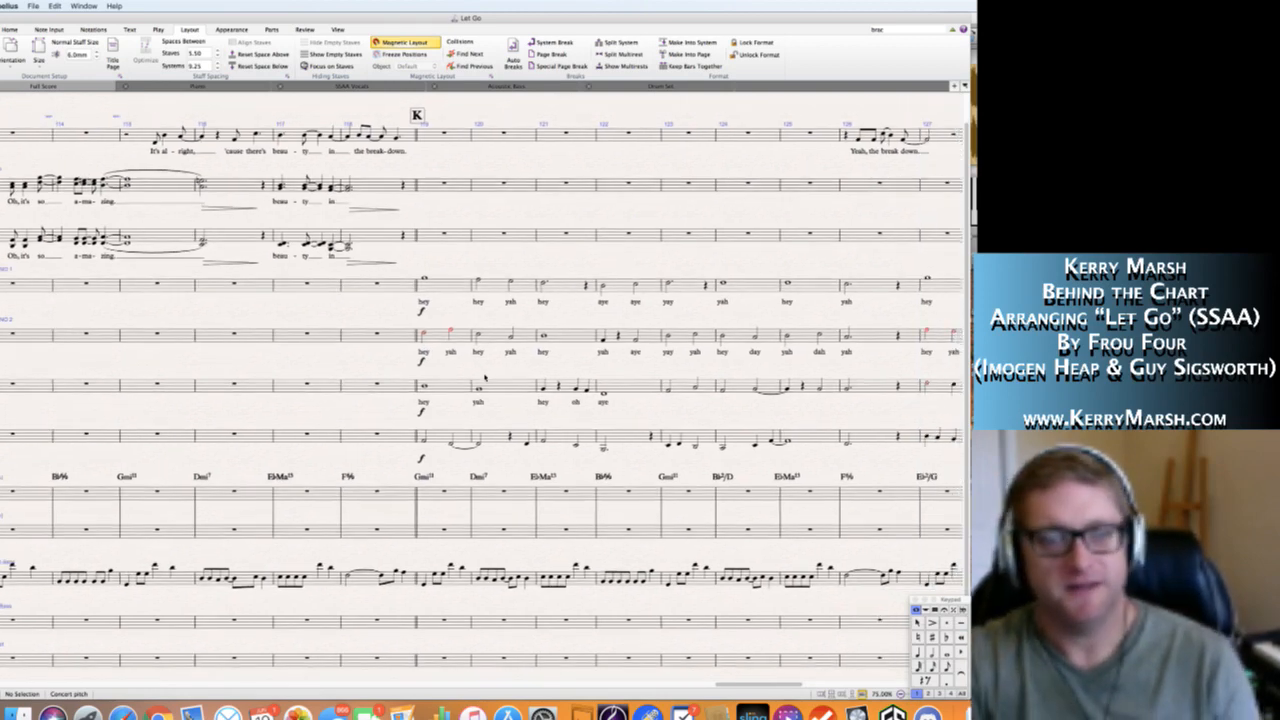
scroll(485, 377, "right", 3)
left_click(503, 391)
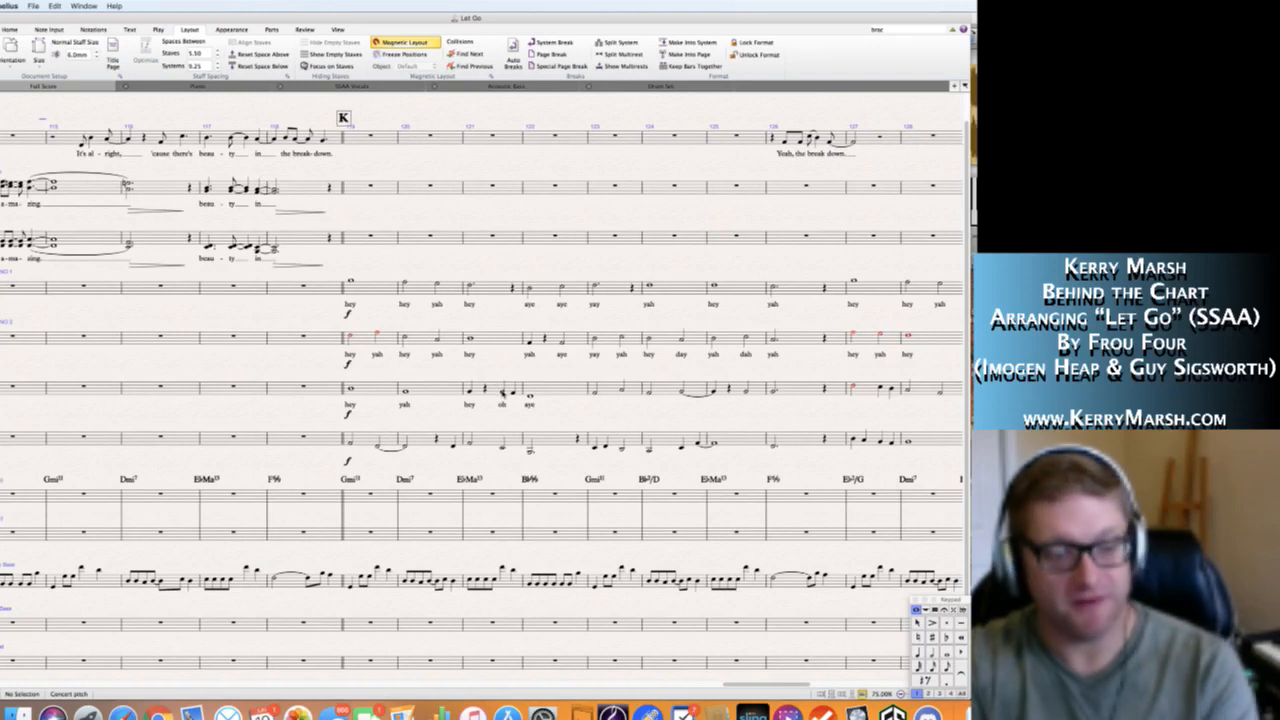
key("Escape")
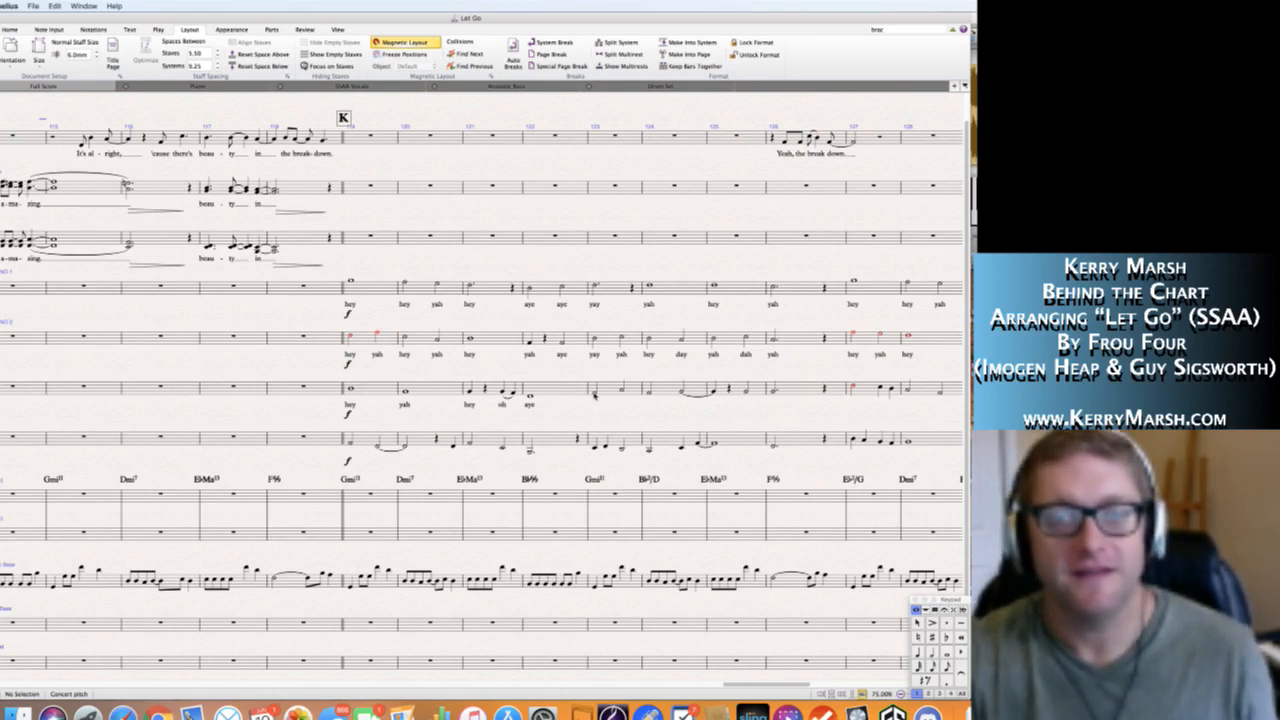
Enter the Alto 1 lyrics "yay yah" in bar 123 and "hey day" in bar 124, extending "day" over the tied notes.
left_click(594, 394)
key("ctrl+l")
type("yay yah")
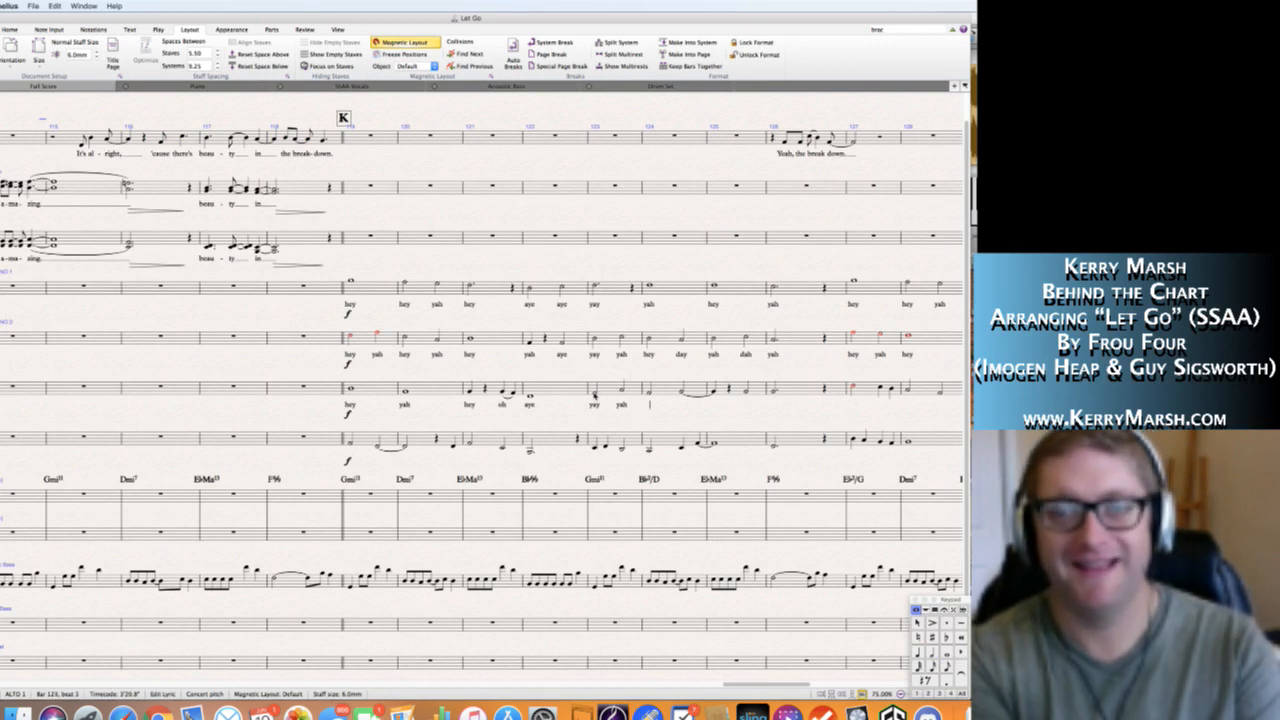
type("hey")
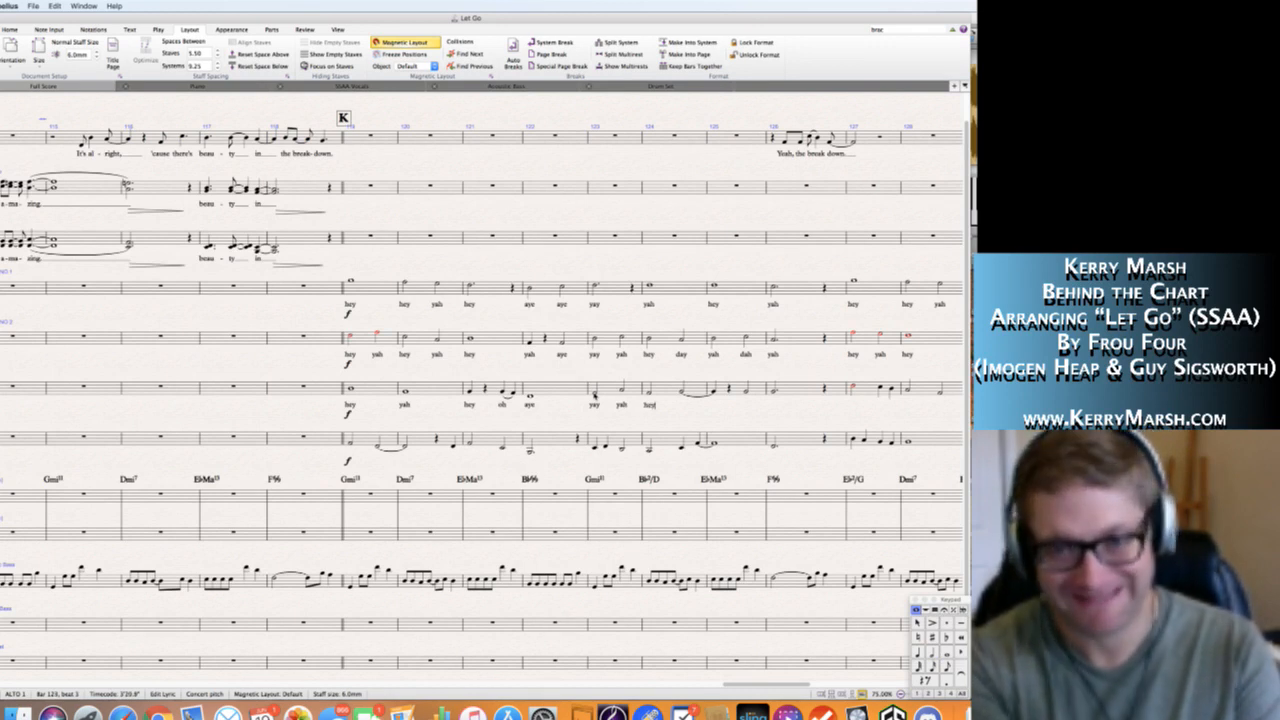
type(" day ")
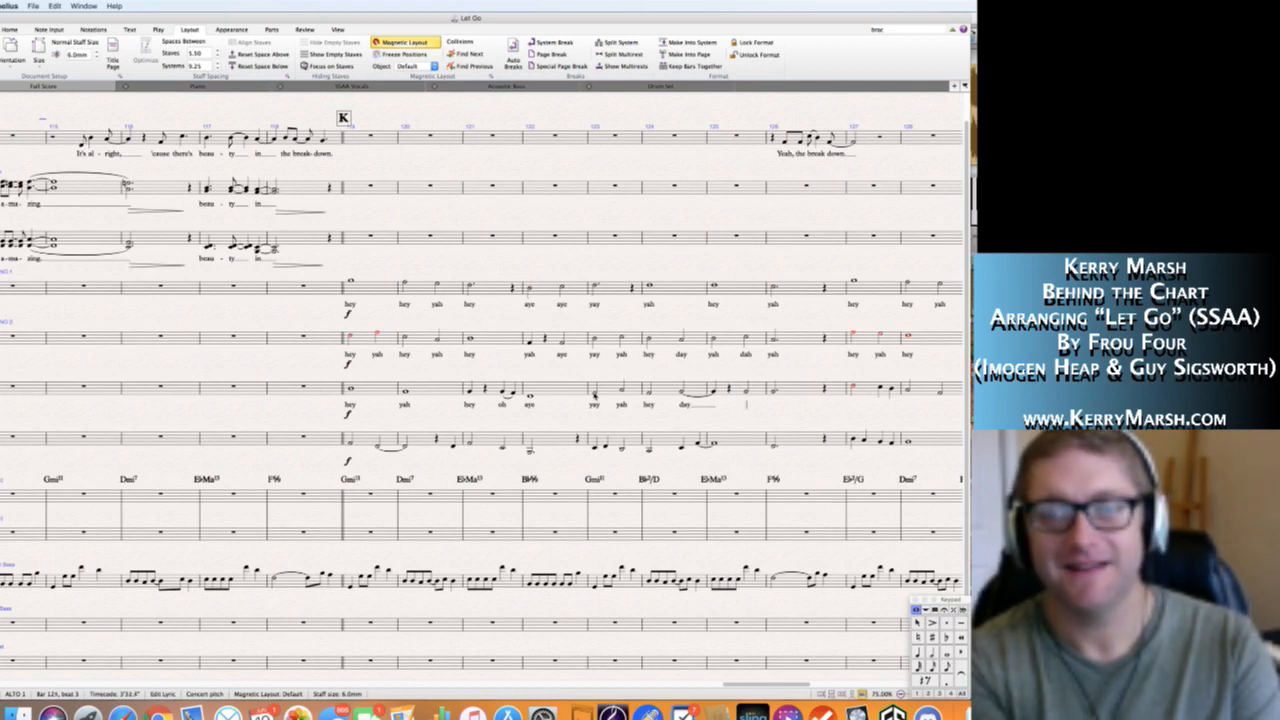
type(" yah")
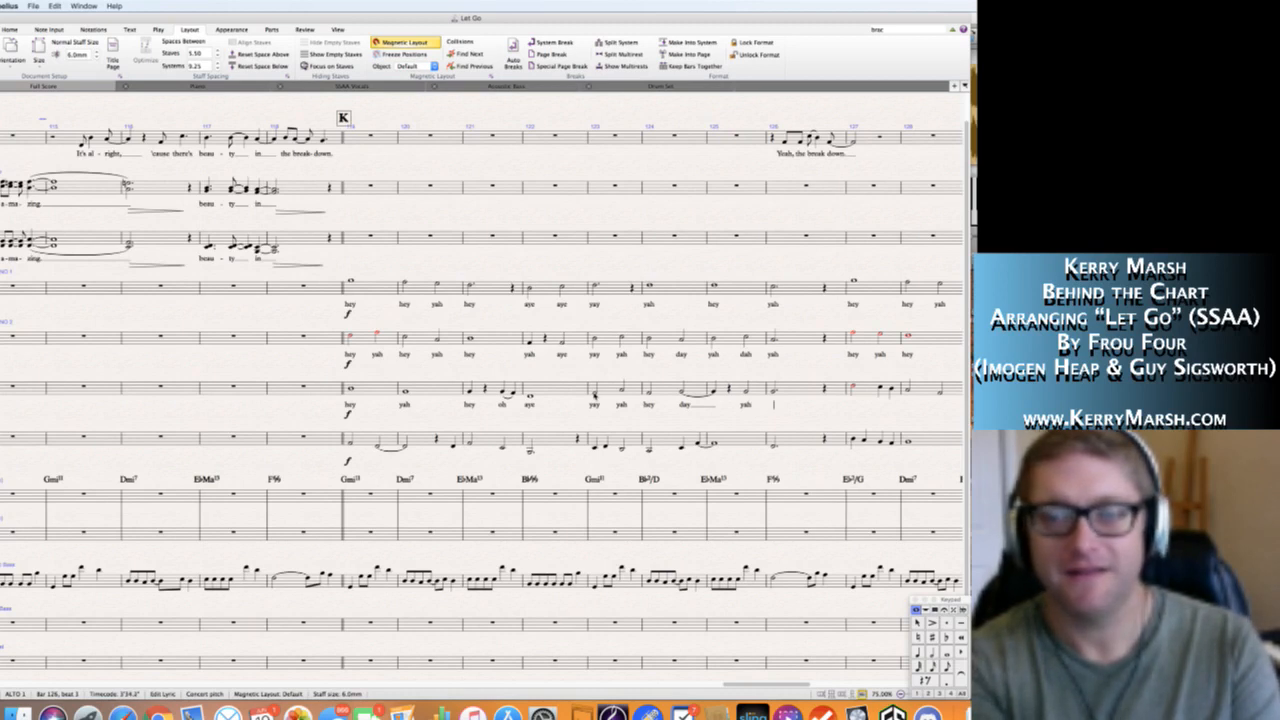
Enter the Alto 1 lyrics "hey" at the end of bar 125 and "yah" in bar 126.
key("BackSpace")
key("BackSpace")
type("hey")
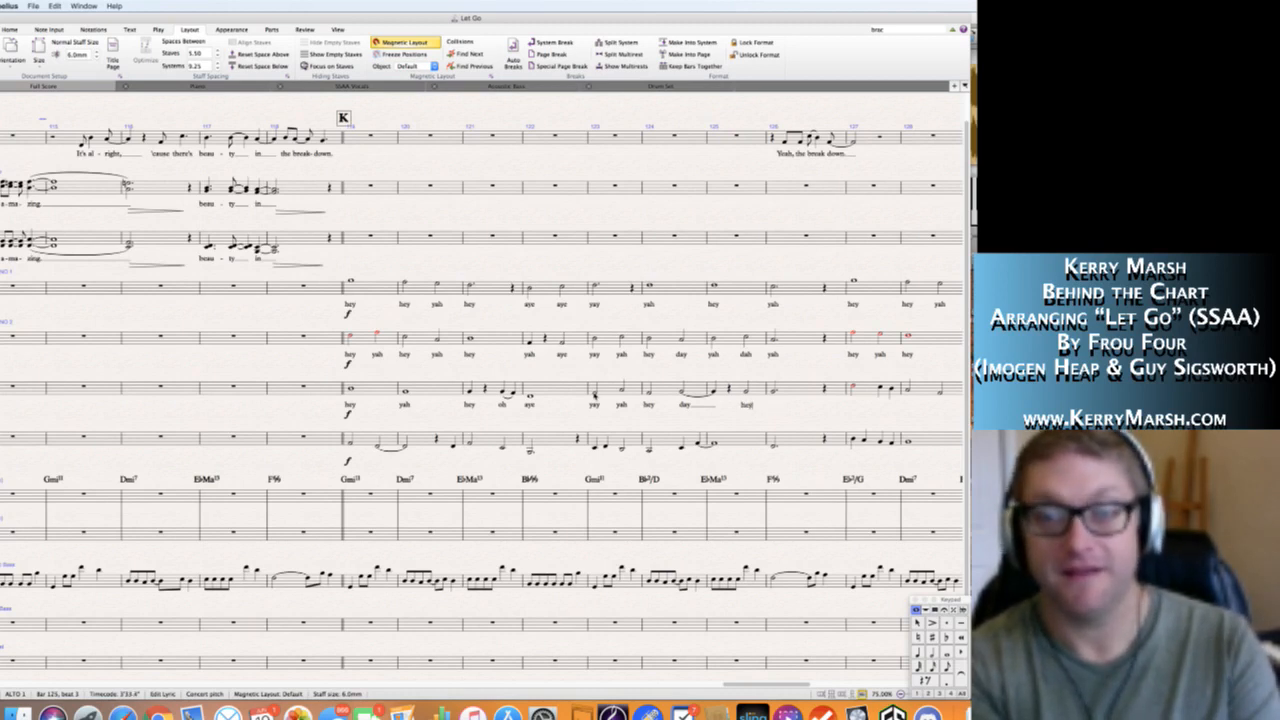
type(" yah")
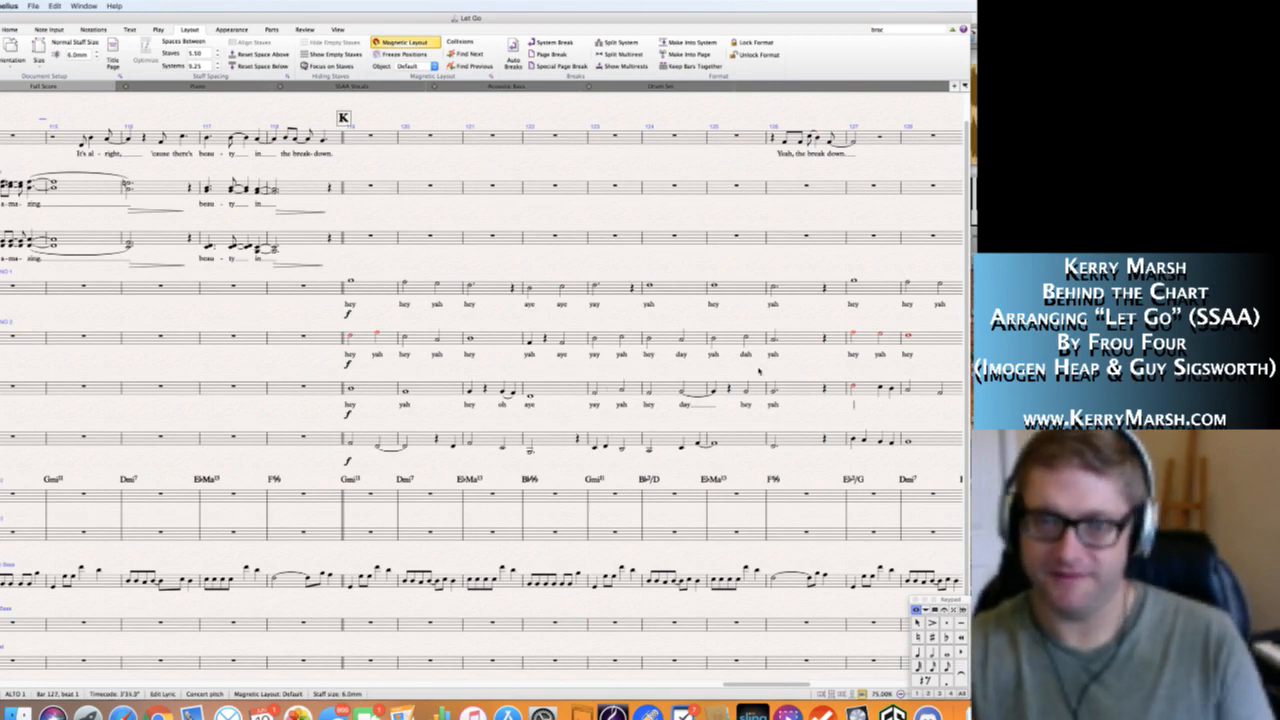
key("Escape")
Enter the Alto 1 lyrics "hey yah" in bar 127, extending "yah" over the last two notes.
scroll(738, 368, "right", 5)
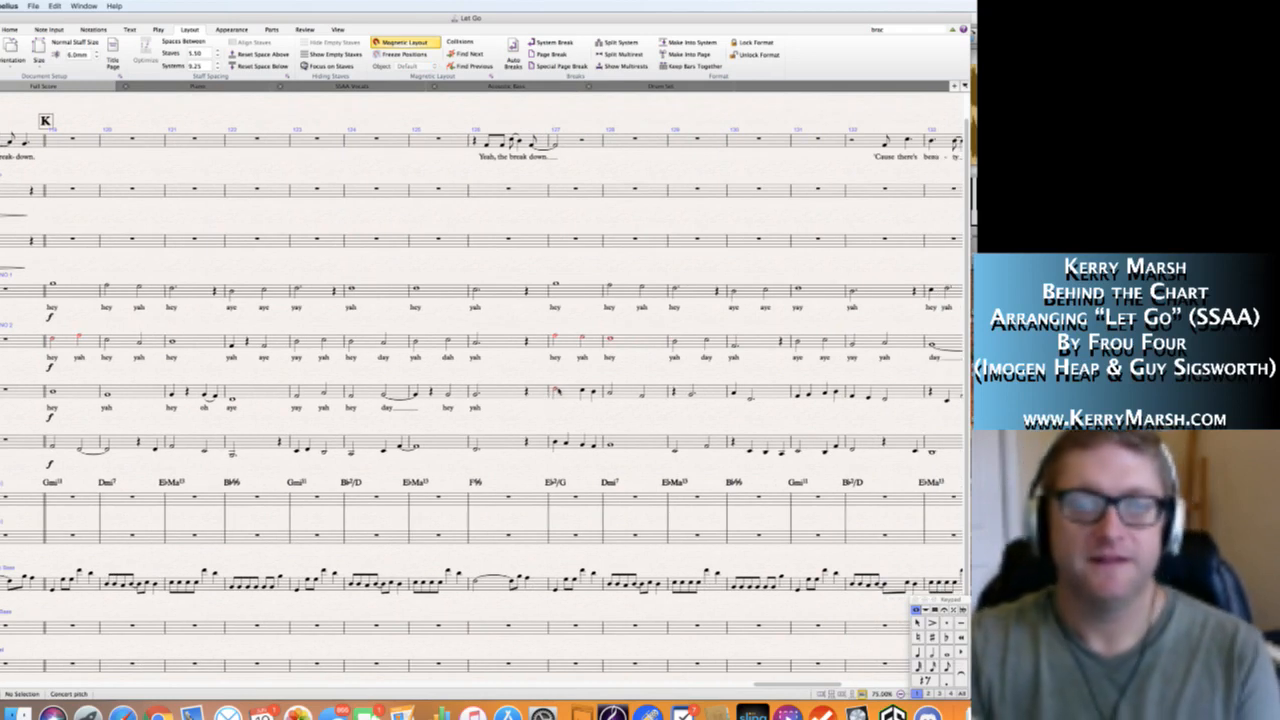
left_click(555, 388)
key("super+l")
type("hey ")
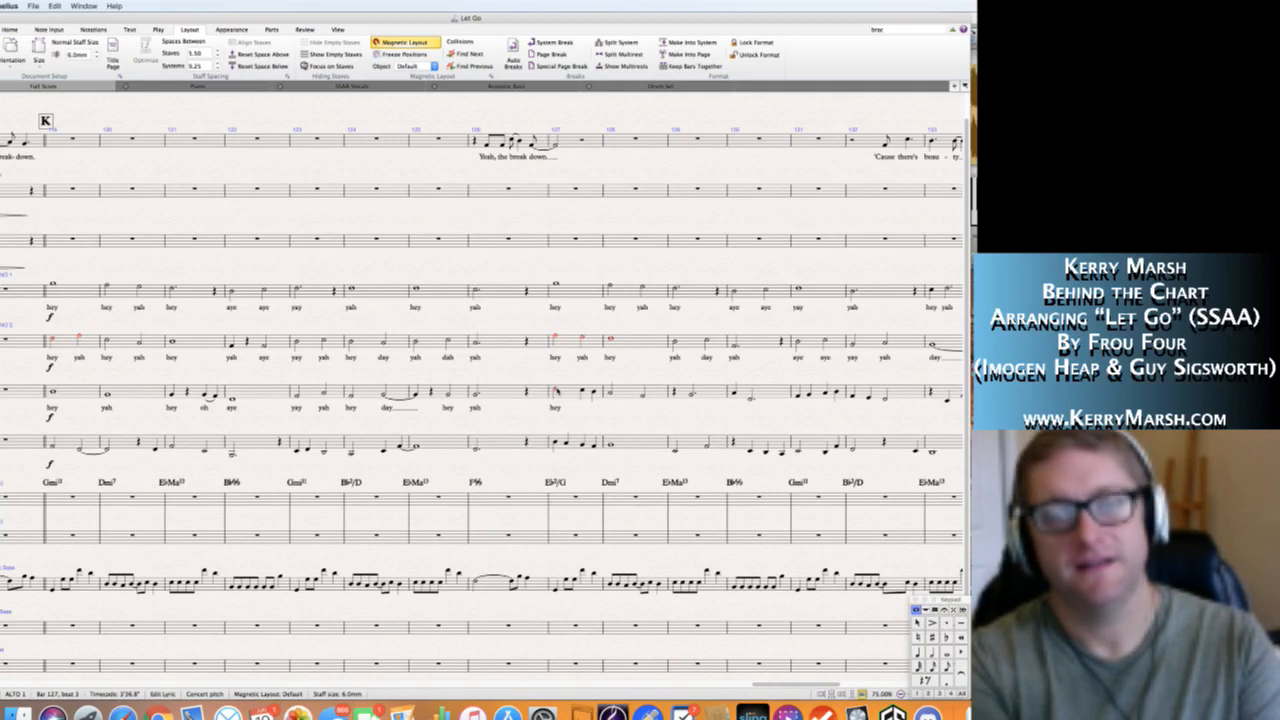
type("ya")
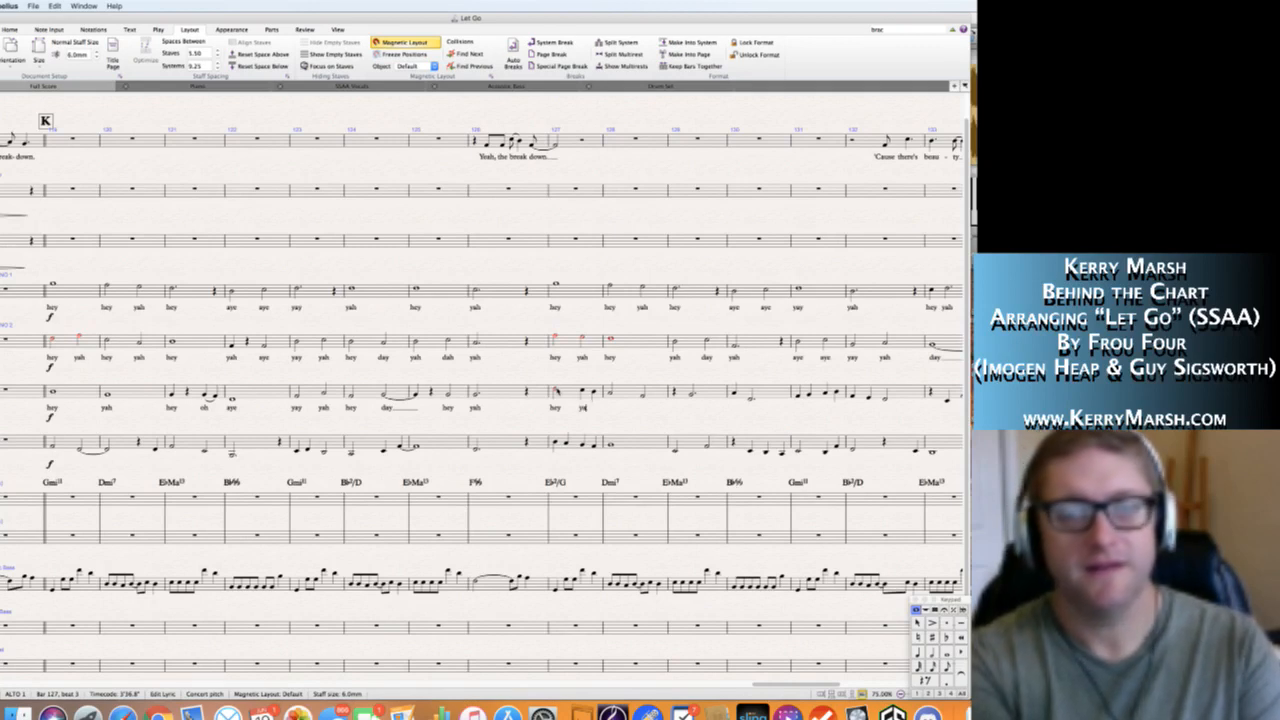
type("h")
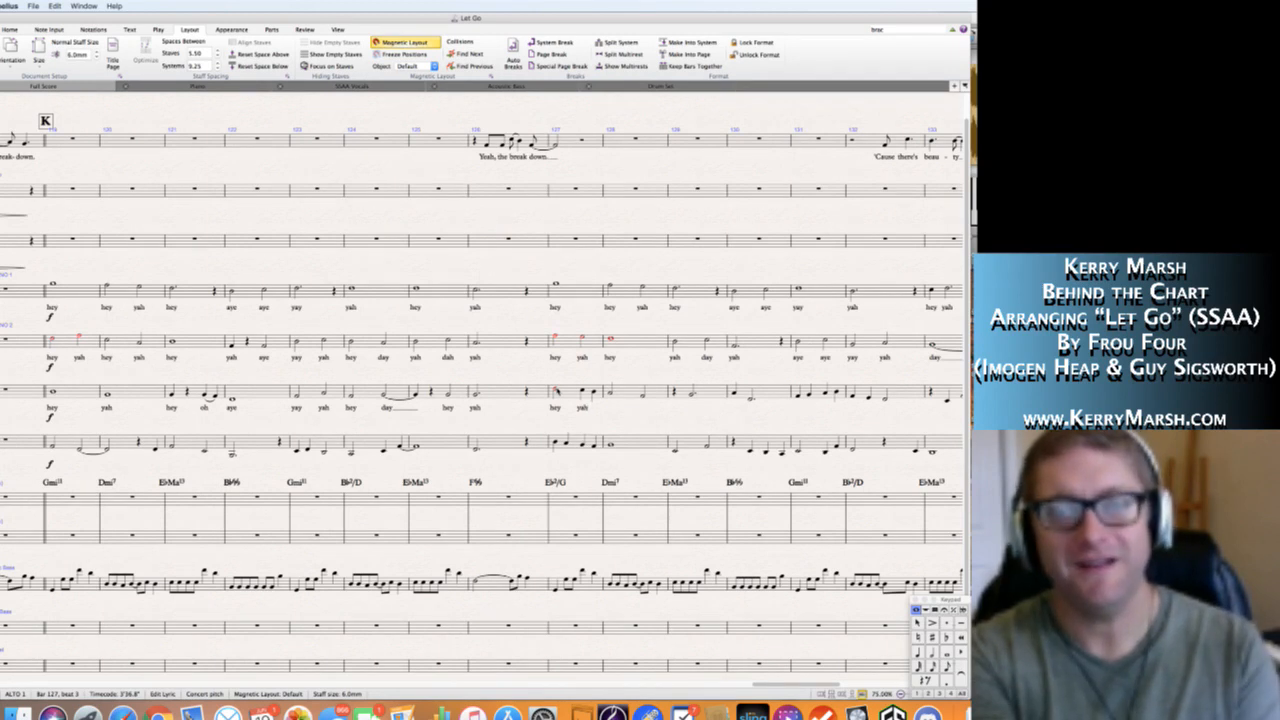
key("space")
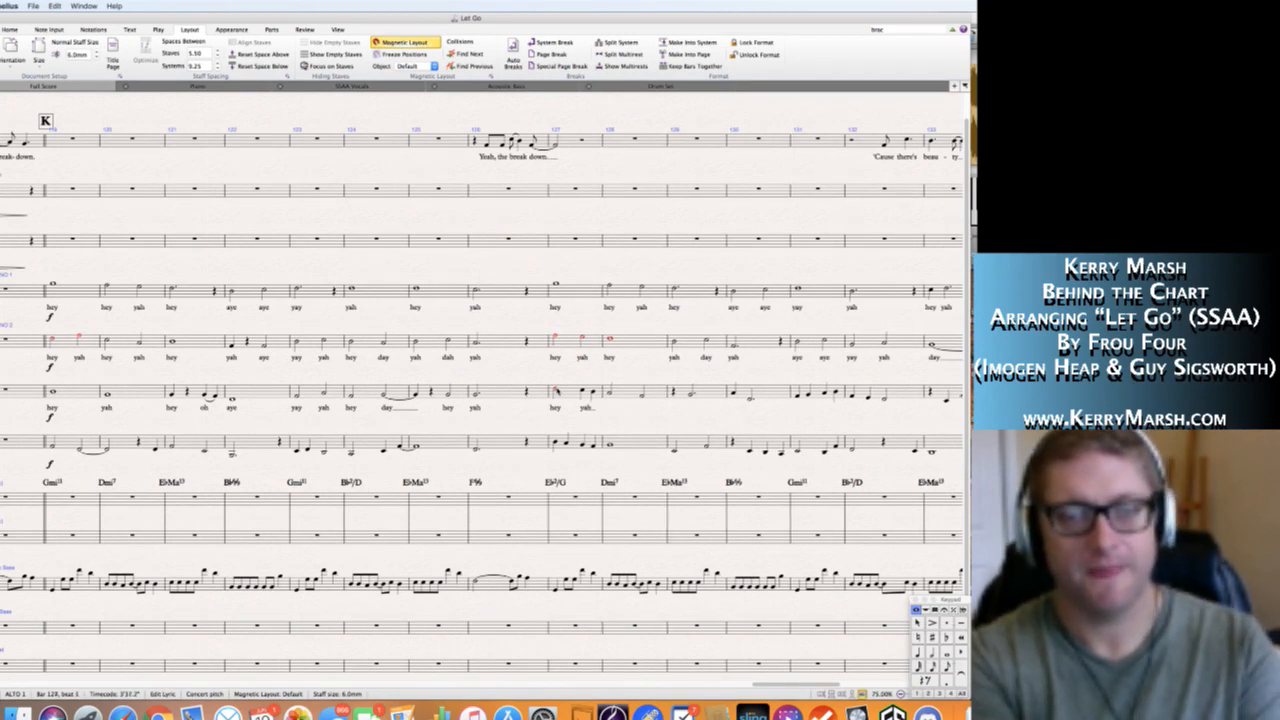
Enter the Alto 1 lyrics "hey yah" in bar 128.
type("hey ")
type("y")
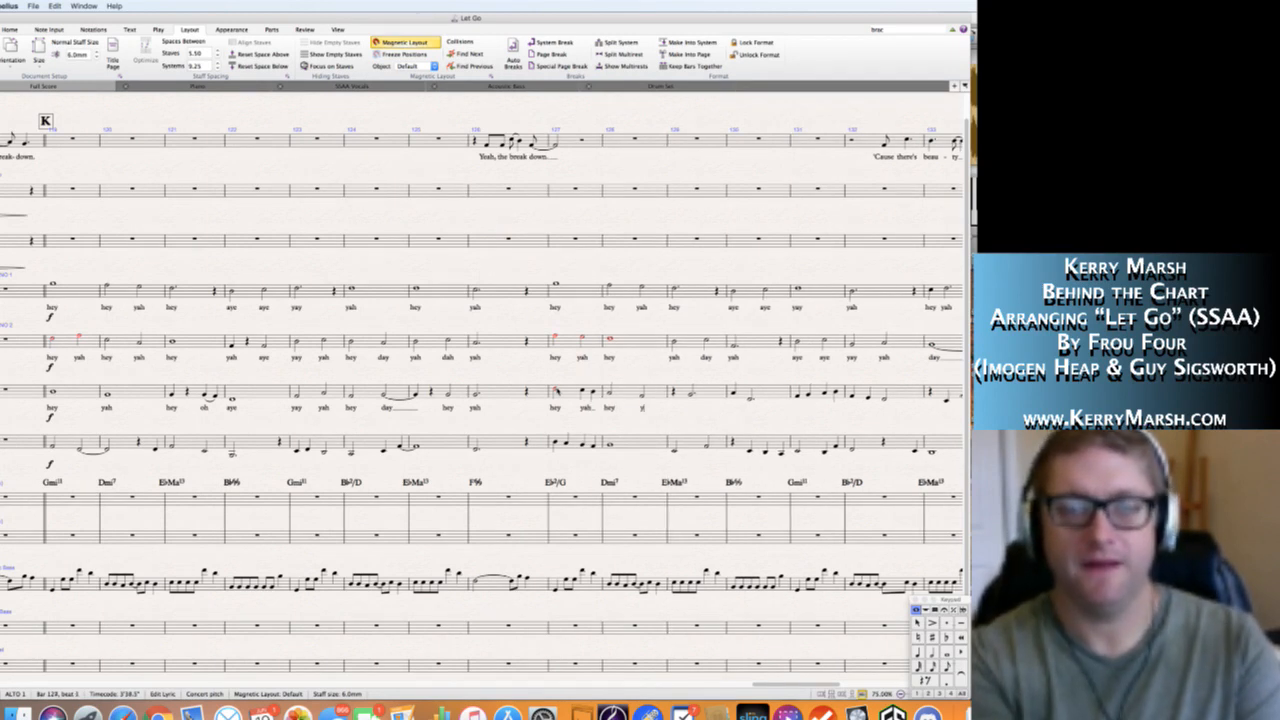
type("ah")
key("Escape")
key("Escape")
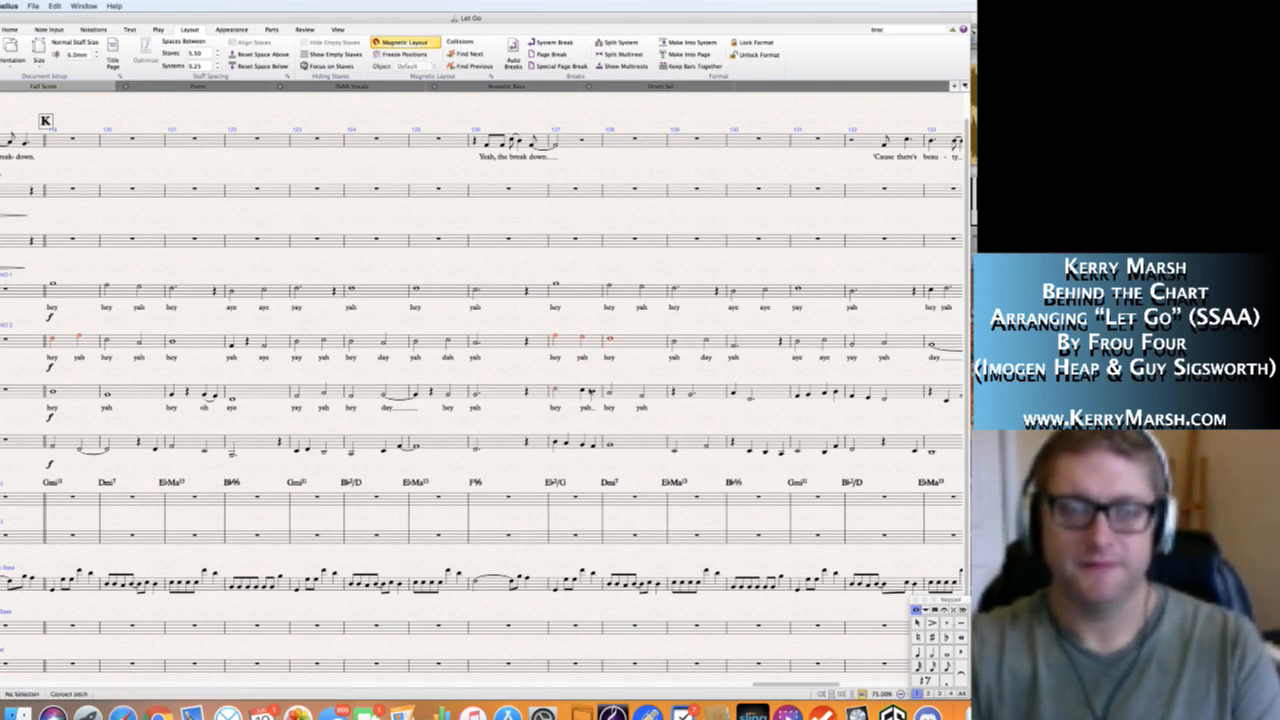
Slur the two Alto 1 notes sung on "yah" at the end of bar 127.
left_click(583, 391)
key("s")
key("Escape")
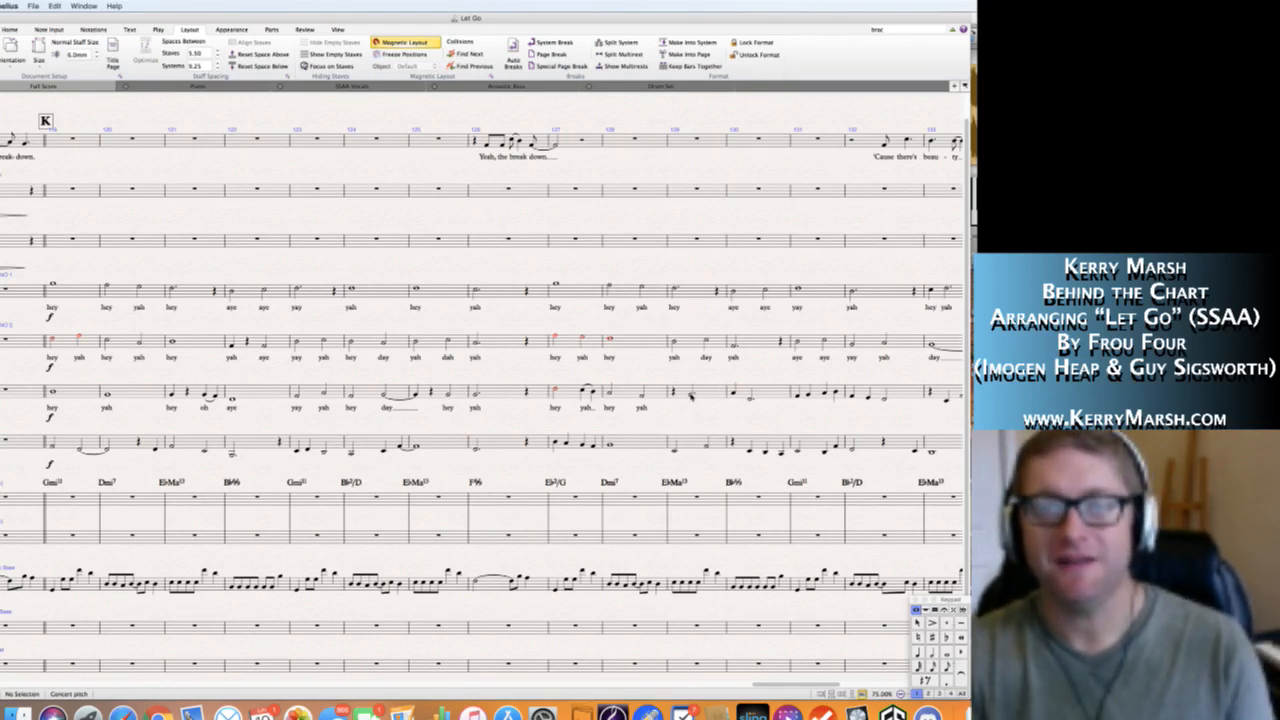
Enter the Alto 1 lyrics "hey" in bar 129 and "yah day" in bar 130.
left_click(691, 396)
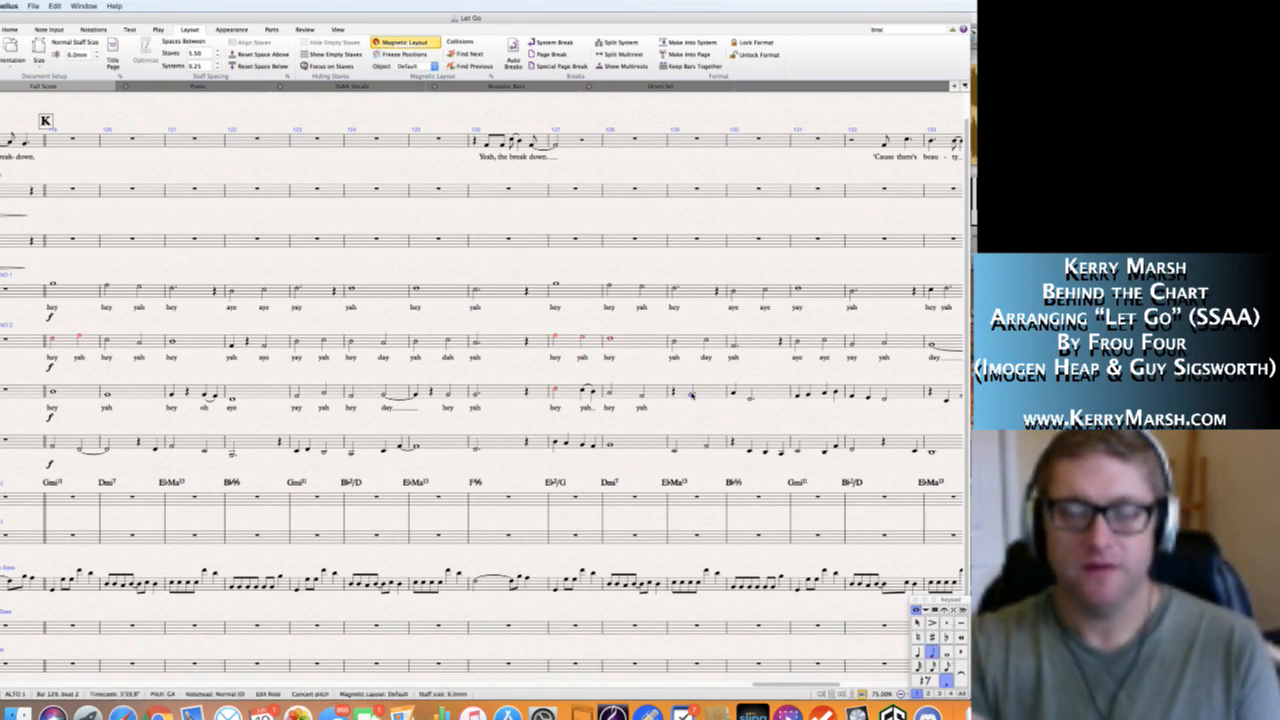
key("super+l")
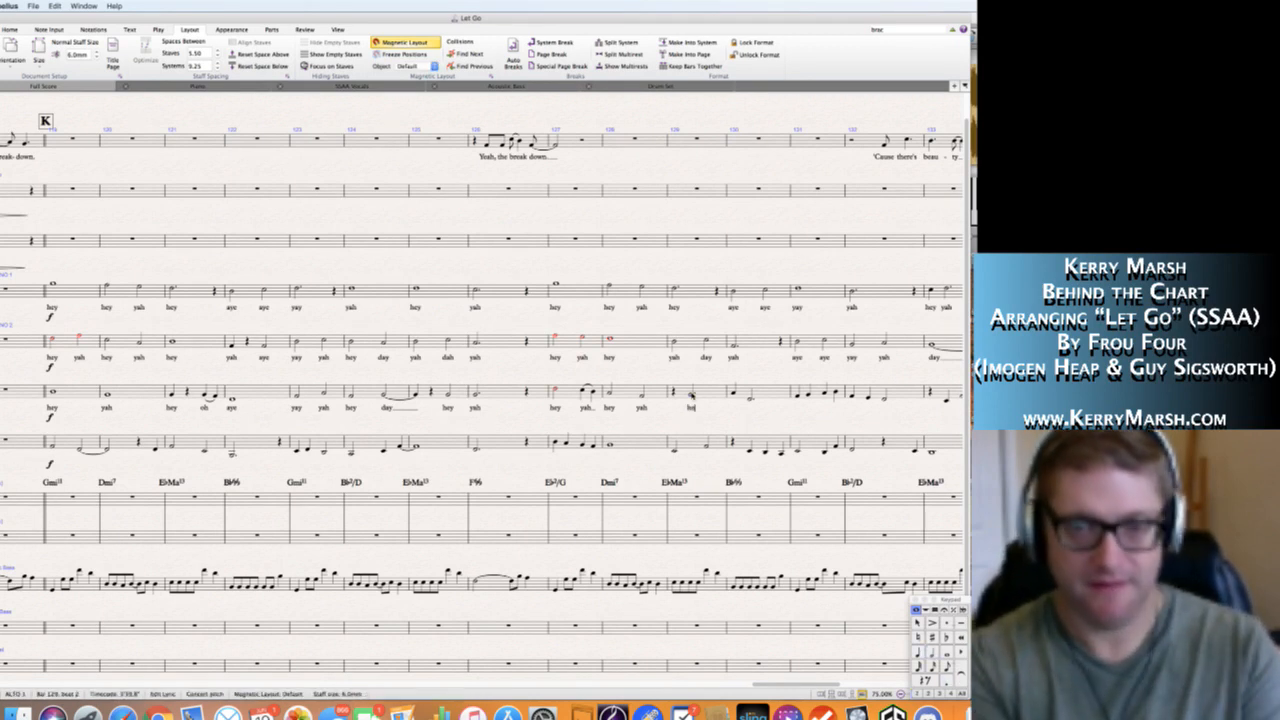
type("hey")
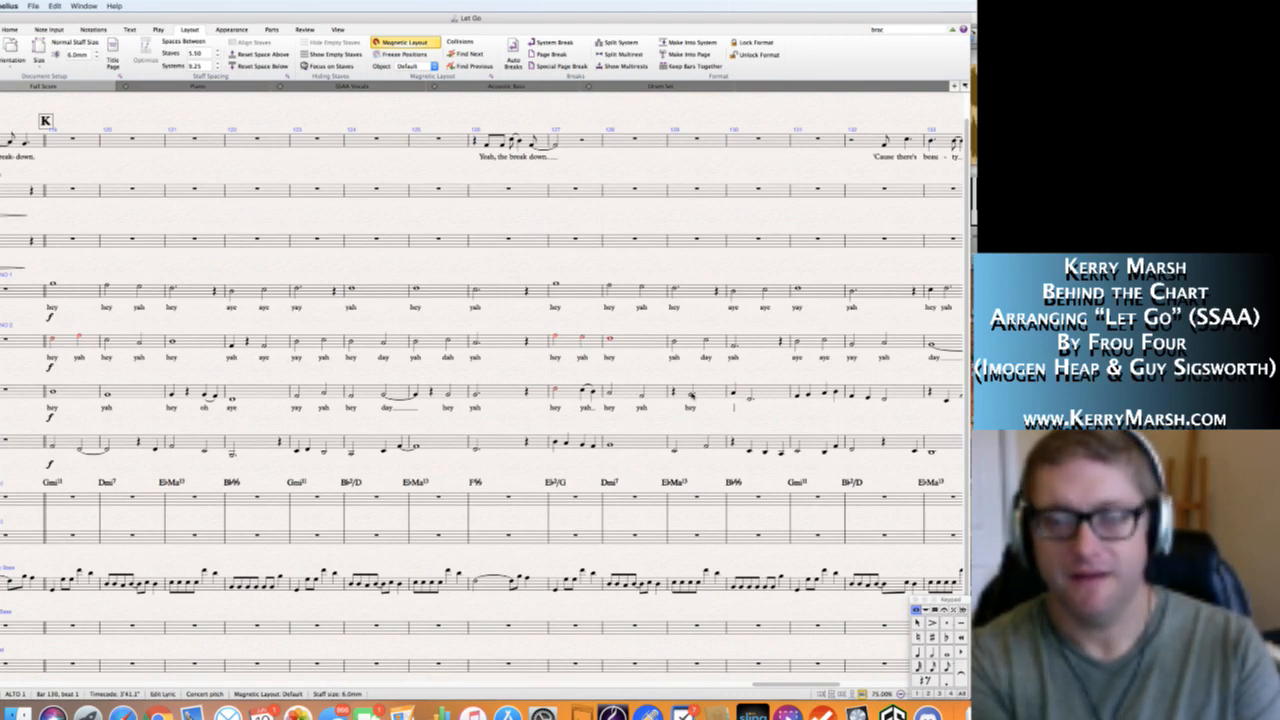
type("ye")
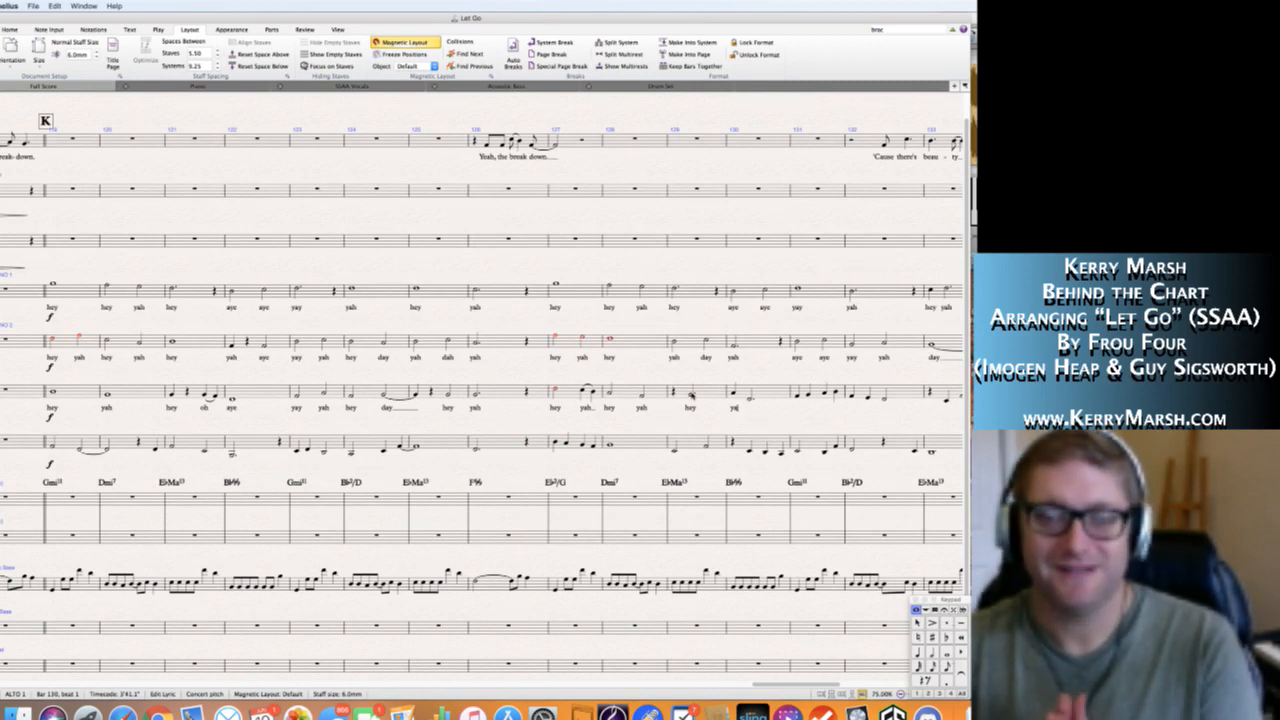
type("h")
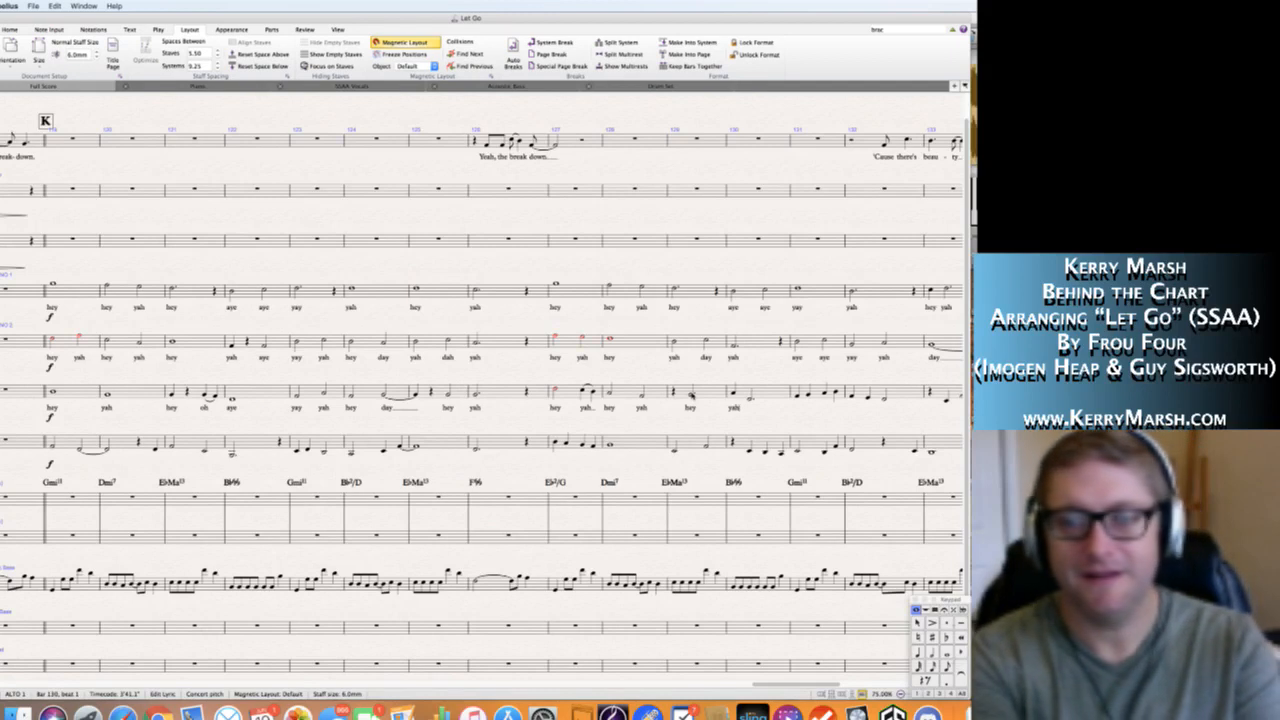
type(" day")
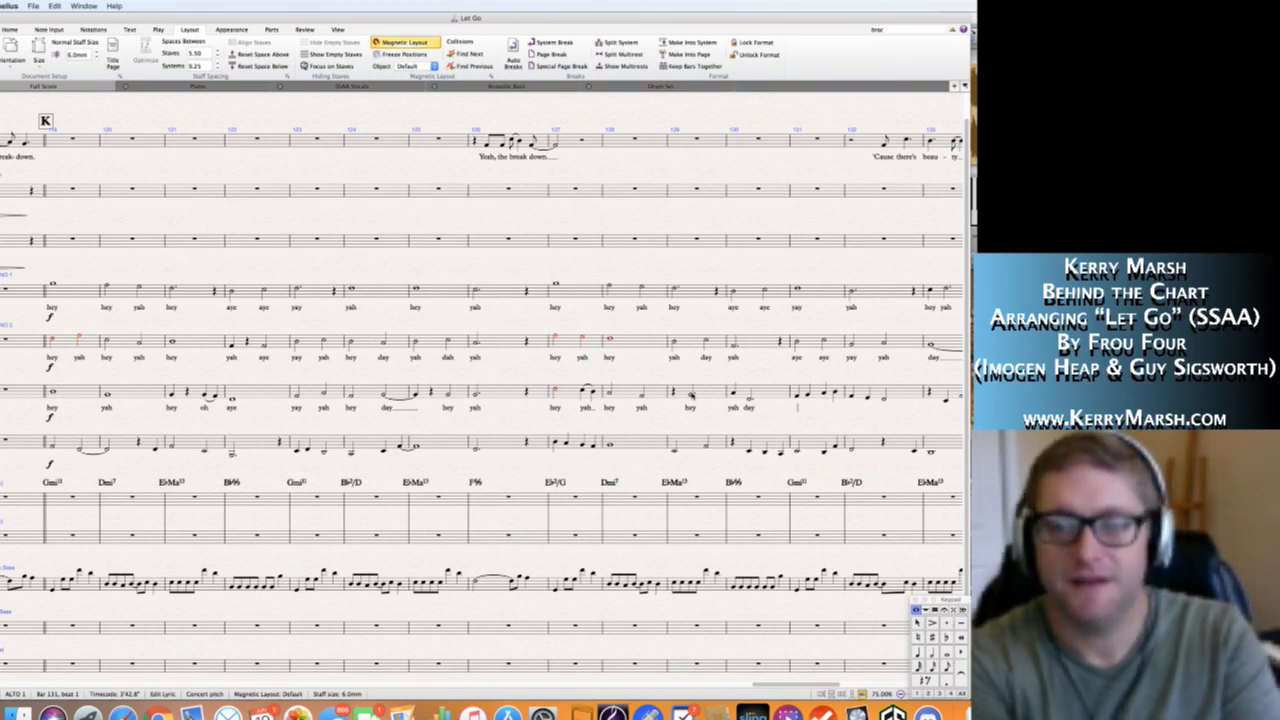
Enter the Alto 1 lyrics "yah day dah day" in bar 131.
type("yah day dah")
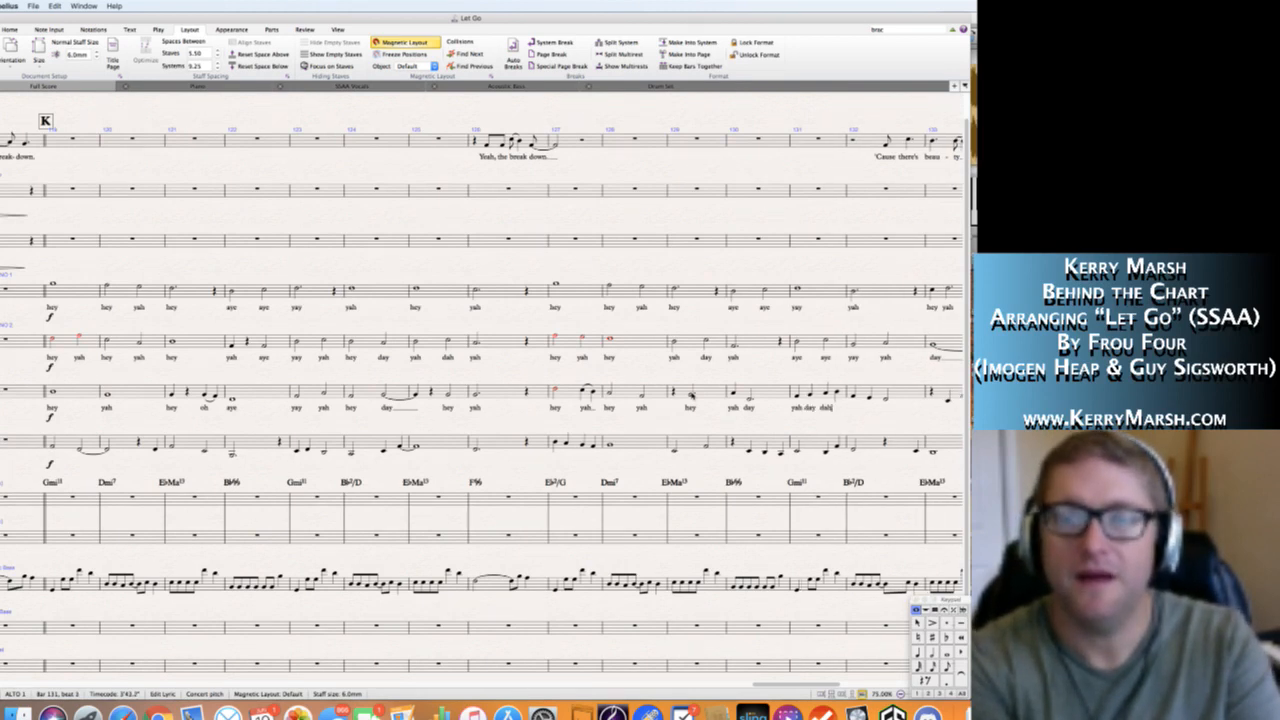
key("space")
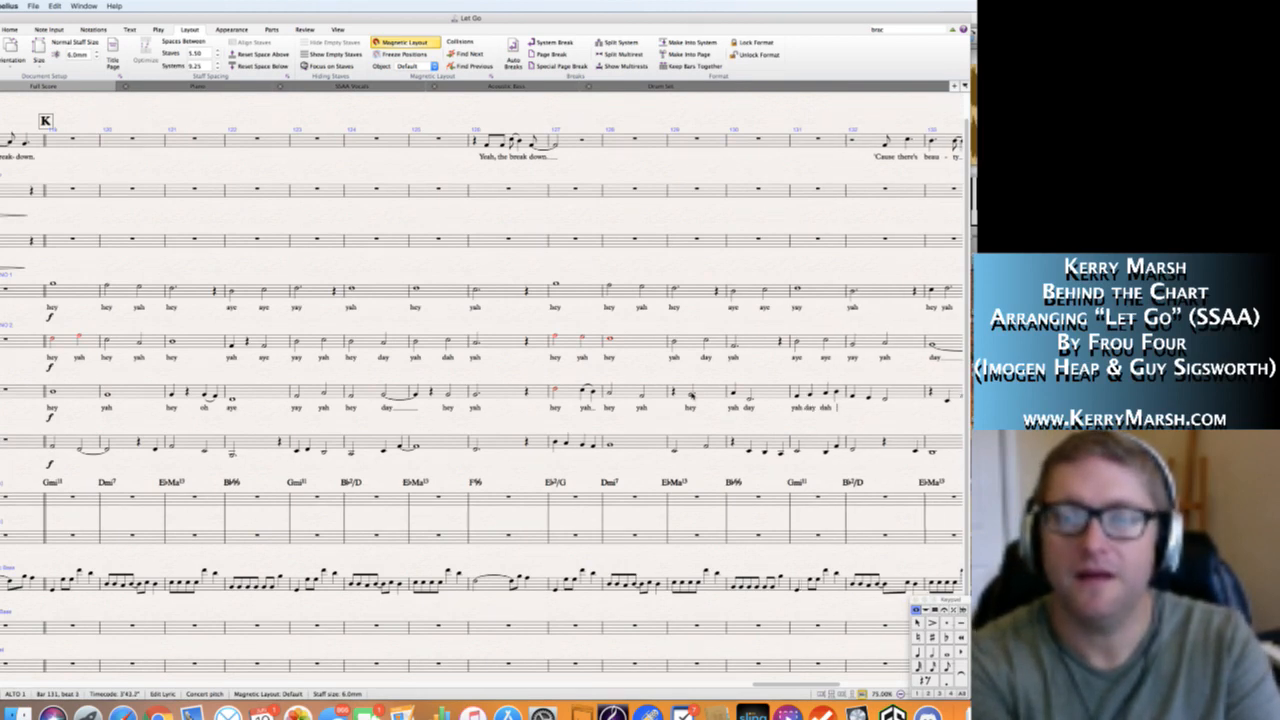
type("day")
key("space")
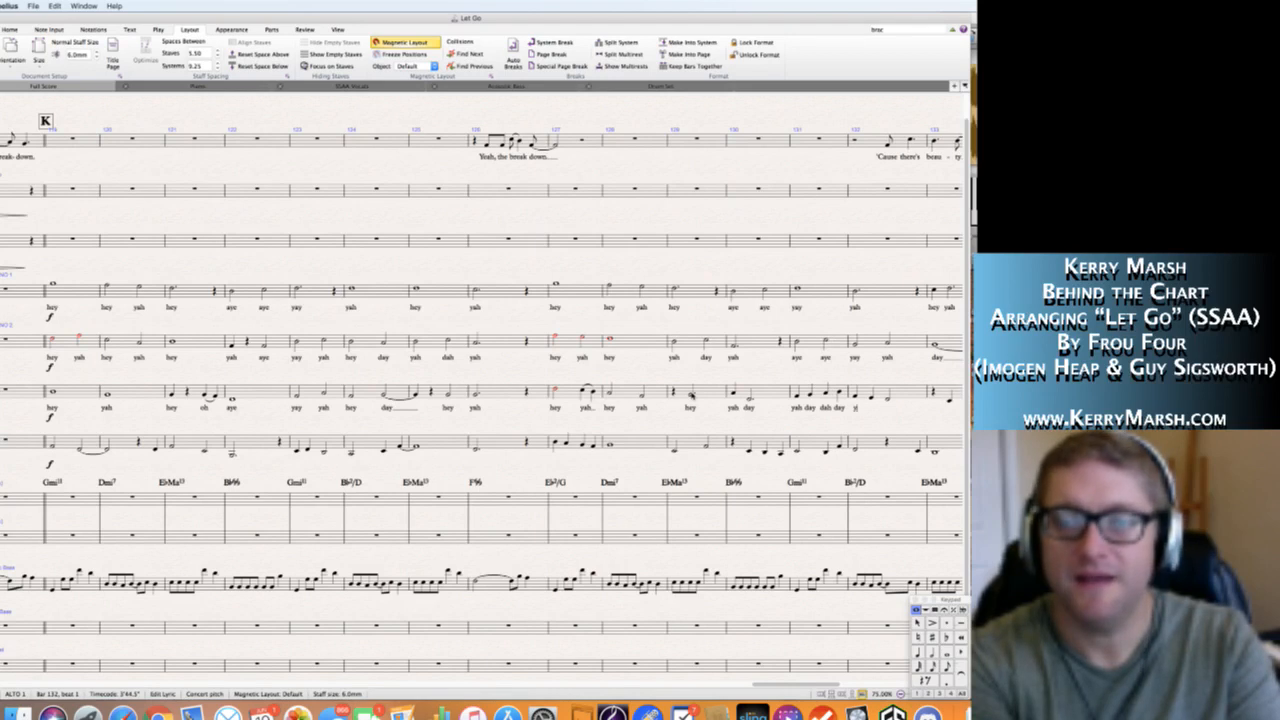
Enter the Alto 1 lyrics "yah day yah" in bar 132.
type("yah")
key("space")
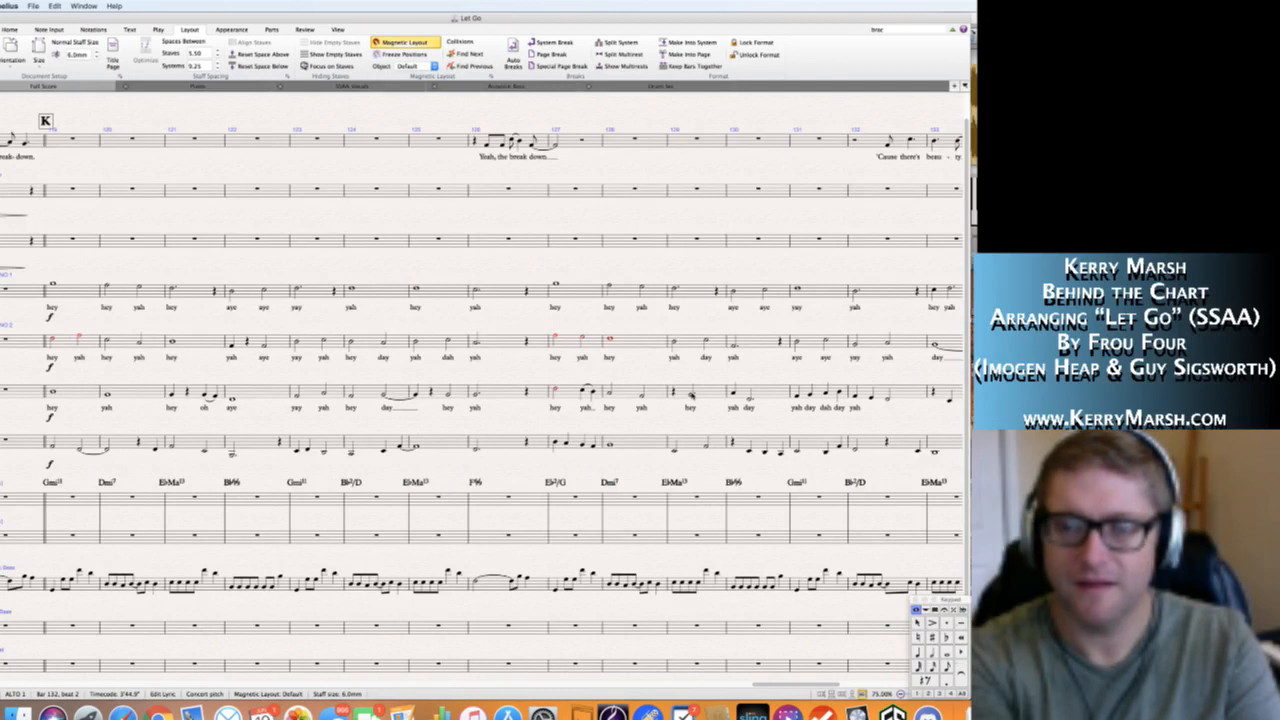
type("day ")
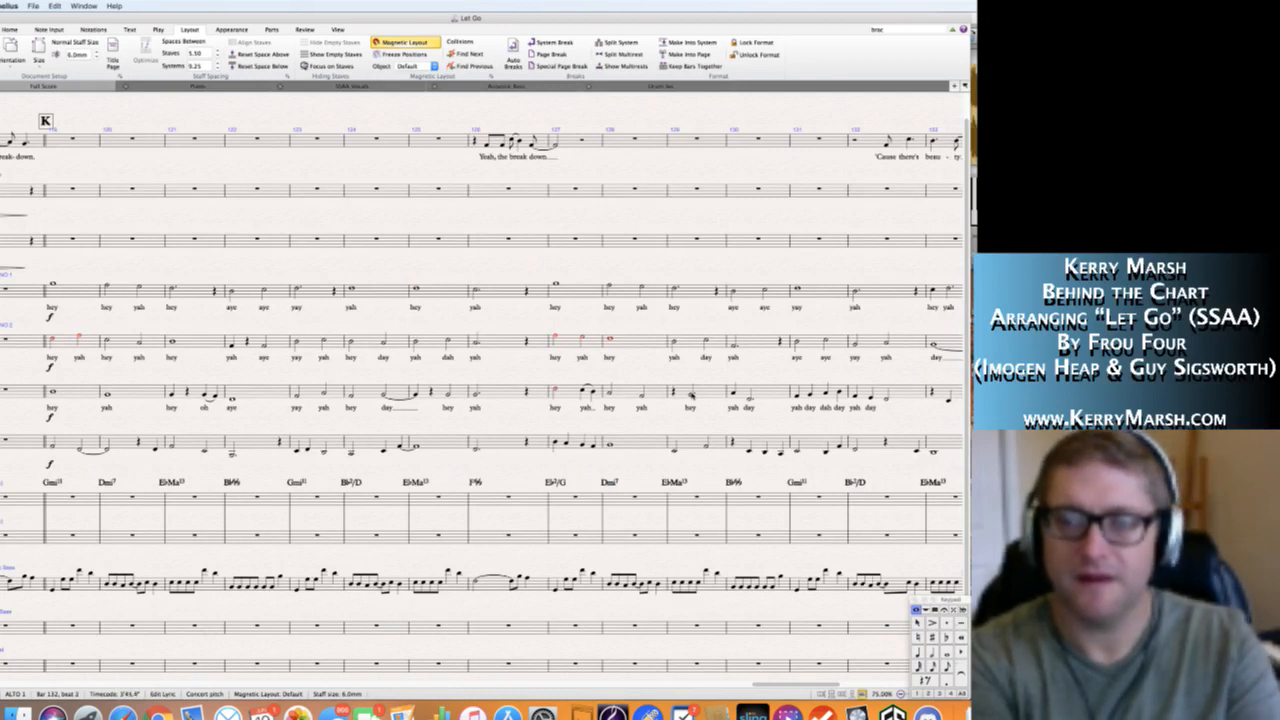
type("yah")
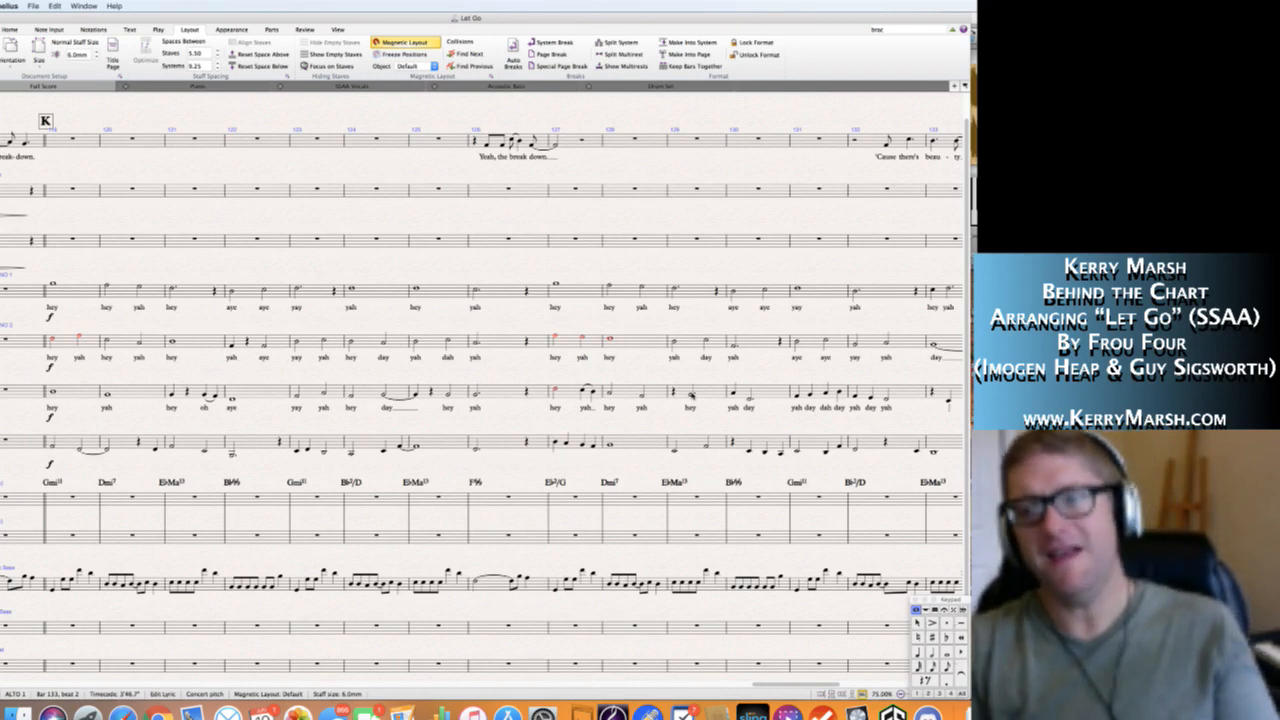
key("Escape")
key("Escape")
Enter the Alto 1 lyrics "hey yah" in bar 133 and "ay" in bar 134.
scroll(690, 394, "right", 6)
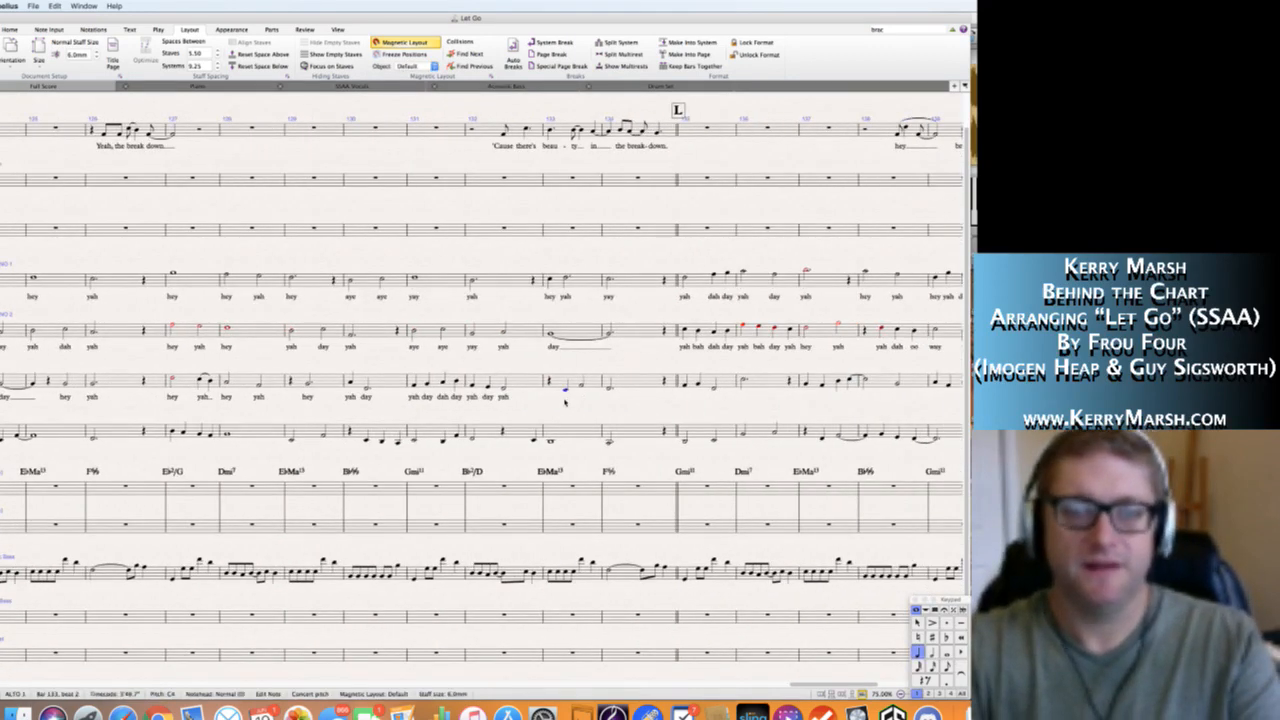
left_click(566, 391)
key("super+l")
type("hey yah")
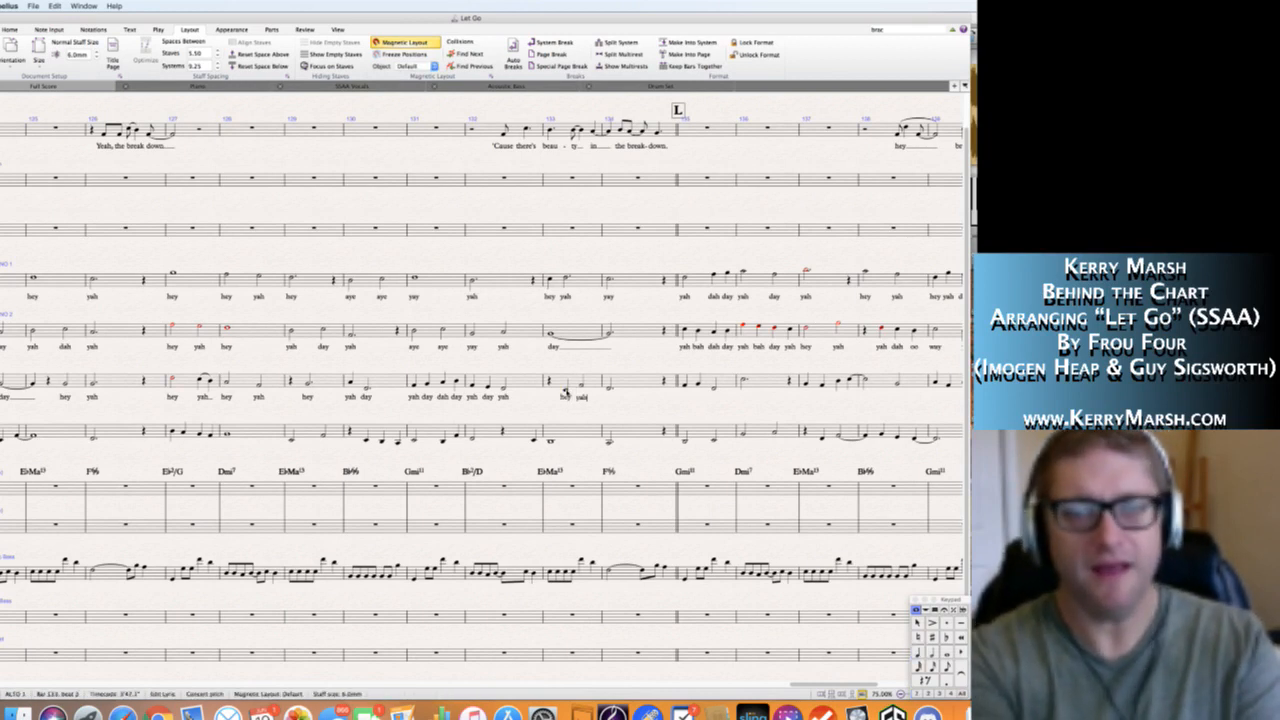
key("space")
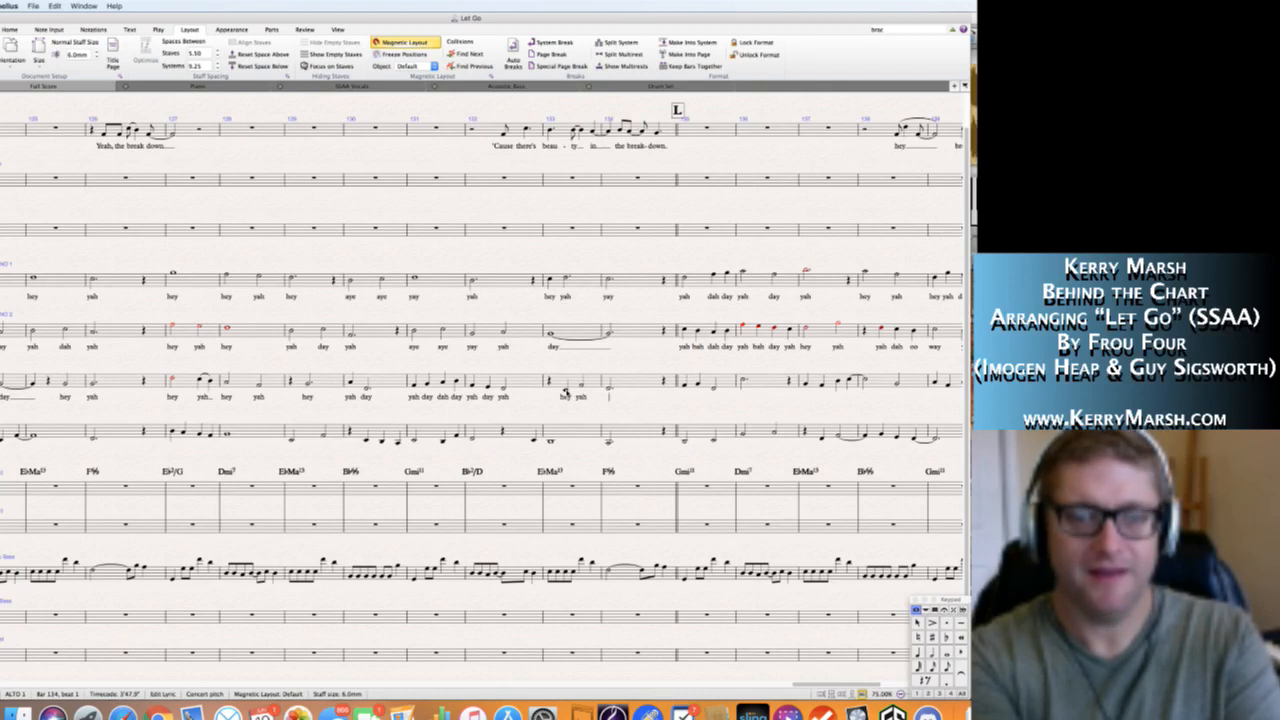
type("ay")
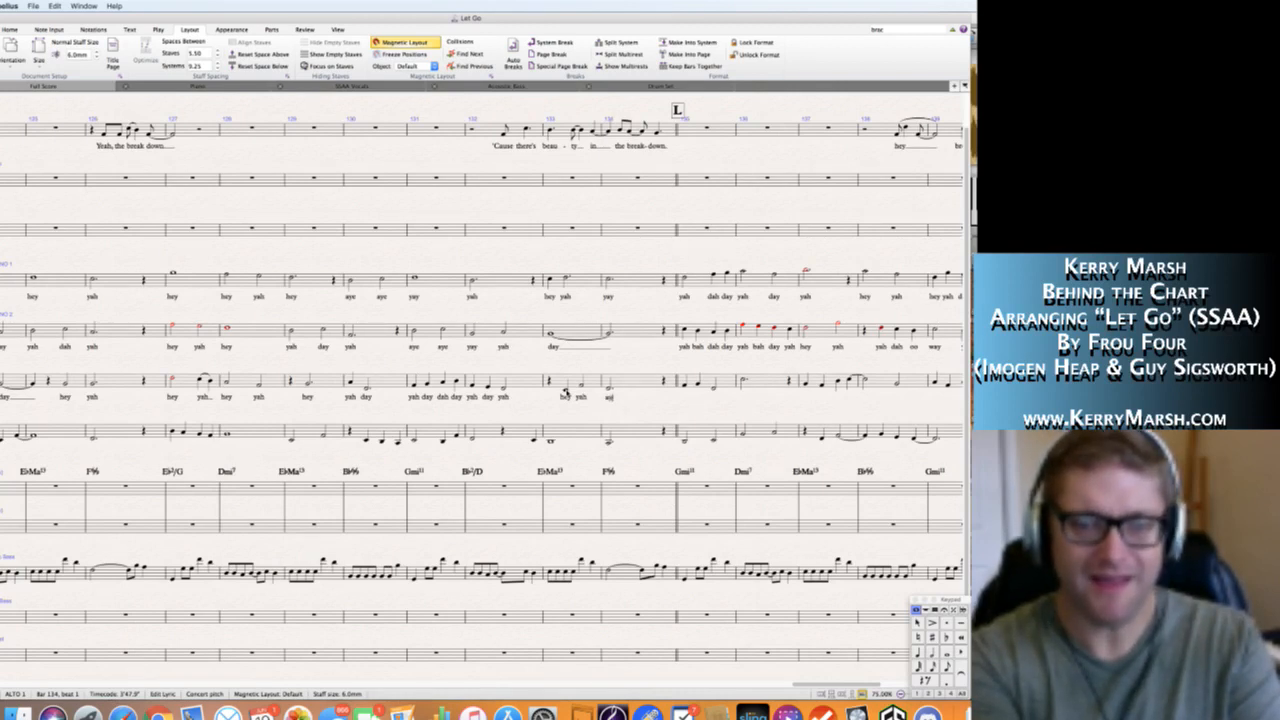
key("Escape")
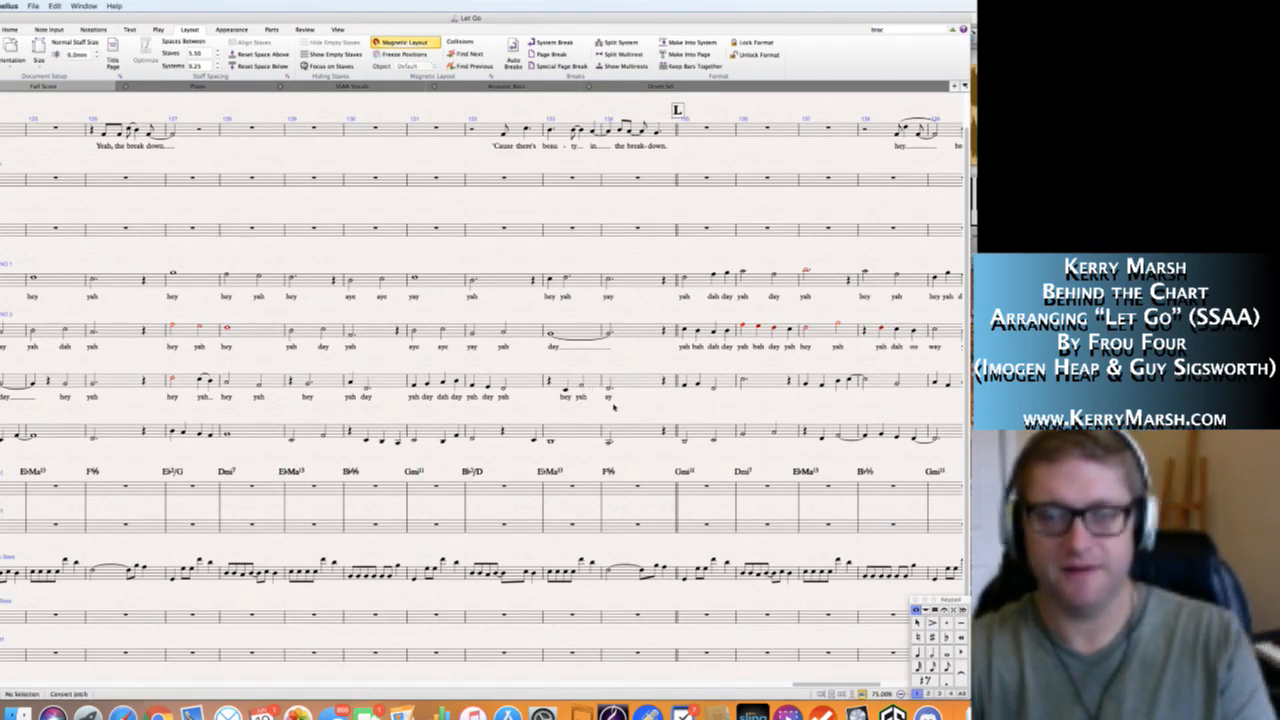
Enter the Alto 1 lyrics "yah bah dah" in bar 135 at section L and "yah" in bar 136.
scroll(620, 408, "right", 5)
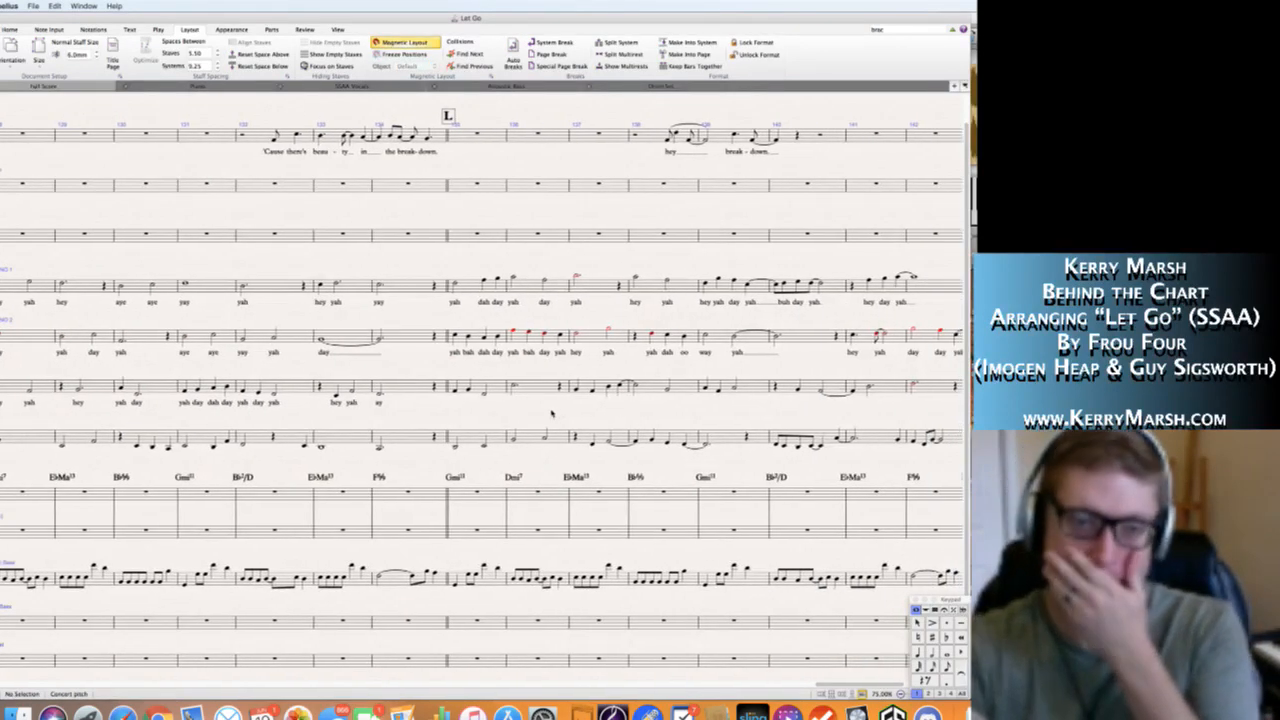
left_click(455, 391)
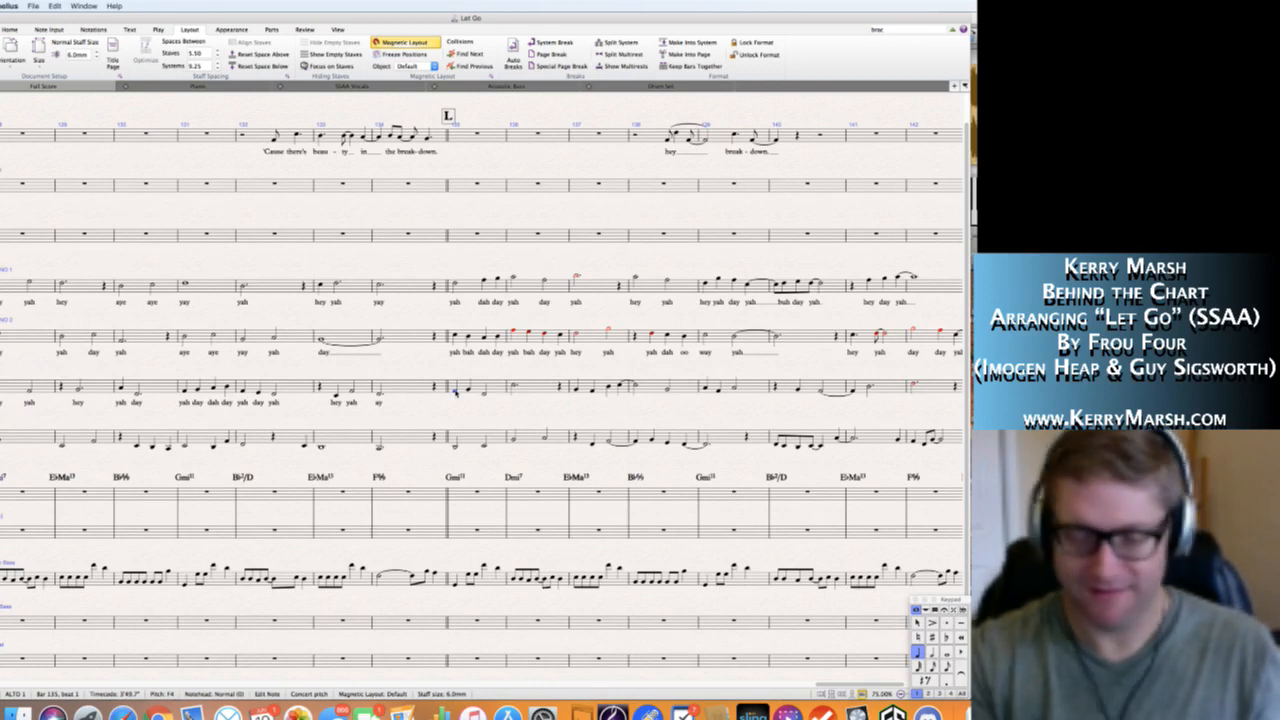
key("super+l")
type("yah dah dah")
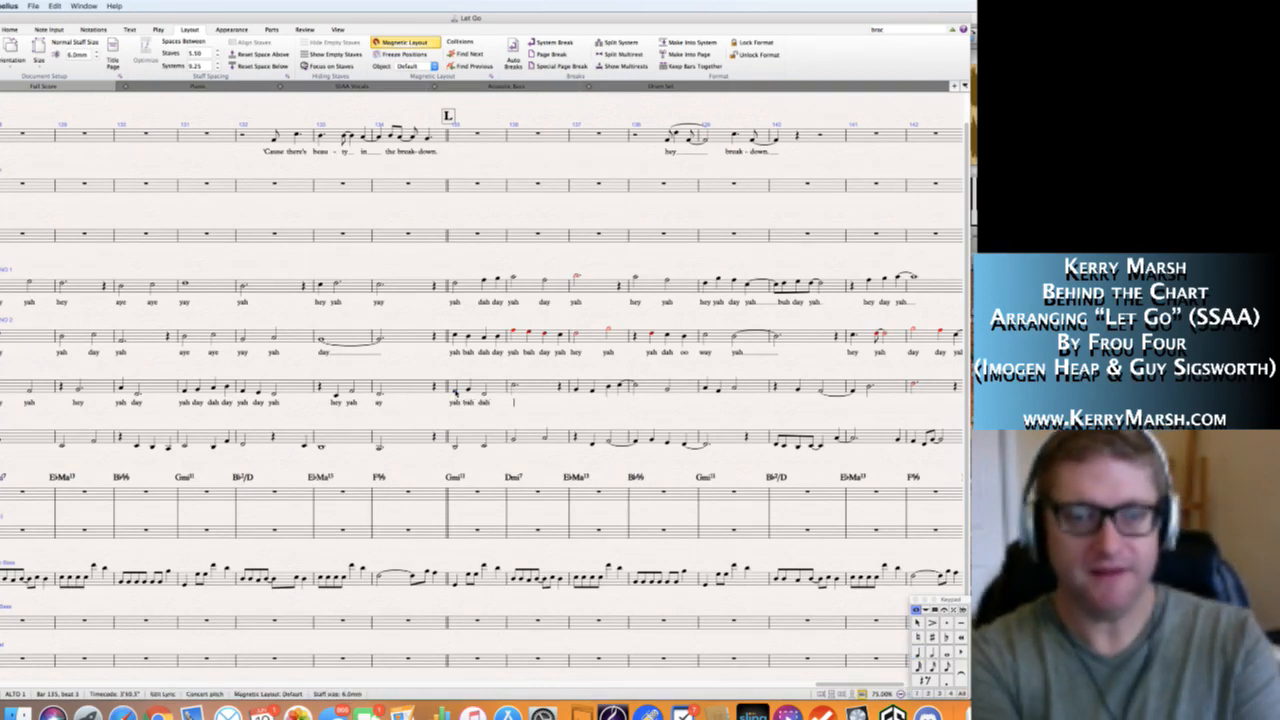
key("space")
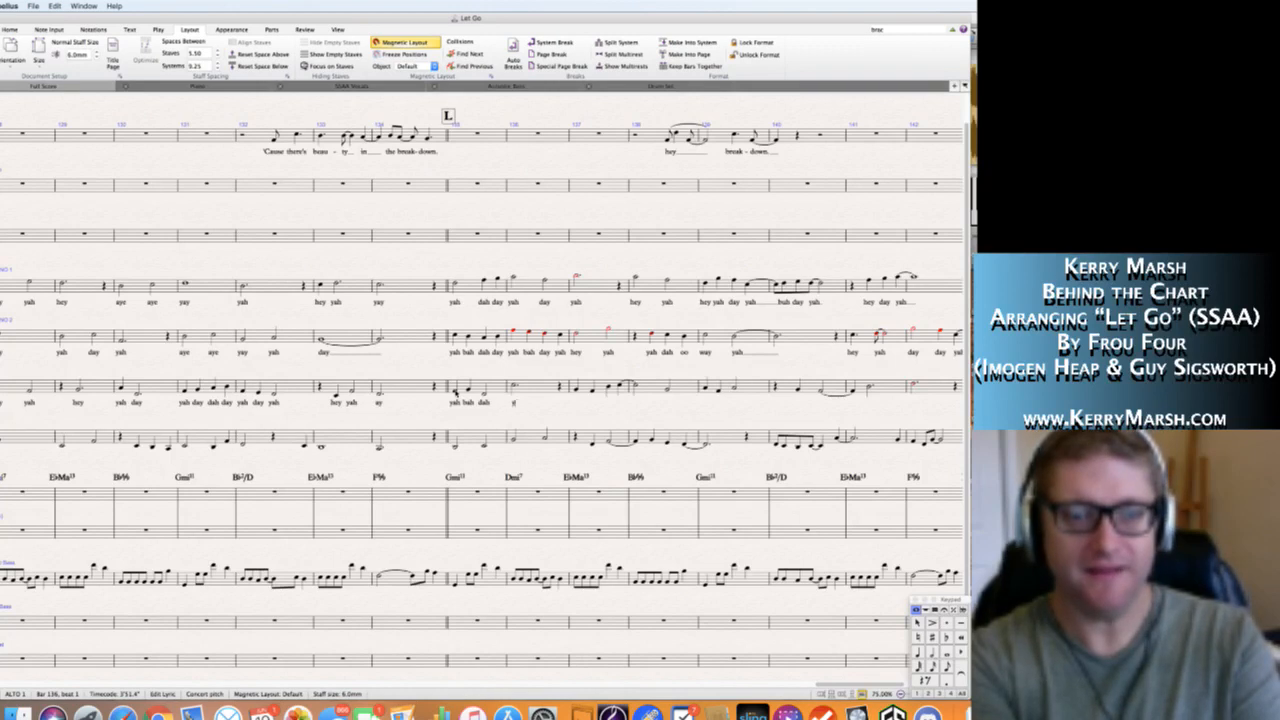
type("yah h")
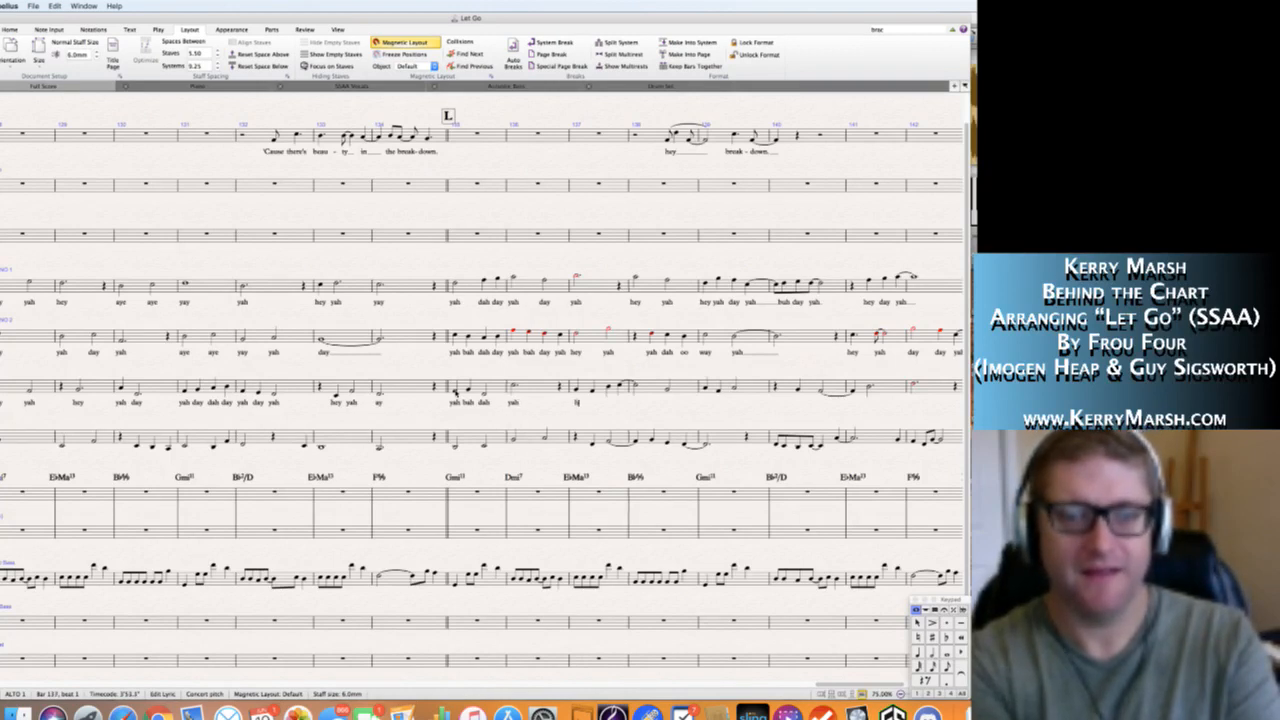
type("ey")
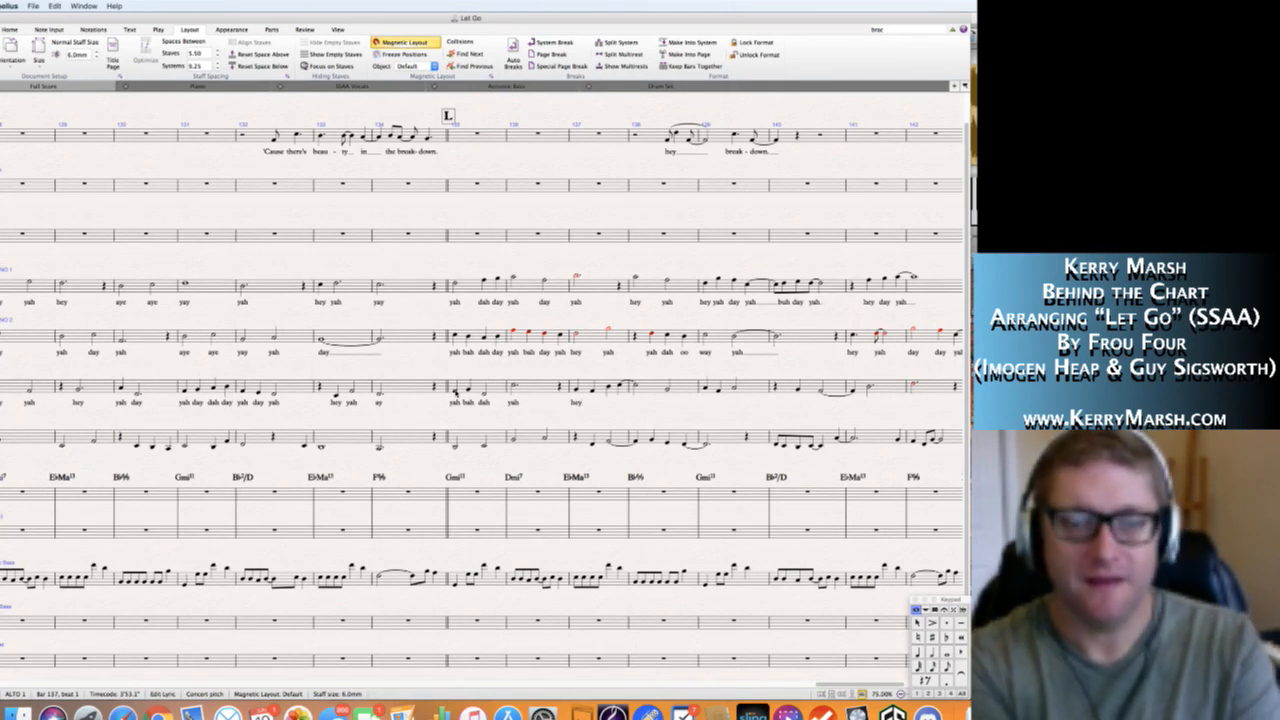
type(" yah d")
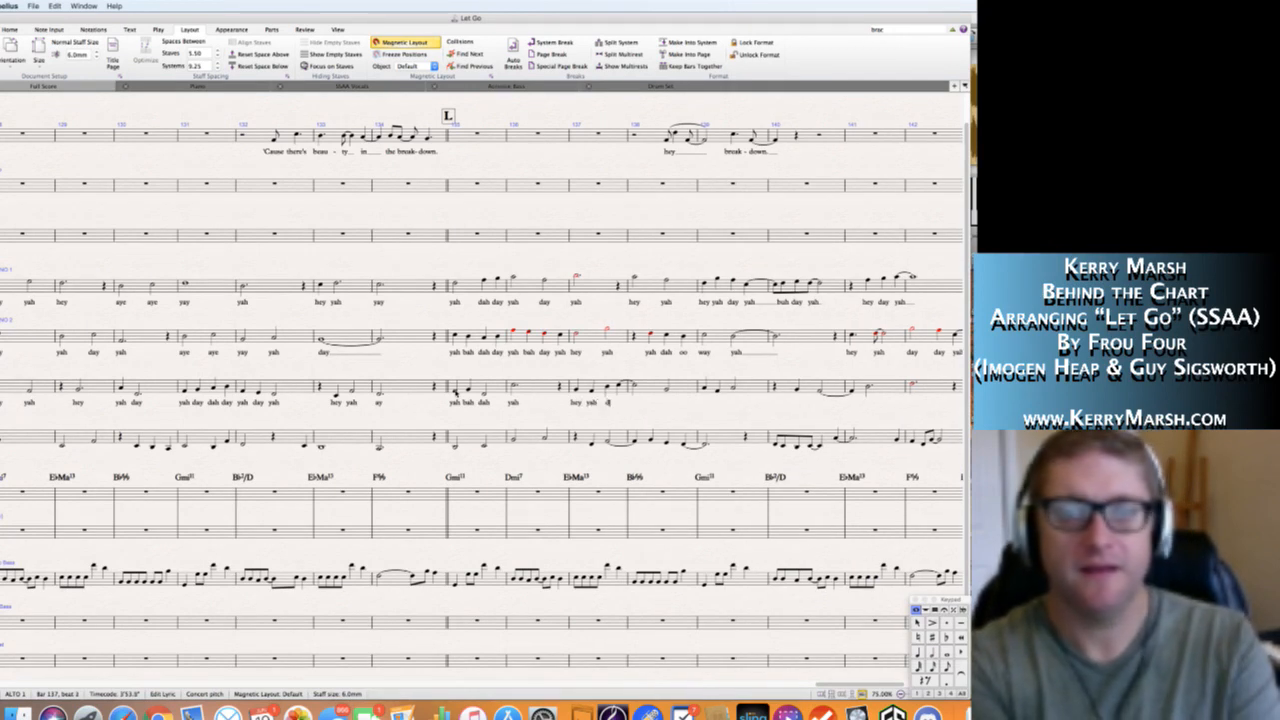
type("ay yah")
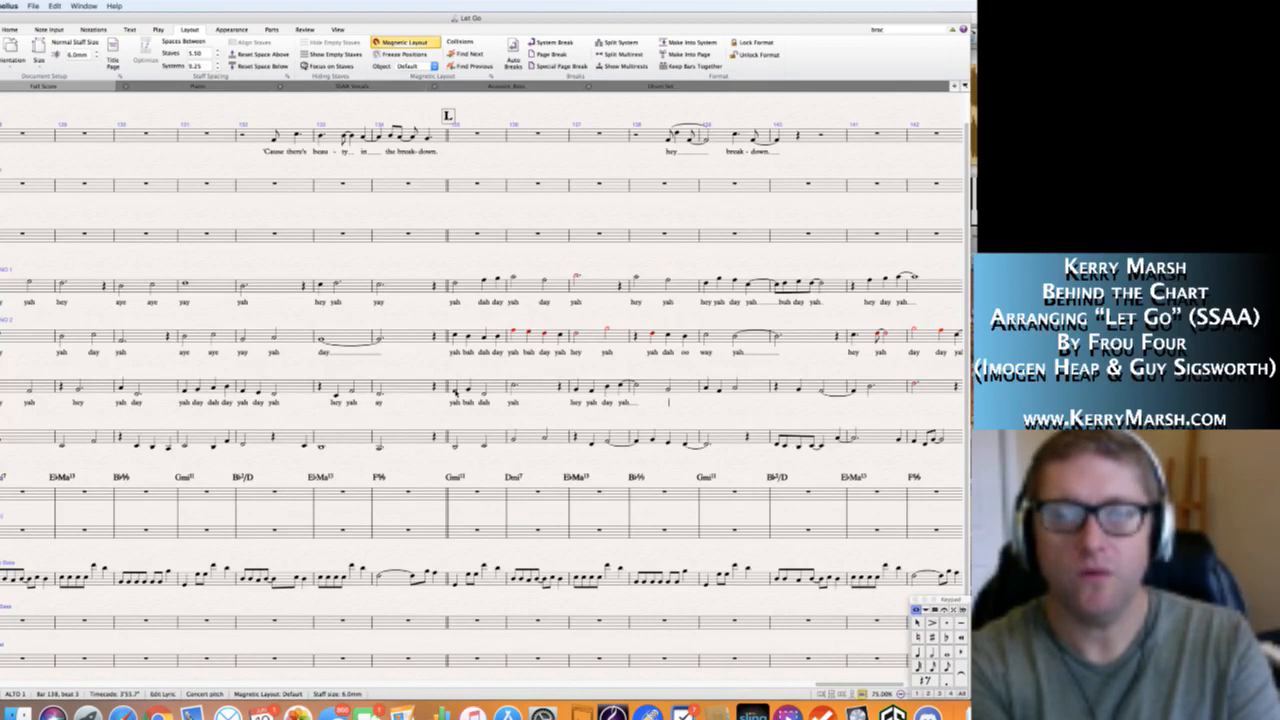
Enter the Alto 1 lyrics "oh" in bar 138 and "way yah day" in bar 139.
type("oh")
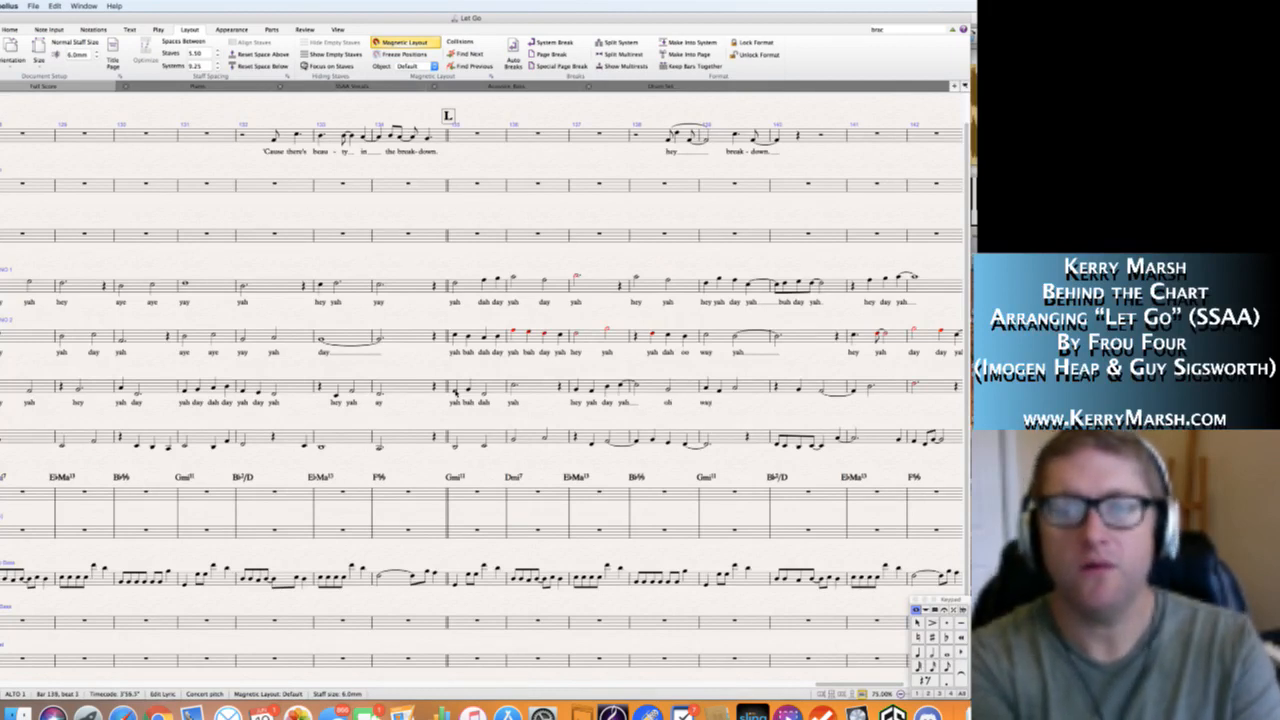
type(" way")
key("space")
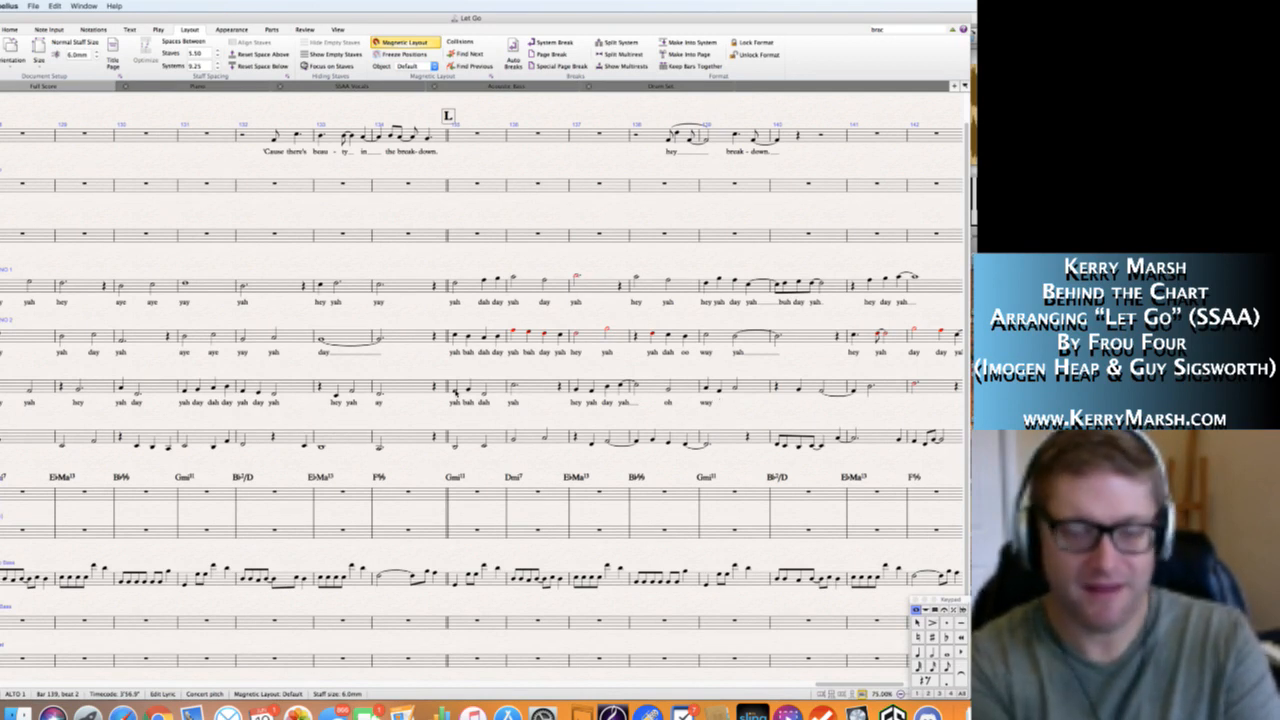
type("yah")
key("space")
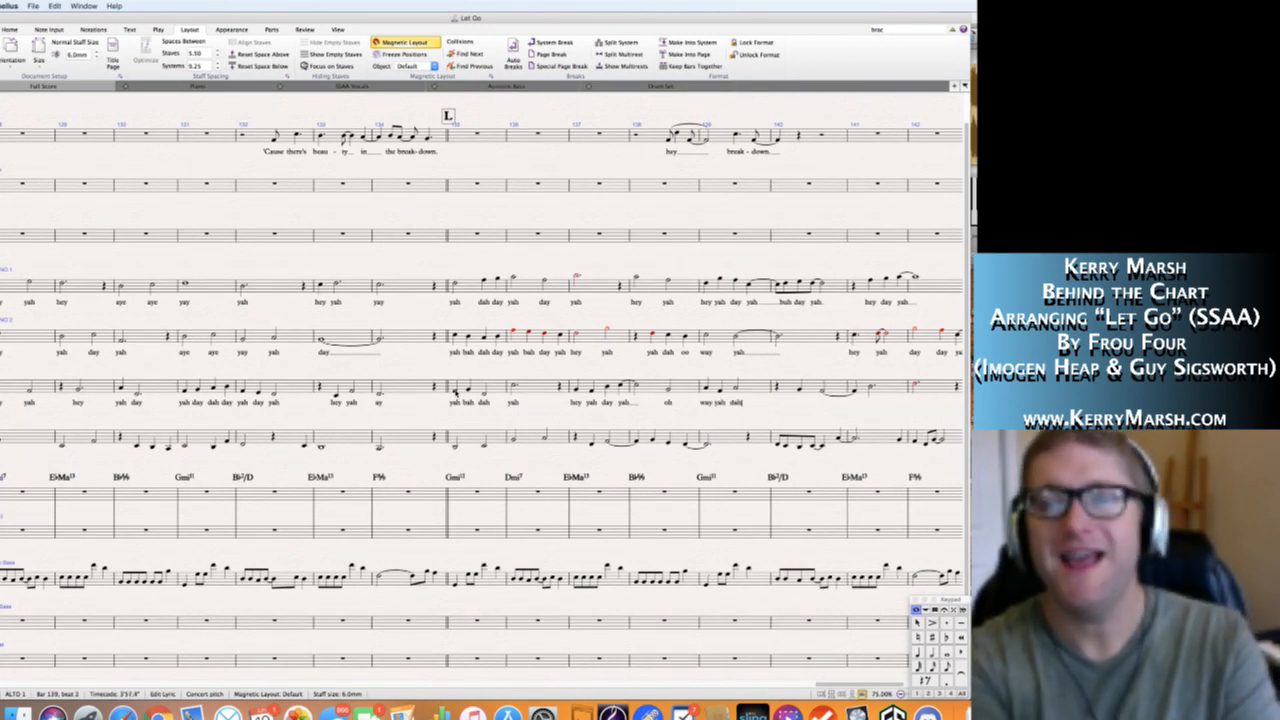
type("dah")
key("space")
key("BackSpace")
key("BackSpace")
type("y")
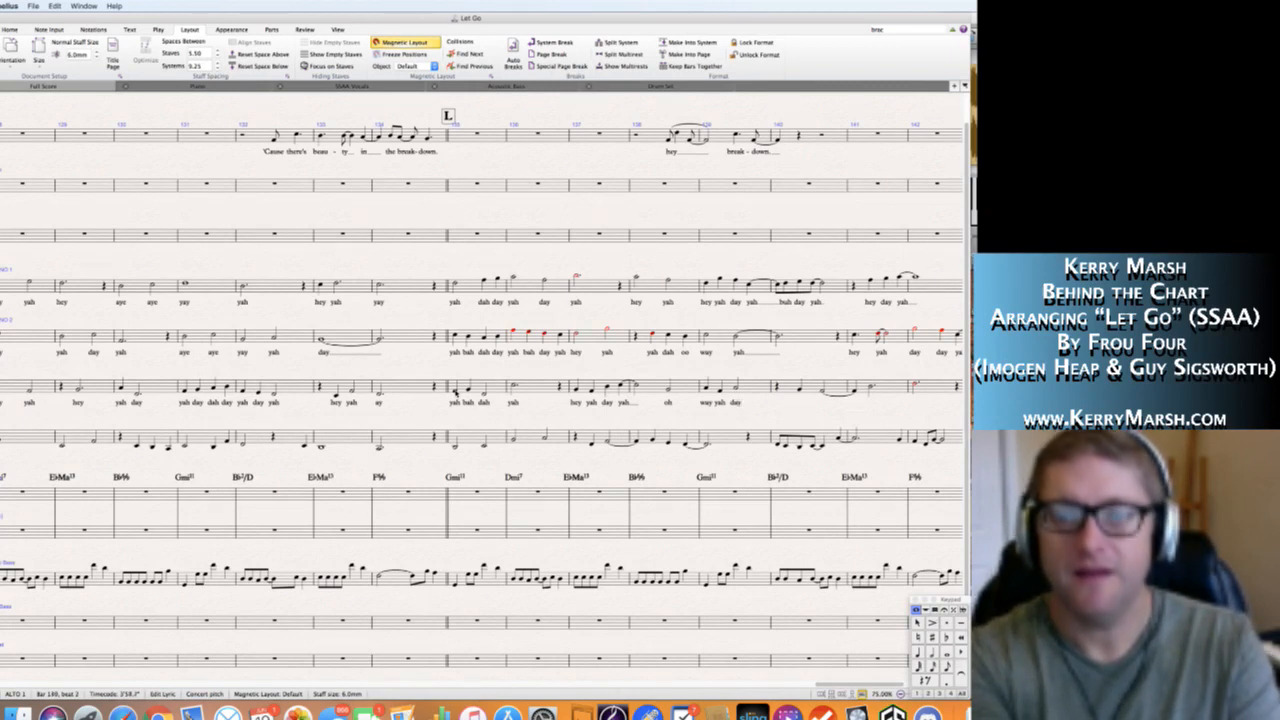
type("hey")
Enter the Alto 1 lyrics "hey yah" in bar 140, "day" in bar 141 and "yah" in bar 142.
key("space")
type("yah")
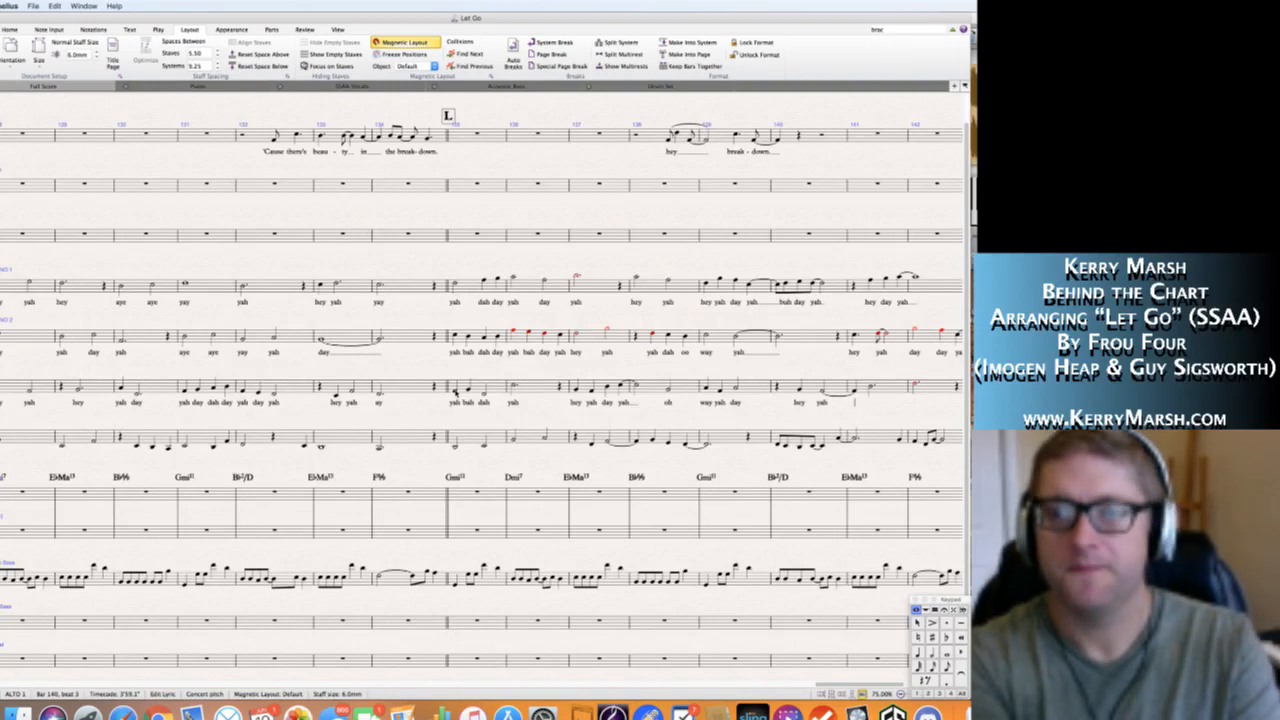
key("space")
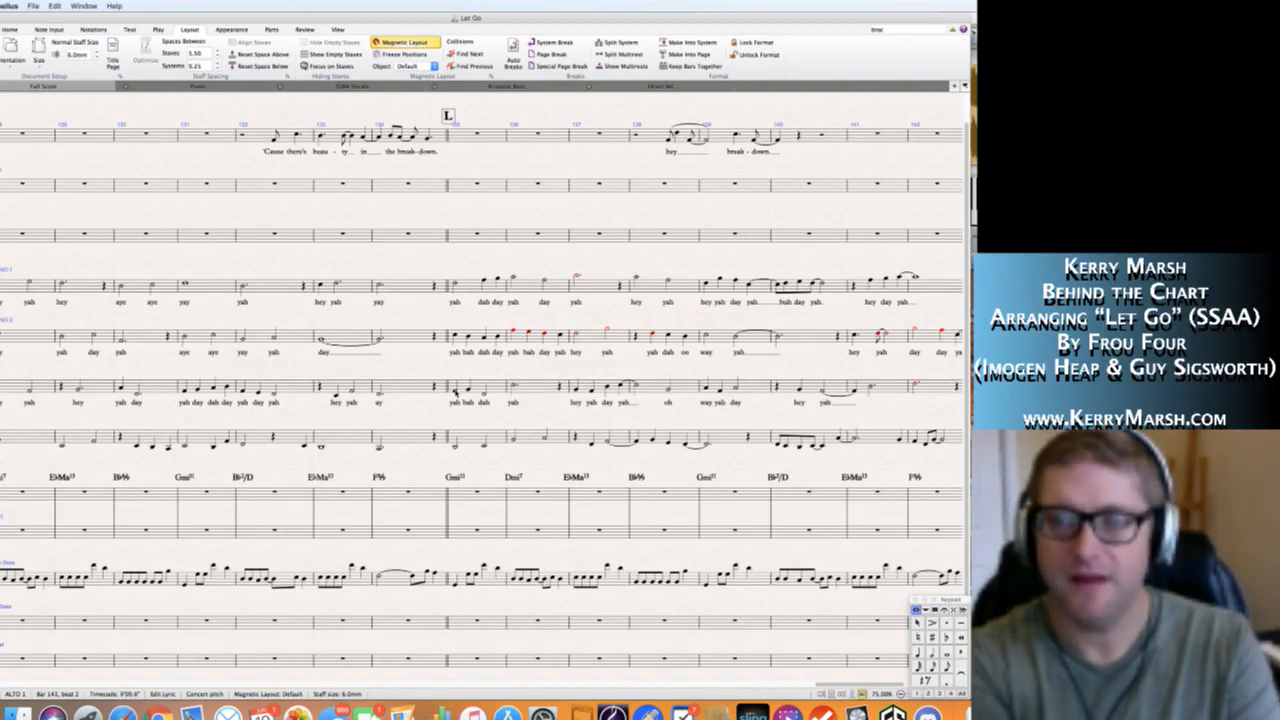
type("day ya")
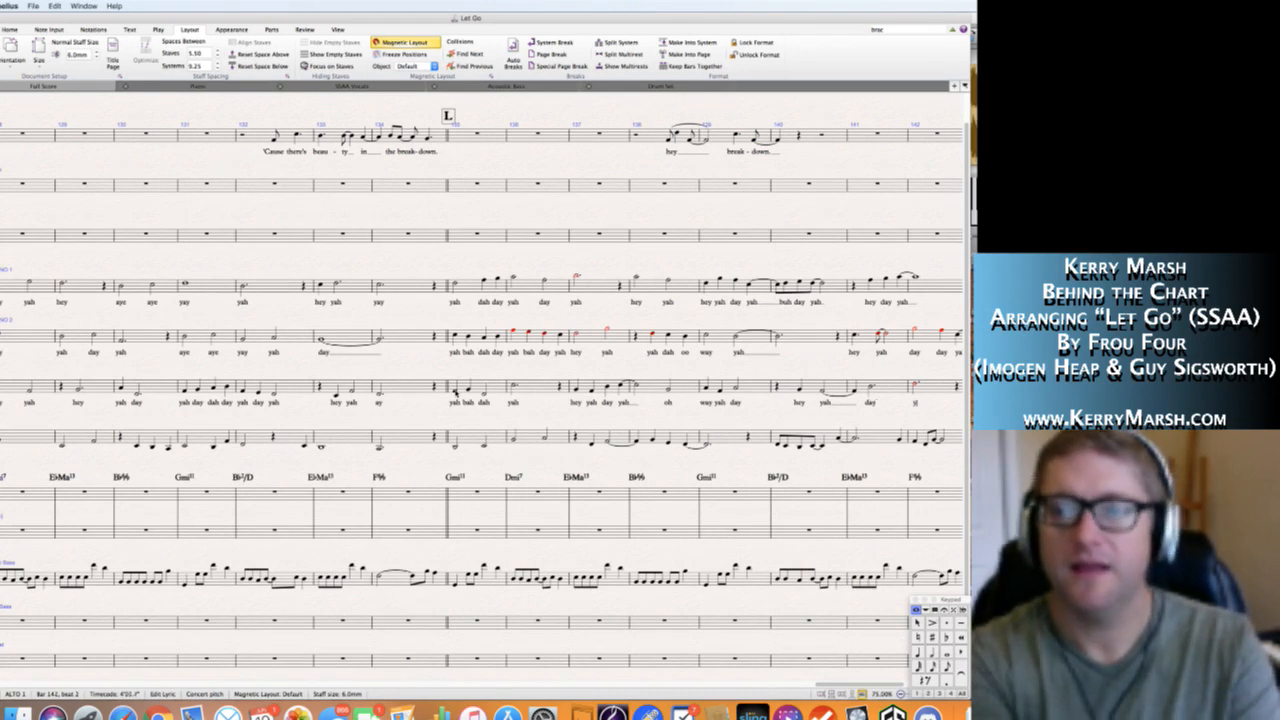
type("h")
key("space")
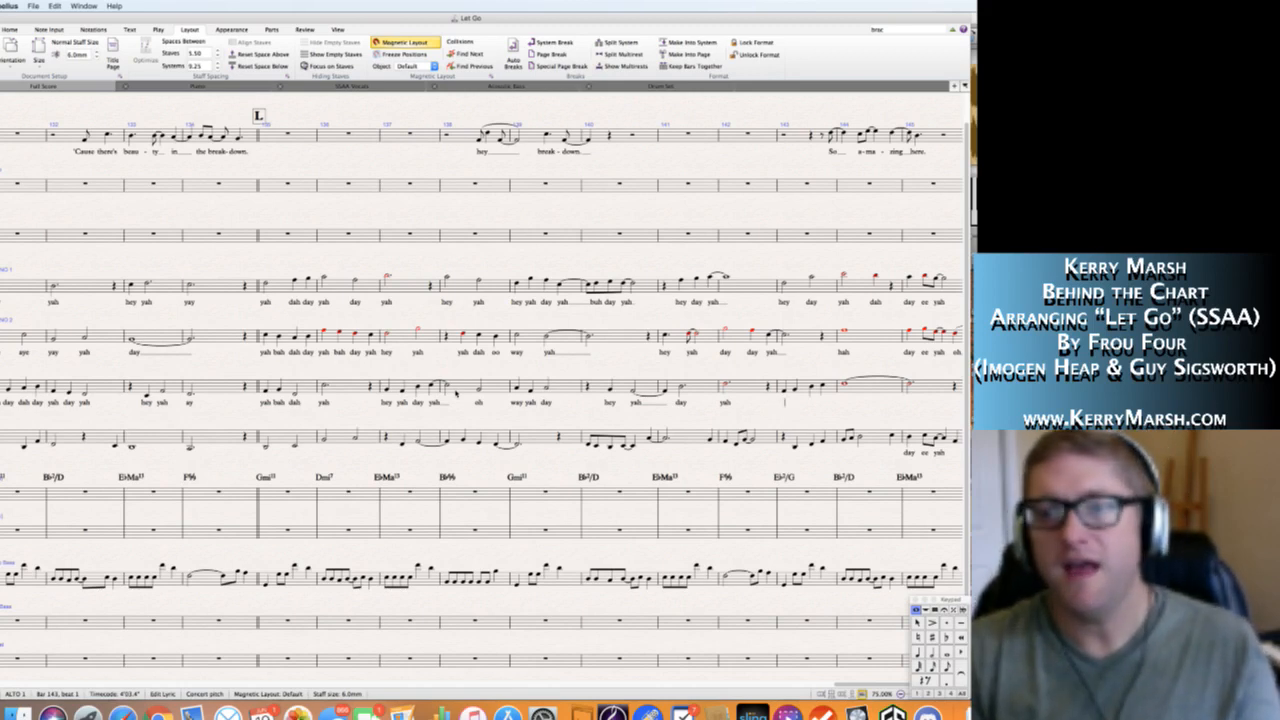
Enter the Alto 1 lyrics "hey yah day oo" in bar 143 and a held "yah" in bar 144.
type("h")
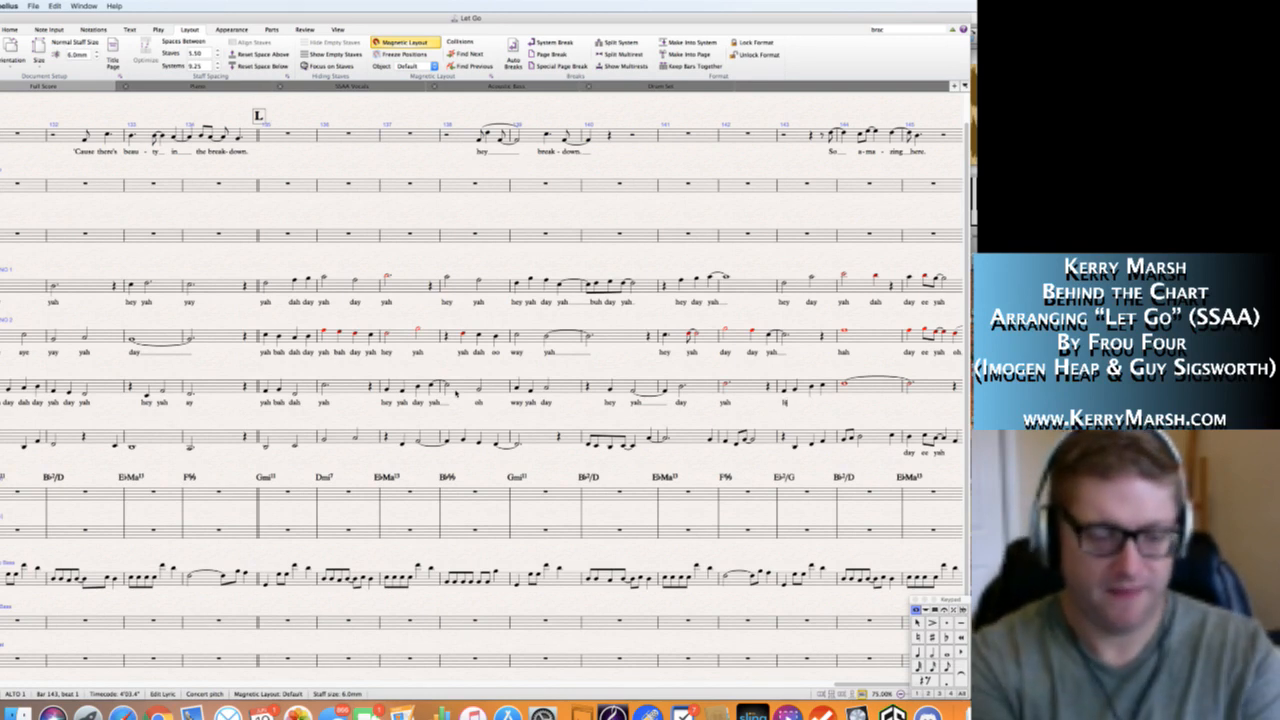
type("ey yahday oo")
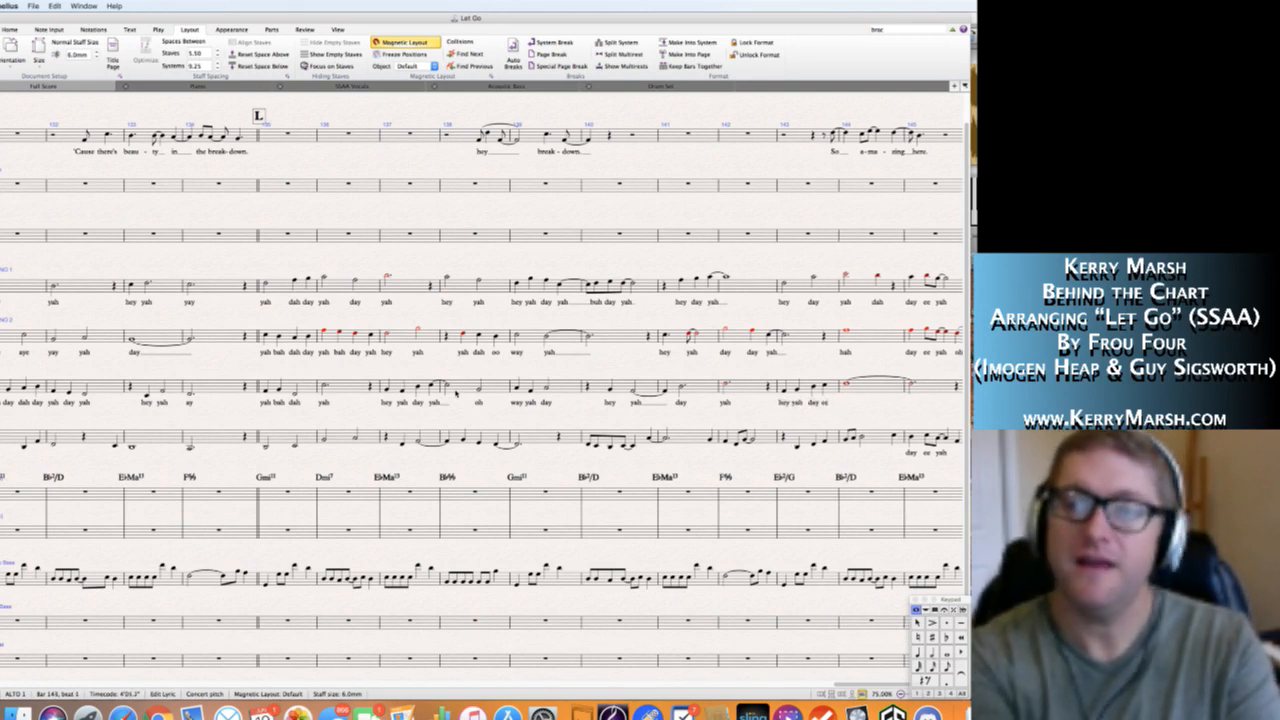
type(" yah")
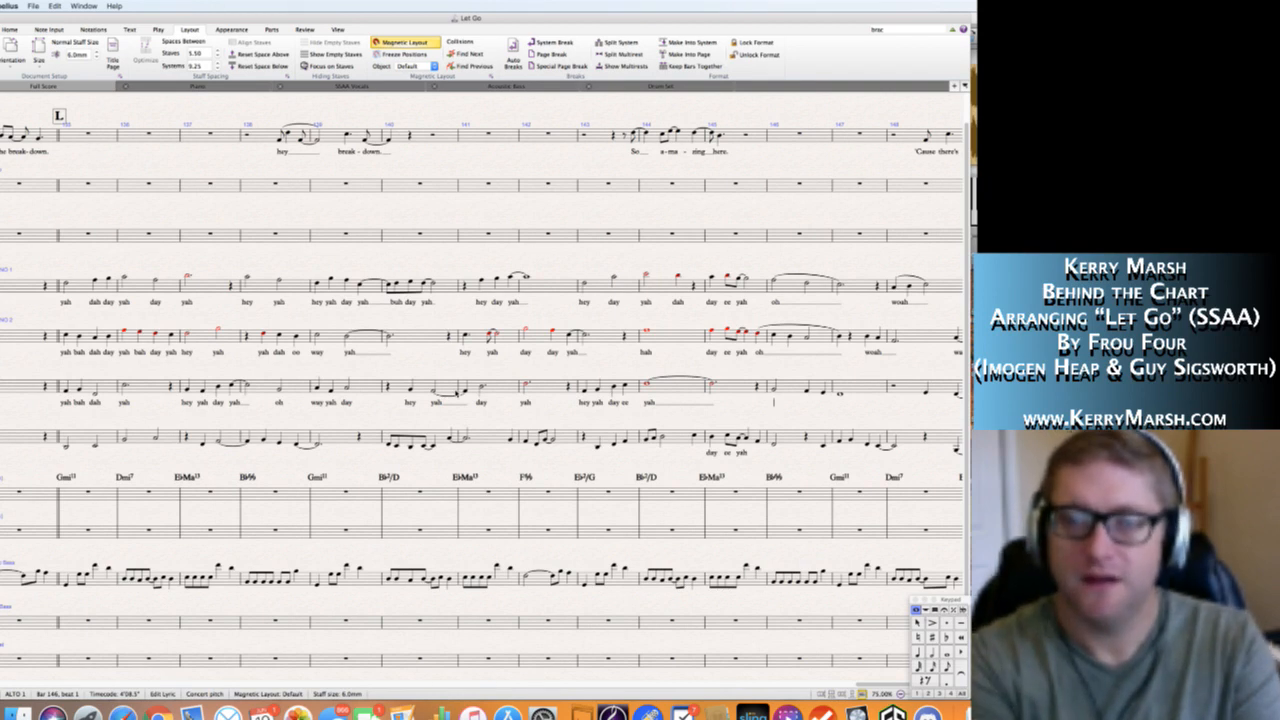
Enter the Alto 1 lyric "oh" in bar 146 and extend its line across the following notes into bar 147.
type("oh")
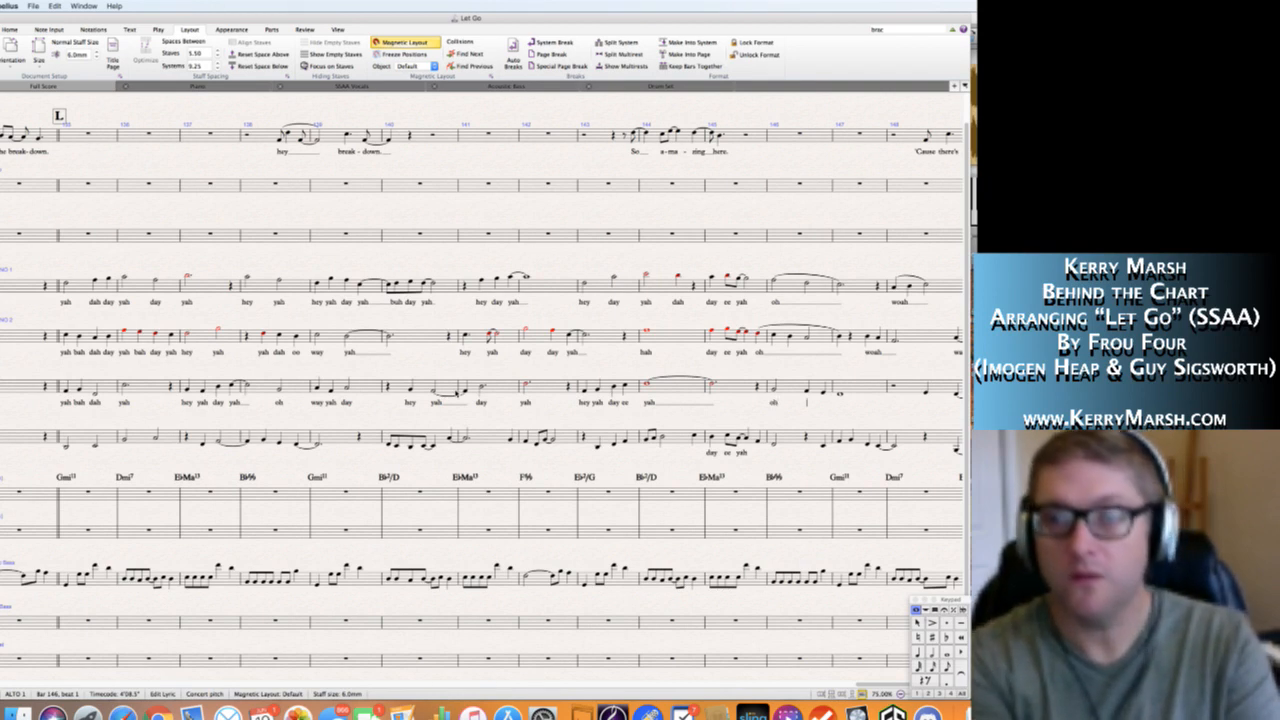
key("space")
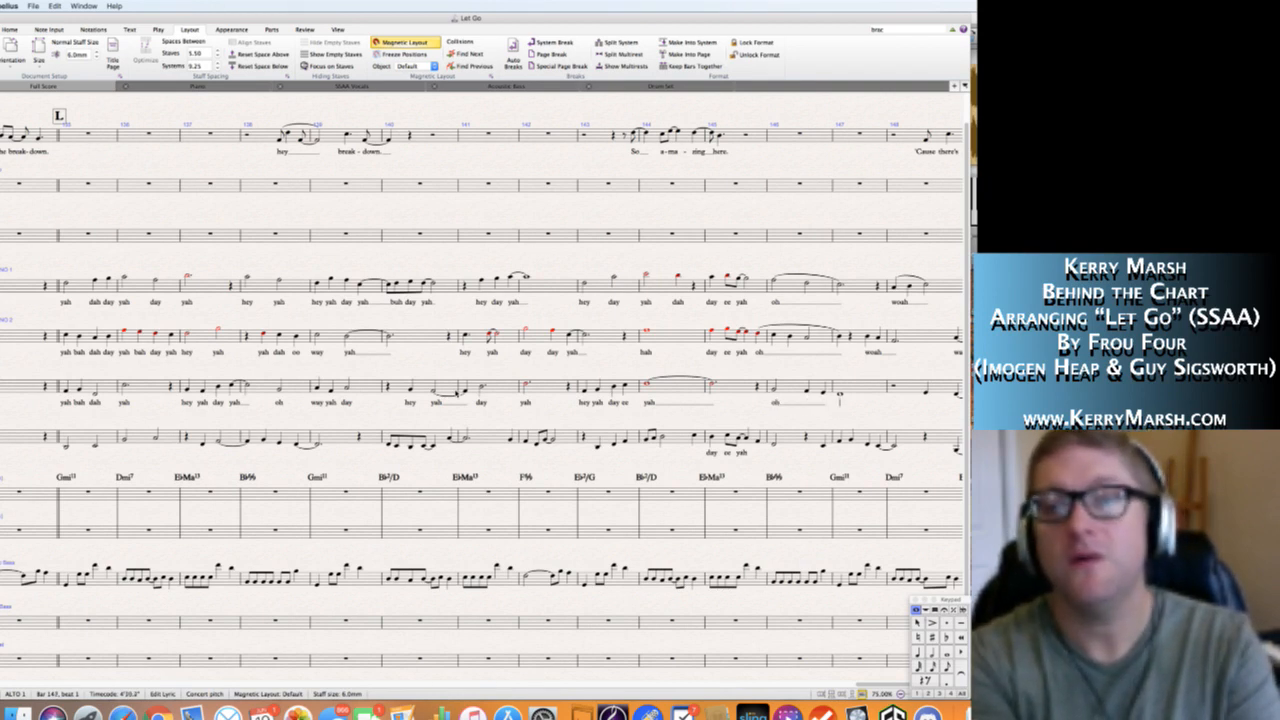
key("BackSpace")
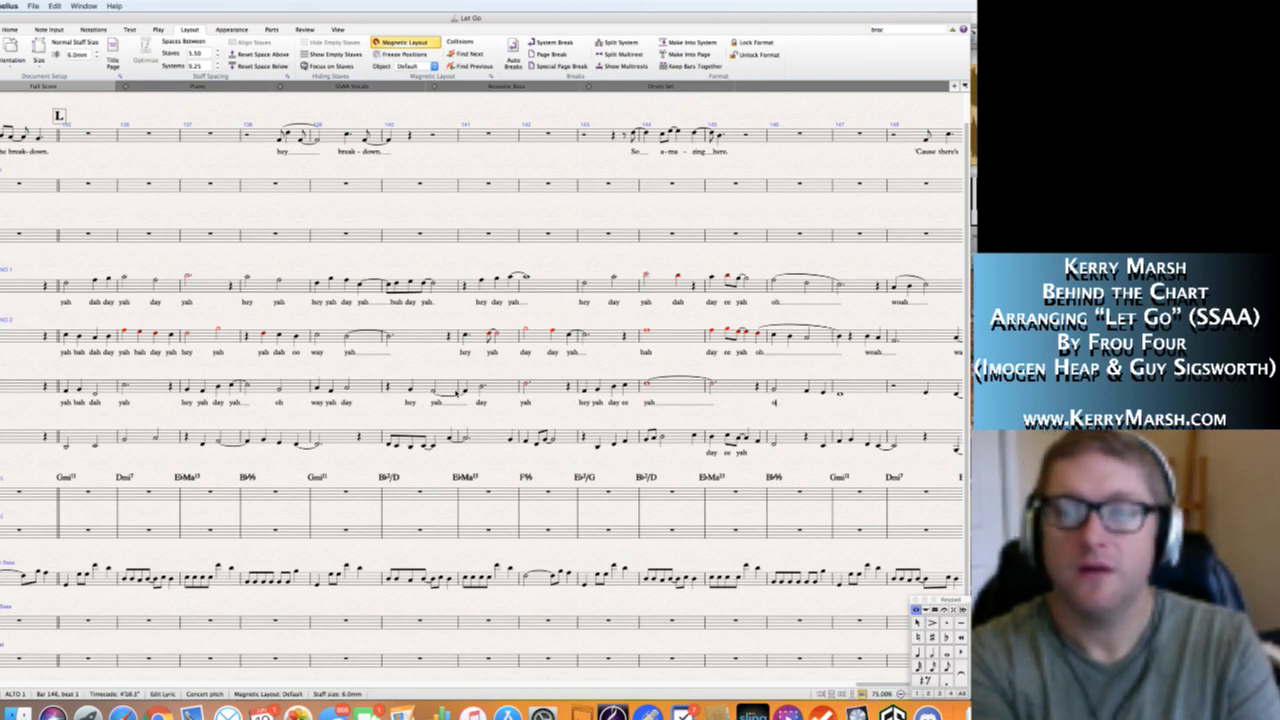
key("space")
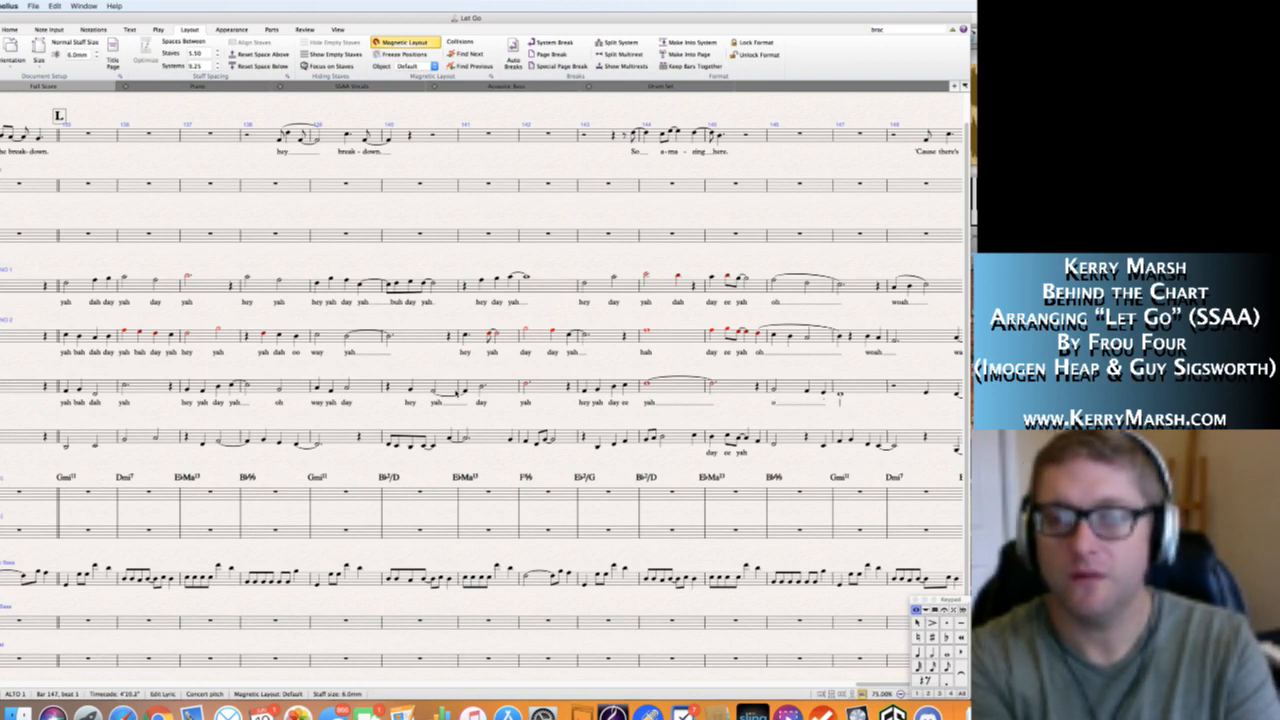
key("BackSpace")
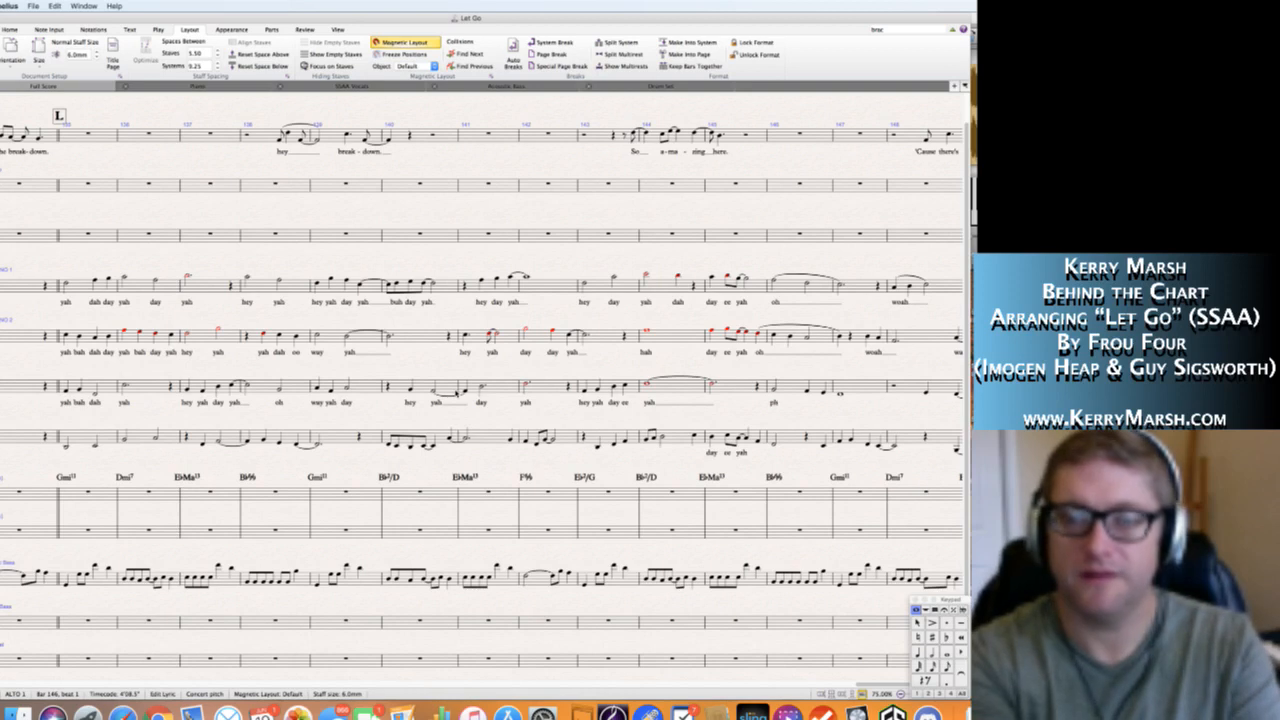
key("space")
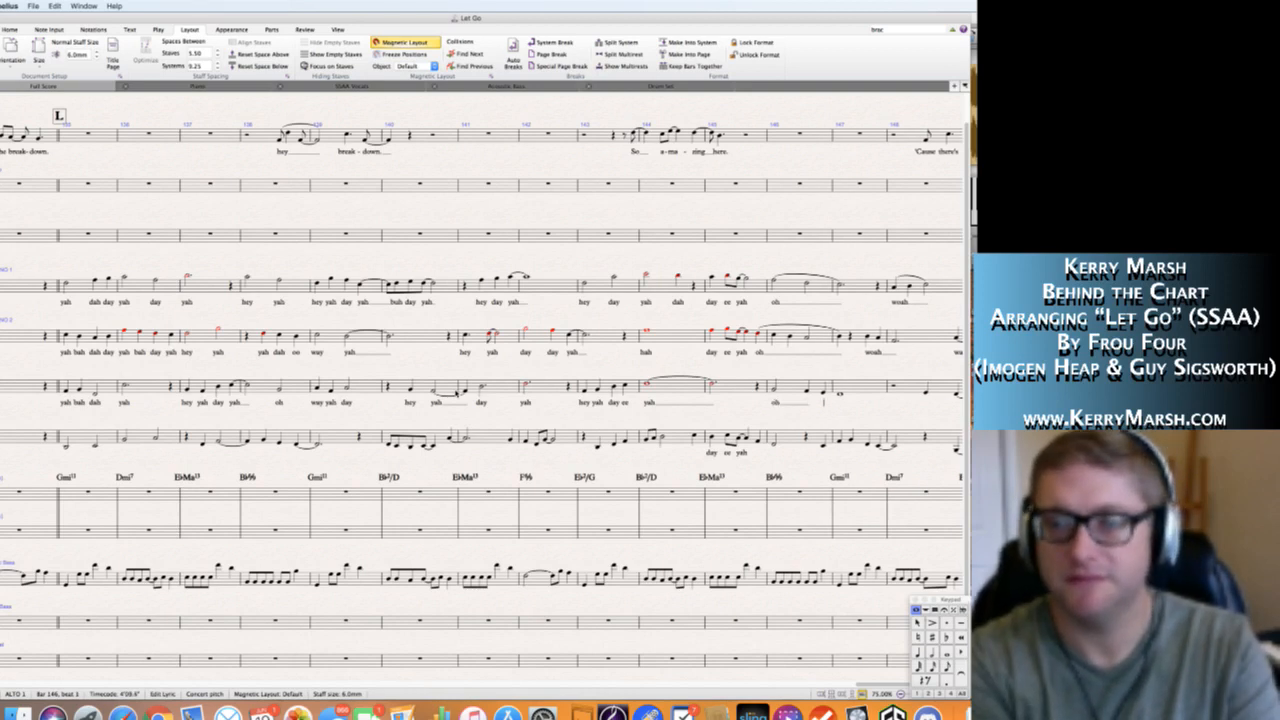
key("Escape")
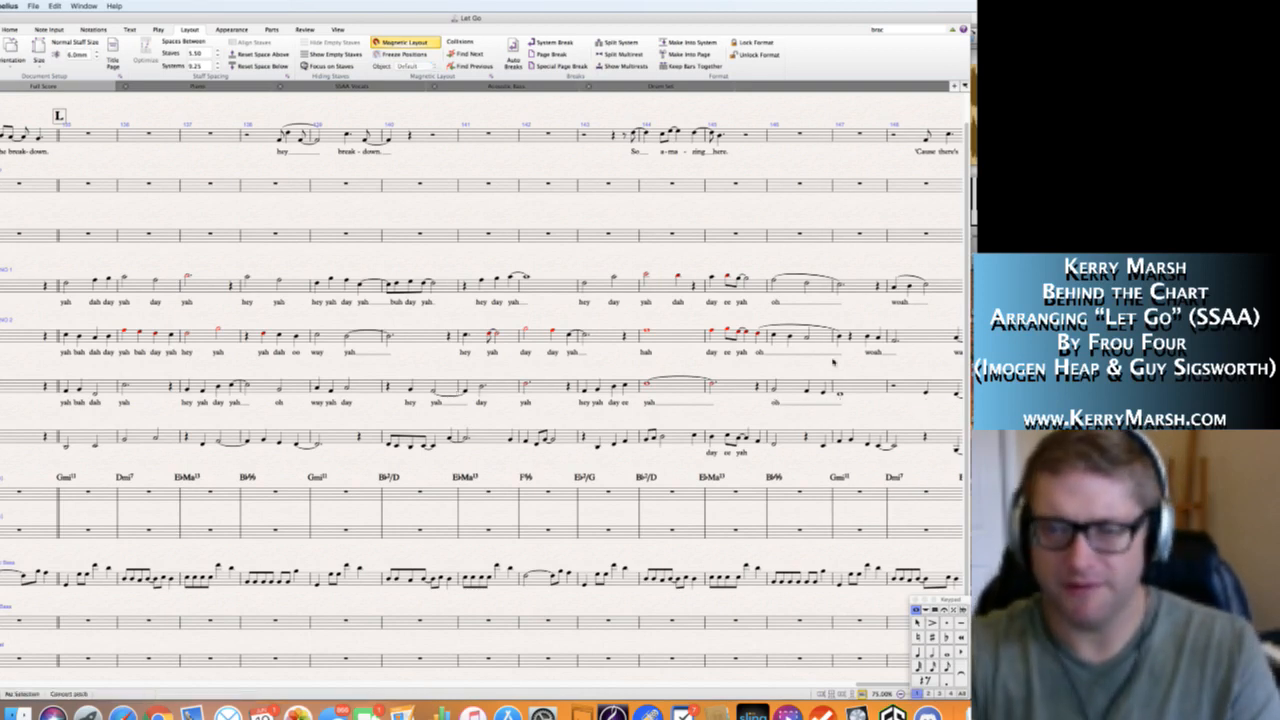
Add a slur over the Alto 1 notes from the start of bar 146 to the note in bar 147.
left_click(775, 391)
left_click(838, 394, "shift")
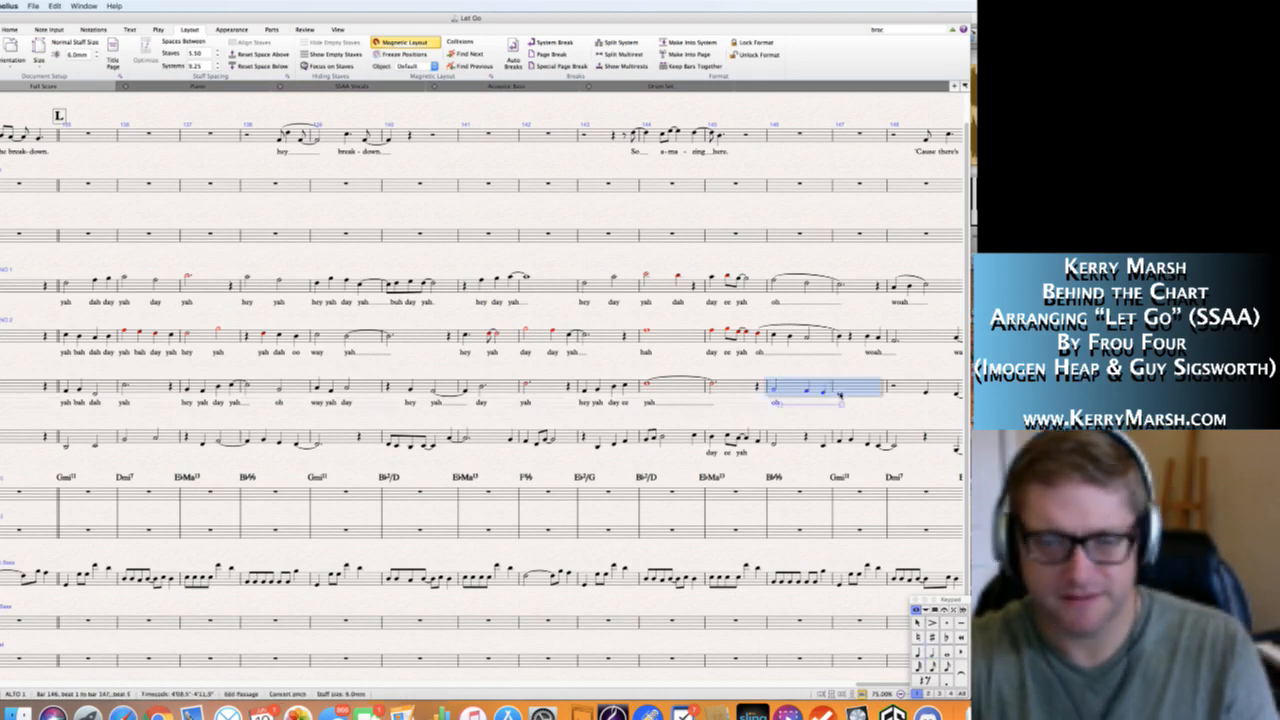
key("s")
left_click_drag(918, 407, 728, 406)
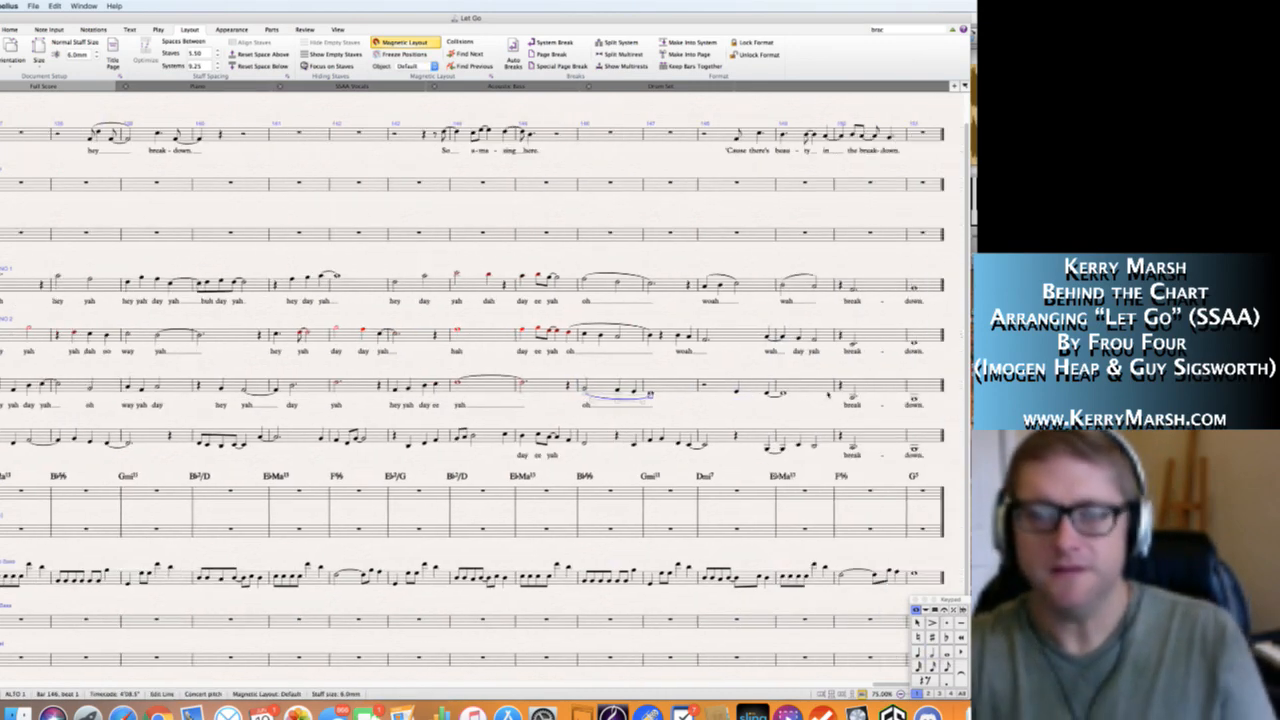
key("Escape")
Enter the Alto 1 lyric "hah" on beat 3 of bar 148 and extend its line into bar 149.
left_click(738, 392)
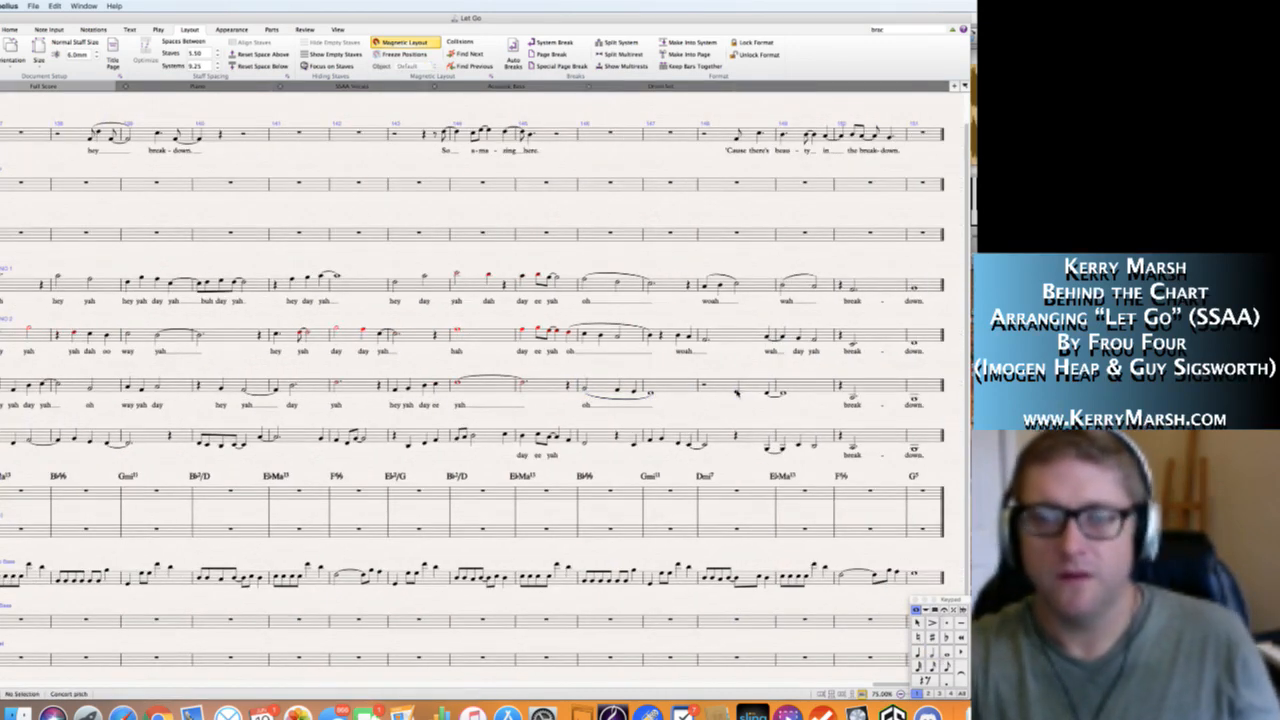
key("super+l")
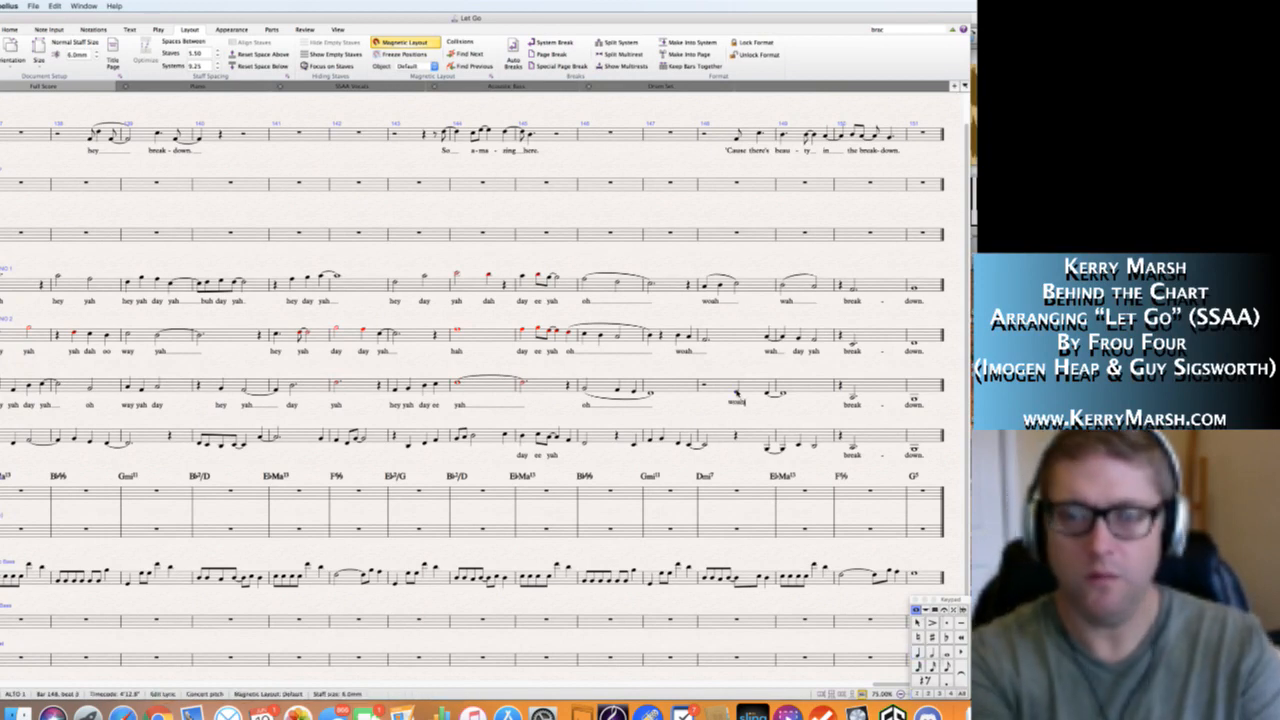
type("woah")
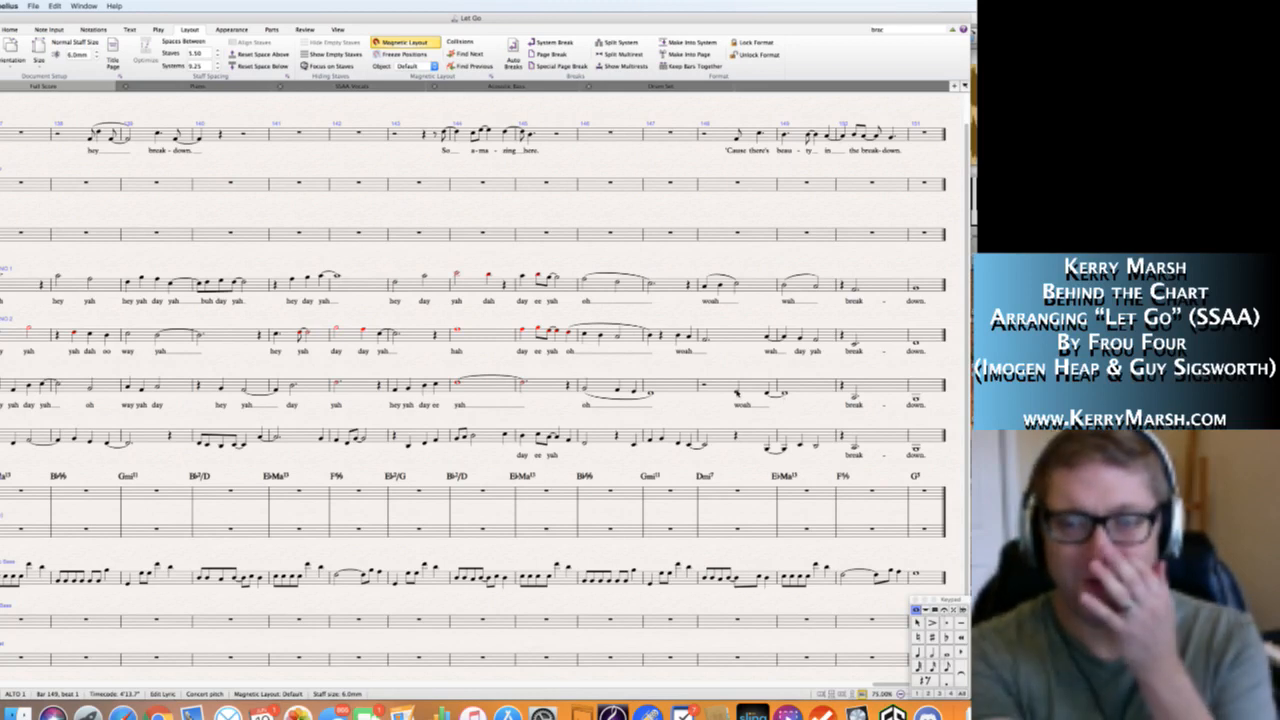
key("BackSpace")
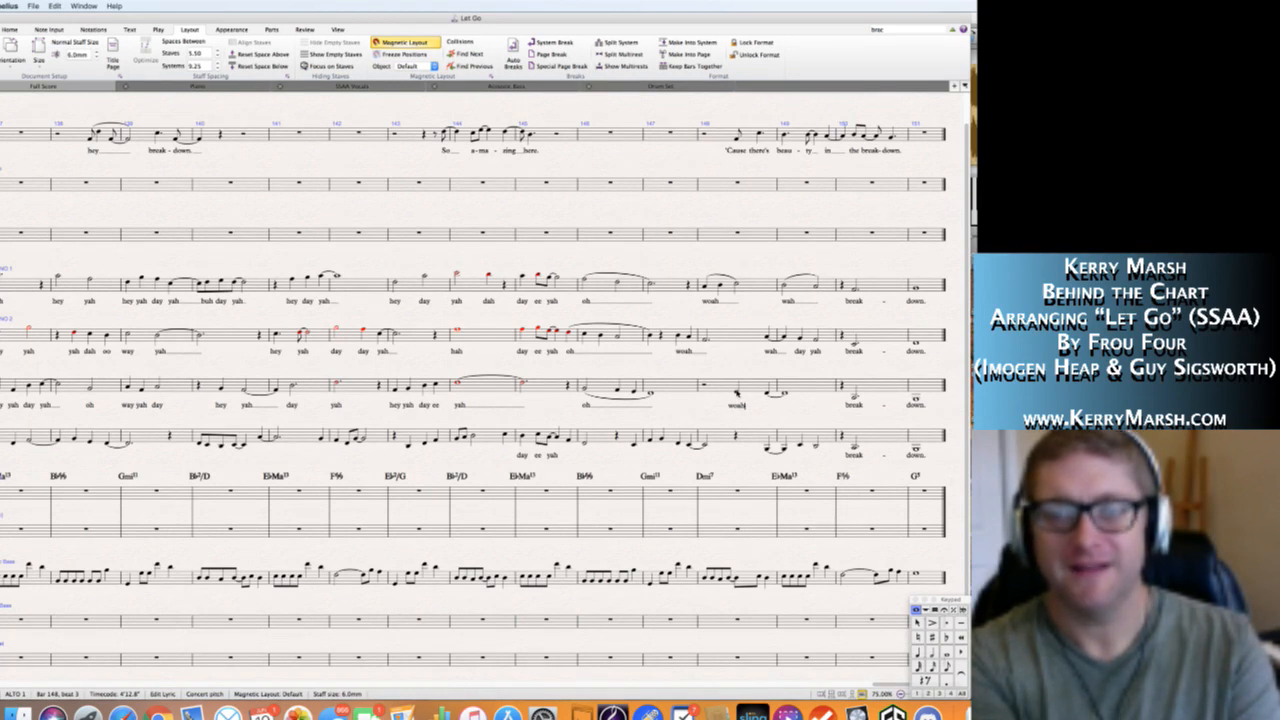
key("BackSpace")
key("BackSpace")
key("BackSpace")
key("BackSpace")
key("space")
key("space")
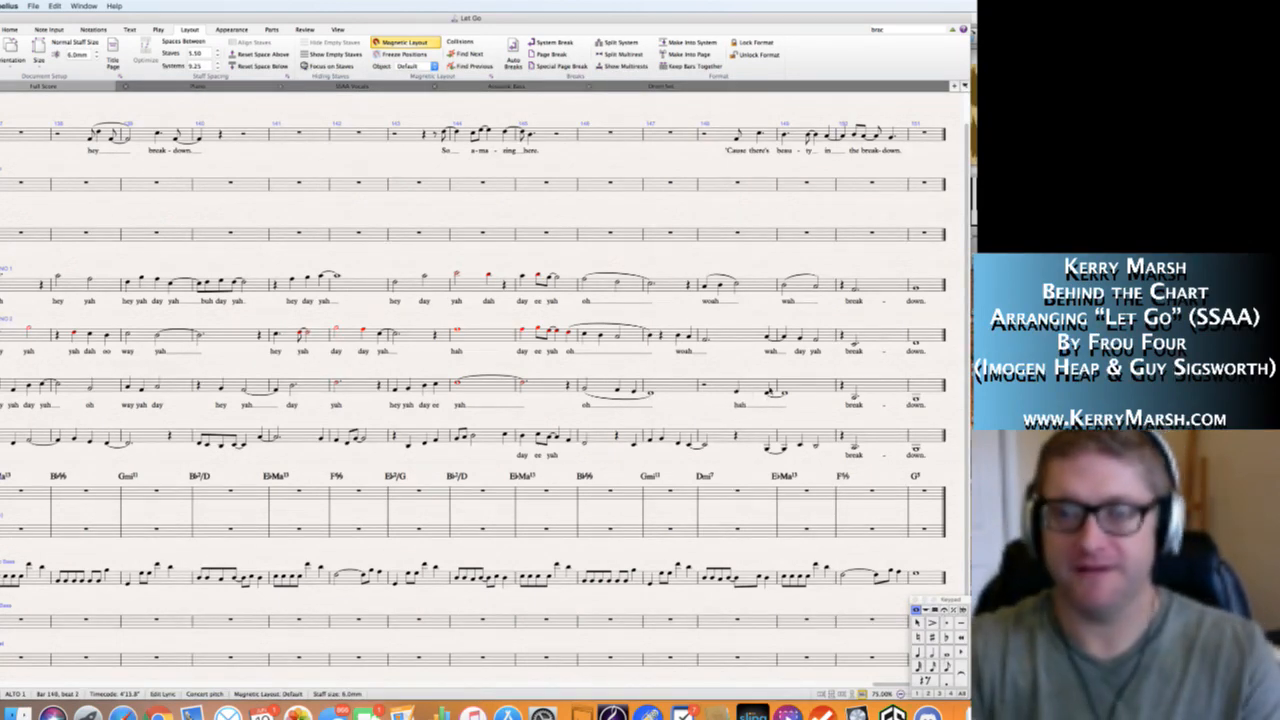
Add a slur over the Alto 1 notes from beat 3 of bar 148 to the held note in bar 149.
key("Escape")
left_click(737, 392)
left_click(784, 394, "shift")
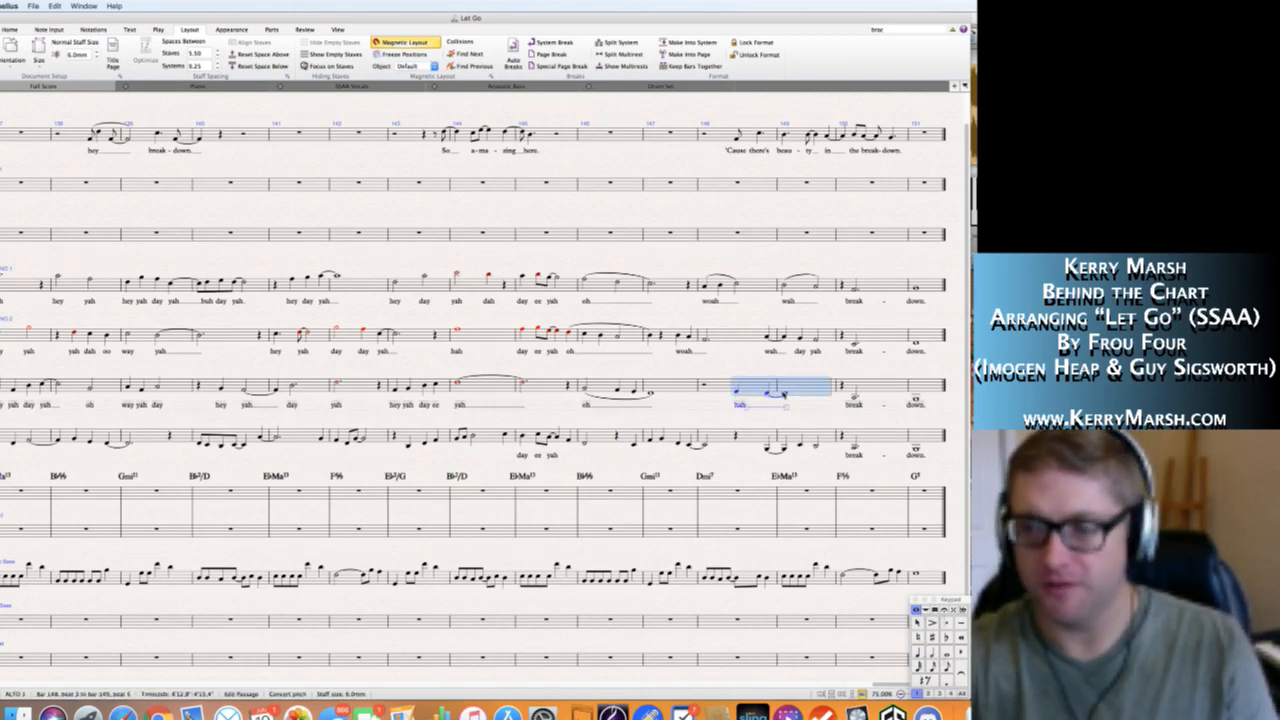
key("Escape")
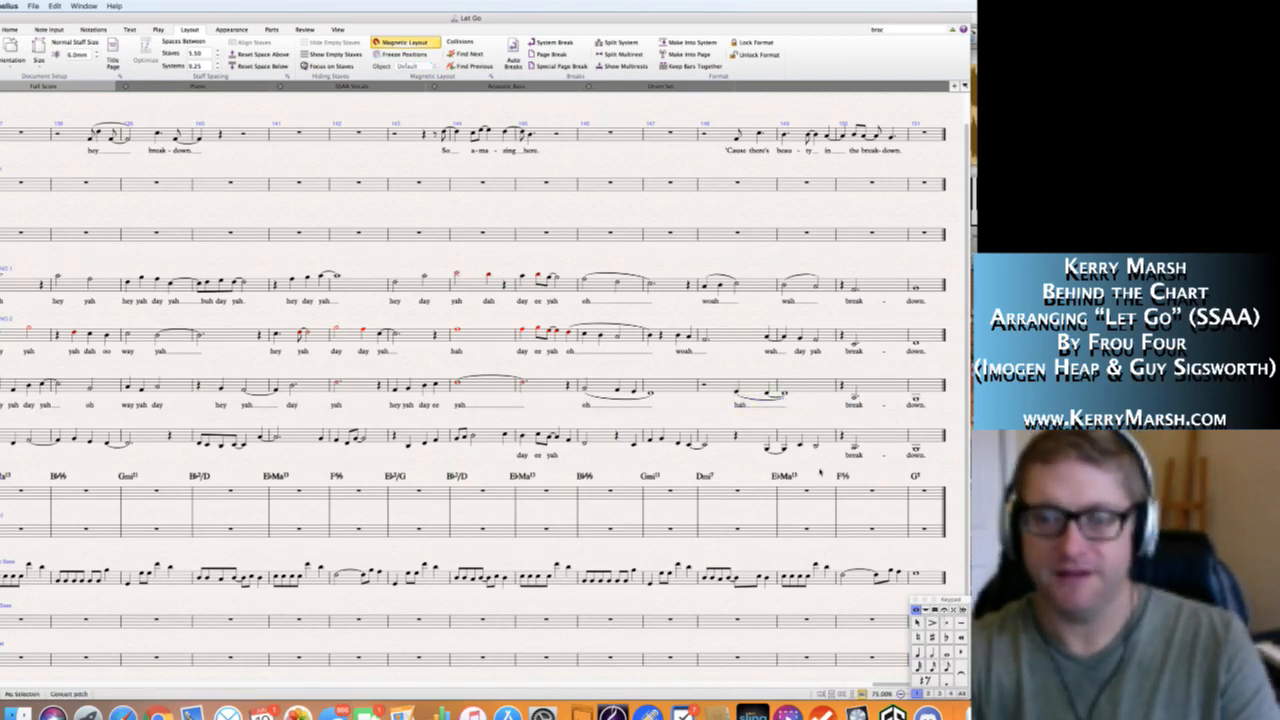
key("space")
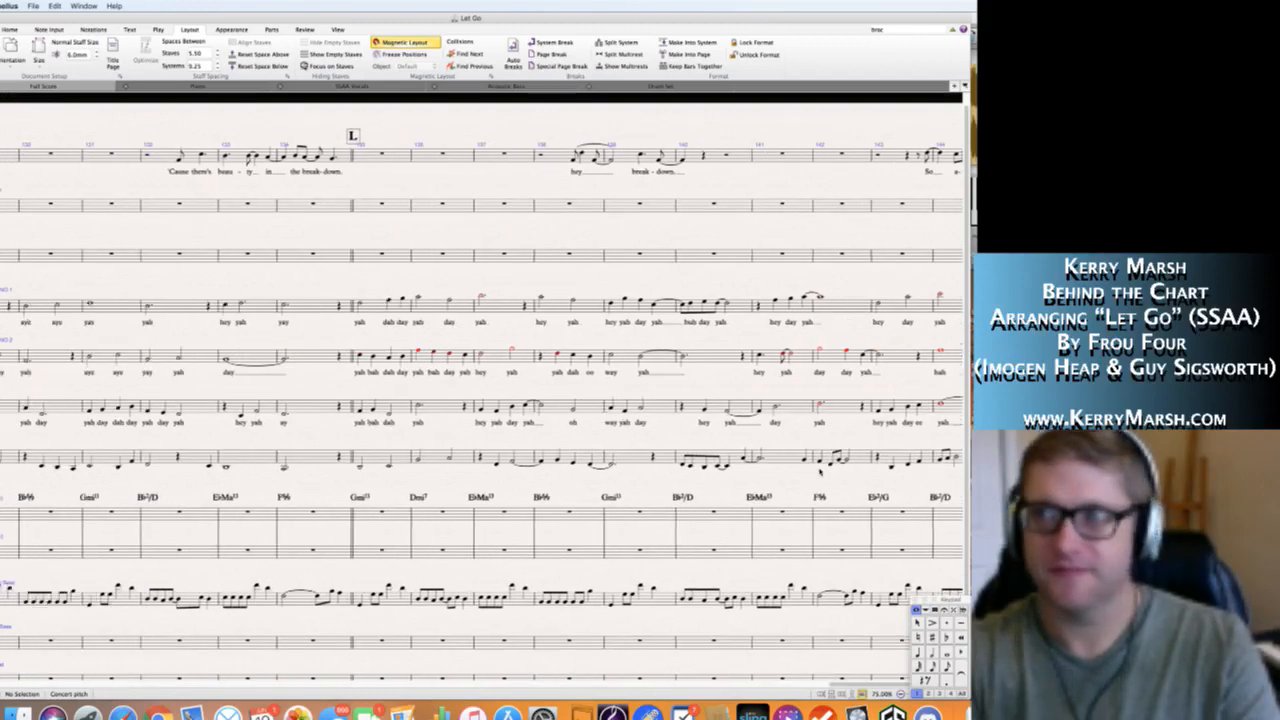
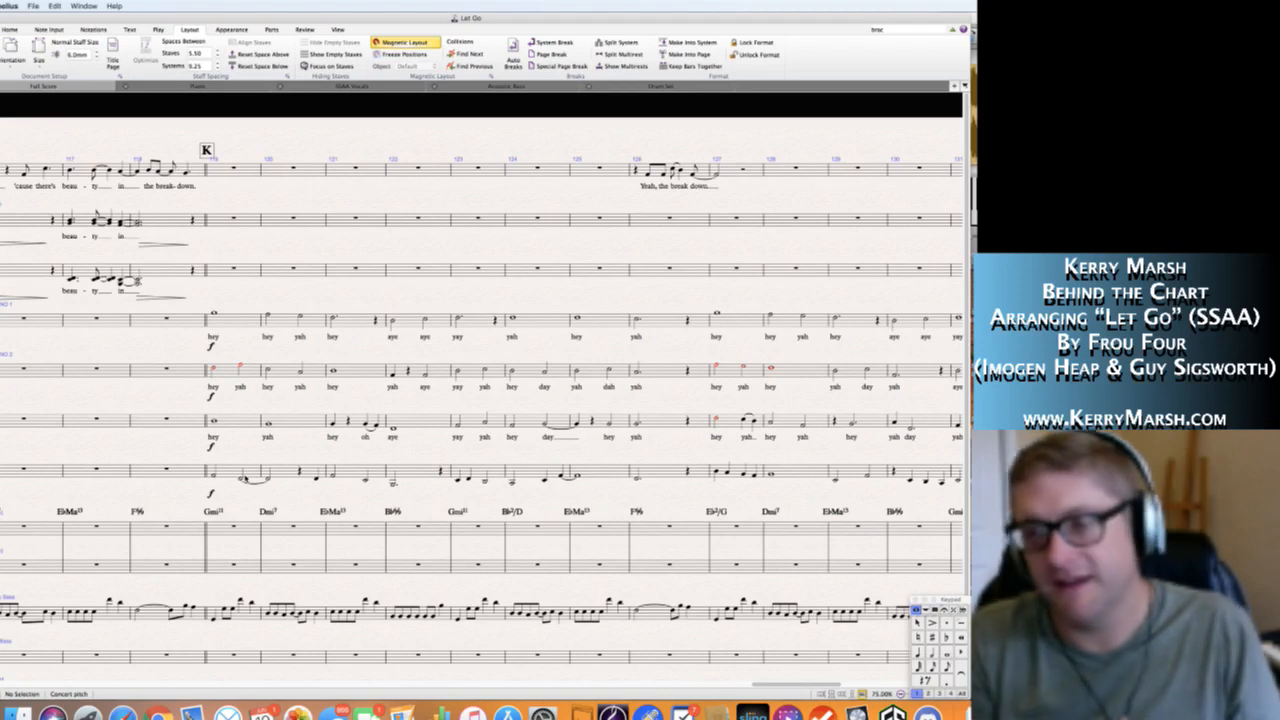
Enter the Alto 2 lyrics "hey" and "yah" in bar 119, extending the line of "yah" into bar 120.
left_click(214, 477)
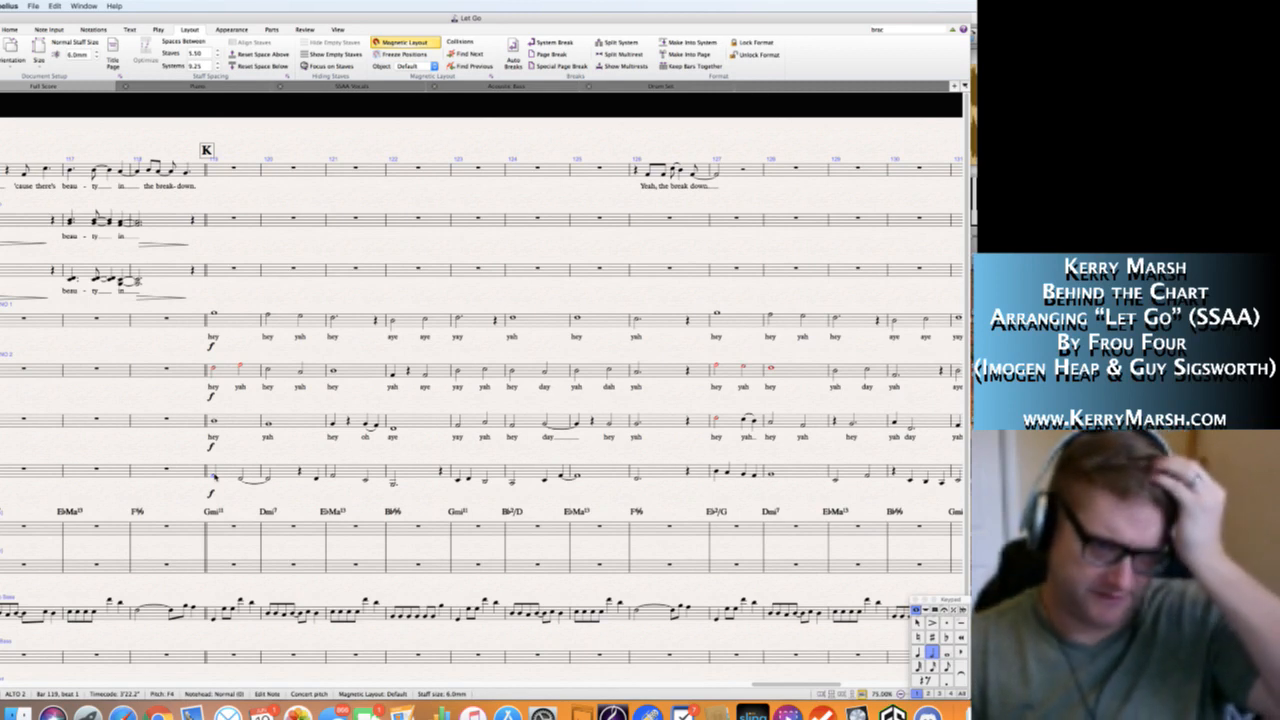
key("super+l")
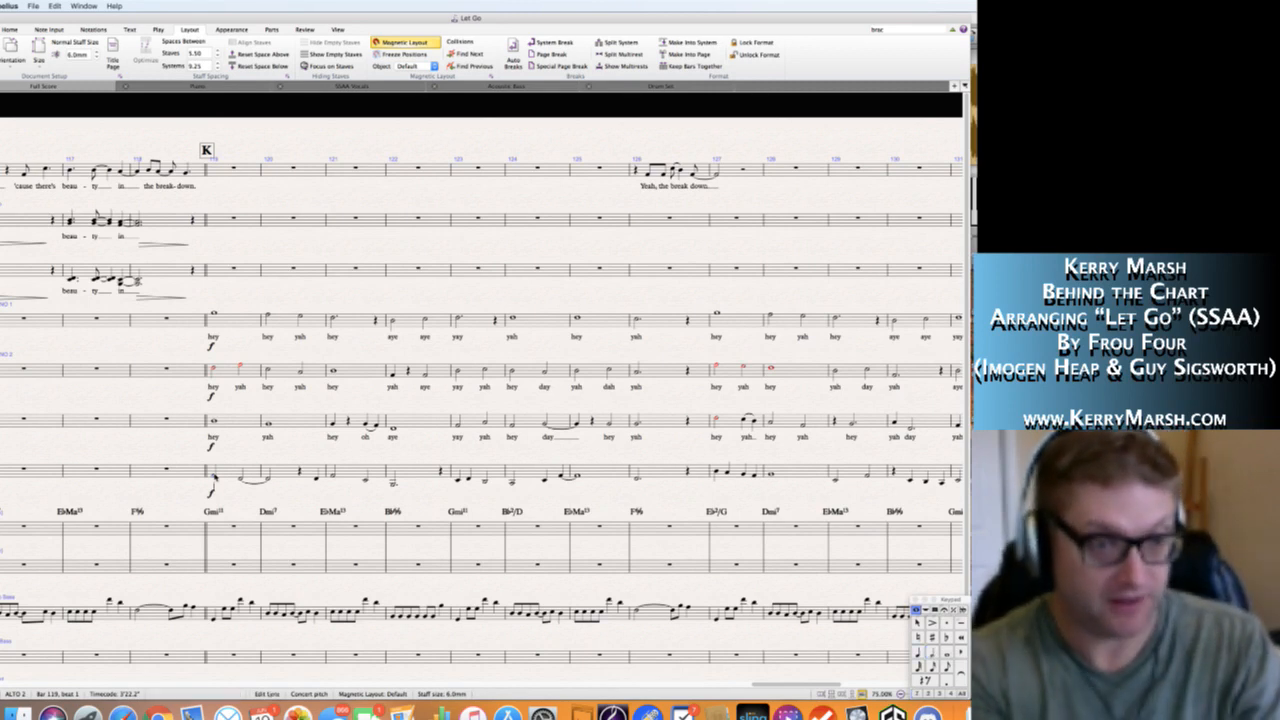
type("hey")
key("space")
type("yah")
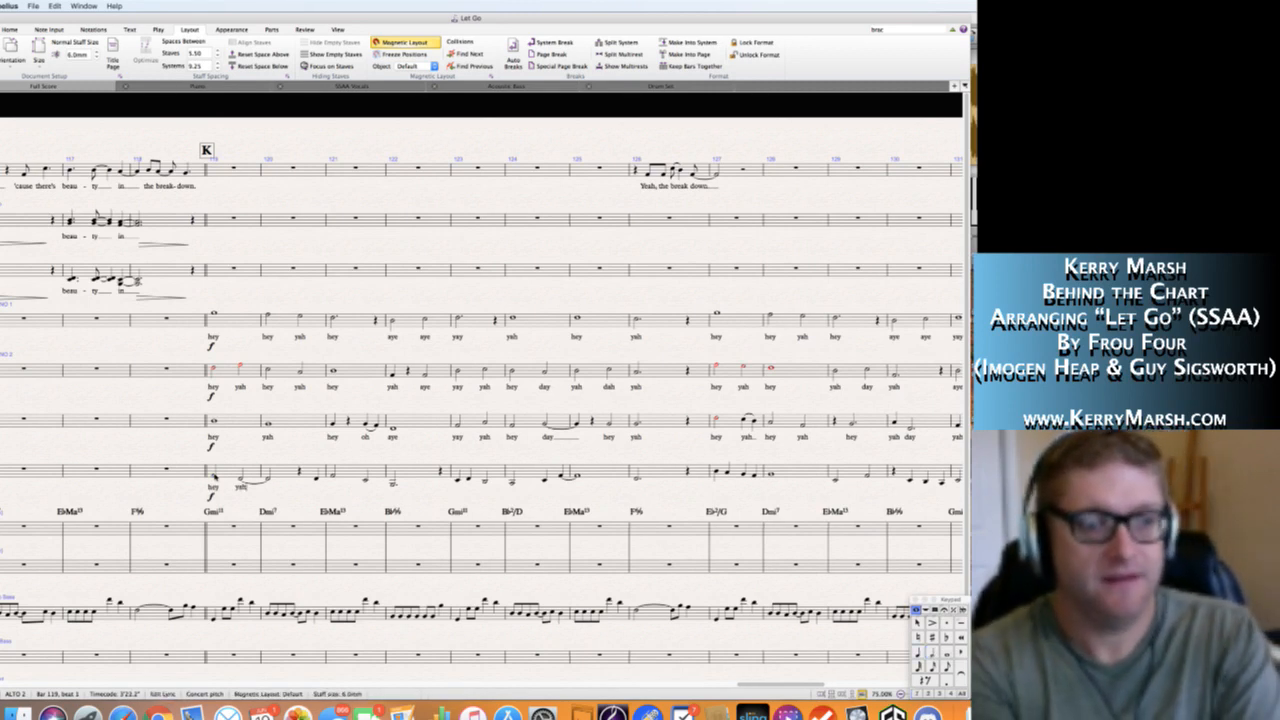
key("space")
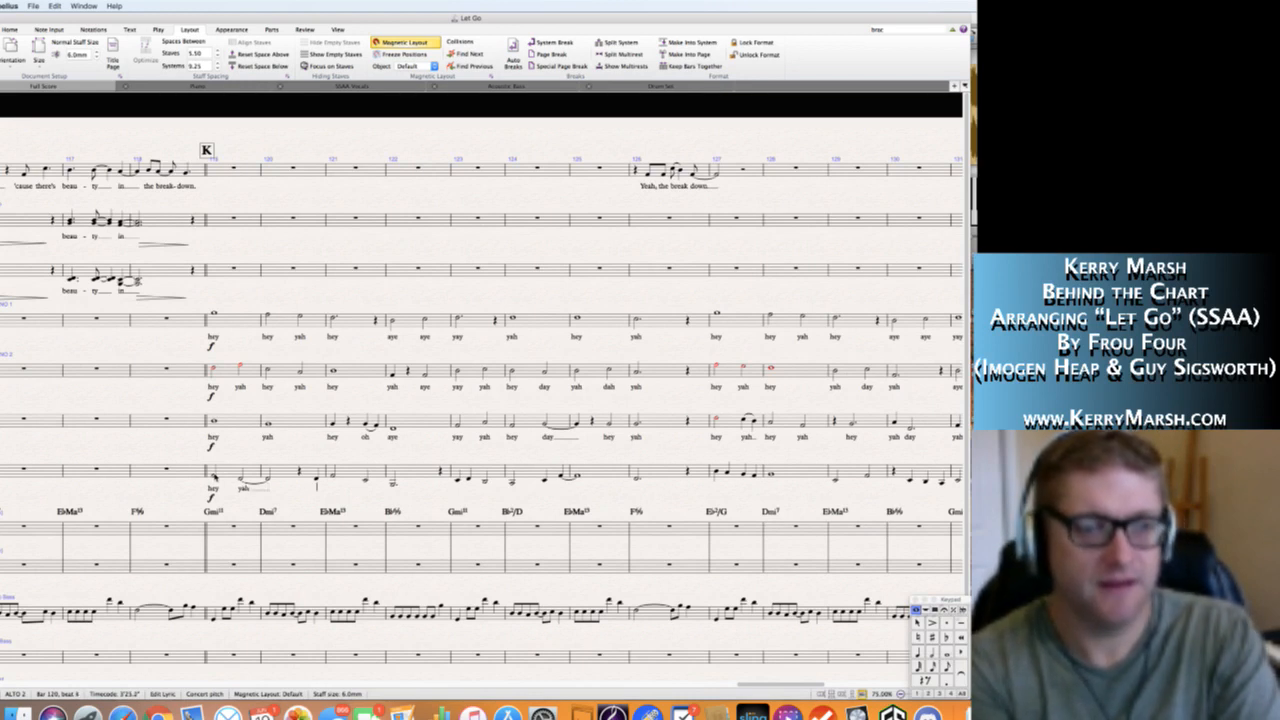
Enter the Alto 2 lyrics "yah hey oh aye" from beat 4 of bar 120 through bar 122.
type("yah")
key("space")
type("hey")
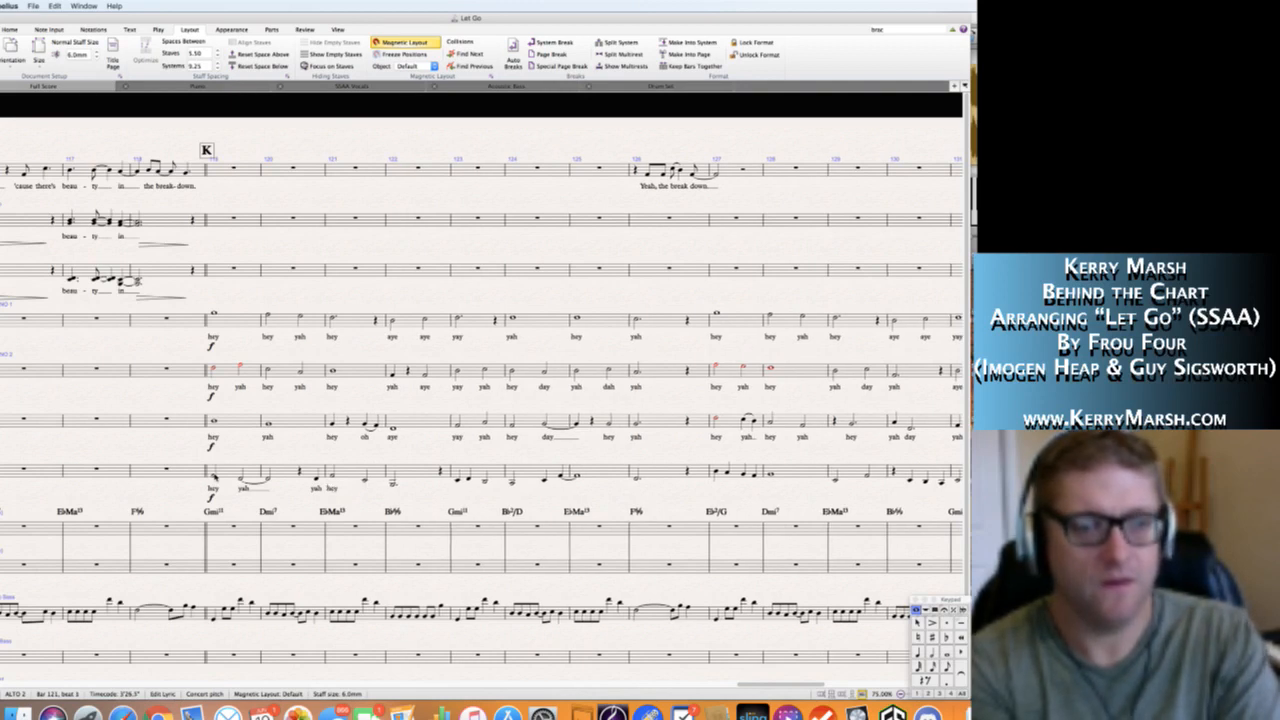
type("oh aye")
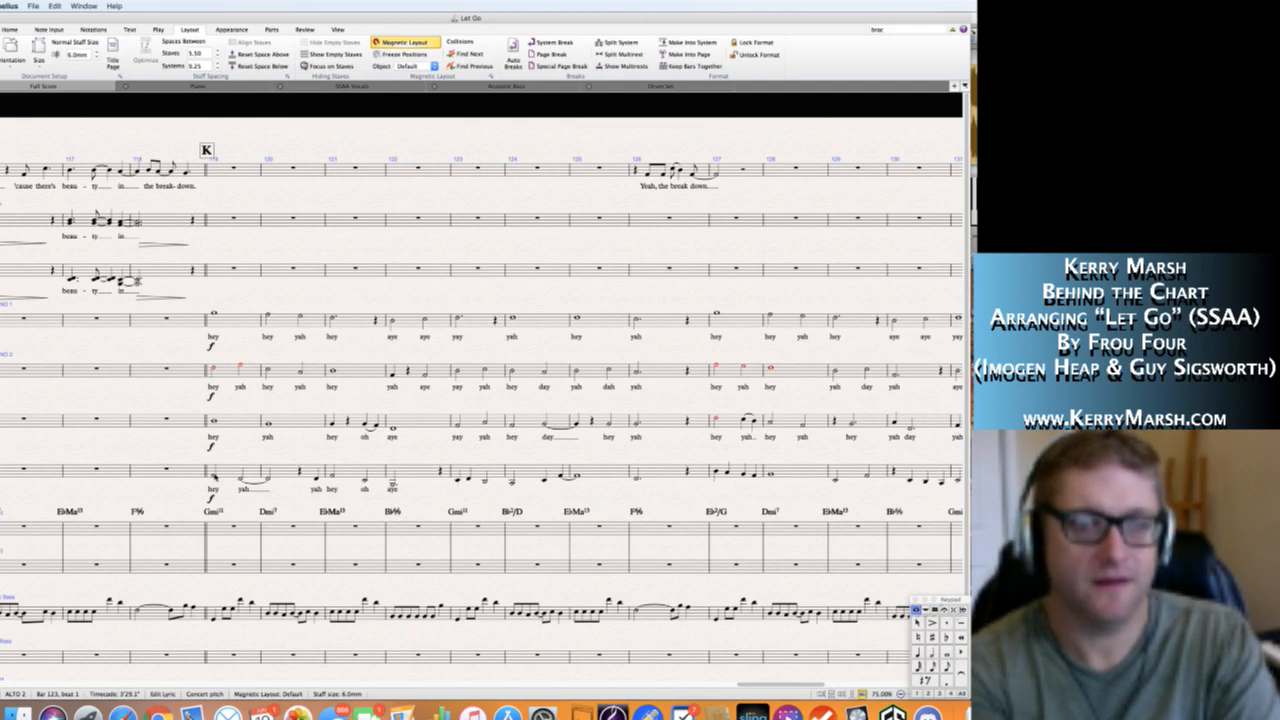
Enter the Alto 2 lyrics "hey yah ay" in bar 123, "yah day yah" in bar 124 extended into bar 125, and "yah" in bar 126.
type("hey yah")
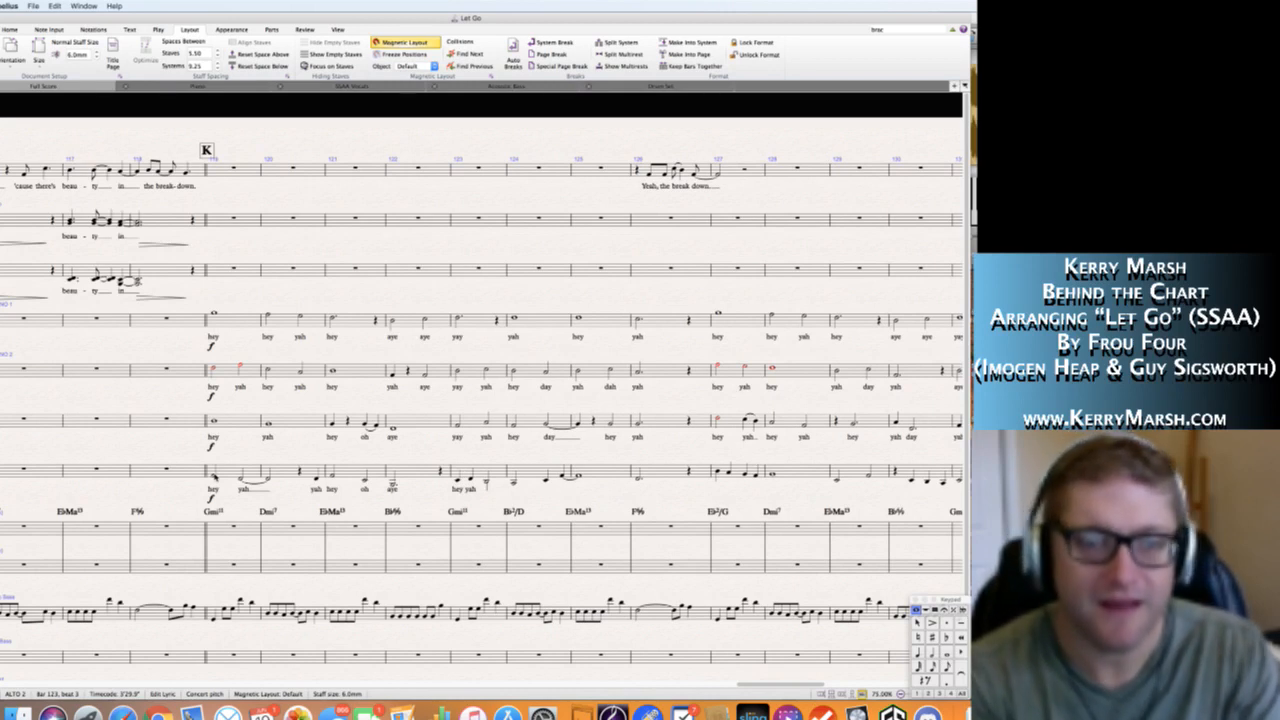
type("ay ")
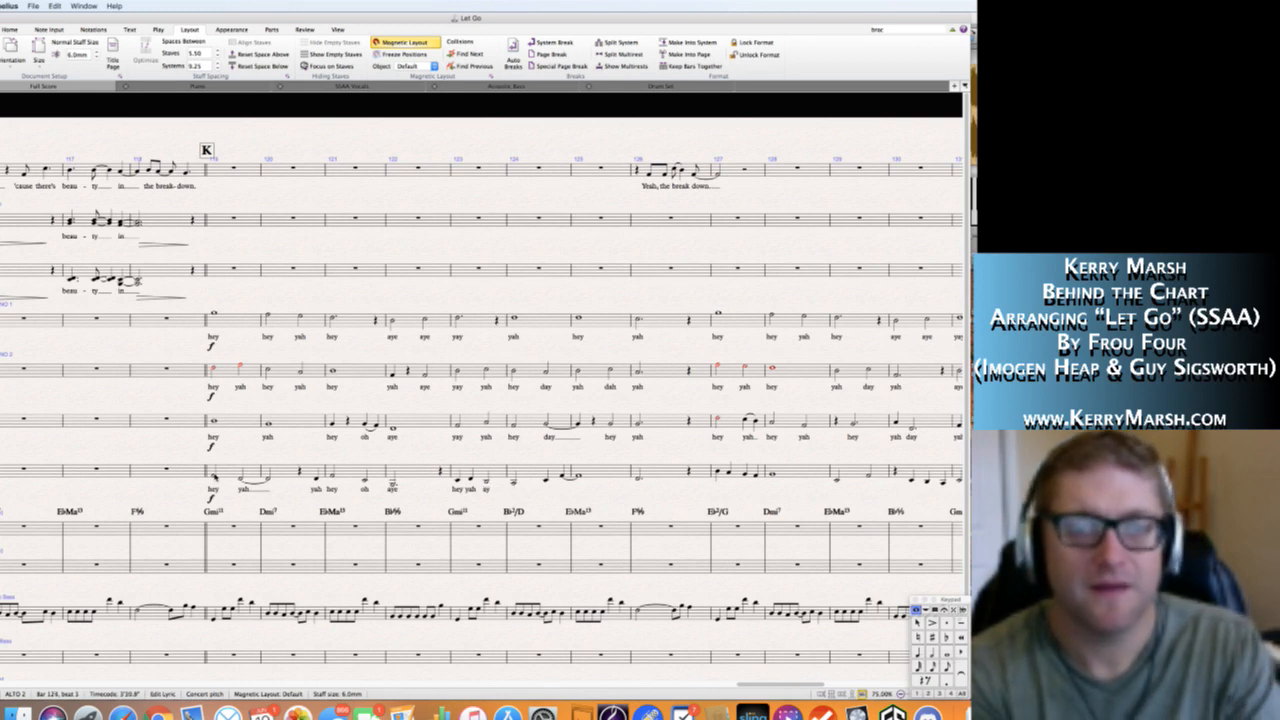
type("yah yah ")
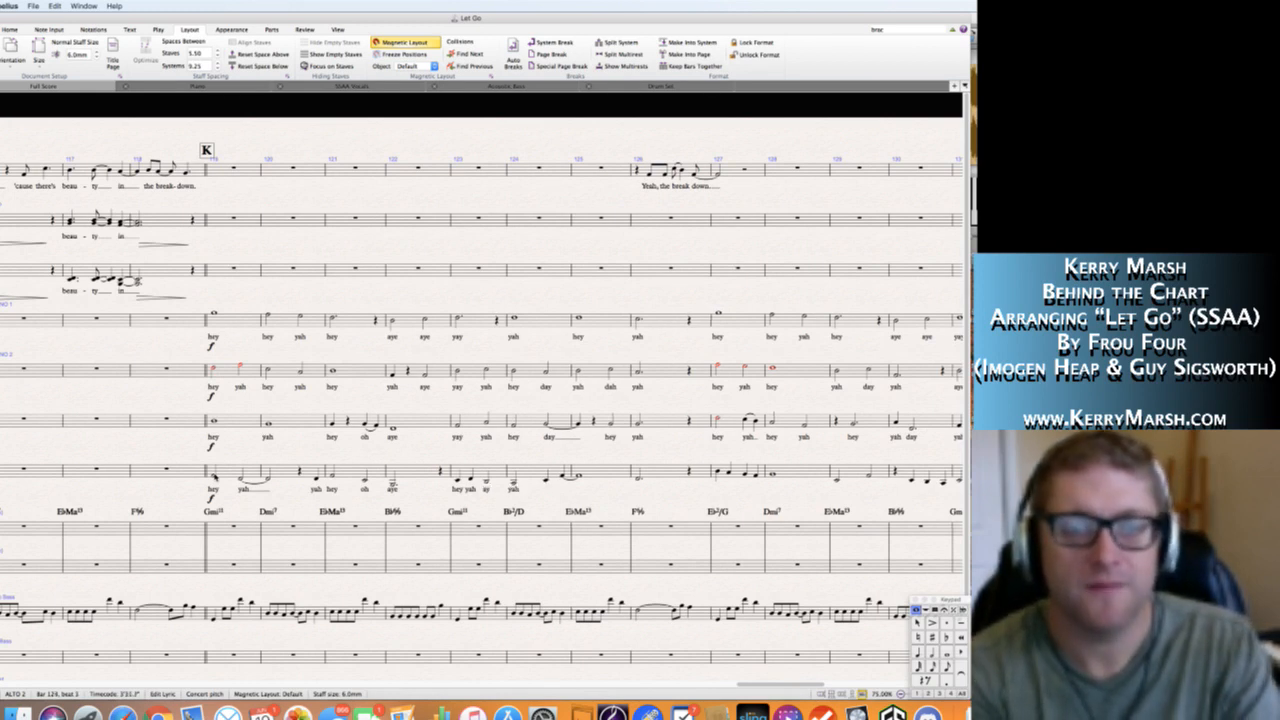
type("day yah")
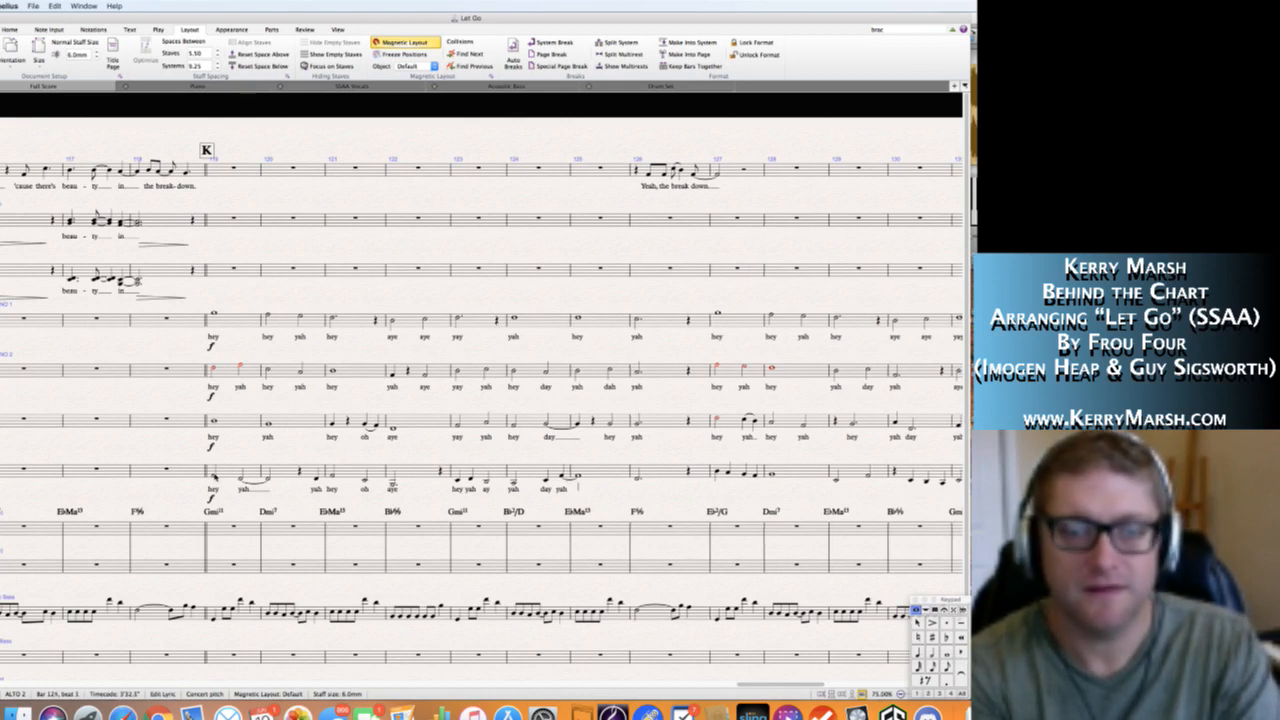
key("space")
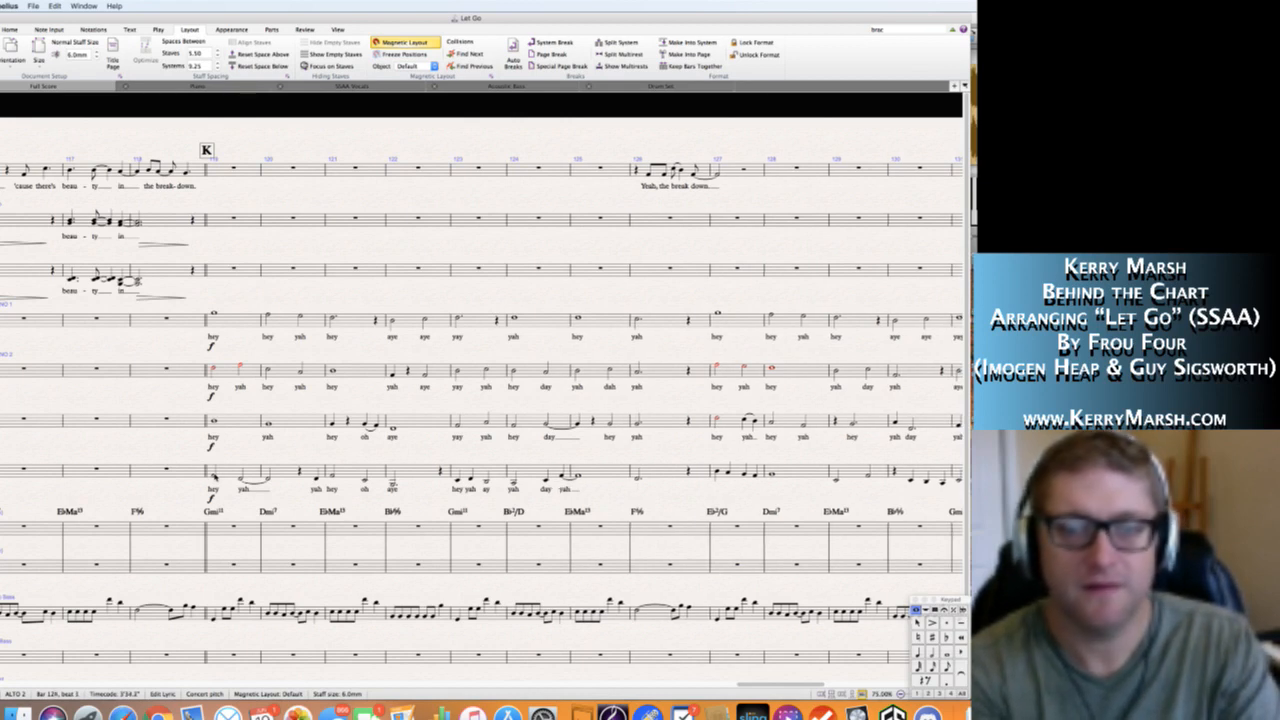
key("space")
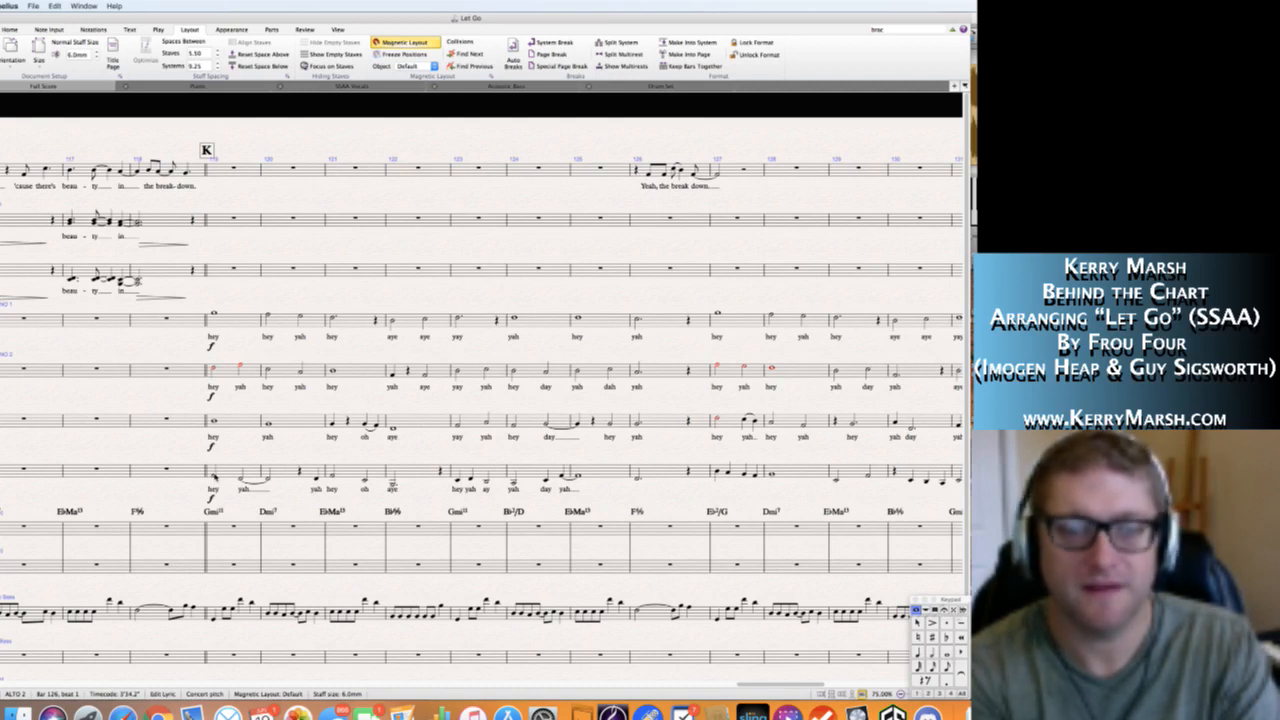
type("yah")
key("space")
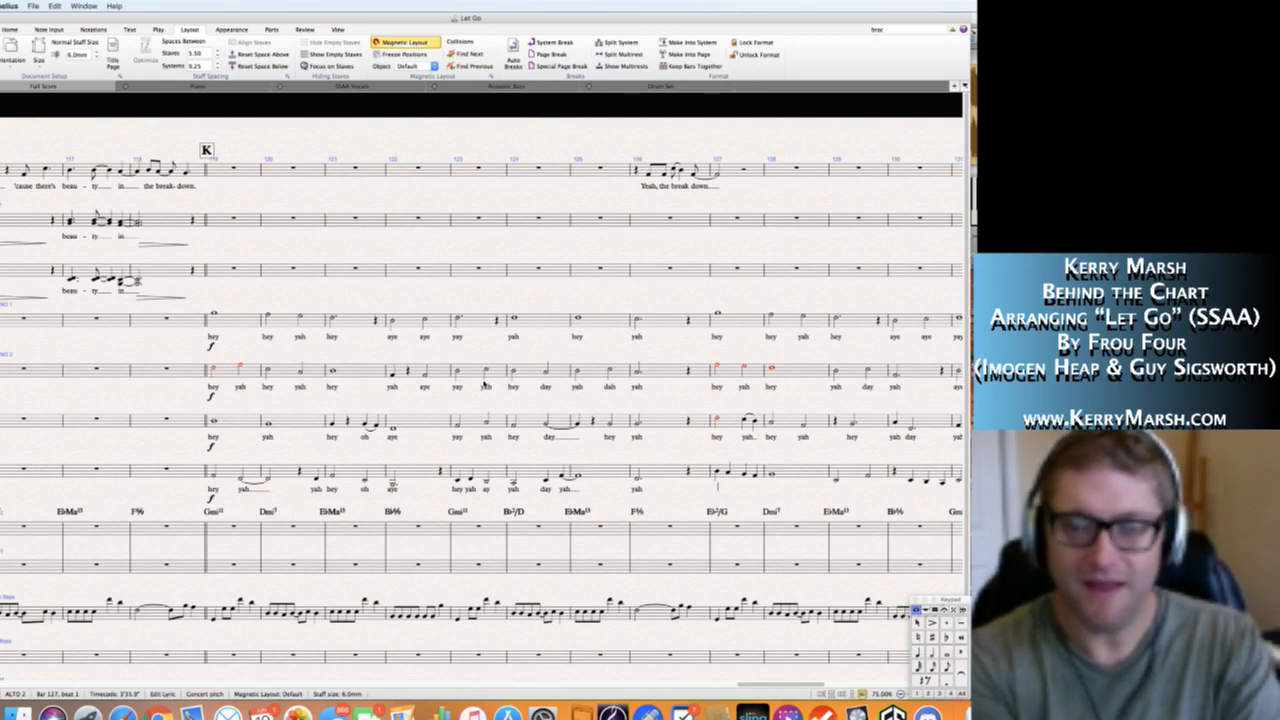
Enter the Alto 2 lyrics "hey" and "yah" in bar 127, each extended over a pair of notes.
type("hey")
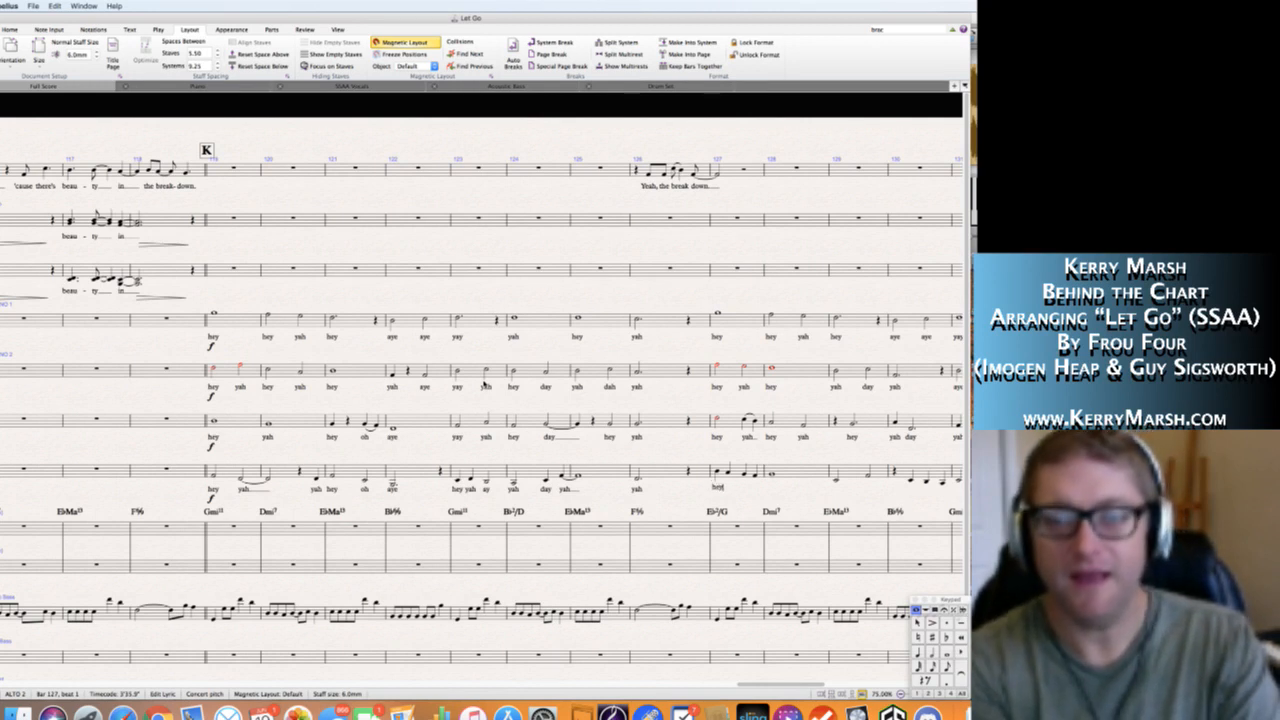
key("space")
type("yah")
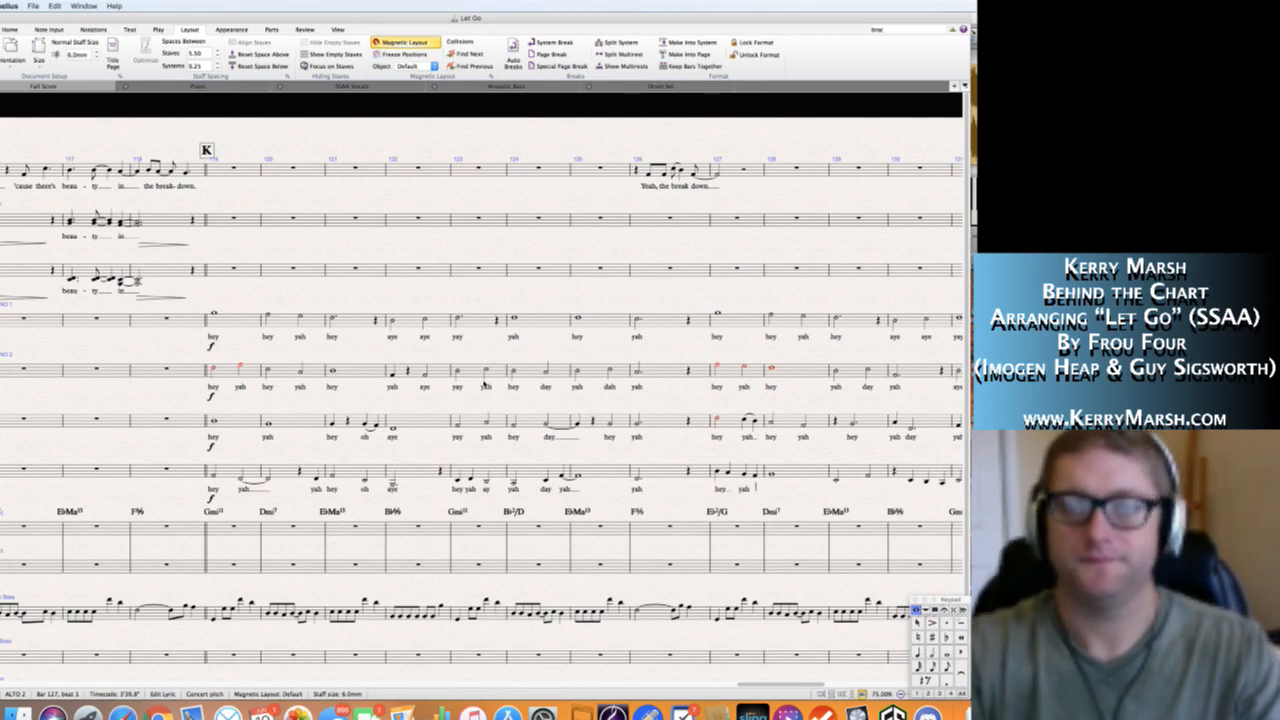
key("Escape")
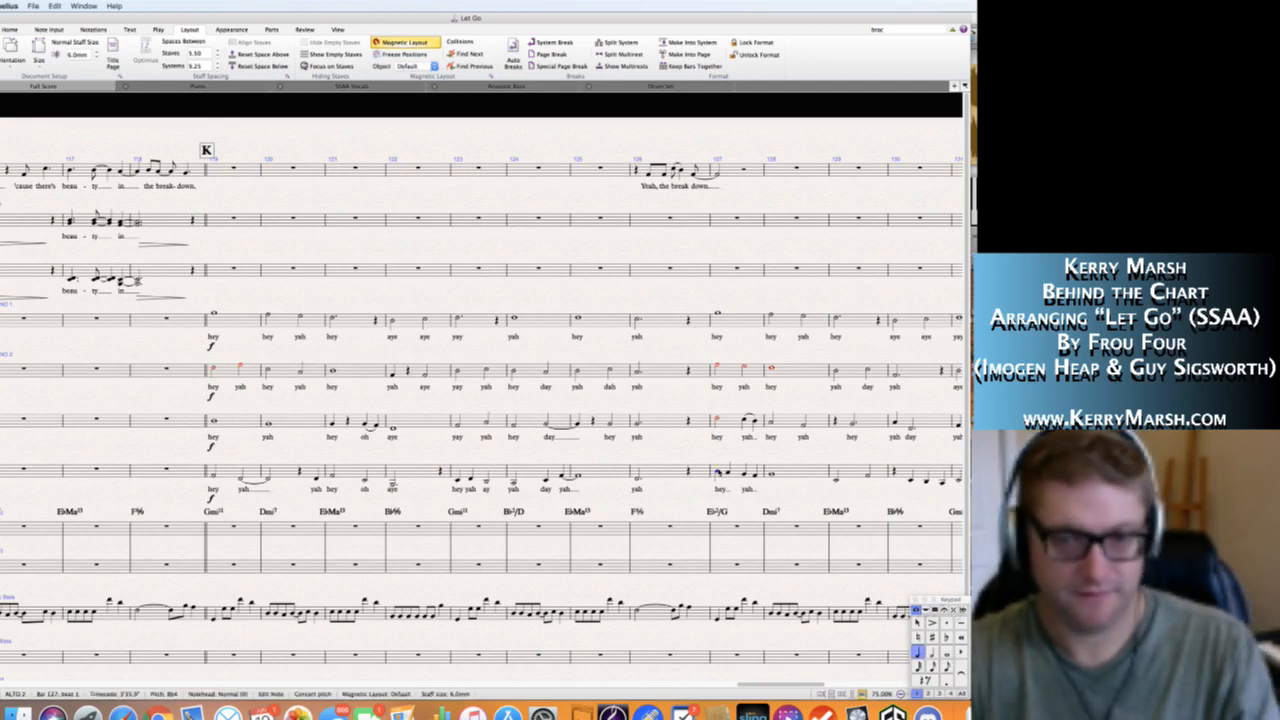
Add slurs over the first and second pairs of Alto 2 notes in bar 127.
key("s")
left_click(744, 475)
key("s")
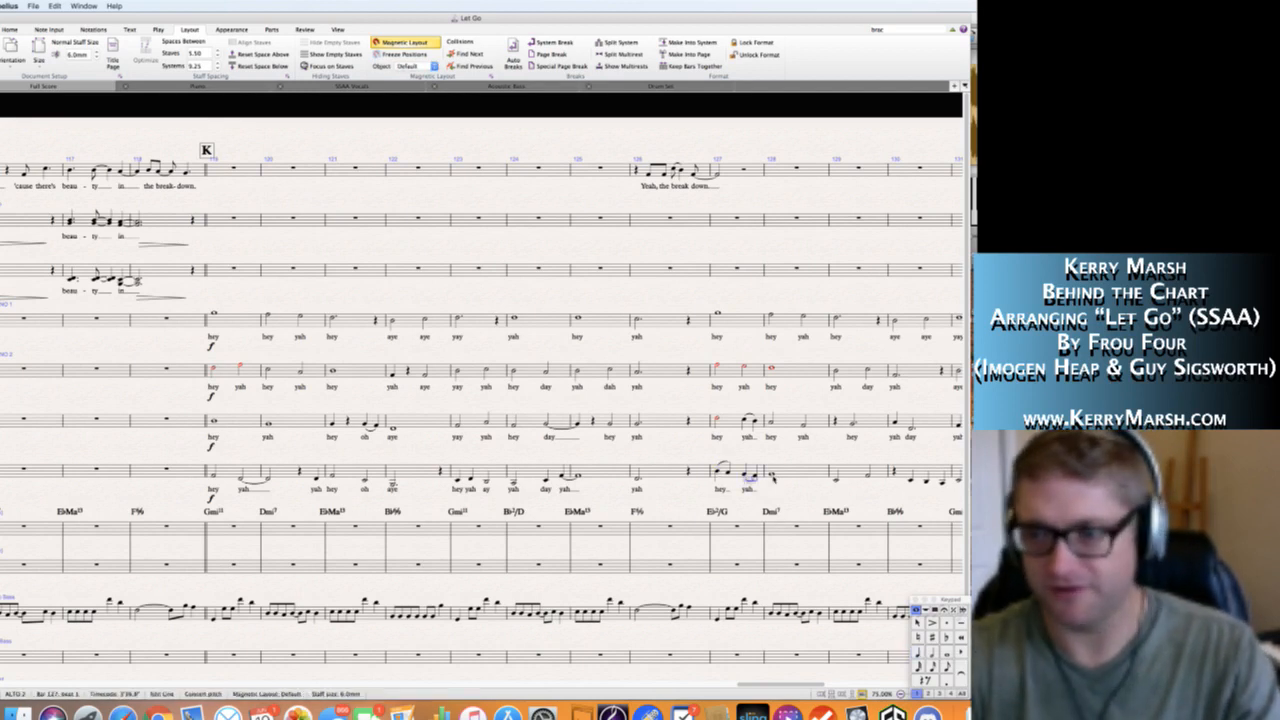
key("Escape")
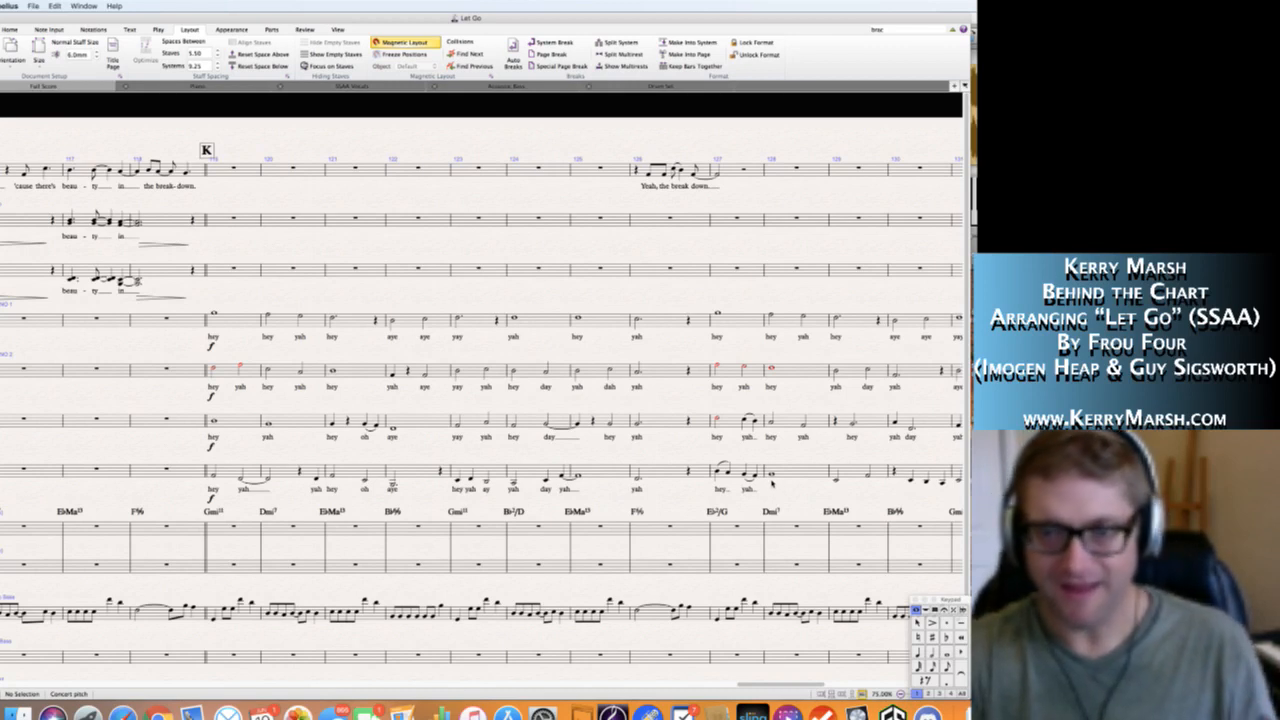
Enter the Alto 2 lyrics "hey" in bar 128 and "yah day" in bar 129.
left_click(771, 477)
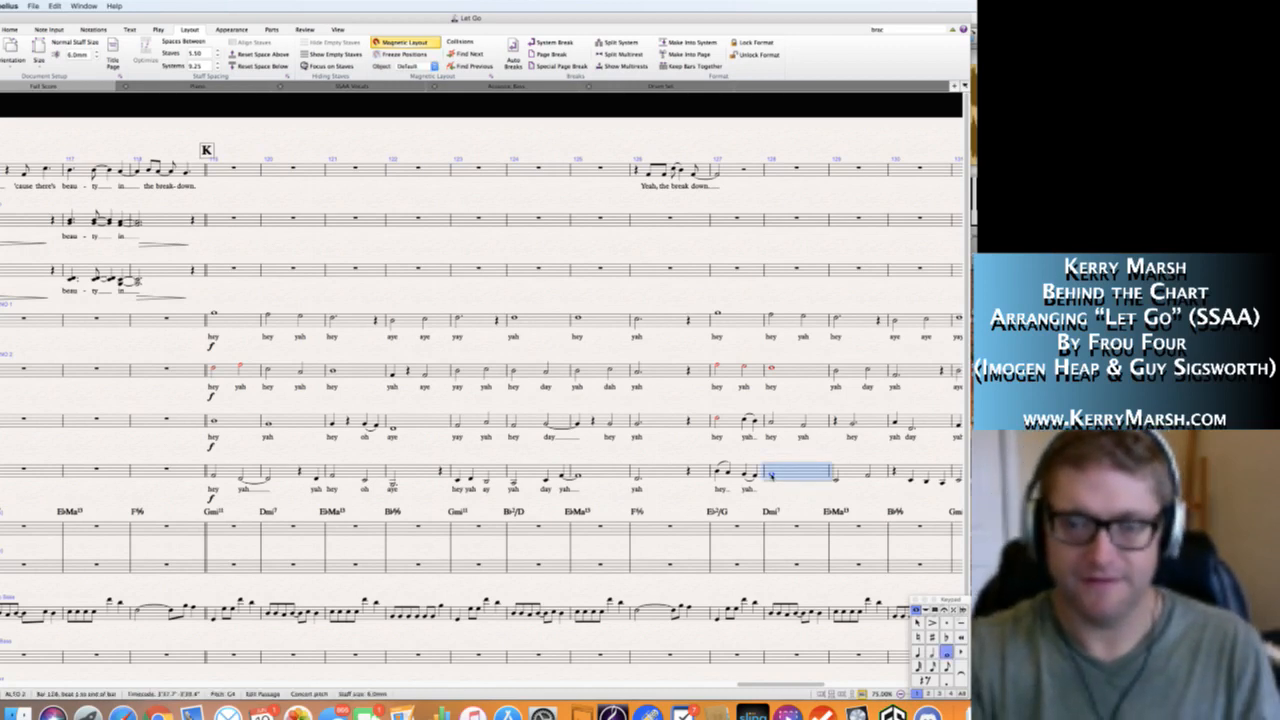
key("super+l")
type("hey")
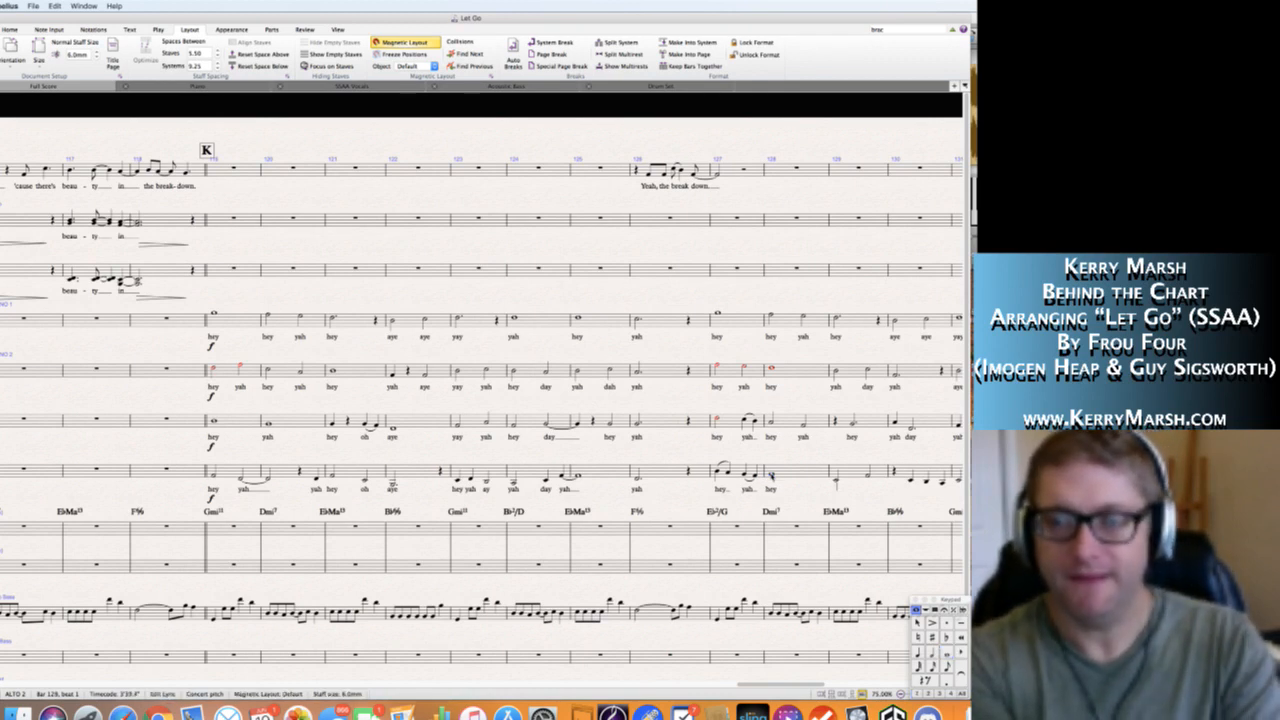
type(" yah ")
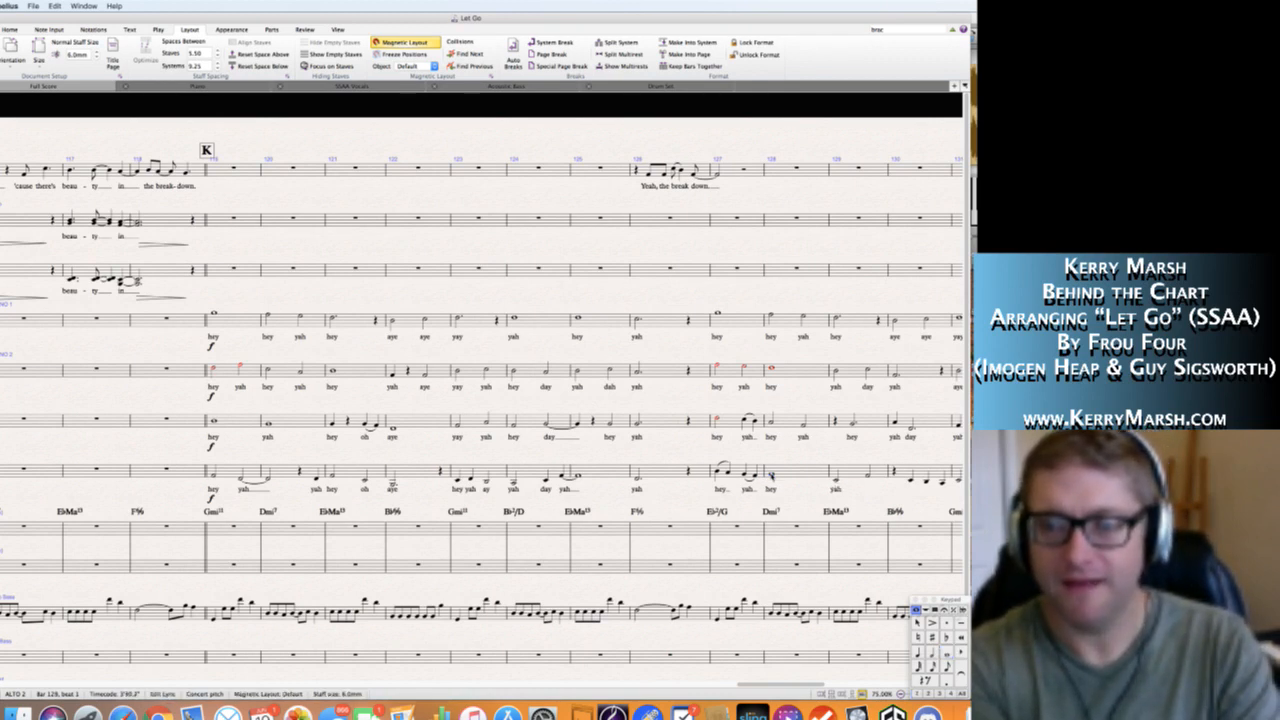
type("day")
key("space")
key("space")
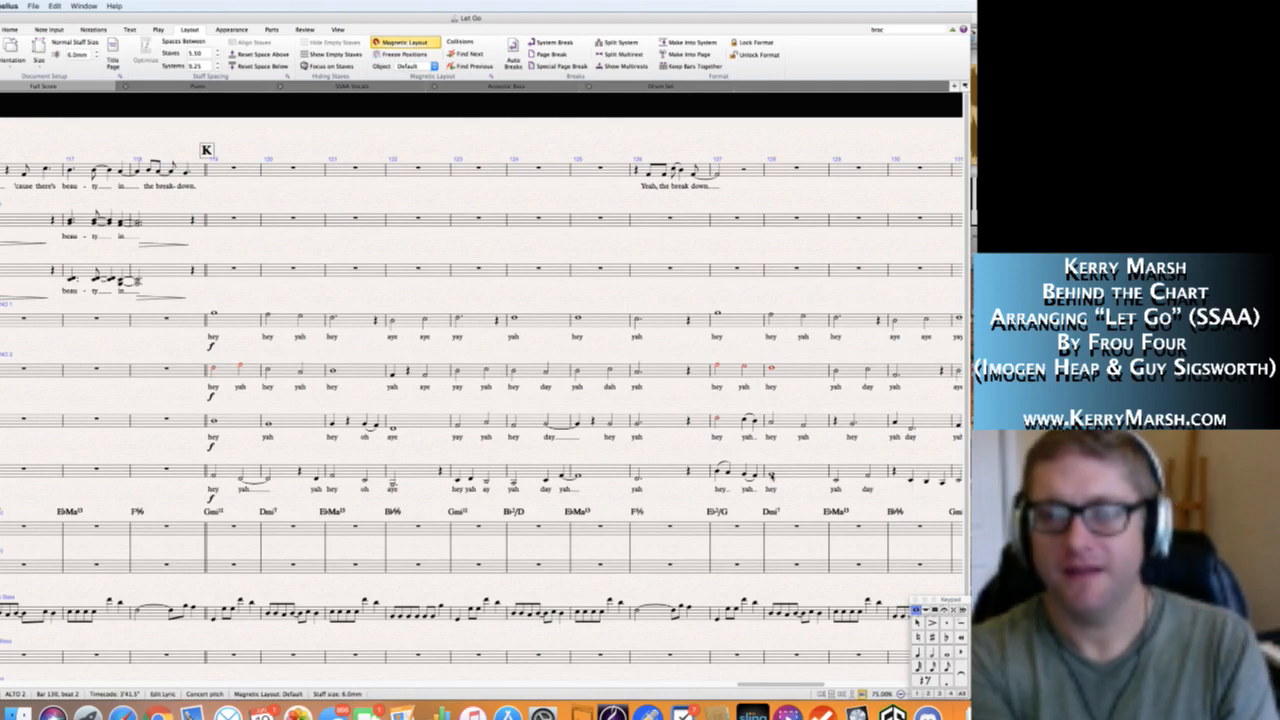
Enter the Alto 2 lyrics "day yah day" in bar 130, "yah day day" in bar 131 and "yah" in bar 132.
type("day yeh")
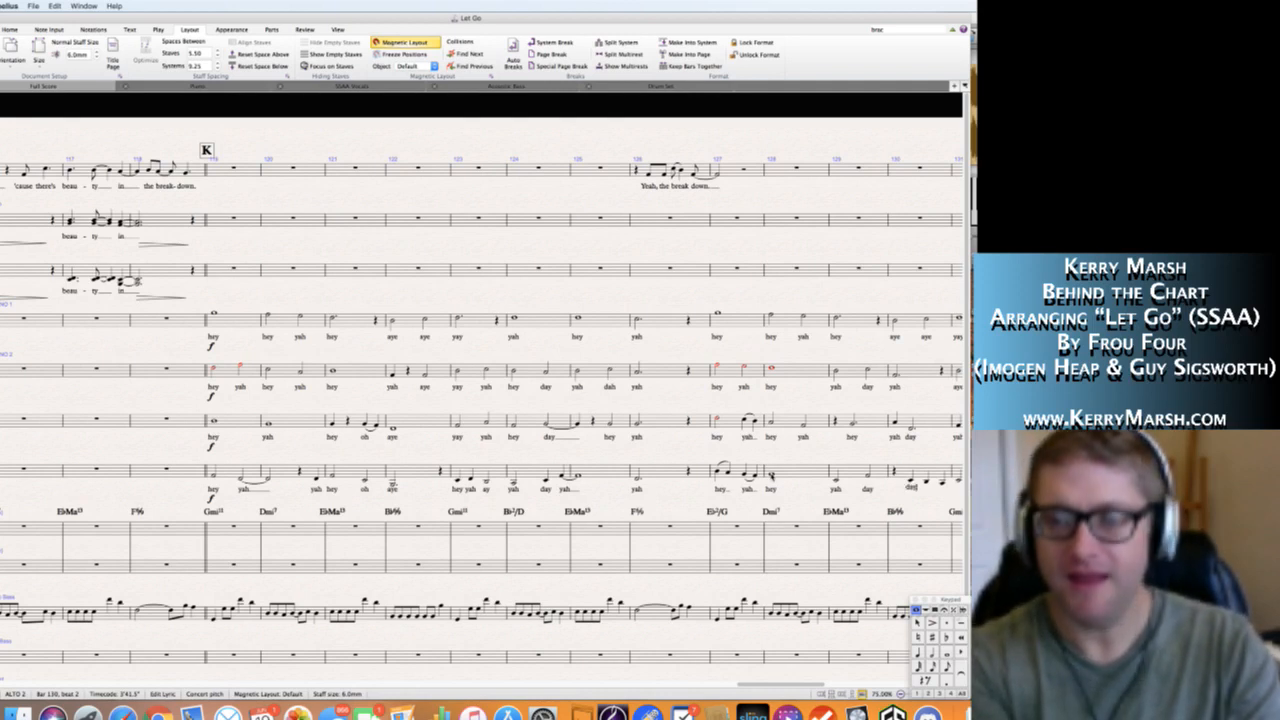
type(" day")
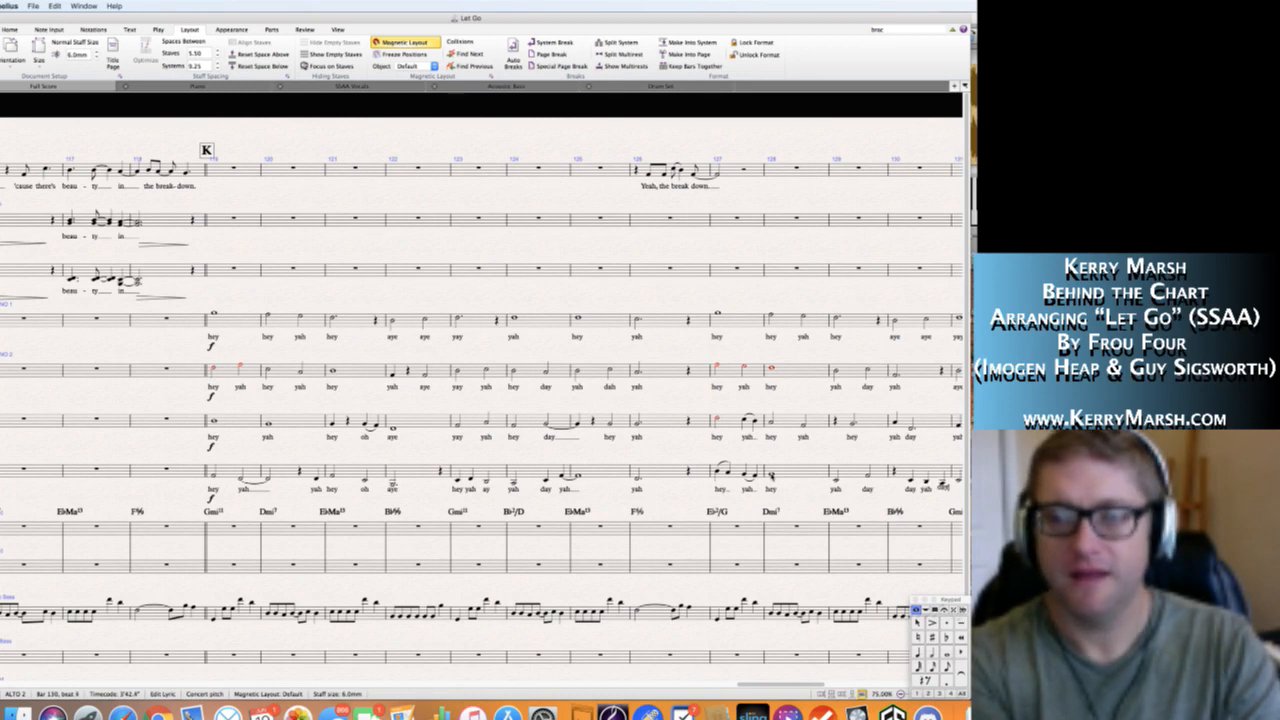
type(" yah")
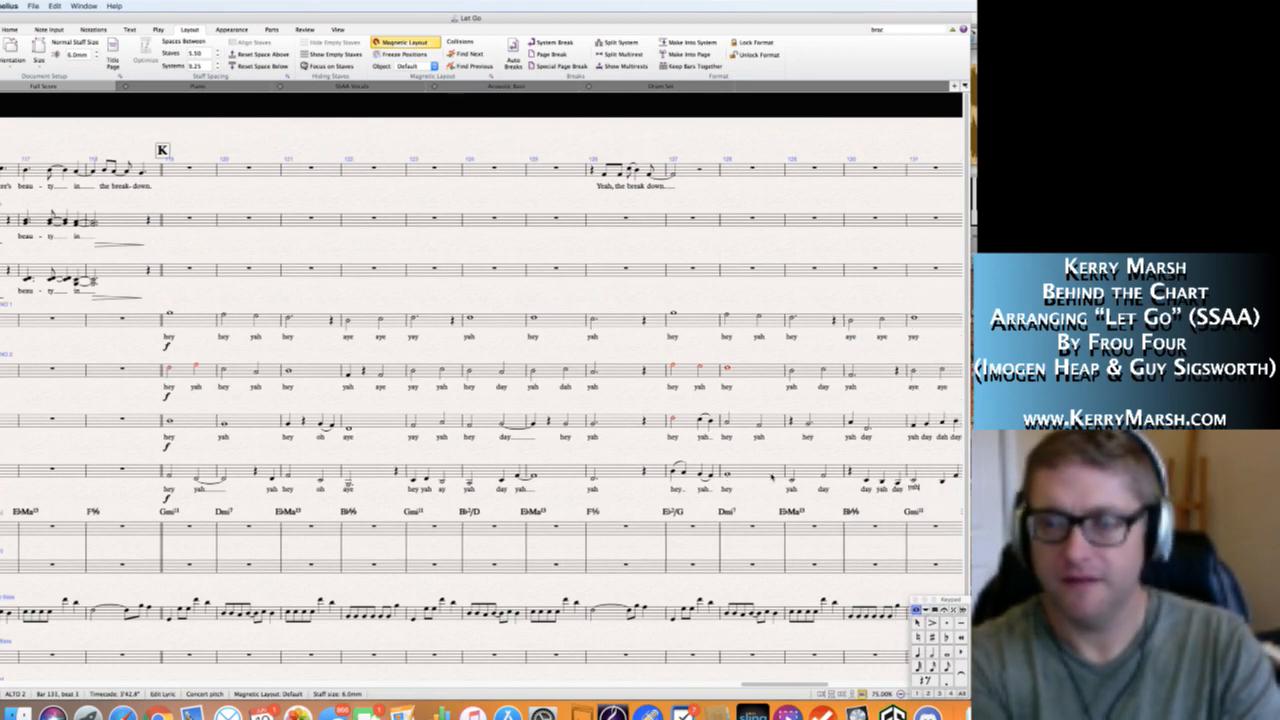
type(" day ya")
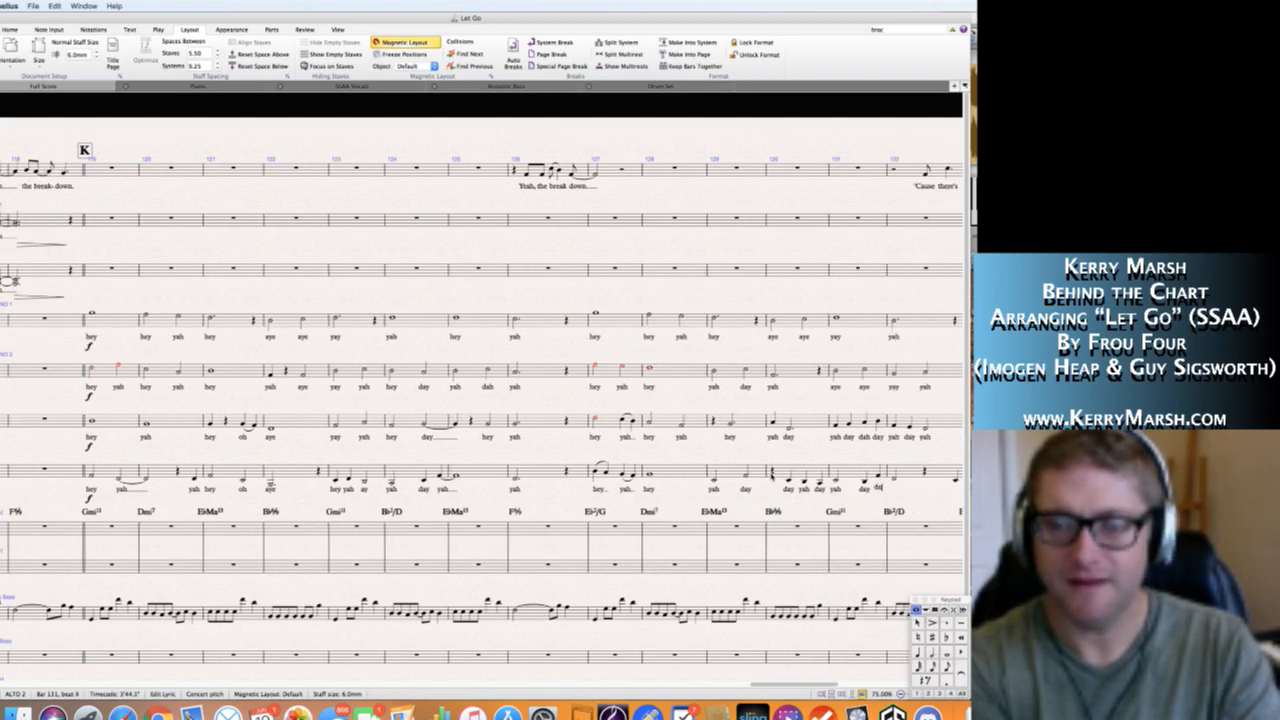
type("h")
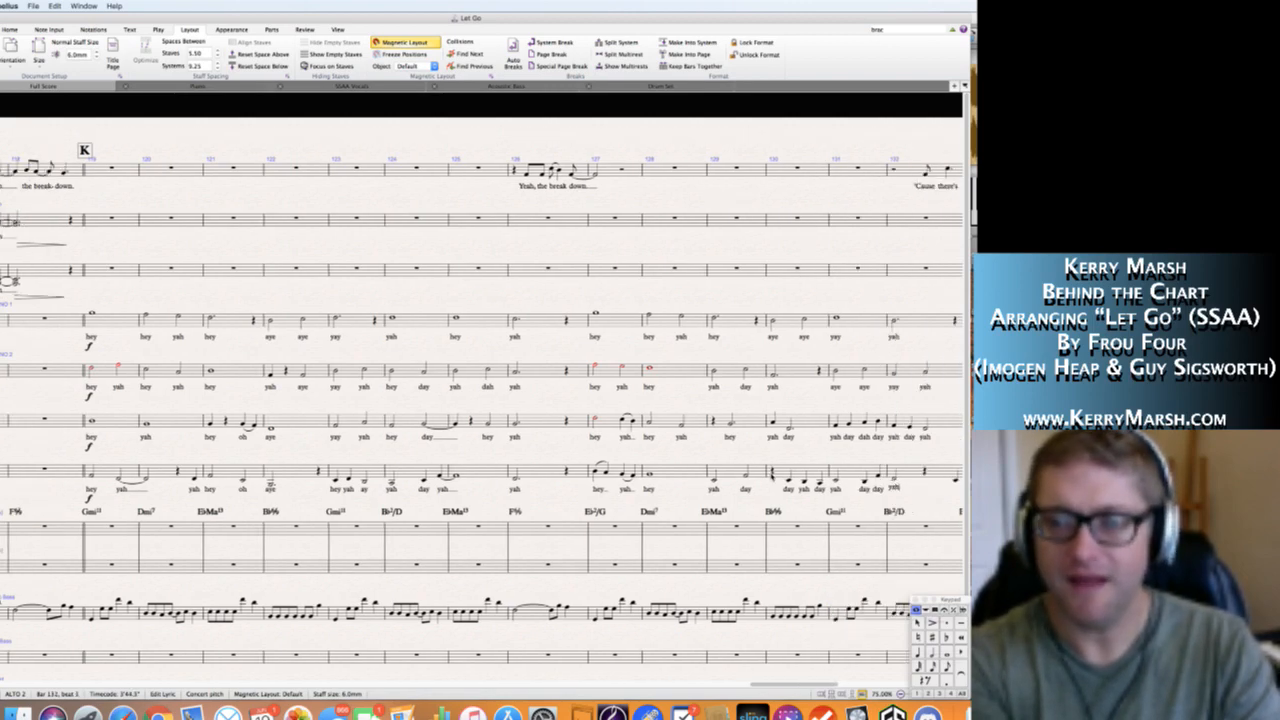
Enter the Alto 2 lyrics "hey" at the end of bar 132 and "yay" in bar 133, extending and slurring "yay" into bar 134.
key("space")
key("space")
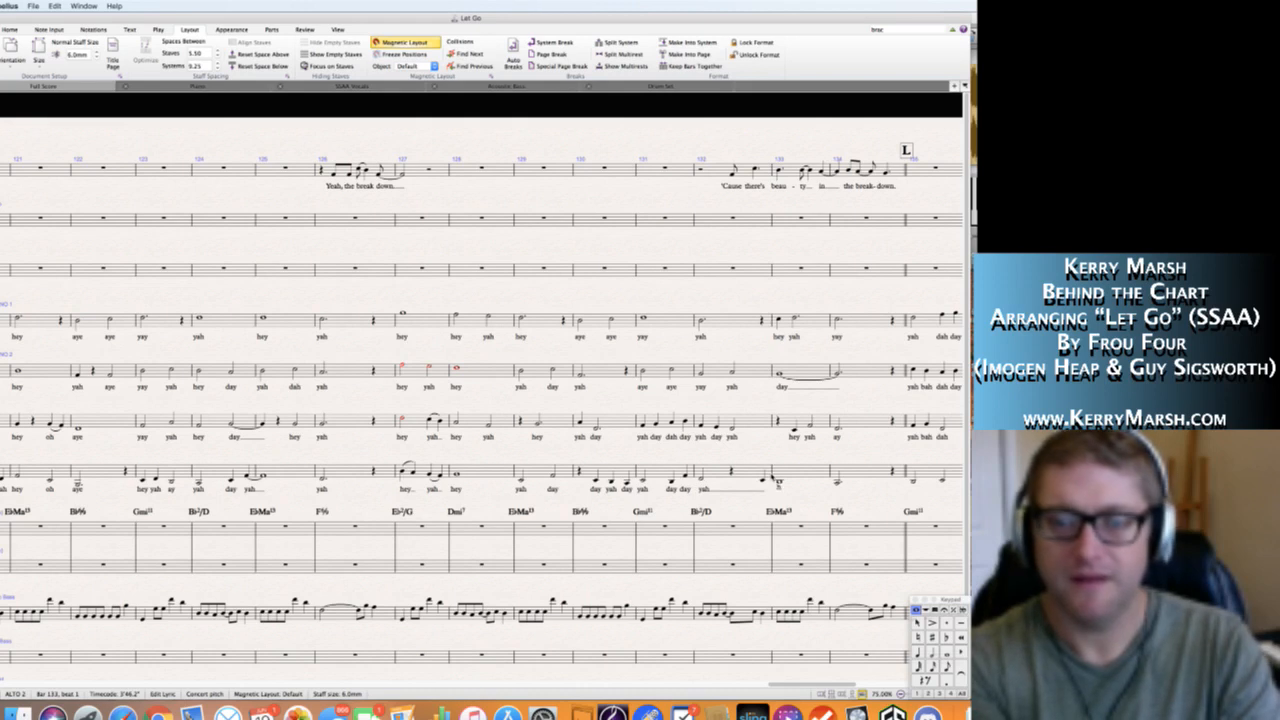
key("BackSpace")
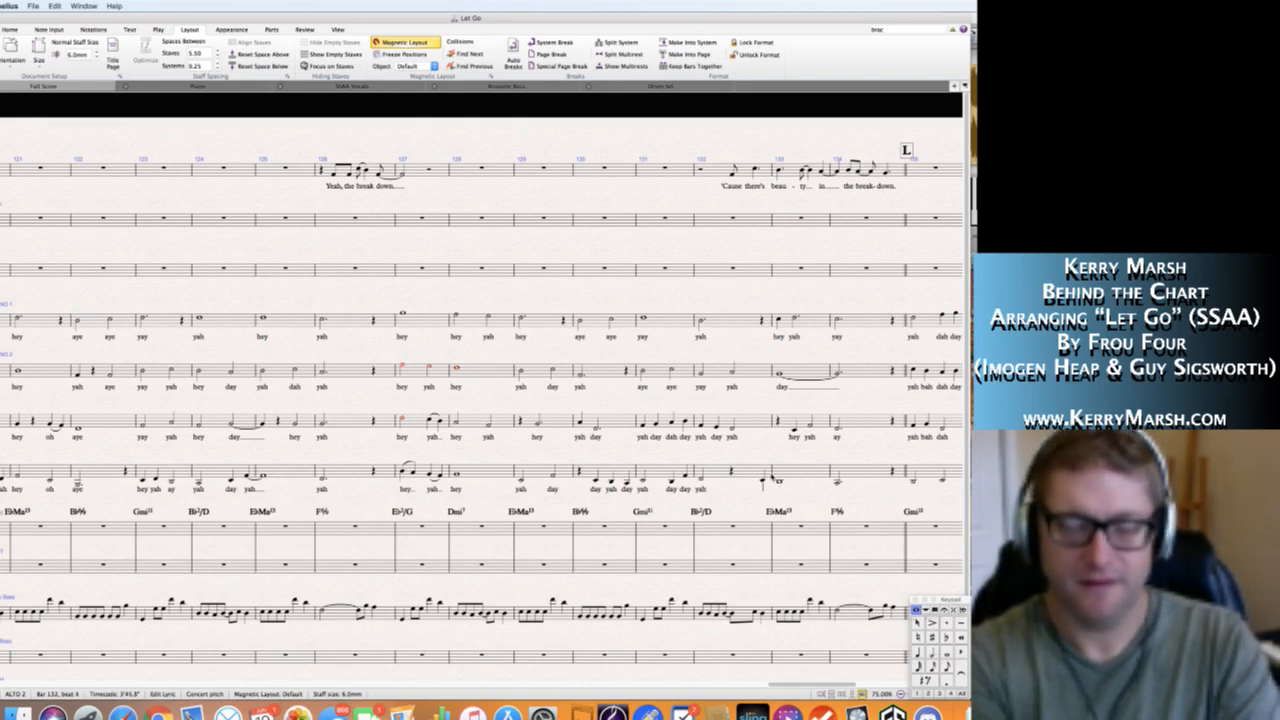
type("hey yay")
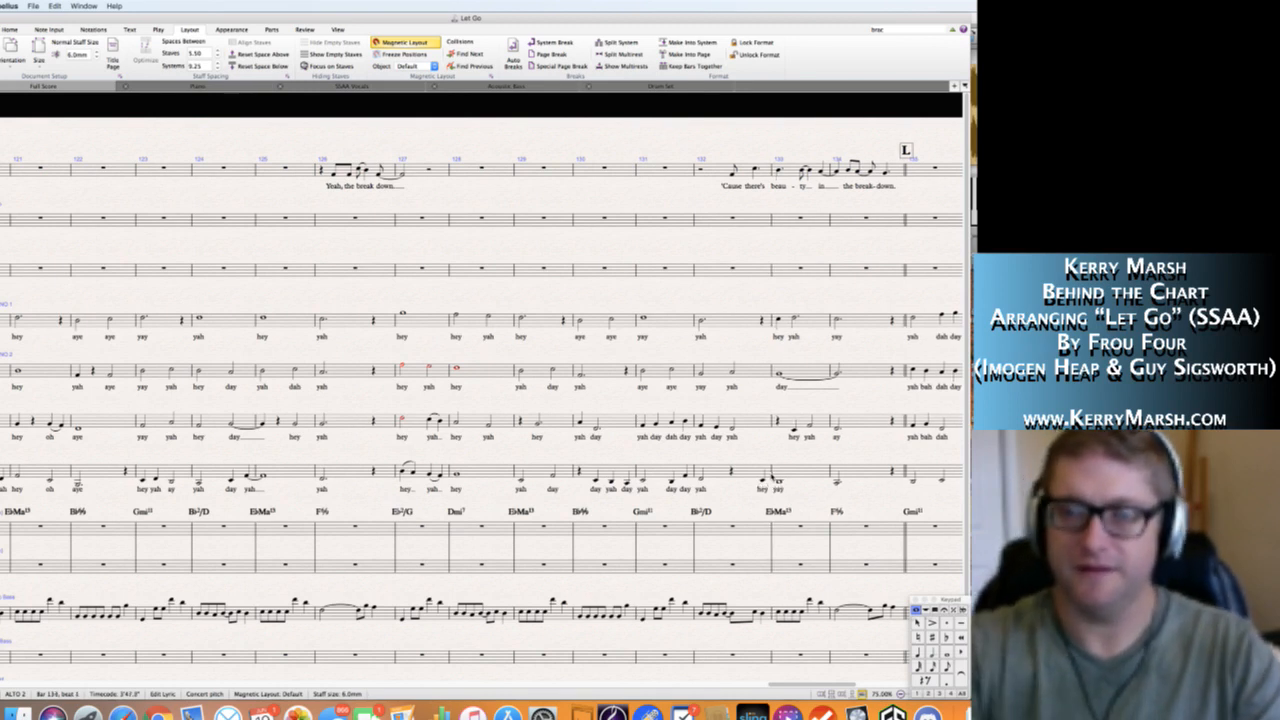
key("Escape")
key("Escape")
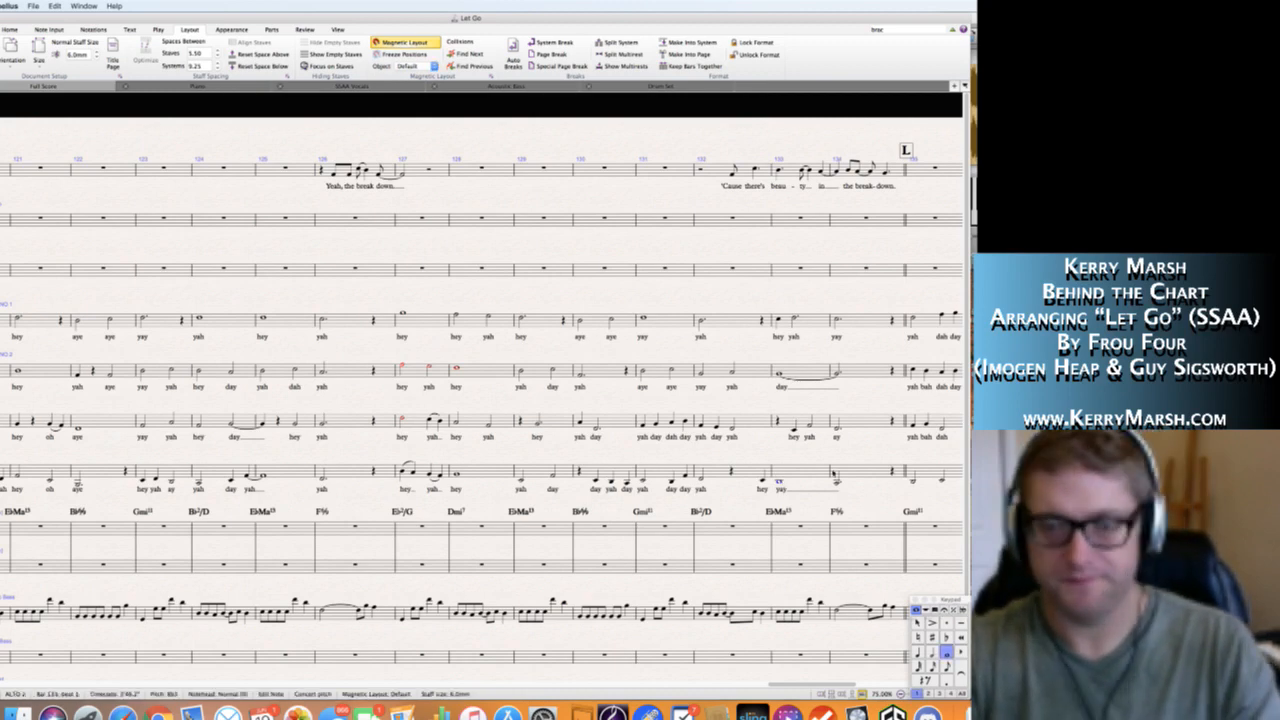
Enter the Alto 2 lyrics "yah dah" in bar 135 and "yah dah" in bar 136.
scroll(784, 456, "right", 5)
scroll(784, 456, "right", 1)
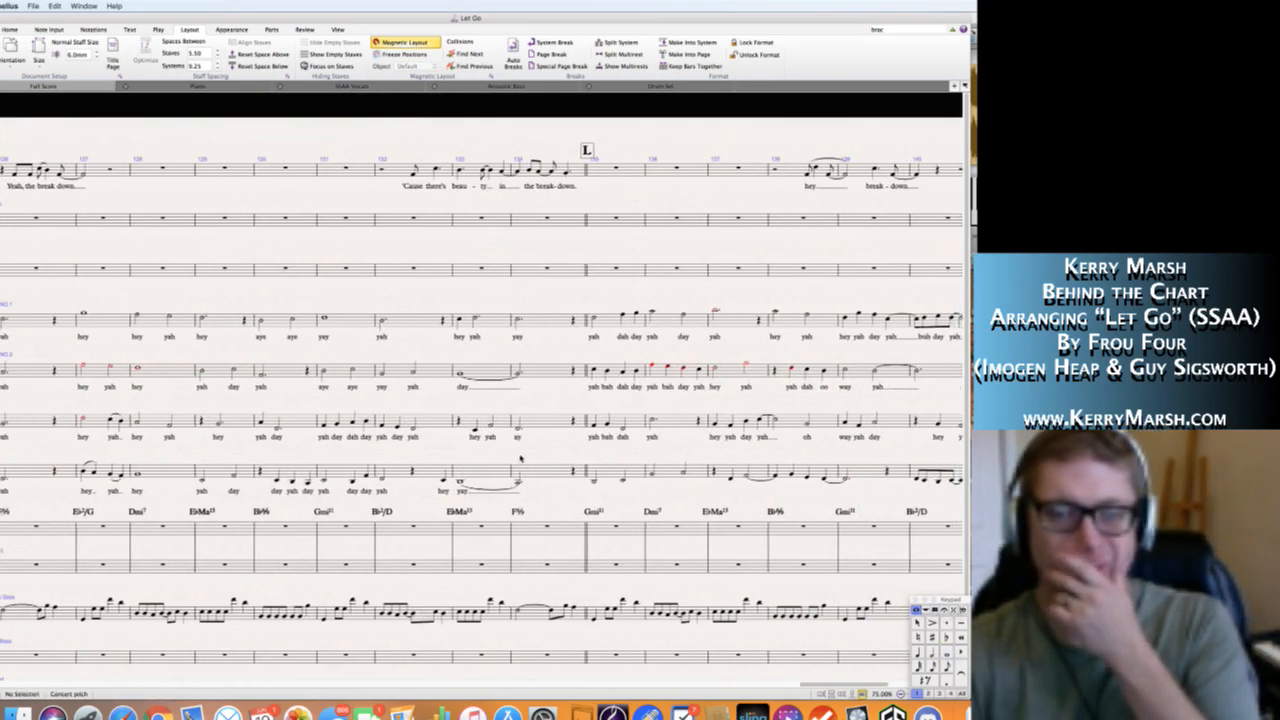
left_click(594, 481)
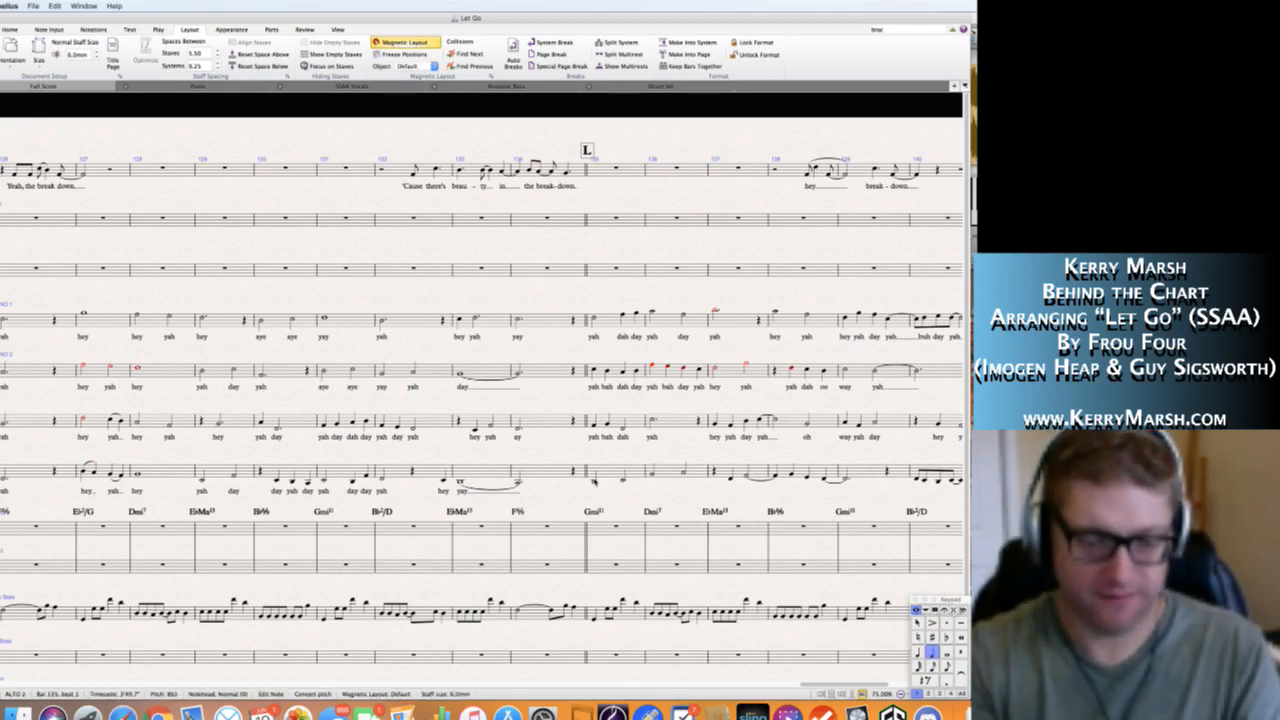
key("ctrl+l")
type("yah ")
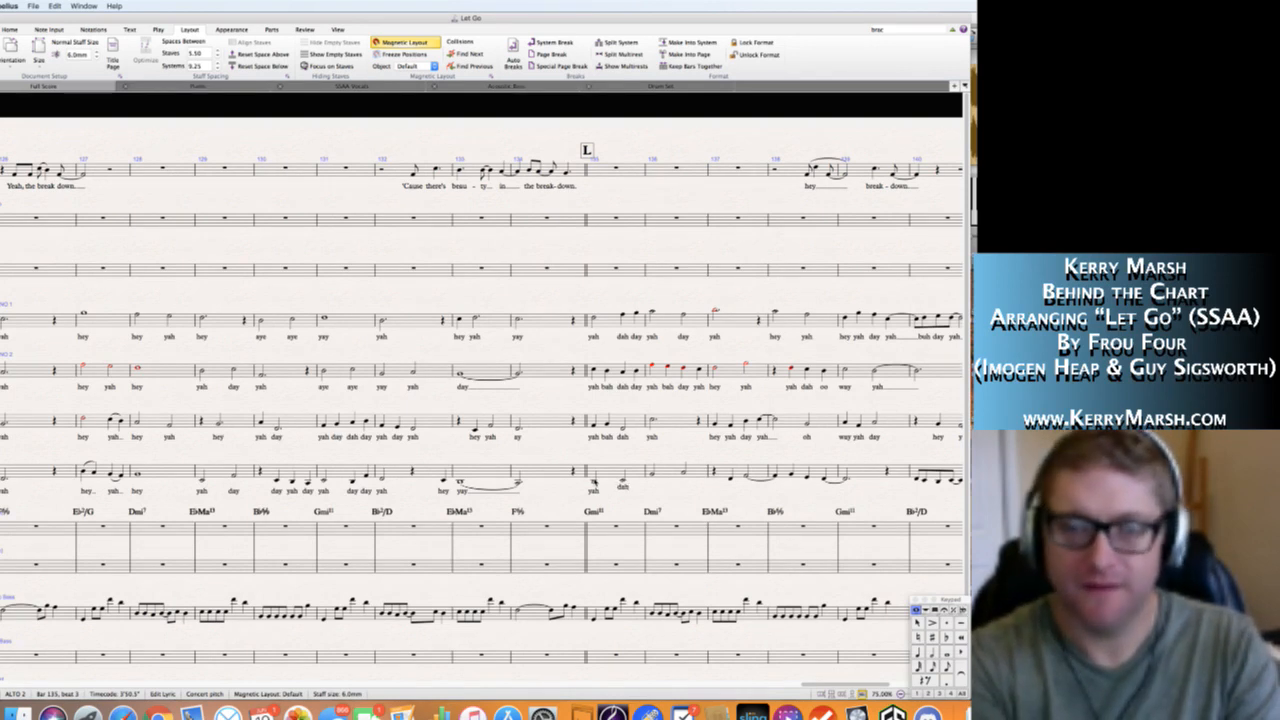
type("dah yah da")
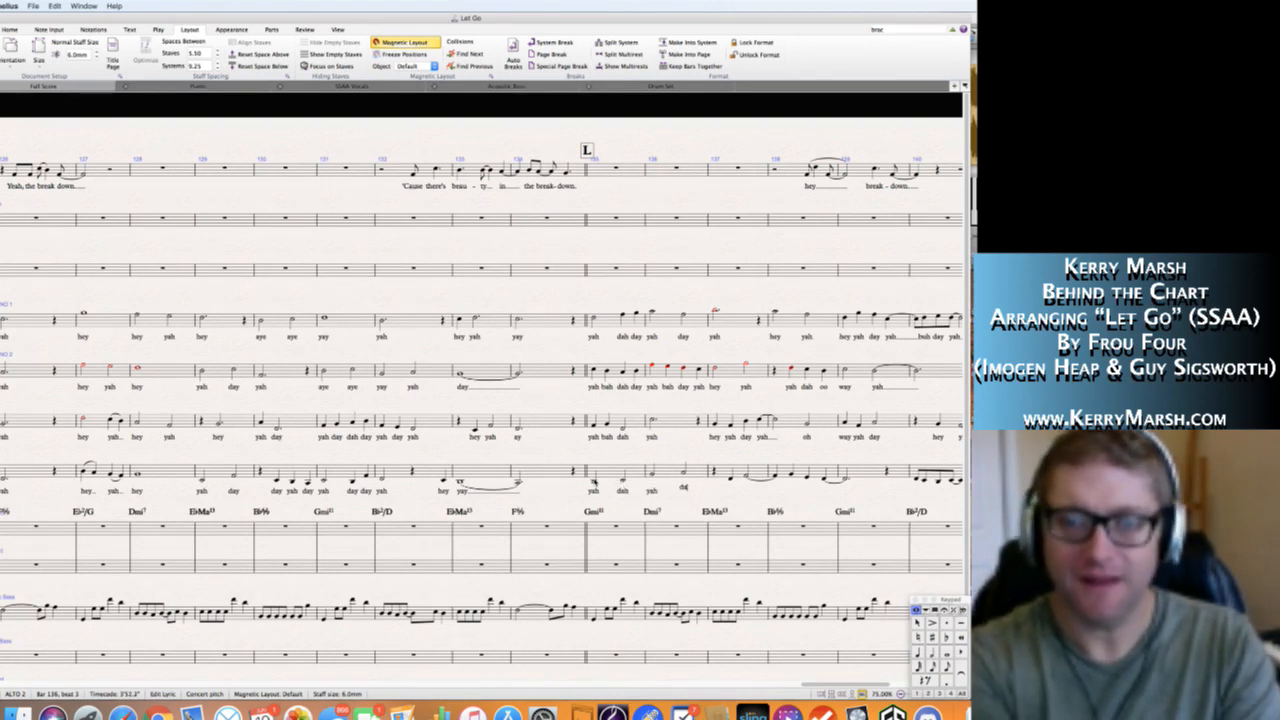
type("h")
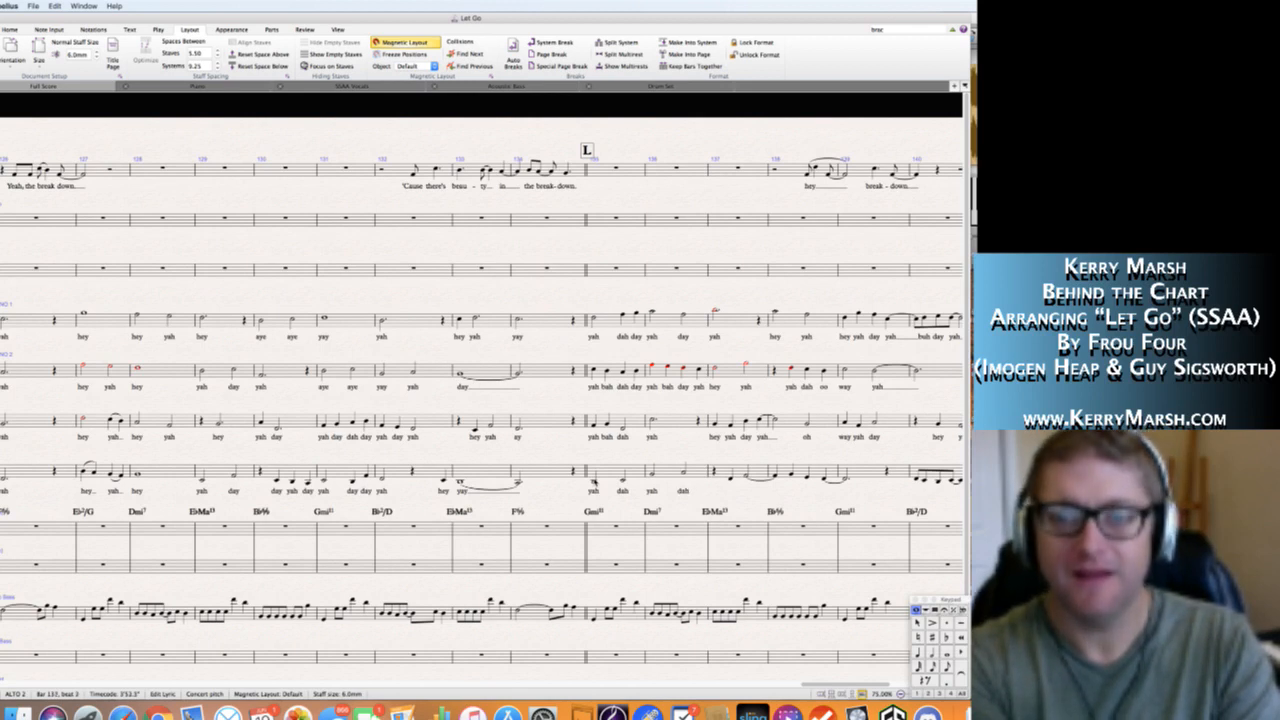
type(" hey yah")
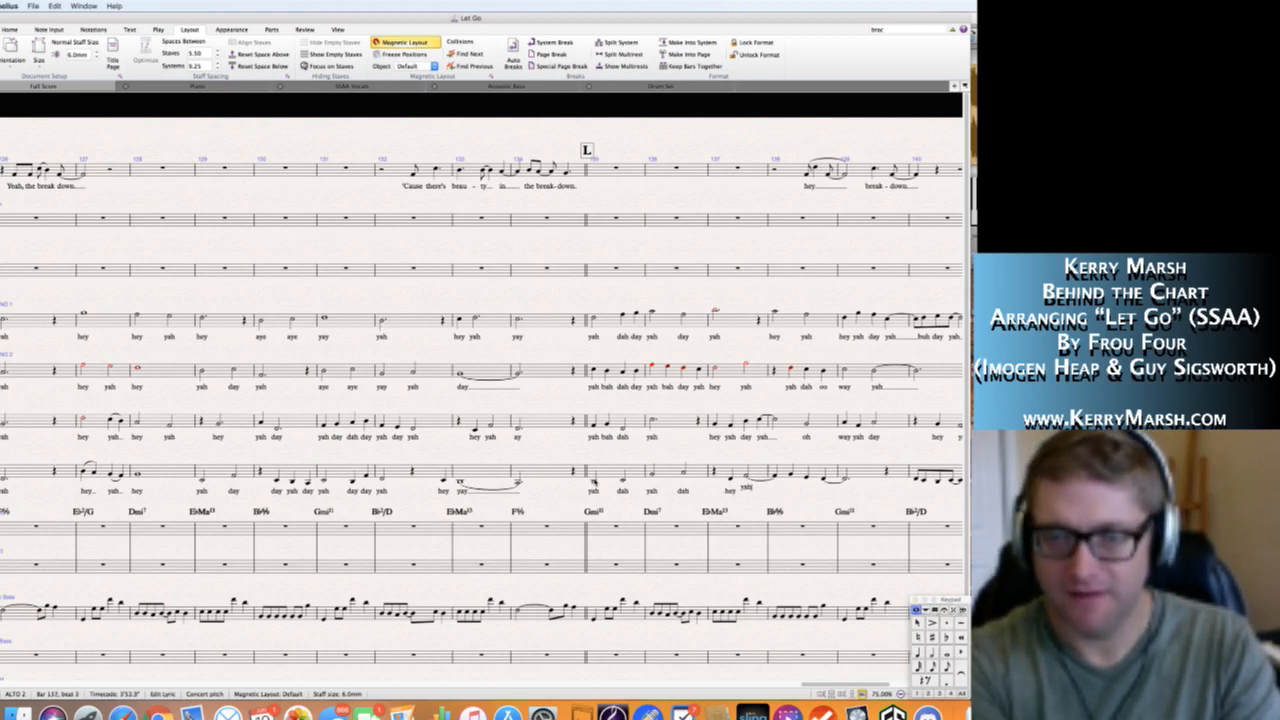
type(" hey yah")
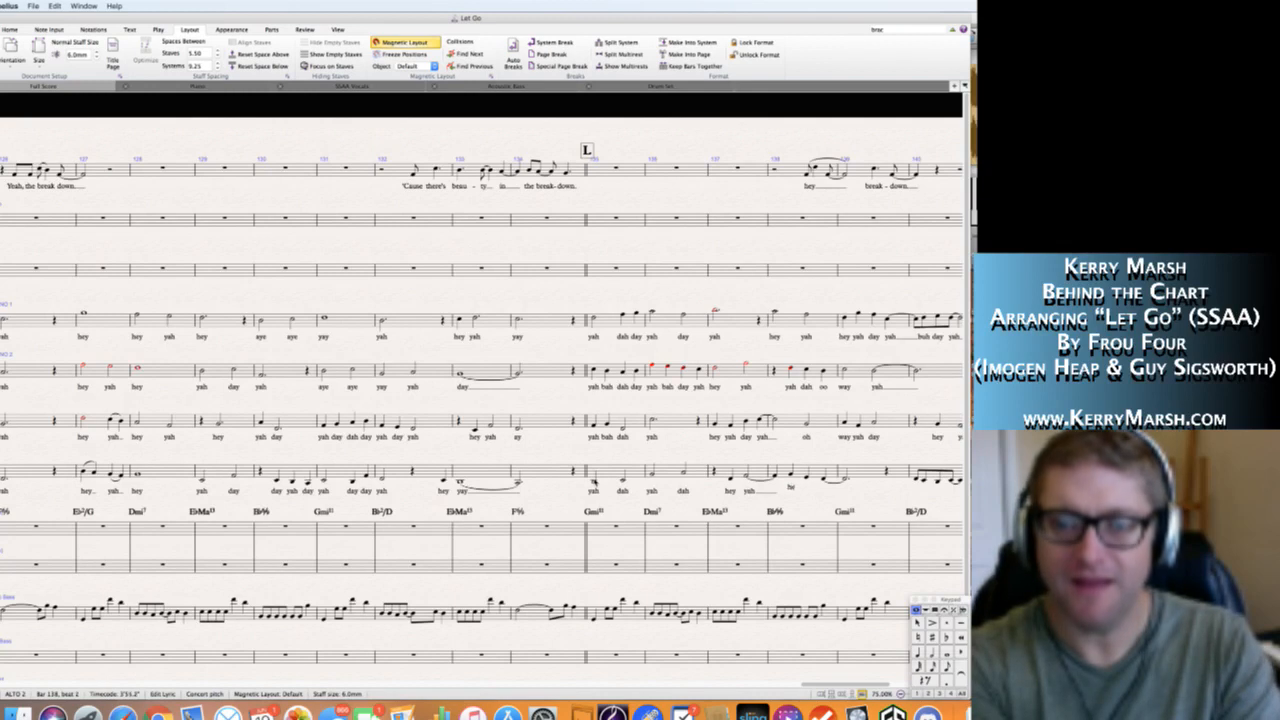
type(" day")
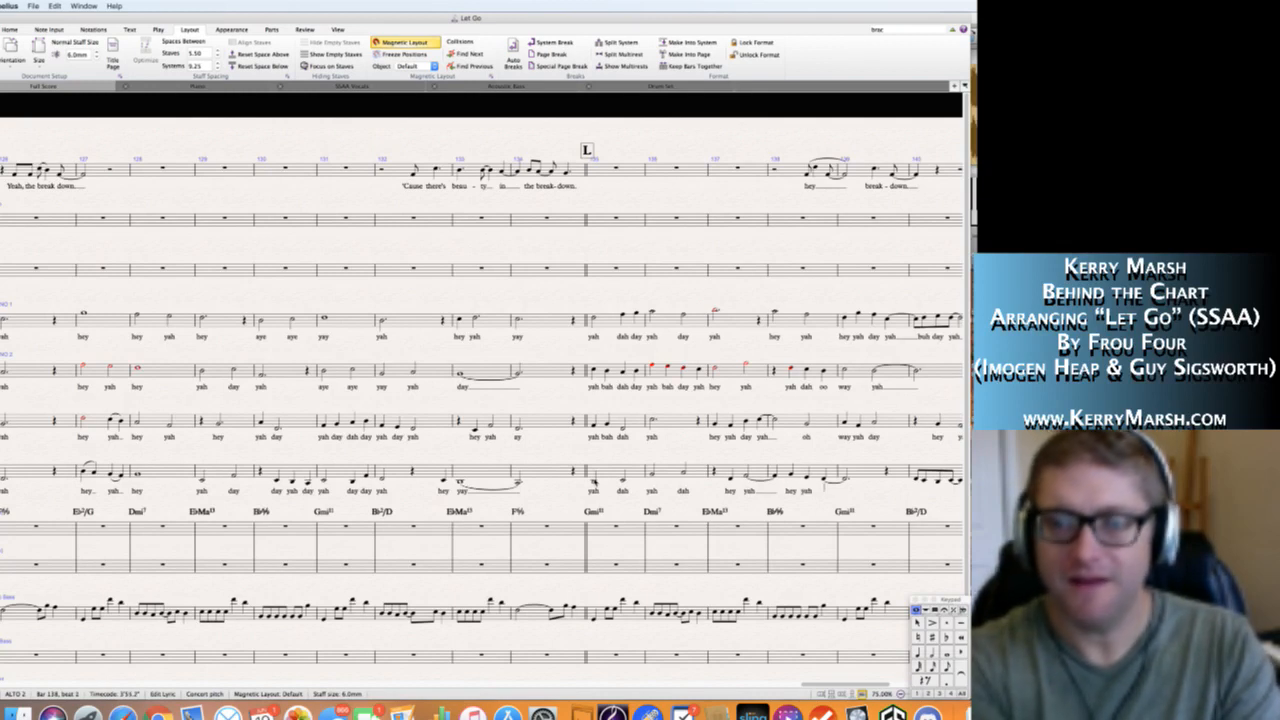
Enter the Alto 2 lyrics "hey yah" in bar 137, extending "yah" into bar 138, and "hey yah day" from bar 138 into bar 139.
key("space")
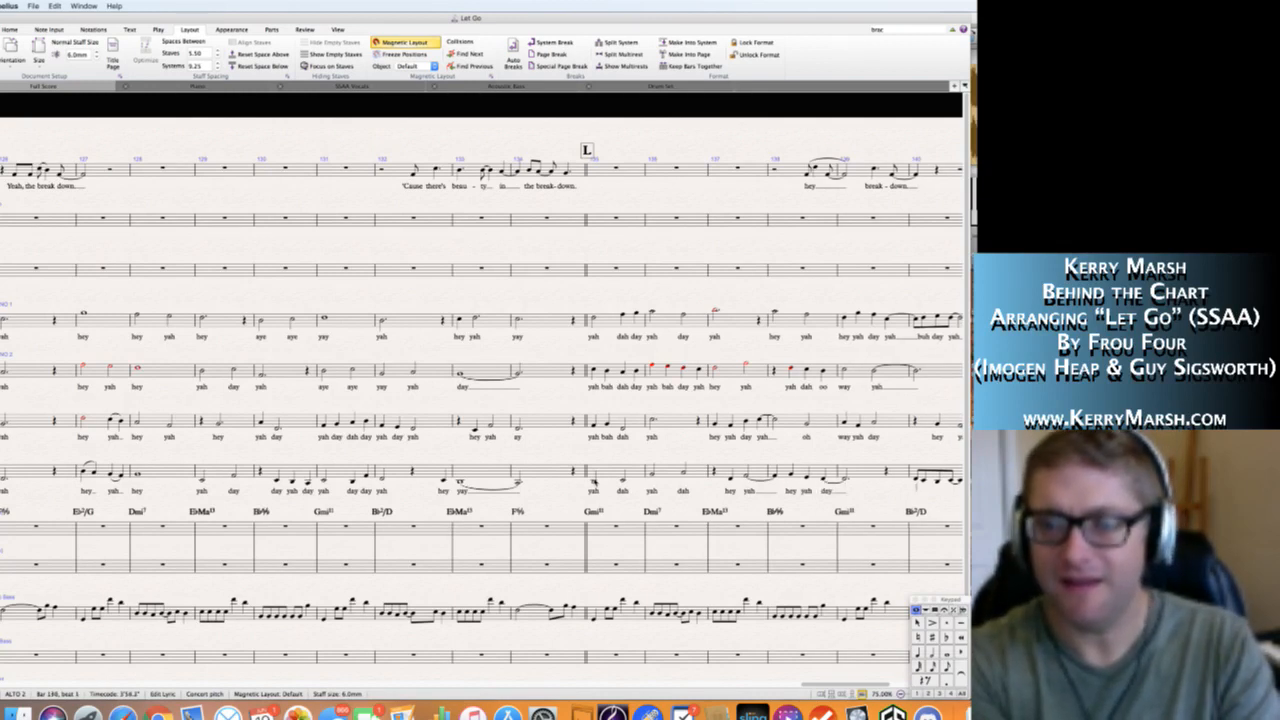
key("Escape")
Enter the Alto 2 lyrics "yah buh day yah" in bar 140 and "hey" at its end, extending "hey" into bar 141.
scroll(595, 482, "right", 5)
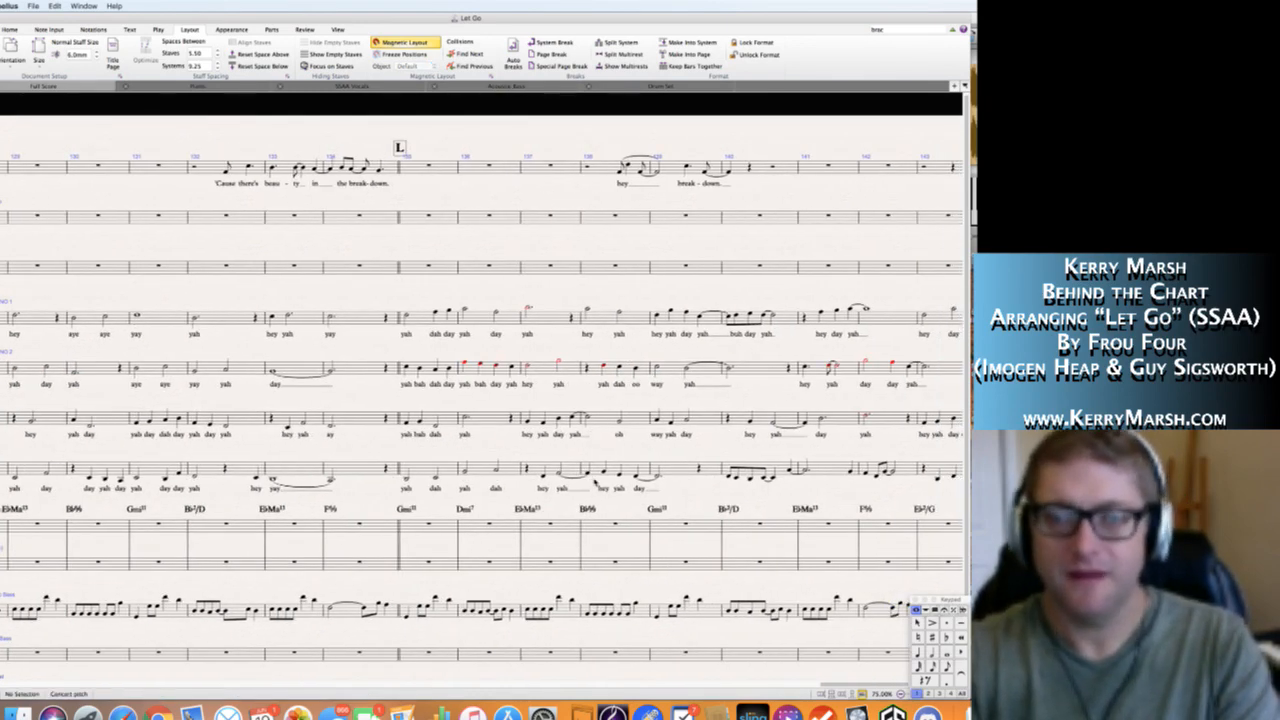
left_click(729, 479)
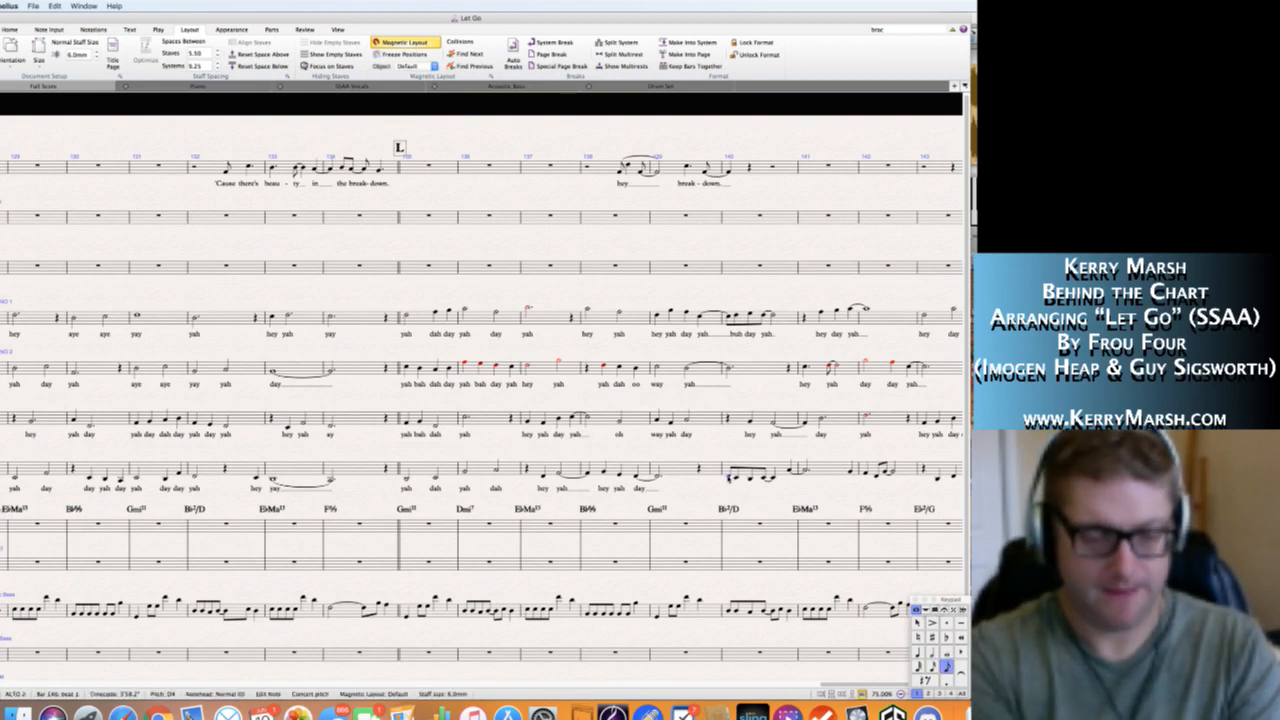
key("super+l")
type("yah")
key("space")
type("buh")
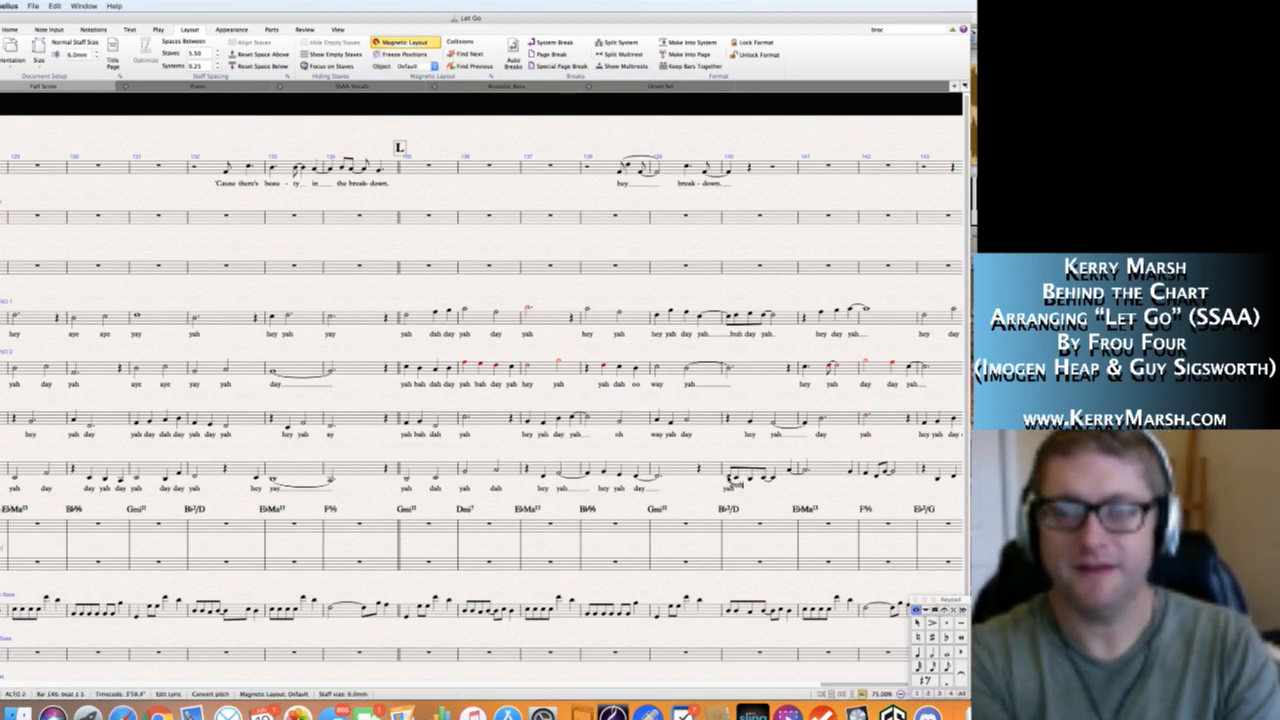
type(" dah day yah")
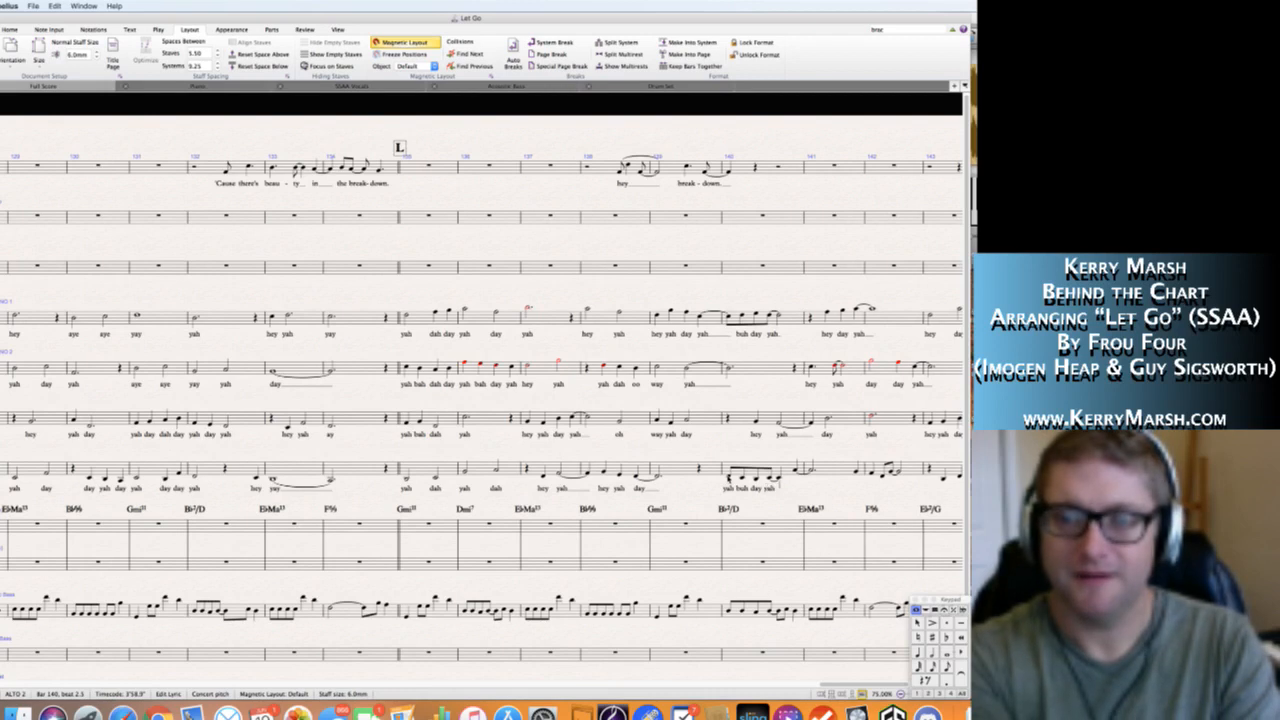
key("space")
type("hey")
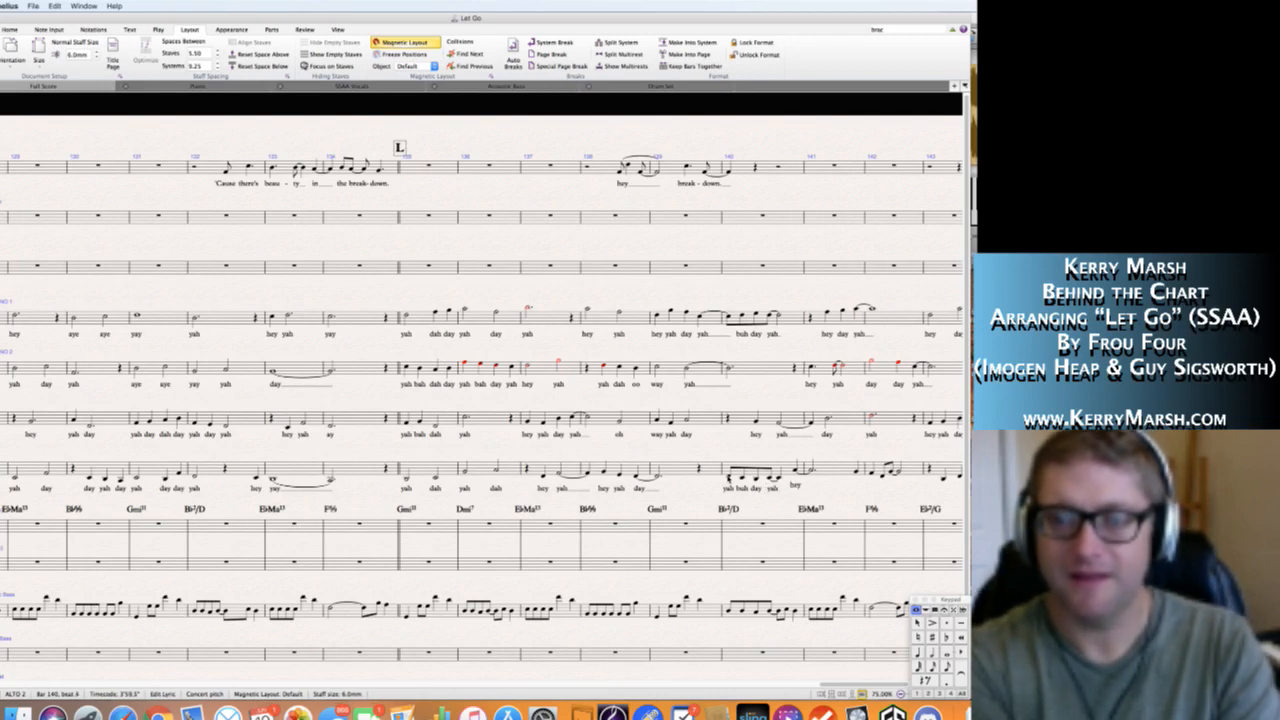
key("space")
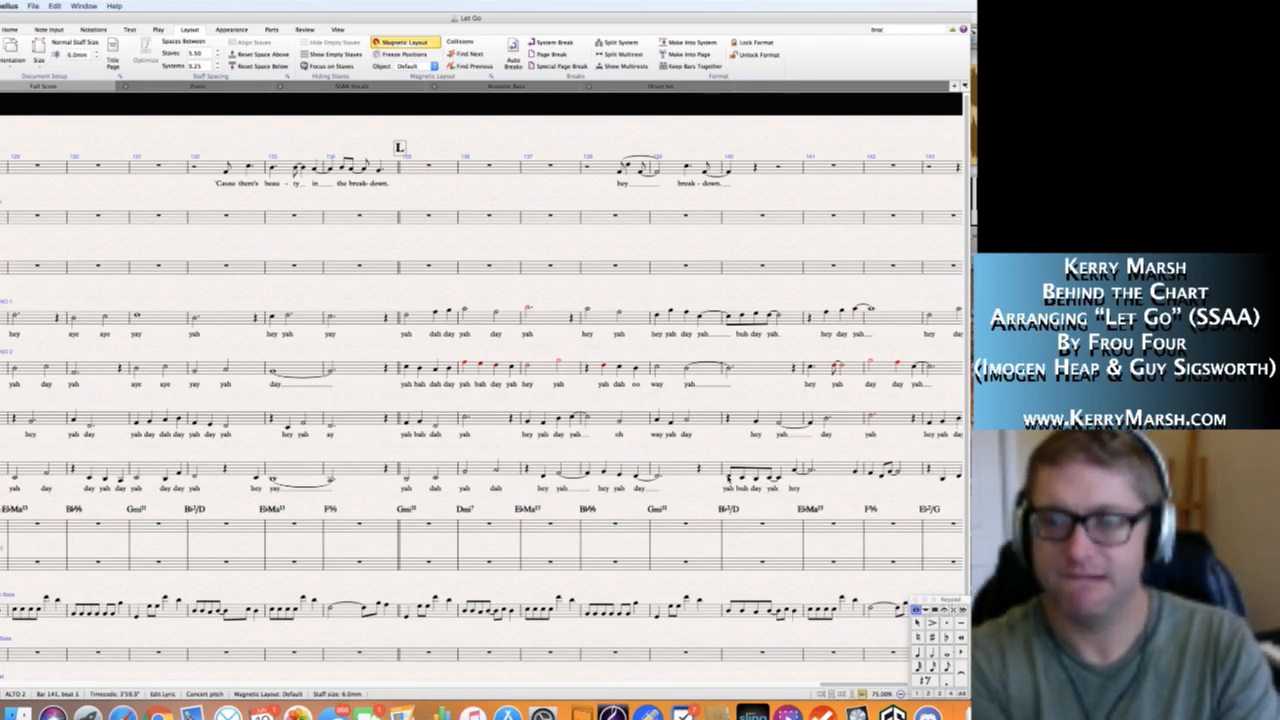
key("space")
Enter the Alto 2 lyrics "yah" at the end of bar 141 and "dah yoo wah" in bar 142.
type("y")
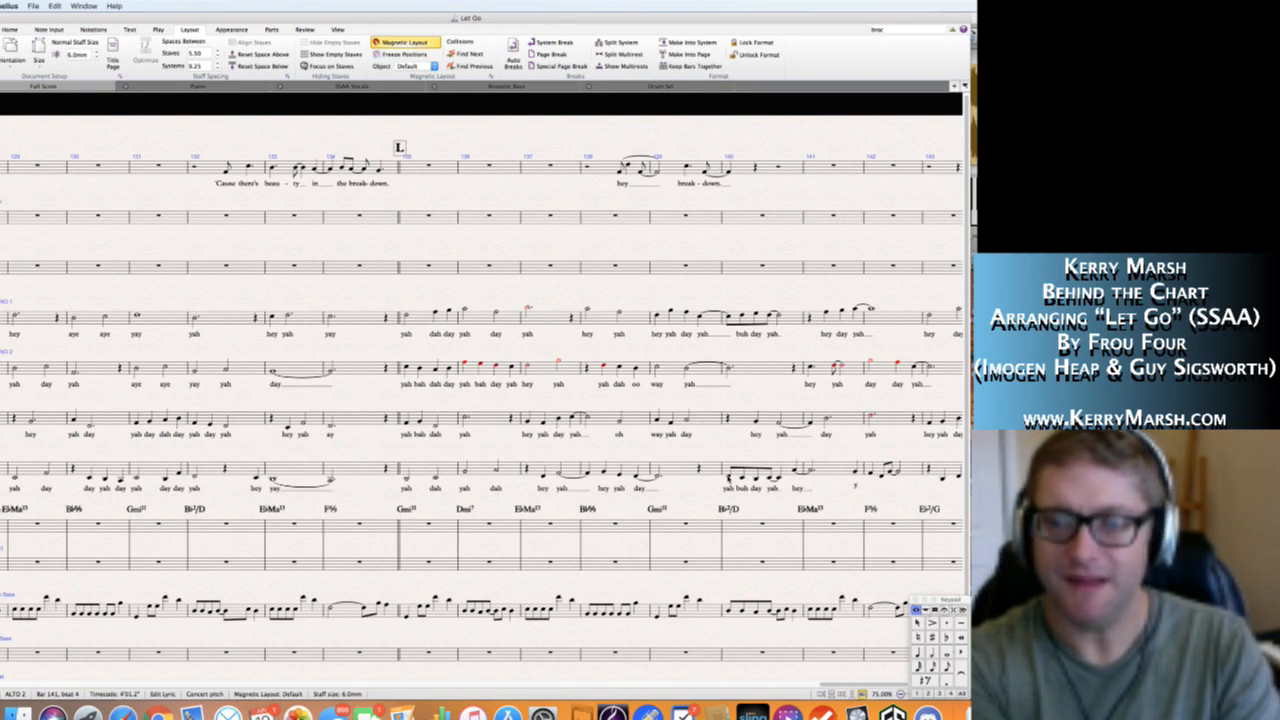
type("ah dah ")
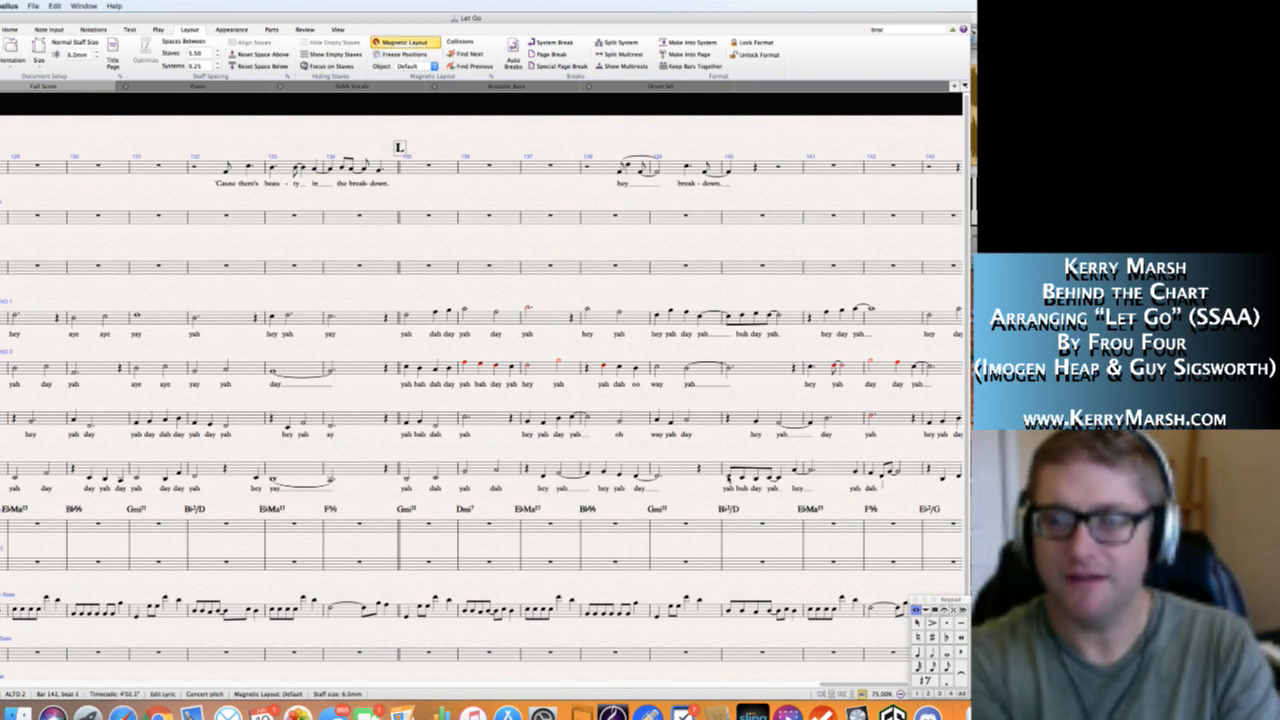
type("yoo")
key("space")
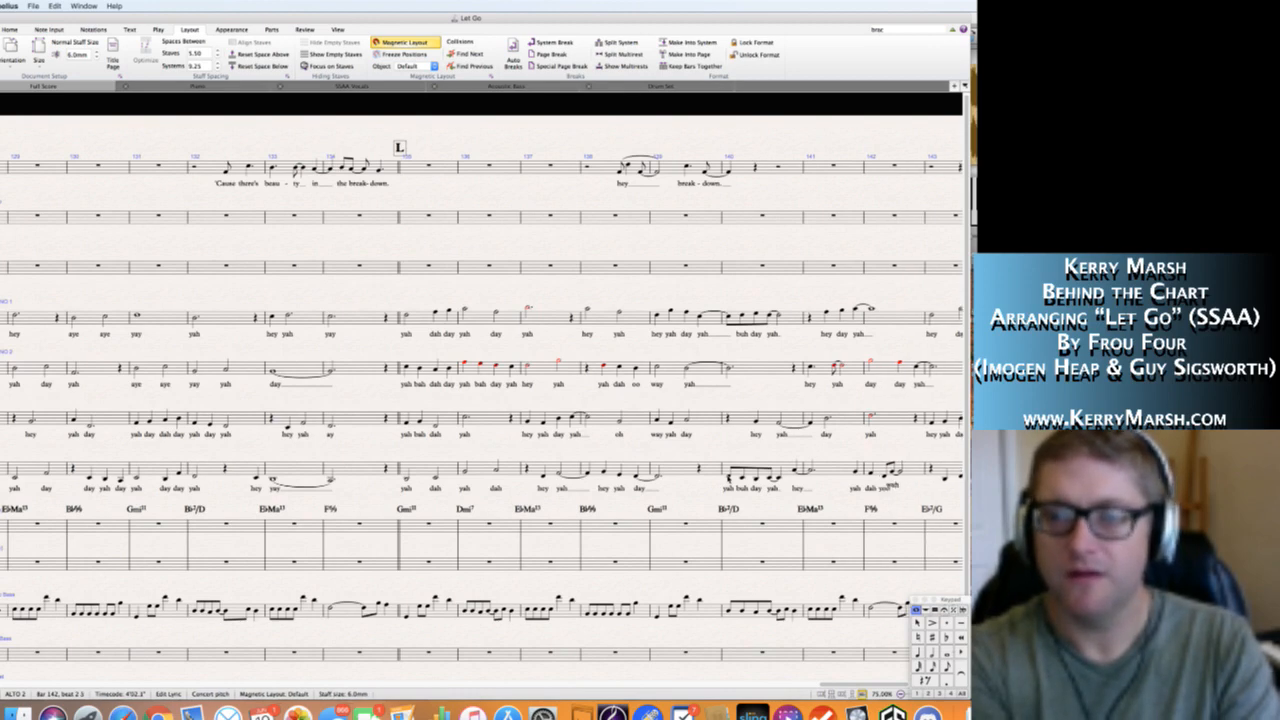
type("wah")
key("space")
key("space")
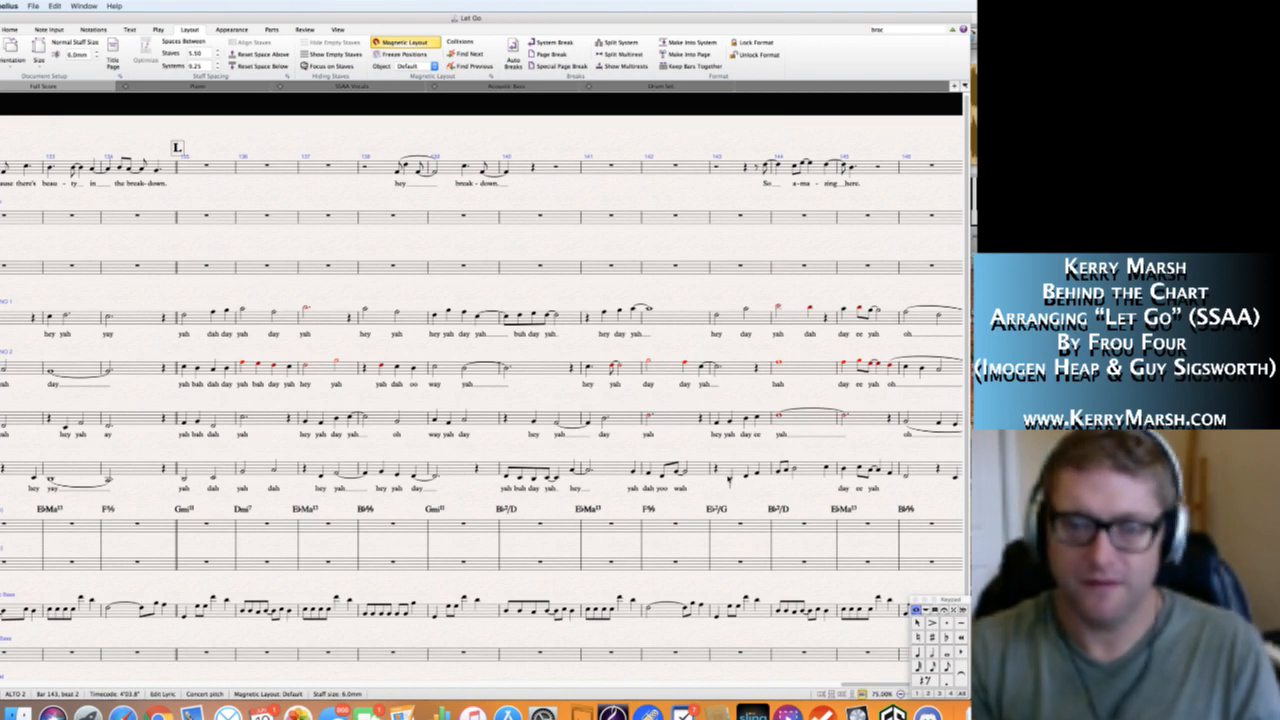
key("Escape")
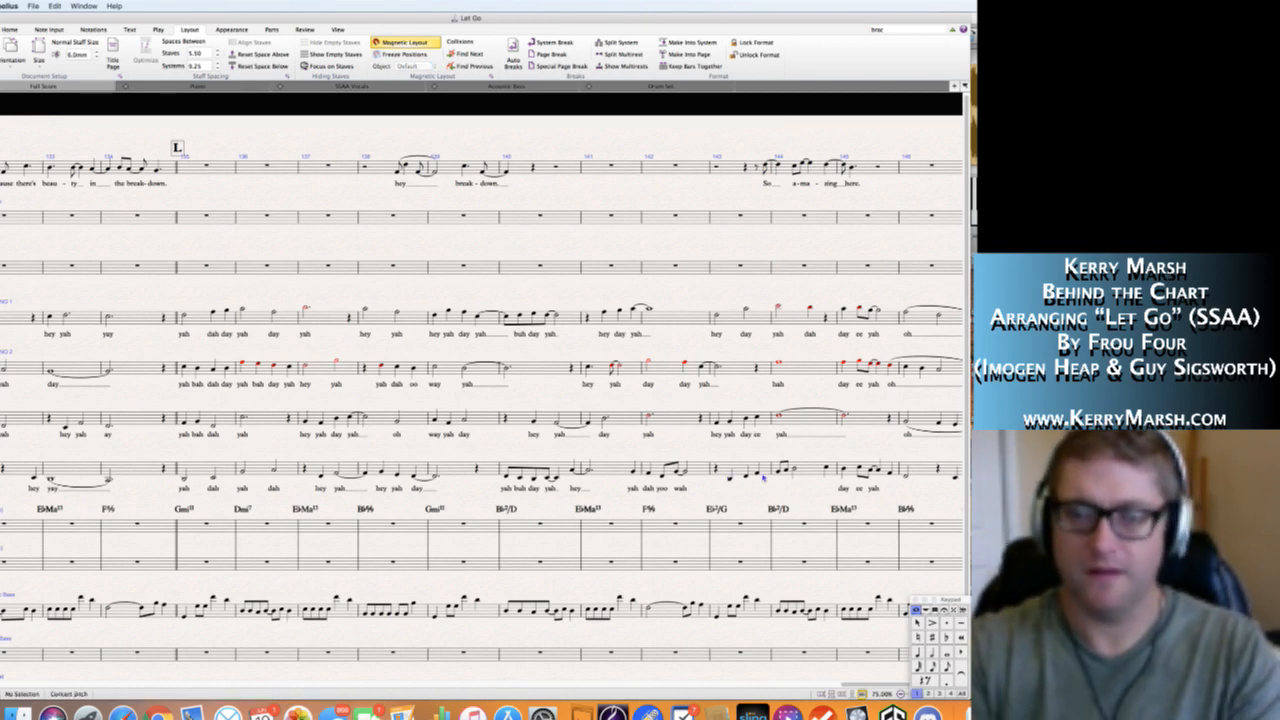
Enter the Alto 2 lyrics "yah day ee" in bar 143.
left_click(729, 481)
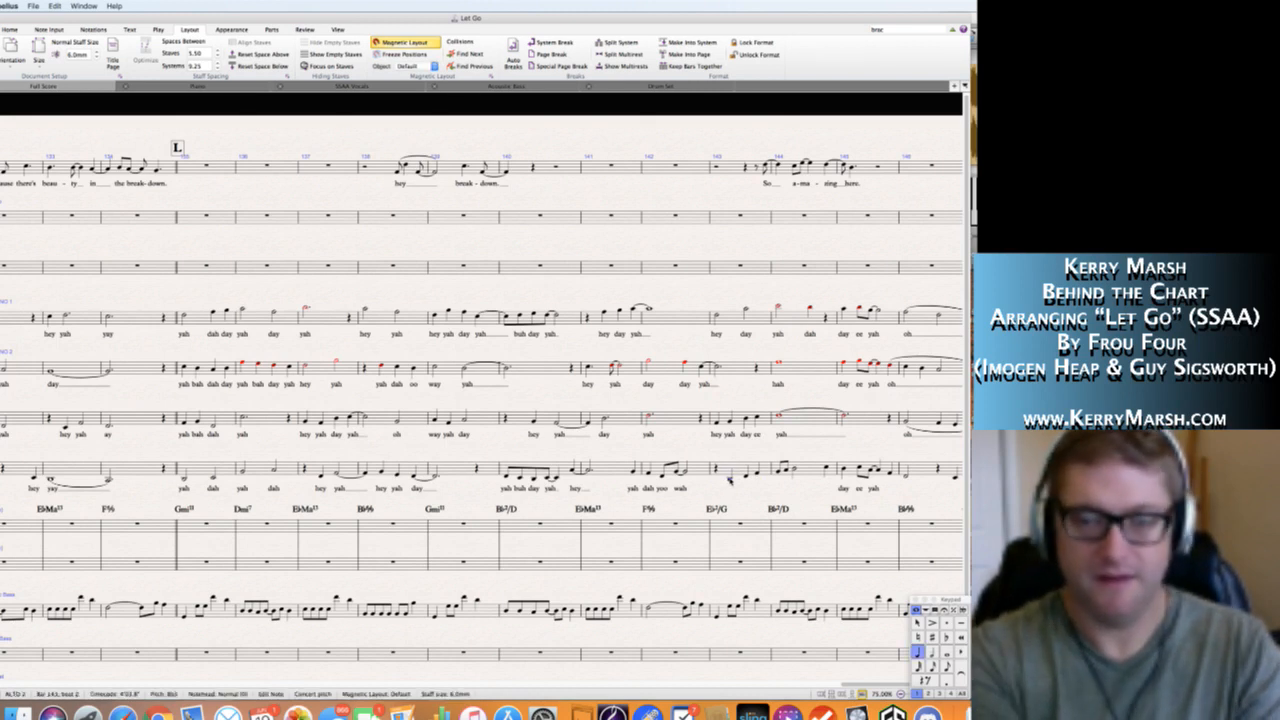
key("super+l")
type("day")
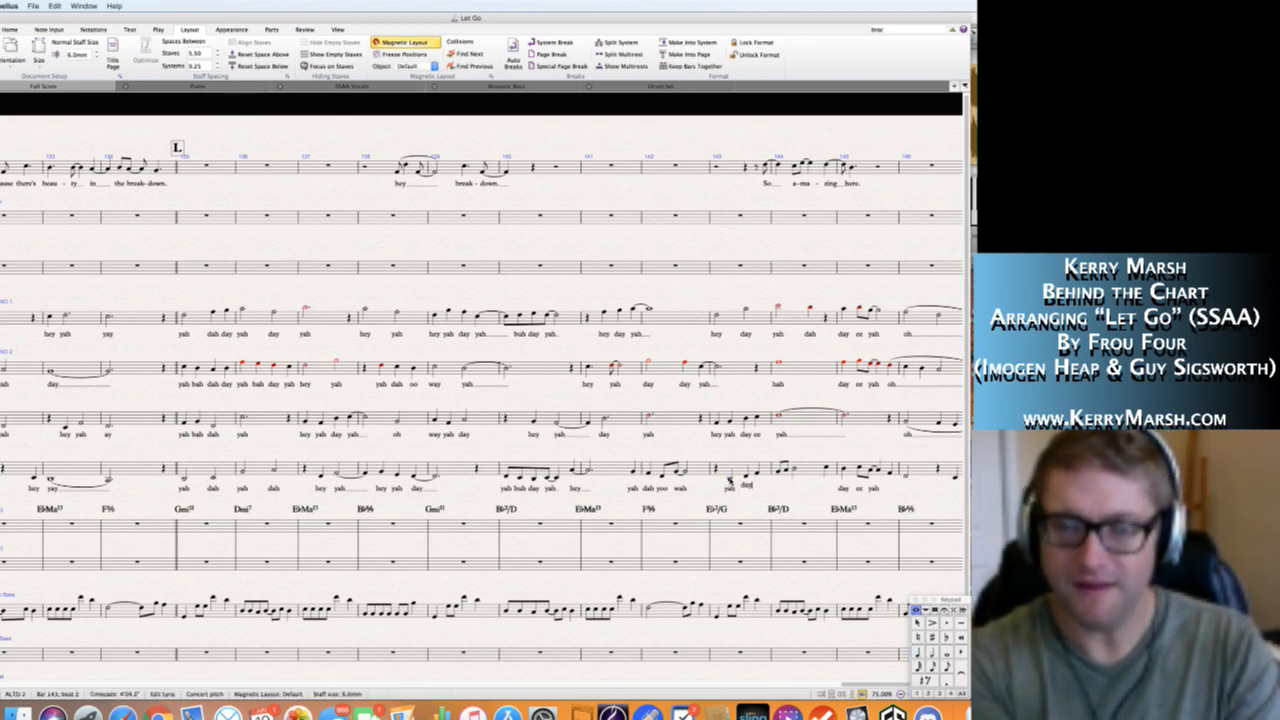
key("space")
key("space")
Enter the Alto 2 lyrics "yah day yah" in bar 144 and "hah" on its last note.
type("ye")
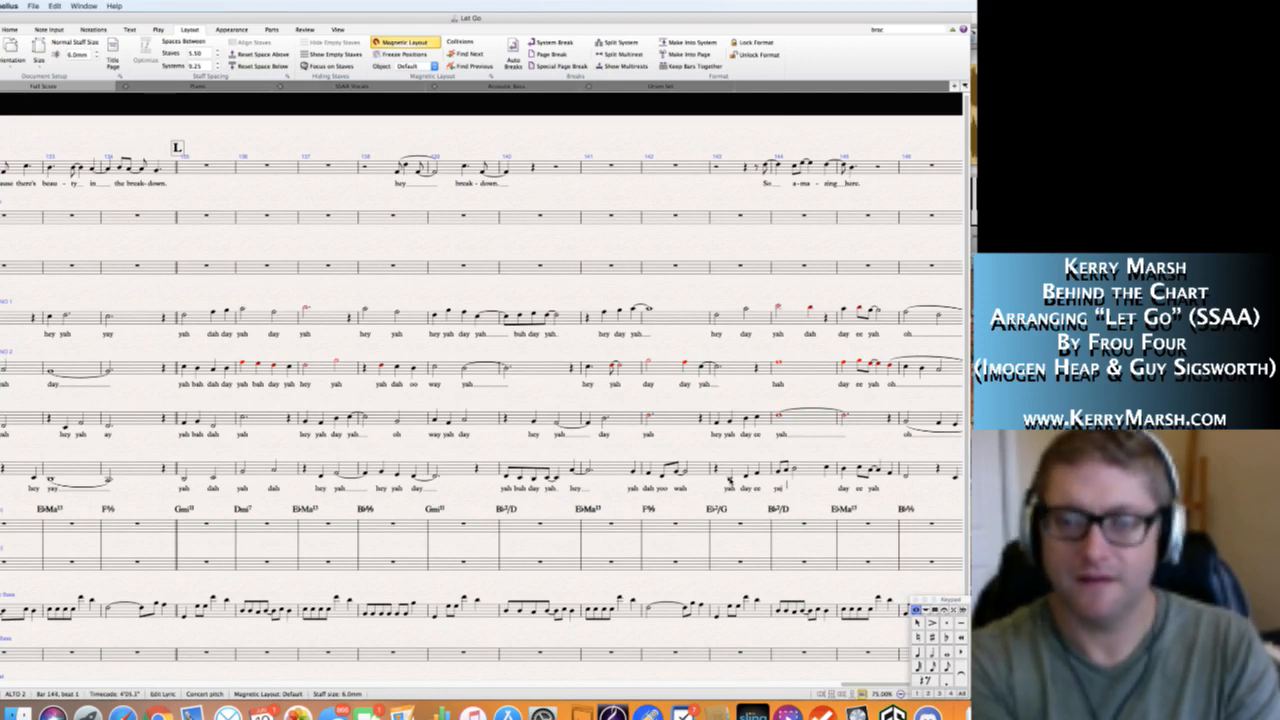
type("h")
key("space")
type("day")
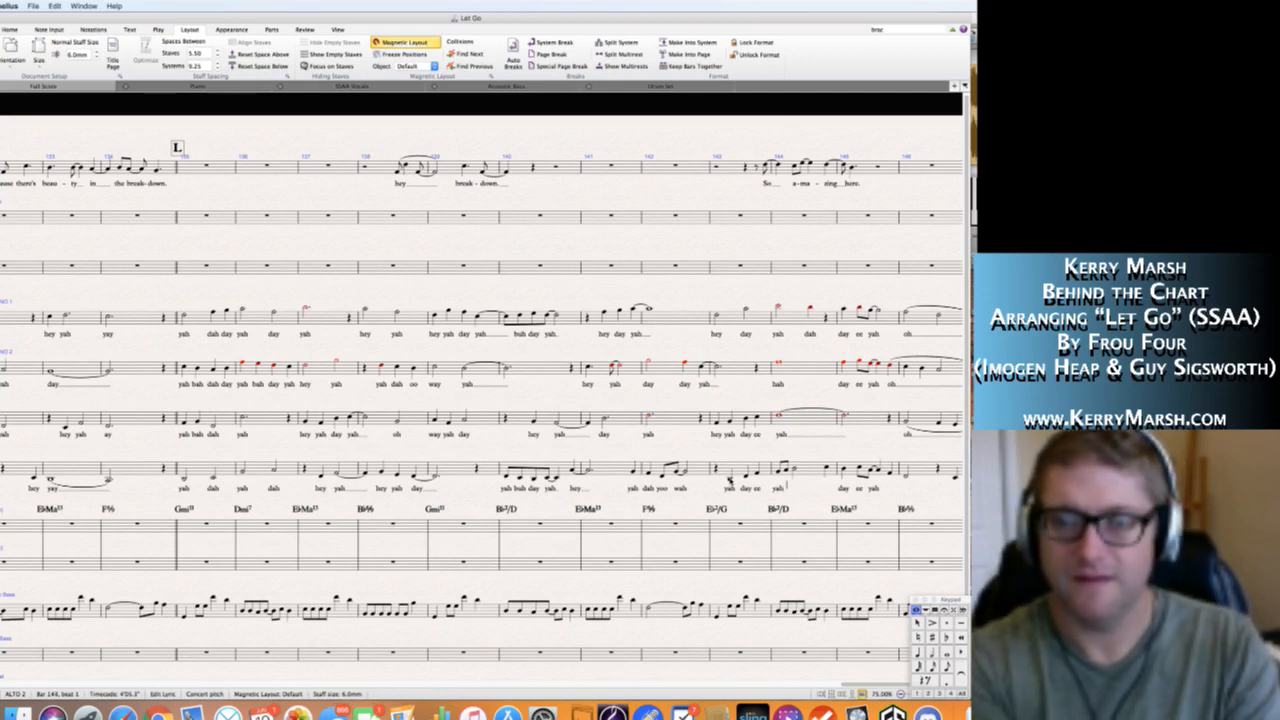
key("space")
type("yah")
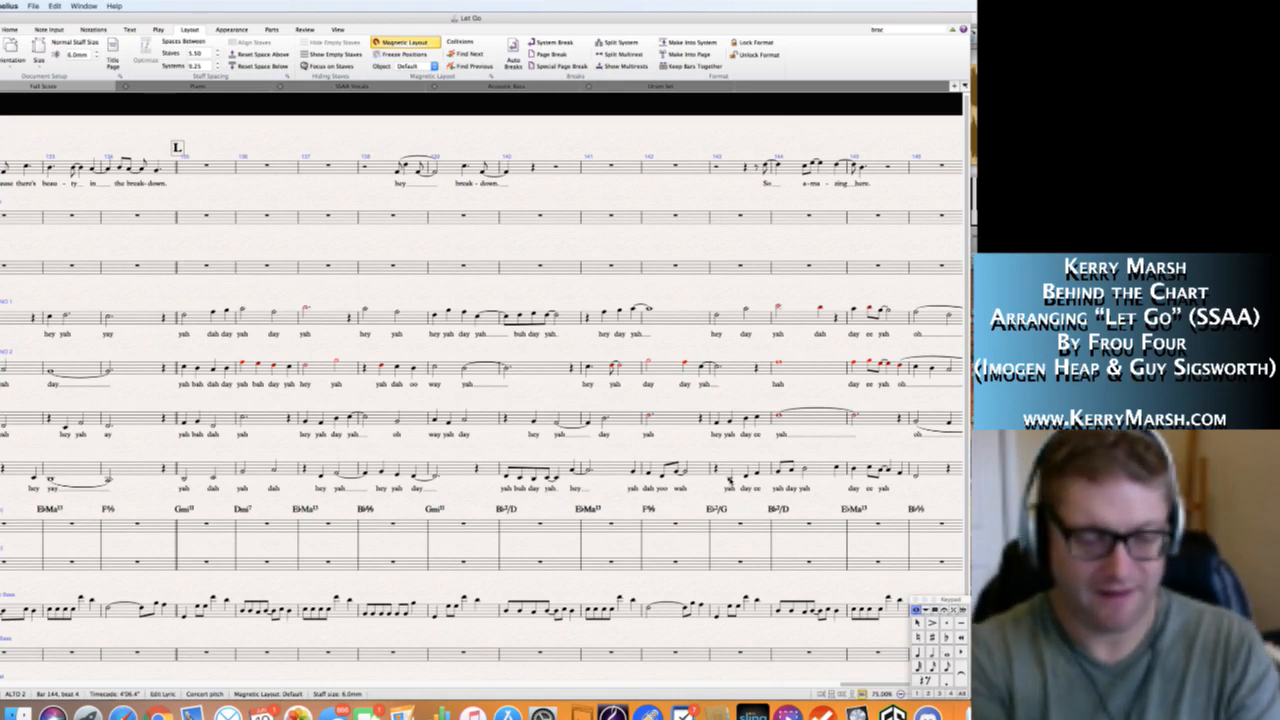
type("huh")
key("Escape")
scroll(482, 403, "right", 5)
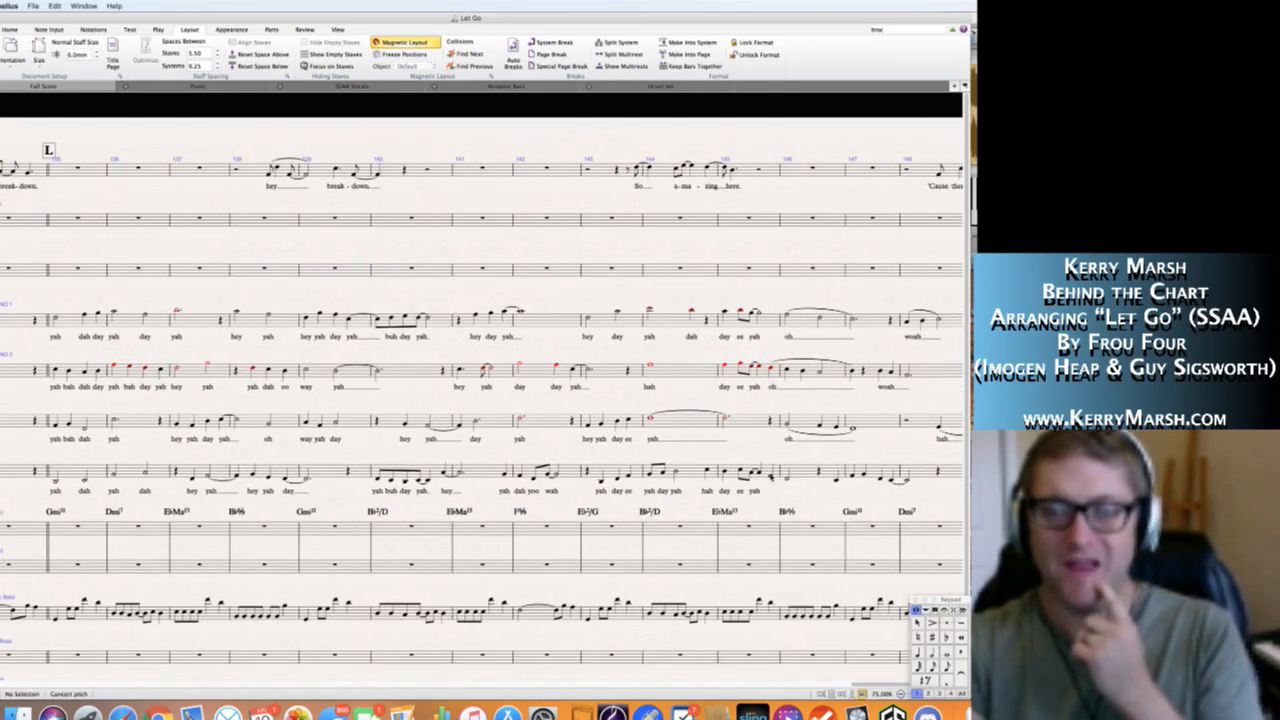
key("space")
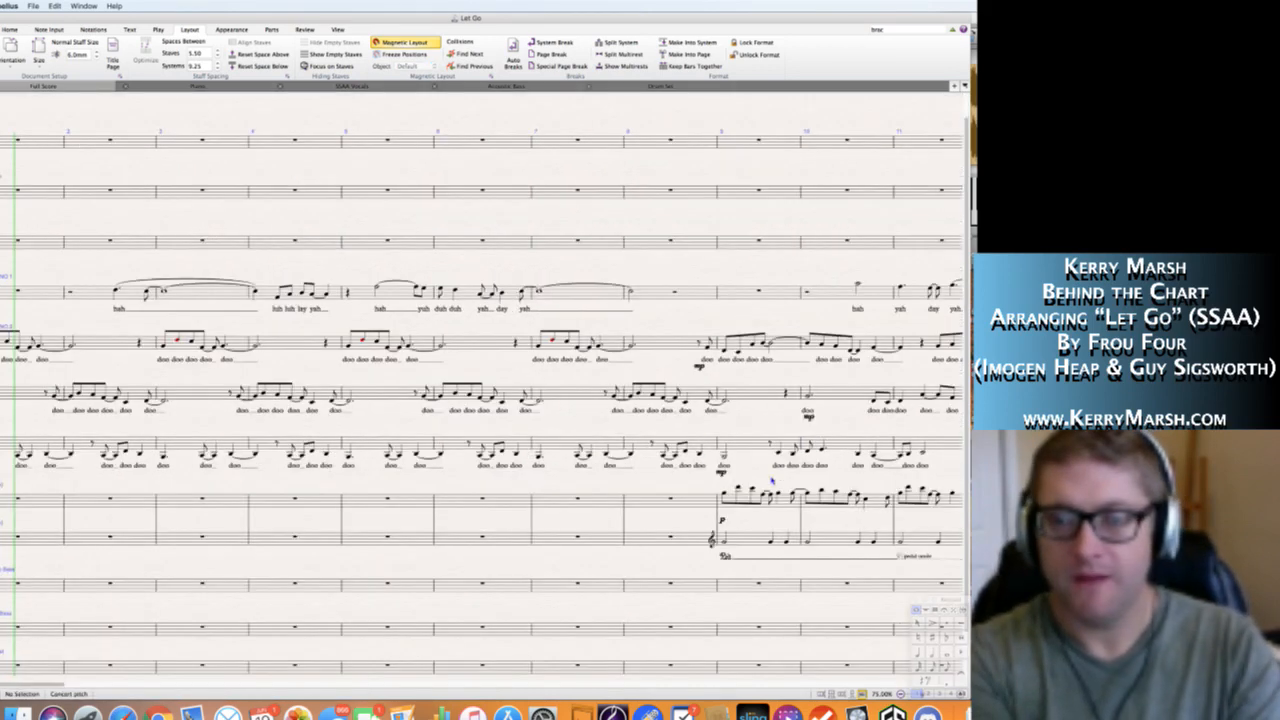
key("super+z")
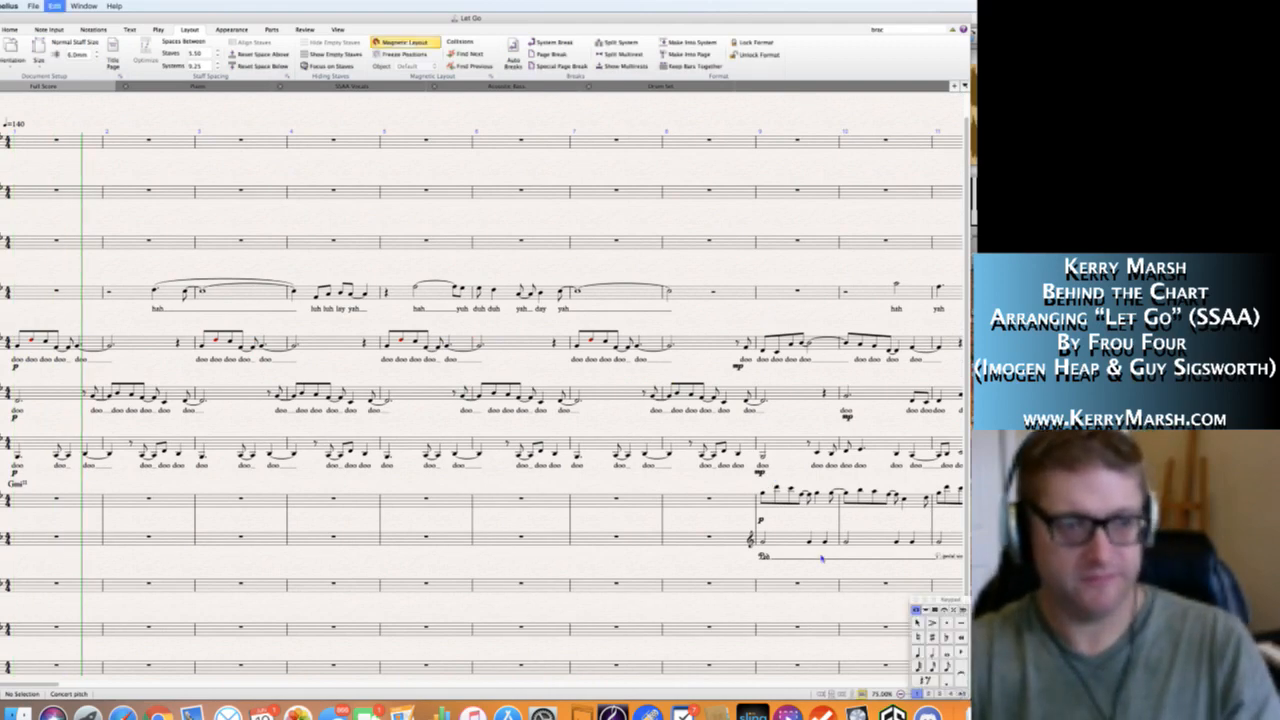
Enter the Alto 2 lyrics "oh" from bar 145 into 146, "oo" at the end of bar 146 and "woah" from bar 147 into 148.
scroll(684, 497, "right", 8)
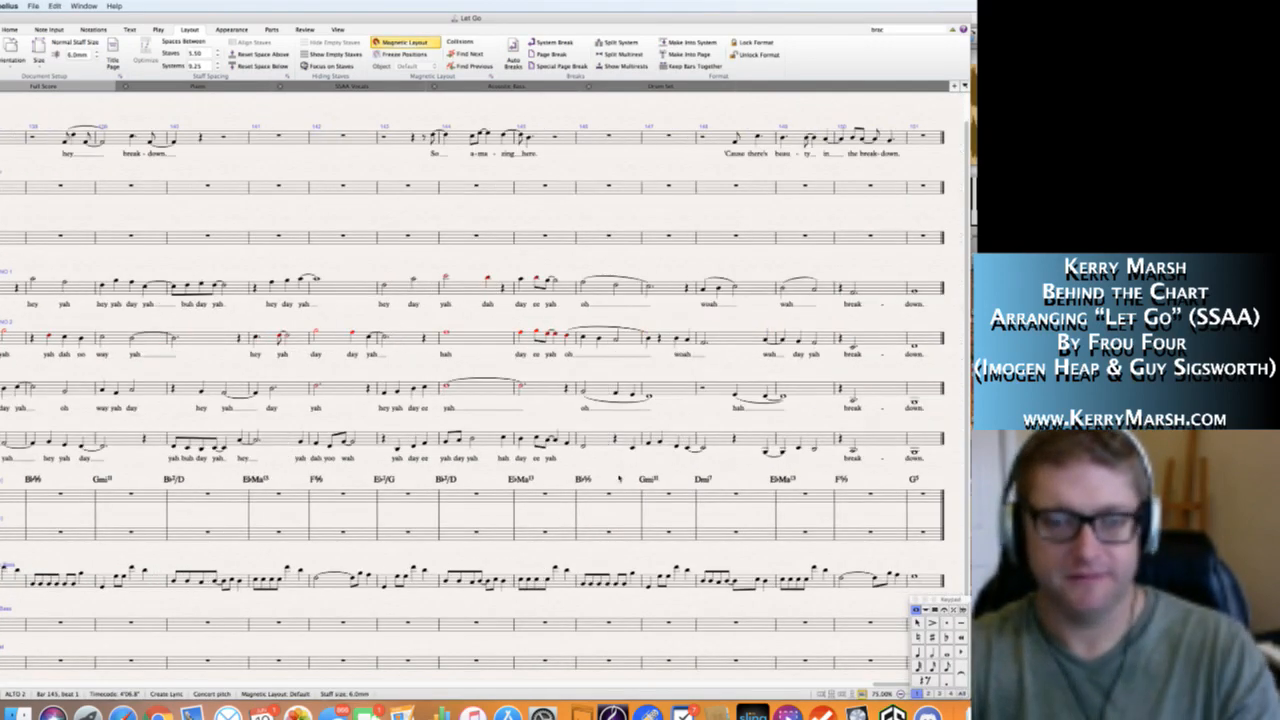
left_click(566, 446)
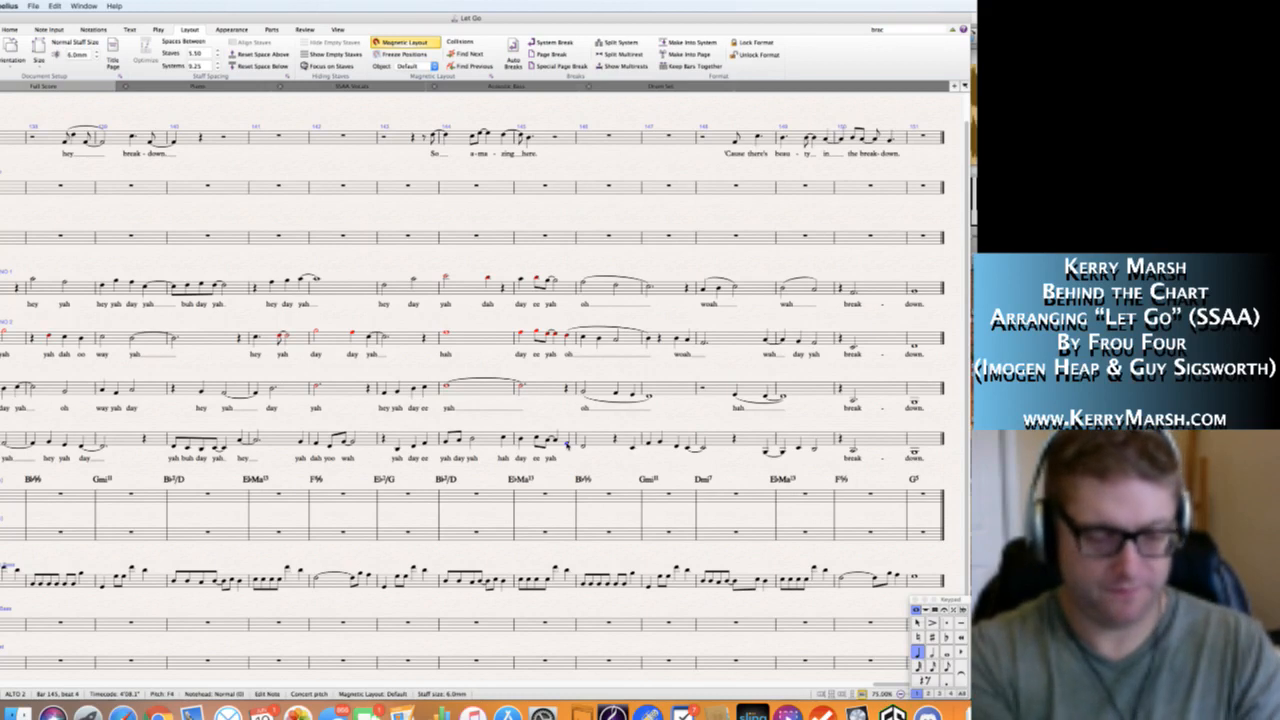
key("super+l")
type("oh")
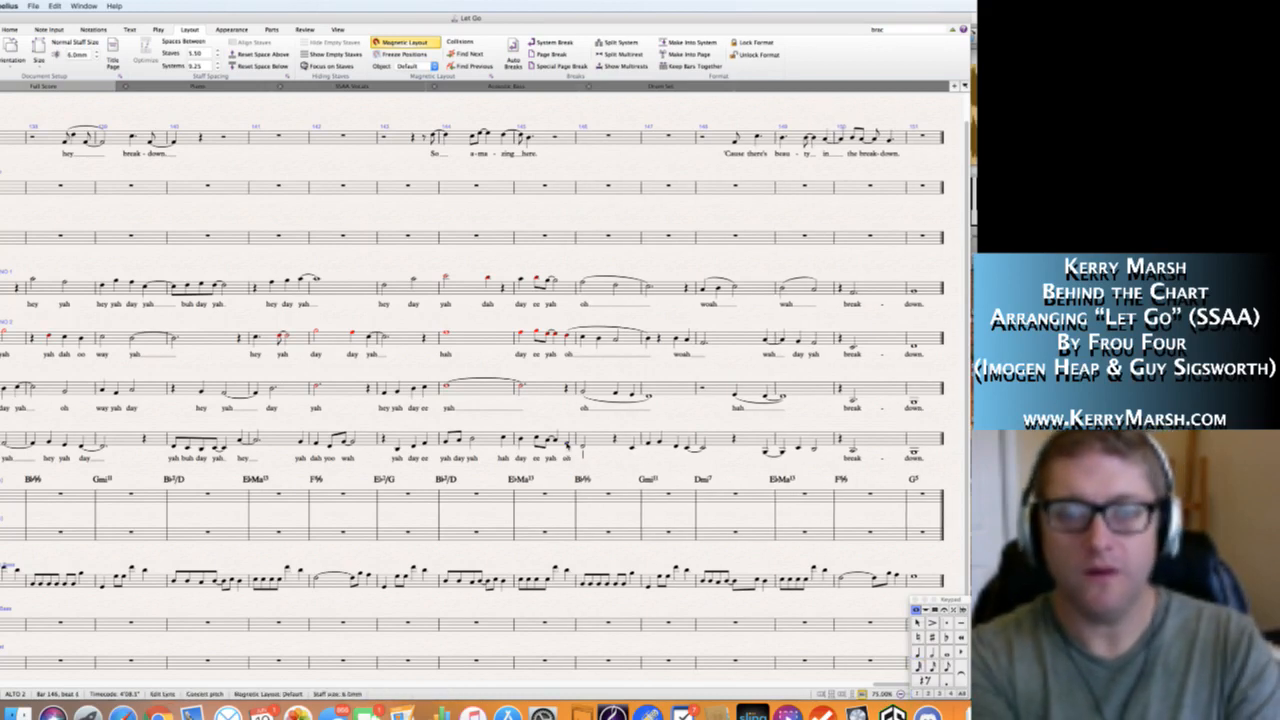
key("space")
type("woah")
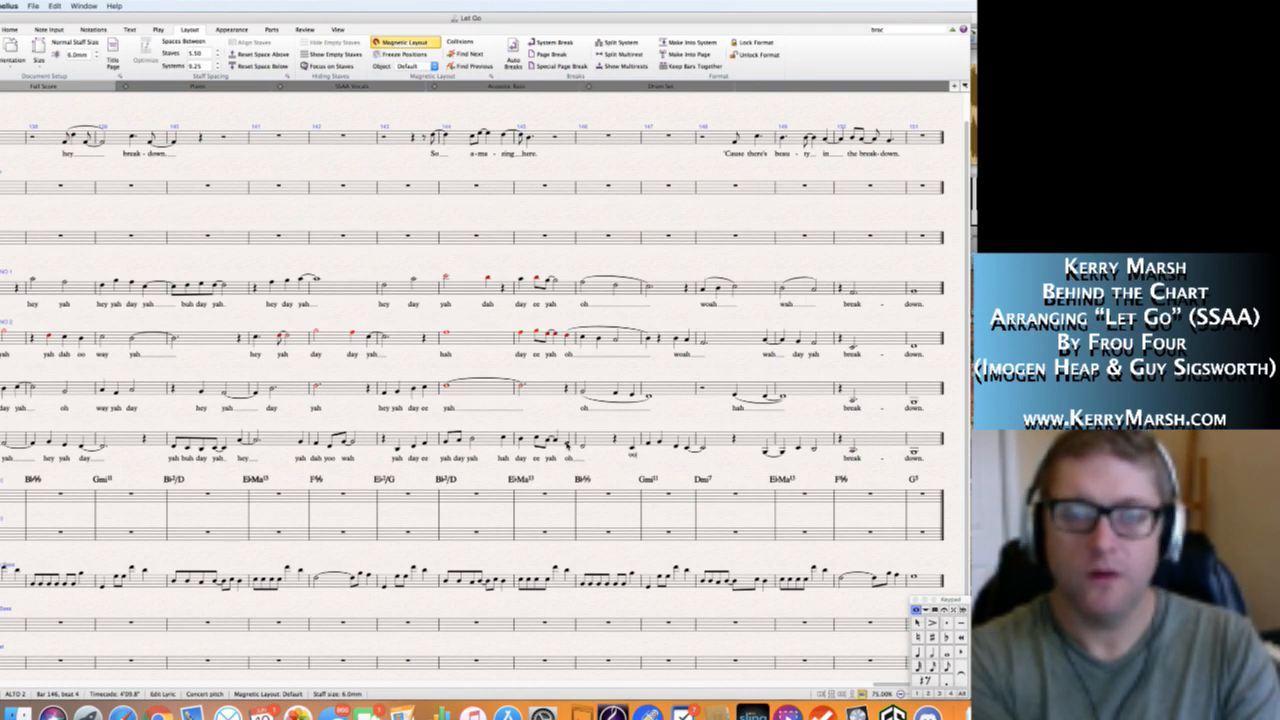
key("space")
key("space")
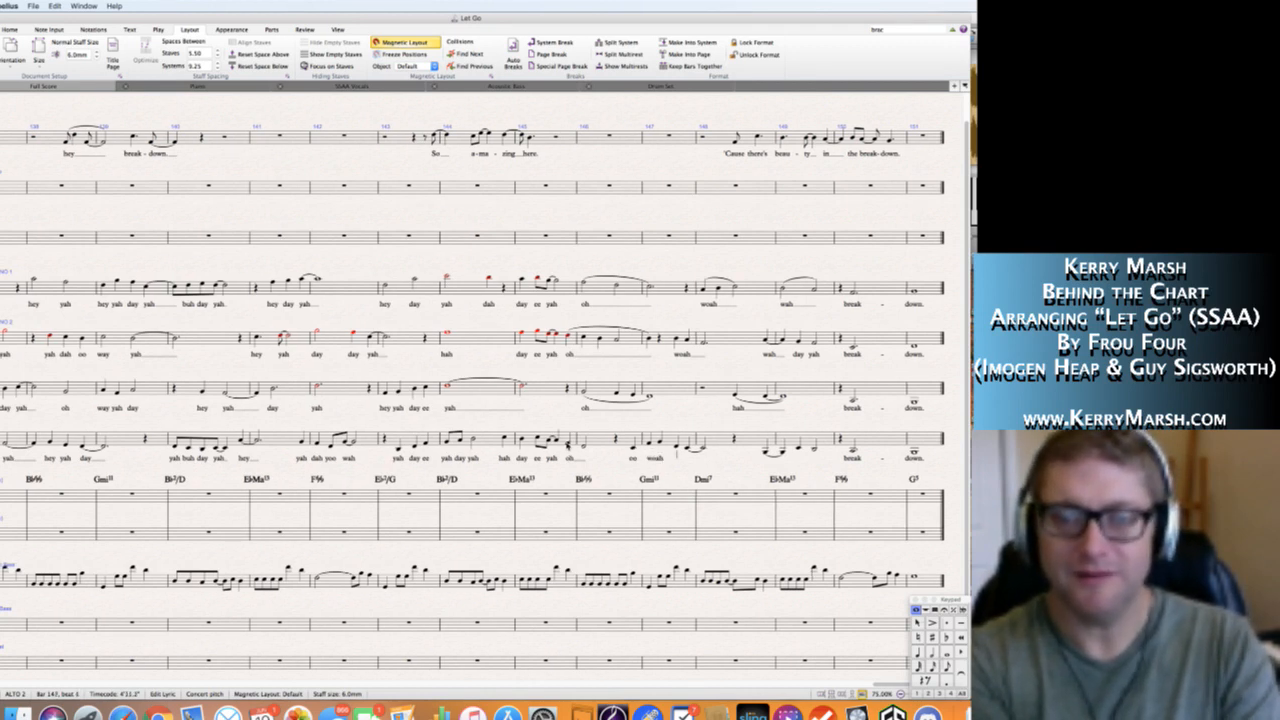
key("Escape")
key("Escape")
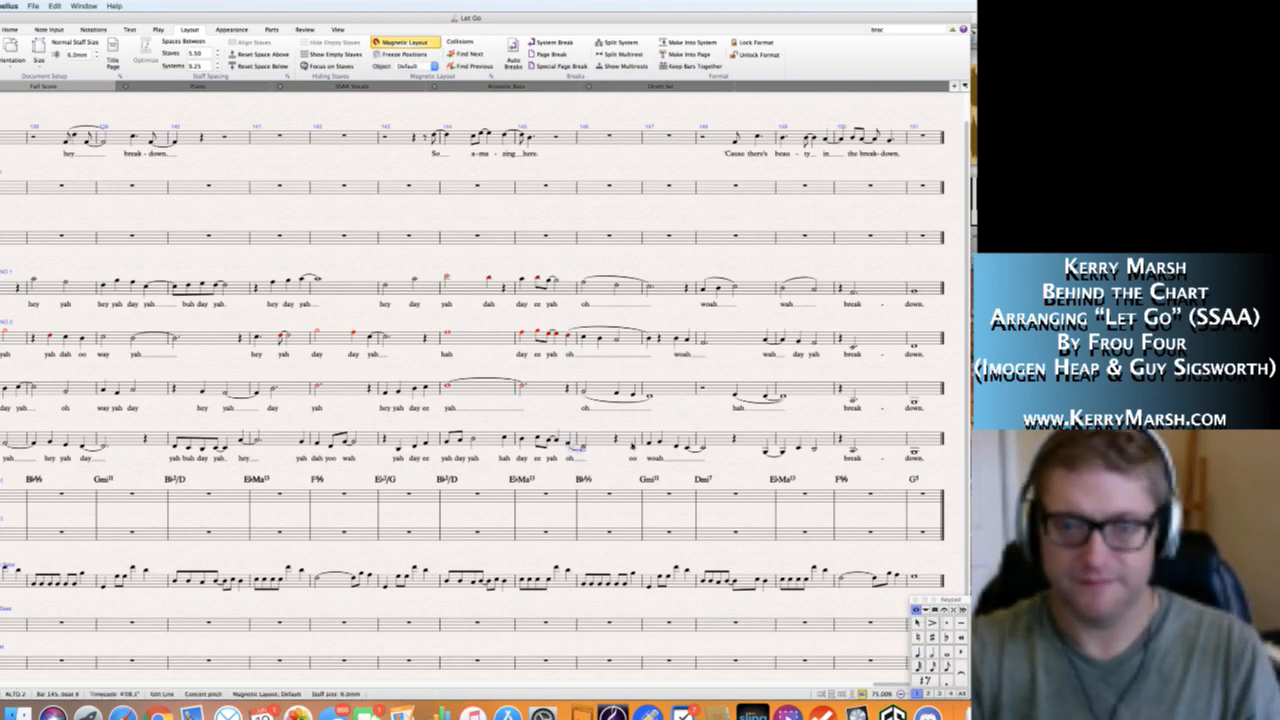
Slur the Alto 2 "oh" notes from bar 145 into 146 and the notes from the end of bar 146 to the start of bar 148.
left_click(634, 446)
left_click(702, 448, "shift")
key("s")
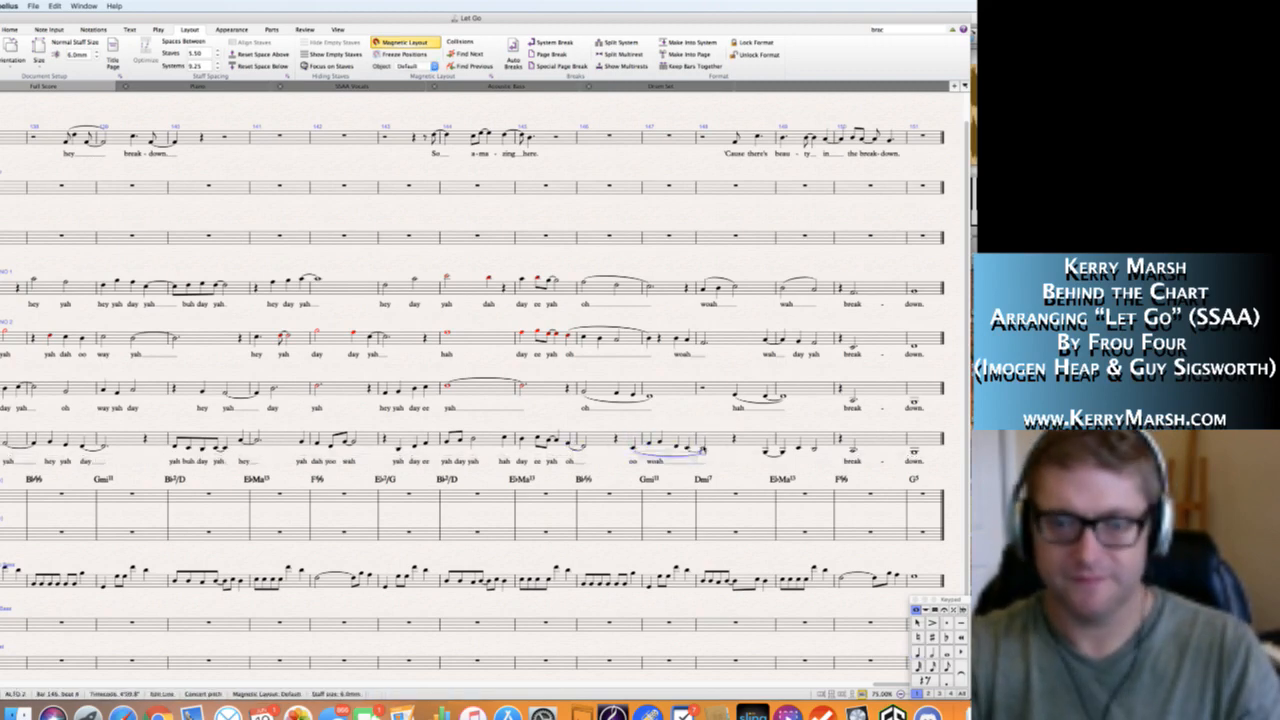
Enter the Alto 2 lyrics "wah" at the end of bar 148 and "day yah" in bar 149.
key("Escape")
scroll(712, 457, "up", 1)
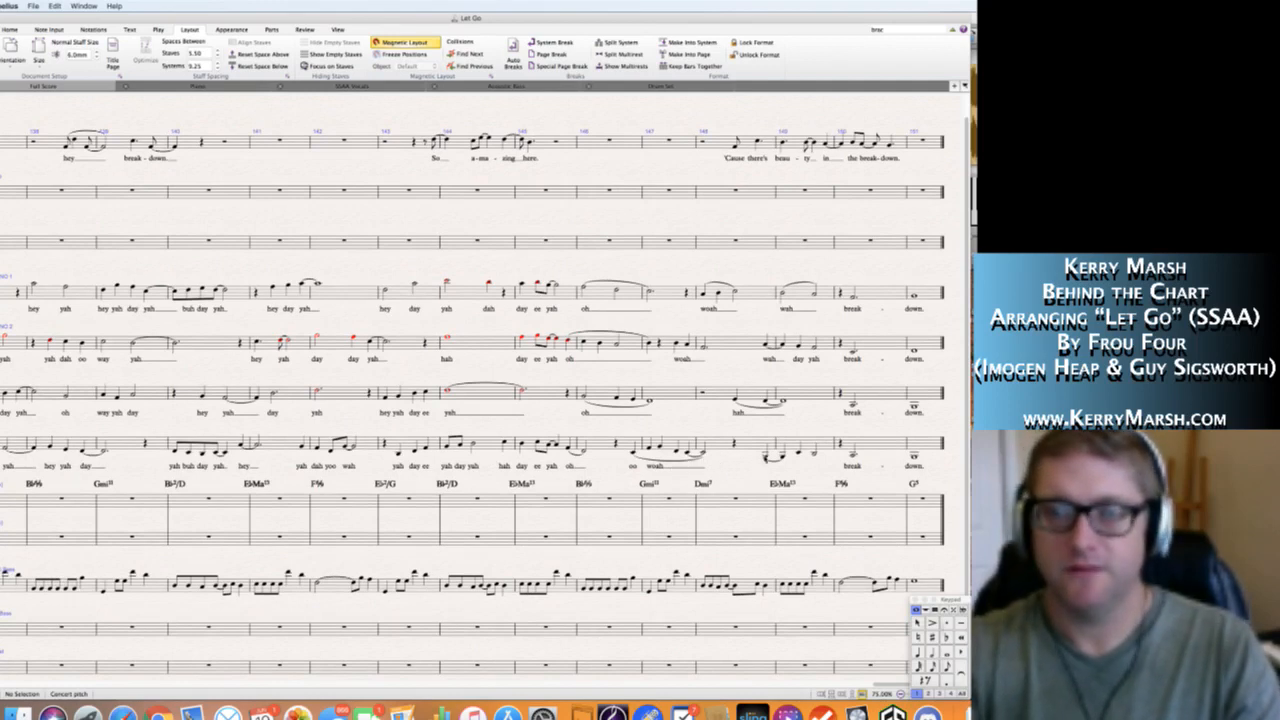
left_click(765, 458)
key("super+l")
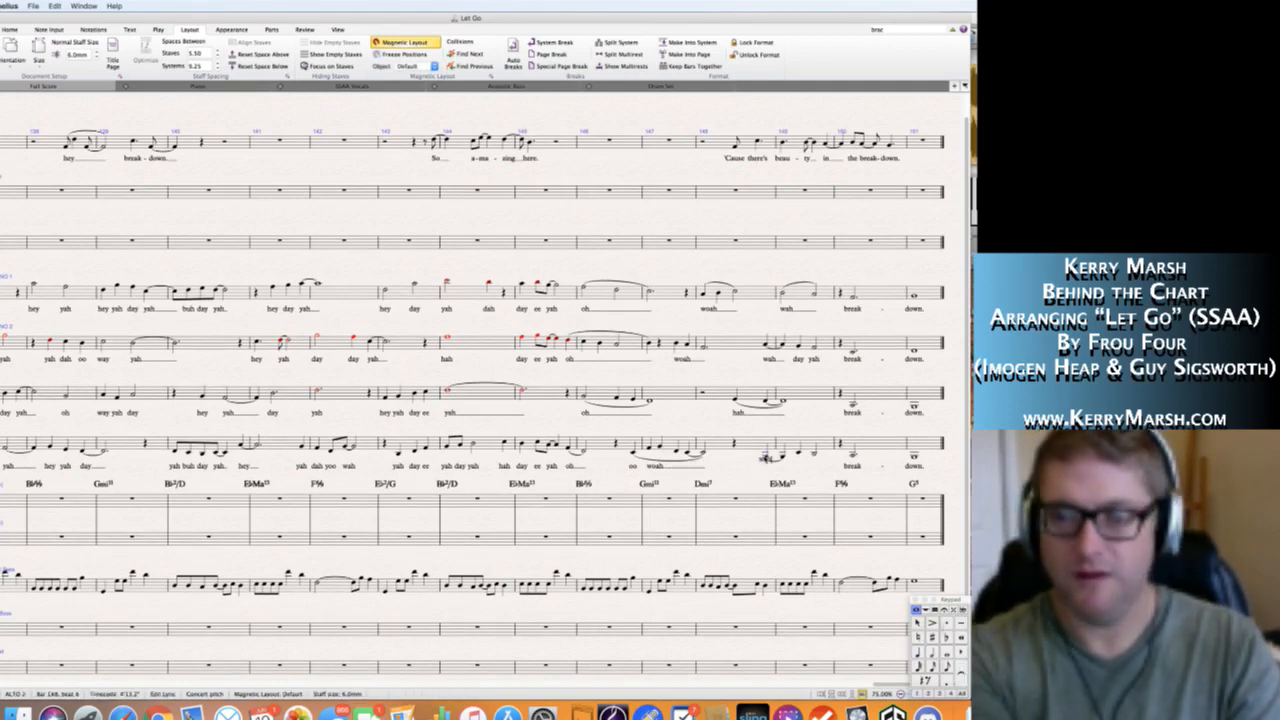
type("wah  day yah")
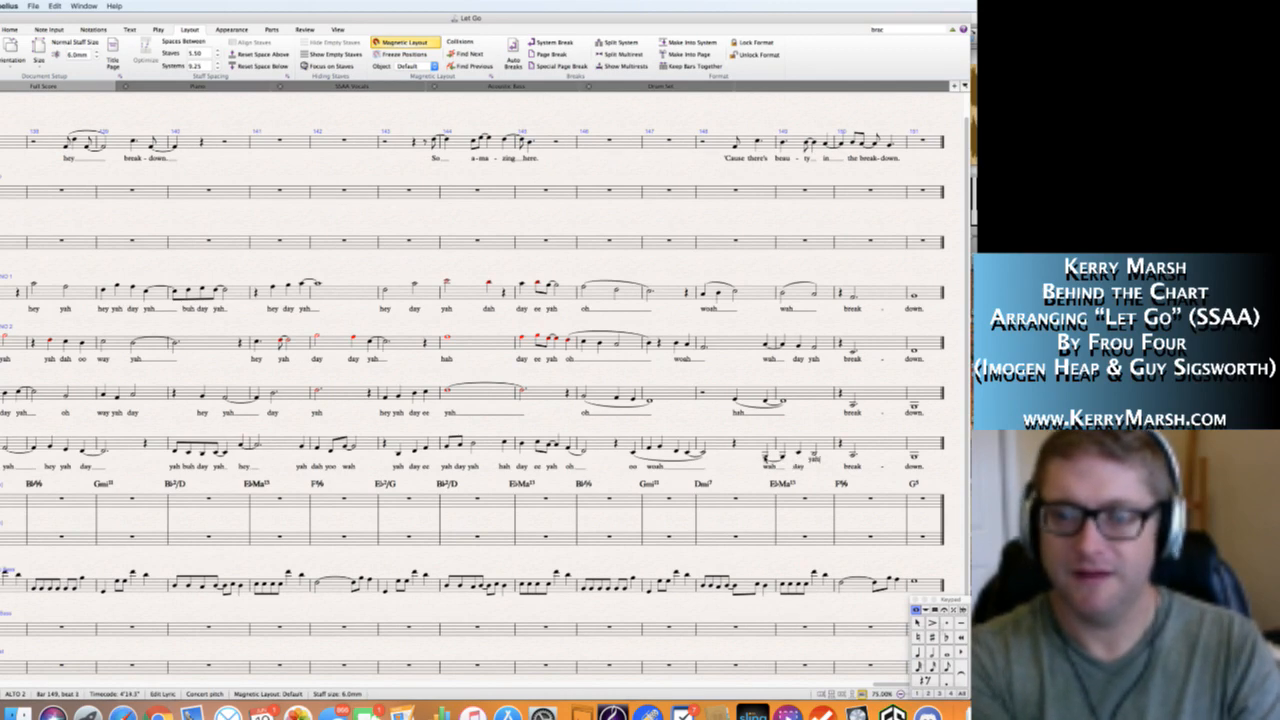
key("Escape")
key("Escape")
Review the arrangement from the ending back through the K, H, G and F sections to the opening bars, including the rhythm staves.
scroll(621, 505, "right", 10)
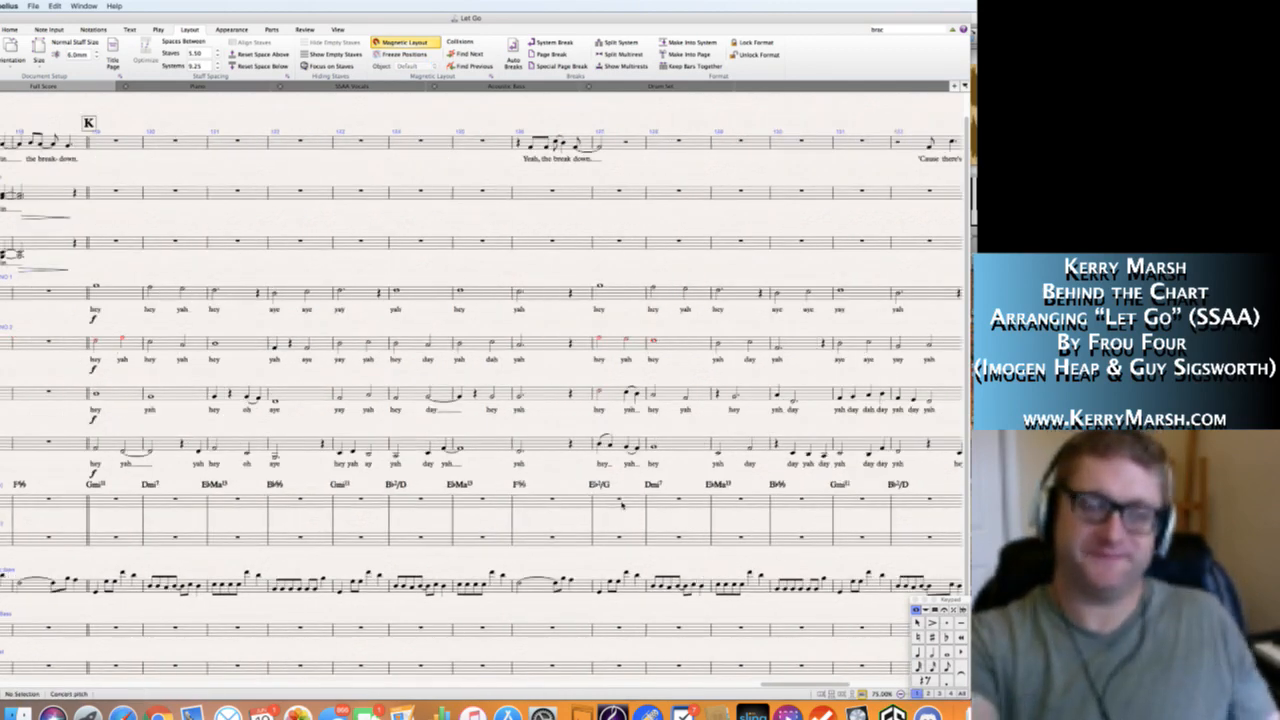
scroll(621, 505, "left", 20)
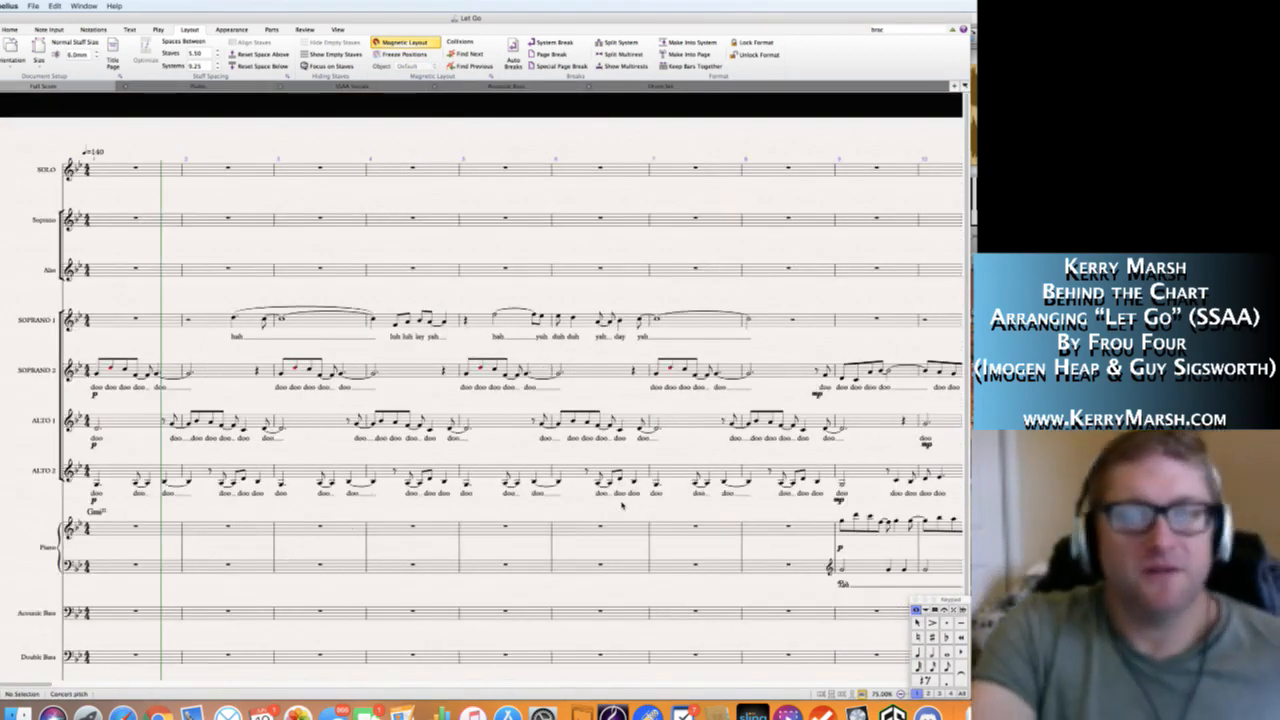
scroll(621, 505, "right", 10)
scroll(621, 505, "left", 5)
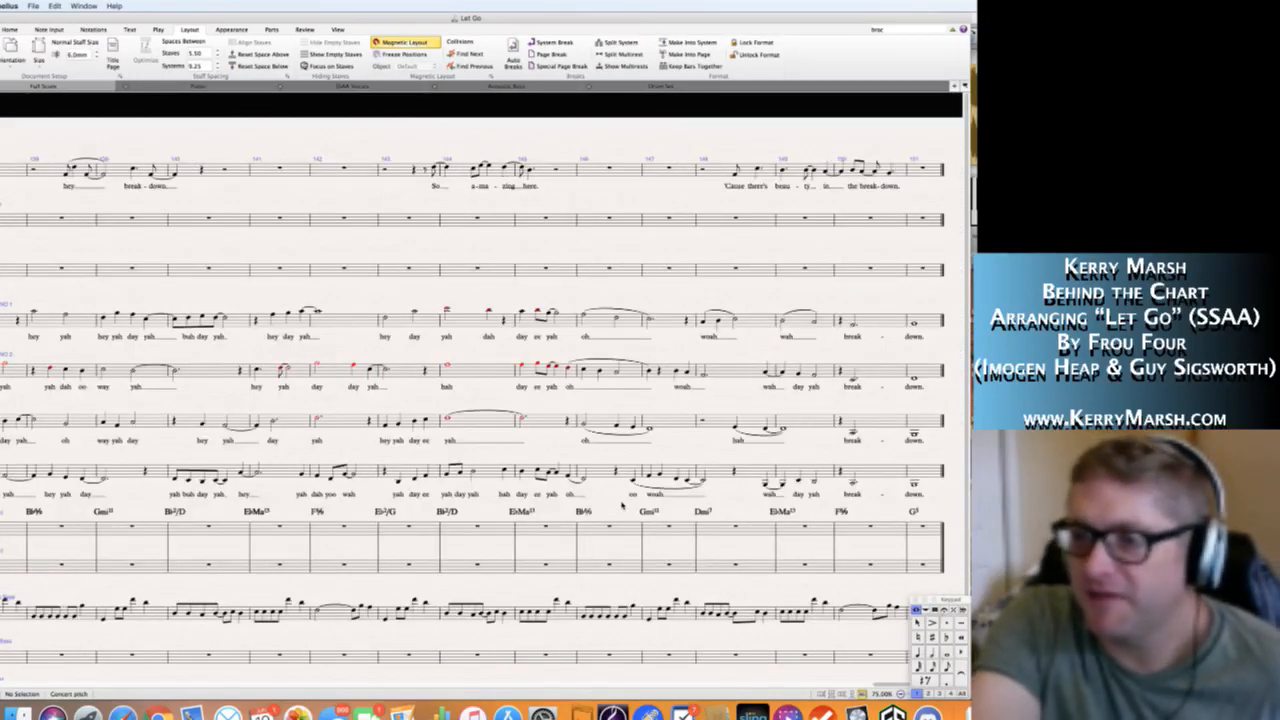
scroll(621, 505, "right", 4)
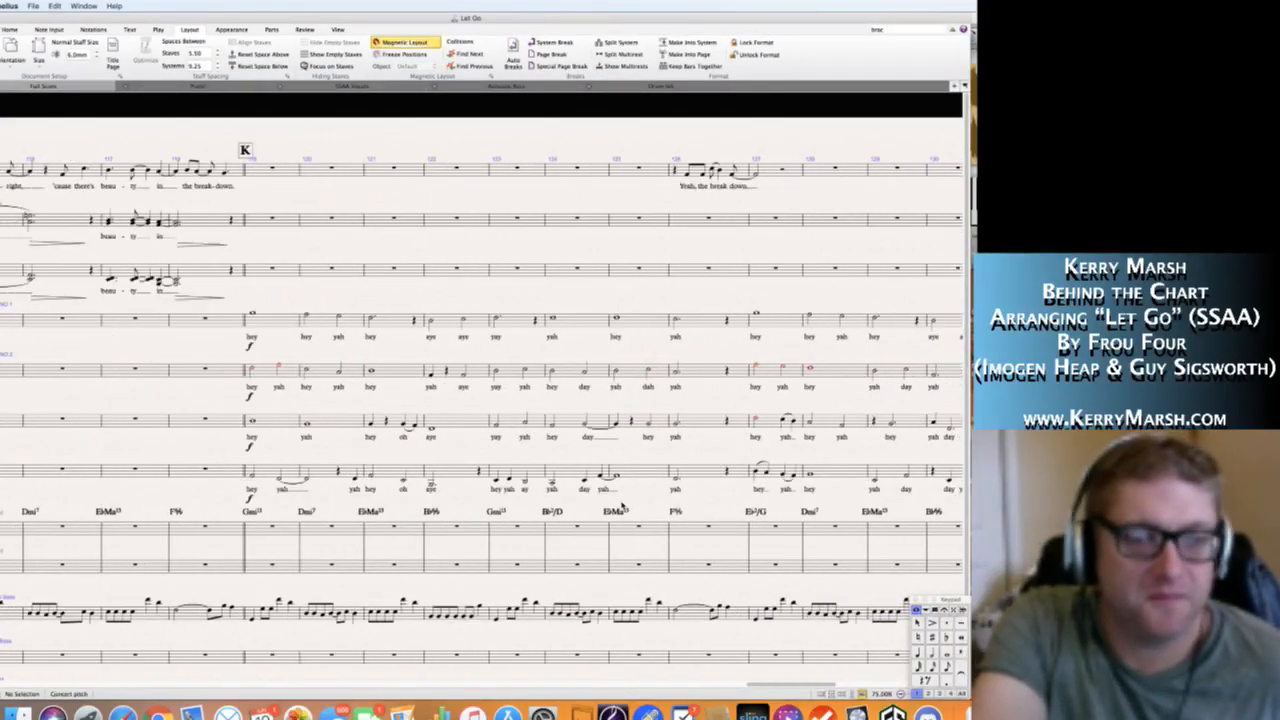
scroll(621, 505, "right", 6)
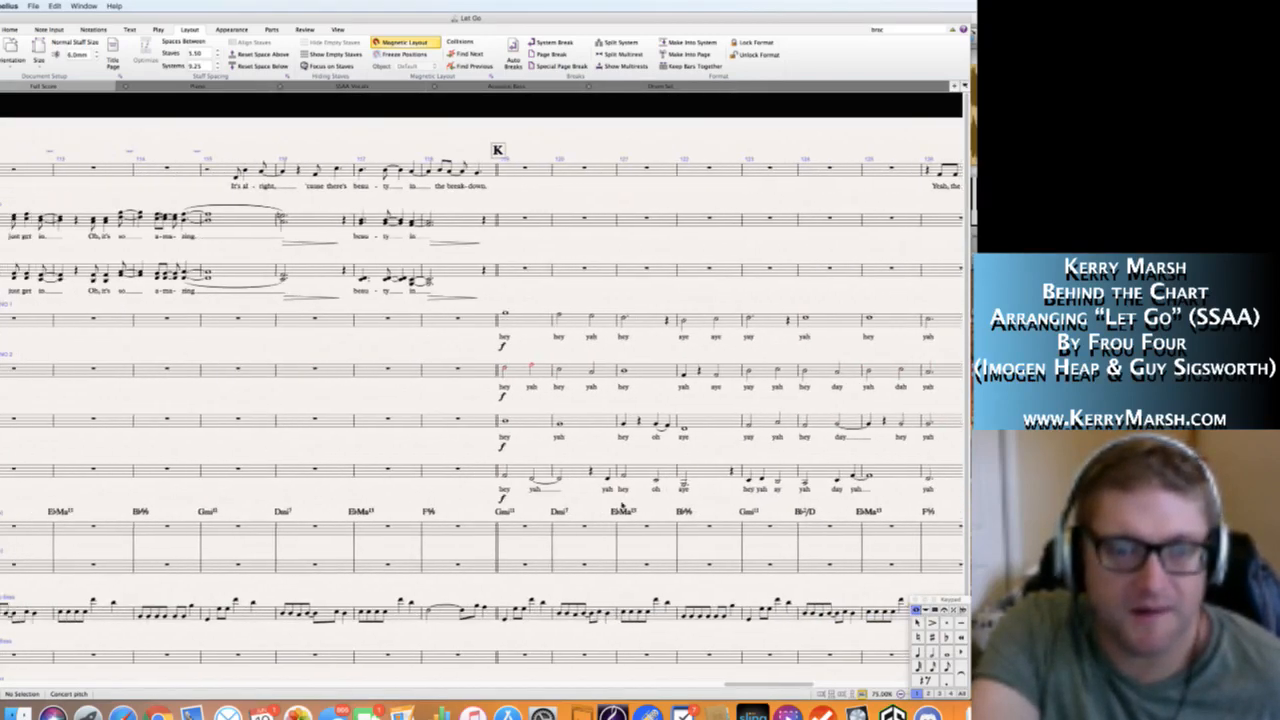
scroll(621, 505, "left", 4)
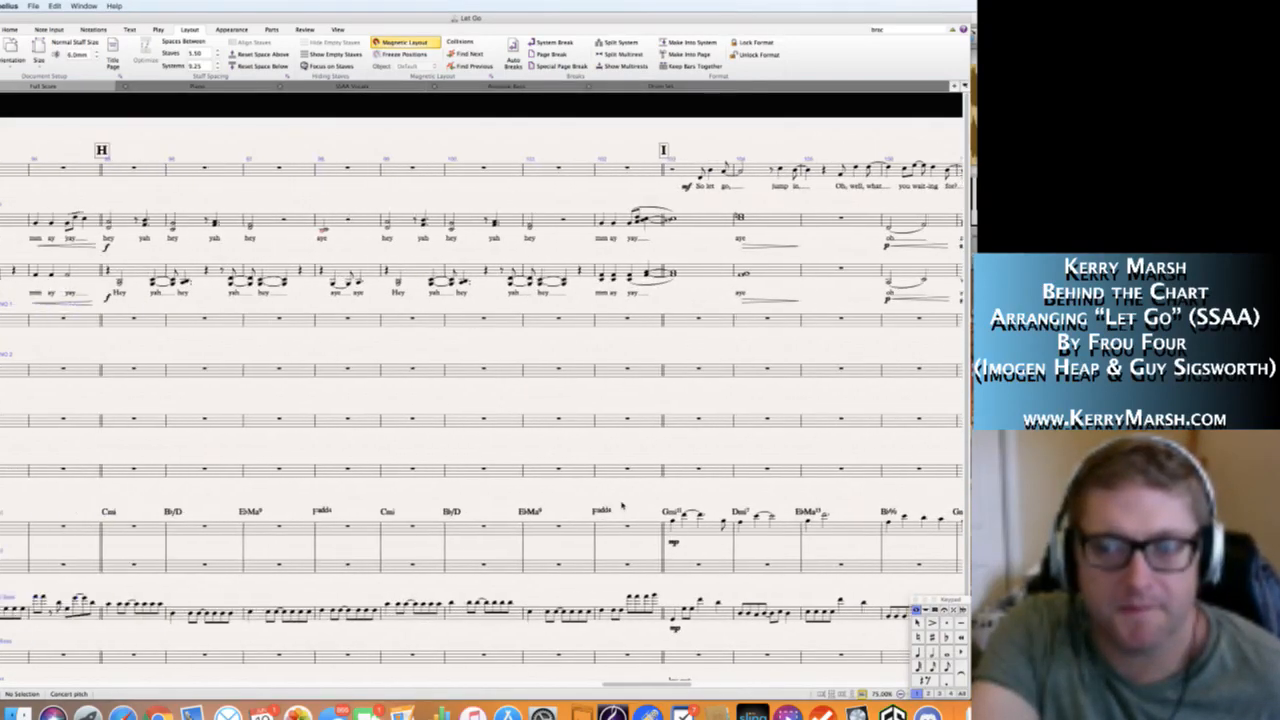
scroll(621, 505, "left", 4)
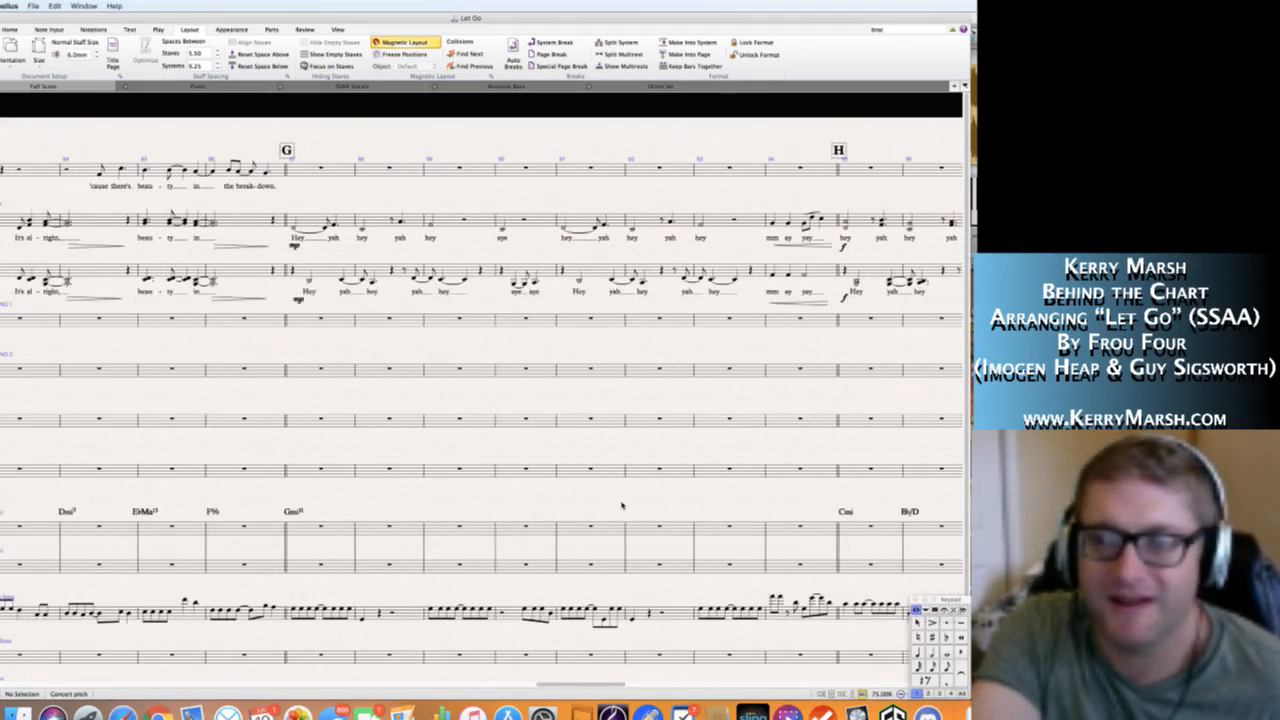
scroll(621, 505, "left", 10)
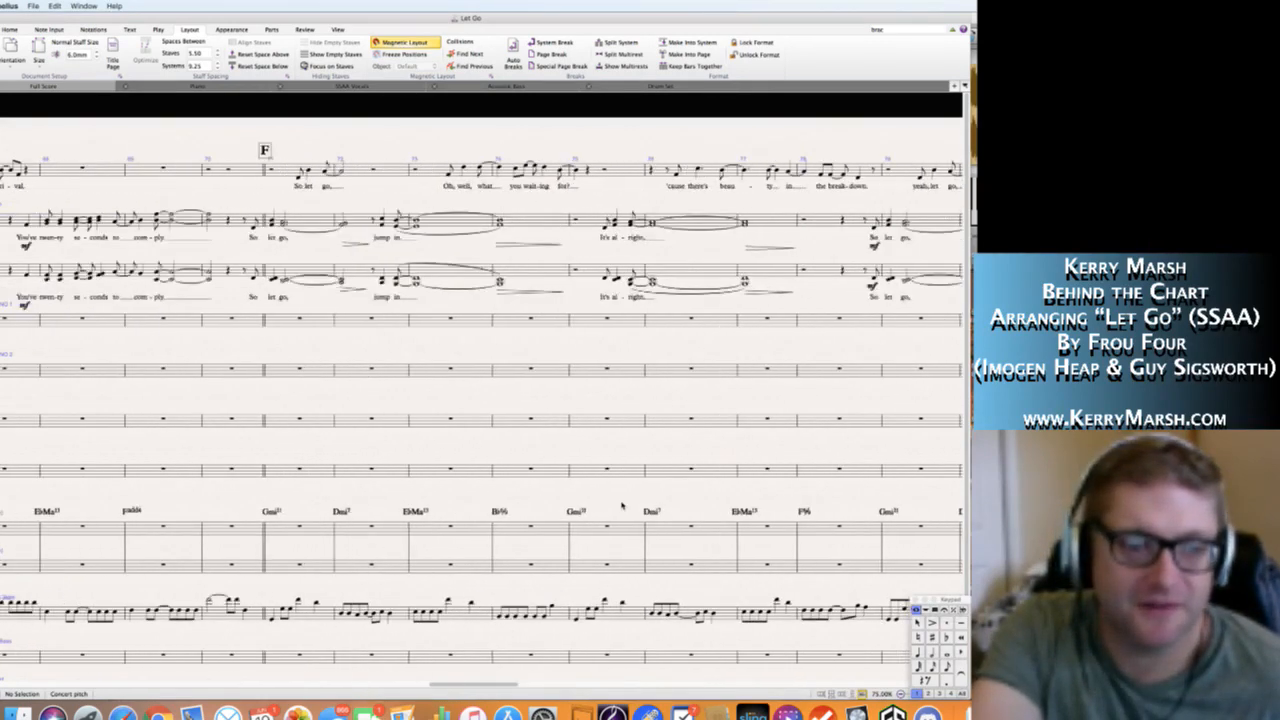
scroll(621, 505, "left", 6)
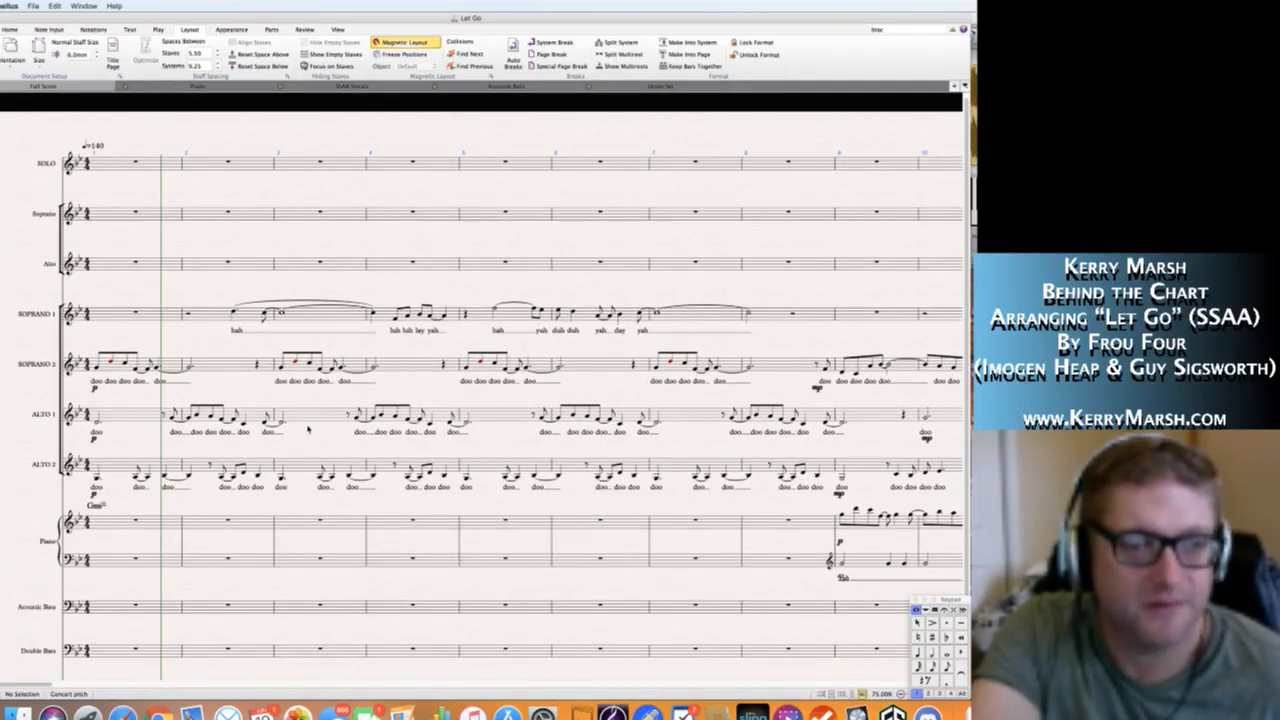
scroll(309, 427, "down", 2)
scroll(309, 427, "down", 1)
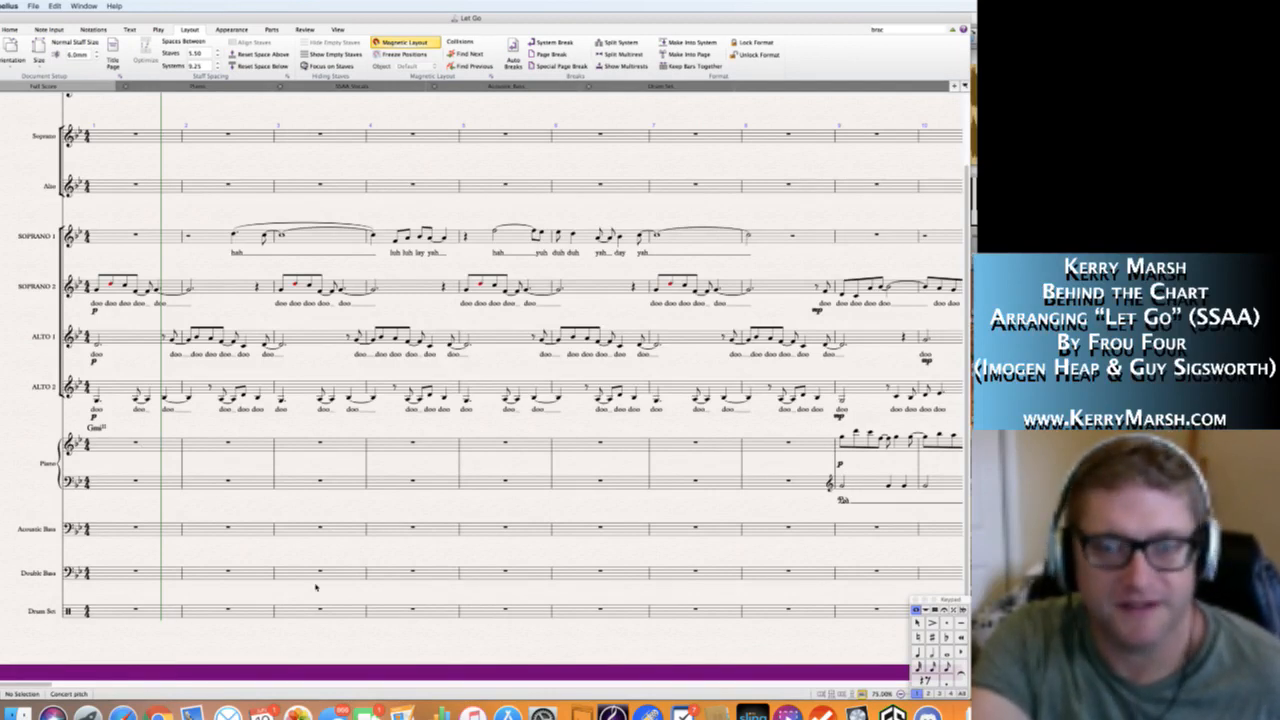
scroll(361, 456, "up", 3)
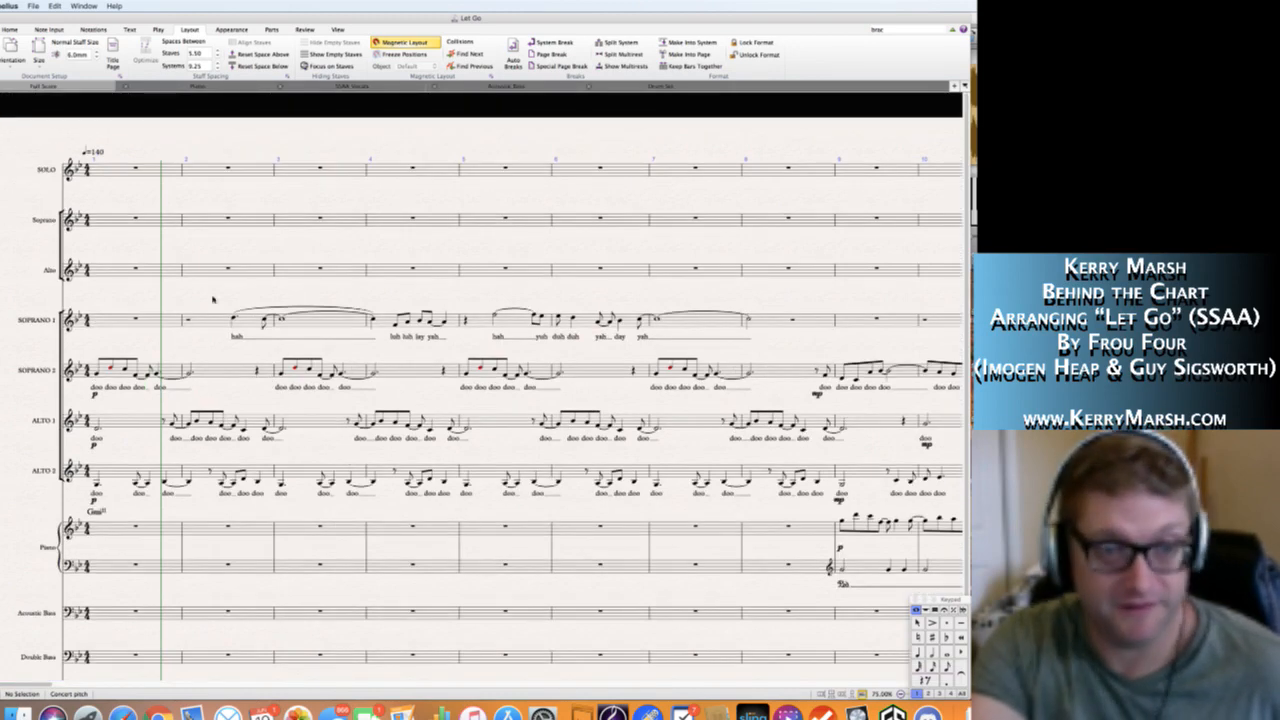
scroll(230, 298, "down", 2)
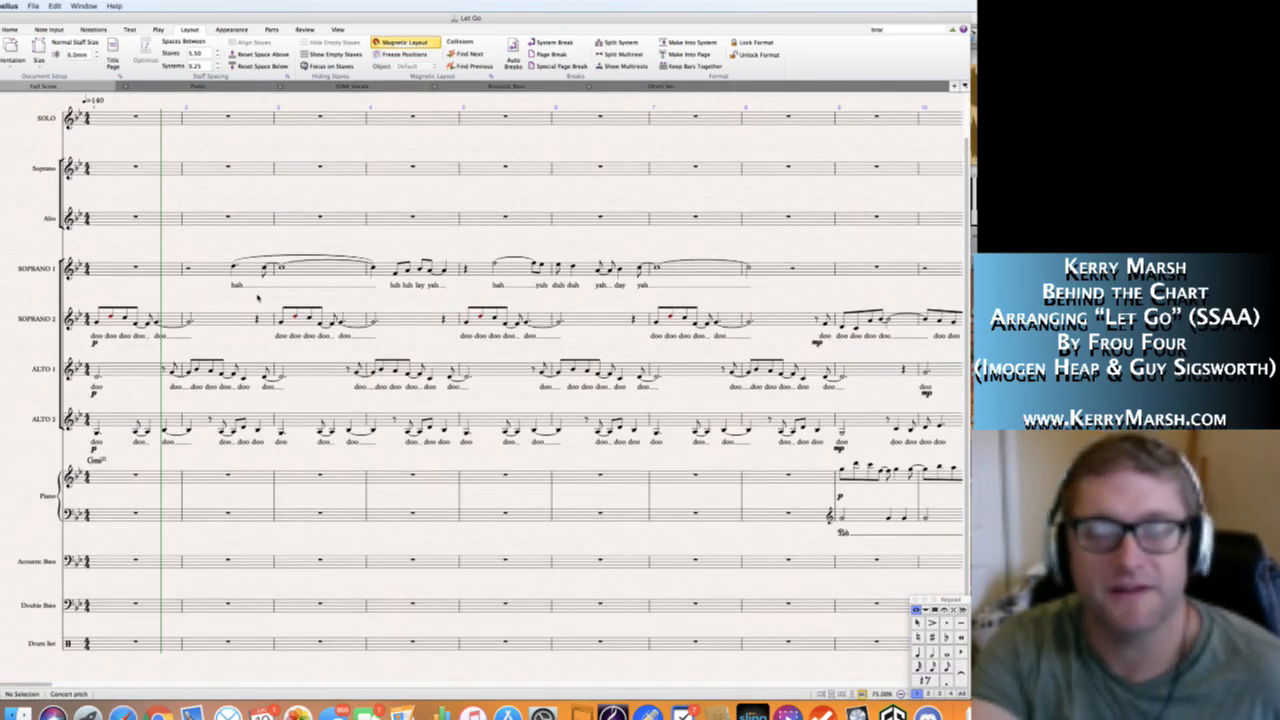
scroll(257, 297, "down", 2)
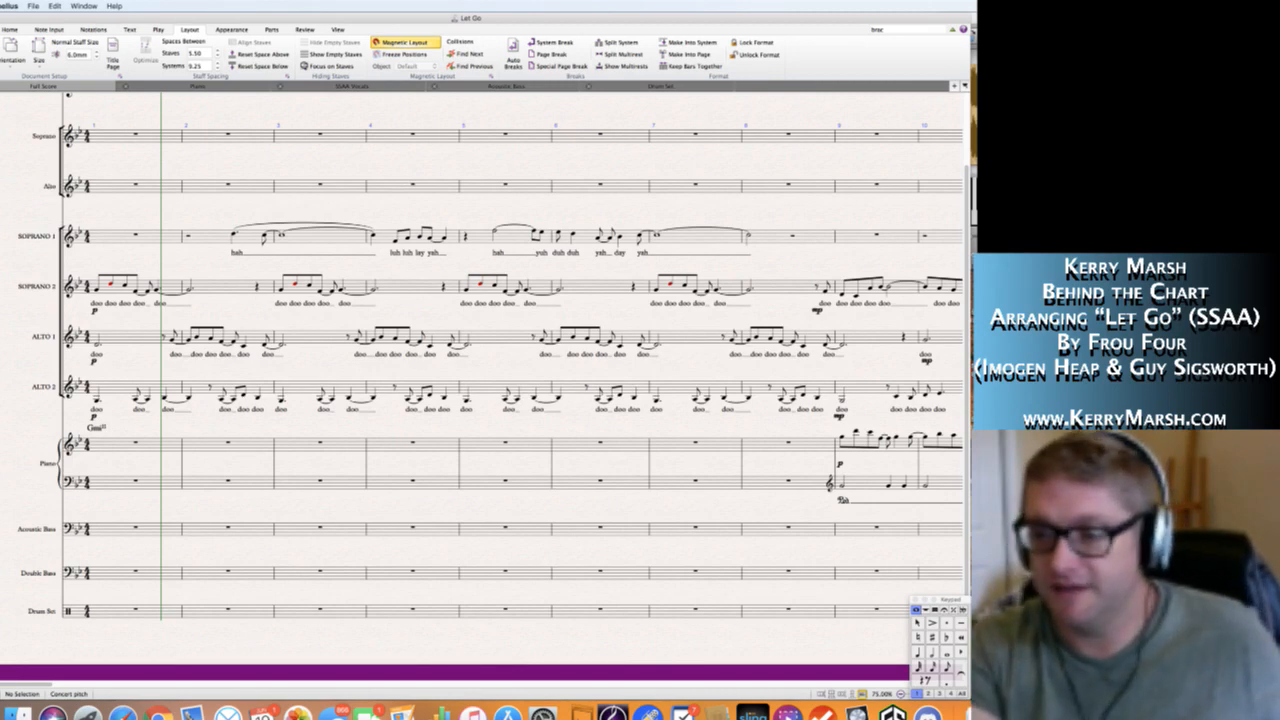
Switch to the Gameshow streaming app and shift its window slightly over the score.
left_click(1160, 713)
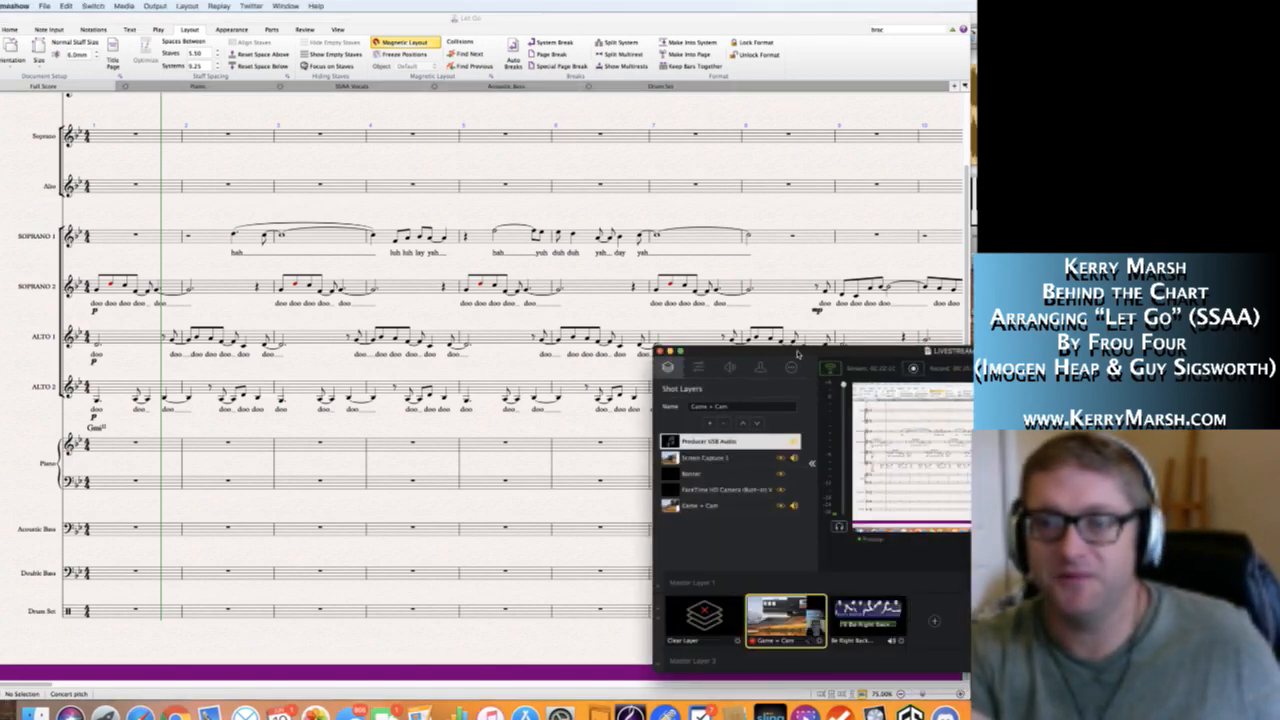
left_click_drag(784, 352, 808, 348)
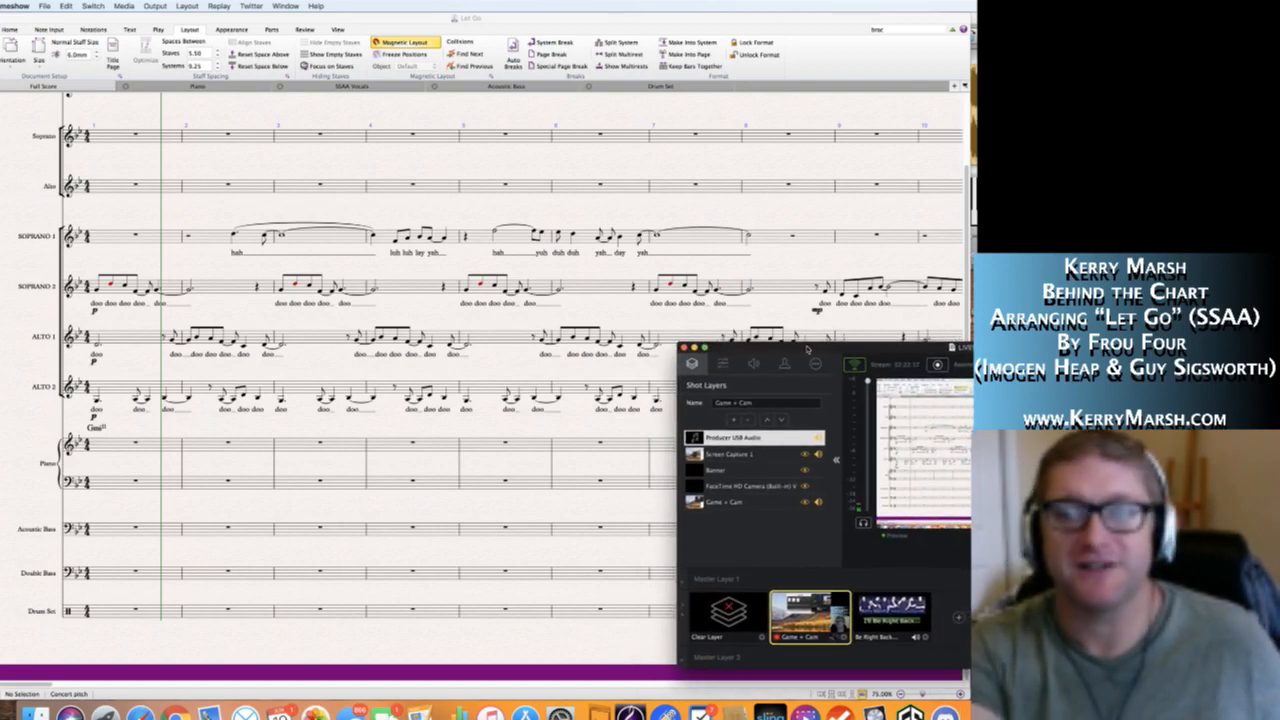